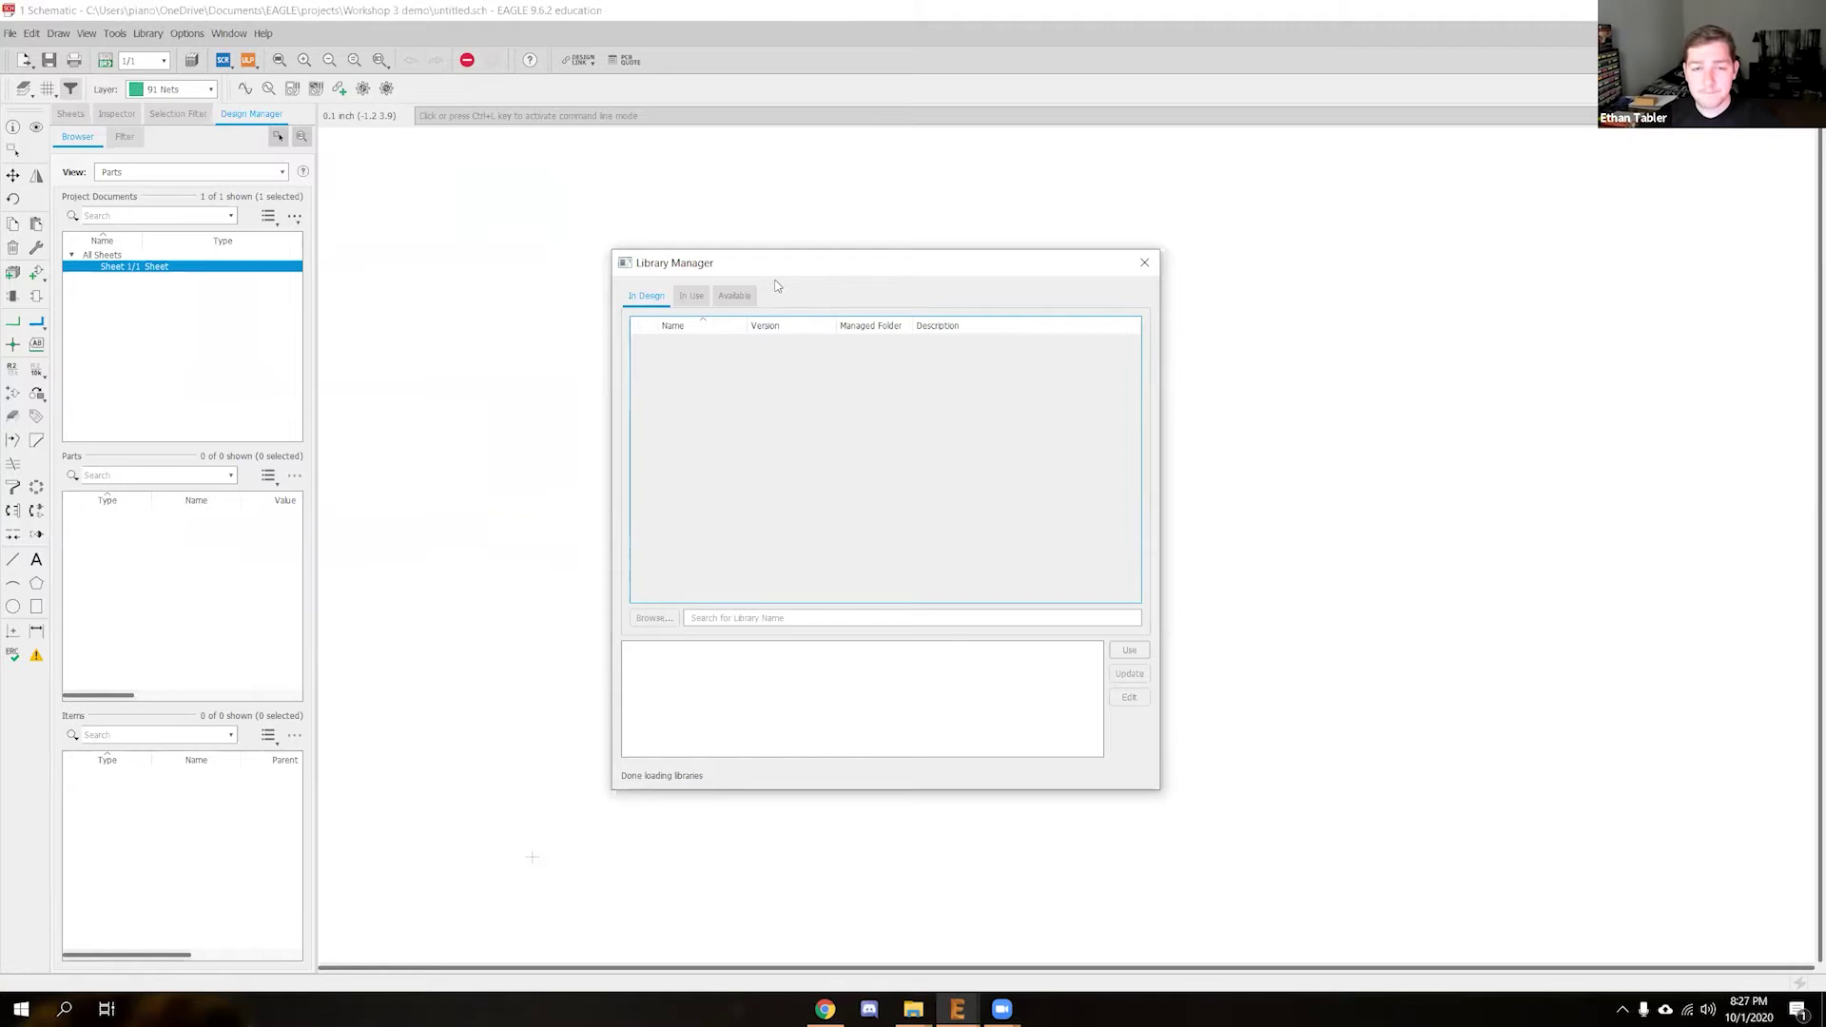
Review the list of libraries in use in the Library Manager
{"action": "left_click", "coordinate": [691, 297]}
{"action": "left_click", "coordinate": [733, 297]}
{"action": "left_click", "coordinate": [692, 297]}
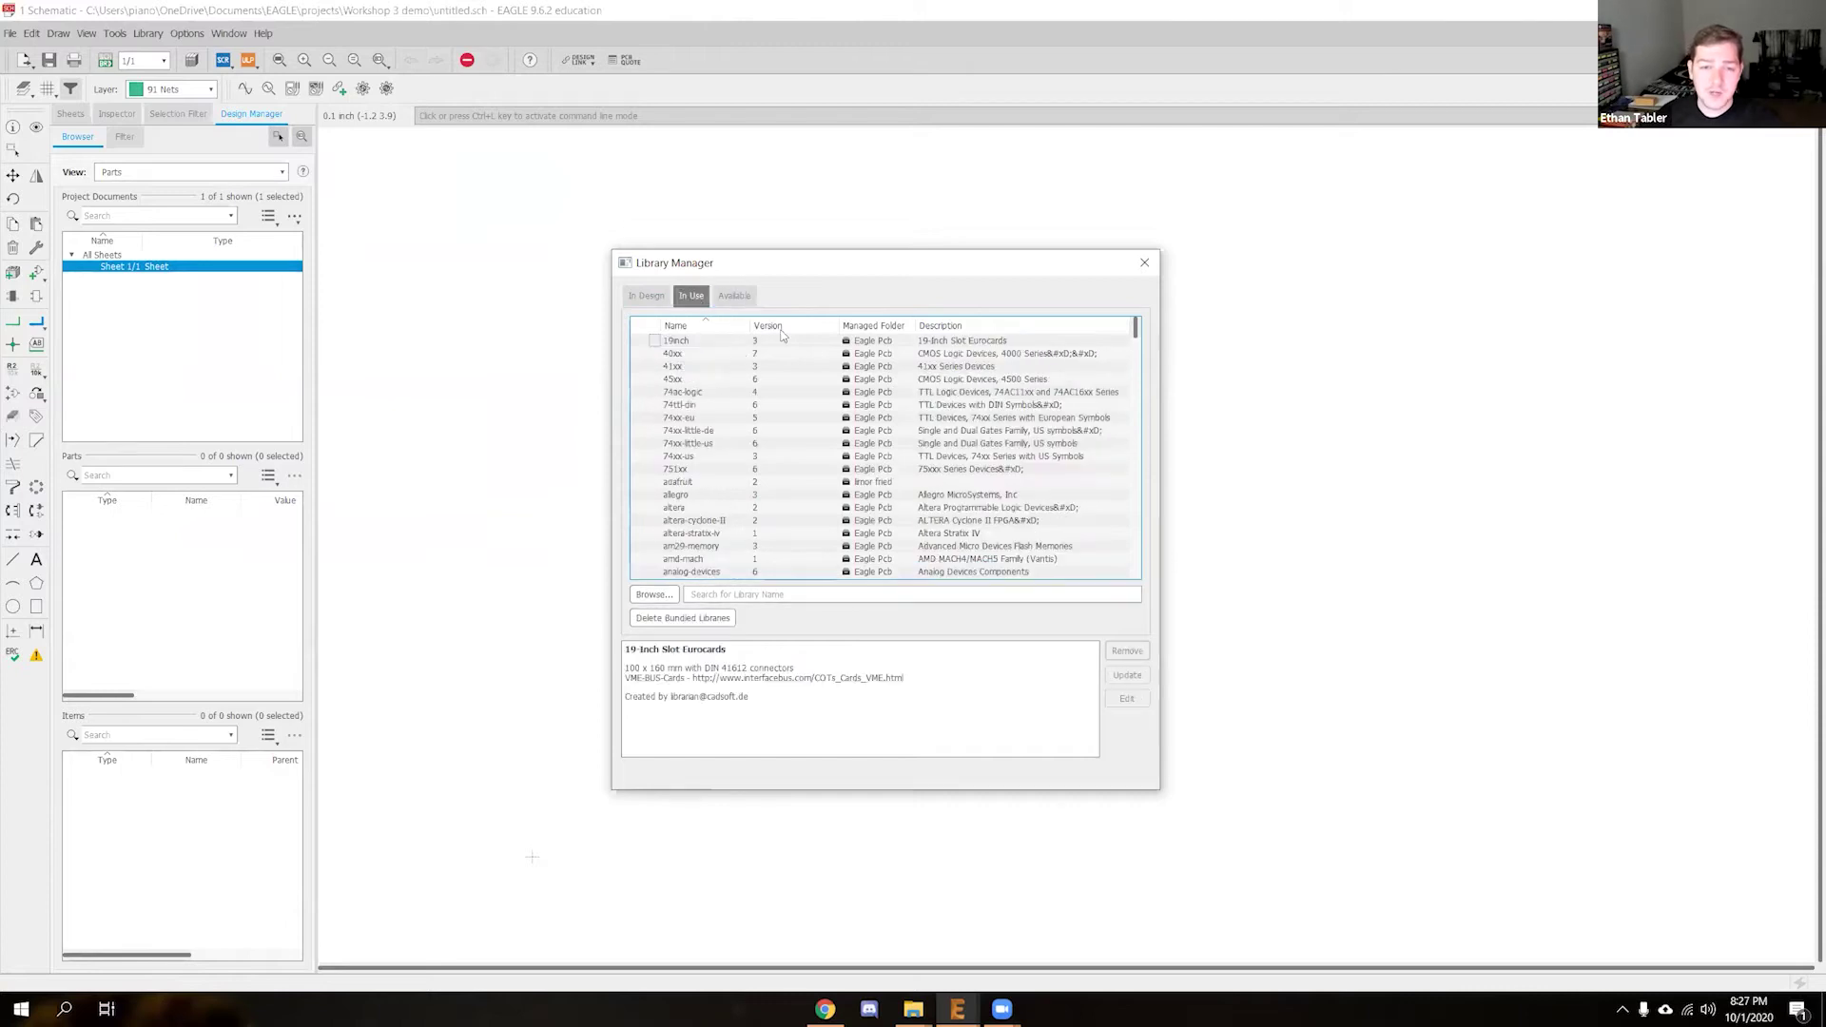
{"action": "scroll", "coordinate": [1139, 337], "scroll_direction": "down", "scroll_amount": 2}
{"action": "scroll", "coordinate": [1139, 345], "scroll_direction": "up", "scroll_amount": 2}
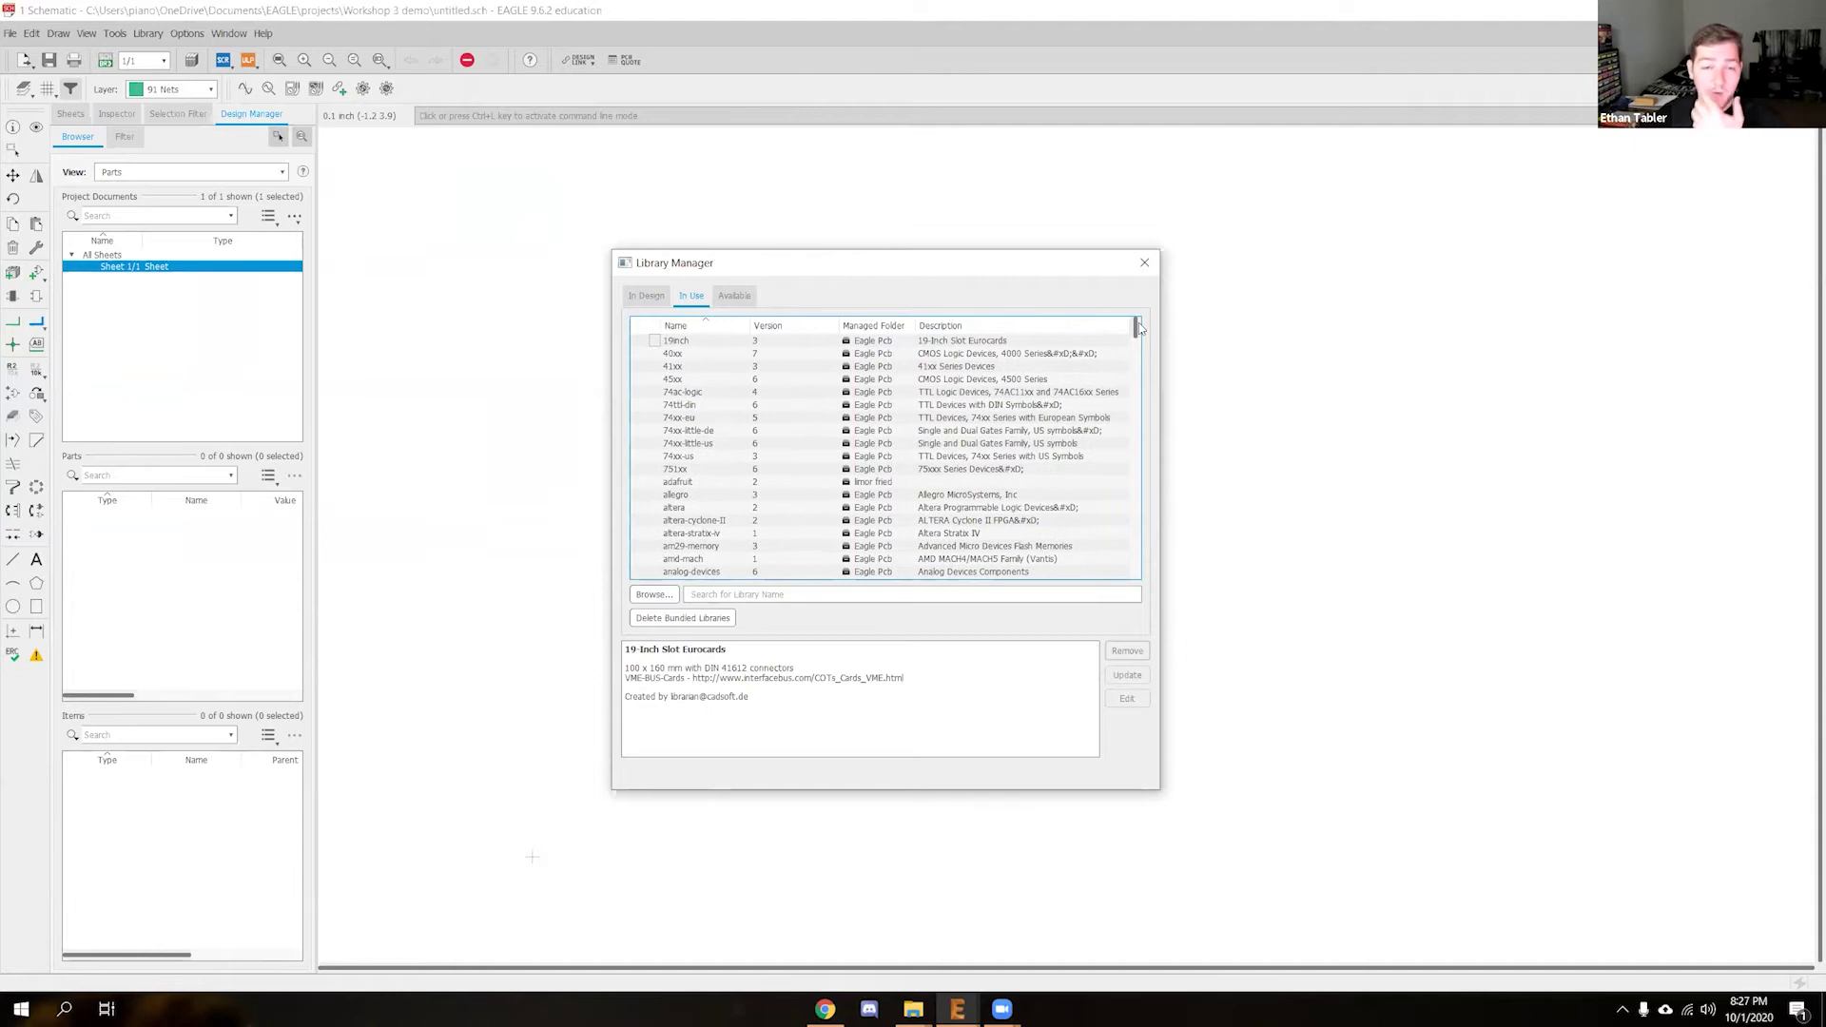
{"action": "mouse_move", "coordinate": [1138, 328]}
{"action": "left_mouse_down"}
{"action": "mouse_move", "coordinate": [1154, 571]}
{"action": "mouse_move", "coordinate": [1139, 328]}
{"action": "left_mouse_up"}
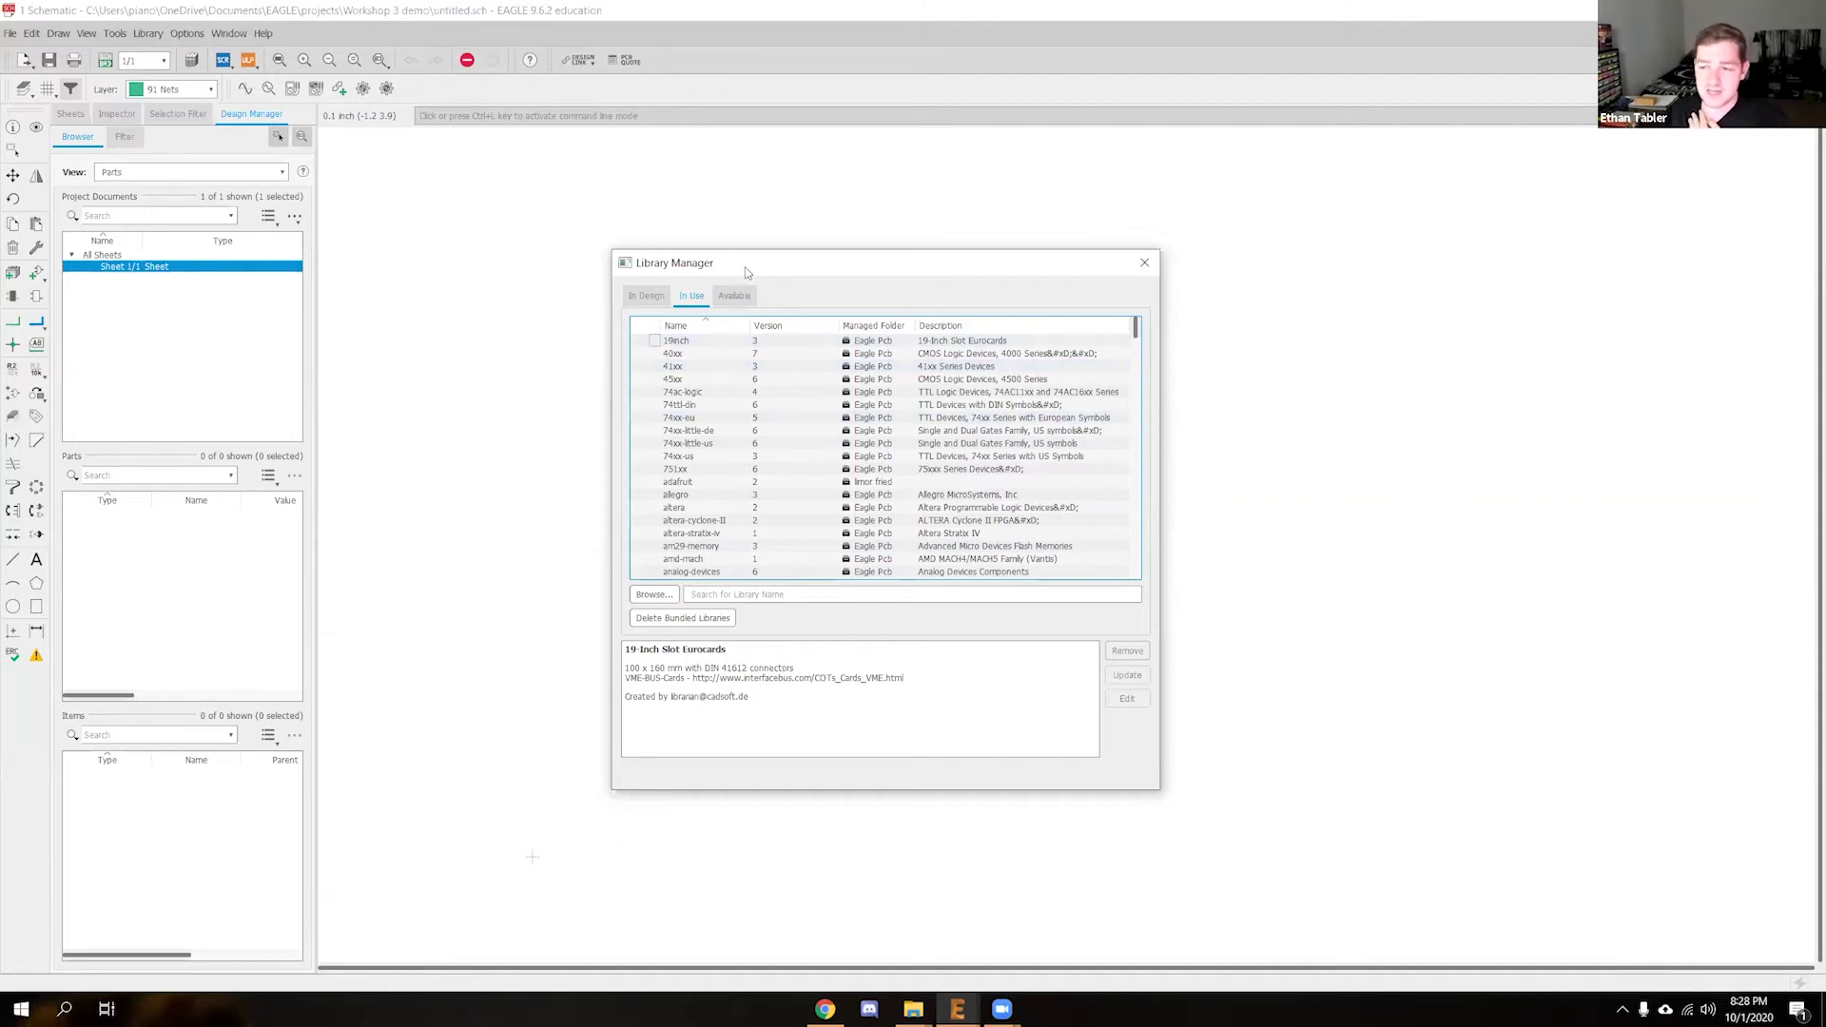
Find the SparkFun-IC-Amplifiers library among the available libraries and view its description
{"action": "left_click", "coordinate": [747, 297]}
{"action": "left_click_drag", "start_coordinate": [1137, 338], "coordinate": [1144, 409]}
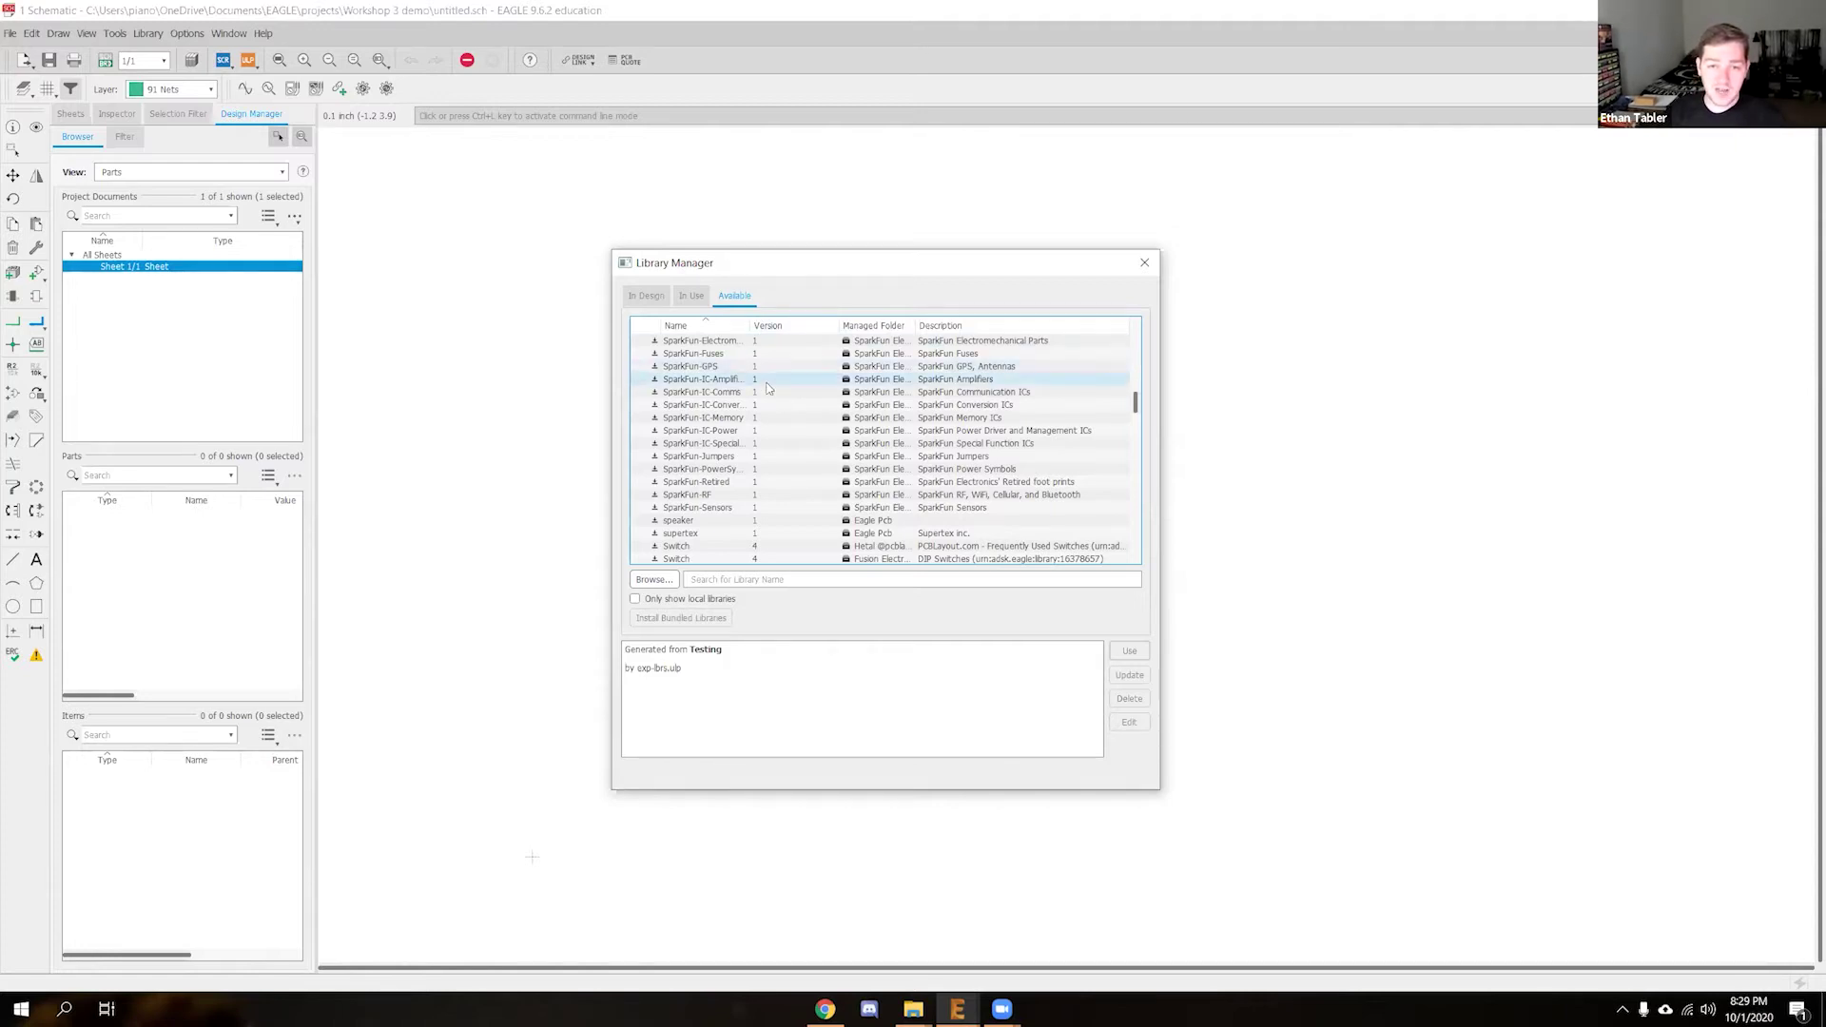
{"action": "left_click", "coordinate": [720, 381]}
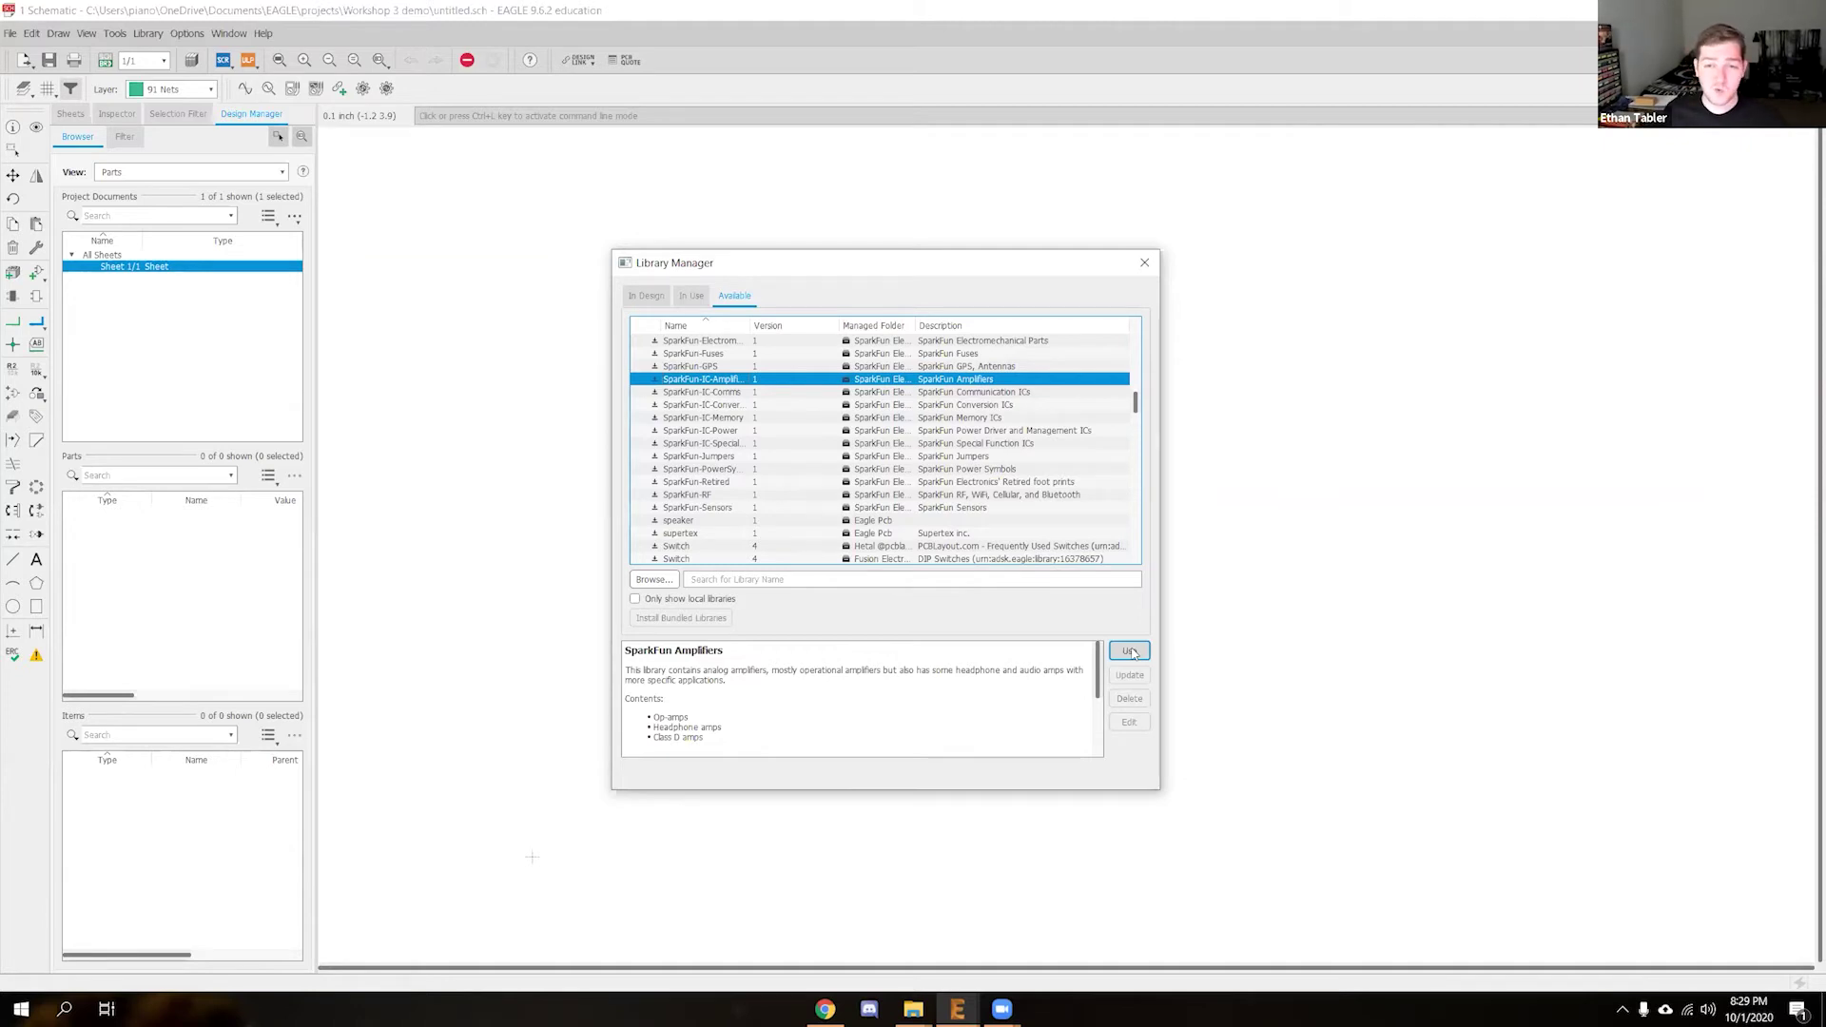
View the SparkFun-Connectors library's description among the libraries in use and close the Library Manager
{"action": "left_click", "coordinate": [691, 296]}
{"action": "left_click_drag", "start_coordinate": [1139, 356], "coordinate": [1162, 527]}
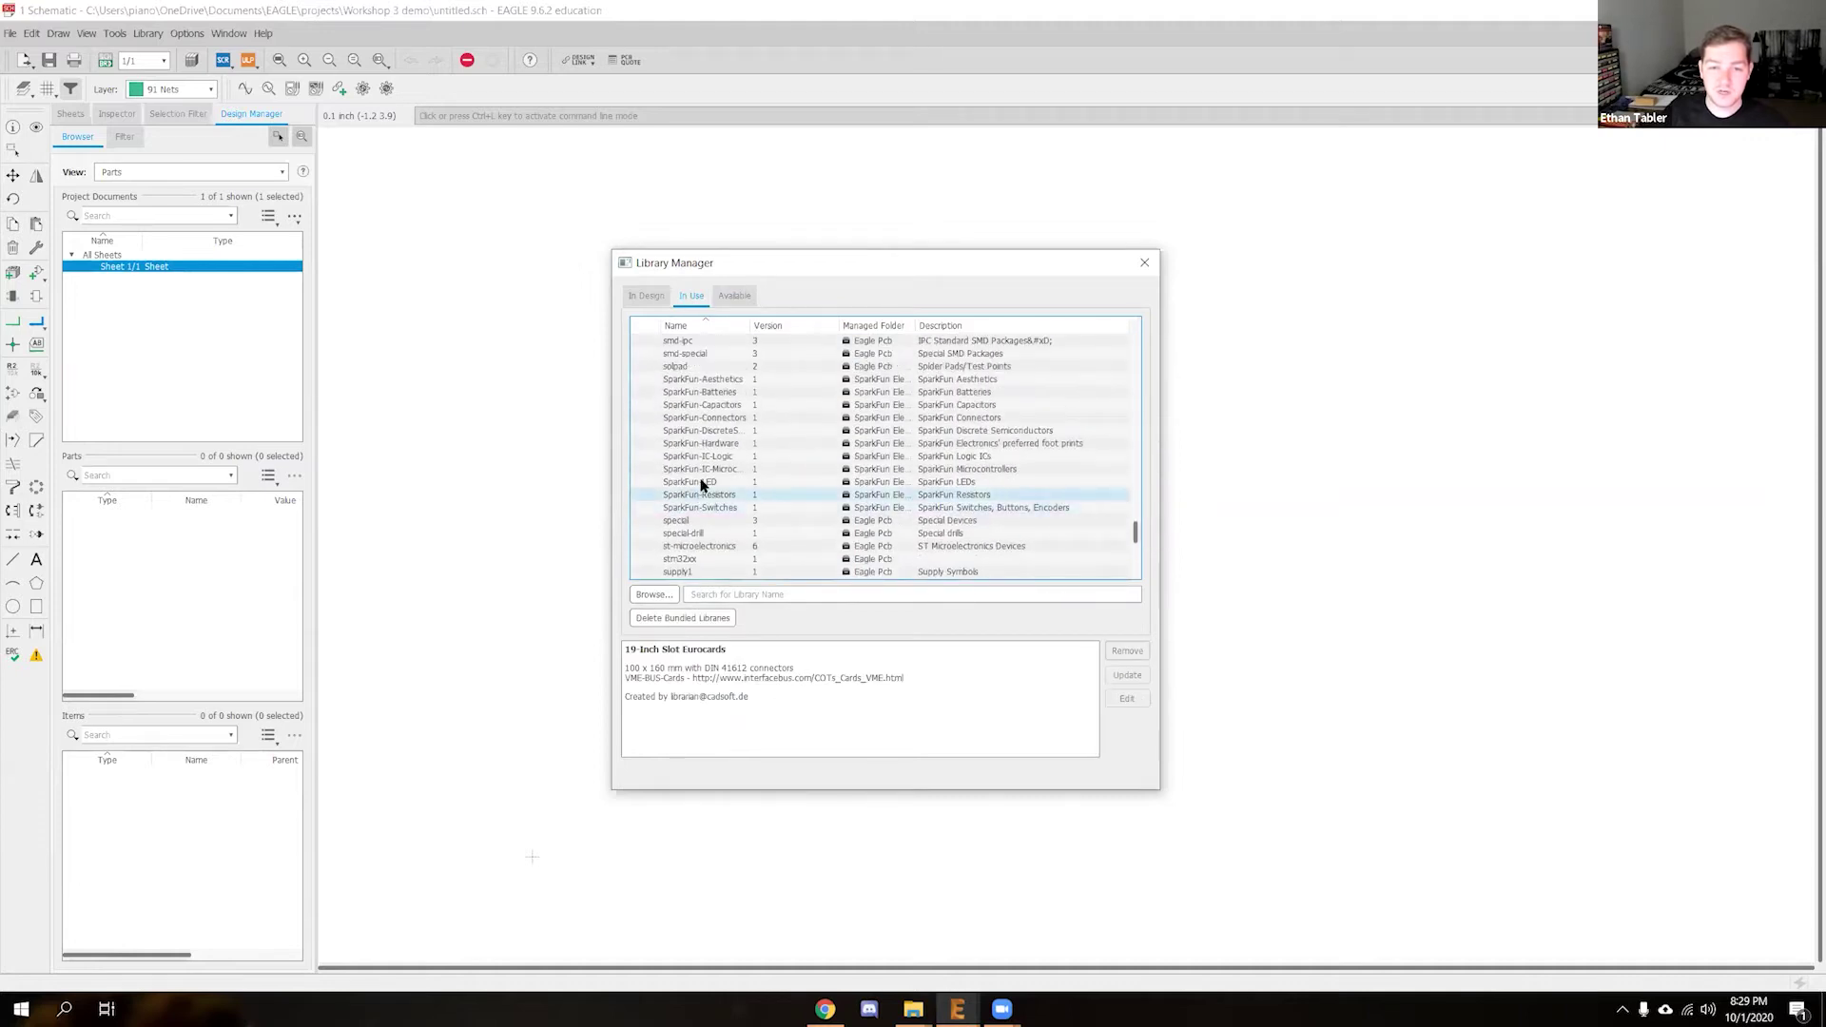
{"action": "left_click", "coordinate": [741, 419]}
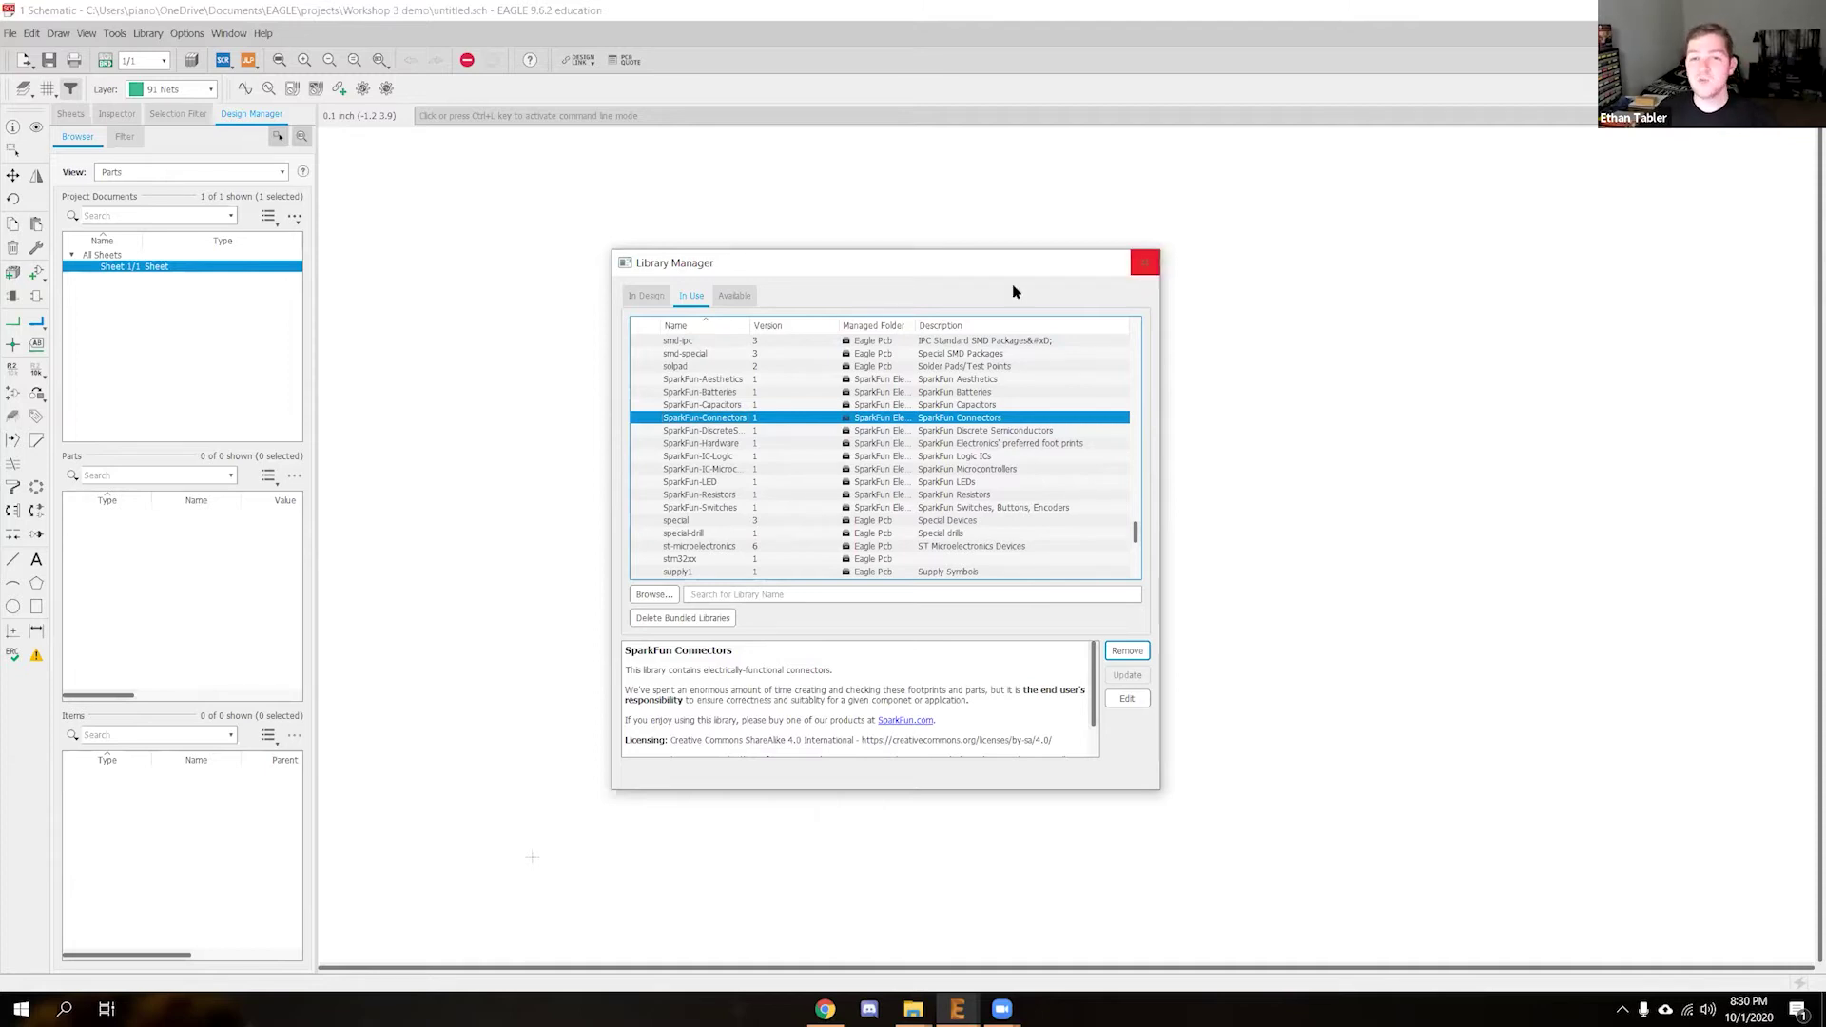
{"action": "left_click", "coordinate": [735, 303]}
{"action": "left_click", "coordinate": [1144, 262]}
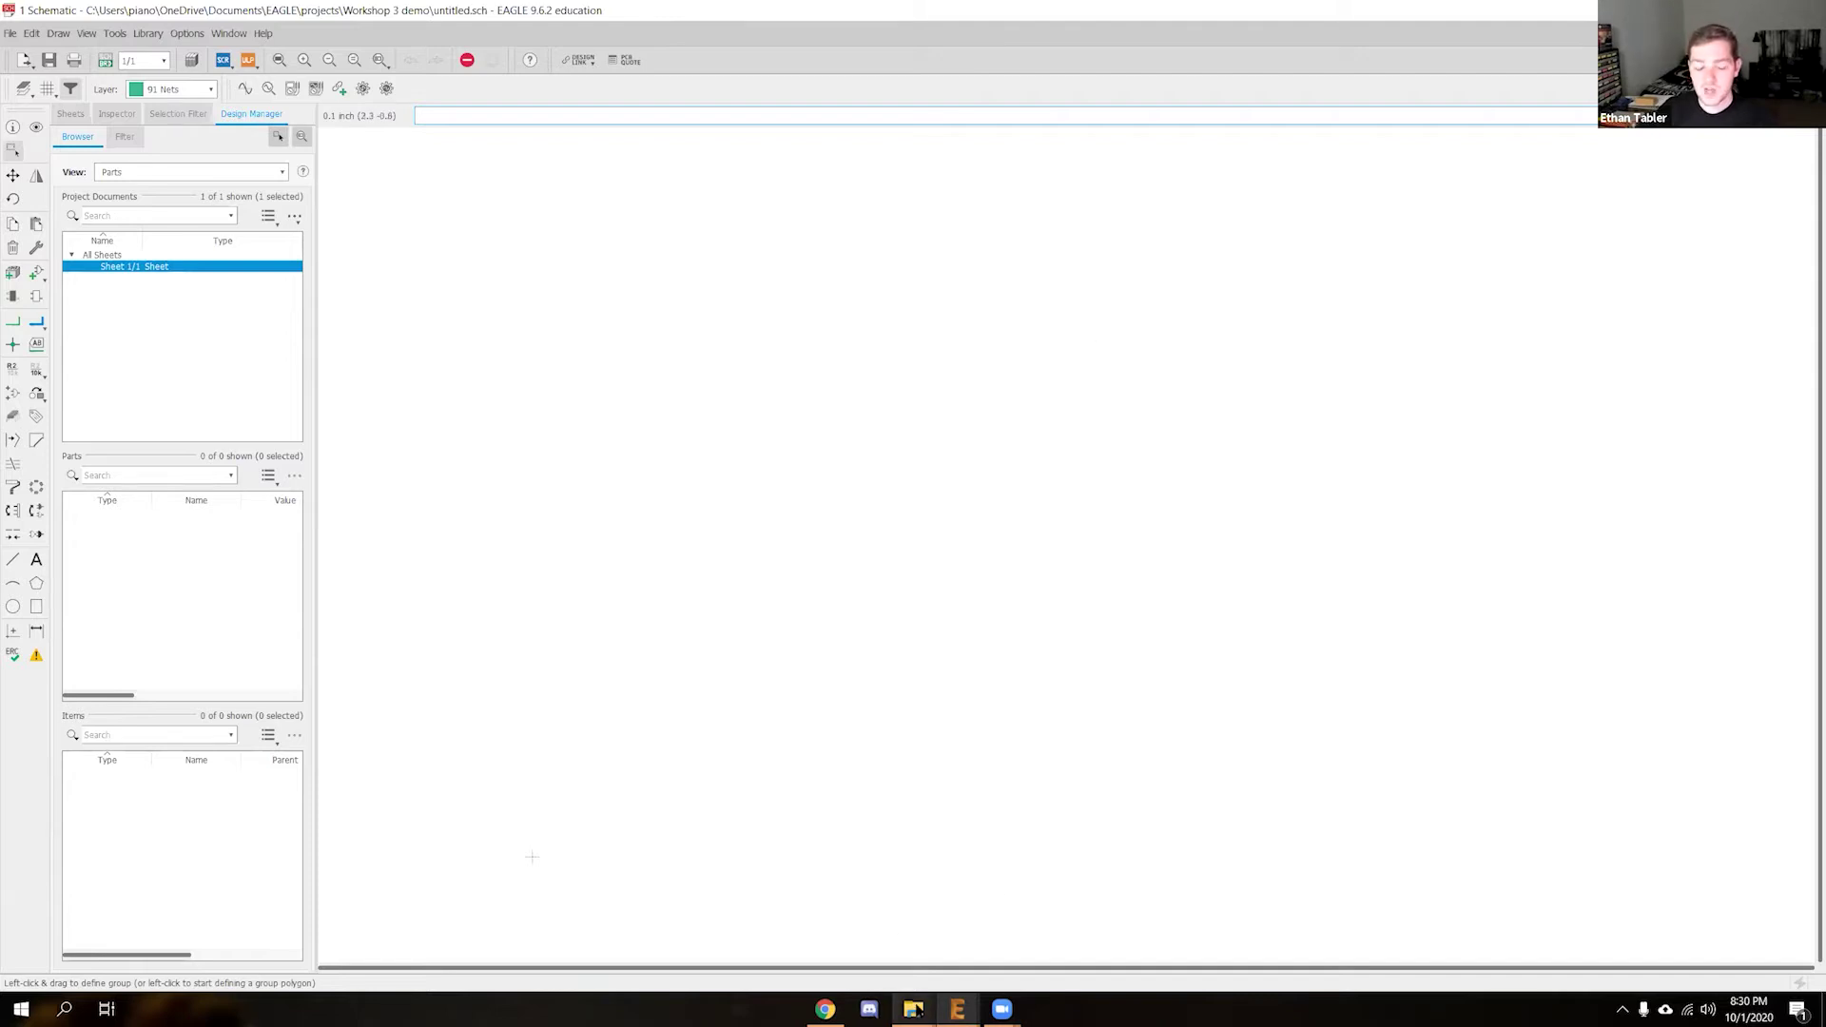
Switch to File Explorer and examine the file types in the Library Guide folder of IEEE Workshop 3
{"action": "mouse_move", "coordinate": [915, 1009]}
{"action": "left_click", "coordinate": [988, 962]}
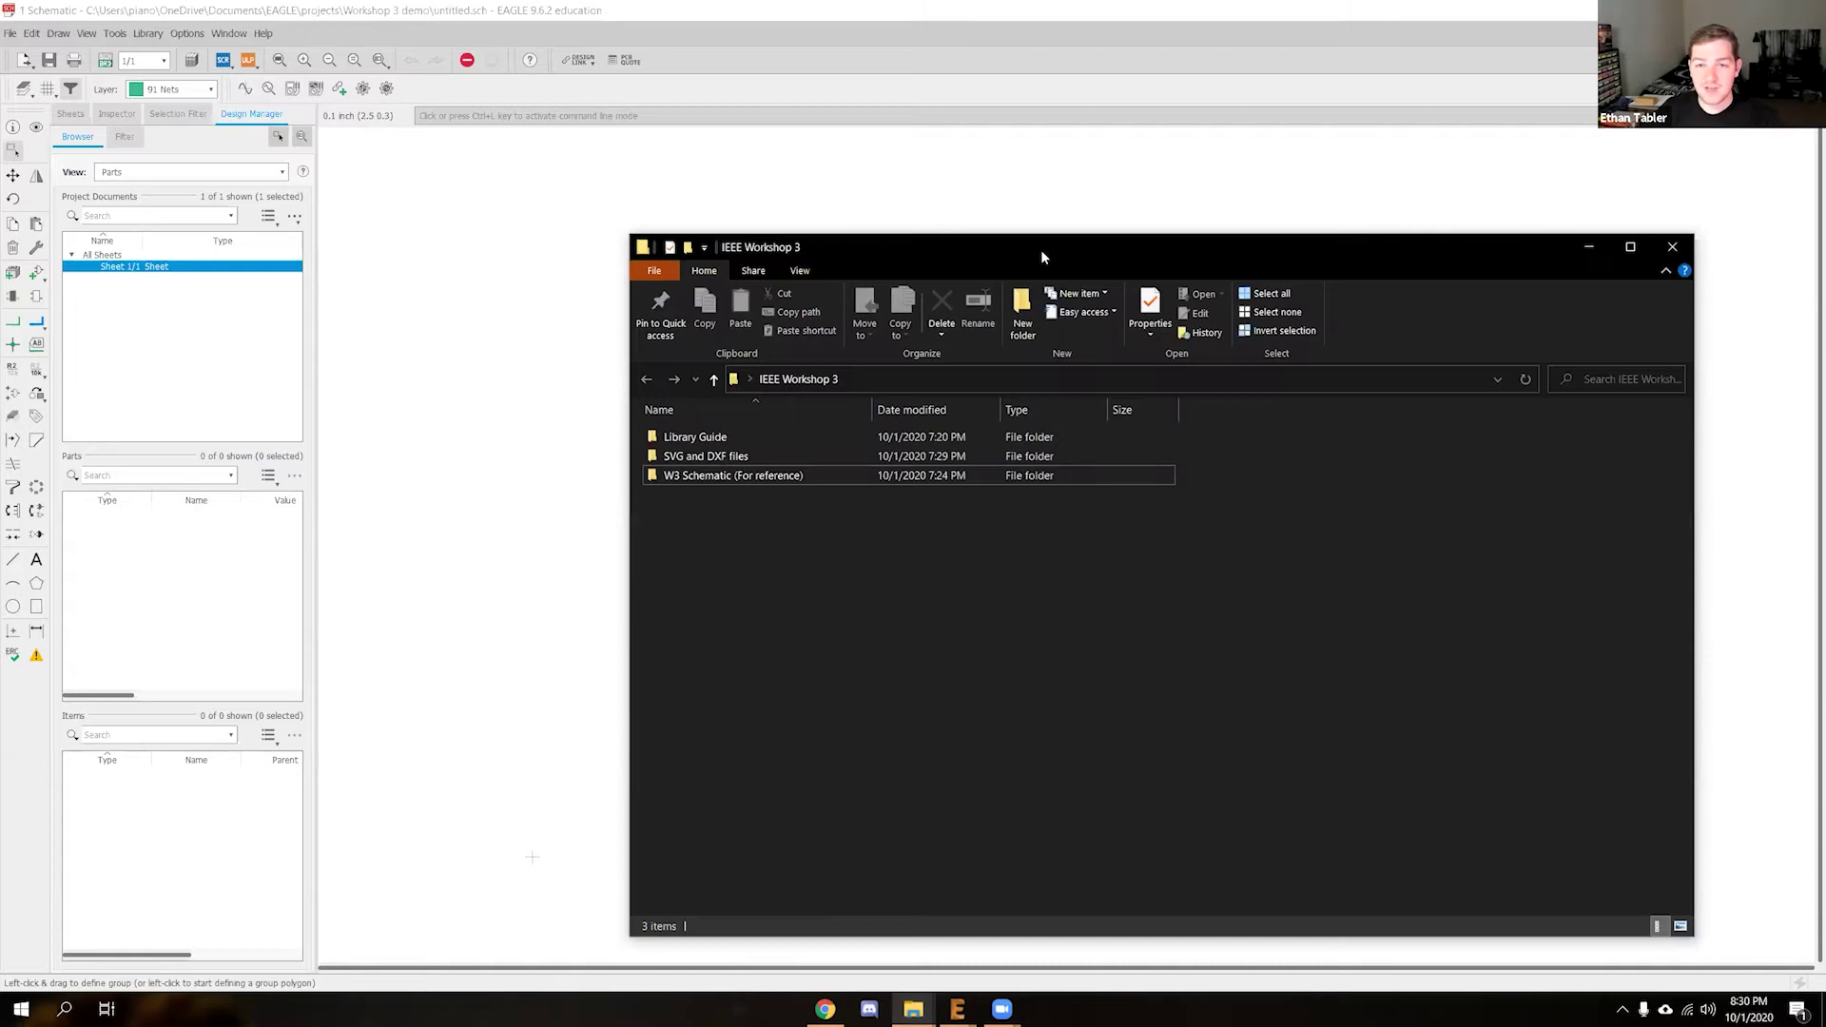
{"action": "left_click_drag", "start_coordinate": [1040, 251], "coordinate": [779, 164]}
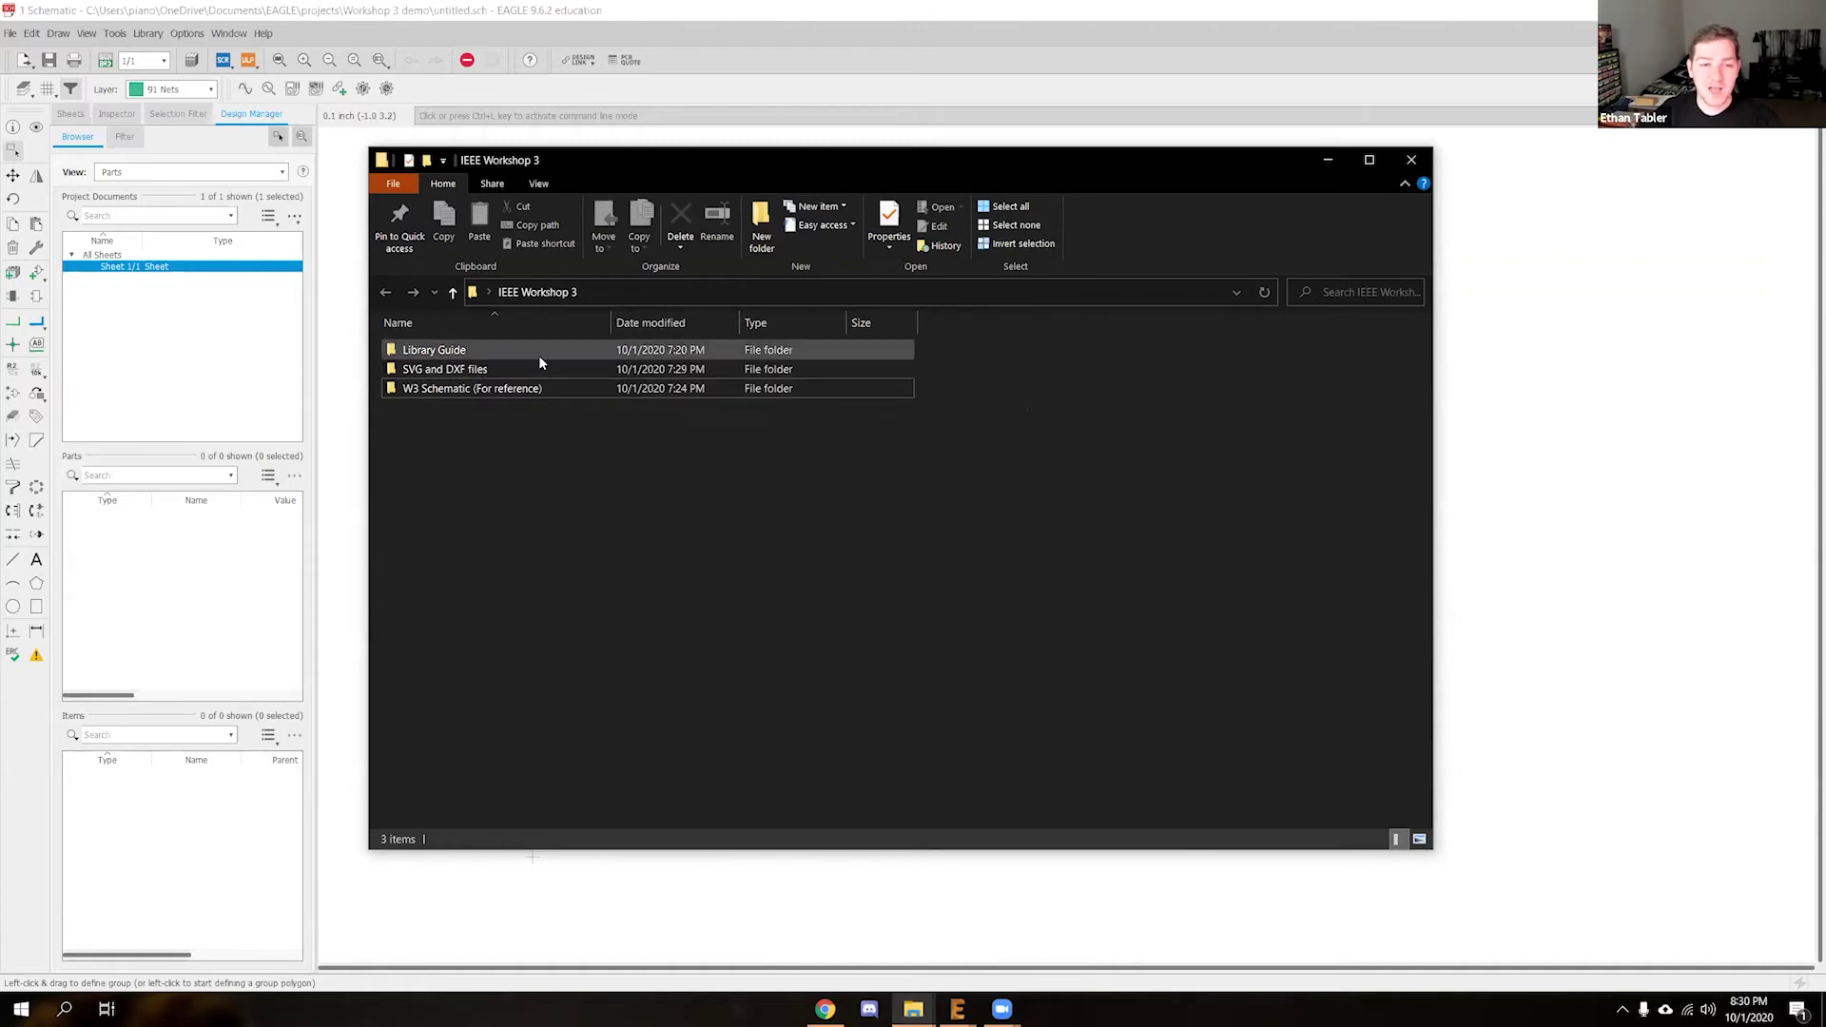
{"action": "left_click", "coordinate": [447, 352]}
{"action": "double_click", "coordinate": [447, 352]}
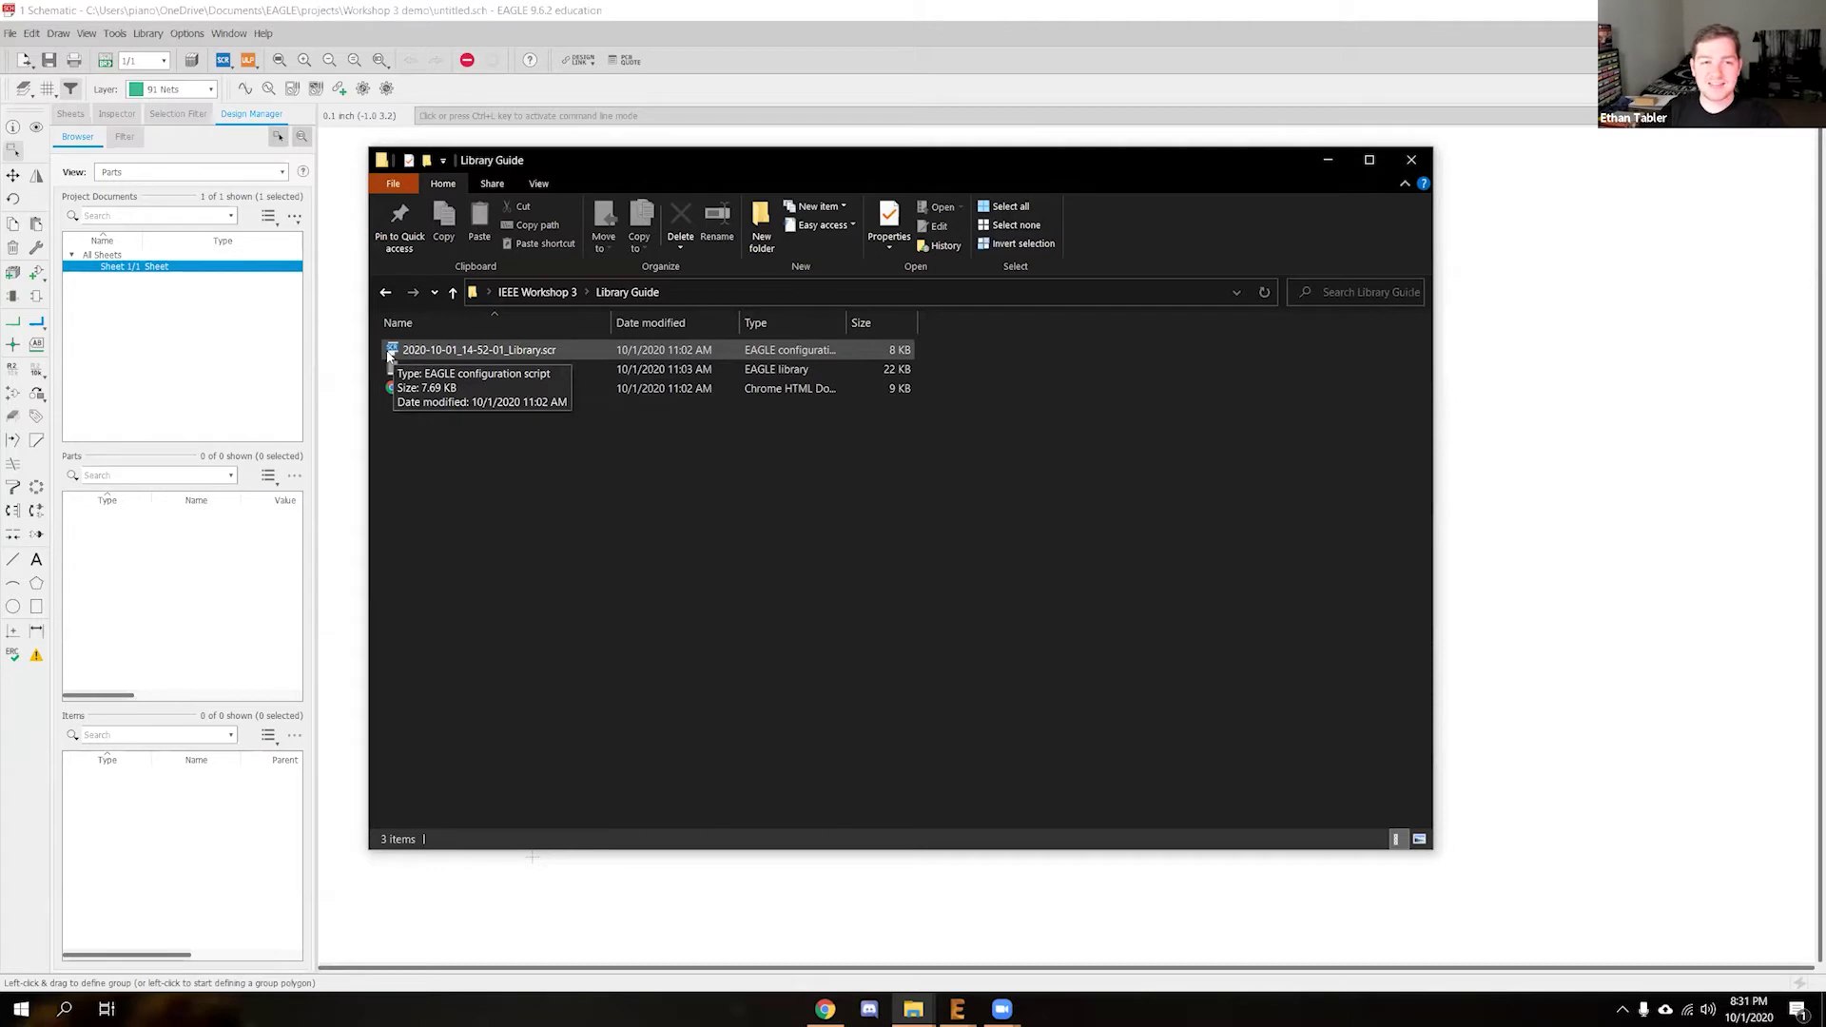
{"action": "left_click_drag", "start_coordinate": [845, 323], "coordinate": [919, 327]}
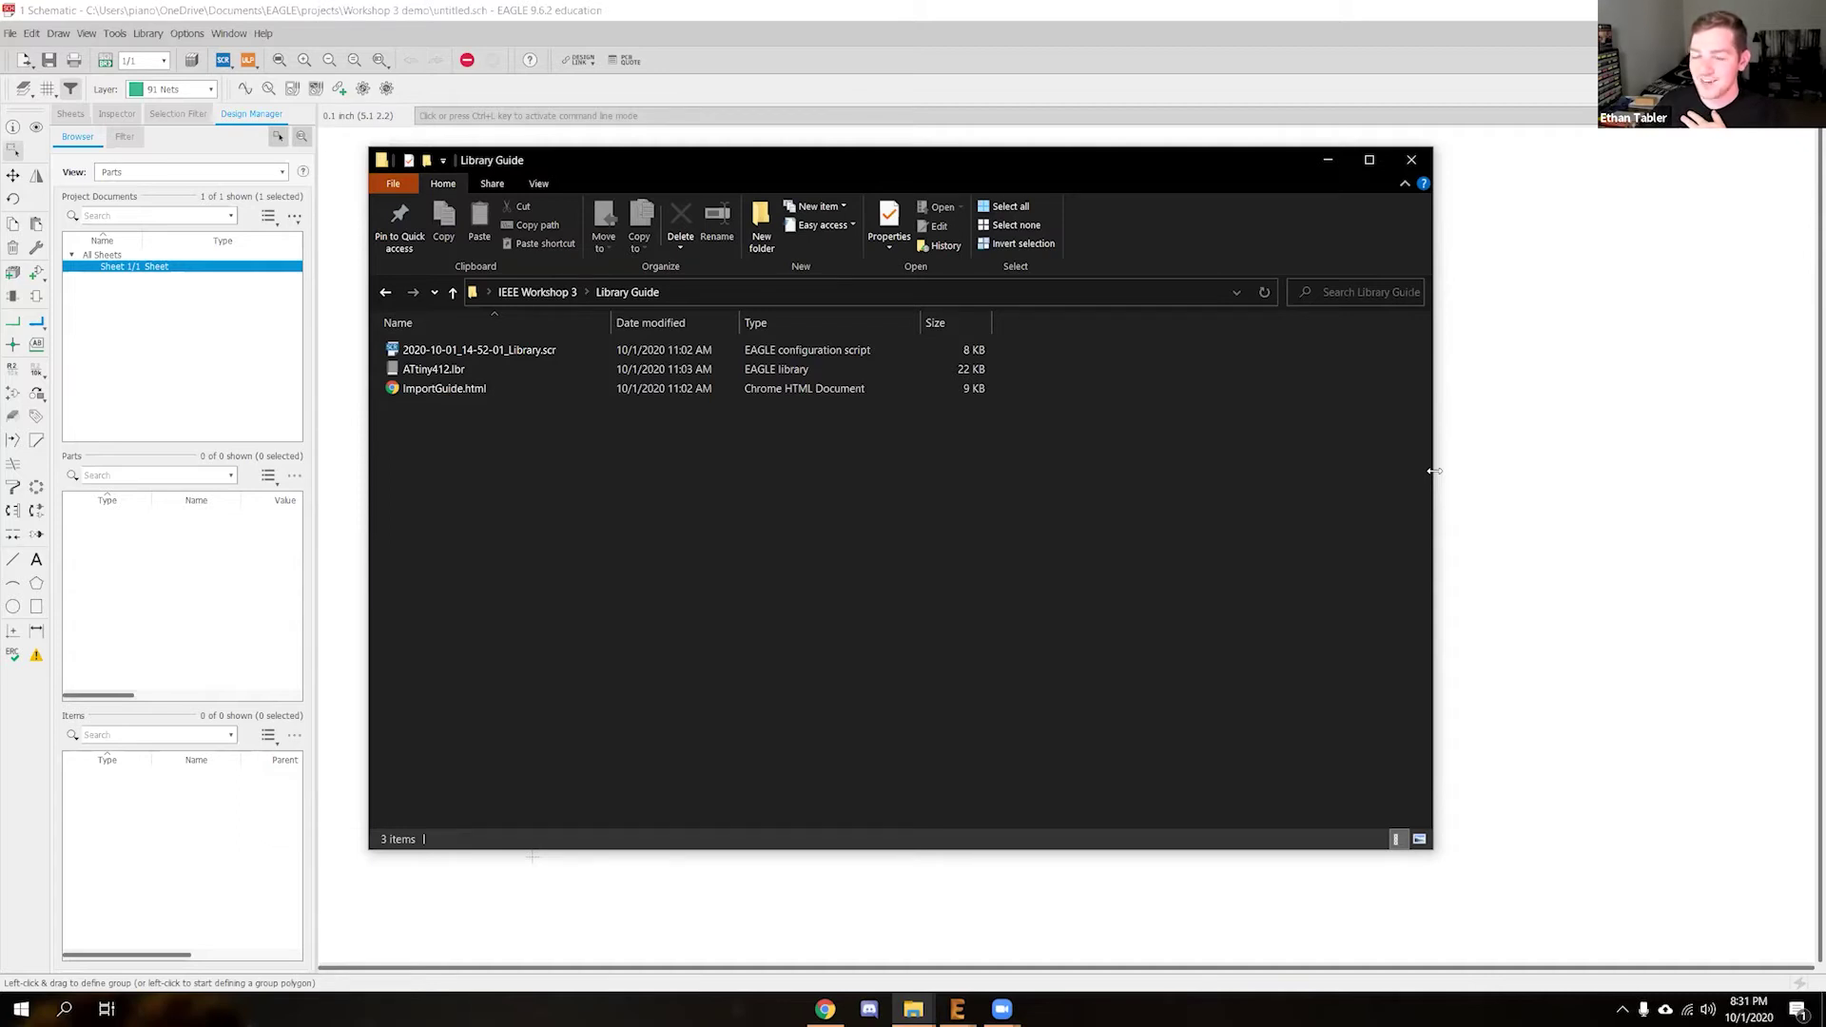
{"action": "left_click", "coordinate": [1334, 160]}
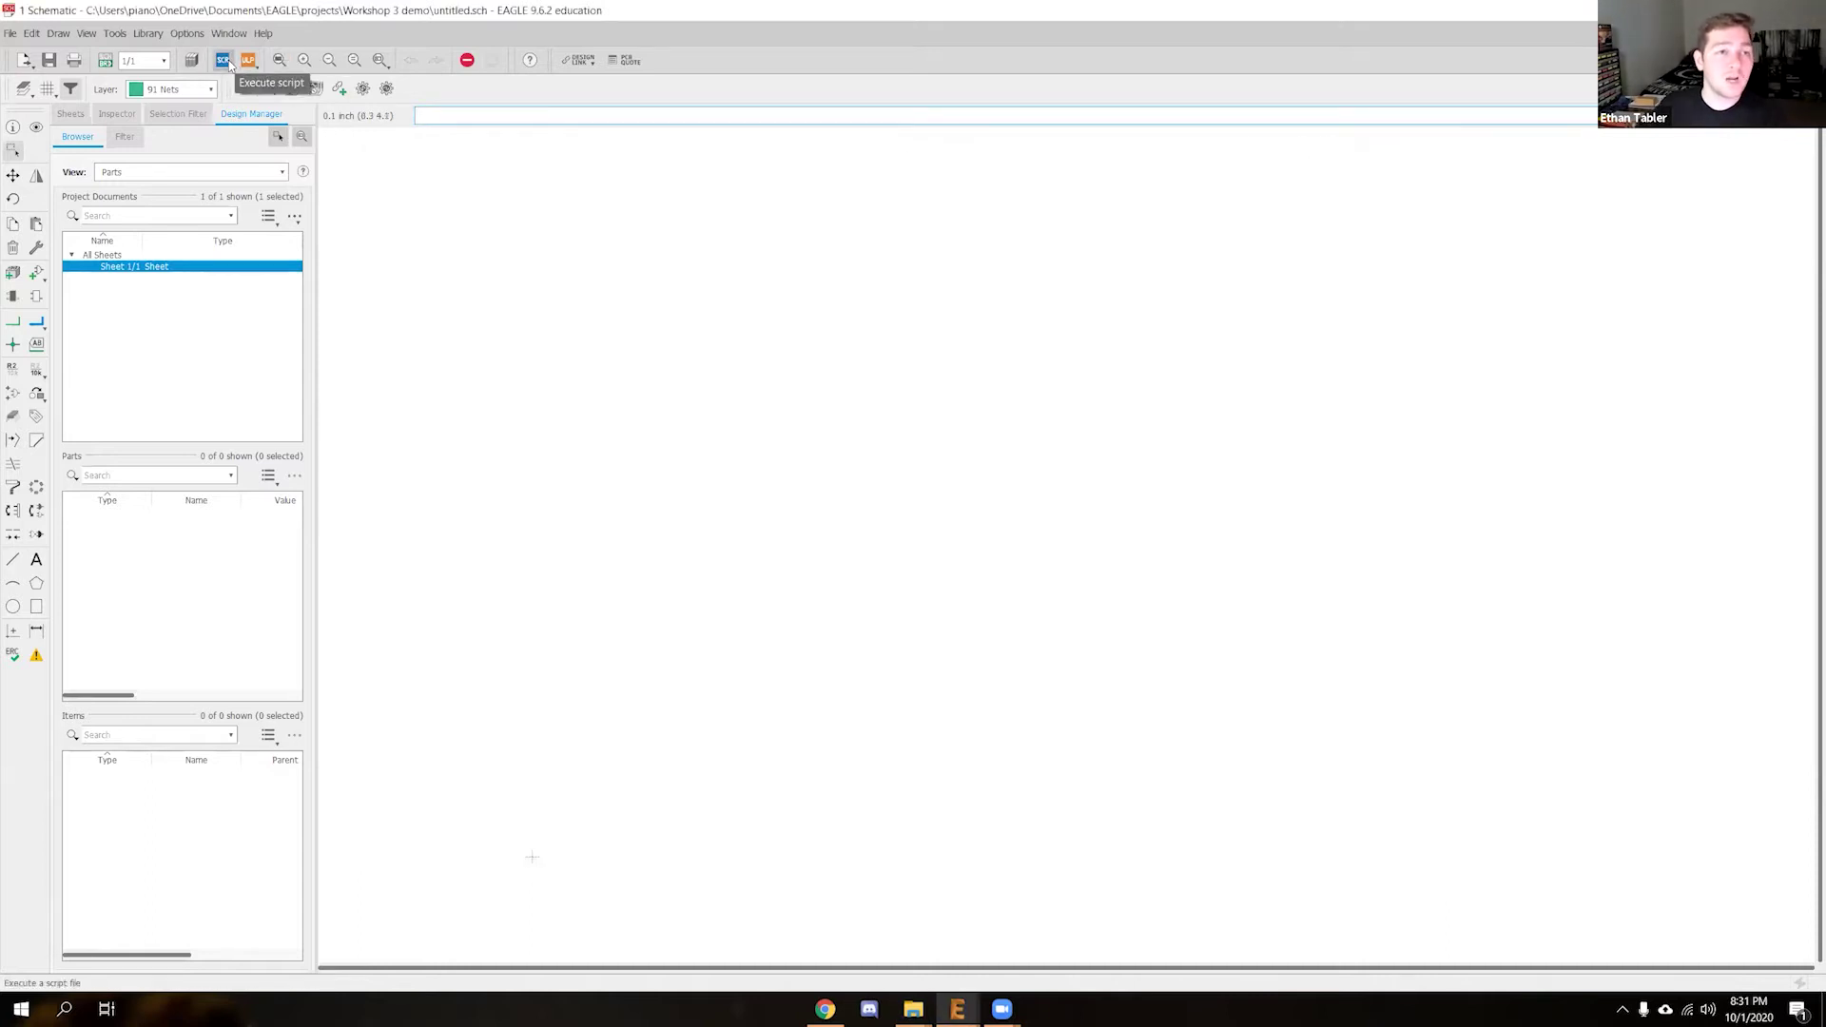
{"action": "left_click", "coordinate": [148, 34]}
{"action": "left_click", "coordinate": [9, 33]}
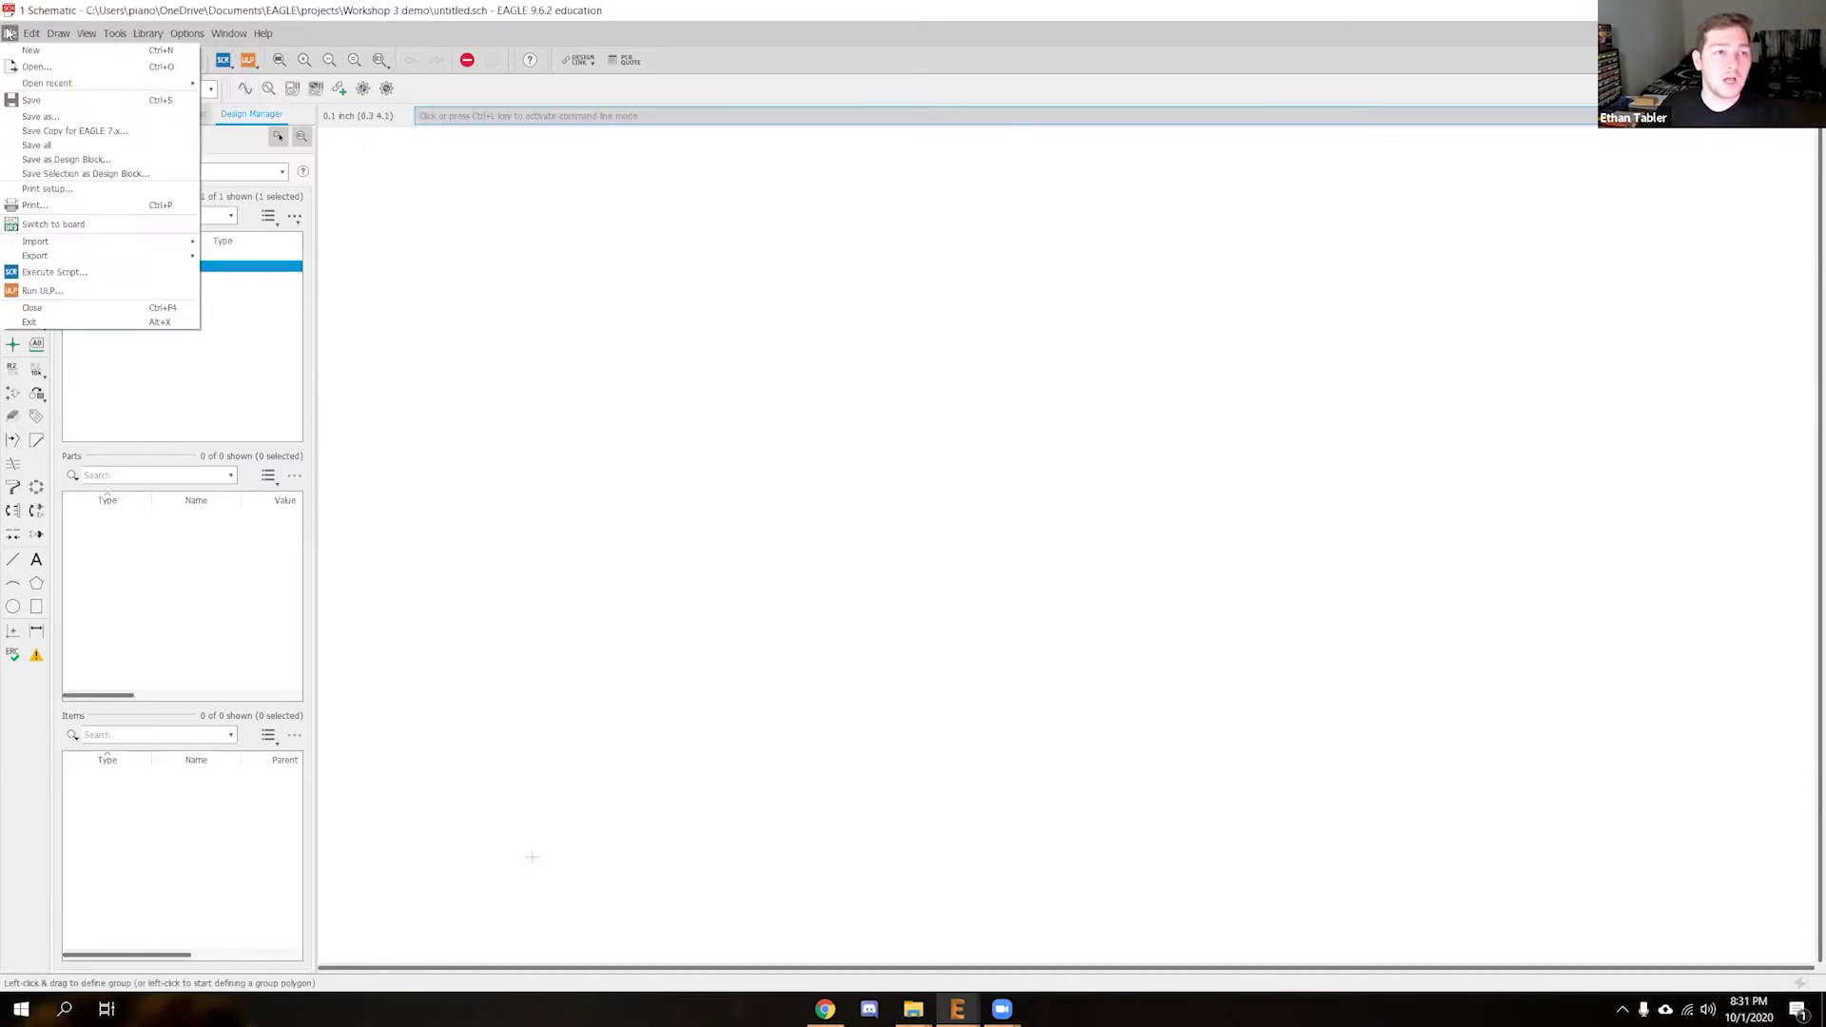
{"action": "left_click", "coordinate": [114, 51]}
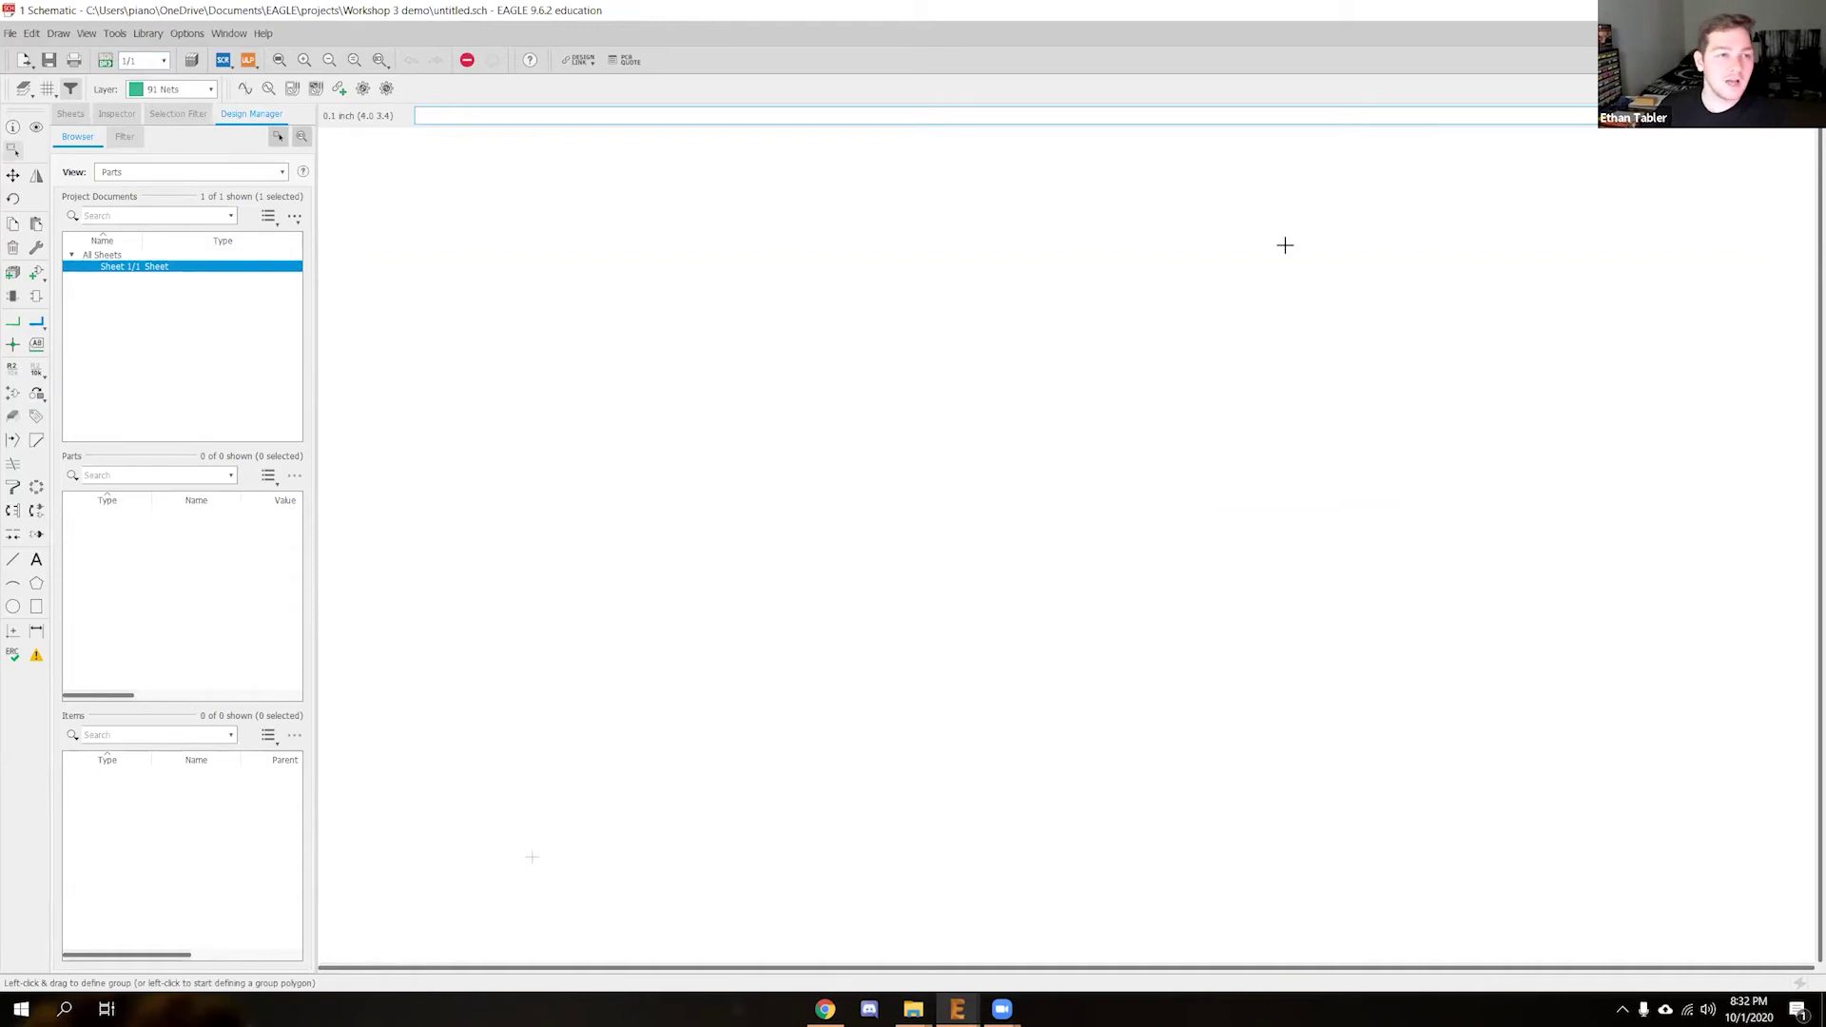
{"action": "left_click", "coordinate": [9, 33]}
{"action": "mouse_move", "coordinate": [32, 33]}
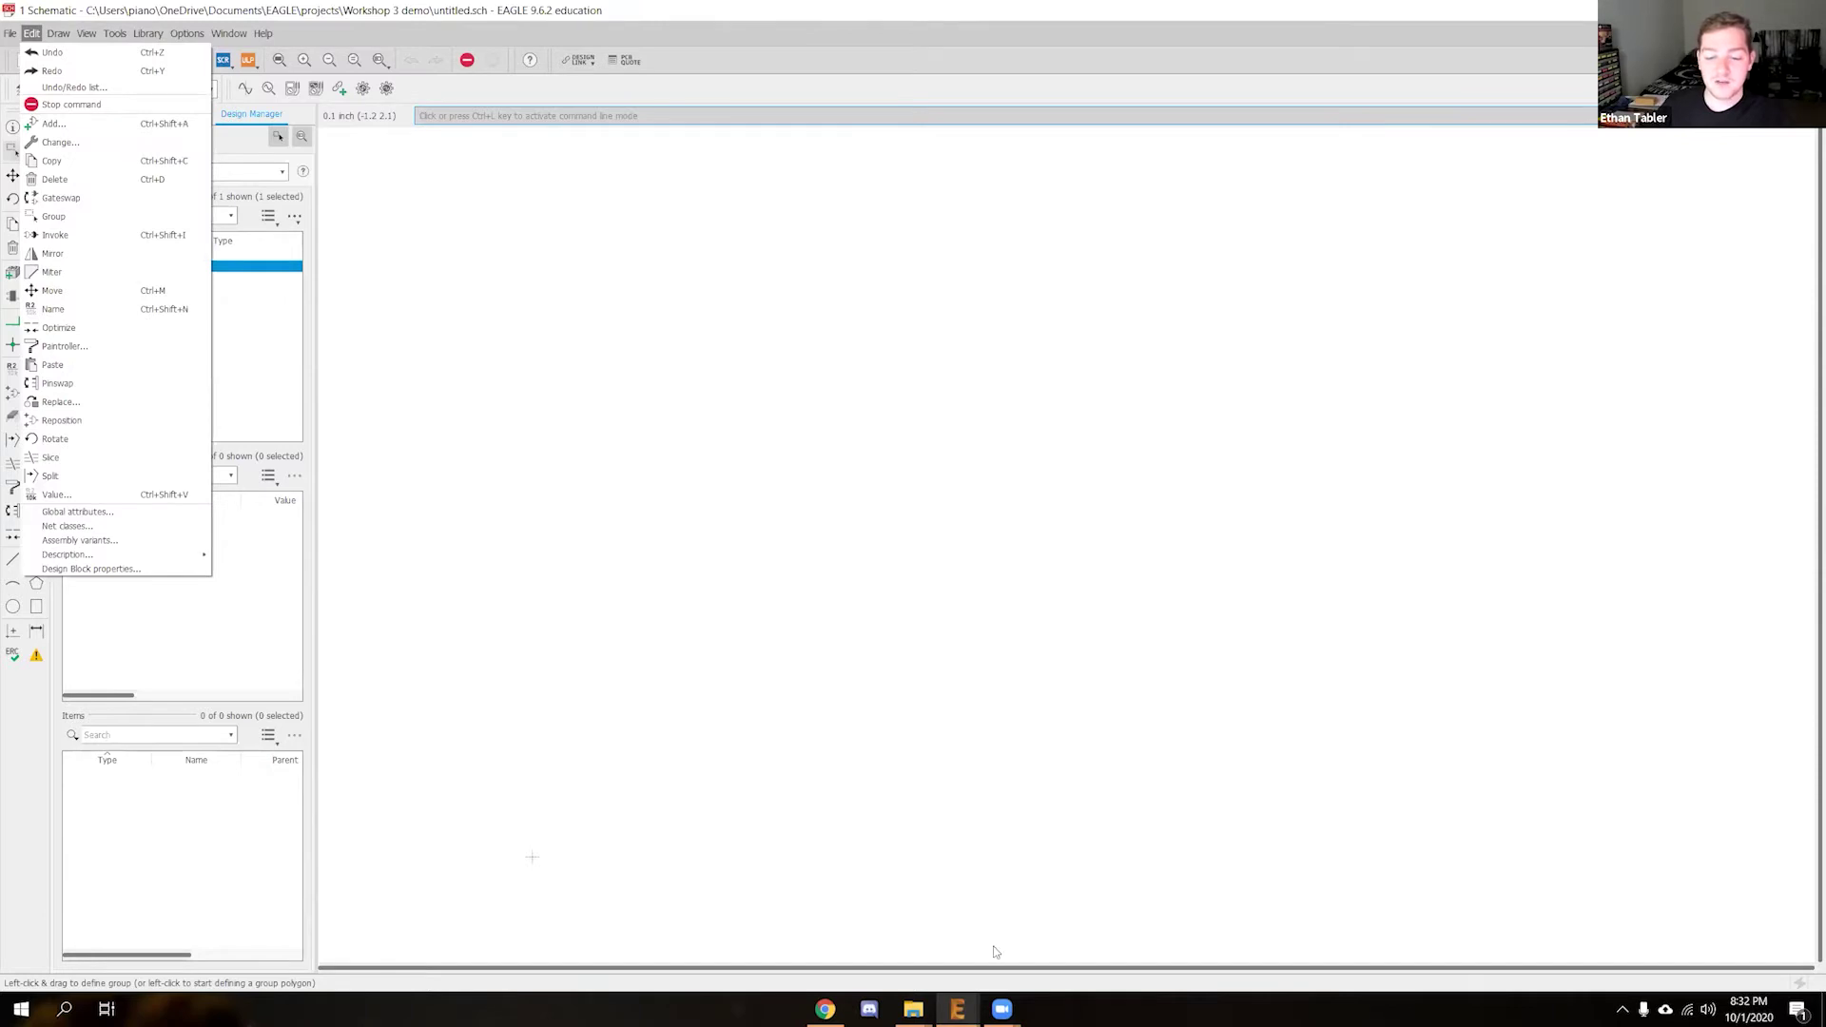
Switch to the EAGLE Control Panel and create a new library in the Workshop 3 demo project
{"action": "left_click", "coordinate": [957, 1008]}
{"action": "left_click", "coordinate": [869, 938]}
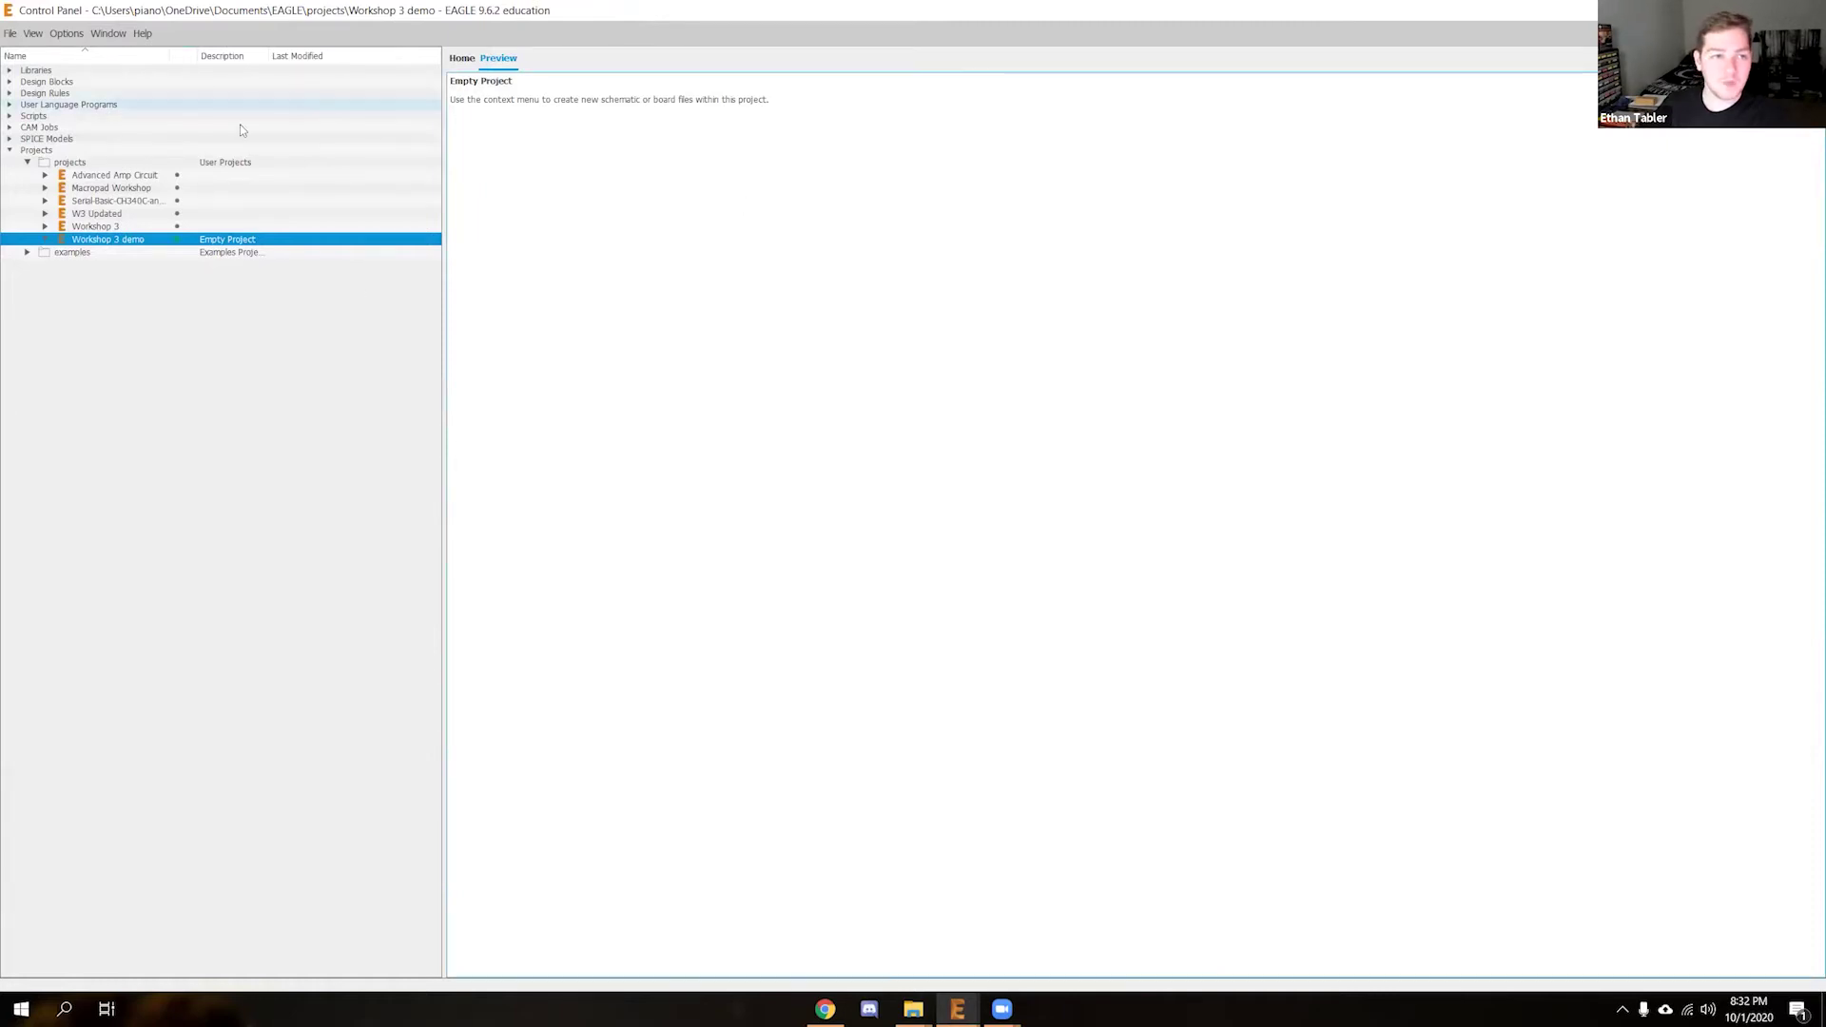
{"action": "right_click", "coordinate": [106, 239]}
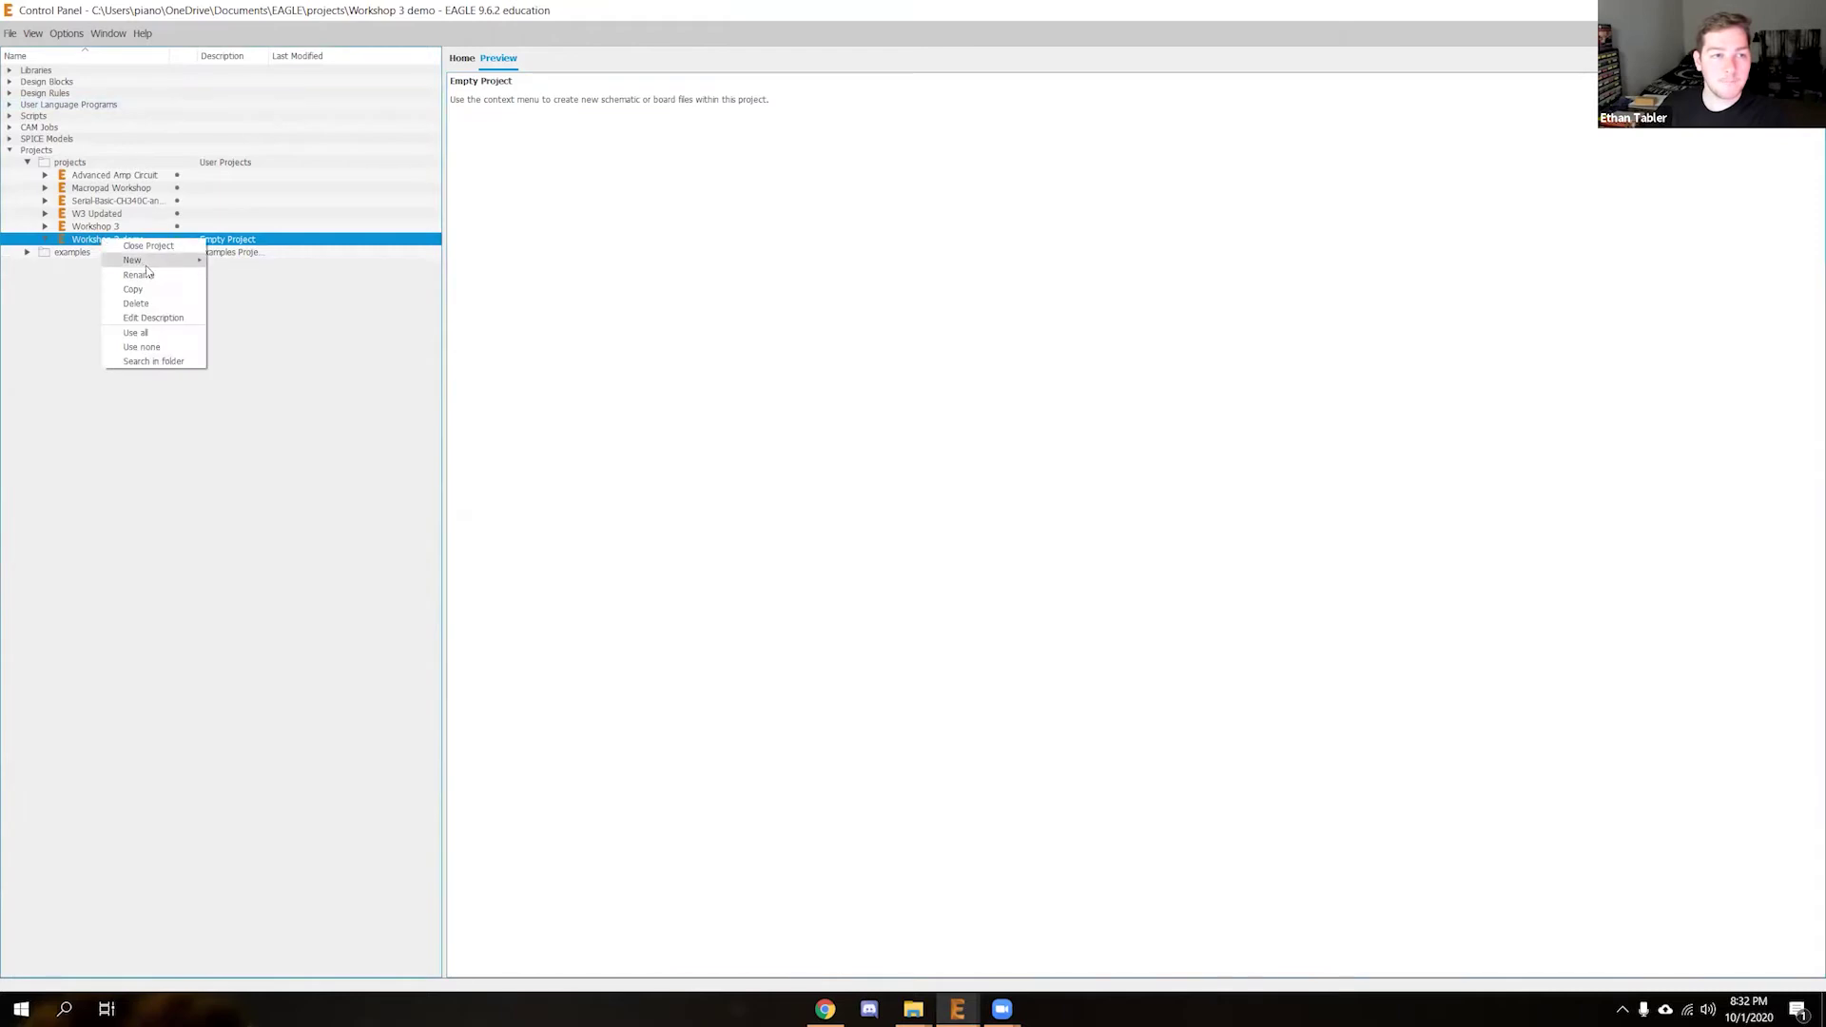
{"action": "mouse_move", "coordinate": [143, 261]}
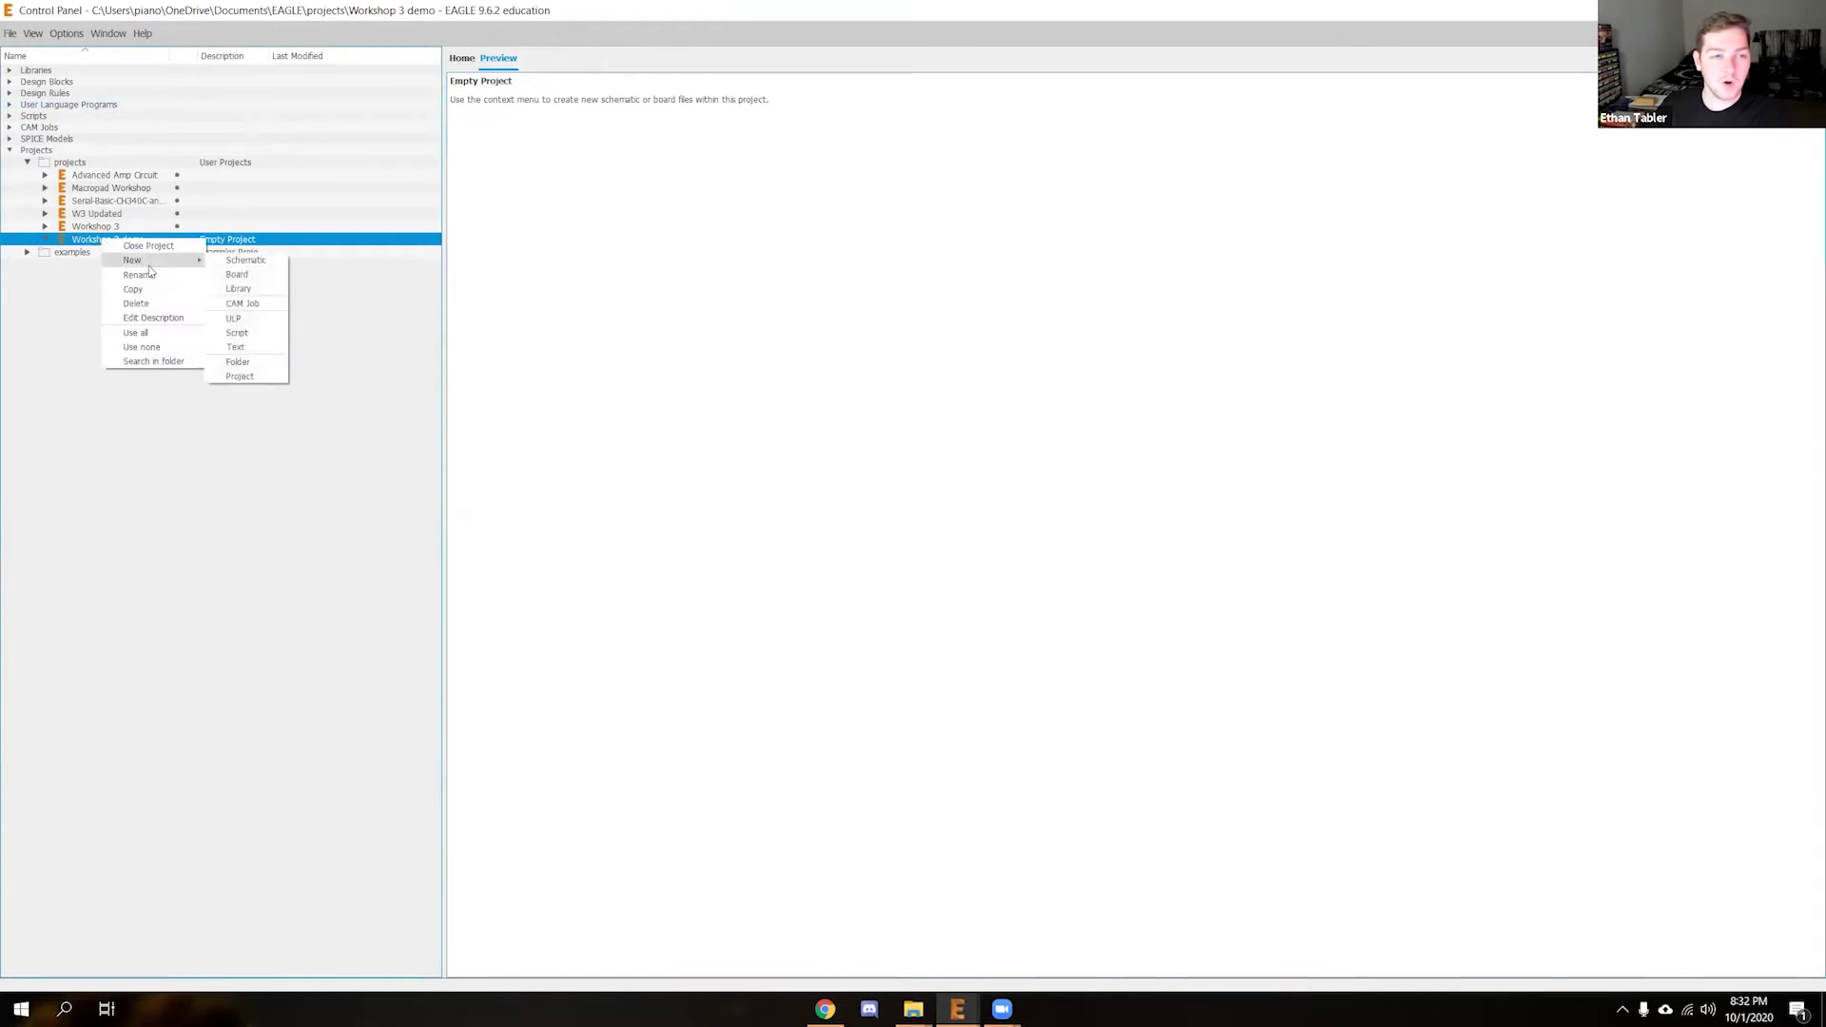
{"action": "left_click", "coordinate": [84, 287]}
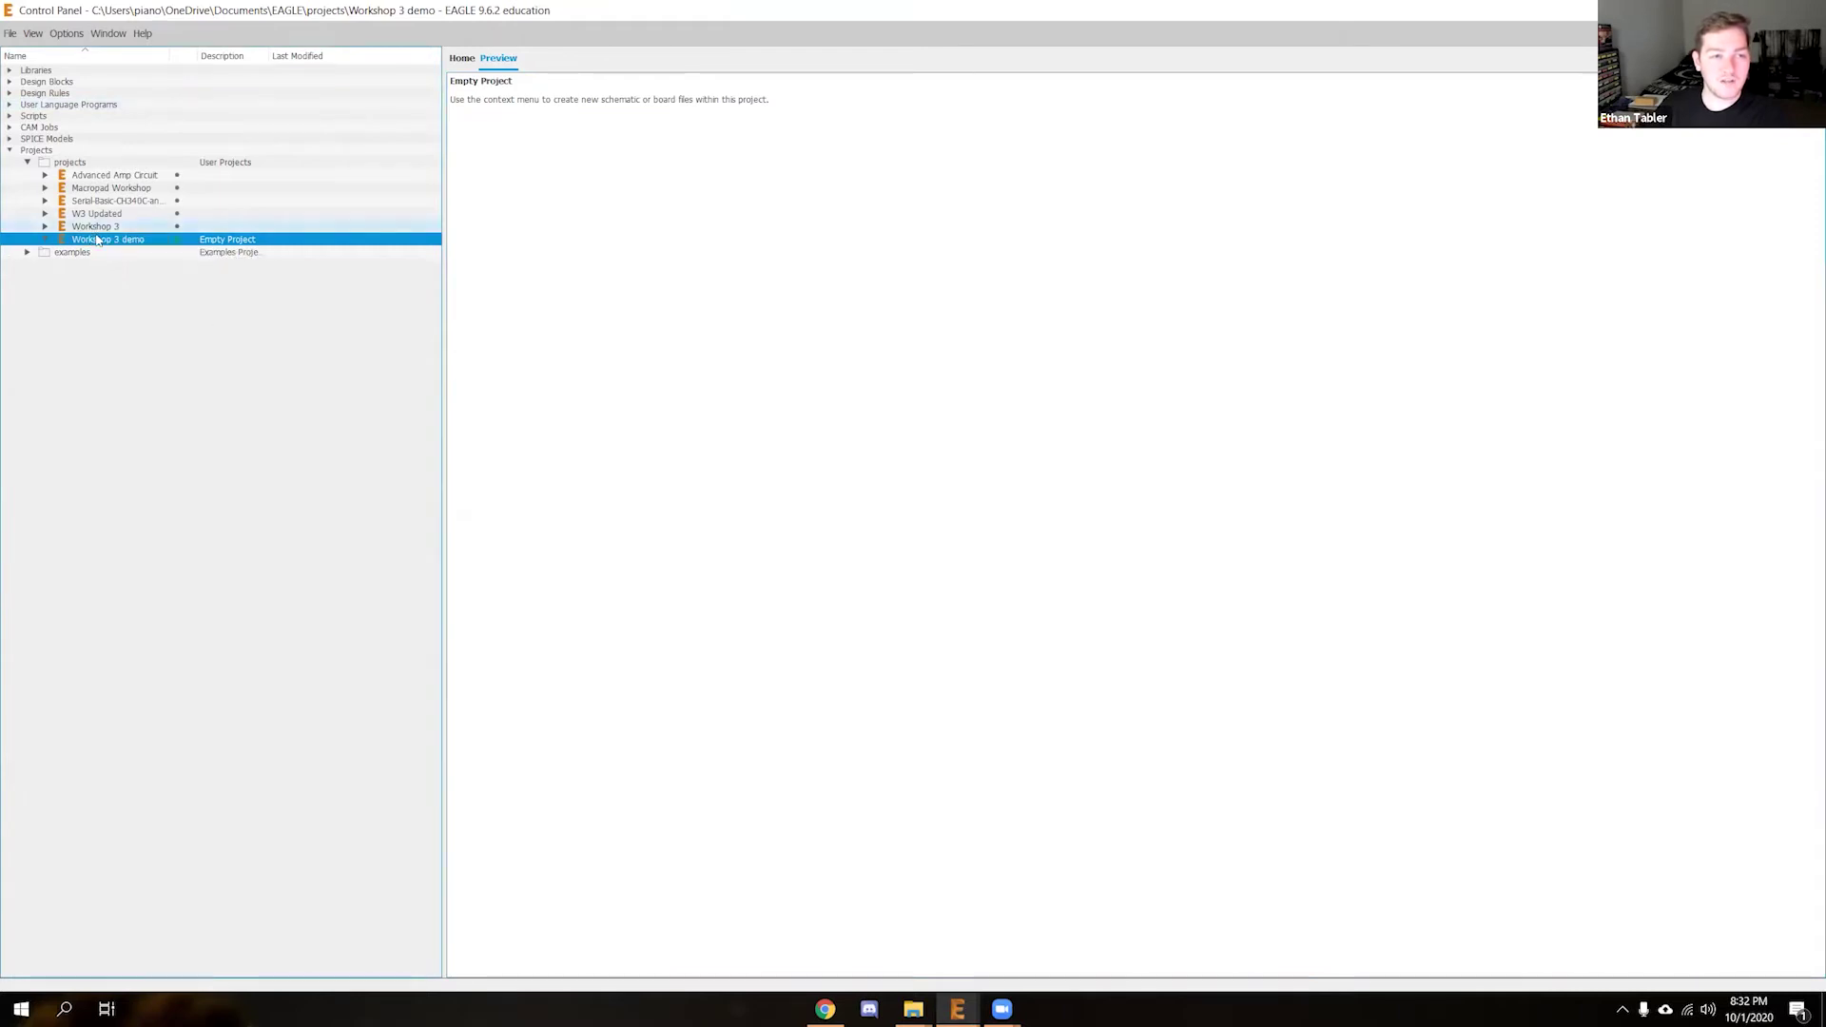
{"action": "right_click", "coordinate": [126, 246]}
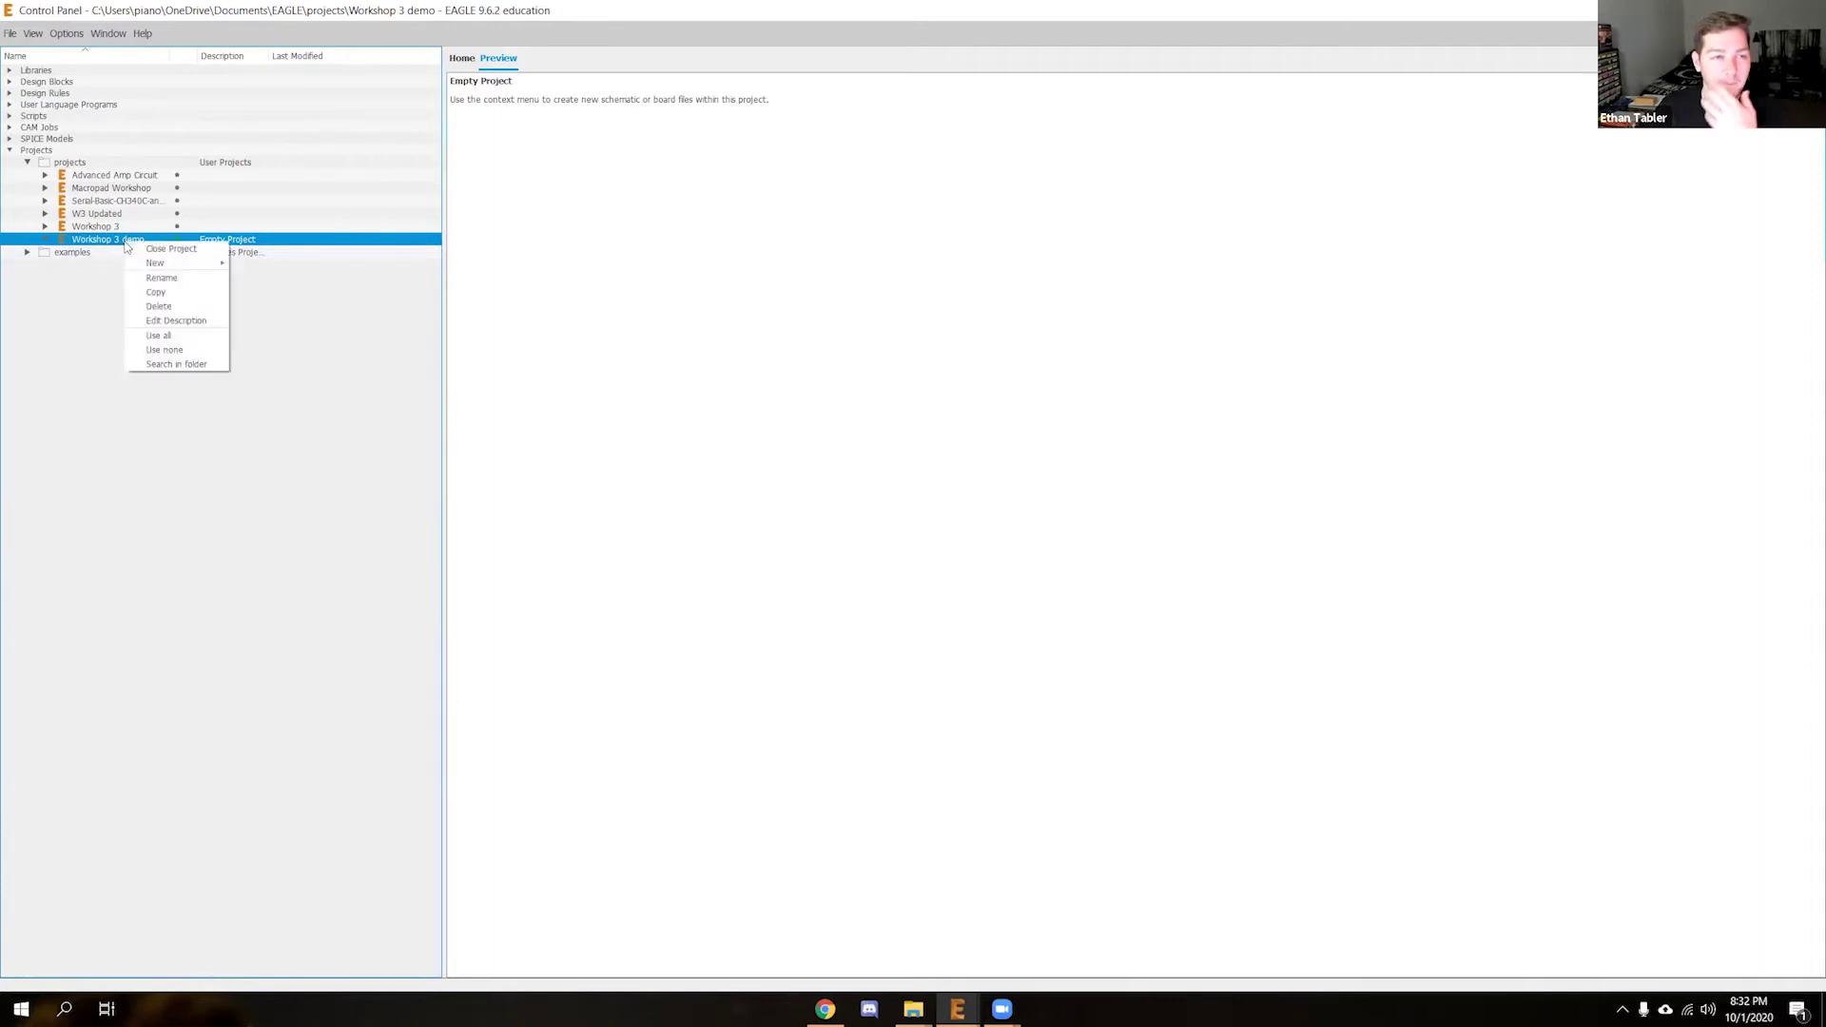
{"action": "mouse_move", "coordinate": [202, 268]}
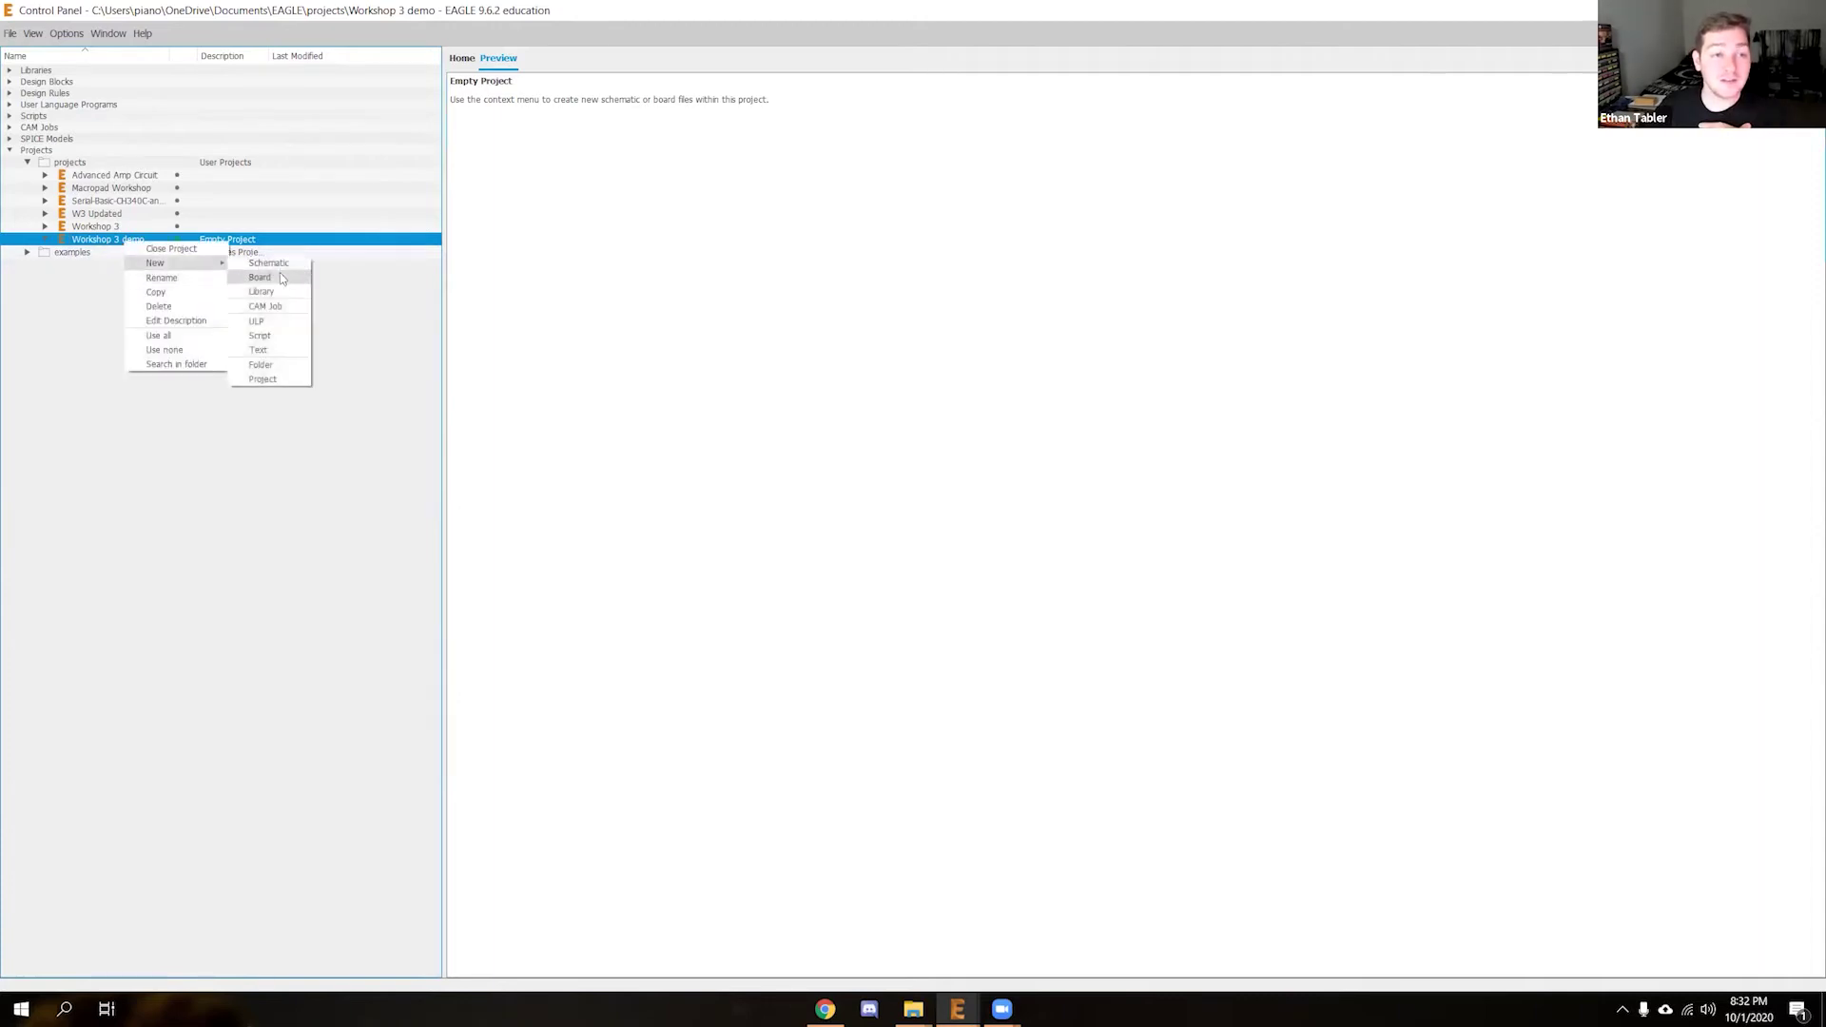
{"action": "left_click", "coordinate": [289, 294]}
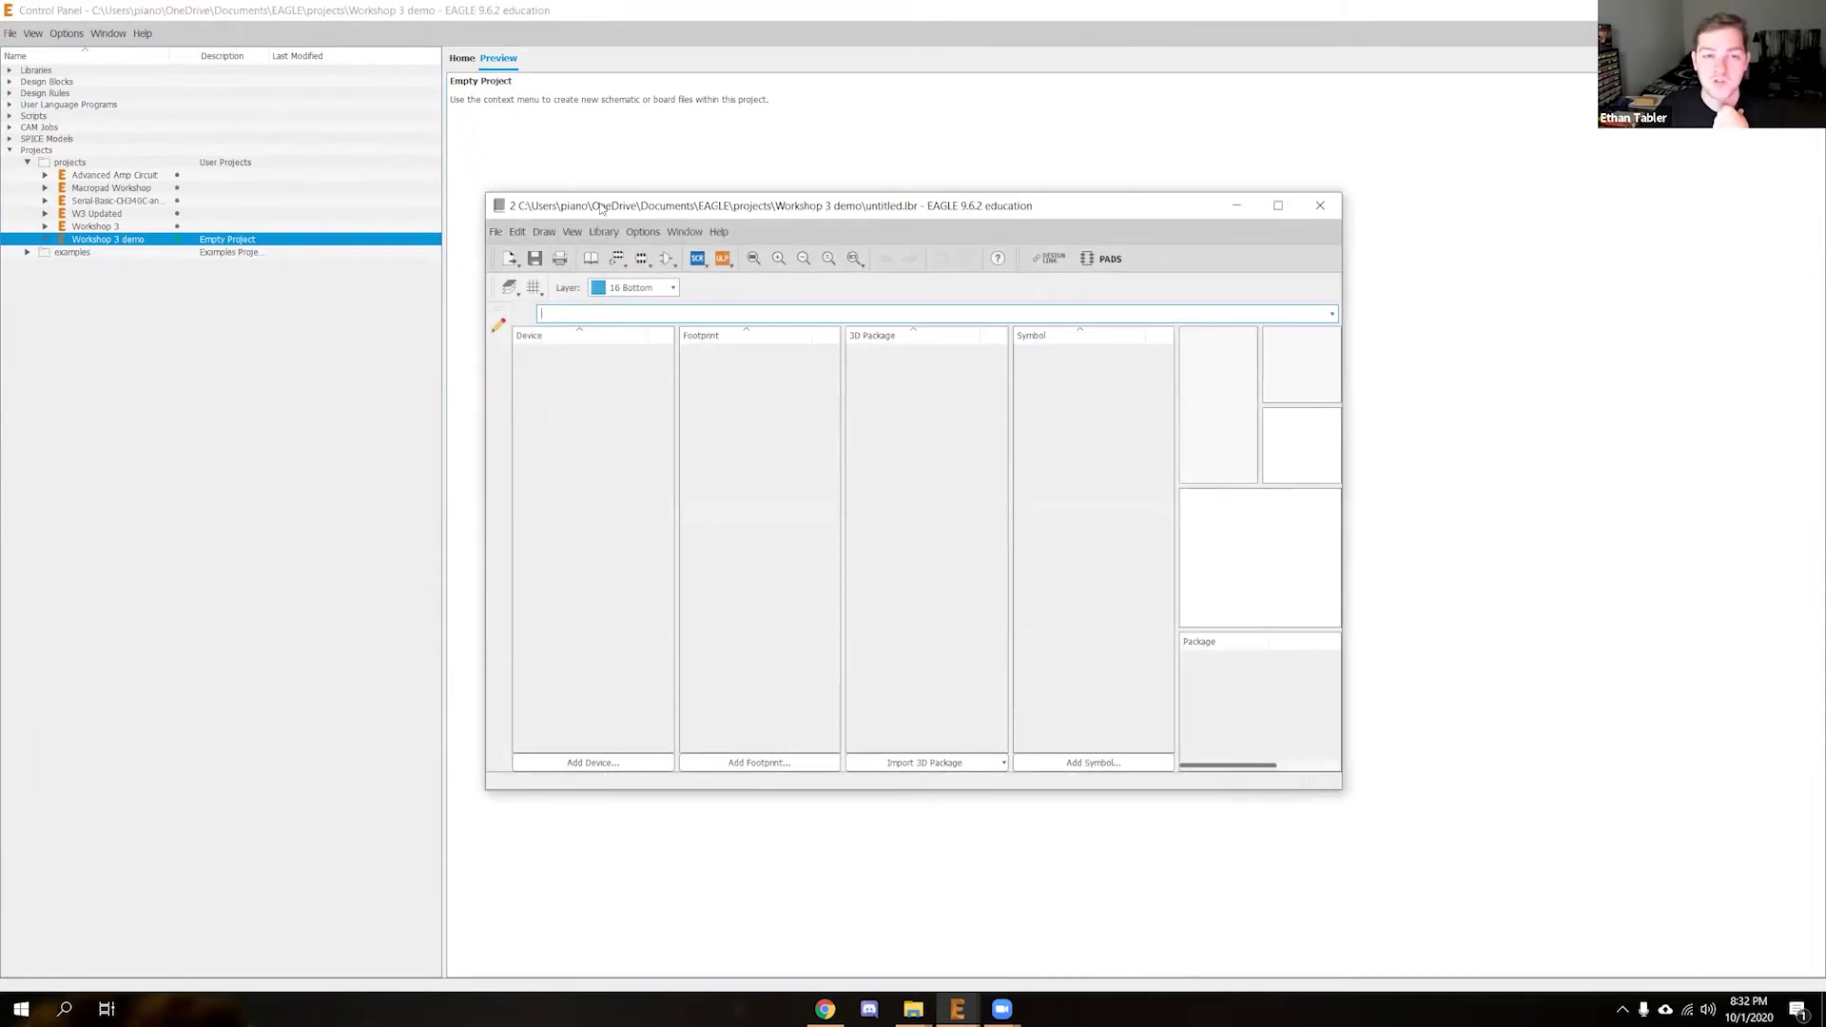
{"action": "left_click_drag", "start_coordinate": [601, 208], "coordinate": [590, 194]}
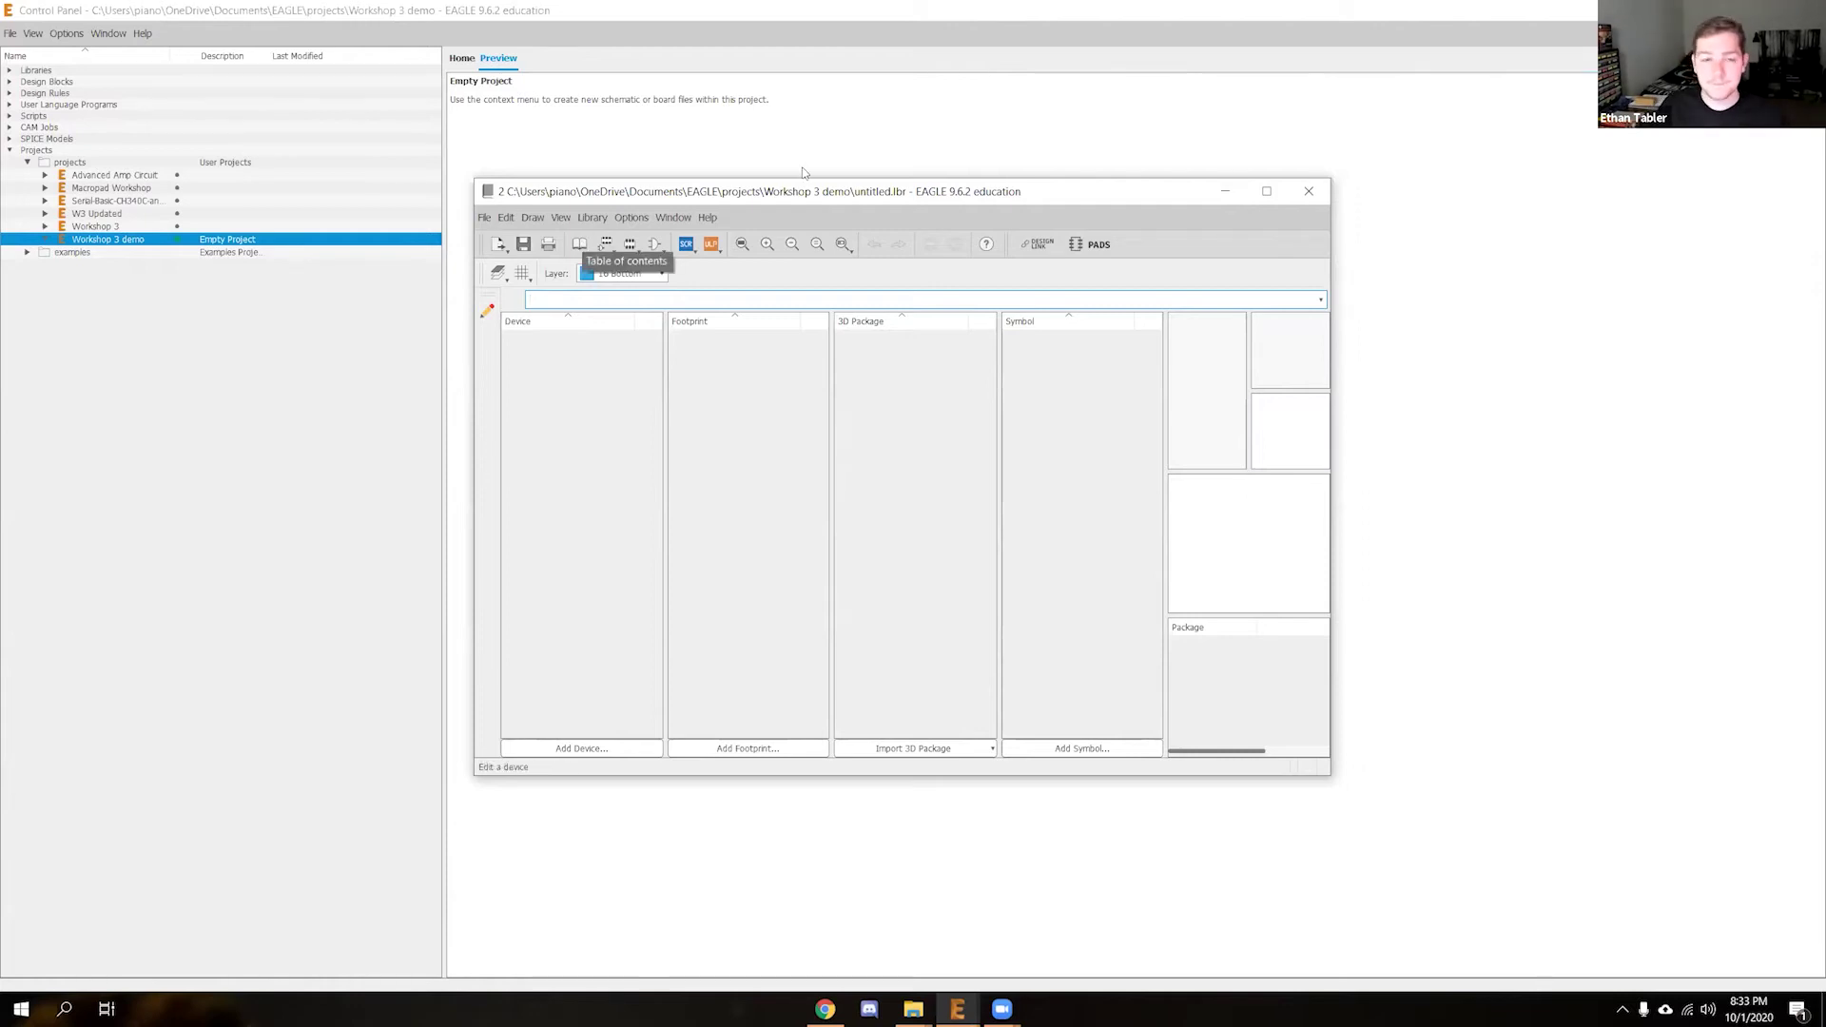
Execute the script 2020-10-01_14-52-01_Library.scr from Desktop > IEEE Workshop 3 > Library Guide in the new library
{"action": "left_click", "coordinate": [493, 220]}
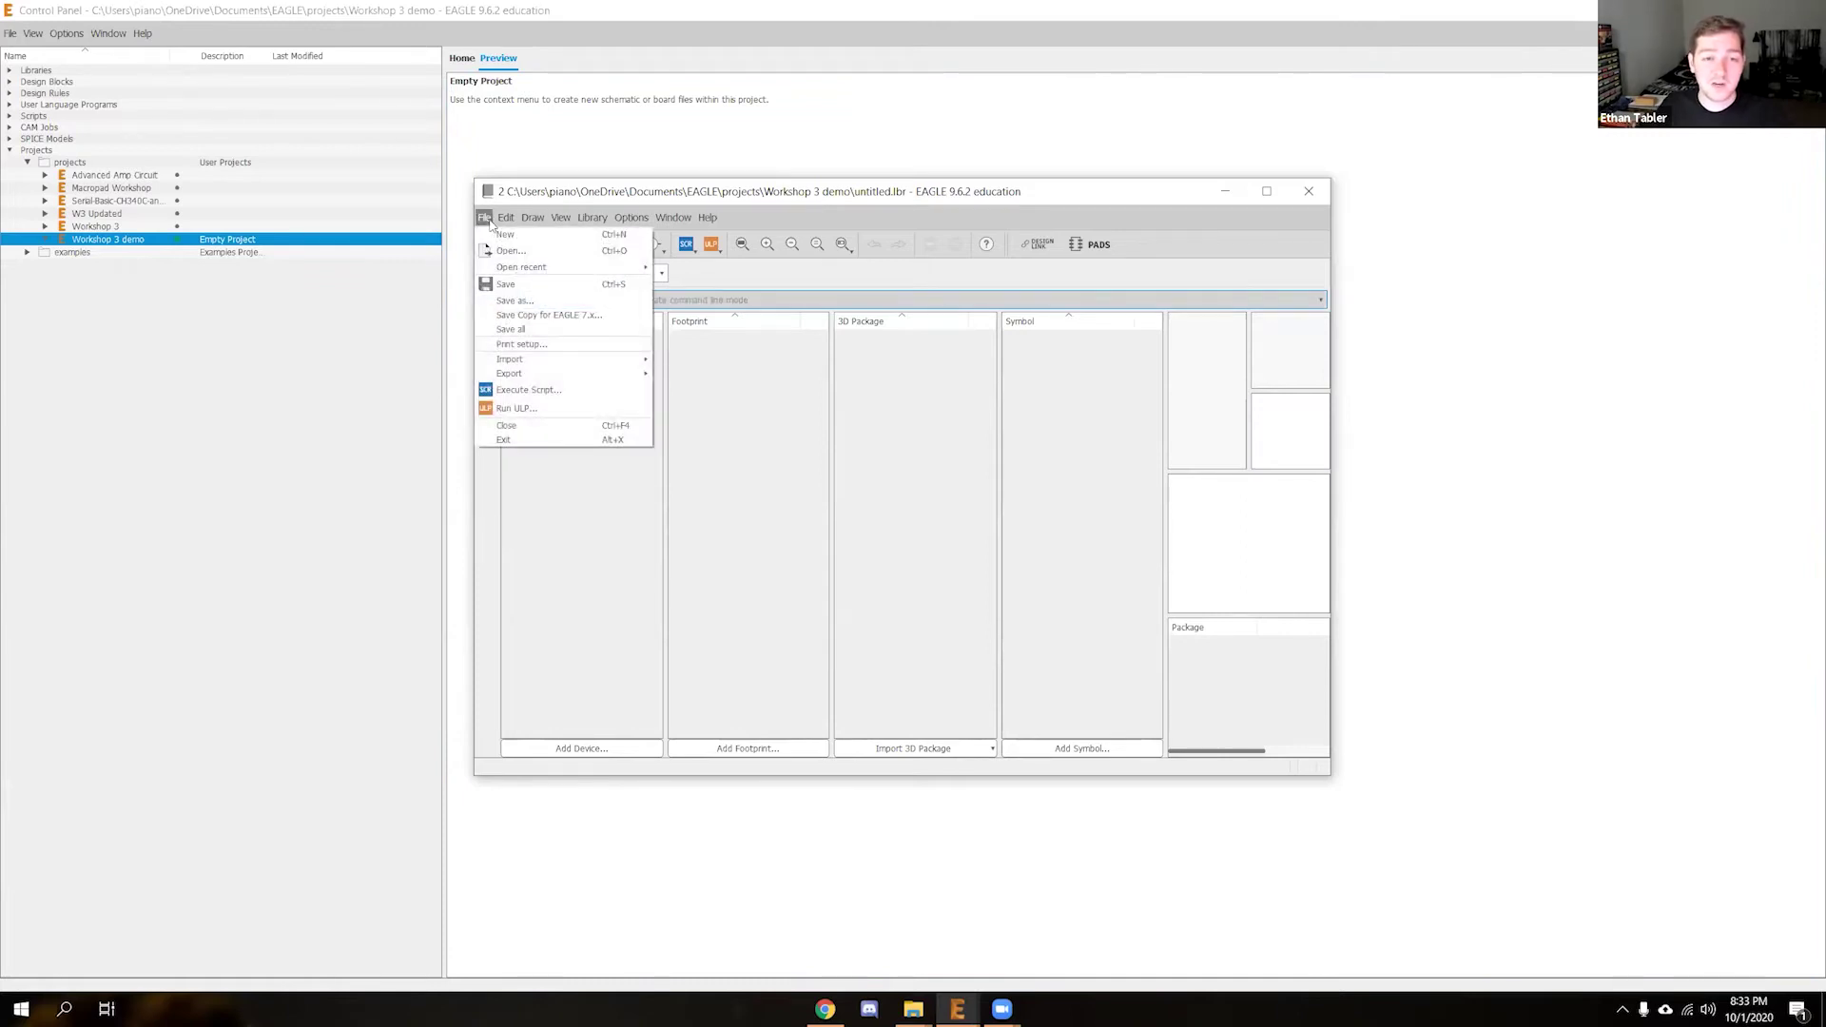
{"action": "left_click", "coordinate": [529, 390]}
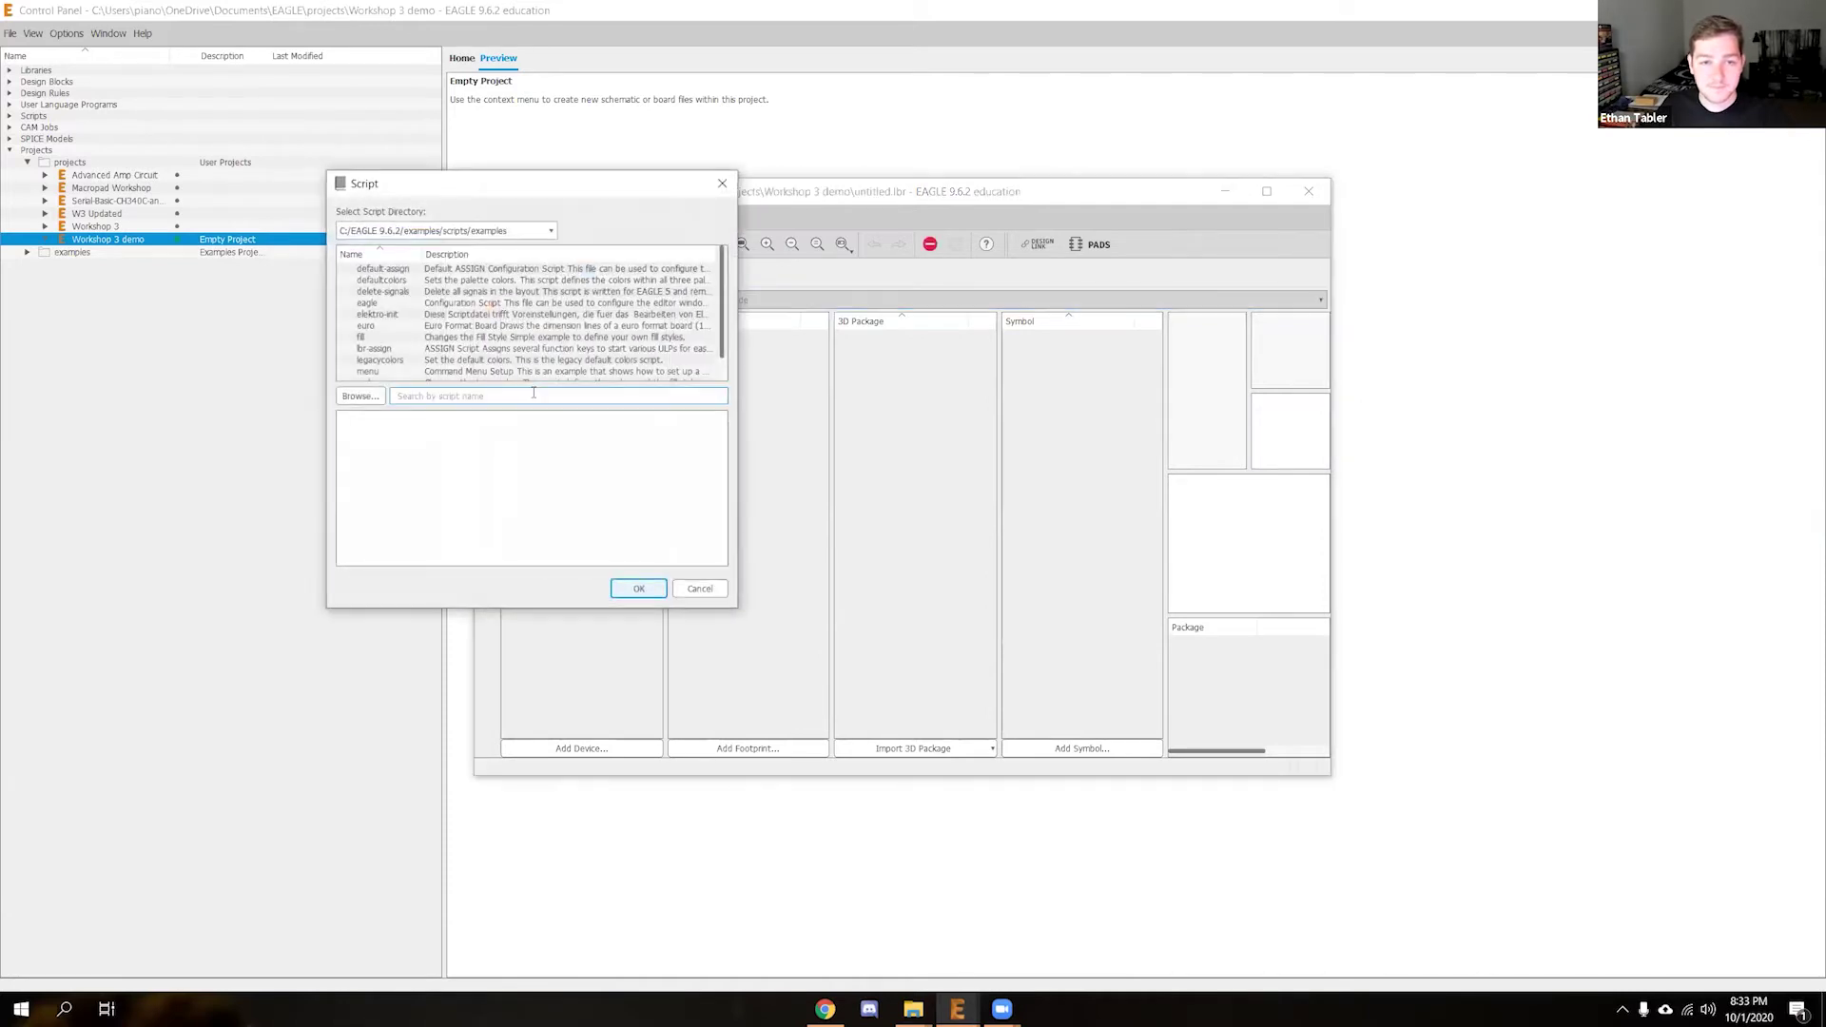
{"action": "left_click", "coordinate": [359, 396]}
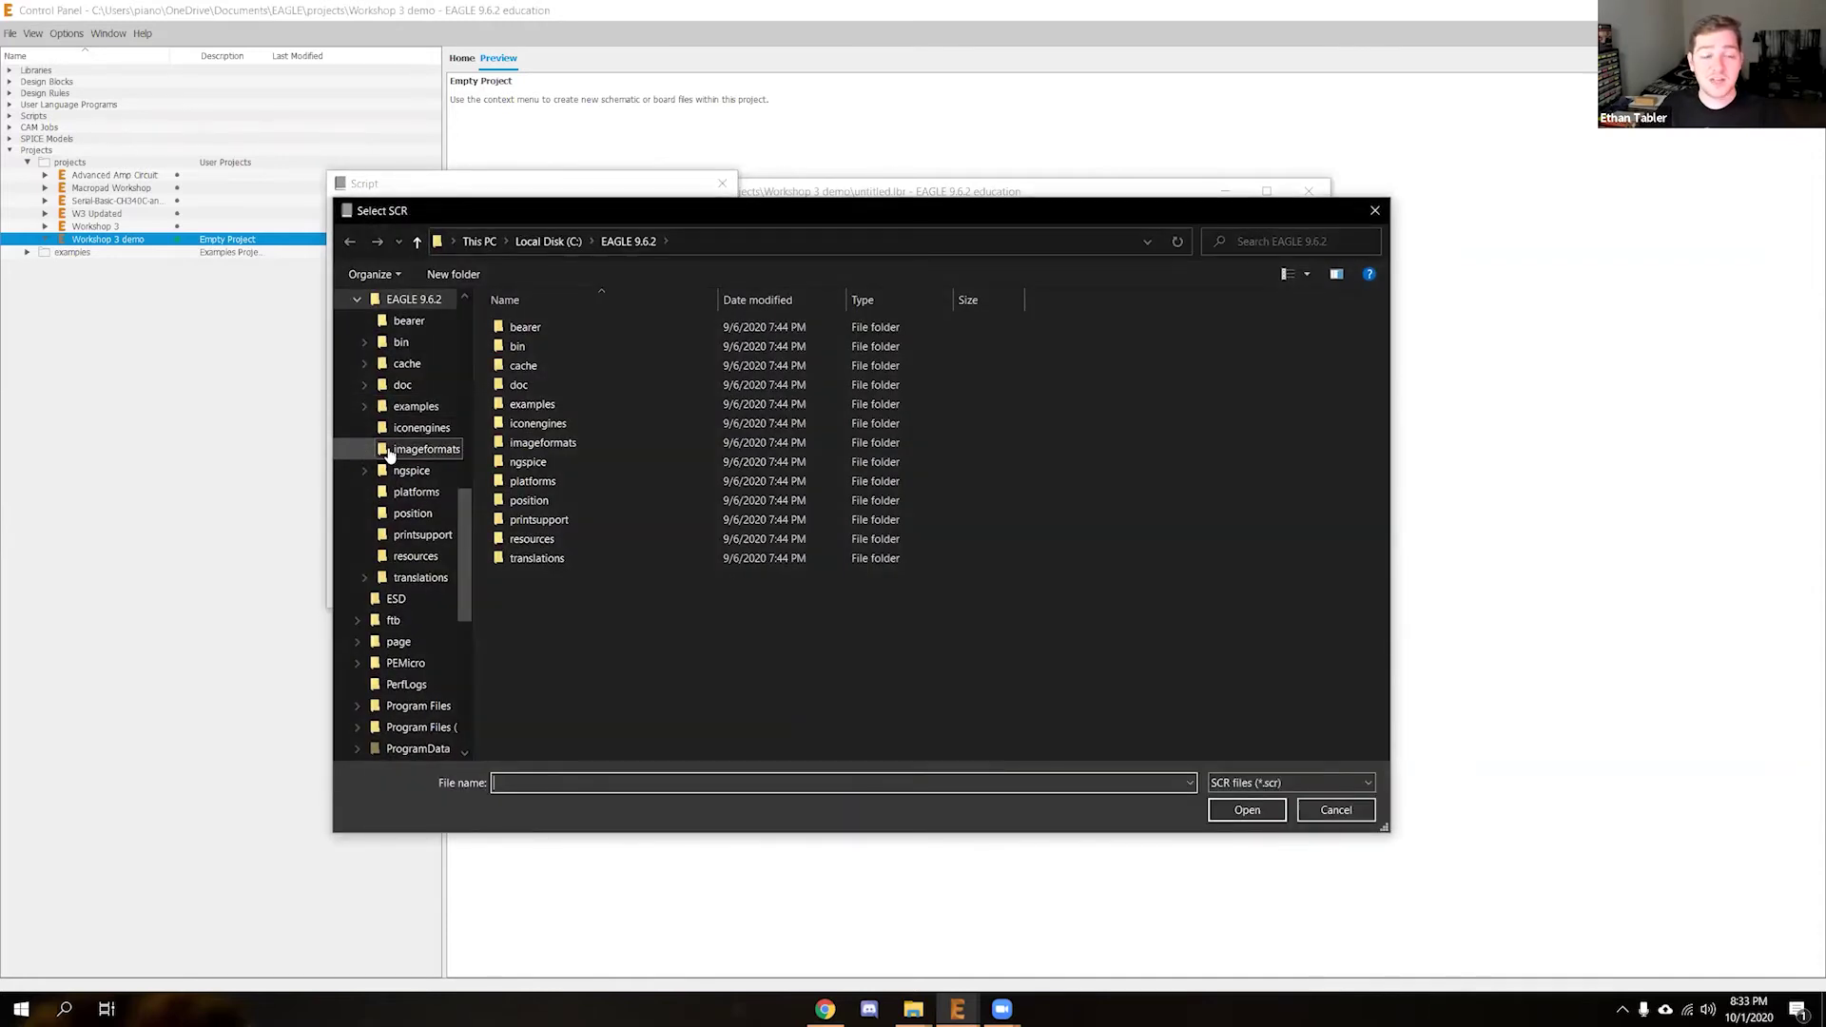
{"action": "scroll", "coordinate": [399, 503], "scroll_direction": "up", "scroll_amount": 4}
{"action": "scroll", "coordinate": [399, 502], "scroll_direction": "up", "scroll_amount": 4}
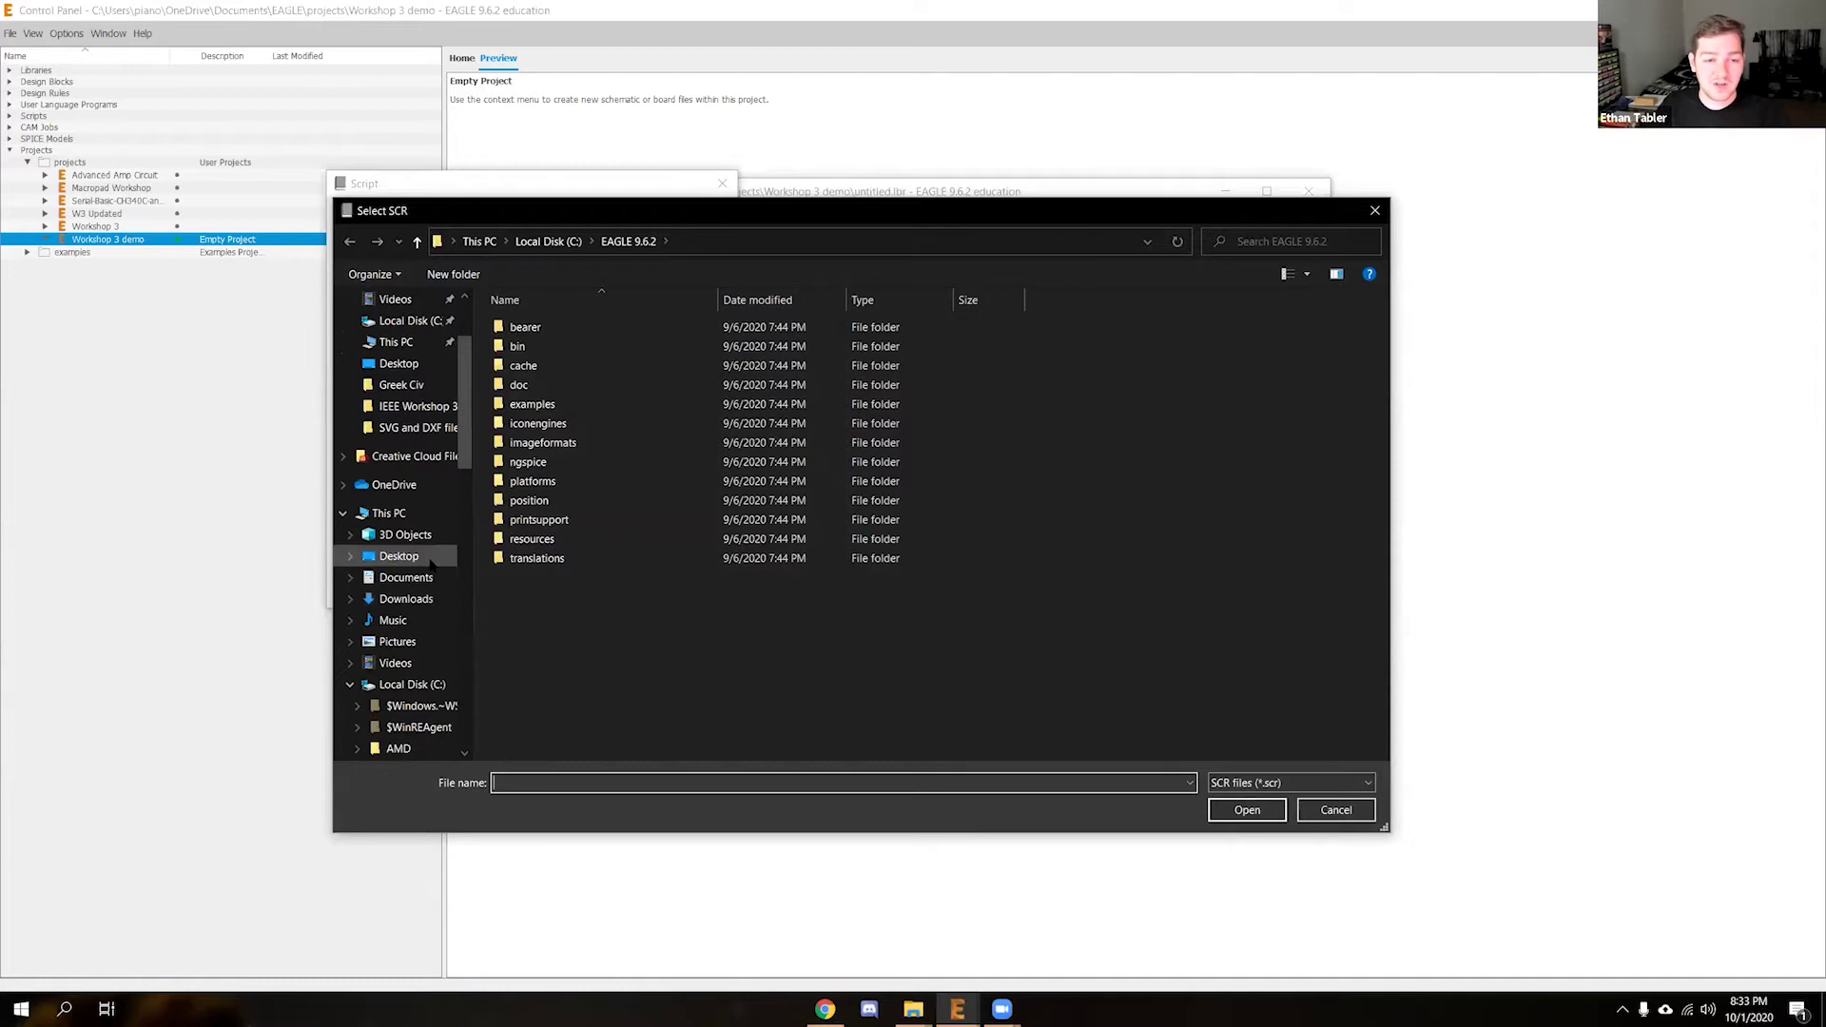
{"action": "left_click", "coordinate": [398, 556]}
{"action": "double_click", "coordinate": [1024, 314]}
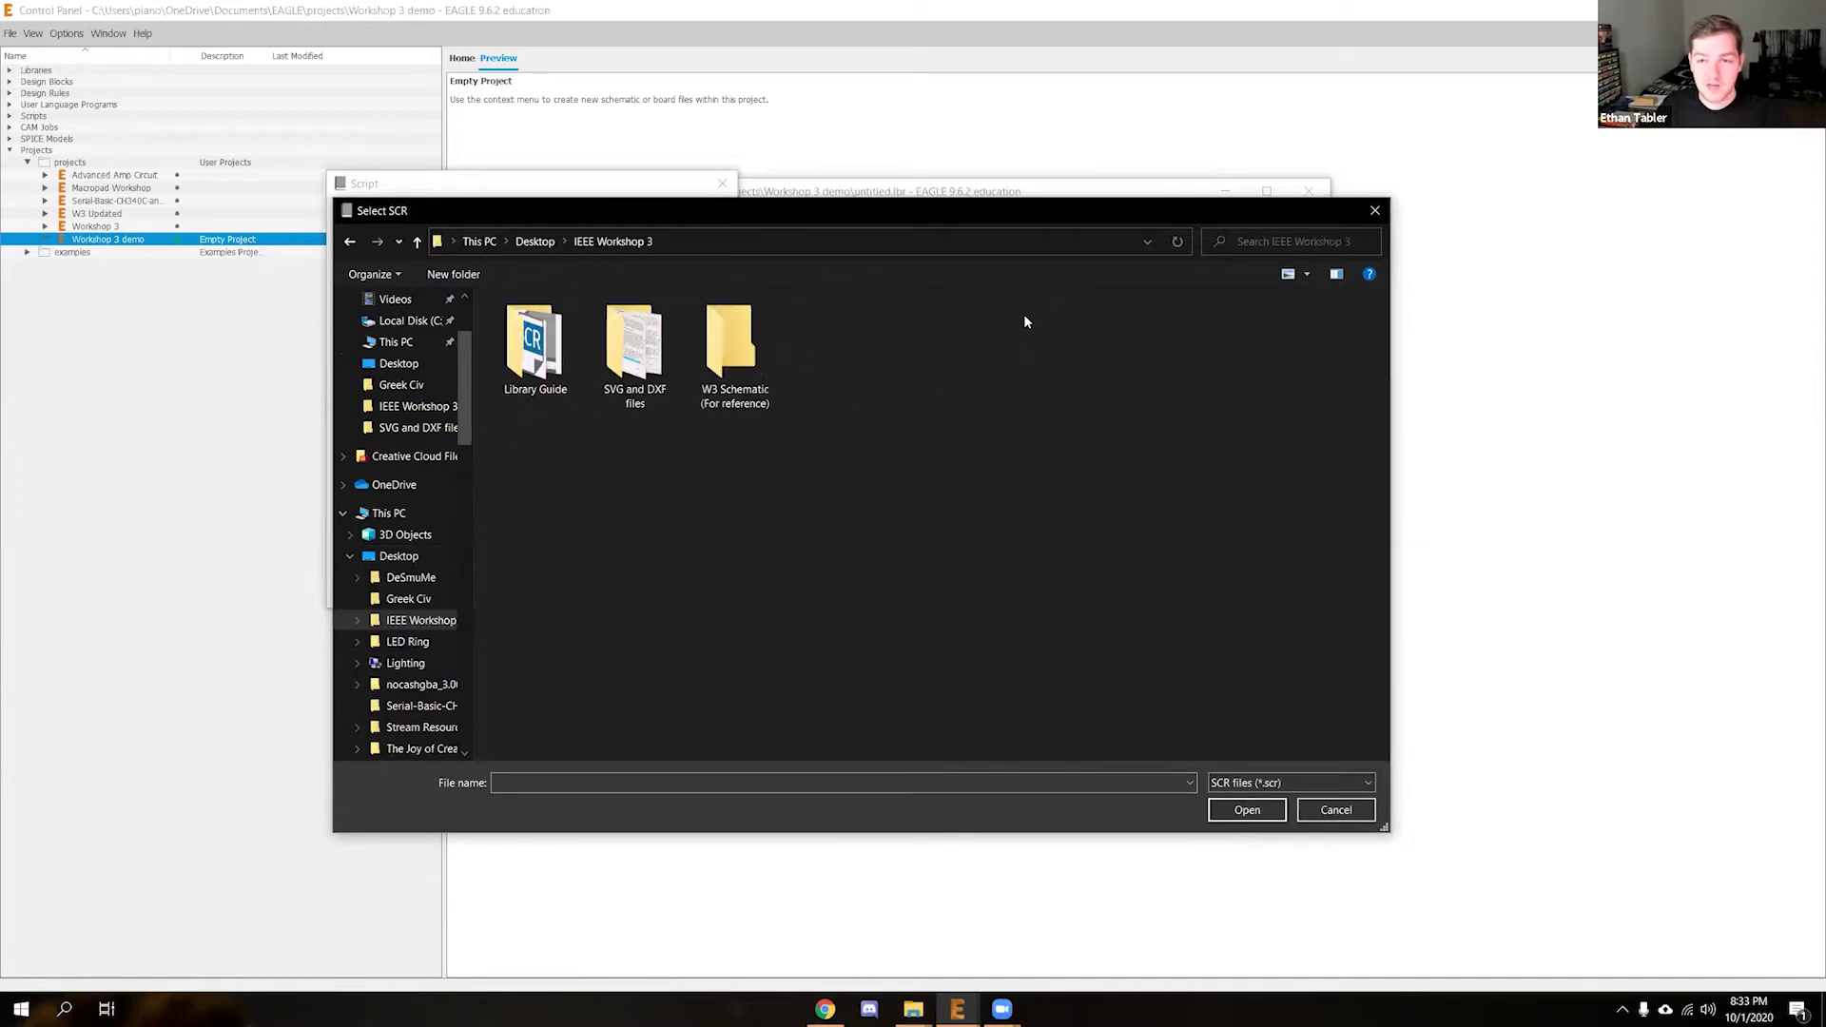
{"action": "double_click", "coordinate": [543, 333]}
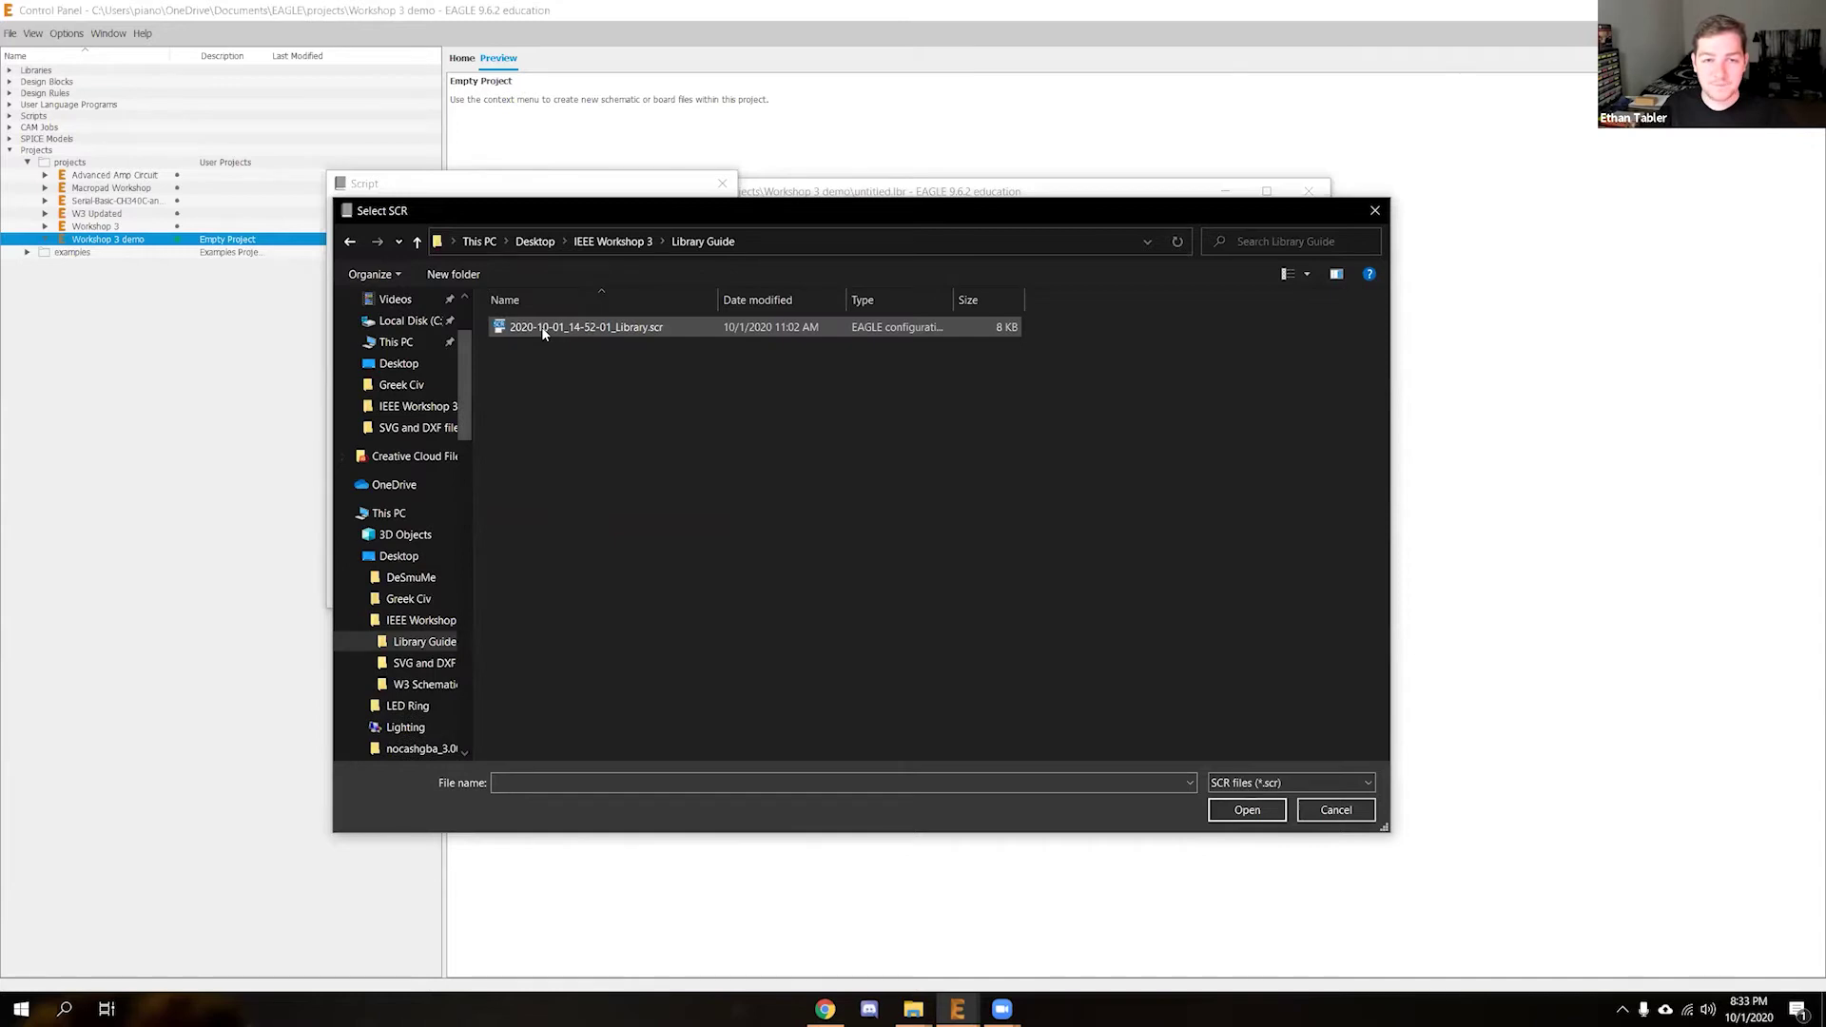
{"action": "left_click", "coordinate": [540, 327]}
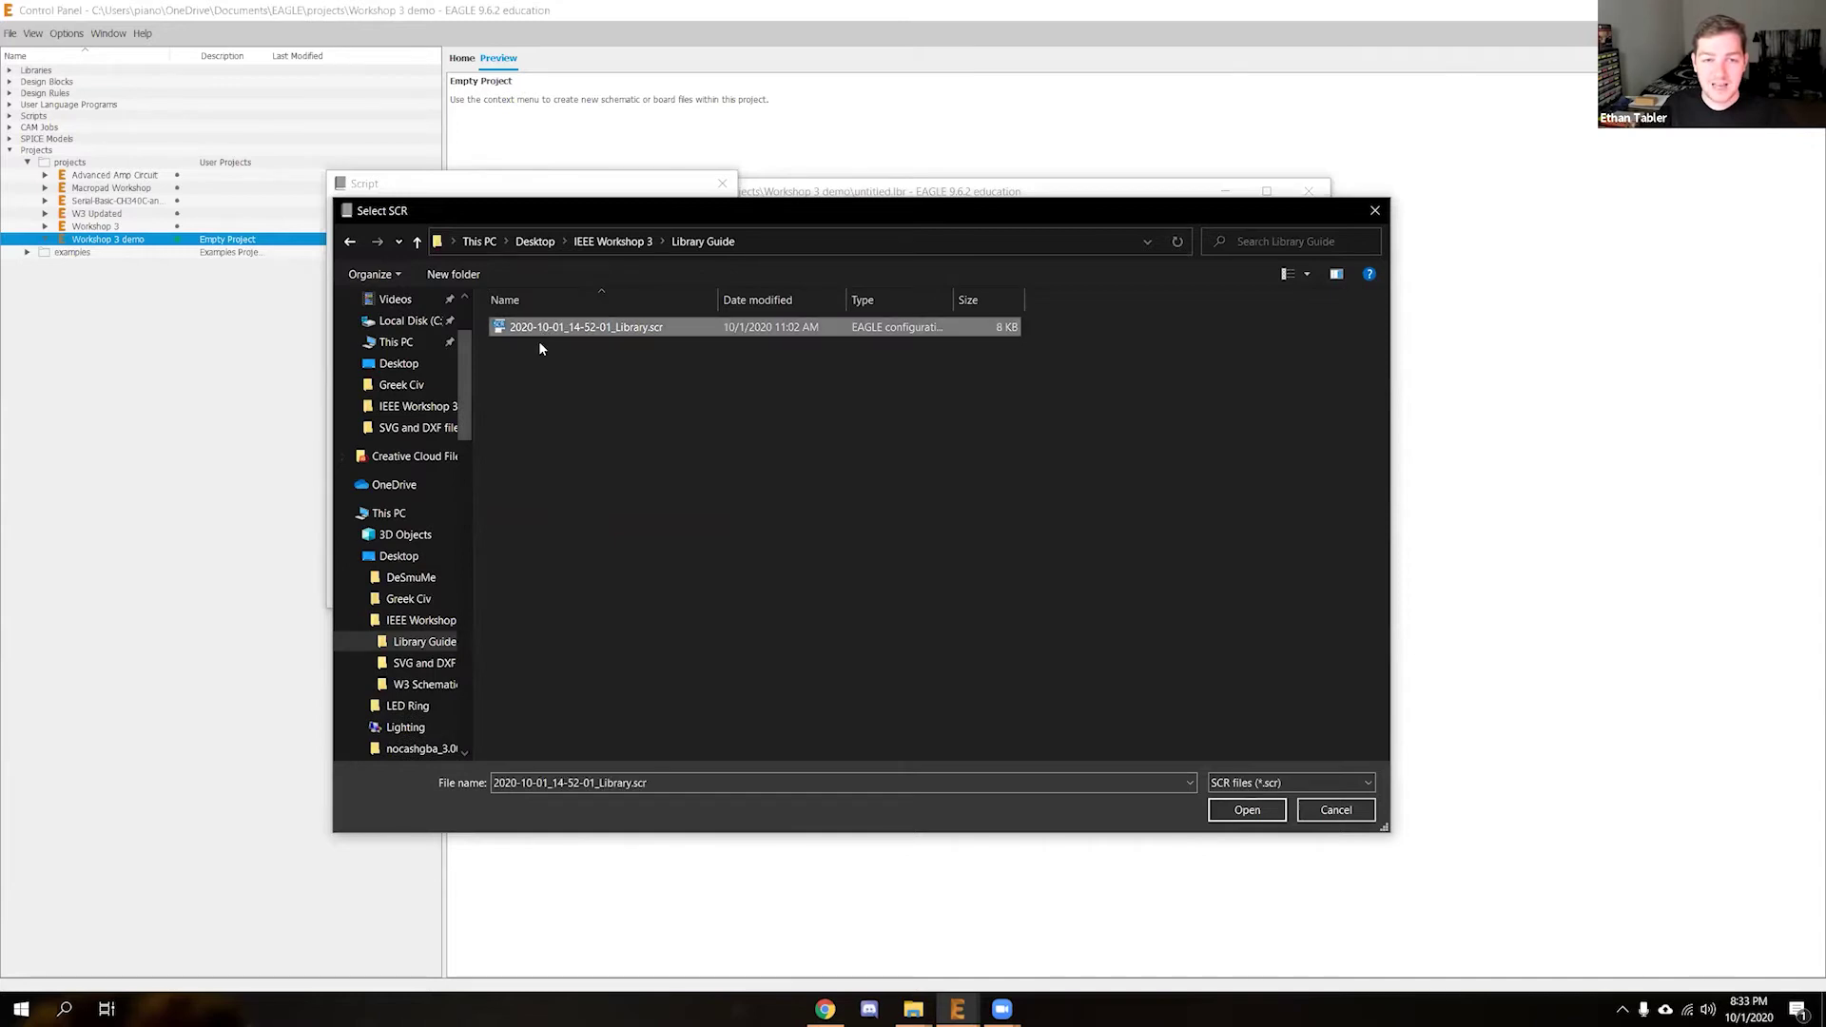
{"action": "left_click", "coordinate": [1247, 810]}
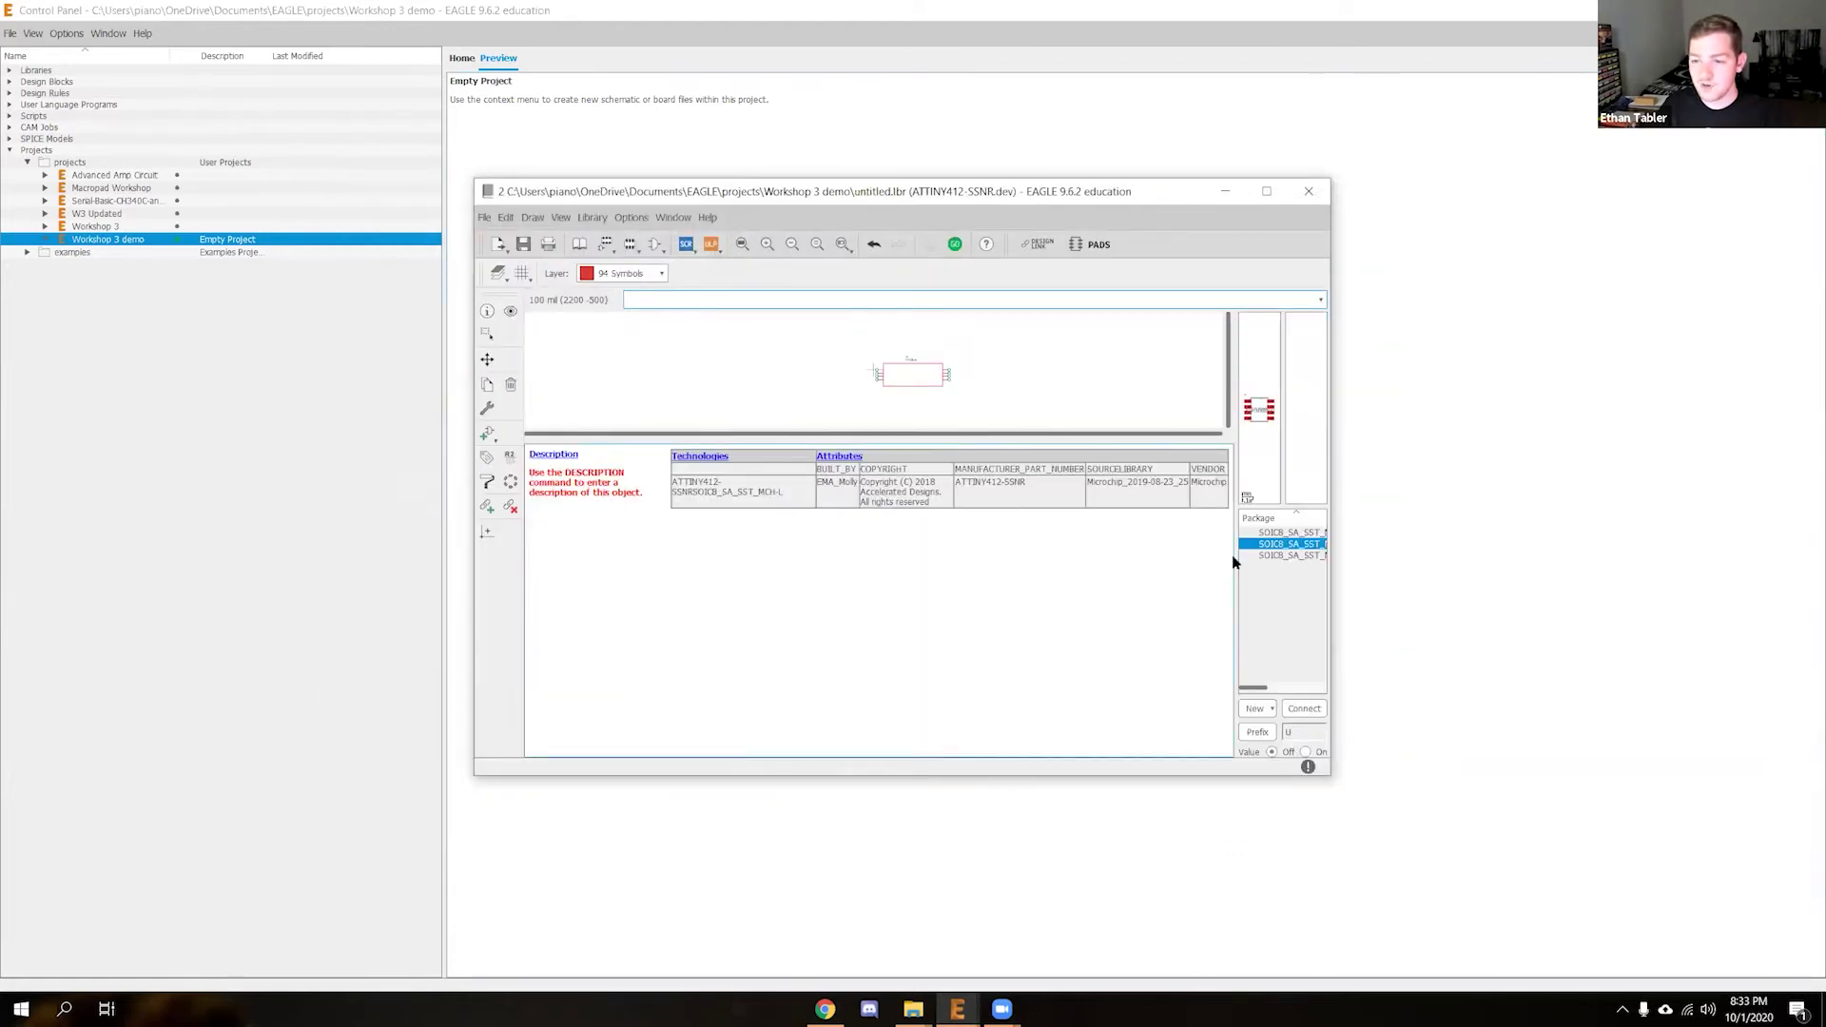
Widen the package preview area and enlarge the library window to inspect the imported ATTINY412-SSNR device
{"action": "left_click_drag", "start_coordinate": [1235, 563], "coordinate": [1080, 572]}
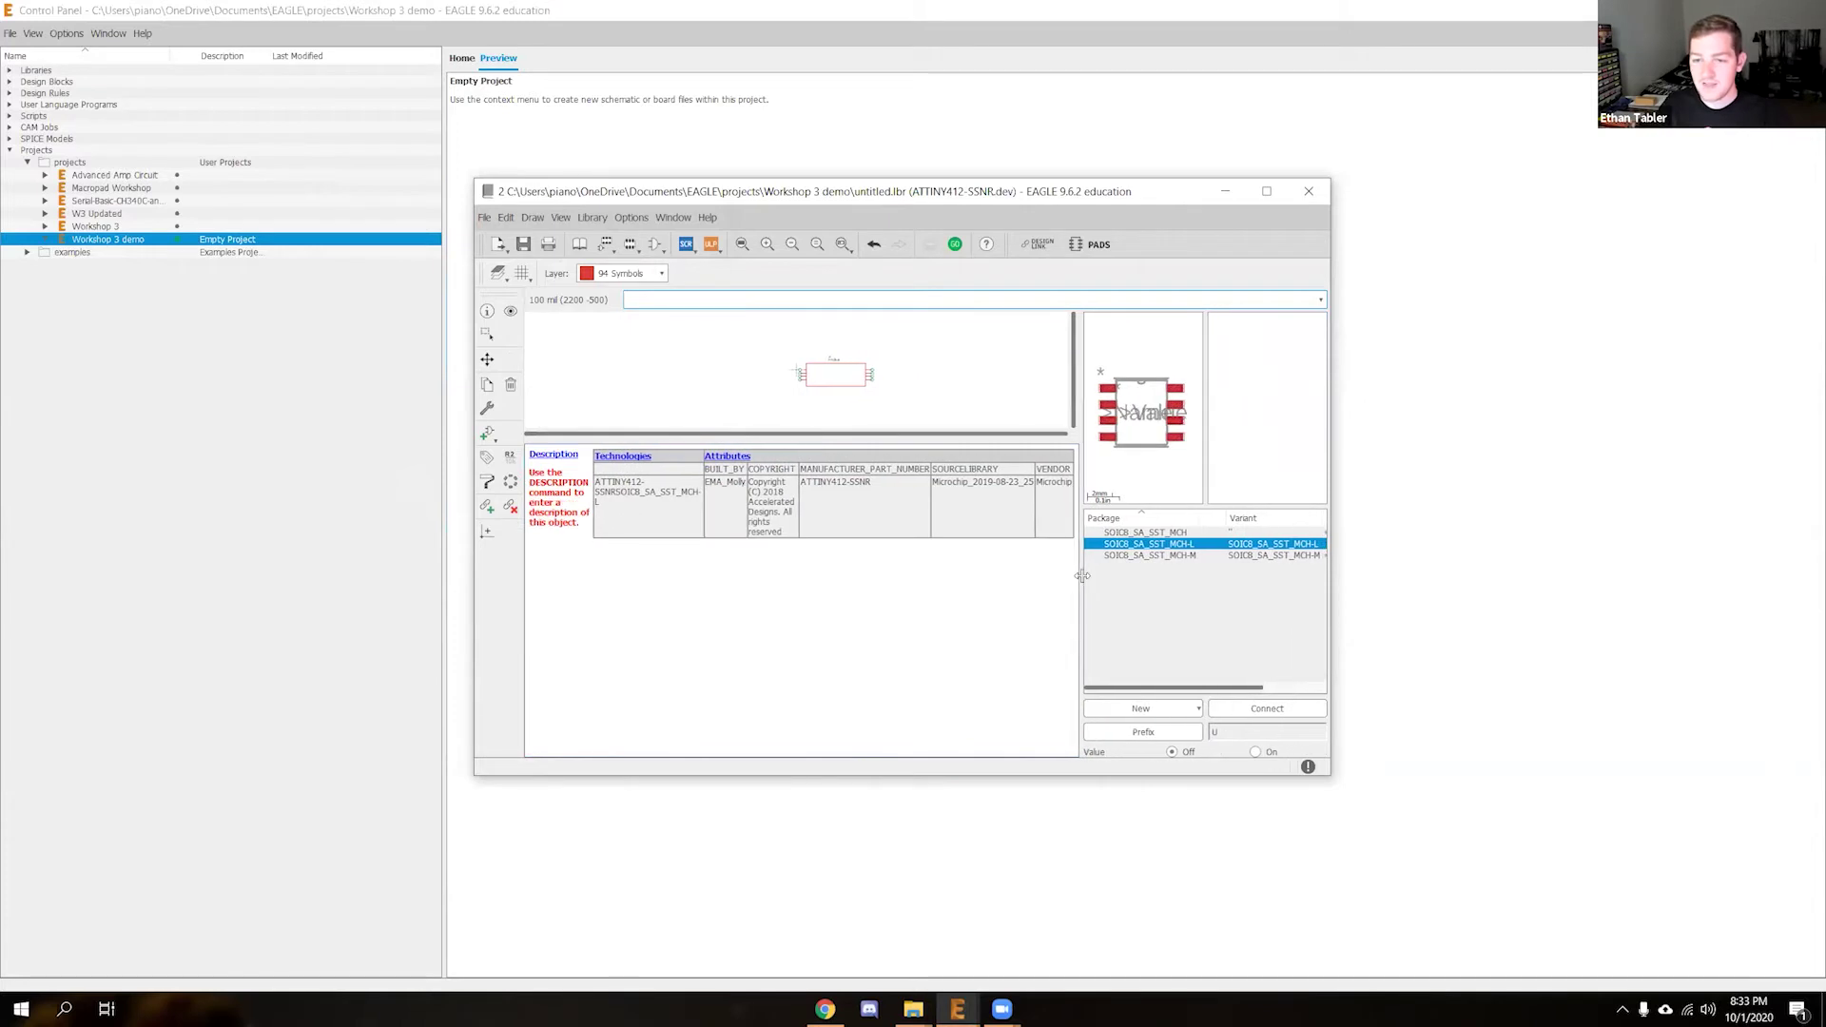
{"action": "left_click_drag", "start_coordinate": [1328, 777], "coordinate": [1607, 908]}
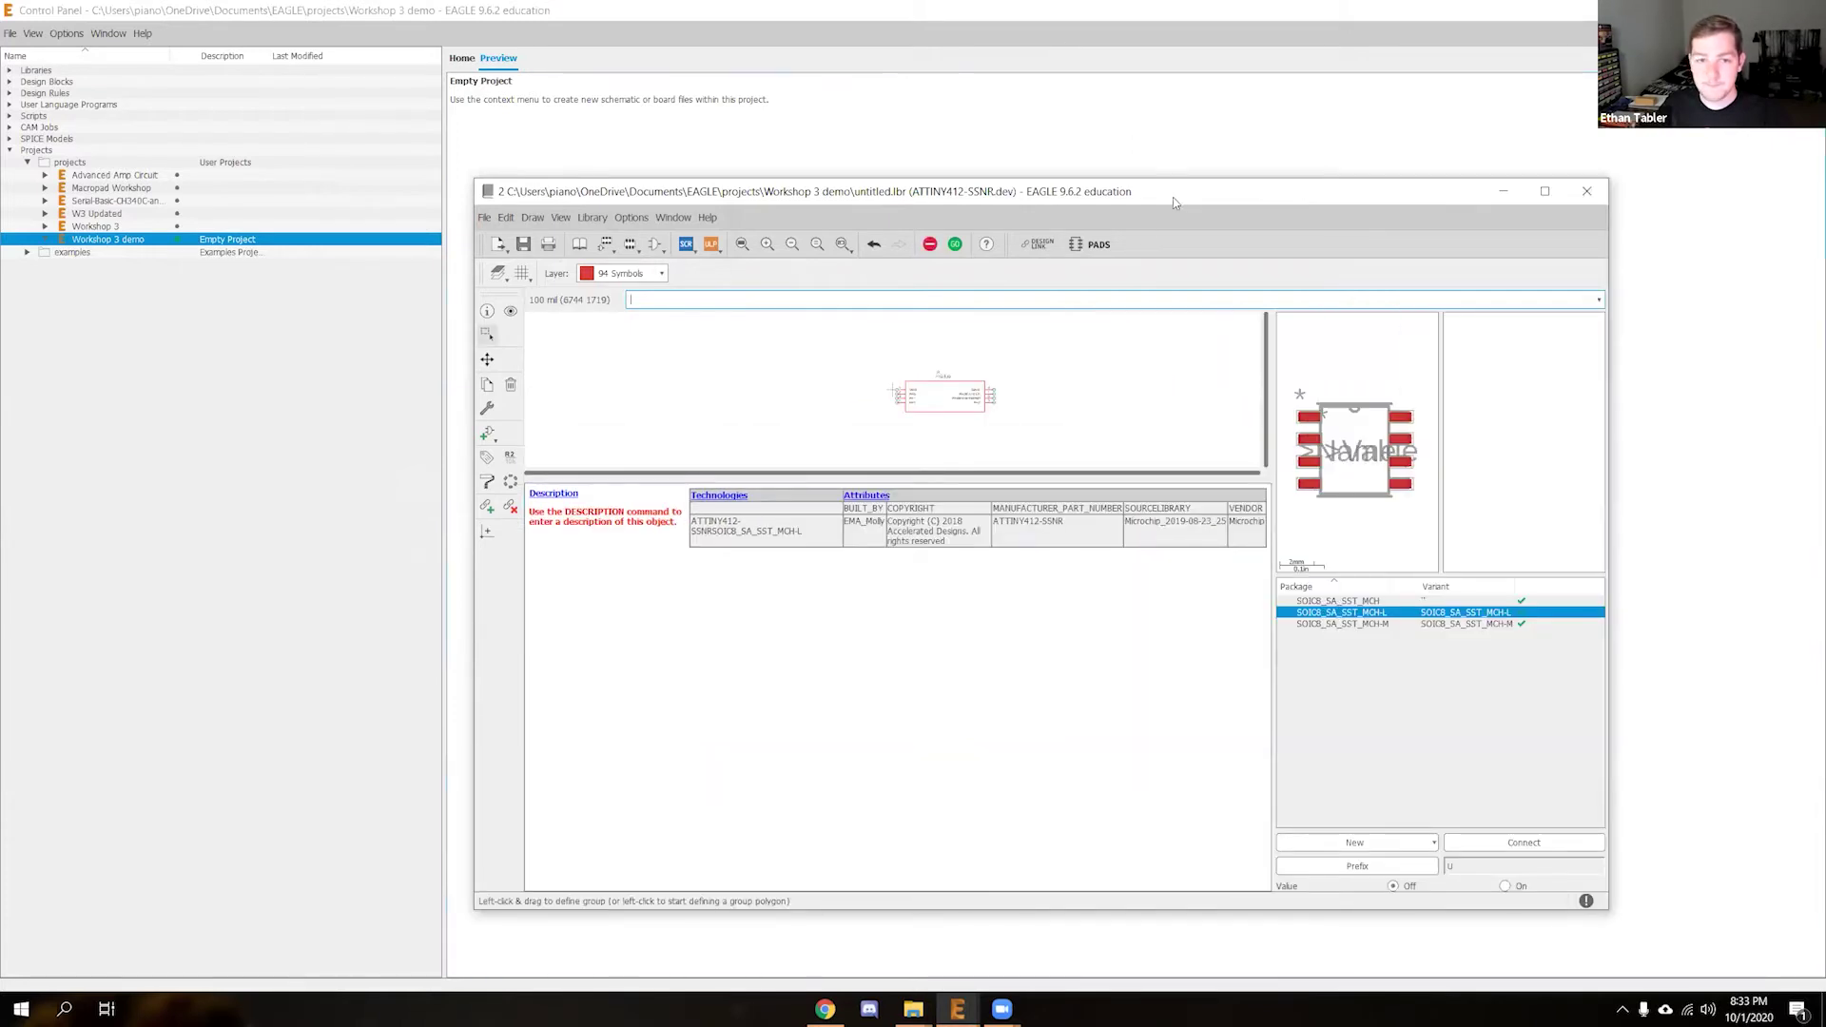
{"action": "left_click_drag", "start_coordinate": [1180, 190], "coordinate": [1016, 138]}
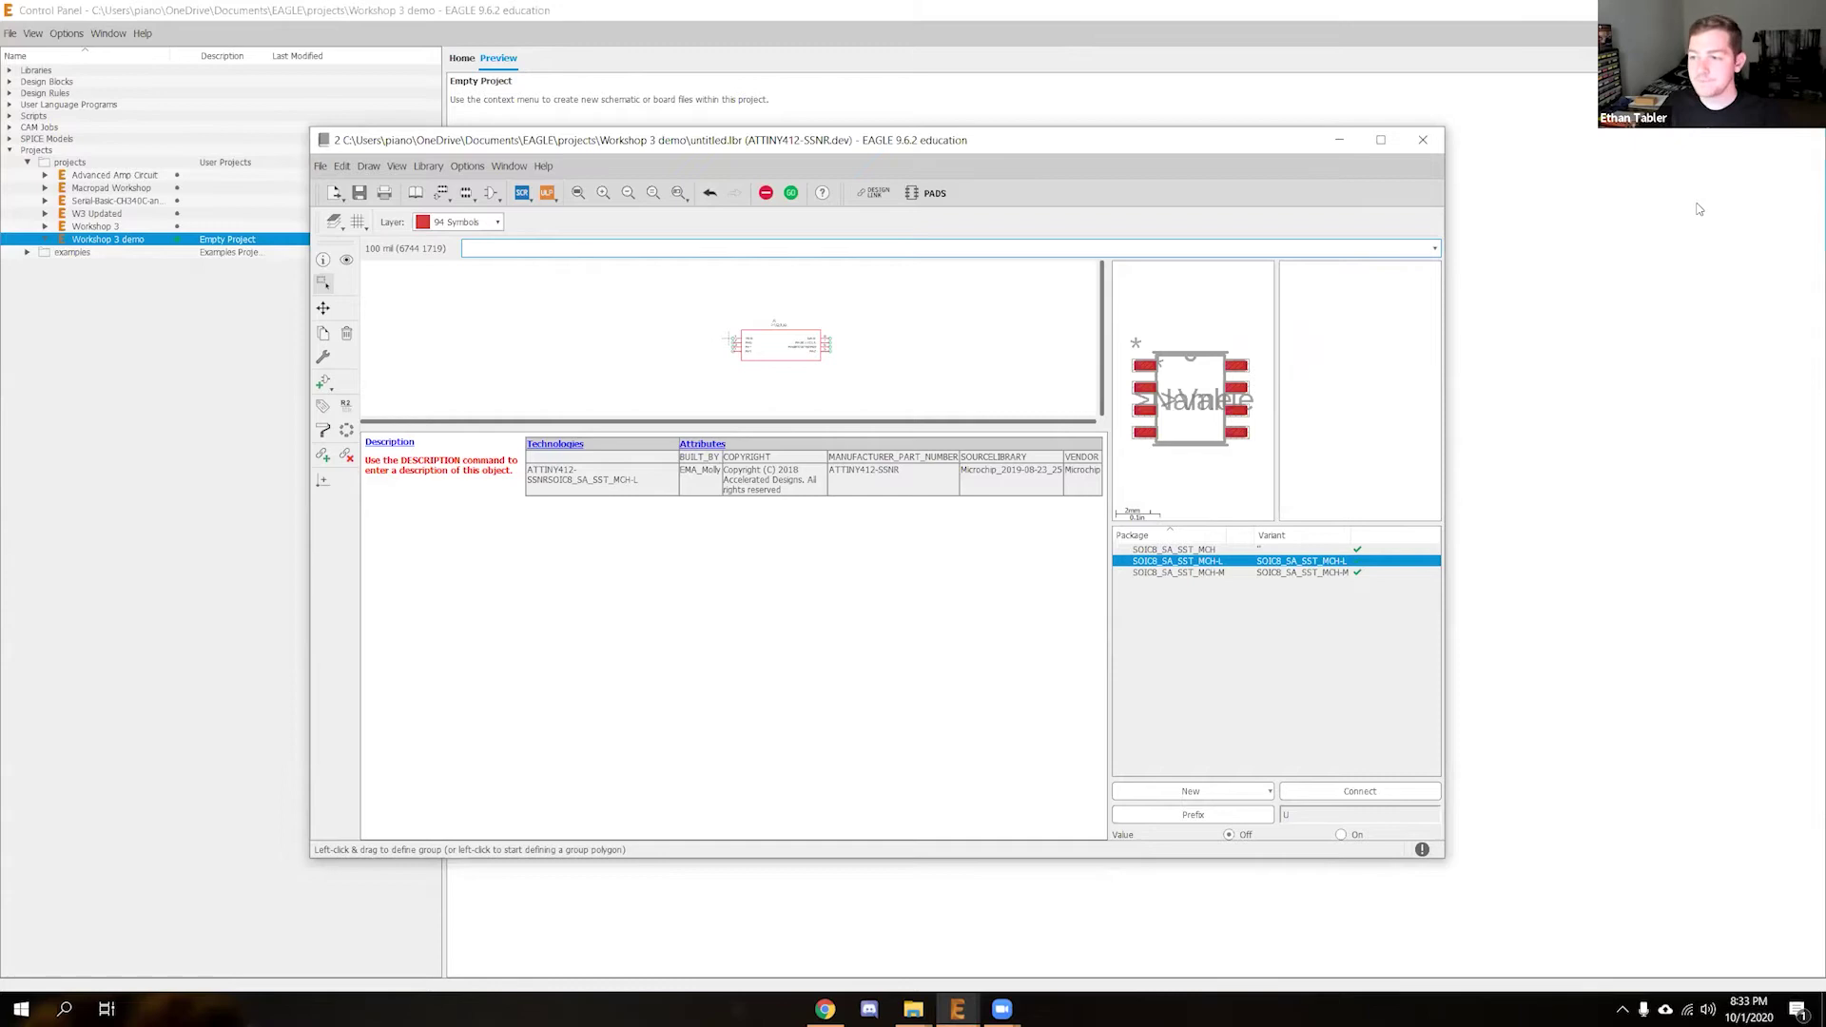
Save the new library as ATtiny412.lbr in the Workshop 3 demo project folder
{"action": "left_click_drag", "start_coordinate": [1132, 143], "coordinate": [1255, 164]}
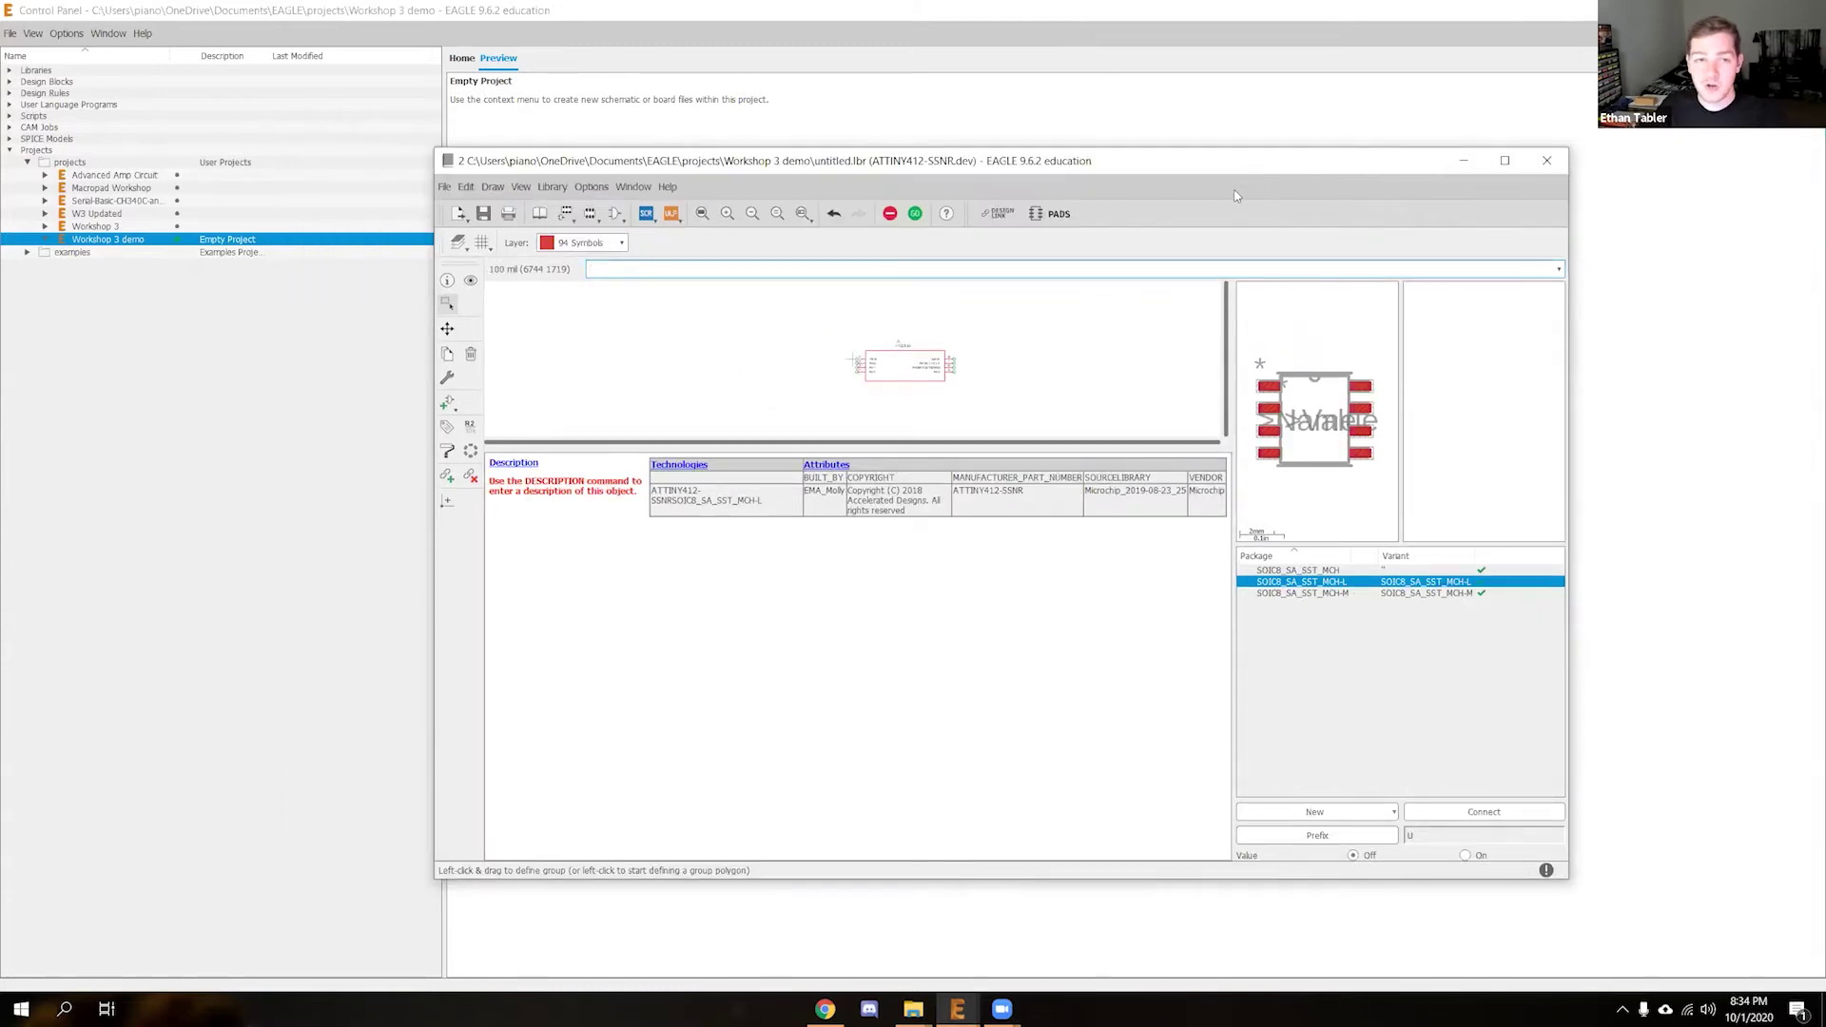
{"action": "left_click", "coordinate": [484, 214]}
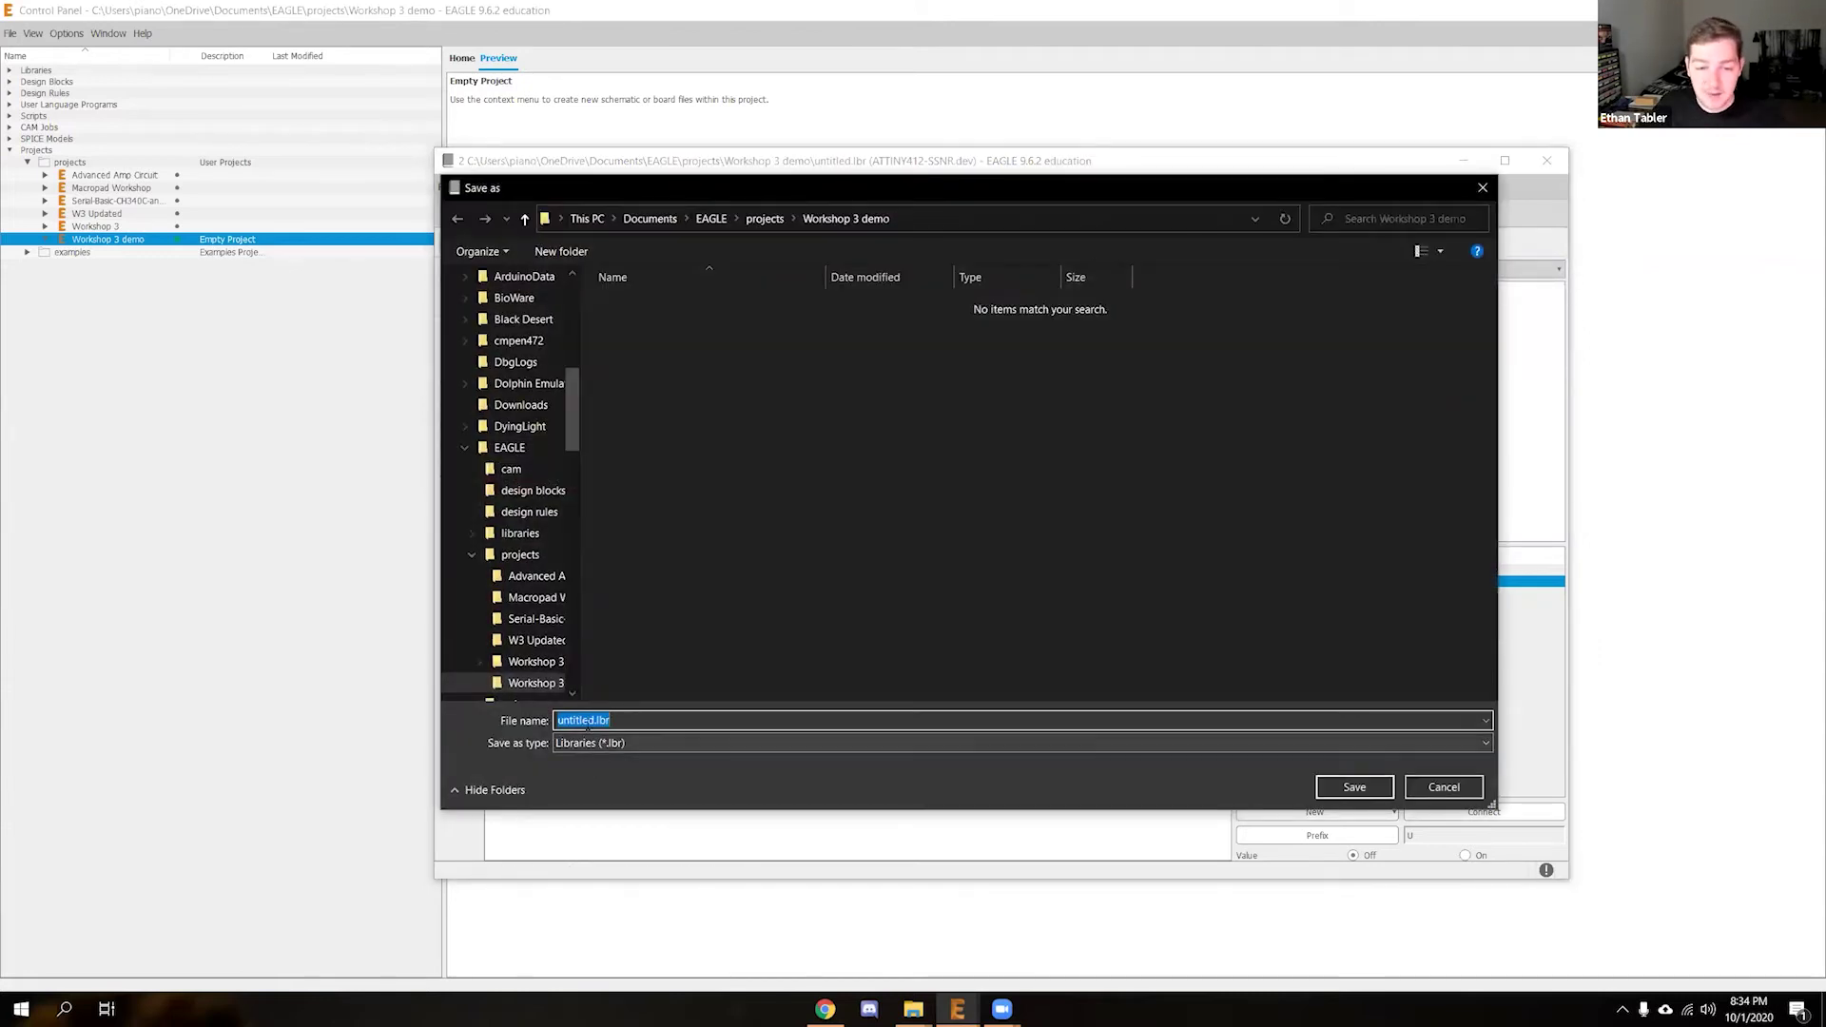
{"action": "left_click", "coordinate": [595, 720]}
{"action": "left_click_drag", "start_coordinate": [596, 720], "coordinate": [552, 717]}
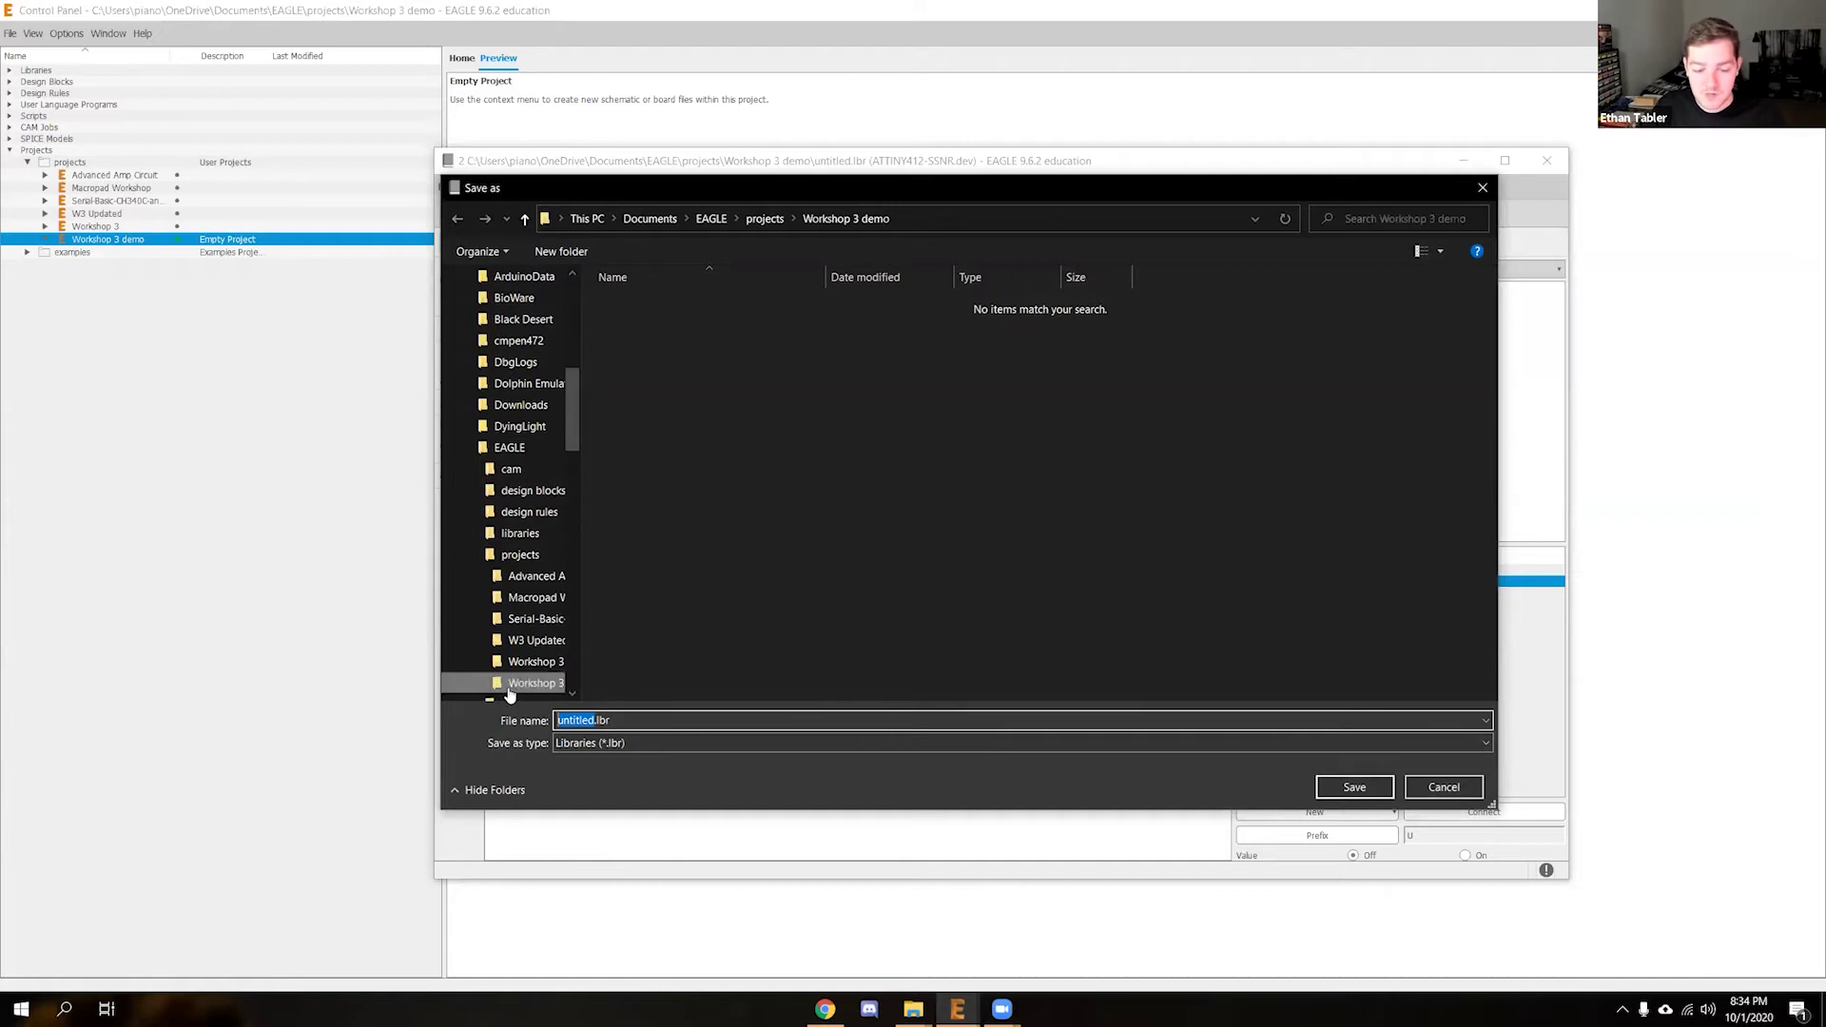
{"action": "type", "text": "ATt"}
{"action": "type", "text": "iny"}
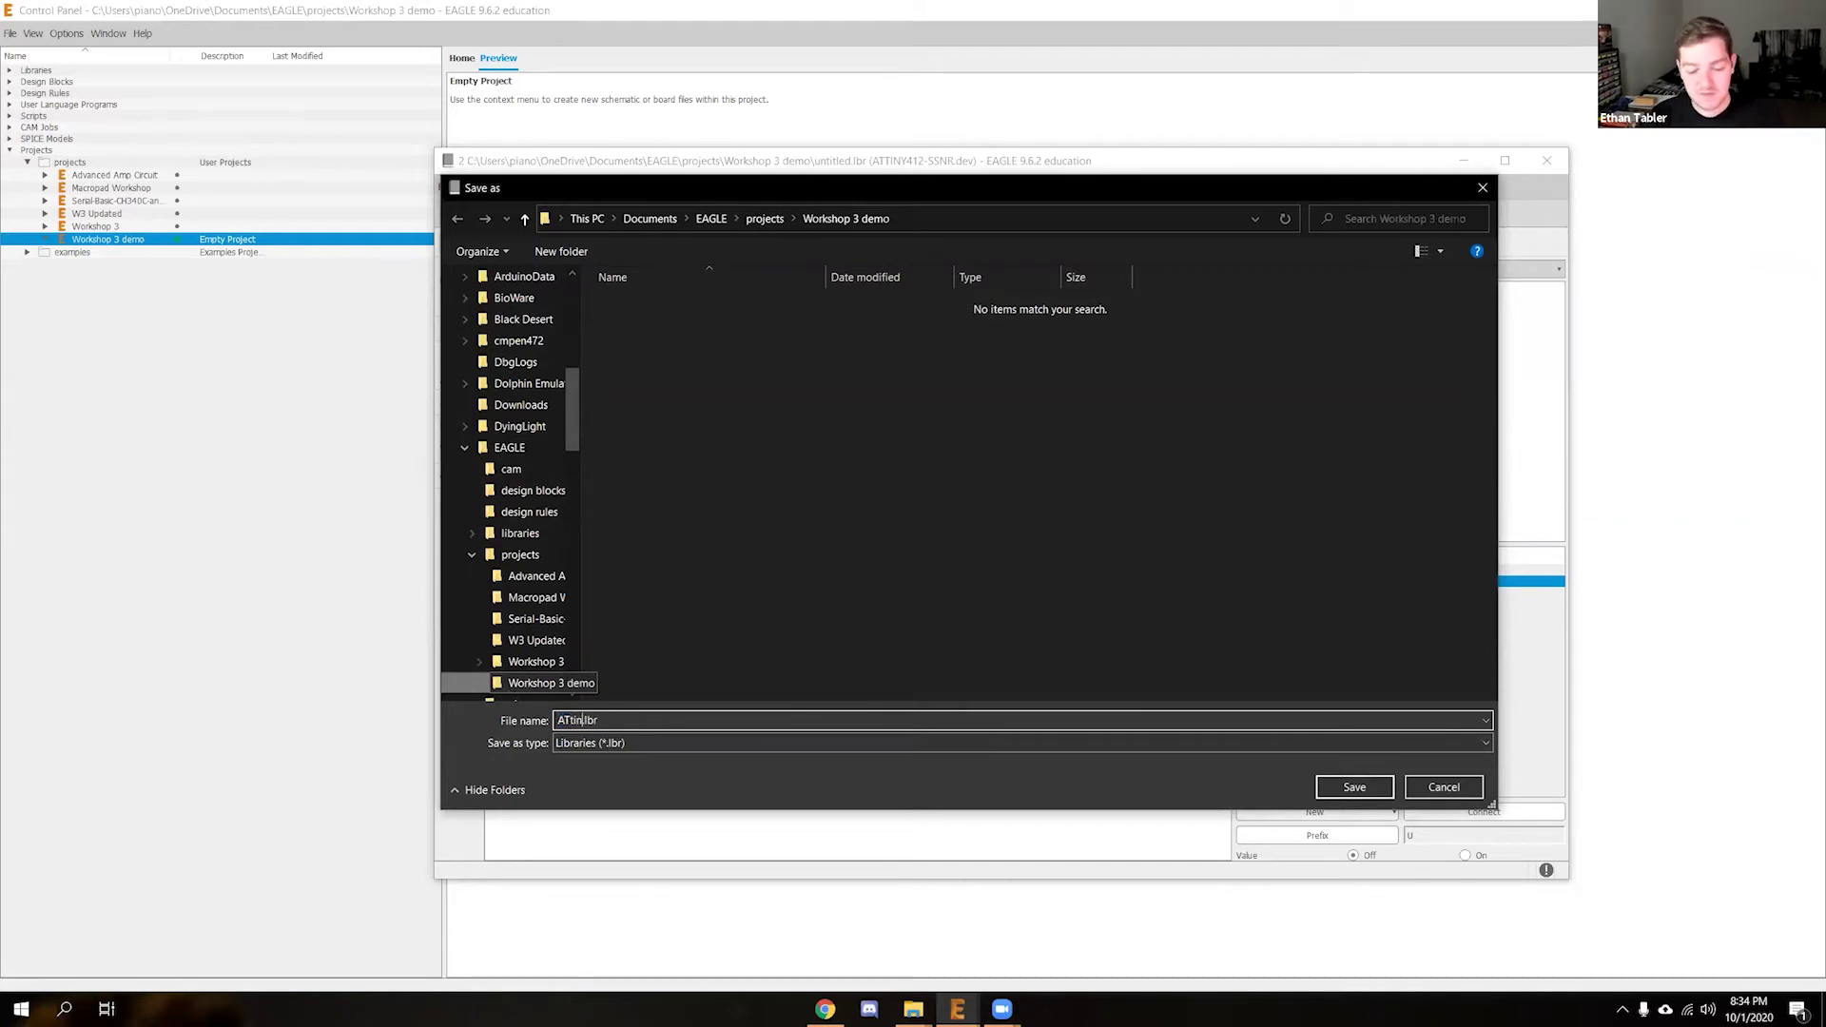
{"action": "type", "text": "412"}
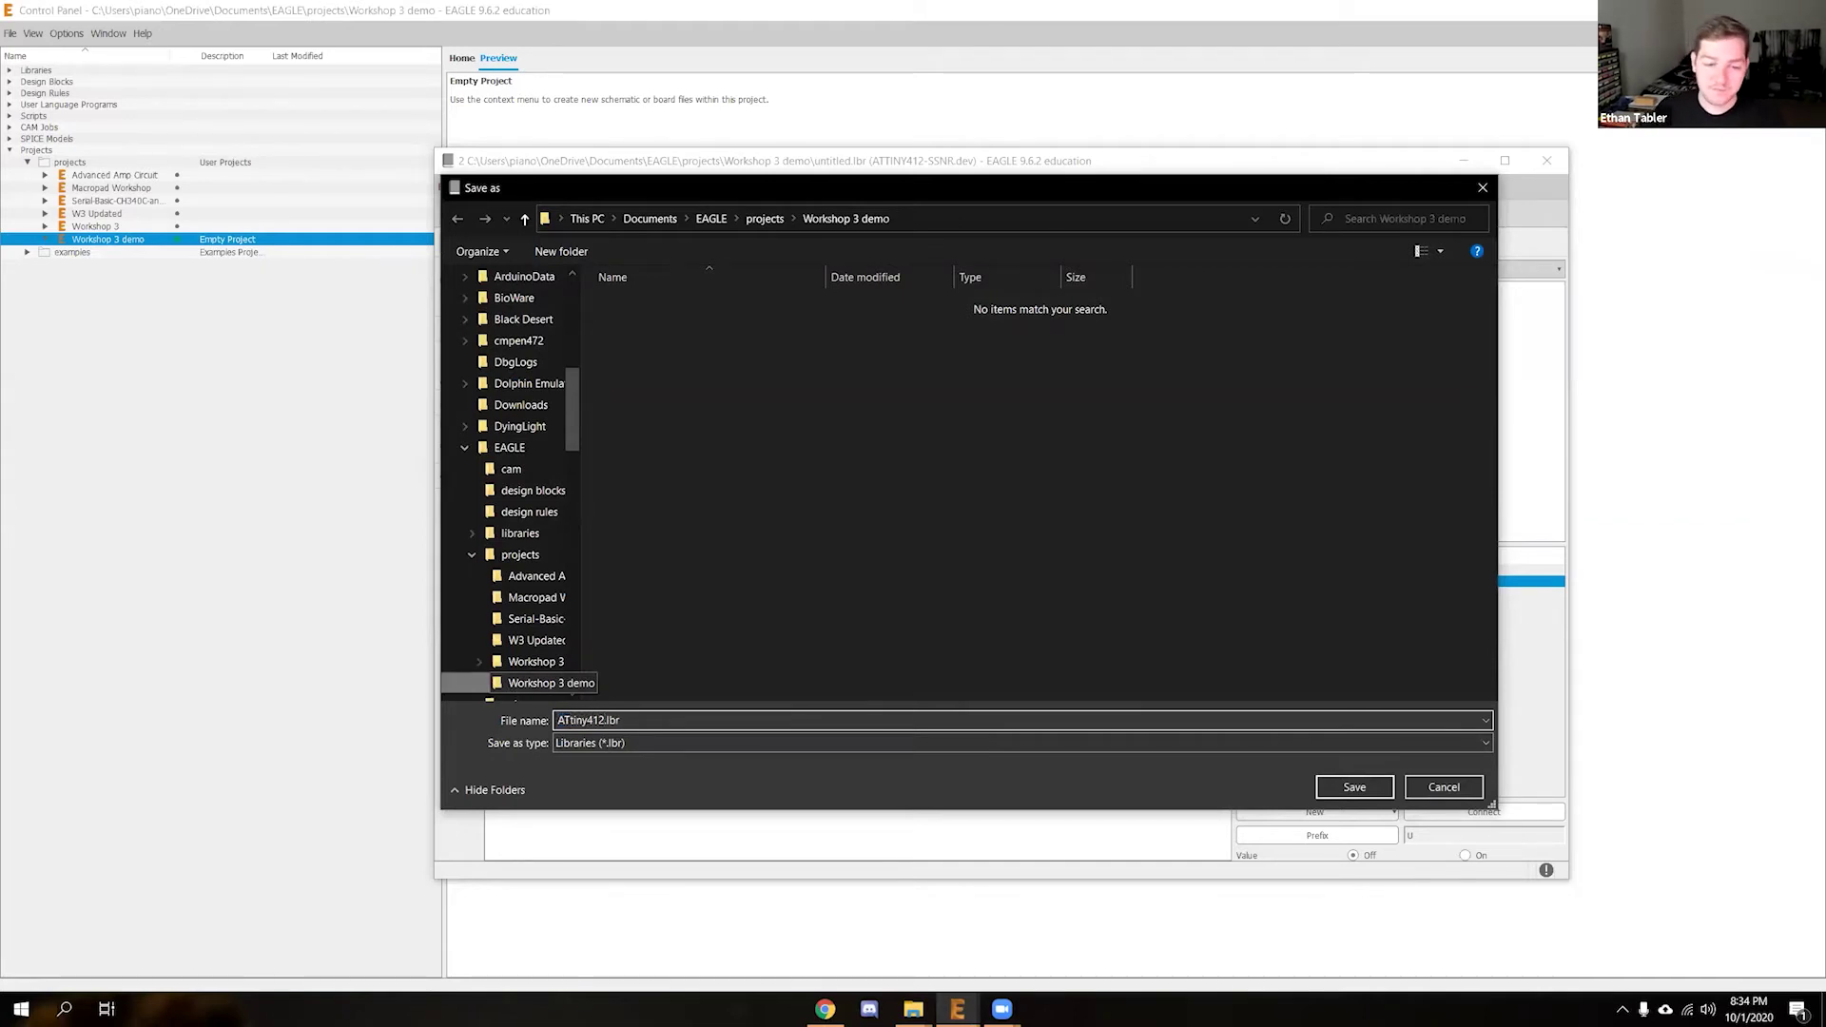
{"action": "left_click", "coordinate": [1354, 788]}
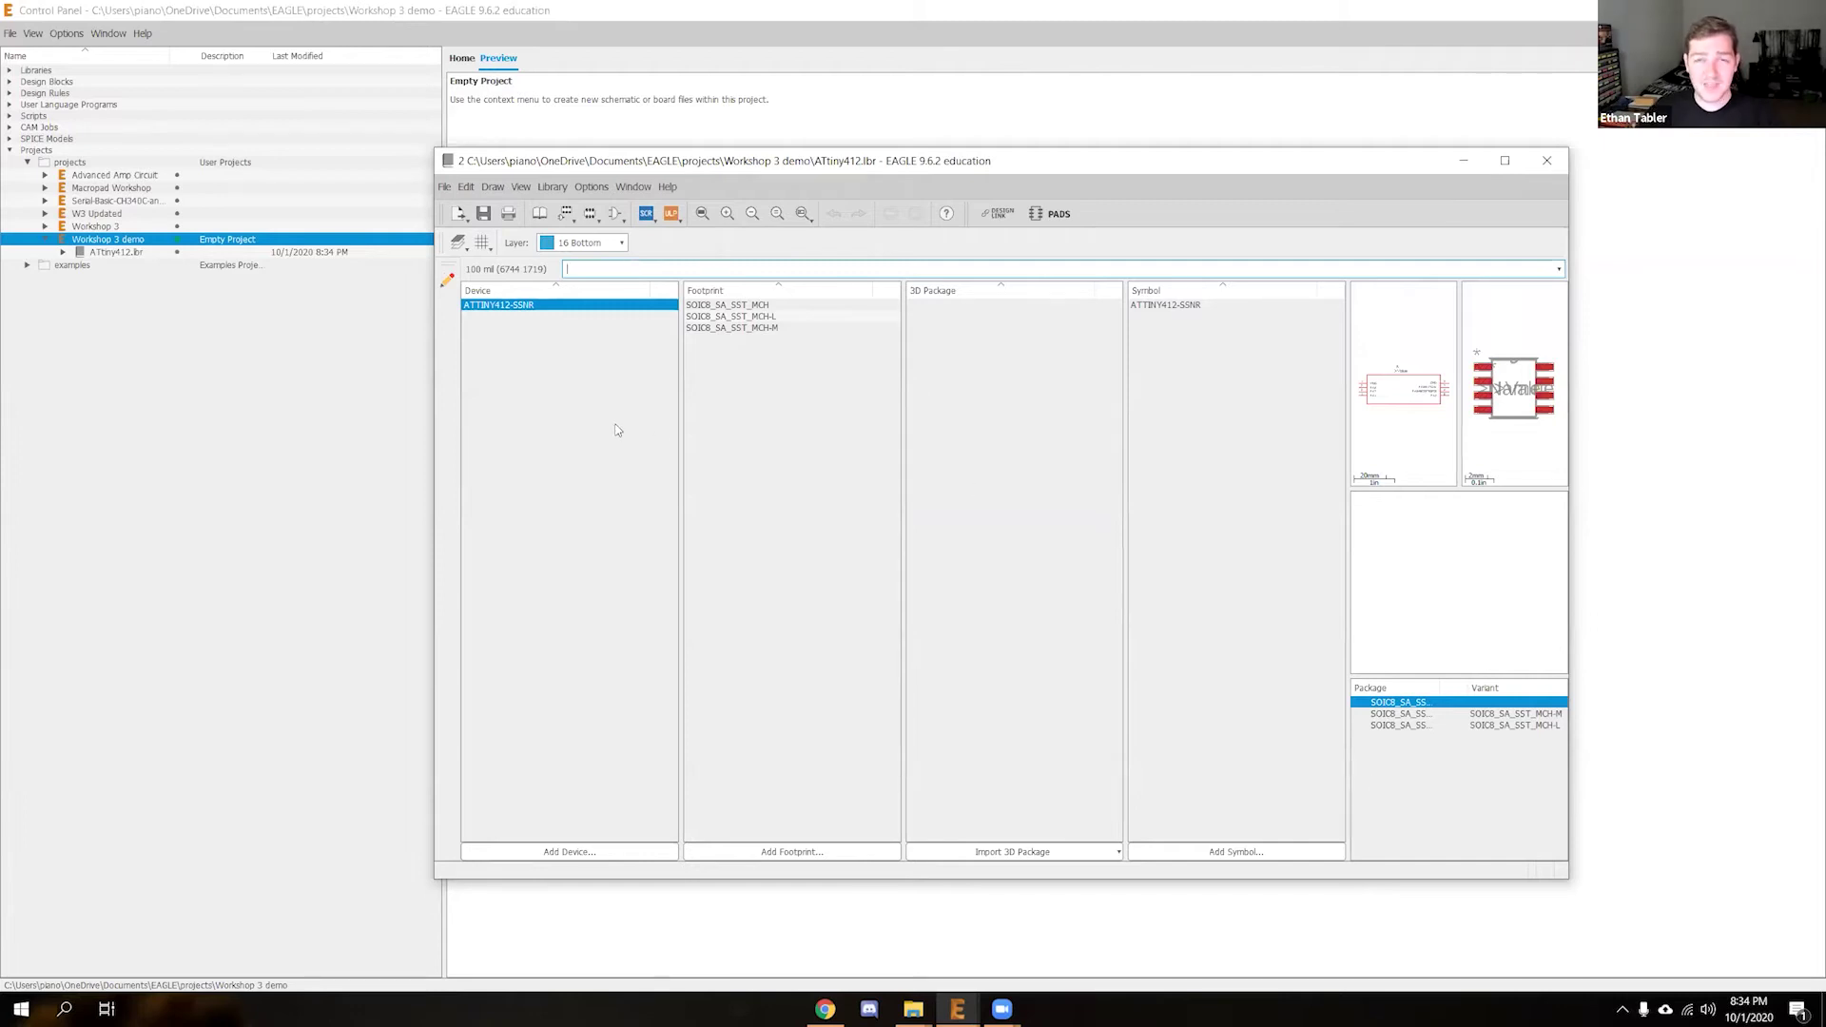
Preview the SOIC8_SA_SST_MCH, MCH-L and MCH-M footprints in the ATtiny412 library to compare them
{"action": "left_click", "coordinate": [742, 305]}
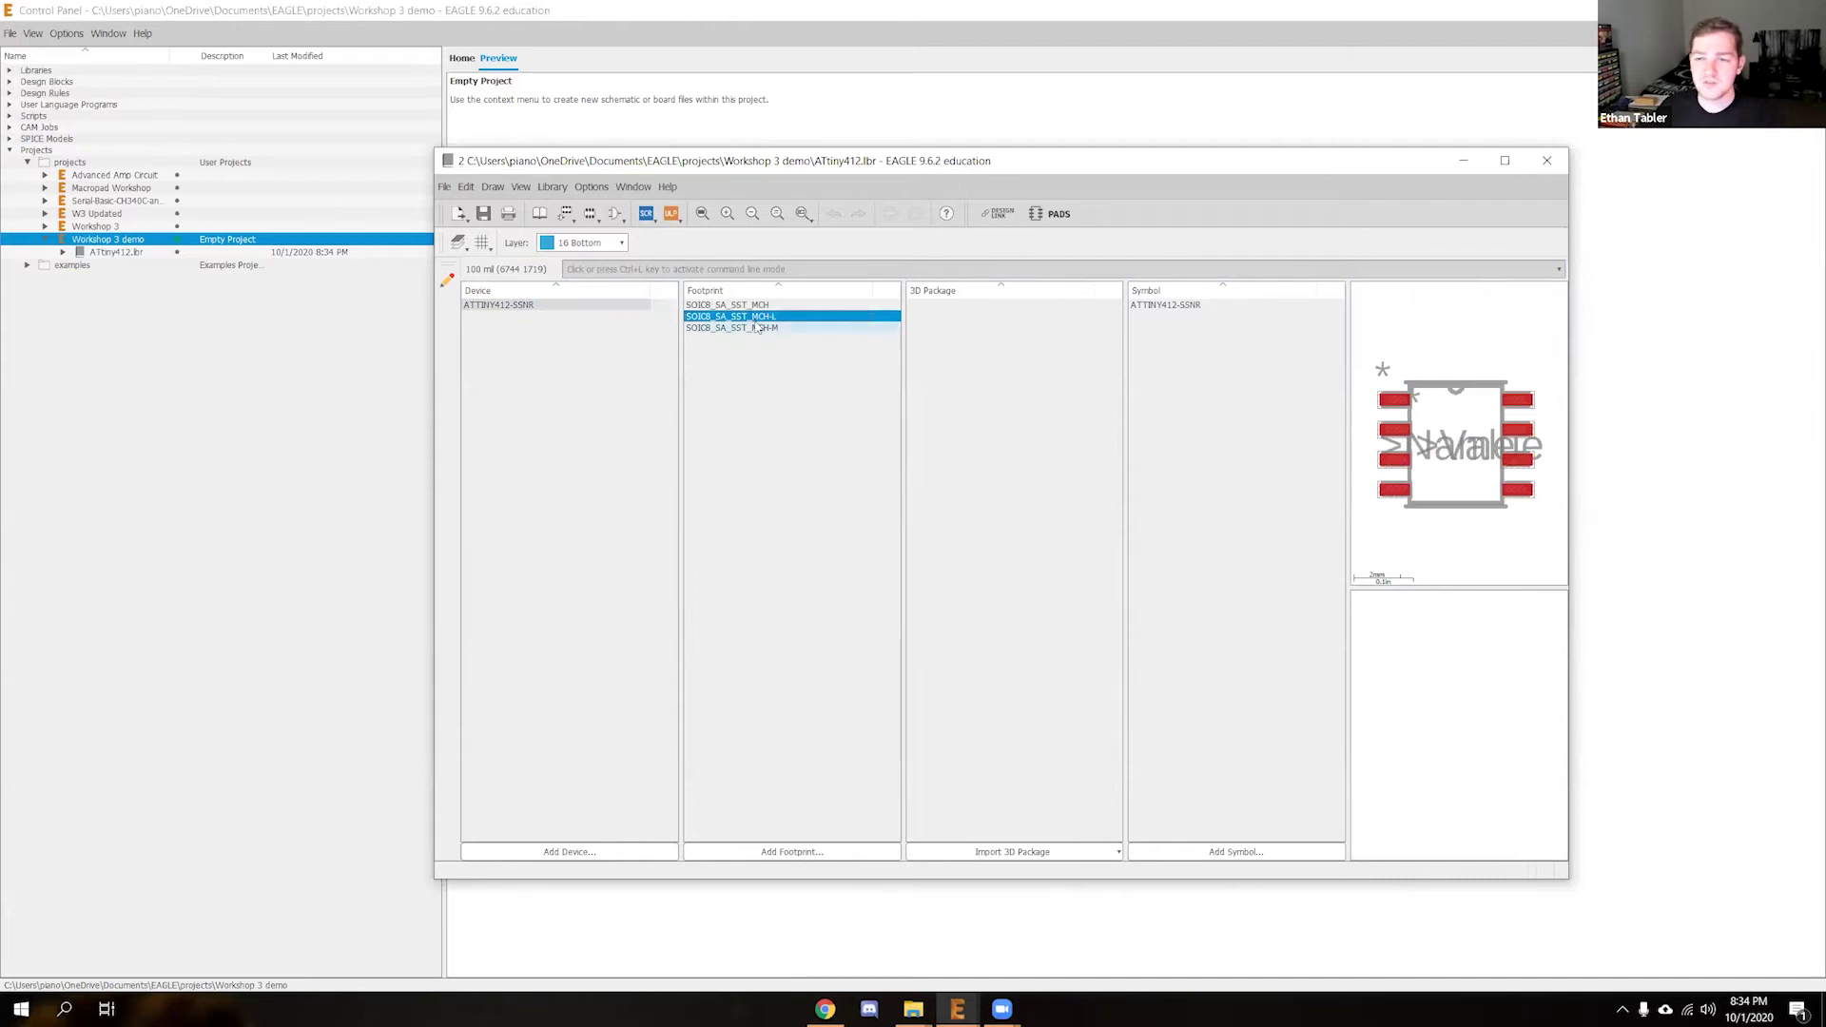
{"action": "left_click", "coordinate": [773, 317]}
{"action": "left_click", "coordinate": [774, 327]}
{"action": "left_click", "coordinate": [769, 305]}
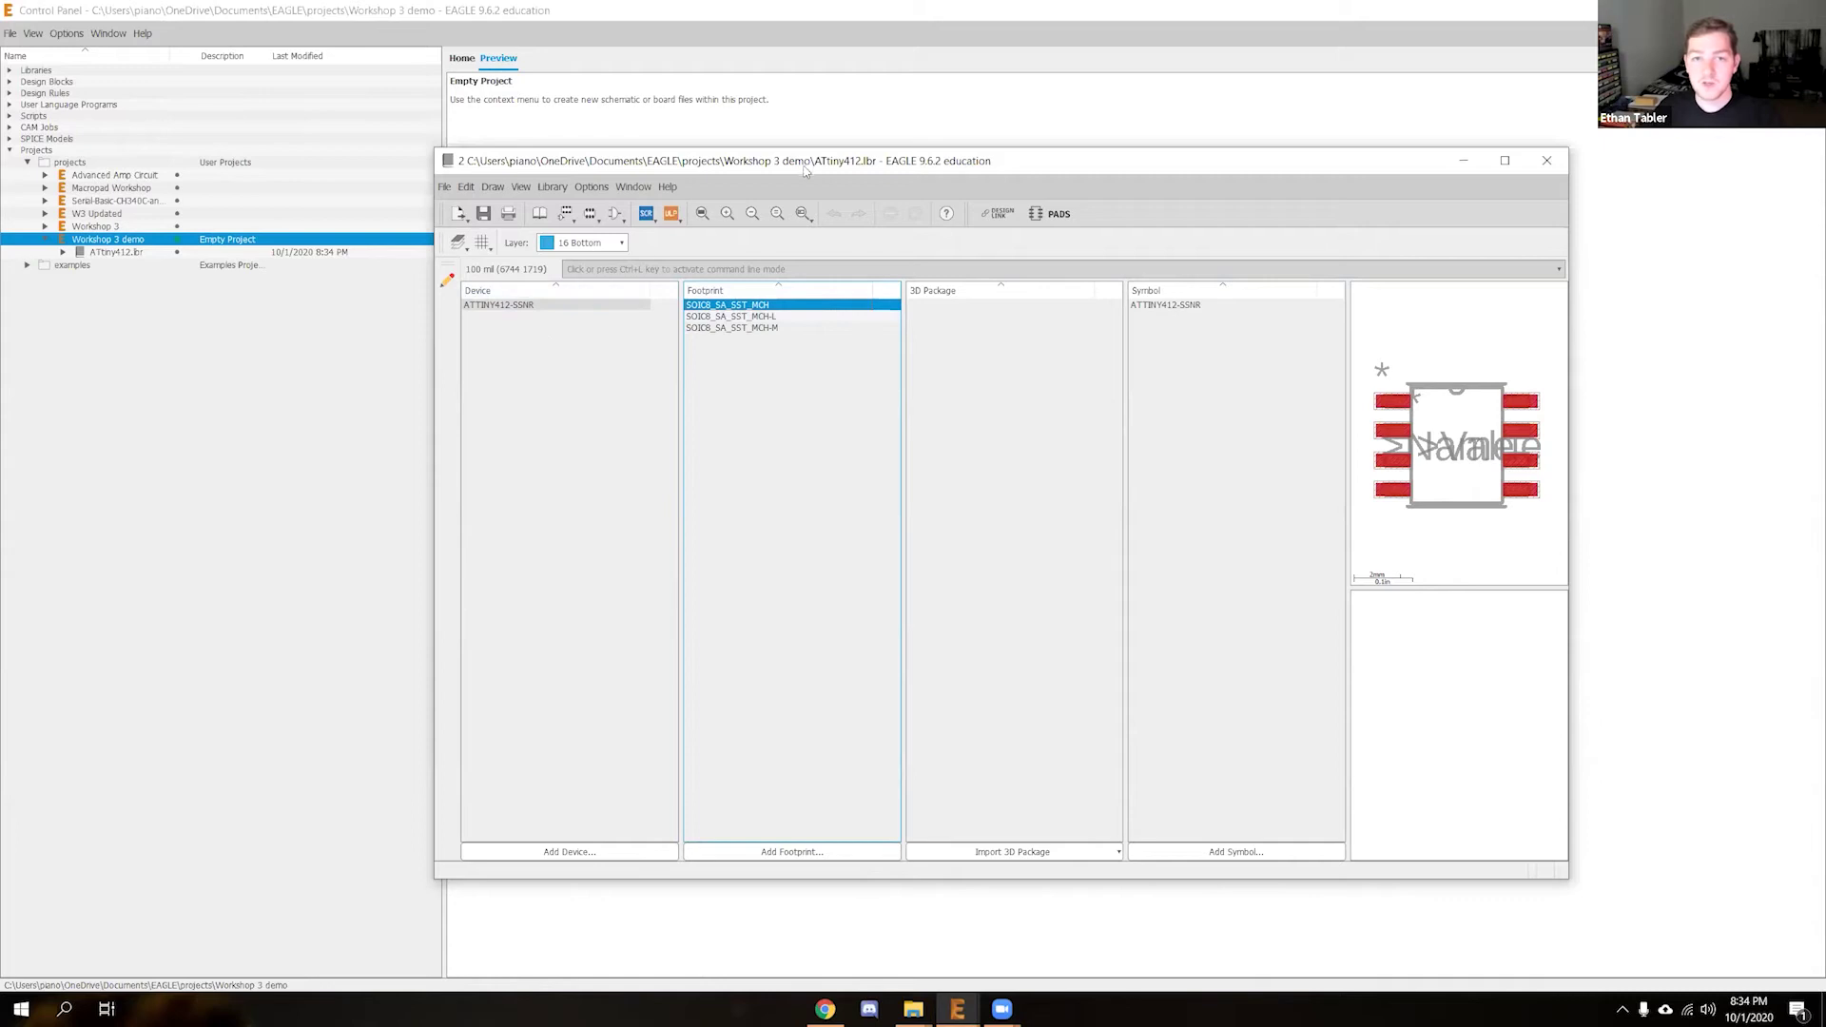
{"action": "left_click_drag", "start_coordinate": [914, 159], "coordinate": [789, 183]}
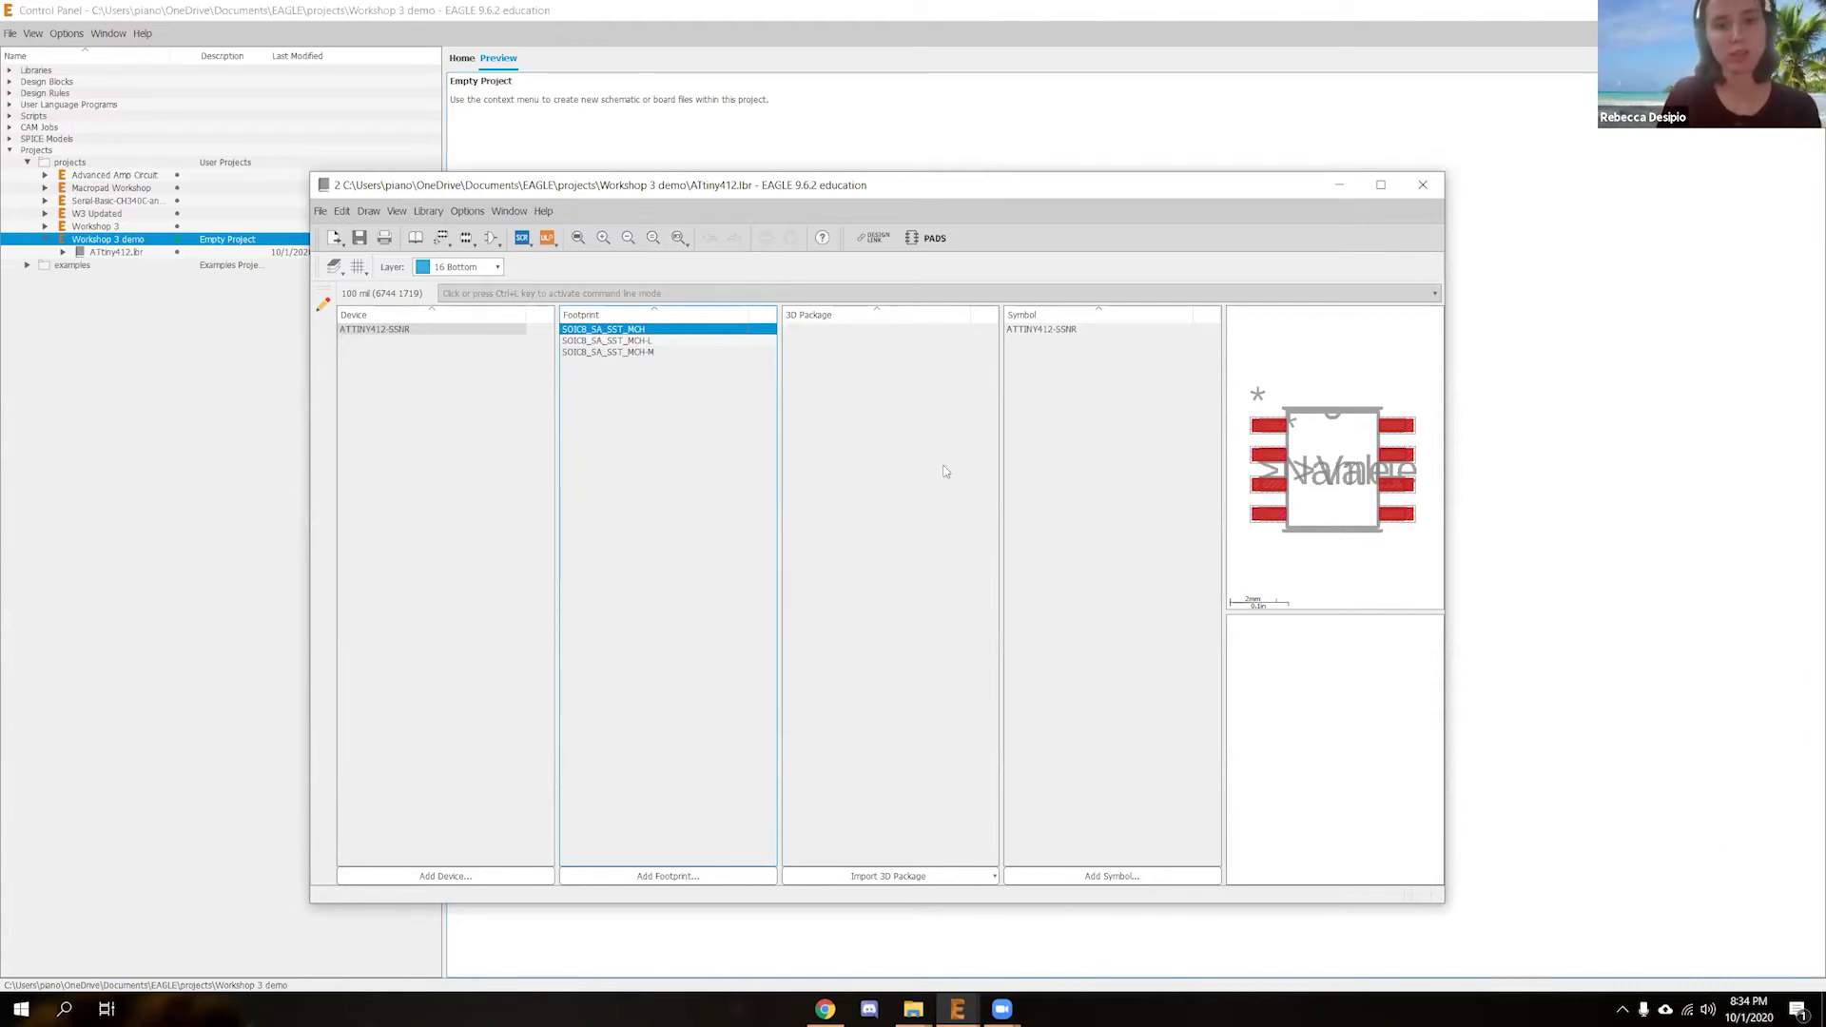
Switch to Chrome, search Google for attiny1624 and open Digi-Key's ATTINY1624-SSUR product page in a maximized window
{"action": "left_click", "coordinate": [825, 1010]}
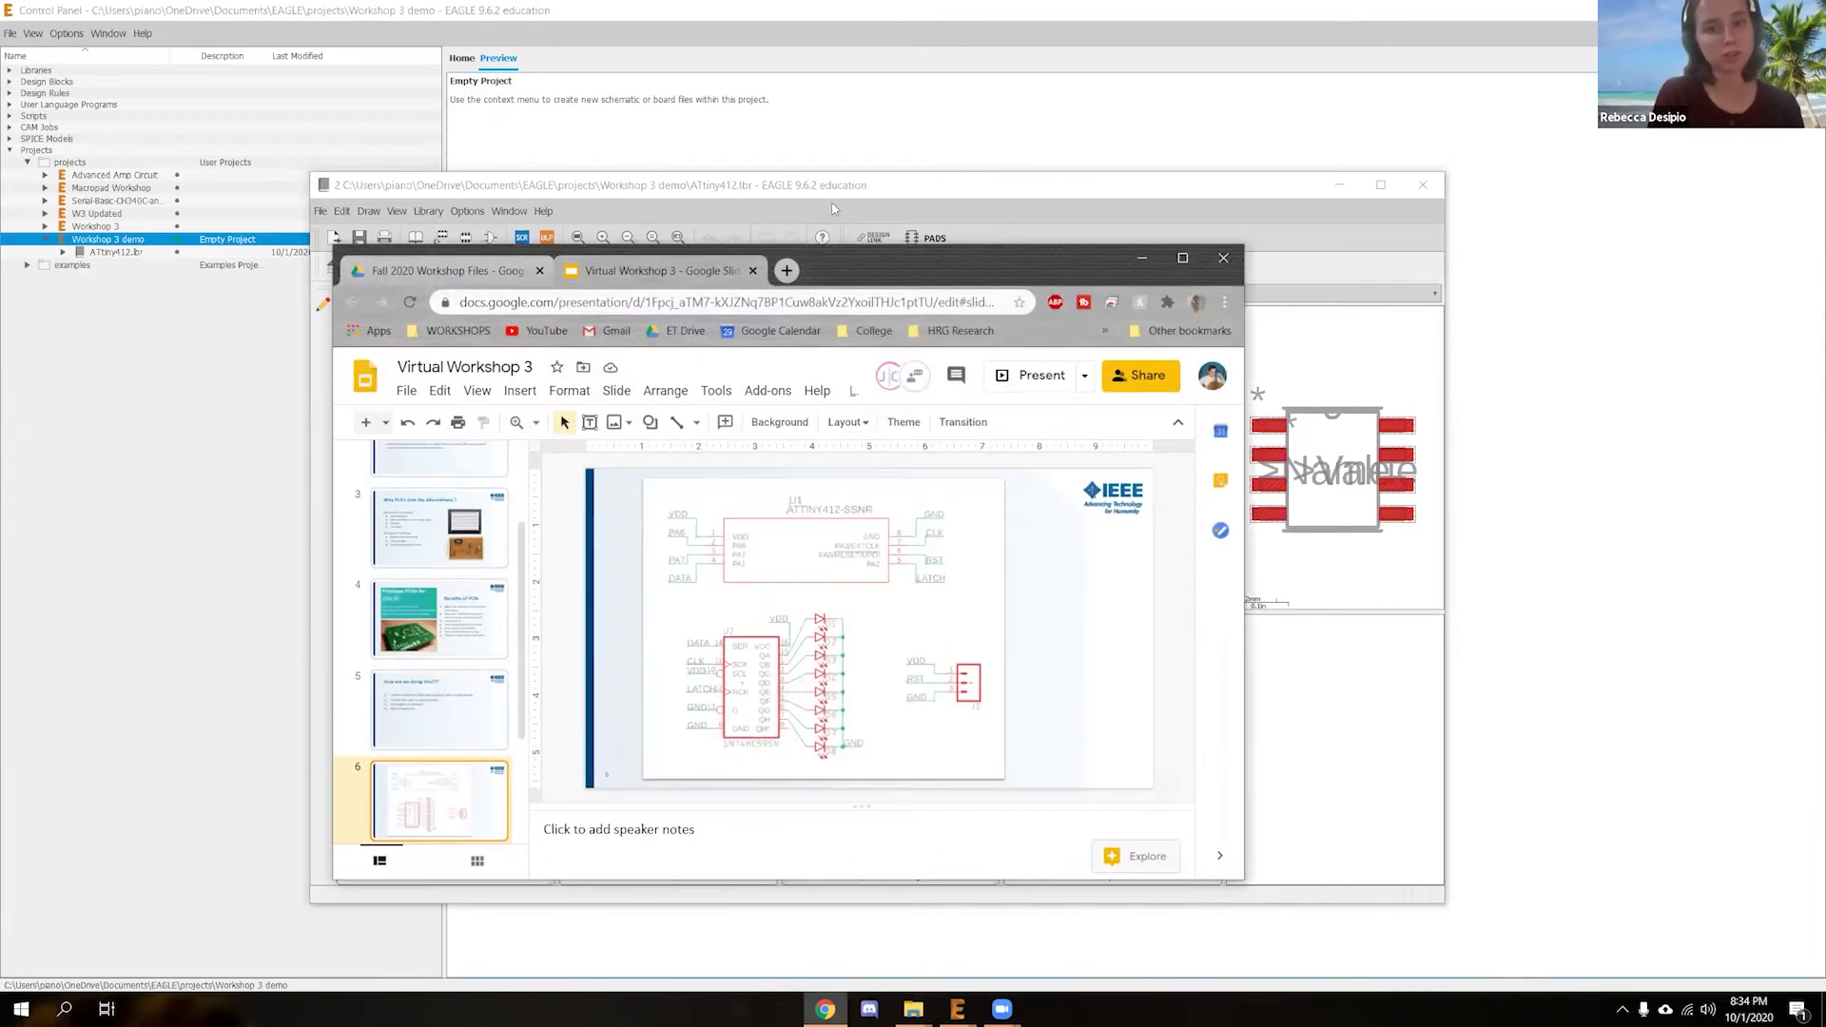
{"action": "left_click", "coordinate": [786, 271]}
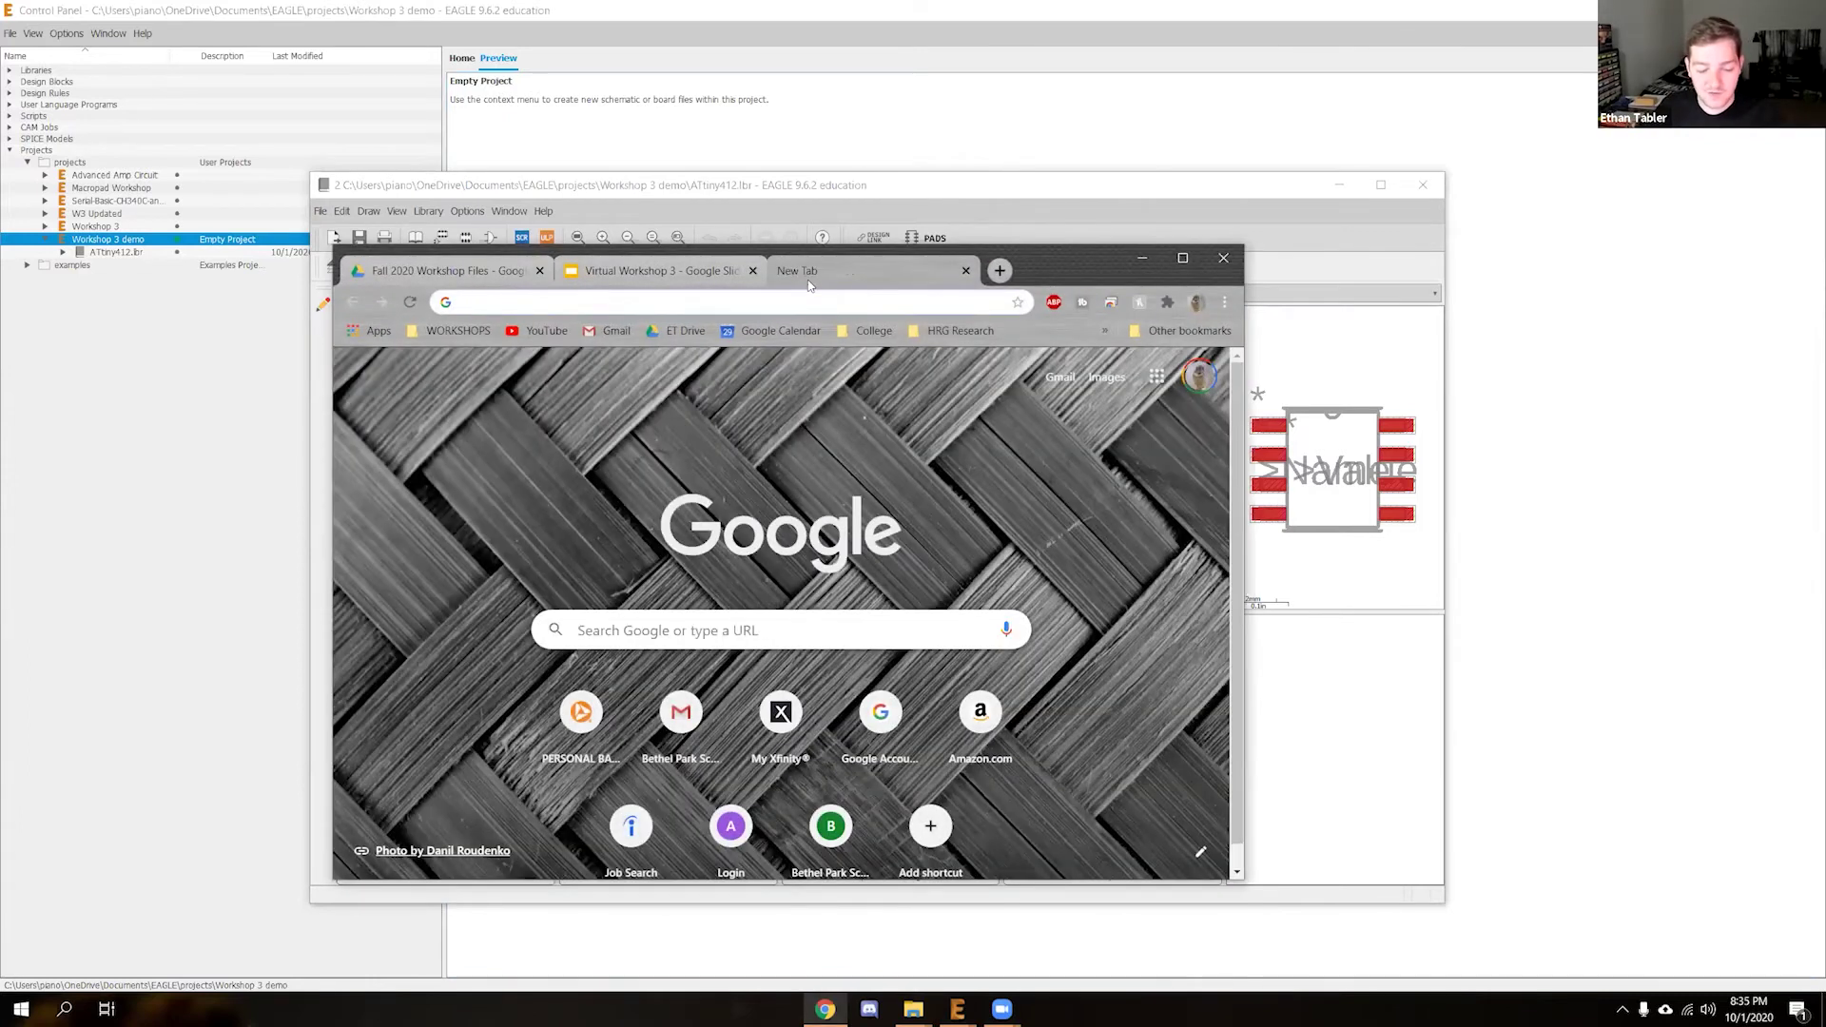
{"action": "type", "text": "attiny"}
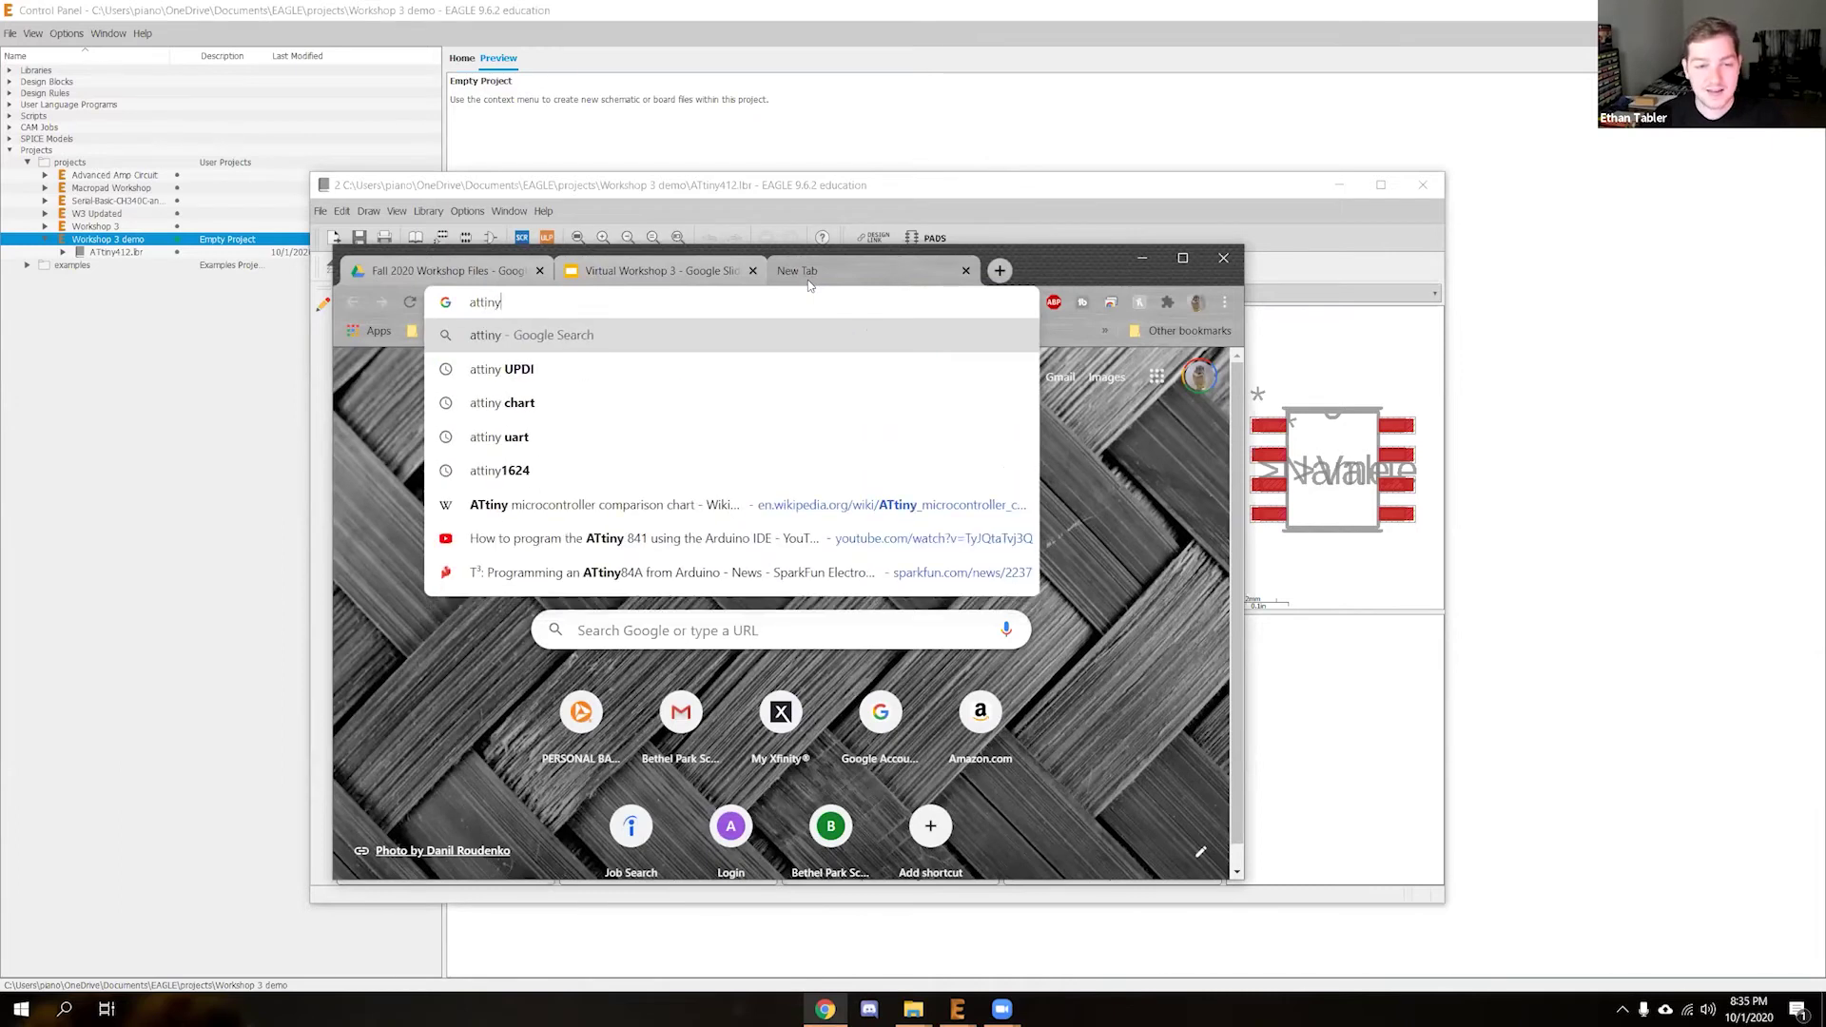
{"action": "left_click", "coordinate": [535, 472]}
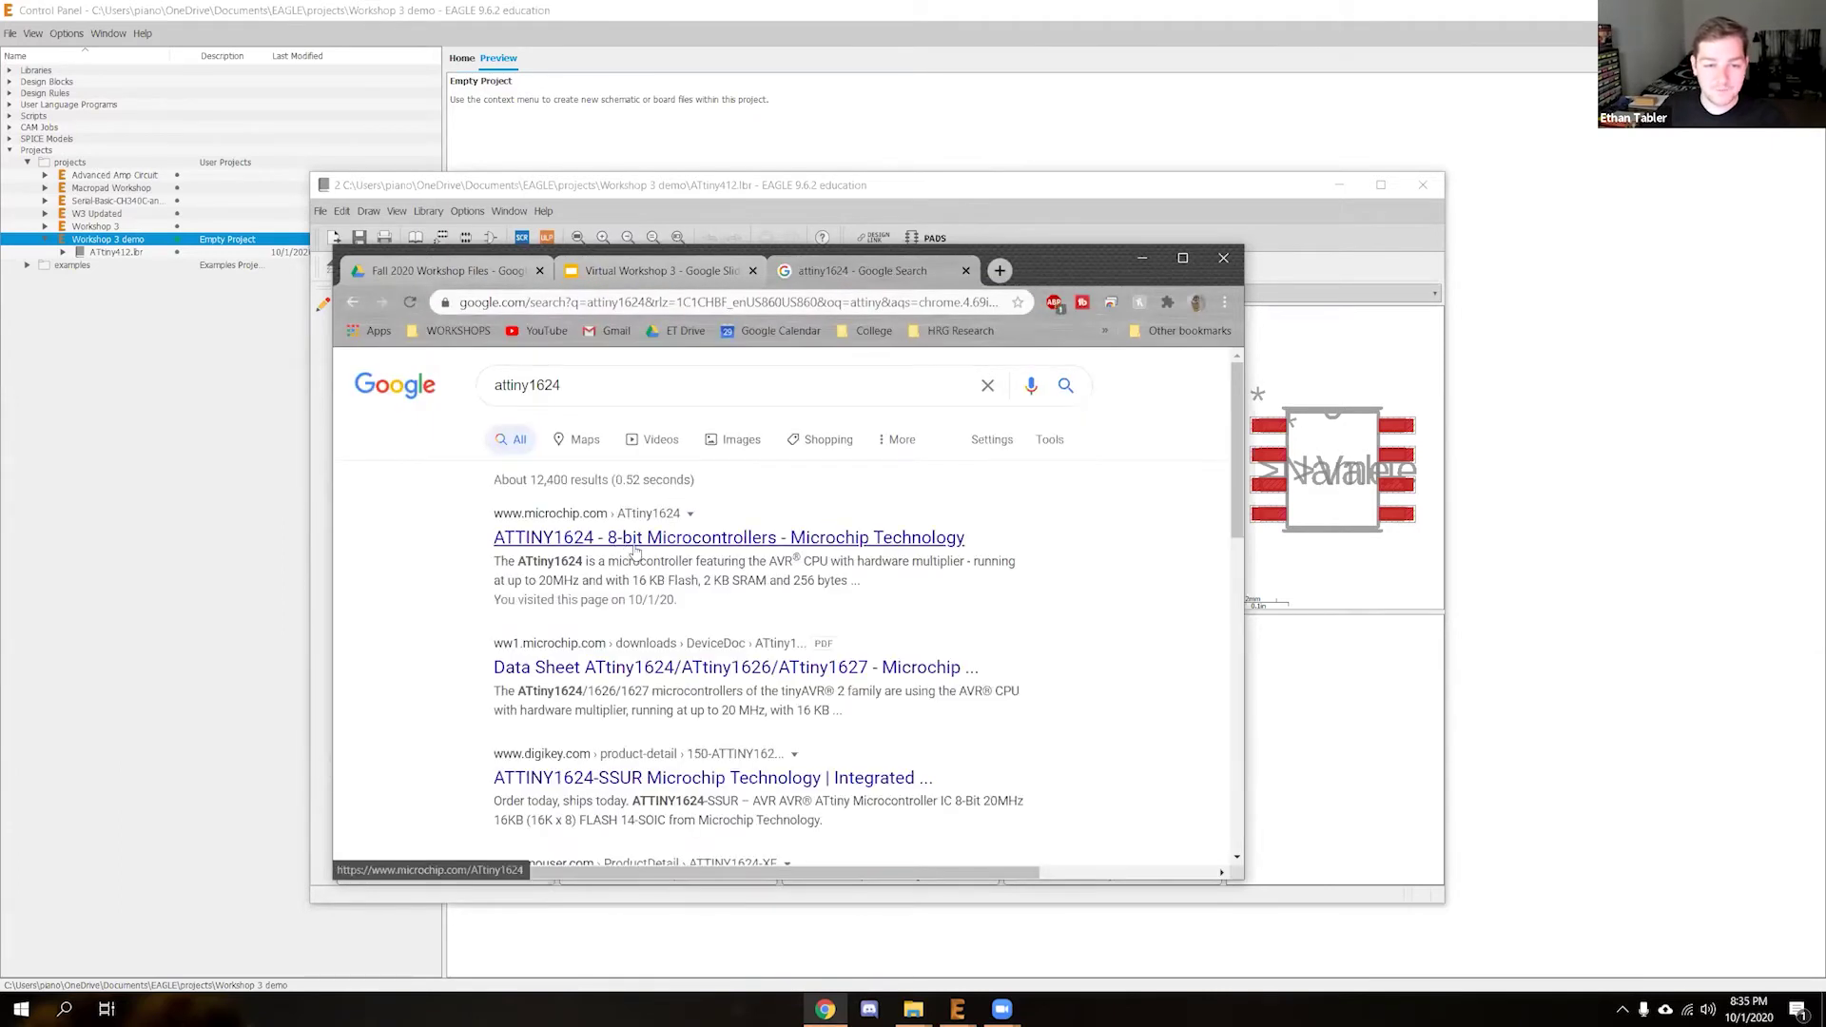
{"action": "left_click", "coordinate": [725, 780]}
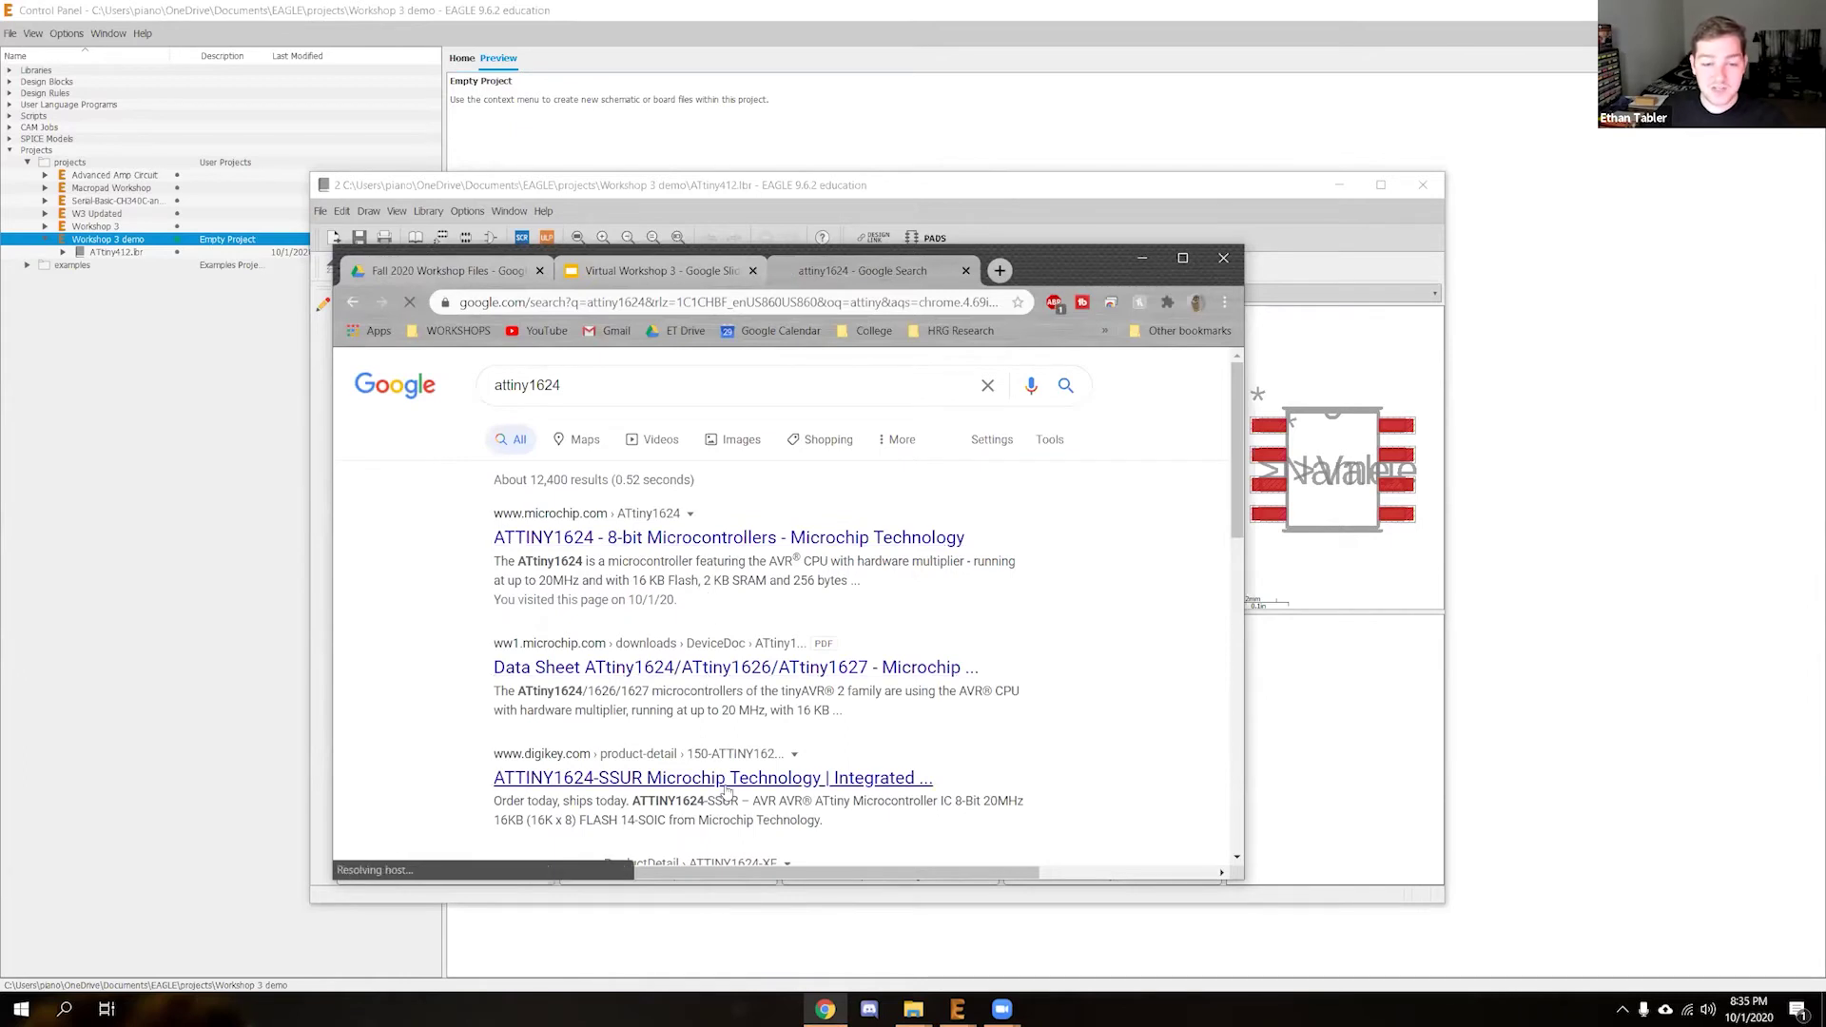
{"action": "left_click", "coordinate": [1182, 258]}
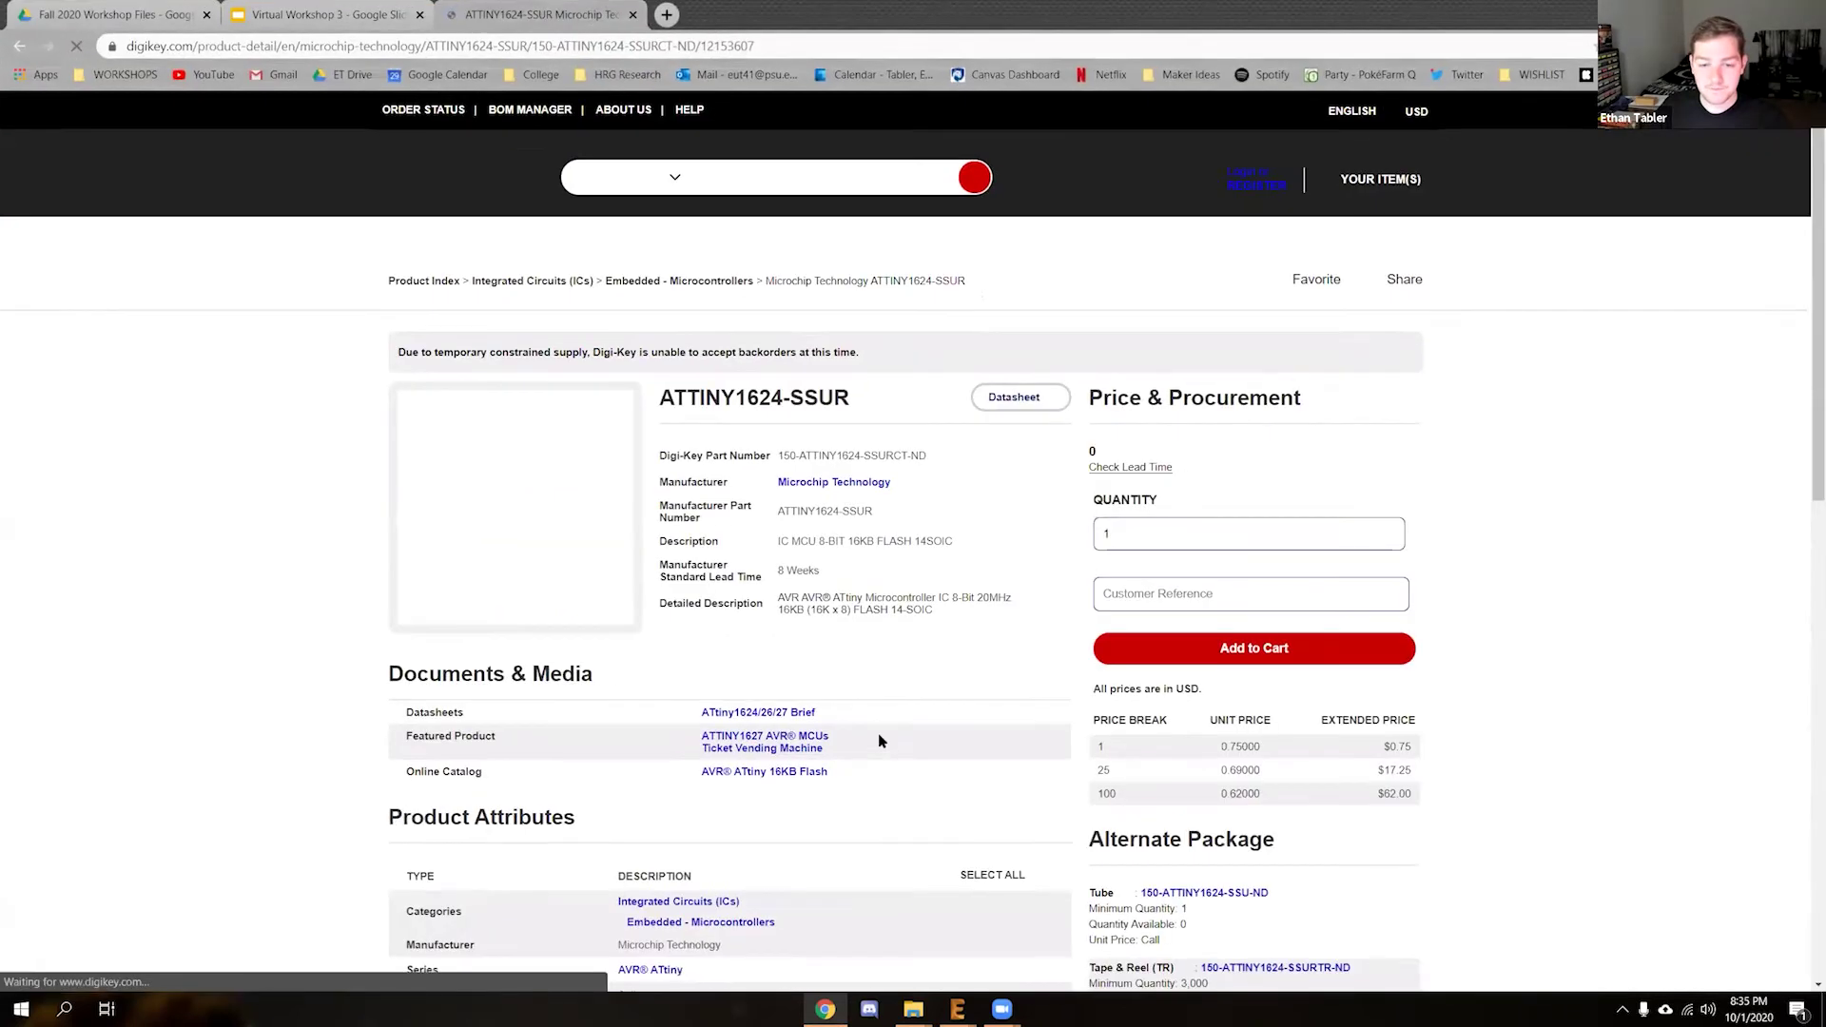
Examine the documents and attributes on the ATTINY1624-SSUR page and return to the Google results
{"action": "scroll", "coordinate": [879, 741], "scroll_direction": "down", "scroll_amount": 5}
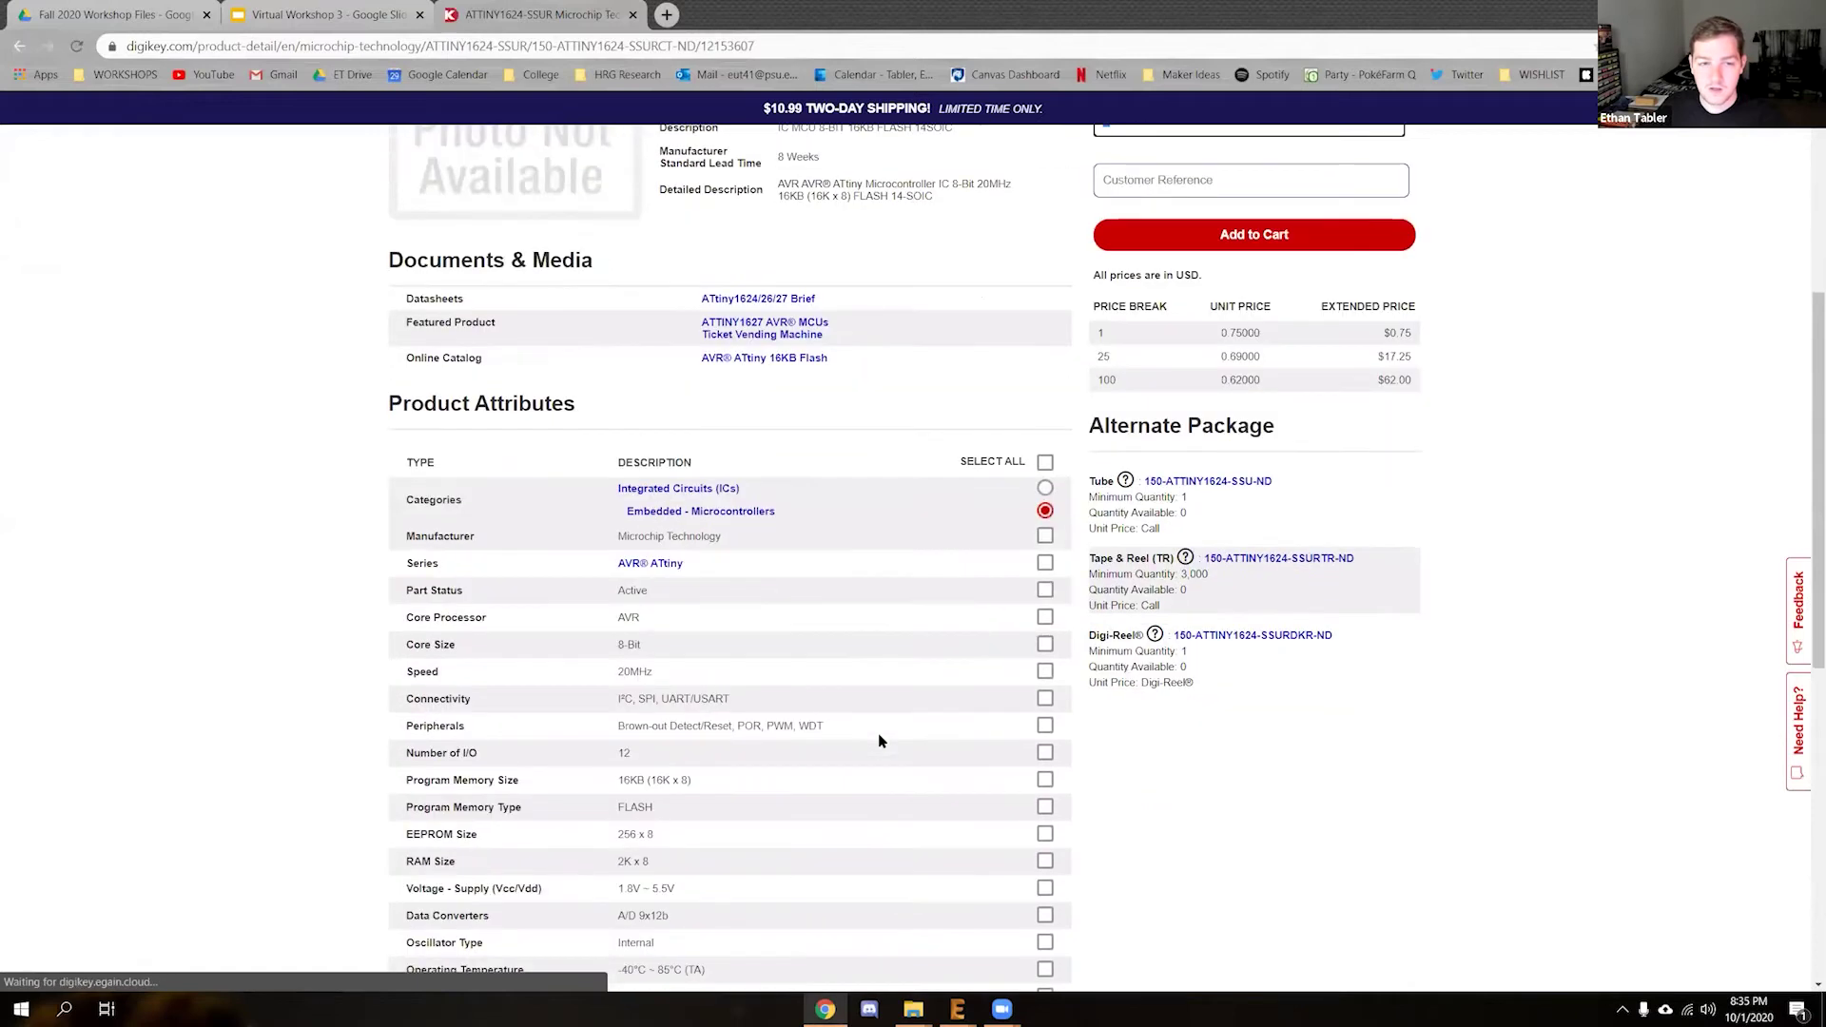
{"action": "scroll", "coordinate": [879, 737], "scroll_direction": "down", "scroll_amount": 5}
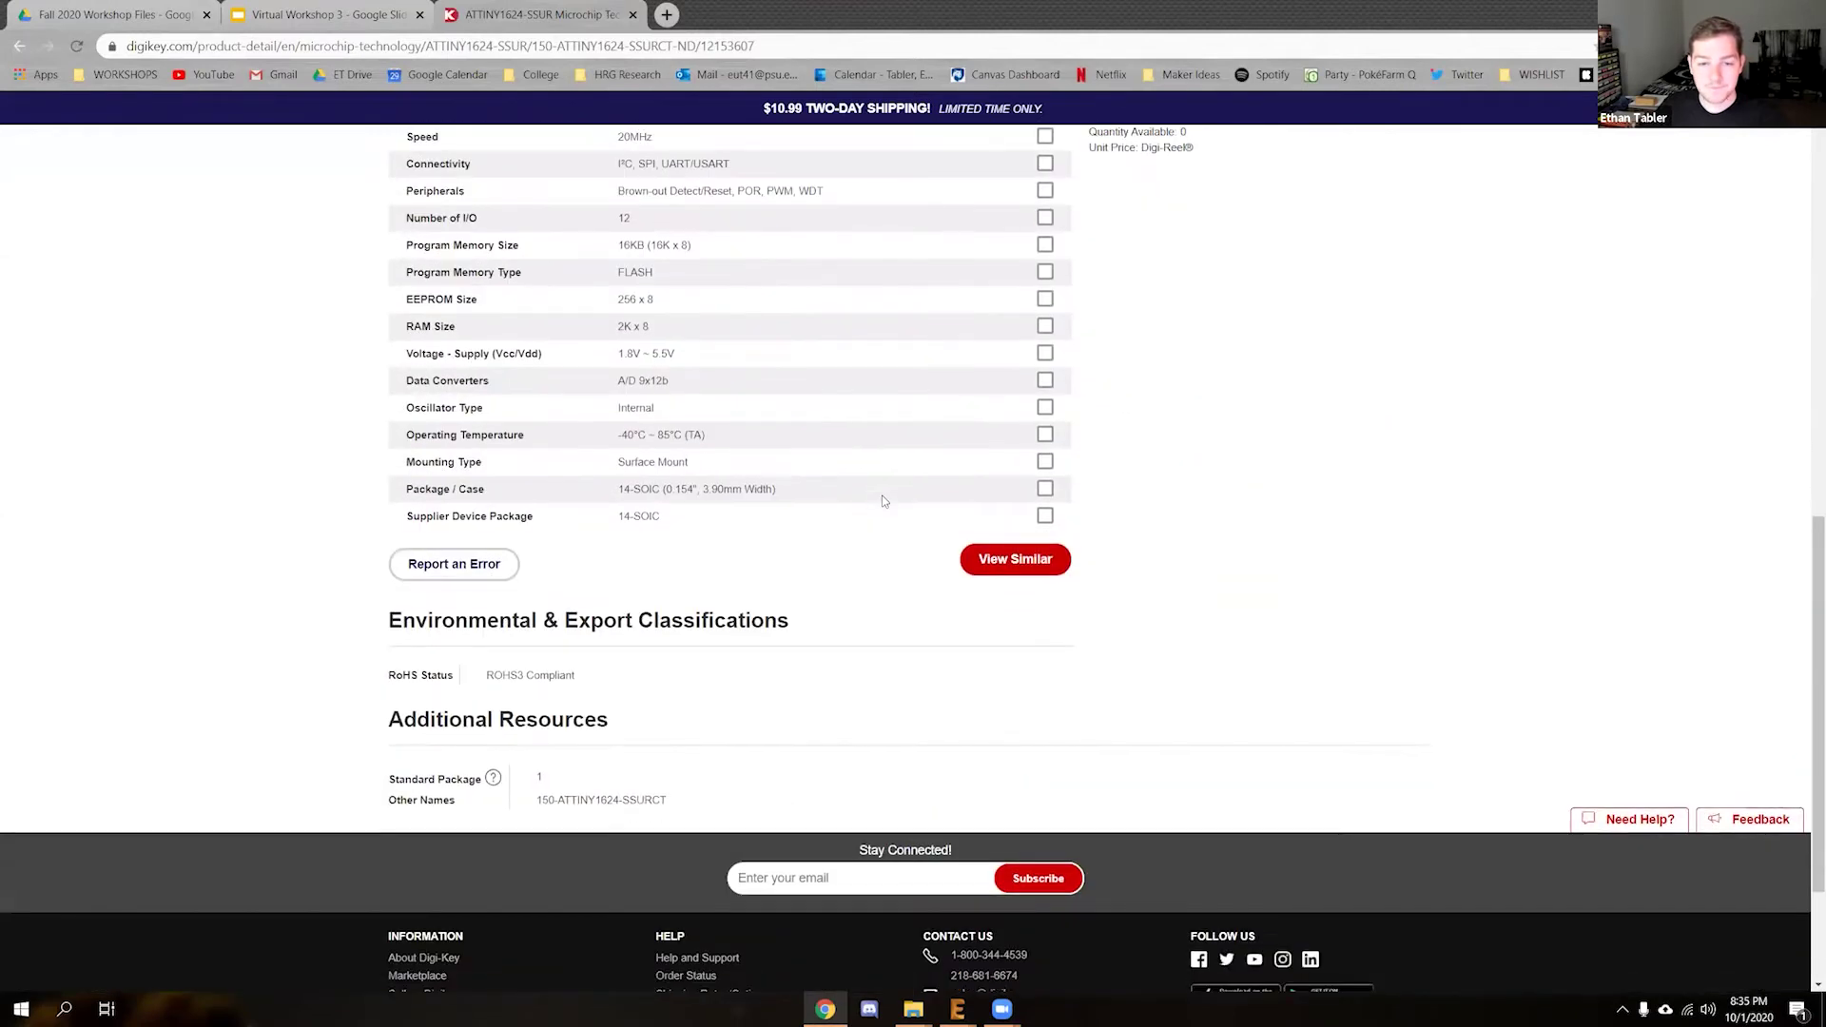
{"action": "scroll", "coordinate": [883, 501], "scroll_direction": "up", "scroll_amount": 5}
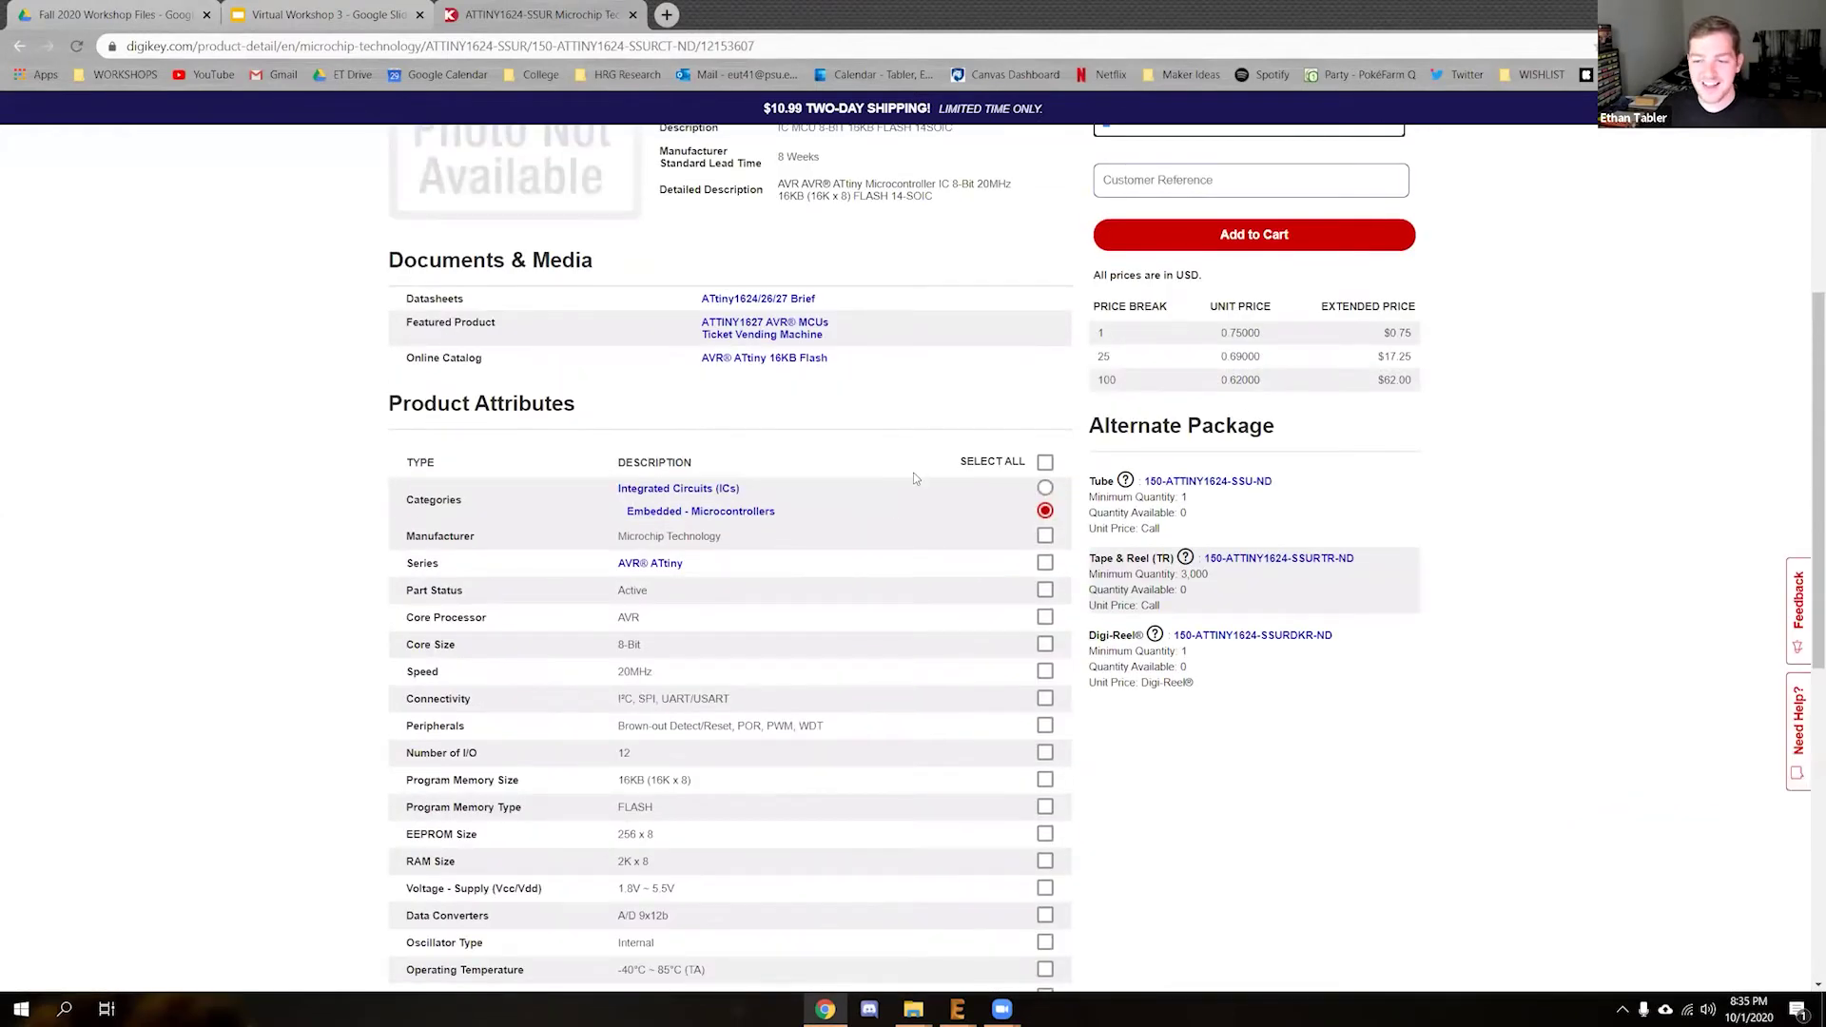
{"action": "scroll", "coordinate": [937, 425], "scroll_direction": "up", "scroll_amount": 4}
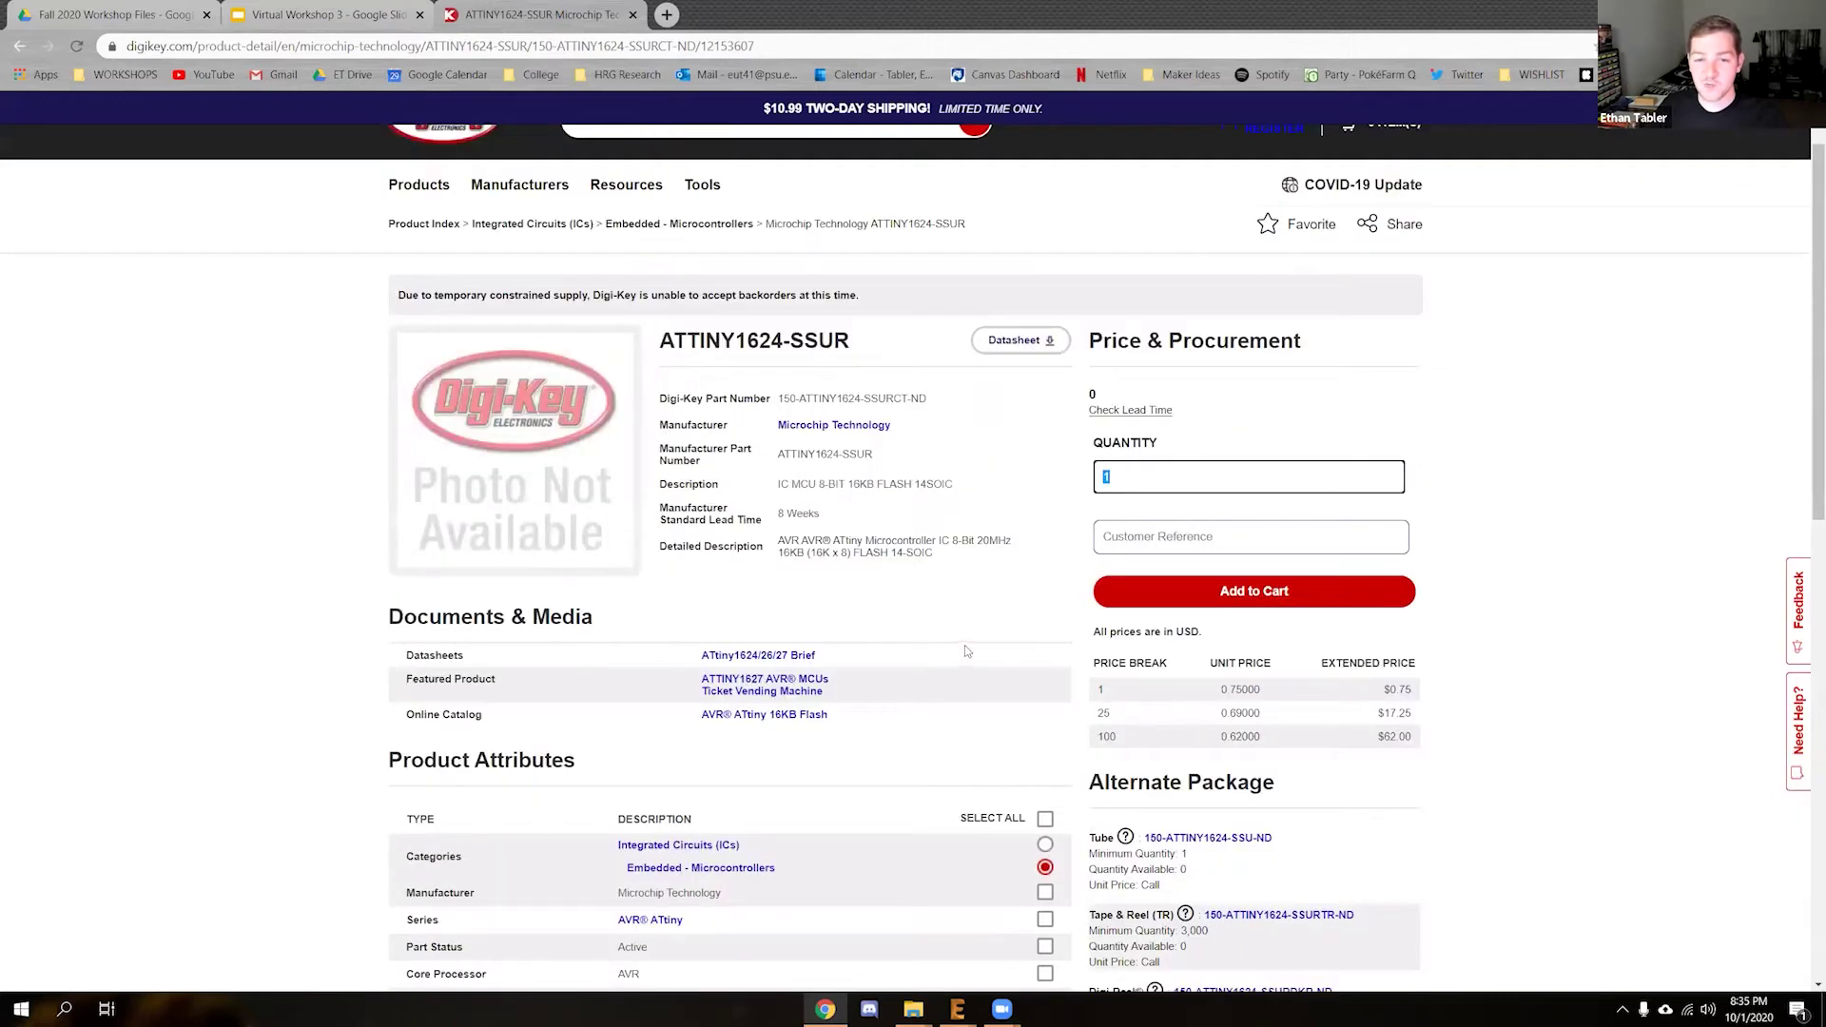
{"action": "scroll", "coordinate": [115, 118], "scroll_direction": "up", "scroll_amount": 1}
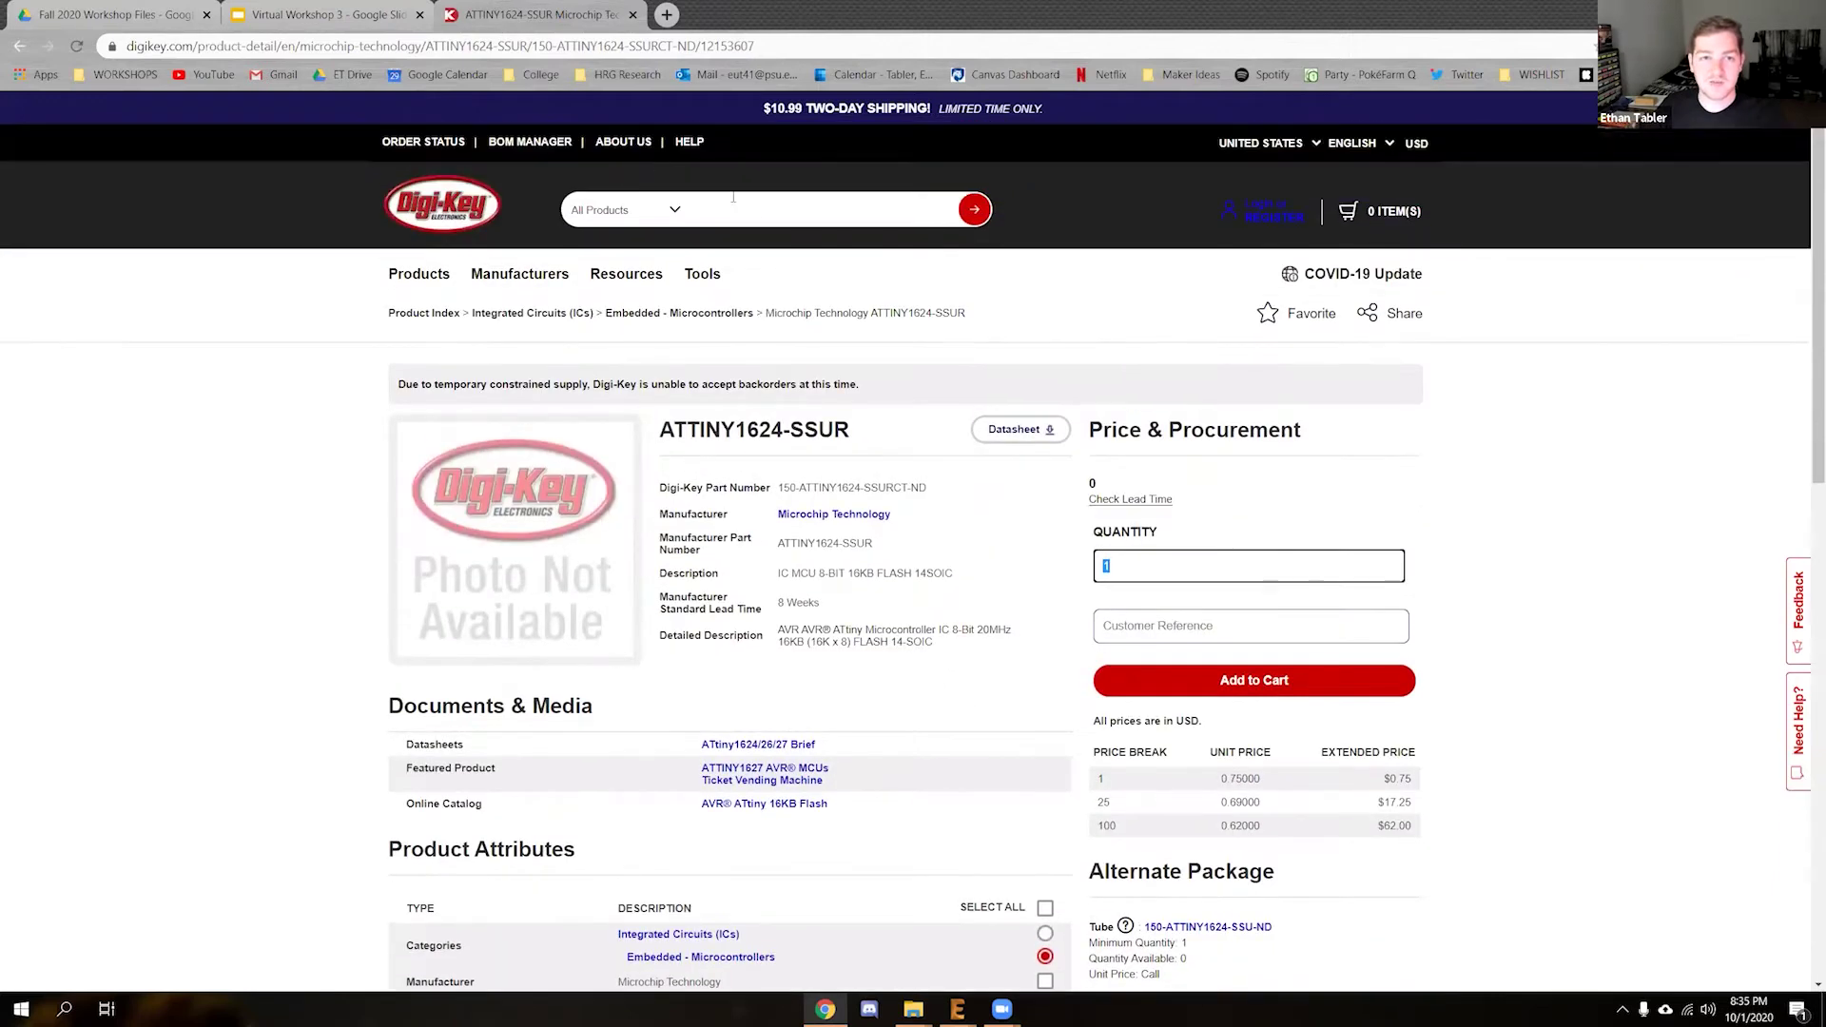
{"action": "key", "text": "alt+Left"}
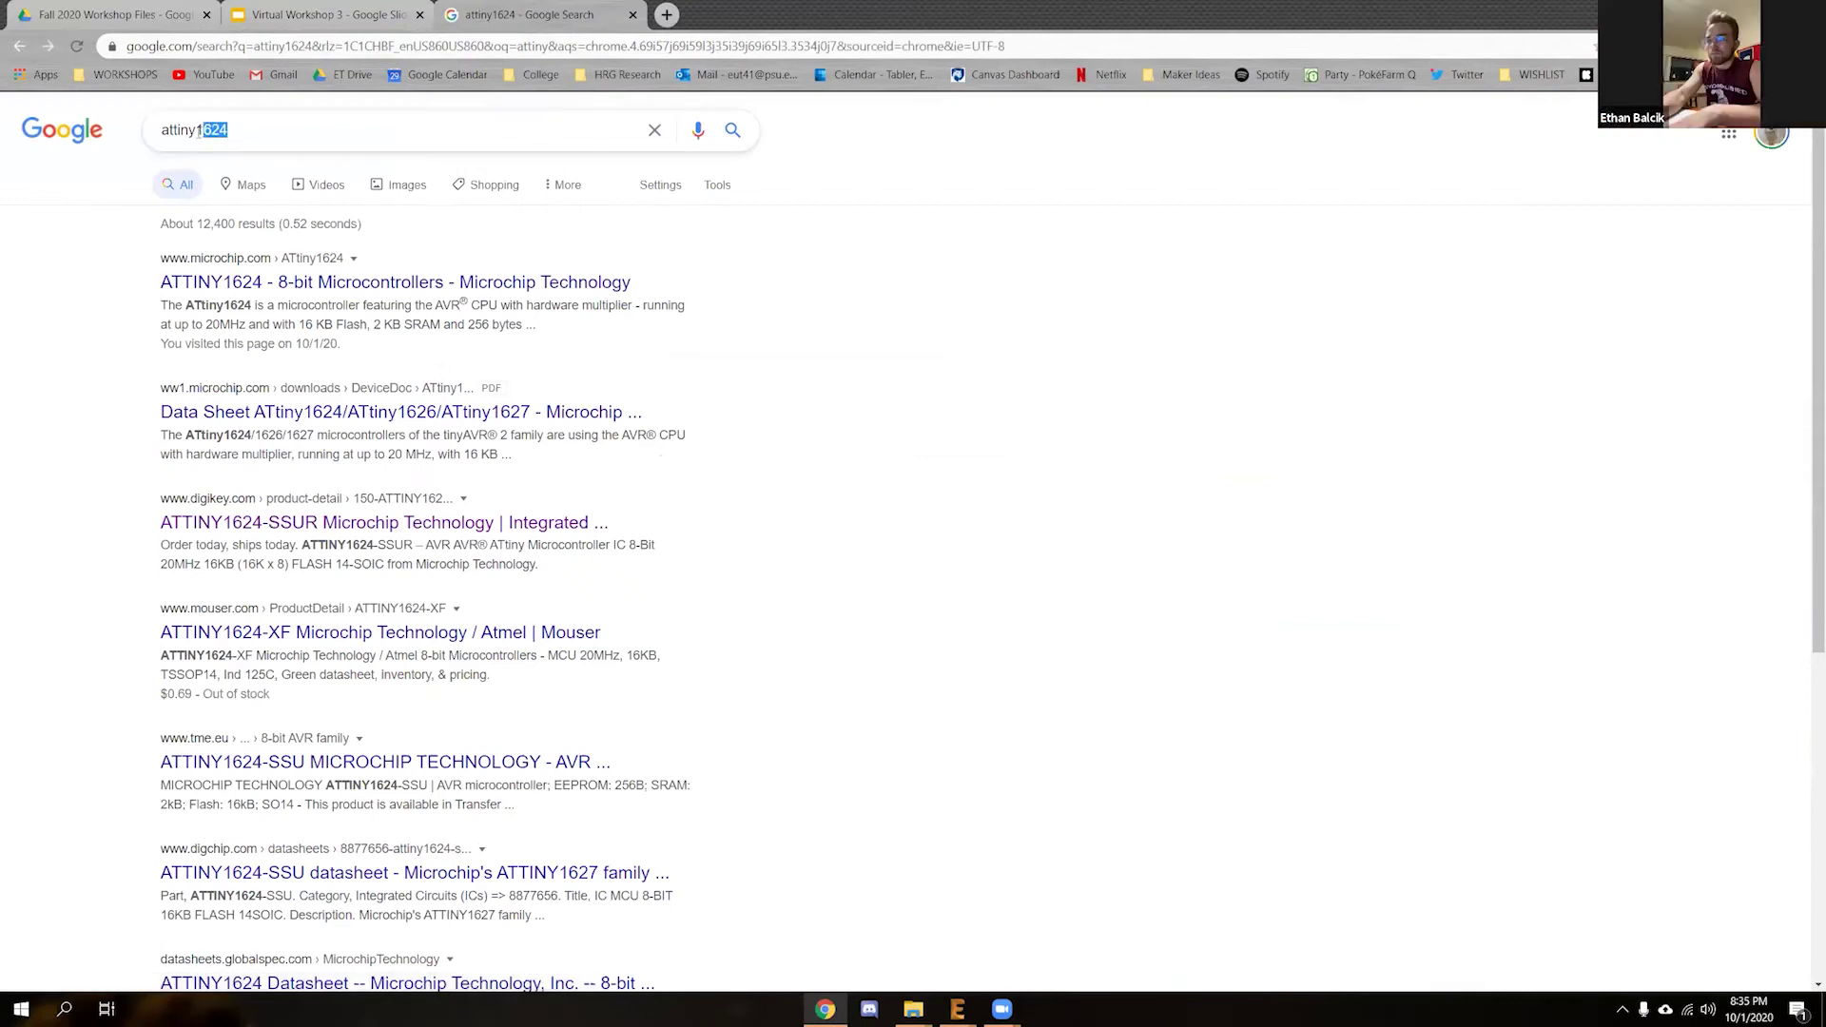
Search Google for attiny412 and open the Ultra Librarian model linked from Digi-Key's ATTINY412-SSNR page
{"action": "type", "text": "412"}
{"action": "key", "text": "Return"}
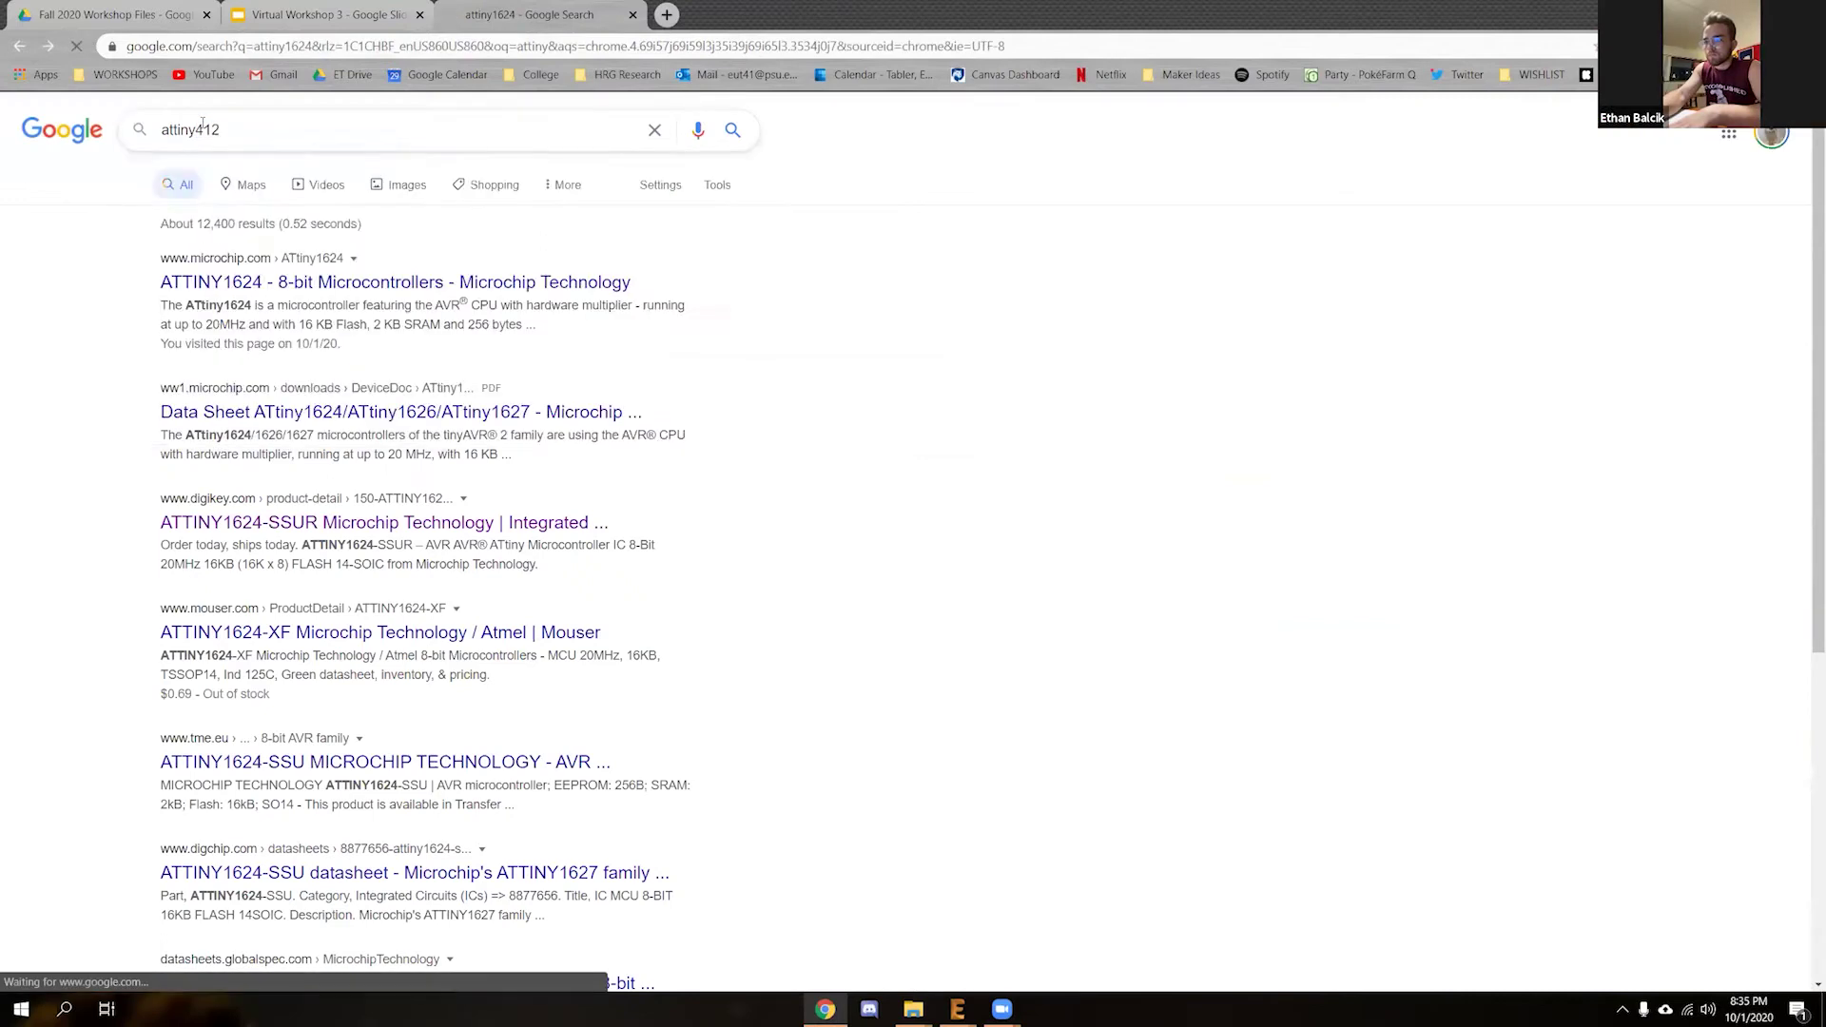
{"action": "left_click", "coordinate": [460, 284]}
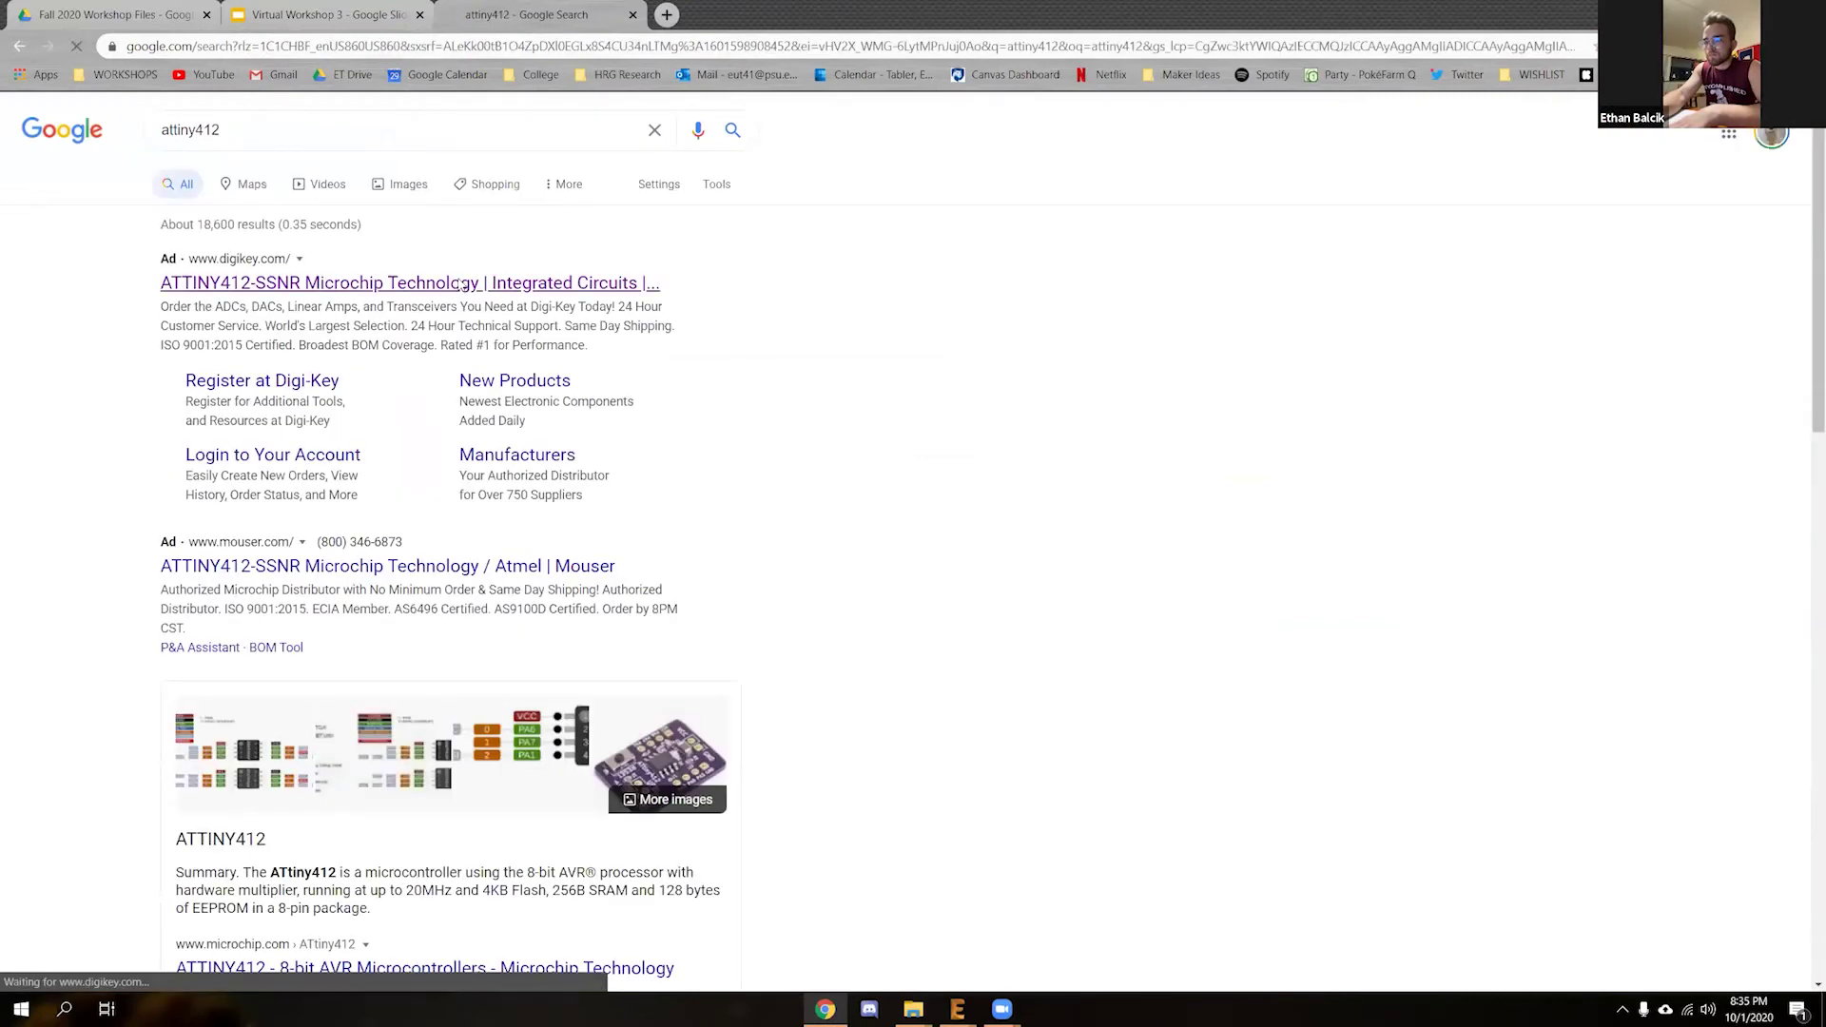
{"action": "scroll", "coordinate": [761, 513], "scroll_direction": "down", "scroll_amount": 5}
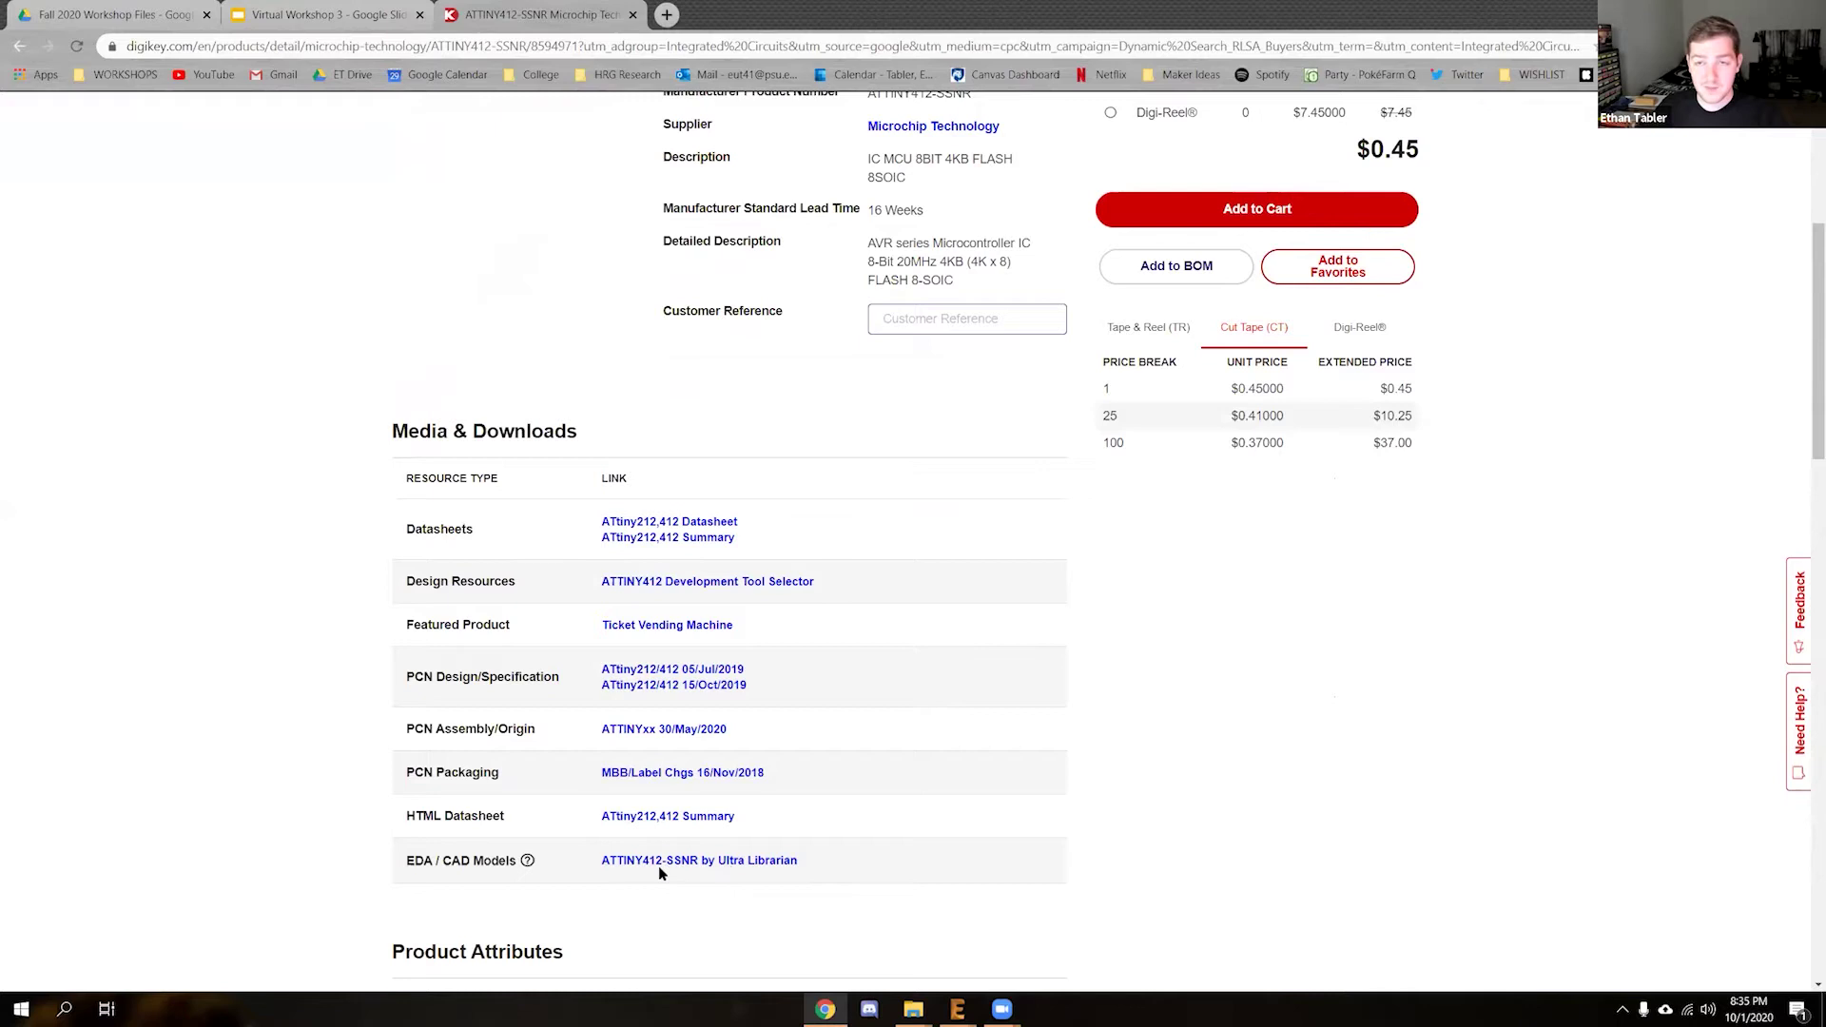
{"action": "left_click", "coordinate": [708, 861]}
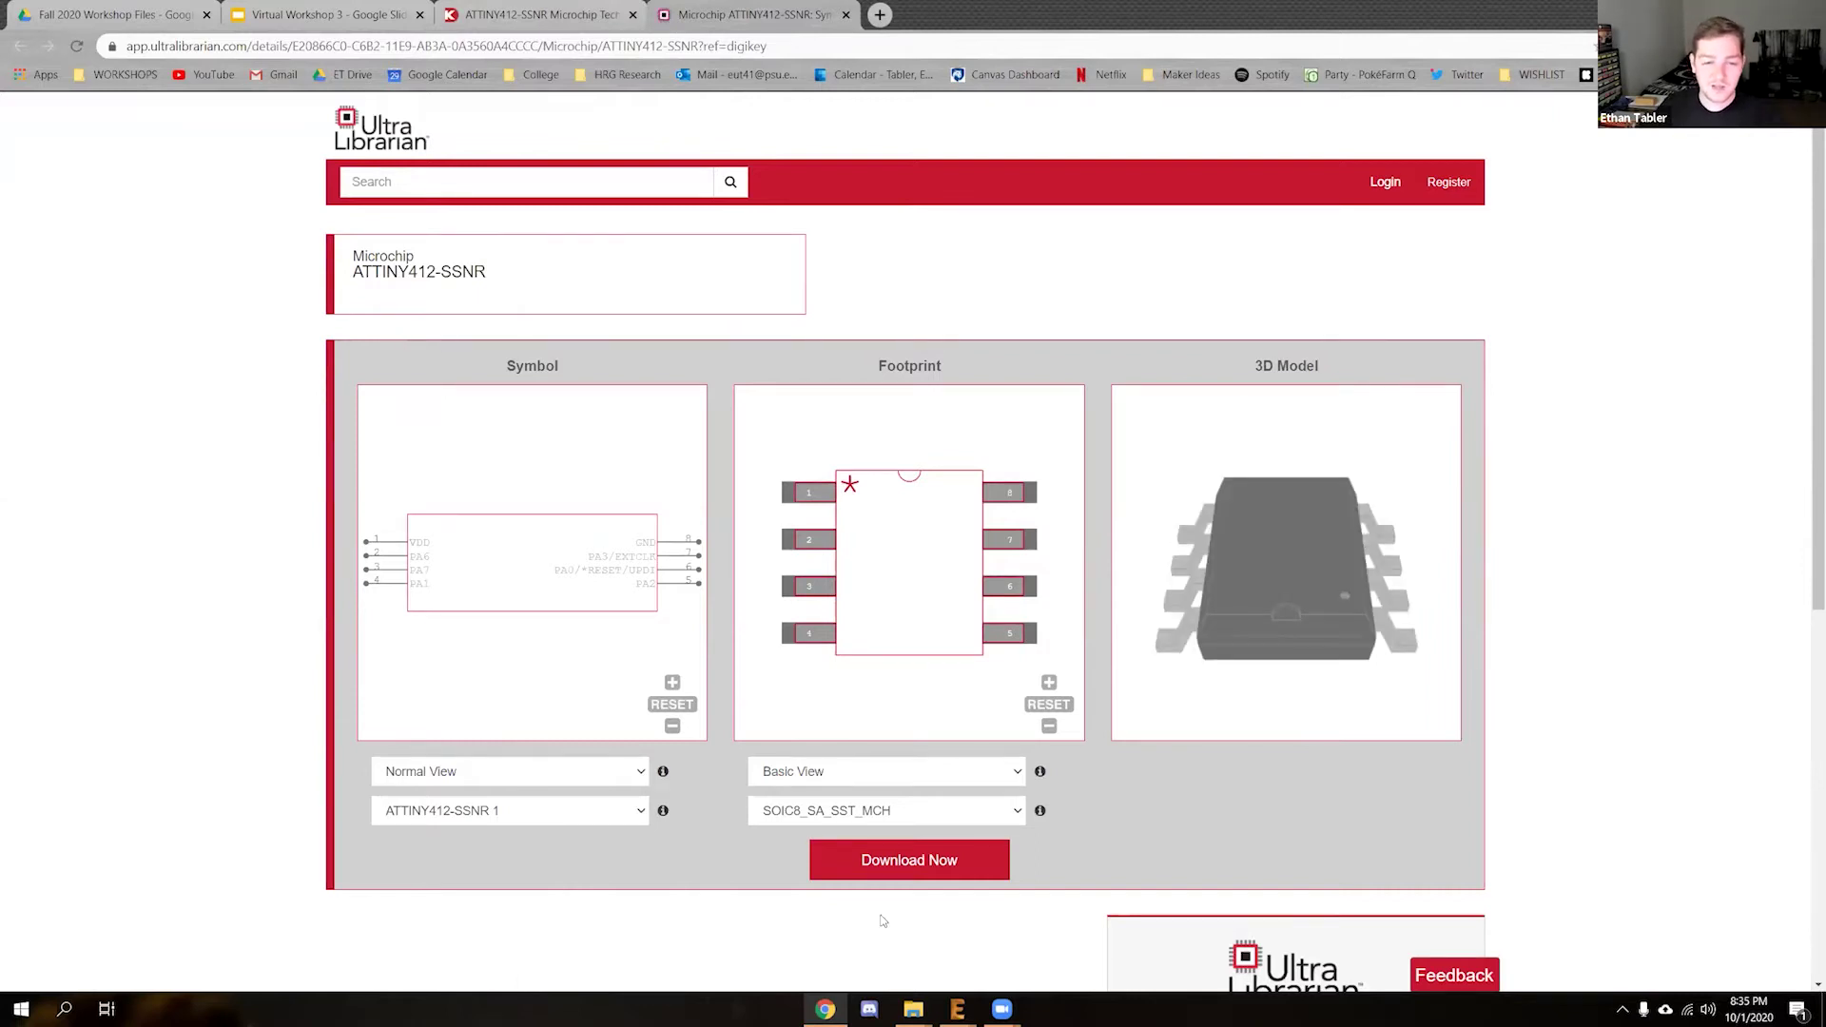
Check the footprint choices for the ATTINY412-SSNR and proceed to the download's CAD format selection
{"action": "left_click", "coordinate": [920, 818]}
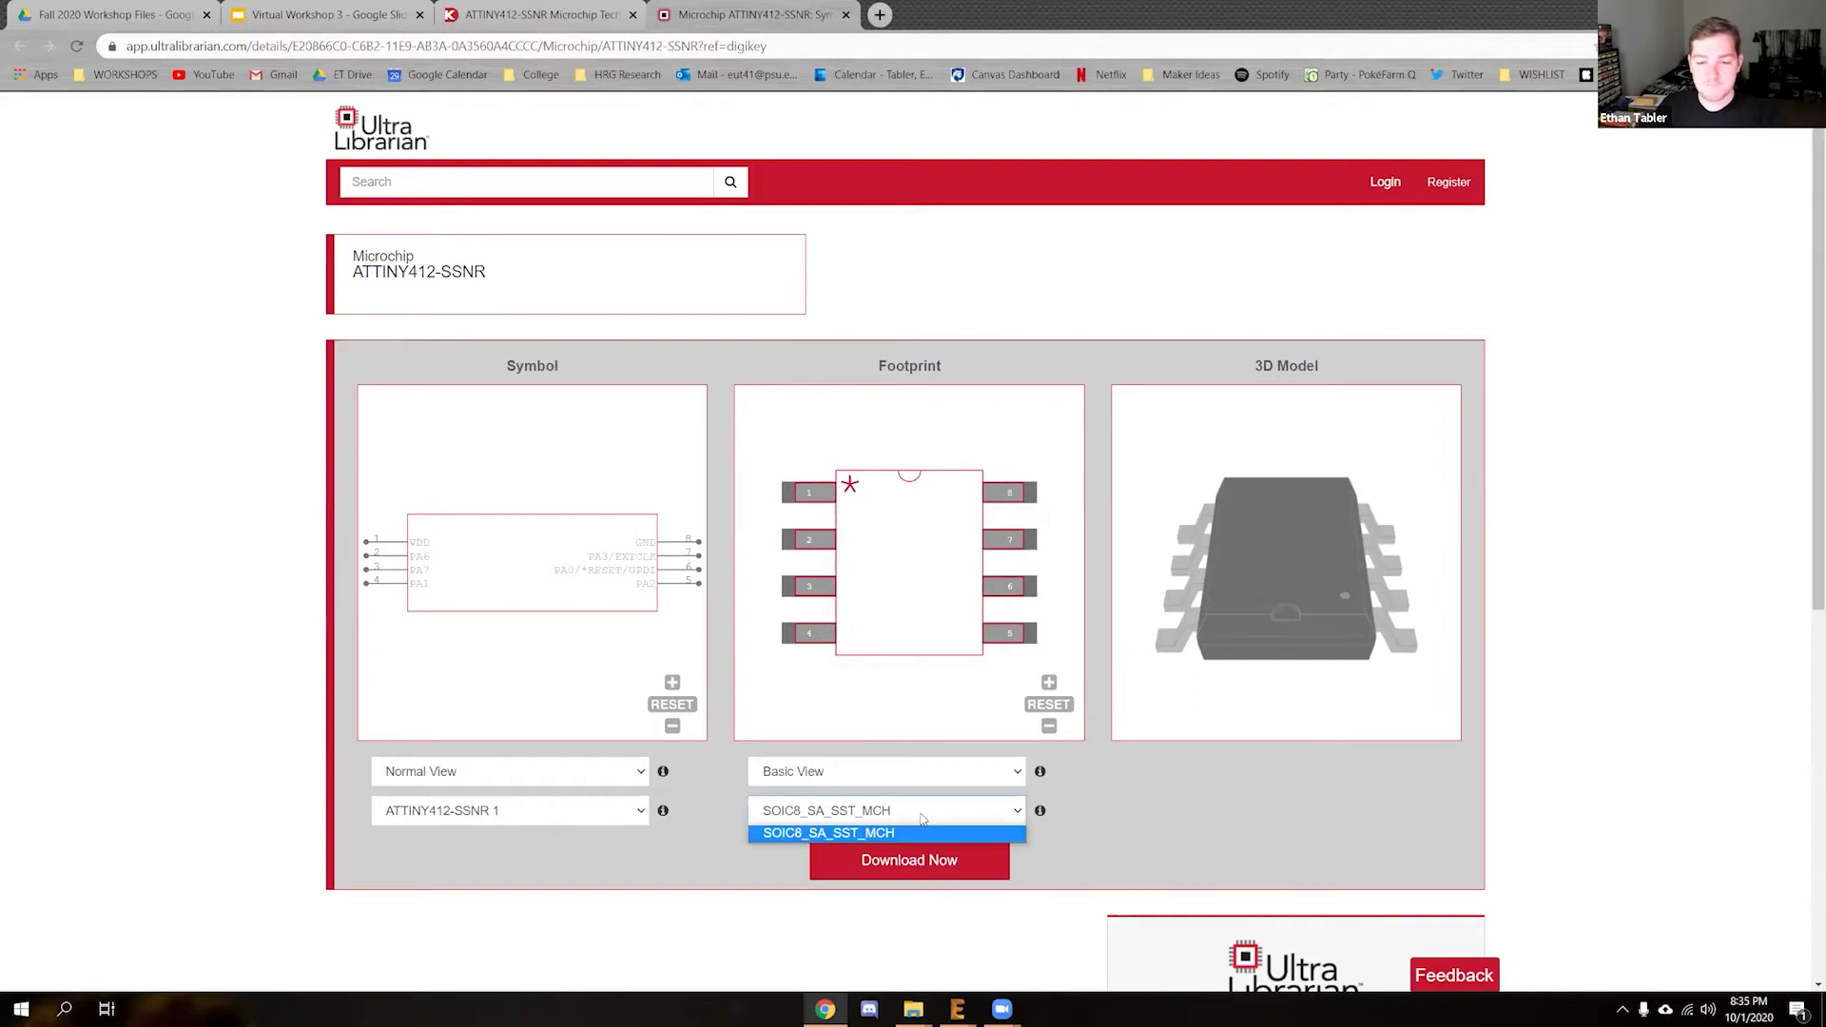
{"action": "left_click", "coordinate": [889, 869]}
{"action": "left_click", "coordinate": [914, 877]}
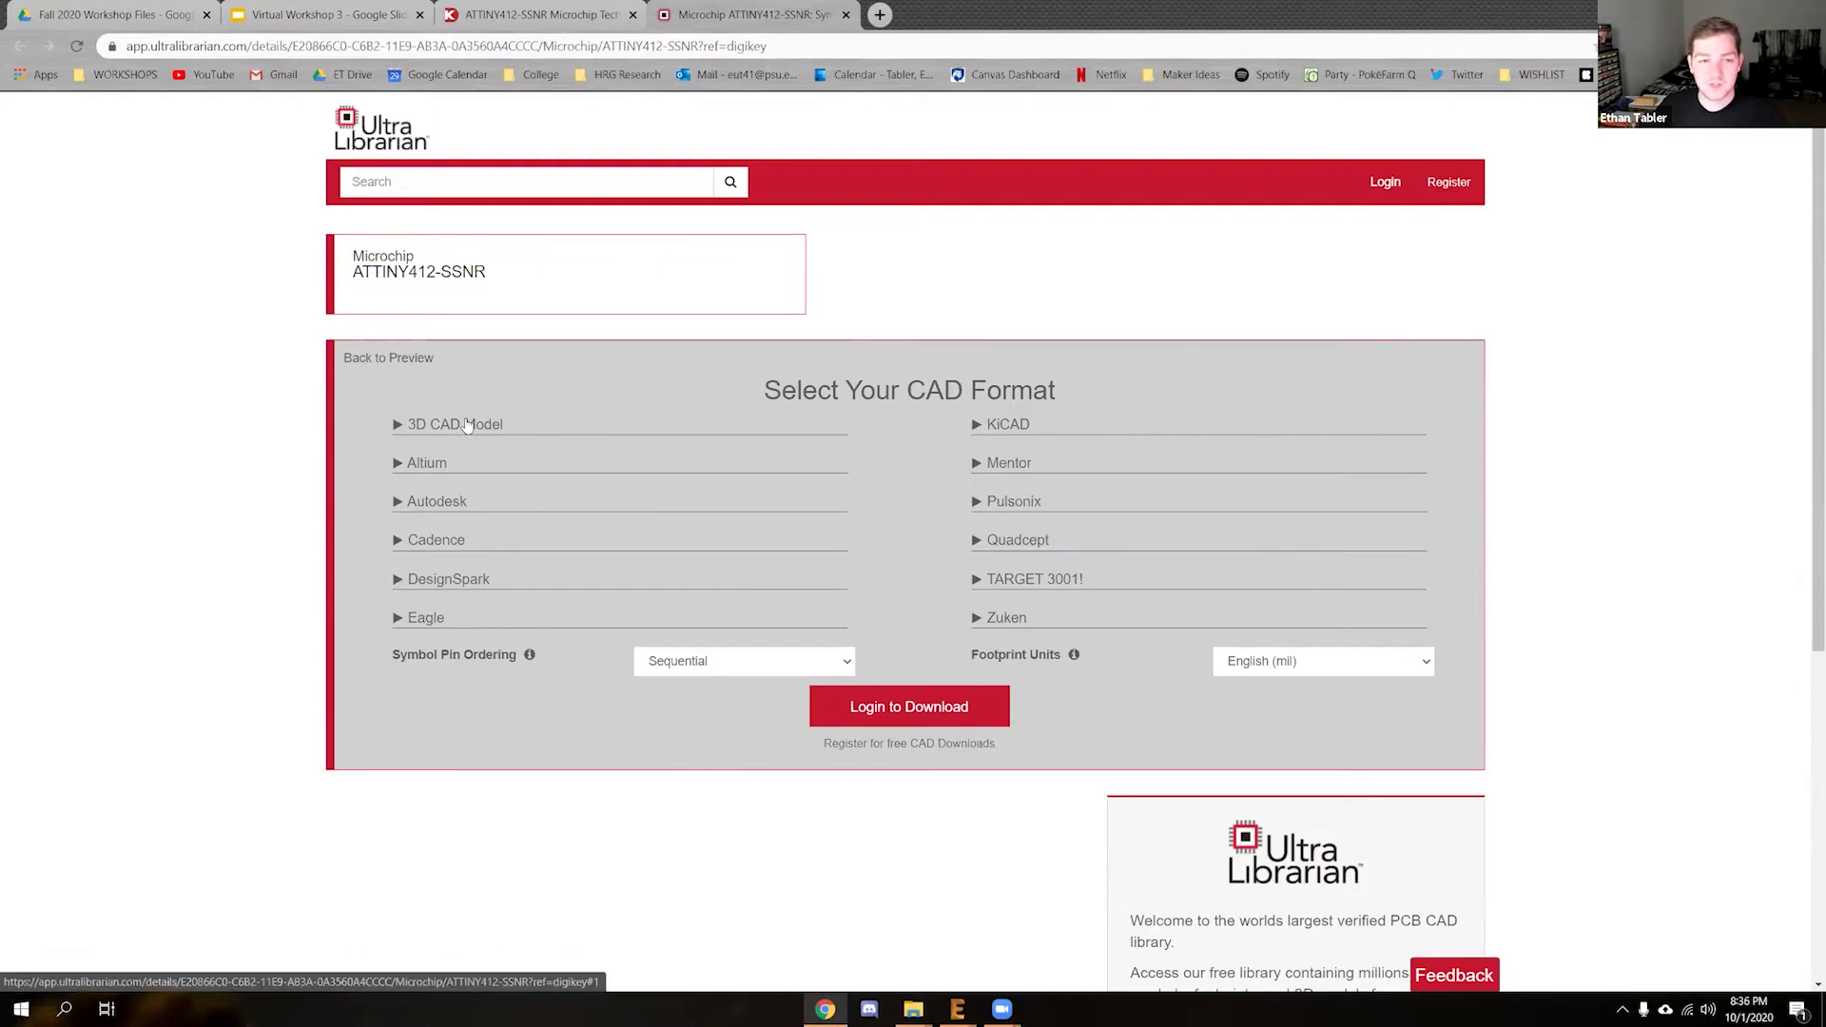
Expand the 3D CAD Model, Altium, Autodesk, Eagle and KiCAD format groups and select Eagle v6+
{"action": "left_click", "coordinate": [399, 426]}
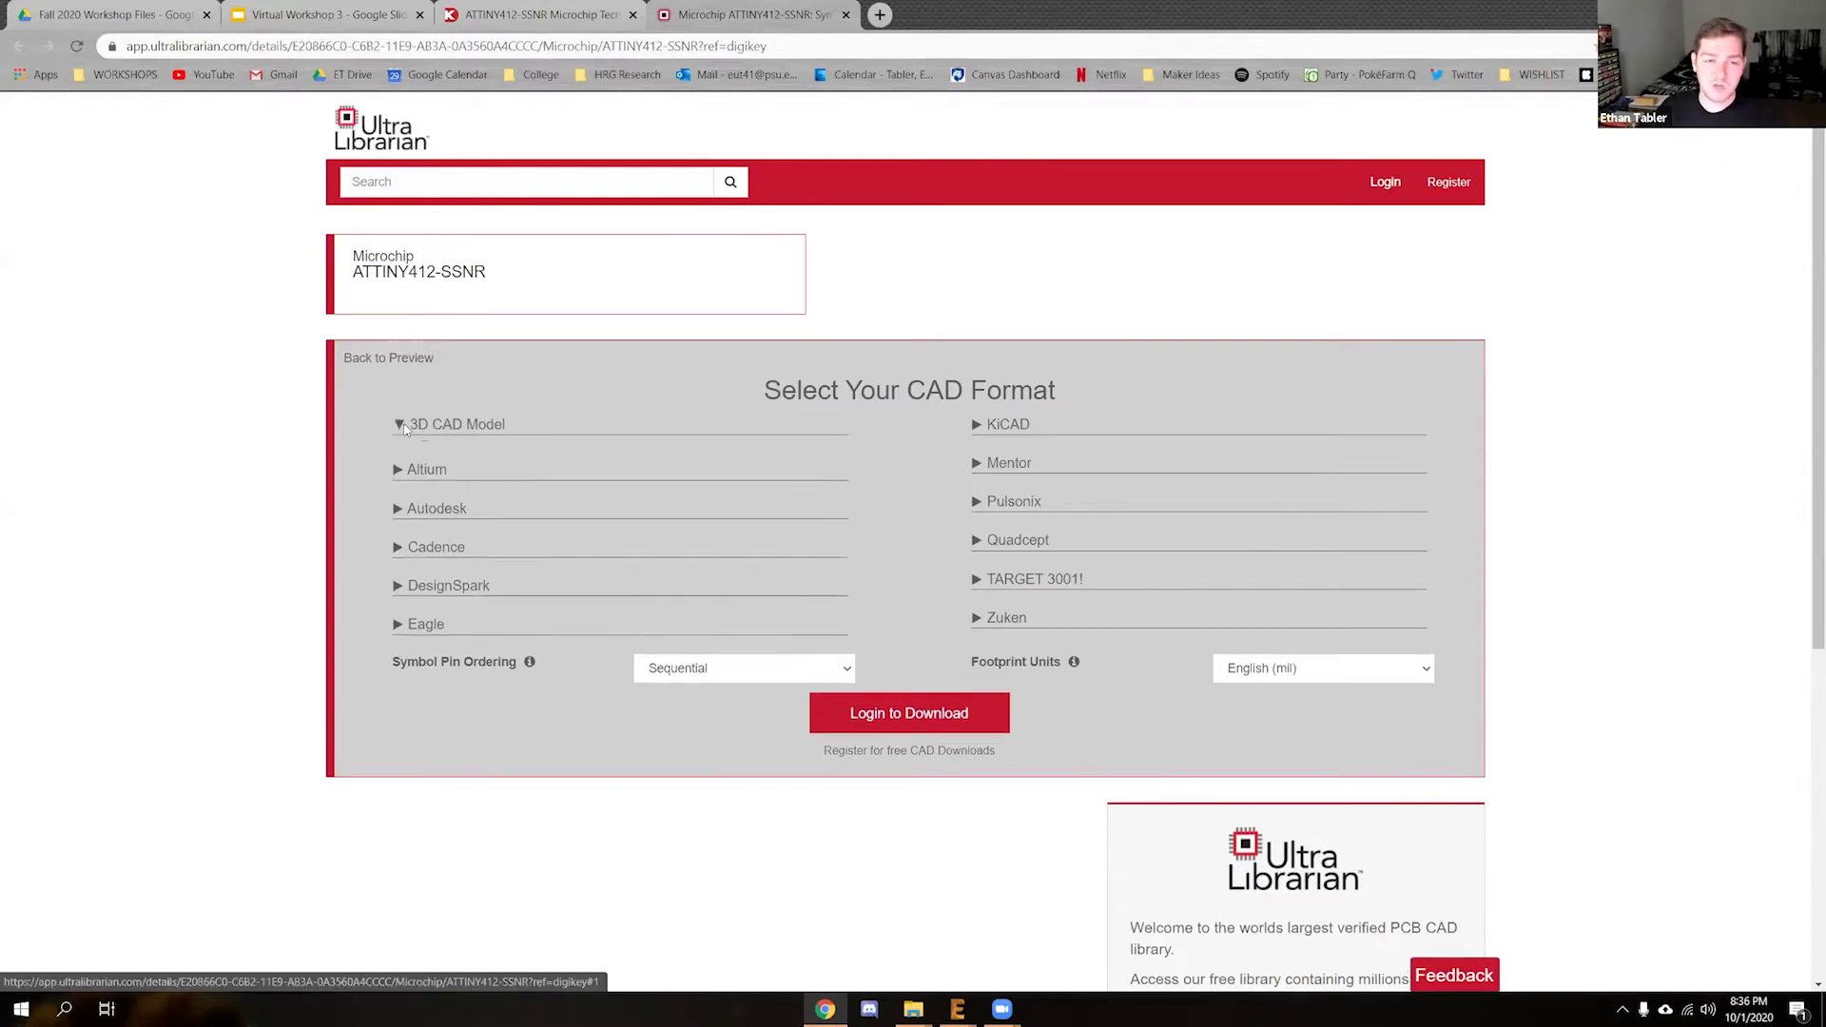
{"action": "left_click", "coordinate": [426, 487]}
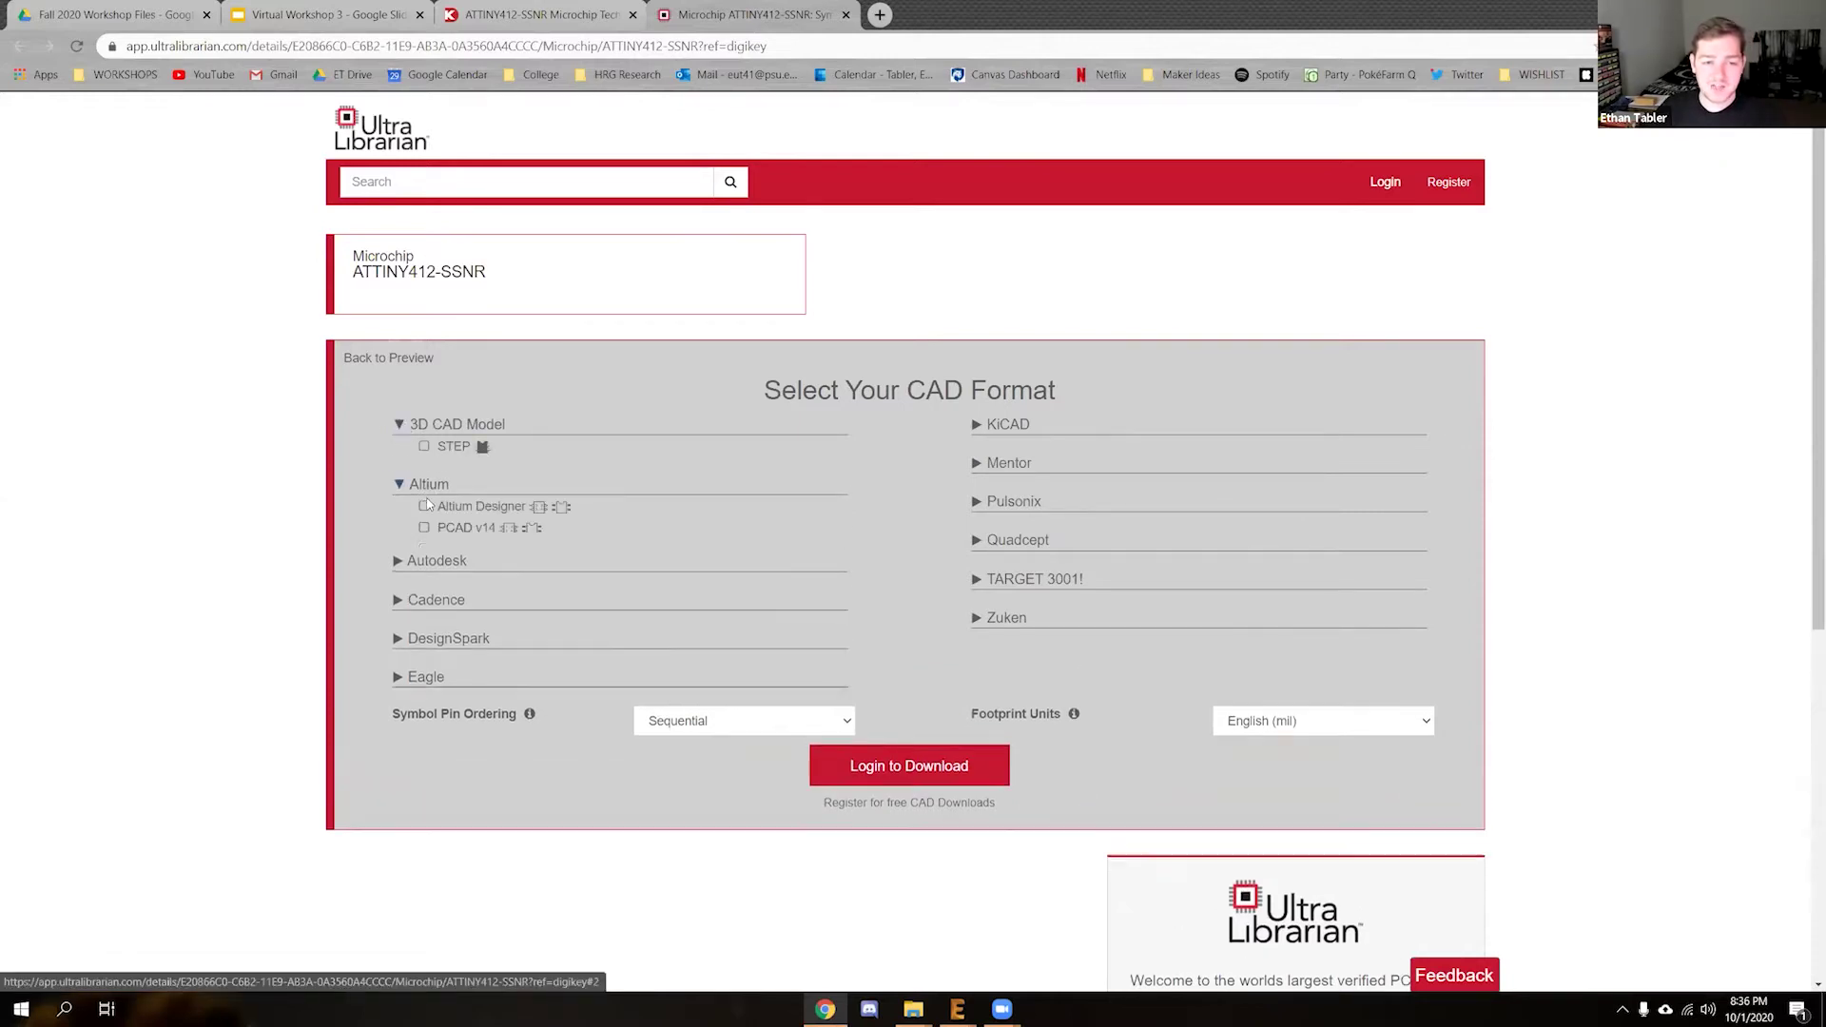
{"action": "left_click", "coordinate": [451, 588]}
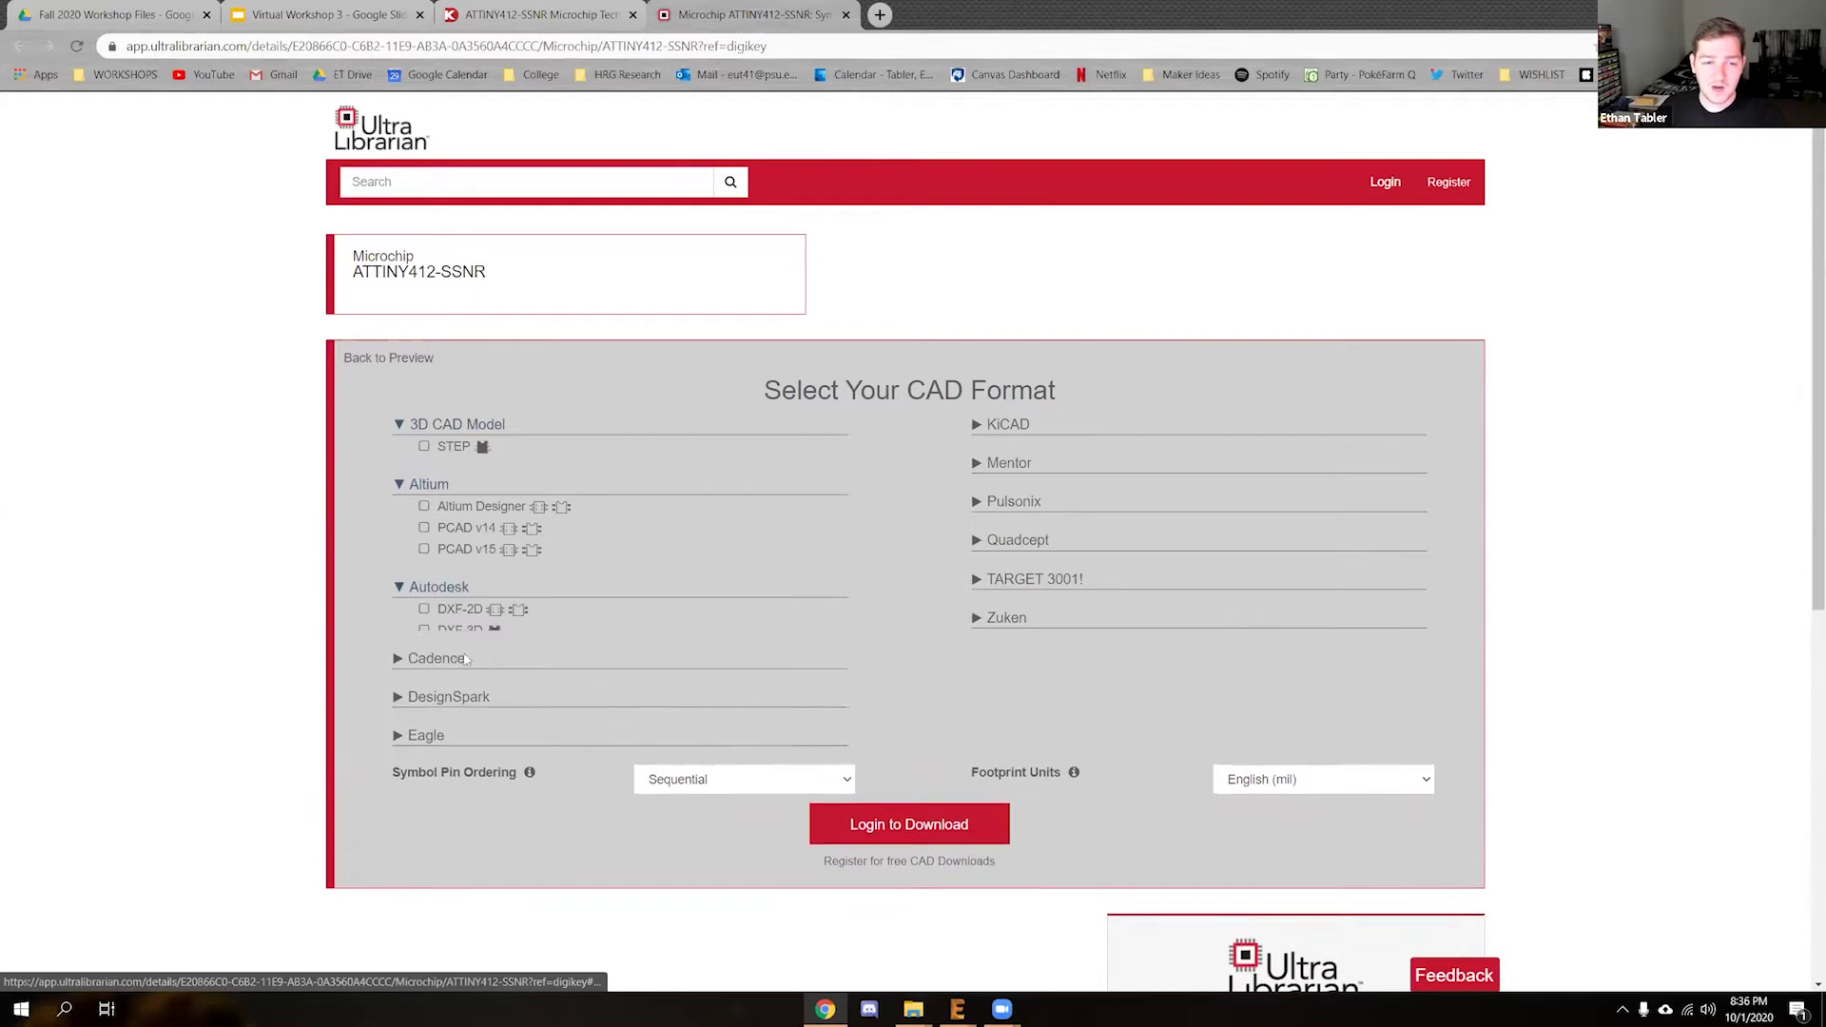
{"action": "left_click", "coordinate": [436, 747]}
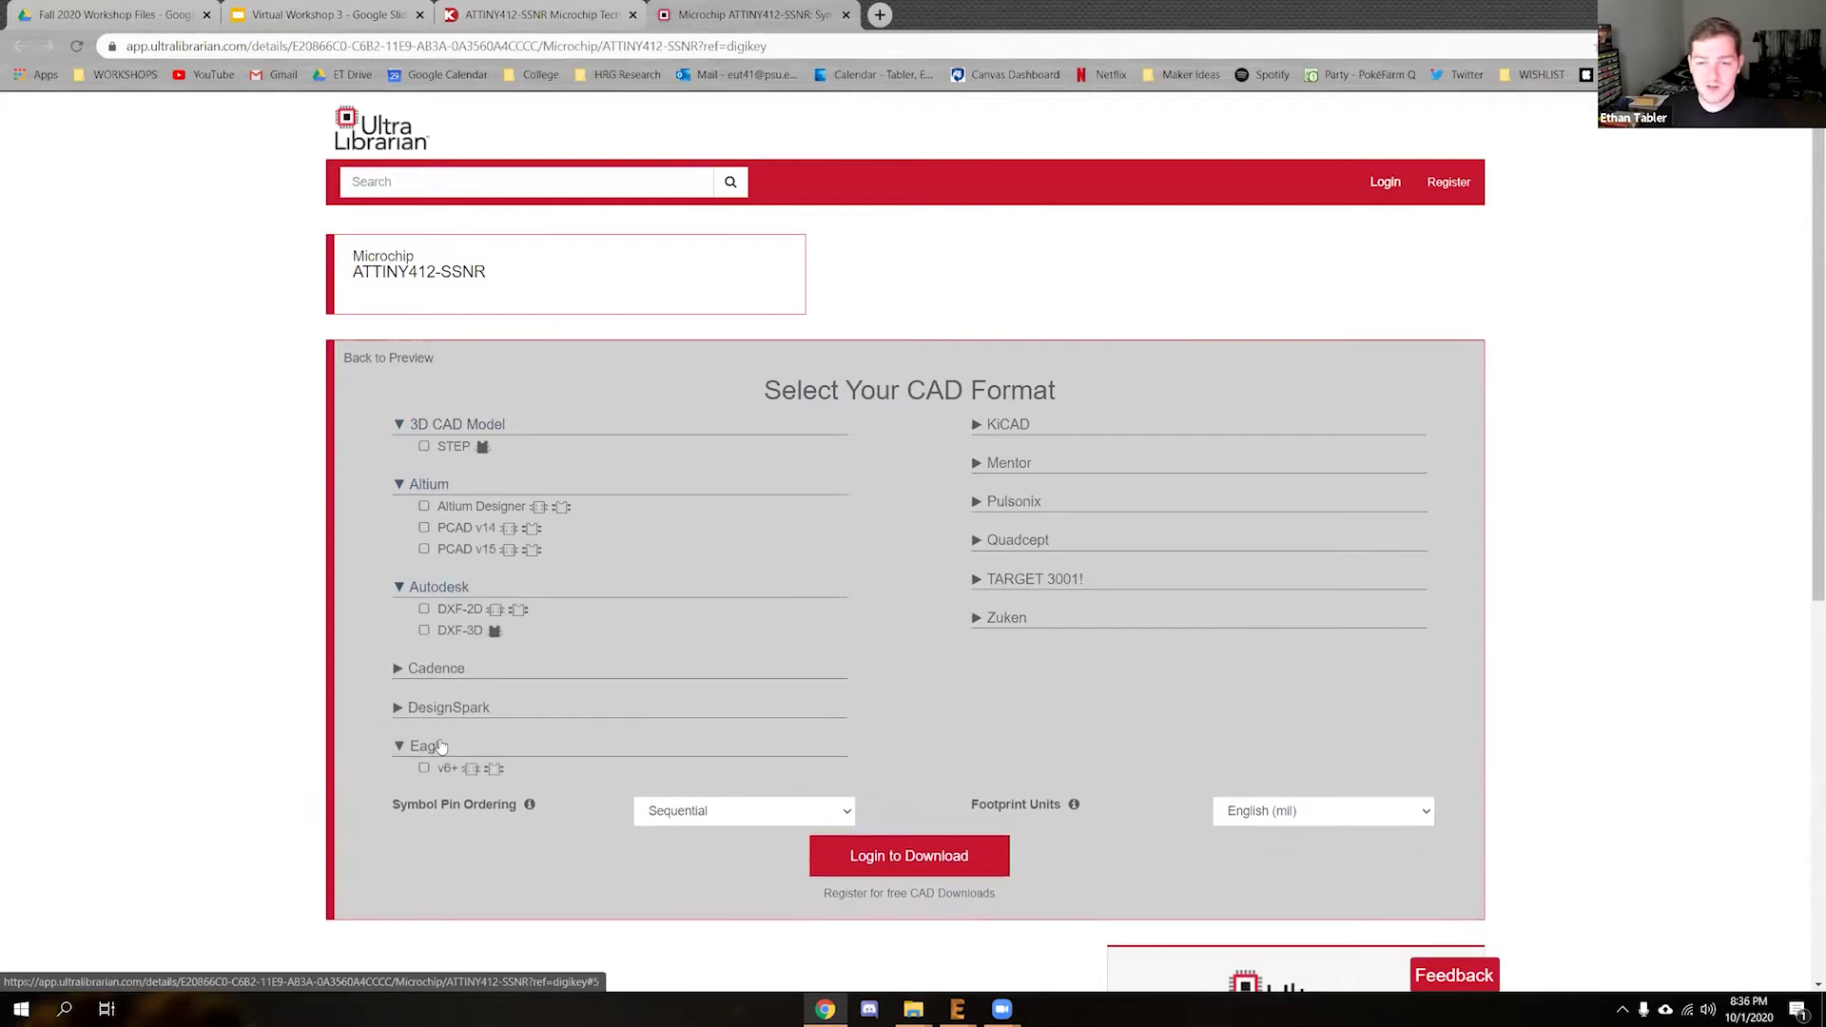
{"action": "left_click", "coordinate": [1012, 424]}
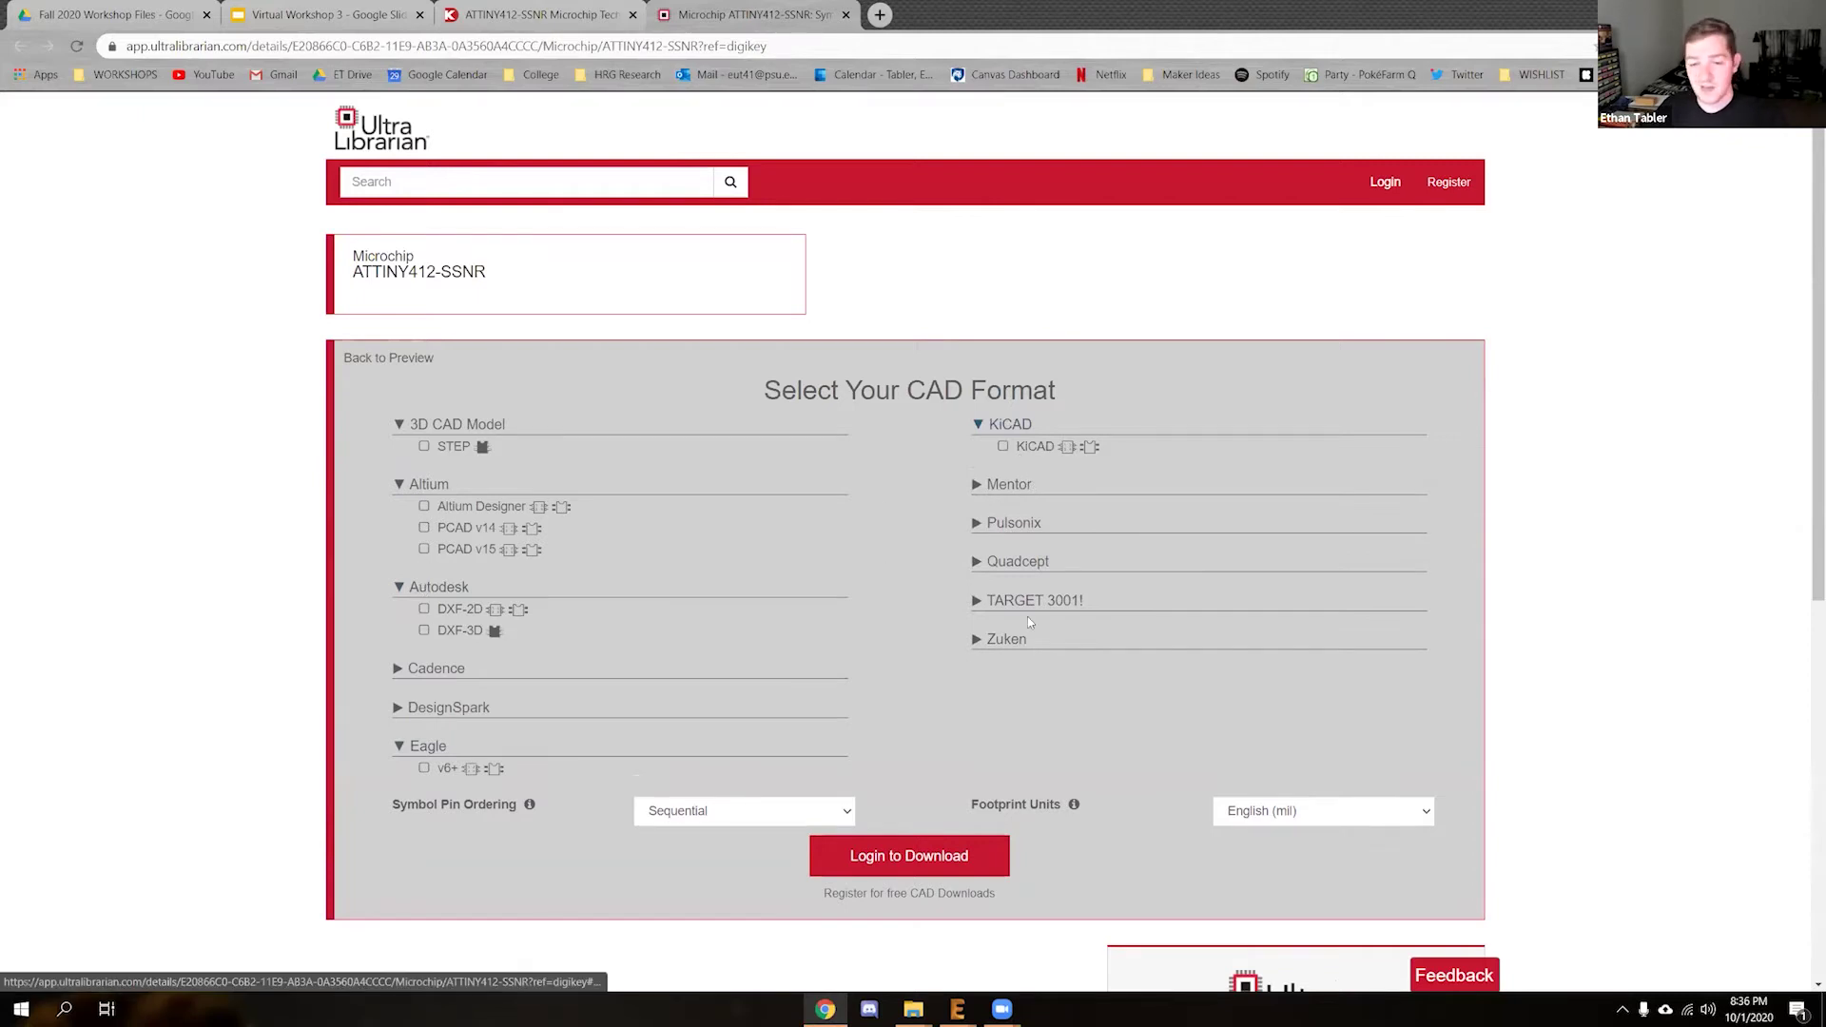
{"action": "left_click", "coordinate": [424, 768]}
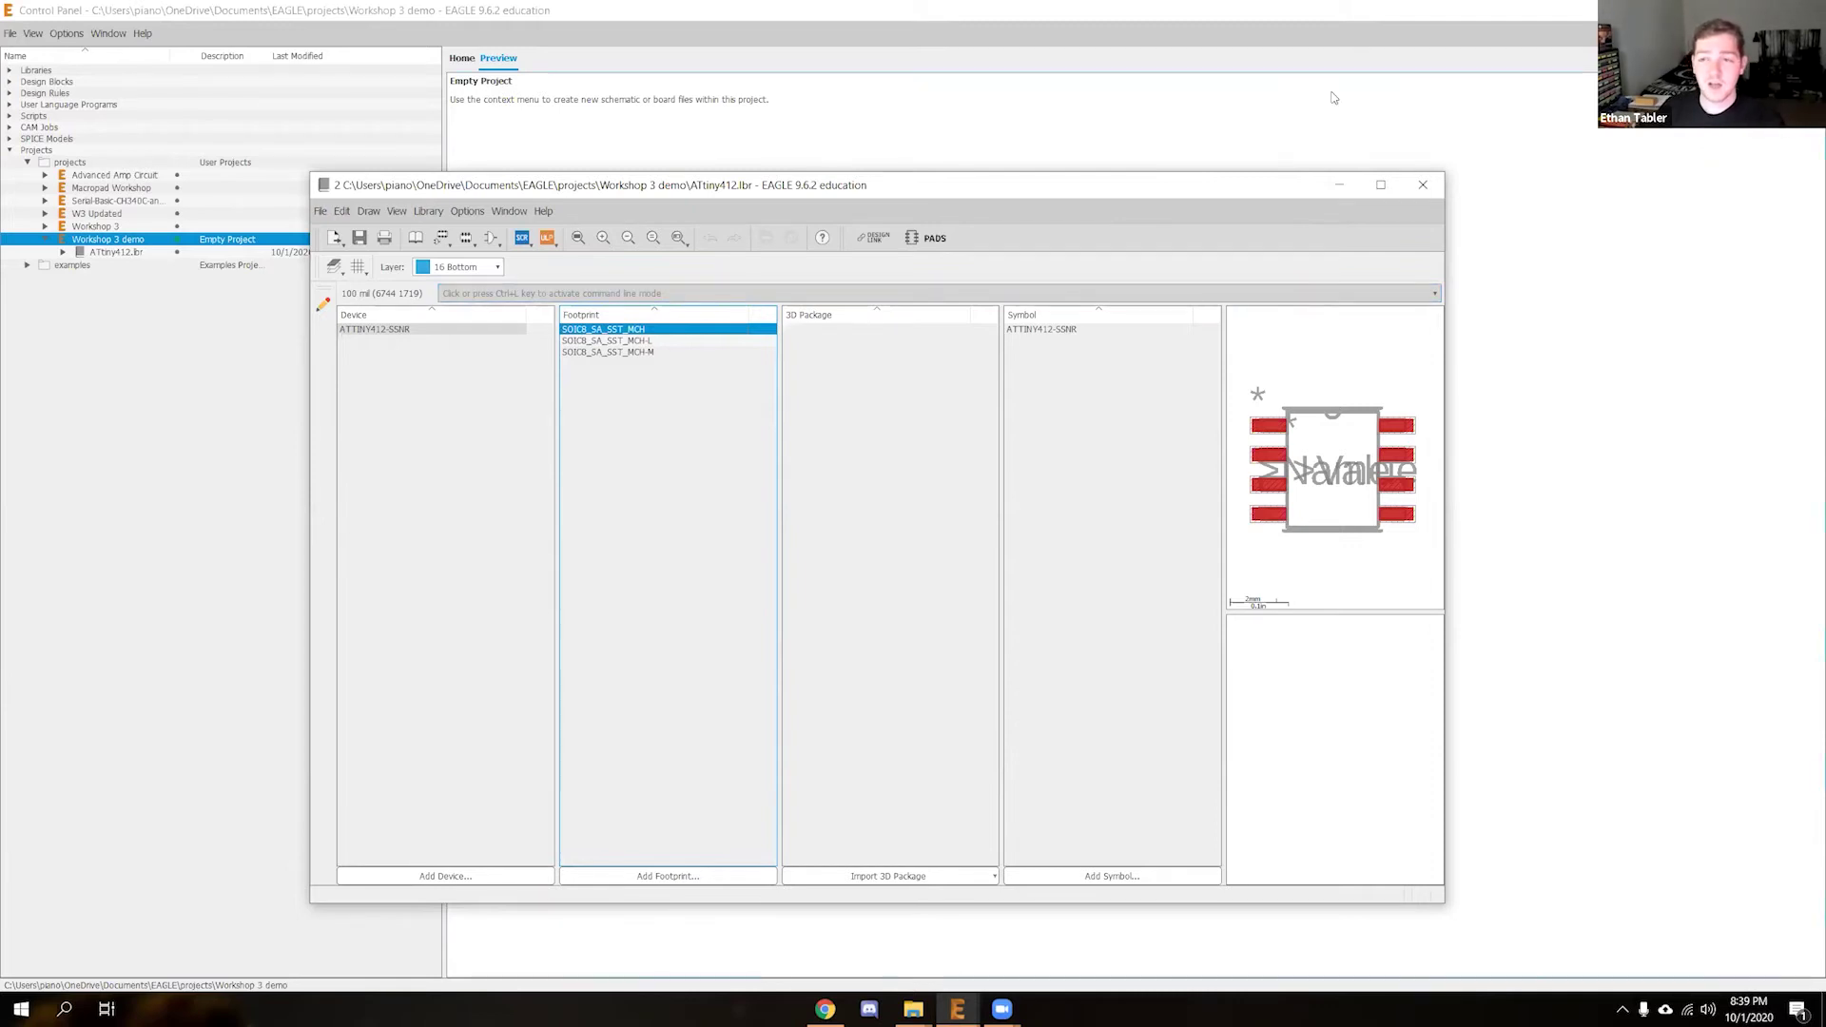
Close the ATtiny412.lbr window in EAGLE, and expand the library and its Footprints in the Control Panel's project tree
{"action": "left_click", "coordinate": [1424, 188]}
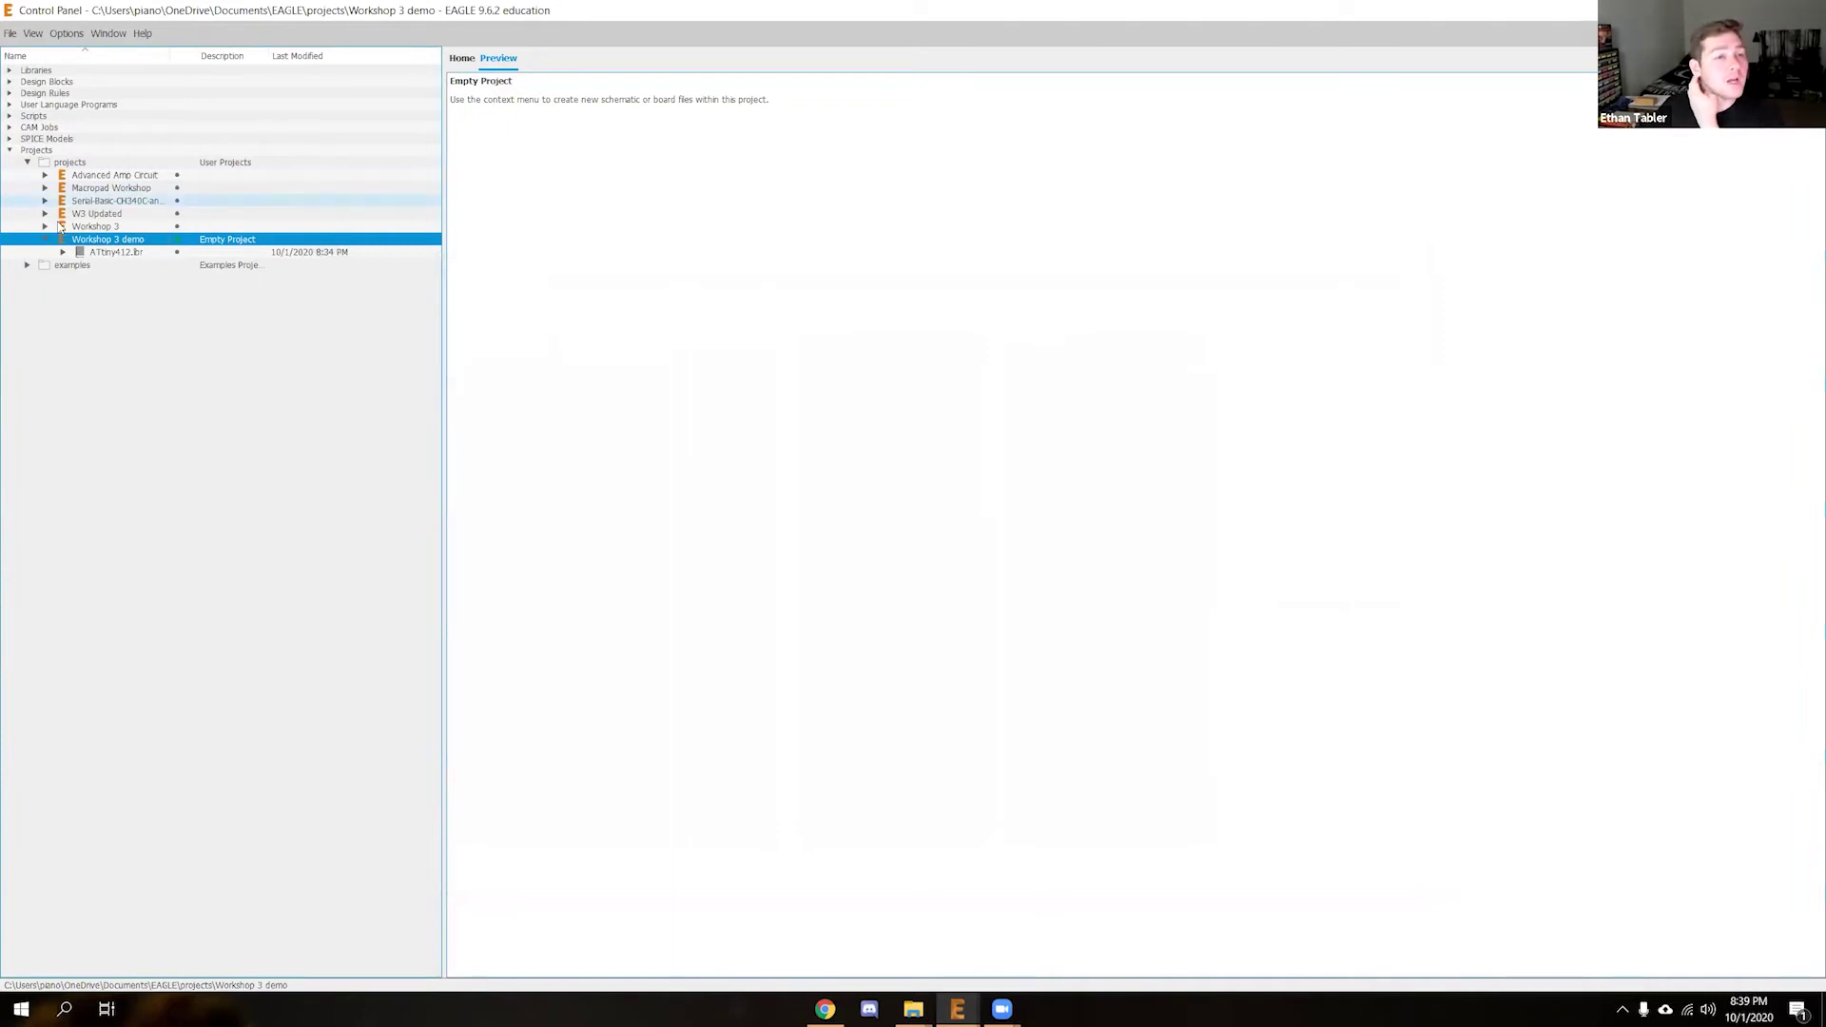
{"action": "left_click", "coordinate": [94, 255]}
{"action": "left_click", "coordinate": [64, 253]}
{"action": "left_click", "coordinate": [80, 276]}
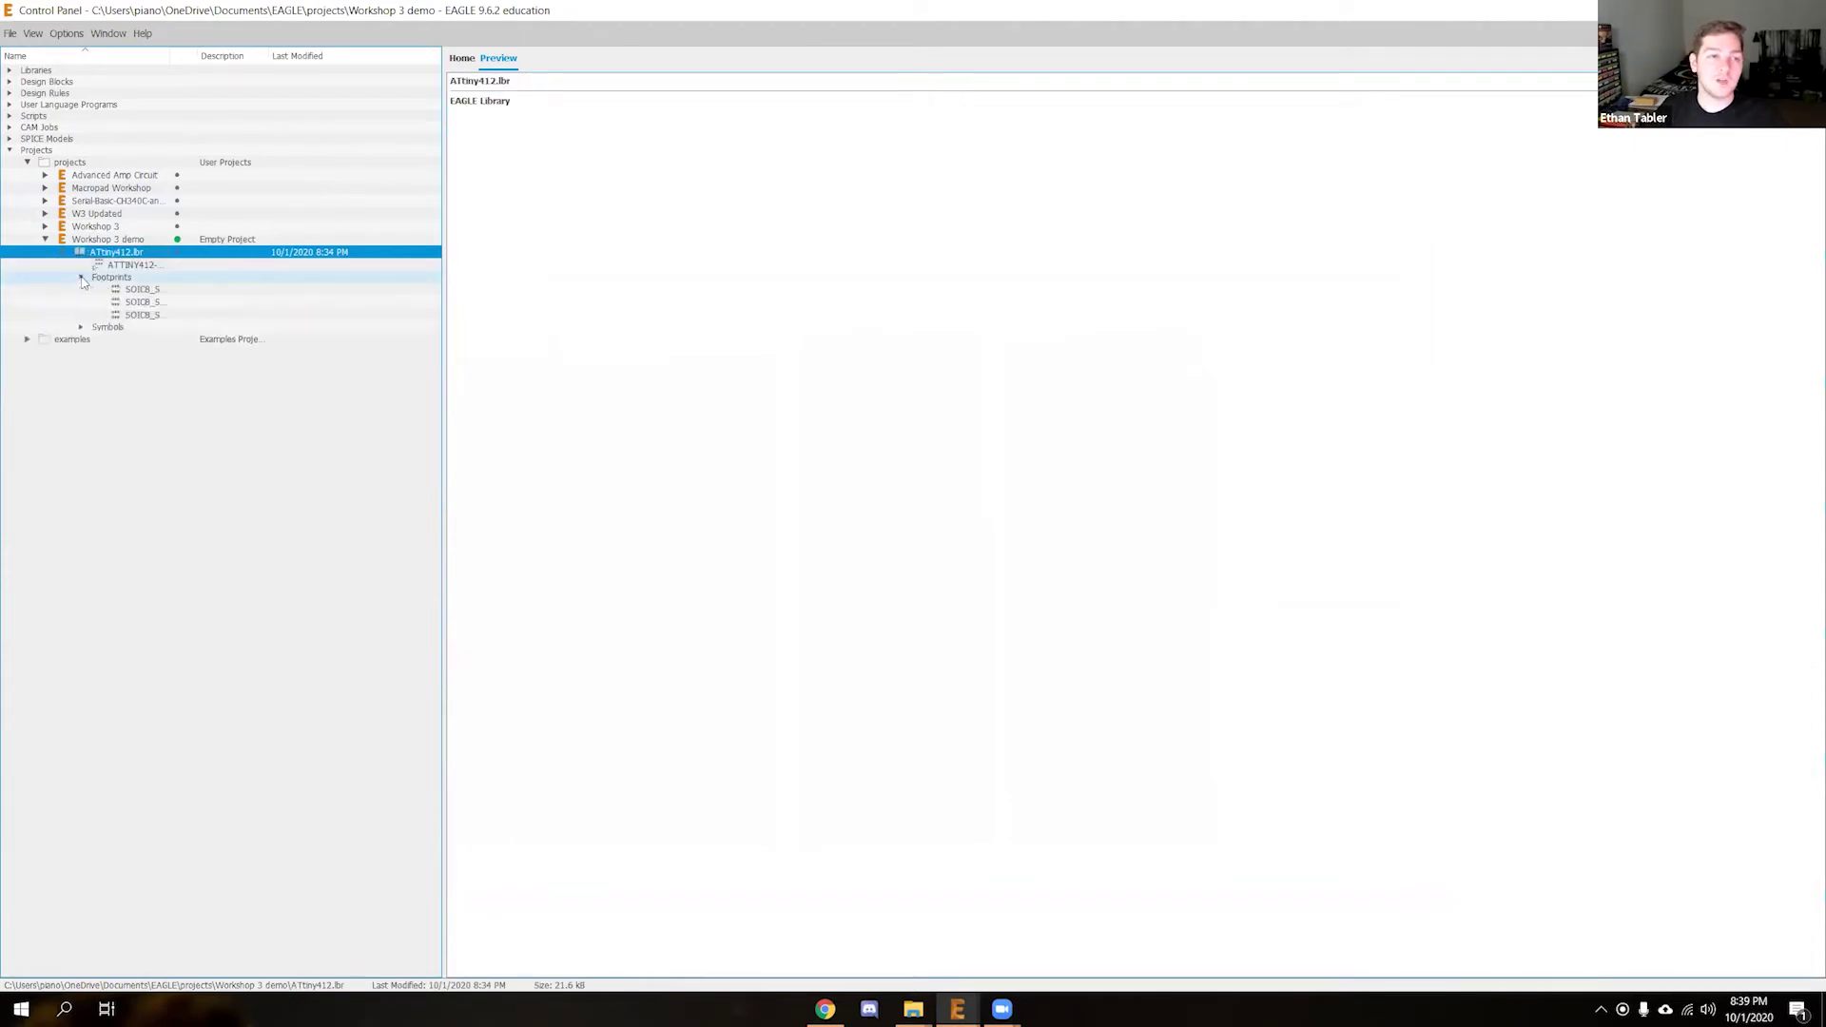
Preview the ATtiny412 library's SOIC8 footprints and its ATTINY412-SSNR symbol, and collapse the library in the project tree
{"action": "left_click", "coordinate": [133, 289]}
{"action": "left_click", "coordinate": [146, 314]}
{"action": "double_click", "coordinate": [108, 326]}
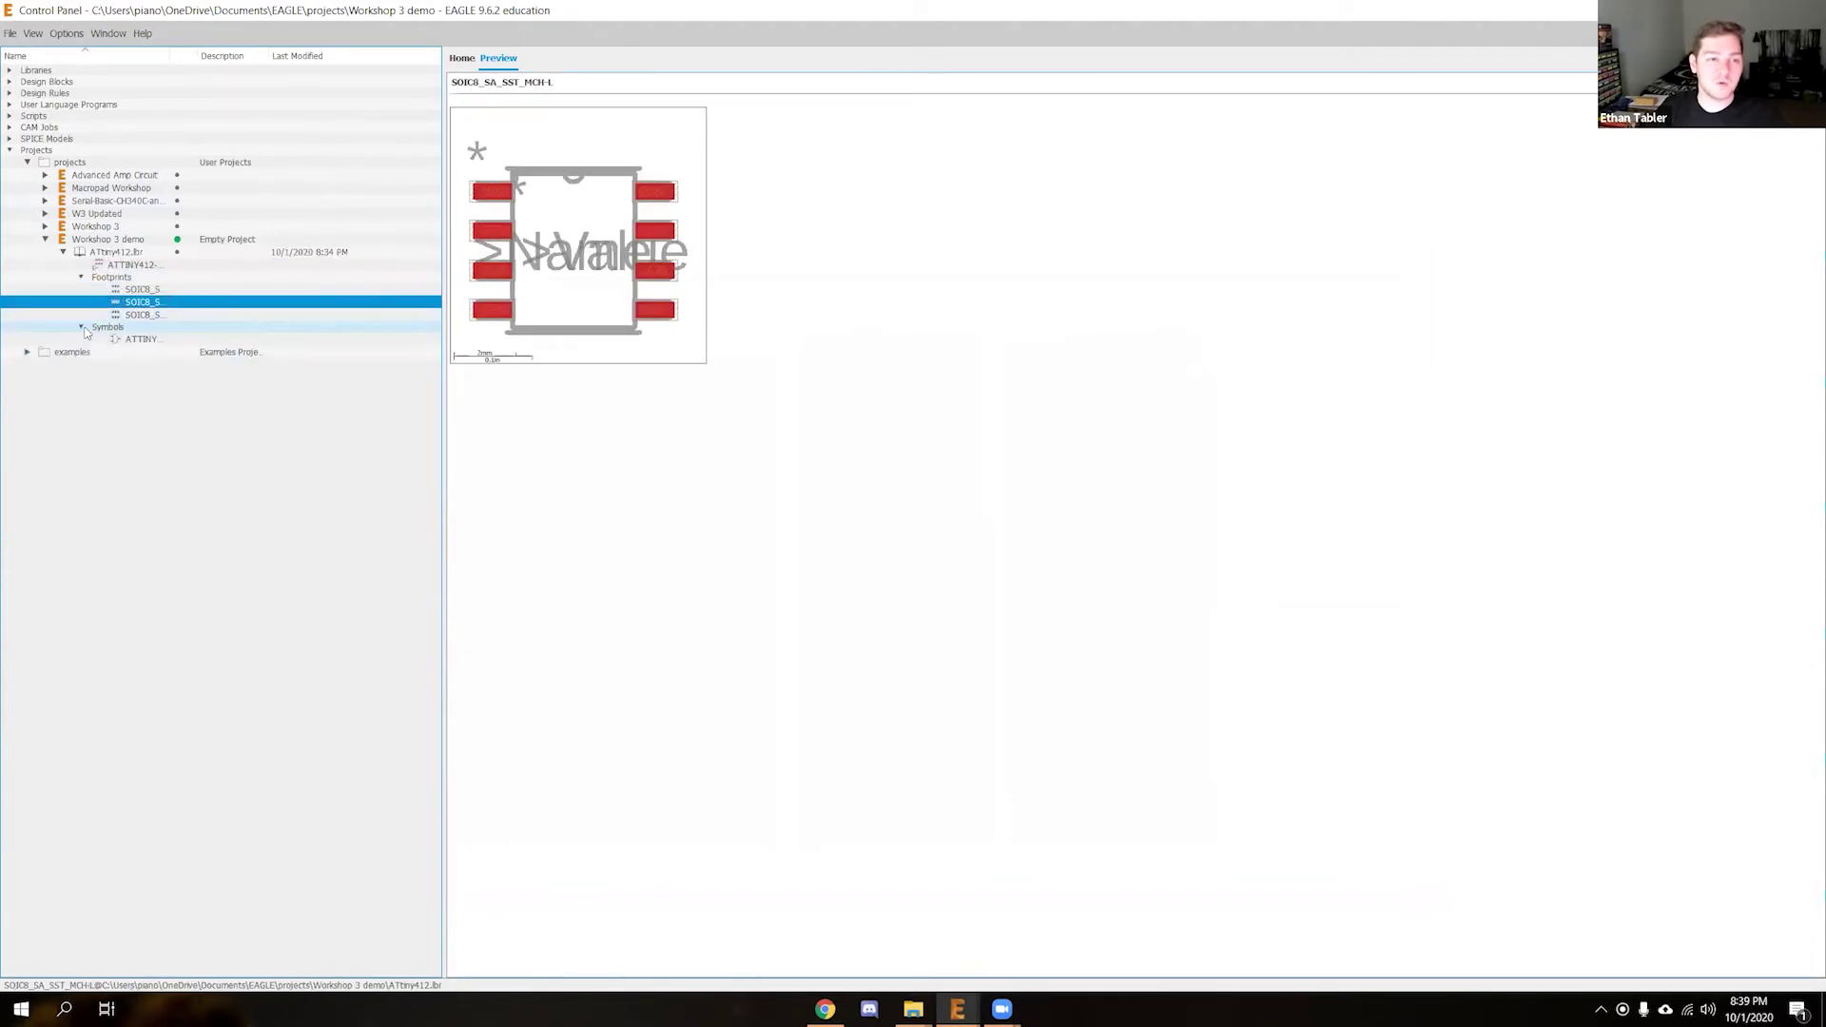
{"action": "left_click", "coordinate": [141, 339]}
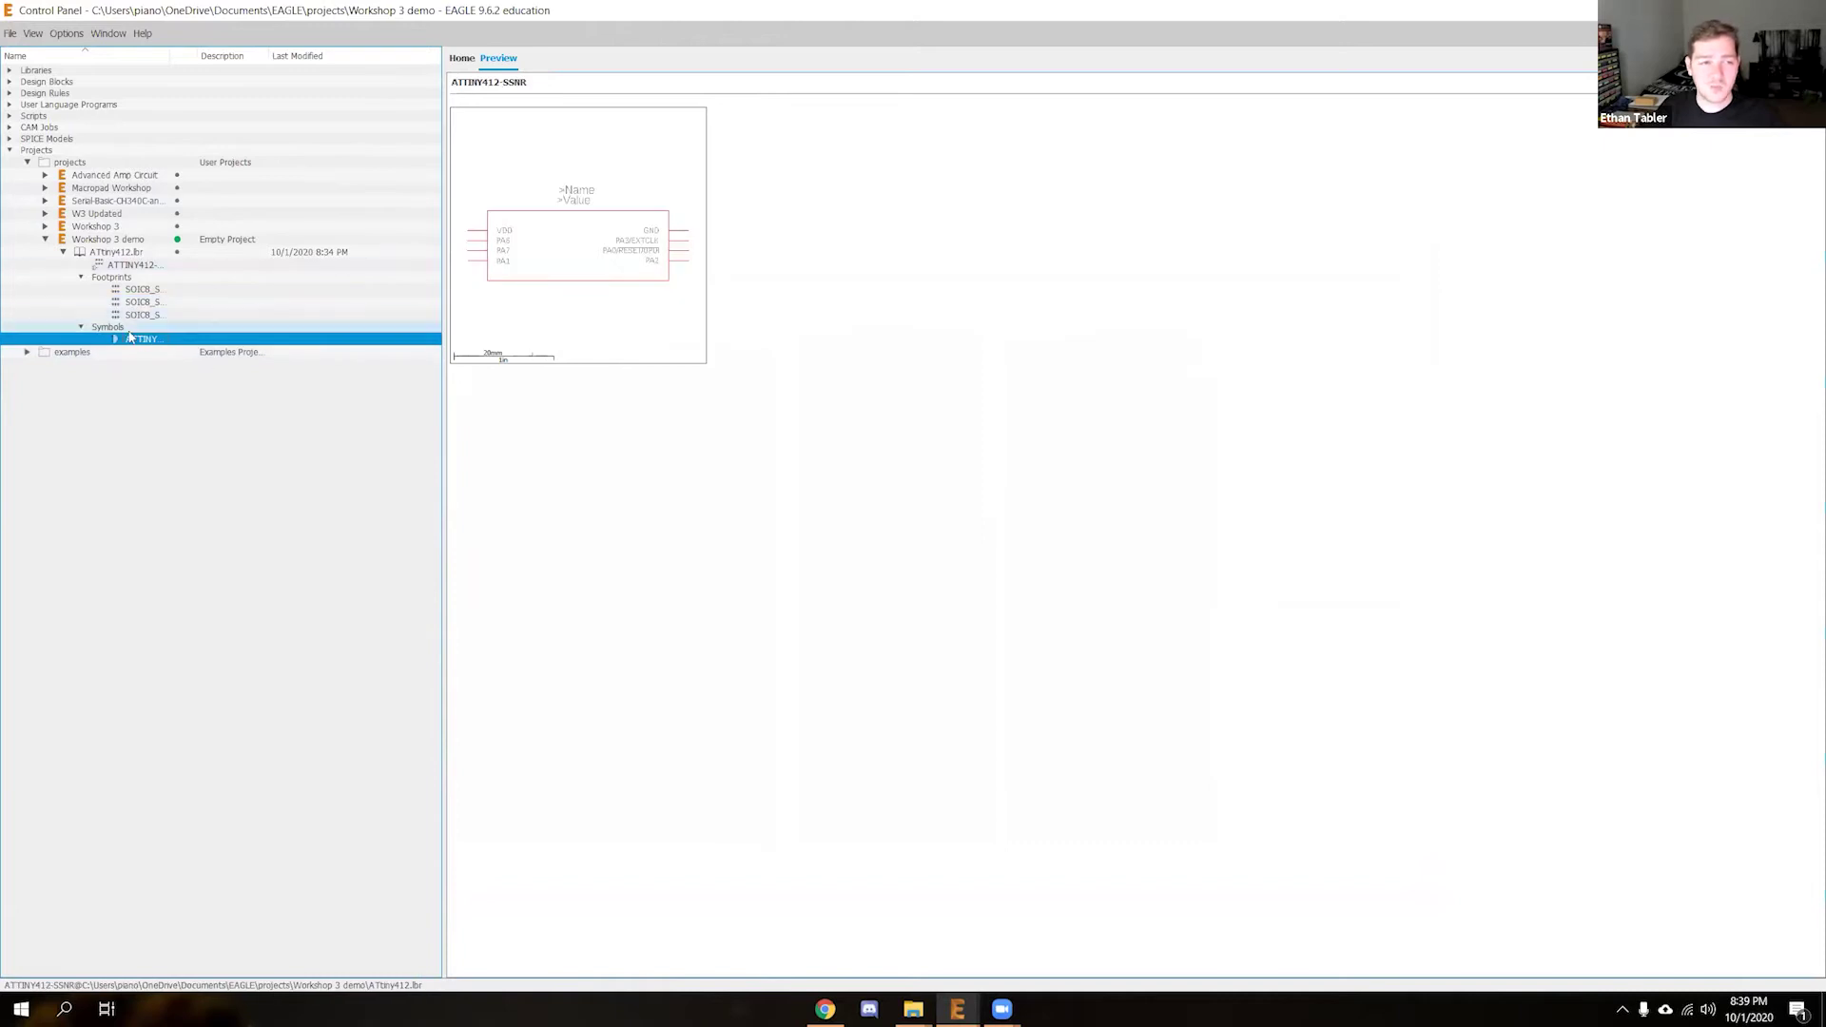
{"action": "left_click", "coordinate": [64, 253]}
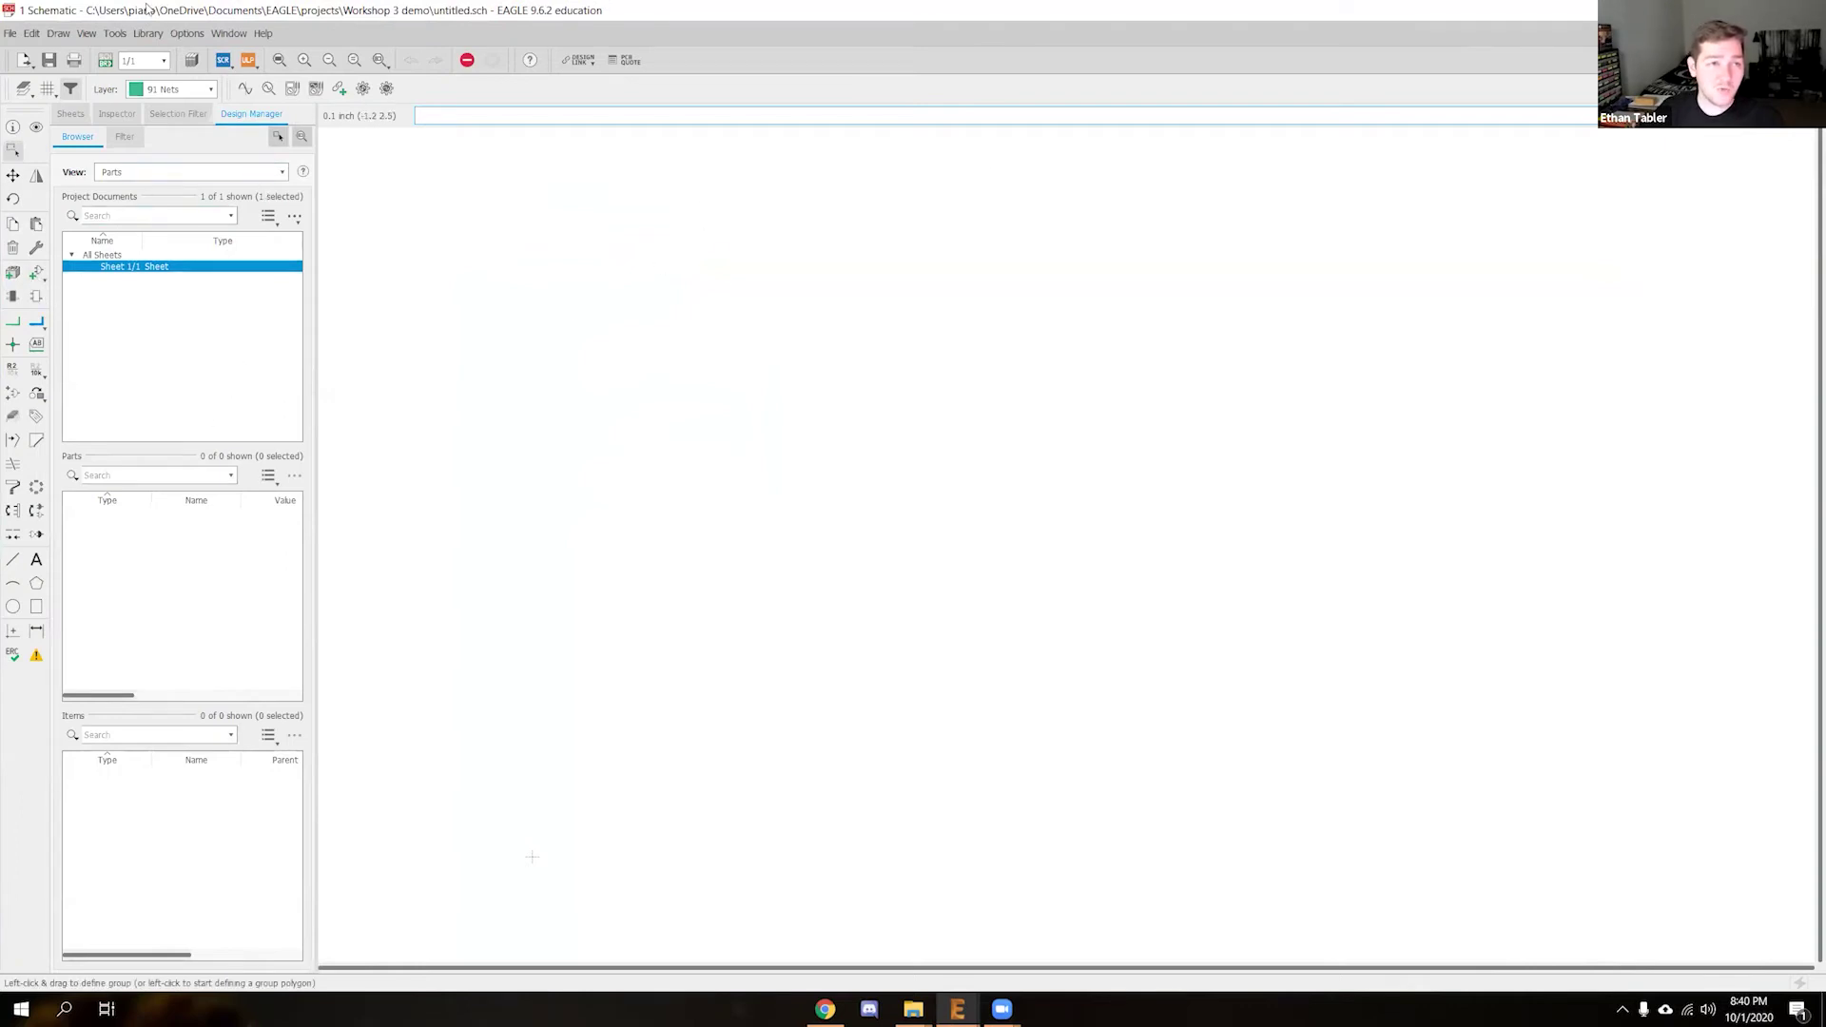
Open the Library Manager from the schematic and search the available libraries for ATTin
{"action": "left_click", "coordinate": [149, 34]}
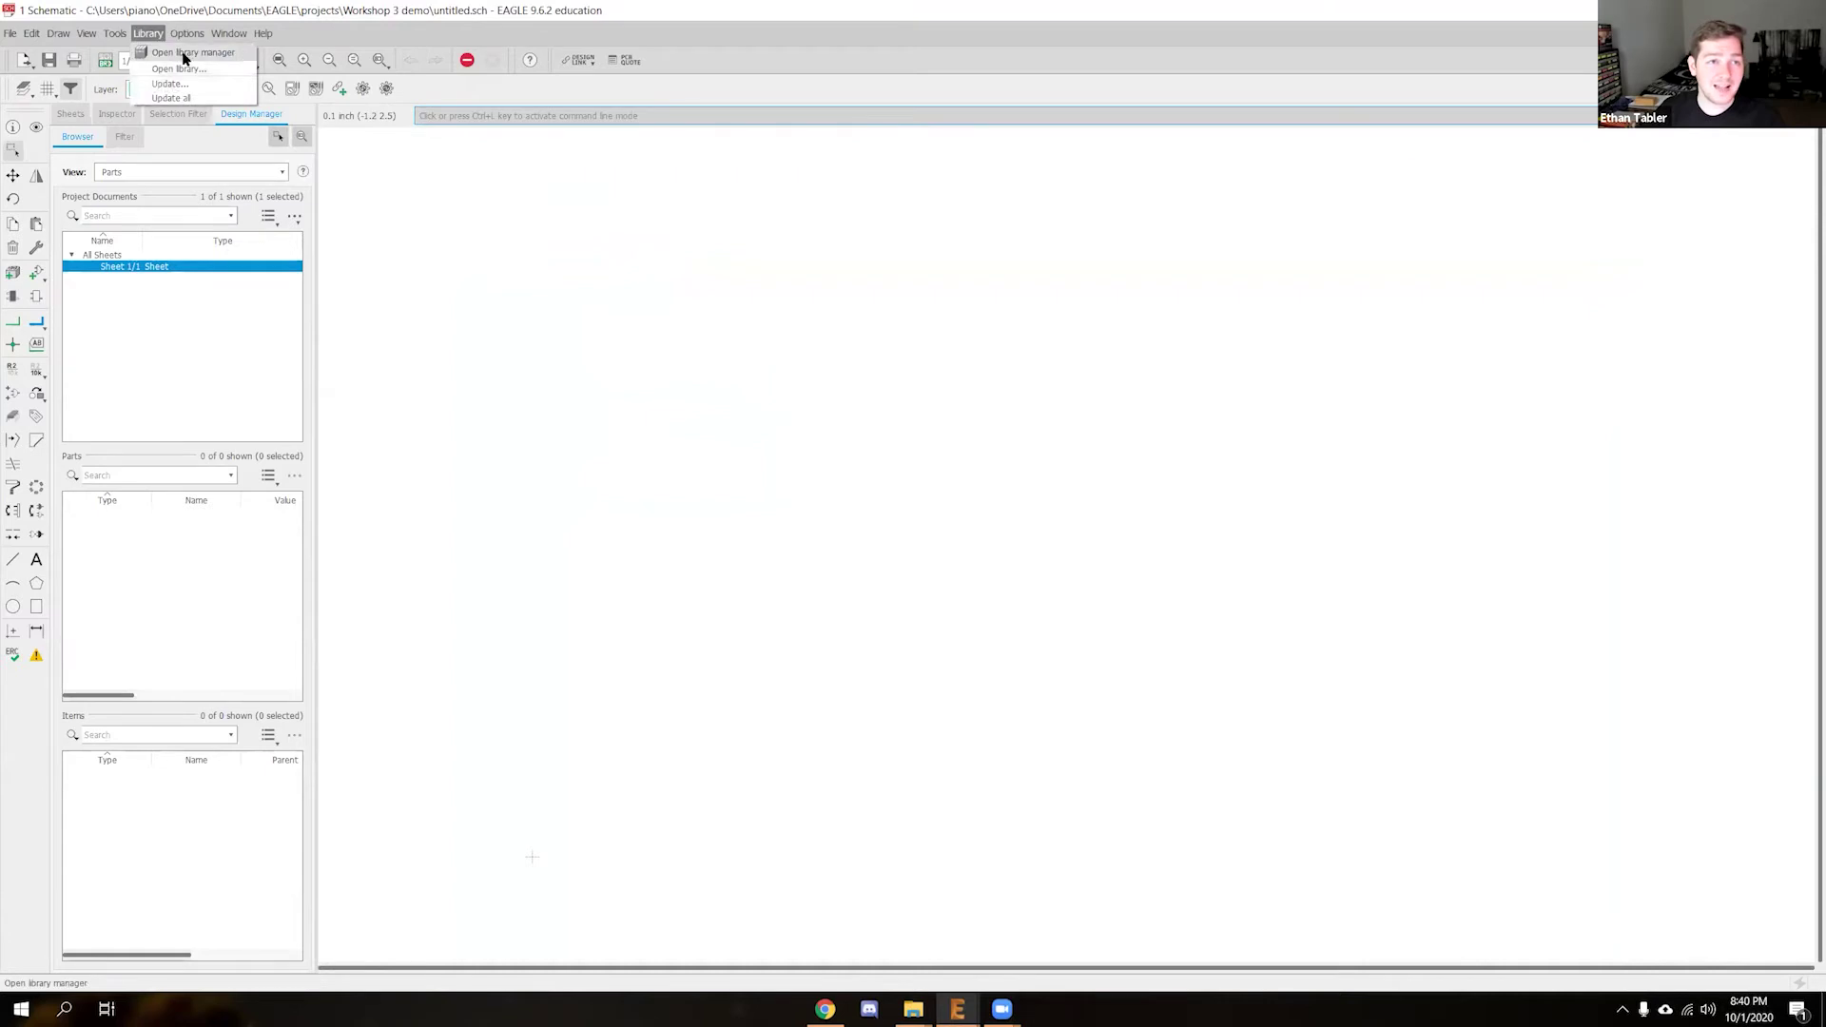
{"action": "left_click", "coordinate": [181, 51]}
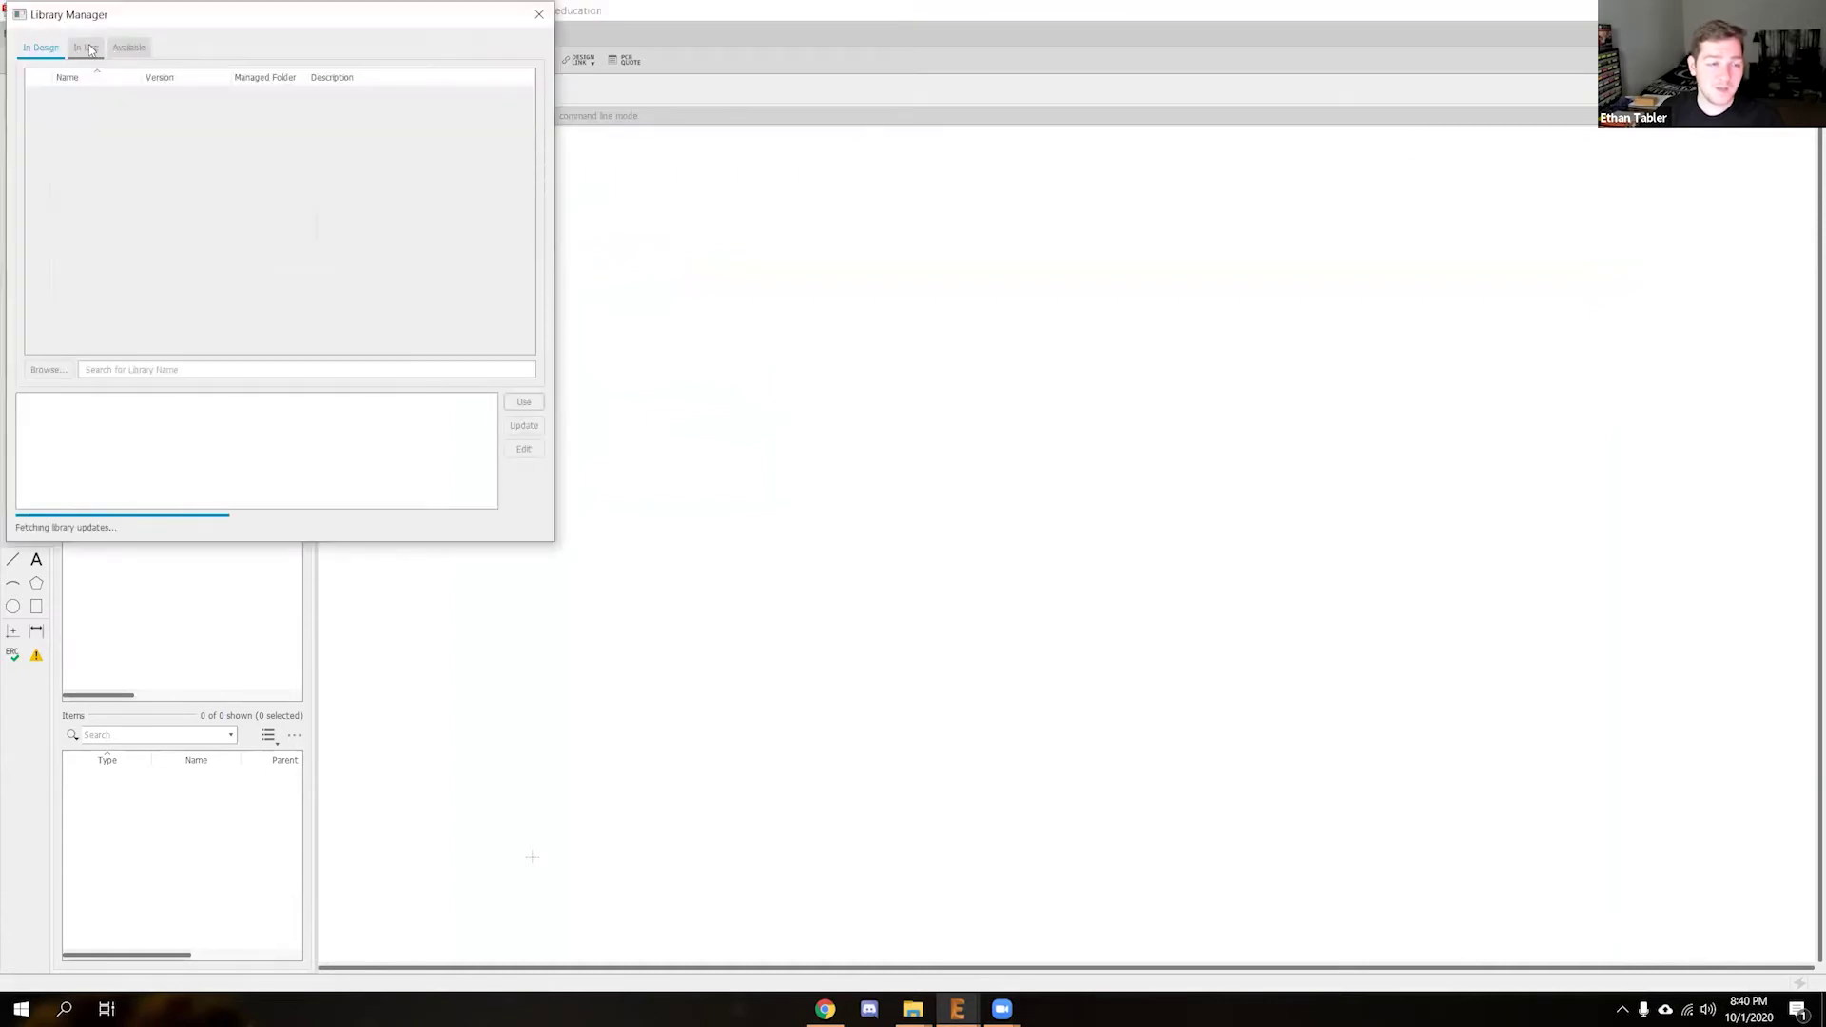
{"action": "left_click", "coordinate": [139, 53]}
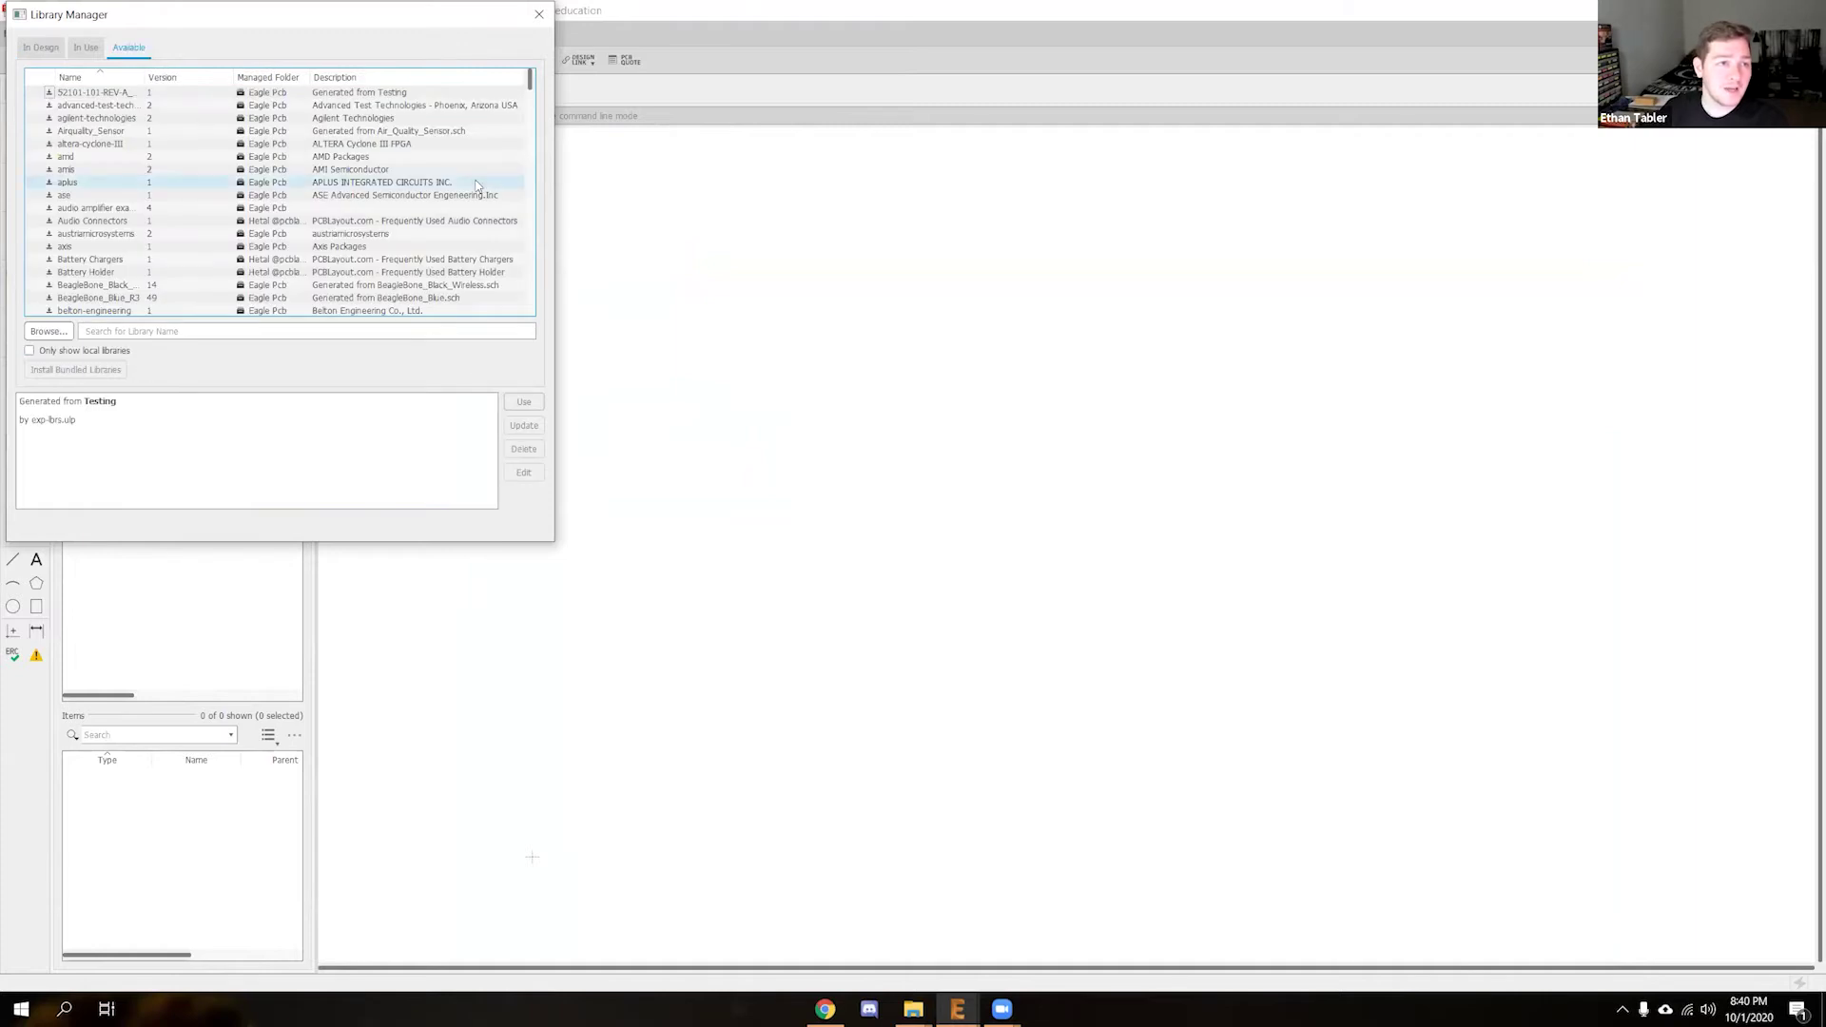
{"action": "scroll", "coordinate": [285, 238], "scroll_direction": "down", "scroll_amount": 2}
{"action": "left_click", "coordinate": [320, 330]}
{"action": "type", "text": "ATTin"}
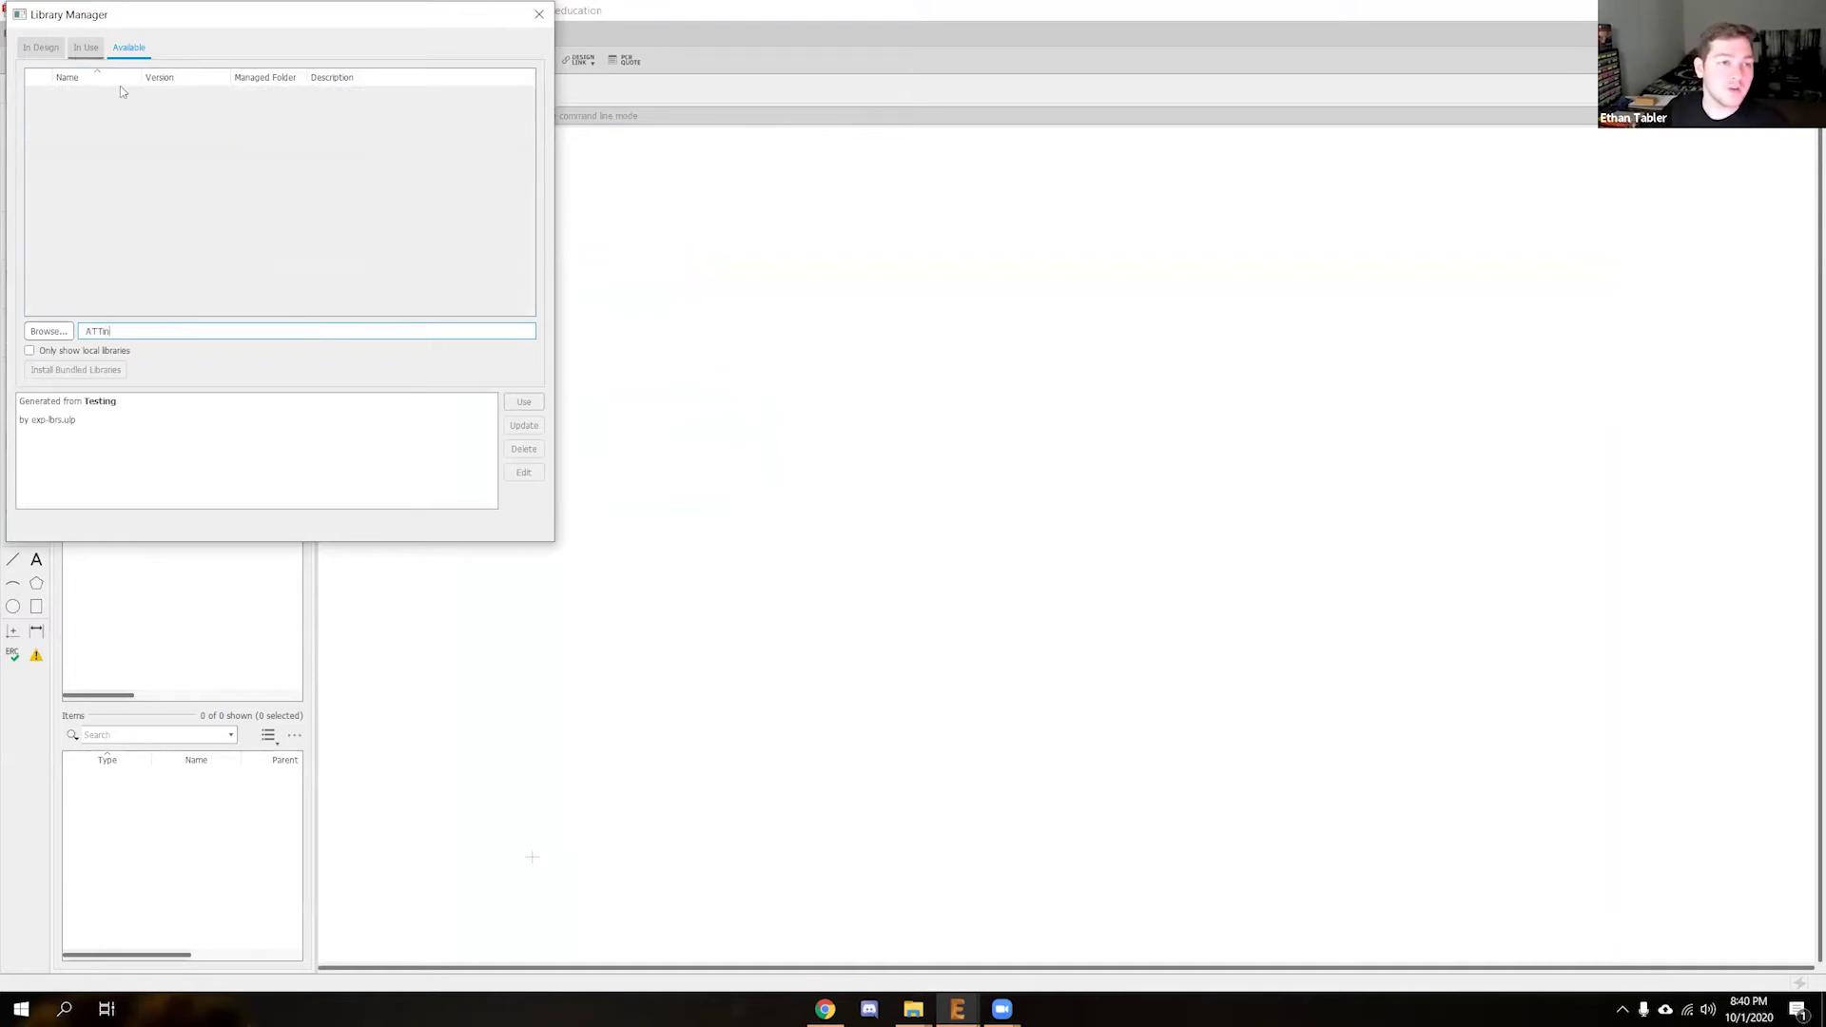
Locate and select ATtiny412 among the libraries in use, and close the Library Manager
{"action": "left_click", "coordinate": [85, 46]}
{"action": "scroll", "coordinate": [470, 230], "scroll_direction": "down", "scroll_amount": 4}
{"action": "scroll", "coordinate": [128, 209], "scroll_direction": "up", "scroll_amount": 2}
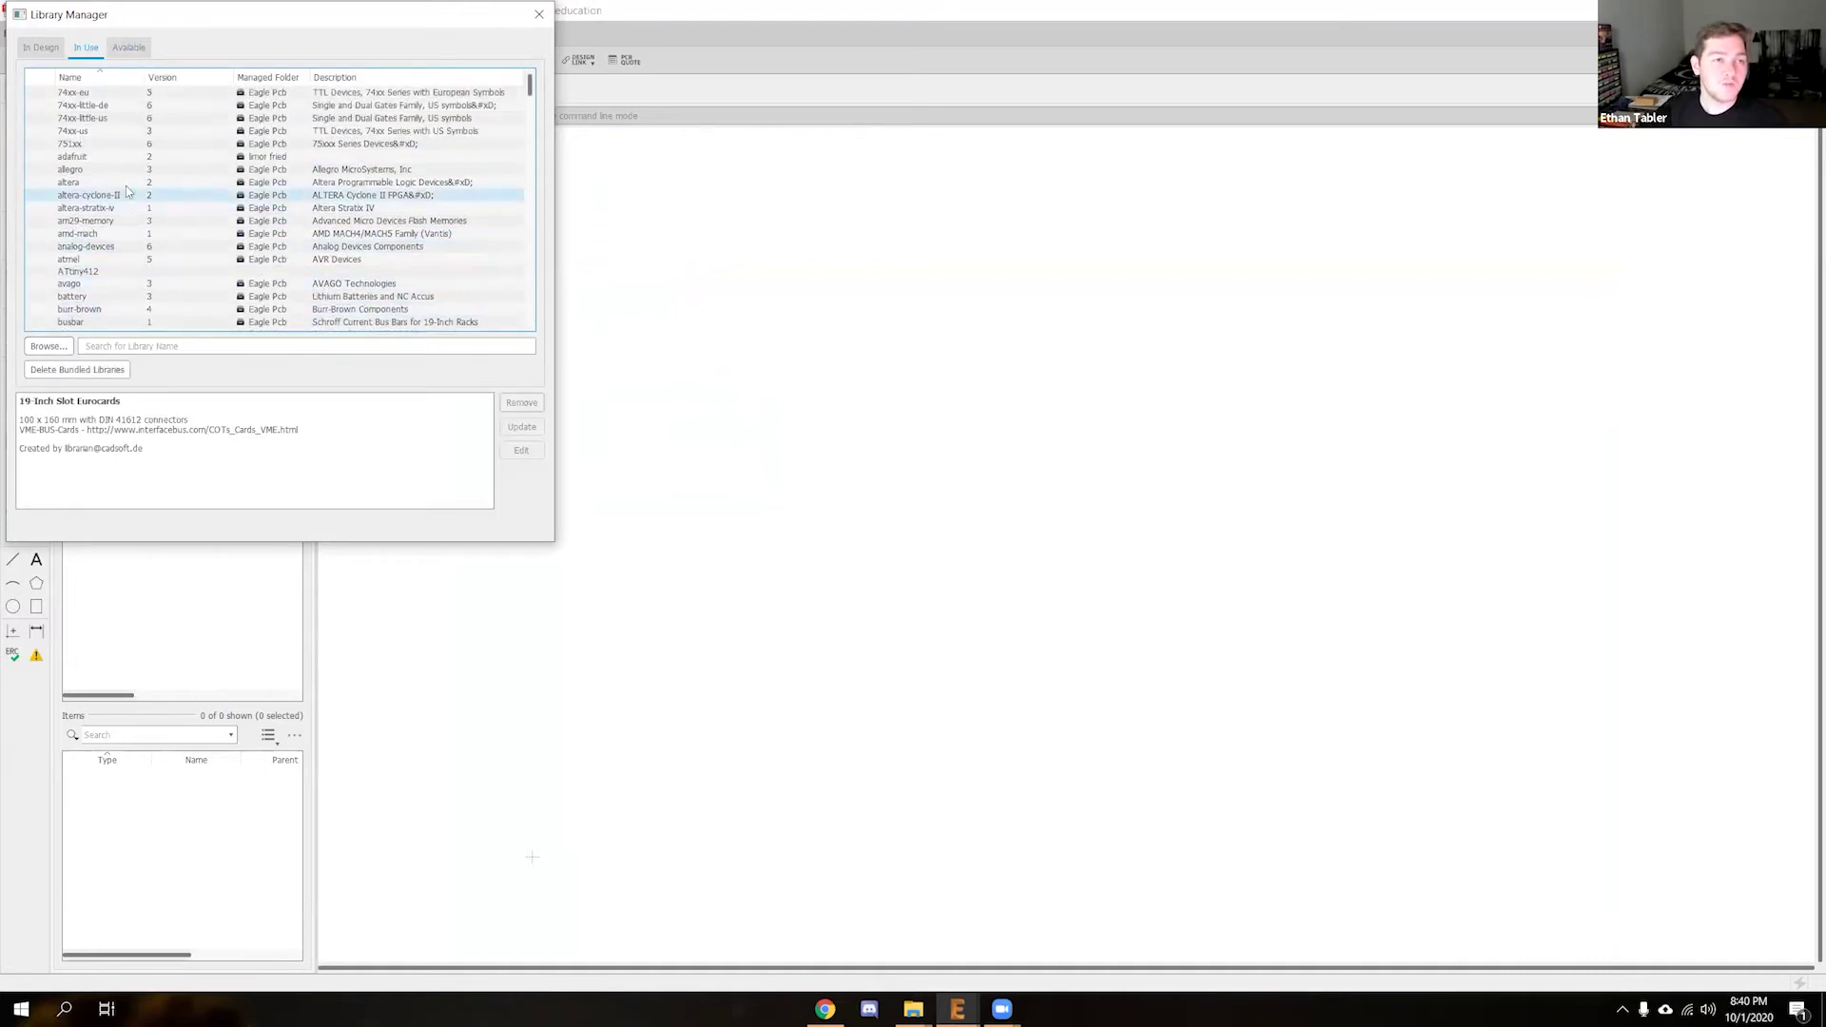
{"action": "left_click", "coordinate": [111, 276]}
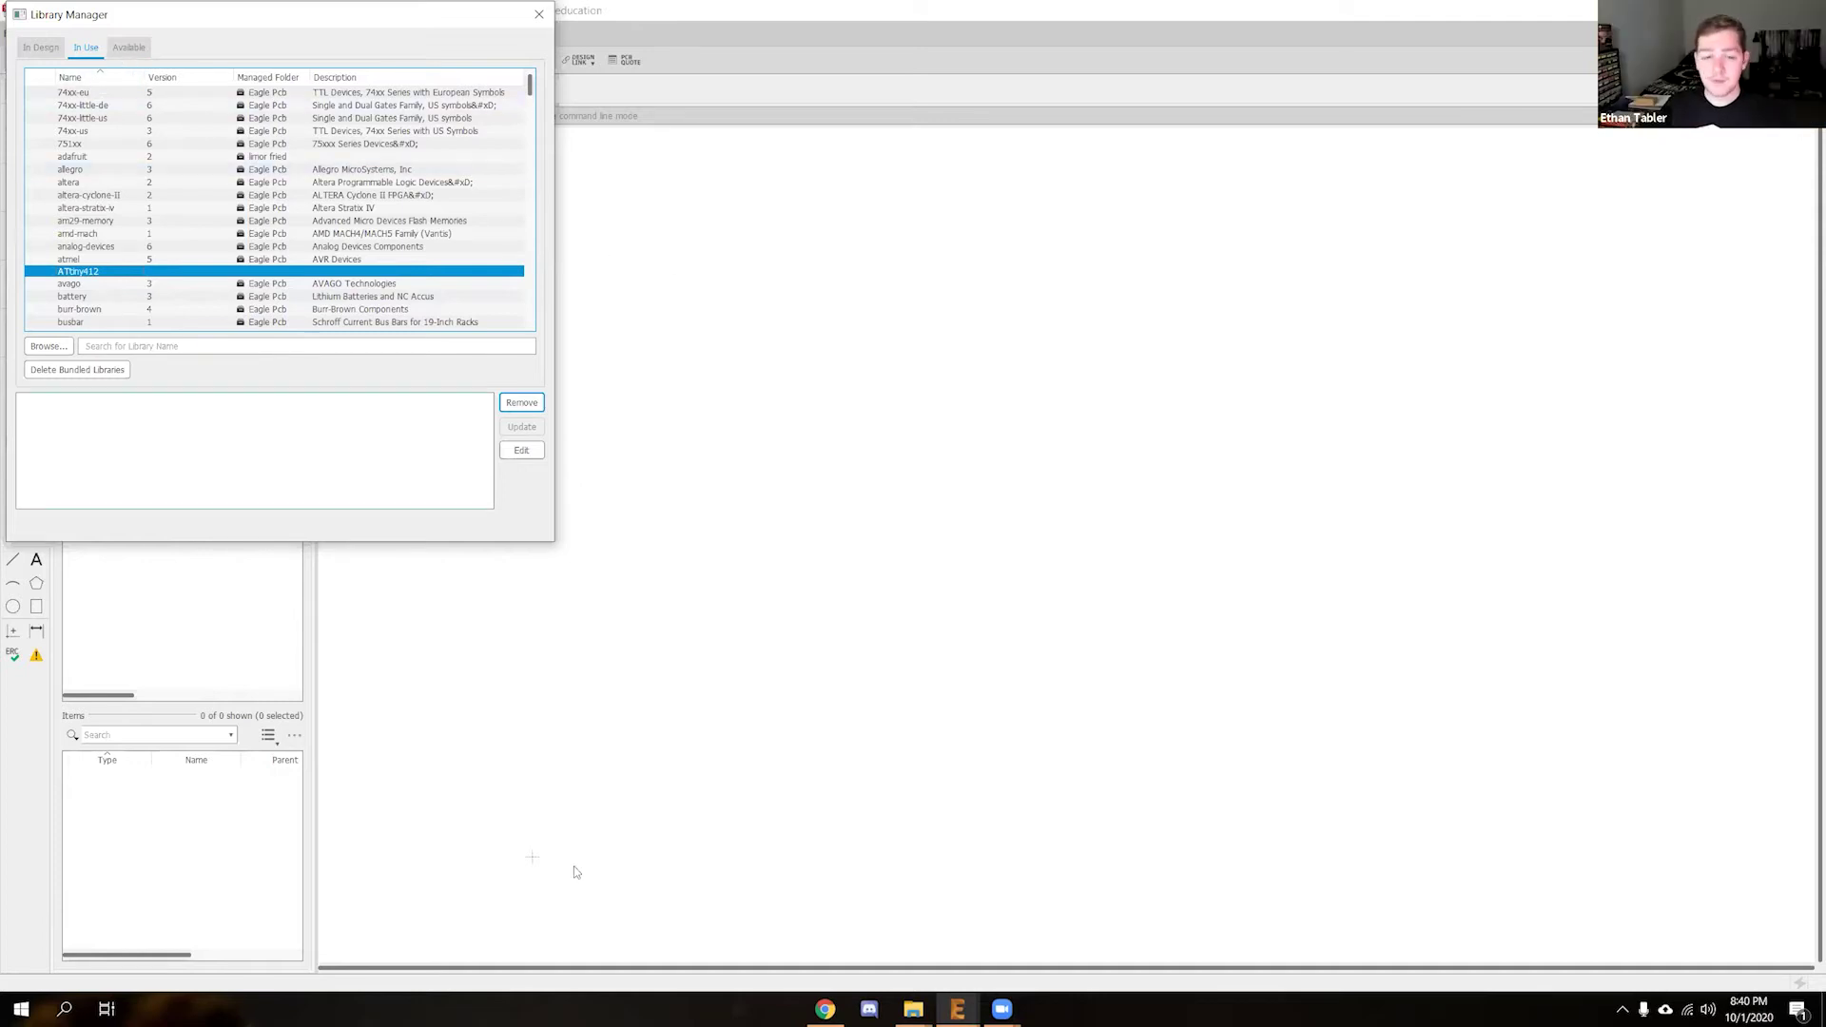
{"action": "mouse_move", "coordinate": [827, 1012]}
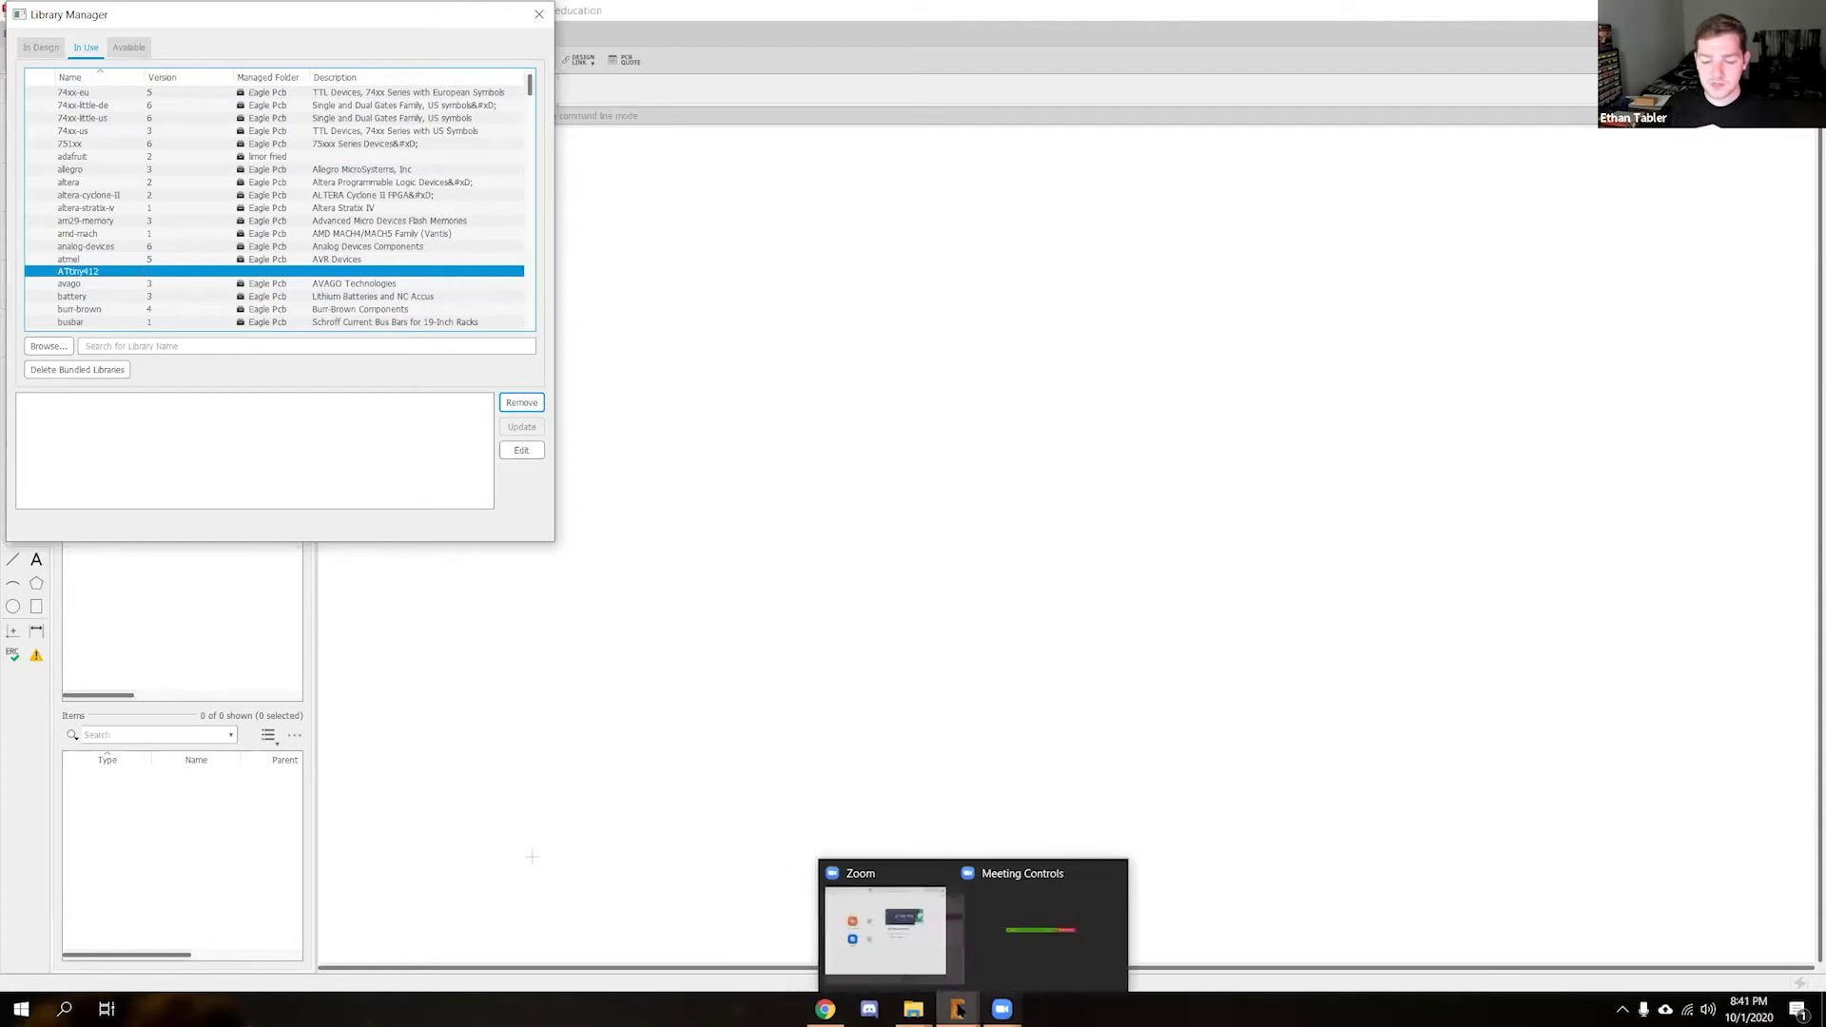
{"action": "mouse_move", "coordinate": [958, 1010]}
{"action": "left_click", "coordinate": [823, 958]}
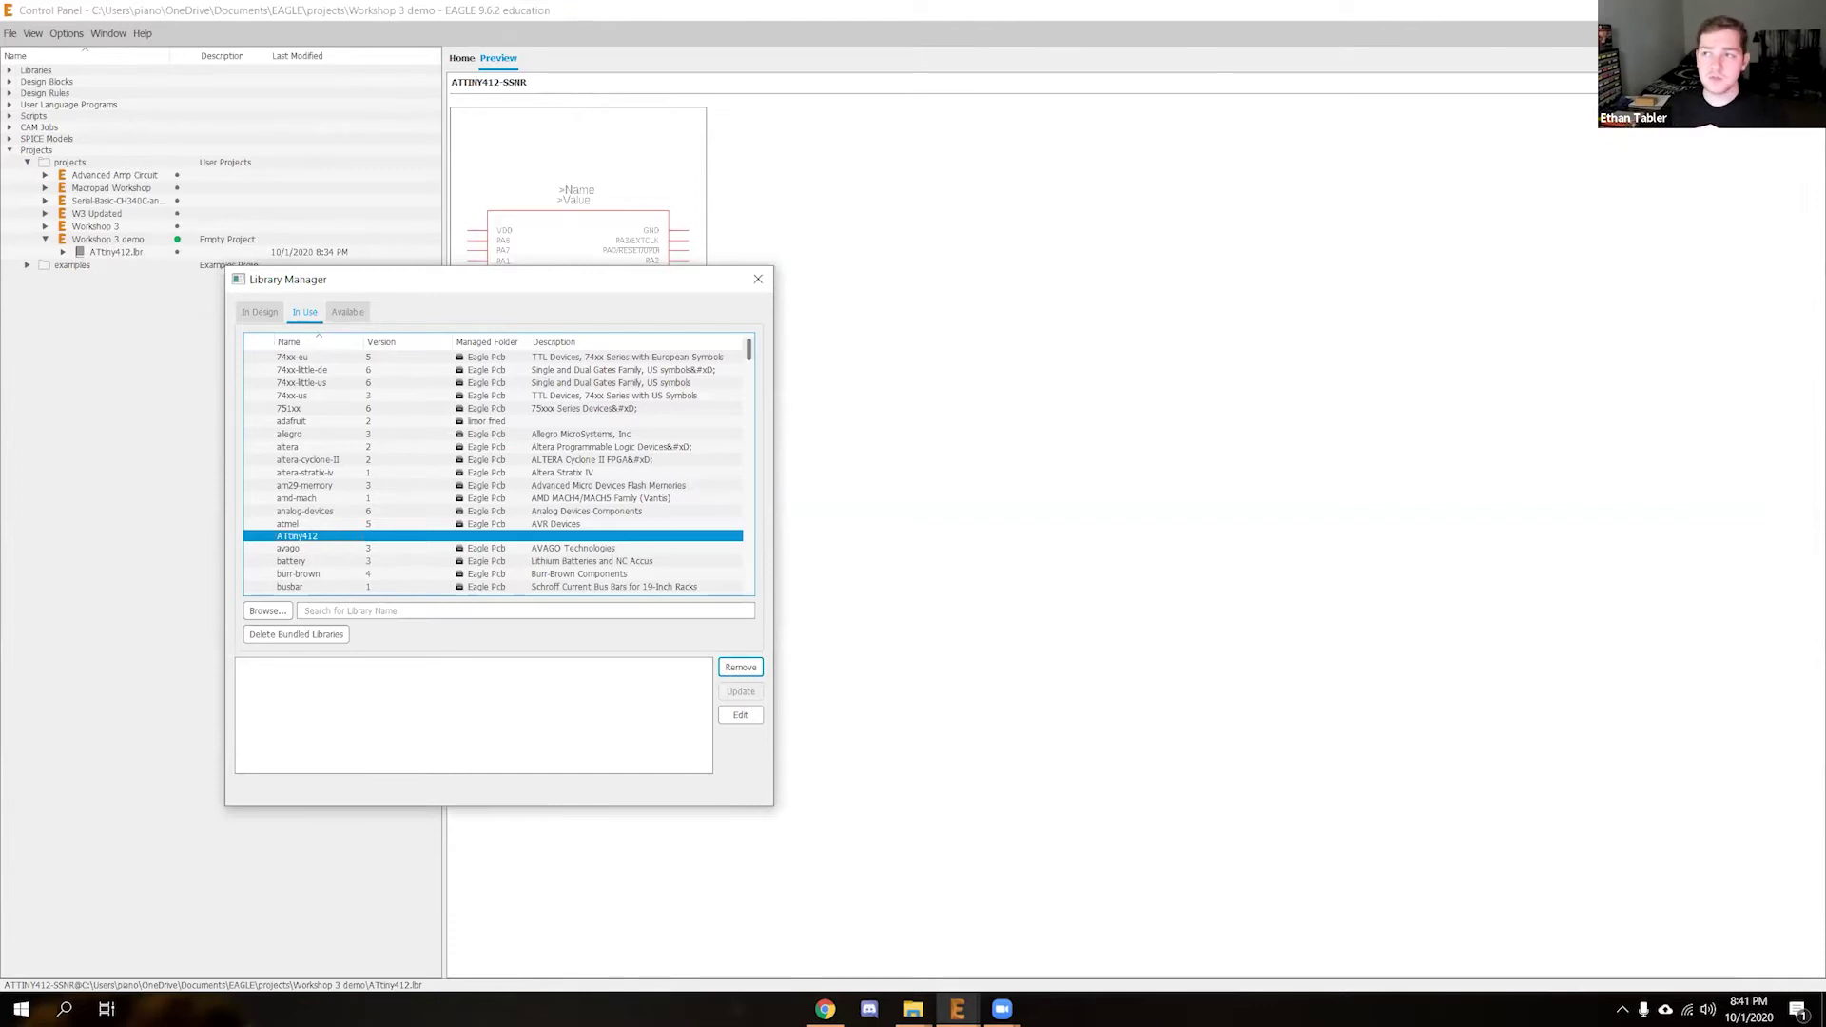
{"action": "left_click", "coordinate": [758, 279]}
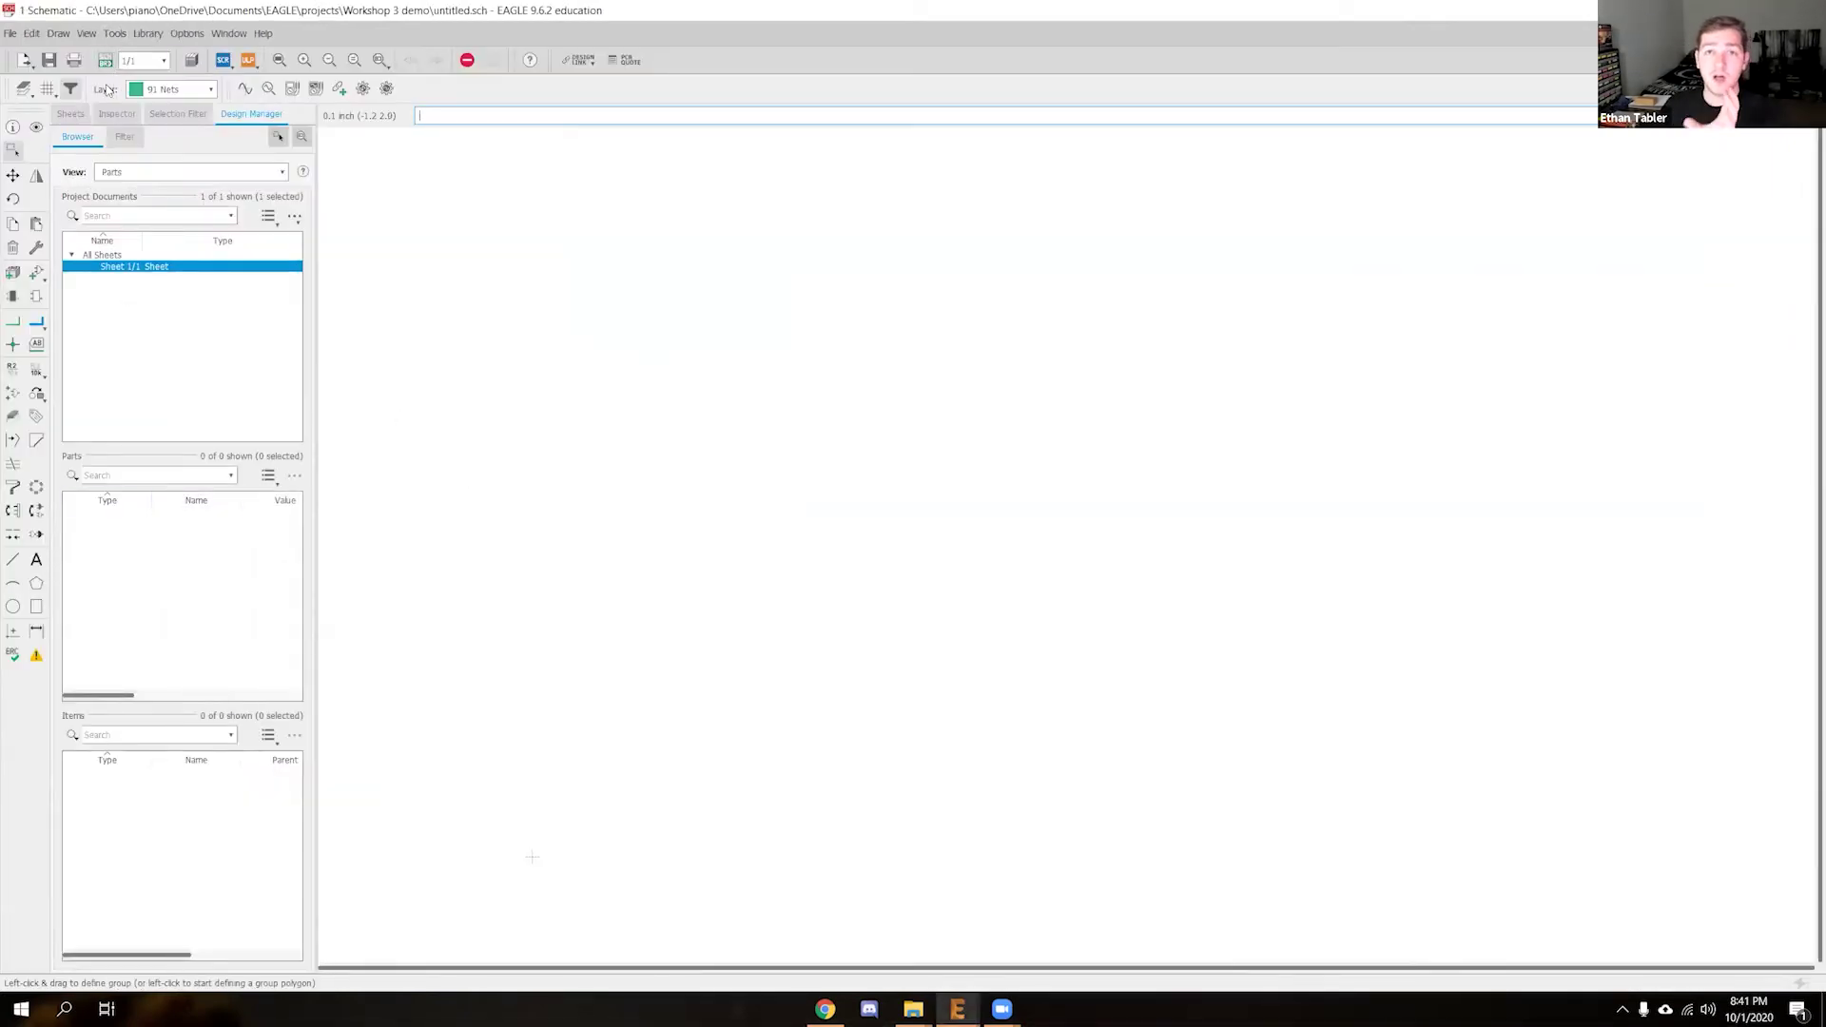
Reopen the Library Manager from the schematic and select ATtiny412 in its list of libraries in use
{"action": "left_click", "coordinate": [191, 60]}
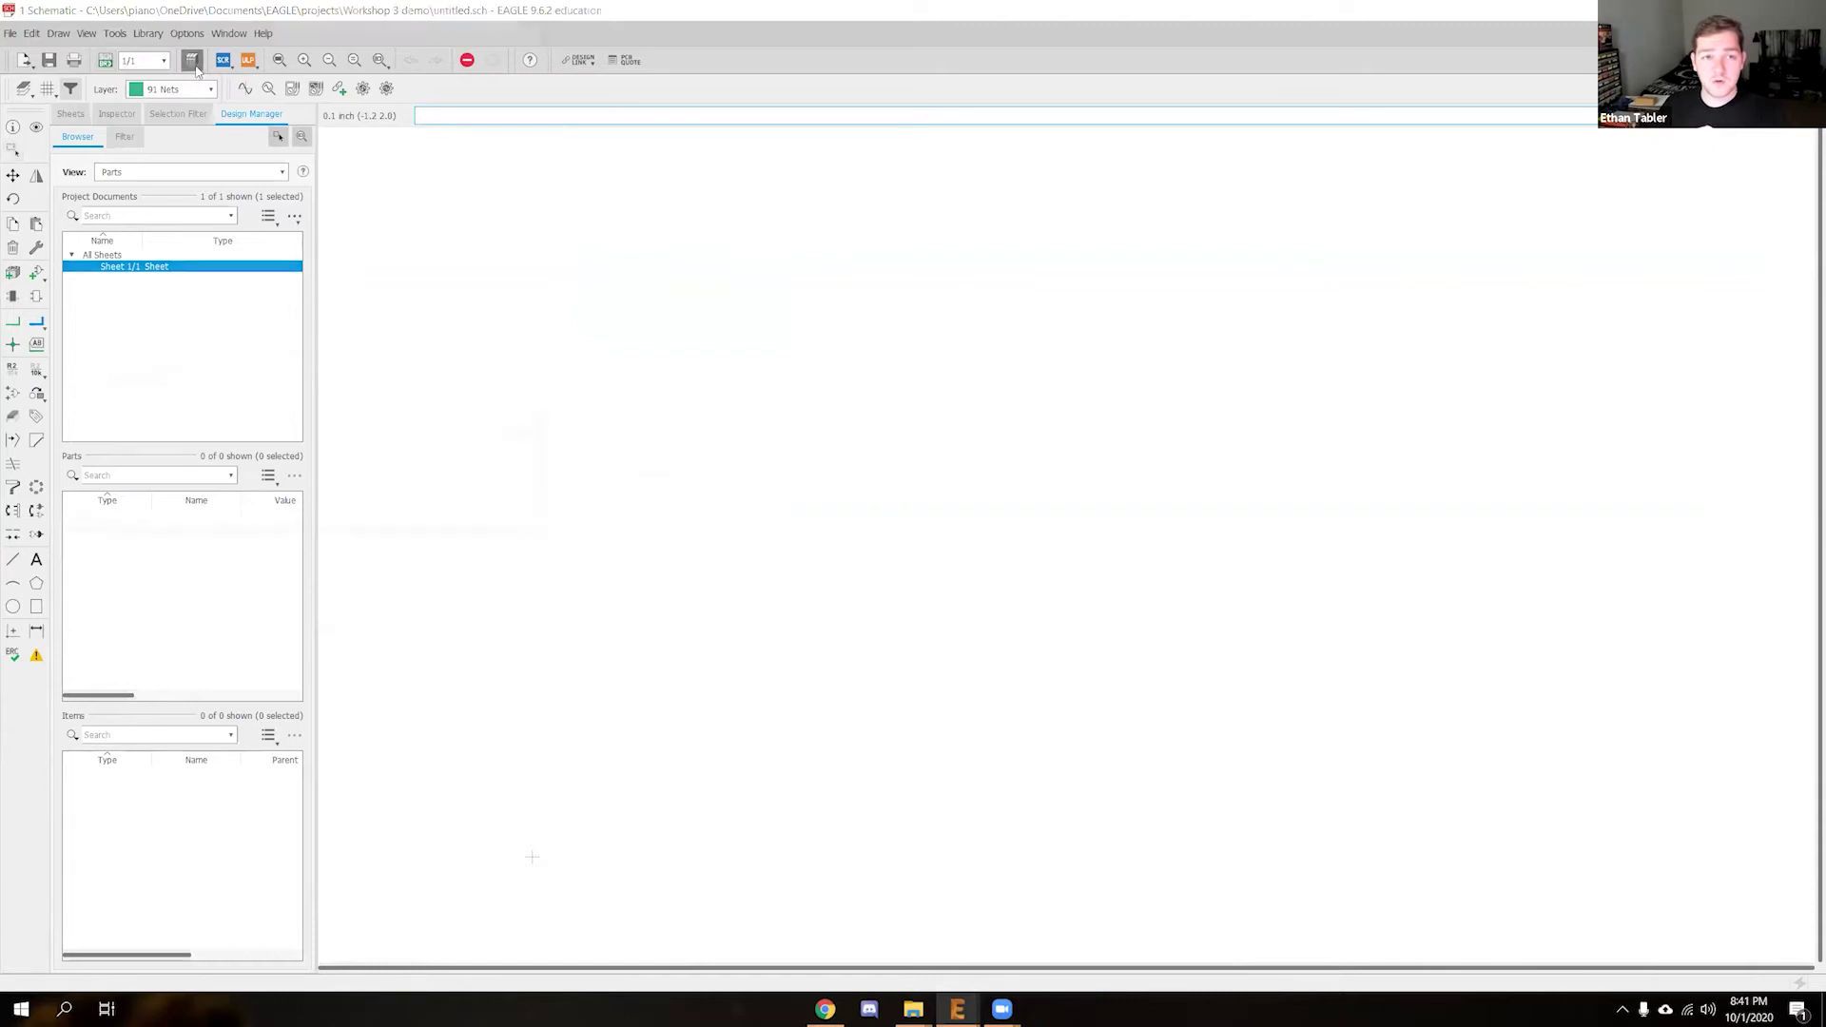
{"action": "left_click_drag", "start_coordinate": [361, 19], "coordinate": [626, 154]}
{"action": "left_click", "coordinate": [352, 187]}
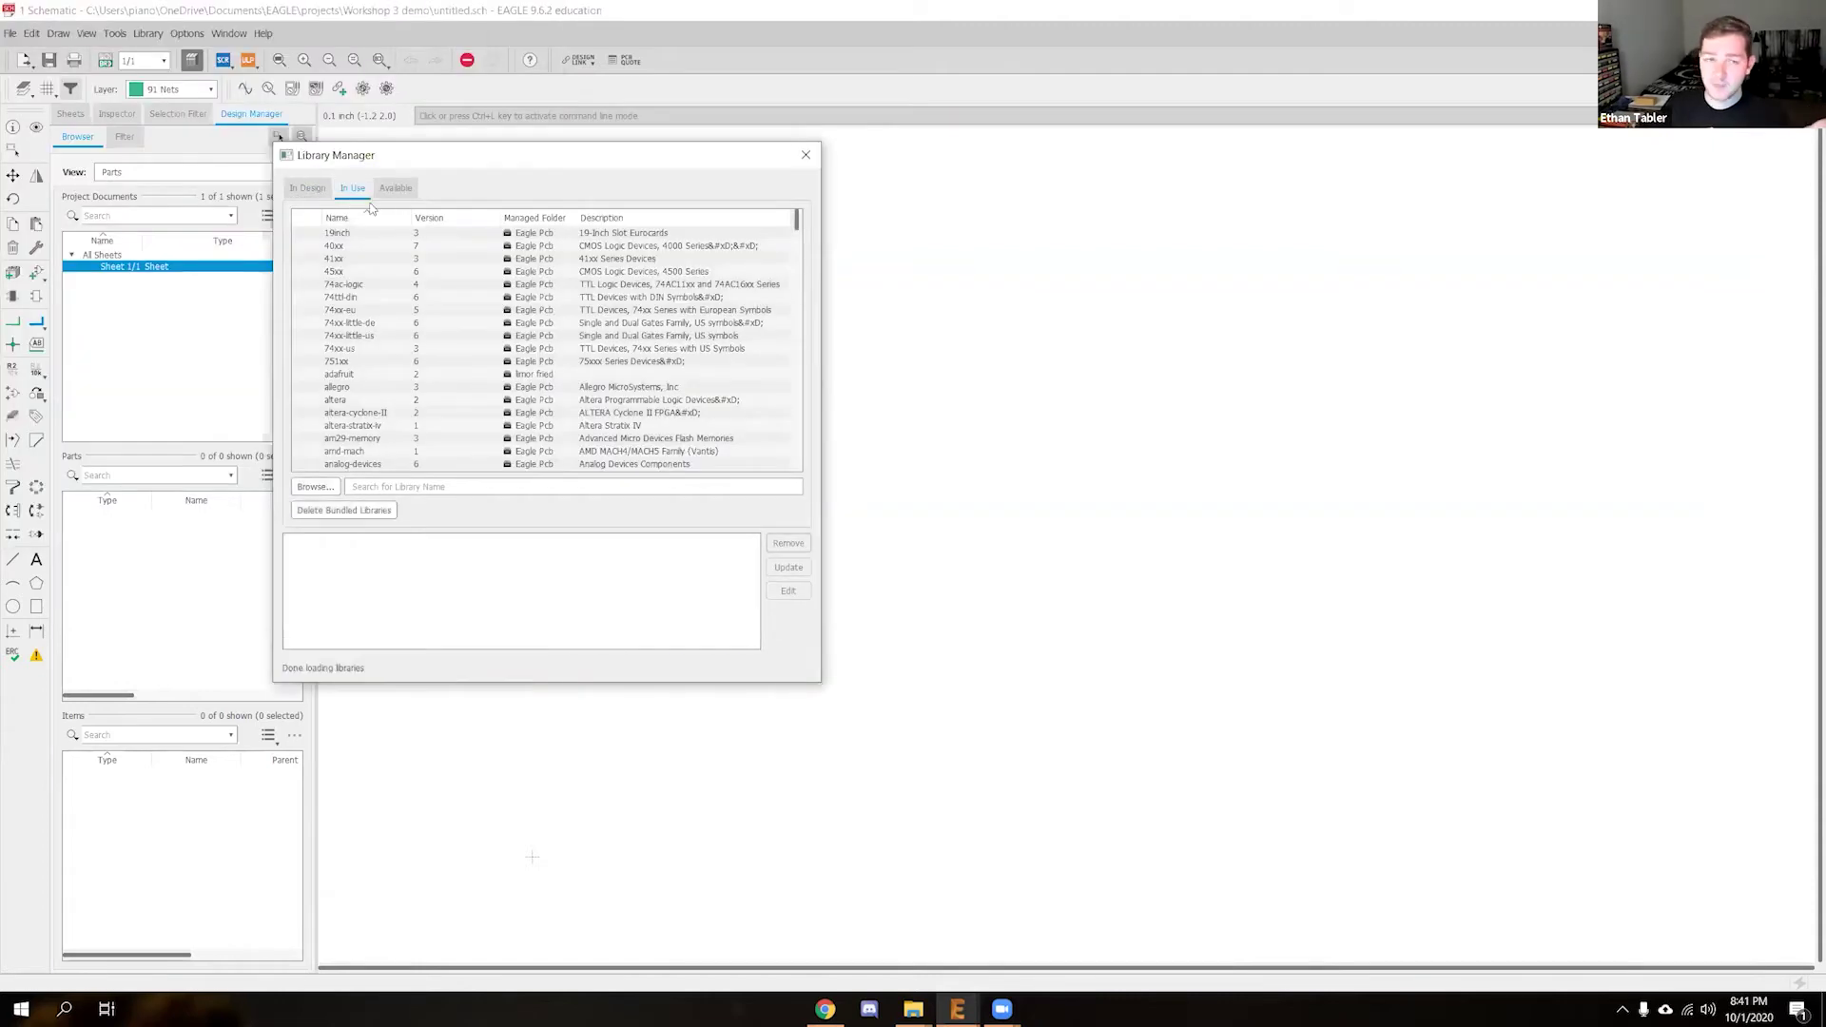
{"action": "scroll", "coordinate": [416, 382], "scroll_direction": "down", "scroll_amount": 2}
{"action": "left_click", "coordinate": [358, 413]}
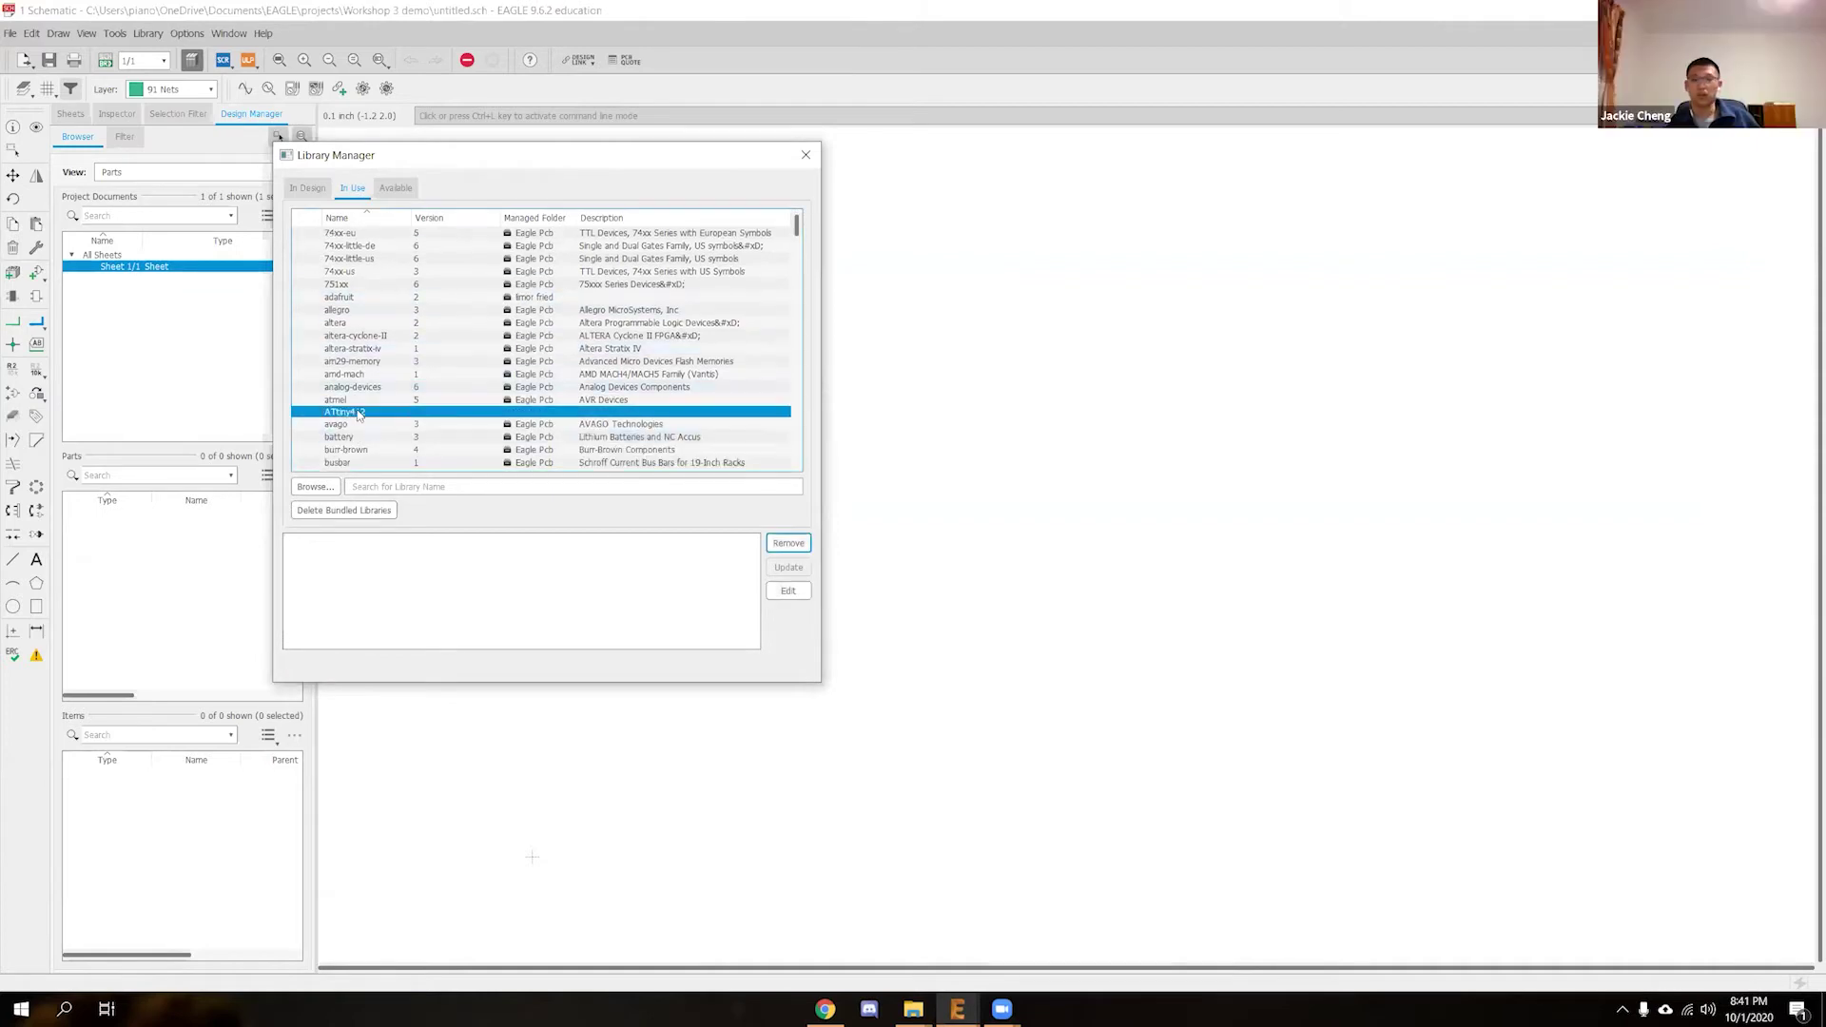
Search the available libraries for ATt and close the Library Manager
{"action": "left_click", "coordinate": [396, 187]}
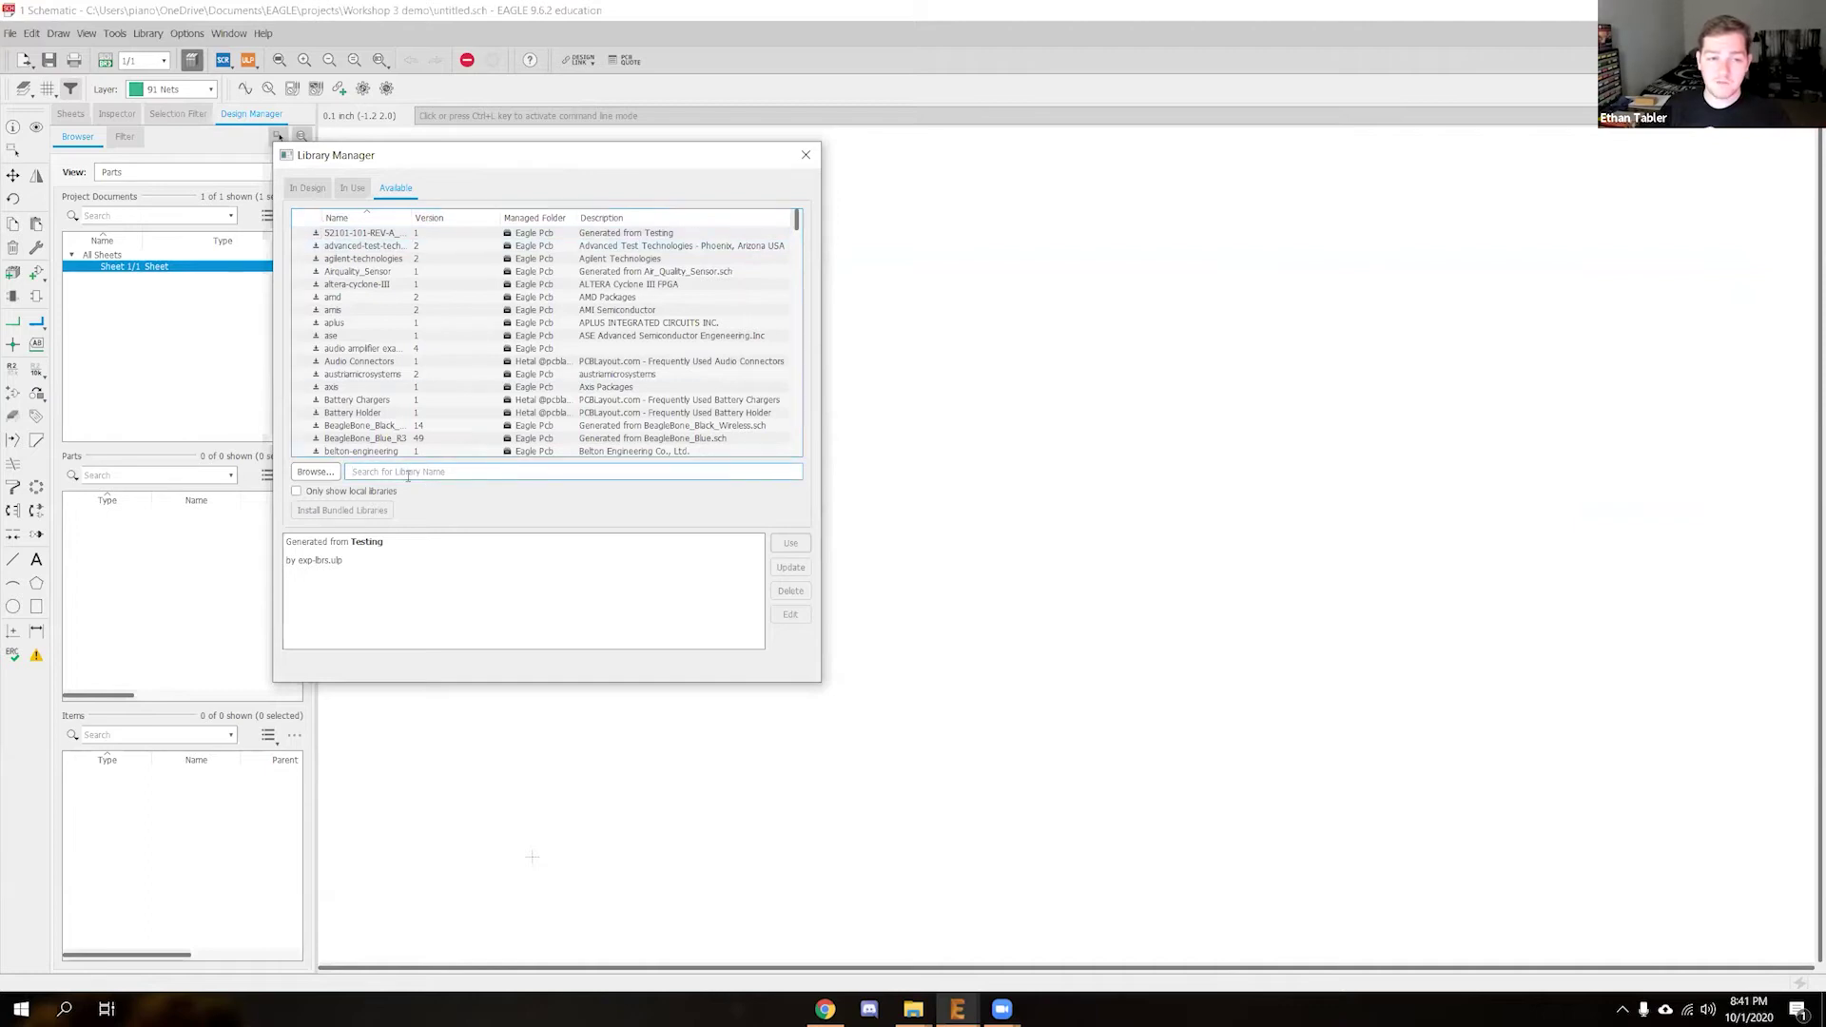
{"action": "type", "text": "A"}
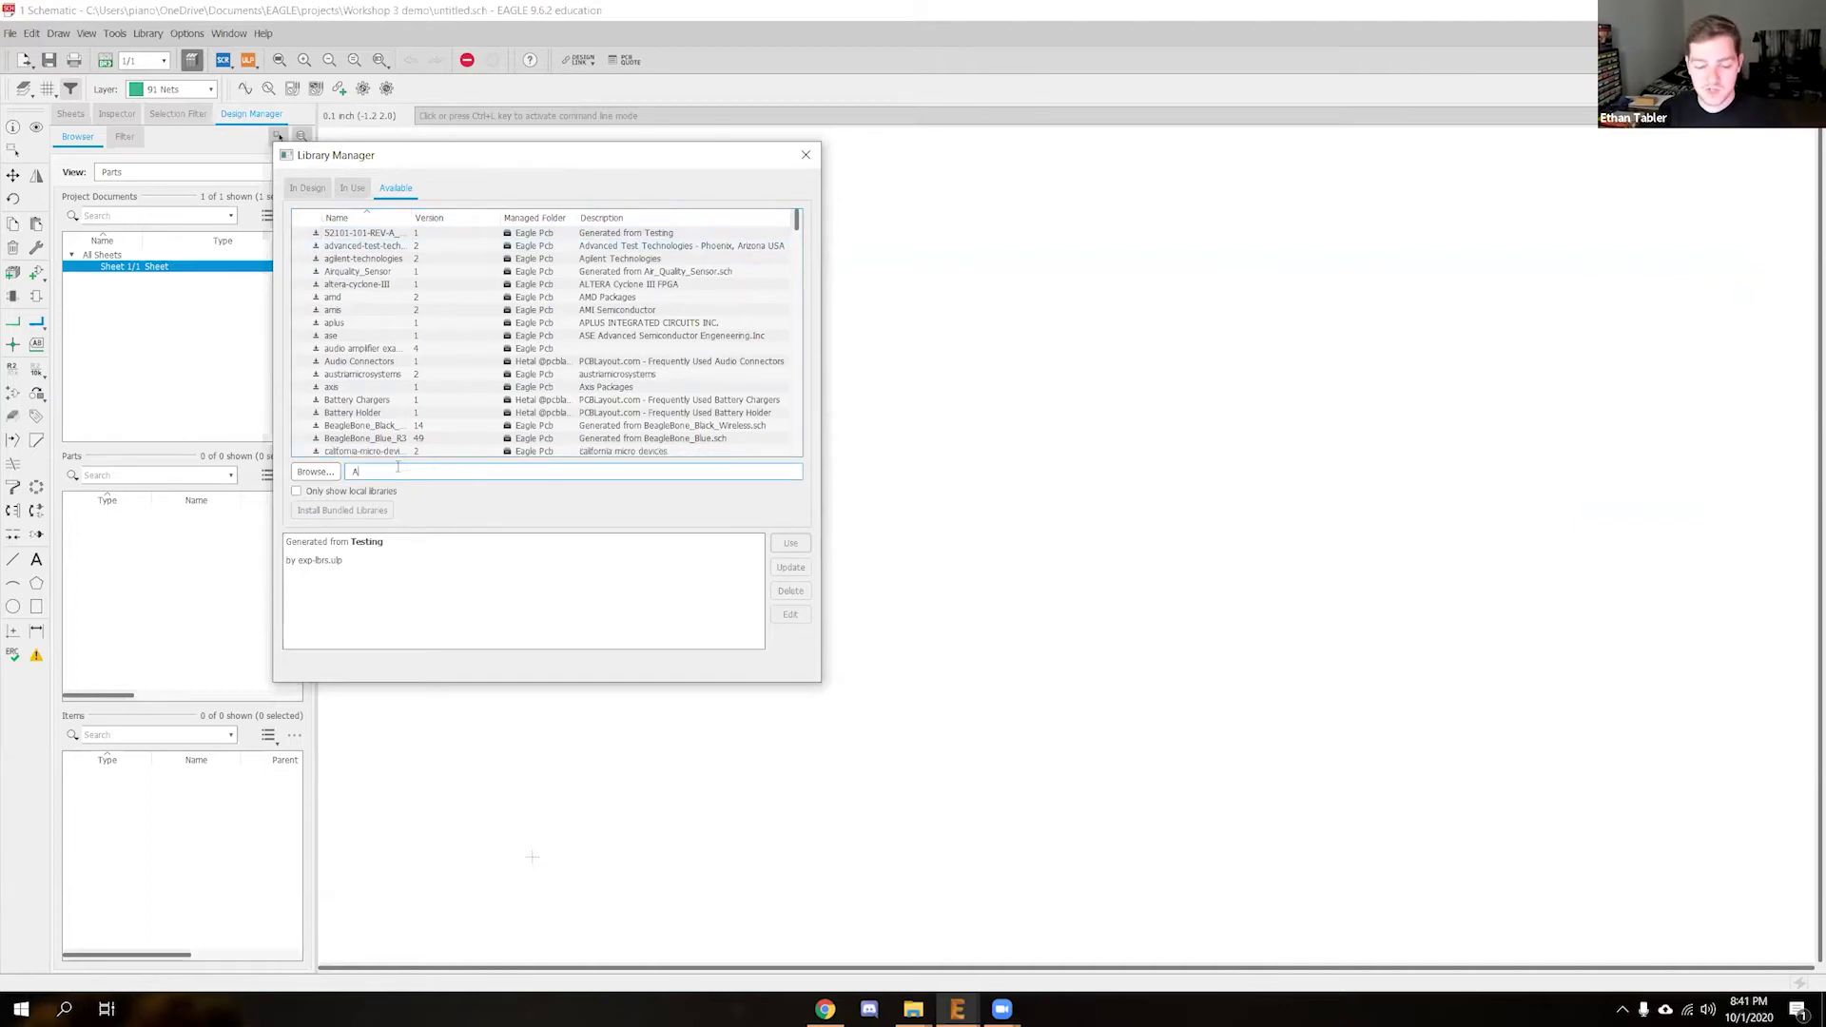
{"action": "type", "text": "TT"}
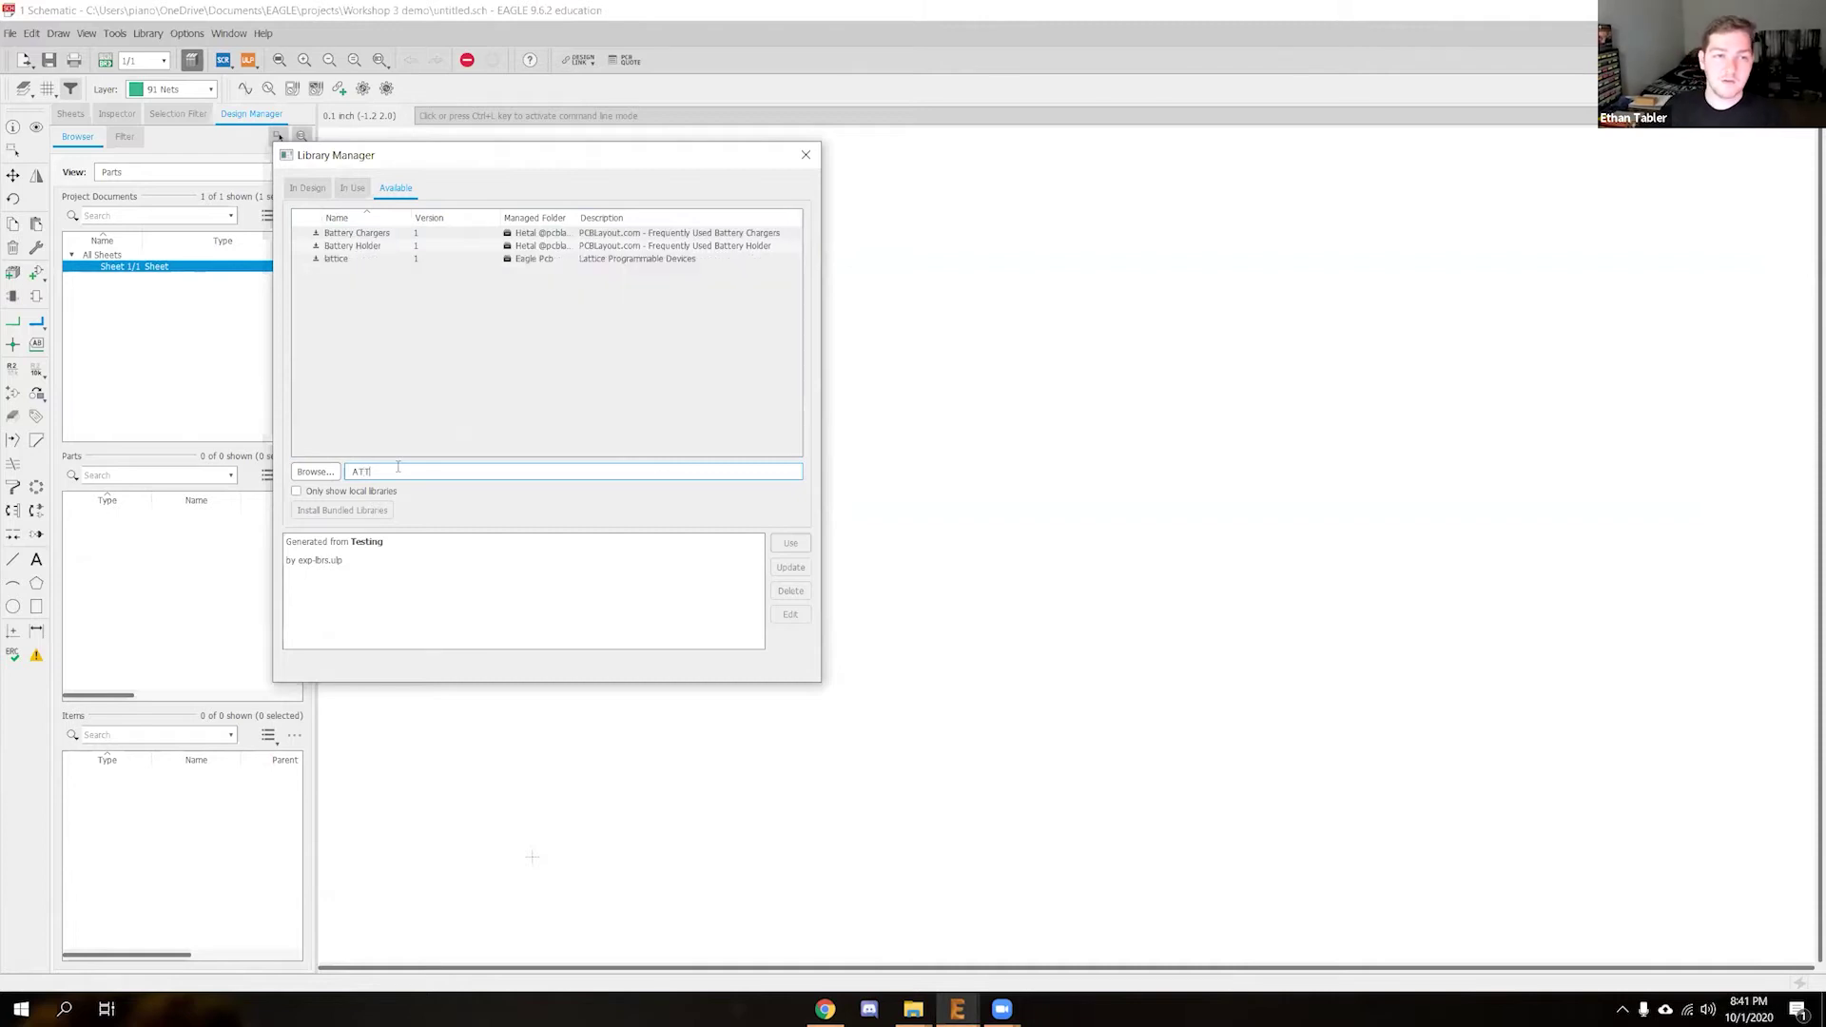
{"action": "key", "text": "BackSpace"}
{"action": "type", "text": "t"}
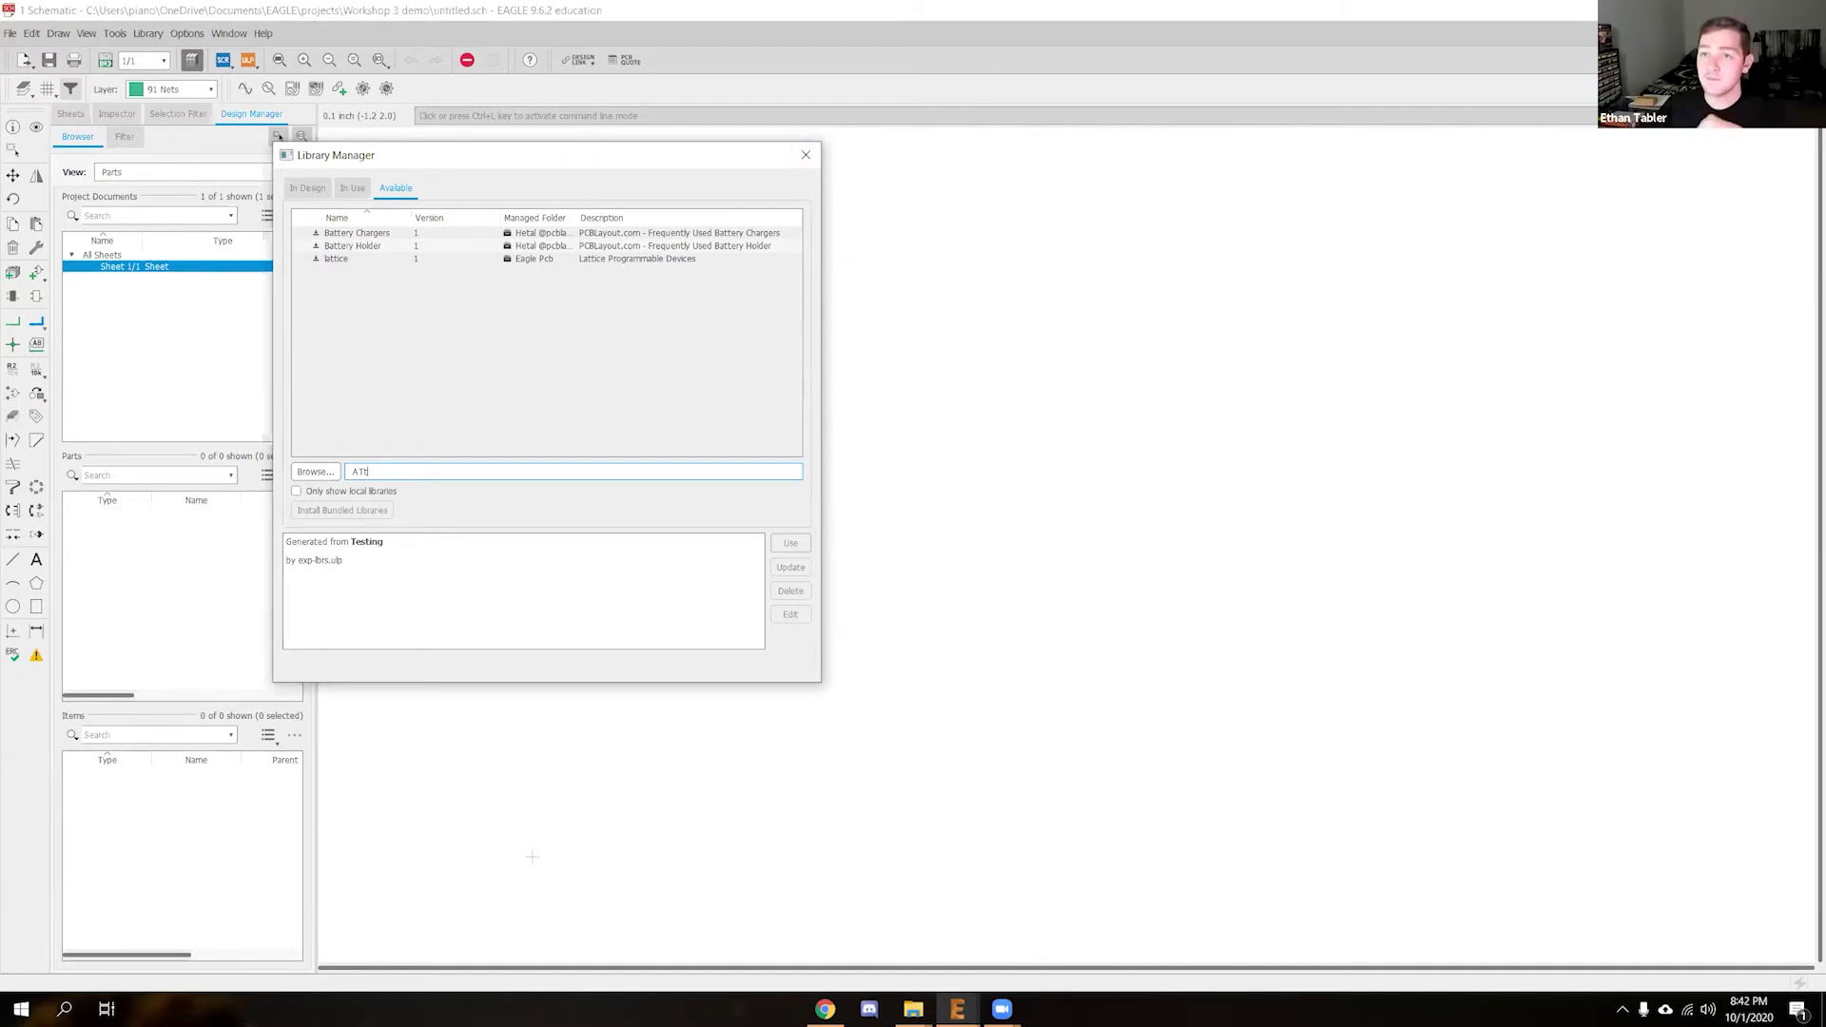
{"action": "left_click", "coordinate": [806, 154]}
Return to EAGLE's Control Panel and mark ATtiny412.lbr in the Workshop 3 demo project as in use
{"action": "left_click", "coordinate": [1716, 10]}
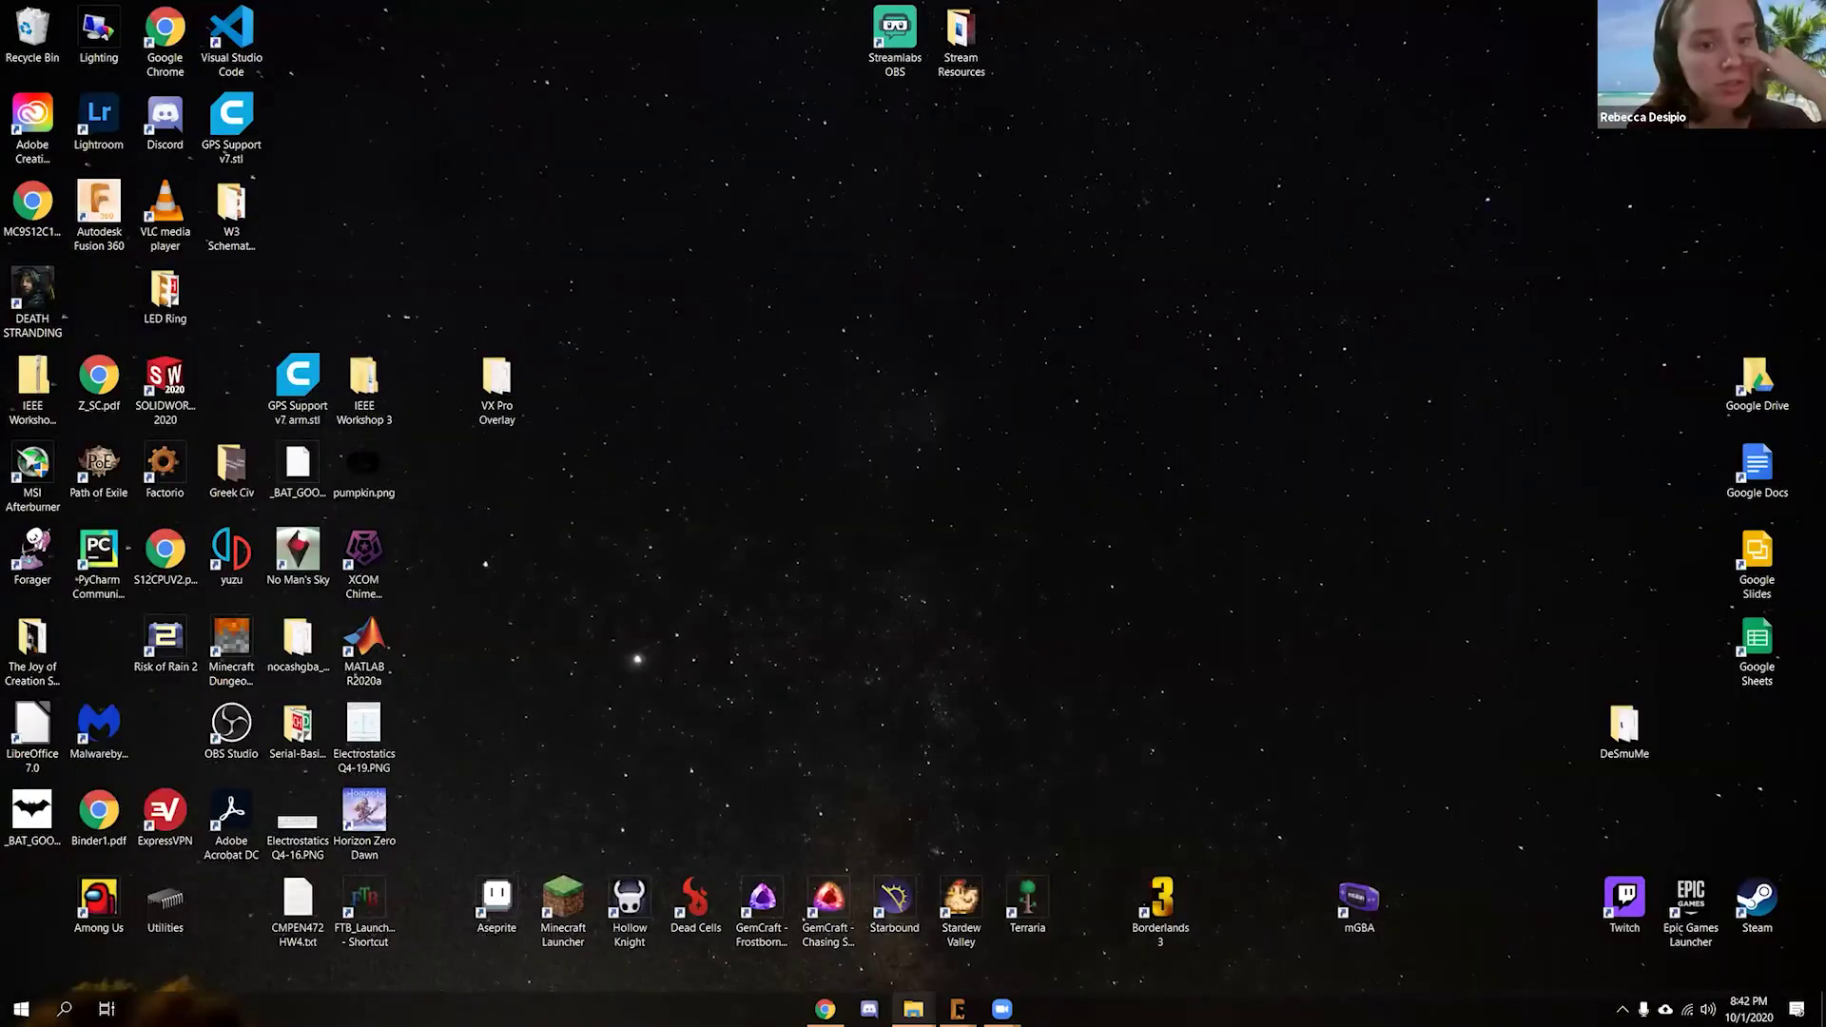
{"action": "left_click", "coordinate": [955, 1010]}
{"action": "left_click", "coordinate": [919, 933]}
{"action": "double_click", "coordinate": [184, 255]}
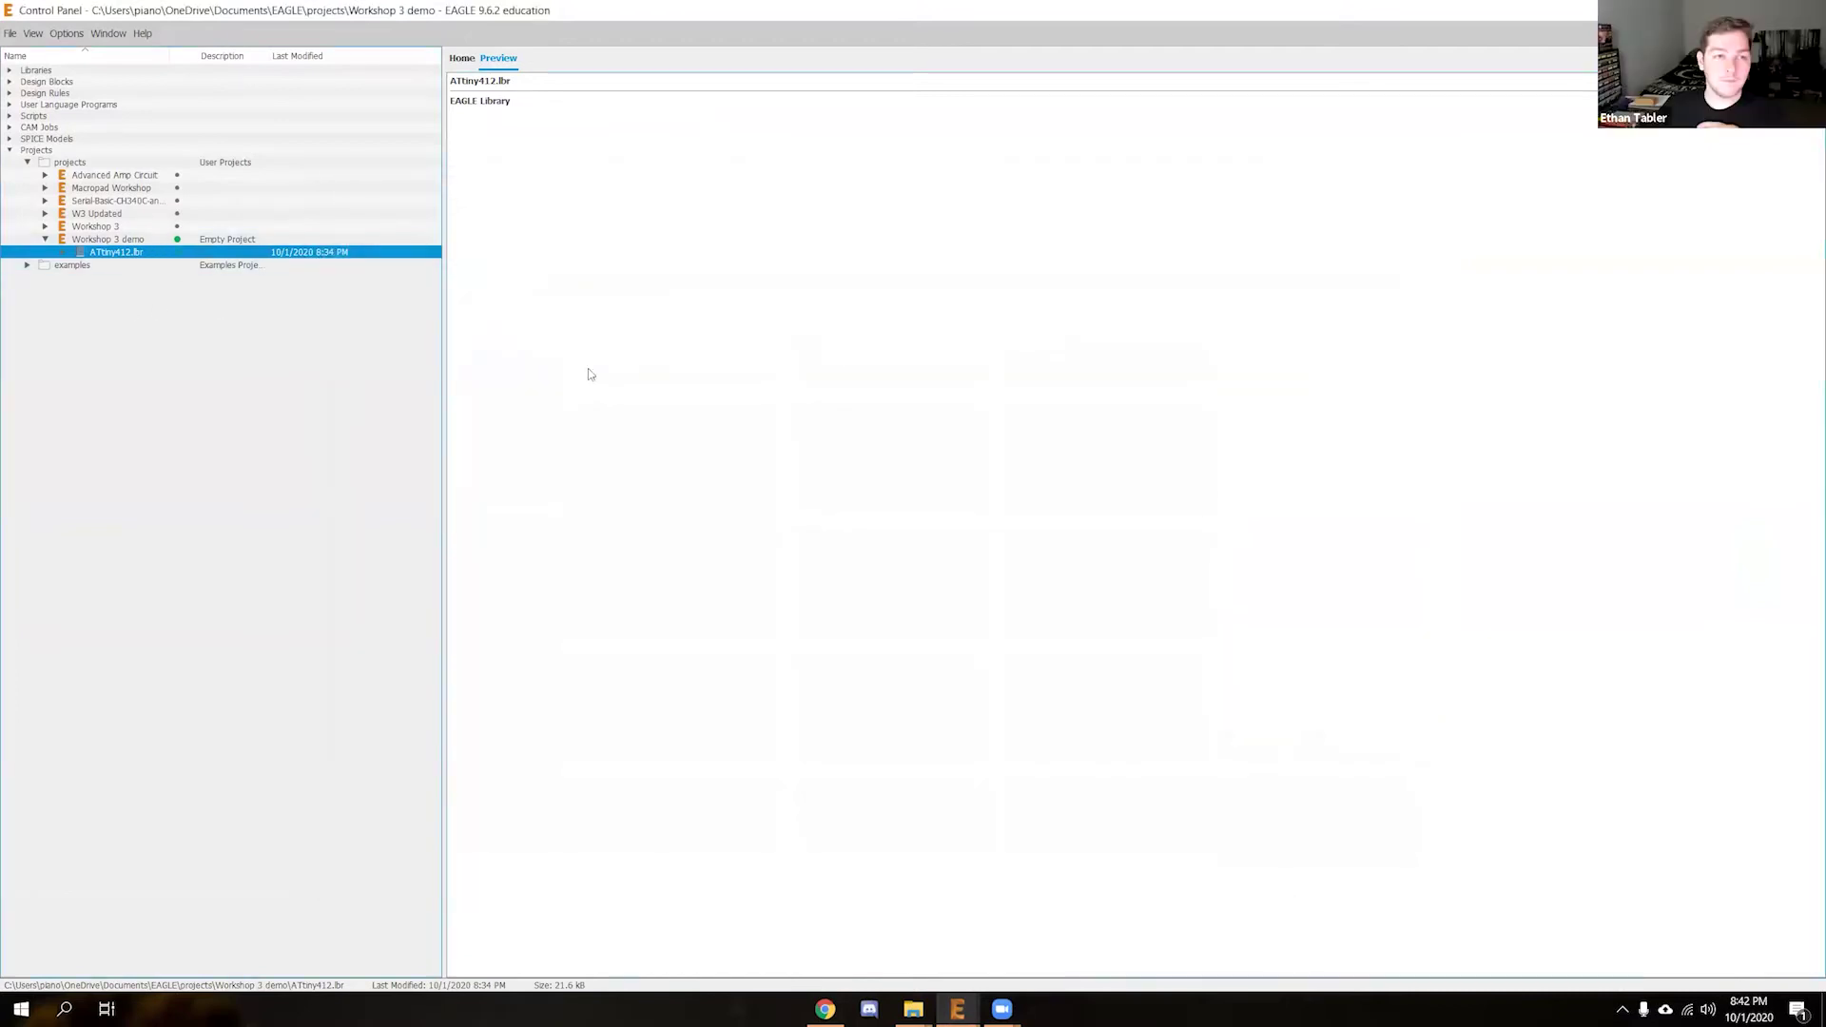
{"action": "left_click", "coordinate": [227, 241]}
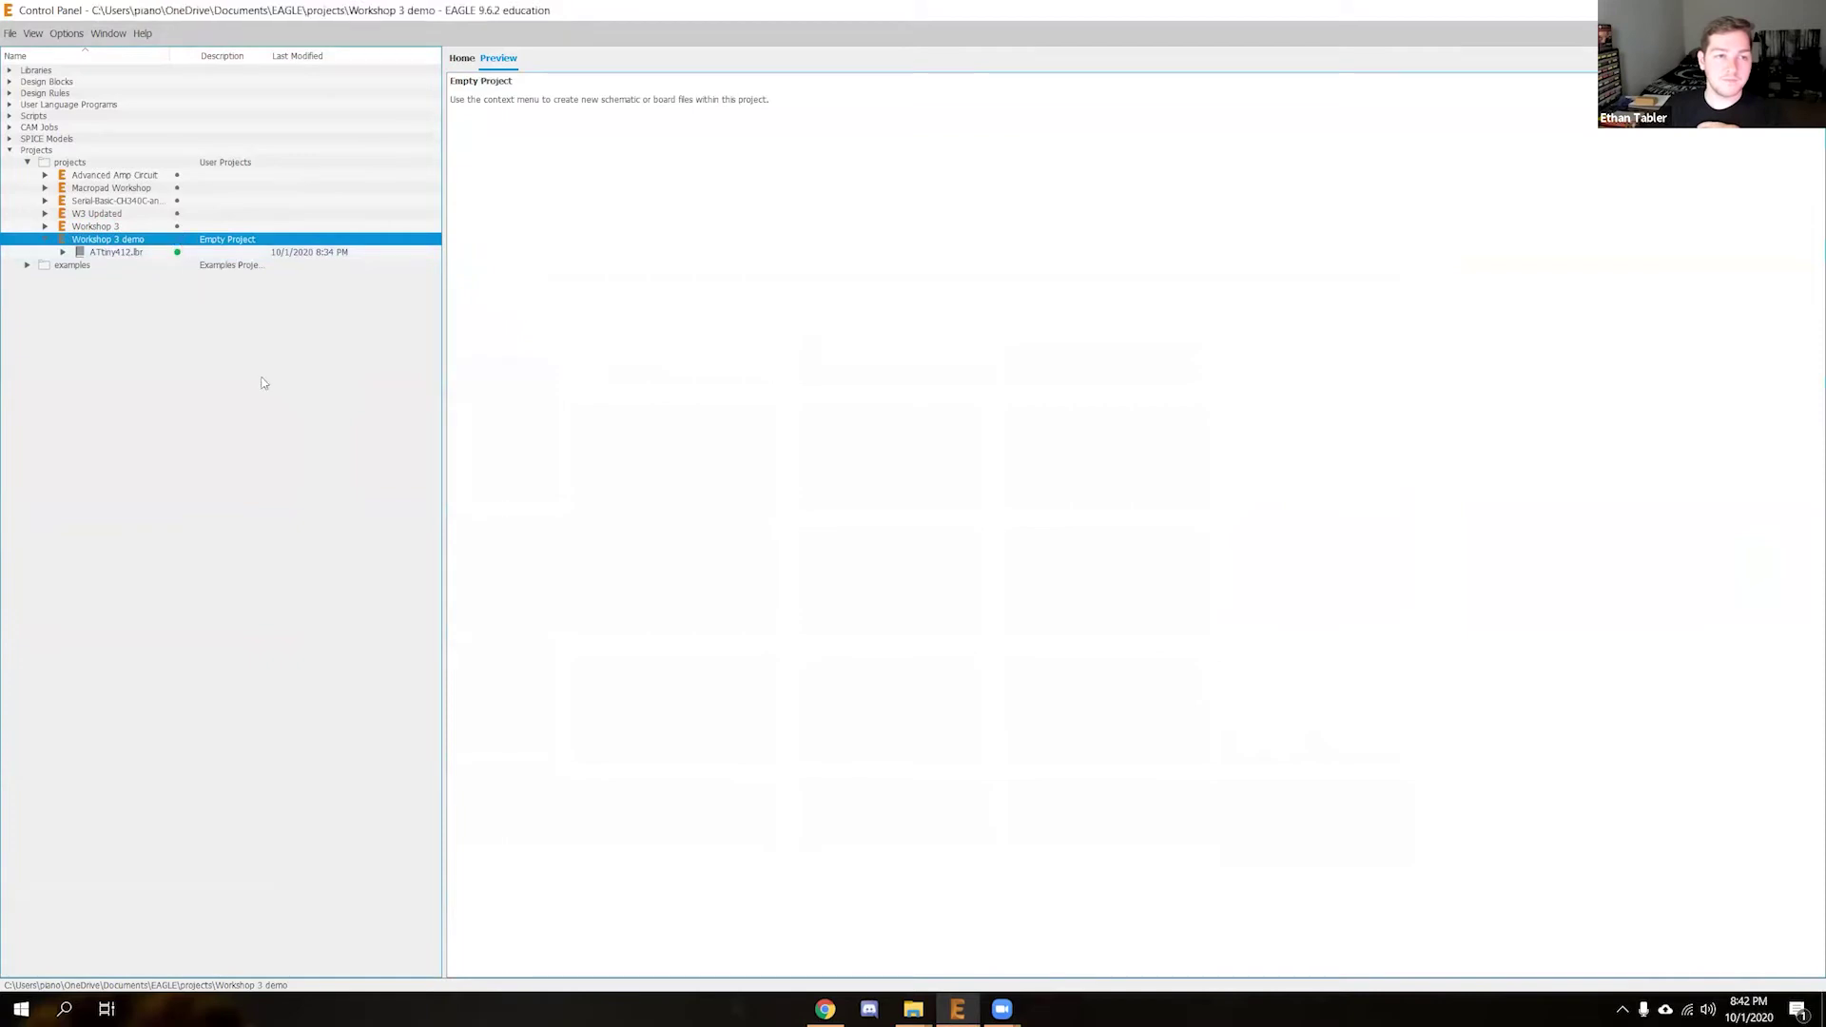
{"action": "left_click", "coordinate": [332, 252]}
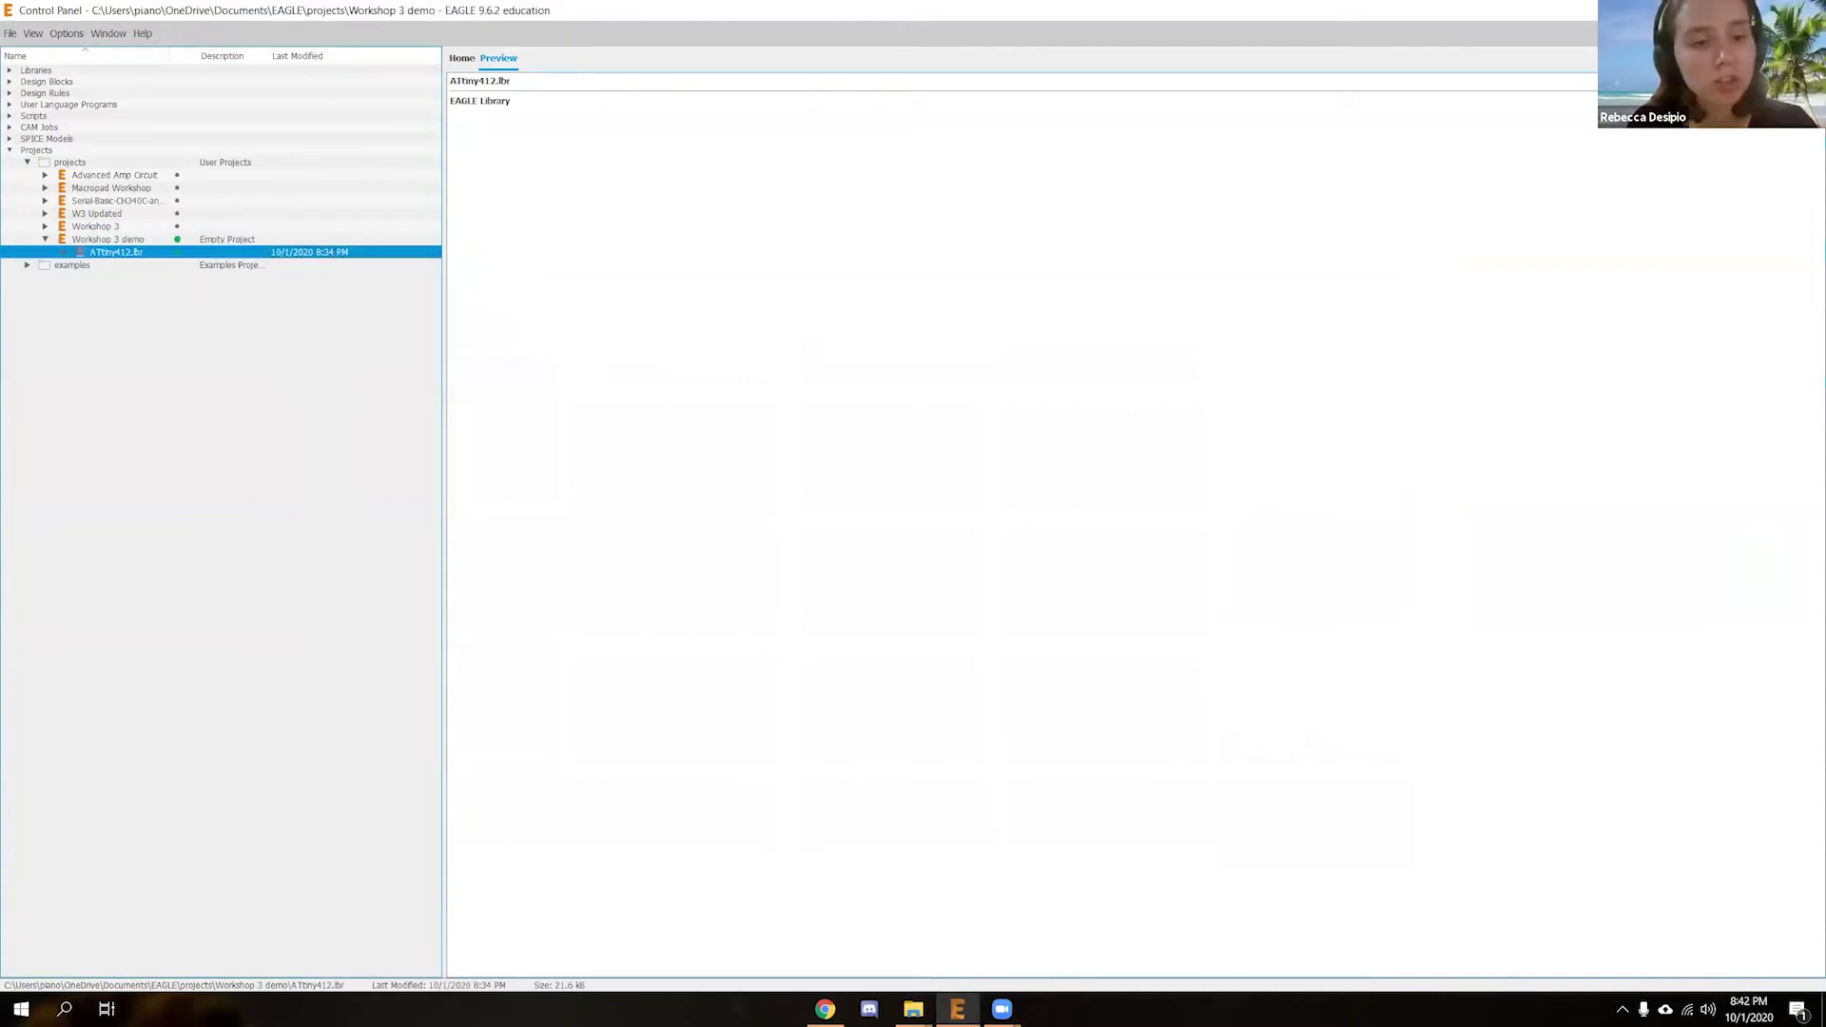
Create a new schematic in the Workshop 3 demo project
{"action": "key", "text": "super+d"}
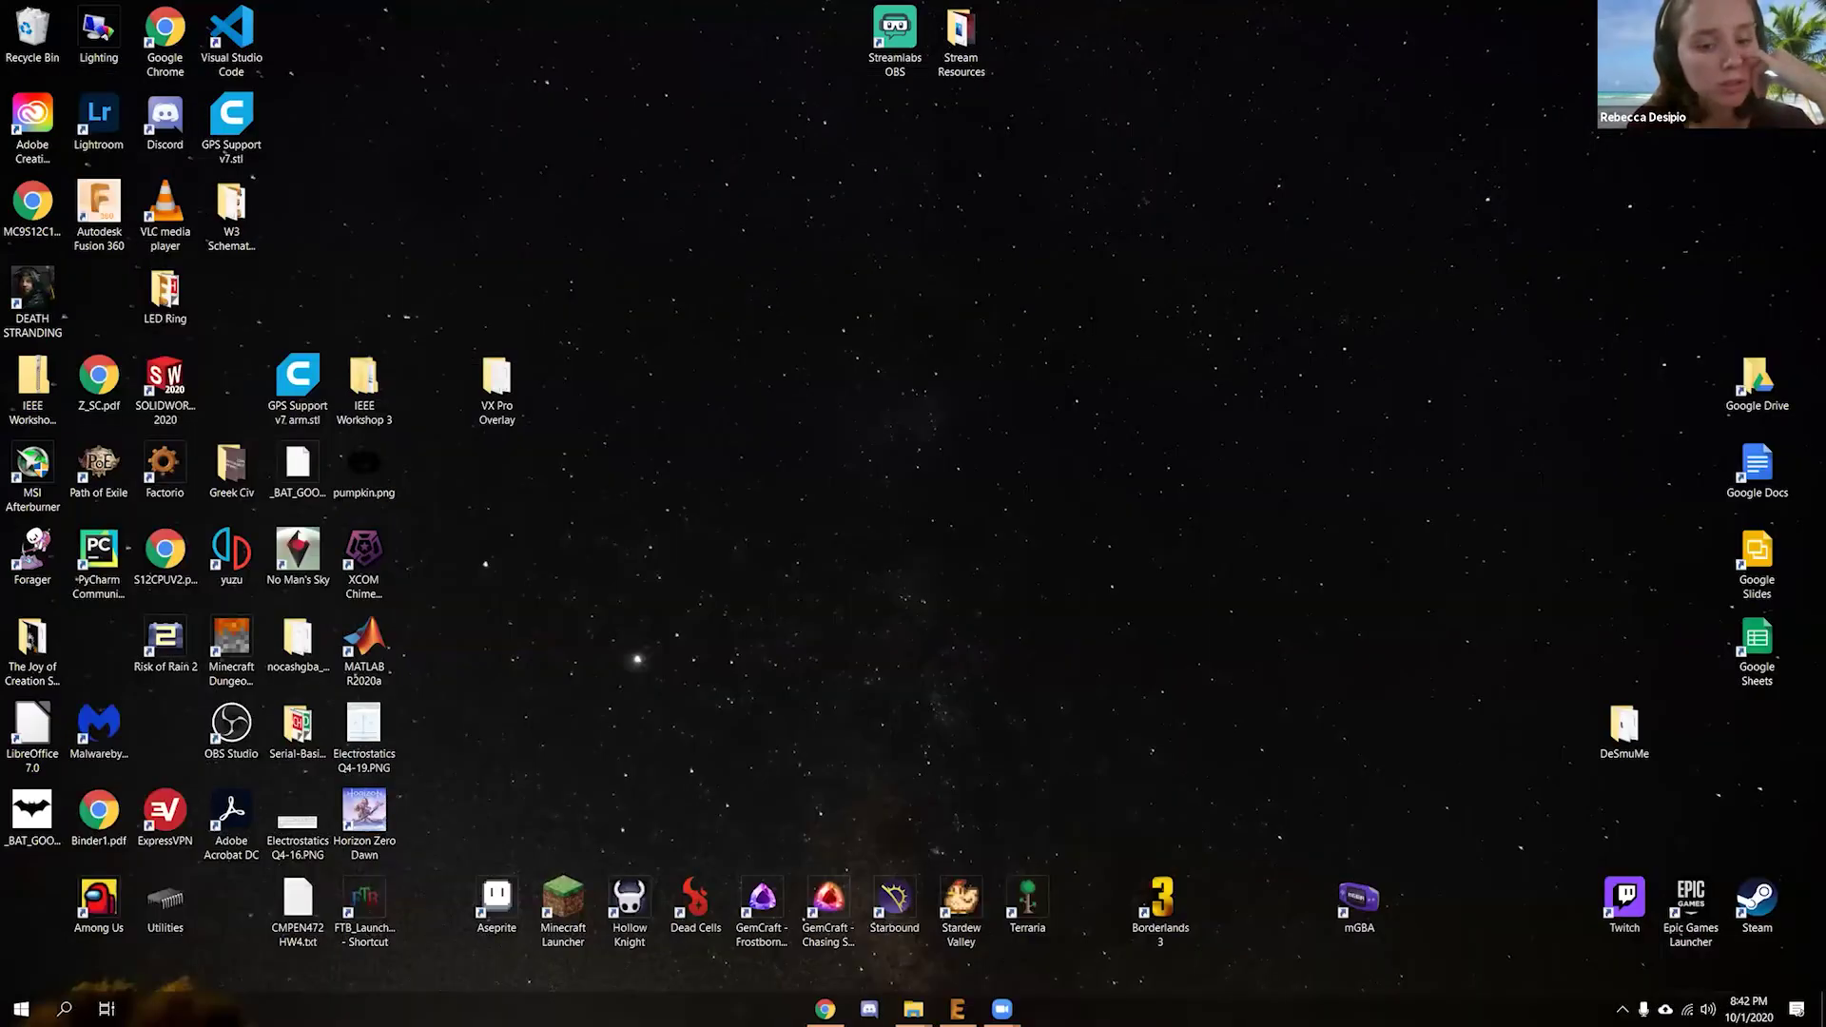
{"action": "left_click", "coordinate": [958, 1009]}
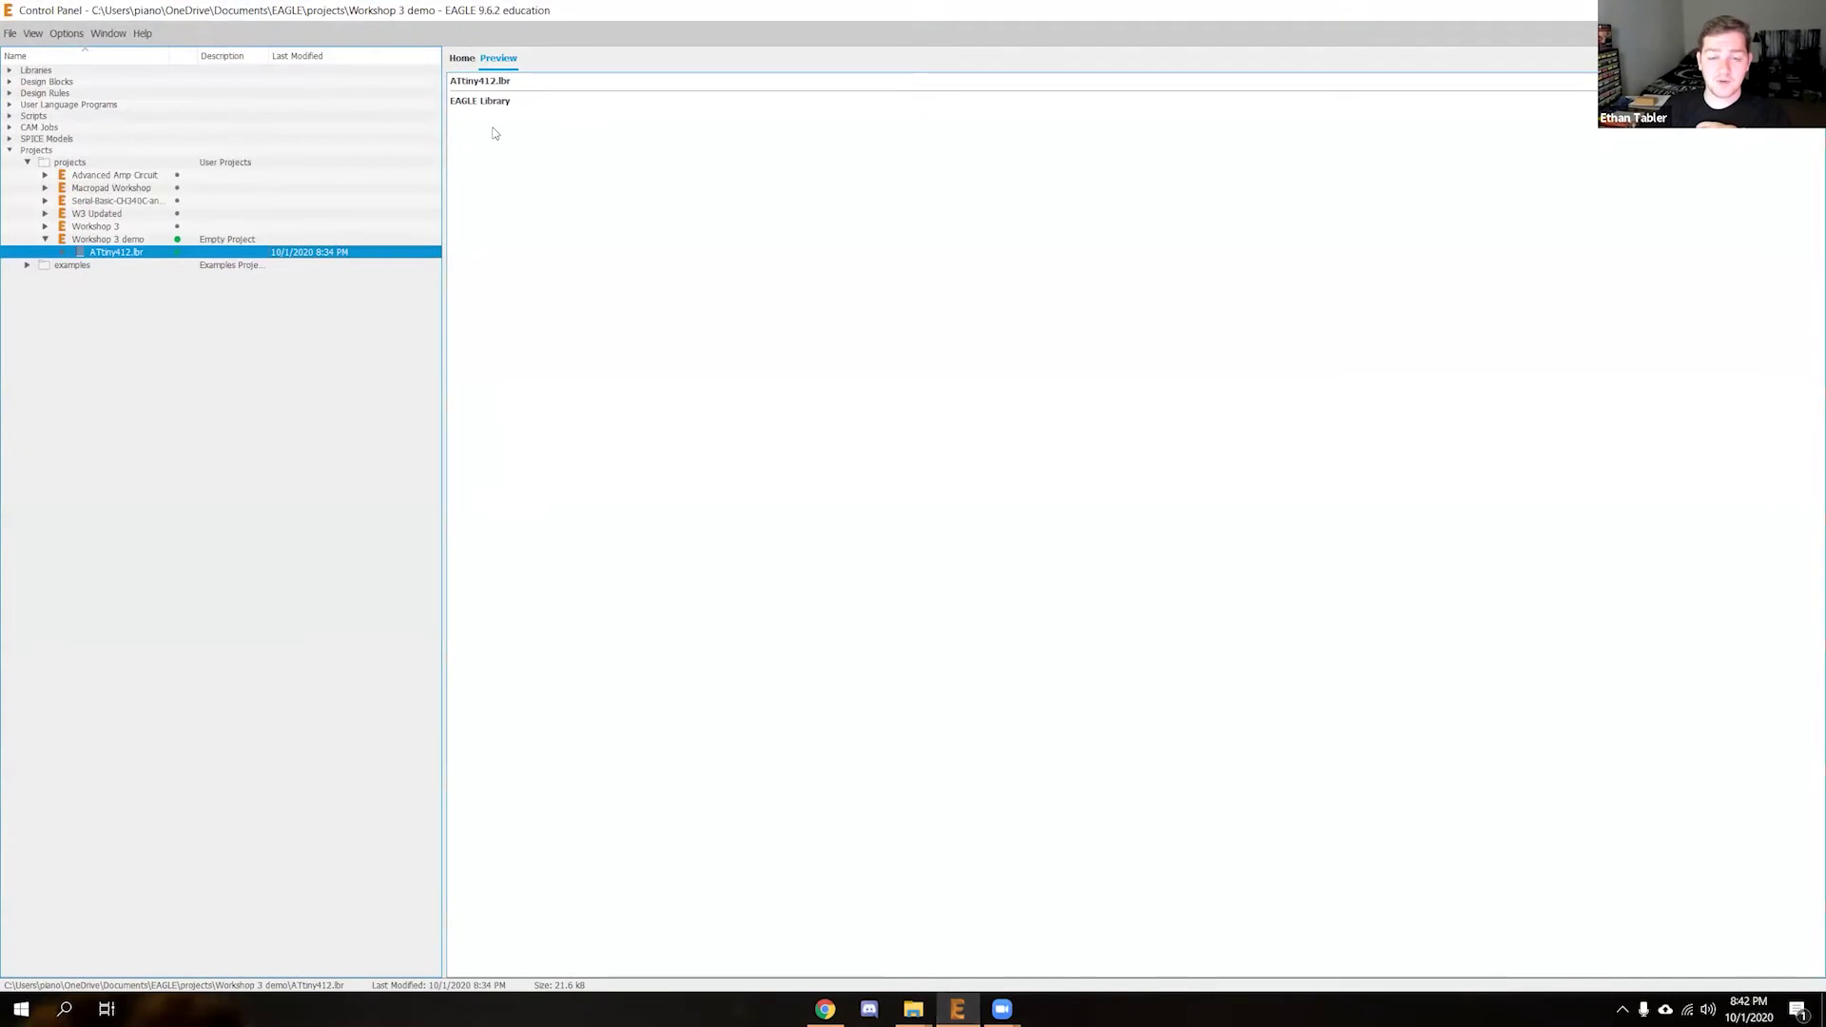
{"action": "mouse_move", "coordinate": [966, 1008]}
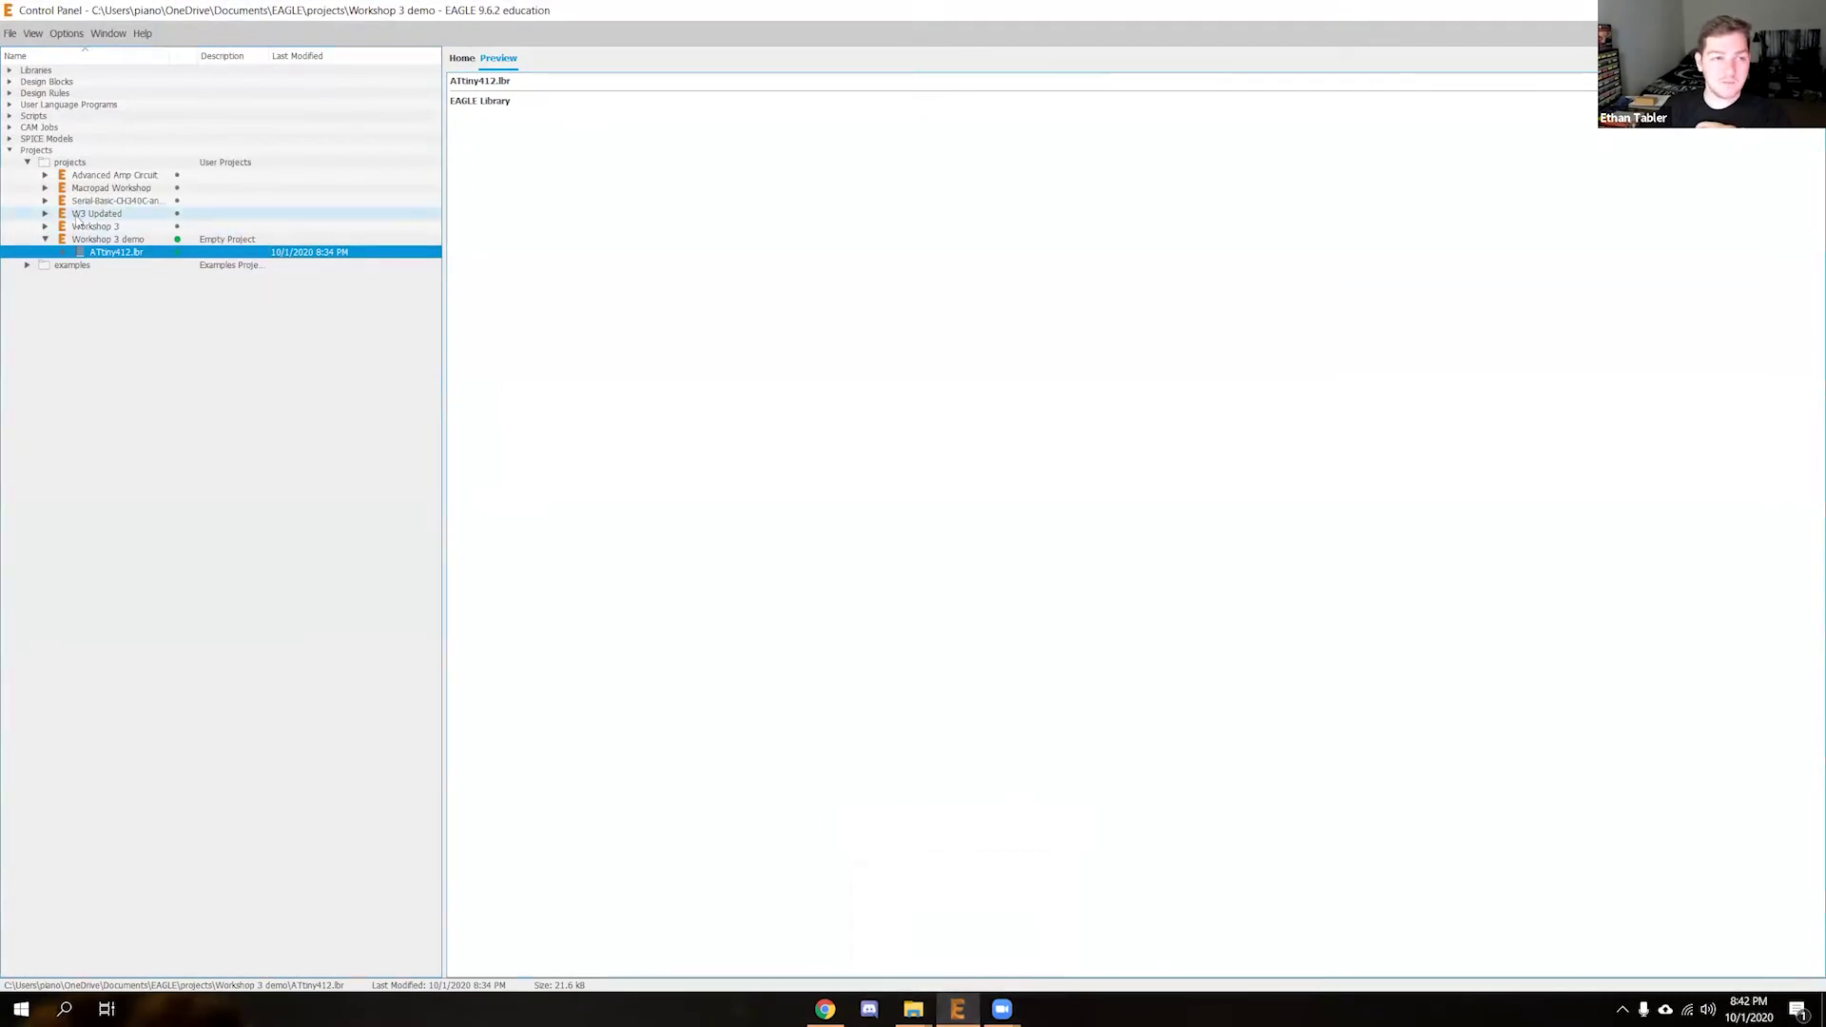
{"action": "right_click", "coordinate": [118, 241]}
{"action": "mouse_move", "coordinate": [191, 263]}
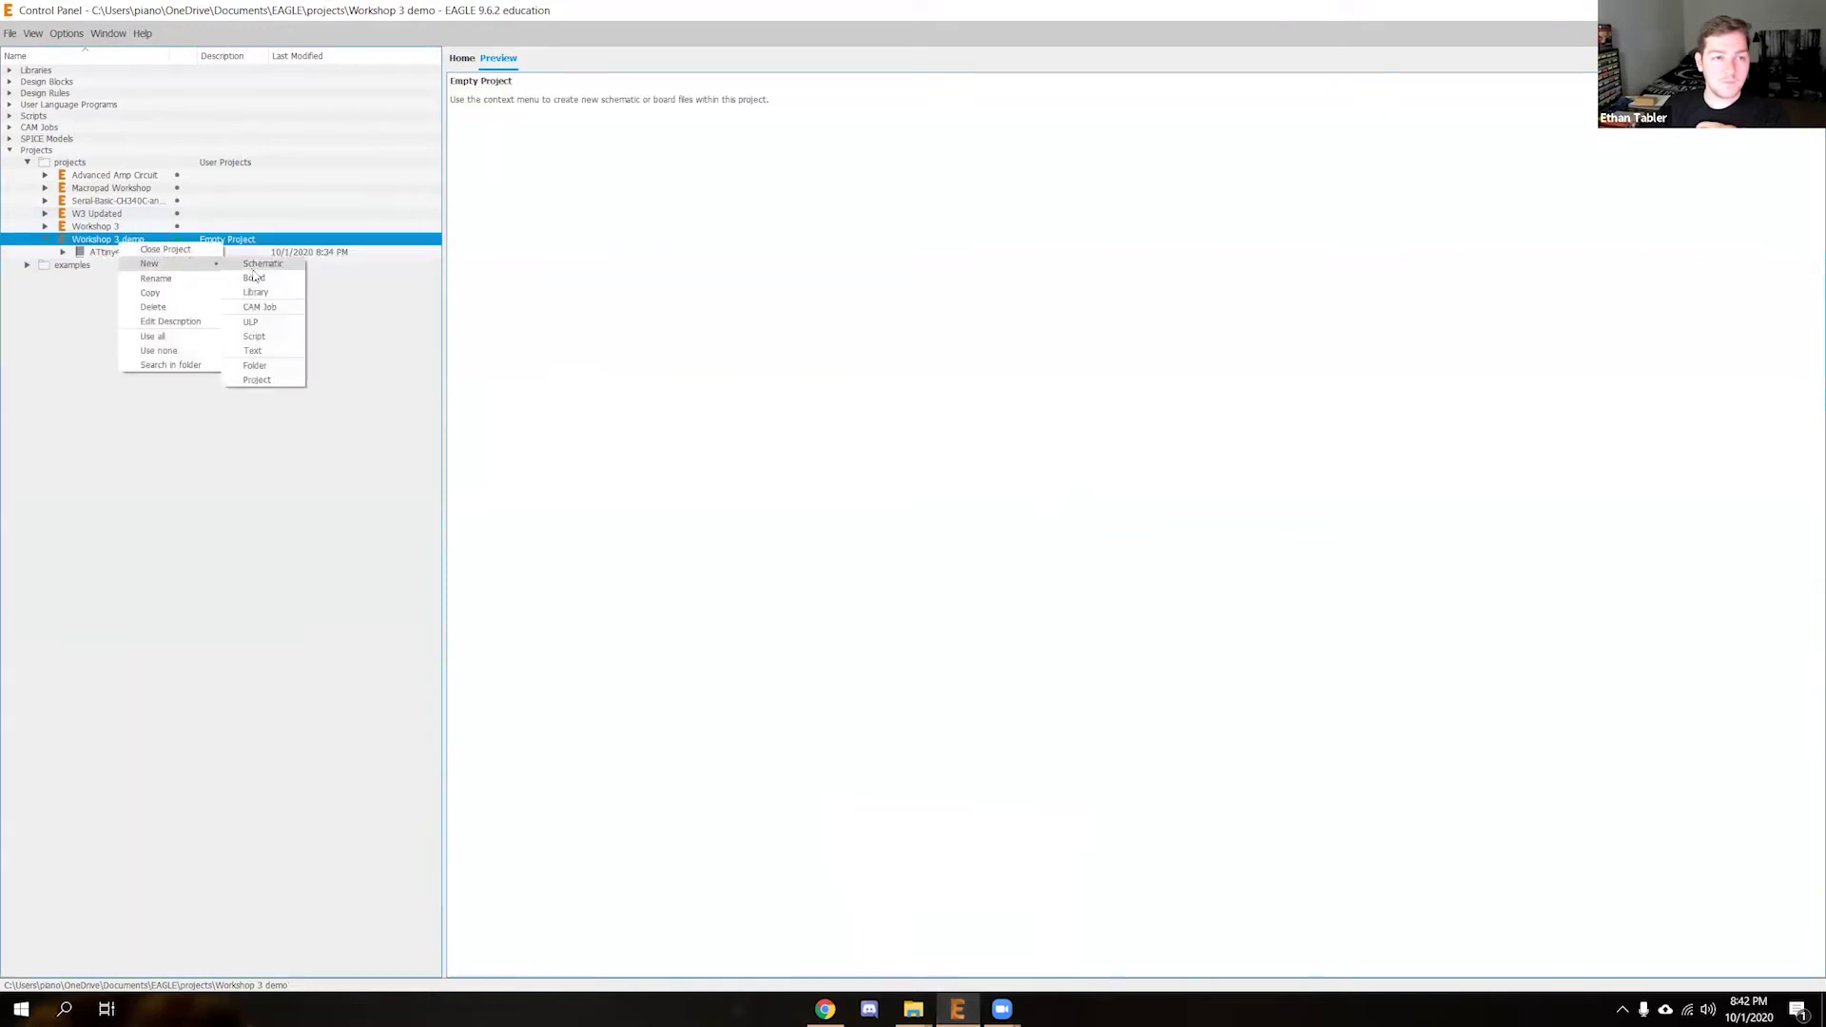
{"action": "left_click", "coordinate": [262, 264]}
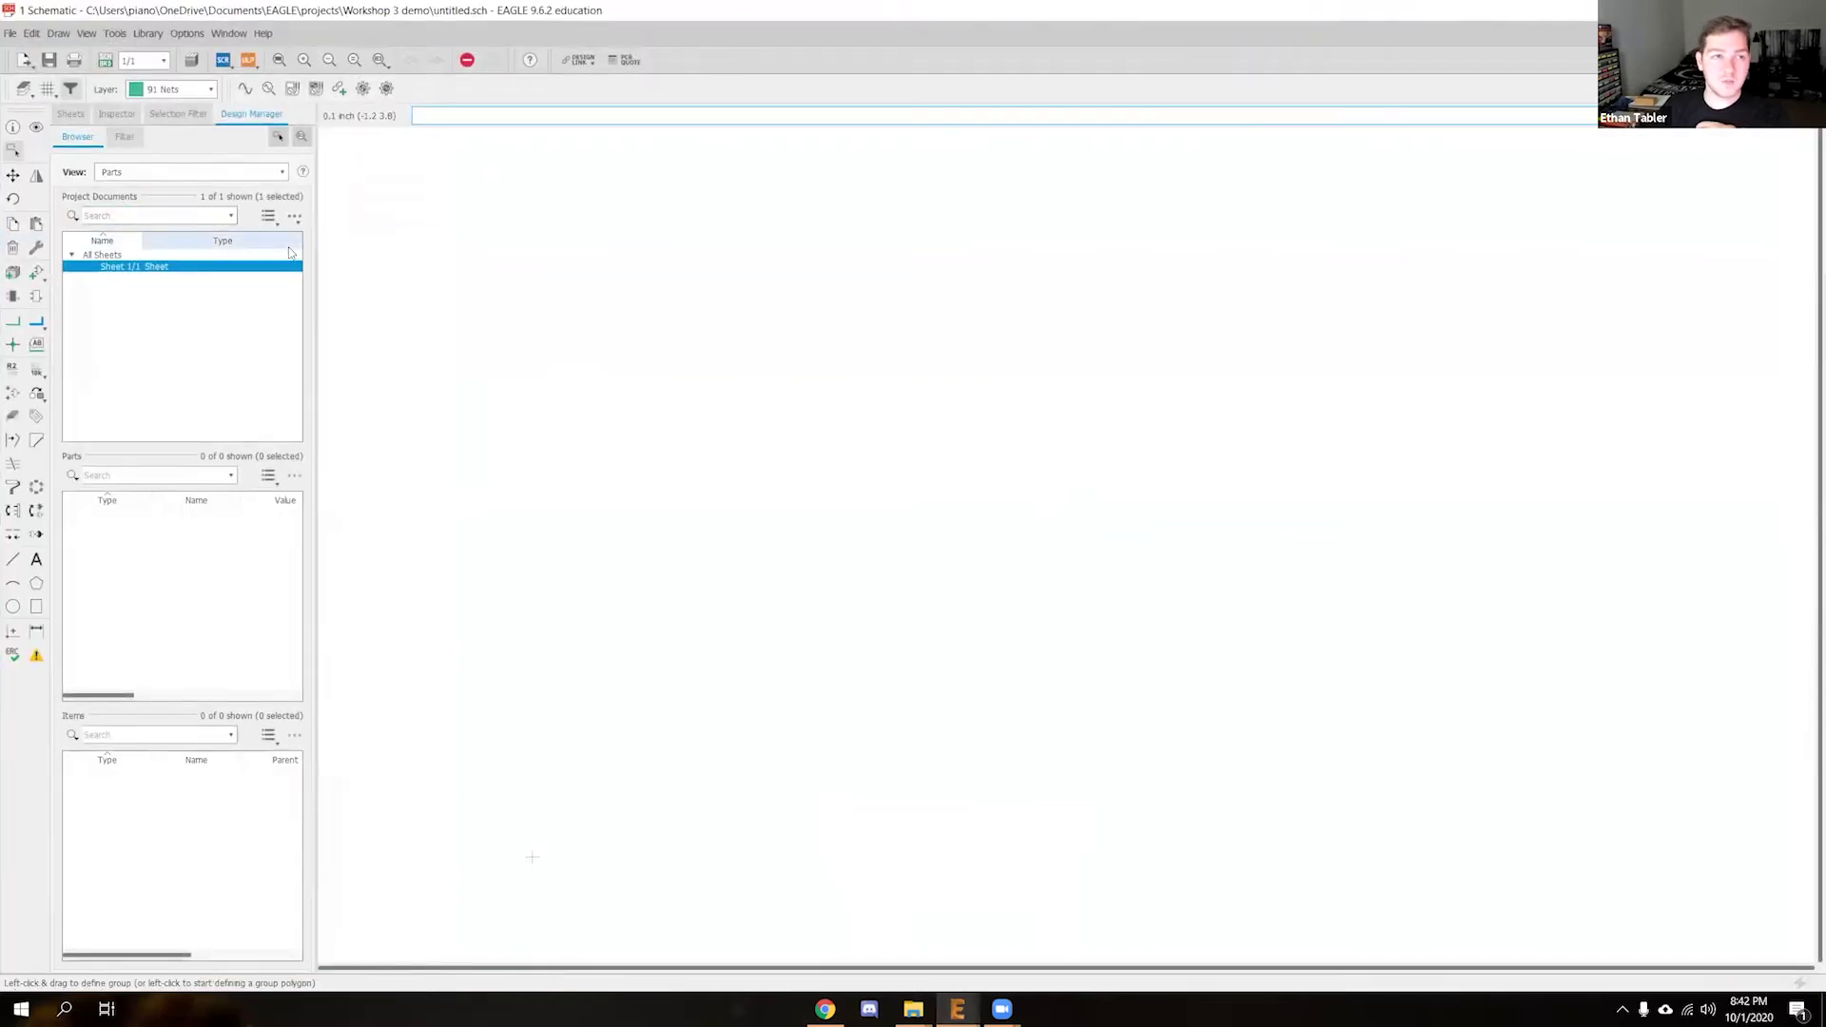
Check both ATtiny412 entries among the Library Manager's libraries in use and close the manager
{"action": "left_click", "coordinate": [192, 59]}
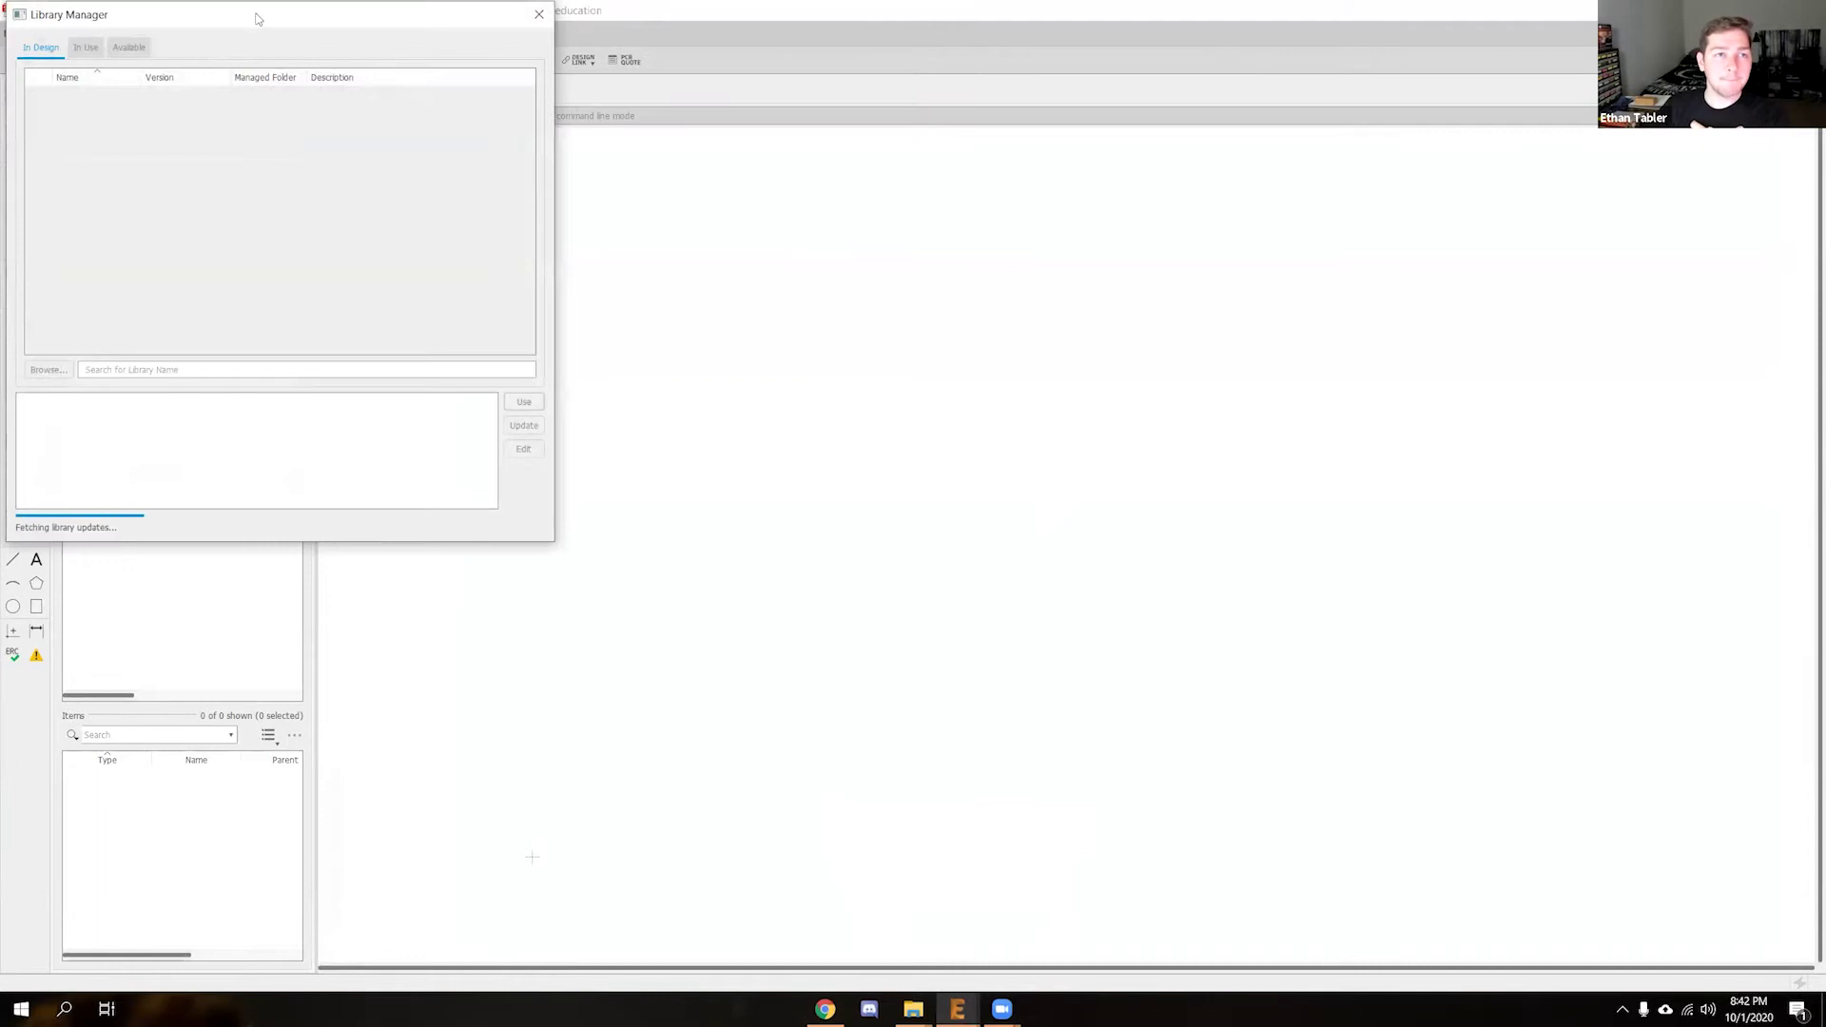
{"action": "left_click_drag", "start_coordinate": [269, 20], "coordinate": [820, 142]}
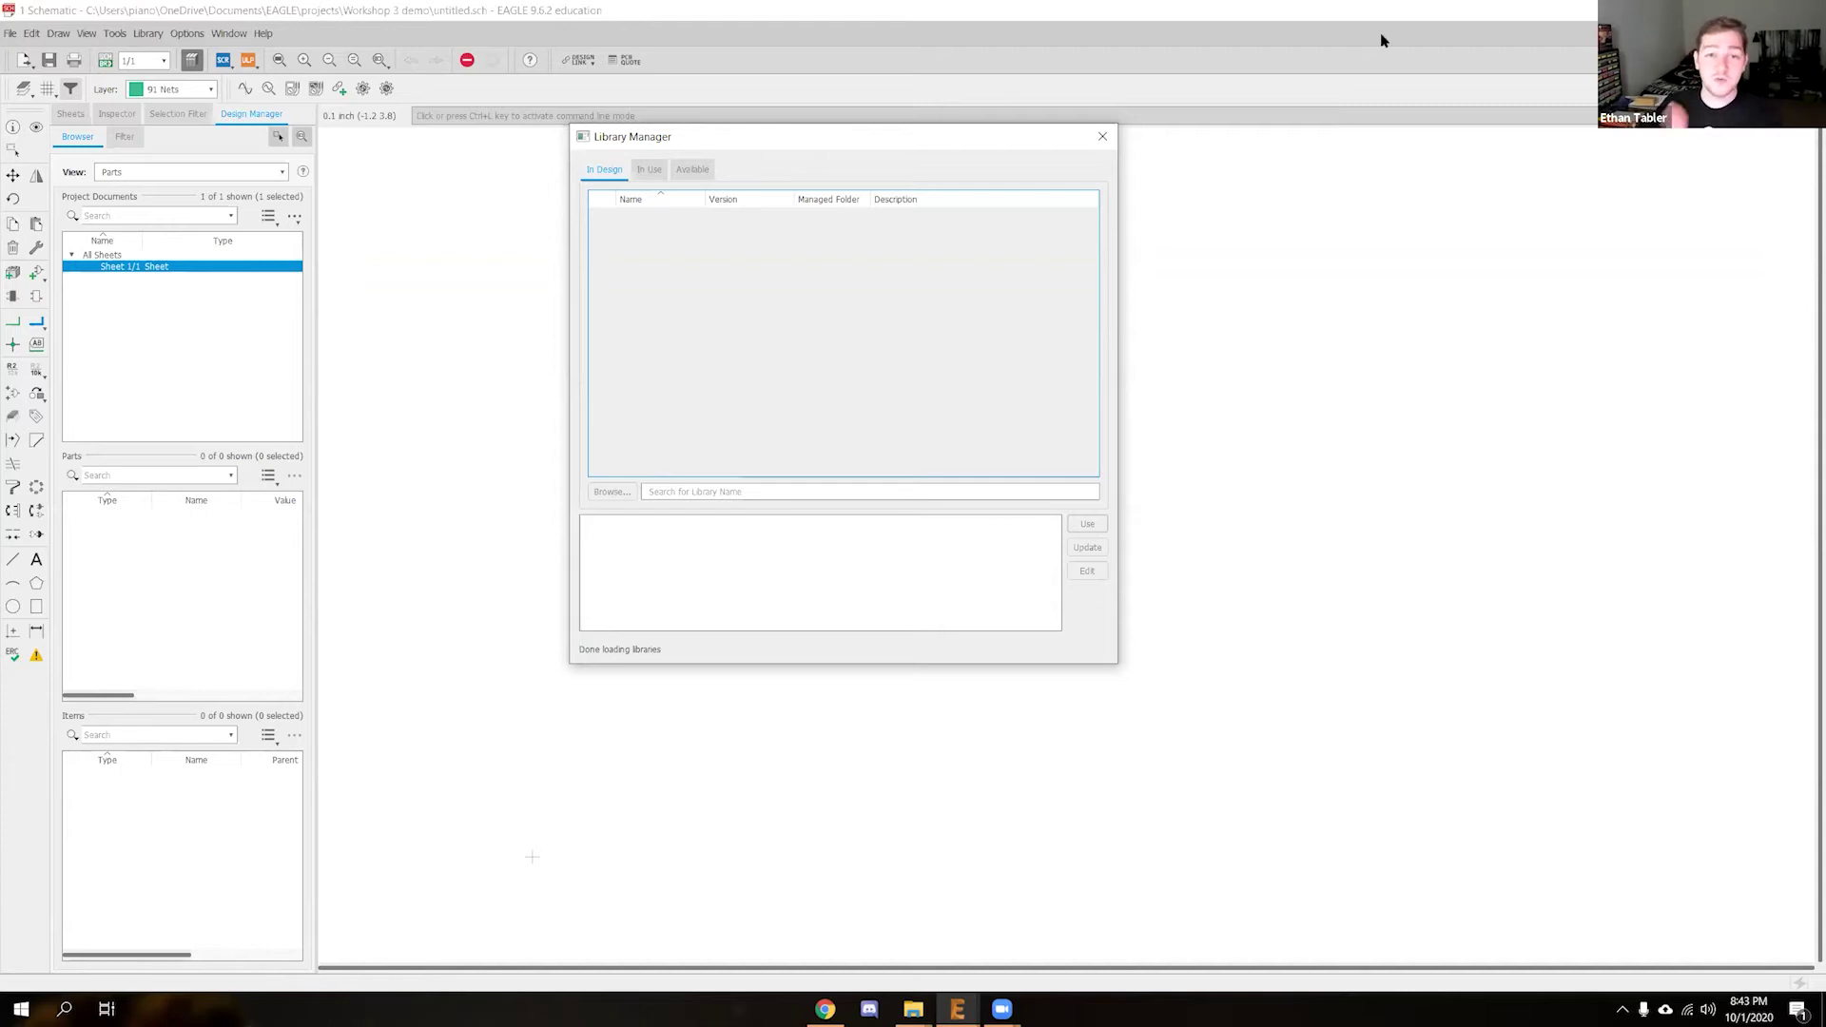
{"action": "left_click", "coordinate": [648, 169]}
{"action": "scroll", "coordinate": [669, 400], "scroll_direction": "down", "scroll_amount": 2}
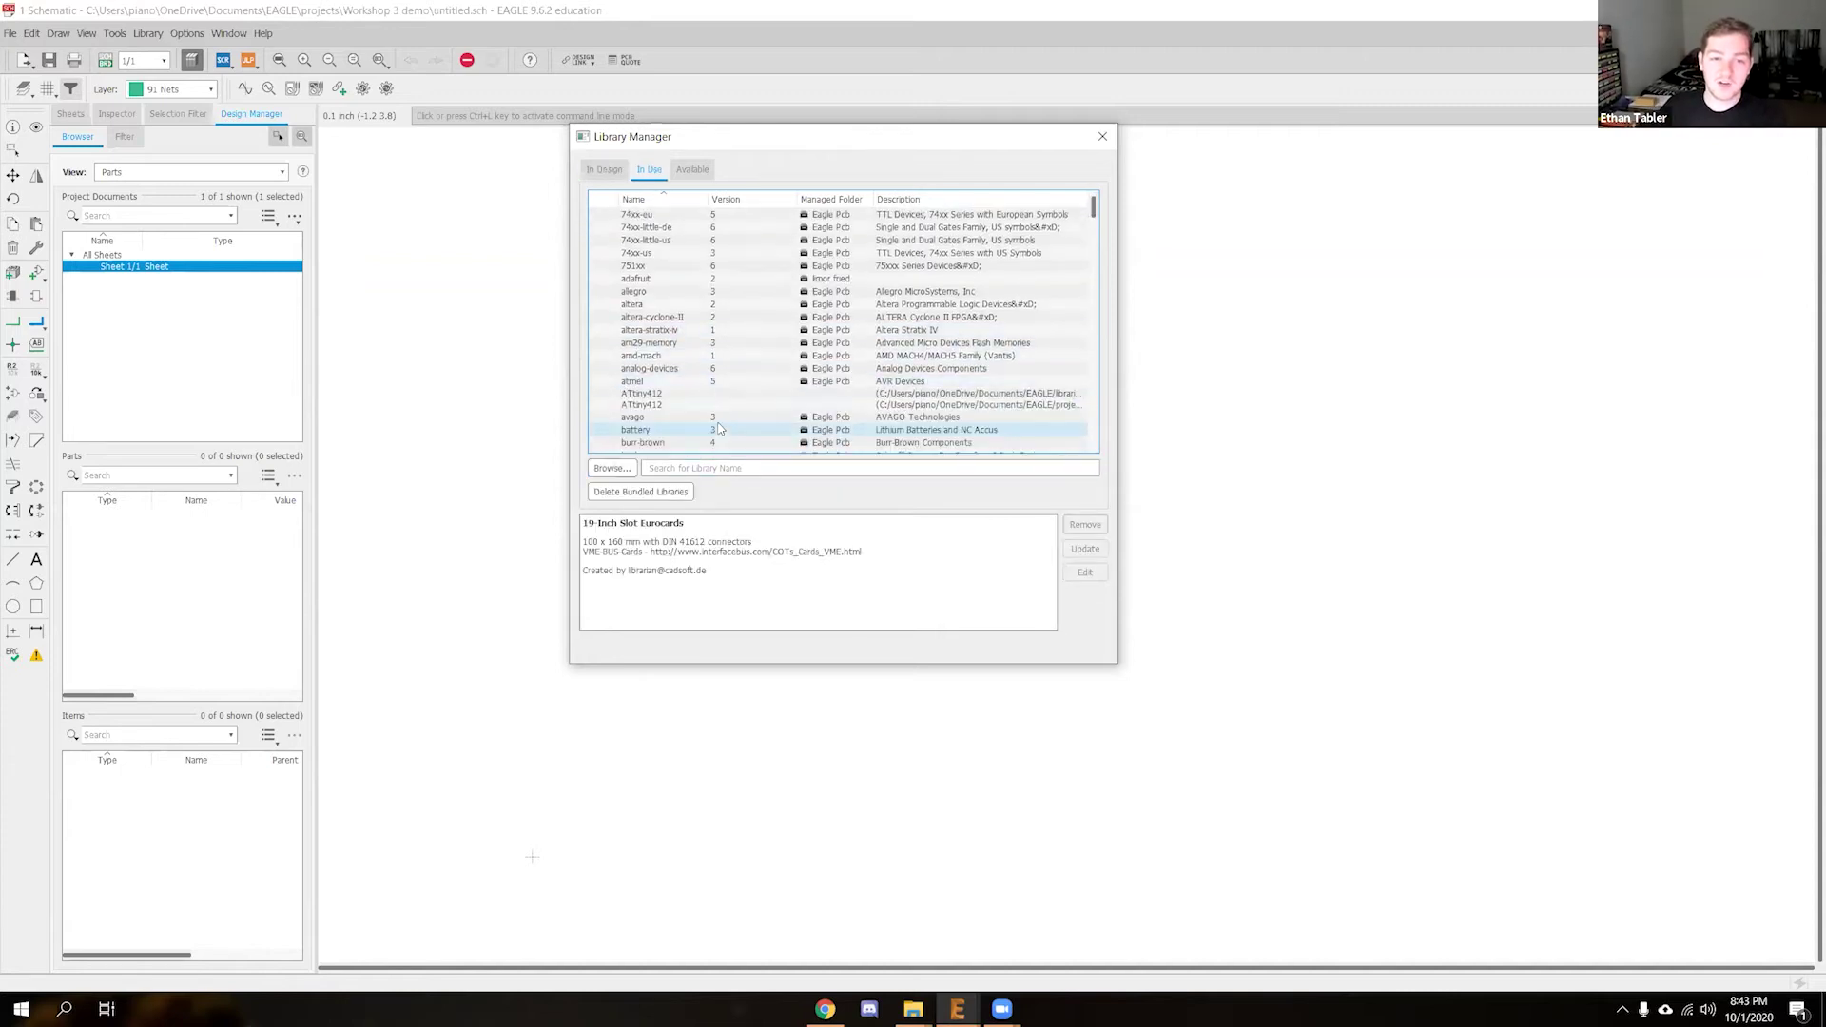
{"action": "left_click", "coordinate": [668, 395]}
{"action": "left_click", "coordinate": [670, 404]}
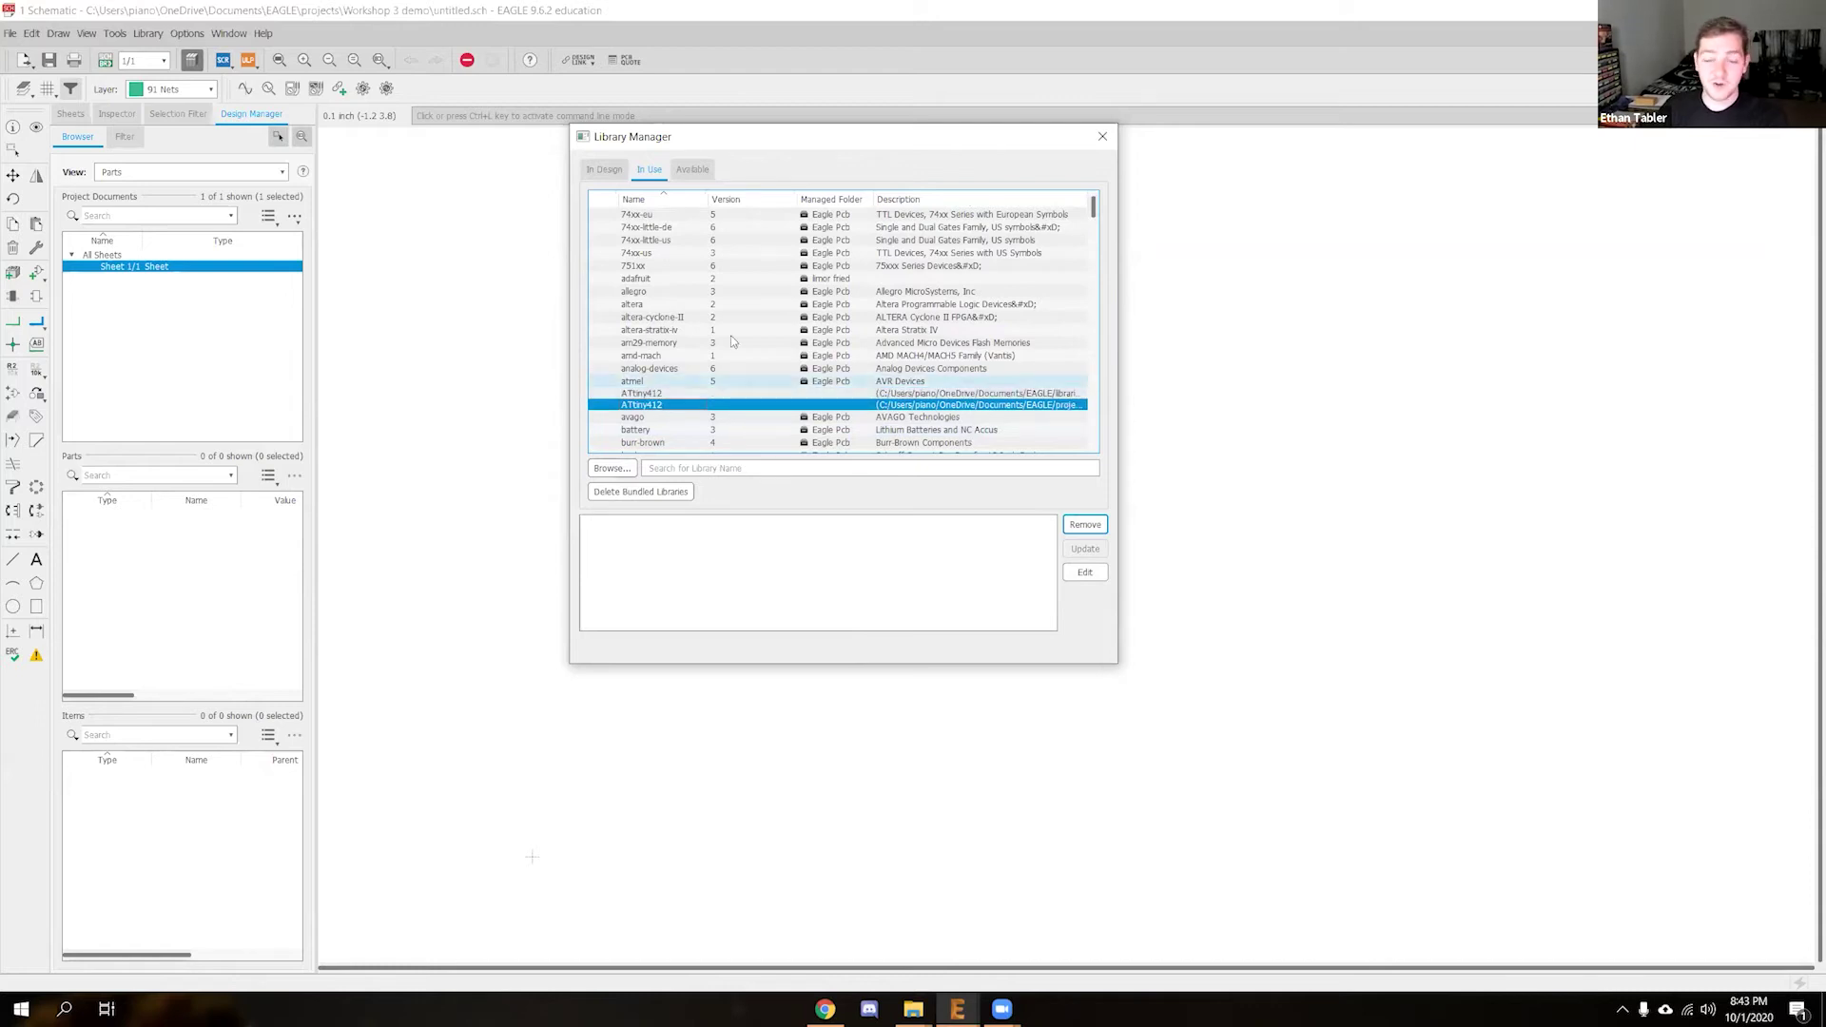
{"action": "left_click", "coordinate": [1101, 139]}
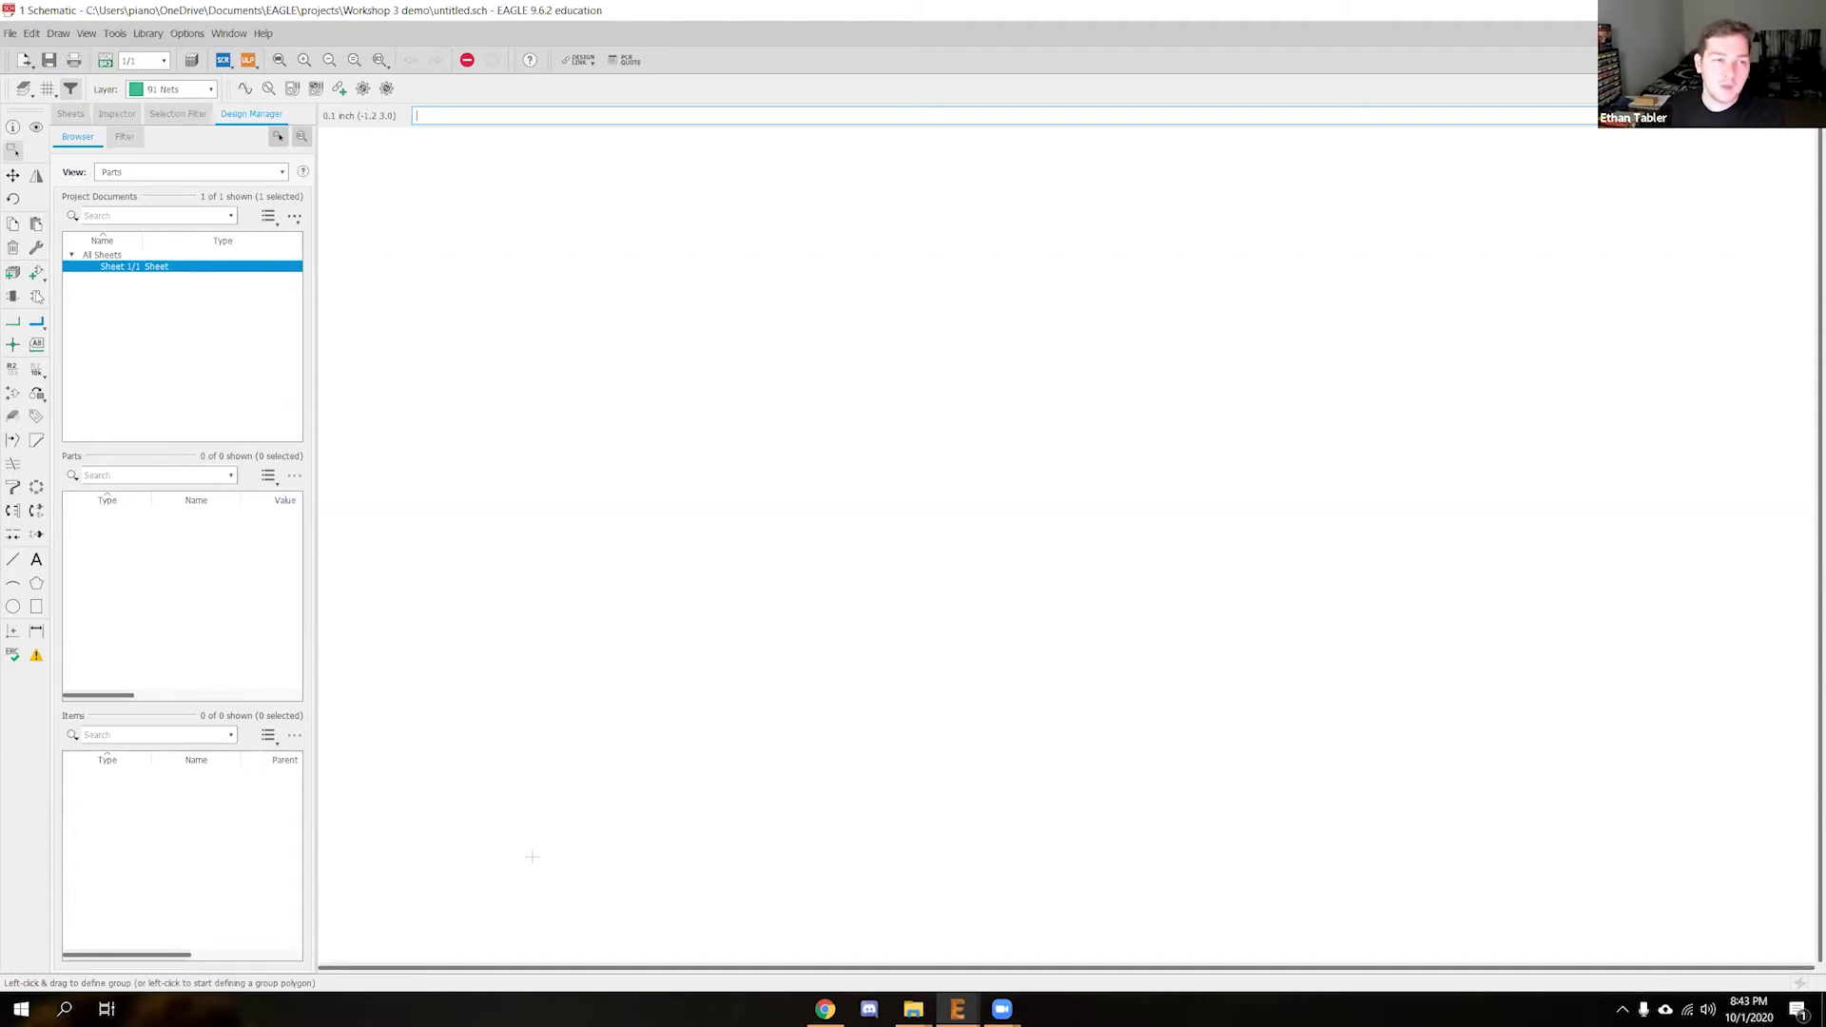
Open the Add part dialog, expand the ATtiny412 library, select the ATTINY412-SSNR variant with the SOIC8_SA_SST_MCH footprint, and widen the Name column
{"action": "left_click", "coordinate": [36, 275]}
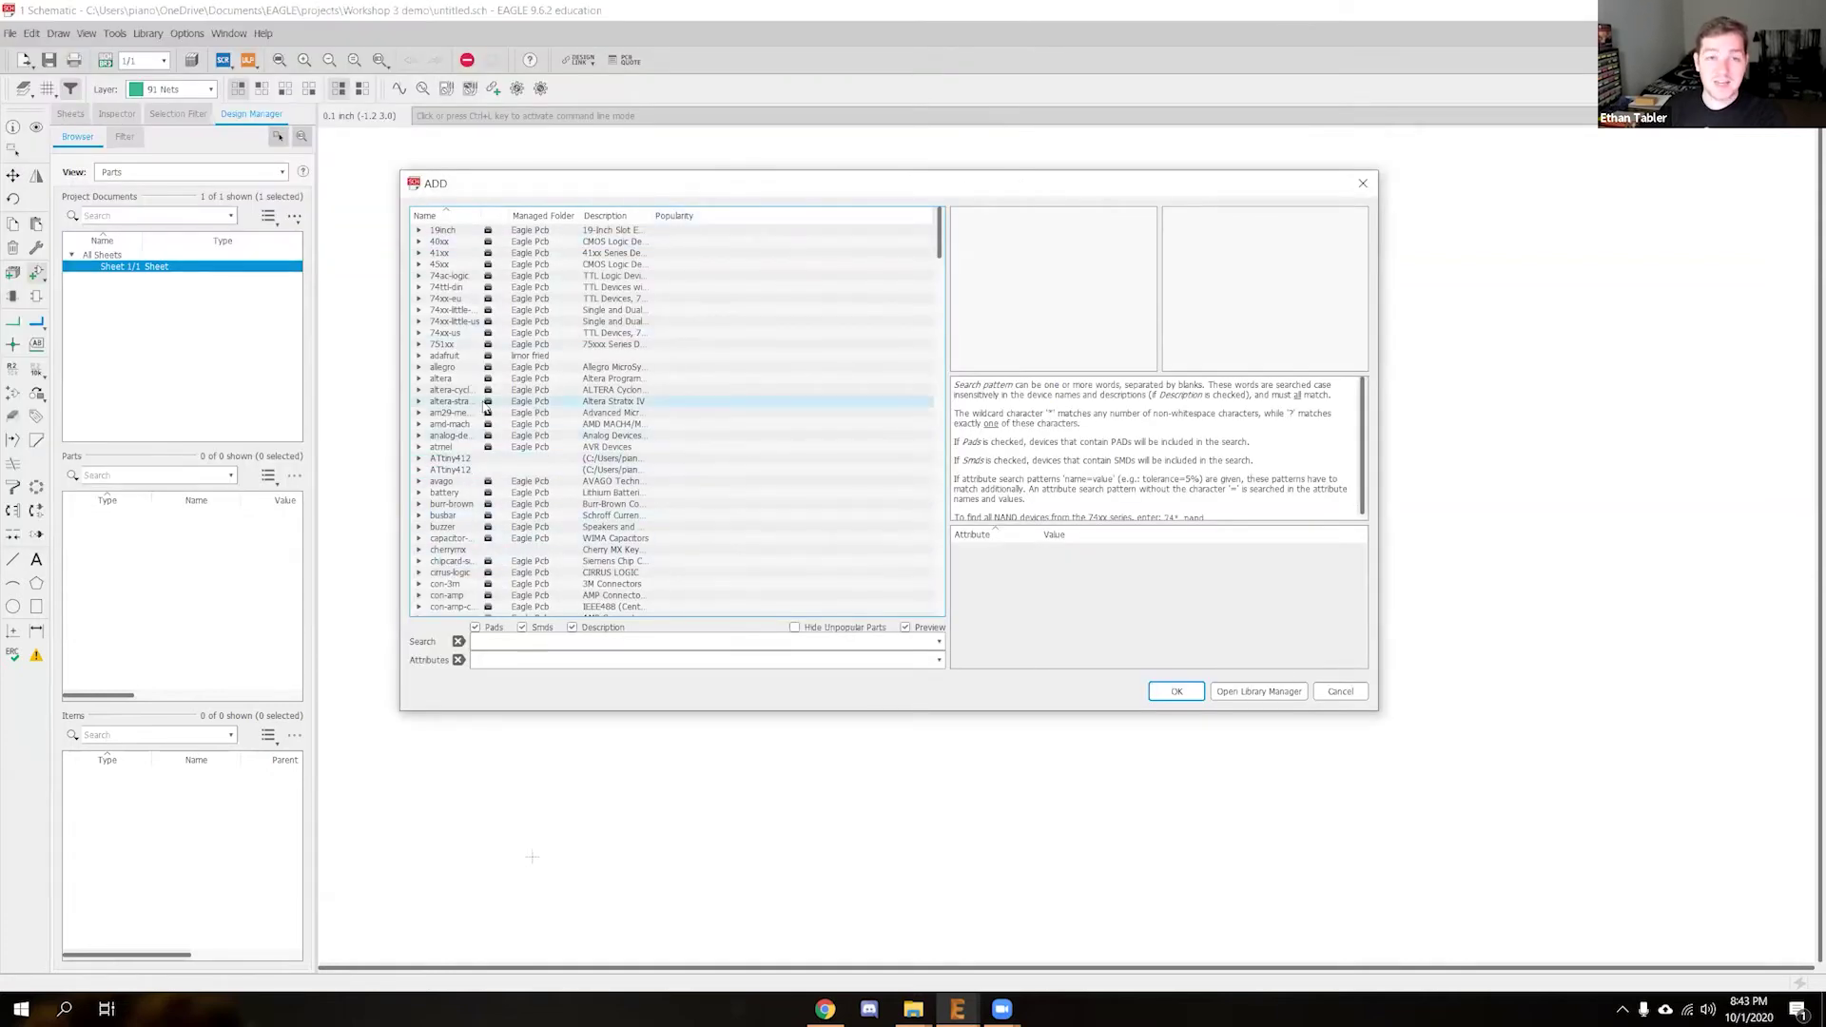
{"action": "left_click", "coordinate": [418, 464]}
{"action": "left_click", "coordinate": [460, 470]}
{"action": "left_click", "coordinate": [438, 470]}
{"action": "left_click", "coordinate": [472, 481]}
{"action": "left_click_drag", "start_coordinate": [487, 218], "coordinate": [601, 225]}
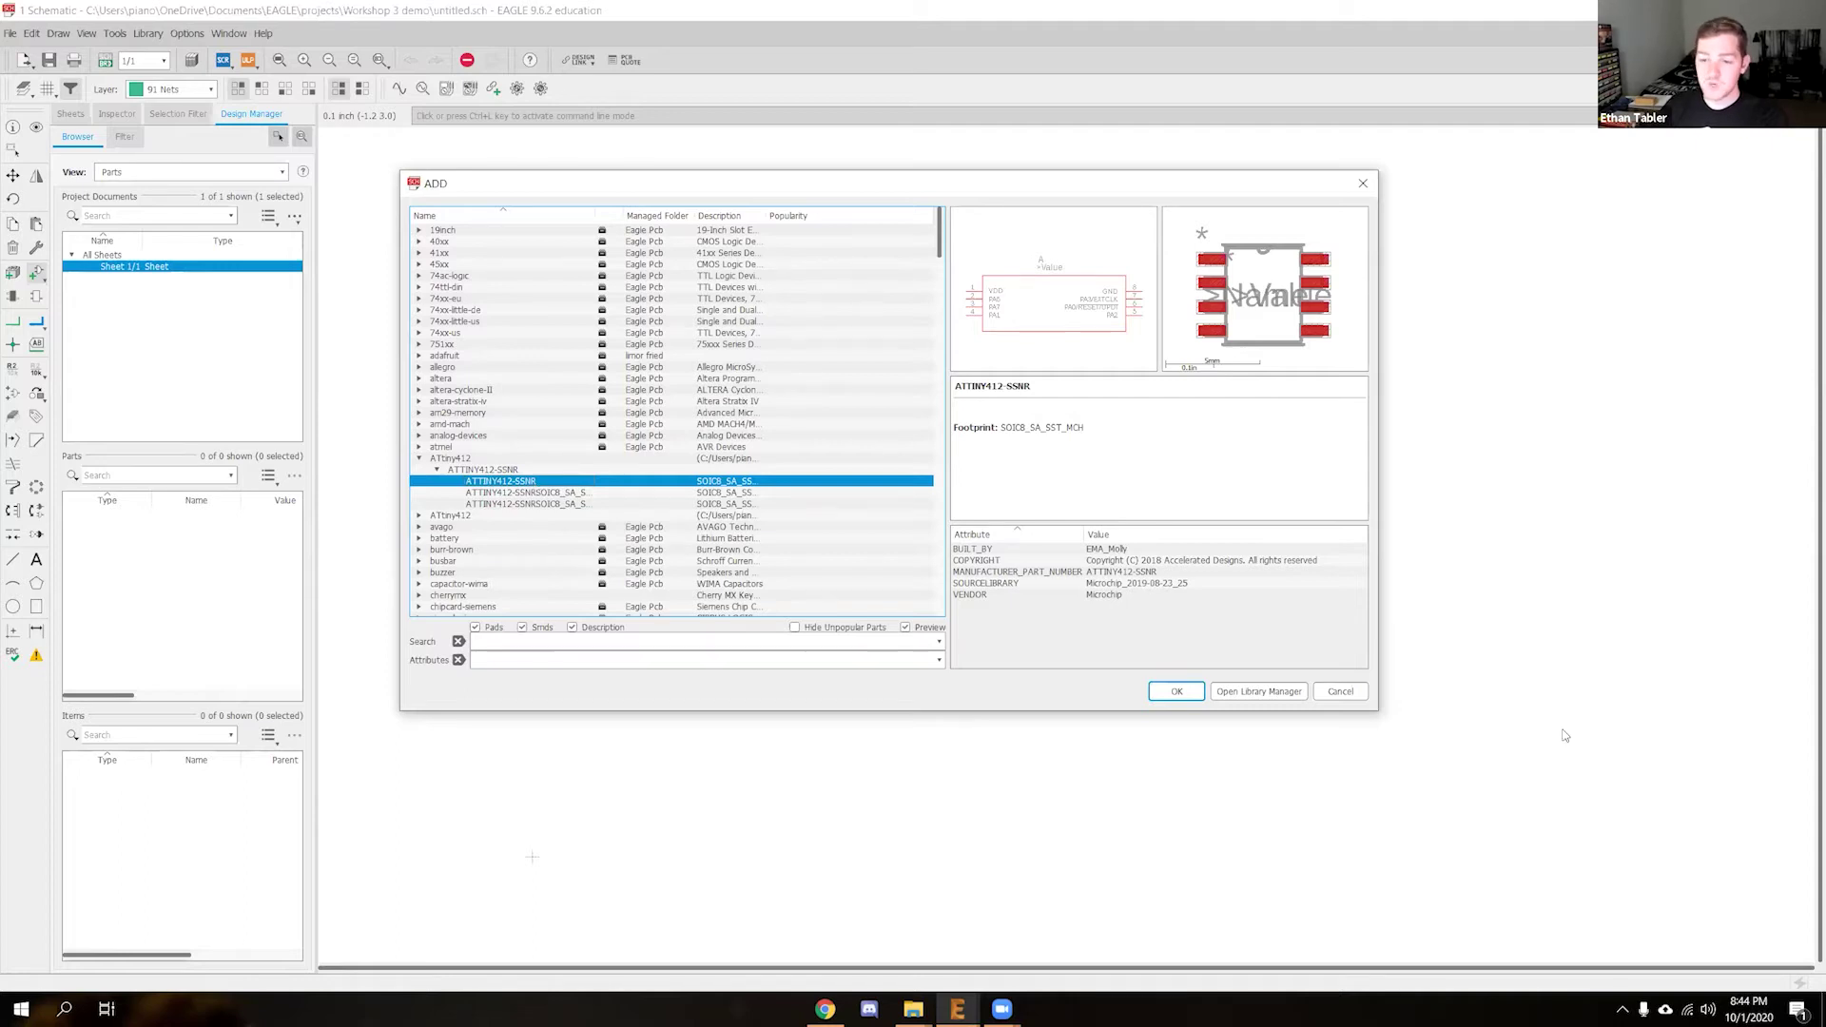
Place one ATTINY412-SSNR on the schematic sheet and end the Add command
{"action": "left_click", "coordinate": [1172, 691]}
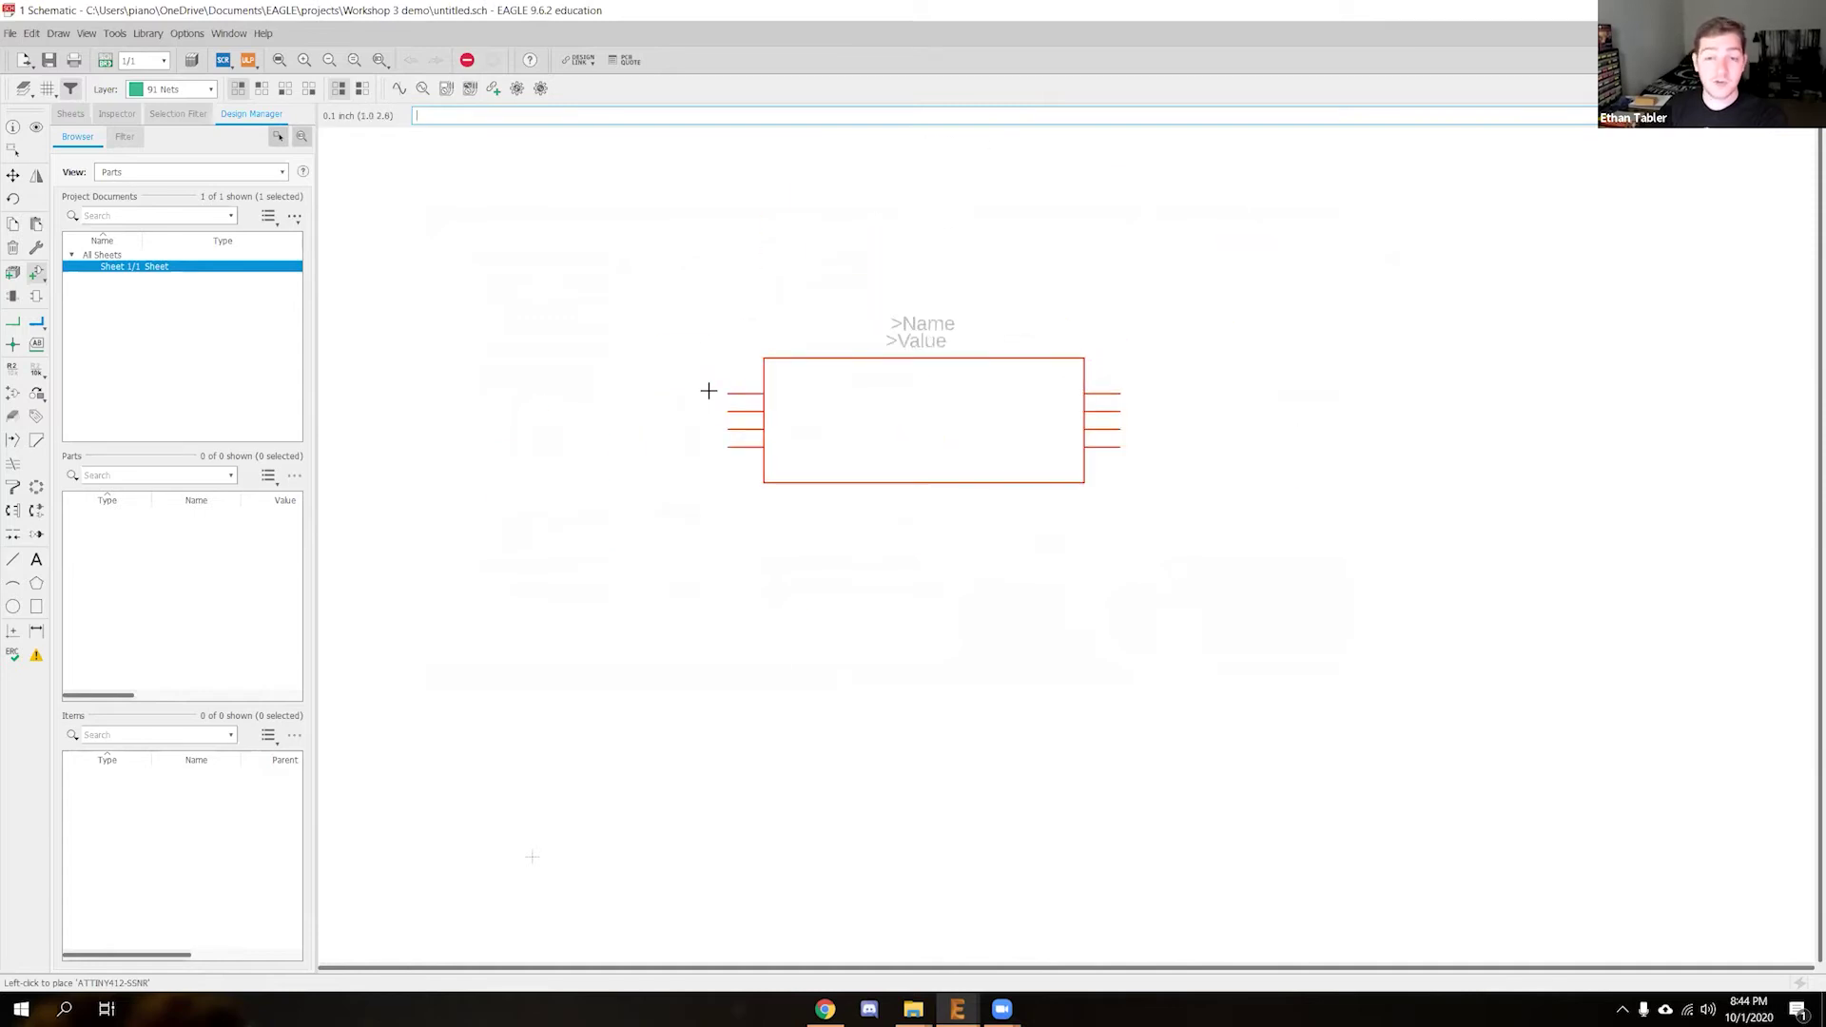
{"action": "left_click", "coordinate": [709, 391]}
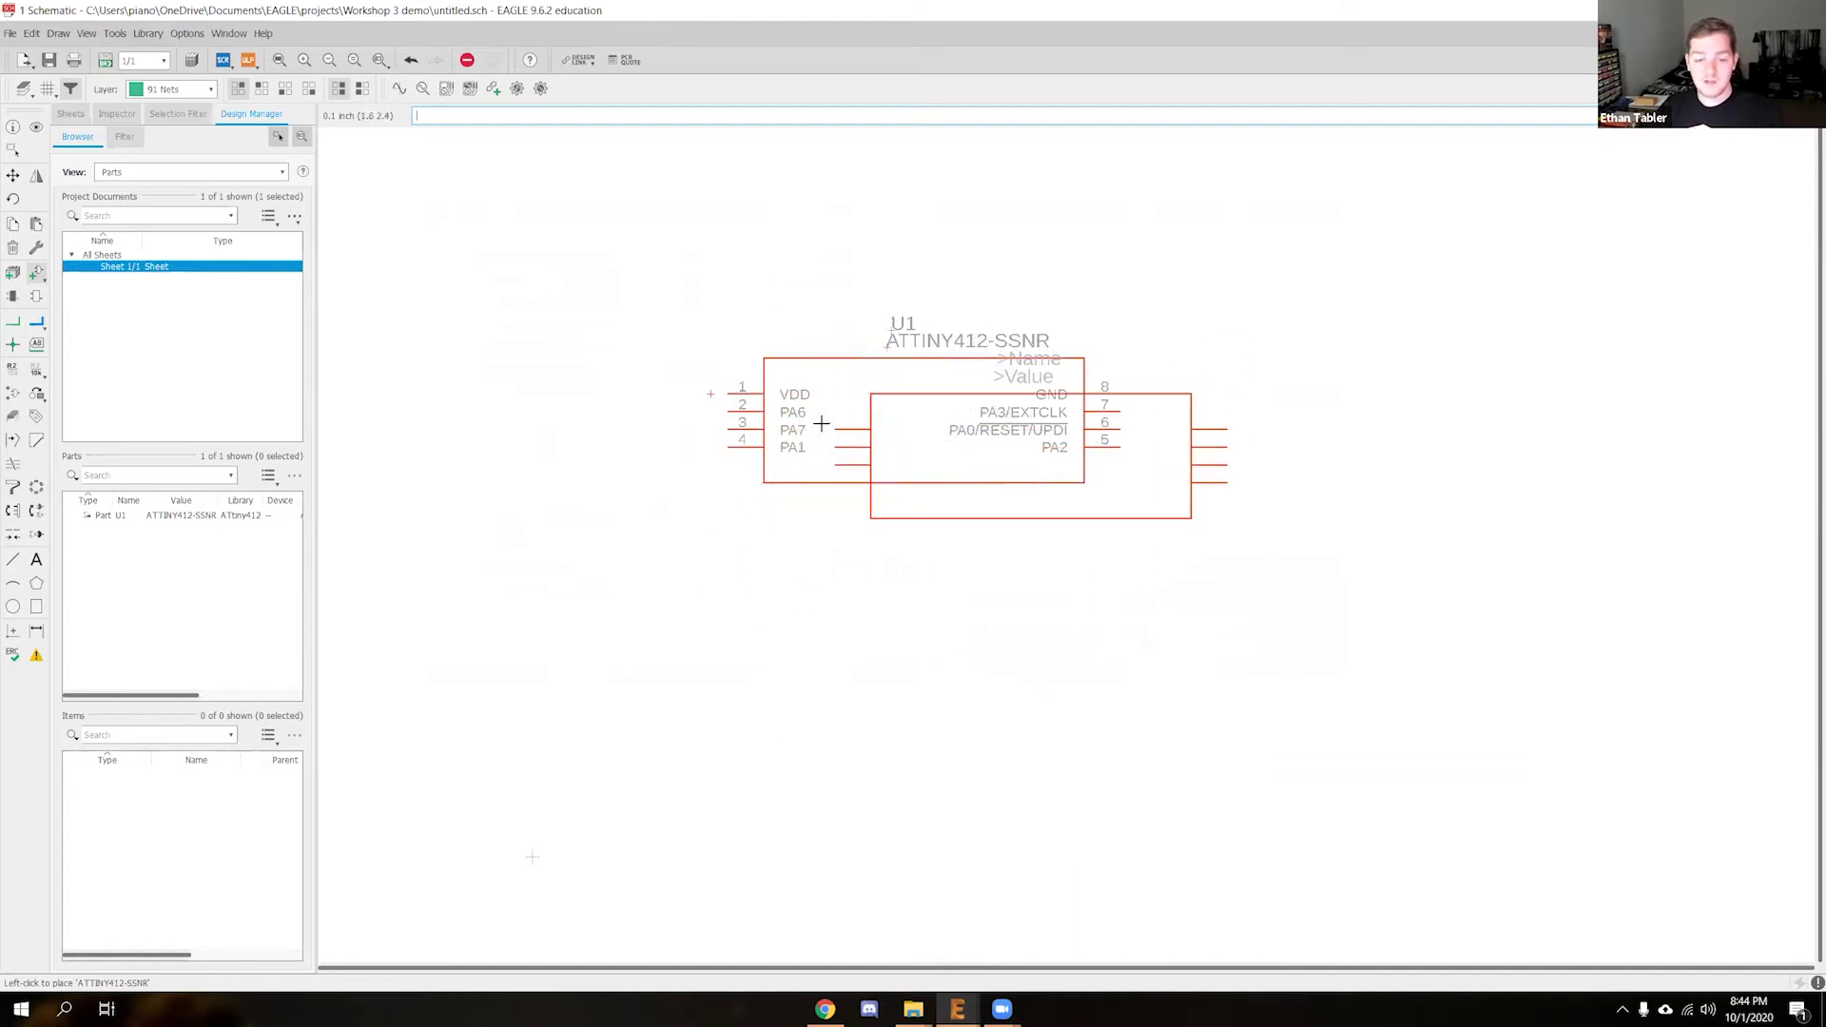
{"action": "key", "text": "Escape"}
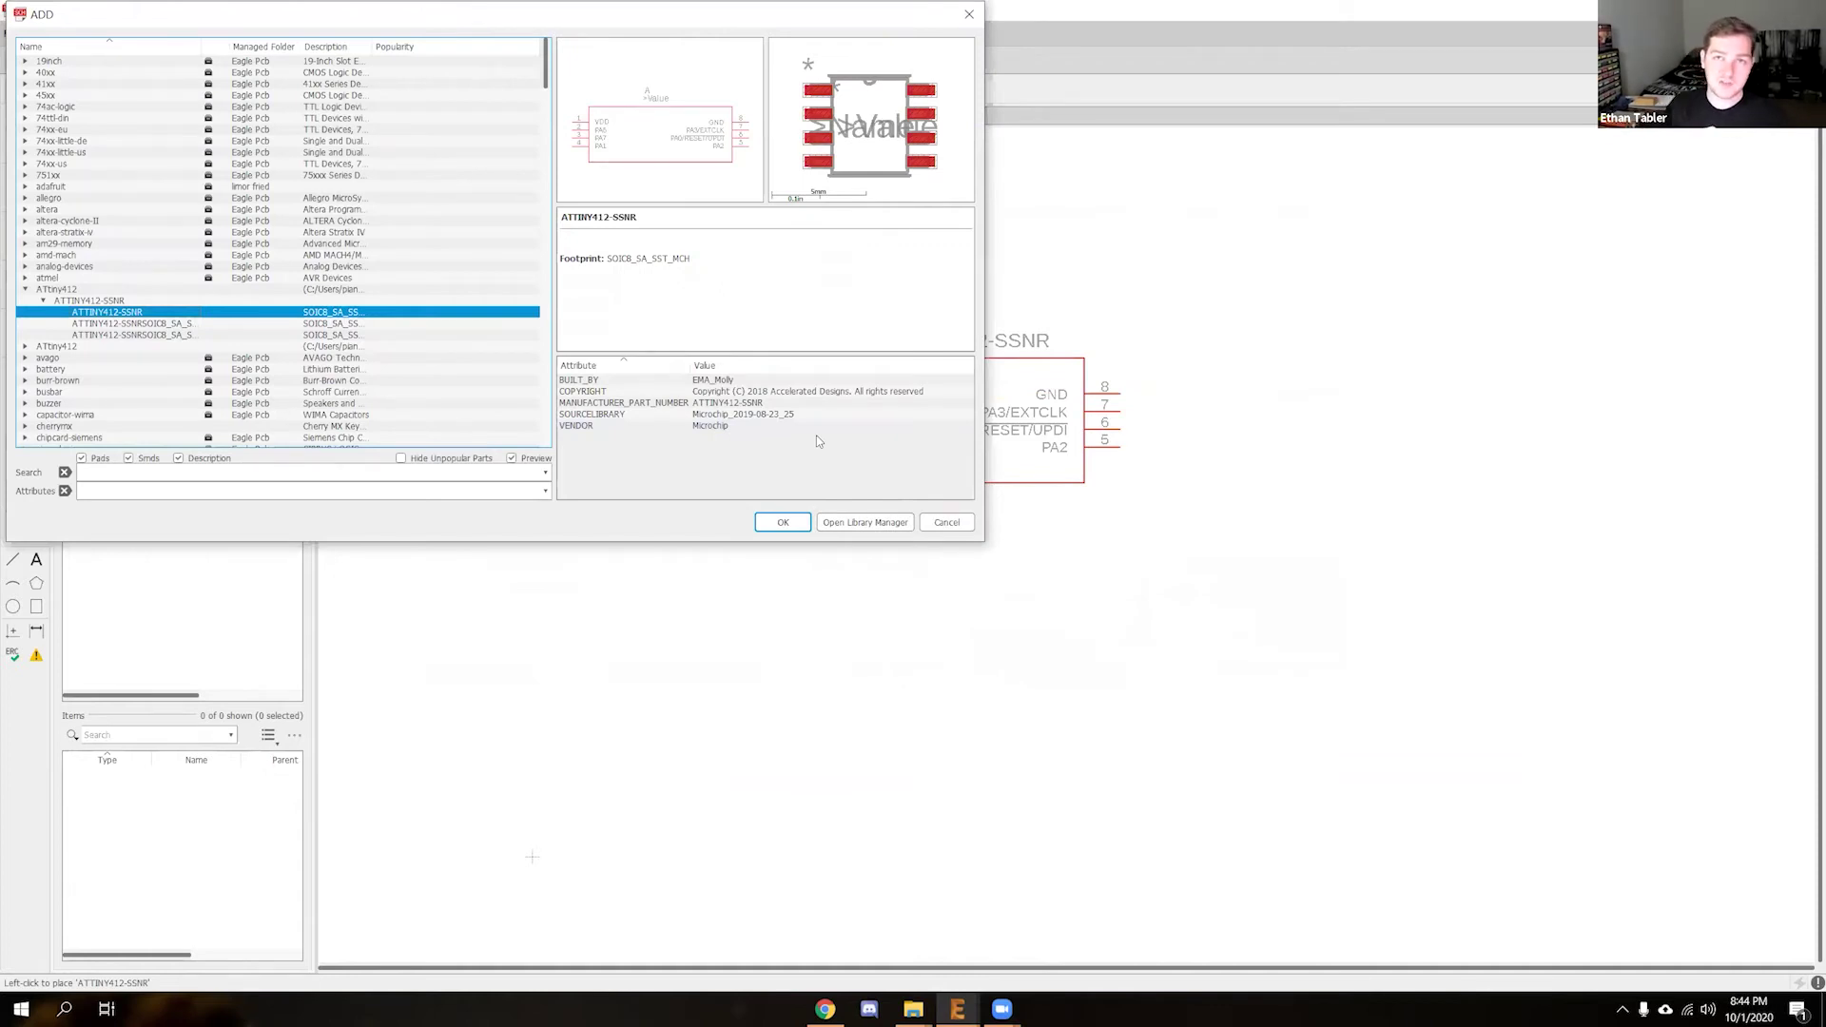
{"action": "key", "text": "Escape"}
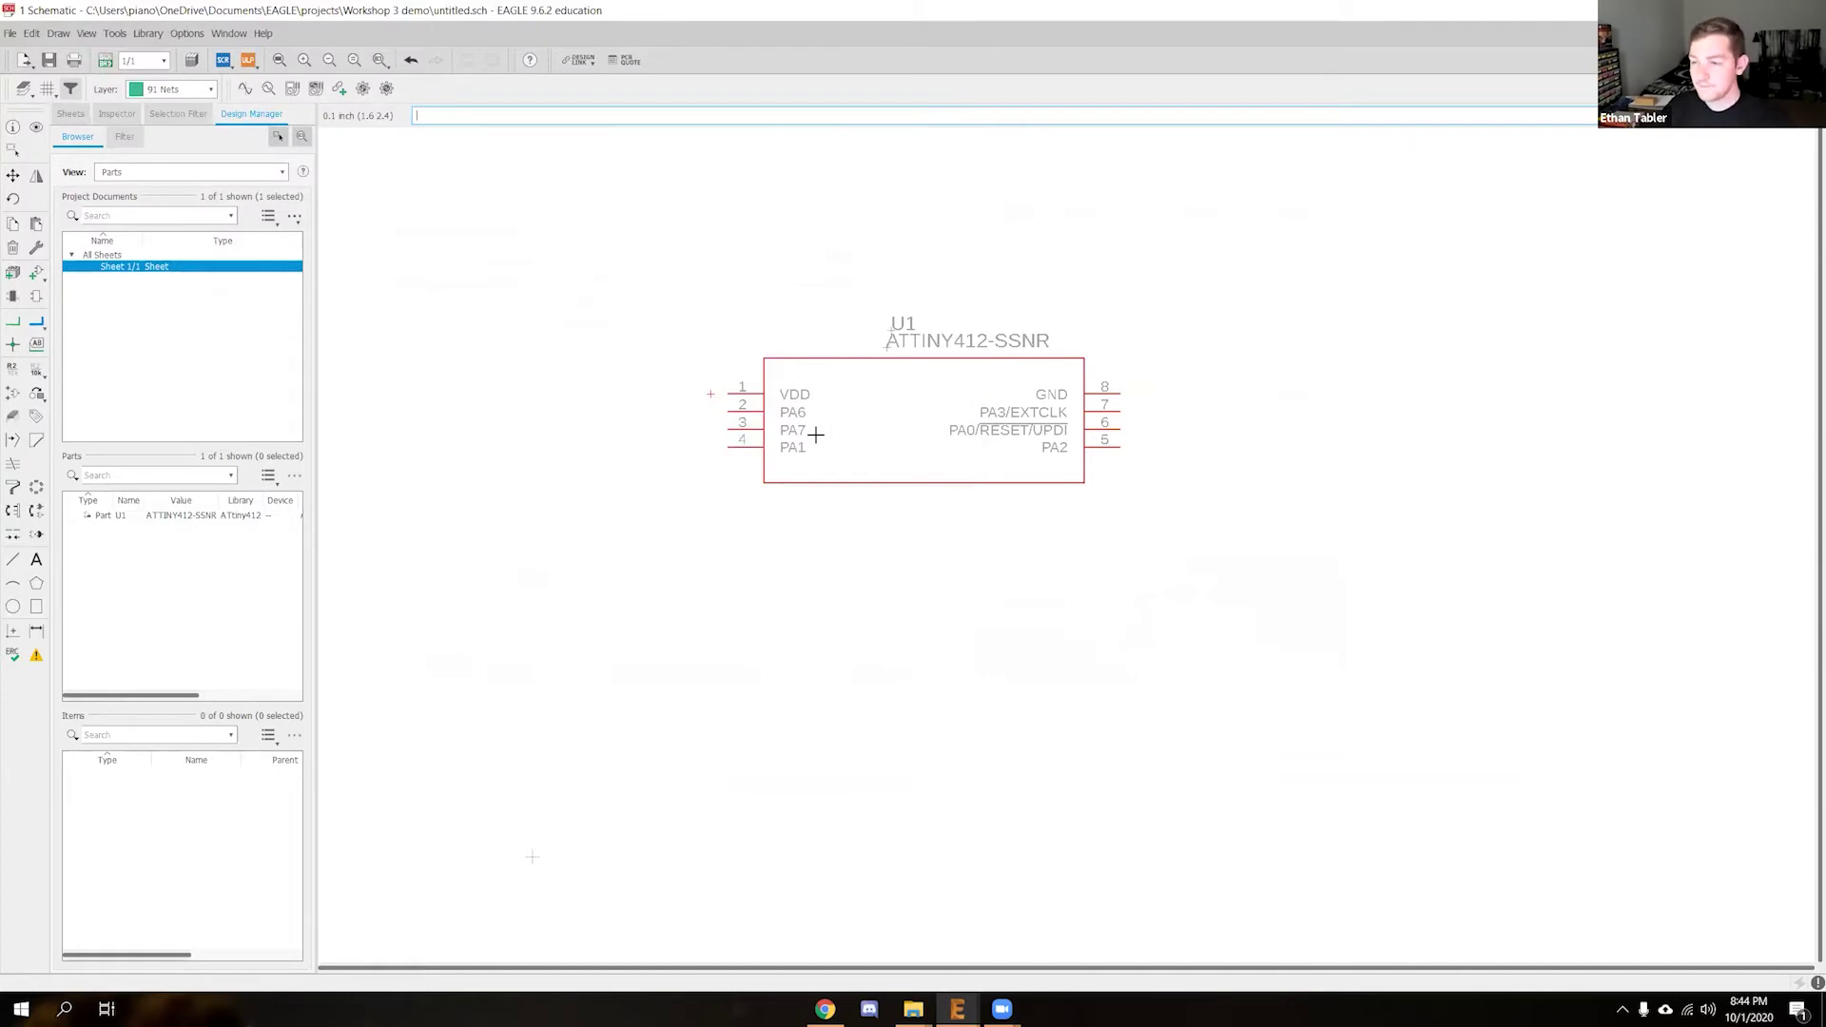
{"action": "key", "text": "Escape"}
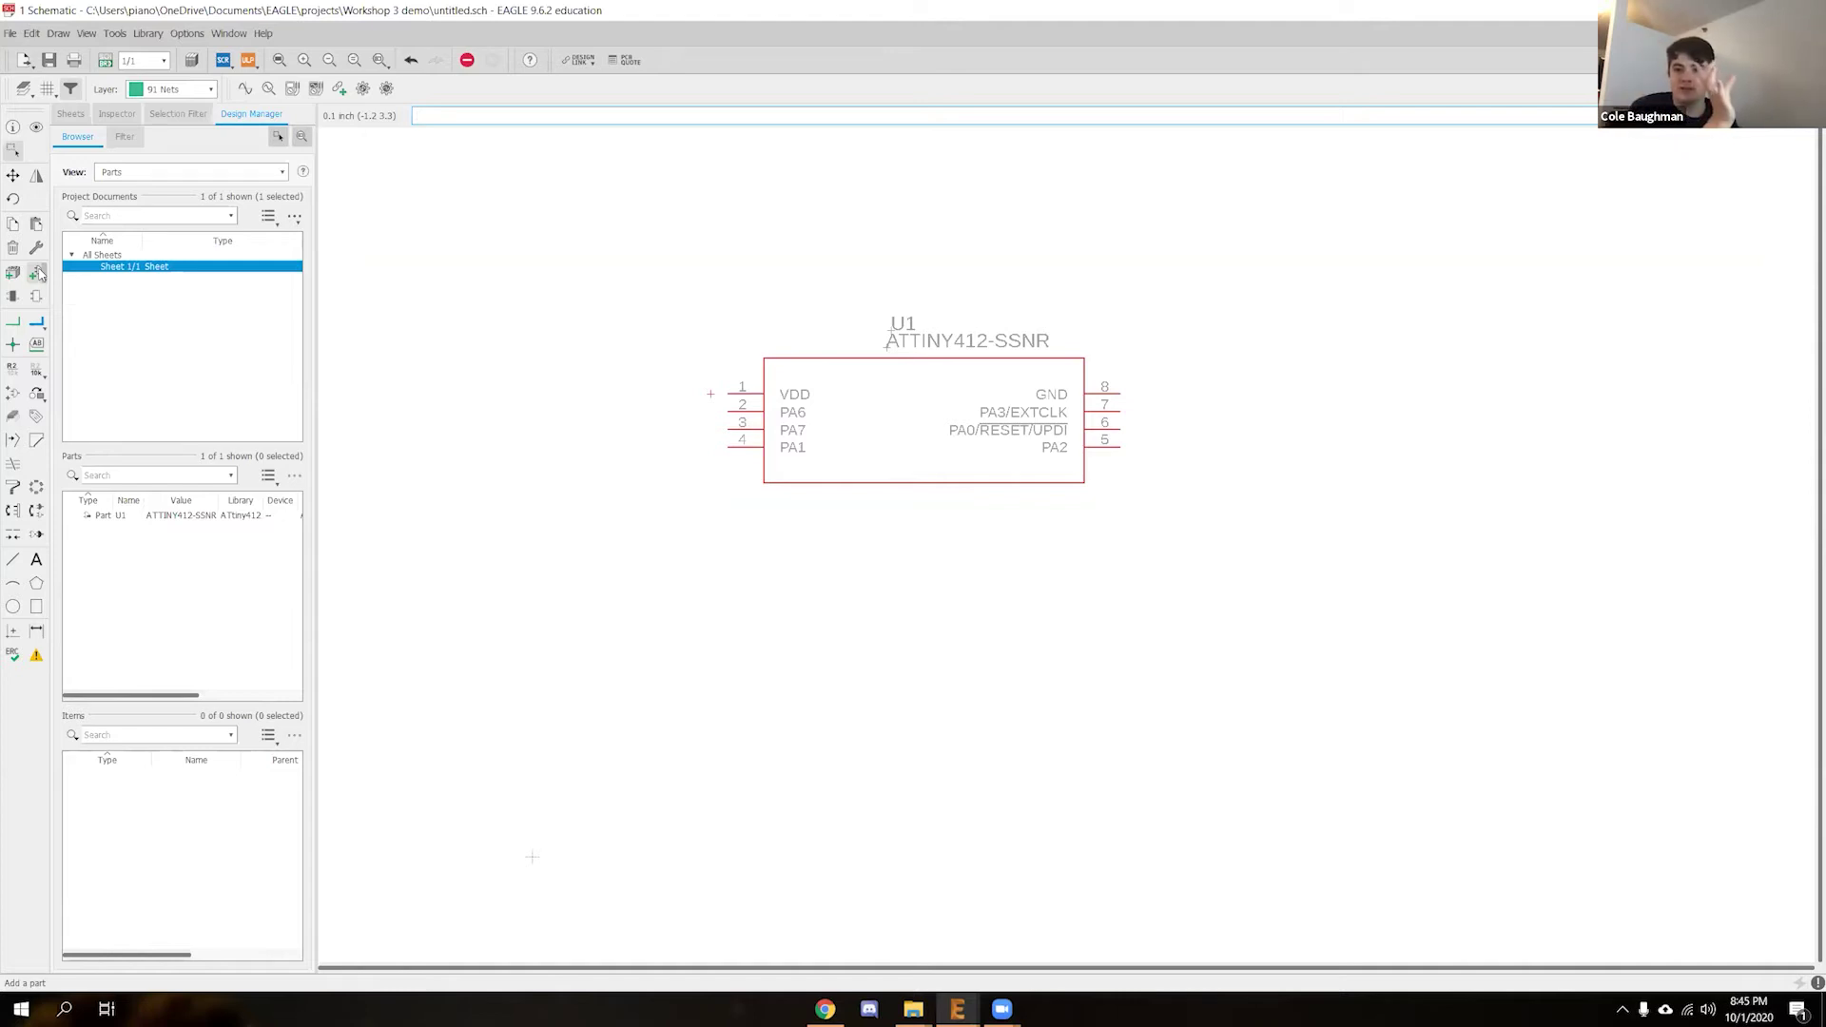
{"action": "left_click", "coordinate": [37, 274]}
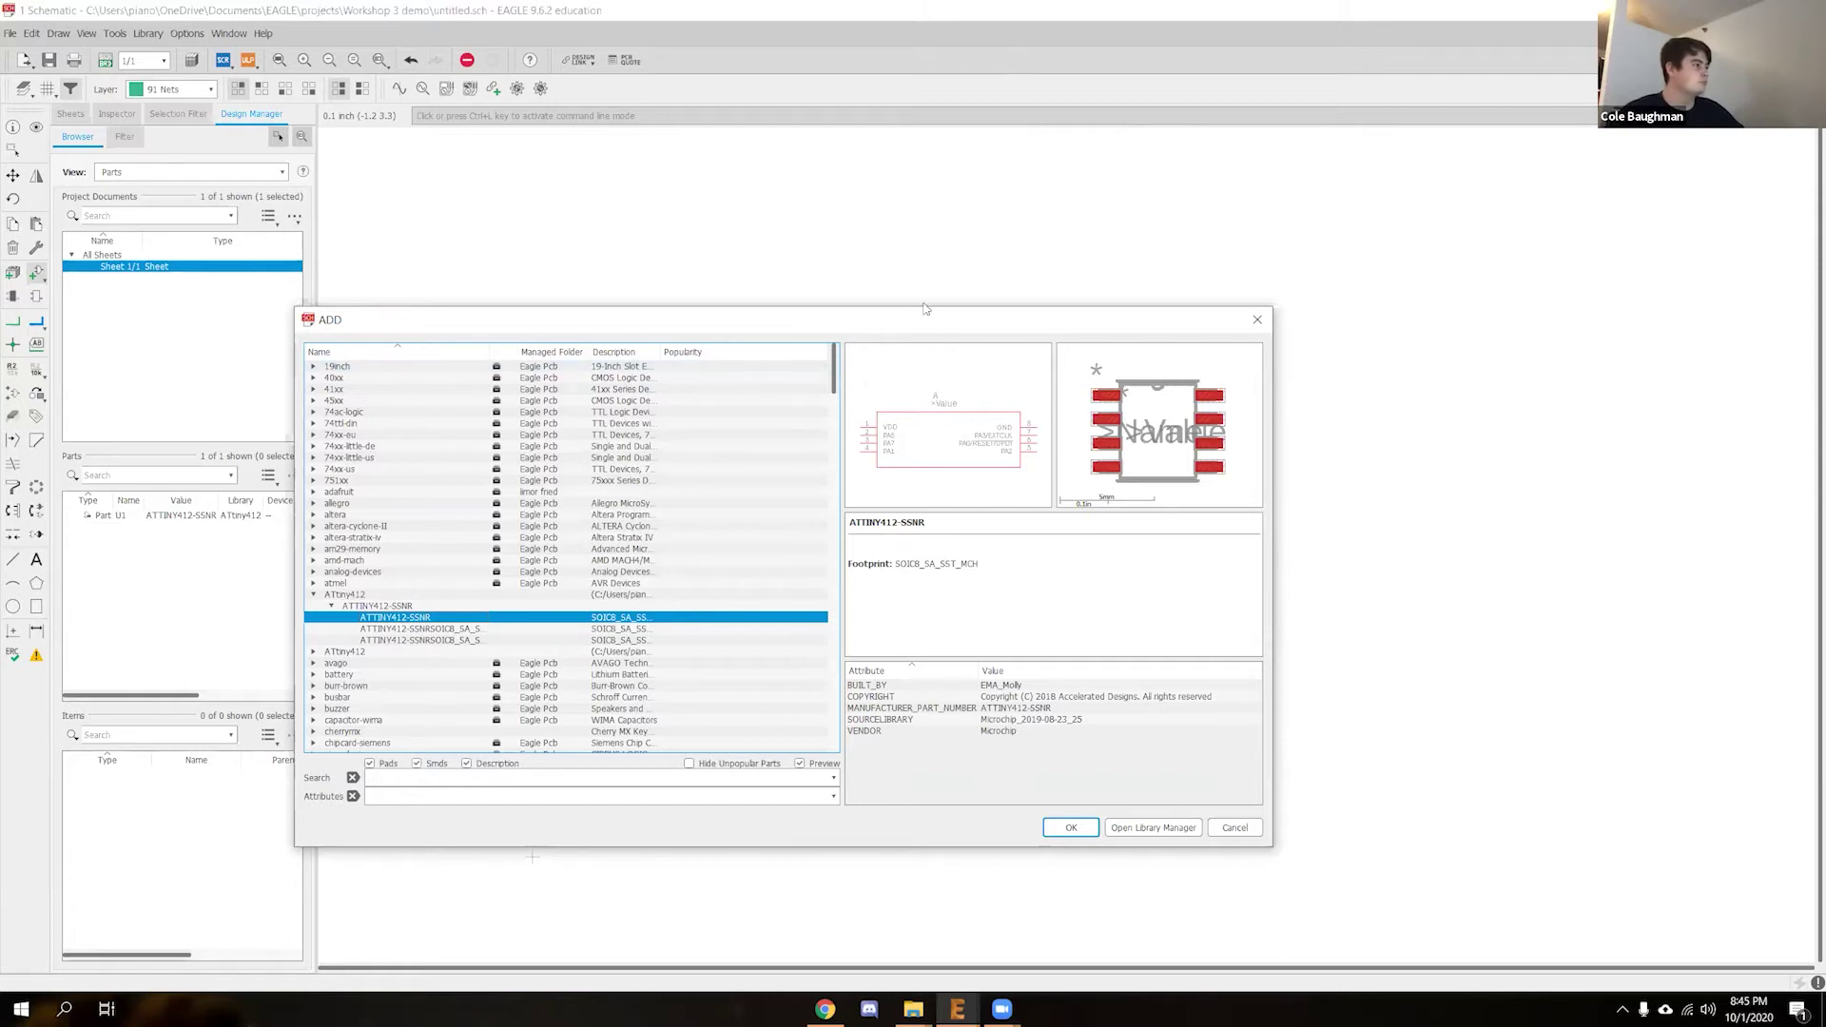
{"action": "left_click_drag", "start_coordinate": [925, 307], "coordinate": [1032, 239]}
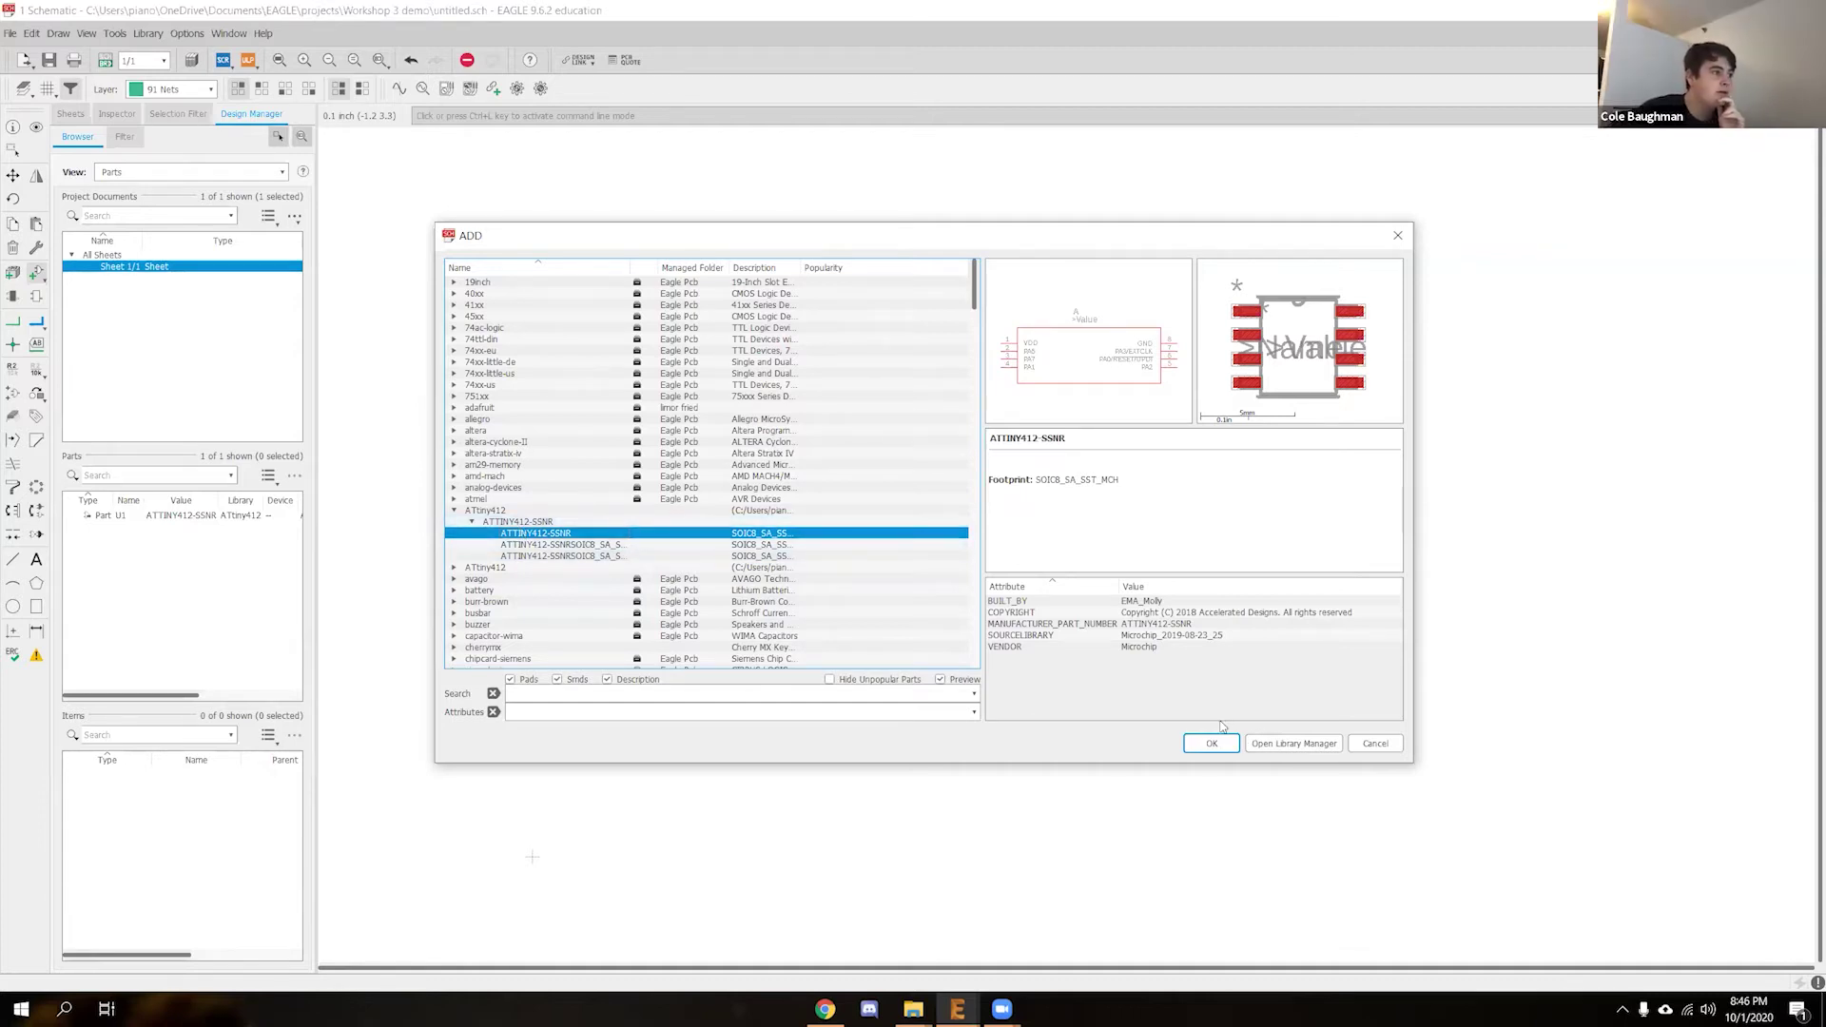
{"action": "left_click", "coordinate": [1376, 744]}
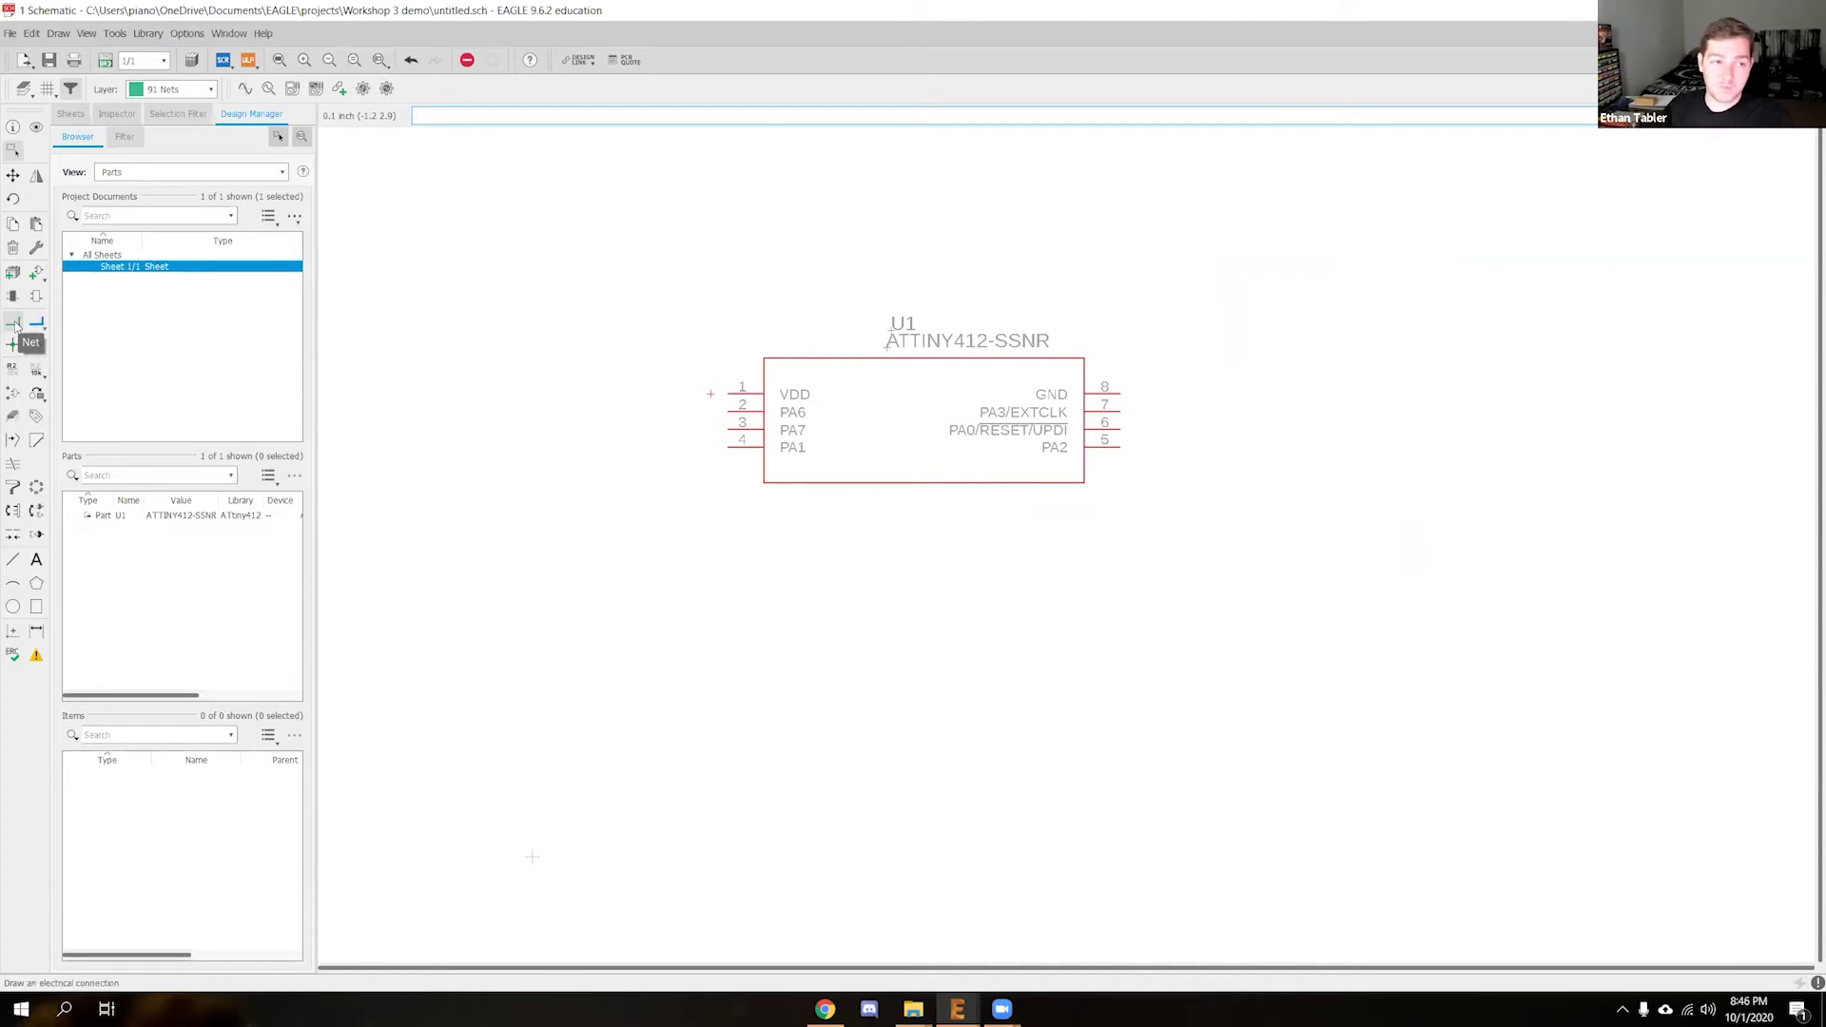
Draw a net from pin 8 (GND) that steps up and runs outward level with the top edge of the ATtiny symbol
{"action": "left_click", "coordinate": [14, 326]}
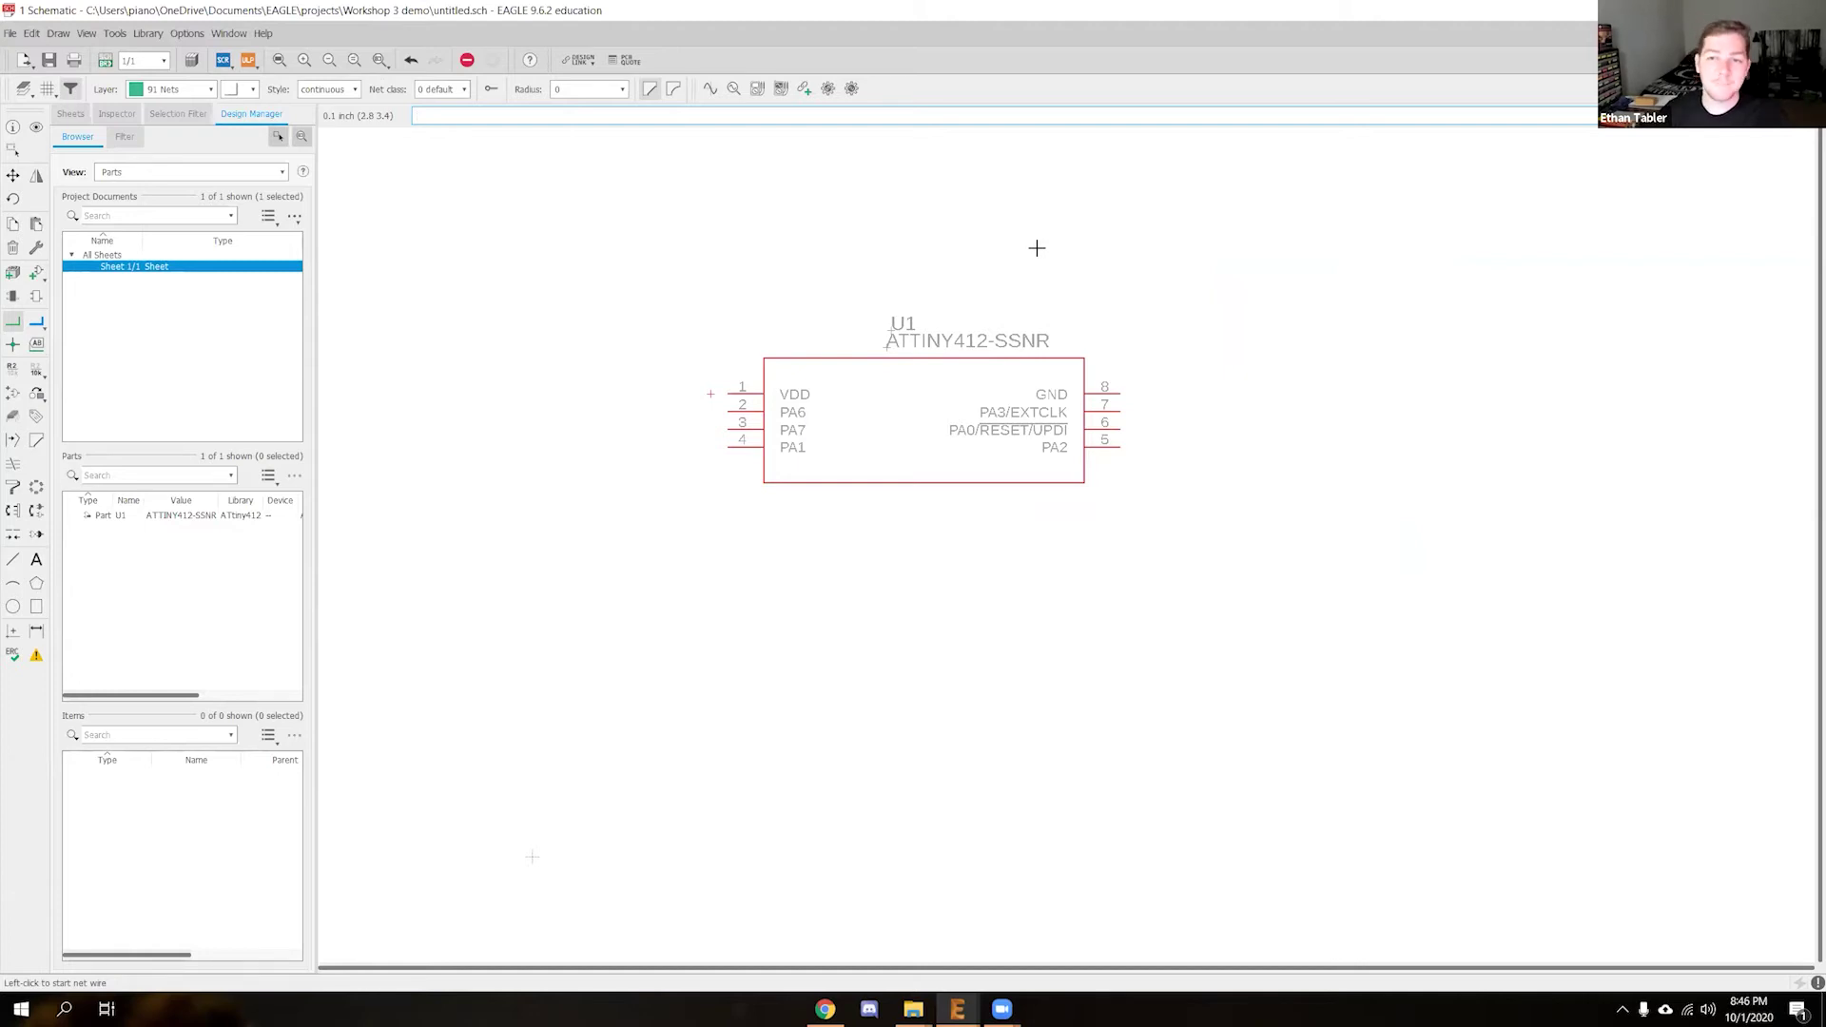
{"action": "scroll", "coordinate": [1146, 398], "scroll_direction": "up", "scroll_amount": 1}
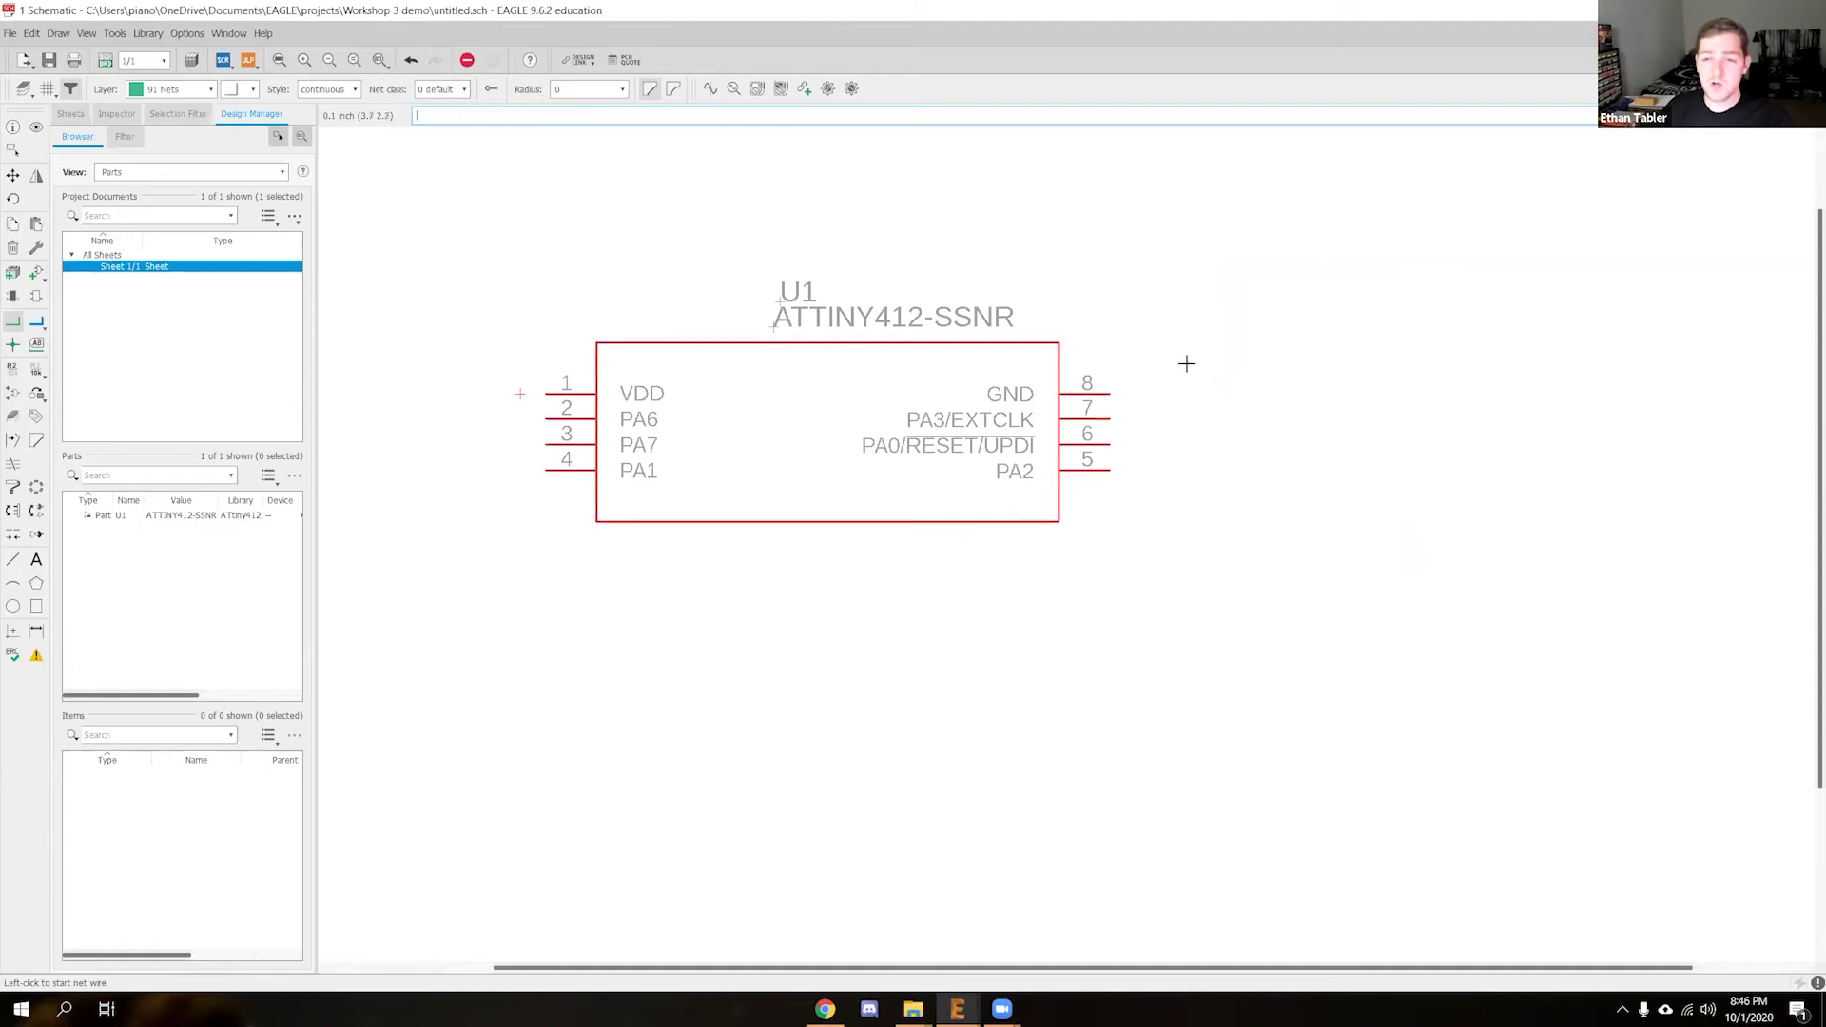
{"action": "scroll", "coordinate": [1237, 375], "scroll_direction": "up", "scroll_amount": 1}
{"action": "scroll", "coordinate": [1232, 399], "scroll_direction": "down", "scroll_amount": 3}
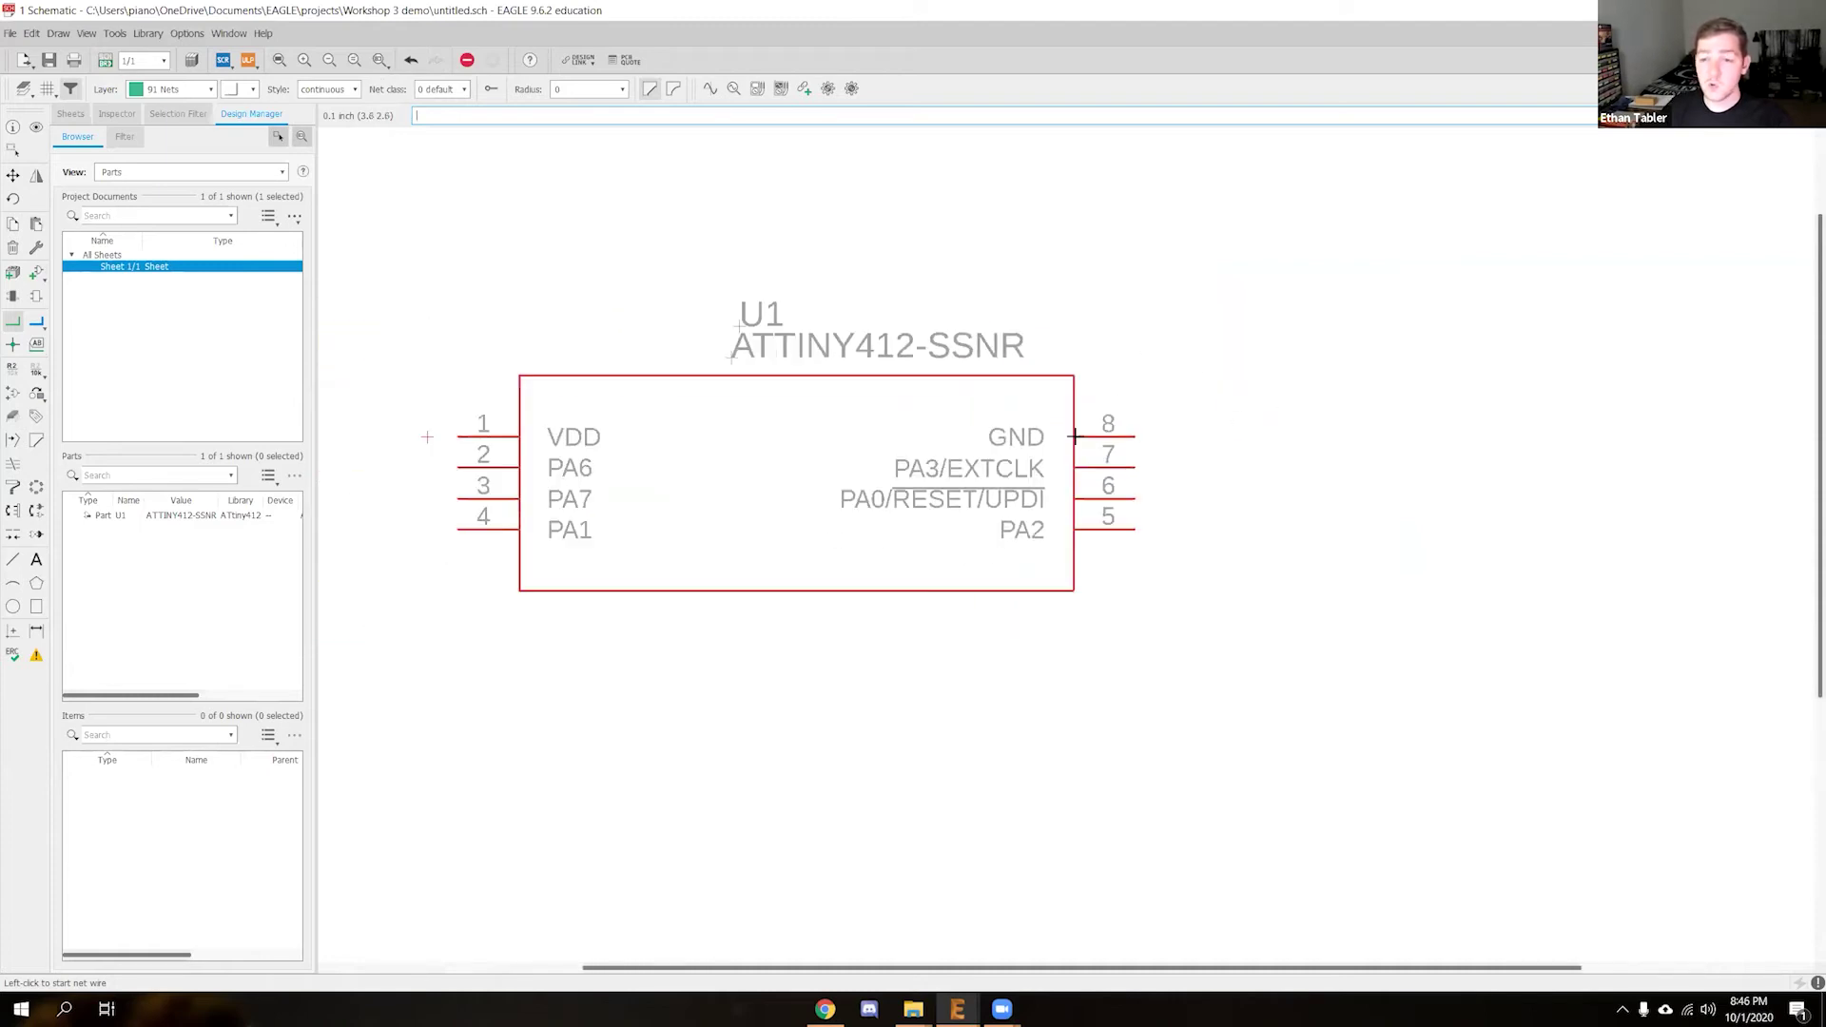
{"action": "left_click", "coordinate": [1133, 435]}
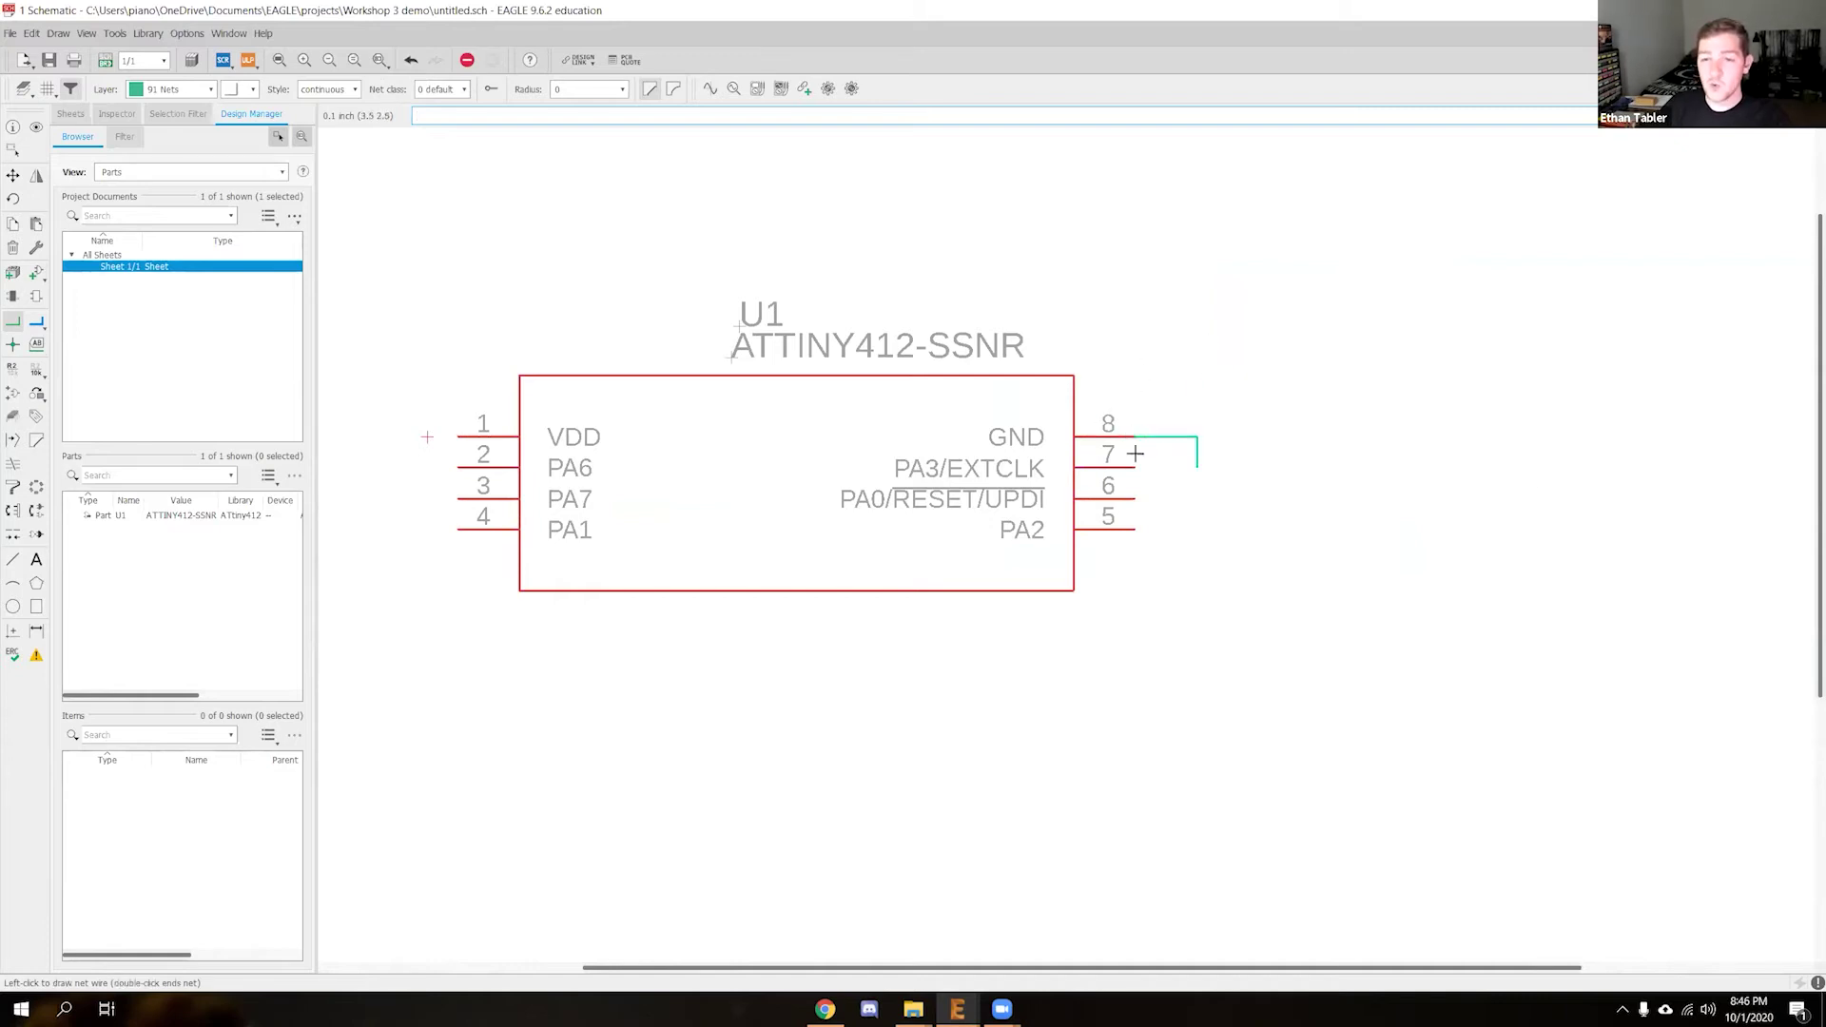
{"action": "key", "text": "Escape"}
{"action": "left_click", "coordinate": [1135, 436]}
{"action": "double_click", "coordinate": [1162, 435]}
{"action": "left_click", "coordinate": [1165, 437]}
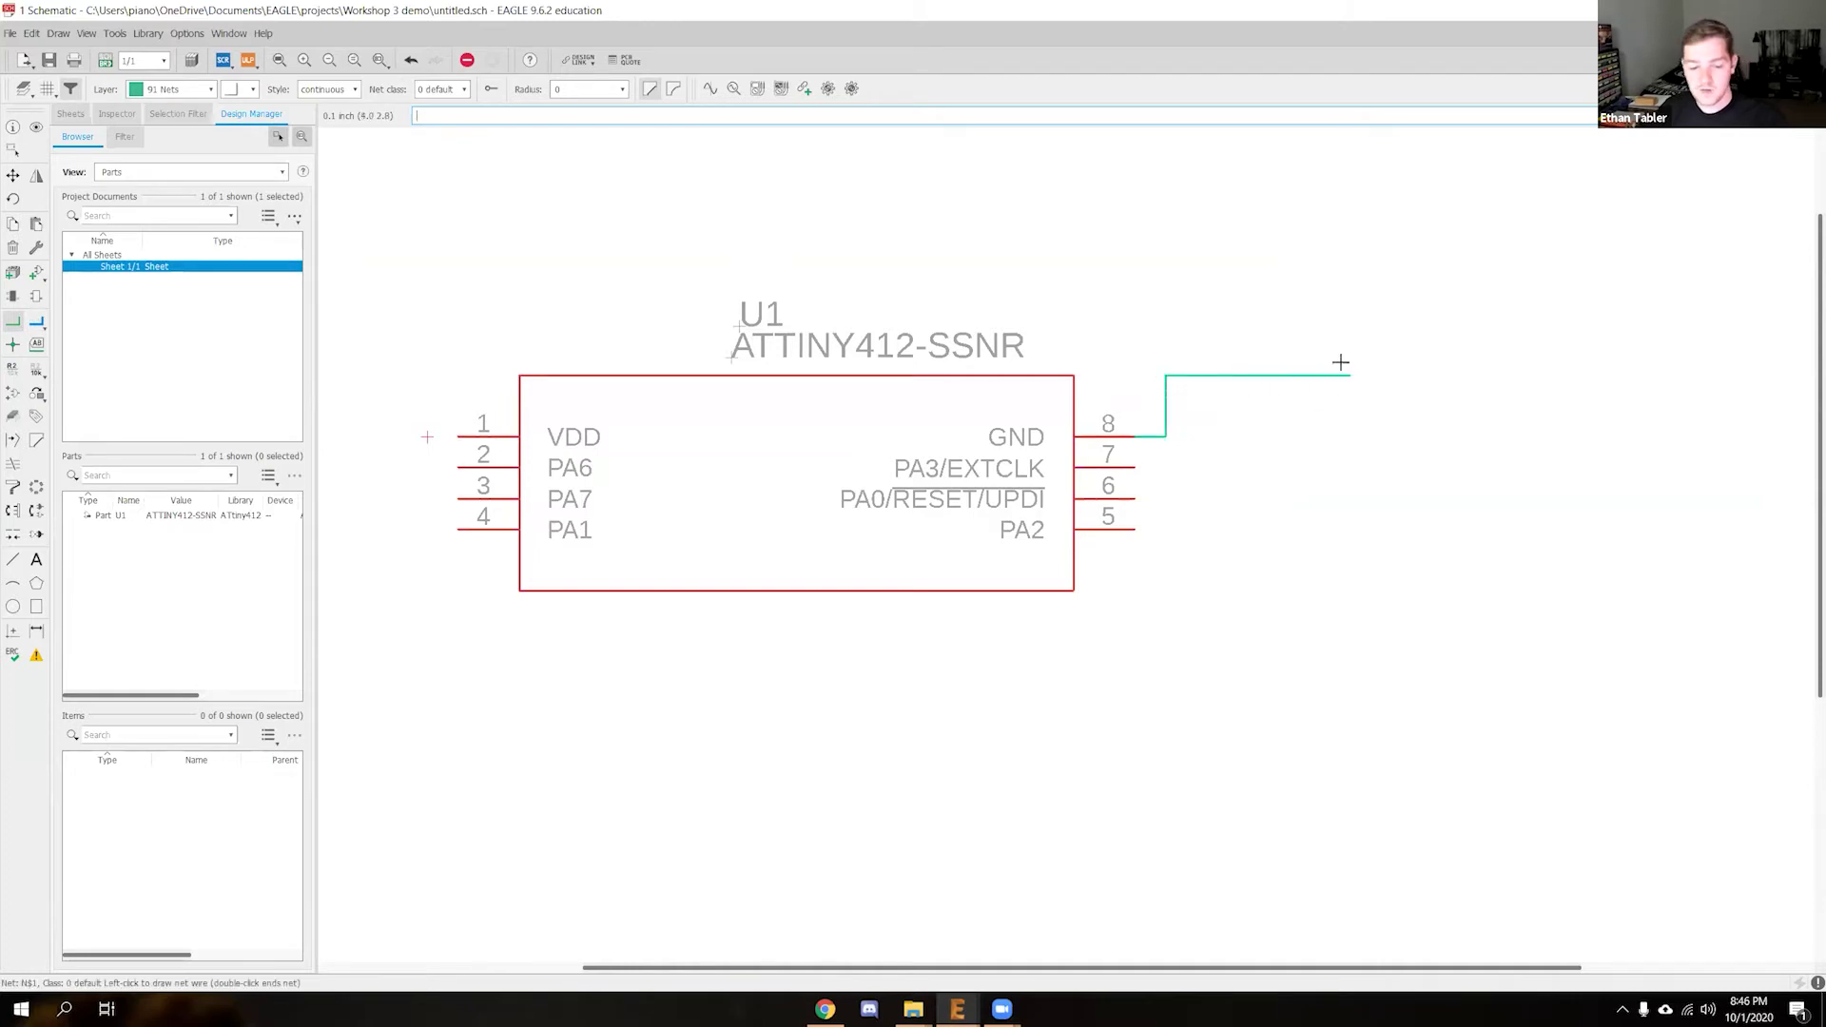
{"action": "double_click", "coordinate": [1258, 376]}
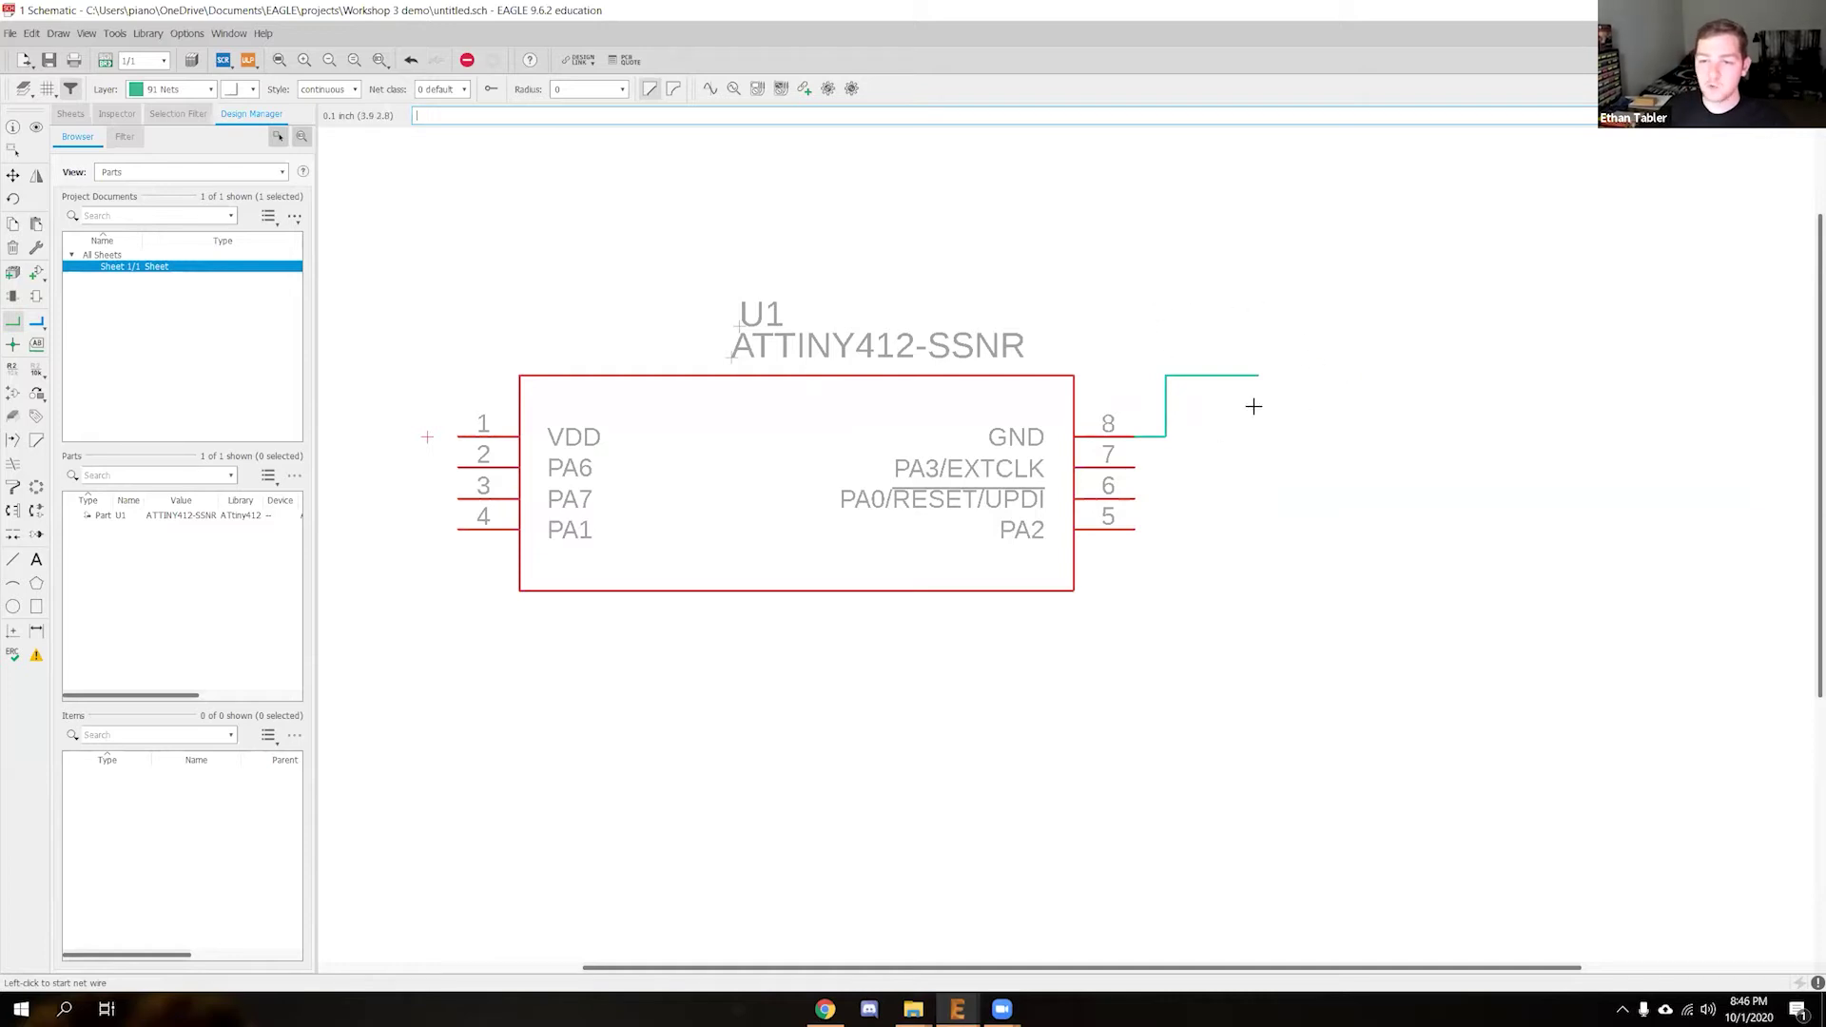
Draw nets outward from pins 7, 6 and 5, stepping pin 7 upward and pins 6 and 5 downward, all ending in line with the GND net
{"action": "left_click", "coordinate": [1137, 467]}
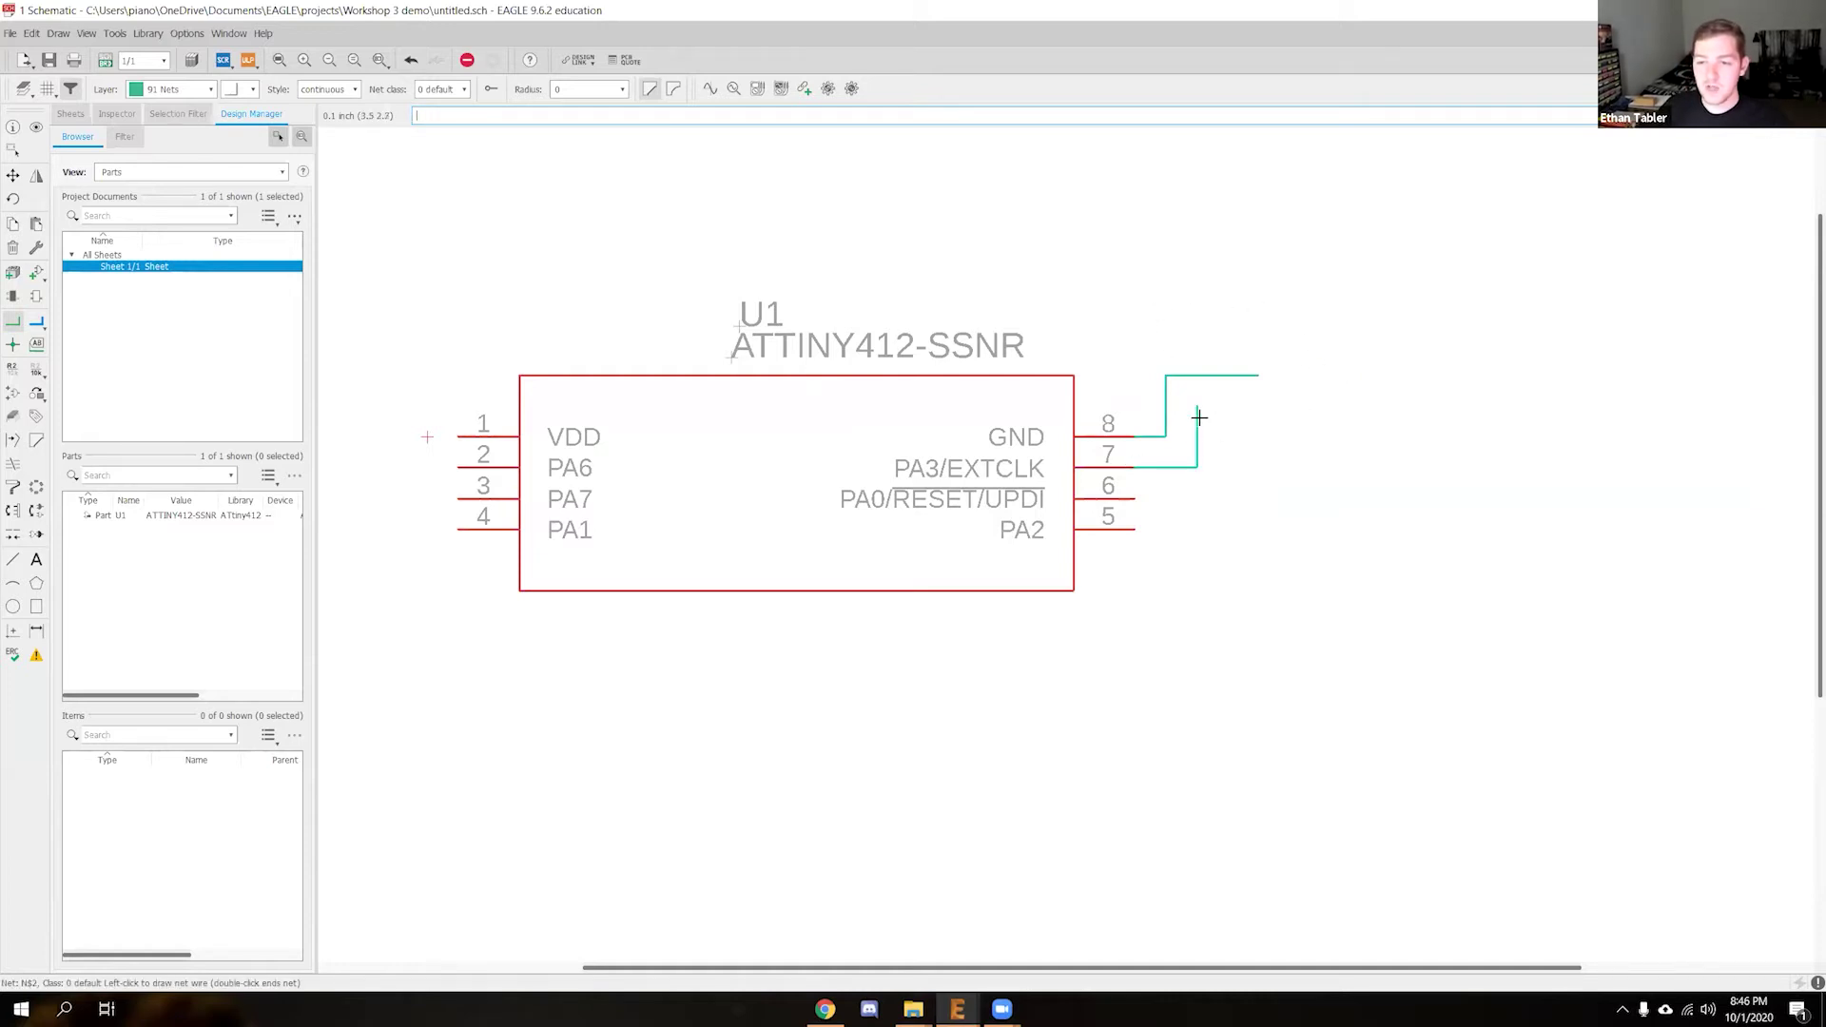
{"action": "left_click", "coordinate": [1197, 437]}
{"action": "double_click", "coordinate": [1257, 437]}
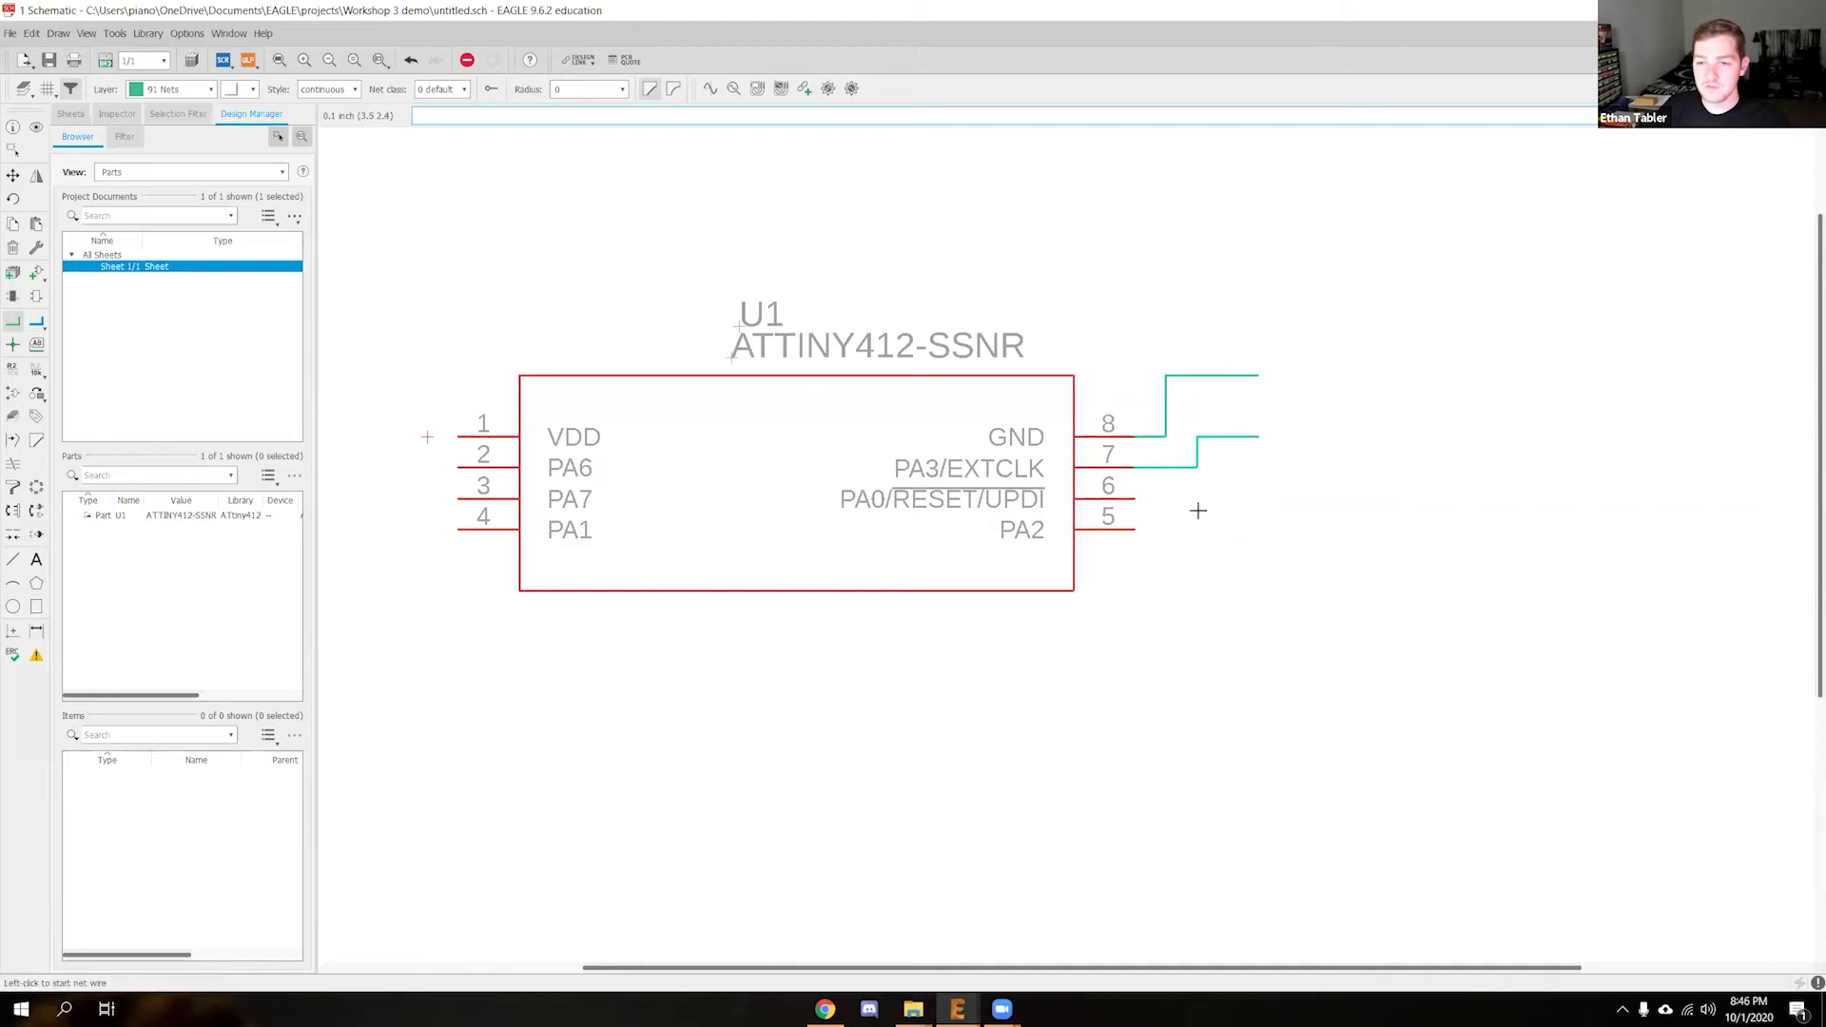
{"action": "left_click", "coordinate": [1135, 498]}
{"action": "left_click", "coordinate": [1196, 530]}
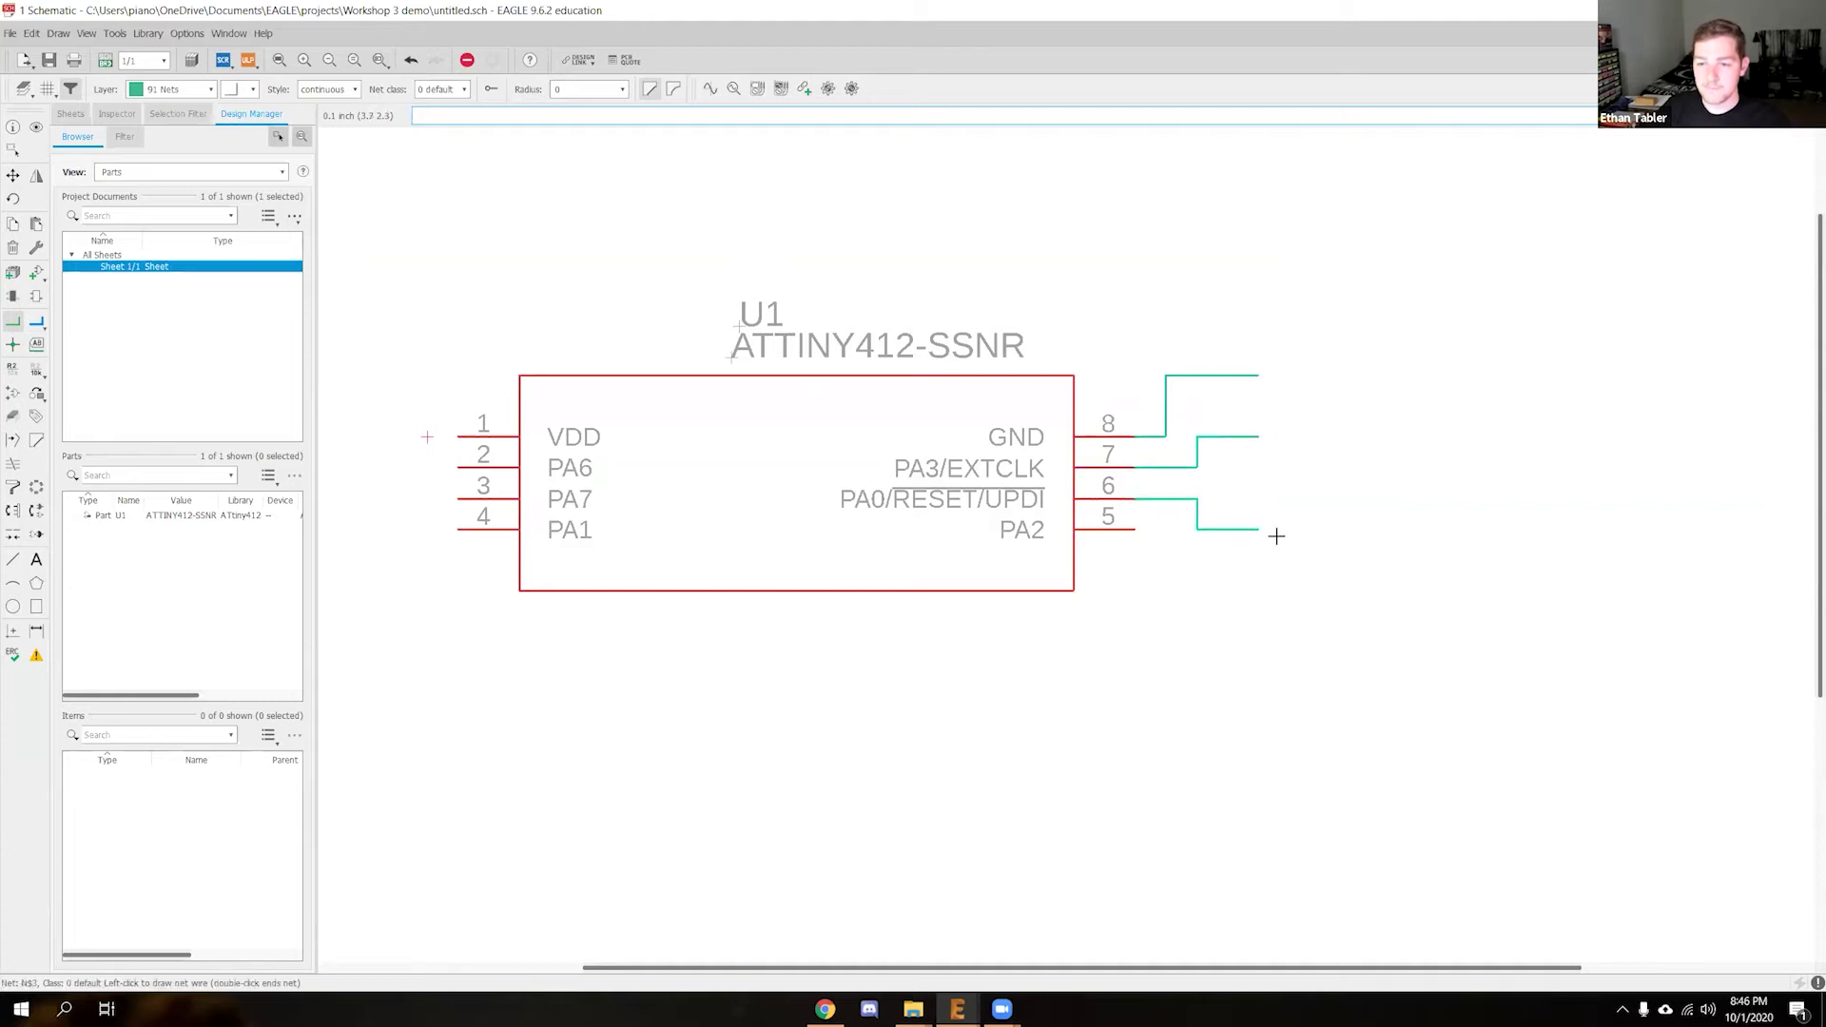
{"action": "double_click", "coordinate": [1258, 530]}
{"action": "left_click", "coordinate": [1135, 529]}
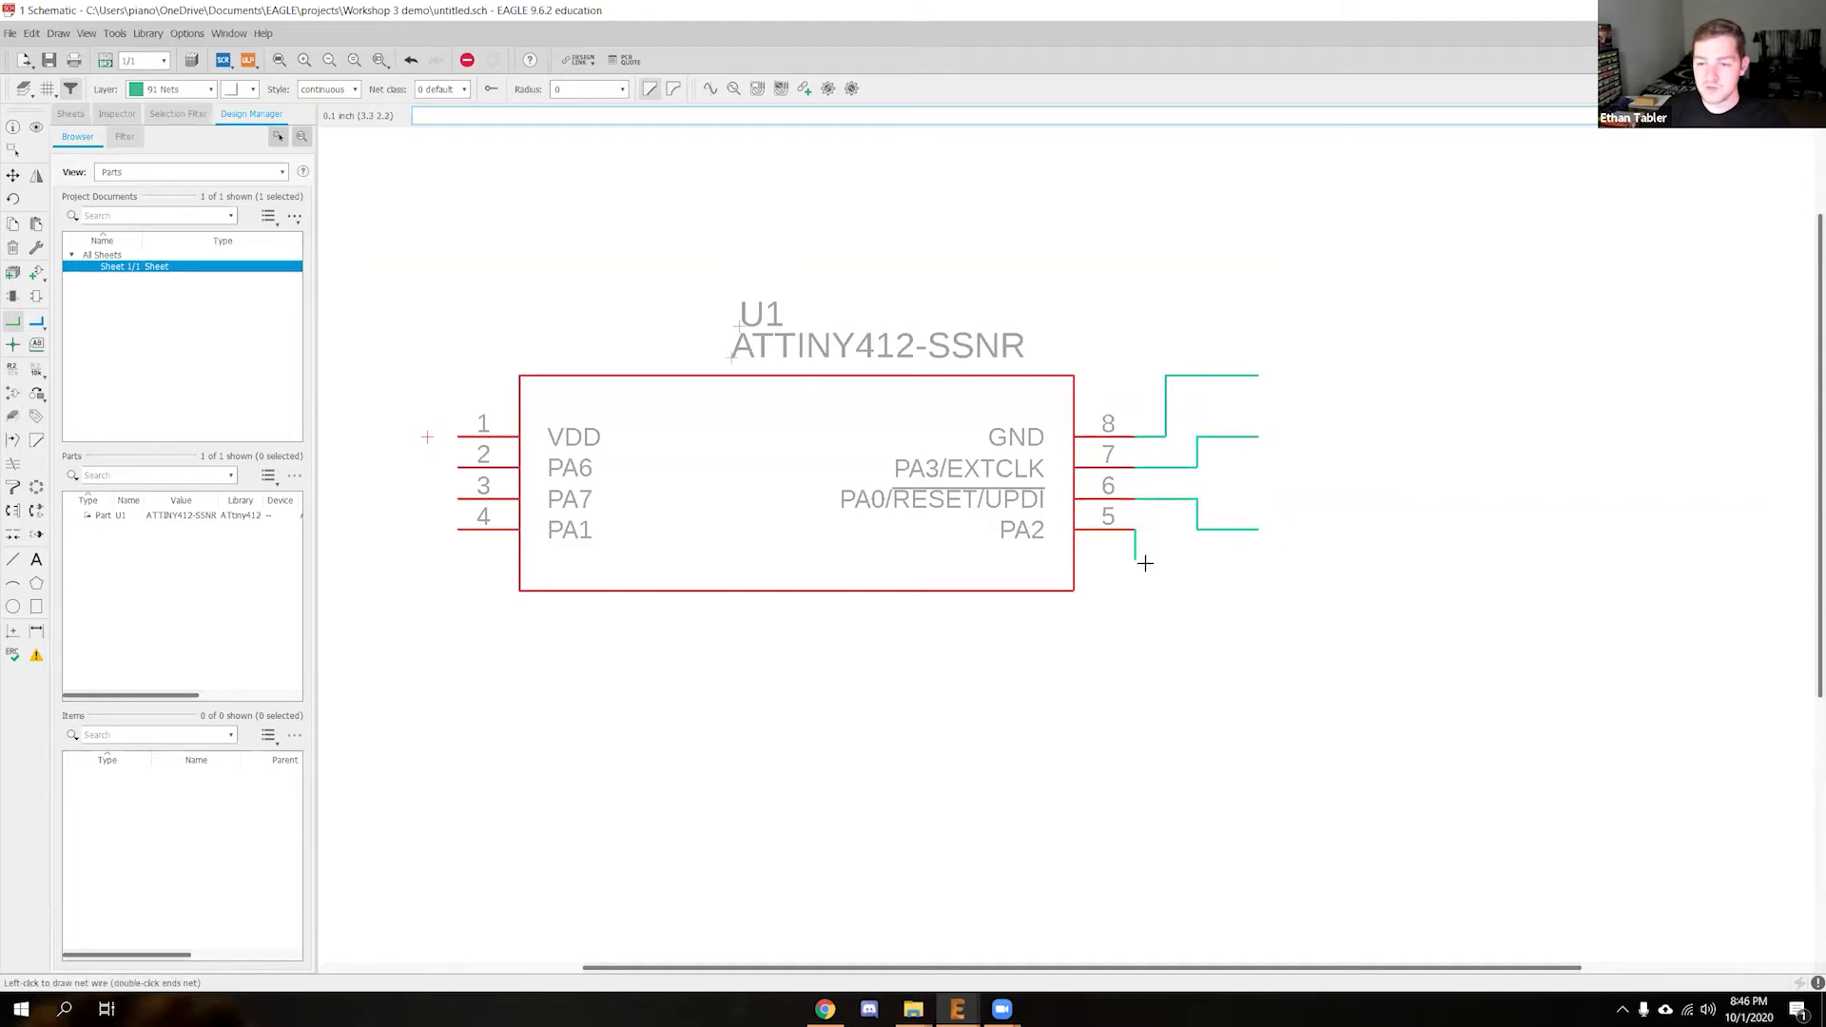
{"action": "left_click", "coordinate": [1176, 579]}
{"action": "left_click", "coordinate": [1258, 580]}
{"action": "key", "text": "Escape"}
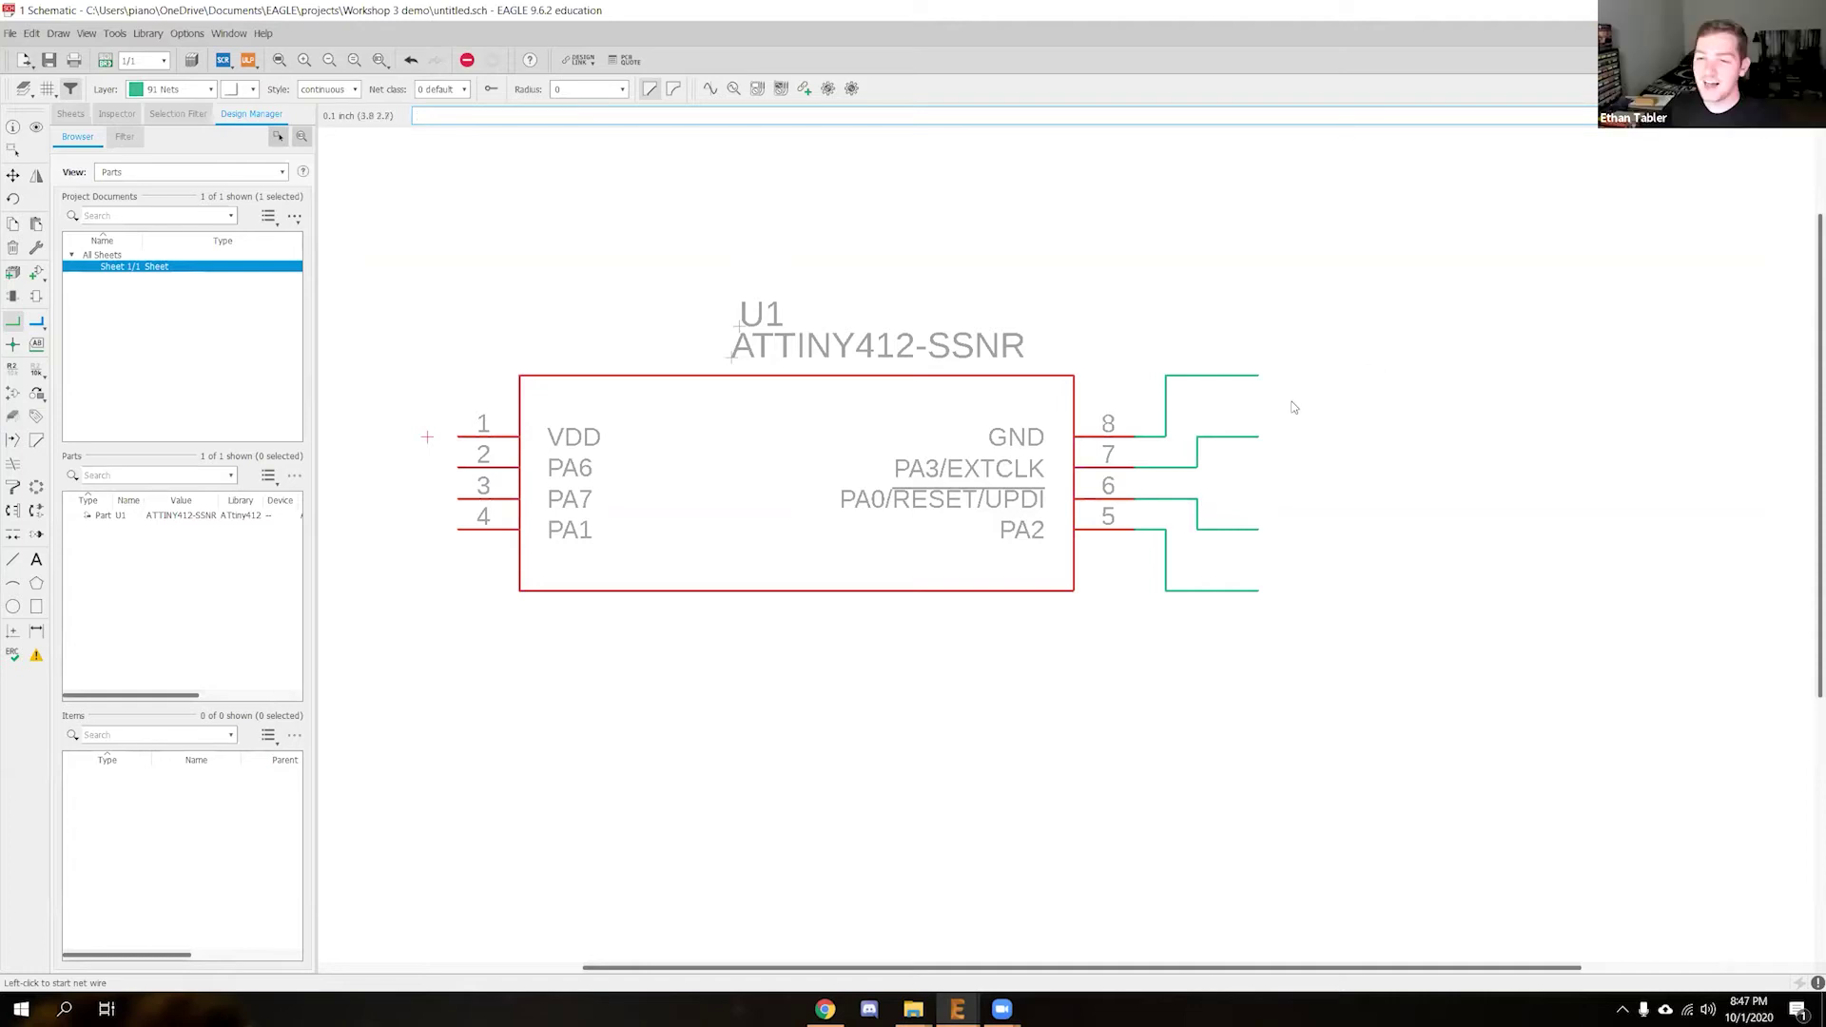
Delete the GND pin's net segment by segment and redraw it along the same stepped path
{"action": "right_click", "coordinate": [1256, 378]}
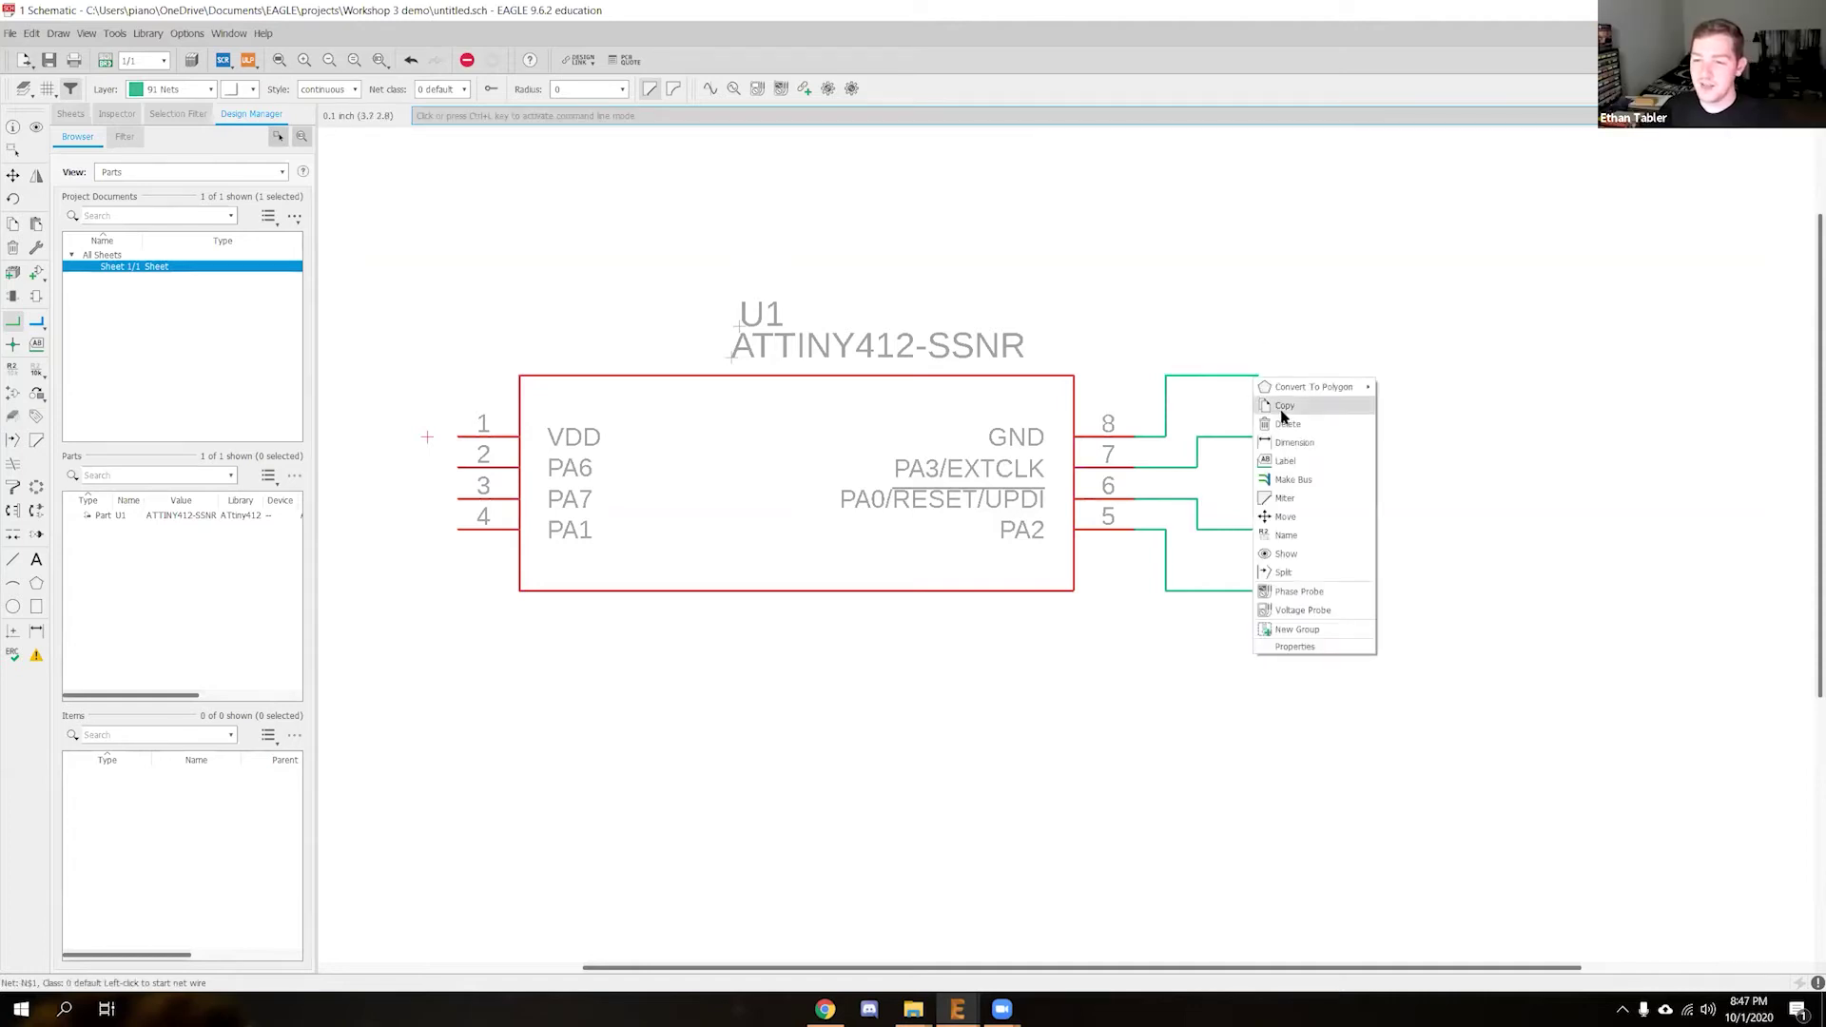
{"action": "left_click", "coordinate": [1291, 424]}
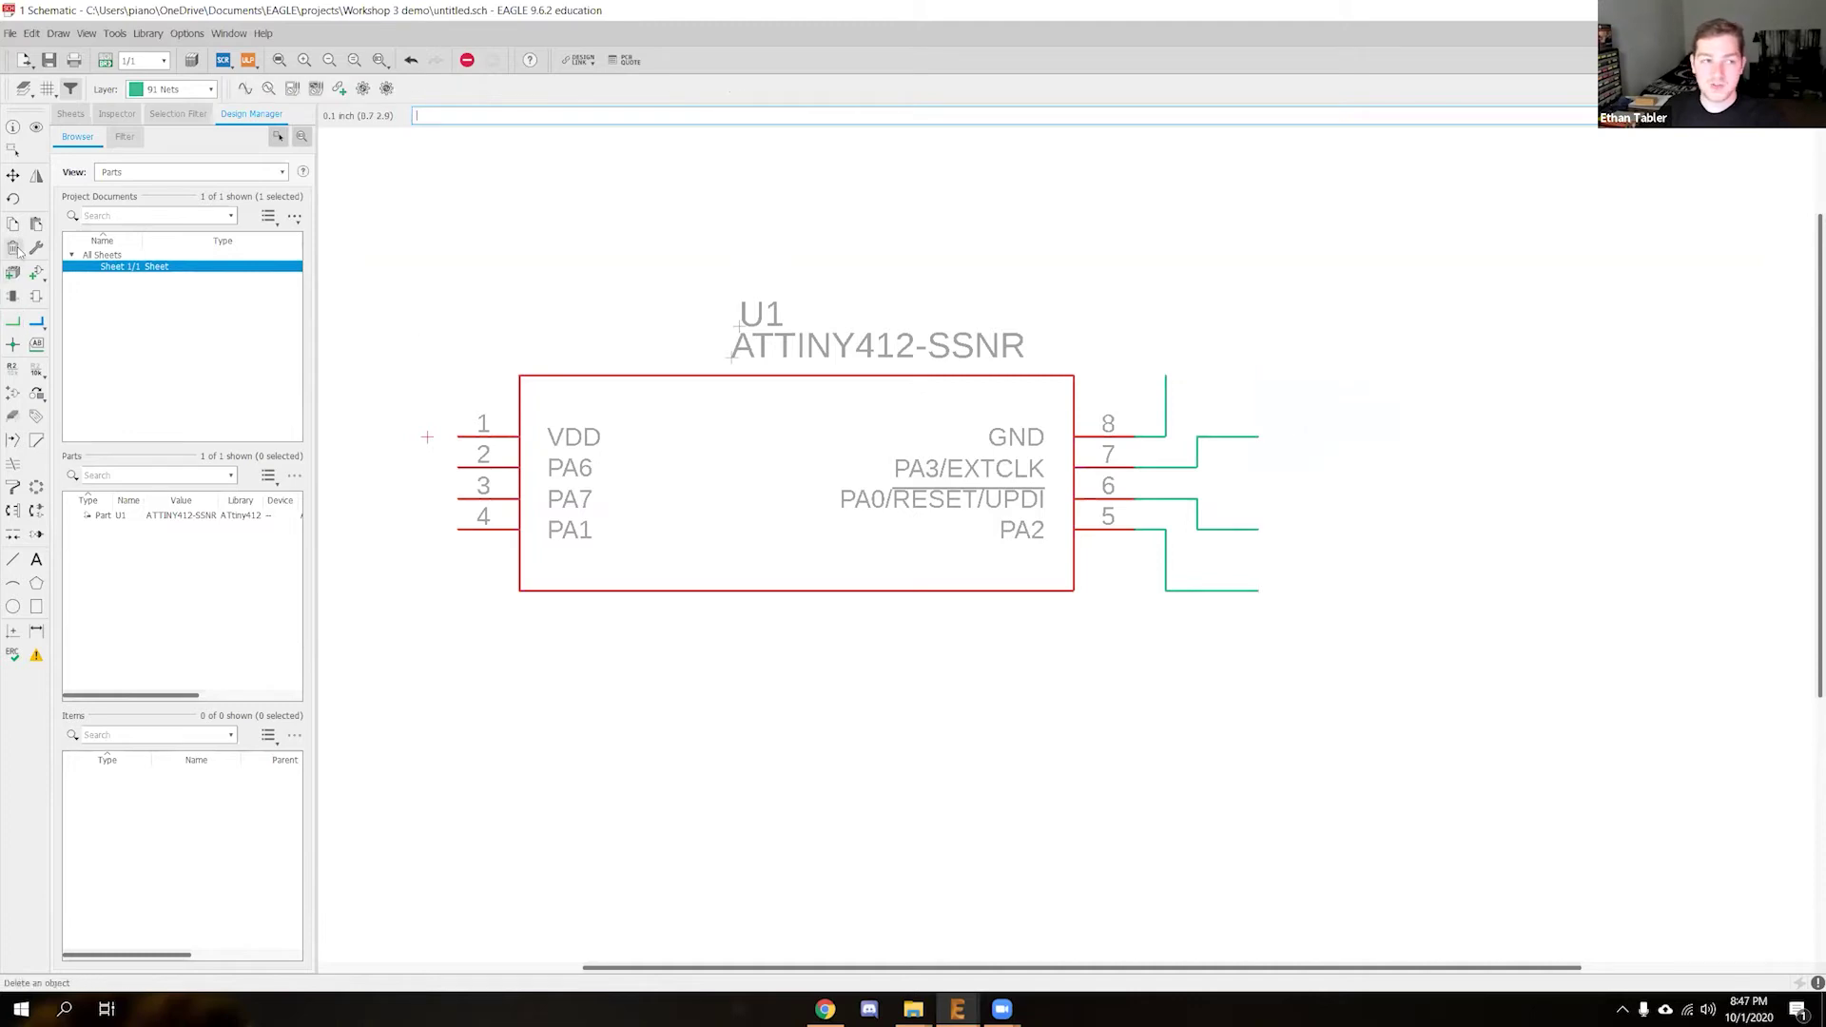
{"action": "left_click", "coordinate": [1165, 394]}
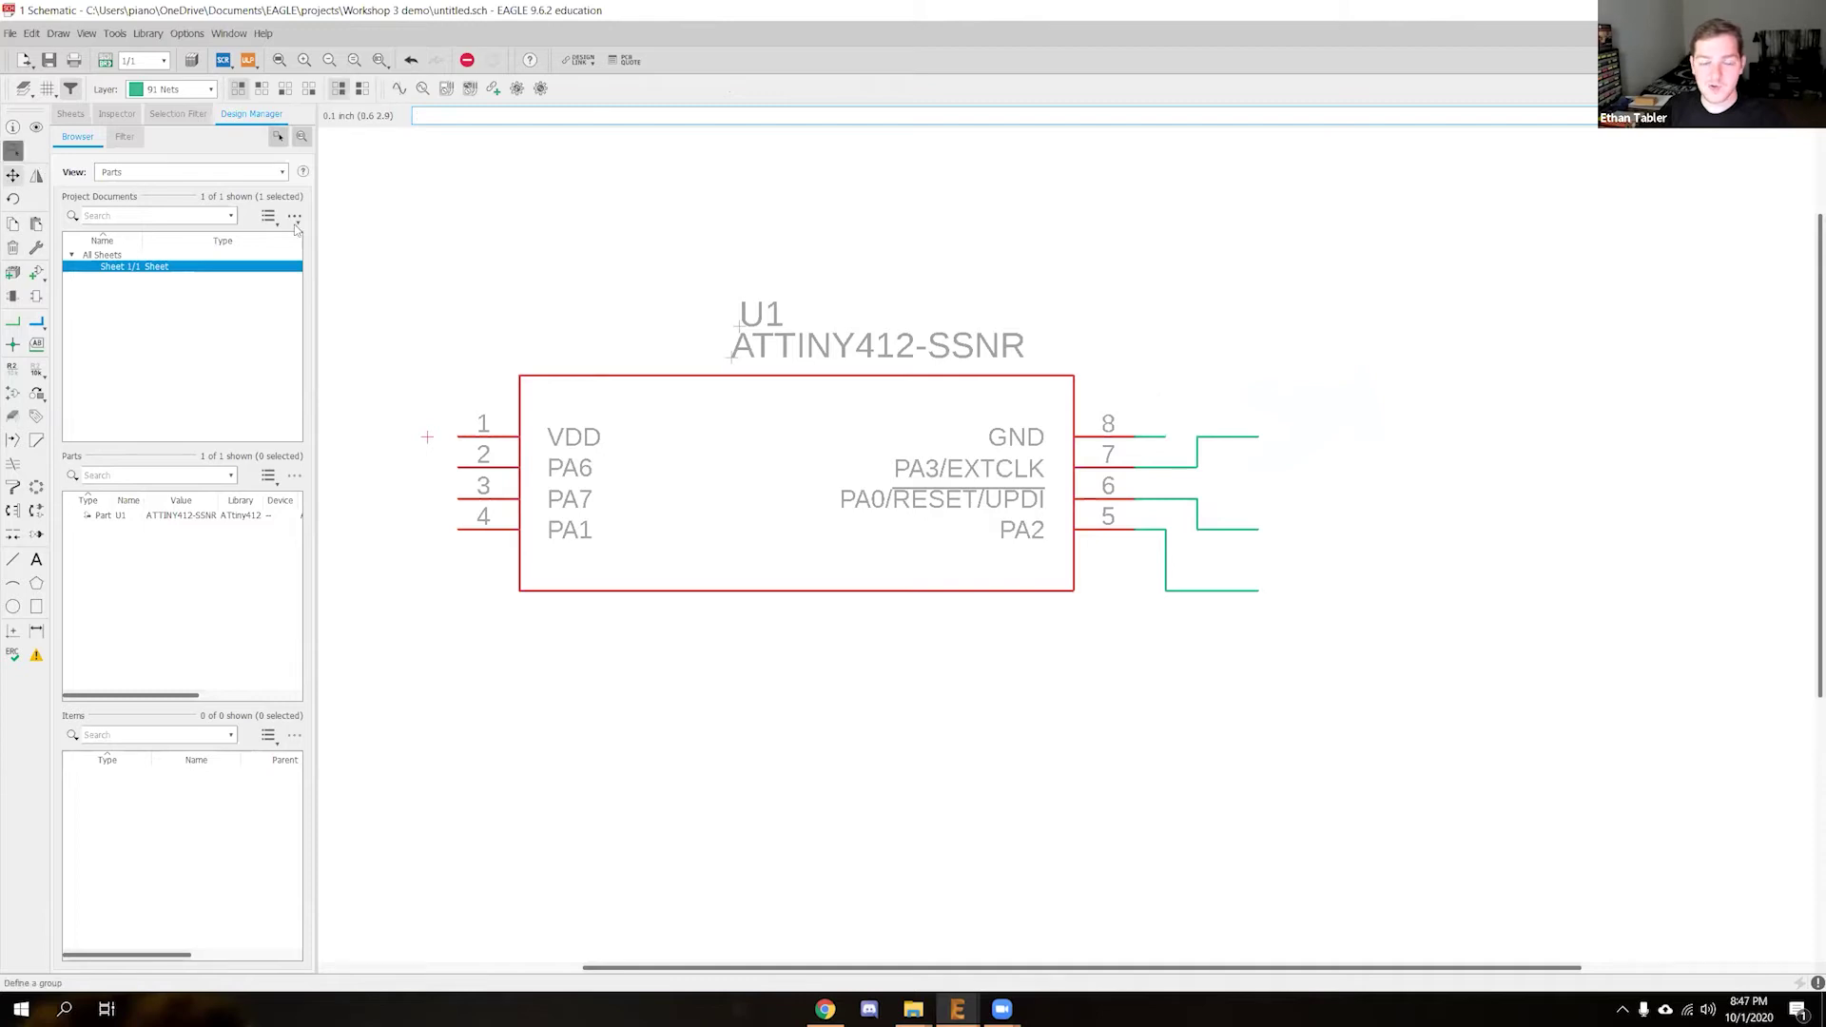
{"action": "left_click", "coordinate": [12, 150]}
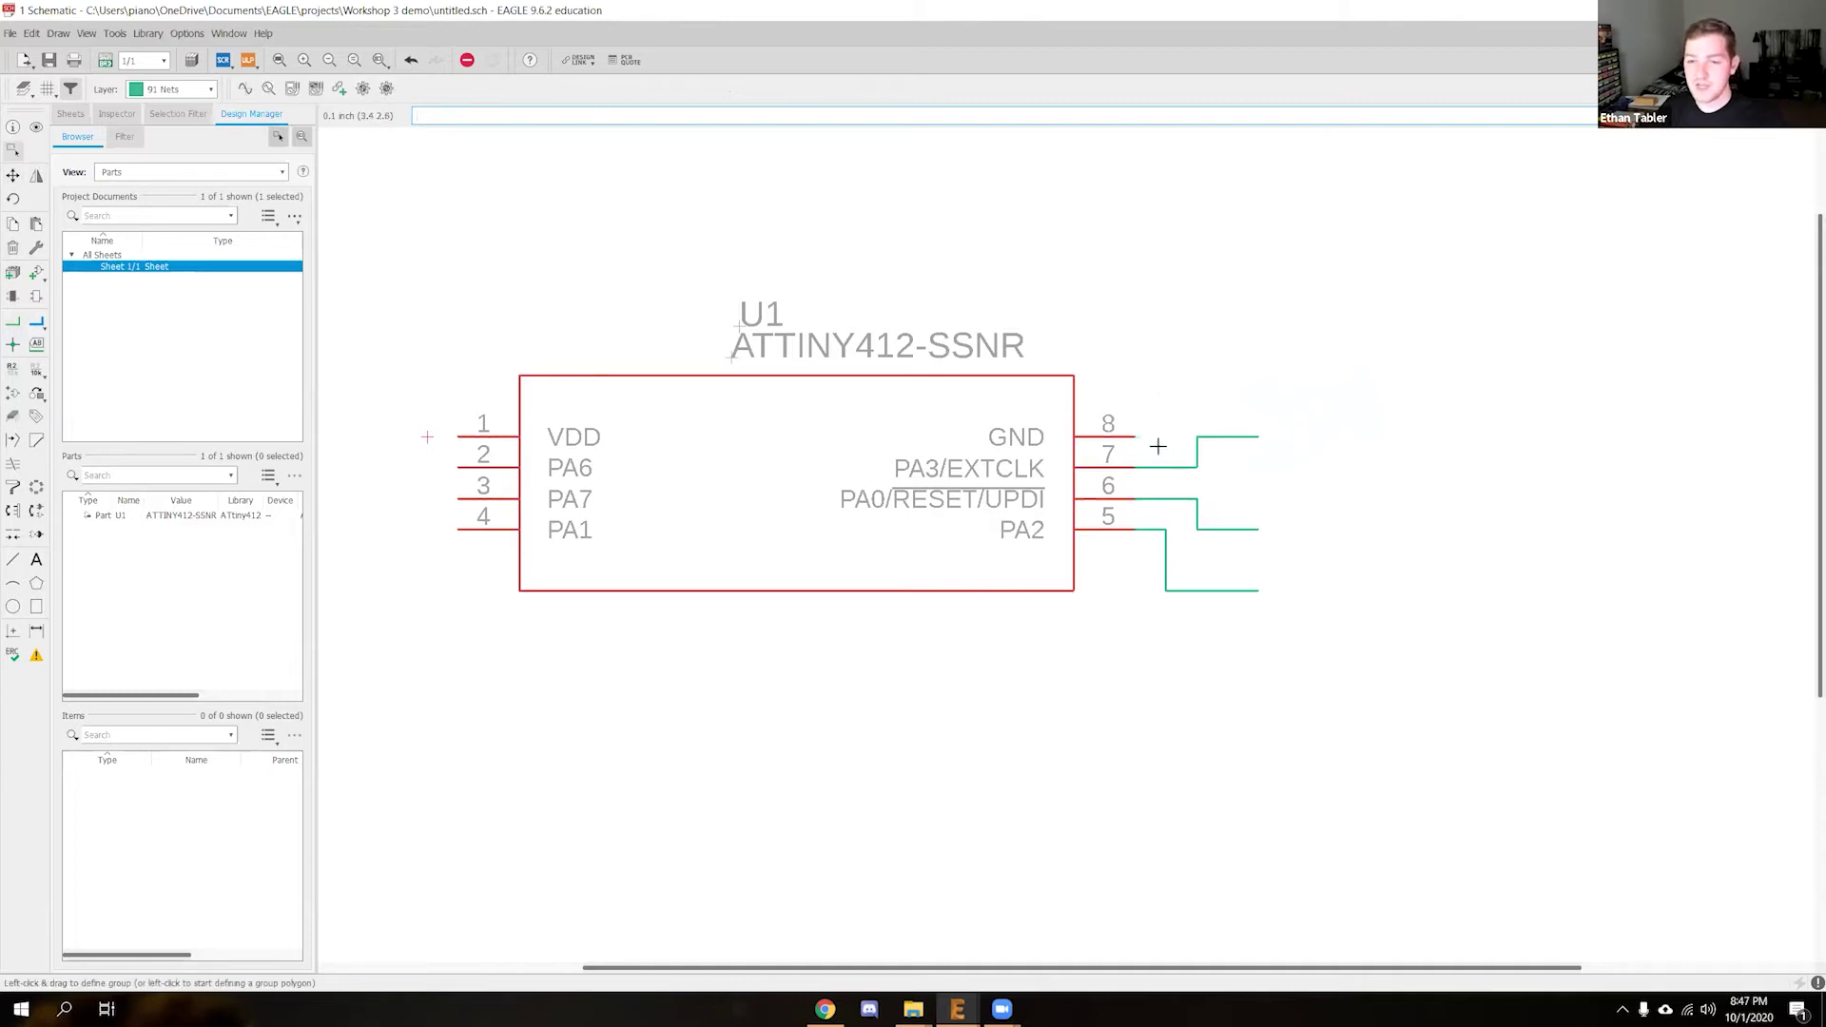
{"action": "left_click", "coordinate": [13, 321]}
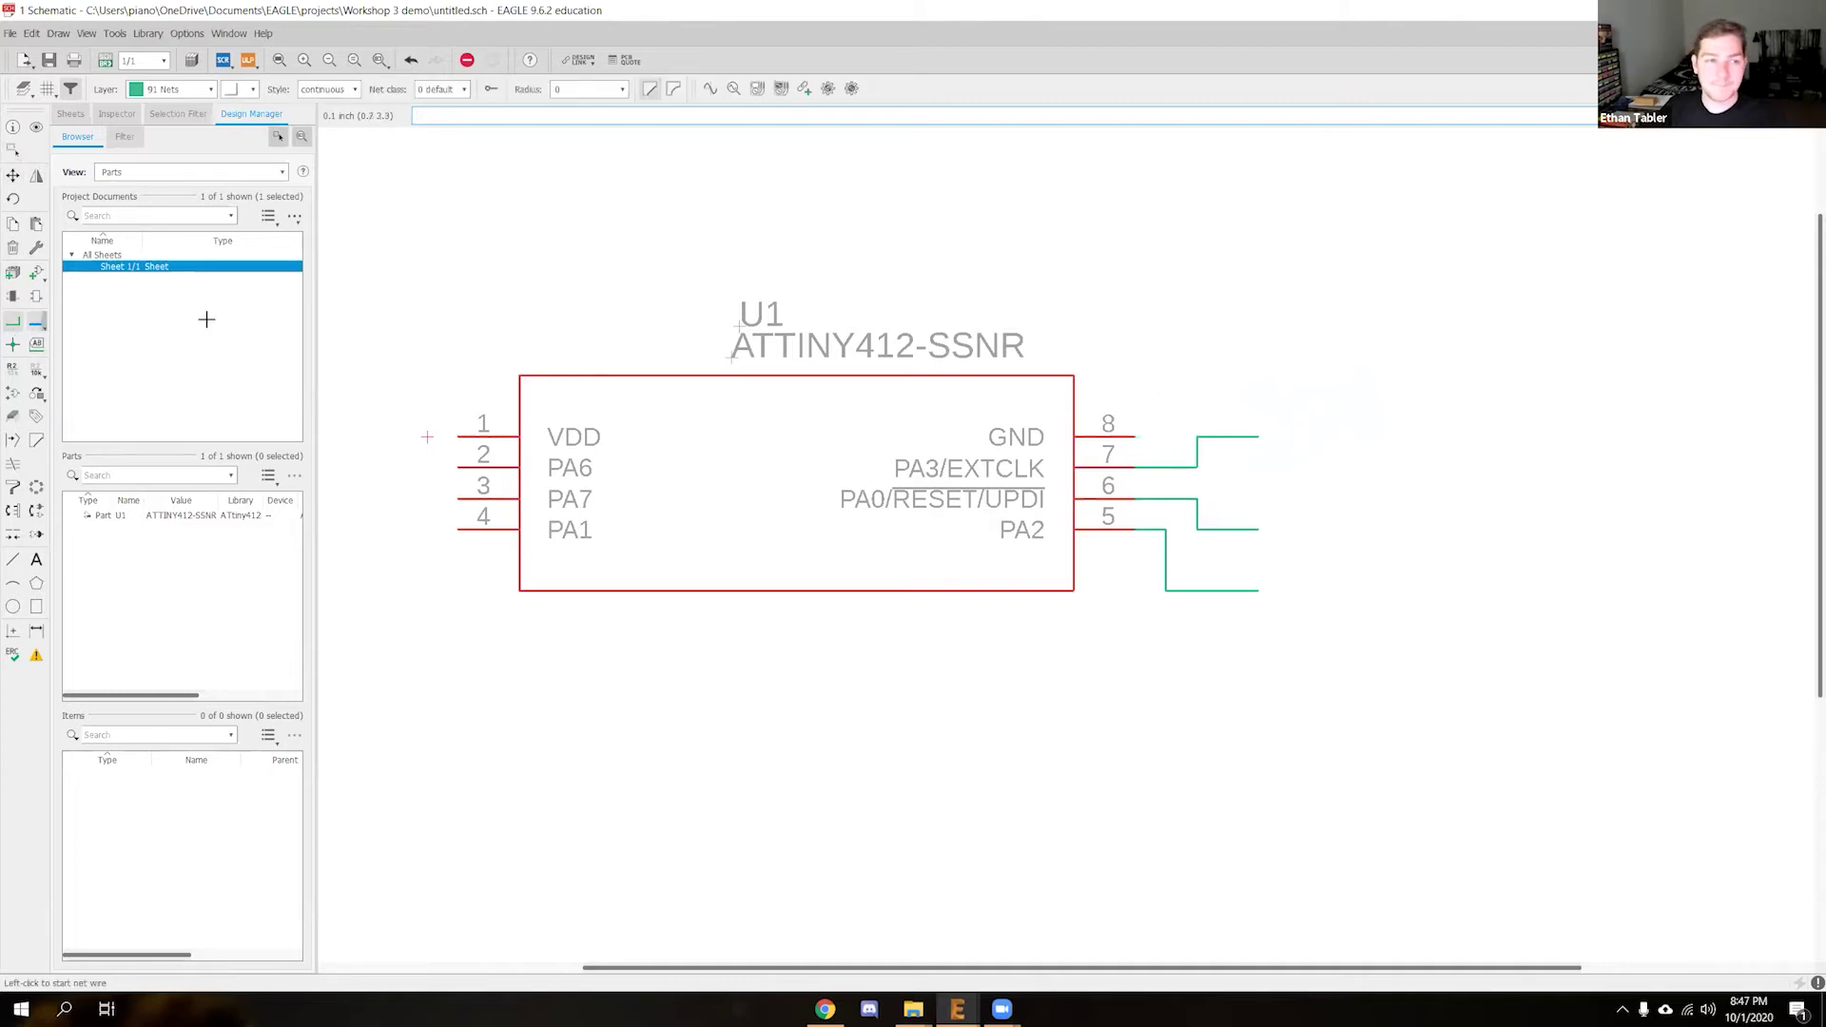
{"action": "left_click", "coordinate": [1162, 434]}
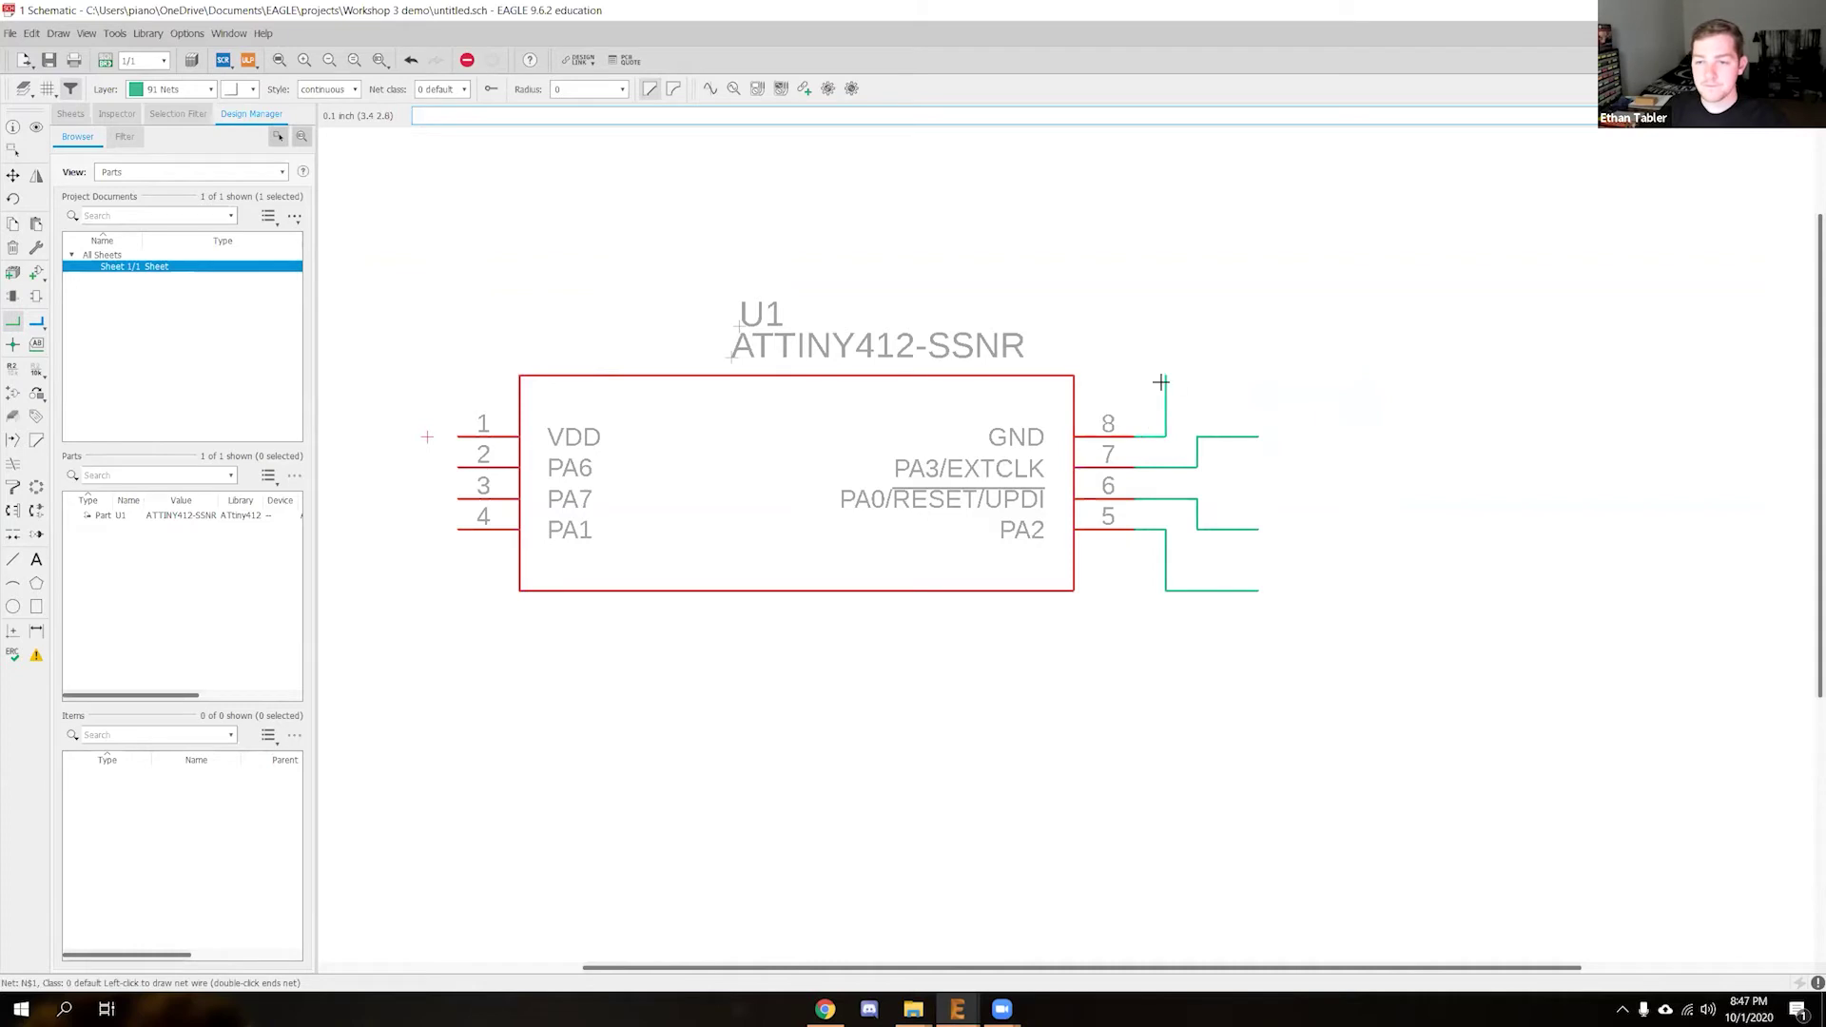
{"action": "double_click", "coordinate": [1259, 377]}
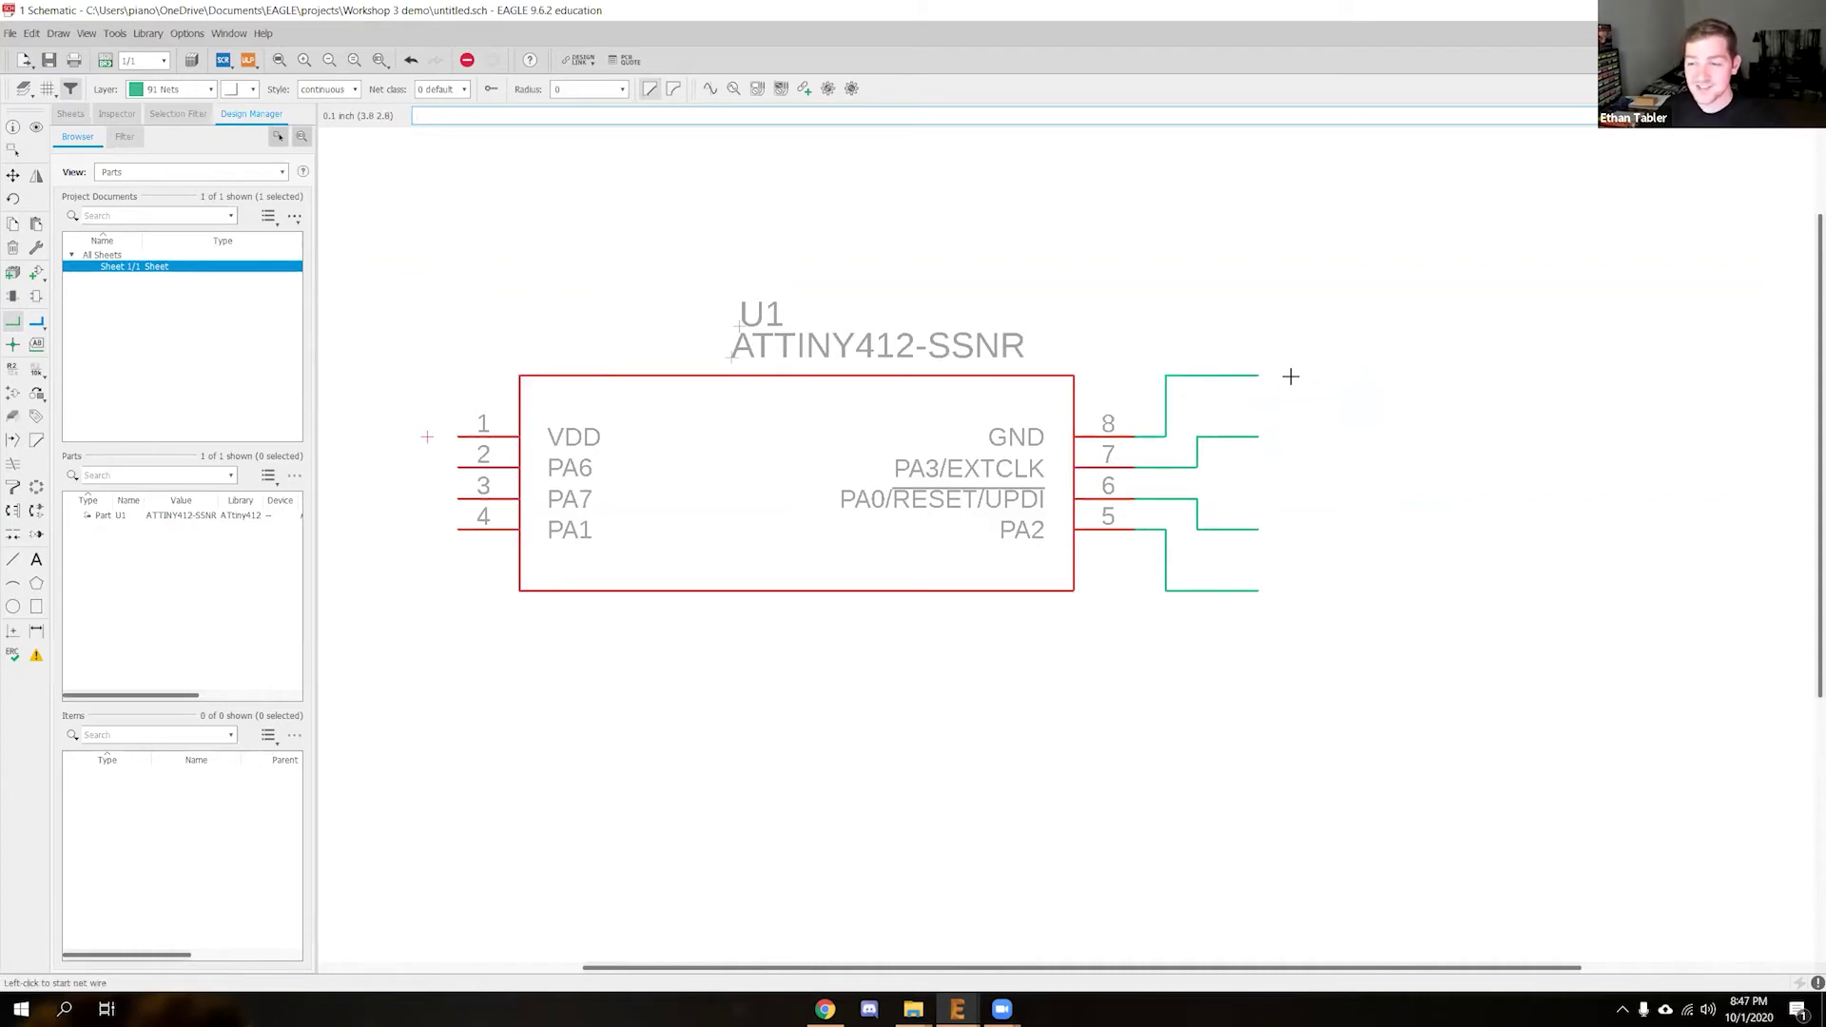
Draw a closed square net loop, about 0.3 inch per side, in the empty area above the GND net
{"action": "middle_click_drag", "start_coordinate": [922, 254], "coordinate": [980, 280]}
{"action": "scroll", "coordinate": [980, 280], "scroll_direction": "down", "scroll_amount": 1}
{"action": "middle_click_drag", "start_coordinate": [988, 286], "coordinate": [1011, 317]}
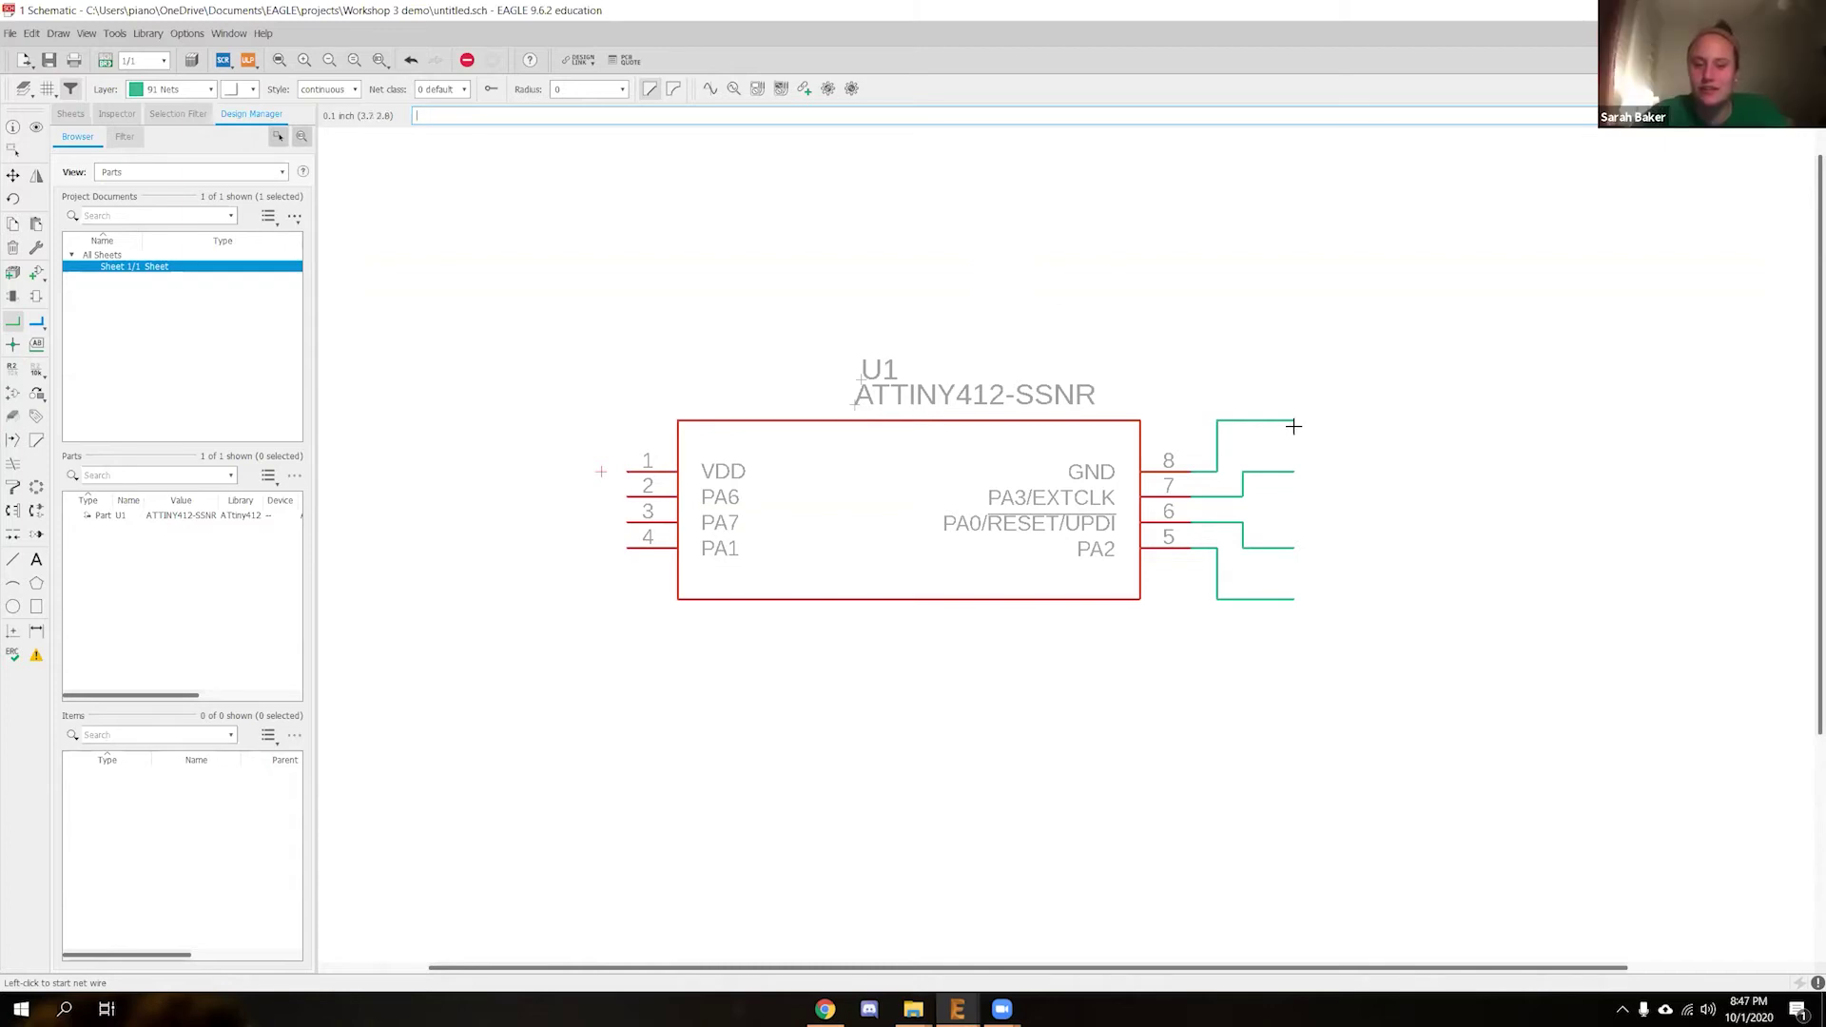
{"action": "left_click", "coordinate": [1240, 342]}
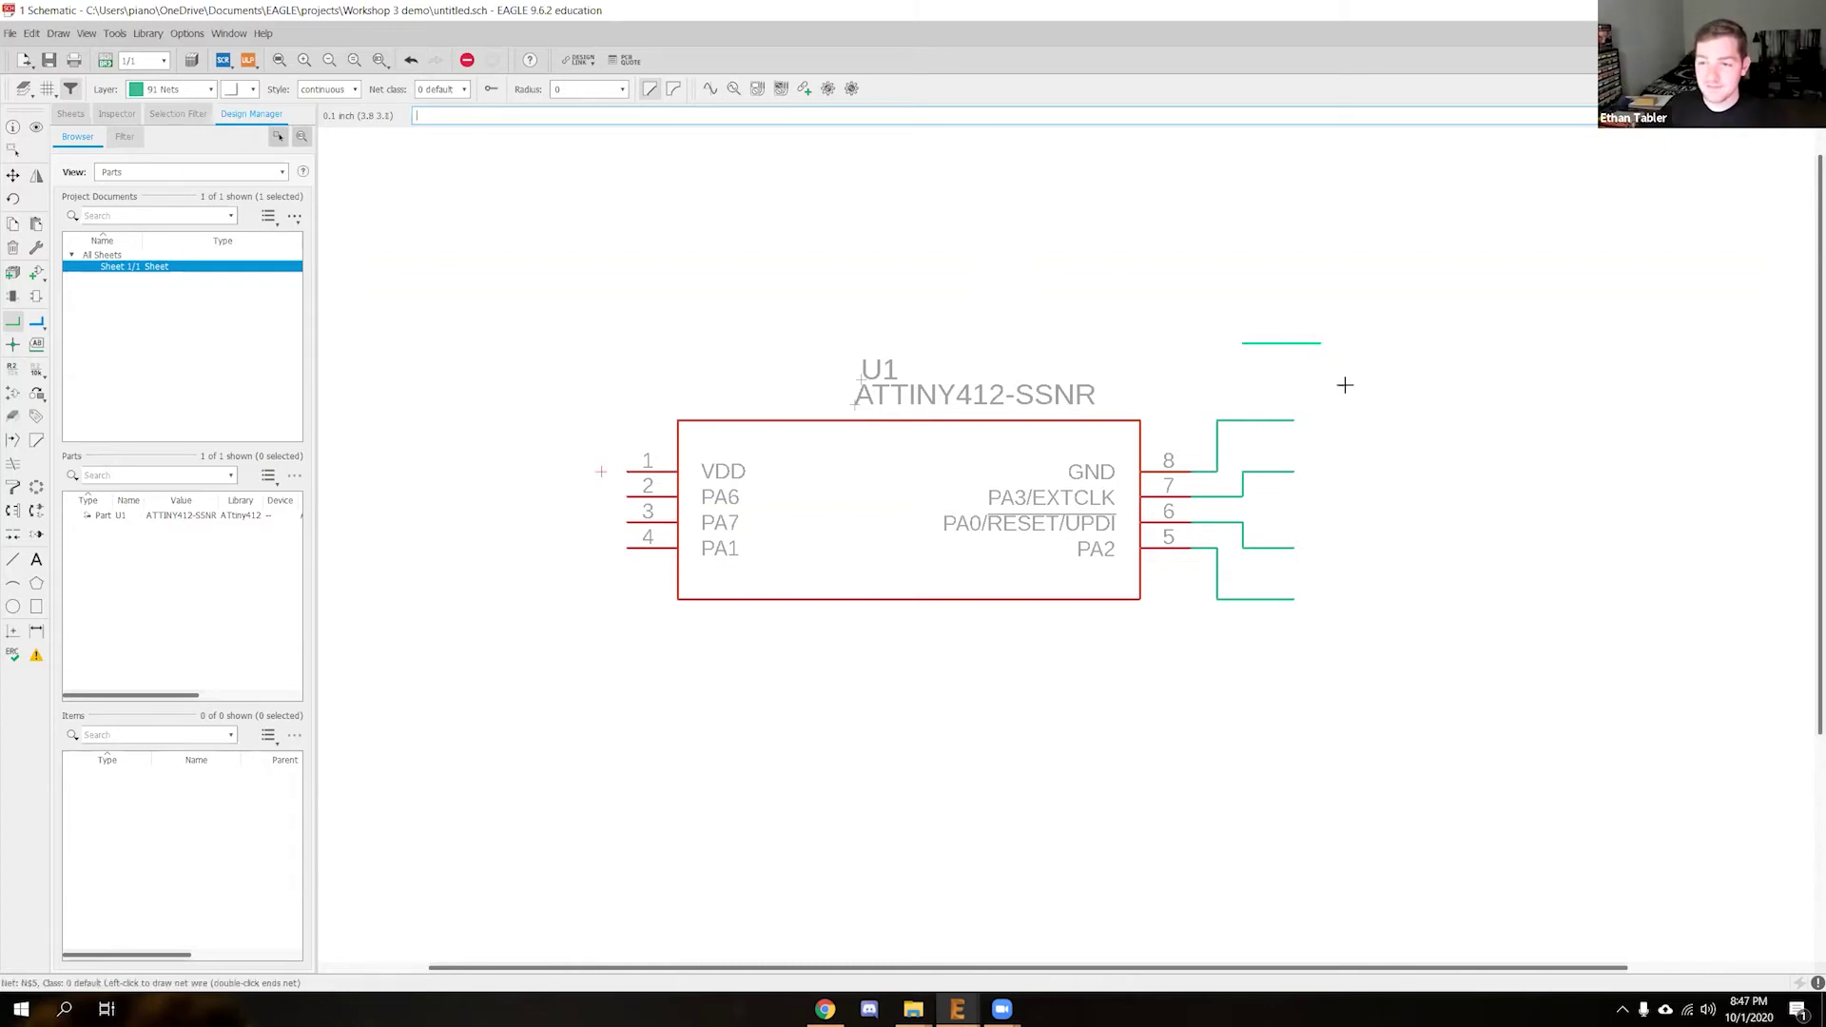
{"action": "left_click", "coordinate": [1319, 267]}
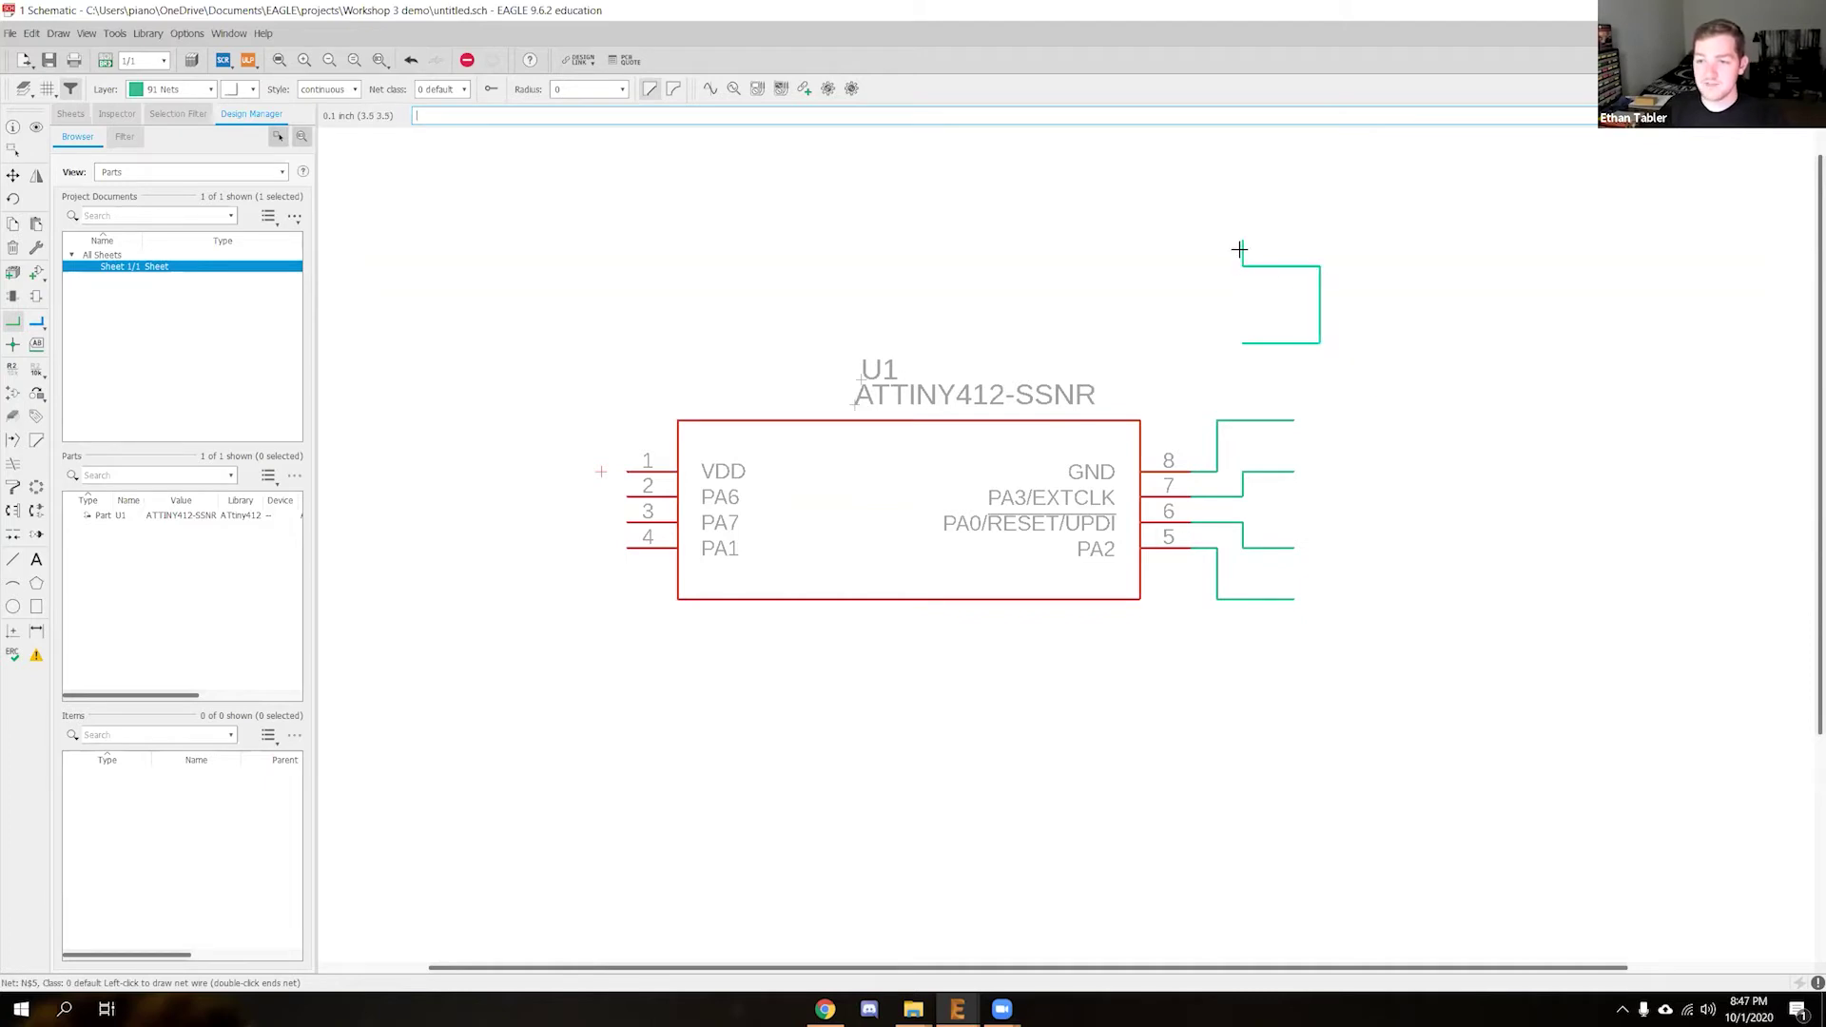
{"action": "left_click", "coordinate": [1242, 343]}
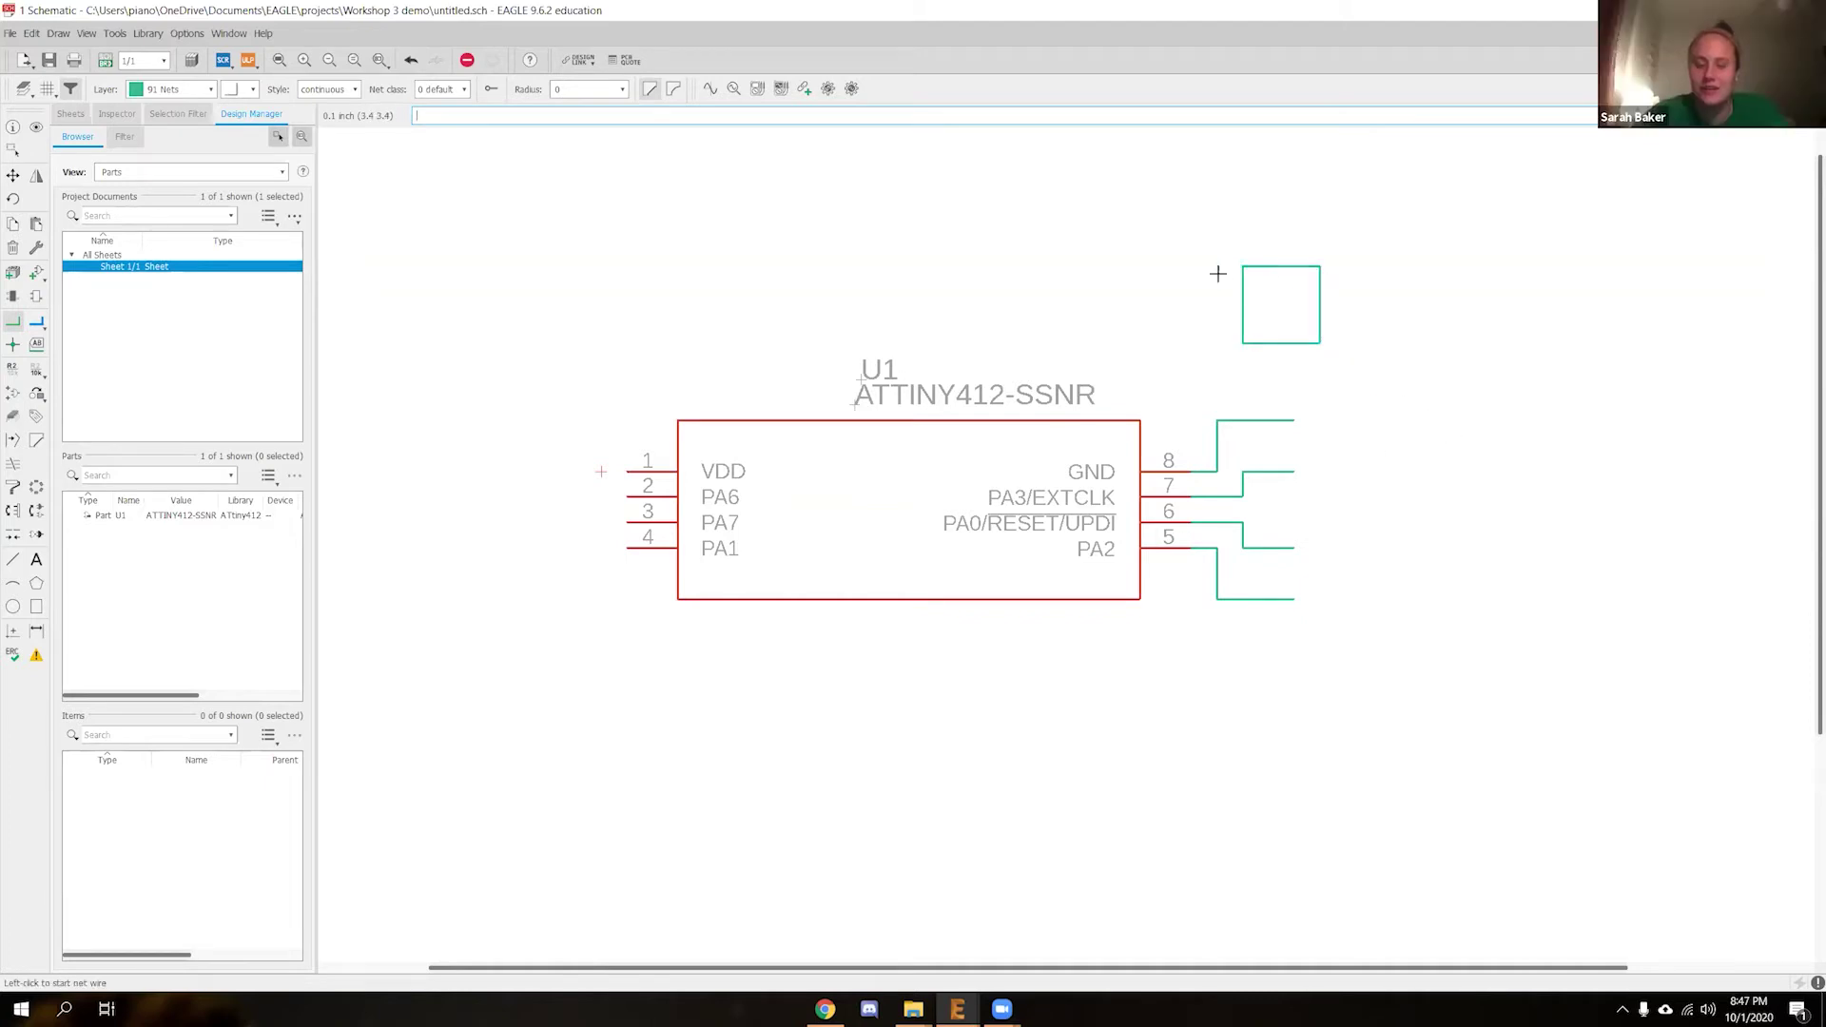
Select the square net loop above the GND net as a group and delete it
{"action": "left_click", "coordinate": [12, 149]}
{"action": "left_click_drag", "start_coordinate": [1213, 229], "coordinate": [1384, 397]}
{"action": "key", "text": "Delete"}
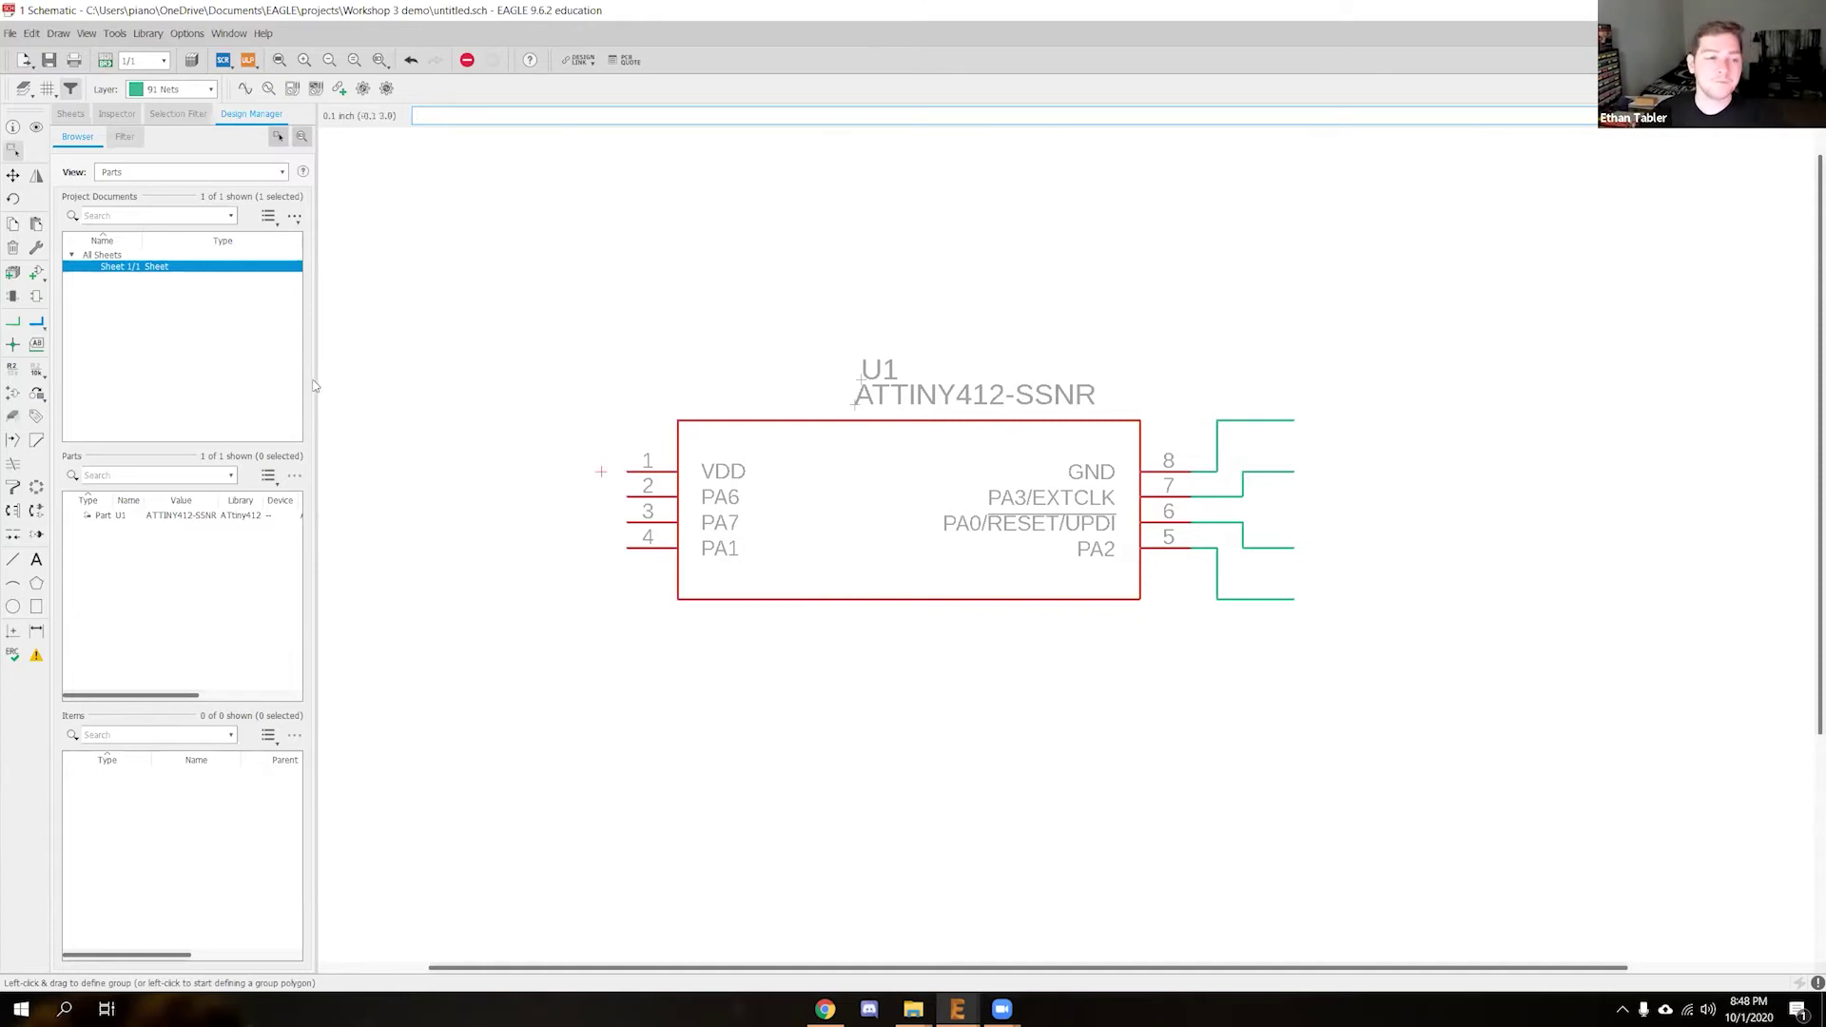
Open the name of the net attached to the GND pin (pin 8) for editing
{"action": "left_click", "coordinate": [14, 372]}
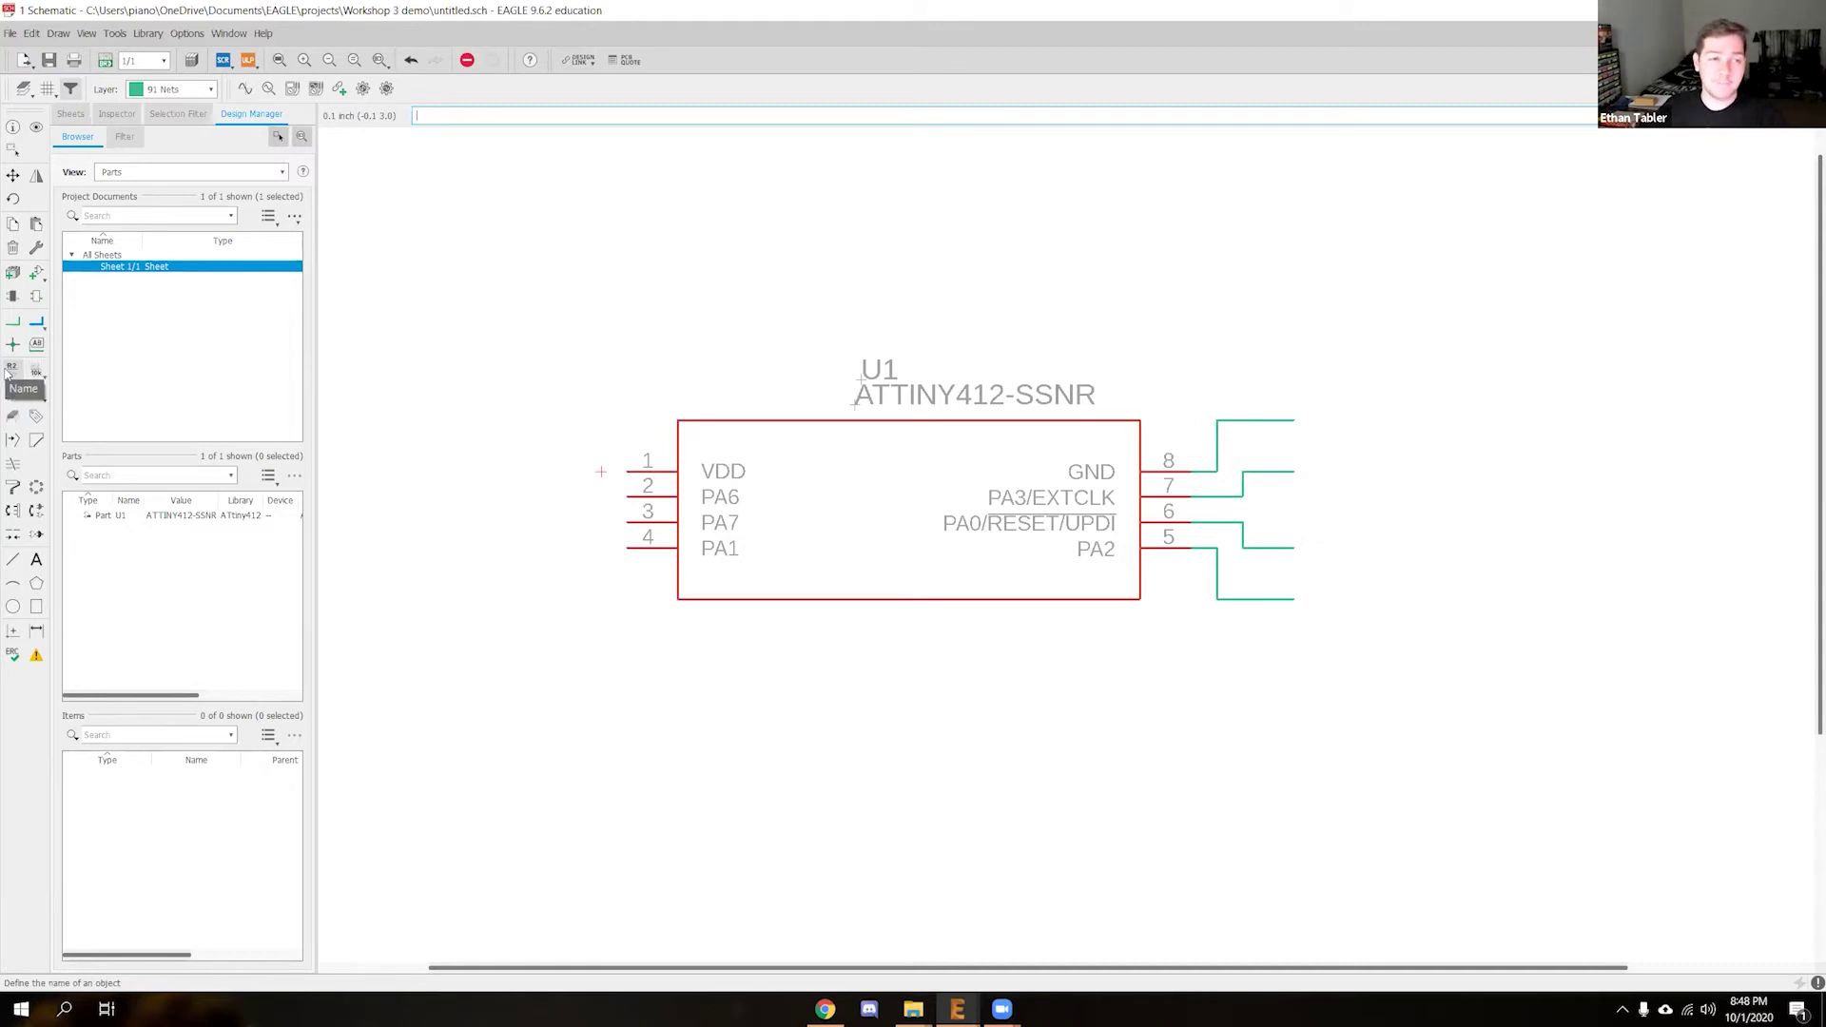
{"action": "left_click", "coordinate": [13, 368]}
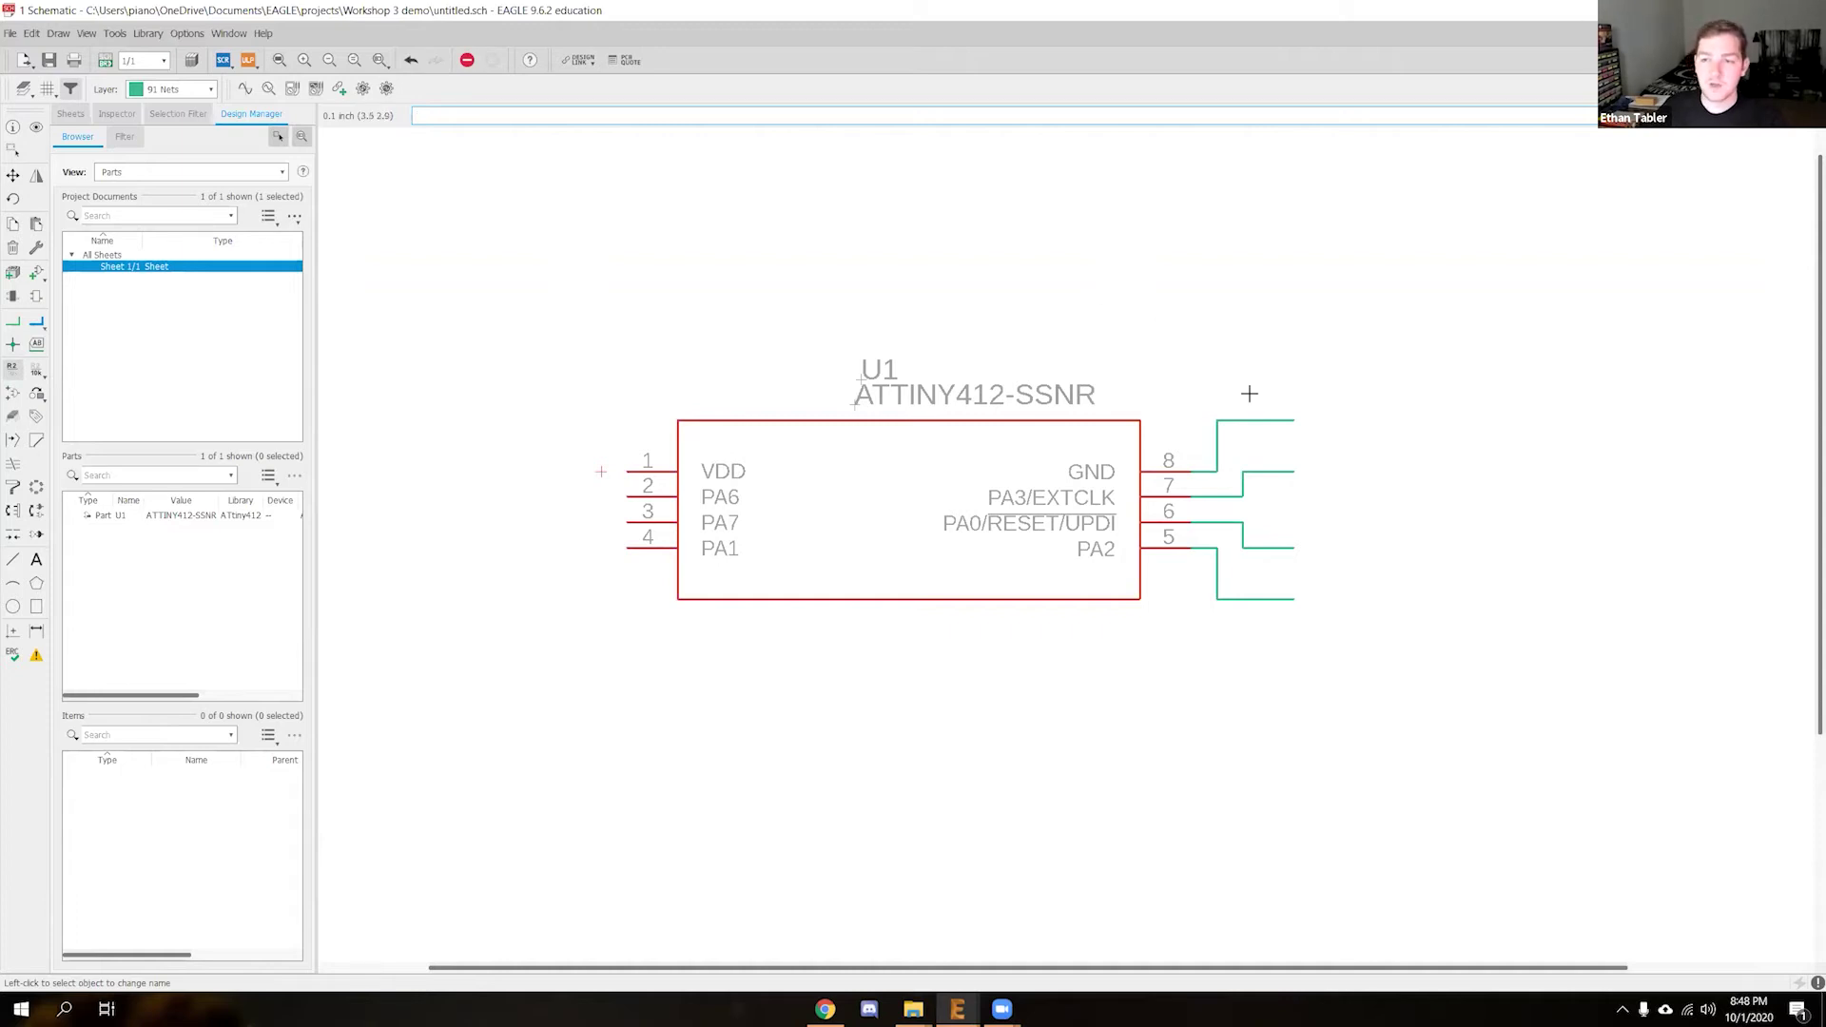
{"action": "scroll", "coordinate": [1260, 422], "scroll_direction": "up", "scroll_amount": 3}
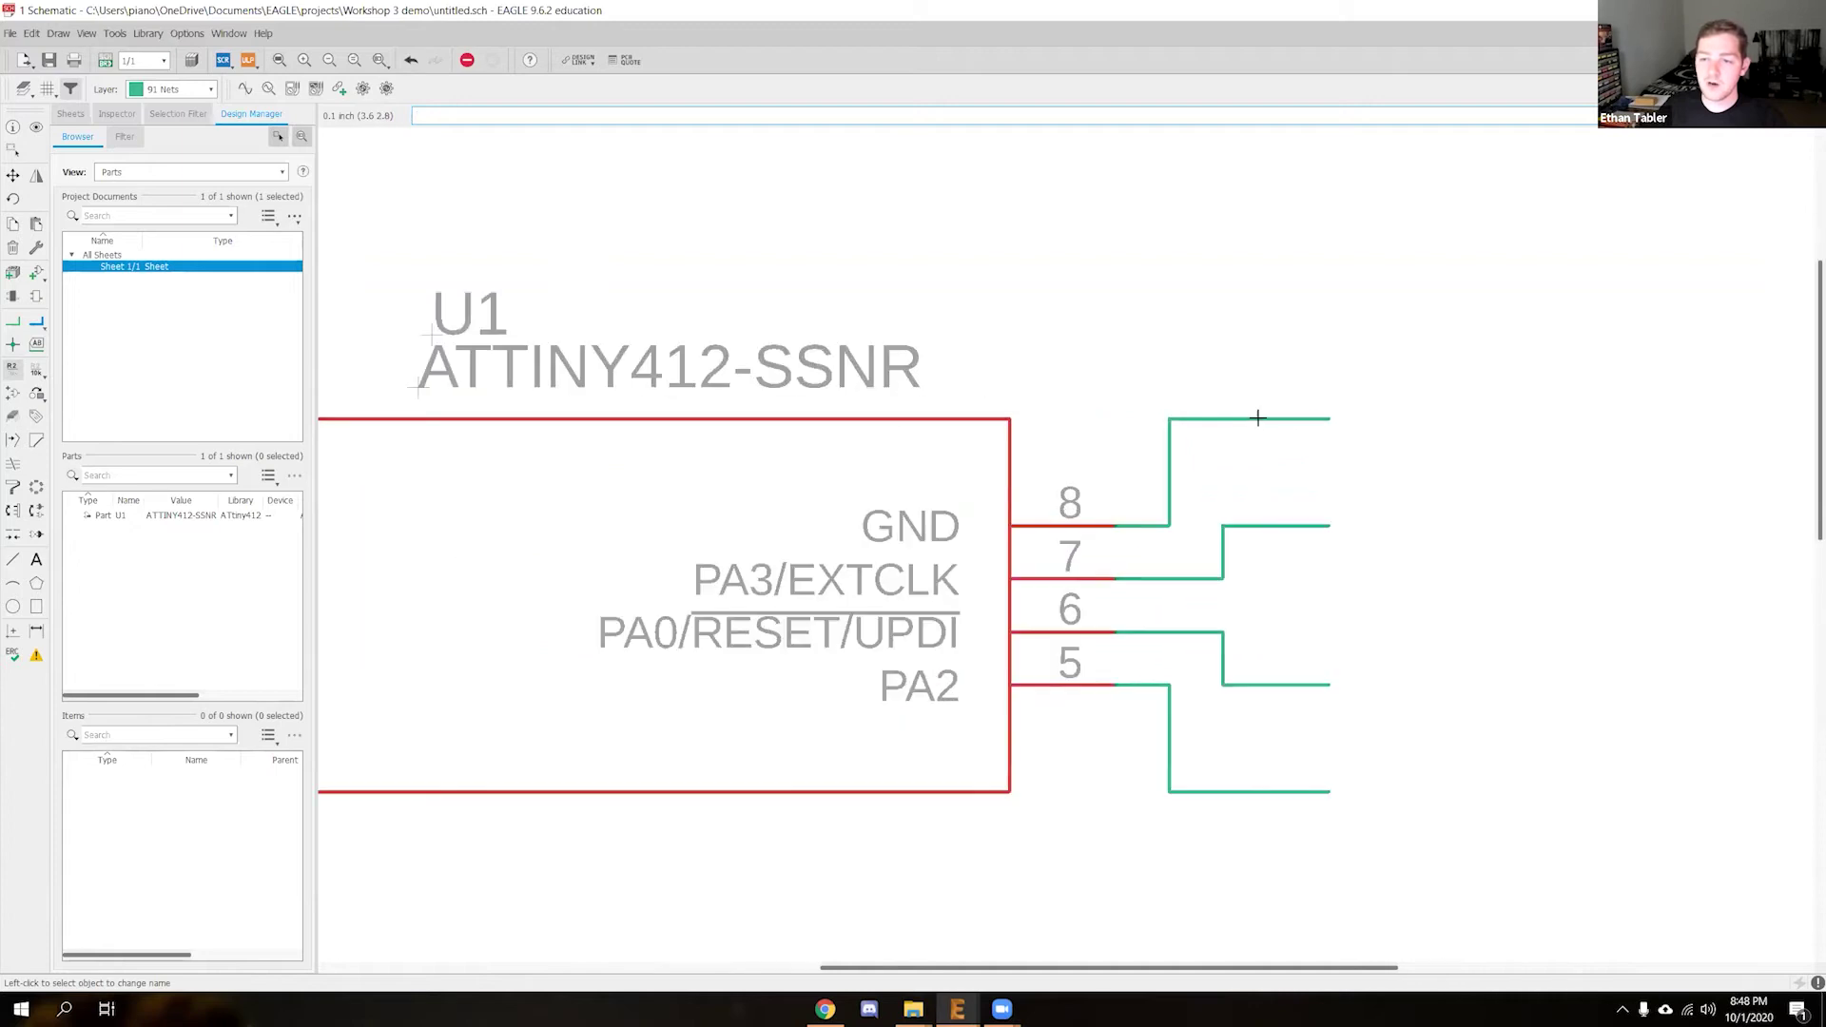
{"action": "left_click", "coordinate": [1258, 419]}
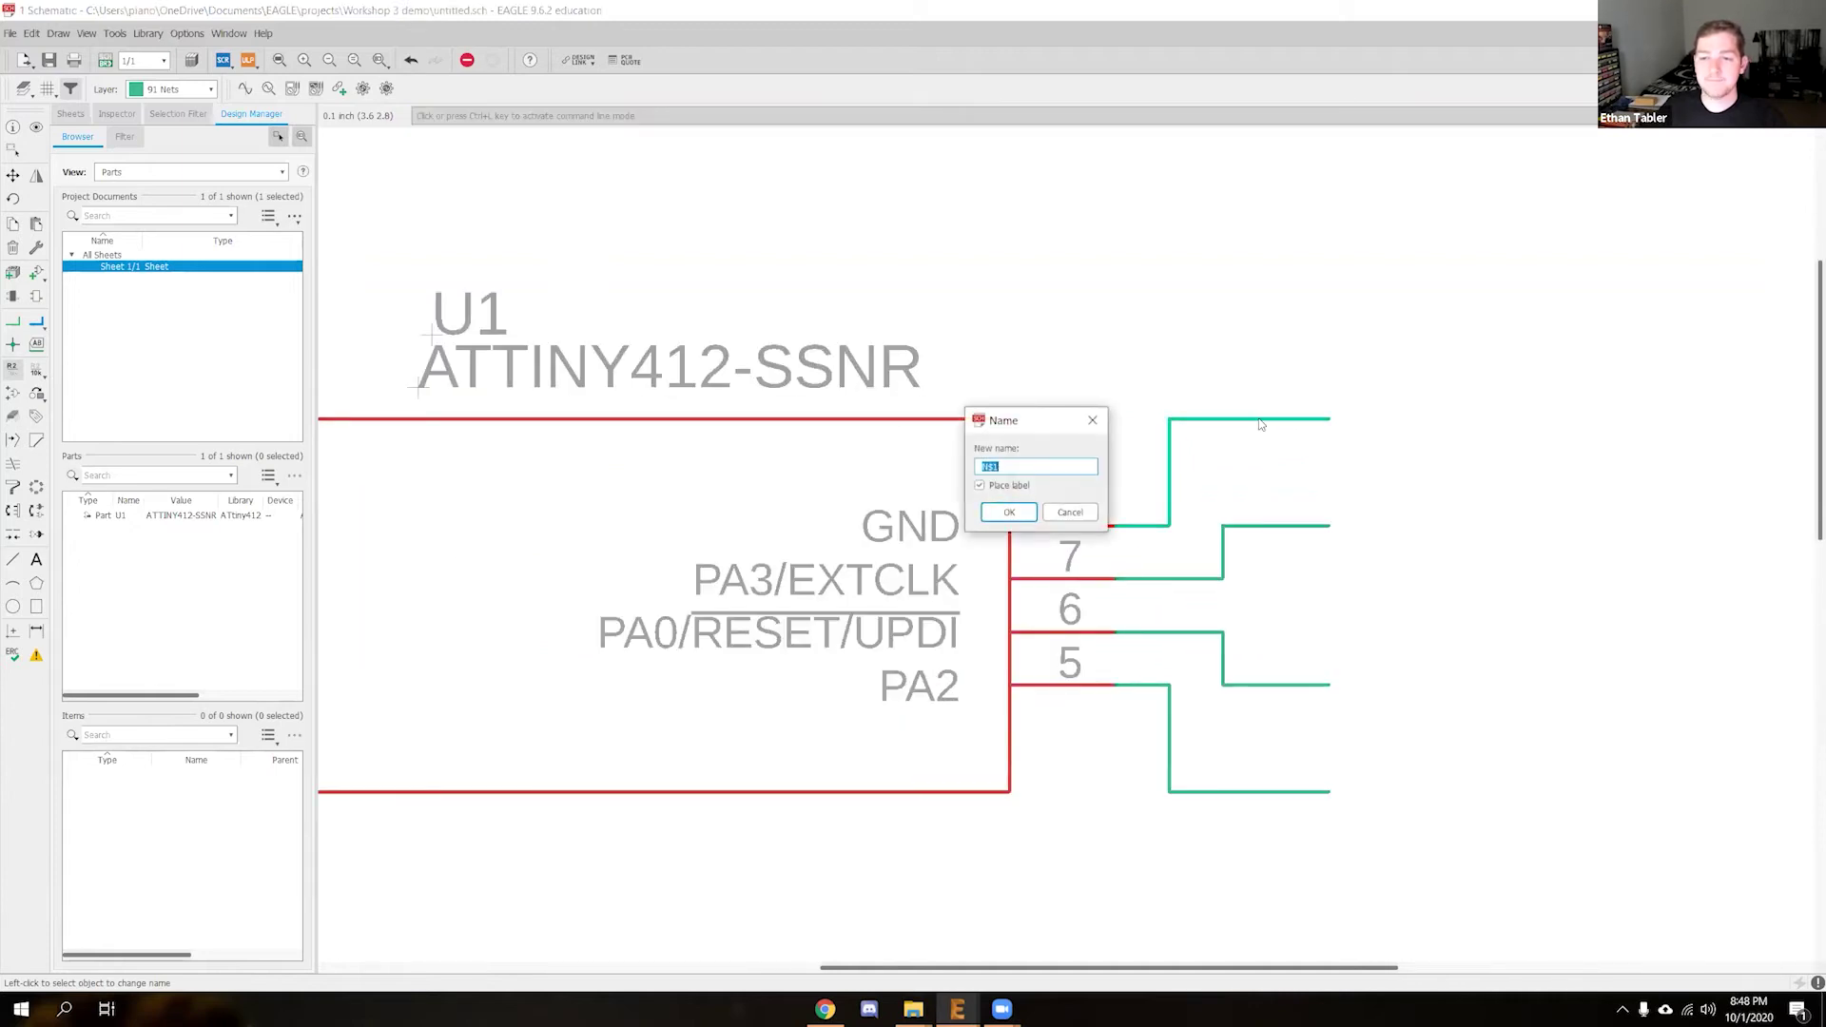
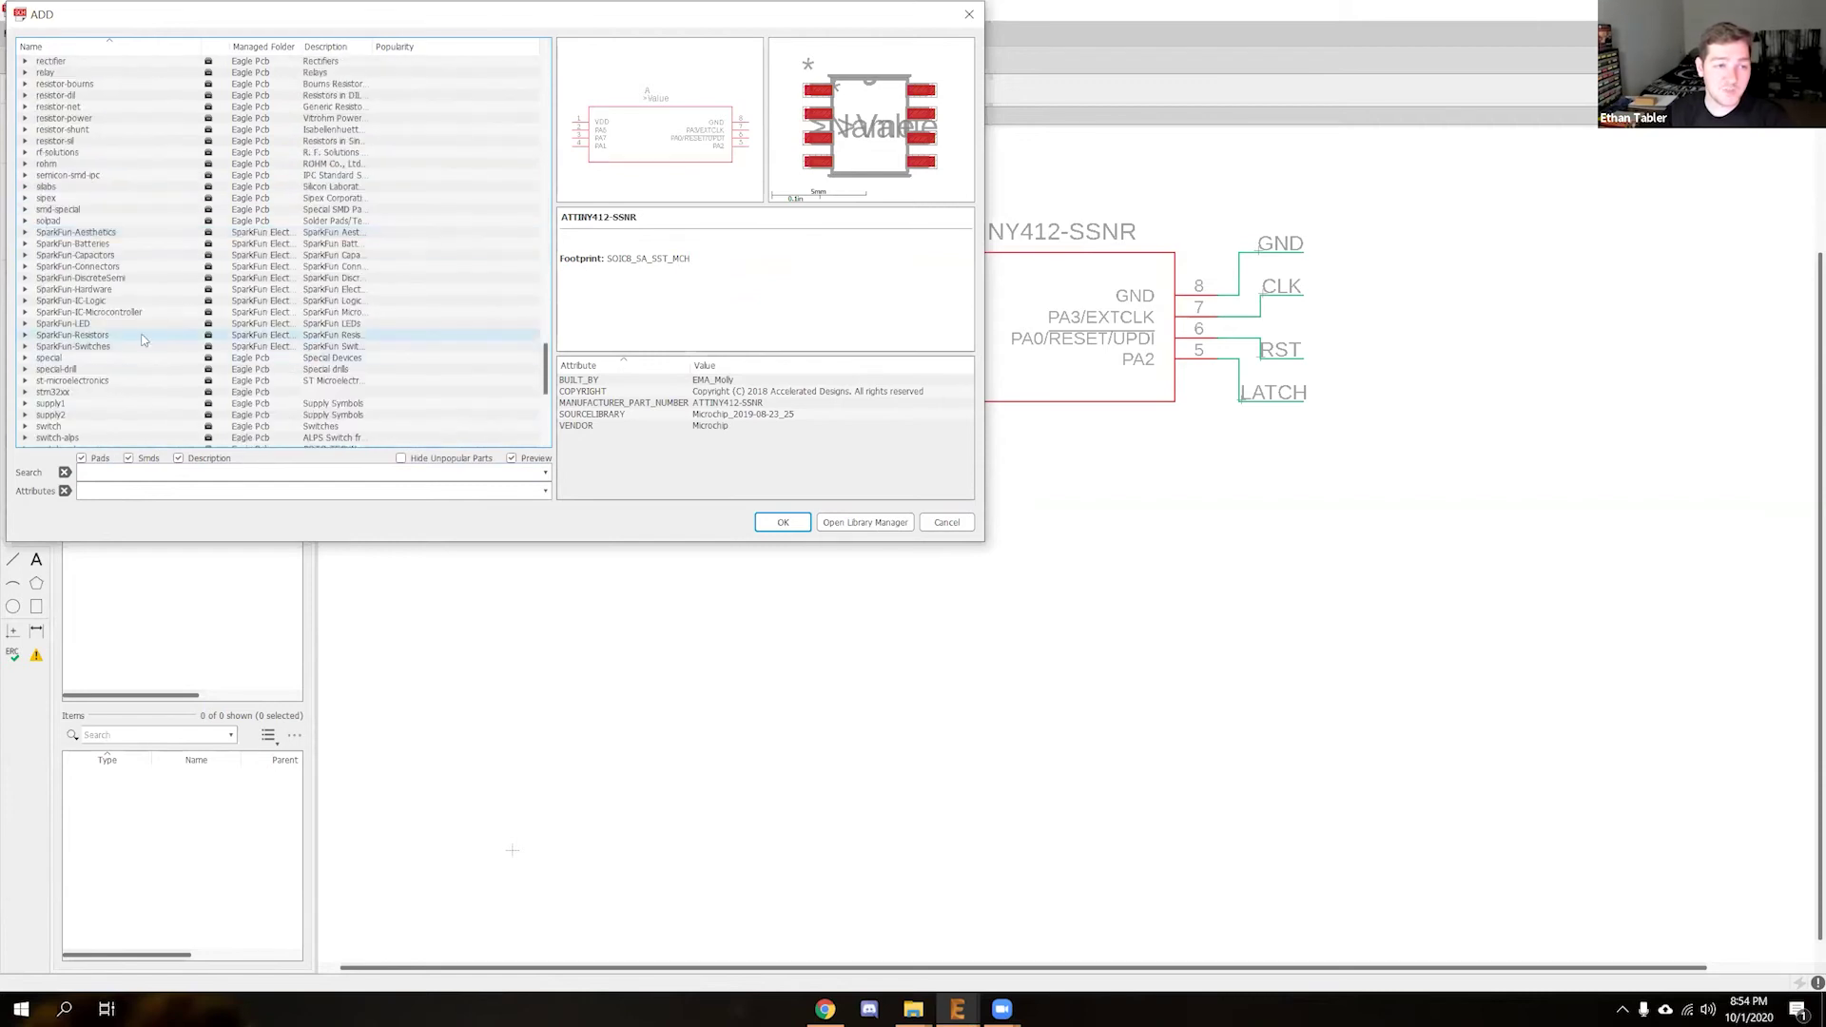
Add the 74HC595N shift register (DIP16) from the SparkFun-IC-Logic library and place one below the ATTINY412's left end
{"action": "left_click", "coordinate": [26, 302]}
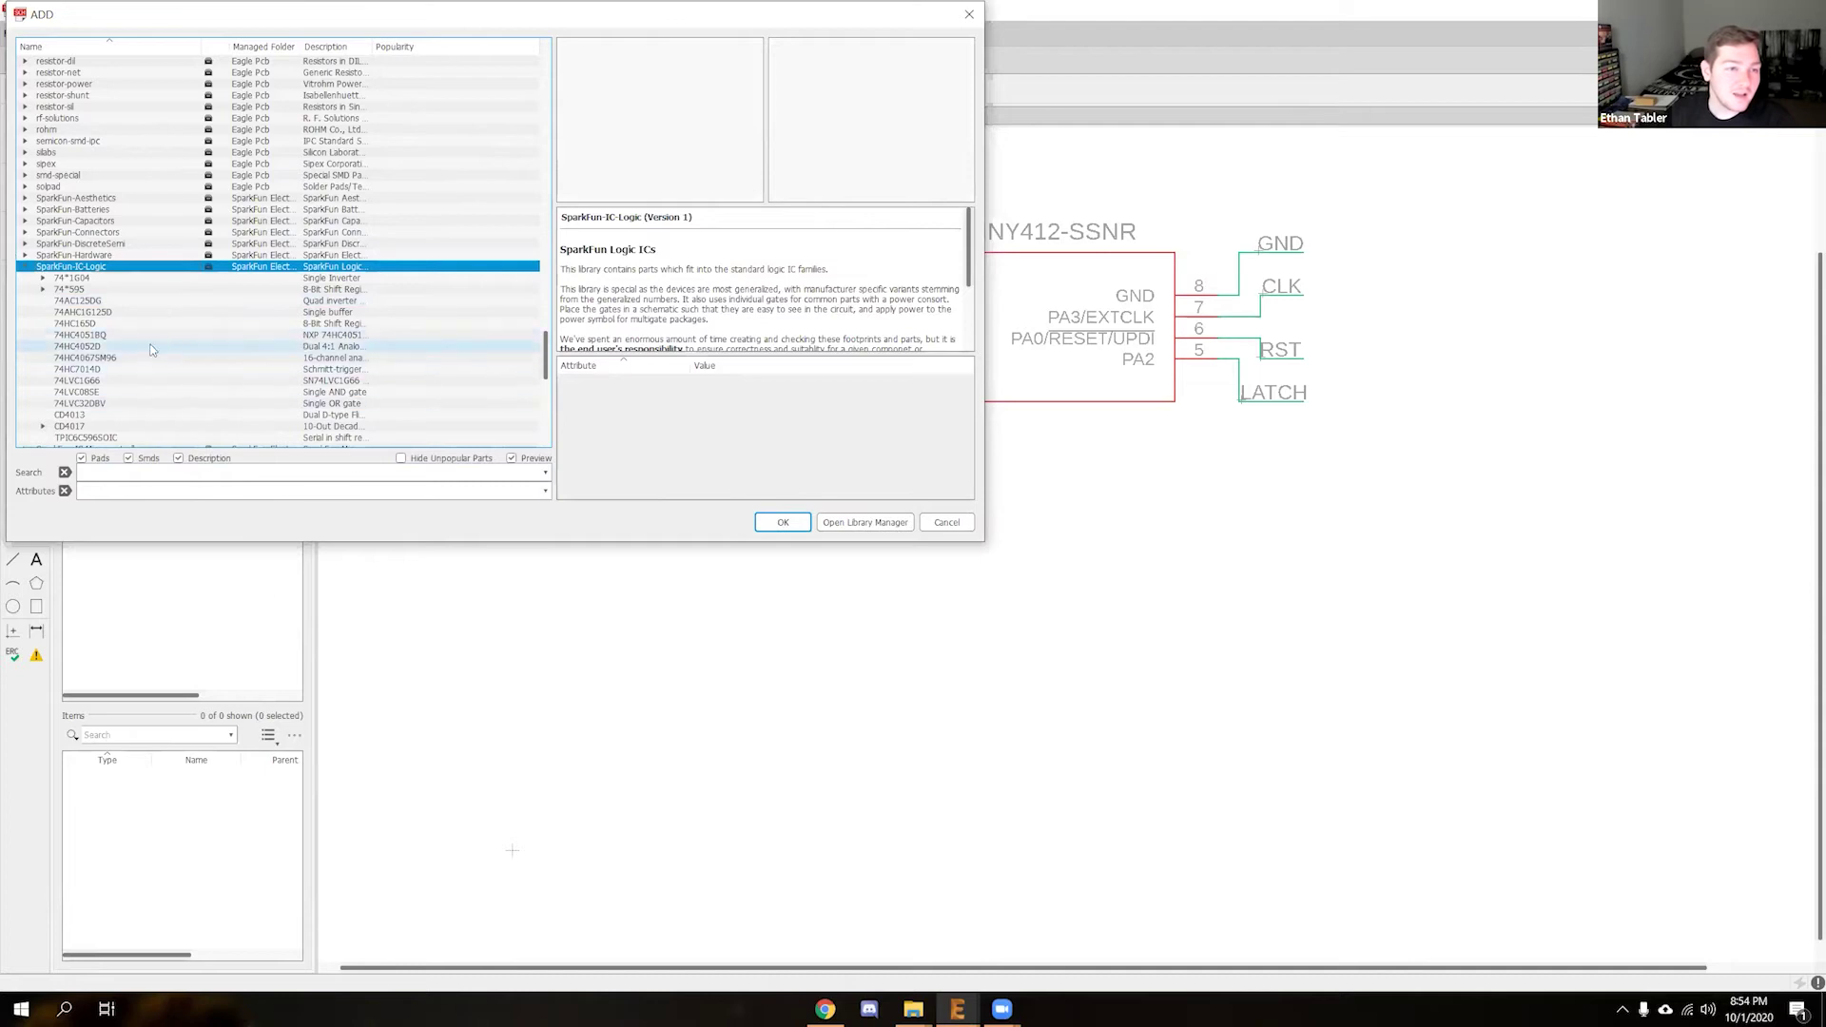
{"action": "scroll", "coordinate": [146, 342], "scroll_direction": "down", "scroll_amount": 2}
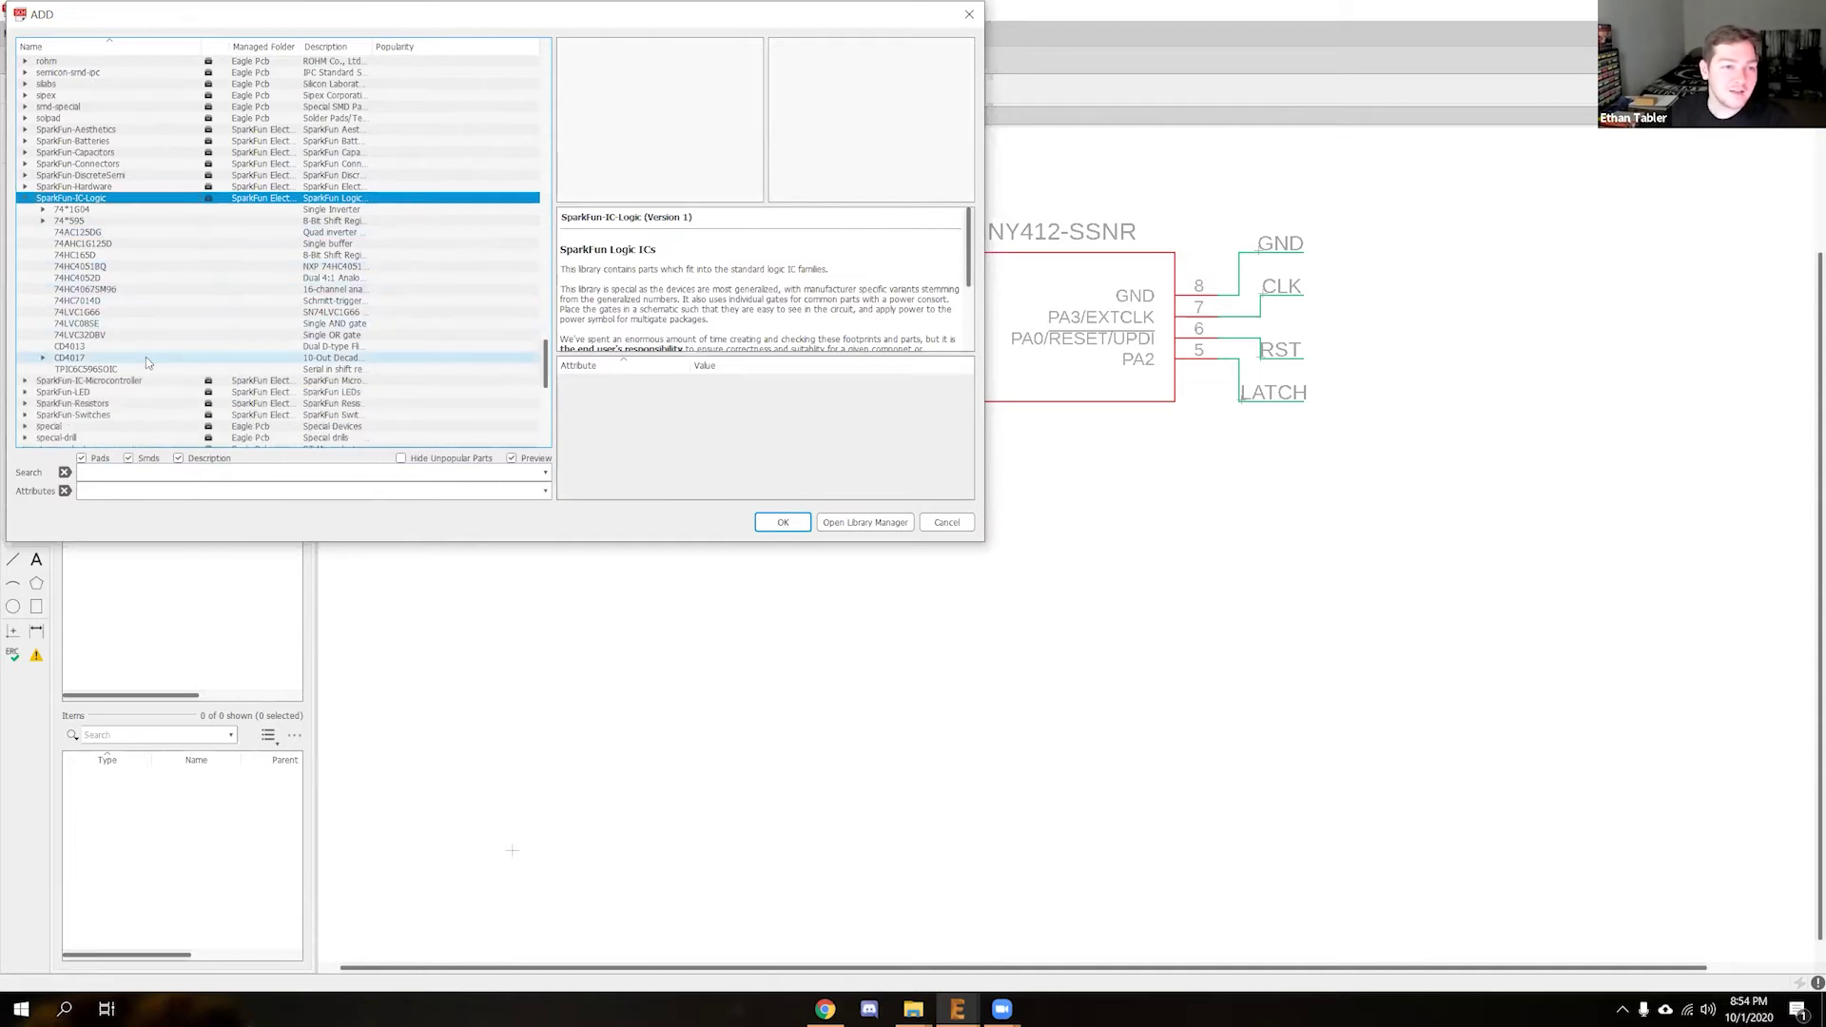
{"action": "double_click", "coordinate": [53, 222]}
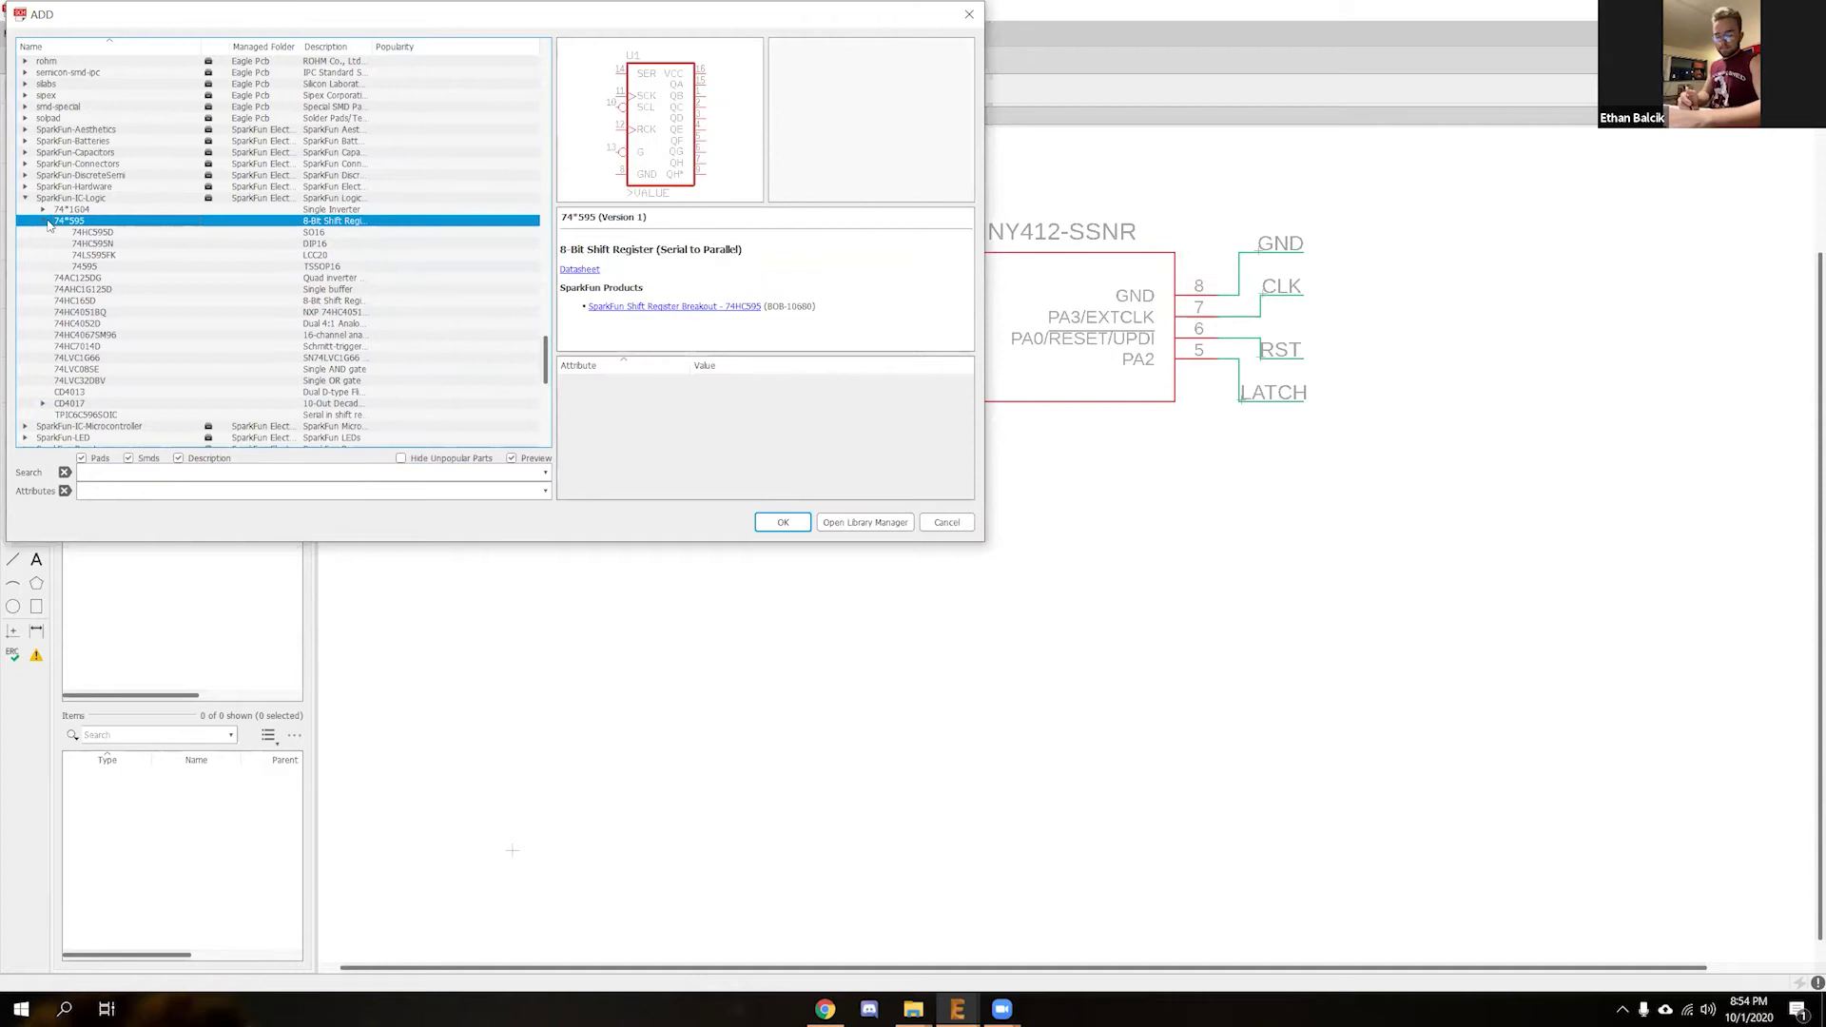
{"action": "left_click", "coordinate": [104, 244]}
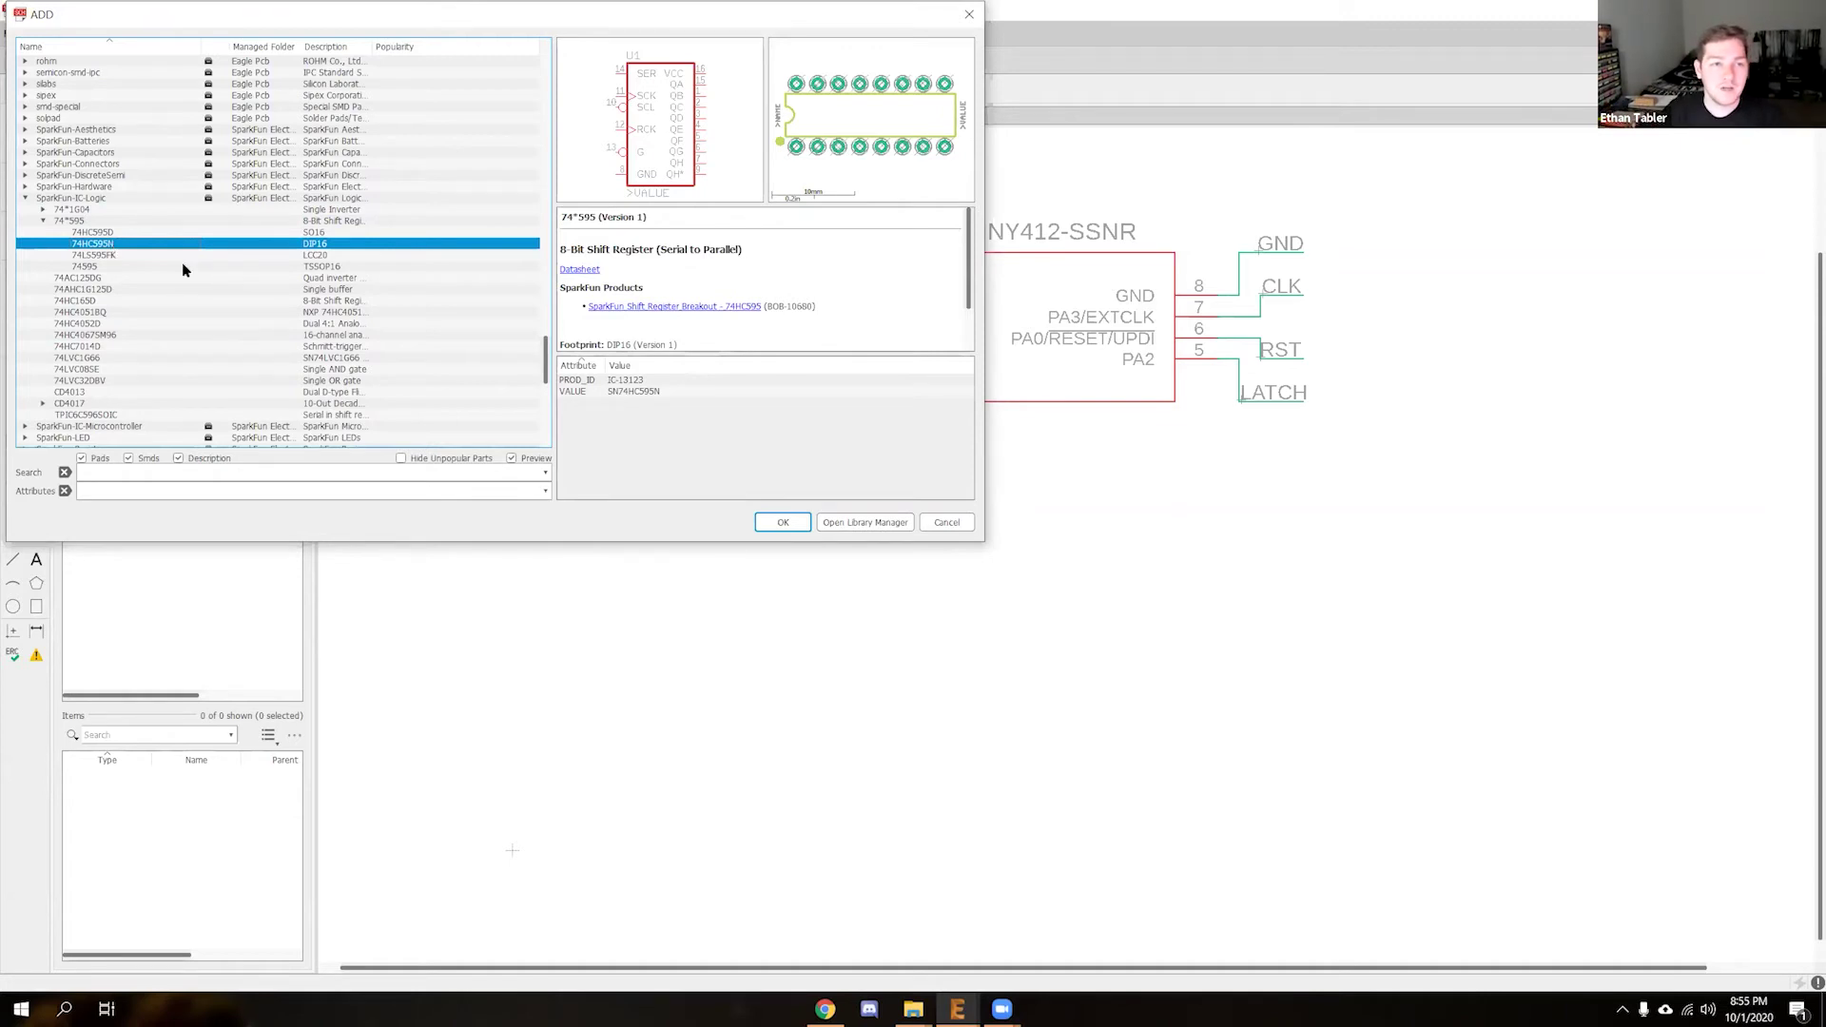
{"action": "left_click", "coordinate": [781, 522]}
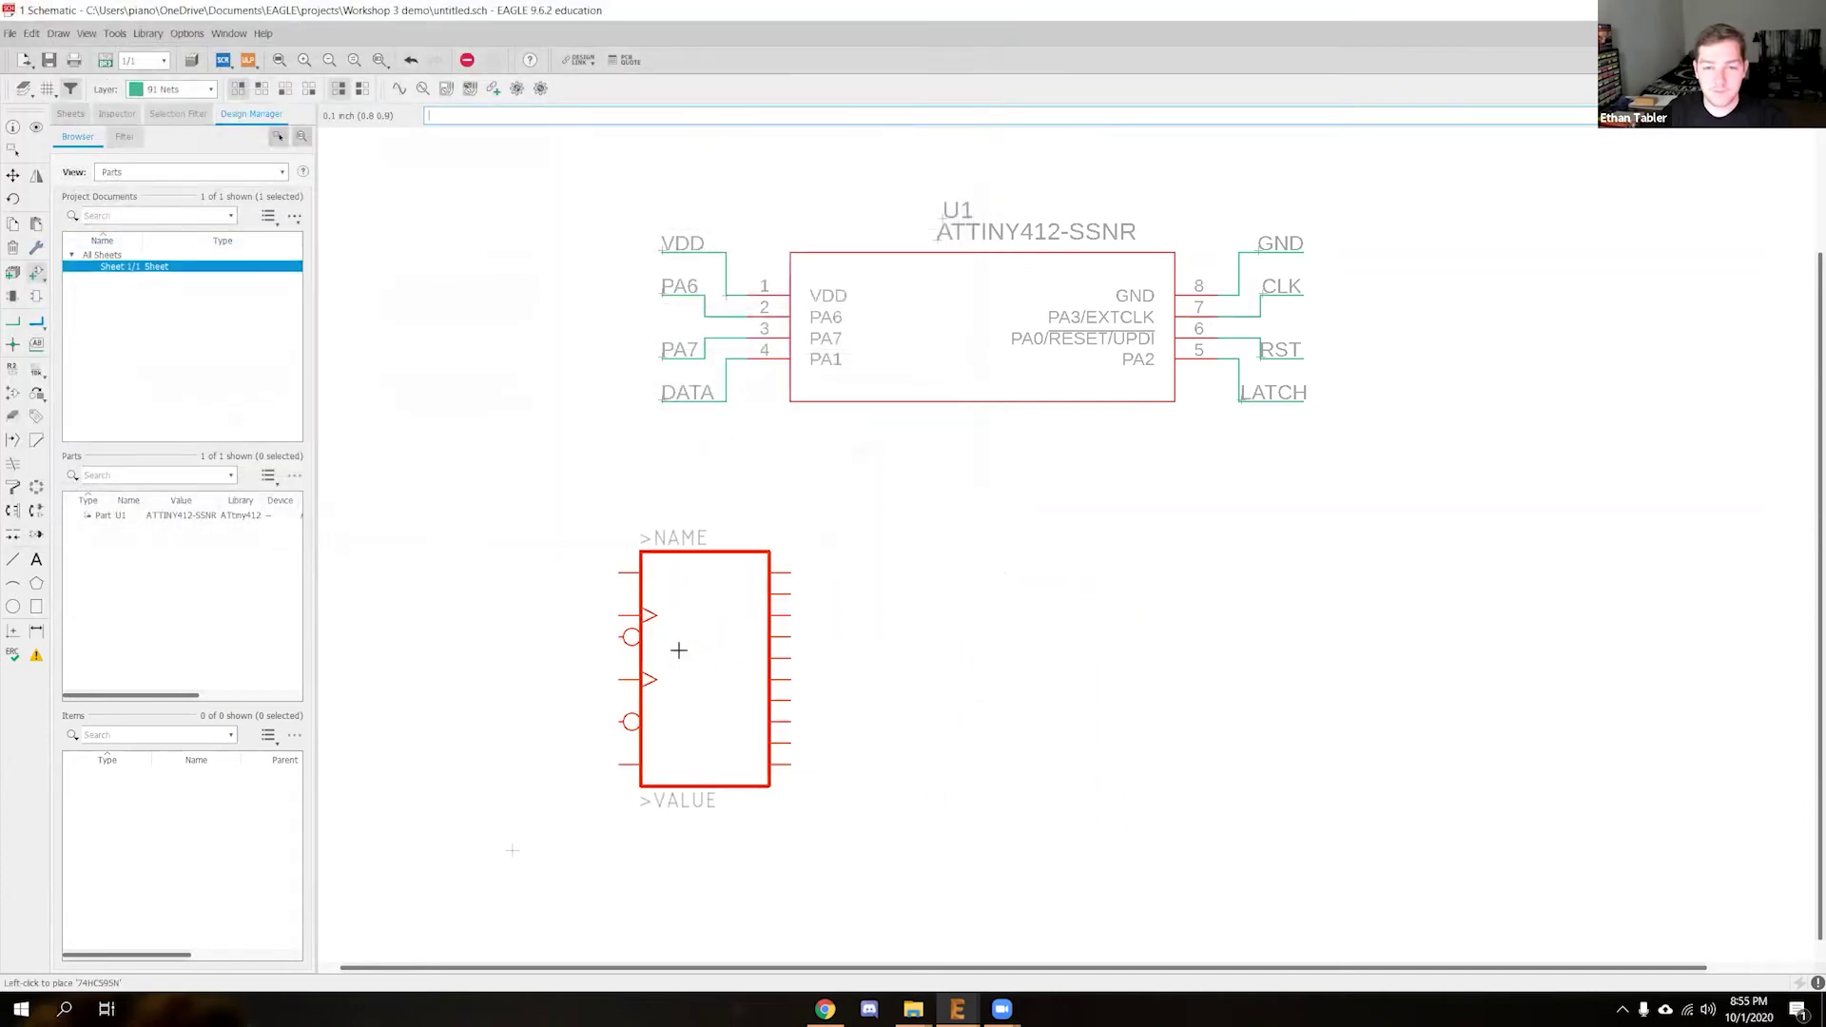
{"action": "left_click", "coordinate": [709, 649]}
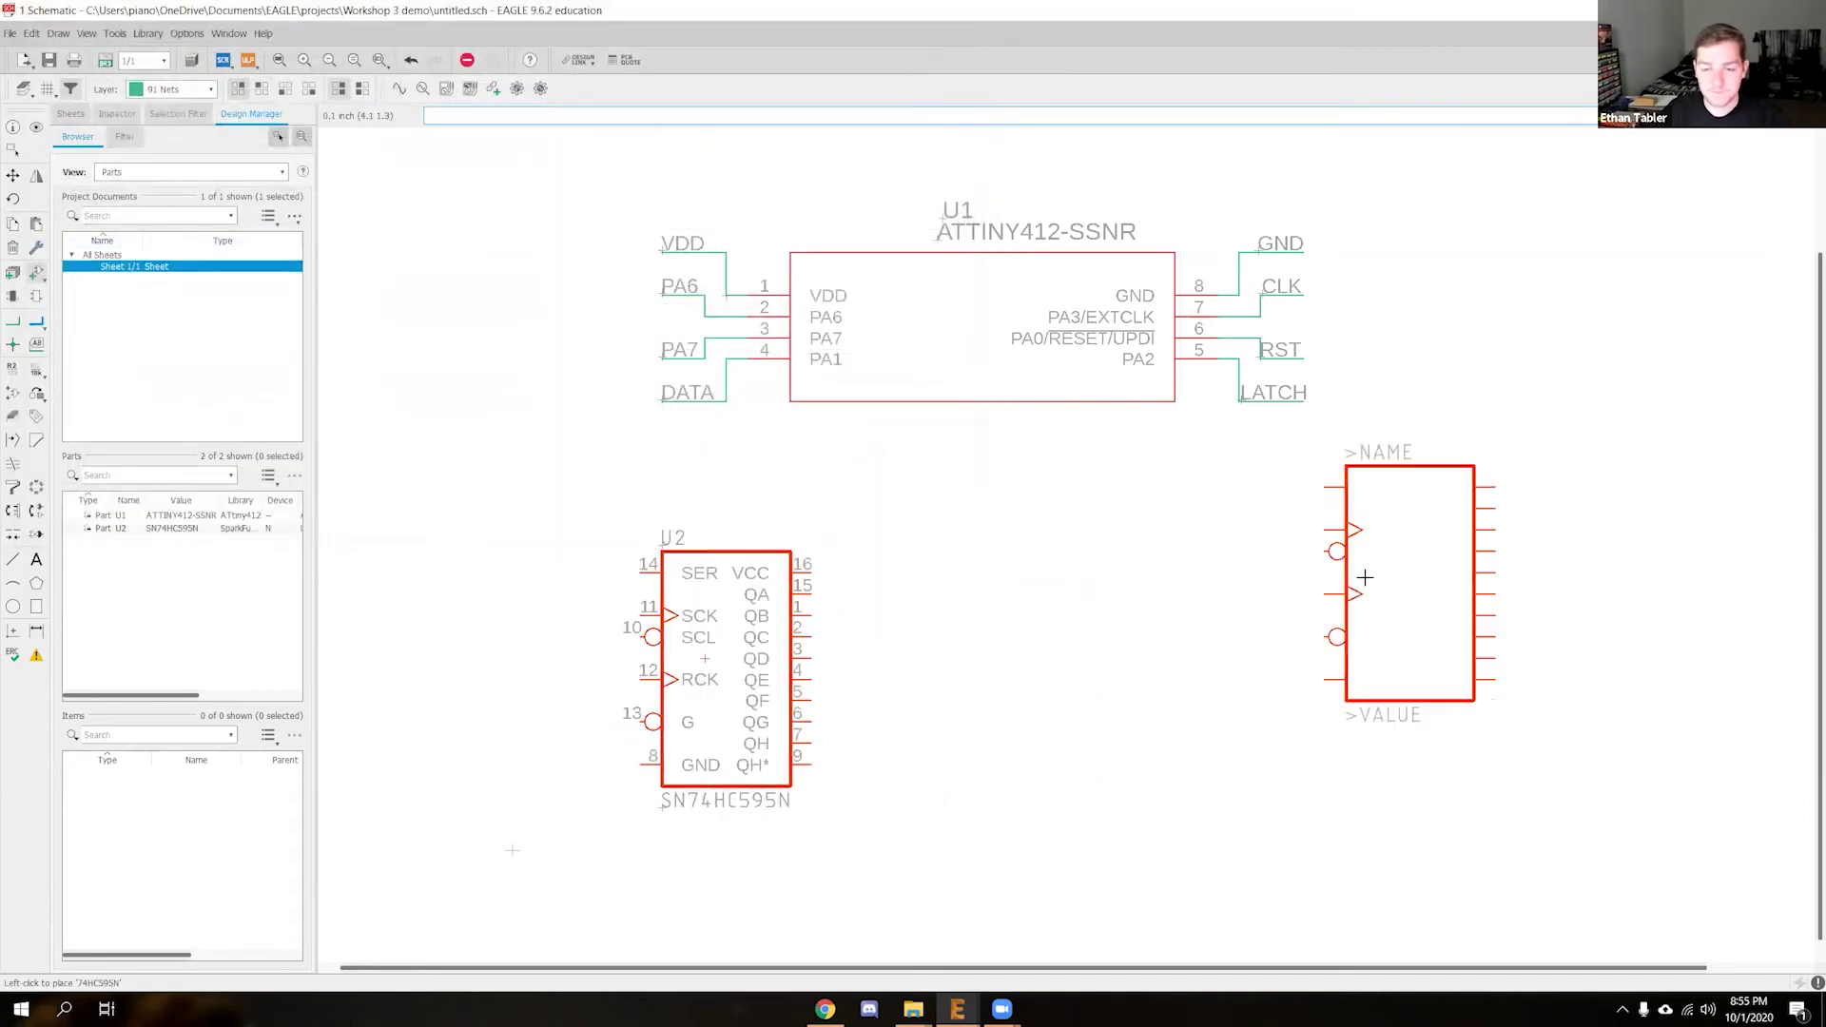
{"action": "key", "text": "Escape"}
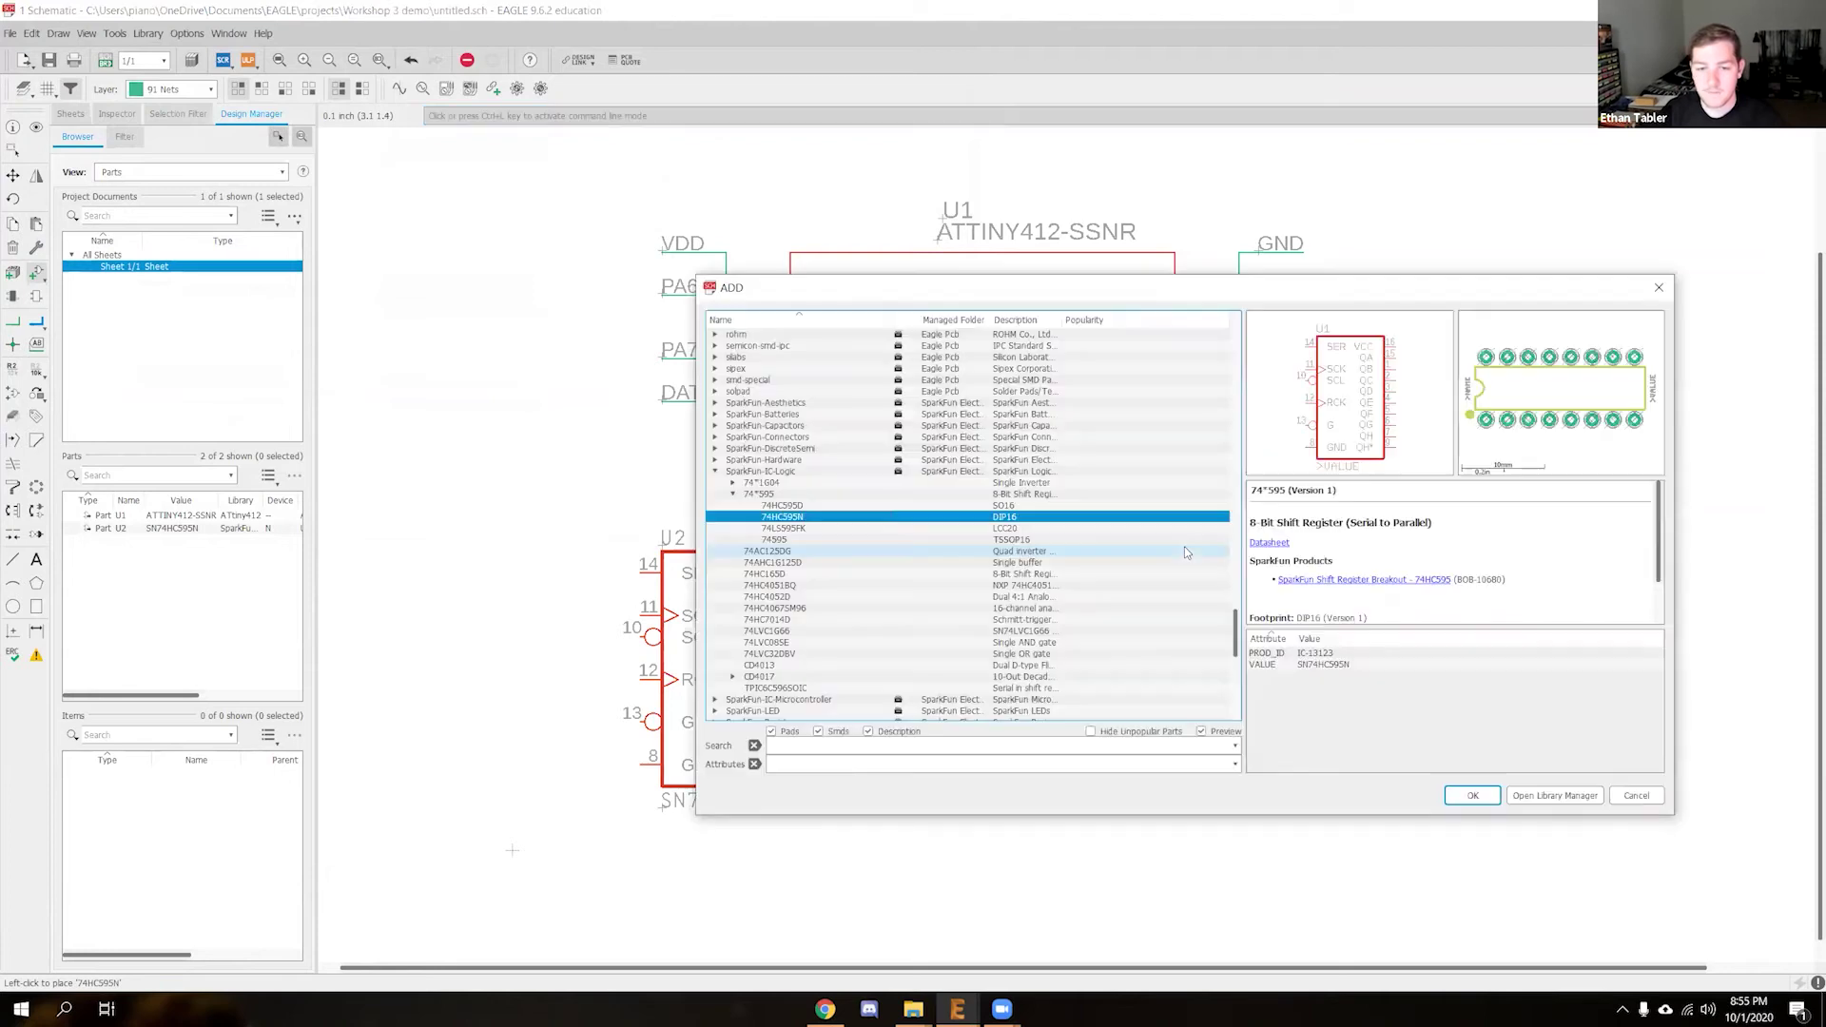
Add the CONN_03 header from the SparkFun-Connectors library, rotated 180° so its pins face left, well to the right of the shift register
{"action": "left_click_drag", "start_coordinate": [1226, 285], "coordinate": [907, 194]}
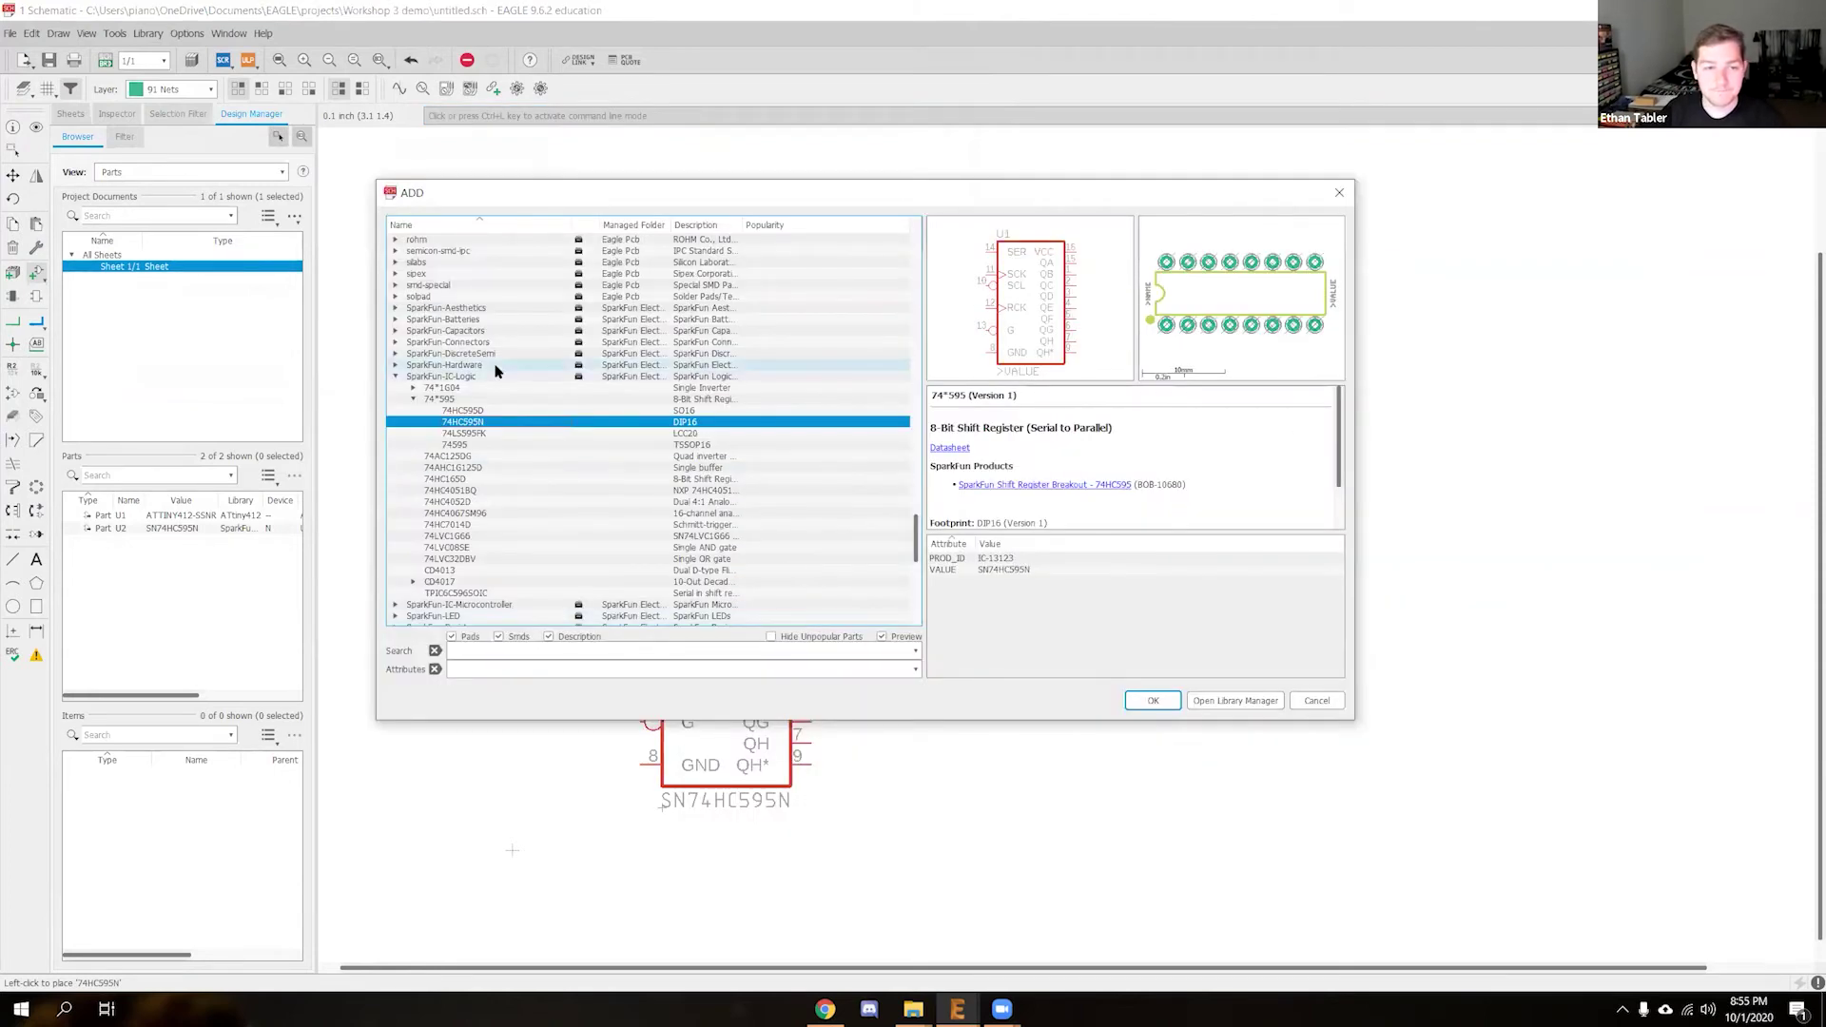
{"action": "left_click", "coordinate": [395, 376]}
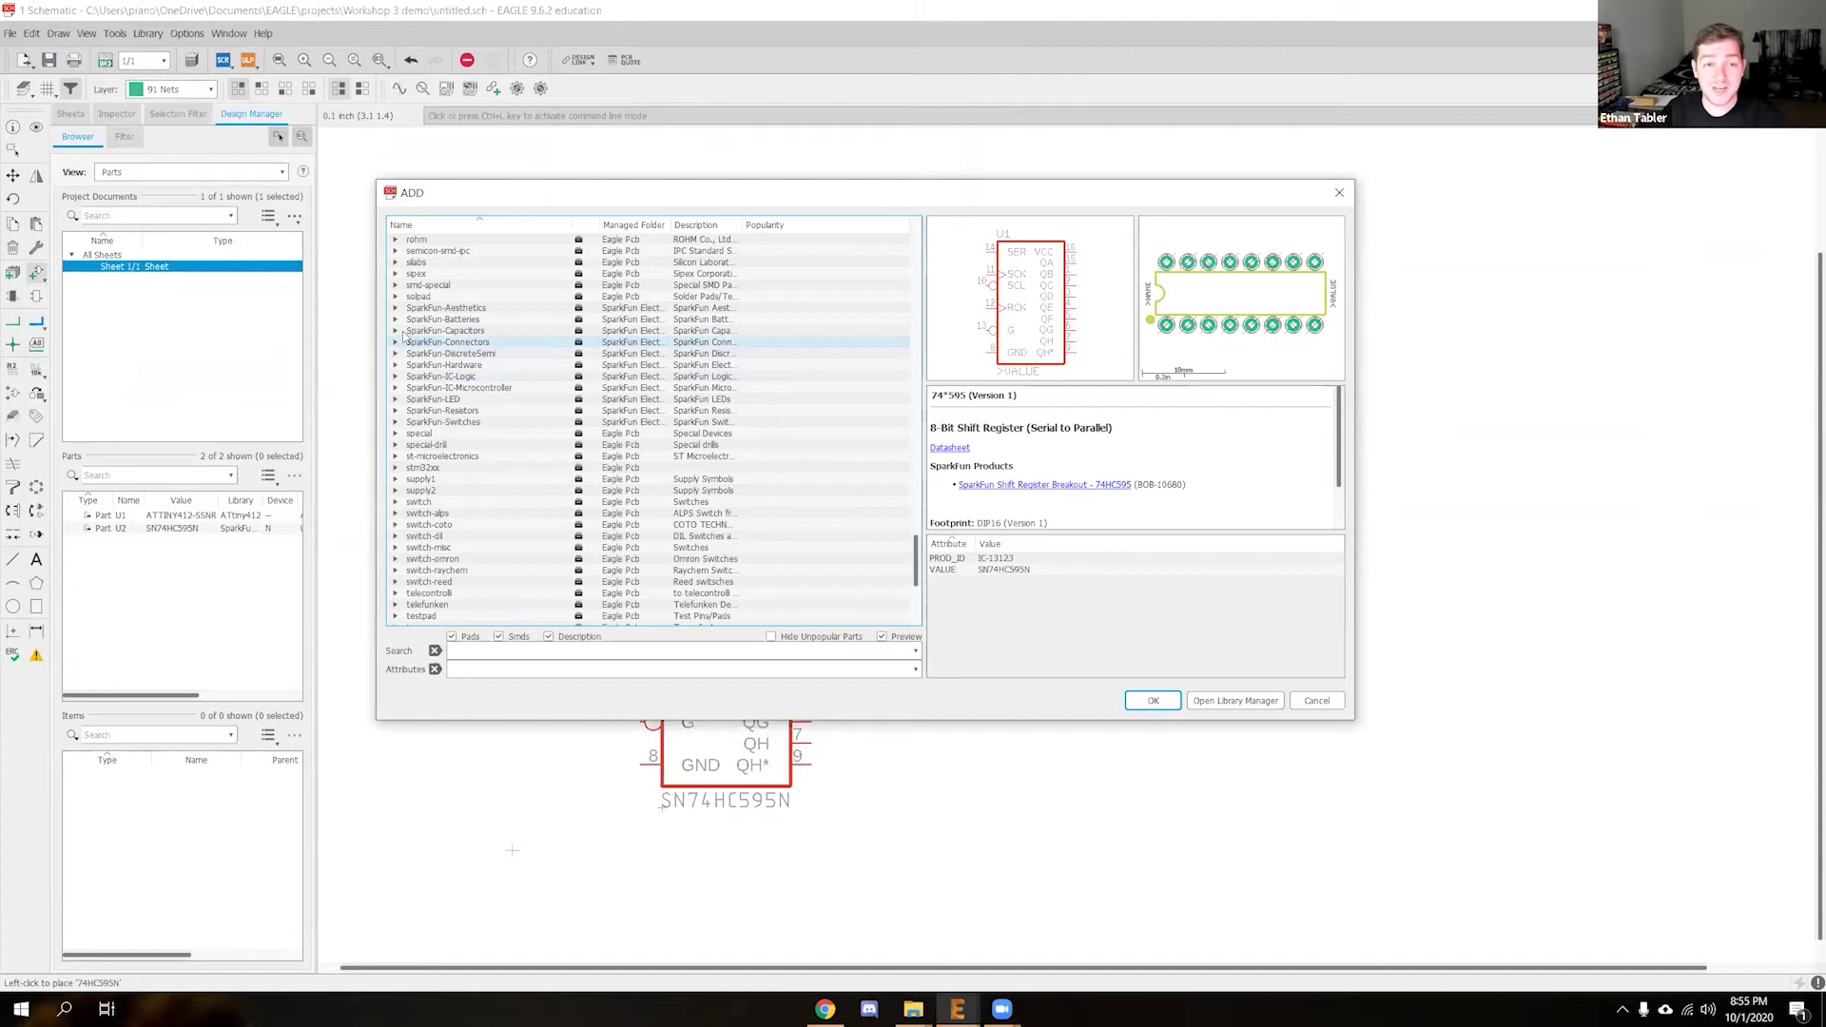
{"action": "left_click", "coordinate": [396, 344]}
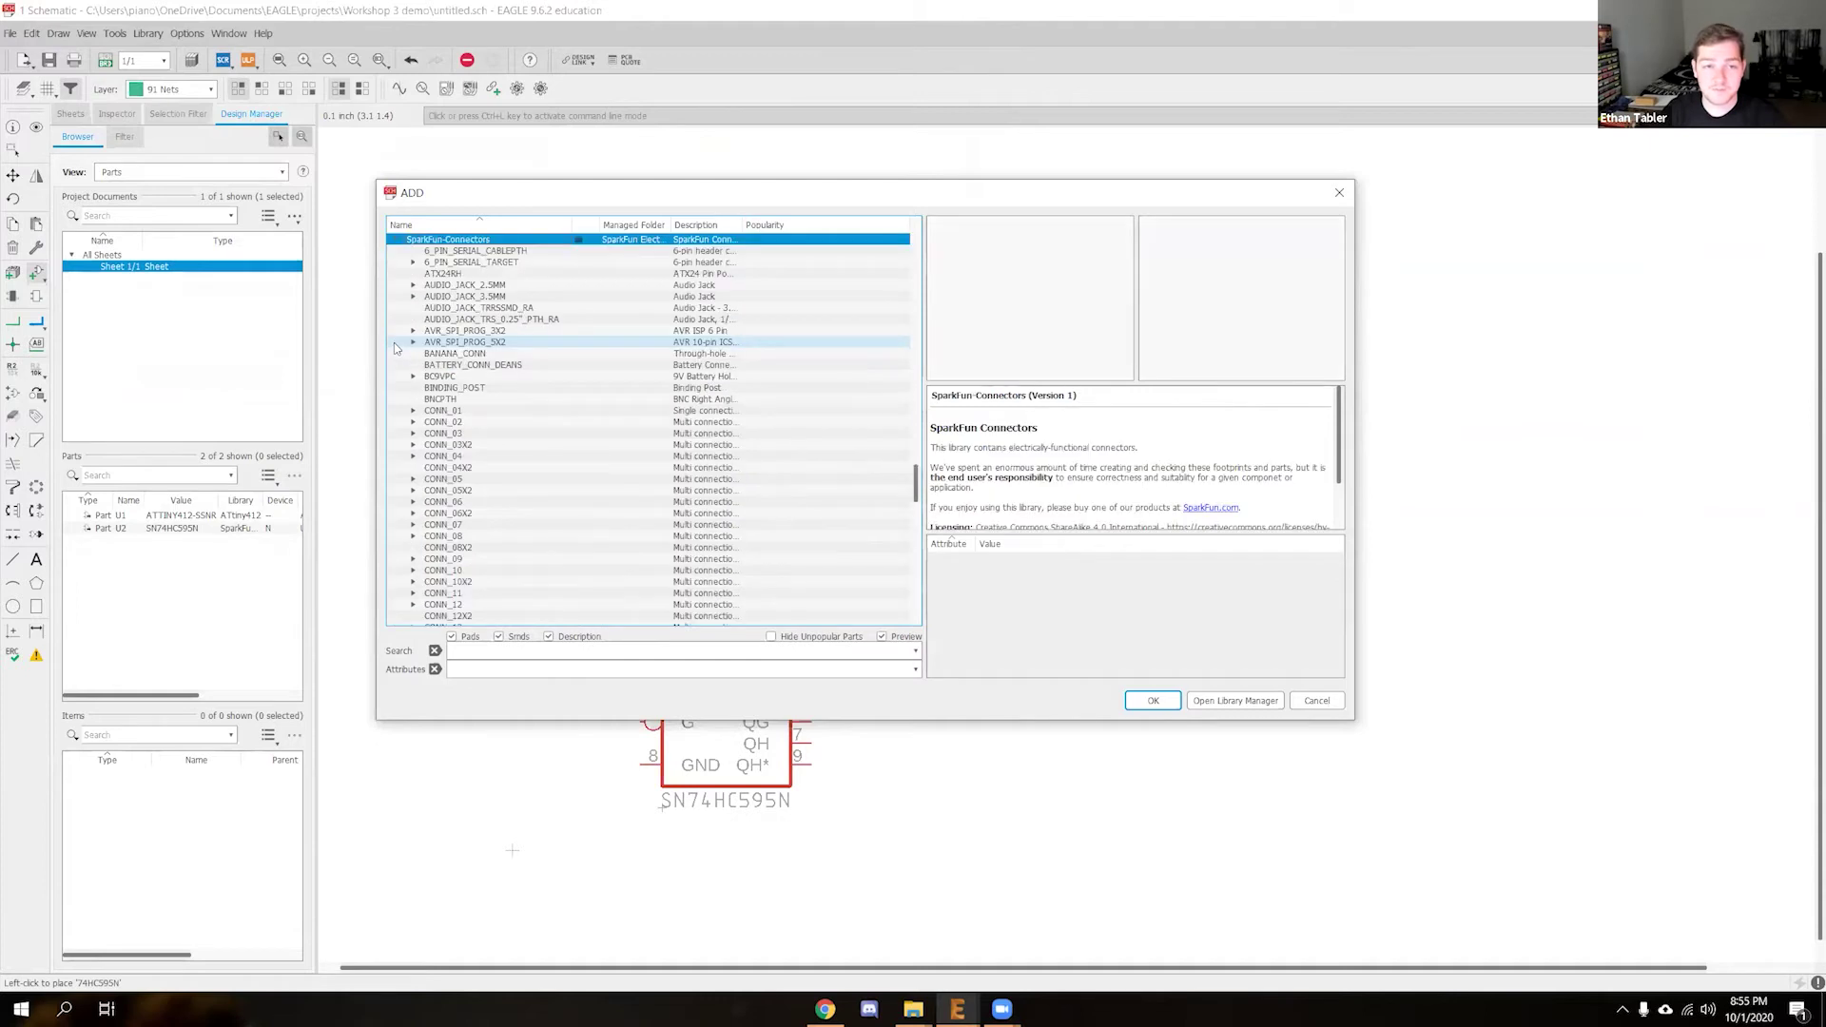
{"action": "left_click", "coordinate": [414, 434]}
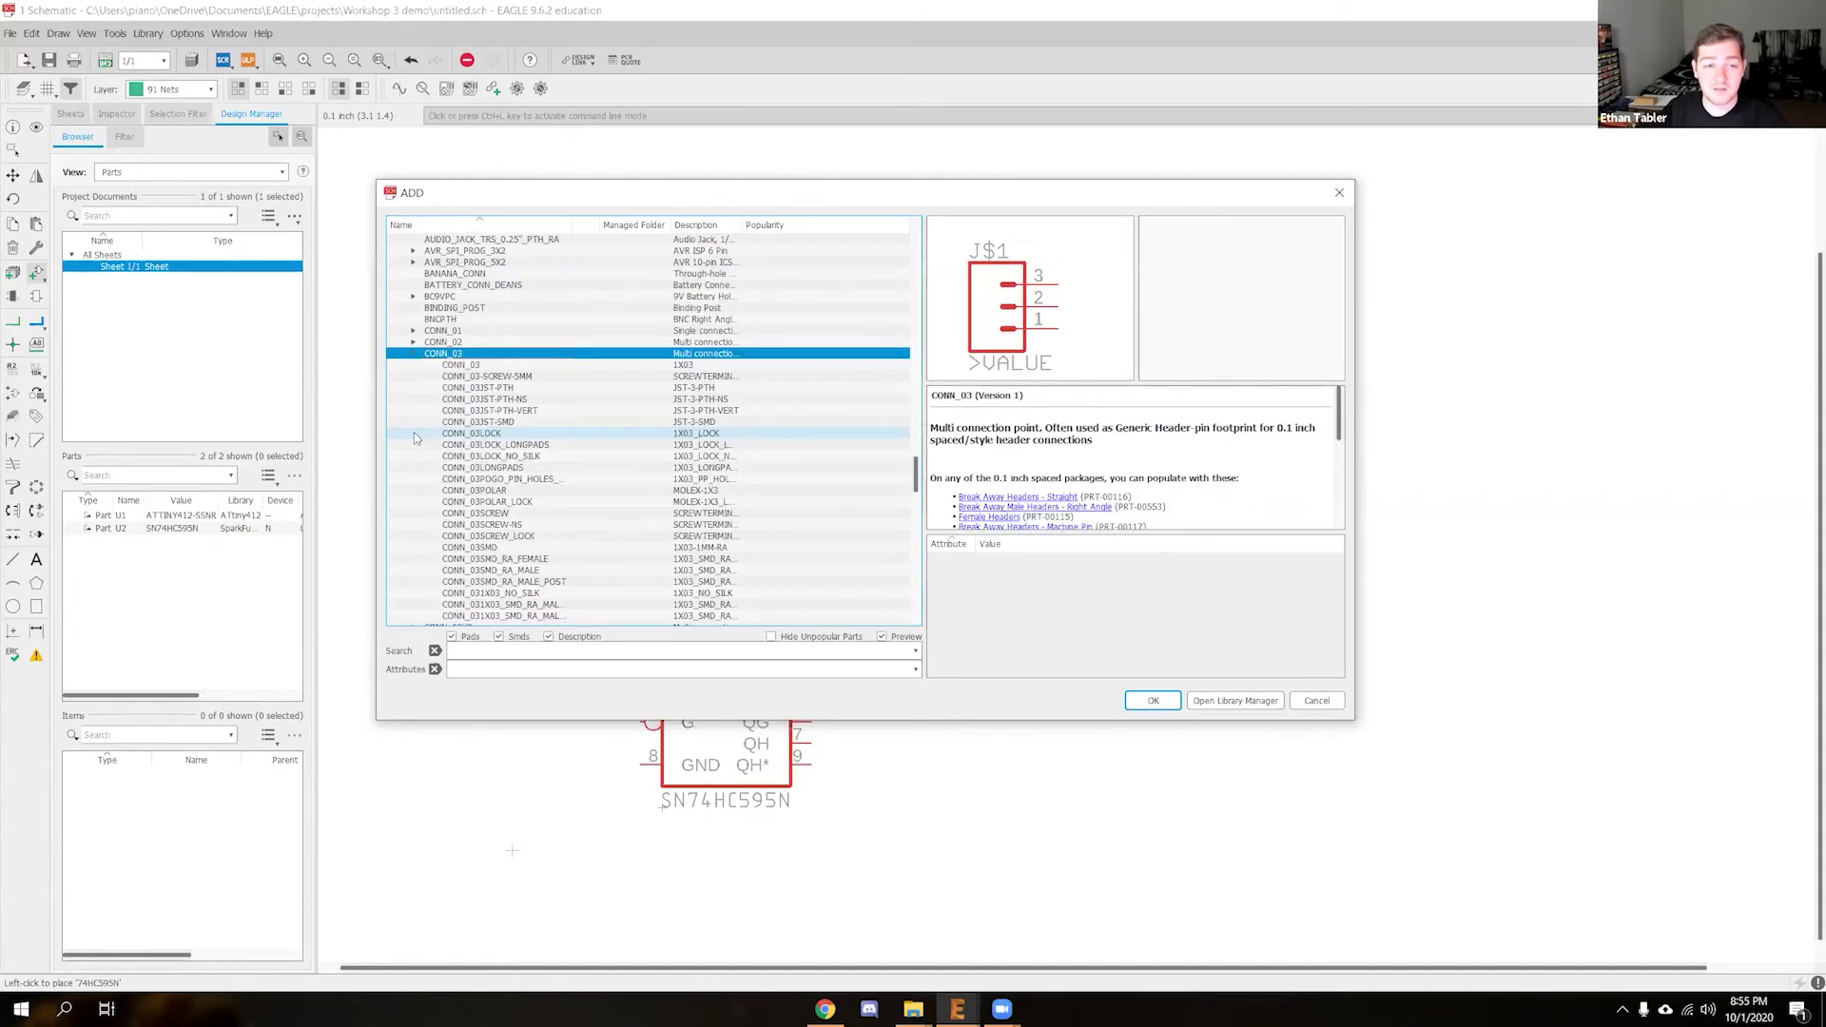
{"action": "left_click", "coordinate": [456, 365]}
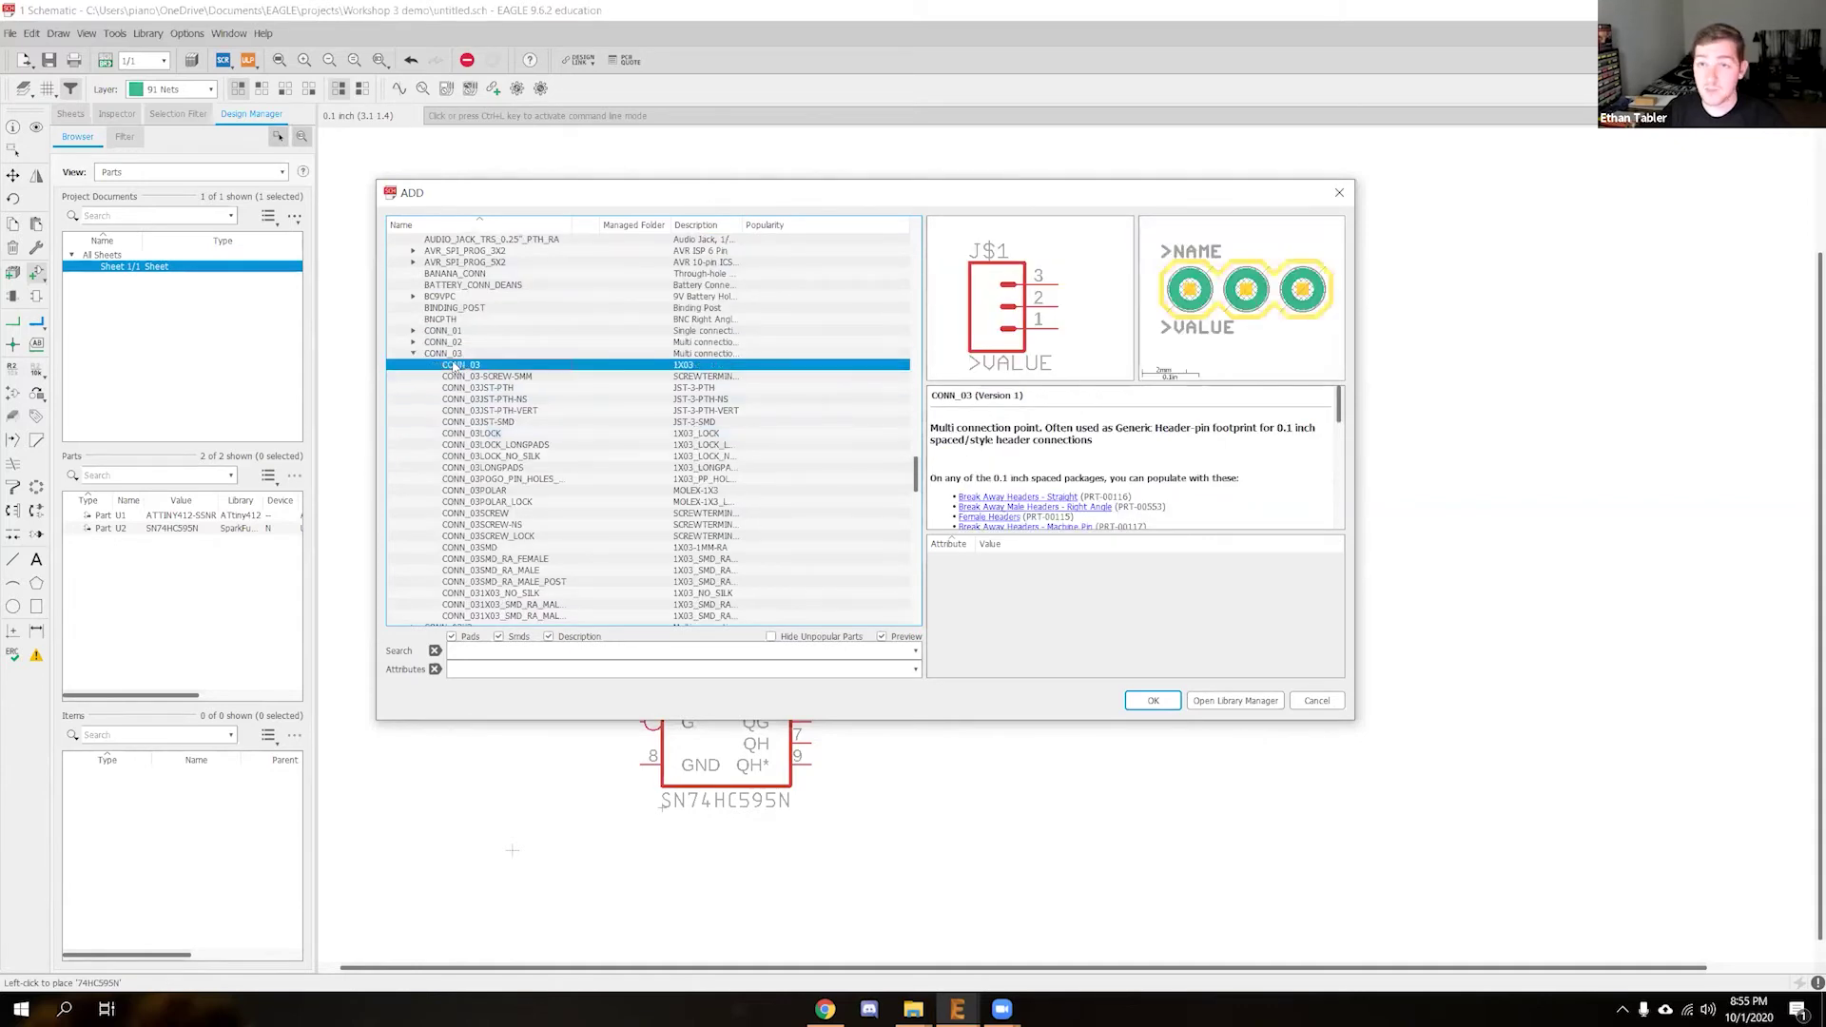
{"action": "left_click", "coordinate": [1155, 700]}
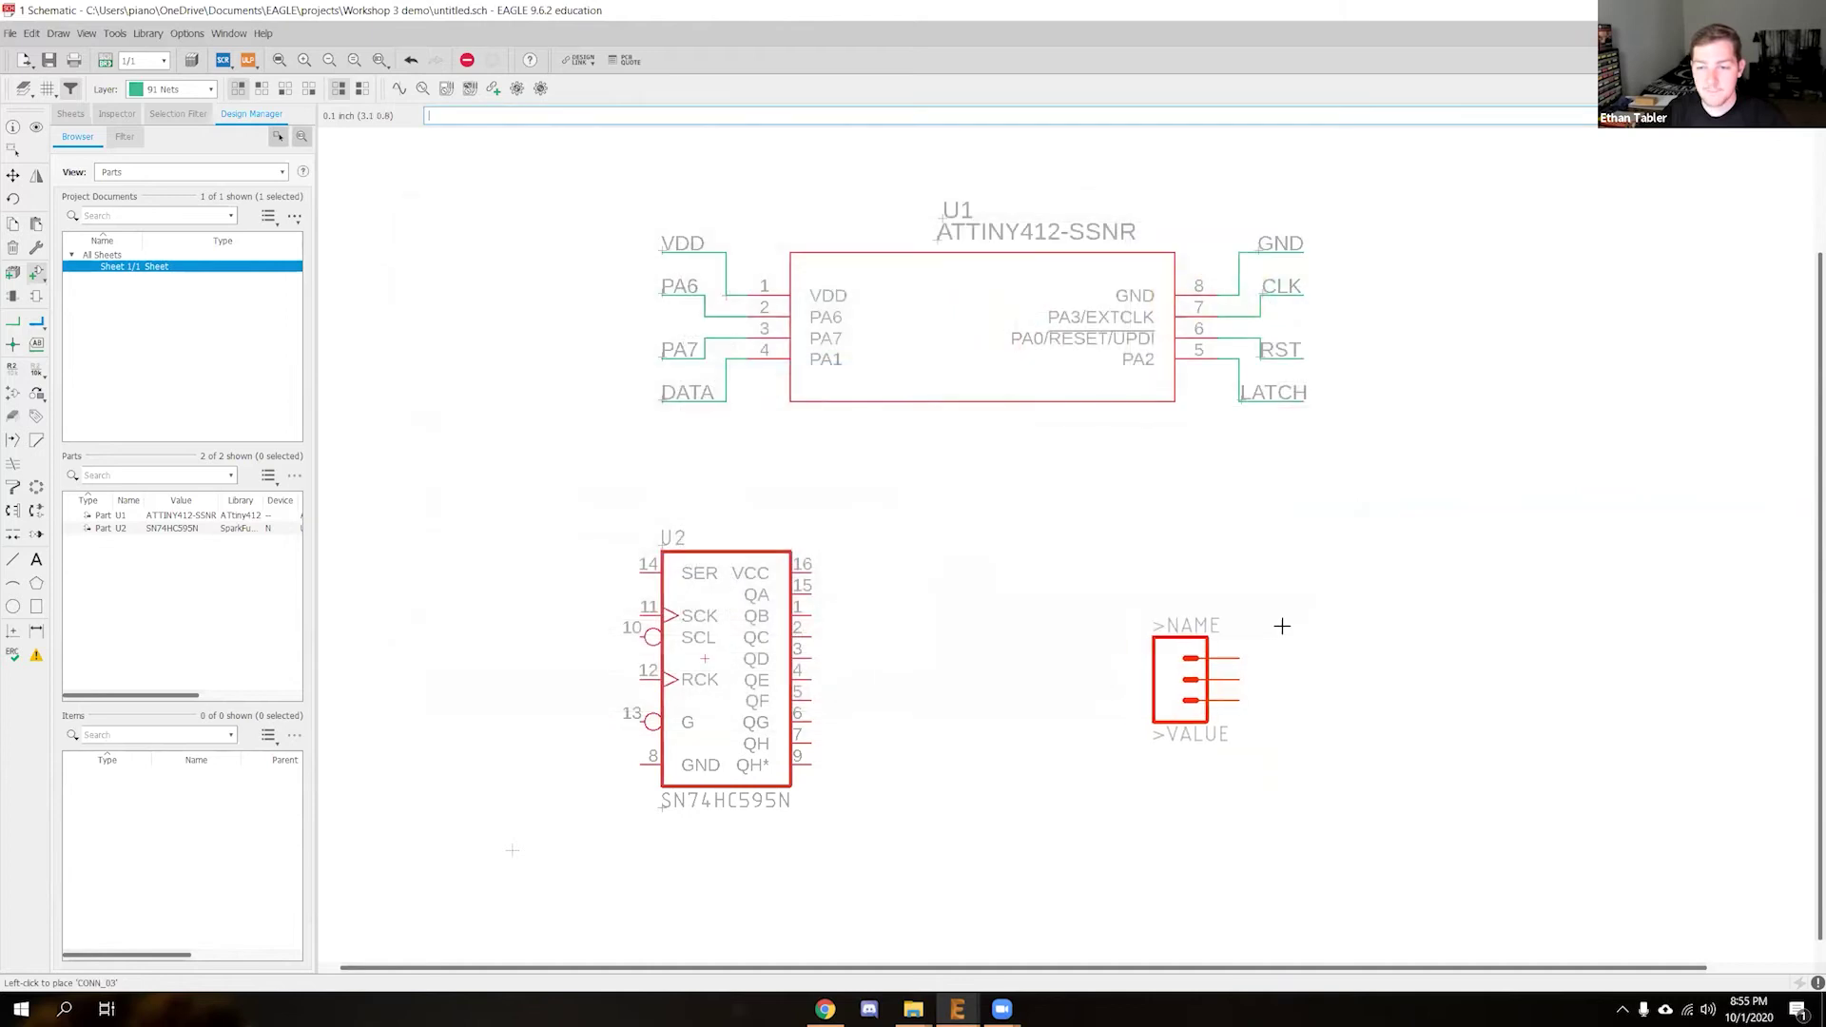
{"action": "right_click", "coordinate": [1333, 622]}
{"action": "right_click", "coordinate": [1334, 622]}
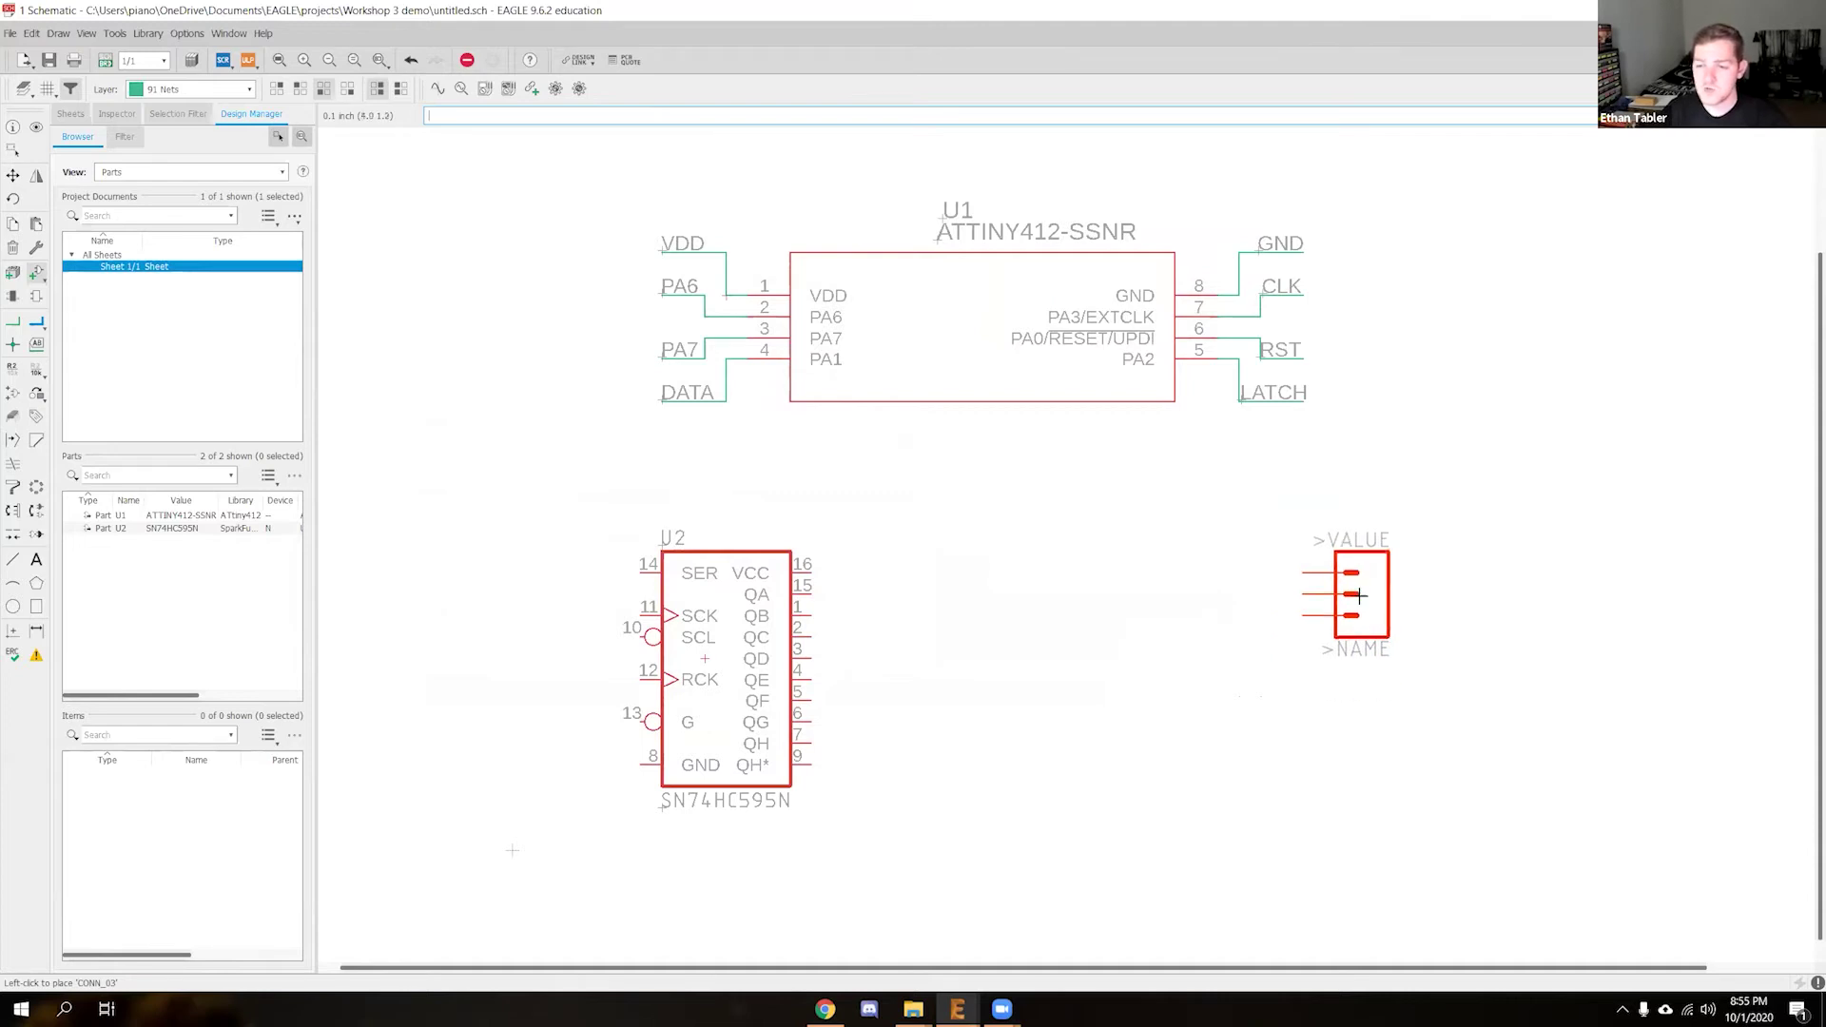
{"action": "left_click", "coordinate": [1379, 635]}
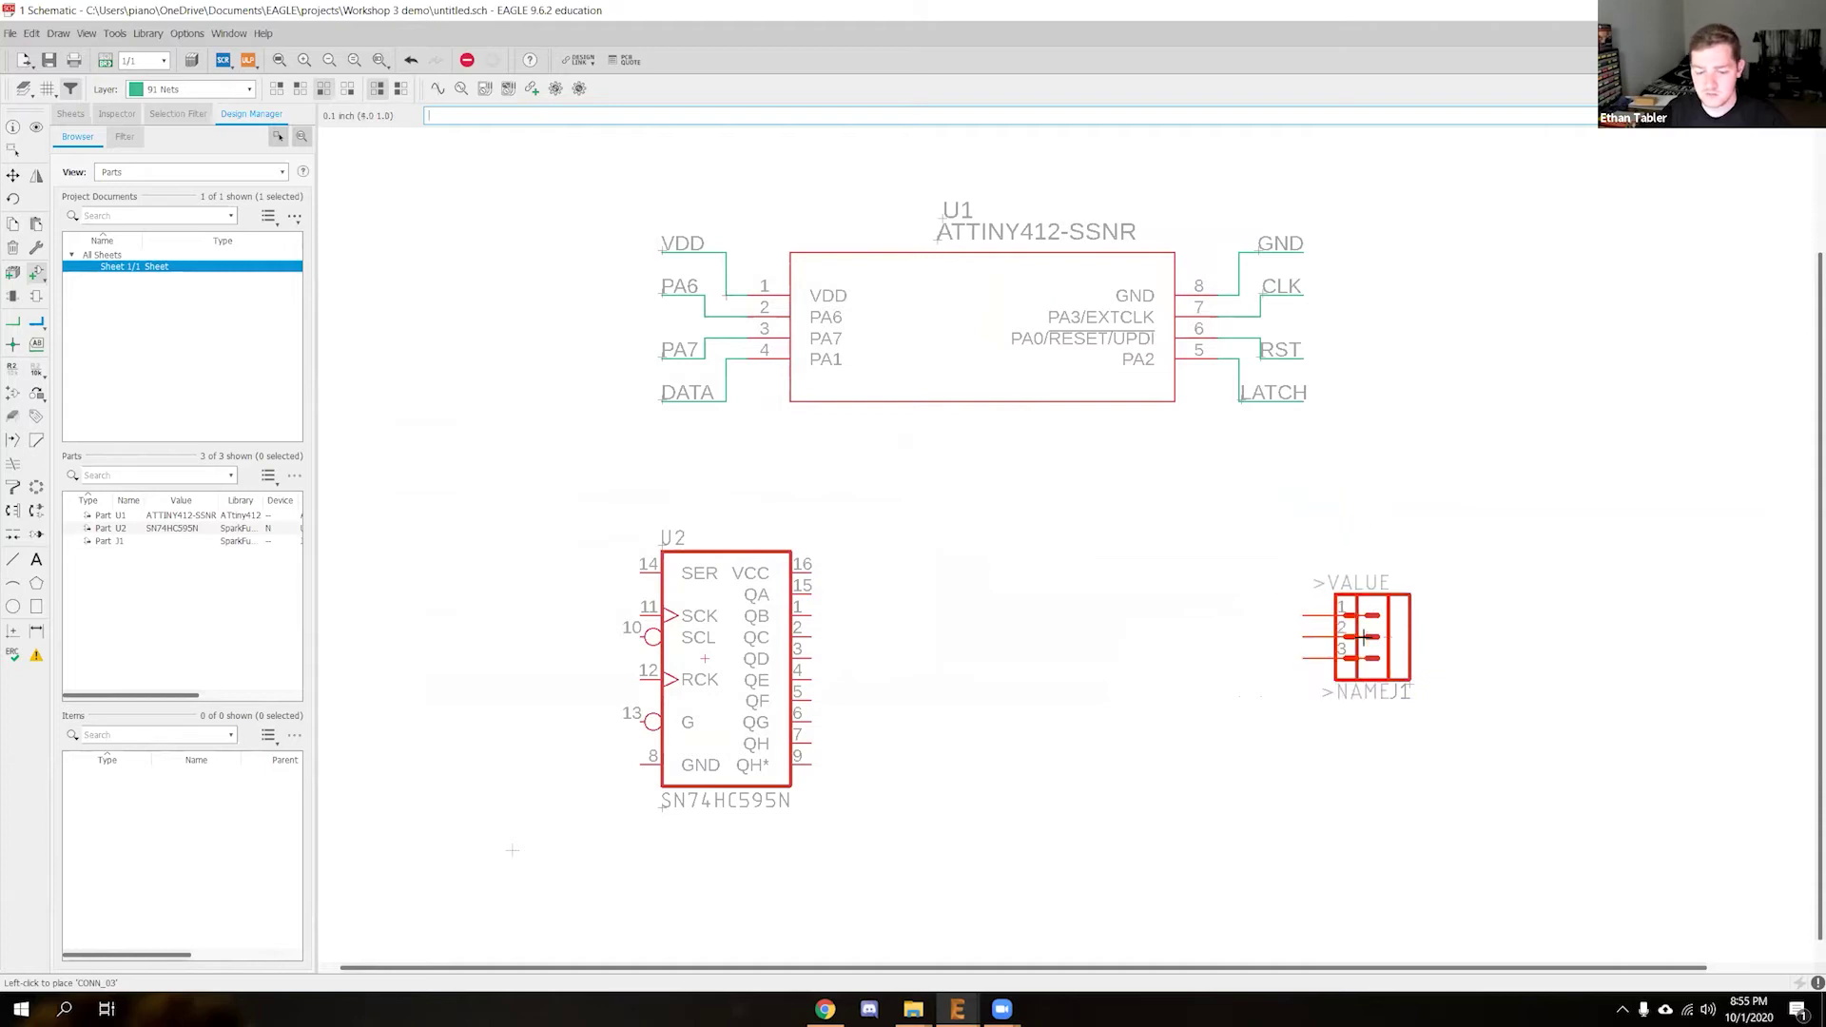
{"action": "key", "text": "Escape"}
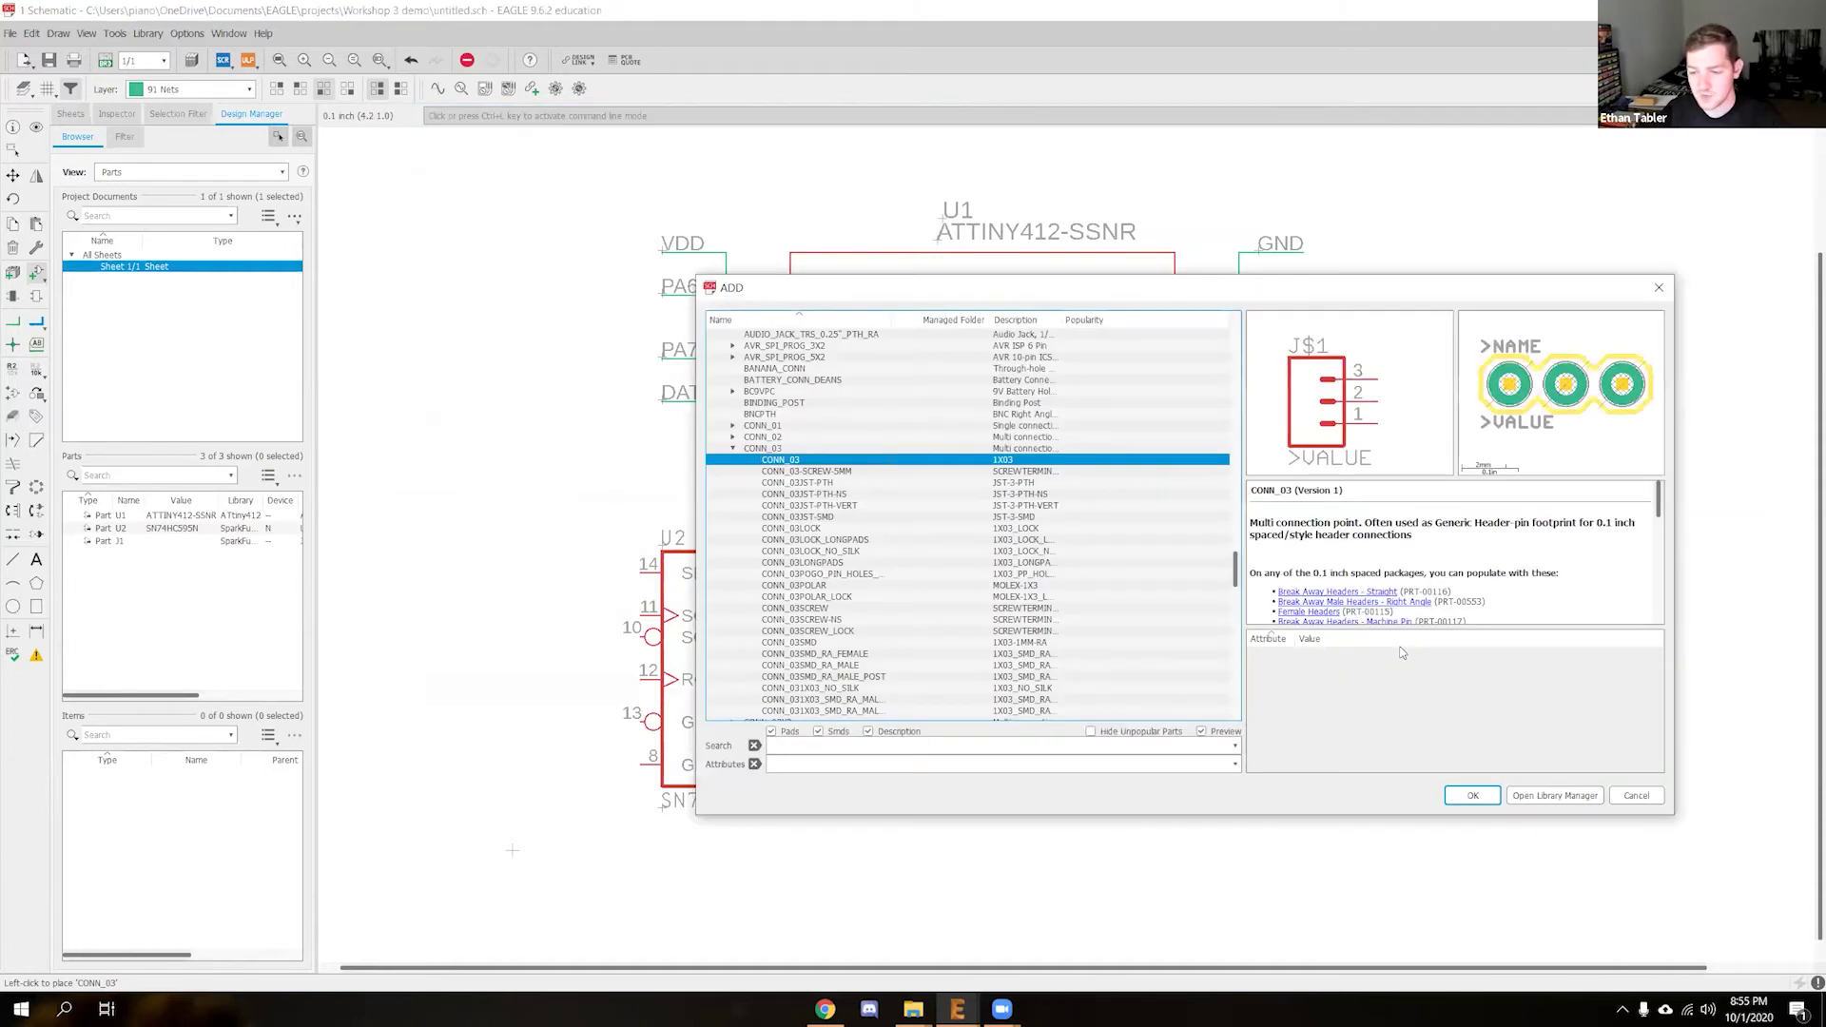
Choose the generic LED5MM from the SparkFun-LED library for placement and rotate its symbol so the diode points right
{"action": "left_click_drag", "start_coordinate": [1398, 293], "coordinate": [1279, 808]}
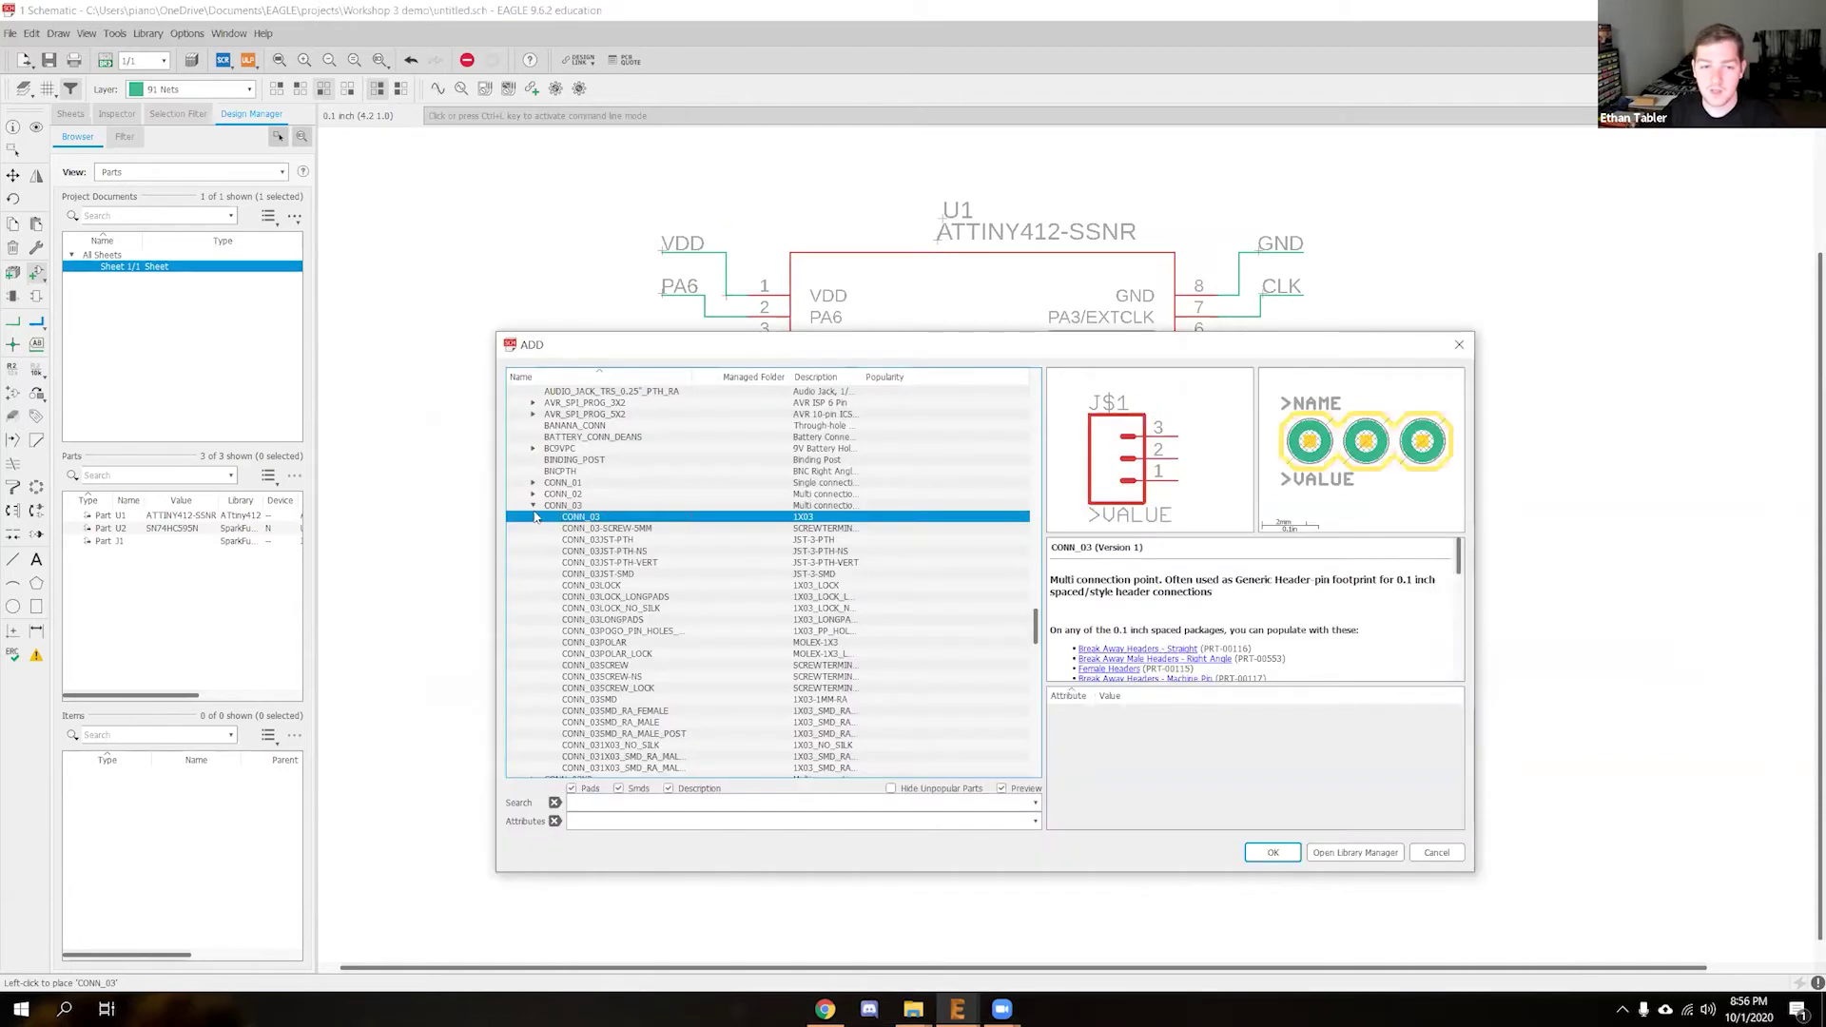
{"action": "left_click", "coordinate": [533, 506]}
{"action": "scroll", "coordinate": [518, 490], "scroll_direction": "up", "scroll_amount": 5}
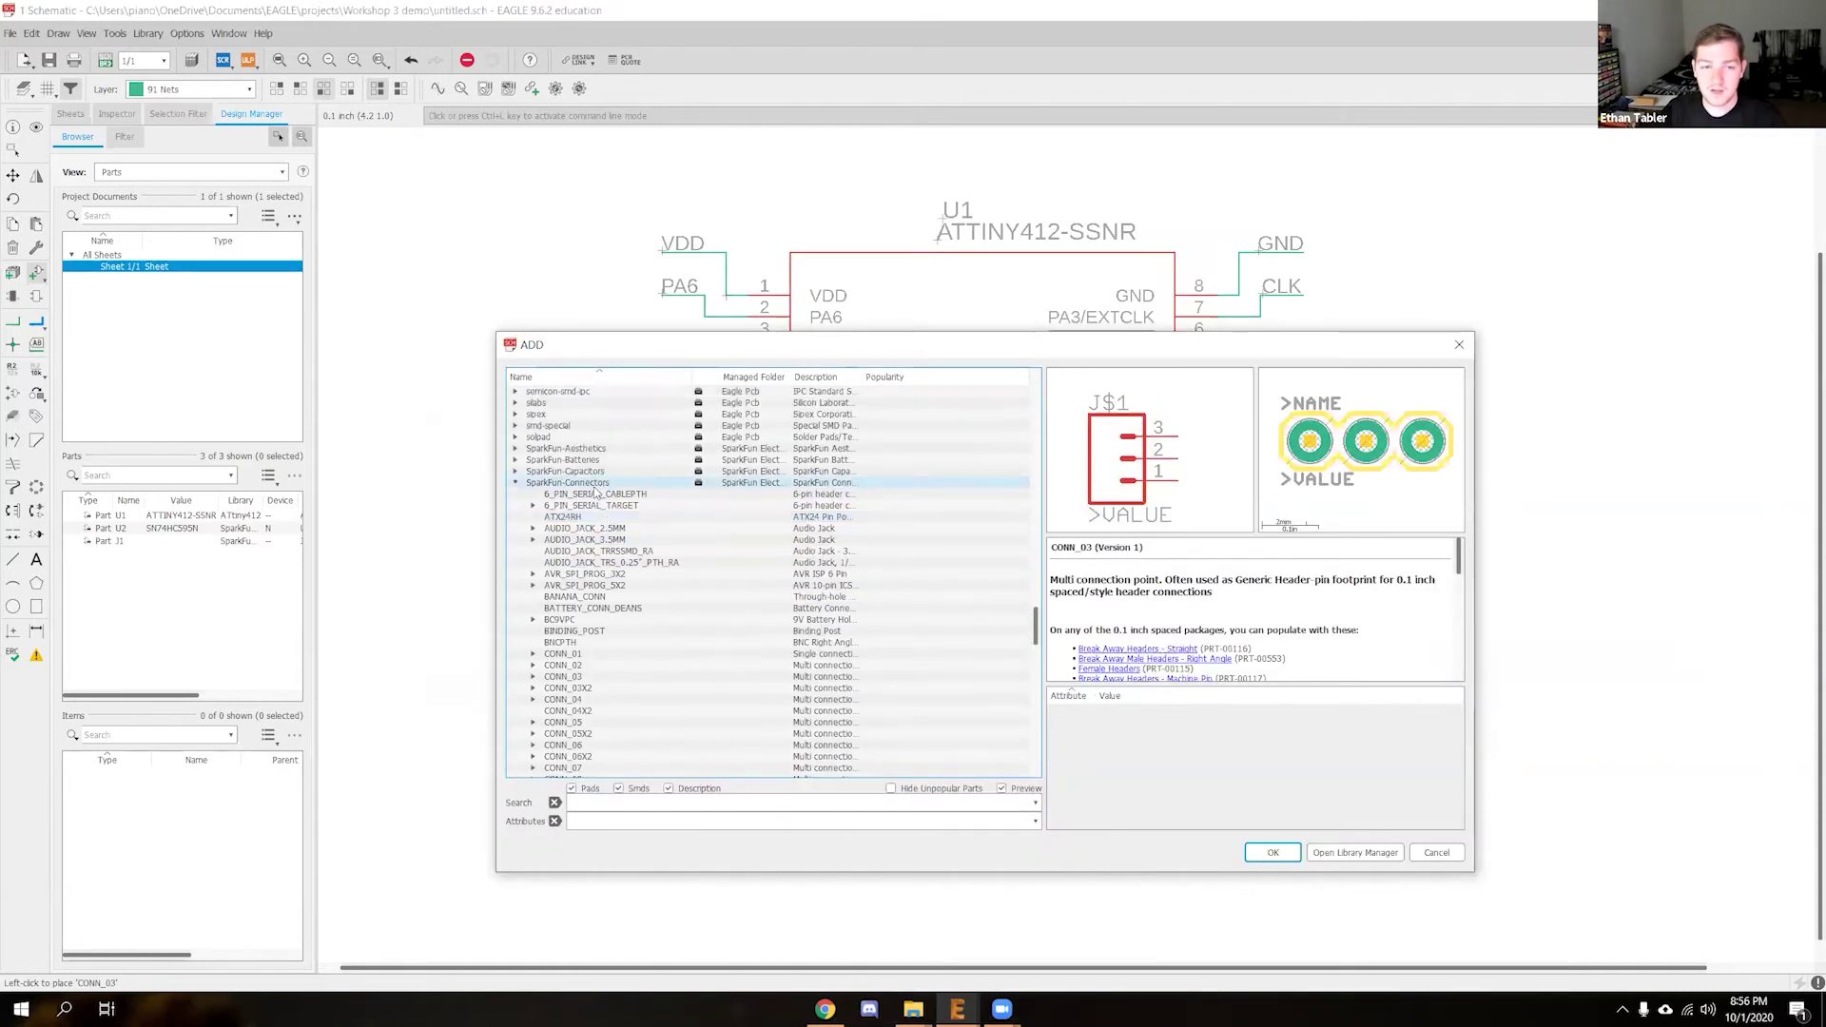
{"action": "left_click", "coordinate": [517, 483]}
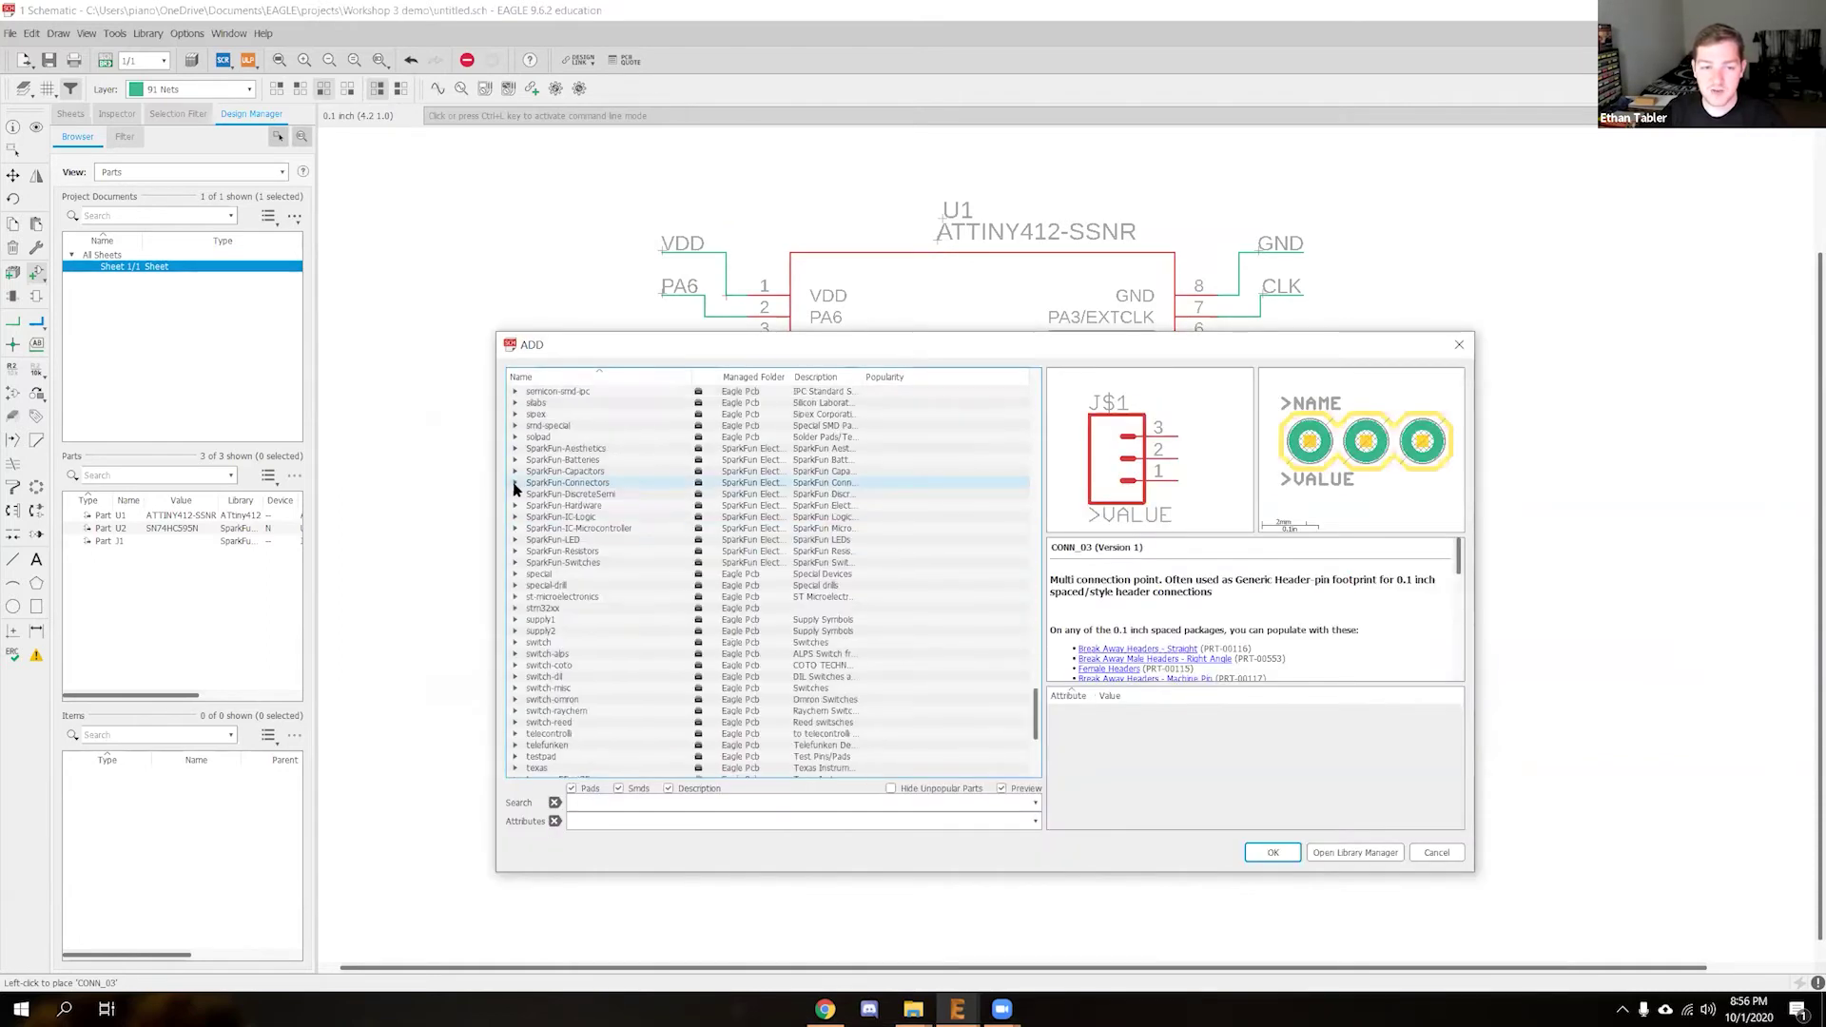
{"action": "left_click", "coordinate": [515, 540]}
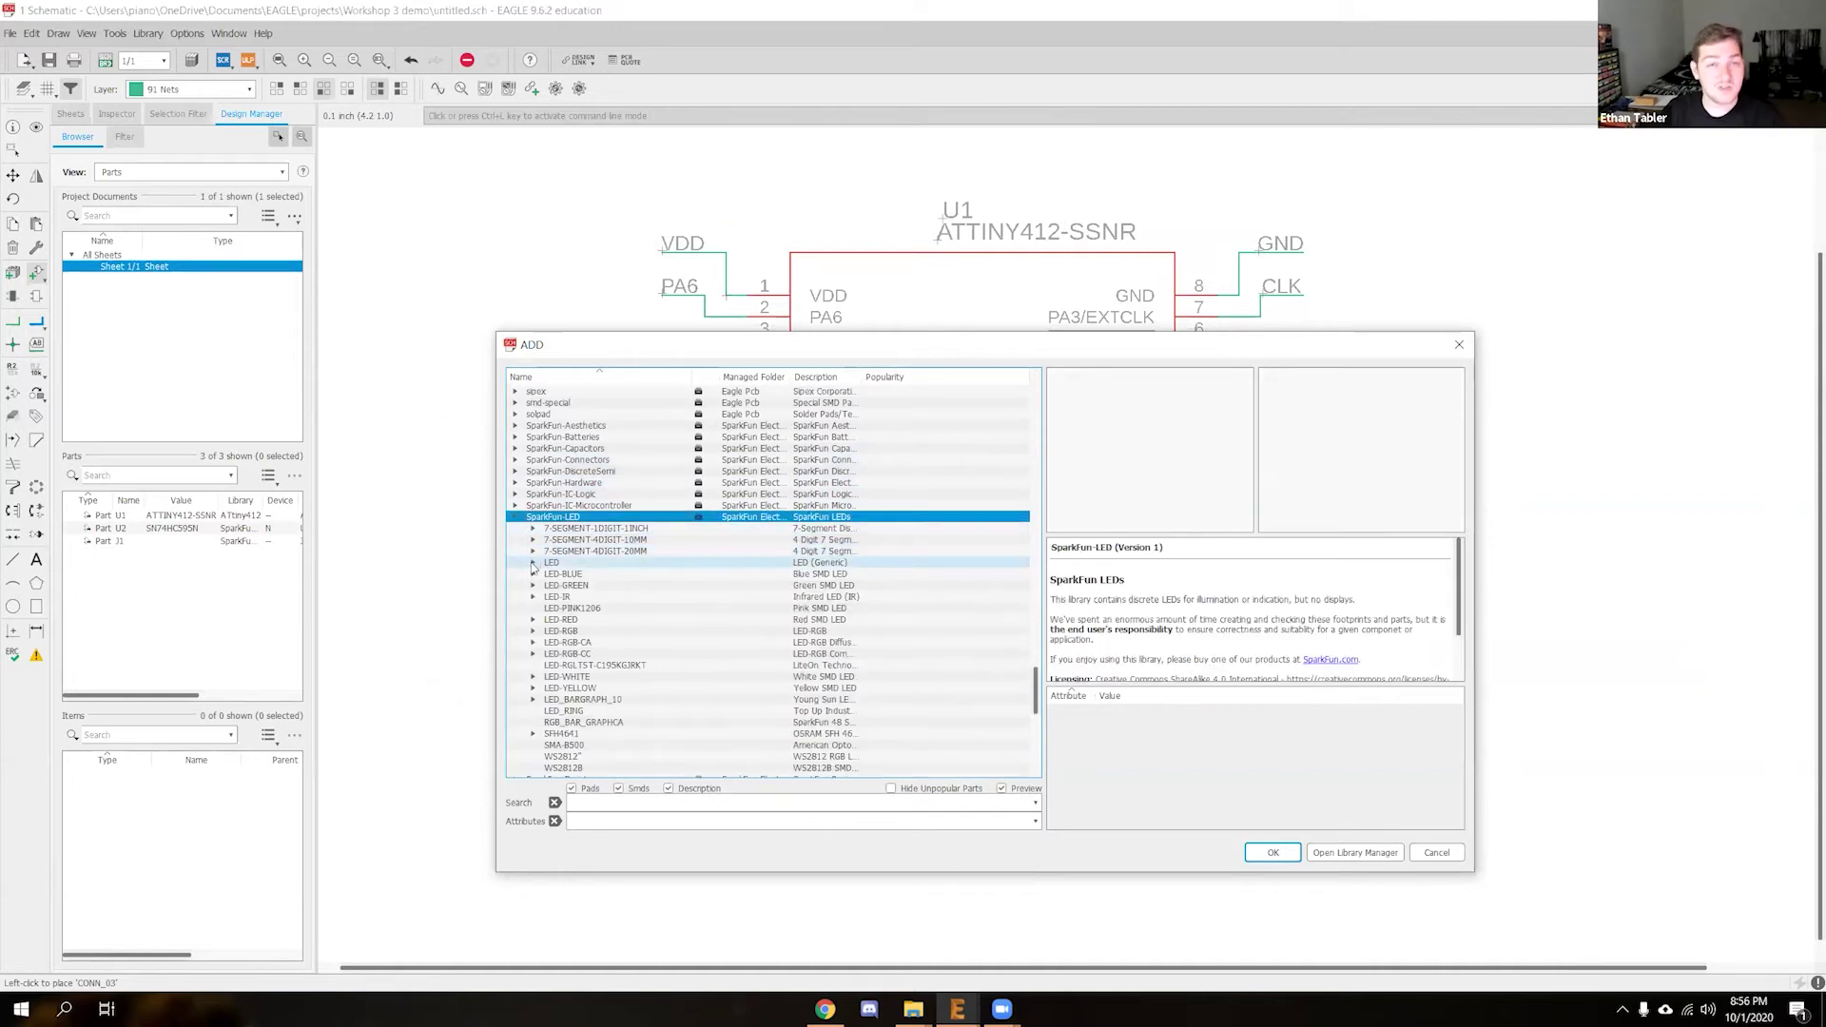
{"action": "left_click", "coordinate": [532, 565]}
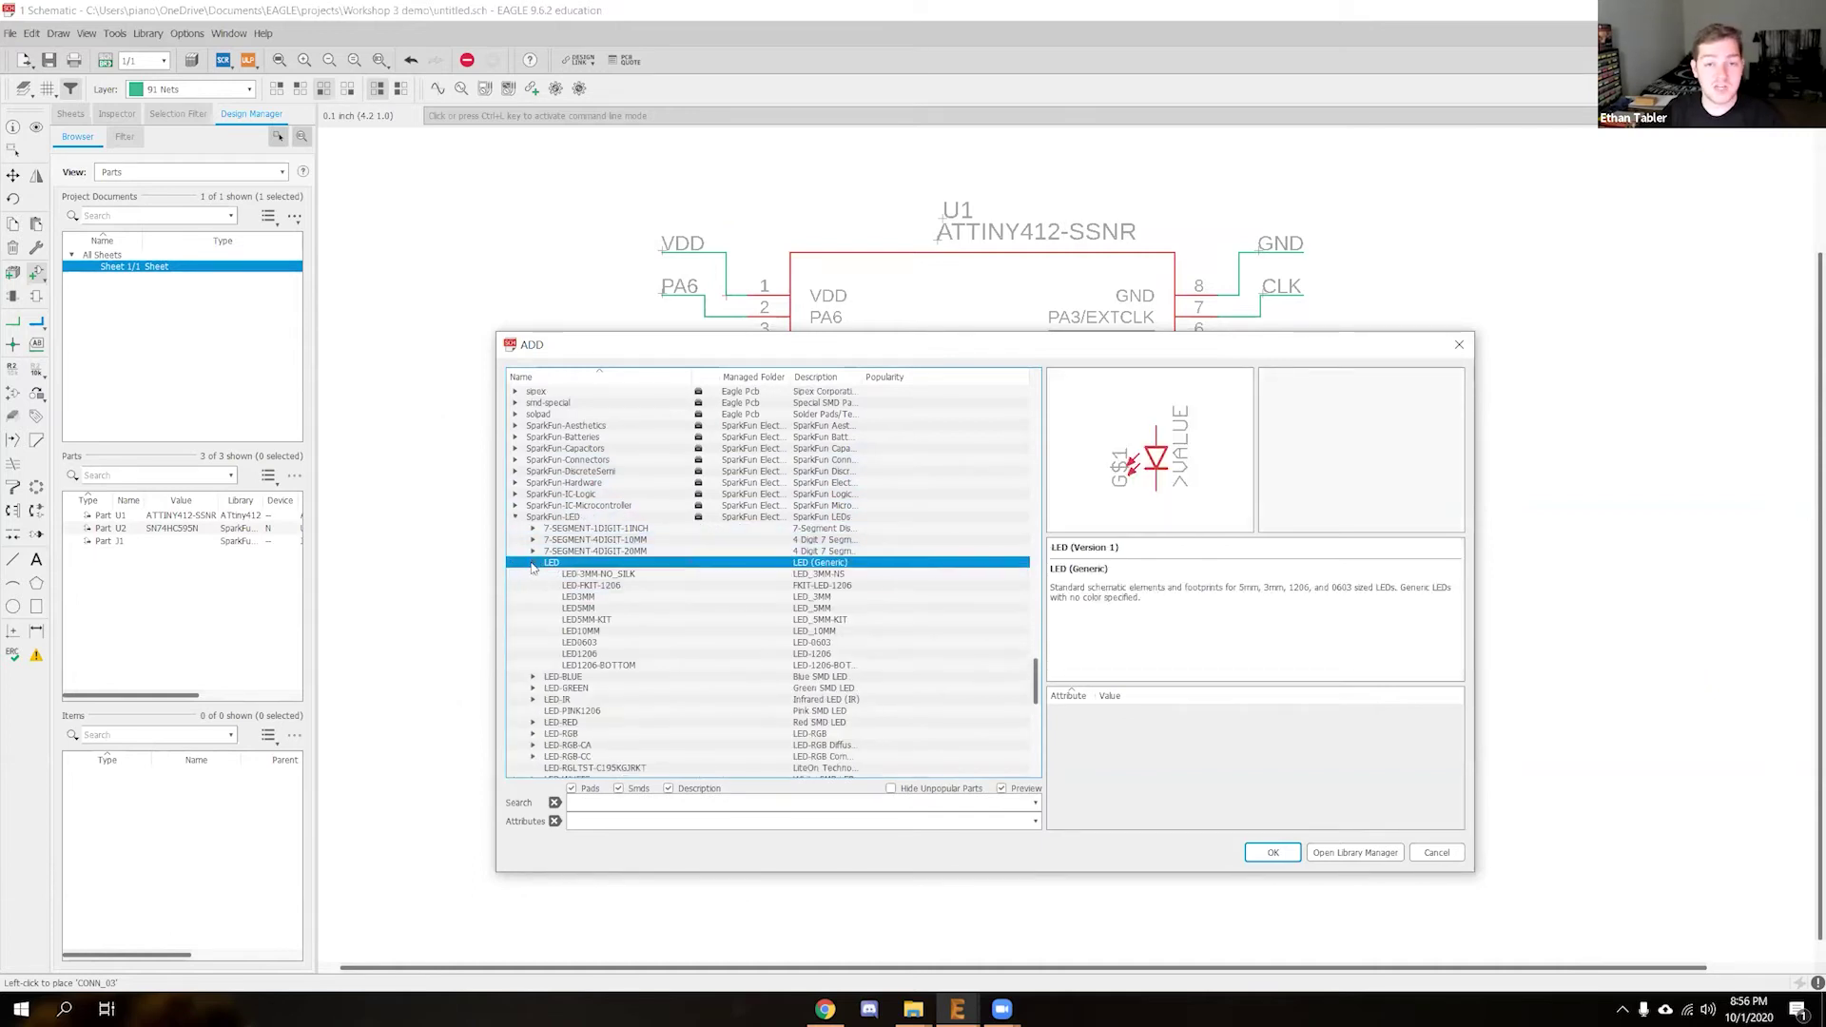
{"action": "left_click", "coordinate": [637, 609]}
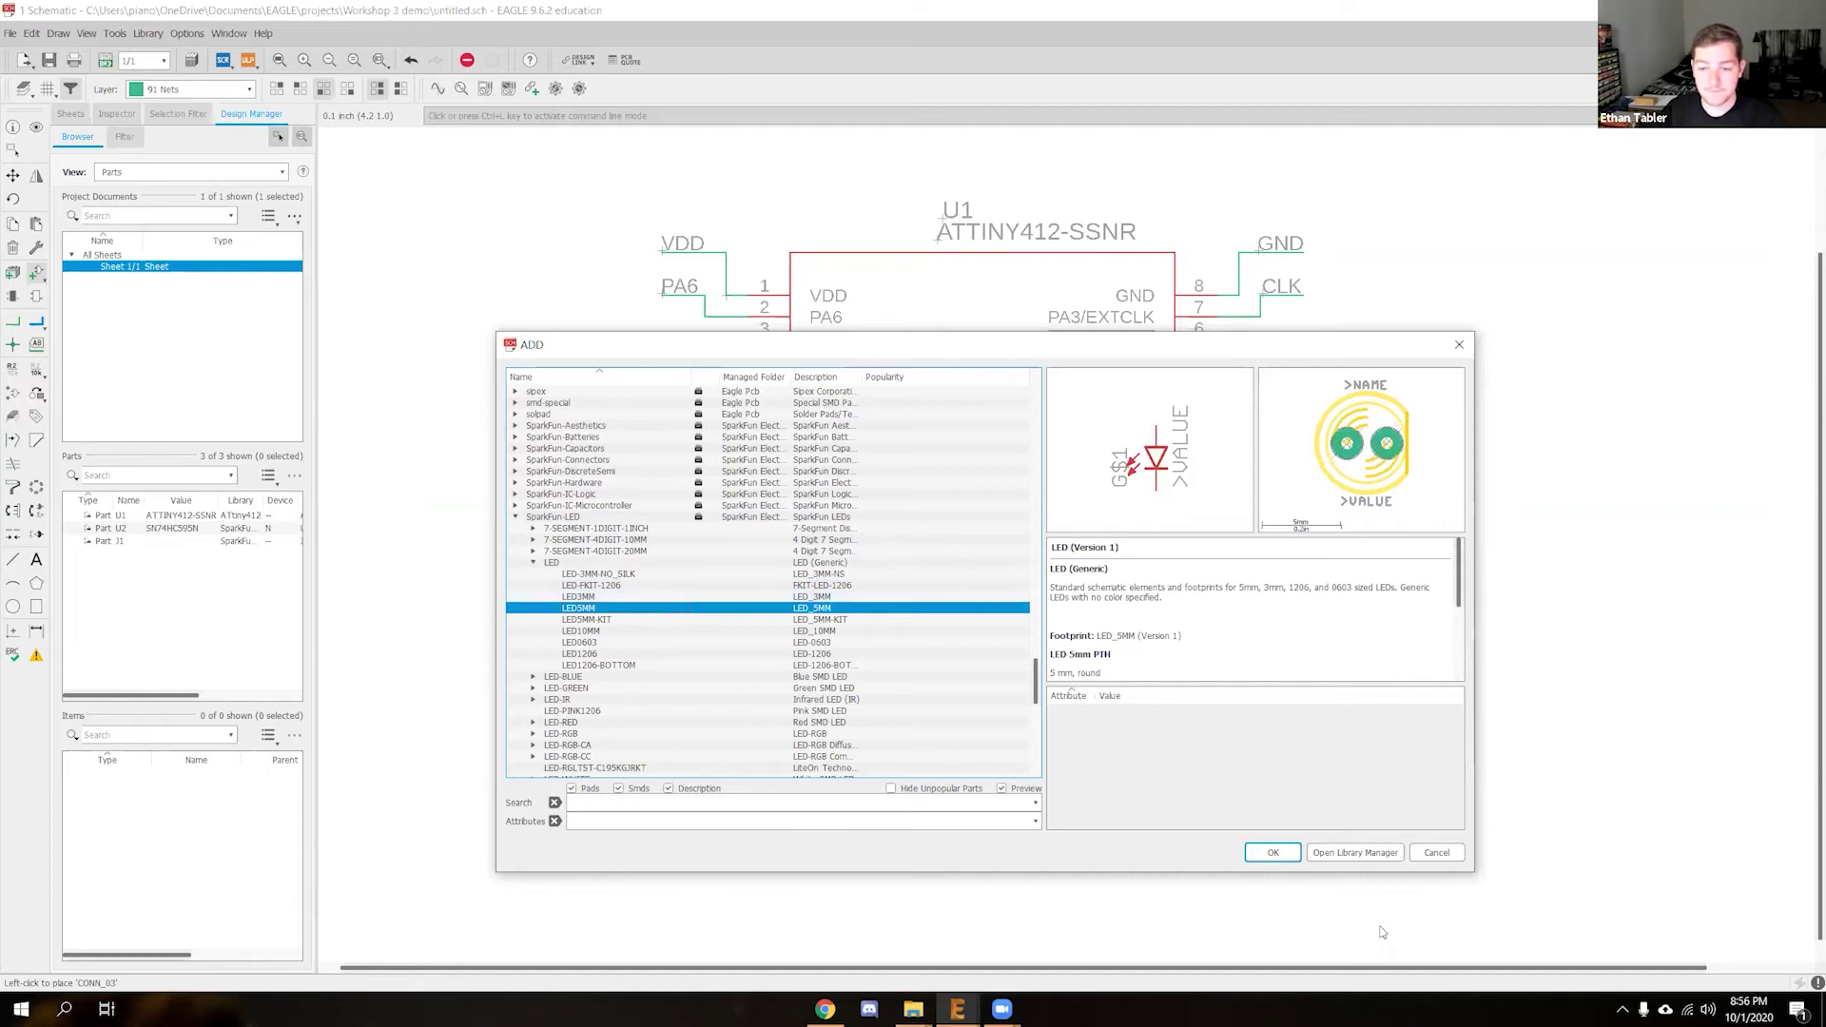
{"action": "left_click", "coordinate": [1273, 852]}
{"action": "right_click", "coordinate": [911, 589]}
{"action": "right_click", "coordinate": [911, 589]}
{"action": "right_click", "coordinate": [911, 588]}
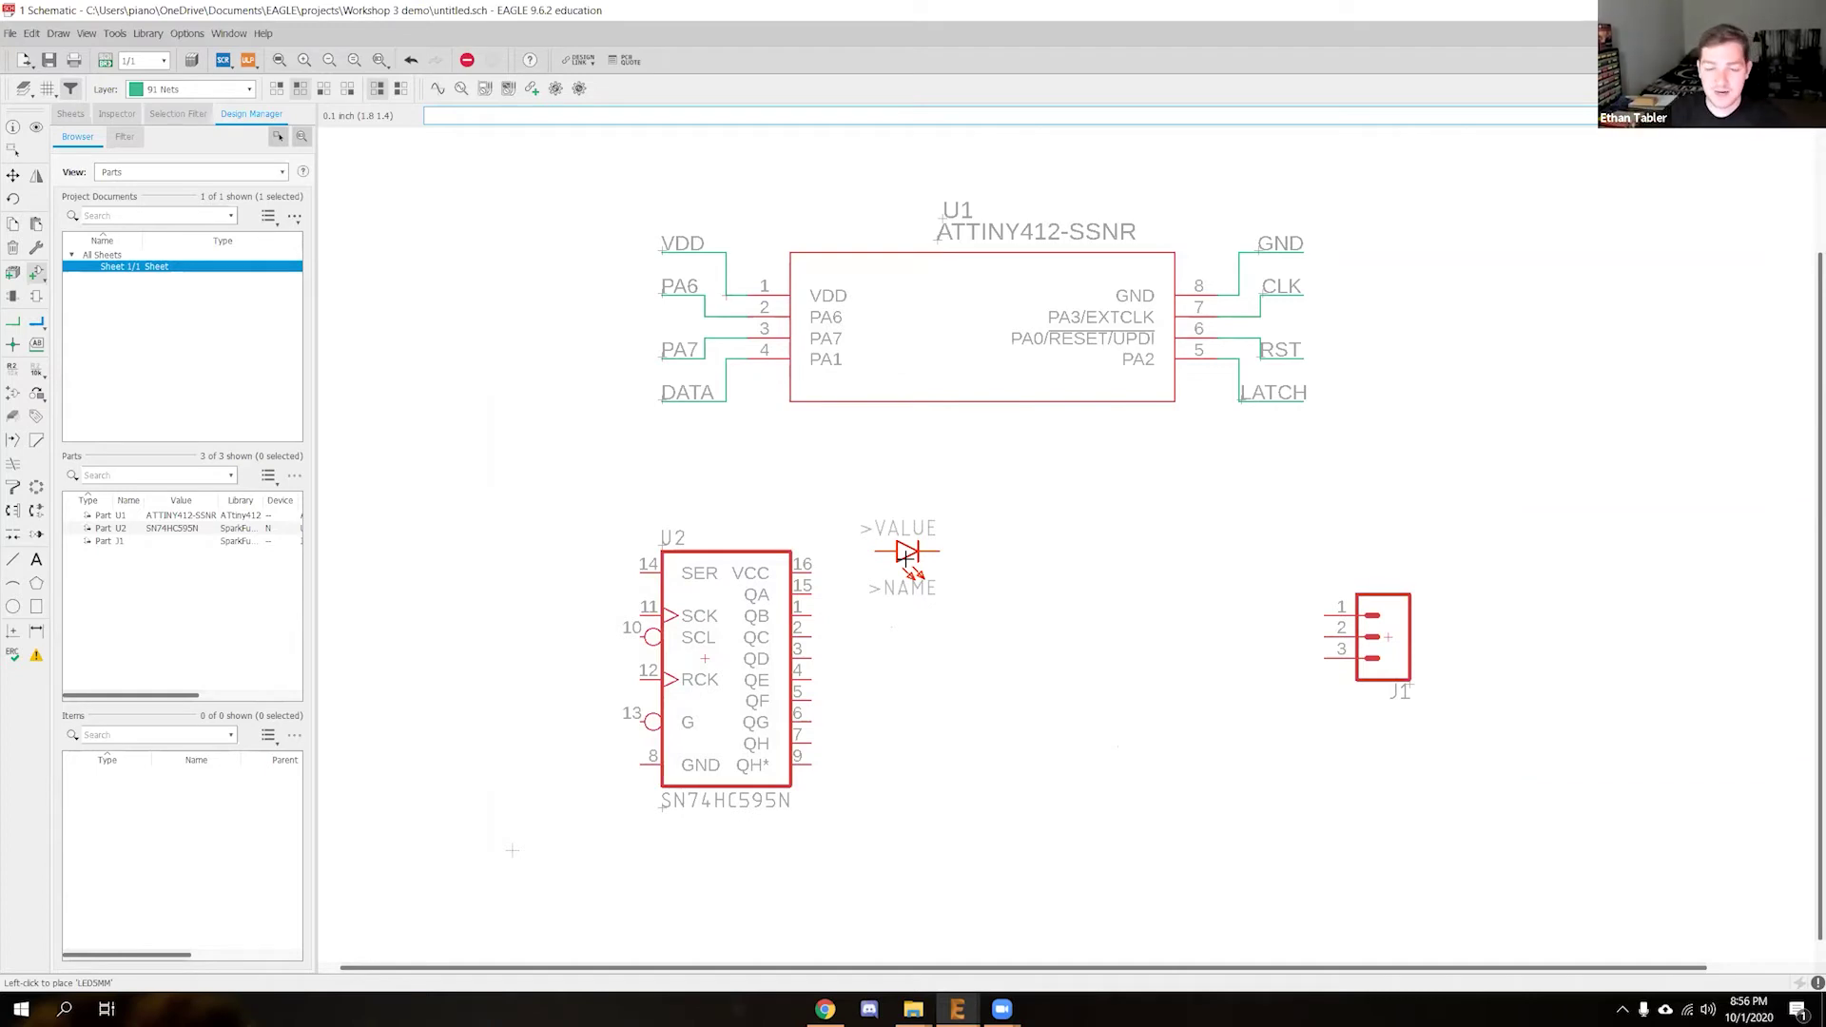
Place eight LEDs in a vertical column, about 0.2 inch apart, between the shift register and the three-pin connector
{"action": "left_click", "coordinate": [951, 521]}
{"action": "left_click", "coordinate": [937, 552]}
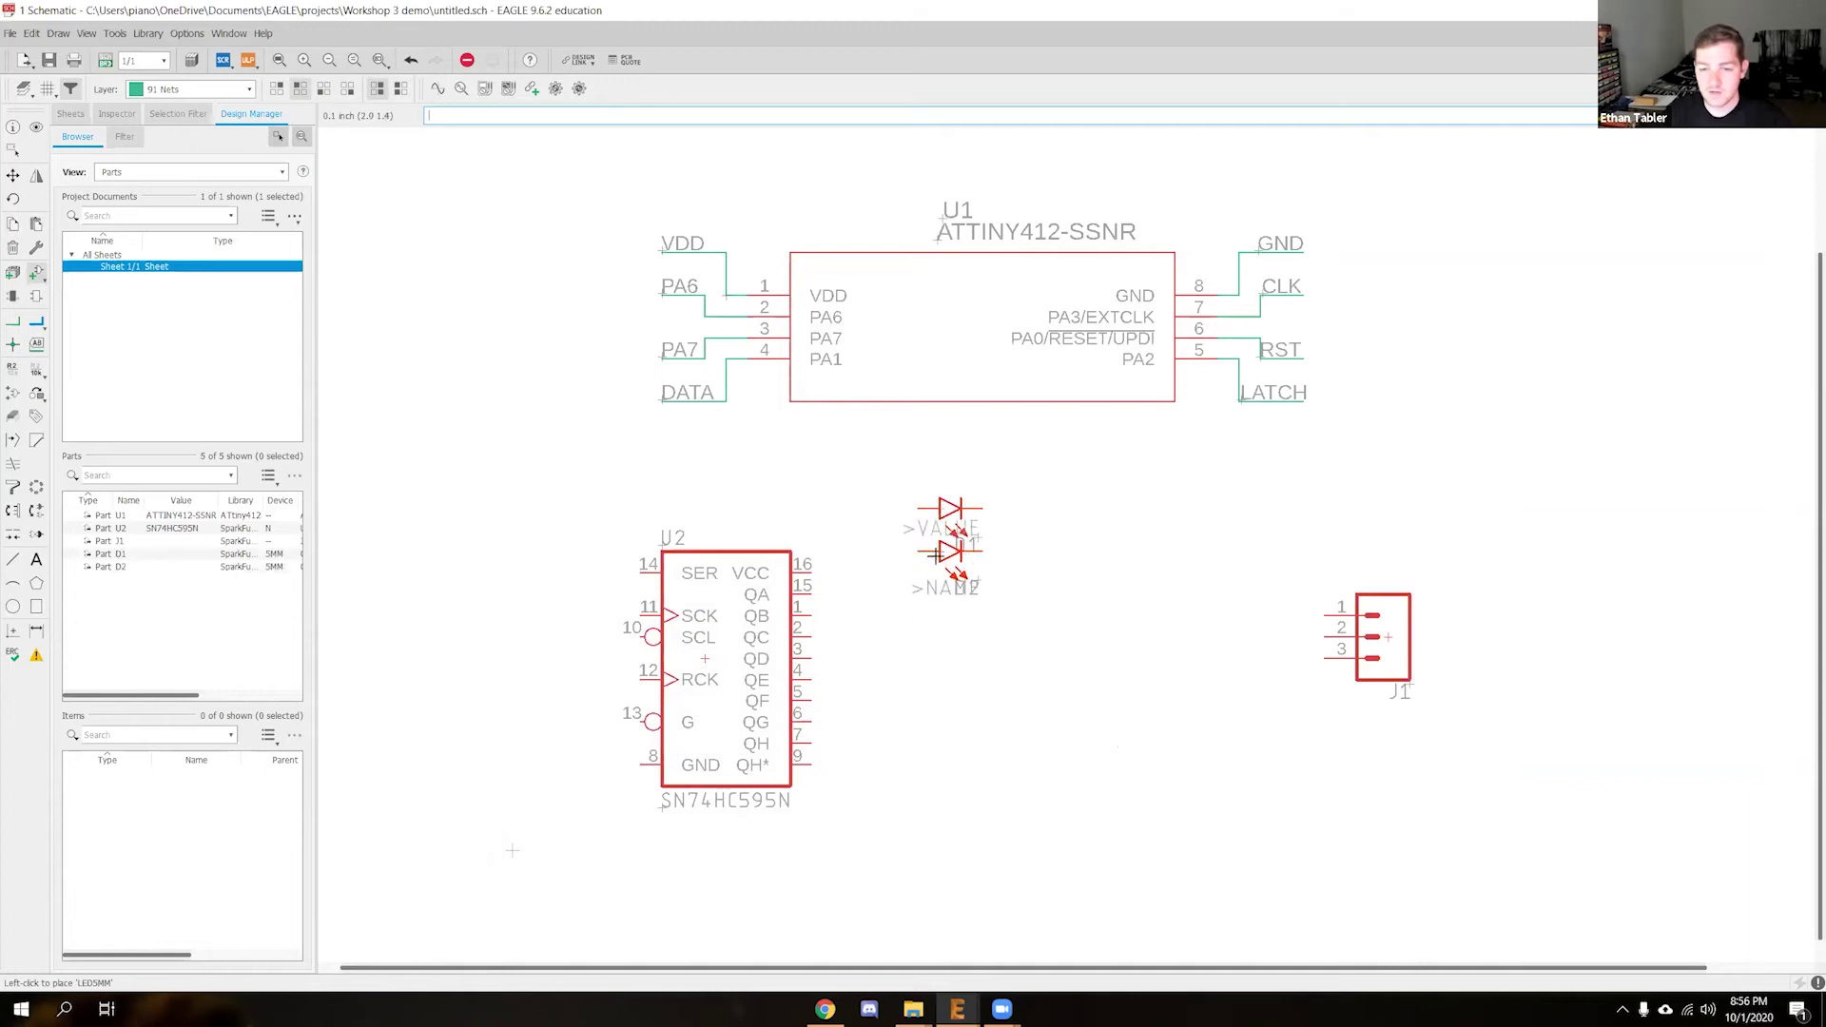
{"action": "left_click", "coordinate": [937, 594]}
{"action": "left_click", "coordinate": [937, 636]}
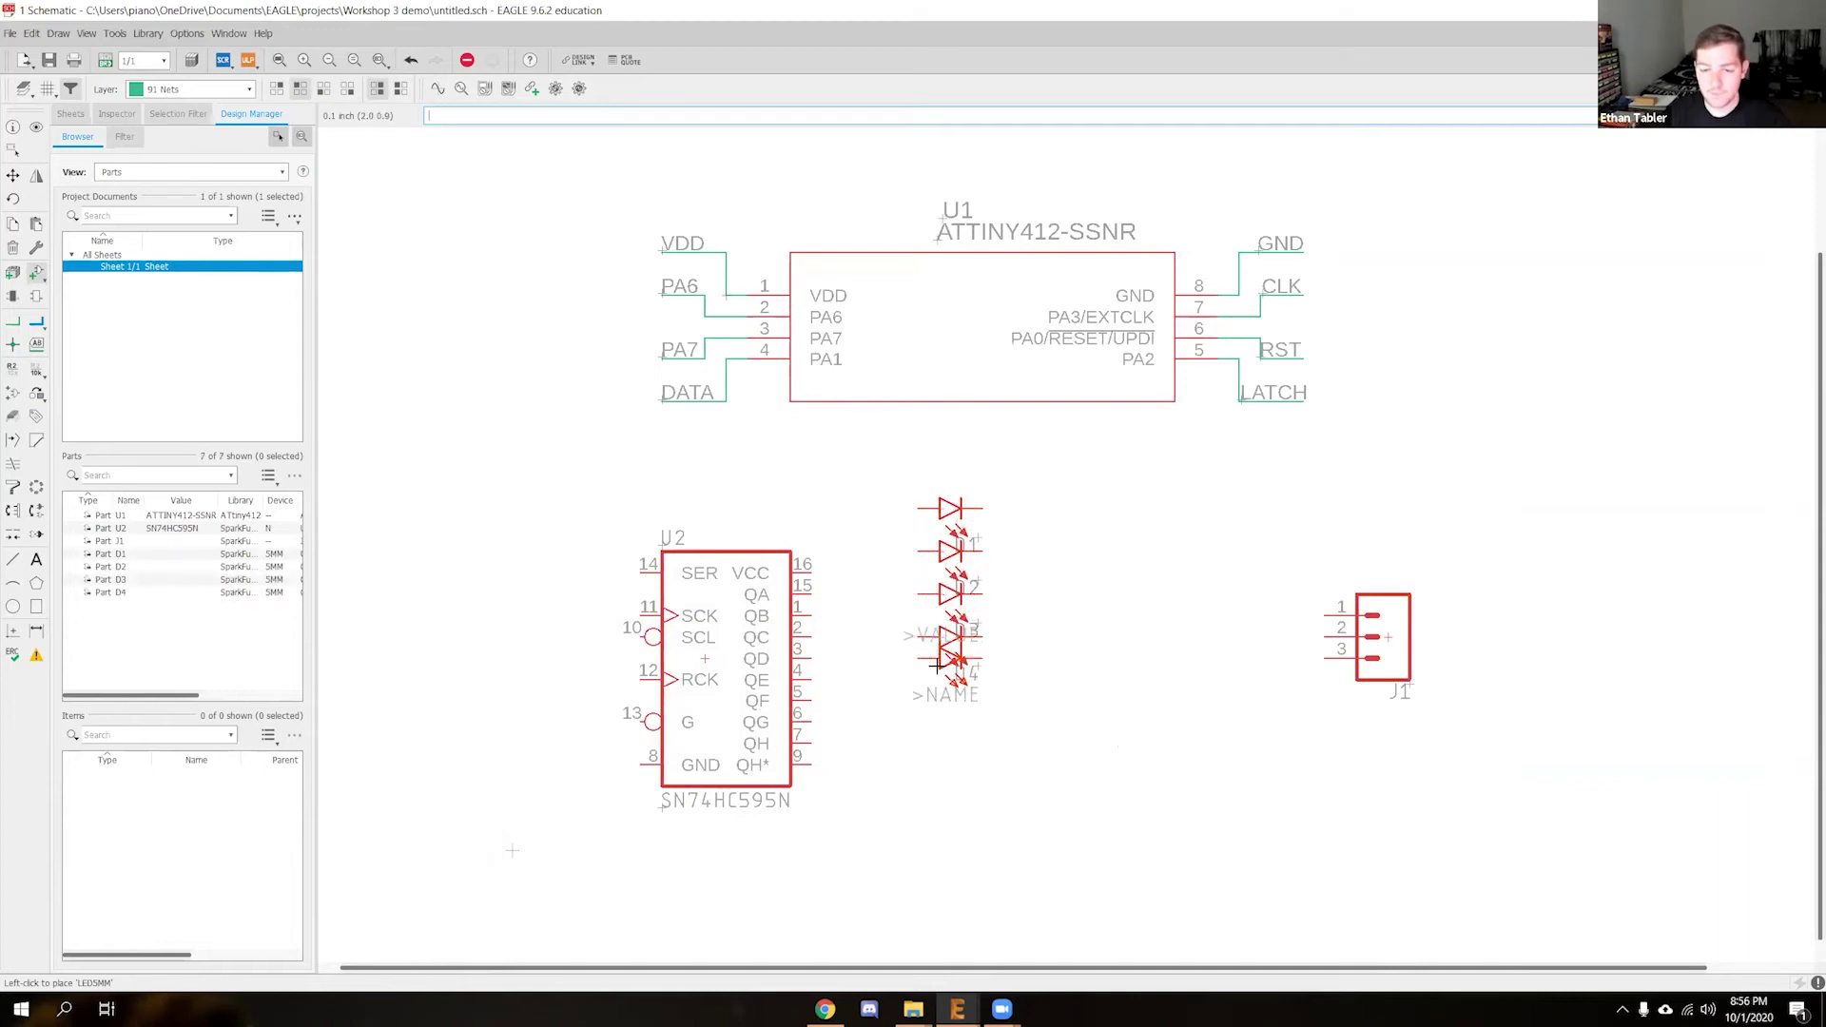
{"action": "left_click", "coordinate": [936, 675]}
{"action": "left_click", "coordinate": [938, 720]}
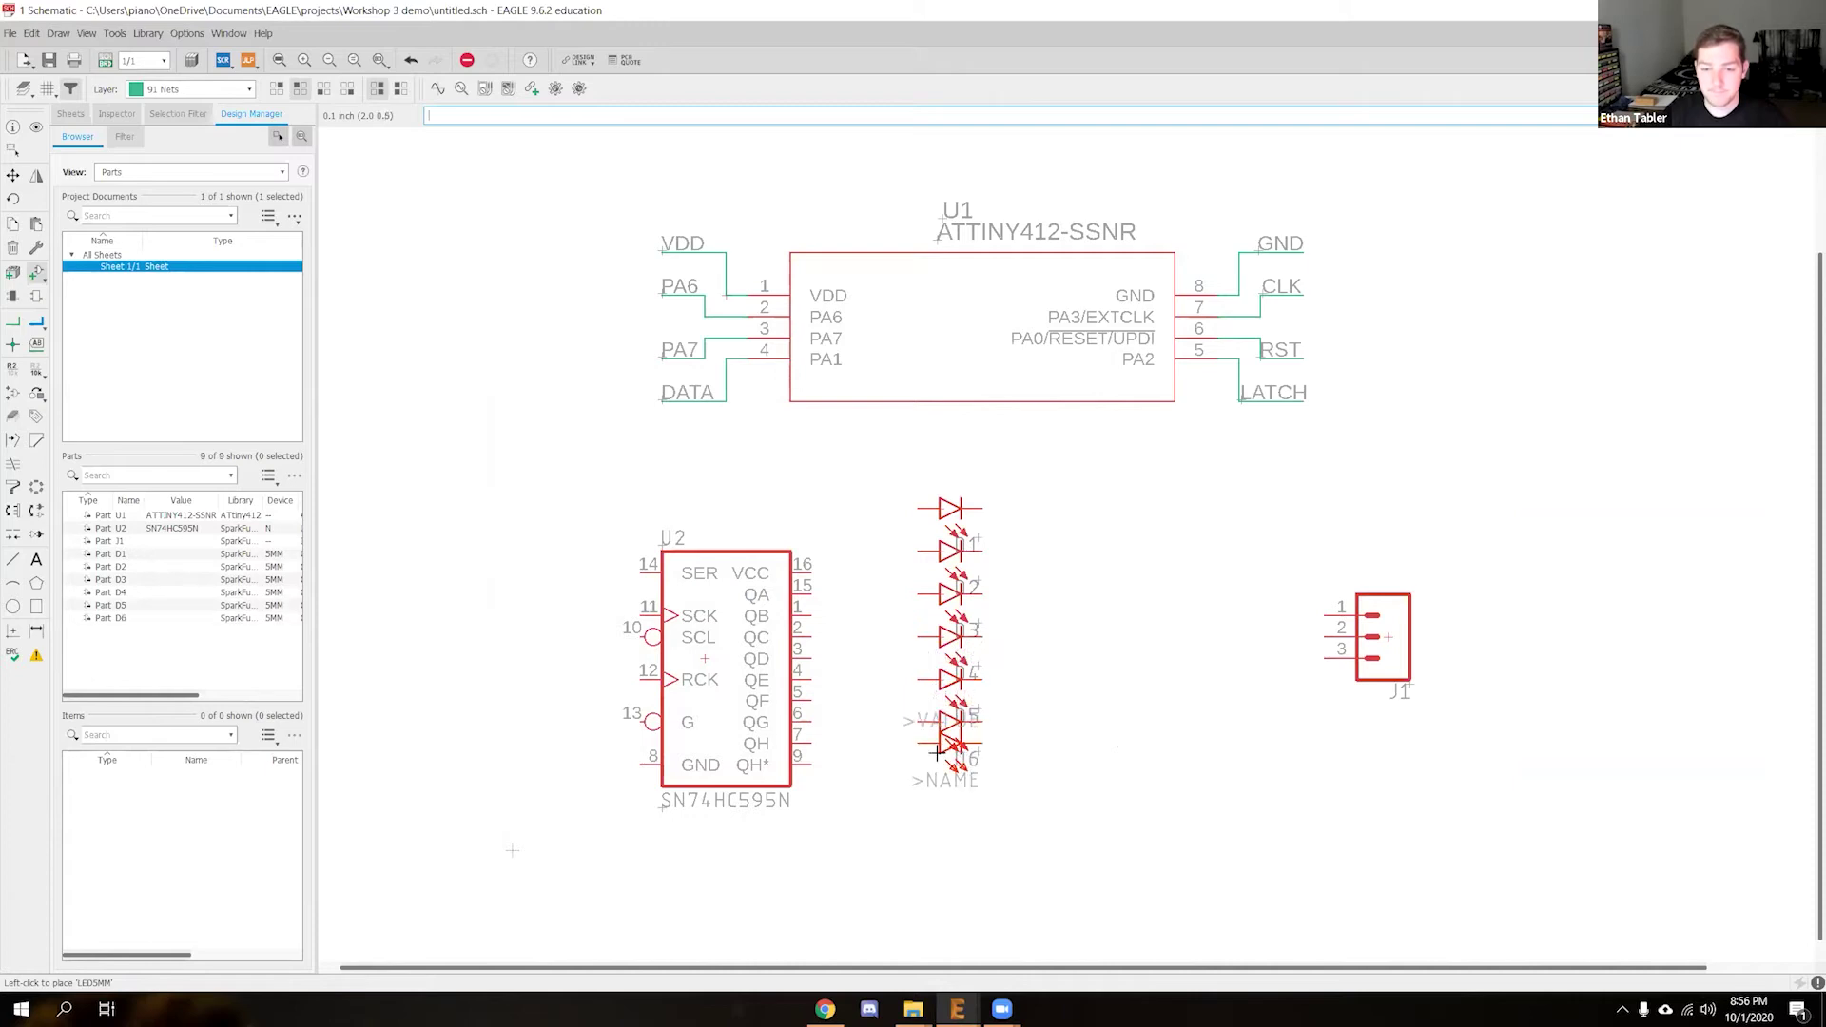
{"action": "left_click", "coordinate": [939, 763]}
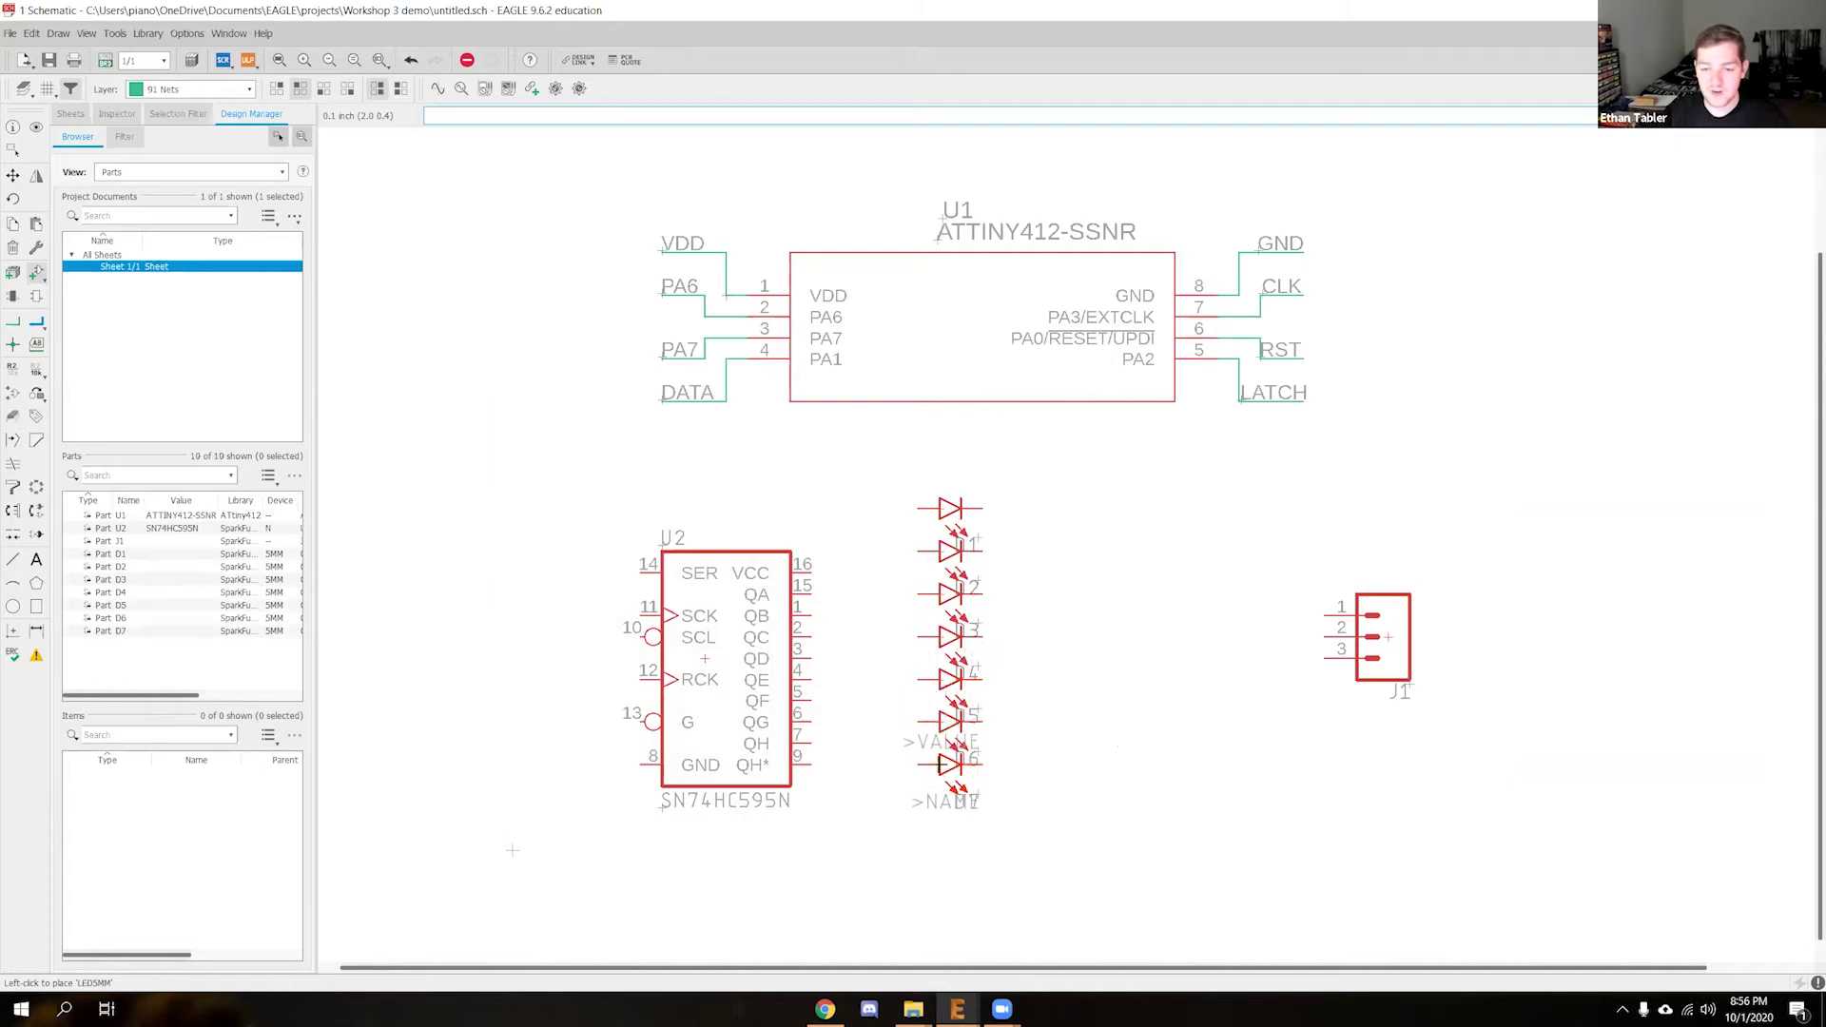
{"action": "left_click", "coordinate": [937, 804]}
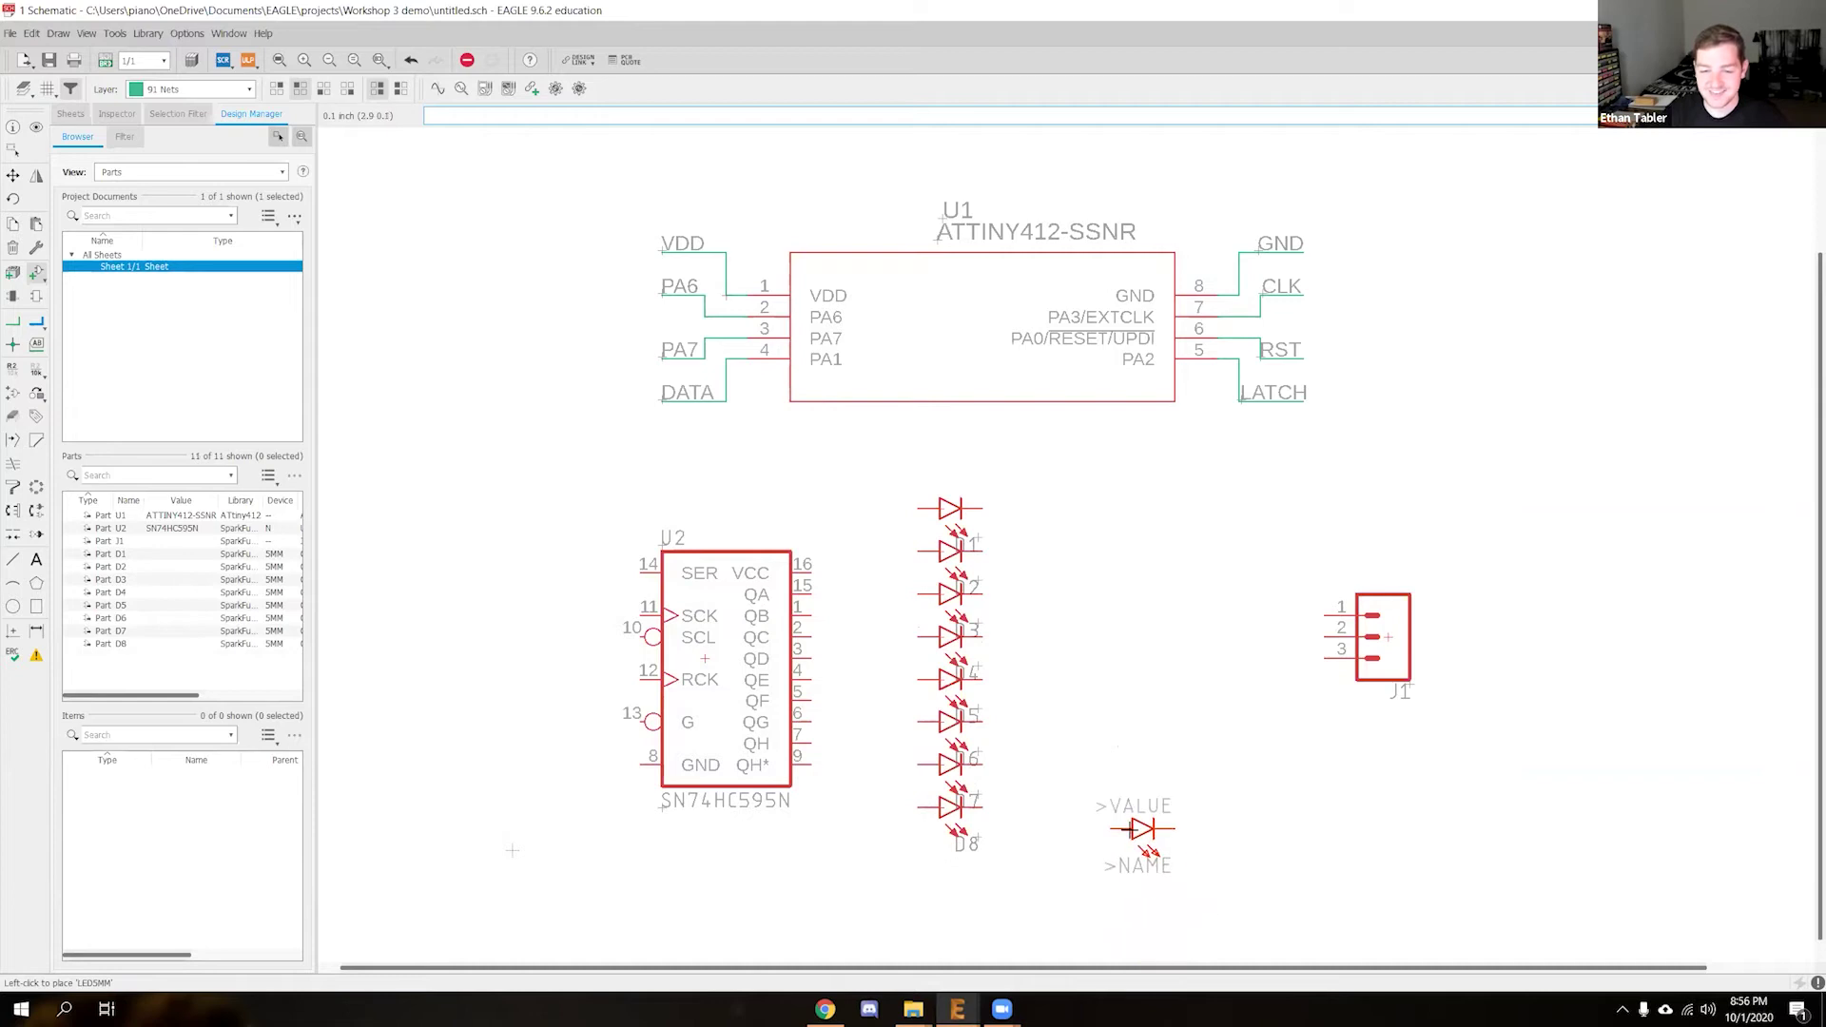
{"action": "key", "text": "Escape"}
{"action": "key", "text": "Escape"}
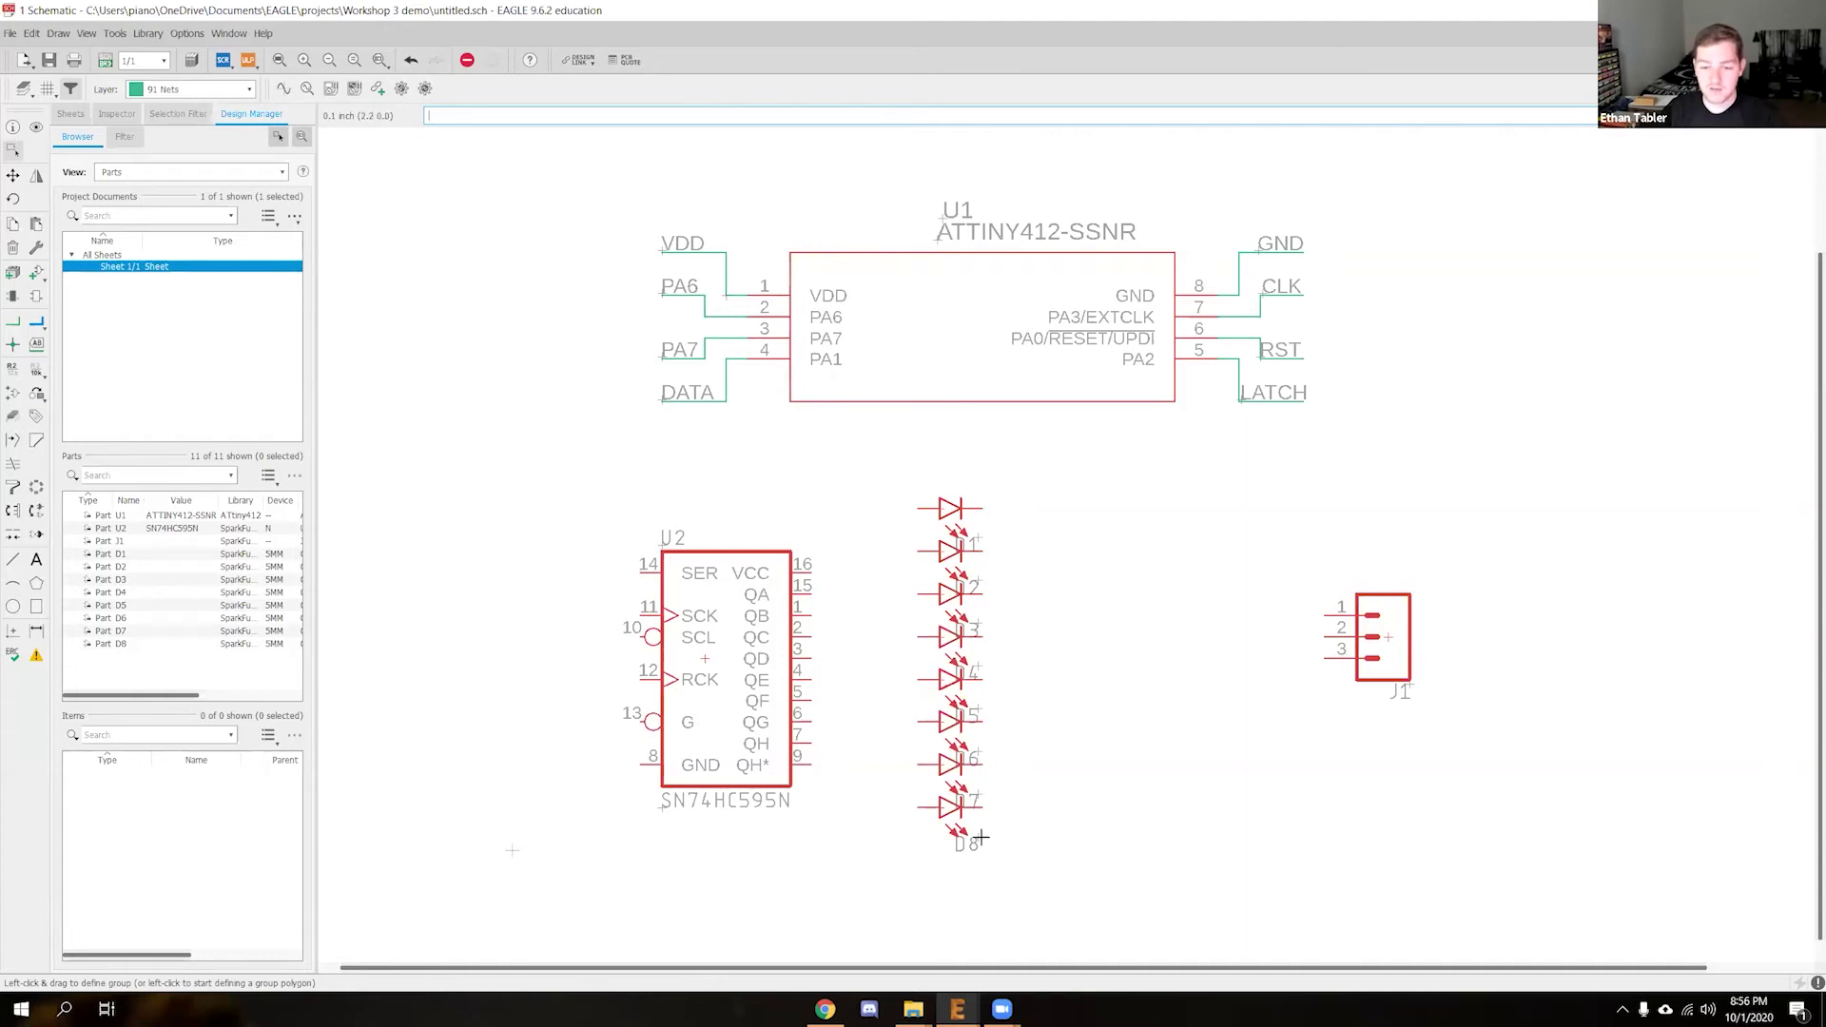
{"action": "scroll", "coordinate": [980, 837], "scroll_direction": "up", "scroll_amount": 4}
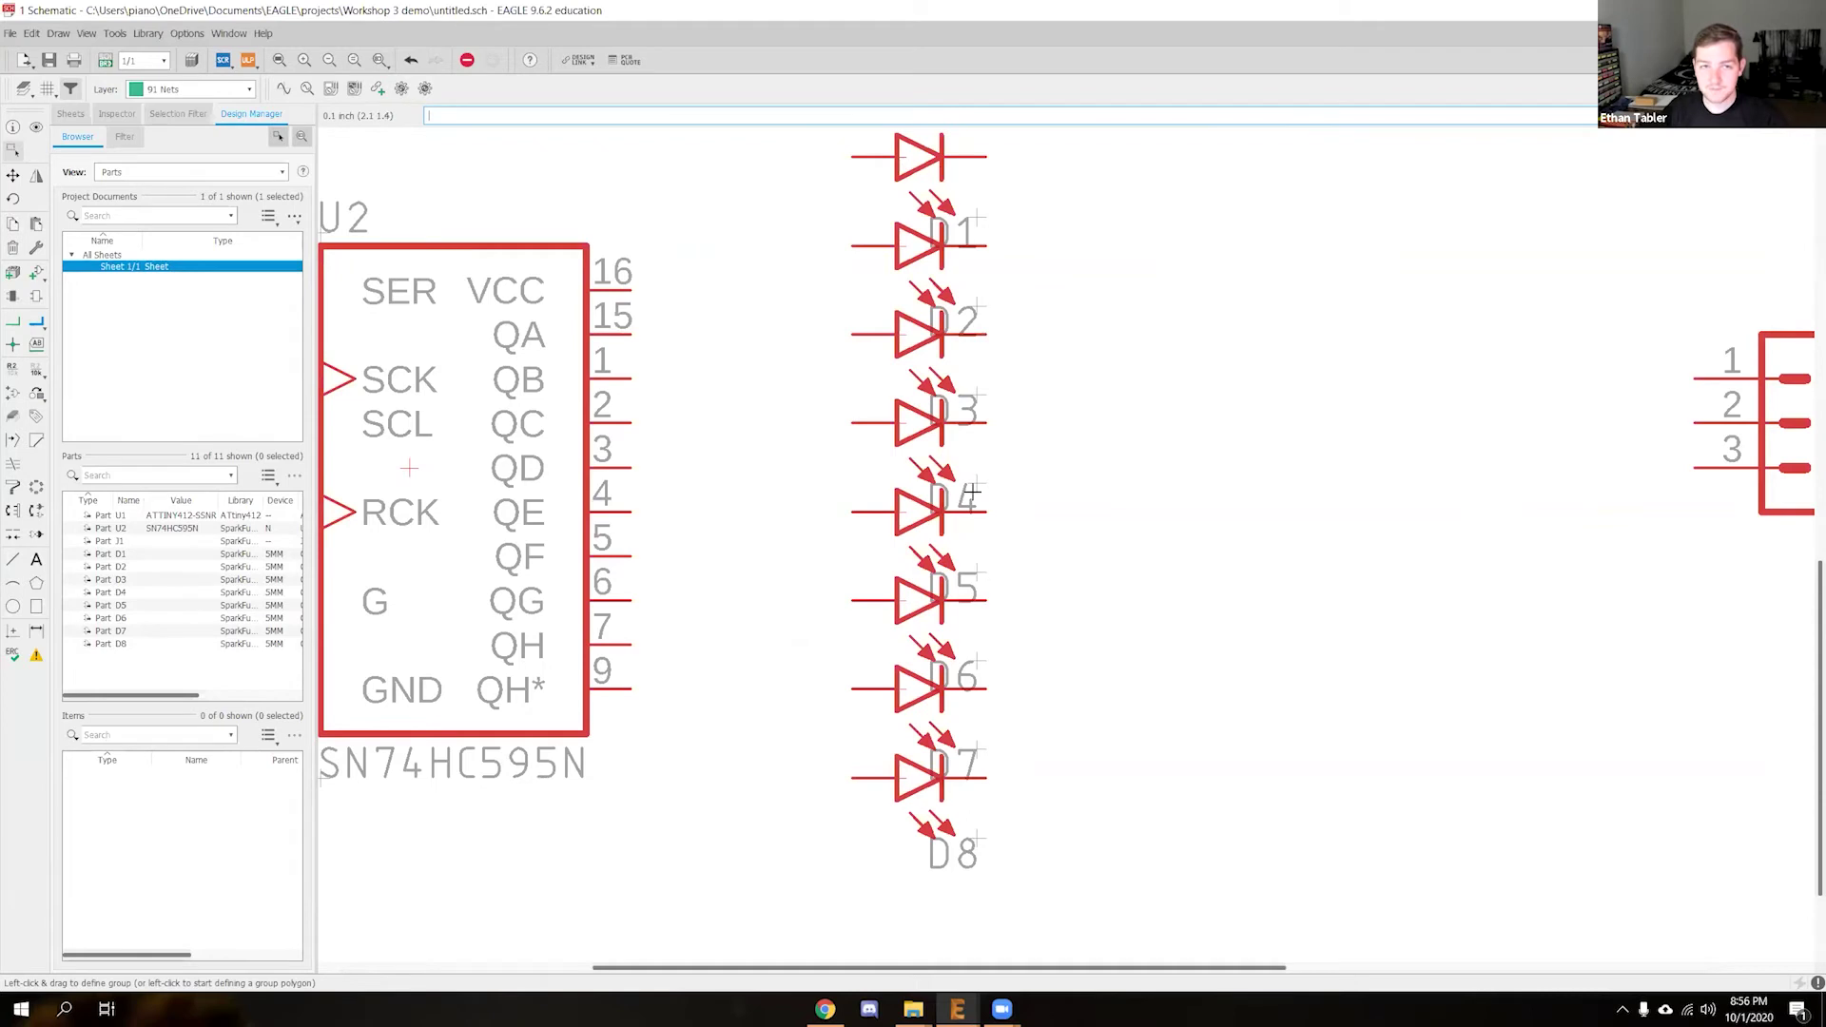
Switch to Chrome and review the reference schematic slide in the Virtual Workshop 3 presentation, then return to the EAGLE schematic
{"action": "scroll", "coordinate": [970, 635], "scroll_direction": "down", "scroll_amount": 2}
{"action": "middle_click_drag", "start_coordinate": [1029, 477], "coordinate": [1007, 680]}
{"action": "scroll", "coordinate": [1007, 681], "scroll_direction": "down", "scroll_amount": 1}
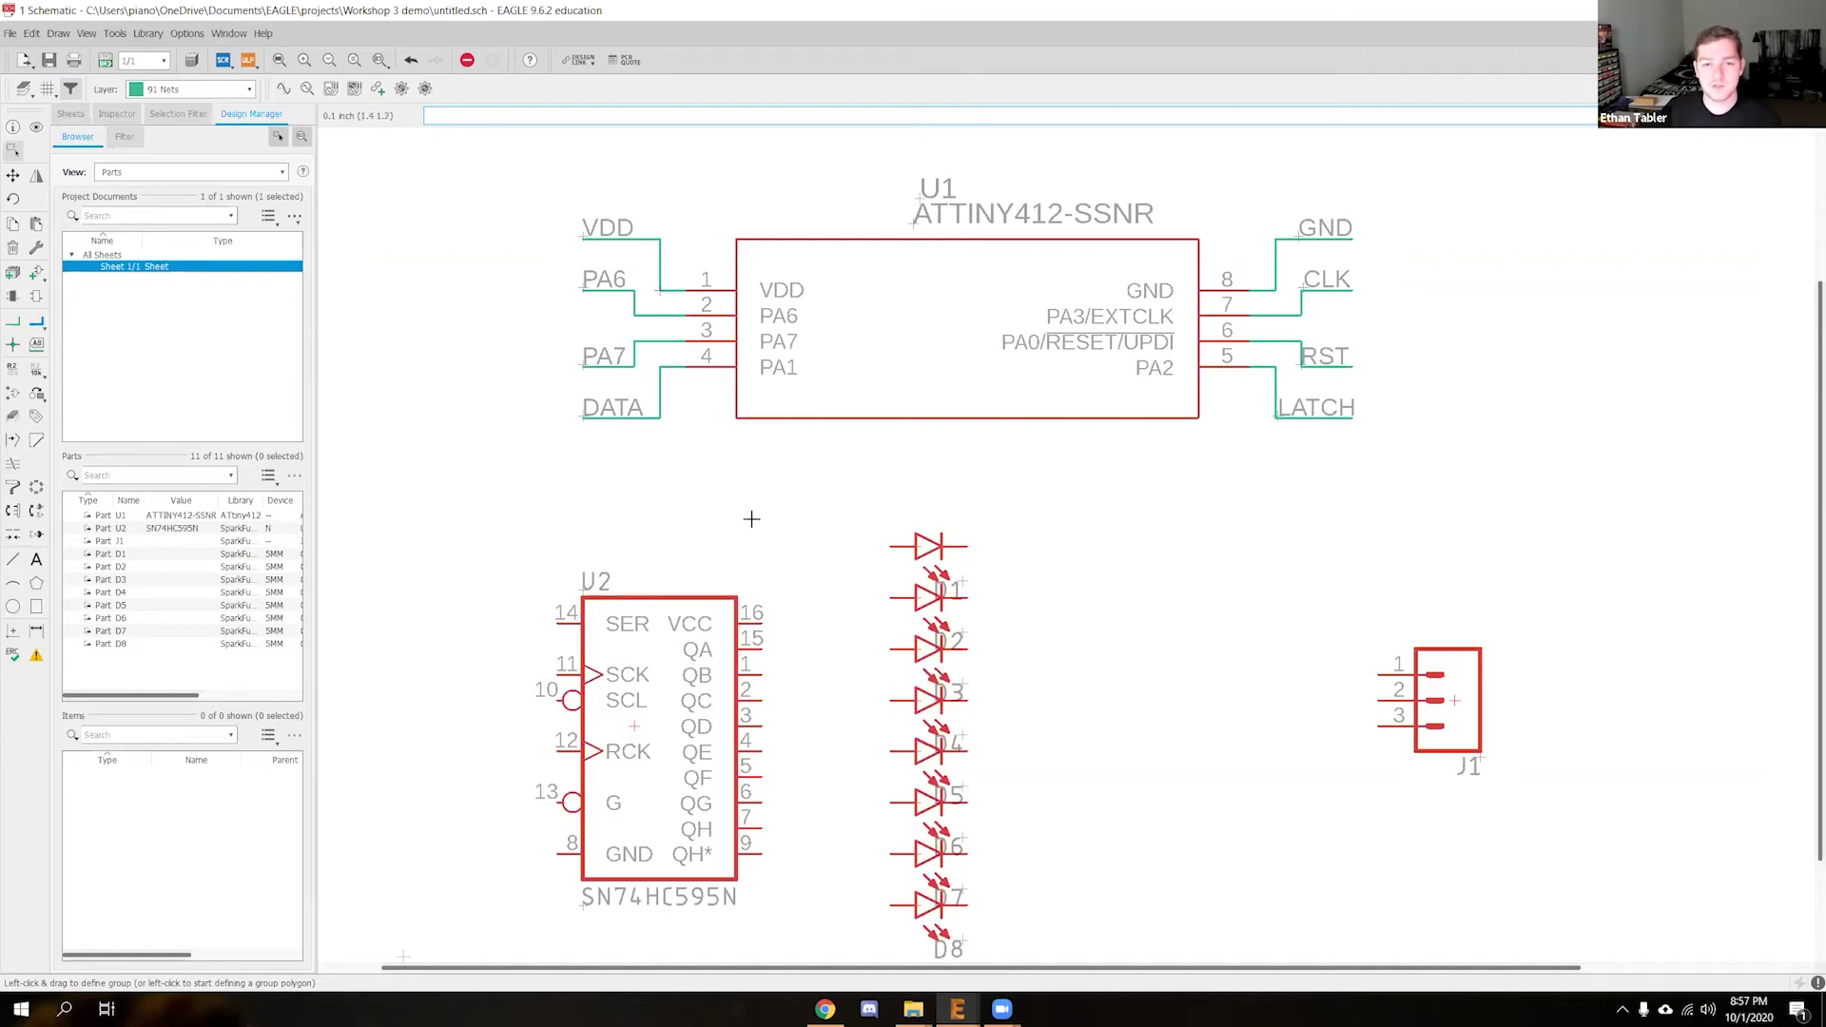
{"action": "scroll", "coordinate": [807, 547], "scroll_direction": "down", "scroll_amount": 1}
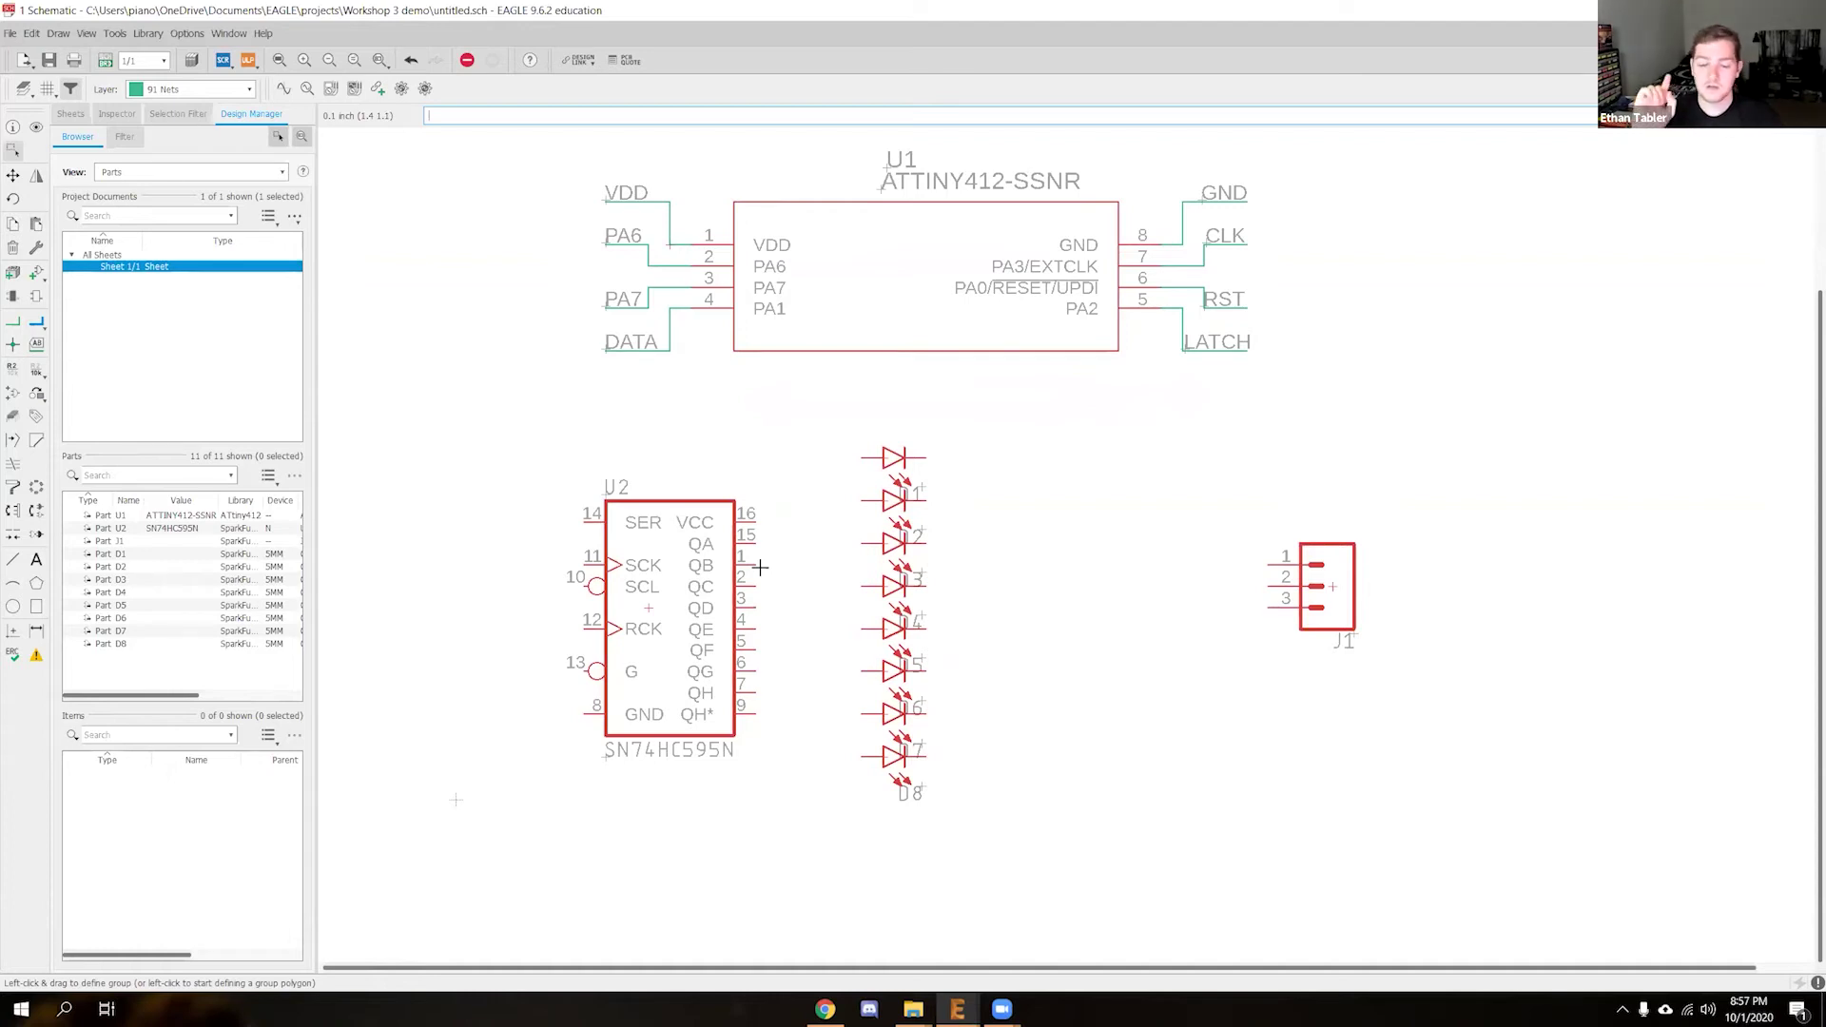
{"action": "left_click", "coordinate": [826, 1009]}
{"action": "left_click", "coordinate": [661, 241]}
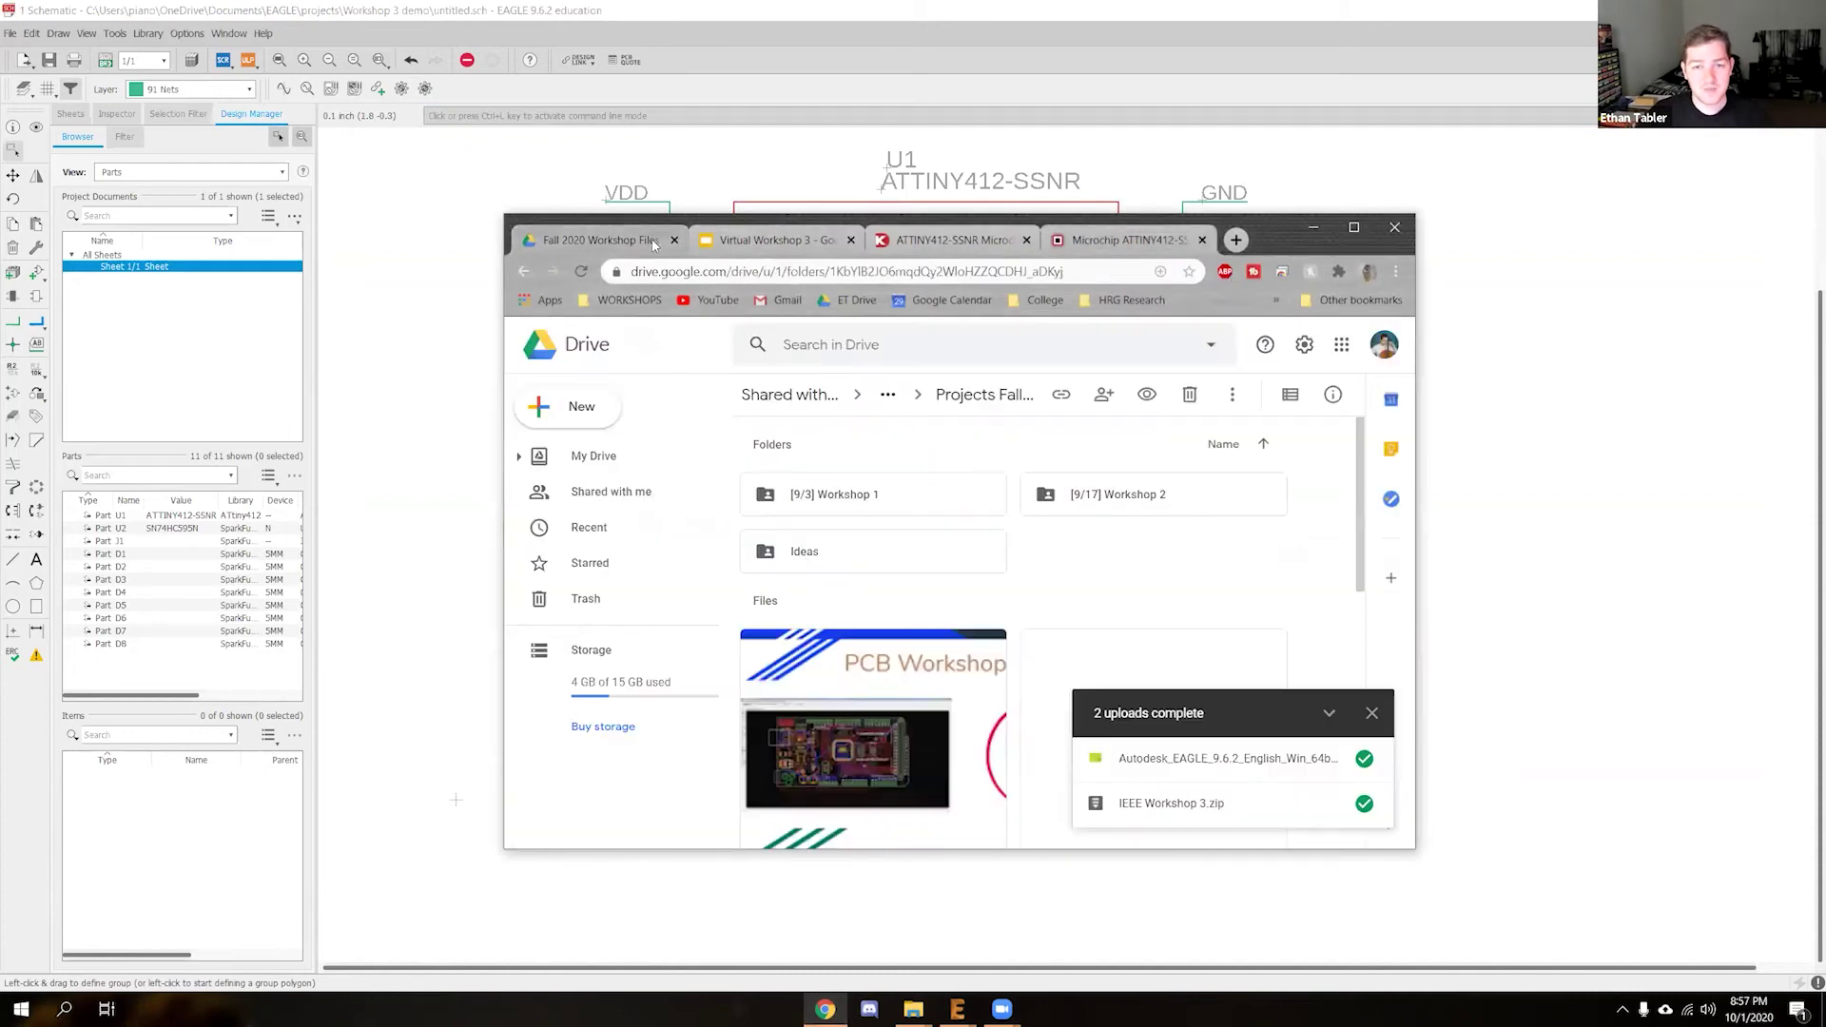
{"action": "left_click", "coordinate": [759, 239]}
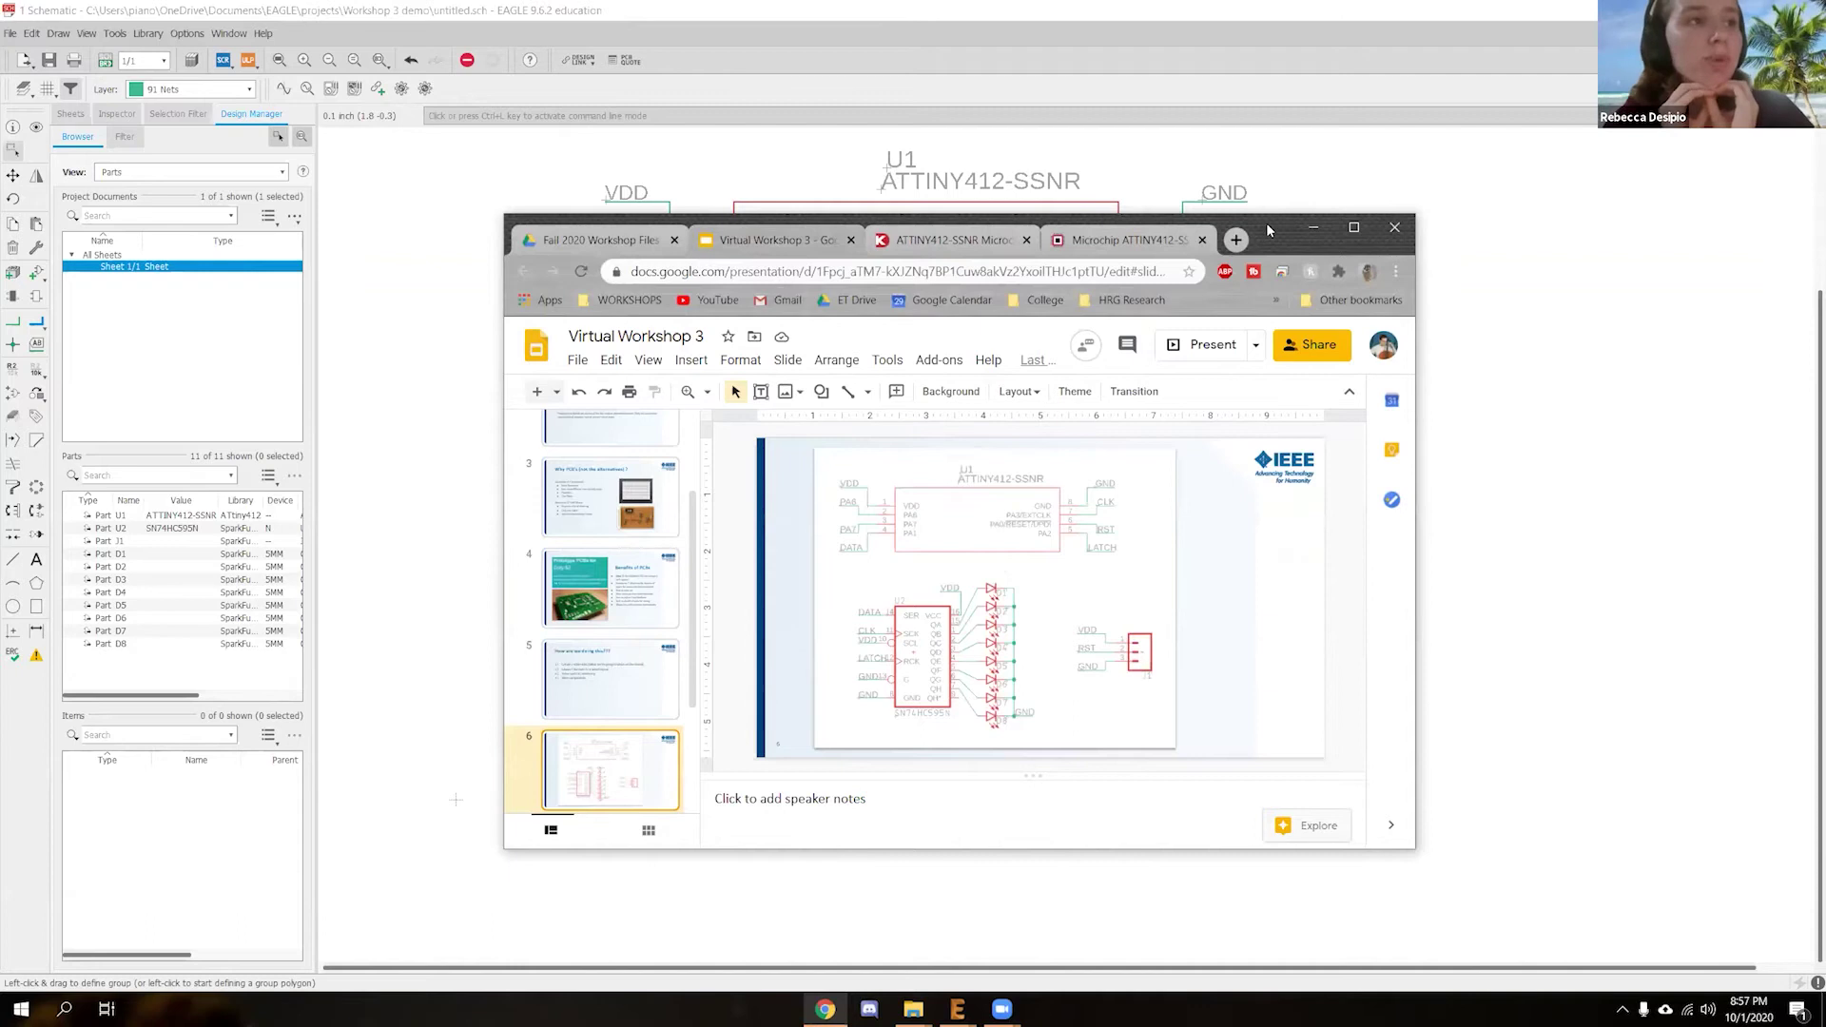
{"action": "left_click", "coordinate": [1317, 228]}
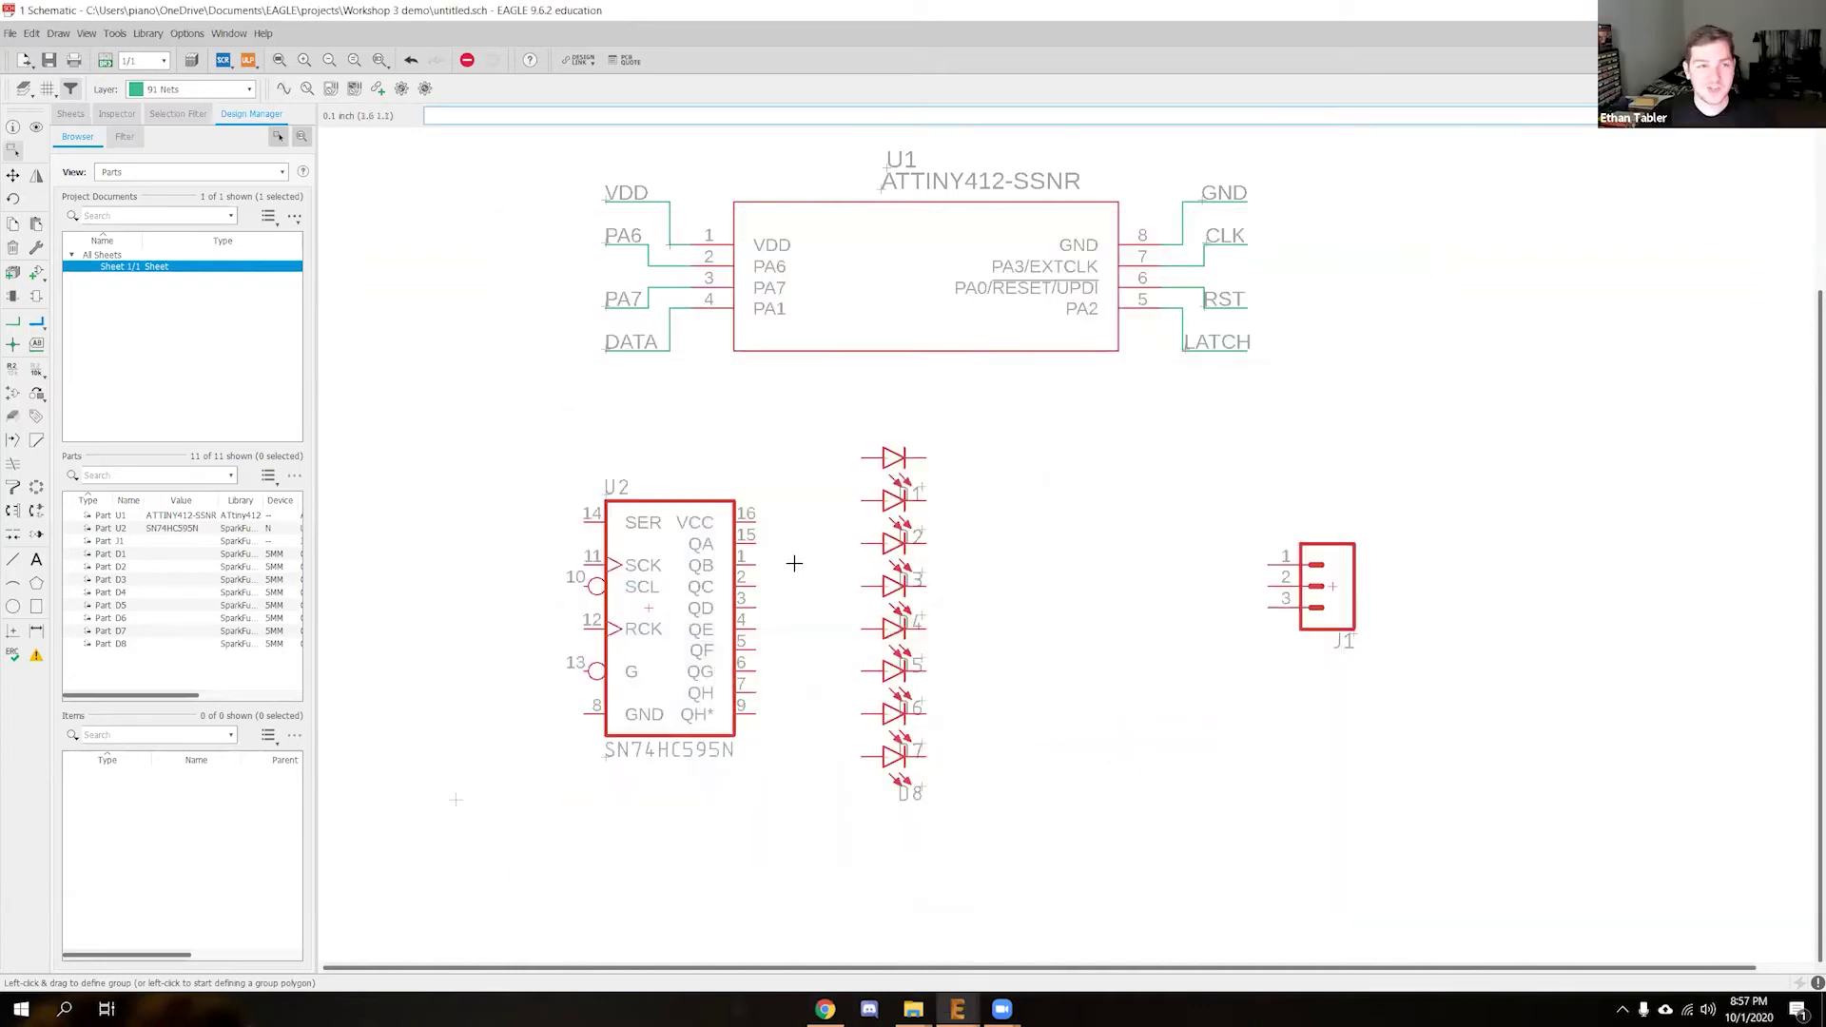
Move the SN74HC595N shift register about 0.1 inch left, leaving the DATA net in place
{"action": "left_click", "coordinate": [25, 179]}
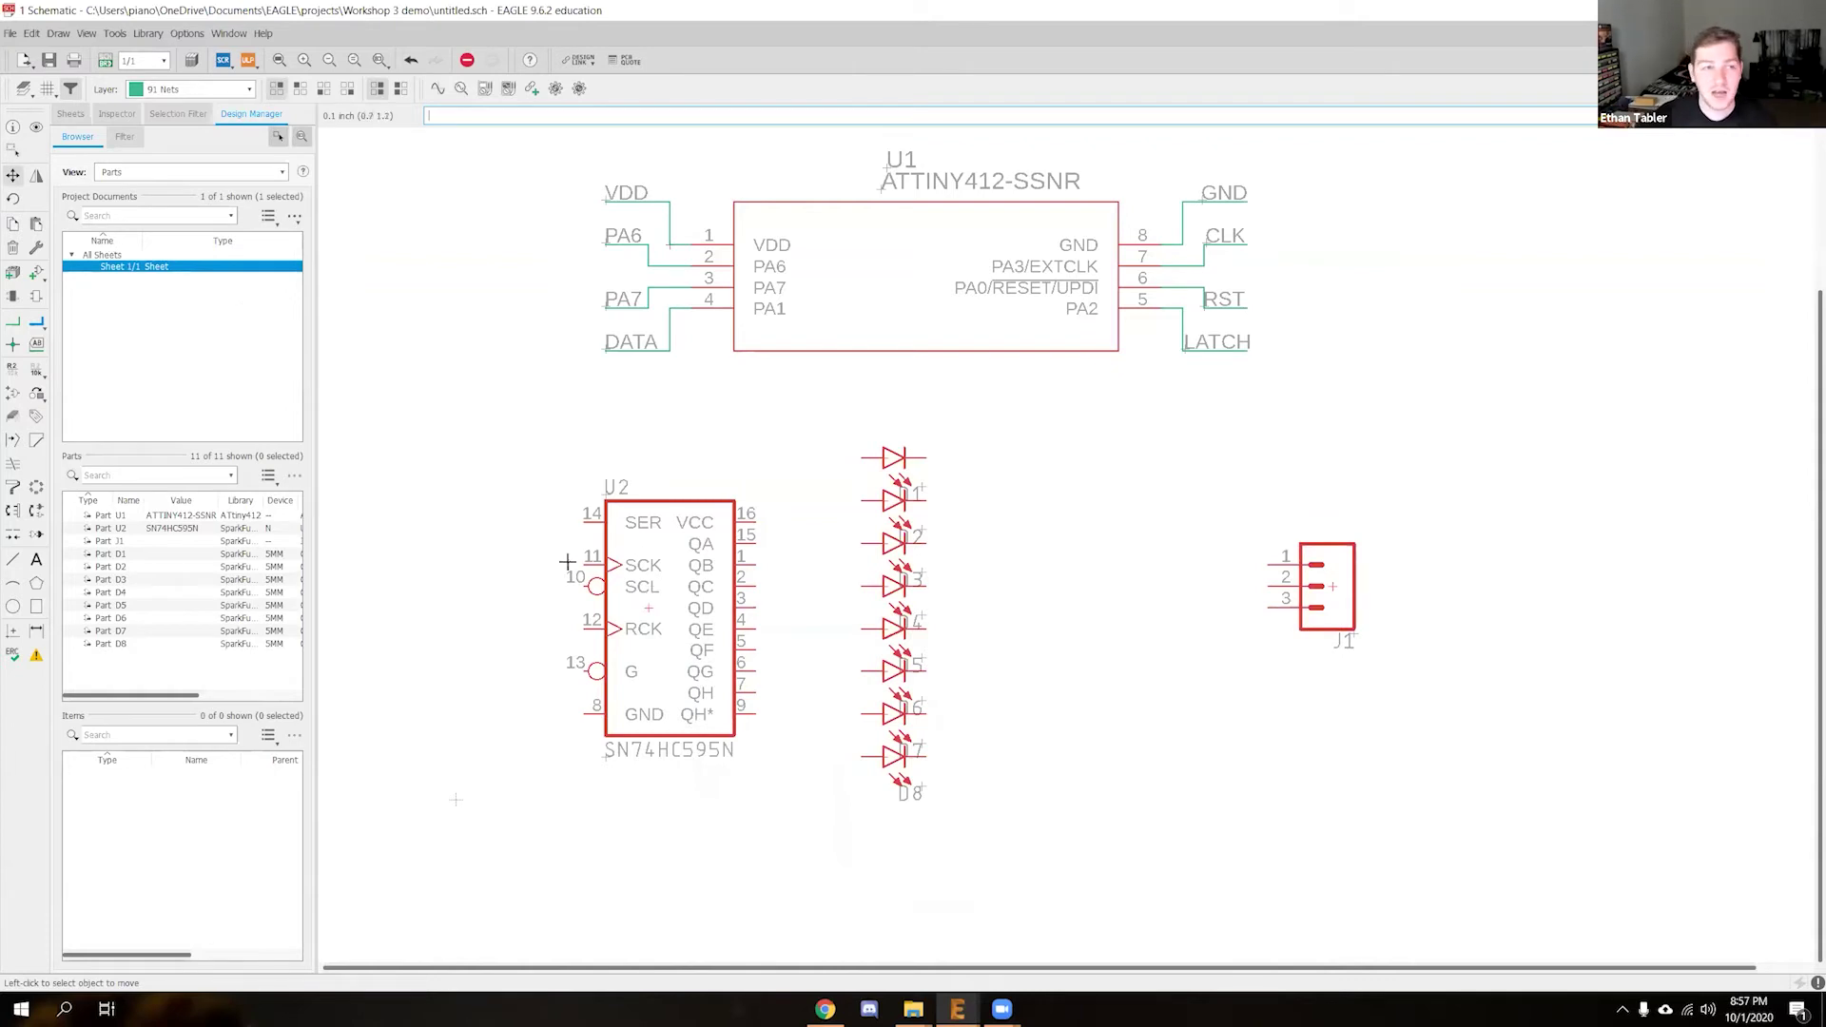
{"action": "left_click", "coordinate": [13, 180]}
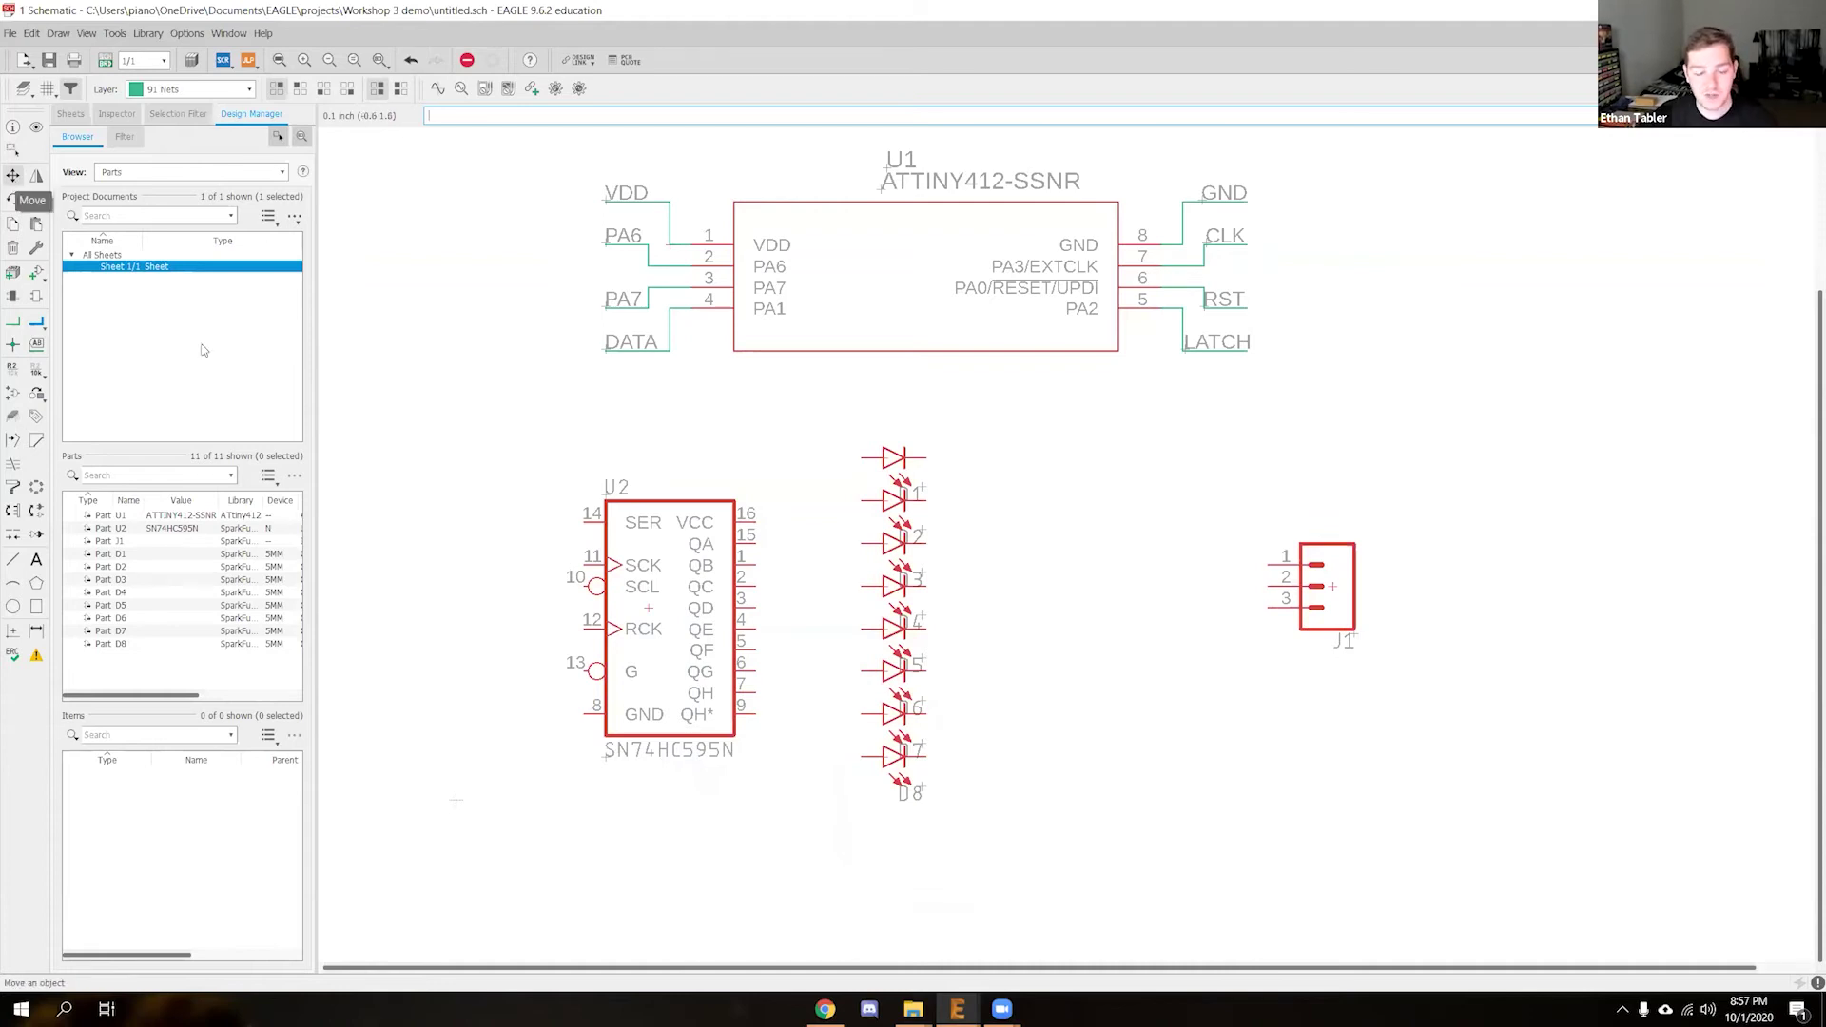
{"action": "left_click", "coordinate": [651, 609]}
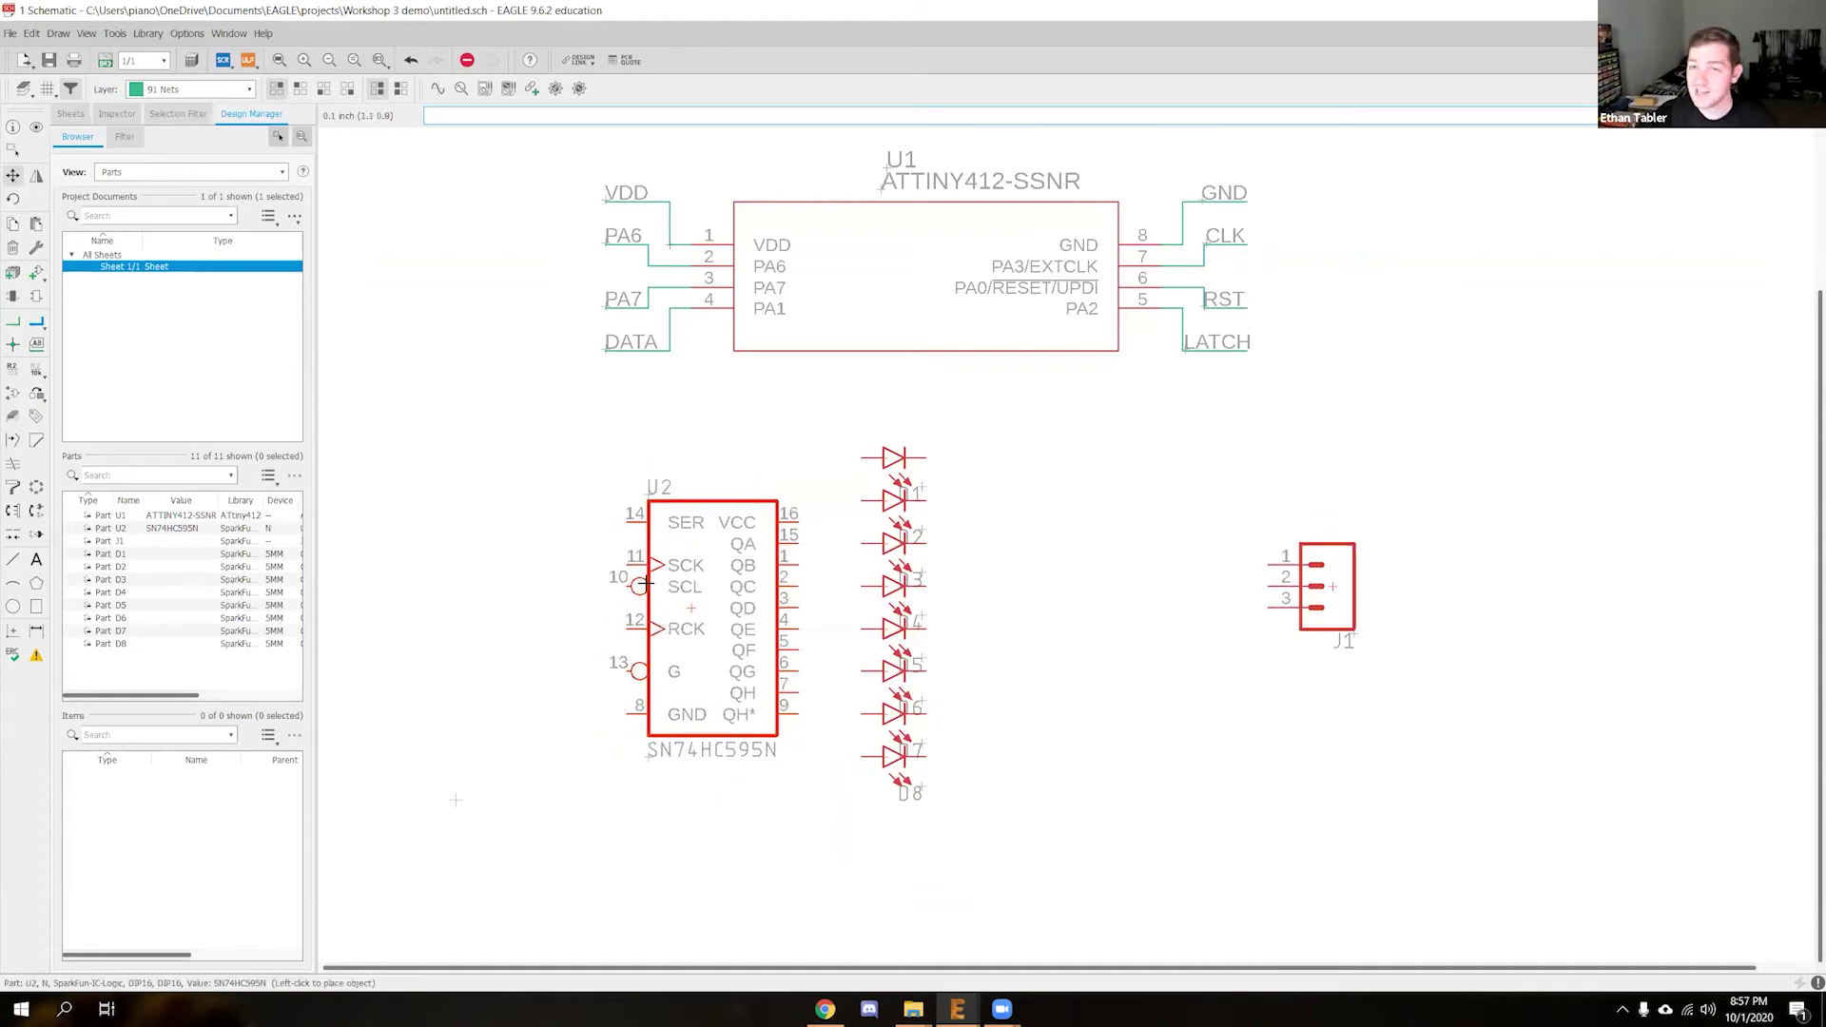
{"action": "left_click", "coordinate": [670, 329]}
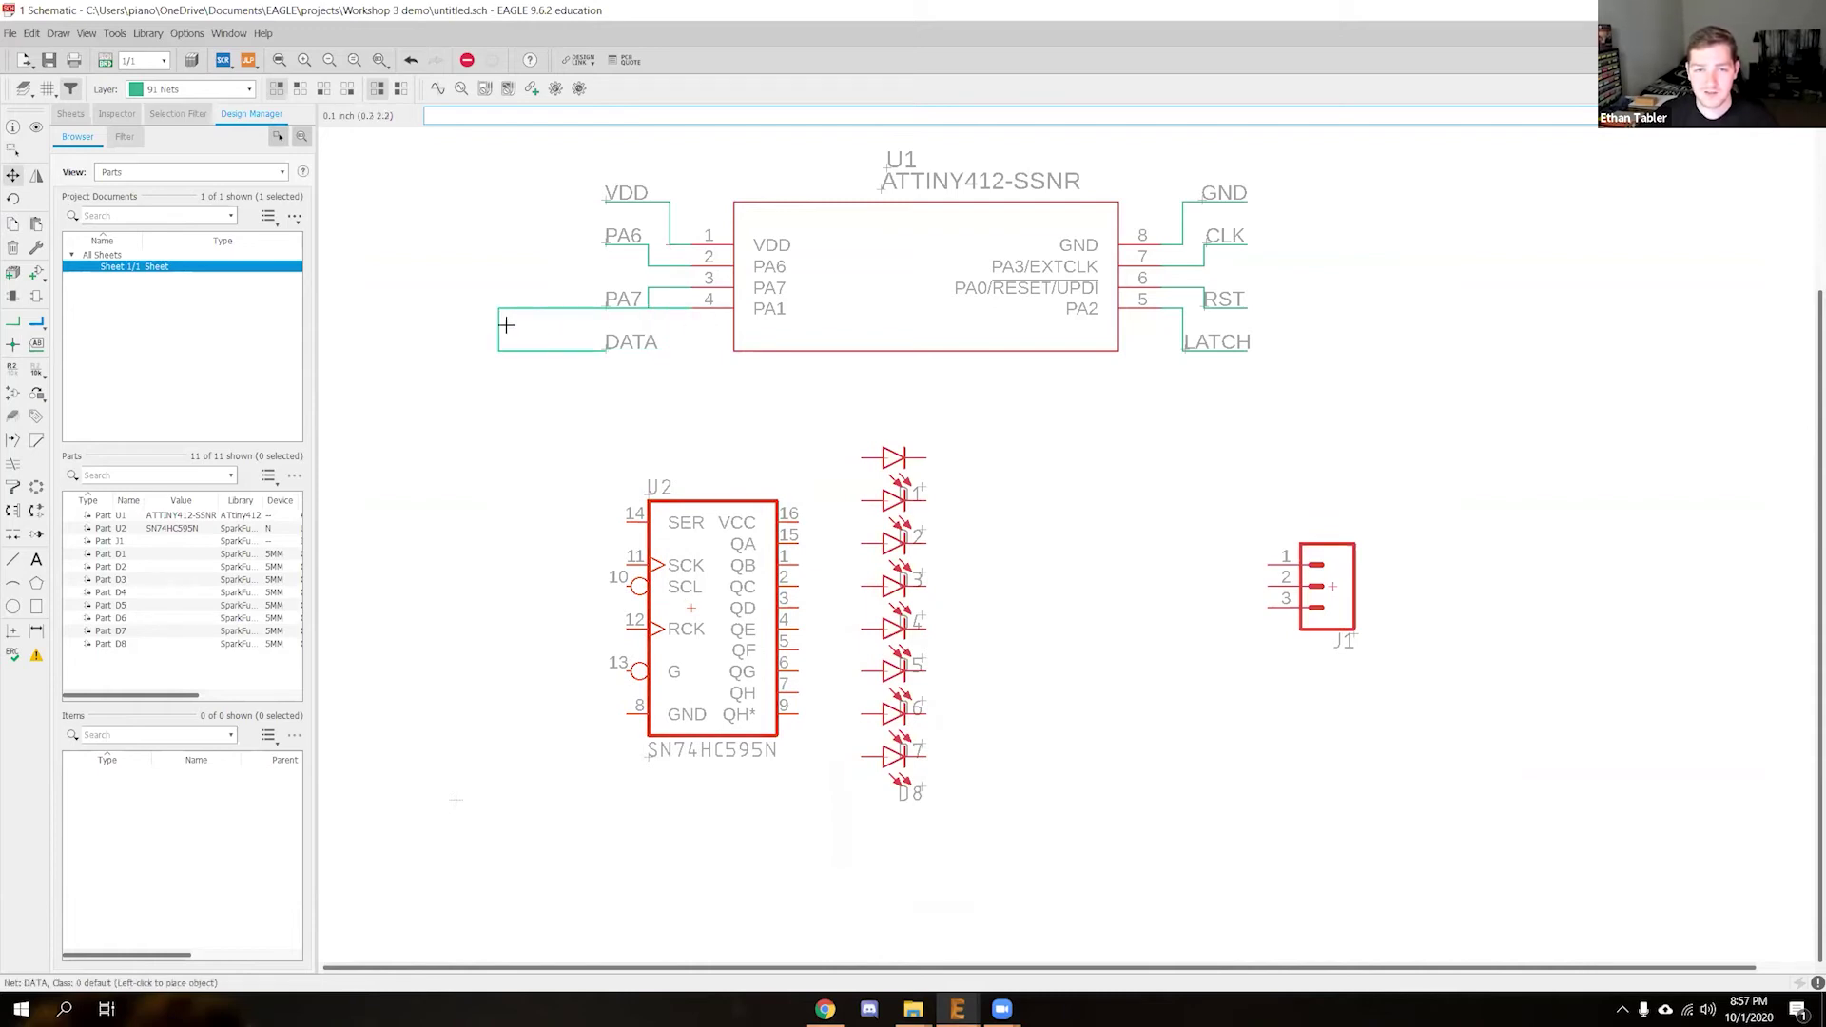
{"action": "left_click", "coordinate": [672, 329]}
{"action": "left_click", "coordinate": [692, 591]}
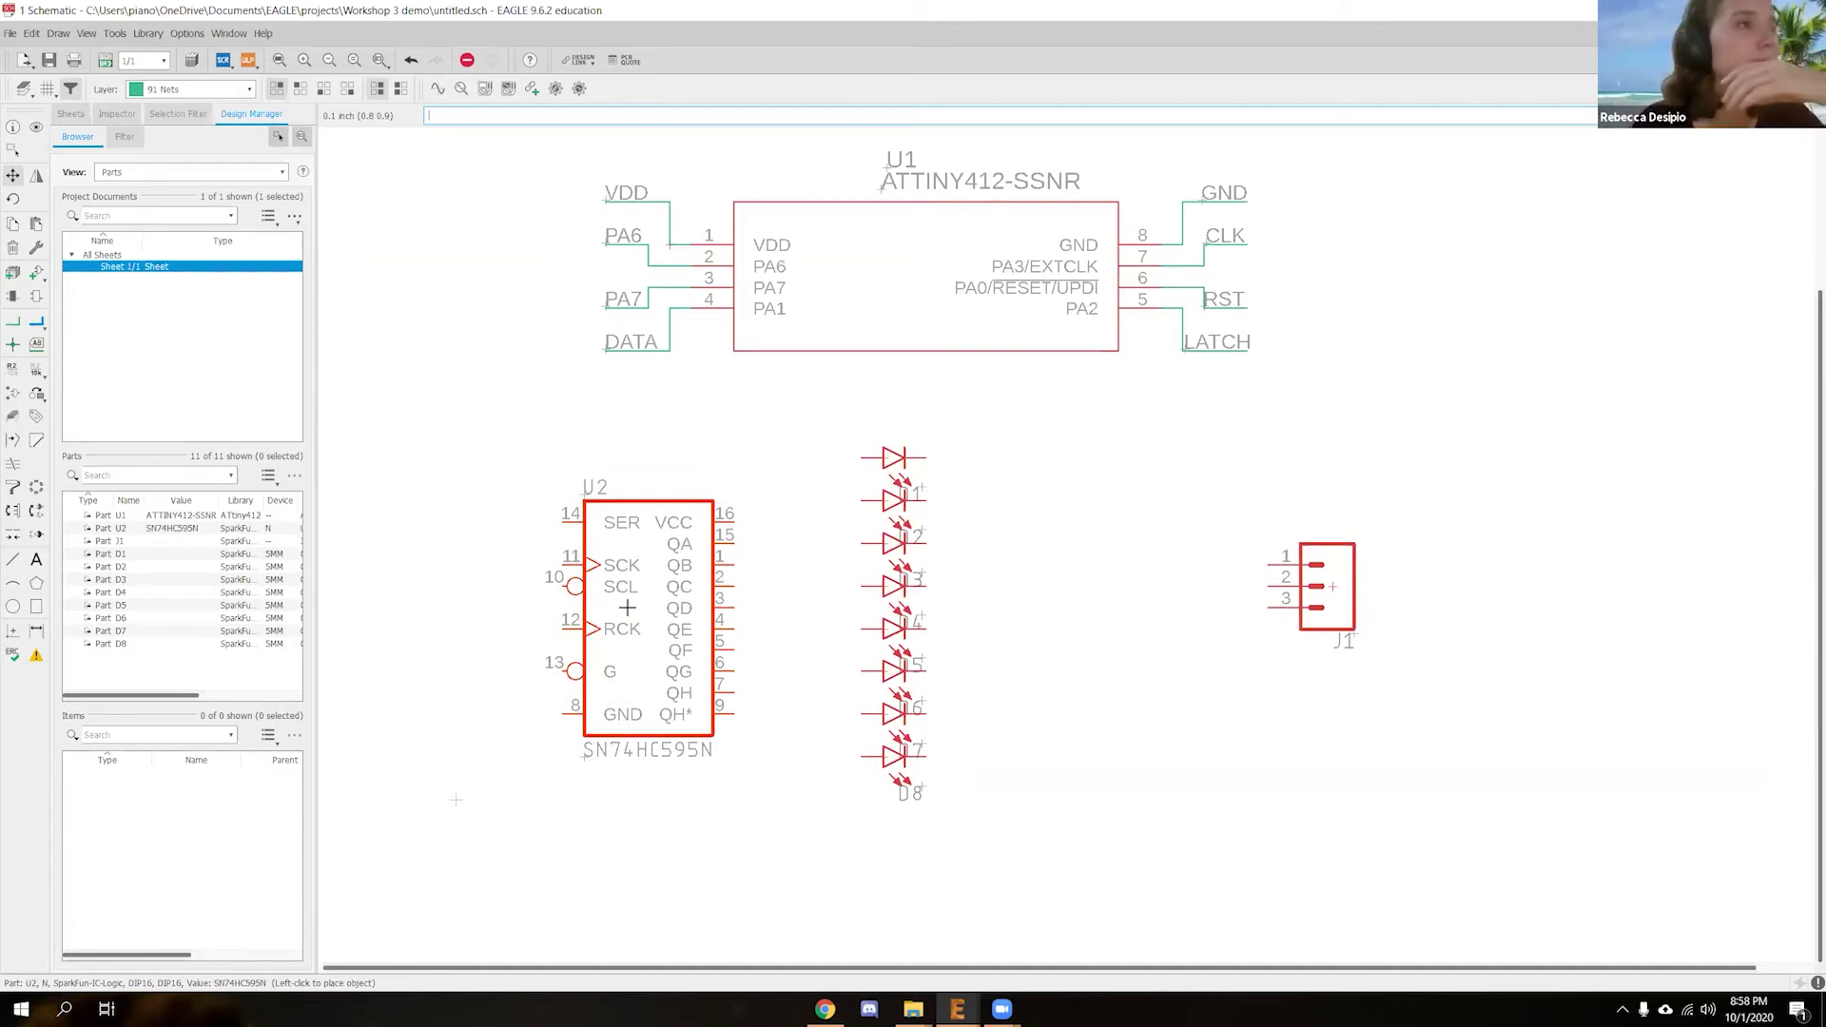
{"action": "left_click", "coordinate": [627, 607]}
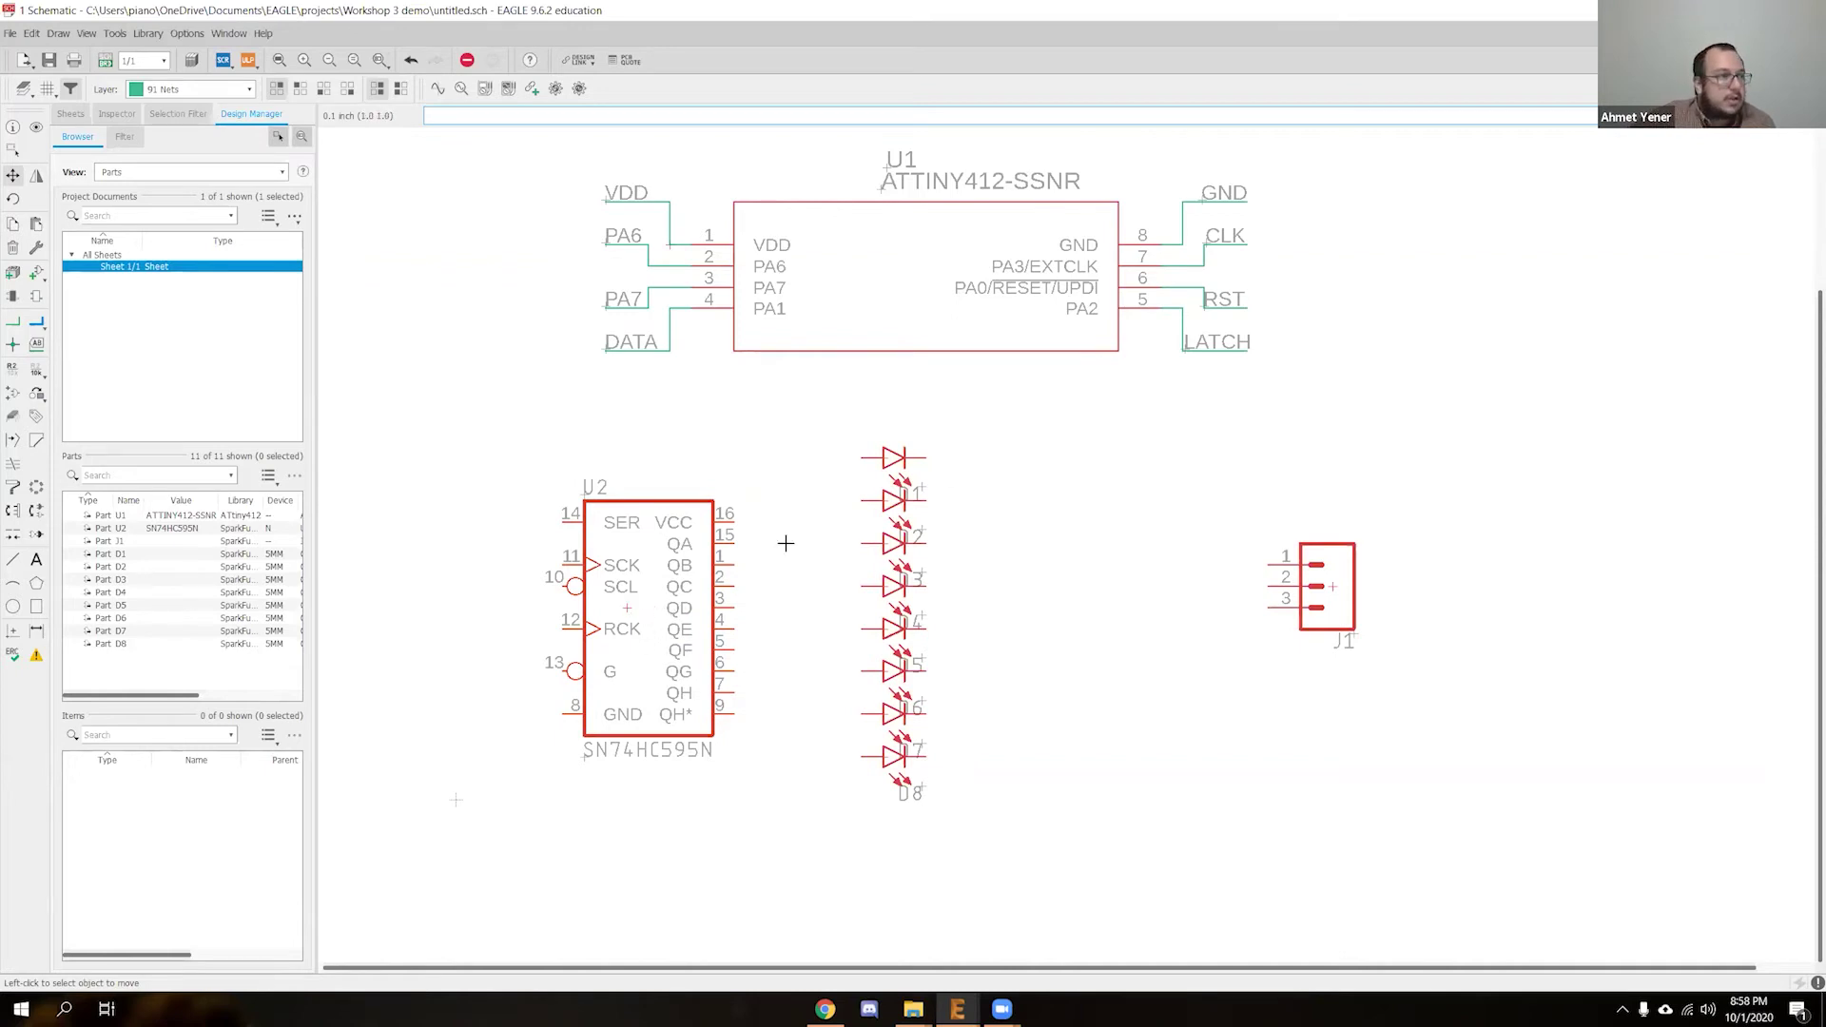
Pick up the top LED and set it back down in the same place
{"action": "left_click", "coordinate": [891, 457]}
{"action": "left_click", "coordinate": [892, 458]}
{"action": "left_click", "coordinate": [13, 150]}
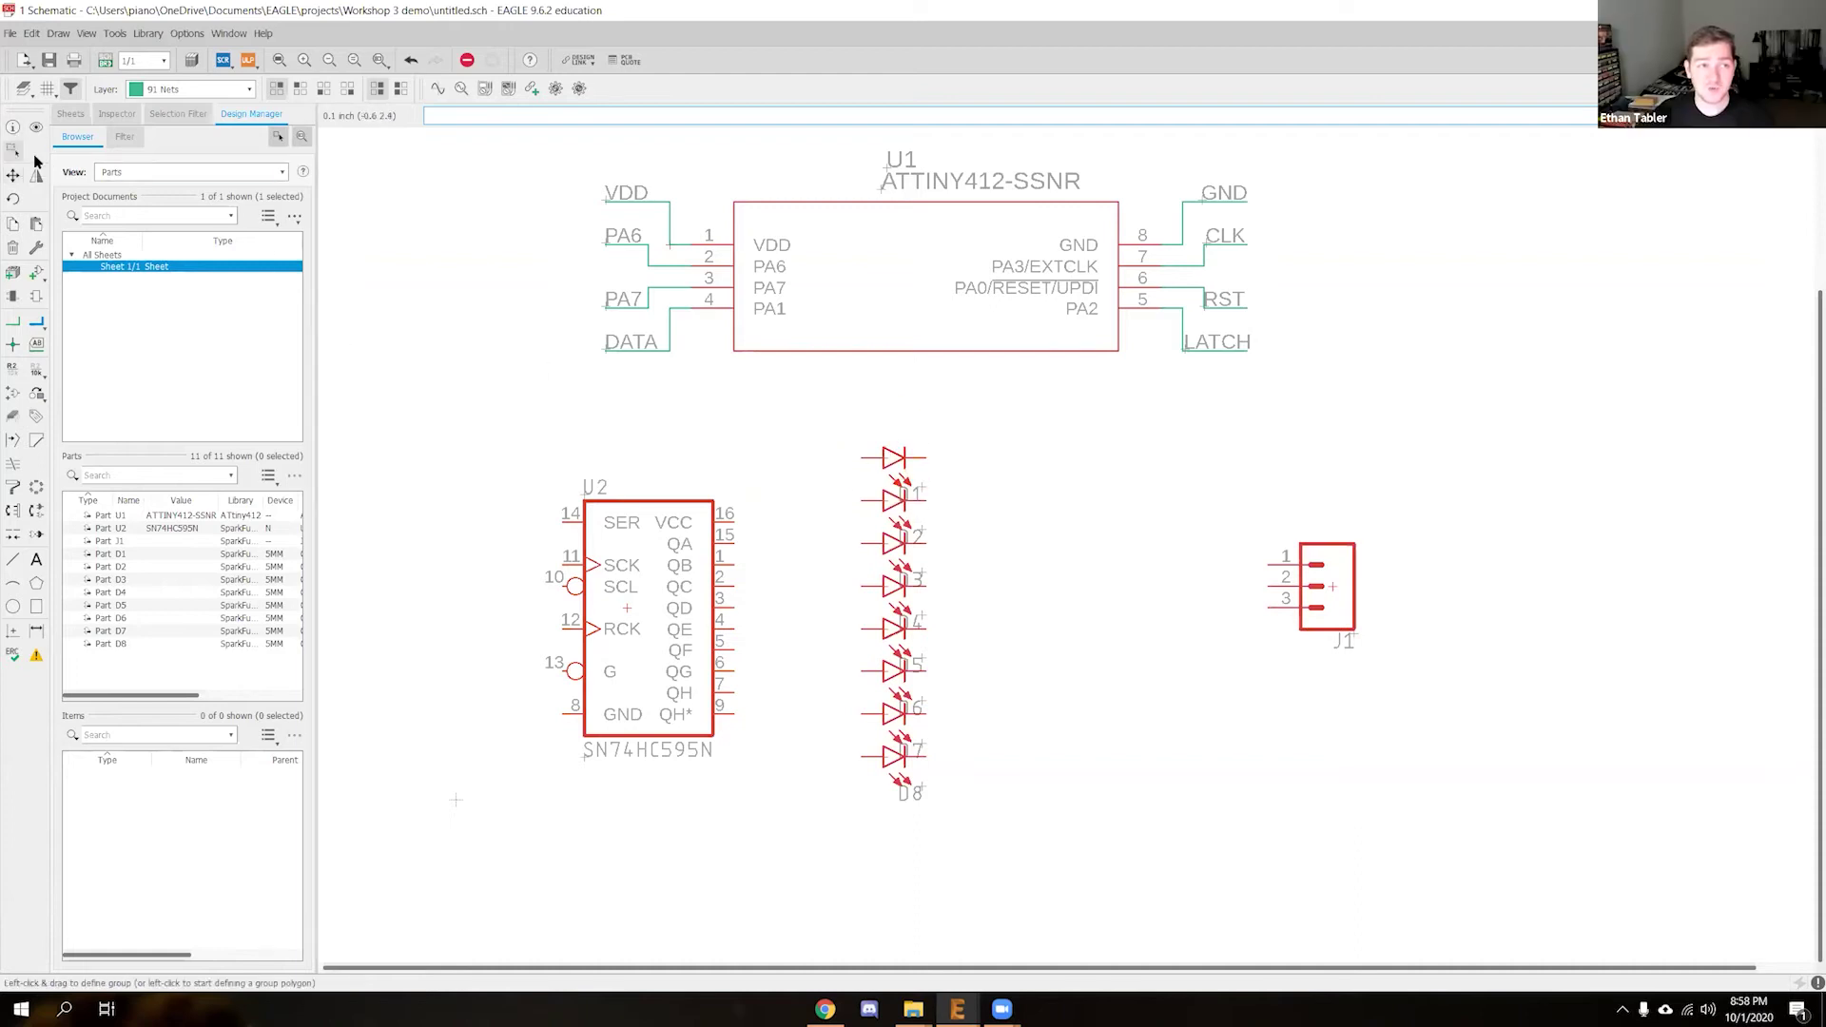
{"action": "left_click", "coordinate": [13, 175]}
{"action": "left_click", "coordinate": [886, 459]}
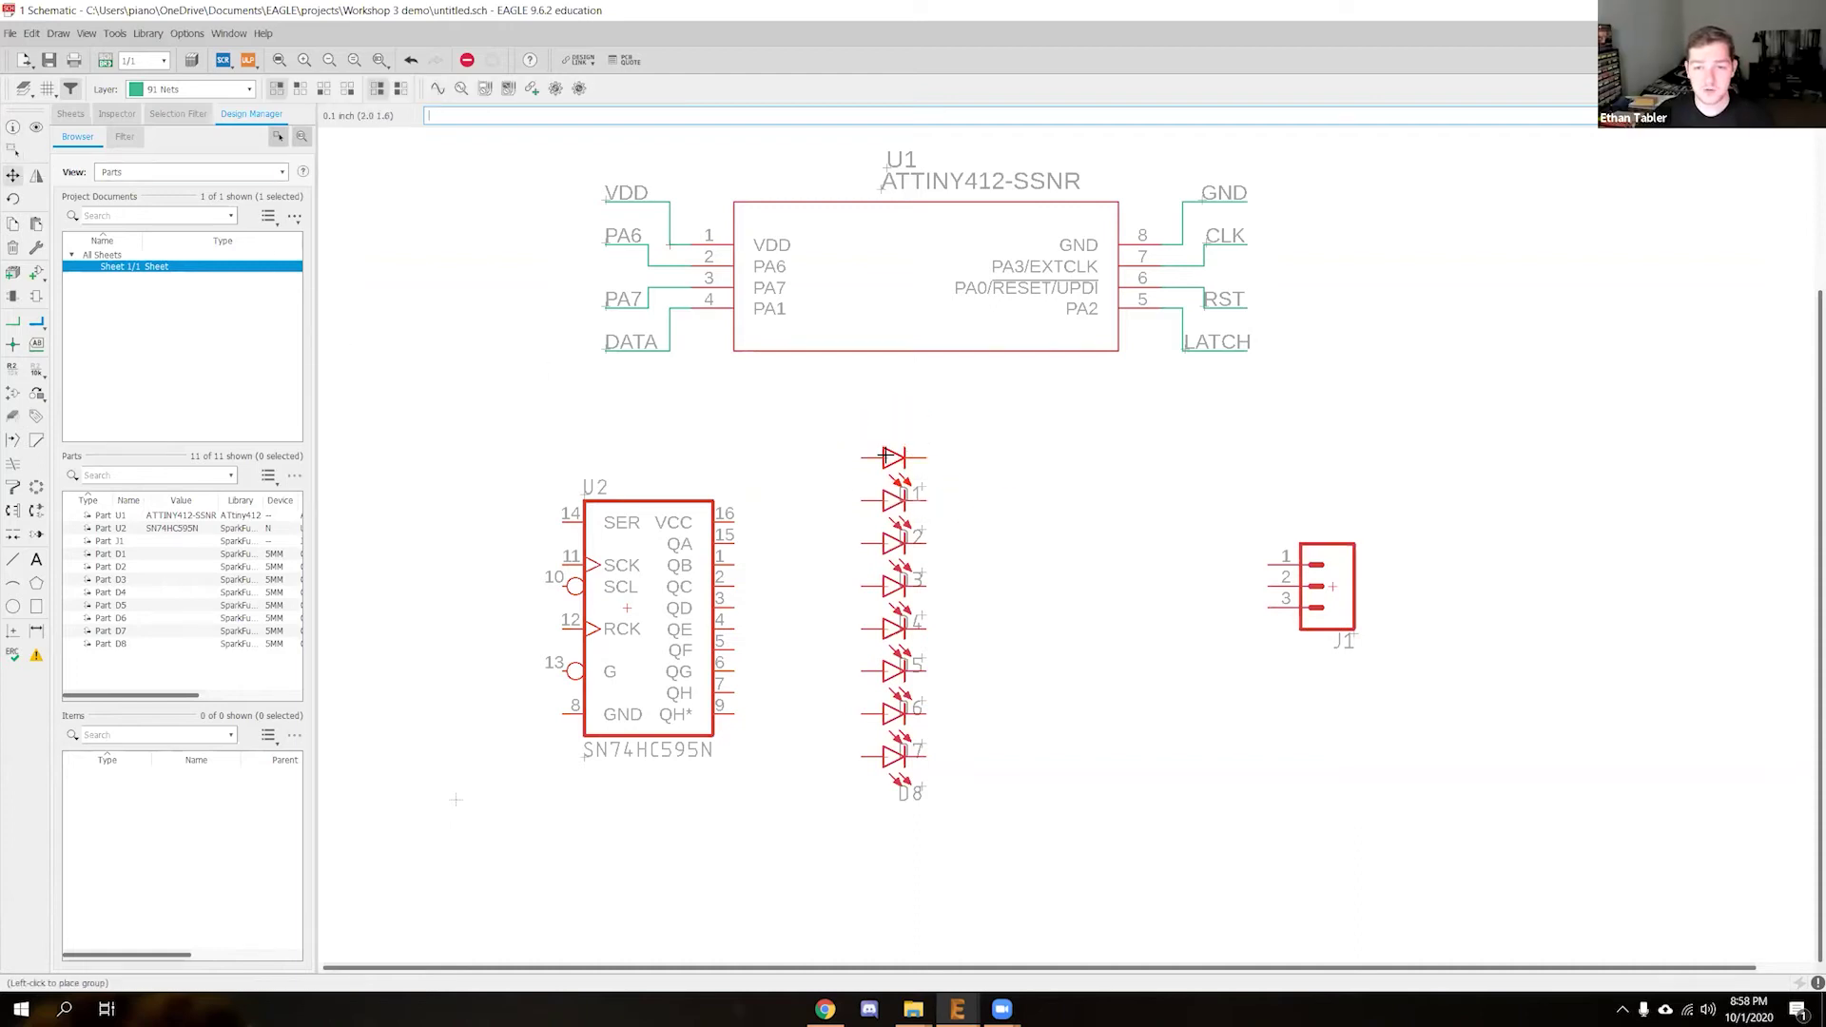
{"action": "left_click", "coordinate": [886, 458]}
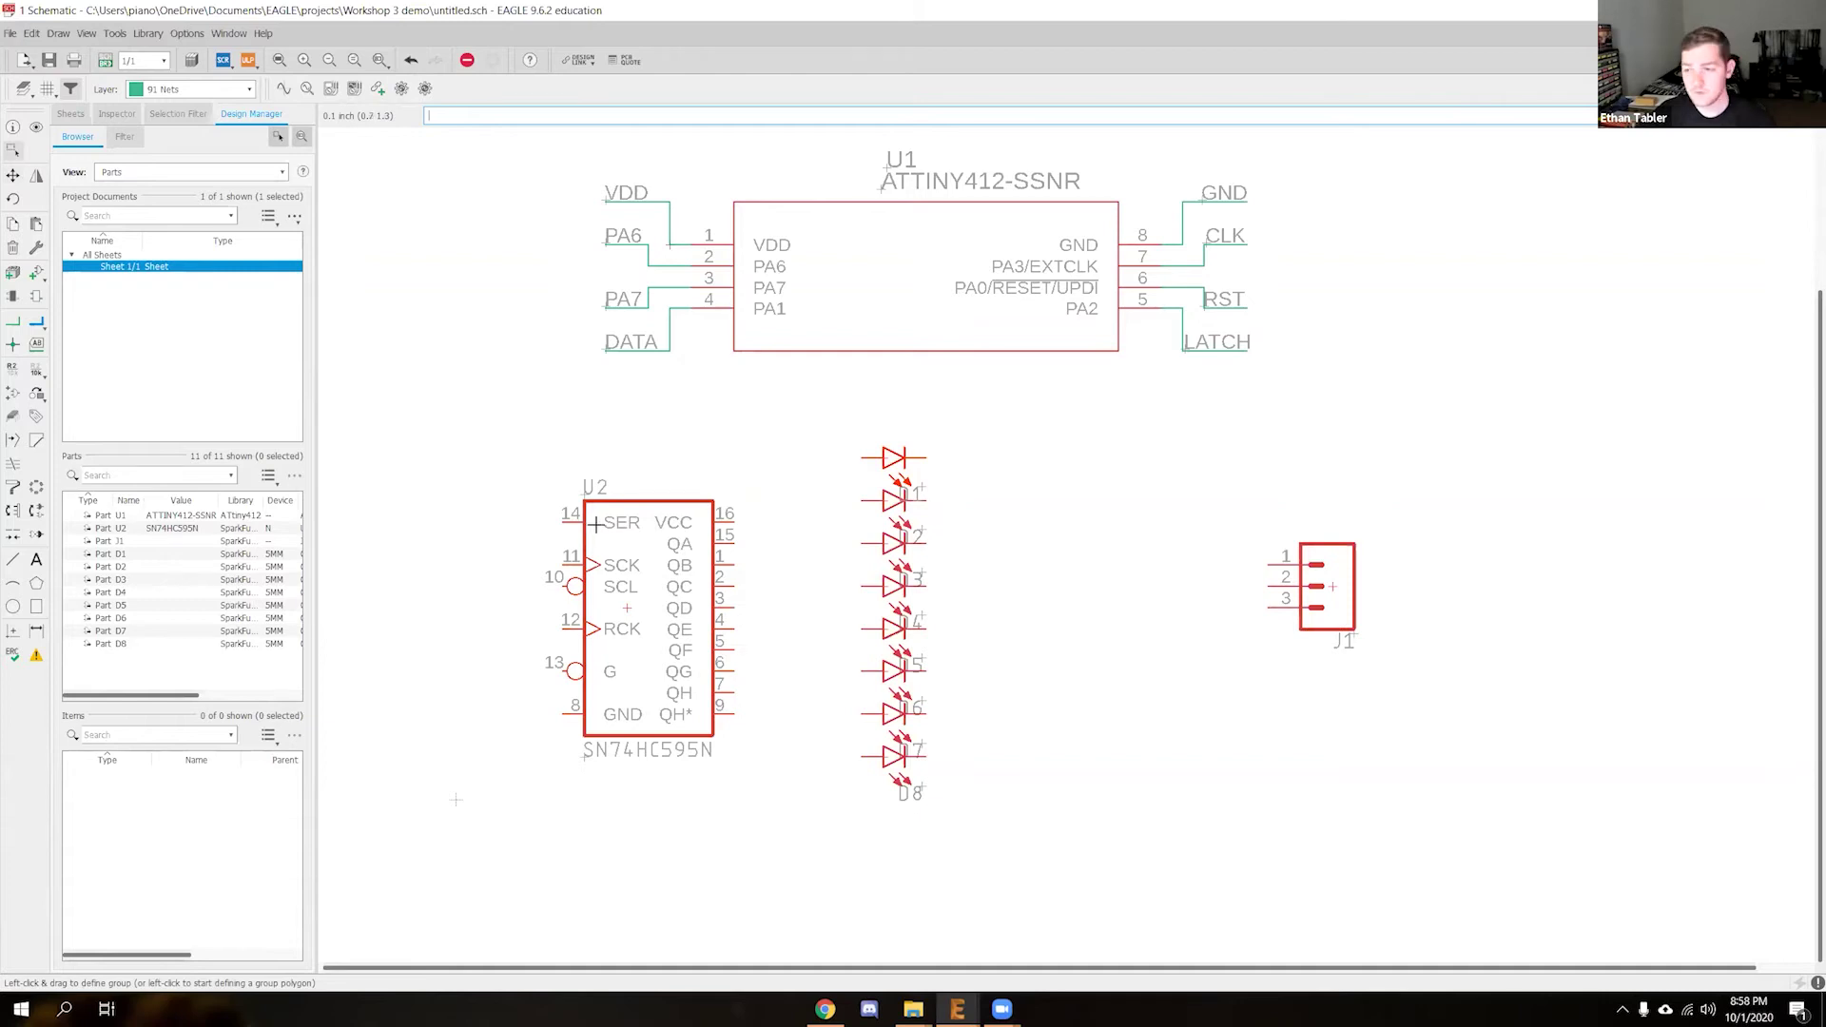
Move the SN74HC595N shift register about 0.1 inch right, aligning its body's left edge with the start of the DATA net
{"action": "left_click", "coordinate": [13, 175]}
{"action": "left_click", "coordinate": [660, 601]}
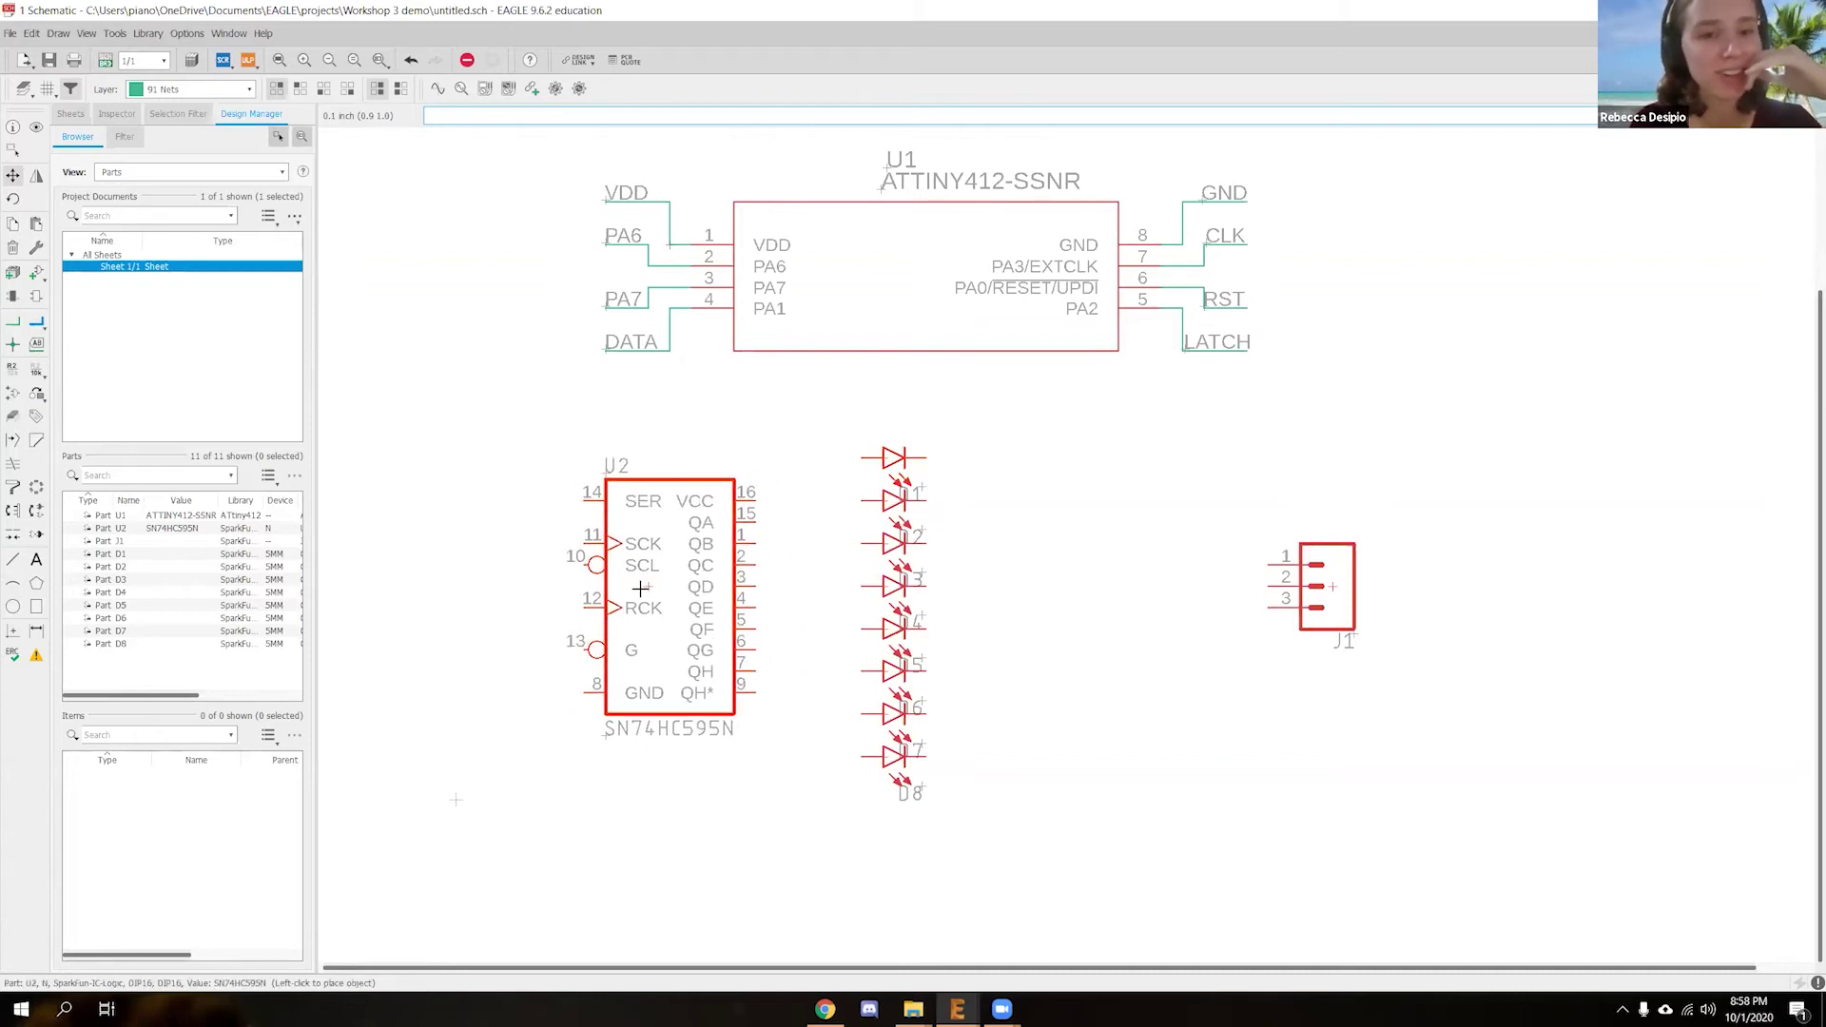
{"action": "left_click", "coordinate": [639, 603]}
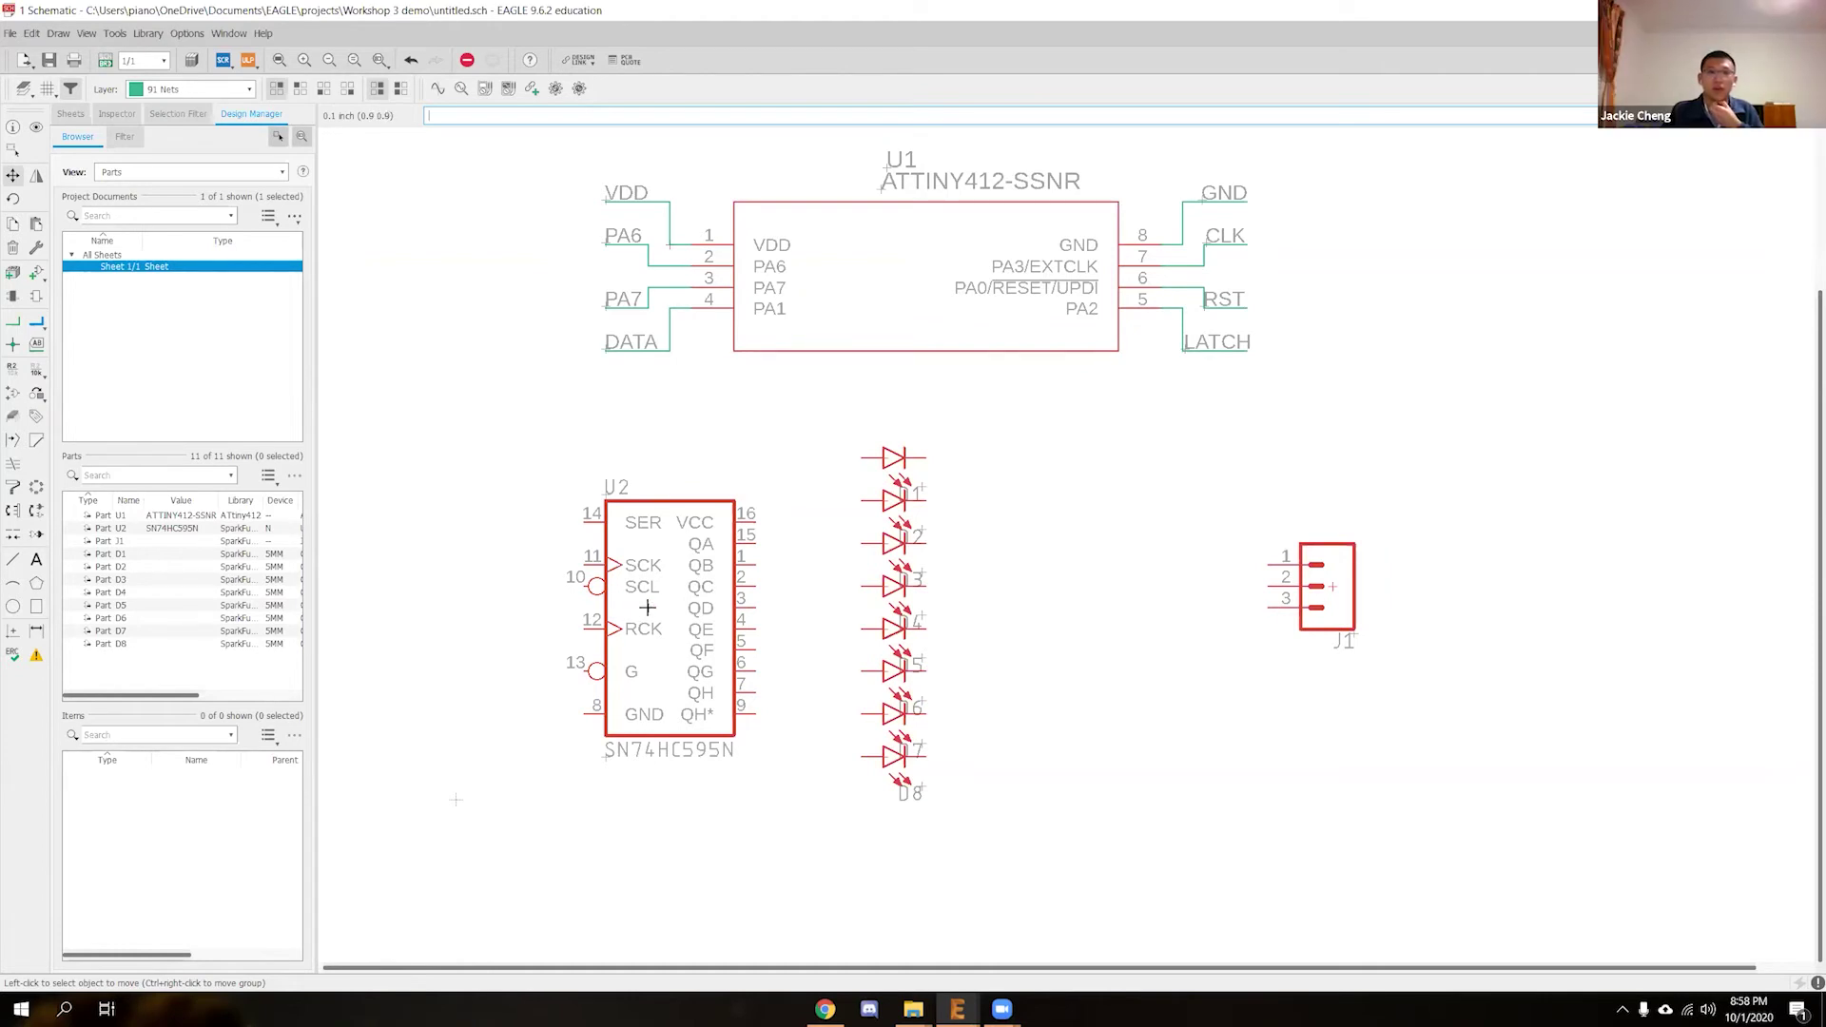
Examine the origin markers of the shift register, the LEDs and the ATTINY412 that serve as their move handles
{"action": "scroll", "coordinate": [647, 607], "scroll_direction": "up", "scroll_amount": 1}
{"action": "scroll", "coordinate": [648, 607], "scroll_direction": "up", "scroll_amount": 1}
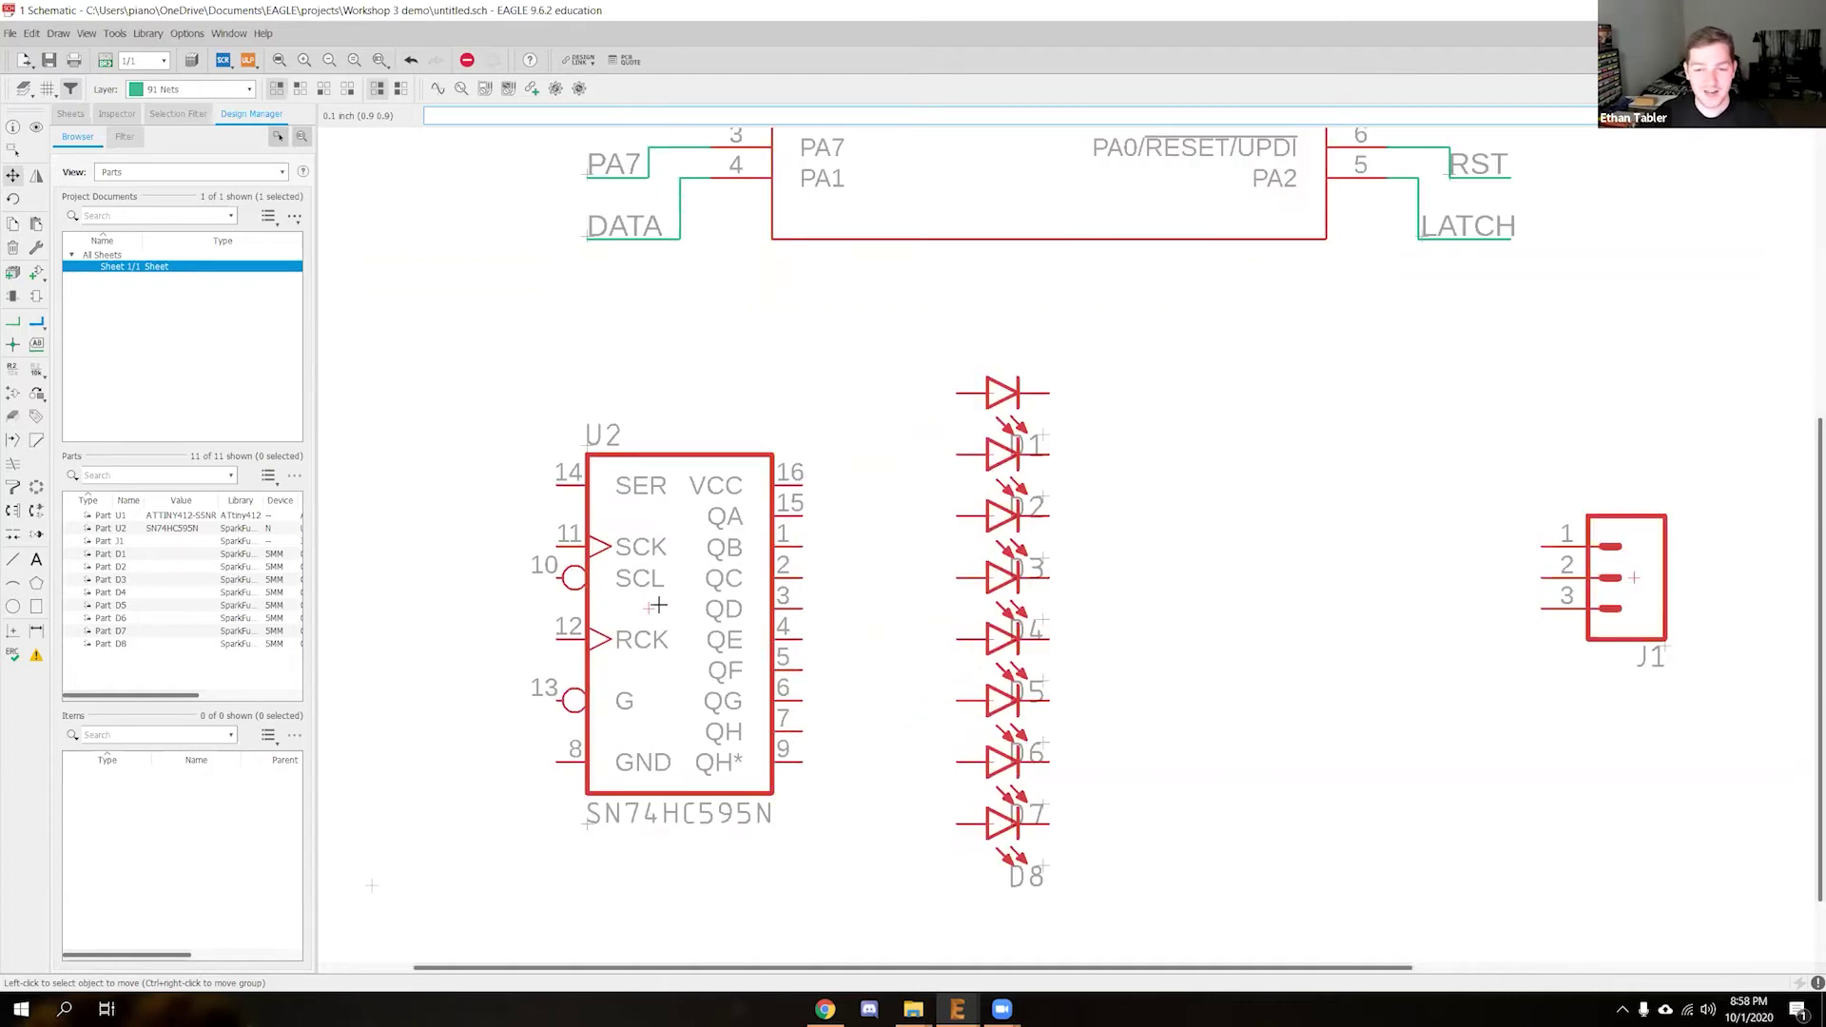
{"action": "scroll", "coordinate": [984, 585], "scroll_direction": "up", "scroll_amount": 6}
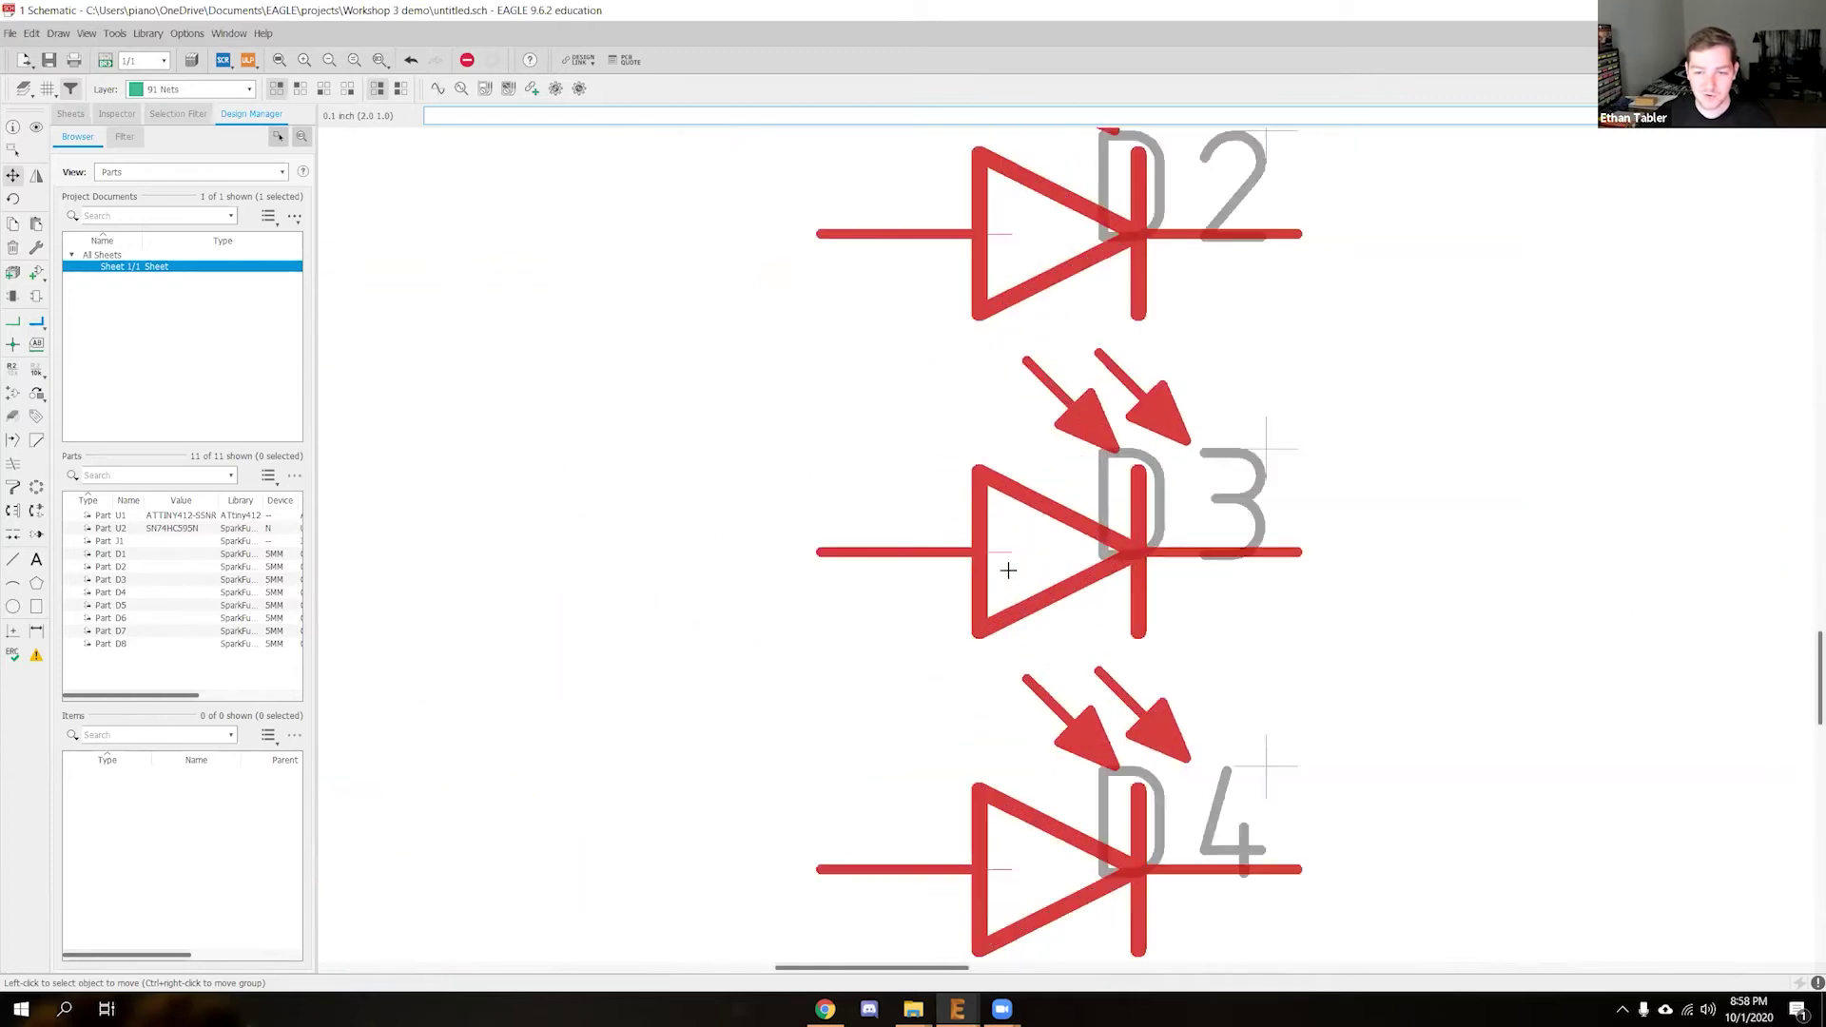
{"action": "scroll", "coordinate": [984, 547], "scroll_direction": "down", "scroll_amount": 1}
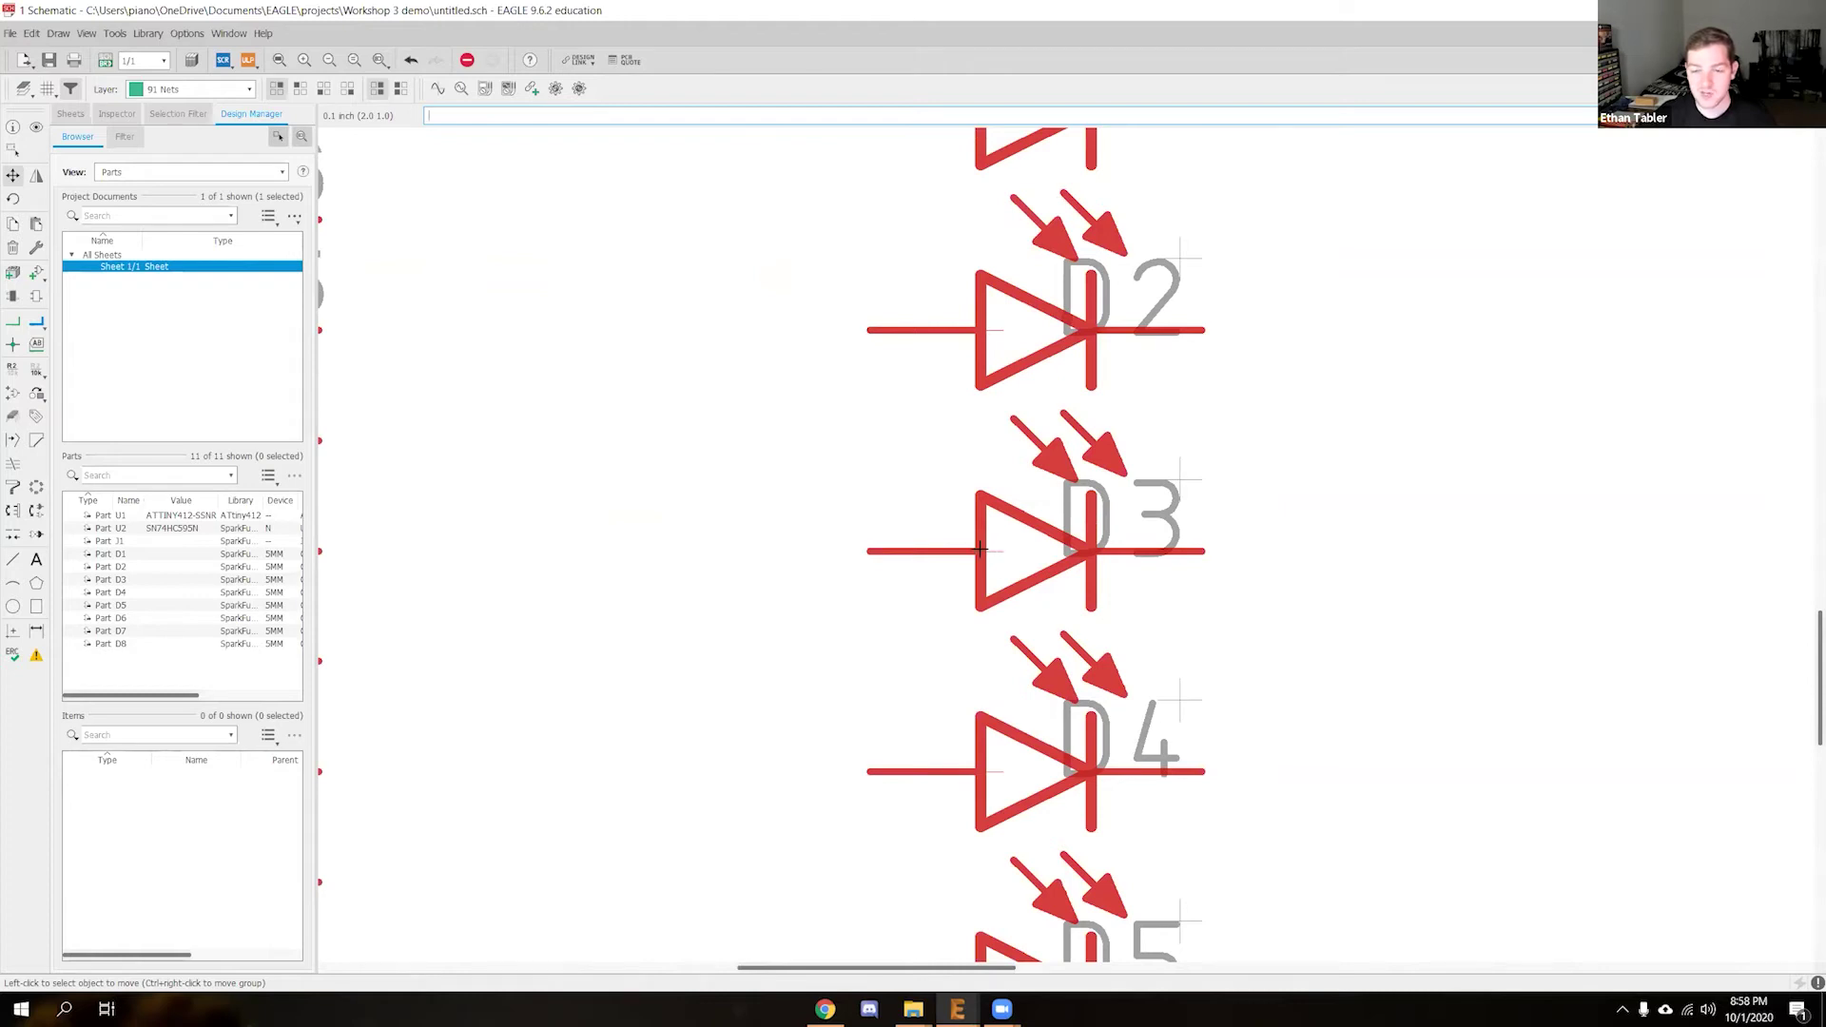
{"action": "scroll", "coordinate": [975, 547], "scroll_direction": "down", "scroll_amount": 5}
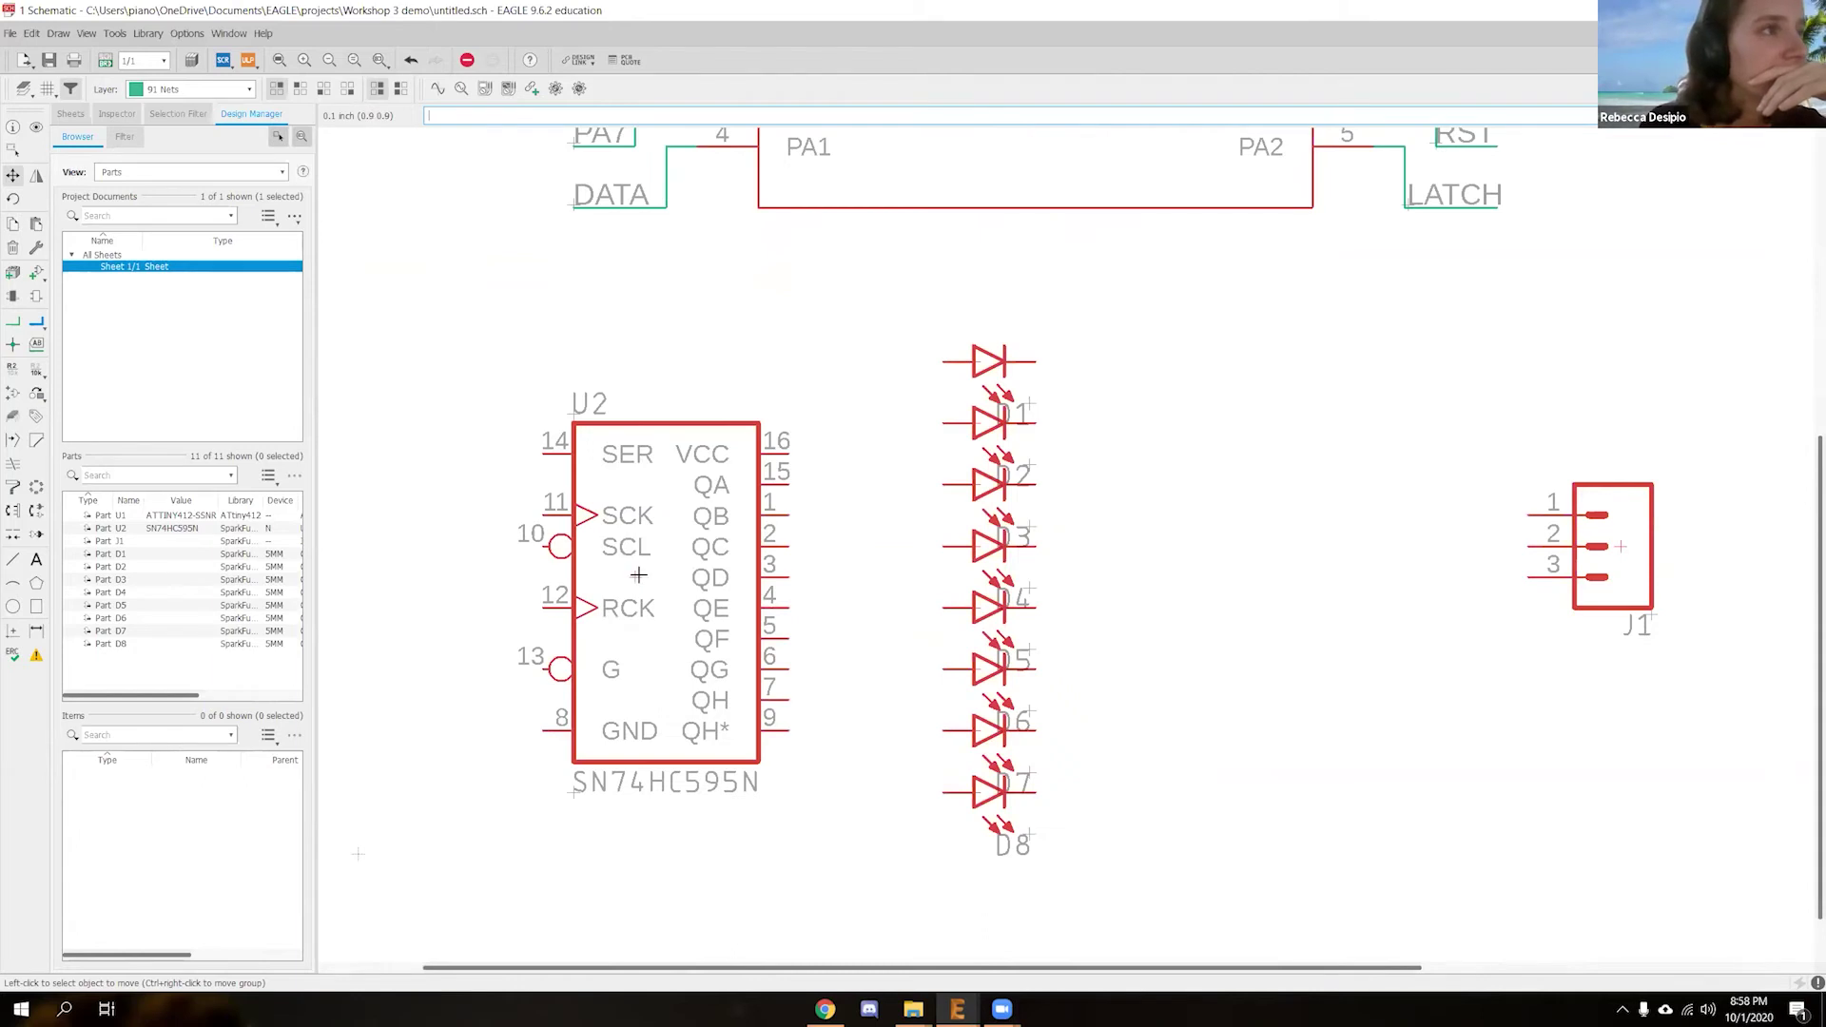
{"action": "scroll", "coordinate": [638, 575], "scroll_direction": "down", "scroll_amount": 1}
{"action": "middle_click_drag", "start_coordinate": [827, 502], "coordinate": [835, 618]}
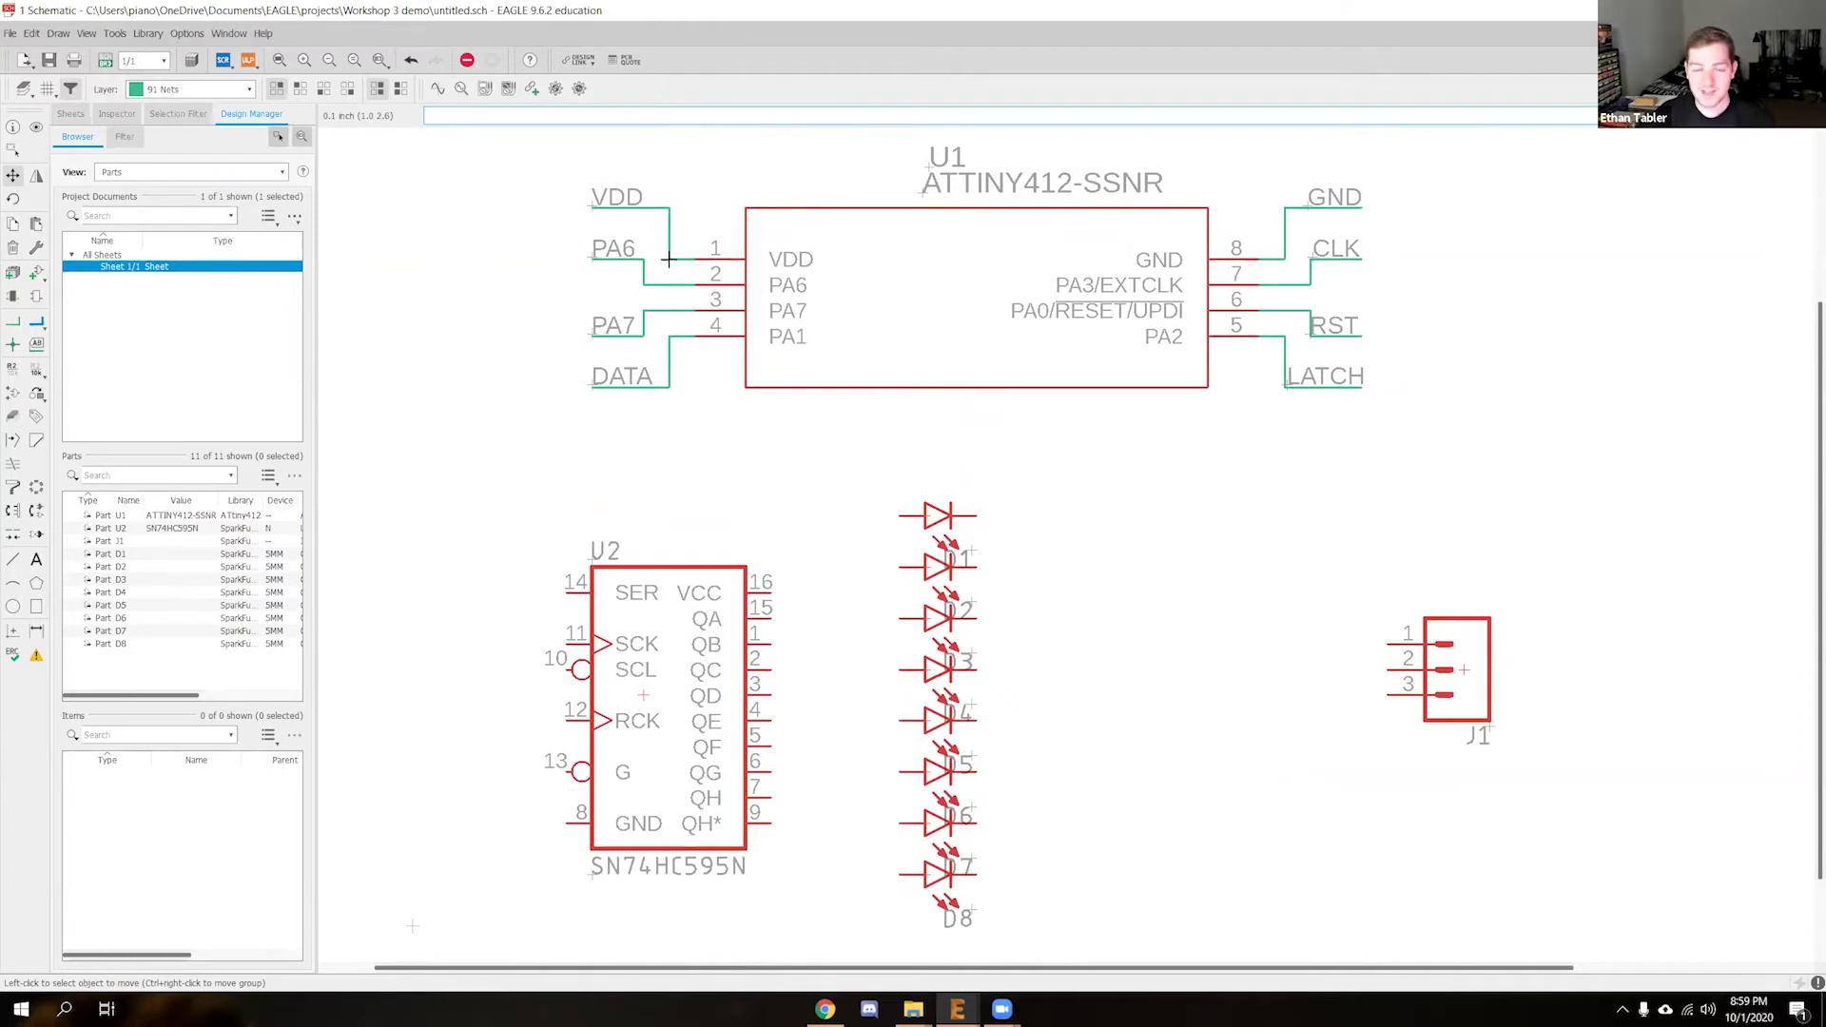
{"action": "scroll", "coordinate": [668, 265], "scroll_direction": "up", "scroll_amount": 6}
{"action": "middle_click_drag", "start_coordinate": [668, 251], "coordinate": [703, 365]}
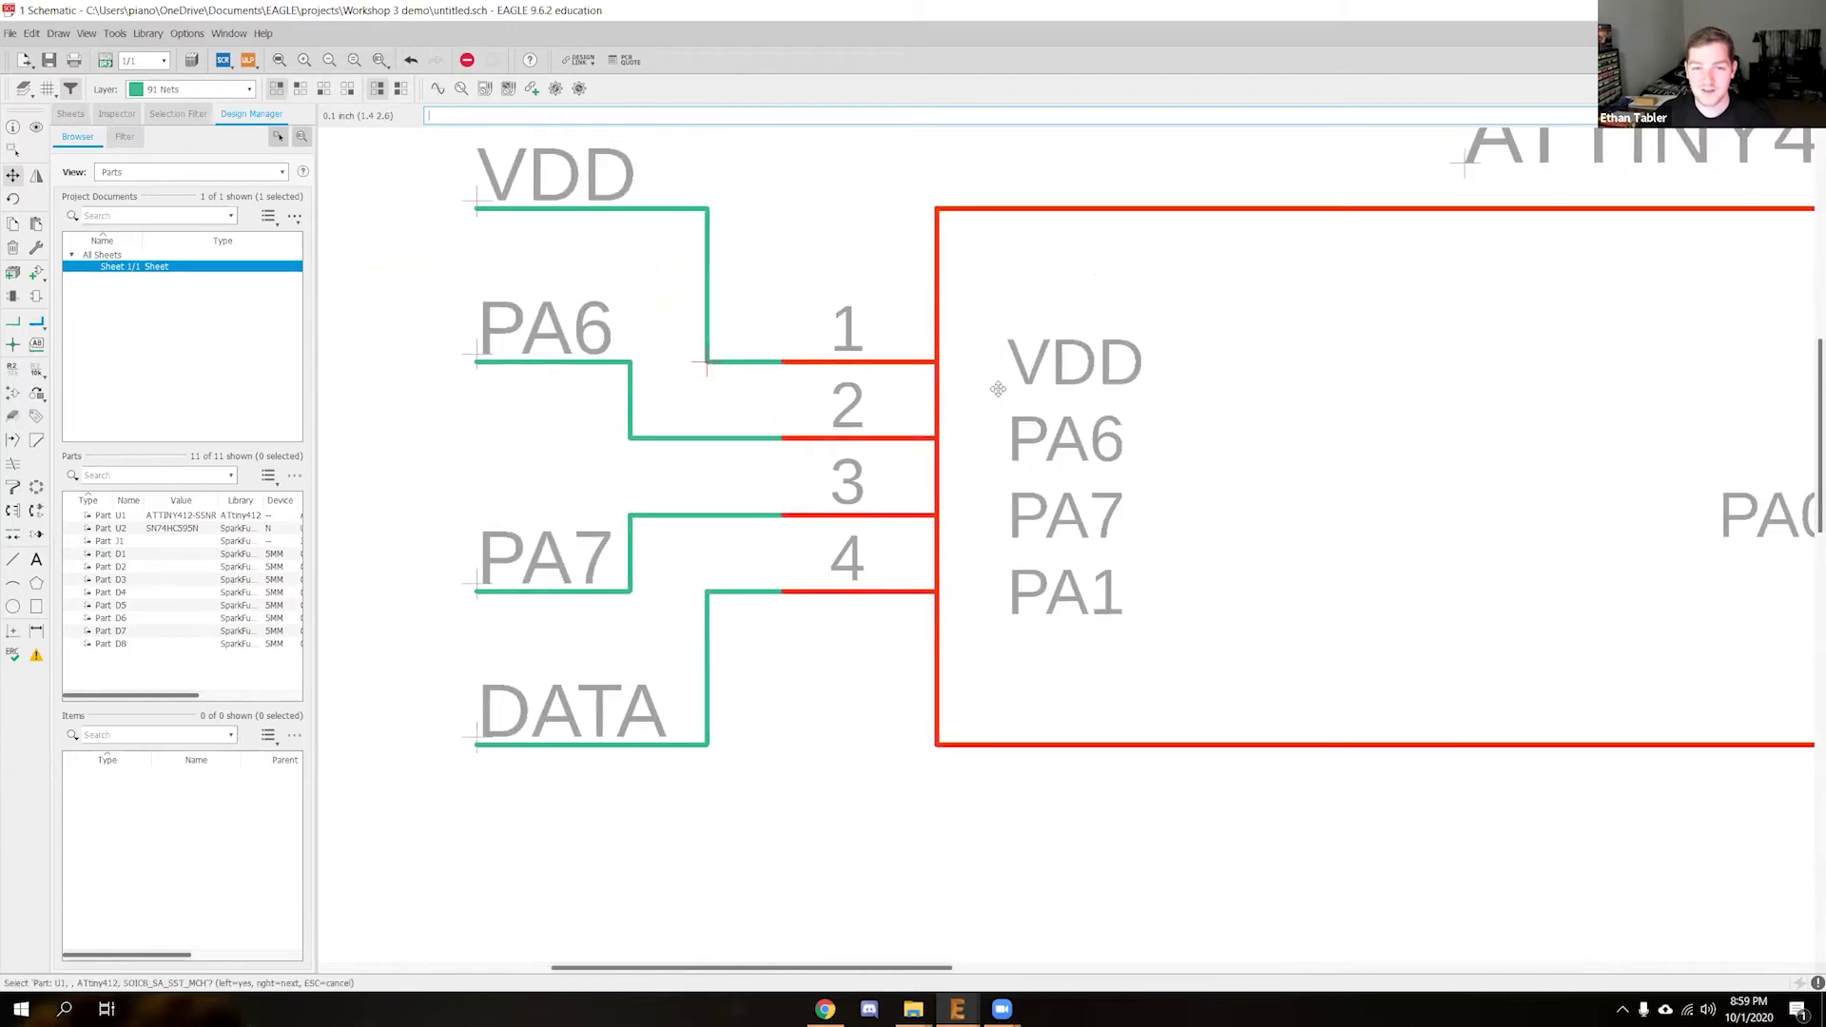
Pick up the ATTINY412 by itself and set it back at its original position with its nets straight
{"action": "left_click", "coordinate": [819, 356]}
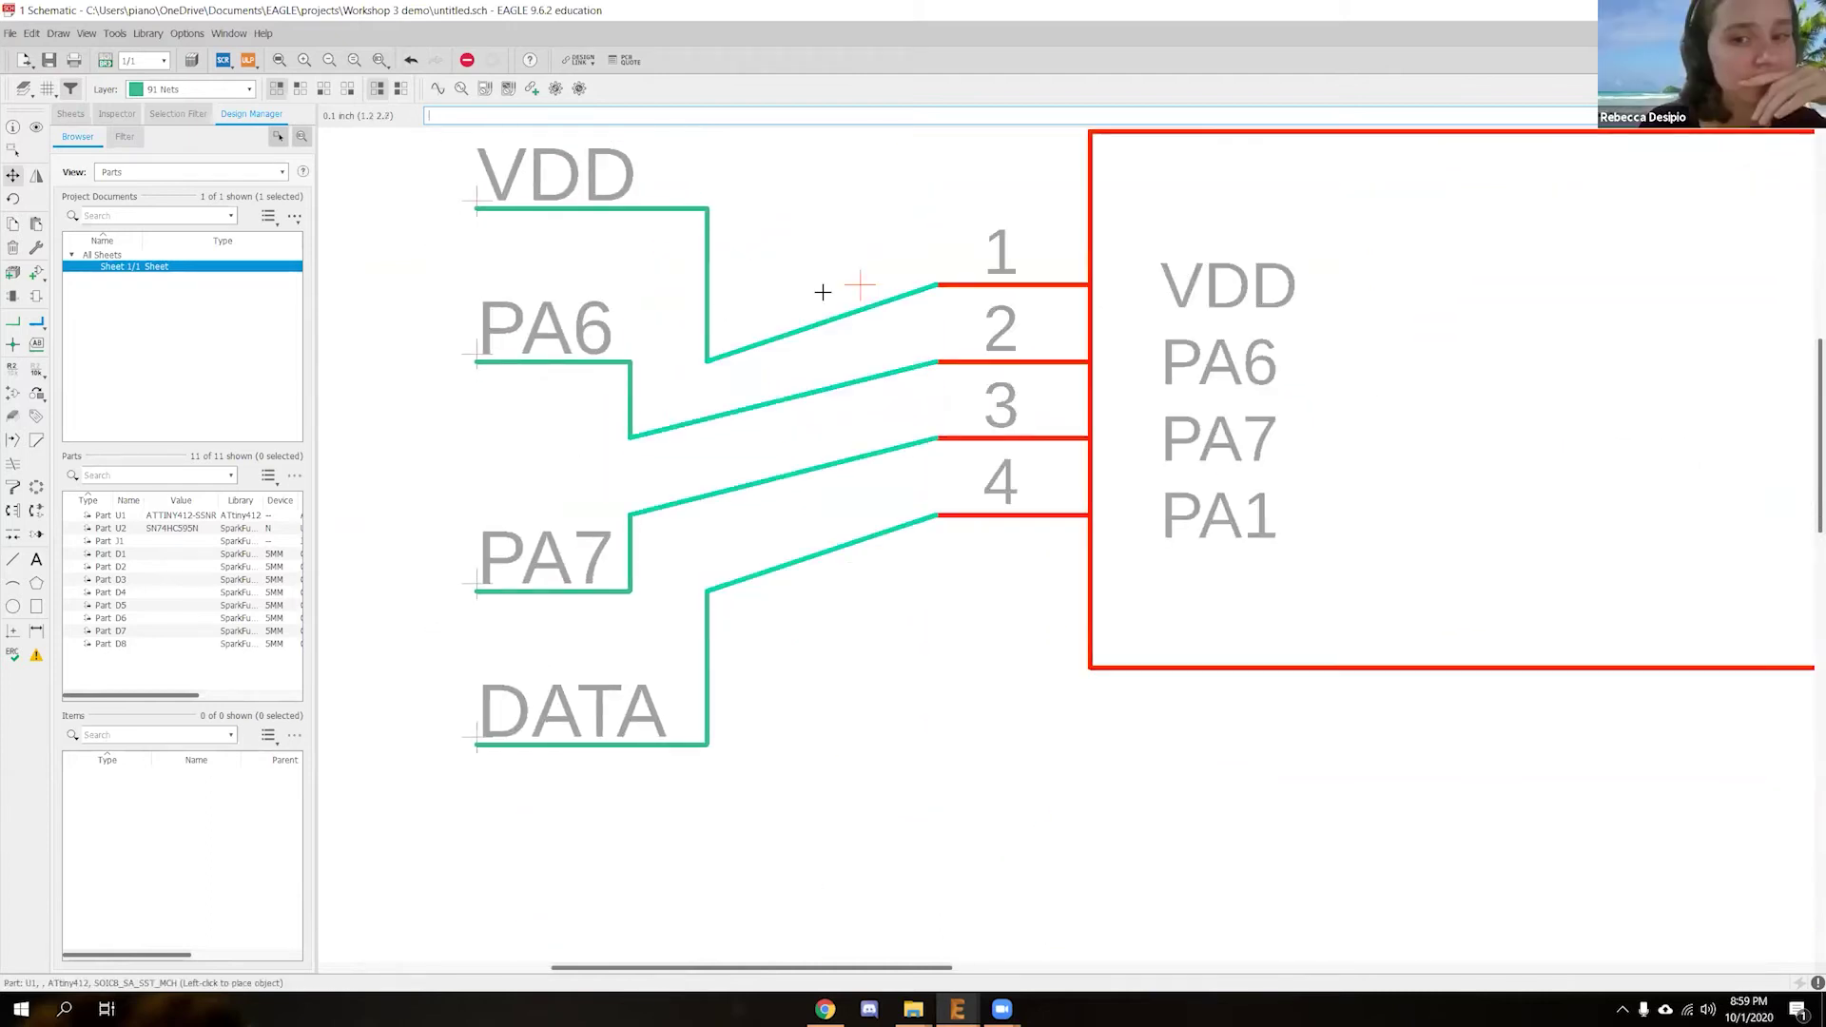
{"action": "left_click", "coordinate": [711, 392]}
{"action": "scroll", "coordinate": [760, 396], "scroll_direction": "down", "scroll_amount": 6}
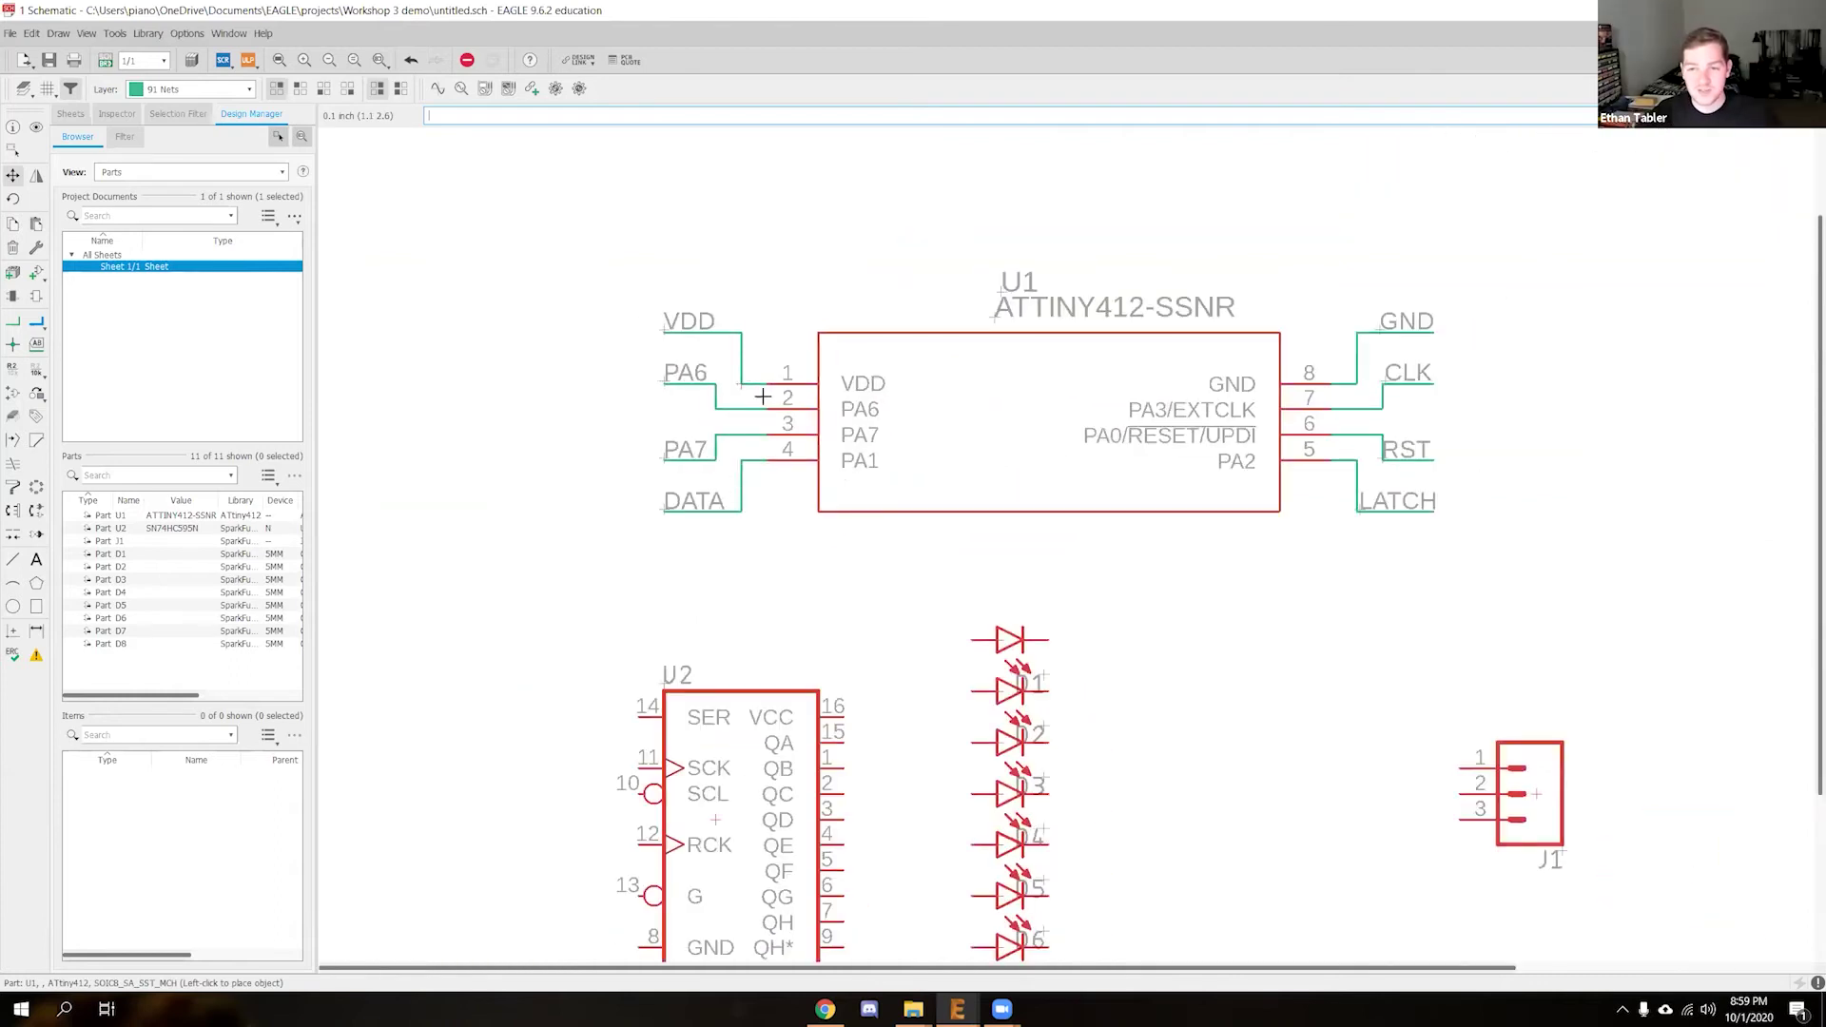
{"action": "scroll", "coordinate": [941, 480], "scroll_direction": "down", "scroll_amount": 1}
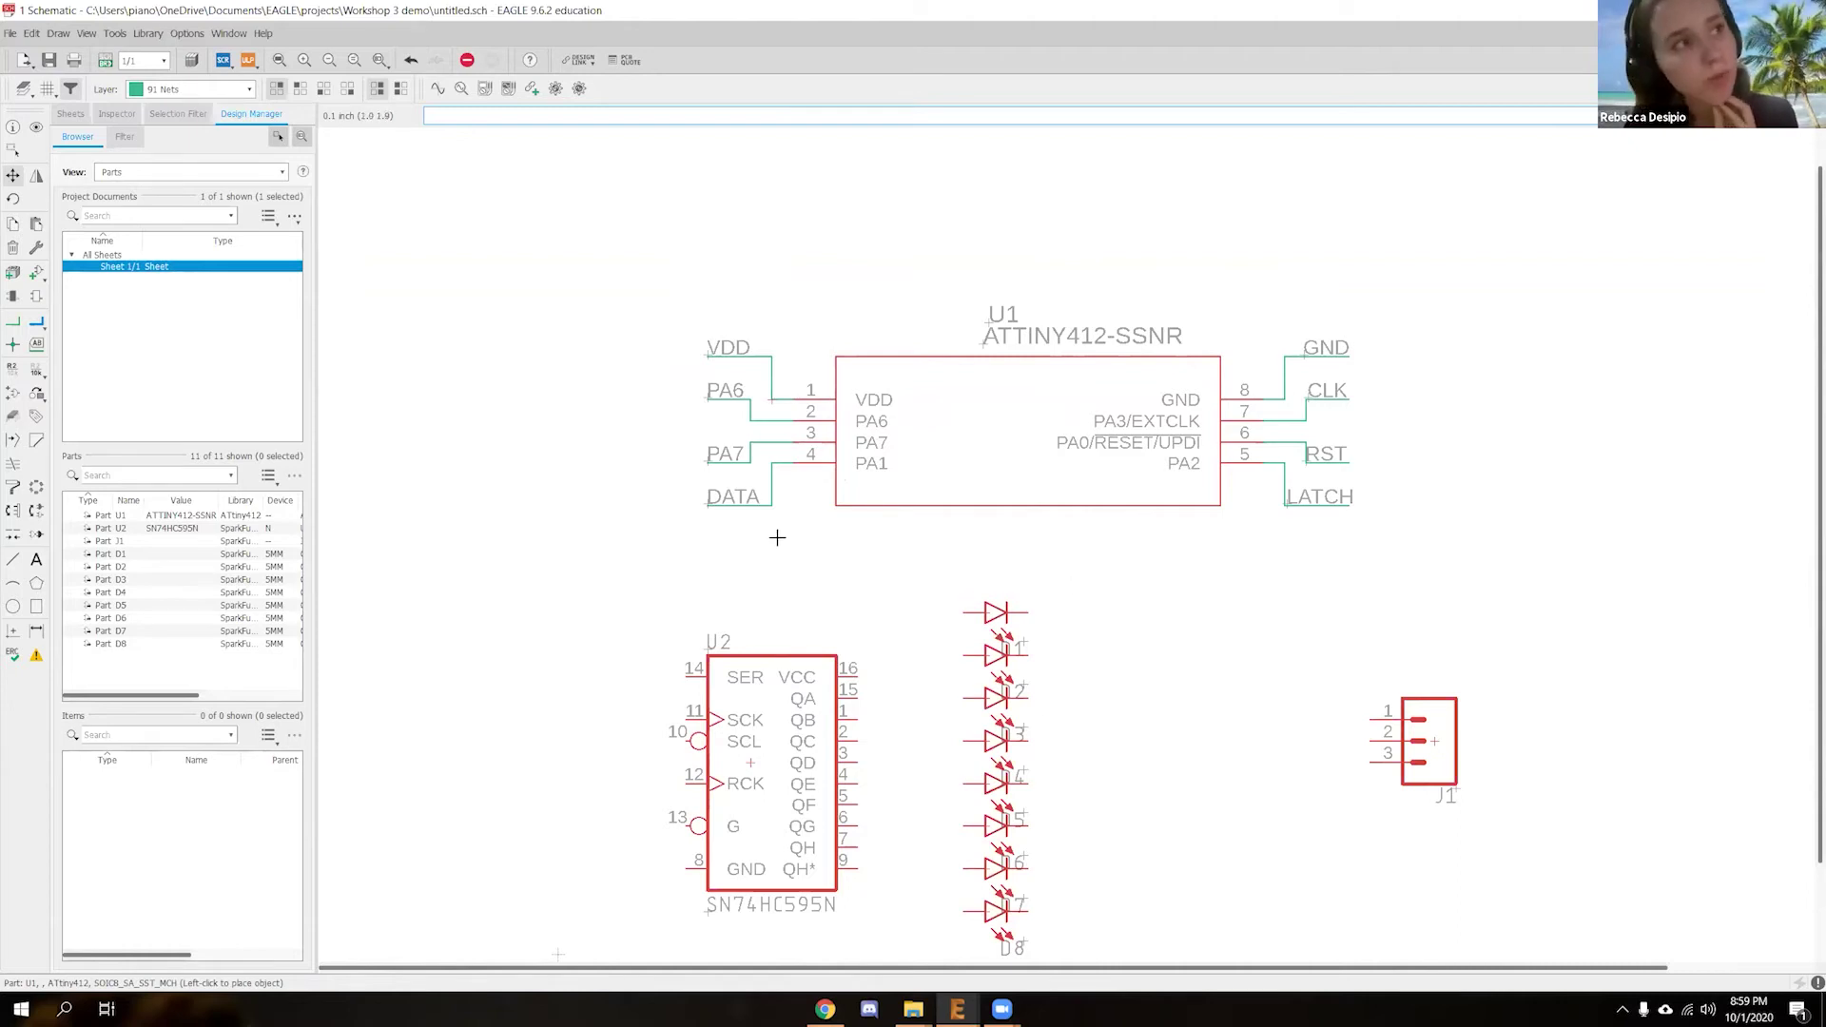
{"action": "scroll", "coordinate": [777, 538], "scroll_direction": "up", "scroll_amount": 2}
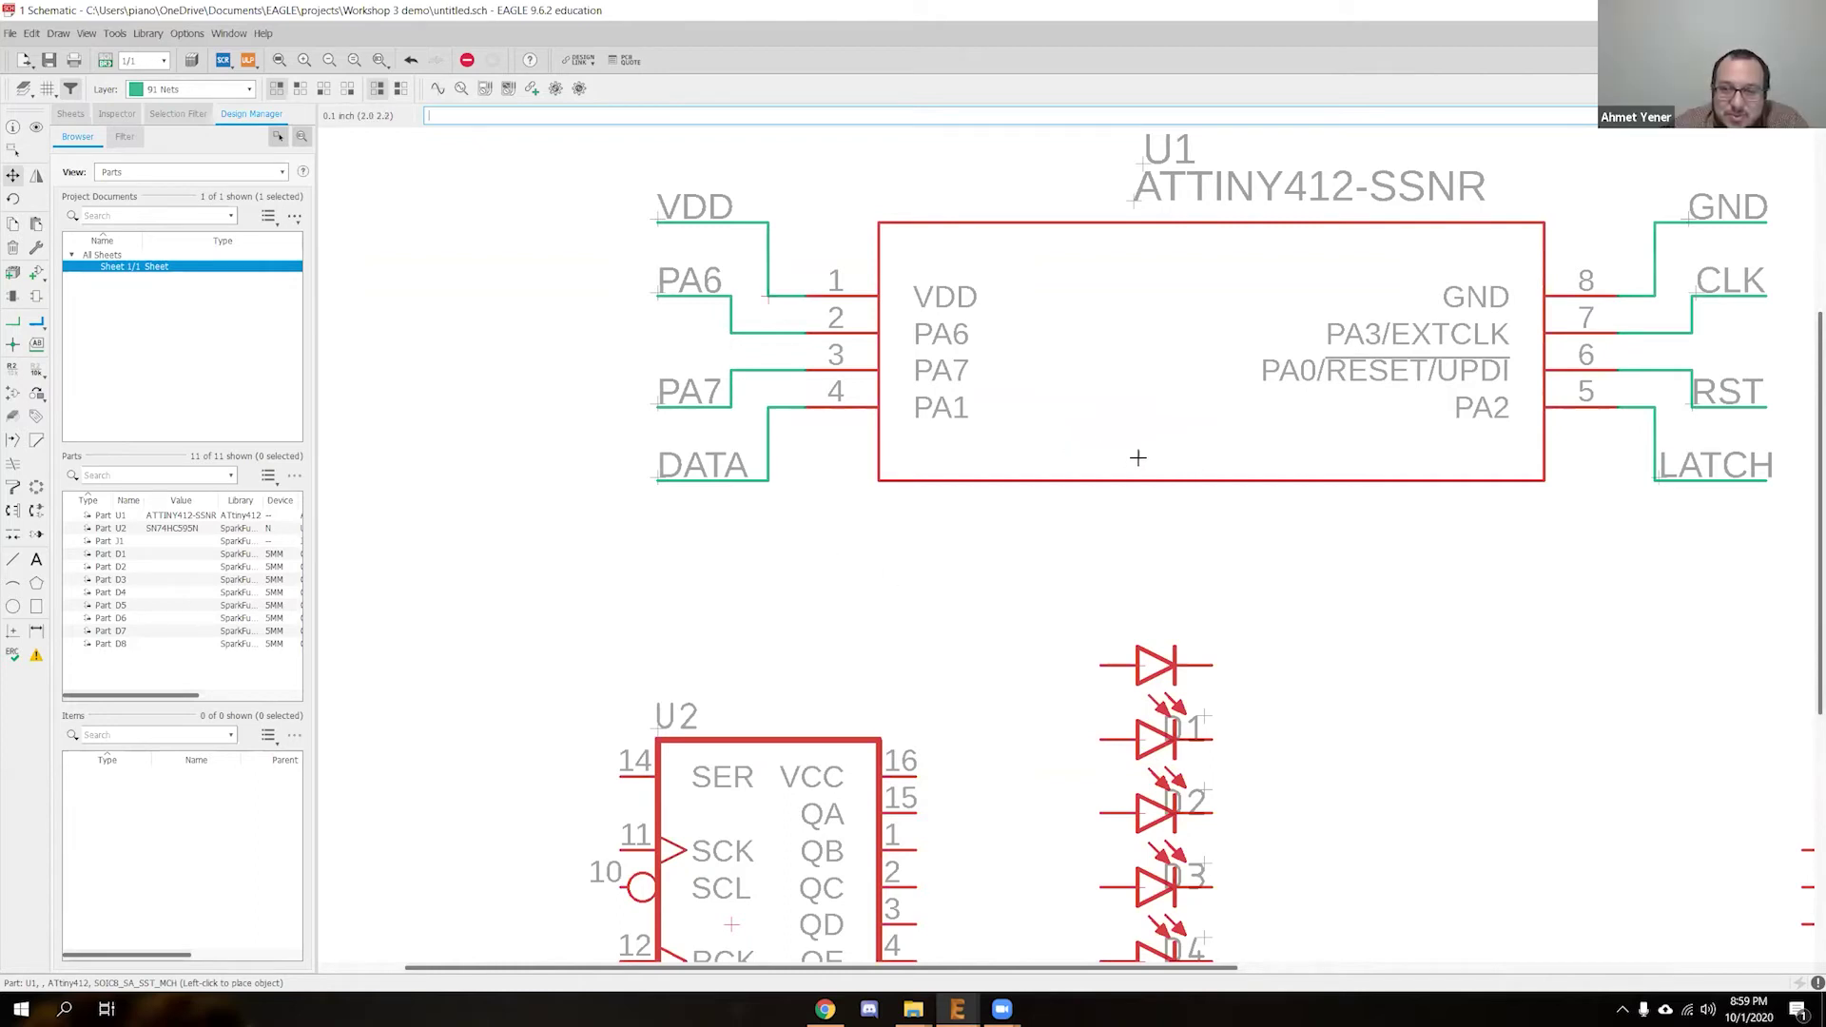
{"action": "middle_click_drag", "start_coordinate": [1123, 453], "coordinate": [1028, 540]}
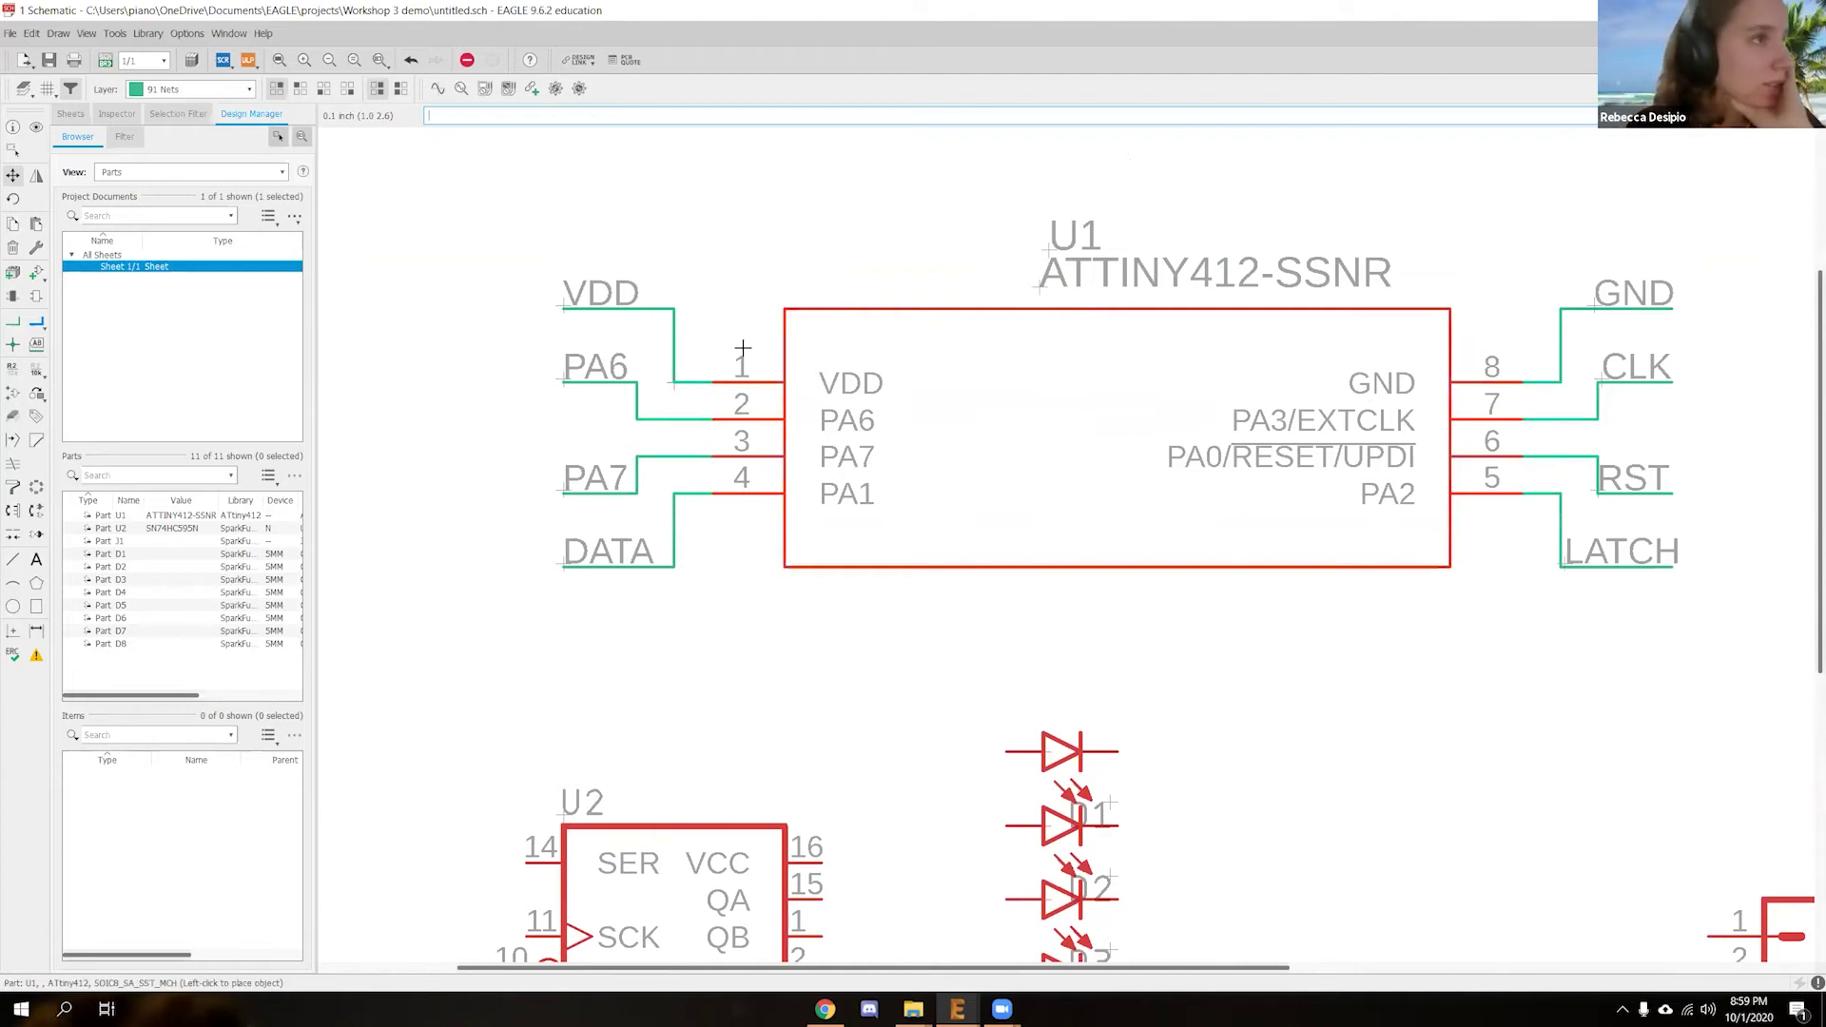
{"action": "middle_click_drag", "start_coordinate": [827, 386], "coordinate": [508, 344]}
{"action": "scroll", "coordinate": [603, 377], "scroll_direction": "down", "scroll_amount": 3}
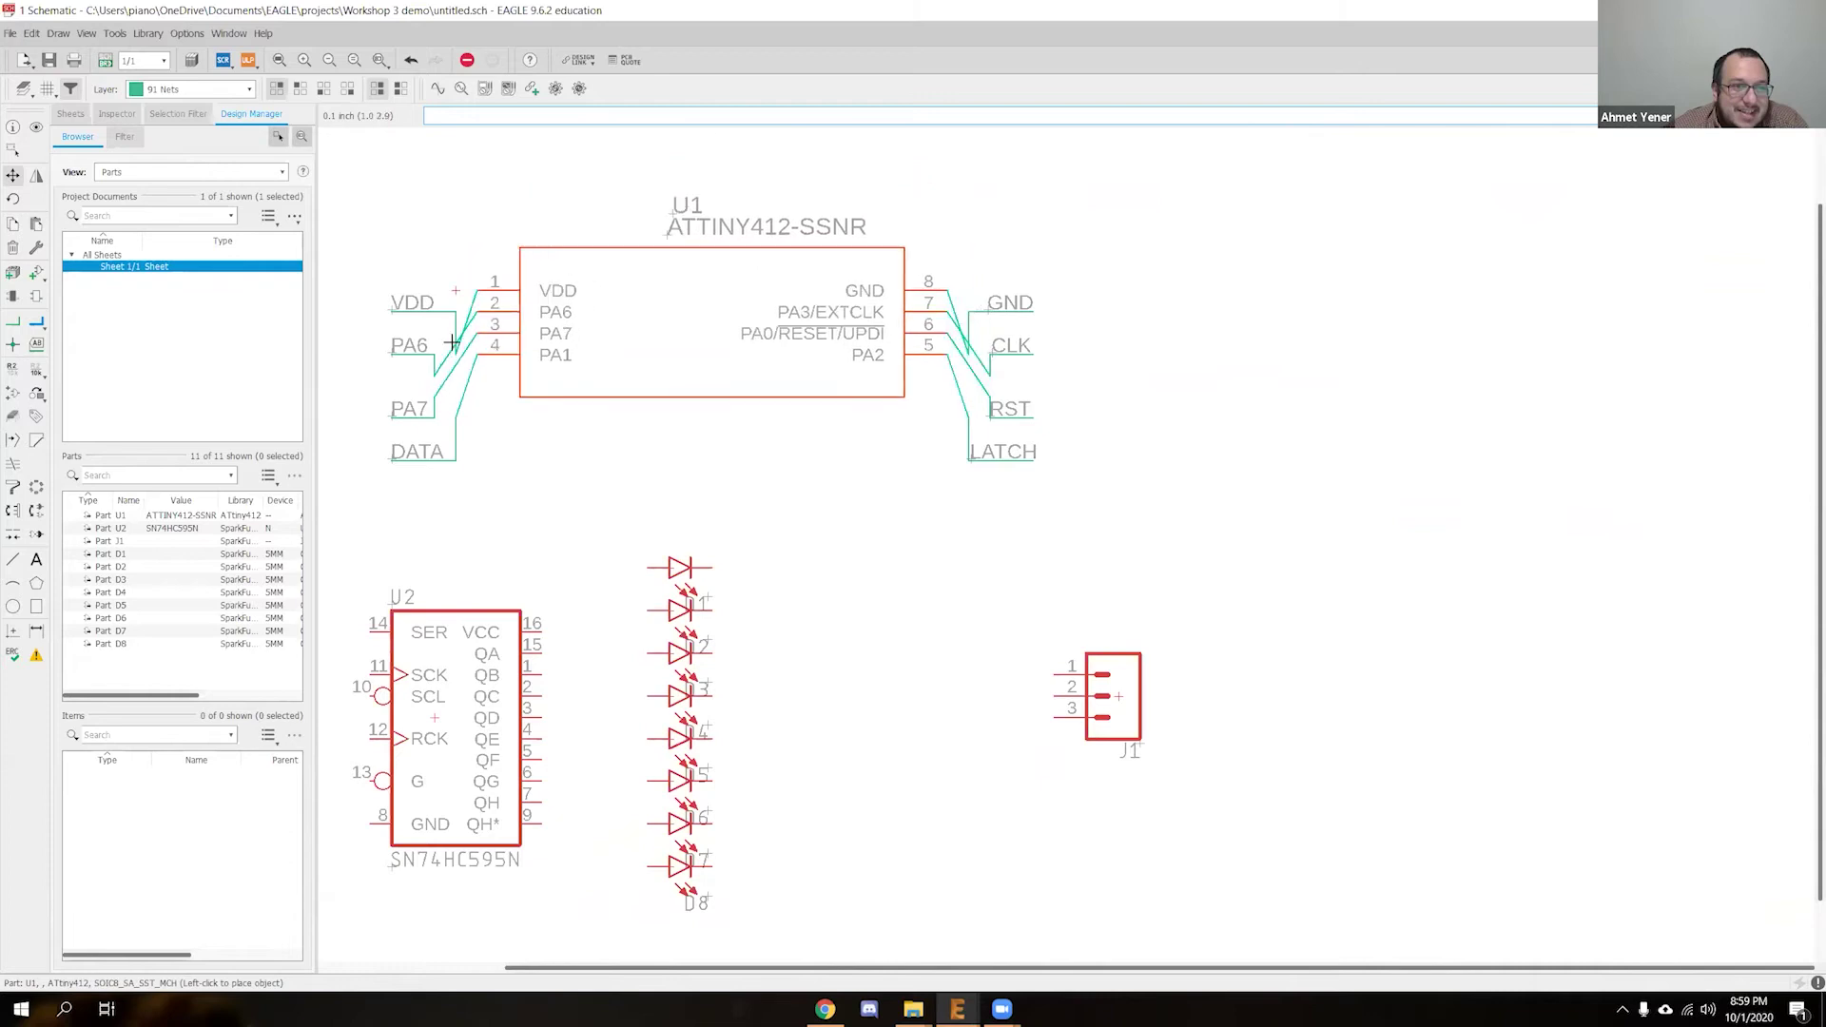
{"action": "left_click", "coordinate": [449, 357]}
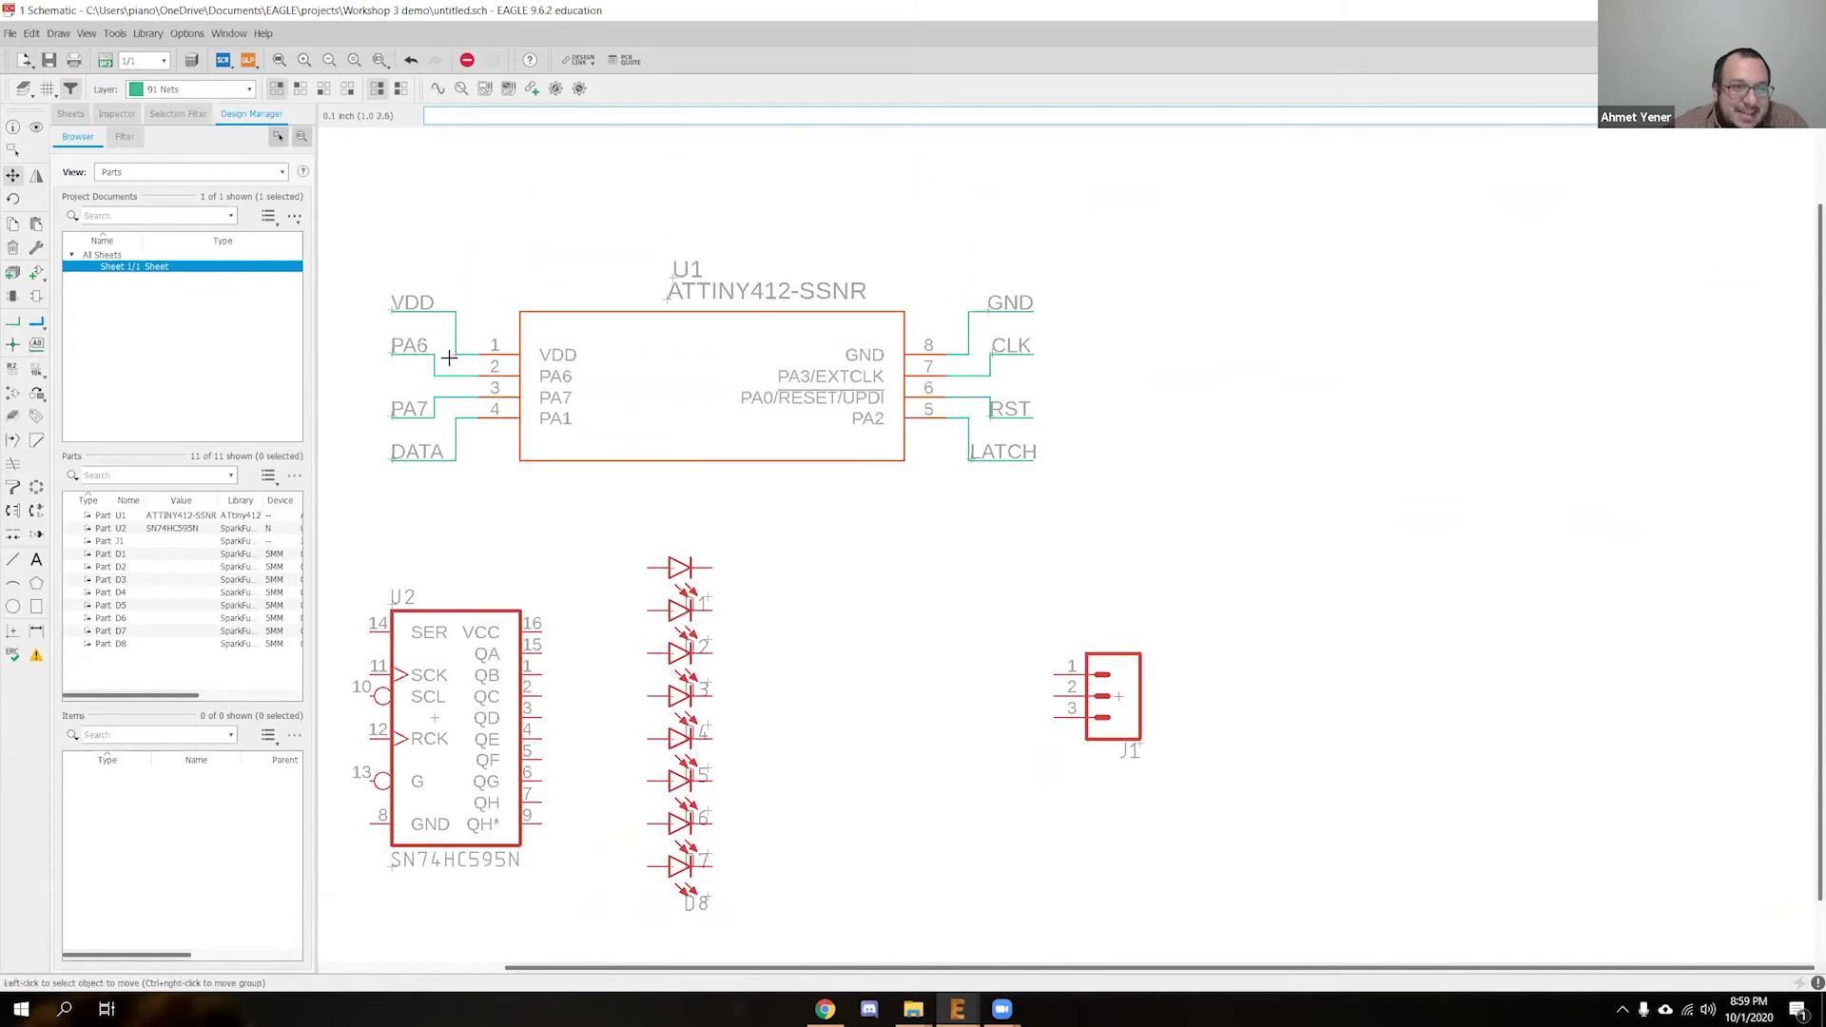
{"action": "left_click", "coordinate": [46, 89]}
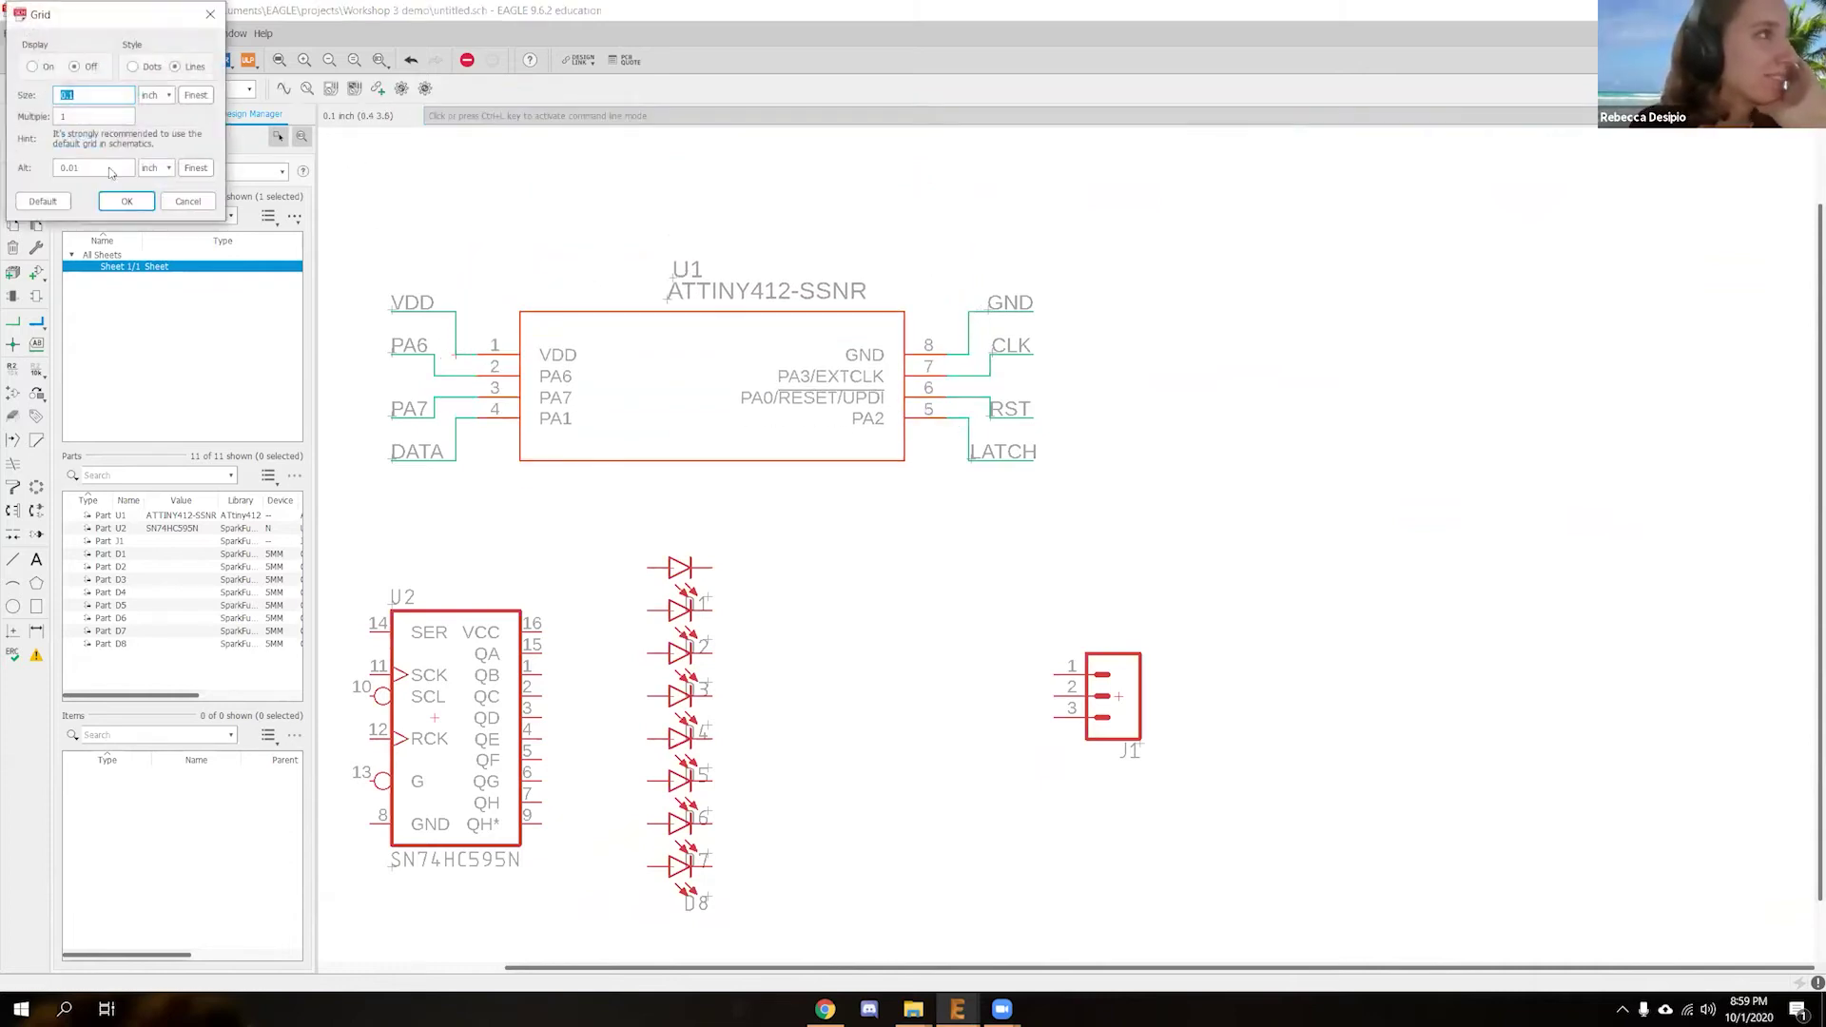
{"action": "left_click", "coordinate": [207, 16]}
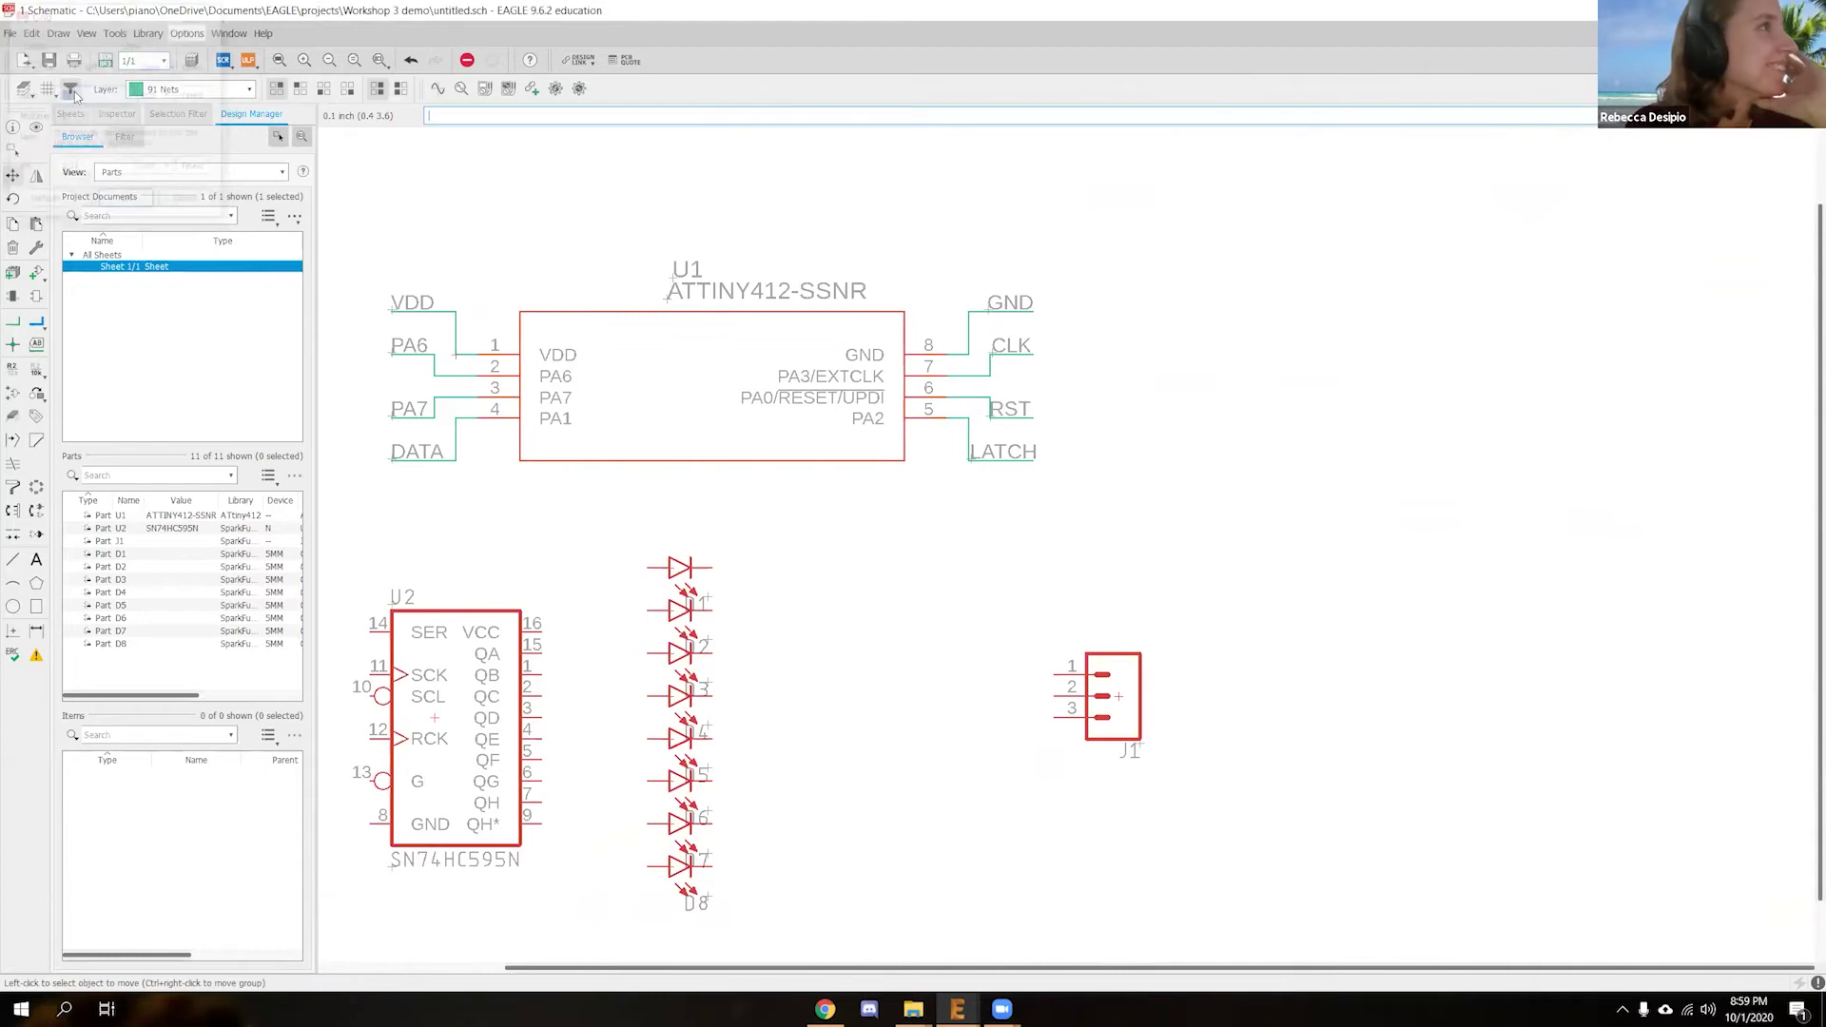
Try to move the selected ATTINY412 and its nets together, then set the chip back at its original position
{"action": "left_click", "coordinate": [14, 152]}
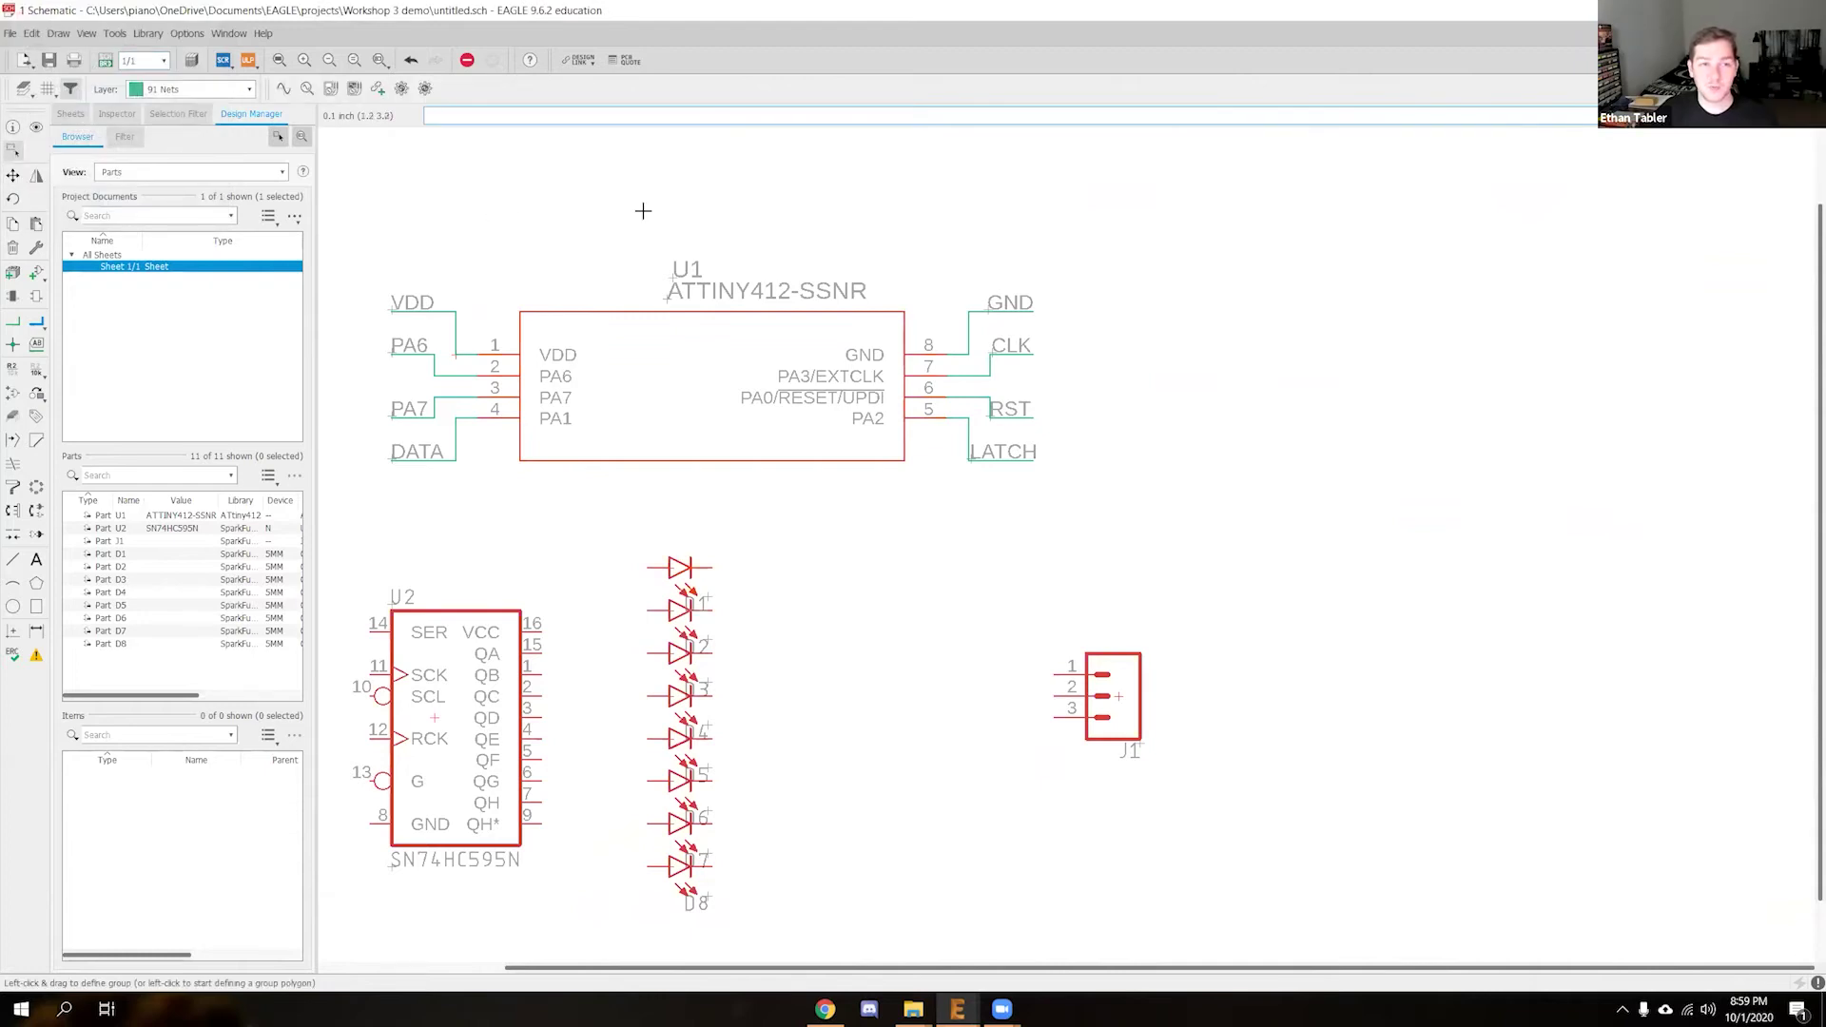
{"action": "middle_click_drag", "start_coordinate": [640, 208], "coordinate": [887, 218]}
{"action": "left_click_drag", "start_coordinate": [490, 179], "coordinate": [1407, 530]}
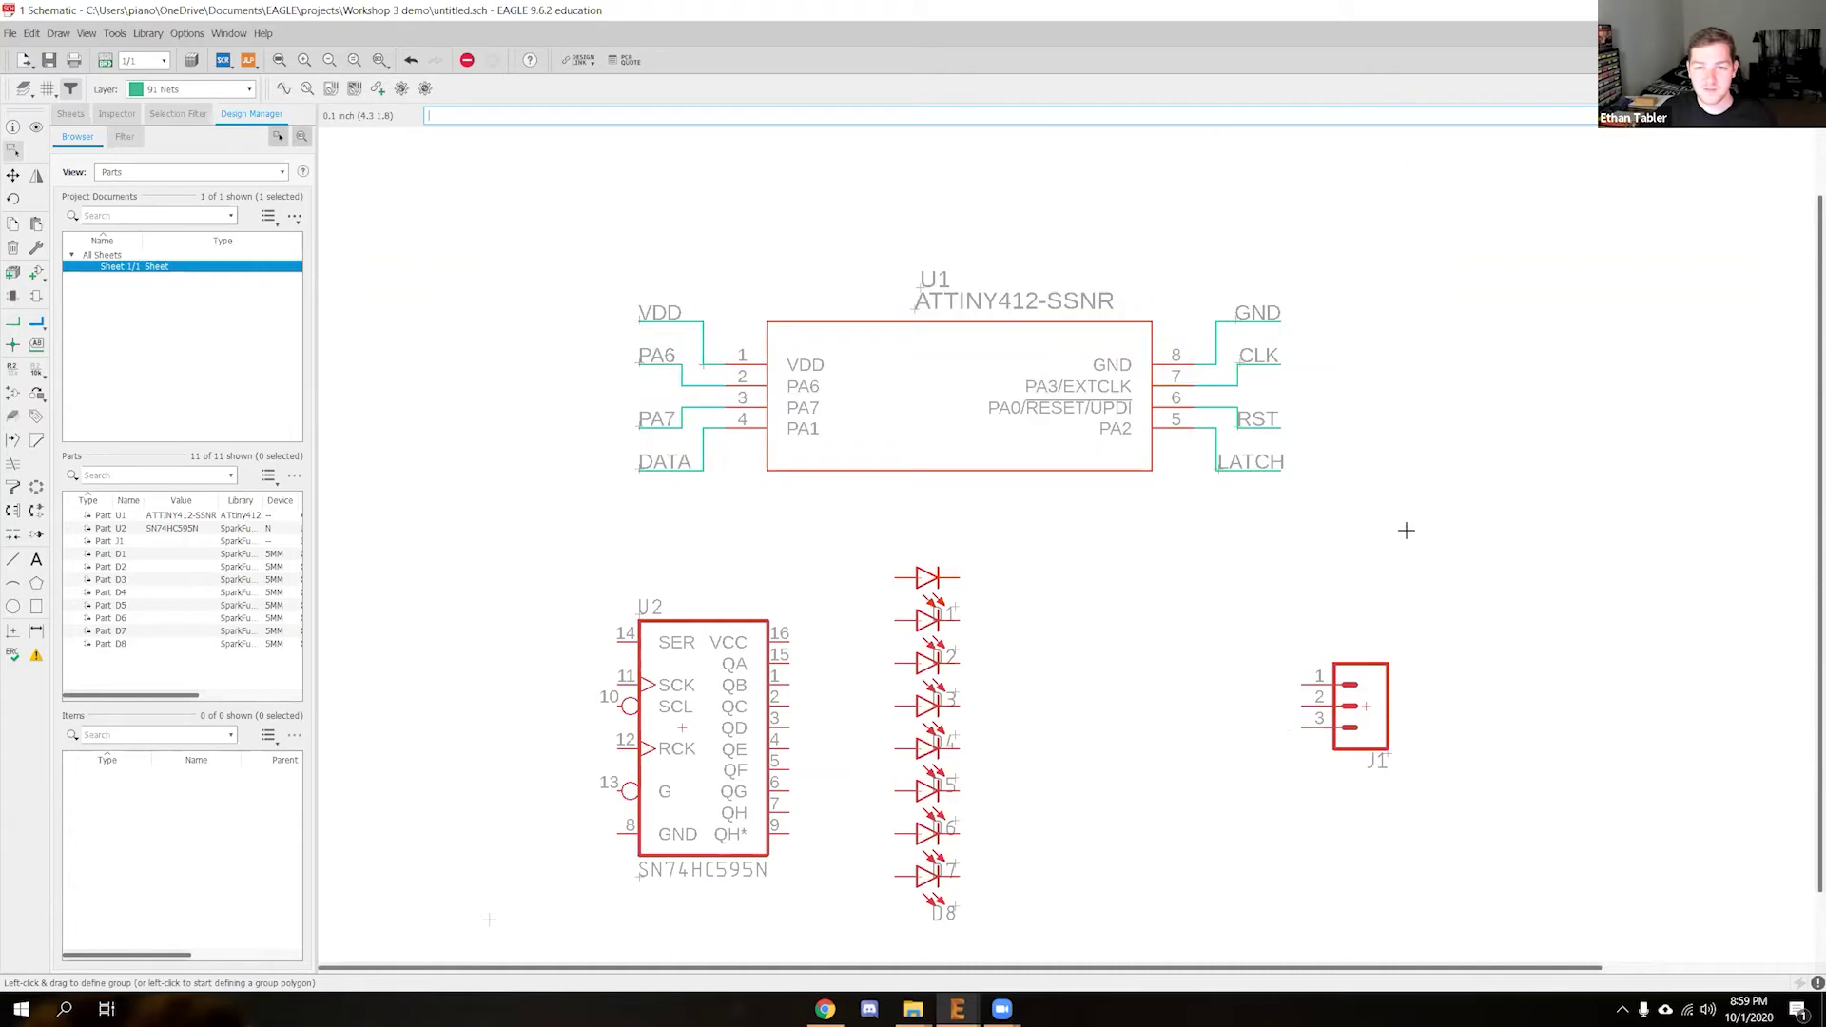
{"action": "right_click", "coordinate": [708, 372]}
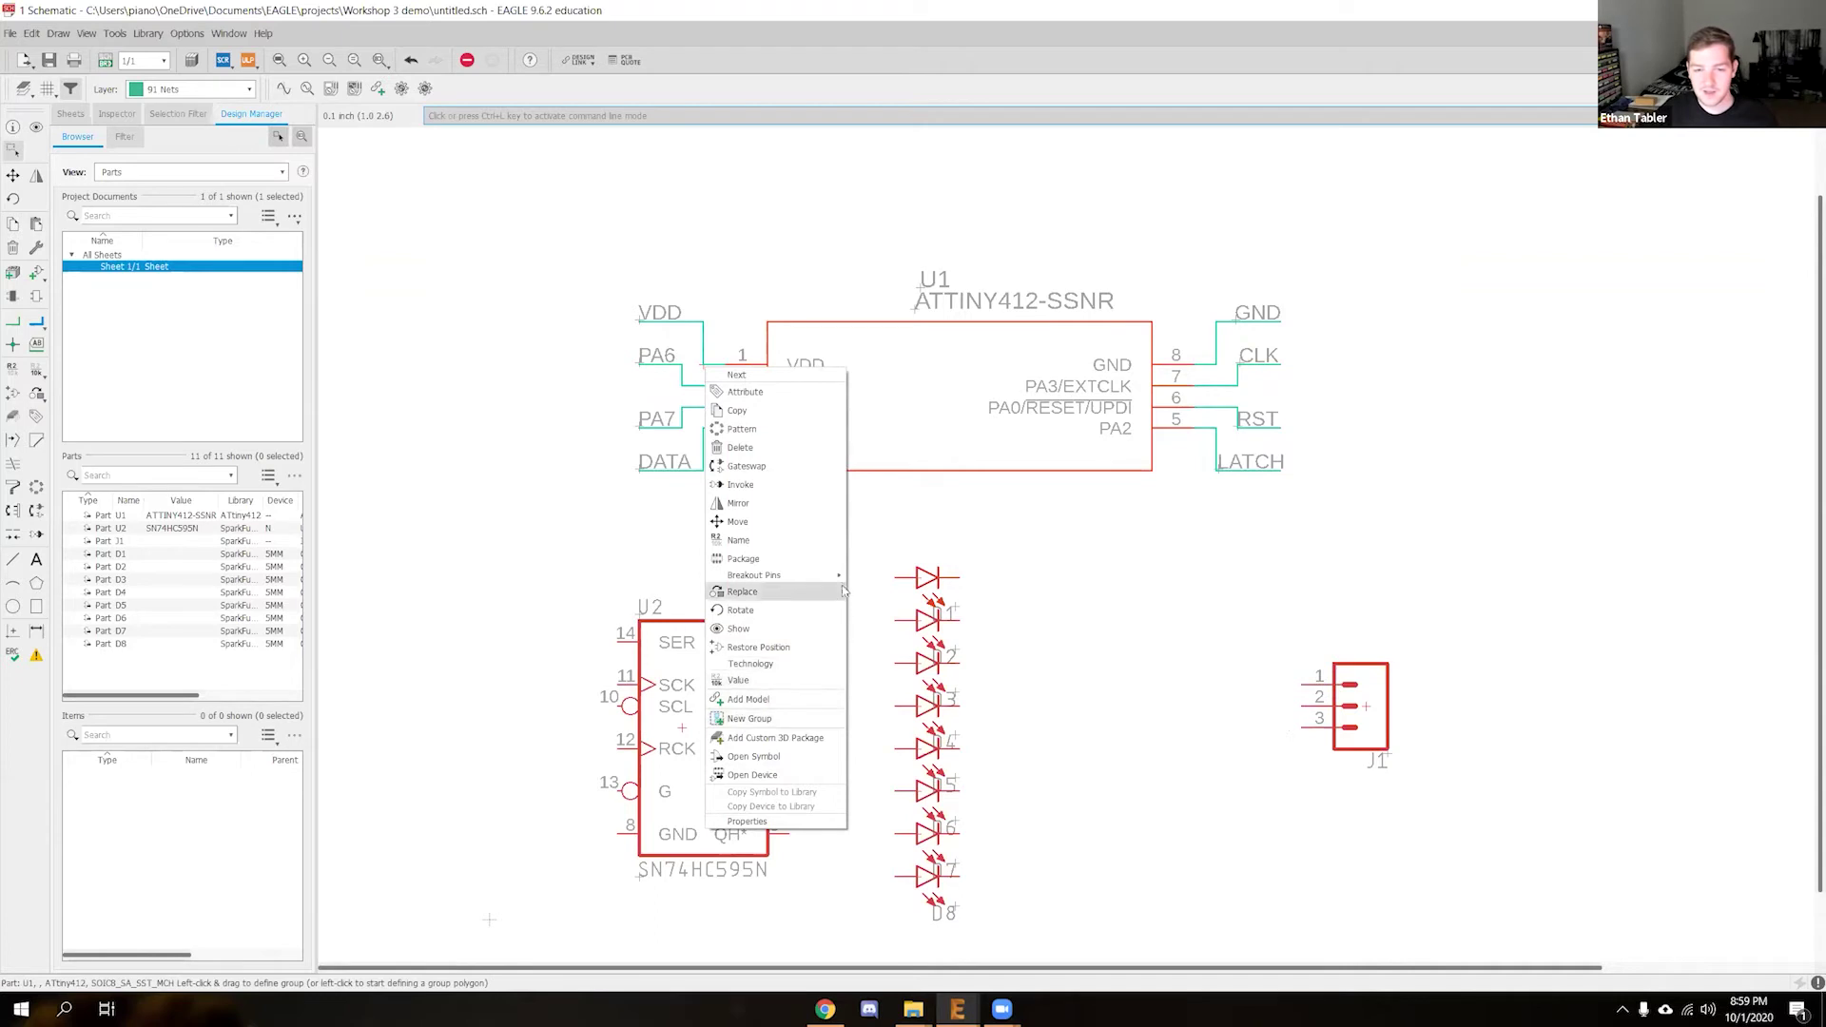
{"action": "left_click", "coordinate": [734, 522]}
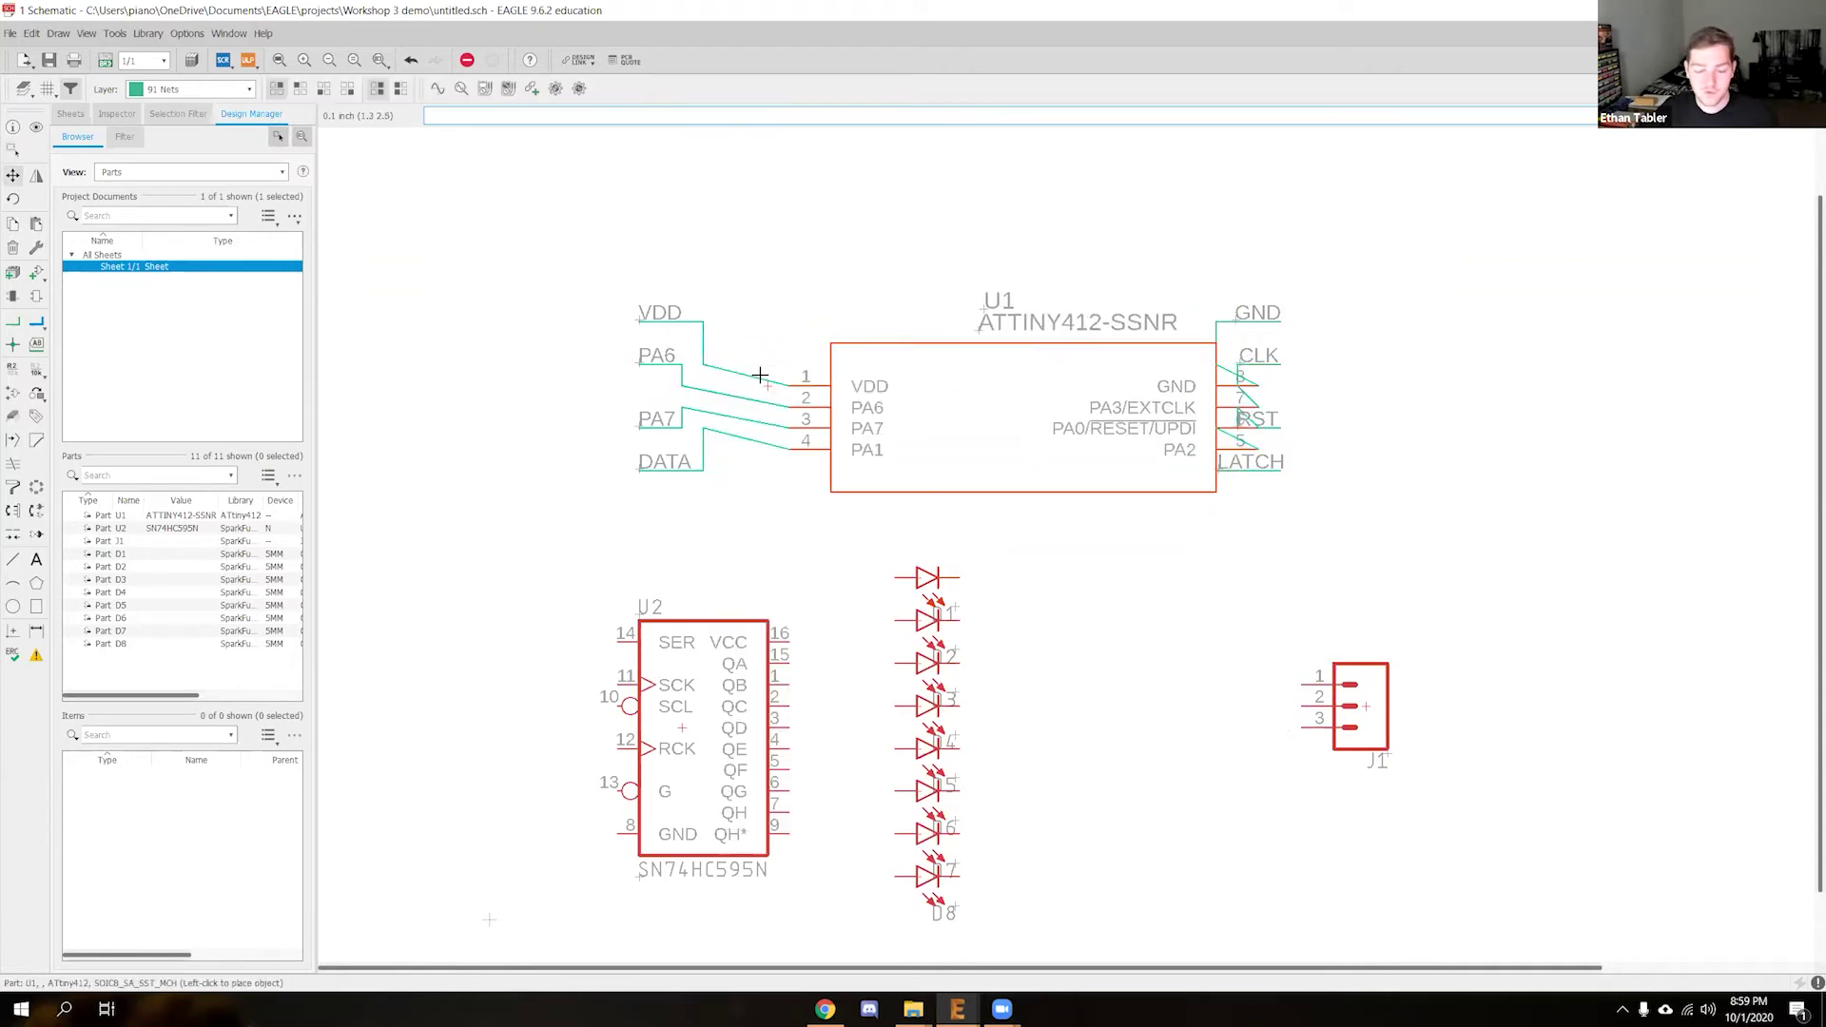
{"action": "left_click", "coordinate": [684, 361]}
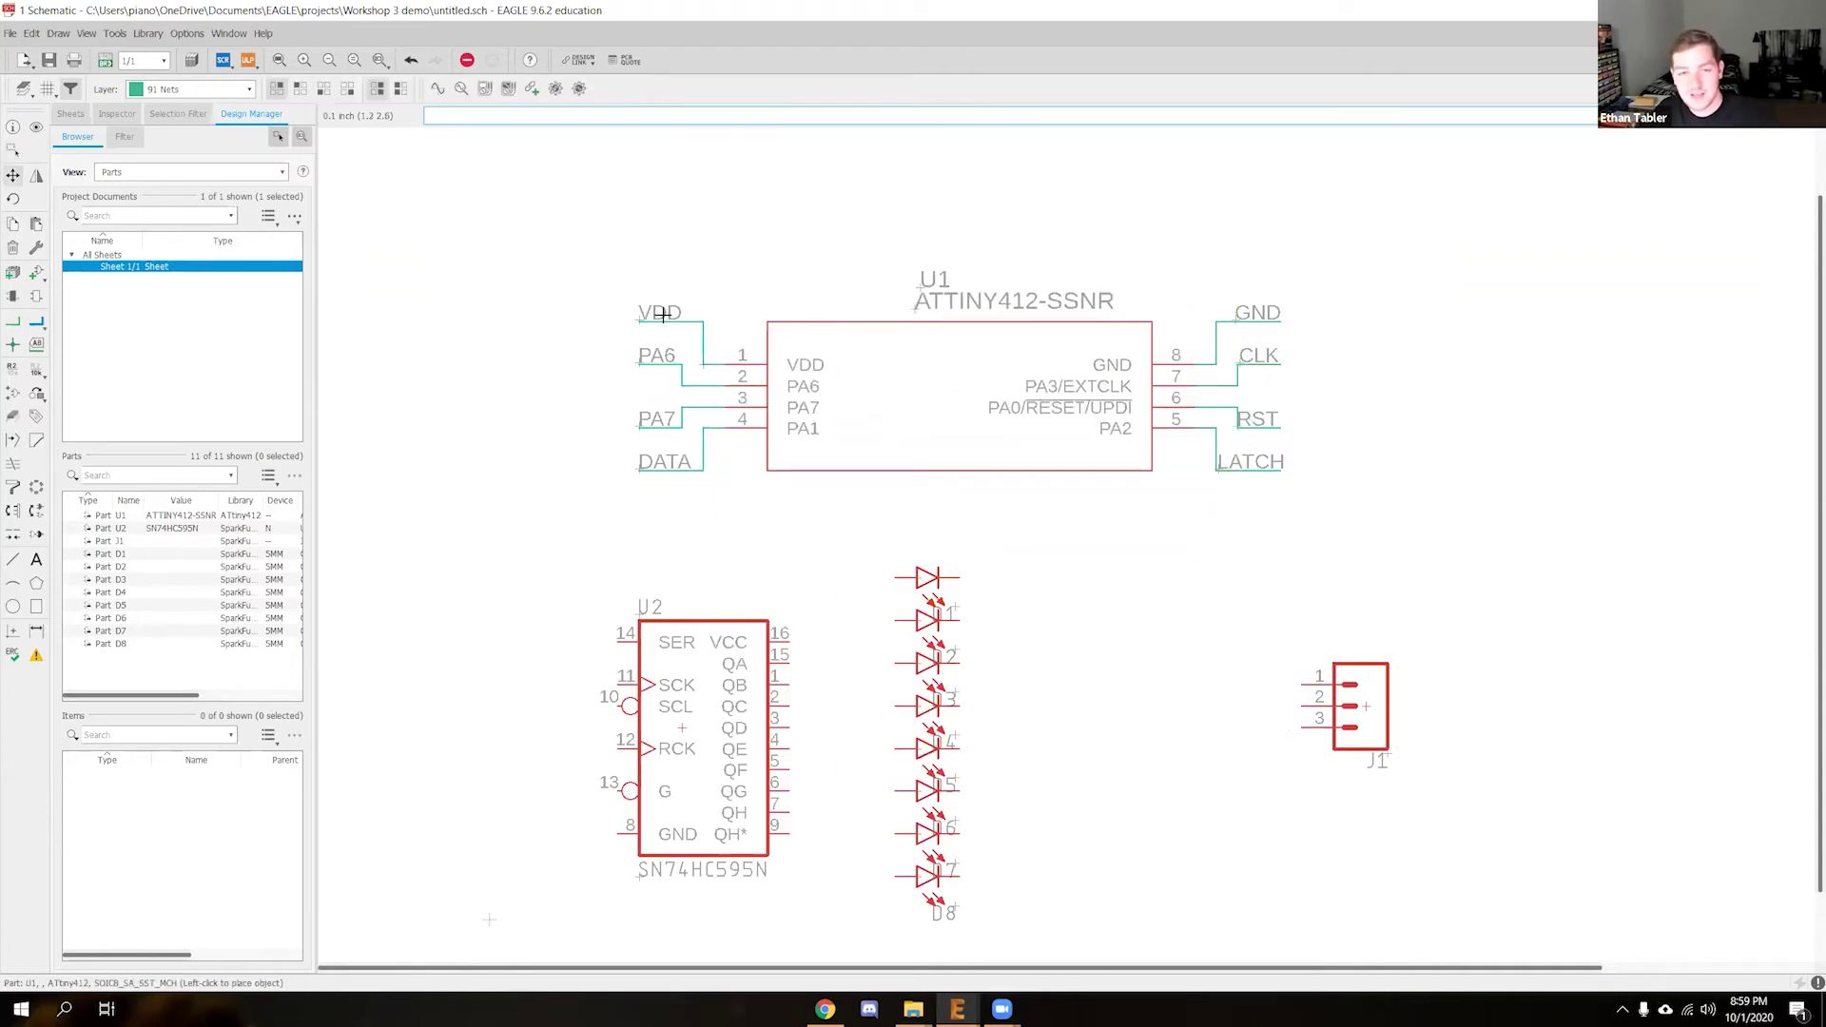
Select the ATTINY412 with all its labelled nets and save them as a new group named chip
{"action": "left_click", "coordinate": [14, 149]}
{"action": "left_click_drag", "start_coordinate": [544, 215], "coordinate": [1383, 571]}
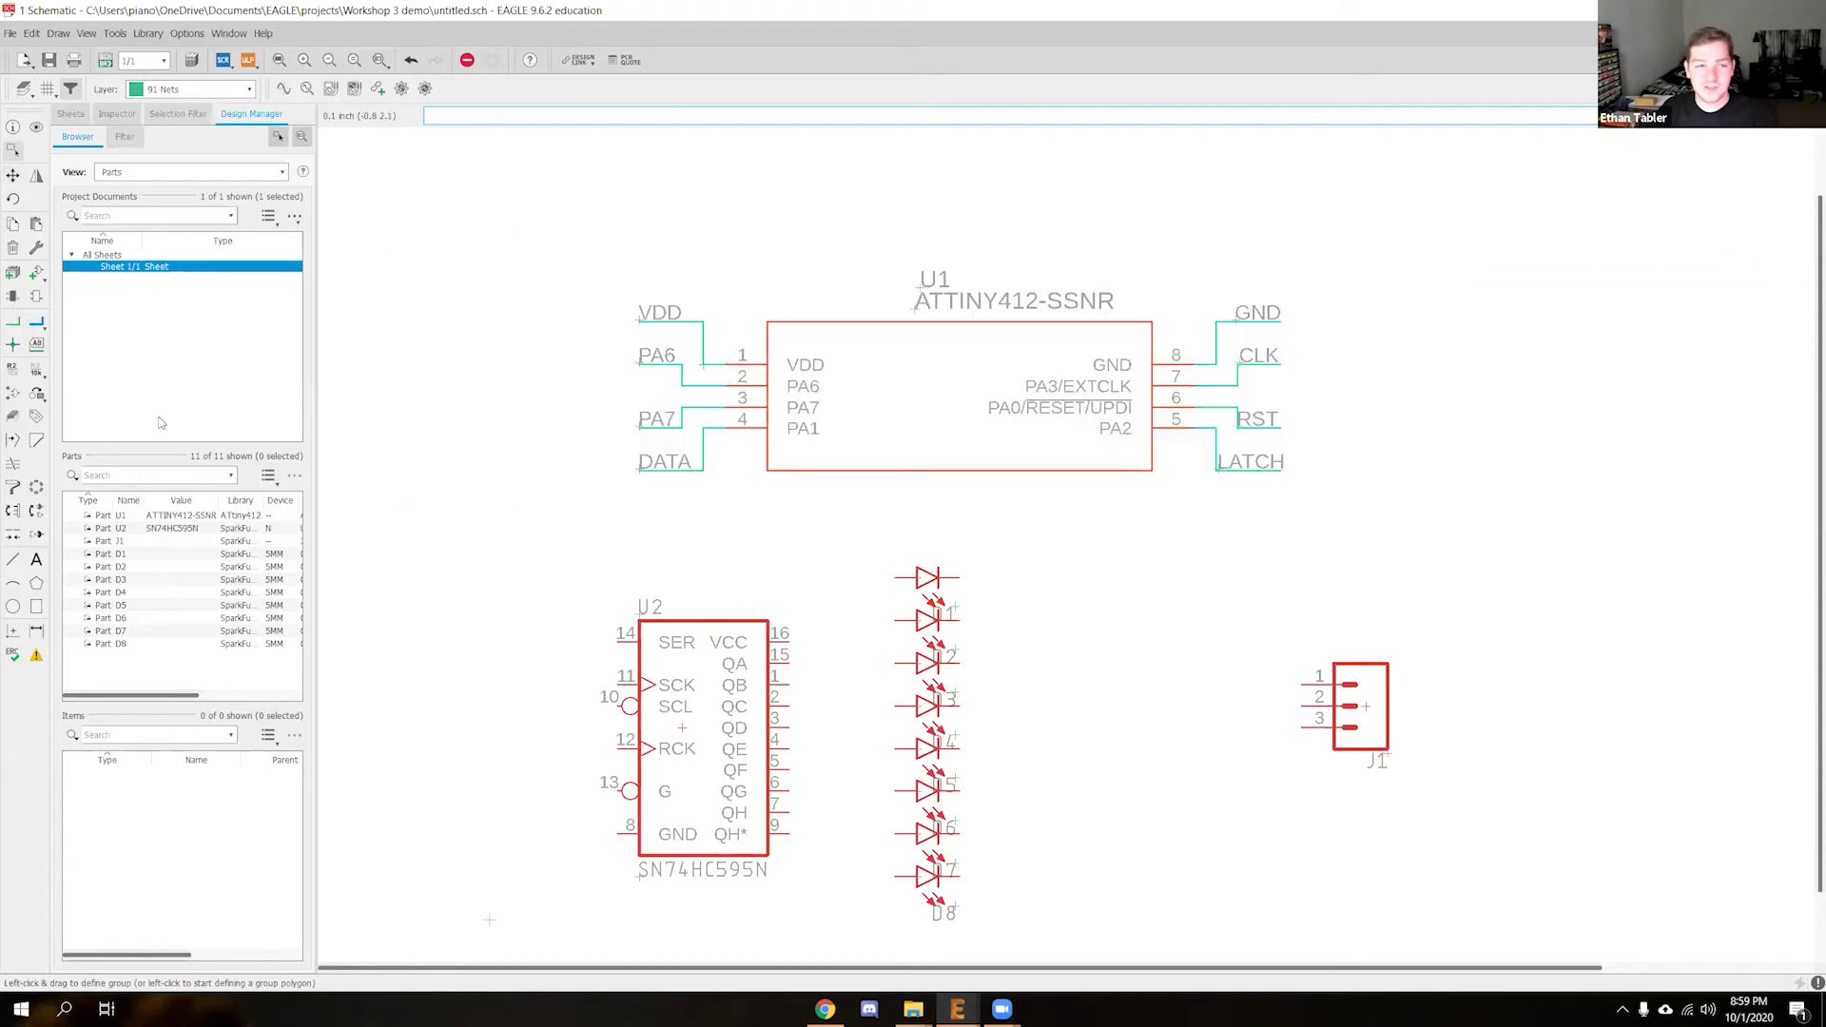
{"action": "left_click", "coordinate": [14, 175]}
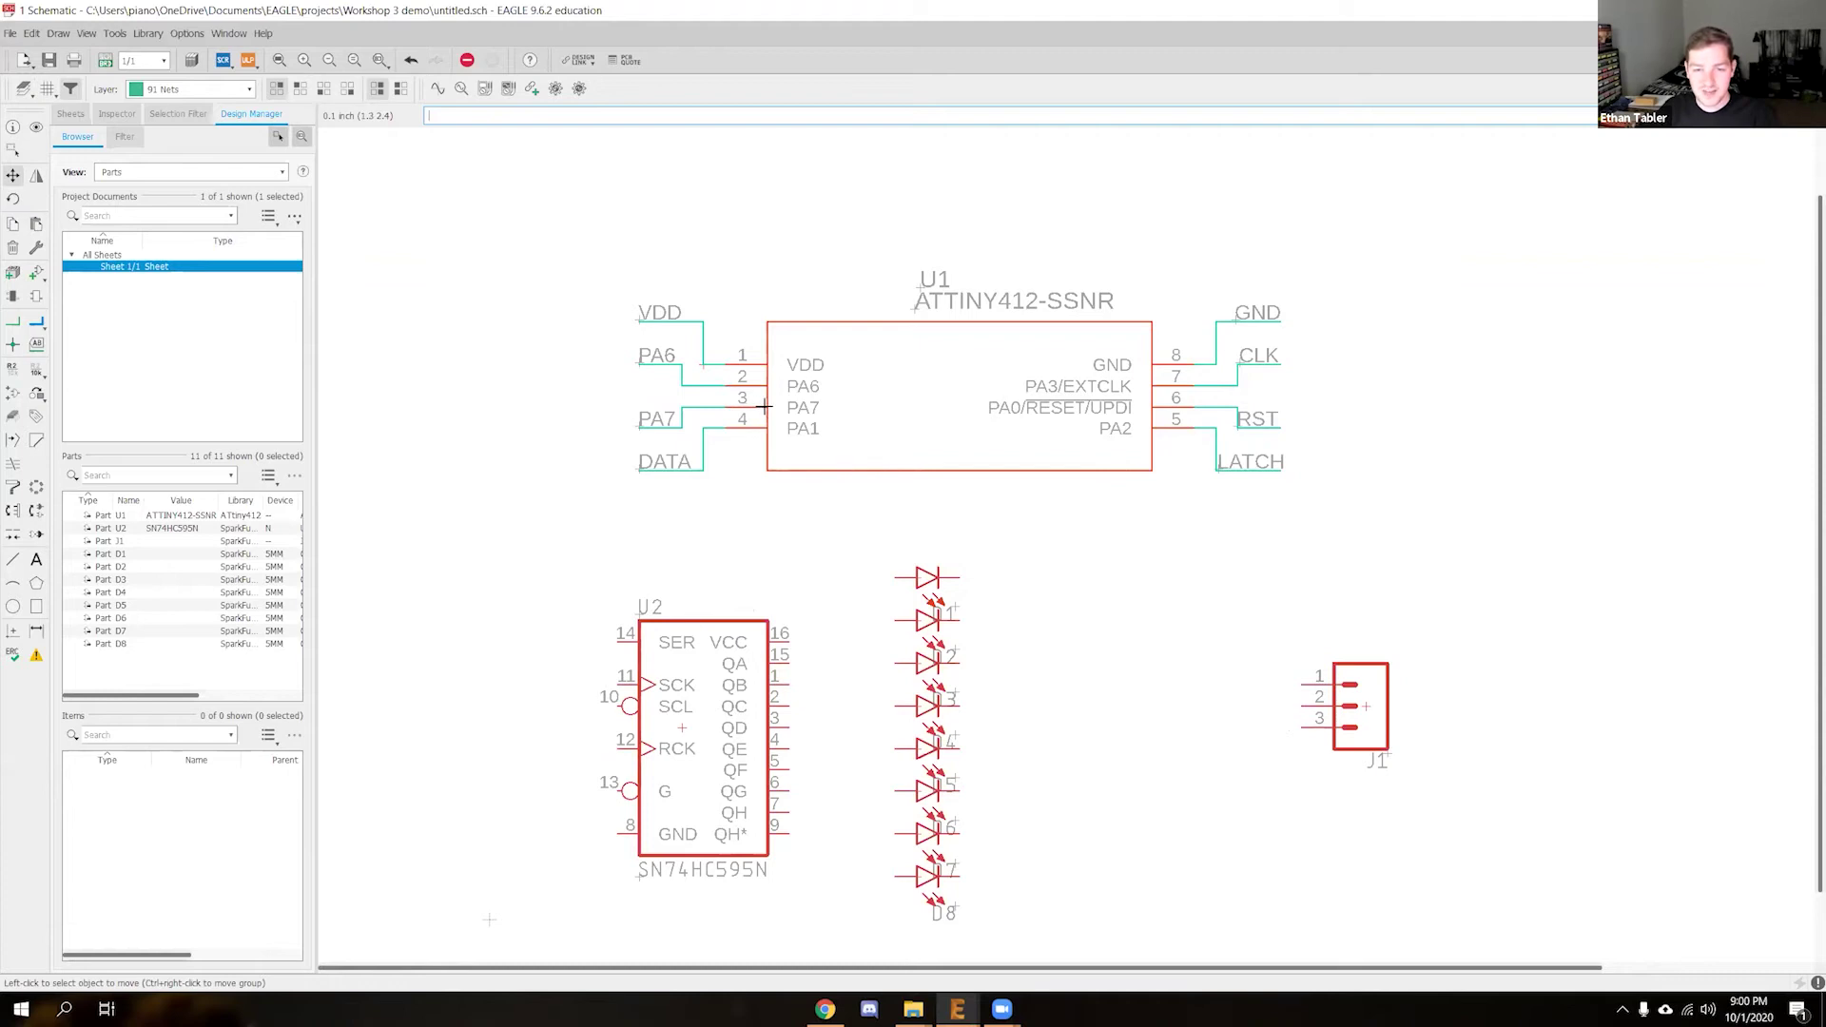
{"action": "right_click", "coordinate": [705, 368]}
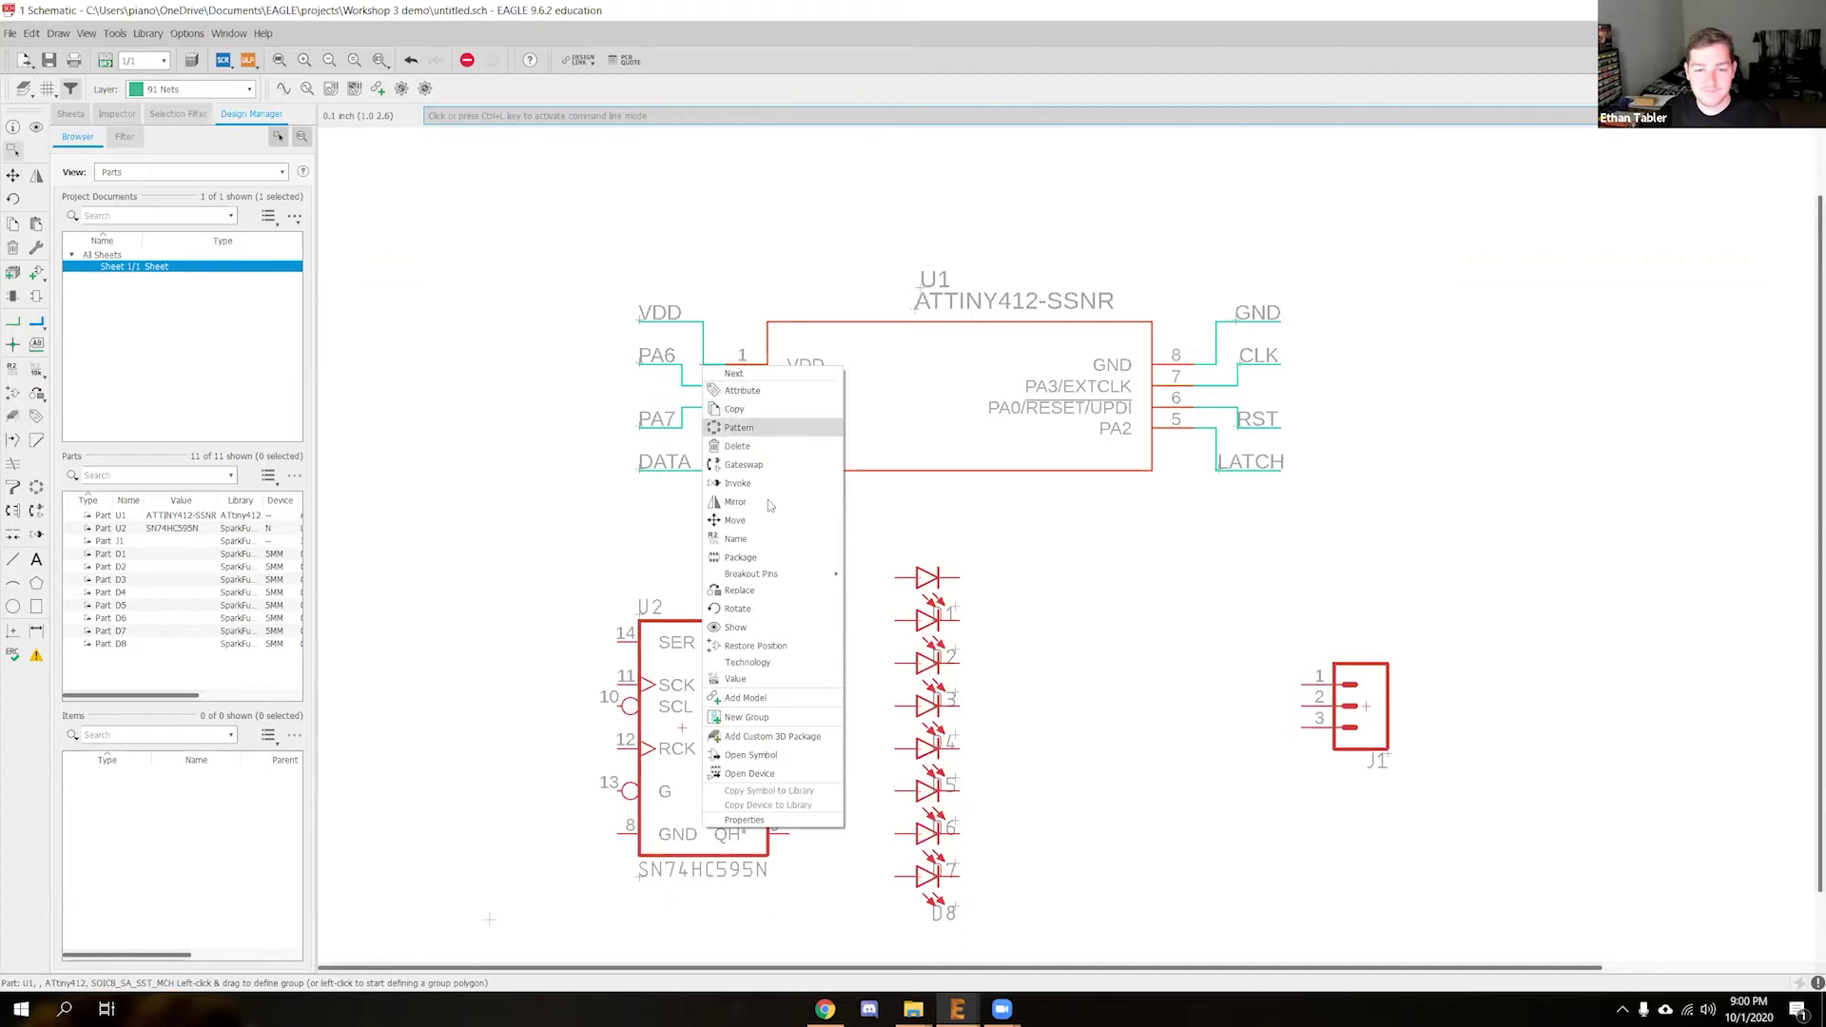
{"action": "left_click", "coordinate": [752, 717]}
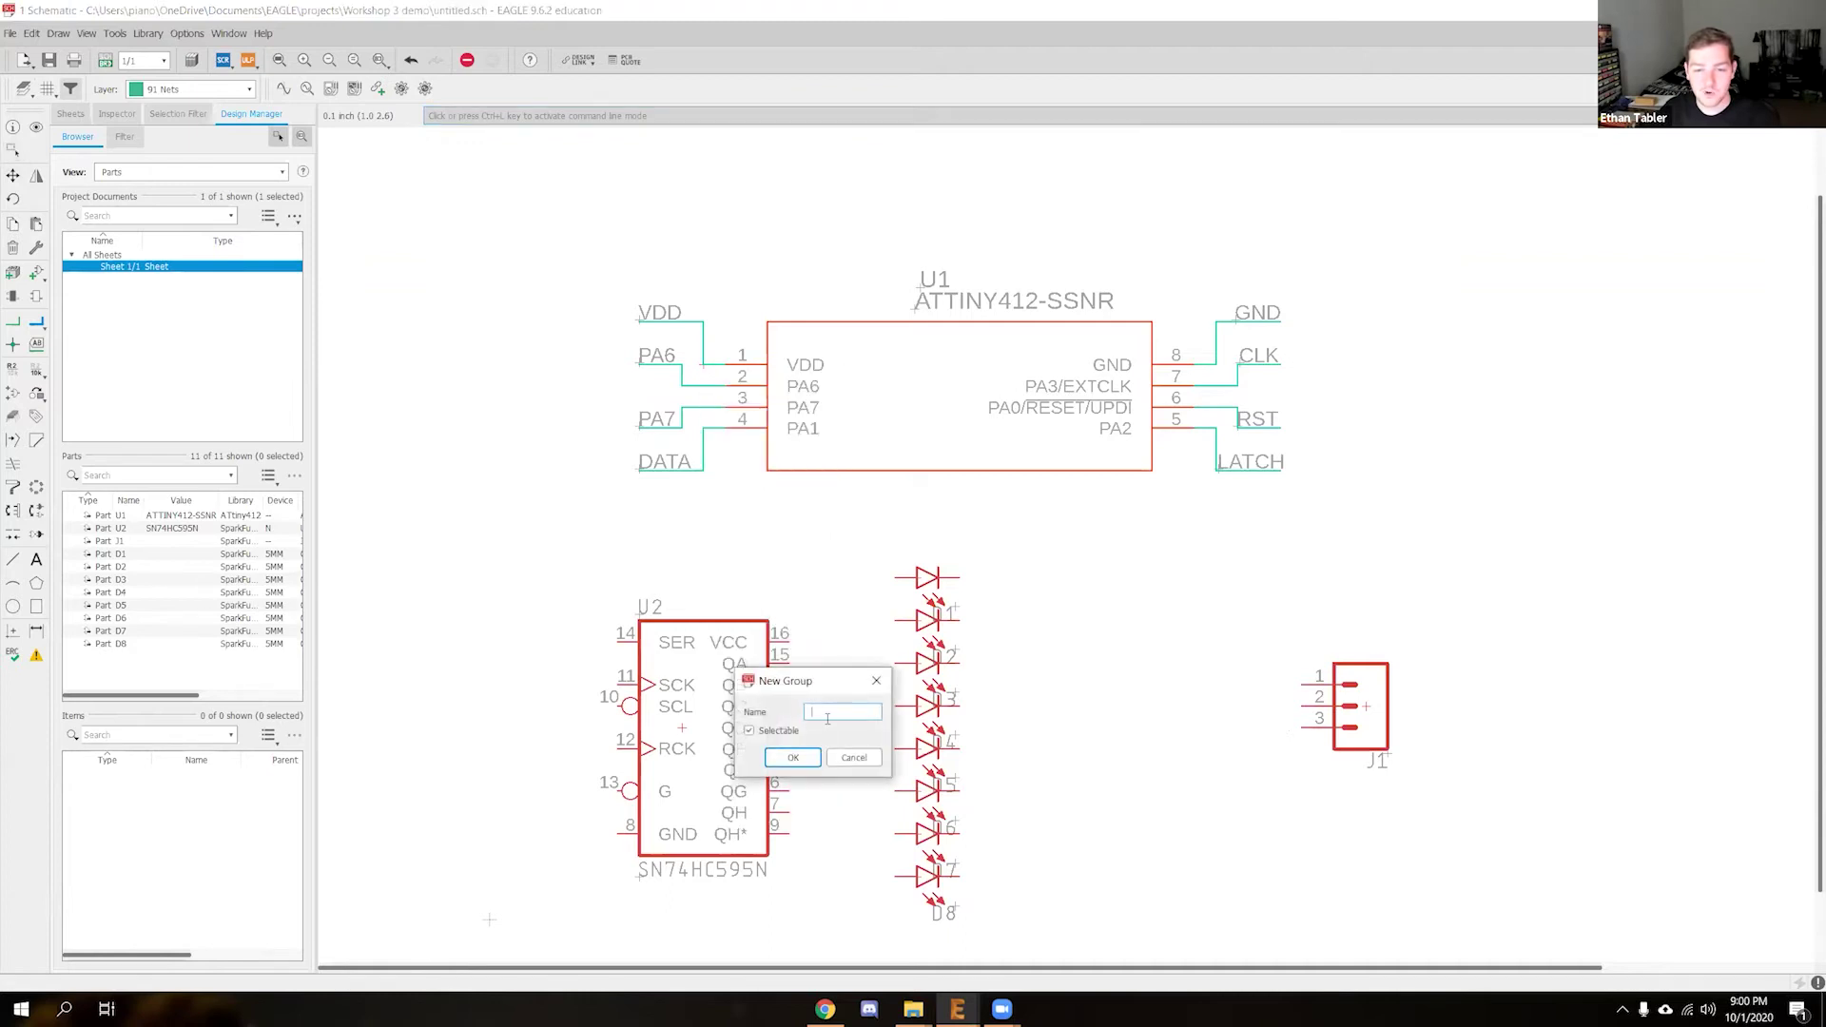
{"action": "type", "text": "chip"}
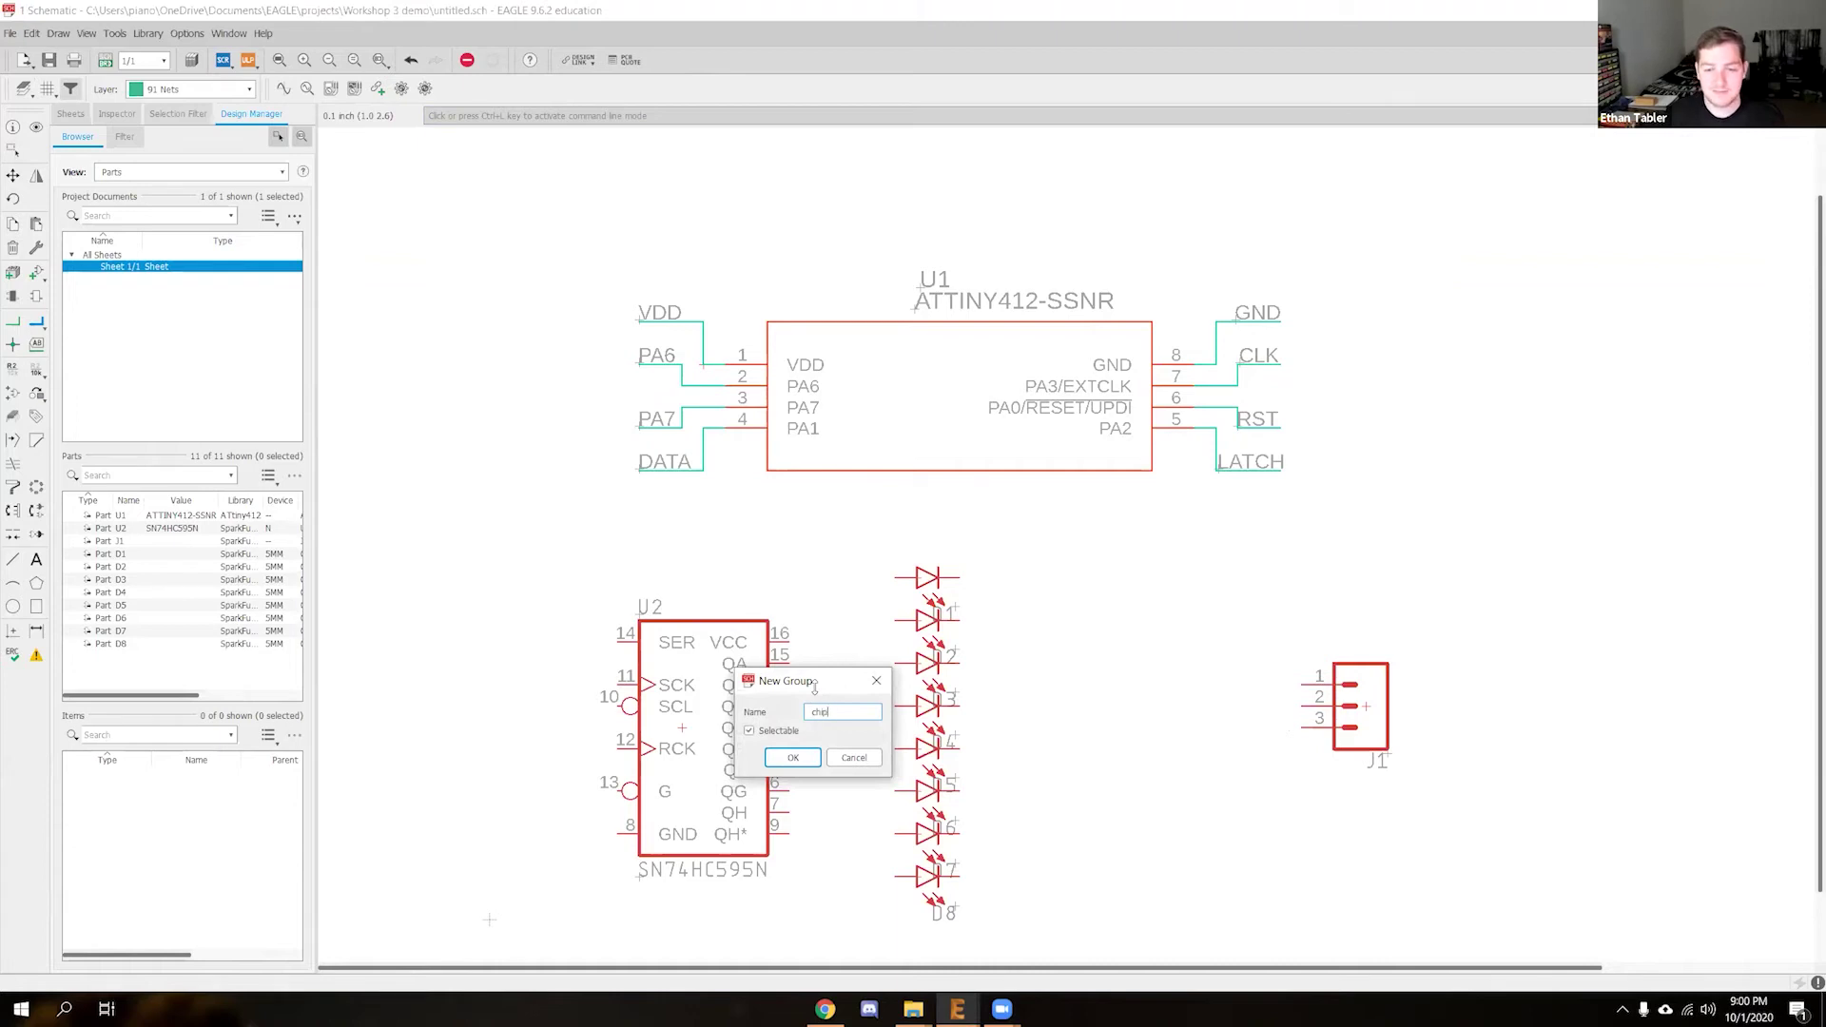
{"action": "left_click", "coordinate": [796, 763]}
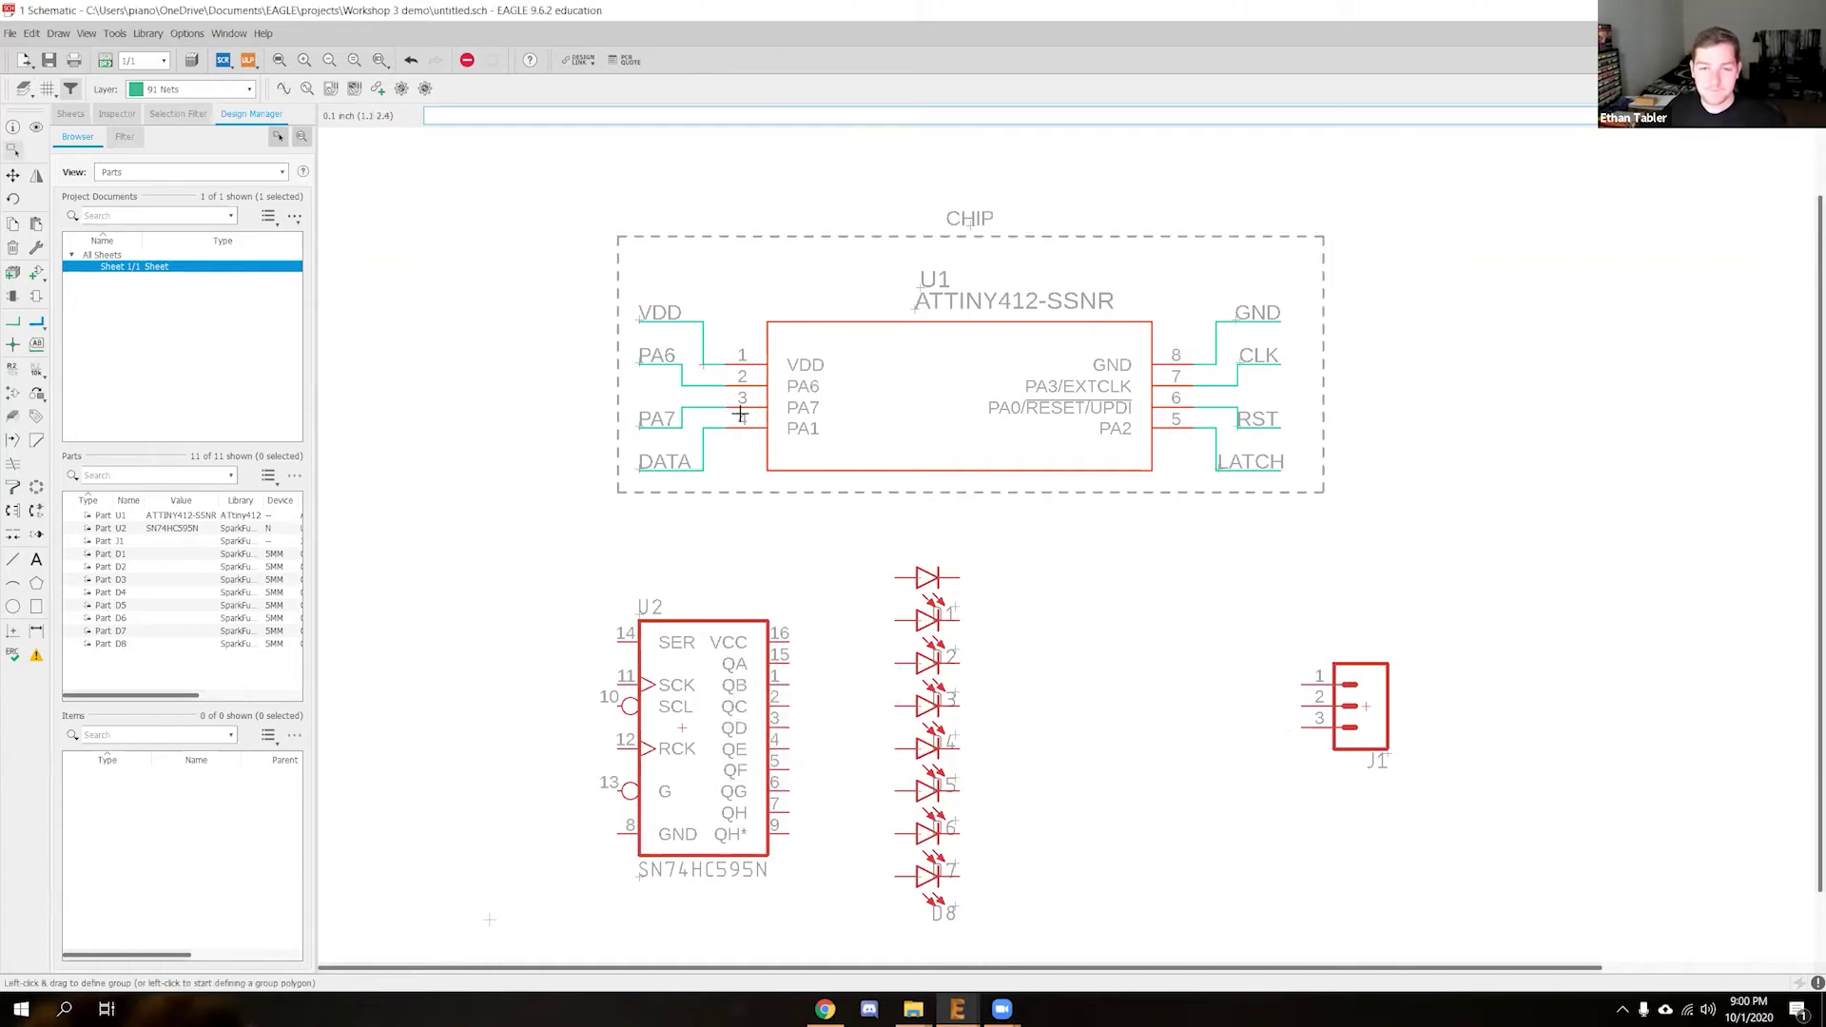
Move the chip group as a whole about 0.1 inch right and 0.2 inch down
{"action": "right_click", "coordinate": [704, 363]}
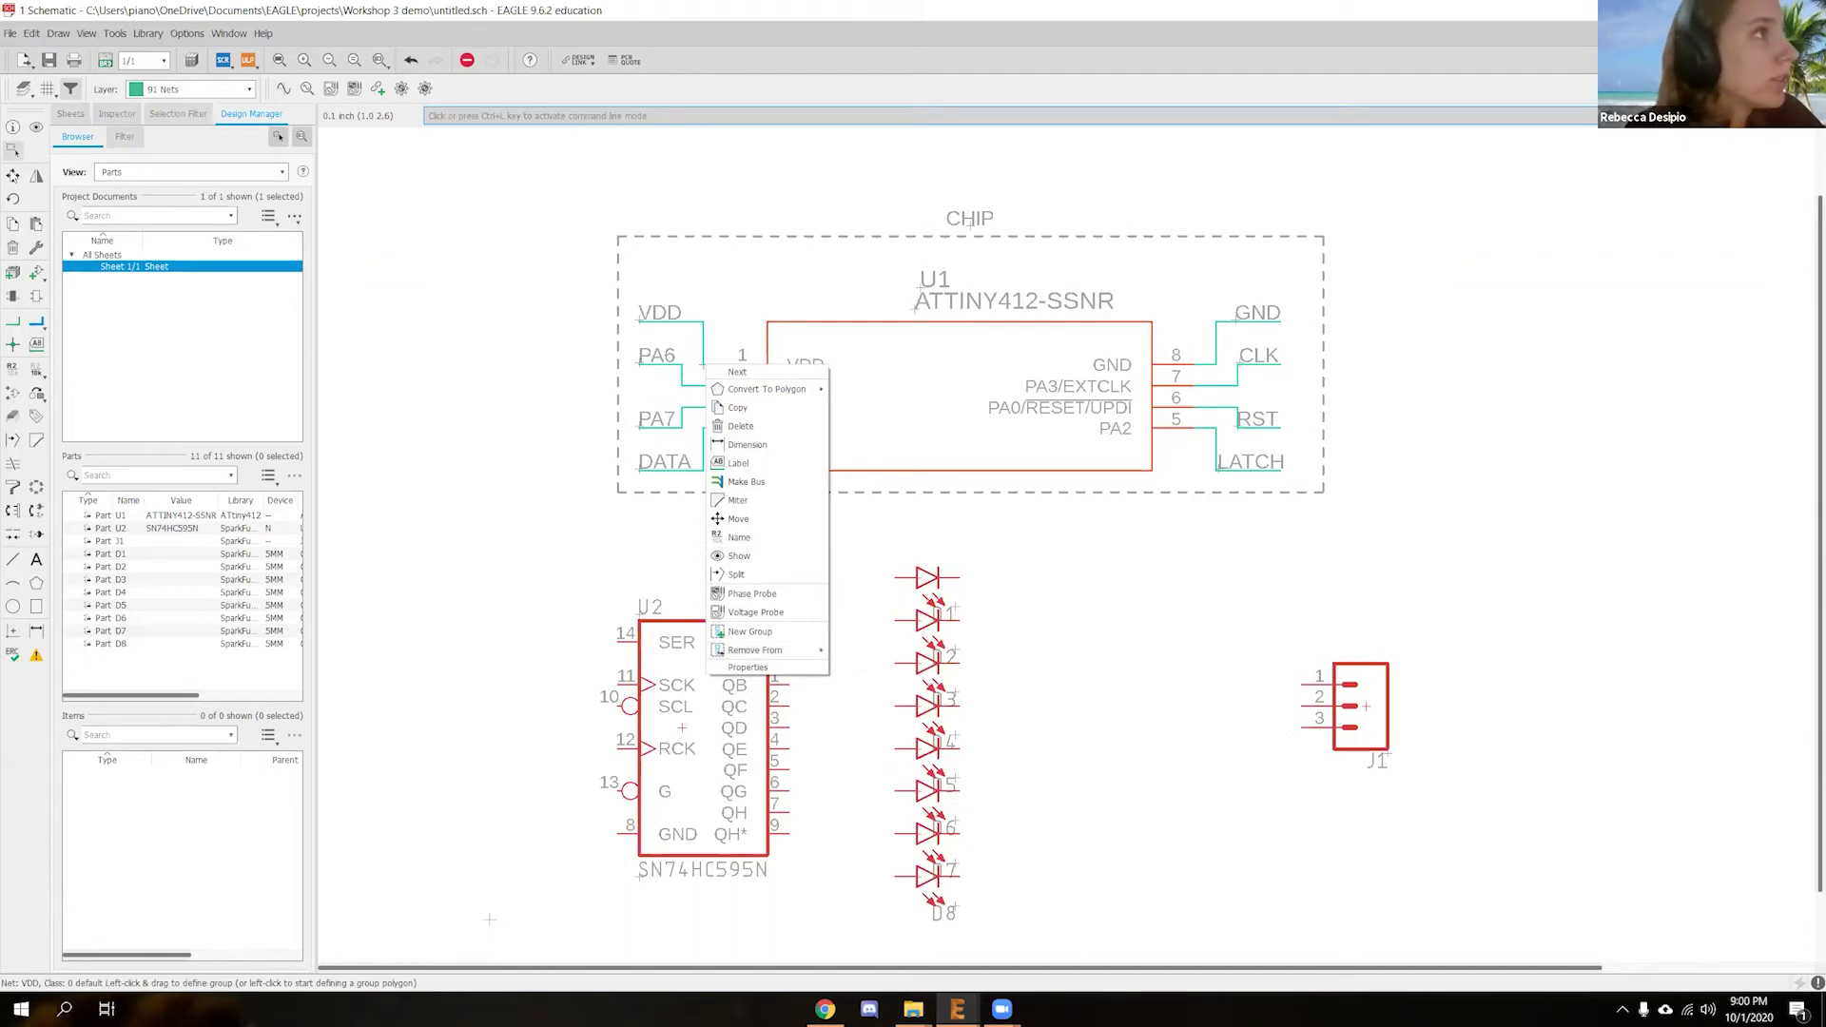
{"action": "left_click", "coordinate": [739, 518]}
{"action": "right_click", "coordinate": [726, 378]}
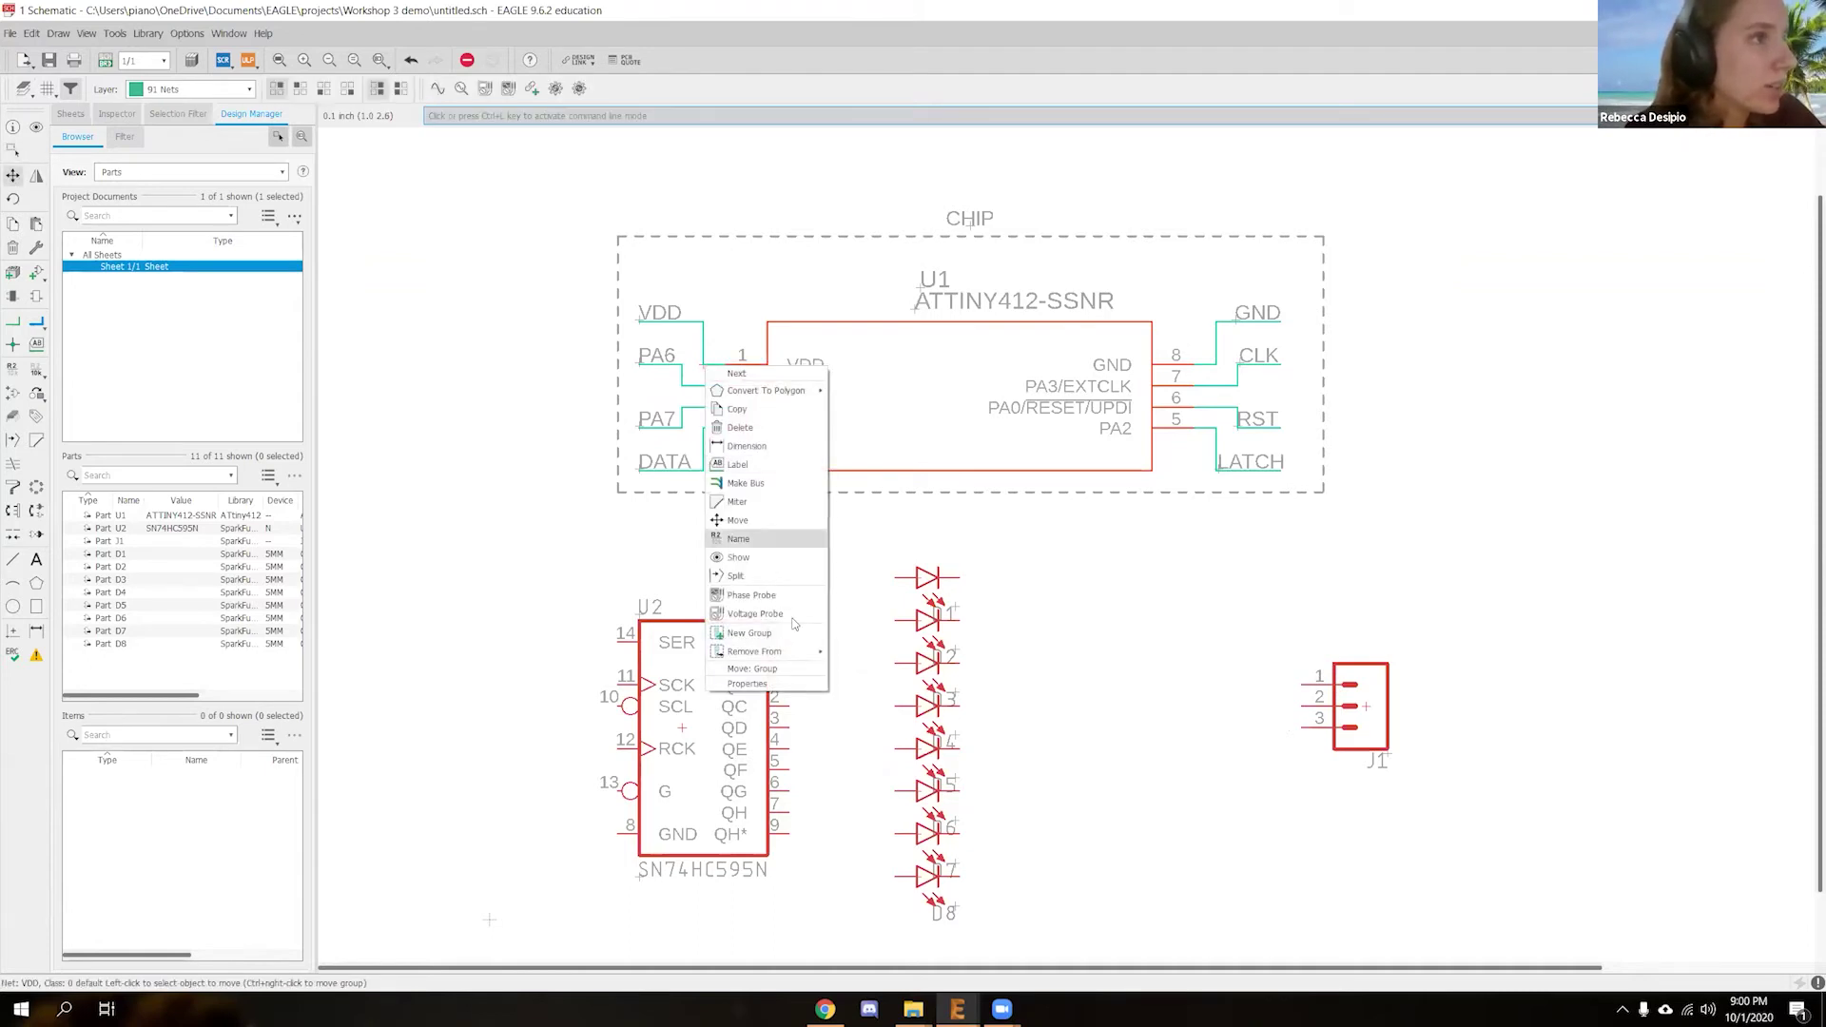
{"action": "left_click", "coordinate": [761, 669]}
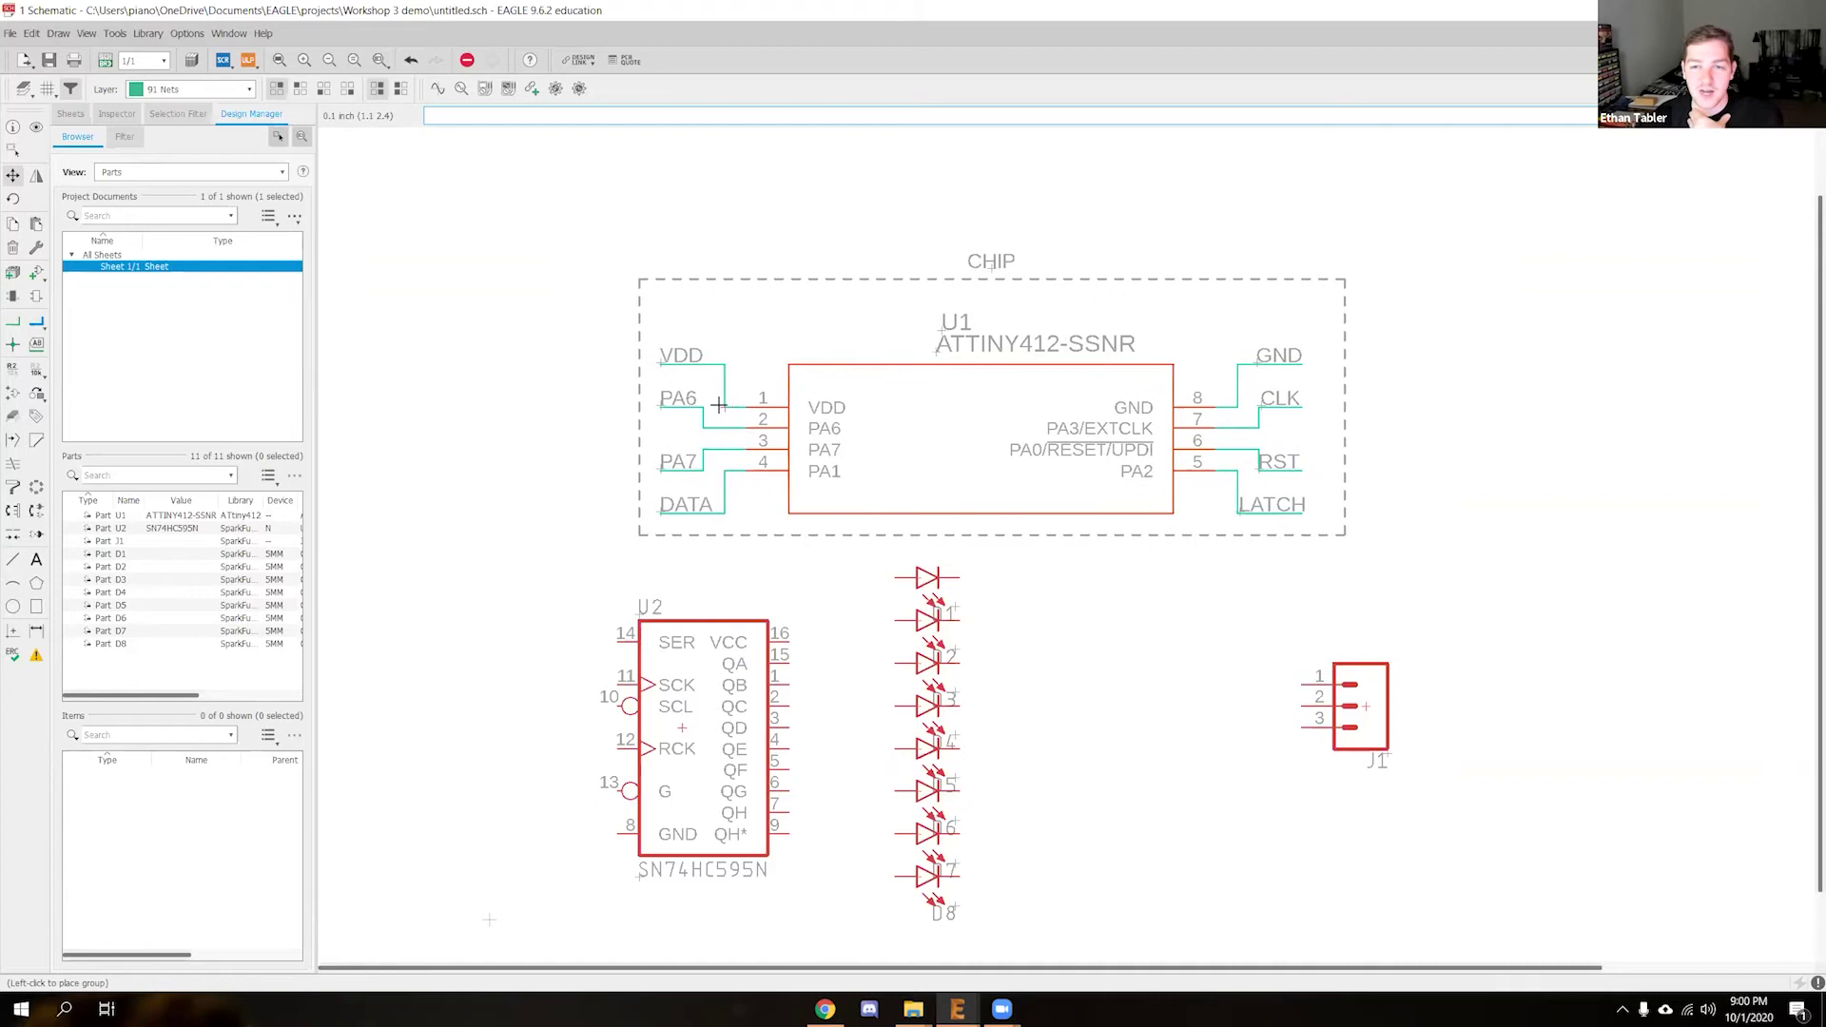
{"action": "left_click", "coordinate": [725, 406]}
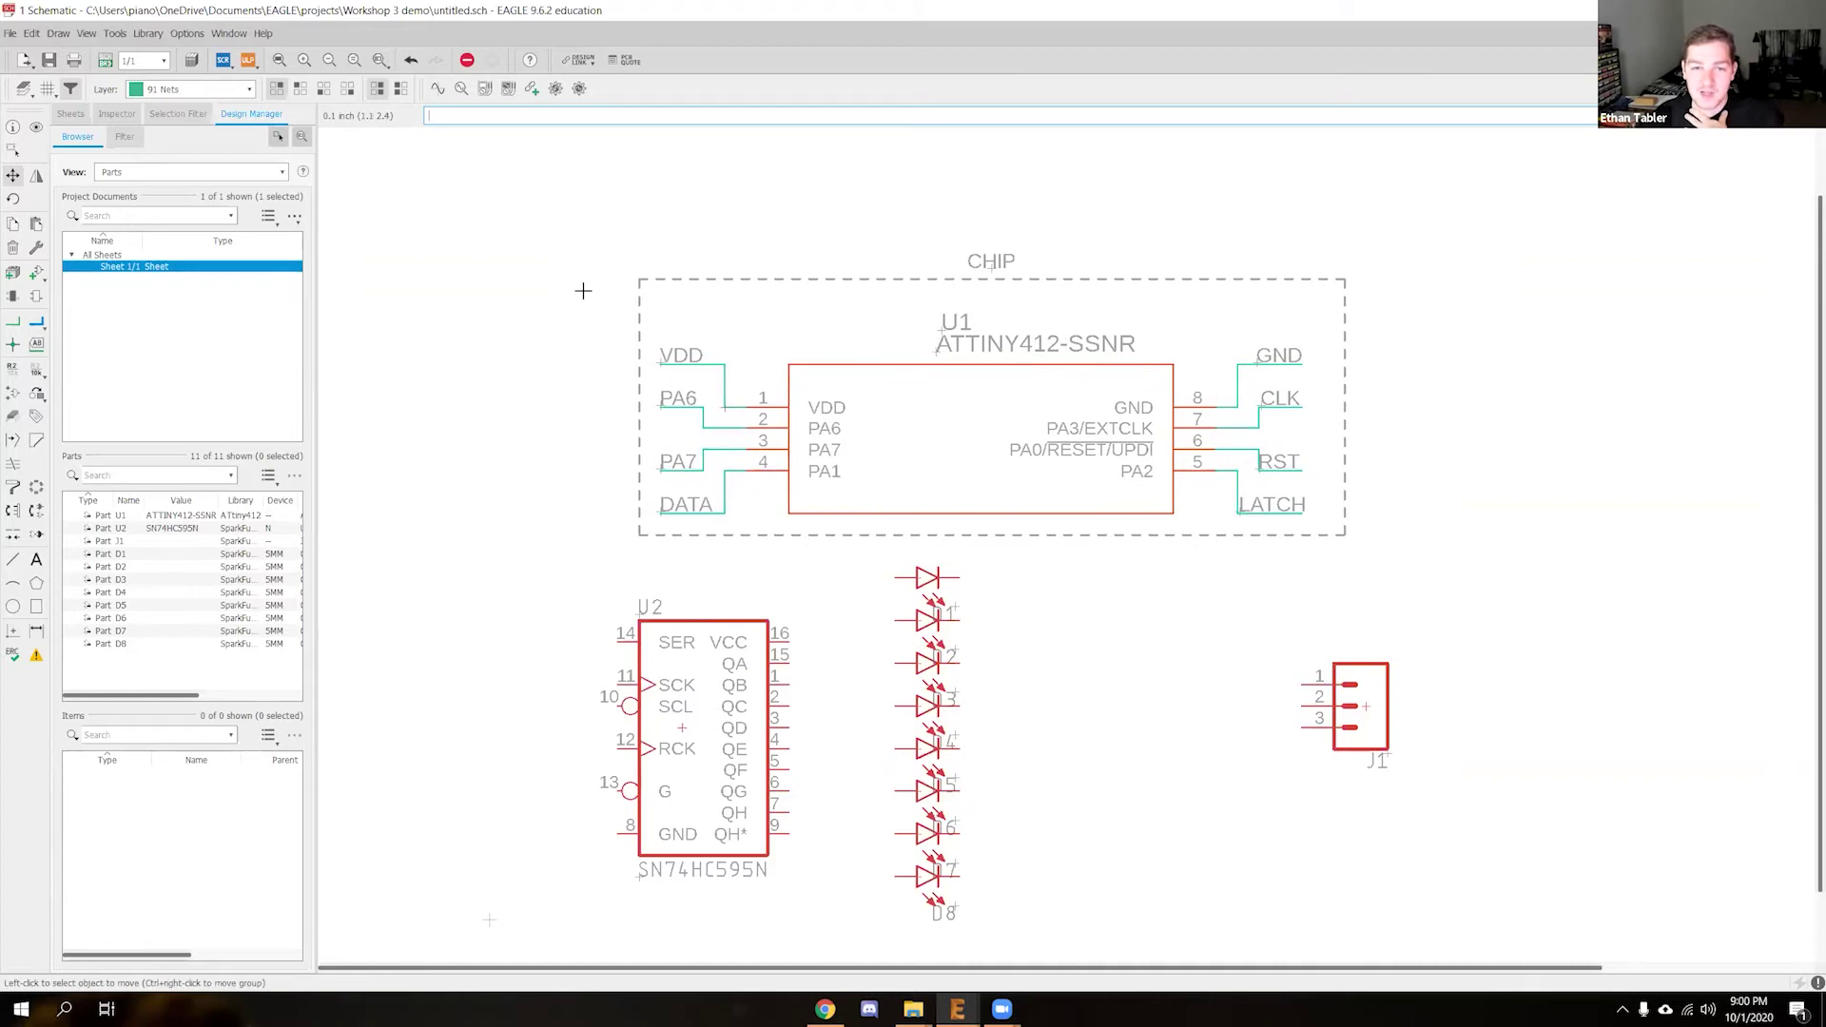
Move the whole chip group about 0.1 inch up
{"action": "right_click", "coordinate": [725, 410]}
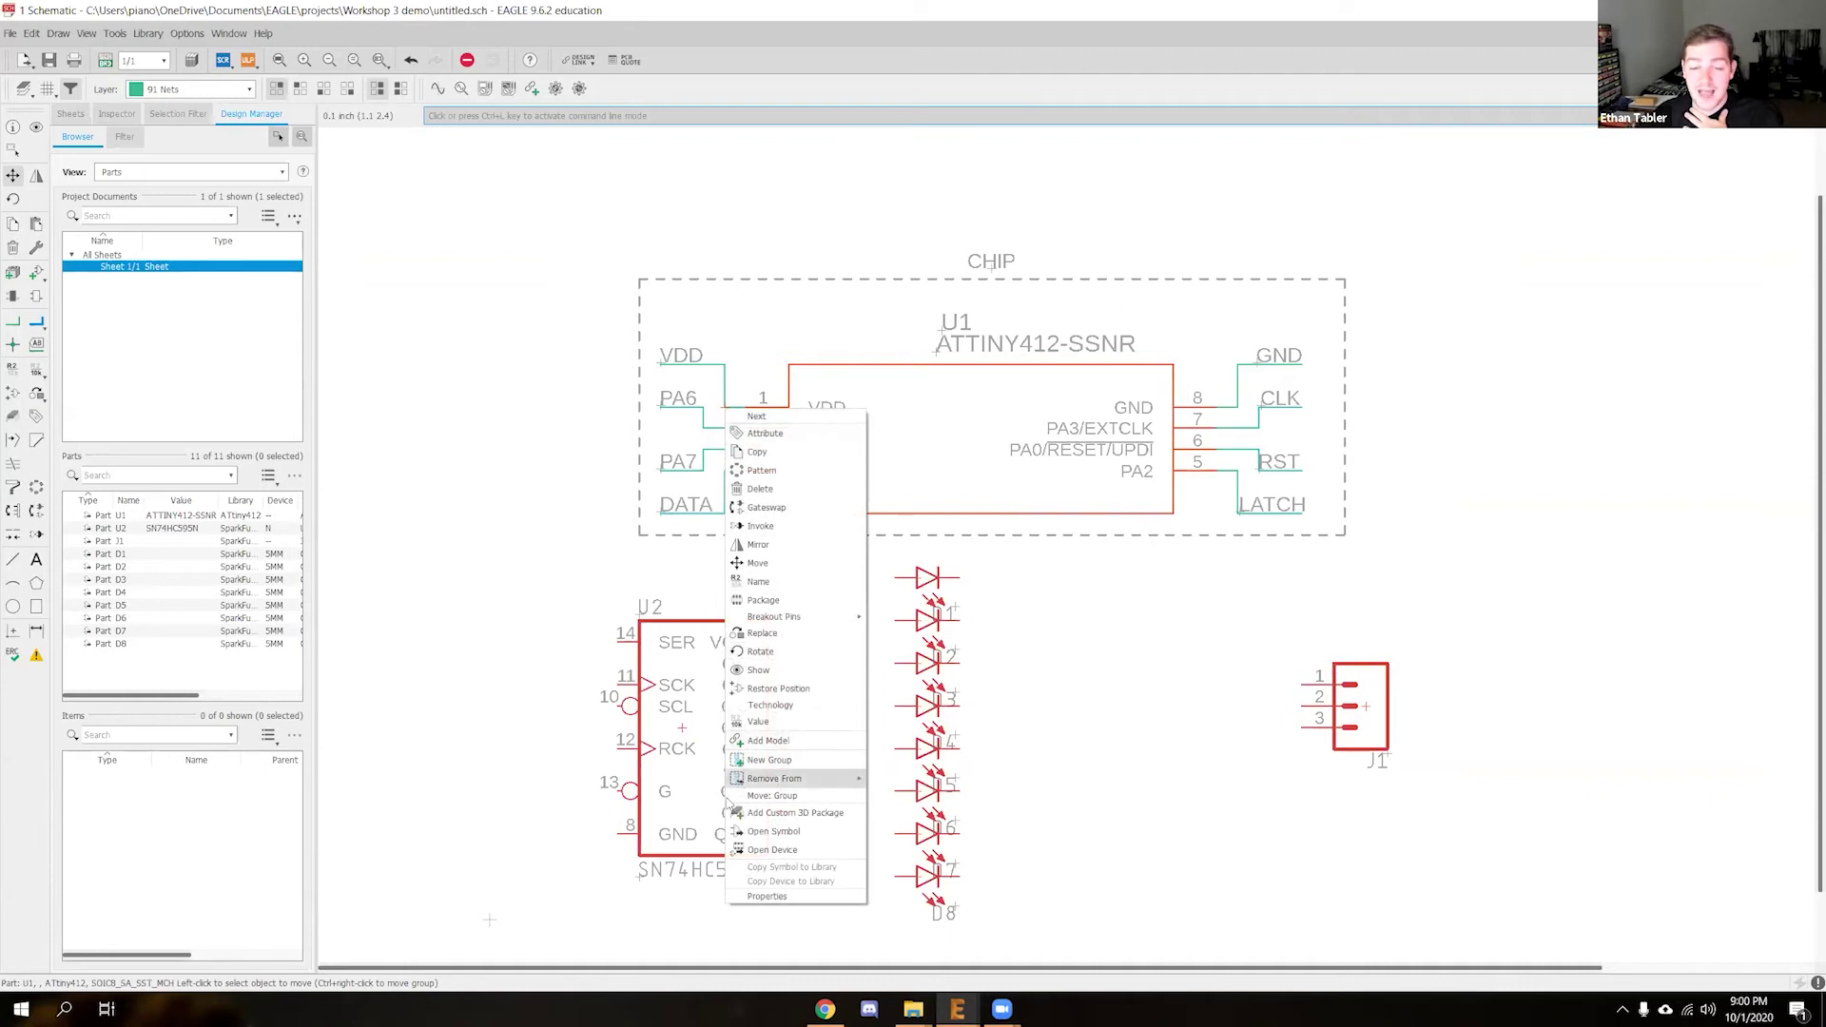
{"action": "left_click", "coordinate": [529, 521]}
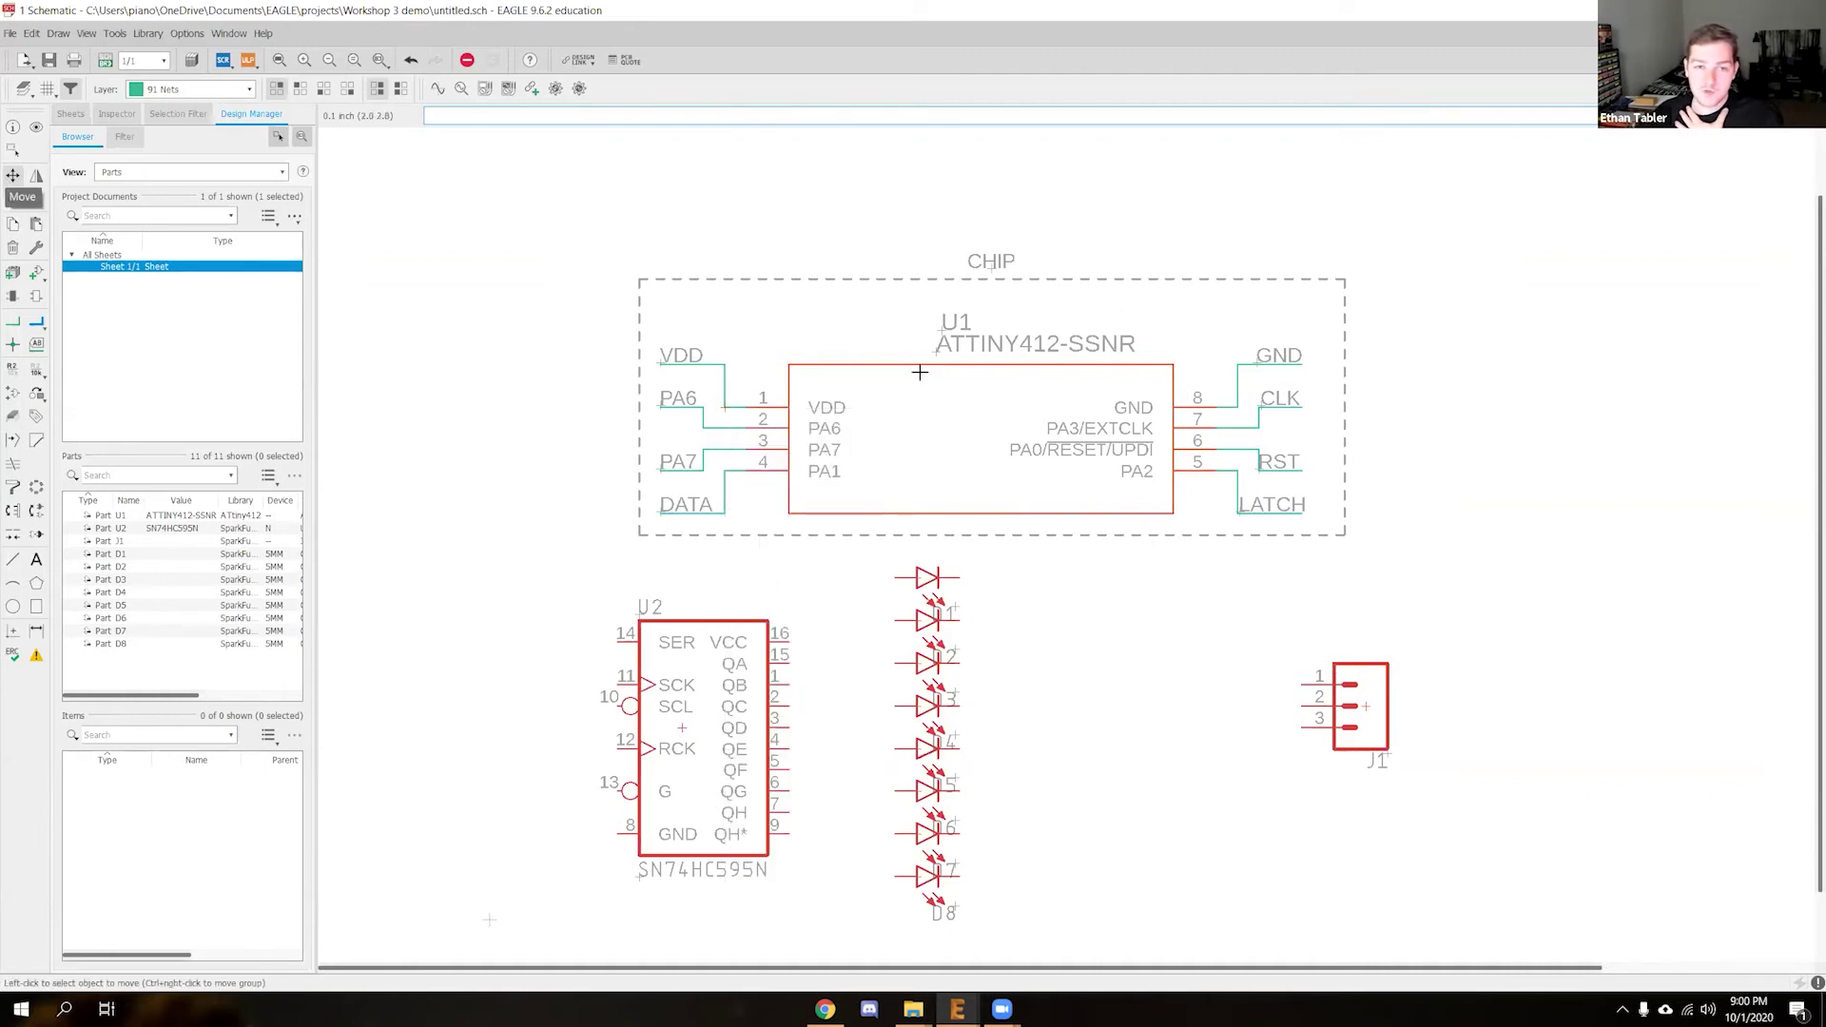
{"action": "right_click", "coordinate": [816, 416], "text": "ctrl"}
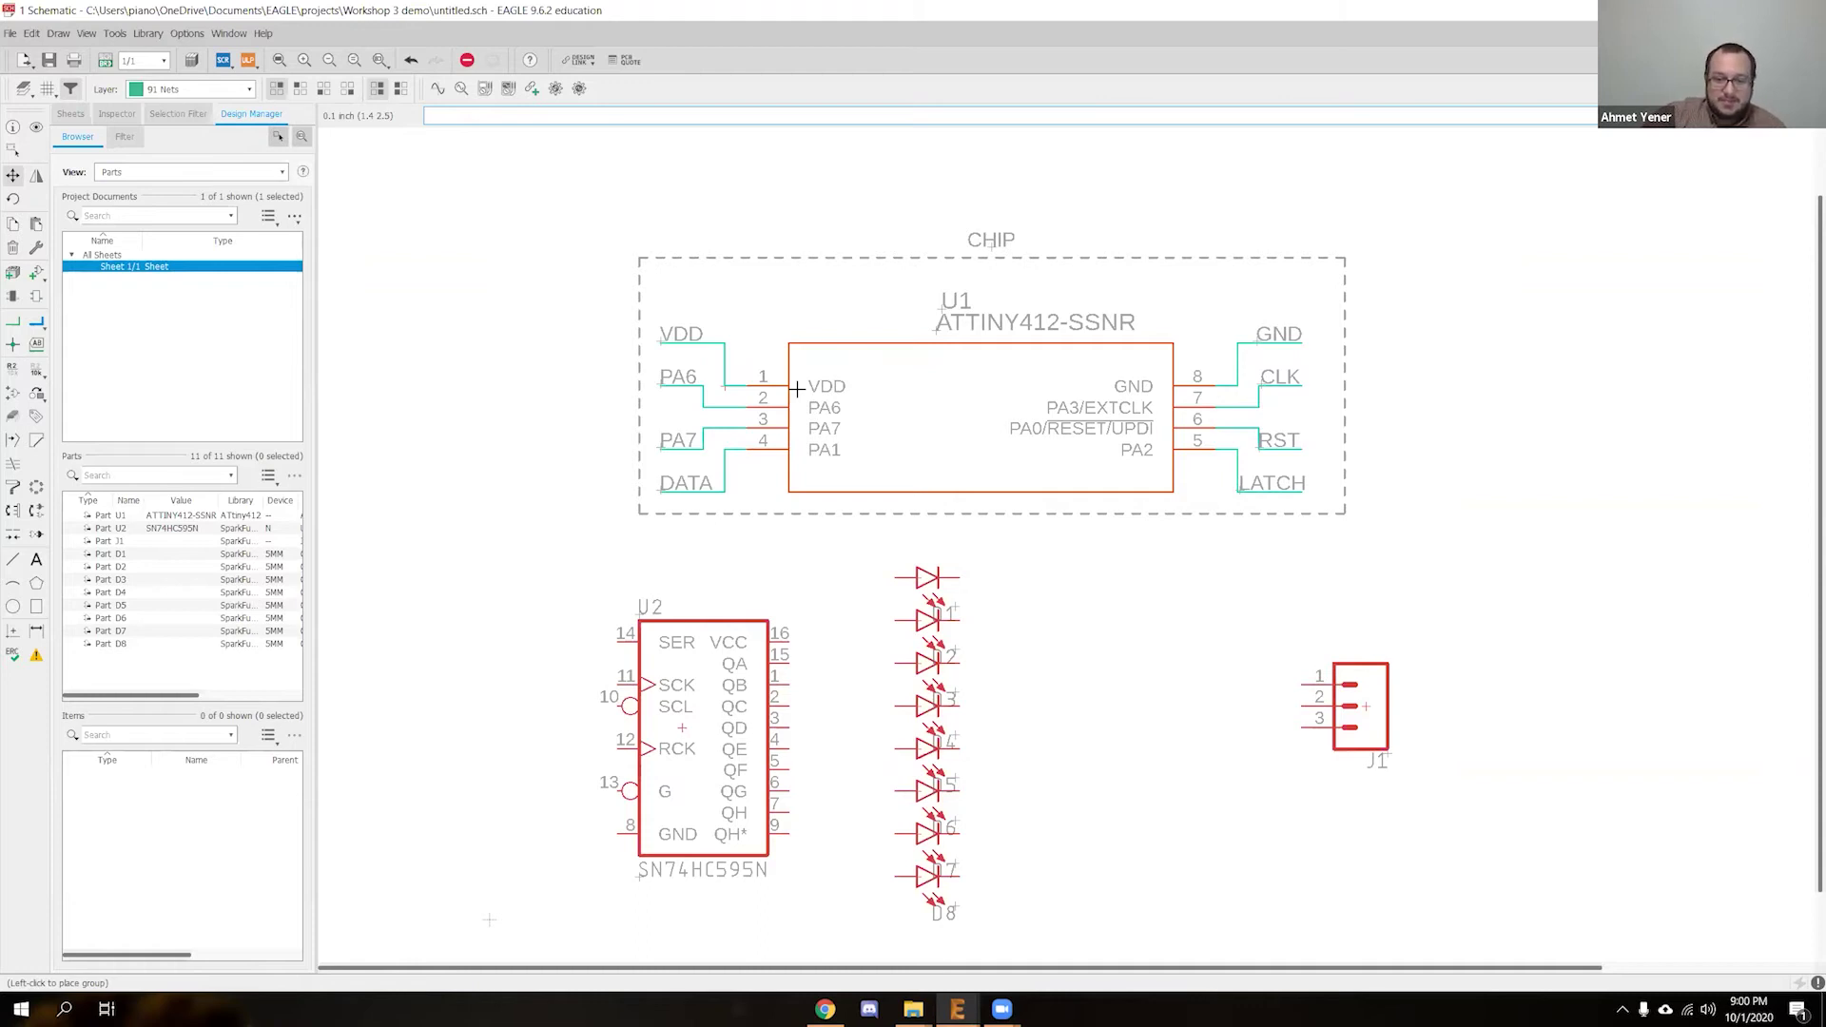
{"action": "left_click", "coordinate": [797, 389]}
Examine the group-related commands offered on the ATTINY412 and its group with the Group and Move tools
{"action": "left_click", "coordinate": [14, 152]}
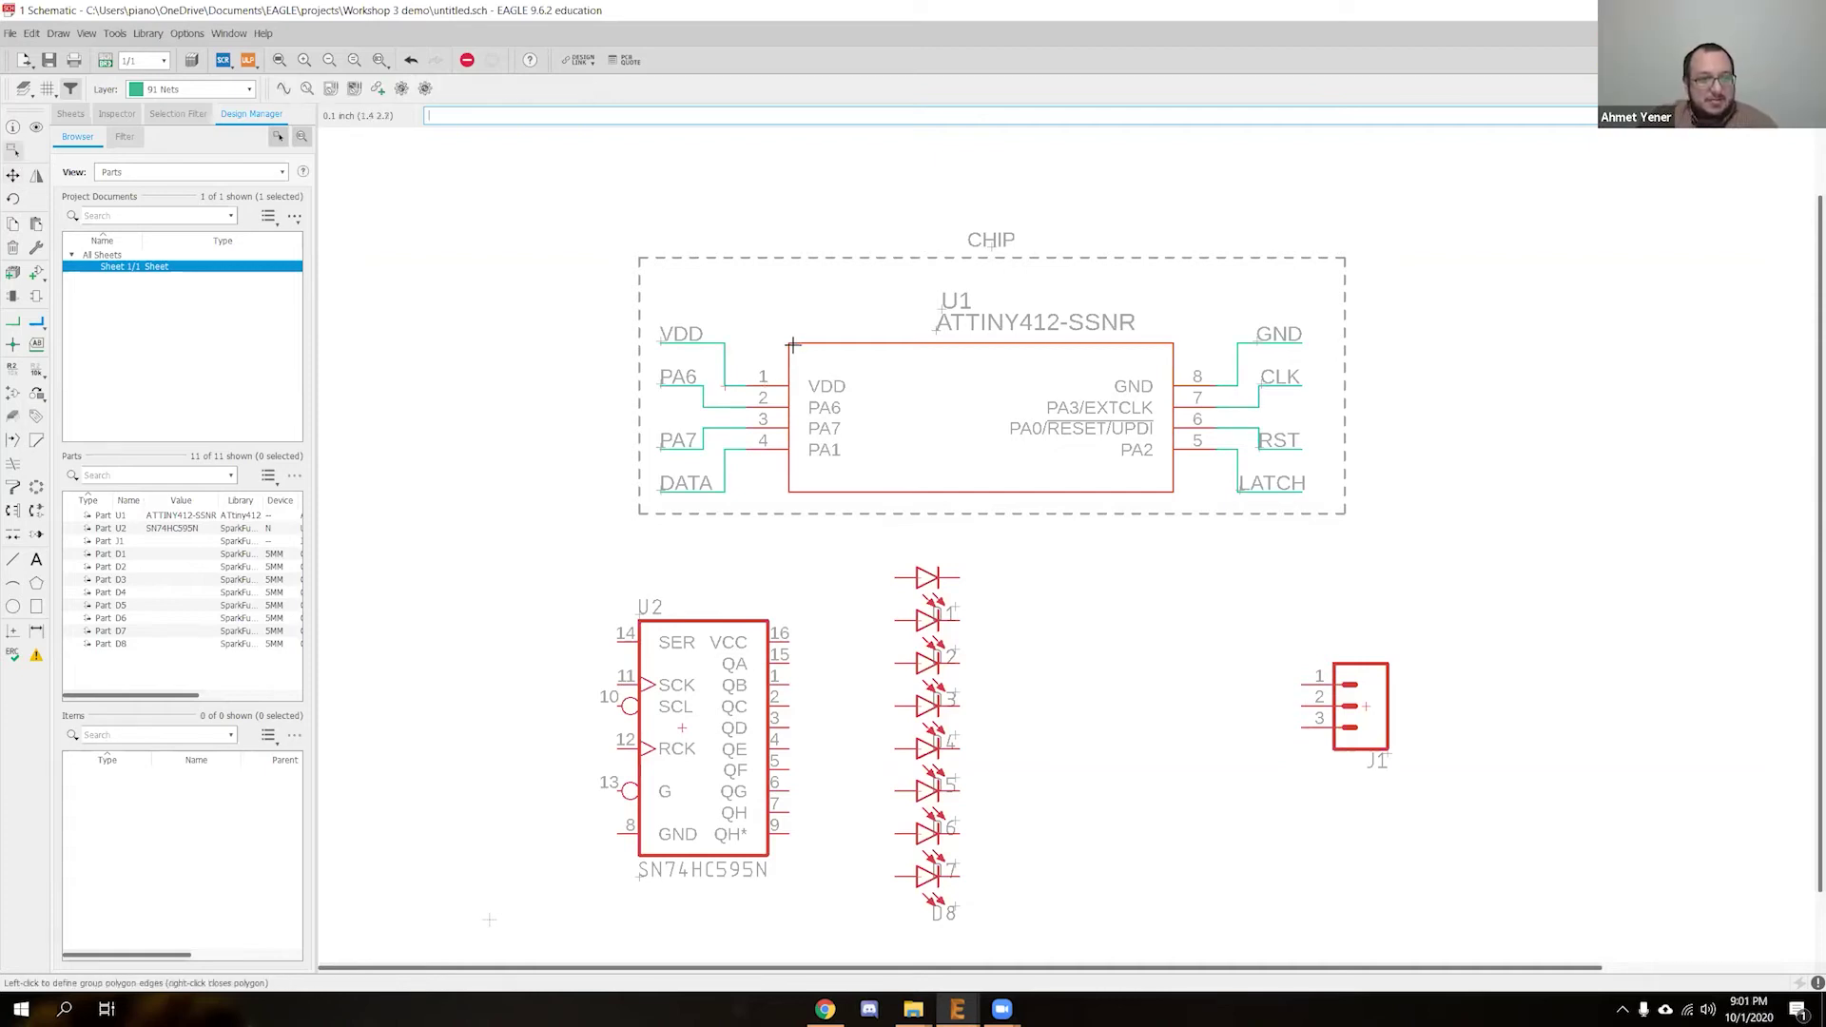
{"action": "right_click", "coordinate": [726, 389]}
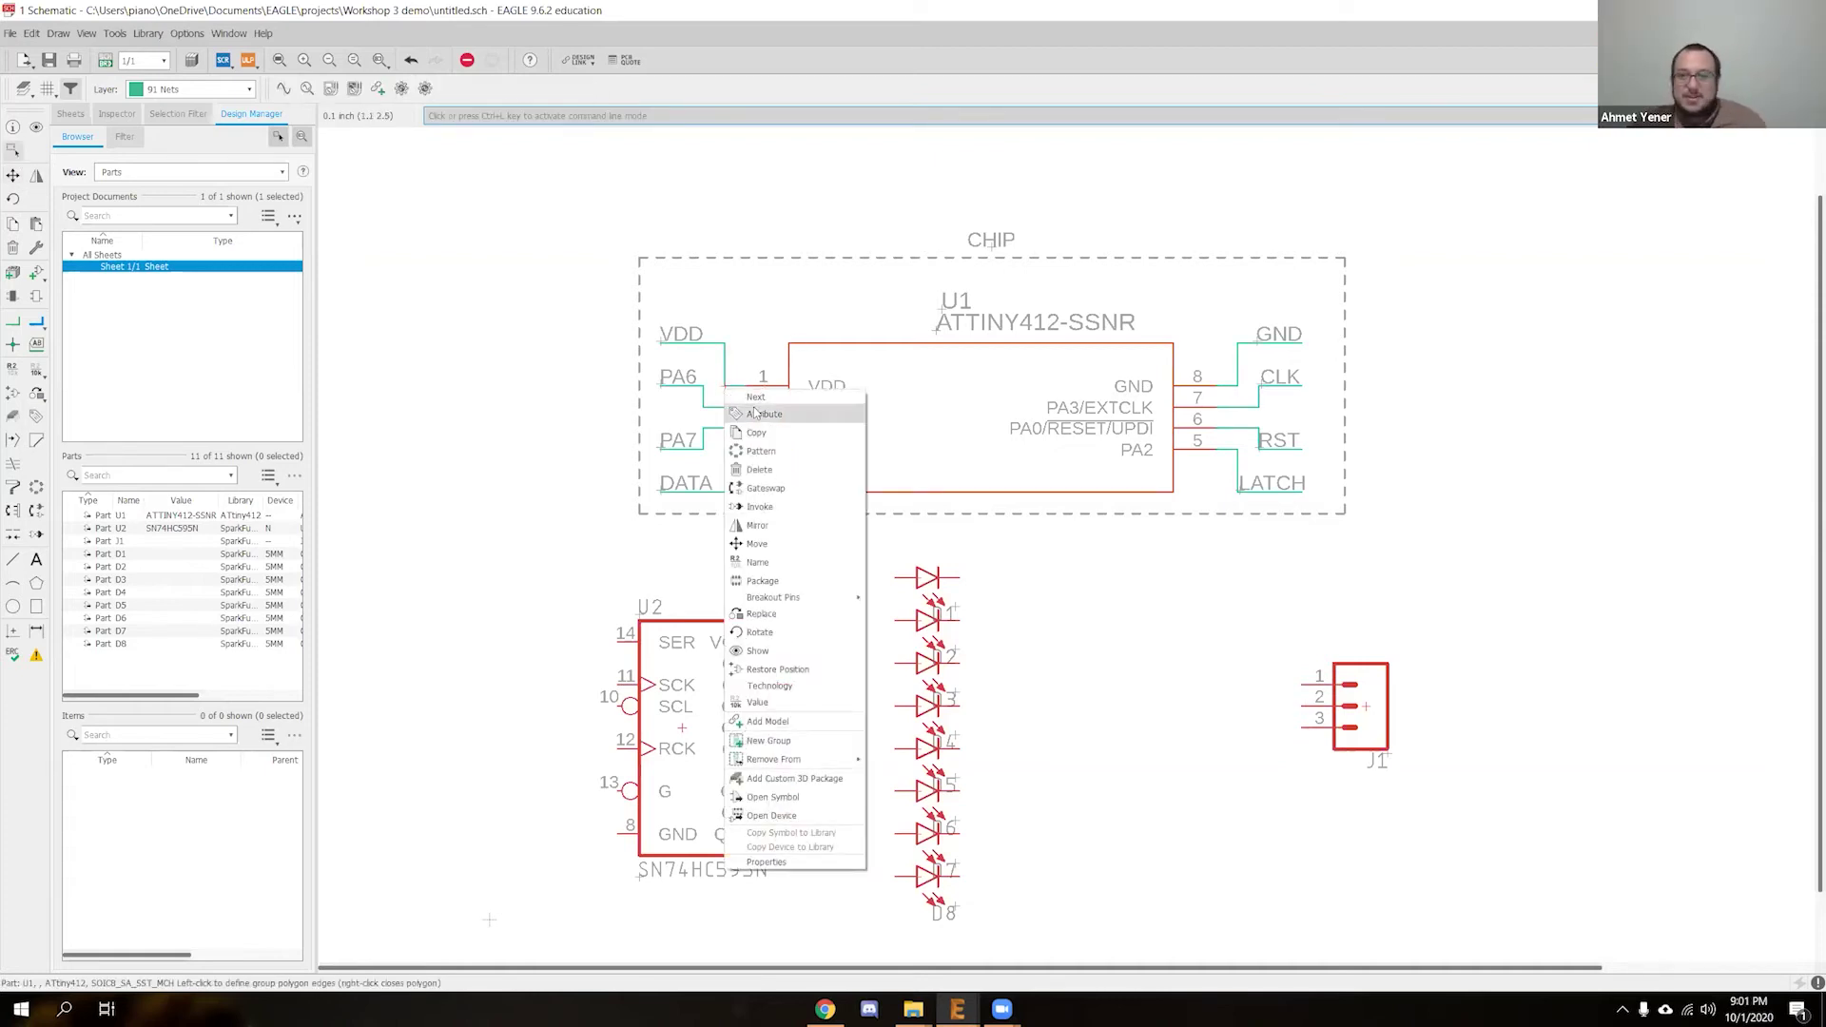
{"action": "mouse_move", "coordinate": [829, 758]}
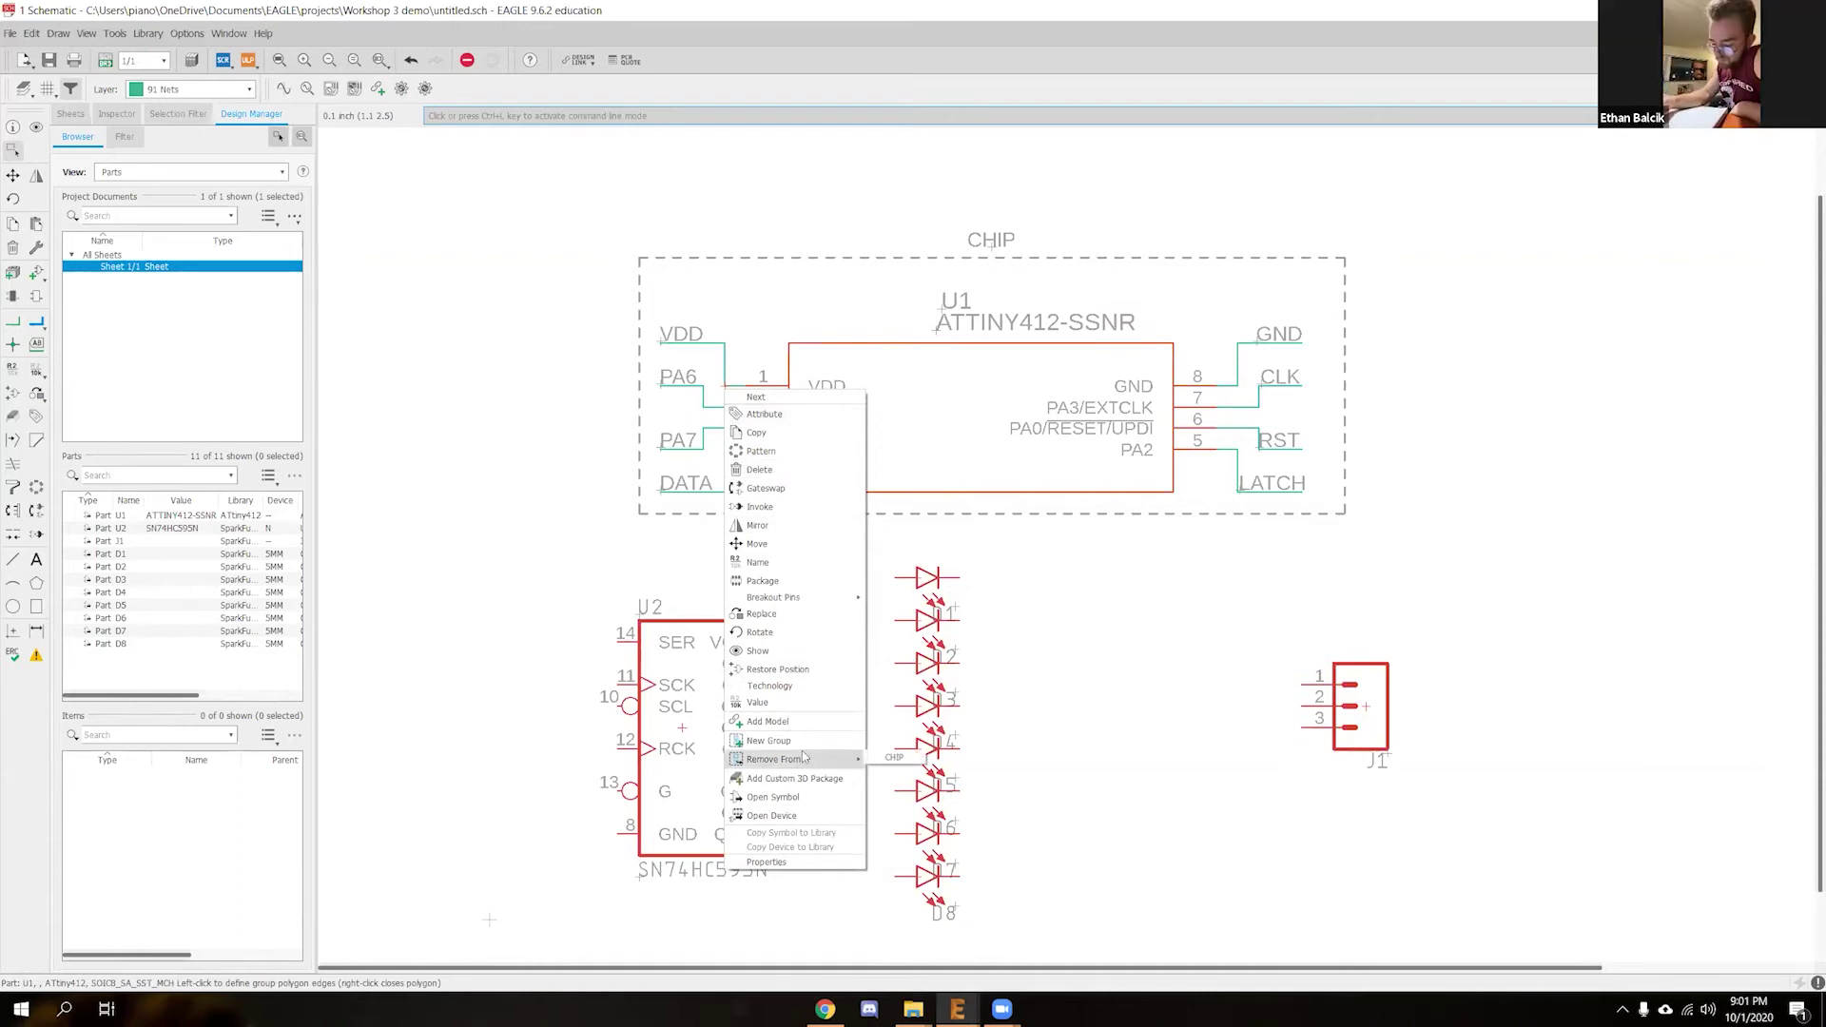
{"action": "left_click", "coordinate": [478, 379]}
{"action": "left_click", "coordinate": [12, 176]}
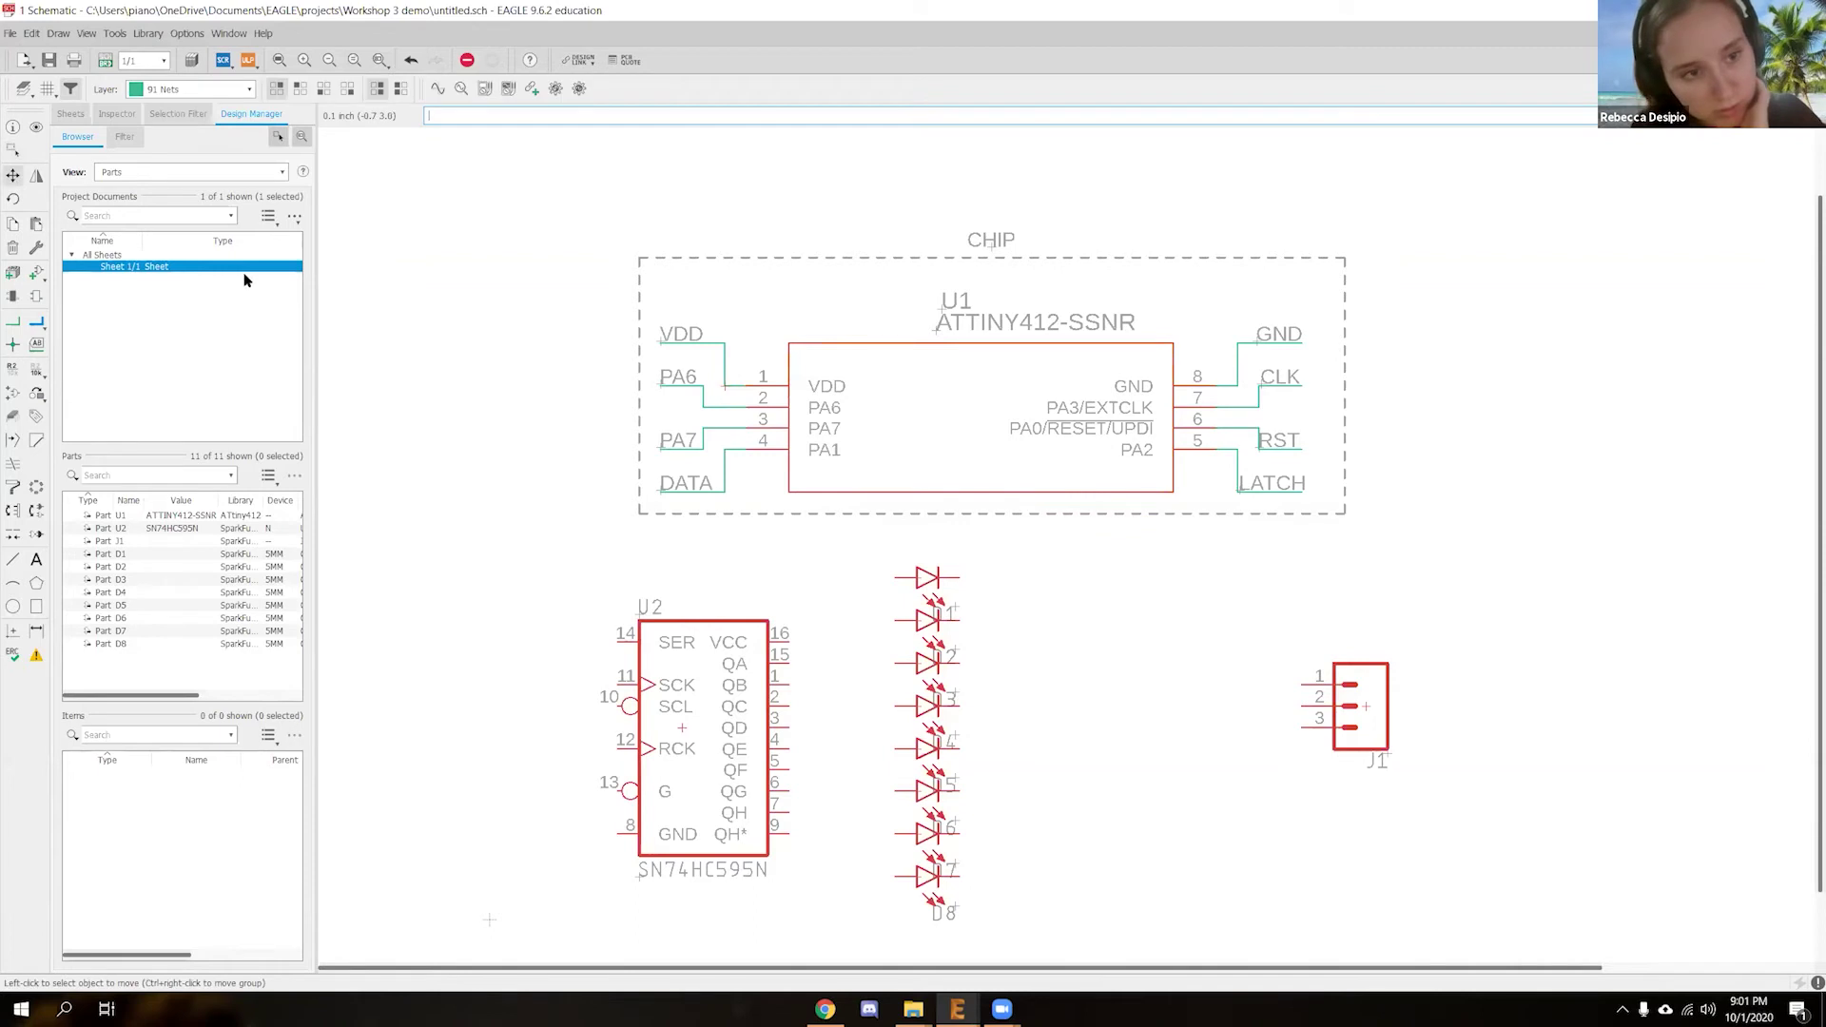
{"action": "right_click", "coordinate": [788, 385]}
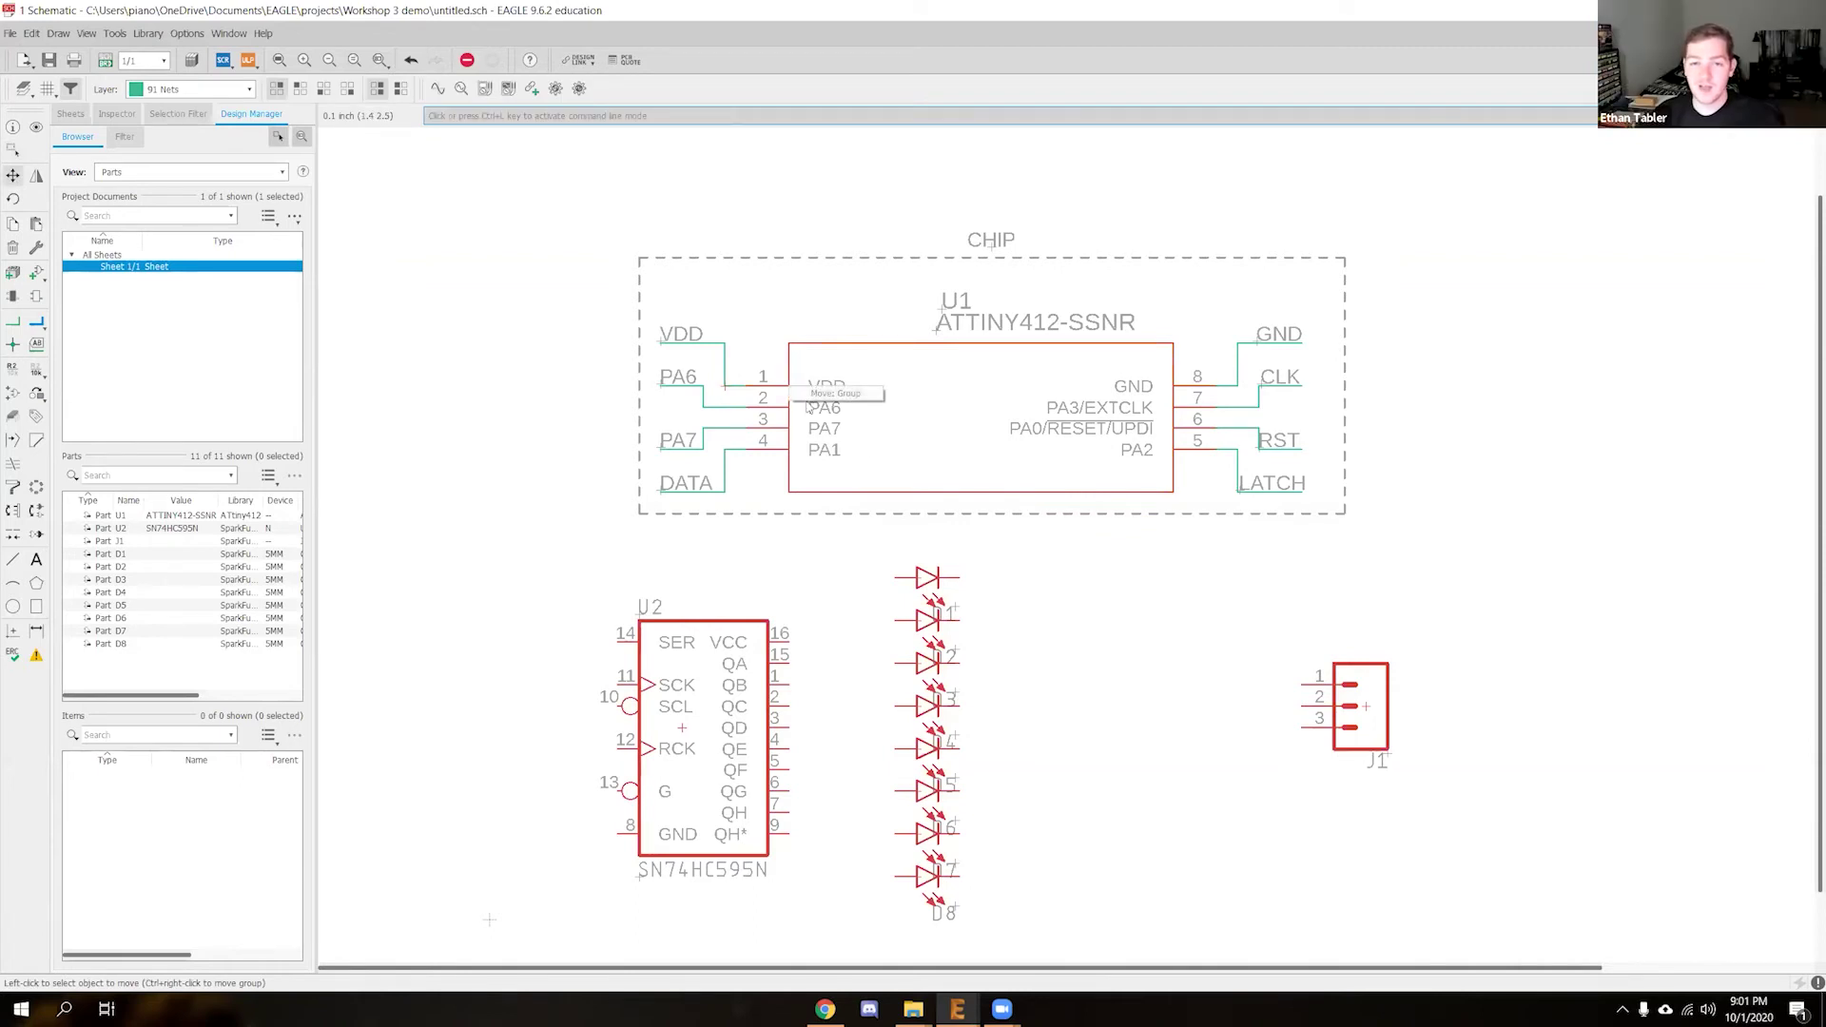
{"action": "left_click", "coordinate": [729, 385]}
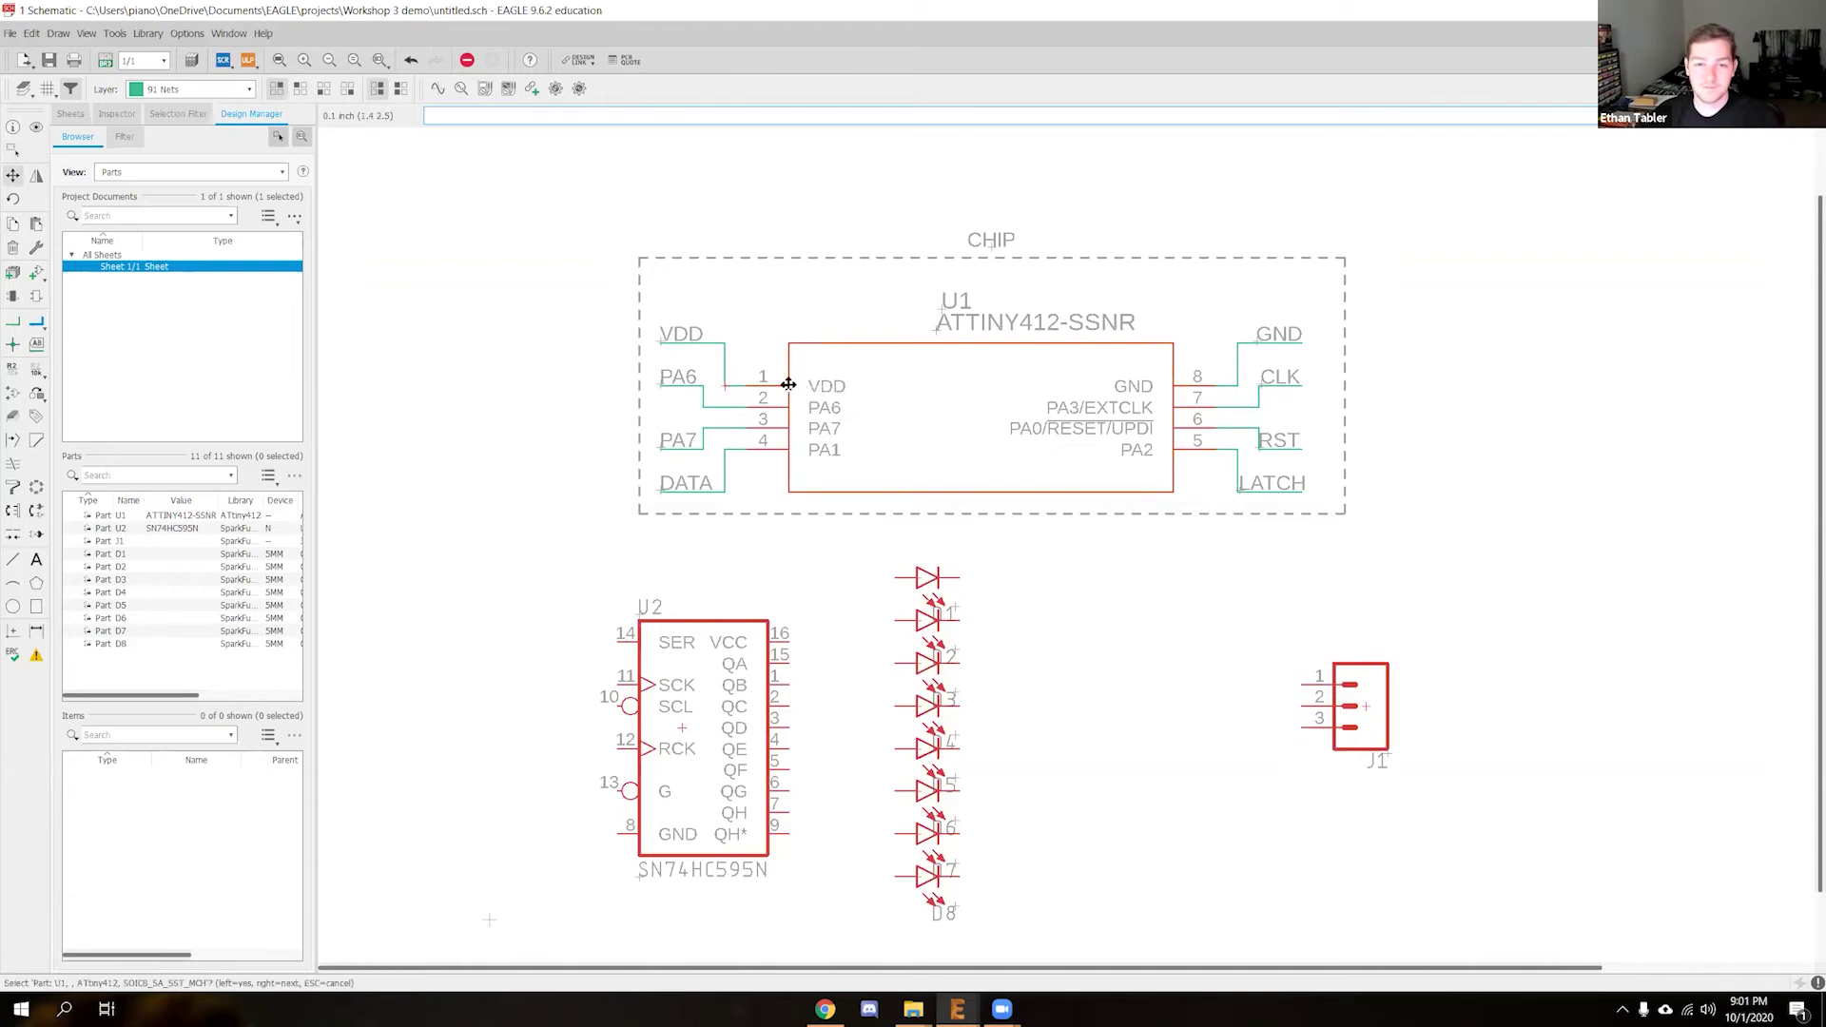
{"action": "left_click", "coordinate": [12, 149]}
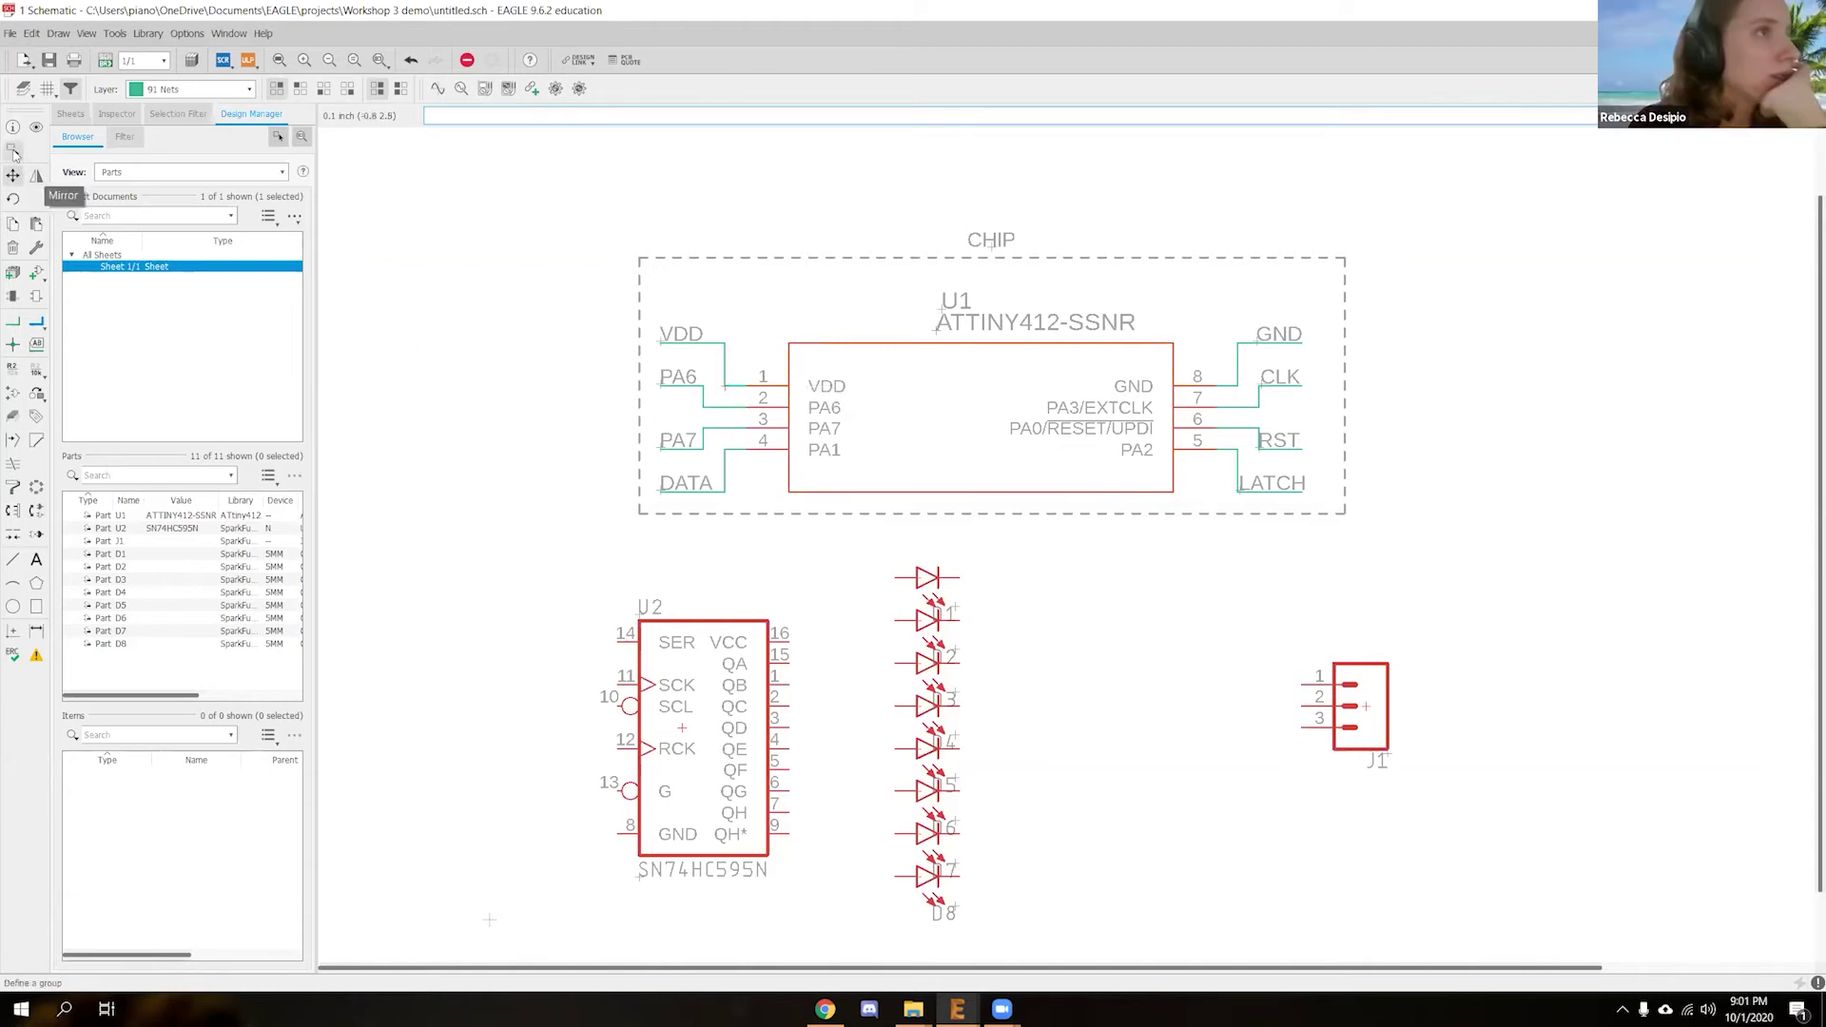
{"action": "right_click", "coordinate": [723, 384]}
{"action": "key", "text": "Escape"}
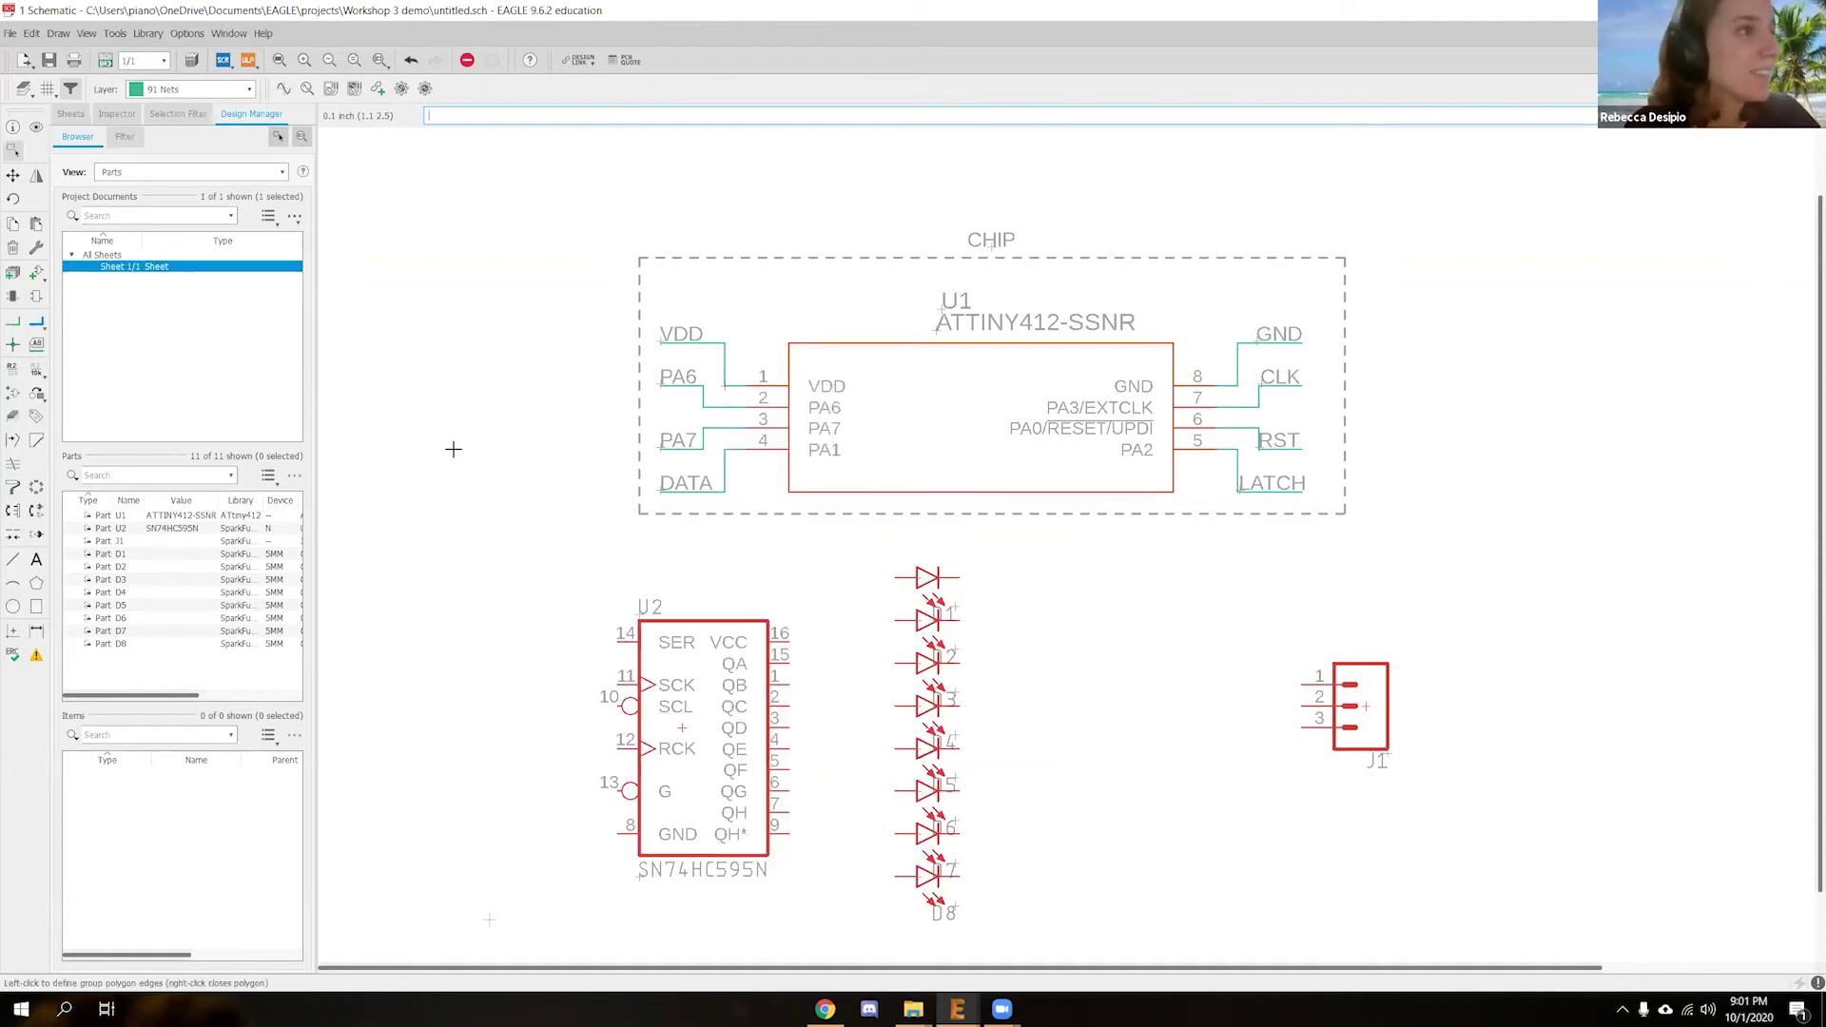
{"action": "left_click", "coordinate": [12, 176]}
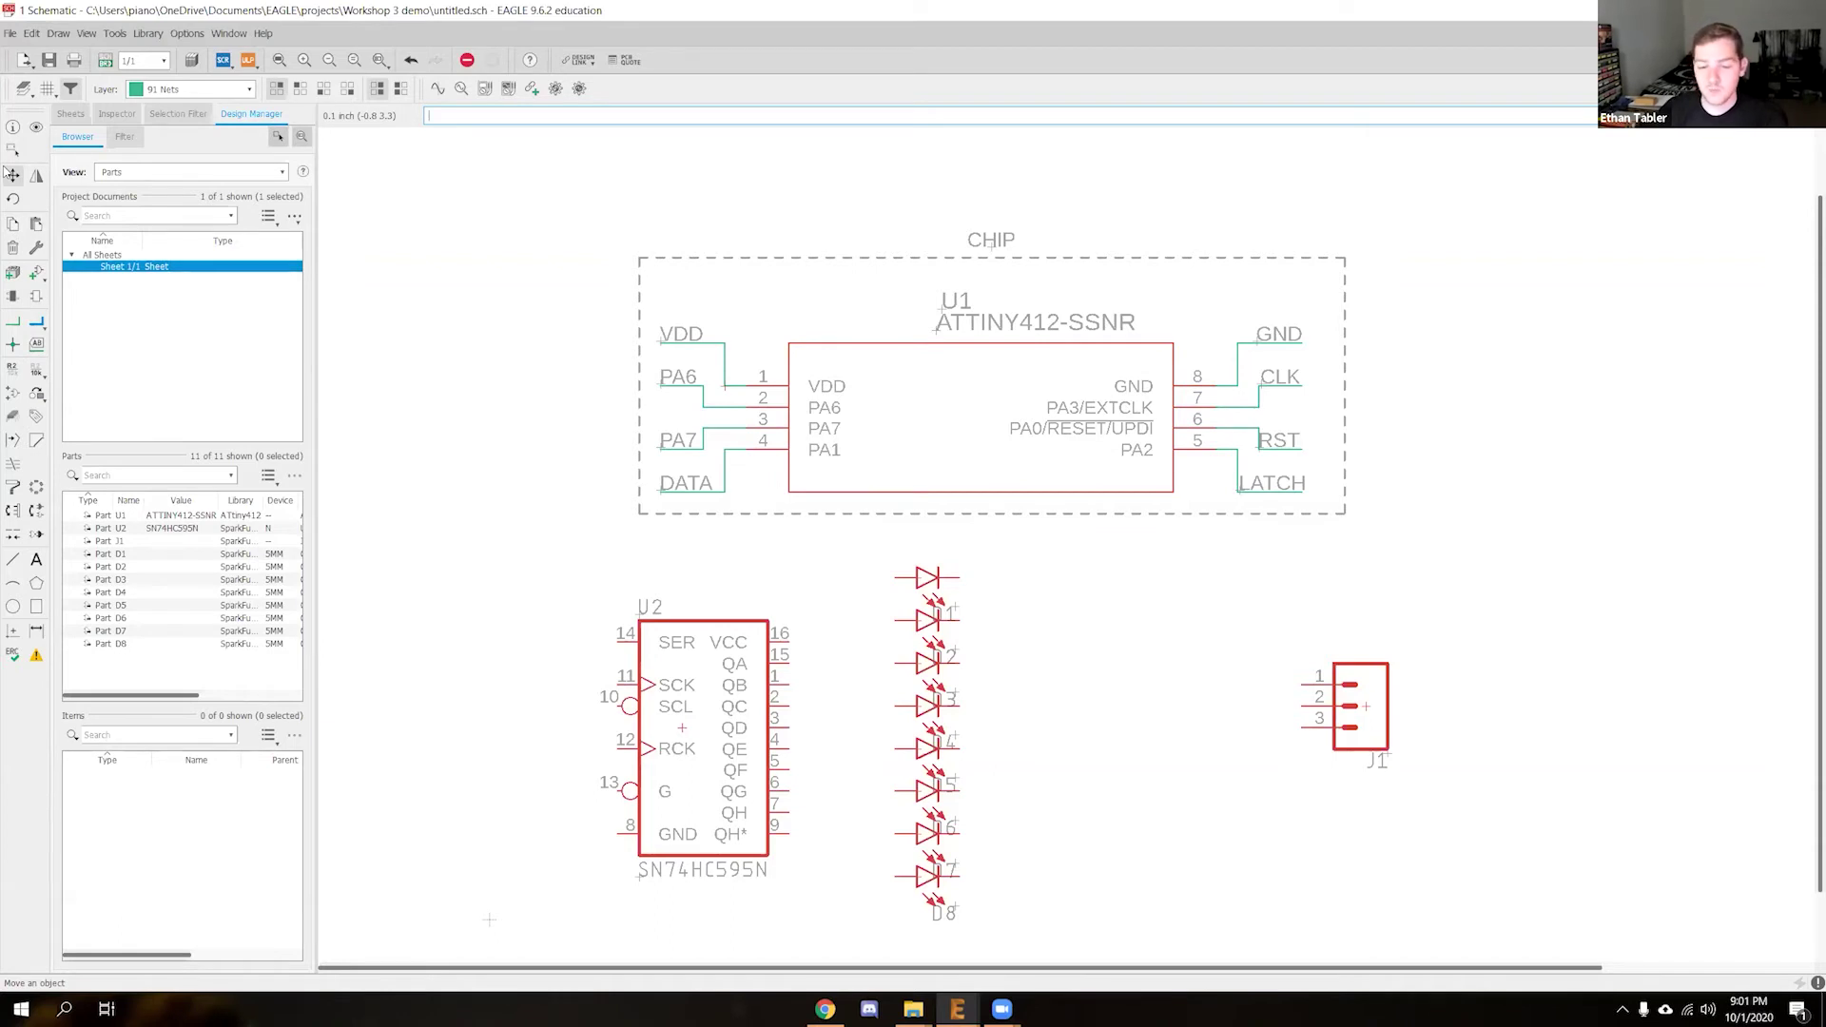
Open the reference schematic W3_Updated.sch from the W3 Schematic (For reference) folder of IEEE Workshop 3
{"action": "mouse_move", "coordinate": [913, 1008]}
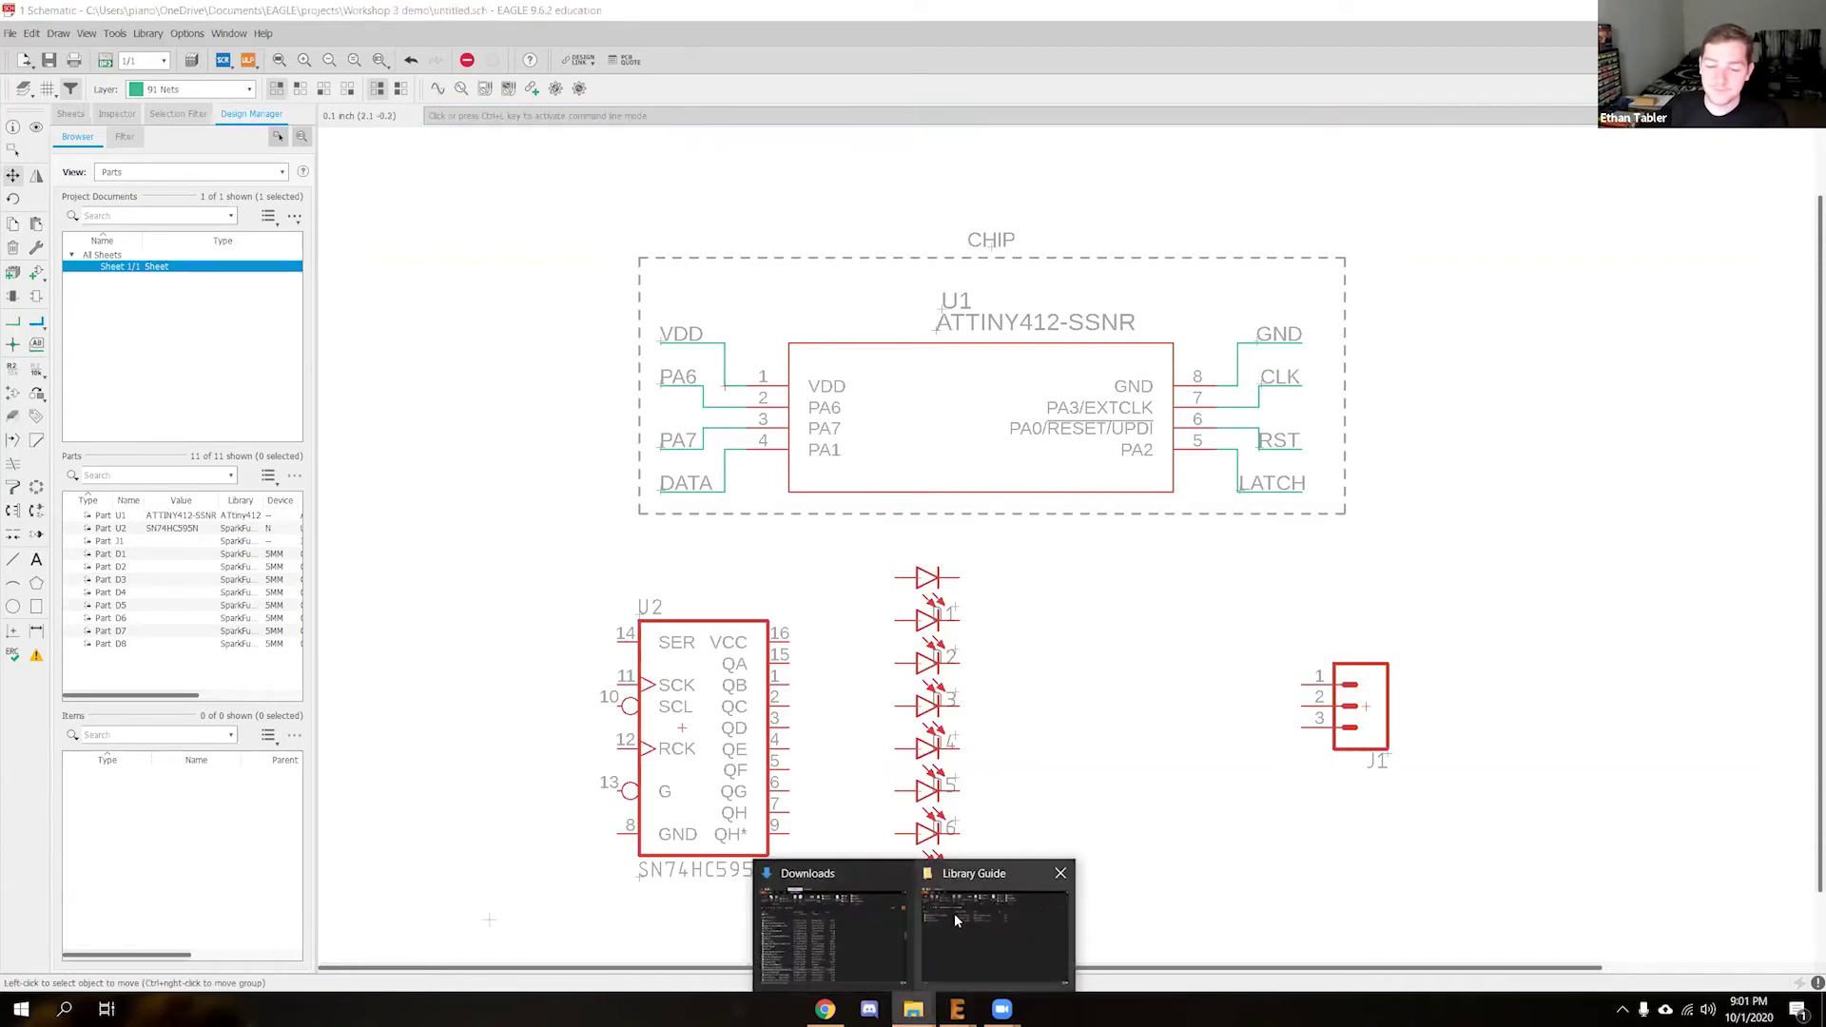
{"action": "left_click", "coordinate": [956, 920]}
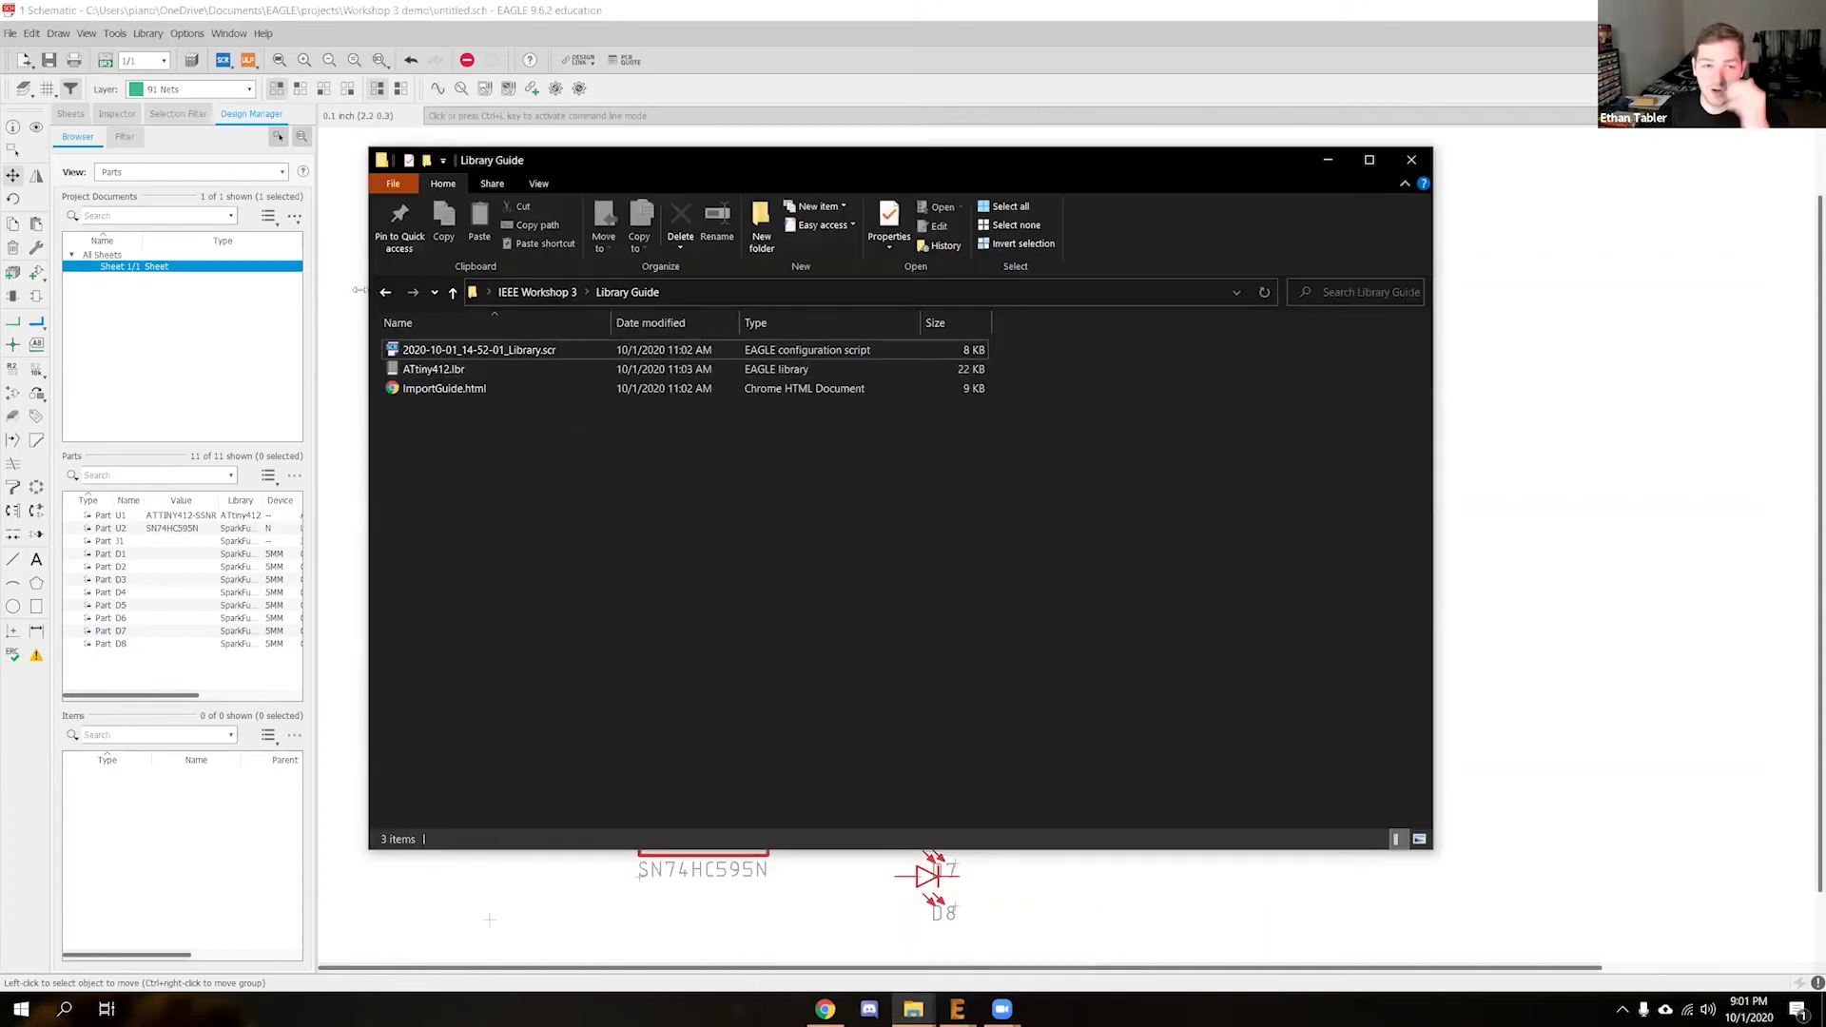
{"action": "left_click", "coordinate": [385, 292]}
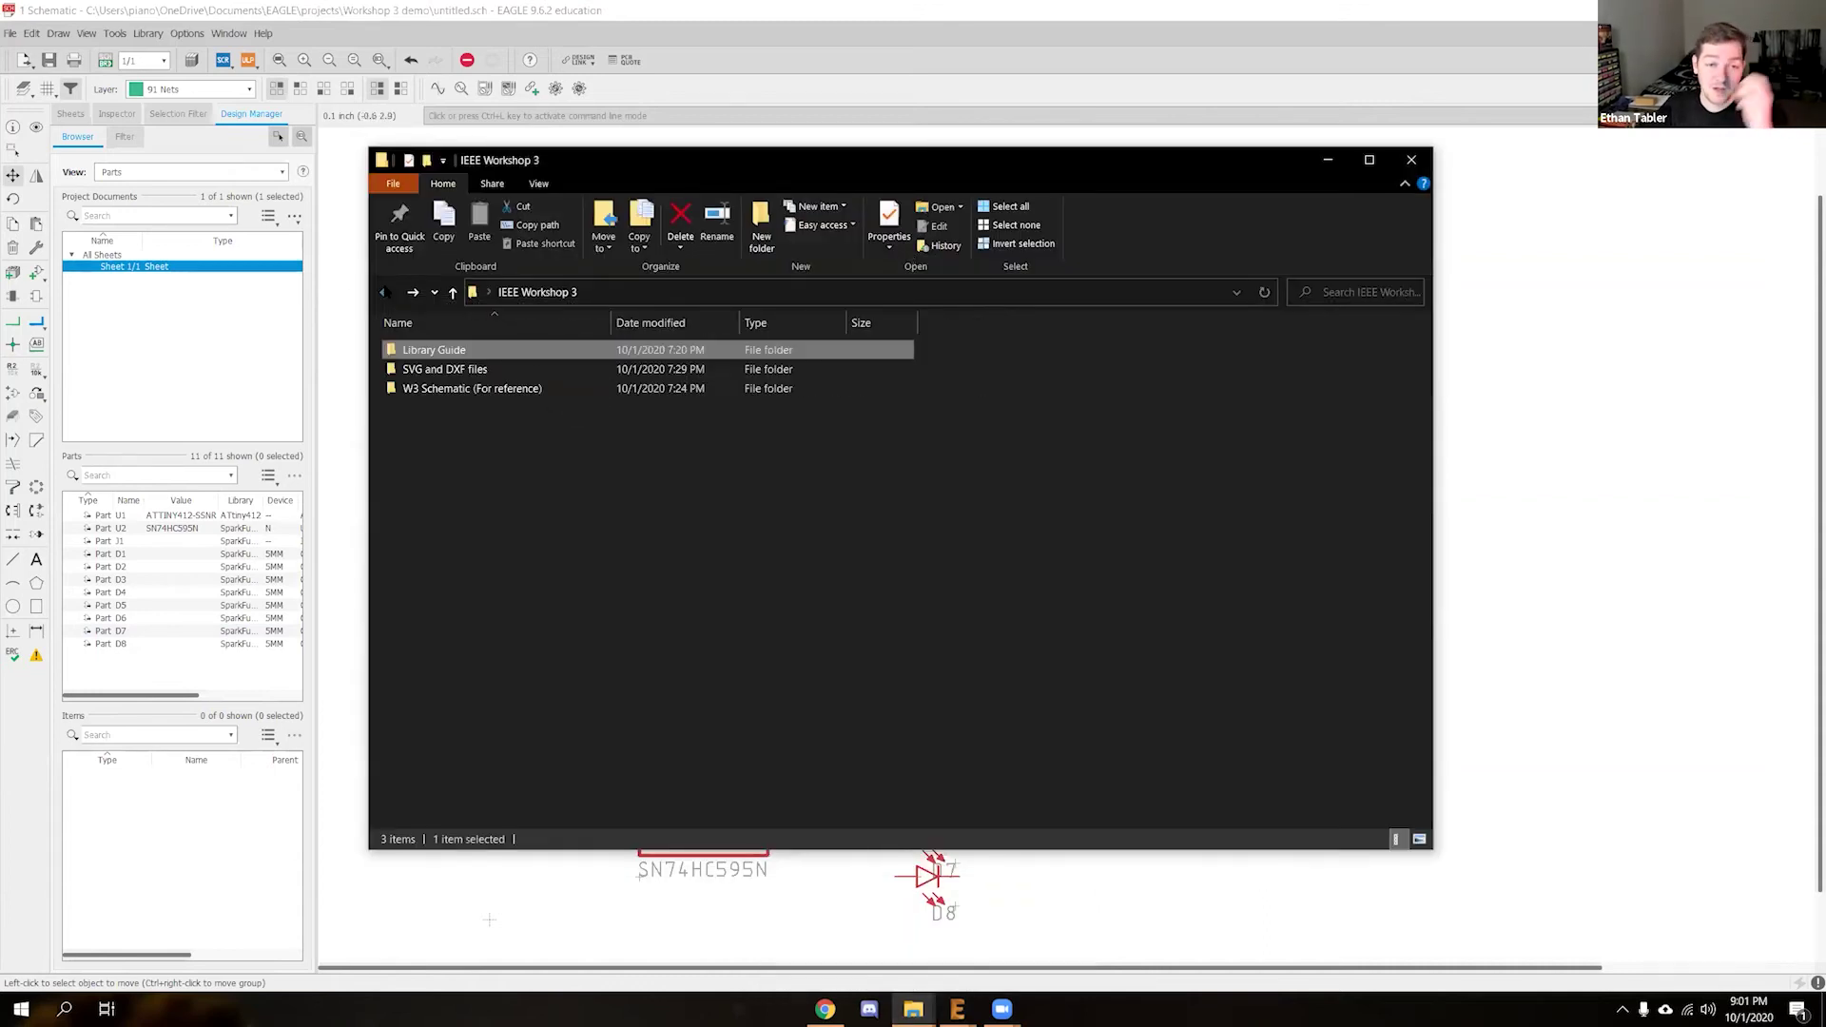
{"action": "double_click", "coordinate": [439, 390]}
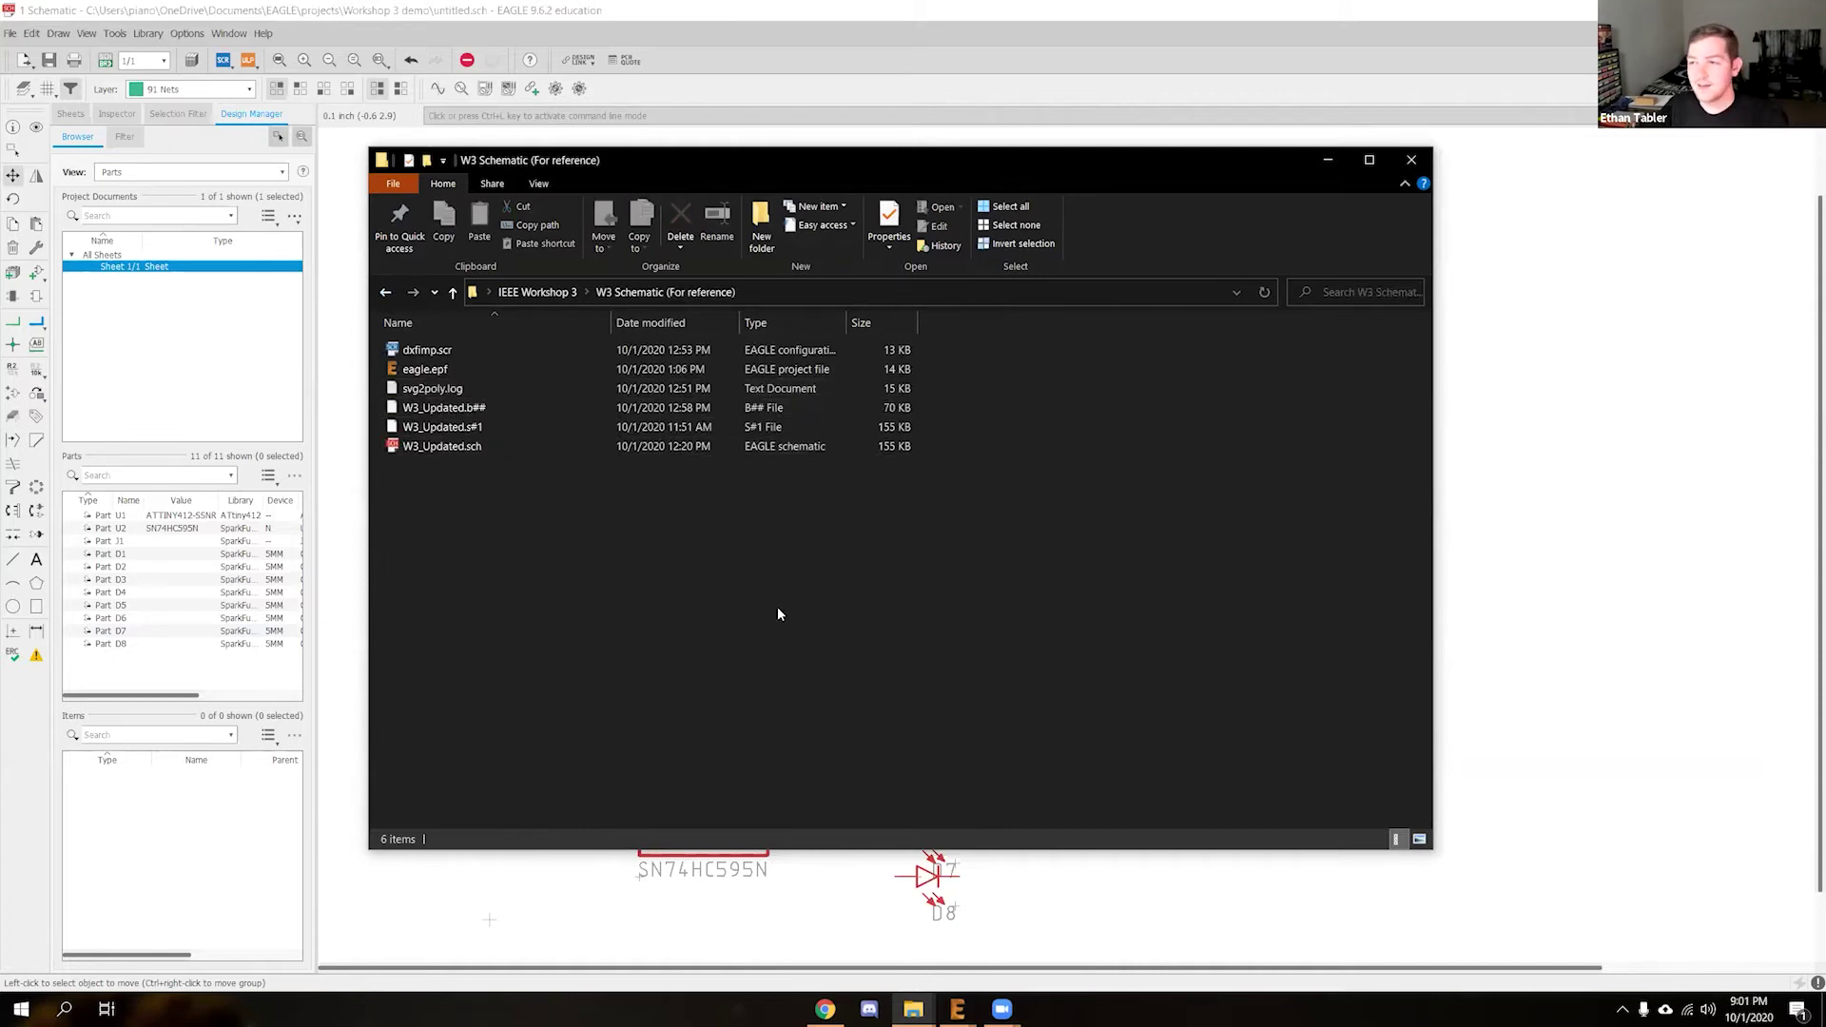
{"action": "double_click", "coordinate": [719, 454]}
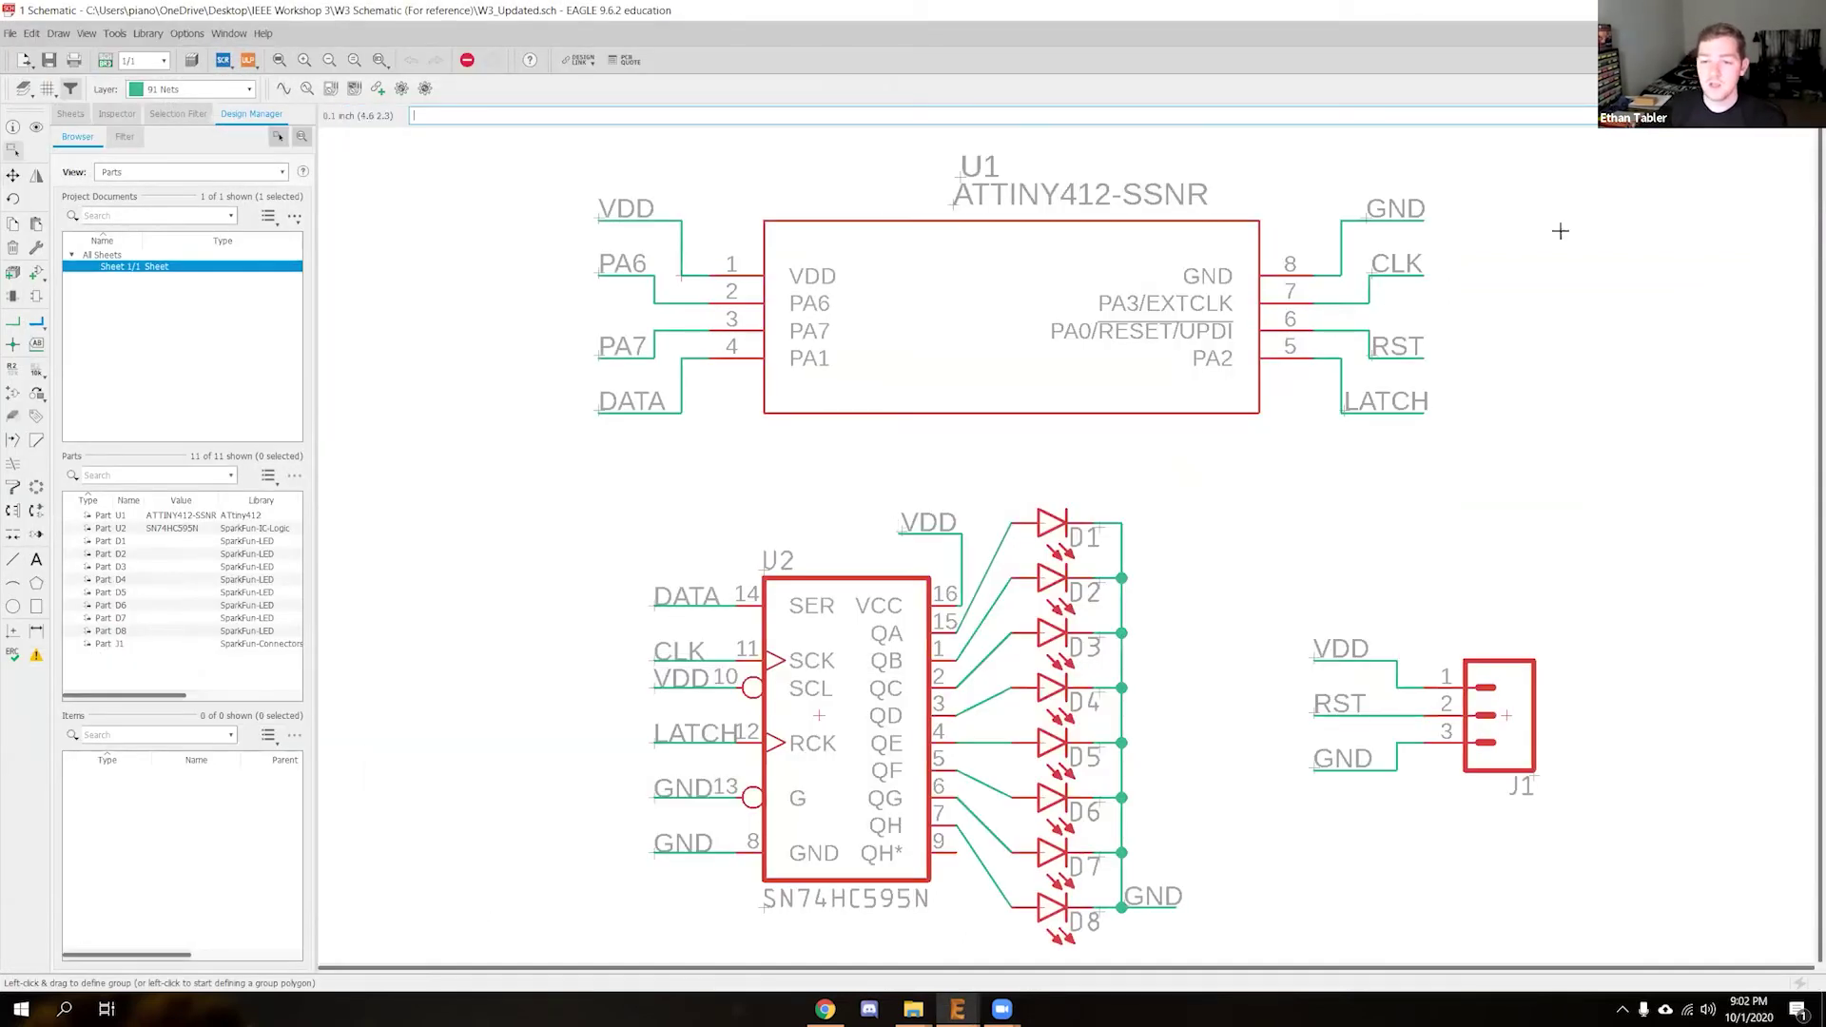
{"action": "scroll", "coordinate": [1203, 462], "scroll_direction": "down", "scroll_amount": 3}
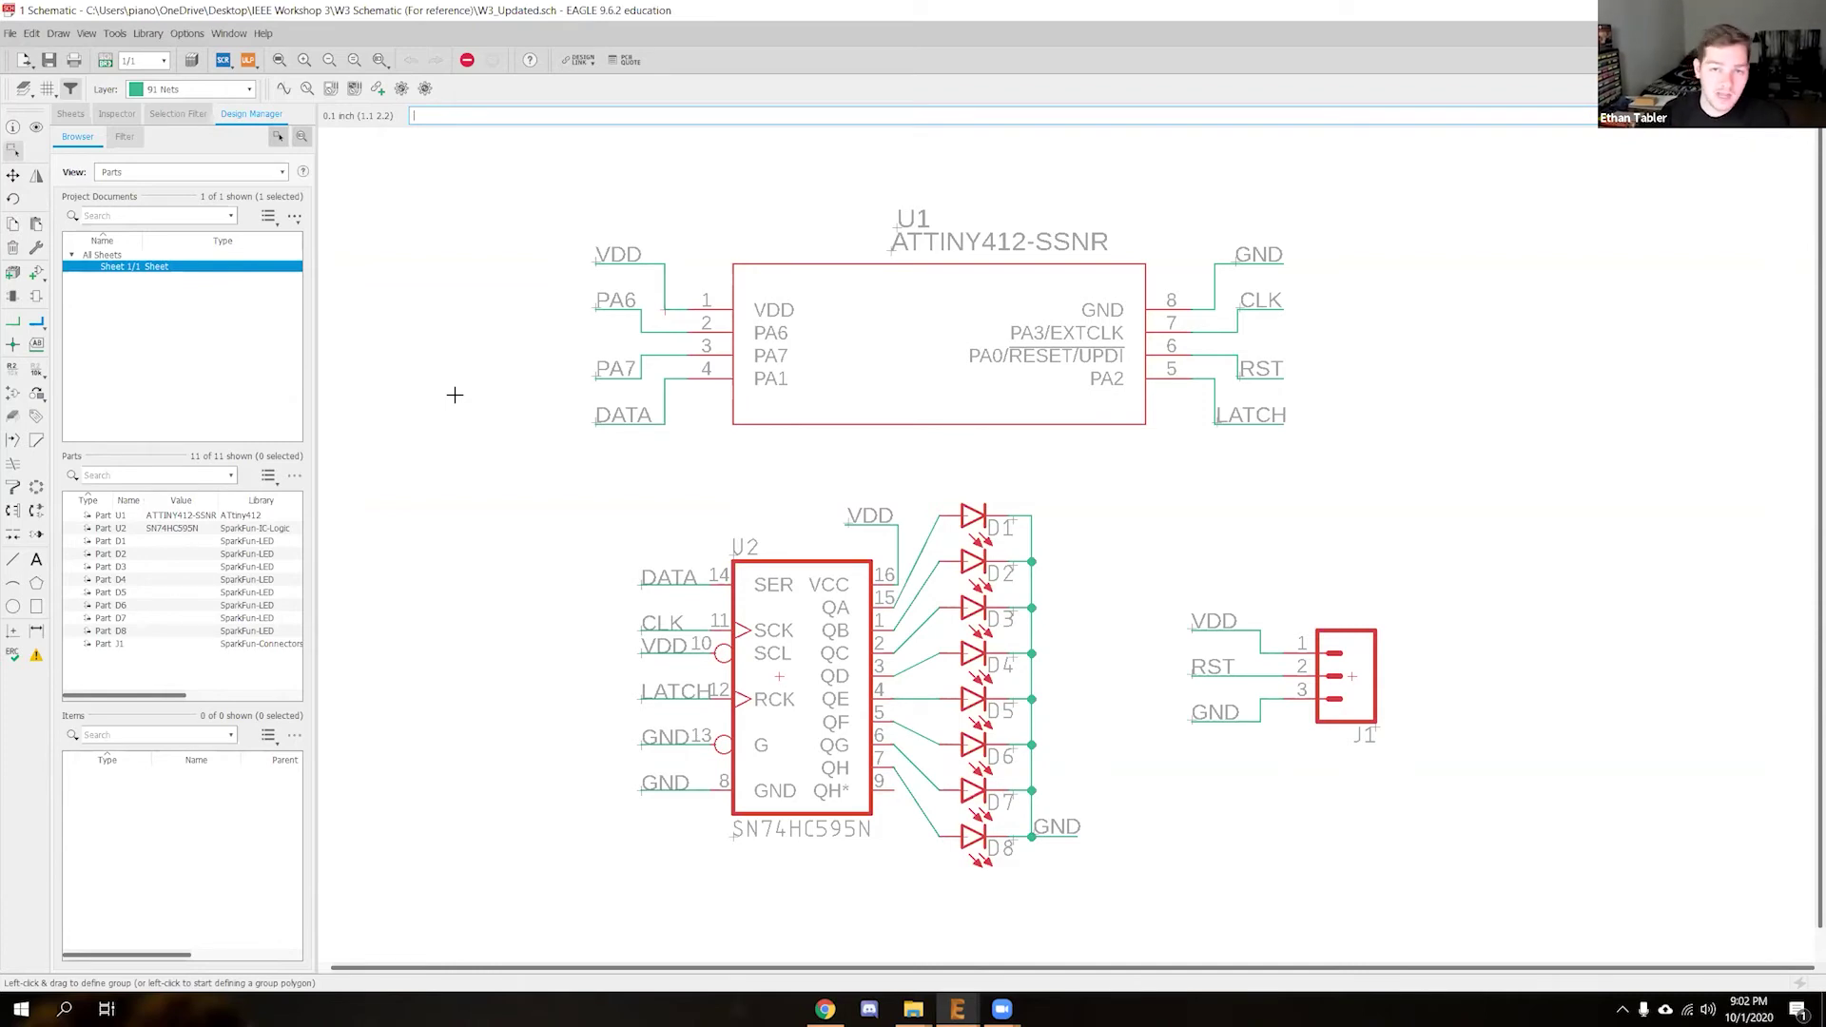
Examine the rename options for the VDD net segment above the SN74HC595N, leaving its name as it is
{"action": "left_click", "coordinate": [12, 370]}
{"action": "left_click", "coordinate": [879, 535]}
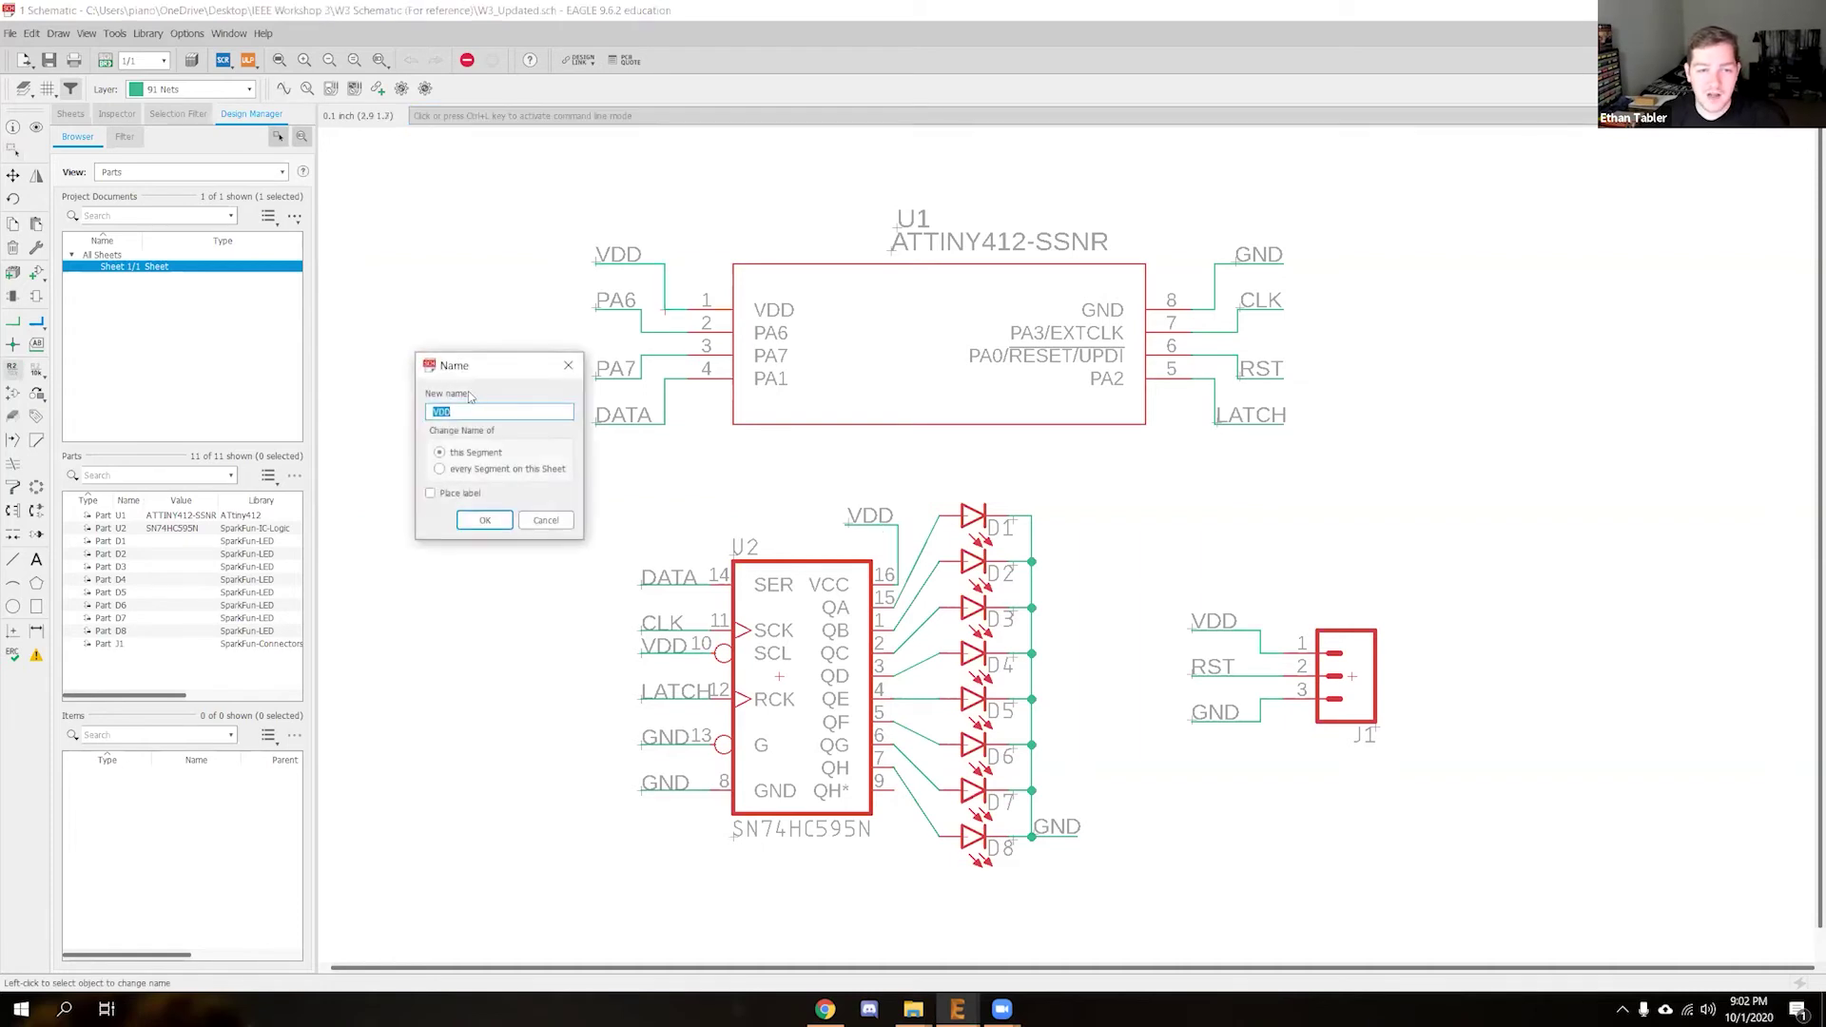
{"action": "left_click_drag", "start_coordinate": [476, 367], "coordinate": [525, 370]}
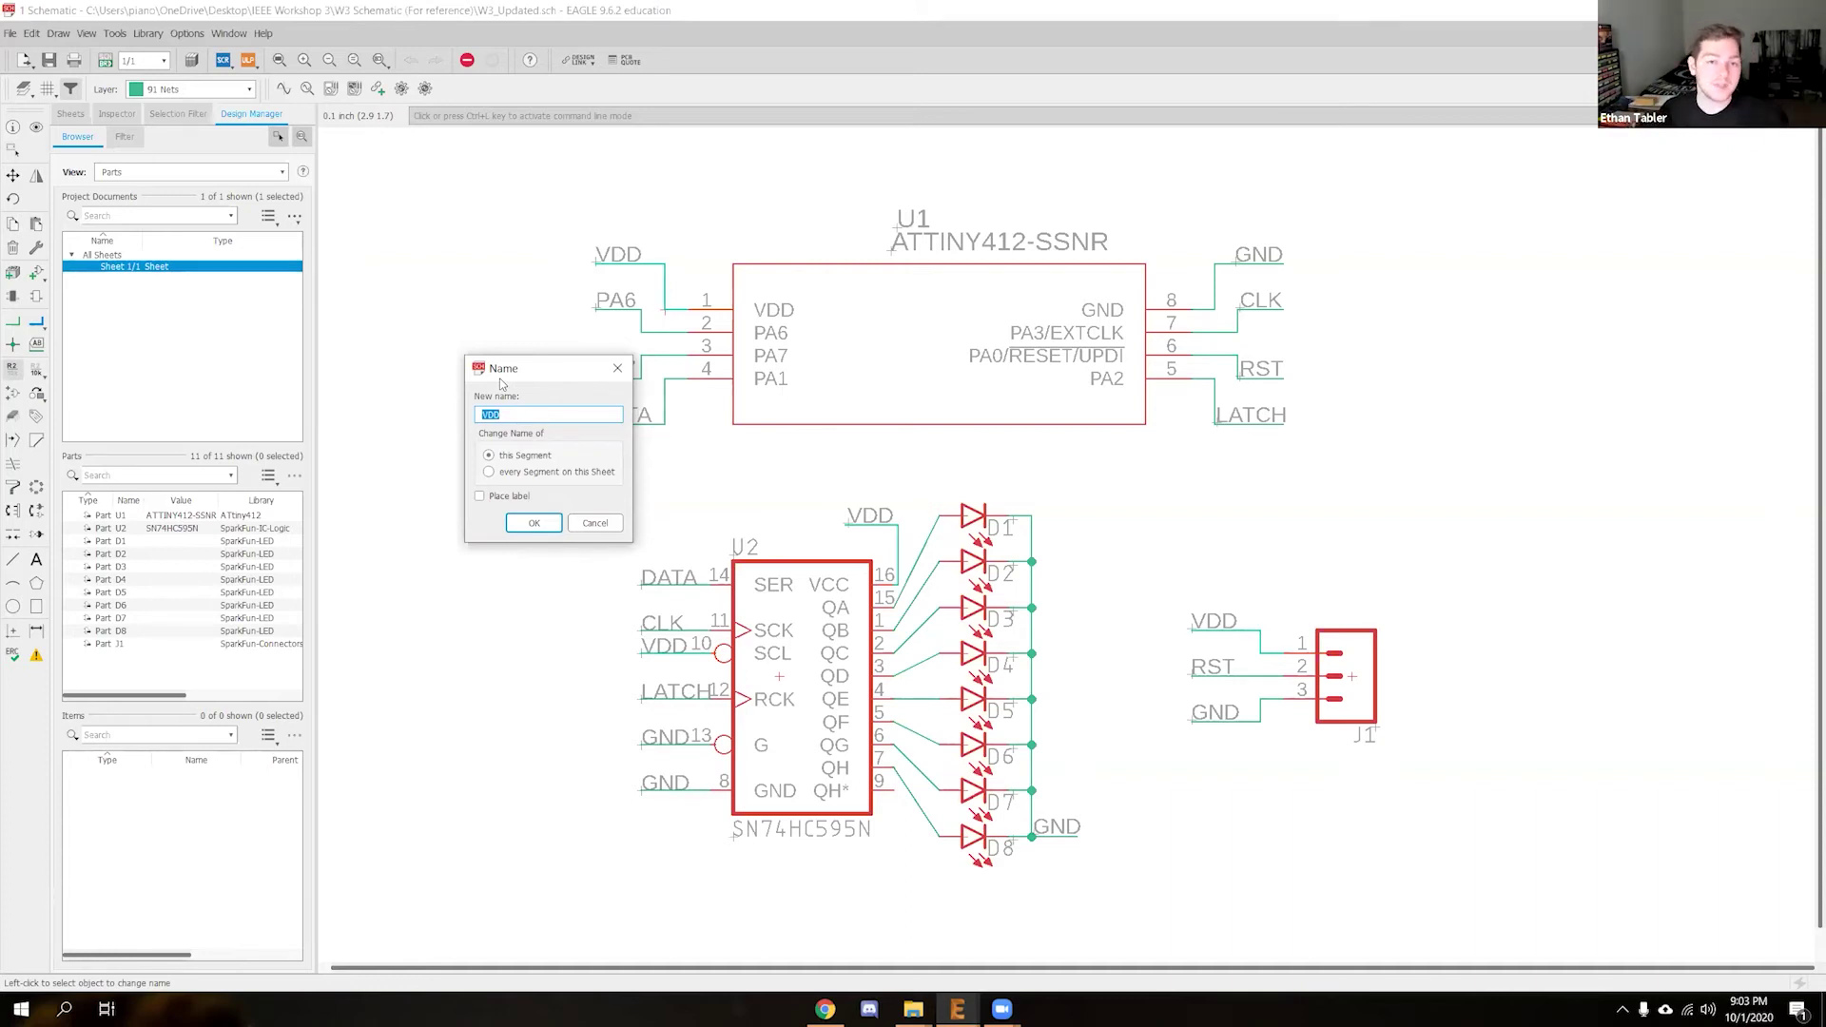
{"action": "left_click", "coordinate": [595, 523]}
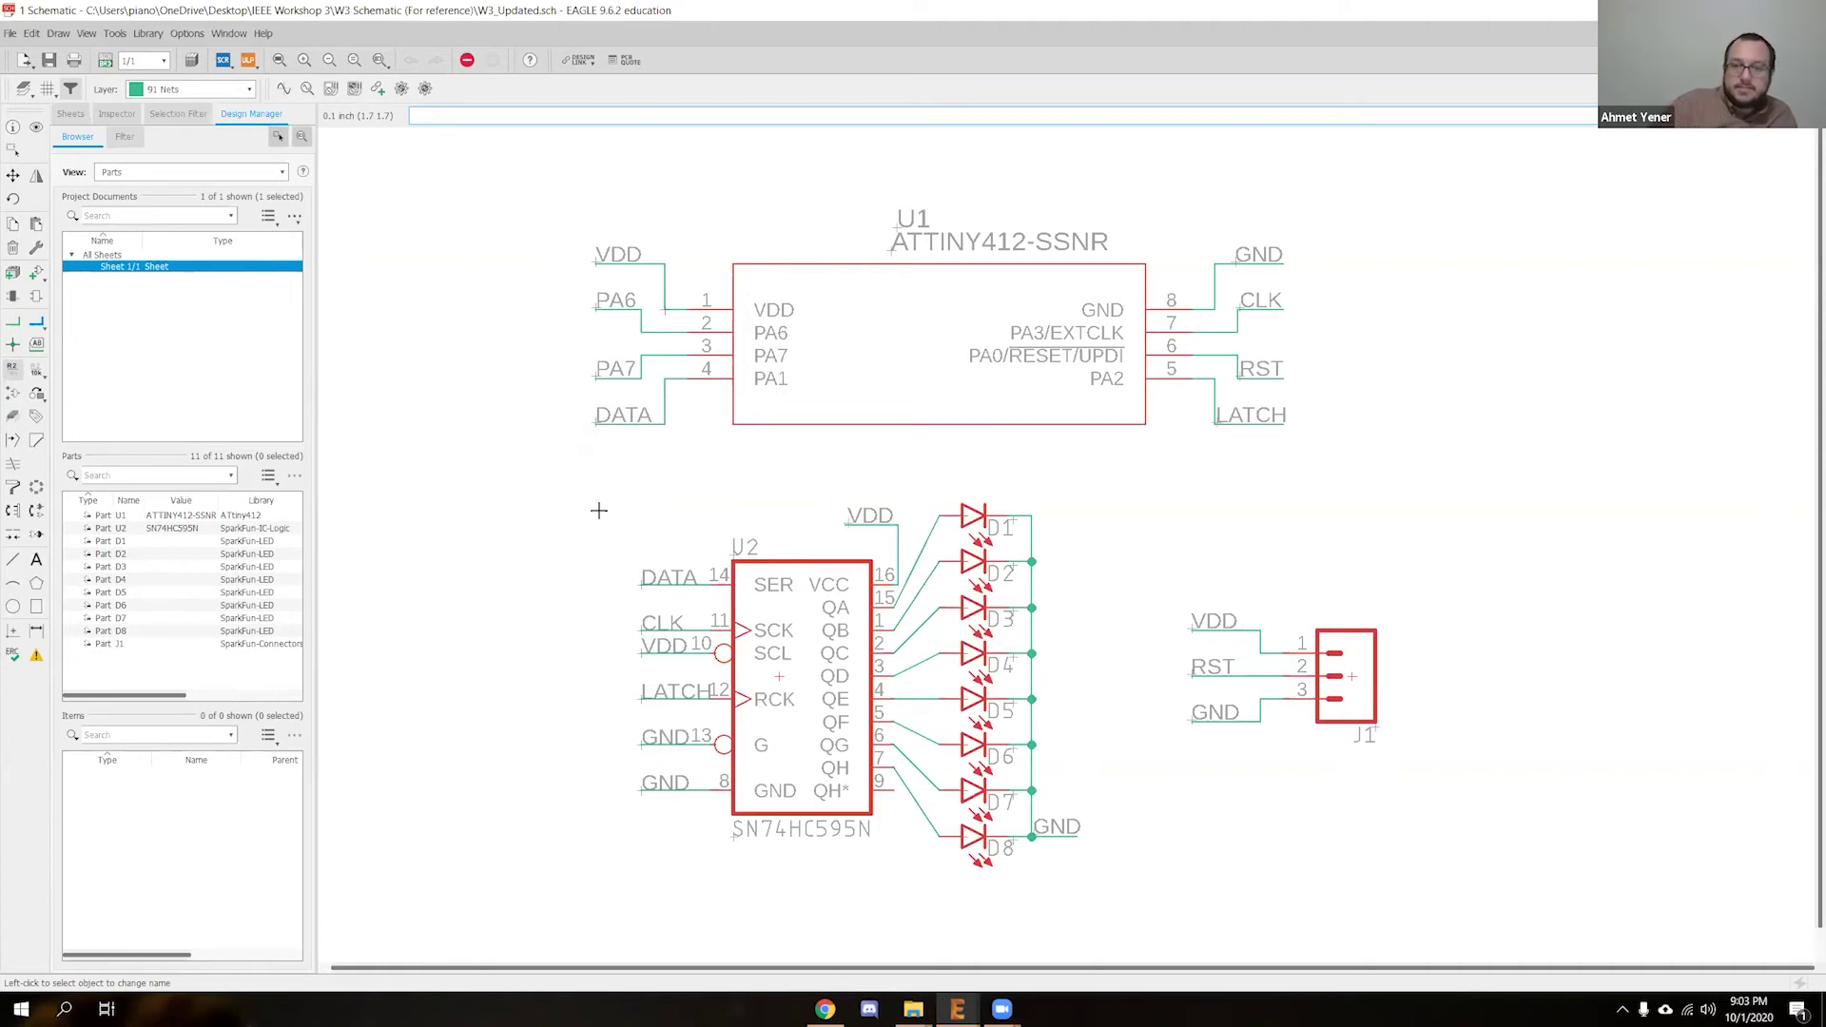
{"action": "left_click", "coordinate": [12, 367]}
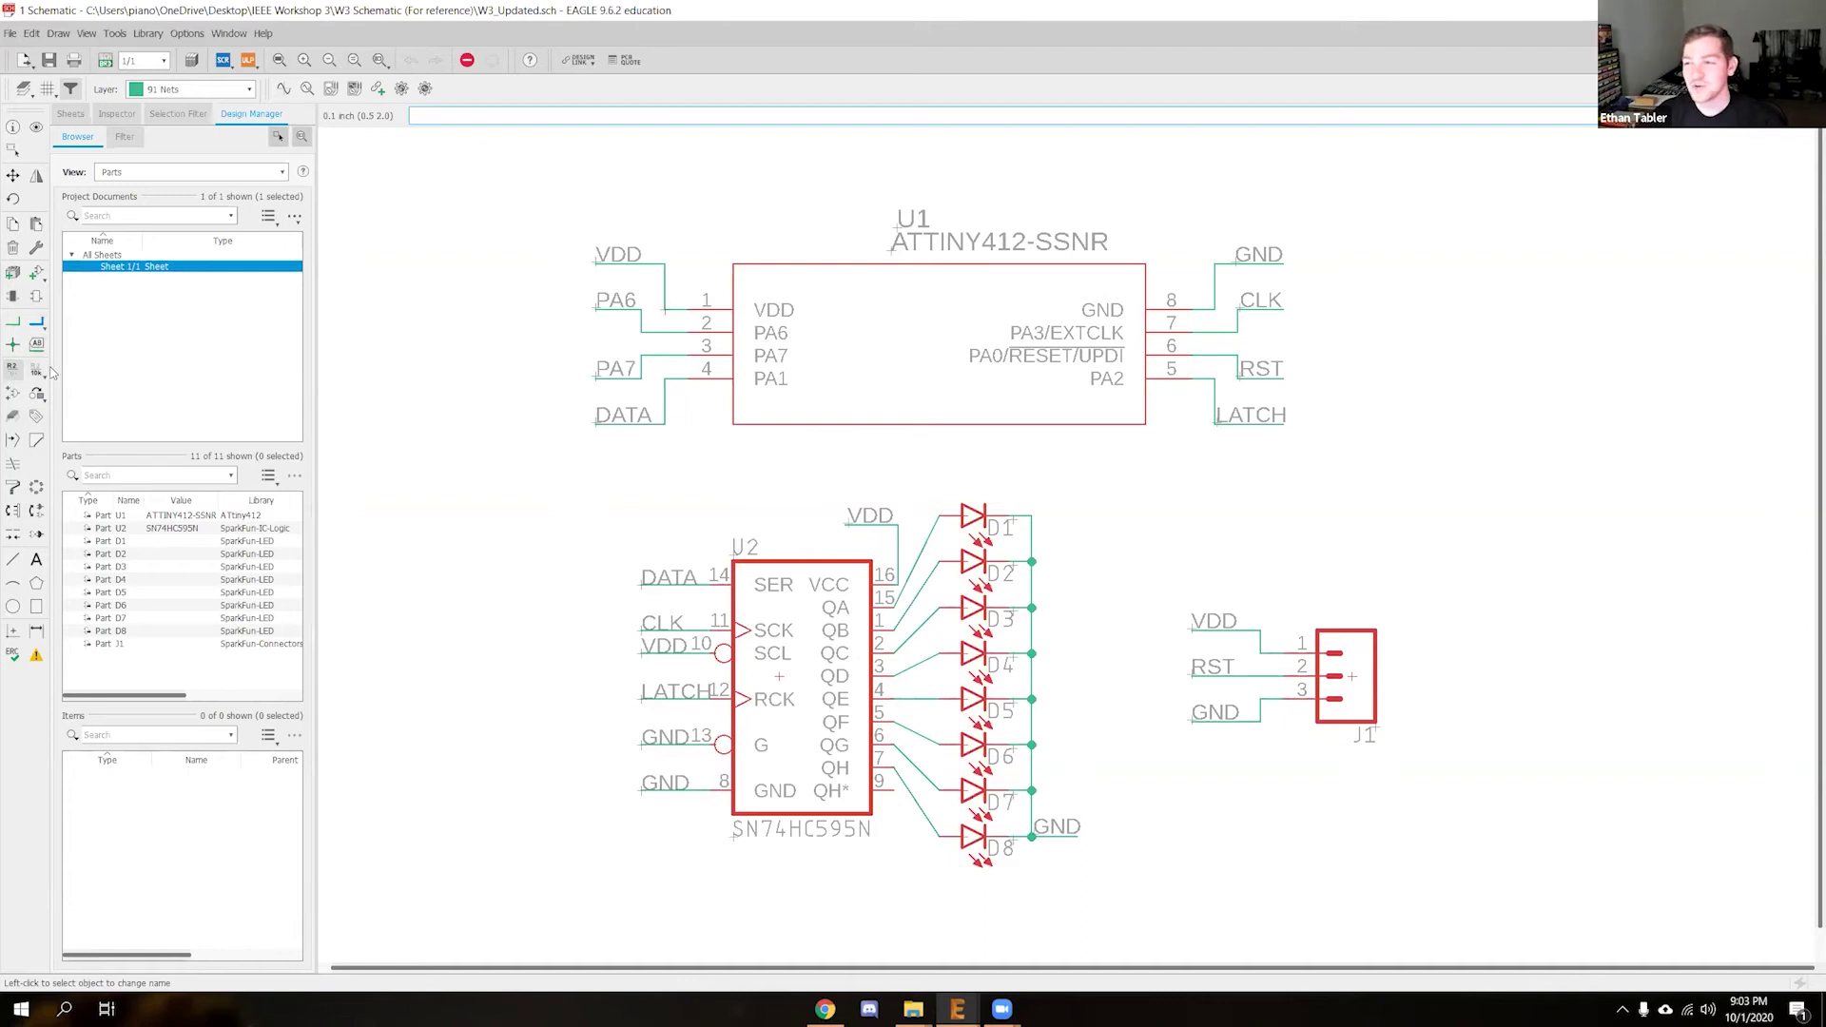
{"action": "left_click", "coordinate": [13, 175]}
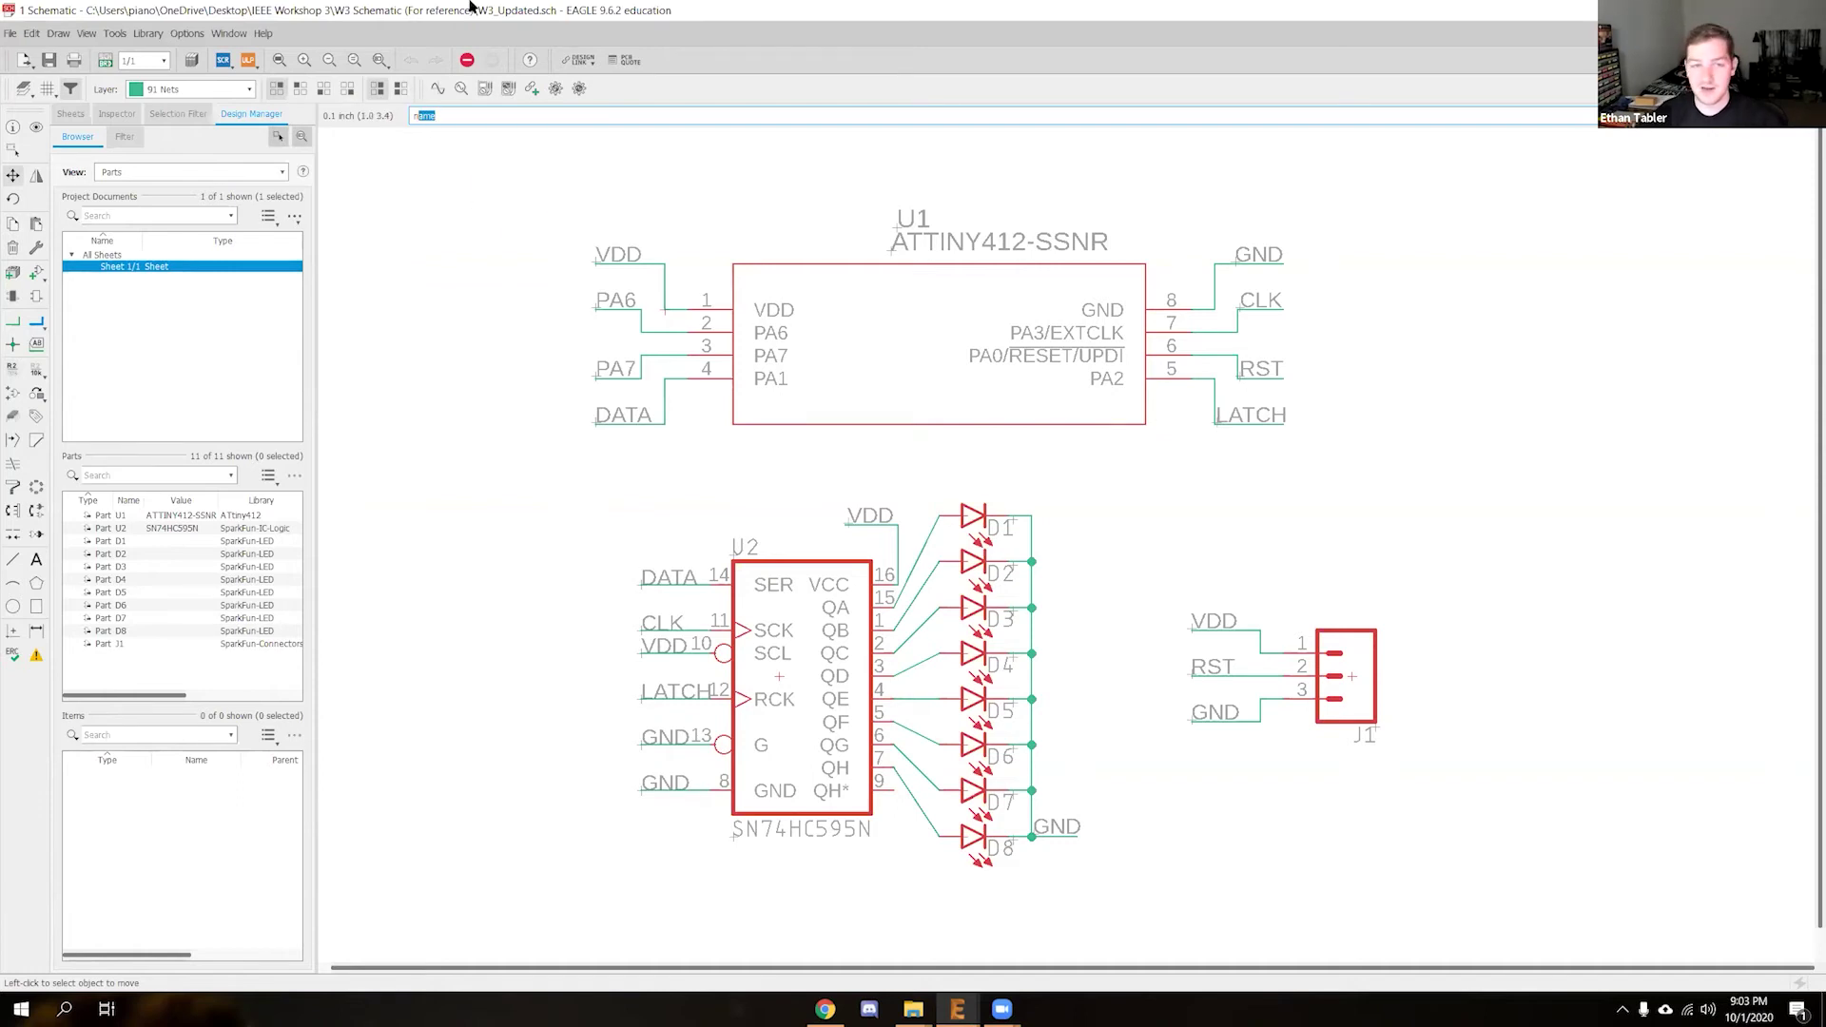
{"action": "key", "text": "Return"}
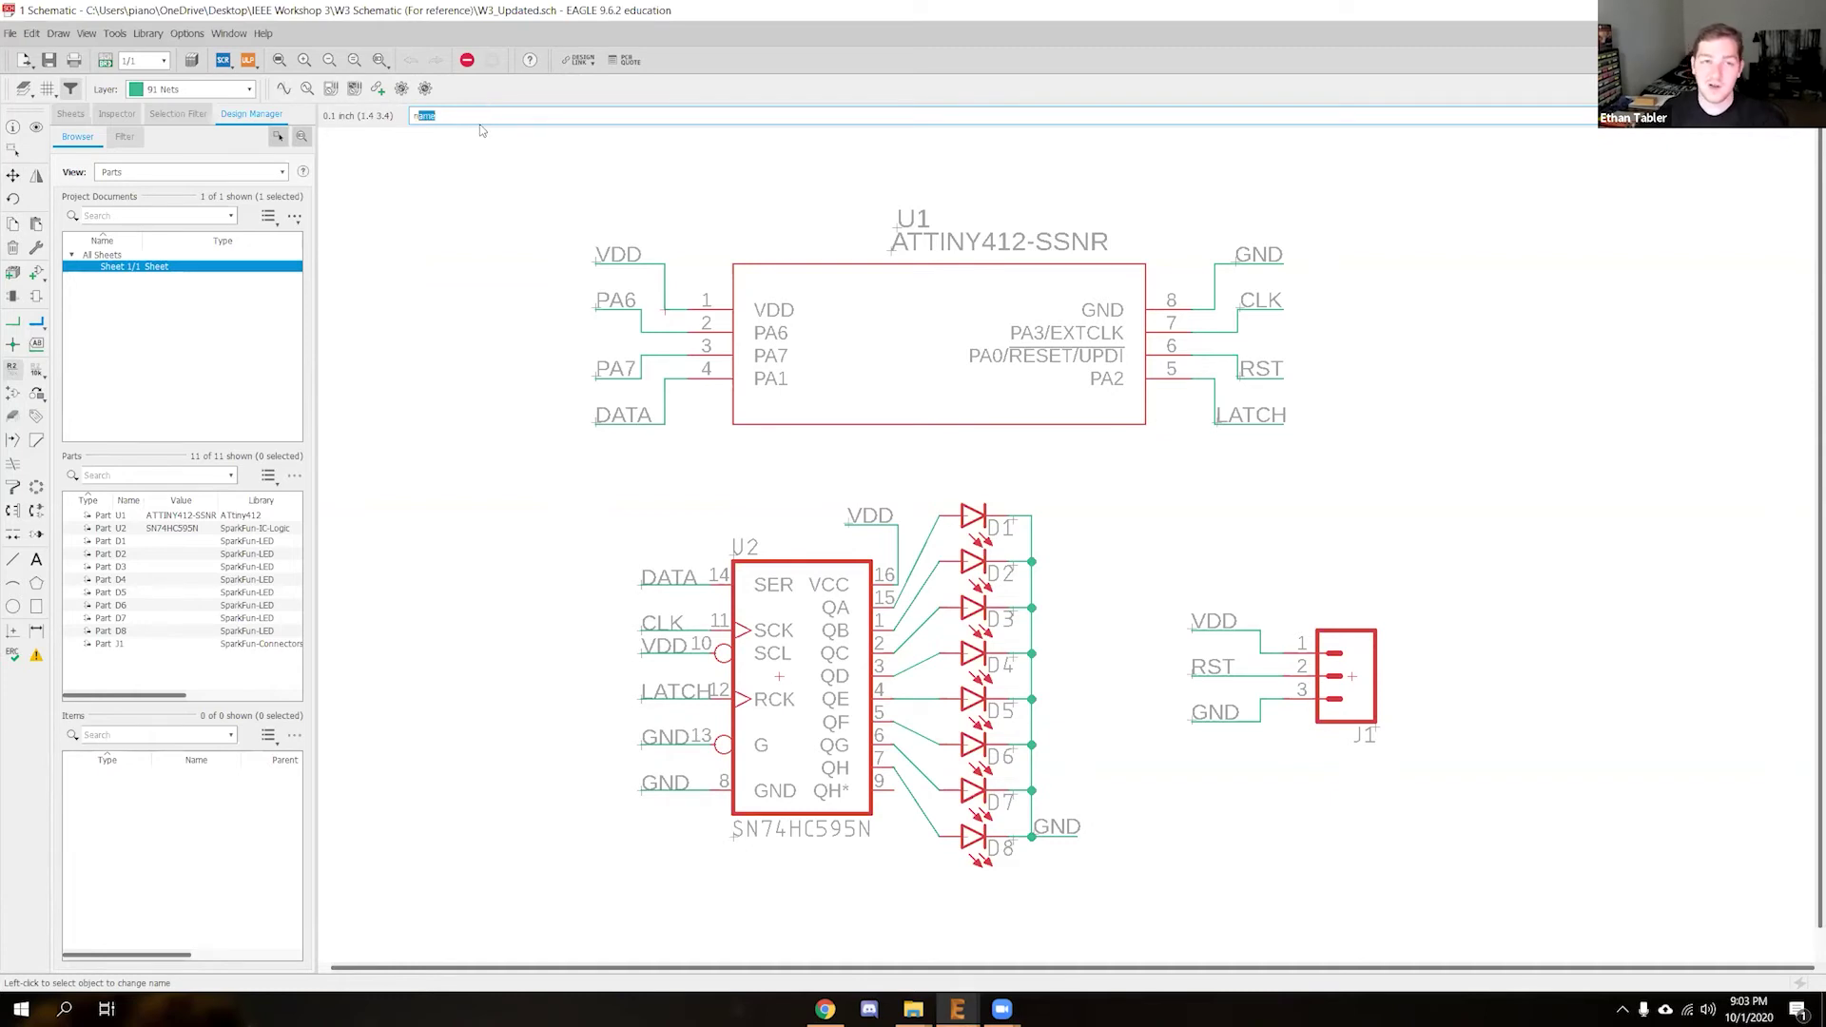
{"action": "key", "text": "Return"}
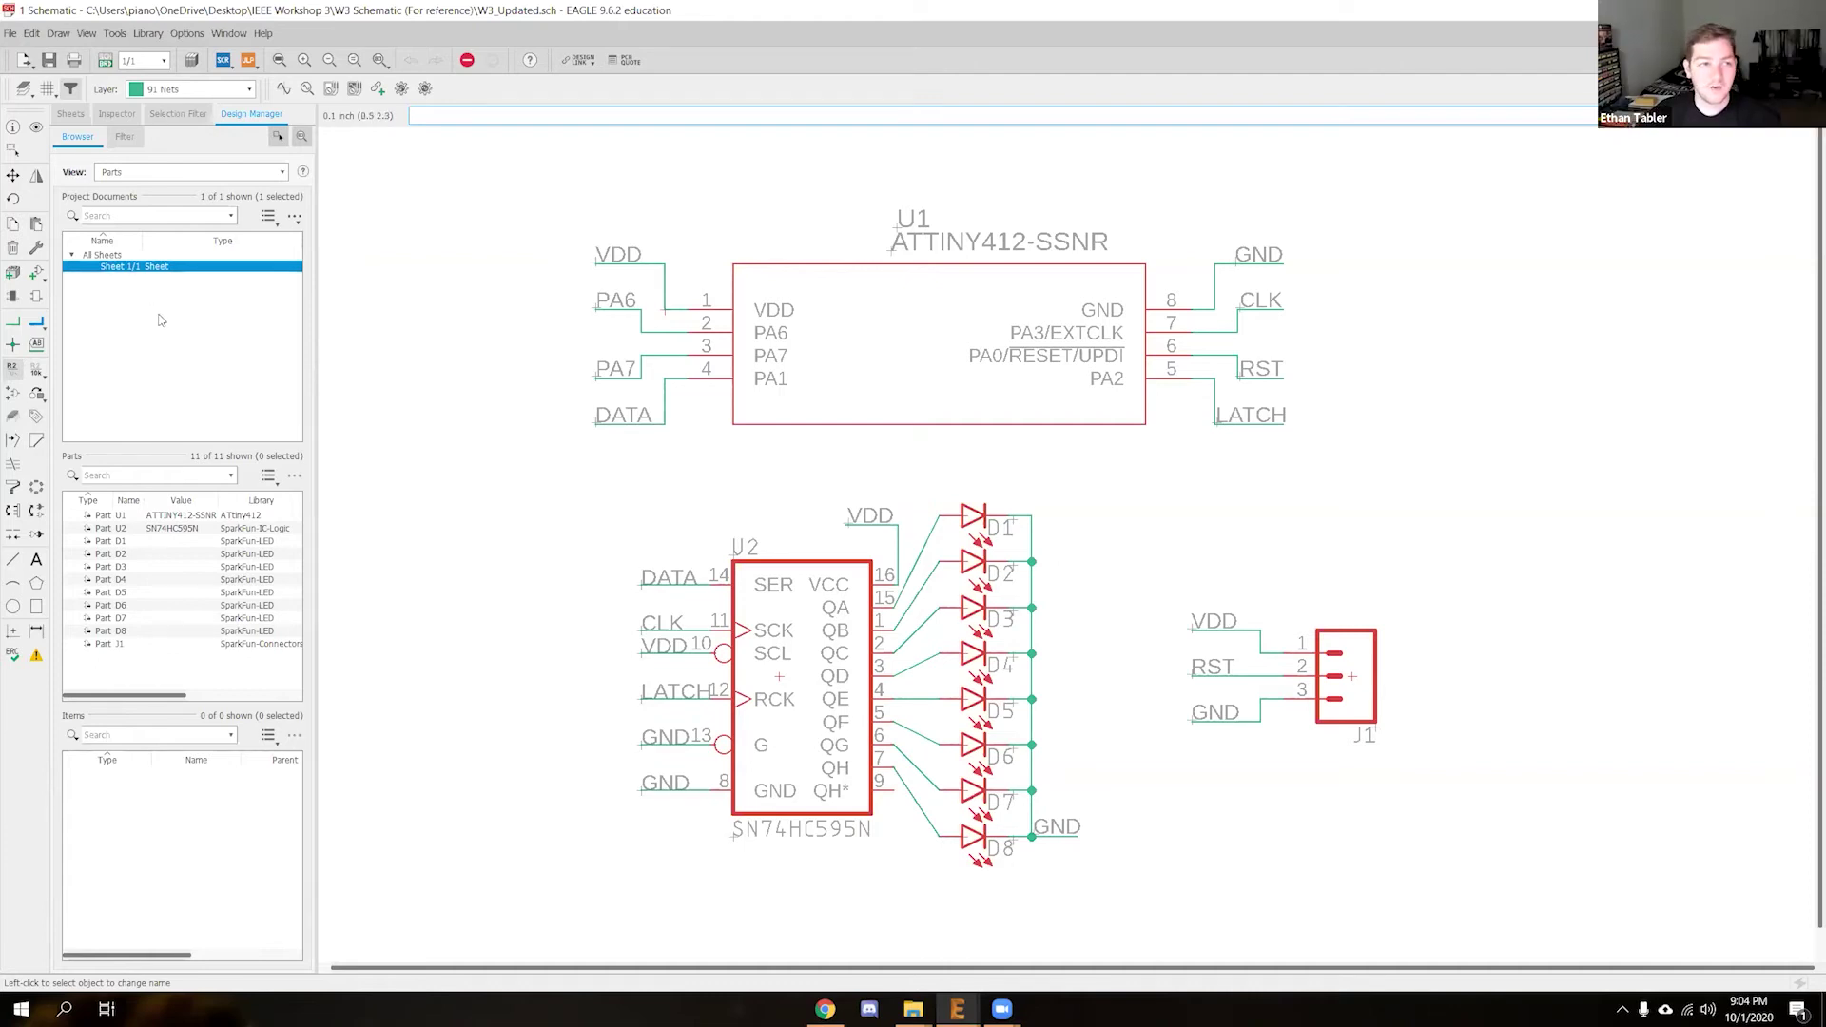
Draw a loose horizontal net about 0.8 inch long in the empty area below the ATTINY412's DATA net
{"action": "left_click", "coordinate": [23, 326]}
{"action": "left_click", "coordinate": [411, 493]}
{"action": "left_click", "coordinate": [595, 492]}
{"action": "key", "text": "Escape"}
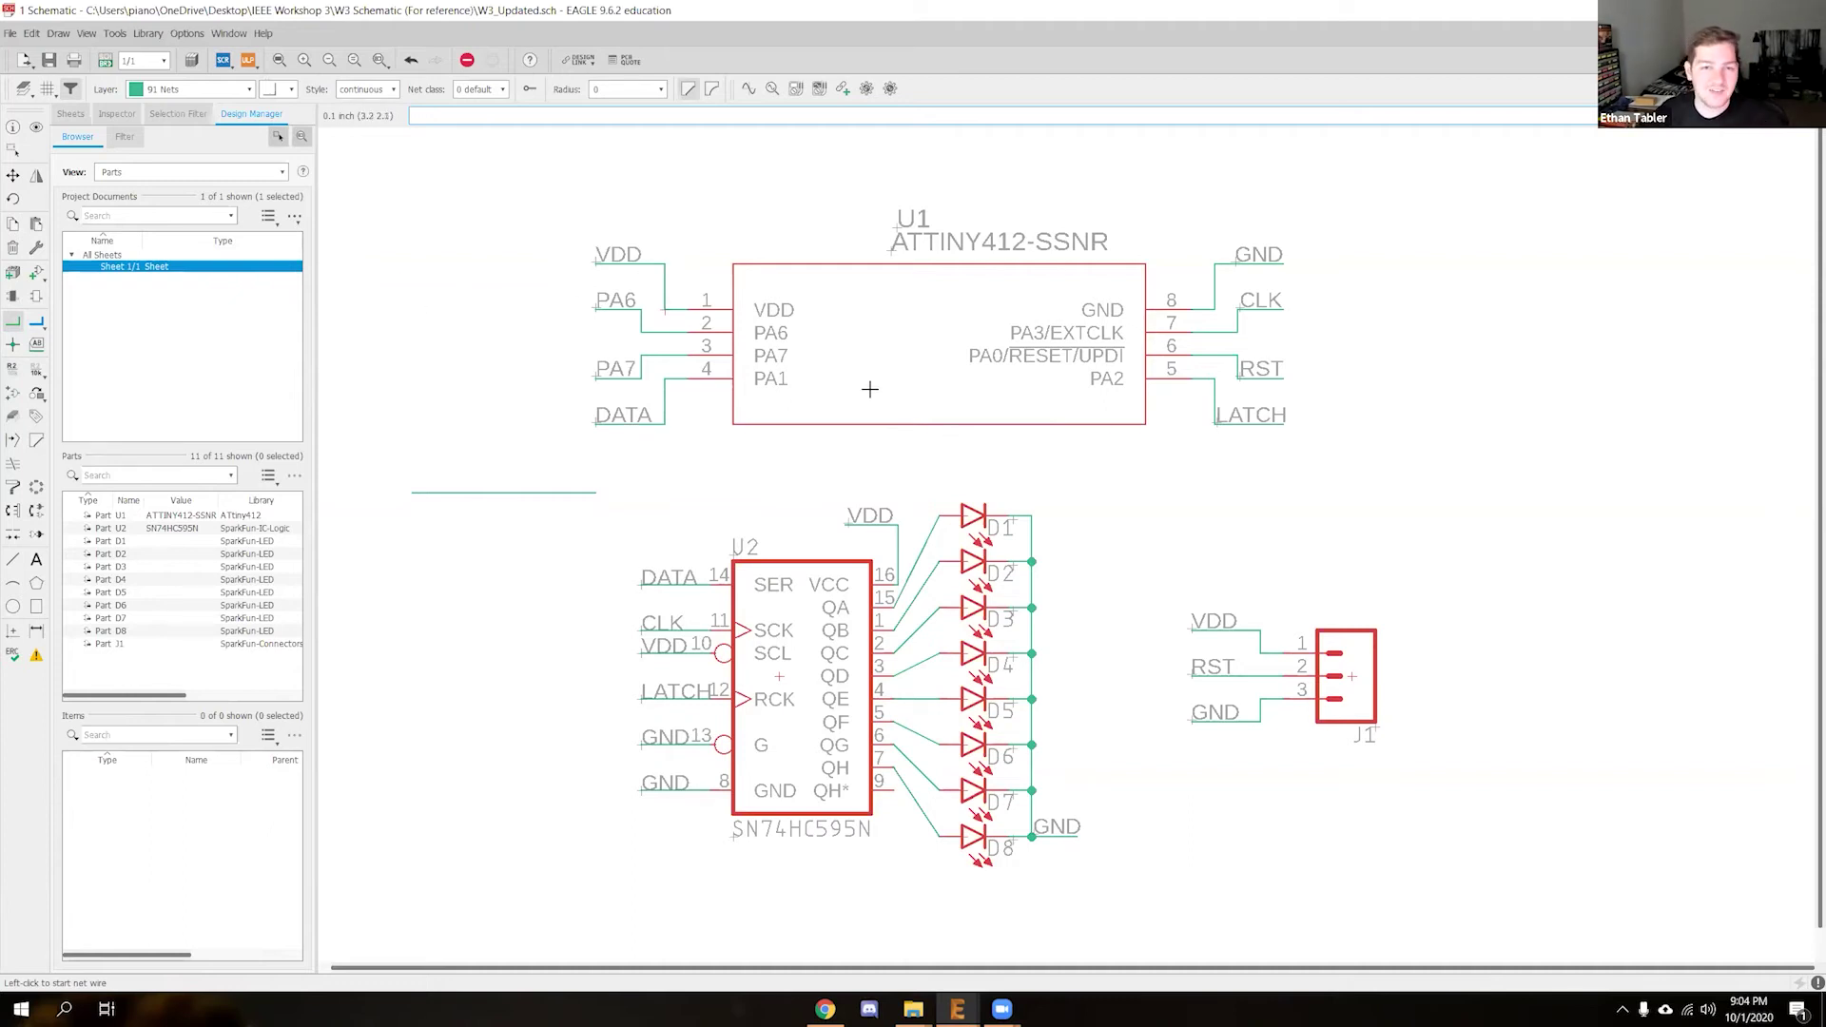
Name the loose net GND, connect it to the existing GND net and place its label just above the line
{"action": "left_click", "coordinate": [14, 370]}
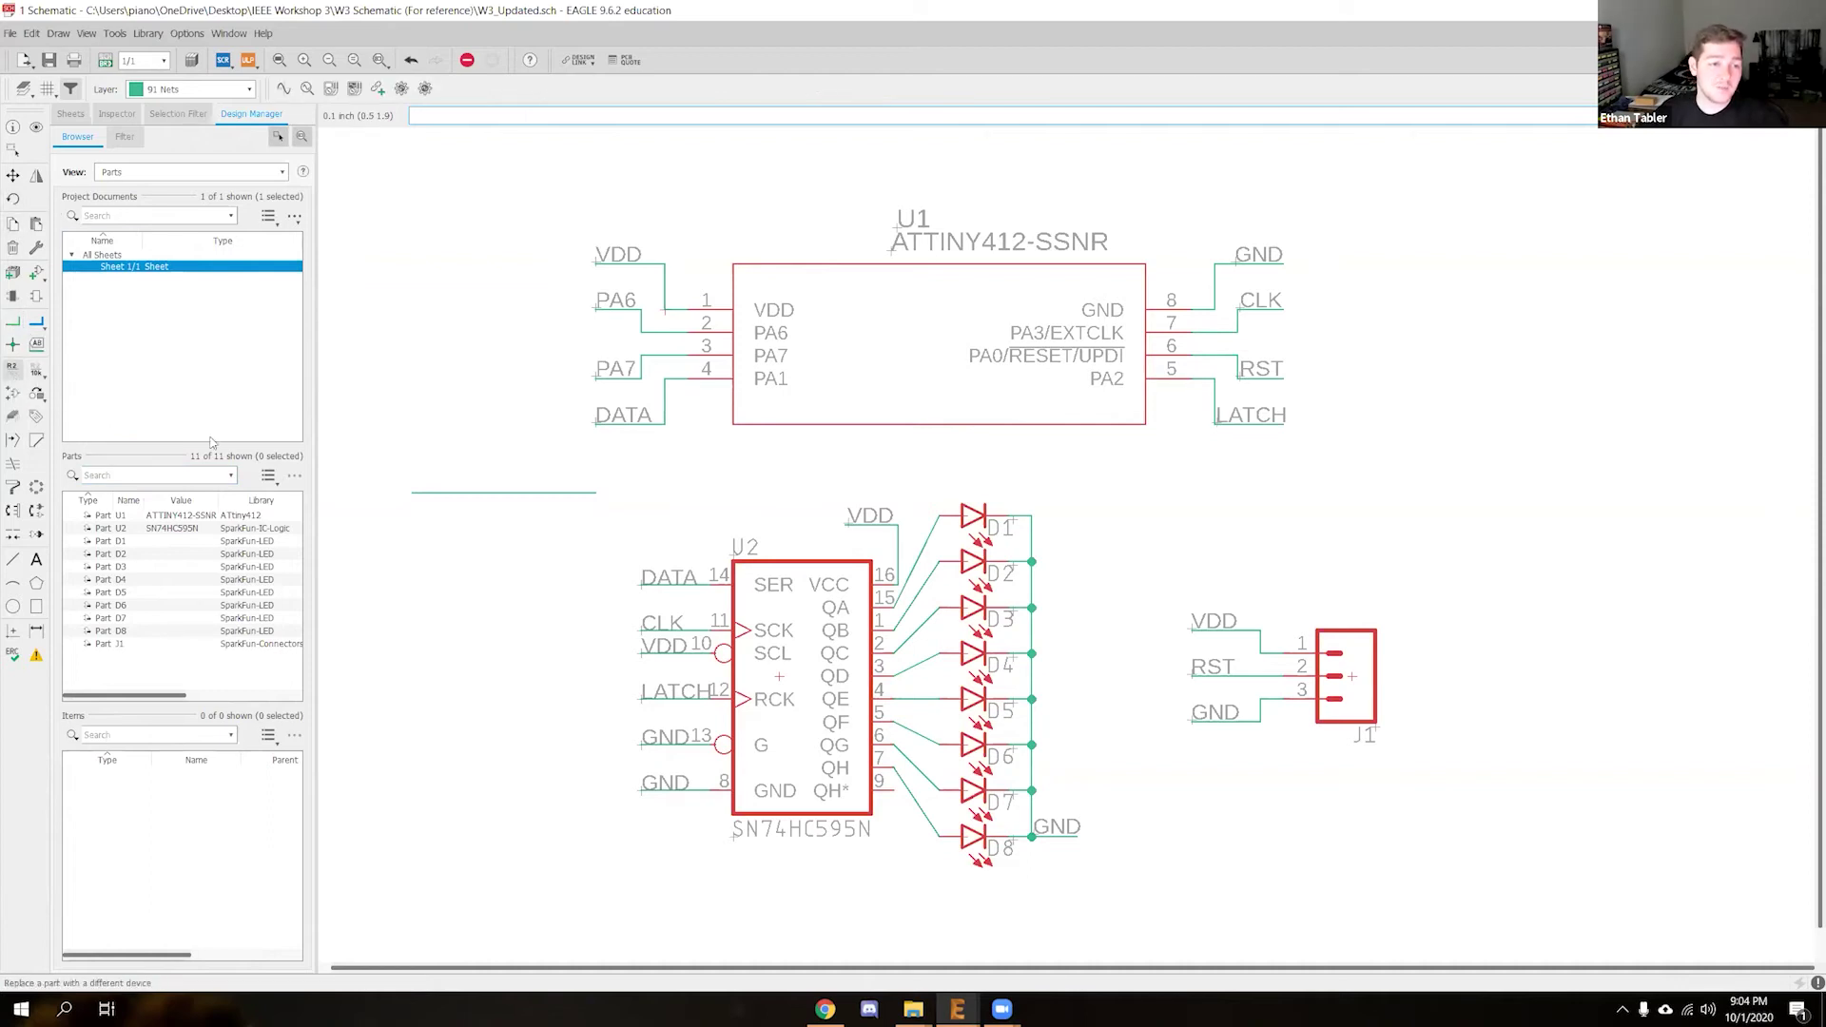
{"action": "left_click", "coordinate": [485, 492]}
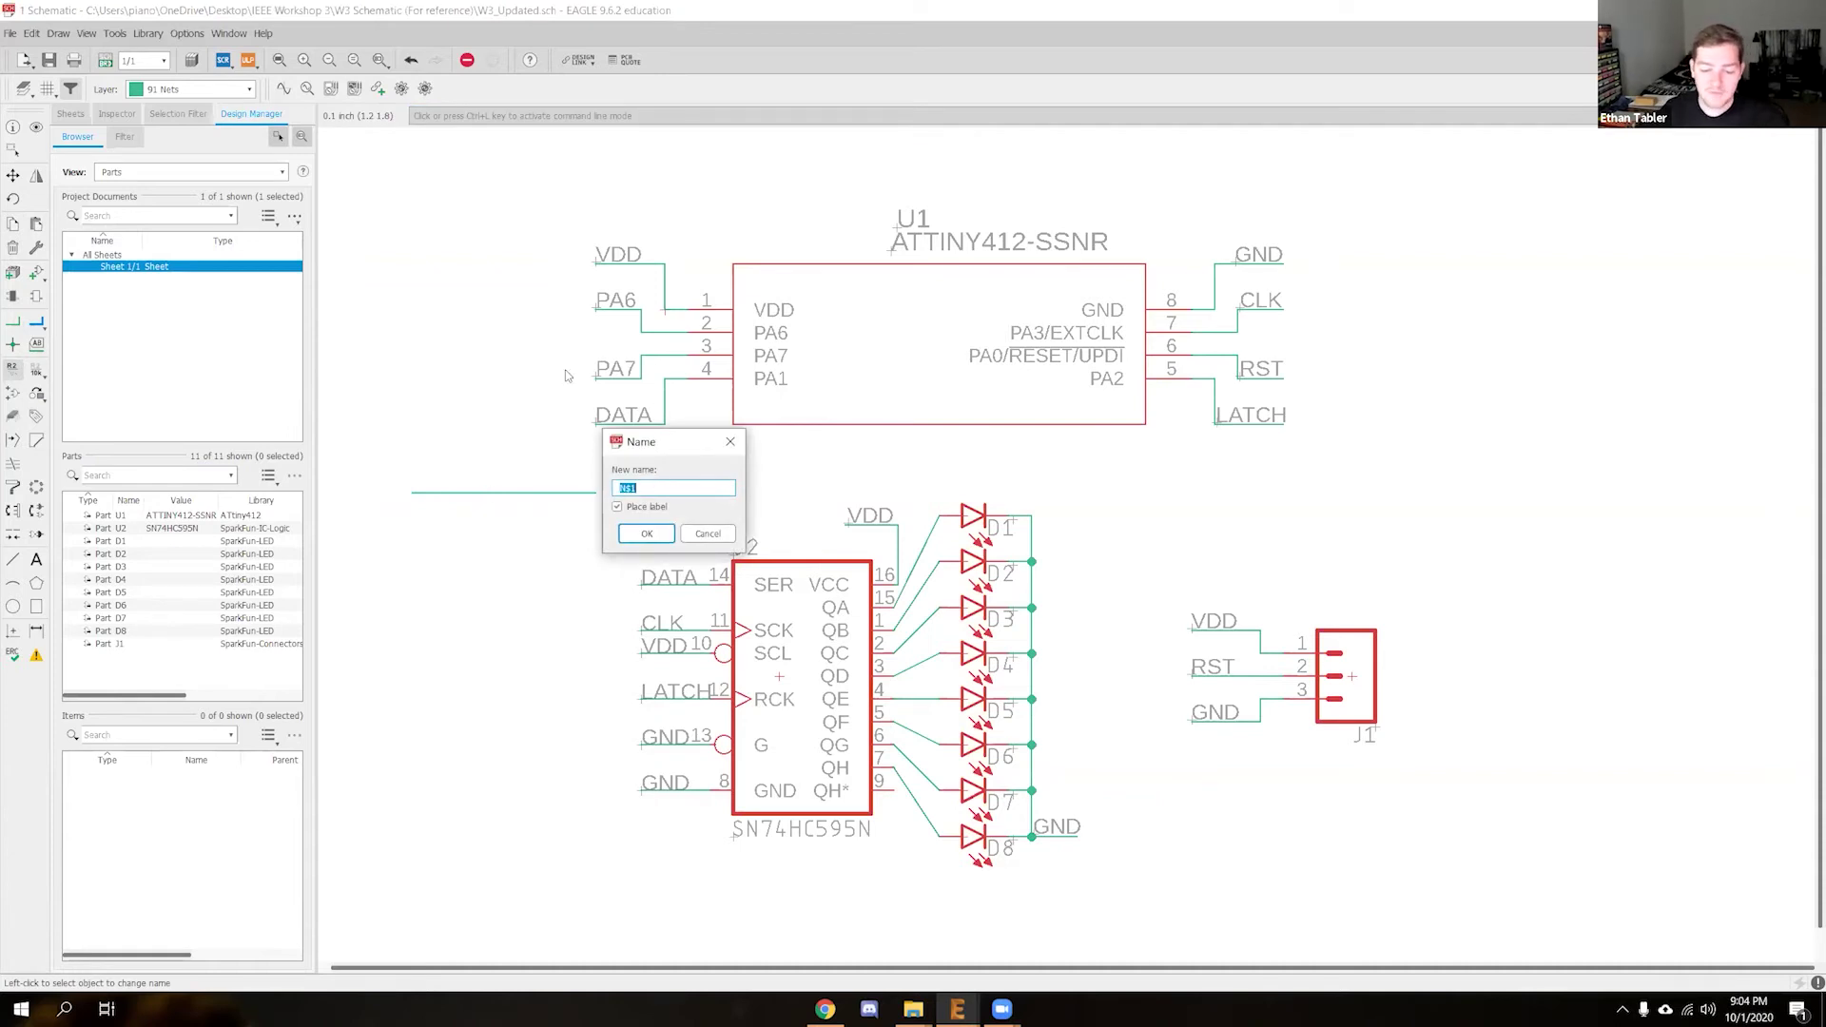
{"action": "type", "text": "GND"}
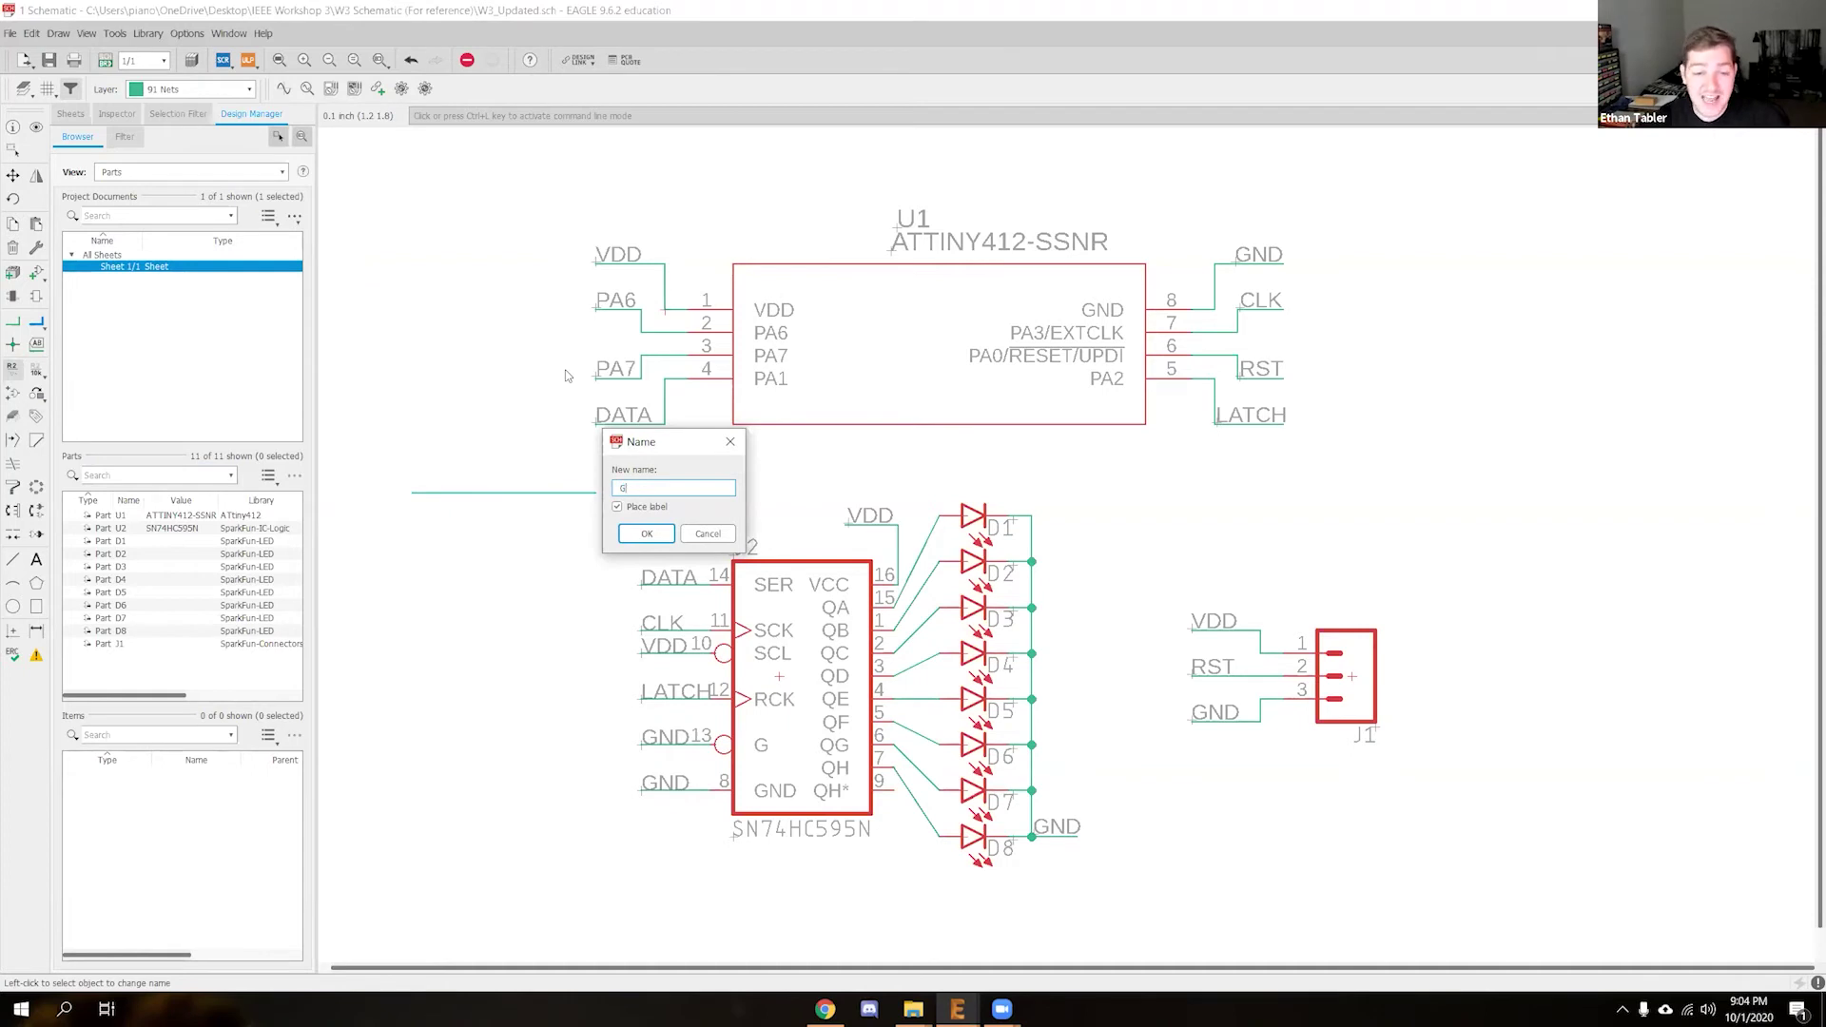
{"action": "left_click", "coordinate": [650, 532]}
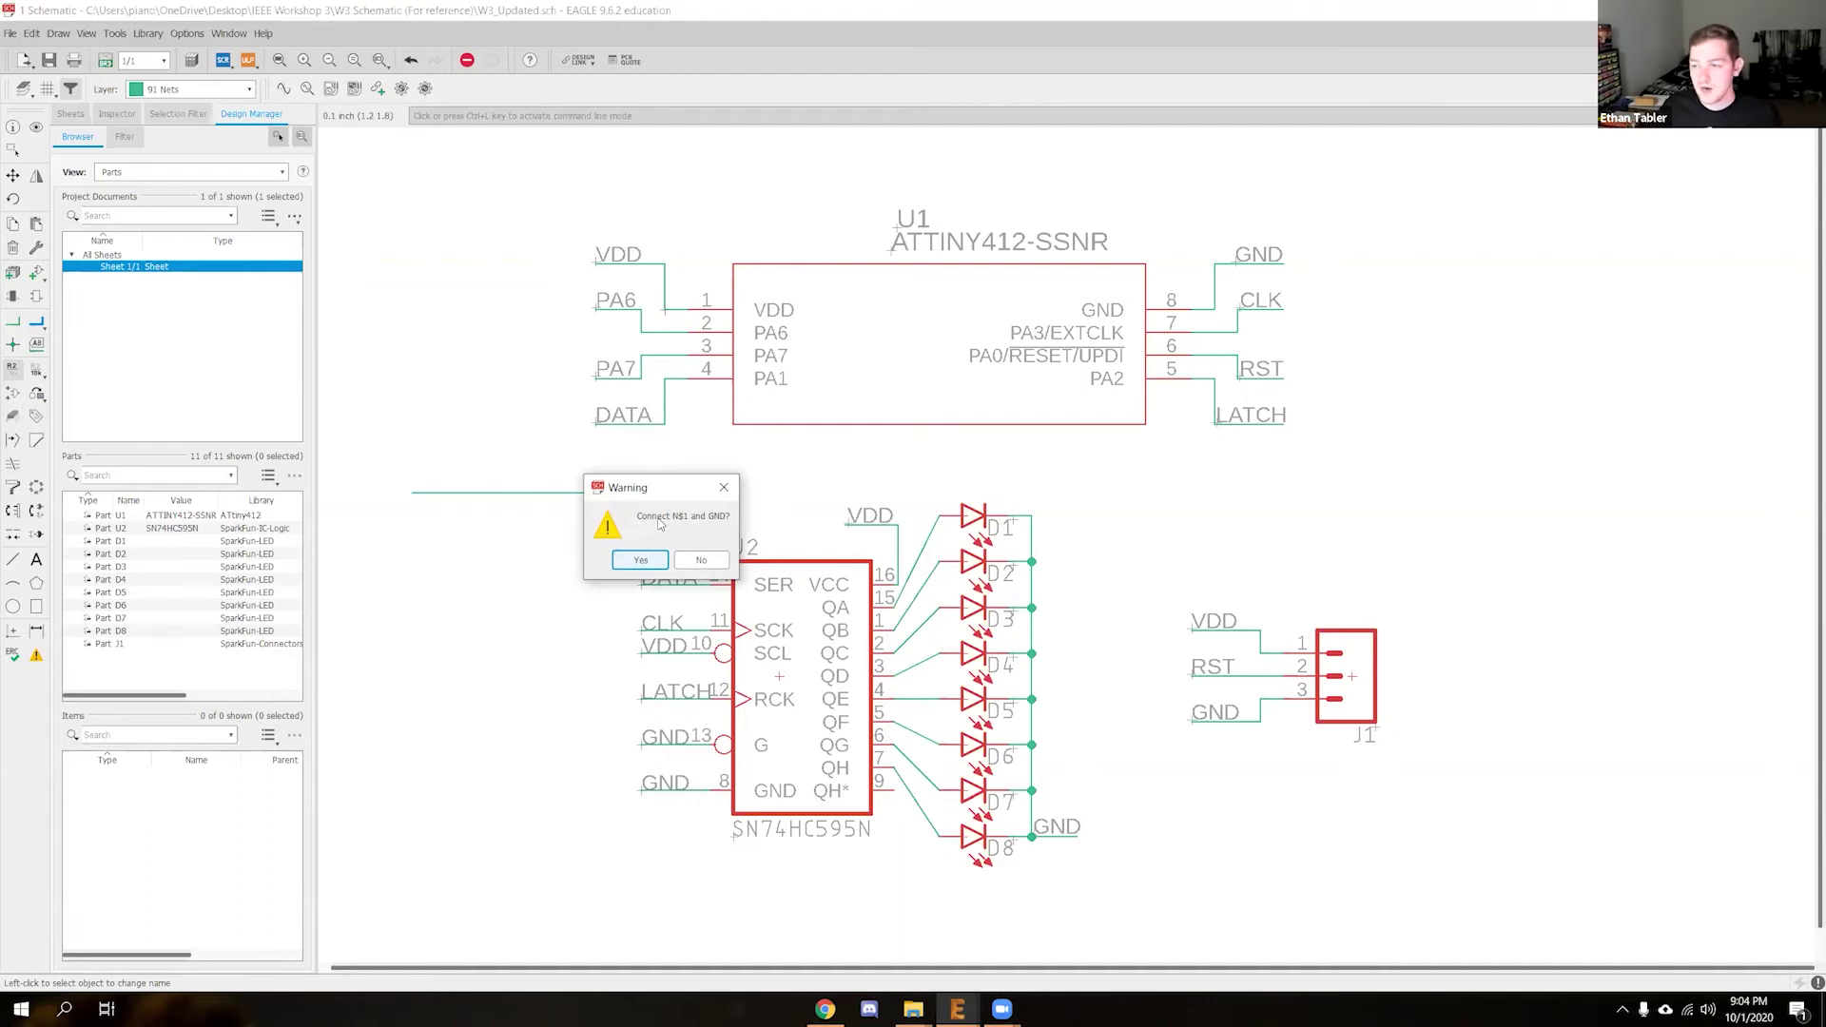
{"action": "left_click_drag", "start_coordinate": [634, 497], "coordinate": [484, 521]}
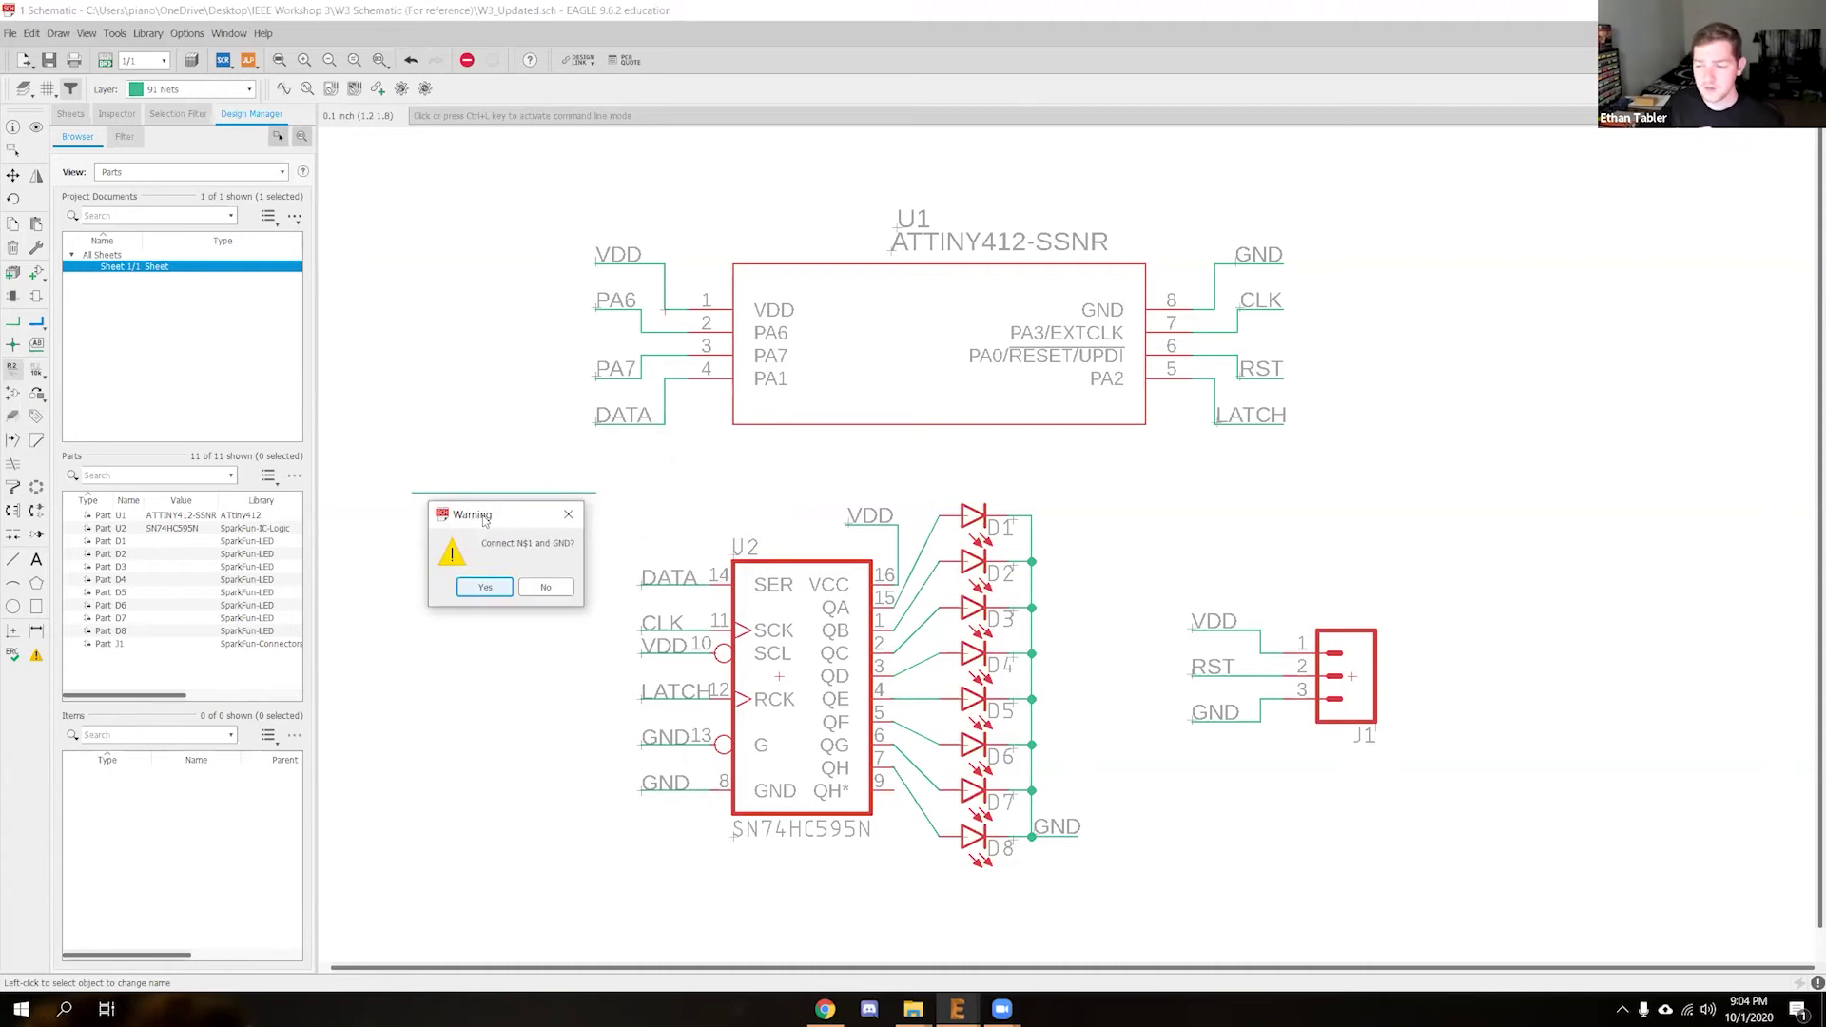
{"action": "left_click", "coordinate": [487, 587]}
{"action": "left_click", "coordinate": [491, 466]}
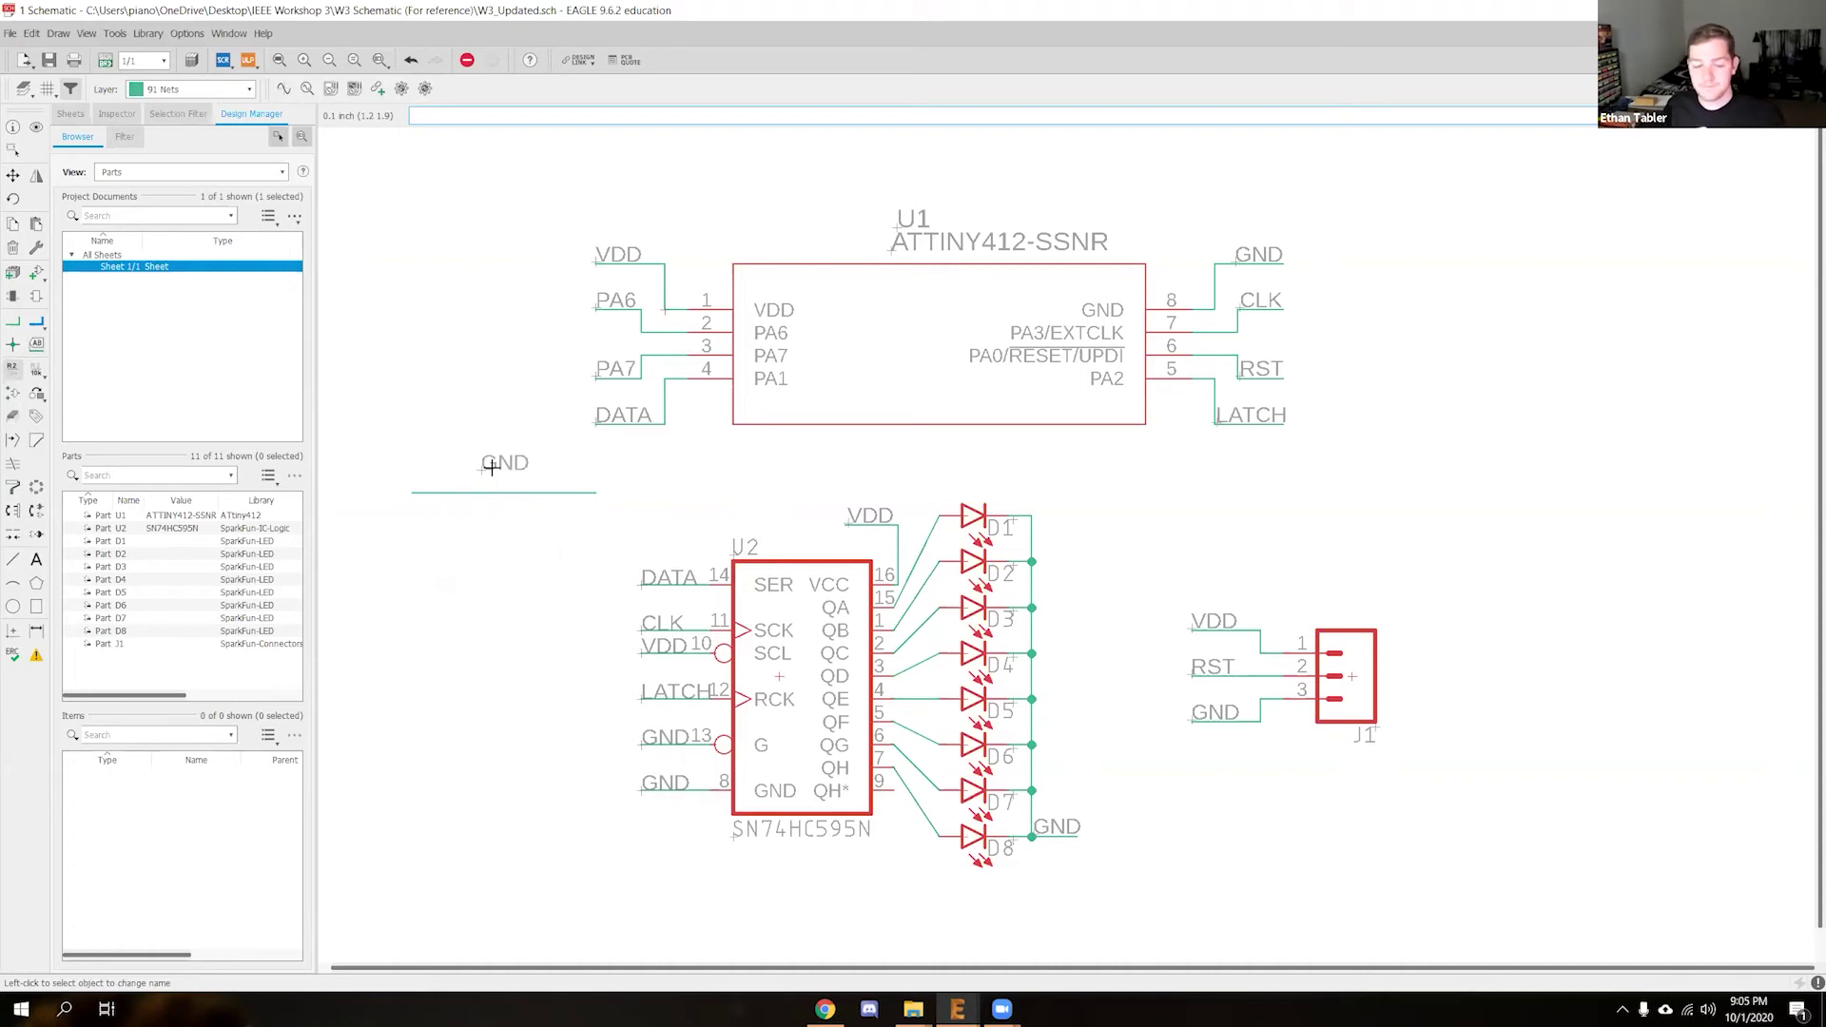
Undo the GND naming and the drawing of the loose net
{"action": "key", "text": "ctrl+z"}
{"action": "key", "text": "ctrl+z"}
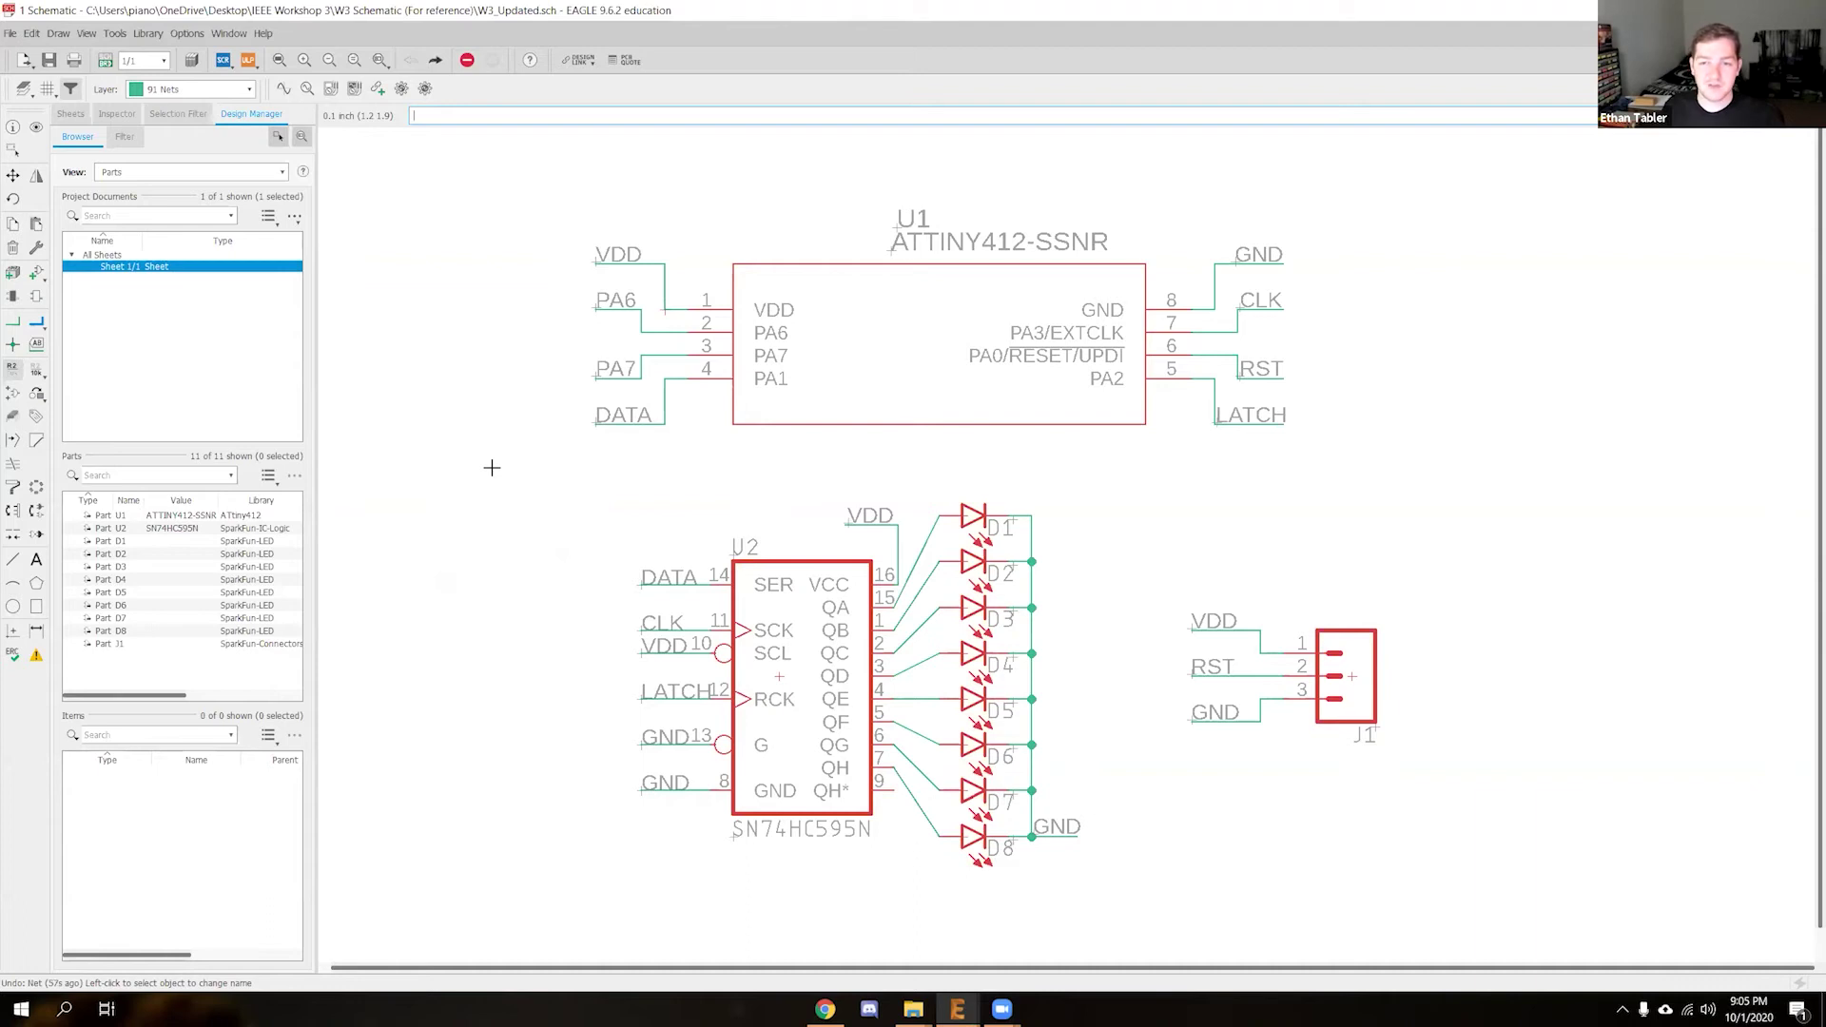
Group and copy the entire reference circuit, and switch to the untitled schematic of the Workshop 3 demo project
{"action": "left_click", "coordinate": [13, 175]}
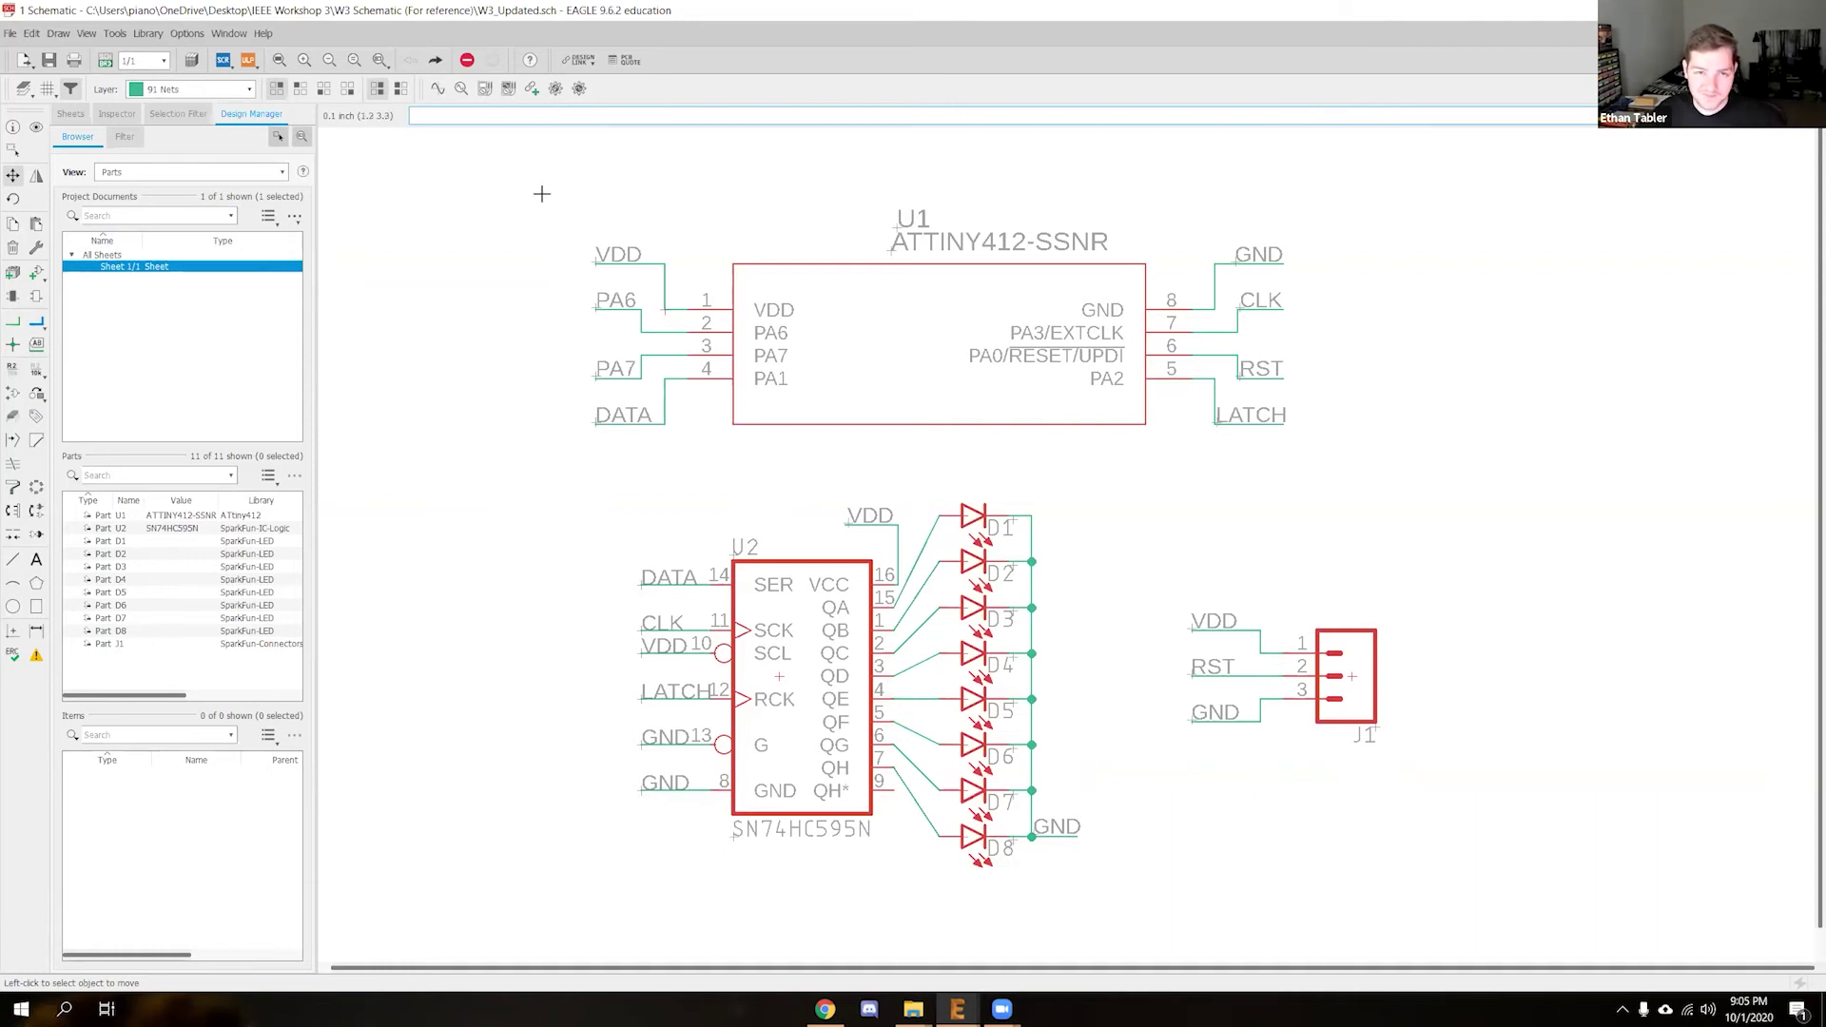
{"action": "left_click", "coordinate": [14, 150]}
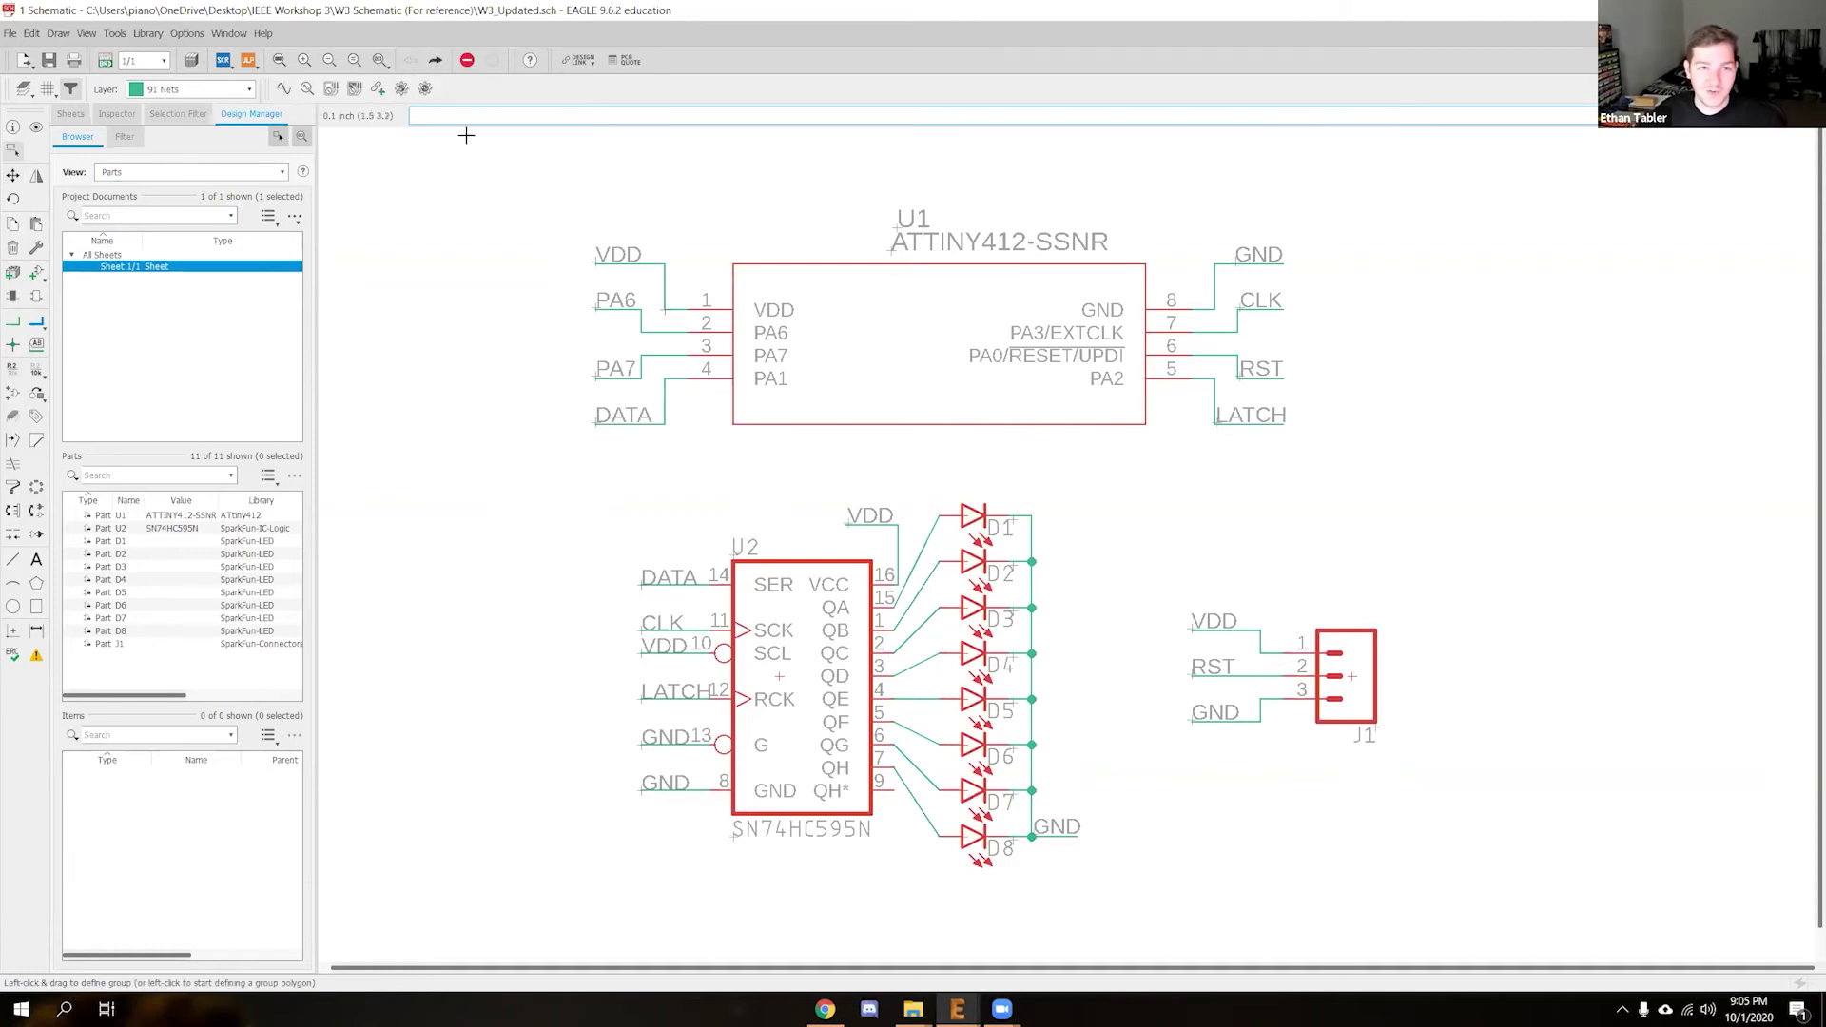
{"action": "left_click_drag", "start_coordinate": [456, 145], "coordinate": [1534, 927]}
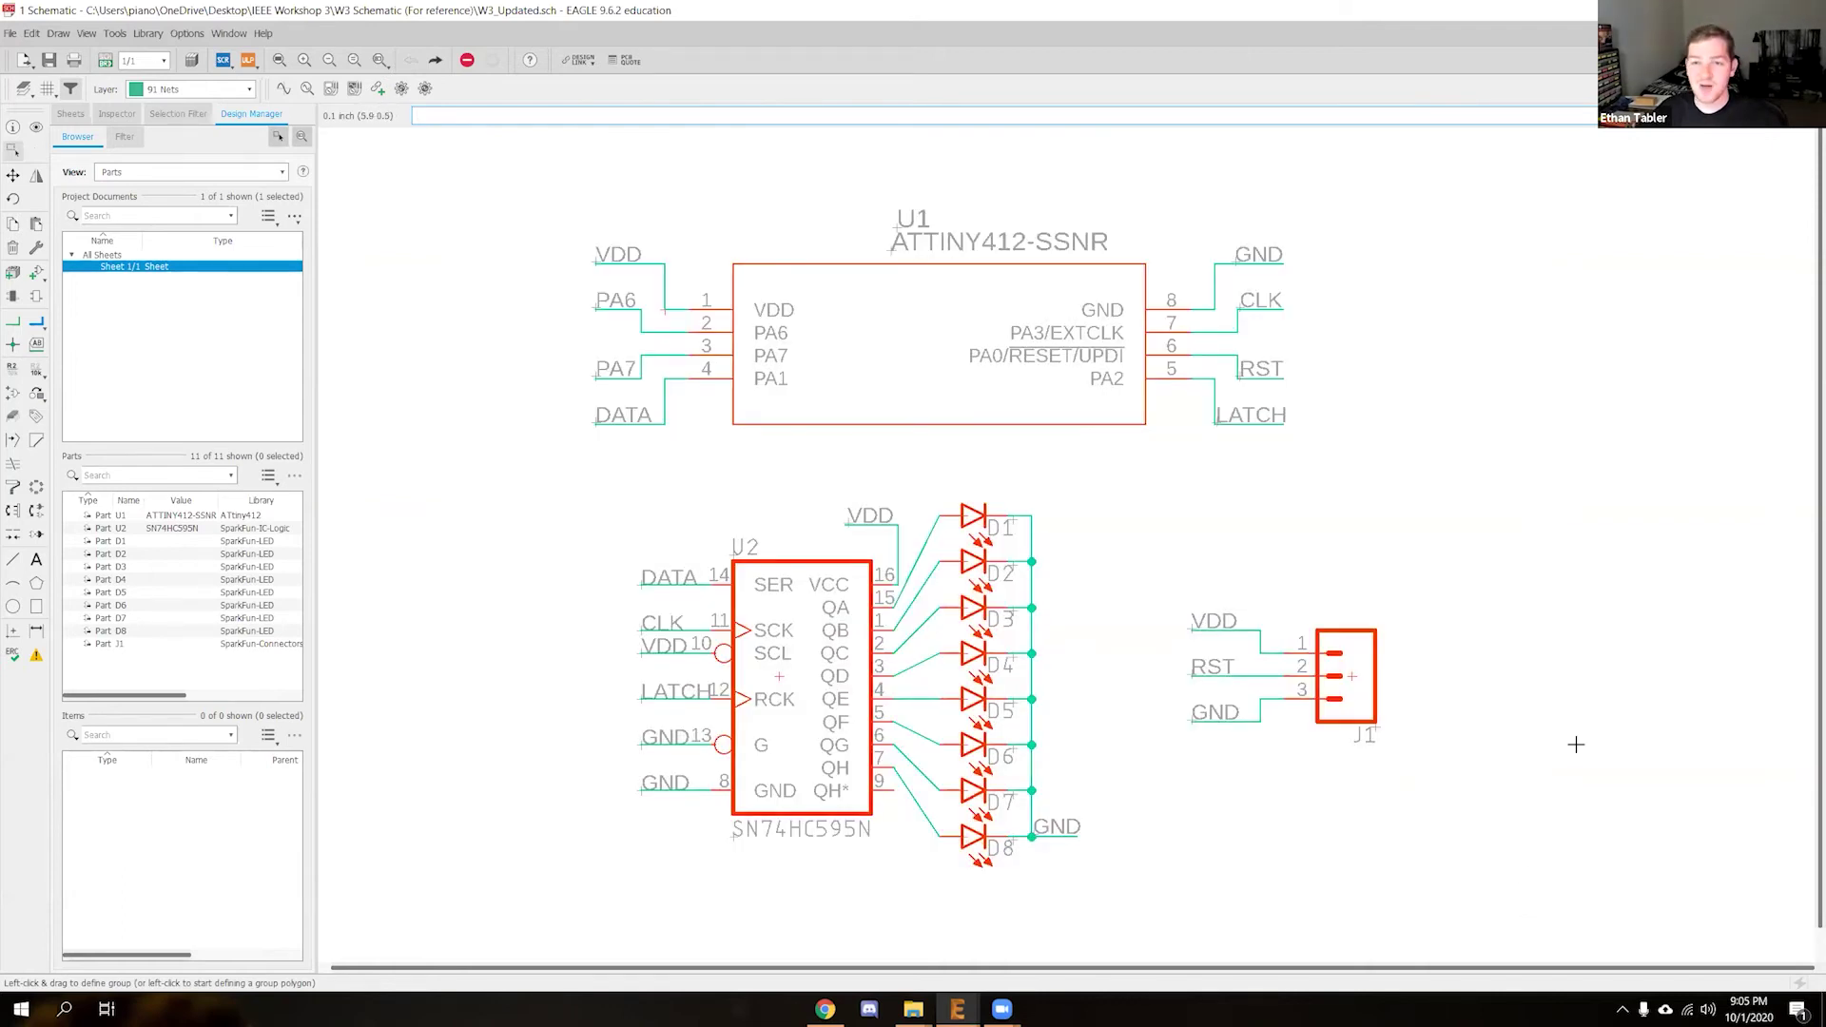
{"action": "left_click", "coordinate": [1715, 11]}
{"action": "left_click", "coordinate": [1328, 161]}
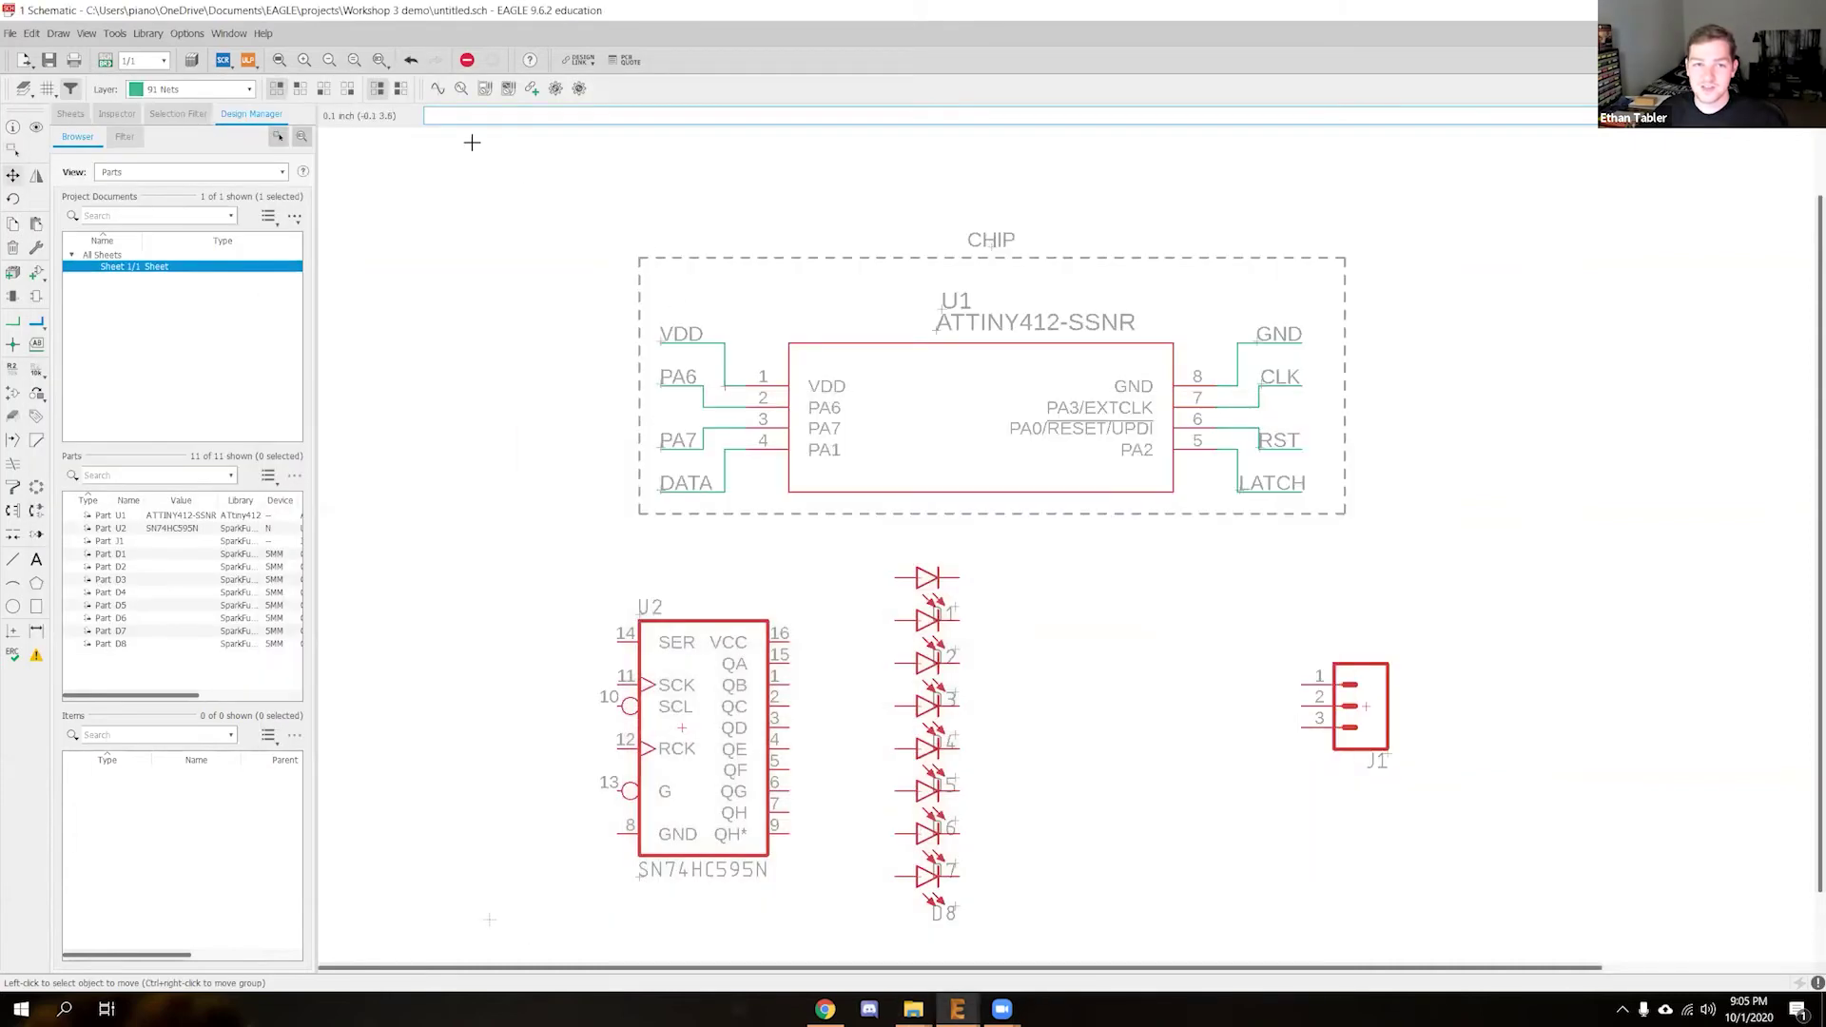
Try to paste the copied reference circuit into the sheet that still holds the existing parts
{"action": "key", "text": "ctrl+v"}
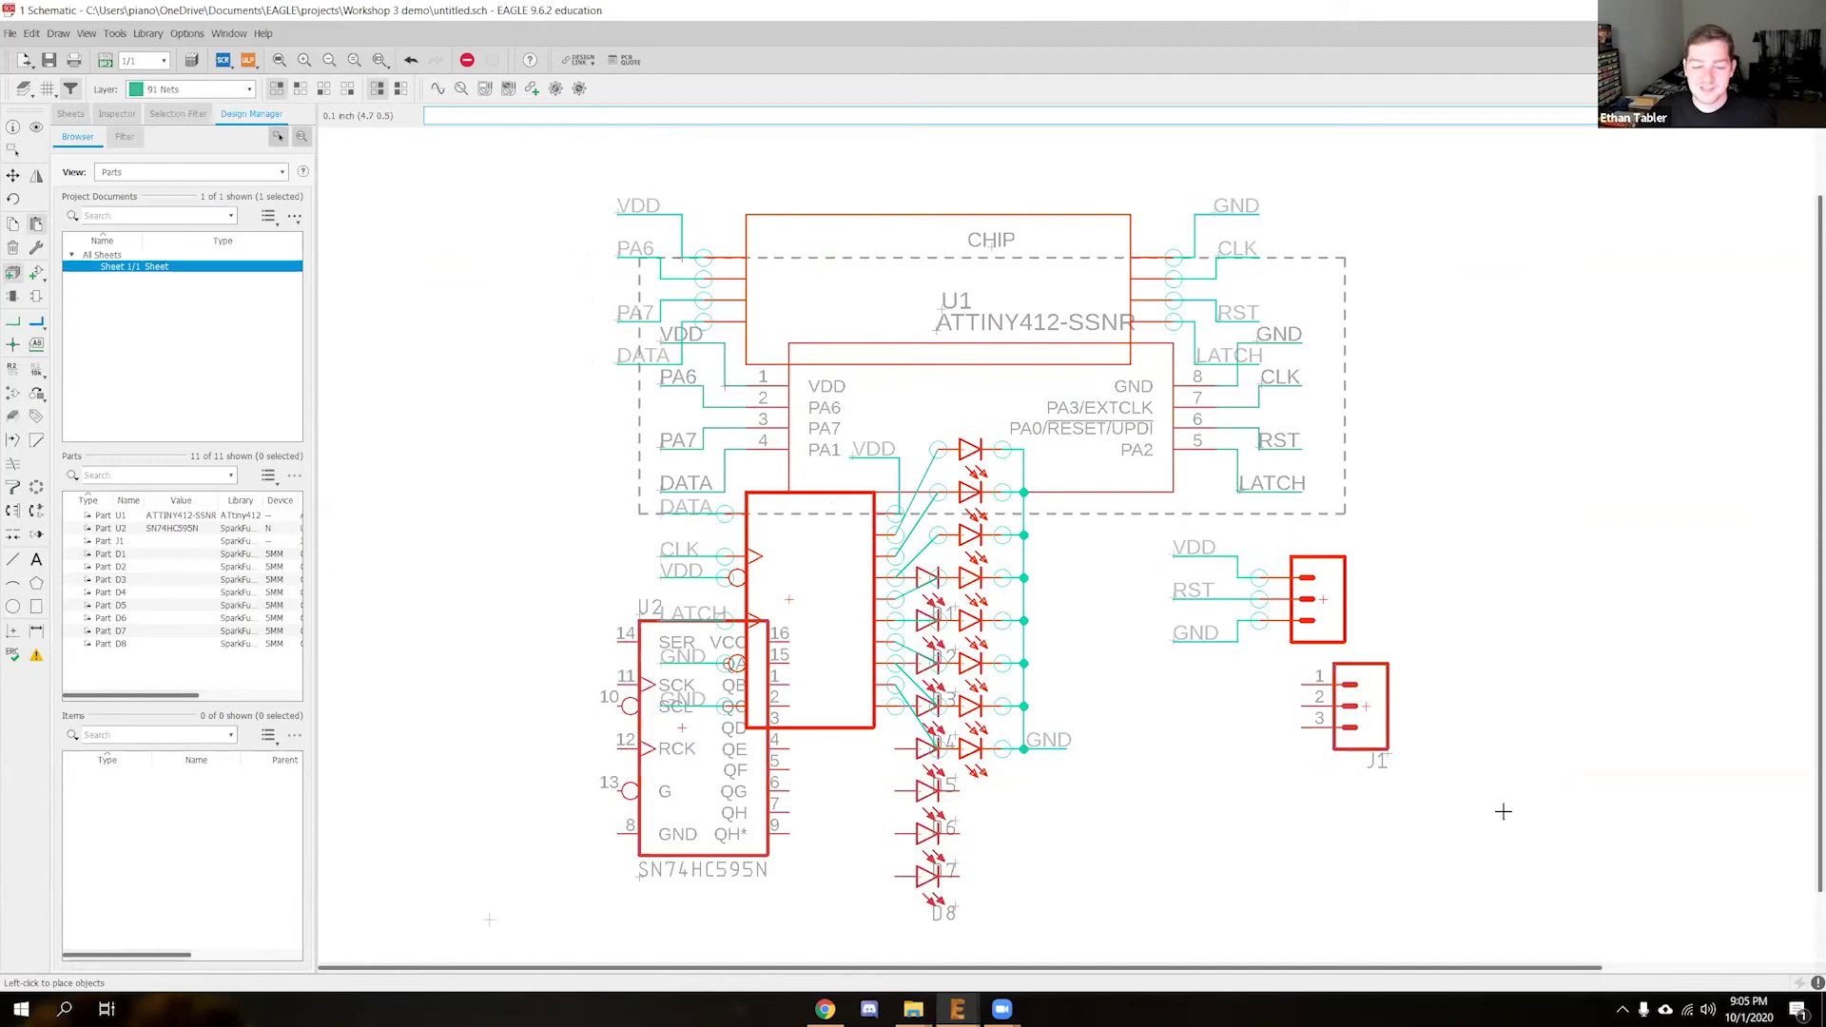
{"action": "key", "text": "Escape"}
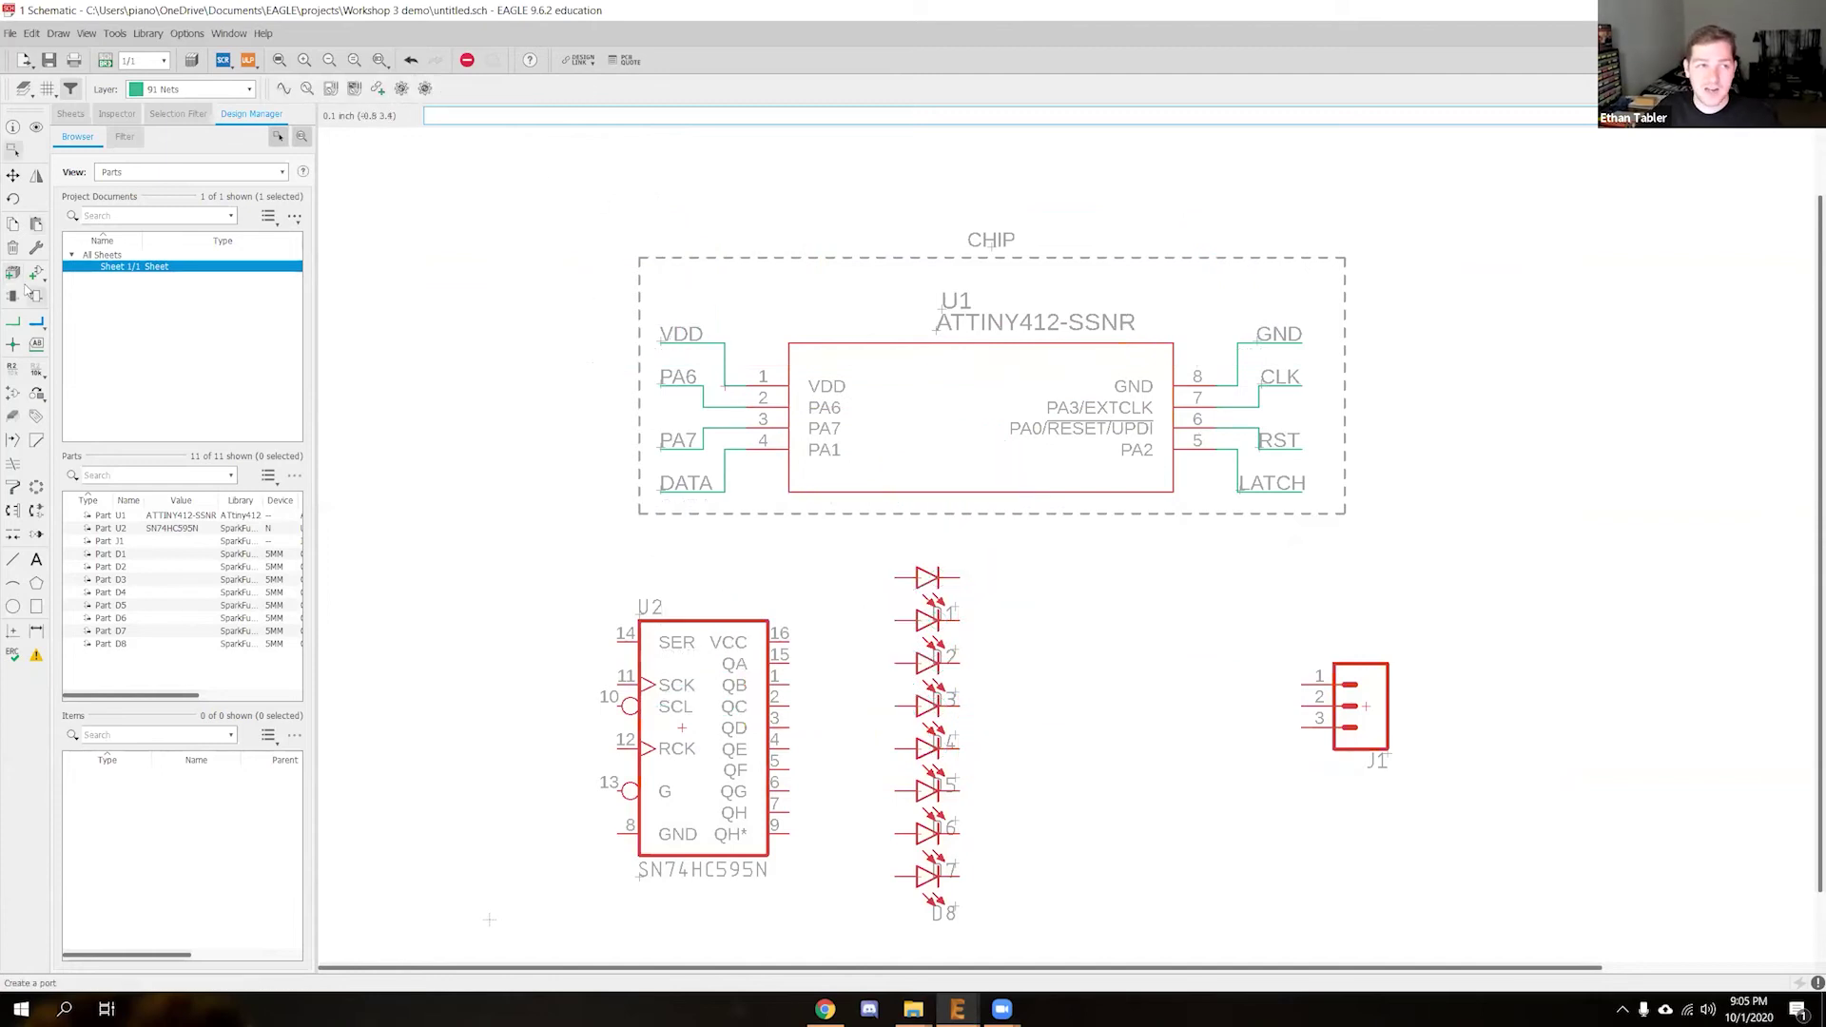
Delete everything on the demo sheet and paste the copied reference circuit in its place
{"action": "left_click_drag", "start_coordinate": [490, 176], "coordinate": [1560, 962]}
{"action": "key", "text": "Delete"}
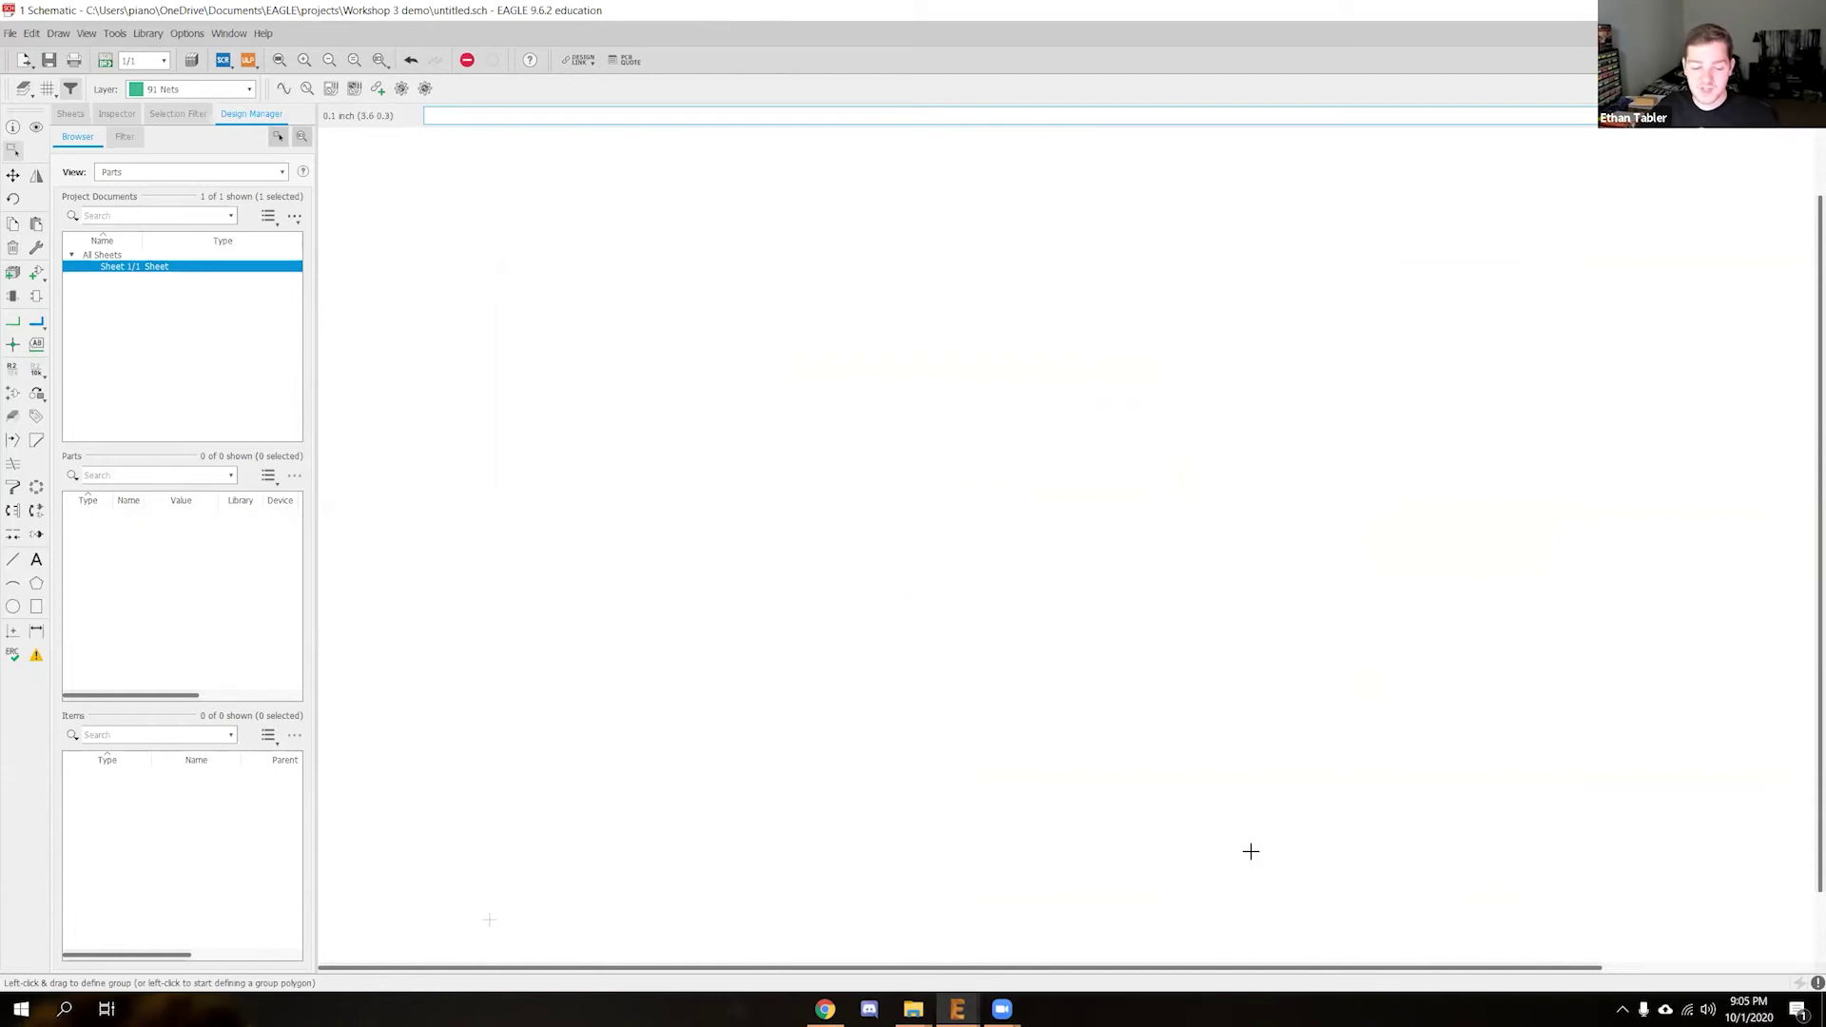
{"action": "key", "text": "ctrl+z"}
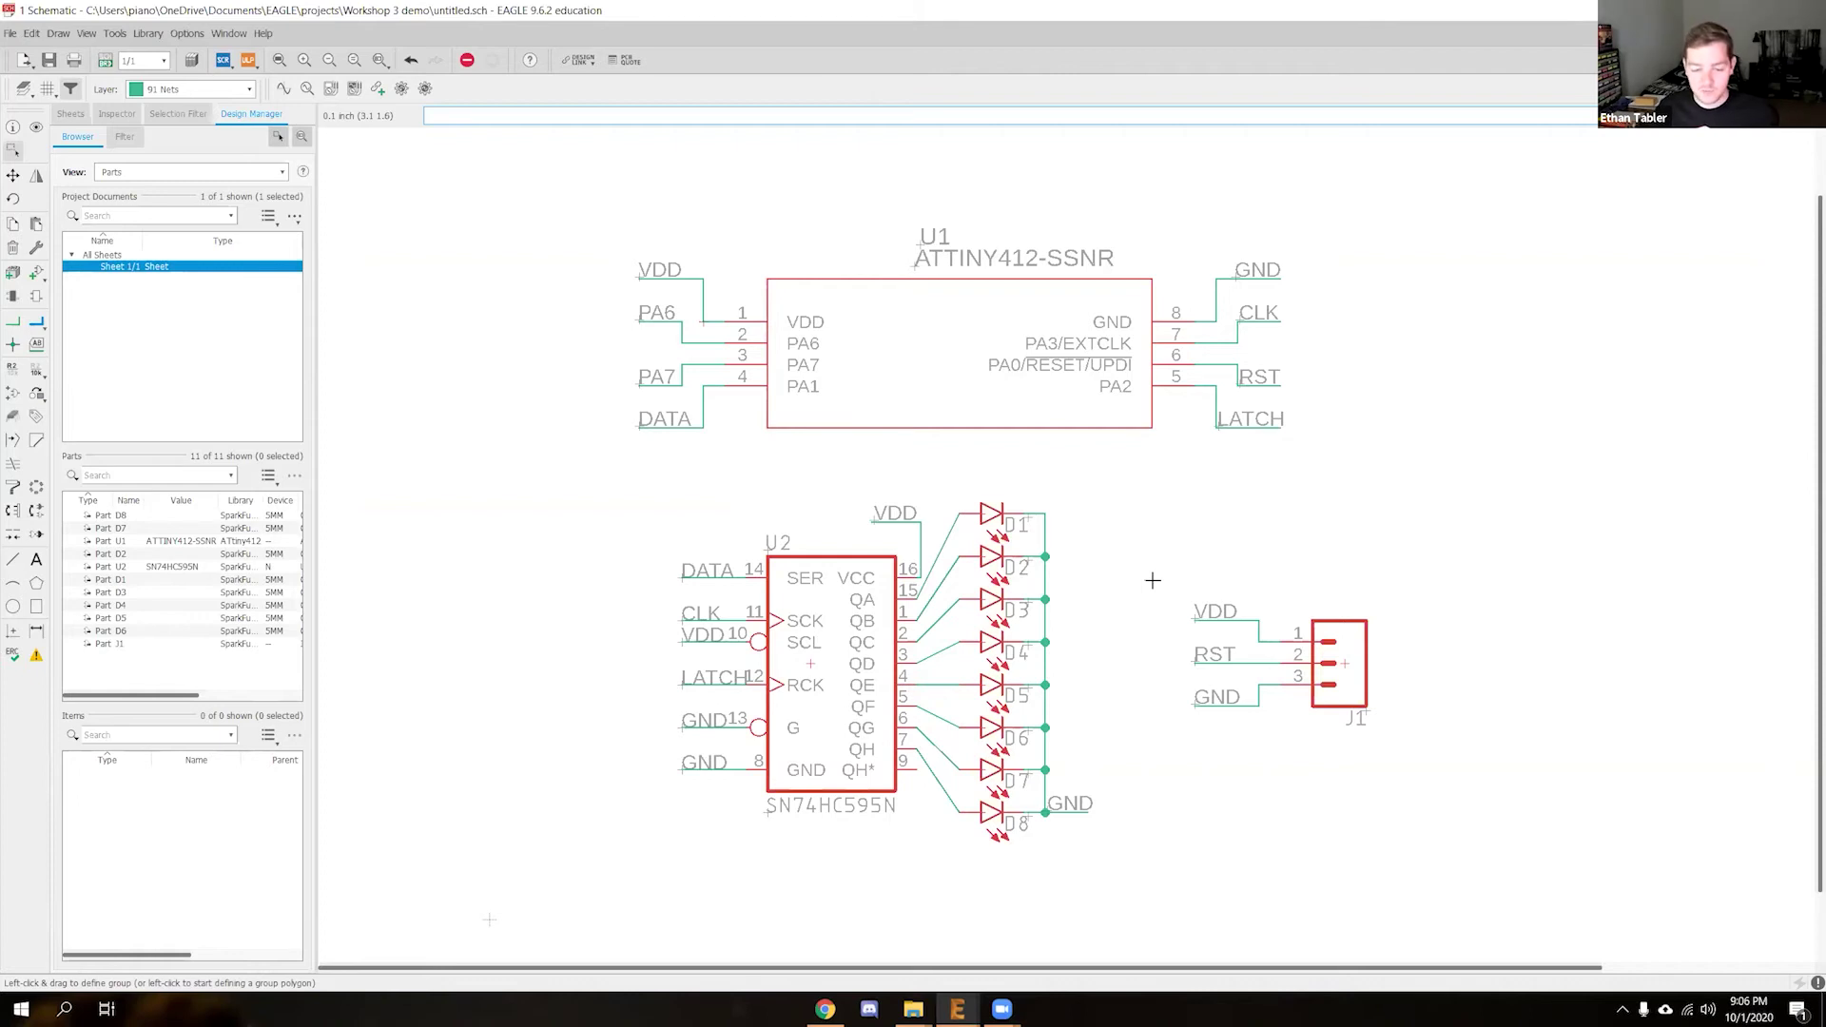
{"action": "left_click", "coordinate": [1149, 497]}
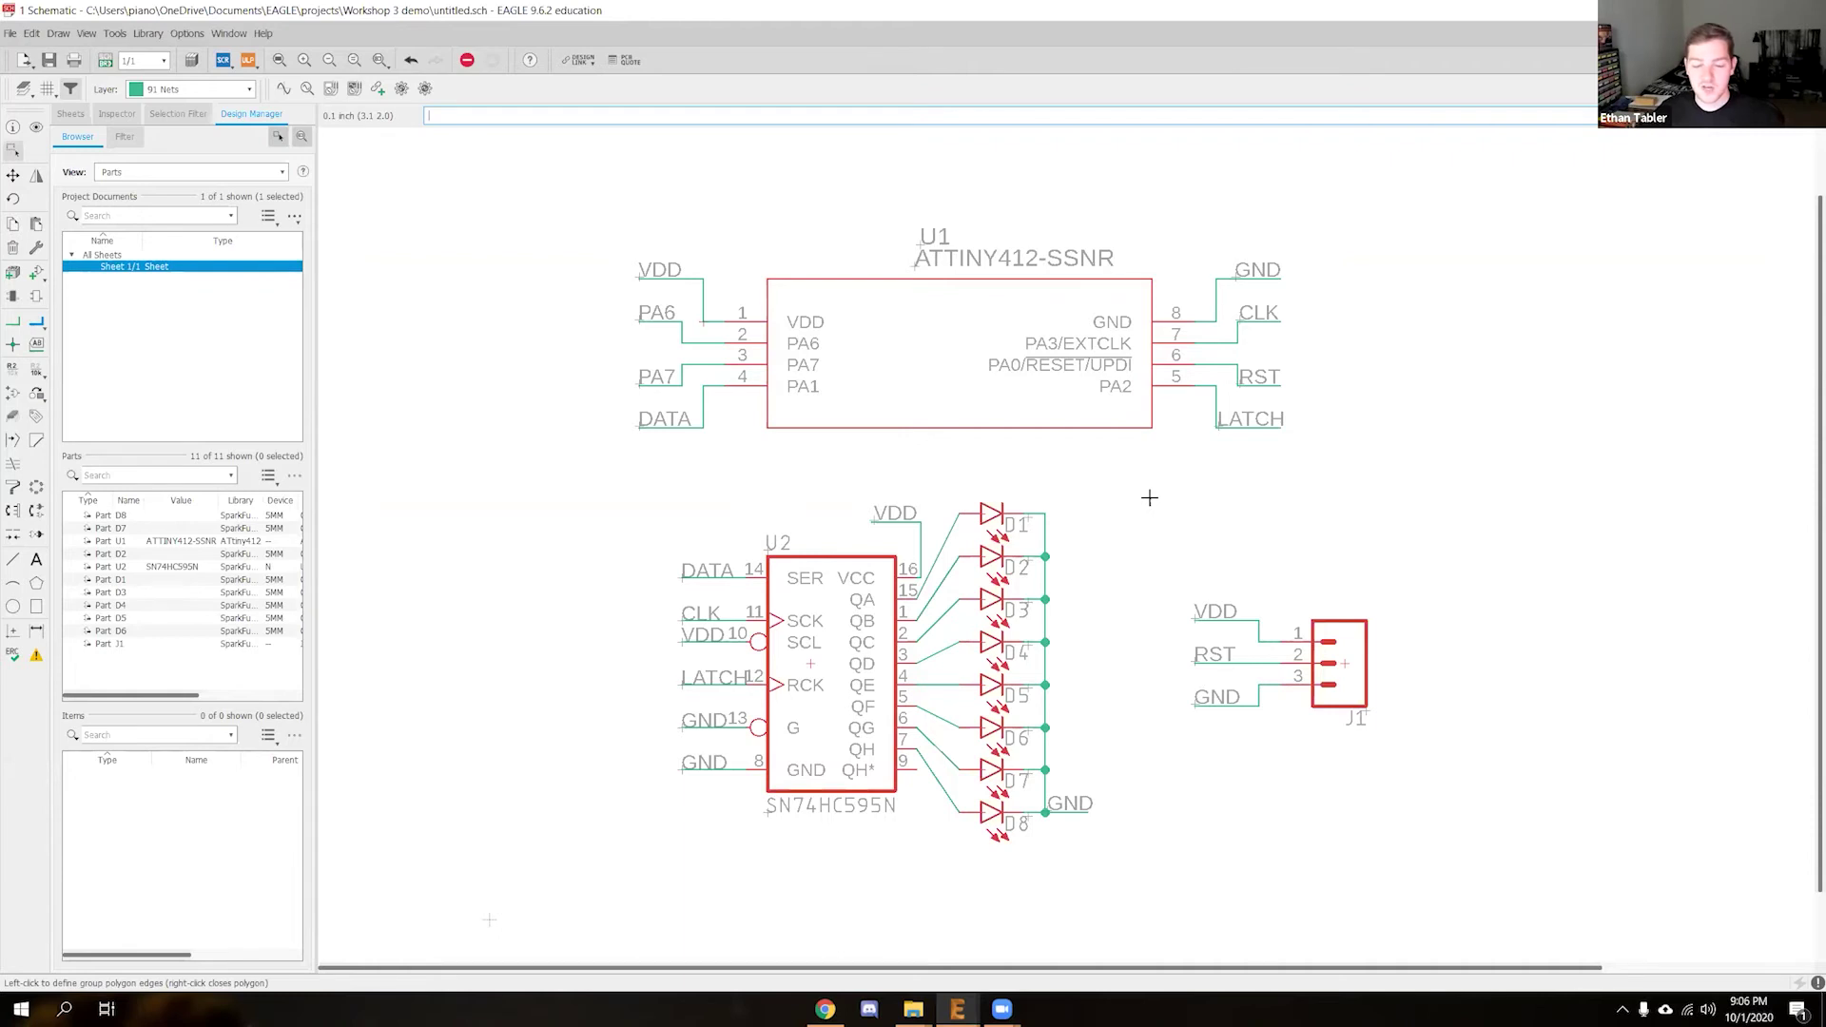
Save the schematic as "Workshop 3 demo.sch" in the Workshop 3 demo project folder
{"action": "key", "text": "ctrl+s"}
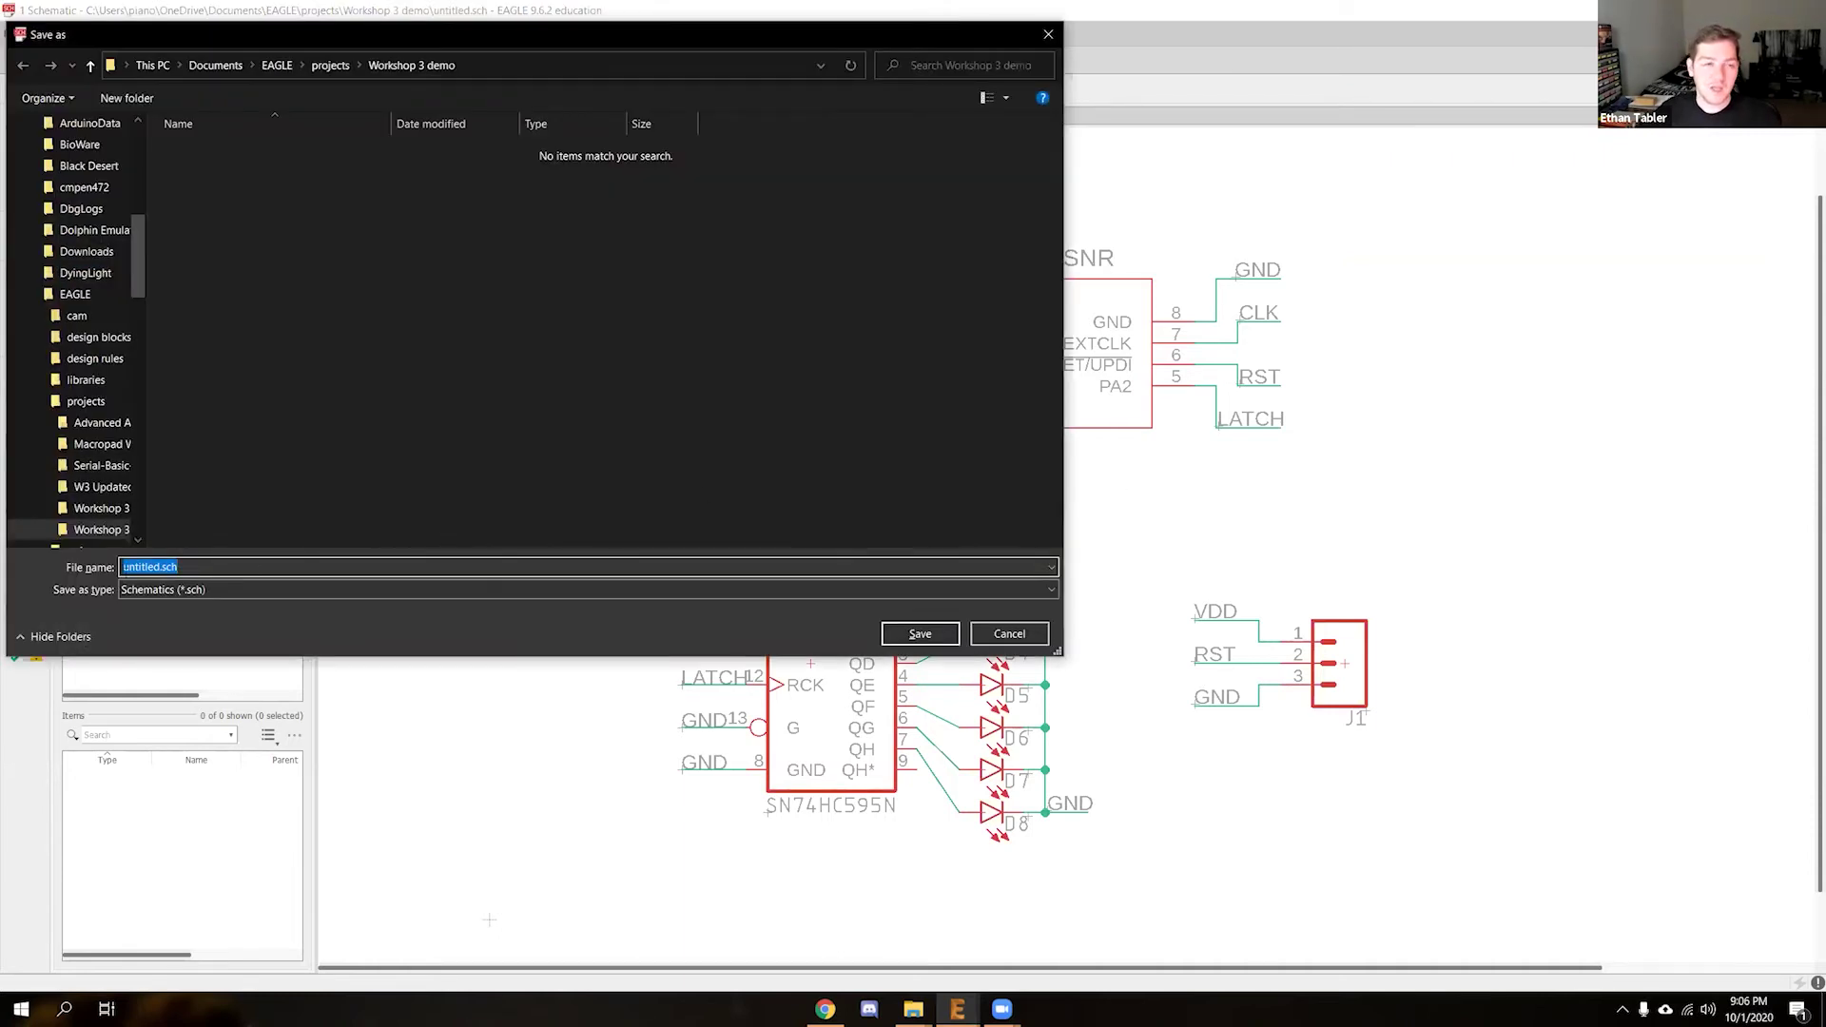
{"action": "left_click_drag", "start_coordinate": [647, 38], "coordinate": [1072, 167]}
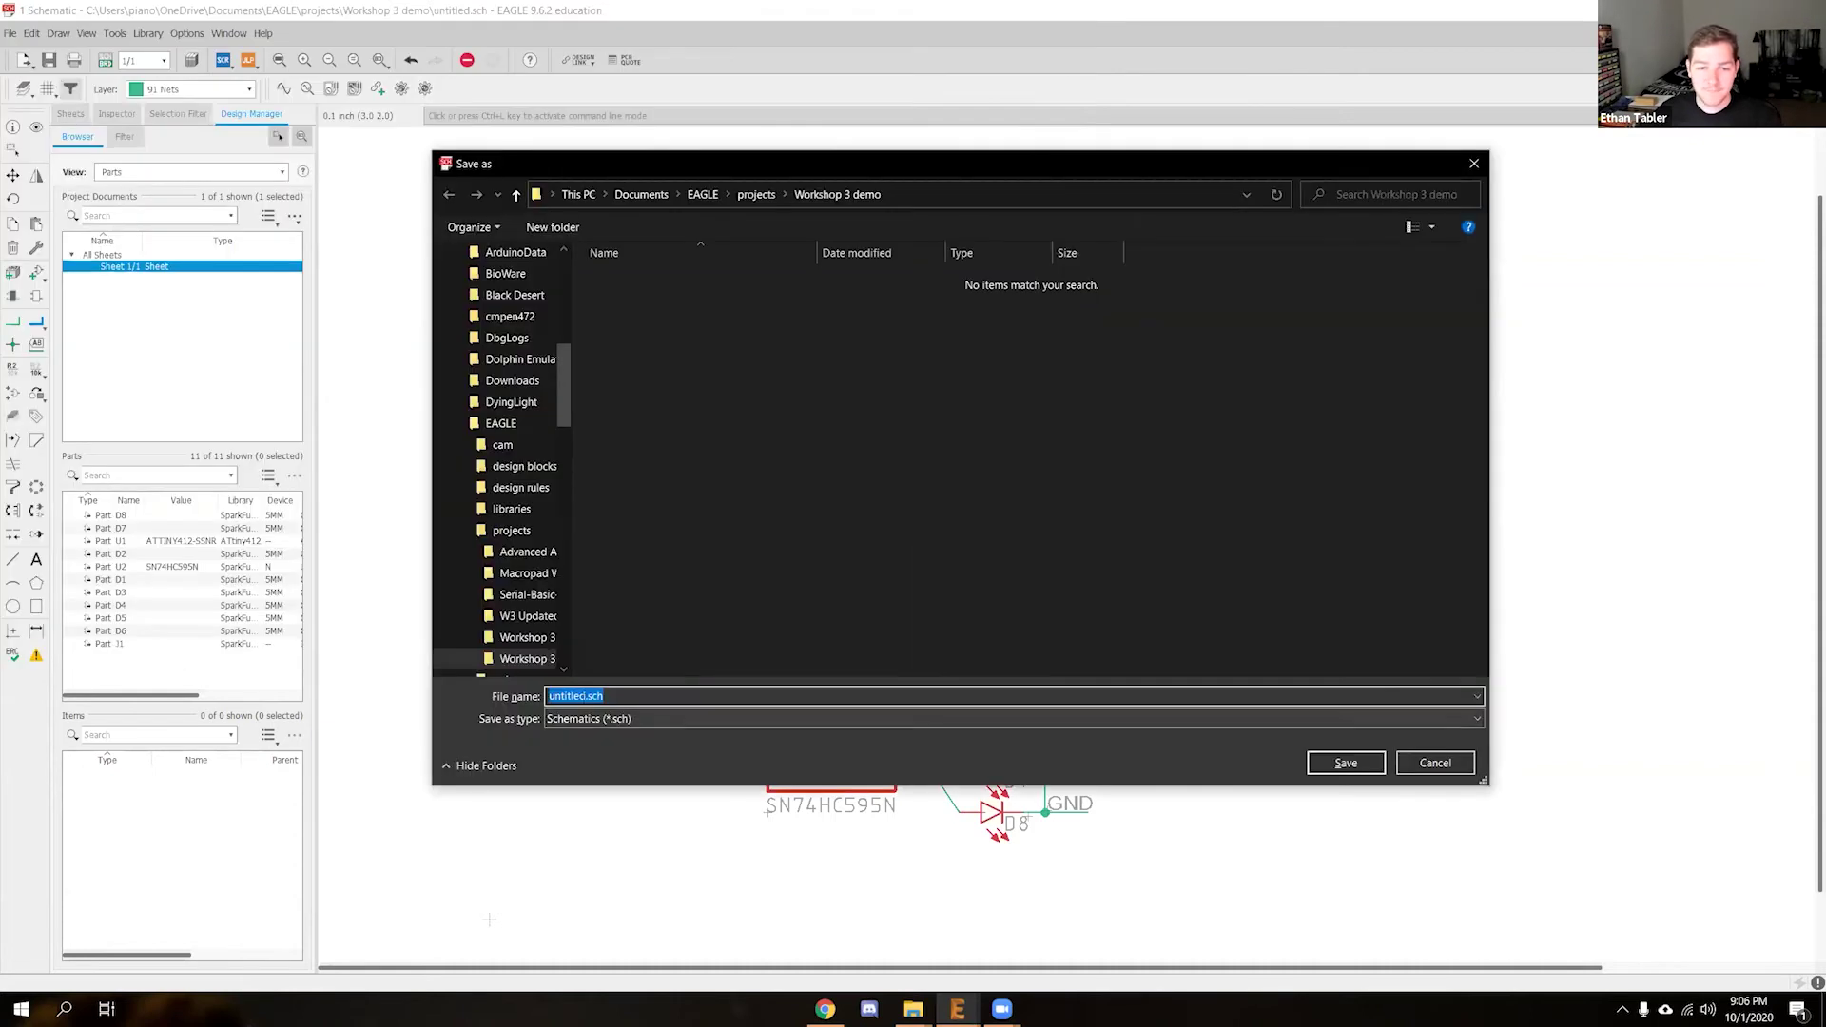
{"action": "type", "text": "Worshop "}
{"action": "type", "text": "3"}
{"action": "key", "text": "BackSpace"}
{"action": "key", "text": "BackSpace"}
{"action": "key", "text": "BackSpace"}
{"action": "key", "text": "BackSpace"}
{"action": "key", "text": "BackSpace"}
{"action": "key", "text": "BackSpace"}
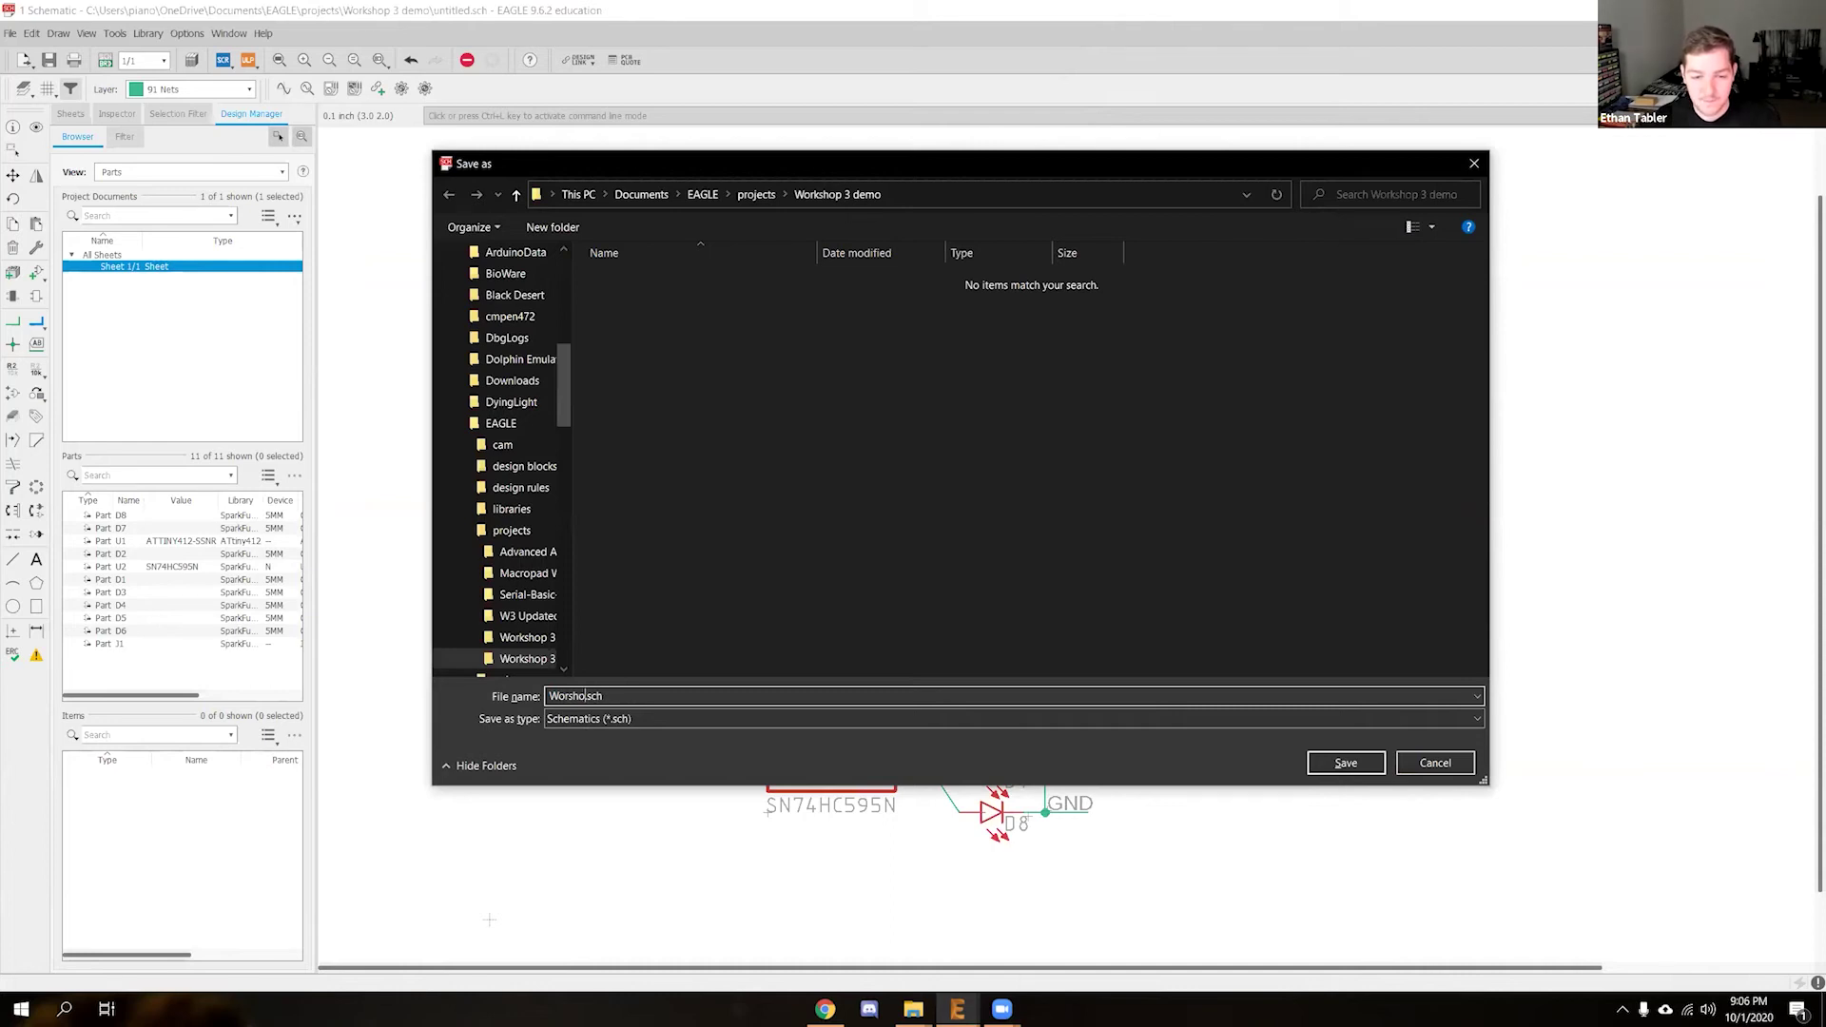
{"action": "type", "text": "kshop 3"}
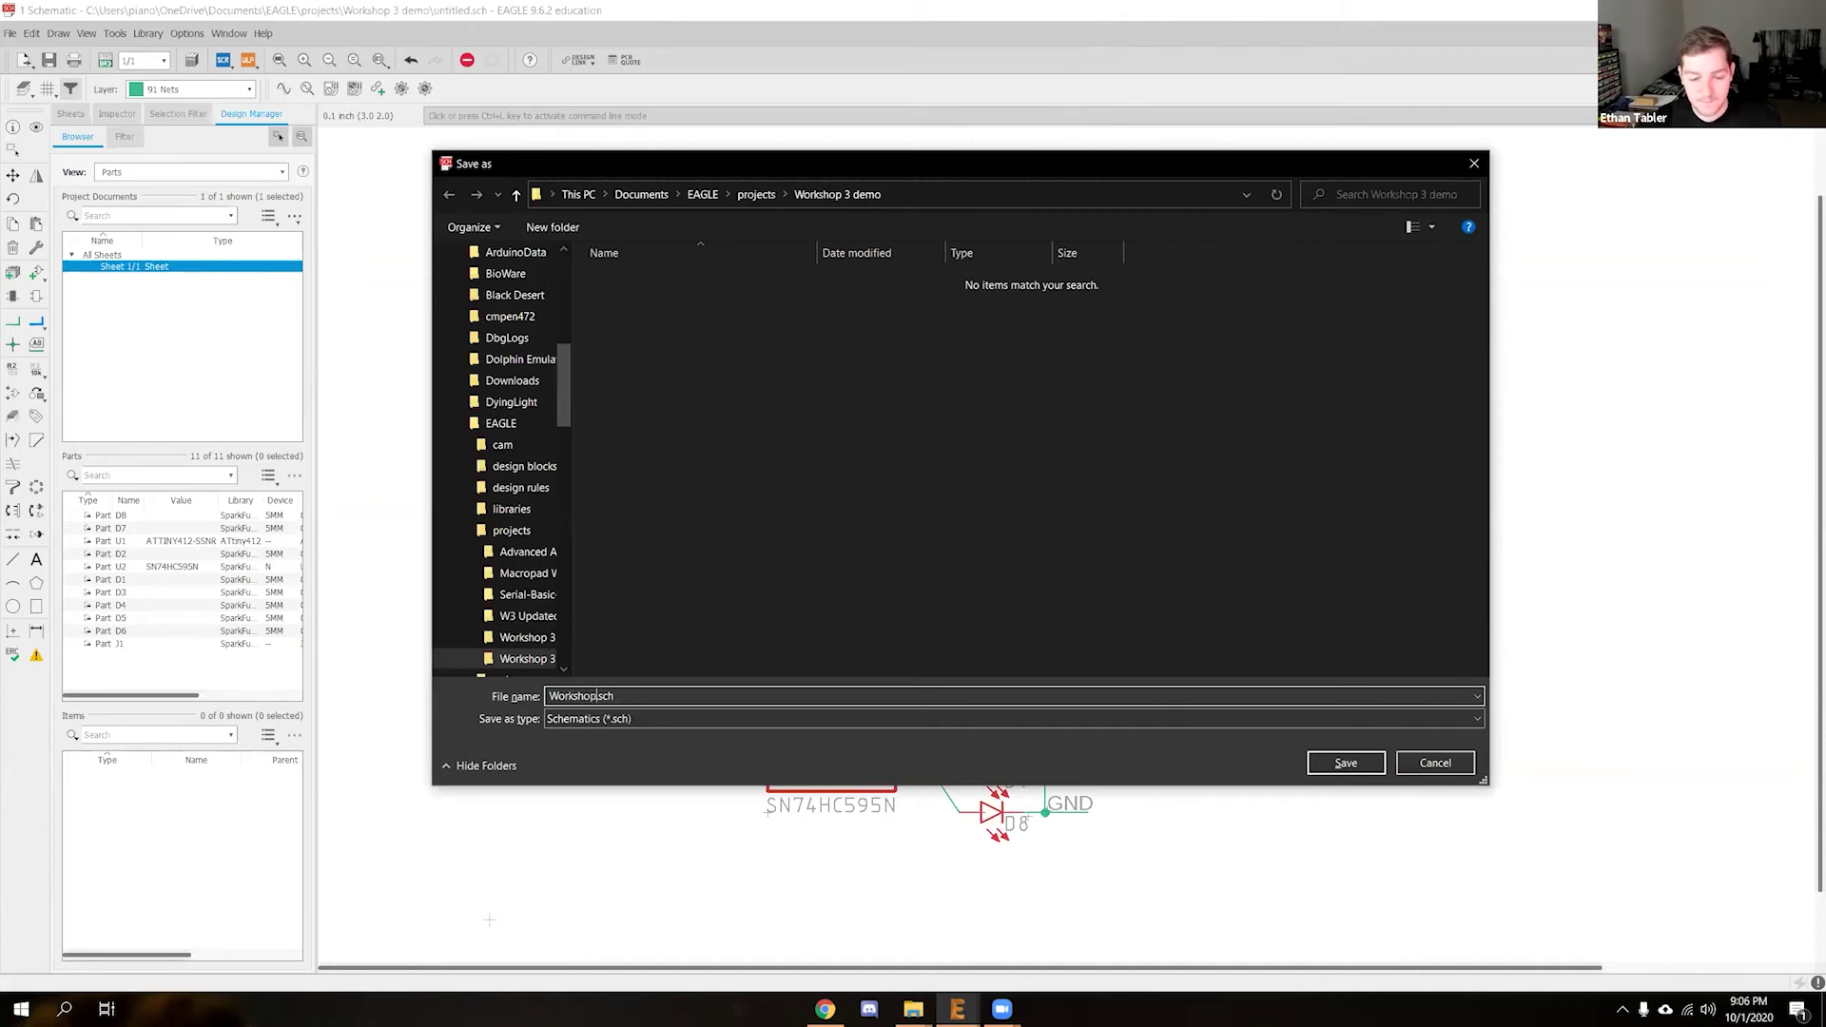
{"action": "type", "text": " demo"}
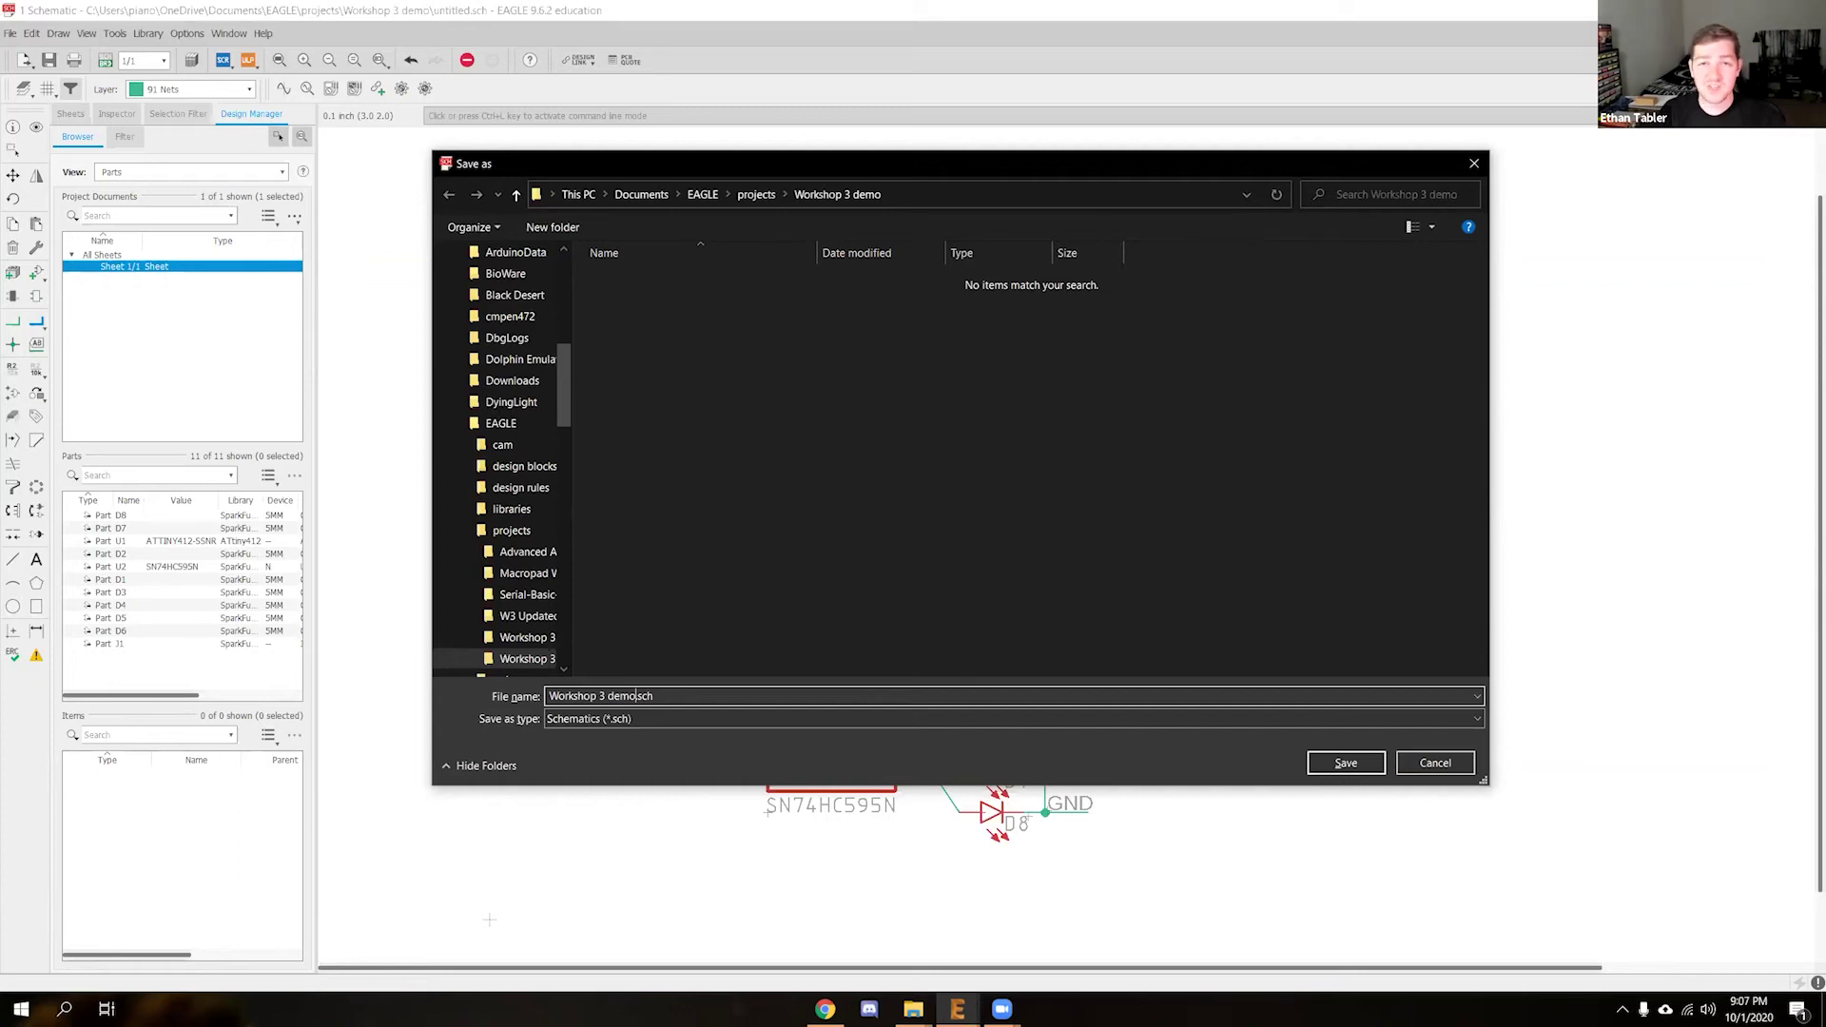
{"action": "type", "text": "."}
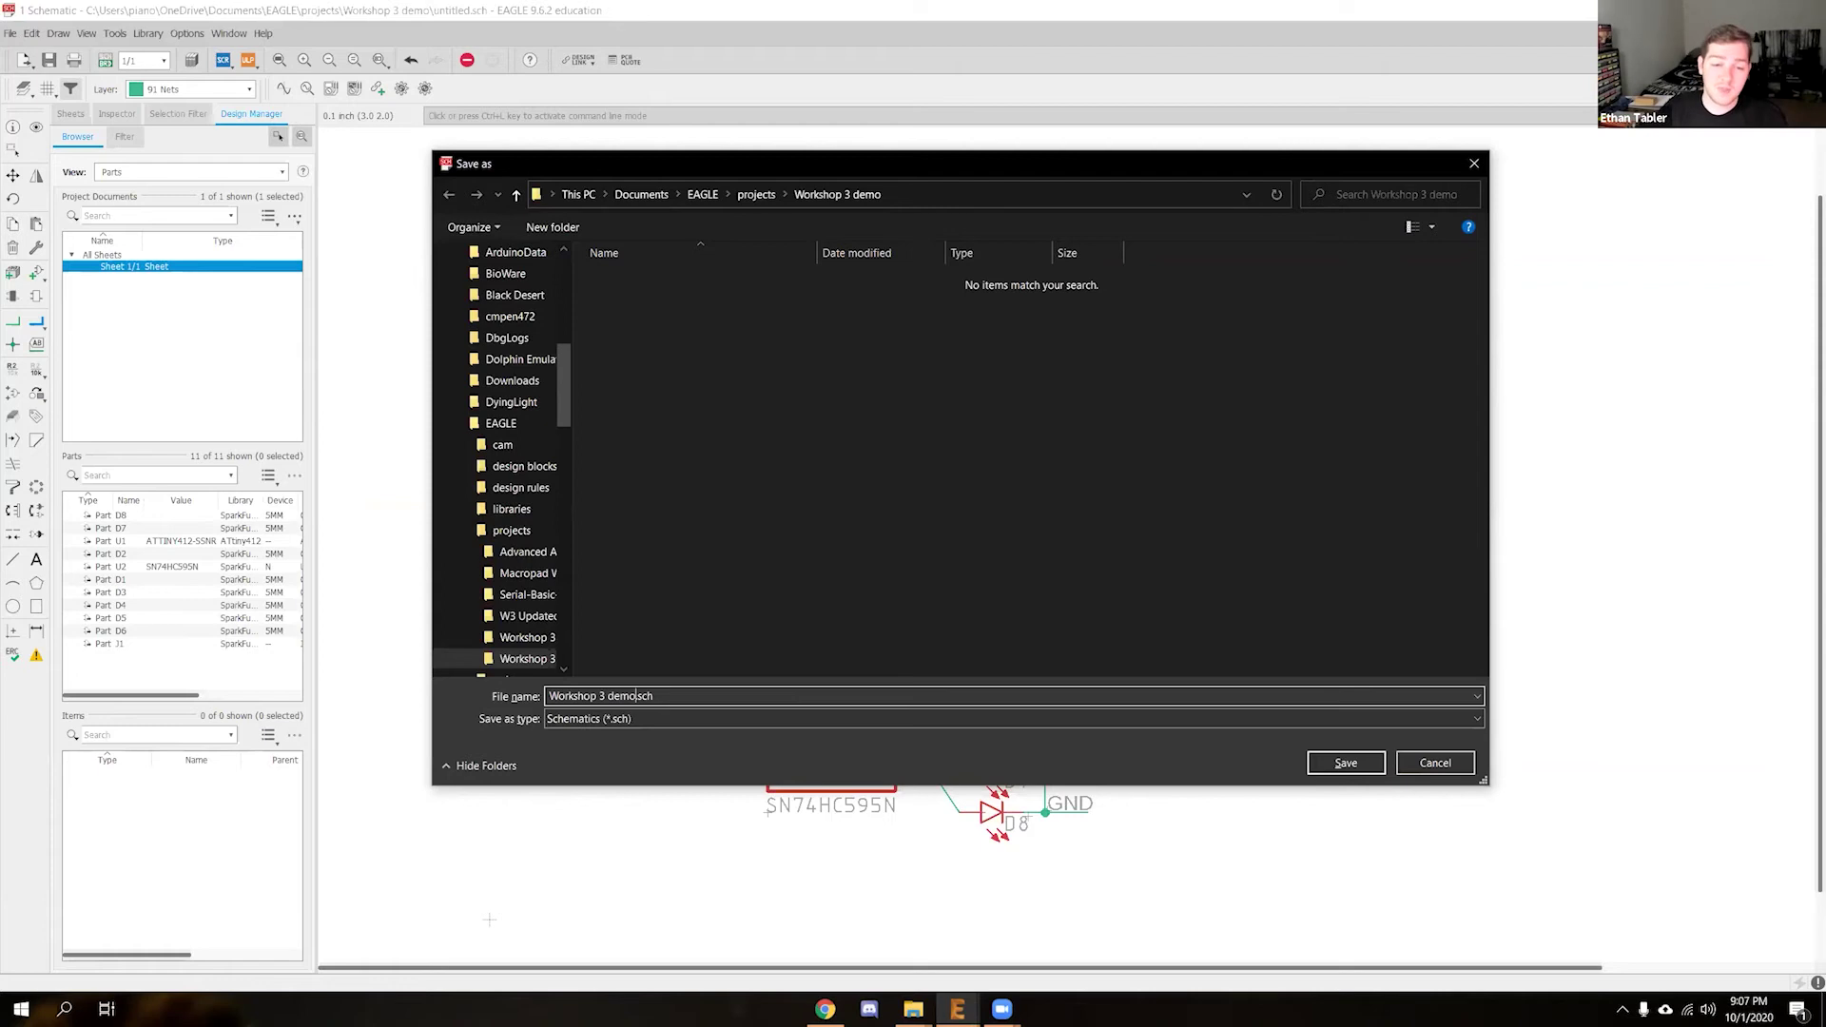
{"action": "left_click", "coordinate": [1344, 764]}
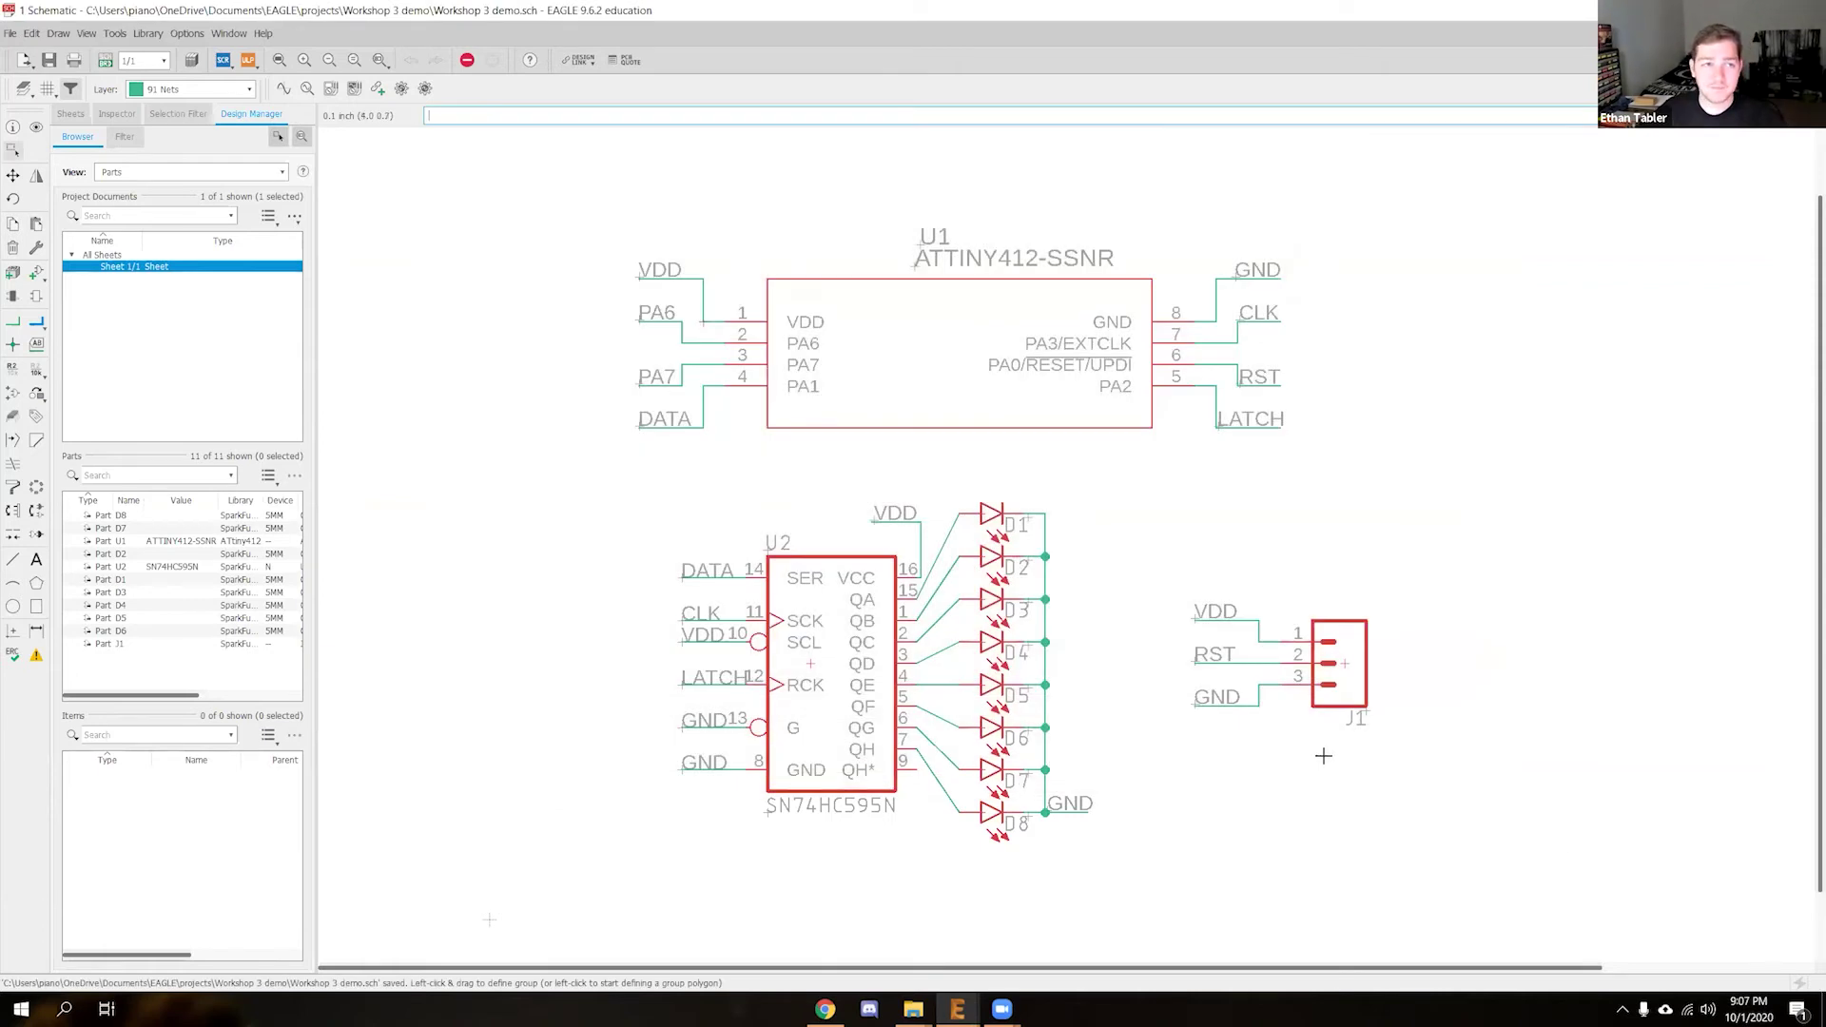
Preview the saved Workshop 3 demo schematic in the Control Panel's project tree and bring up the open EAGLE windows
{"action": "mouse_move", "coordinate": [957, 1009]}
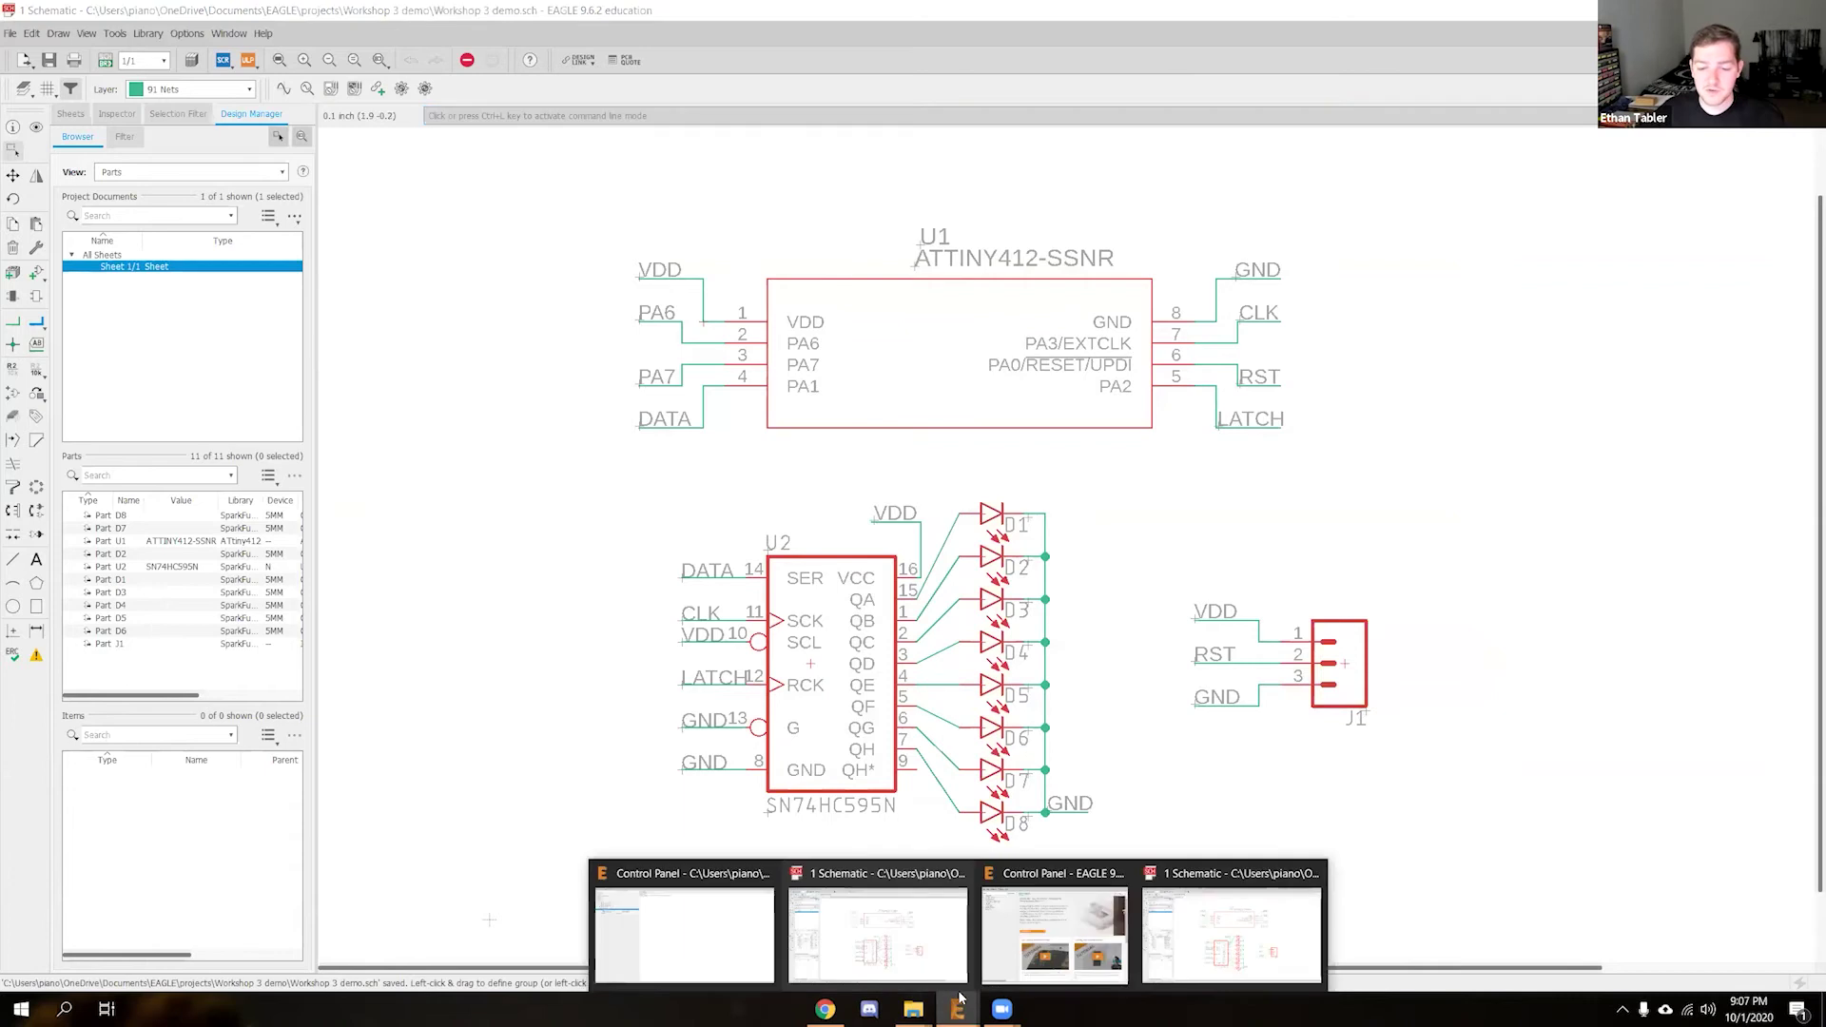
{"action": "left_click", "coordinate": [690, 934]}
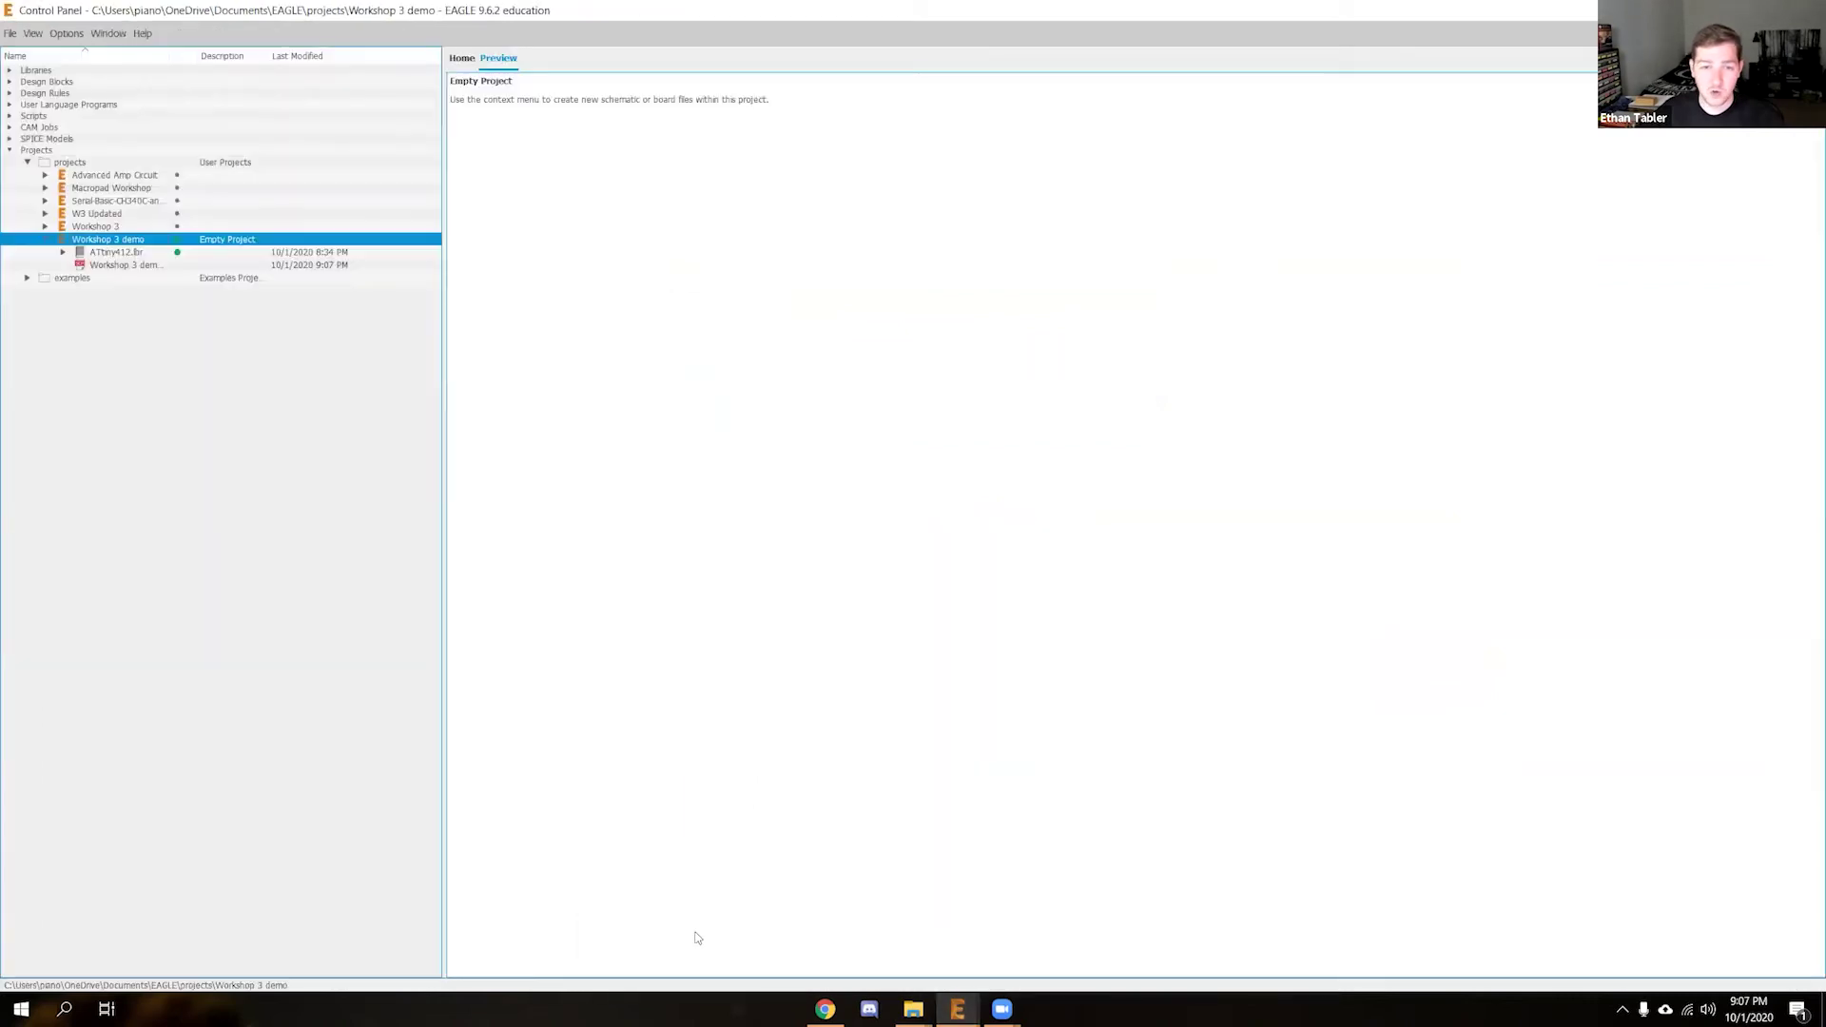
{"action": "left_click", "coordinate": [125, 265]}
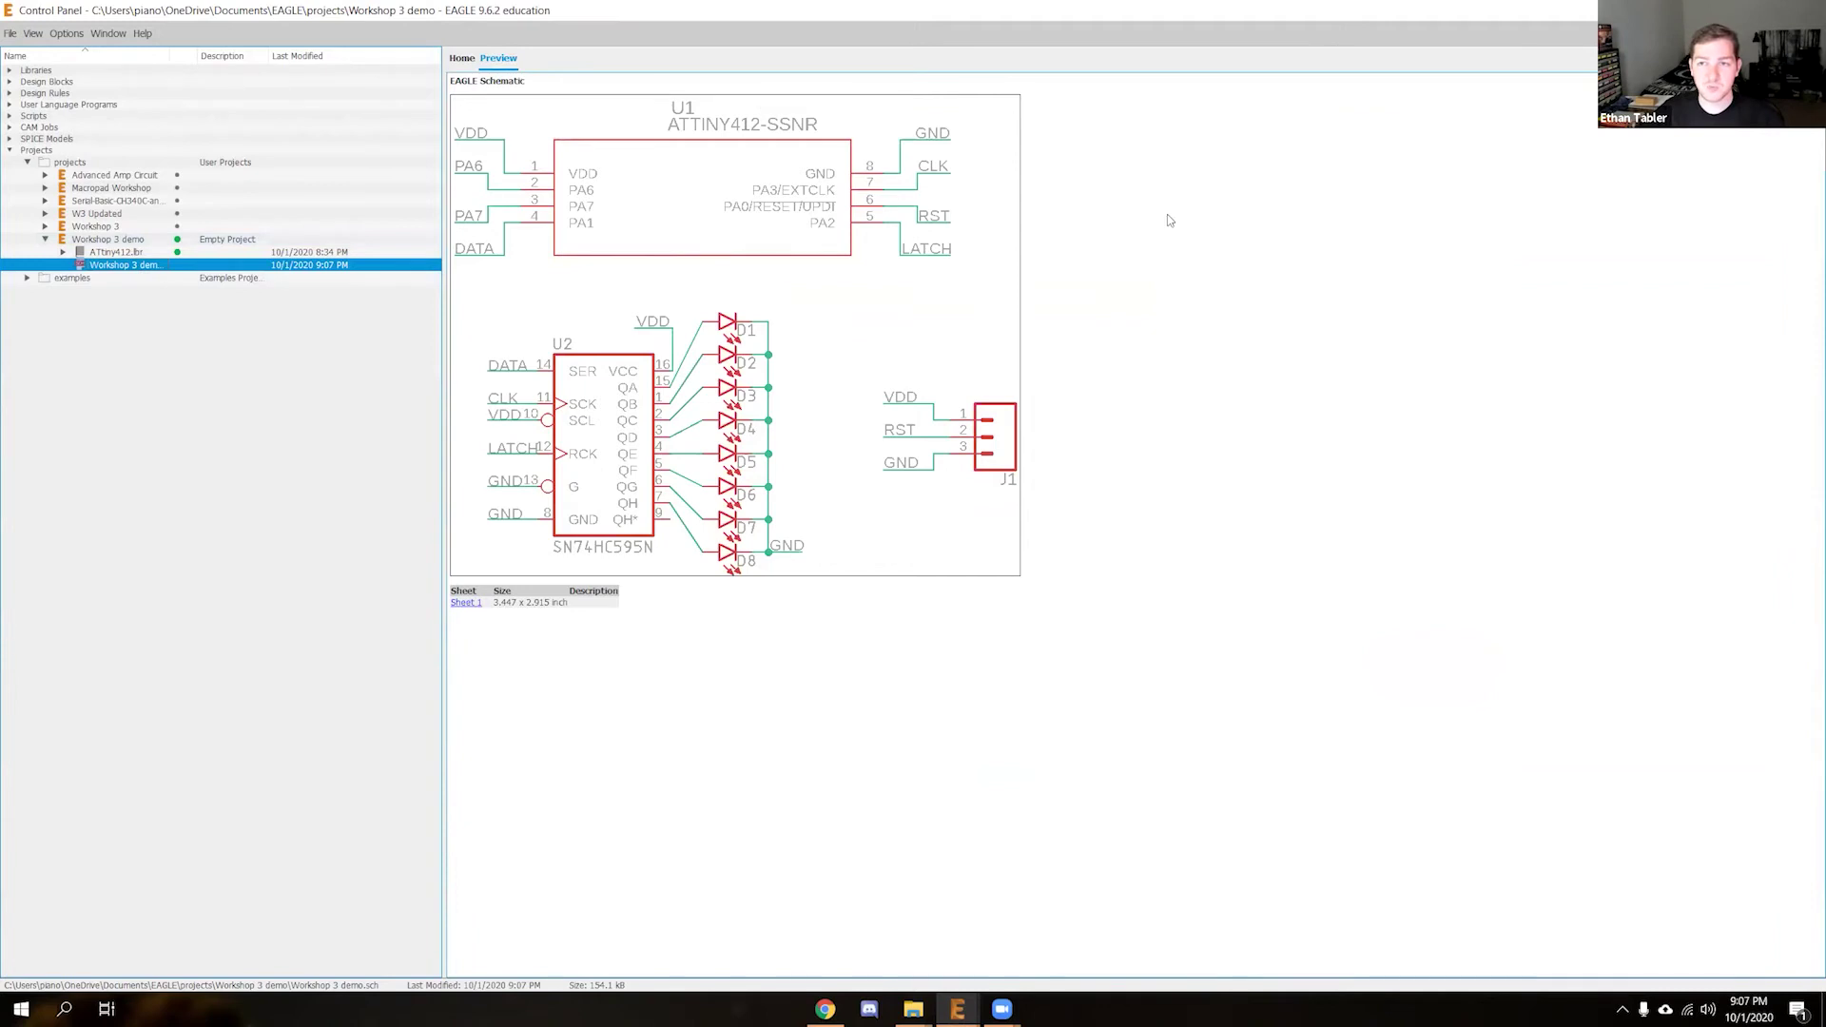
{"action": "left_click", "coordinate": [958, 1009]}
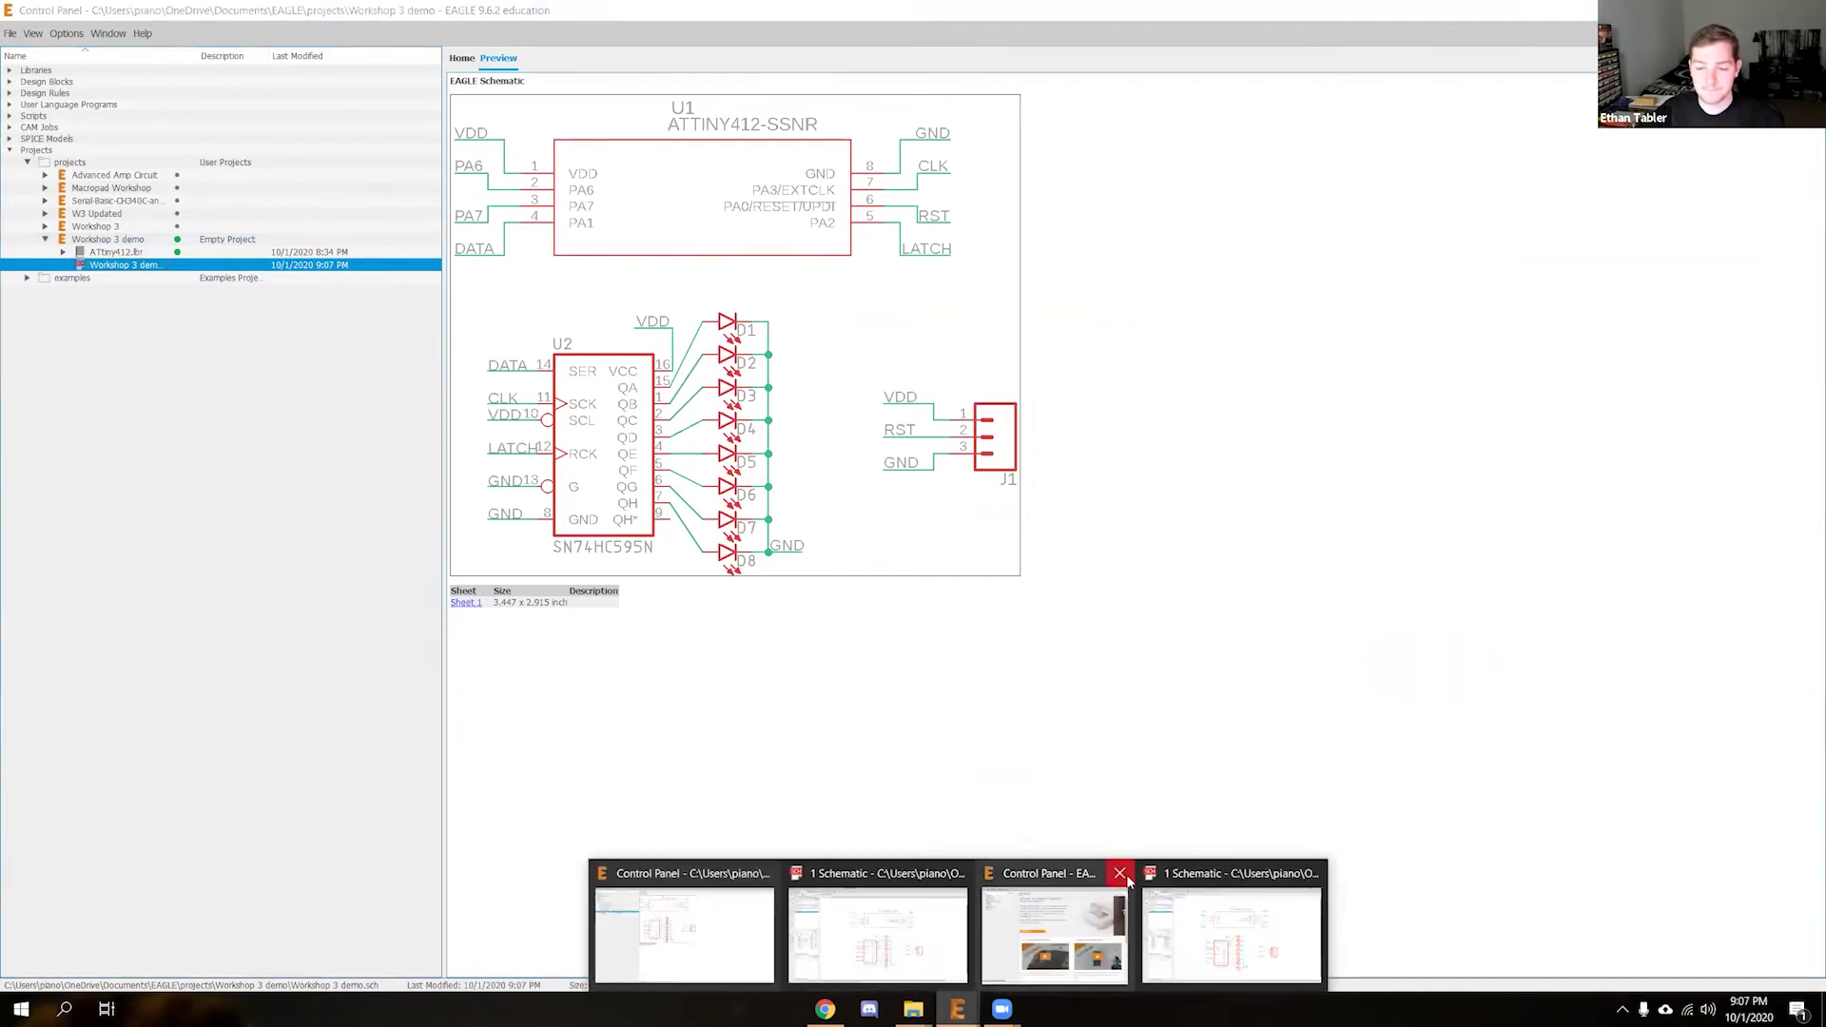
Close the extra EAGLE Control Panel and its reference schematic, and bring up the Workshop 3 demo schematic
{"action": "left_click", "coordinate": [1126, 876]}
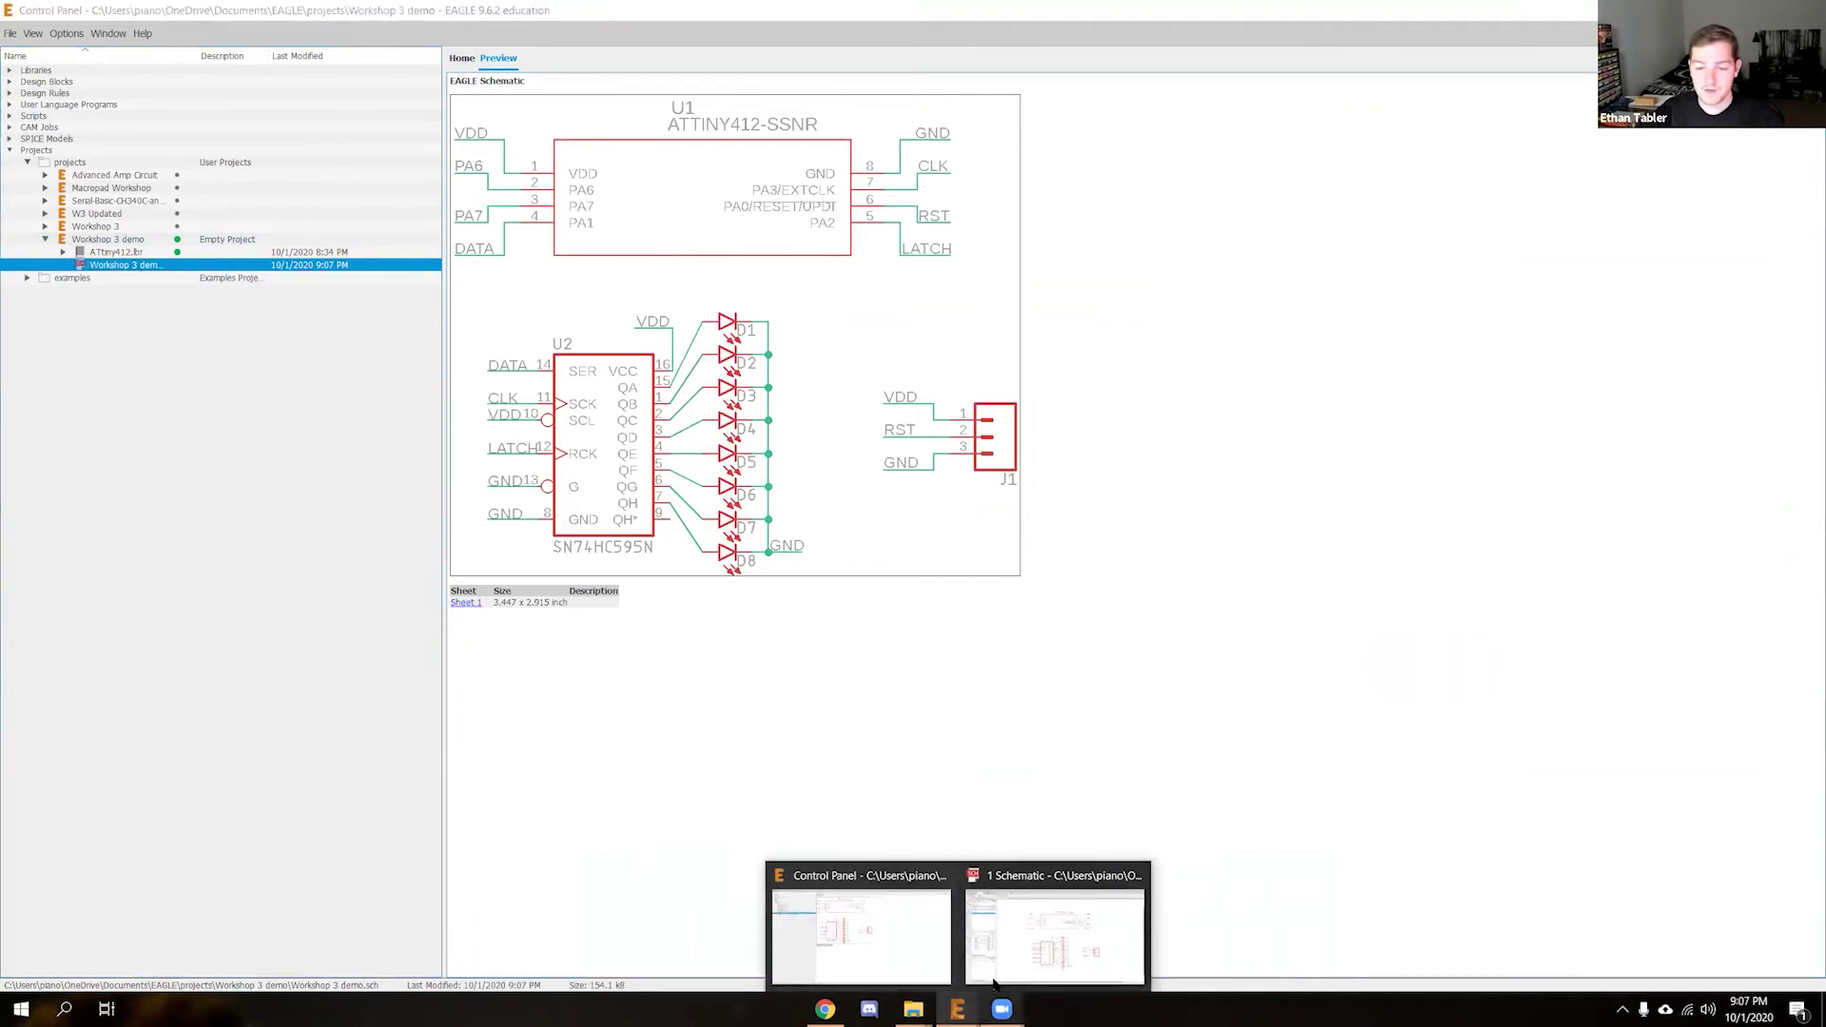
{"action": "mouse_move", "coordinate": [963, 1007]}
{"action": "left_click", "coordinate": [1054, 956]}
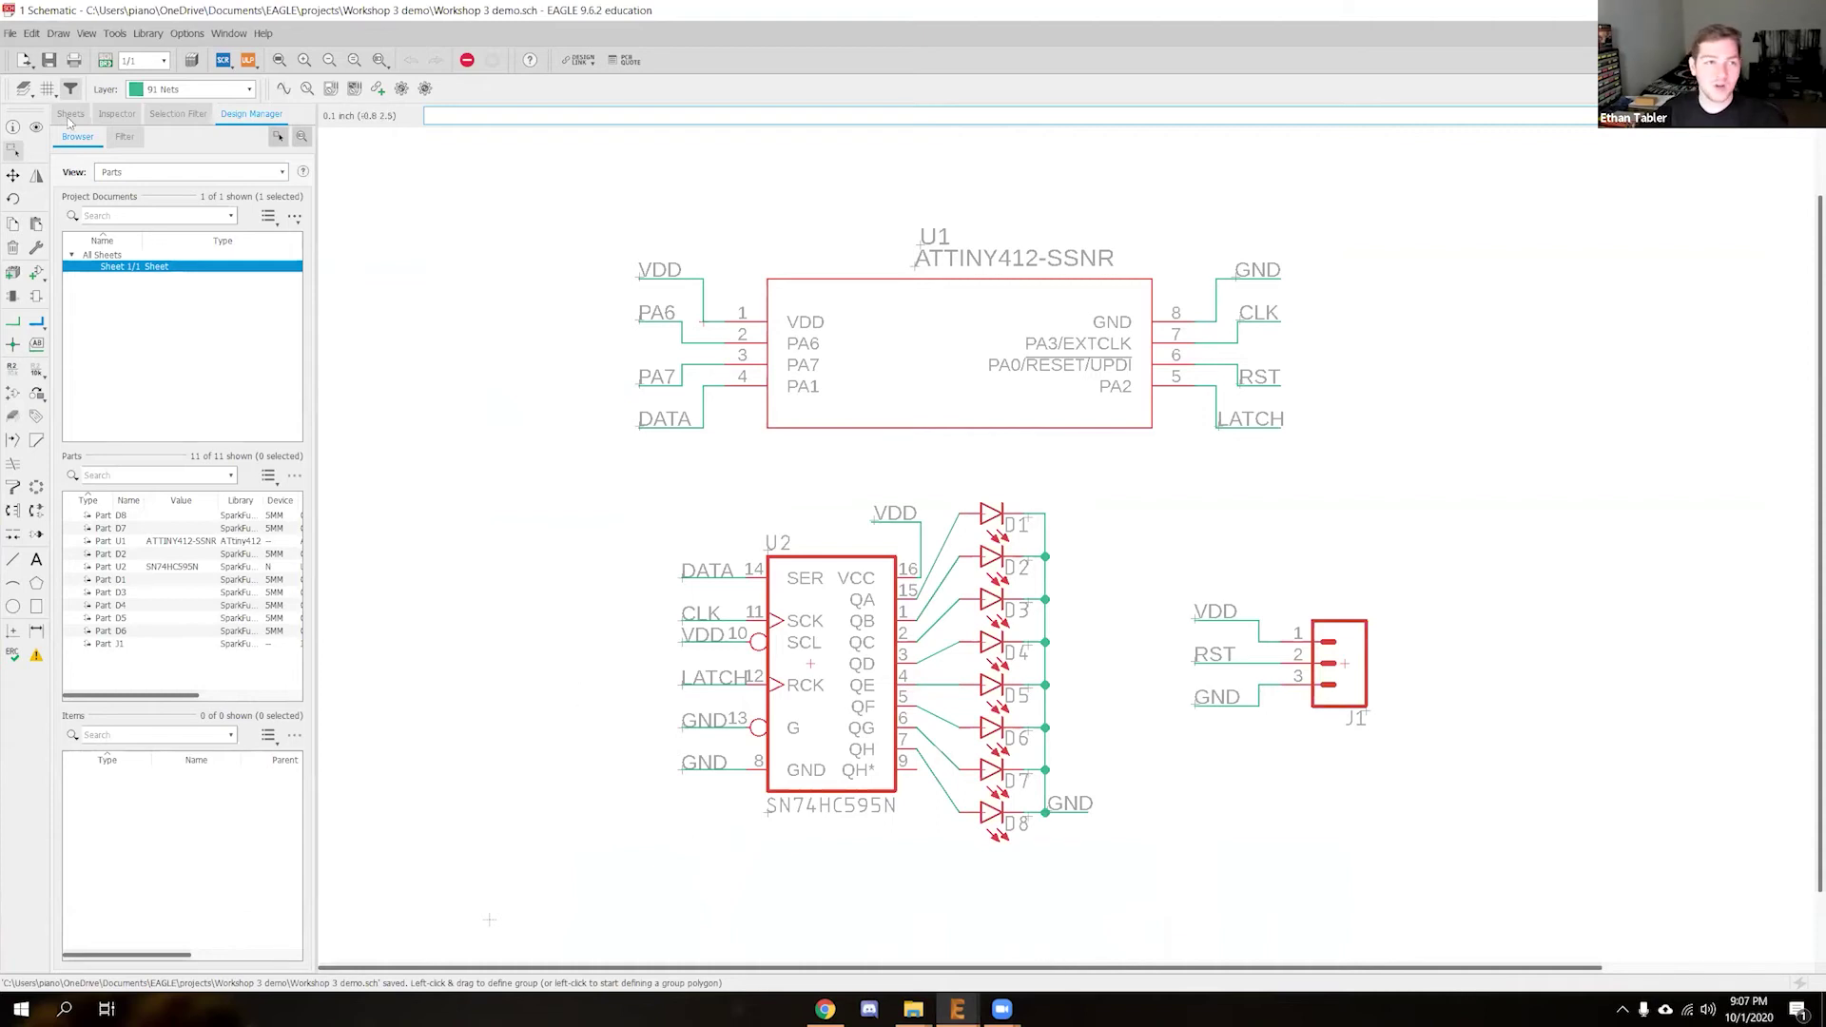
{"action": "left_click", "coordinate": [99, 66]}
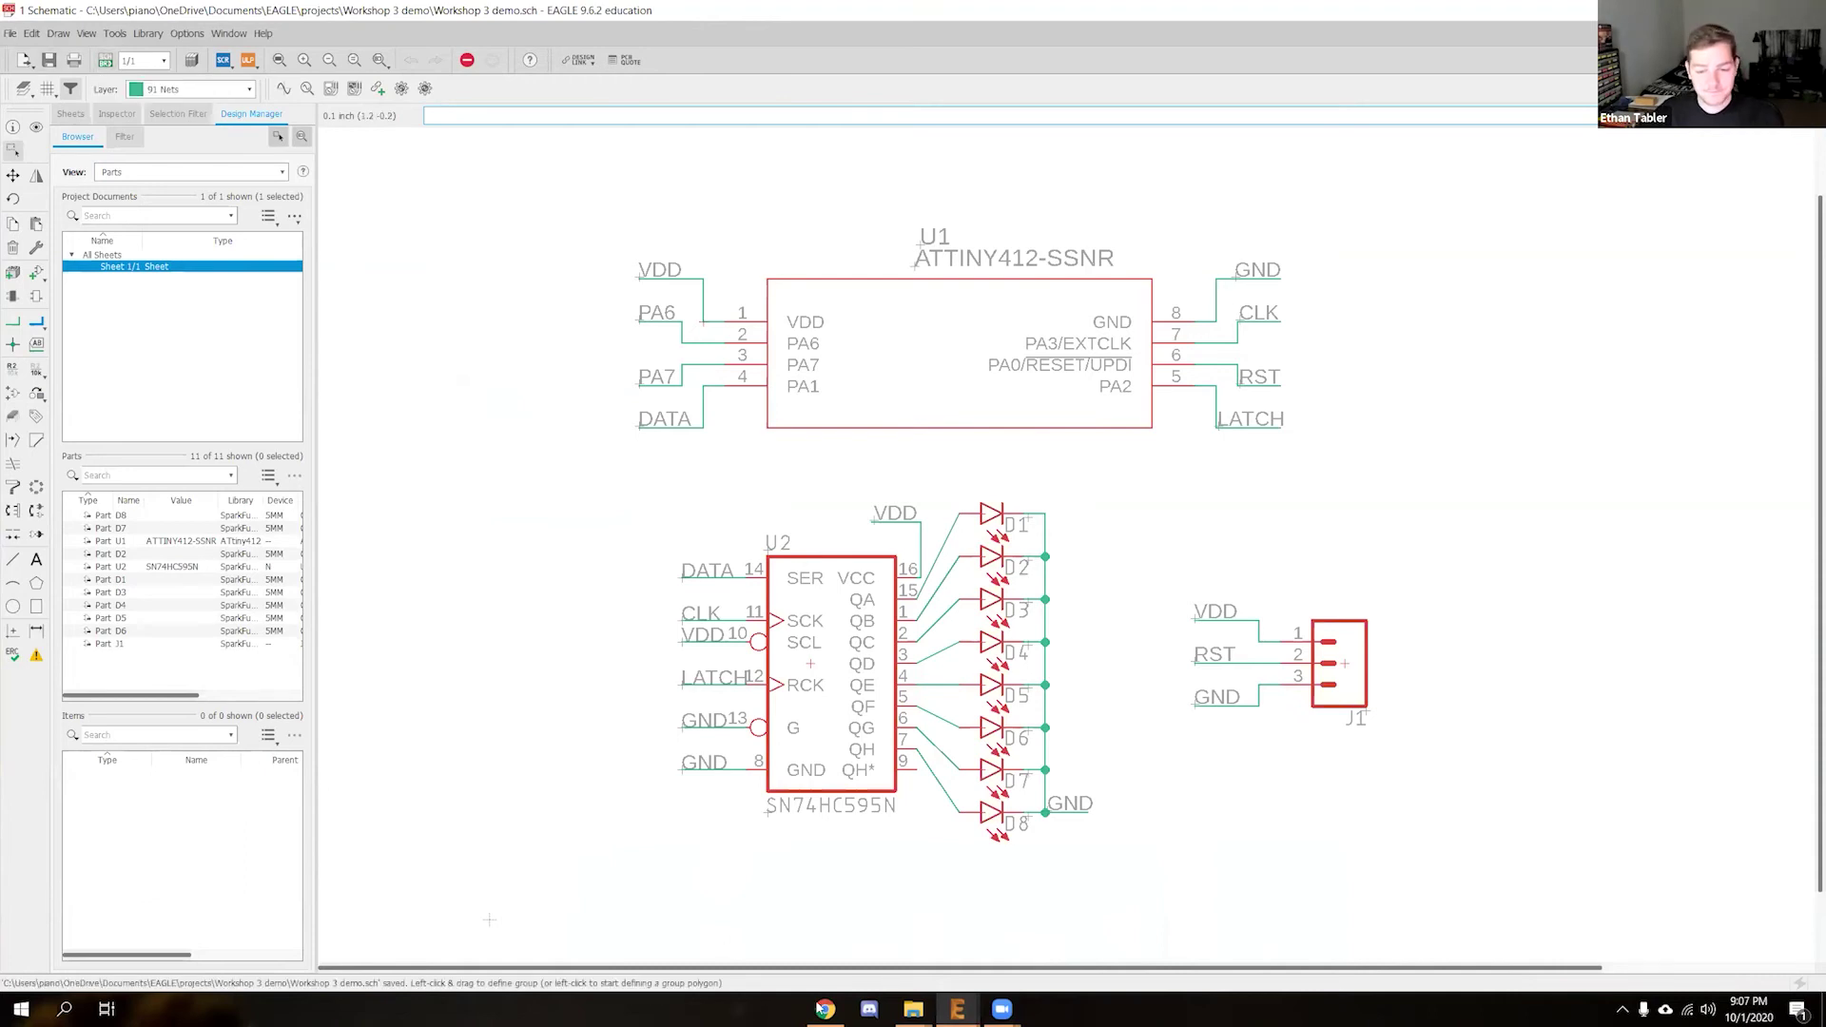
Switch to the Virtual Workshop 3 presentation in Chrome, view the "Some Rules" slide, and return to the schematic
{"action": "left_click", "coordinate": [825, 1009]}
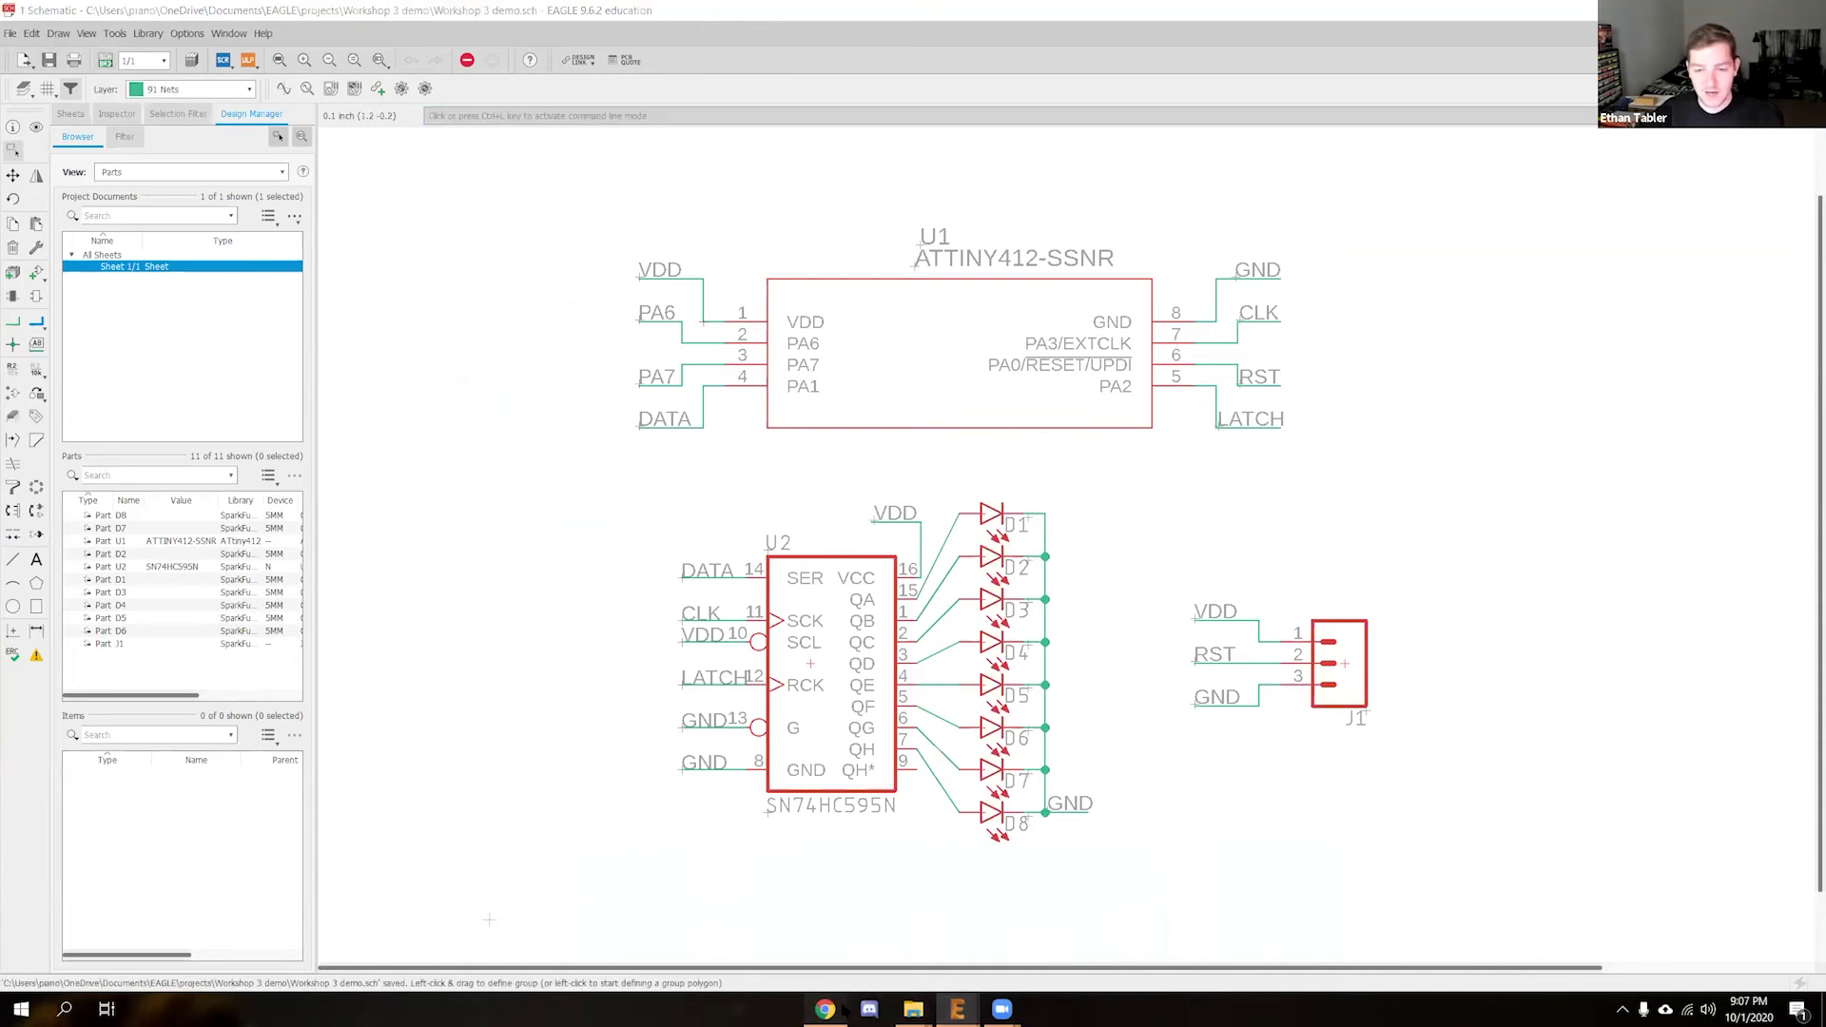
{"action": "scroll", "coordinate": [634, 693], "scroll_direction": "down", "scroll_amount": 2}
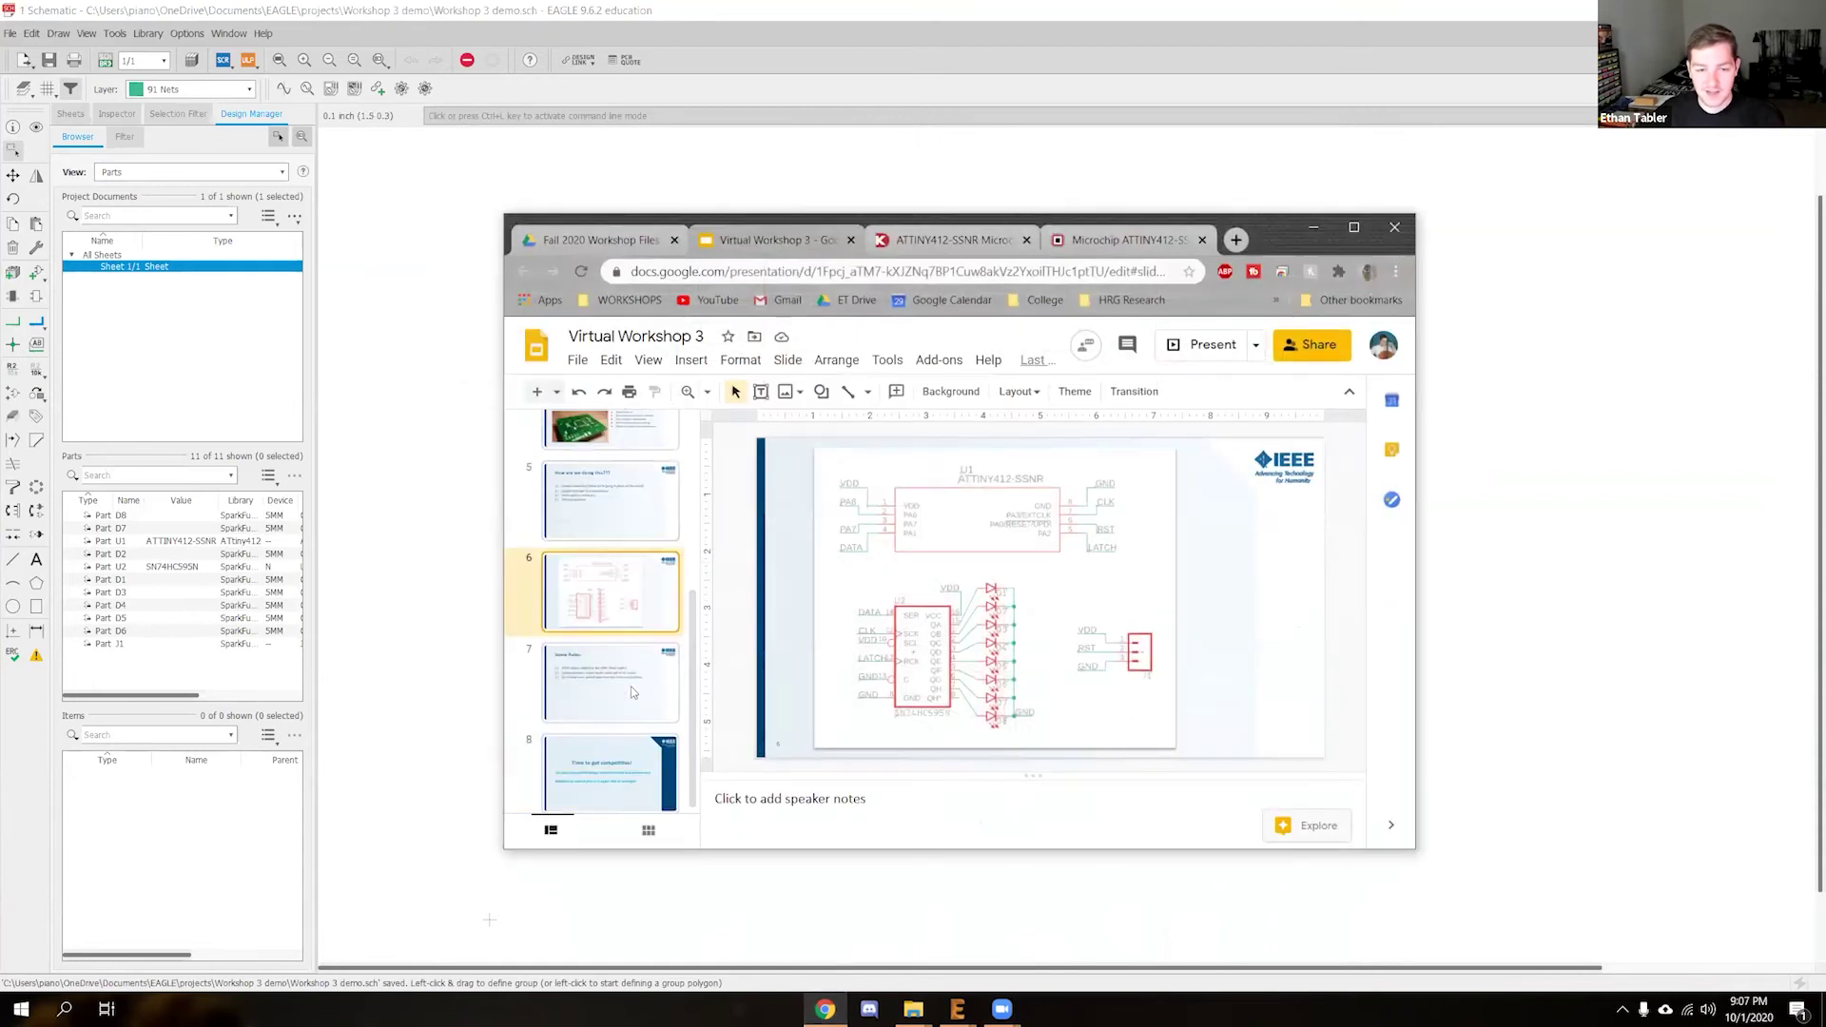
{"action": "key", "text": "Down"}
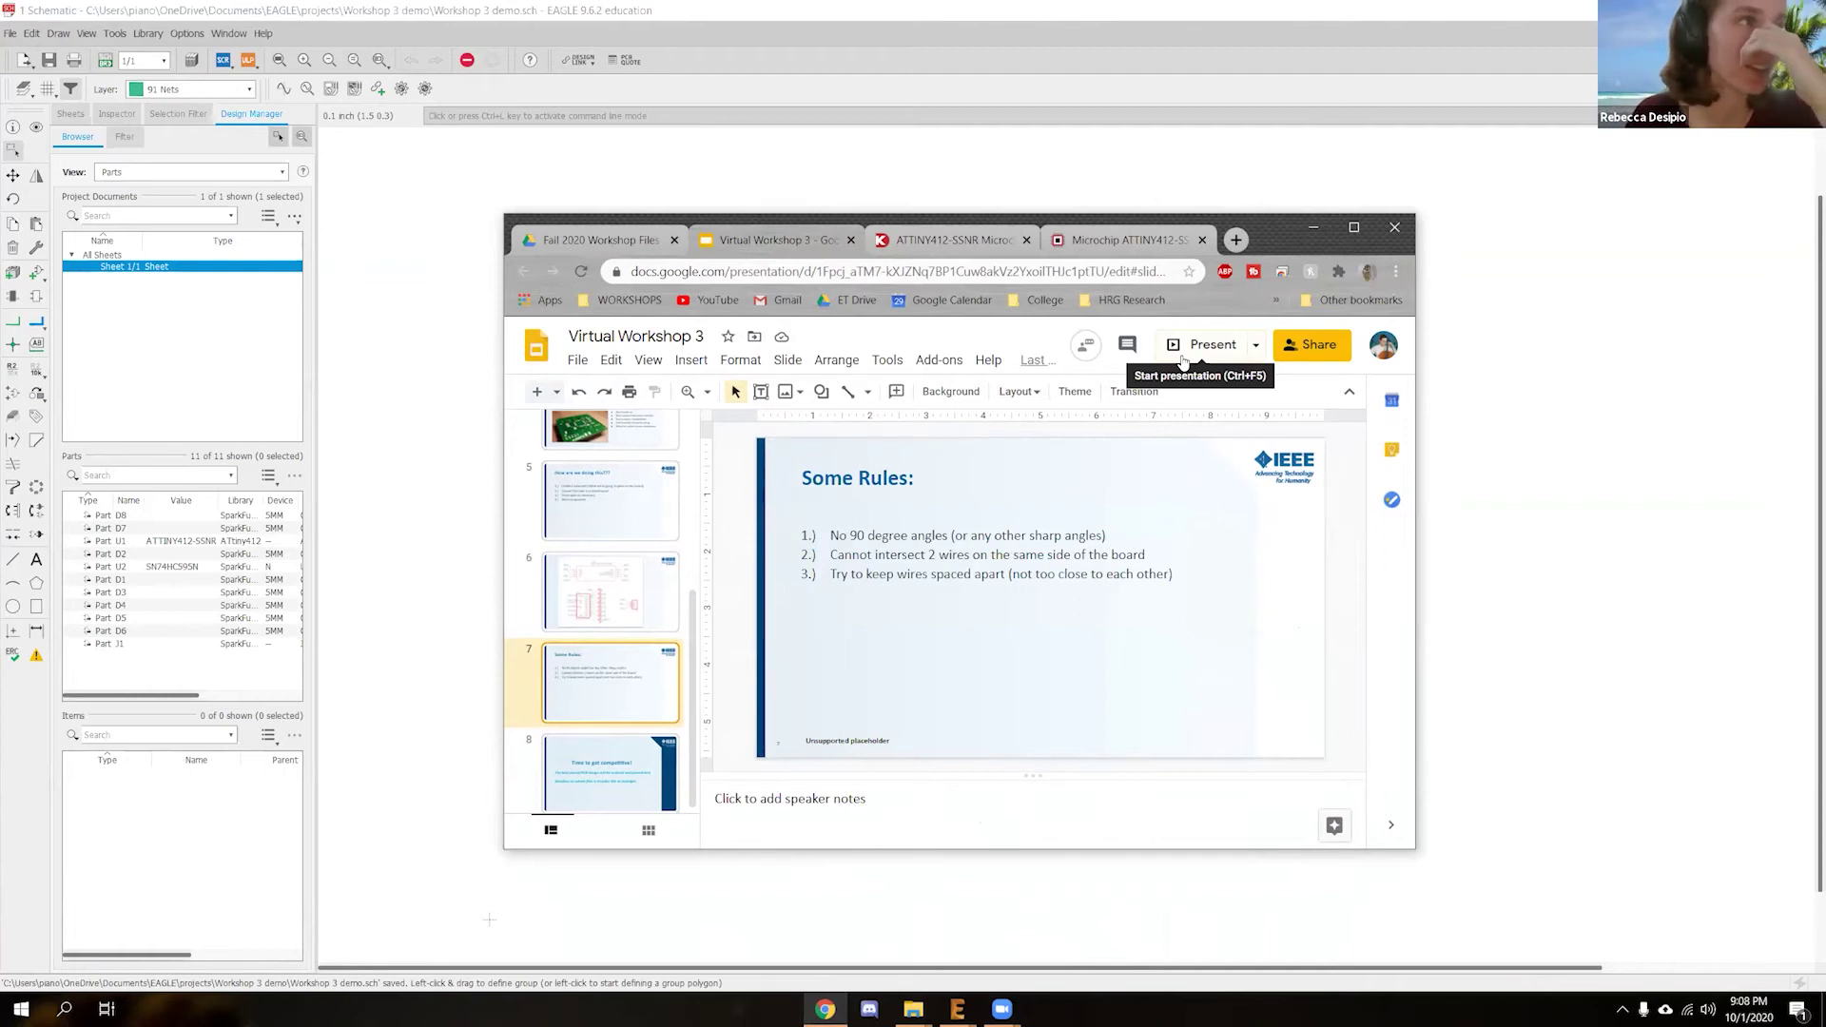
{"action": "left_click", "coordinate": [1314, 225]}
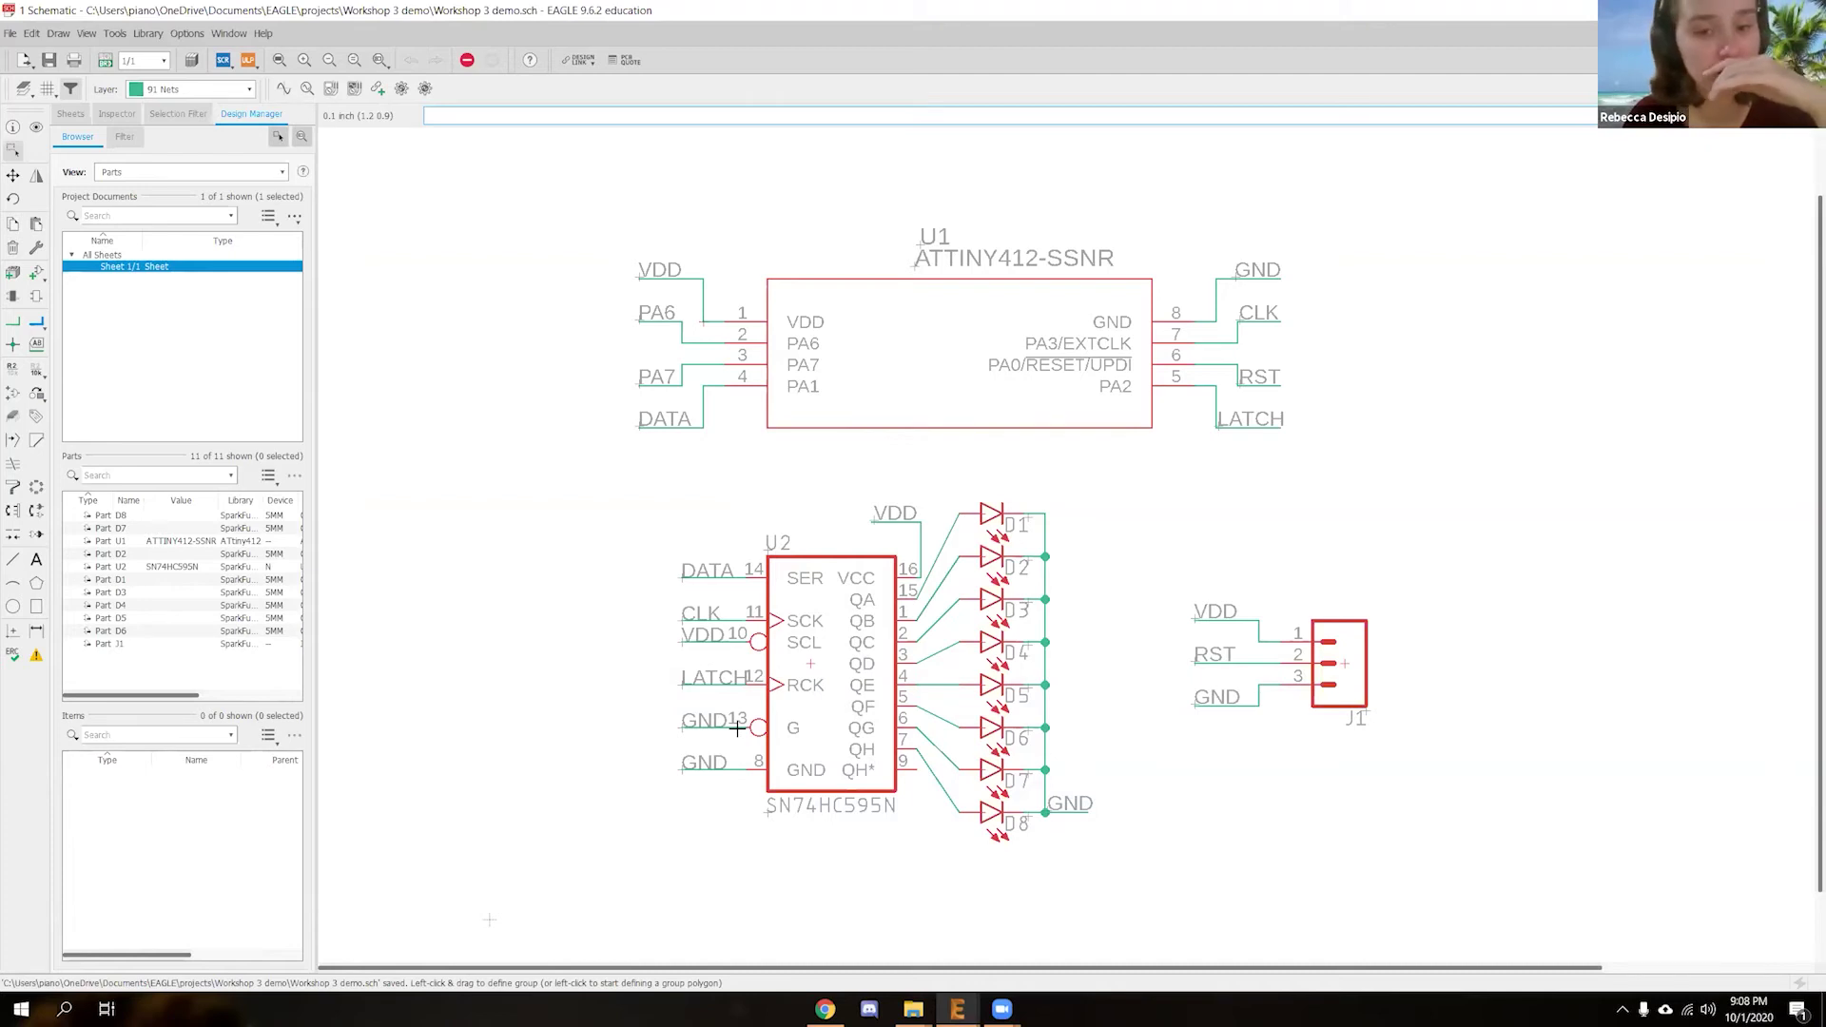
{"action": "scroll", "coordinate": [737, 727], "scroll_direction": "up", "scroll_amount": 5}
{"action": "scroll", "coordinate": [733, 733], "scroll_direction": "up", "scroll_amount": 2}
{"action": "scroll", "coordinate": [733, 732], "scroll_direction": "down", "scroll_amount": 4}
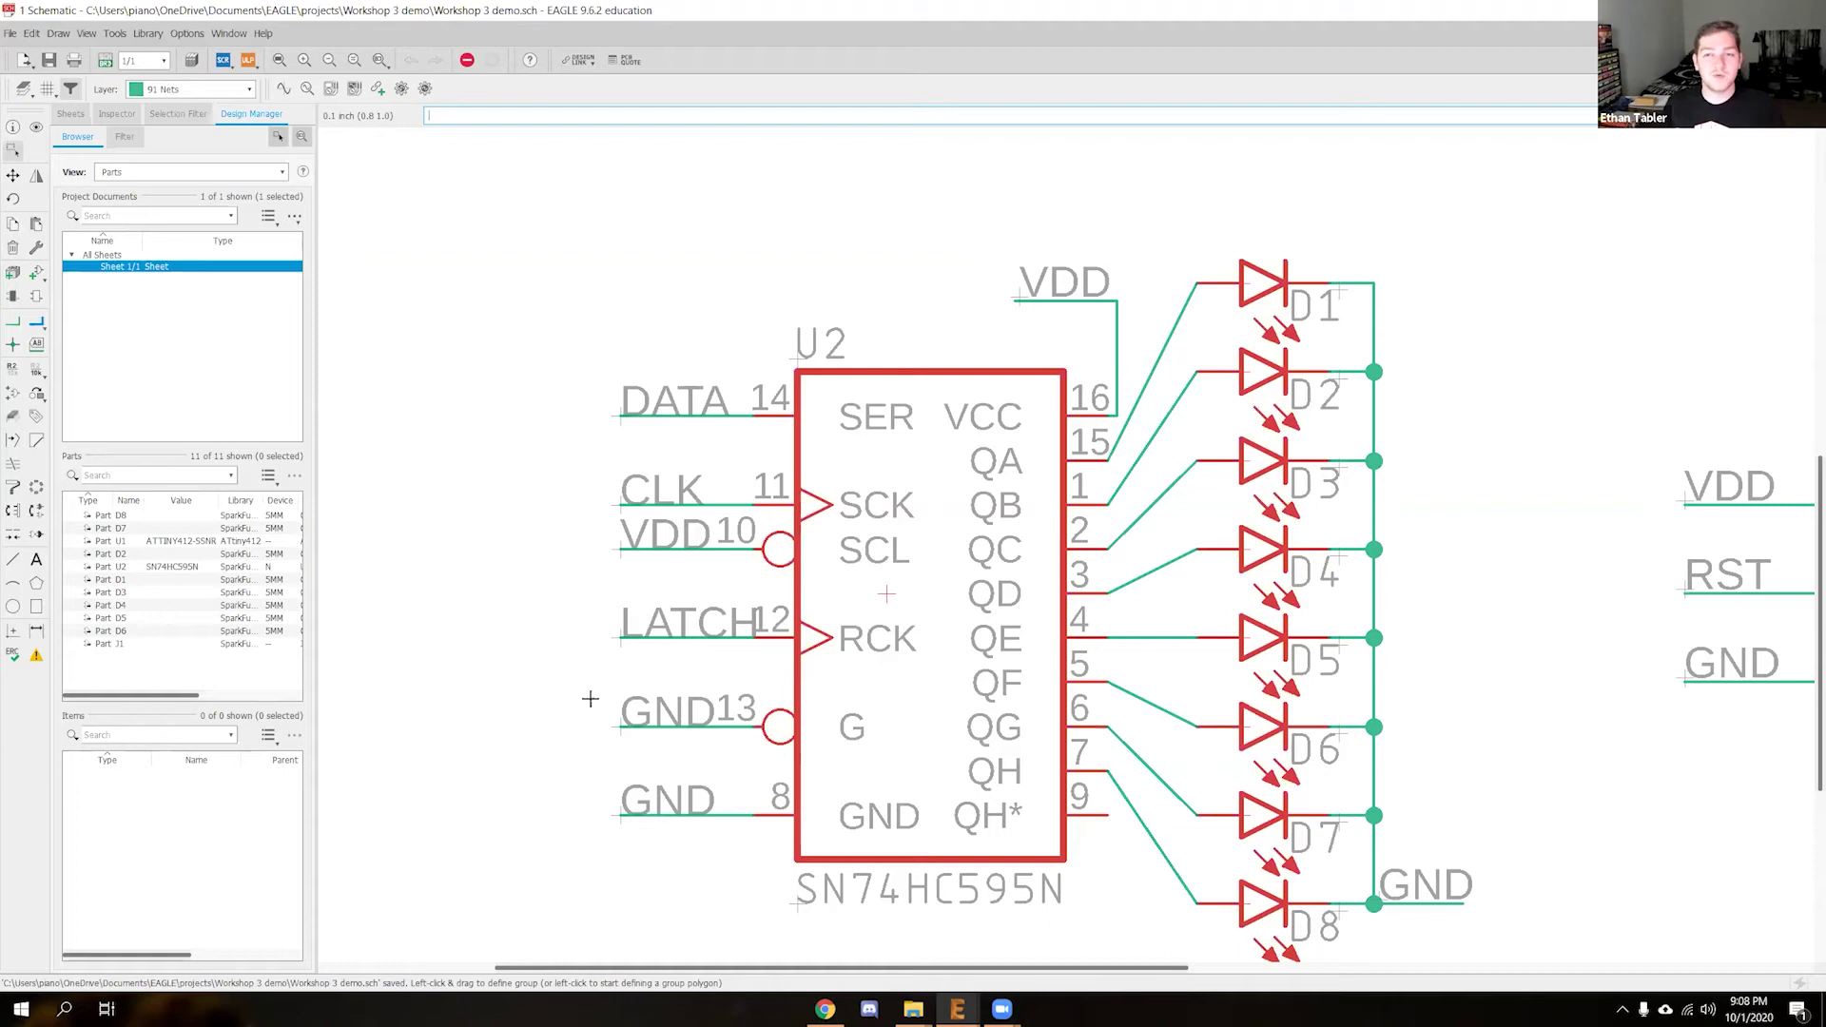
{"action": "scroll", "coordinate": [455, 529], "scroll_direction": "down", "scroll_amount": 2}
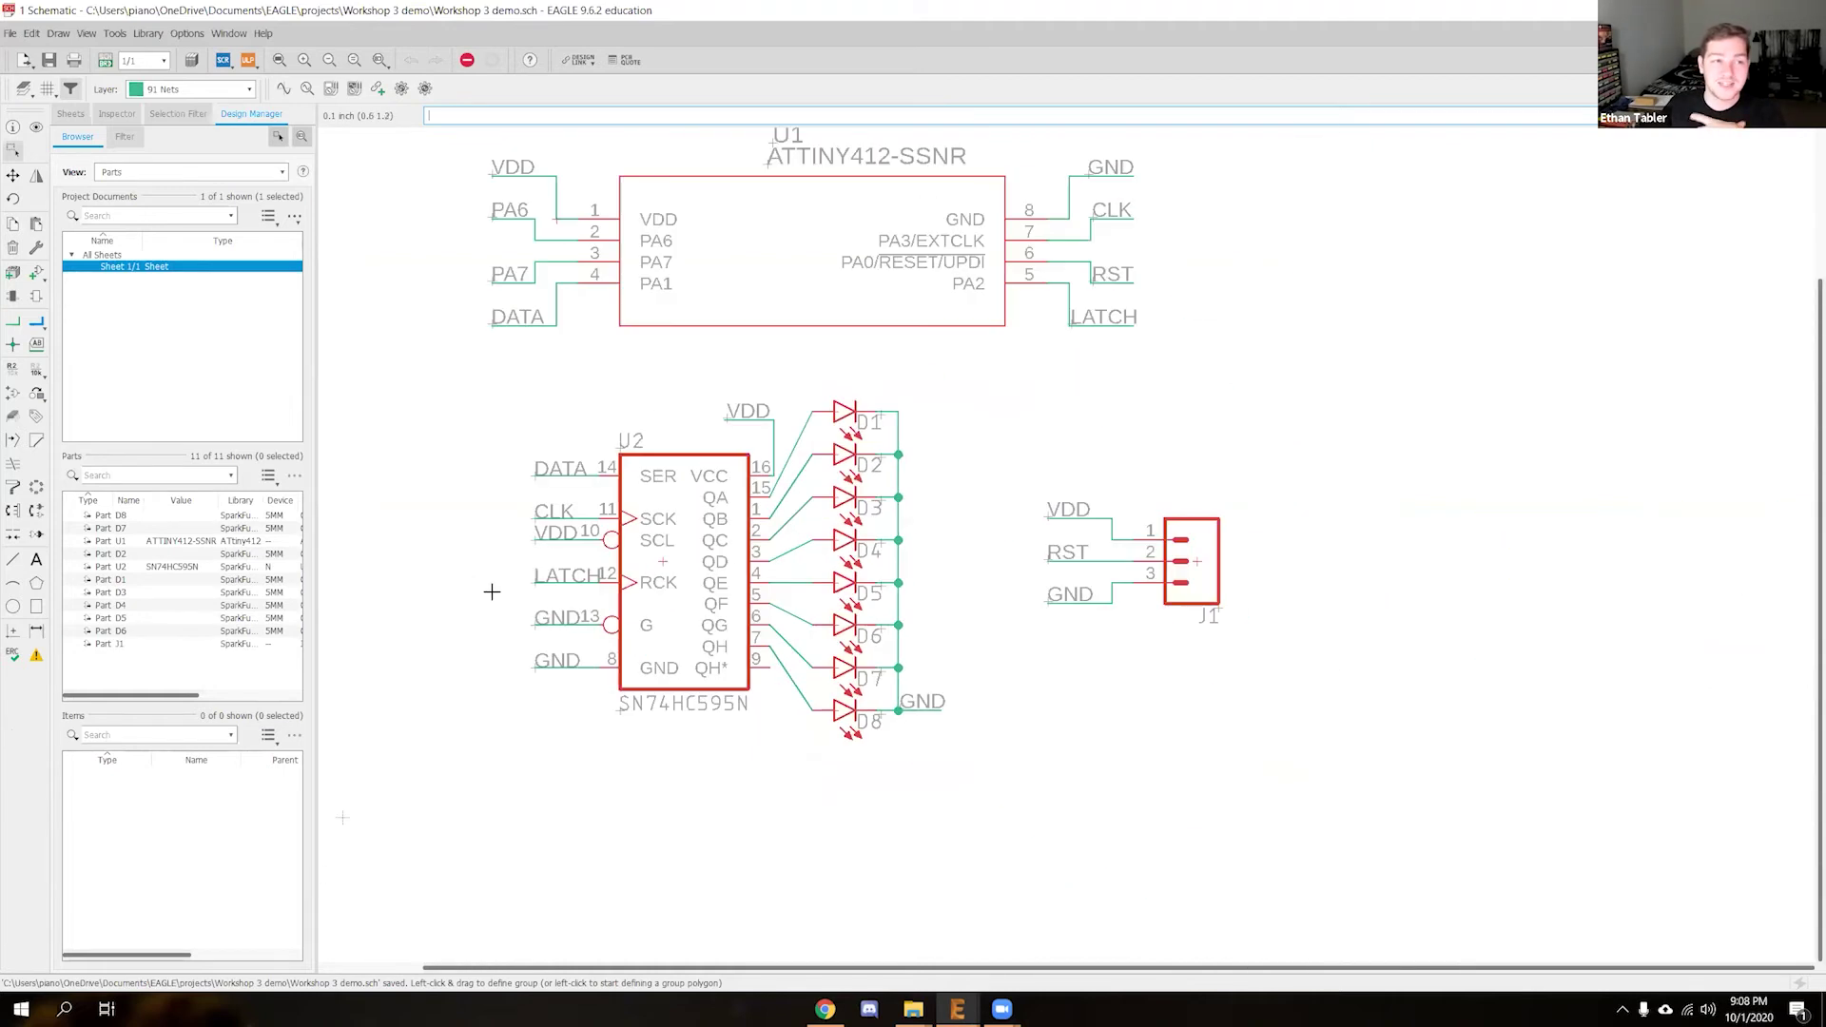
{"action": "left_click", "coordinate": [36, 562]}
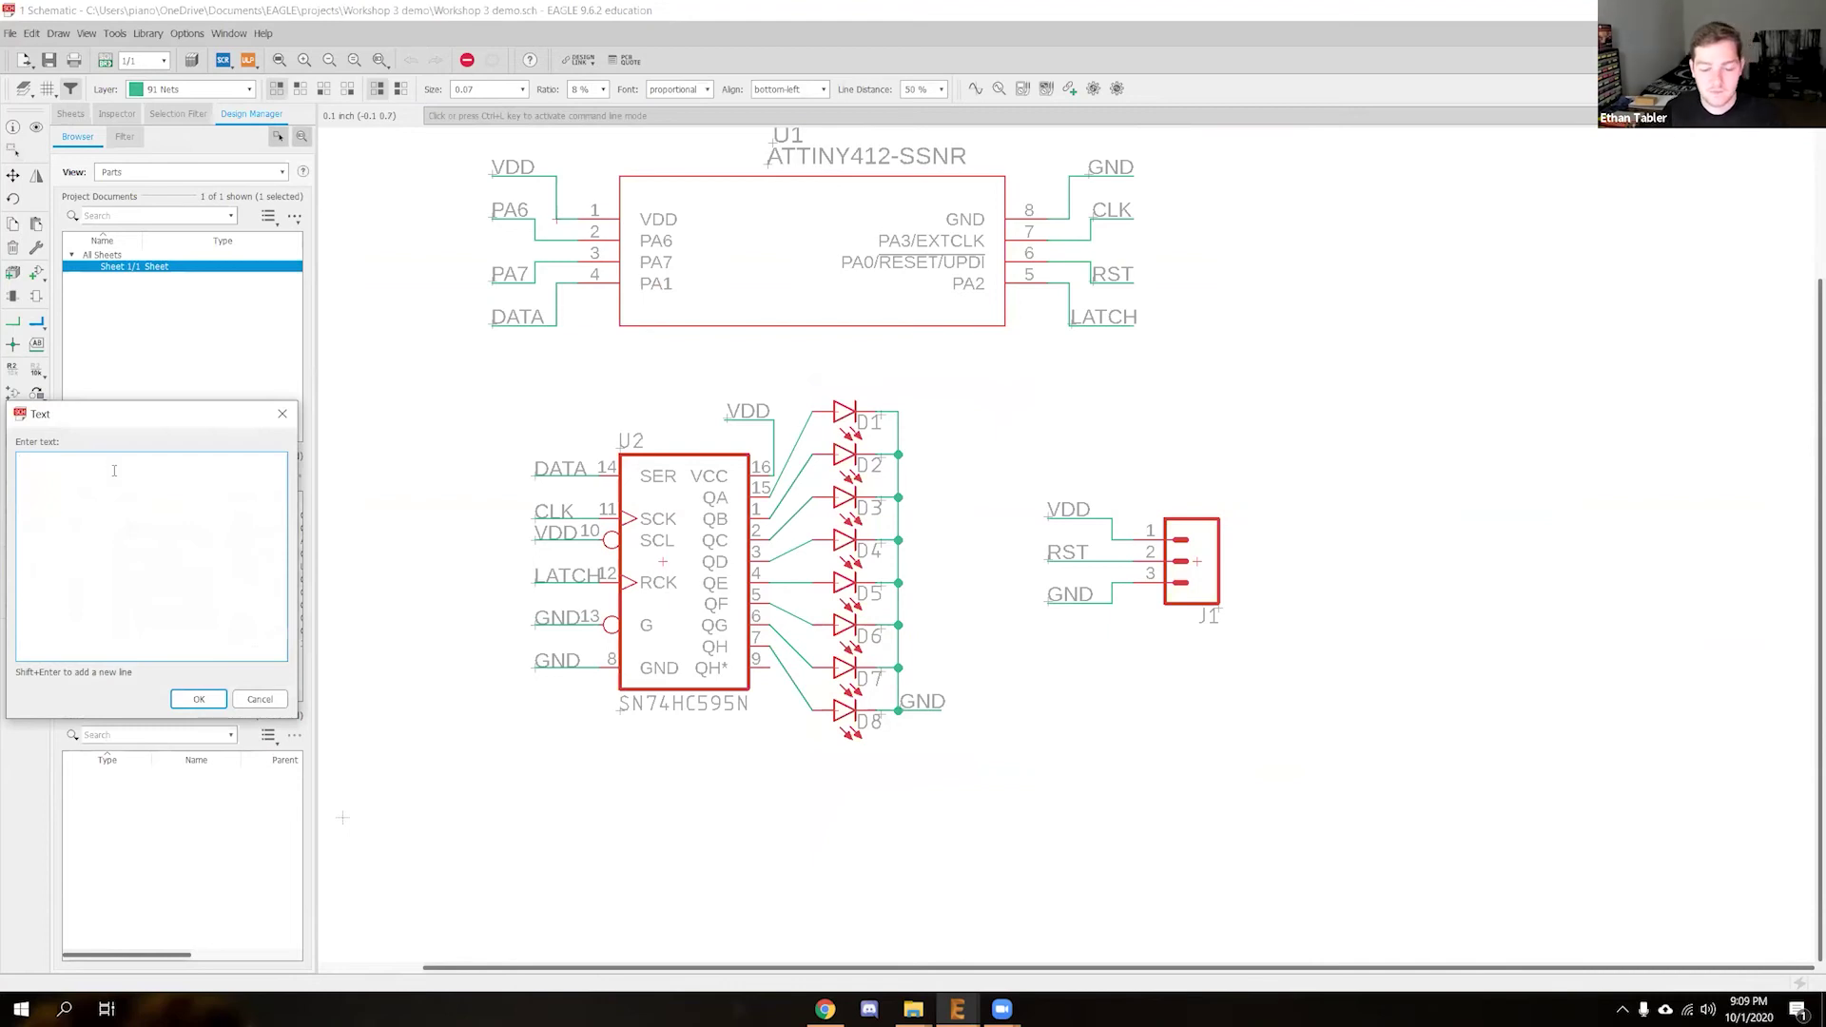
{"action": "key", "text": "Return"}
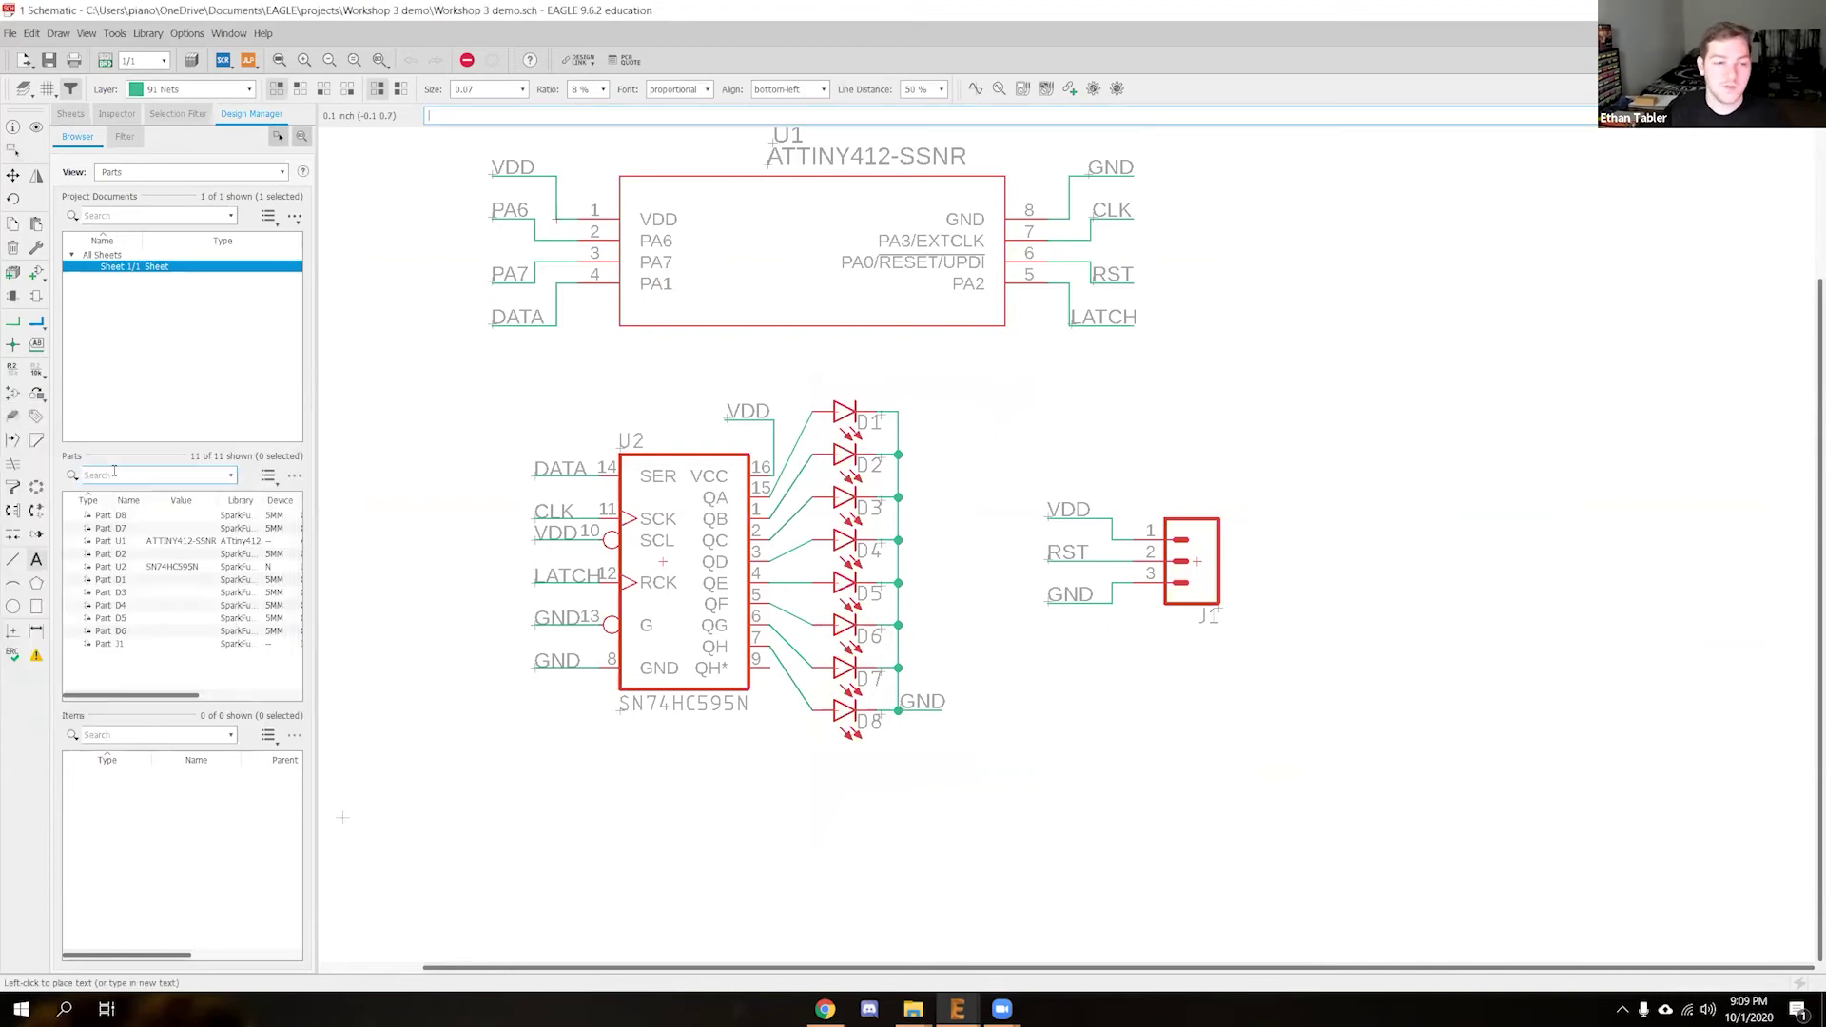
{"action": "right_click", "coordinate": [1035, 428]}
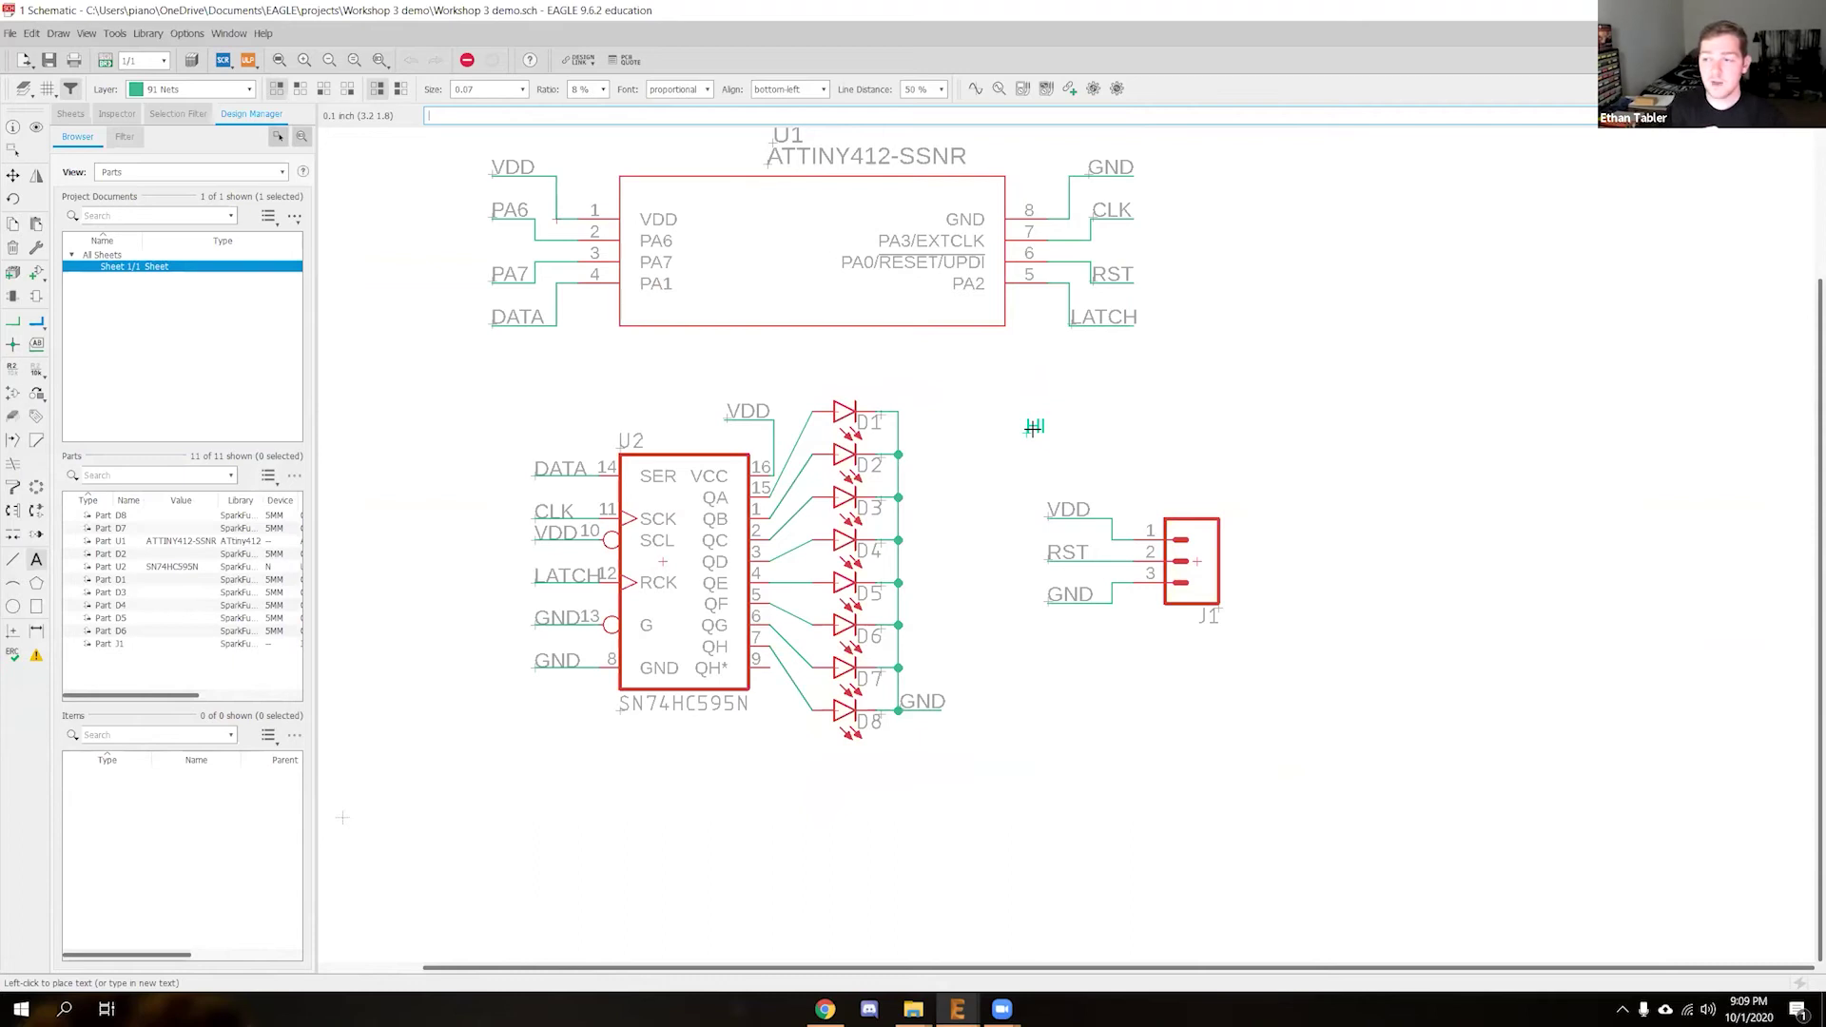
{"action": "left_click", "coordinate": [1032, 430]}
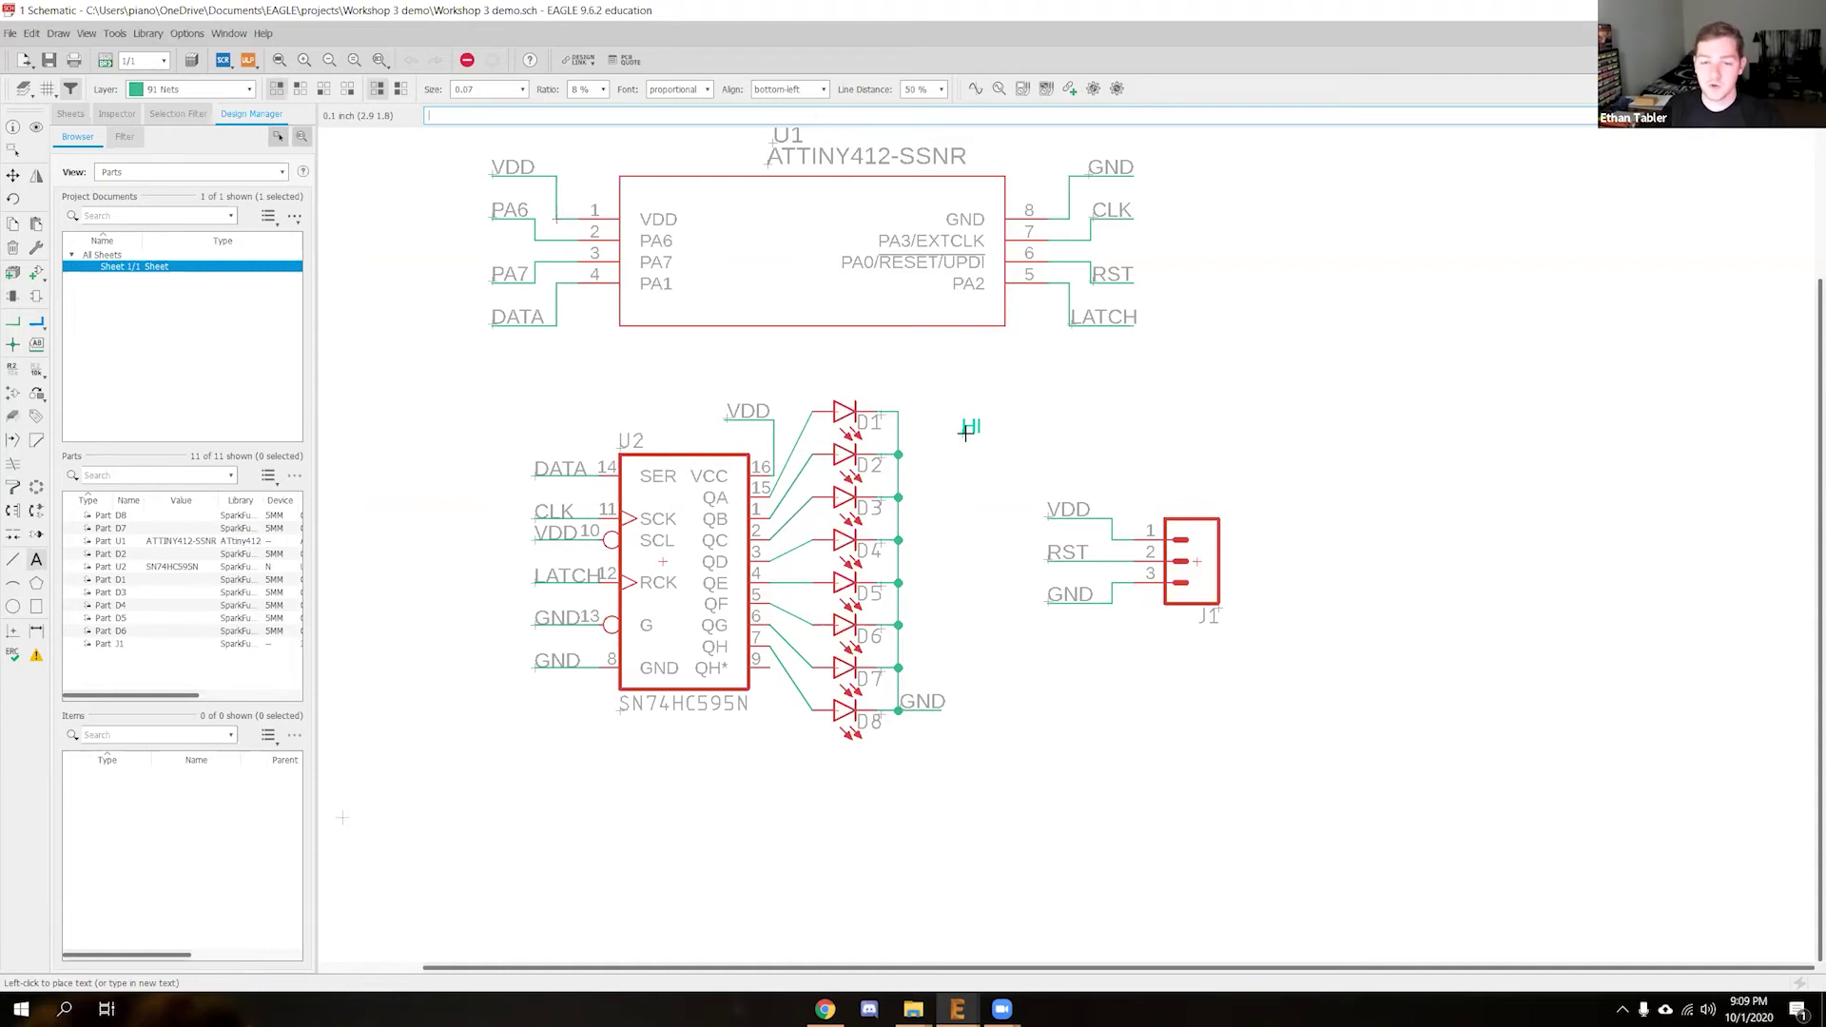
{"action": "key", "text": "Escape"}
{"action": "key", "text": "Escape"}
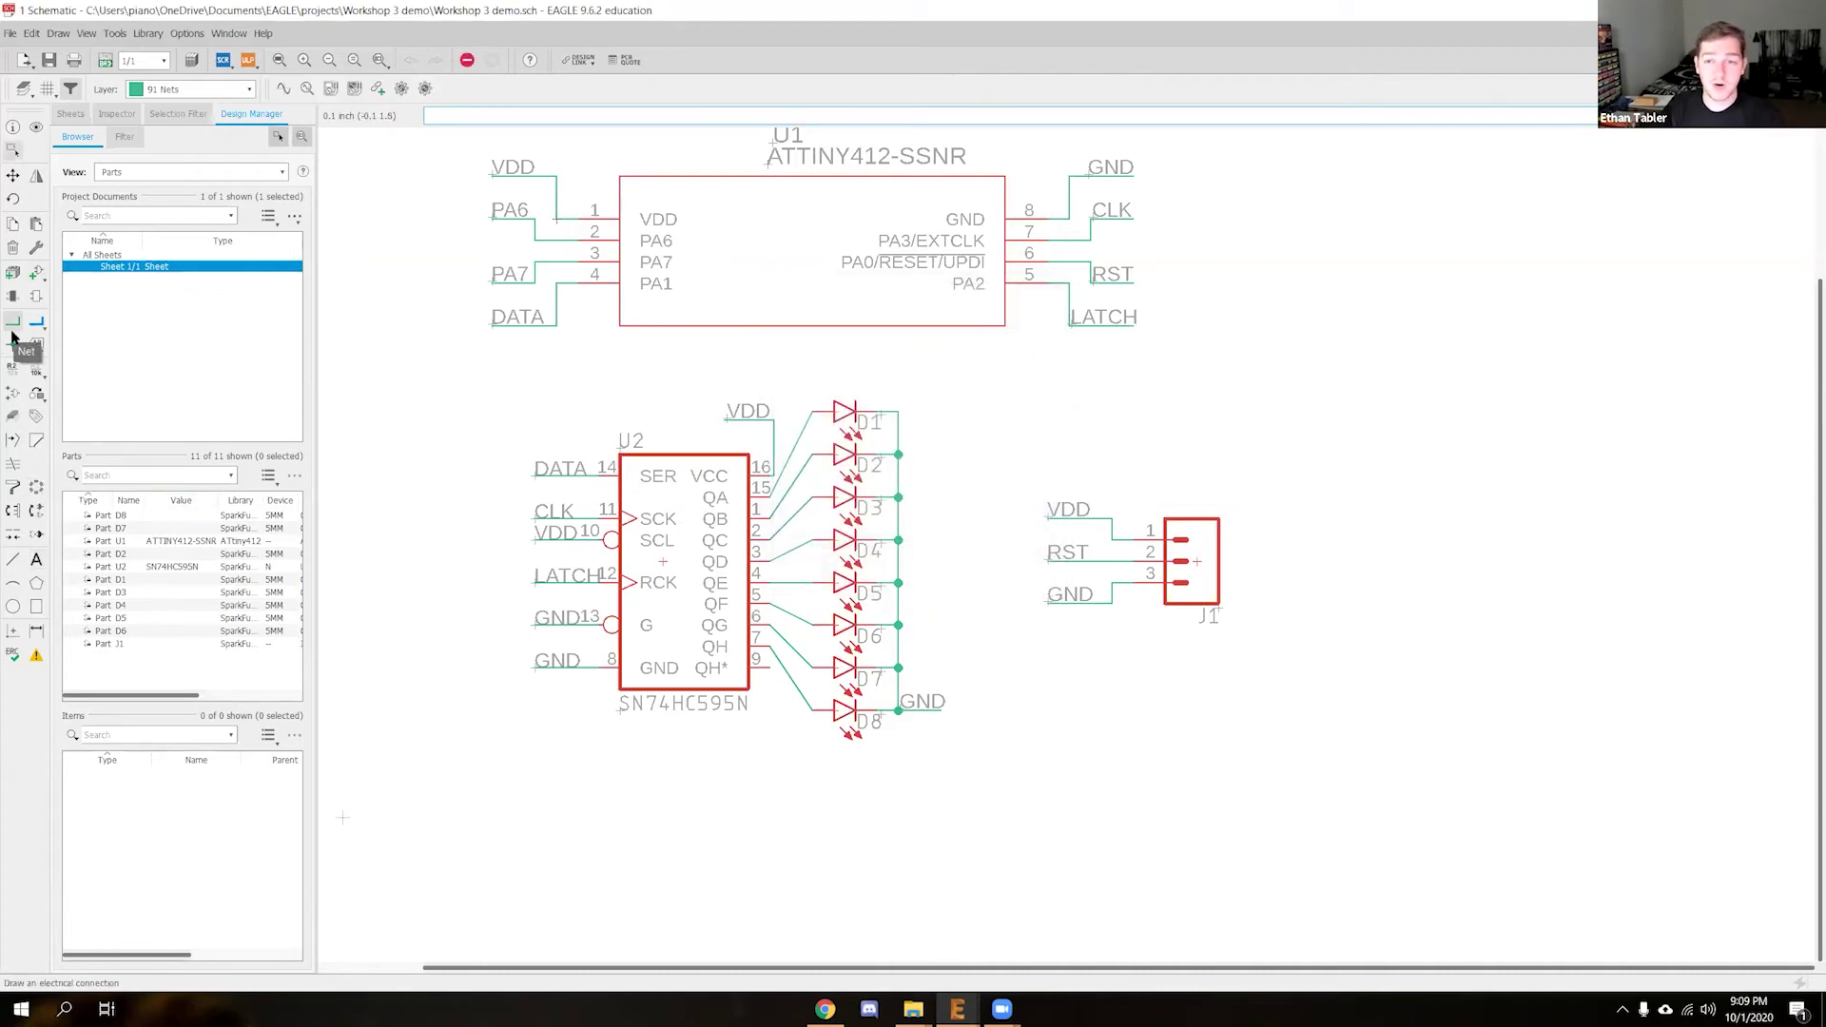
Switch to the Virtual Workshop 3 presentation in Chrome and present its "Some Rules" slide full screen
{"action": "left_click", "coordinate": [825, 1009]}
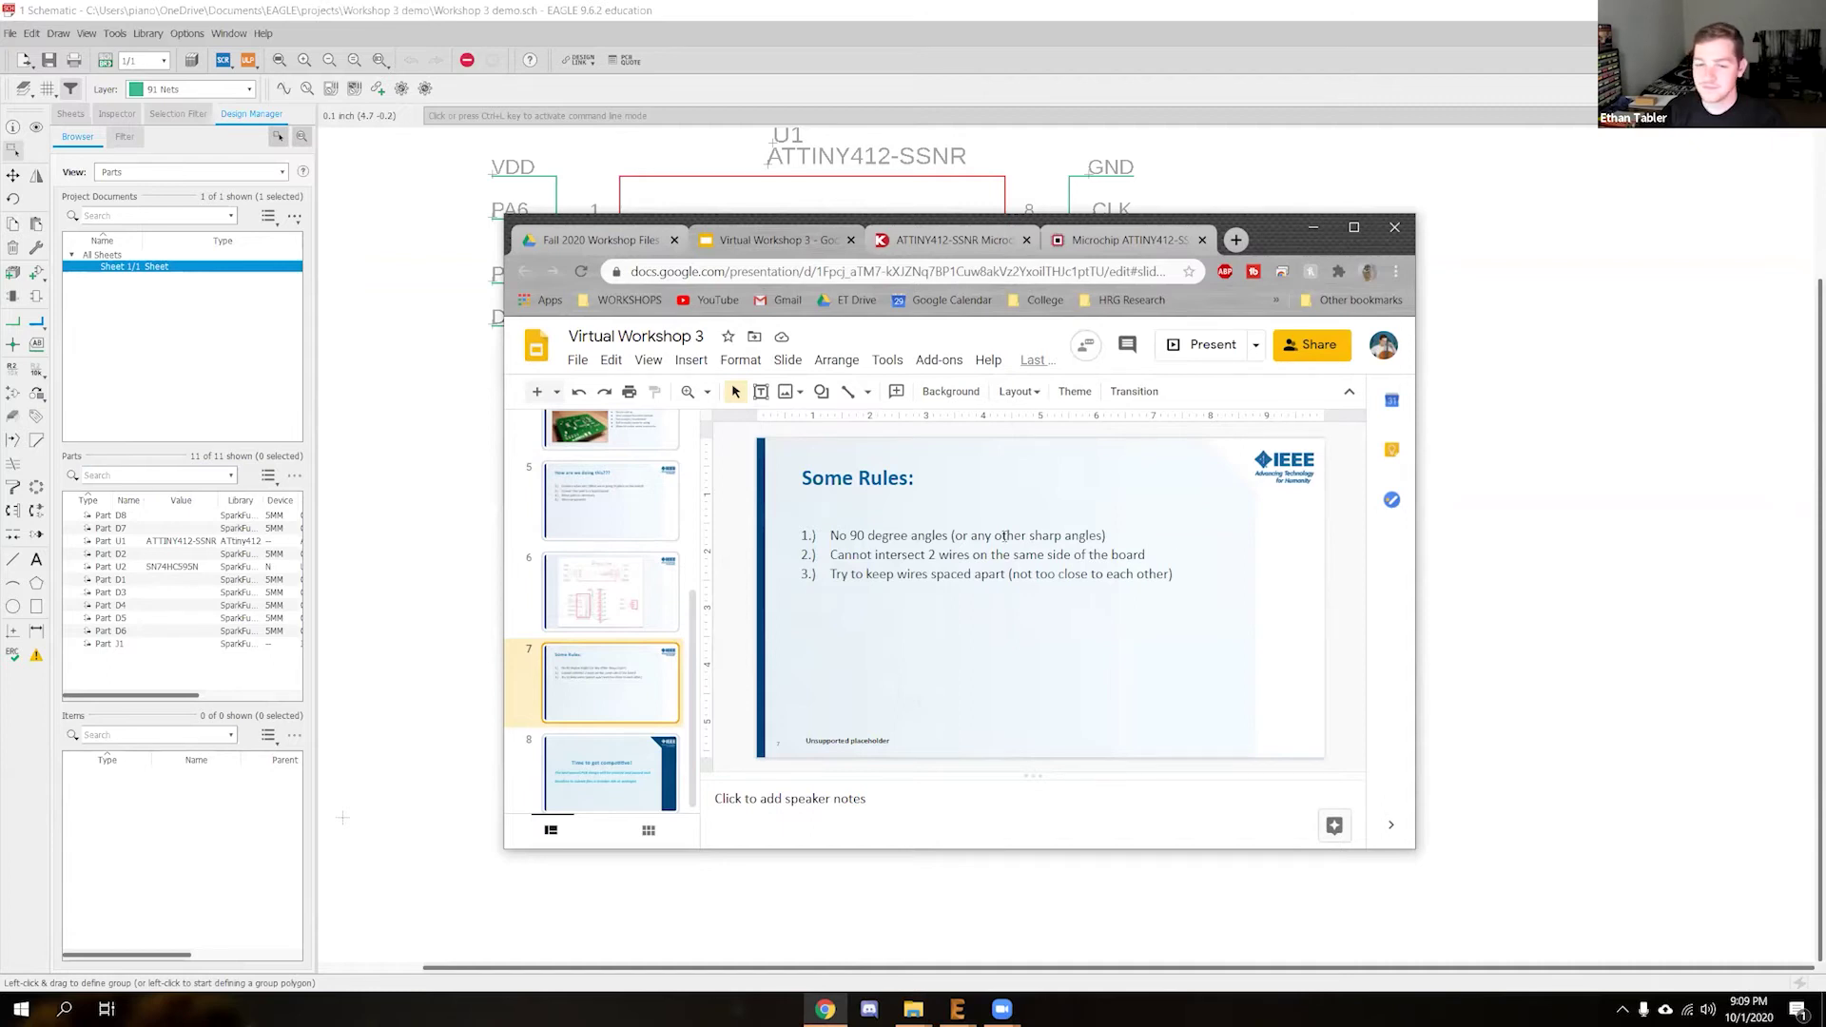
{"action": "left_click", "coordinate": [1227, 350]}
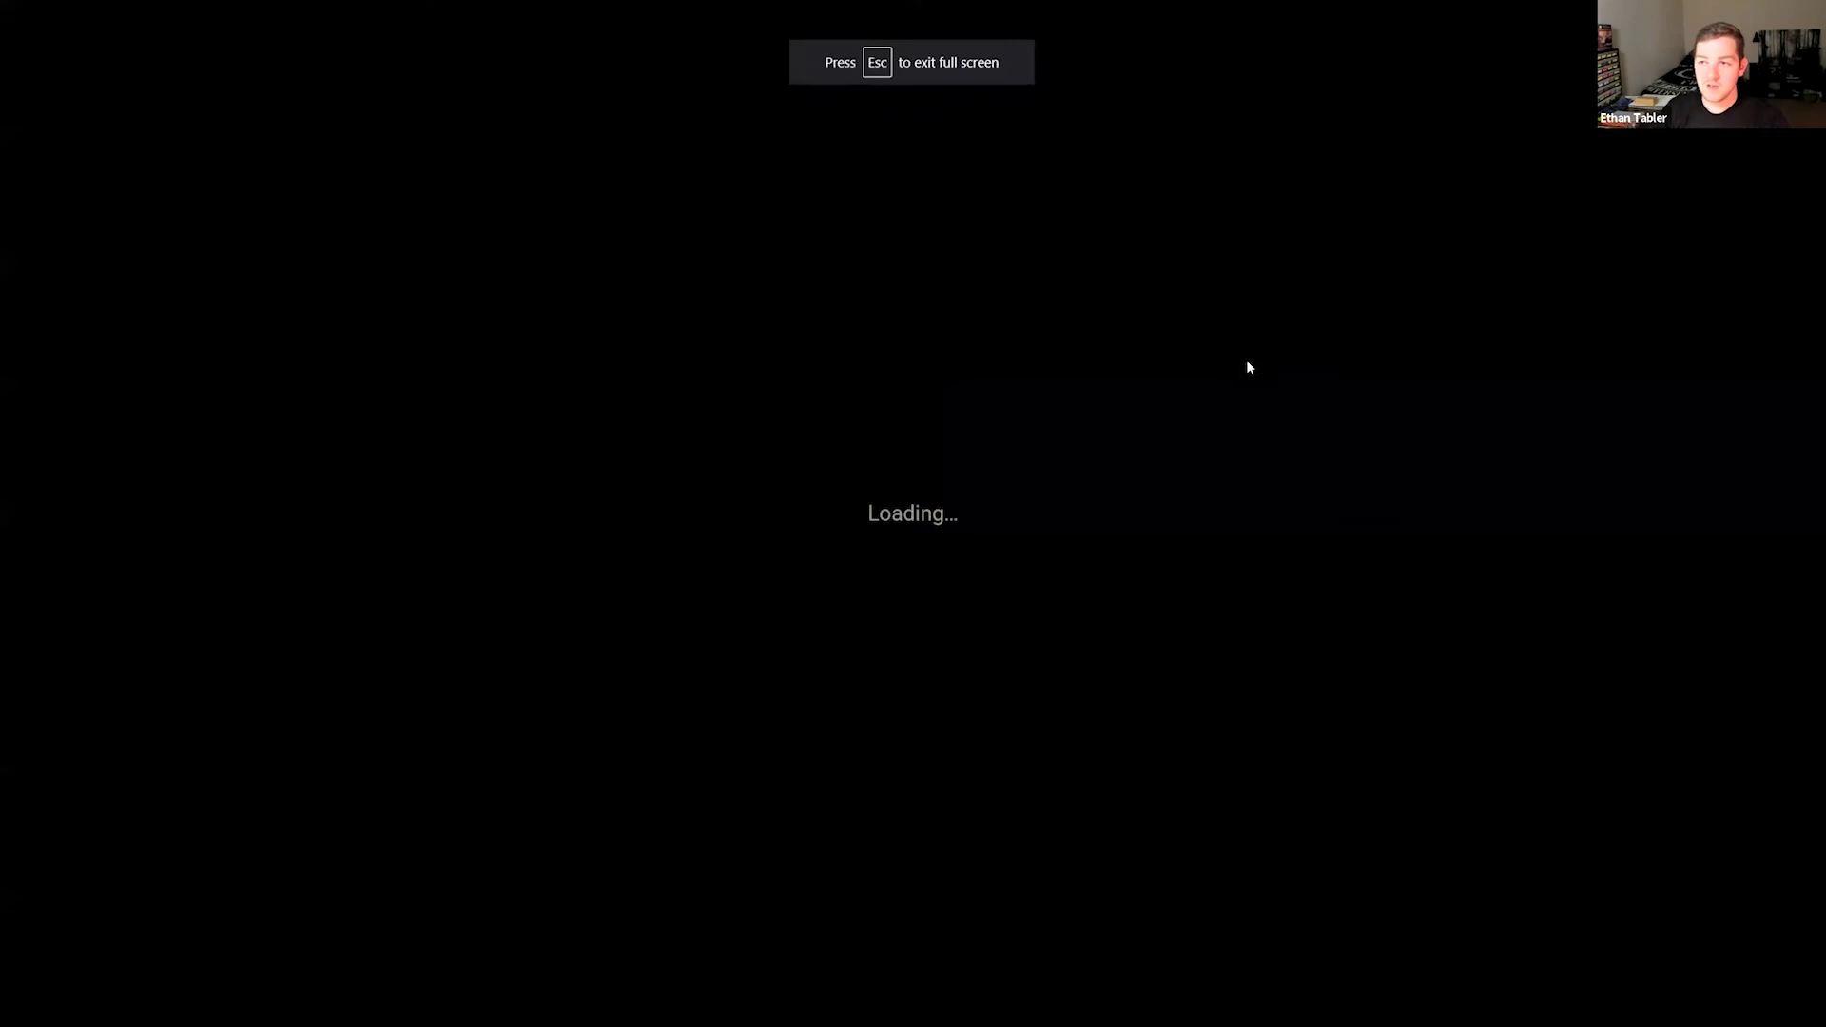
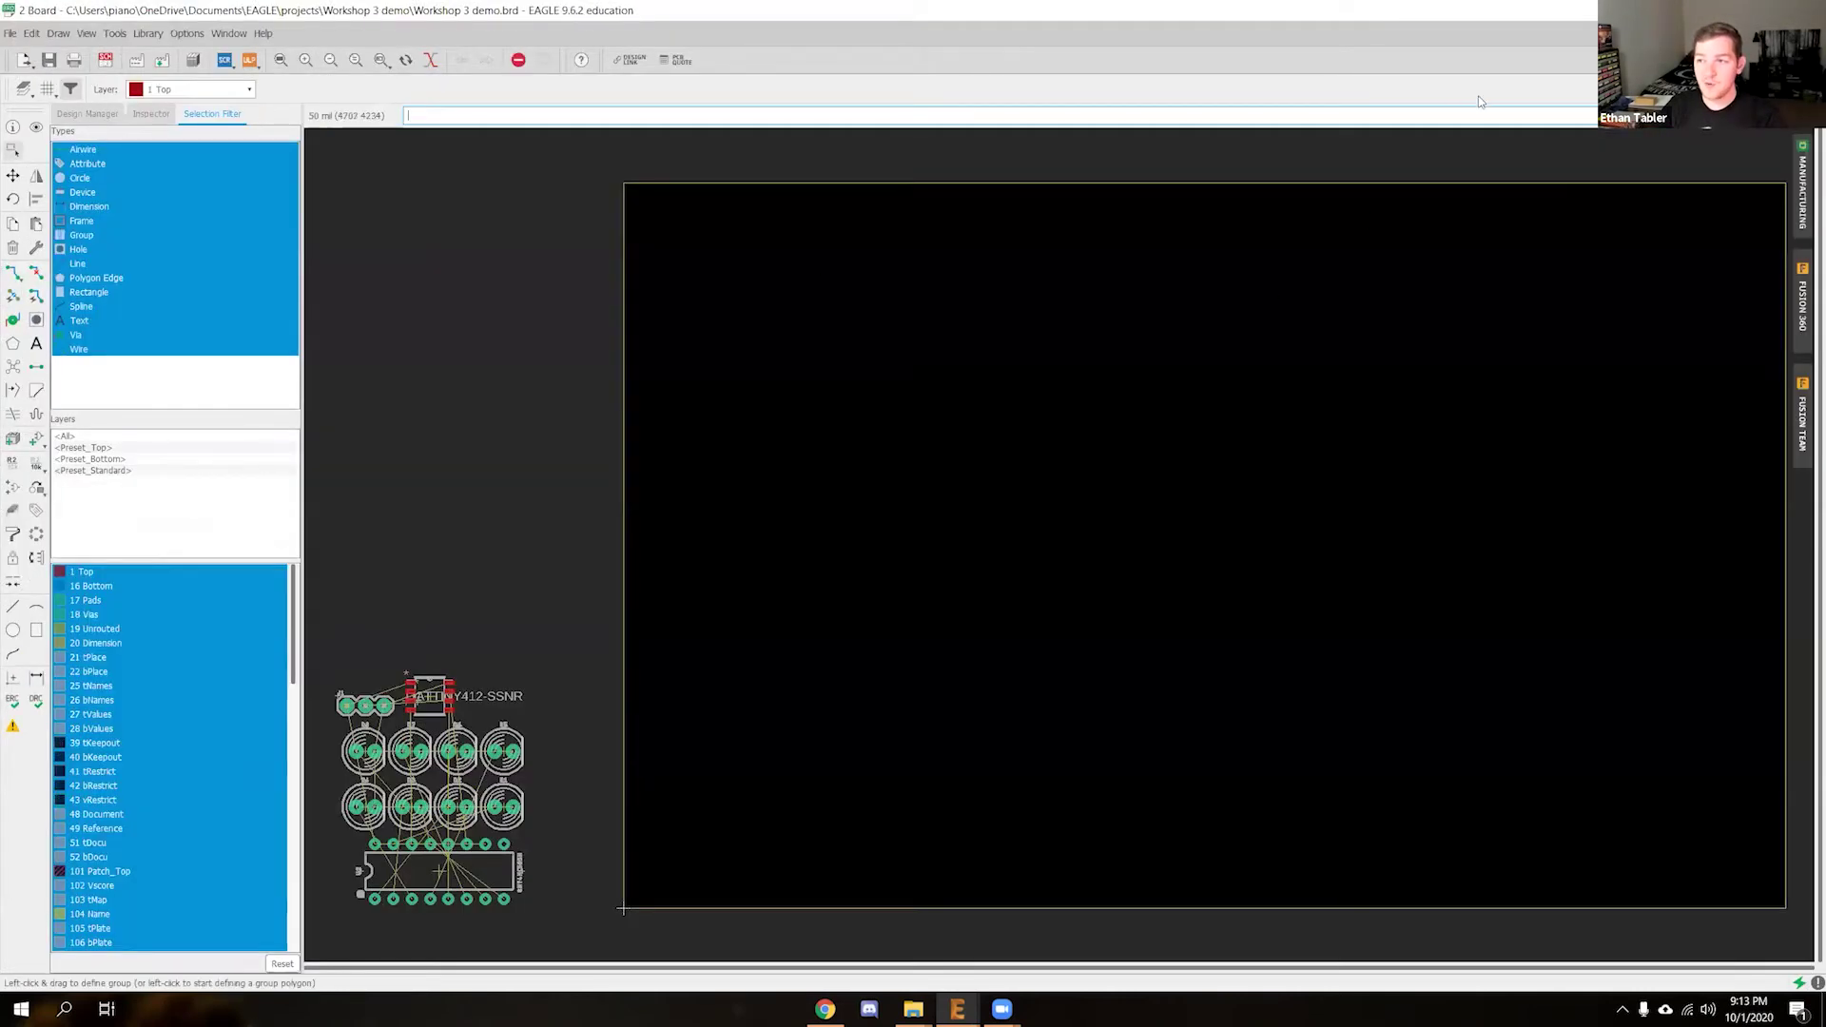
Delete the default rectangular board outline from the Workshop 3 demo board
{"action": "scroll", "coordinate": [828, 214], "scroll_direction": "down", "scroll_amount": 1}
{"action": "middle_click_drag", "start_coordinate": [812, 273], "coordinate": [819, 322]}
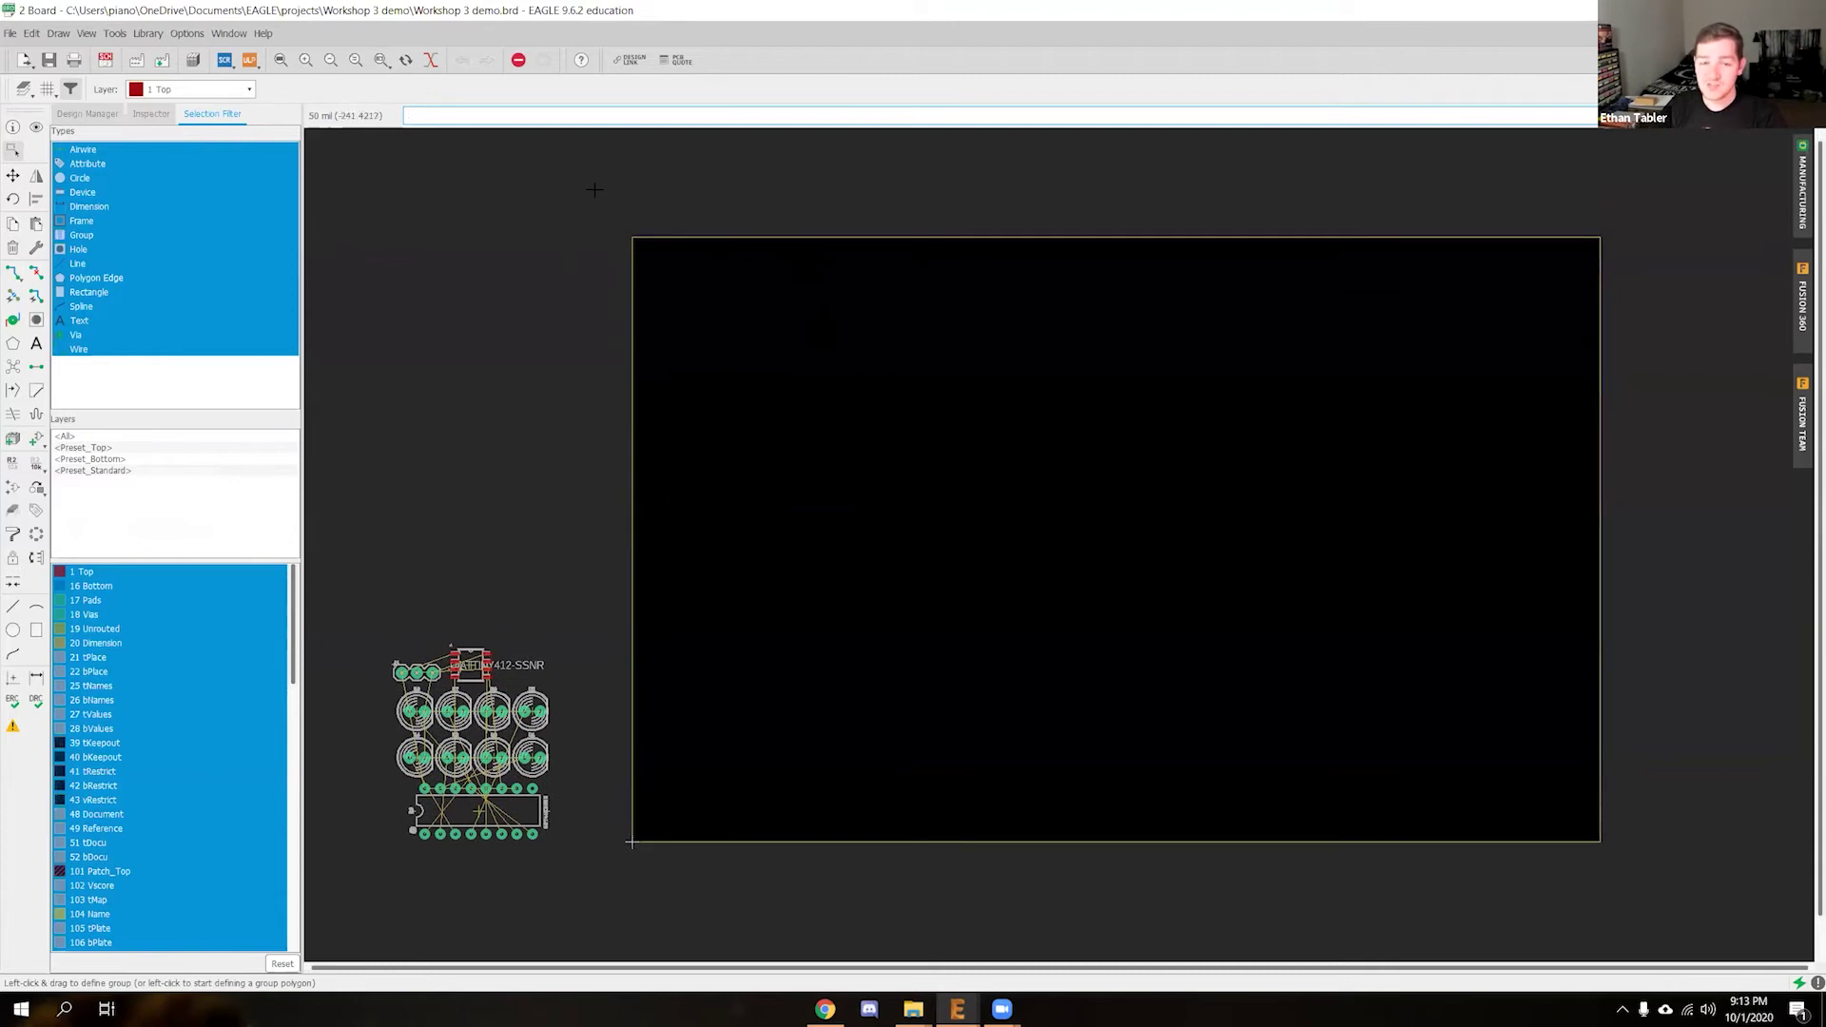
{"action": "left_click_drag", "start_coordinate": [589, 172], "coordinate": [1634, 893]}
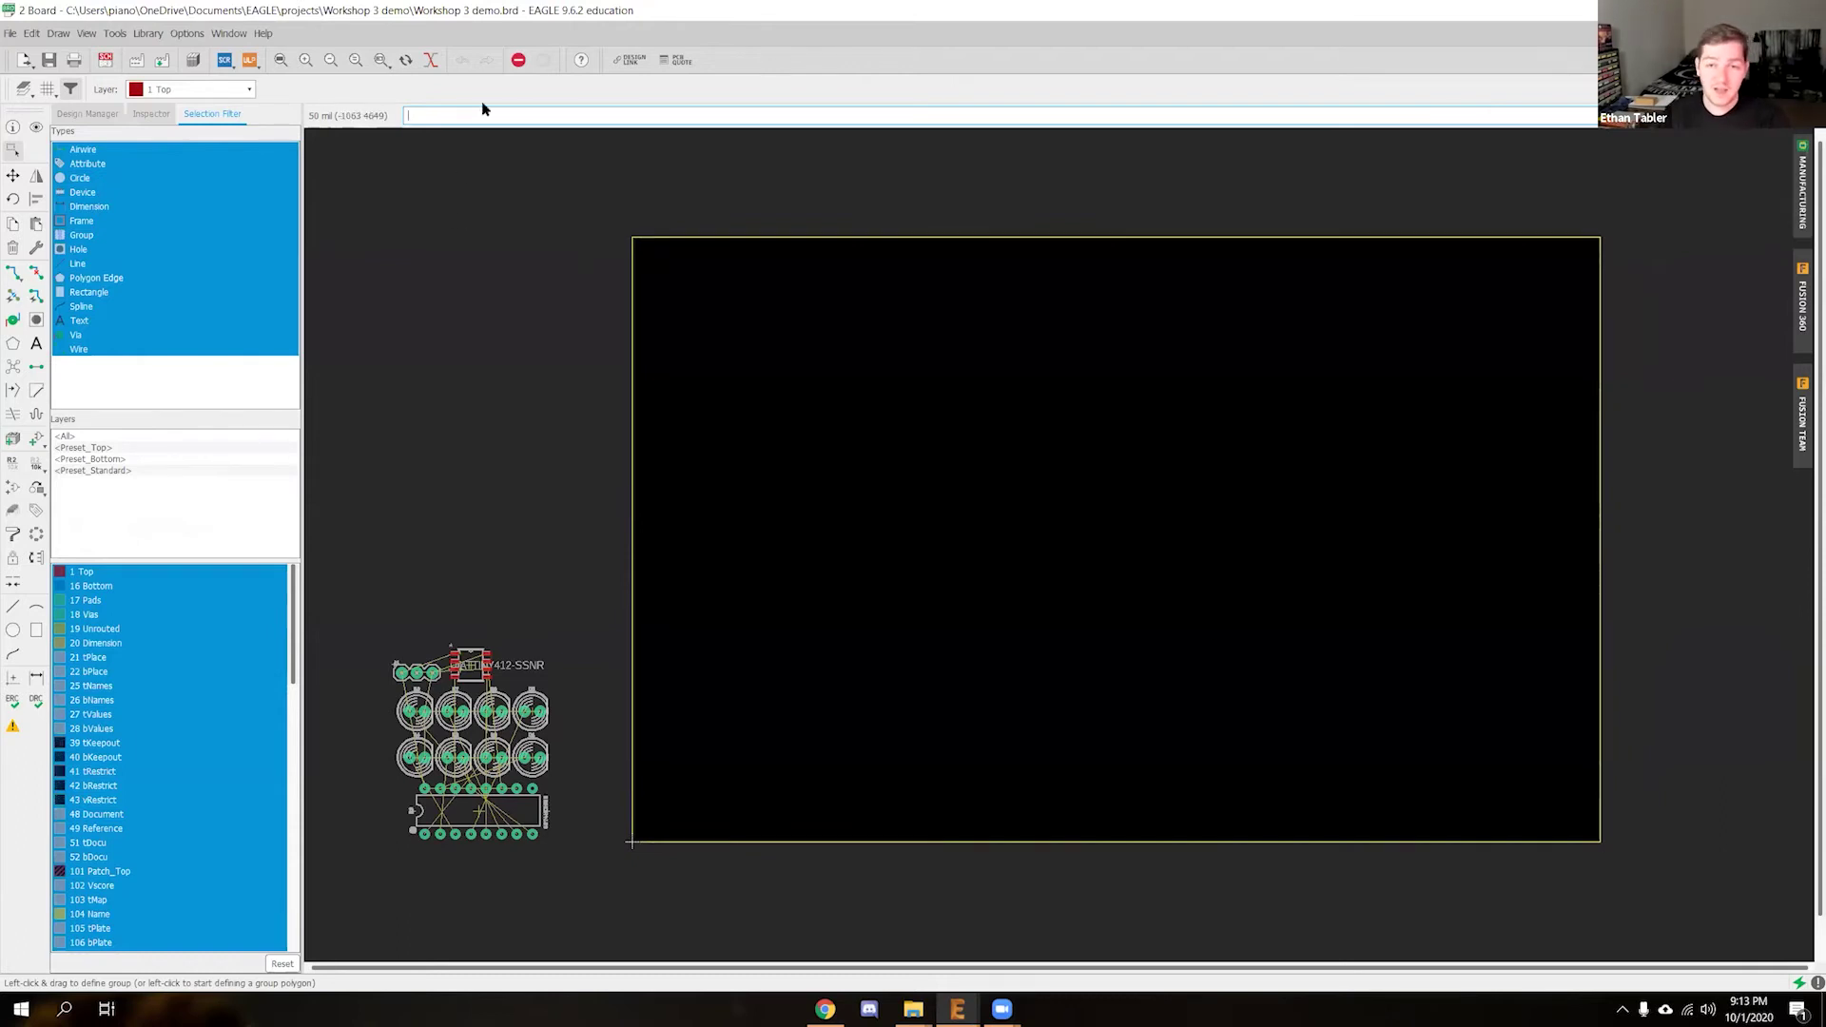
{"action": "key", "text": "Delete"}
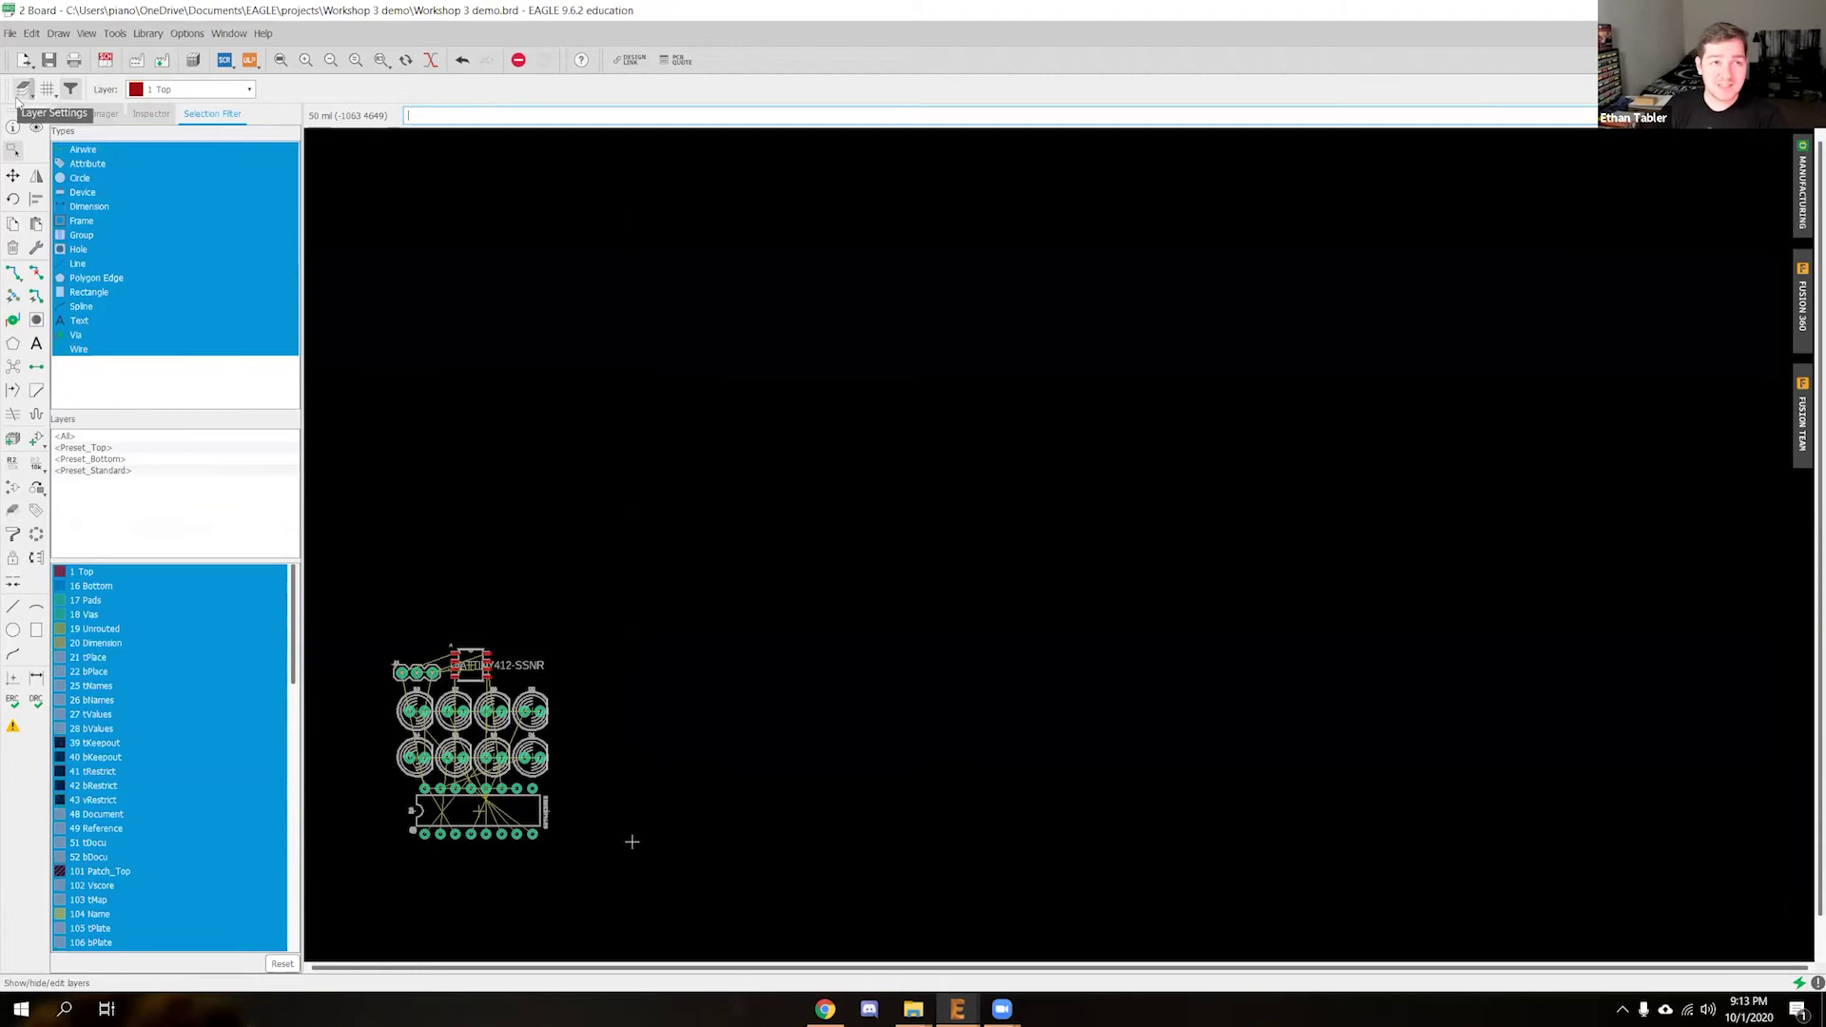
{"action": "left_click", "coordinate": [43, 36]}
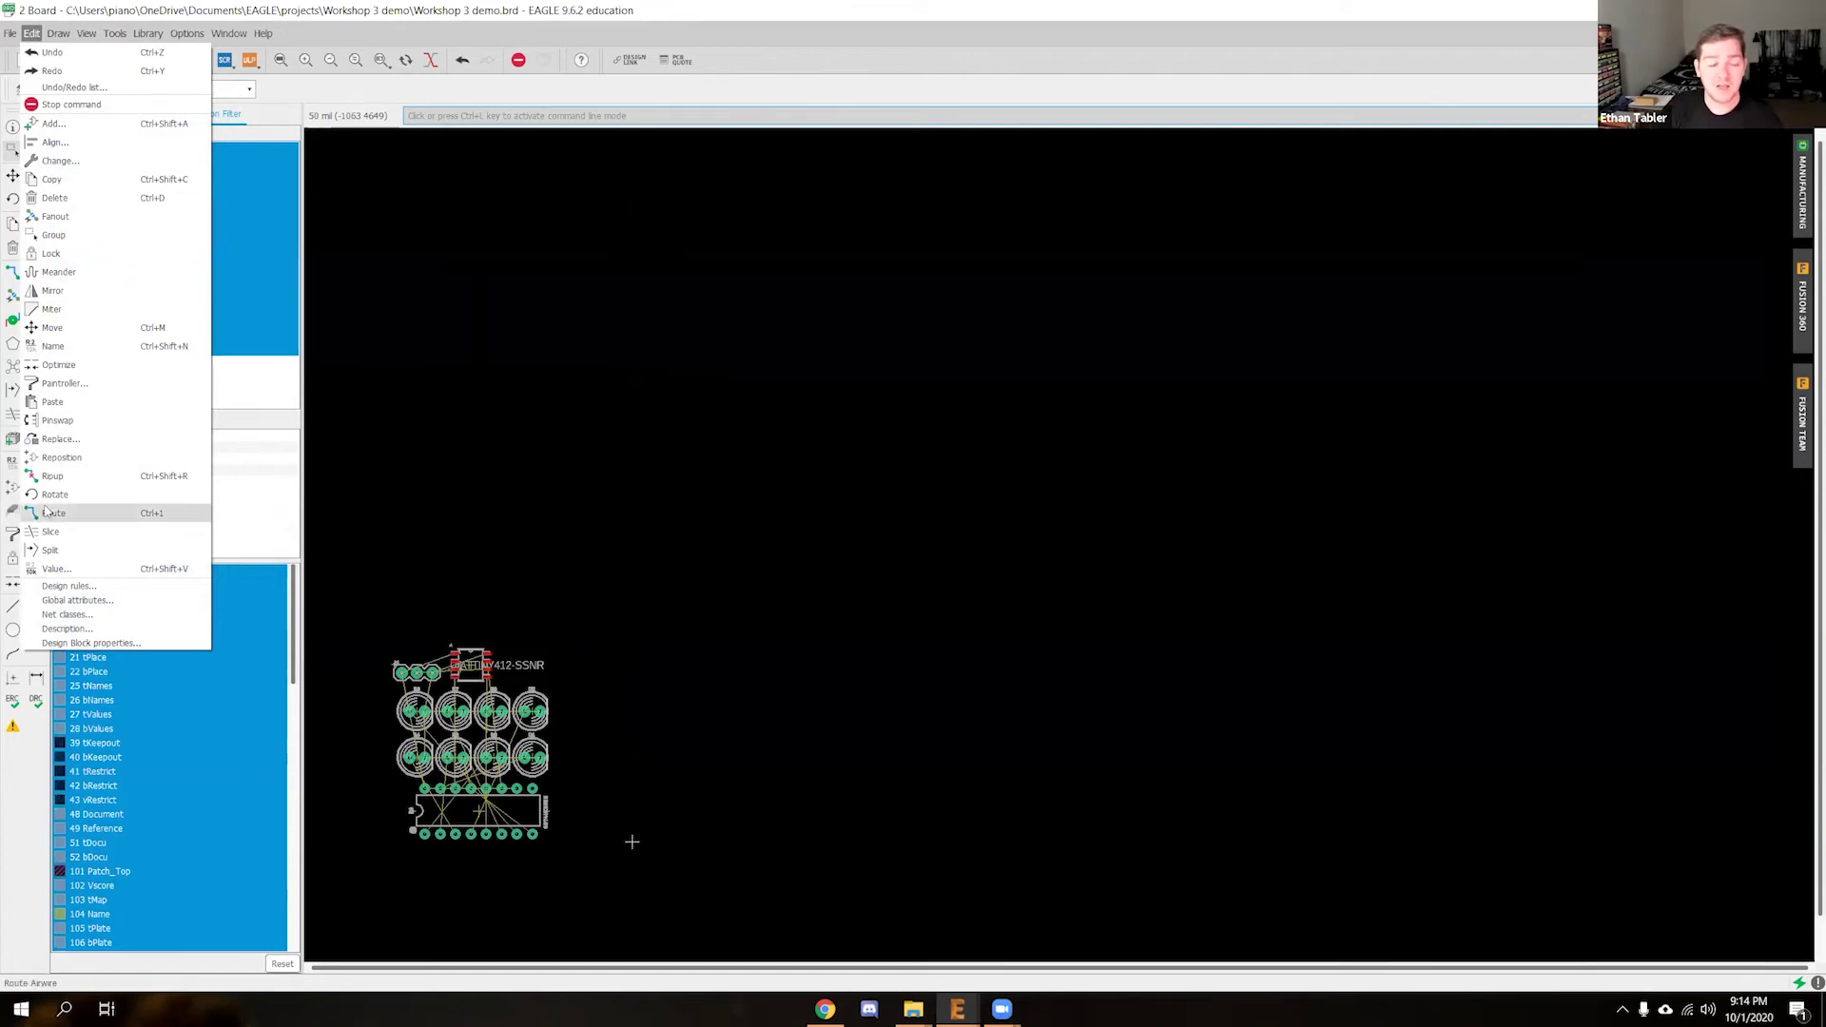
{"action": "left_click", "coordinate": [112, 588]}
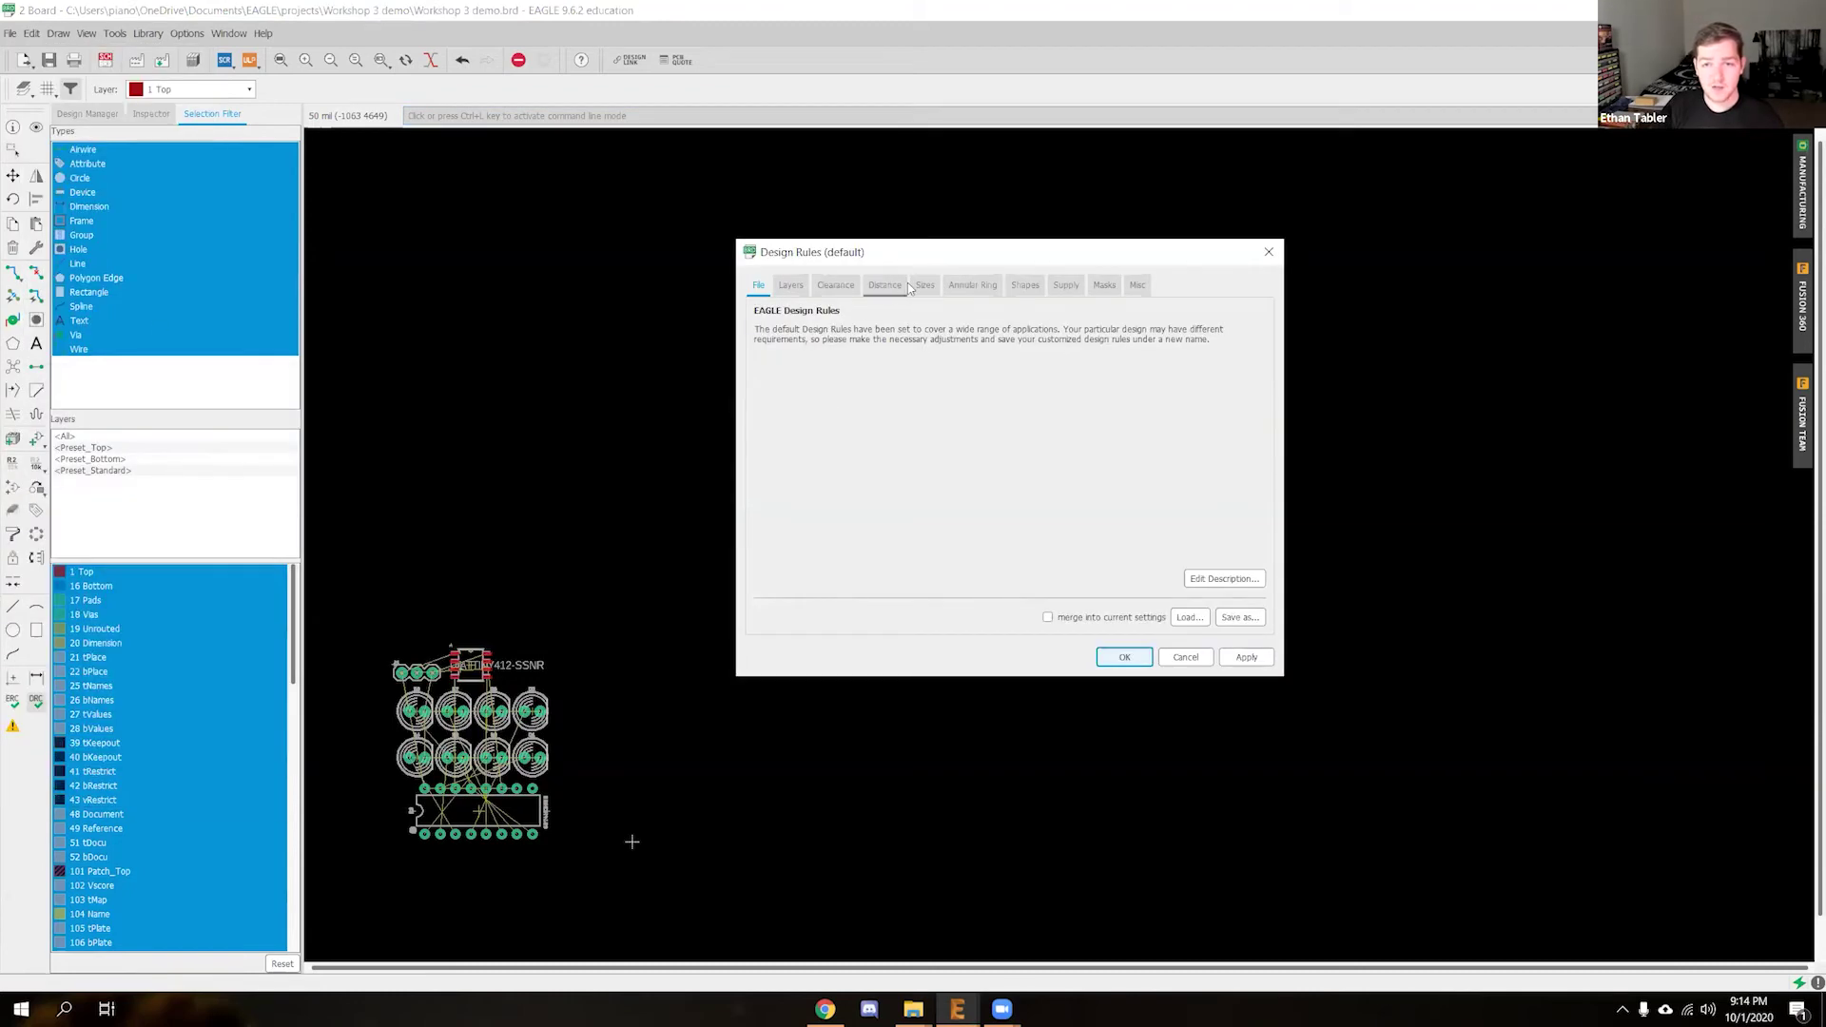
{"action": "left_click", "coordinate": [926, 288]}
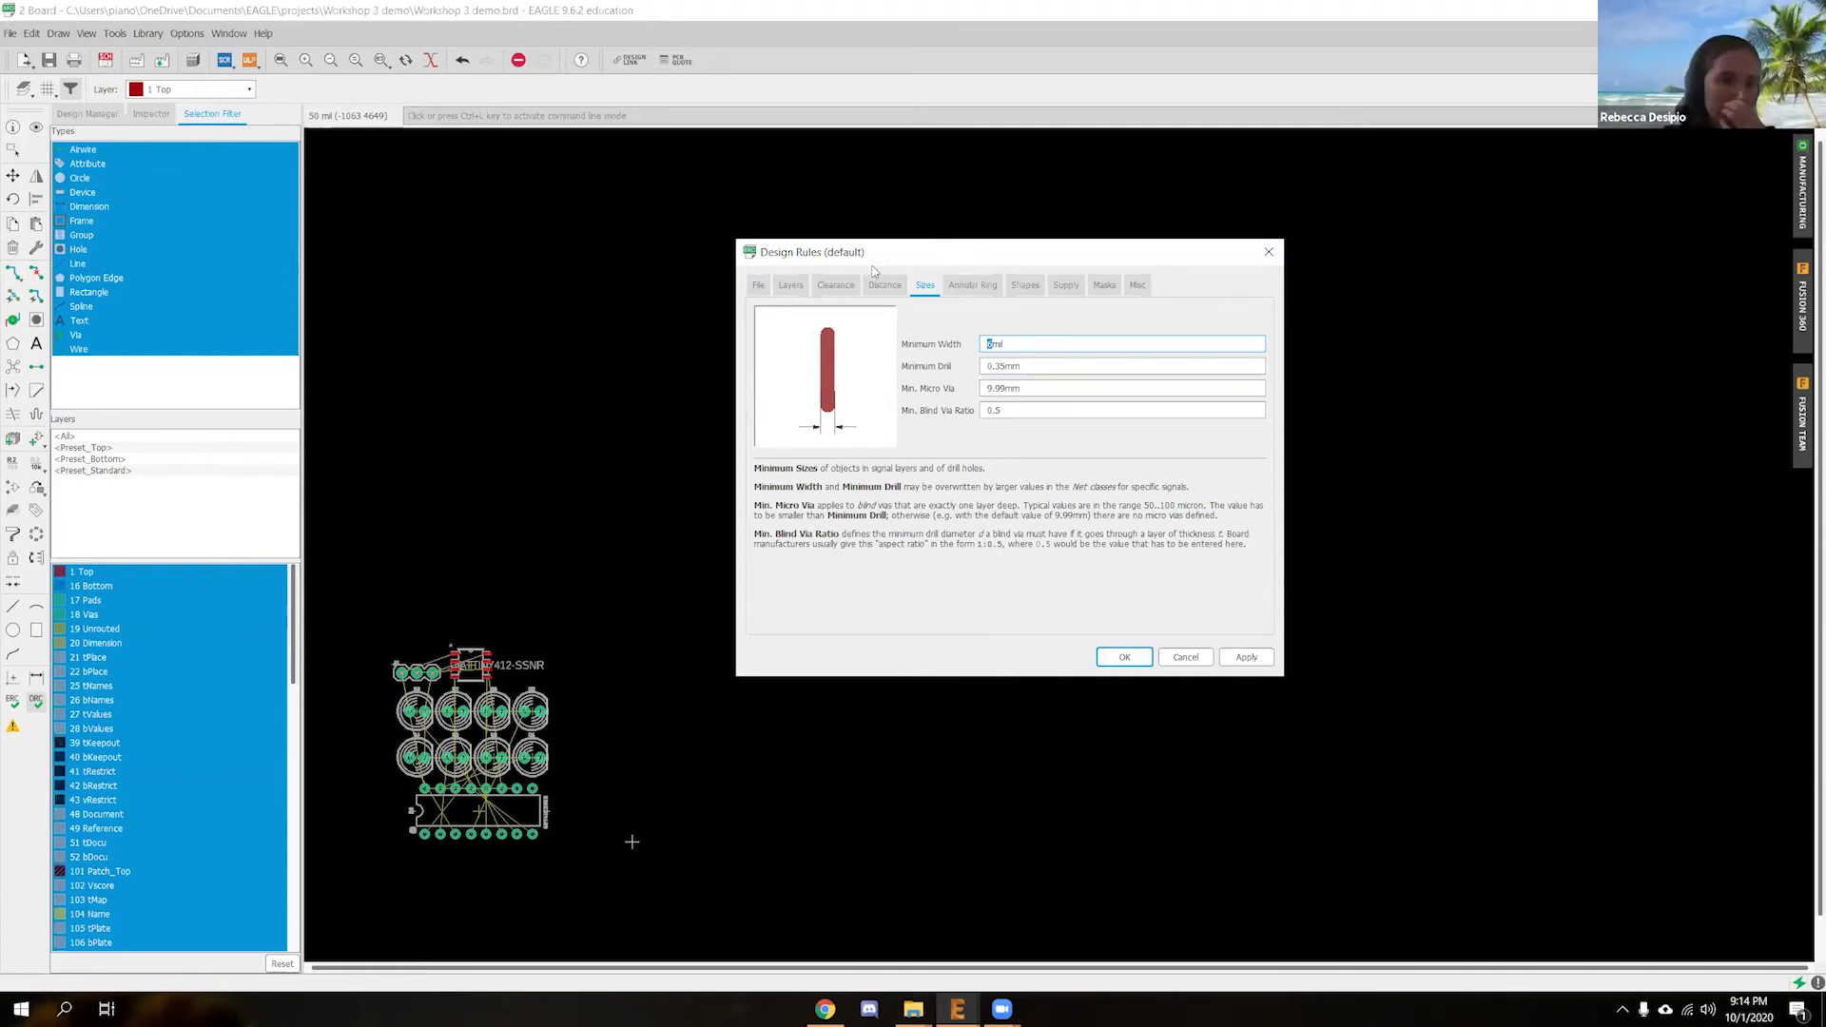
{"action": "left_click", "coordinate": [1186, 656]}
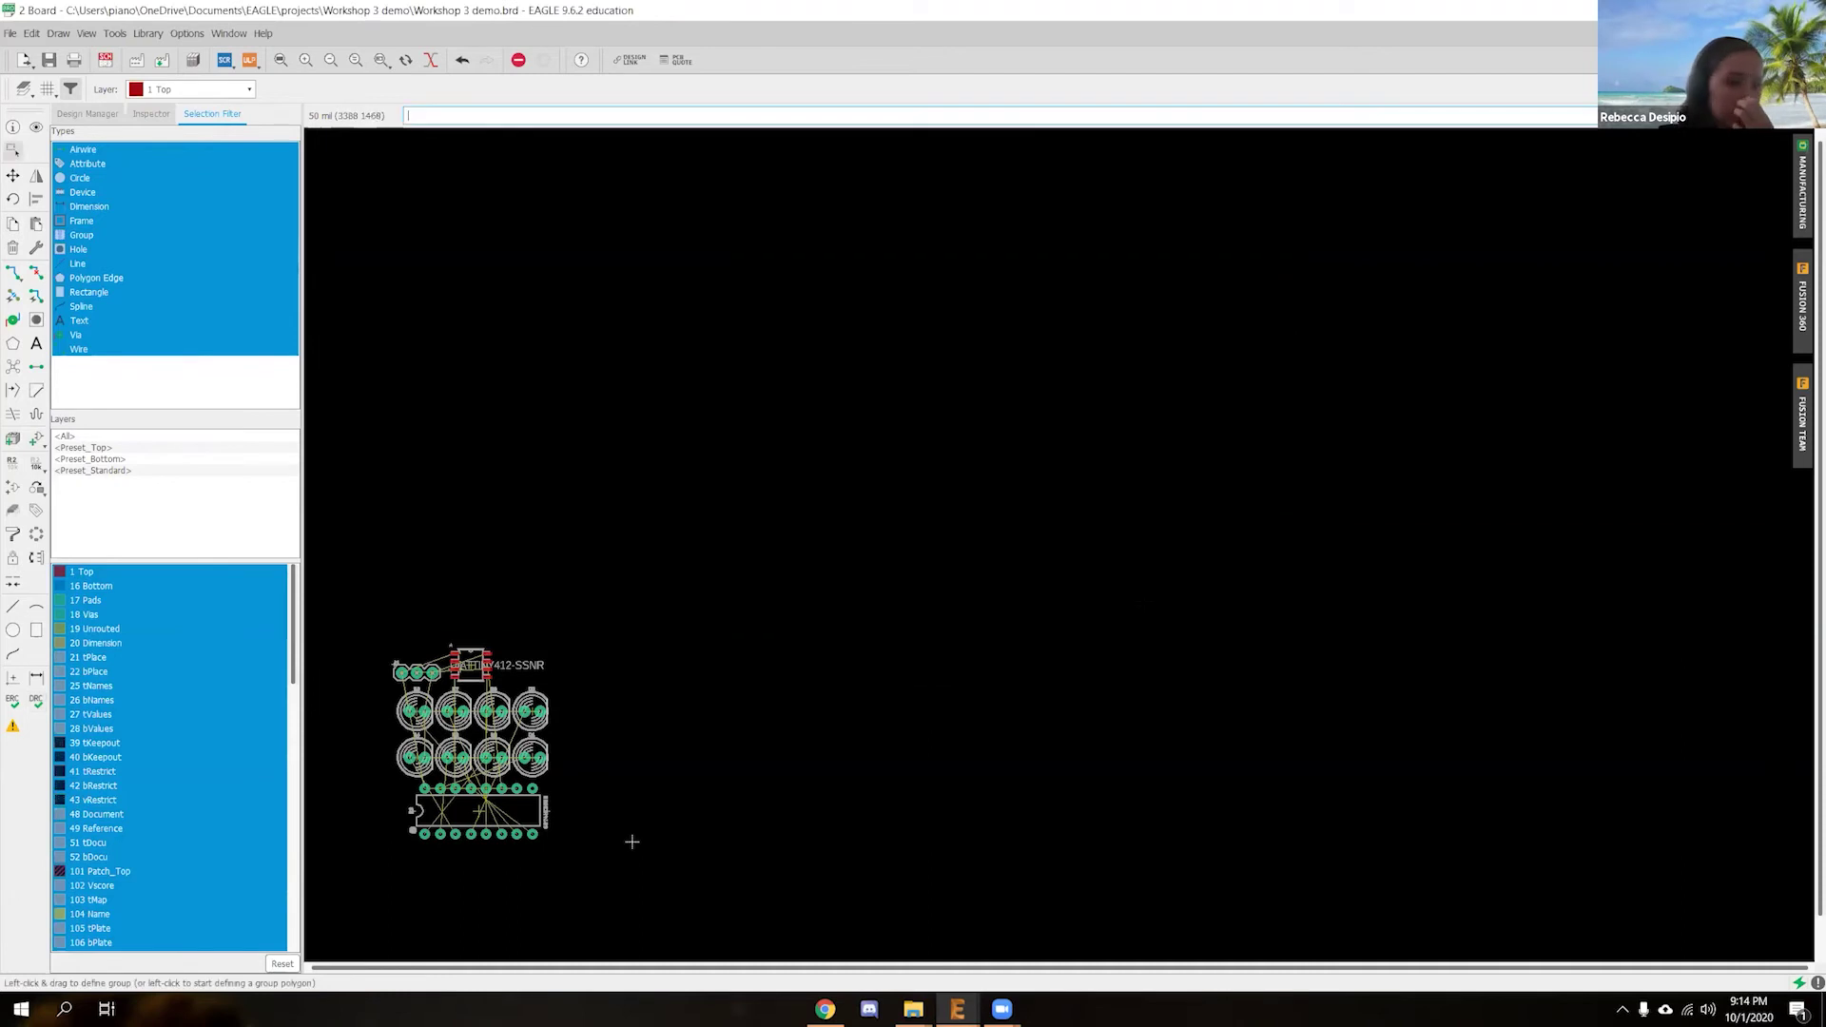
Set the minimum width in the board's design rules to 10mil and apply the change
{"action": "left_click", "coordinate": [32, 33]}
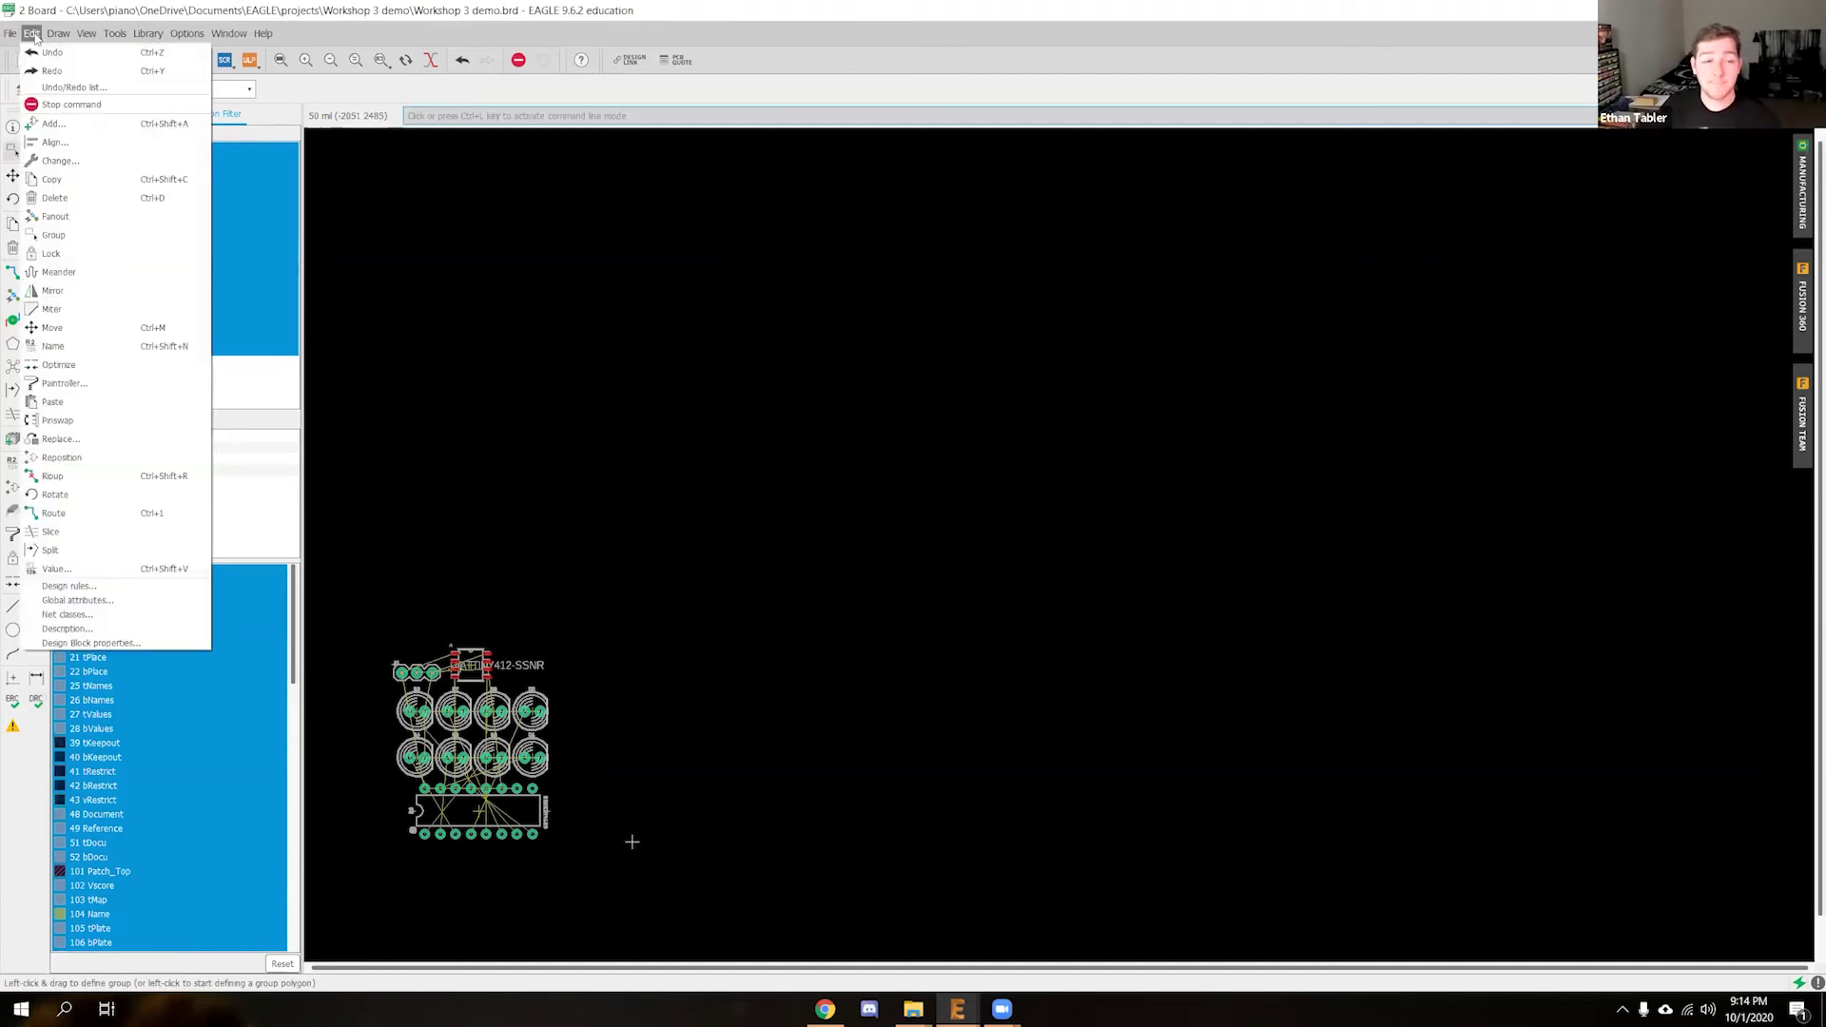
{"action": "left_click", "coordinate": [107, 592]}
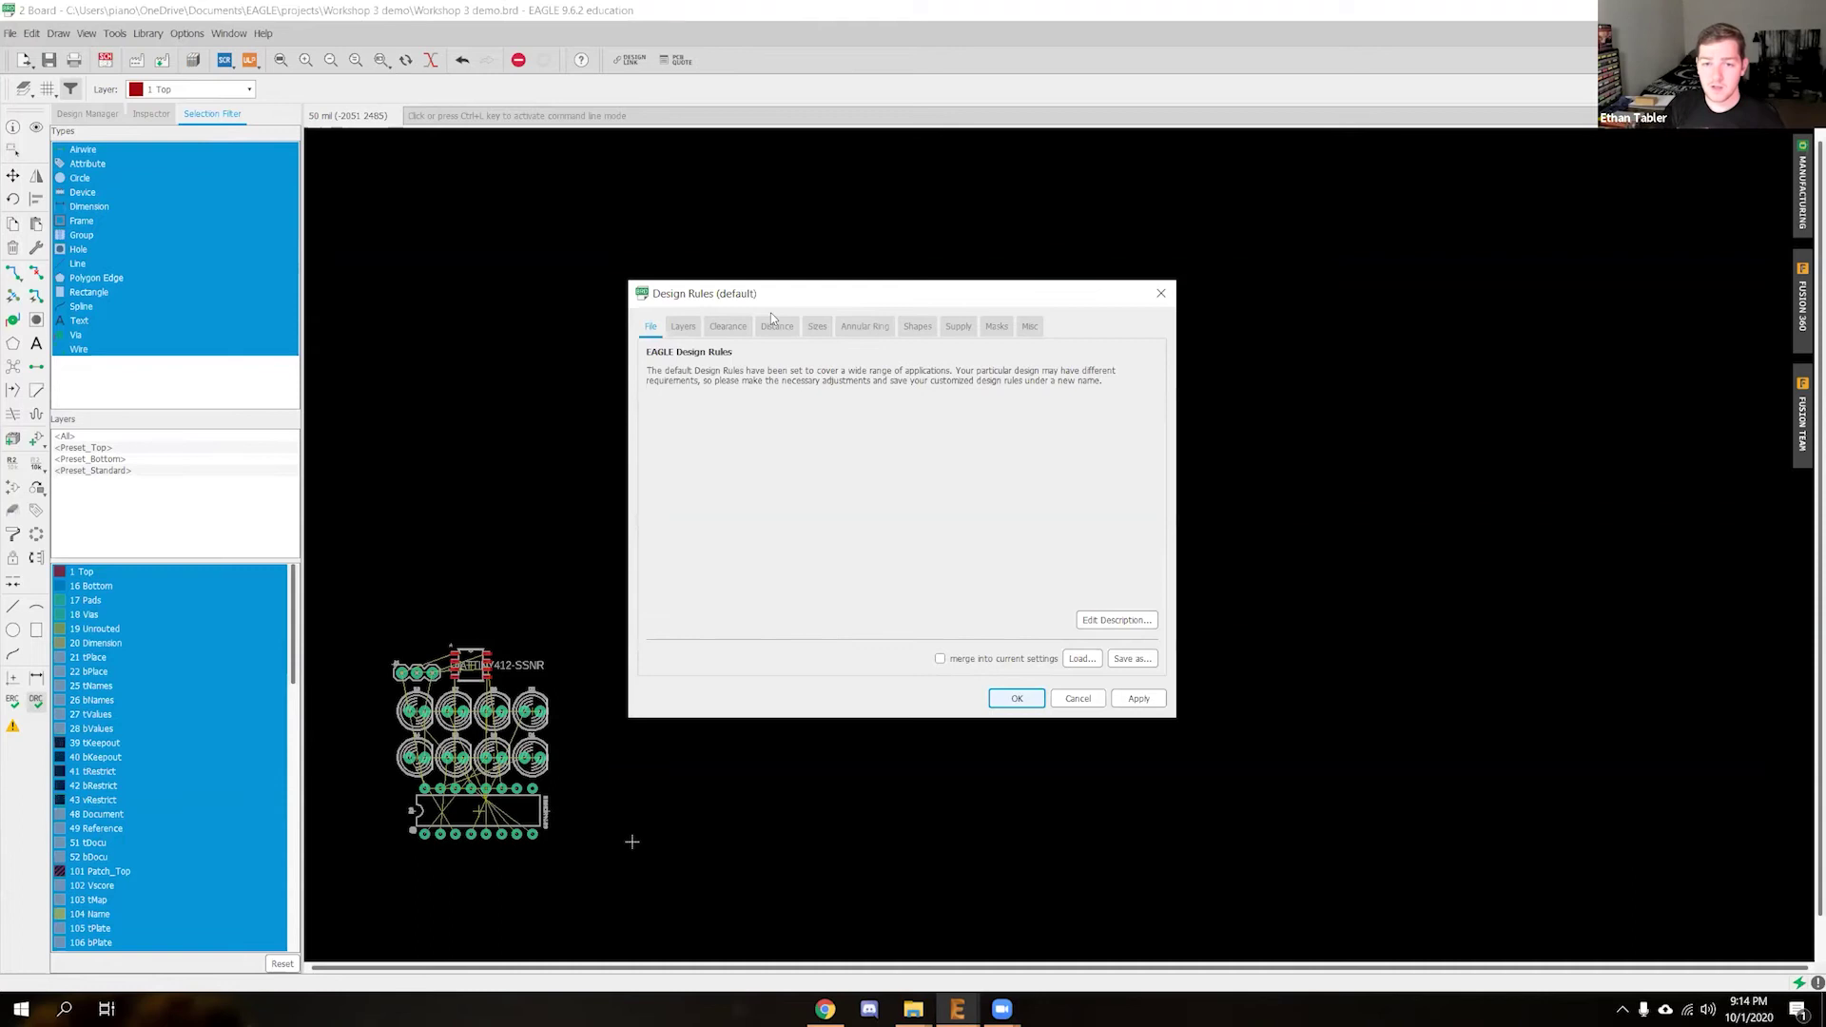
{"action": "left_click", "coordinate": [819, 328]}
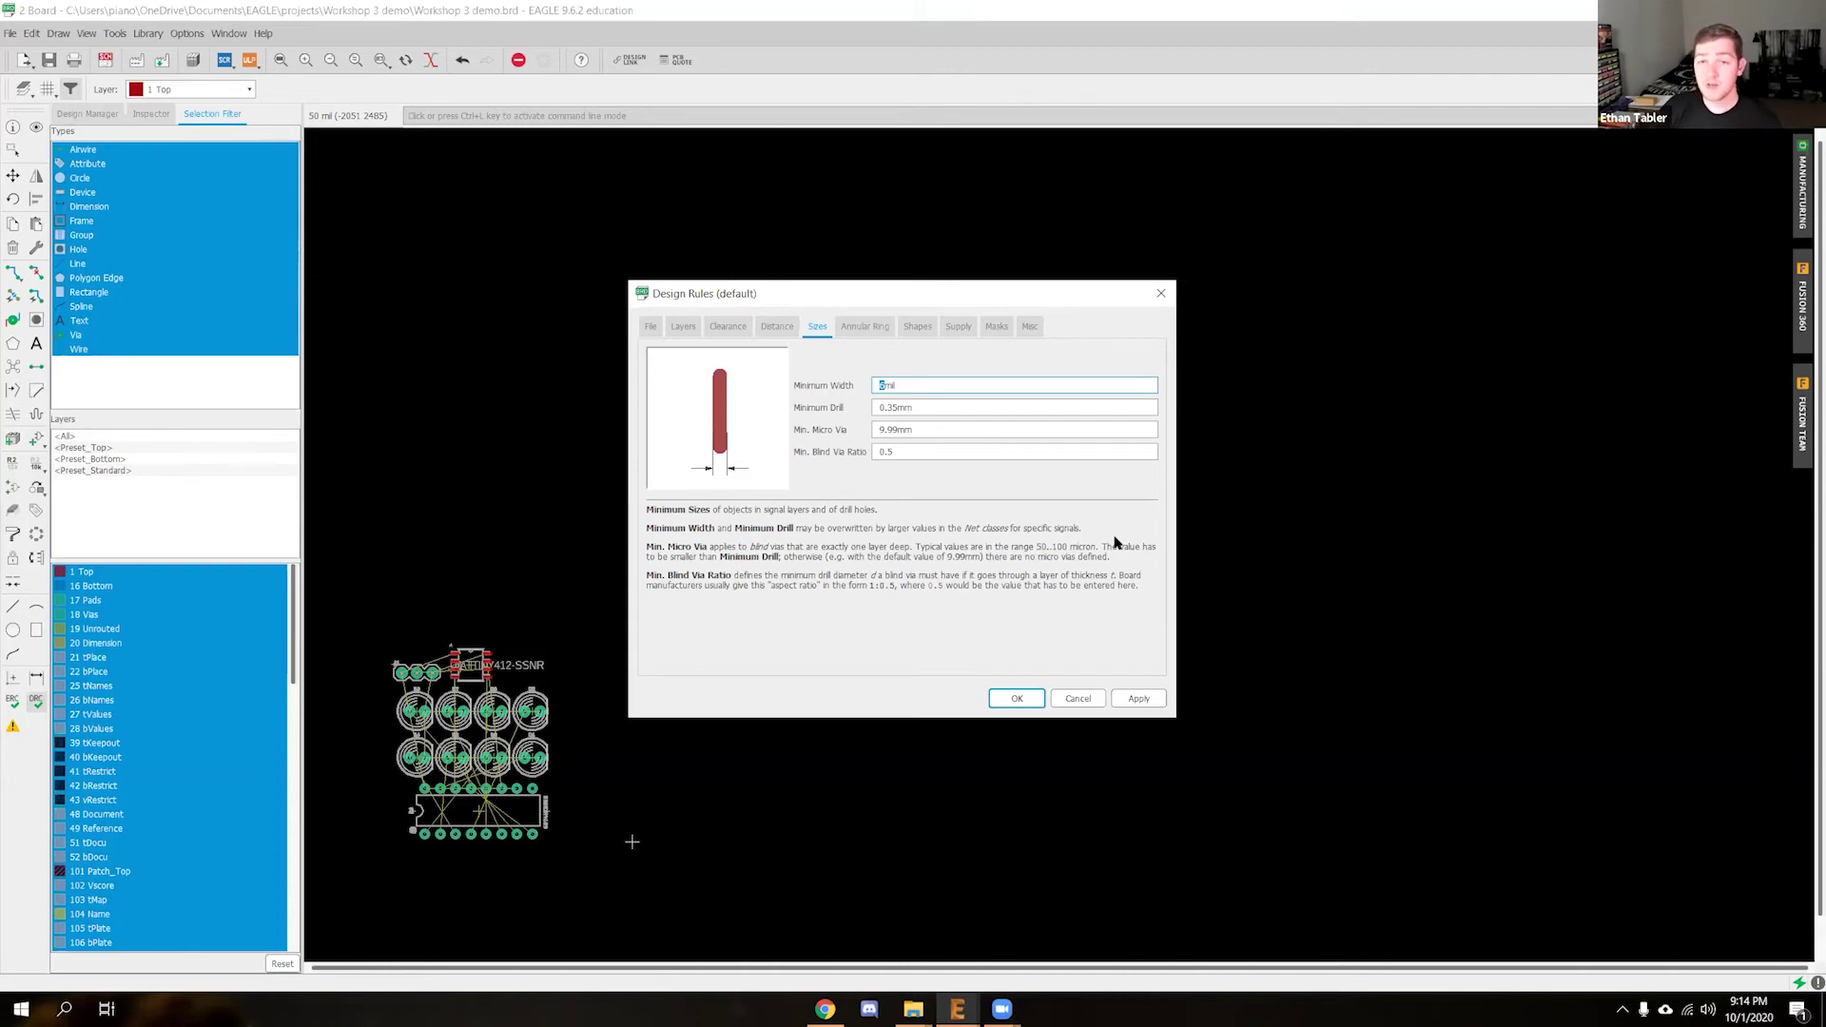
{"action": "type", "text": "0"}
{"action": "left_click", "coordinate": [1127, 702]}
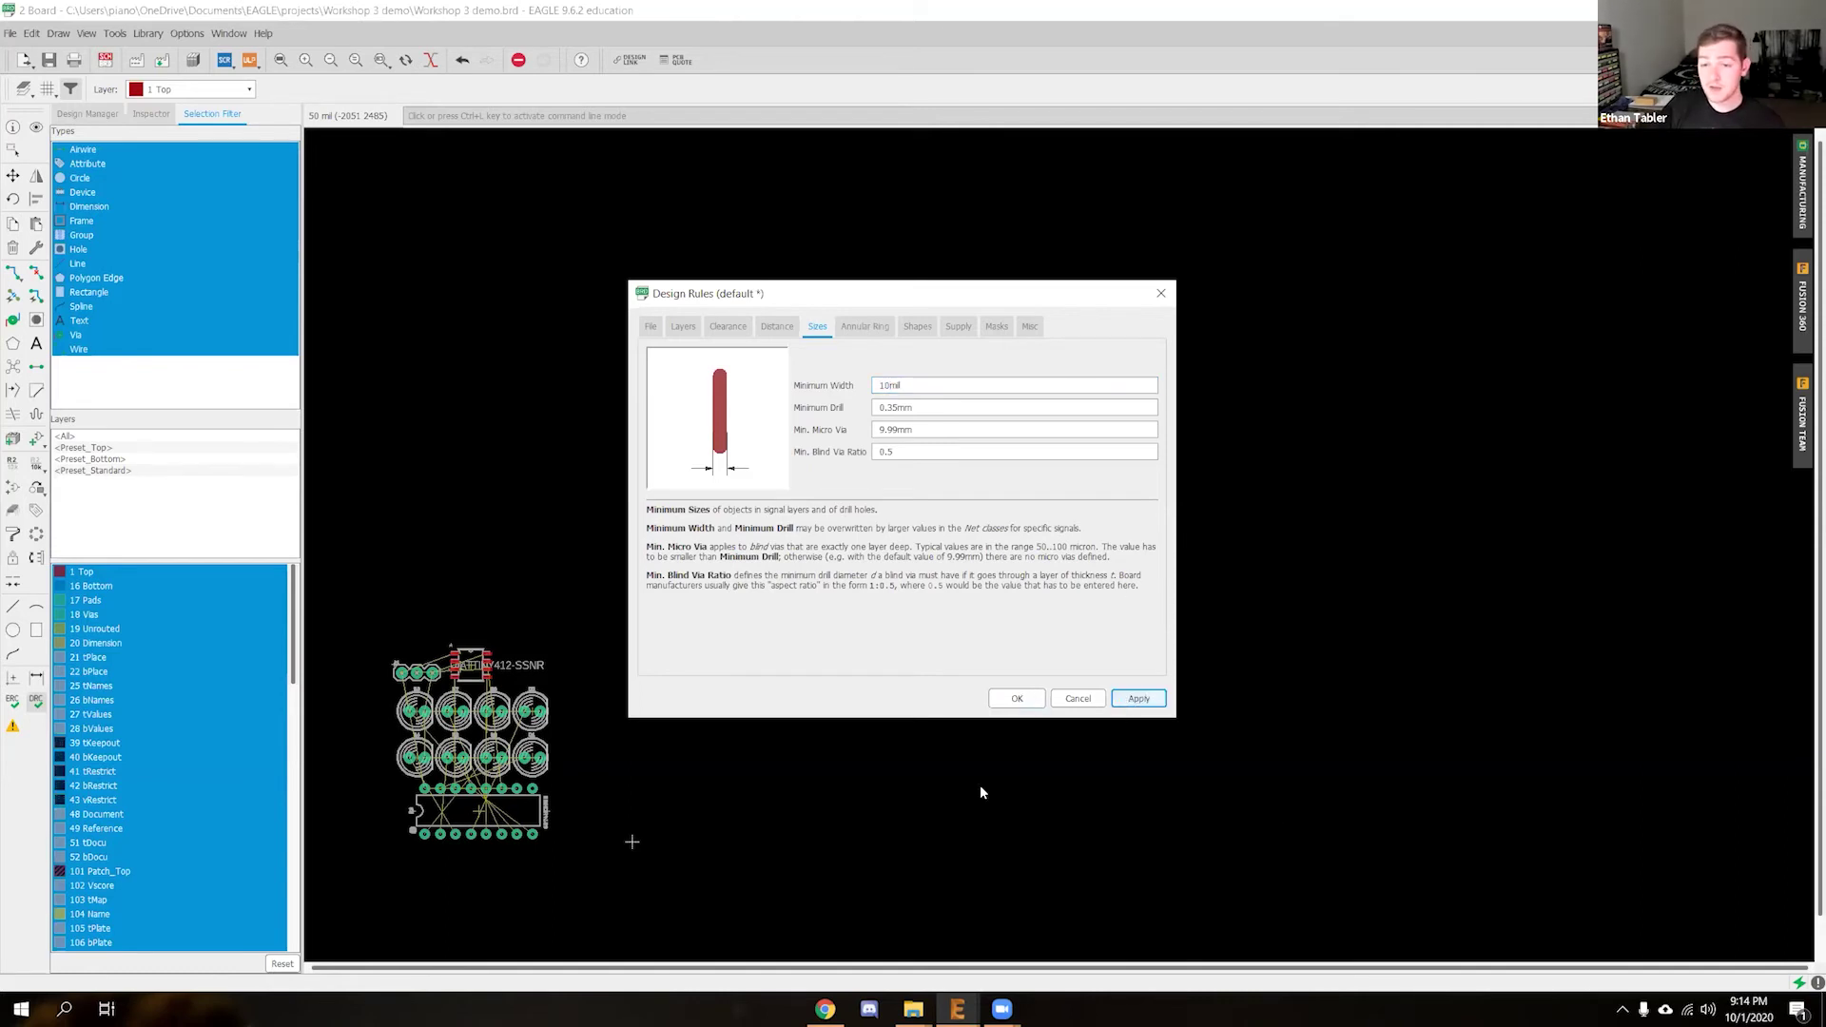
{"action": "left_click", "coordinate": [1012, 700]}
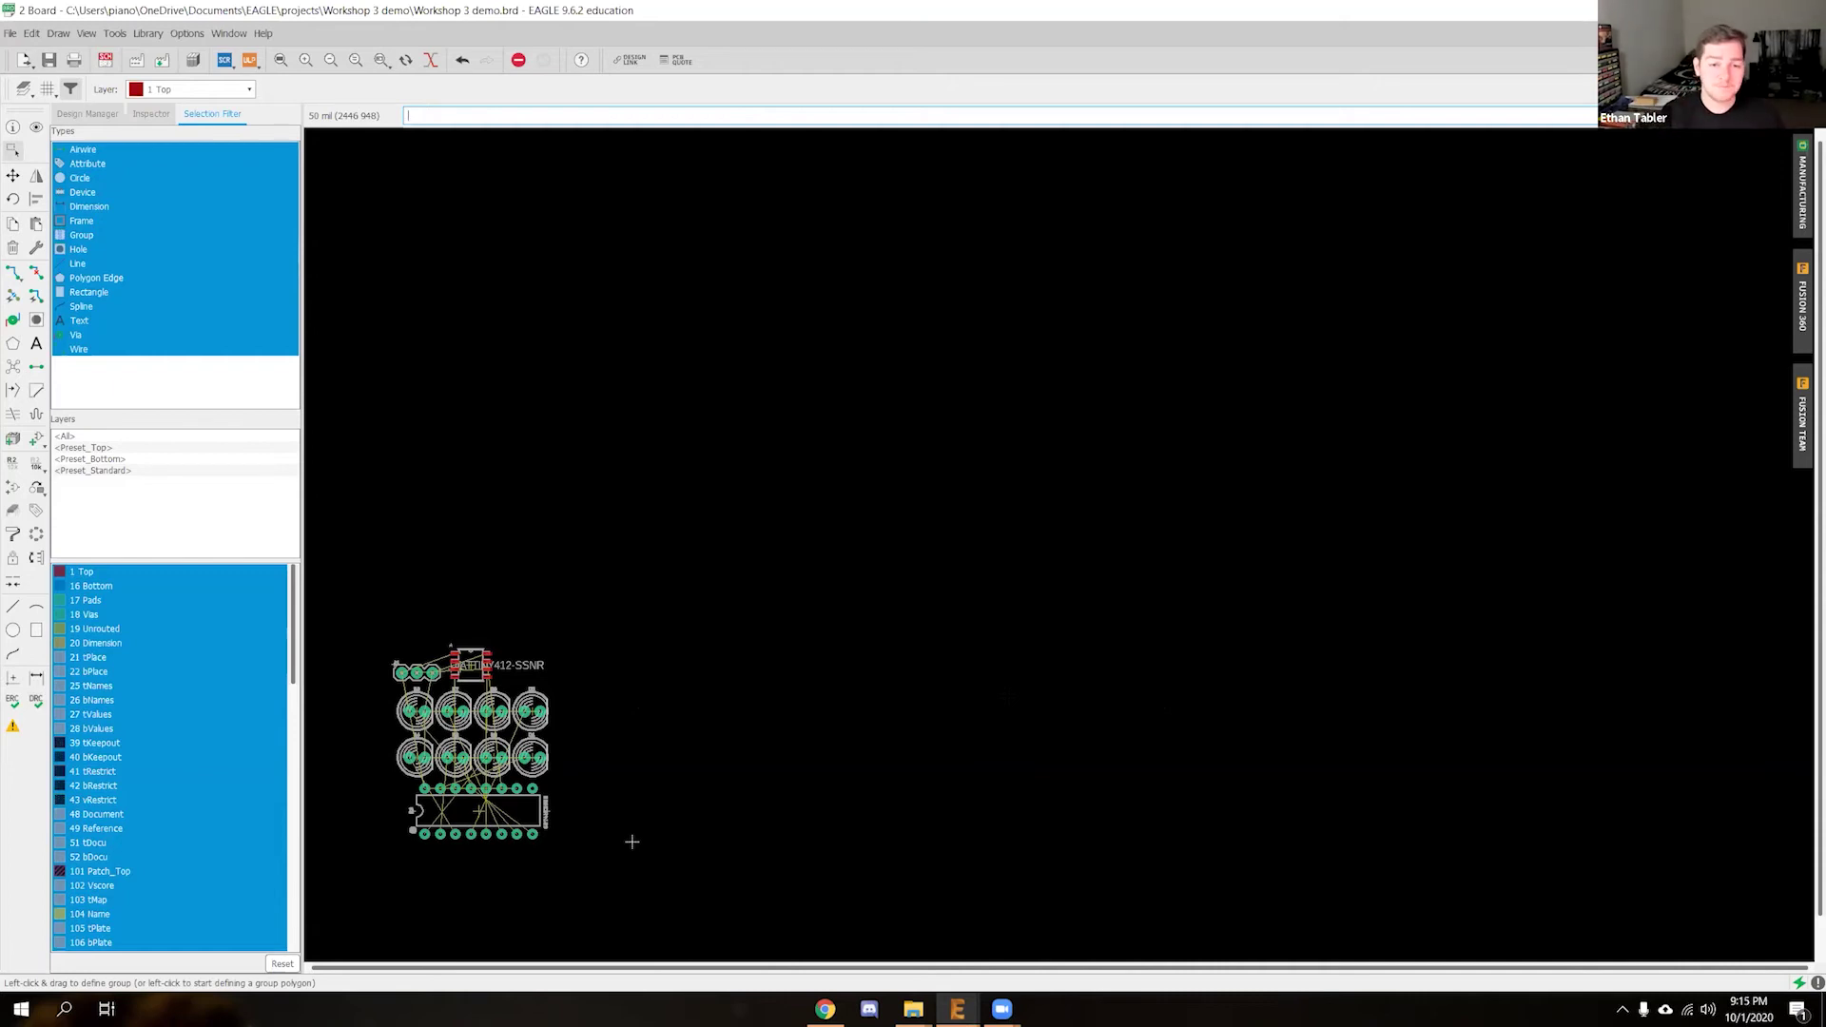
Draw a closed rectangular board outline with the Line tool on layer 20 Dimension, starting at the origin beside the parts
{"action": "middle_click_drag", "start_coordinate": [632, 842], "coordinate": [561, 824]}
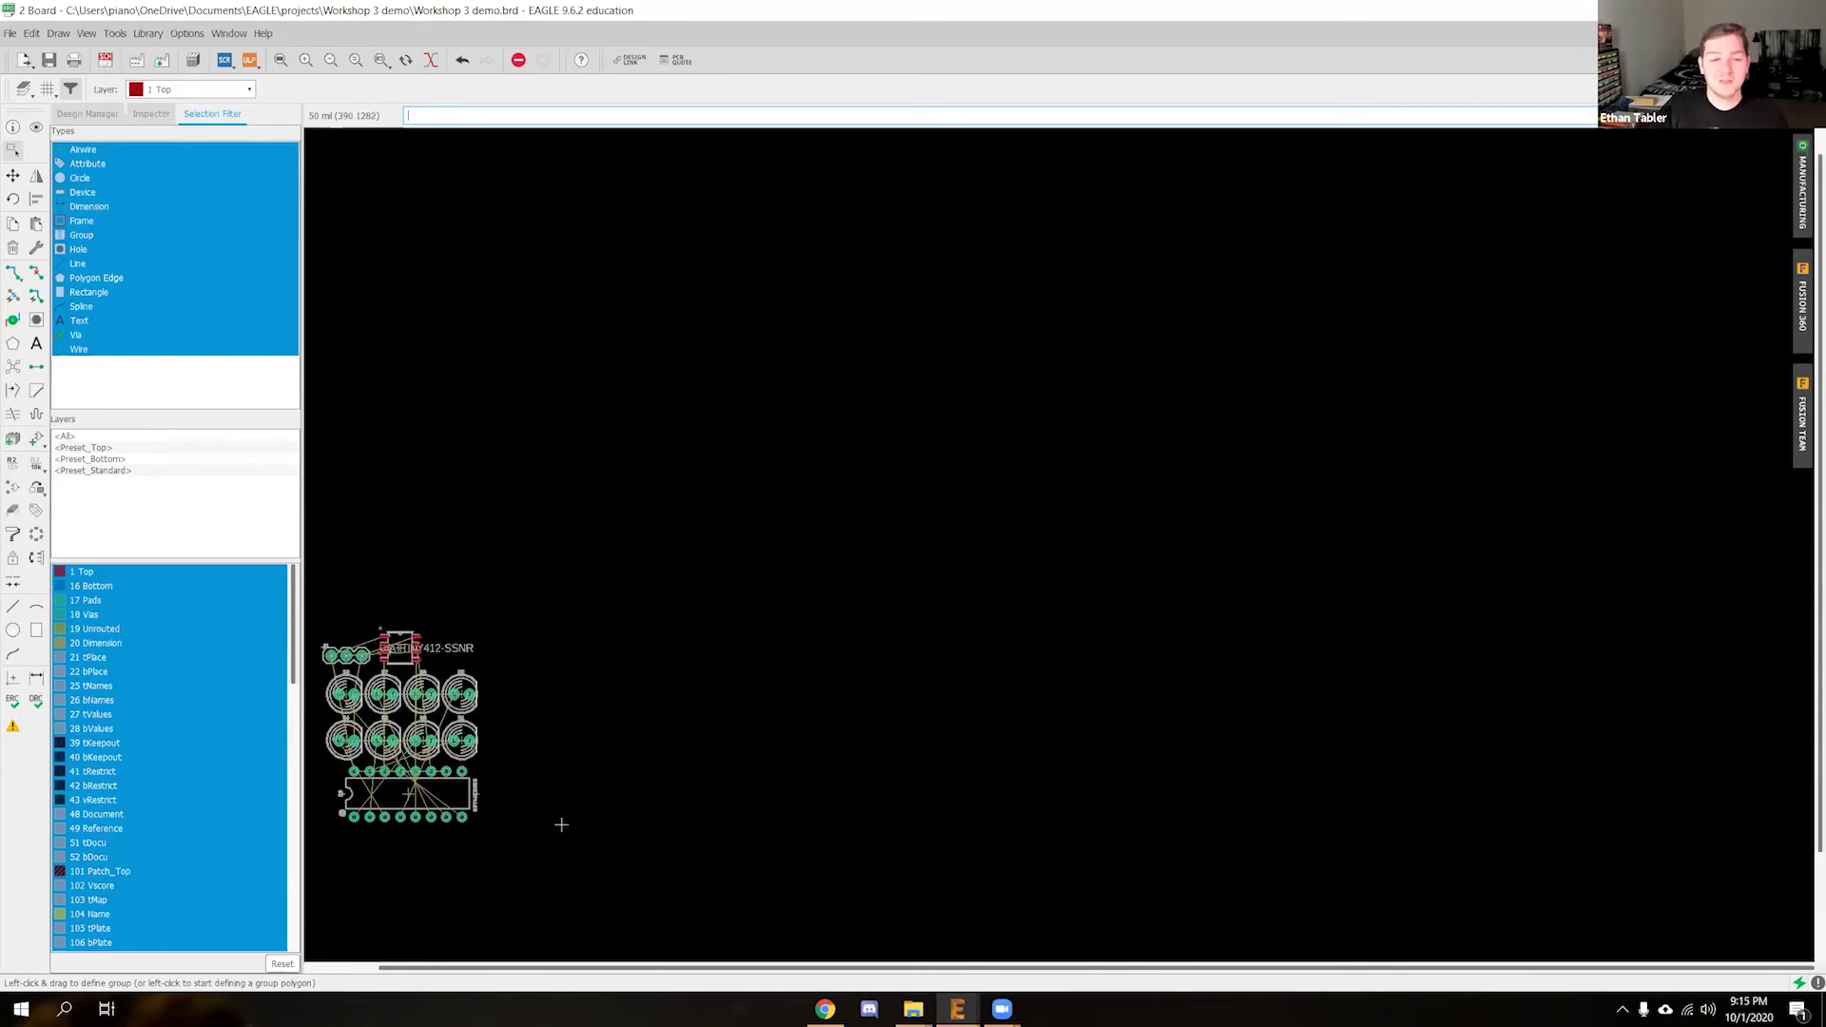
{"action": "left_click", "coordinate": [12, 621]}
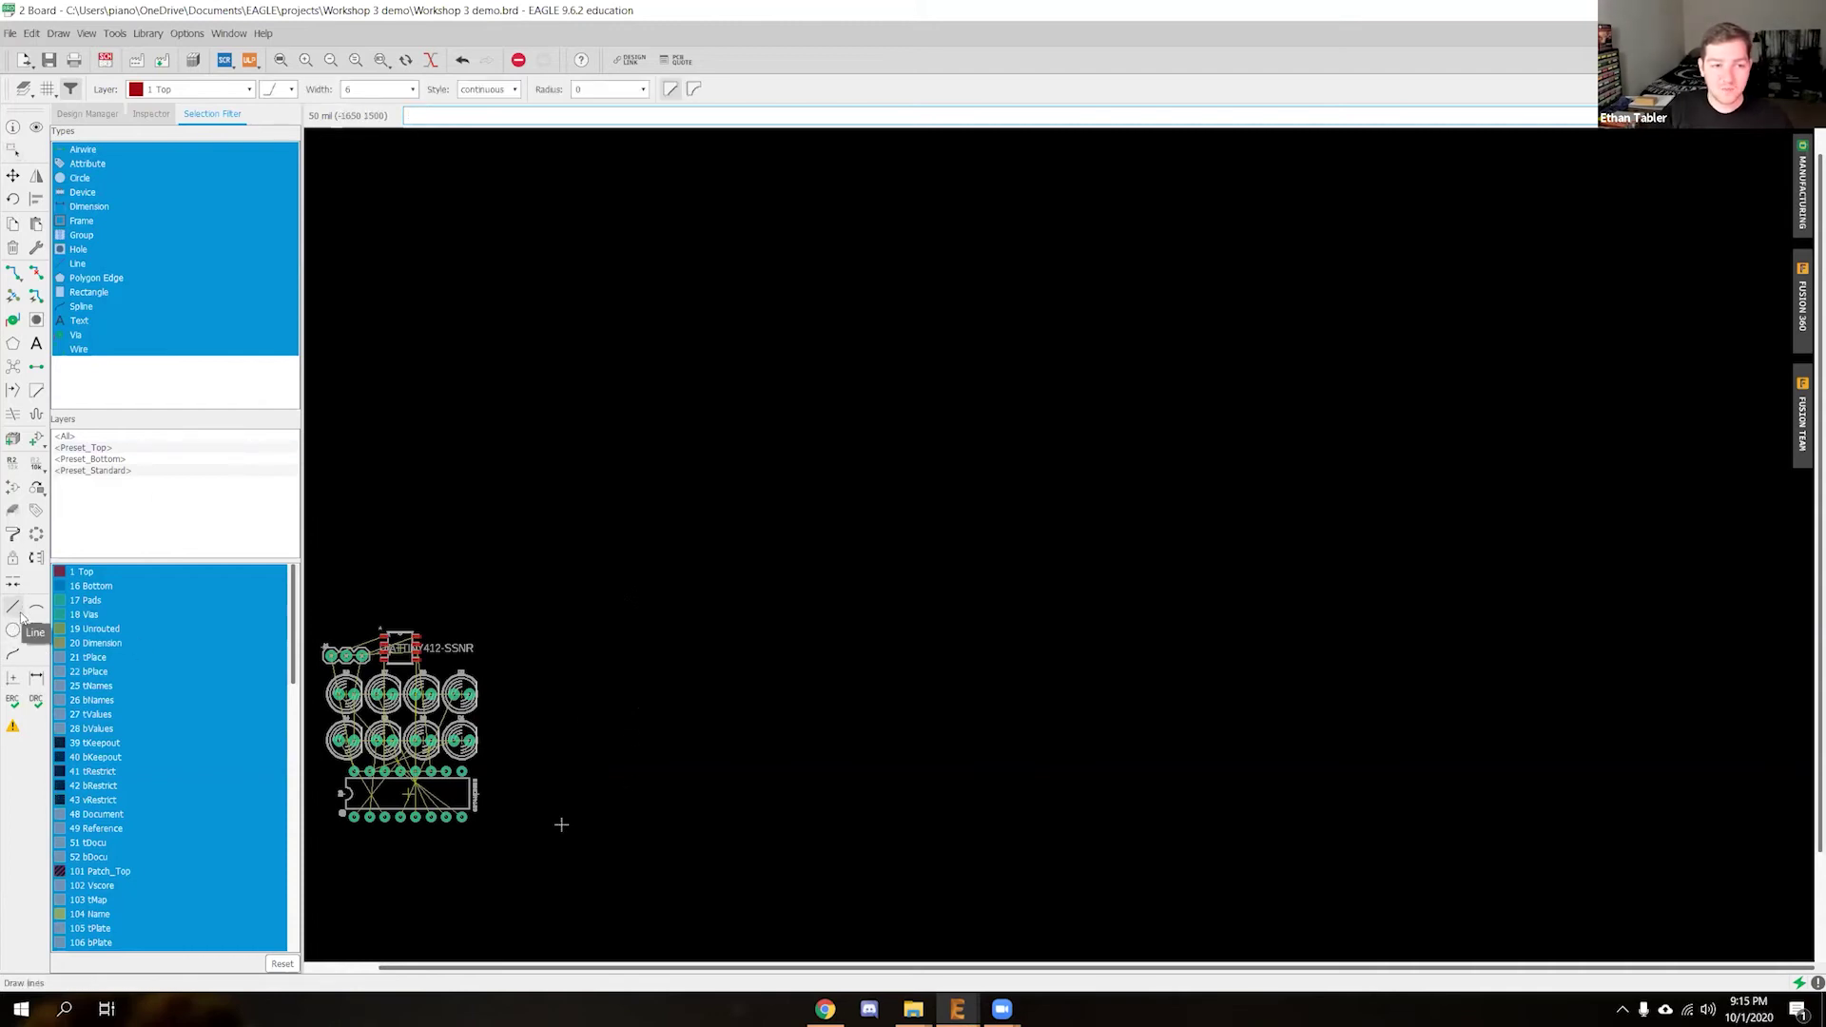
{"action": "left_click", "coordinate": [228, 92]}
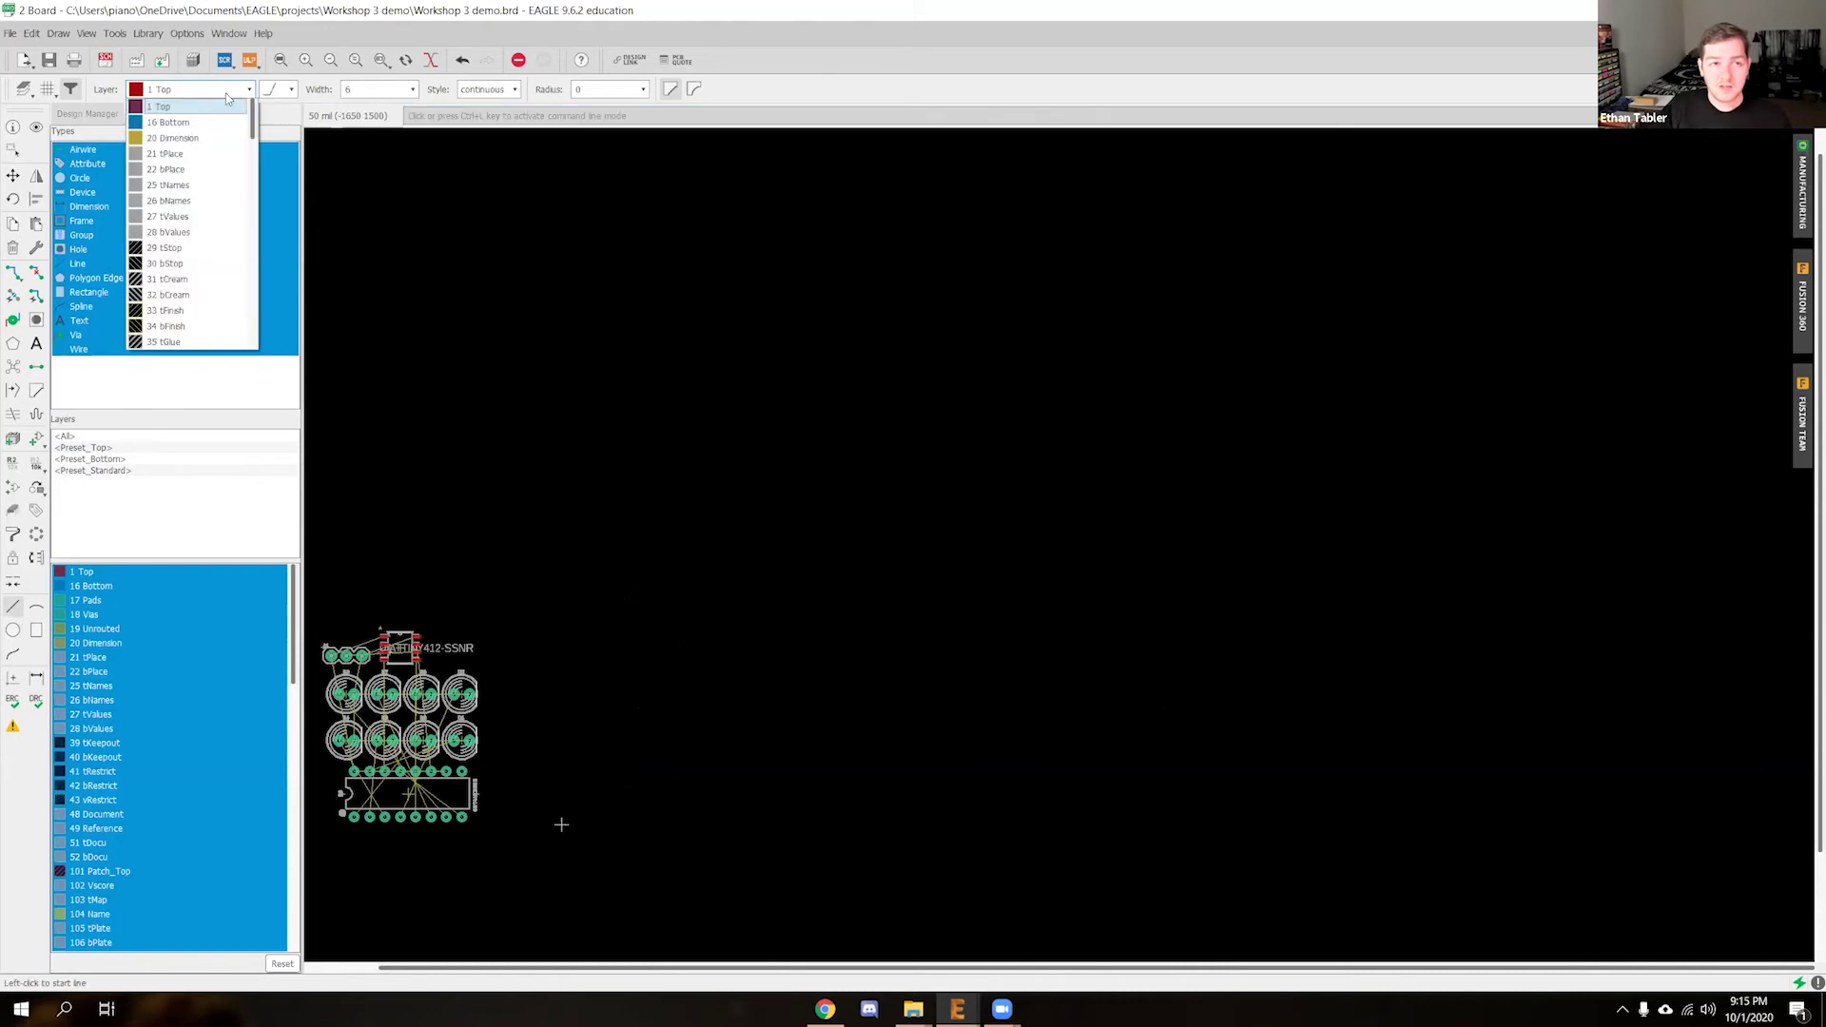
{"action": "left_click", "coordinate": [210, 139]}
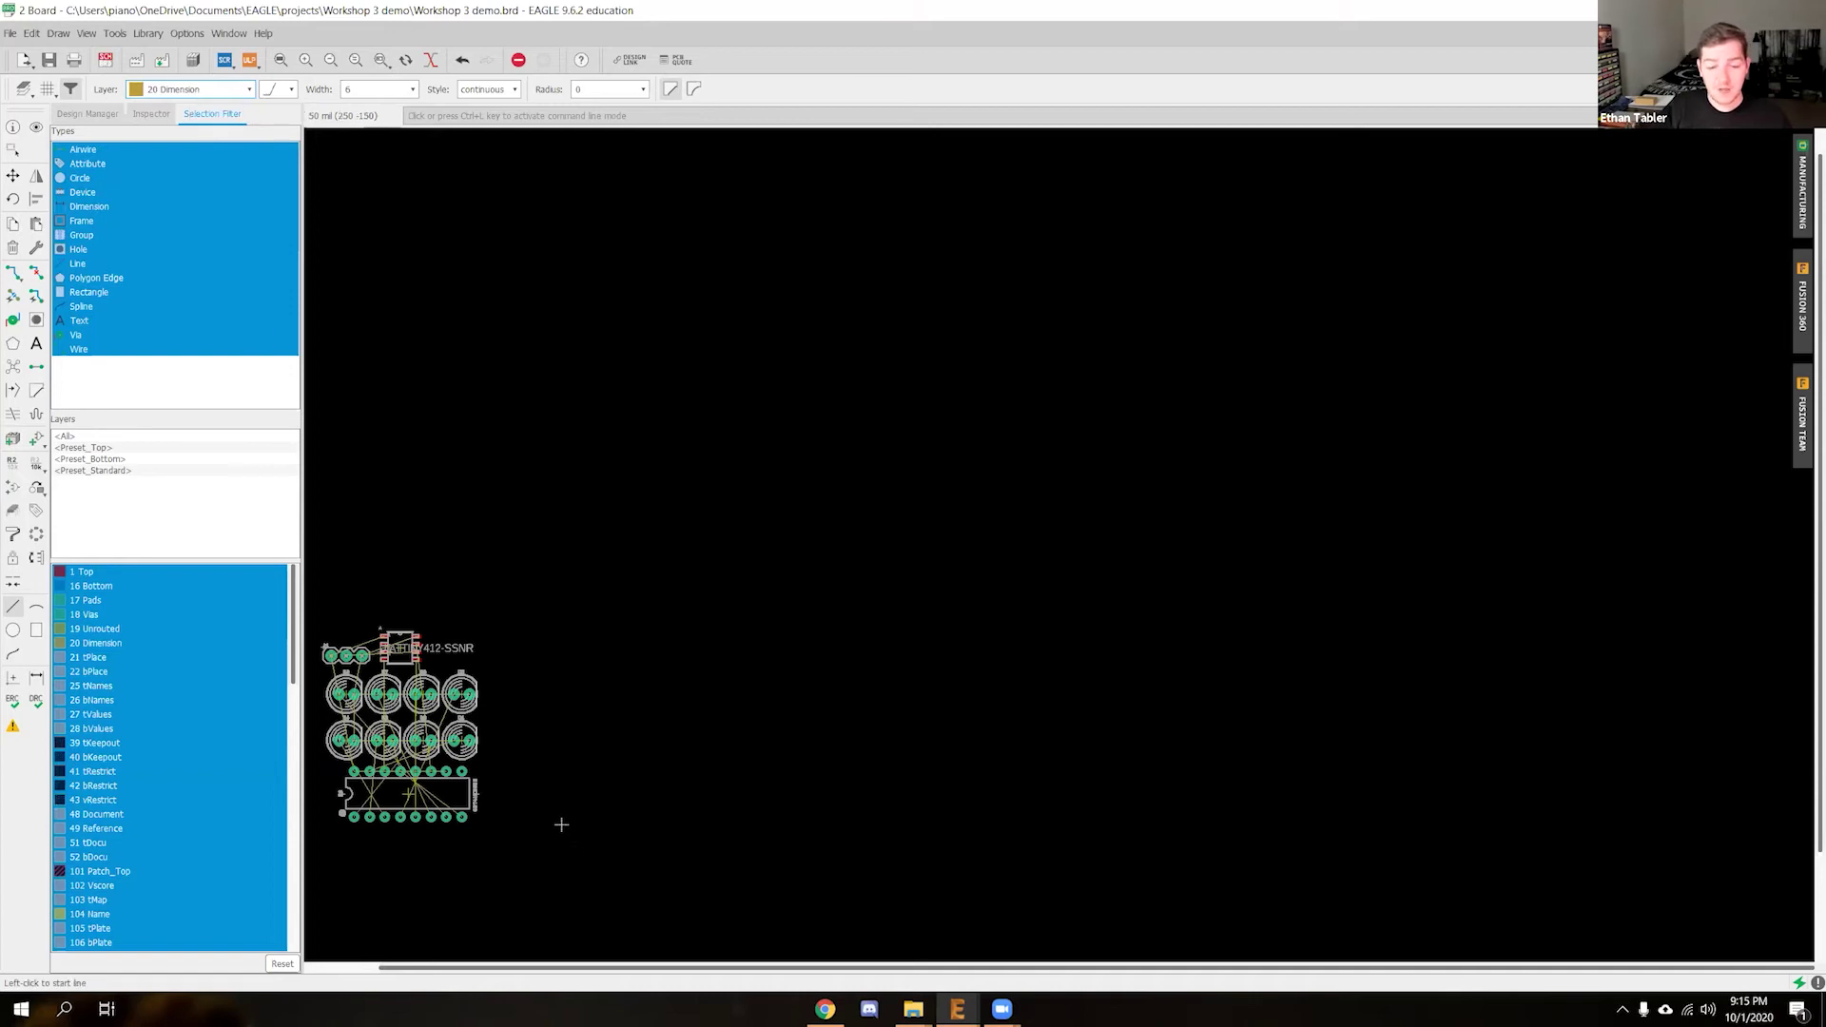
{"action": "left_click", "coordinate": [562, 825]}
{"action": "left_click", "coordinate": [561, 440]}
{"action": "left_click", "coordinate": [885, 441]}
{"action": "left_click", "coordinate": [884, 817]}
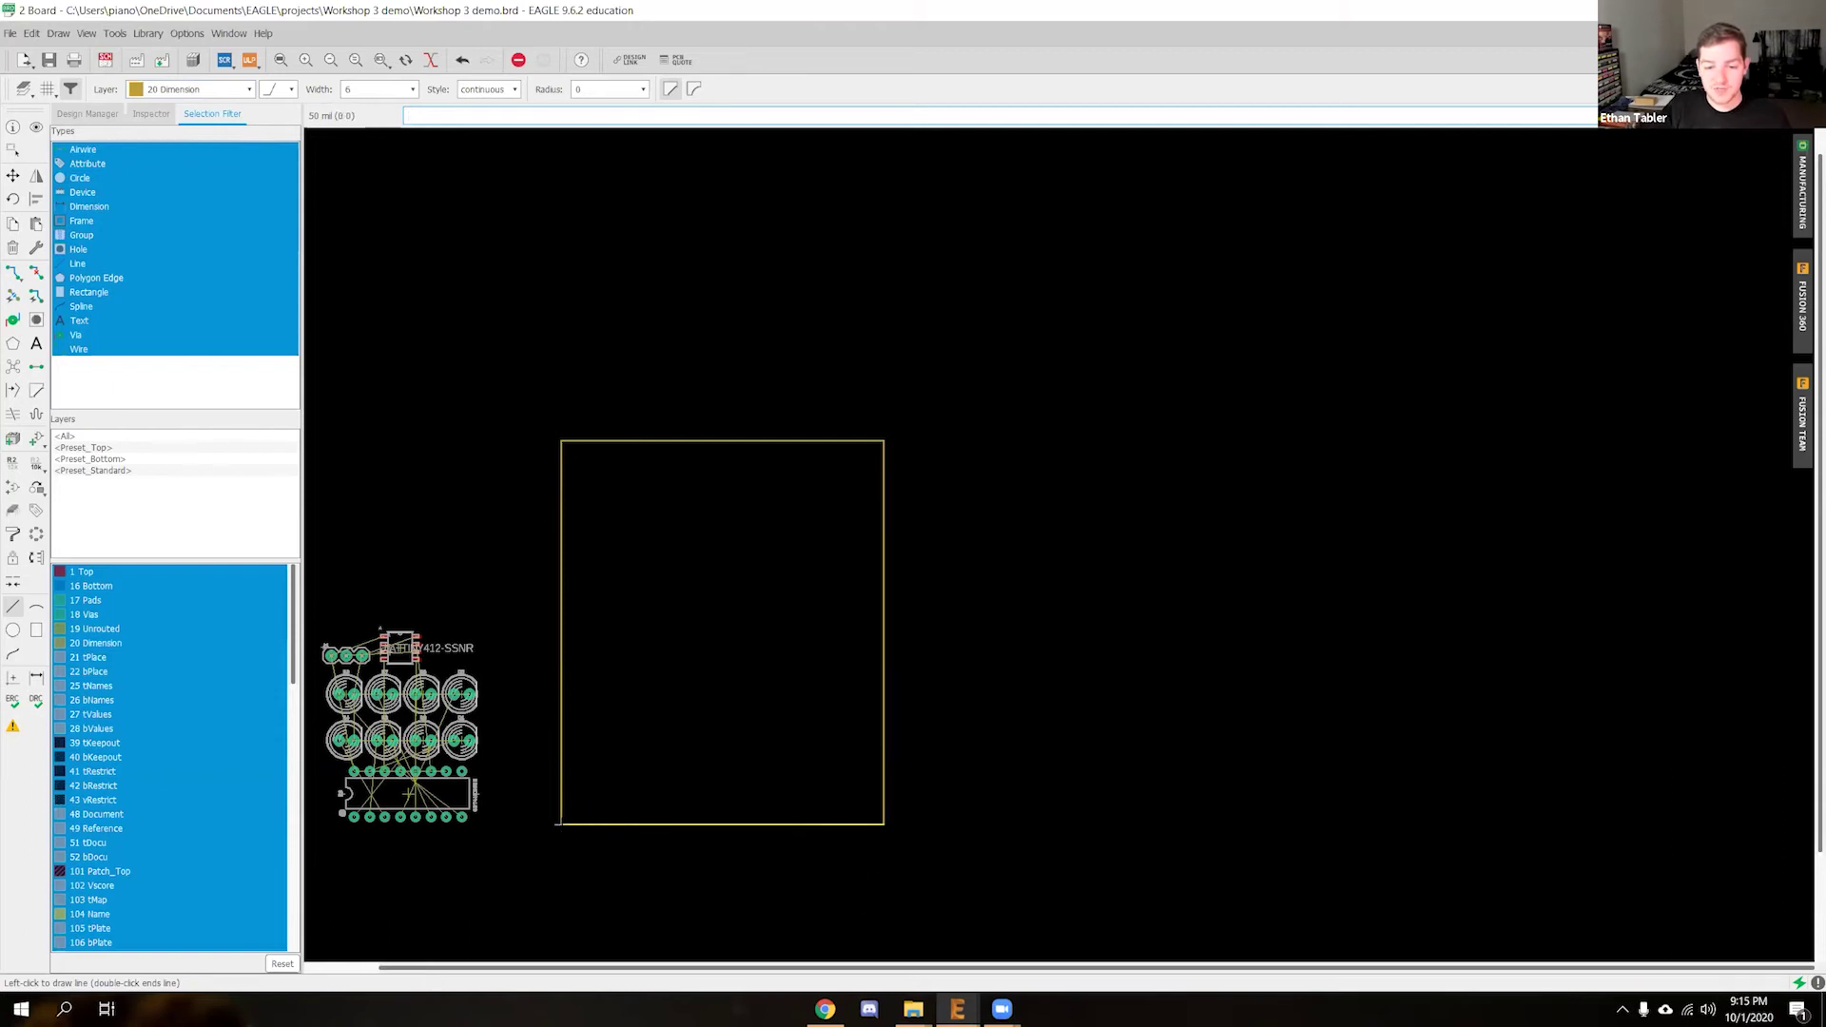
{"action": "left_click", "coordinate": [561, 825]}
{"action": "key", "text": "Escape"}
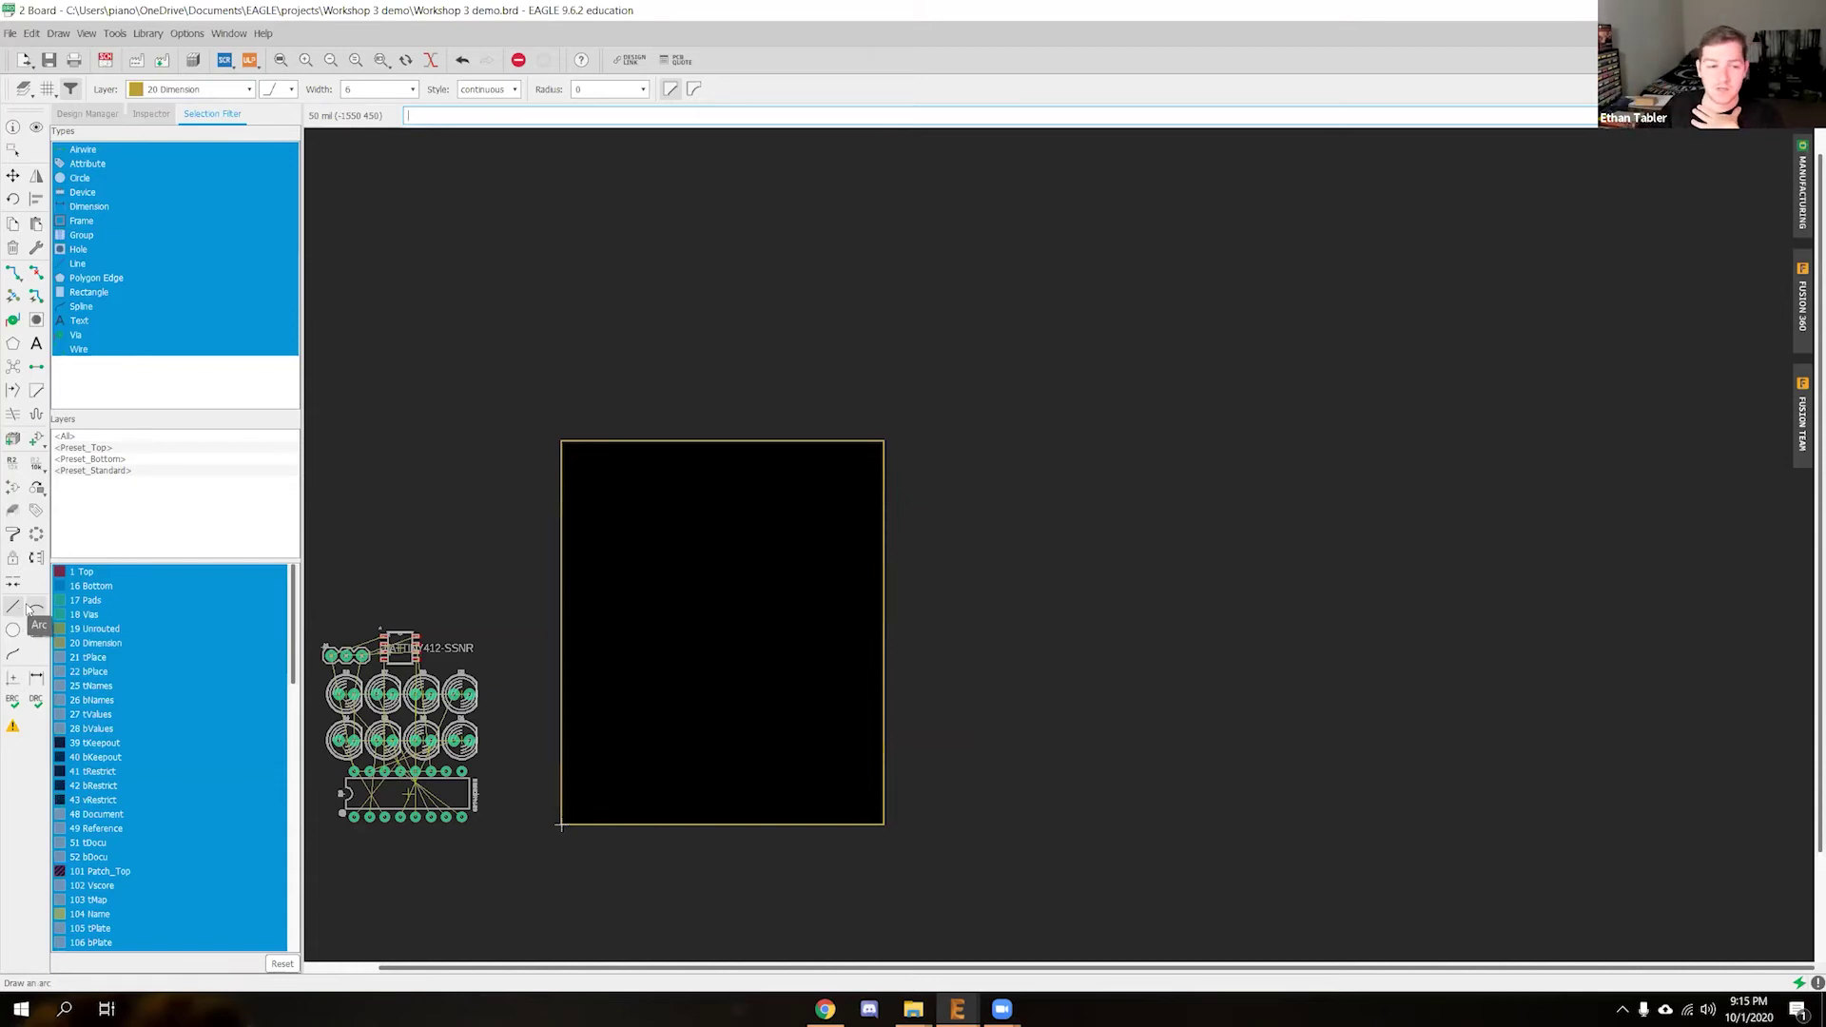
Draw a small irregular closed outline on layer 20 Dimension in the empty area above the rectangular board outline
{"action": "left_click", "coordinate": [217, 93]}
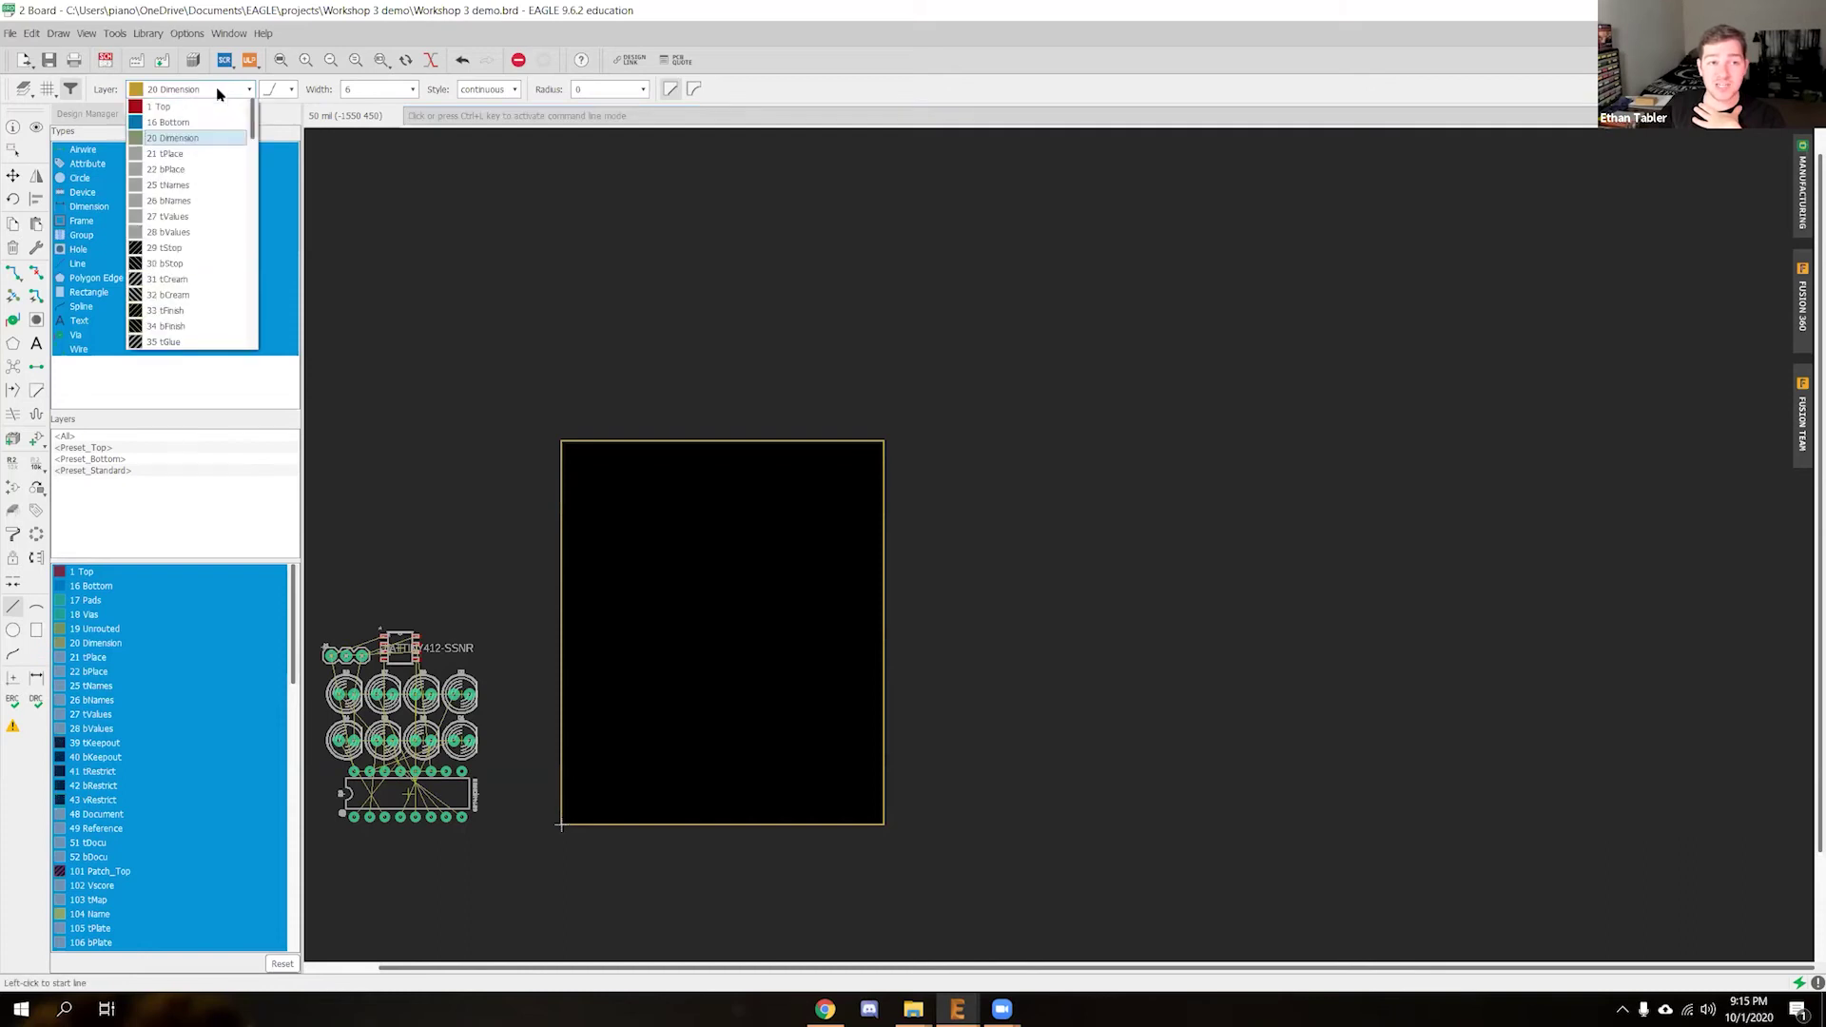
{"action": "left_click", "coordinate": [213, 140]}
{"action": "left_click", "coordinate": [815, 286]}
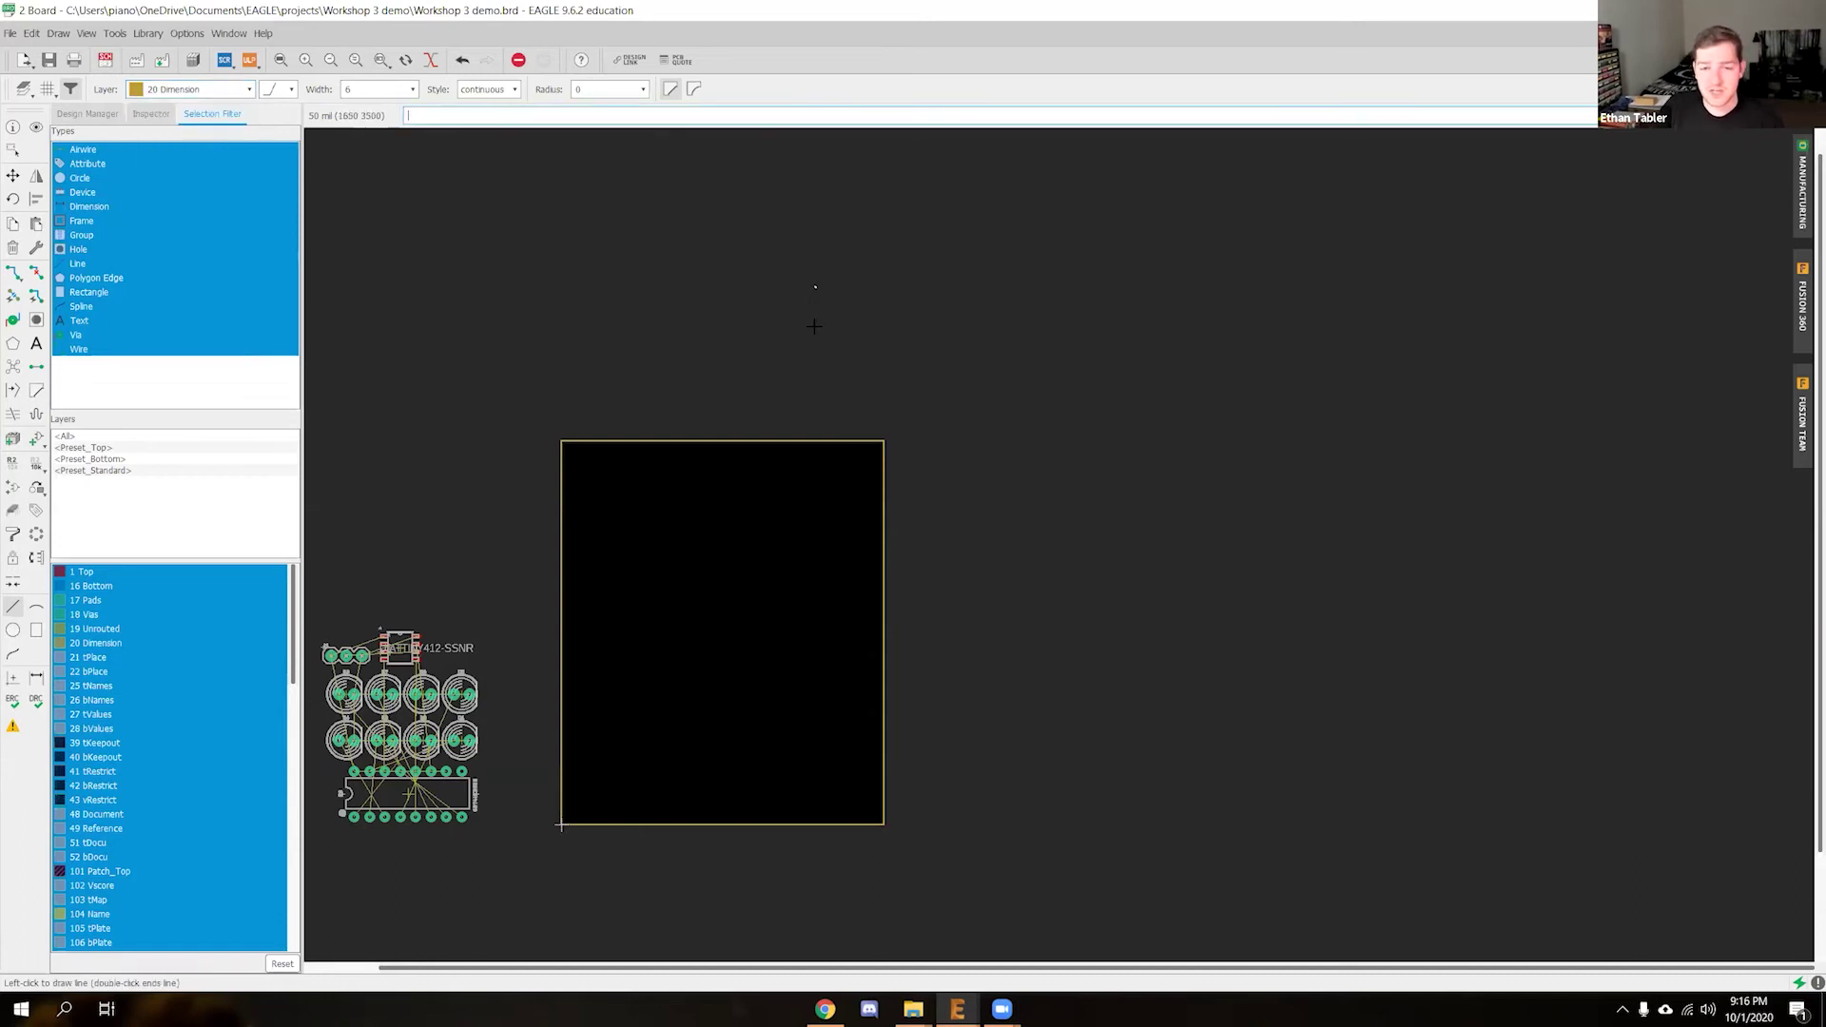
{"action": "left_click", "coordinate": [853, 363]}
{"action": "left_click", "coordinate": [930, 333]}
{"action": "left_click", "coordinate": [860, 254]}
{"action": "left_click", "coordinate": [816, 285]}
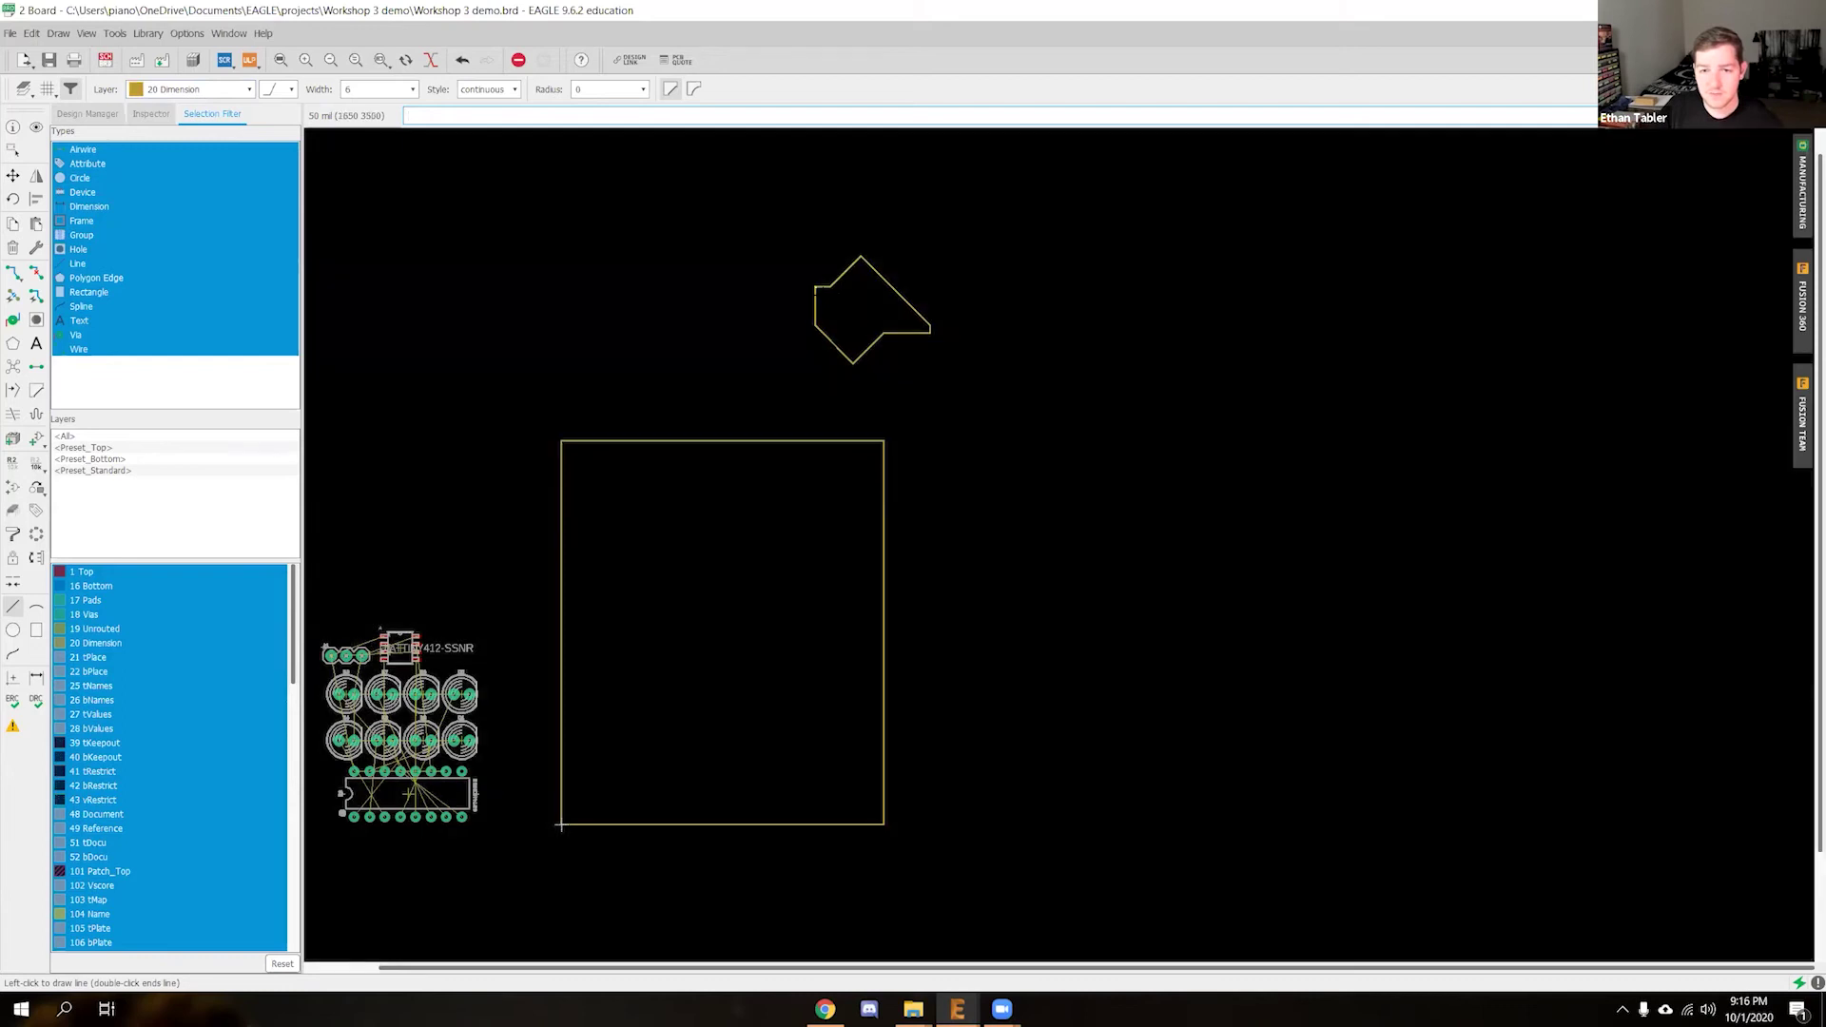
{"action": "key", "text": "Escape"}
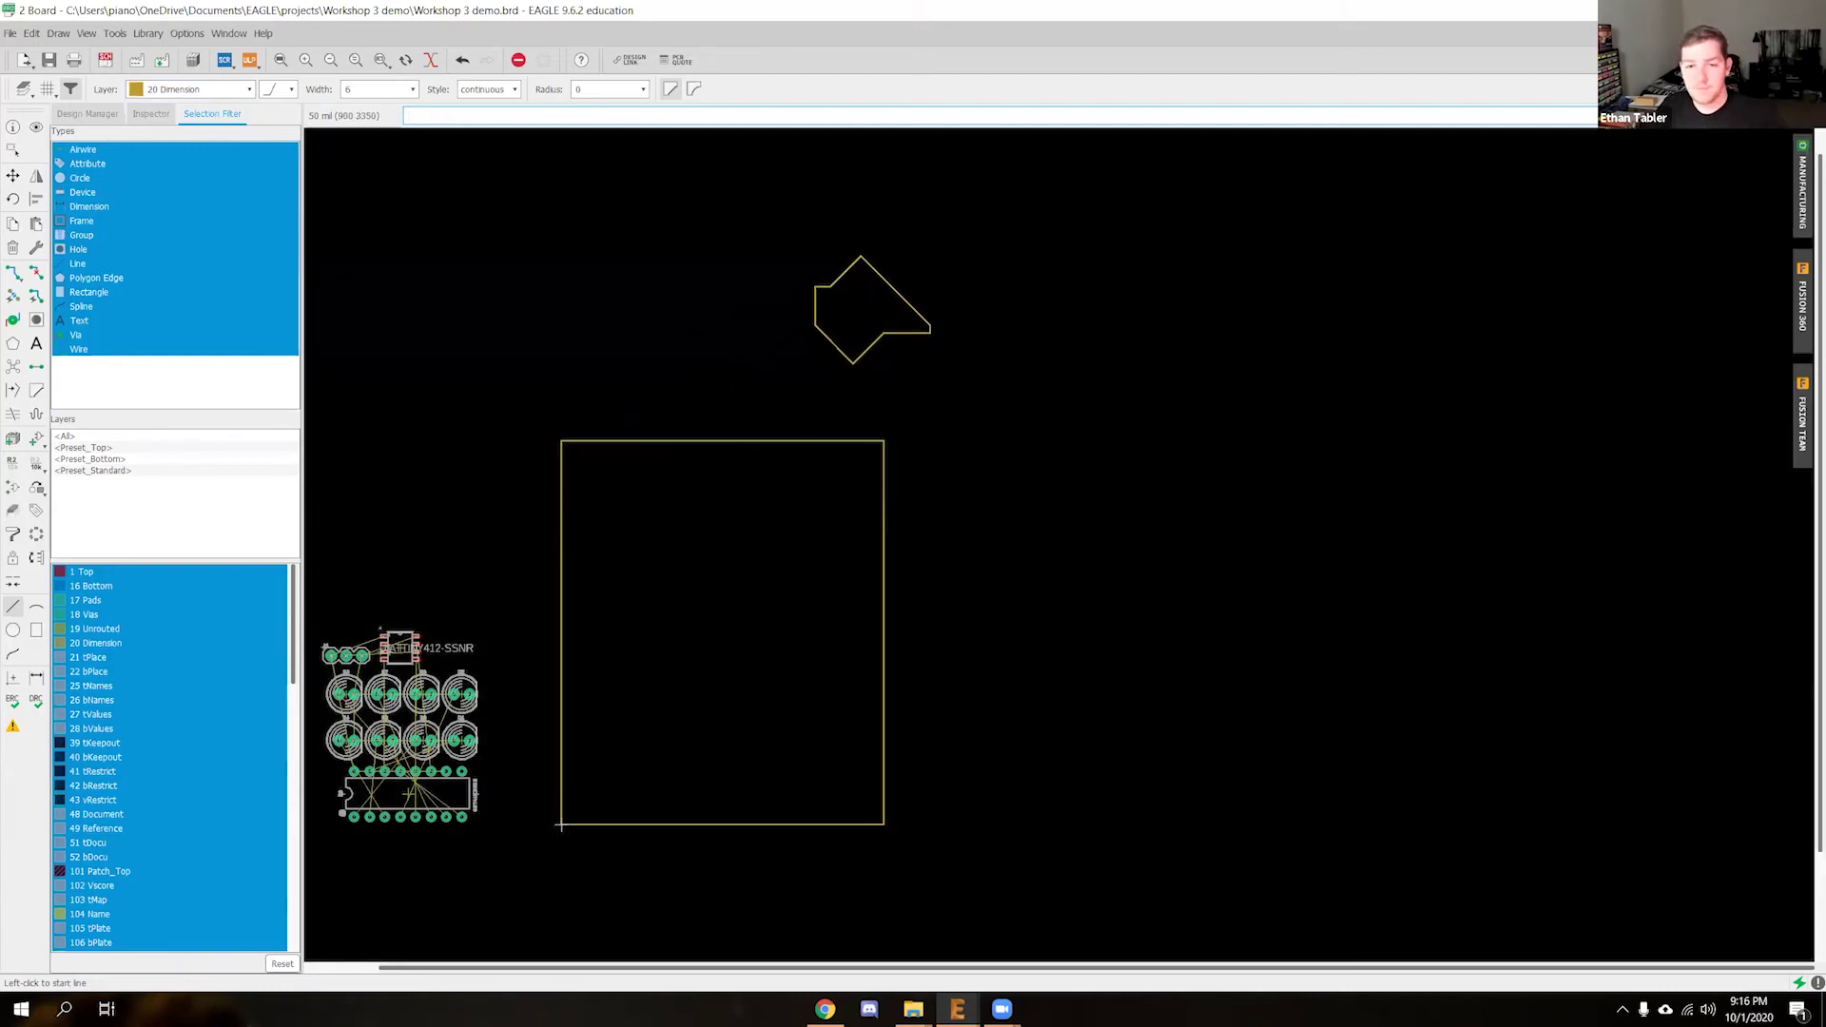
Try deleting the rectangular board outline as a group, and undo both that deletion and the irregular outline
{"action": "left_click", "coordinate": [542, 419]}
{"action": "key", "text": "Escape"}
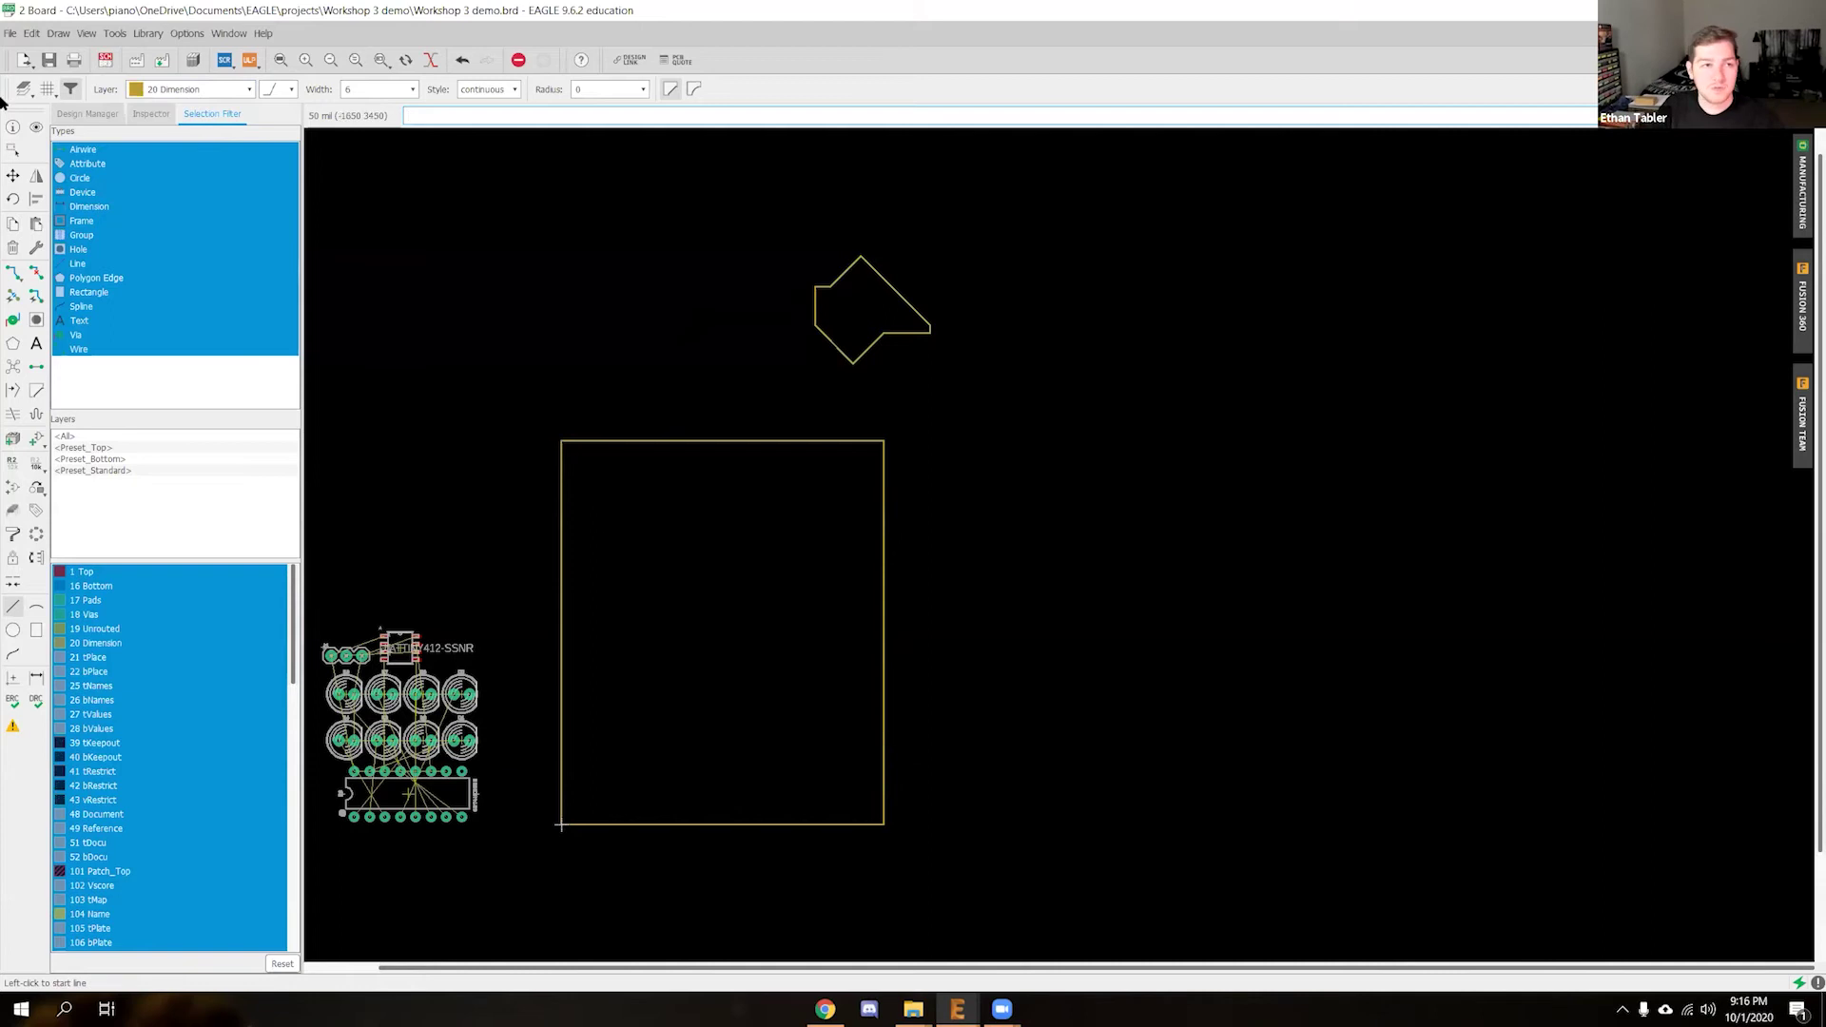
{"action": "left_click", "coordinate": [13, 151]}
{"action": "left_click_drag", "start_coordinate": [539, 419], "coordinate": [974, 896]}
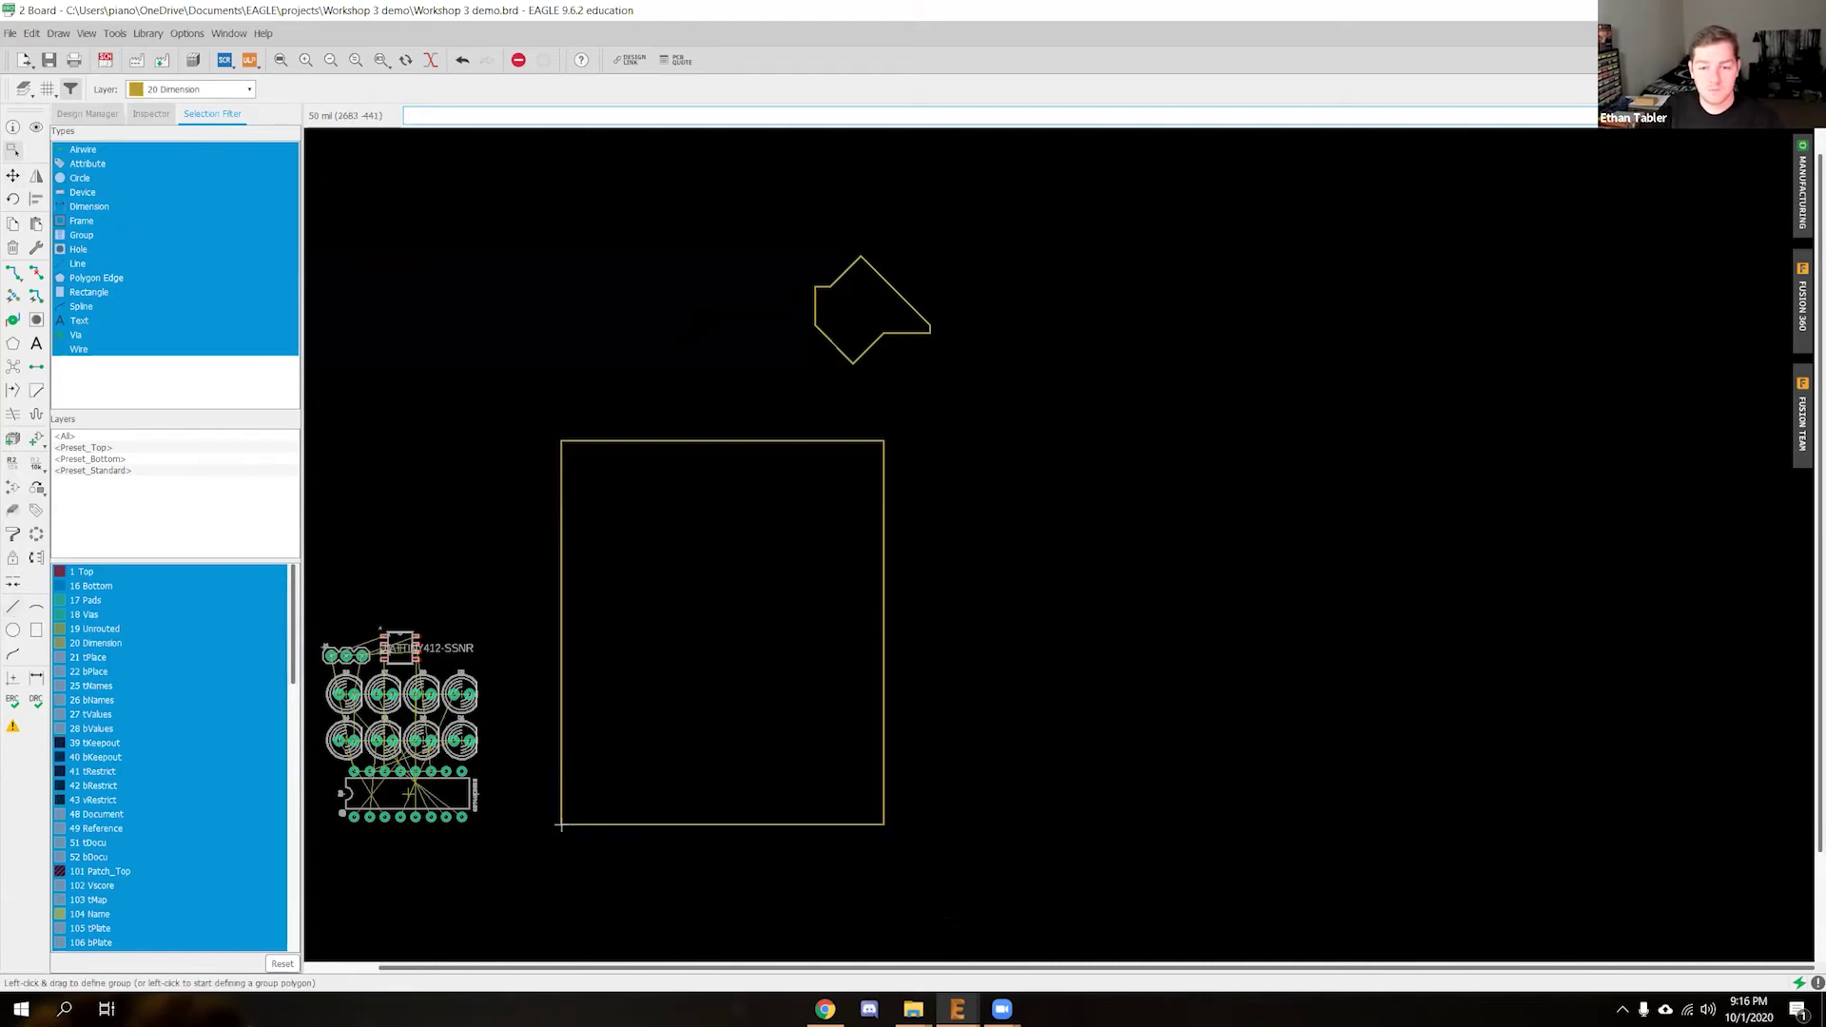
{"action": "key", "text": "Delete"}
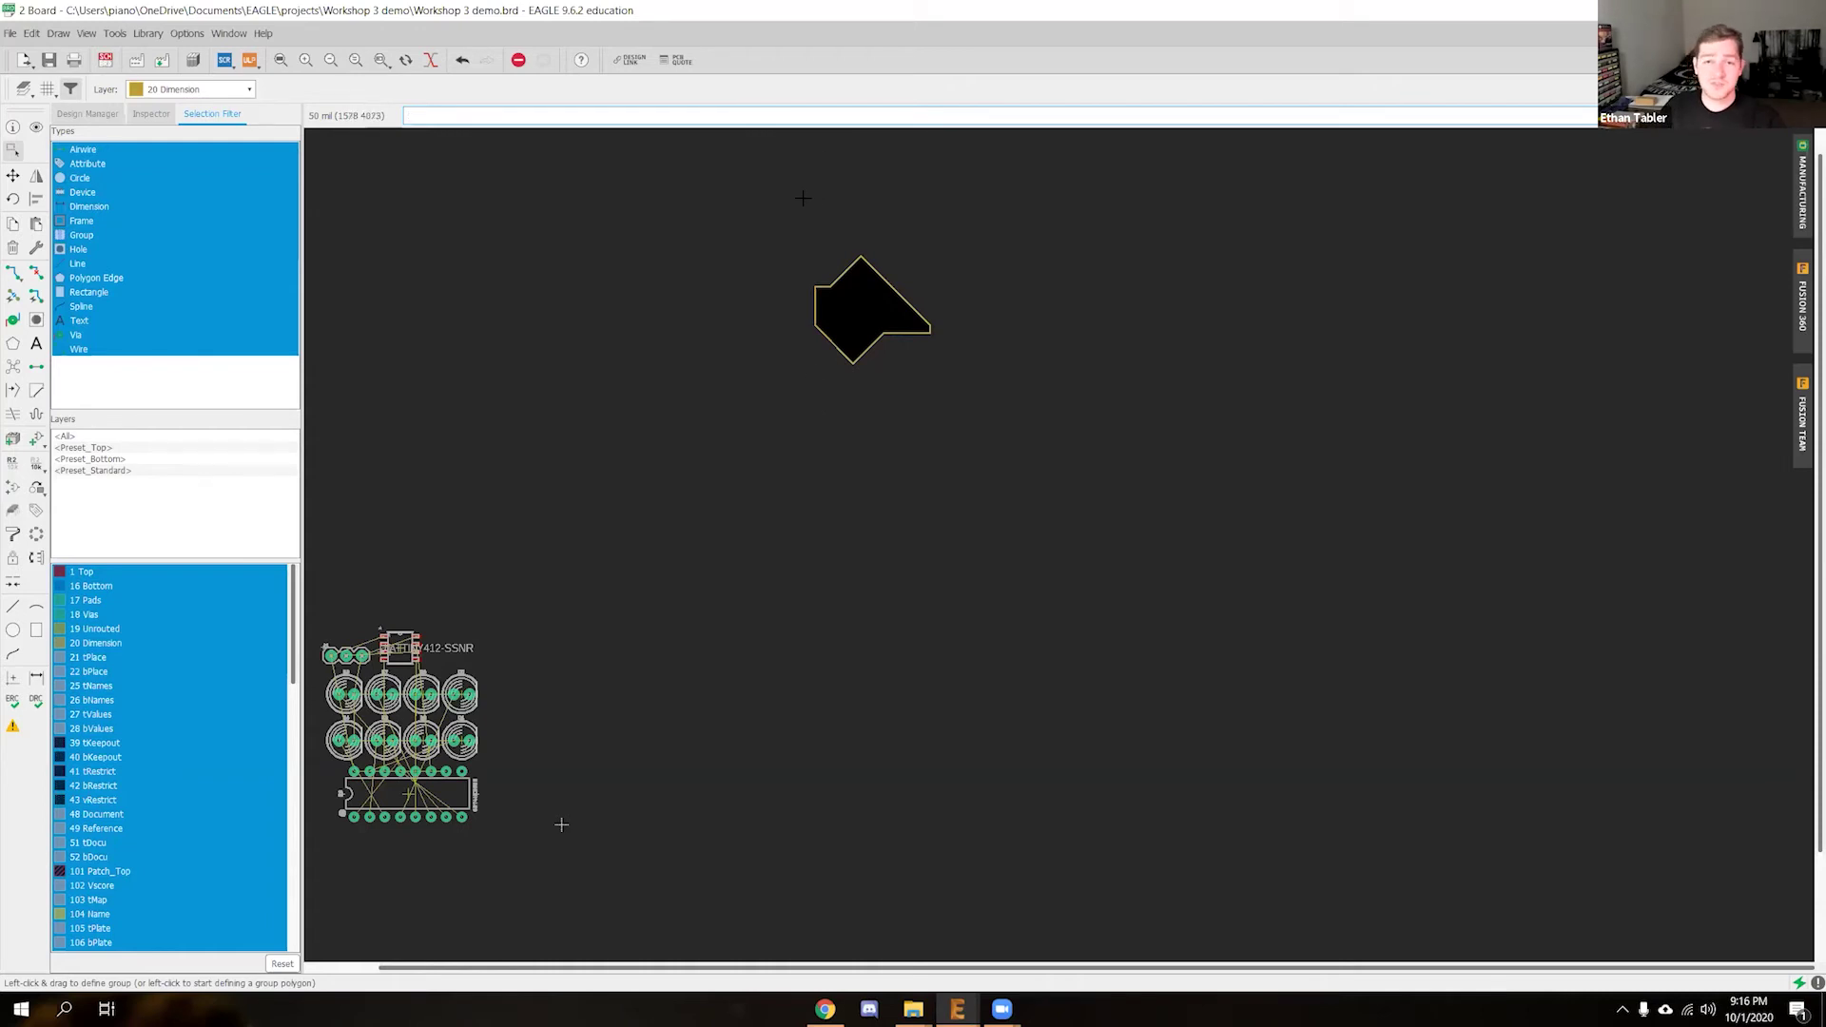
{"action": "key", "text": "ctrl+z"}
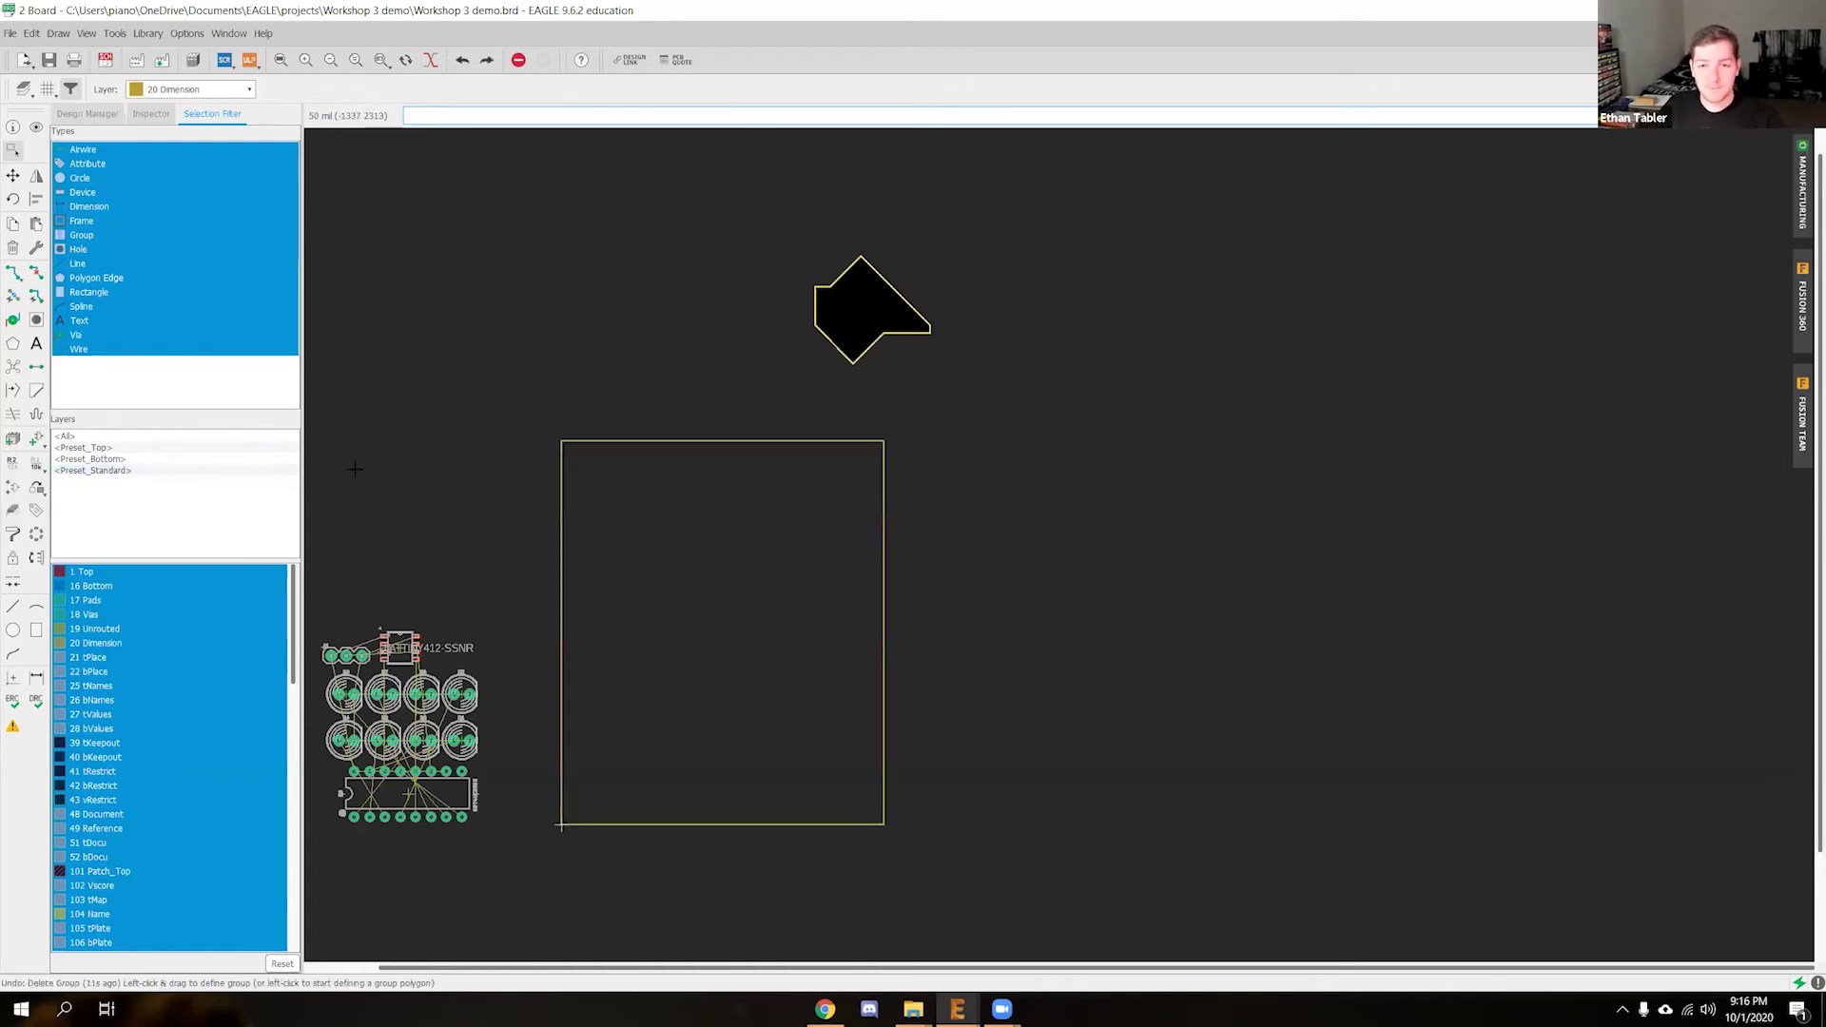
{"action": "key", "text": "ctrl+z"}
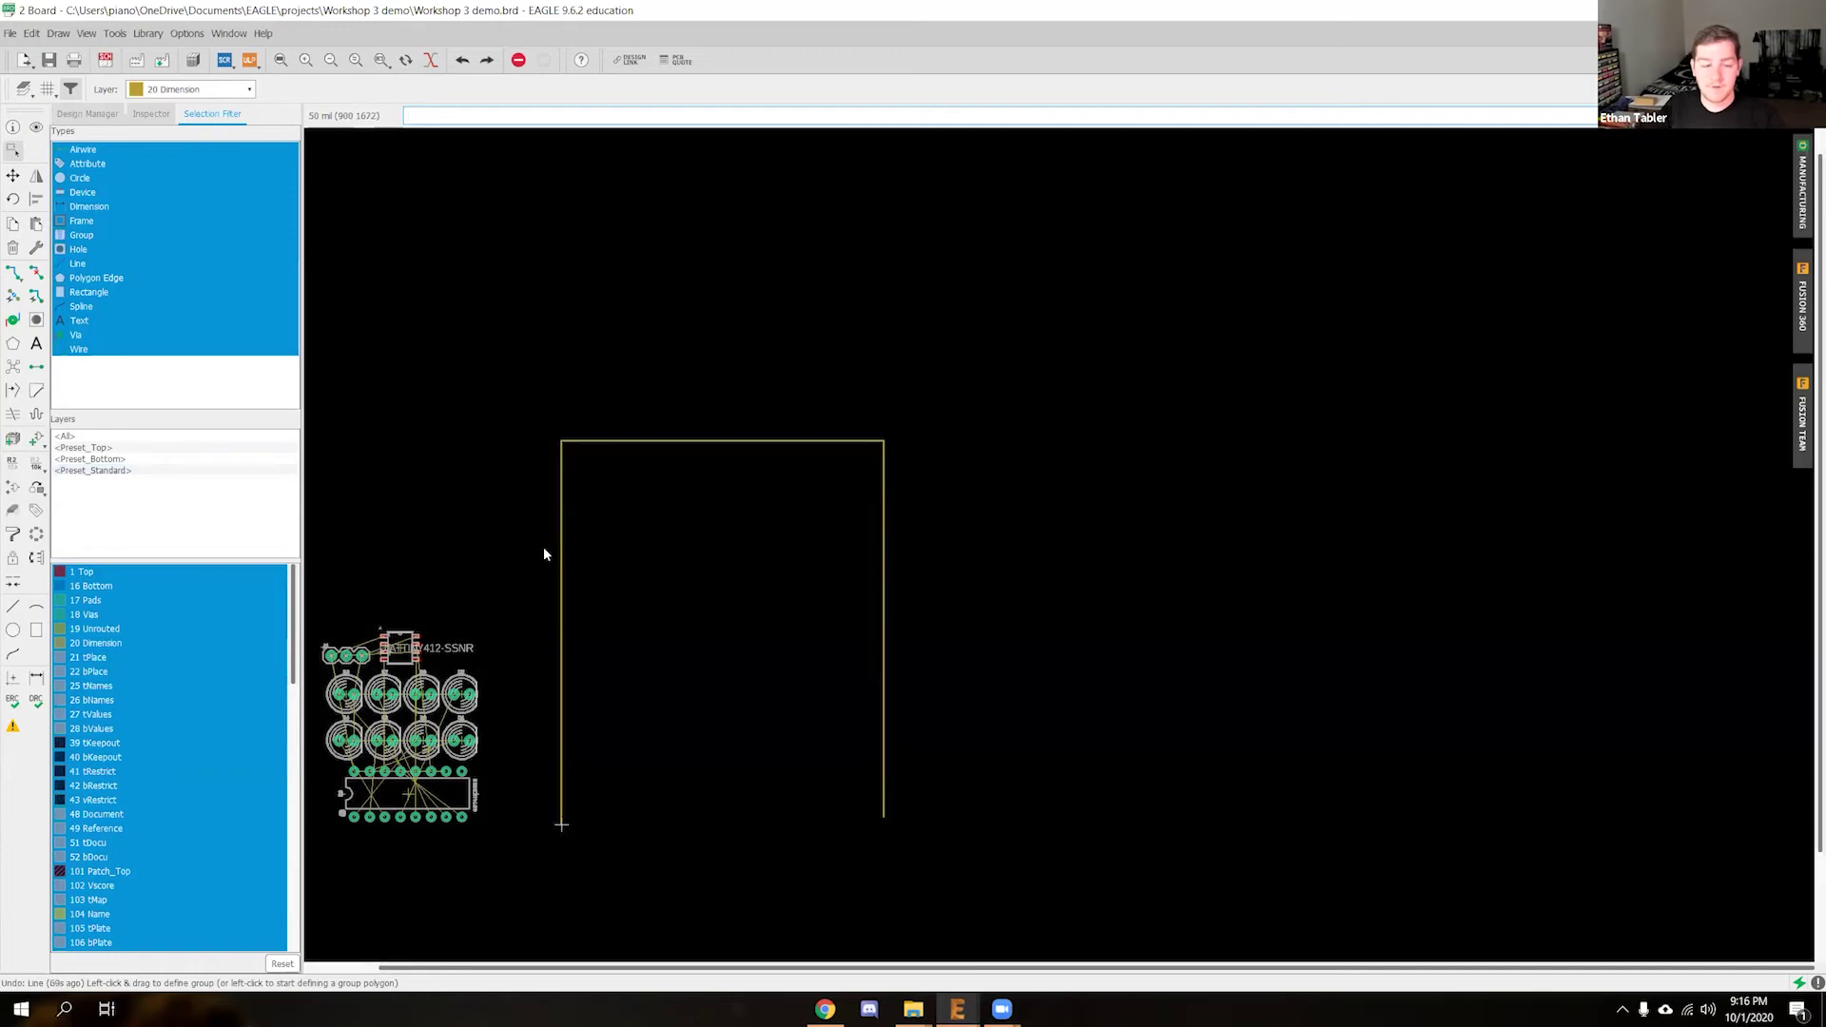
Redraw the bottom edge of the rectangular board outline with the Line tool, from the origin to the lower end of the right edge
{"action": "left_click", "coordinate": [13, 606]}
{"action": "left_click", "coordinate": [561, 825]}
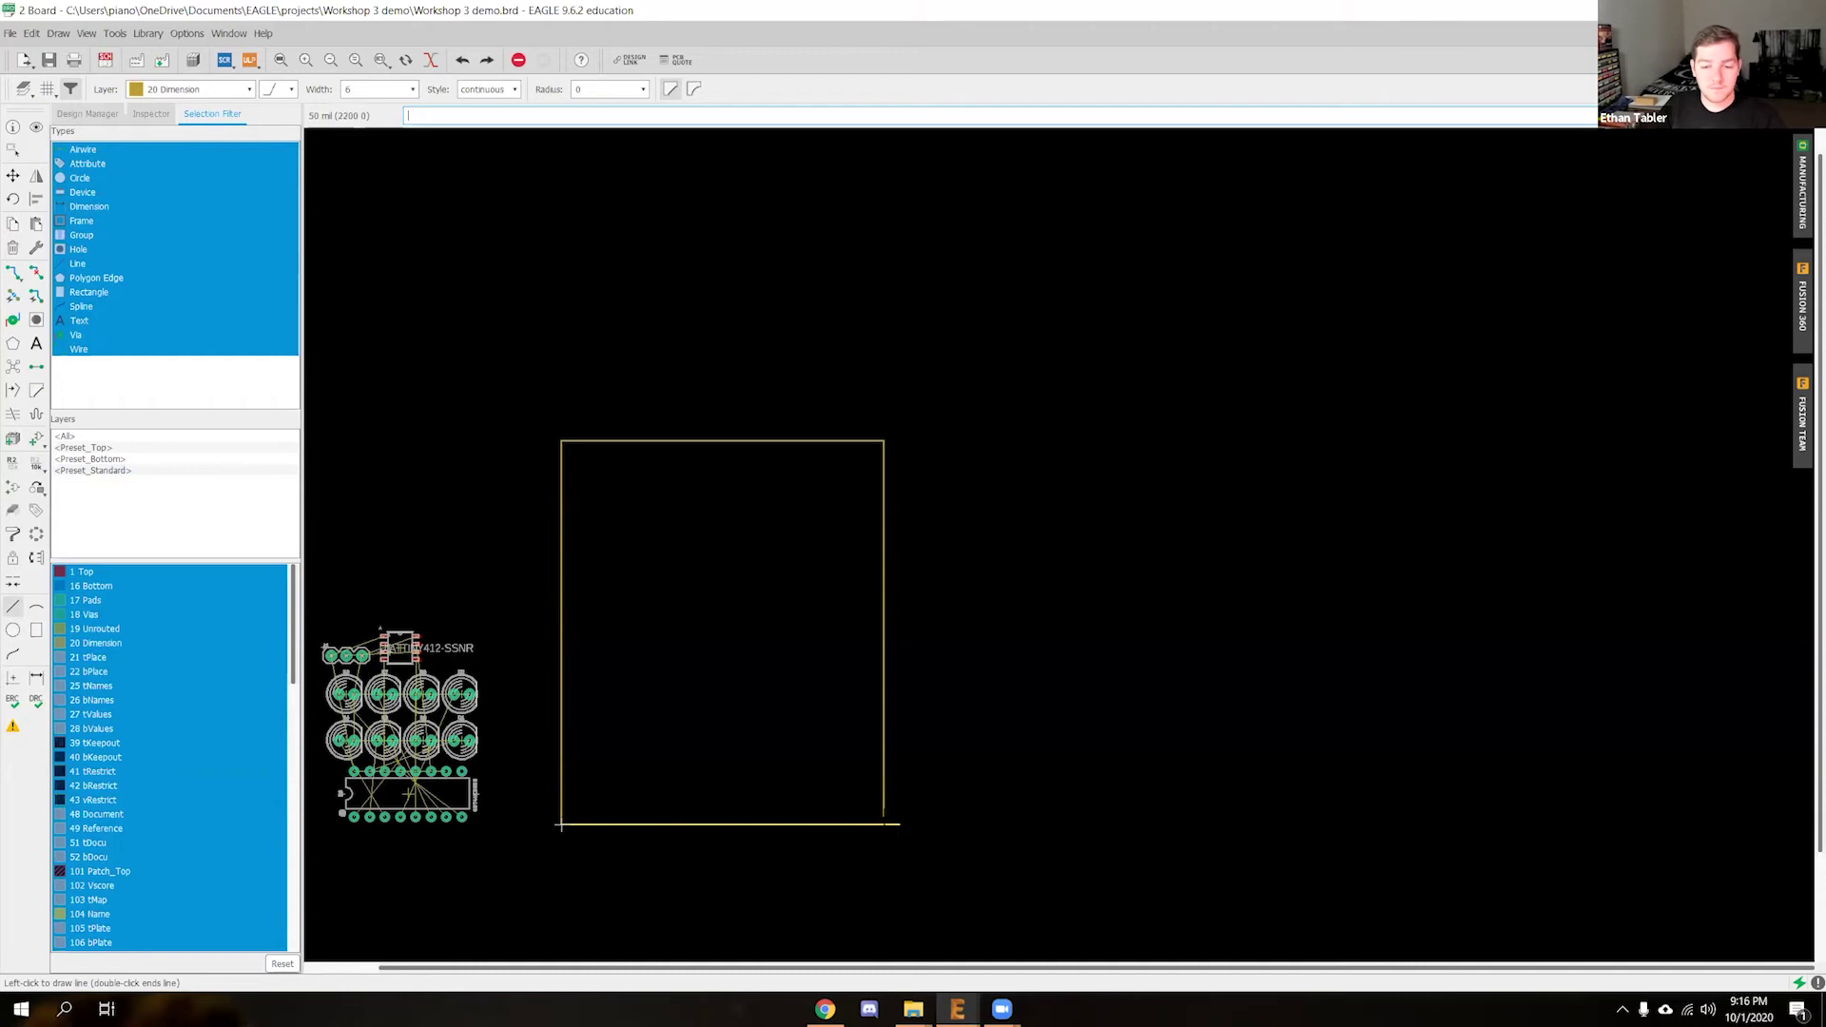
{"action": "left_click", "coordinate": [882, 825]}
{"action": "key", "text": "Escape"}
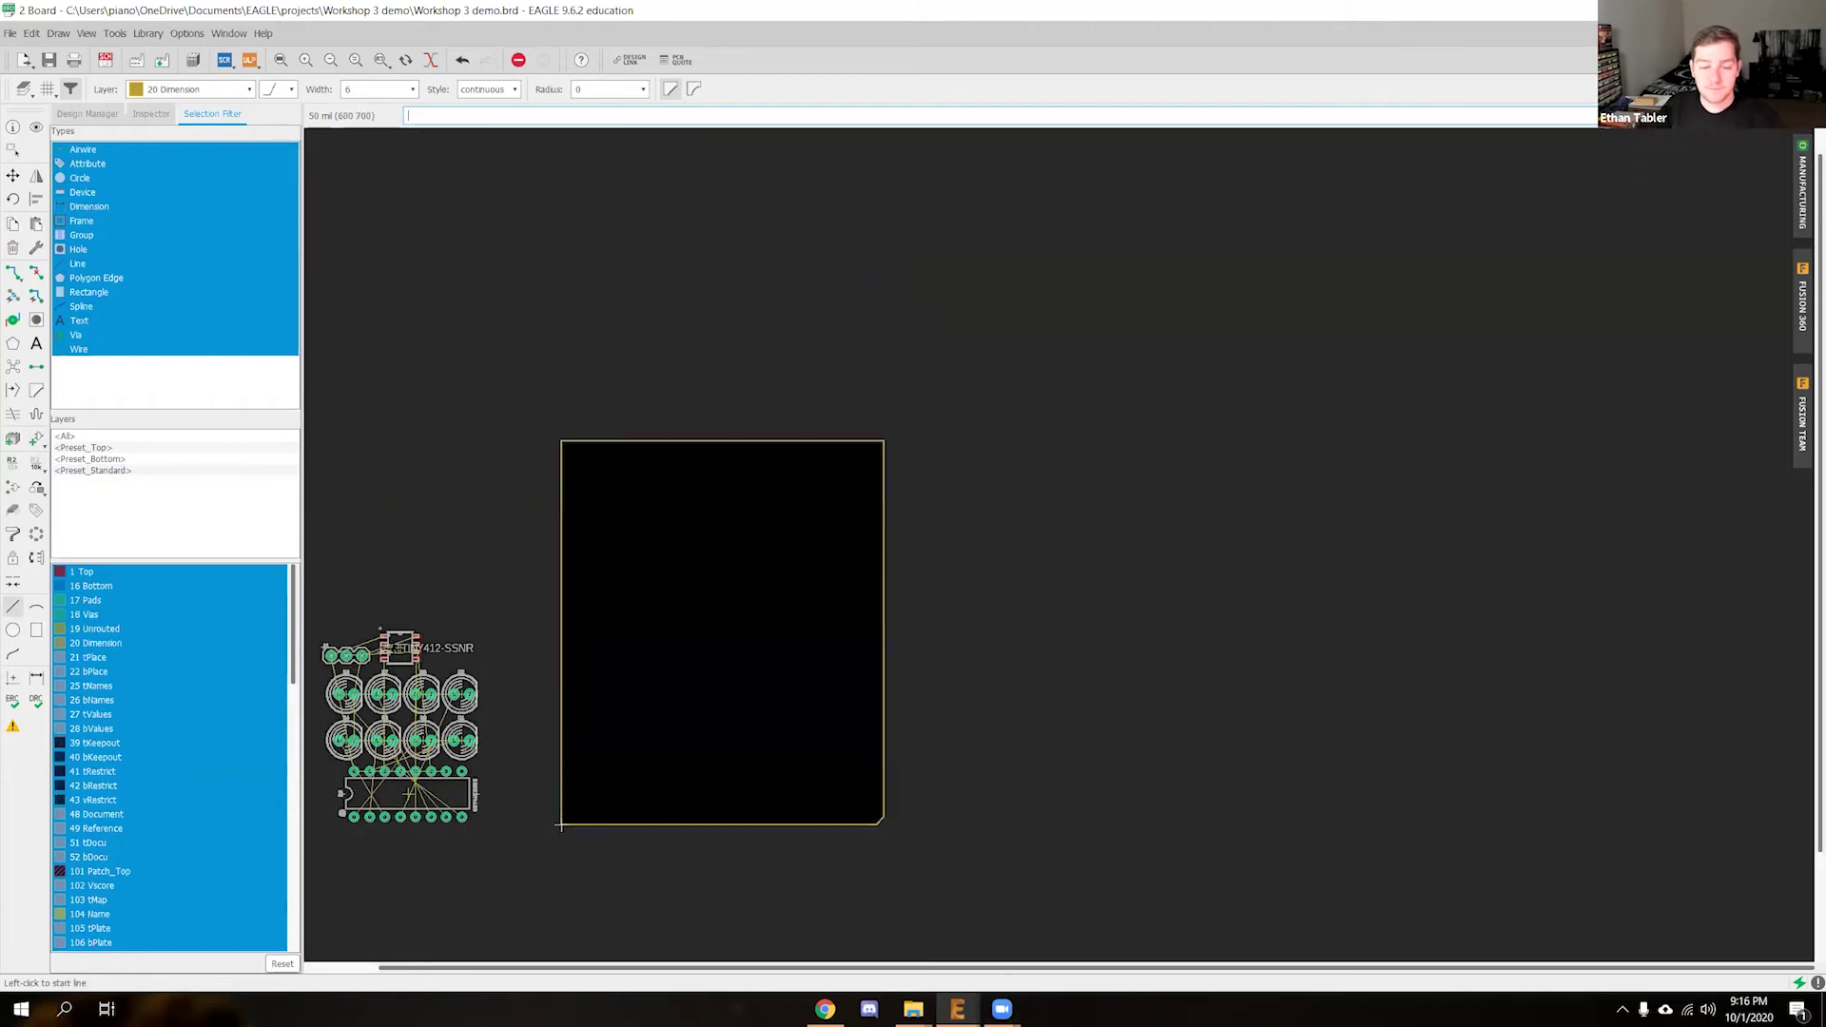
Move the ATTINY412-SSNR chip from beside the board into the middle of the board outline
{"action": "middle_click_drag", "start_coordinate": [415, 535], "coordinate": [769, 372]}
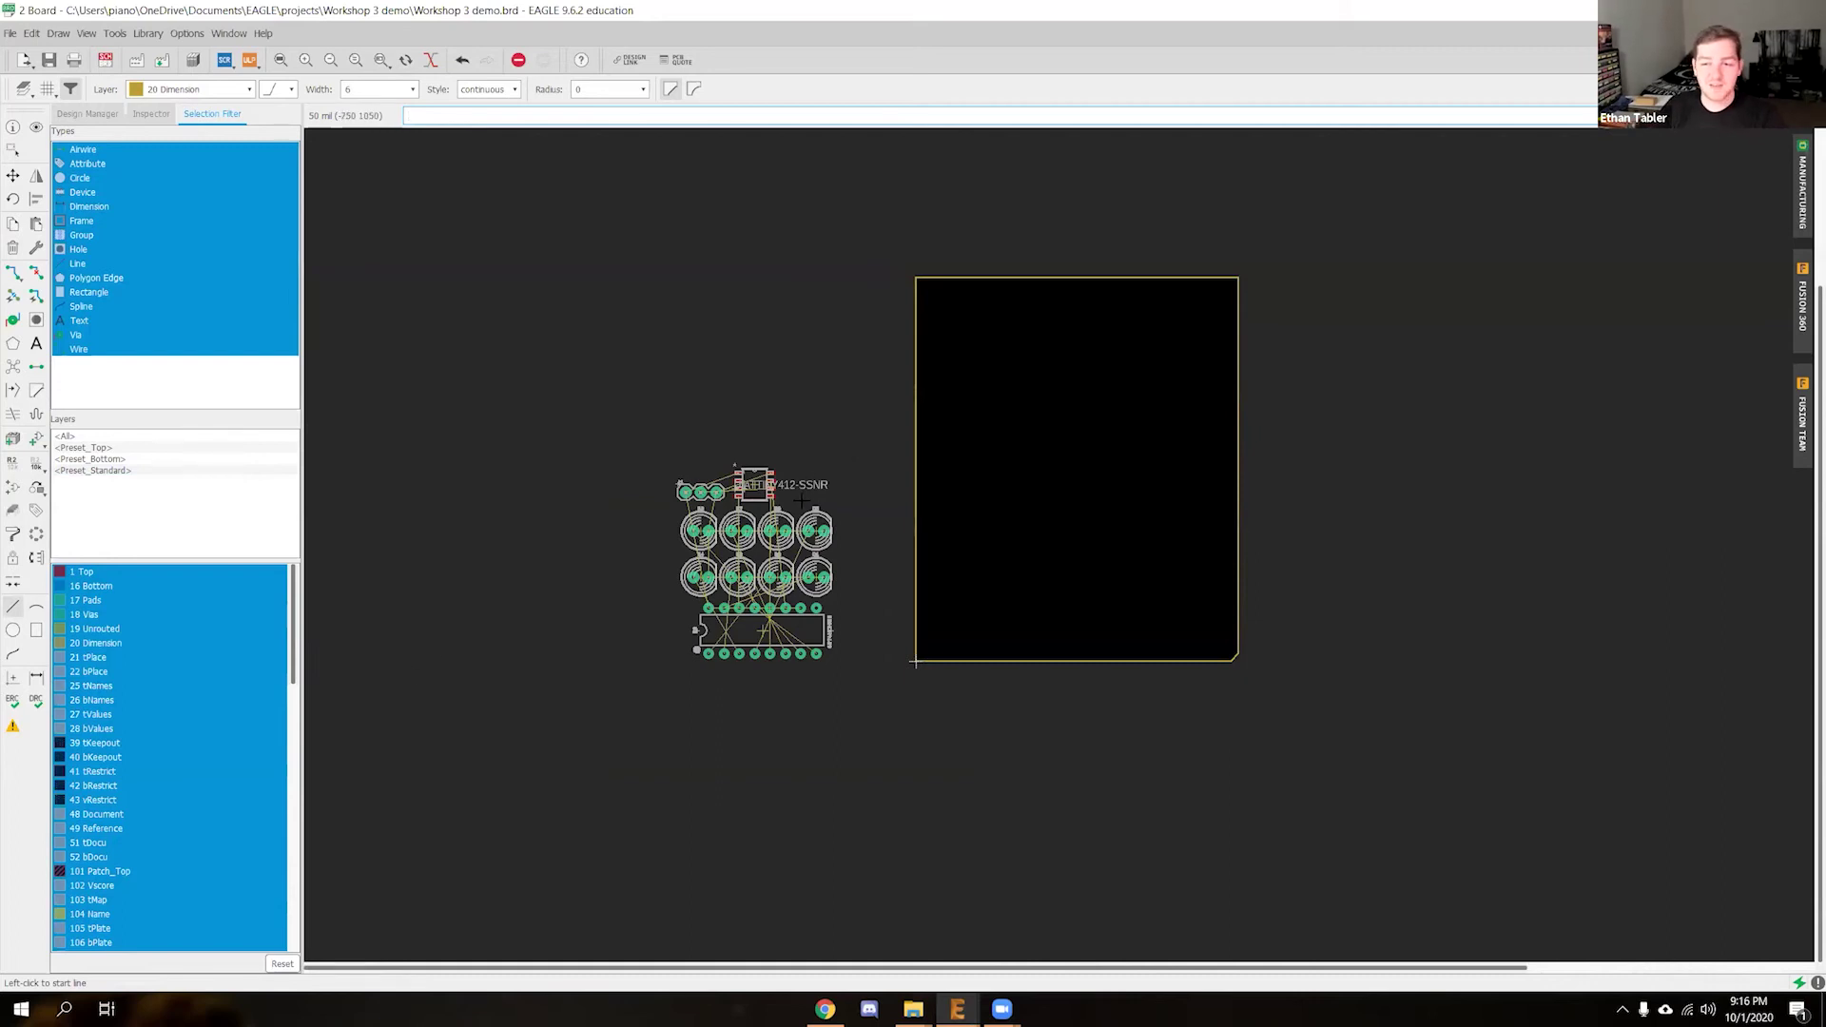
{"action": "scroll", "coordinate": [1074, 524], "scroll_direction": "up", "scroll_amount": 1}
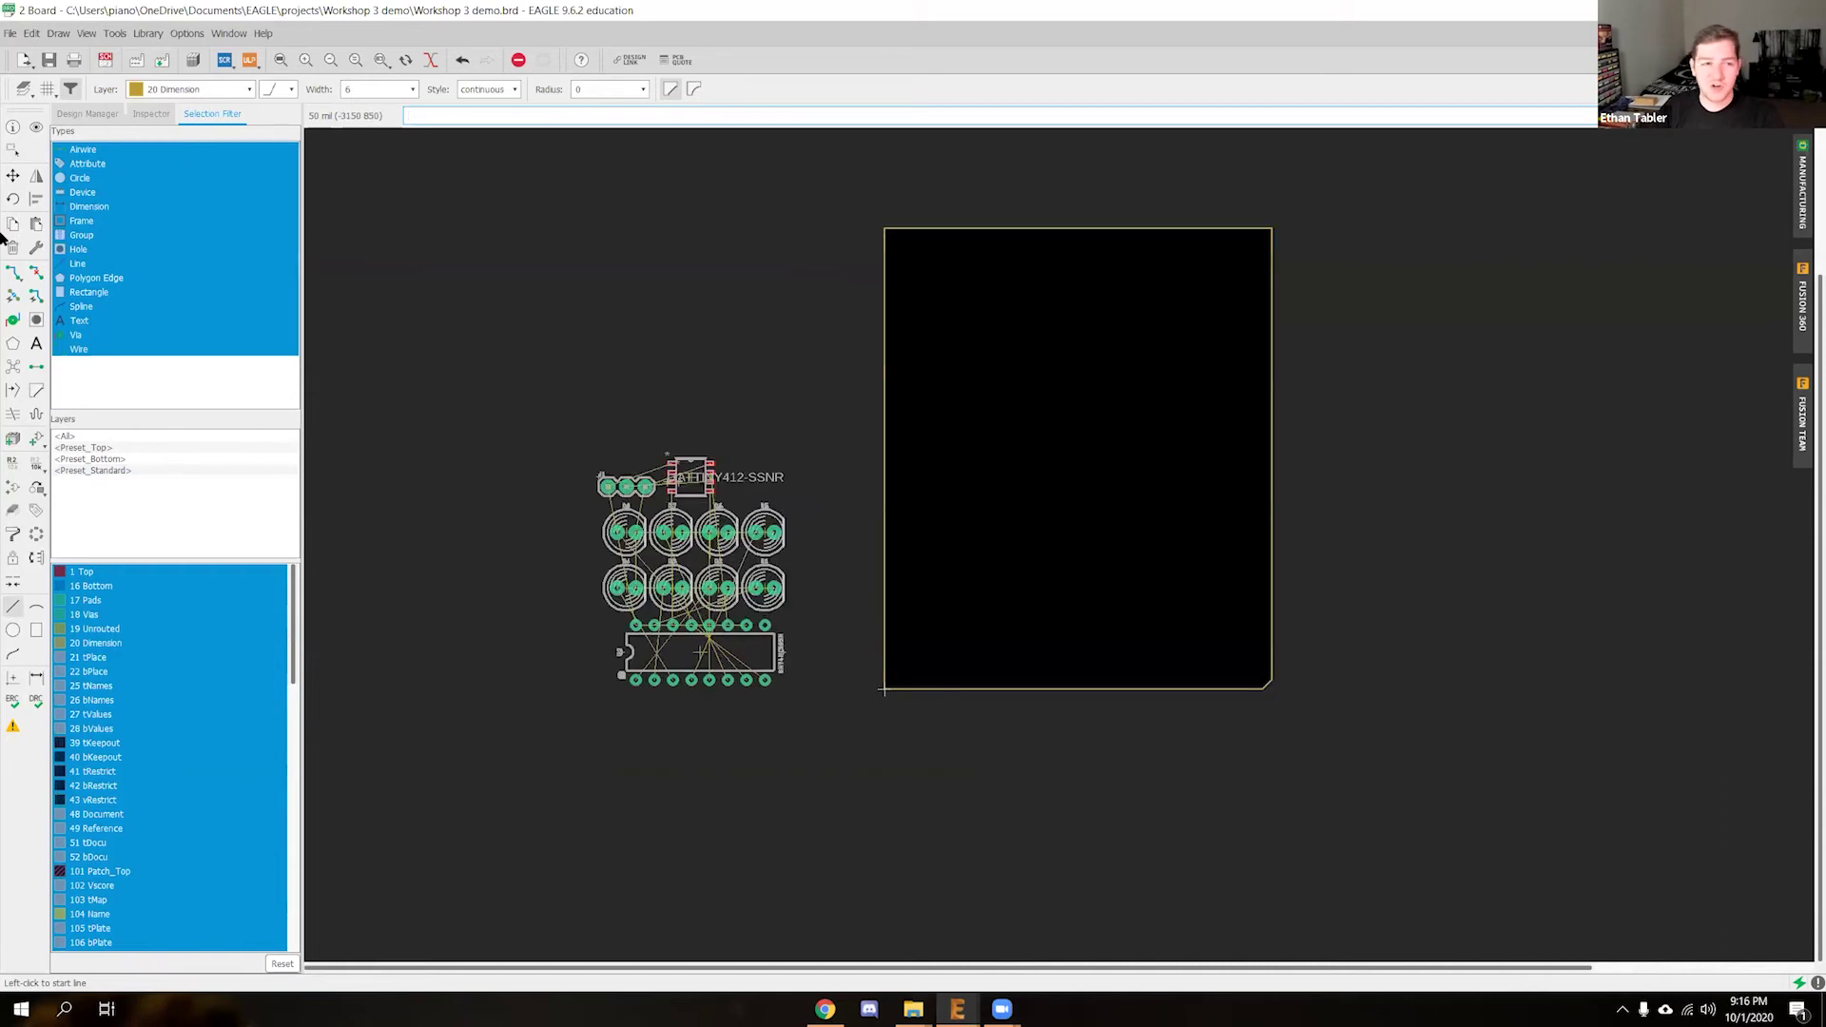
{"action": "left_click", "coordinate": [12, 177]}
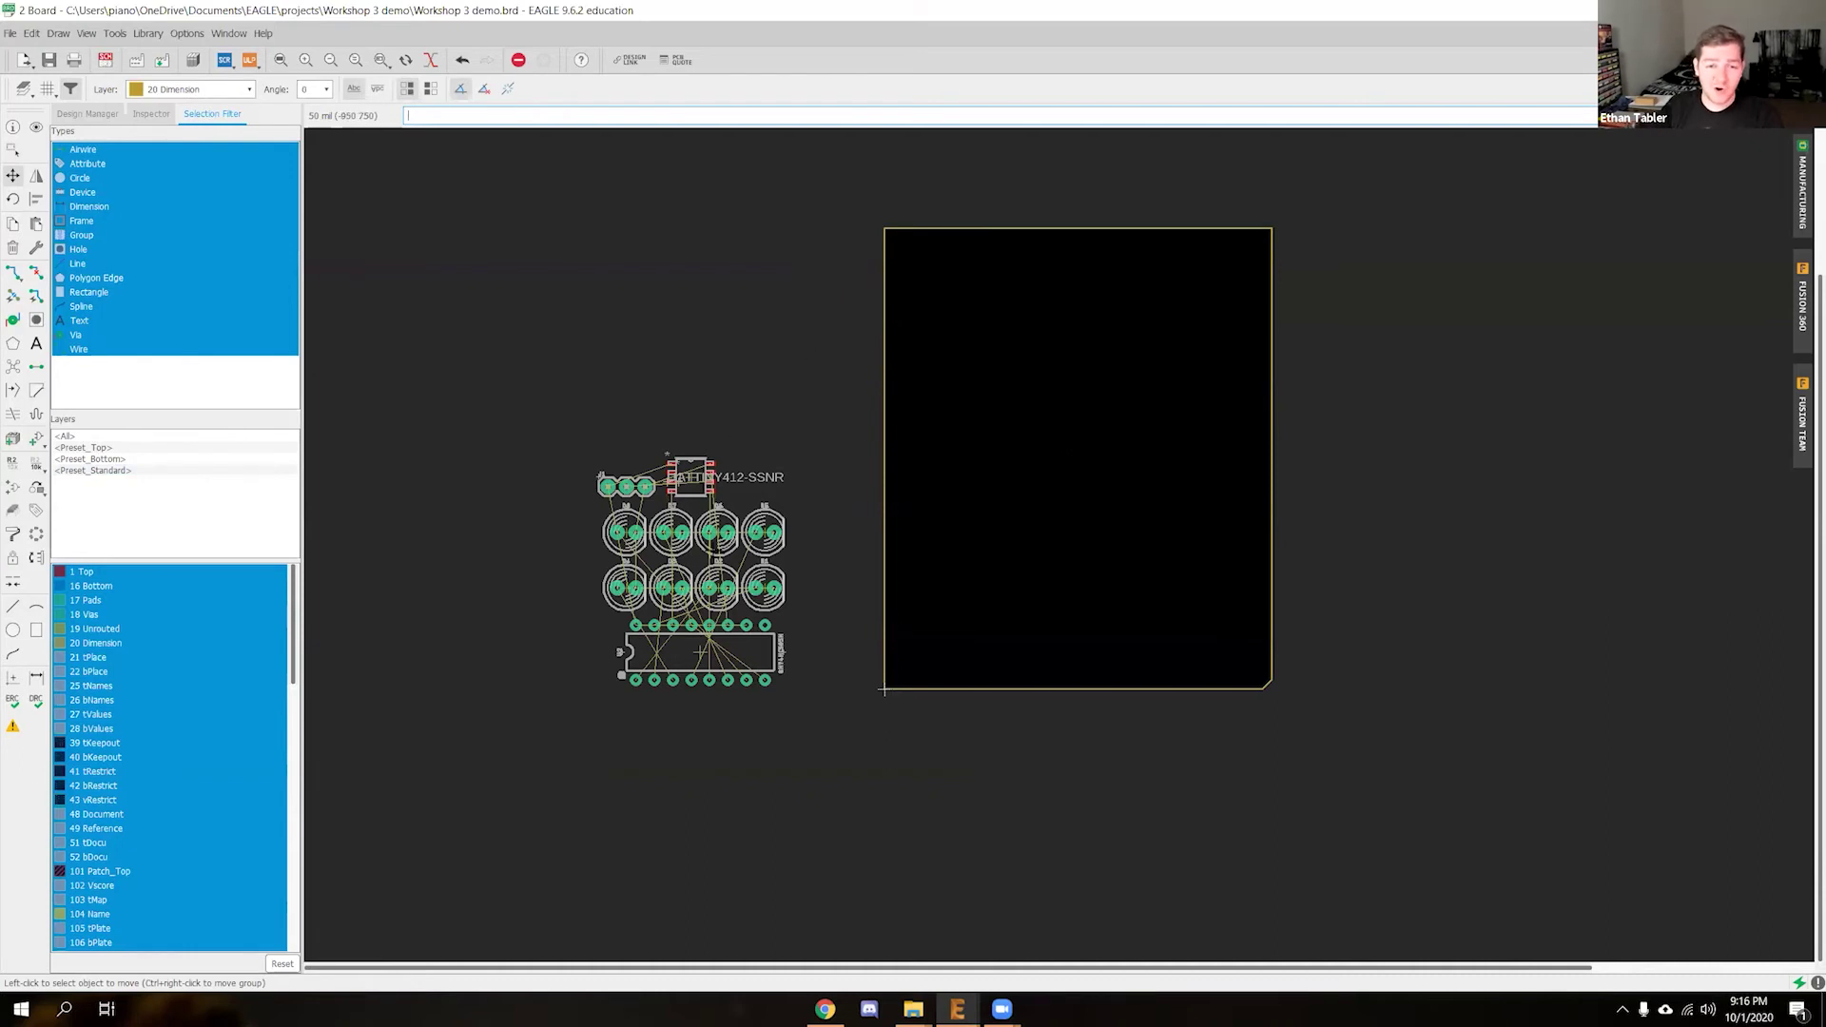
{"action": "scroll", "coordinate": [718, 533], "scroll_direction": "up", "scroll_amount": 8}
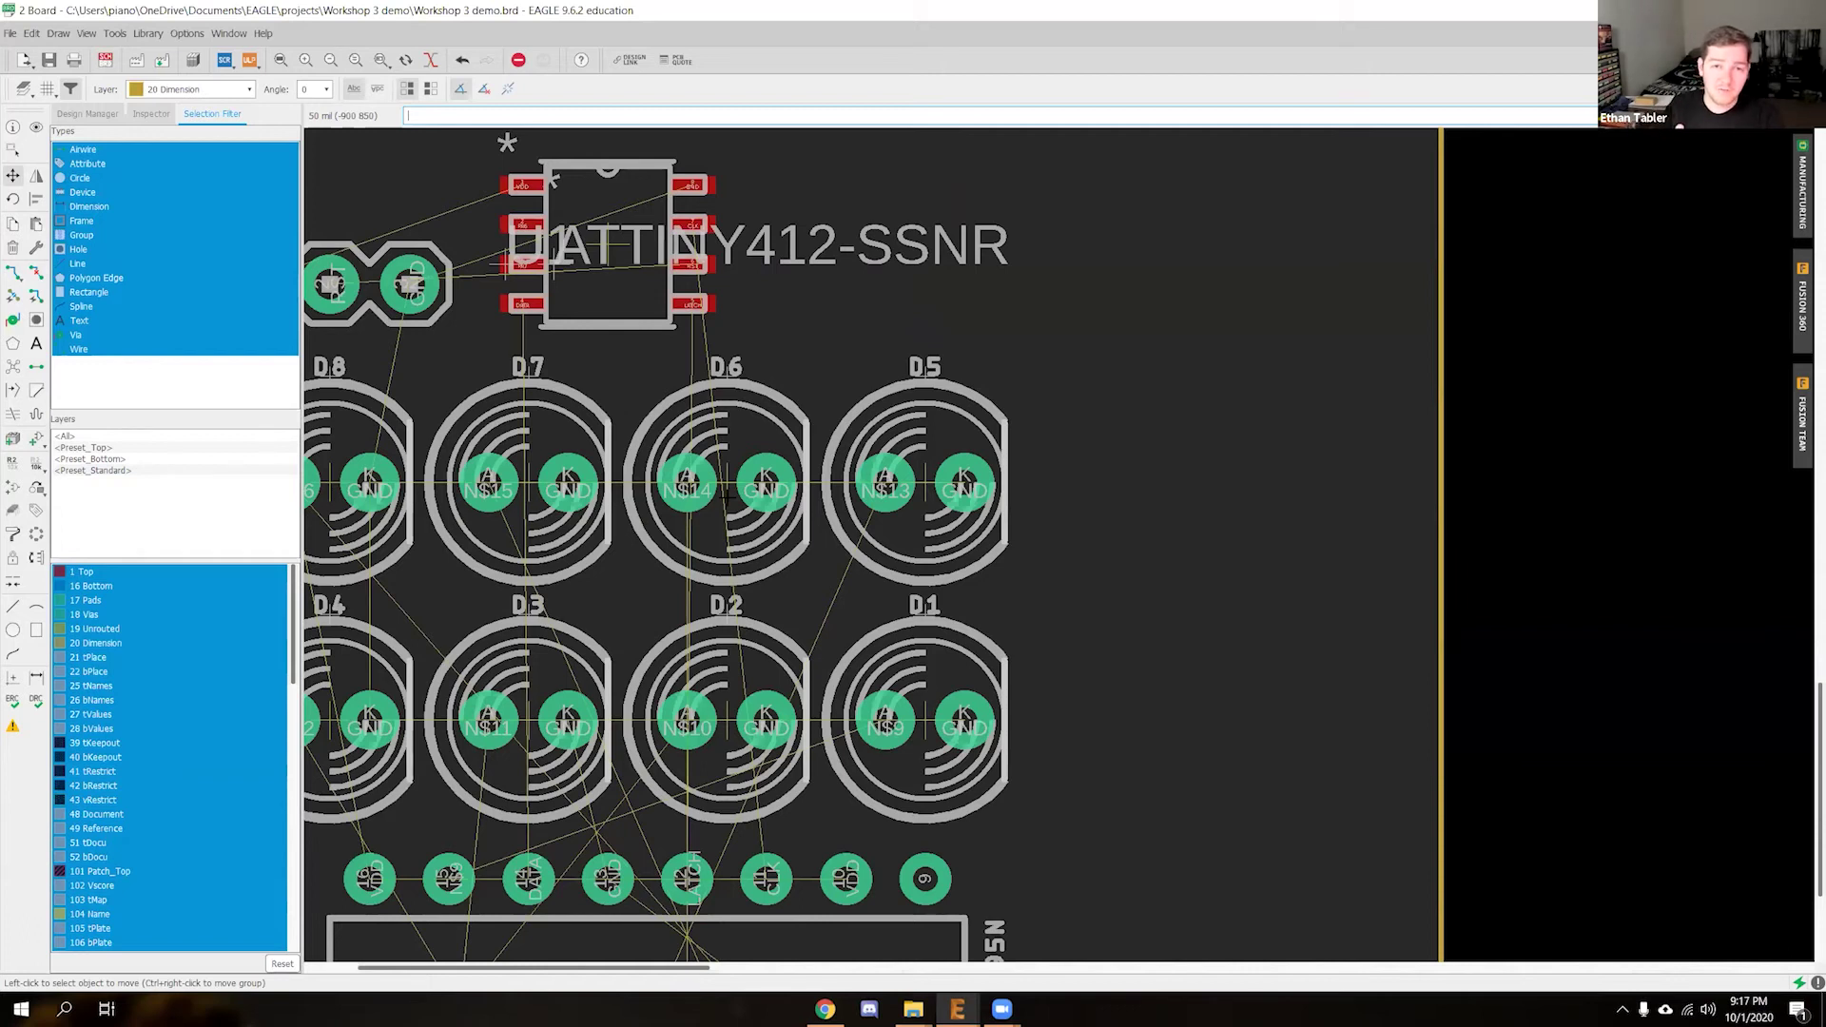
{"action": "scroll", "coordinate": [727, 495], "scroll_direction": "down", "scroll_amount": 3}
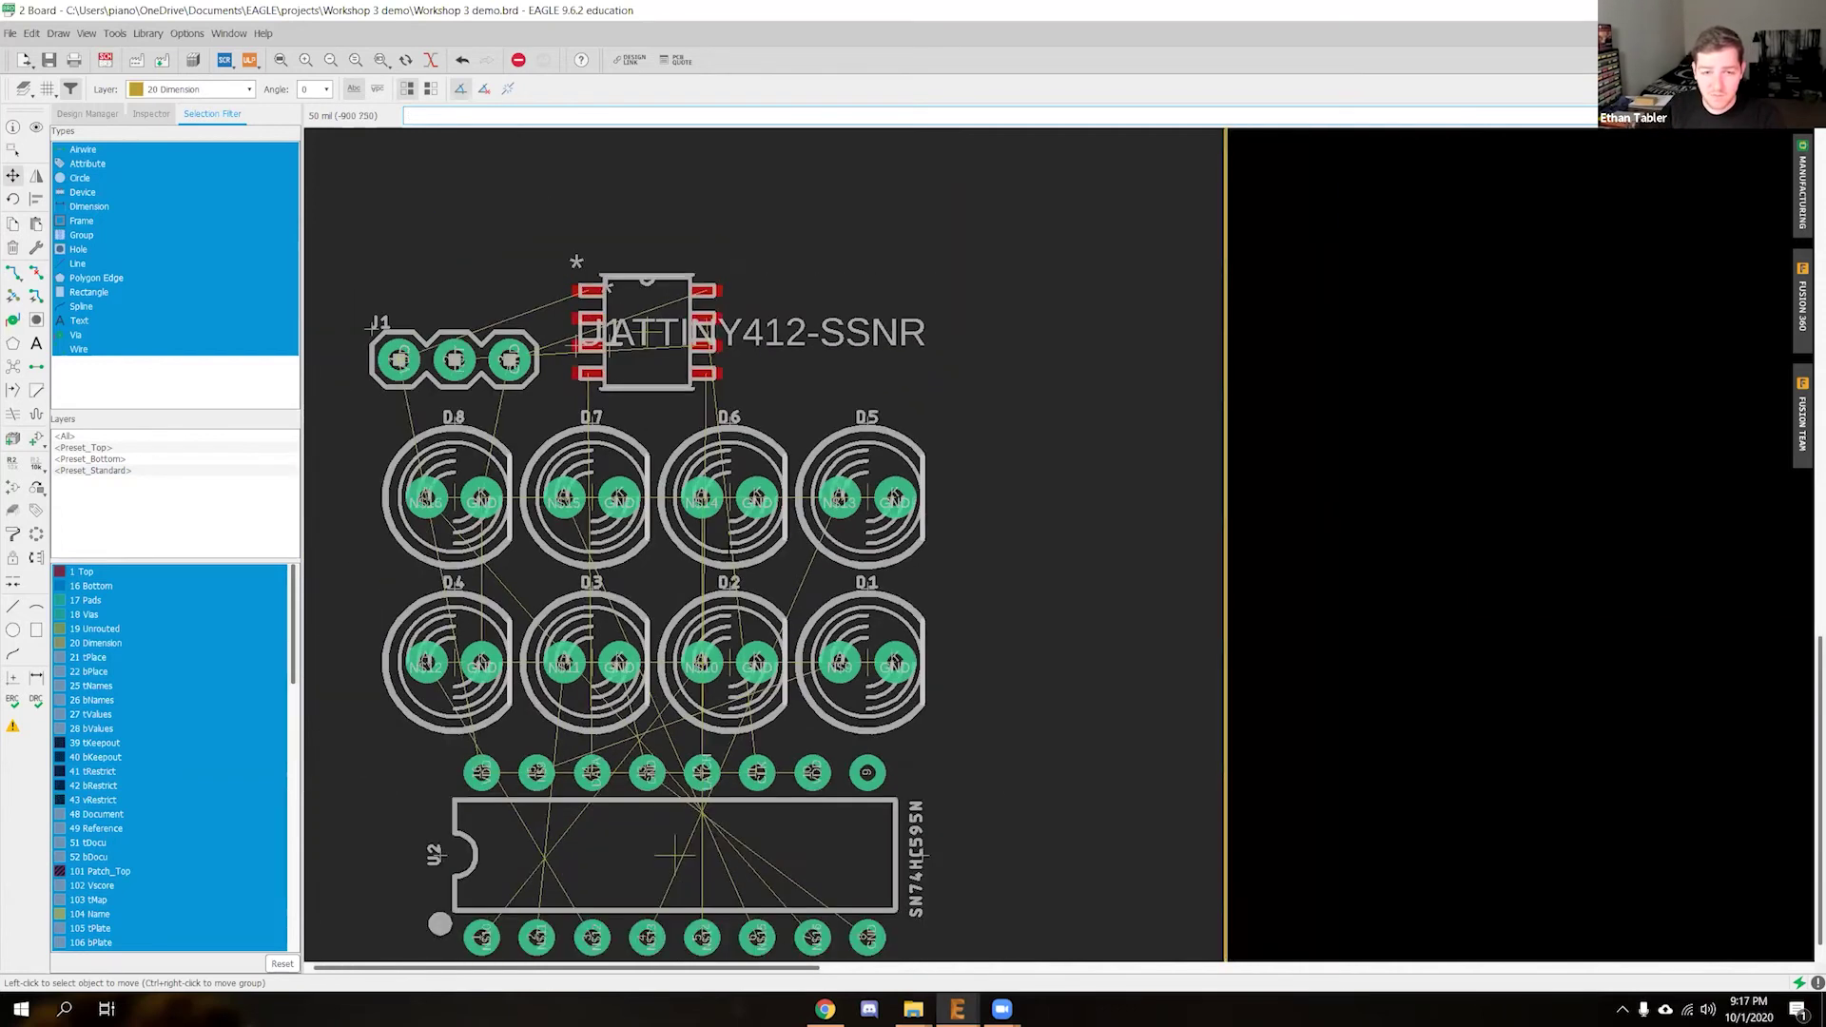
{"action": "left_click", "coordinate": [653, 332]}
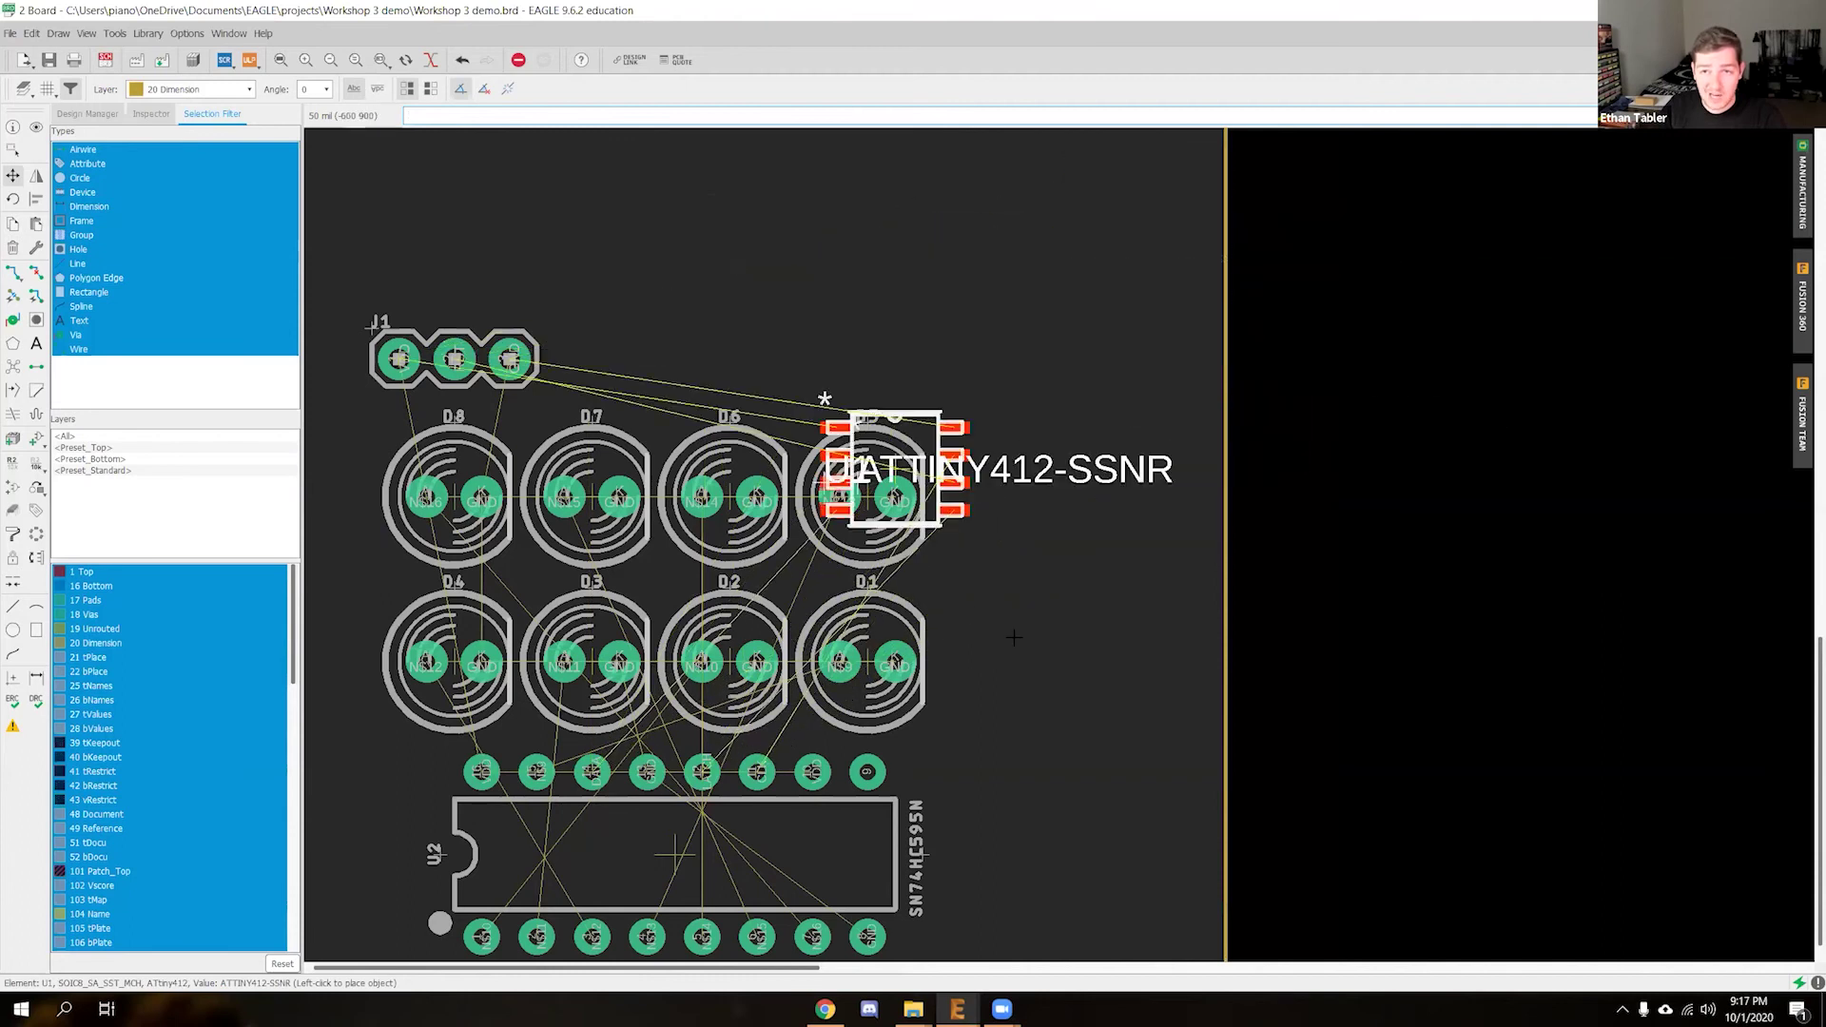
{"action": "left_click", "coordinate": [1502, 305]}
{"action": "scroll", "coordinate": [1512, 307], "scroll_direction": "down", "scroll_amount": 2}
{"action": "middle_click_drag", "start_coordinate": [1513, 306], "coordinate": [1092, 359]}
{"action": "left_click", "coordinate": [1087, 361]}
{"action": "left_click", "coordinate": [1179, 227]}
Move LEDs D5, D1, D6 and D2 onto the board, spread out below the ATTINY412 chip
{"action": "left_click", "coordinate": [640, 494]}
{"action": "left_click", "coordinate": [1313, 381]}
{"action": "left_click", "coordinate": [639, 608]}
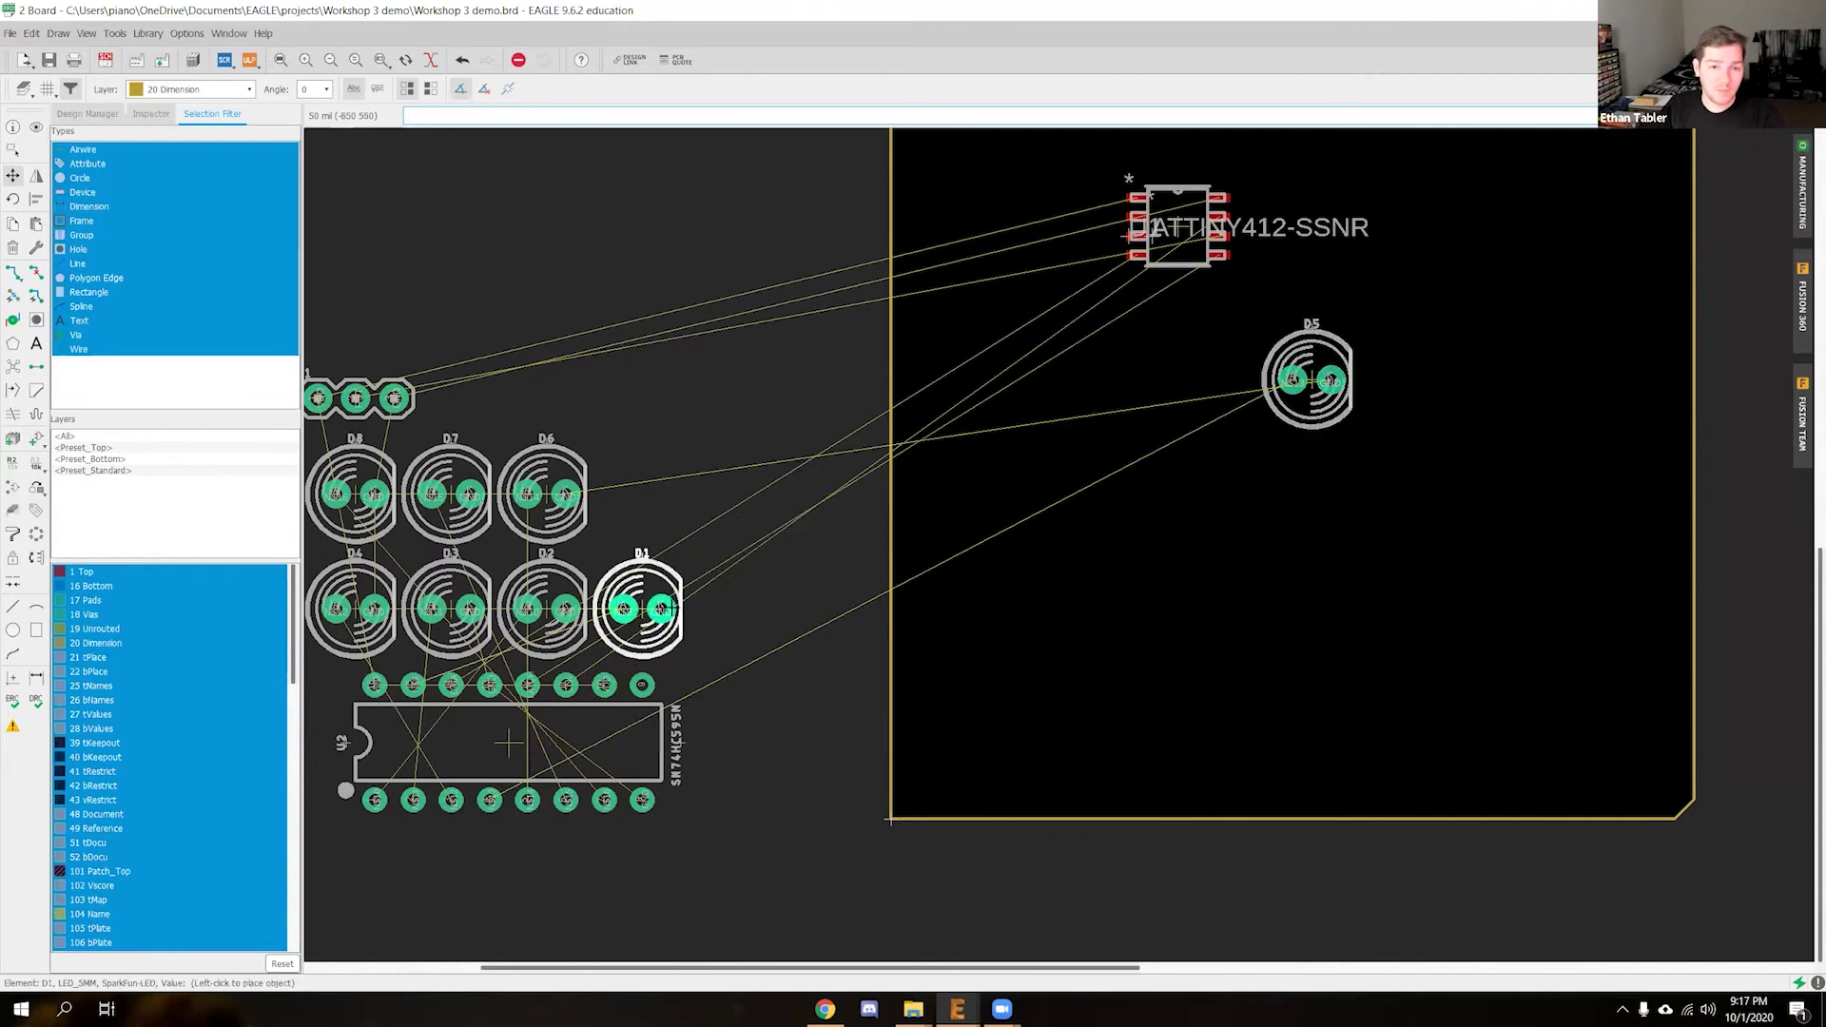
{"action": "left_click", "coordinate": [1138, 398]}
{"action": "left_click", "coordinate": [584, 512]}
{"action": "left_click", "coordinate": [1251, 627]}
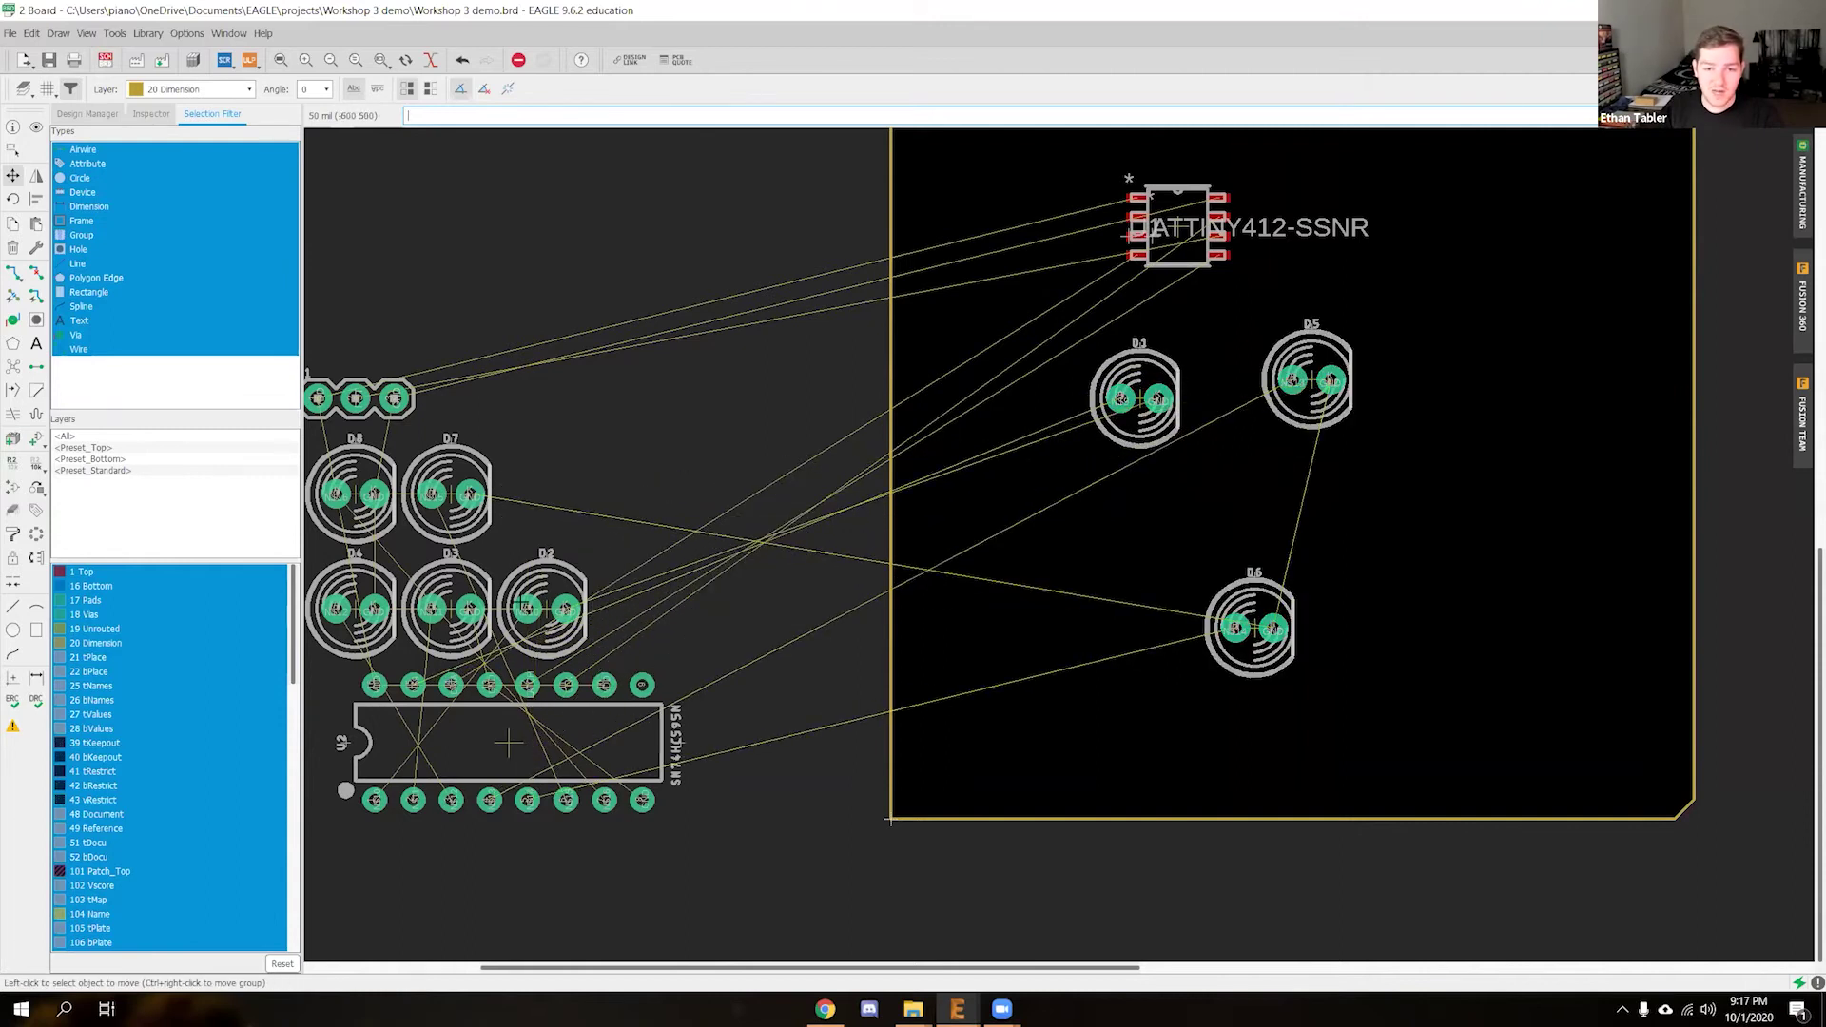
{"action": "left_click", "coordinate": [631, 603]}
{"action": "left_click", "coordinate": [1098, 589]}
Move LEDs D7 and D3 and the SN74HC595N chip U2 onto the lower board area, shifting D6 up slightly
{"action": "left_click", "coordinate": [428, 492]}
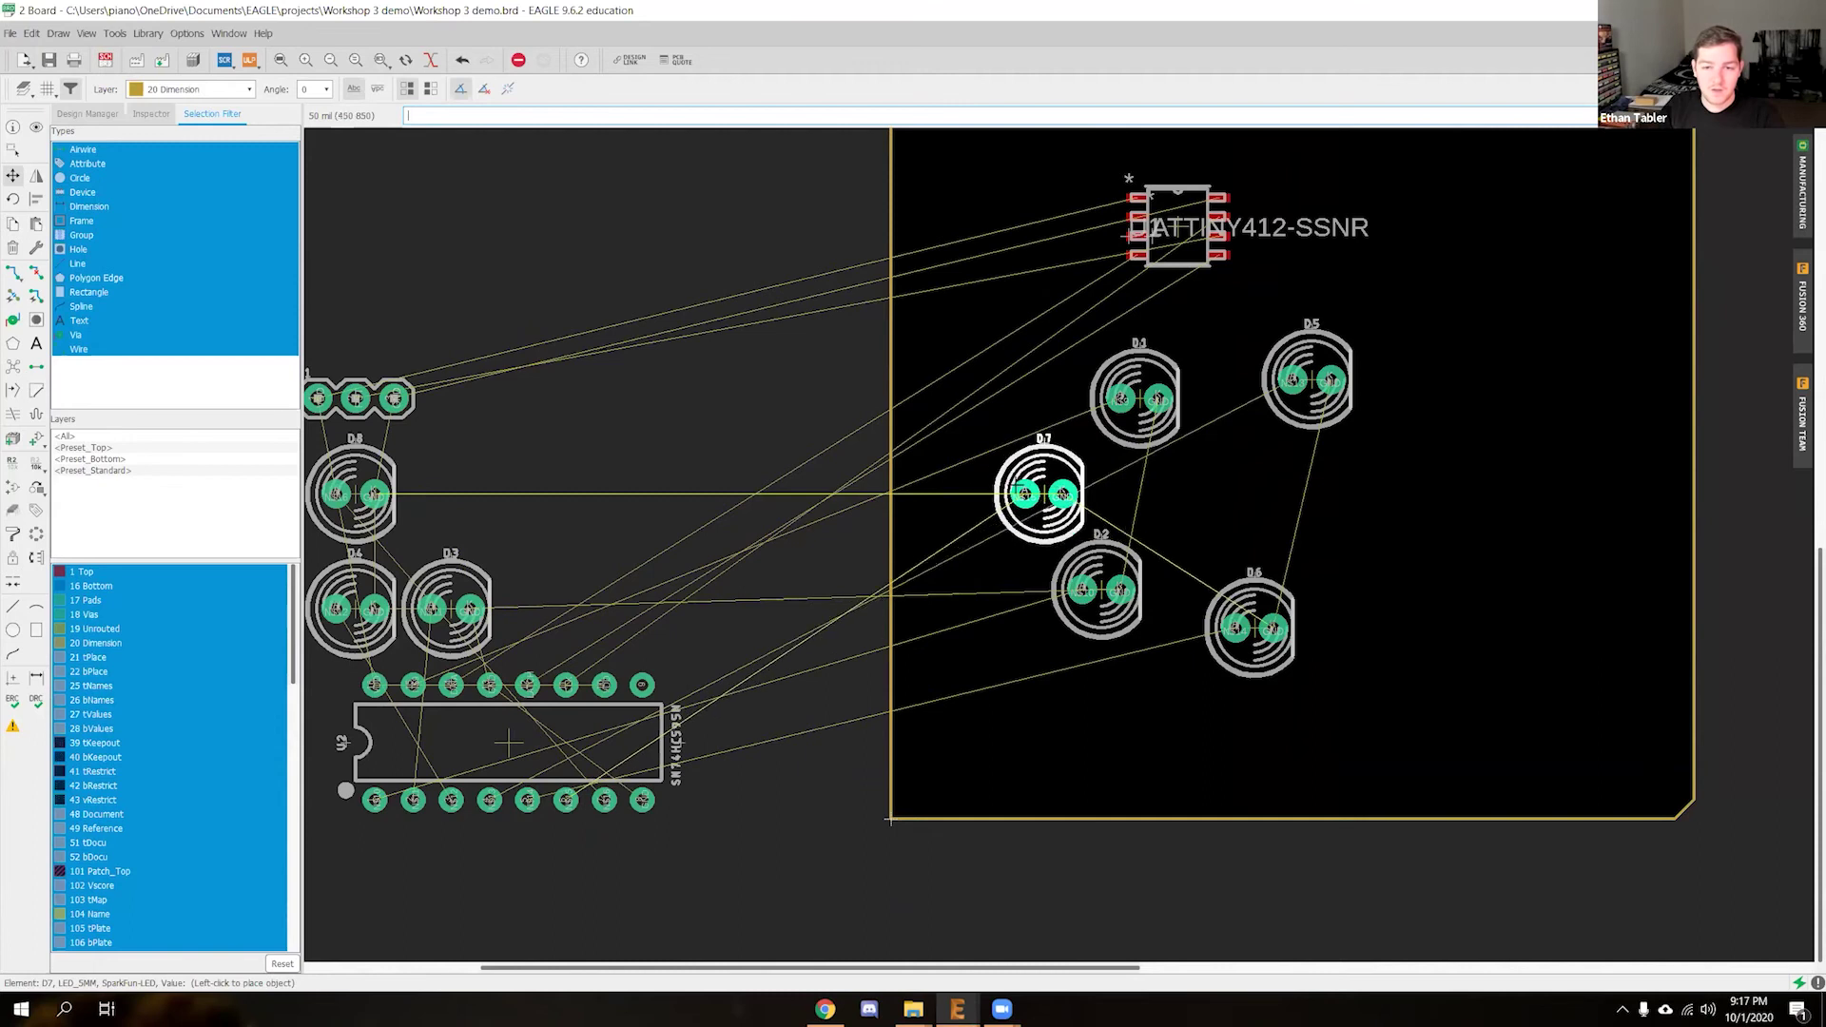
{"action": "left_click", "coordinate": [1001, 475]}
{"action": "left_click", "coordinate": [510, 742]}
{"action": "left_click", "coordinate": [1121, 723]}
{"action": "left_click", "coordinate": [1273, 610]}
{"action": "left_click", "coordinate": [1273, 552]}
{"action": "left_click", "coordinate": [447, 609]}
{"action": "left_click", "coordinate": [1463, 609]}
Move the three-pin connector J1 onto the board, just to the left of the ATTINY412 chip
{"action": "scroll", "coordinate": [320, 406], "scroll_direction": "up", "scroll_amount": 3}
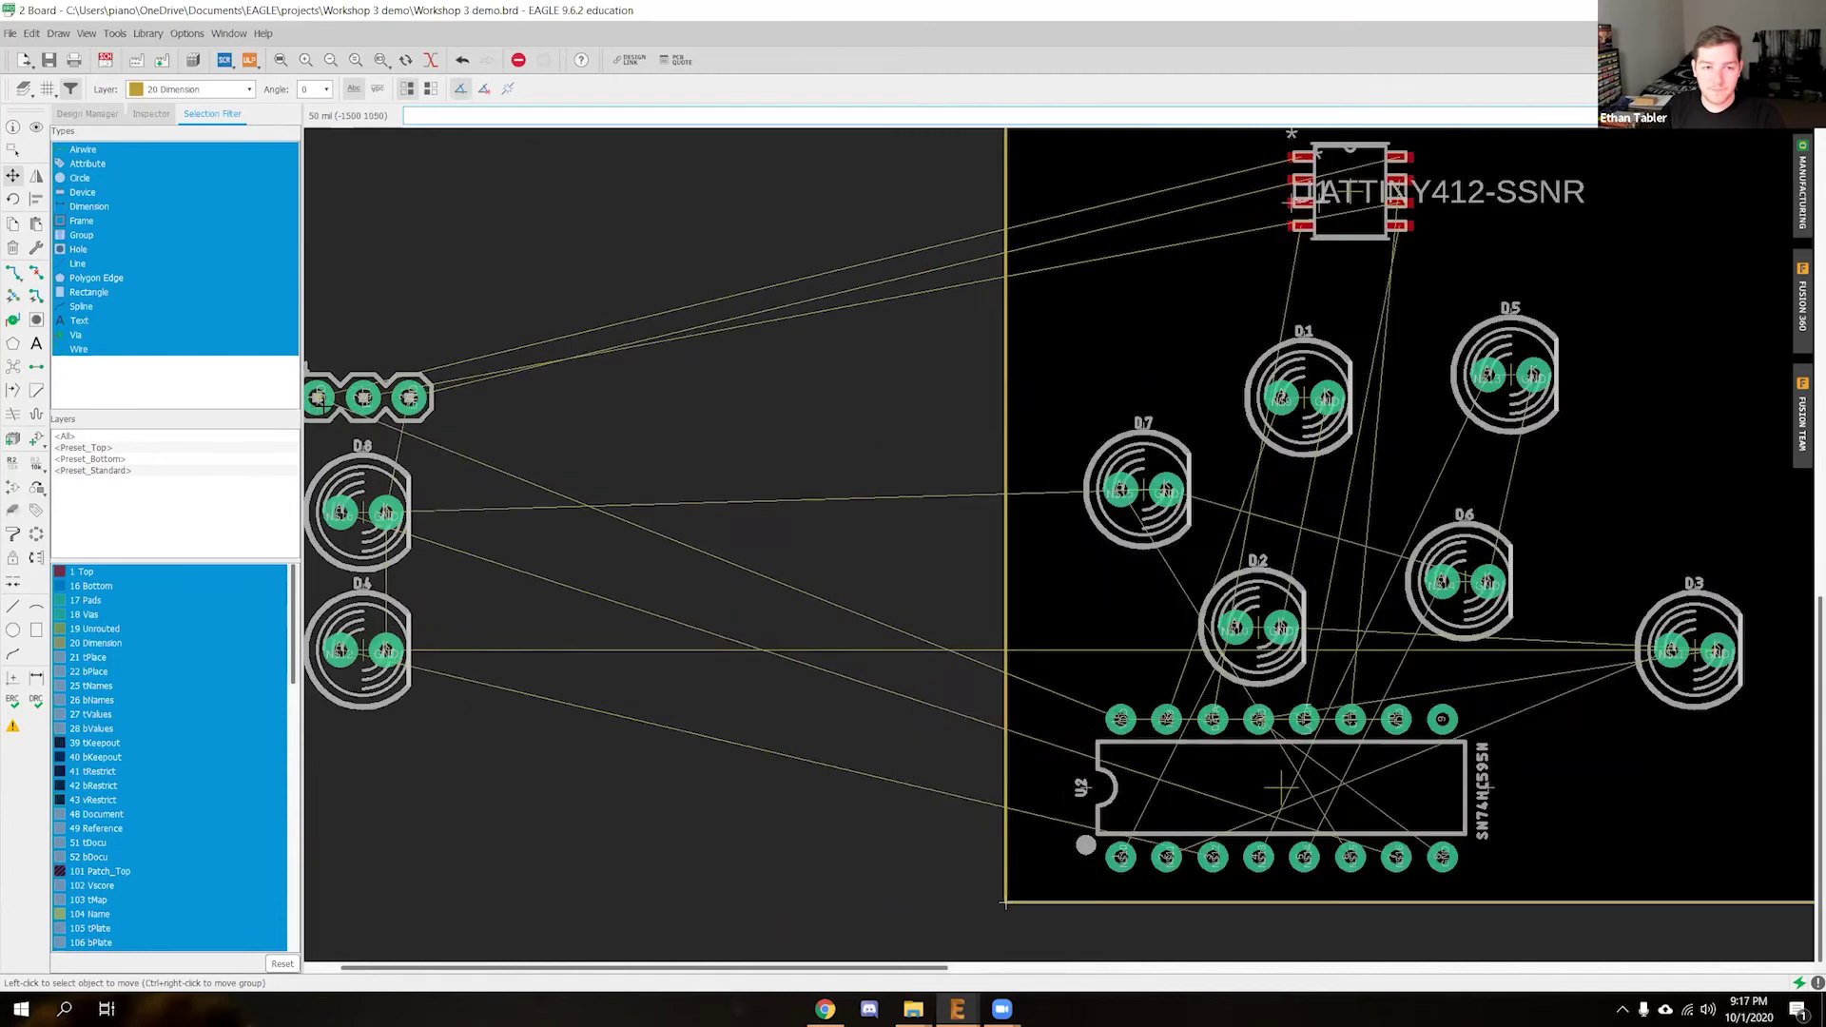
{"action": "left_click", "coordinate": [318, 386]}
{"action": "scroll", "coordinate": [1320, 498], "scroll_direction": "down", "scroll_amount": 4}
{"action": "middle_click_drag", "start_coordinate": [1319, 498], "coordinate": [775, 494]}
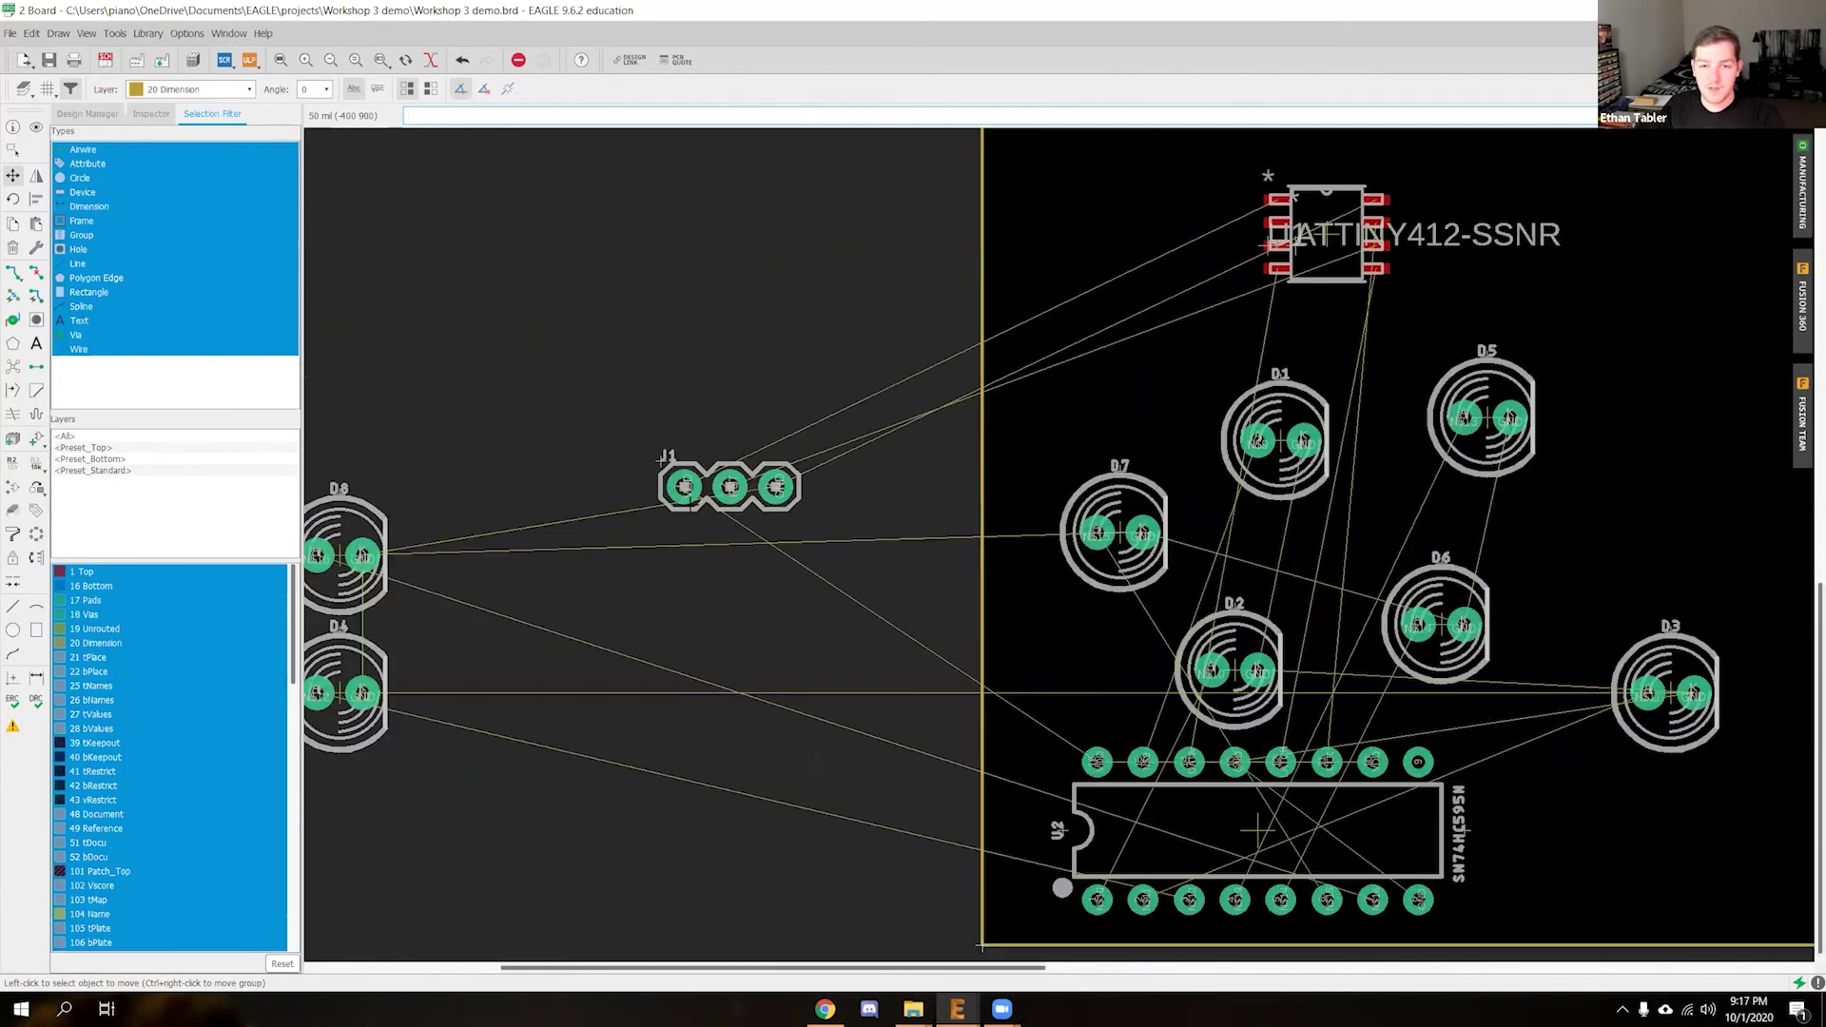
{"action": "left_click", "coordinate": [1081, 270]}
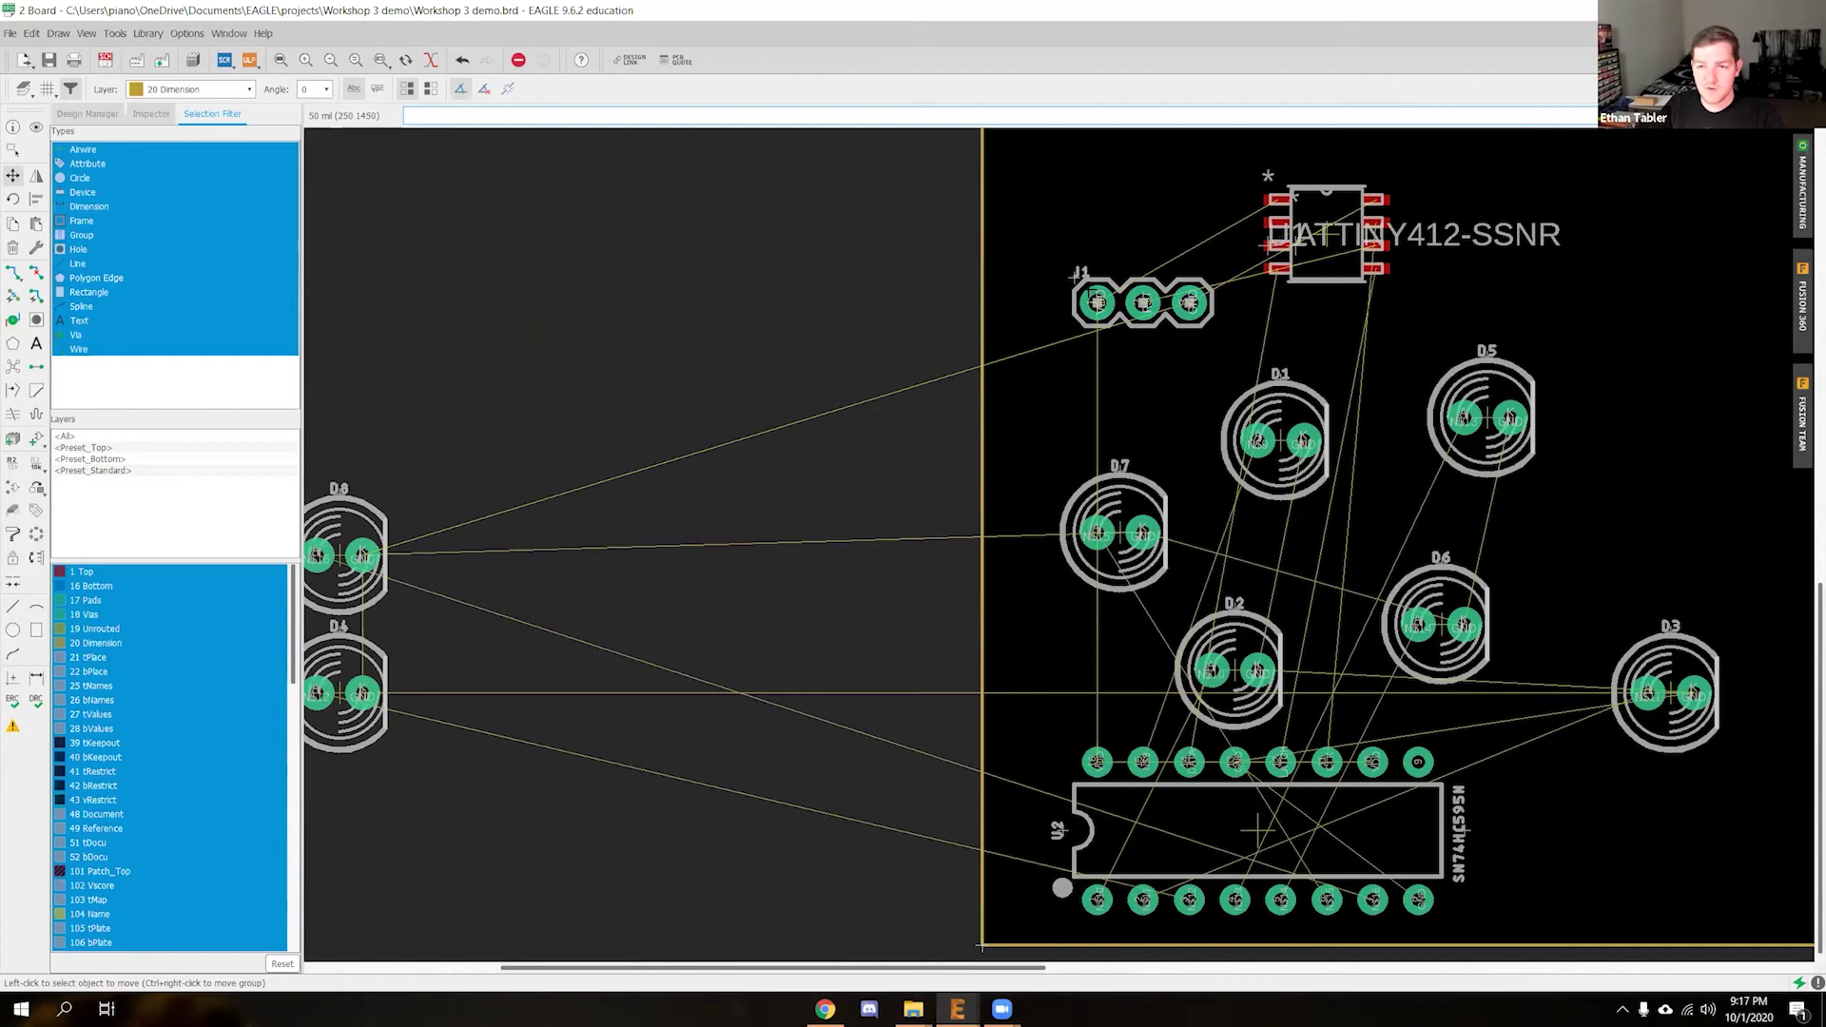
Move the last two LEDs, D8 and D4, onto the board, D8 near the upper right corner and D4 below it
{"action": "scroll", "coordinate": [1081, 270], "scroll_direction": "down", "scroll_amount": 1}
{"action": "scroll", "coordinate": [1142, 375], "scroll_direction": "down", "scroll_amount": 2}
{"action": "middle_click_drag", "start_coordinate": [1142, 374], "coordinate": [919, 464]}
{"action": "scroll", "coordinate": [749, 321], "scroll_direction": "down", "scroll_amount": 1}
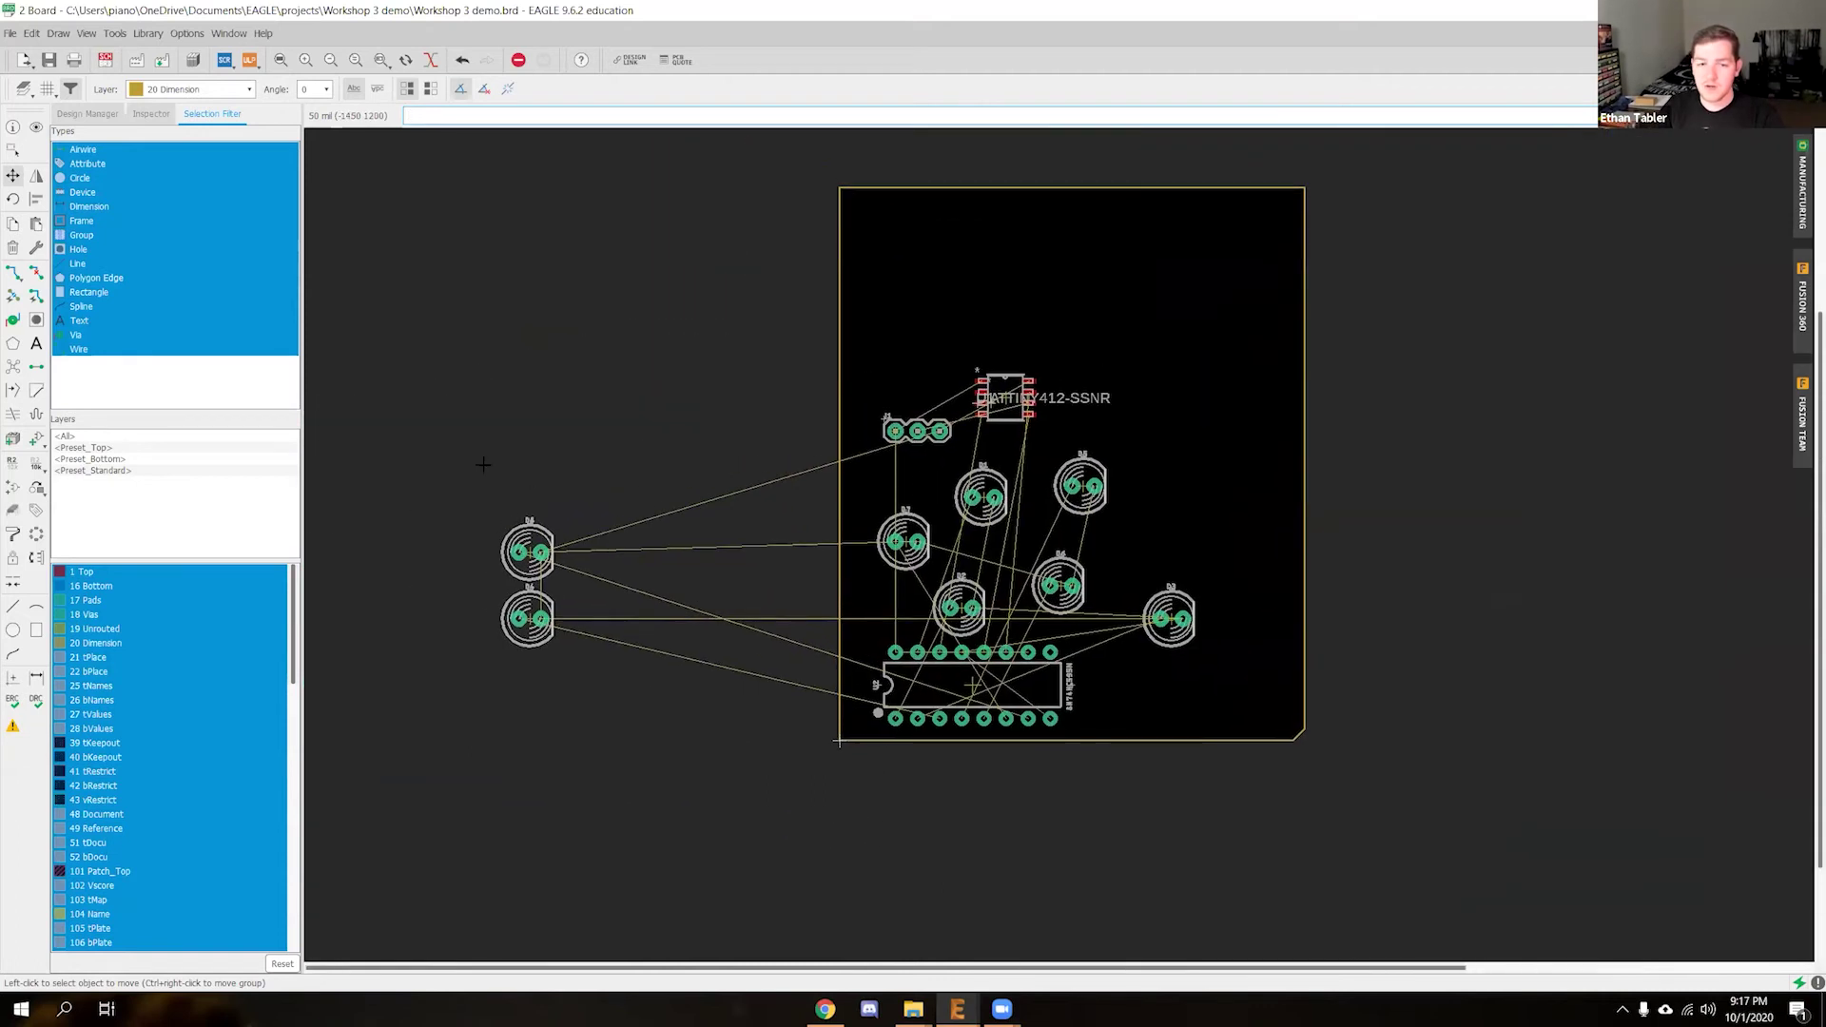
{"action": "left_click", "coordinate": [527, 552]}
{"action": "left_click", "coordinate": [1191, 231]}
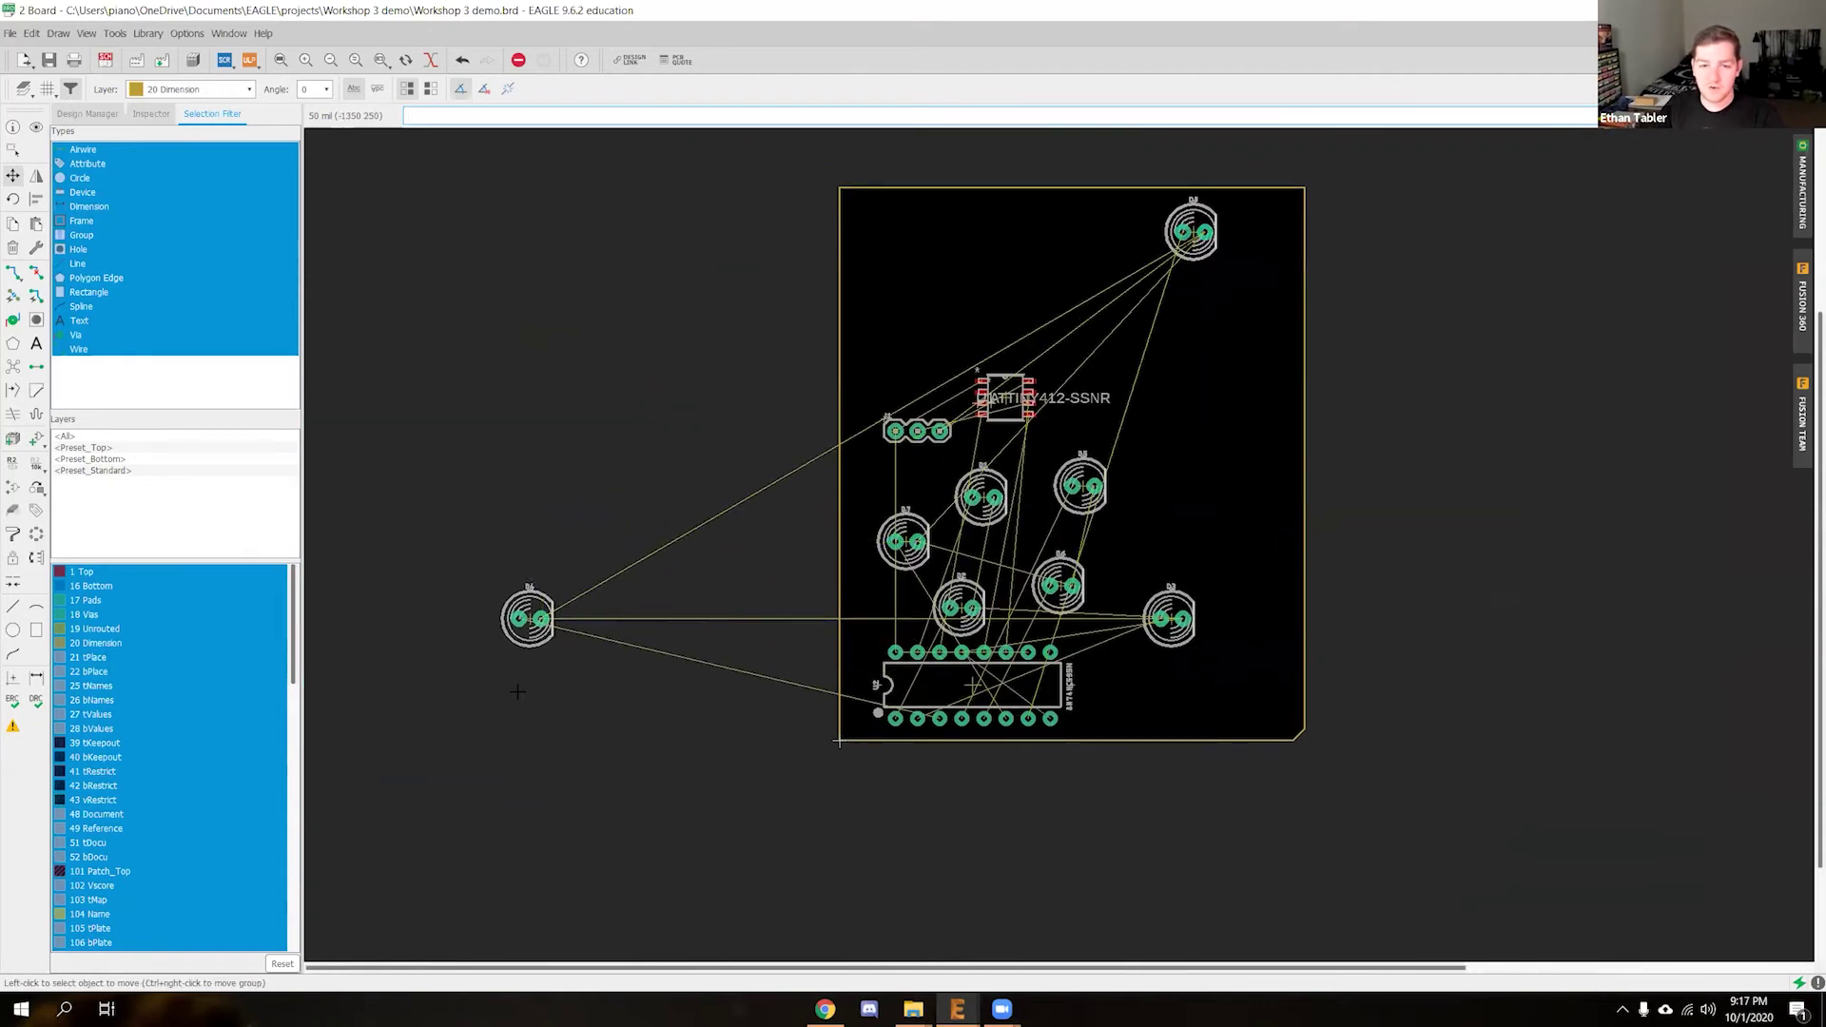
{"action": "left_click", "coordinate": [528, 619]}
{"action": "left_click", "coordinate": [1226, 398]}
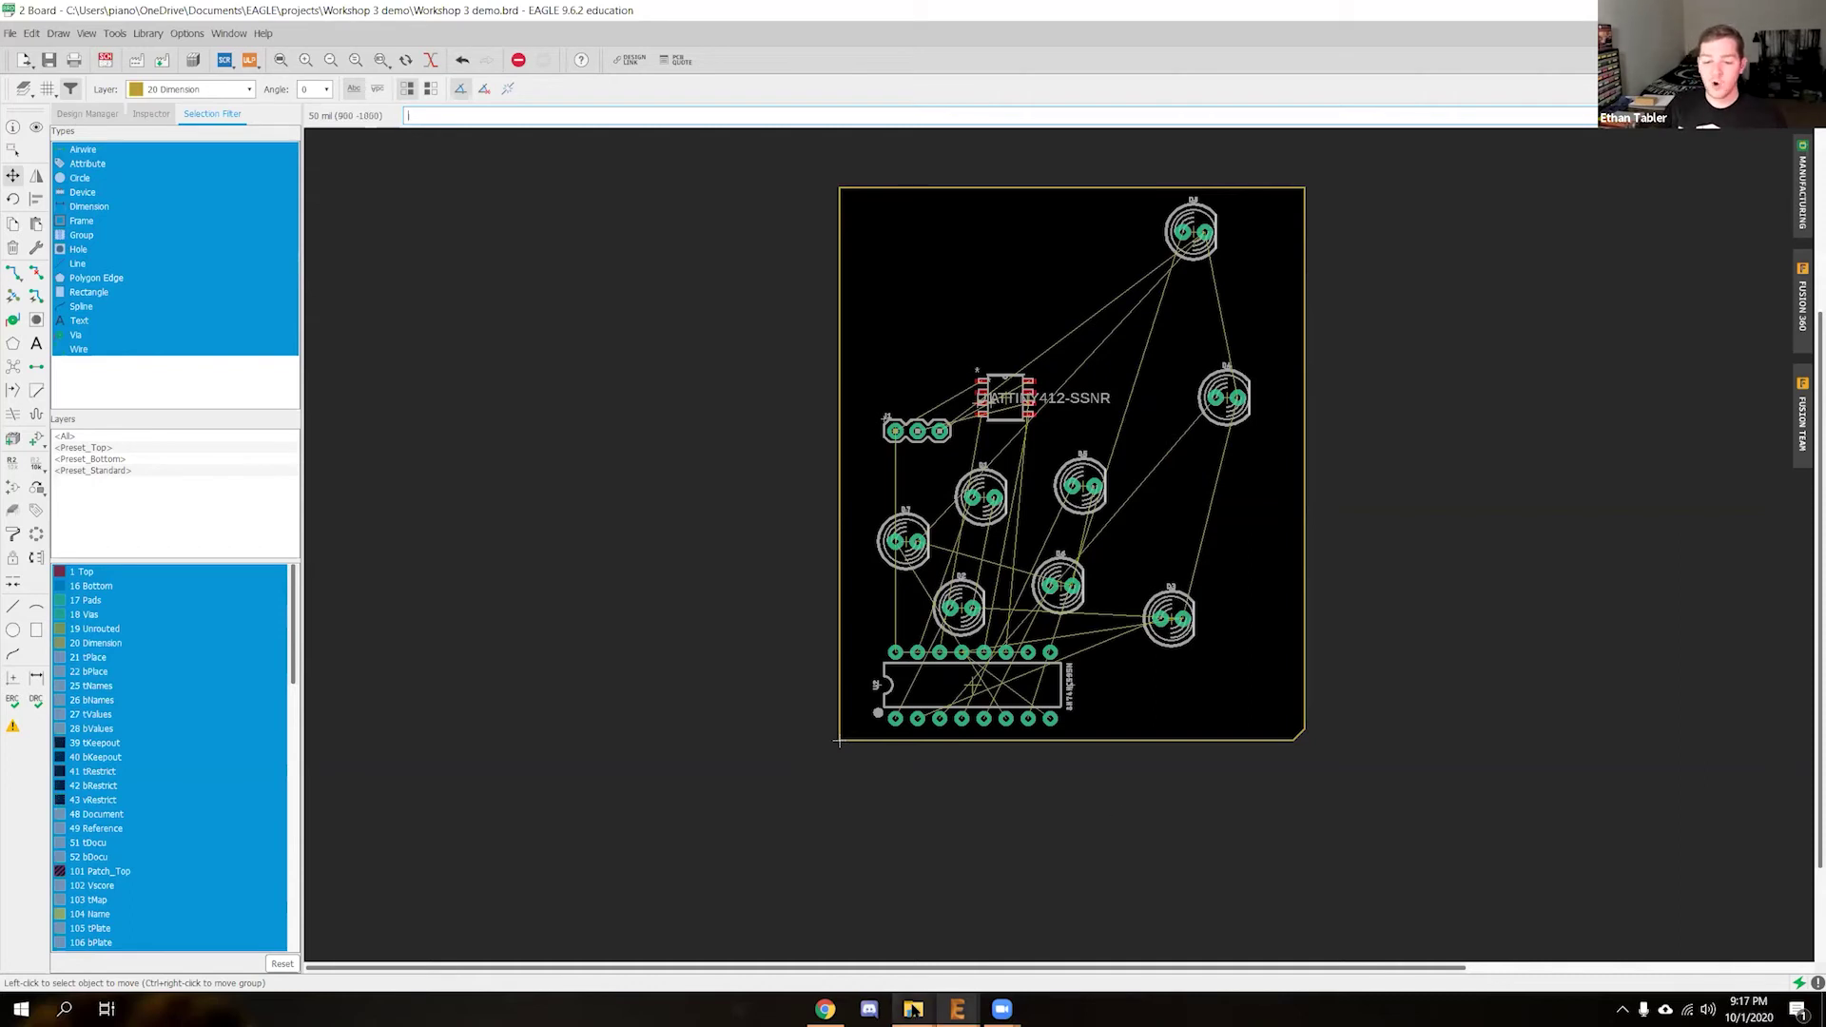
Switch to File Explorer and open the SVG and DXF files folder inside IEEE Workshop 3
{"action": "mouse_move", "coordinate": [913, 1008]}
{"action": "left_click", "coordinate": [990, 927]}
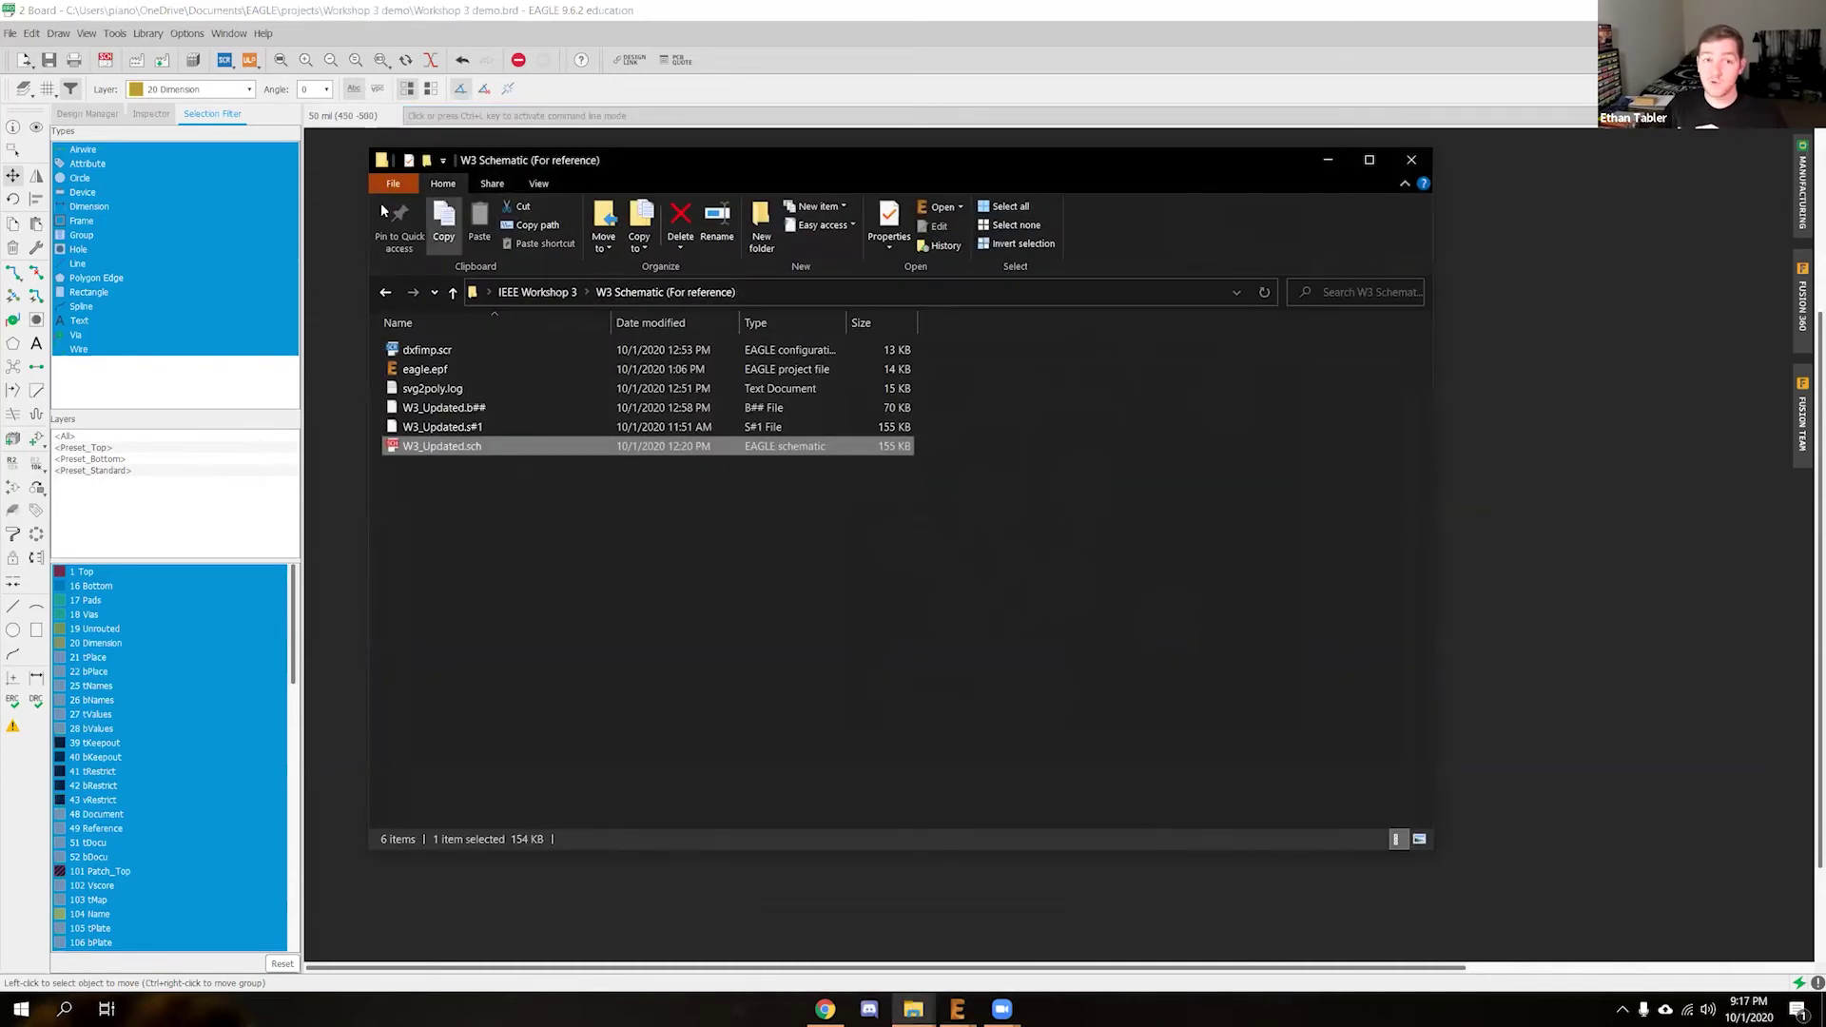
{"action": "left_click", "coordinate": [385, 292]}
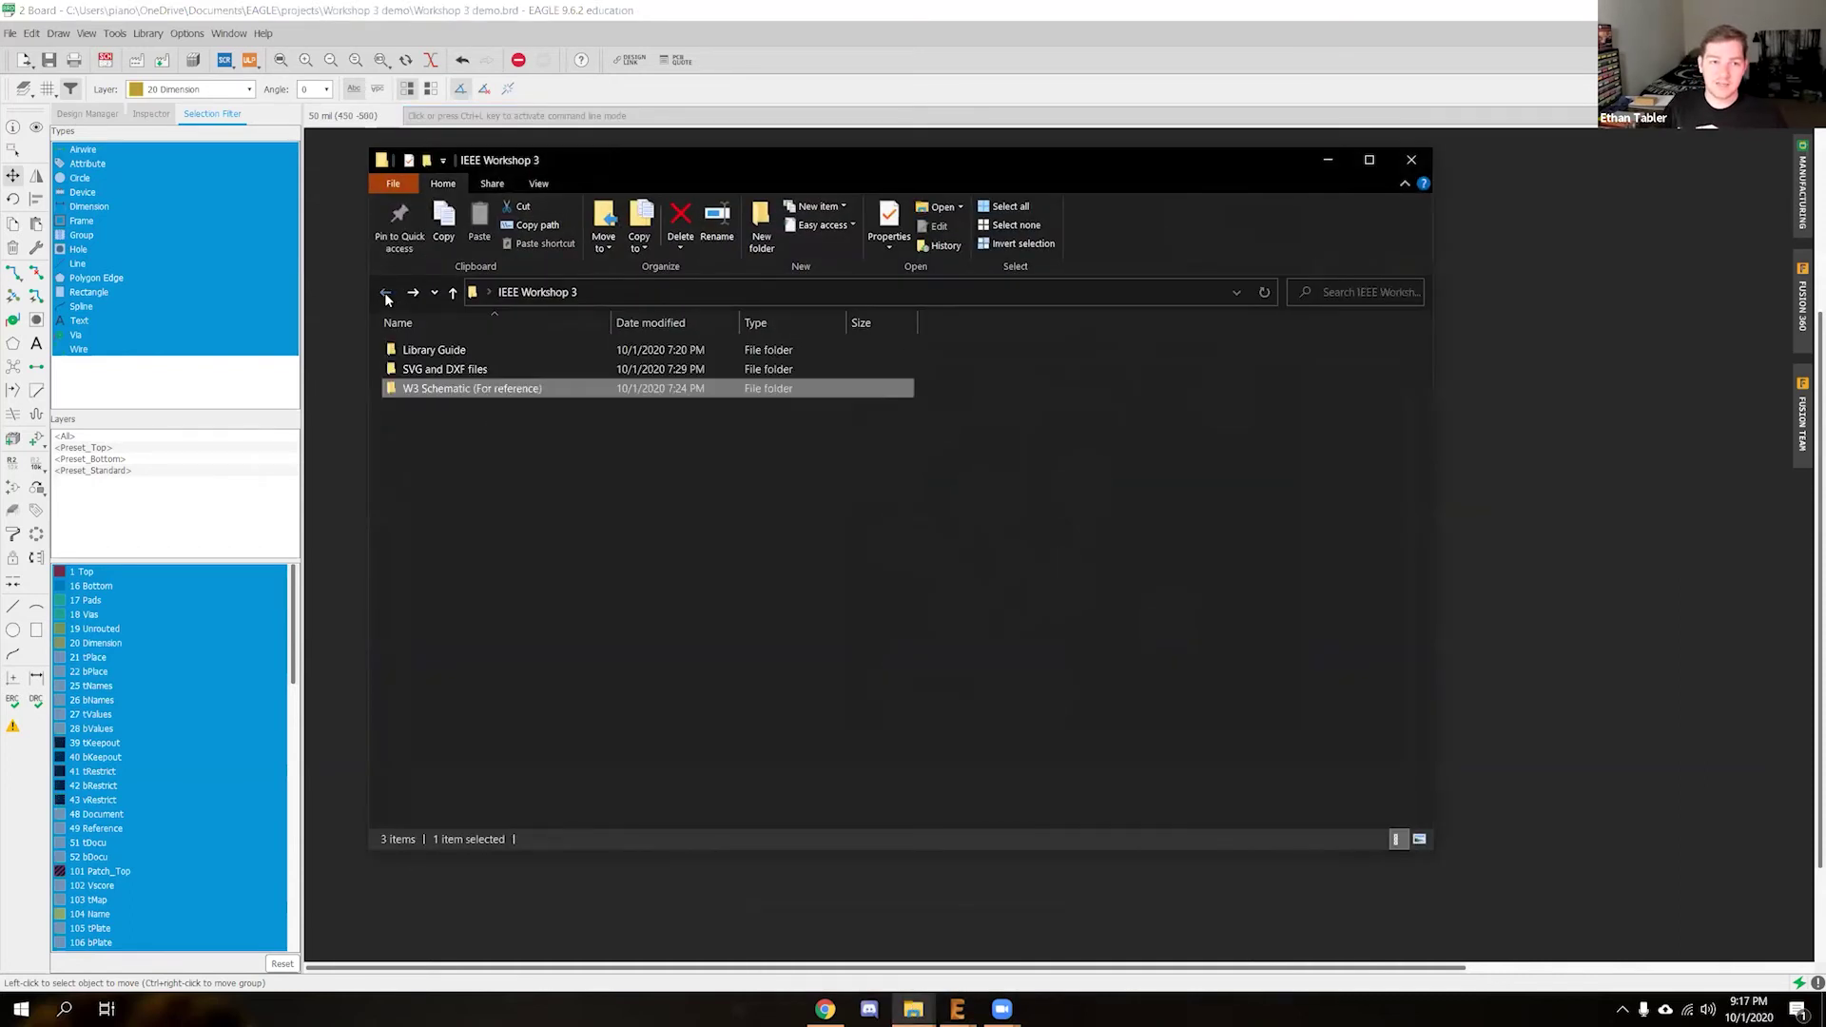
{"action": "double_click", "coordinate": [499, 373]}
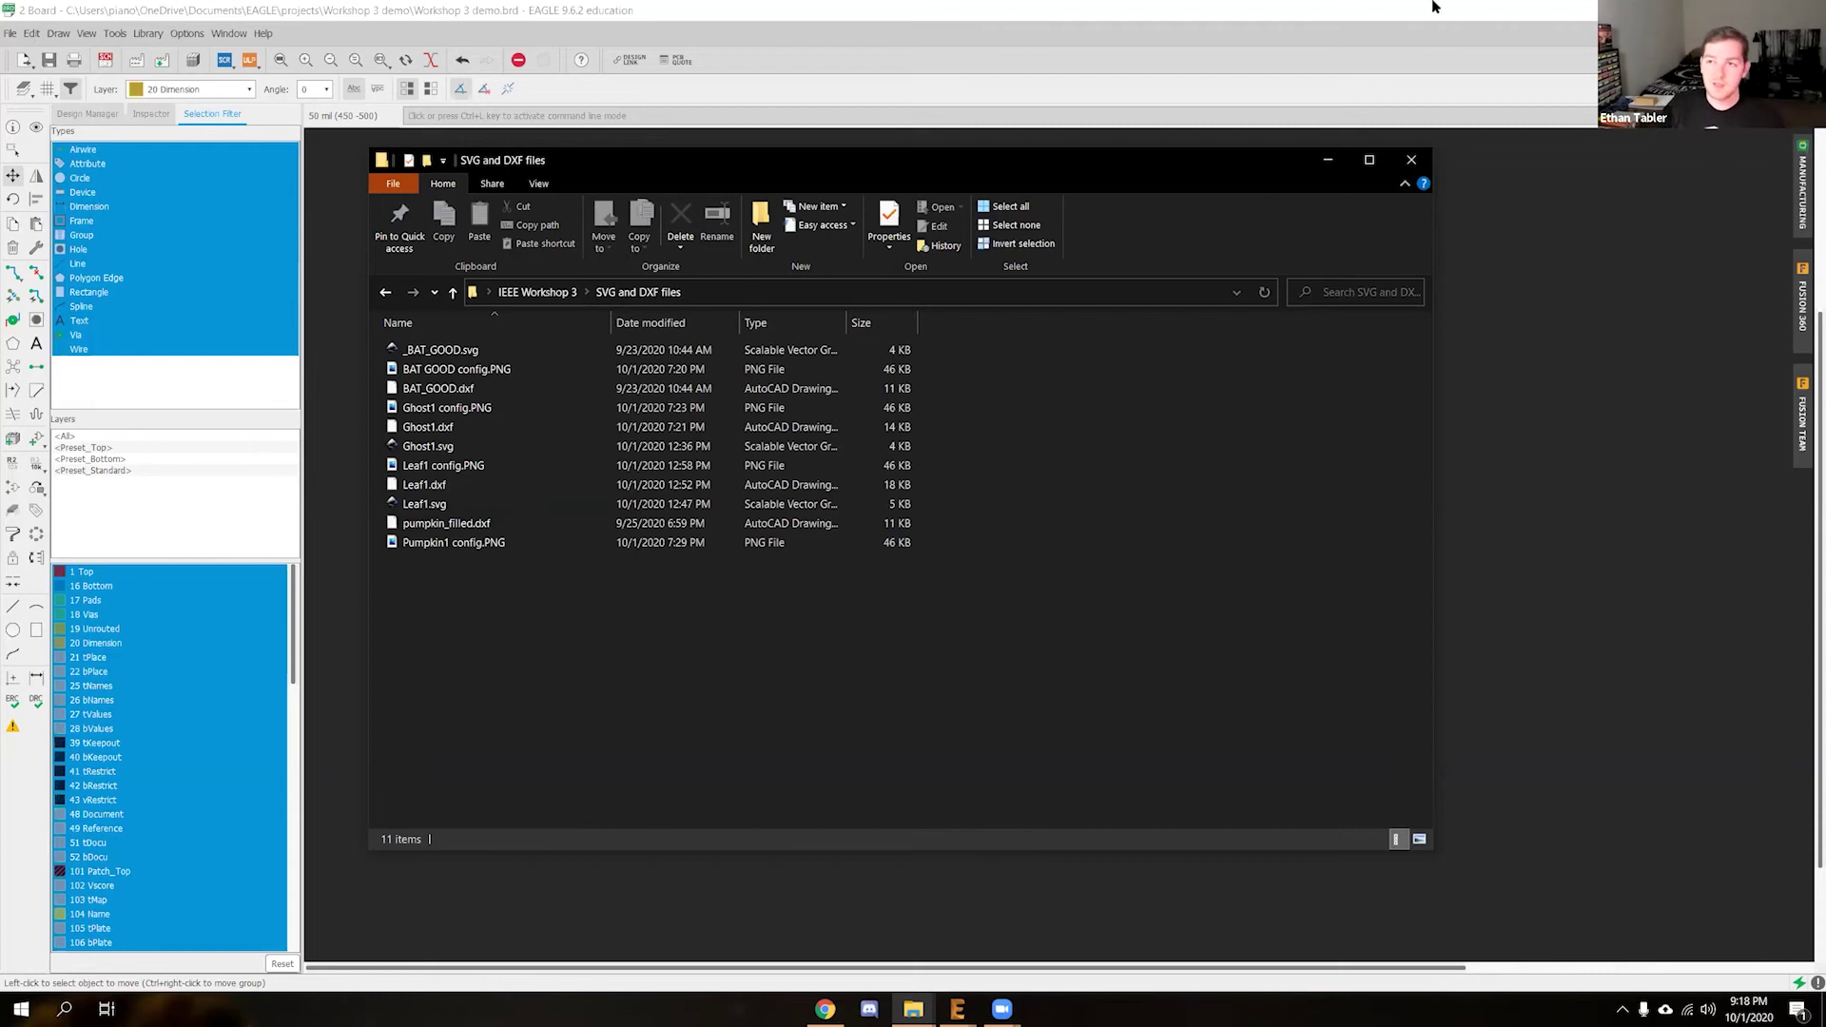
View the DXF import settings shown in BAT GOOD config.PNG and close the image
{"action": "left_click", "coordinate": [440, 376]}
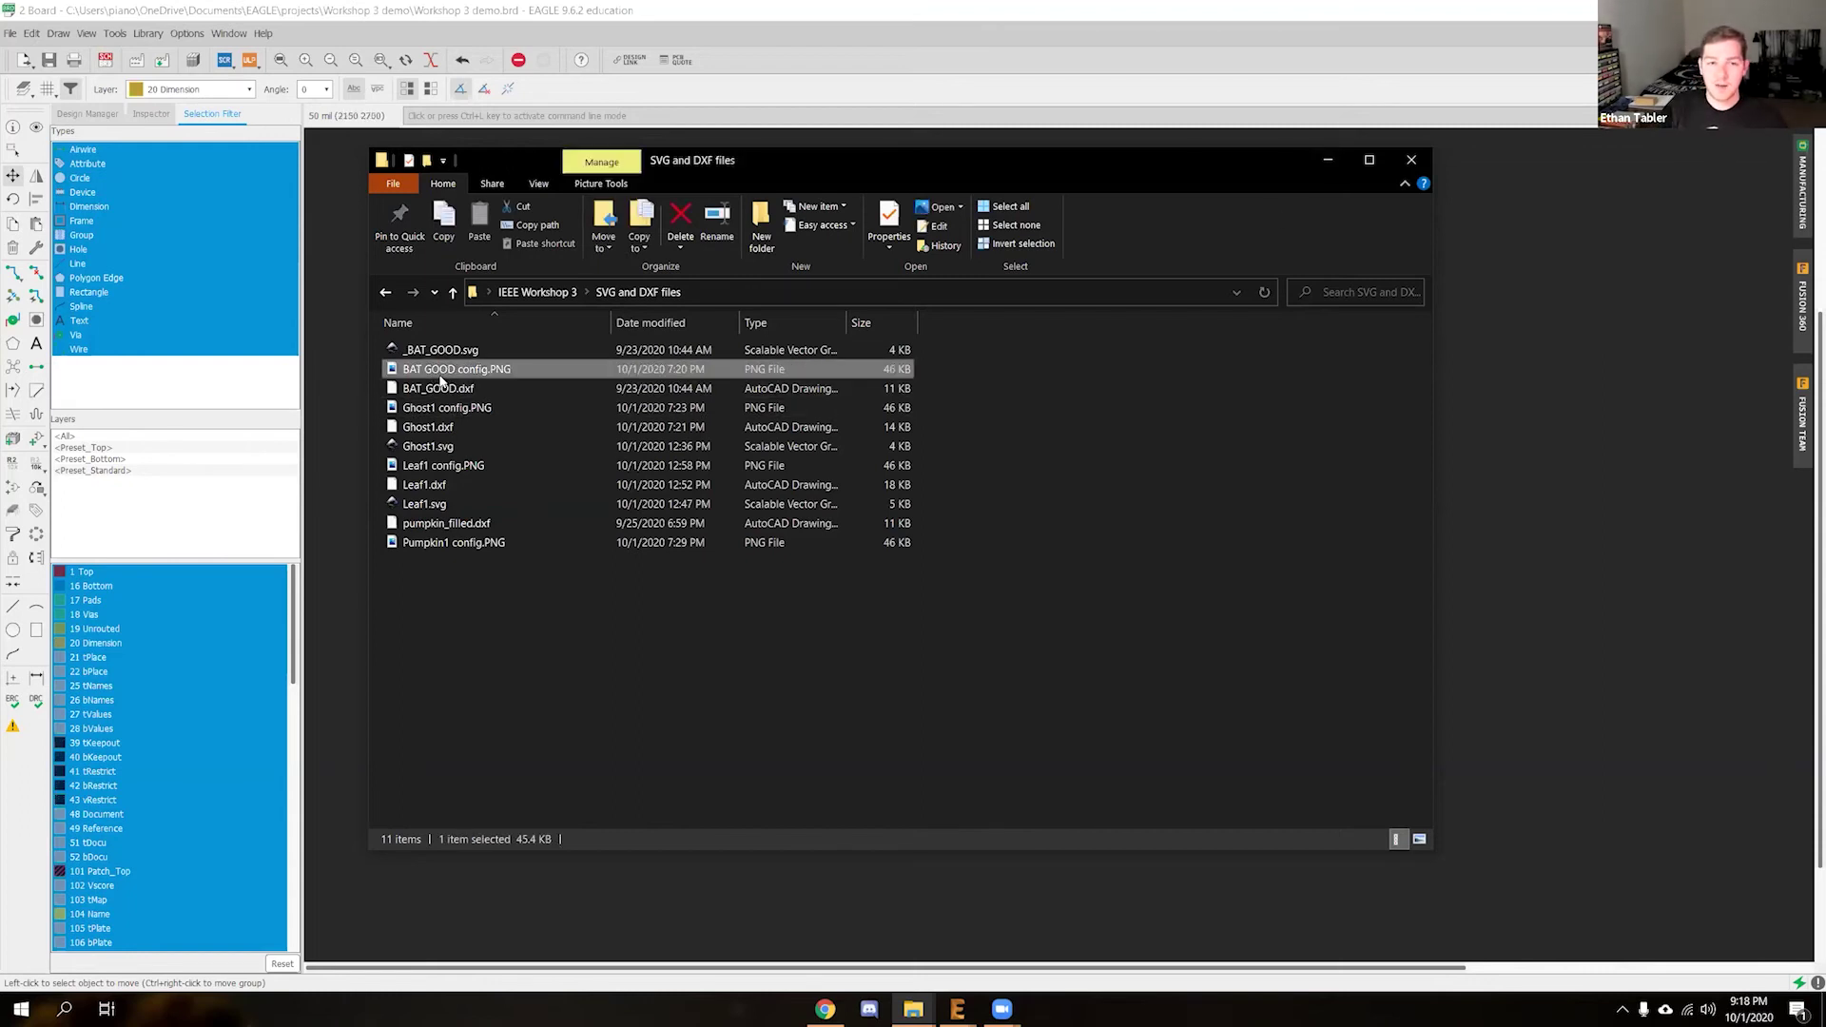
{"action": "double_click", "coordinate": [440, 381]}
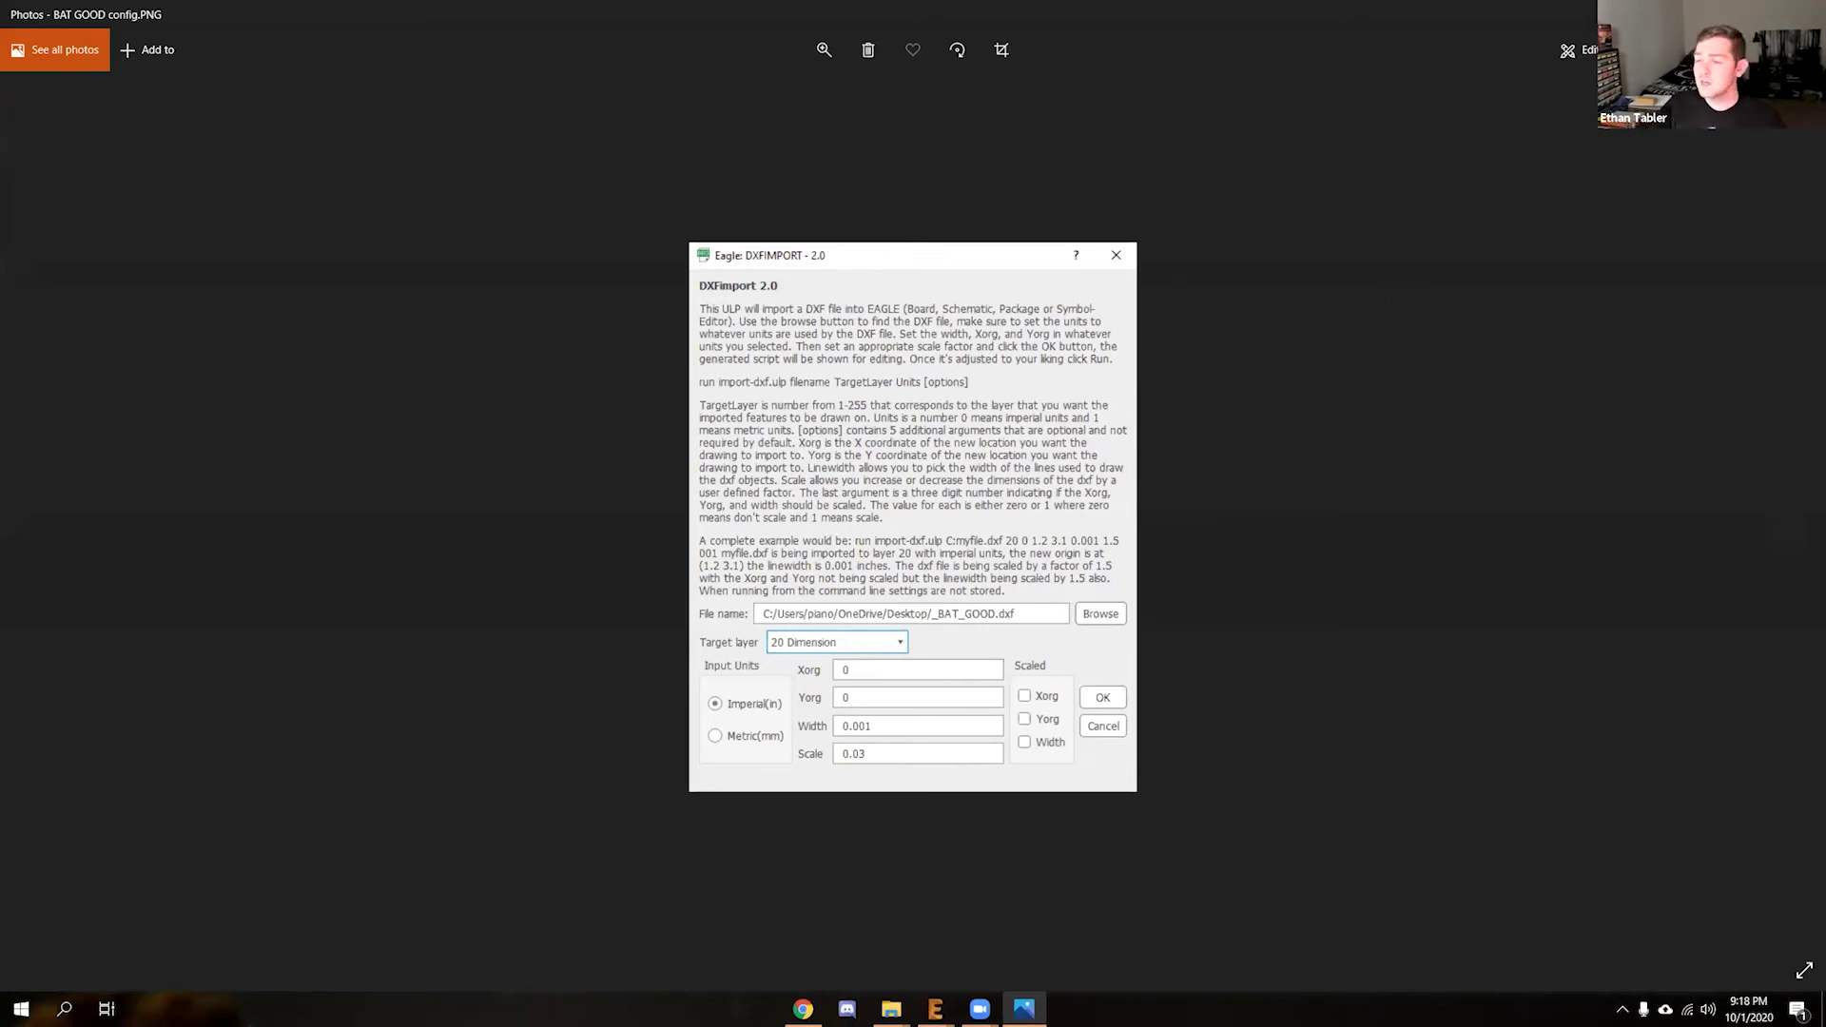
{"action": "key", "text": "alt+F4"}
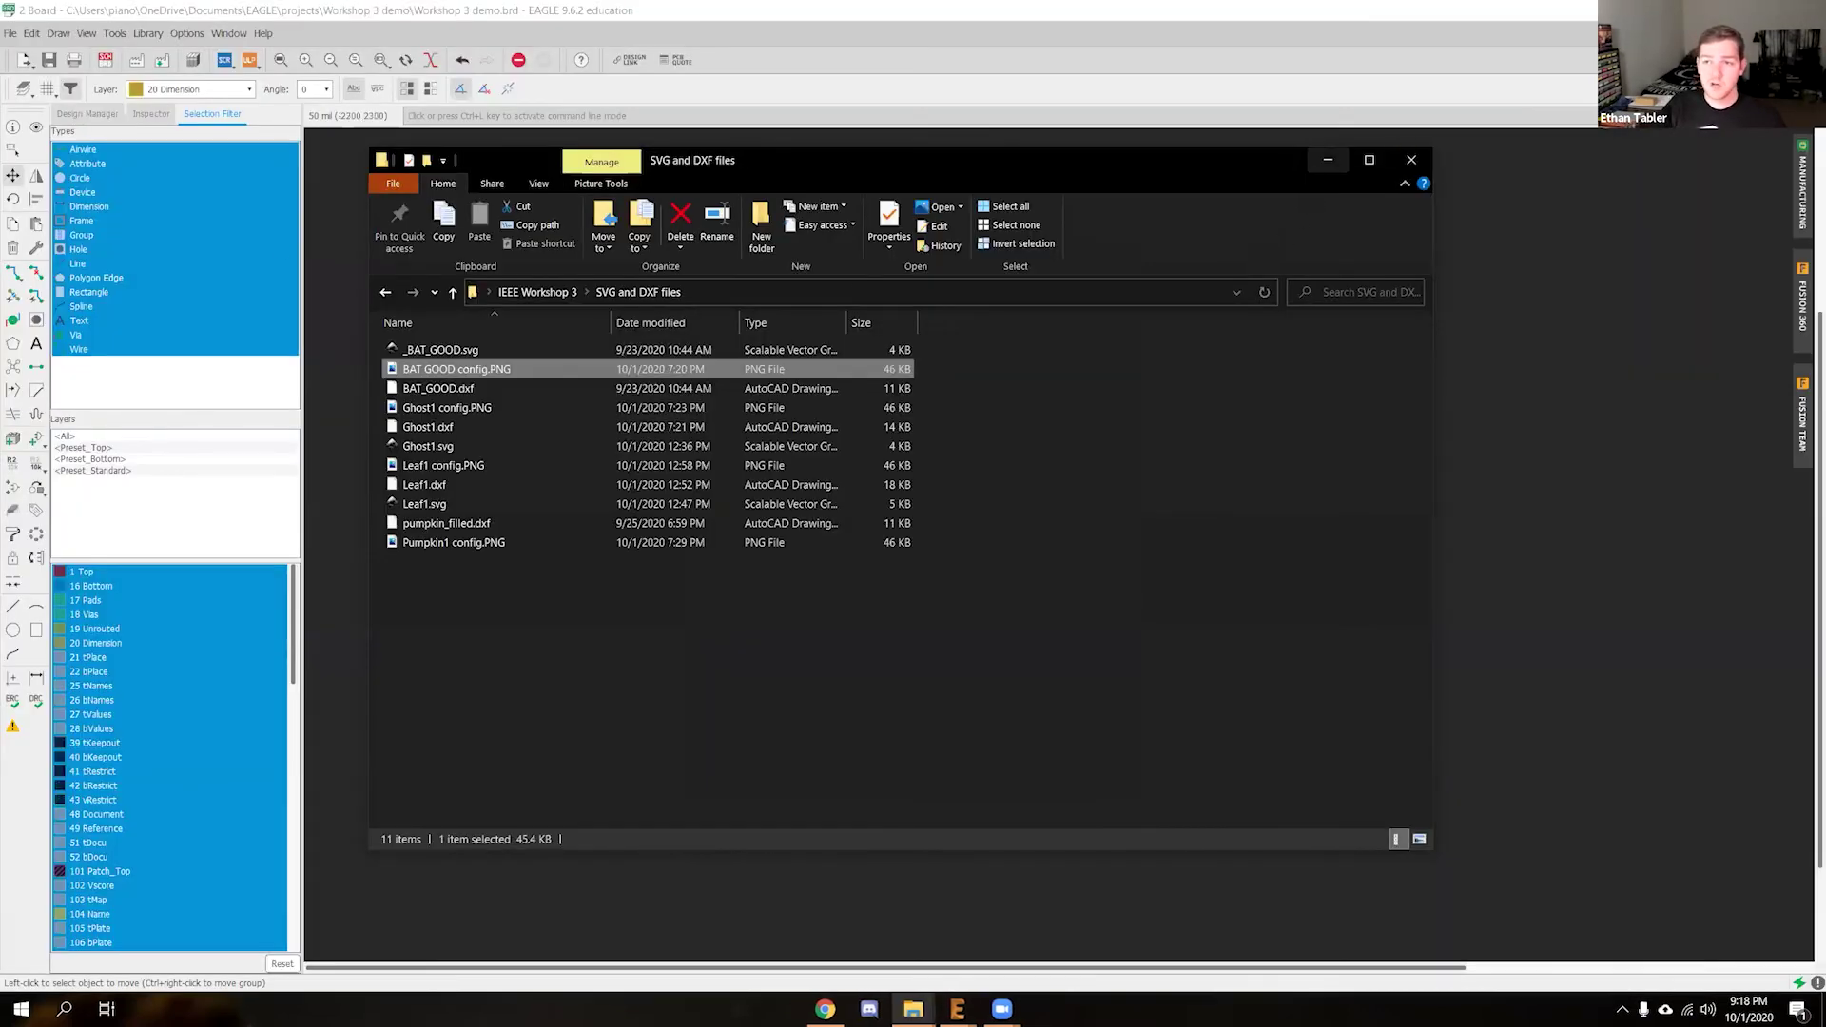
Return to the board layout and undo the component moves until every part is back outside the board outline
{"action": "left_click", "coordinate": [1328, 158]}
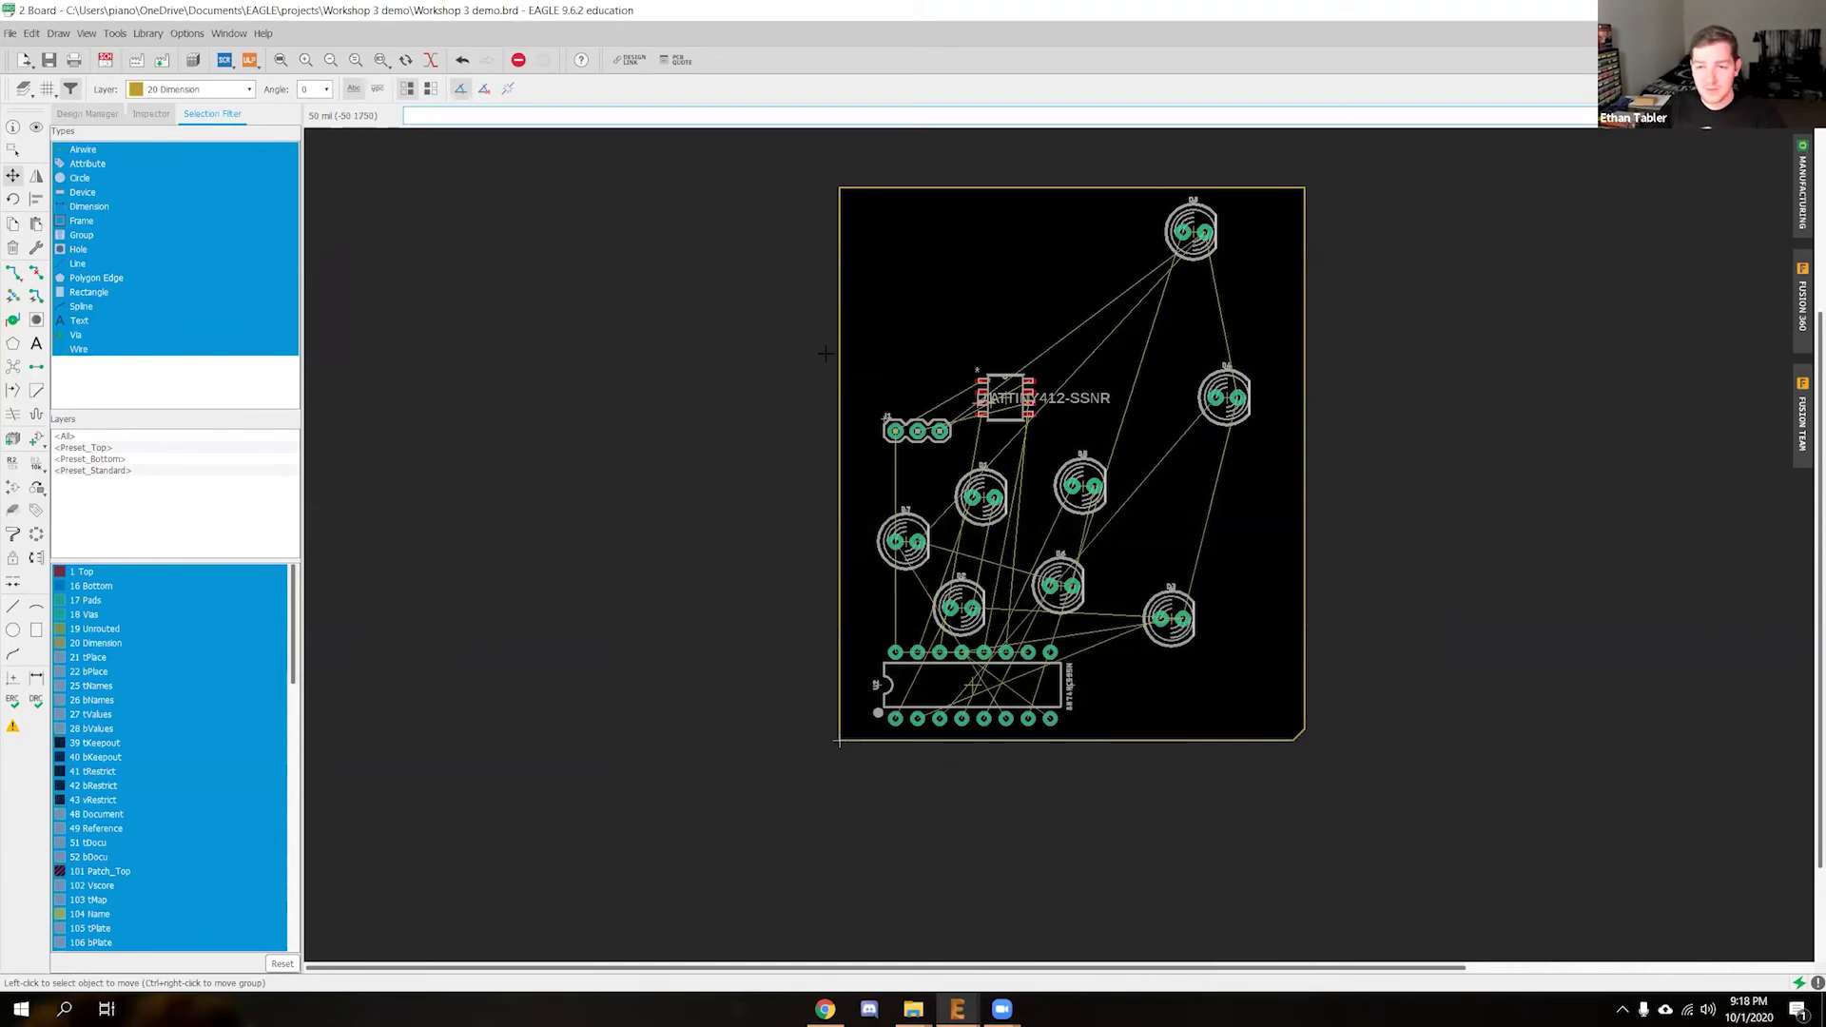
{"action": "key", "text": "ctrl+z"}
{"action": "key", "text": "ctrl+z"}
{"action": "key", "text": "ctrl+z"}
{"action": "key", "text": "ctrl+z"}
{"action": "key", "text": "ctrl+z"}
{"action": "key", "text": "ctrl+z"}
{"action": "key", "text": "ctrl+z"}
{"action": "key", "text": "ctrl+z"}
{"action": "key", "text": "ctrl+z"}
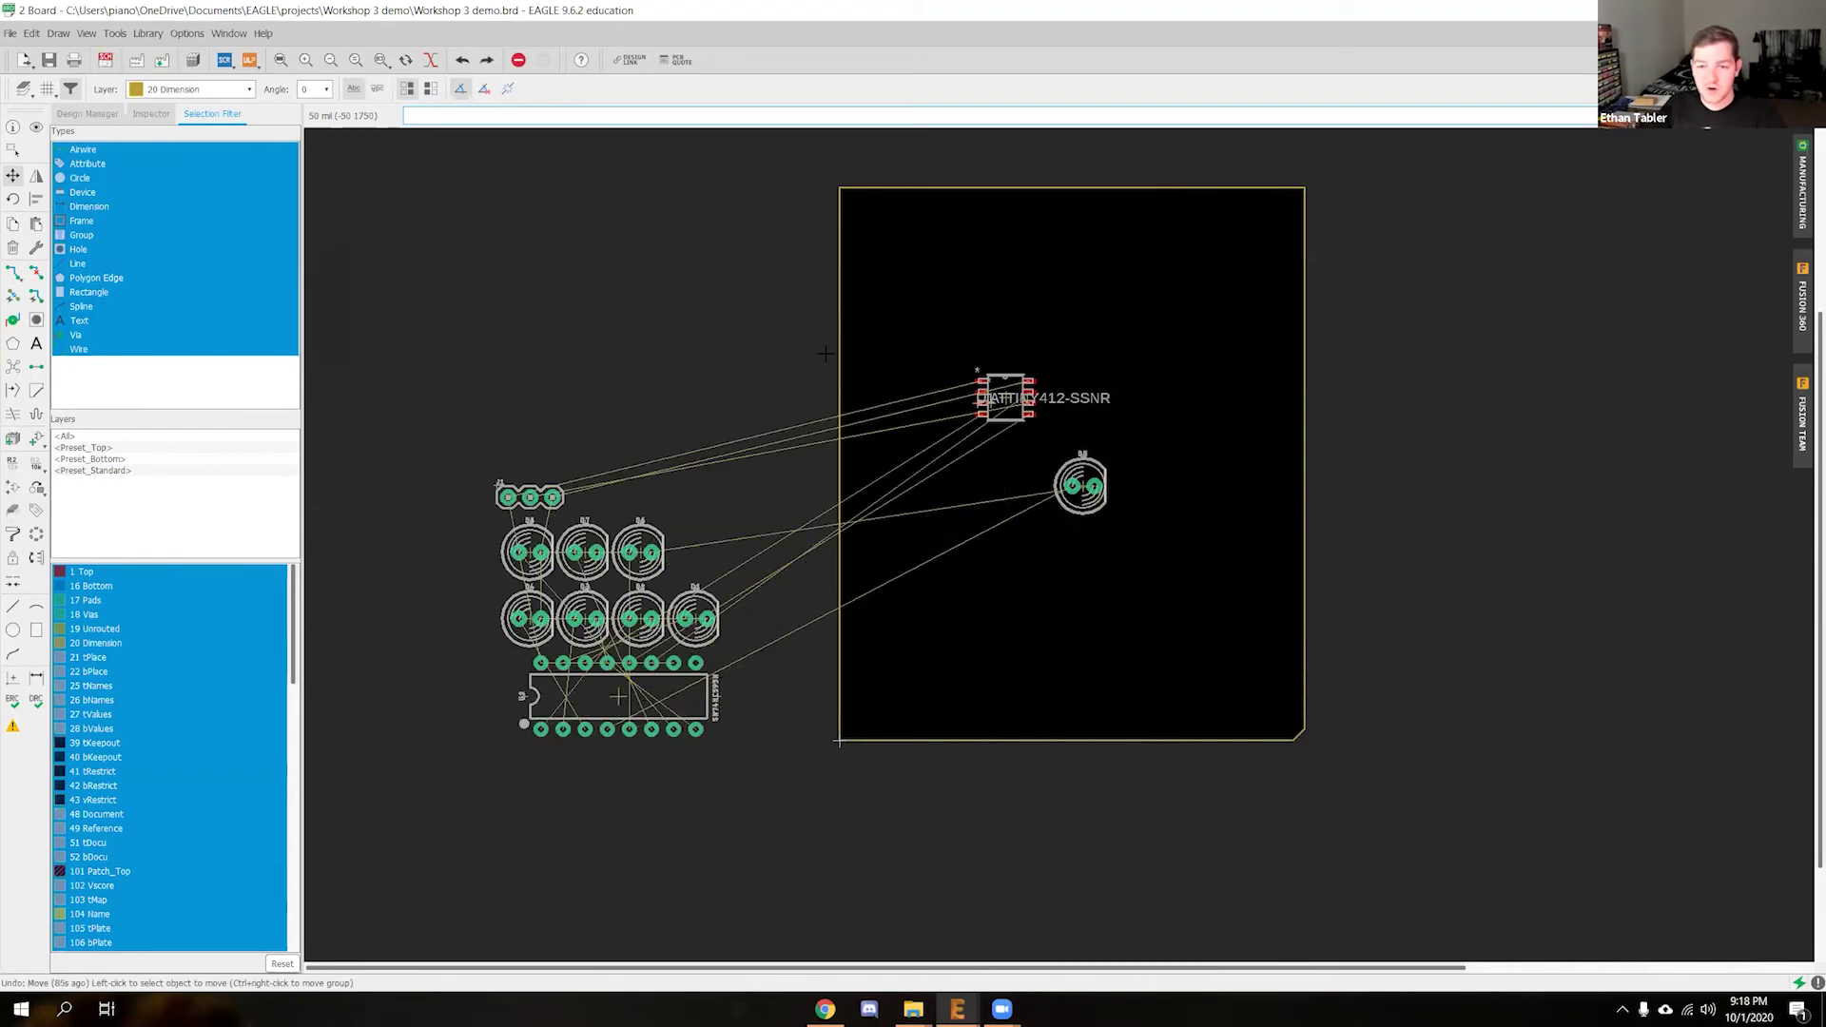
{"action": "key", "text": "ctrl+z"}
{"action": "key", "text": "ctrl+z"}
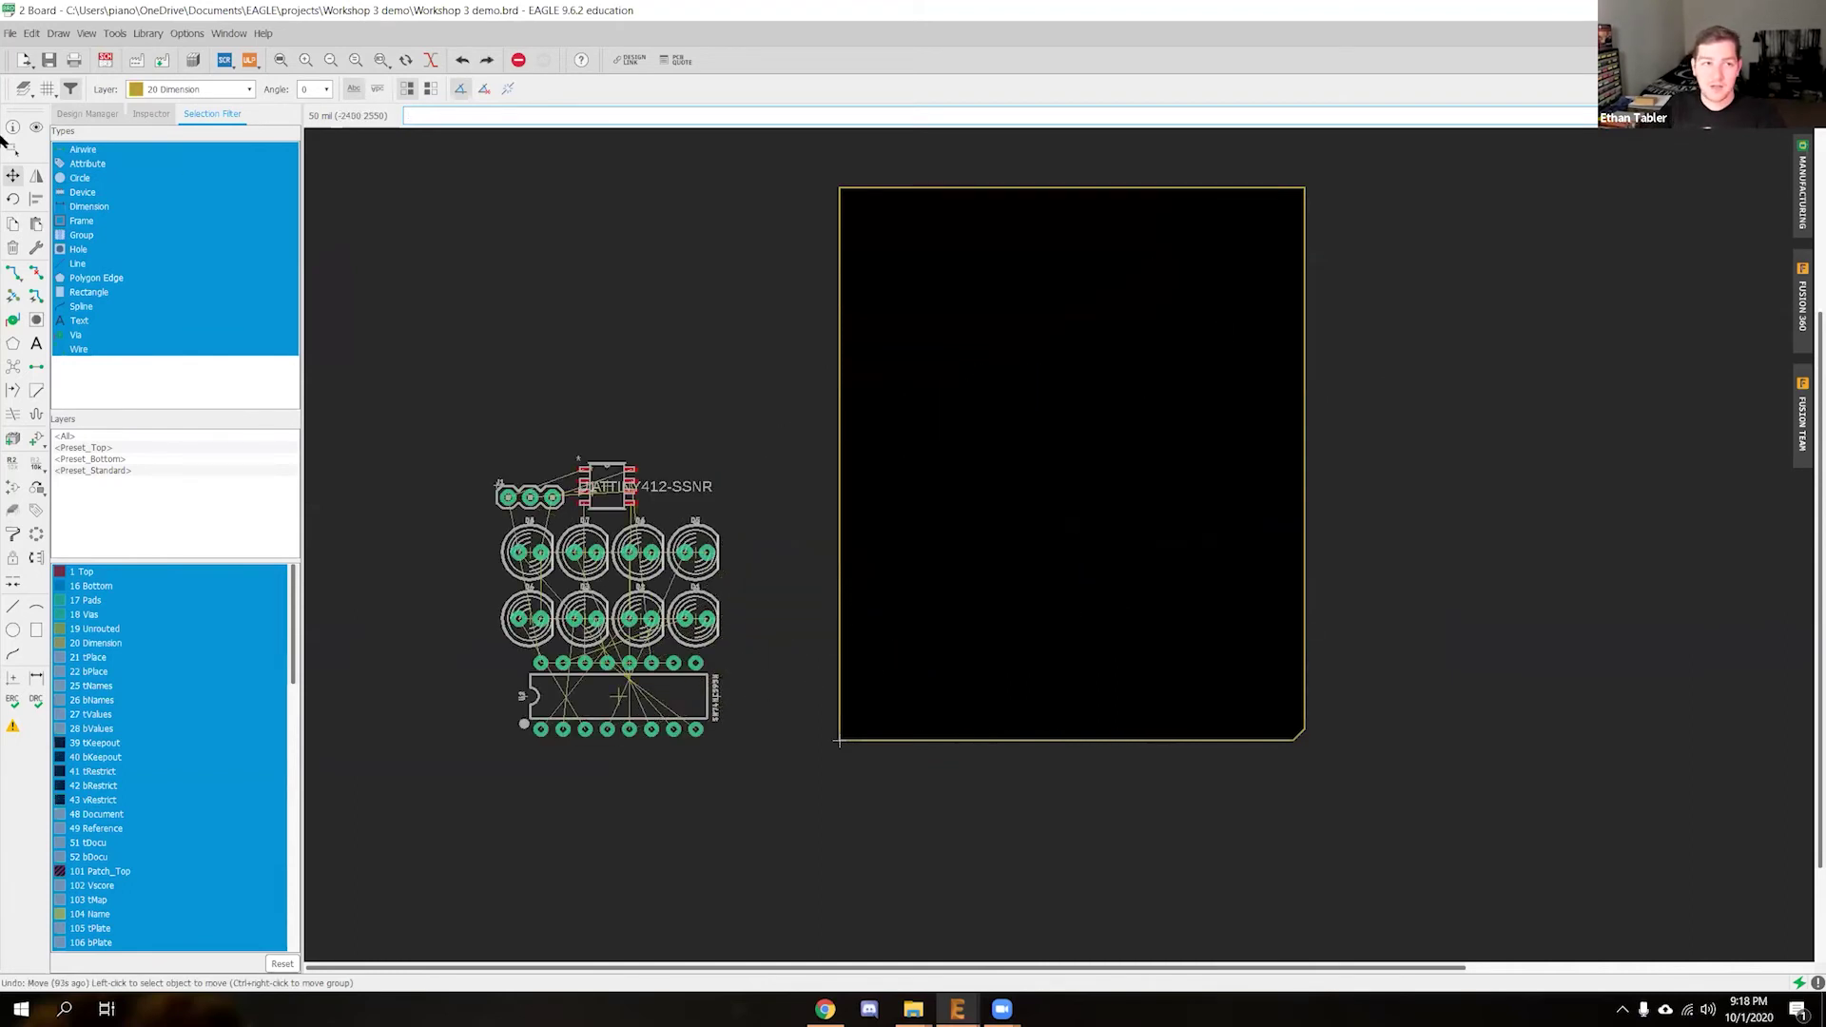
Select the entire rectangular board outline as a group and delete it
{"action": "left_click", "coordinate": [12, 149]}
{"action": "left_click_drag", "start_coordinate": [828, 166], "coordinate": [1432, 892]}
{"action": "key", "text": "Delete"}
{"action": "scroll", "coordinate": [910, 717], "scroll_direction": "down", "scroll_amount": 1}
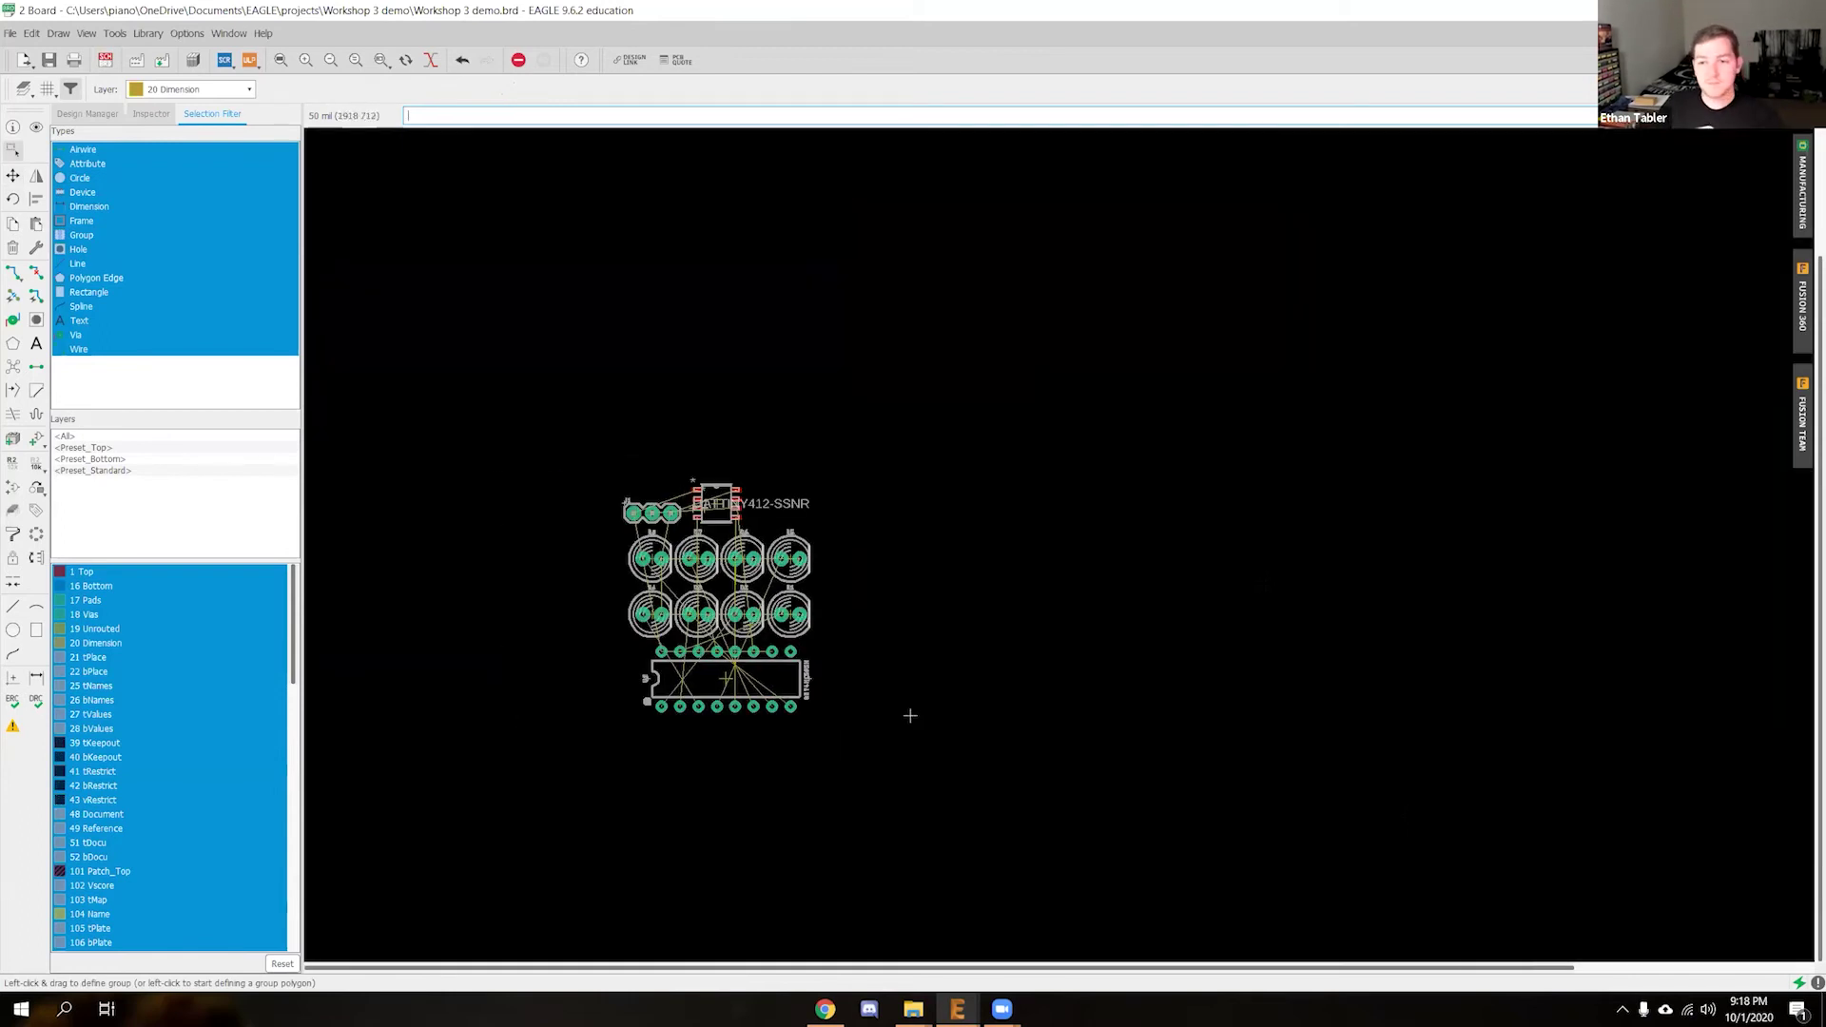
{"action": "middle_click_drag", "start_coordinate": [901, 718], "coordinate": [654, 816]}
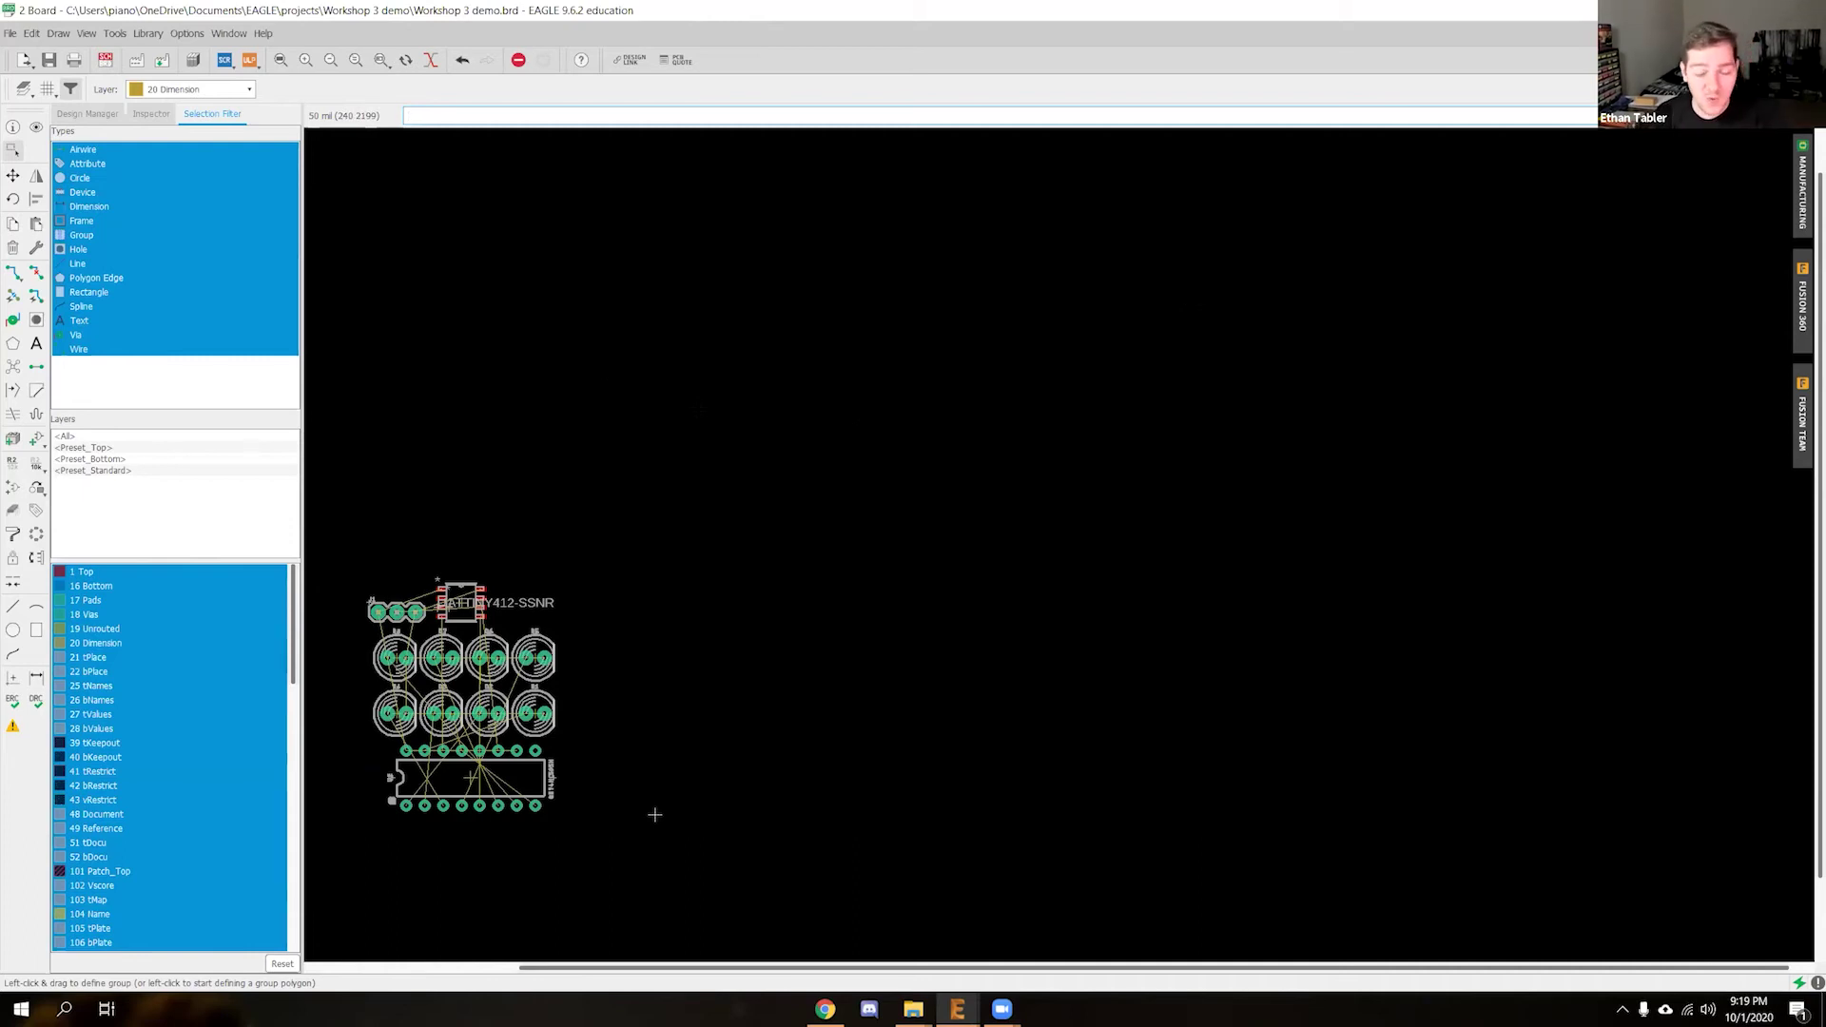
Start a DXF import of pumpkin_filled.dxf with 20 Dimension as the target layer
{"action": "left_click", "coordinate": [10, 34]}
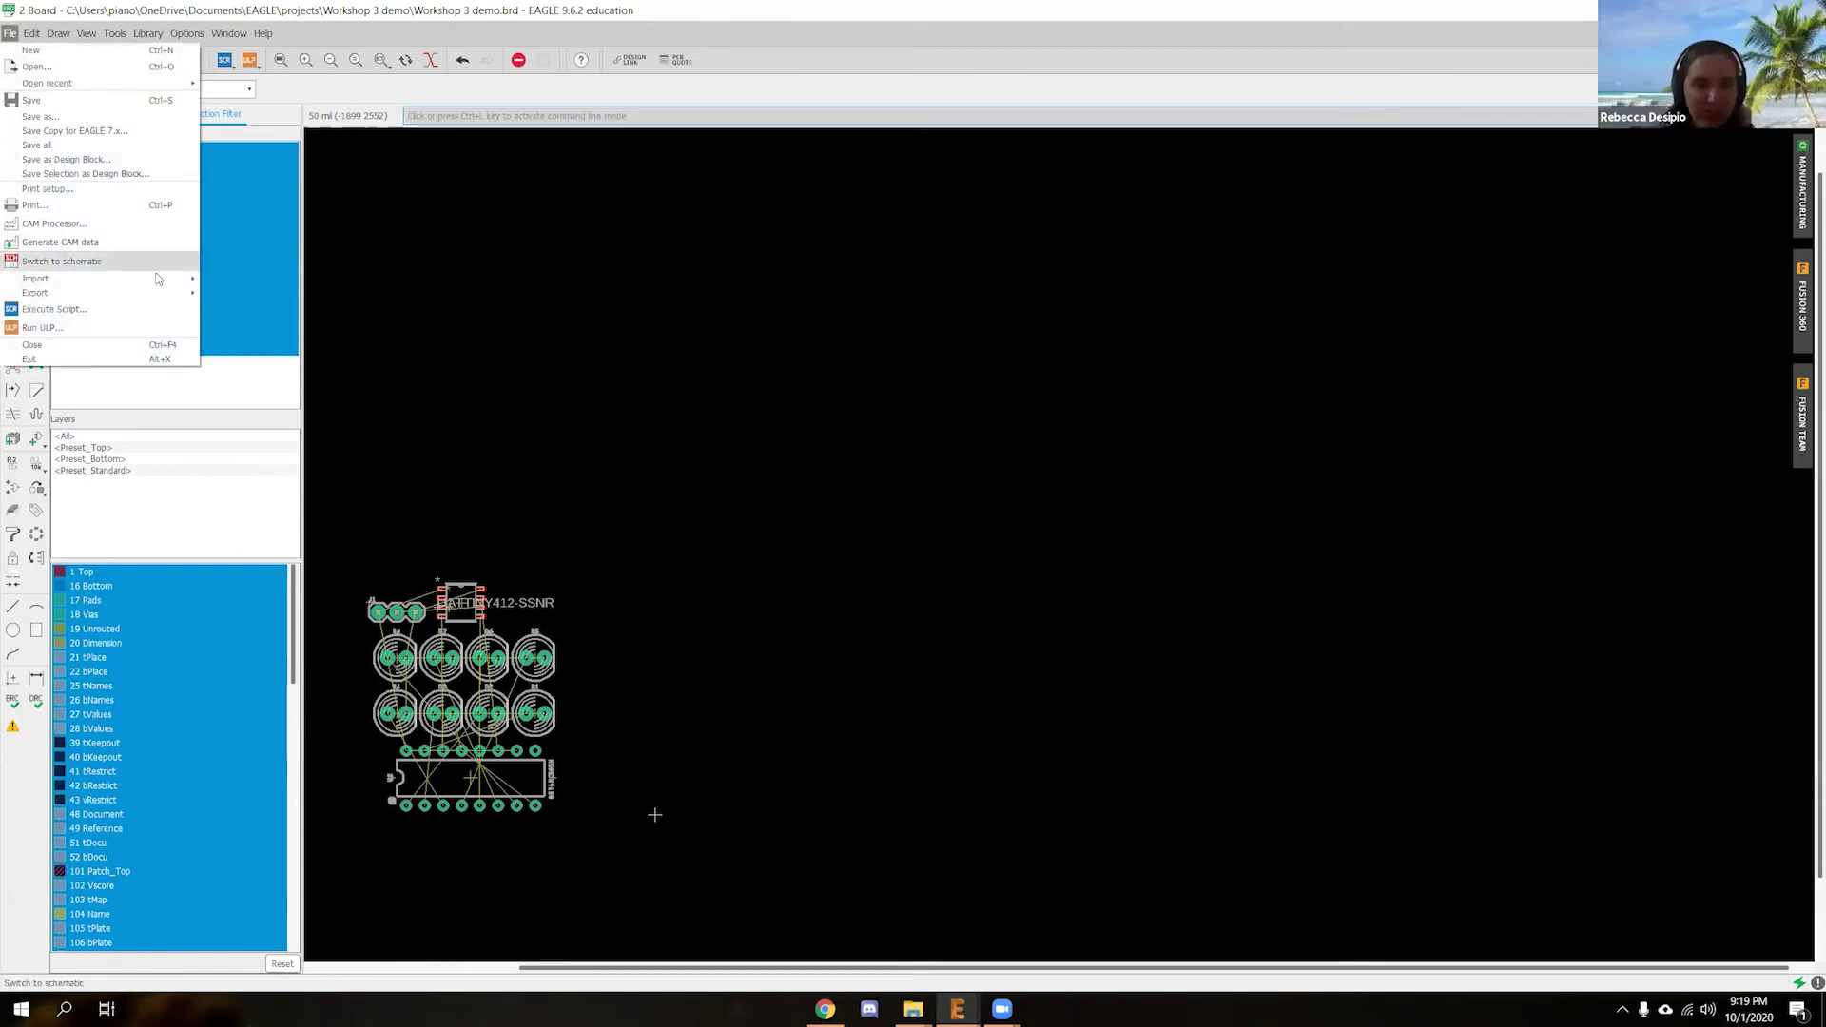
{"action": "mouse_move", "coordinate": [158, 278]}
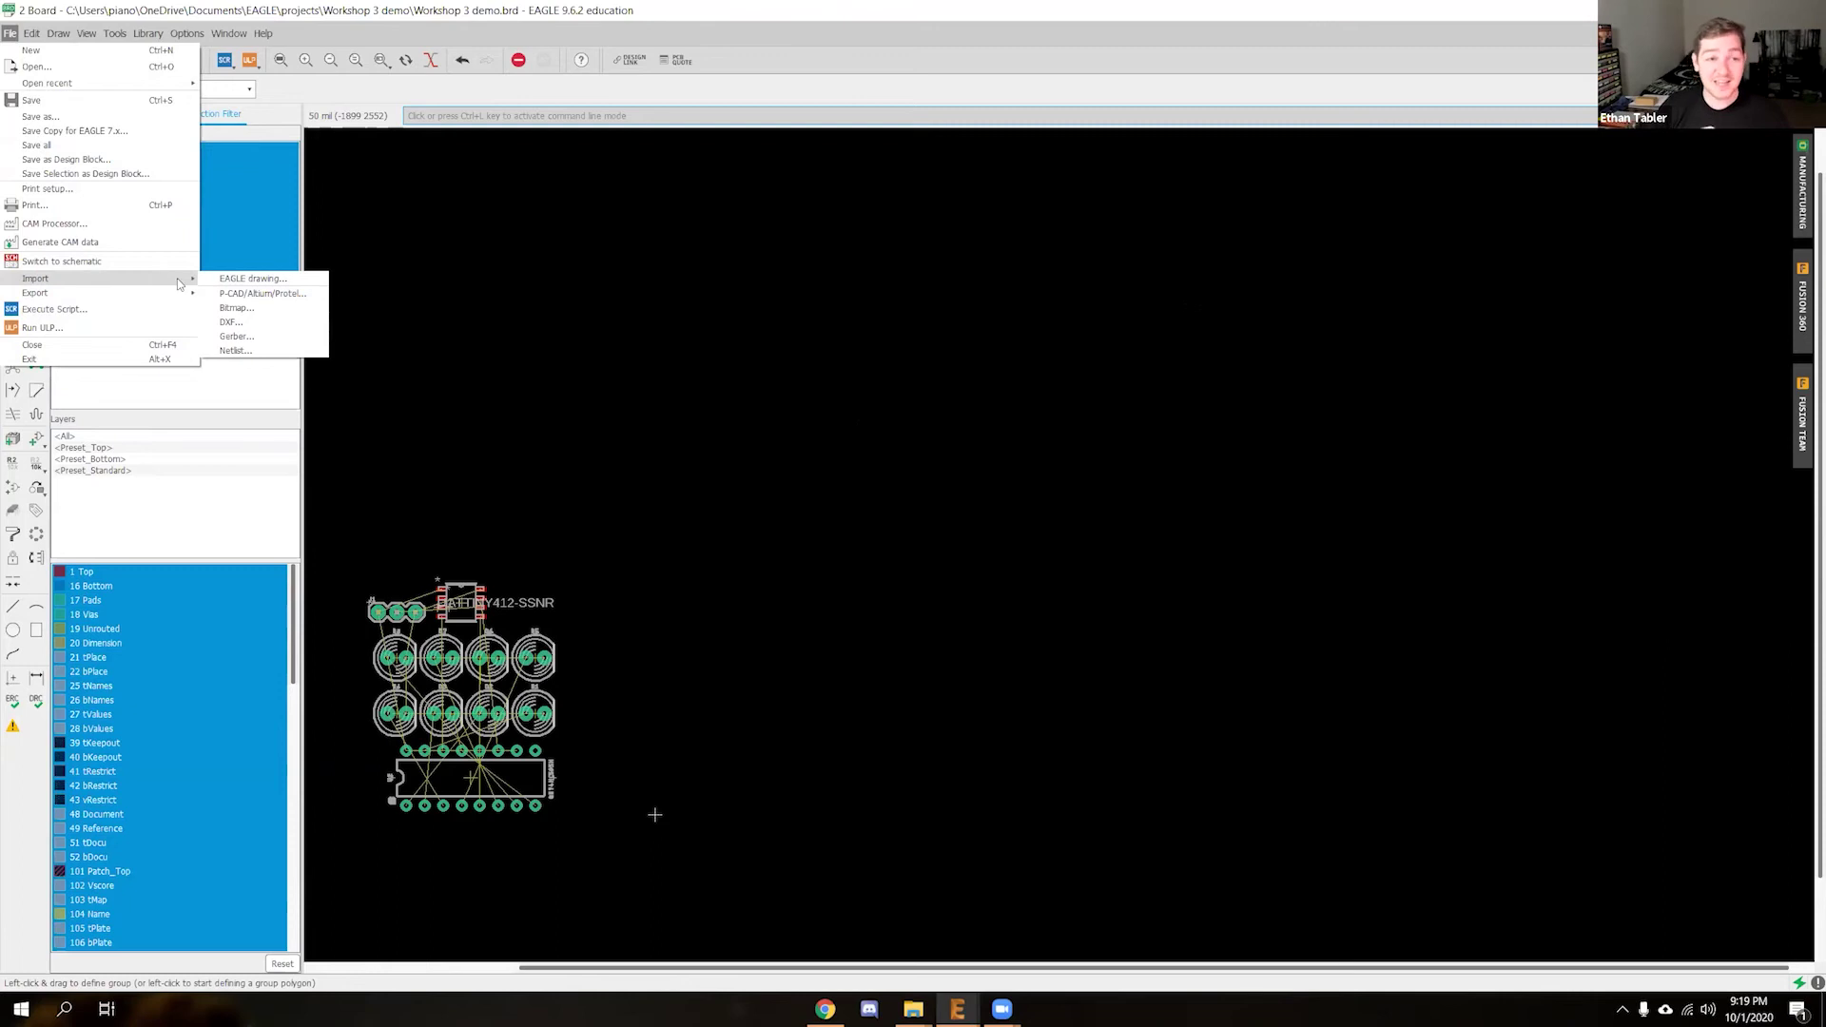
{"action": "left_click", "coordinate": [285, 325]}
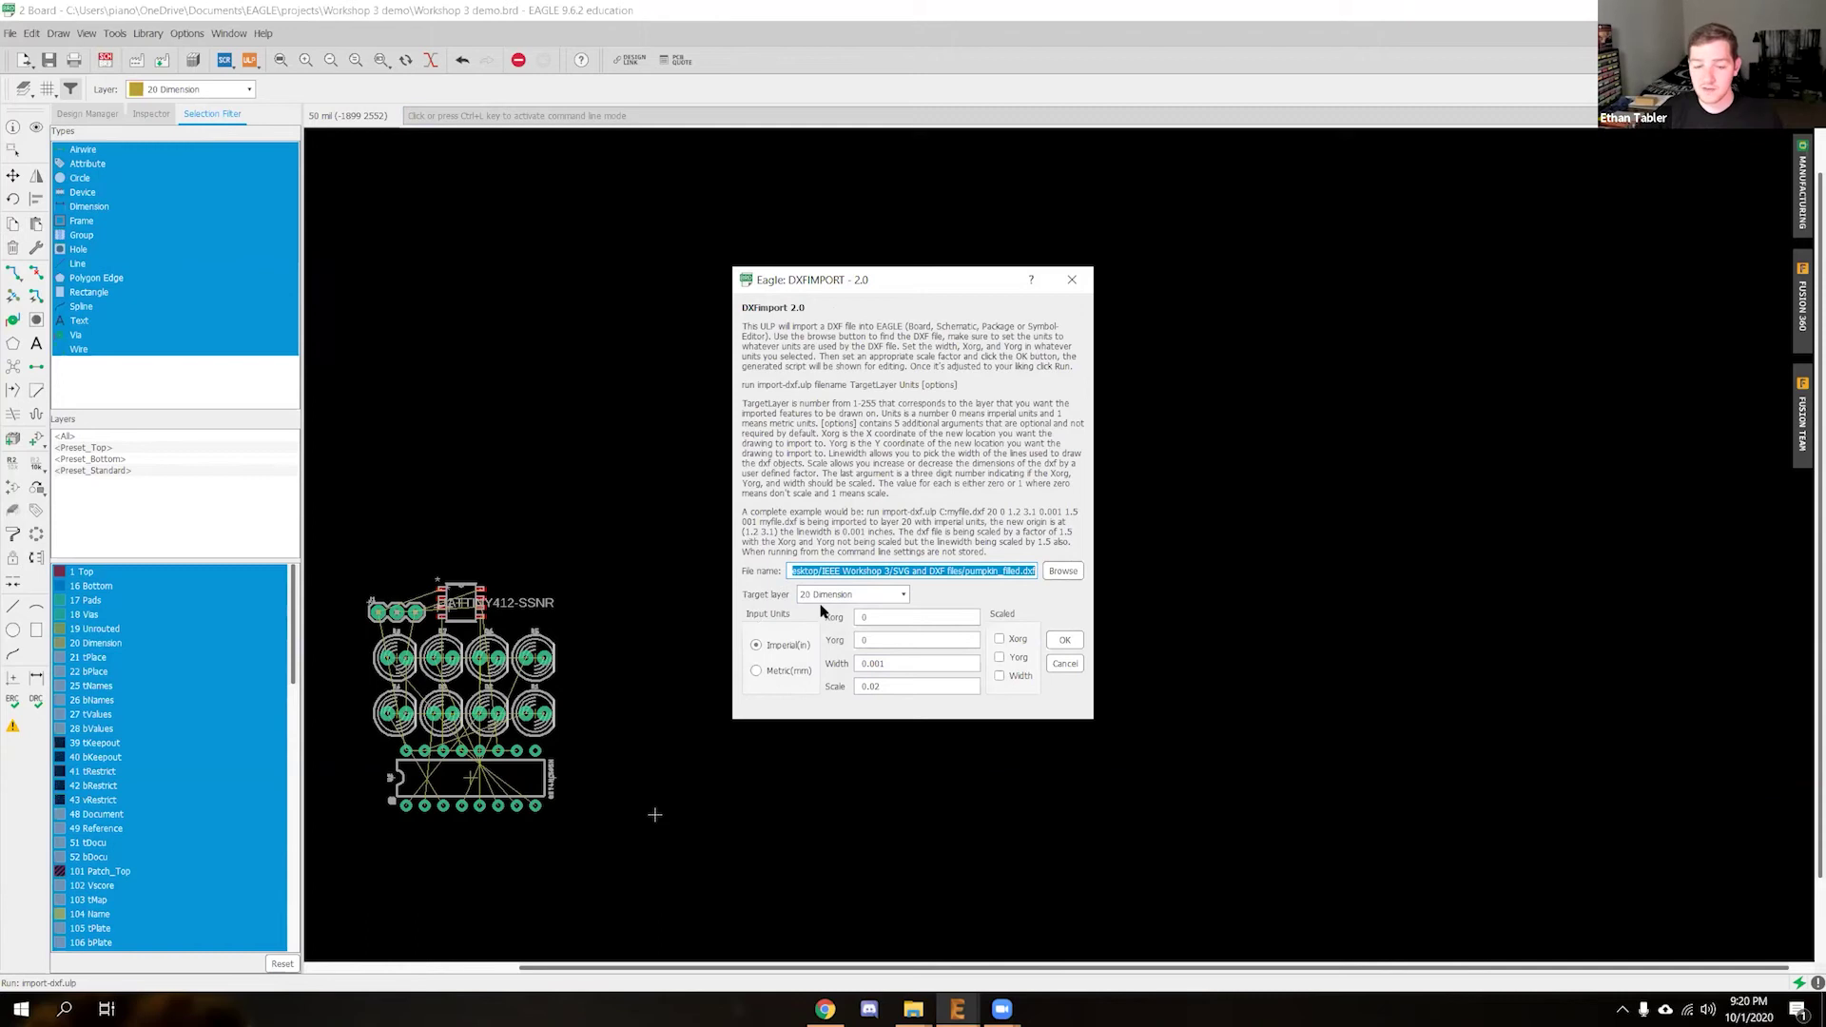
{"action": "left_click", "coordinate": [851, 595]}
{"action": "left_click", "coordinate": [863, 701]}
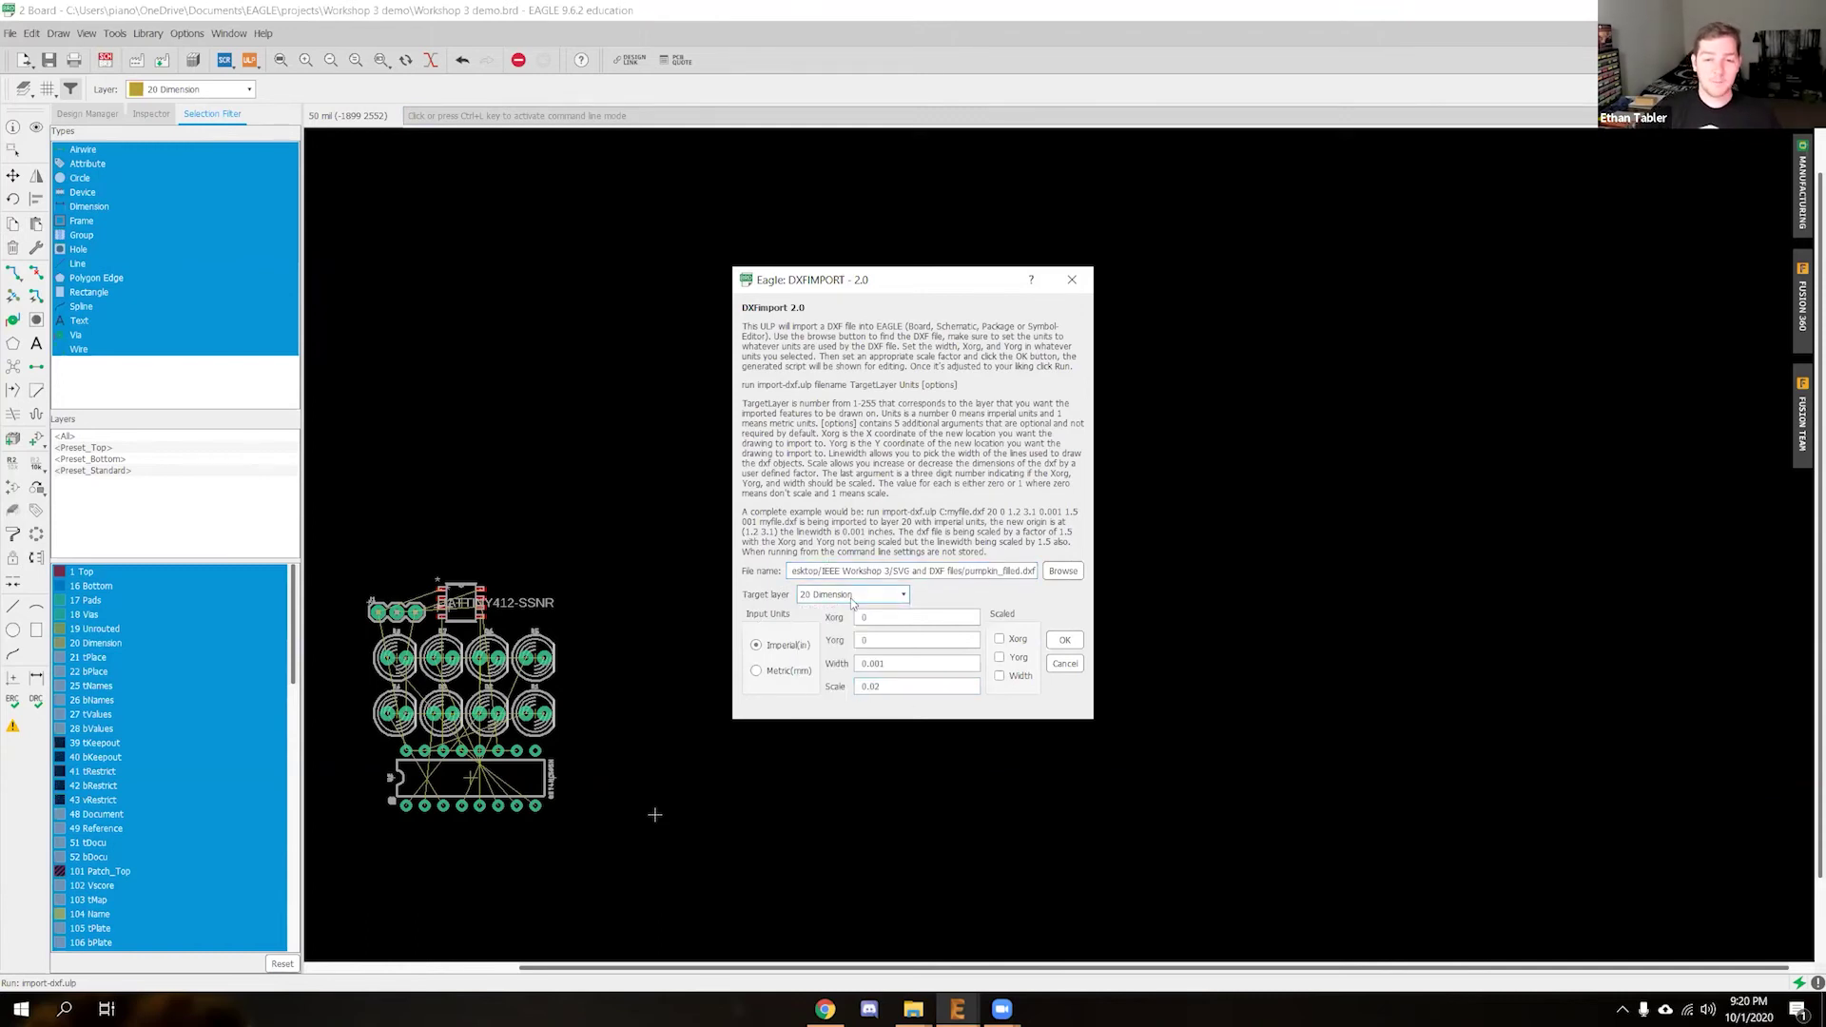
{"action": "left_click", "coordinate": [884, 599]}
{"action": "mouse_move", "coordinate": [905, 618]}
{"action": "left_mouse_down"}
{"action": "mouse_move", "coordinate": [911, 685]}
{"action": "mouse_move", "coordinate": [908, 629]}
{"action": "left_mouse_up"}
{"action": "left_click", "coordinate": [851, 653]}
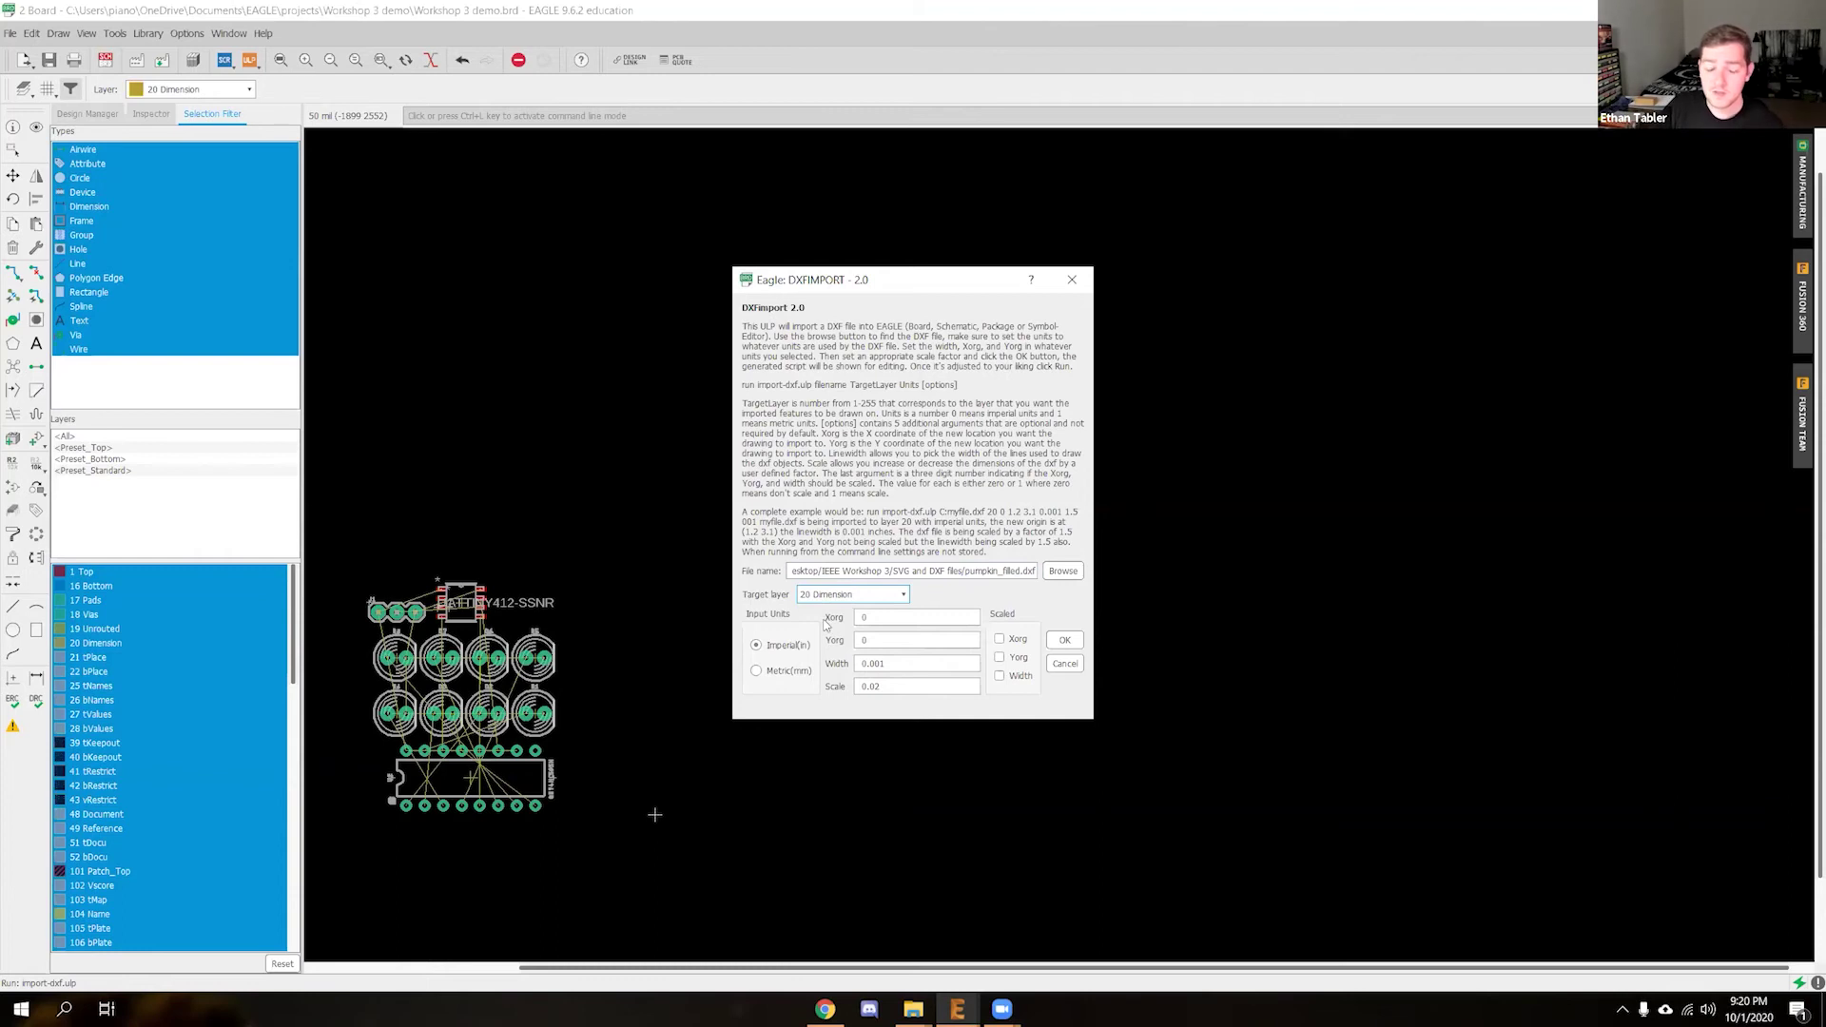
{"action": "left_click", "coordinate": [903, 683]}
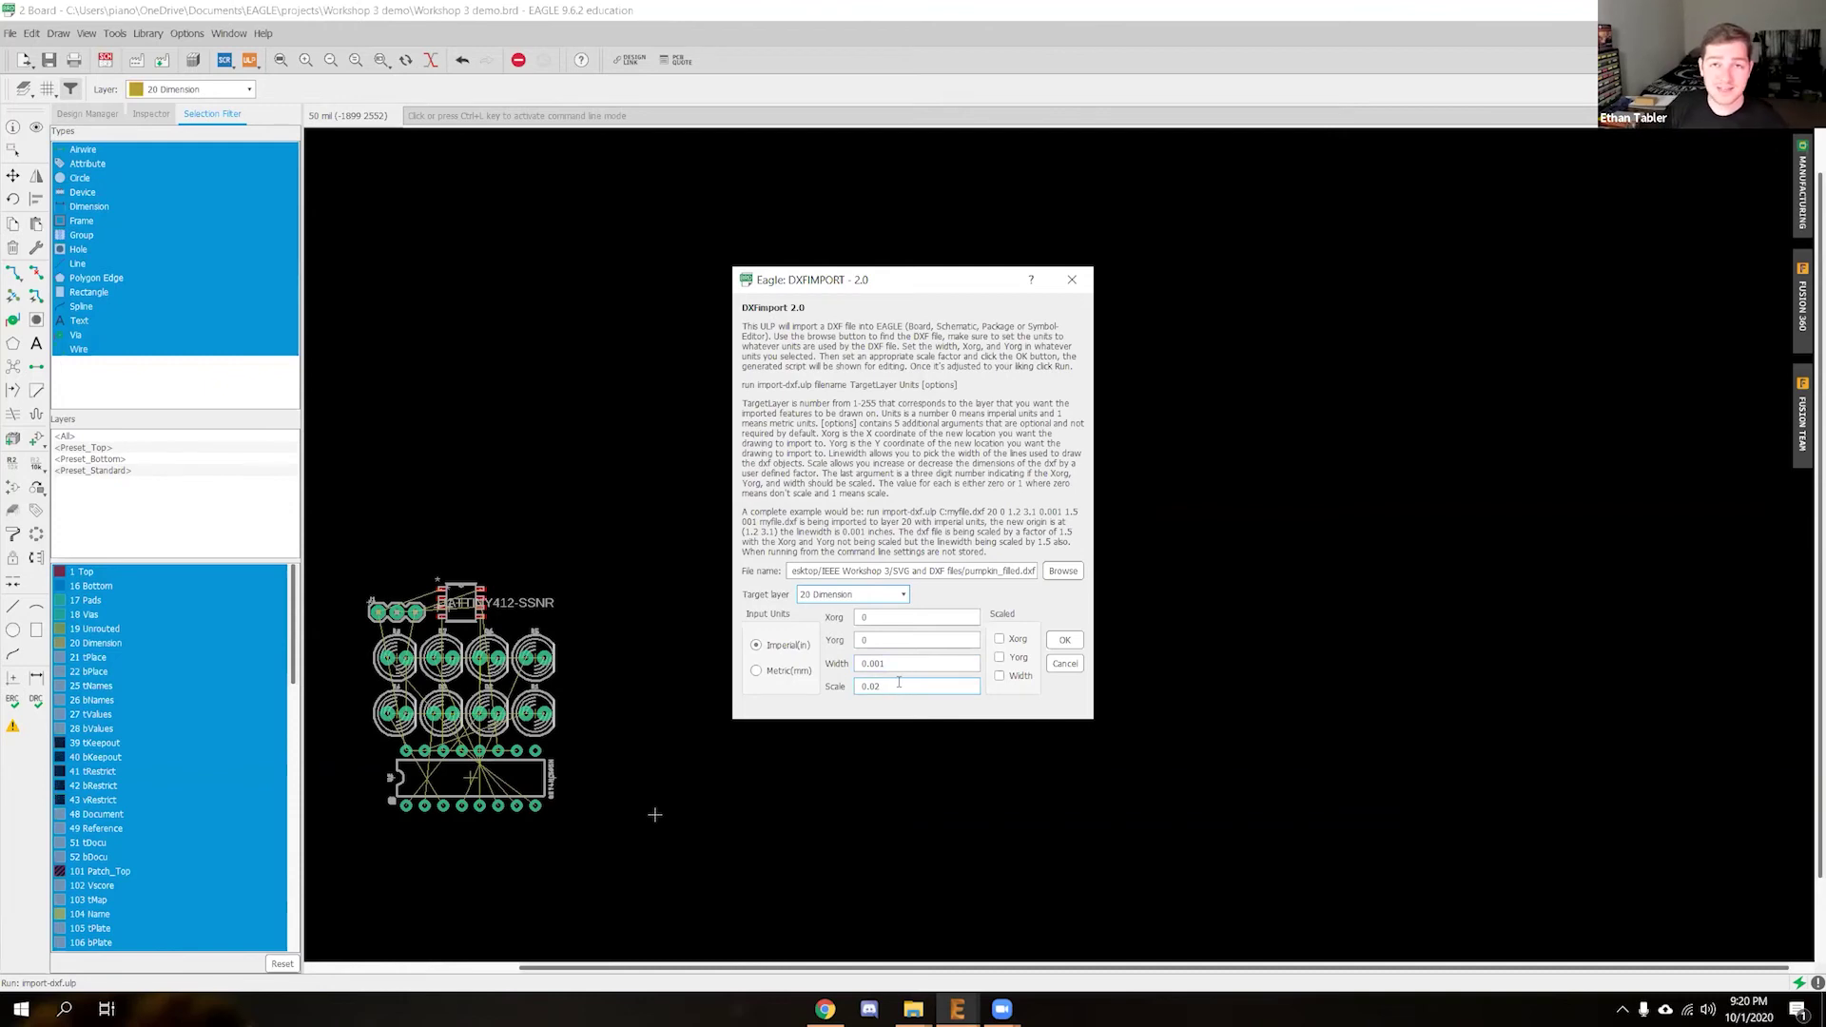
Check the reference import settings in Pumpkin1 config.PNG and BAT GOOD config.PNG from the SVG and DXF files folder
{"action": "left_click", "coordinate": [913, 1010]}
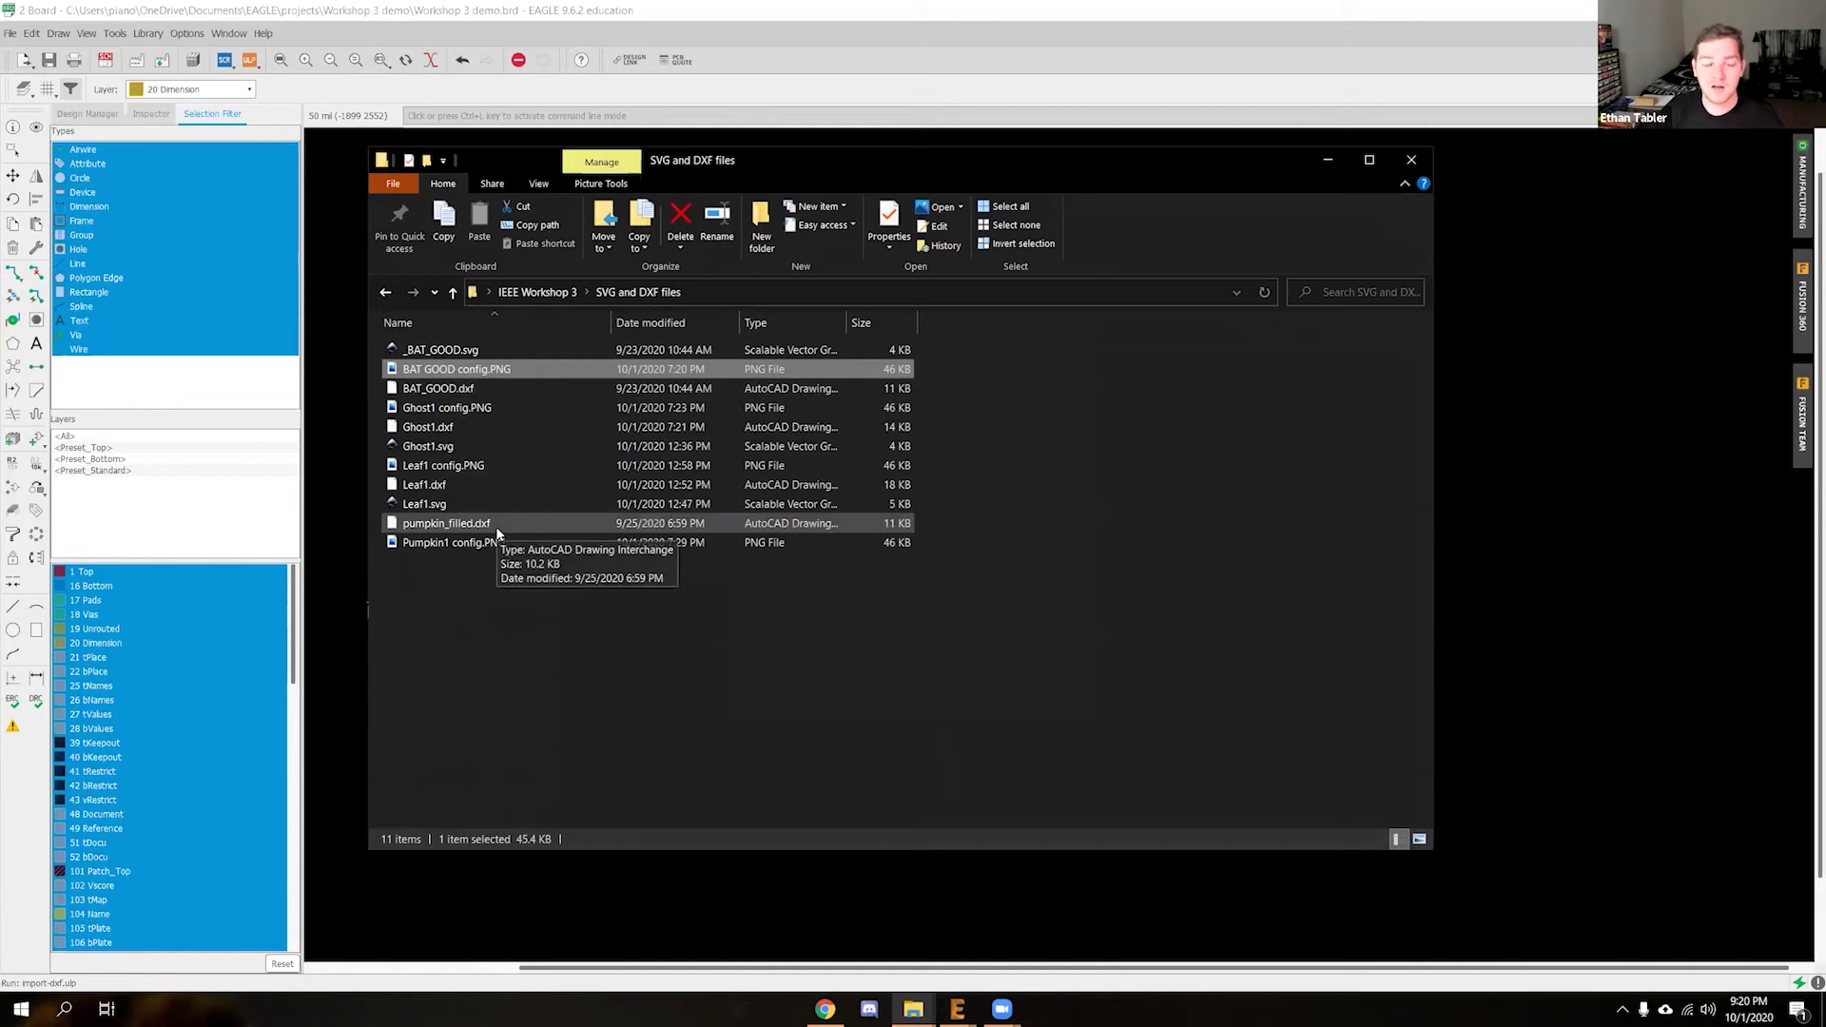
{"action": "left_click", "coordinate": [477, 542]}
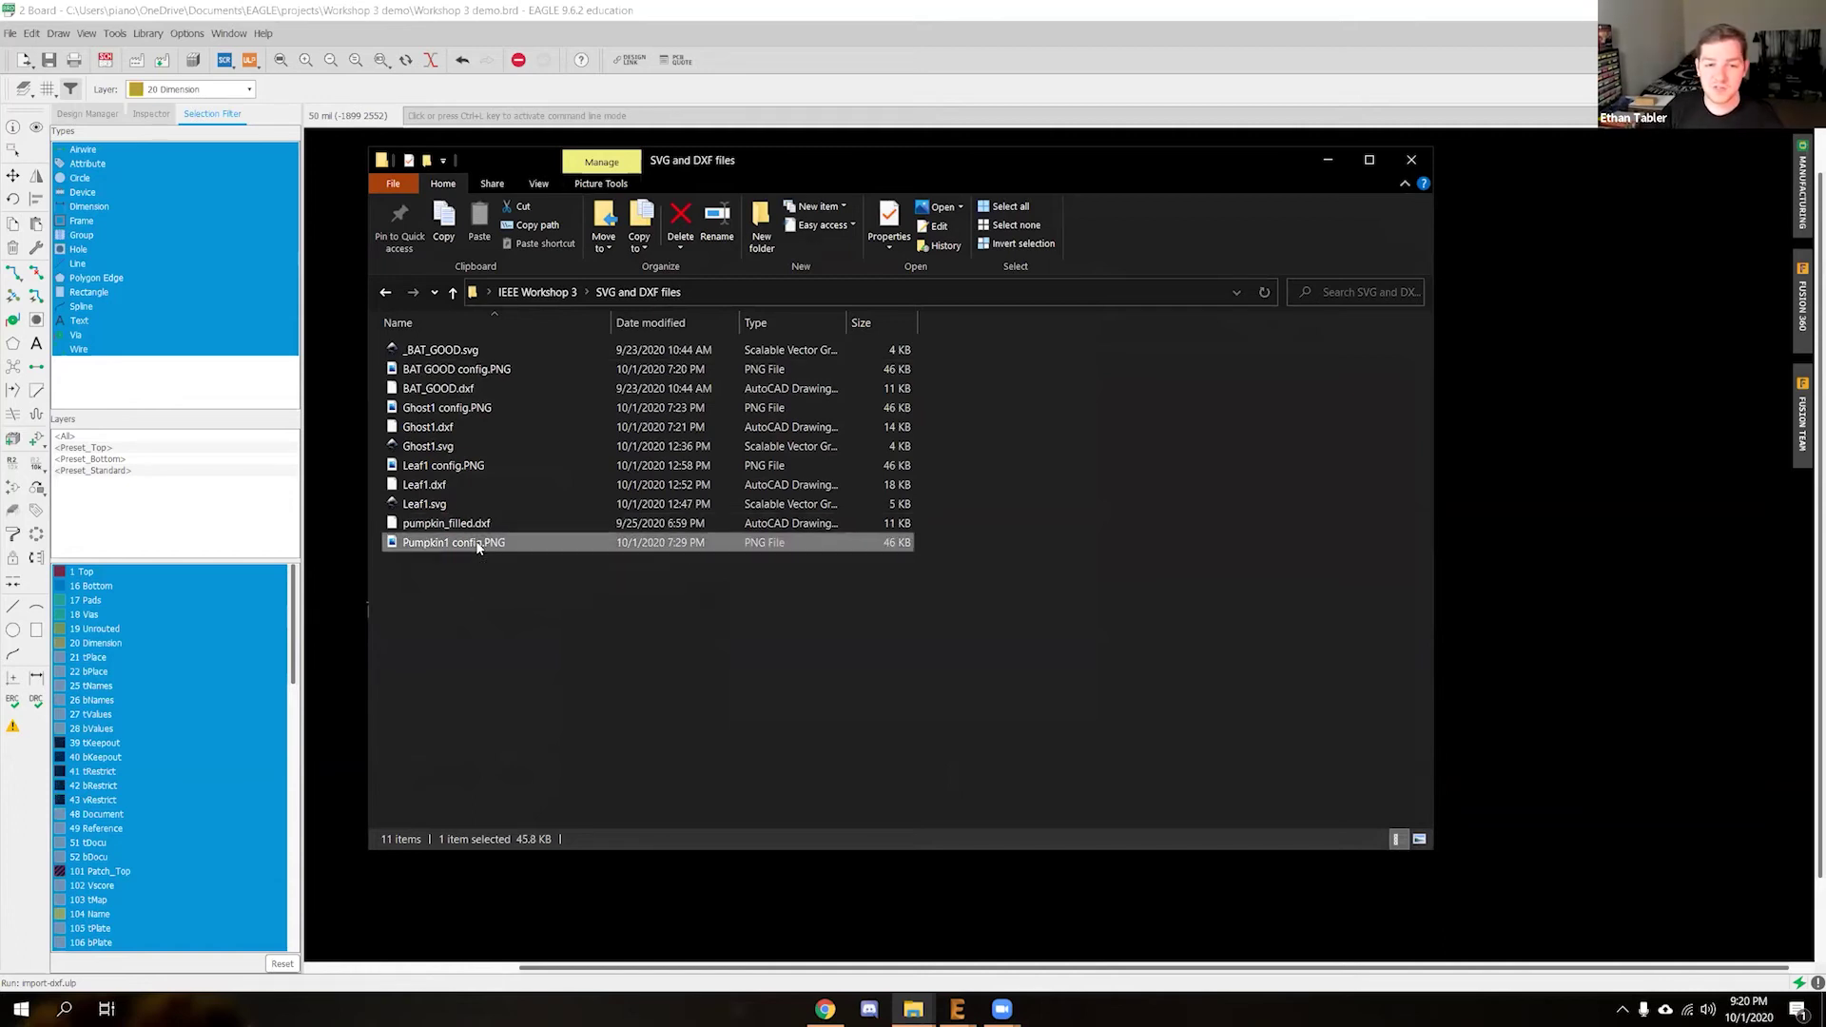
{"action": "double_click", "coordinate": [478, 544]}
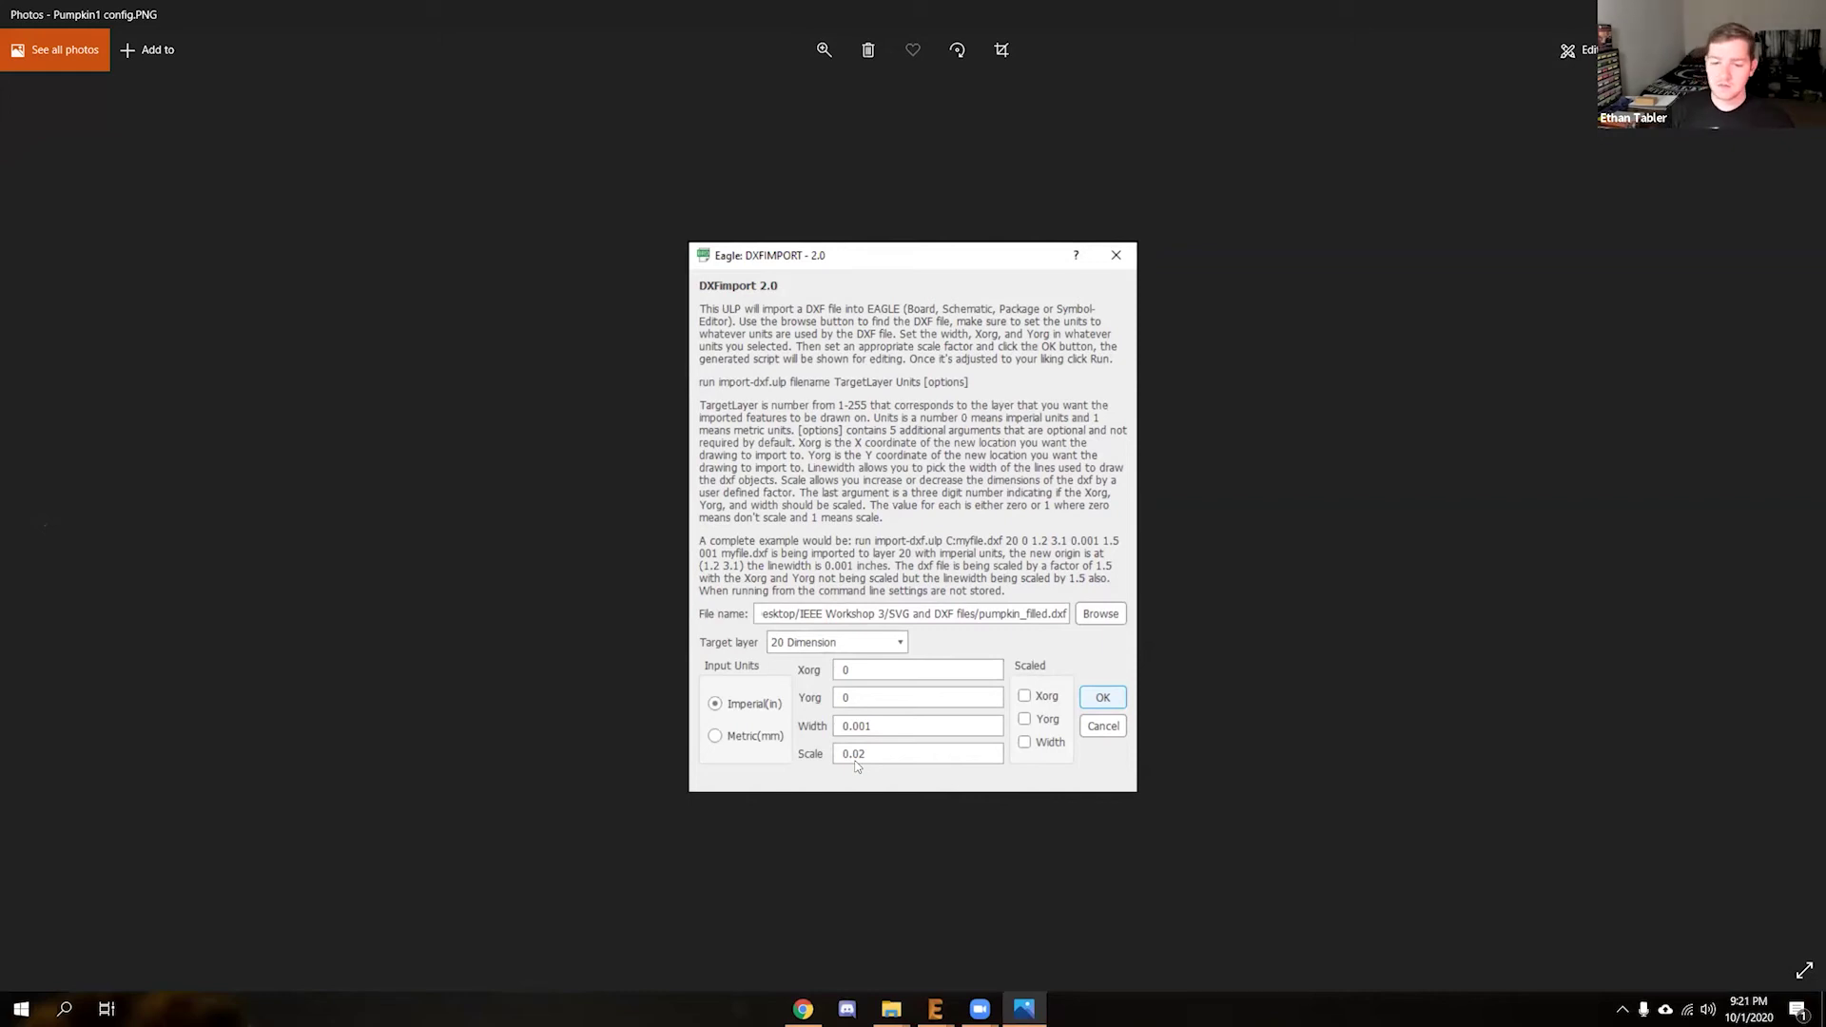
{"action": "left_click", "coordinate": [1804, 15]}
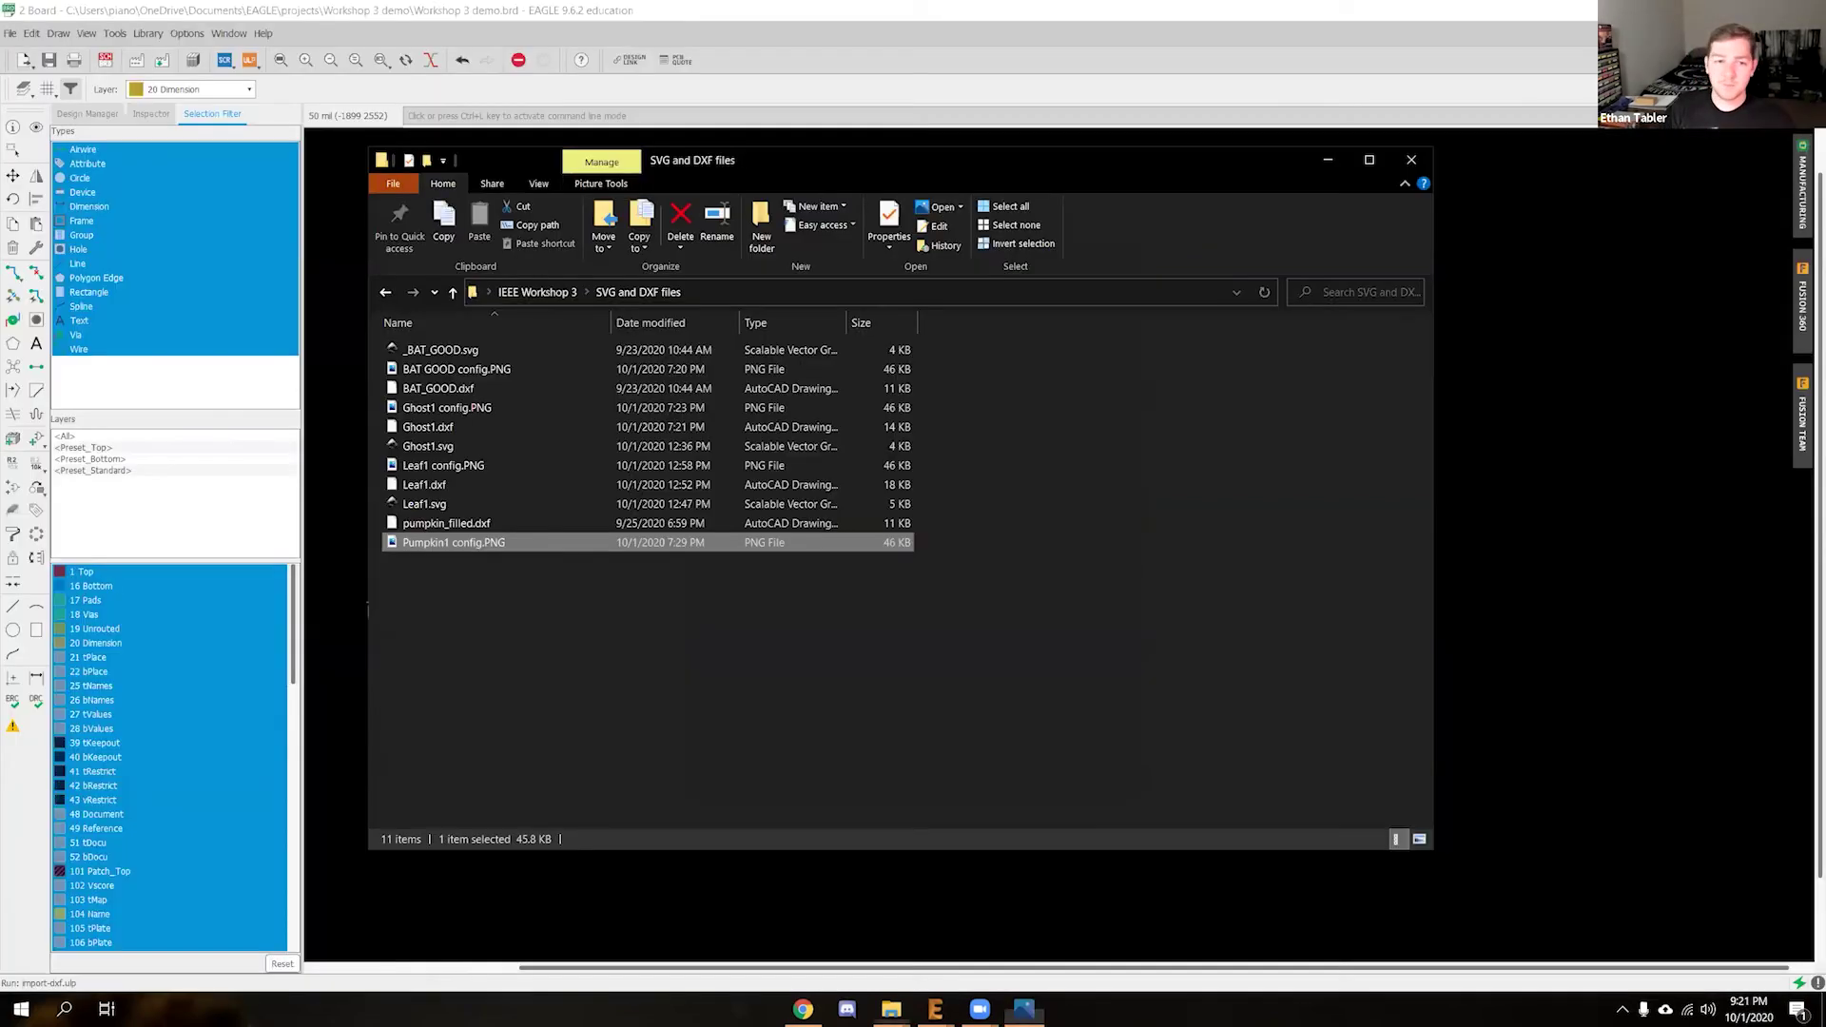
{"action": "double_click", "coordinate": [482, 369]}
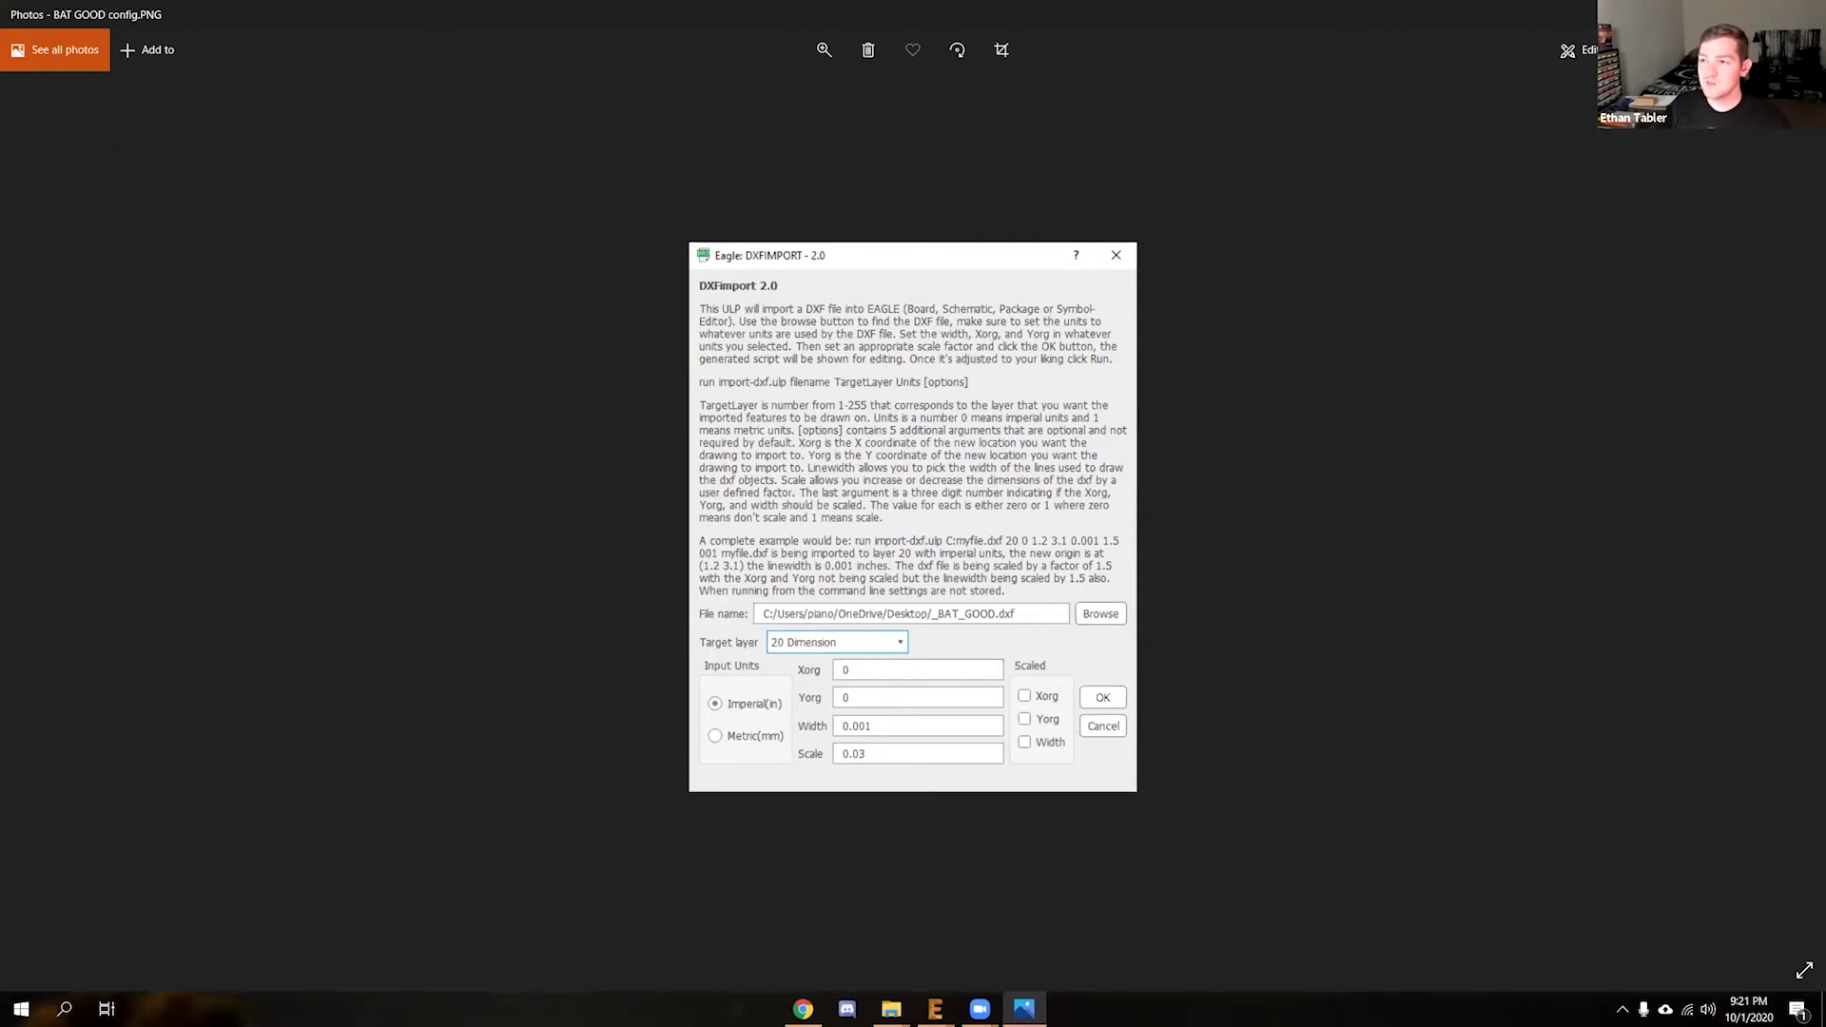
{"action": "left_click", "coordinate": [1804, 14]}
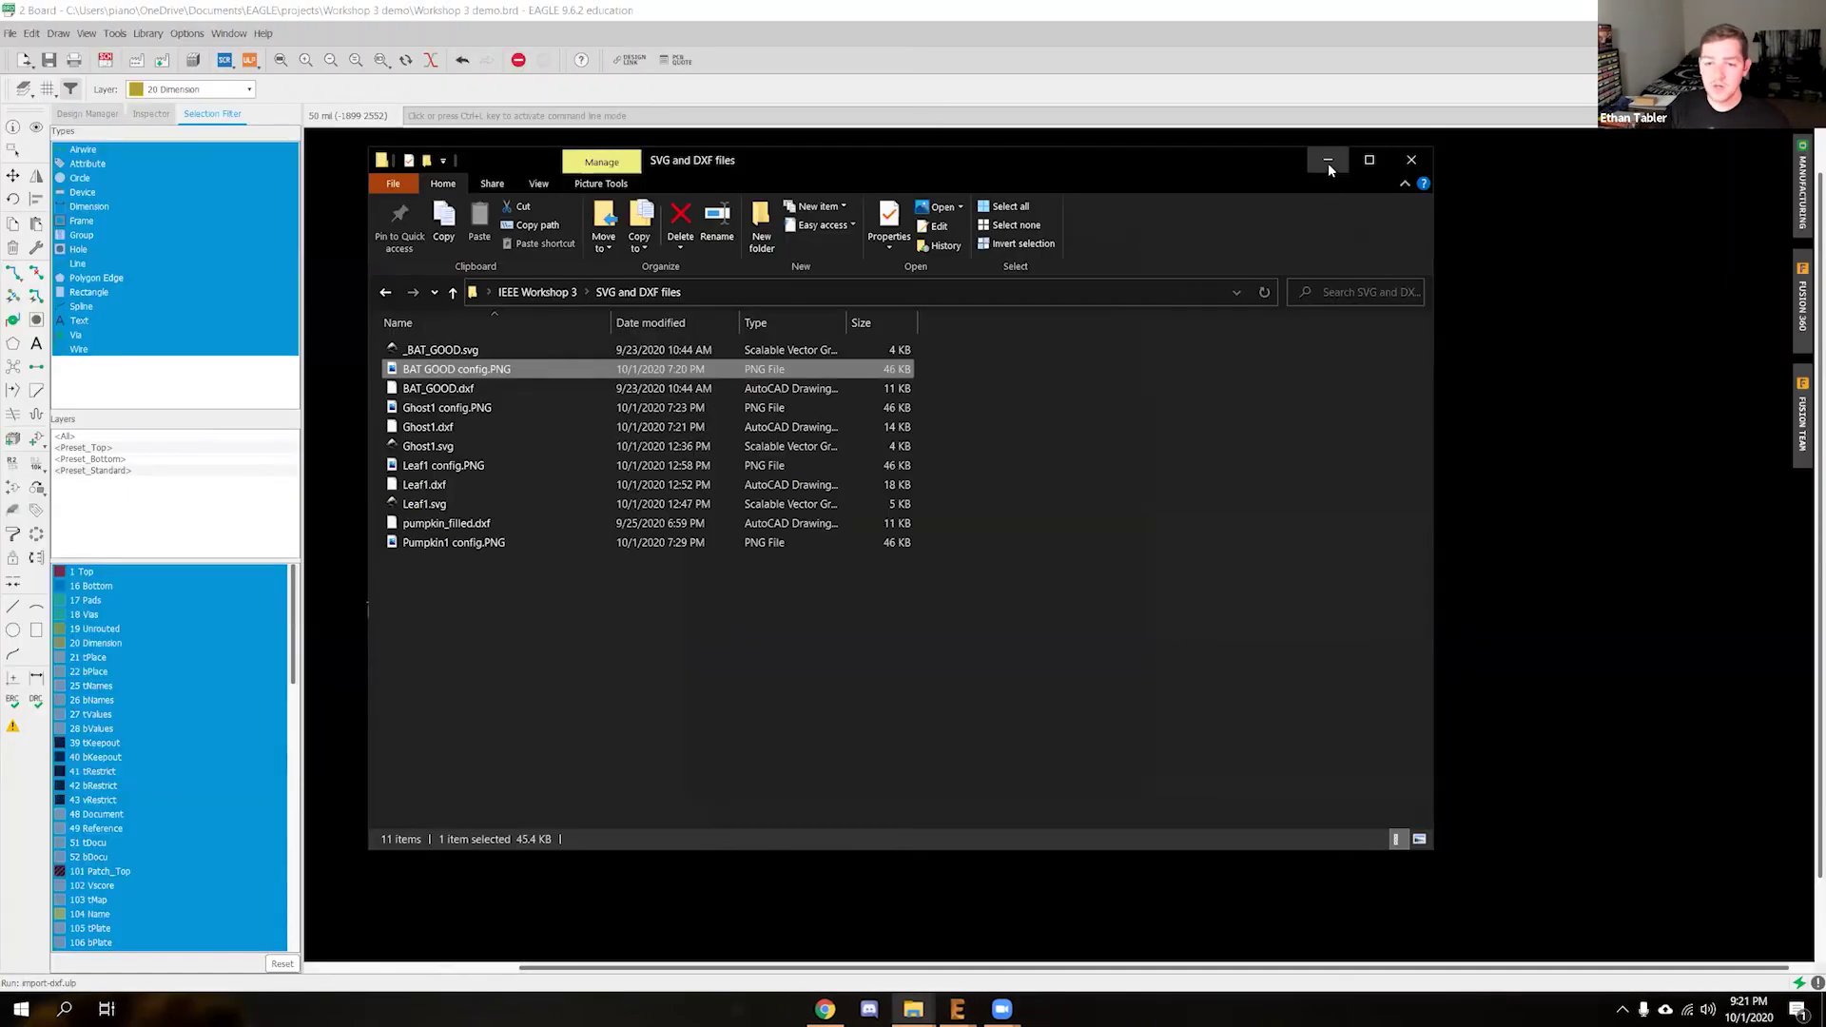
{"action": "left_click", "coordinate": [1328, 161]}
Accept the DXF import settings and run the generated script to draw the pumpkin board outline
{"action": "left_click", "coordinate": [1067, 642]}
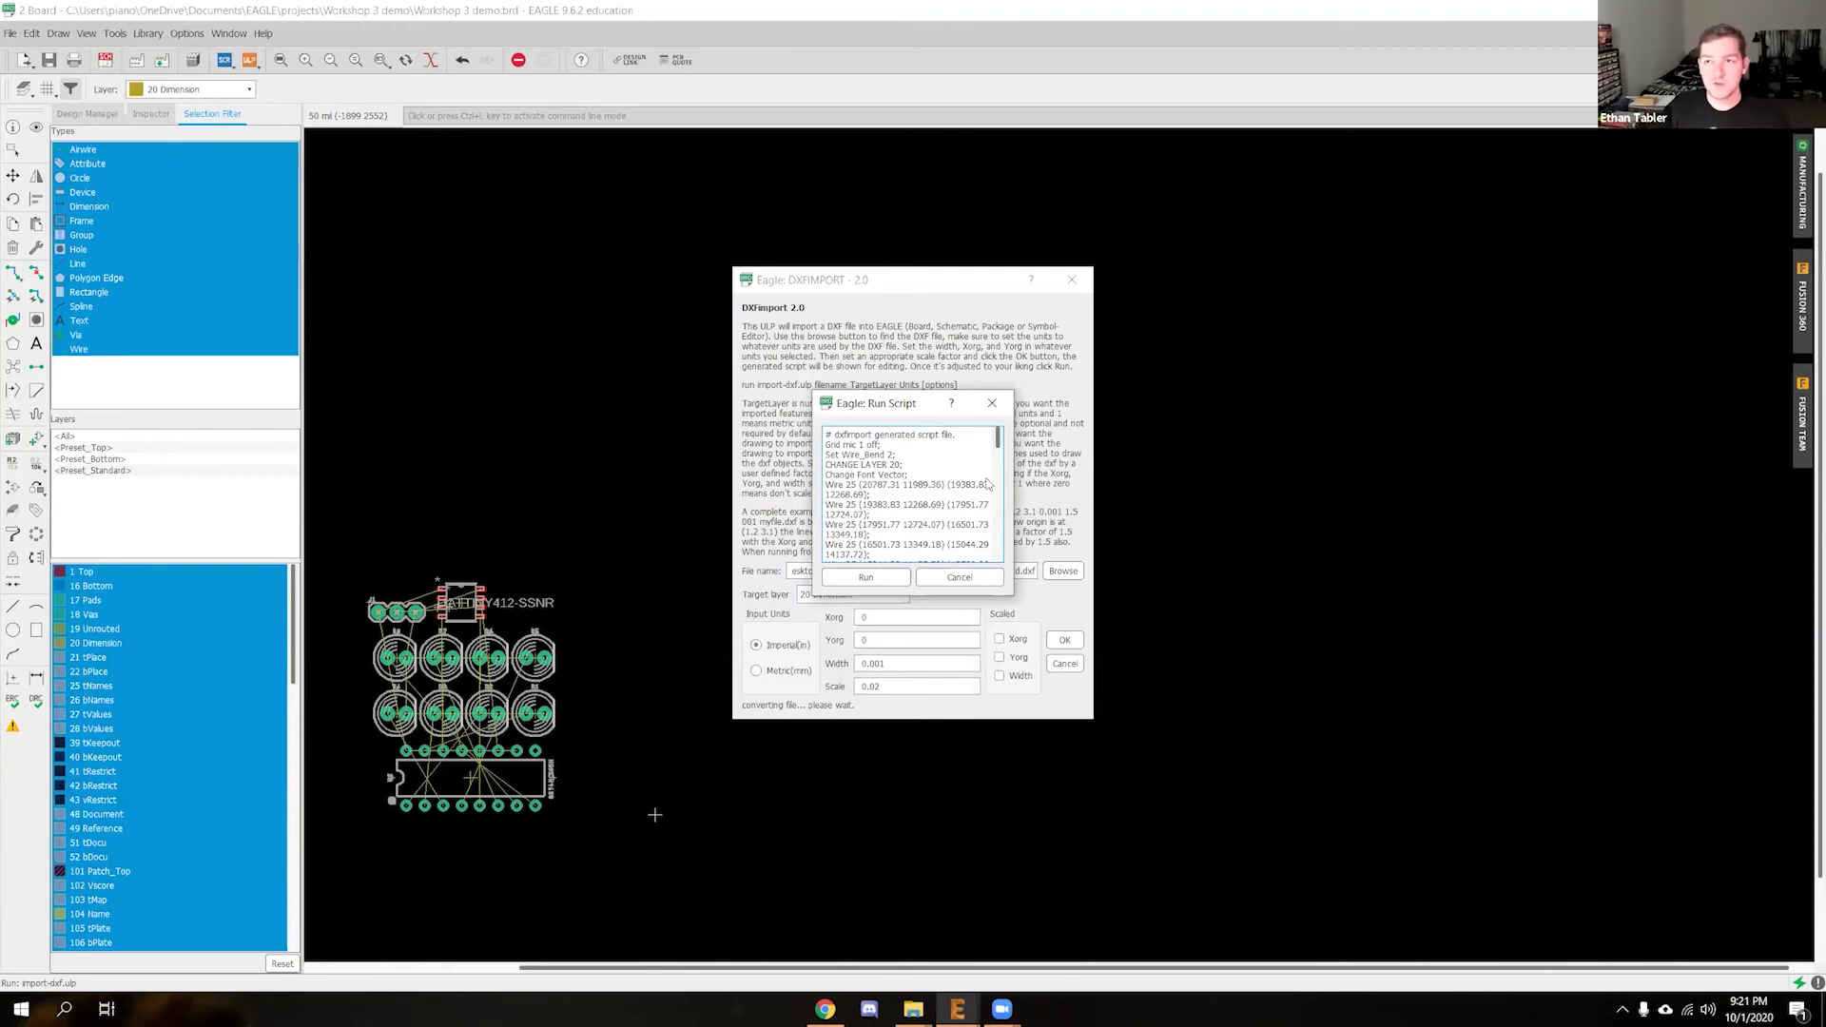
{"action": "left_click", "coordinate": [1130, 196]}
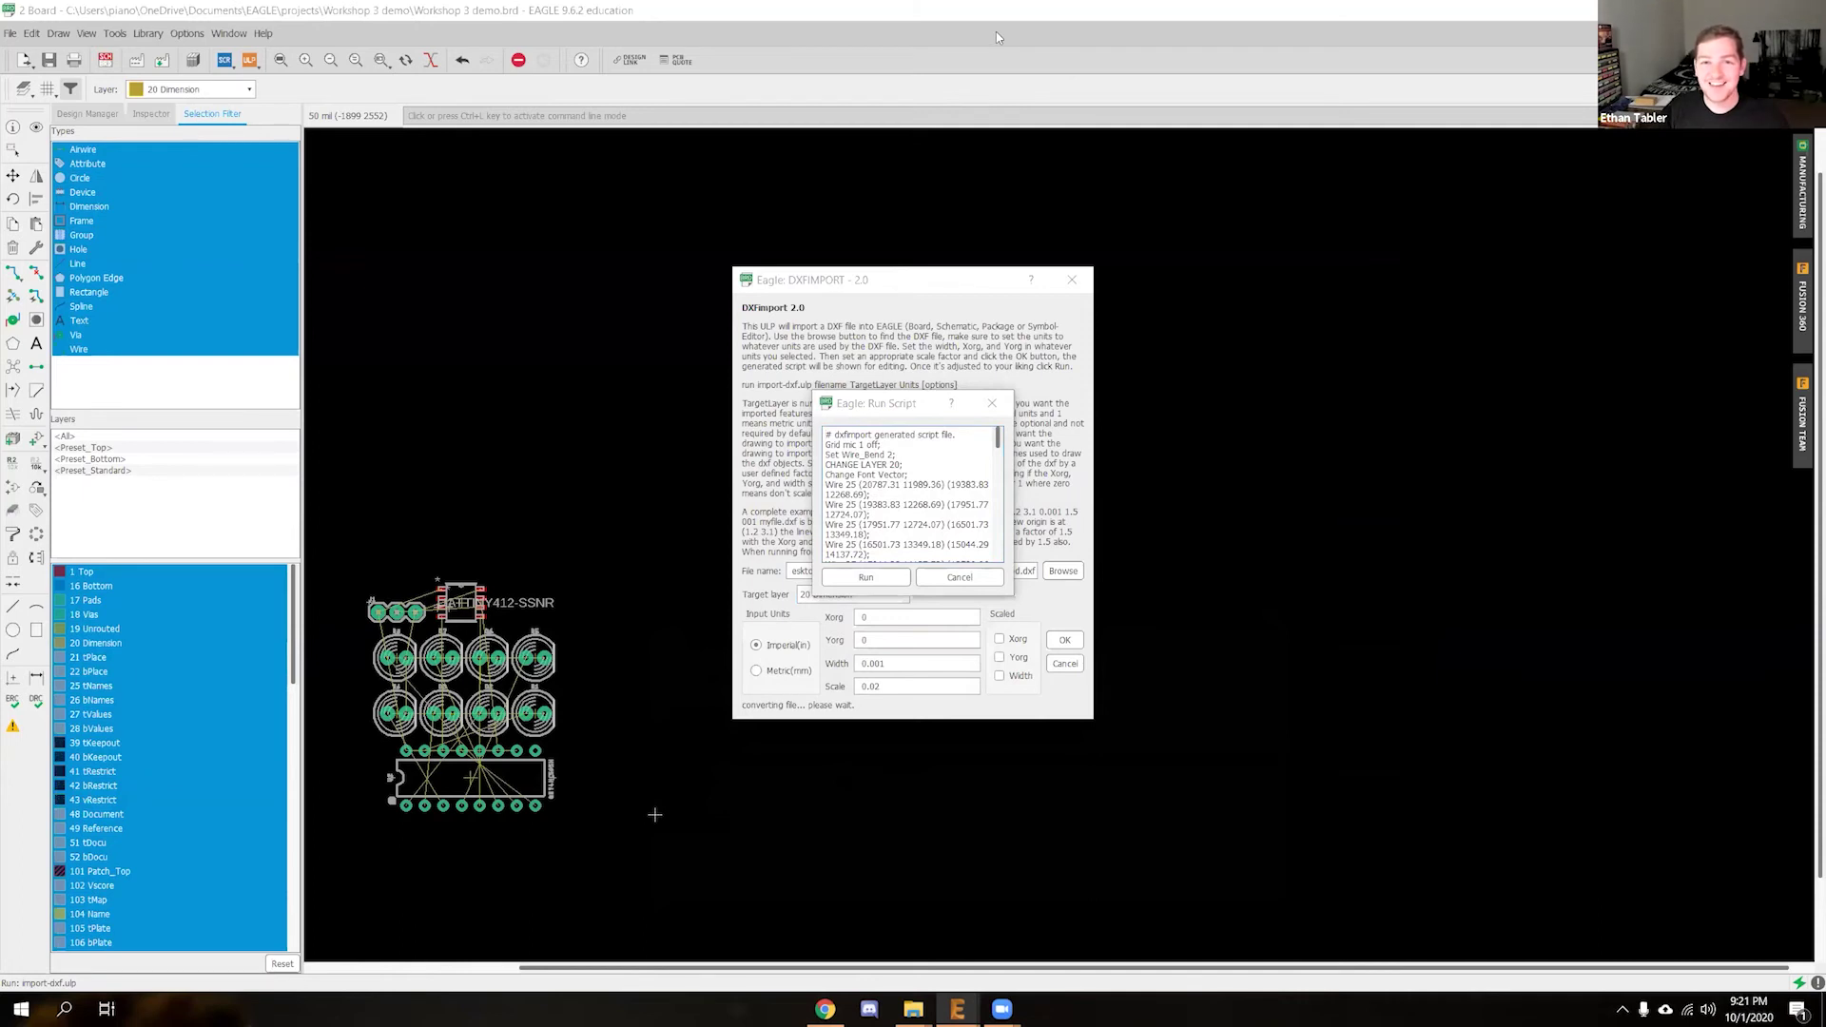
{"action": "left_click", "coordinate": [890, 411]}
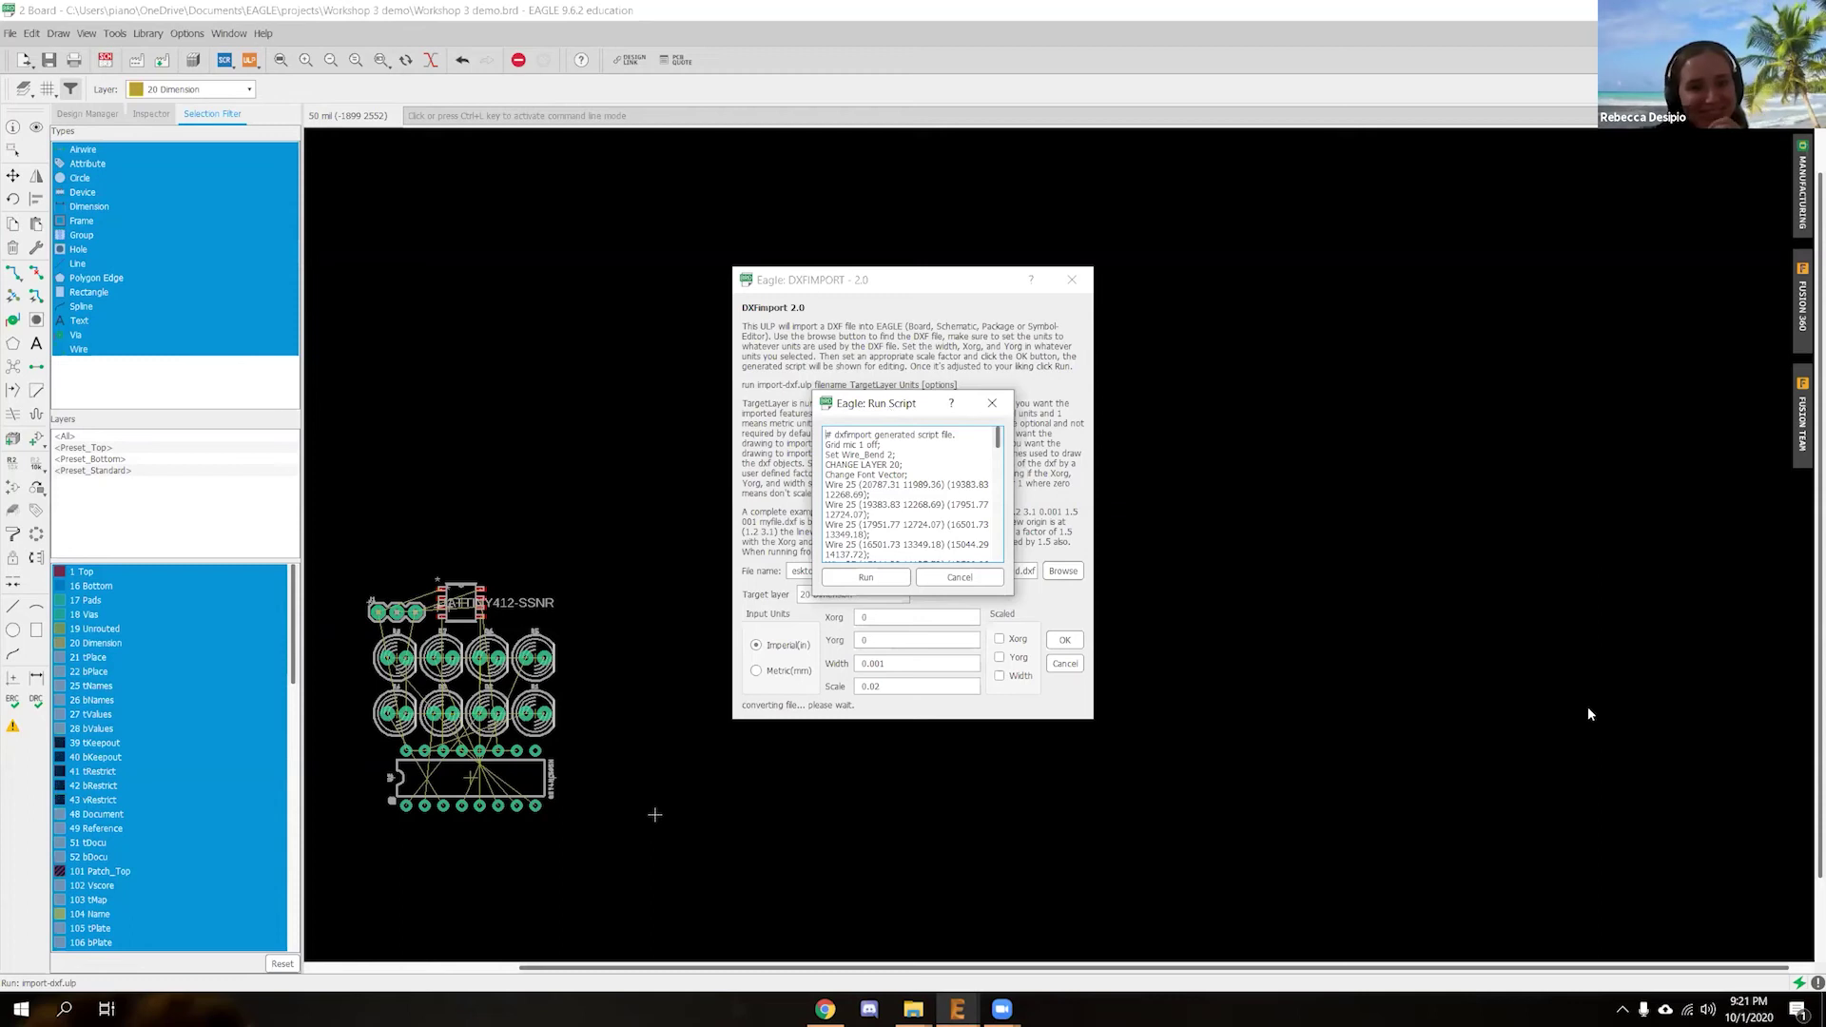
{"action": "left_click", "coordinate": [875, 577]}
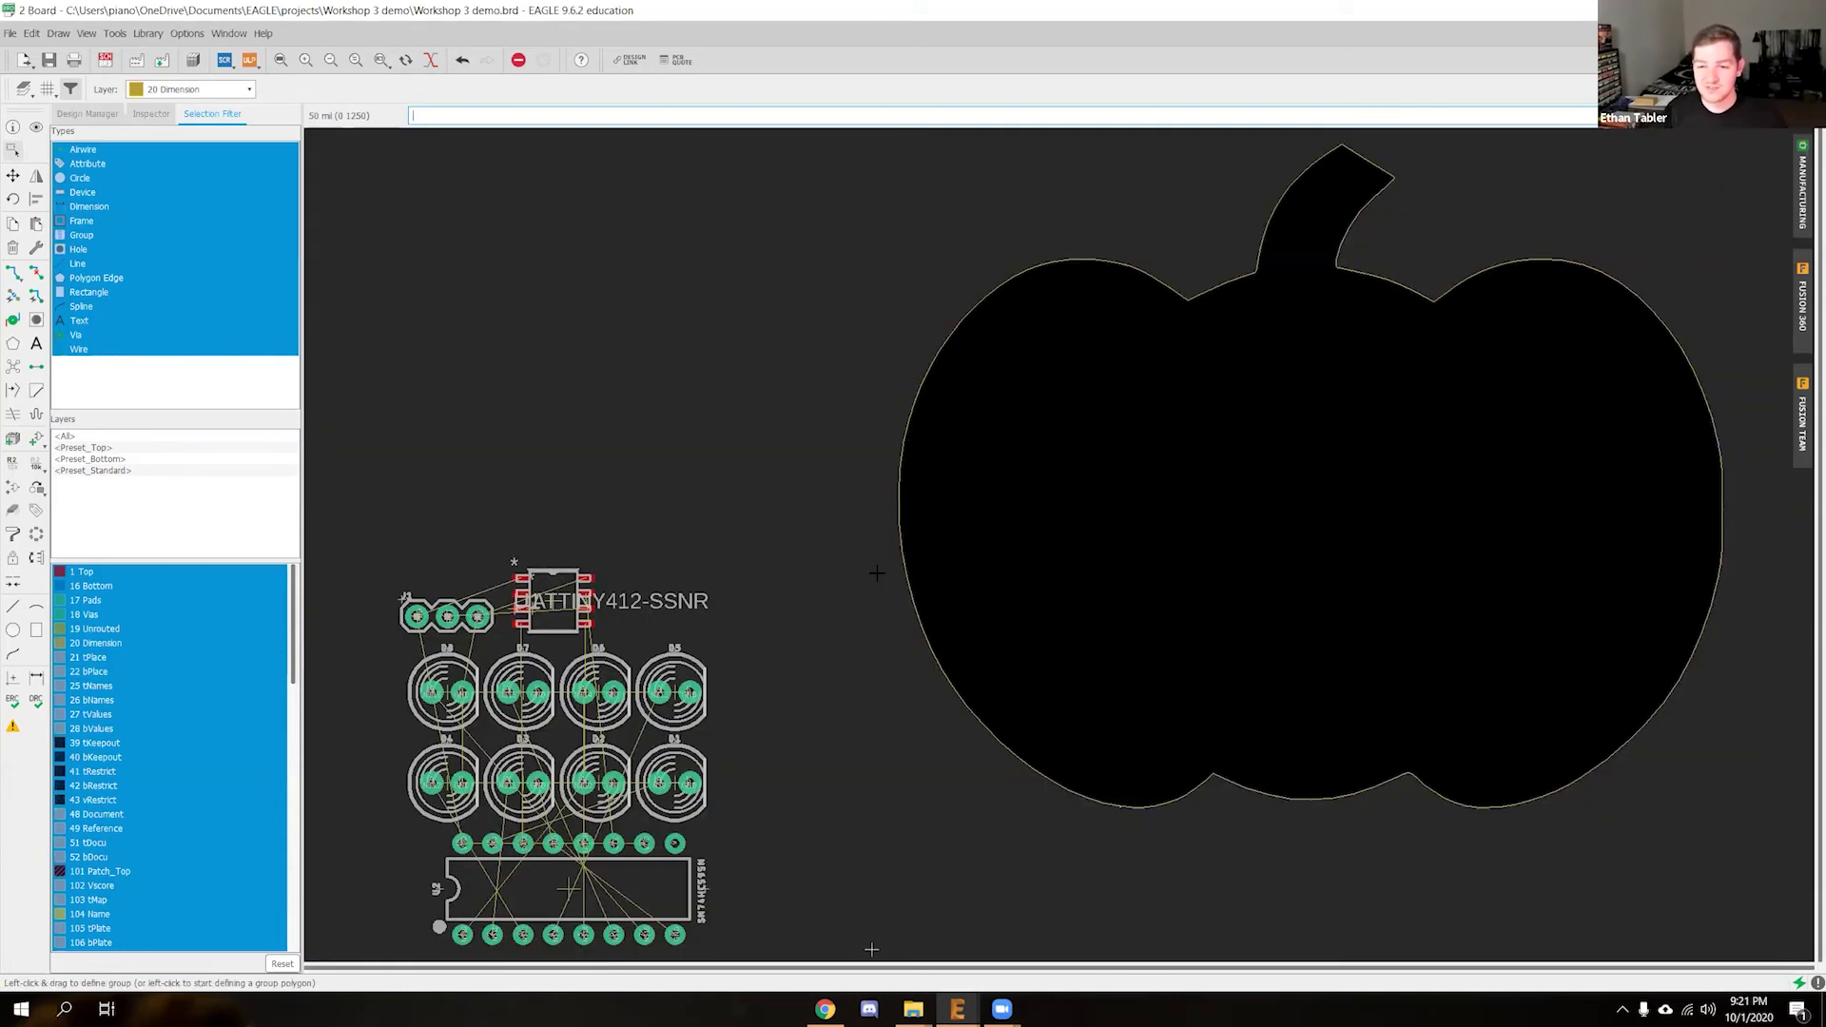
{"action": "scroll", "coordinate": [830, 629], "scroll_direction": "down", "scroll_amount": 3}
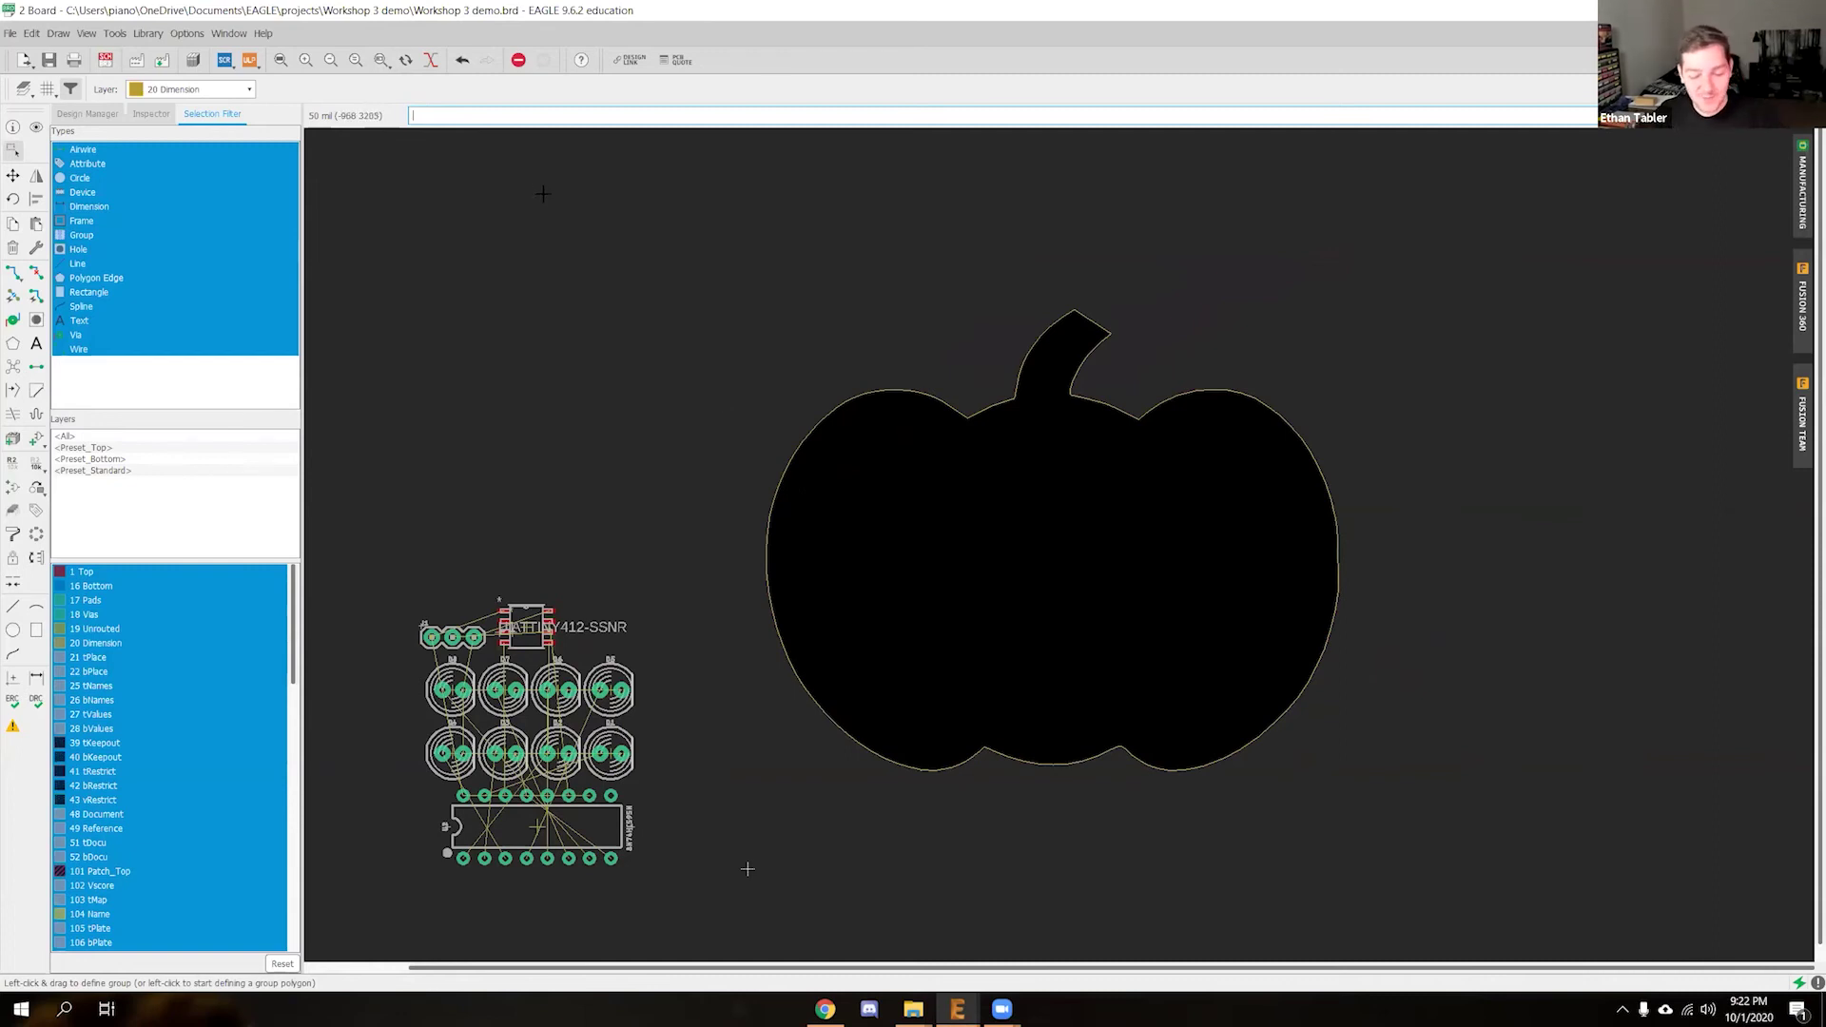
Undo the last wire of the pumpkin outline, then group the rest of the outline and delete it
{"action": "key", "text": "ctrl+z"}
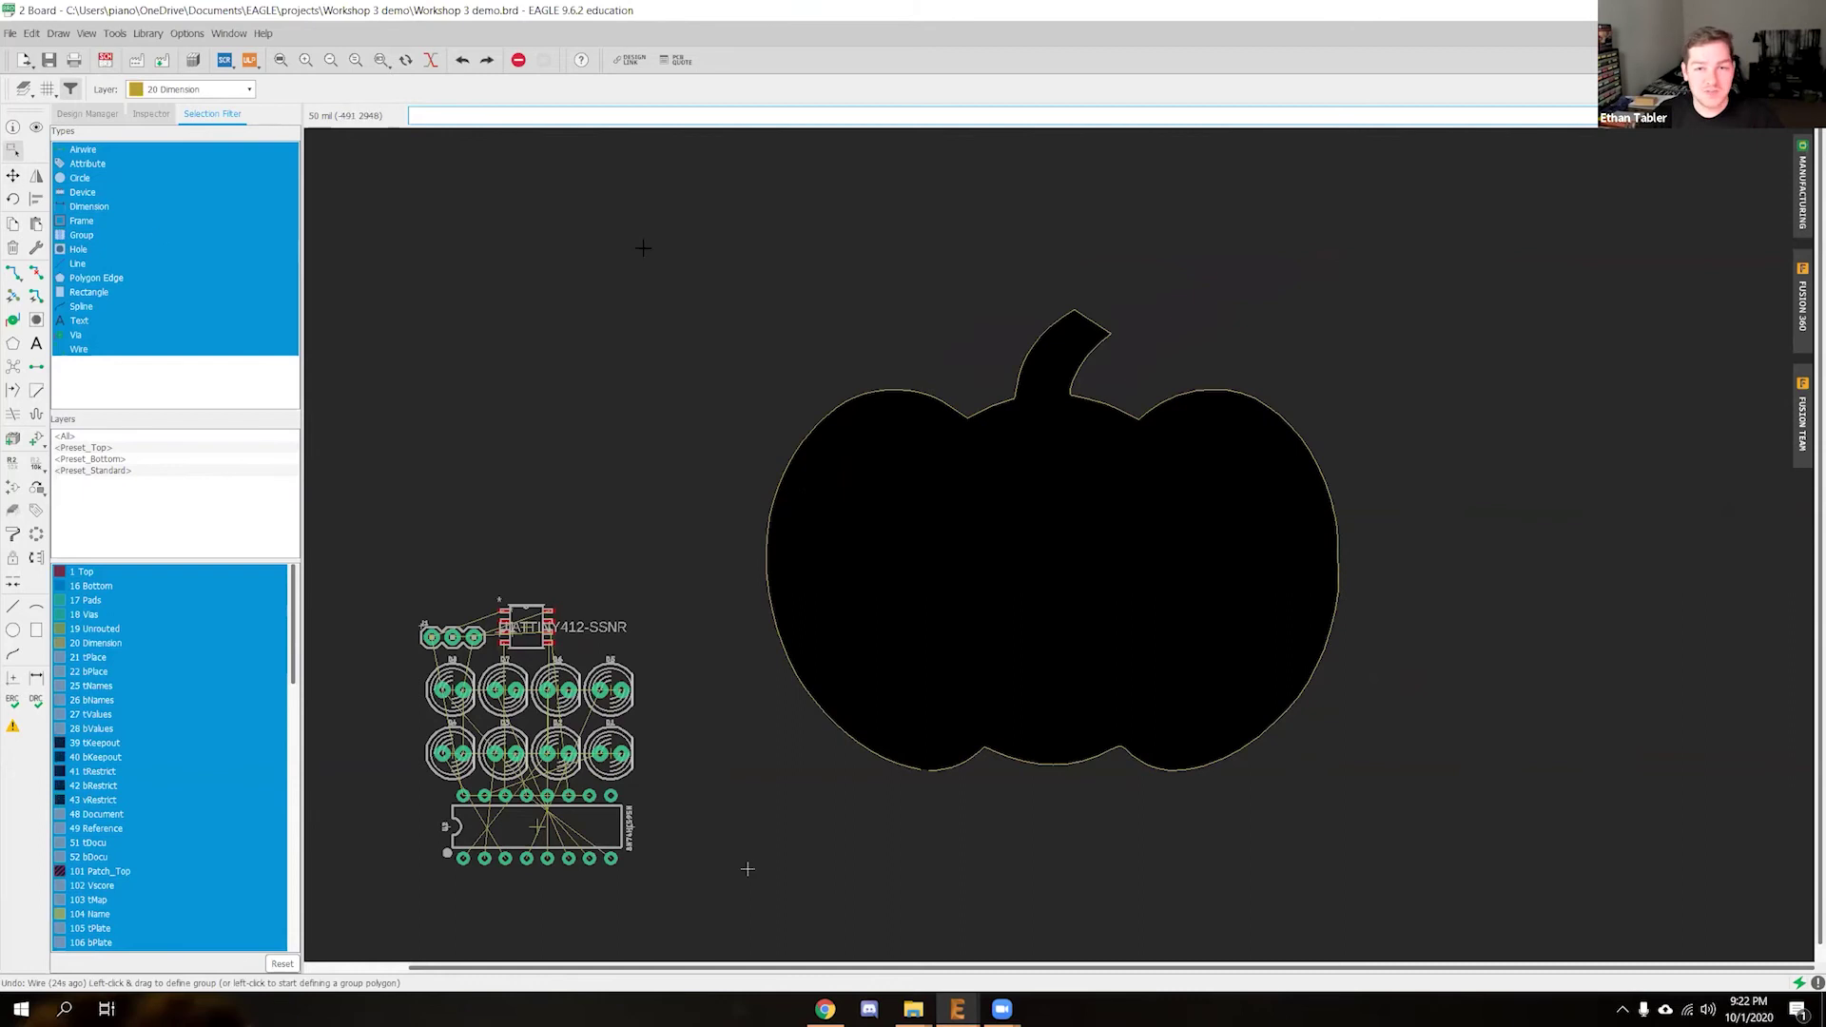
{"action": "left_click_drag", "start_coordinate": [687, 180], "coordinate": [1446, 894]}
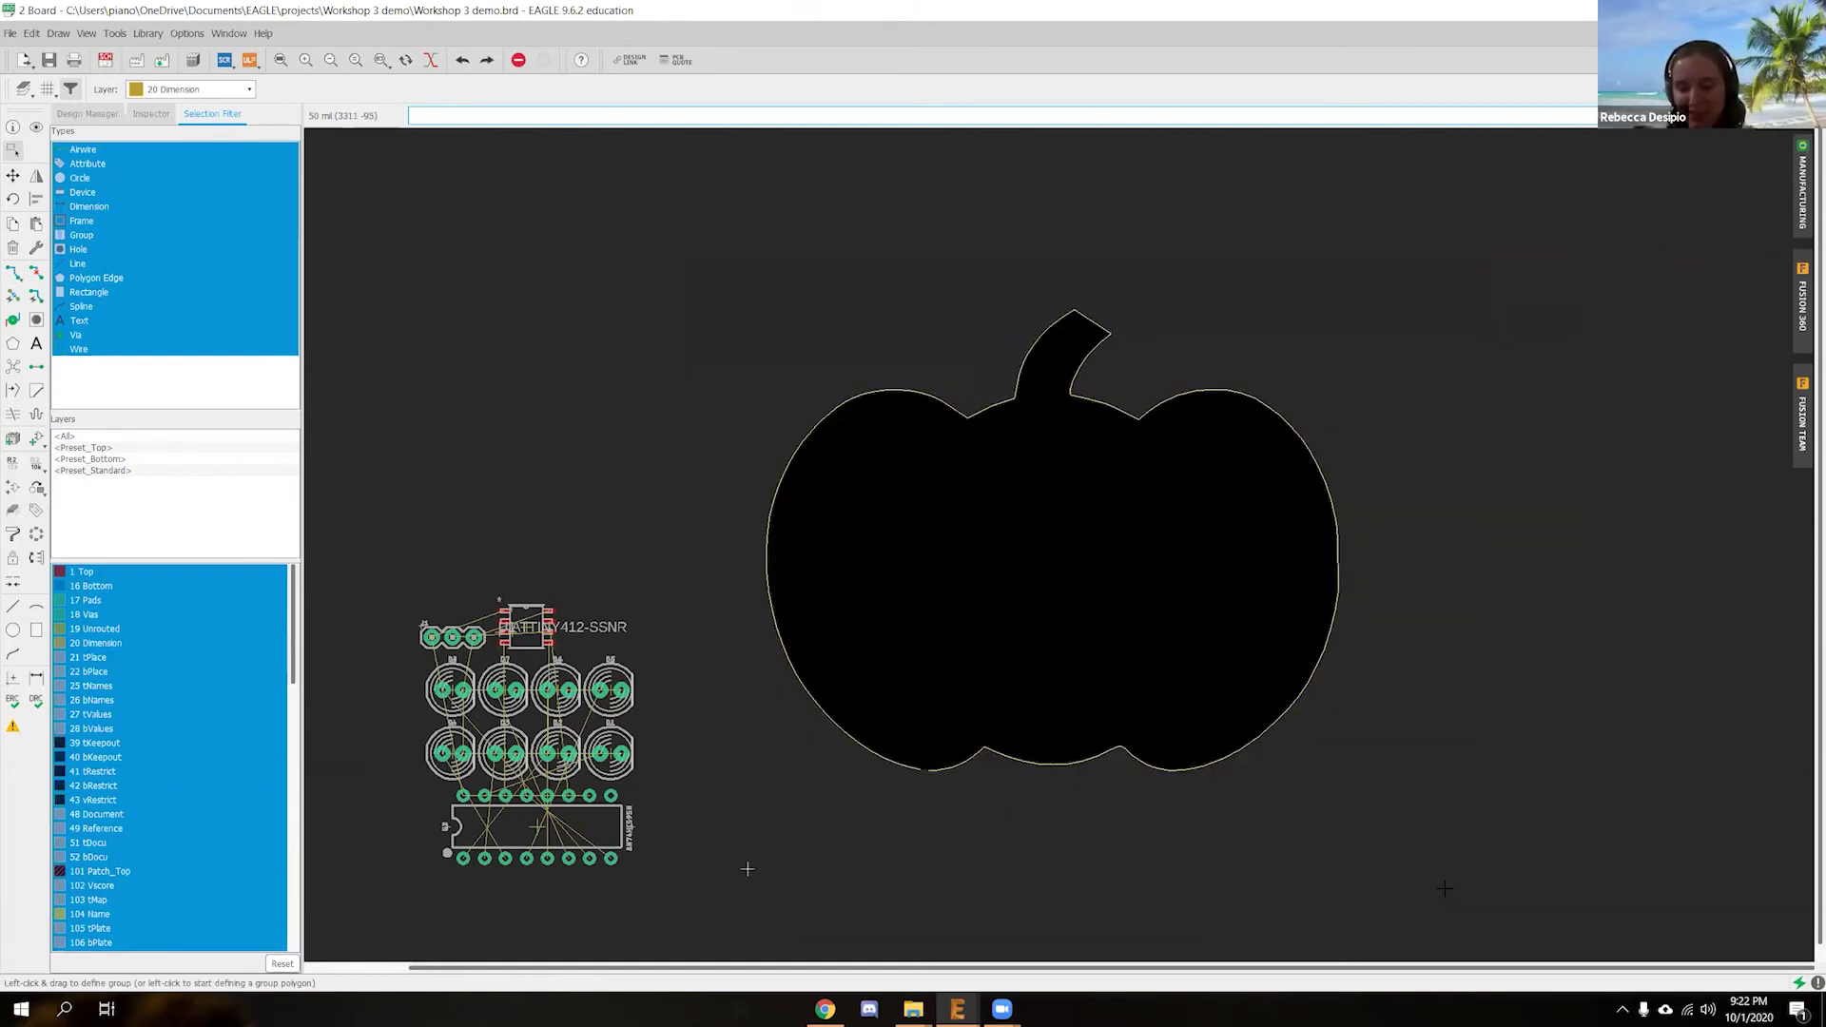
{"action": "key", "text": "Delete"}
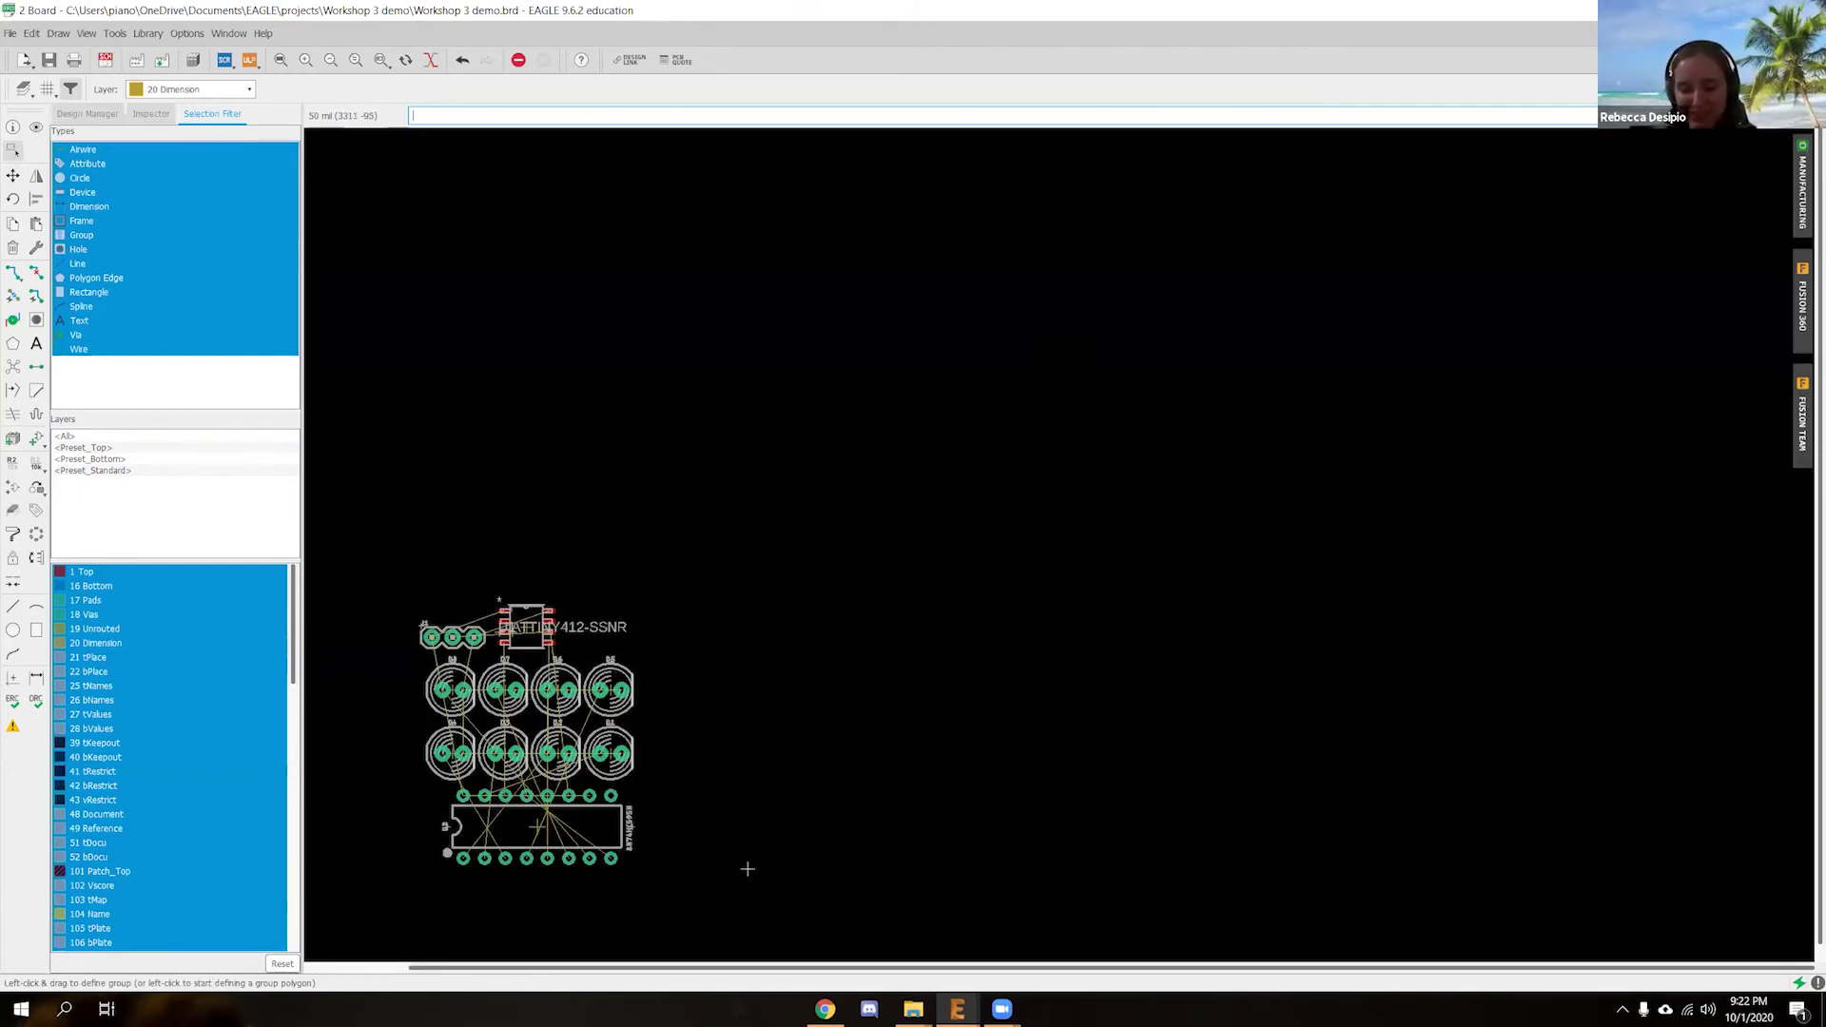
{"action": "left_click", "coordinate": [12, 150]}
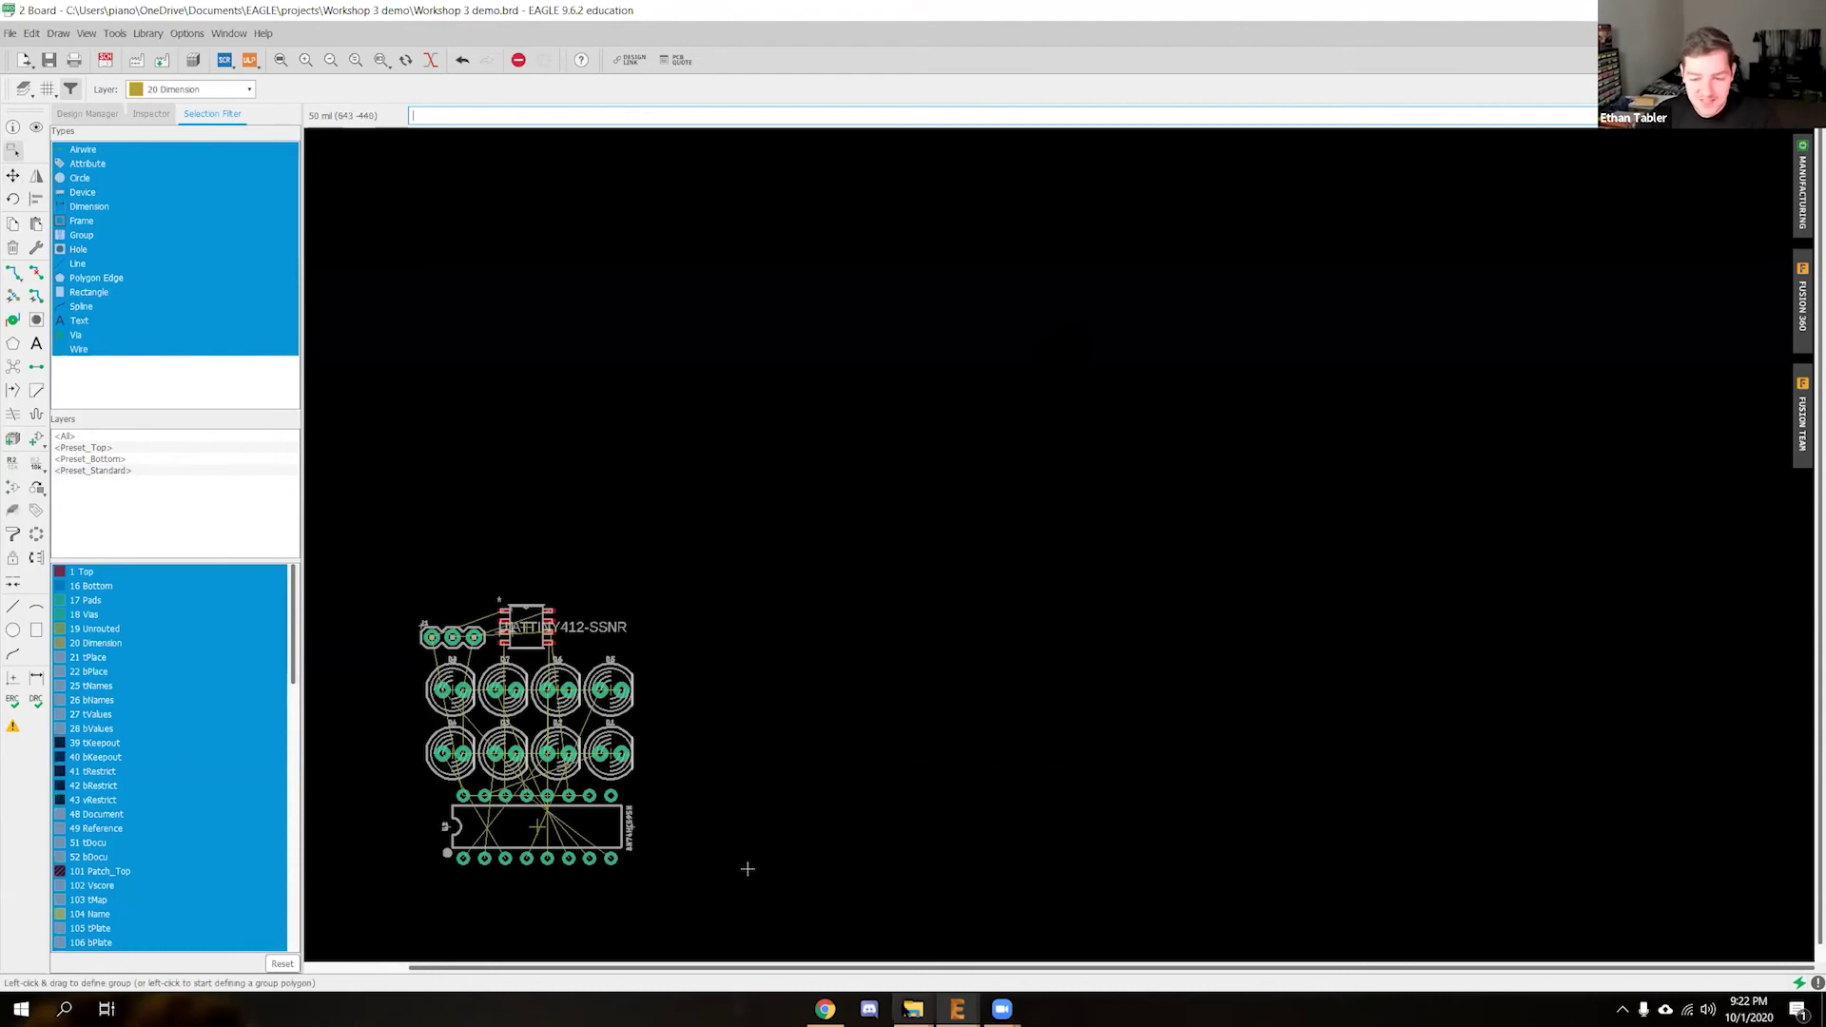
Start another DXF import and choose Ghost1.dxf from the SVG and DXF files folder as the source file
{"action": "mouse_move", "coordinate": [911, 1006]}
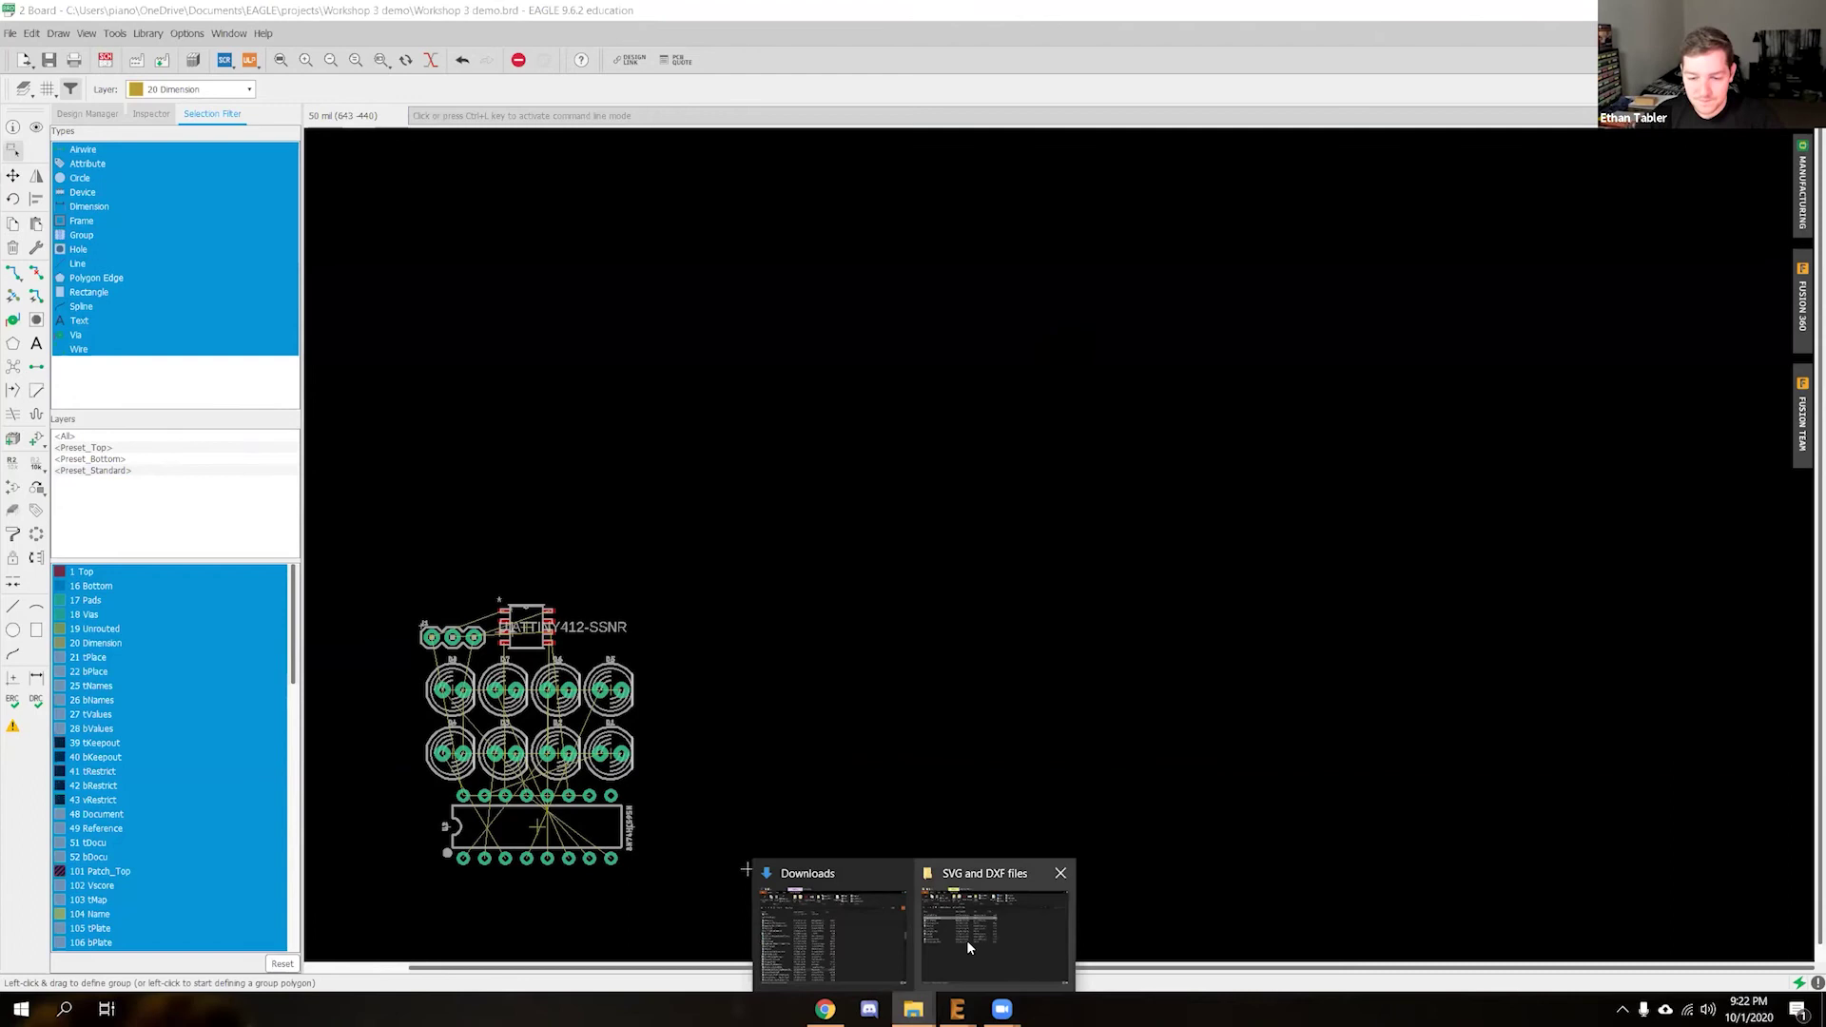
{"action": "left_click", "coordinate": [10, 34]}
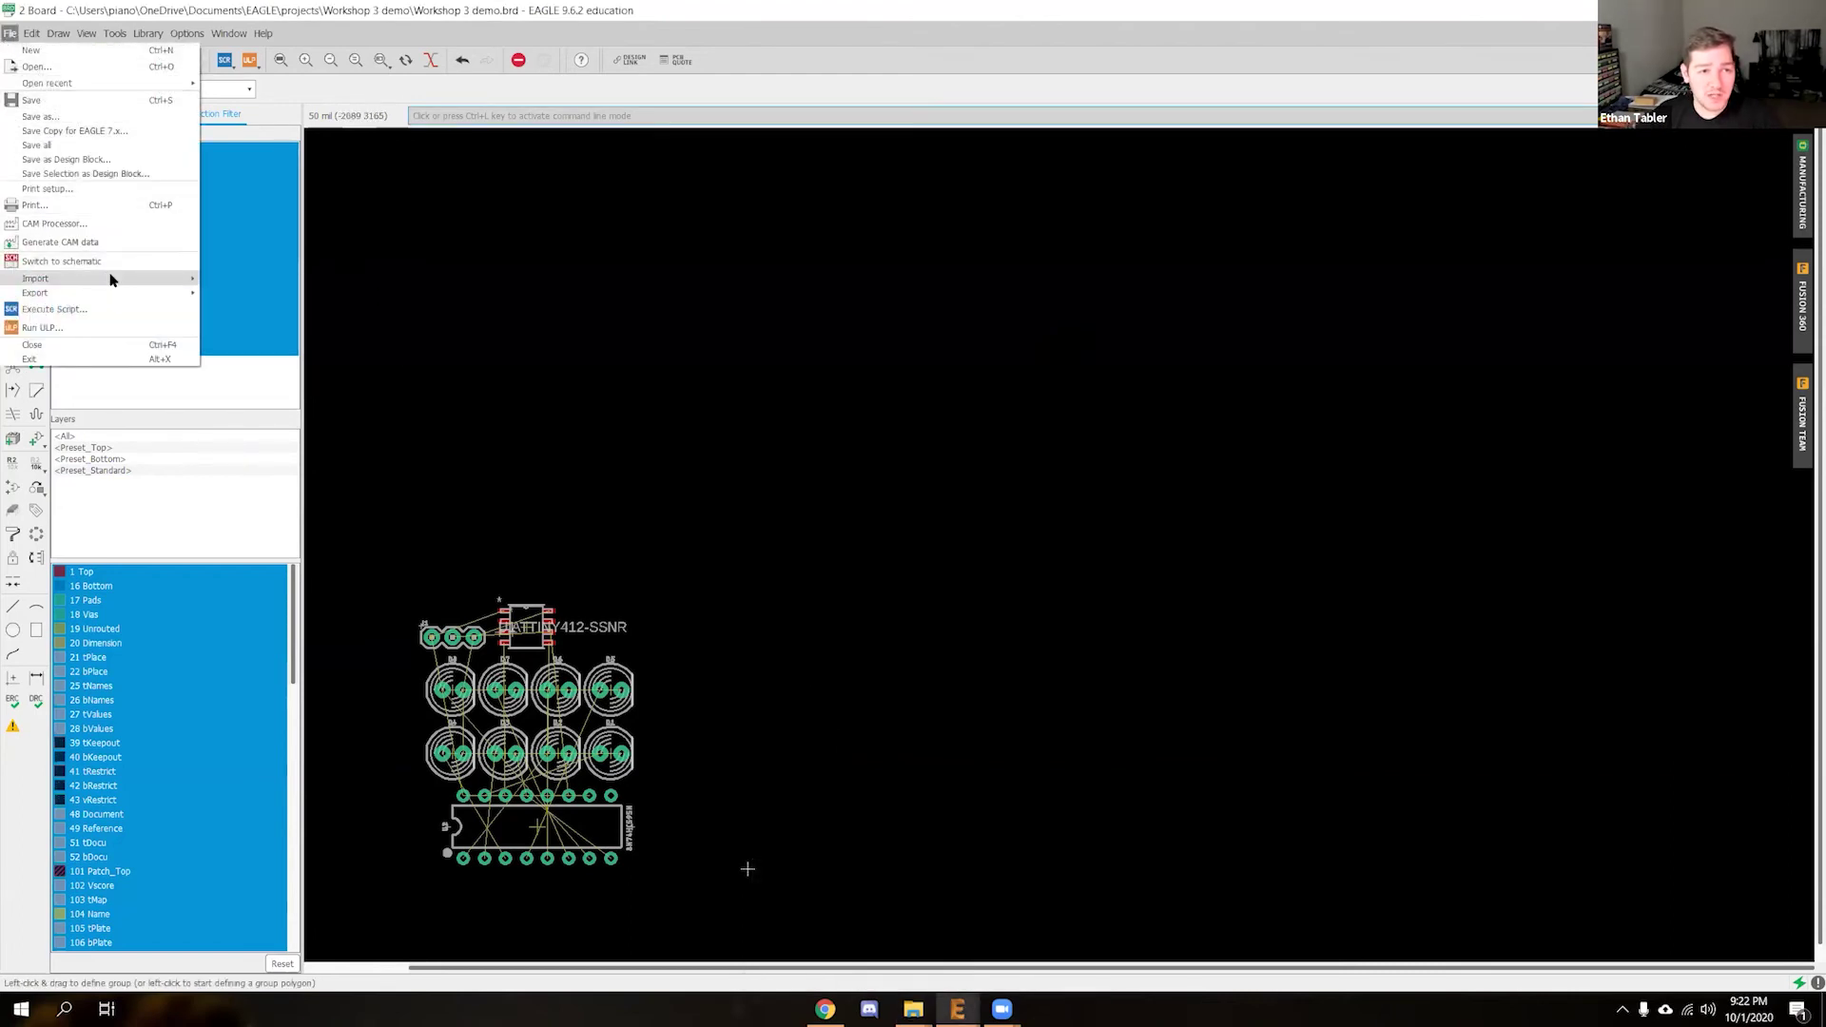
{"action": "mouse_move", "coordinate": [110, 278]}
{"action": "left_click", "coordinate": [257, 323]}
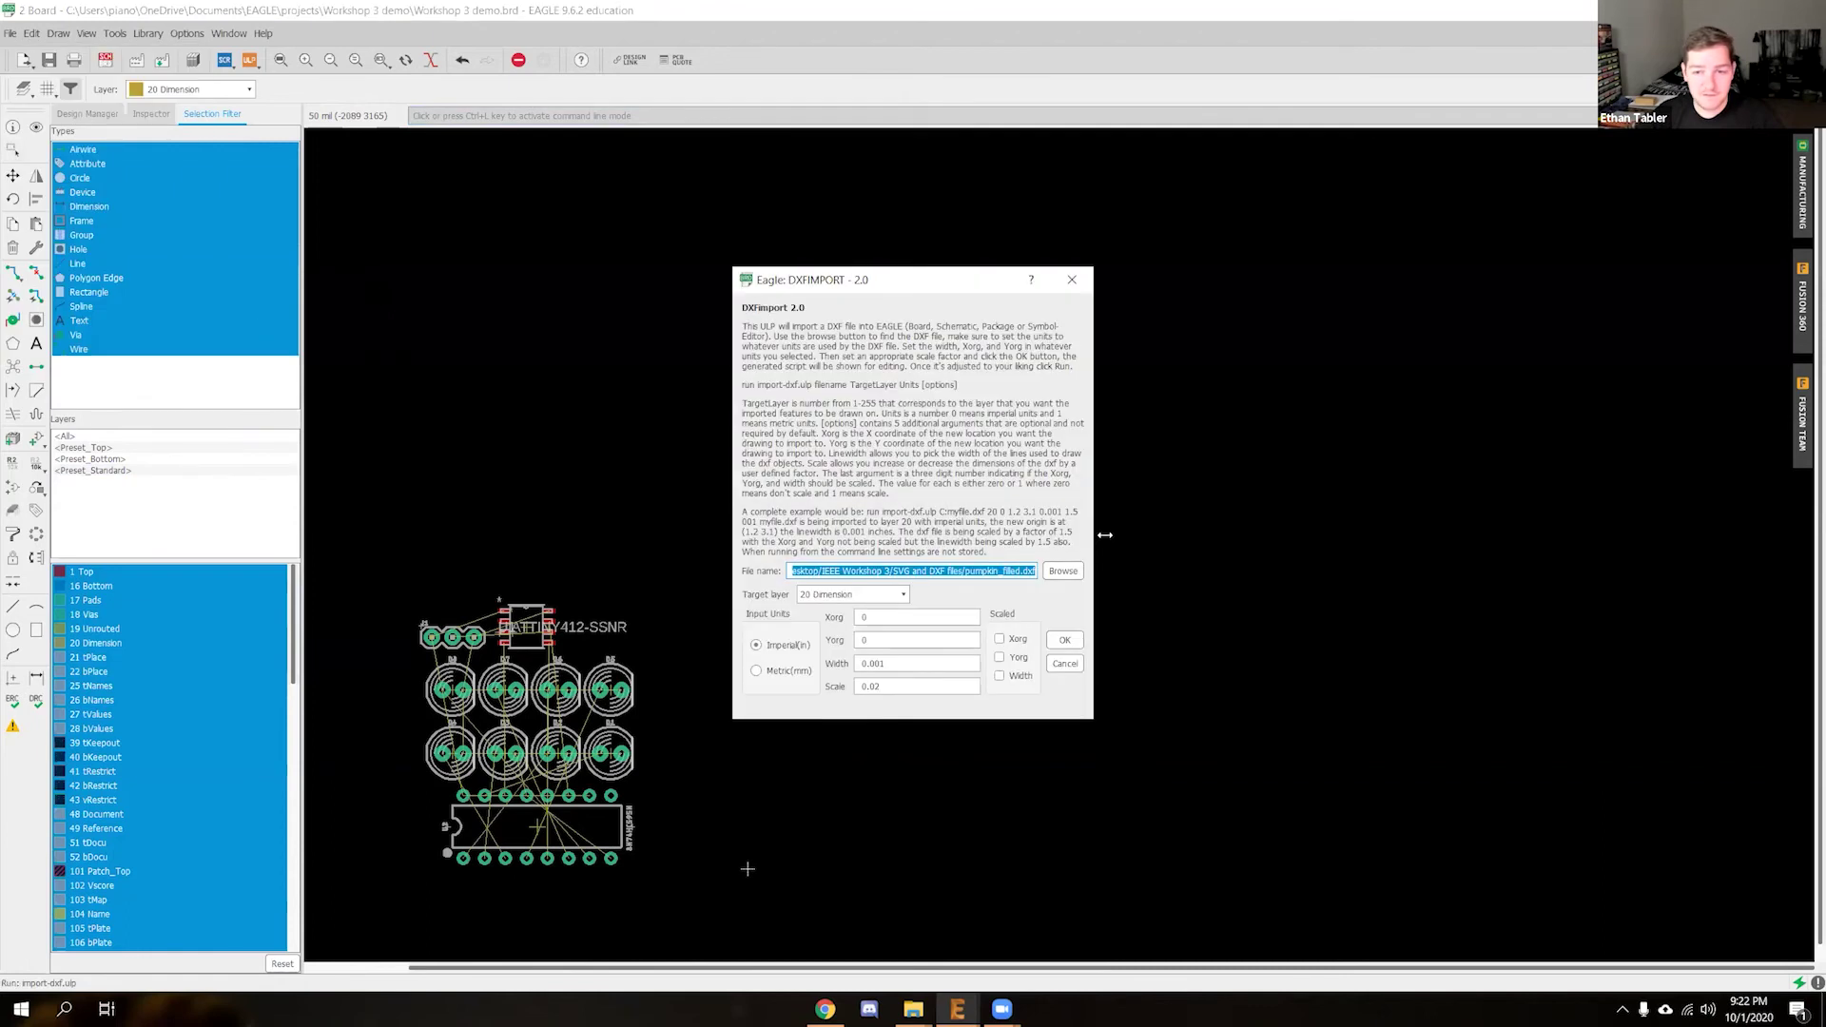
{"action": "left_click", "coordinate": [1070, 572]}
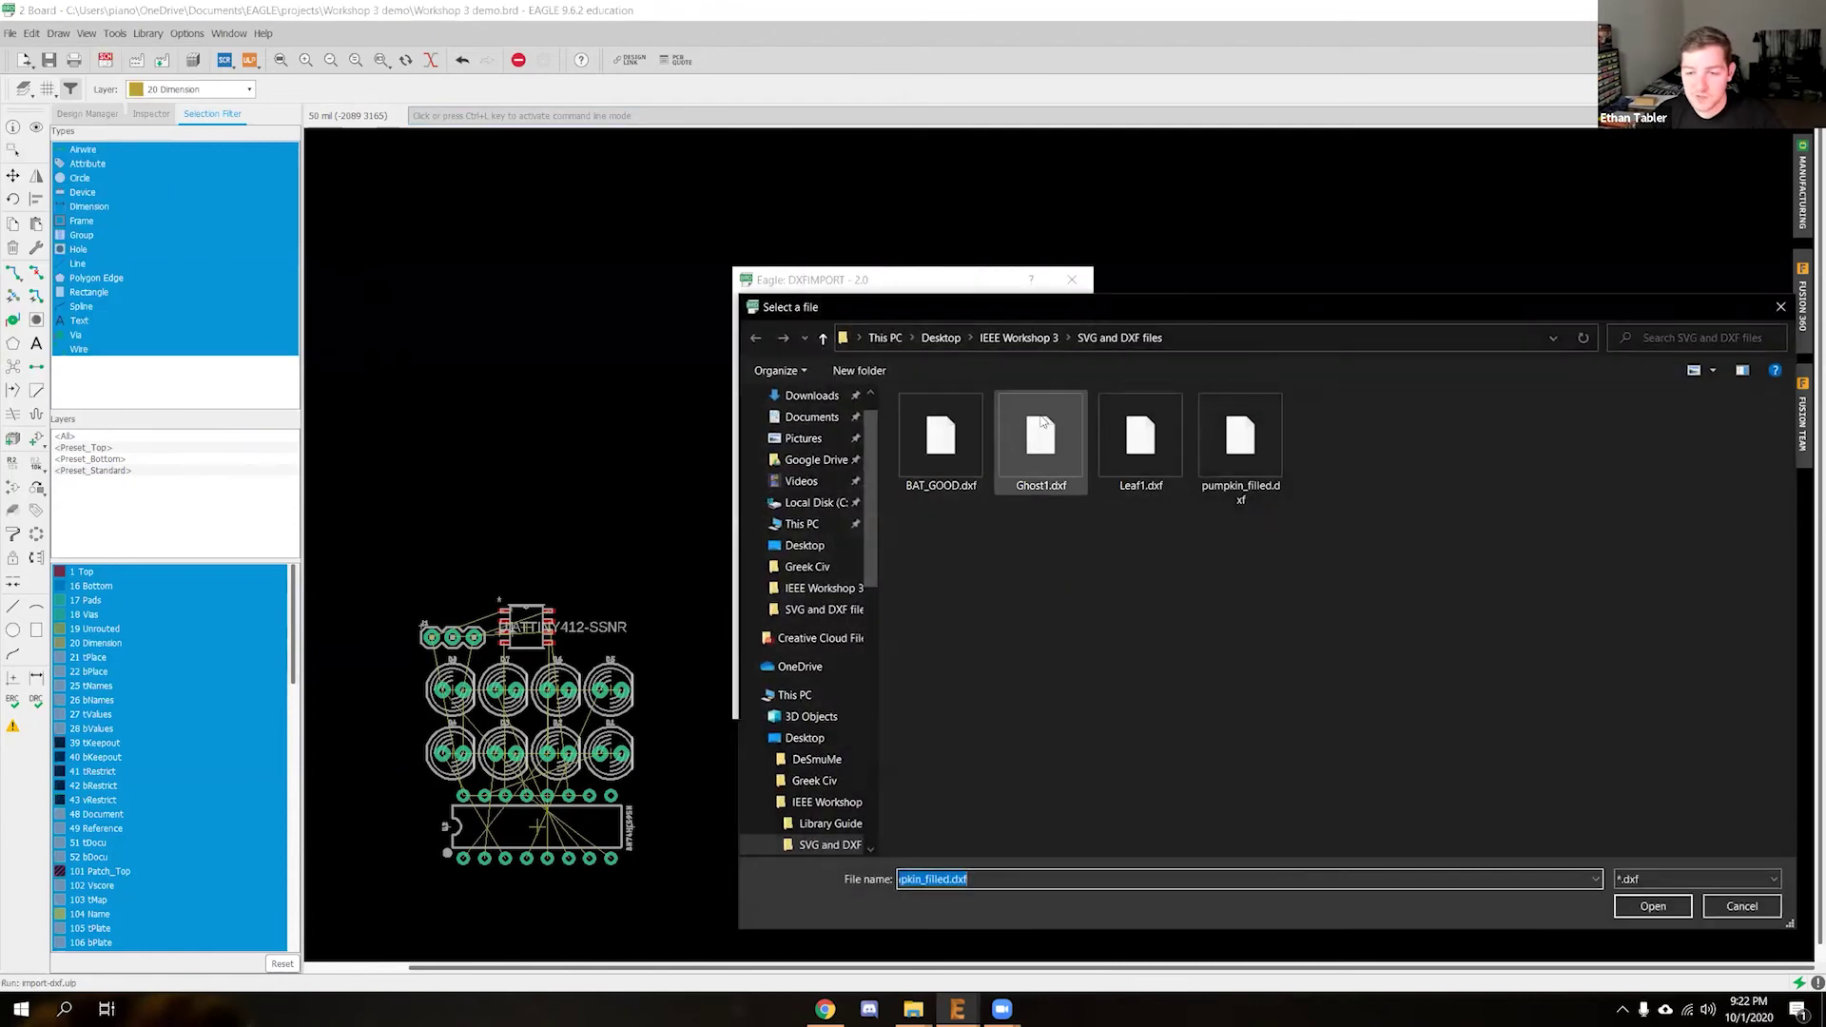
{"action": "left_click", "coordinate": [1041, 439]}
{"action": "left_click_drag", "start_coordinate": [1253, 299], "coordinate": [1018, 281]}
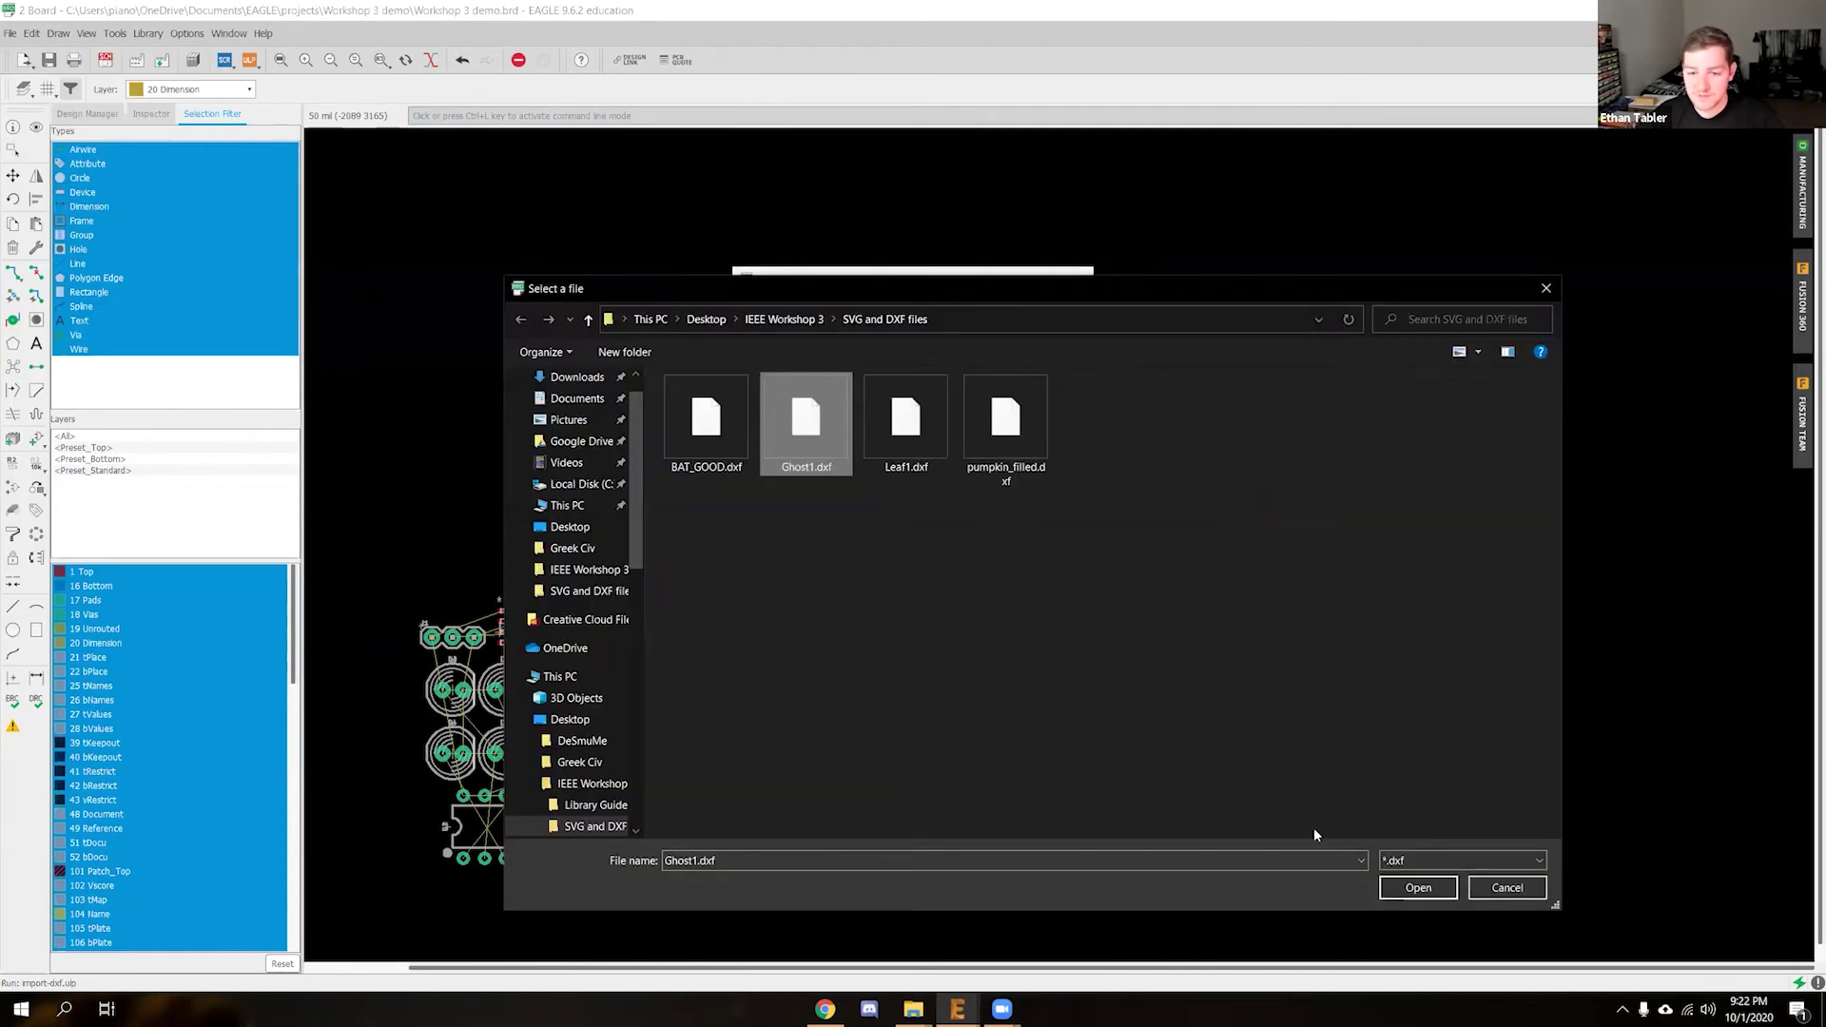
{"action": "left_click", "coordinate": [1418, 888]}
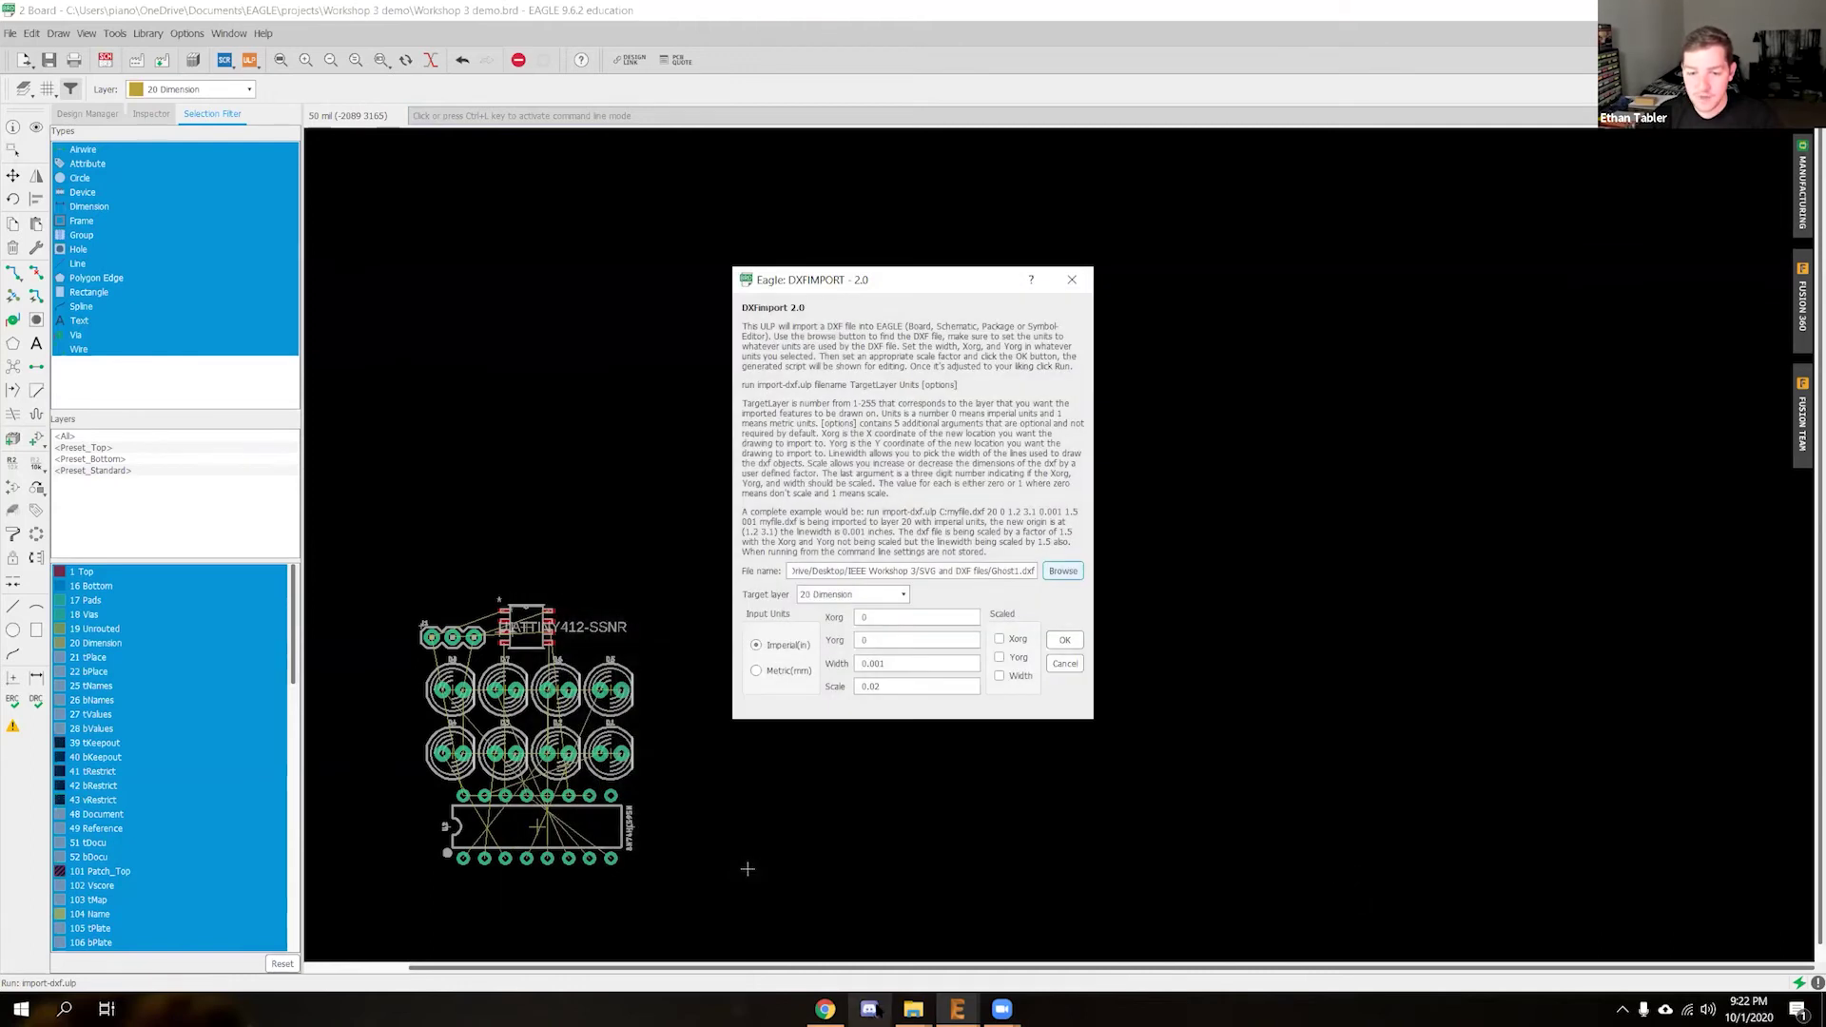
Check the reference import settings for the ghost shape in Ghost1 config.PNG and return to the DXF import
{"action": "mouse_move", "coordinate": [913, 1009]}
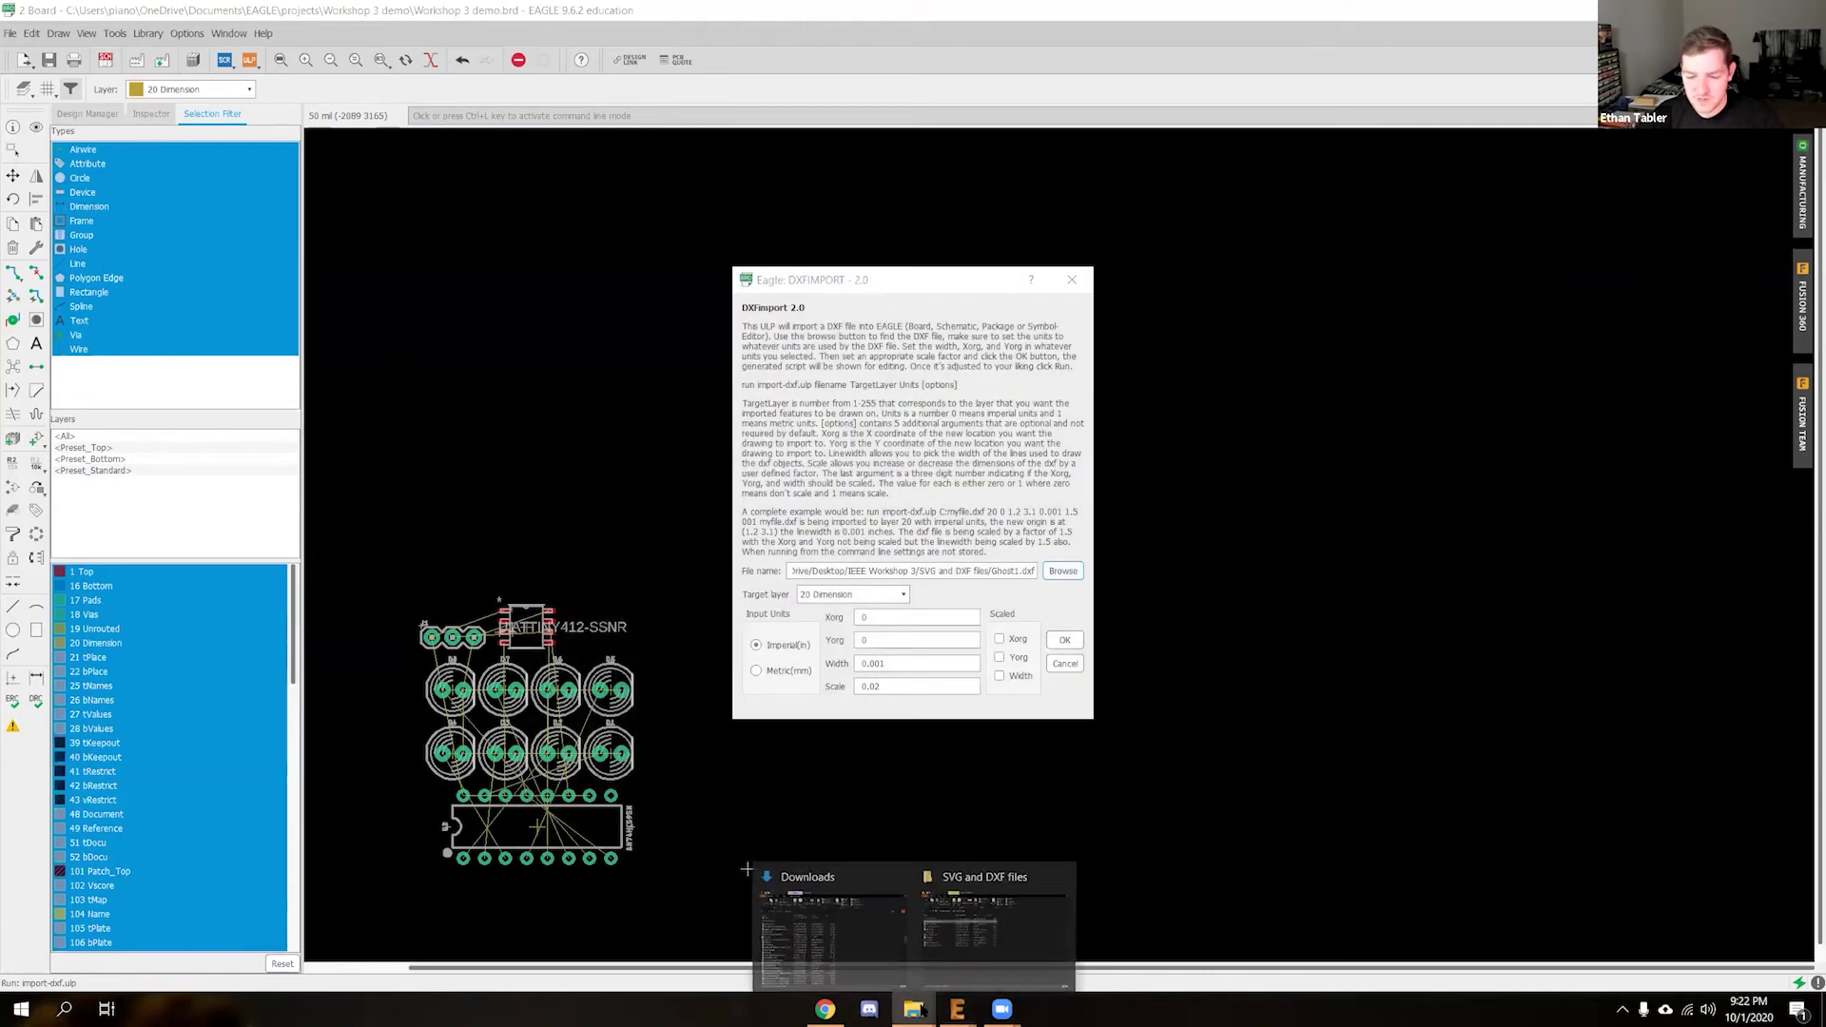
{"action": "left_click", "coordinate": [955, 932]}
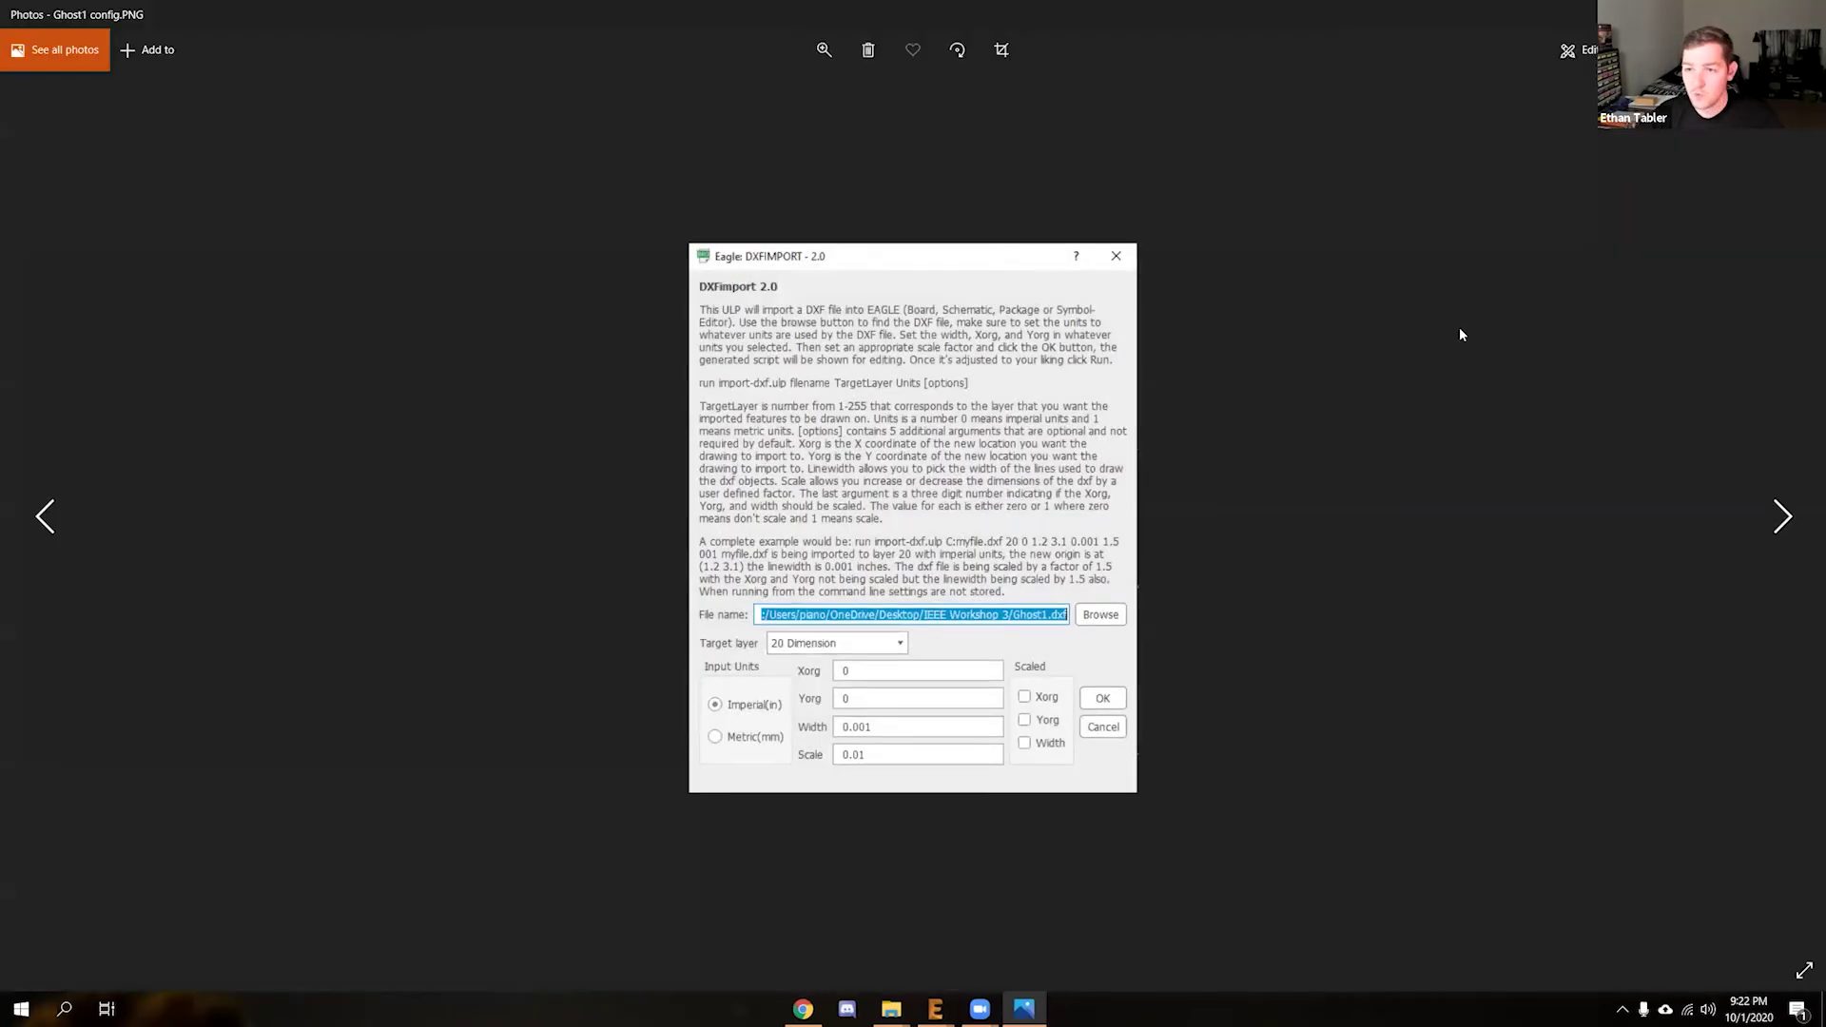
{"action": "key", "text": "alt+F4"}
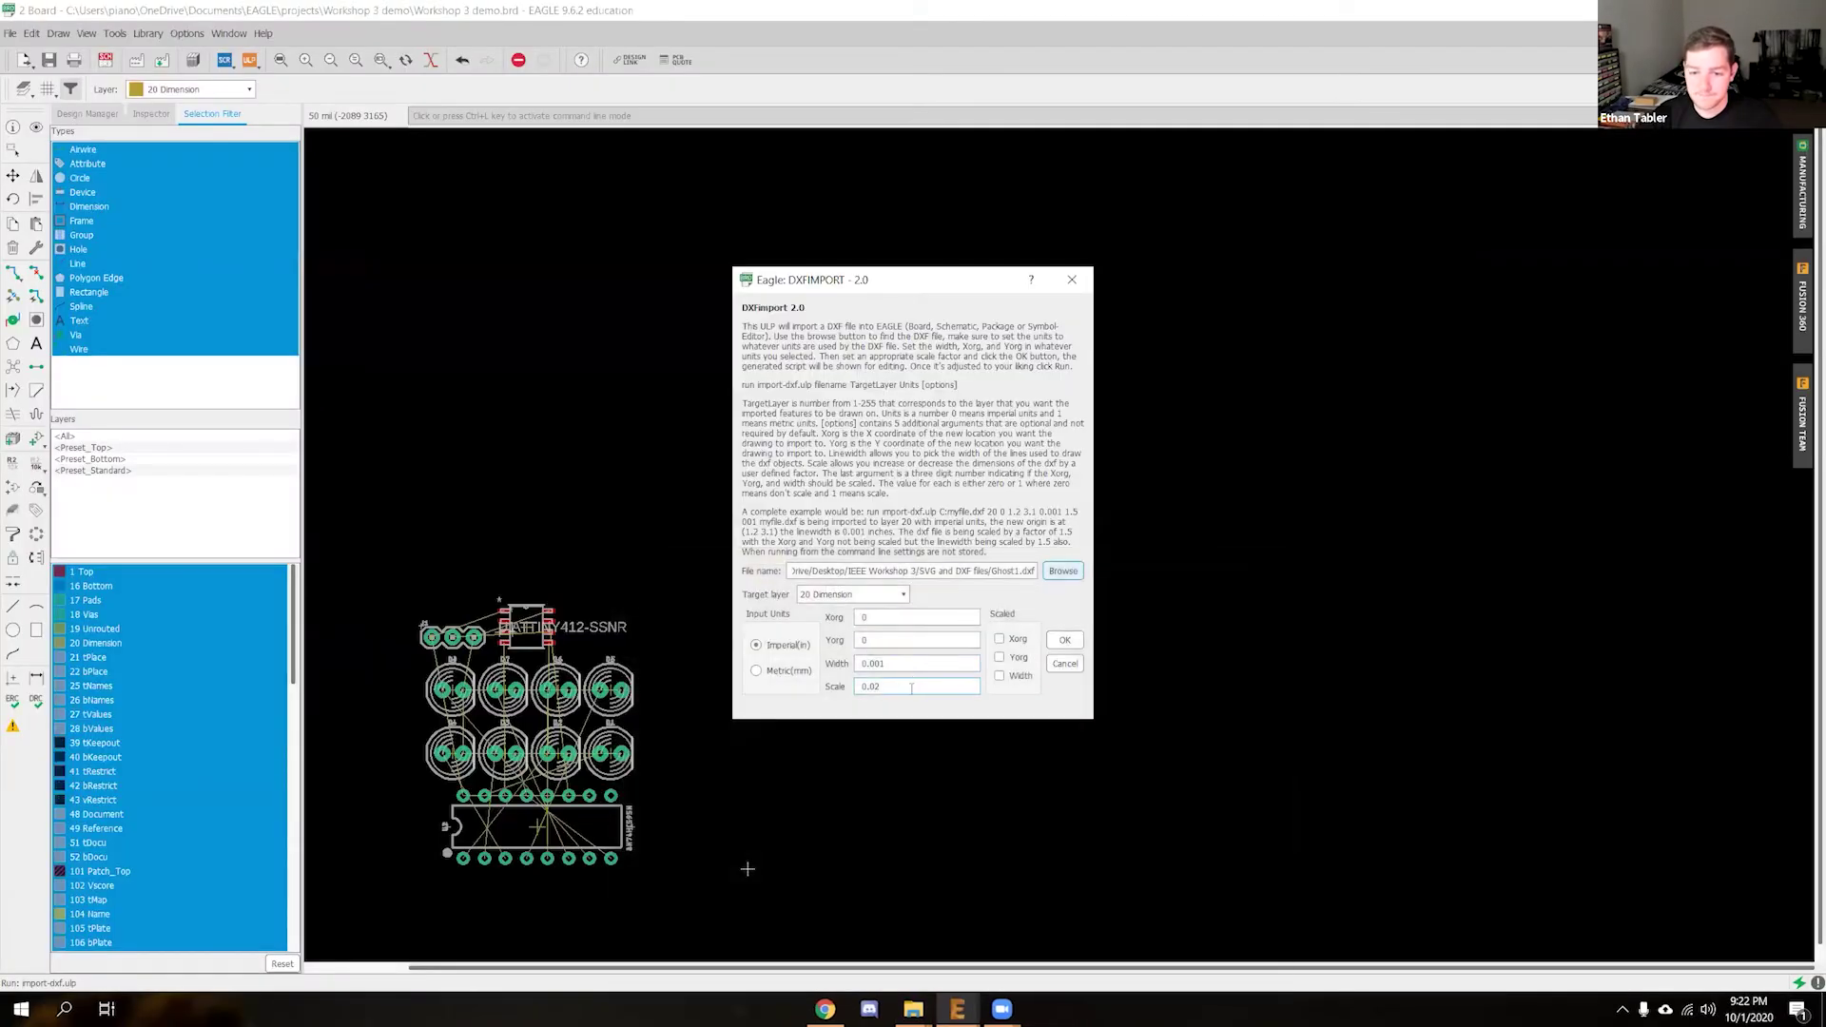
Set the DXF import scale to 0.01, accept the settings and run the generated script to draw the ghost board outline
{"action": "key", "text": "BackSpace"}
{"action": "type", "text": "1"}
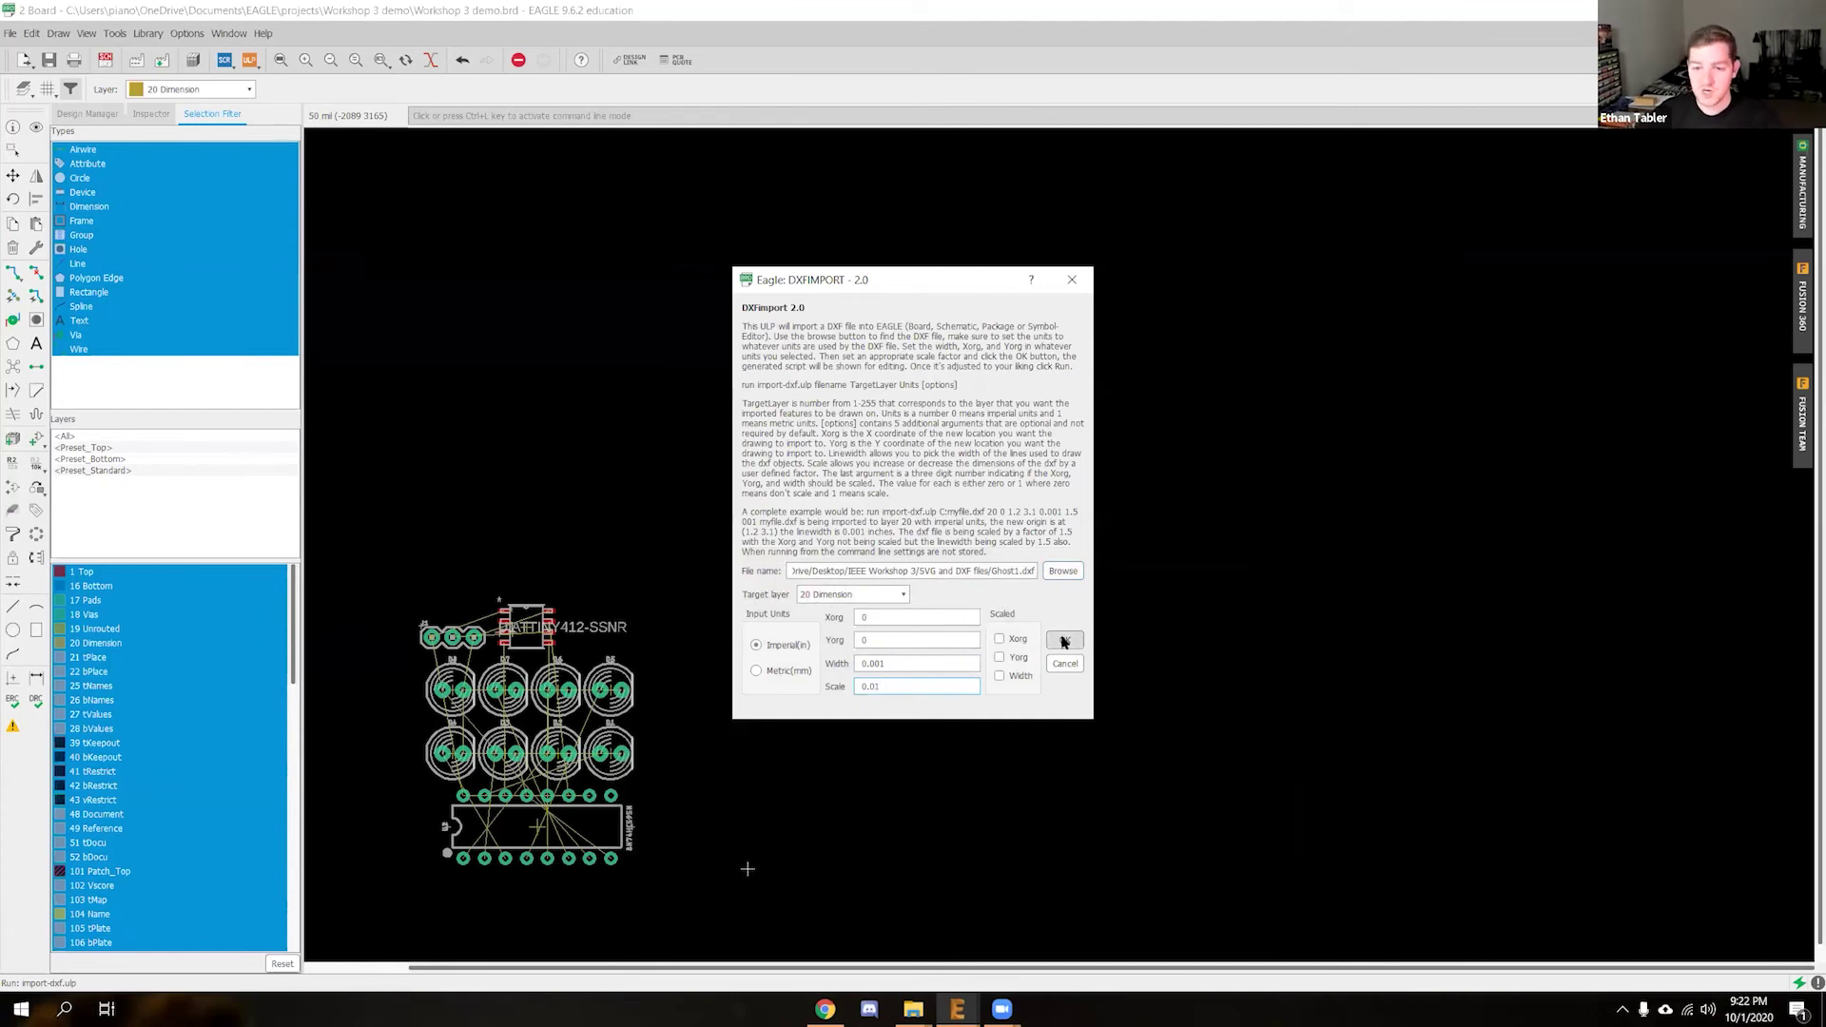
{"action": "left_click", "coordinate": [1064, 640]}
{"action": "left_click", "coordinate": [867, 576]}
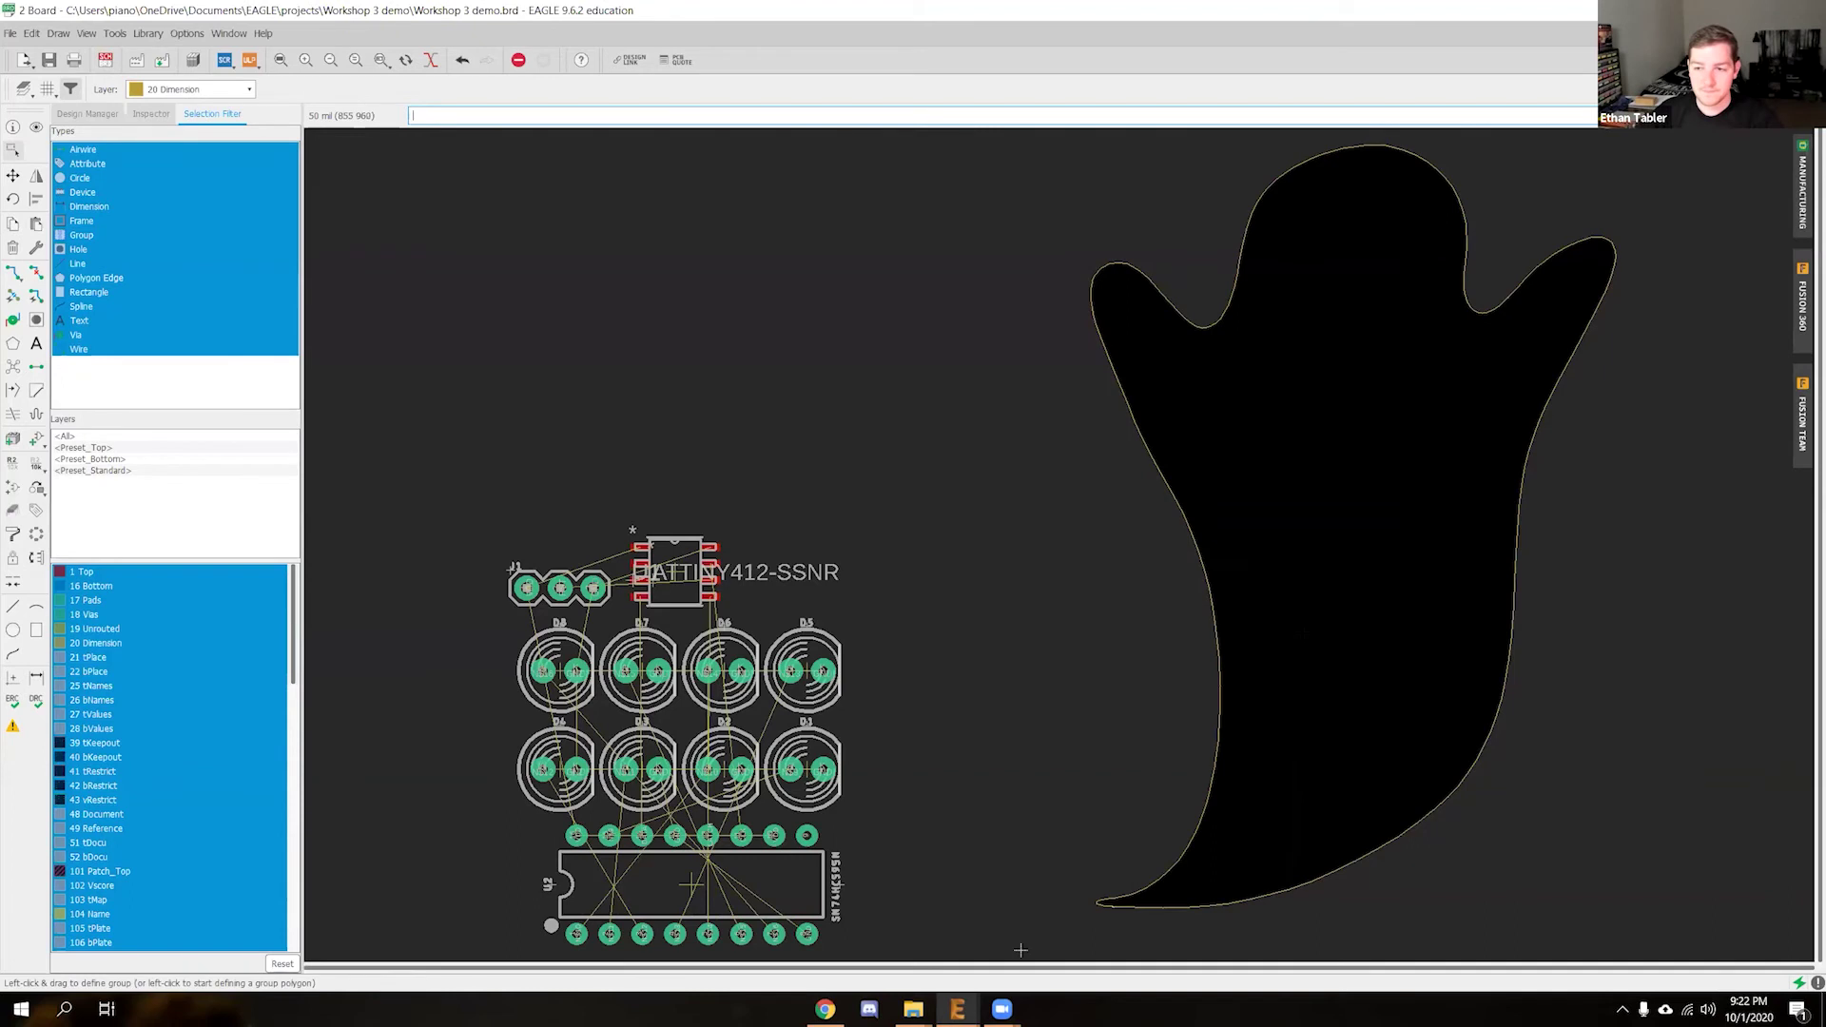
{"action": "middle_click_drag", "start_coordinate": [1139, 817], "coordinate": [864, 758]}
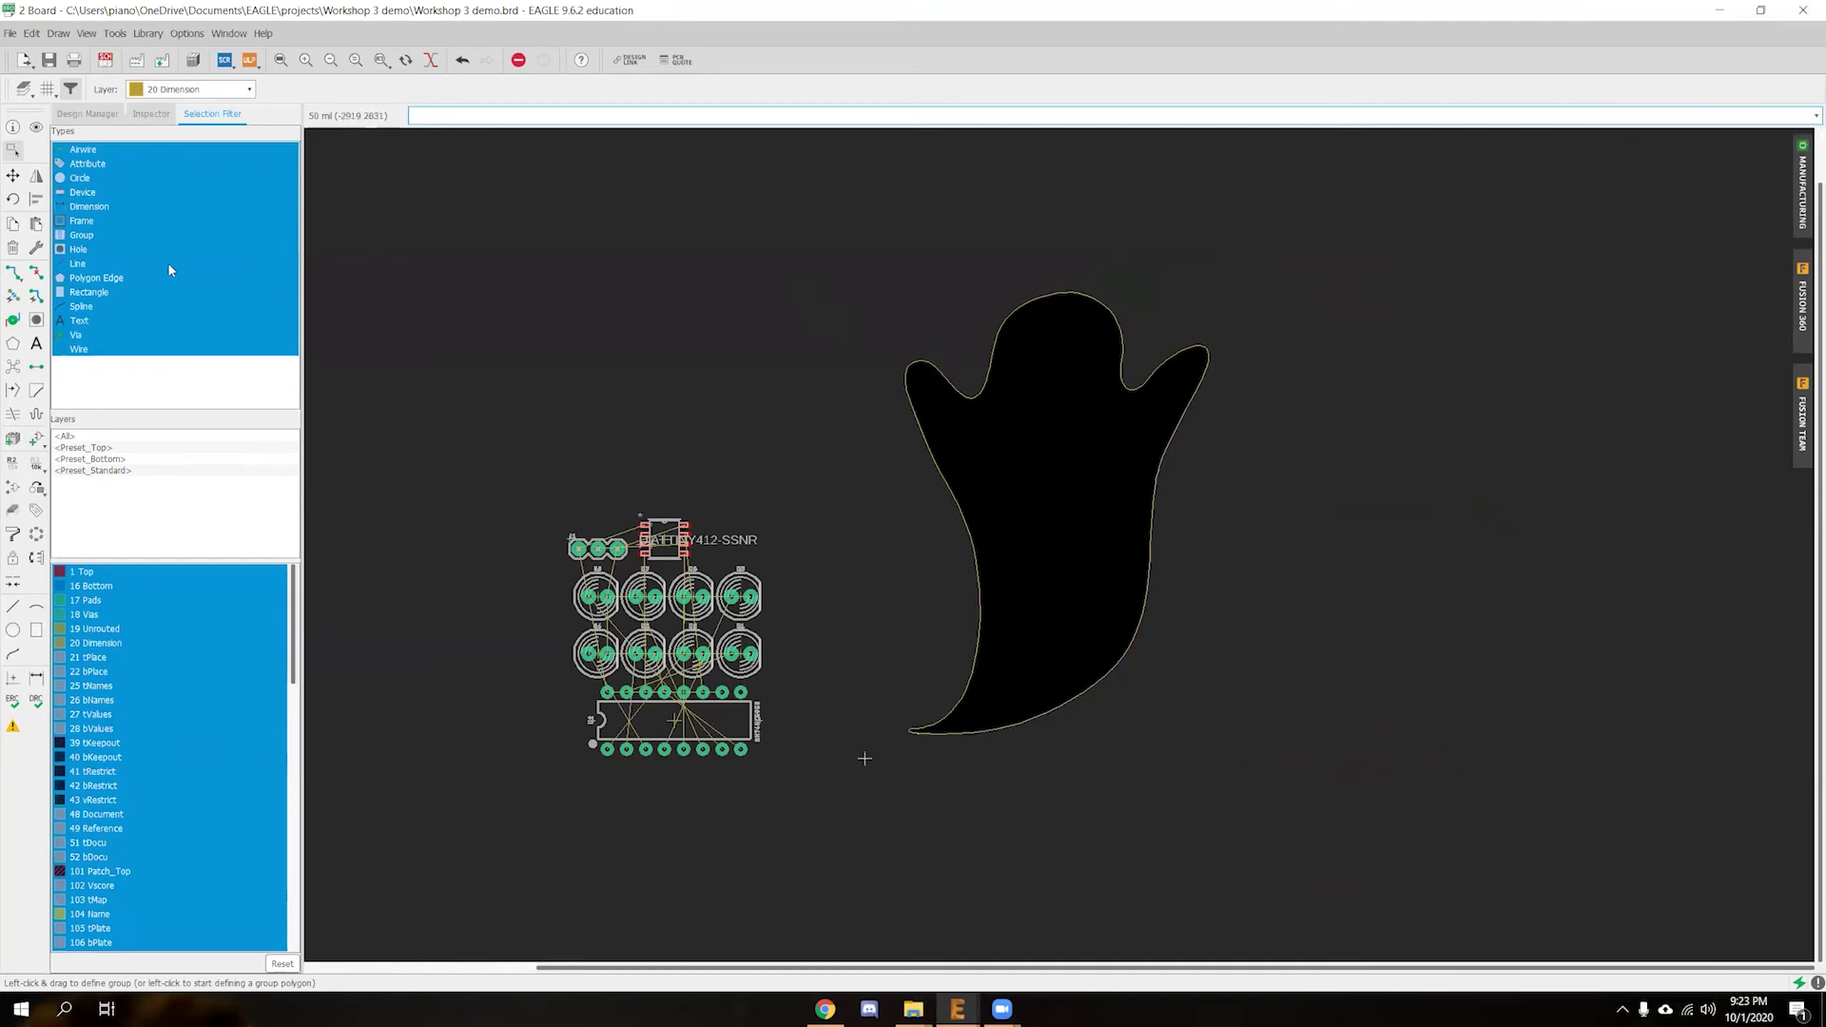
Group the whole ghost outline and delete it from the board
{"action": "left_click_drag", "start_coordinate": [795, 205], "coordinate": [1299, 842]}
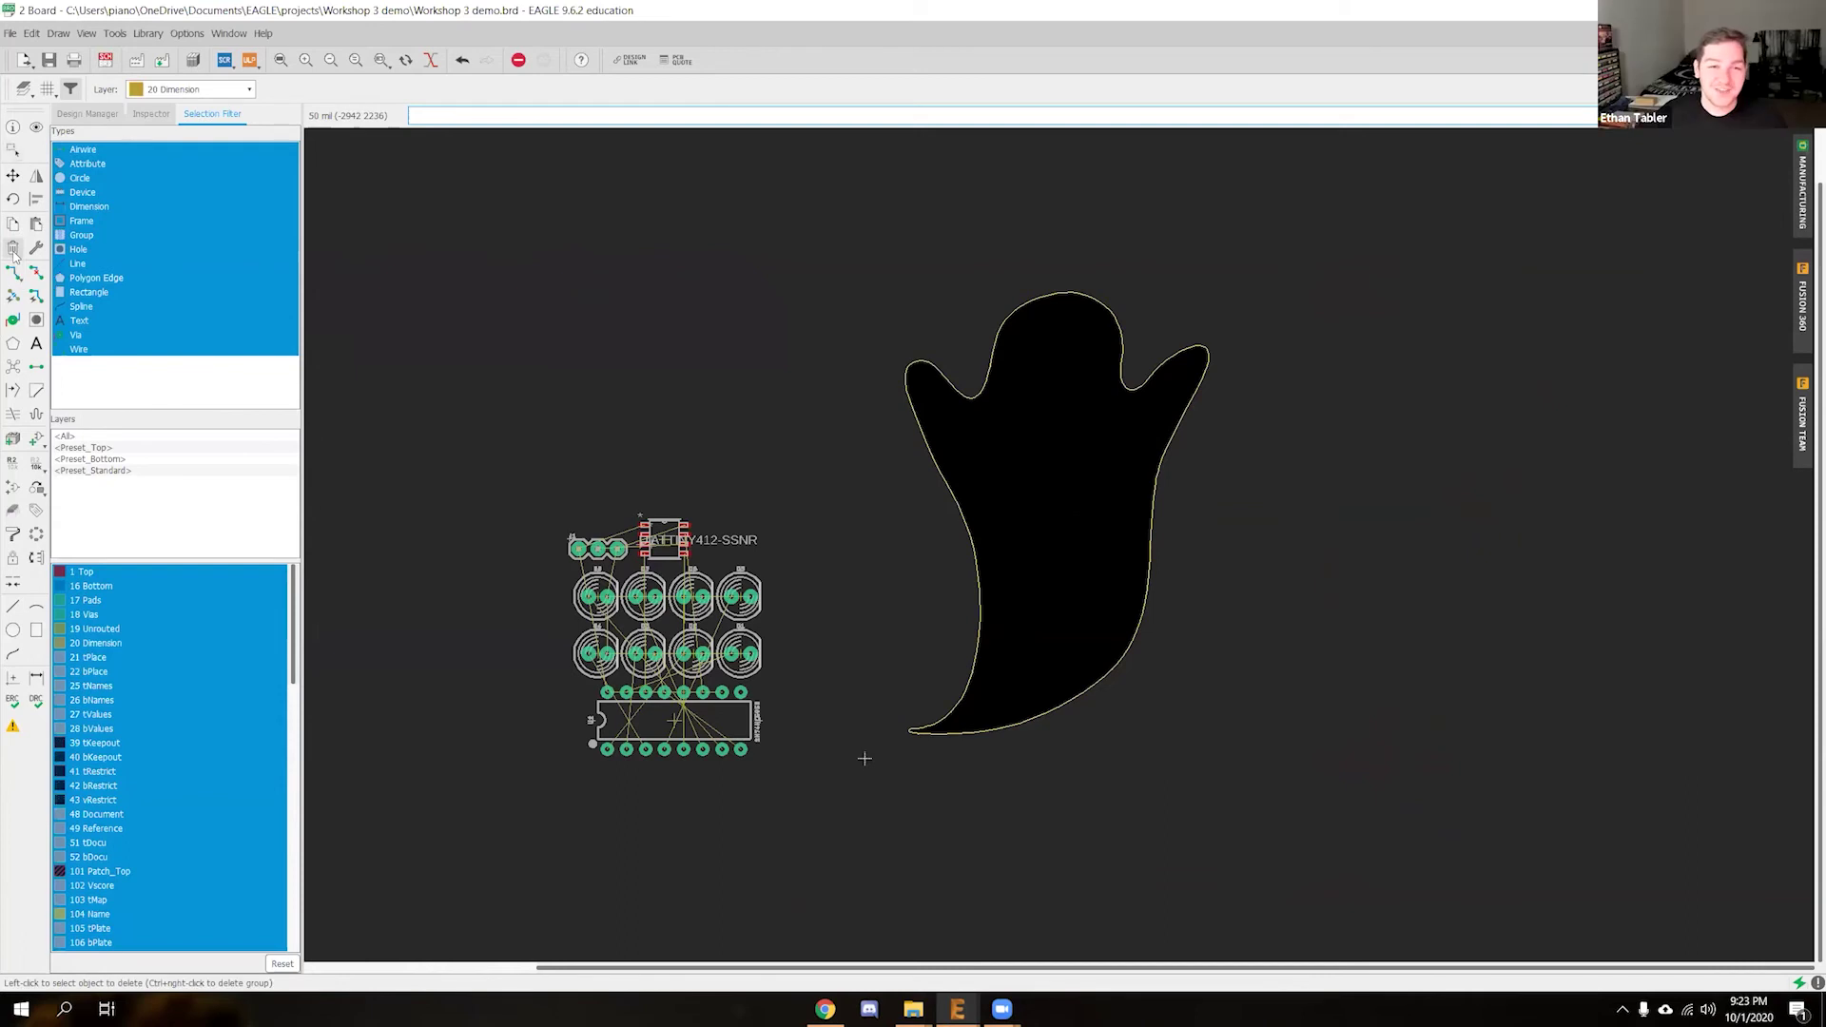
{"action": "left_click", "coordinate": [13, 151]}
{"action": "left_click_drag", "start_coordinate": [771, 180], "coordinate": [1427, 813]}
{"action": "key", "text": "Delete"}
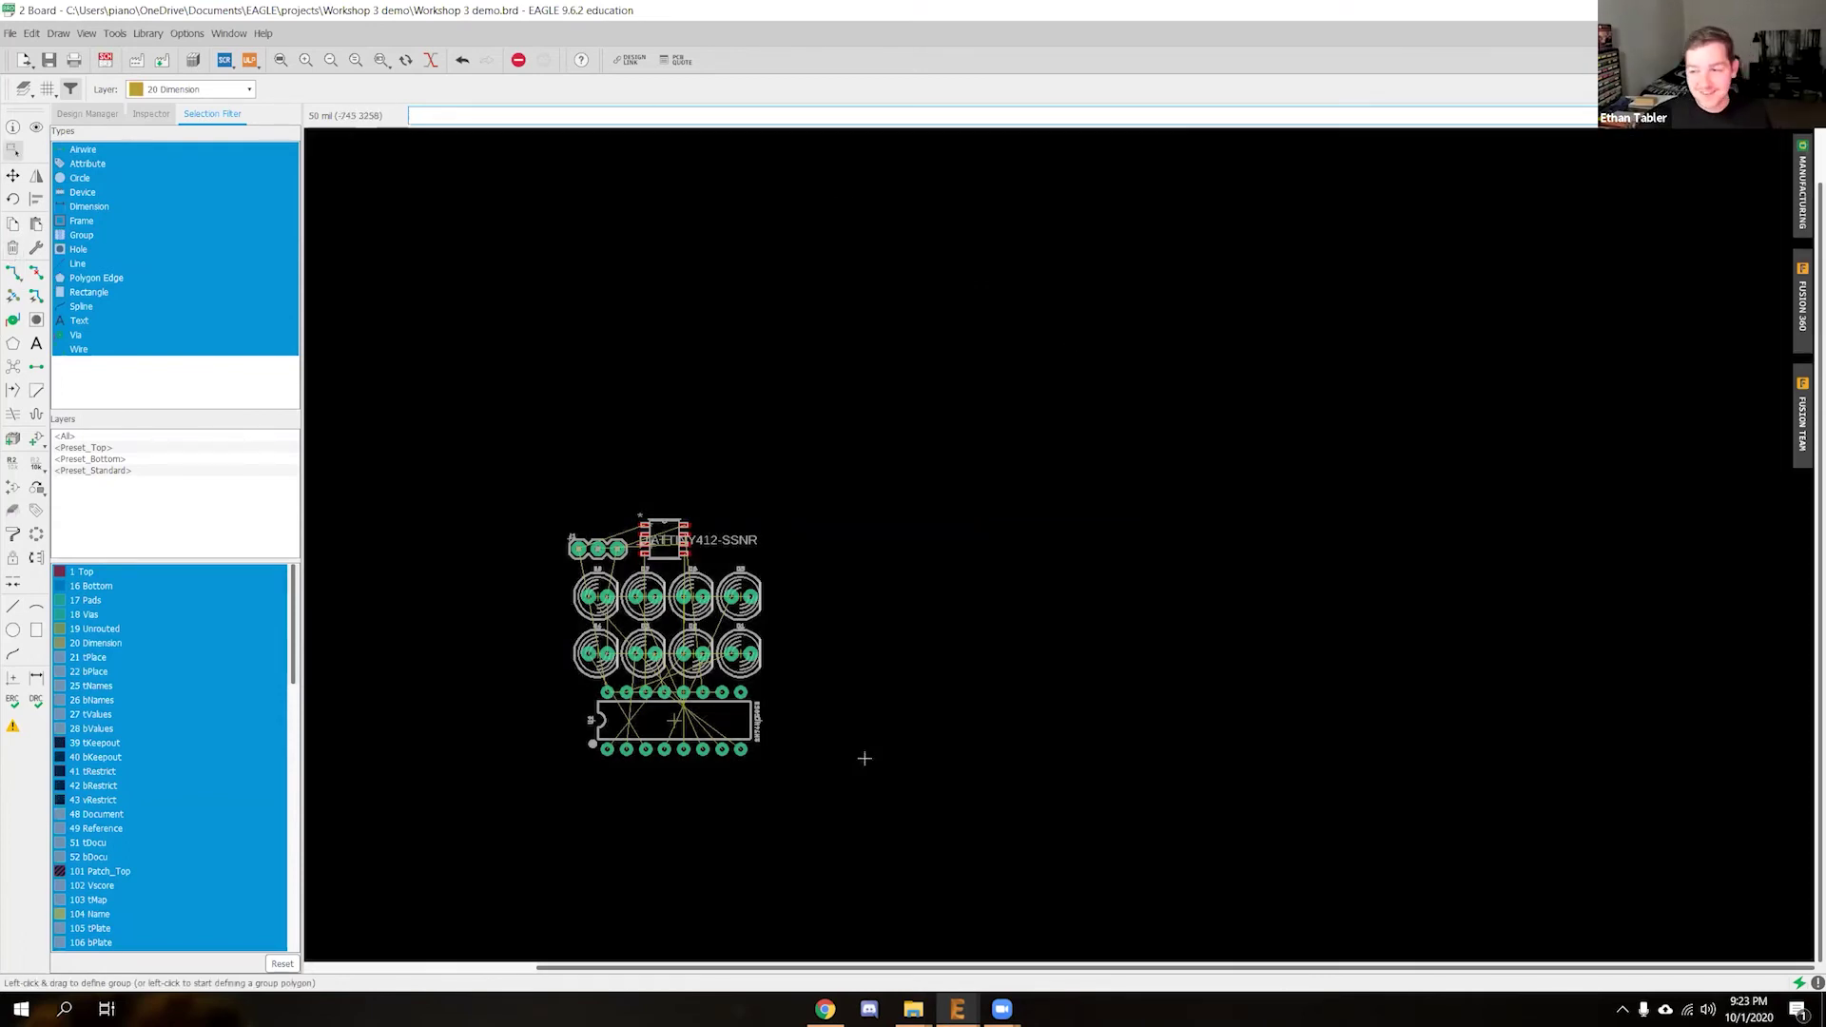
{"action": "scroll", "coordinate": [1180, 634], "scroll_direction": "down", "scroll_amount": 1}
{"action": "scroll", "coordinate": [936, 742], "scroll_direction": "up", "scroll_amount": 1}
{"action": "middle_click_drag", "start_coordinate": [936, 742], "coordinate": [788, 784]}
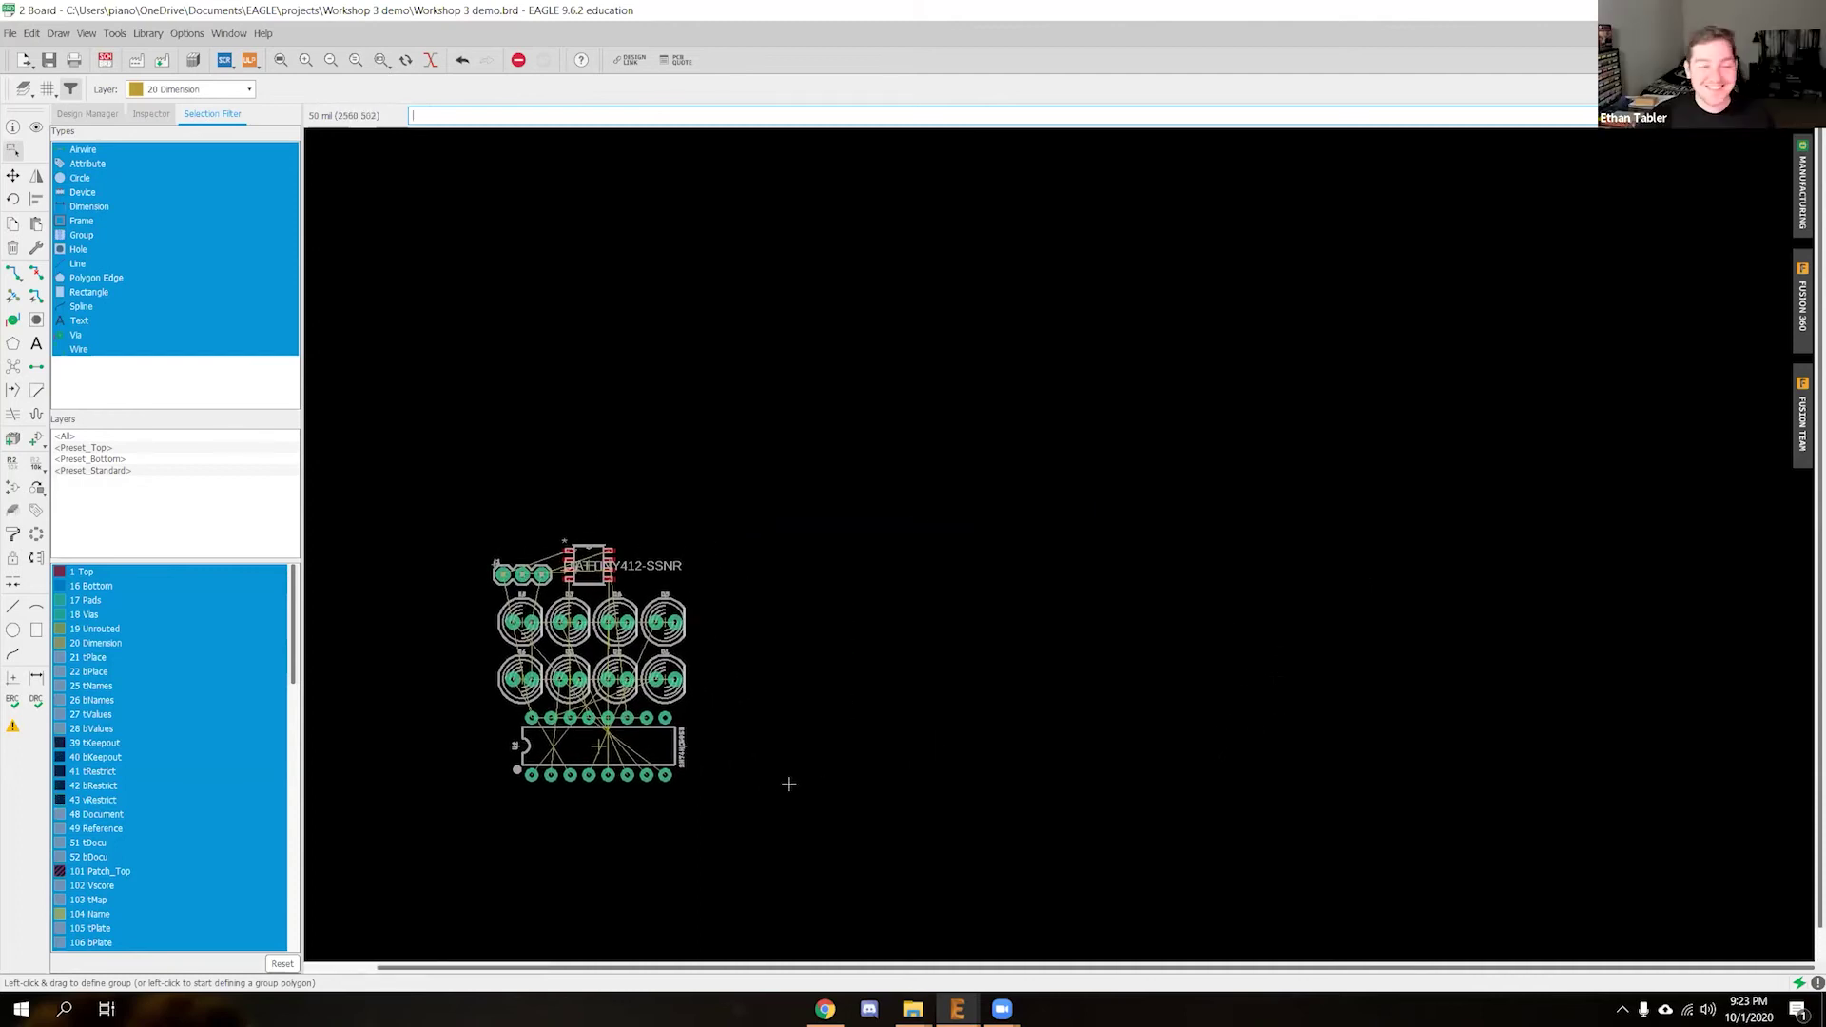
Start another DXF import and choose BAT_GOOD.dxf from the SVG and DXF files folder as the source file
{"action": "left_click", "coordinate": [9, 35]}
{"action": "mouse_move", "coordinate": [67, 290]}
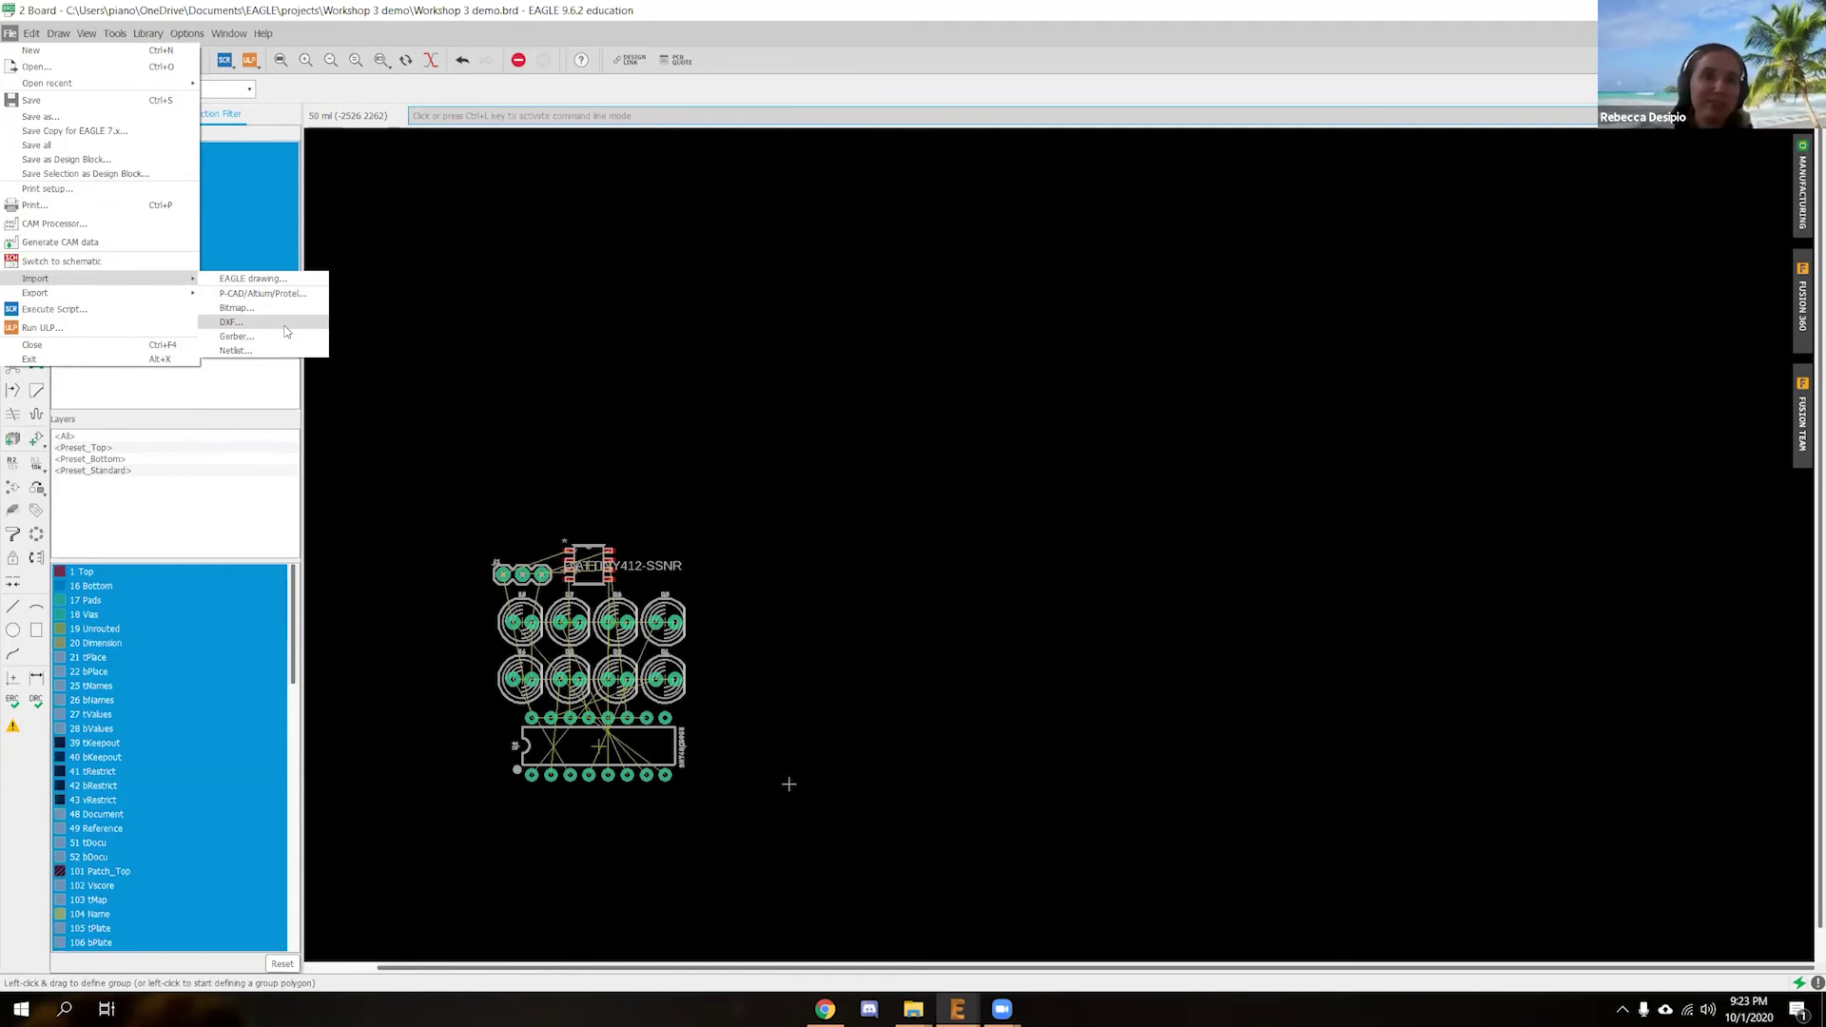
{"action": "left_click", "coordinate": [285, 326]}
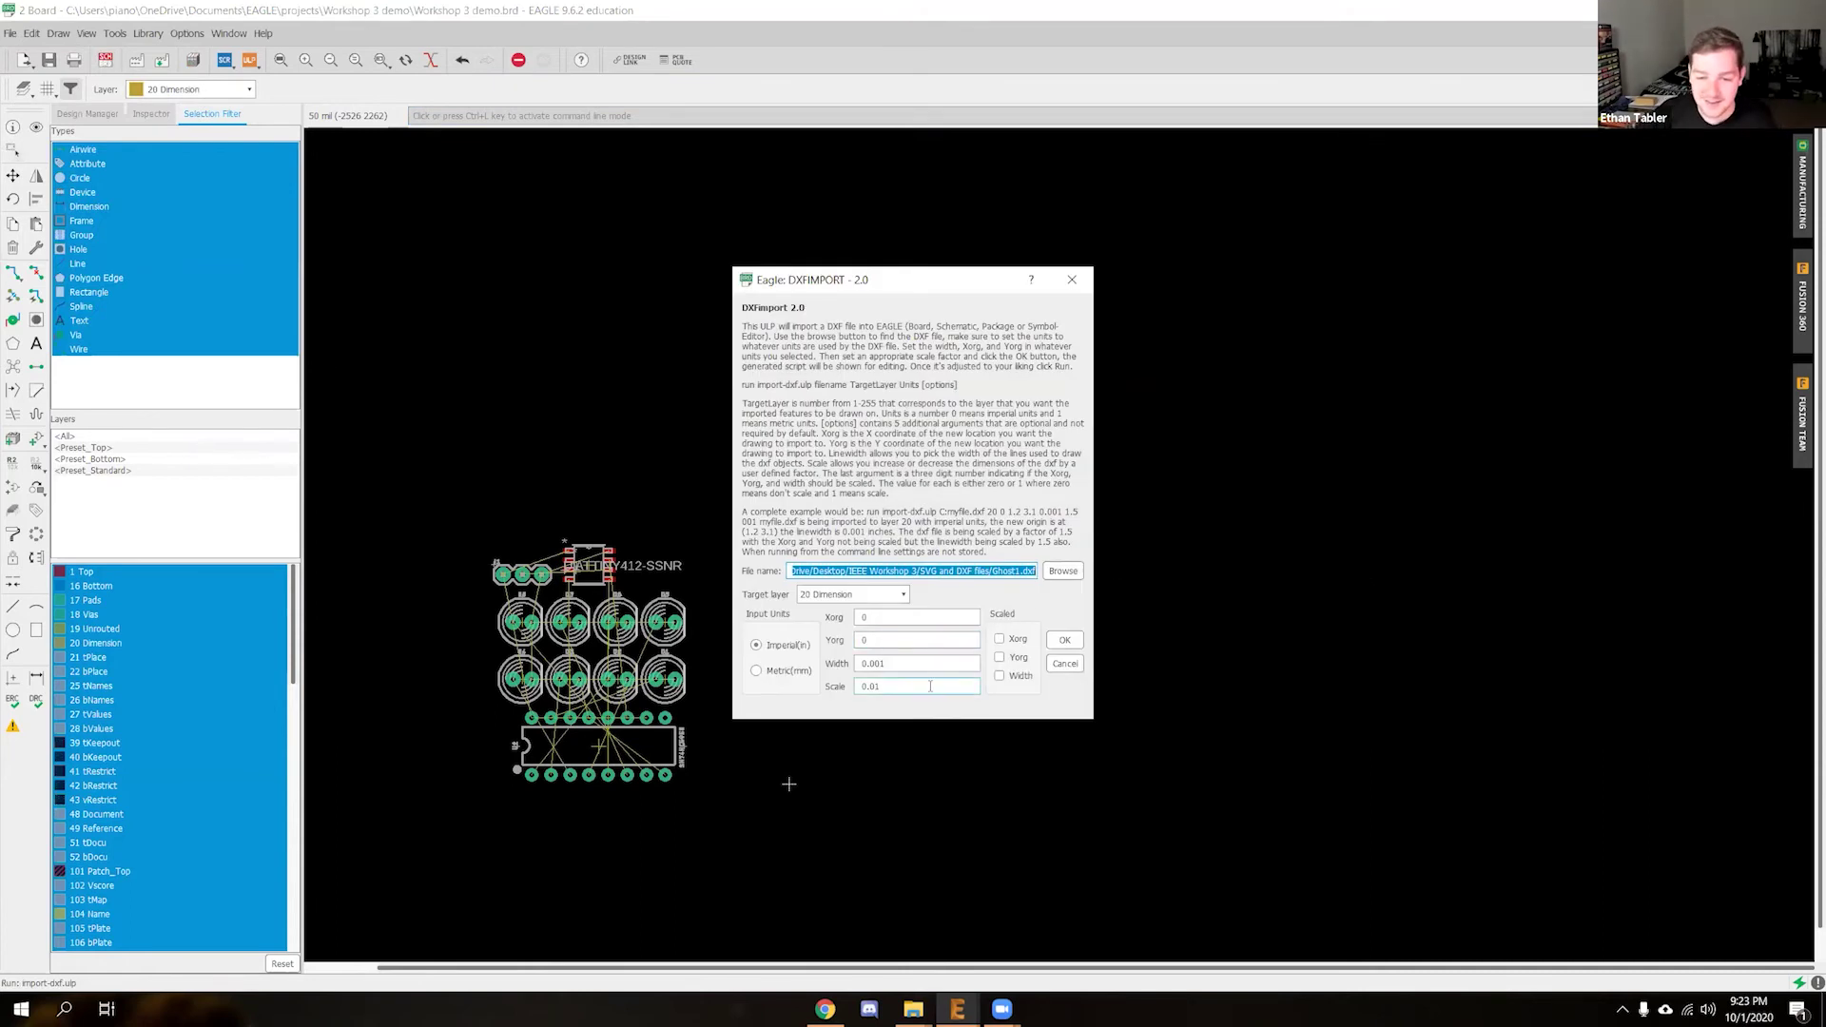
{"action": "left_click", "coordinate": [1063, 571]}
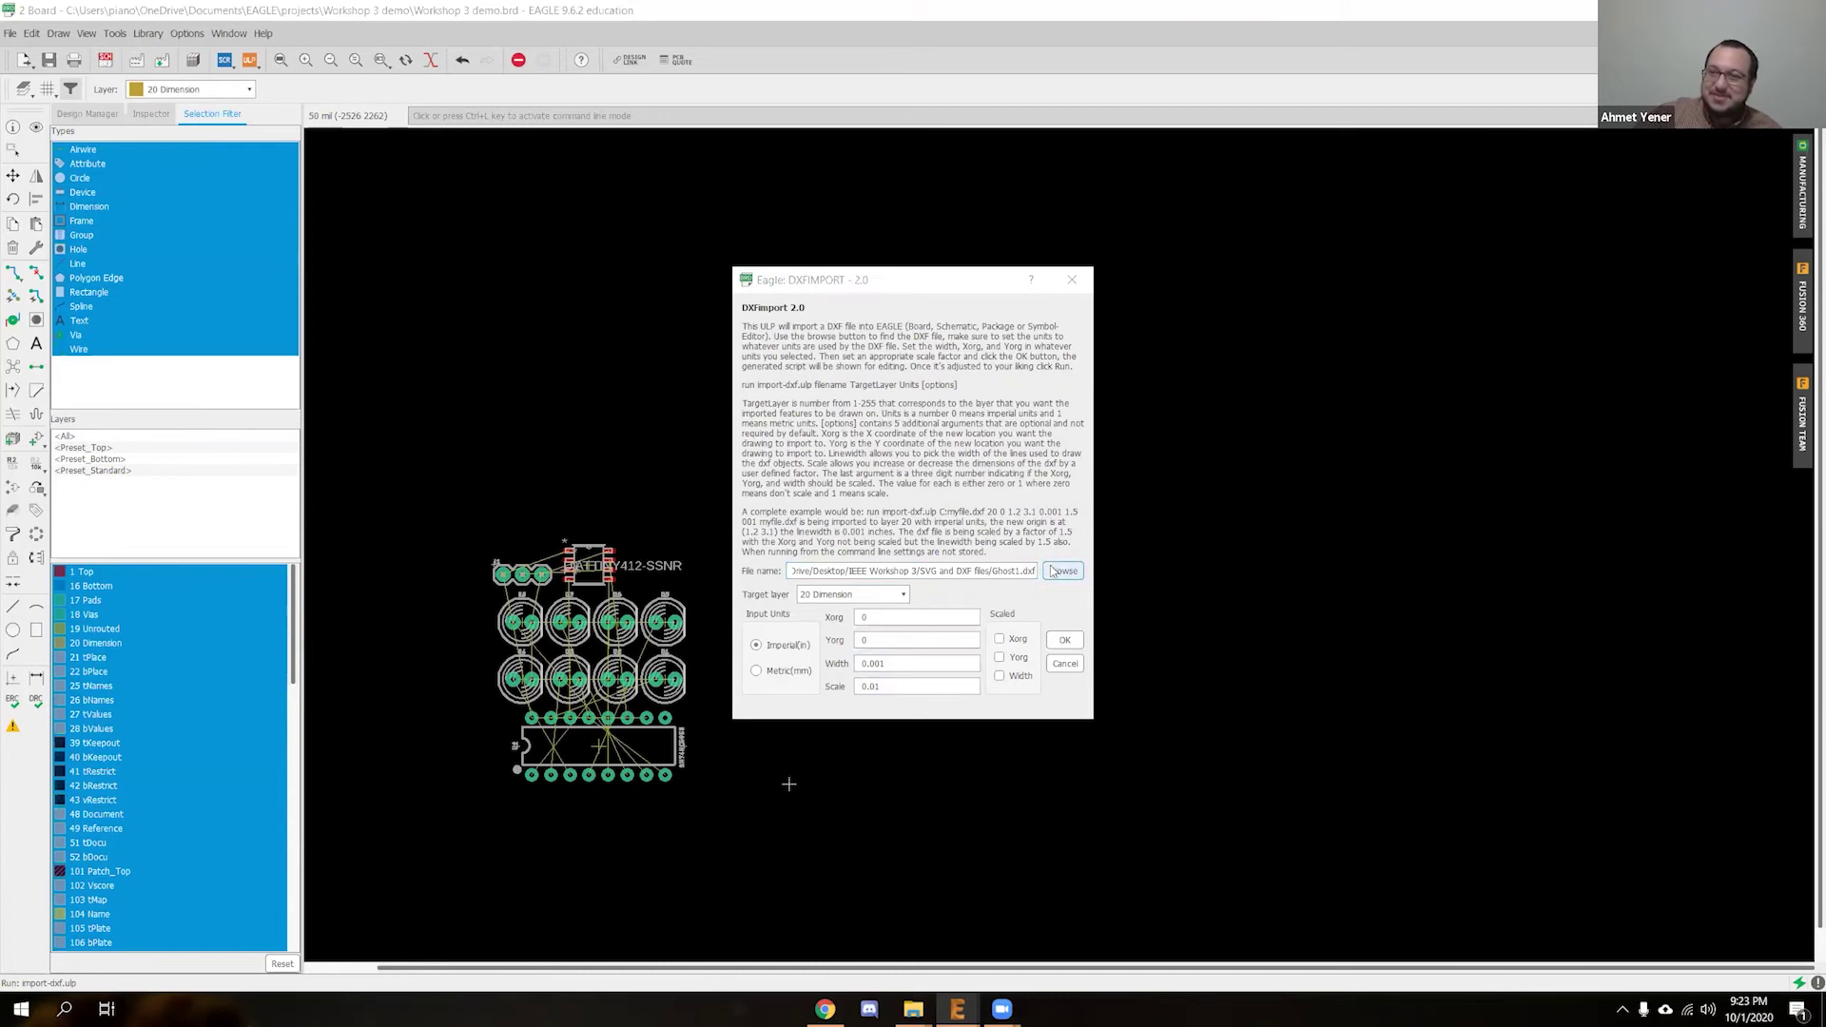
{"action": "left_click", "coordinate": [704, 413]}
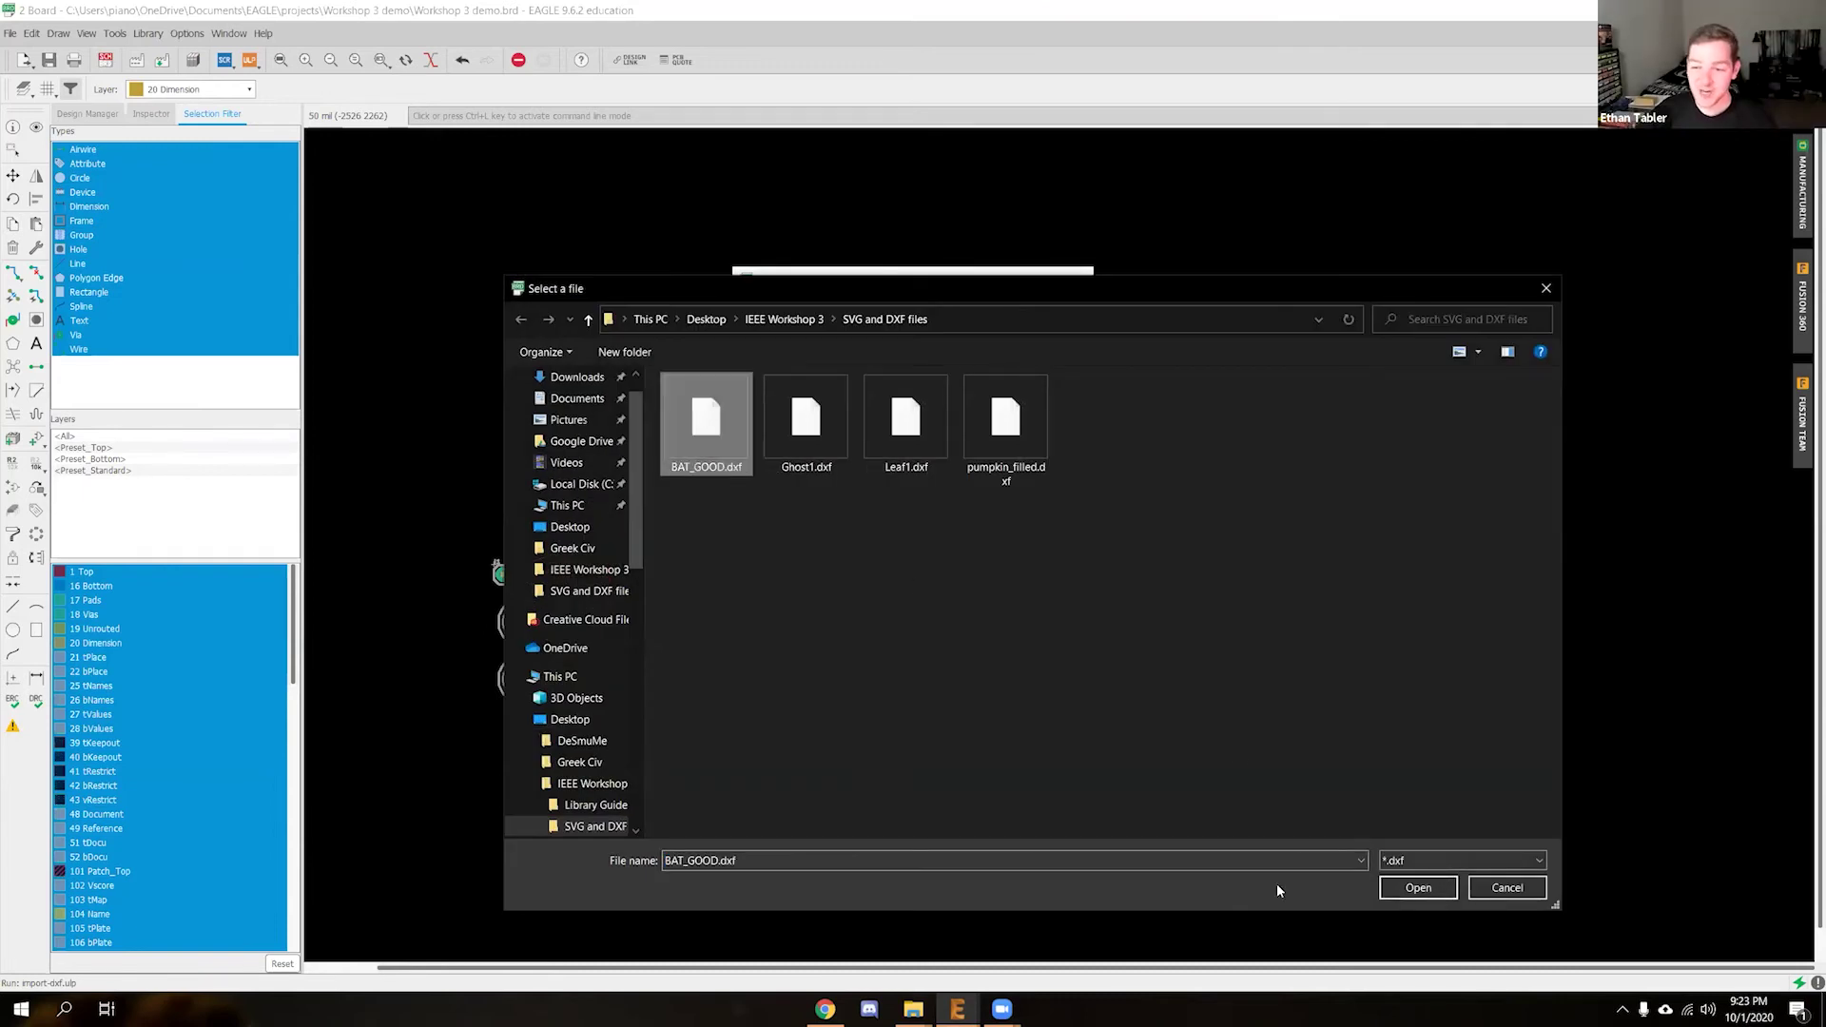
{"action": "left_click", "coordinate": [1419, 888]}
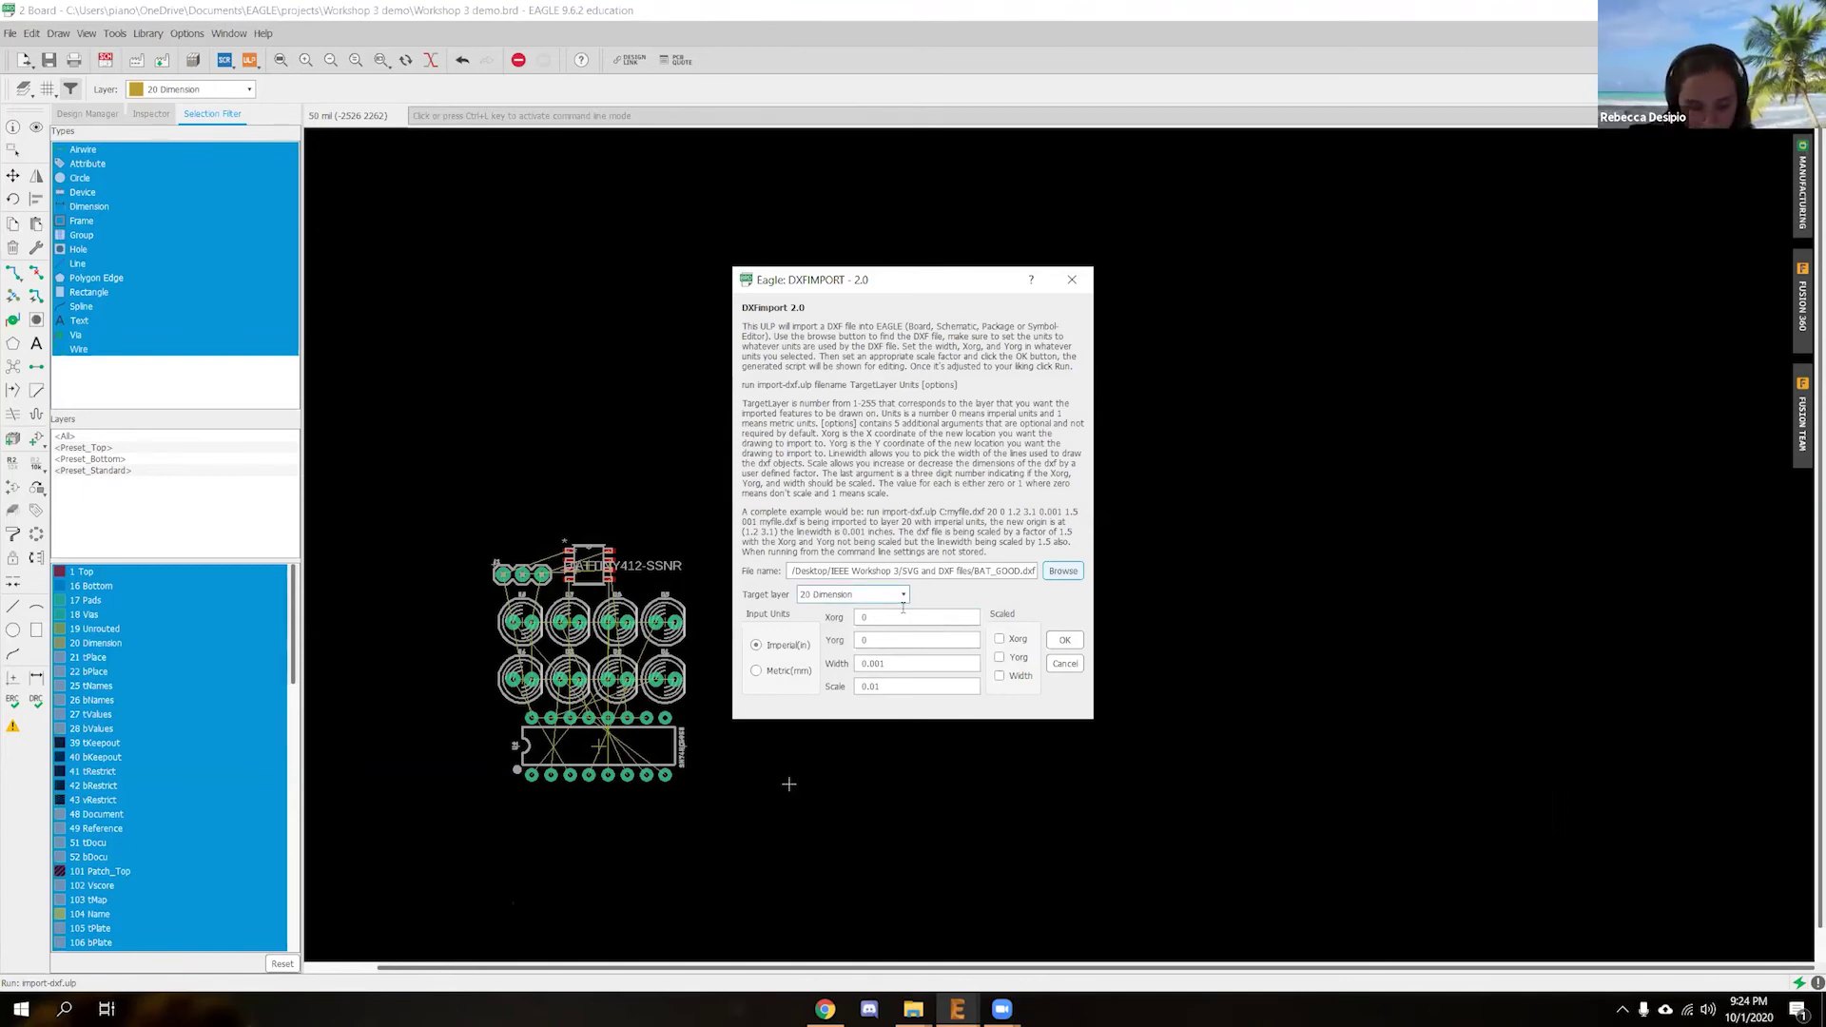
Check the reference import settings for the bat shape in BAT GOOD config.PNG and return to the DXF import
{"action": "mouse_move", "coordinate": [913, 1008]}
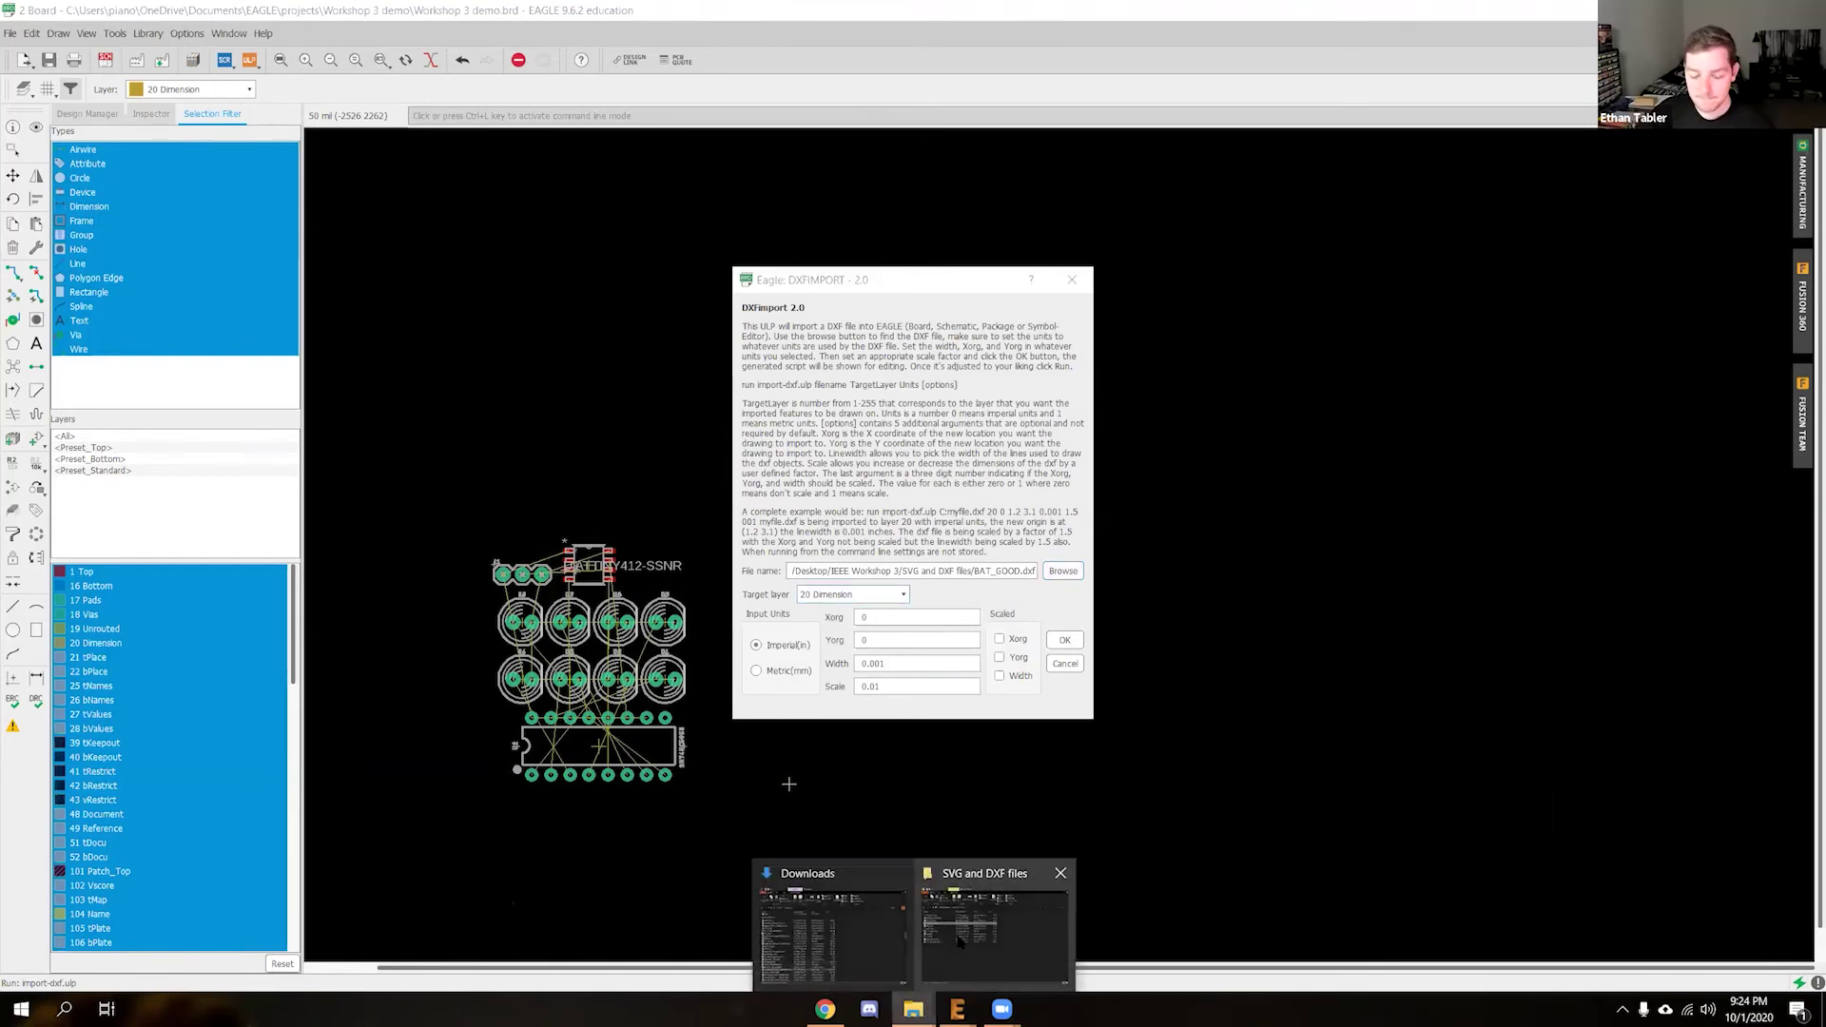
{"action": "left_click", "coordinate": [957, 929]}
{"action": "left_click", "coordinate": [509, 369]}
{"action": "double_click", "coordinate": [506, 363]}
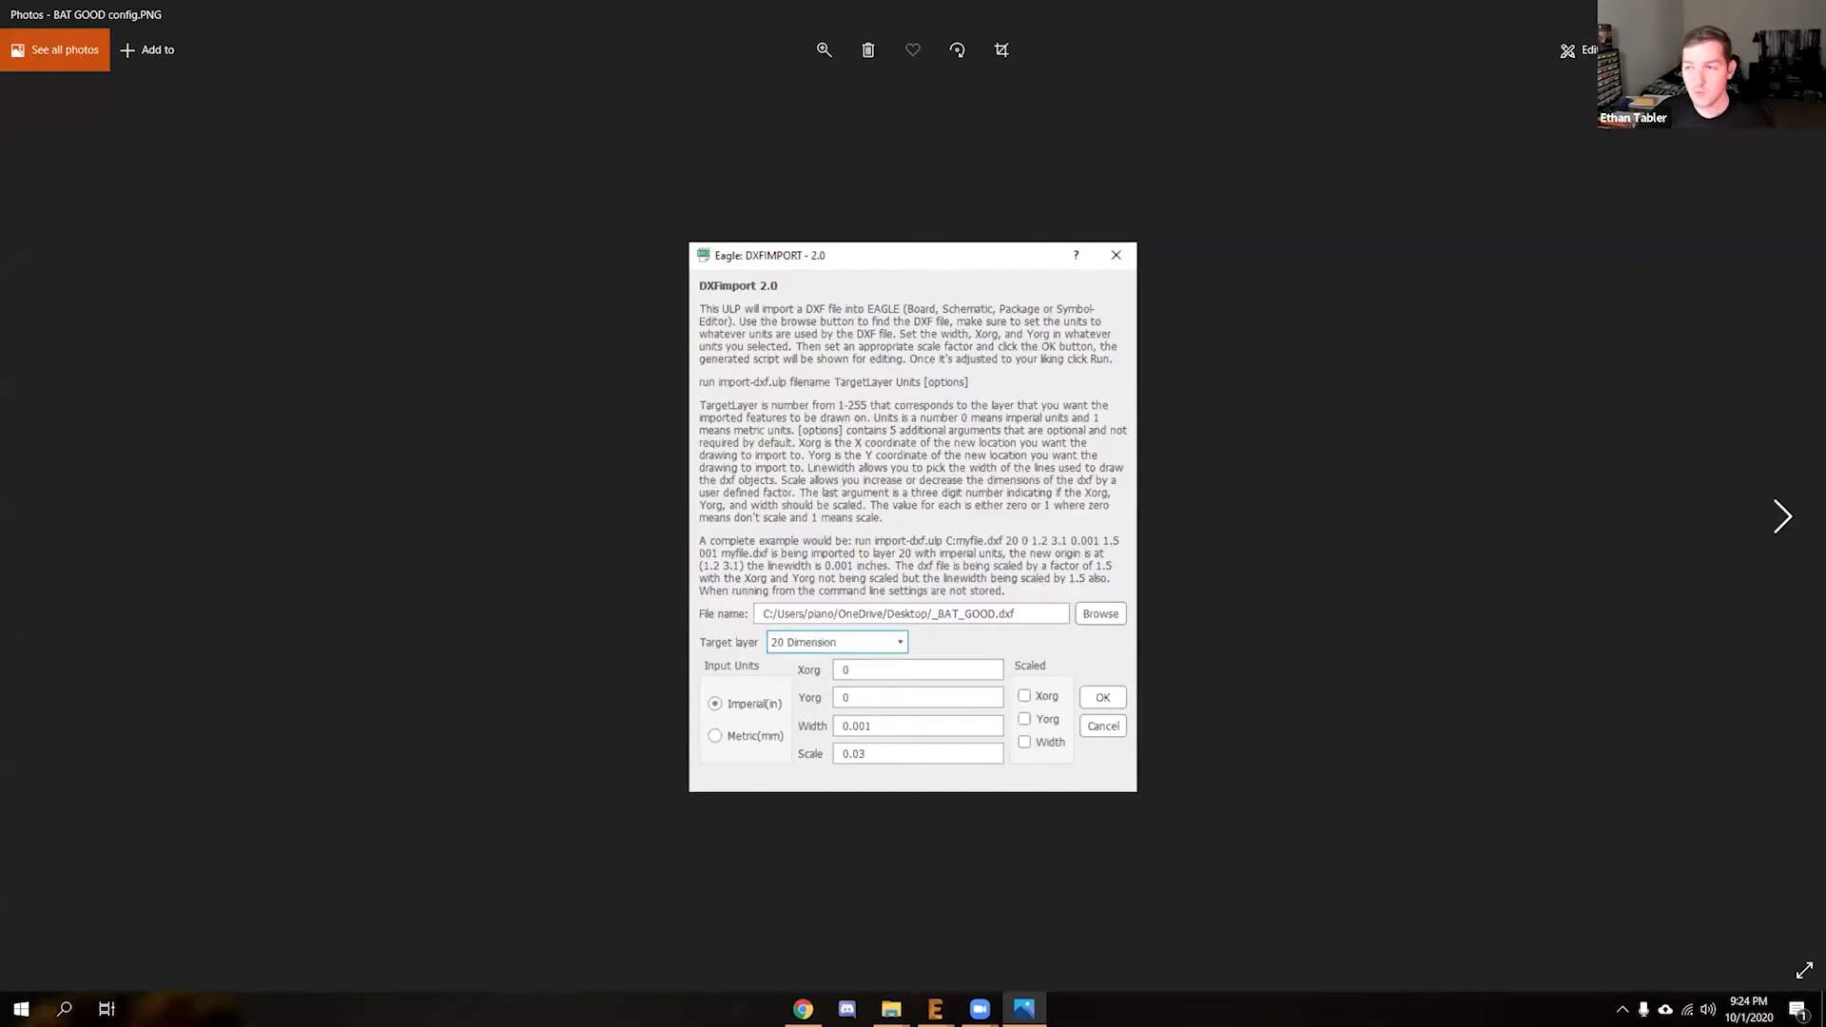
{"action": "left_click", "coordinate": [1718, 14]}
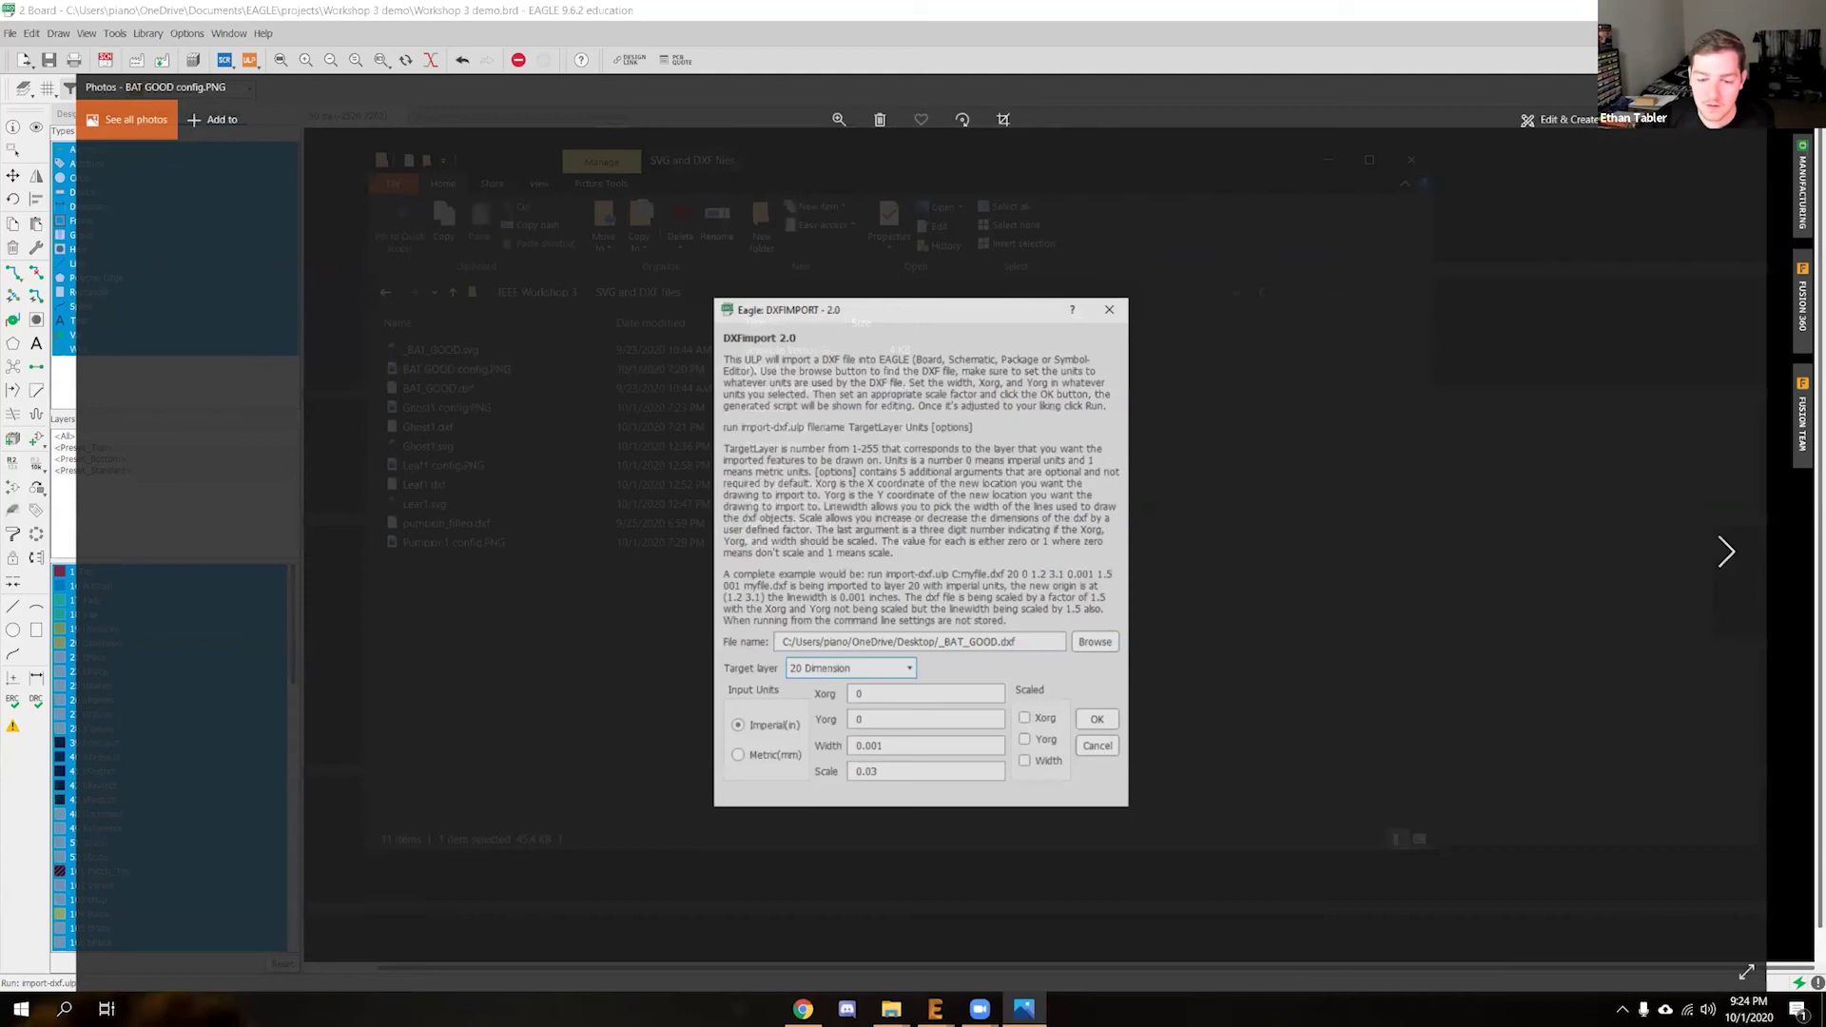
{"action": "left_click", "coordinate": [1334, 165]}
Set the import scale to 0.03, accept the settings and run the generated script to draw the bat outline
{"action": "key", "text": "BackSpace"}
{"action": "type", "text": "3"}
{"action": "left_click", "coordinate": [1062, 641]}
{"action": "left_click", "coordinate": [860, 577]}
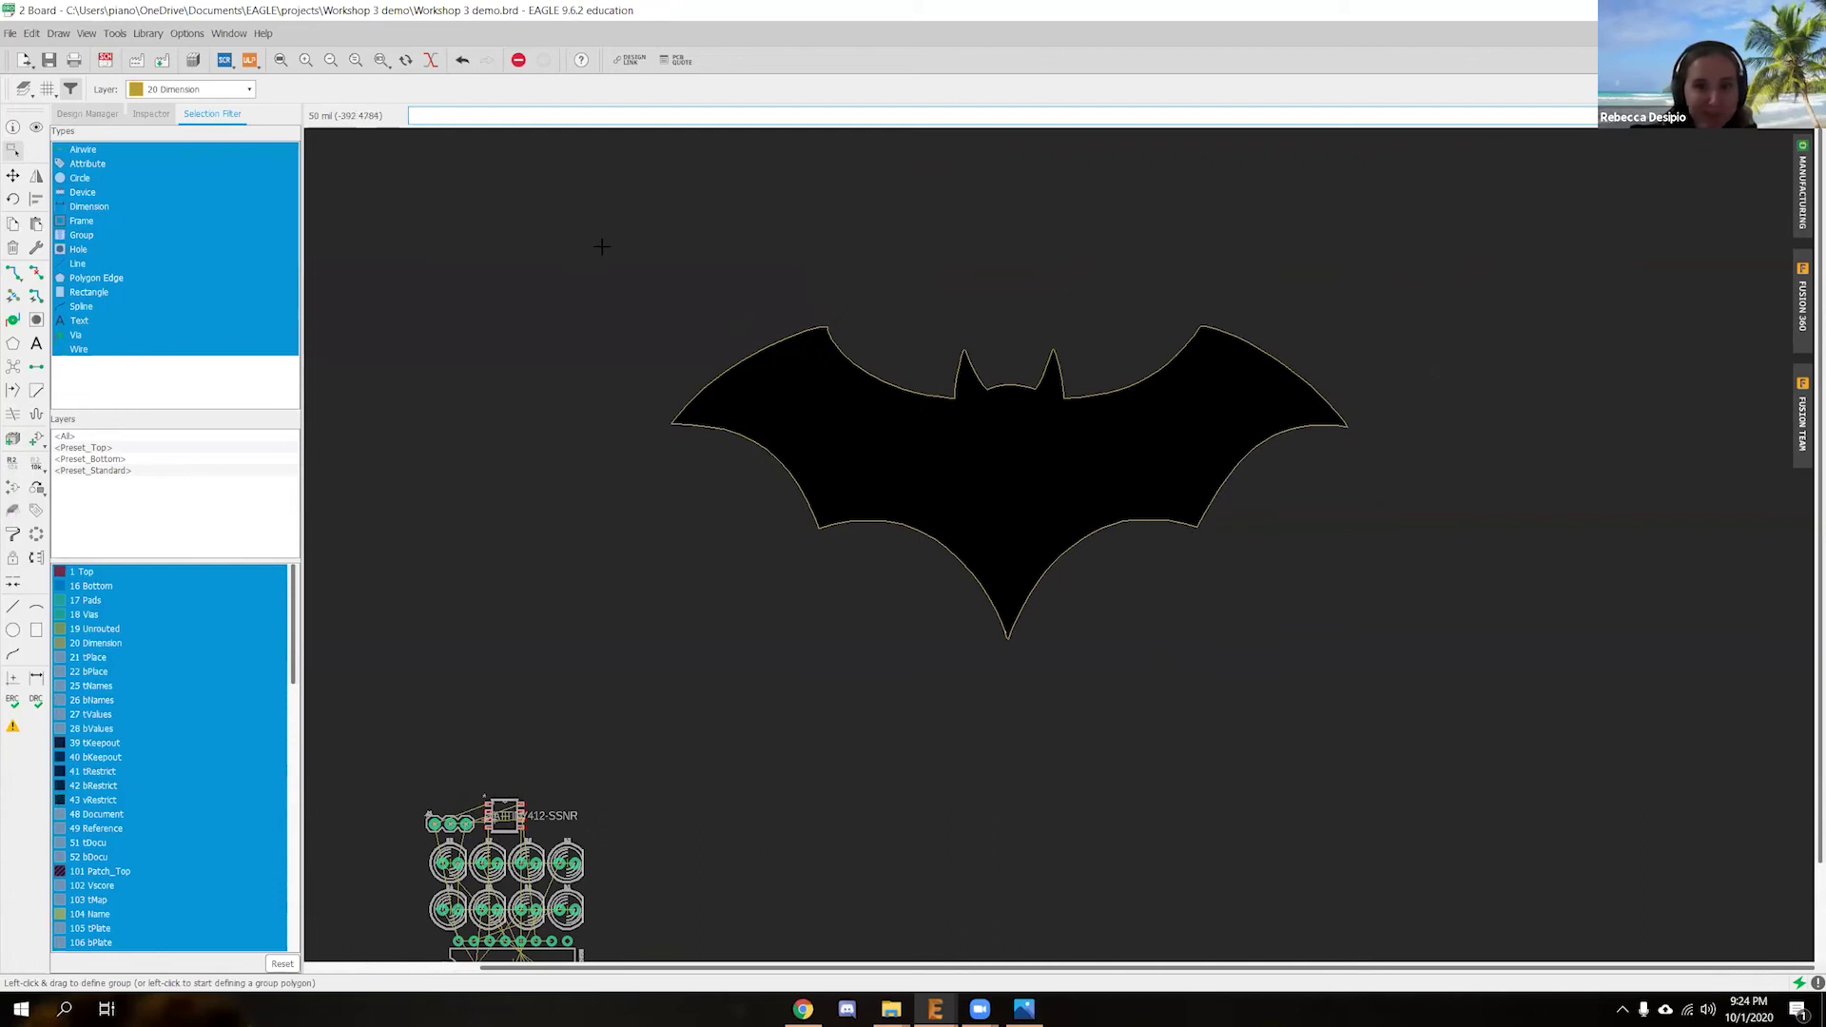
{"action": "left_click_drag", "start_coordinate": [1499, 648], "coordinate": [1506, 738]}
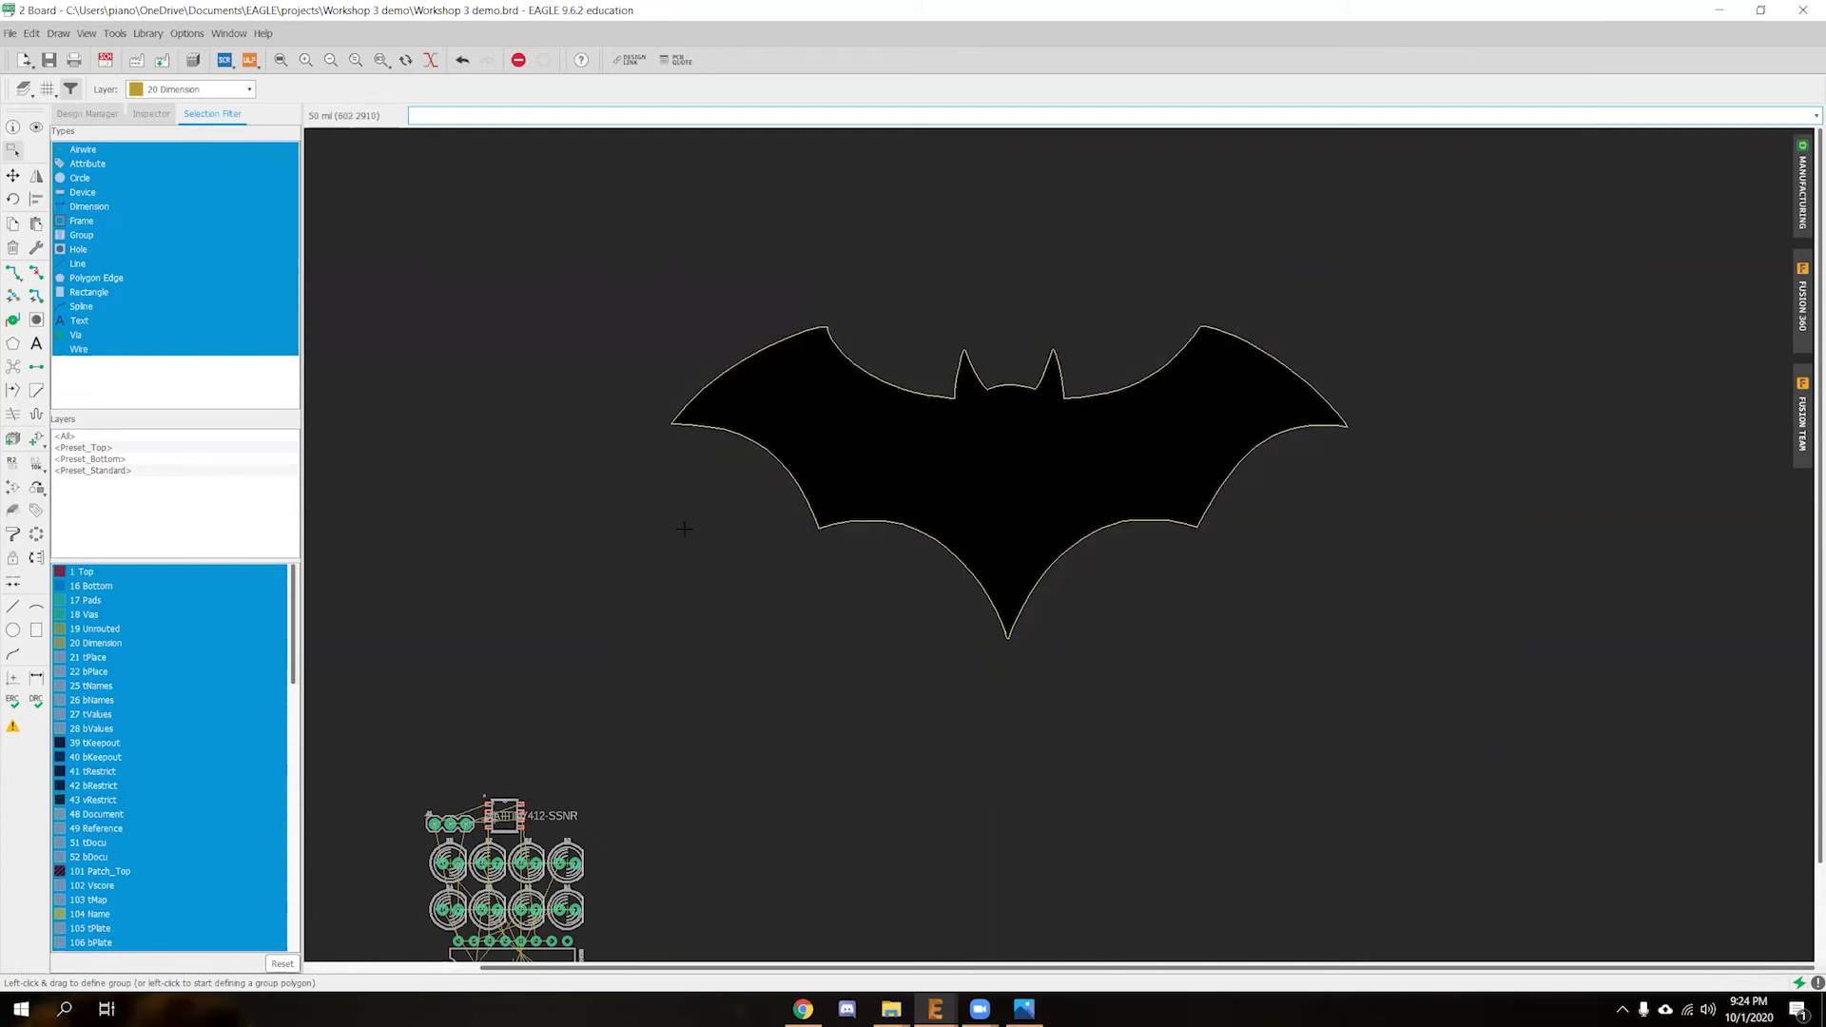
{"action": "right_click", "coordinate": [932, 540]}
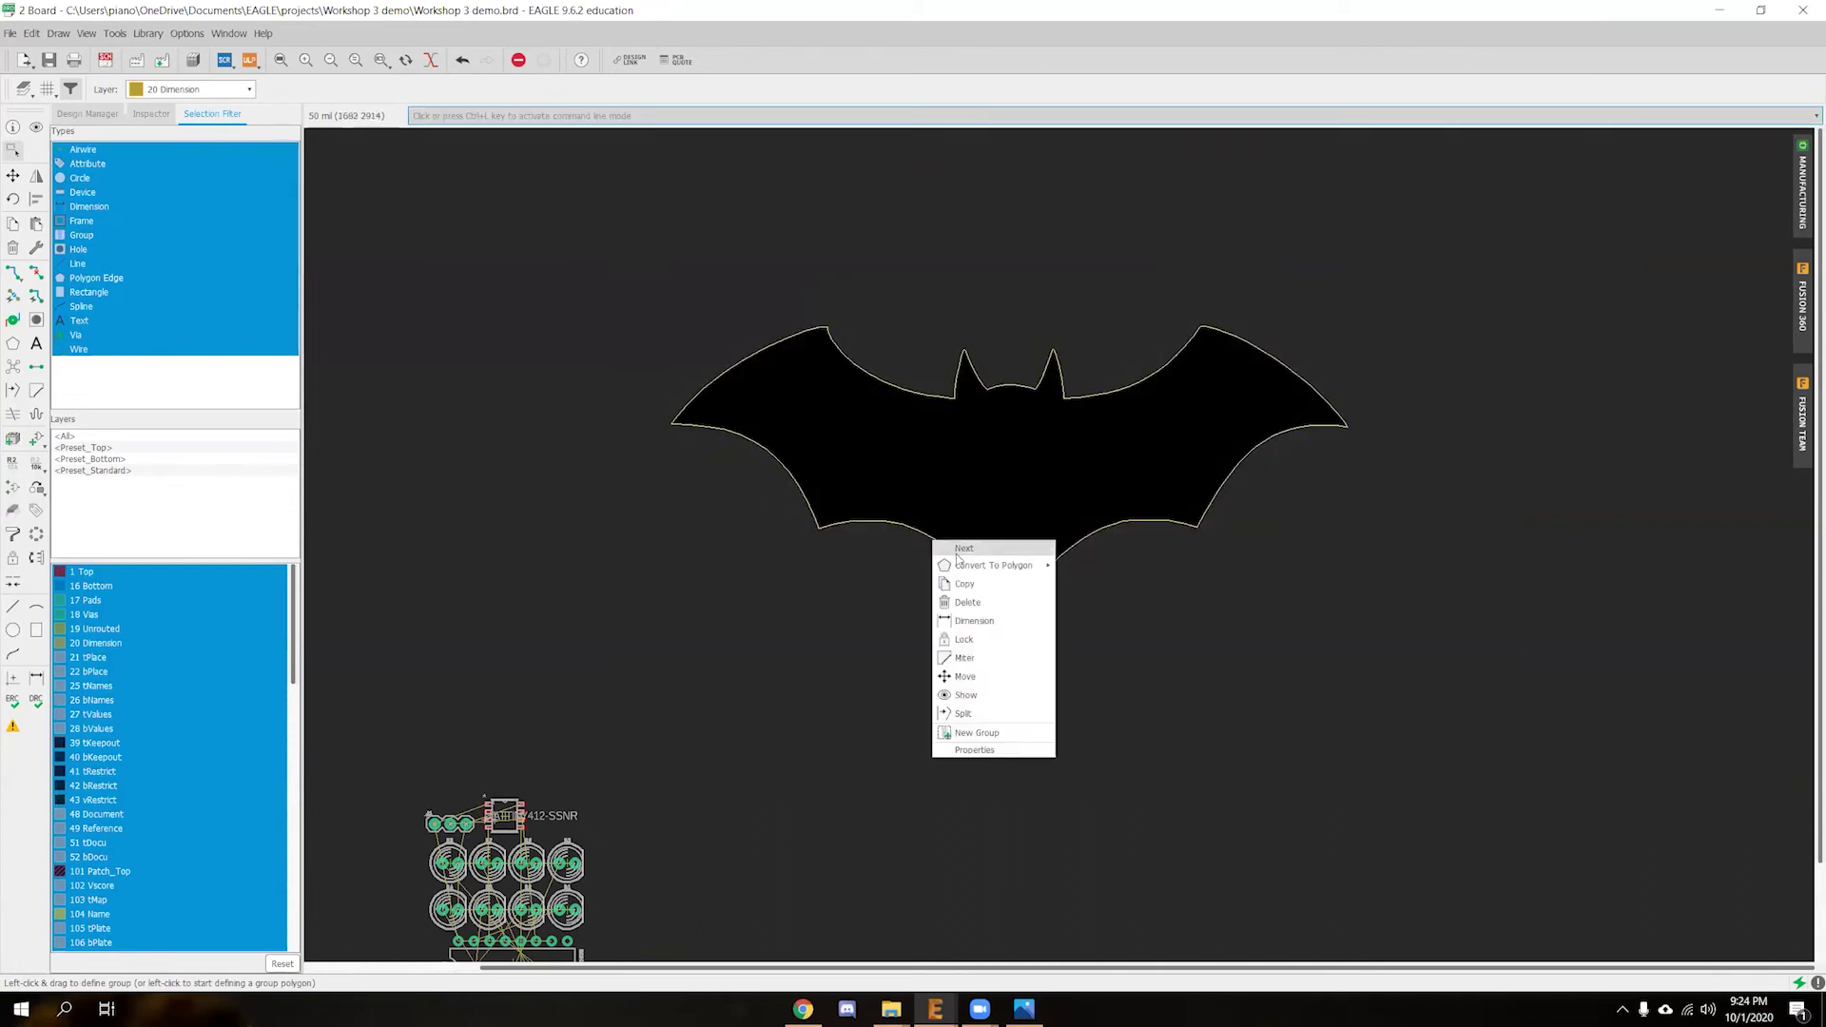
{"action": "left_click", "coordinate": [964, 676]}
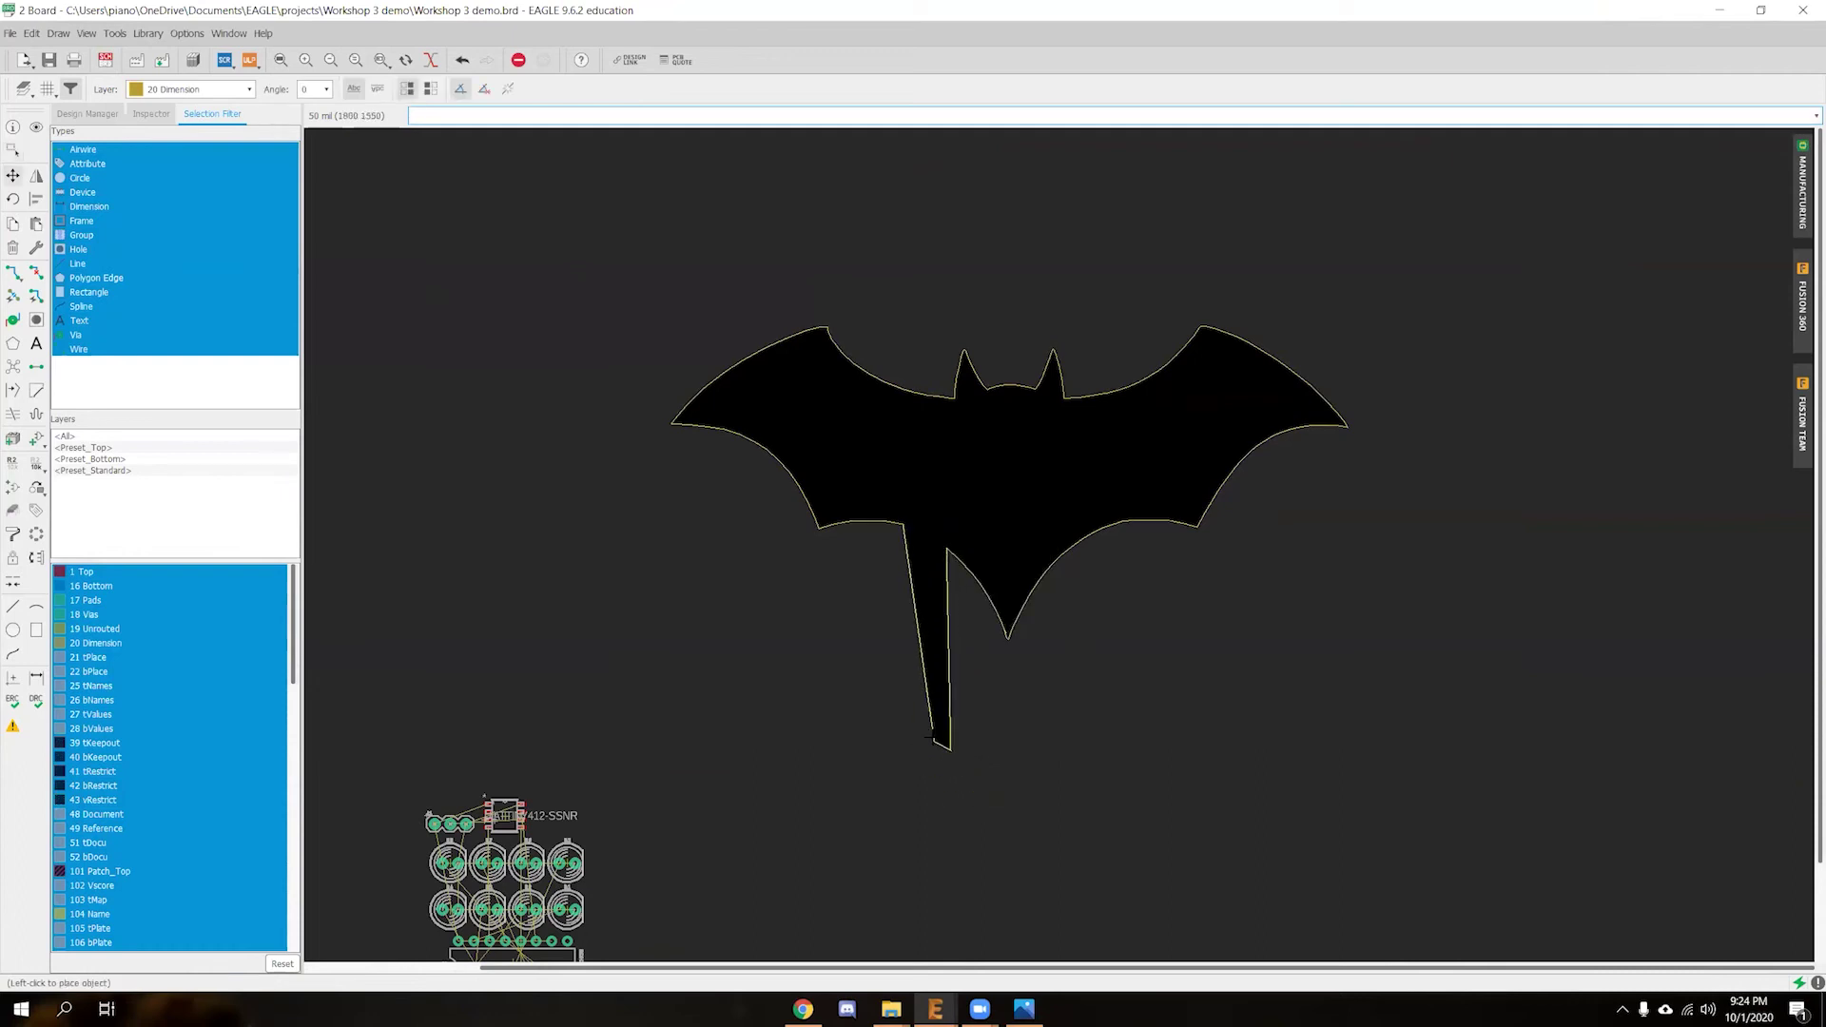
{"action": "key", "text": "Escape"}
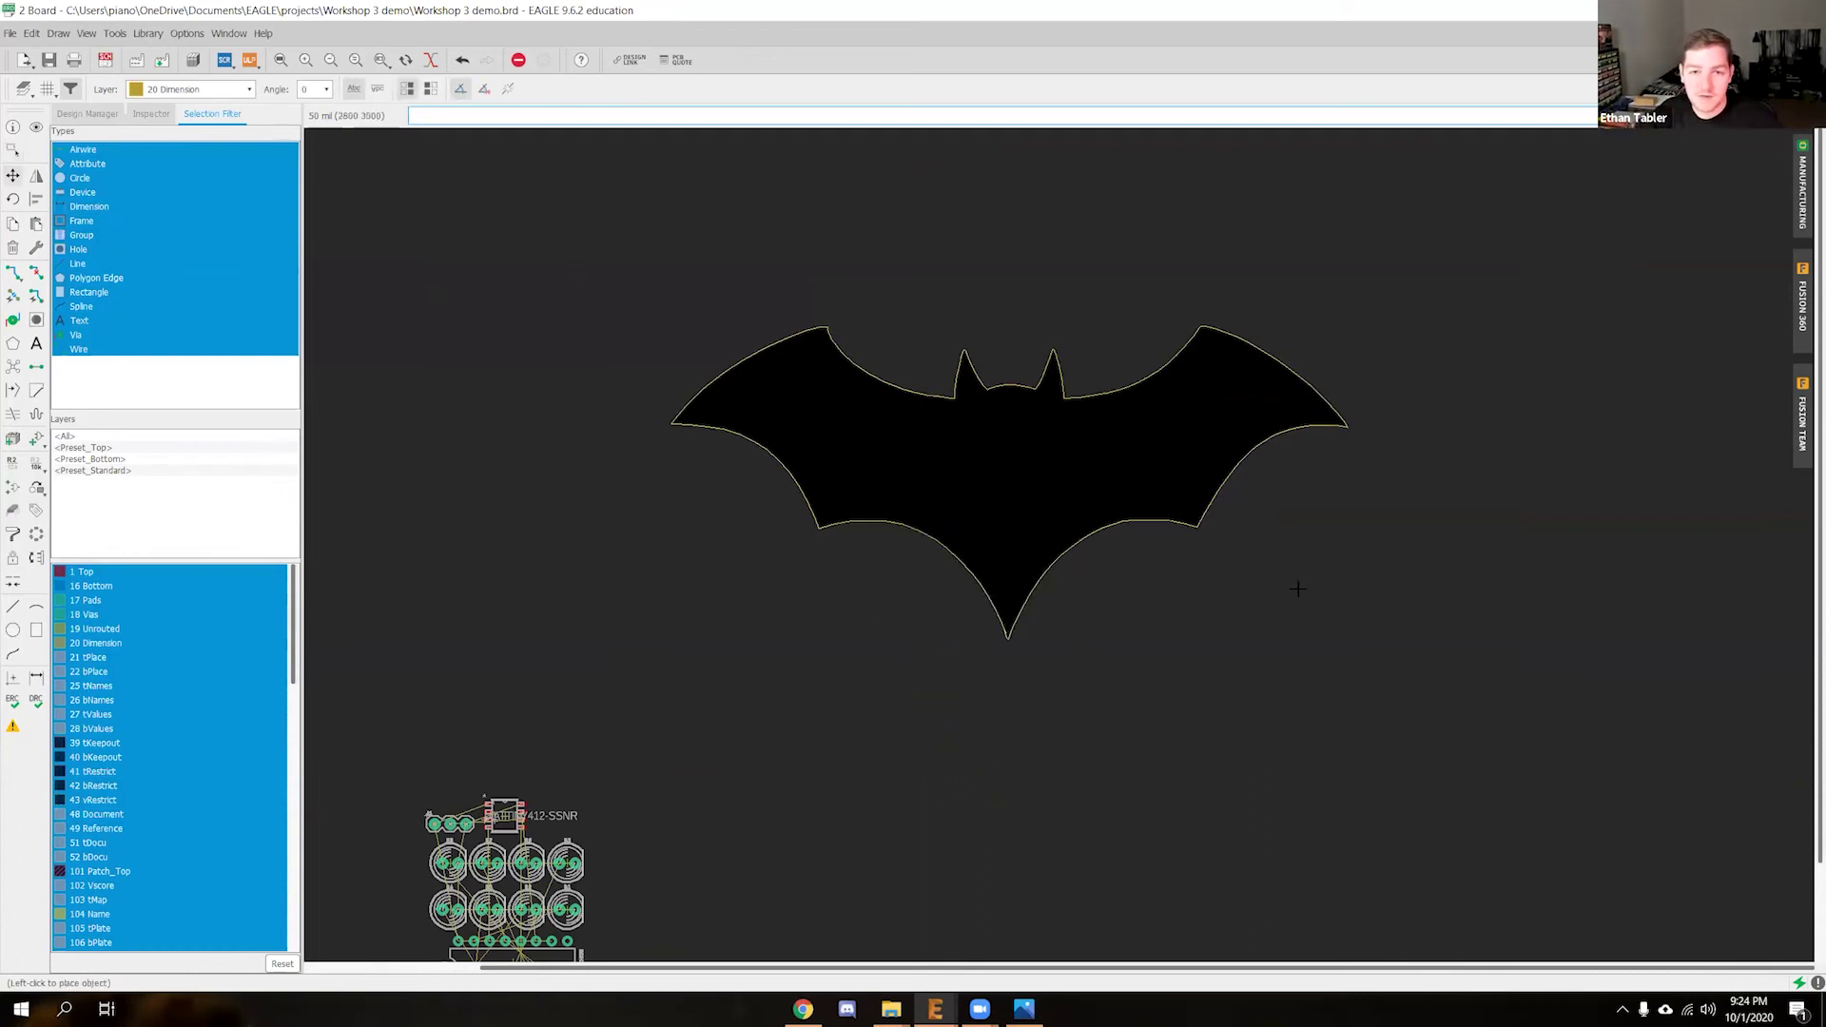
Select the entire bat outline and save it as a new selectable group named Outline
{"action": "left_click", "coordinate": [13, 151]}
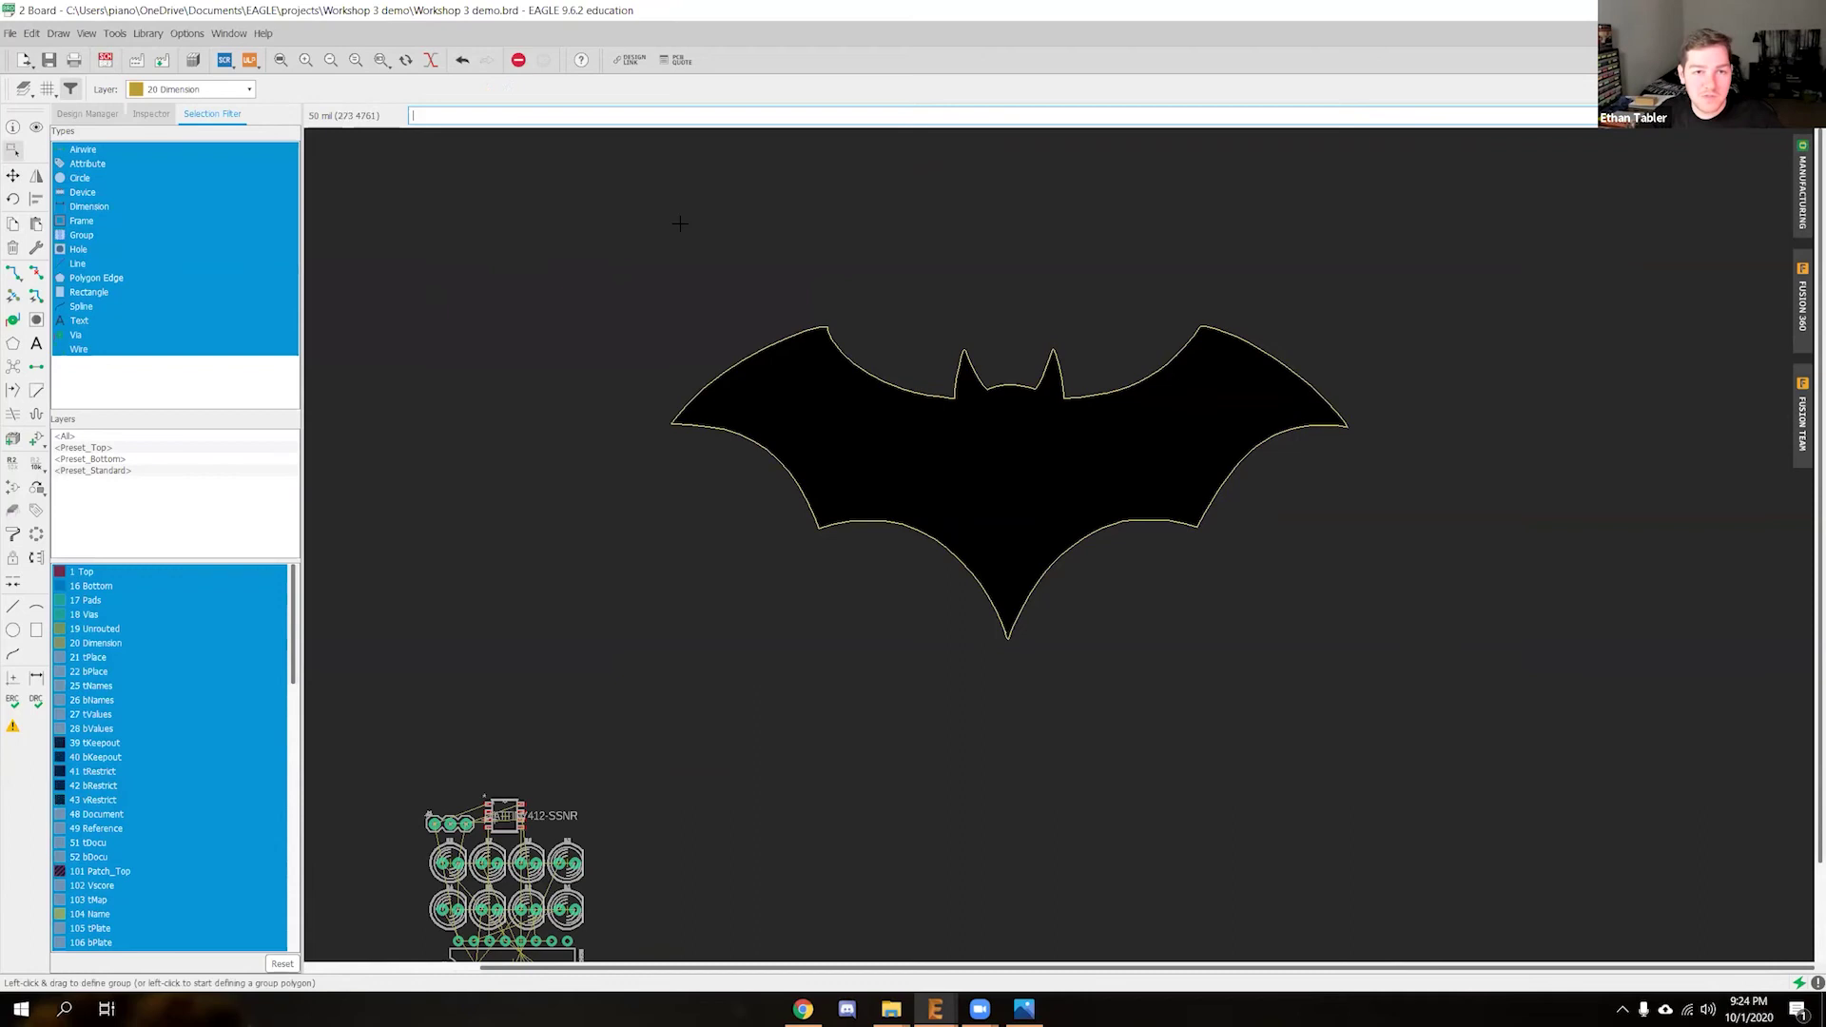
{"action": "left_click_drag", "start_coordinate": [610, 220], "coordinate": [1453, 714]}
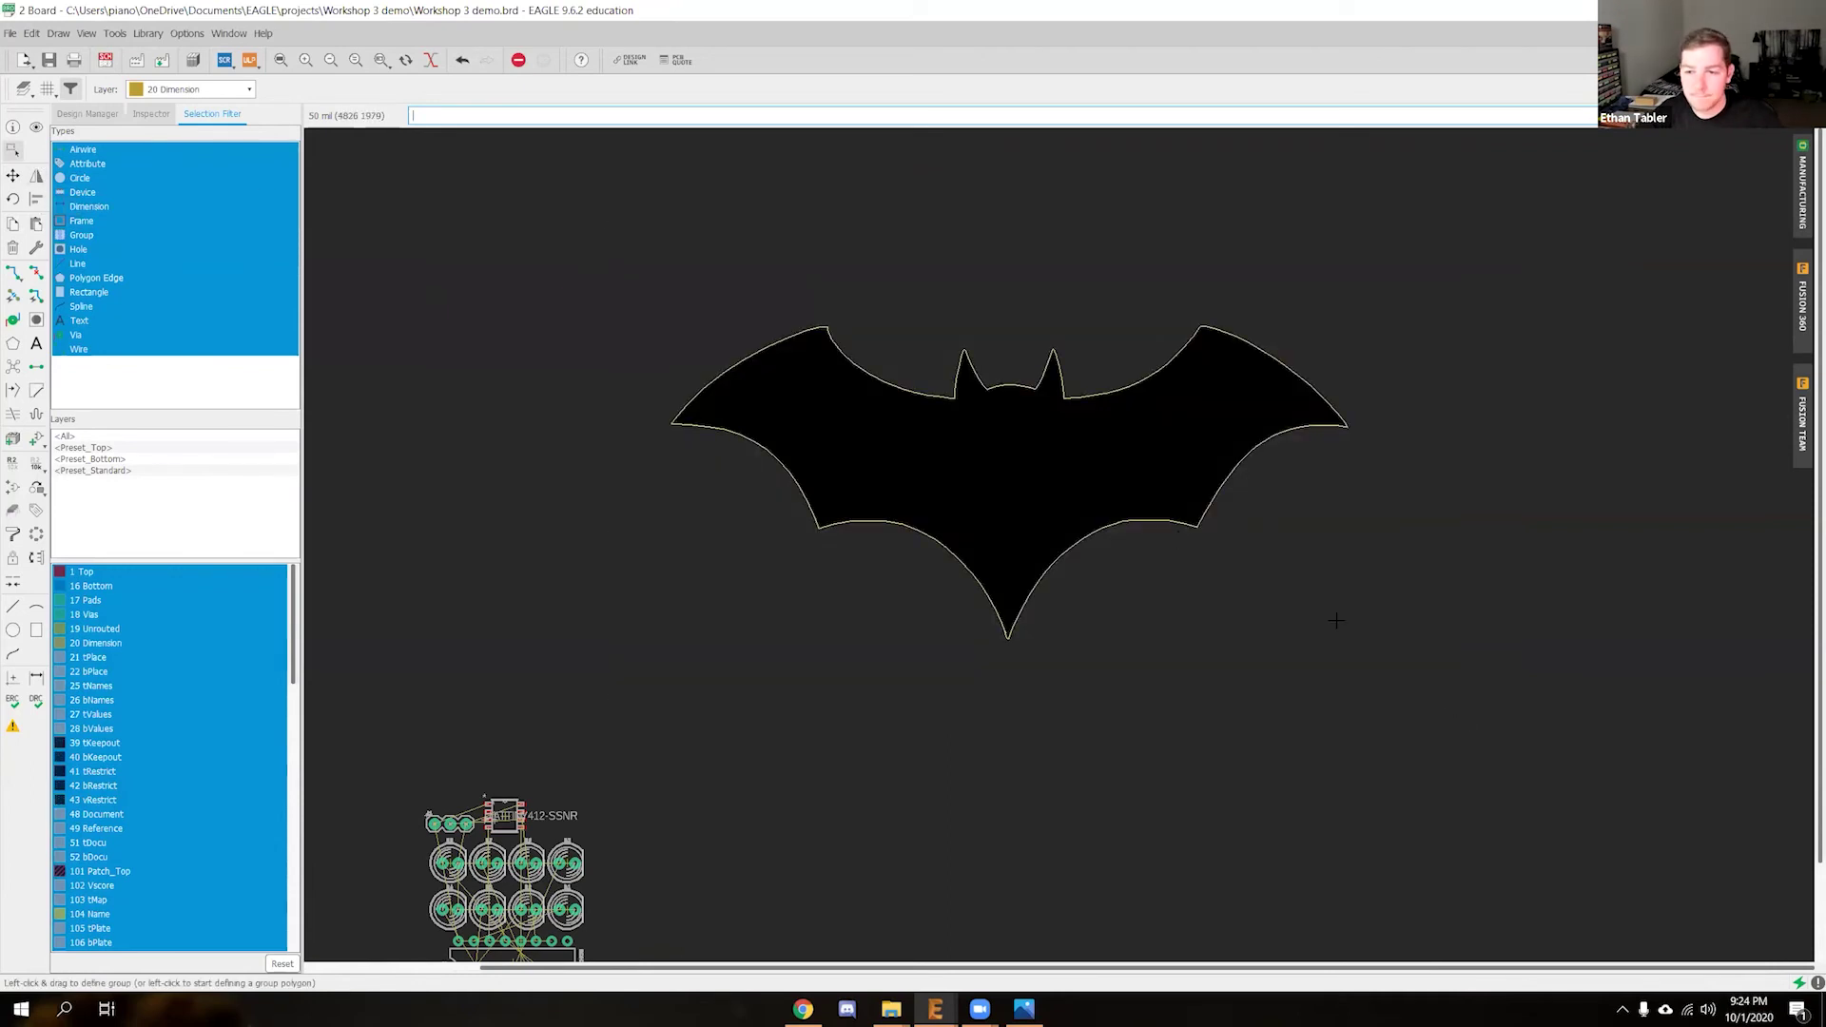
{"action": "right_click", "coordinate": [1111, 530]}
{"action": "left_click", "coordinate": [1210, 721]}
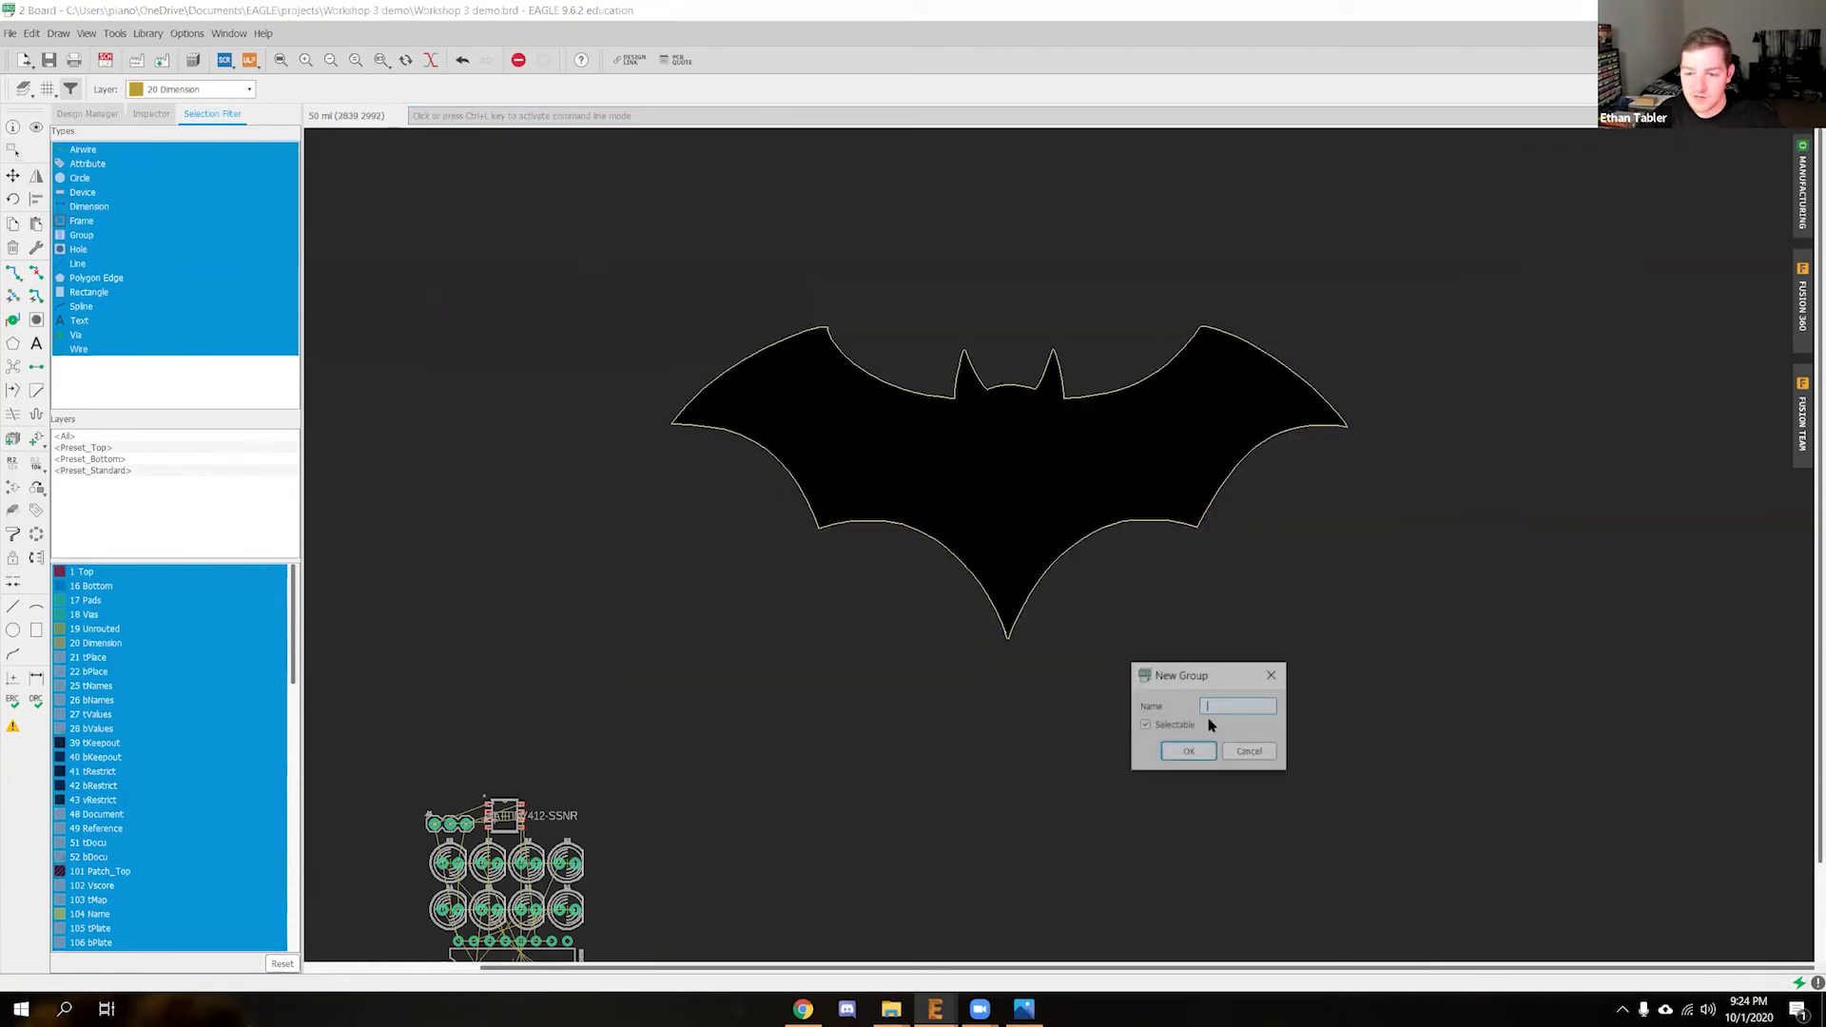
{"action": "type", "text": "Outline"}
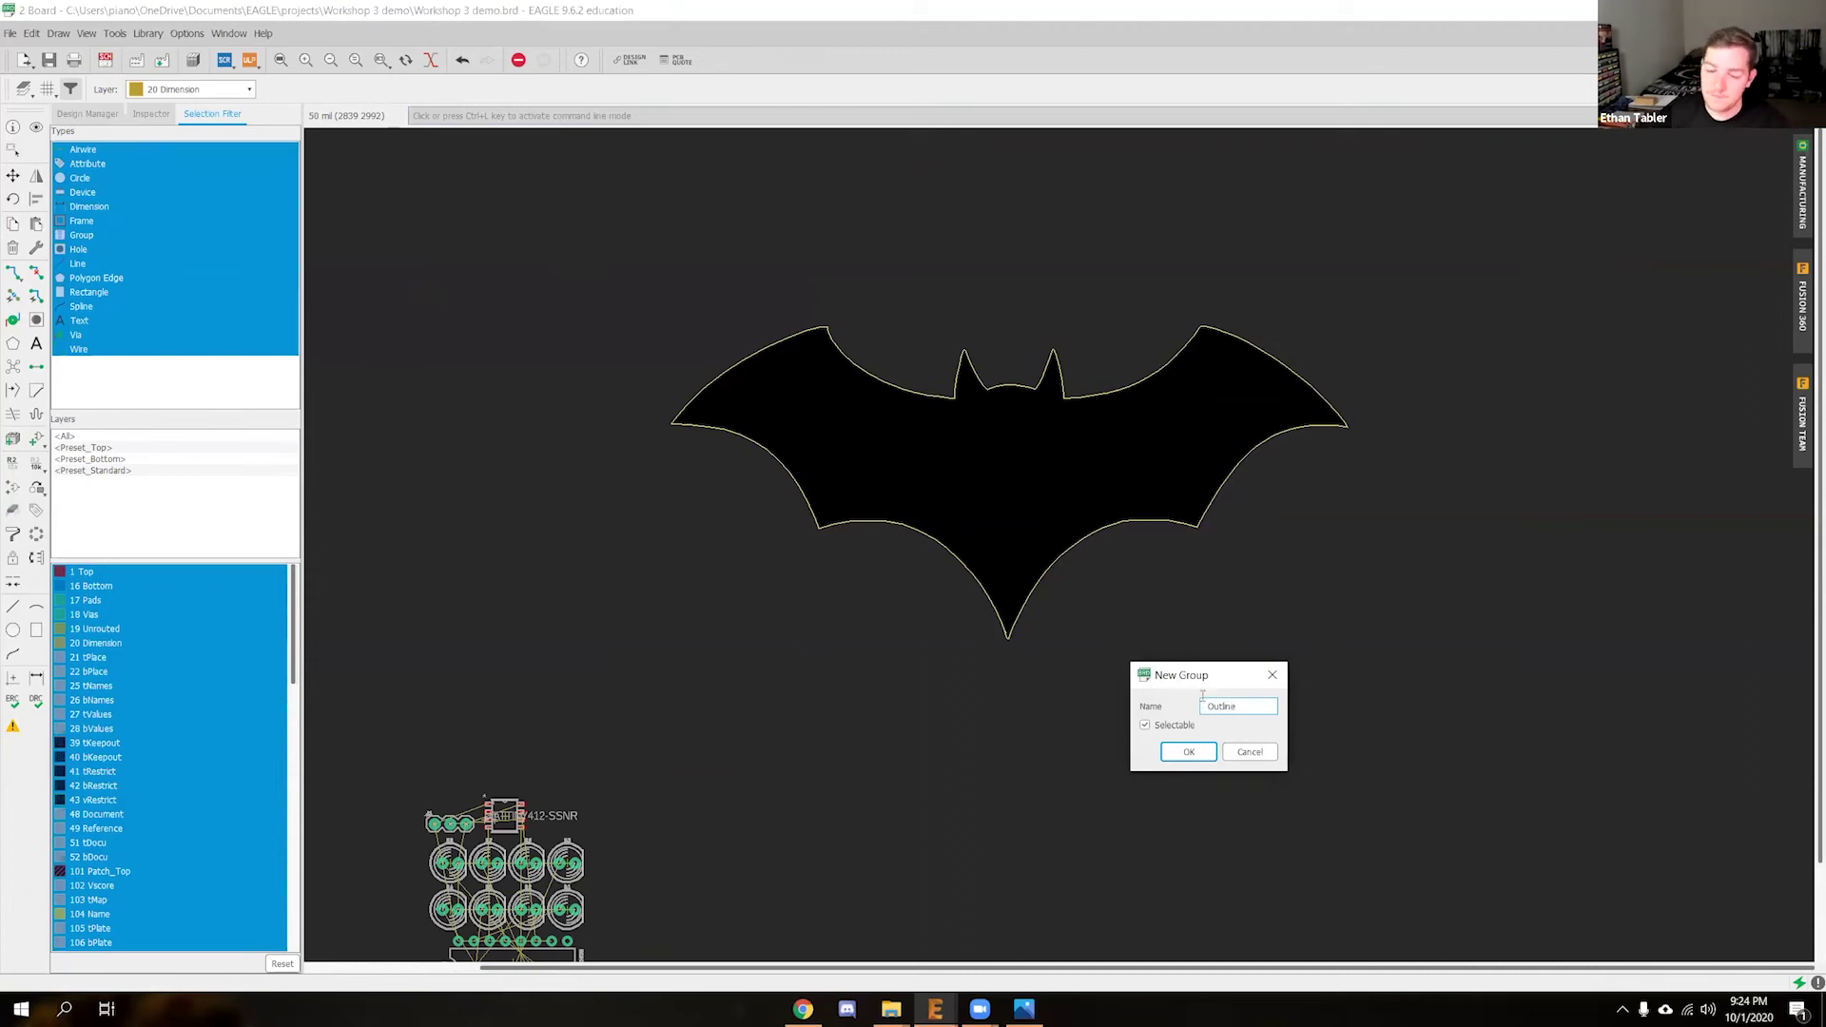
{"action": "left_click", "coordinate": [1191, 754]}
Move the grouped bat outline down so it sits directly beside the unplaced components
{"action": "left_click", "coordinate": [13, 177]}
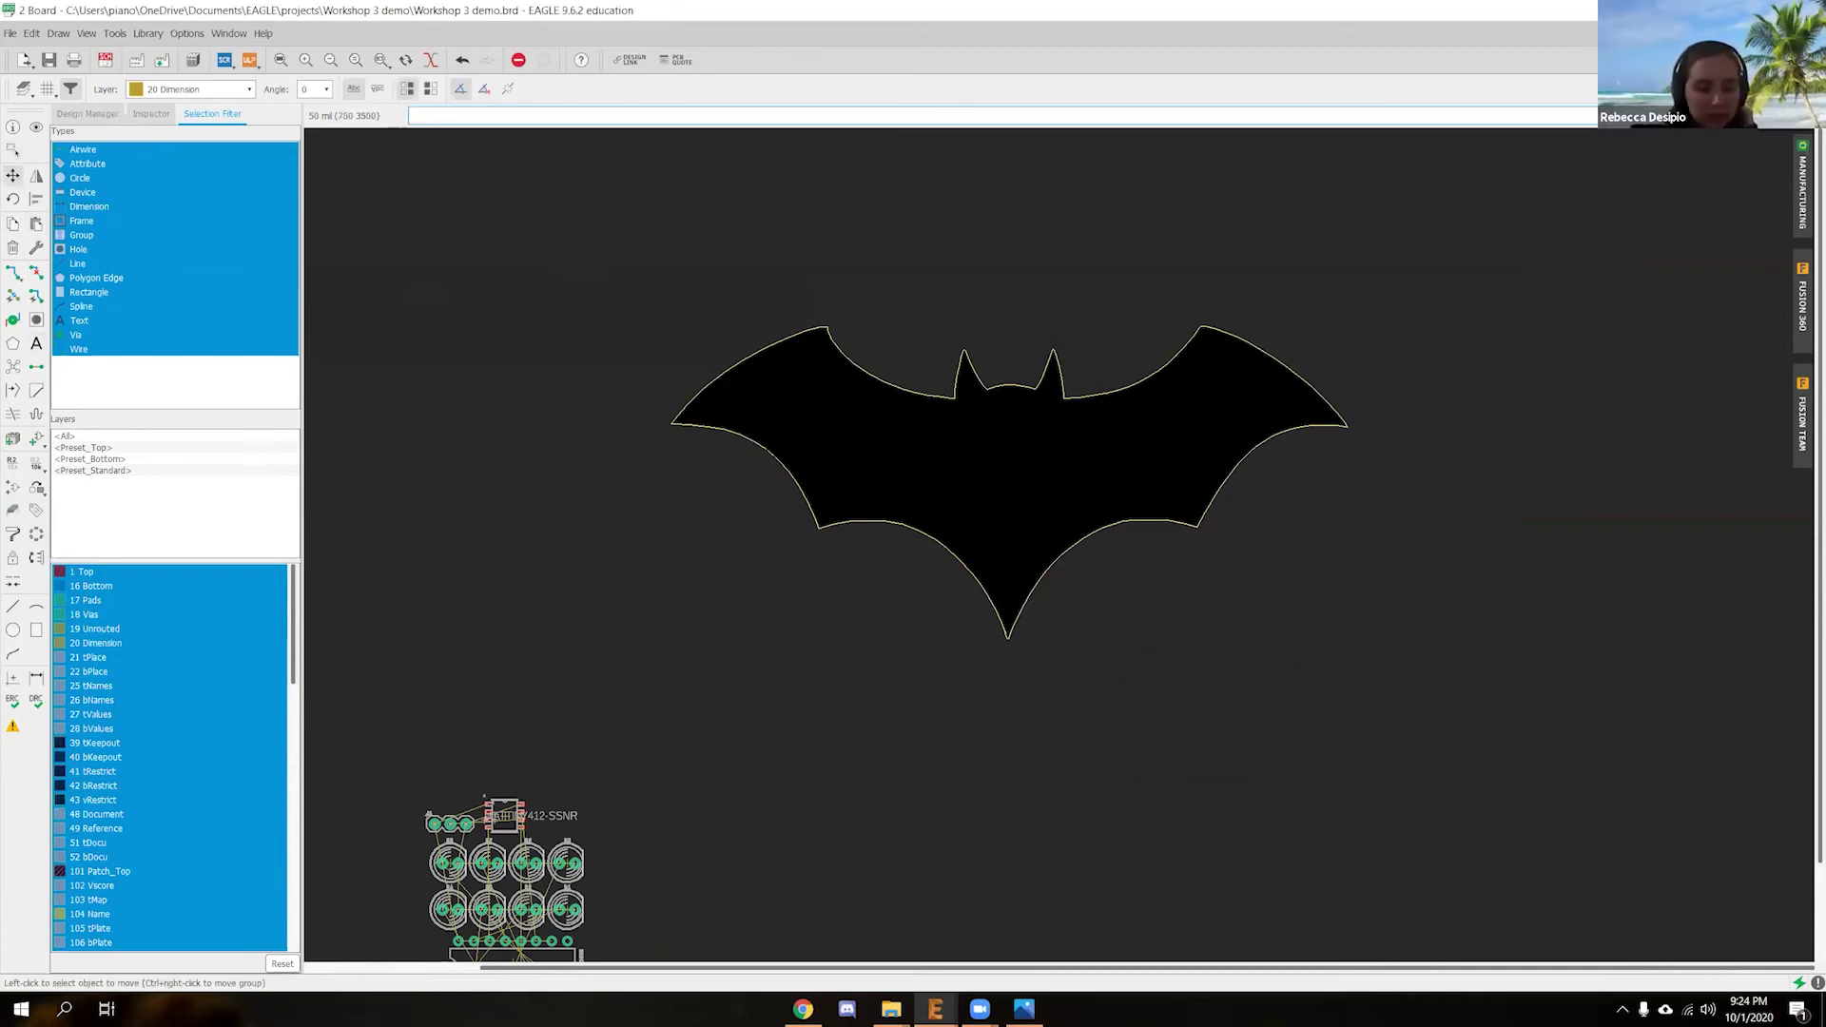
{"action": "right_click", "coordinate": [769, 455]}
{"action": "left_click", "coordinate": [855, 685]}
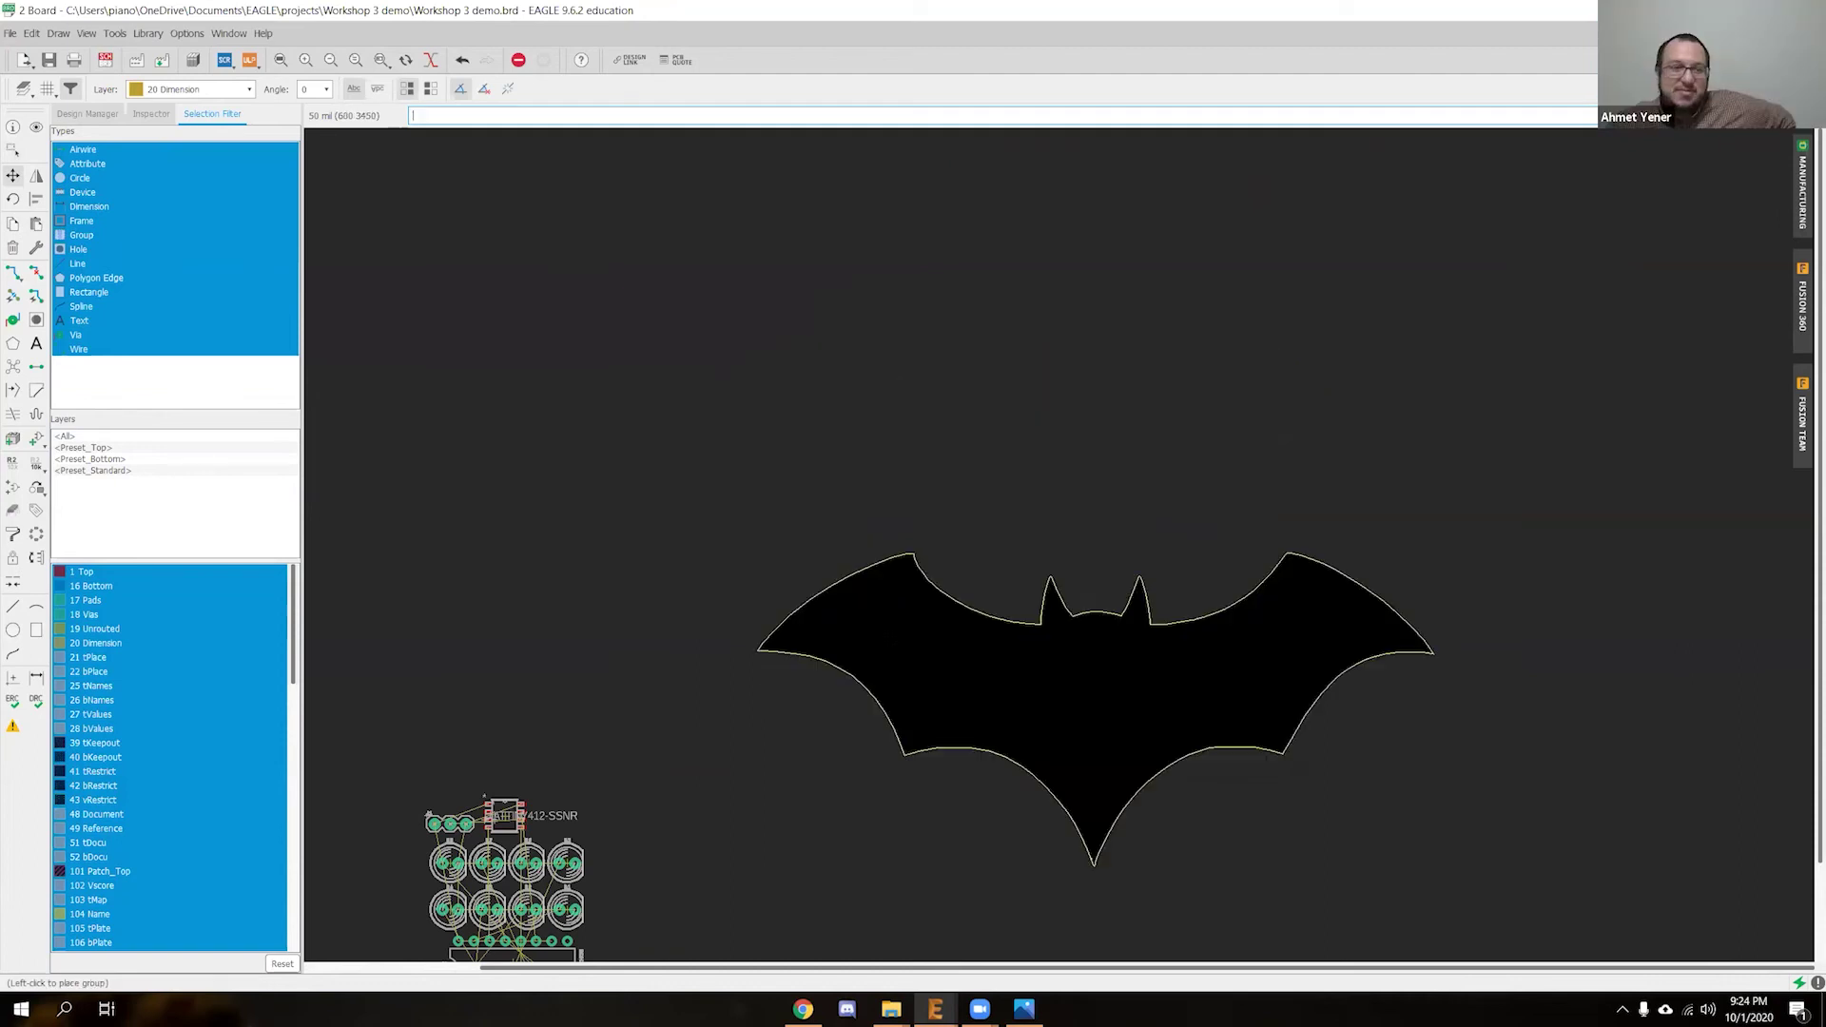
{"action": "scroll", "coordinate": [737, 695], "scroll_direction": "down", "scroll_amount": 1}
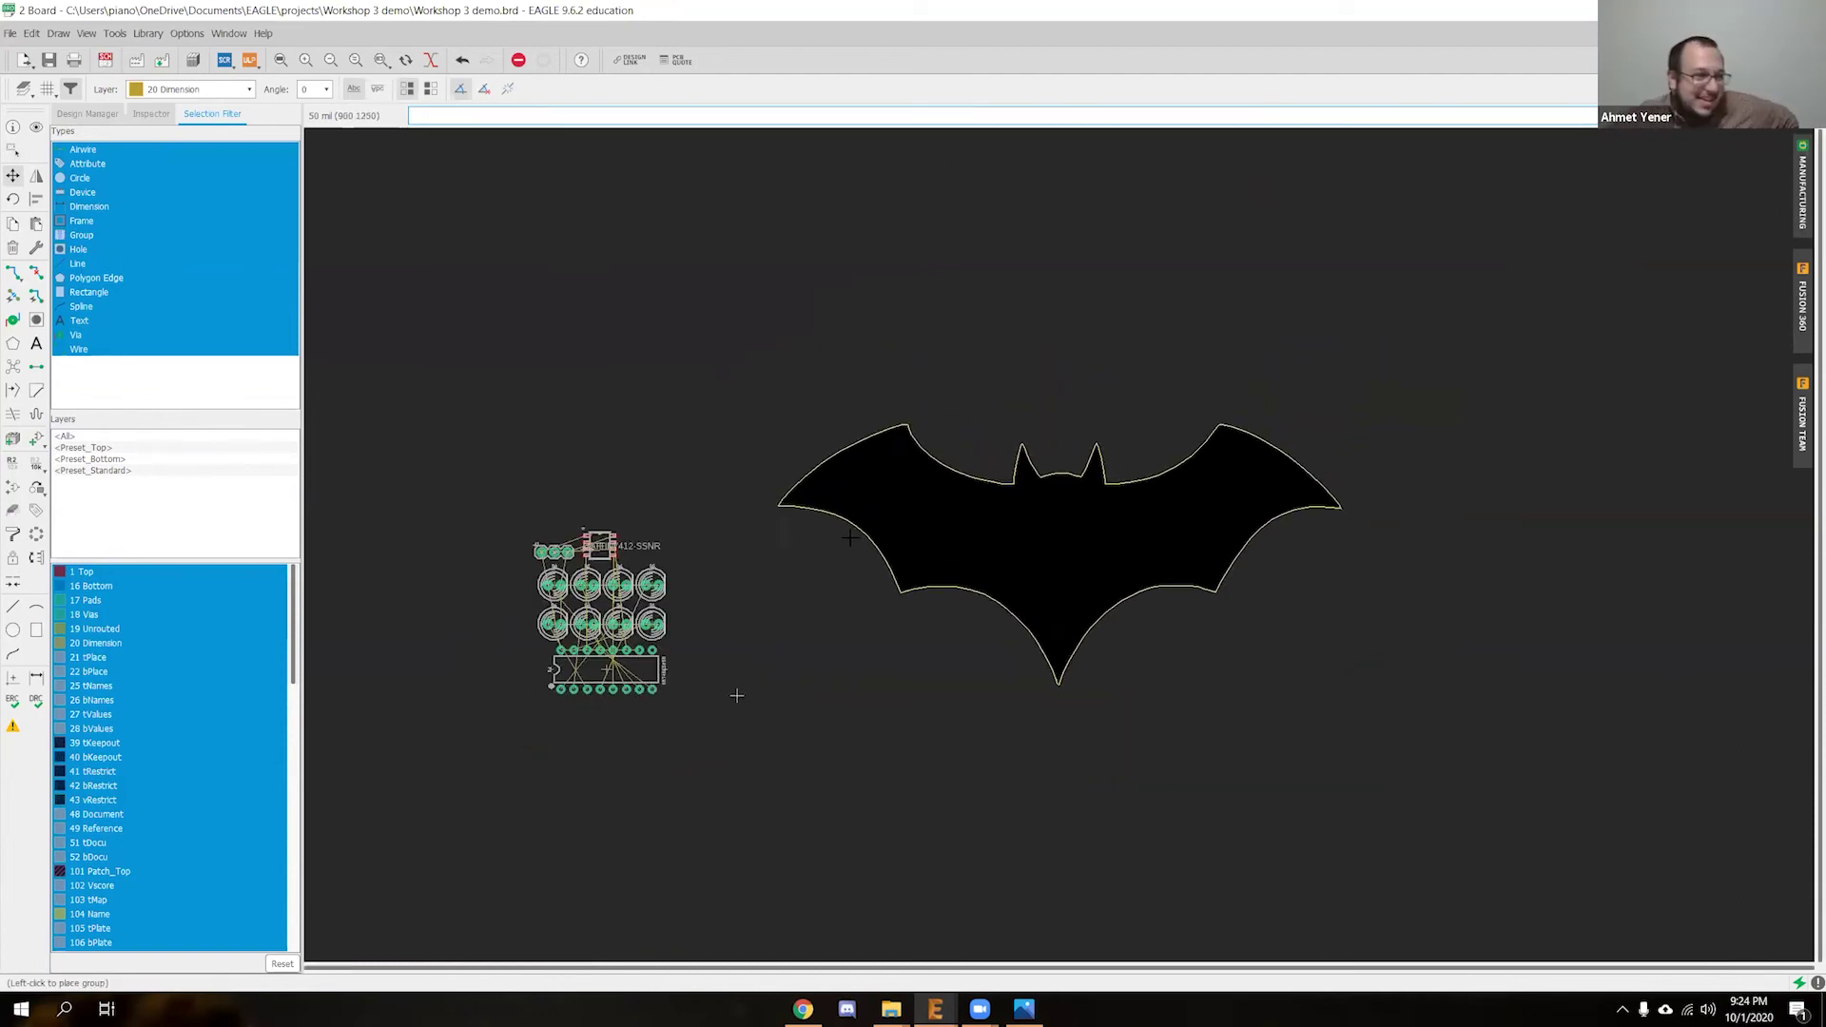
{"action": "left_click", "coordinate": [738, 696]}
{"action": "scroll", "coordinate": [1084, 739], "scroll_direction": "up", "scroll_amount": 1}
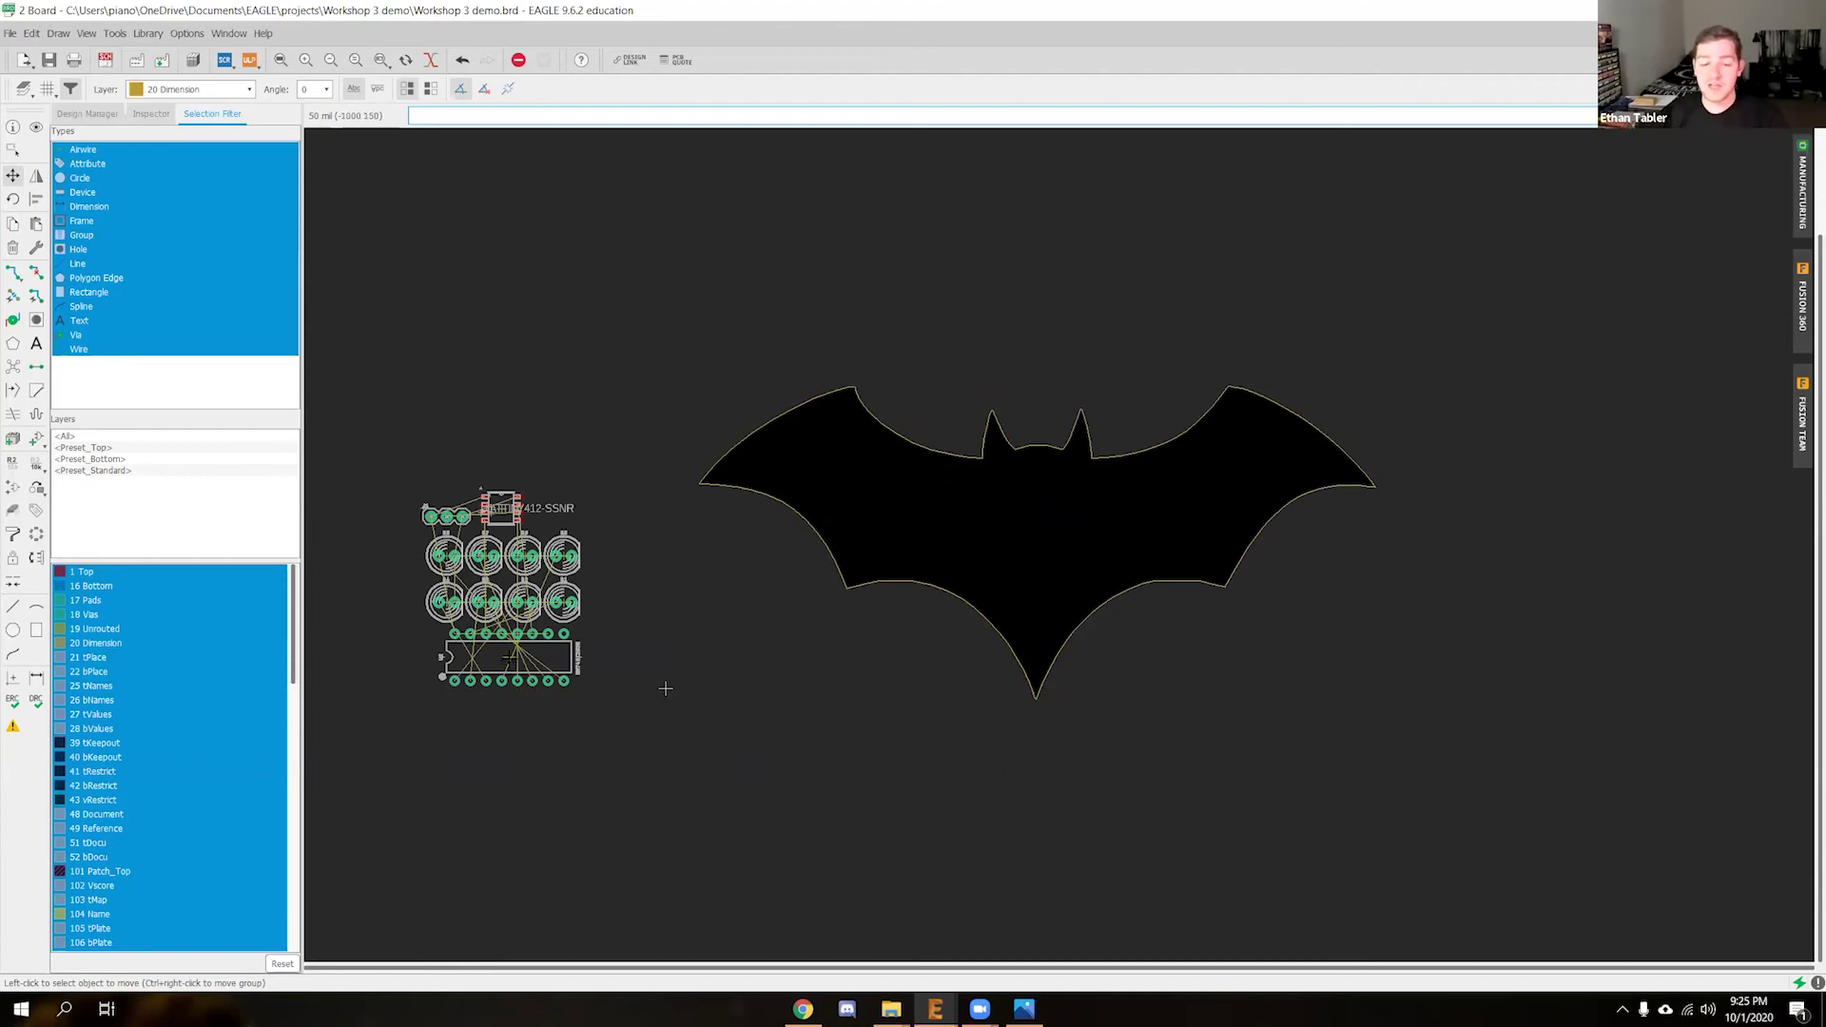
Examine the unplaced components up close and compare their size with the bat outline beside them
{"action": "scroll", "coordinate": [533, 571], "scroll_direction": "up", "scroll_amount": 4}
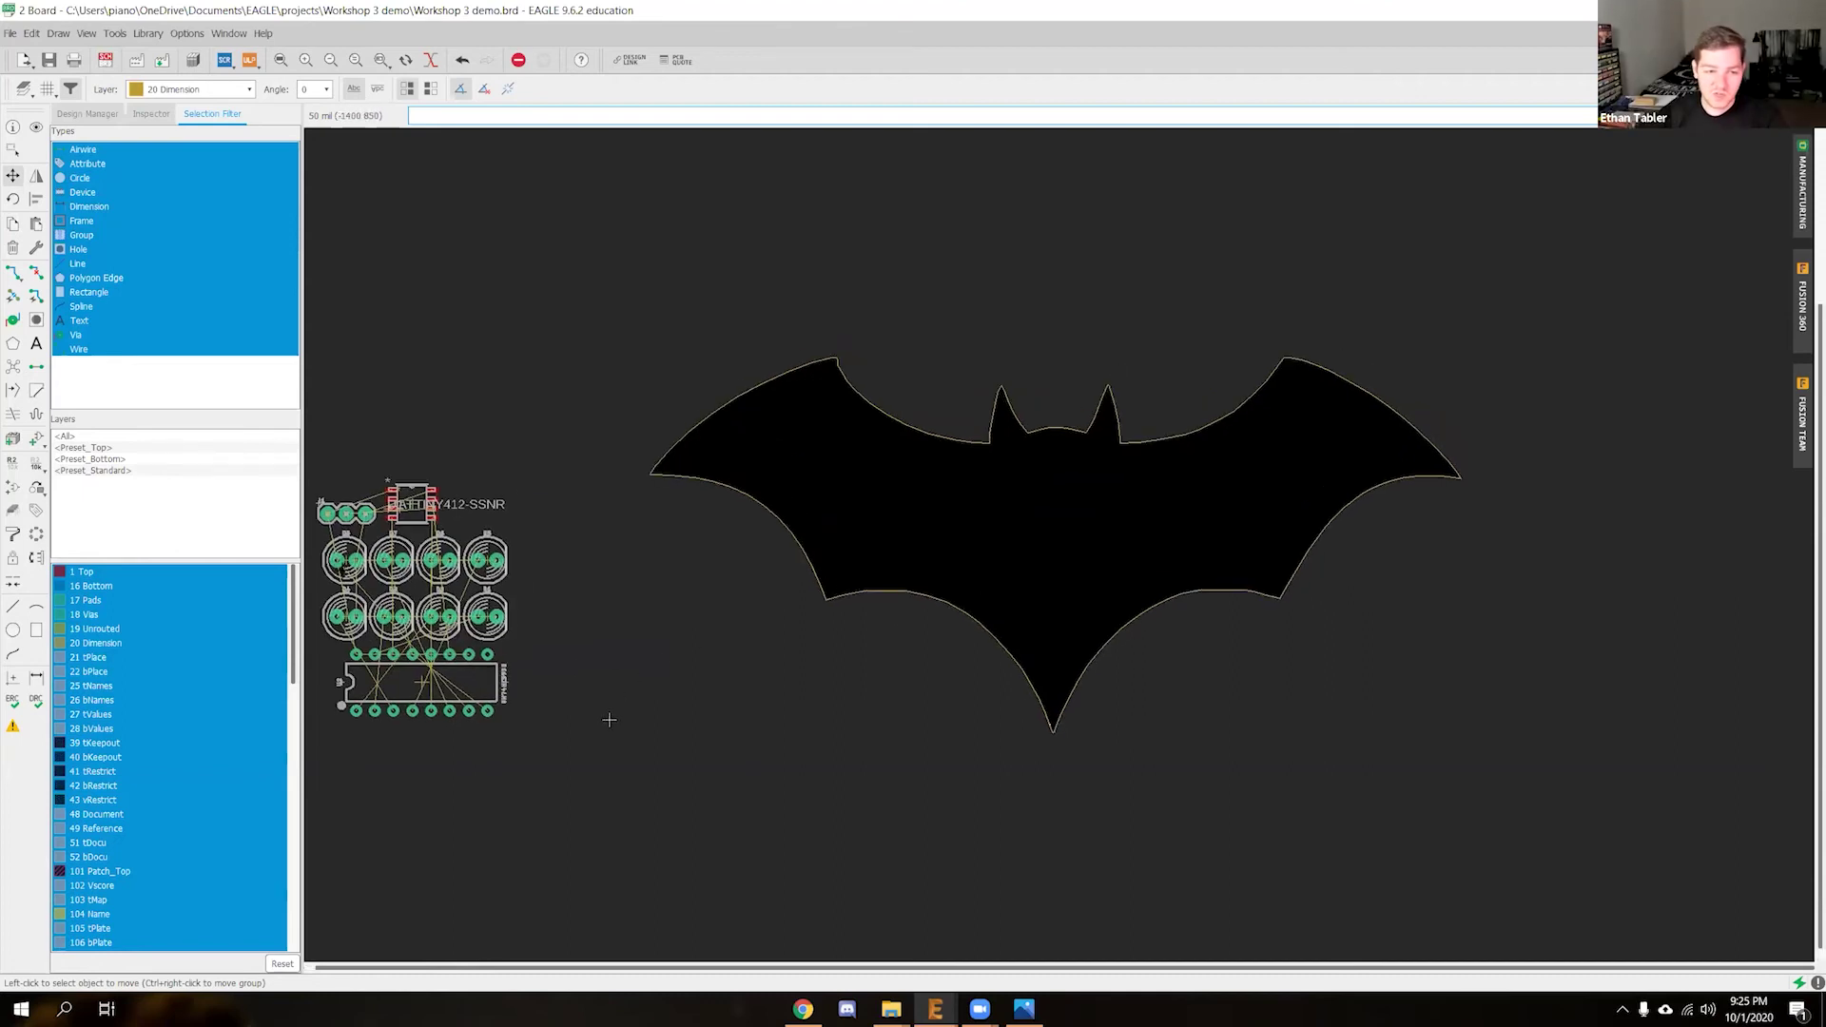
{"action": "scroll", "coordinate": [856, 552], "scroll_direction": "up", "scroll_amount": 5}
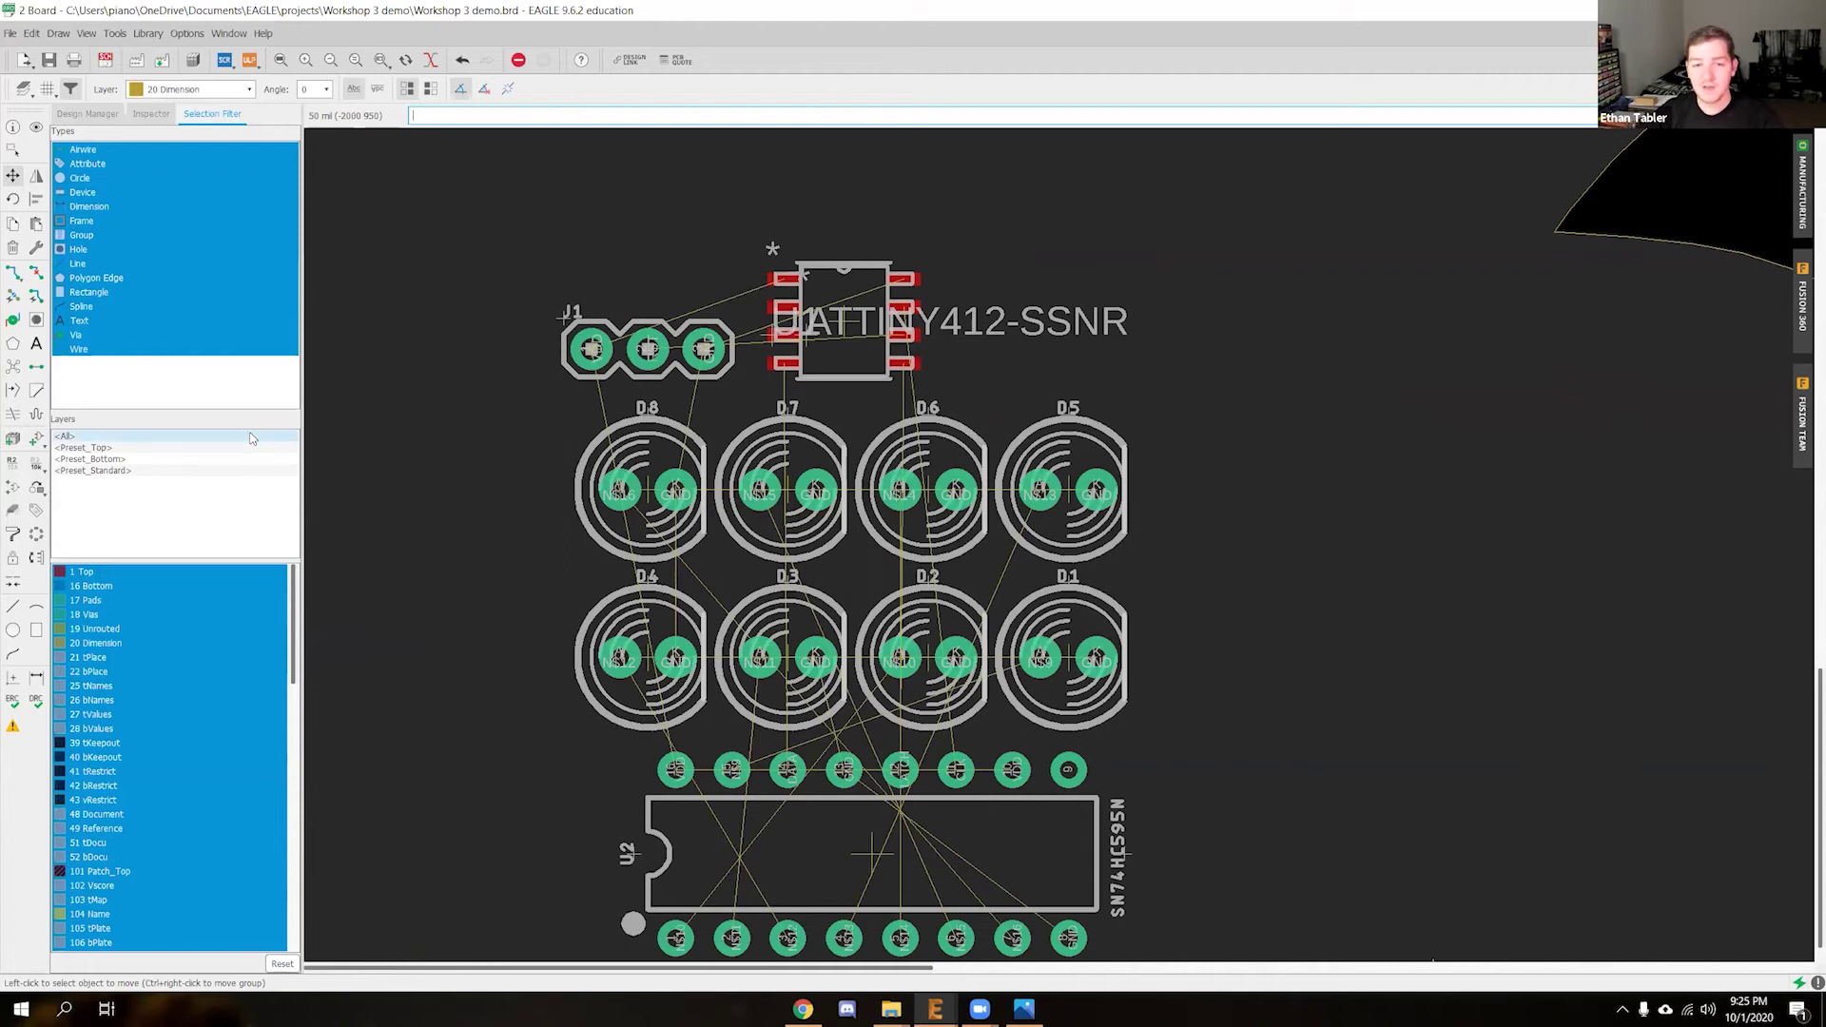
{"action": "scroll", "coordinate": [1373, 474], "scroll_direction": "down", "scroll_amount": 3}
{"action": "middle_click_drag", "start_coordinate": [1408, 759], "coordinate": [760, 730]}
{"action": "scroll", "coordinate": [350, 794], "scroll_direction": "down", "scroll_amount": 1}
{"action": "scroll", "coordinate": [519, 752], "scroll_direction": "down", "scroll_amount": 1}
{"action": "scroll", "coordinate": [518, 752], "scroll_direction": "down", "scroll_amount": 1}
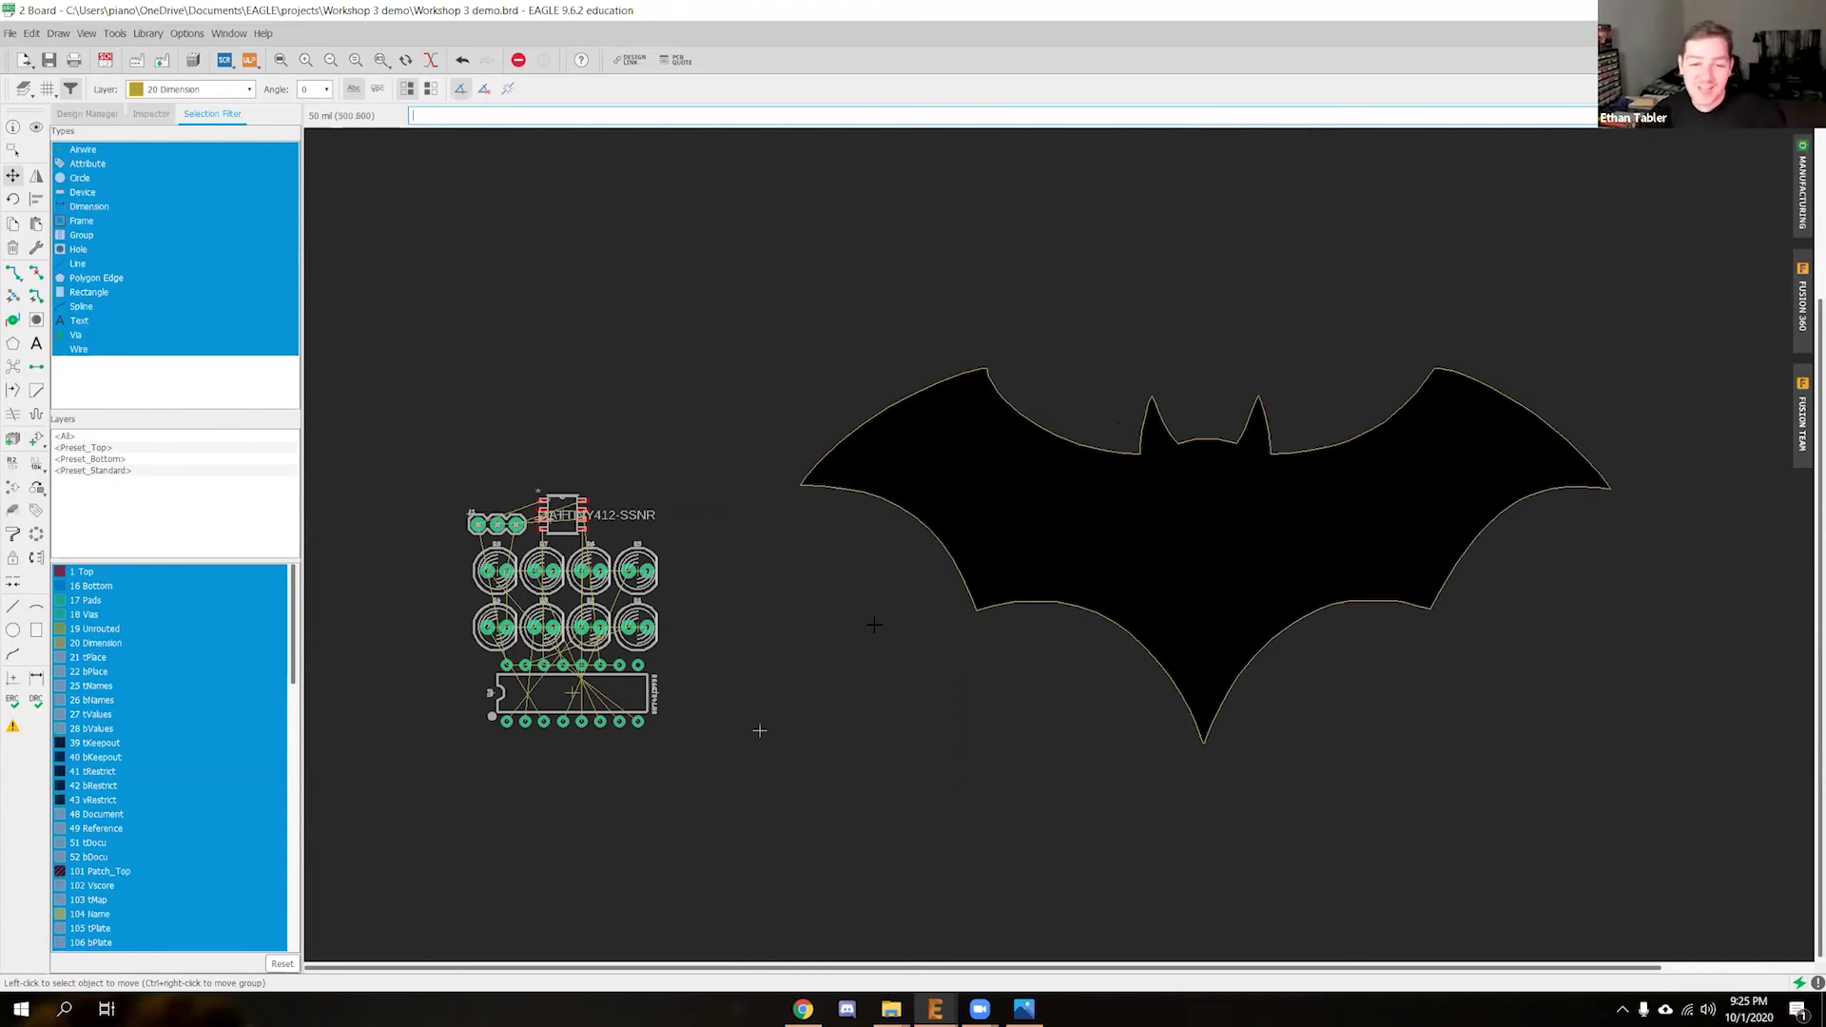
{"action": "scroll", "coordinate": [760, 731], "scroll_direction": "down", "scroll_amount": 2}
{"action": "scroll", "coordinate": [761, 718], "scroll_direction": "up", "scroll_amount": 2}
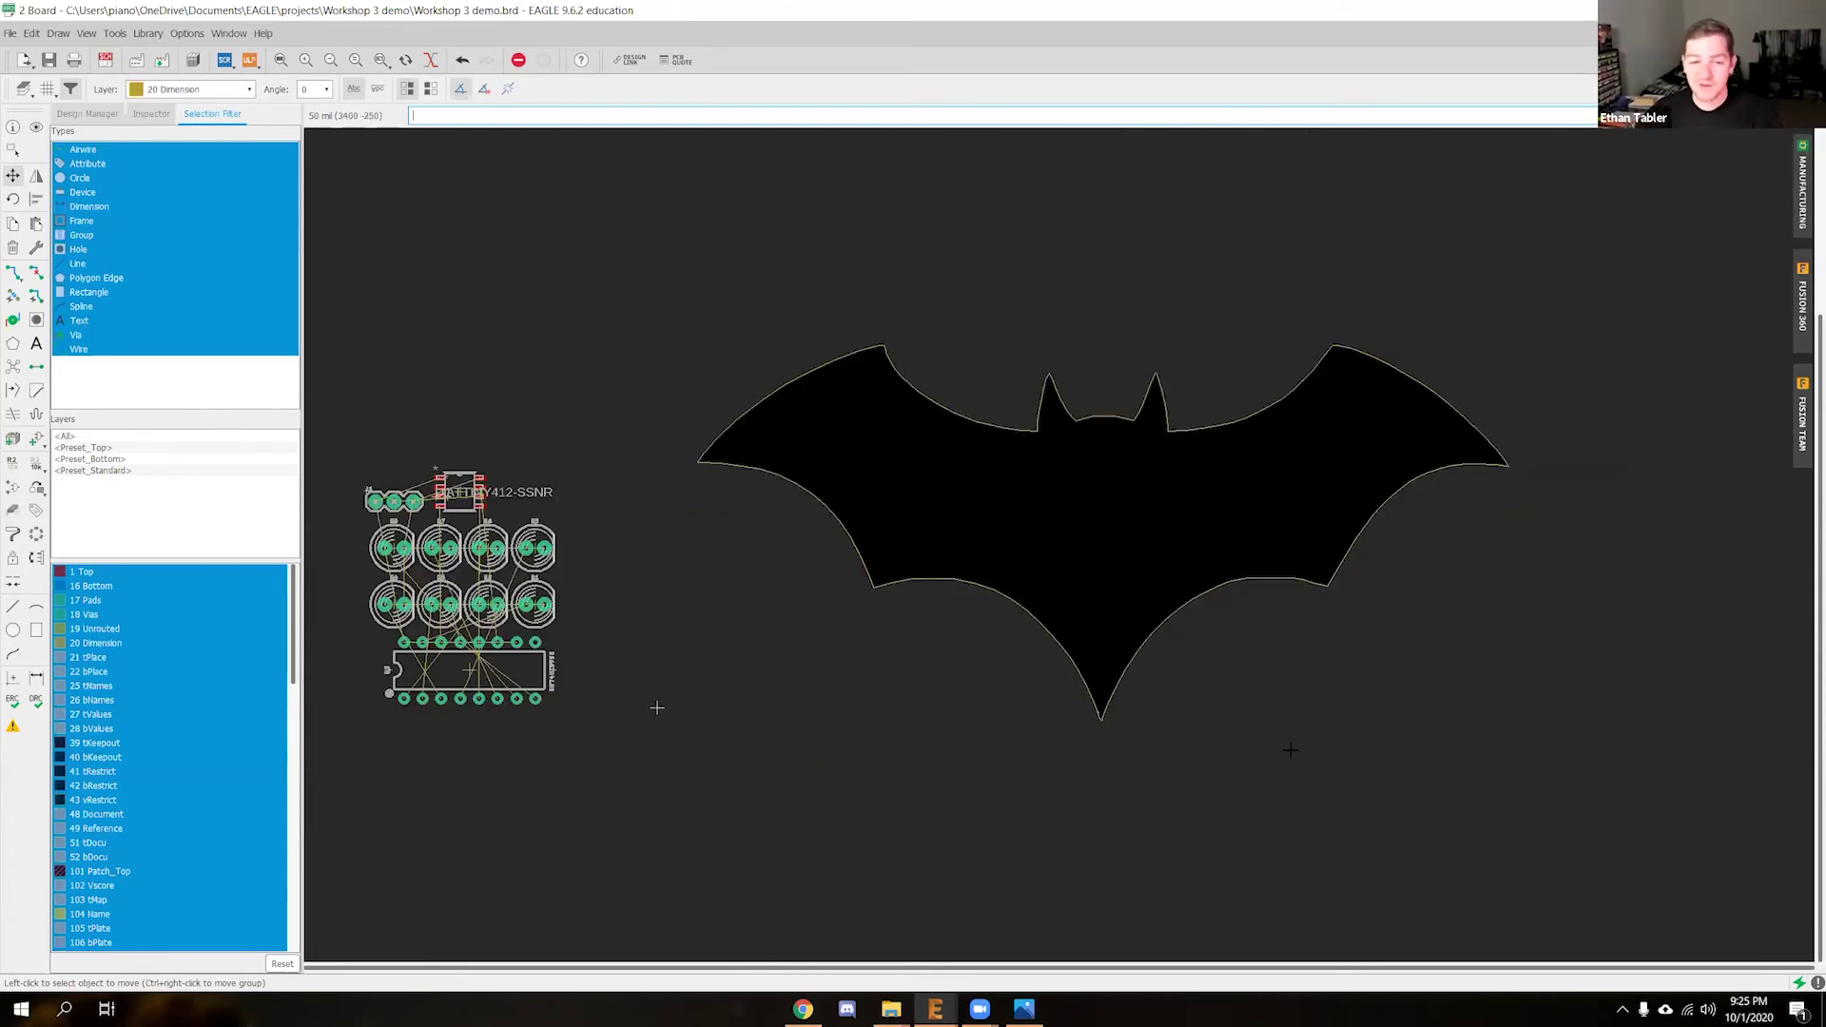
Move the ATtiny412, the SN74HC595N shift register and connector J1 into the middle of the bat outline
{"action": "scroll", "coordinate": [657, 708], "scroll_direction": "up", "scroll_amount": 1}
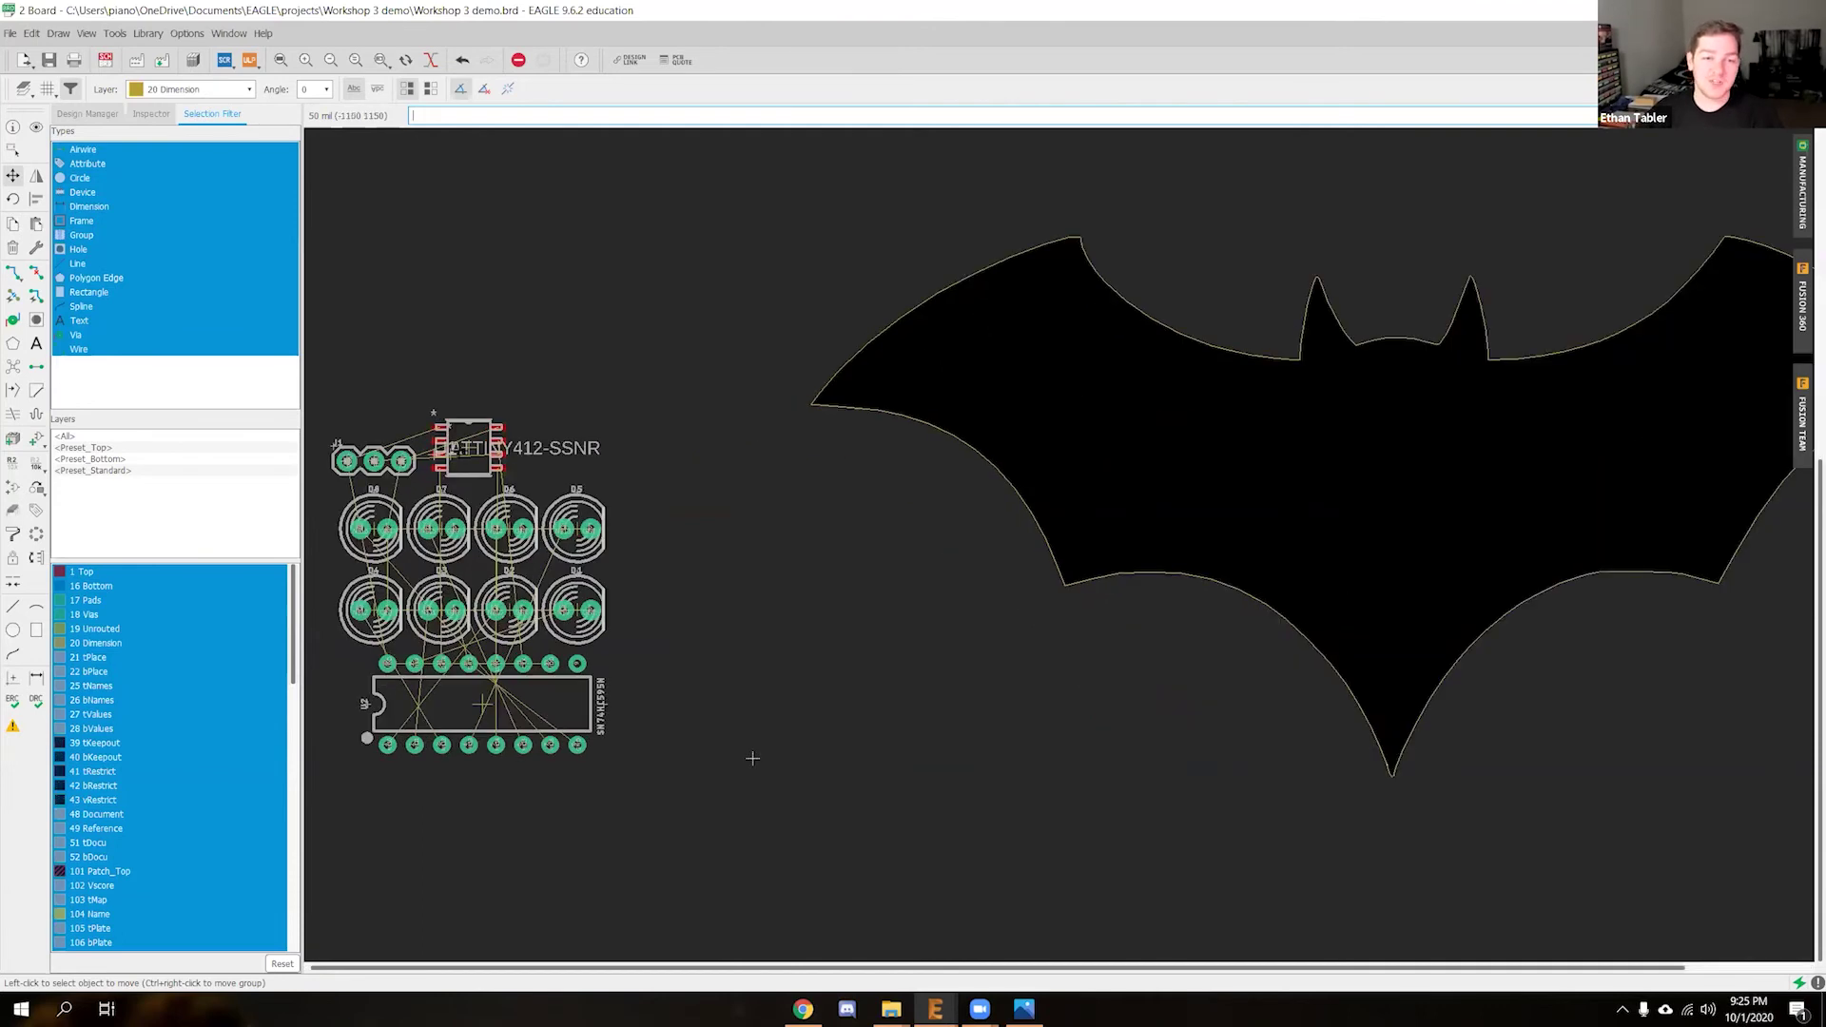
{"action": "left_click_drag", "start_coordinate": [468, 448], "coordinate": [1376, 448]}
{"action": "left_click_drag", "start_coordinate": [481, 704], "coordinate": [1388, 556]}
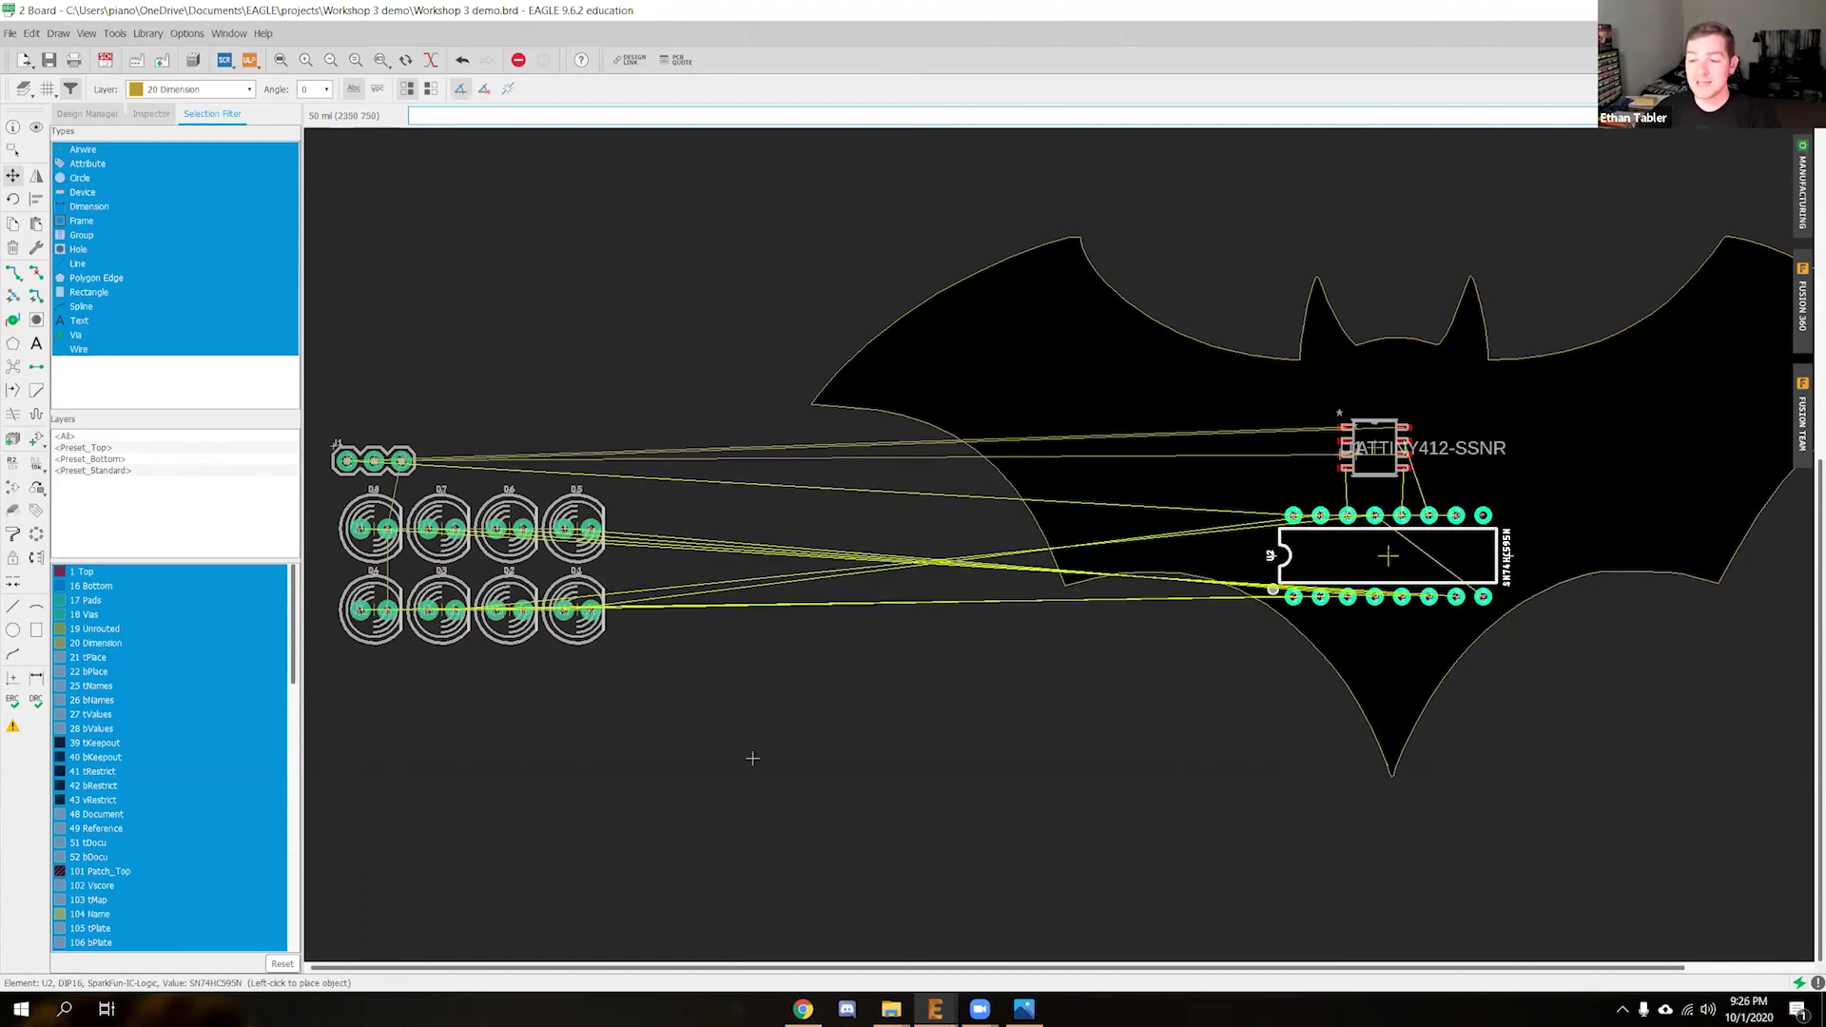
{"action": "left_click", "coordinate": [1388, 556]}
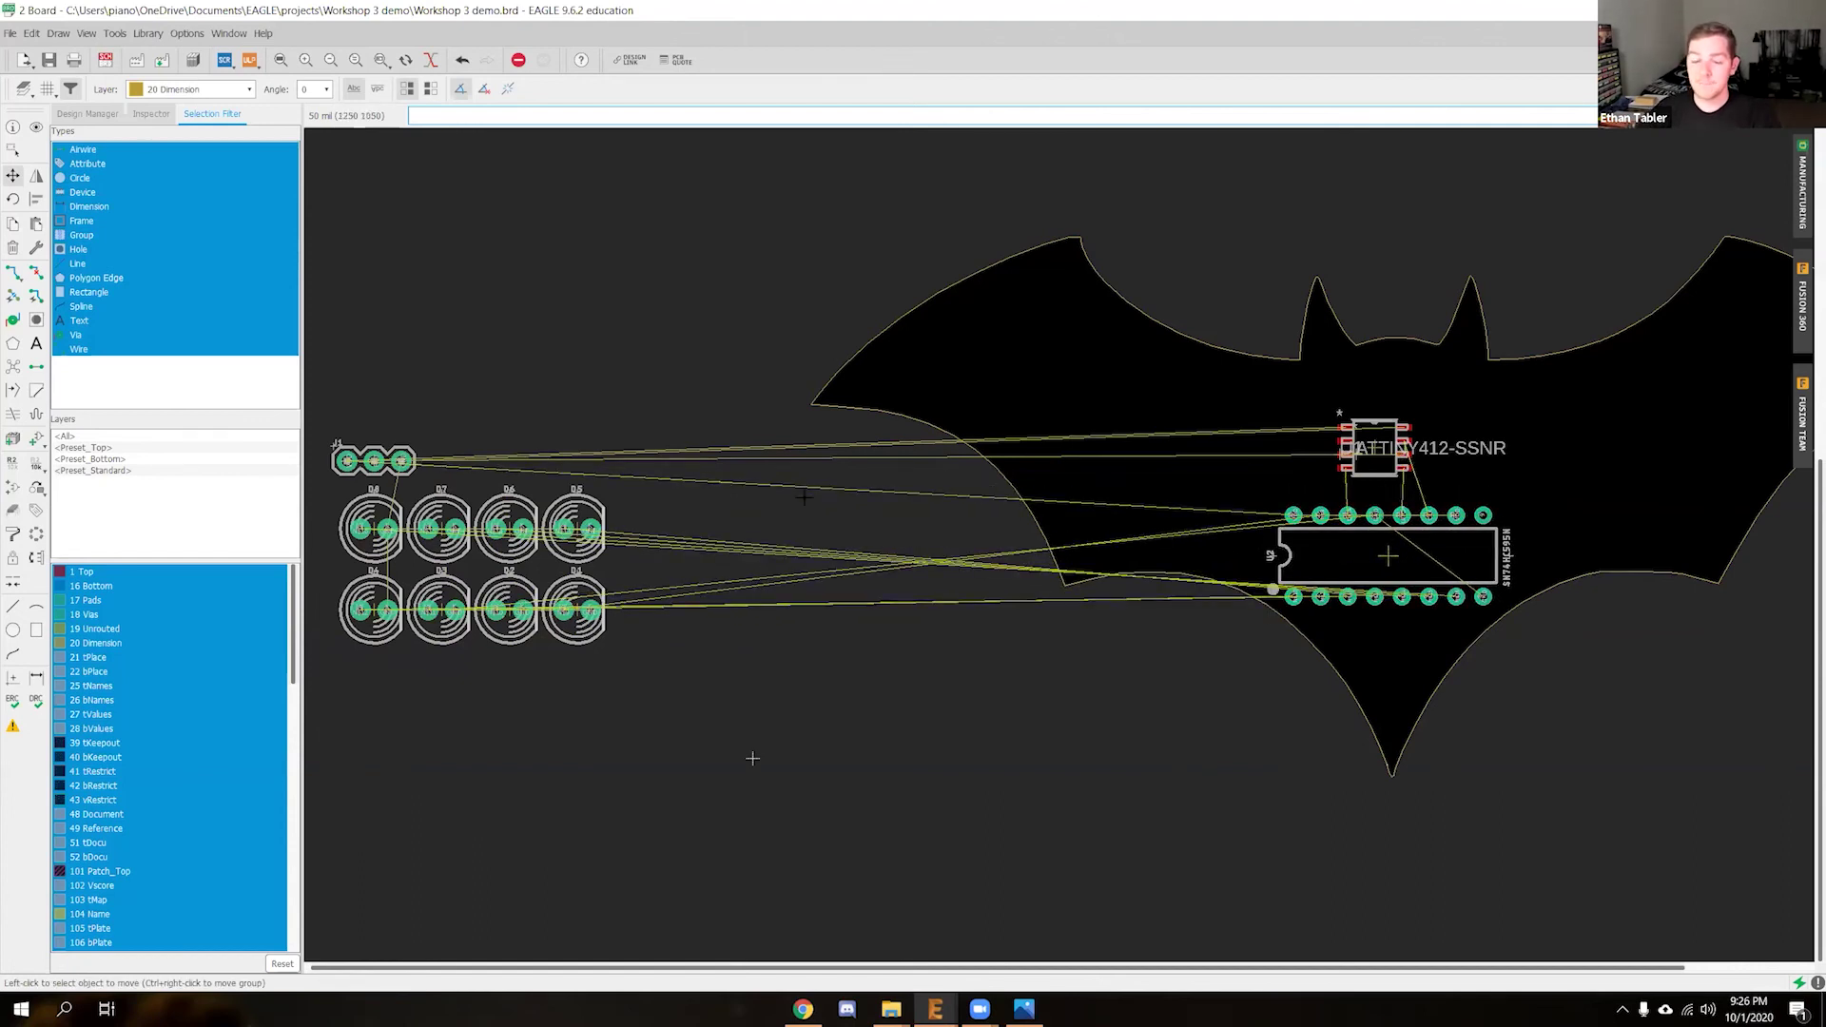
{"action": "left_click", "coordinate": [343, 461]}
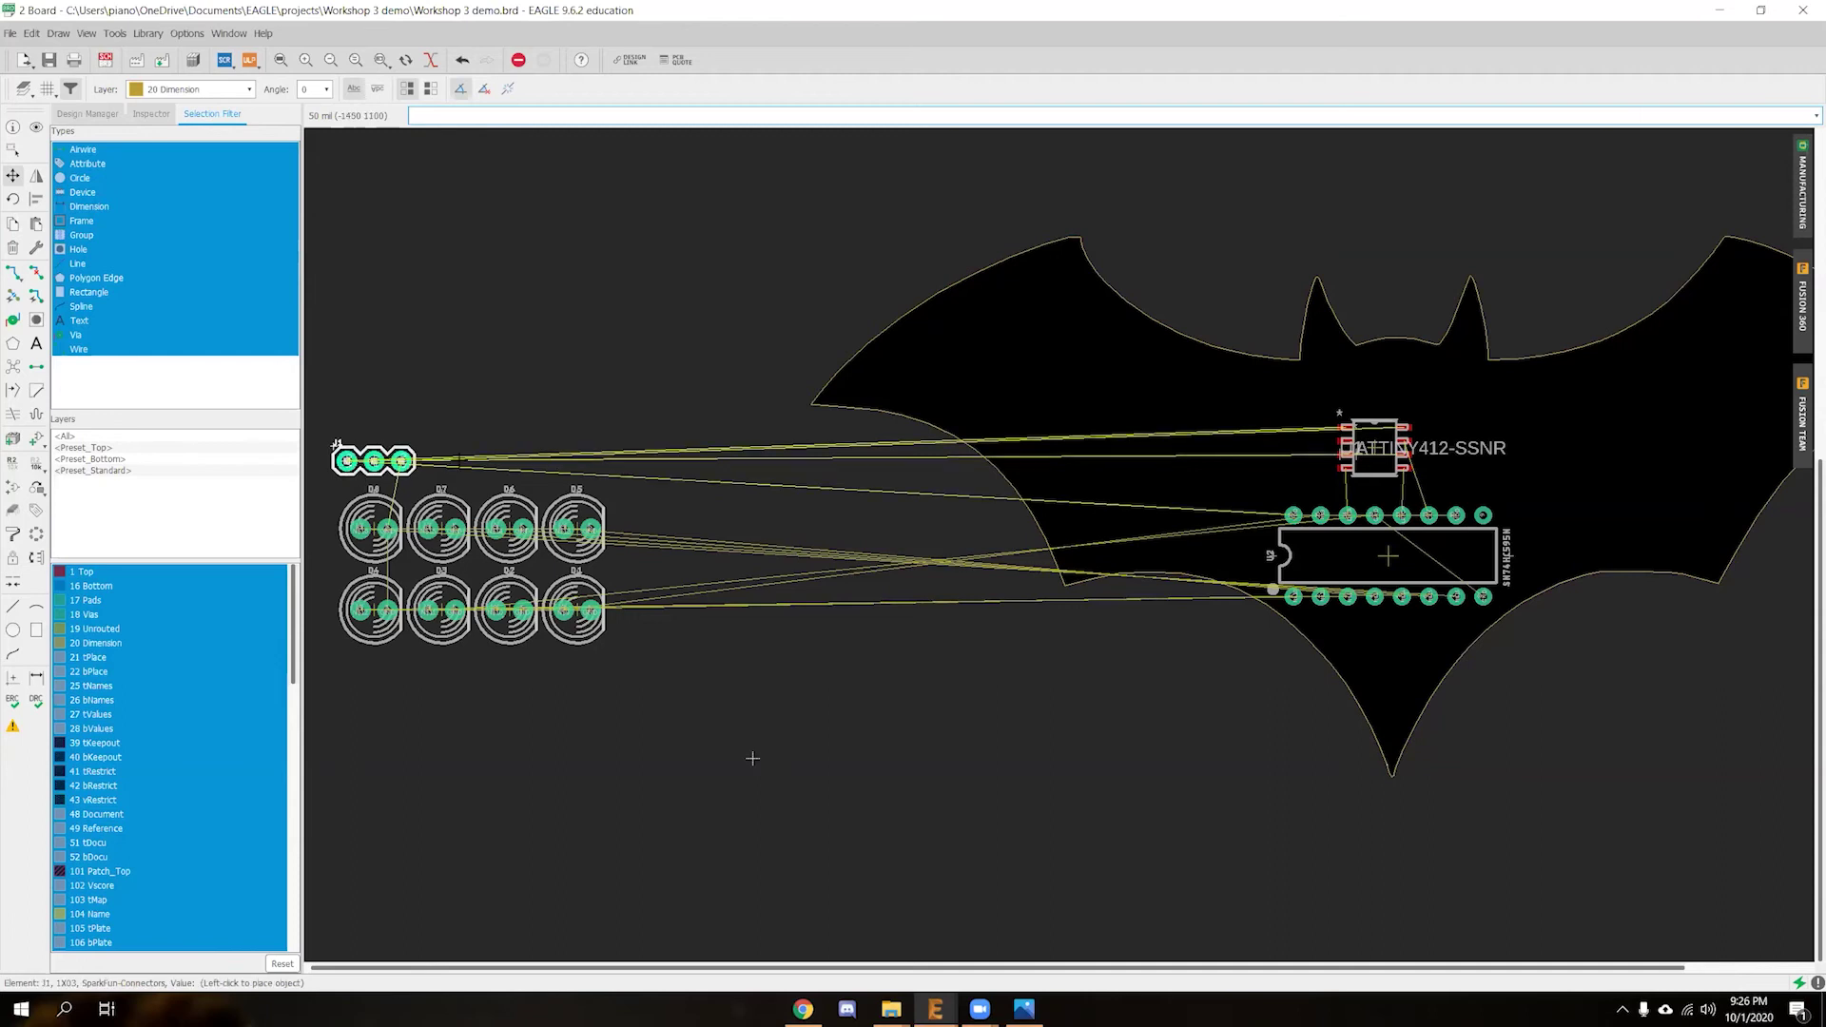
{"action": "left_click", "coordinate": [1186, 460]}
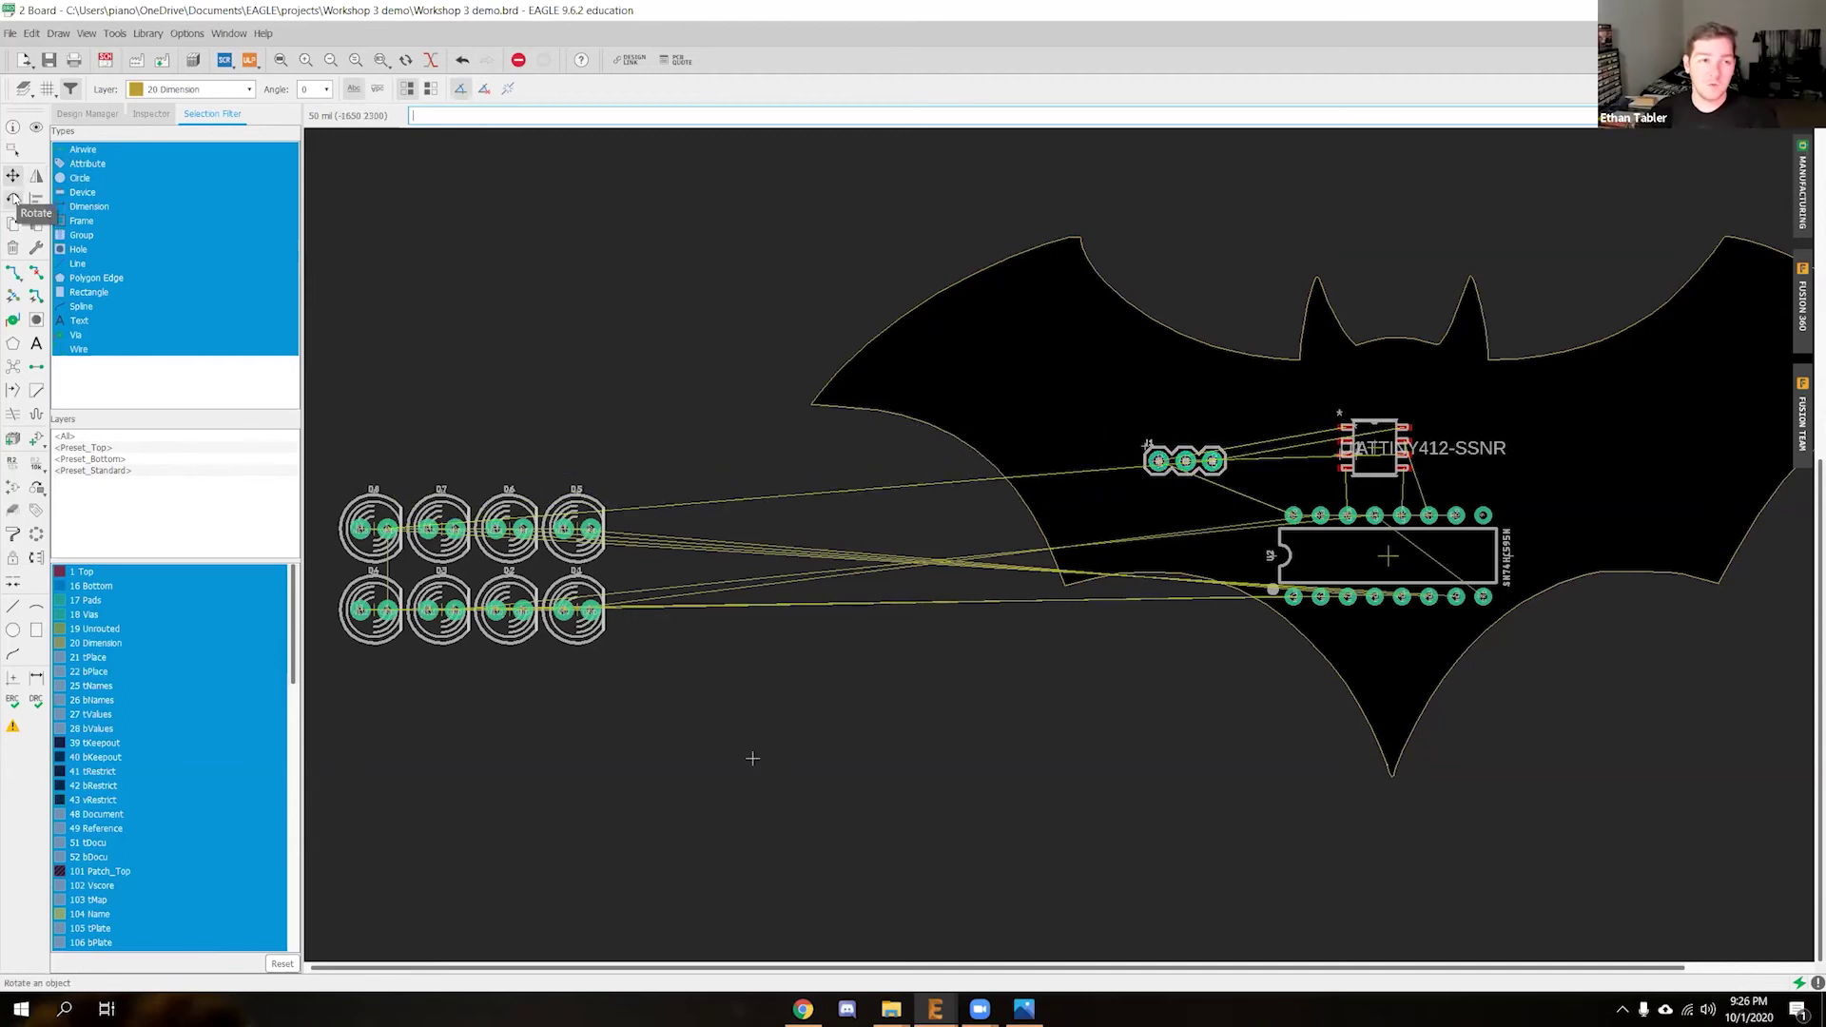
{"action": "left_click", "coordinate": [13, 200]}
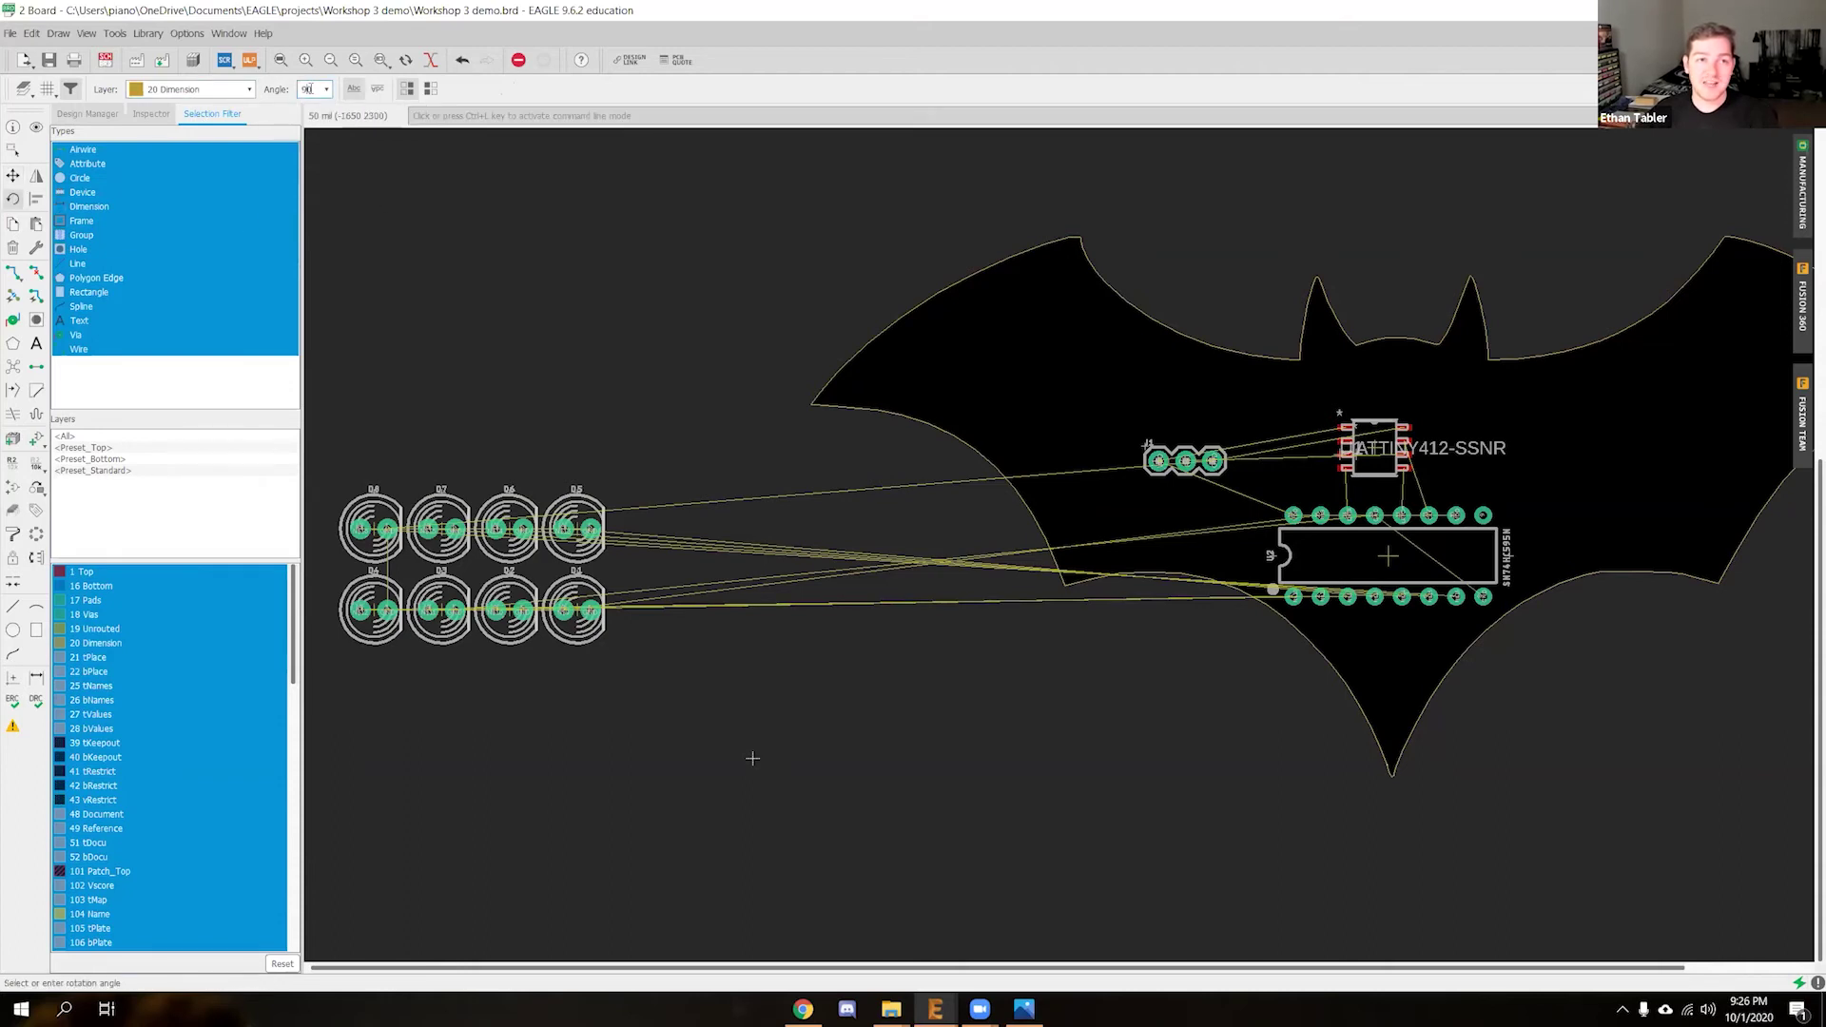
{"action": "left_click_drag", "start_coordinate": [316, 90], "coordinate": [298, 89]}
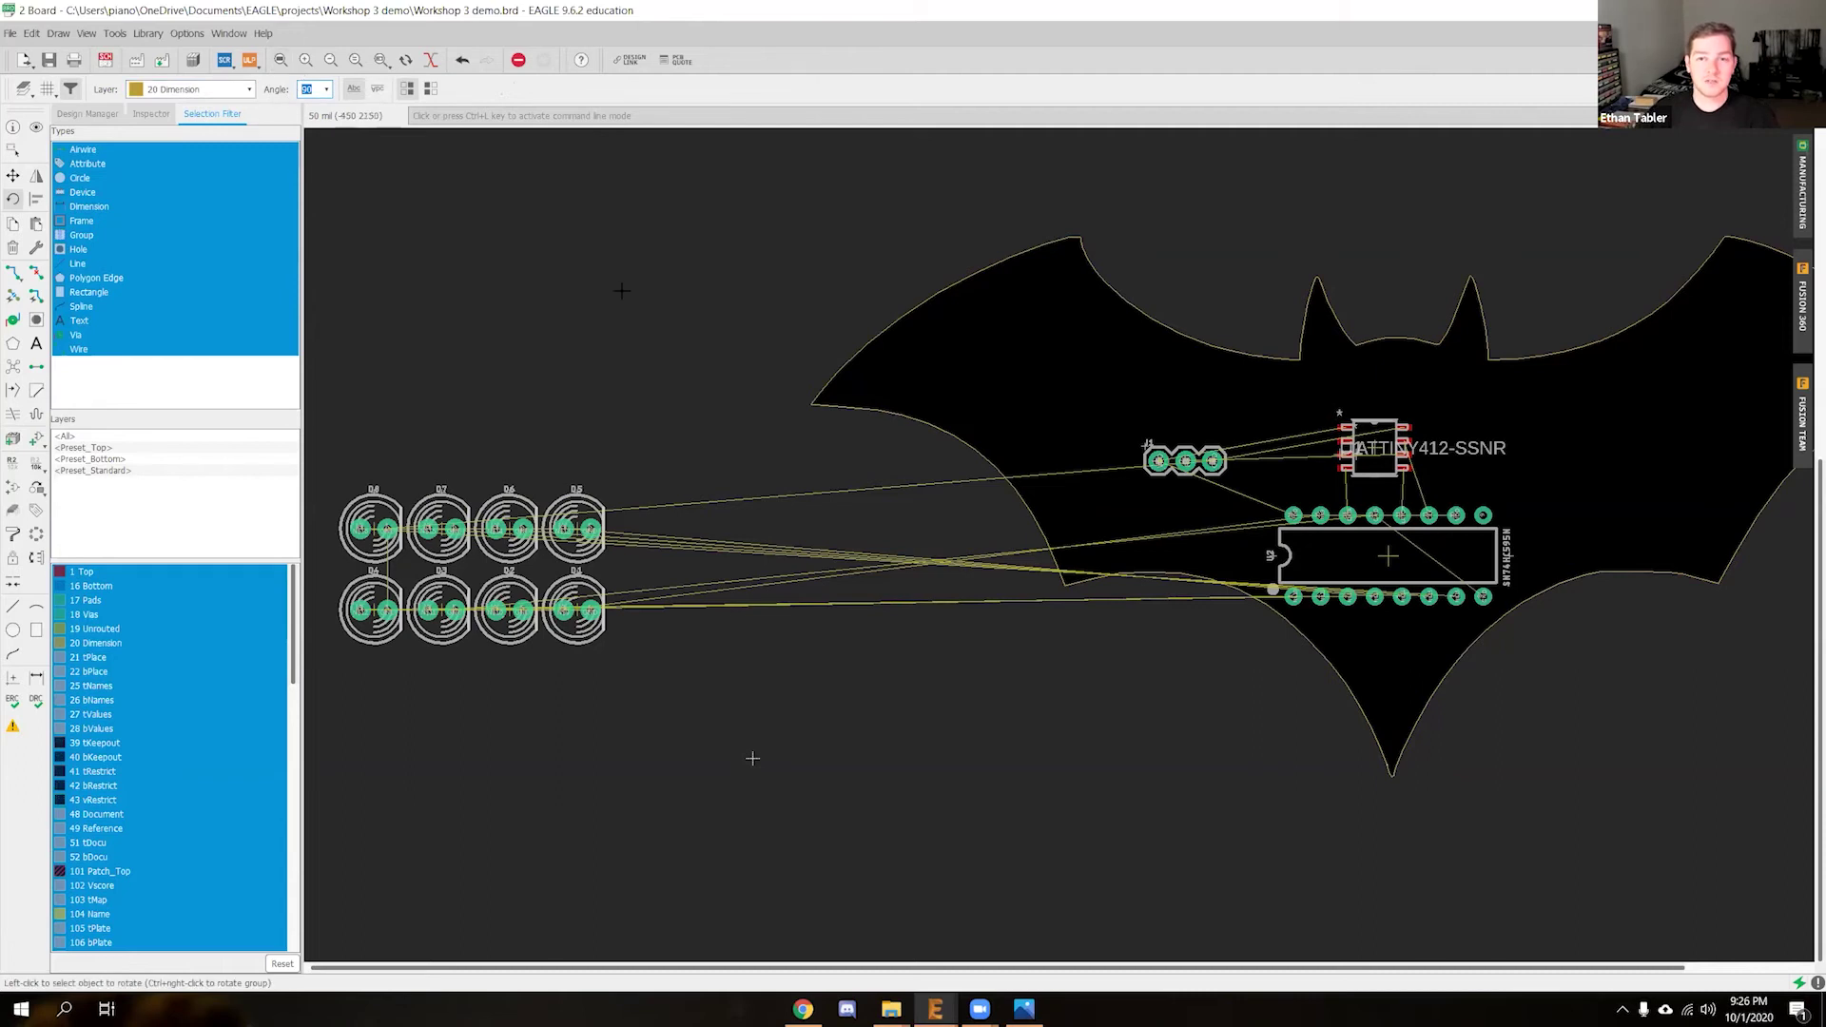
{"action": "left_click", "coordinate": [12, 150]}
Move LEDs D1, D2 and D3 into the bat's left wing, spaced from the wing tip inward along its upper edge
{"action": "scroll", "coordinate": [917, 714], "scroll_direction": "down", "scroll_amount": 2}
{"action": "middle_click_drag", "start_coordinate": [917, 713], "coordinate": [763, 684]}
{"action": "scroll", "coordinate": [543, 683], "scroll_direction": "down", "scroll_amount": 1}
{"action": "scroll", "coordinate": [763, 684], "scroll_direction": "up", "scroll_amount": 2}
{"action": "key", "text": "F7"}
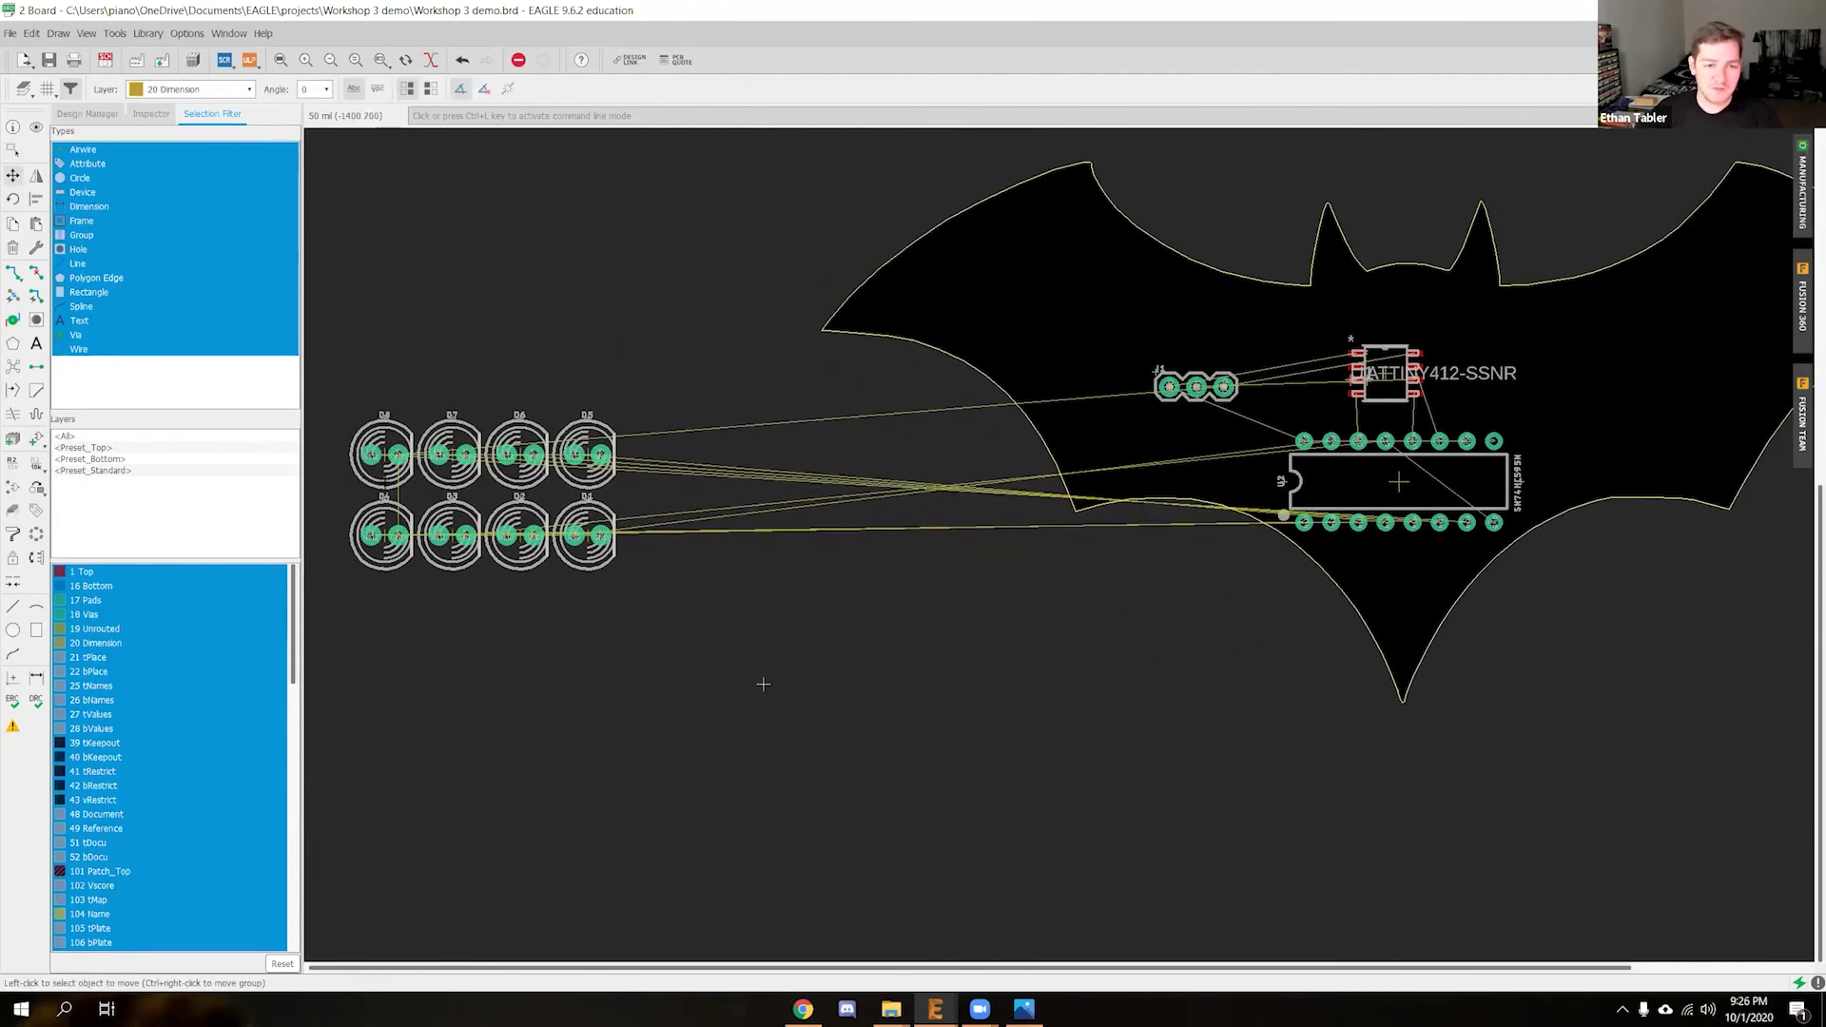
{"action": "left_click", "coordinate": [588, 537]}
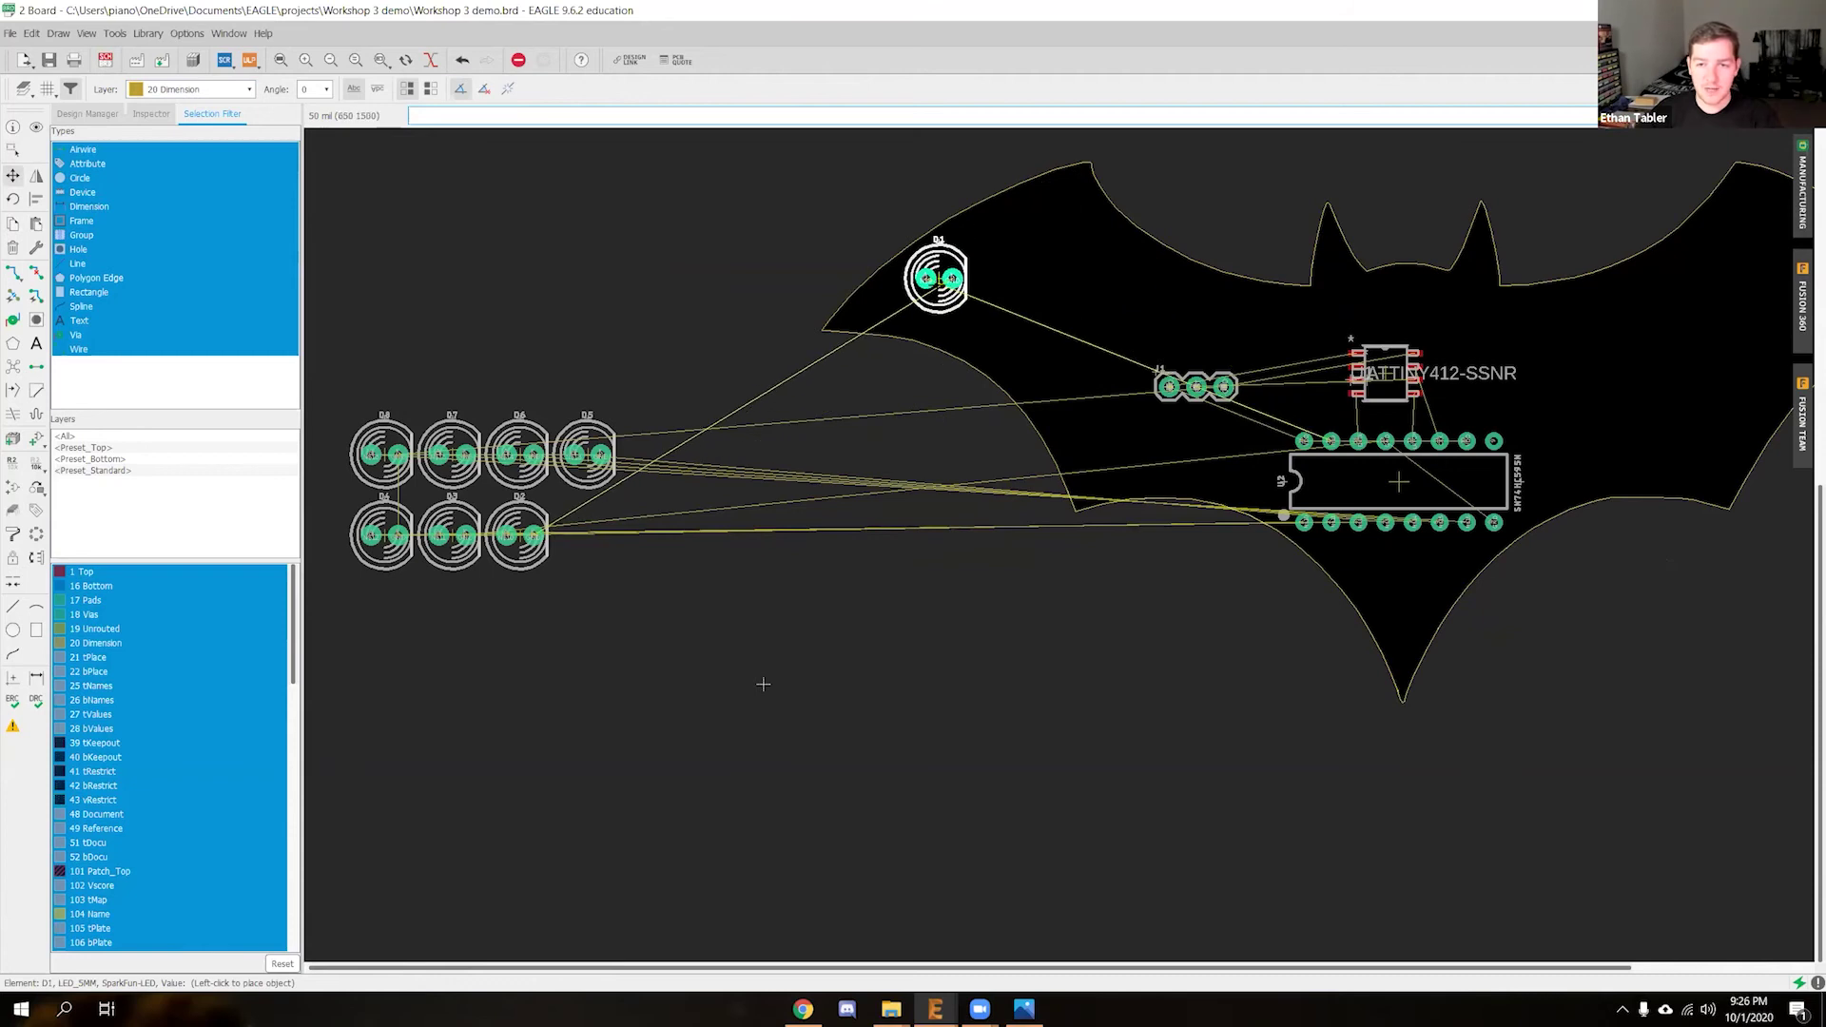
{"action": "left_click", "coordinate": [940, 292]}
{"action": "left_click", "coordinate": [521, 534]}
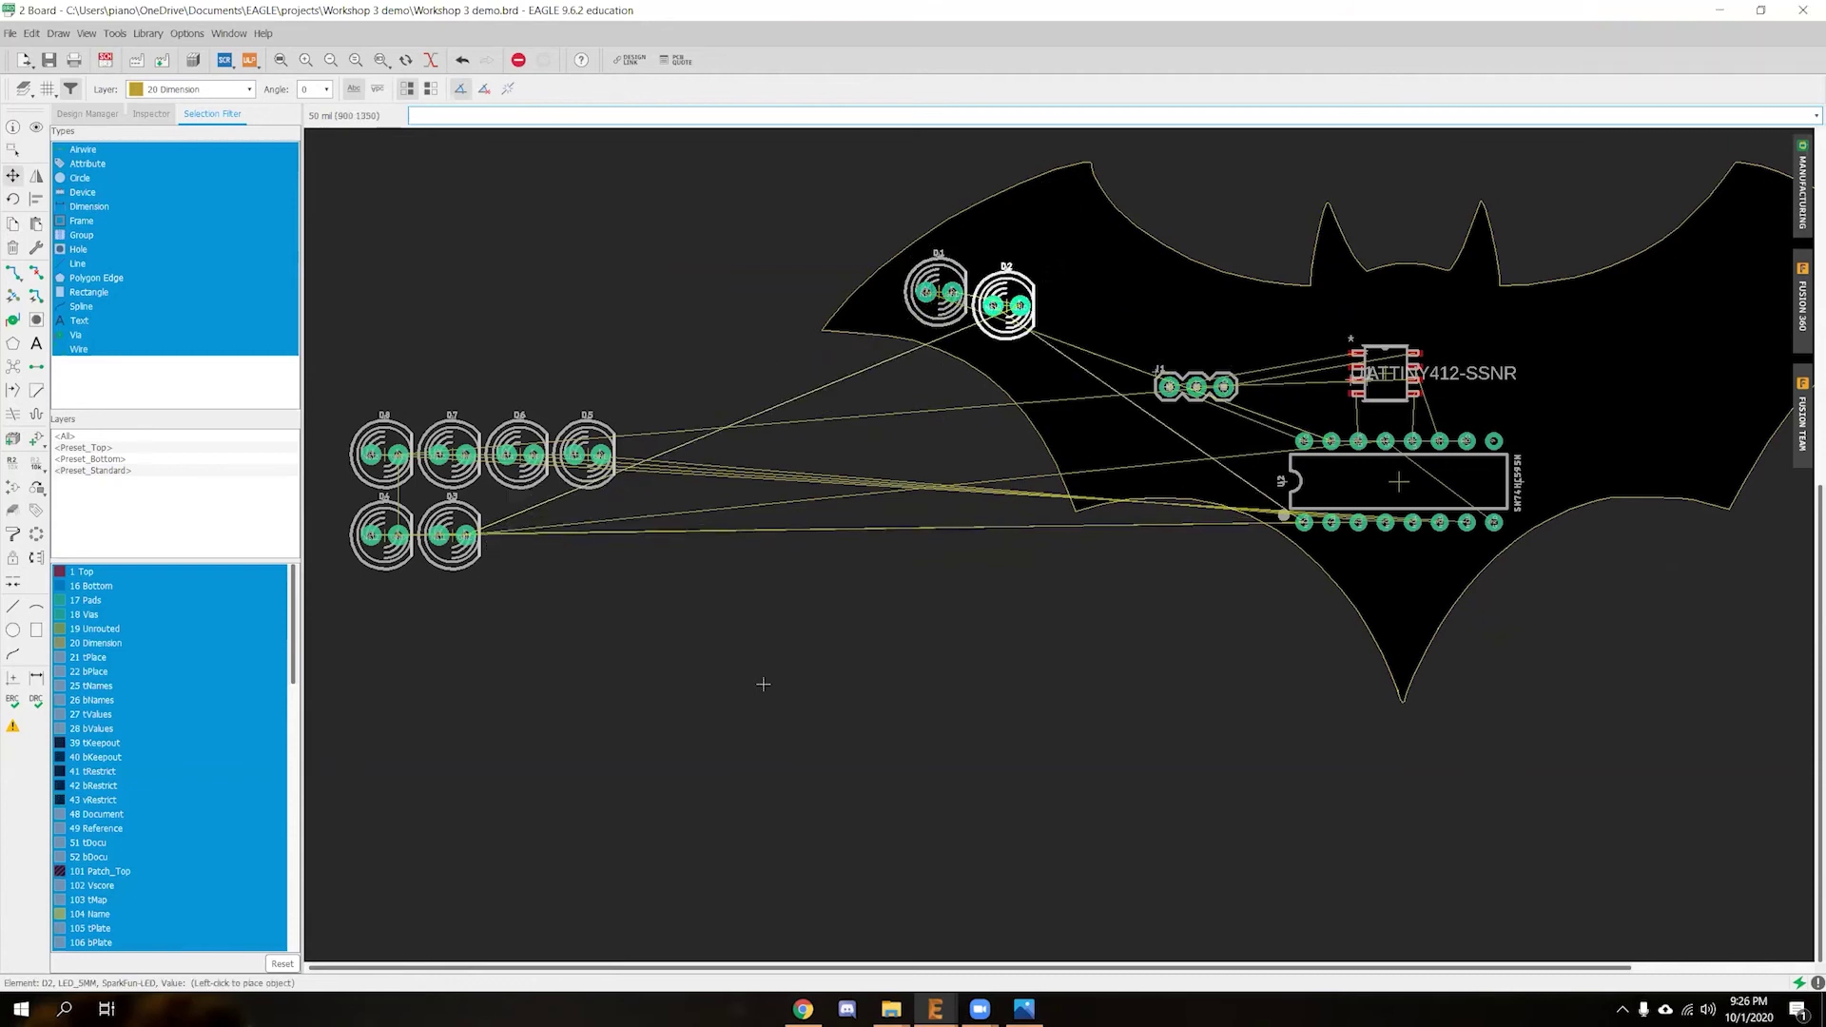
{"action": "left_click", "coordinate": [1058, 238]}
{"action": "scroll", "coordinate": [763, 684], "scroll_direction": "down", "scroll_amount": 2}
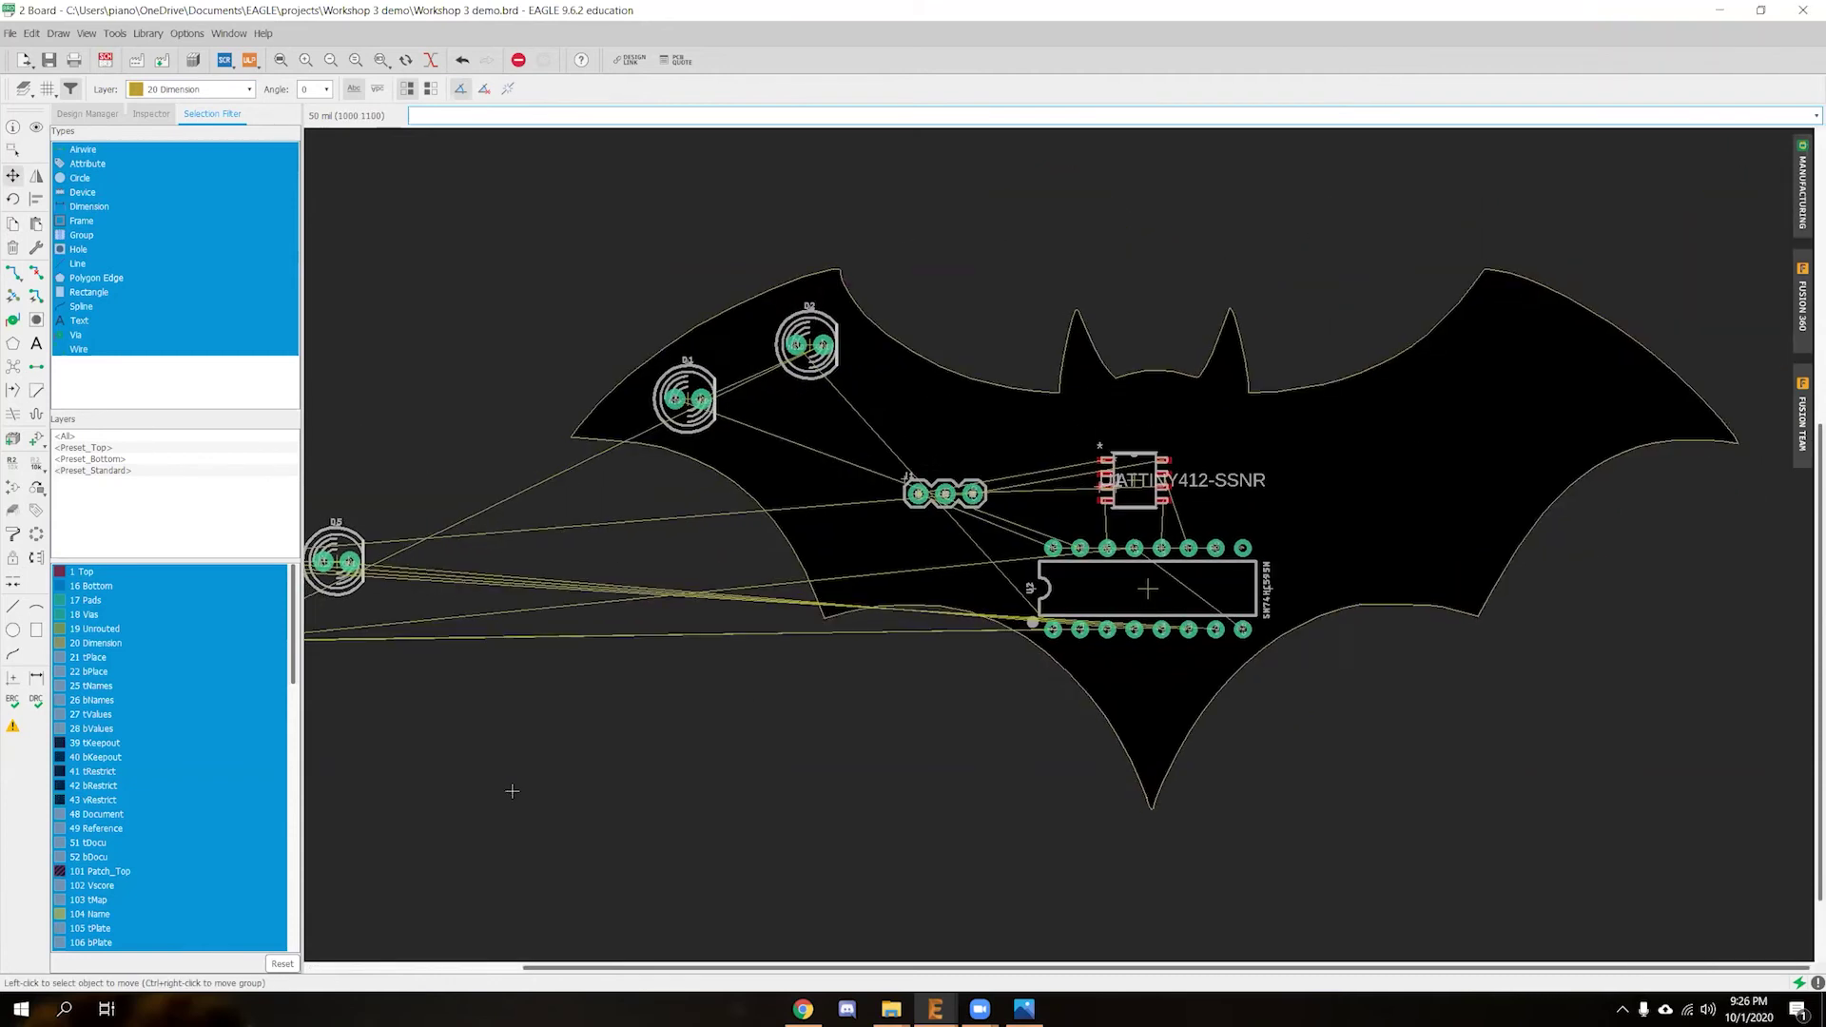
{"action": "left_click", "coordinate": [434, 597]}
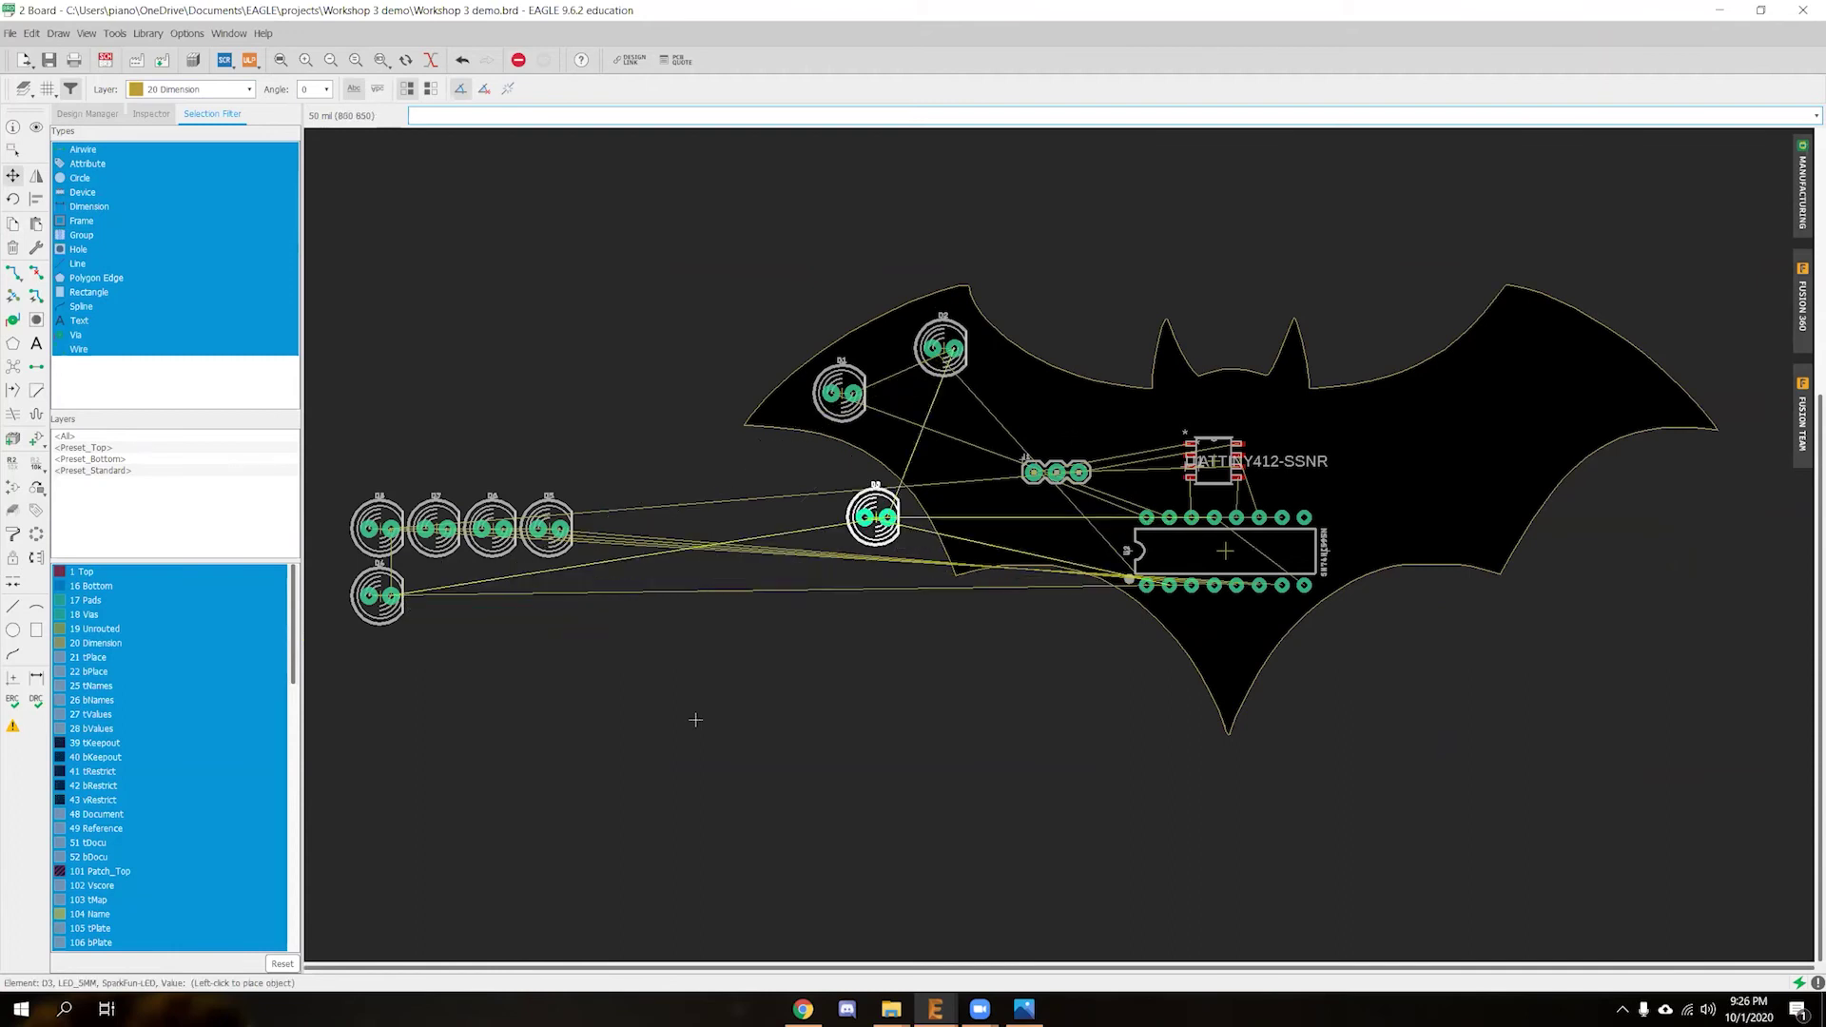
{"action": "left_click", "coordinate": [1044, 405]}
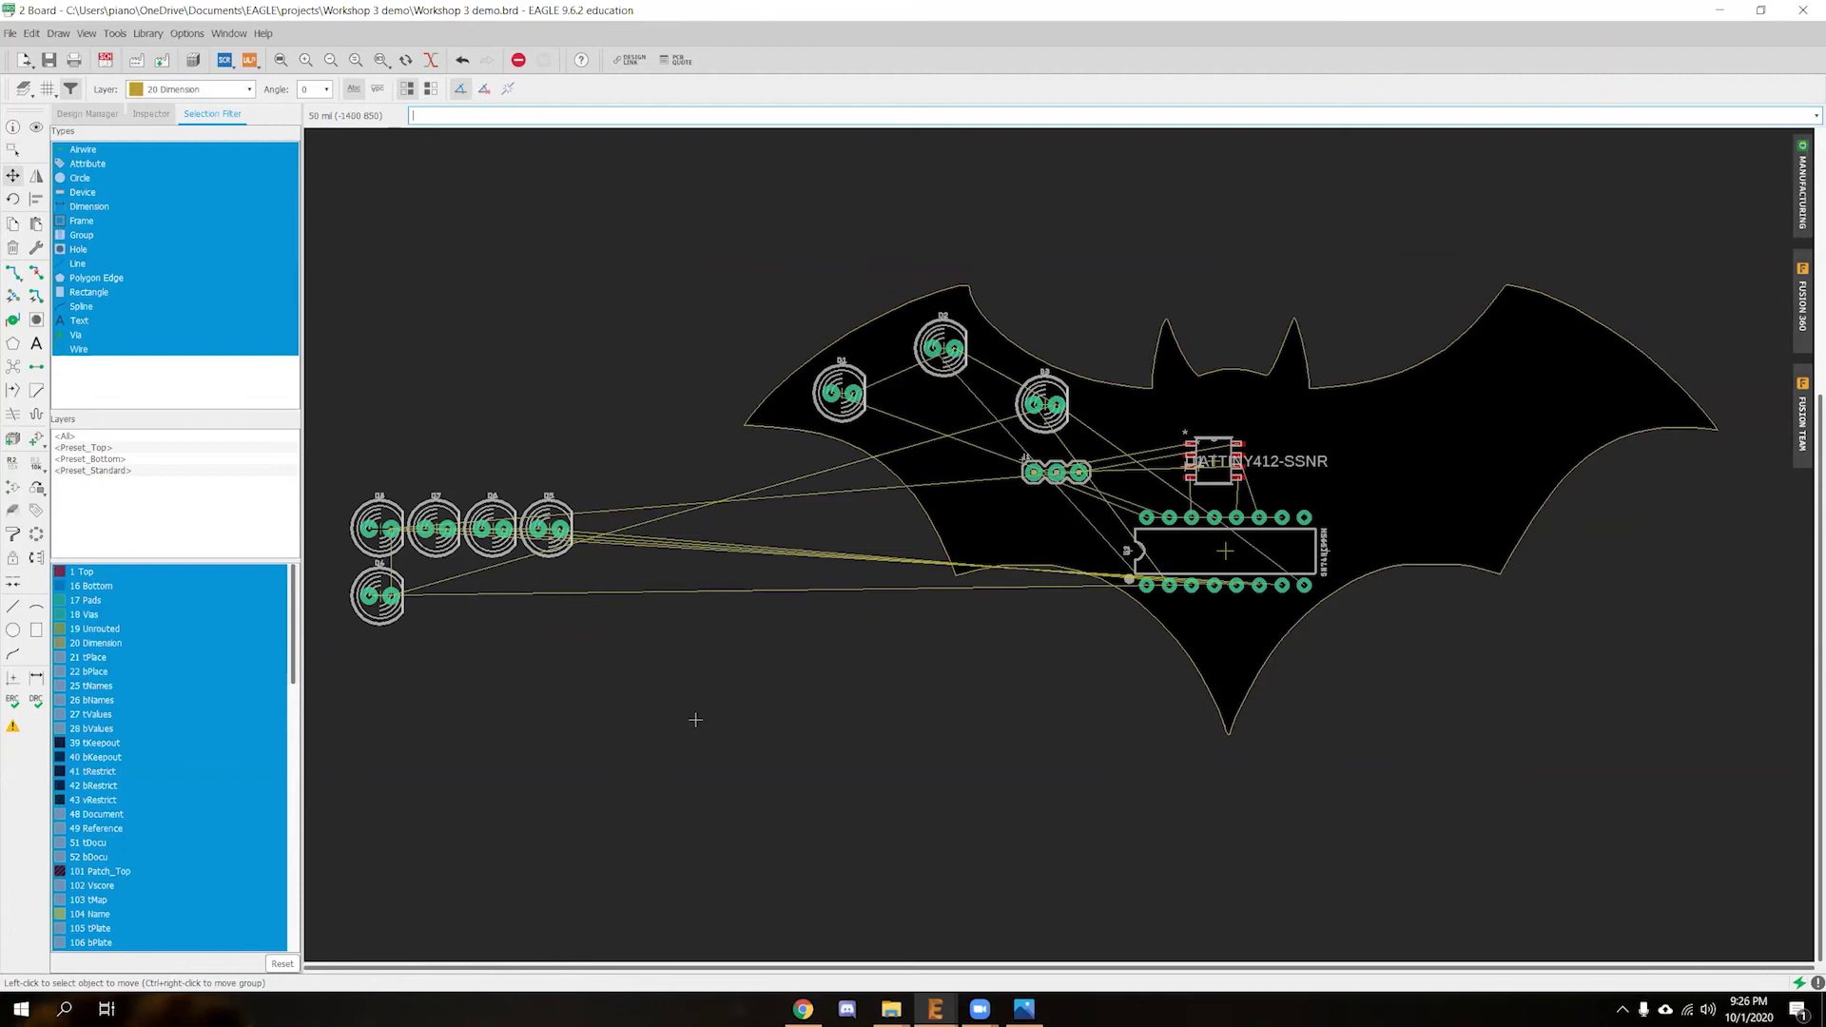
Place LED D8 in the lower corner of the bat's left wing
{"action": "left_click", "coordinate": [378, 528]}
{"action": "left_click", "coordinate": [986, 528]}
{"action": "middle_click_drag", "start_coordinate": [1301, 647], "coordinate": [1199, 646]}
{"action": "middle_click_drag", "start_coordinate": [795, 656], "coordinate": [984, 651]}
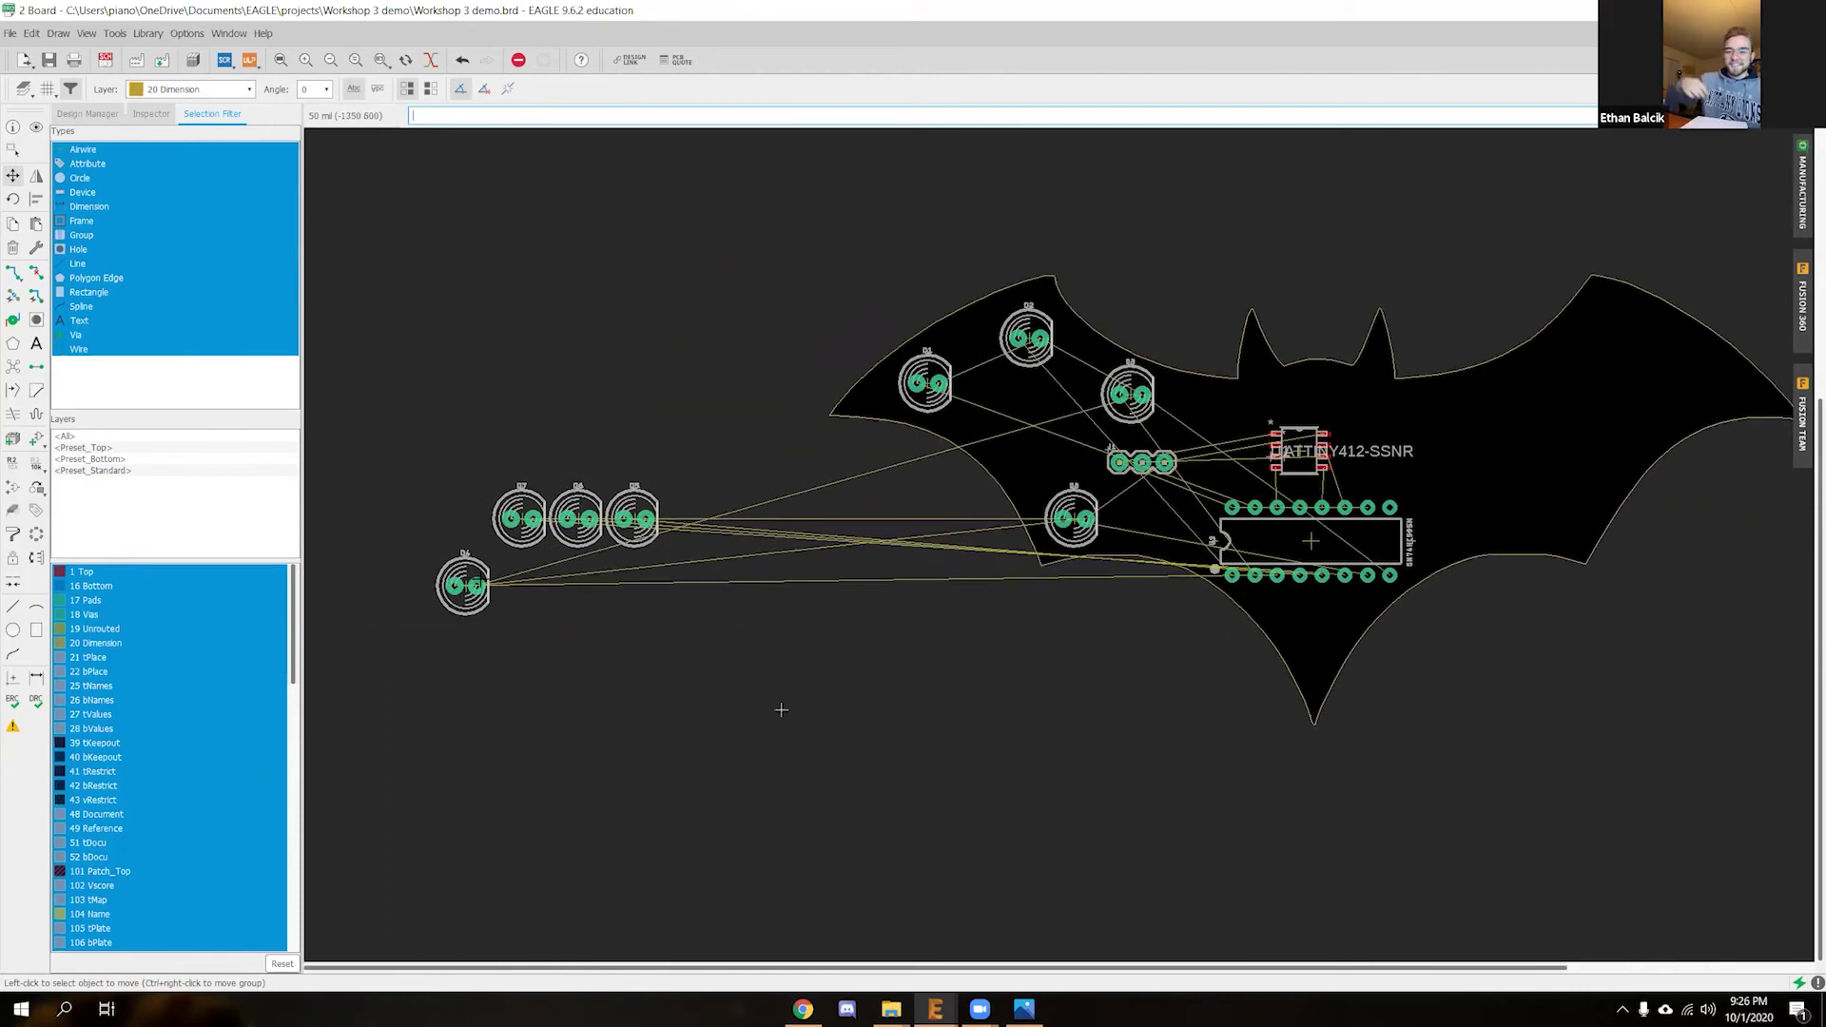
{"action": "scroll", "coordinate": [580, 564], "scroll_direction": "up", "scroll_amount": 2}
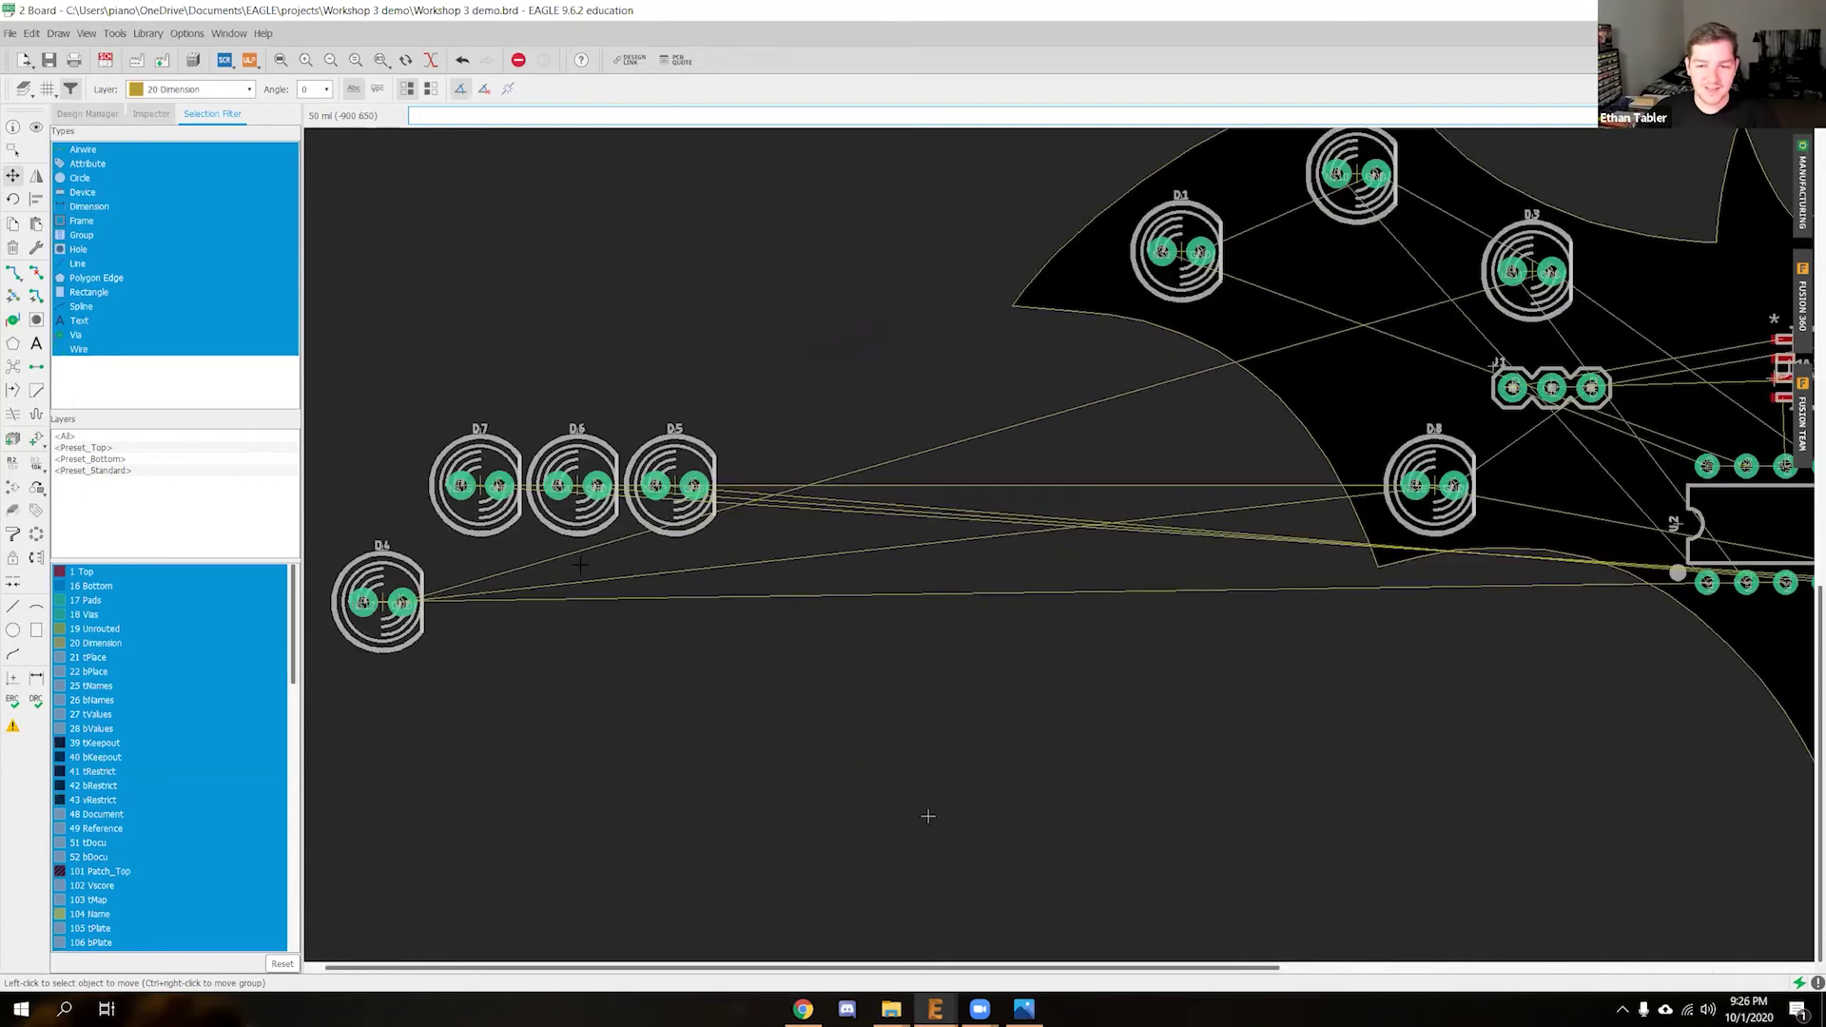
{"action": "scroll", "coordinate": [848, 564], "scroll_direction": "down", "scroll_amount": 2}
{"action": "middle_click_drag", "start_coordinate": [907, 686], "coordinate": [866, 649]}
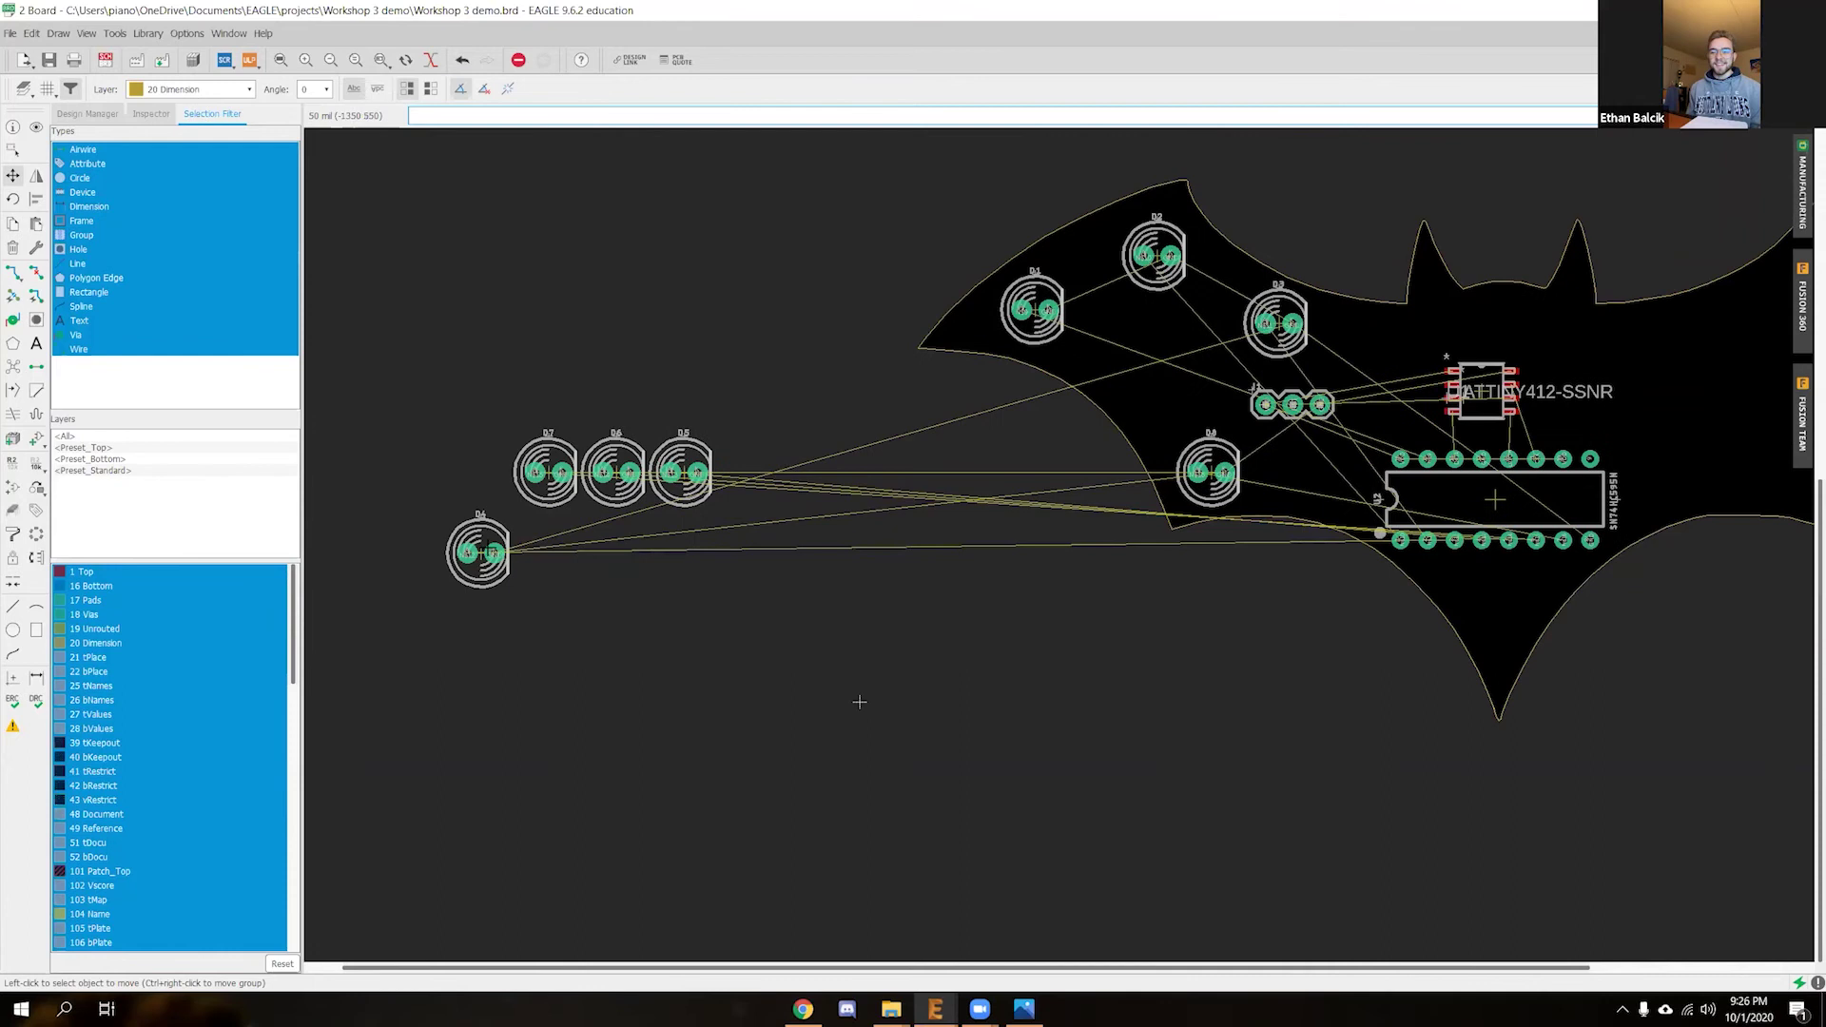
Move LED D8 below the bat outline and put LED D4 in the lower corner of the left wing instead
{"action": "left_click", "coordinate": [483, 552]}
{"action": "left_click", "coordinate": [980, 539]}
{"action": "left_click", "coordinate": [1211, 471]}
{"action": "left_click", "coordinate": [1237, 648]}
{"action": "left_click", "coordinate": [980, 540]}
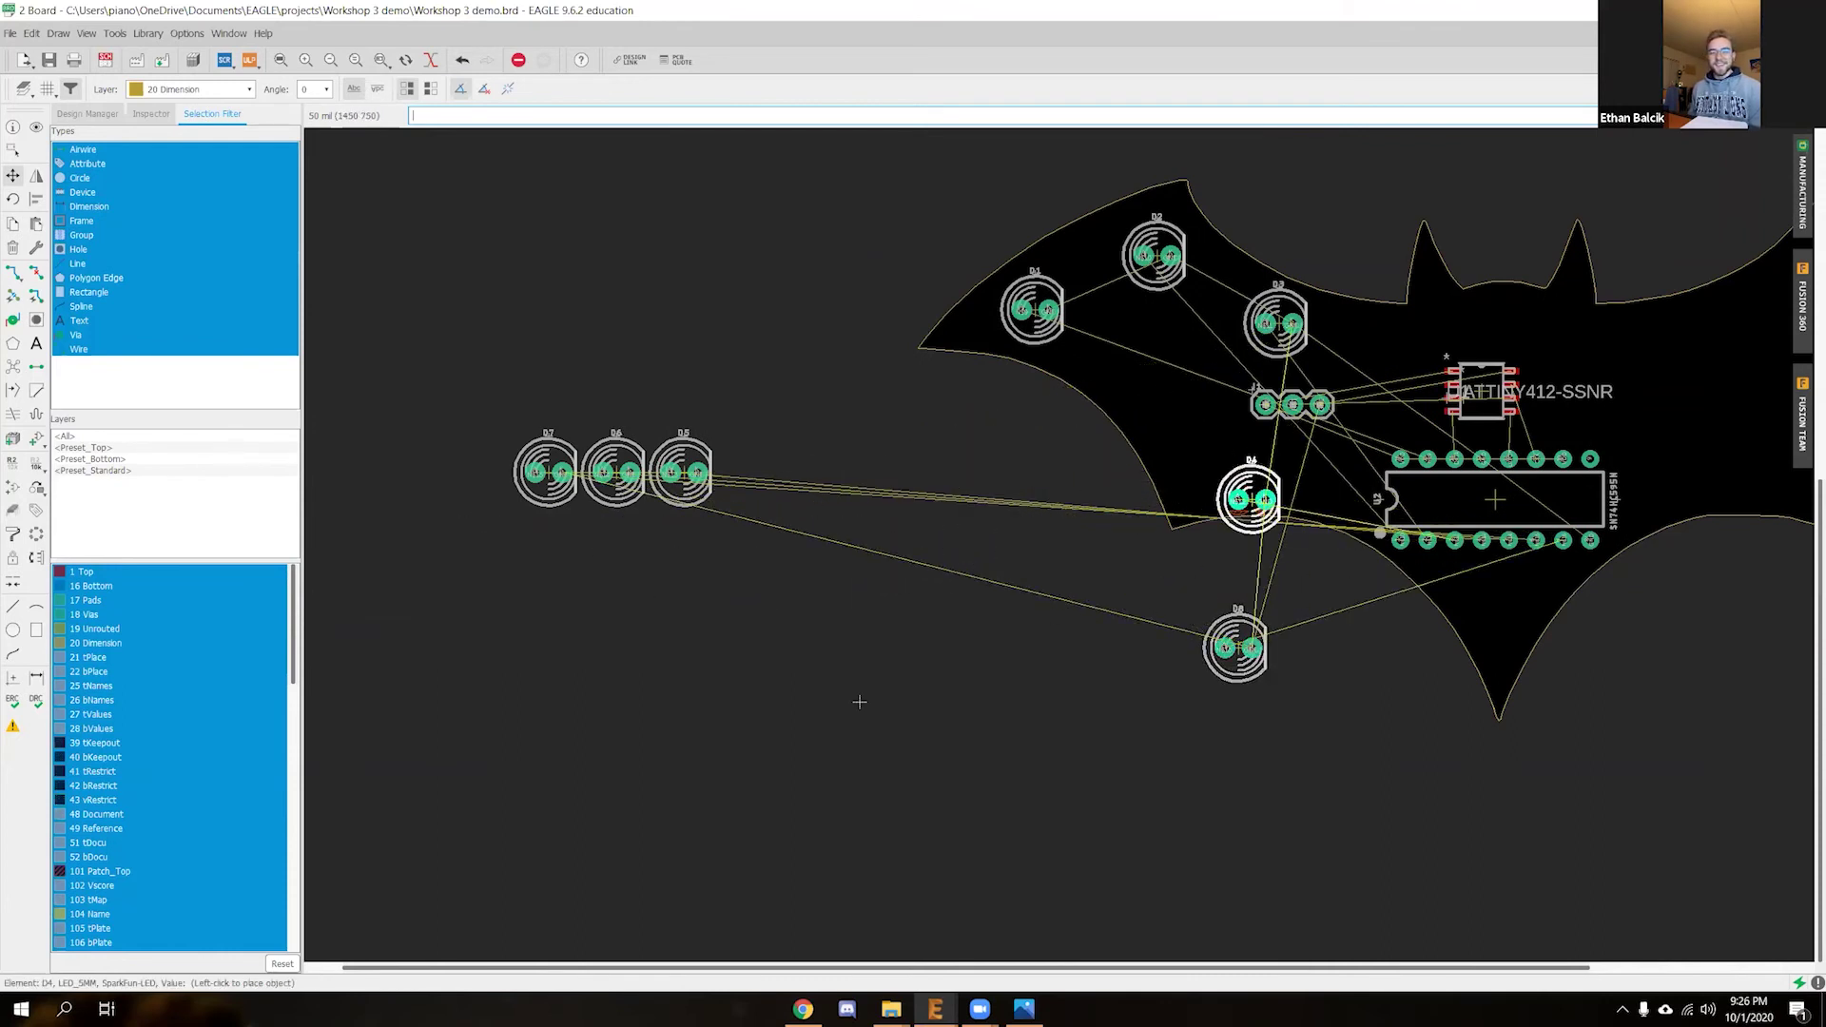
{"action": "left_click", "coordinate": [859, 702]}
Place LED D5 in the lower corner of the bat's right wing, mirroring D4
{"action": "middle_click_drag", "start_coordinate": [859, 702], "coordinate": [644, 769]}
{"action": "left_click", "coordinate": [468, 539]}
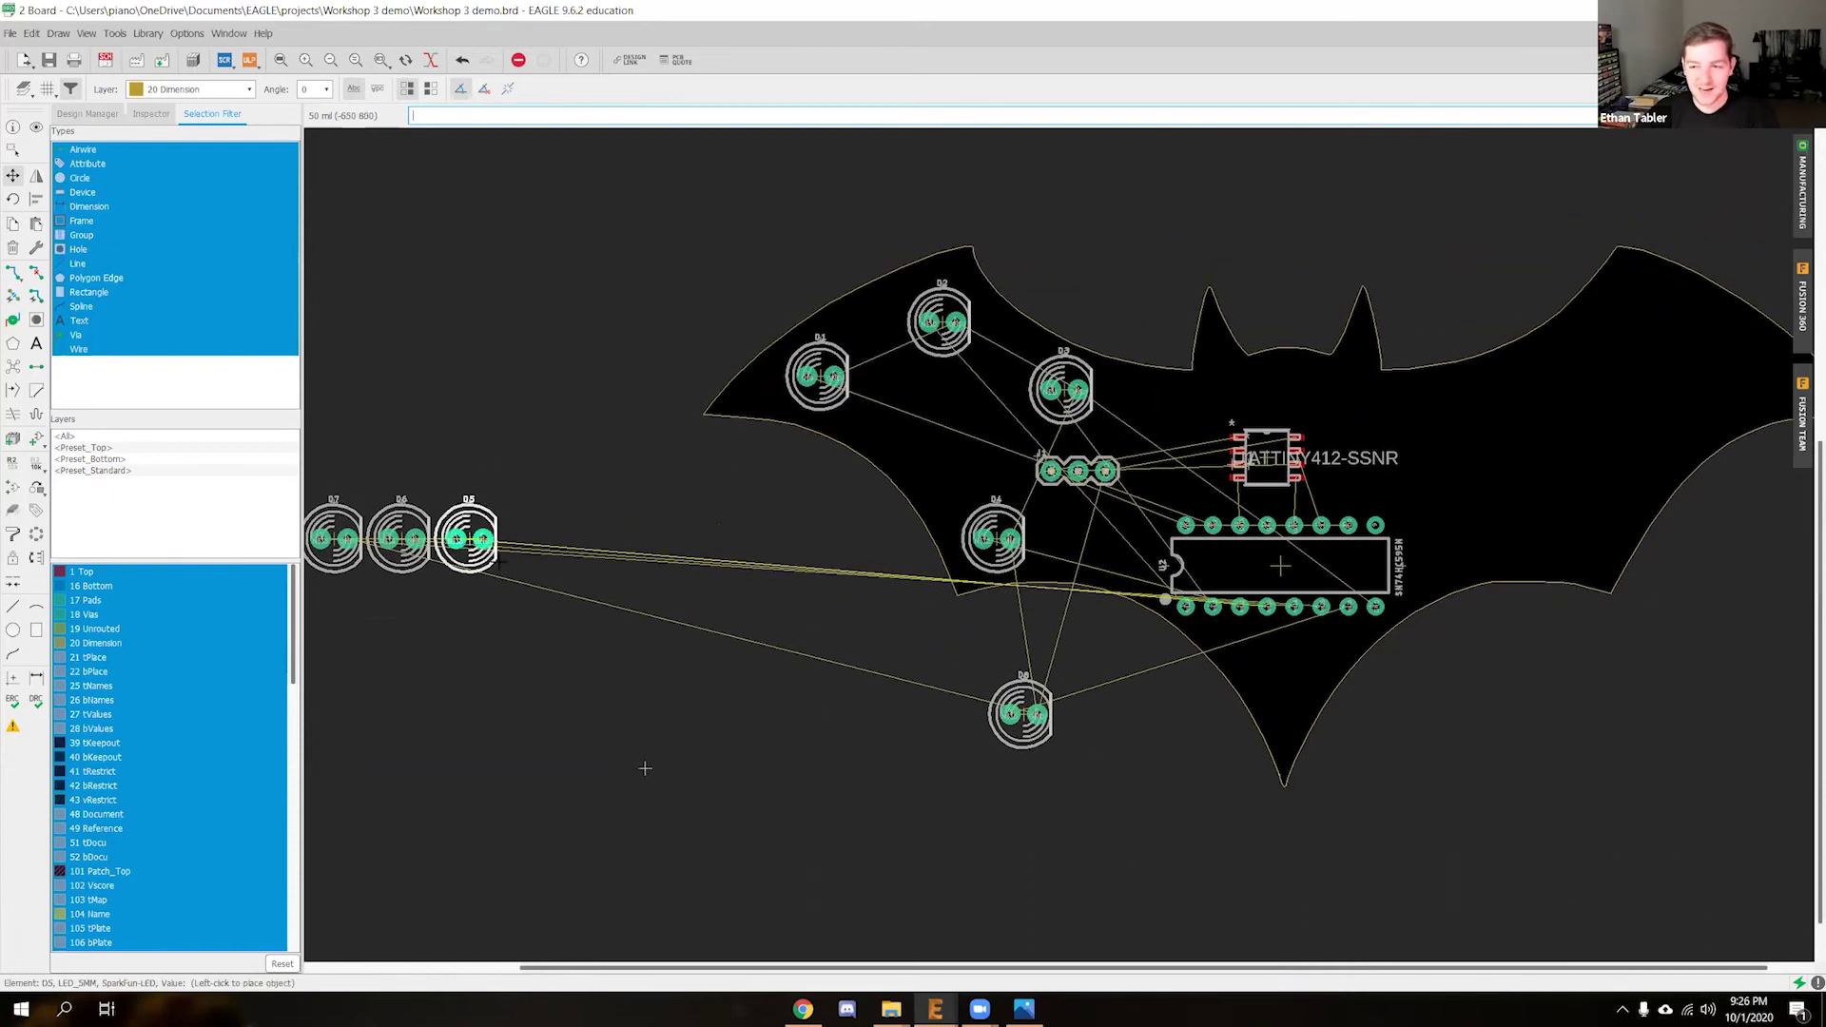
{"action": "left_click", "coordinate": [1534, 525]}
{"action": "middle_click_drag", "start_coordinate": [1498, 581], "coordinate": [1325, 614]}
{"action": "left_click", "coordinate": [1362, 557]}
{"action": "left_click", "coordinate": [1404, 558]}
{"action": "scroll", "coordinate": [1347, 738], "scroll_direction": "down", "scroll_amount": 2}
{"action": "scroll", "coordinate": [930, 776], "scroll_direction": "up", "scroll_amount": 1}
Place LEDs D6, D7 and D8 along the upper edge of the right wing, from the body out to the tip, mirroring D3, D2 and D1
{"action": "left_click", "coordinate": [494, 593]}
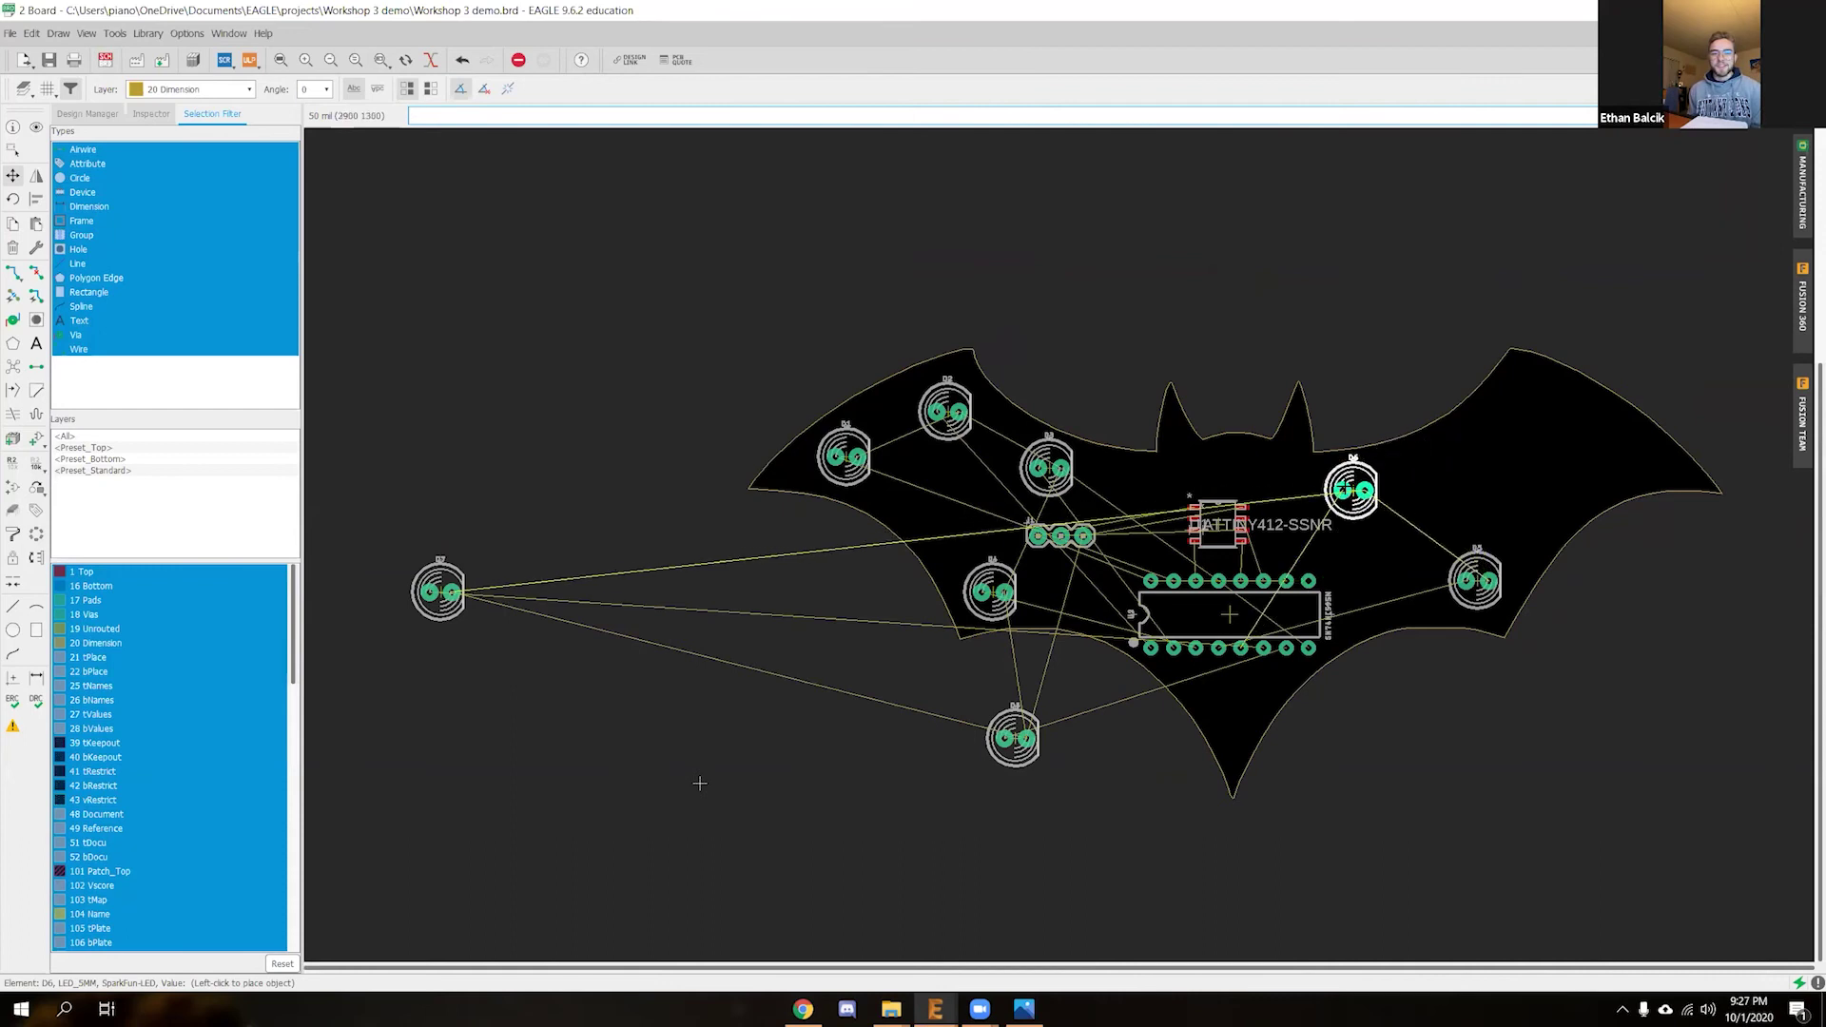
{"action": "left_click", "coordinate": [1396, 479]}
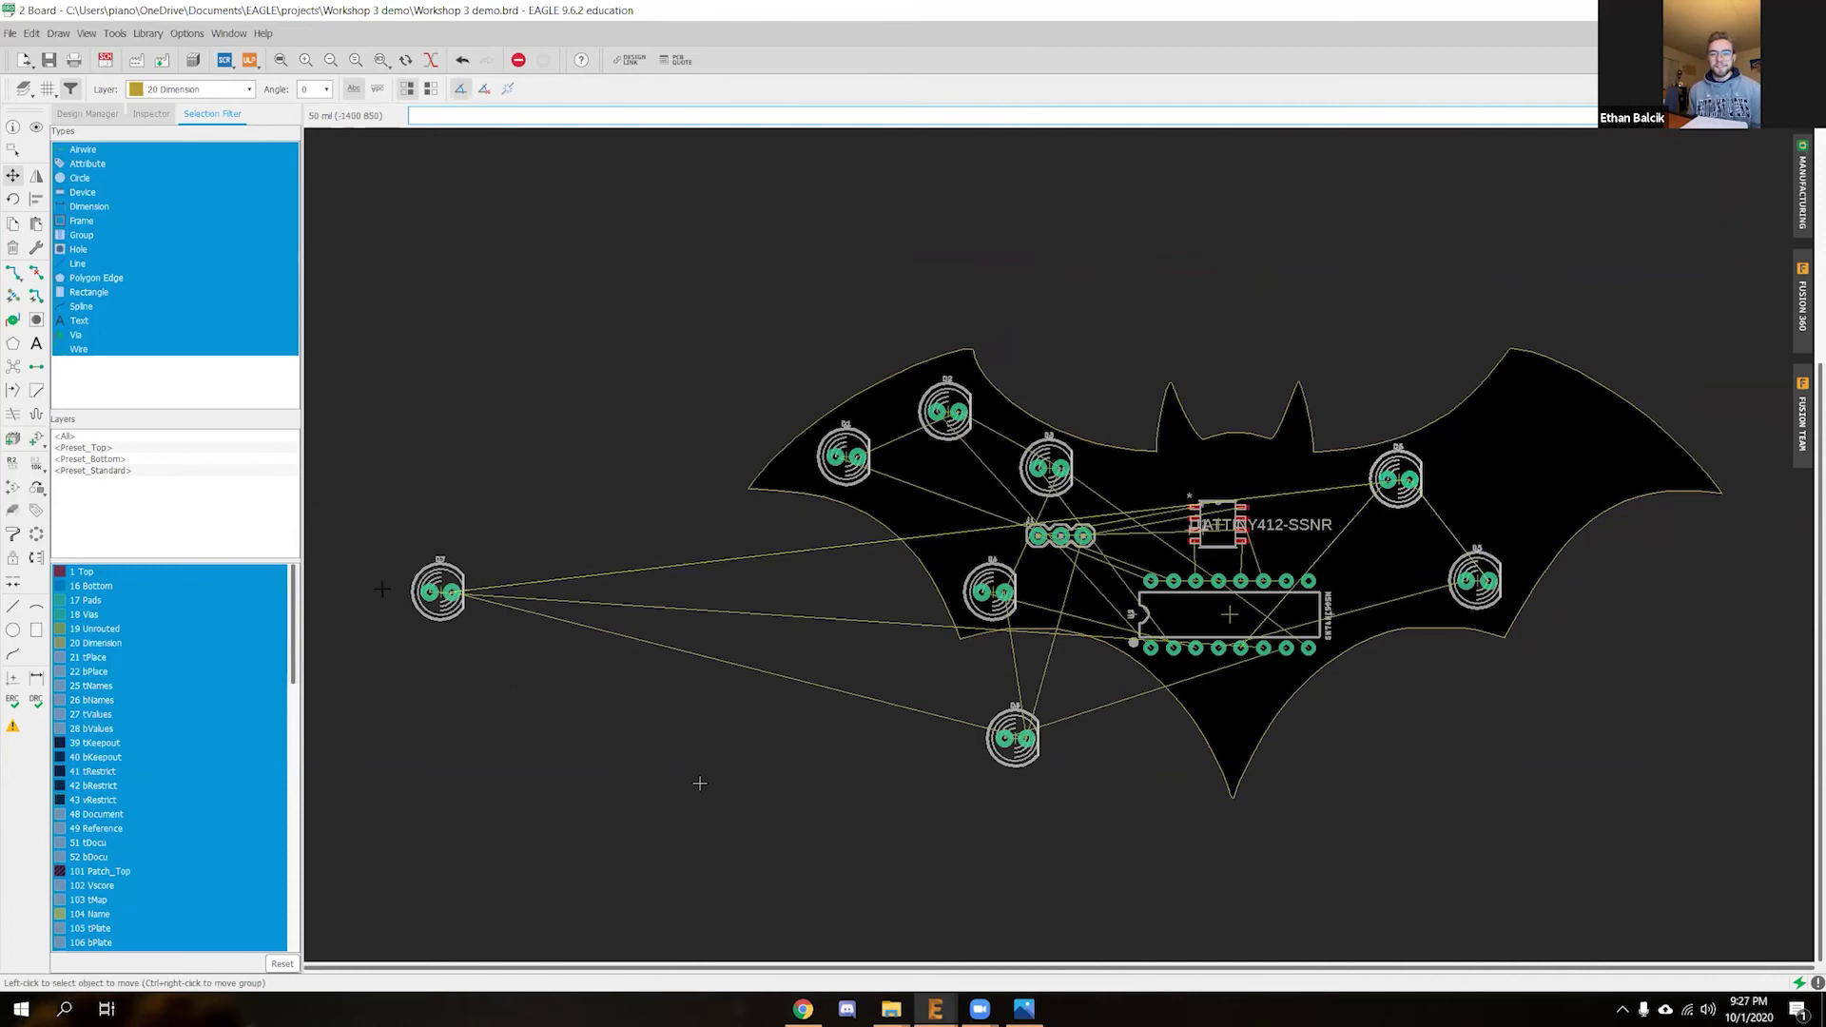
{"action": "left_click", "coordinate": [438, 592]}
{"action": "left_click", "coordinate": [1522, 411]}
{"action": "middle_click_drag", "start_coordinate": [1038, 786], "coordinate": [710, 782]}
{"action": "scroll", "coordinate": [709, 782], "scroll_direction": "up", "scroll_amount": 3}
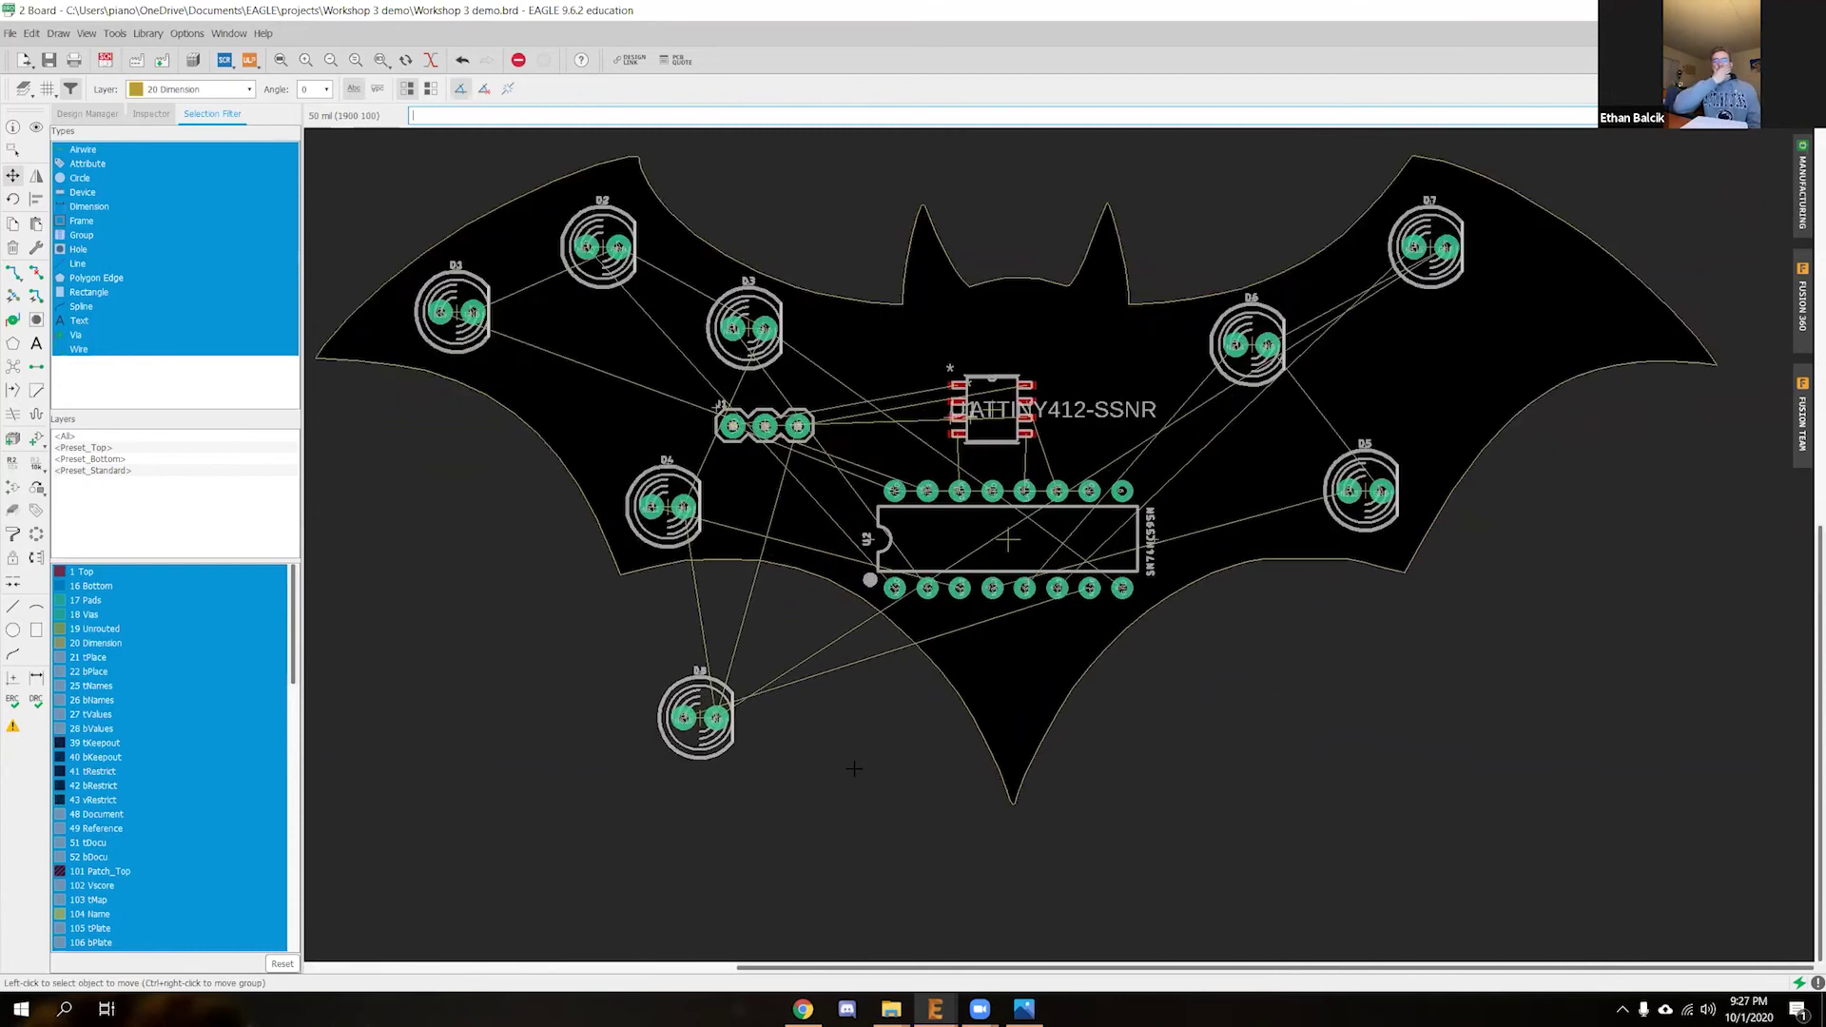
{"action": "left_click", "coordinate": [623, 804]}
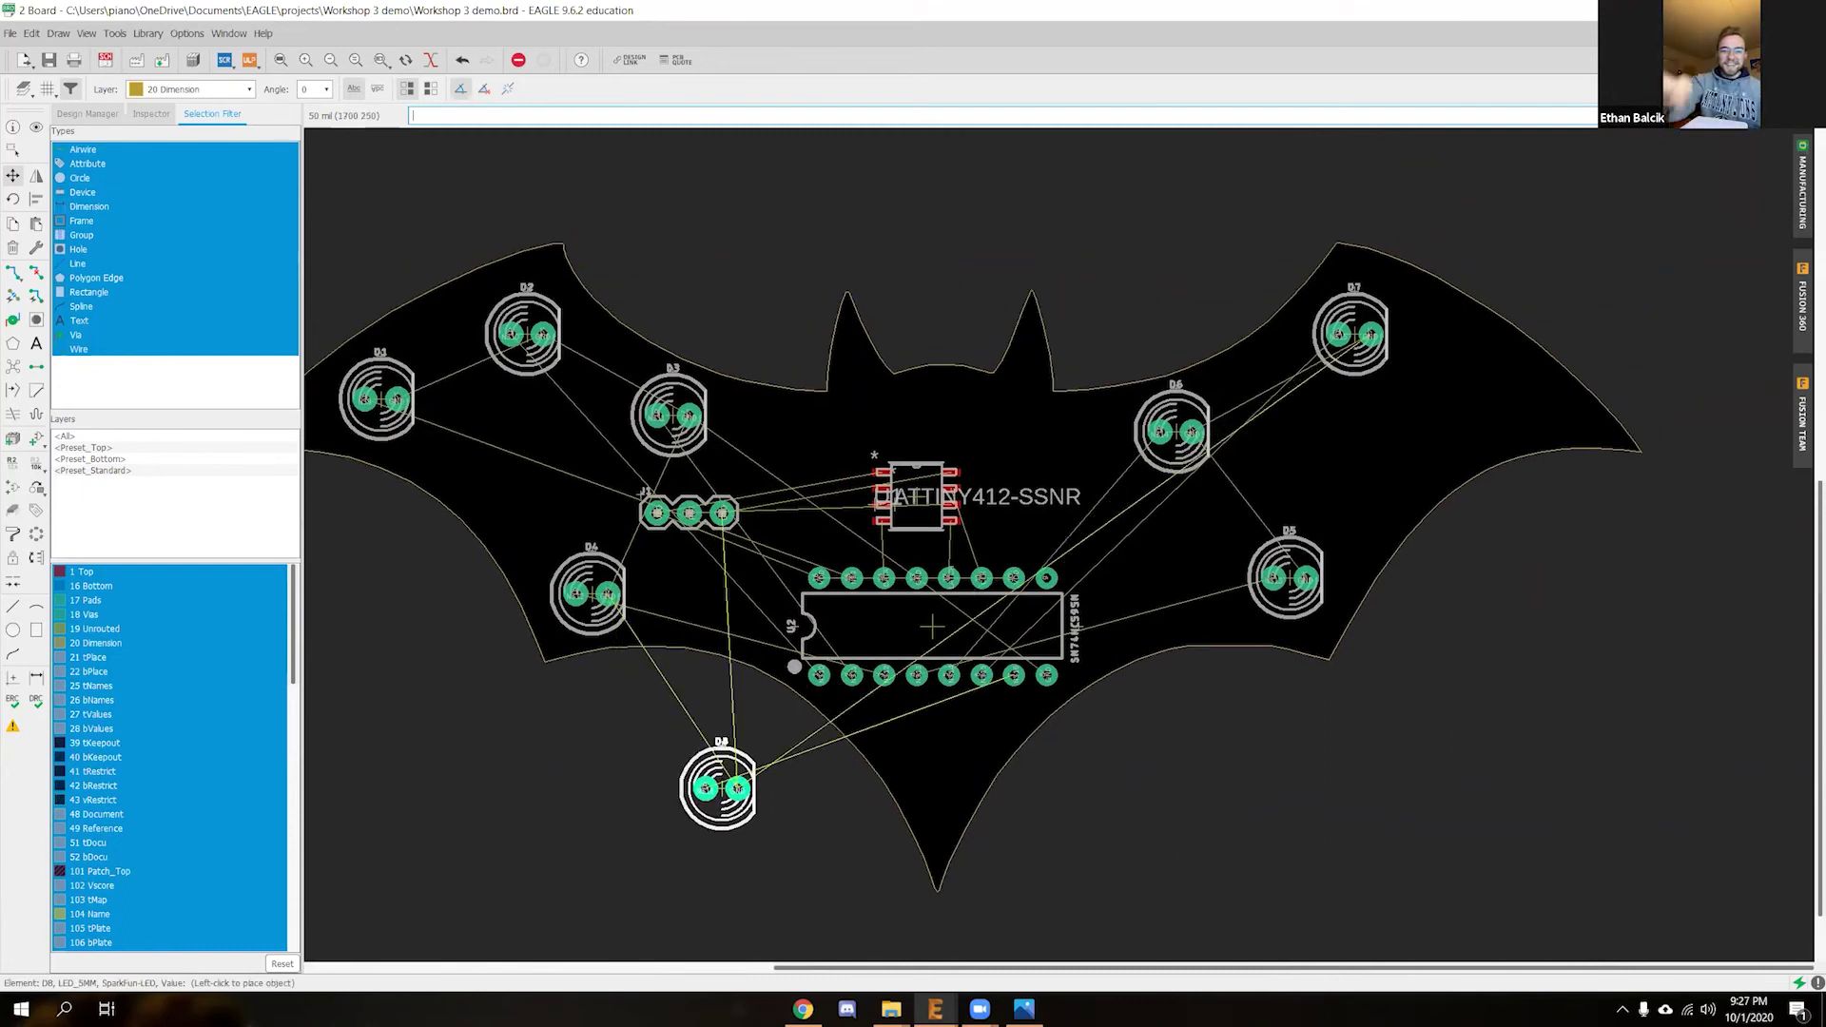
{"action": "left_click", "coordinate": [1513, 399]}
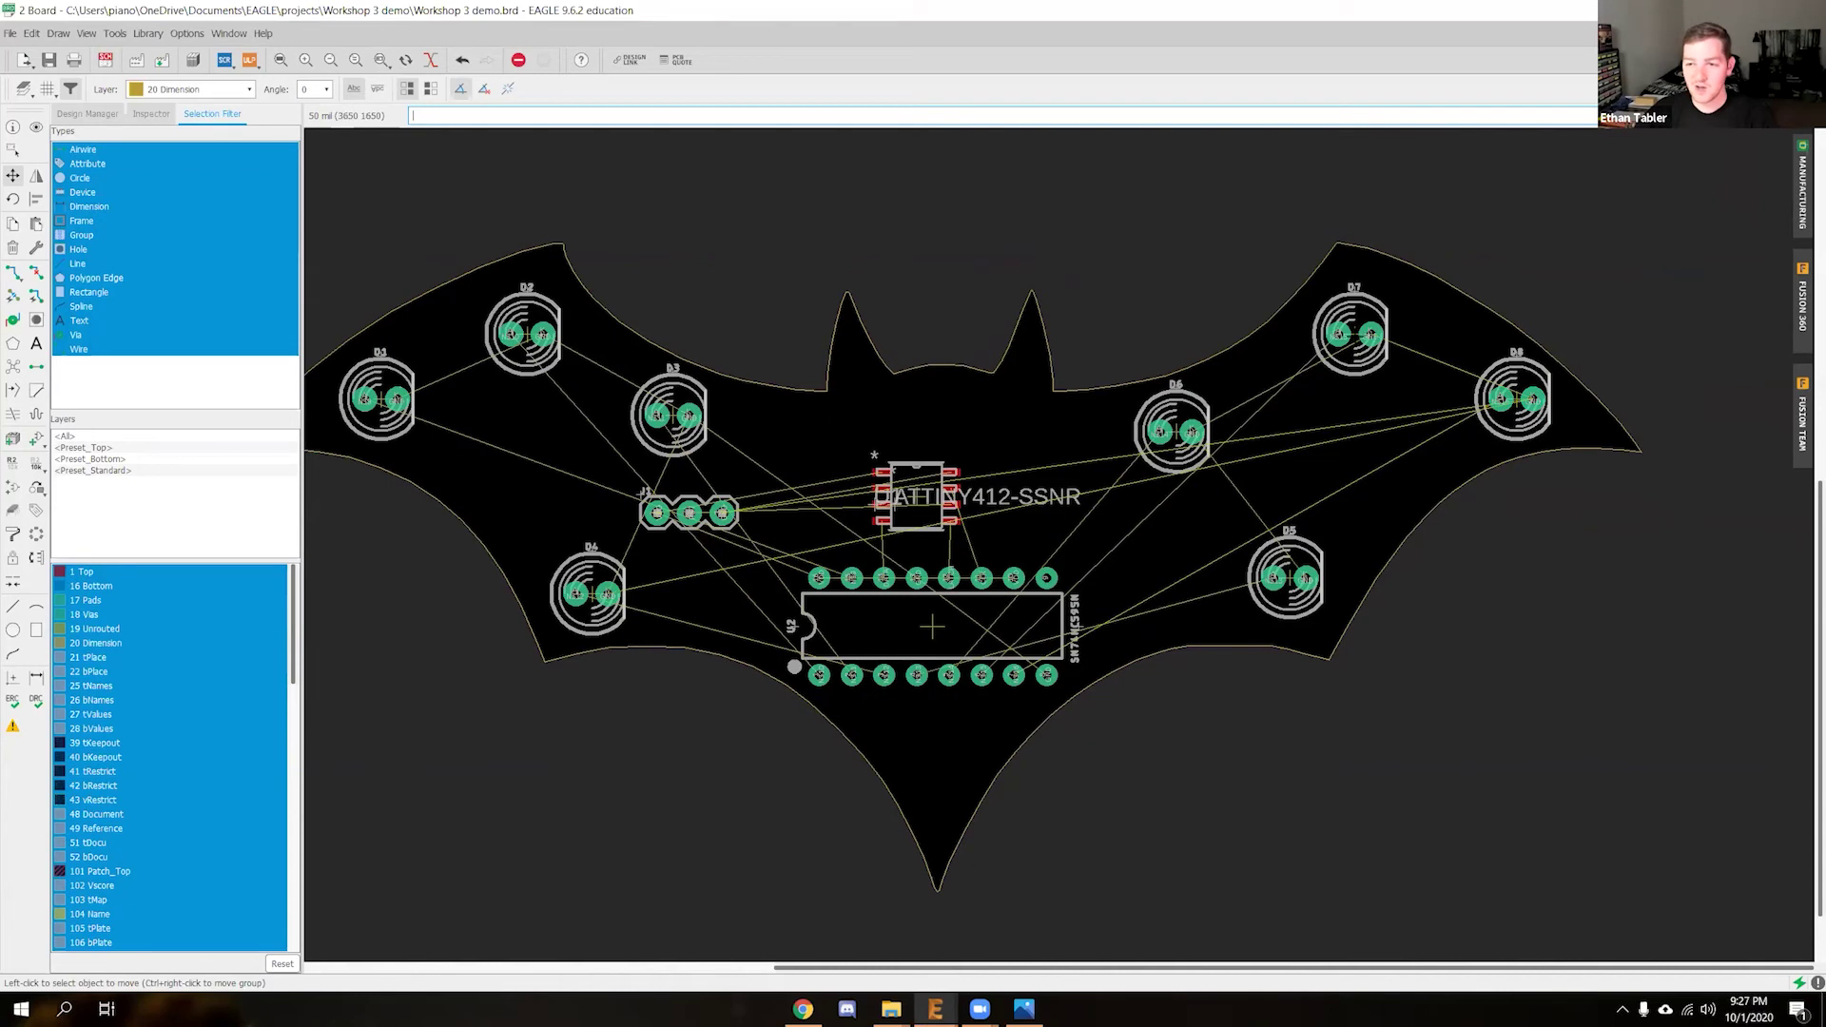
{"action": "left_click", "coordinate": [1370, 335]}
{"action": "left_click", "coordinate": [1370, 335]}
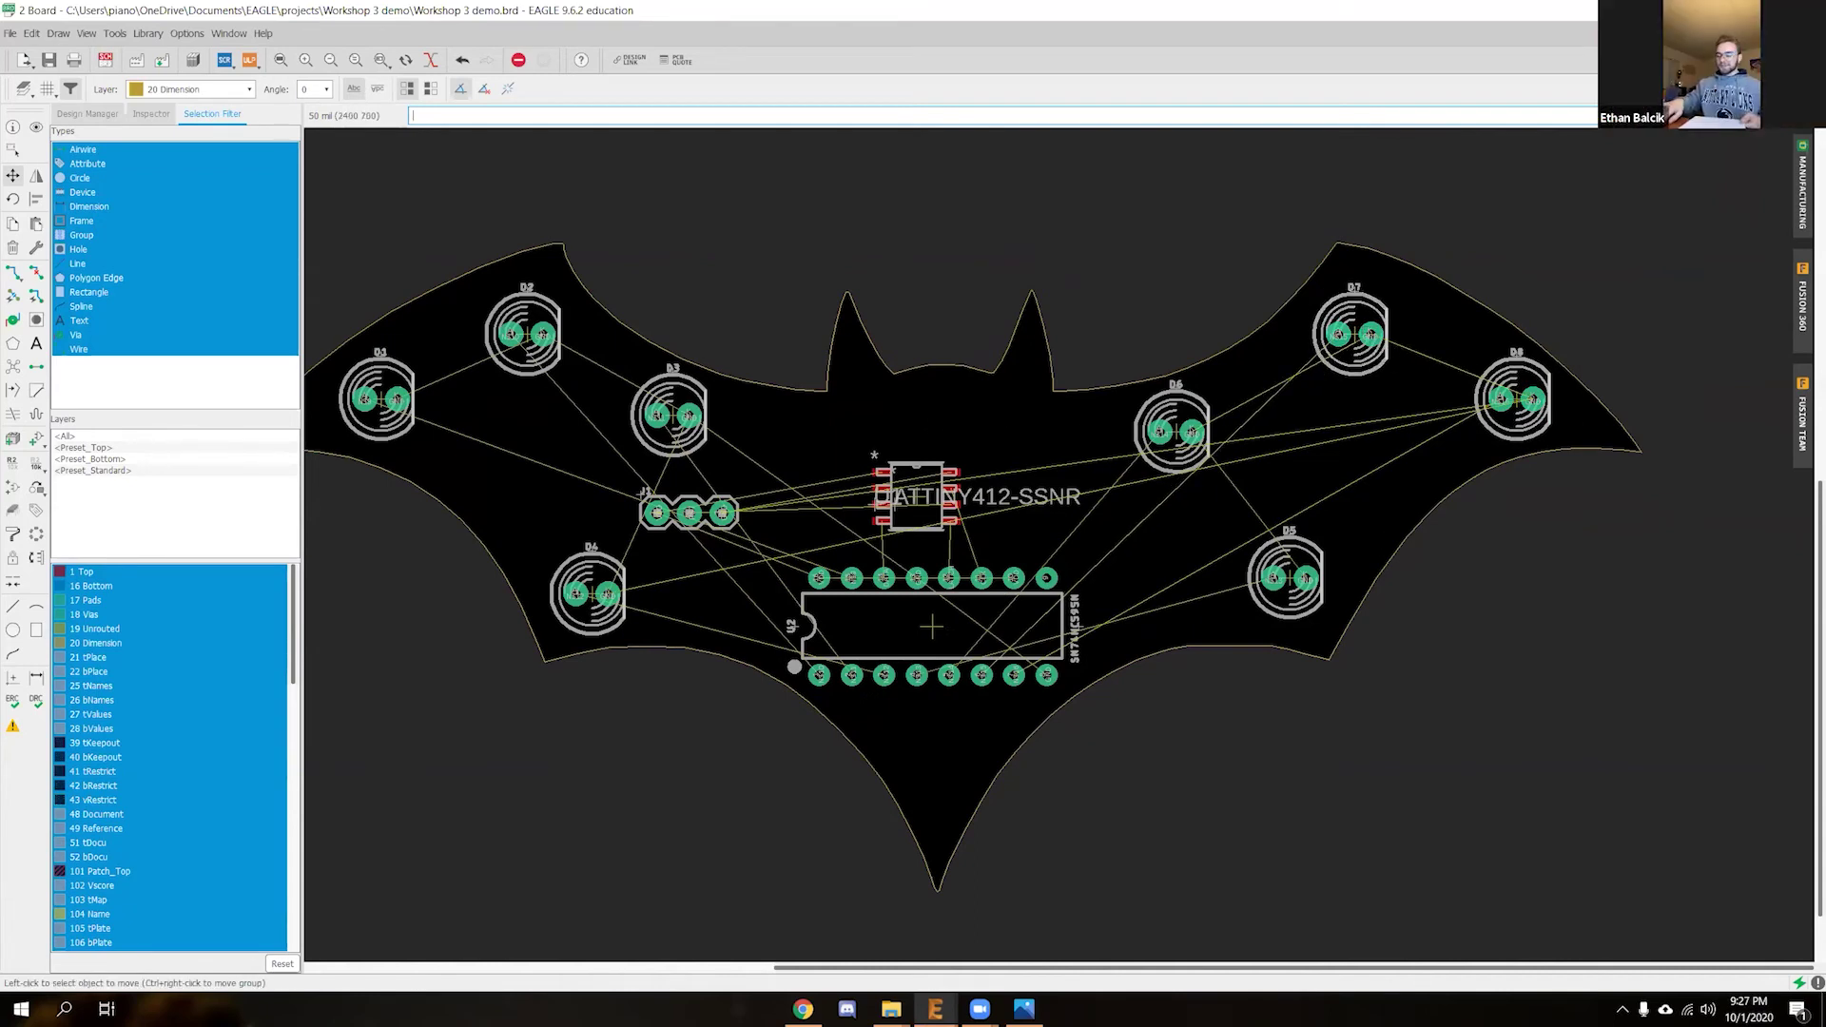
Shift the ATtiny412 and the SN74HC595N up and slightly right to line them up on the bat's vertical centre axis
{"action": "left_click", "coordinate": [916, 495]}
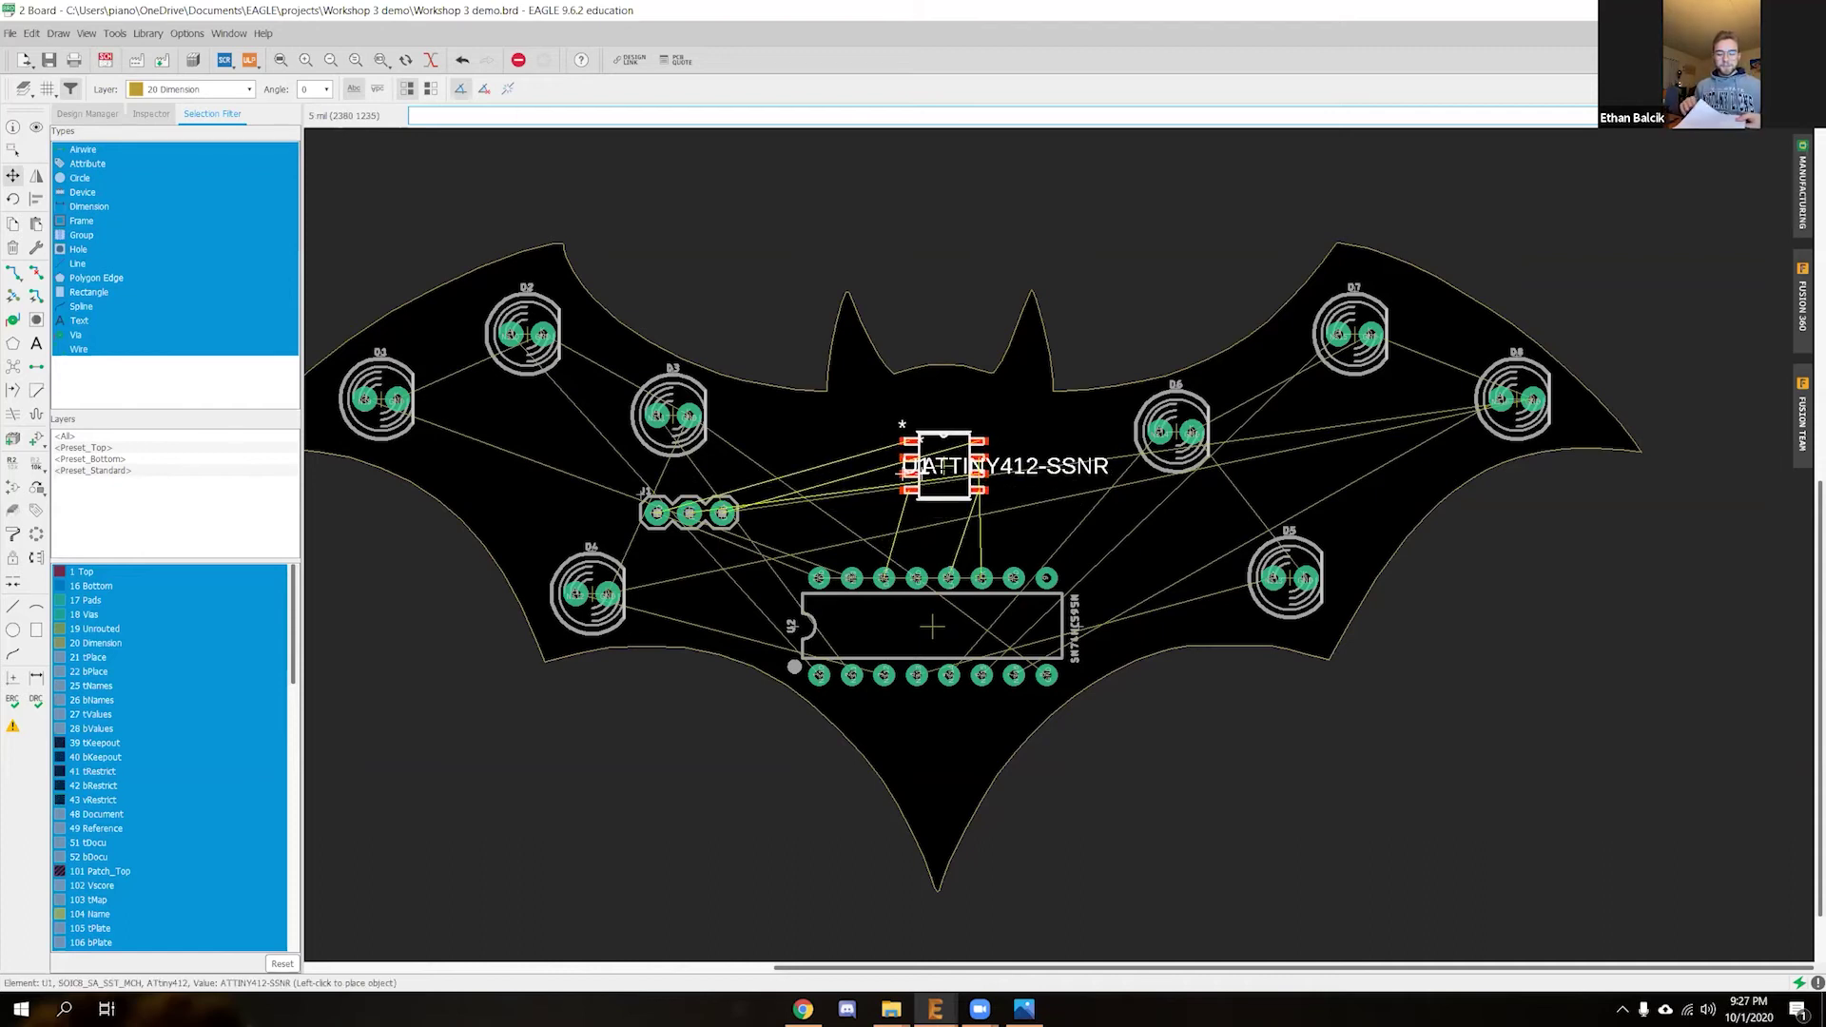
{"action": "left_click", "coordinate": [943, 466]}
{"action": "left_click", "coordinate": [934, 626]}
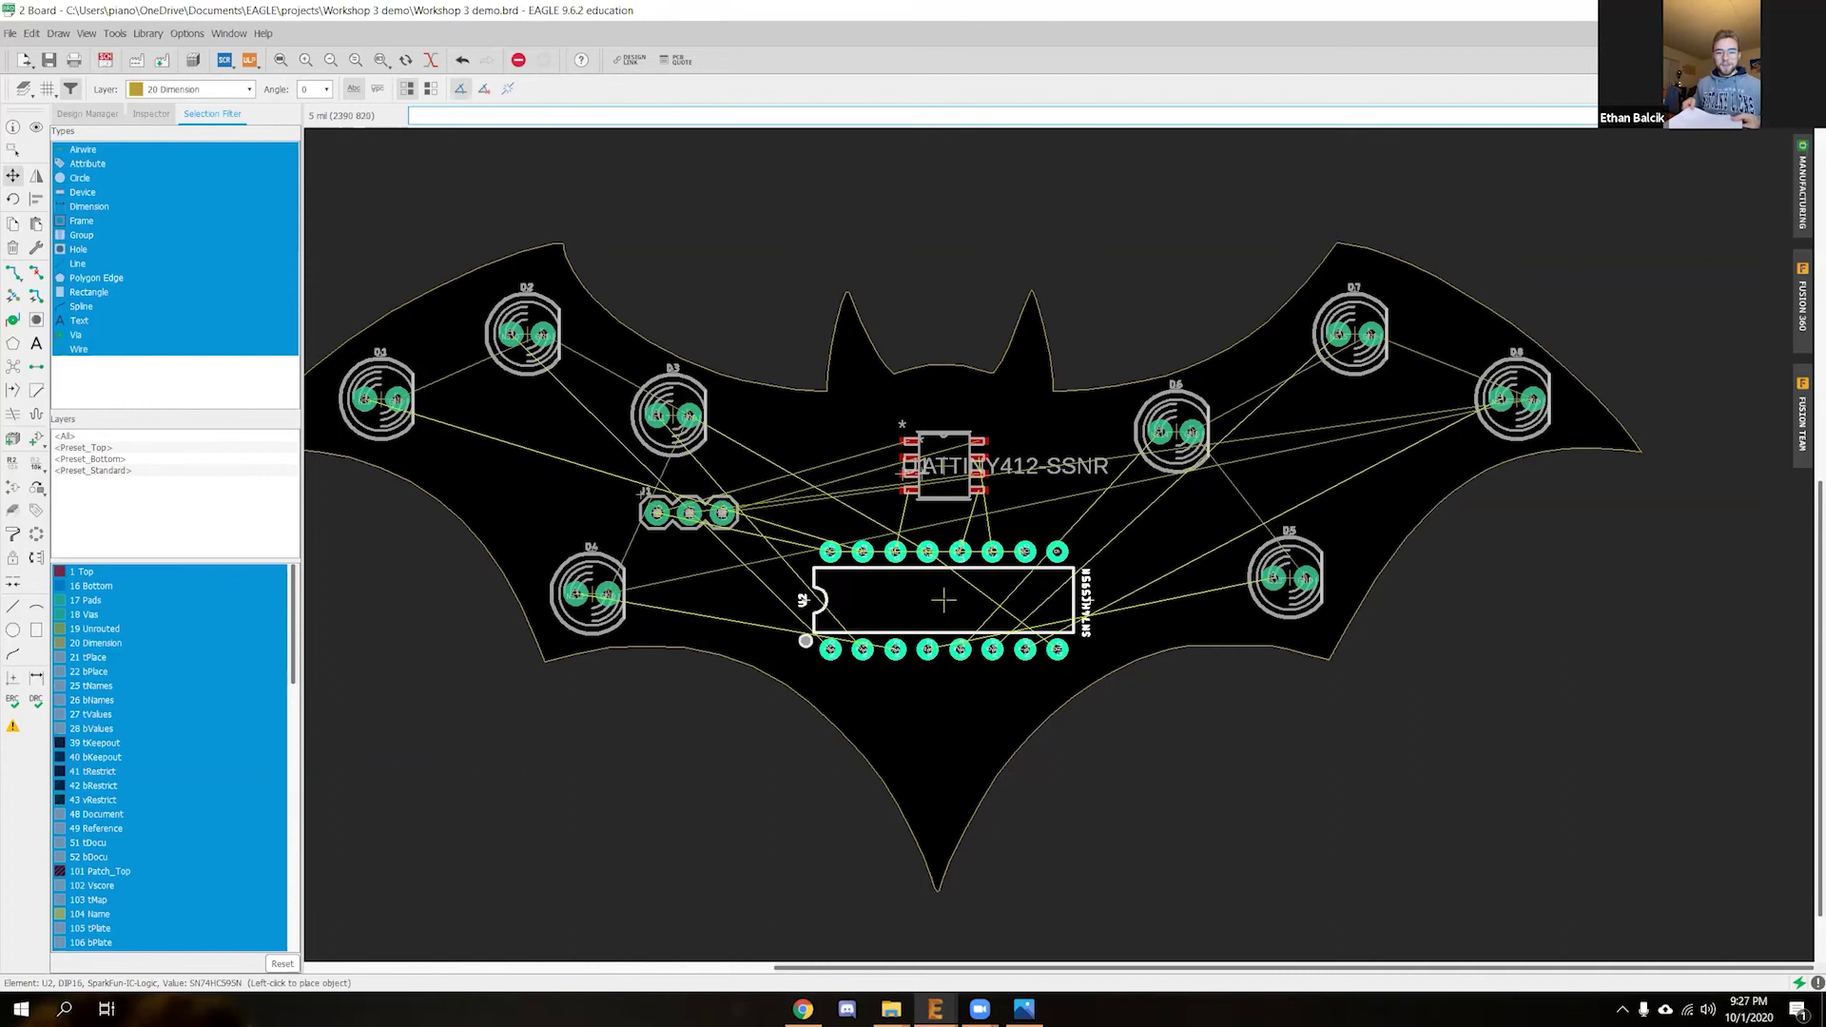
{"action": "left_click", "coordinate": [942, 597]}
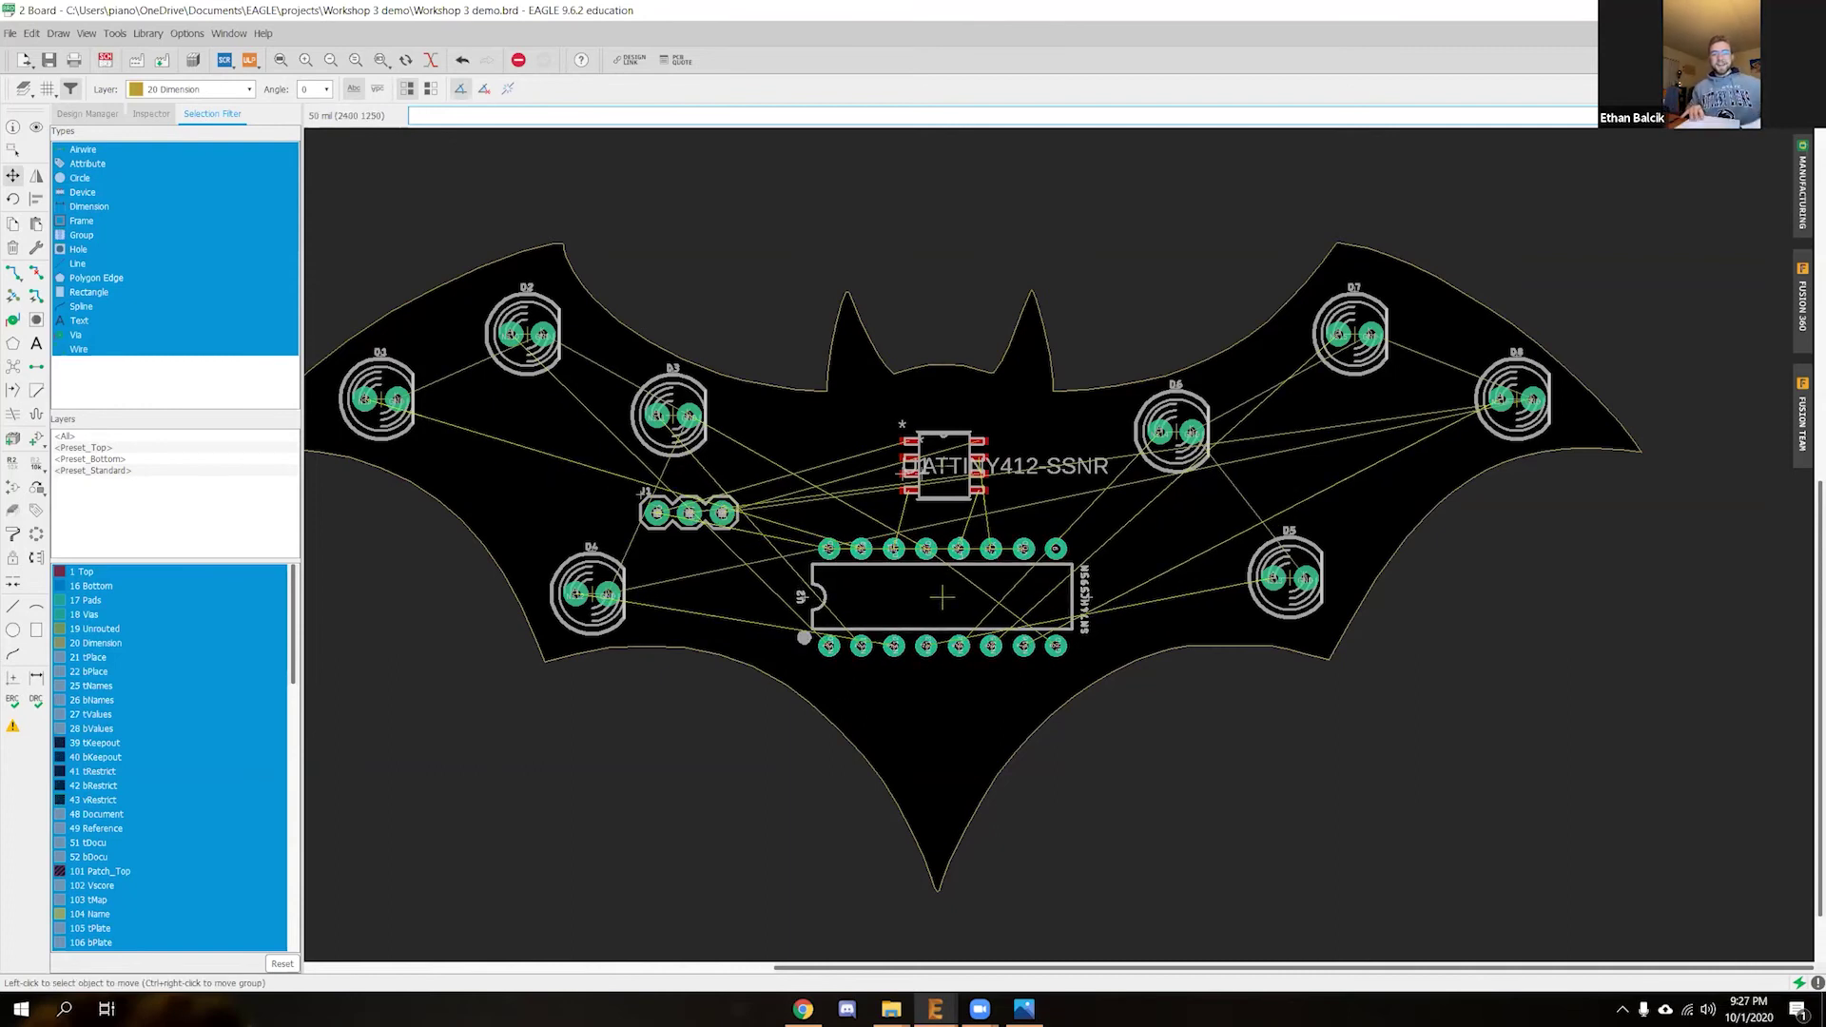
Swap the two chips, placing the SN74HC595N just below the bat's head and the ATtiny412 centred beneath it
{"action": "left_click", "coordinate": [942, 466]}
{"action": "left_click", "coordinate": [941, 716]}
{"action": "left_click", "coordinate": [939, 597]}
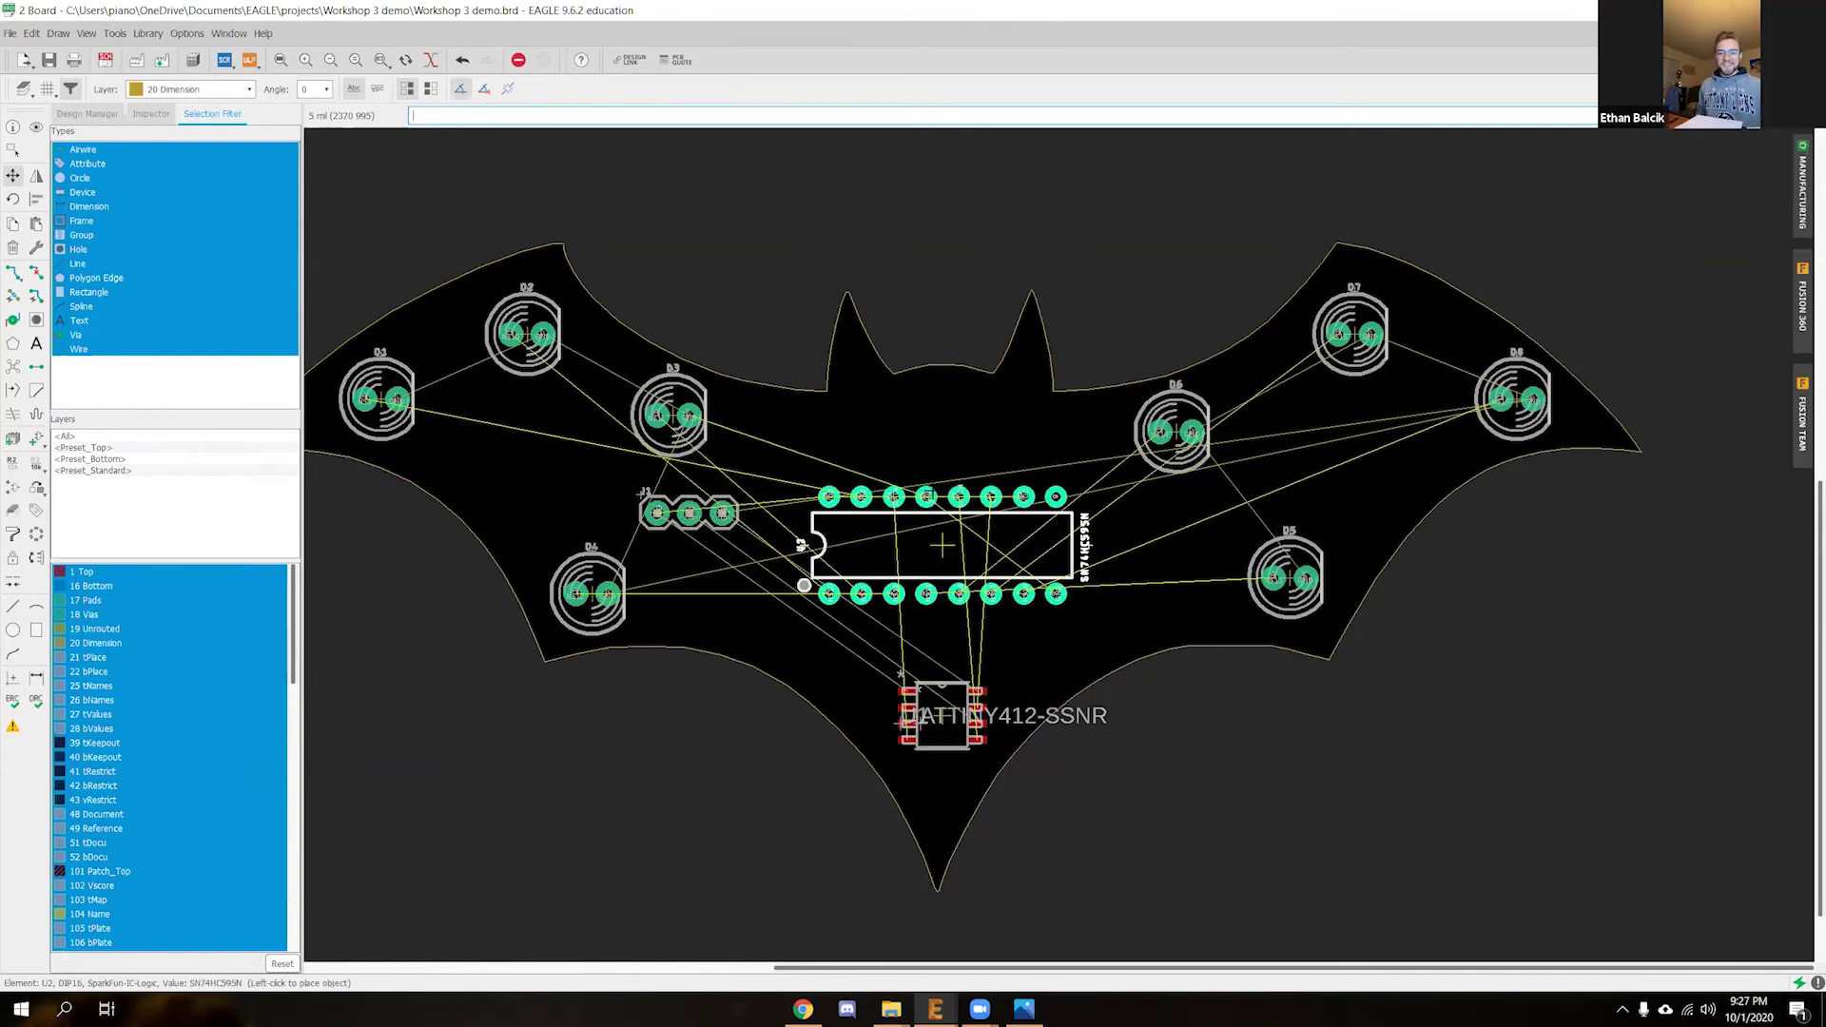
{"action": "left_click", "coordinate": [938, 469], "text": "alt"}
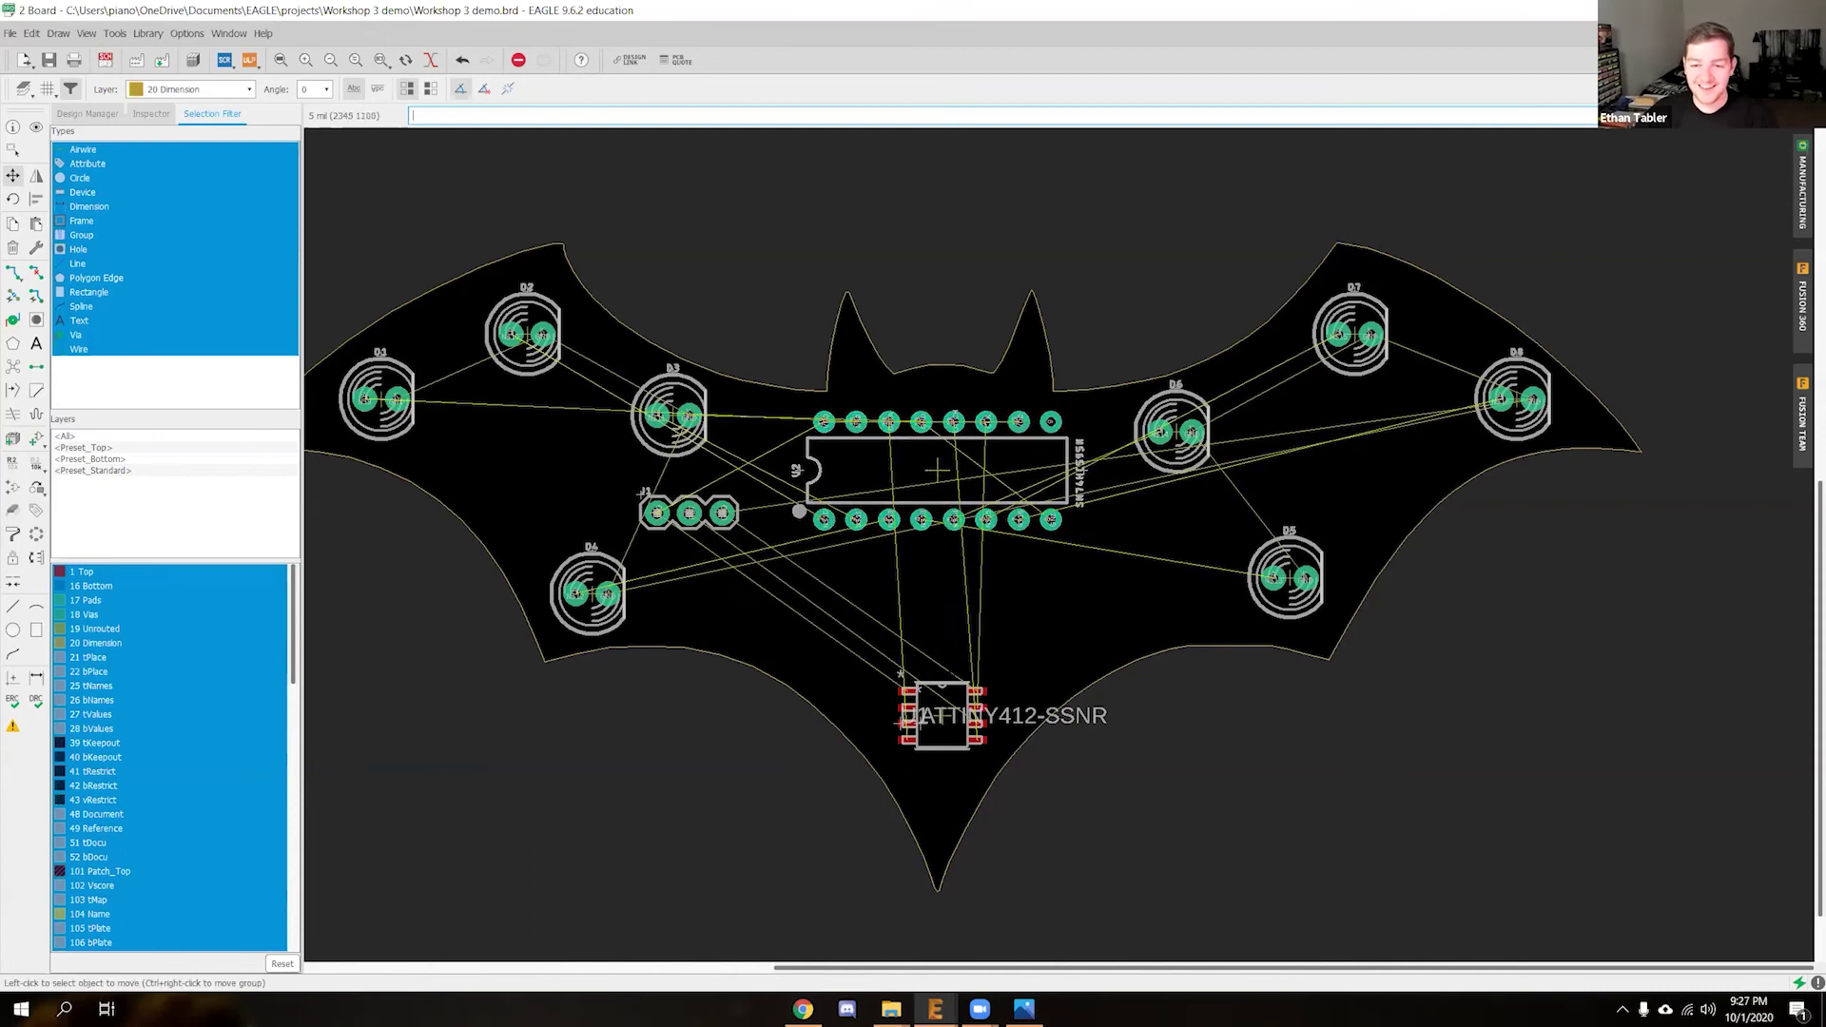
{"action": "left_click", "coordinate": [941, 715]}
{"action": "left_click", "coordinate": [937, 607], "text": "alt"}
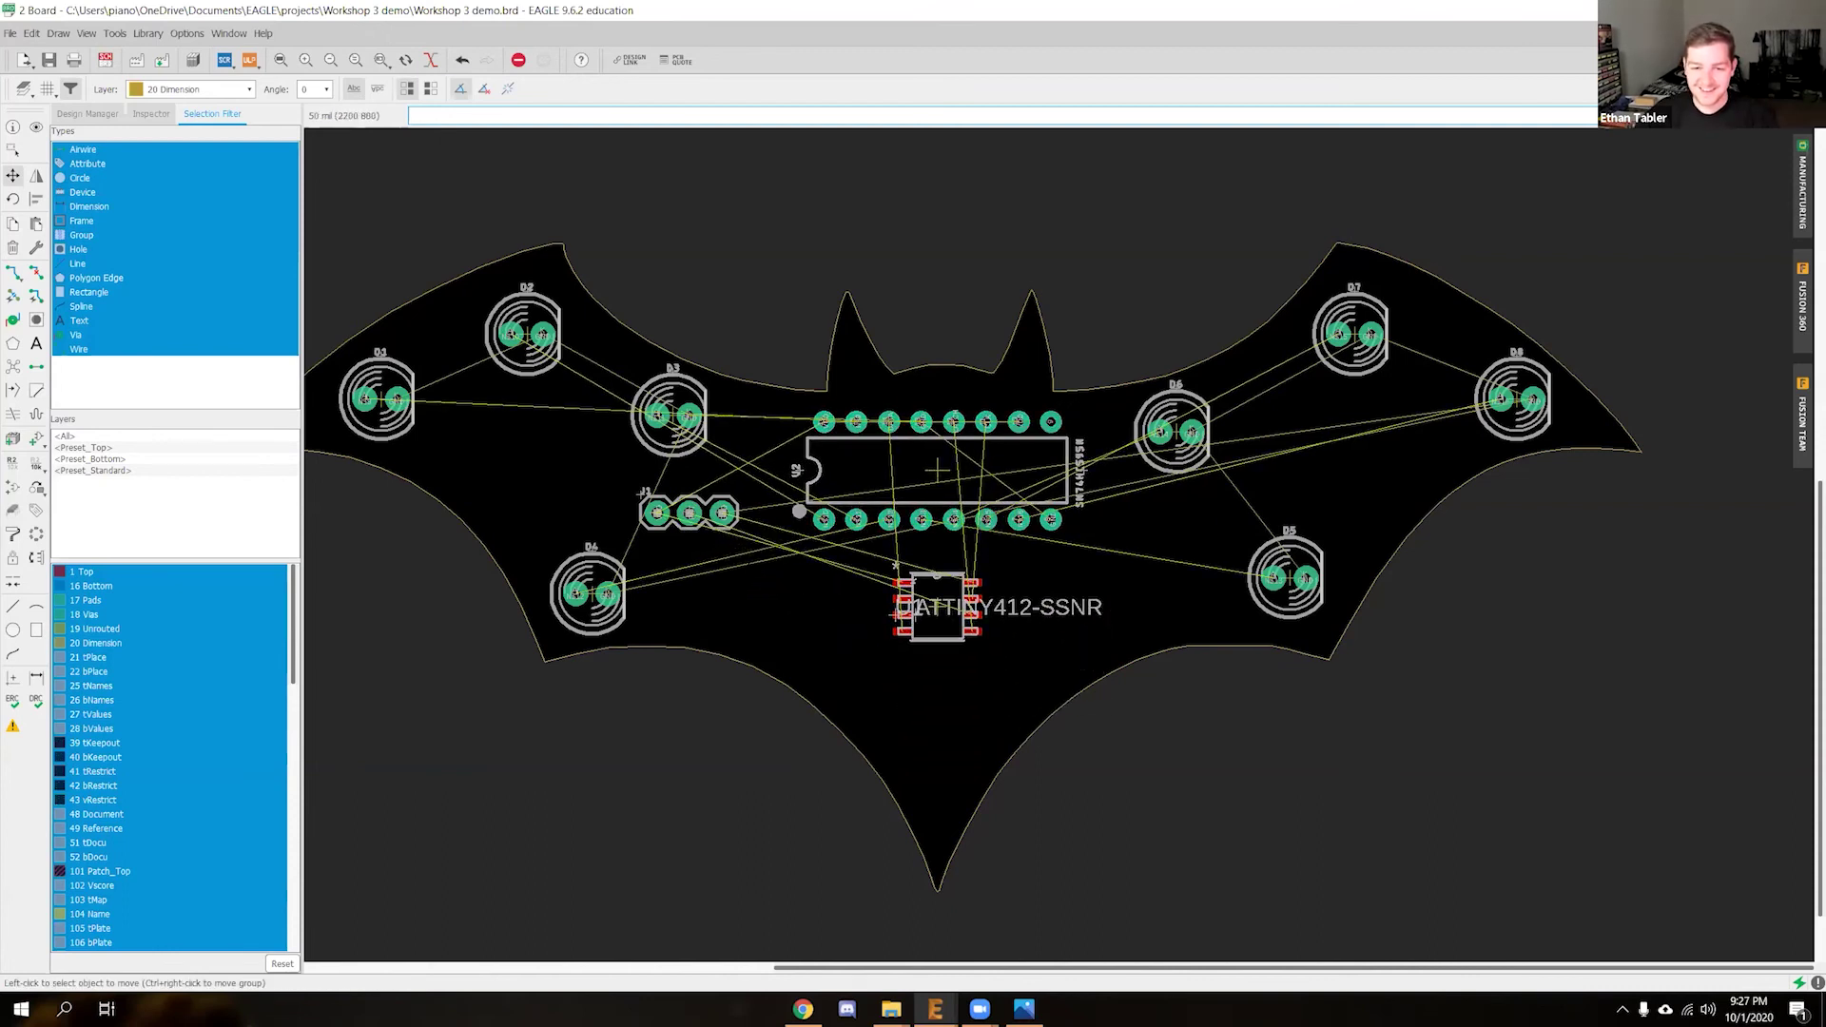
Move connector J1 to the lower body of the bat, directly below the ATtiny412
{"action": "left_click", "coordinate": [657, 513]}
{"action": "left_click", "coordinate": [888, 685]}
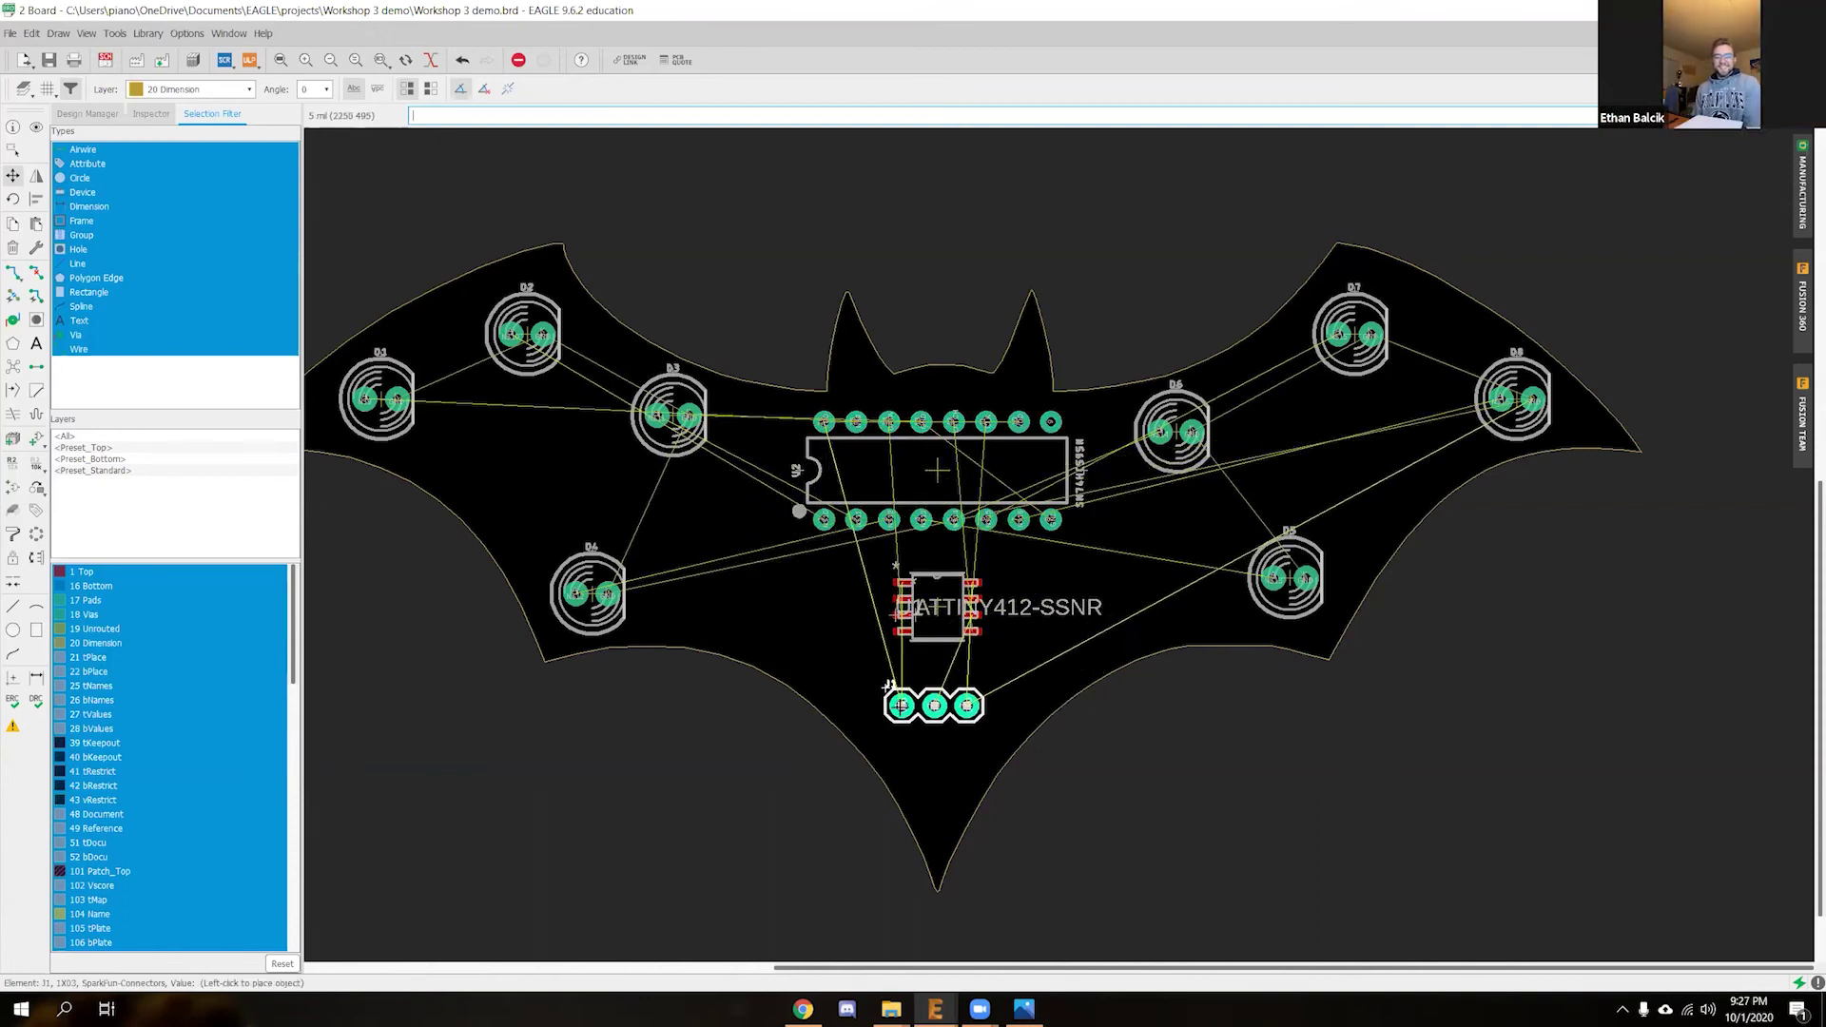
{"action": "scroll", "coordinate": [904, 704], "scroll_direction": "up", "scroll_amount": 3}
{"action": "scroll", "coordinate": [919, 737], "scroll_direction": "down", "scroll_amount": 3}
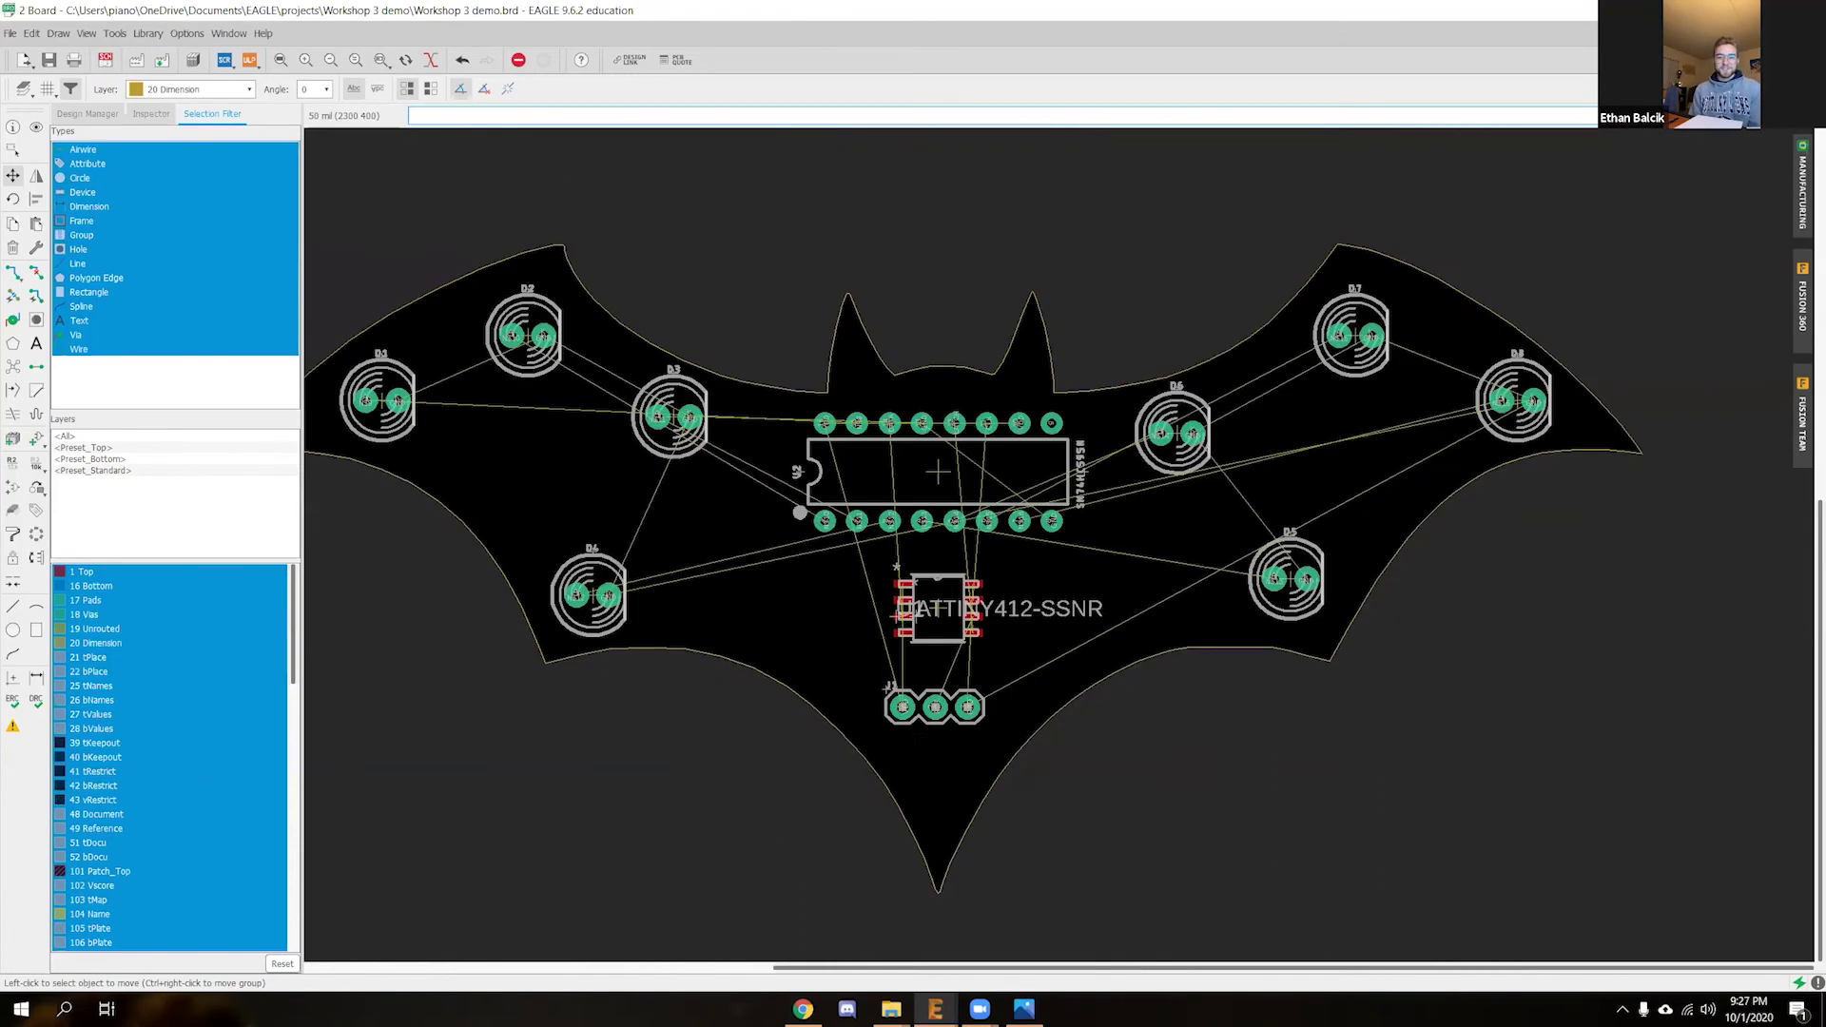
Fine-tune the positions of connector J1 and the ATtiny412 so both line up on the bat's centre axis
{"action": "scroll", "coordinate": [922, 739], "scroll_direction": "up", "scroll_amount": 3}
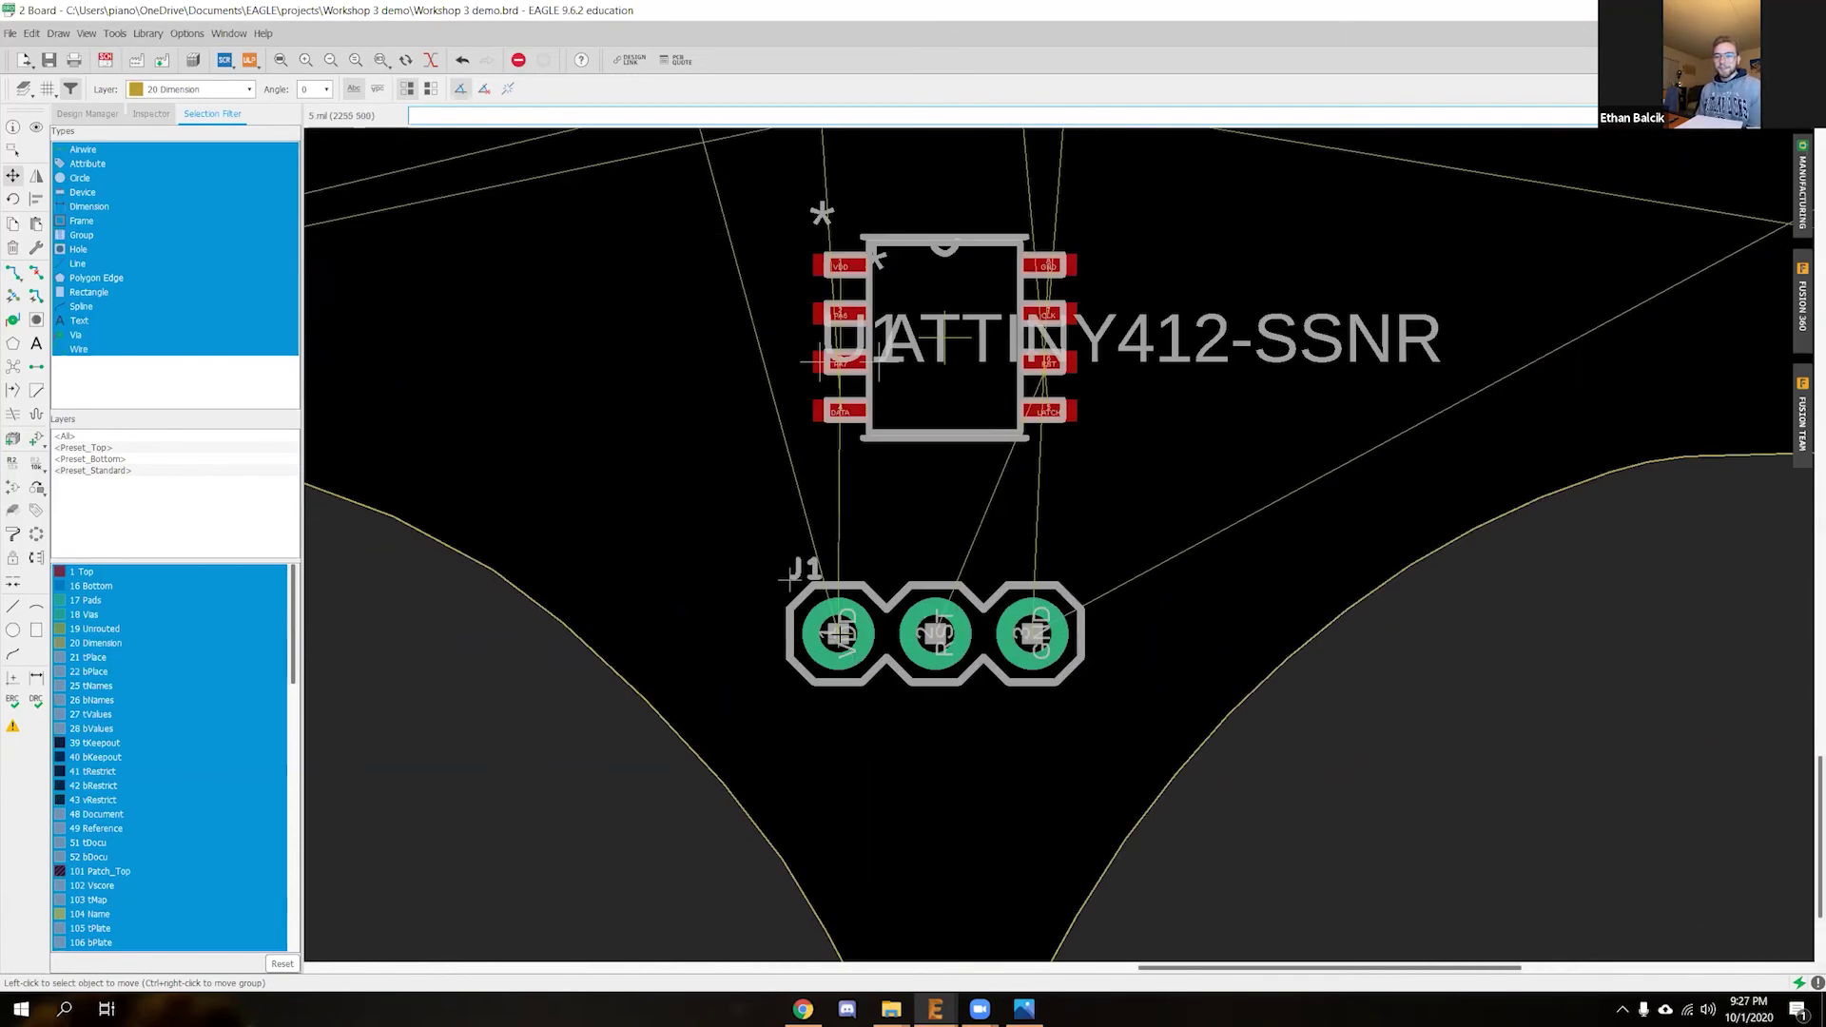
{"action": "left_click", "coordinate": [807, 590]}
{"action": "left_click", "coordinate": [858, 644]}
{"action": "middle_click_drag", "start_coordinate": [937, 380], "coordinate": [922, 456]}
{"action": "left_click", "coordinate": [932, 413]}
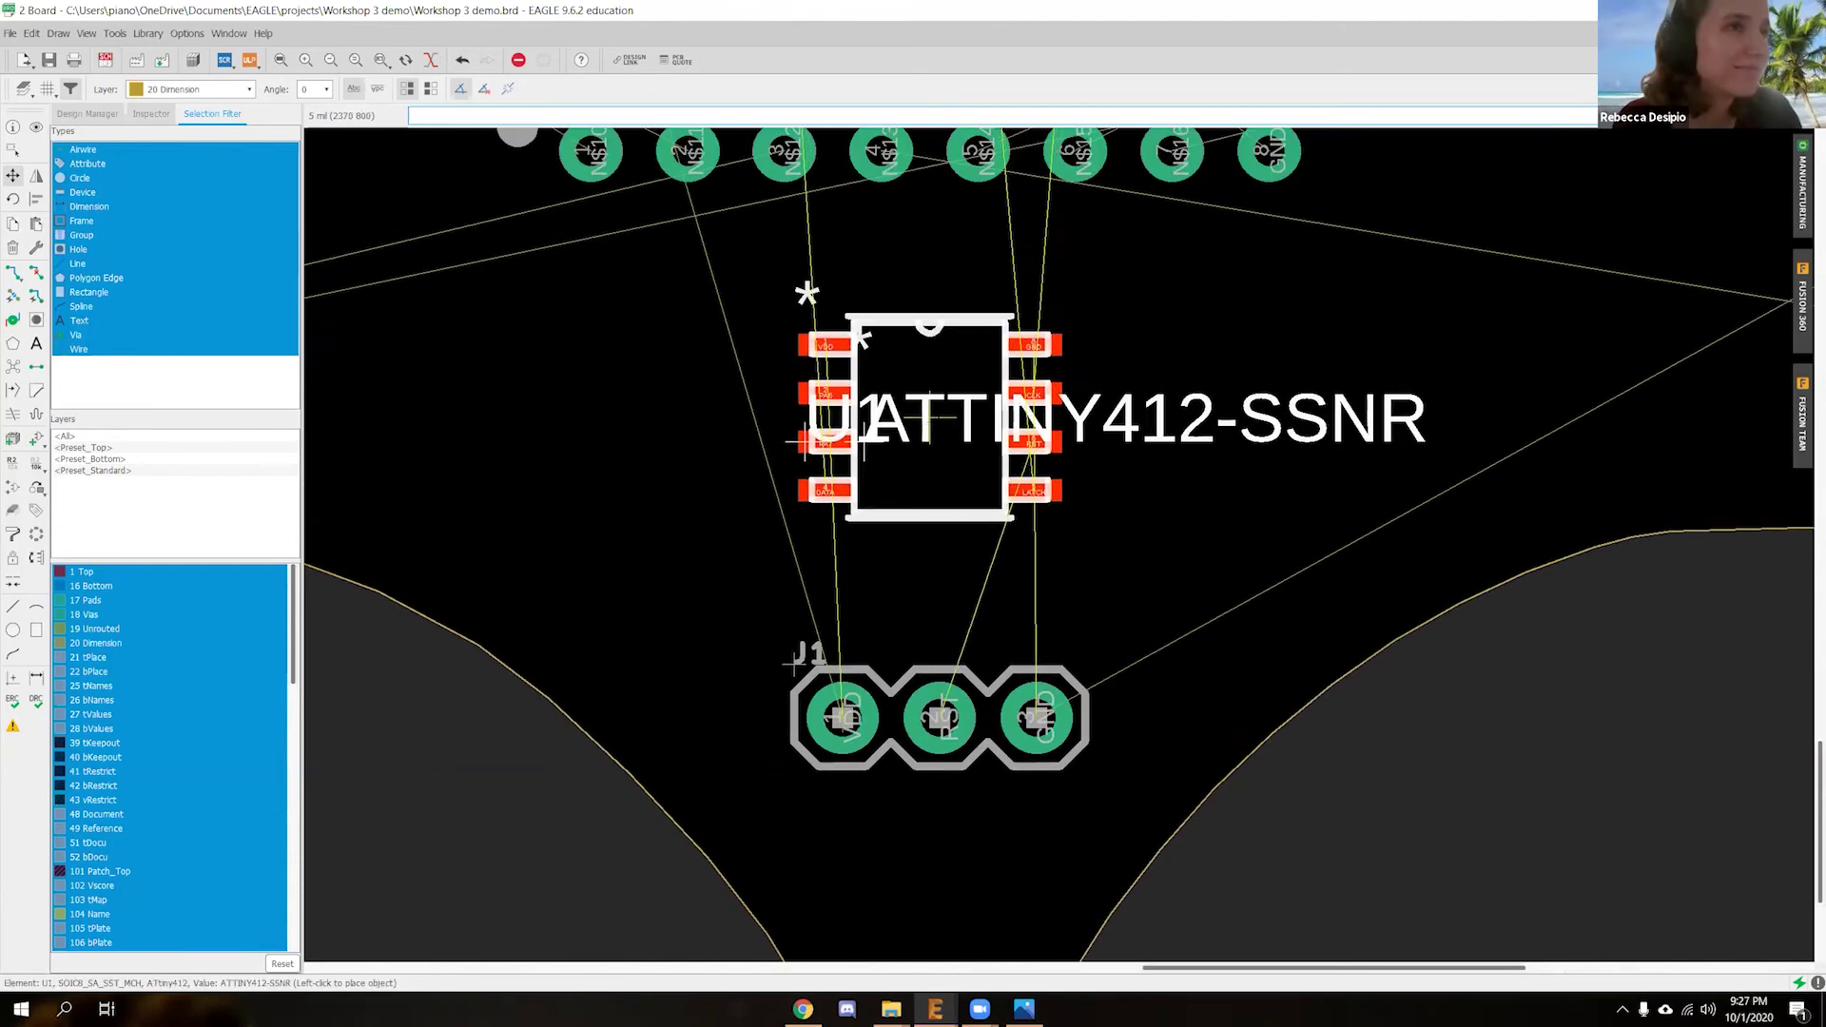
{"action": "left_click", "coordinate": [935, 415]}
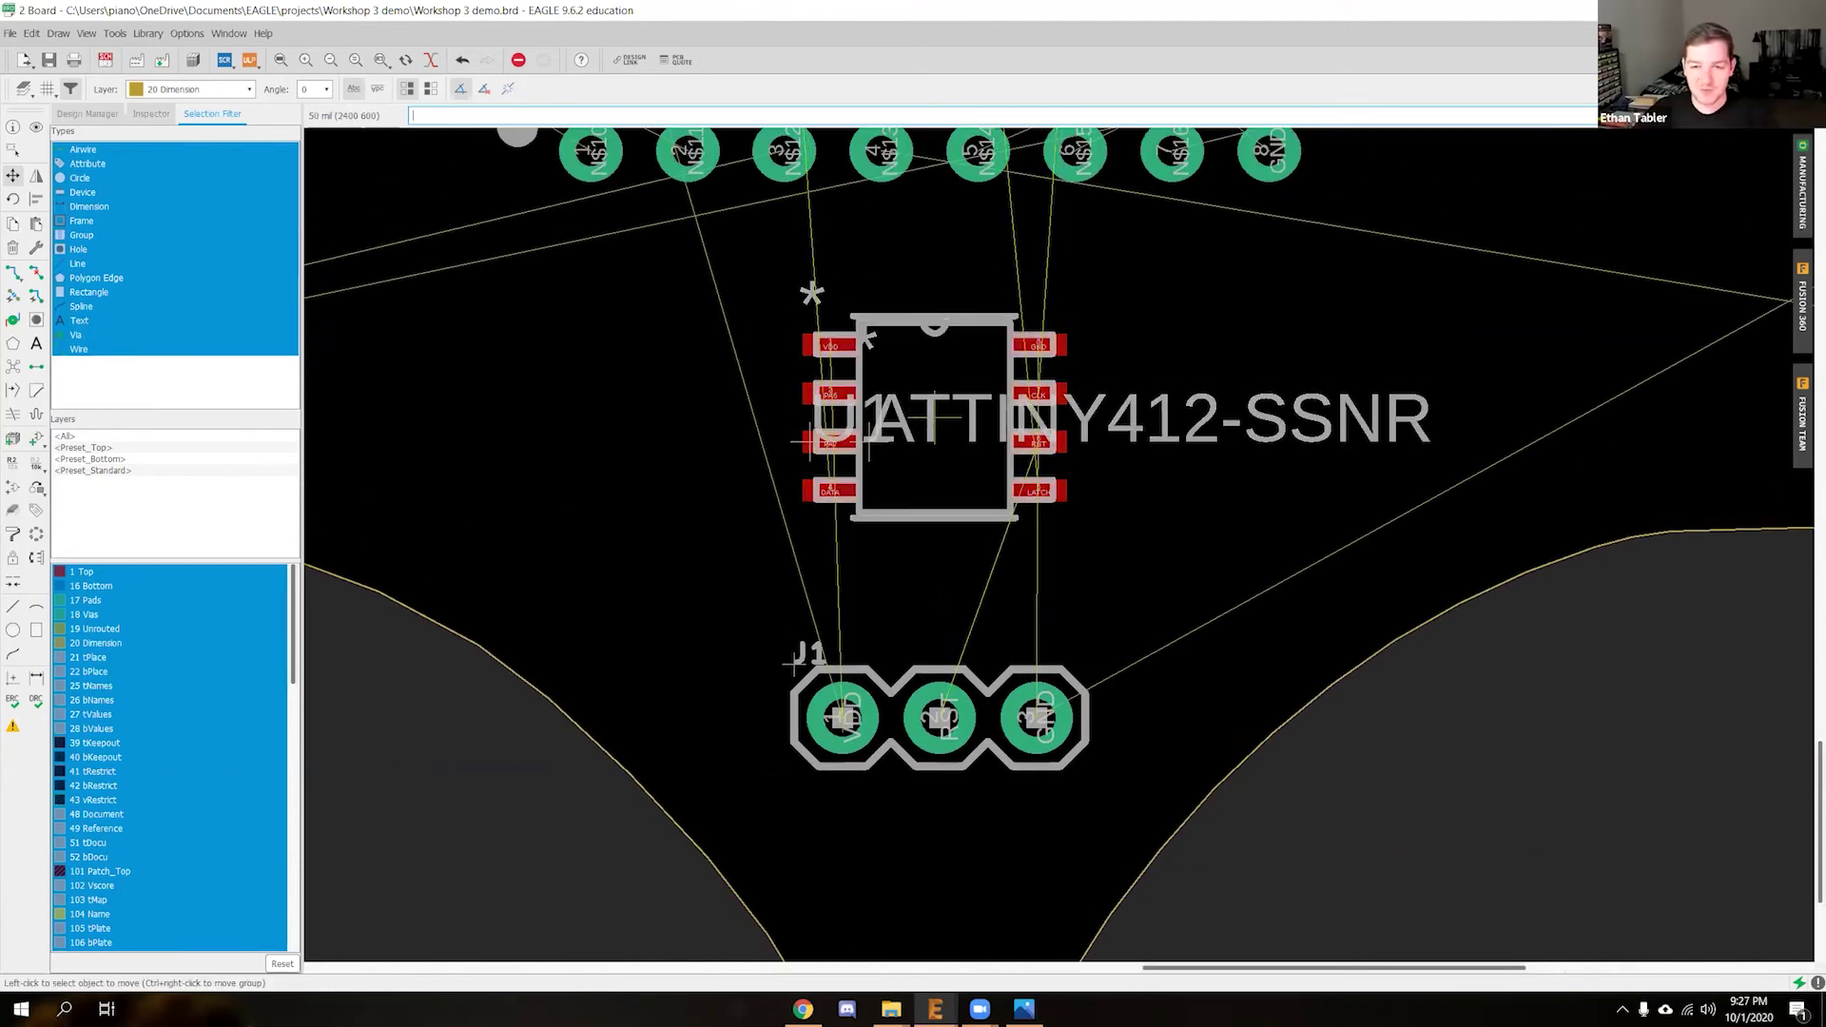
Nudge LEDs D5 and D1 slightly so they better mirror their counterparts D4 and D8 on the opposite wings of the bat
{"action": "scroll", "coordinate": [946, 605], "scroll_direction": "down", "scroll_amount": 5}
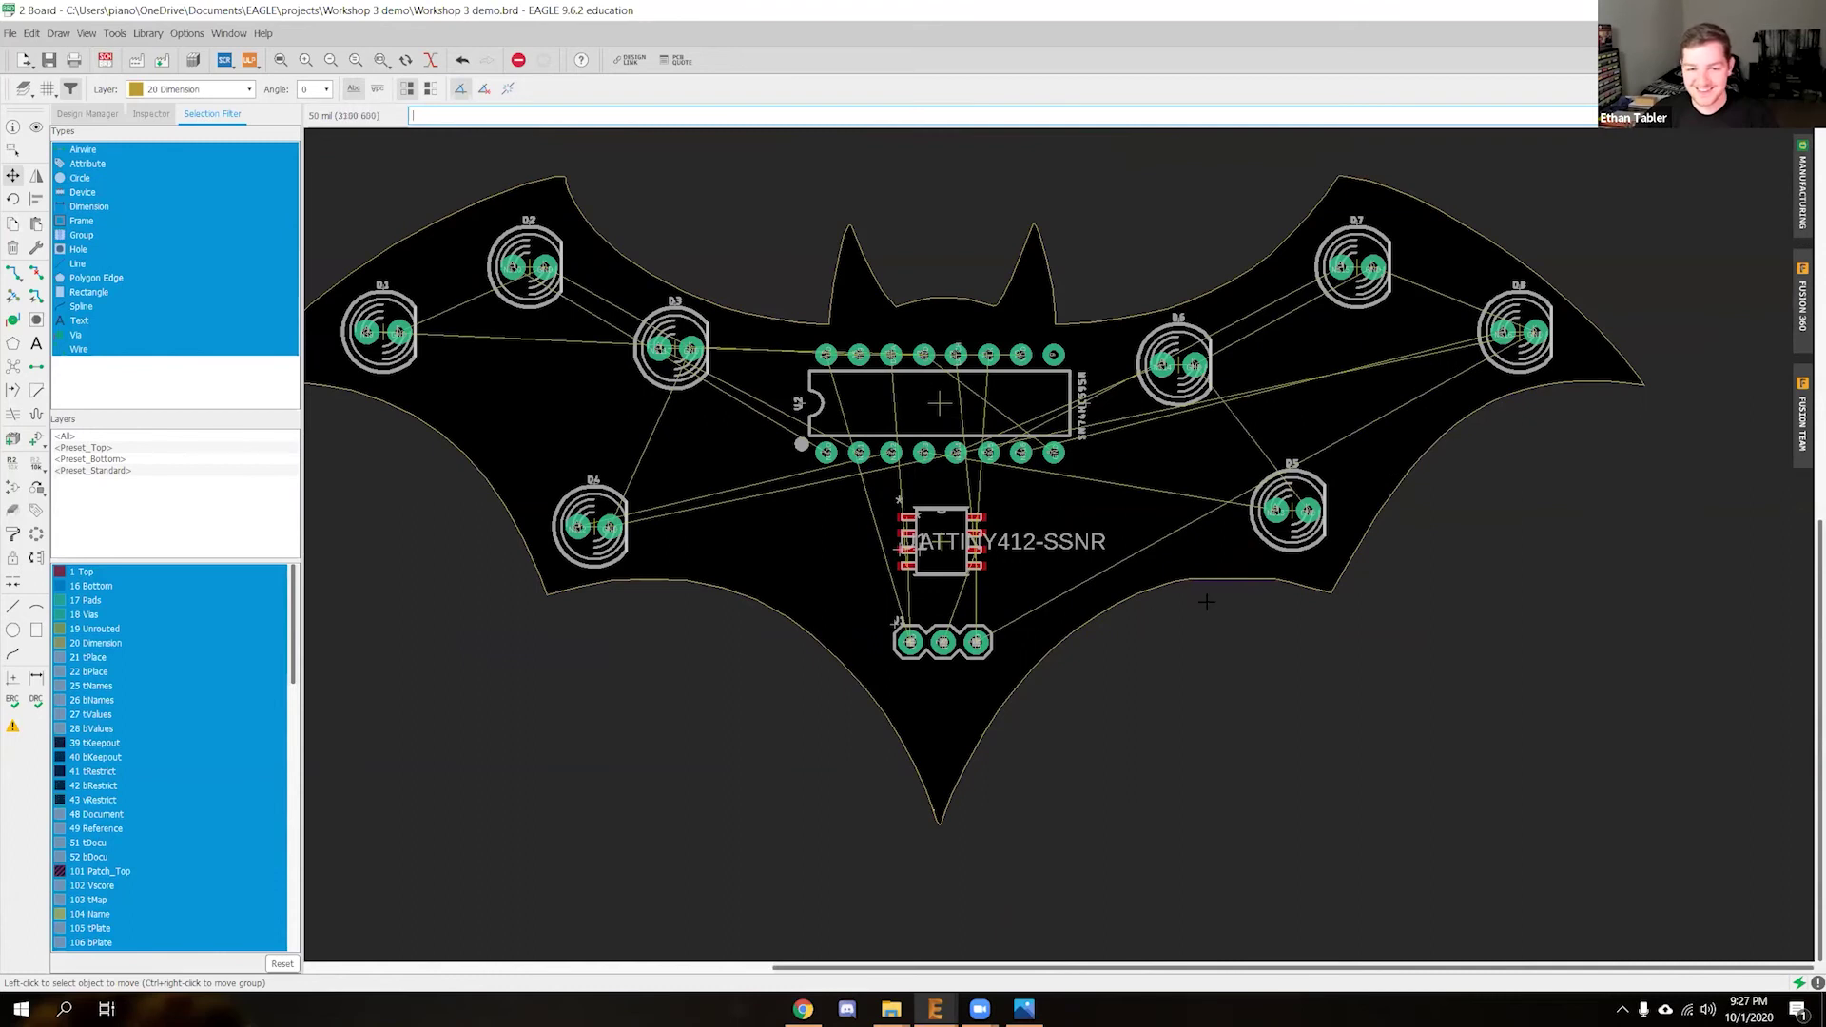
{"action": "left_click", "coordinate": [1289, 511]}
{"action": "left_click", "coordinate": [1295, 520]}
{"action": "scroll", "coordinate": [595, 406], "scroll_direction": "down", "scroll_amount": 2}
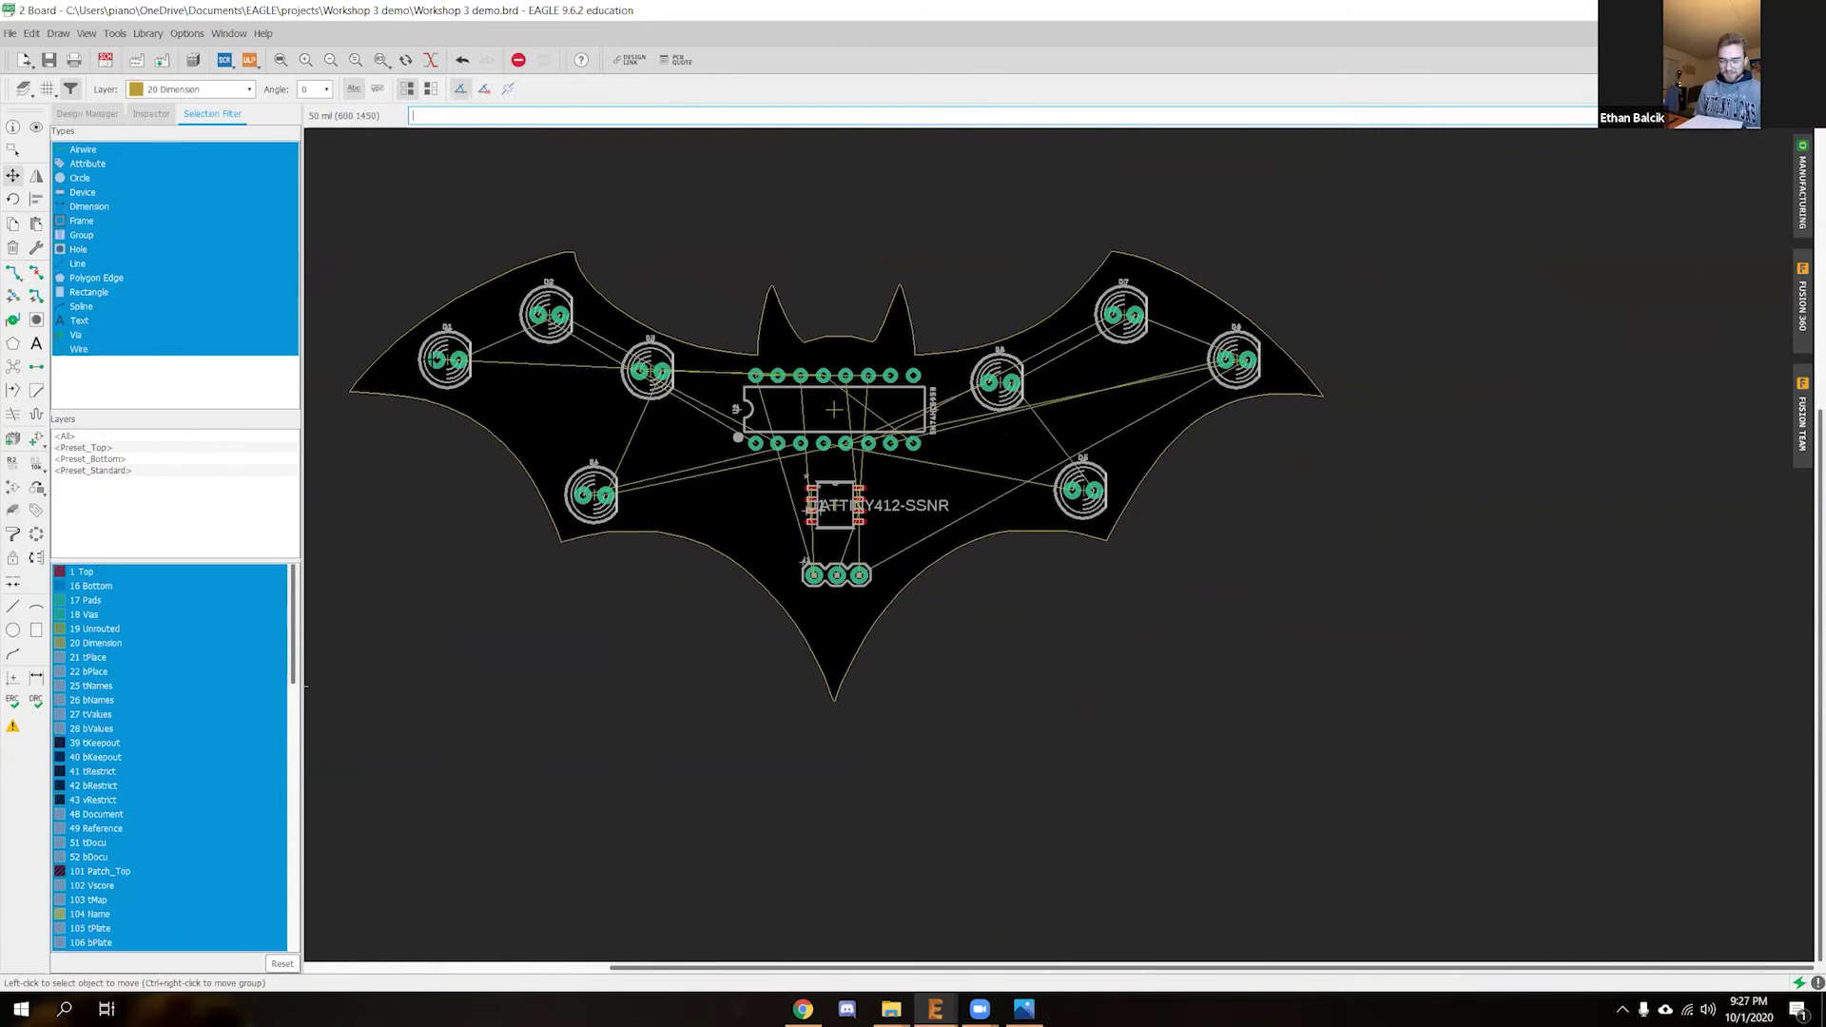
{"action": "scroll", "coordinate": [454, 357], "scroll_direction": "up", "scroll_amount": 4}
{"action": "left_click", "coordinate": [463, 360]}
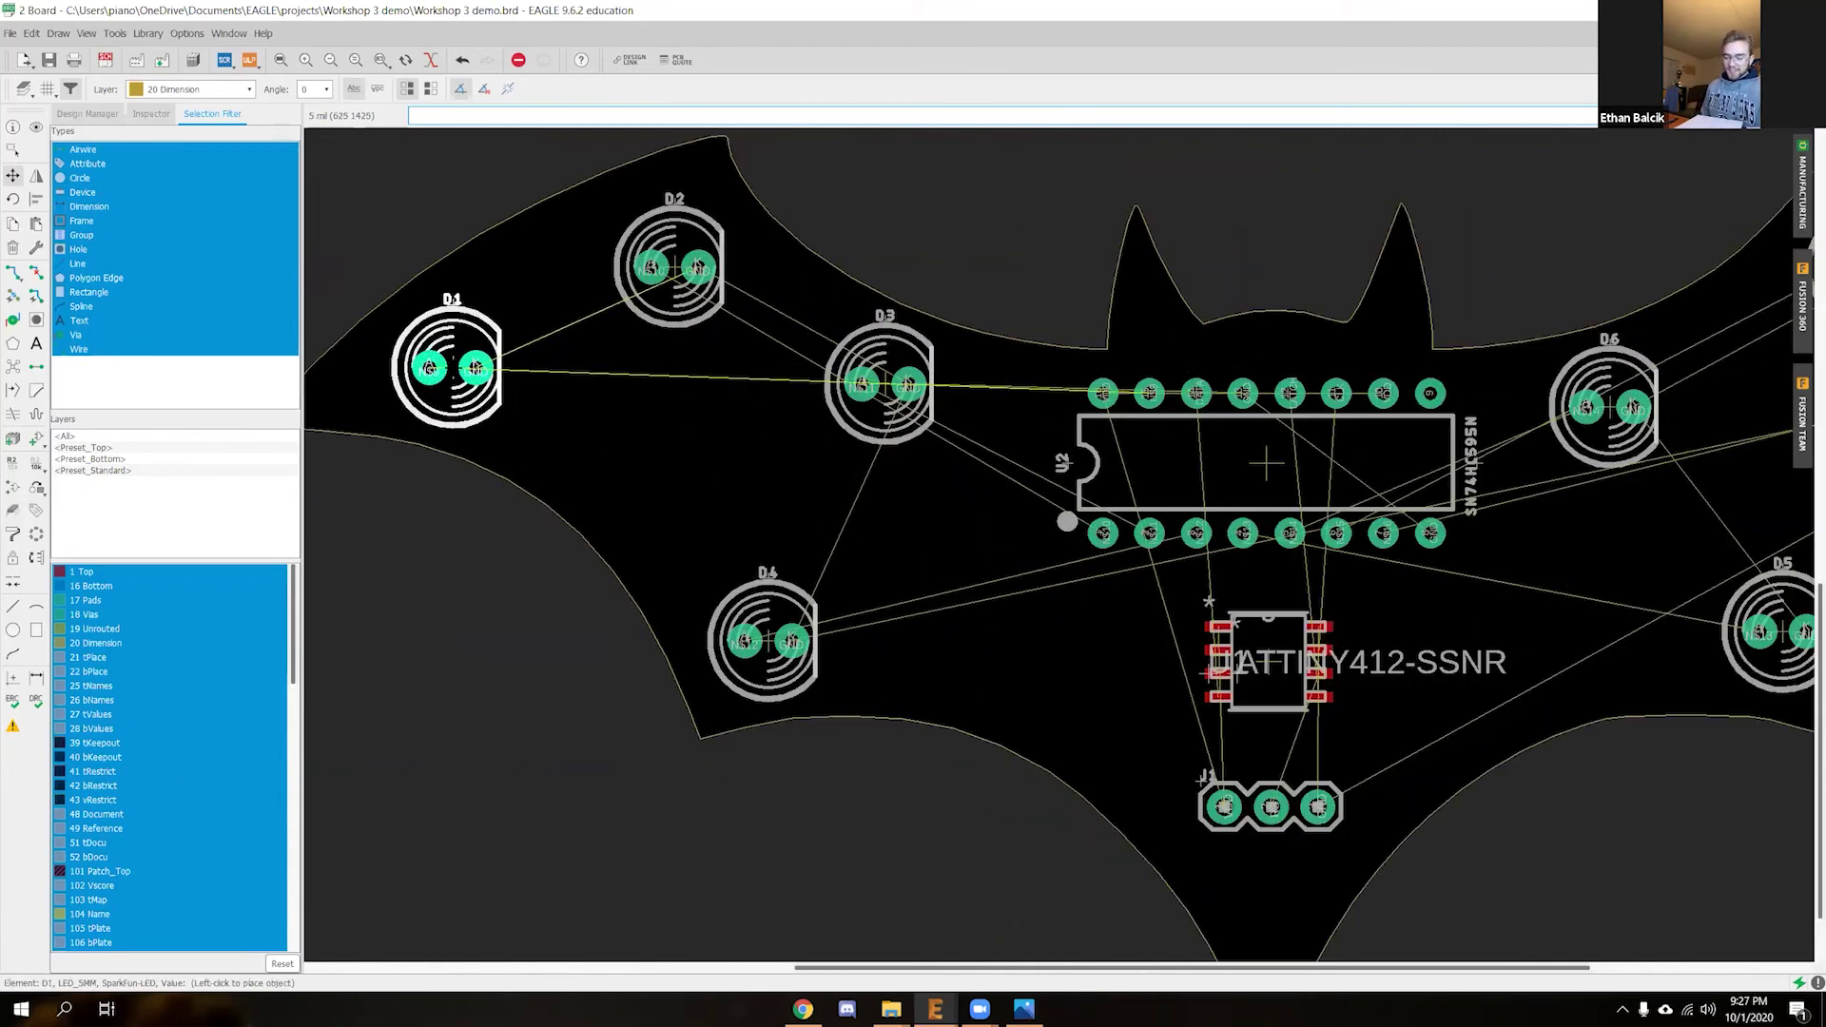
{"action": "left_click", "coordinate": [447, 365]}
{"action": "scroll", "coordinate": [532, 456], "scroll_direction": "down", "scroll_amount": 3}
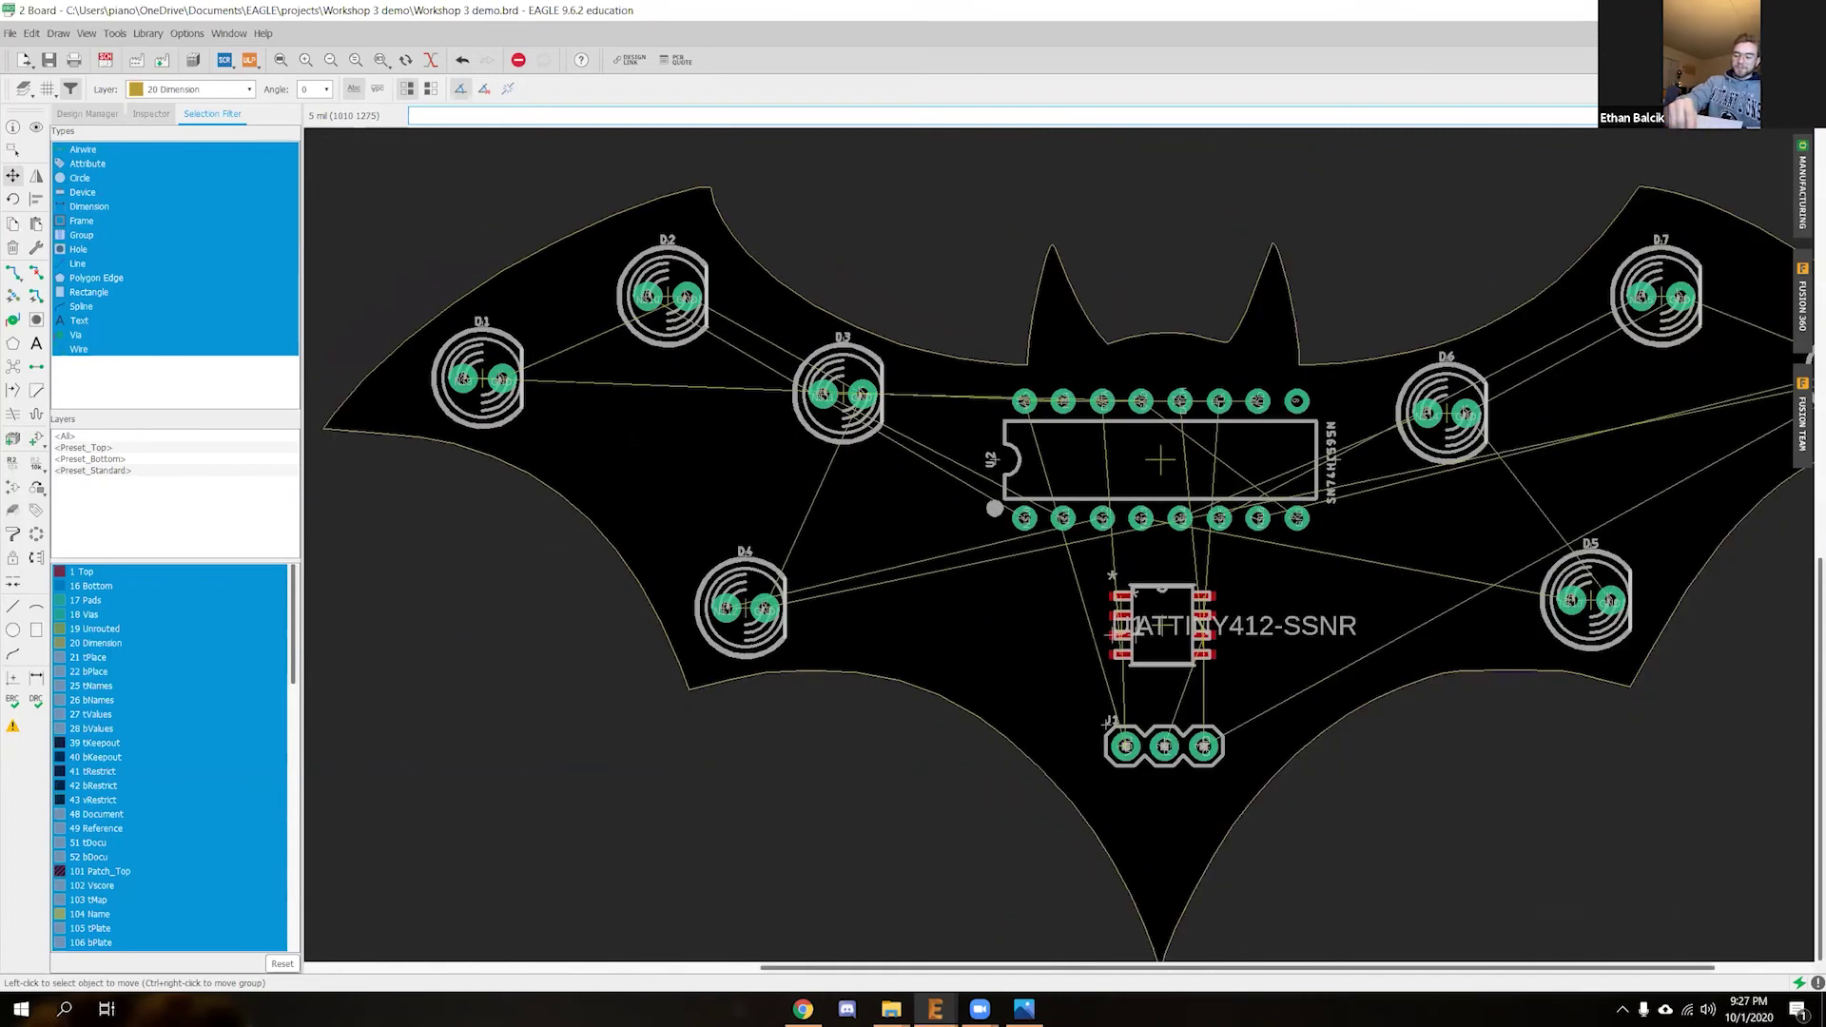
{"action": "scroll", "coordinate": [594, 440], "scroll_direction": "down", "scroll_amount": 2}
{"action": "middle_click_drag", "start_coordinate": [981, 732], "coordinate": [1266, 781]}
{"action": "scroll", "coordinate": [1111, 733], "scroll_direction": "up", "scroll_amount": 2}
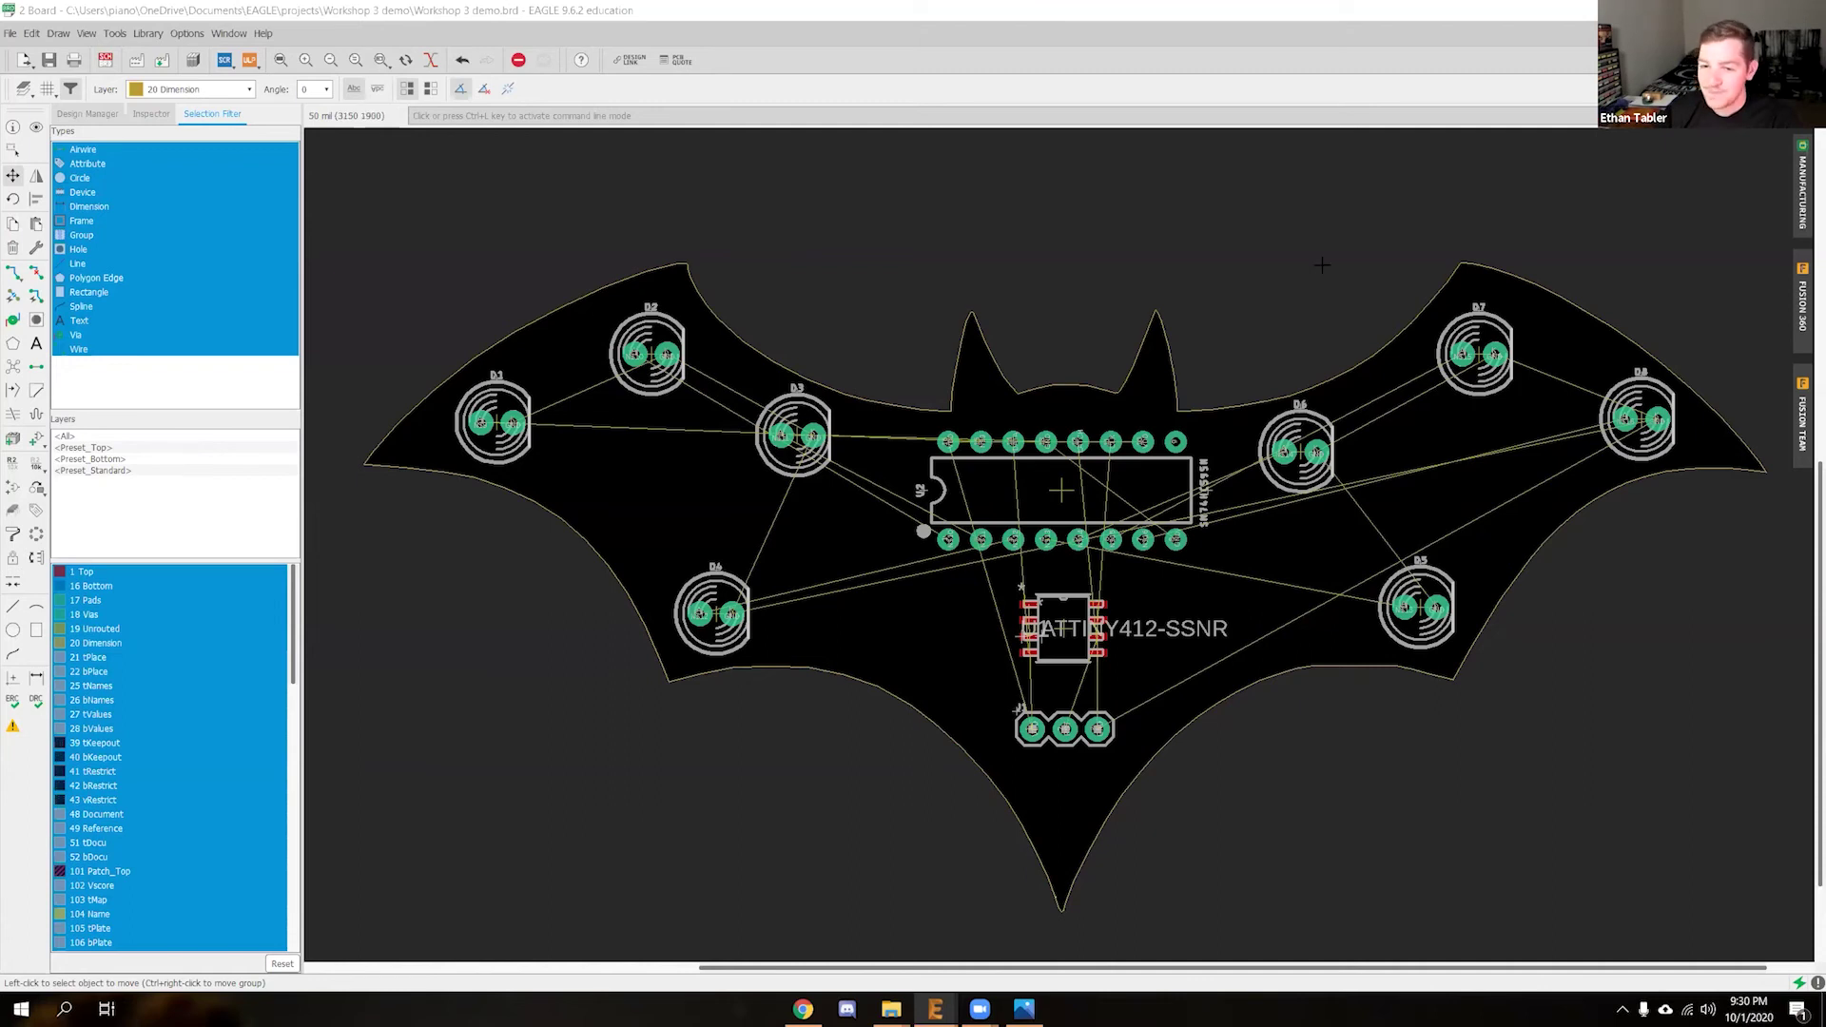
Start airwire routing and examine the pin labels and airwires around the ATtiny412, the SN74HC595N and the nearby LEDs
{"action": "key", "text": "ctrl+l"}
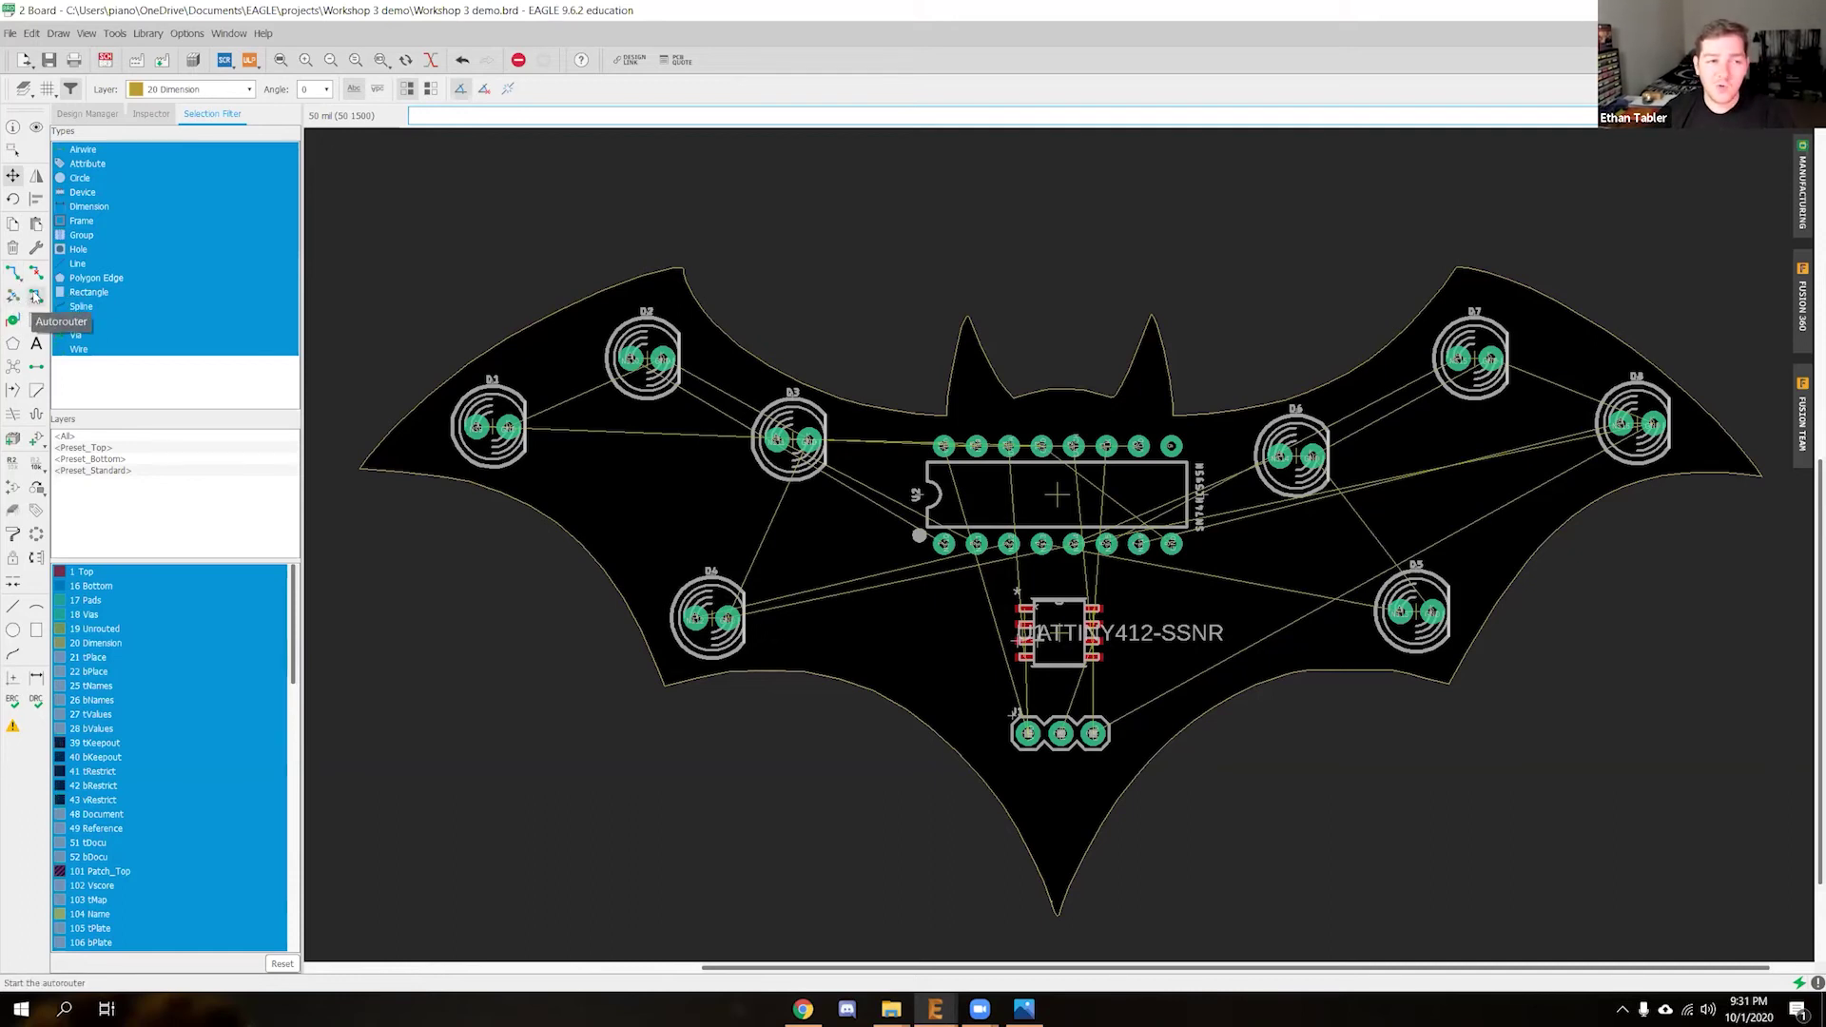
{"action": "left_click", "coordinate": [15, 274]}
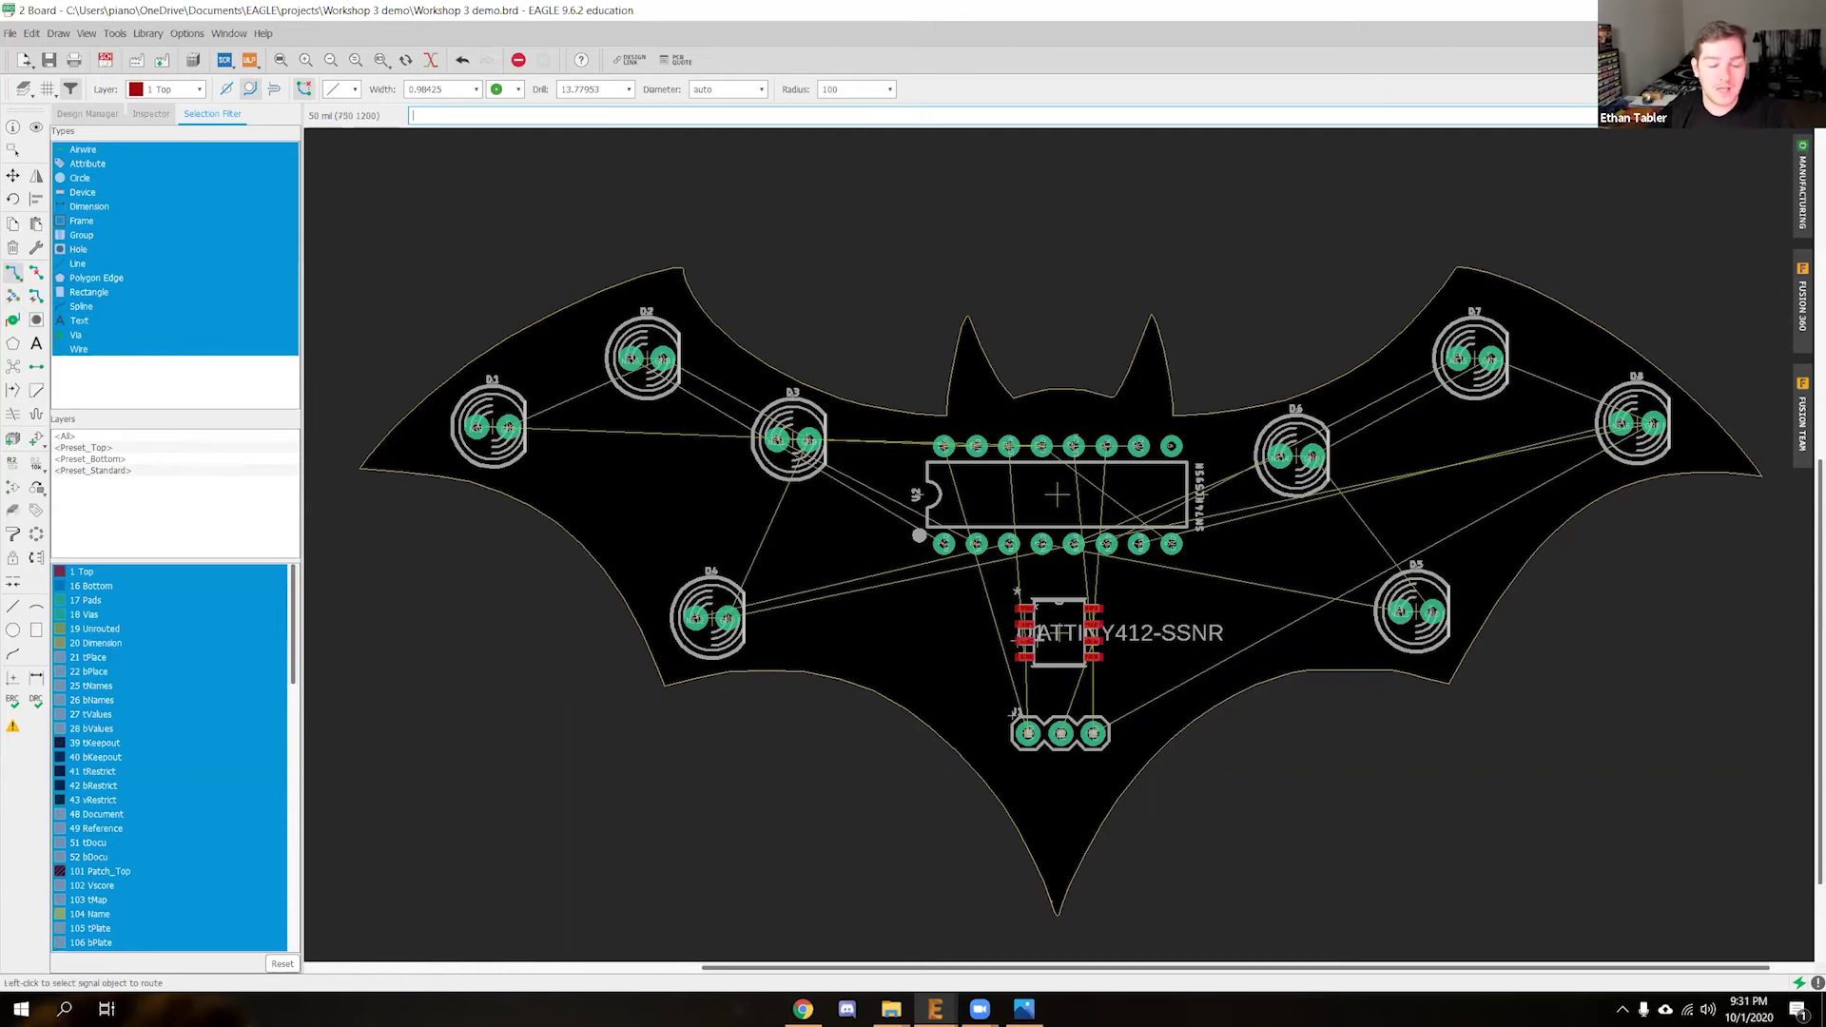
{"action": "scroll", "coordinate": [1058, 742], "scroll_direction": "up", "scroll_amount": 3}
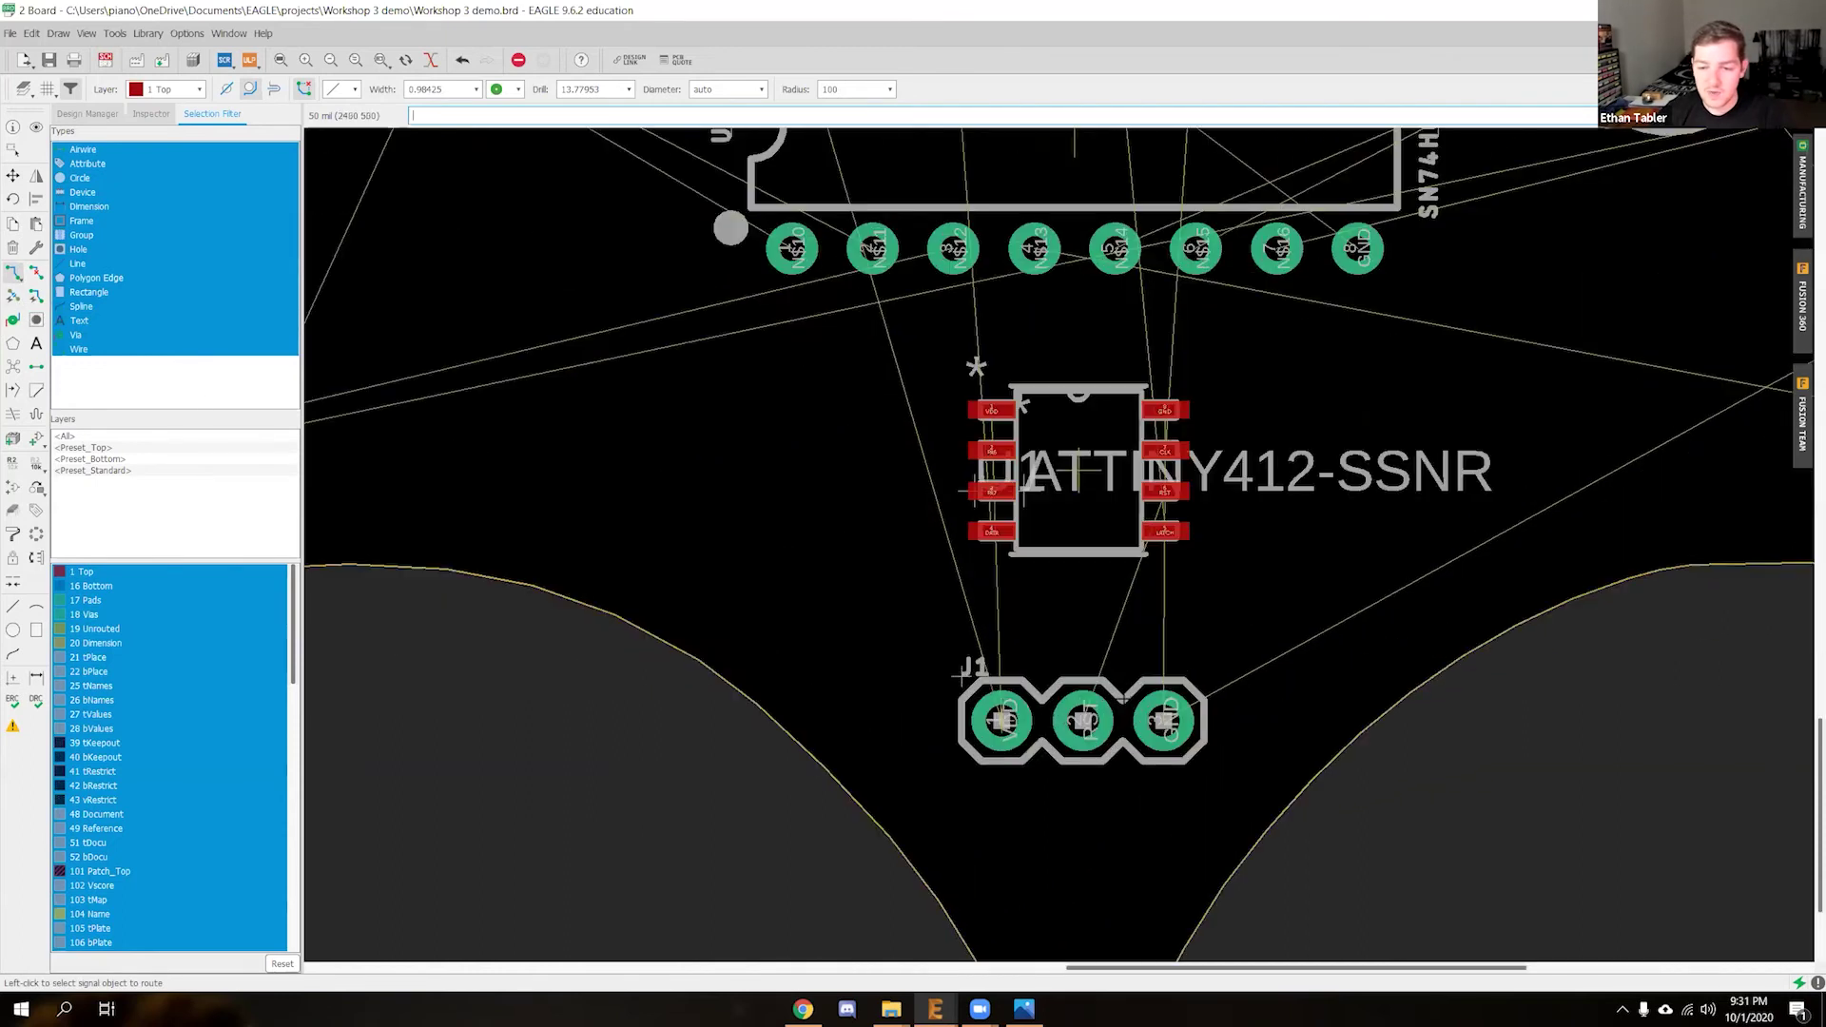
{"action": "scroll", "coordinate": [959, 580], "scroll_direction": "up", "scroll_amount": 2}
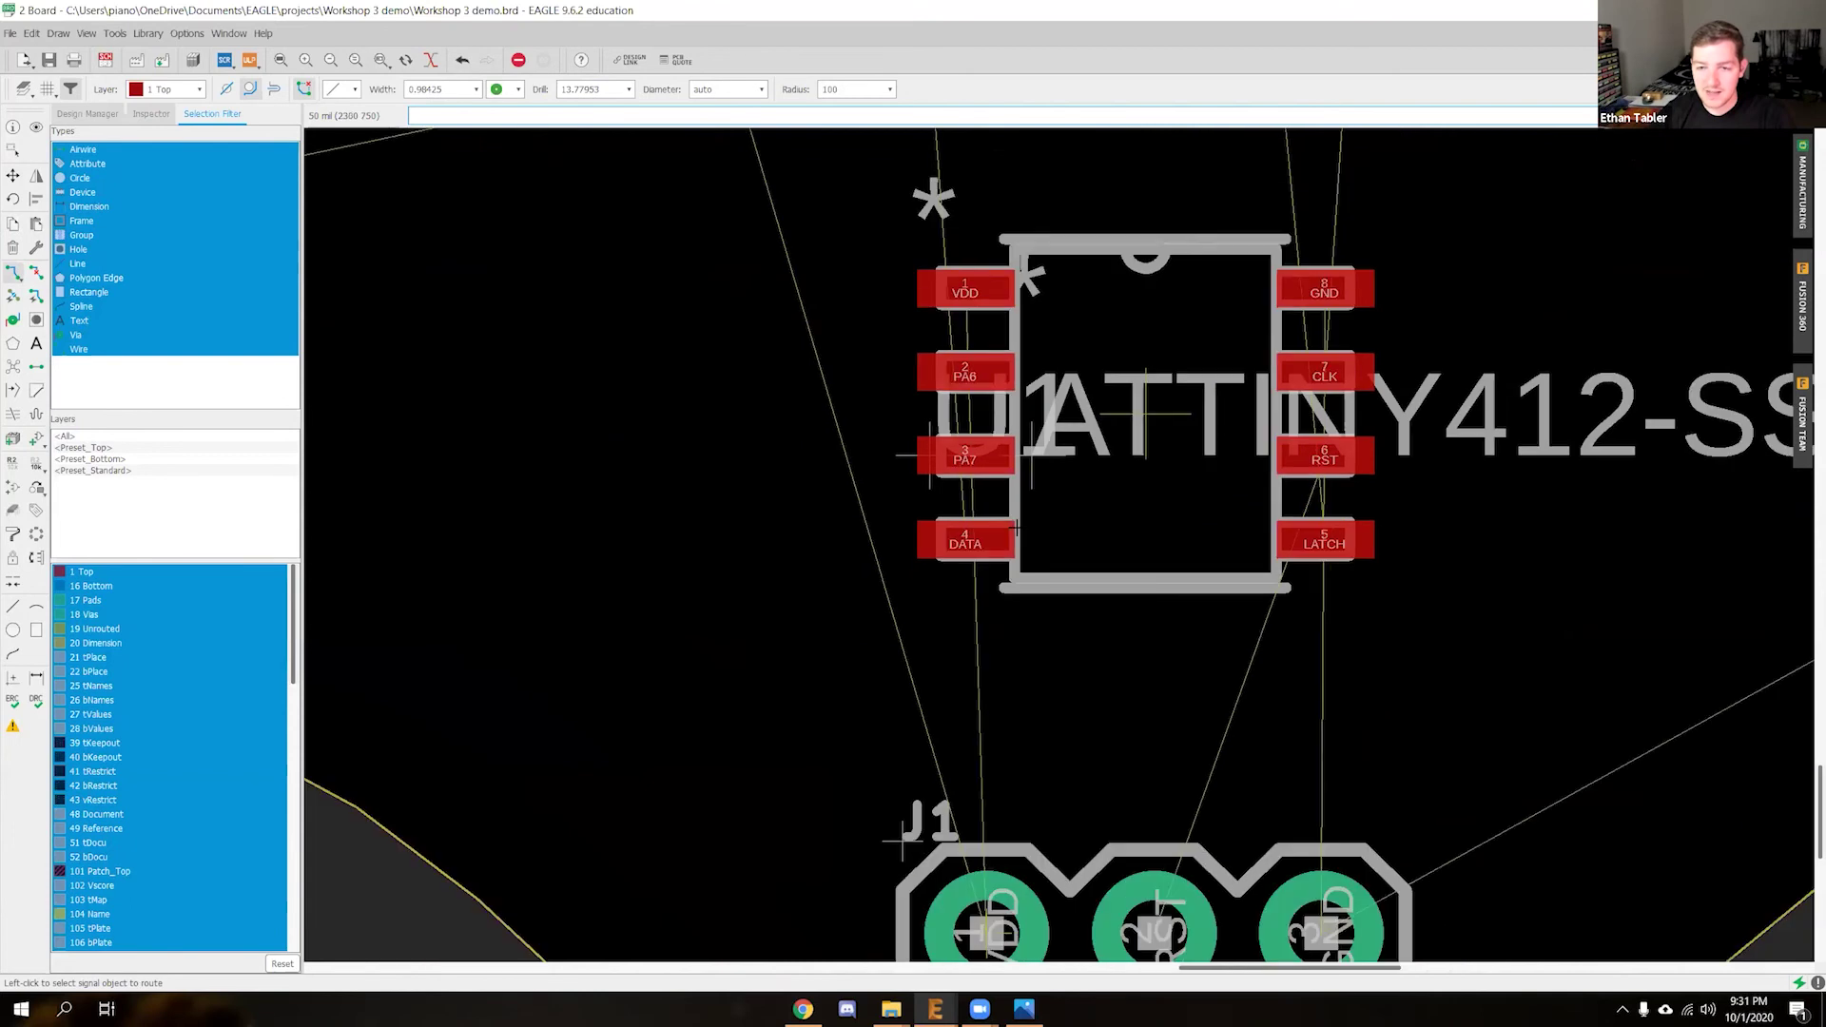
{"action": "scroll", "coordinate": [1015, 527], "scroll_direction": "down", "scroll_amount": 4}
{"action": "middle_click_drag", "start_coordinate": [1012, 315], "coordinate": [1086, 652]}
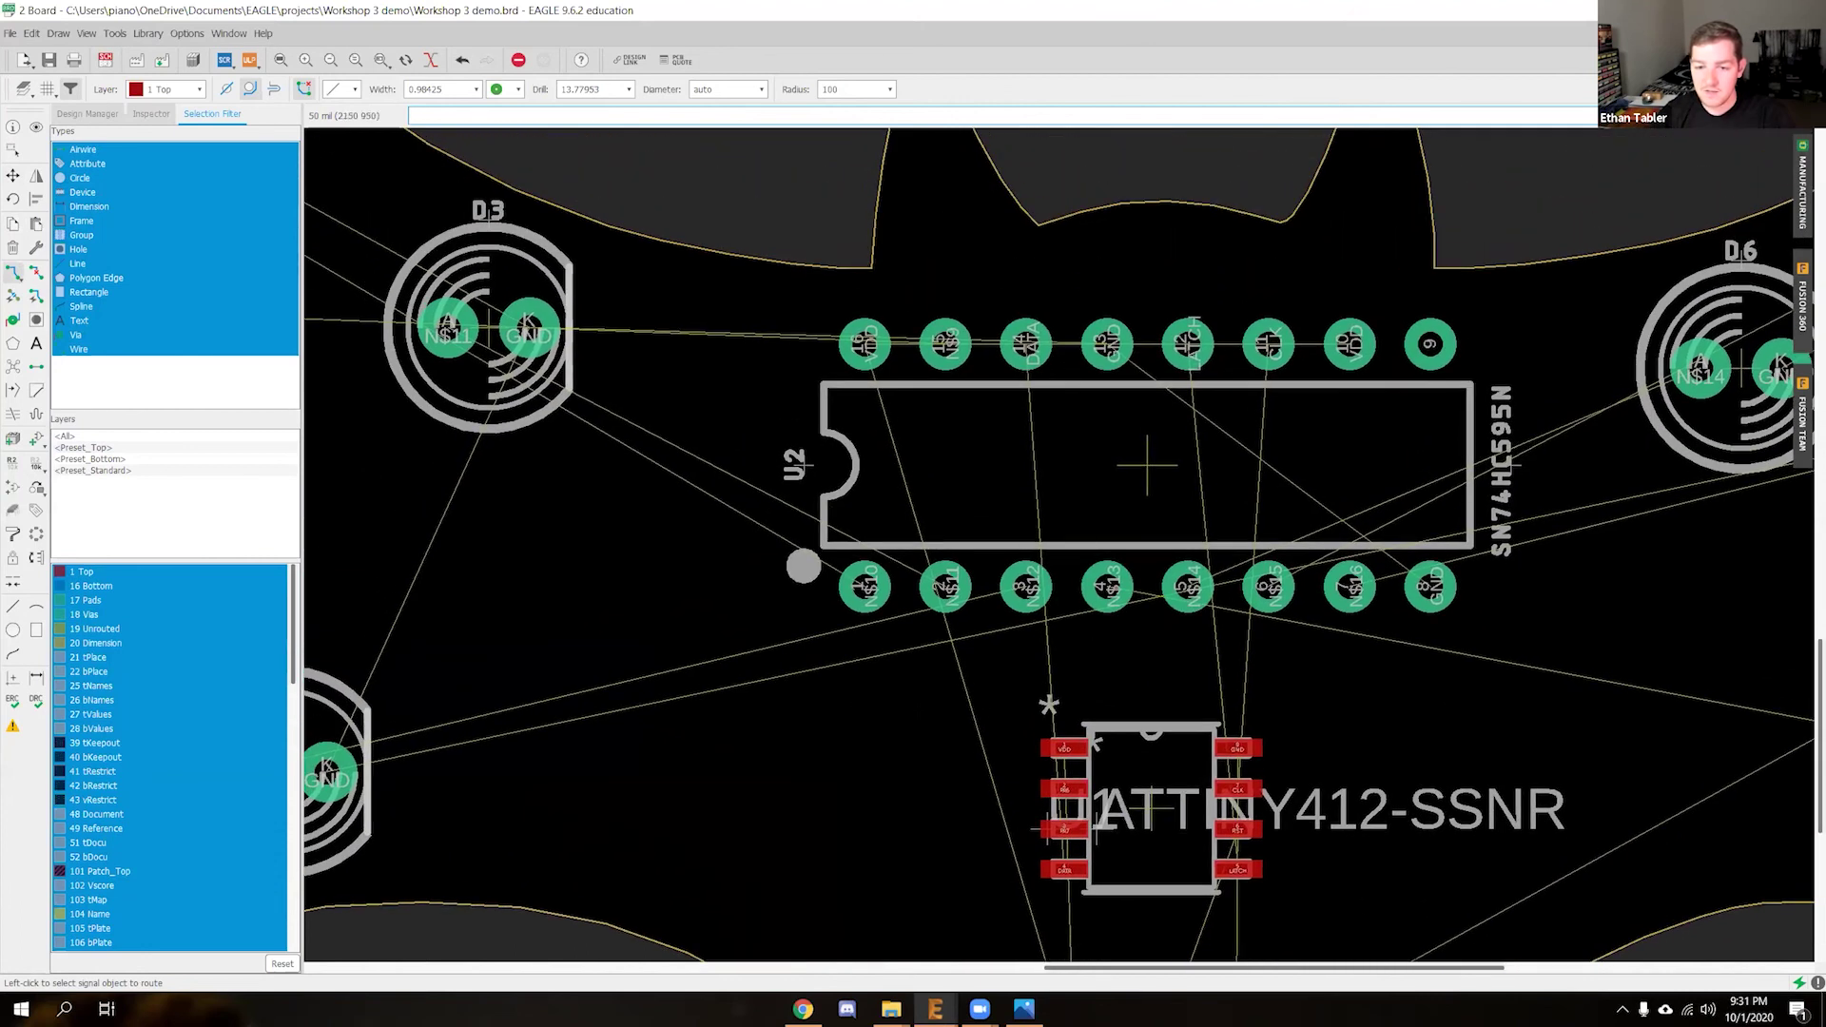
{"action": "scroll", "coordinate": [863, 696], "scroll_direction": "down", "scroll_amount": 1}
{"action": "middle_click_drag", "start_coordinate": [639, 599], "coordinate": [1065, 571]}
{"action": "middle_click_drag", "start_coordinate": [1217, 554], "coordinate": [929, 355]}
{"action": "middle_click_drag", "start_coordinate": [514, 580], "coordinate": [618, 586]}
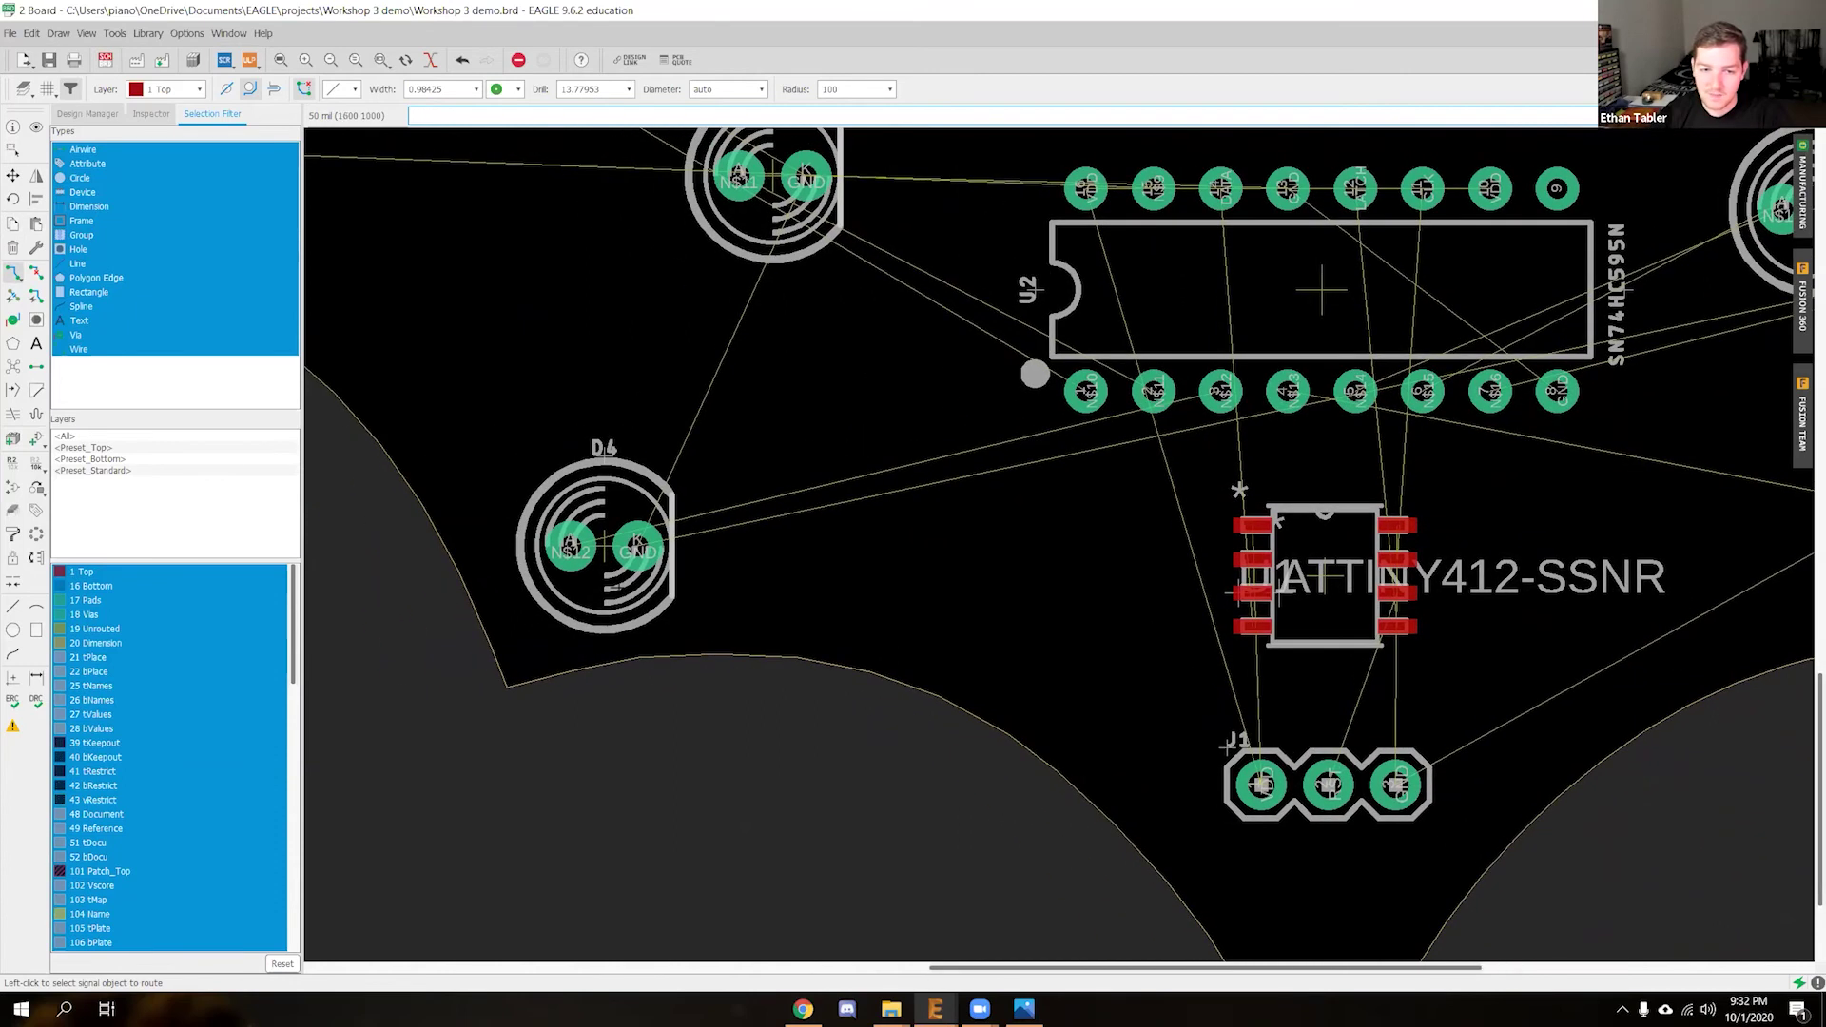
Route the N$12 signal on the top layer from D4's anode pad to pin 3 of U2, running horizontally before angling up
{"action": "scroll", "coordinate": [618, 586], "scroll_direction": "up", "scroll_amount": 1}
{"action": "scroll", "coordinate": [564, 578], "scroll_direction": "up", "scroll_amount": 3}
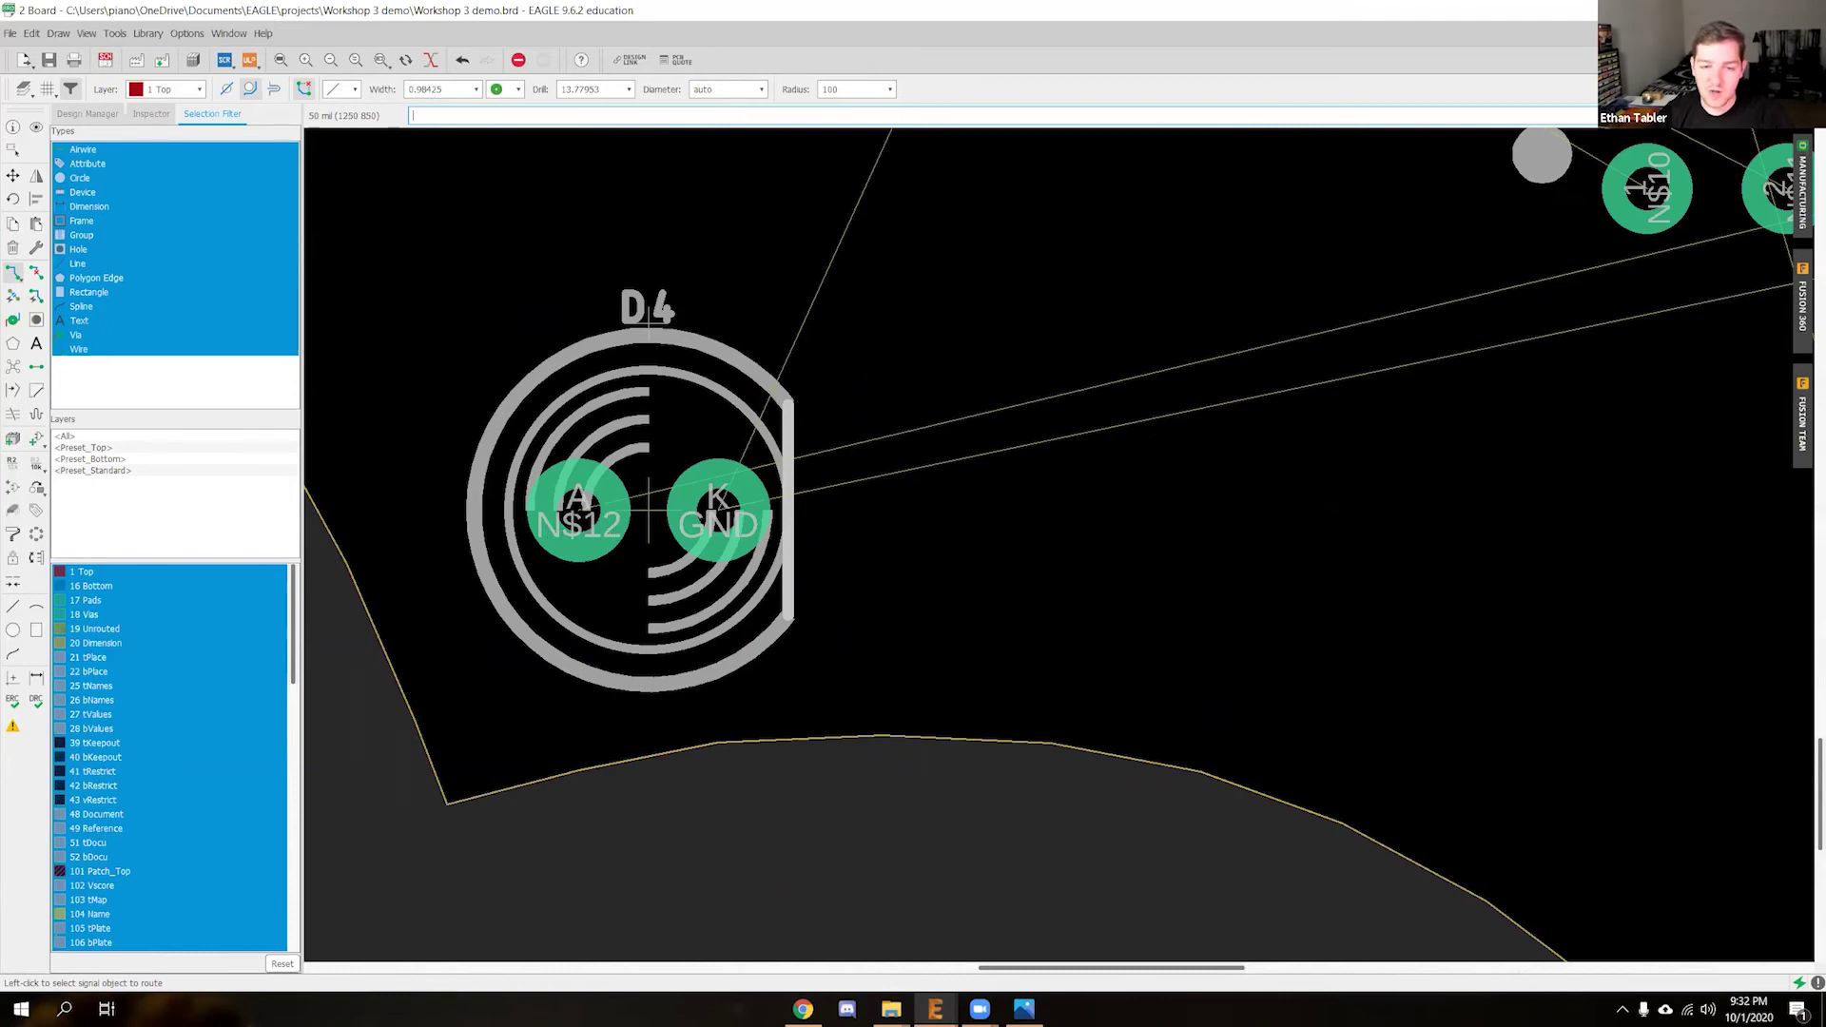
{"action": "left_click", "coordinate": [579, 510]}
{"action": "scroll", "coordinate": [857, 295], "scroll_direction": "down", "scroll_amount": 3}
{"action": "scroll", "coordinate": [680, 555], "scroll_direction": "up", "scroll_amount": 1}
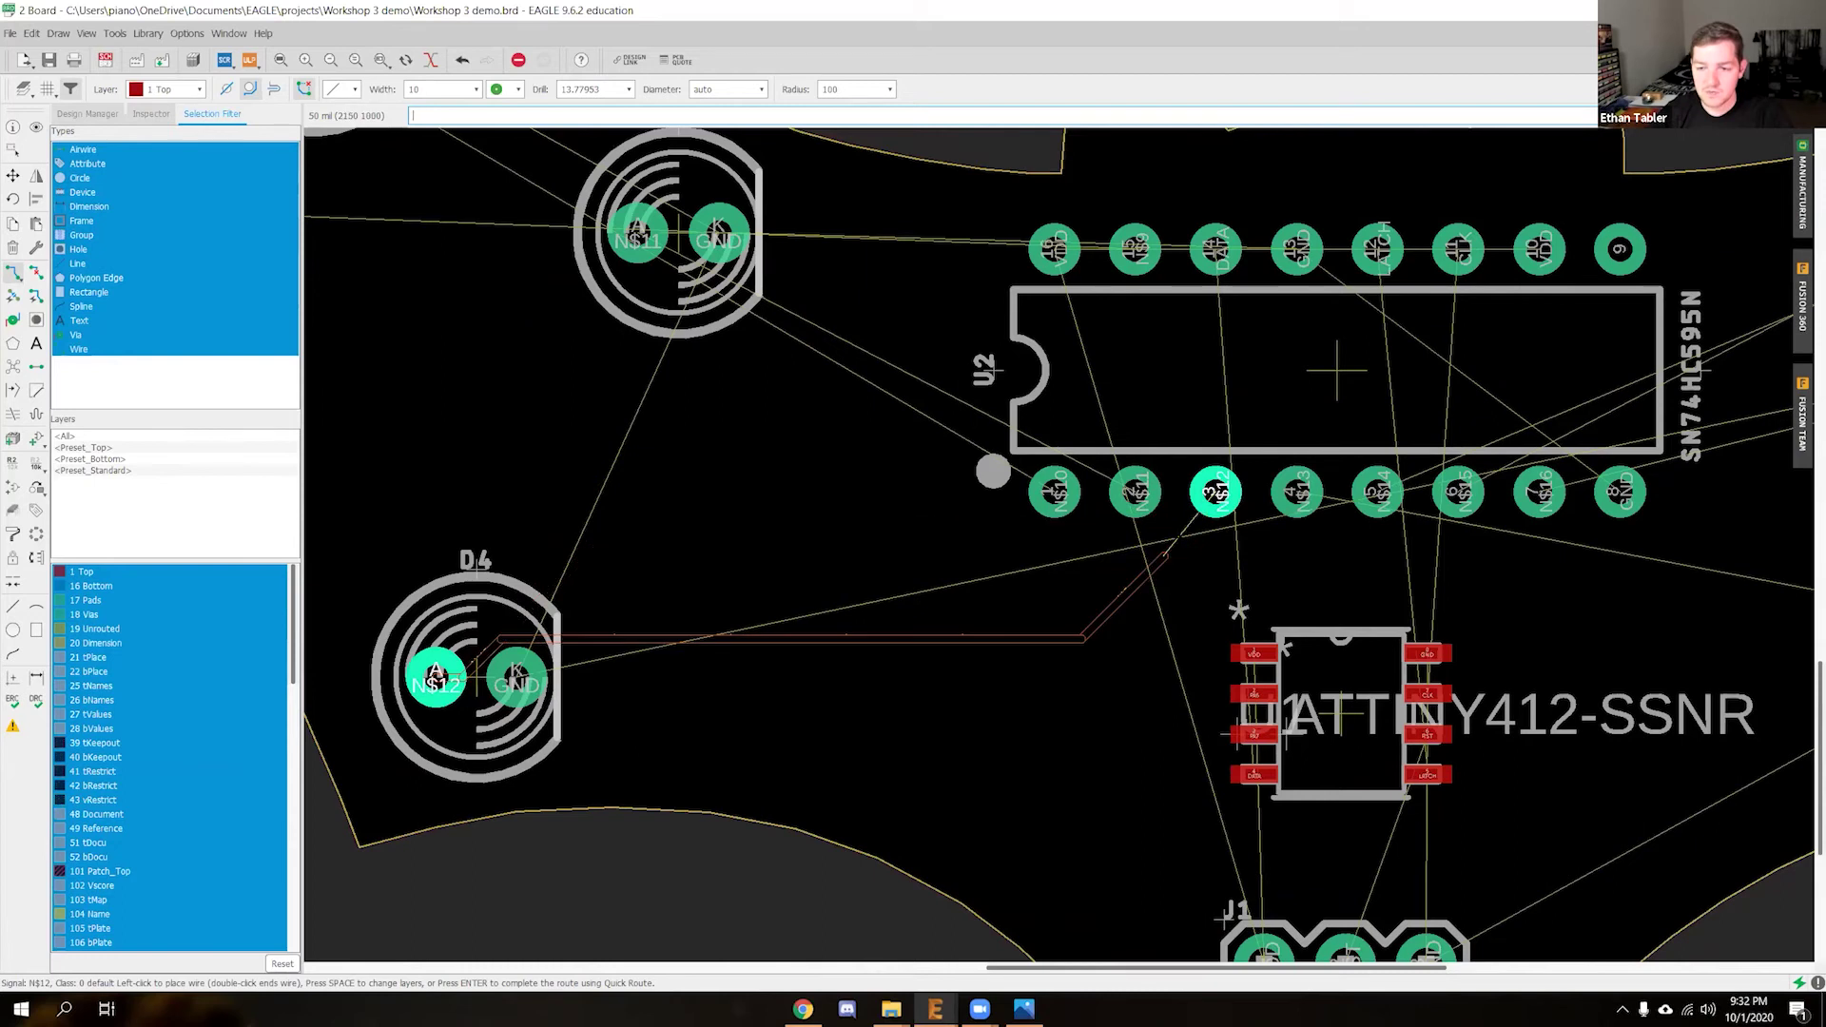
{"action": "left_click", "coordinate": [1165, 552]}
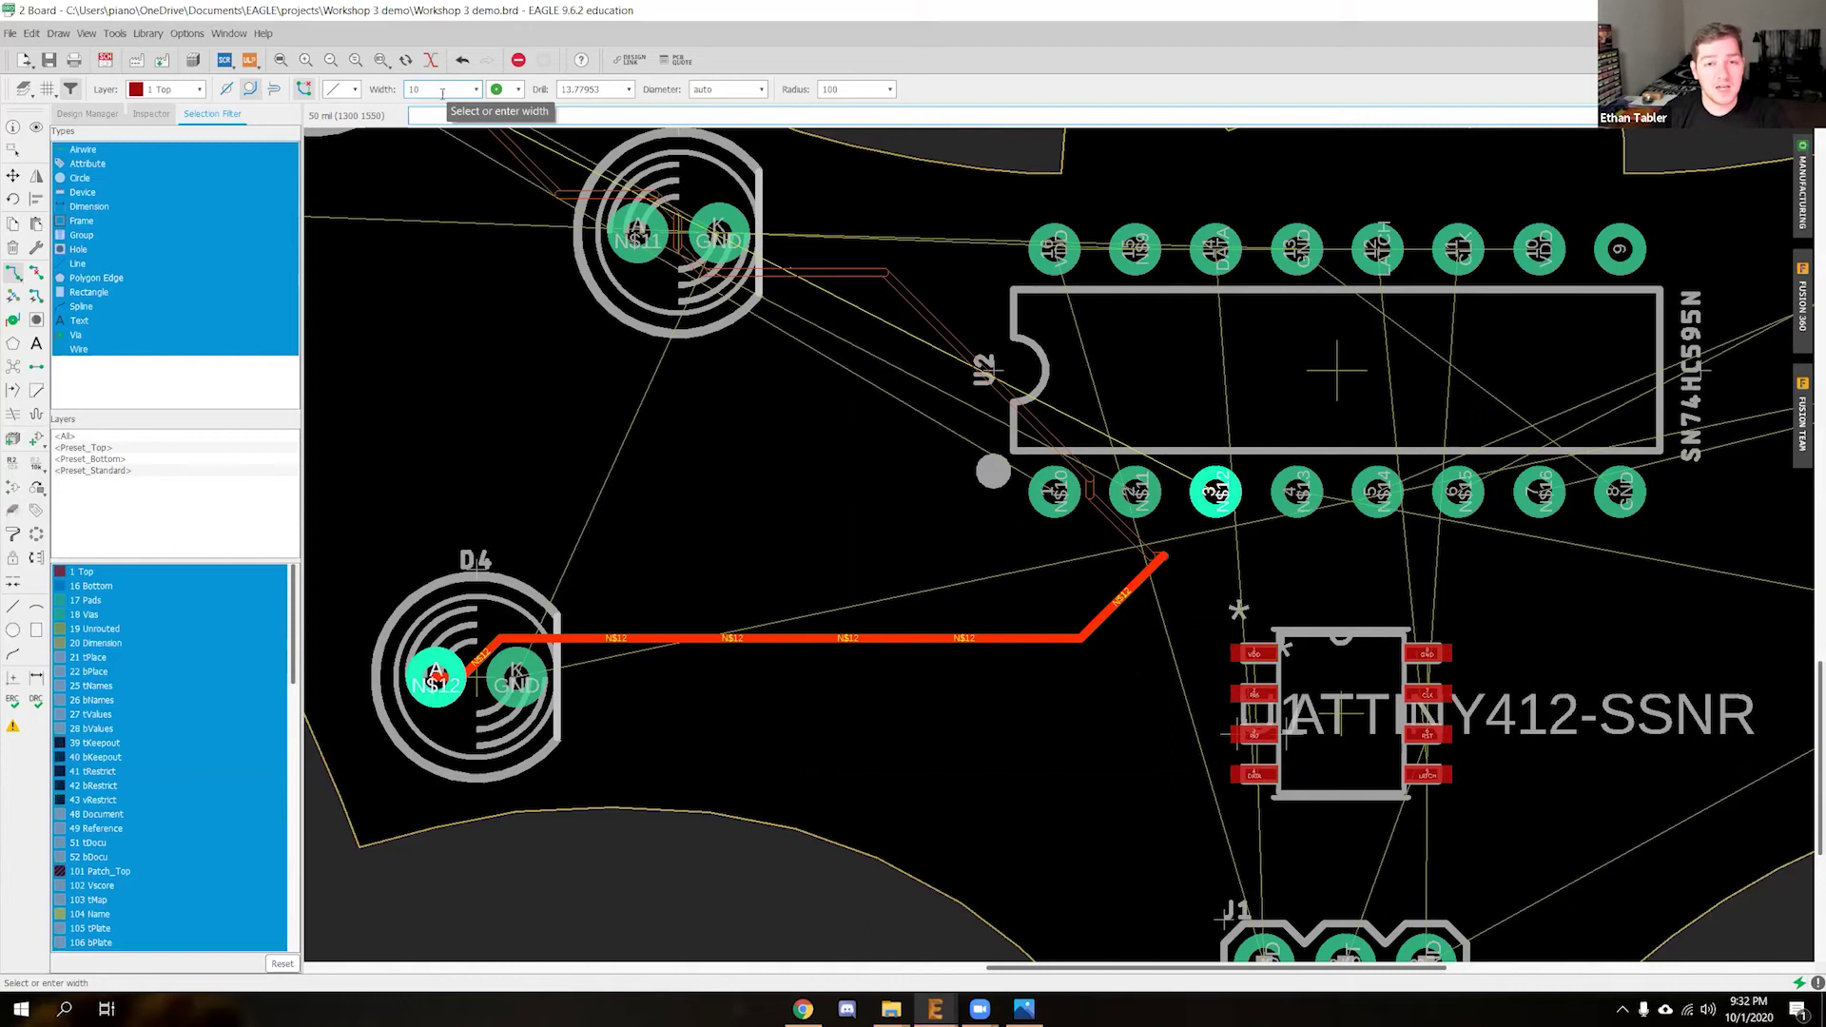
{"action": "scroll", "coordinate": [1192, 548], "scroll_direction": "up", "scroll_amount": 1}
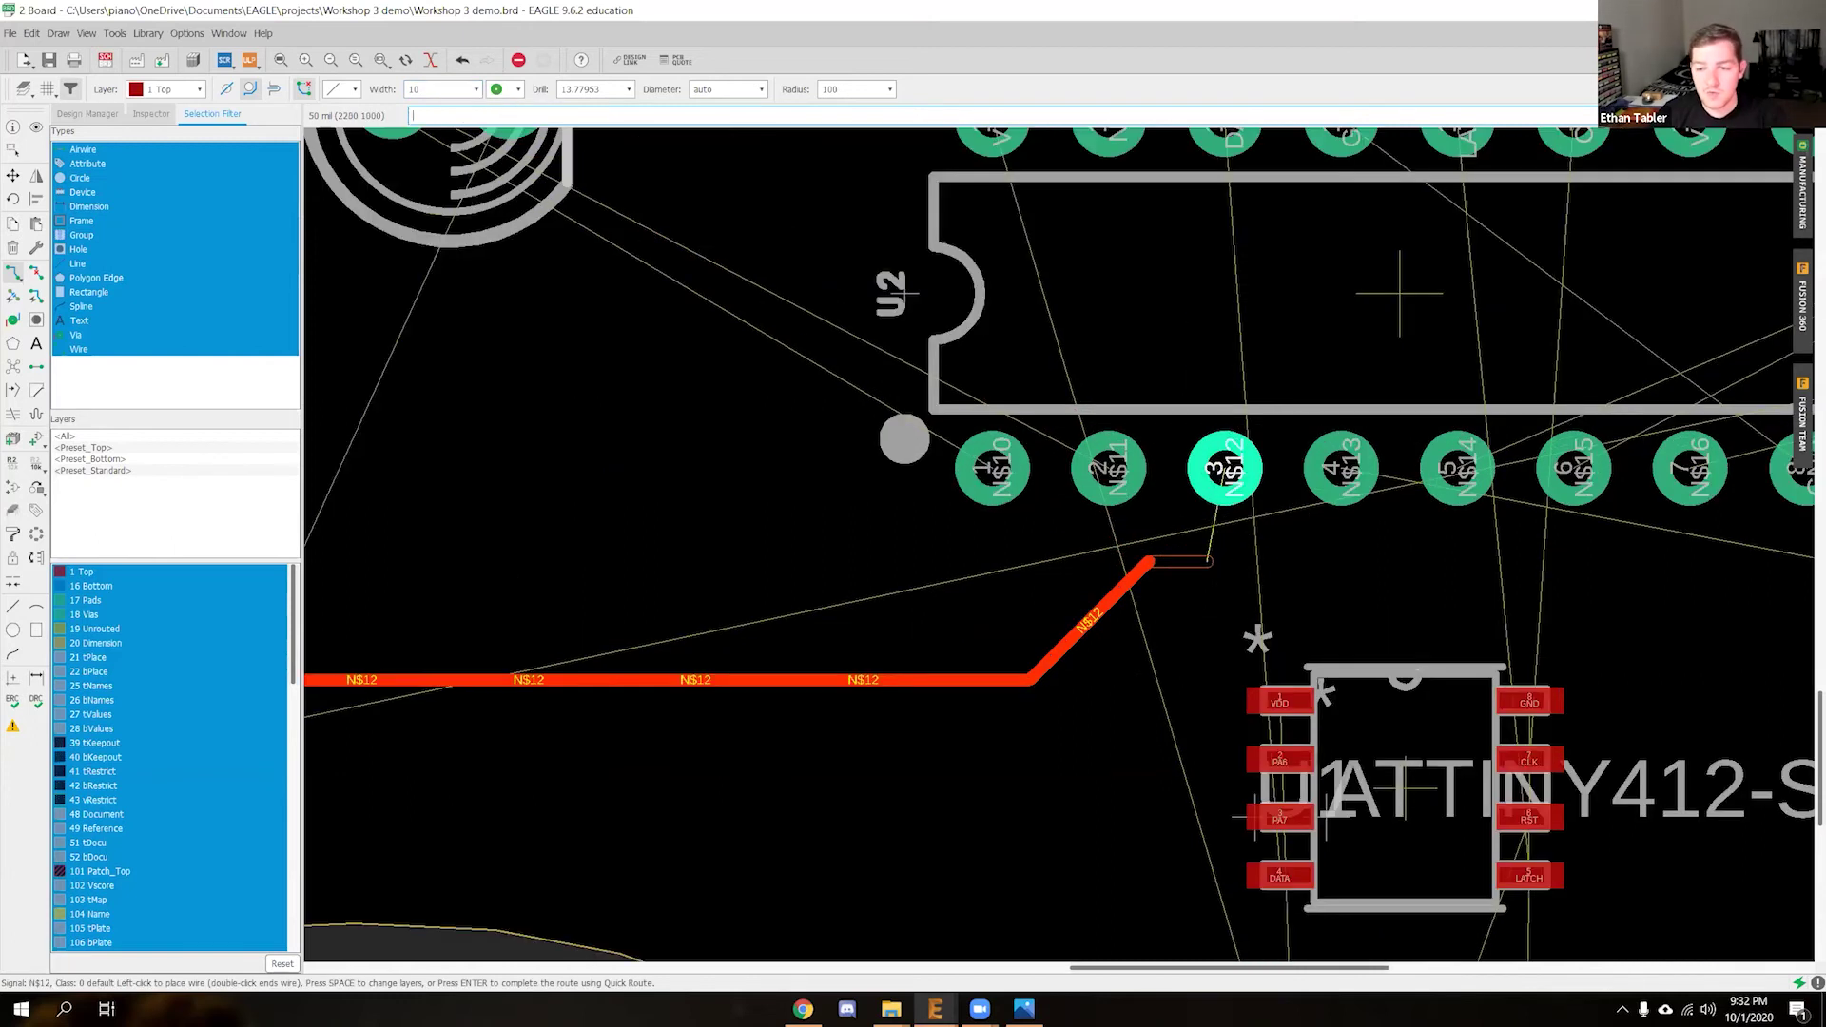
{"action": "left_click", "coordinate": [1222, 470]}
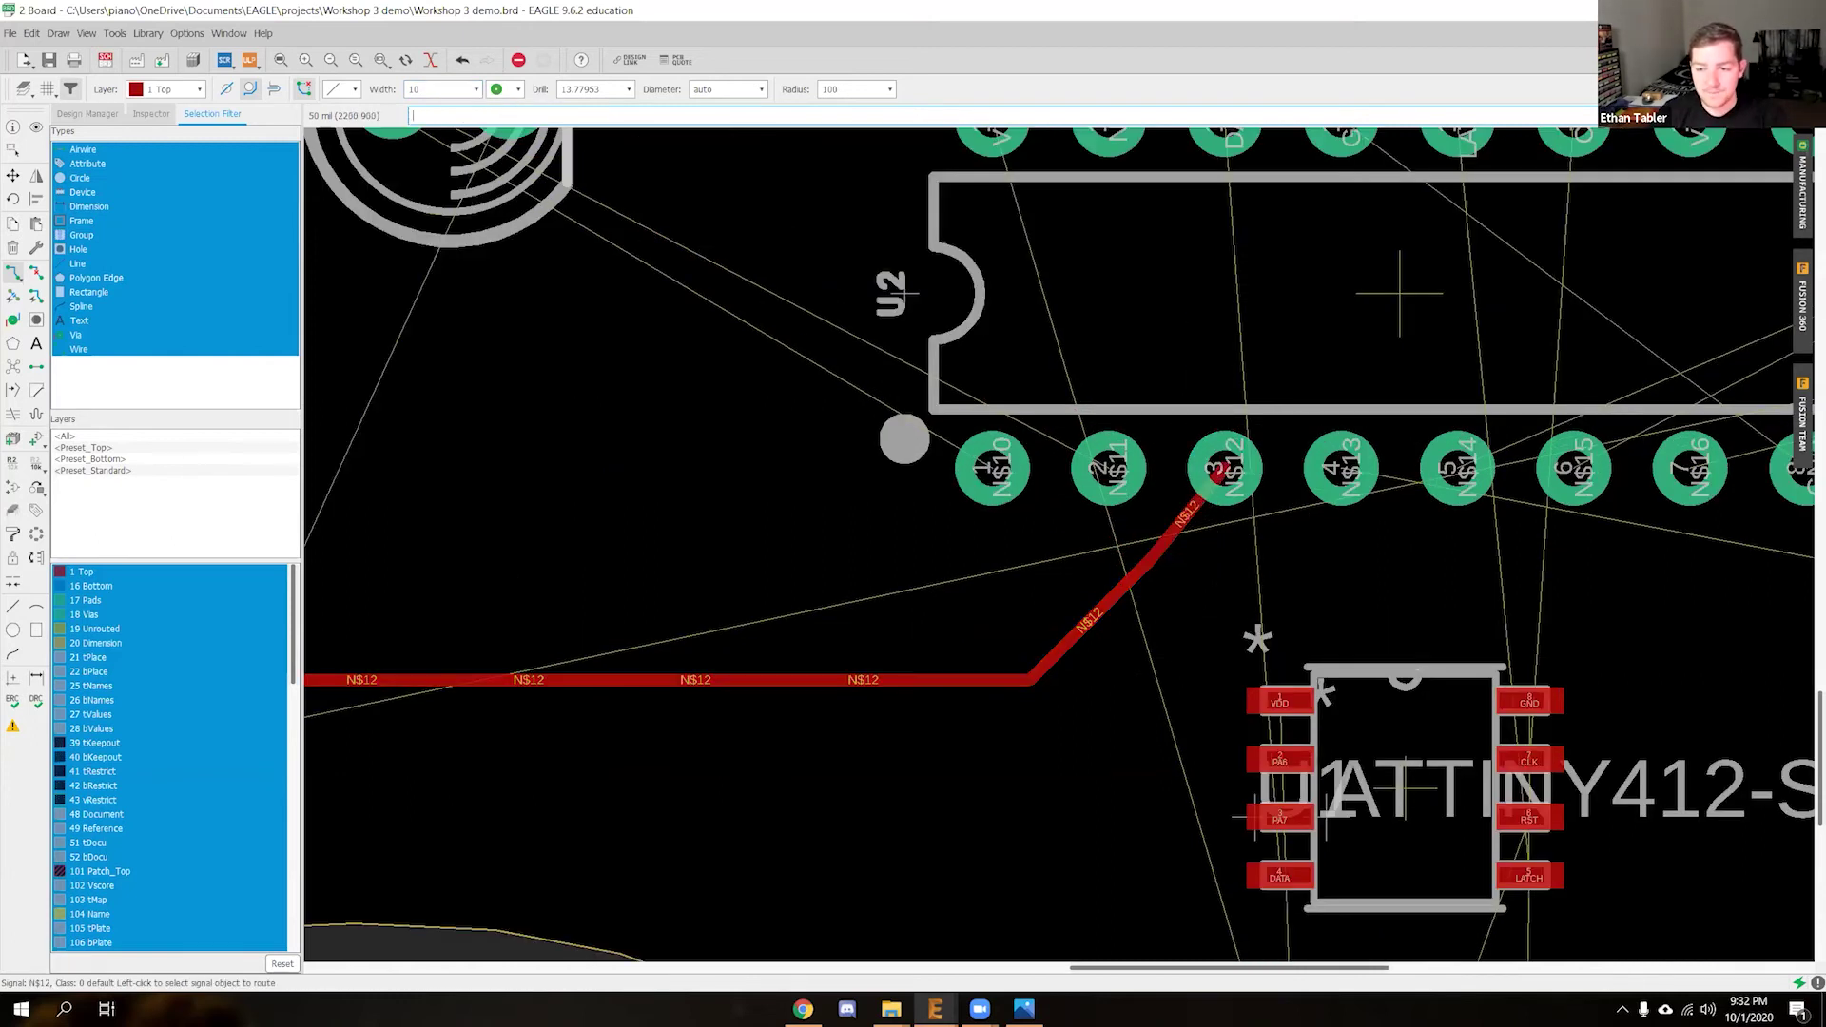
Check the available routing layers and keep 1 Top as the active layer
{"action": "scroll", "coordinate": [1148, 658], "scroll_direction": "down", "scroll_amount": 1}
{"action": "middle_click_drag", "start_coordinate": [689, 750], "coordinate": [696, 681]}
{"action": "scroll", "coordinate": [697, 681], "scroll_direction": "down", "scroll_amount": 2}
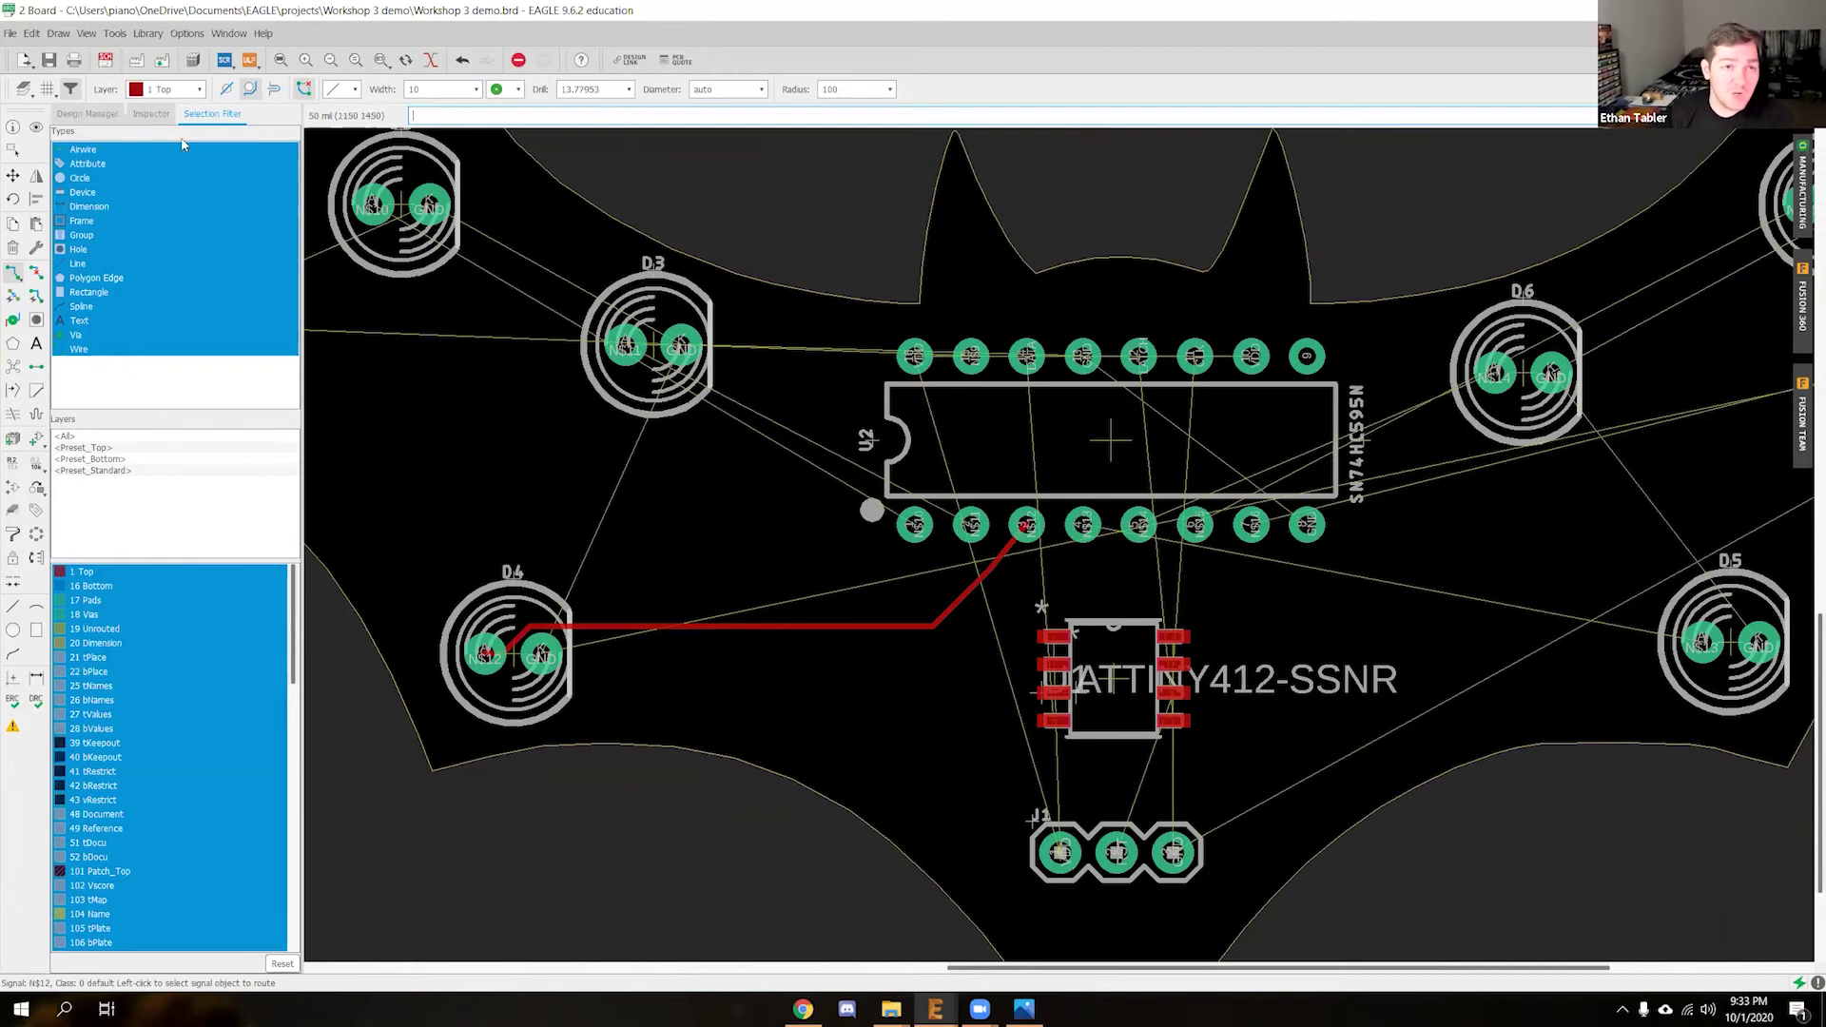
{"action": "left_click", "coordinate": [174, 92]}
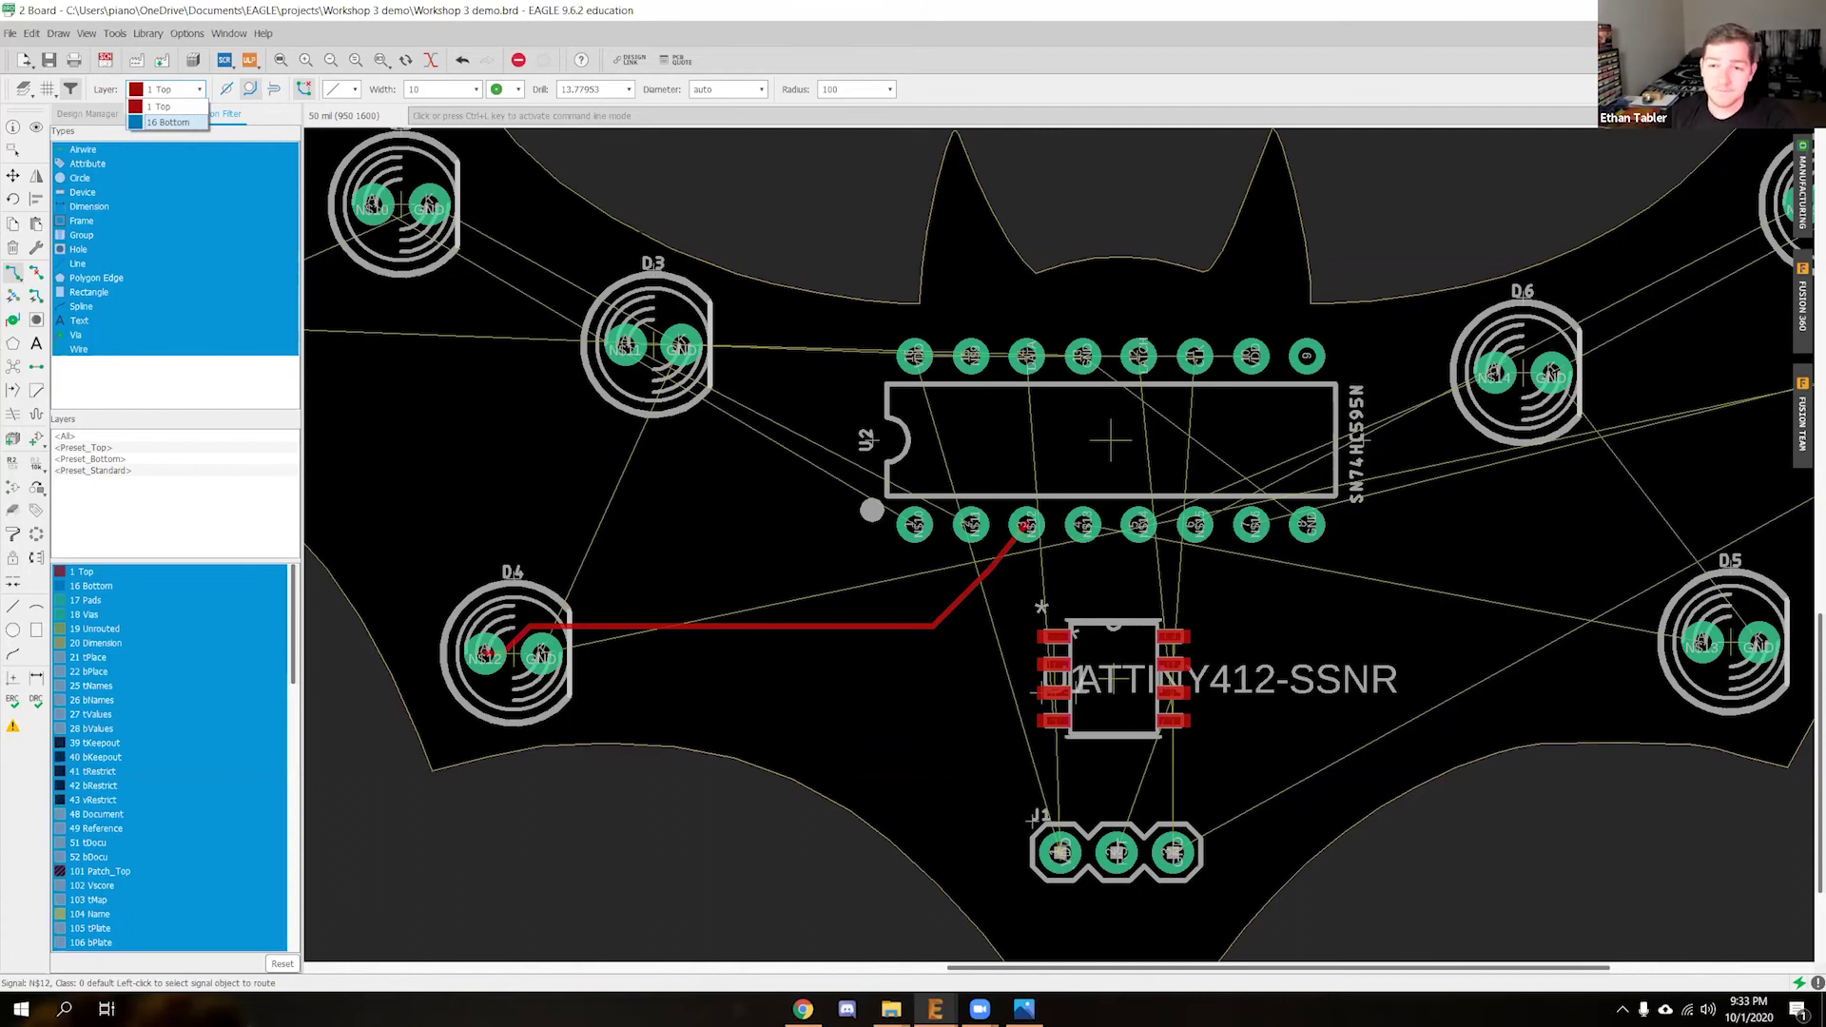
{"action": "left_click", "coordinate": [162, 107]}
Route a short horizontal GND trace on the top layer from D4's cathode pad, ending in open space just below the N$12 trace
{"action": "scroll", "coordinate": [1026, 524], "scroll_direction": "down", "scroll_amount": 3}
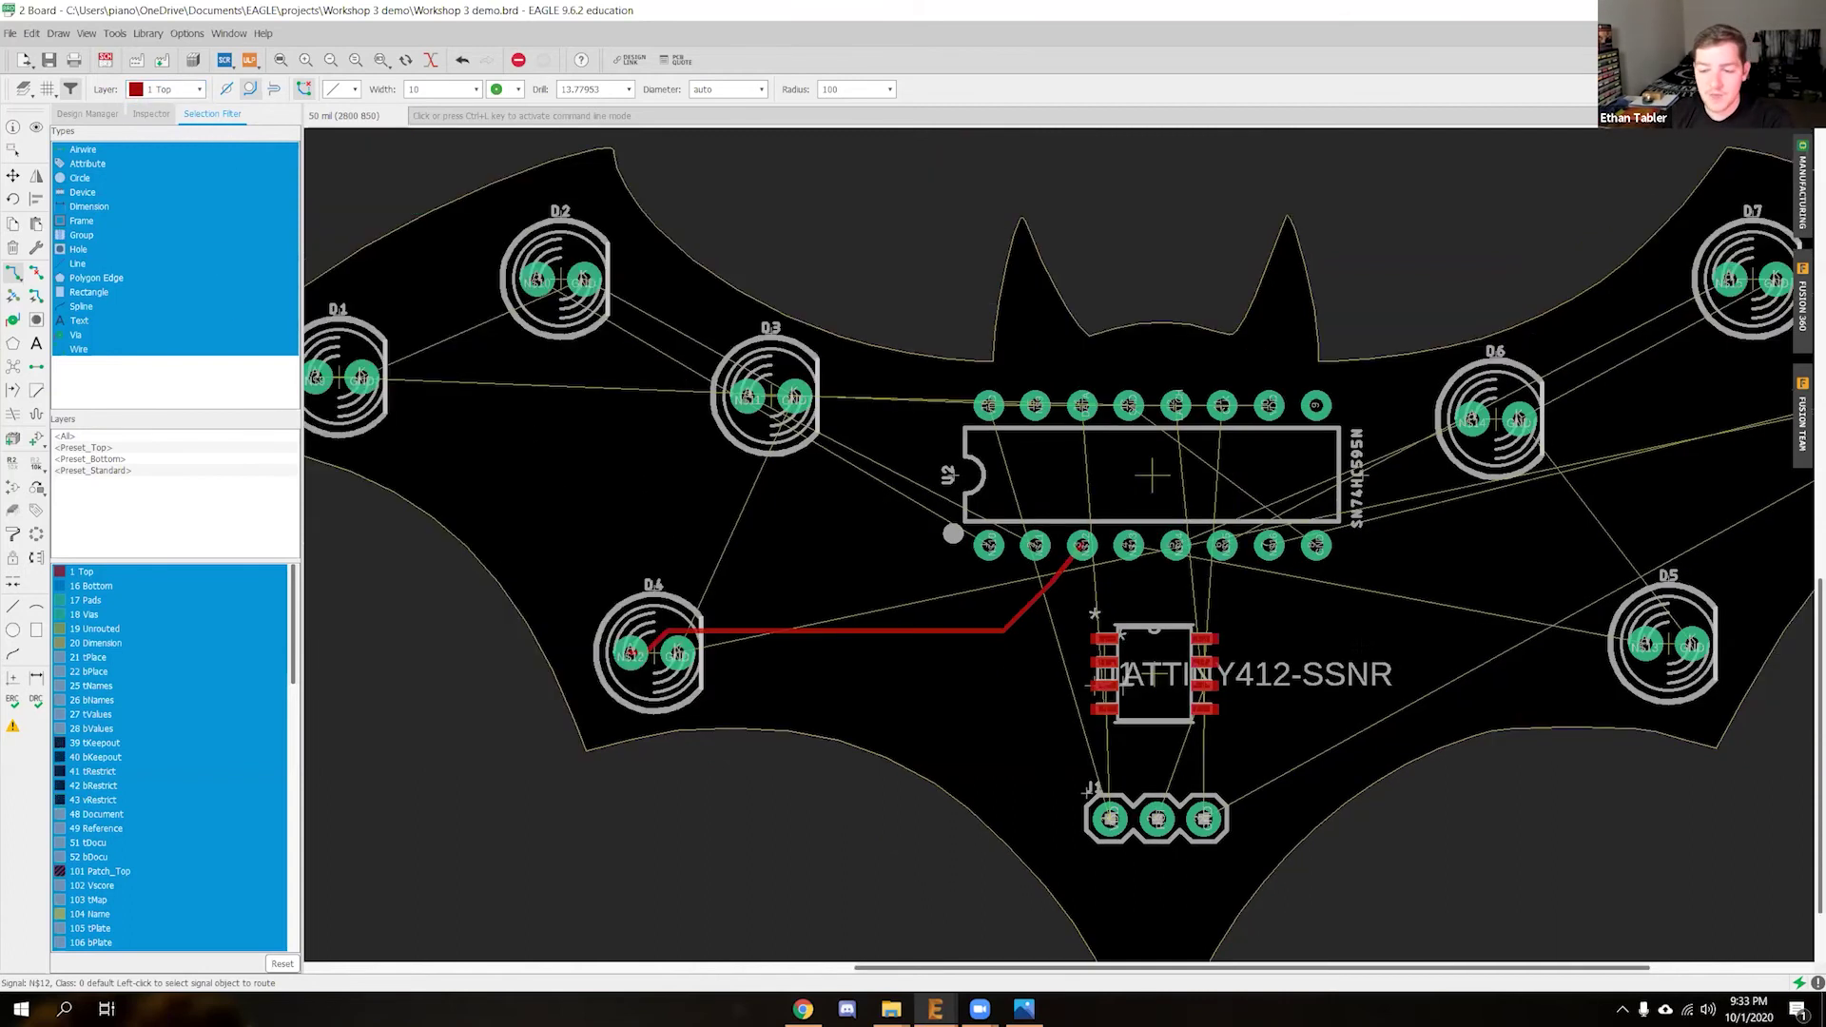
{"action": "scroll", "coordinate": [780, 437], "scroll_direction": "up", "scroll_amount": 5}
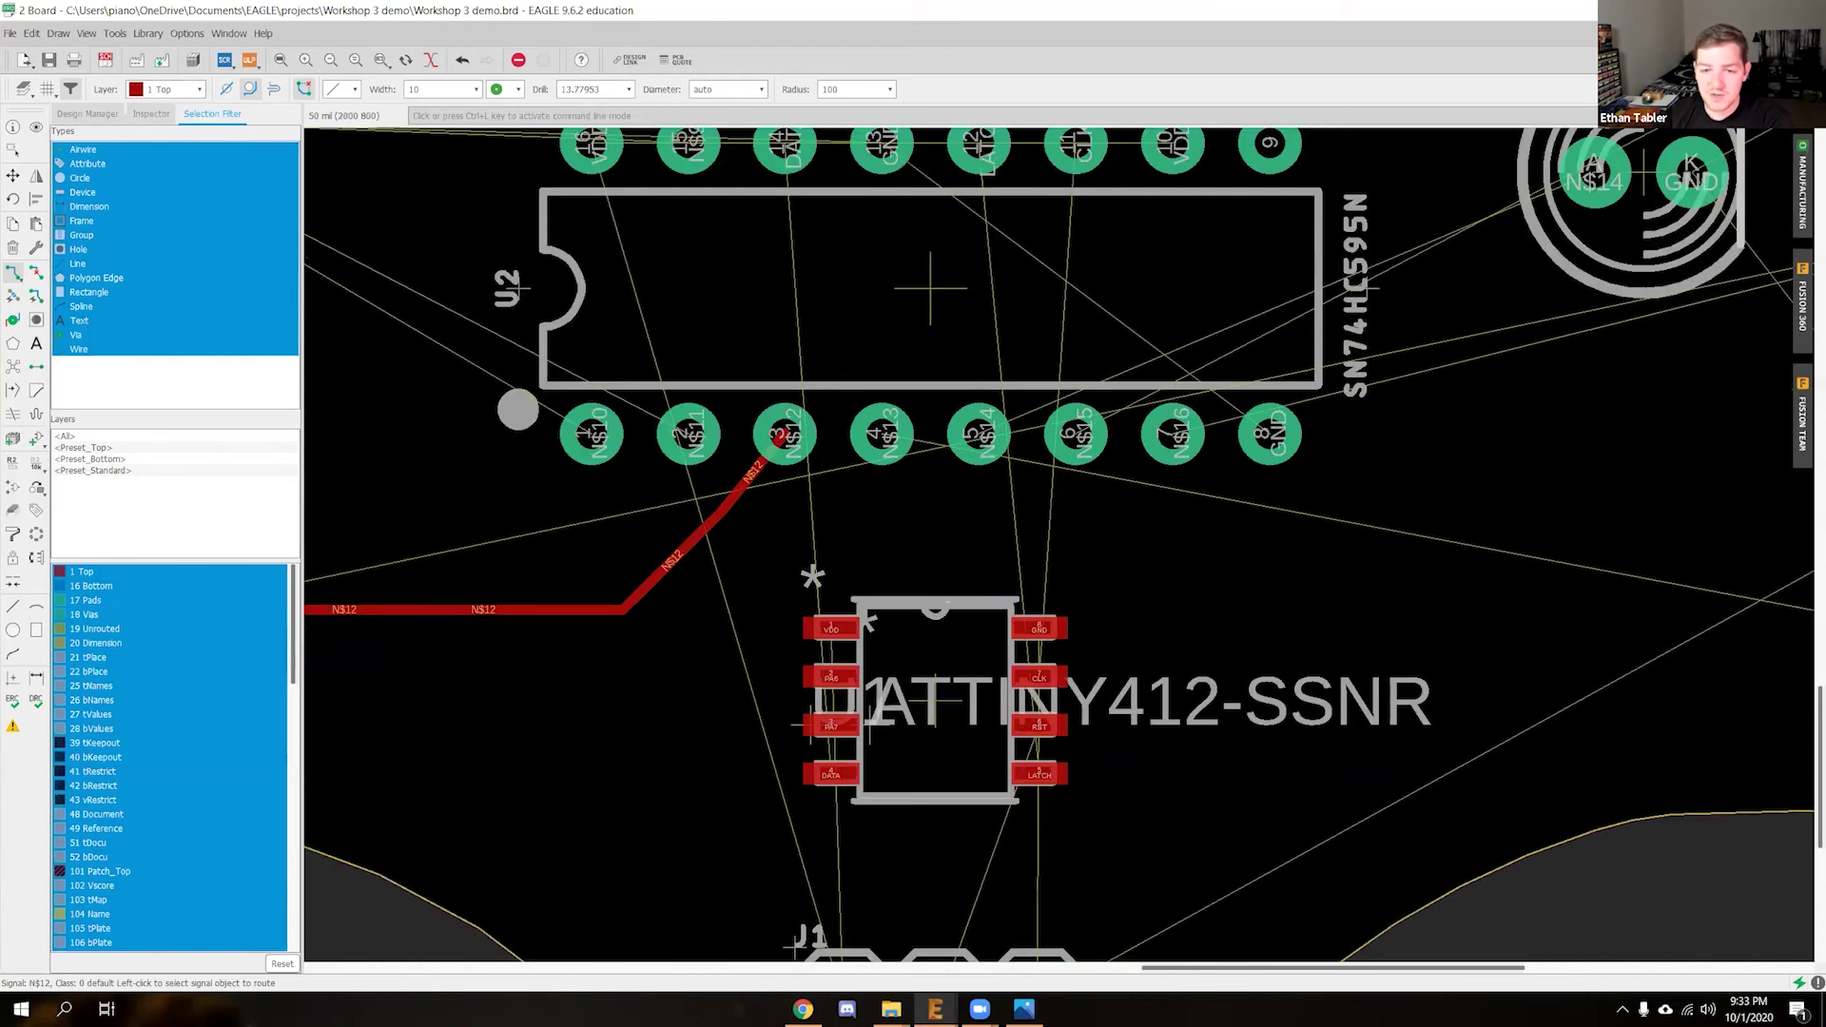
{"action": "scroll", "coordinate": [729, 740], "scroll_direction": "down", "scroll_amount": 1}
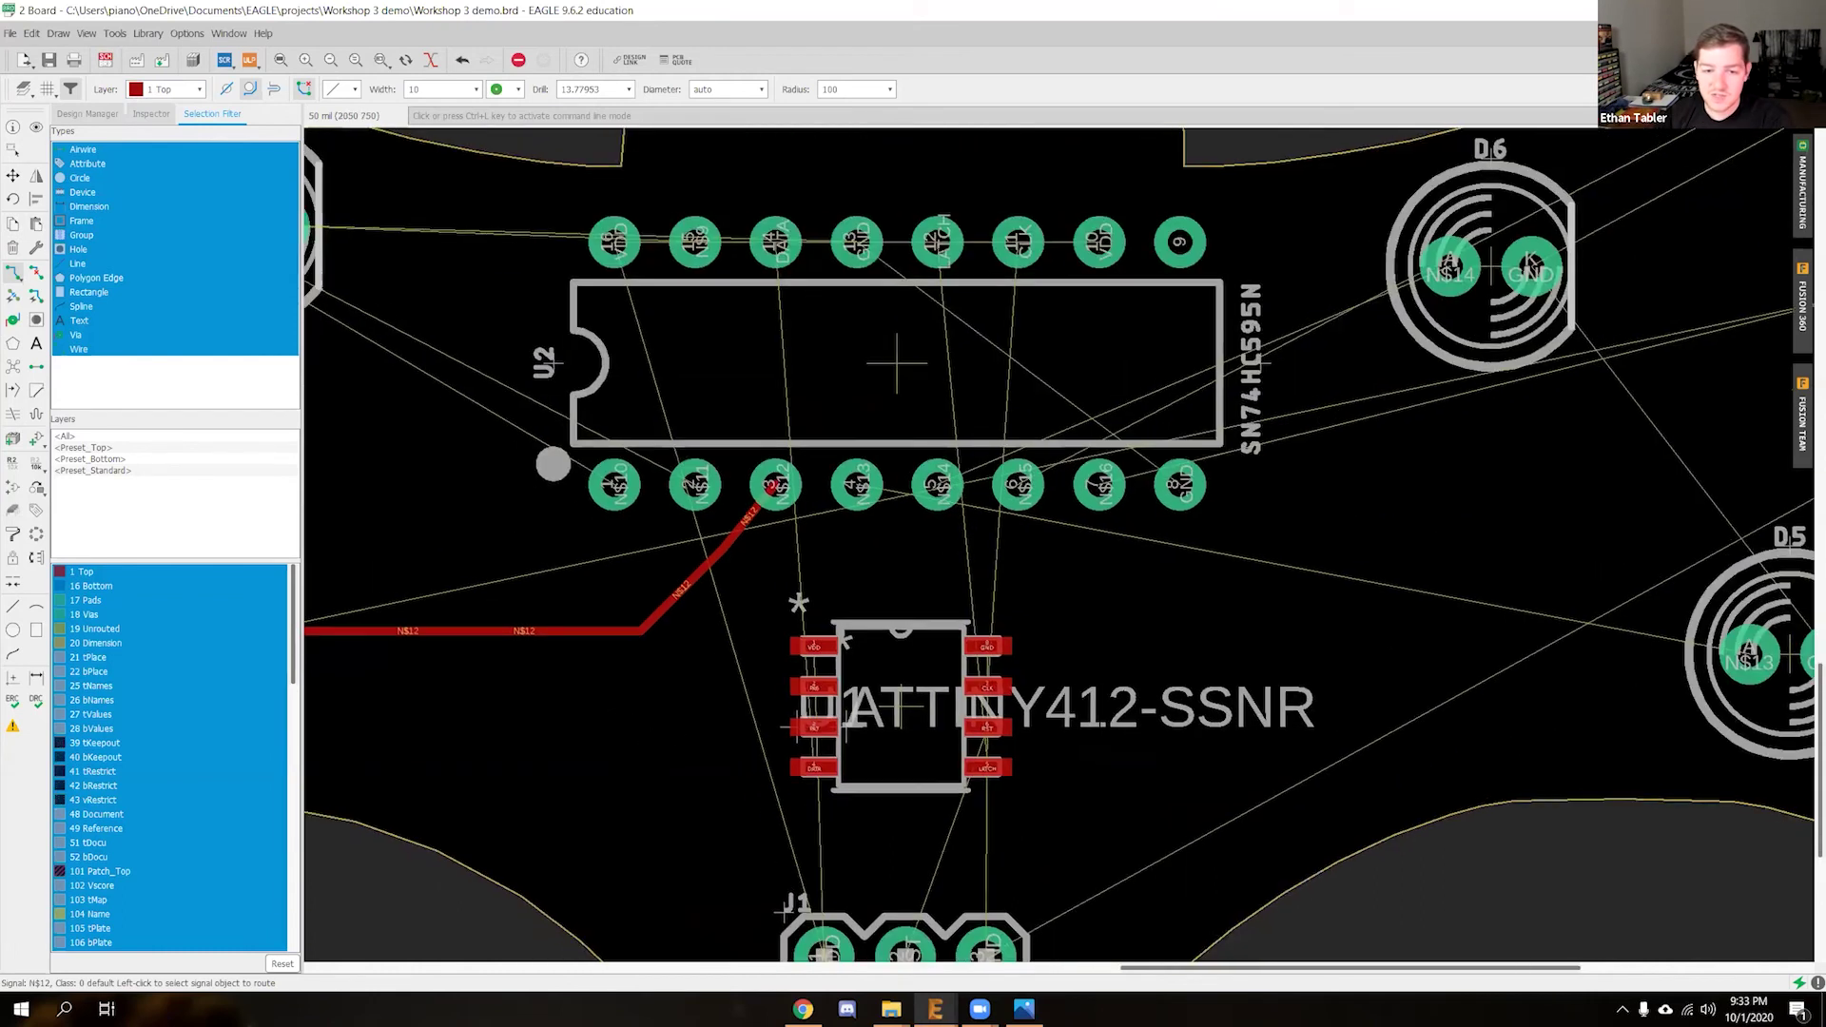
{"action": "middle_click_drag", "start_coordinate": [729, 740], "coordinate": [1222, 736]}
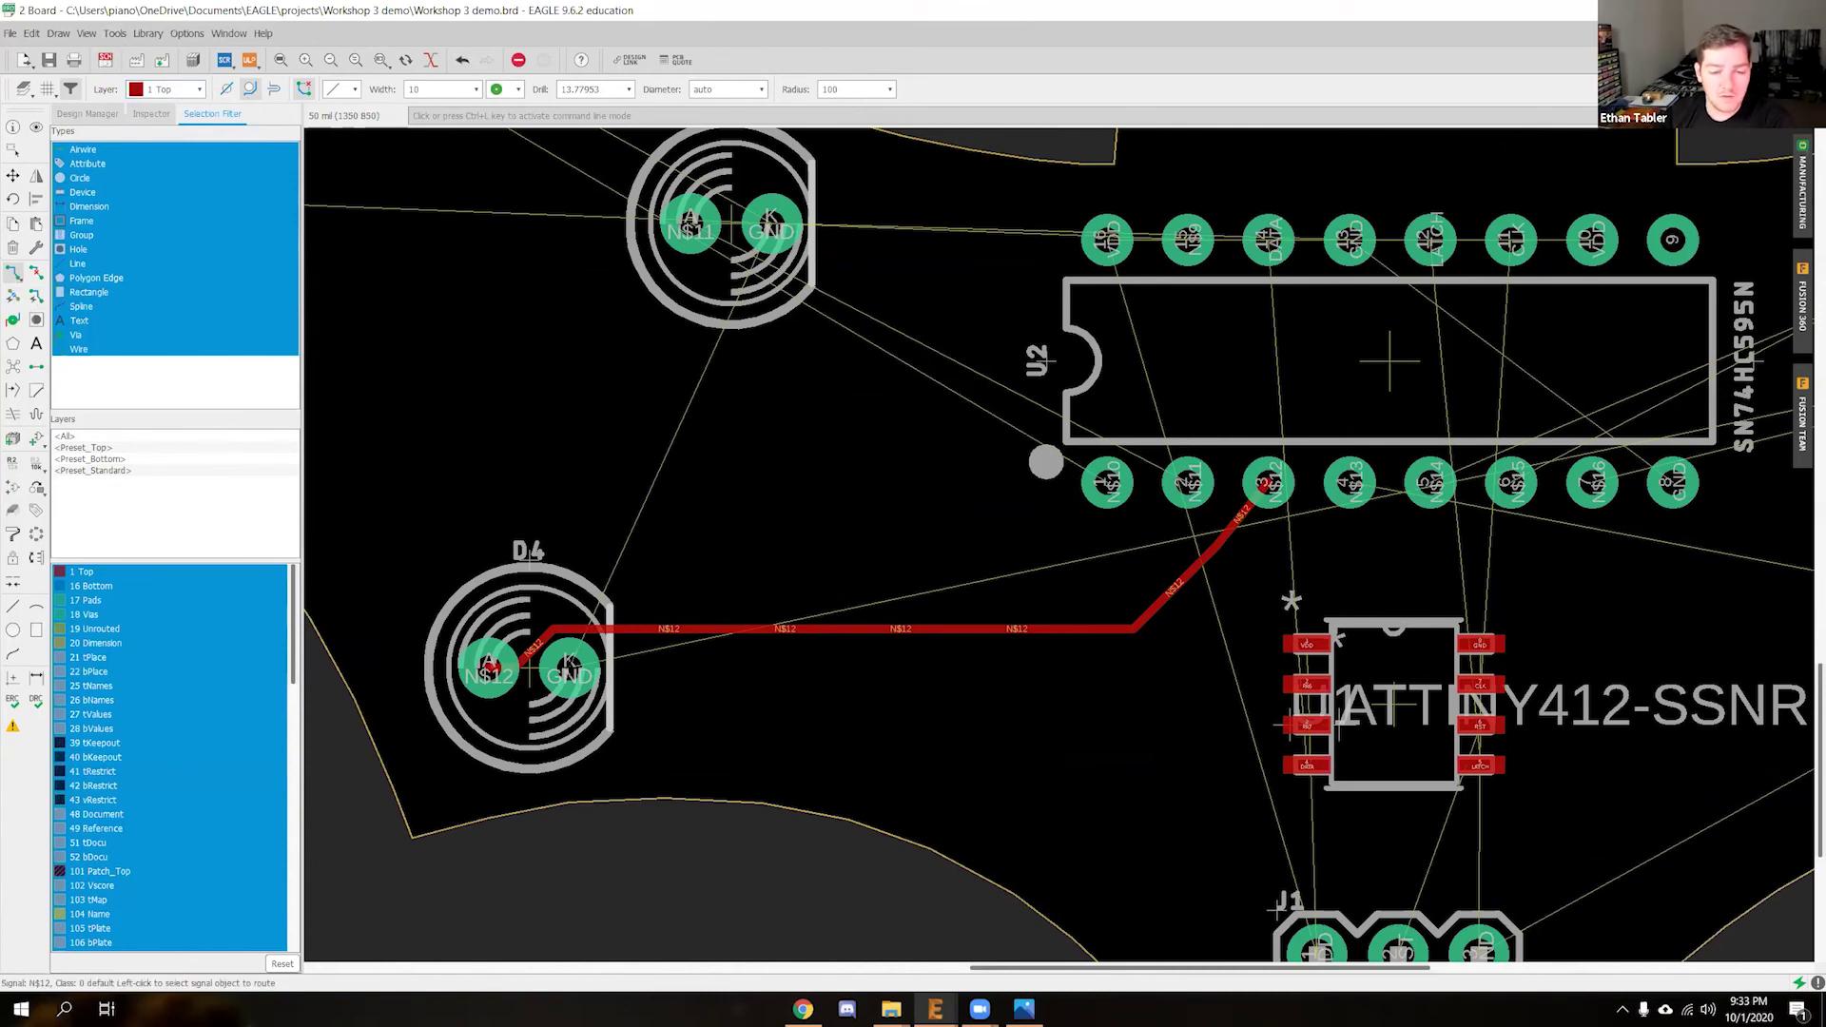
{"action": "left_click", "coordinate": [571, 668]}
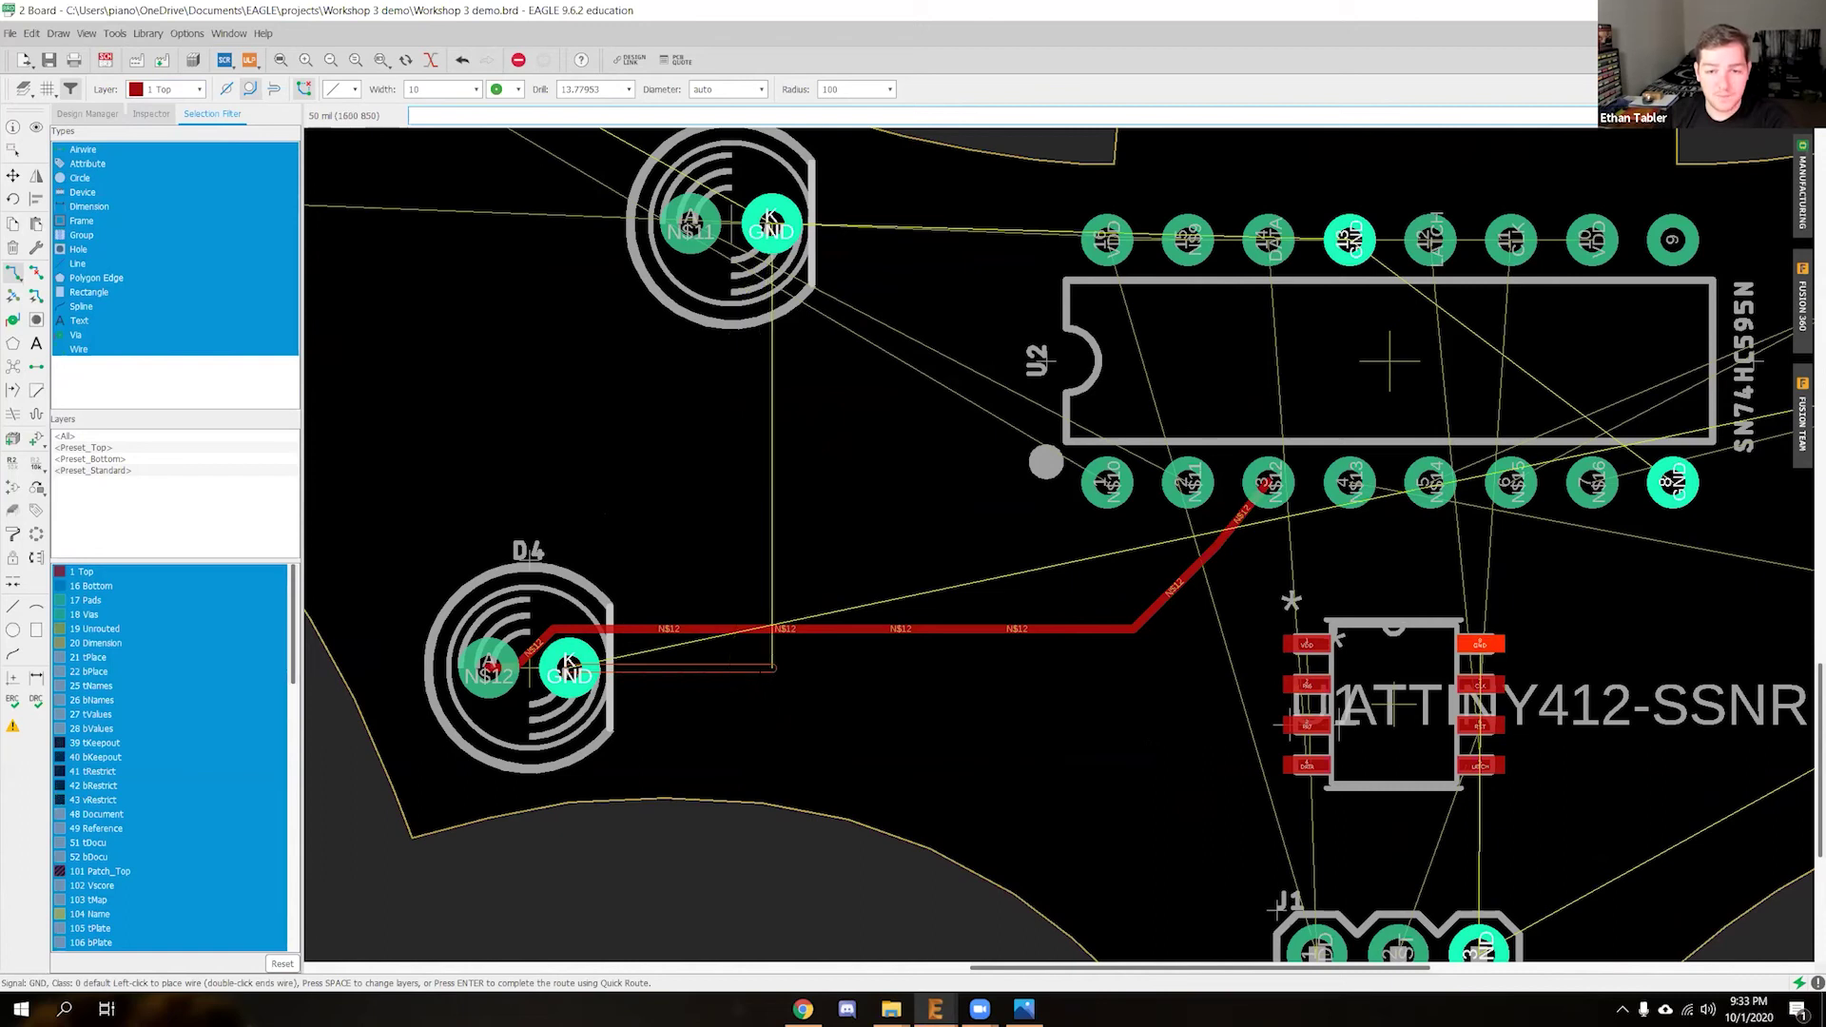
{"action": "left_click", "coordinate": [775, 668]}
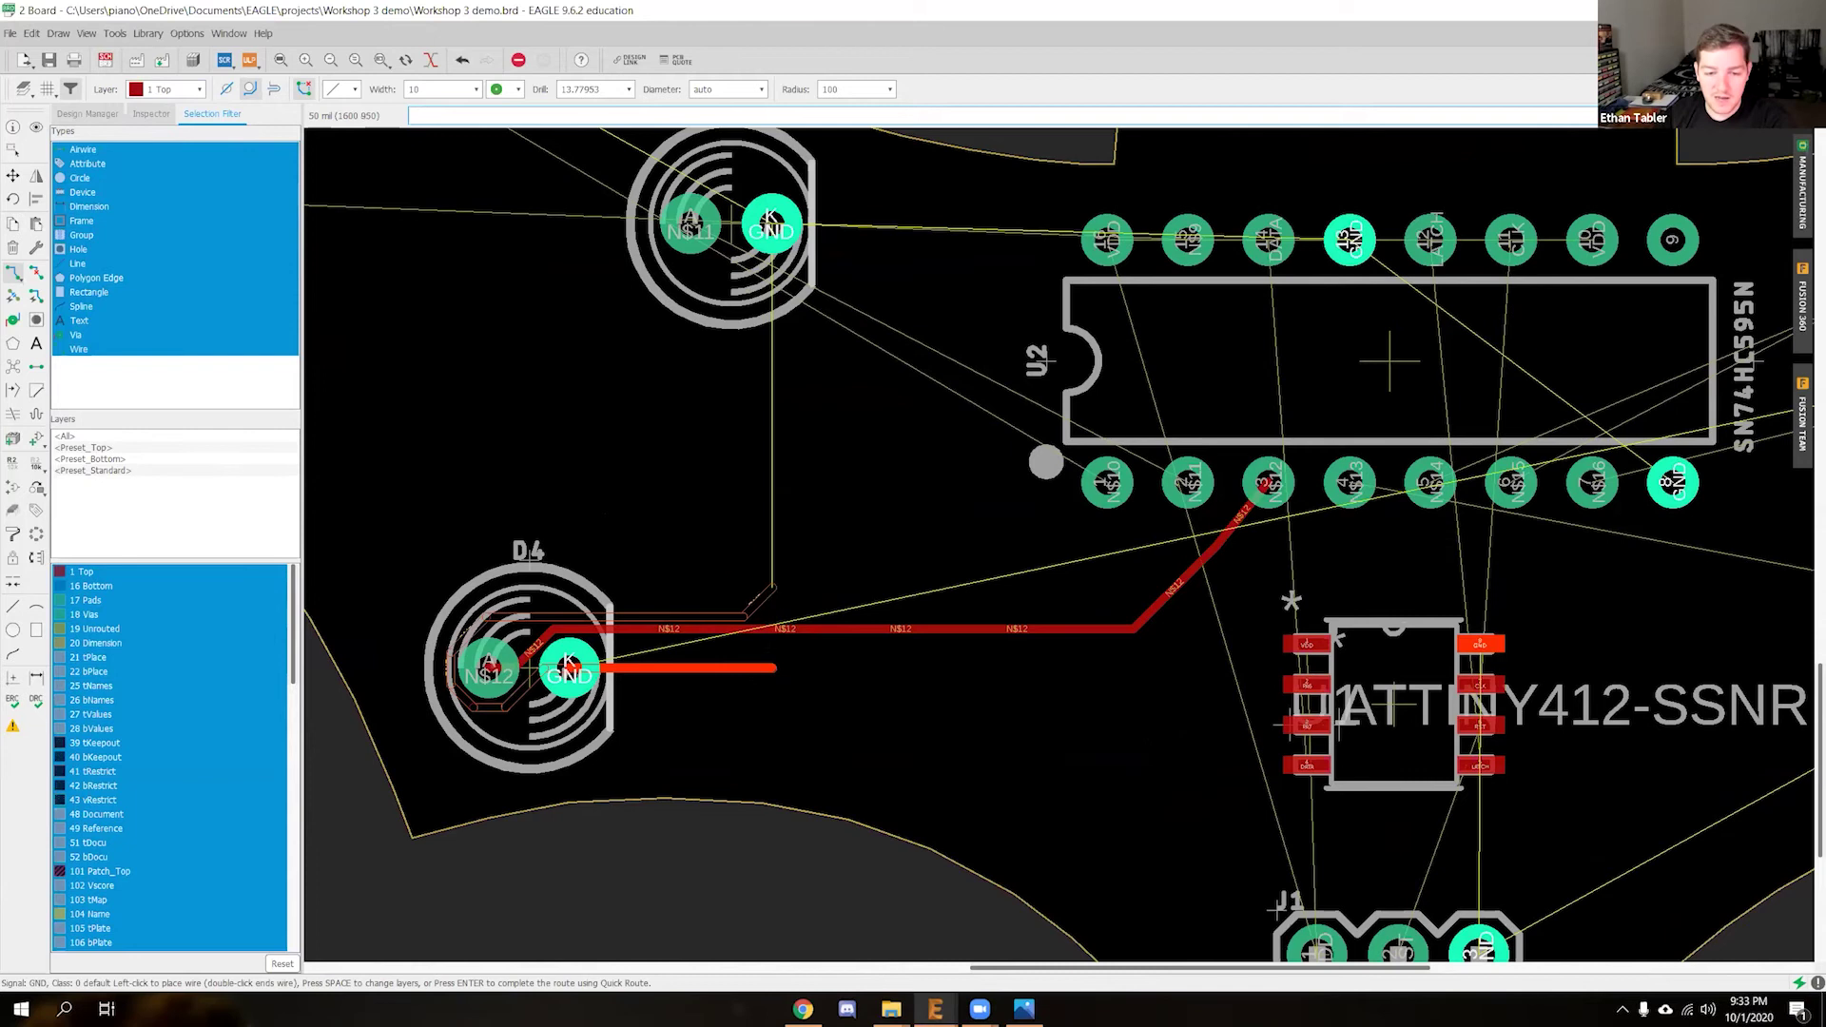
{"action": "middle_click_drag", "start_coordinate": [792, 656], "coordinate": [798, 580]}
{"action": "scroll", "coordinate": [799, 580], "scroll_direction": "up", "scroll_amount": 4}
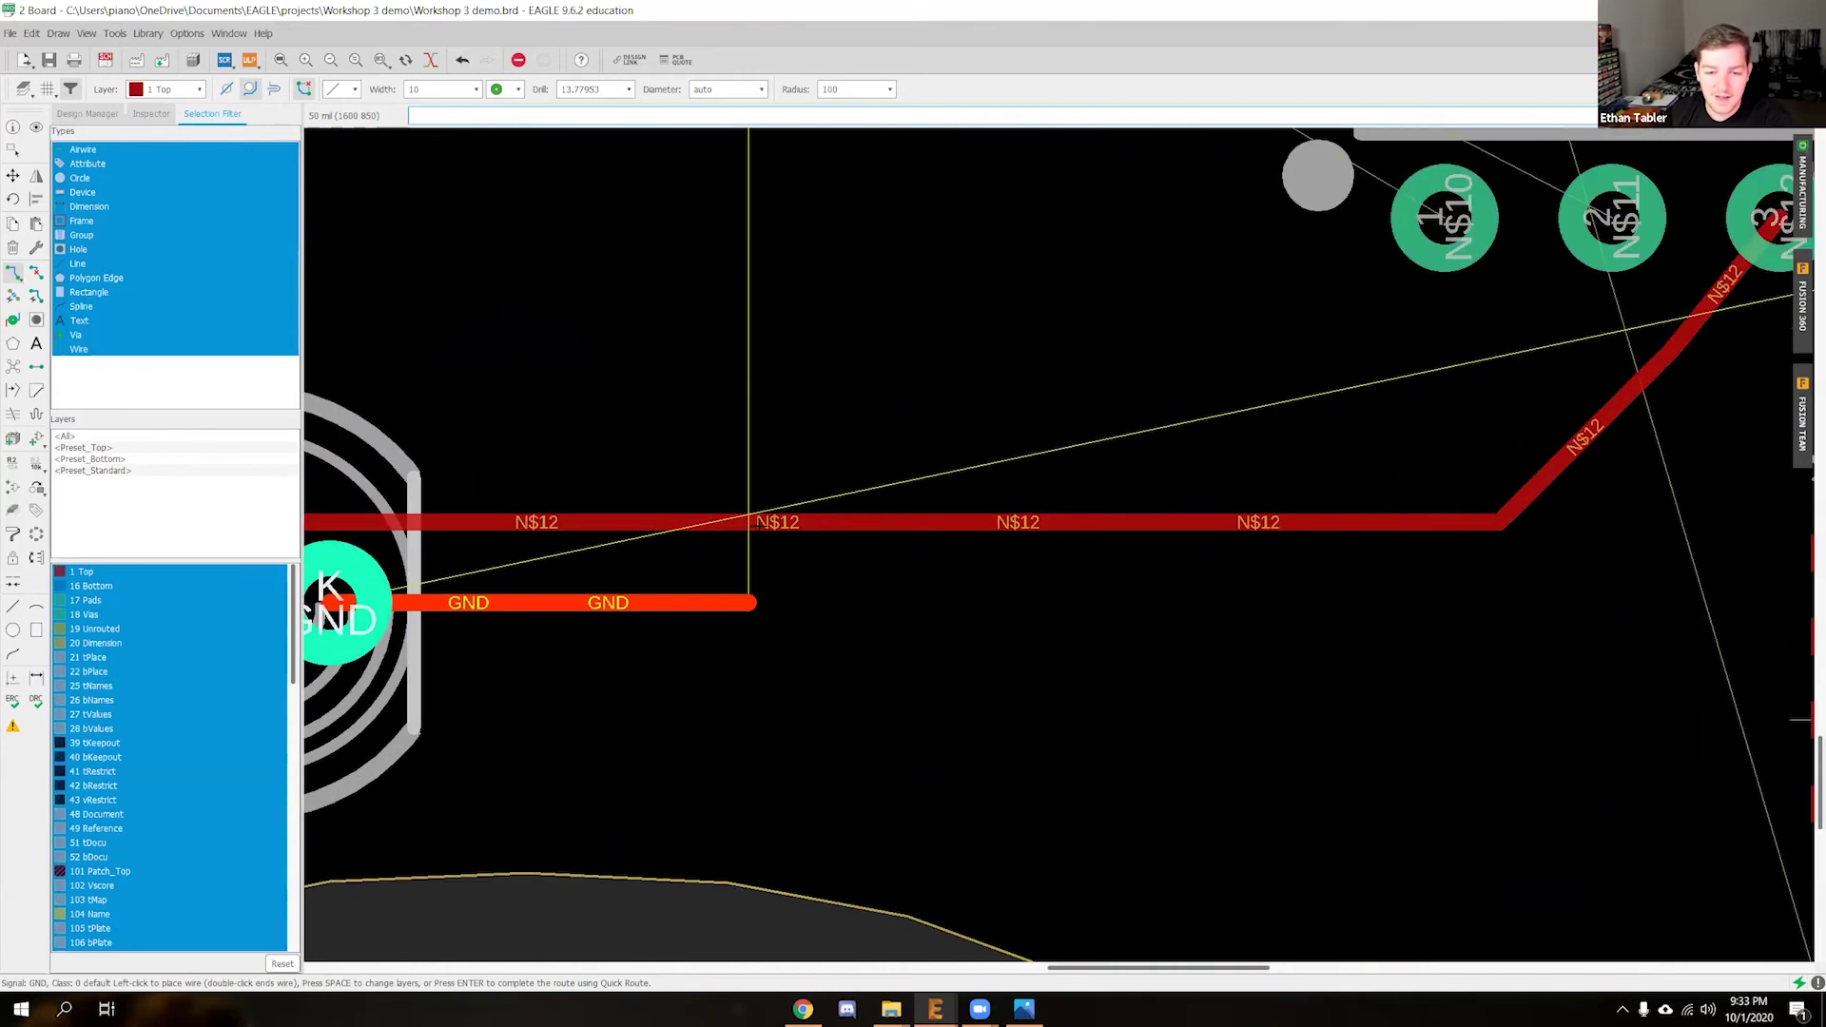
{"action": "scroll", "coordinate": [757, 420], "scroll_direction": "down", "scroll_amount": 4}
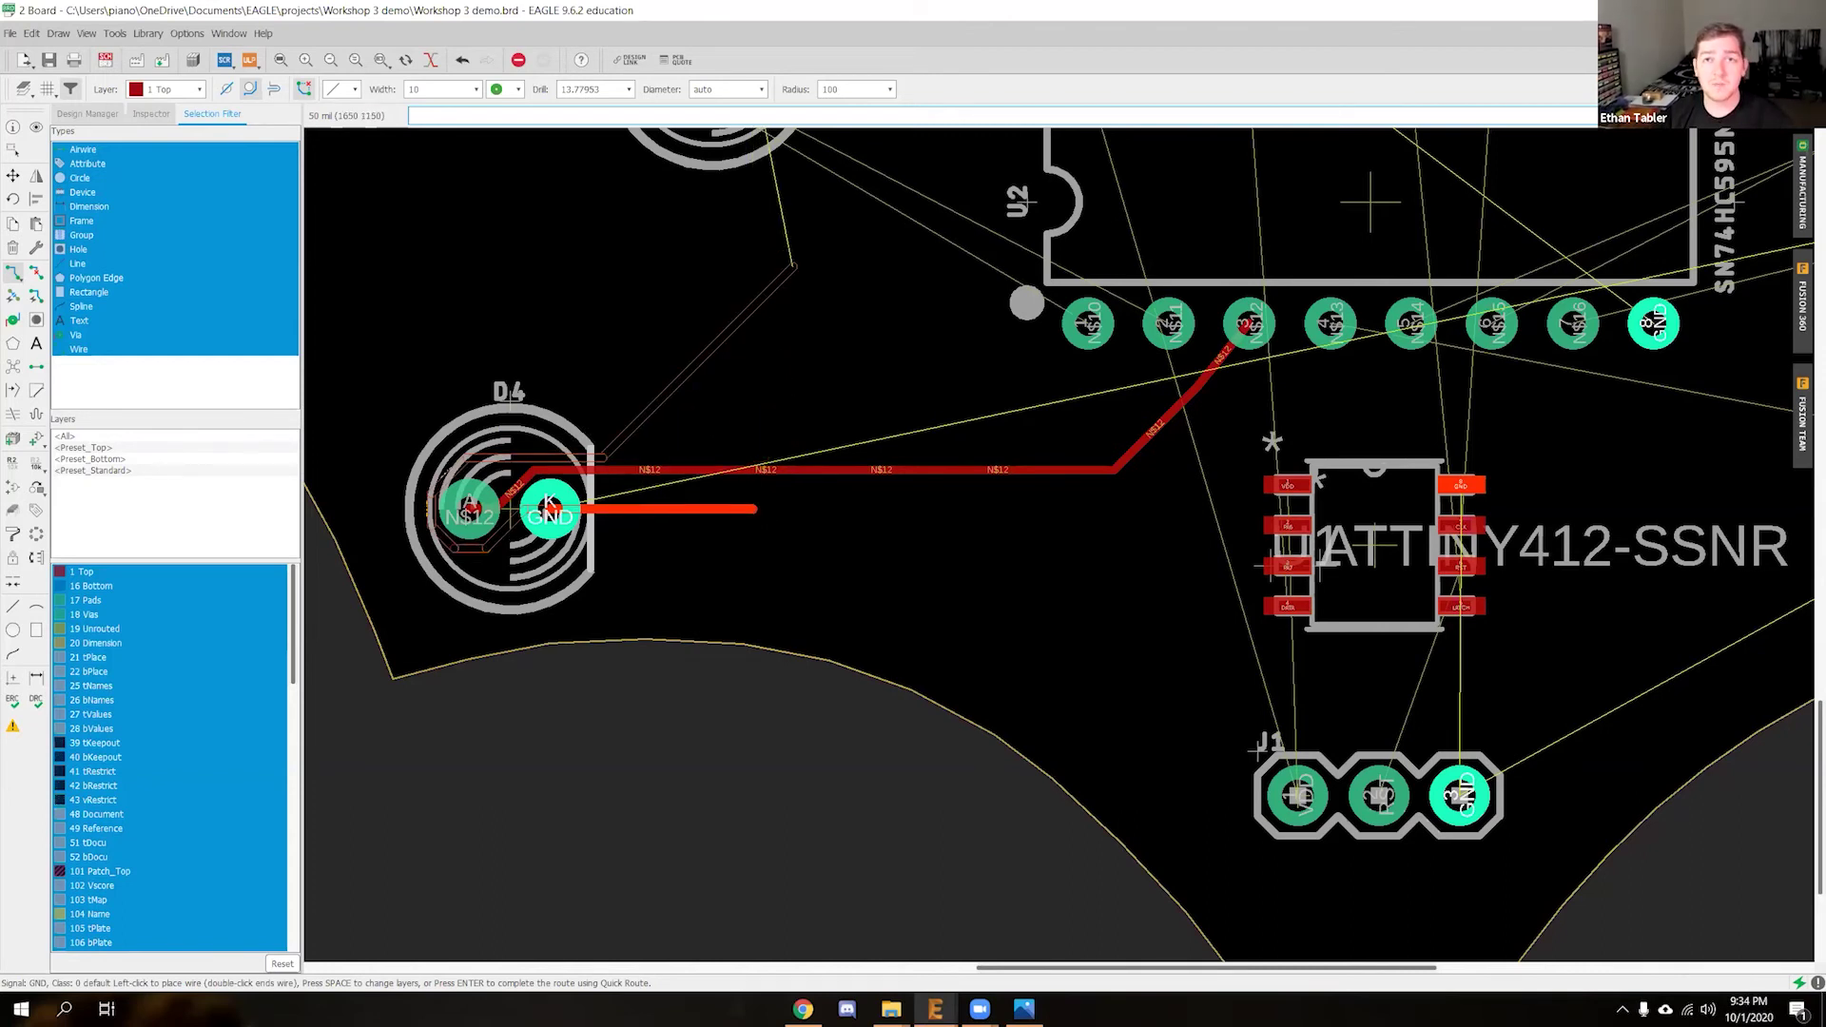
{"action": "key", "text": "Escape"}
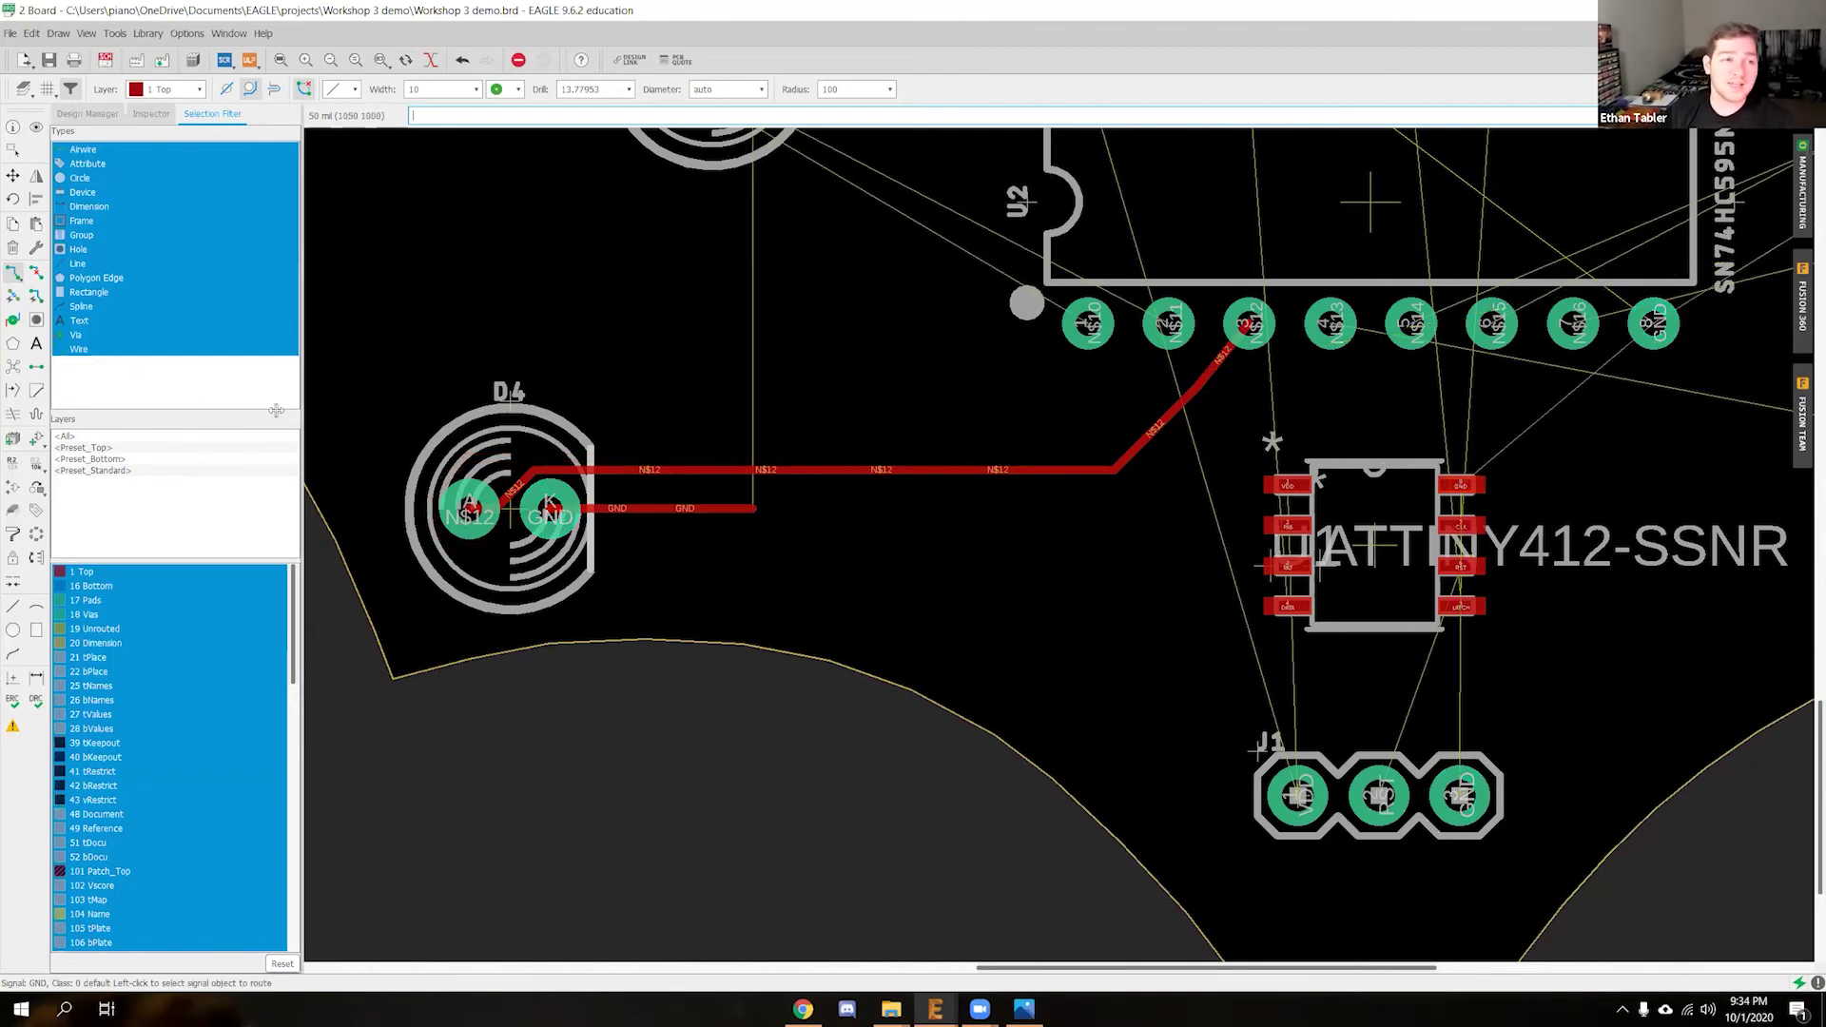
Place a via at the open end of D4's short GND trace
{"action": "left_click", "coordinate": [12, 321]}
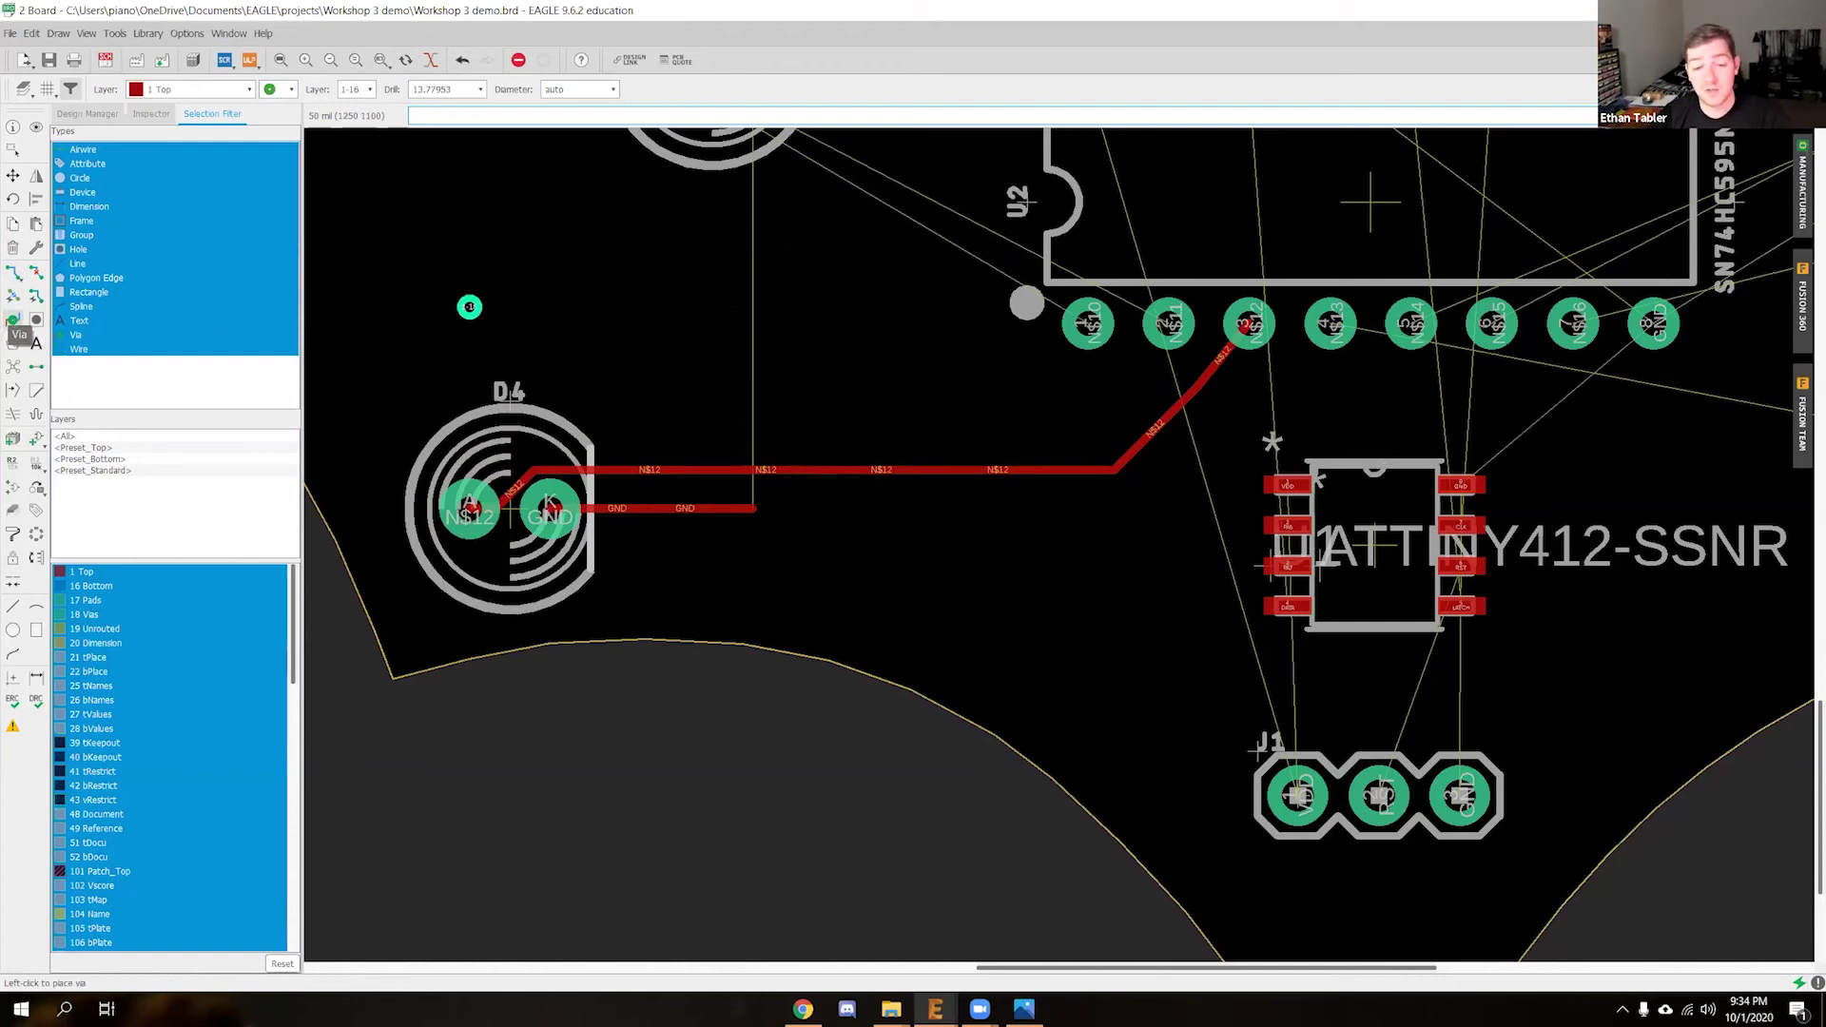
{"action": "scroll", "coordinate": [747, 503], "scroll_direction": "up", "scroll_amount": 3}
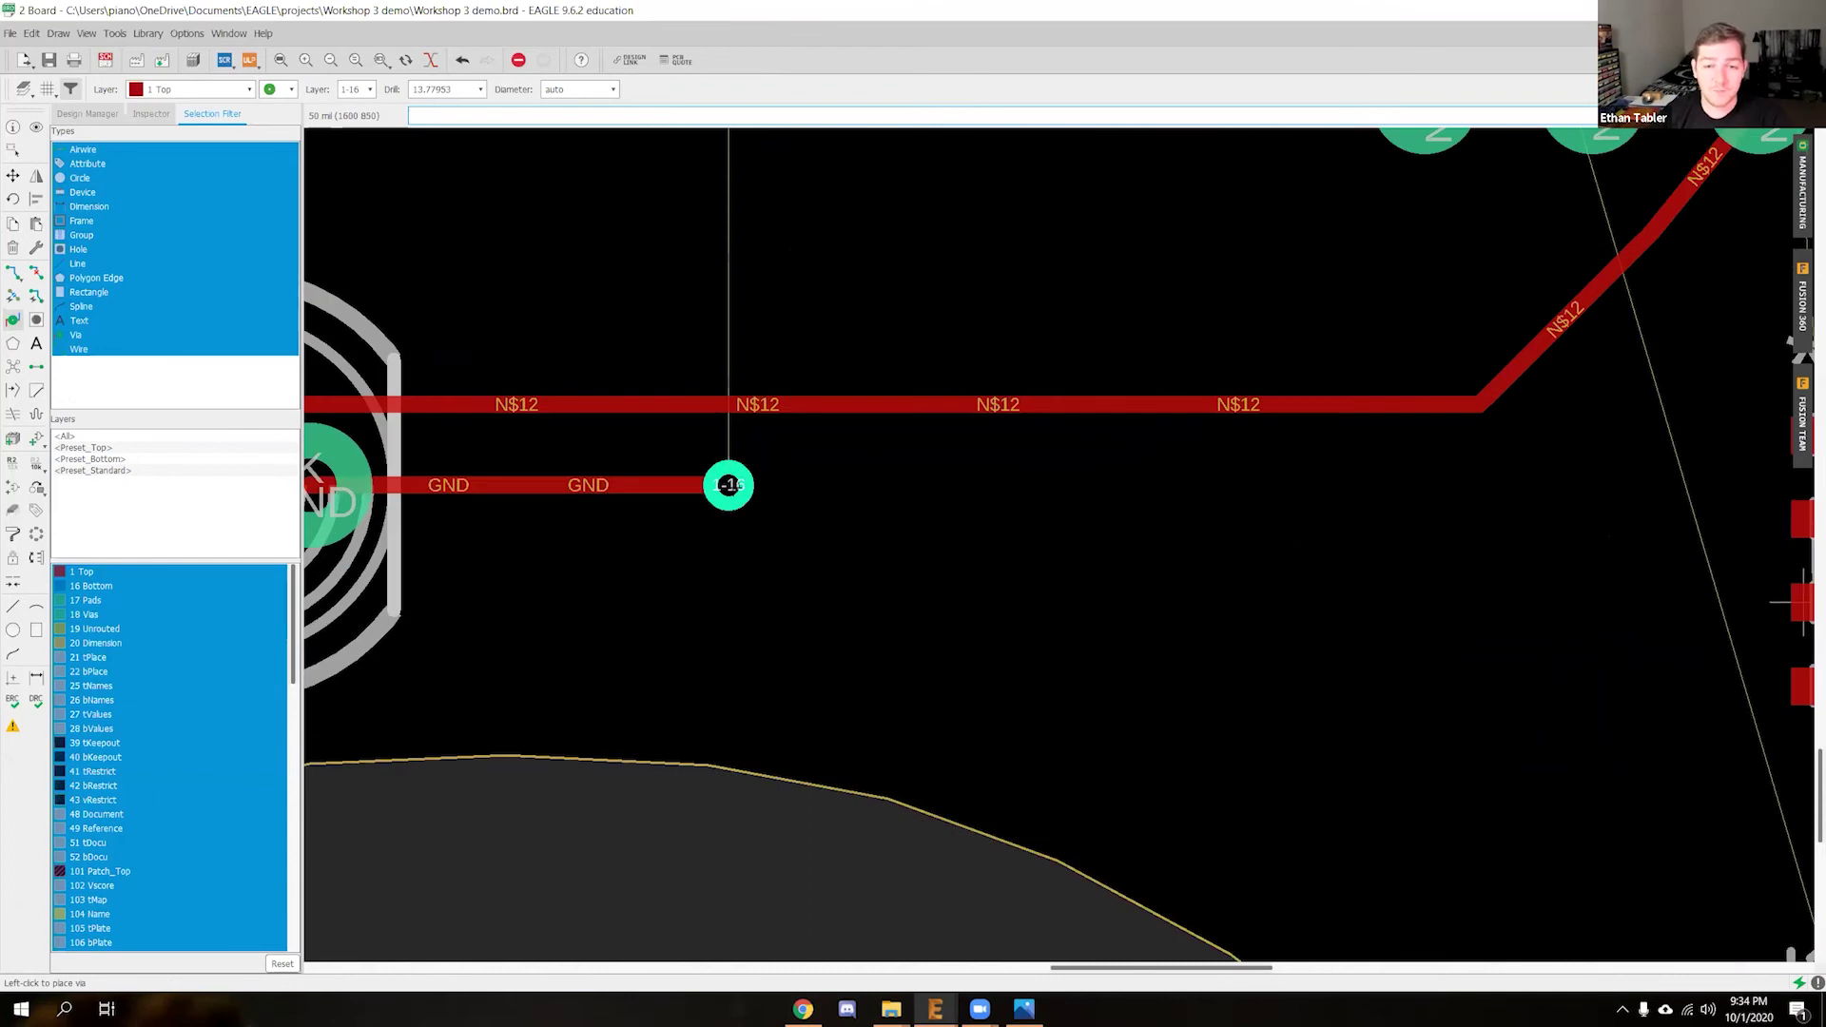
{"action": "left_click", "coordinate": [728, 485]}
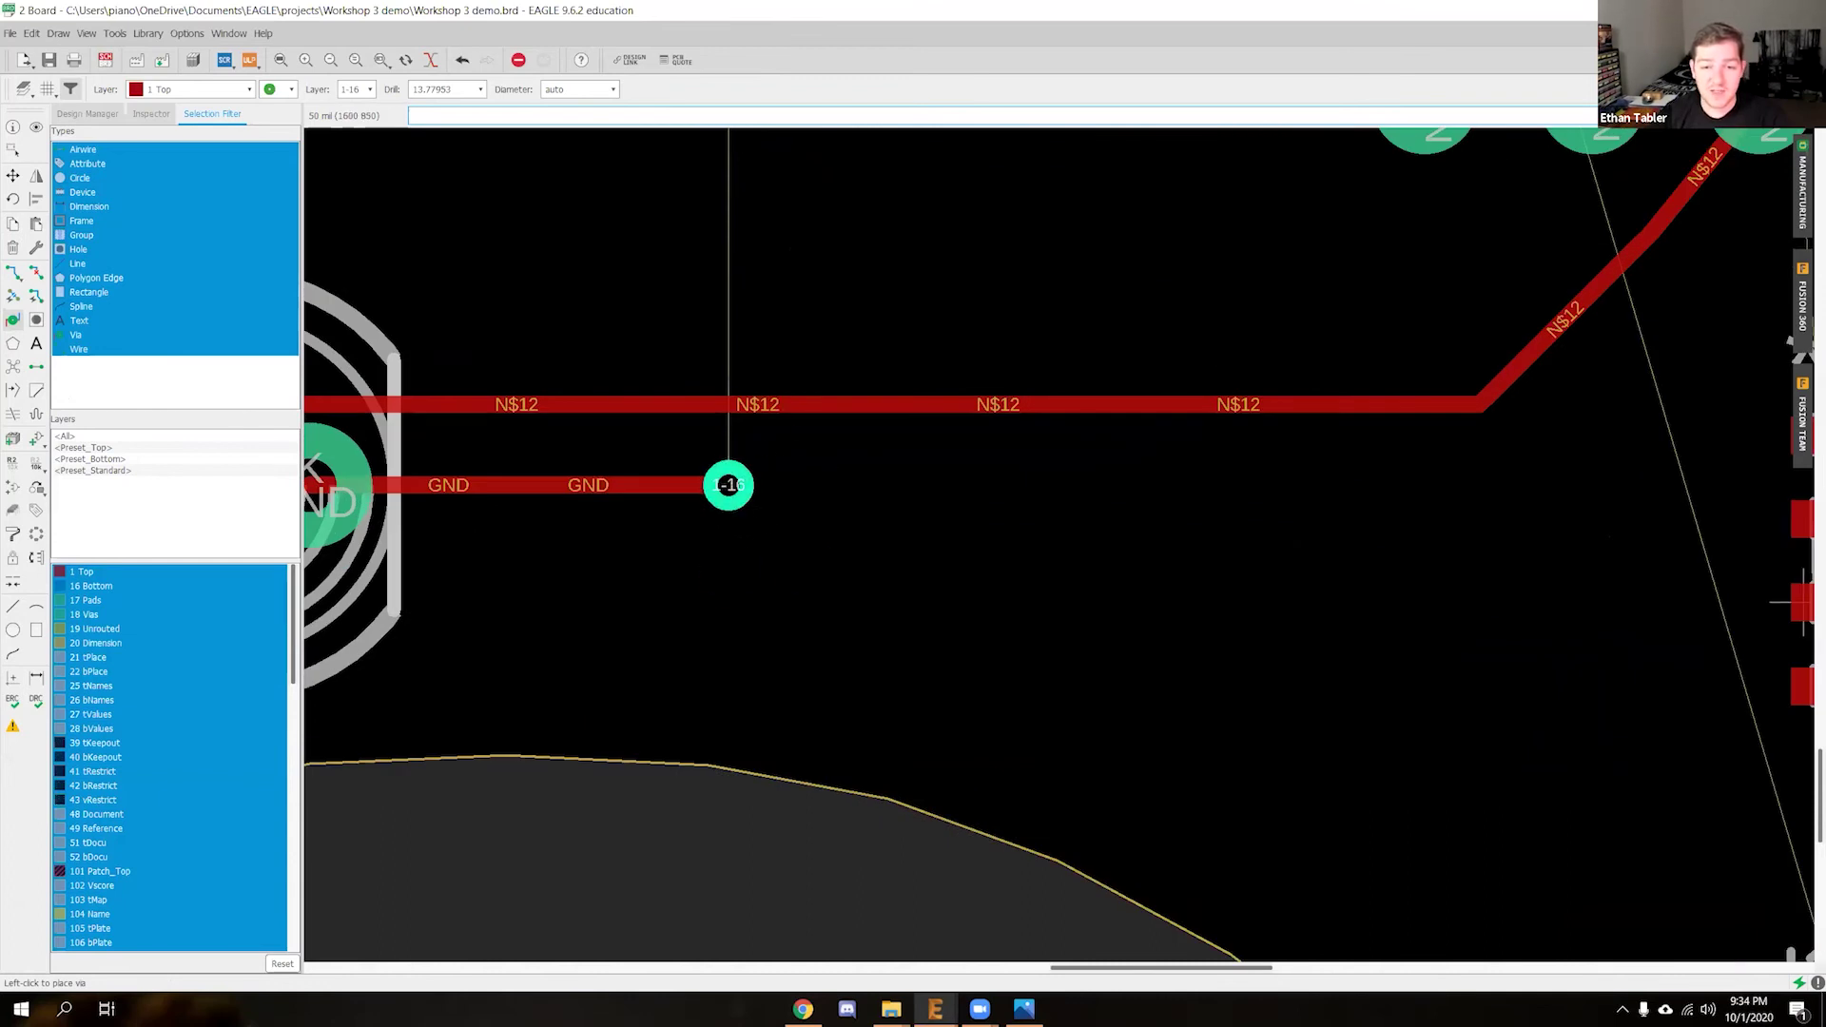
{"action": "key", "text": "Escape"}
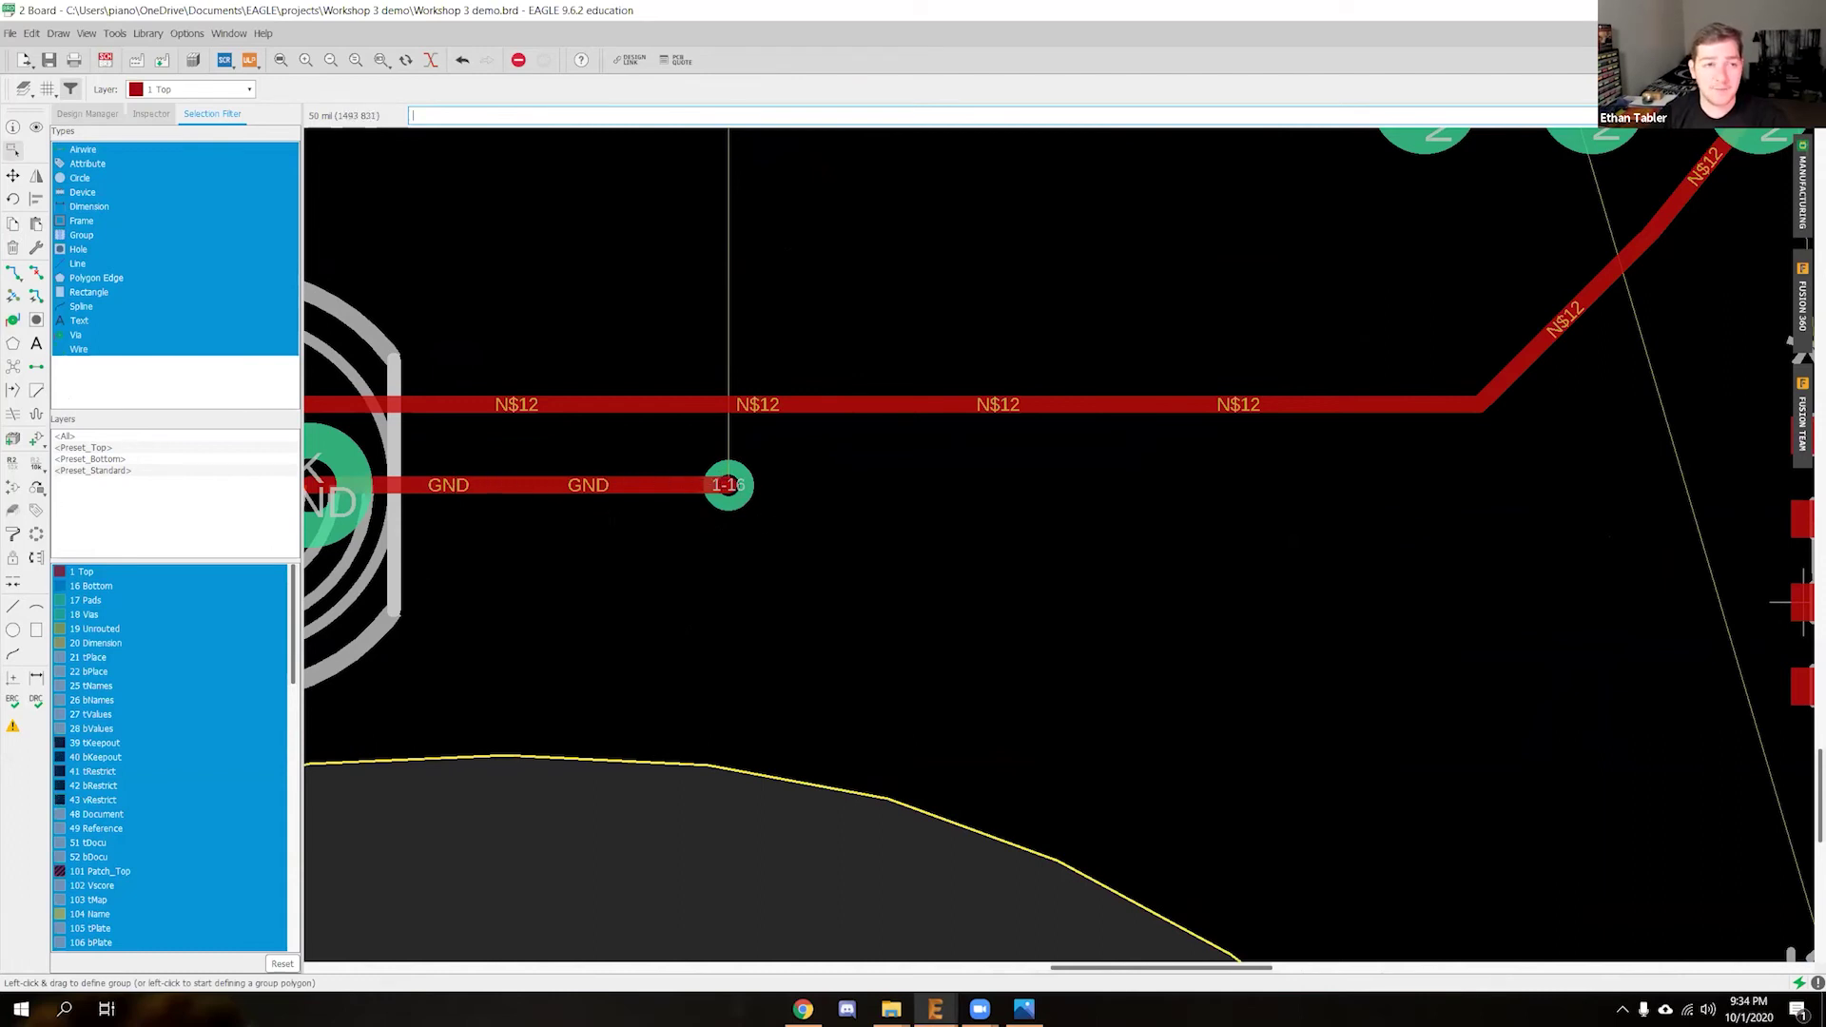
Route GND on layer 16 Bottom from the via beside D4 straight up to the cathode pad of the LED above
{"action": "scroll", "coordinate": [761, 528], "scroll_direction": "down", "scroll_amount": 3}
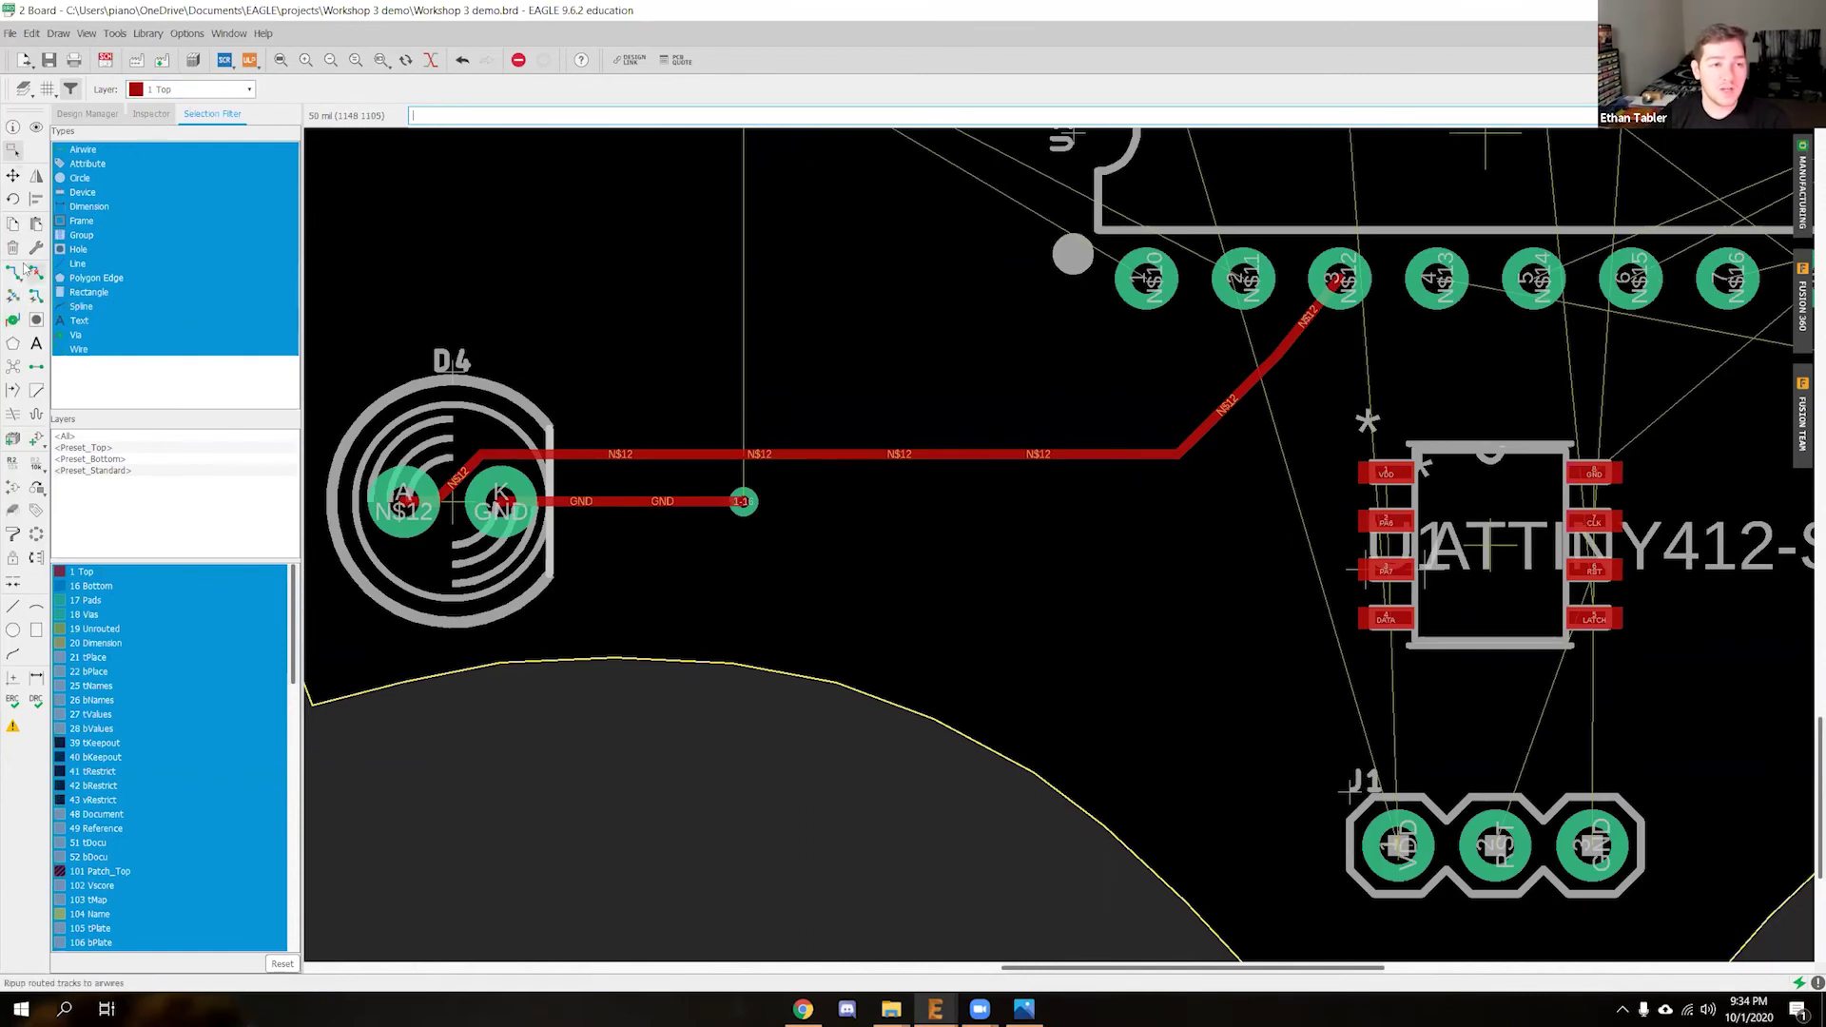
{"action": "left_click", "coordinate": [12, 275]}
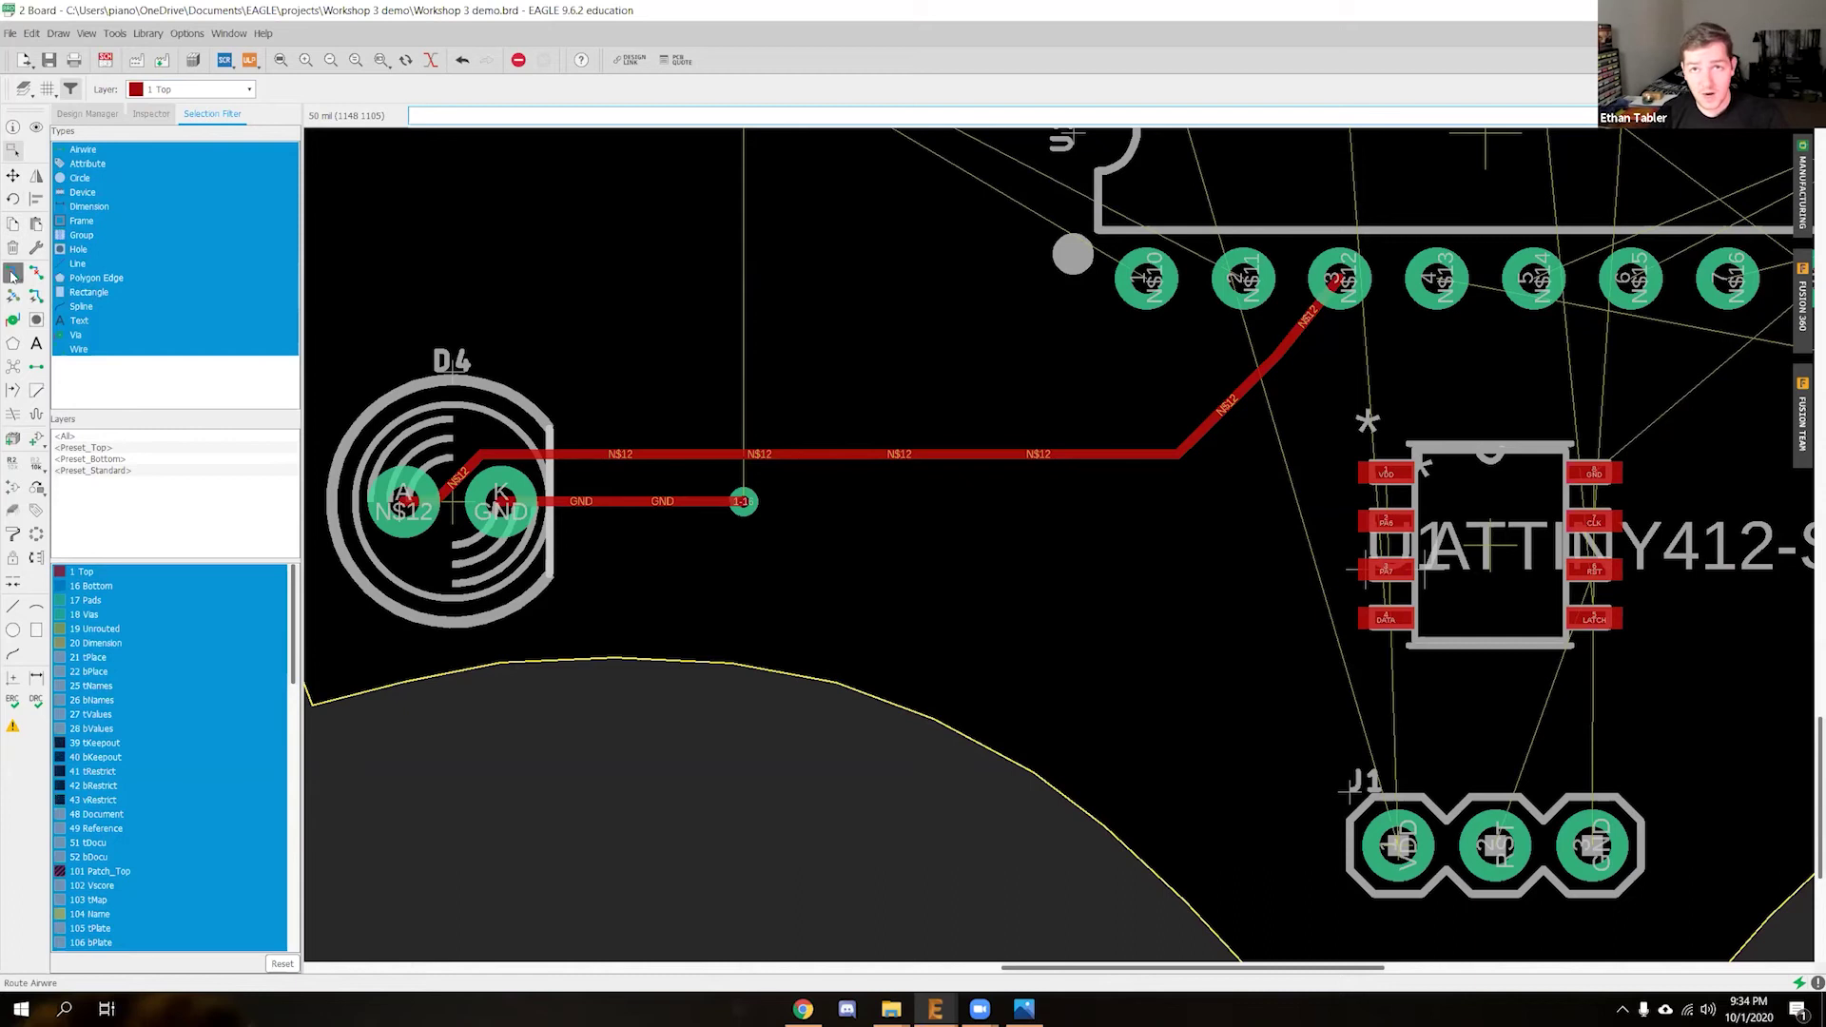
{"action": "left_click", "coordinate": [181, 98]}
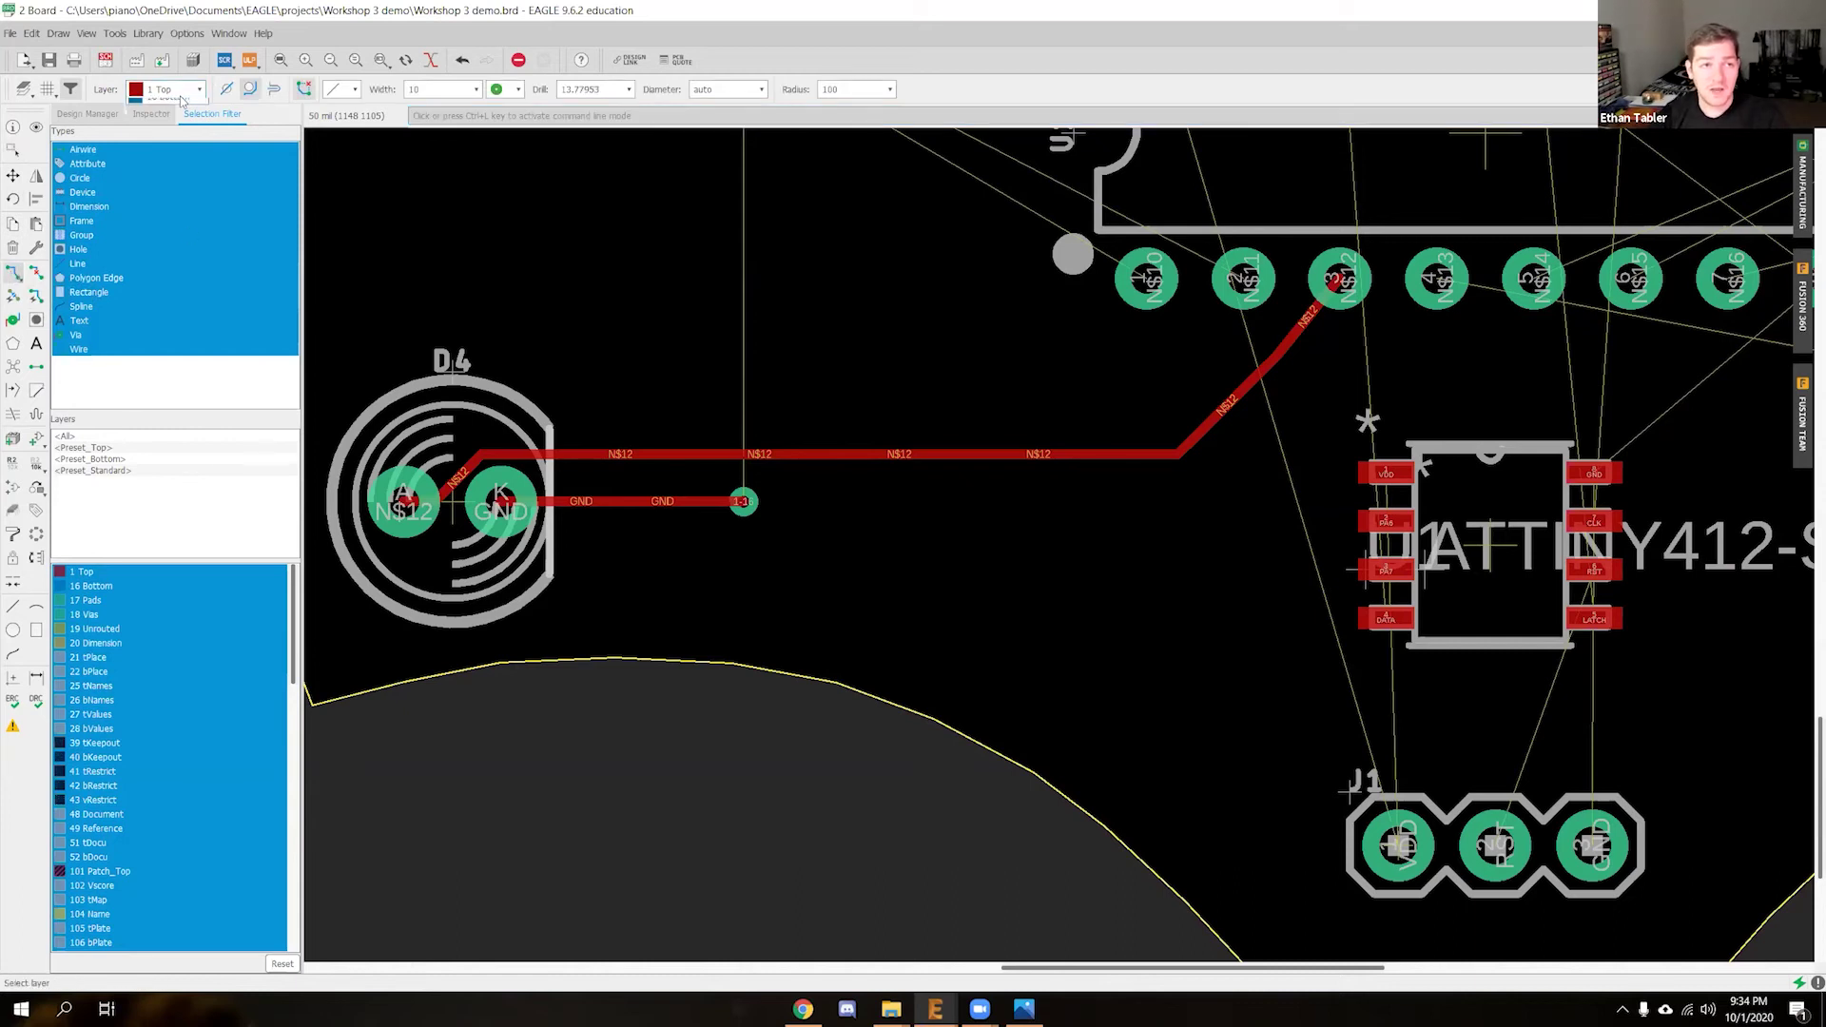
{"action": "left_click", "coordinate": [172, 113]}
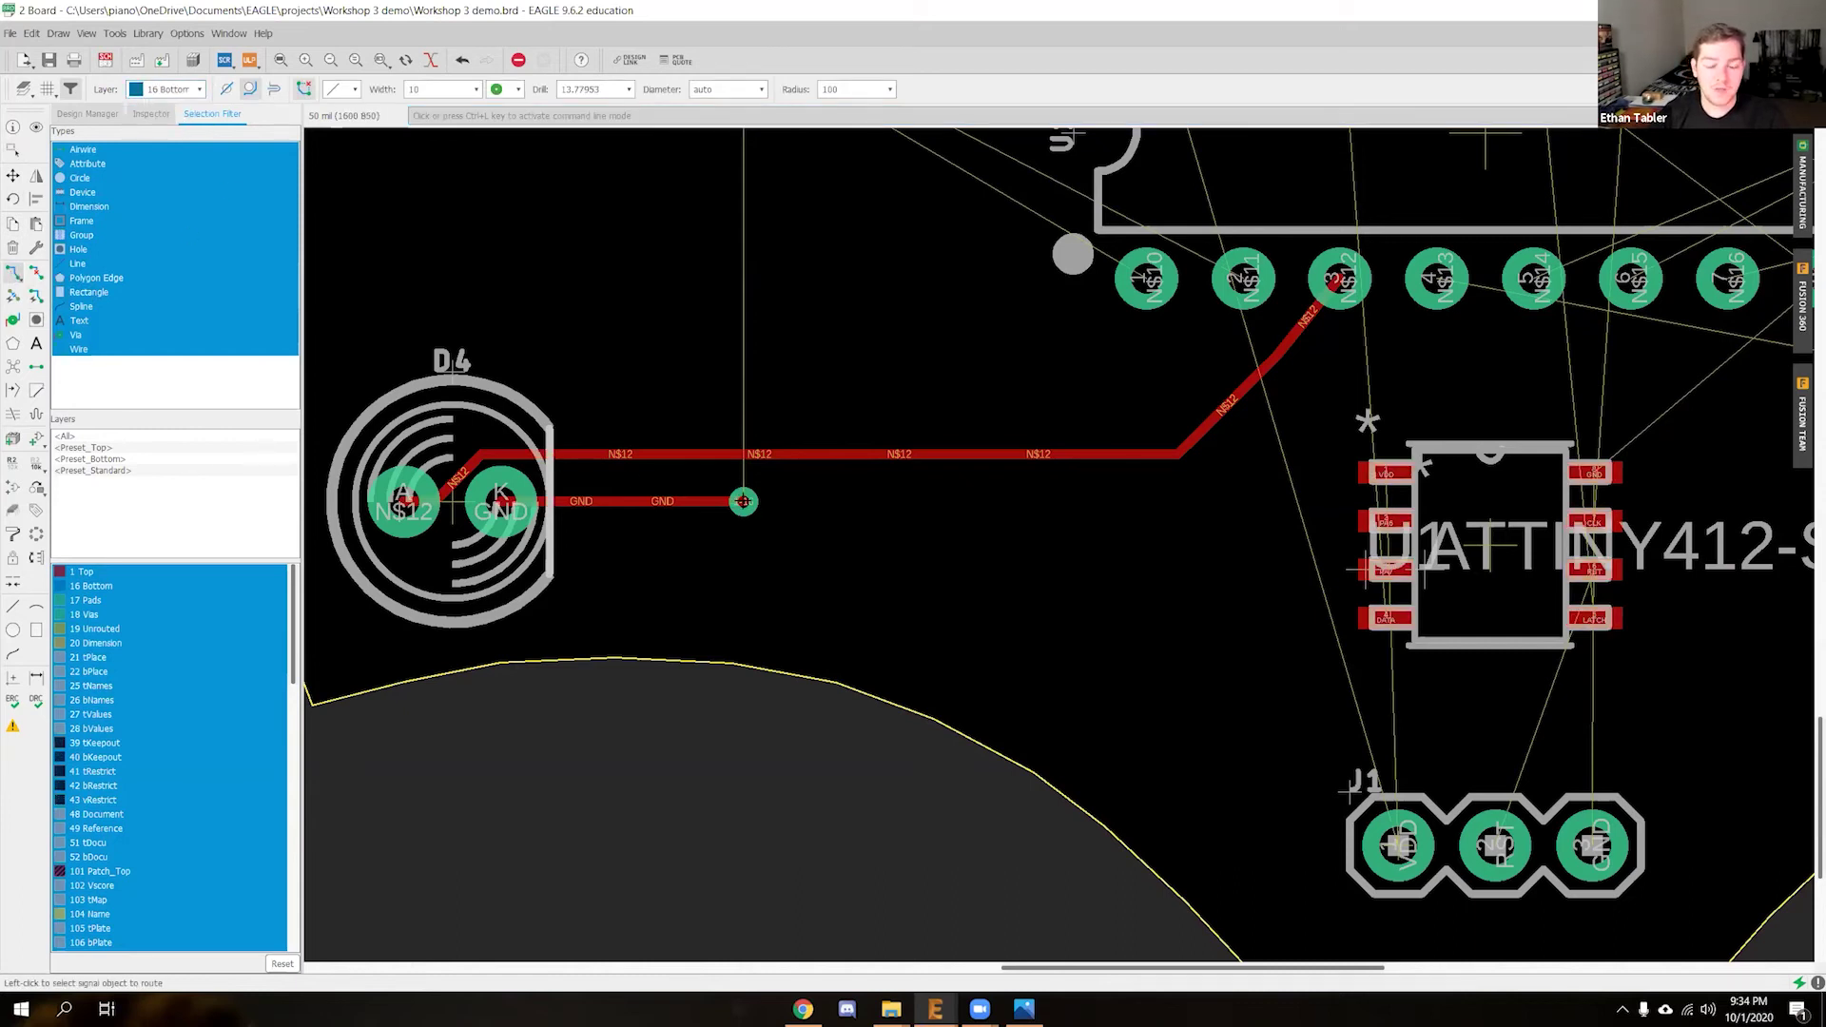
{"action": "left_click", "coordinate": [743, 502]}
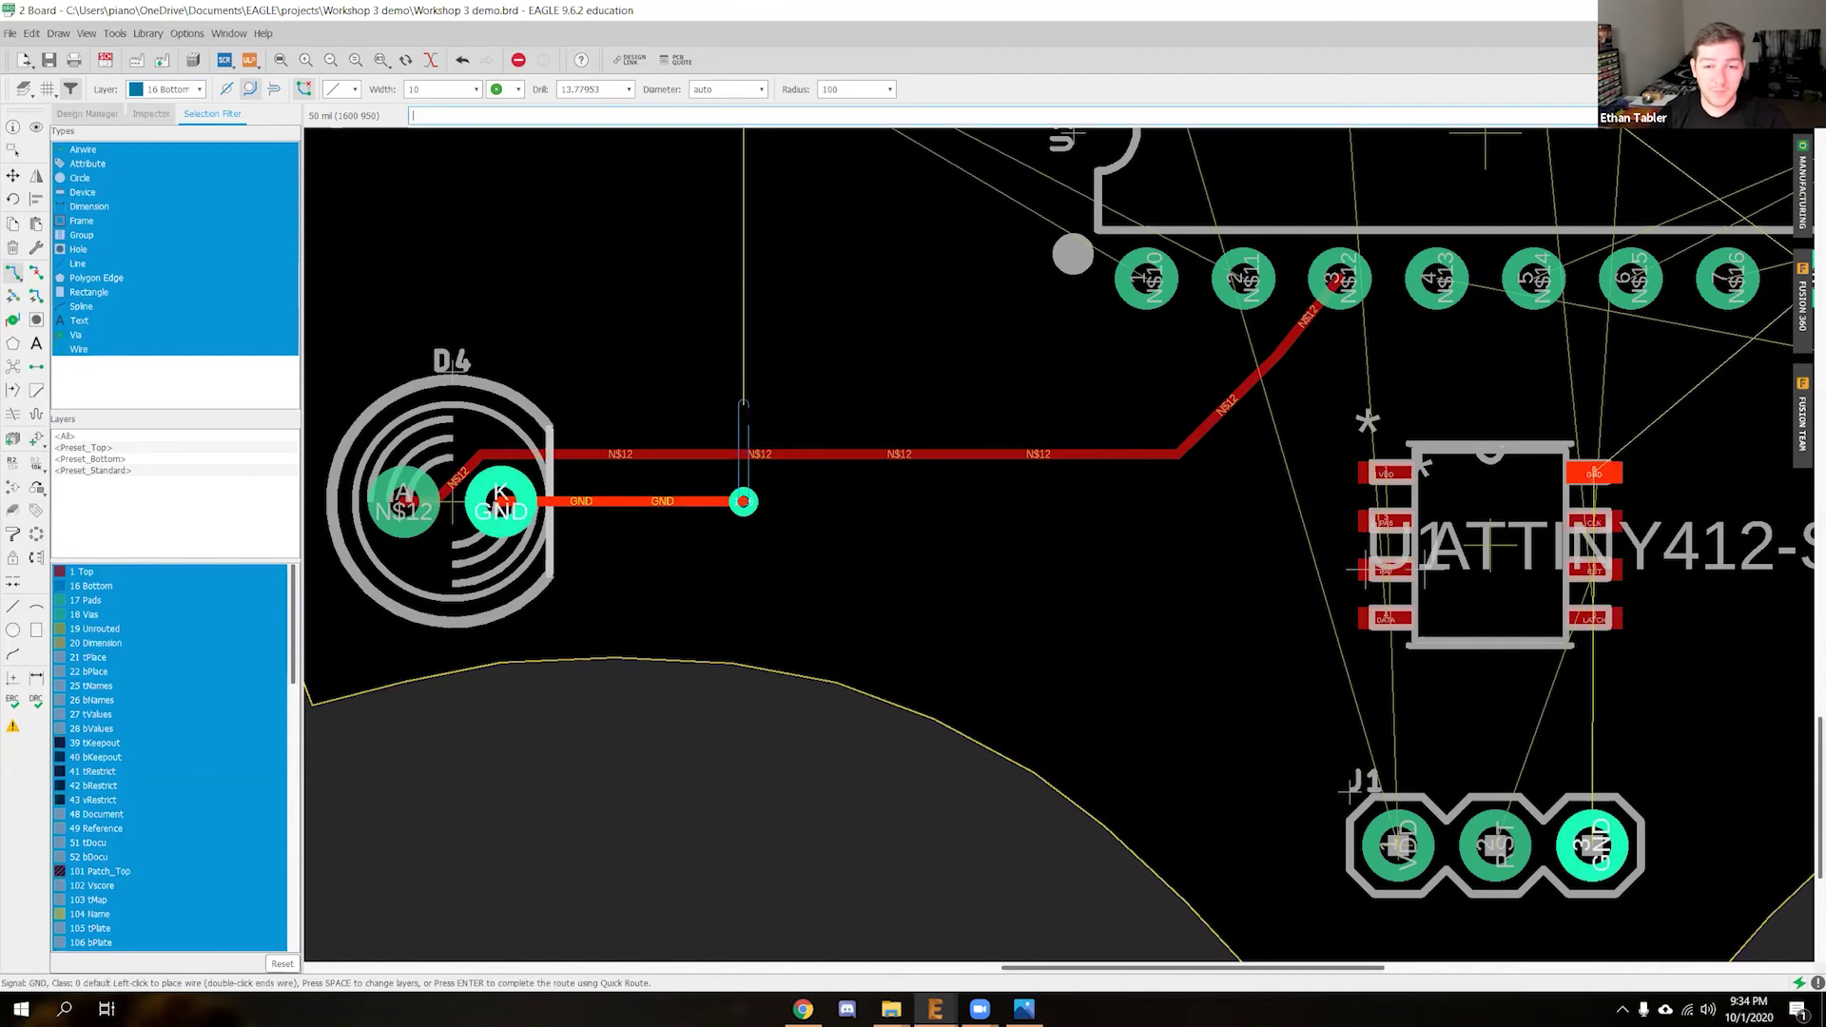
{"action": "scroll", "coordinate": [743, 501], "scroll_direction": "up", "scroll_amount": 3}
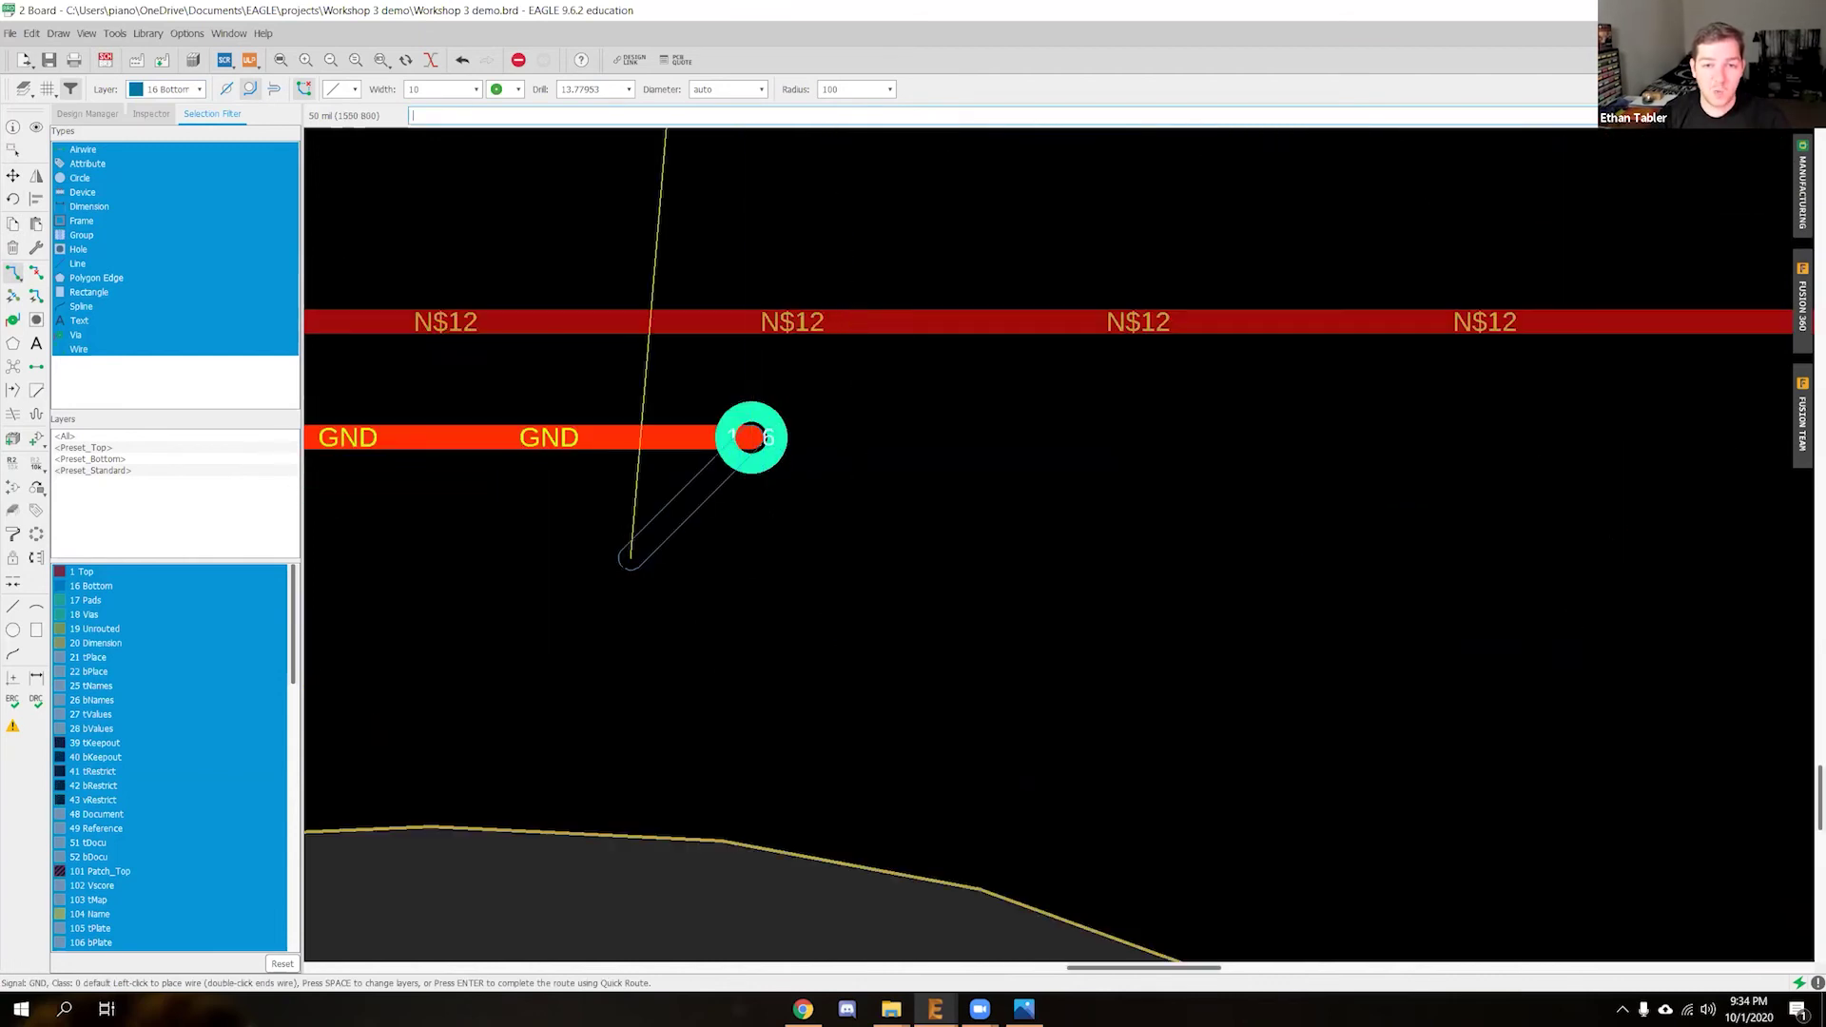
{"action": "scroll", "coordinate": [732, 595], "scroll_direction": "down", "scroll_amount": 2}
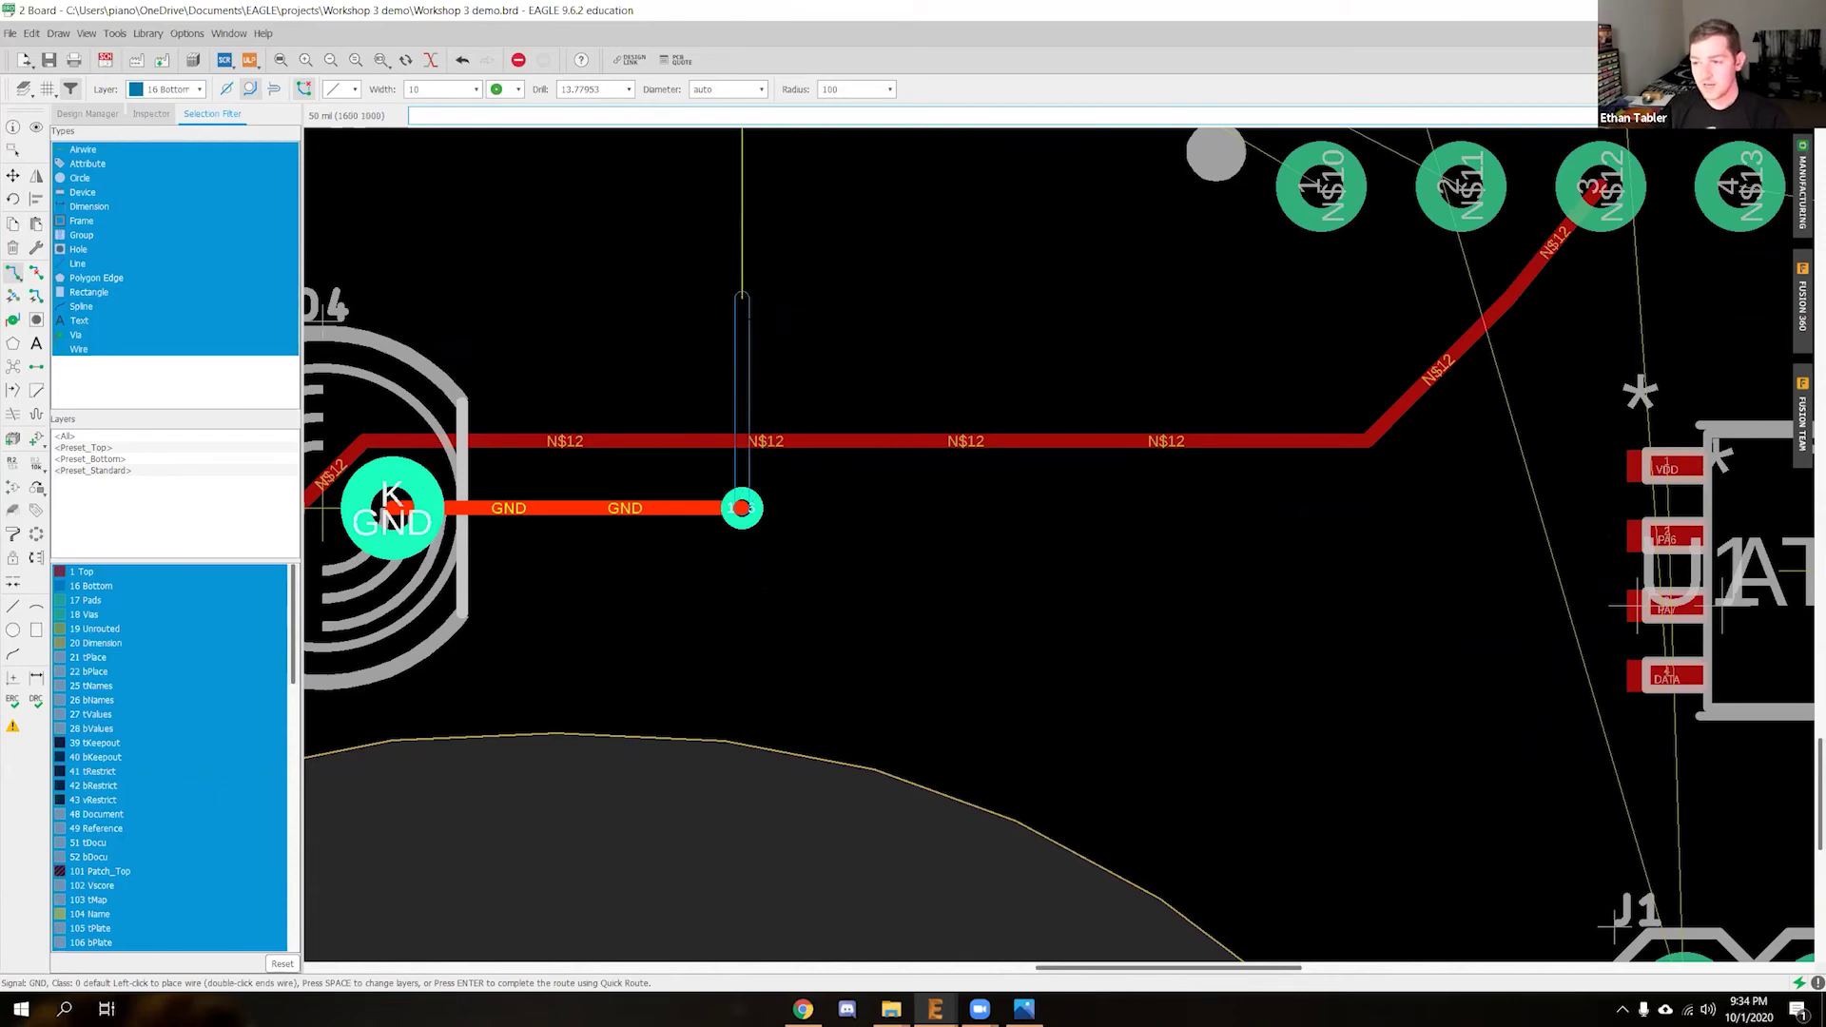
{"action": "scroll", "coordinate": [742, 295], "scroll_direction": "down", "scroll_amount": 2}
{"action": "middle_click_drag", "start_coordinate": [747, 278], "coordinate": [859, 573]}
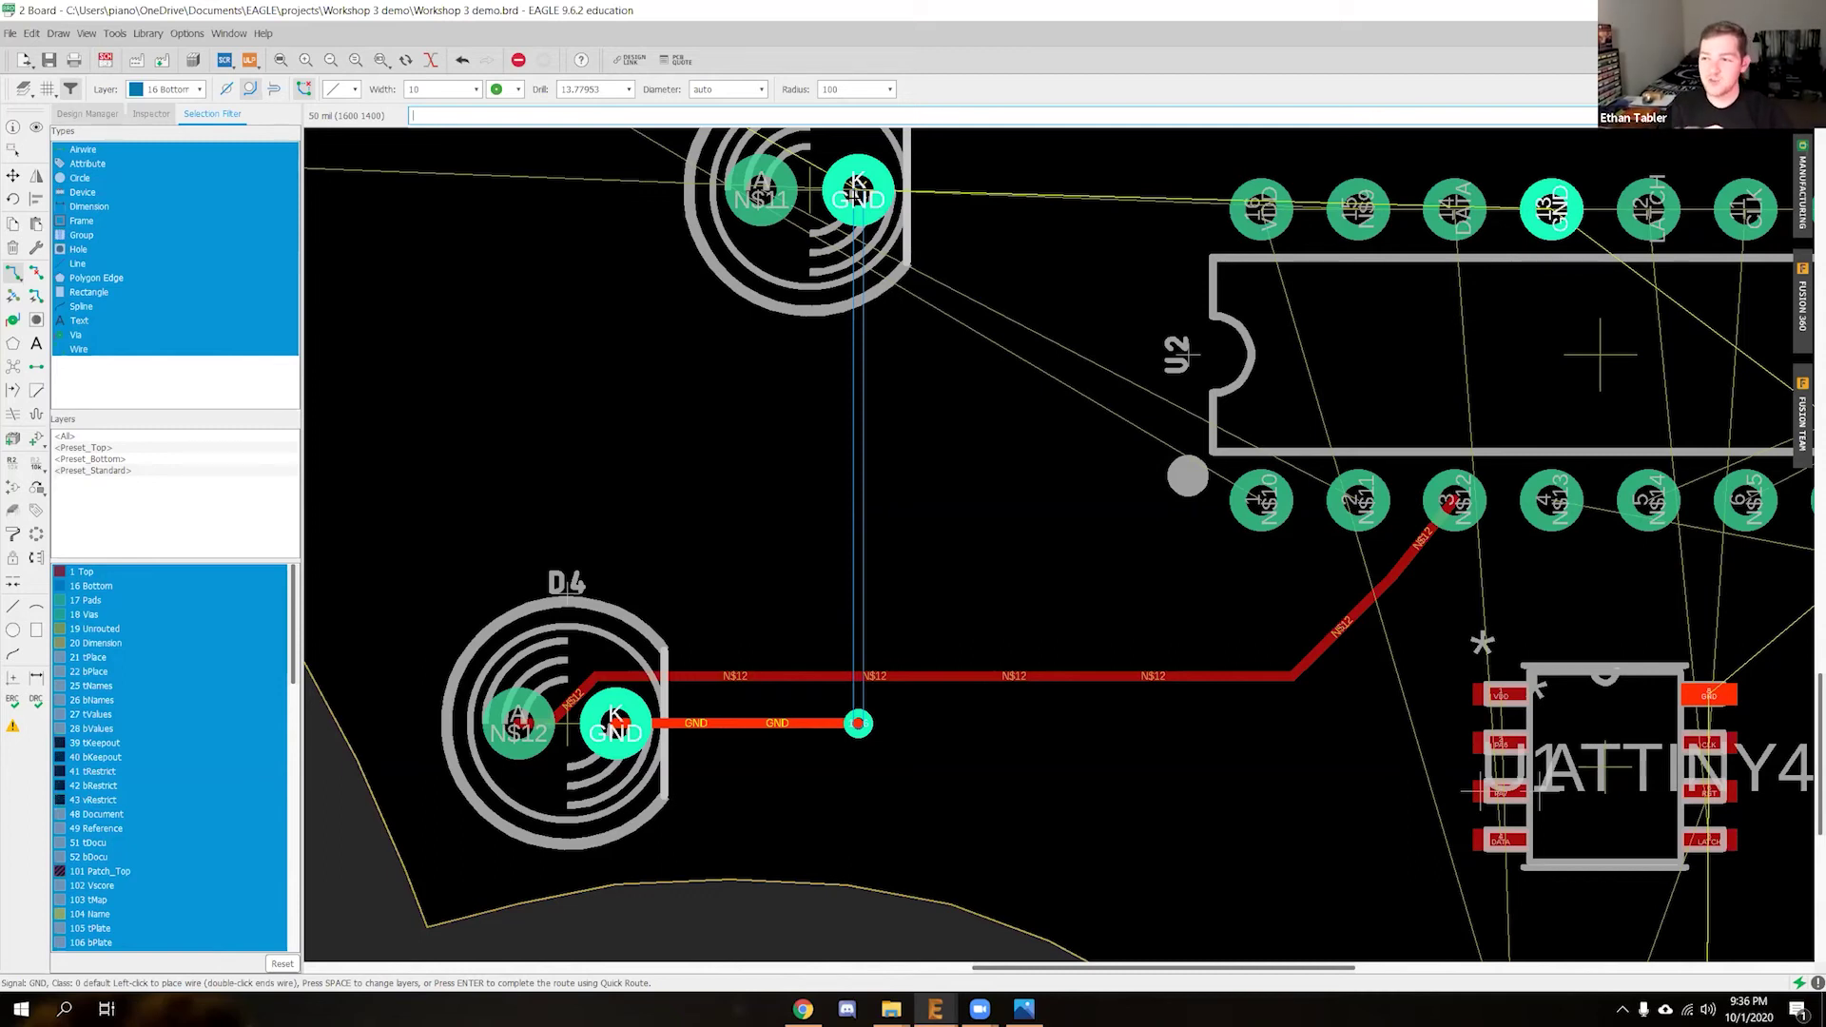
{"action": "left_click", "coordinate": [858, 195]}
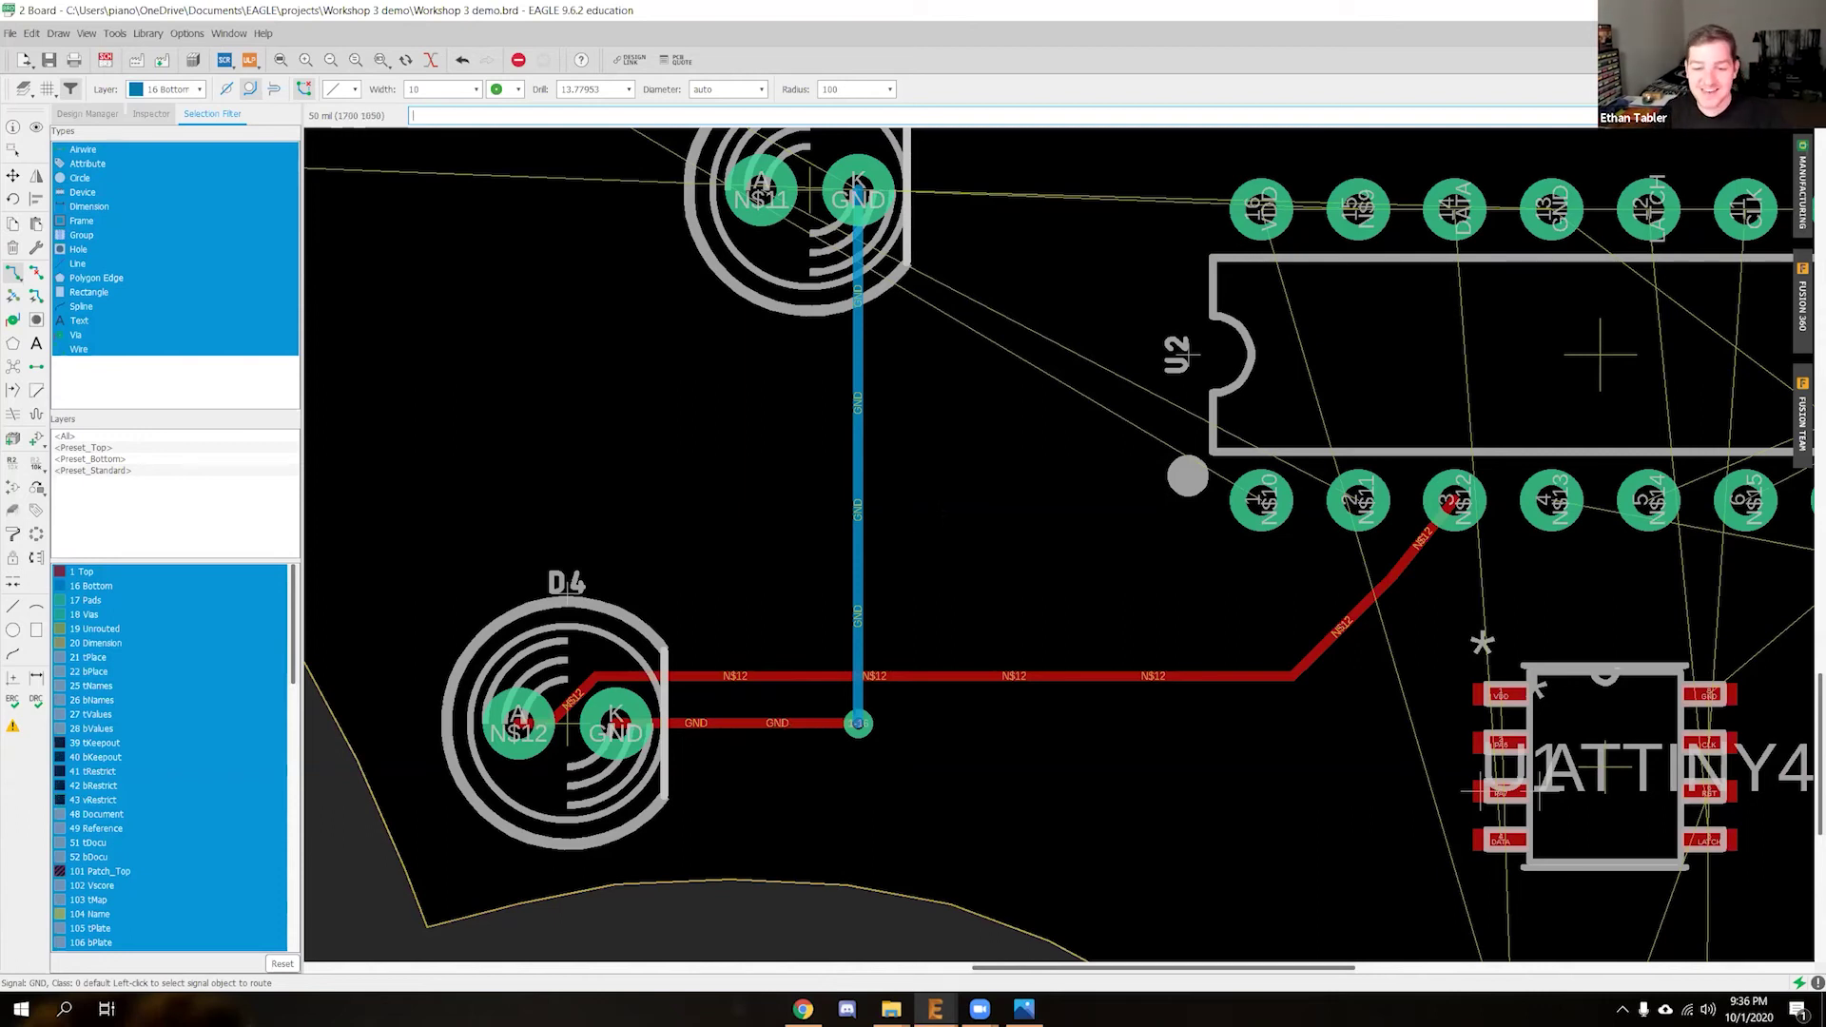
Undo the bottom-layer GND route together with the via and D4's short top-layer GND trace
{"action": "key", "text": "ctrl+z"}
{"action": "key", "text": "ctrl+z"}
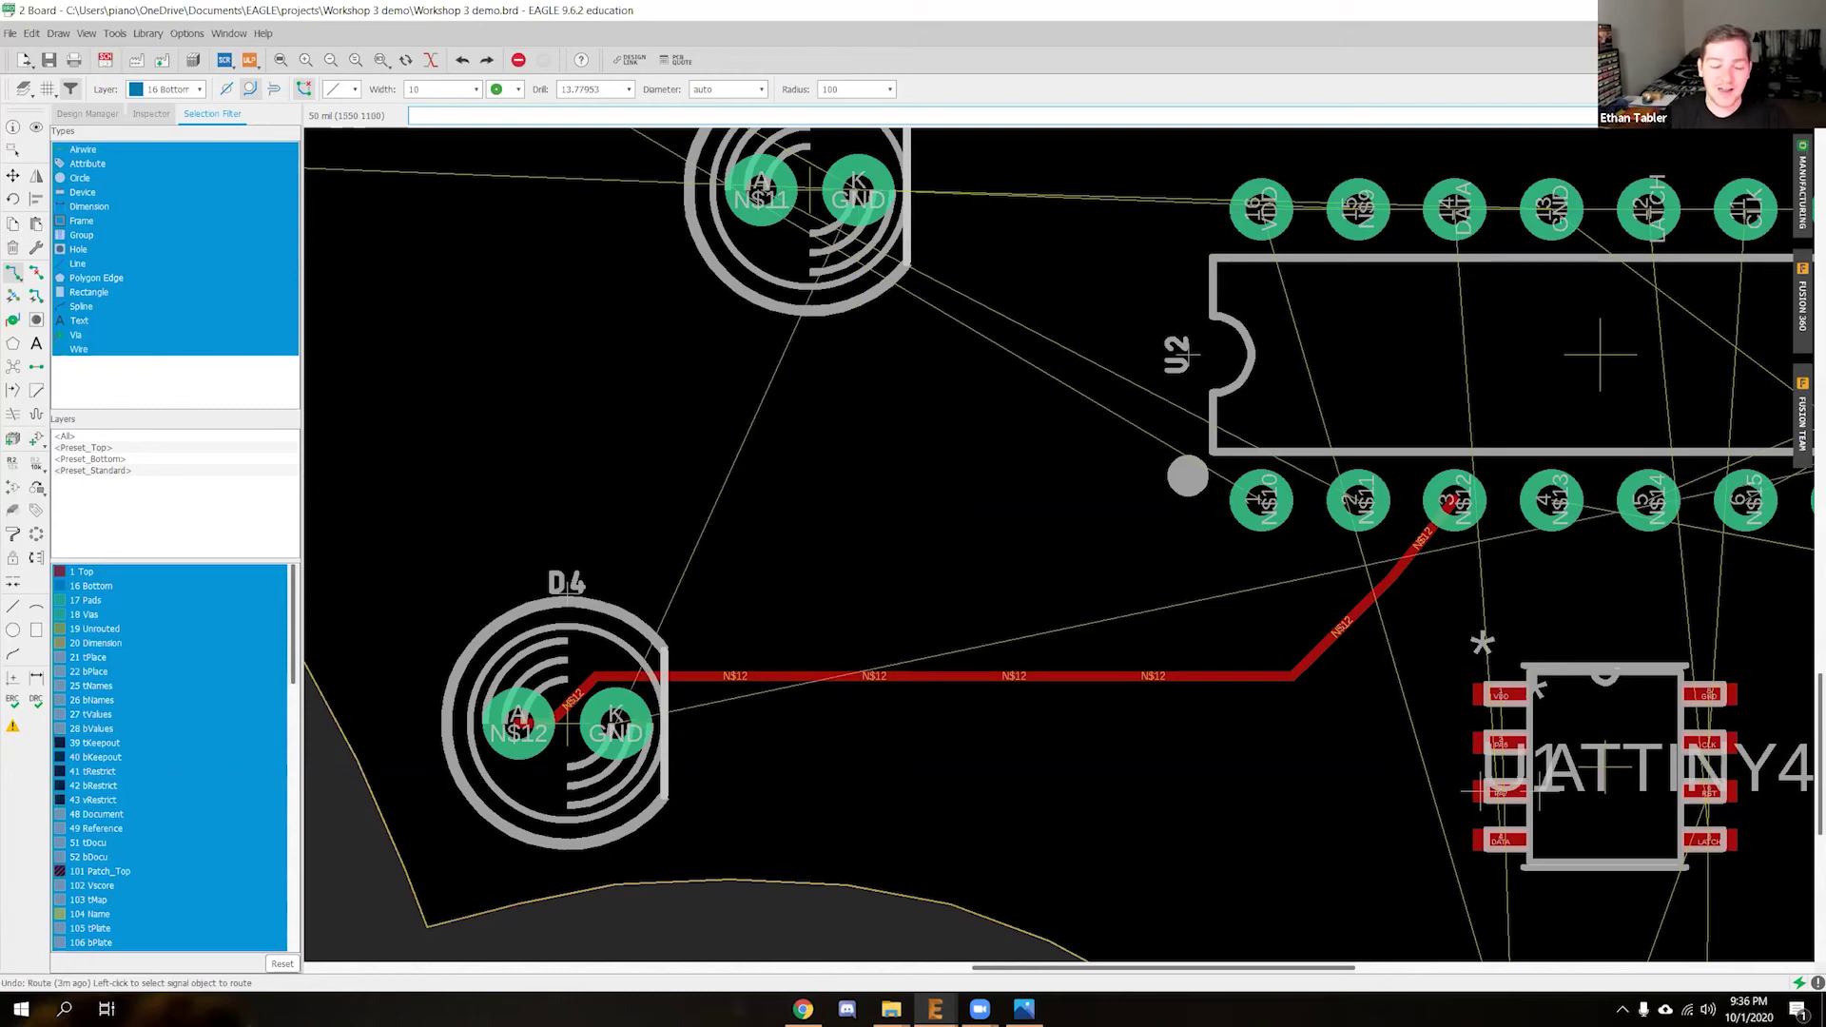
Place a via in open space close to D4's cathode pad and make 1 Top the active layer
{"action": "left_click", "coordinate": [12, 321]}
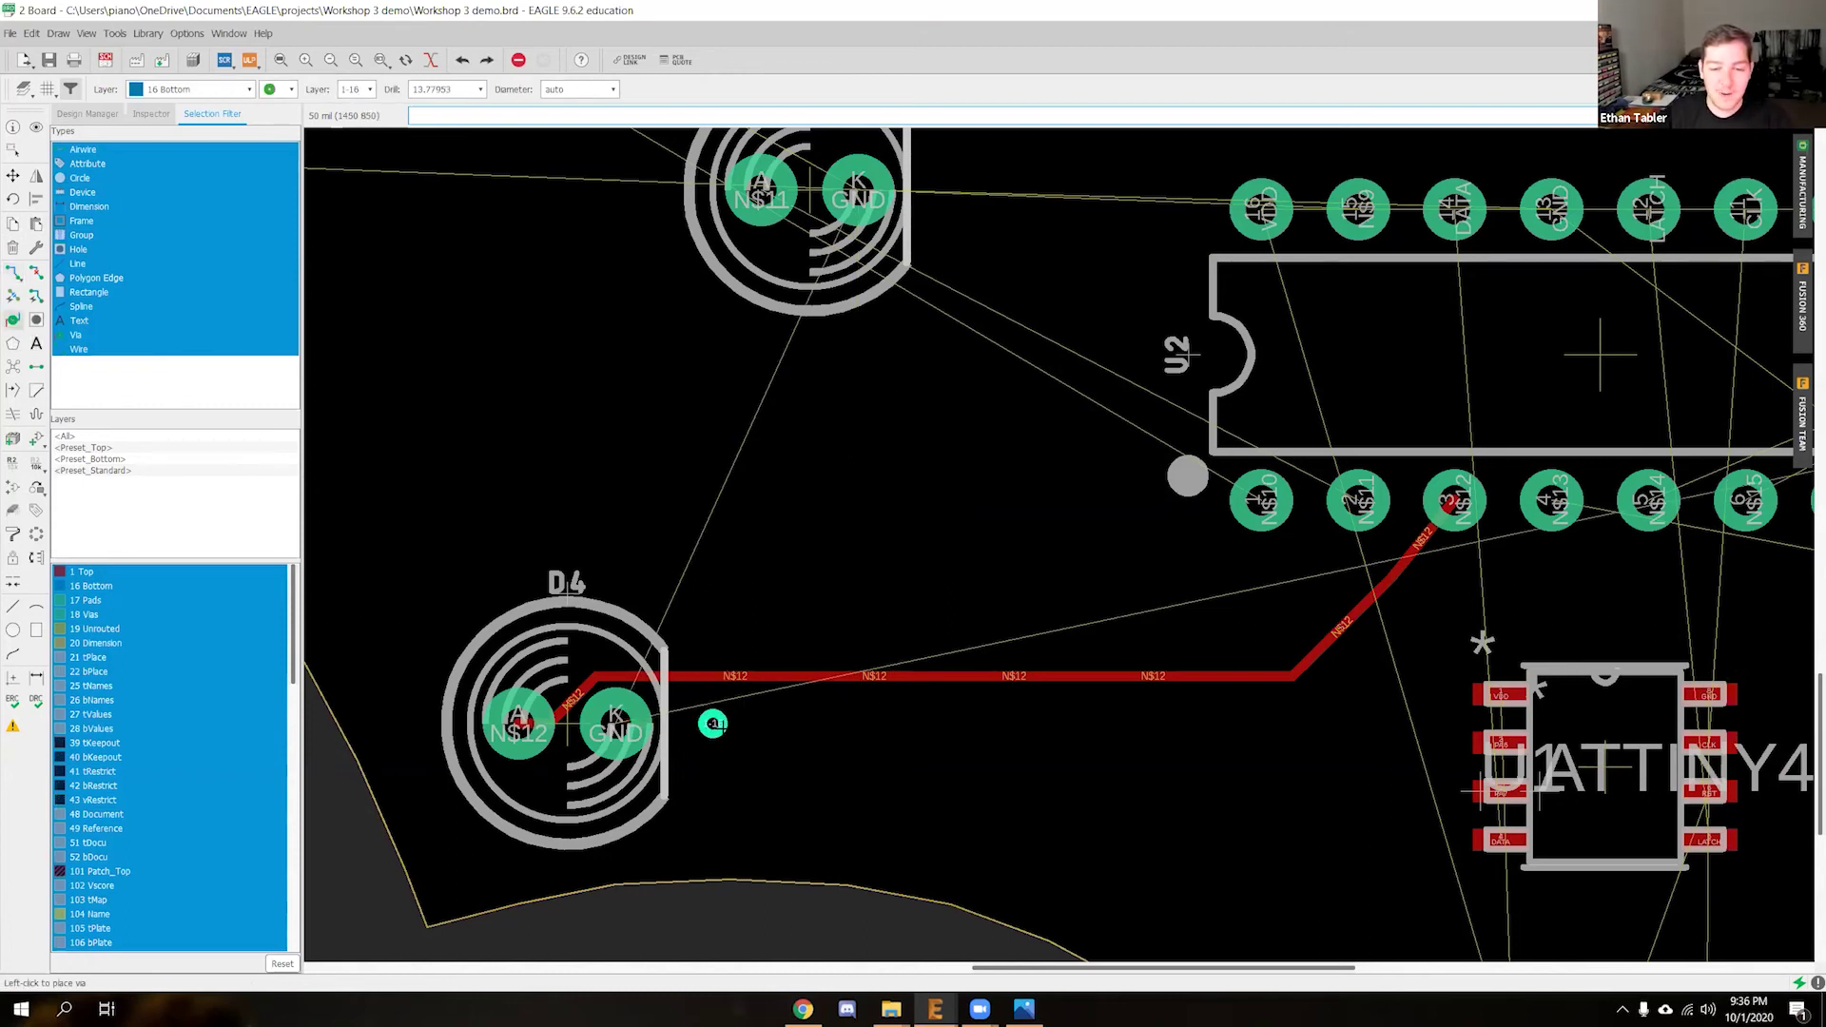
{"action": "left_click", "coordinate": [714, 723]}
{"action": "key", "text": "Escape"}
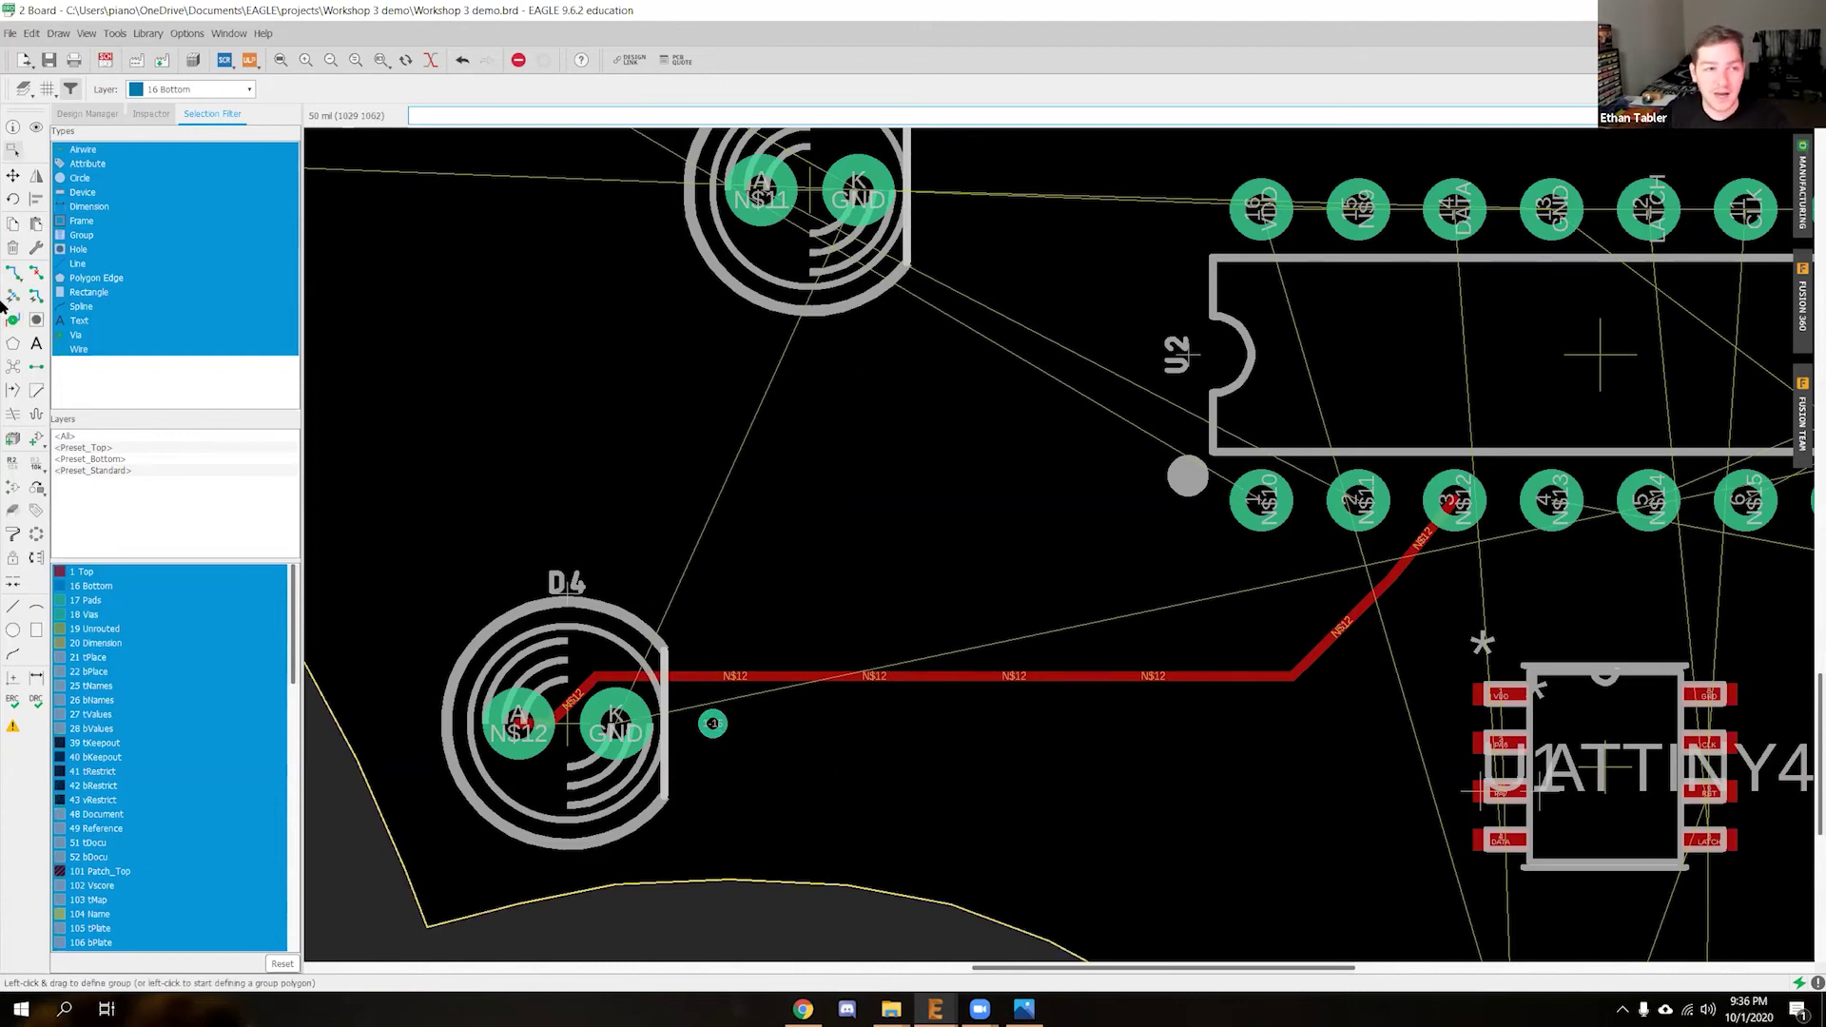
{"action": "left_click", "coordinate": [191, 88]}
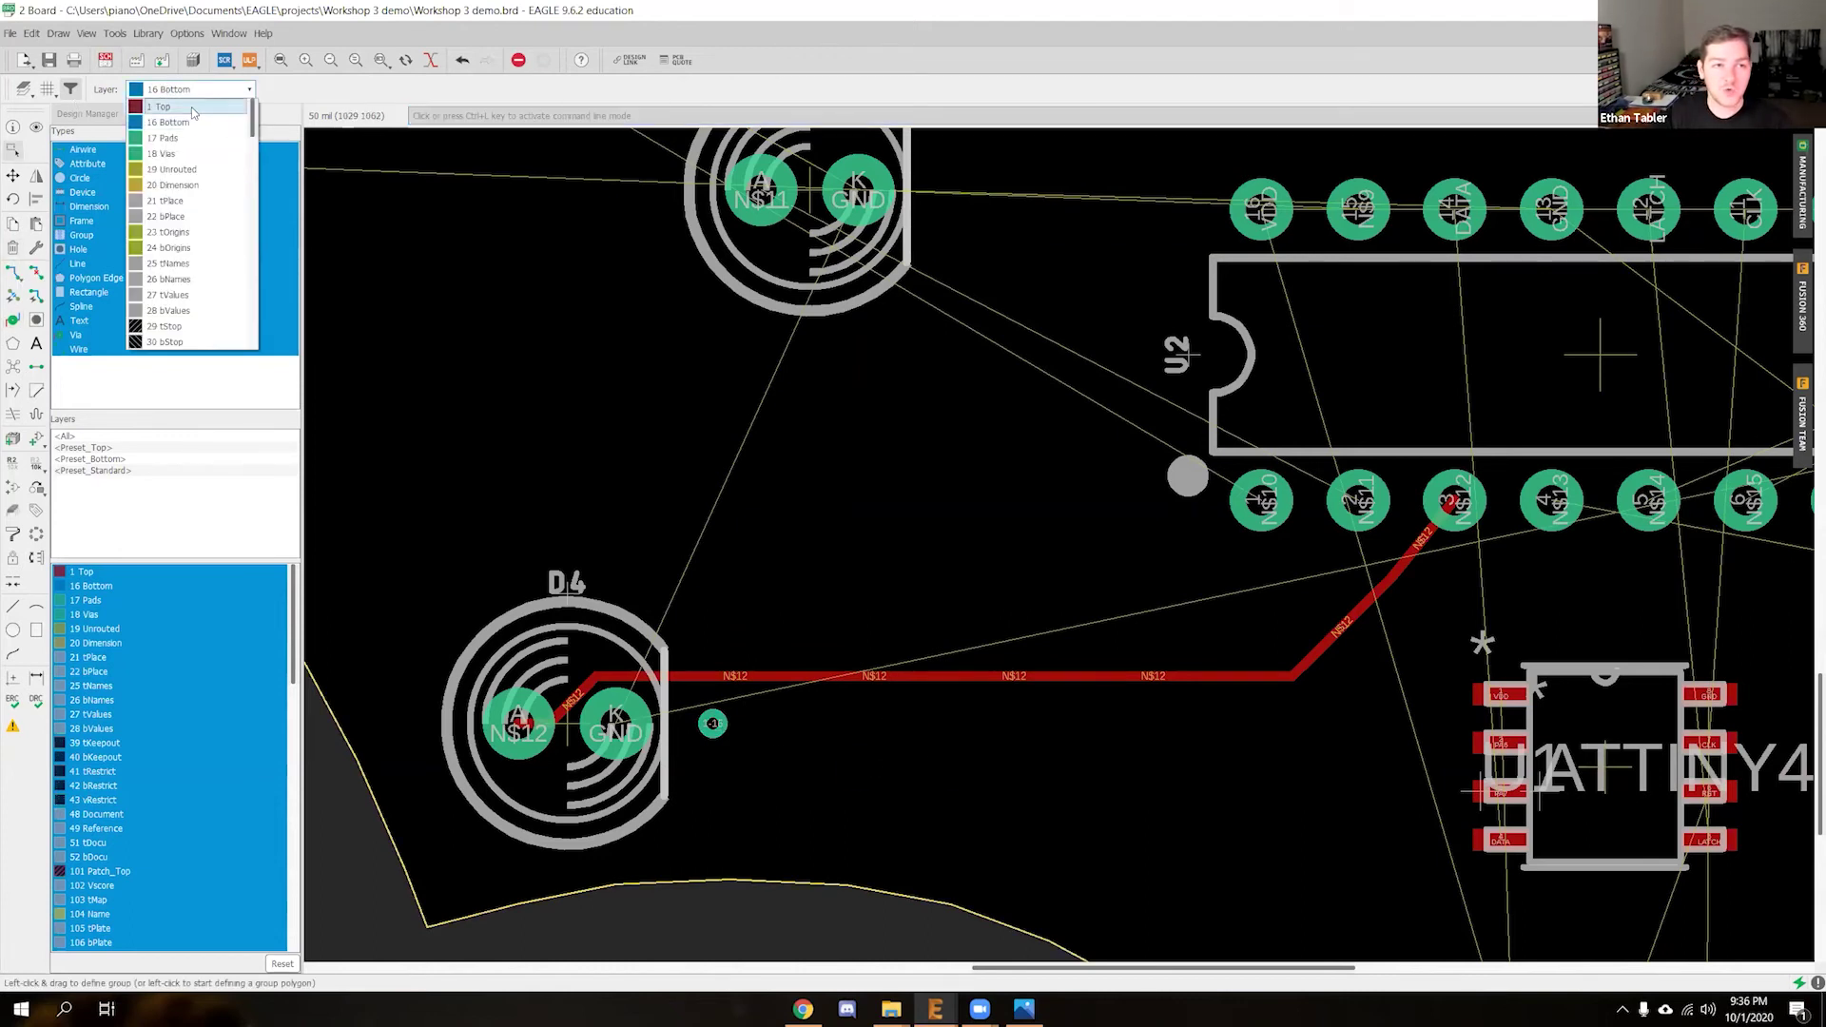
{"action": "left_click", "coordinate": [160, 106]}
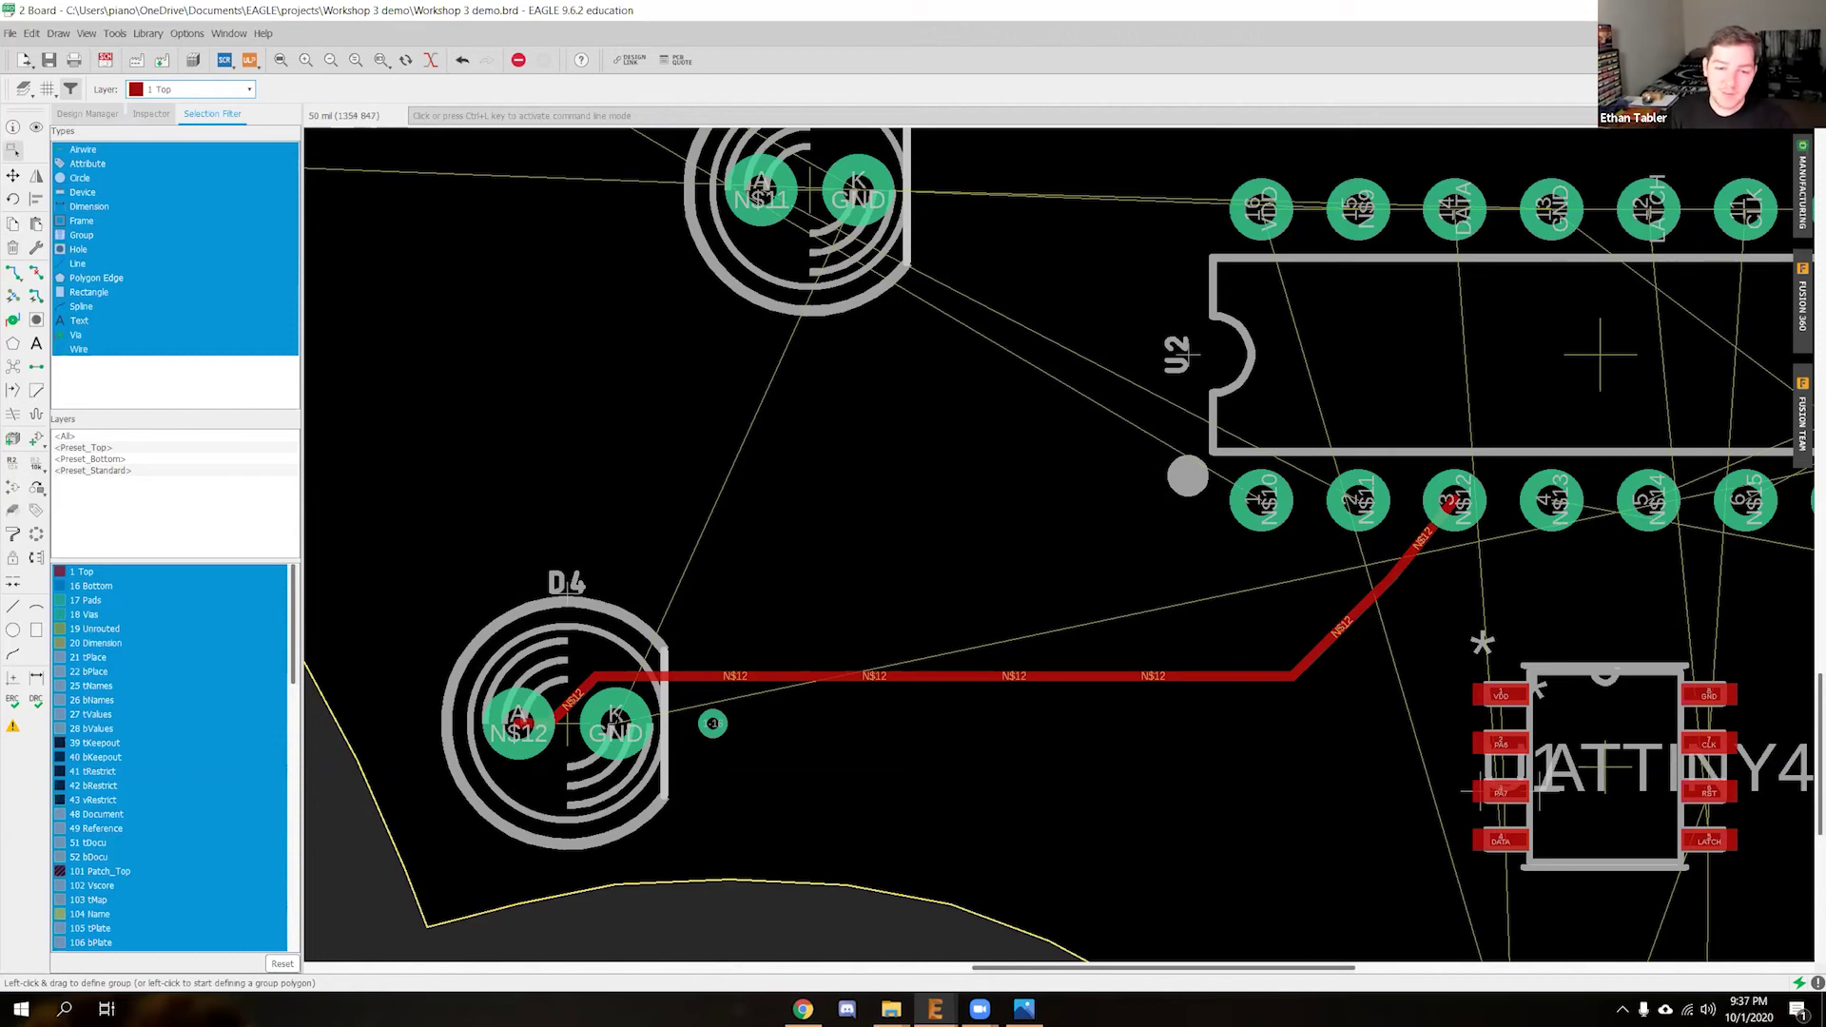
Set the wire bend style to a single straight segment and route GND on the top layer from D4's cathode pad to the nearby via
{"action": "left_click", "coordinate": [681, 731]}
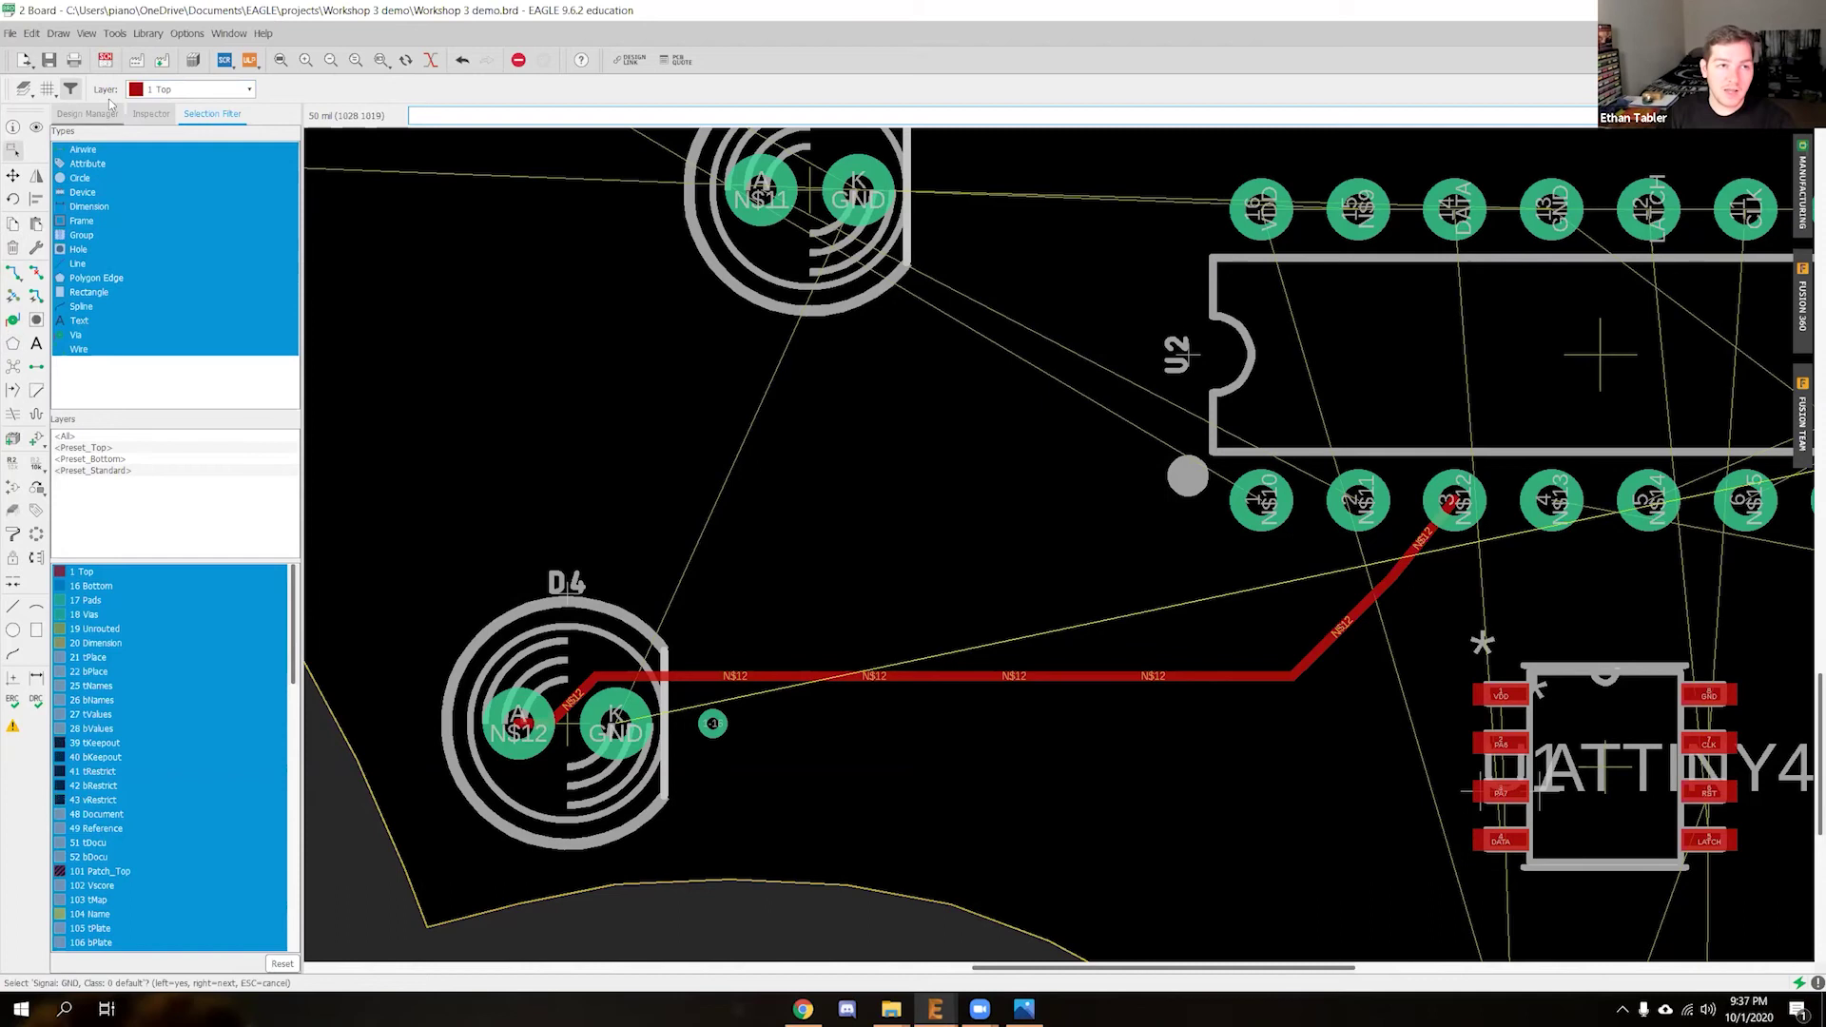
{"action": "left_click", "coordinate": [13, 273]}
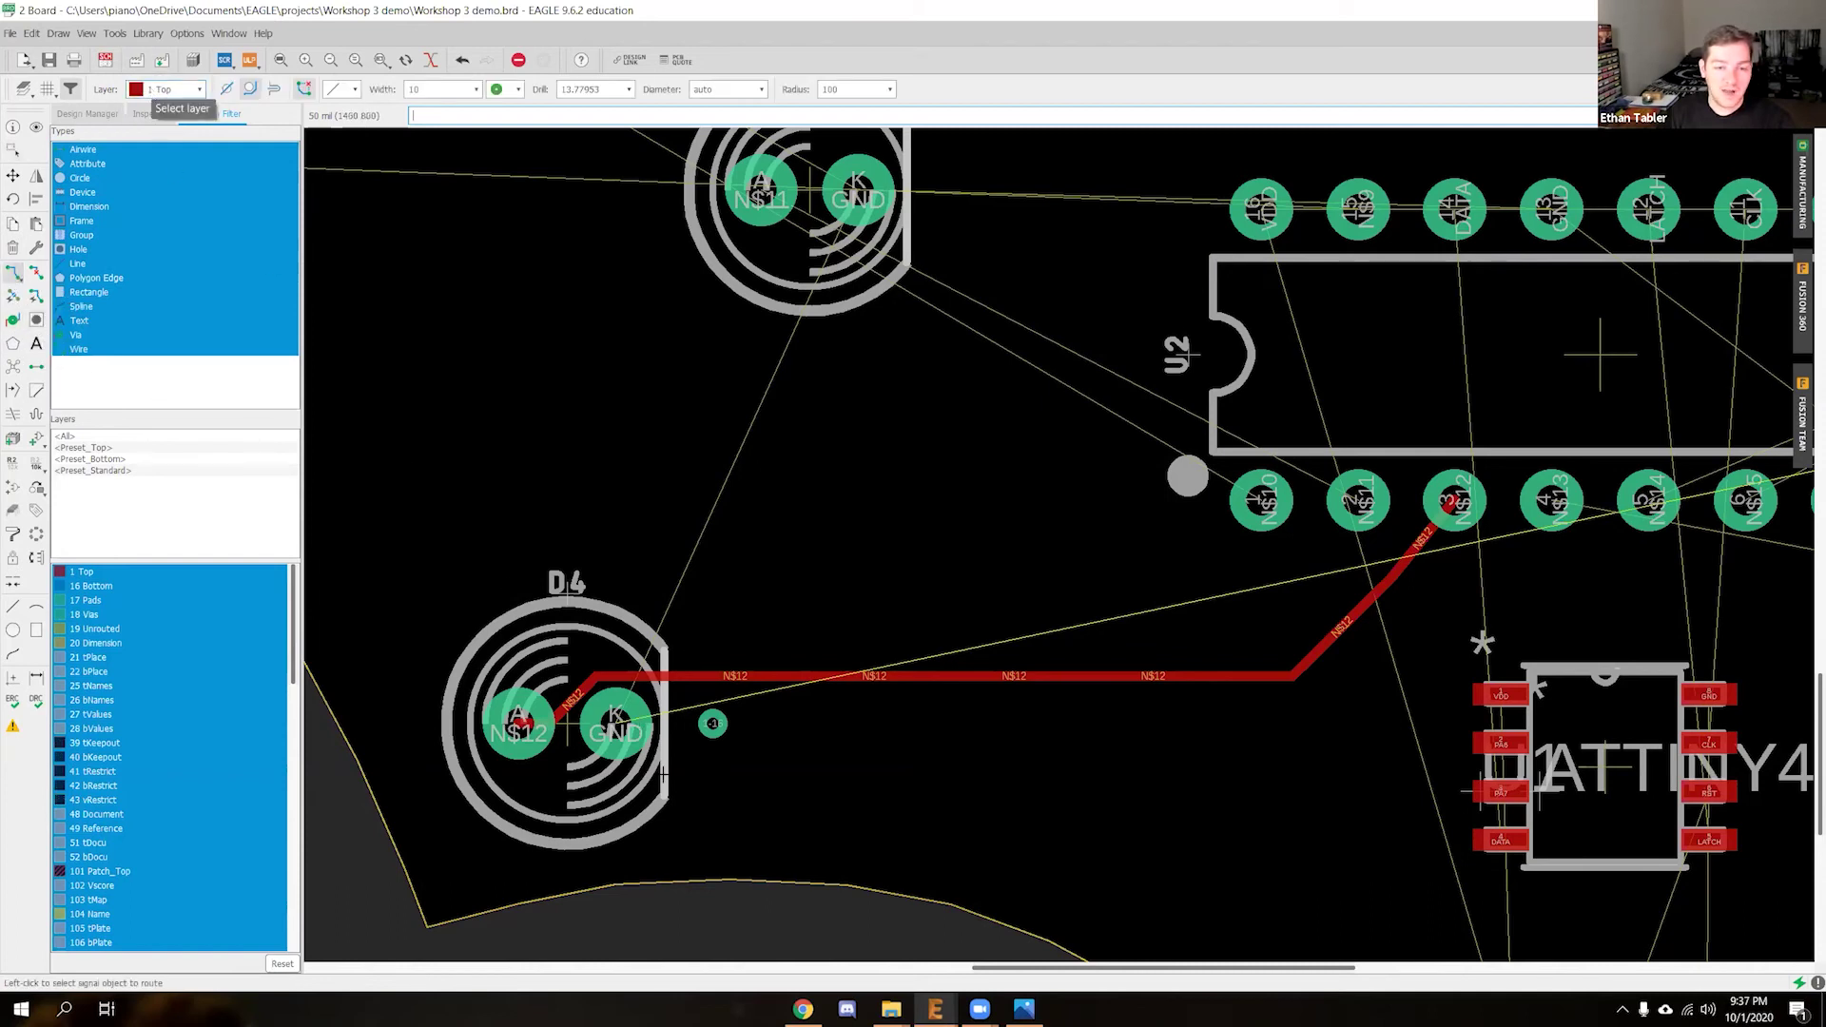
{"action": "left_click", "coordinate": [617, 721]}
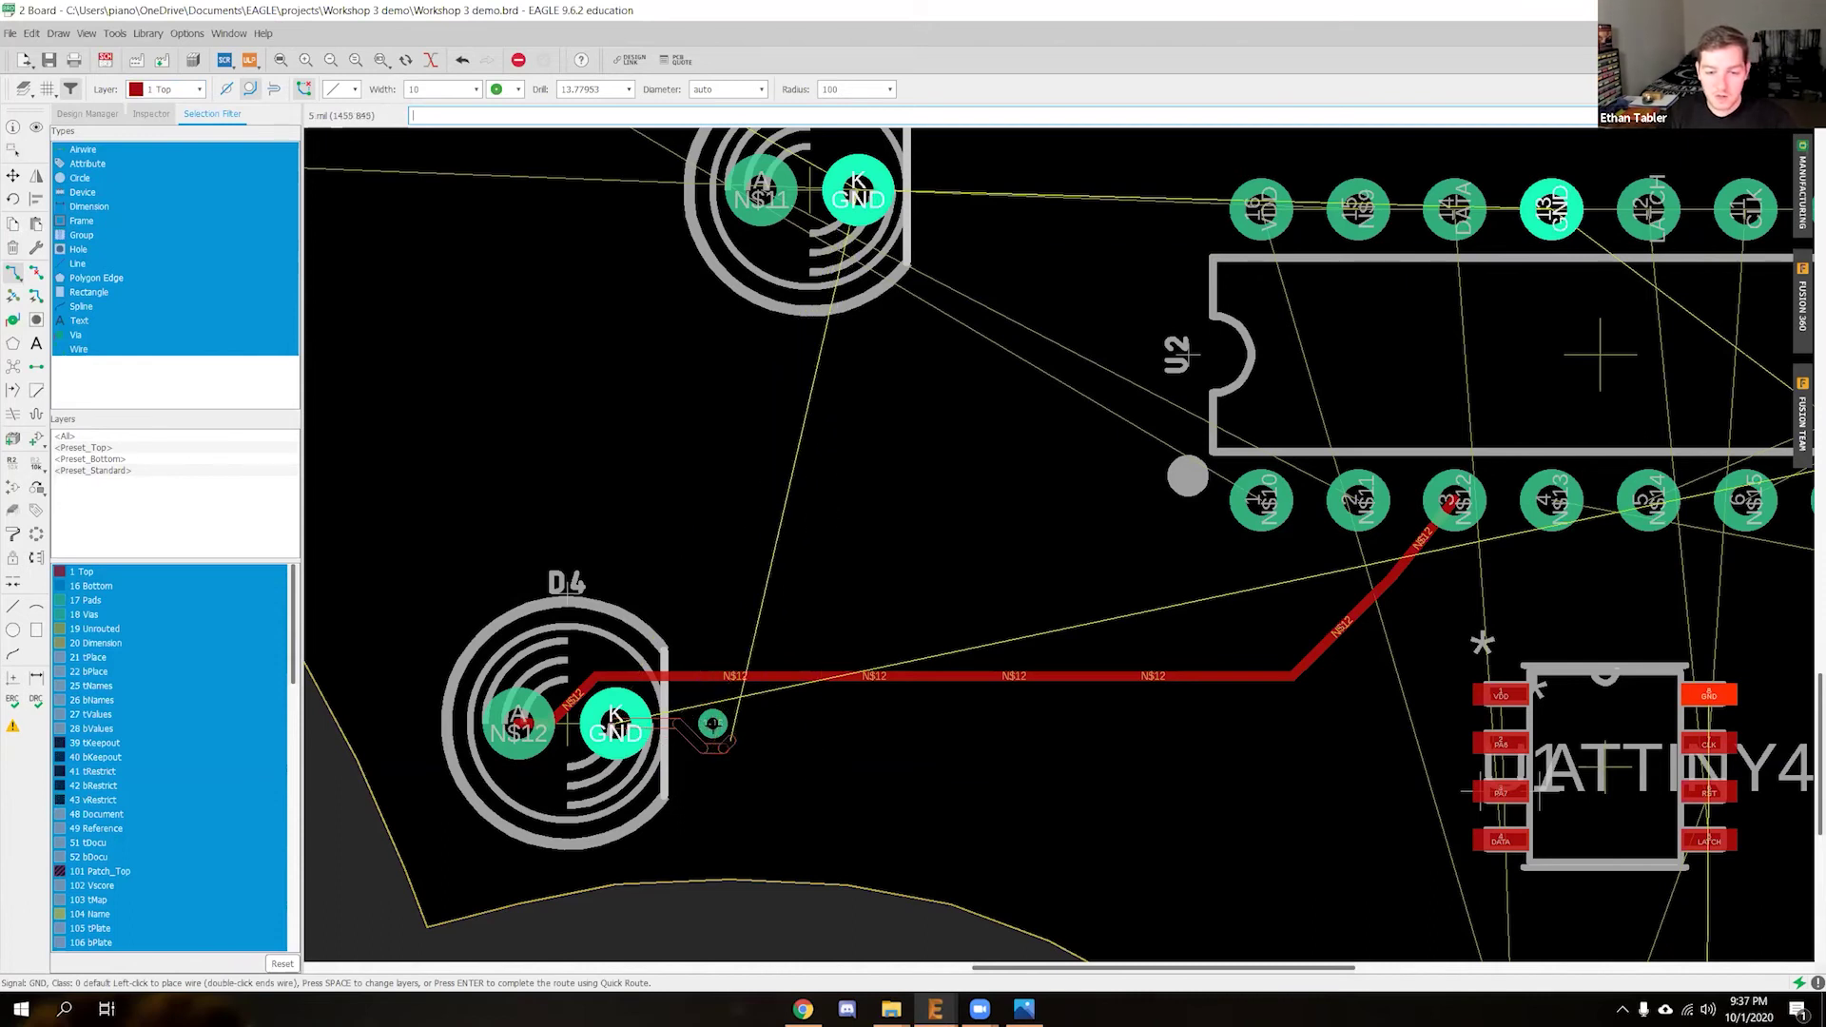
{"action": "scroll", "coordinate": [713, 723], "scroll_direction": "up", "scroll_amount": 5}
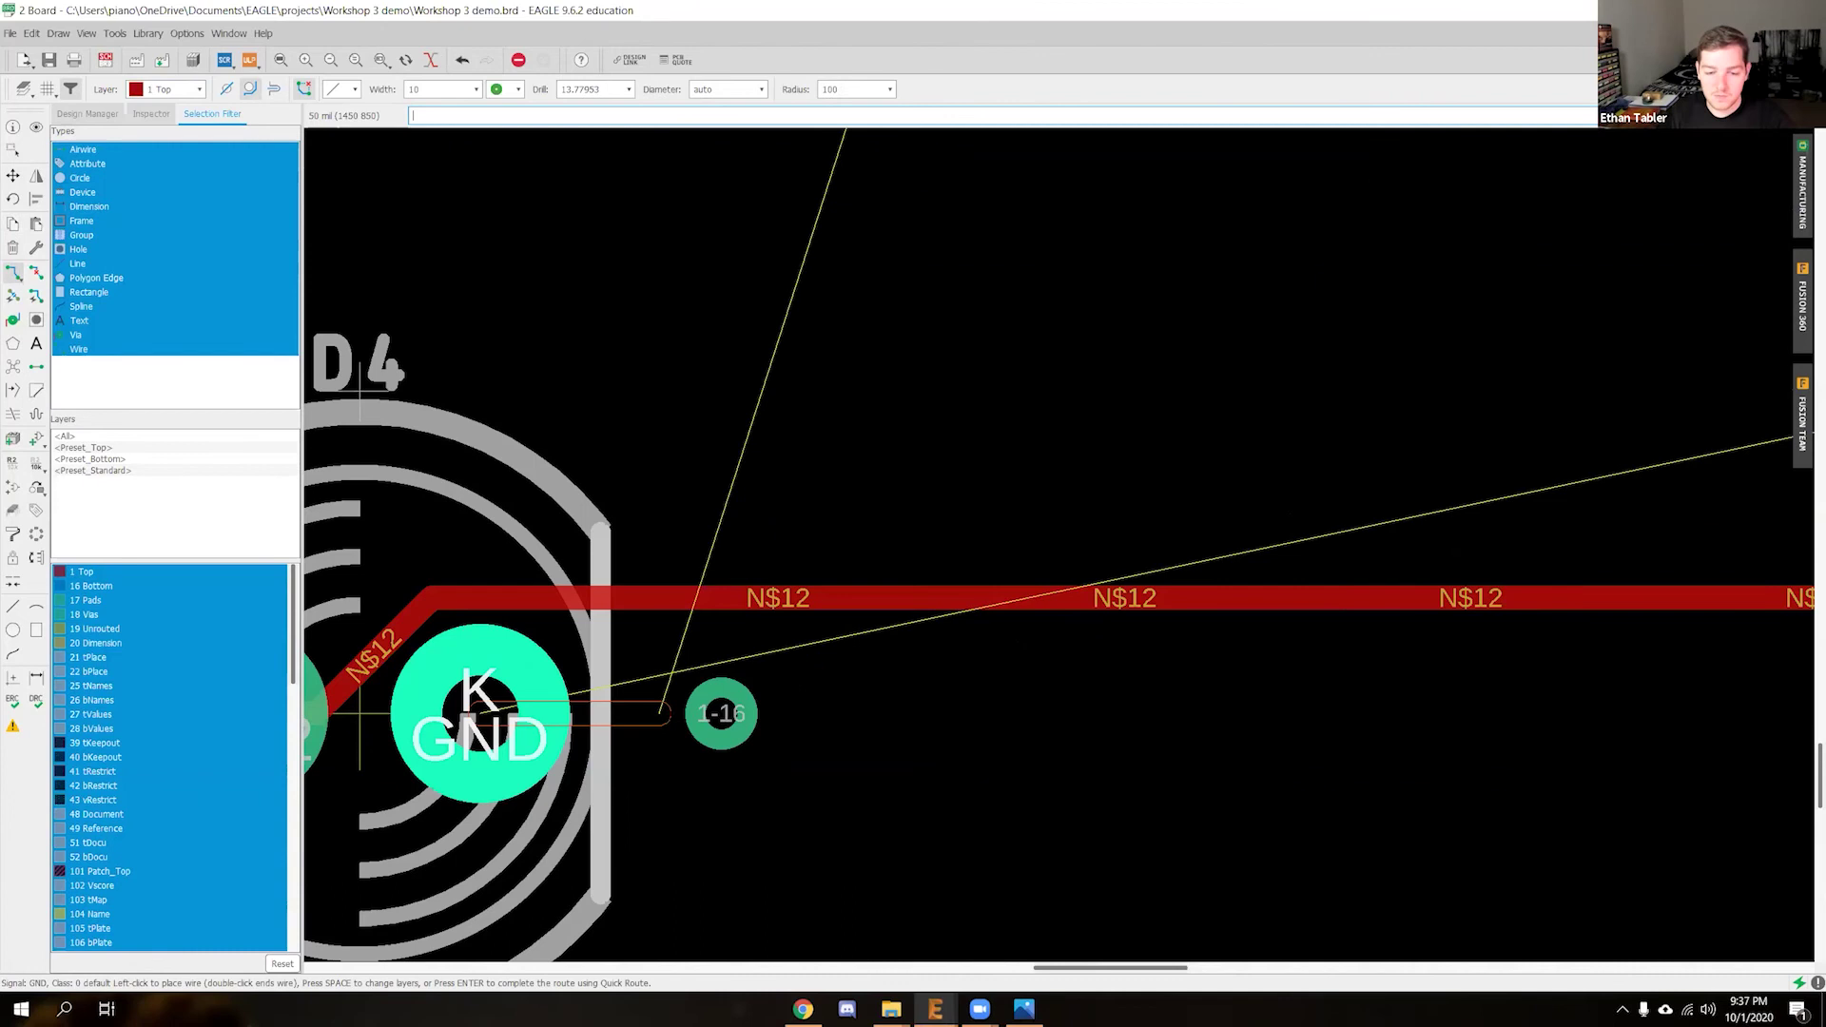
{"action": "key", "text": "Return"}
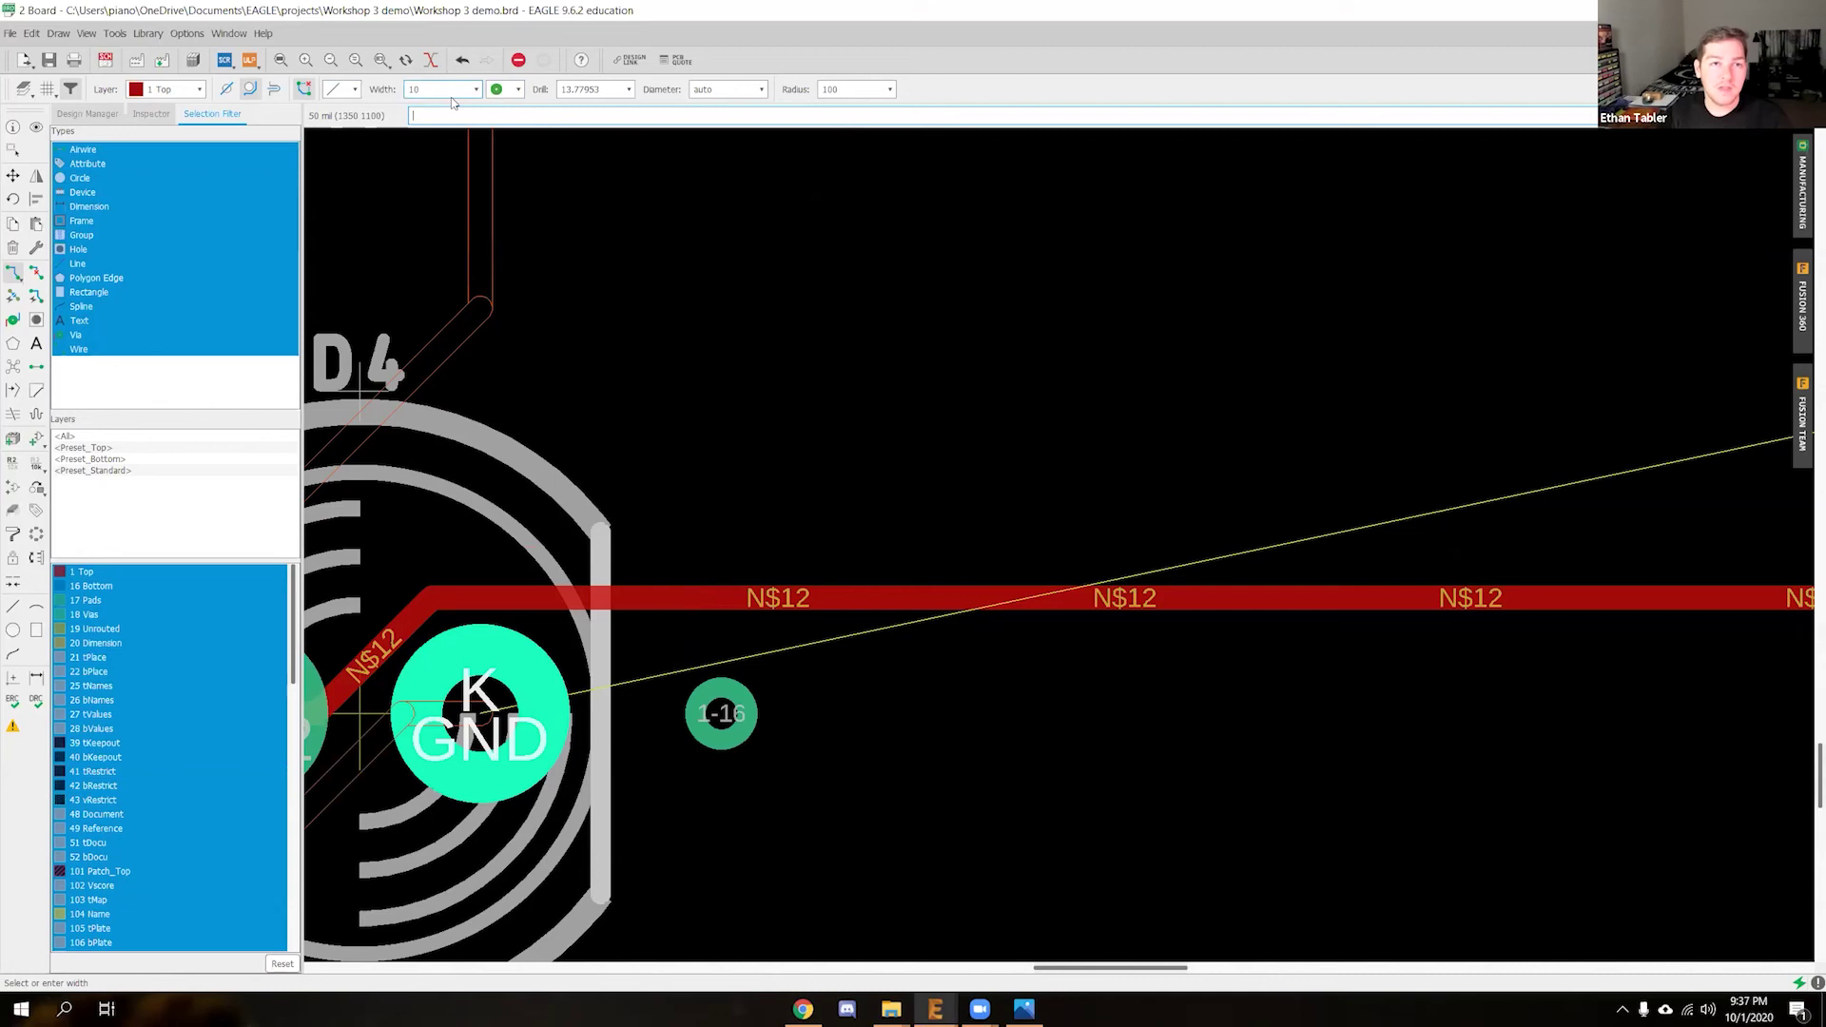
{"action": "left_click", "coordinate": [350, 90]}
{"action": "left_click", "coordinate": [355, 114]}
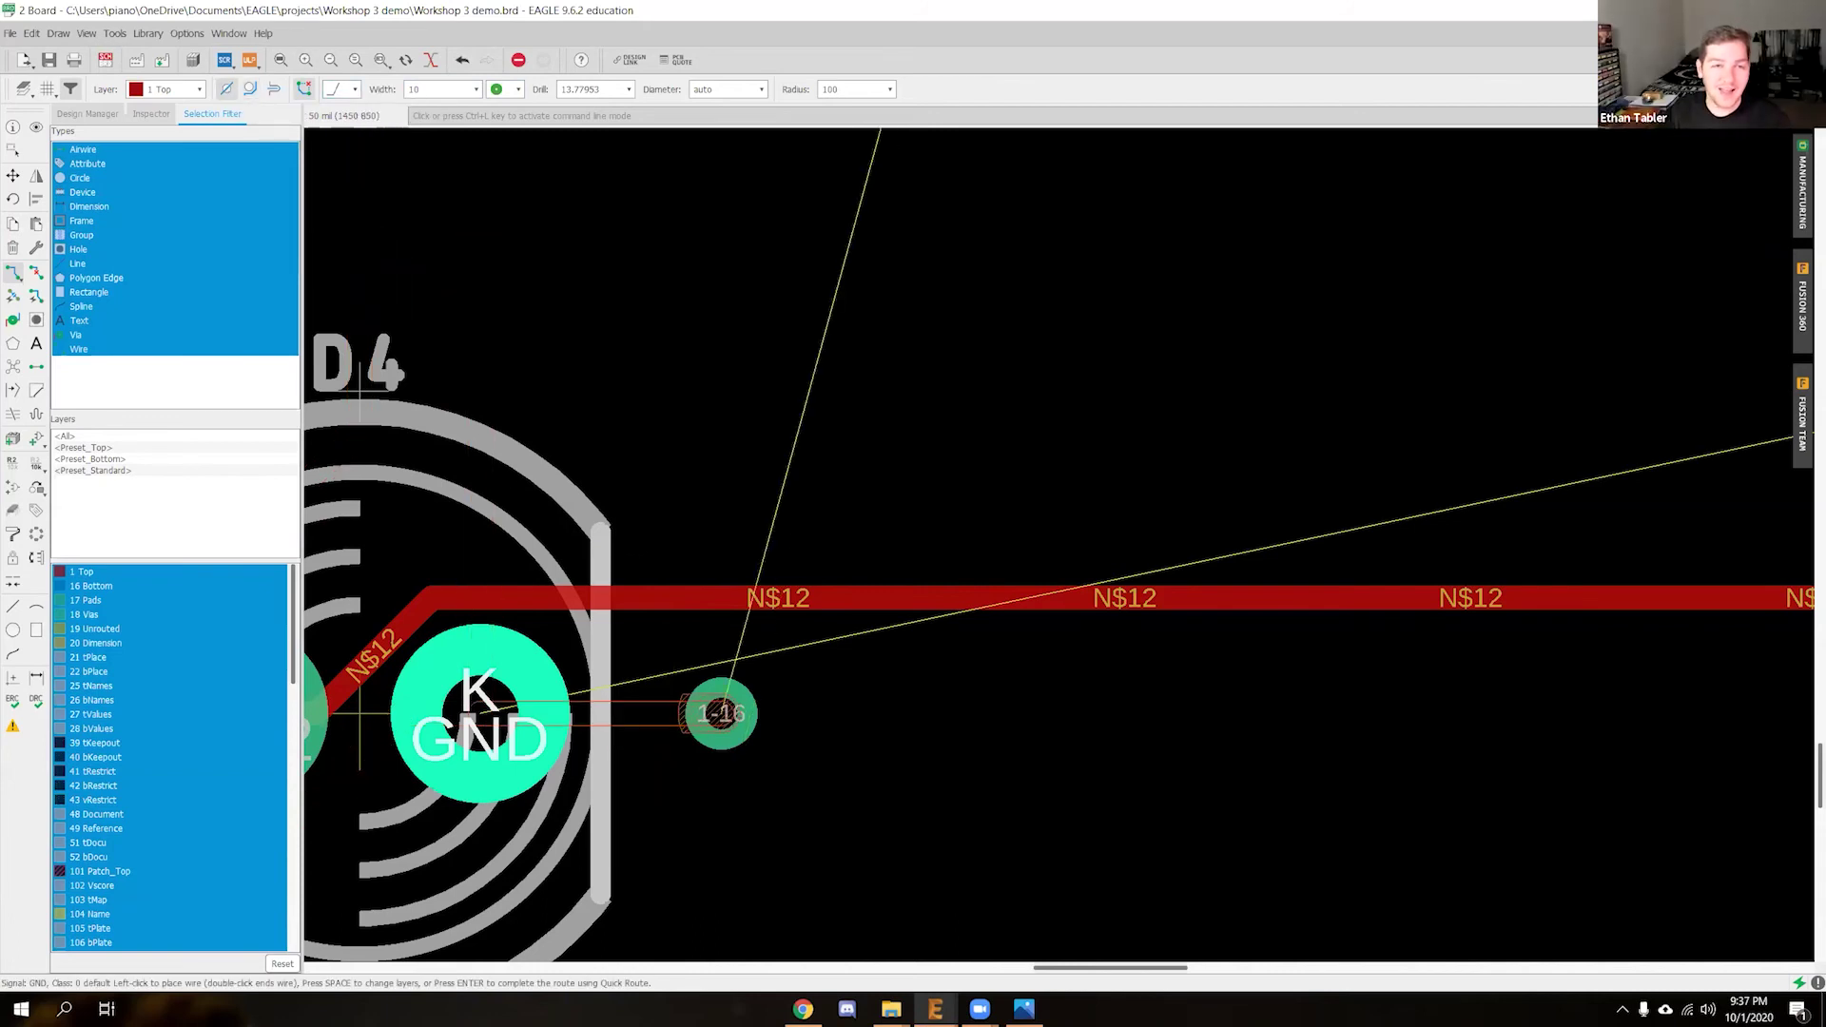
{"action": "left_click", "coordinate": [354, 89]}
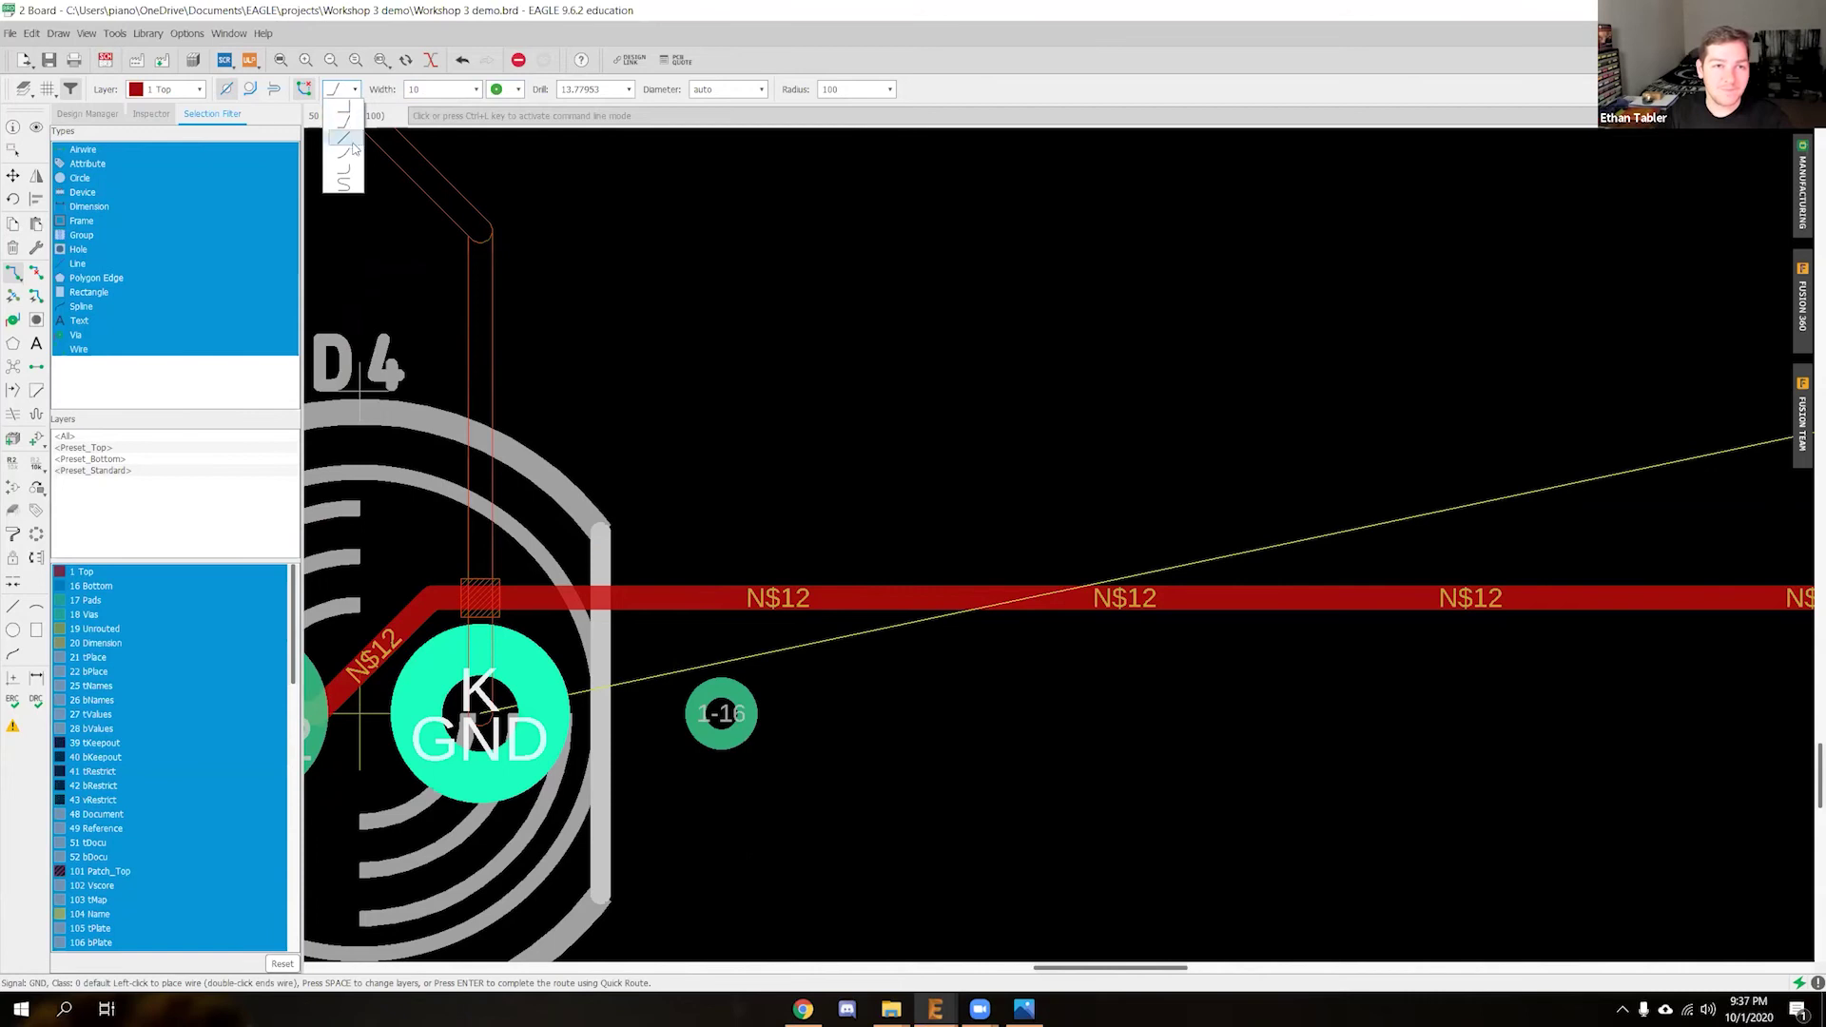
{"action": "left_click", "coordinate": [352, 143]}
{"action": "left_click", "coordinate": [720, 714]}
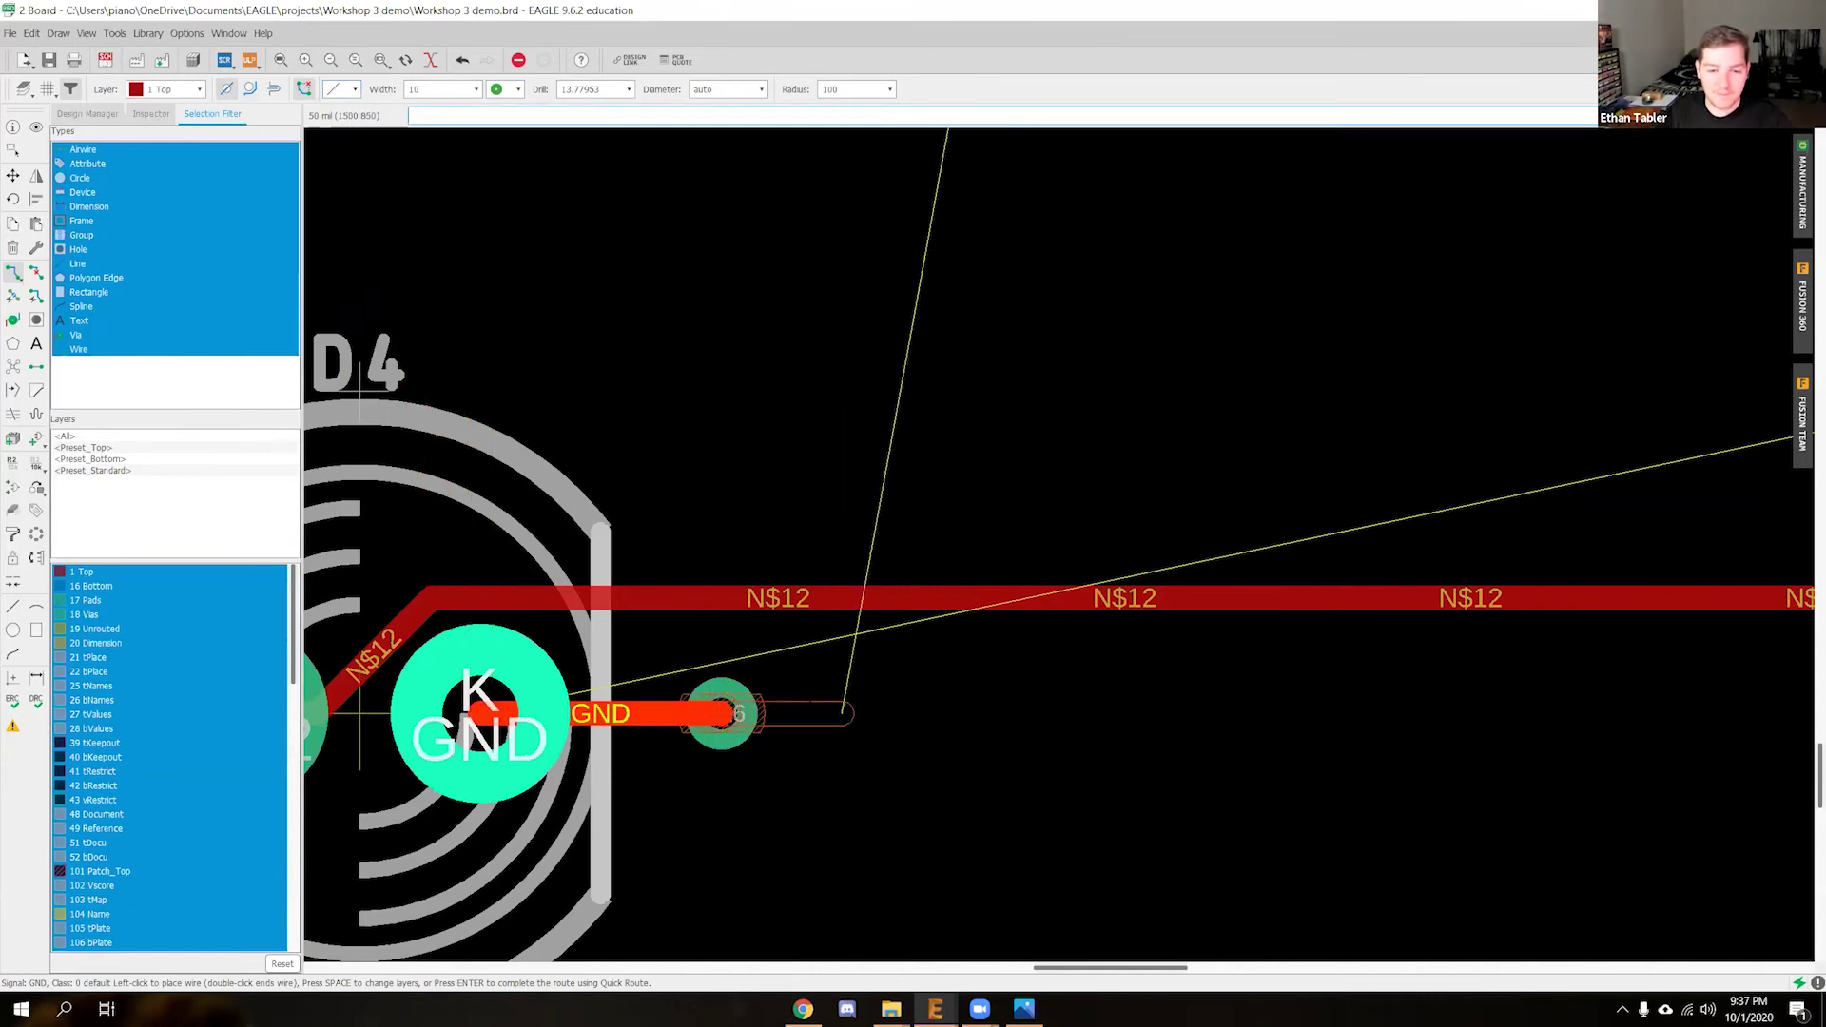
Try to route from the via on layer 16 Bottom, and undo the GND trace joining it to D4's cathode
{"action": "left_click", "coordinate": [201, 88]}
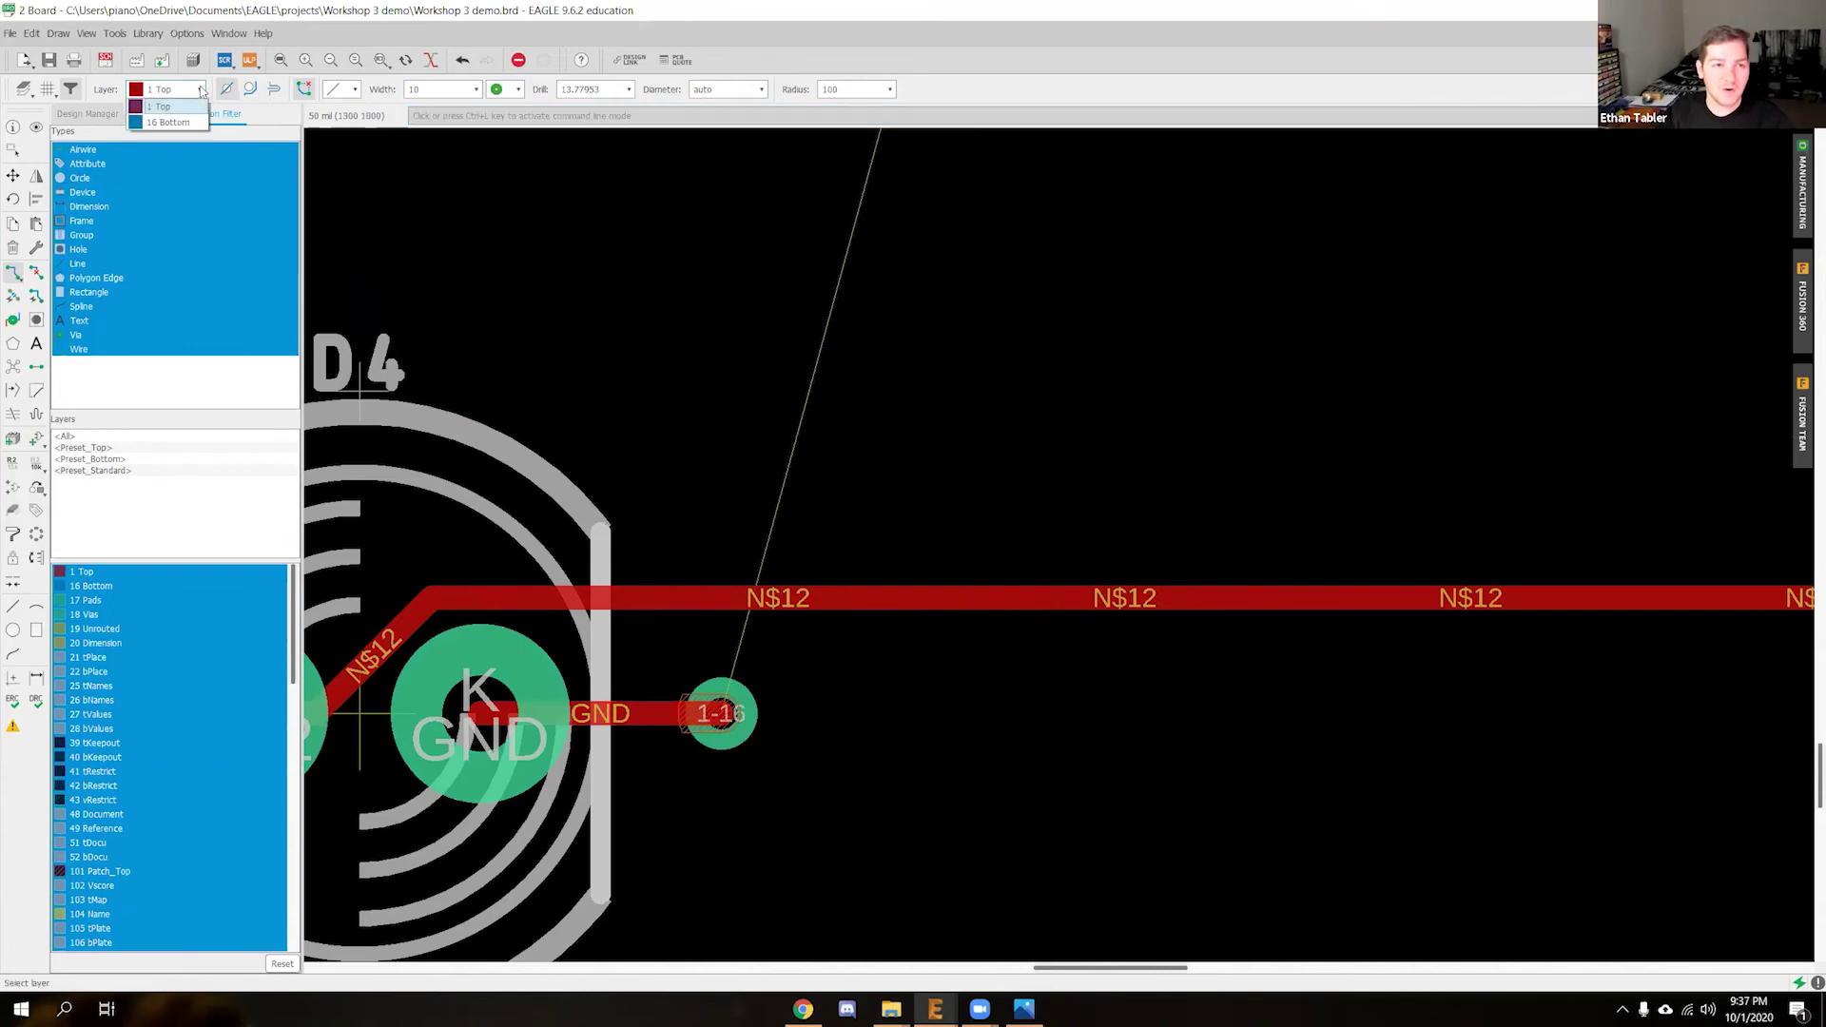
{"action": "left_click", "coordinate": [166, 122]}
{"action": "left_click", "coordinate": [722, 713]}
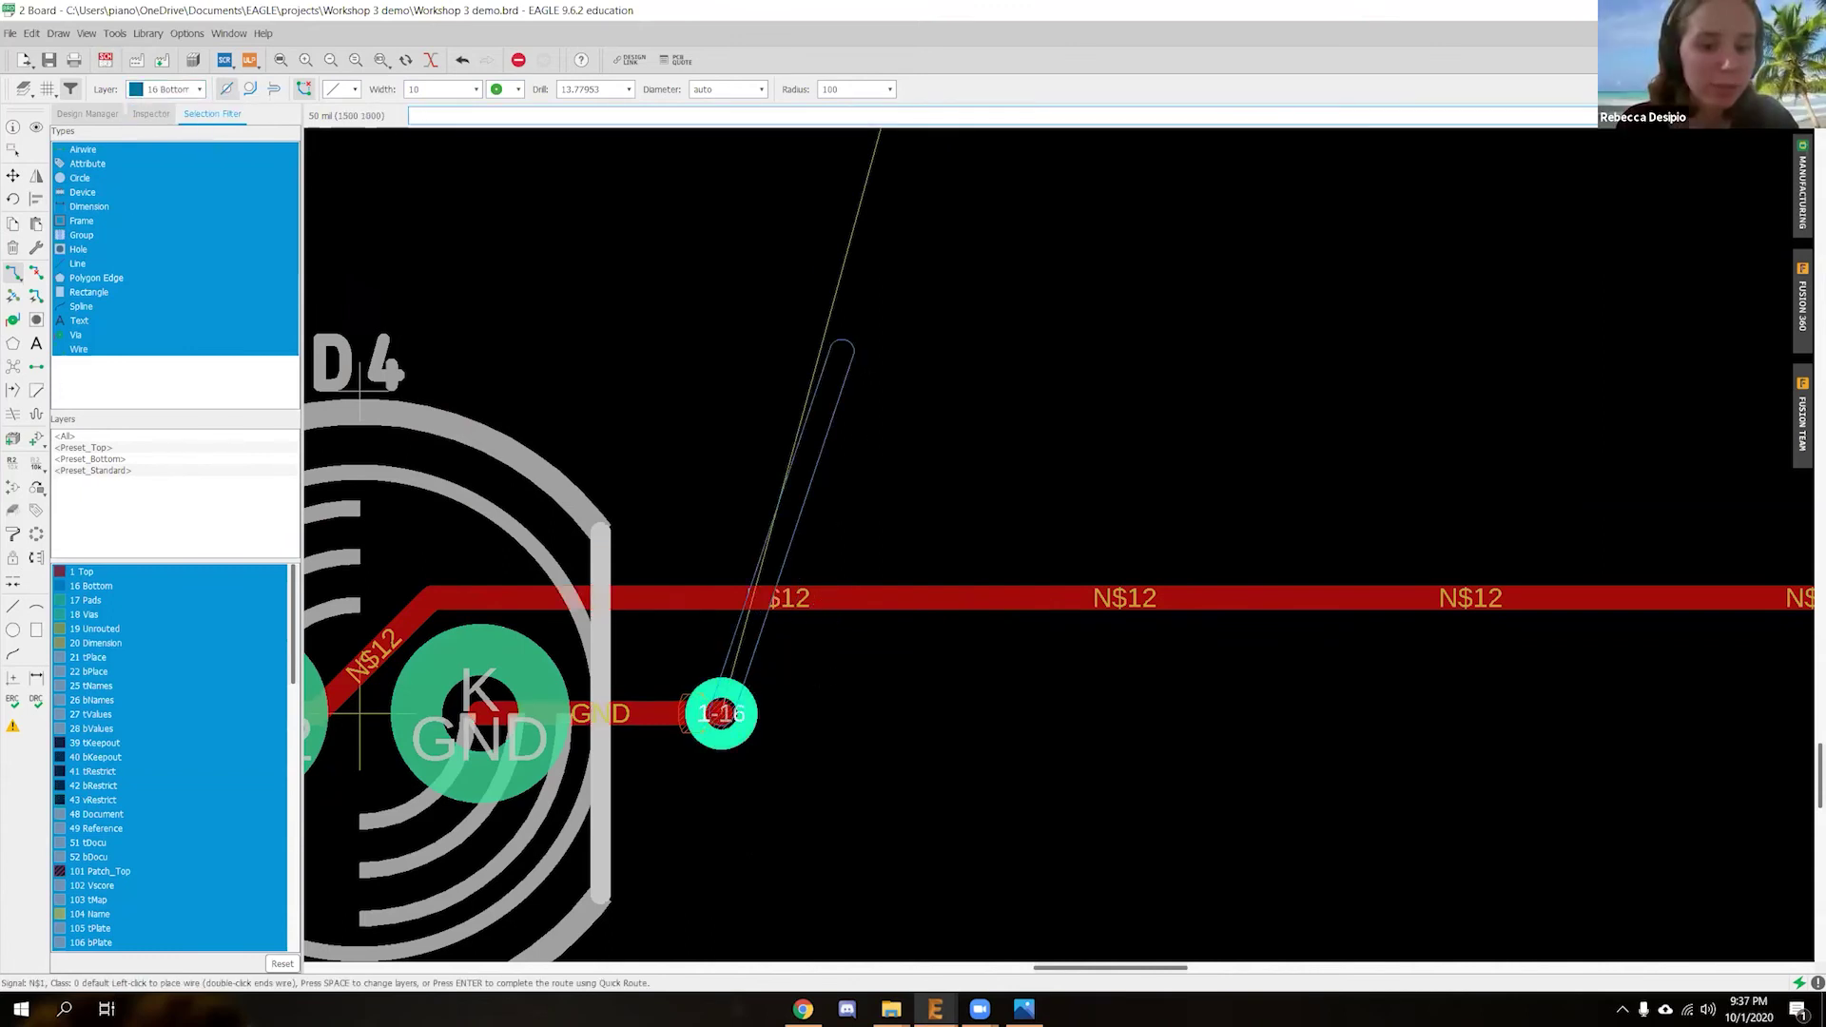
{"action": "key", "text": "Escape"}
{"action": "key", "text": "ctrl+z"}
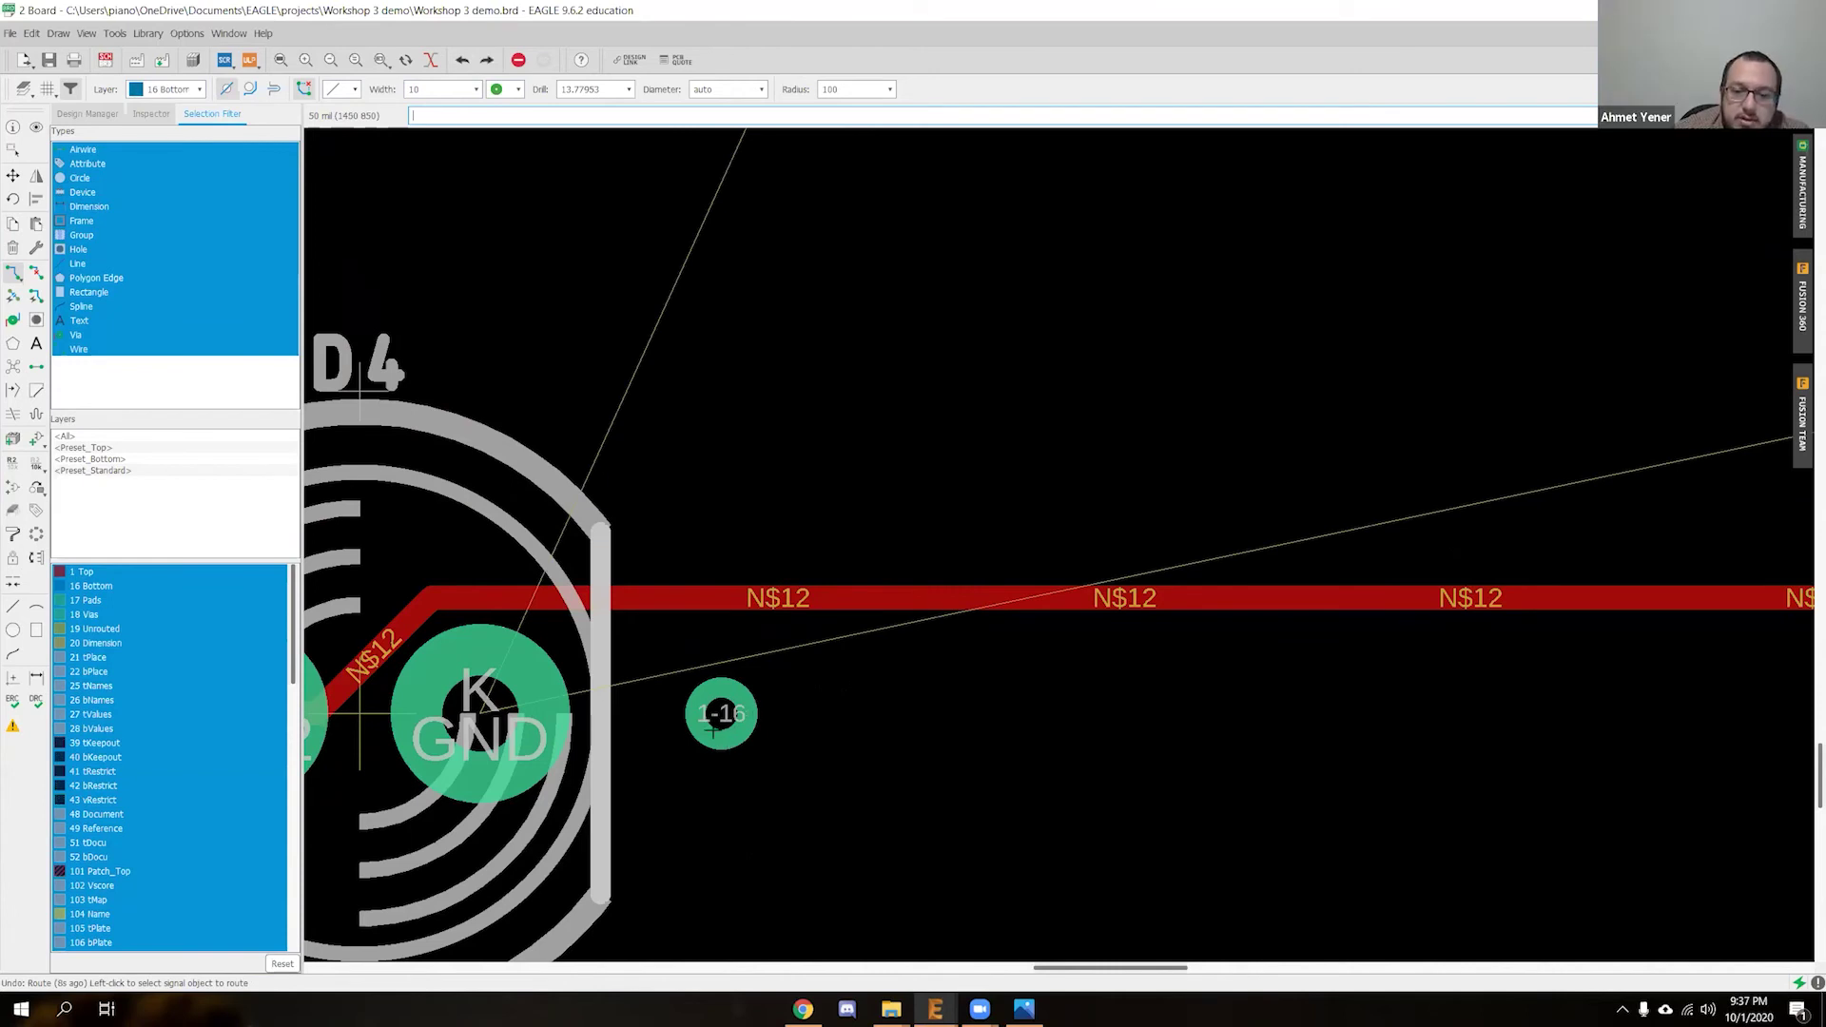
Try to route from the unconnected via on the bottom layer, and undo the via's placement
{"action": "left_click", "coordinate": [738, 717]}
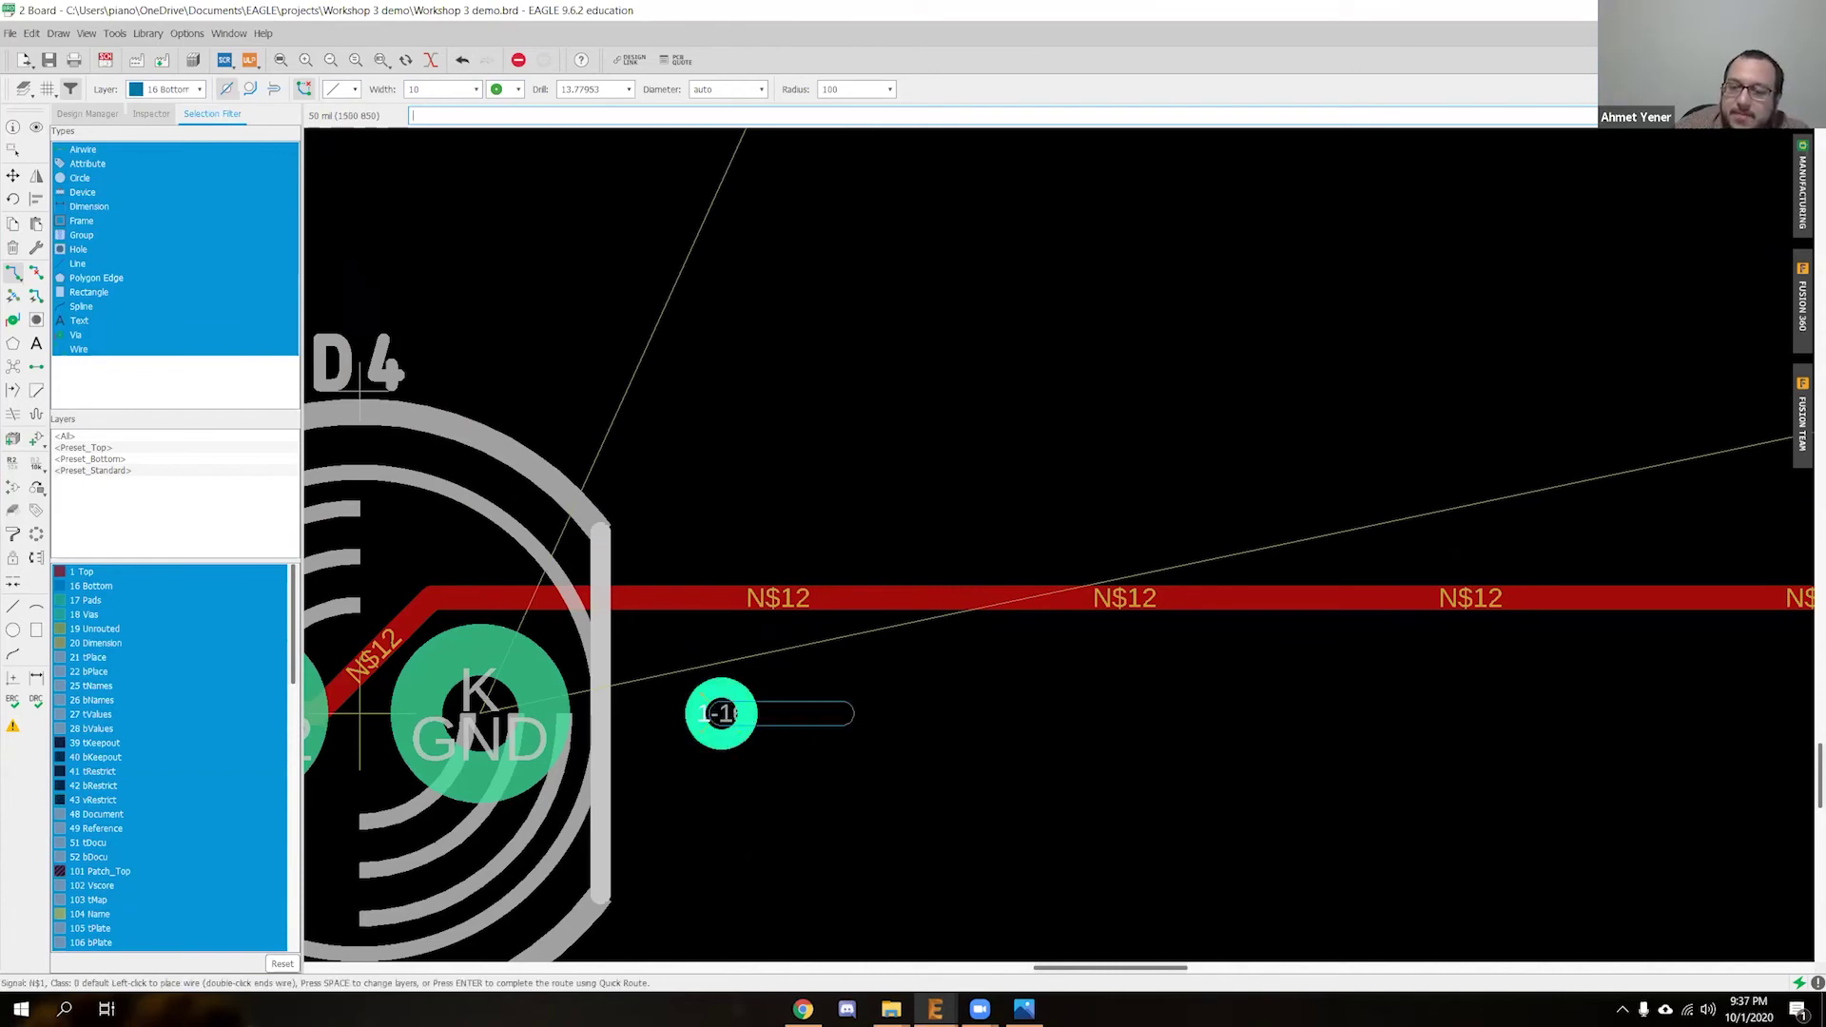
{"action": "key", "text": "Escape"}
{"action": "key", "text": "ctrl+z"}
{"action": "scroll", "coordinate": [813, 784], "scroll_direction": "down", "scroll_amount": 2}
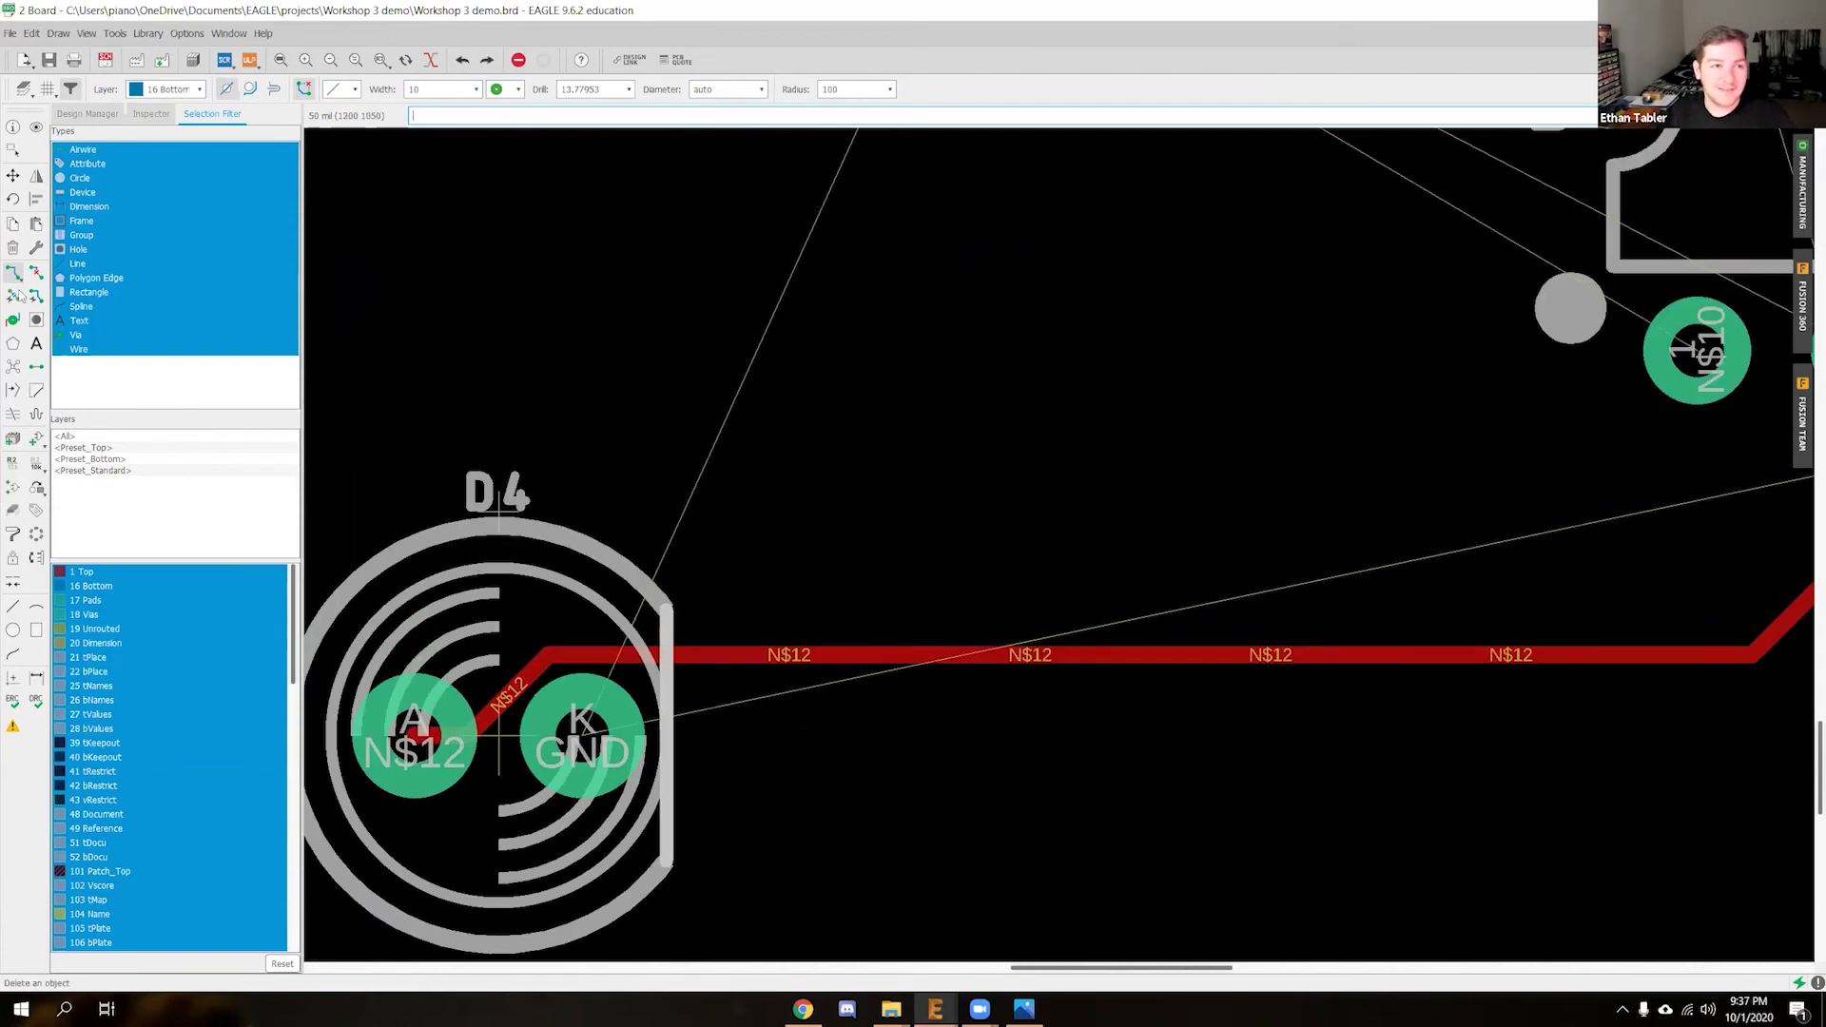
Place a new via level with D4's pads, in open space just below the N$12 trace
{"action": "left_click", "coordinate": [13, 320]}
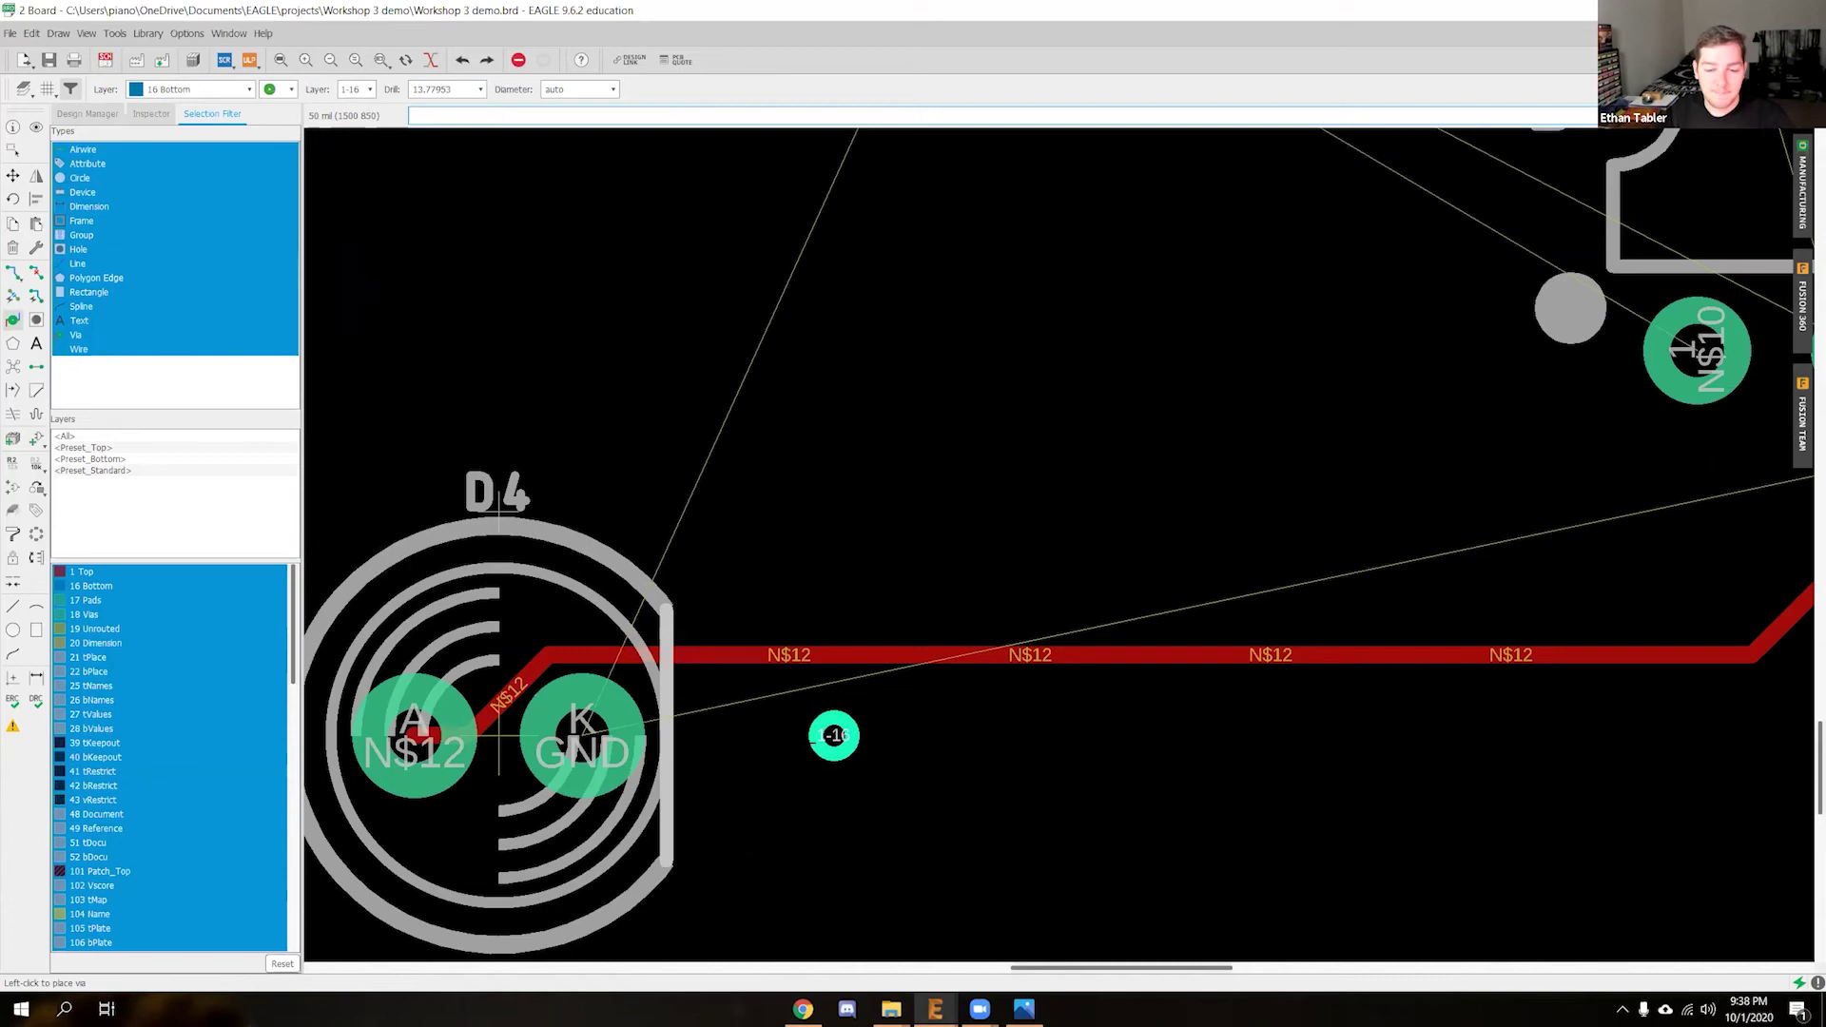
{"action": "scroll", "coordinate": [834, 735], "scroll_direction": "down", "scroll_amount": 1}
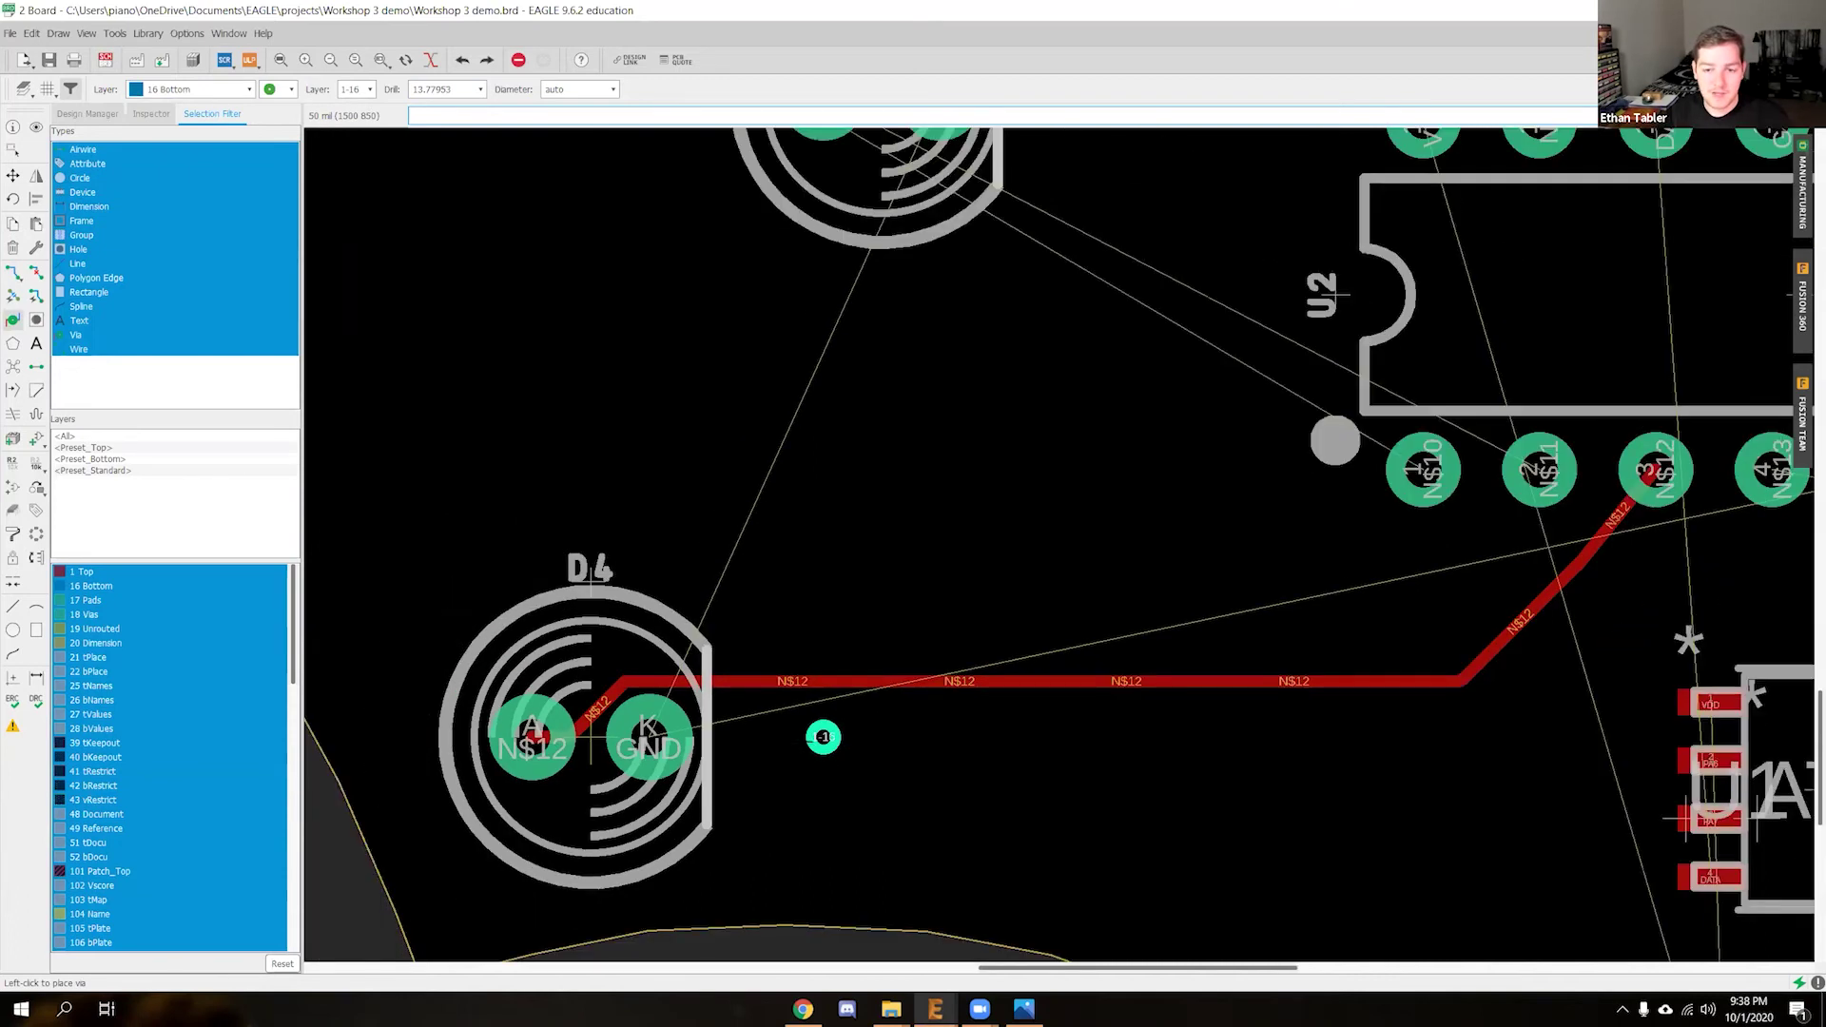
{"action": "left_click", "coordinate": [823, 737]}
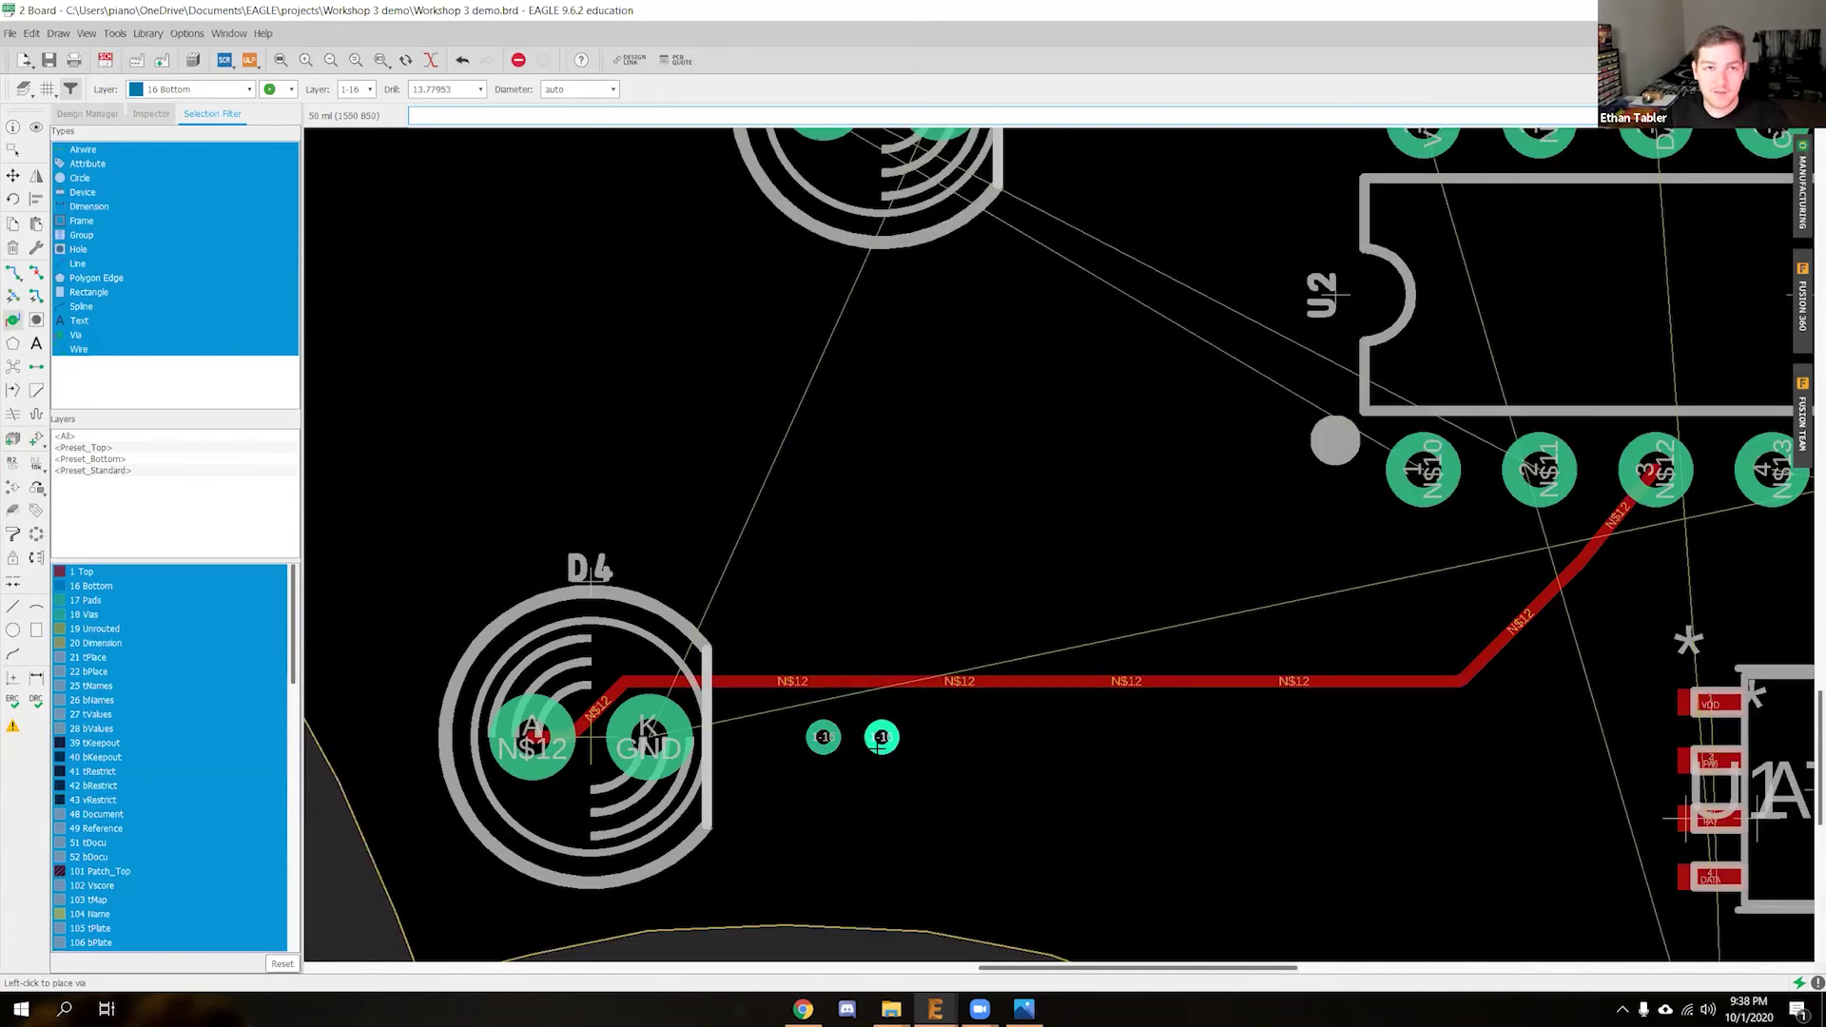
{"action": "key", "text": "Escape"}
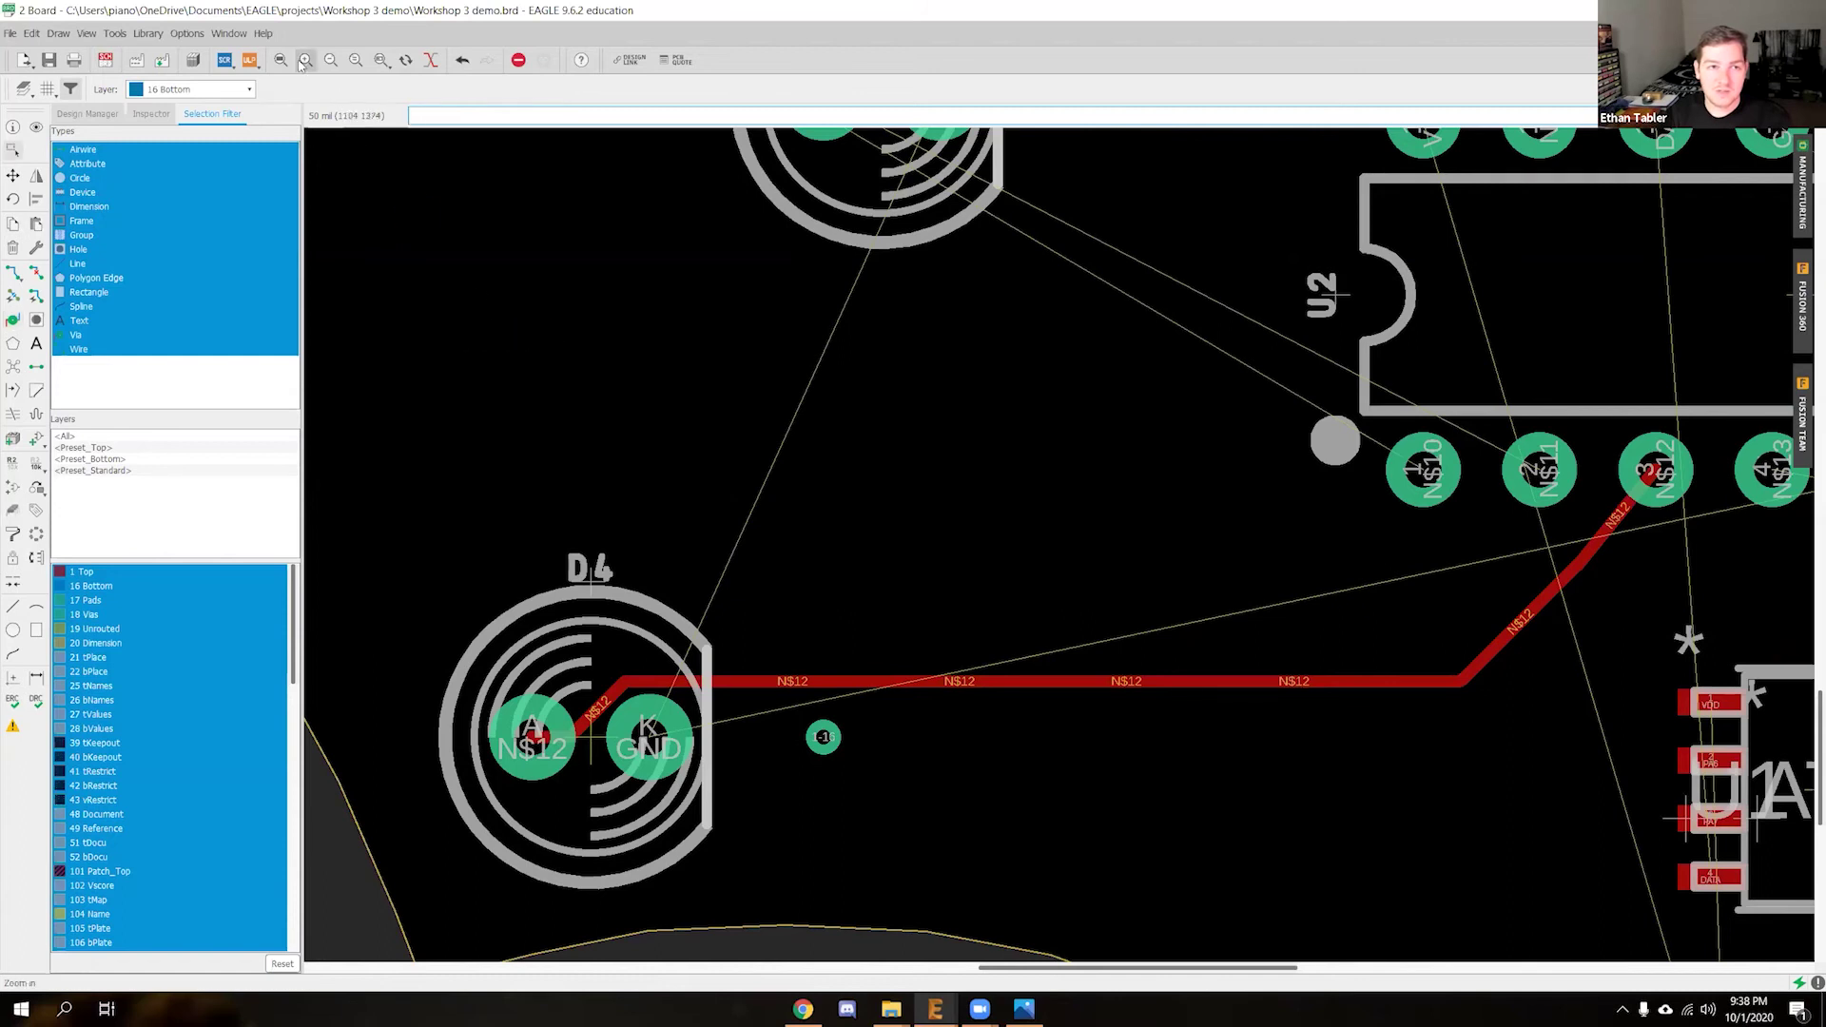
Undo the via placed beside D4 and activate the Route Airwire tool on layer 16 Bottom
{"action": "left_click", "coordinate": [15, 274]}
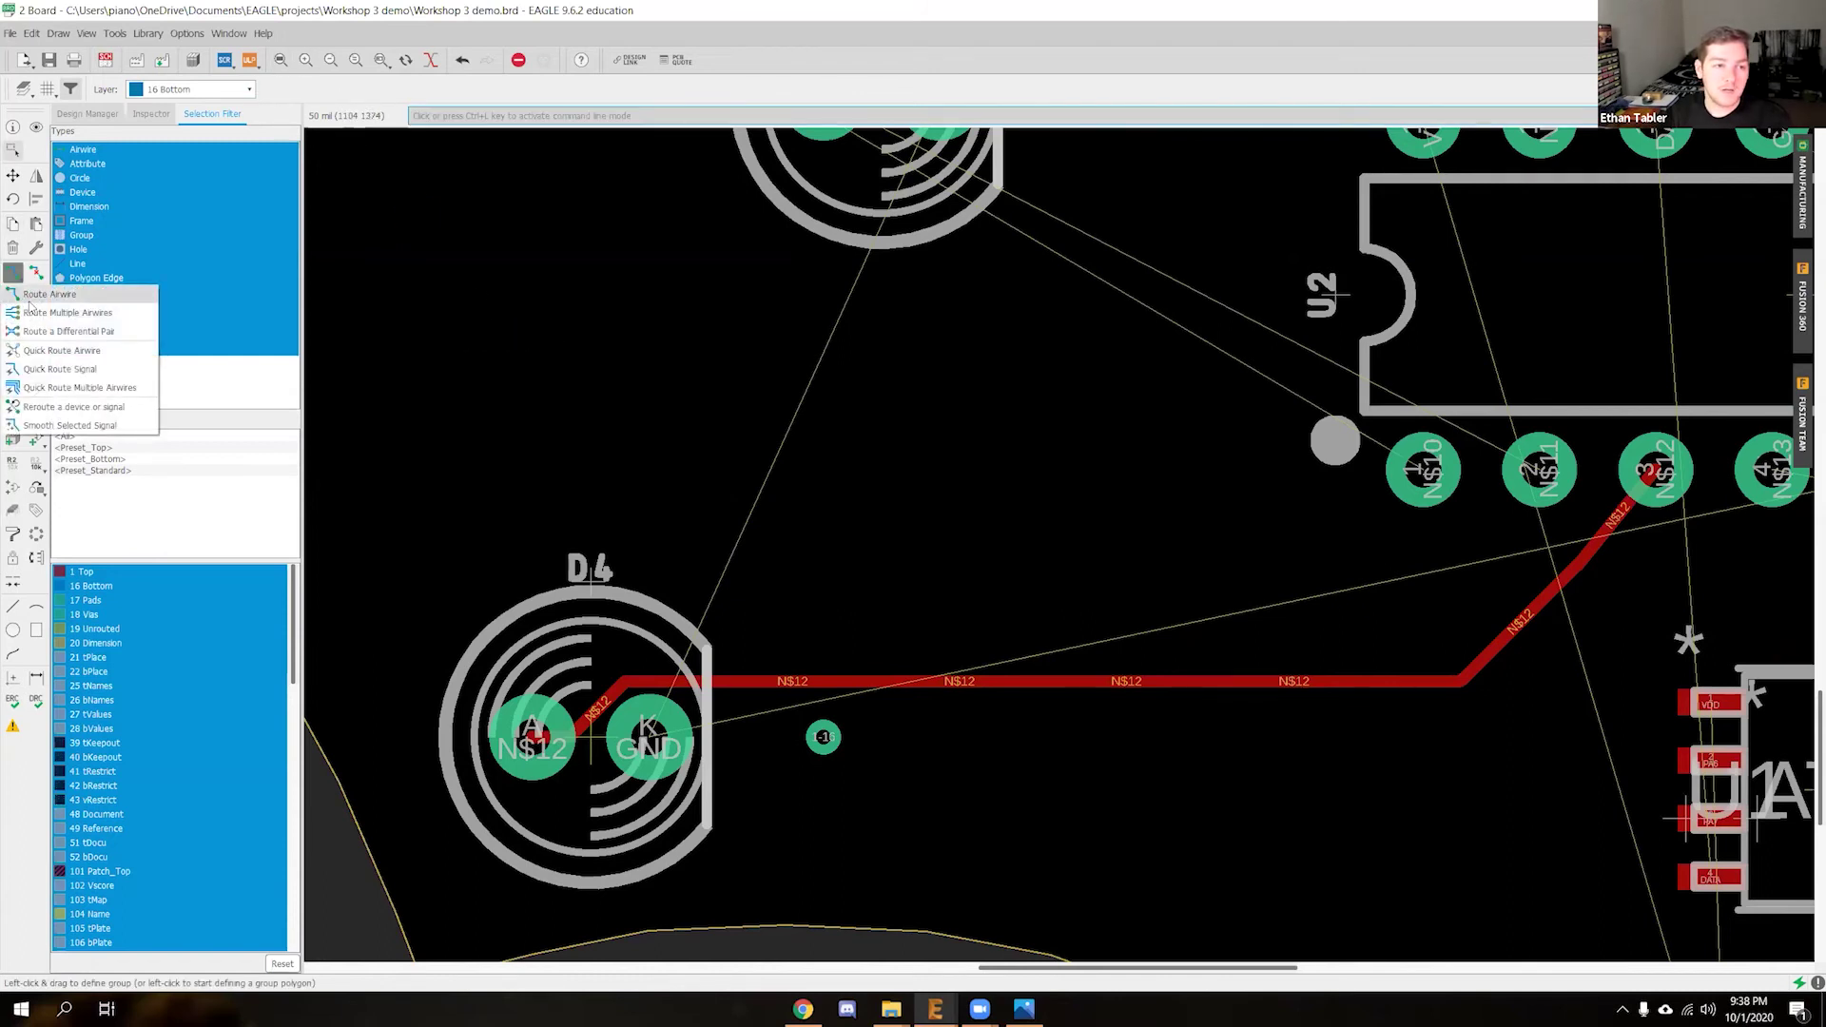
{"action": "left_click", "coordinate": [29, 299]}
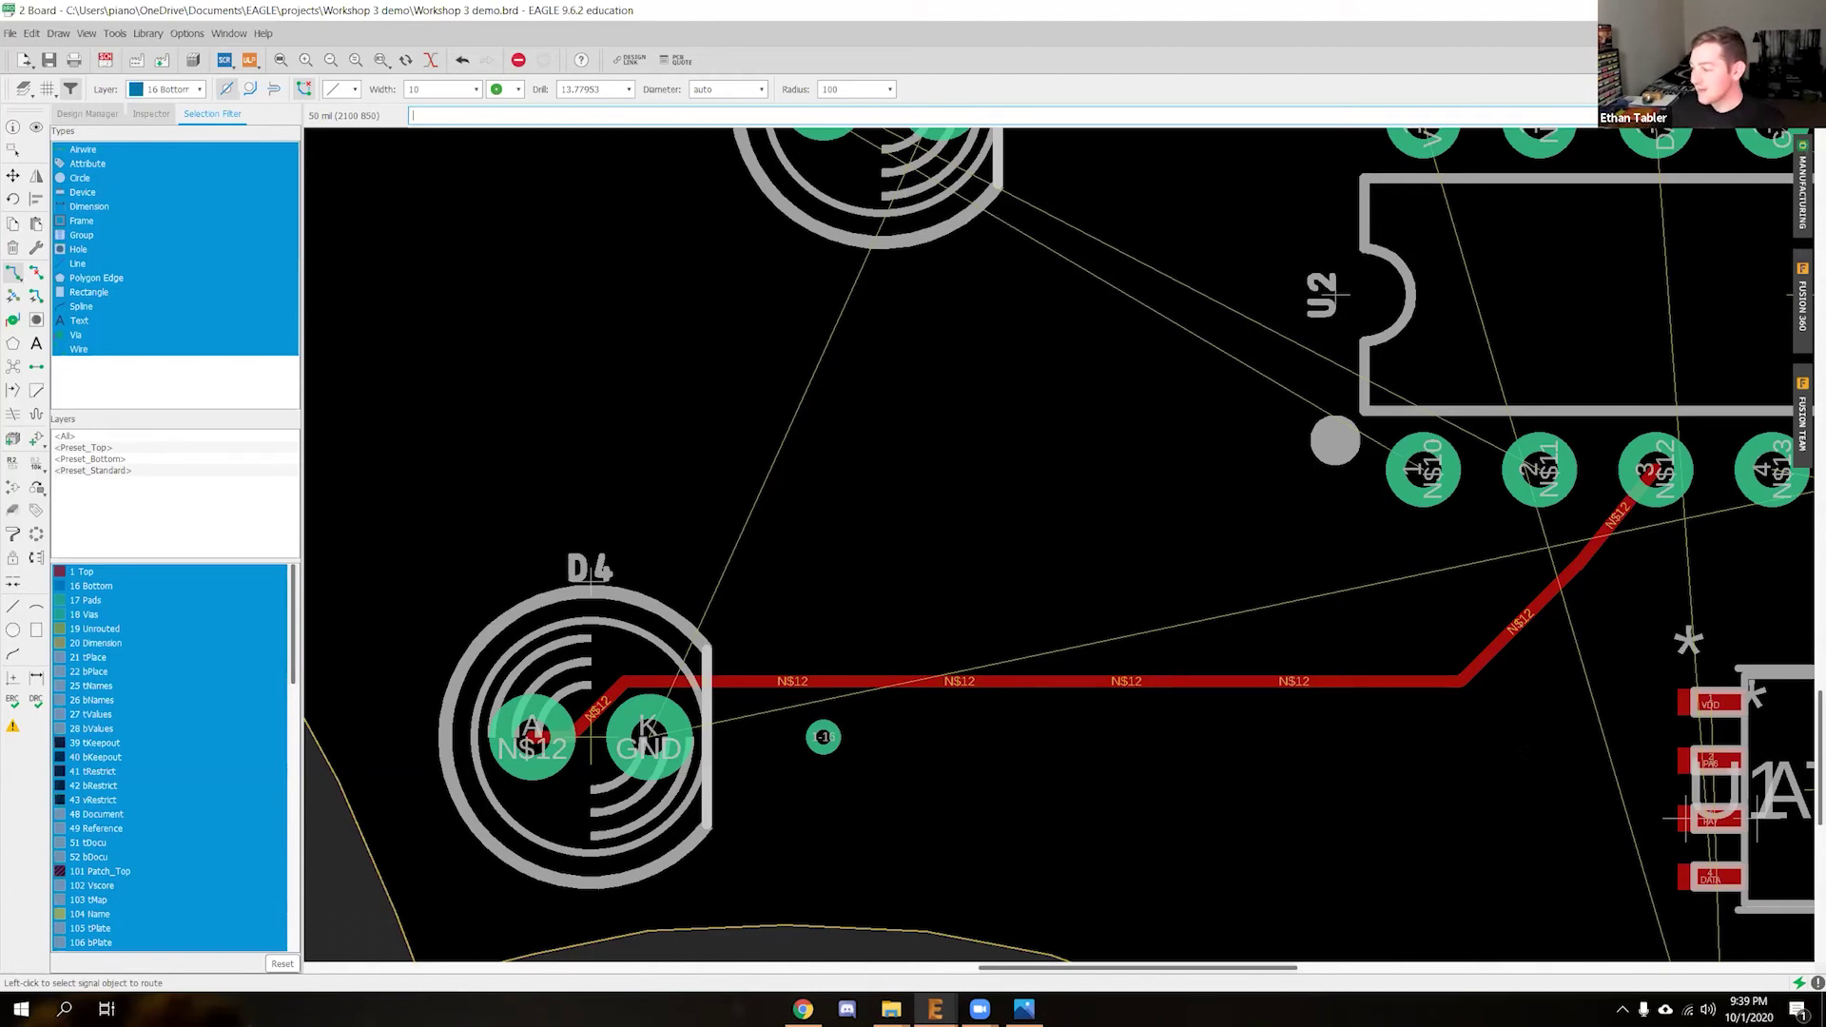
{"action": "key", "text": "ctrl+z"}
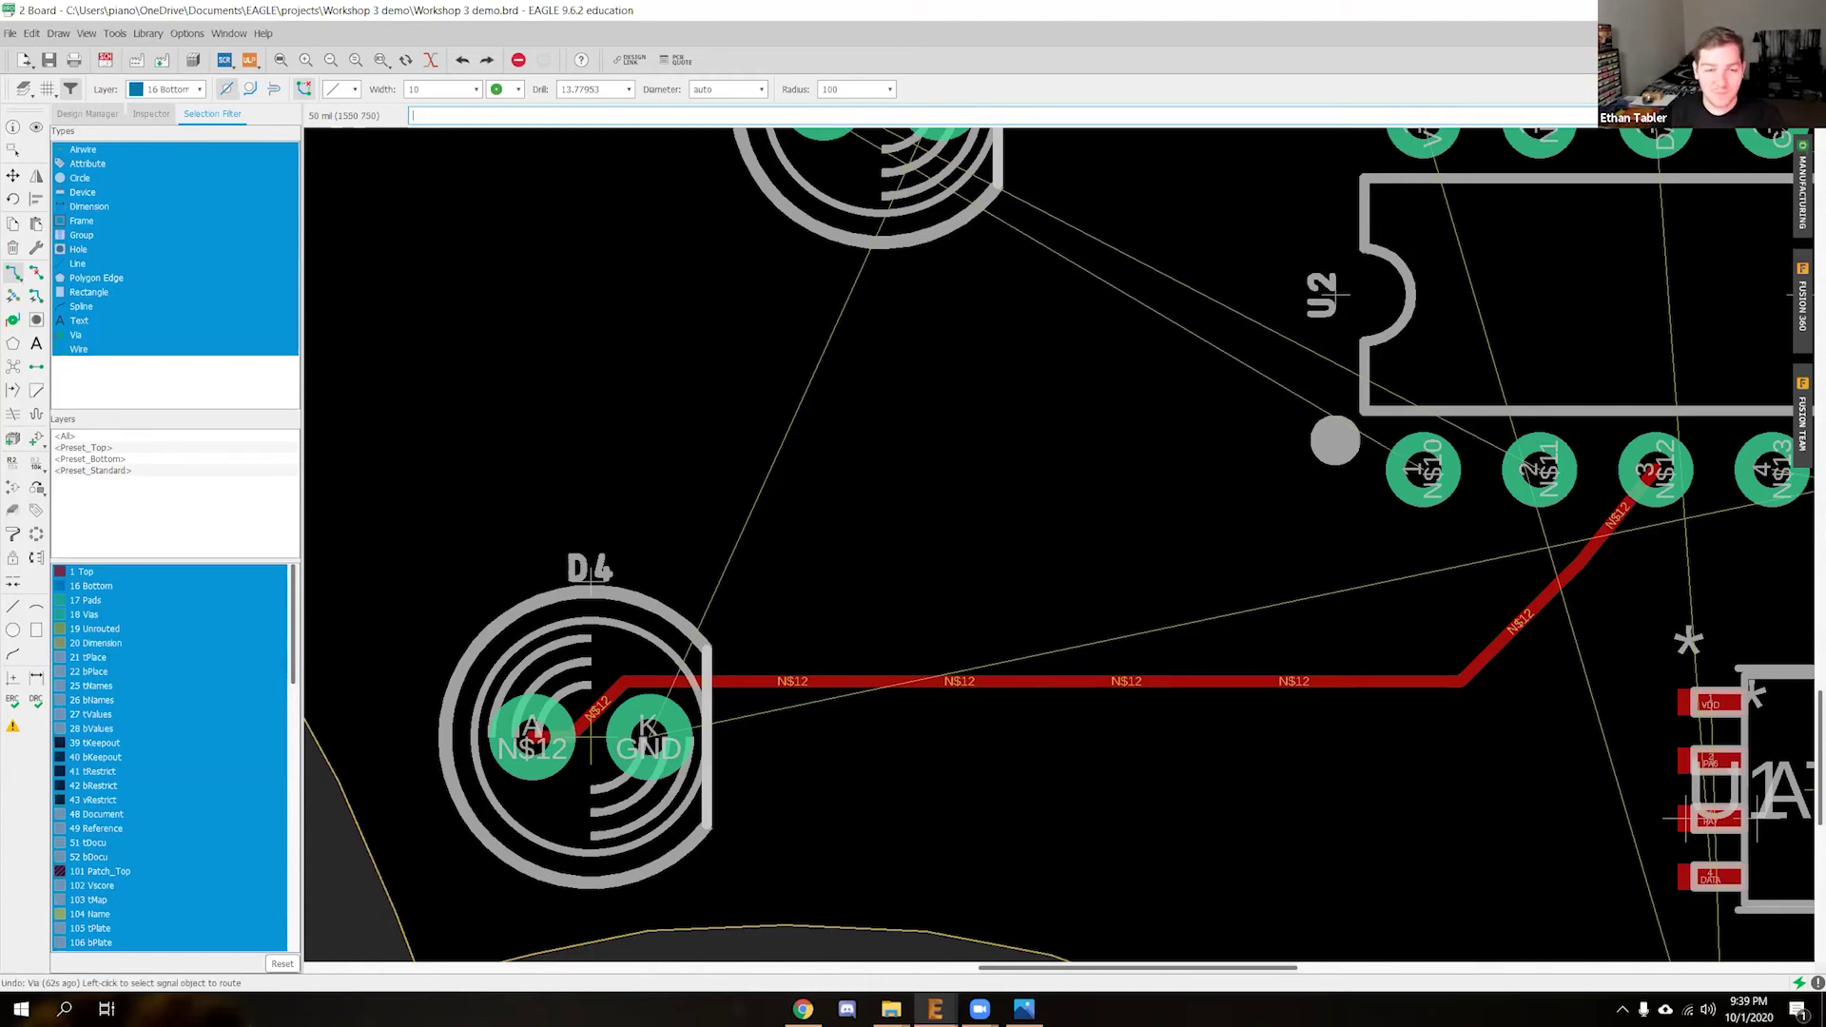
{"action": "left_click", "coordinate": [13, 275]}
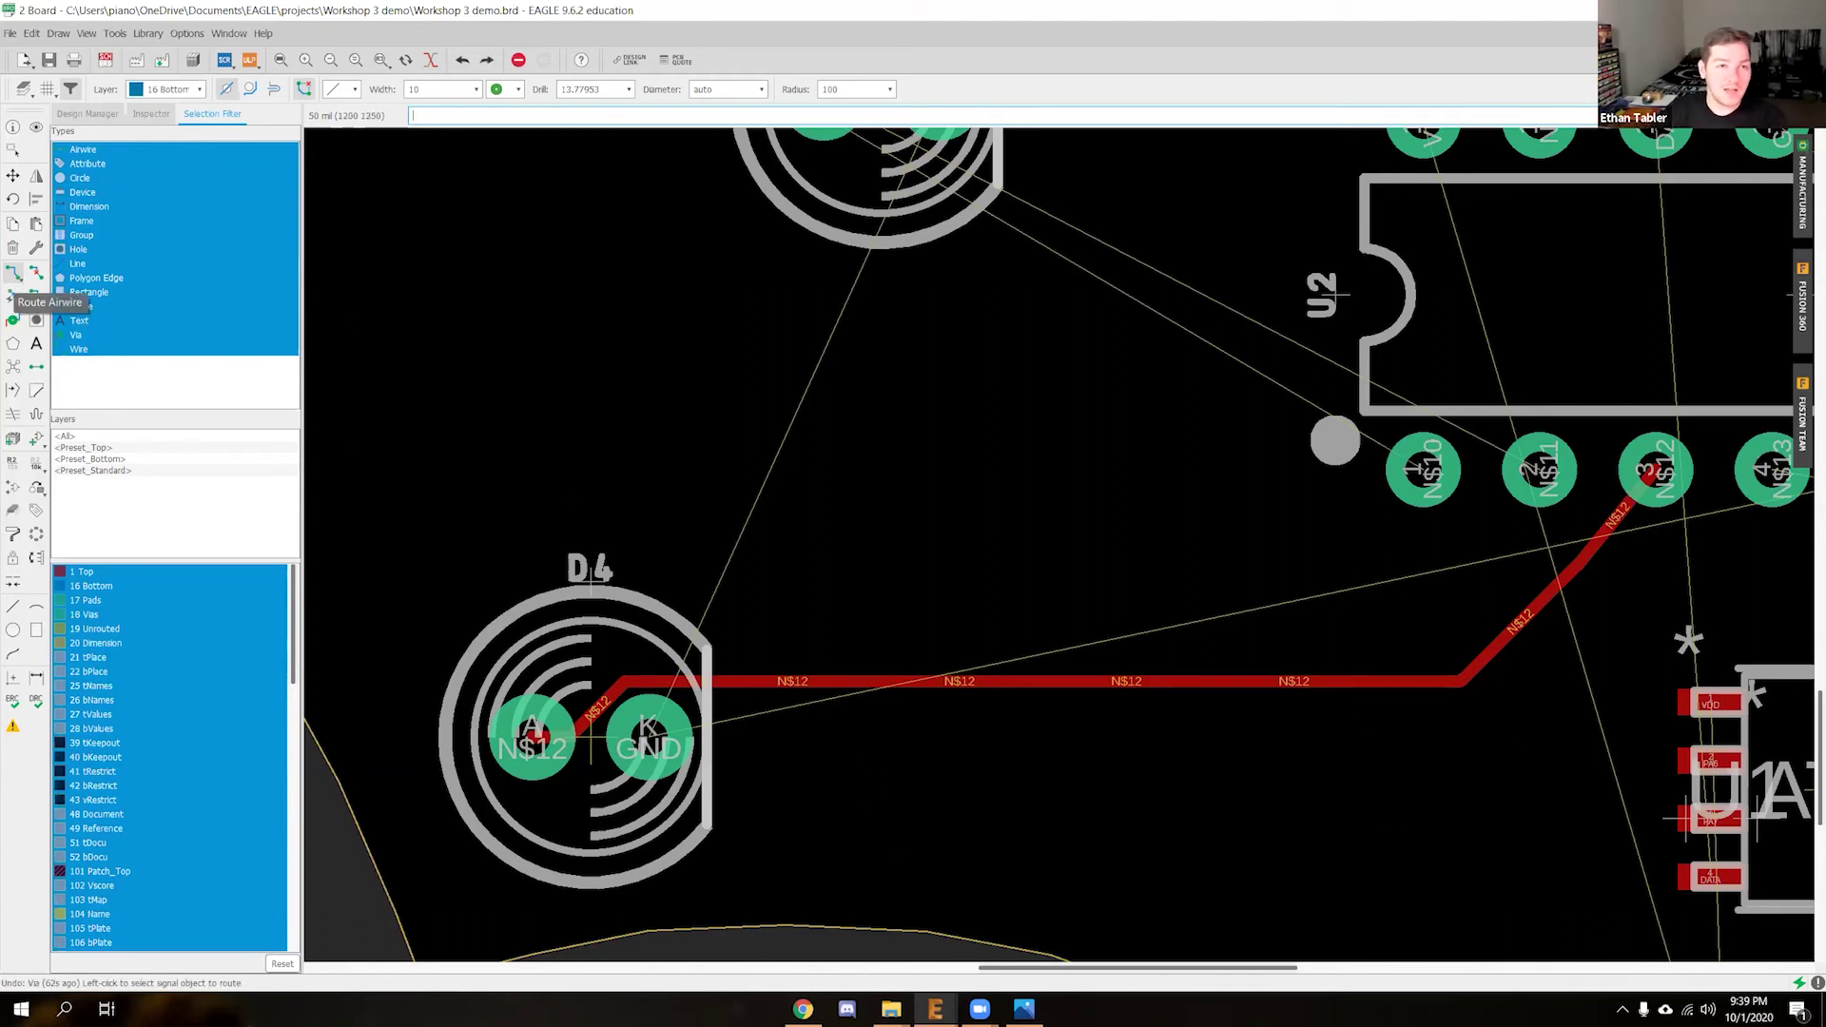
Route a short GND stub on layer 1 Top from D4's cathode into open space beside it, and place a via at its end
{"action": "left_click", "coordinate": [169, 89]}
{"action": "left_click", "coordinate": [160, 107]}
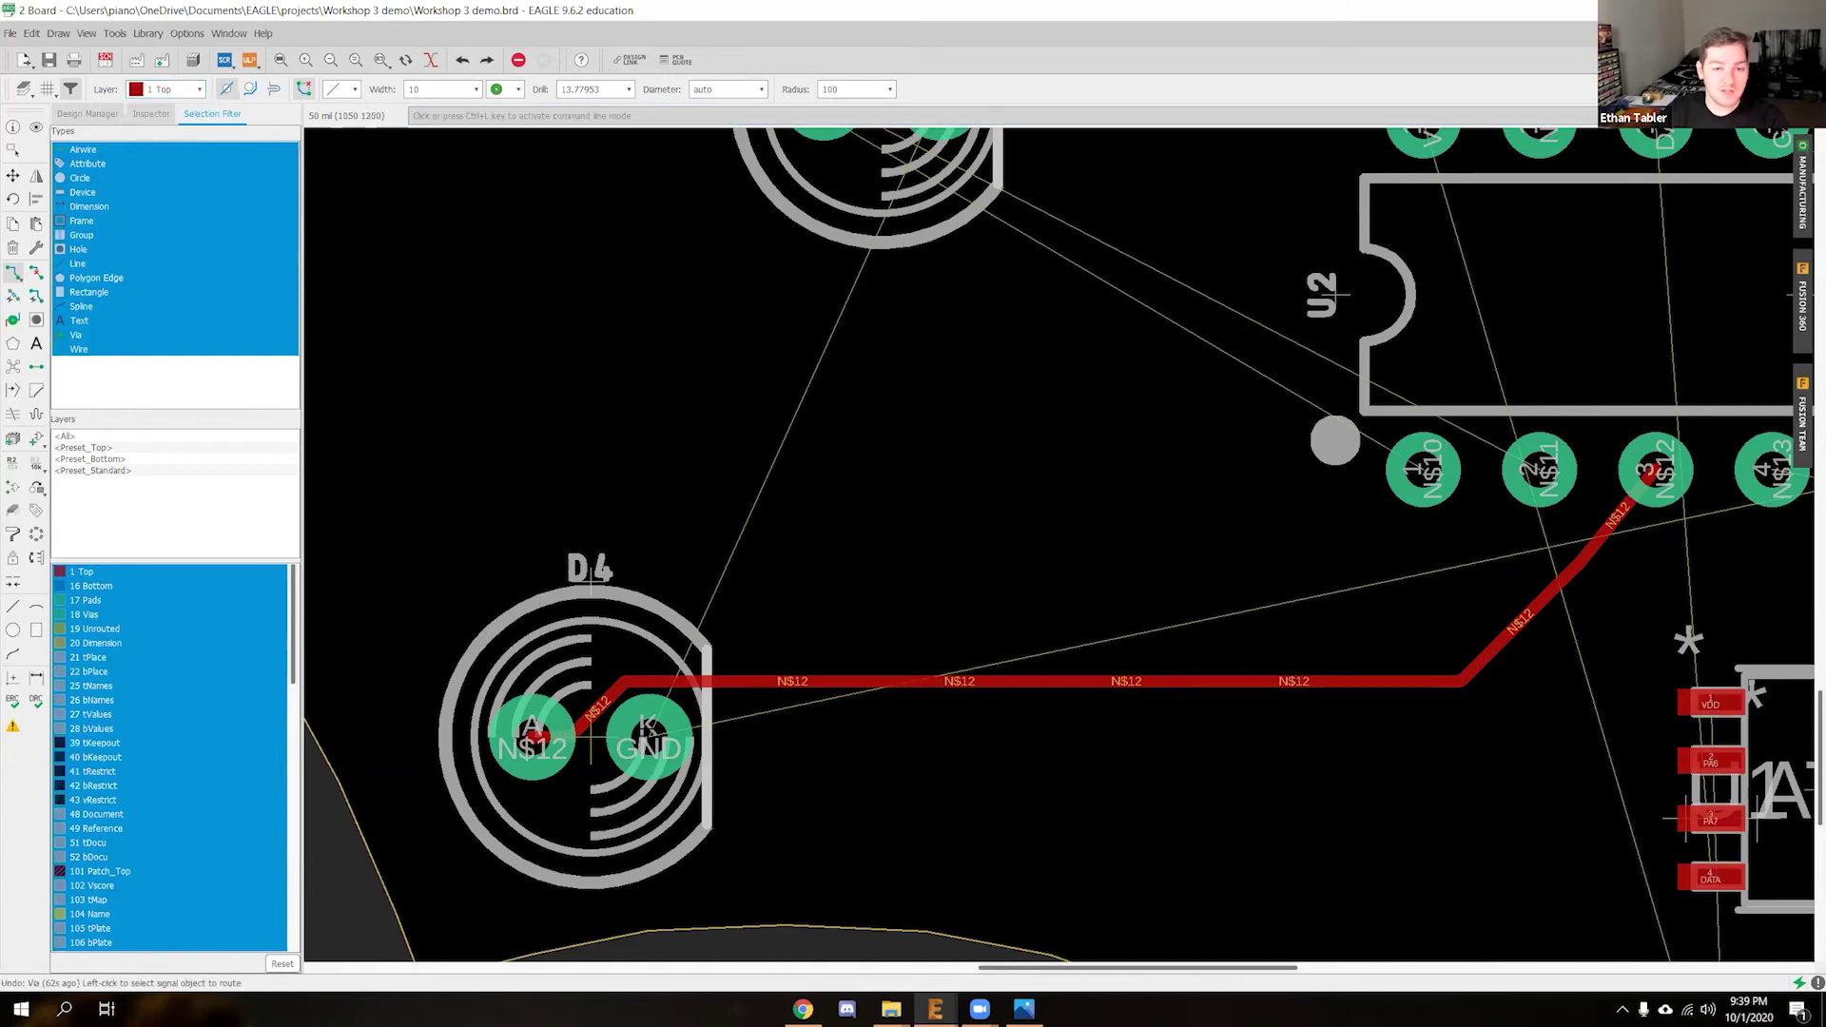
{"action": "left_click", "coordinate": [650, 736]}
{"action": "double_click", "coordinate": [767, 737]}
{"action": "left_click", "coordinate": [14, 320]}
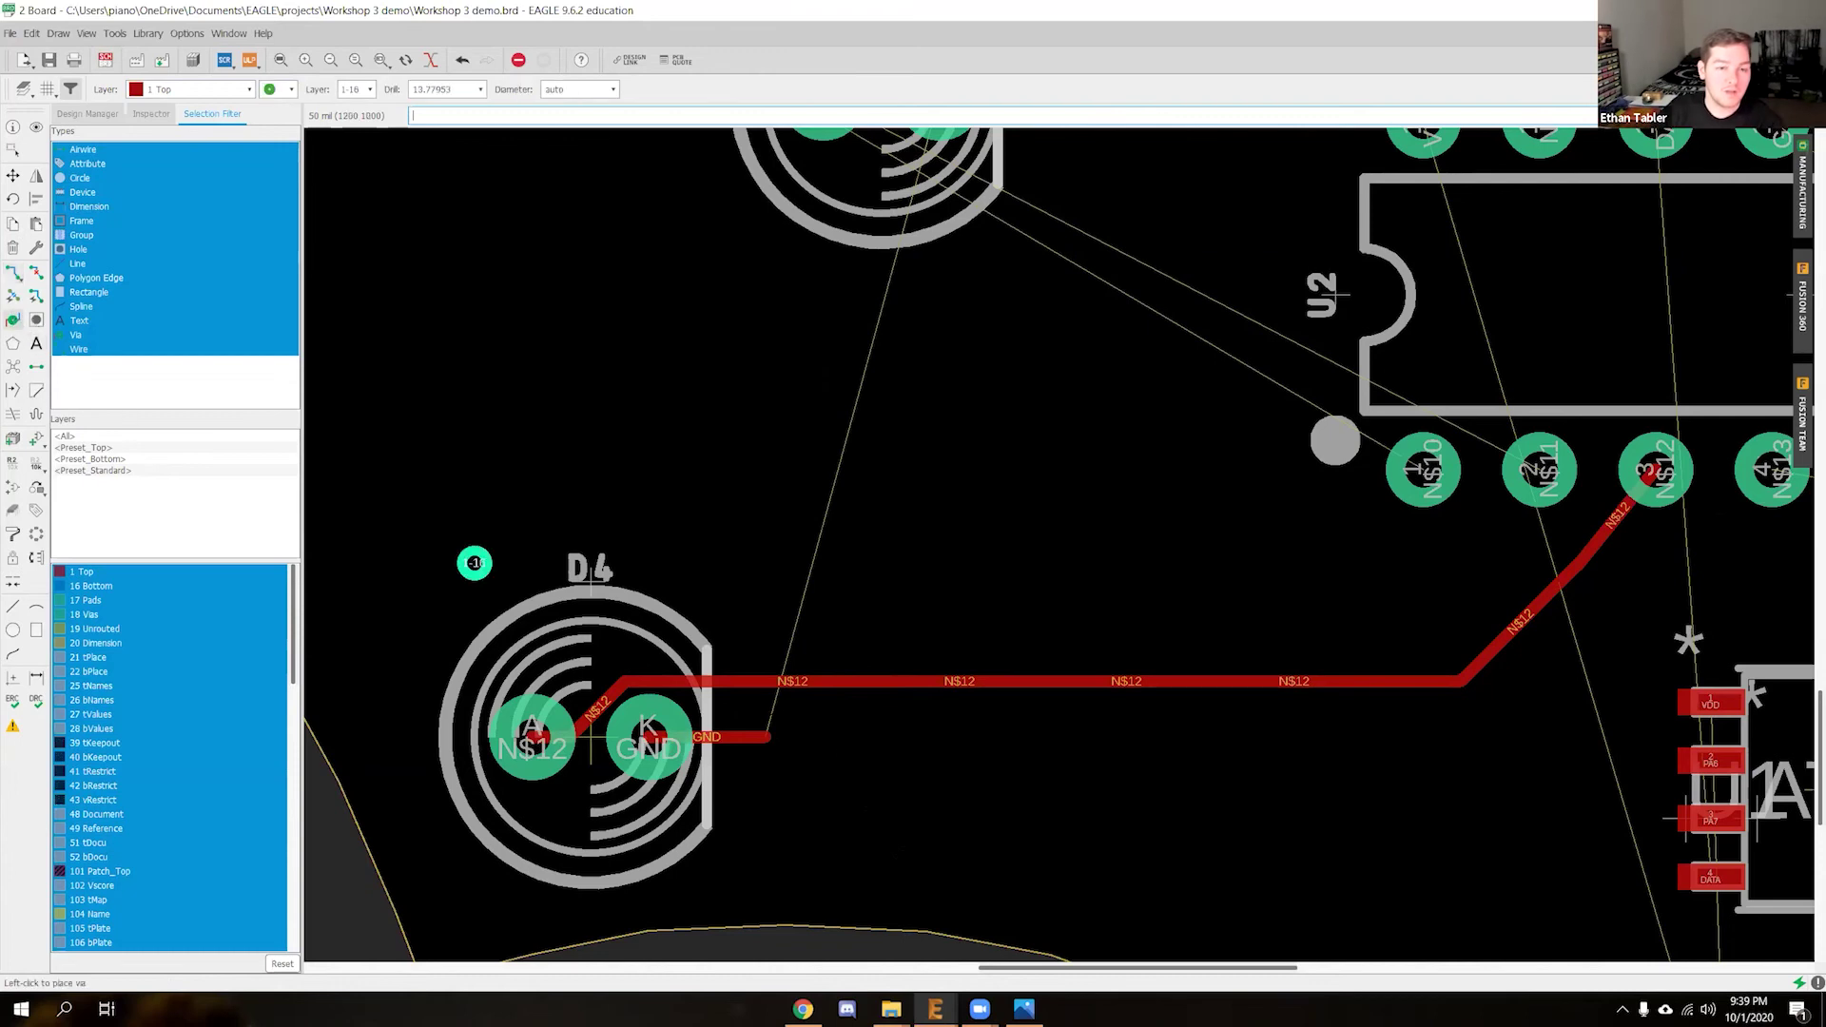
{"action": "left_click", "coordinate": [765, 738]}
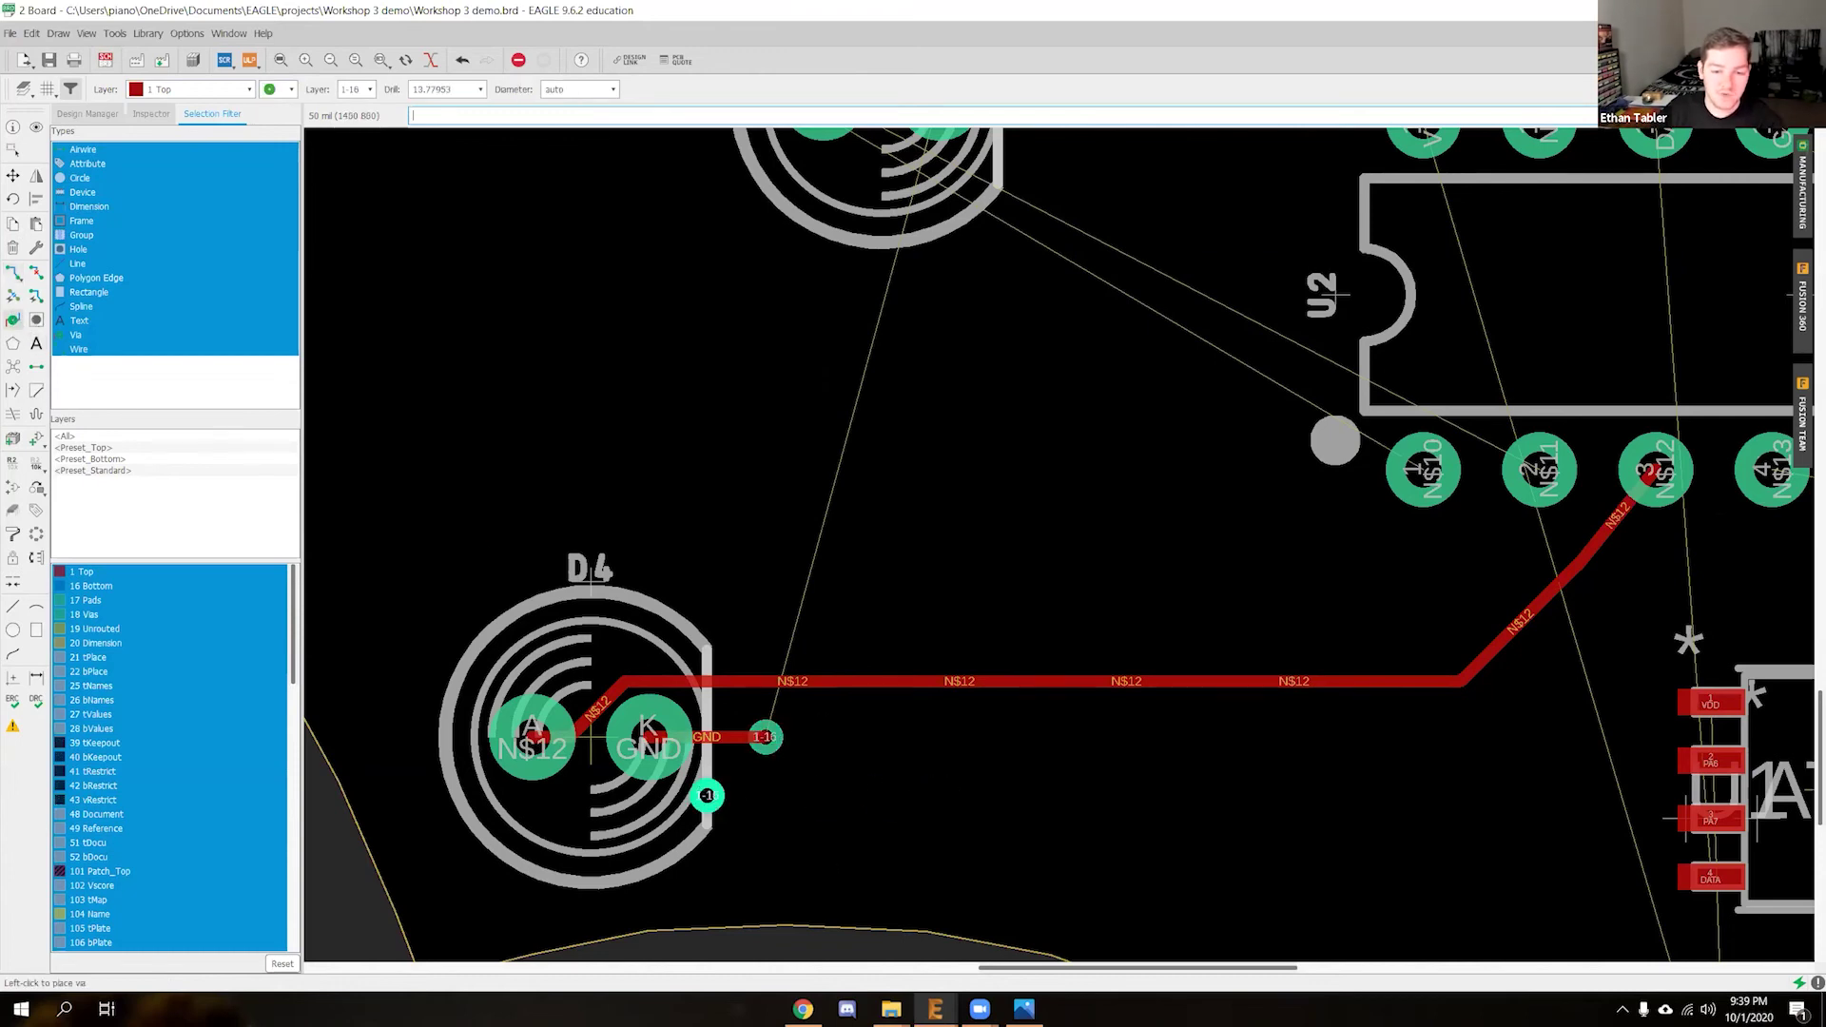
Route the GND airwire on layer 16 Bottom from the via beside D4, under the N$12 trace, to D3's cathode
{"action": "left_click", "coordinate": [14, 272]}
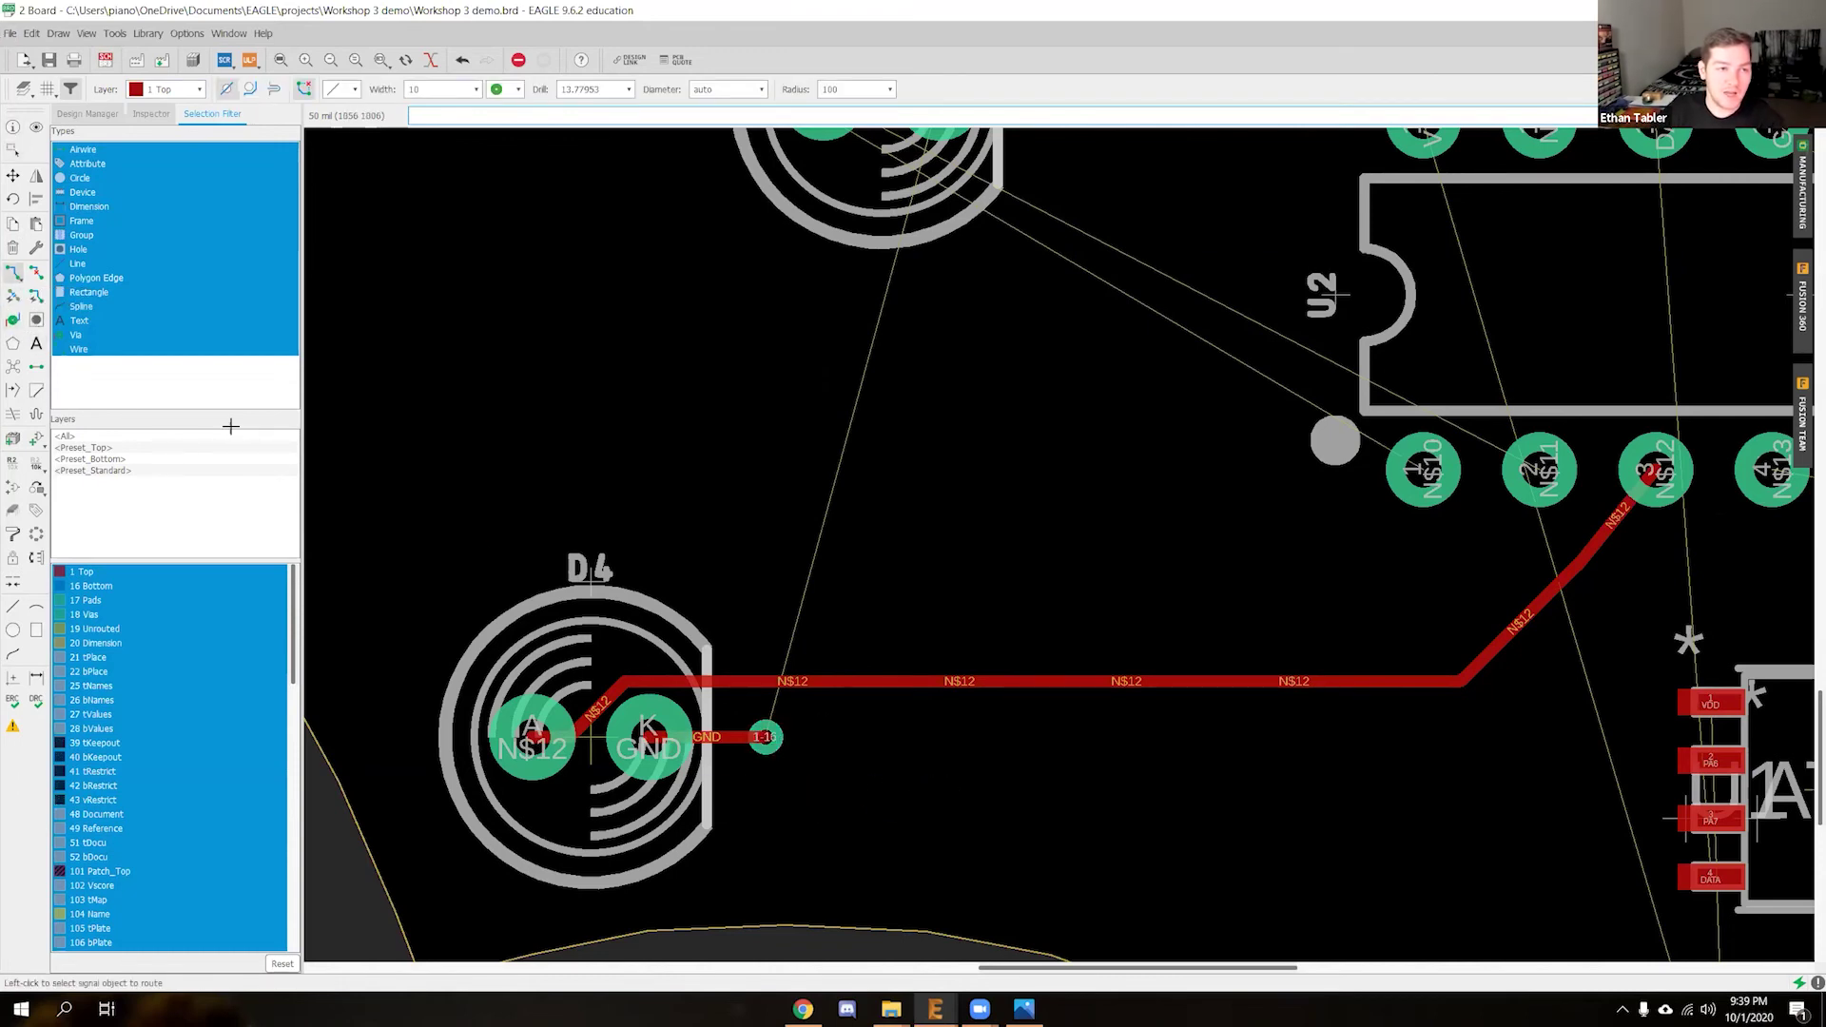
{"action": "left_click", "coordinate": [176, 90]}
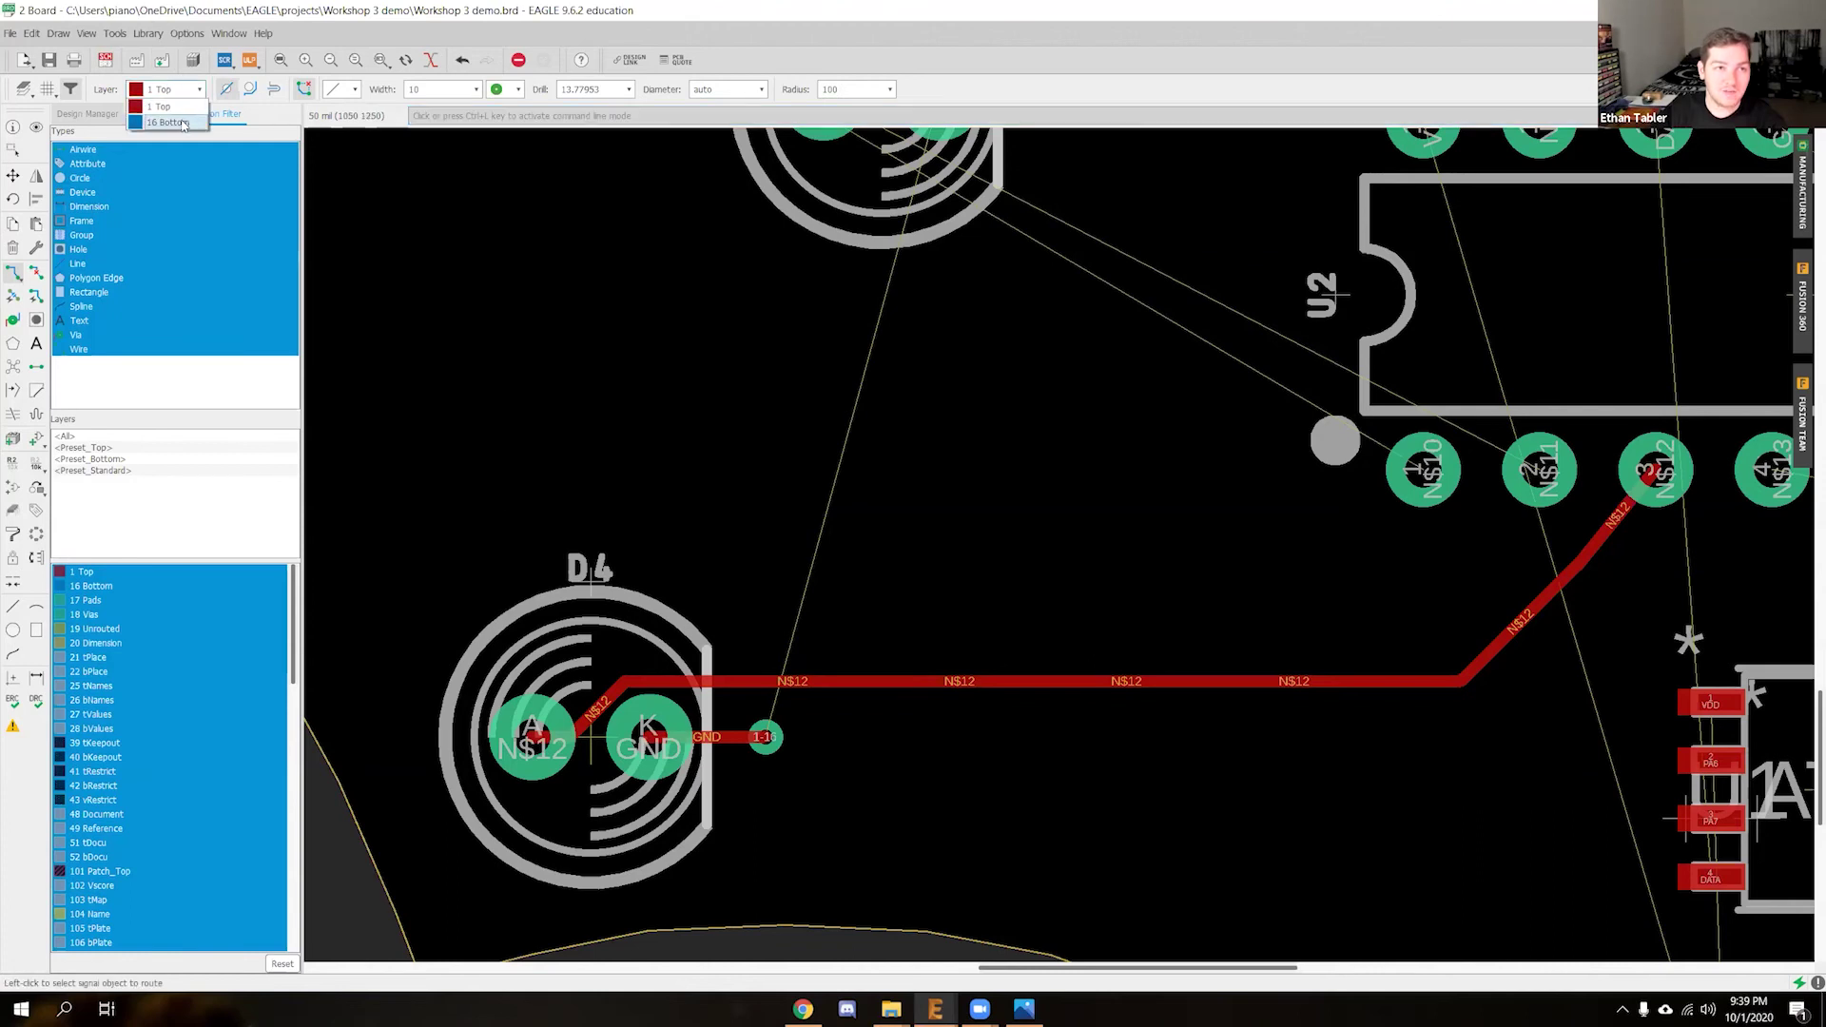
{"action": "left_click", "coordinate": [184, 124]}
{"action": "left_click", "coordinate": [766, 738]}
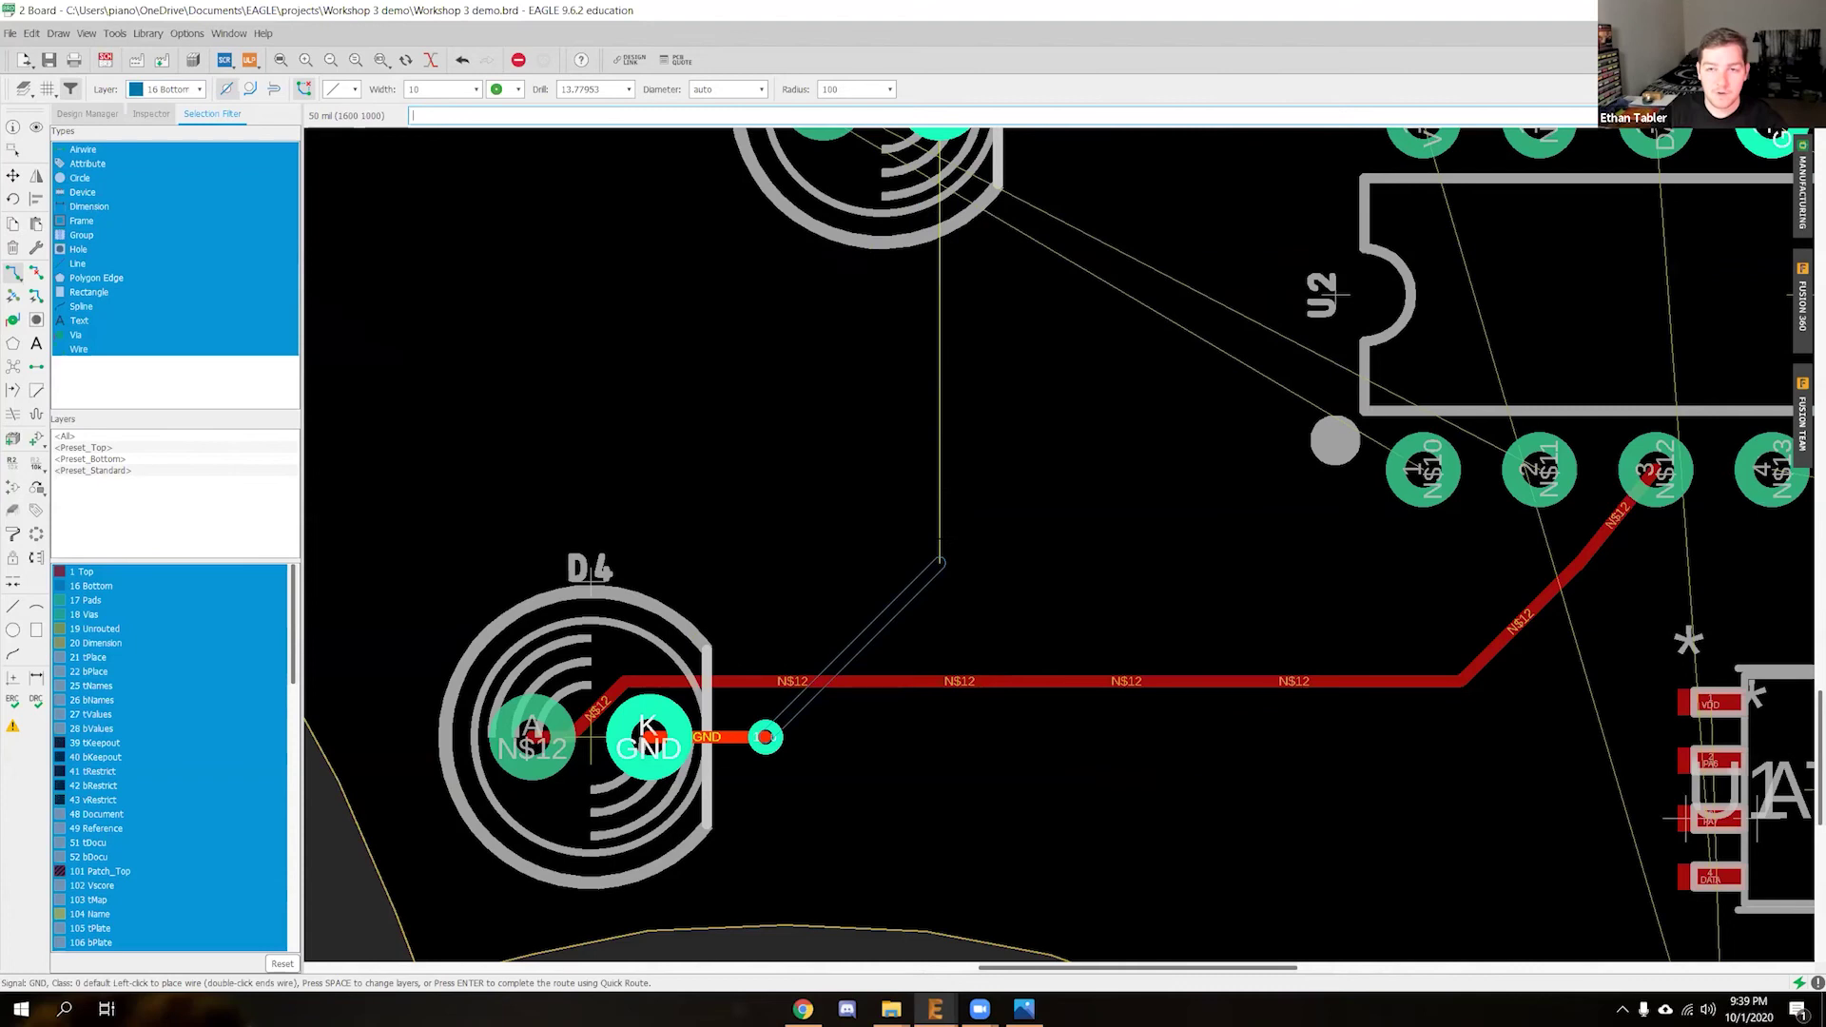
{"action": "left_click", "coordinate": [940, 562]}
{"action": "scroll", "coordinate": [978, 380], "scroll_direction": "down", "scroll_amount": 2}
{"action": "middle_click_drag", "start_coordinate": [978, 381], "coordinate": [905, 567]}
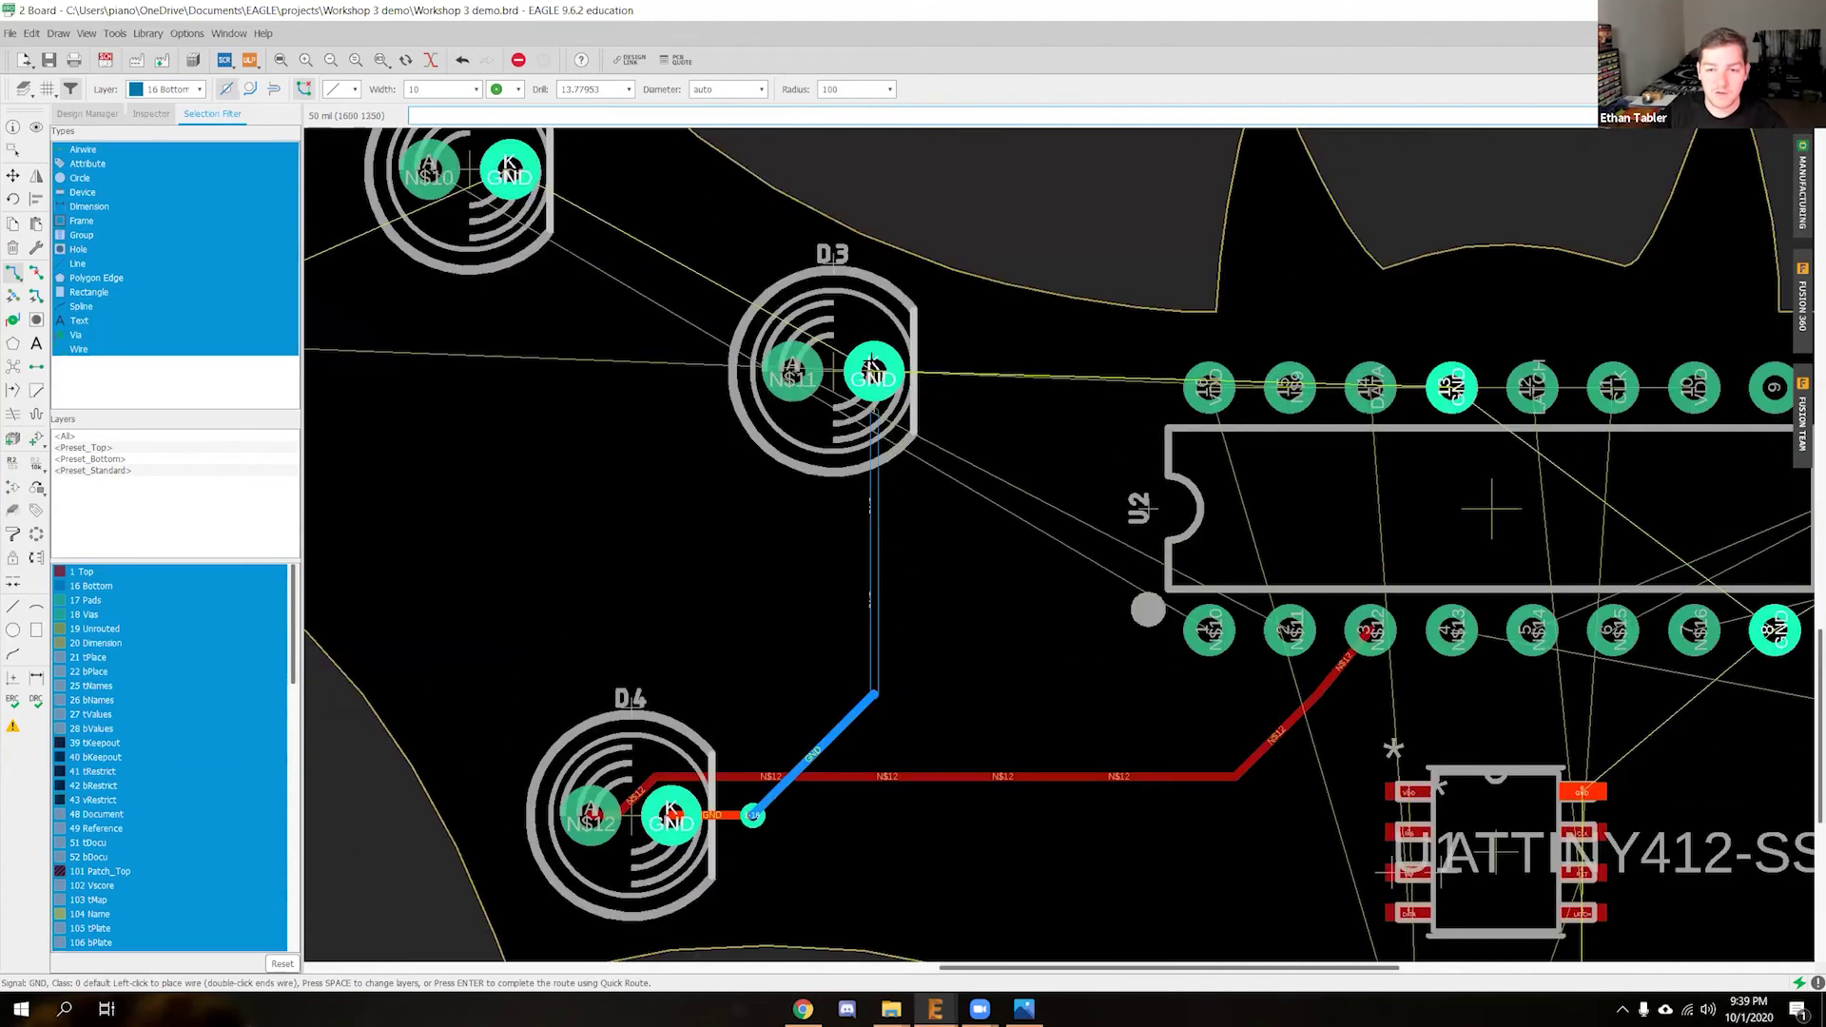
{"action": "left_click", "coordinate": [873, 373]}
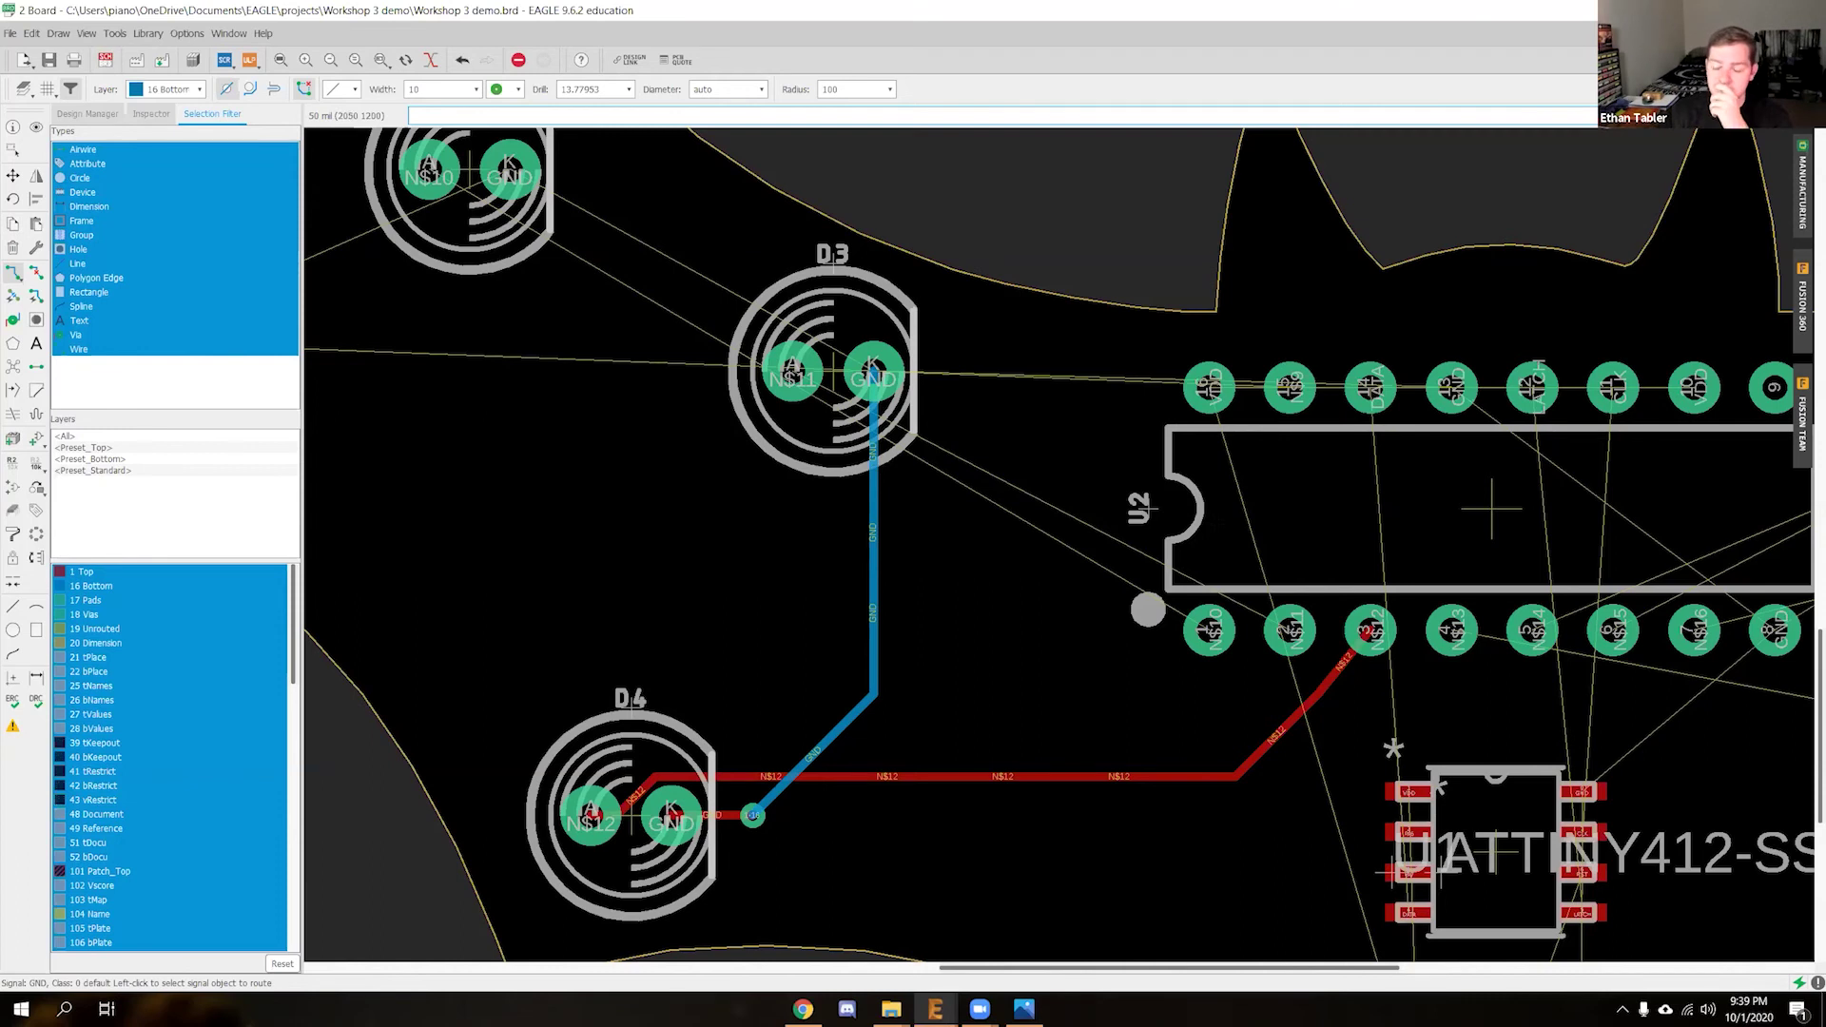
Switch the routing layer to 1 Top
{"action": "scroll", "coordinate": [689, 498], "scroll_direction": "down", "scroll_amount": 4}
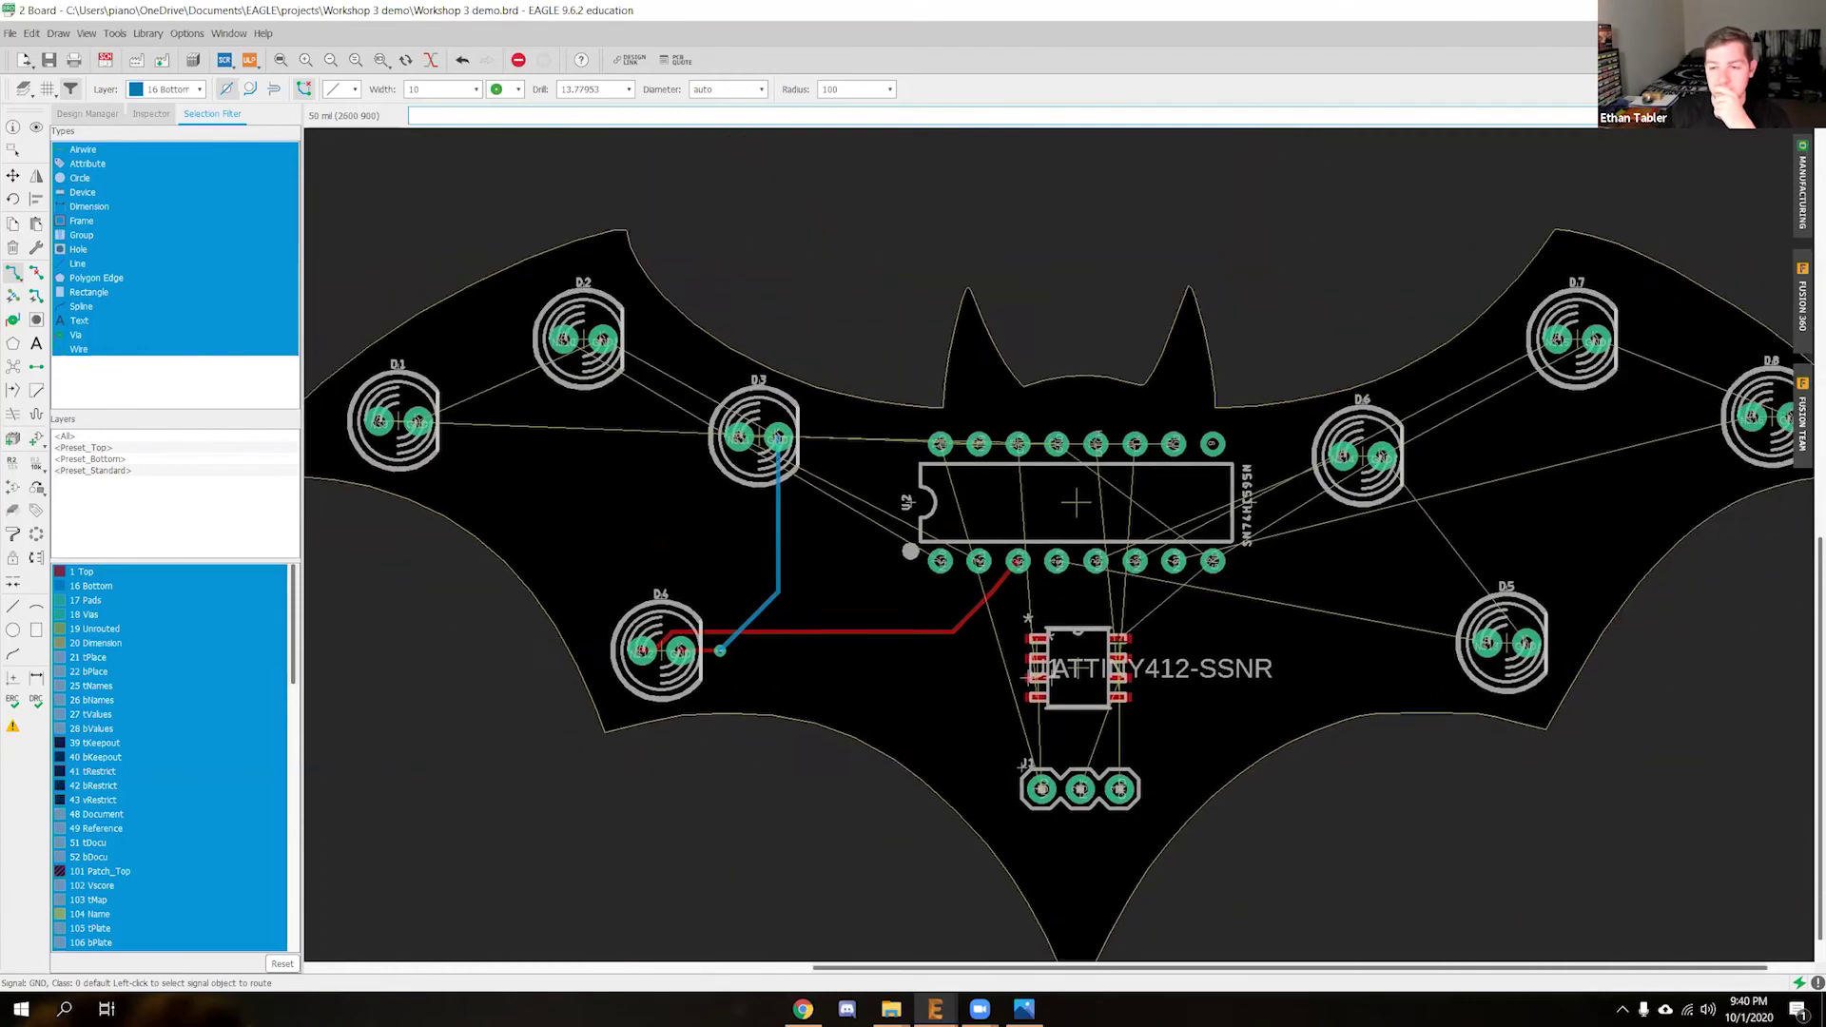
{"action": "middle_click_drag", "start_coordinate": [1164, 613], "coordinate": [1119, 634]}
{"action": "scroll", "coordinate": [1119, 635], "scroll_direction": "down", "scroll_amount": 2}
{"action": "scroll", "coordinate": [1110, 630], "scroll_direction": "up", "scroll_amount": 1}
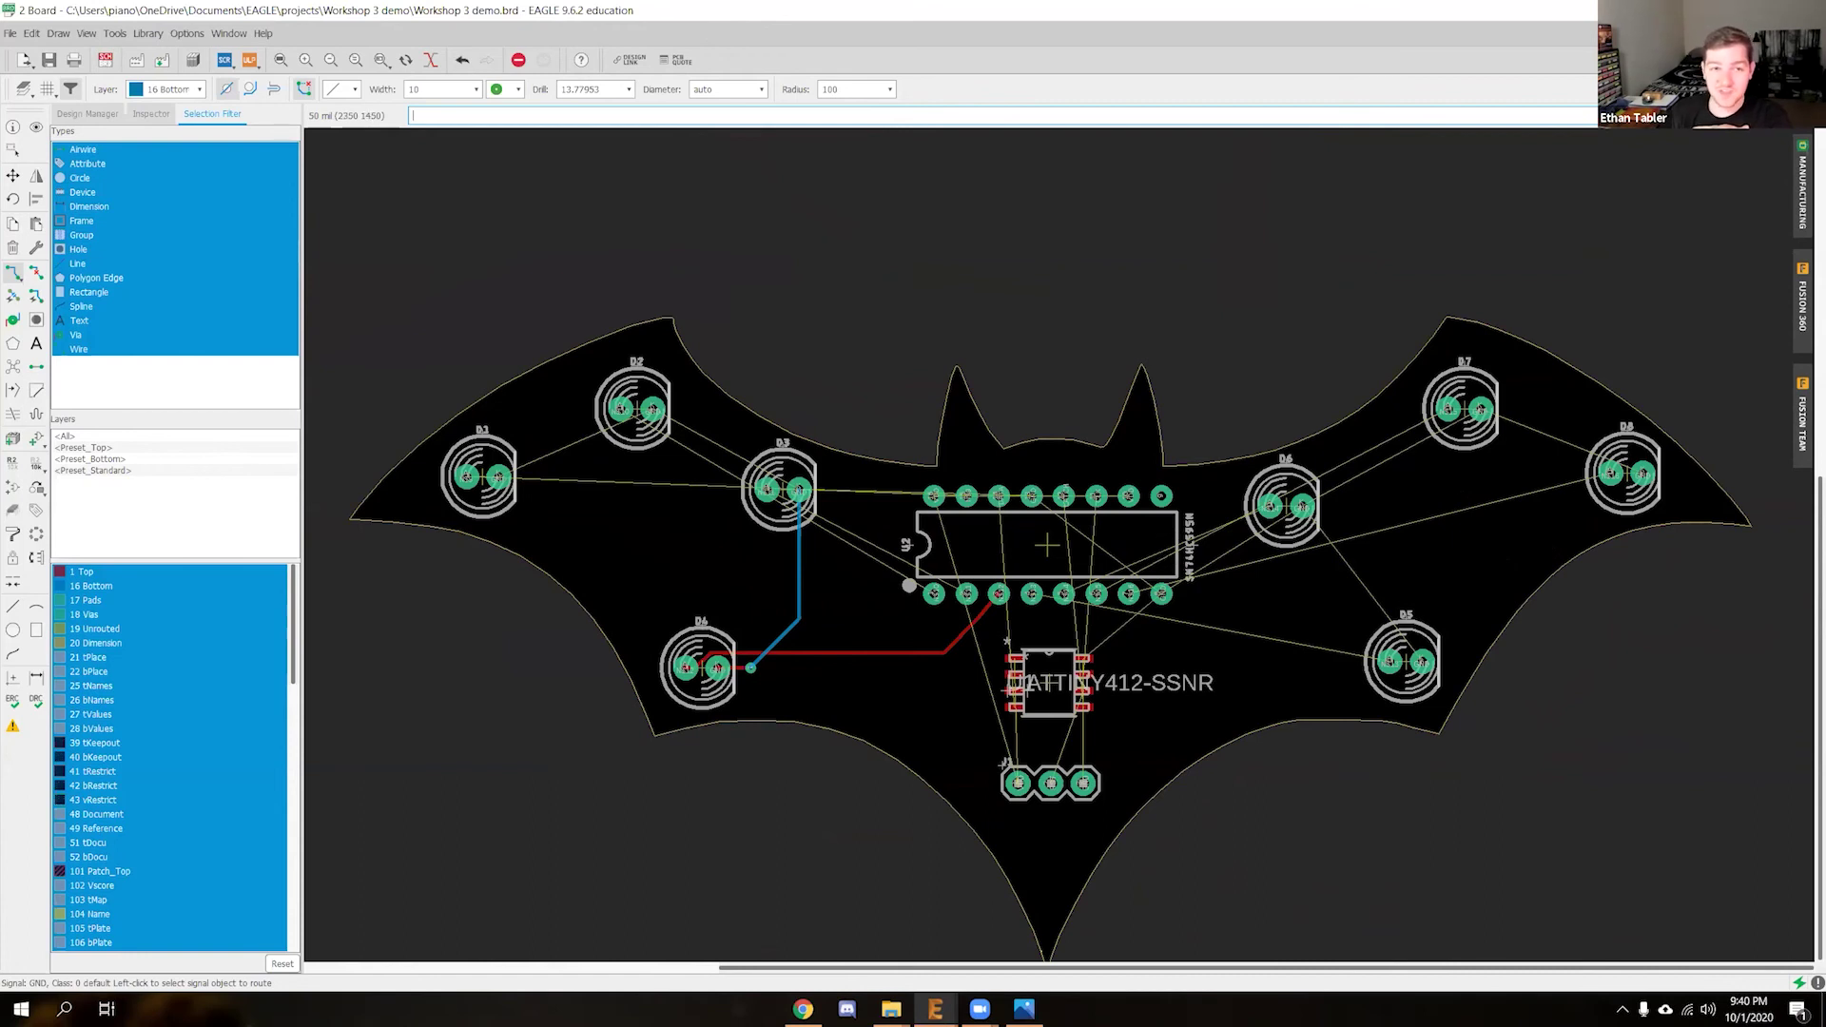
{"action": "left_click", "coordinate": [190, 89]}
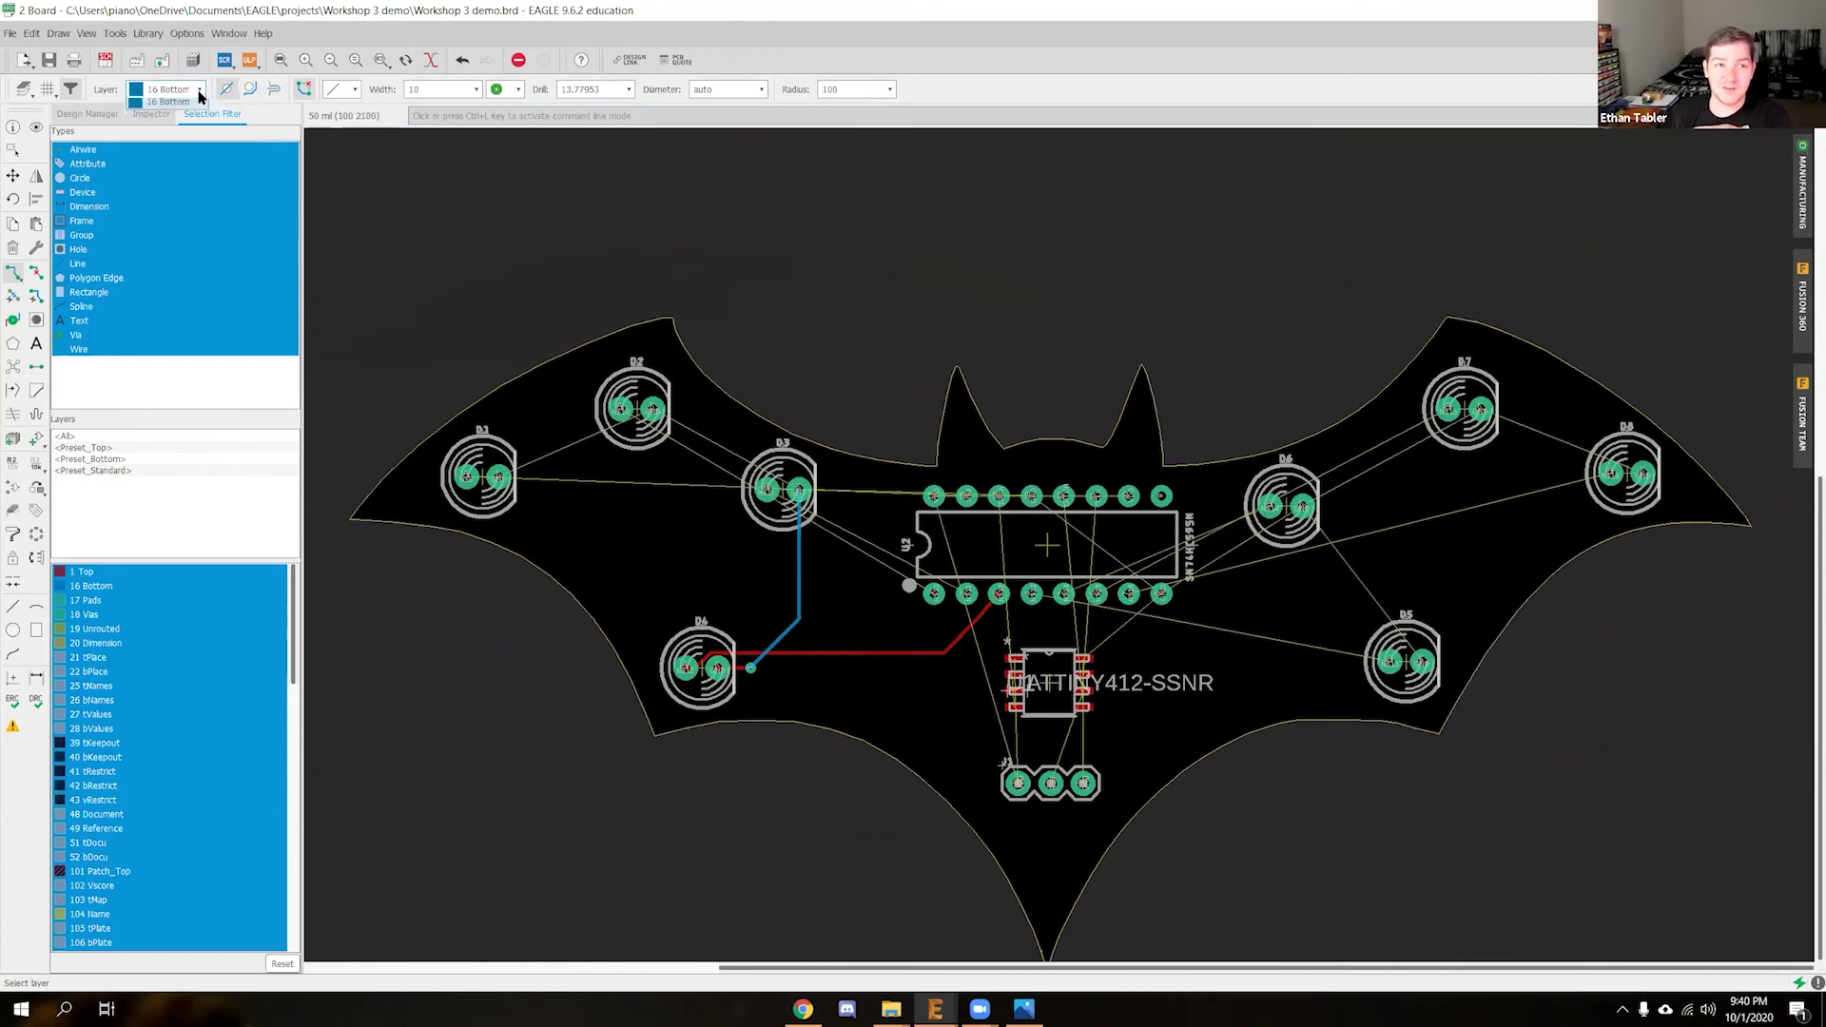
{"action": "left_click", "coordinate": [190, 112]}
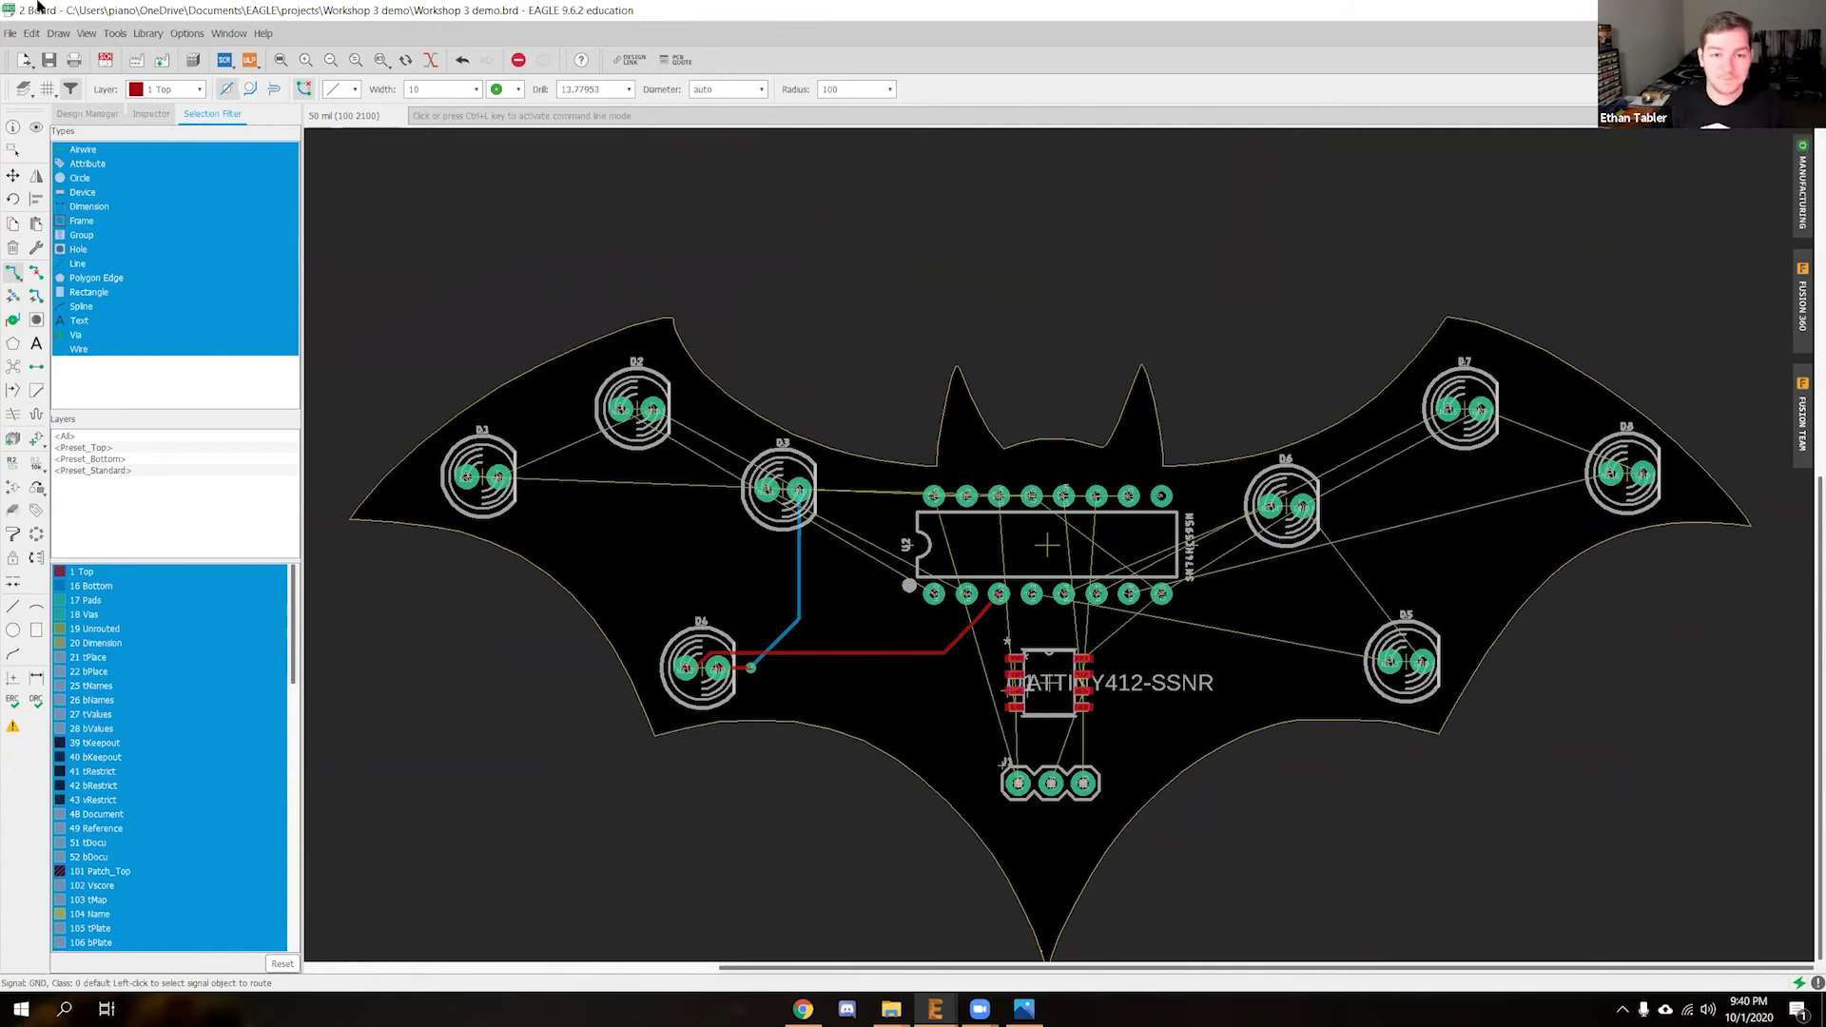
Set the routing layer to 16 Bottom and route the GND airwire from D3's cathode to D2's cathode
{"action": "scroll", "coordinate": [600, 558], "scroll_direction": "up", "scroll_amount": 4}
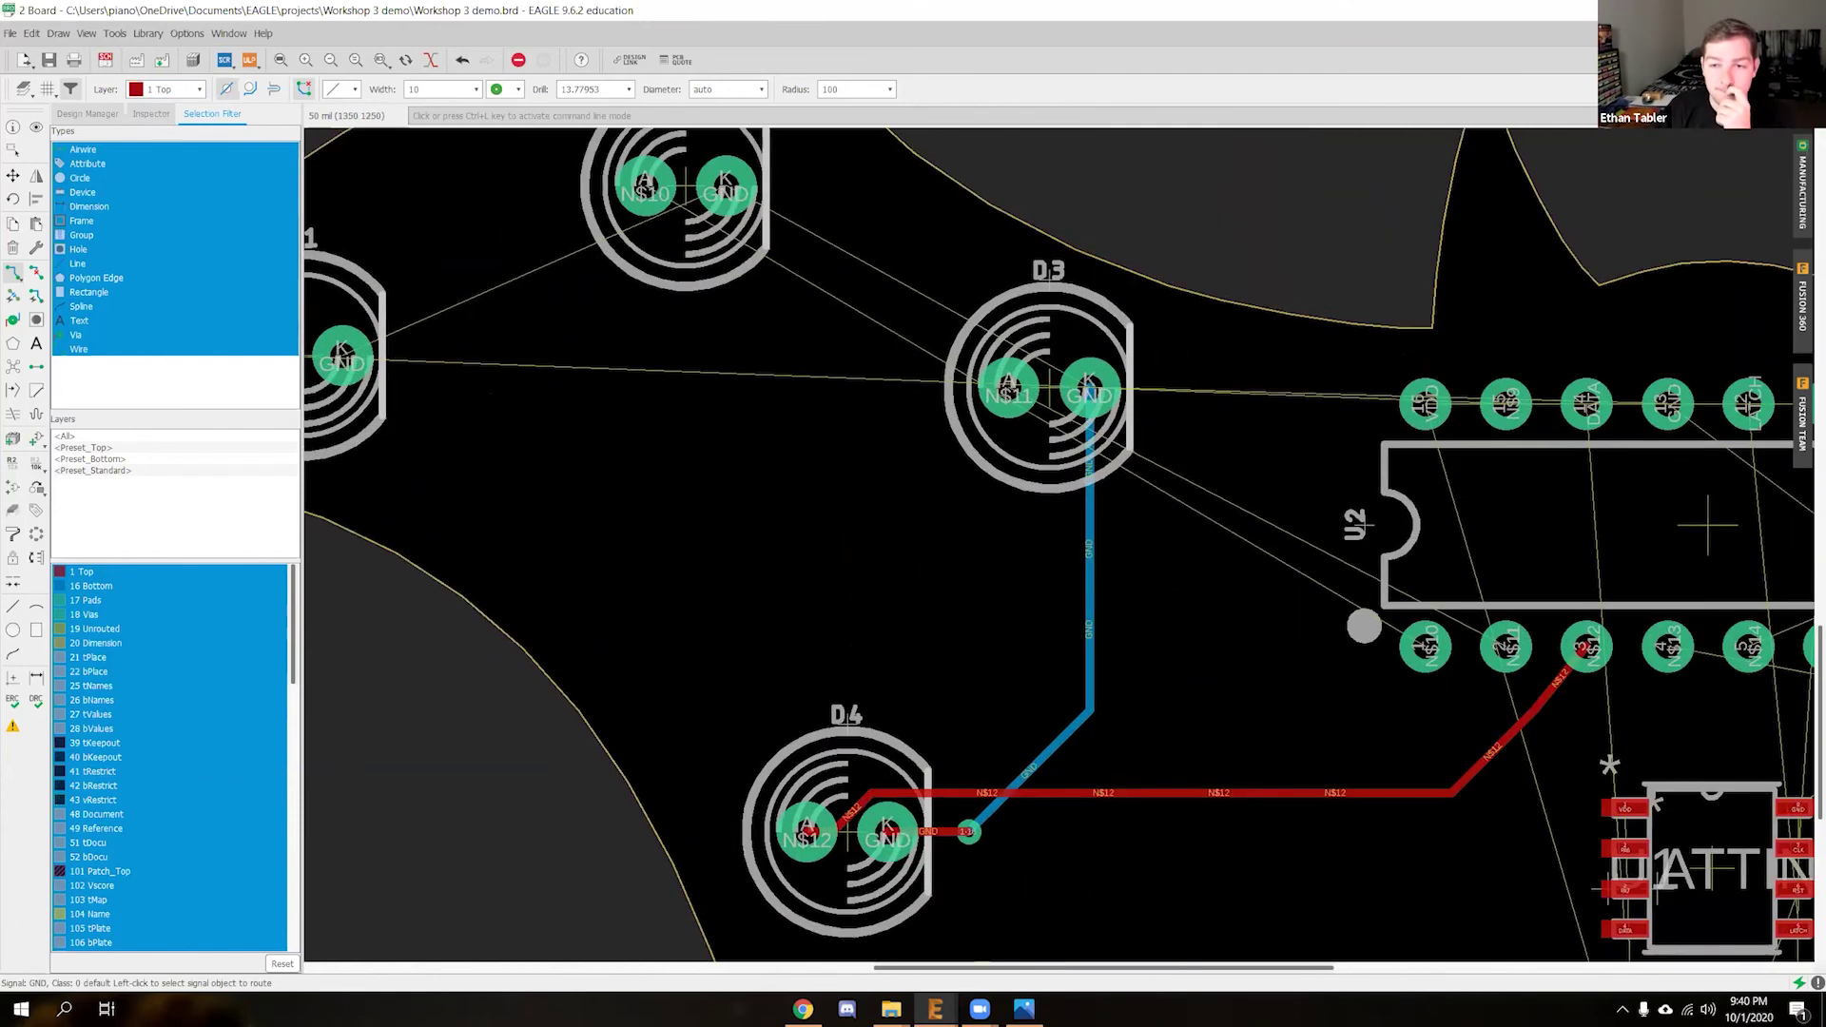
{"action": "middle_click_drag", "start_coordinate": [894, 504], "coordinate": [830, 720]}
{"action": "left_click", "coordinate": [161, 95]}
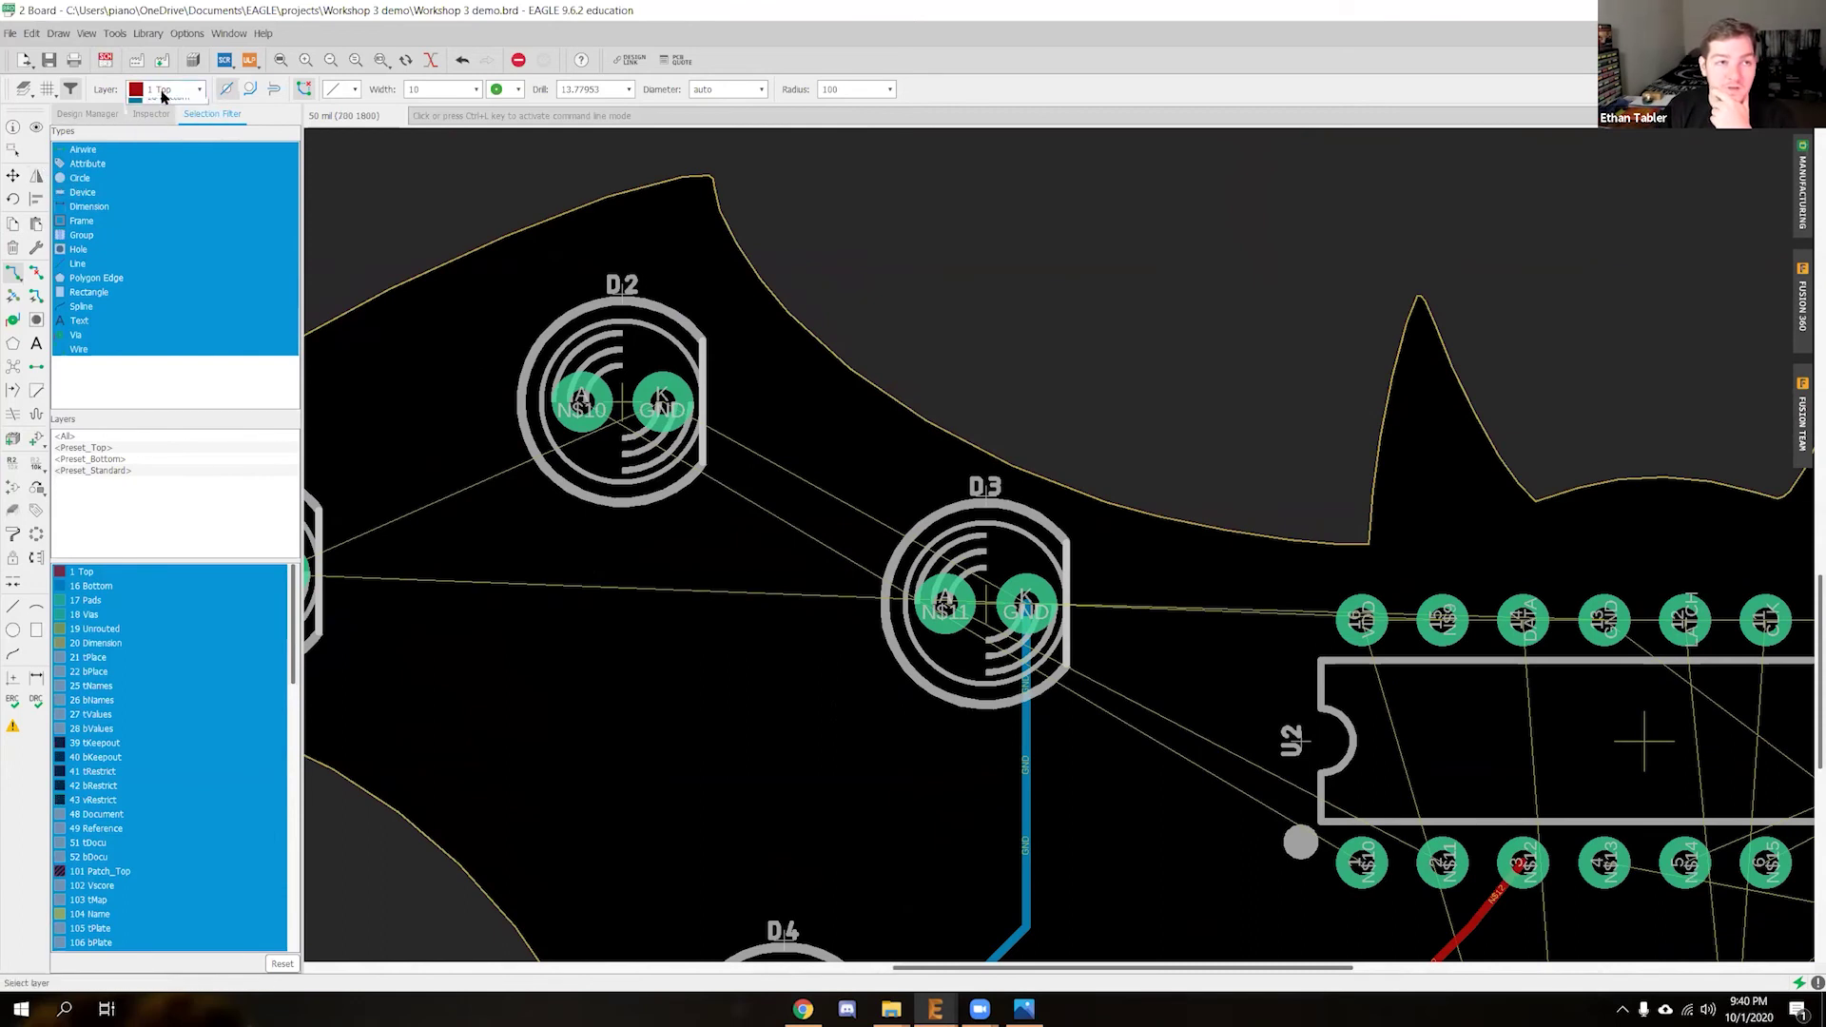
{"action": "left_click", "coordinate": [166, 112]}
{"action": "left_click", "coordinate": [1026, 604]}
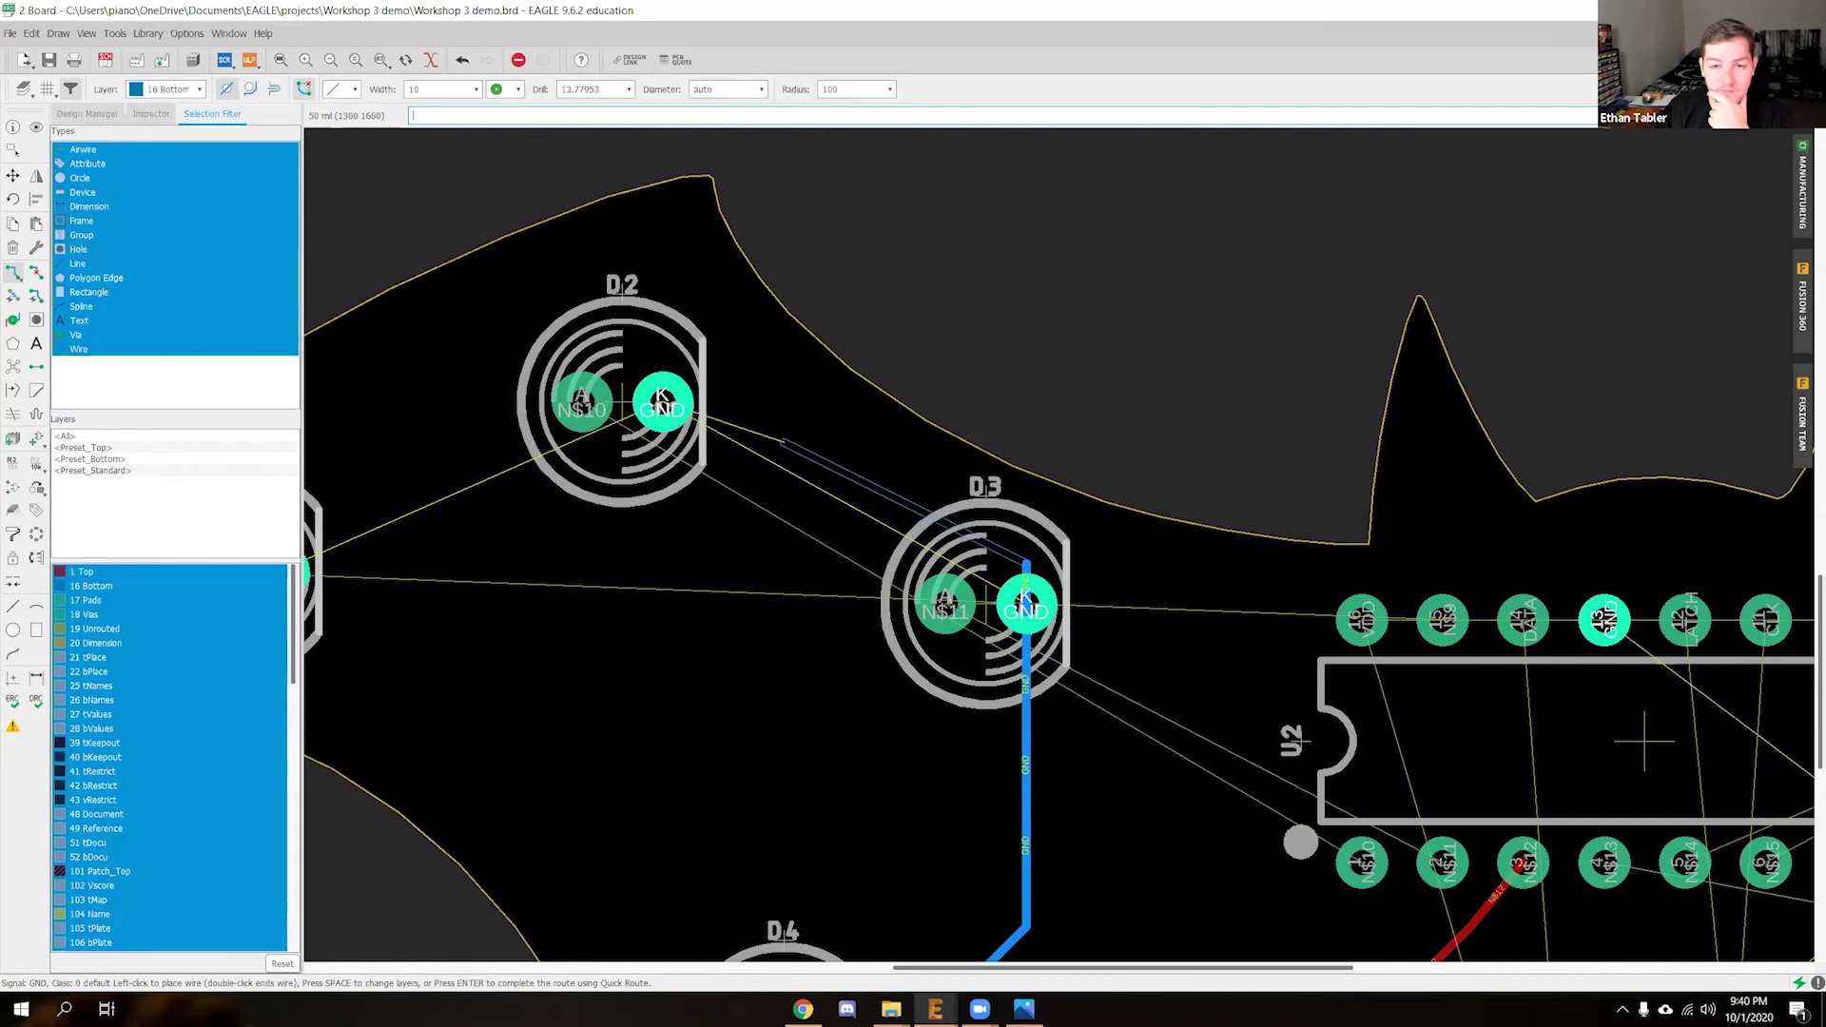
{"action": "left_click", "coordinate": [667, 404]}
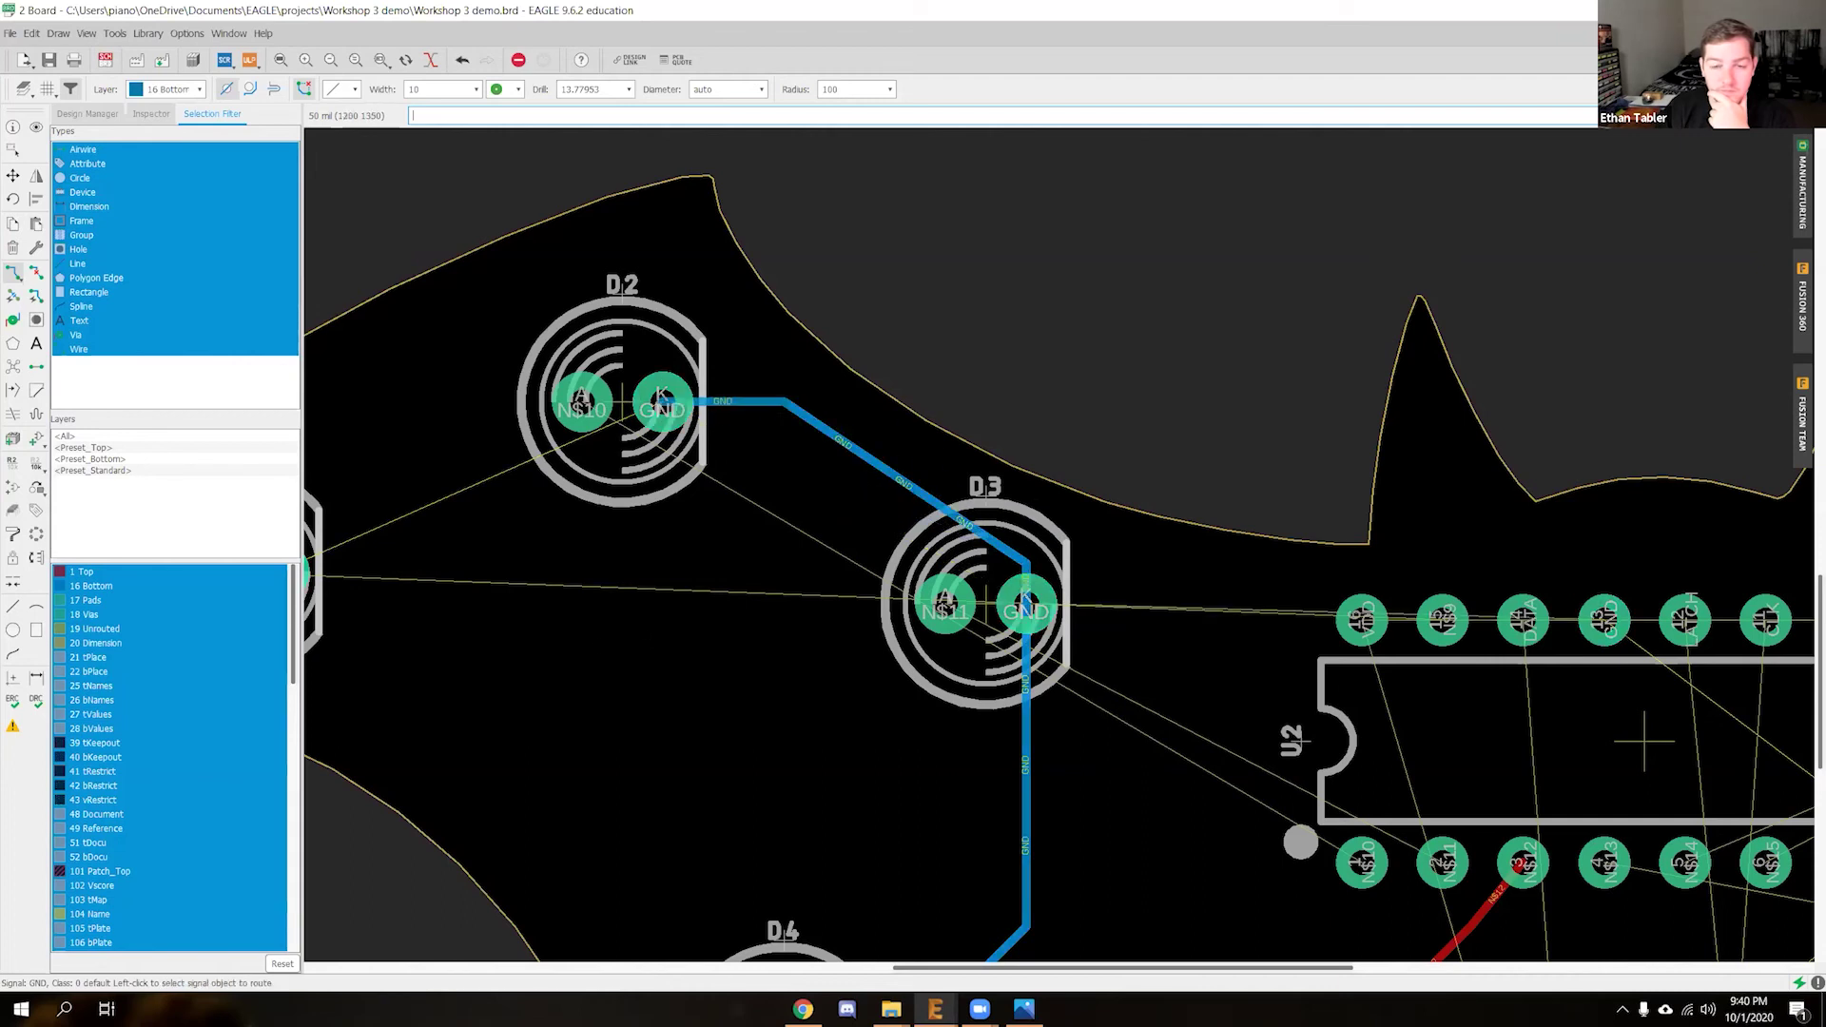
Route the GND airwire on the bottom layer from D2's cathode to D1's cathode with one bend between the LEDs
{"action": "scroll", "coordinate": [647, 646], "scroll_direction": "down", "scroll_amount": 1}
{"action": "middle_click_drag", "start_coordinate": [728, 647], "coordinate": [879, 637]}
{"action": "middle_click_drag", "start_coordinate": [811, 434], "coordinate": [1002, 414]}
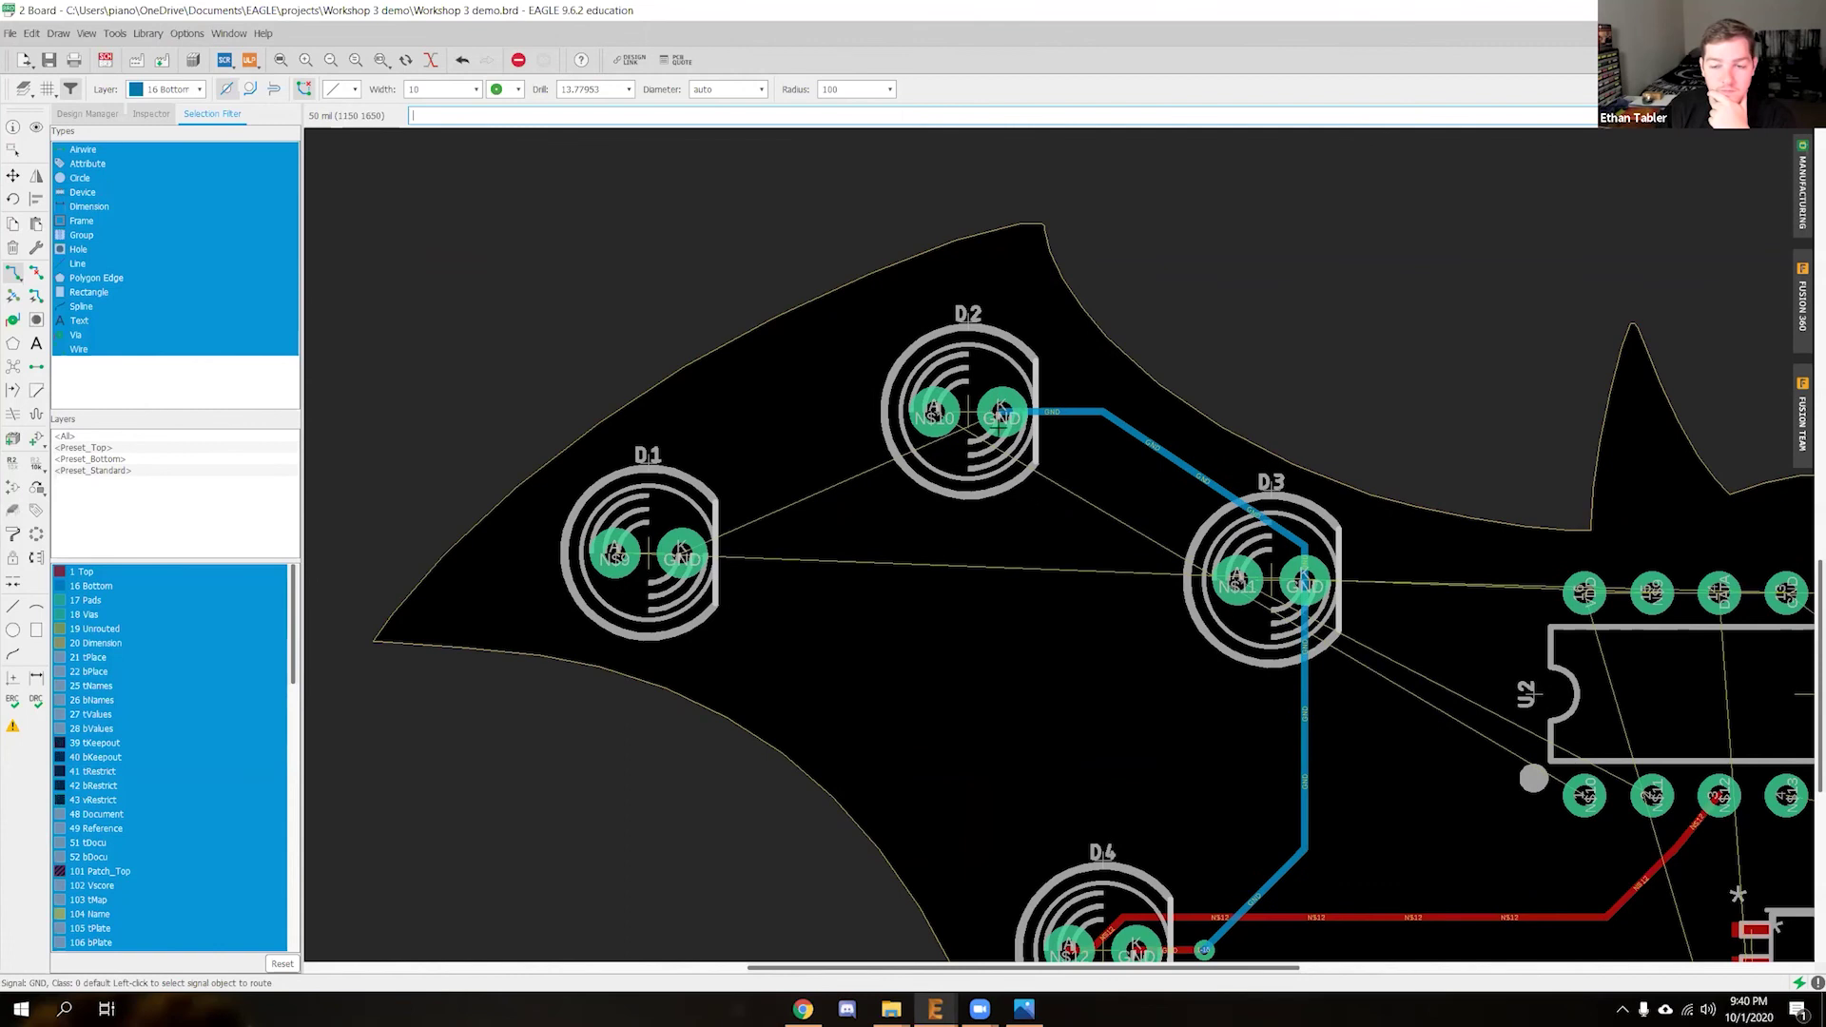
{"action": "left_click", "coordinate": [1002, 414]}
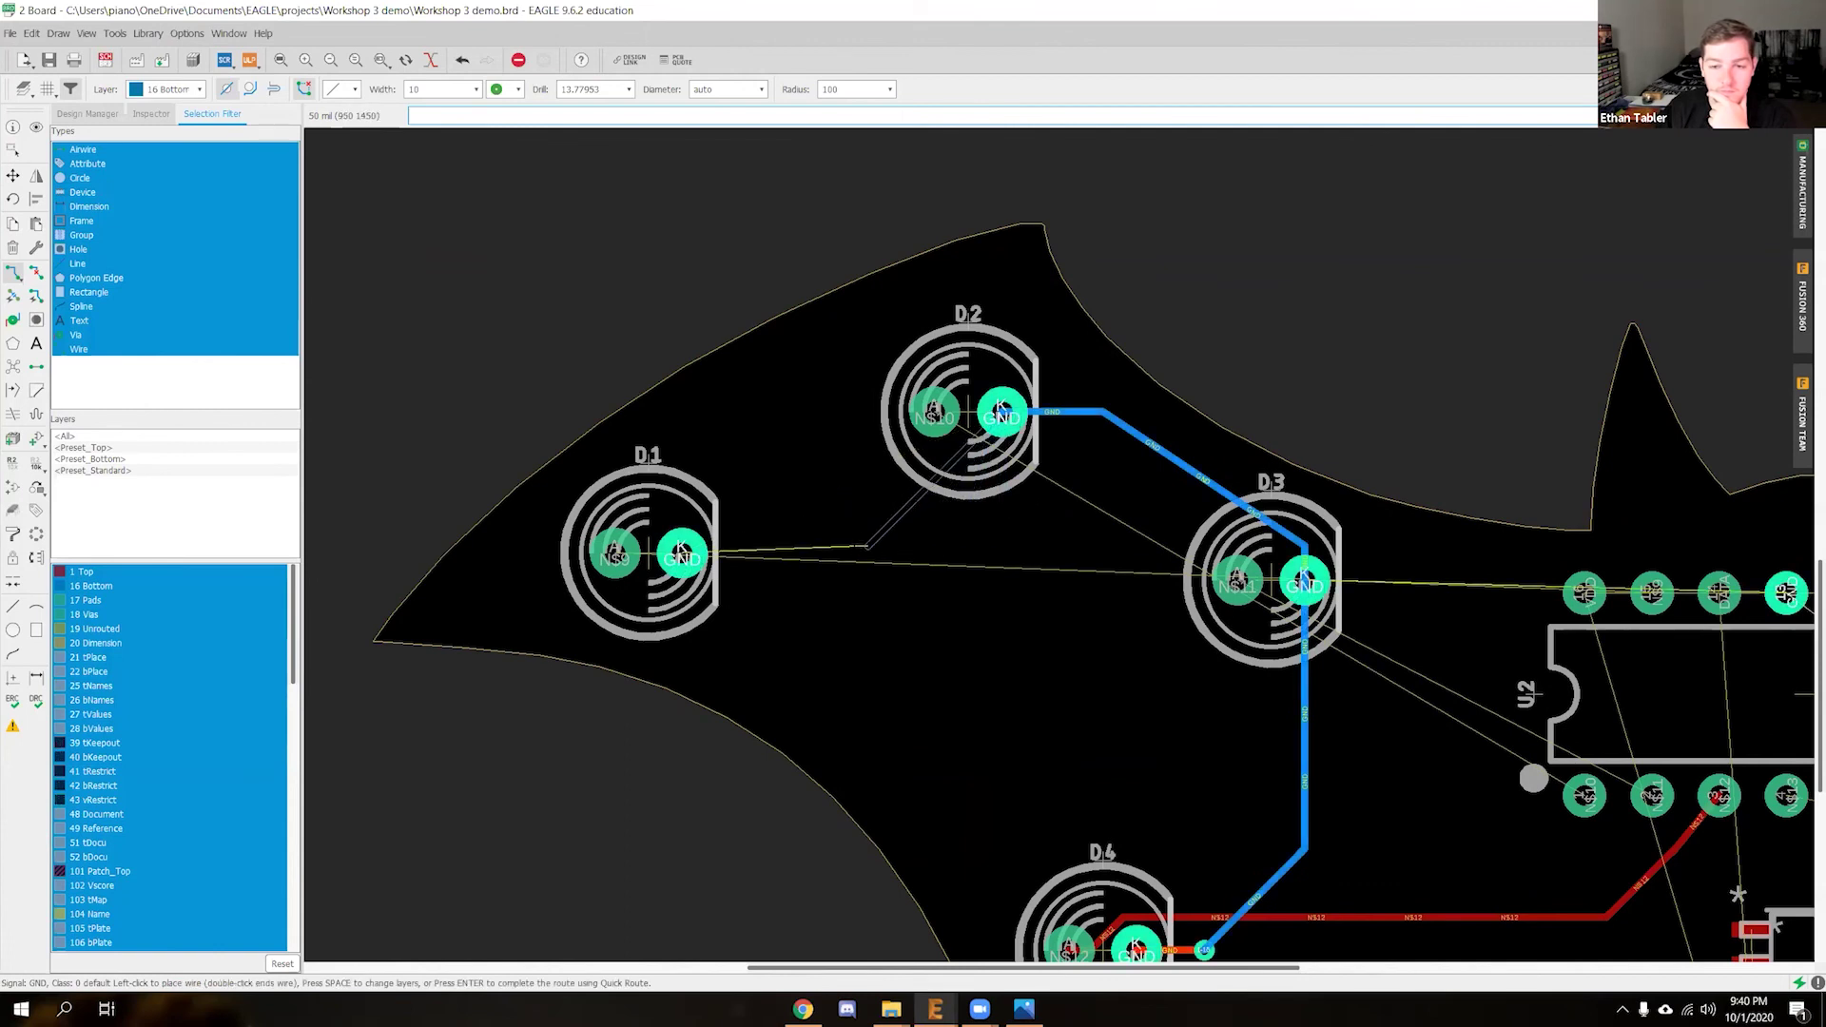
{"action": "left_click", "coordinate": [867, 547]}
{"action": "left_click", "coordinate": [682, 551]}
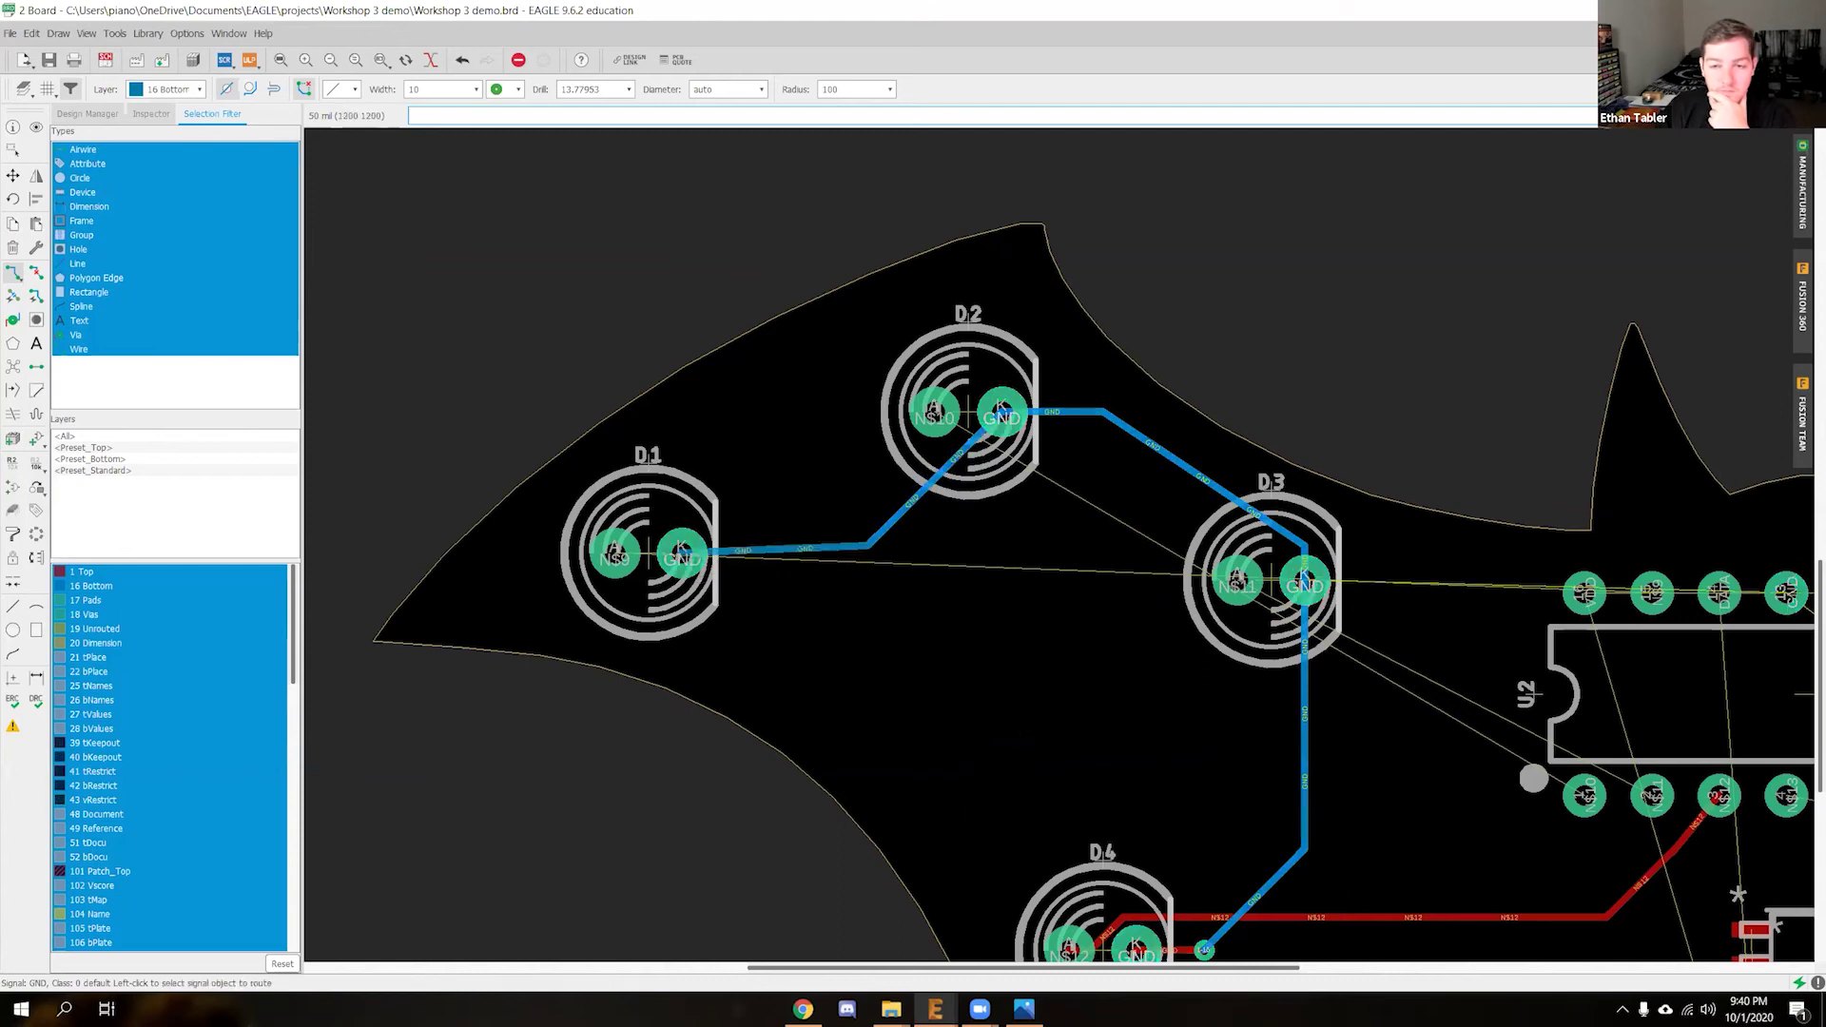
Try to route GND from D3's cathode toward U2's upper pin row, and undo the trace
{"action": "scroll", "coordinate": [1041, 717], "scroll_direction": "down", "scroll_amount": 1}
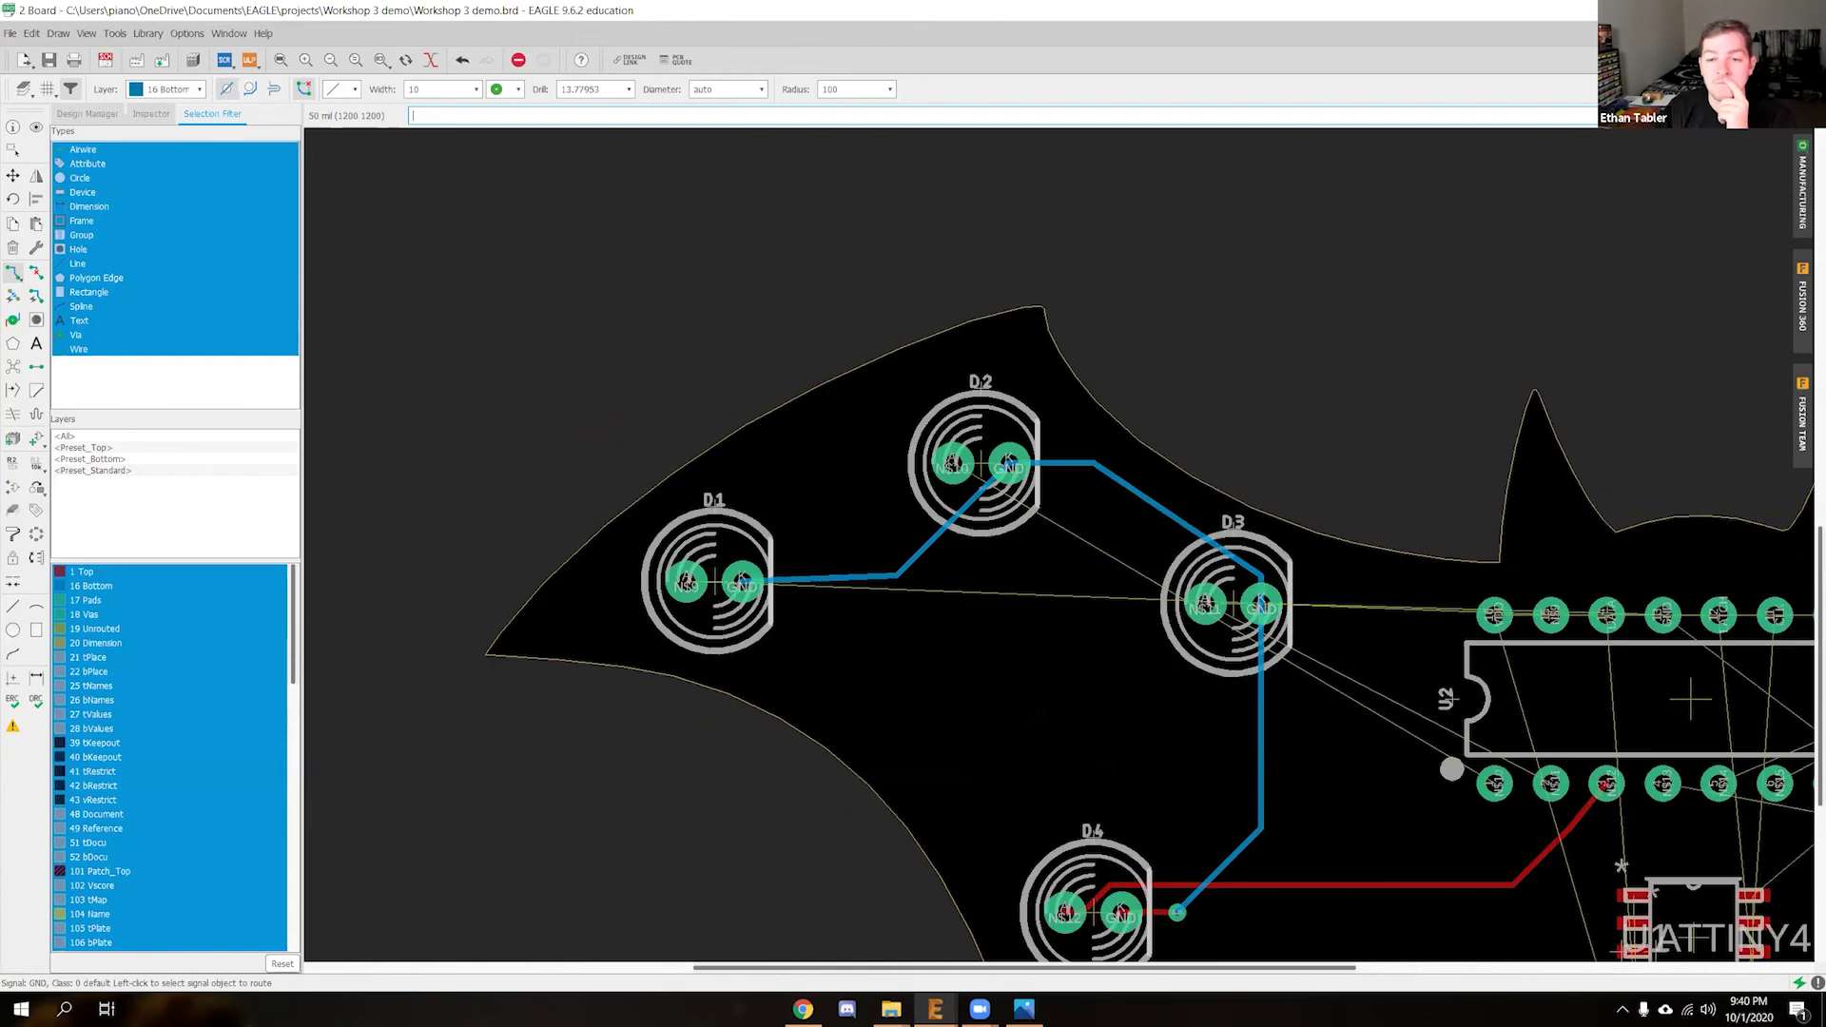
{"action": "scroll", "coordinate": [1040, 716], "scroll_direction": "down", "scroll_amount": 1}
{"action": "middle_click_drag", "start_coordinate": [1109, 737], "coordinate": [642, 610]}
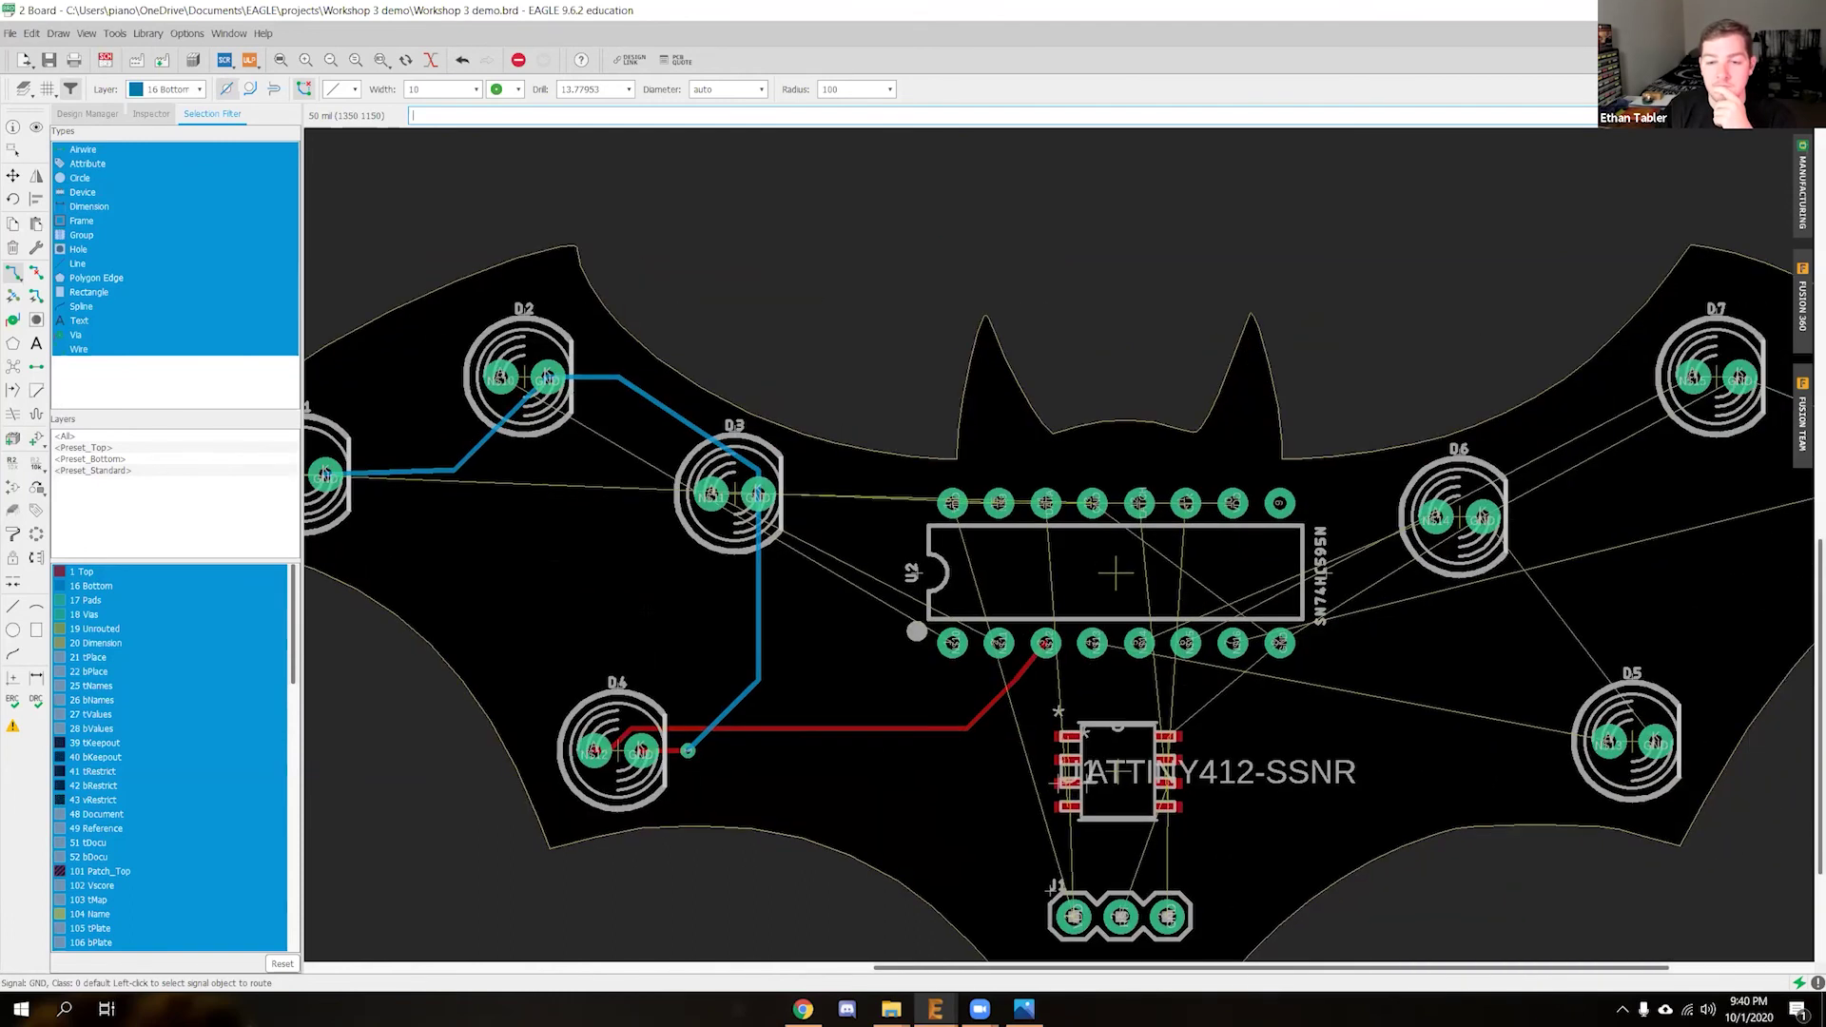
{"action": "scroll", "coordinate": [898, 523], "scroll_direction": "up", "scroll_amount": 4}
{"action": "middle_click_drag", "start_coordinate": [897, 523], "coordinate": [771, 518]}
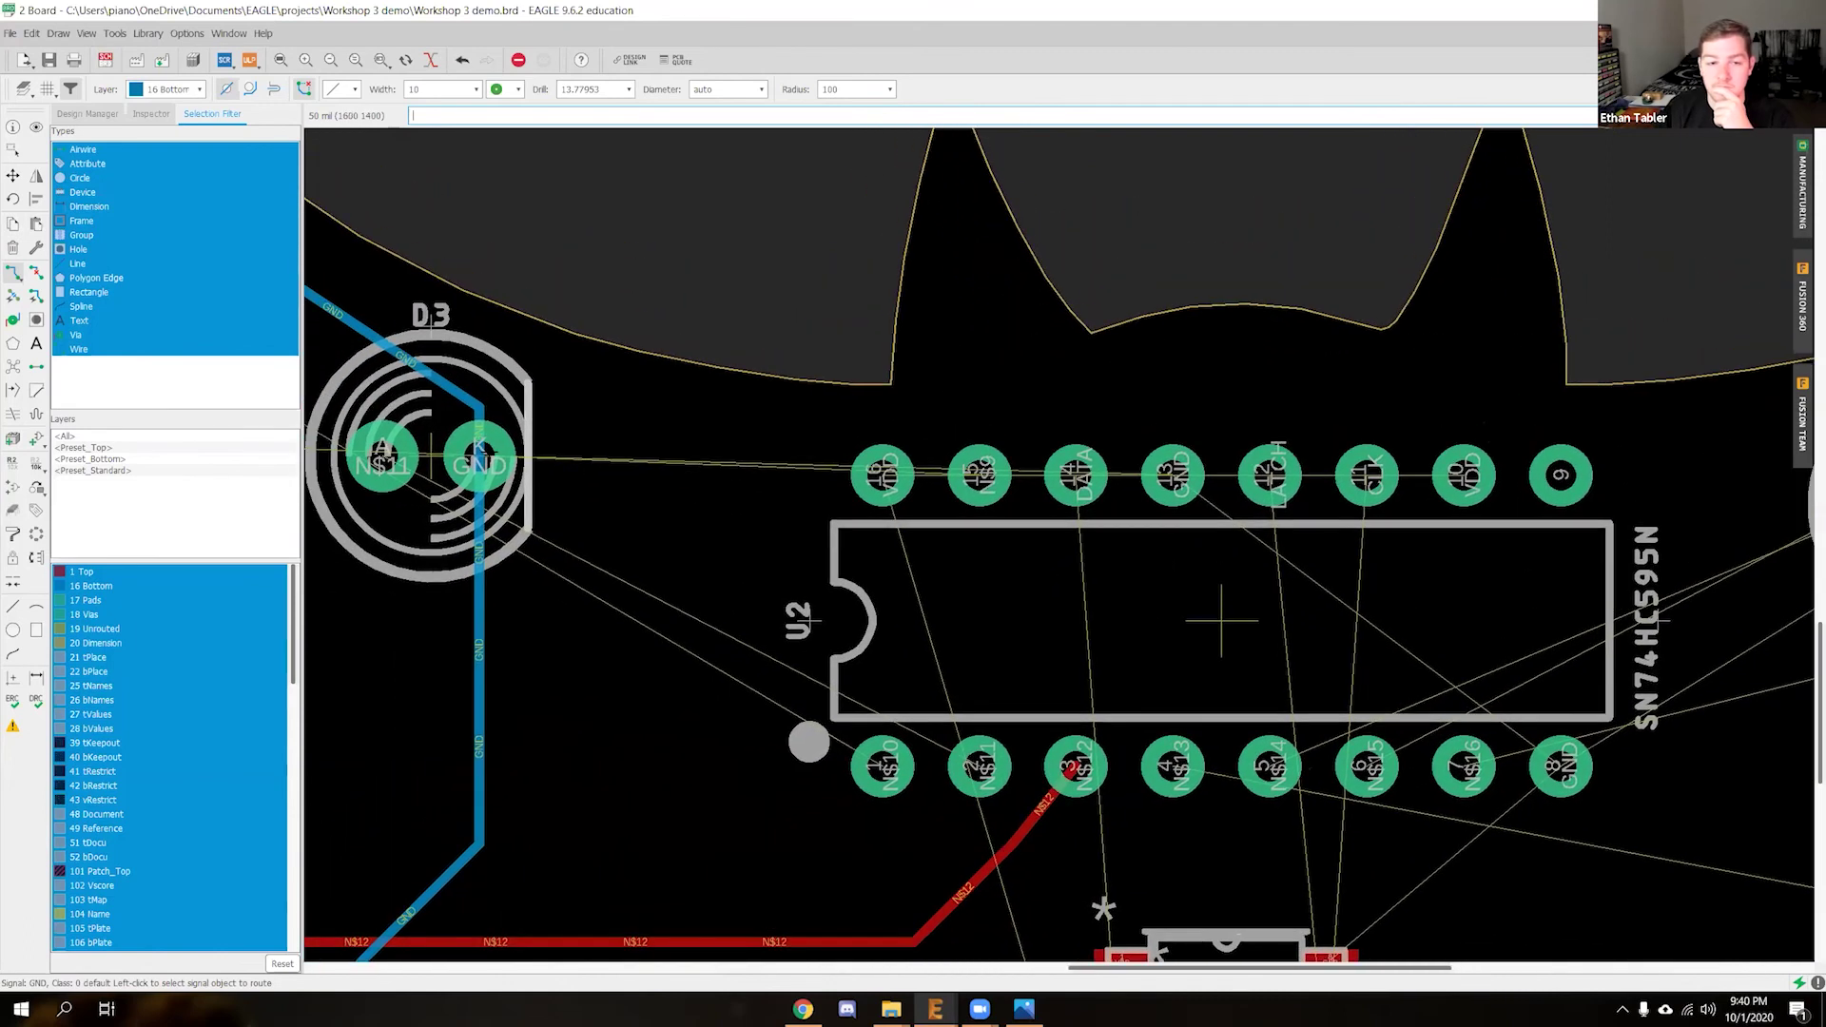
{"action": "left_click", "coordinate": [480, 457]}
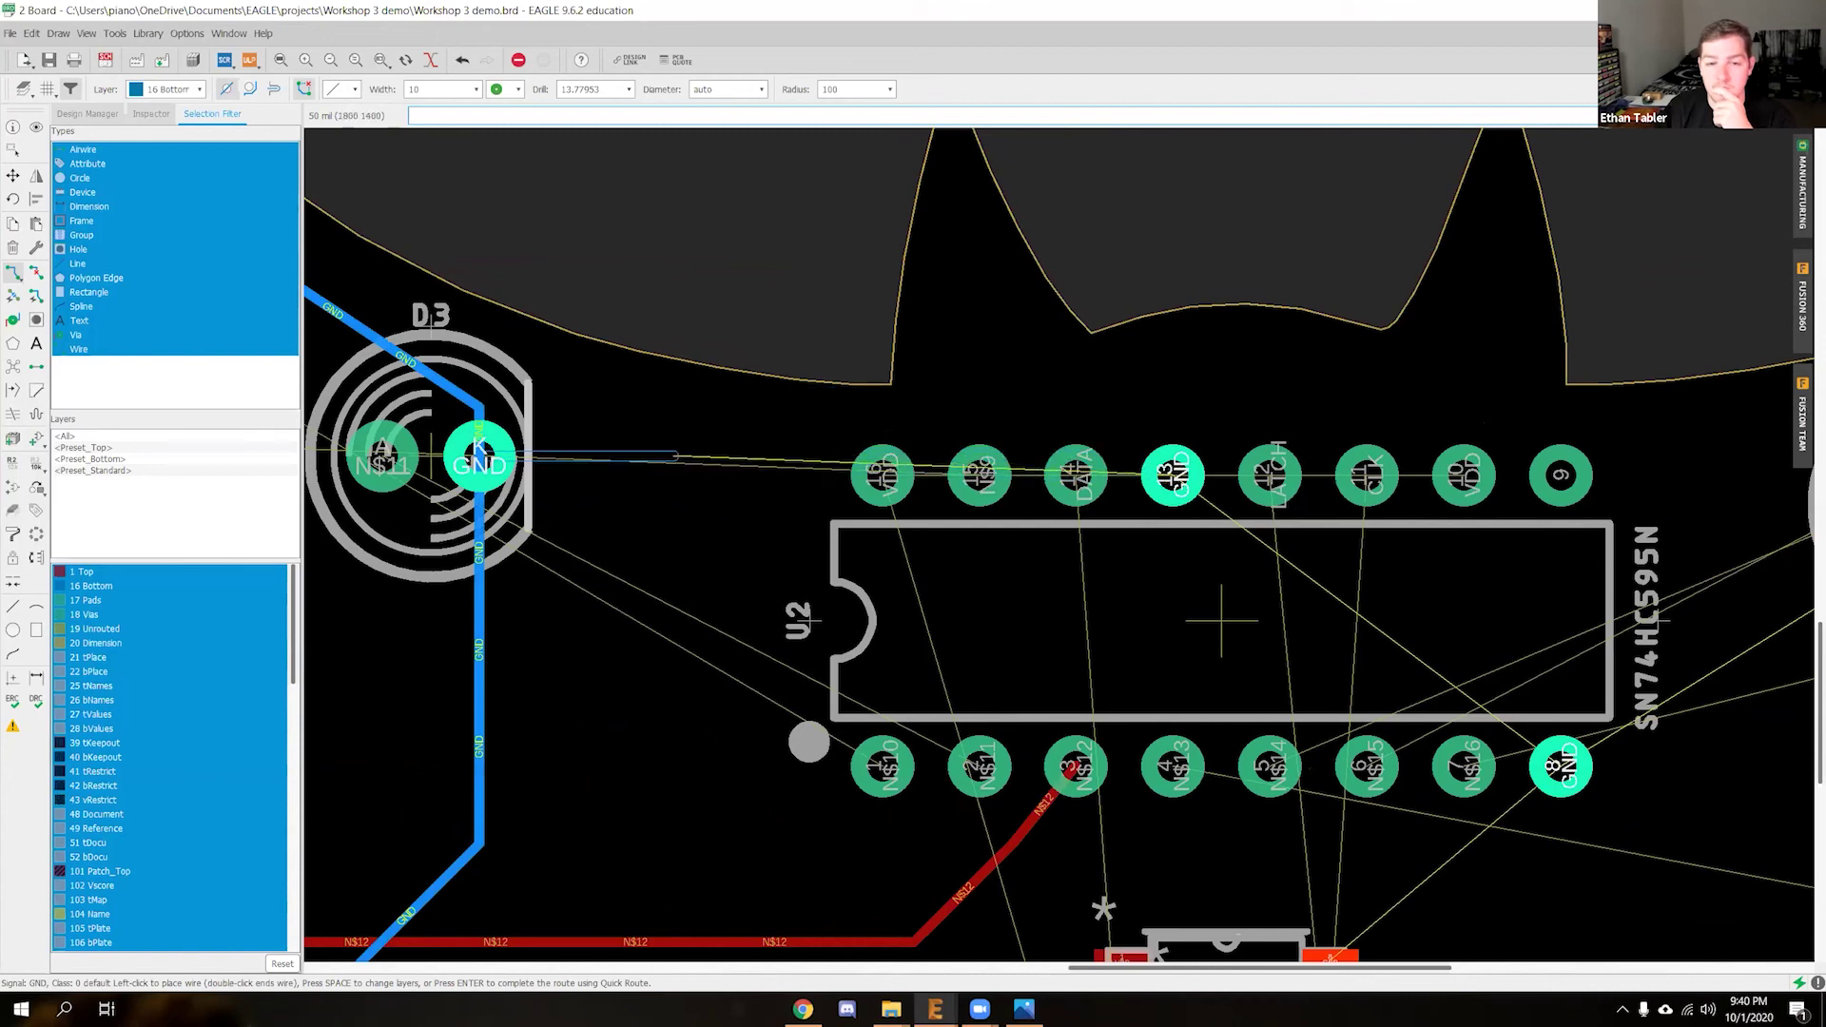
{"action": "left_click", "coordinate": [725, 408]}
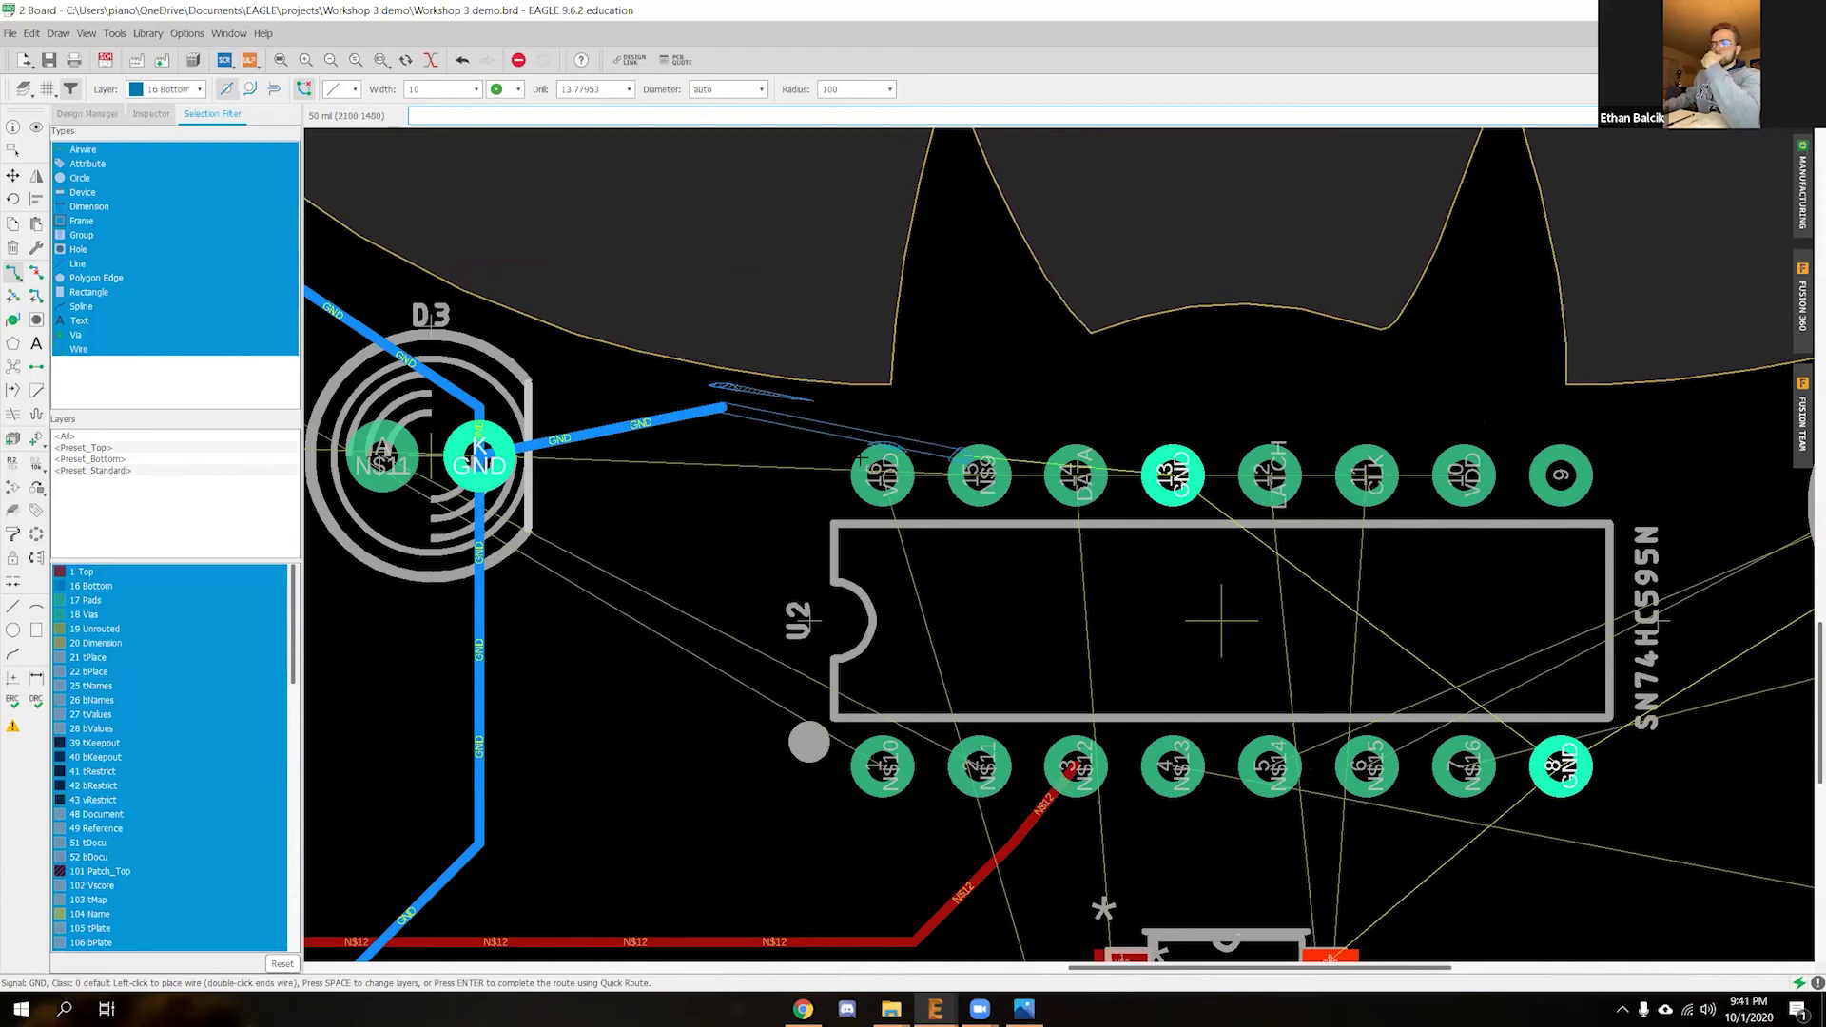
{"action": "key", "text": "ctrl+z"}
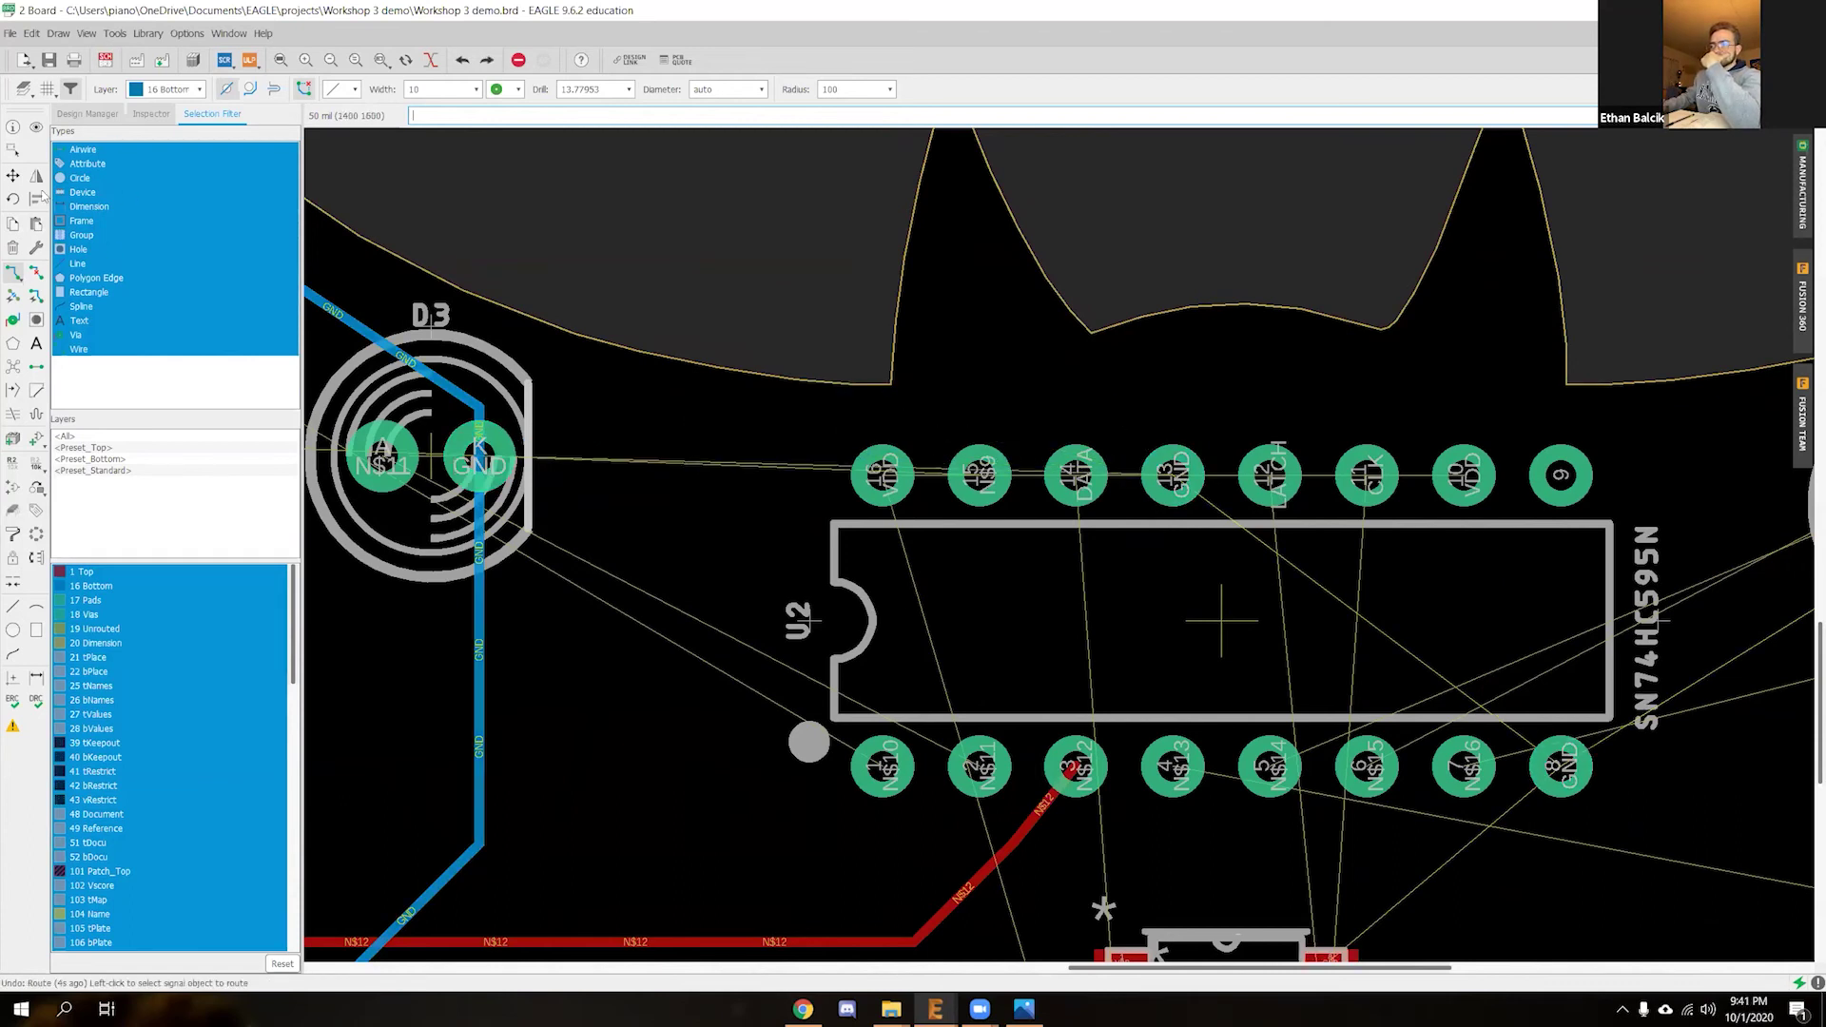
Route GND on the bottom layer from D3's cathode, passing just above U2's upper pin row, to U2's pin 13
{"action": "left_click", "coordinate": [480, 459]}
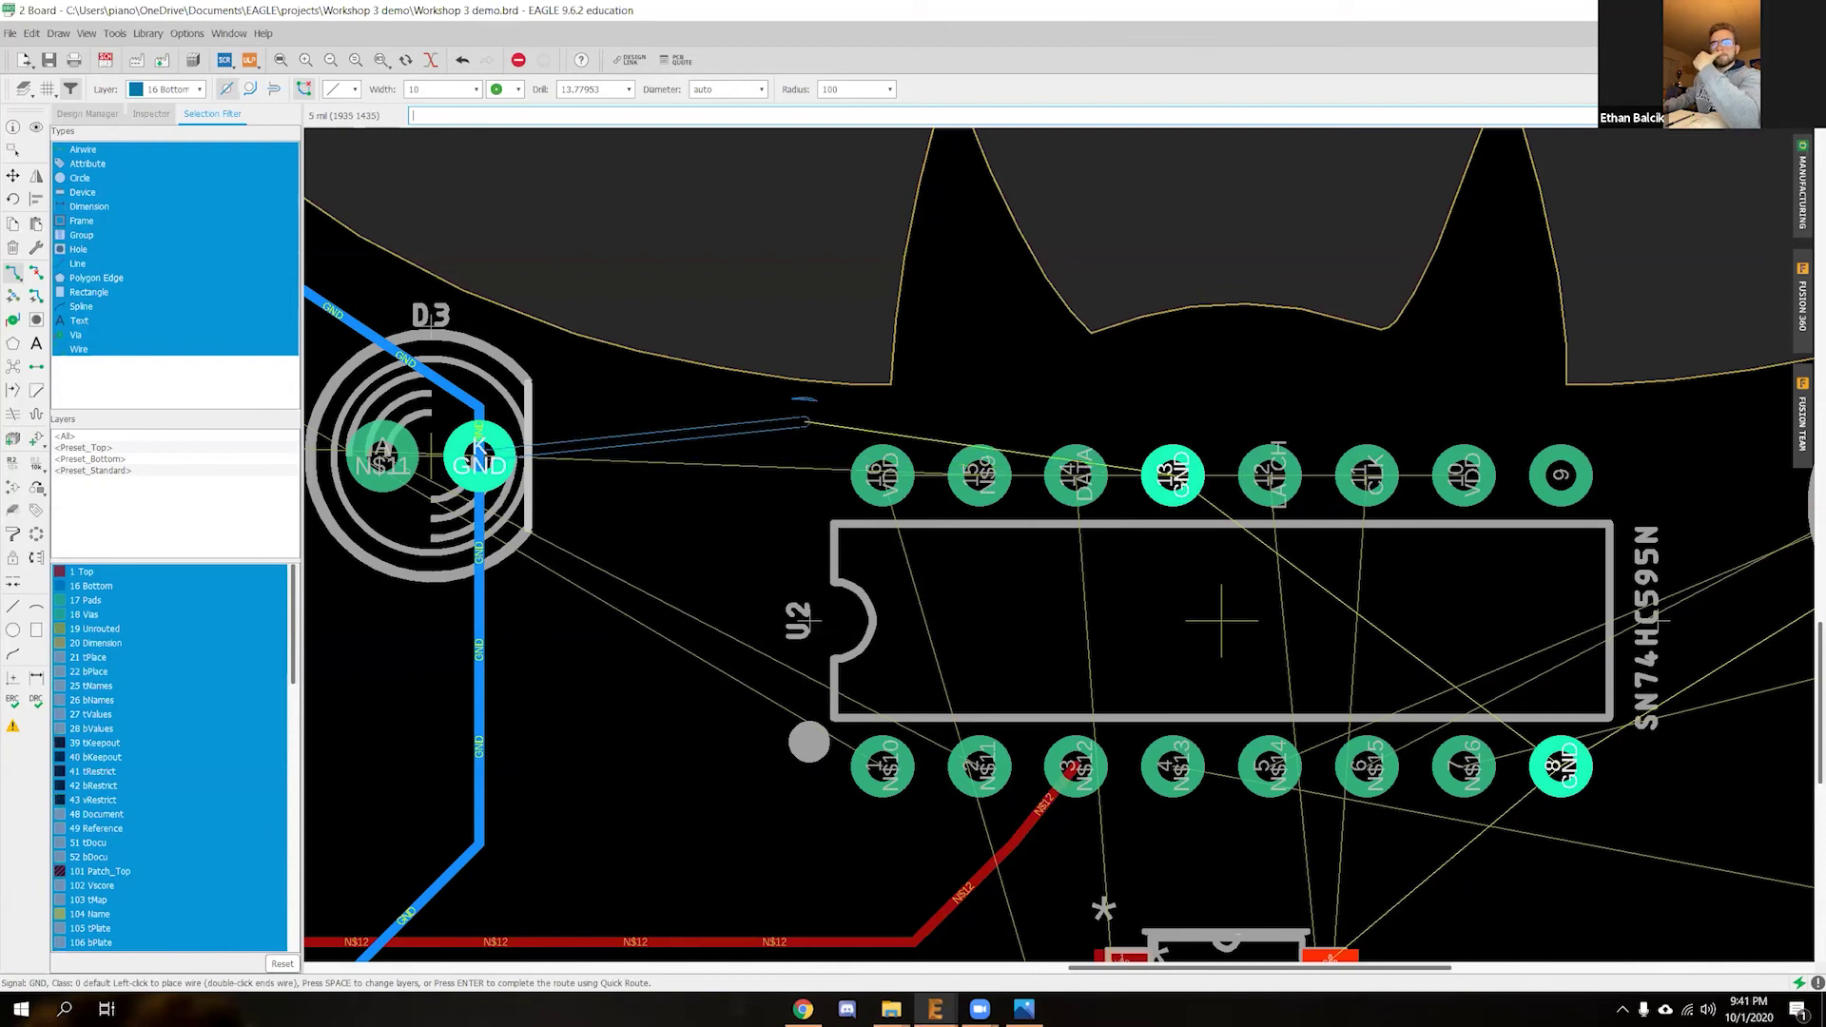
{"action": "left_click", "coordinate": [763, 422]}
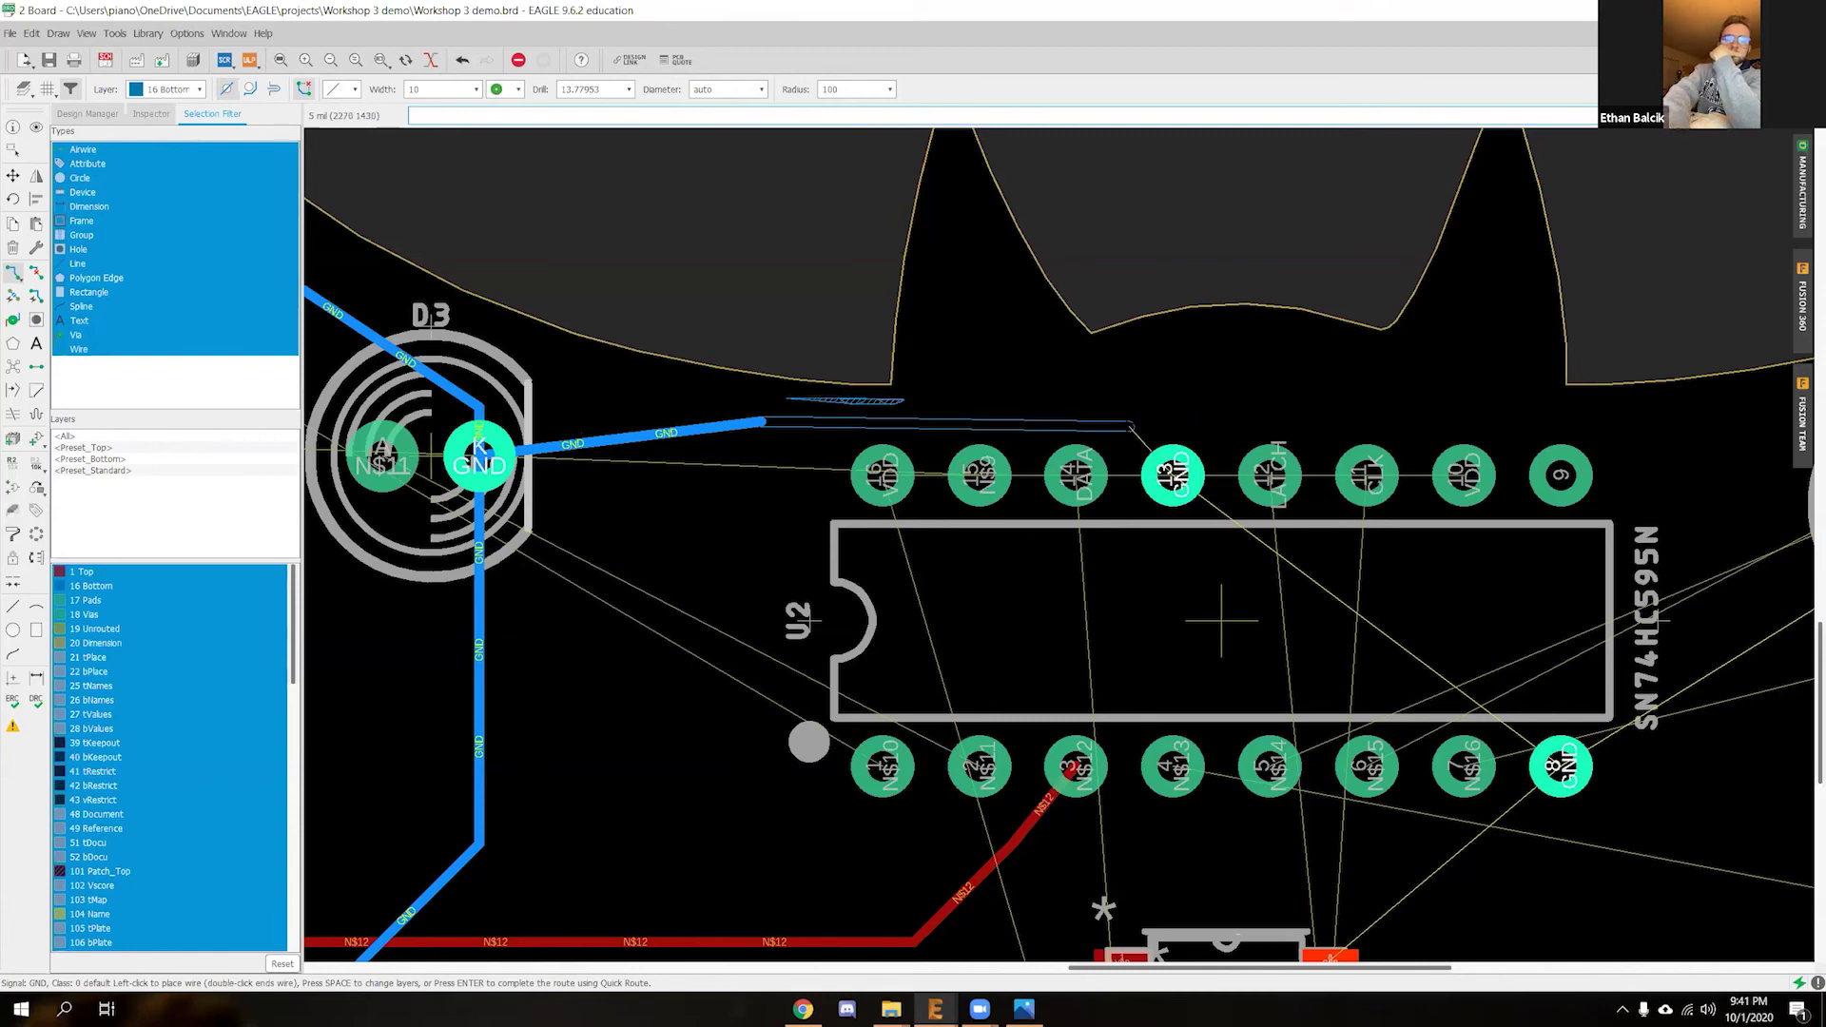
{"action": "left_click", "coordinate": [1128, 422]}
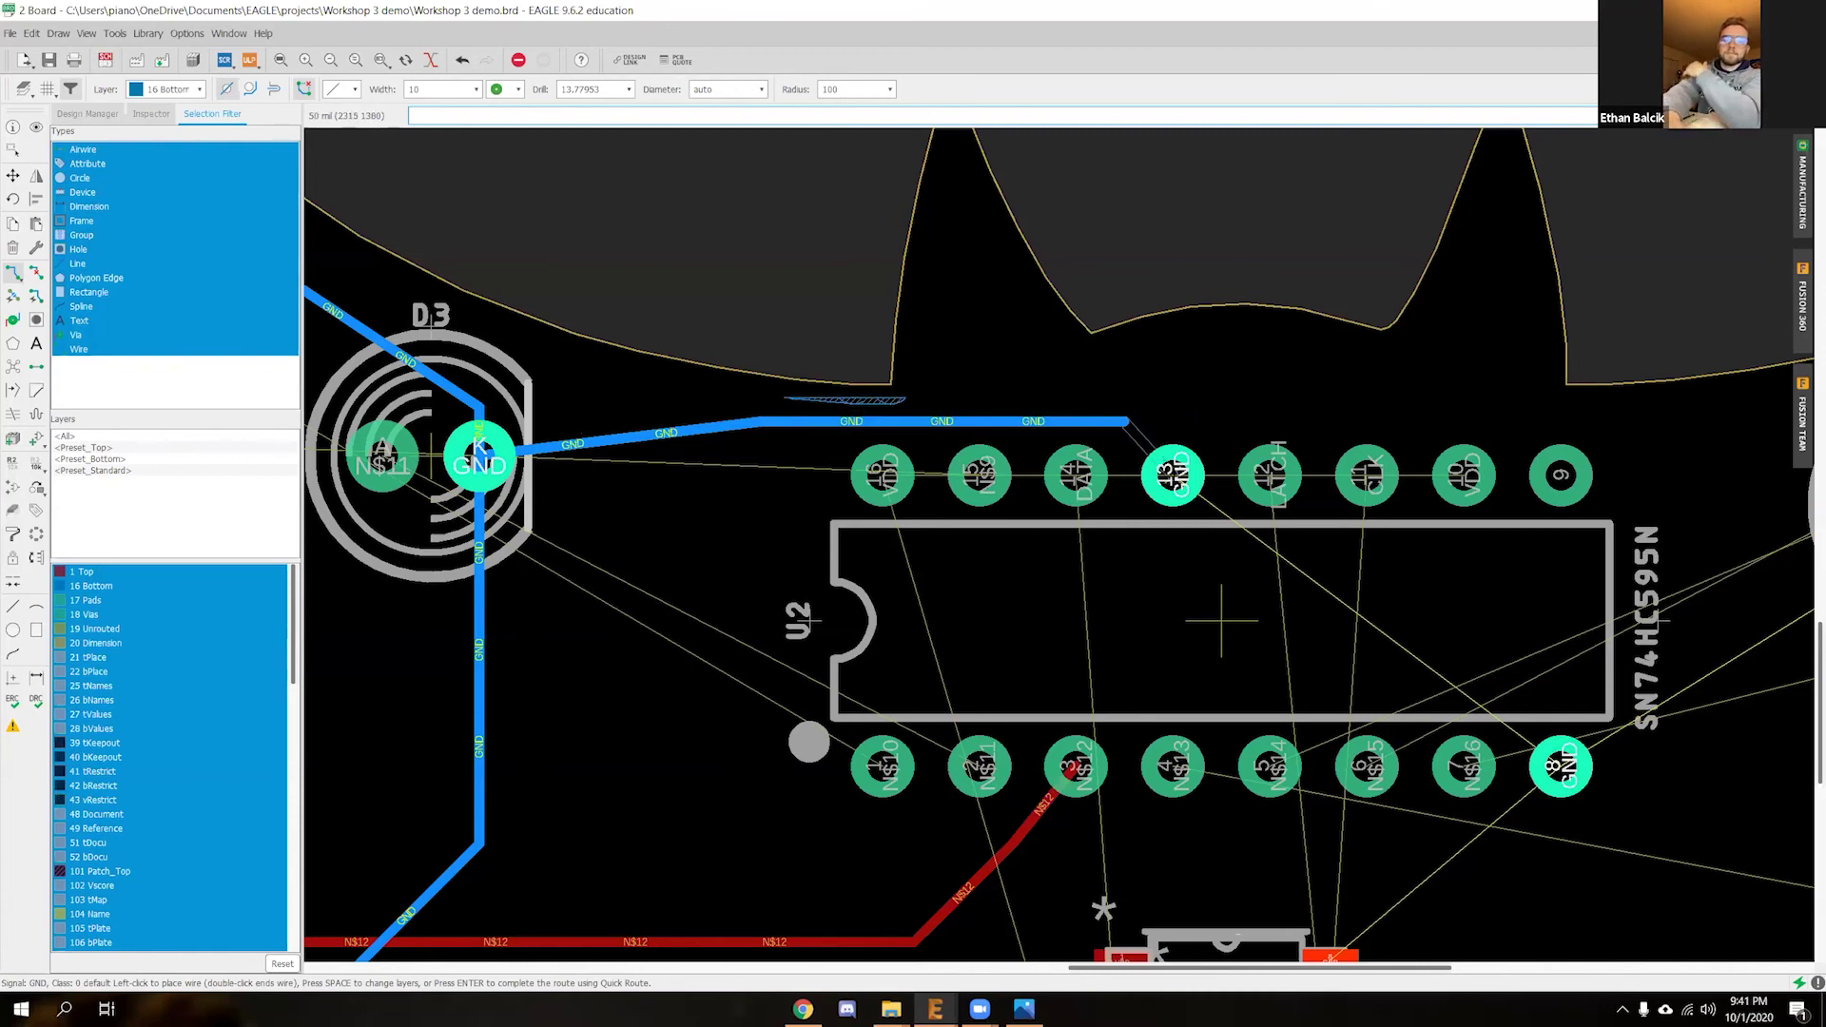
{"action": "left_click", "coordinate": [1173, 473]}
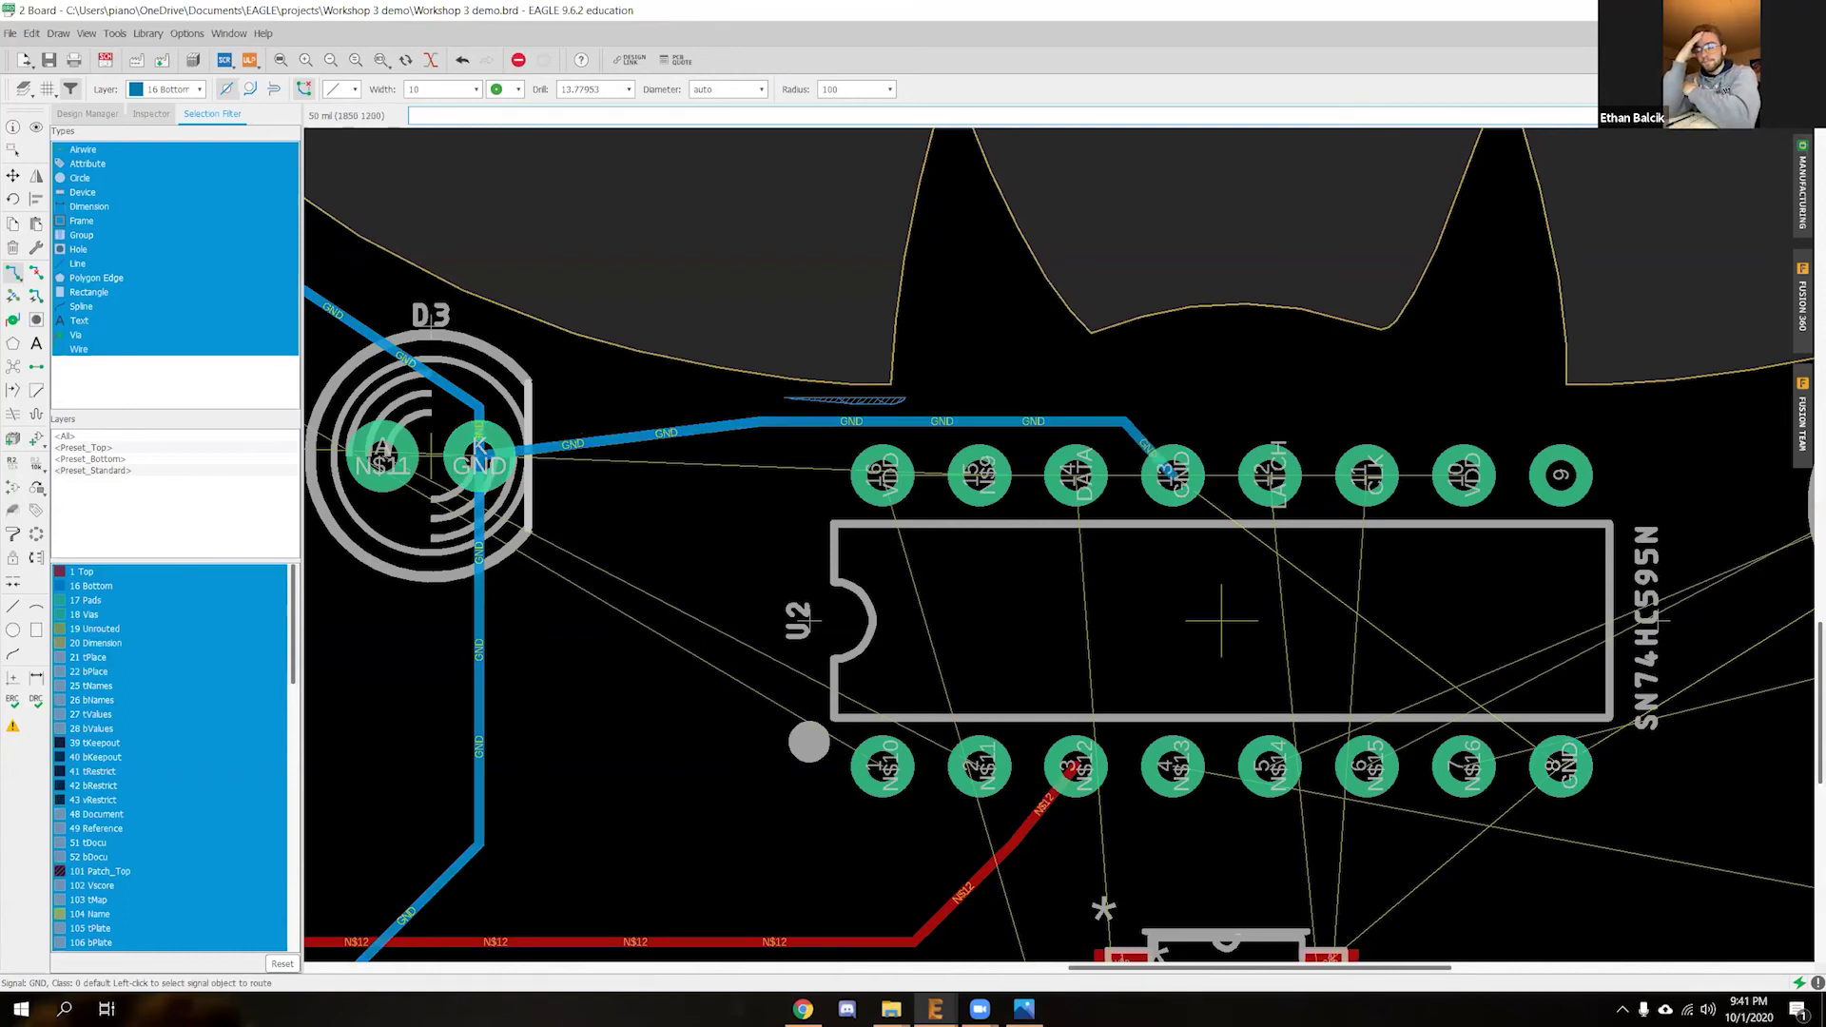
Route GND on the bottom layer from U2's pin 13 through the middle of the chip outline to its pin 8
{"action": "scroll", "coordinate": [1100, 658], "scroll_direction": "down", "scroll_amount": 4}
{"action": "middle_click_drag", "start_coordinate": [1250, 641], "coordinate": [1040, 469]}
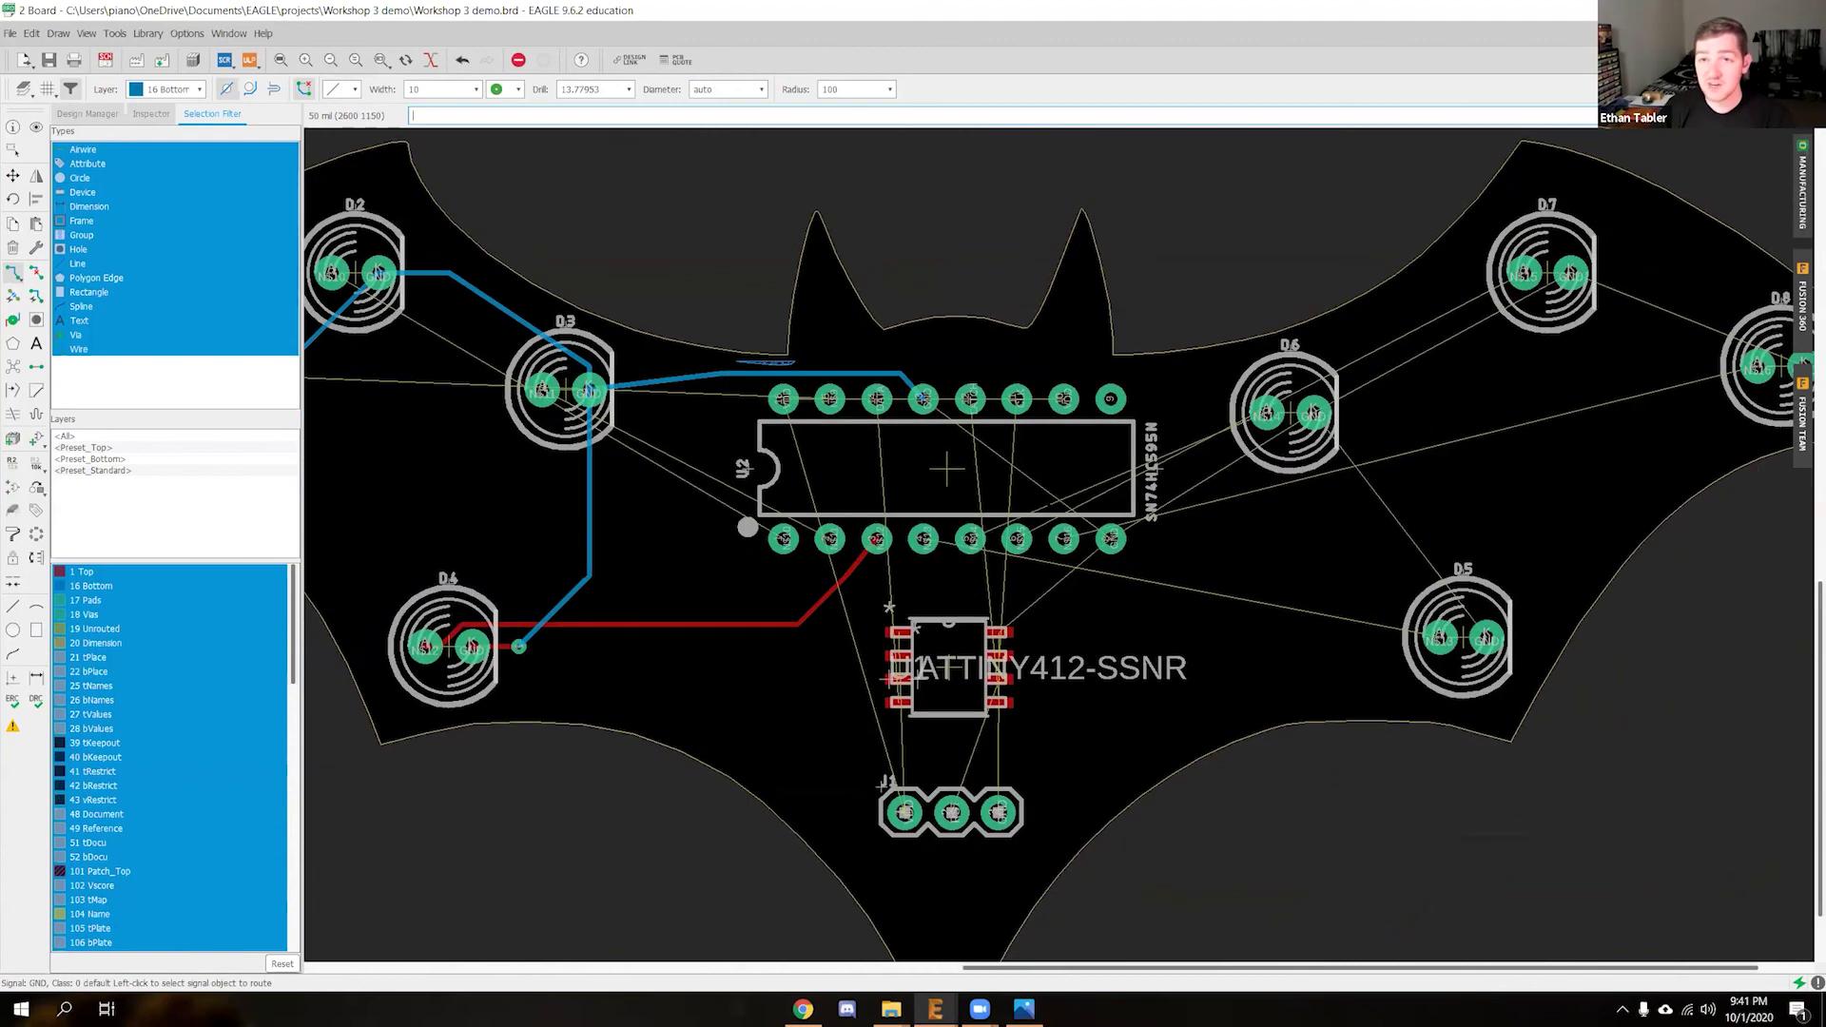
{"action": "left_click", "coordinate": [923, 399]}
{"action": "scroll", "coordinate": [922, 398], "scroll_direction": "up", "scroll_amount": 5}
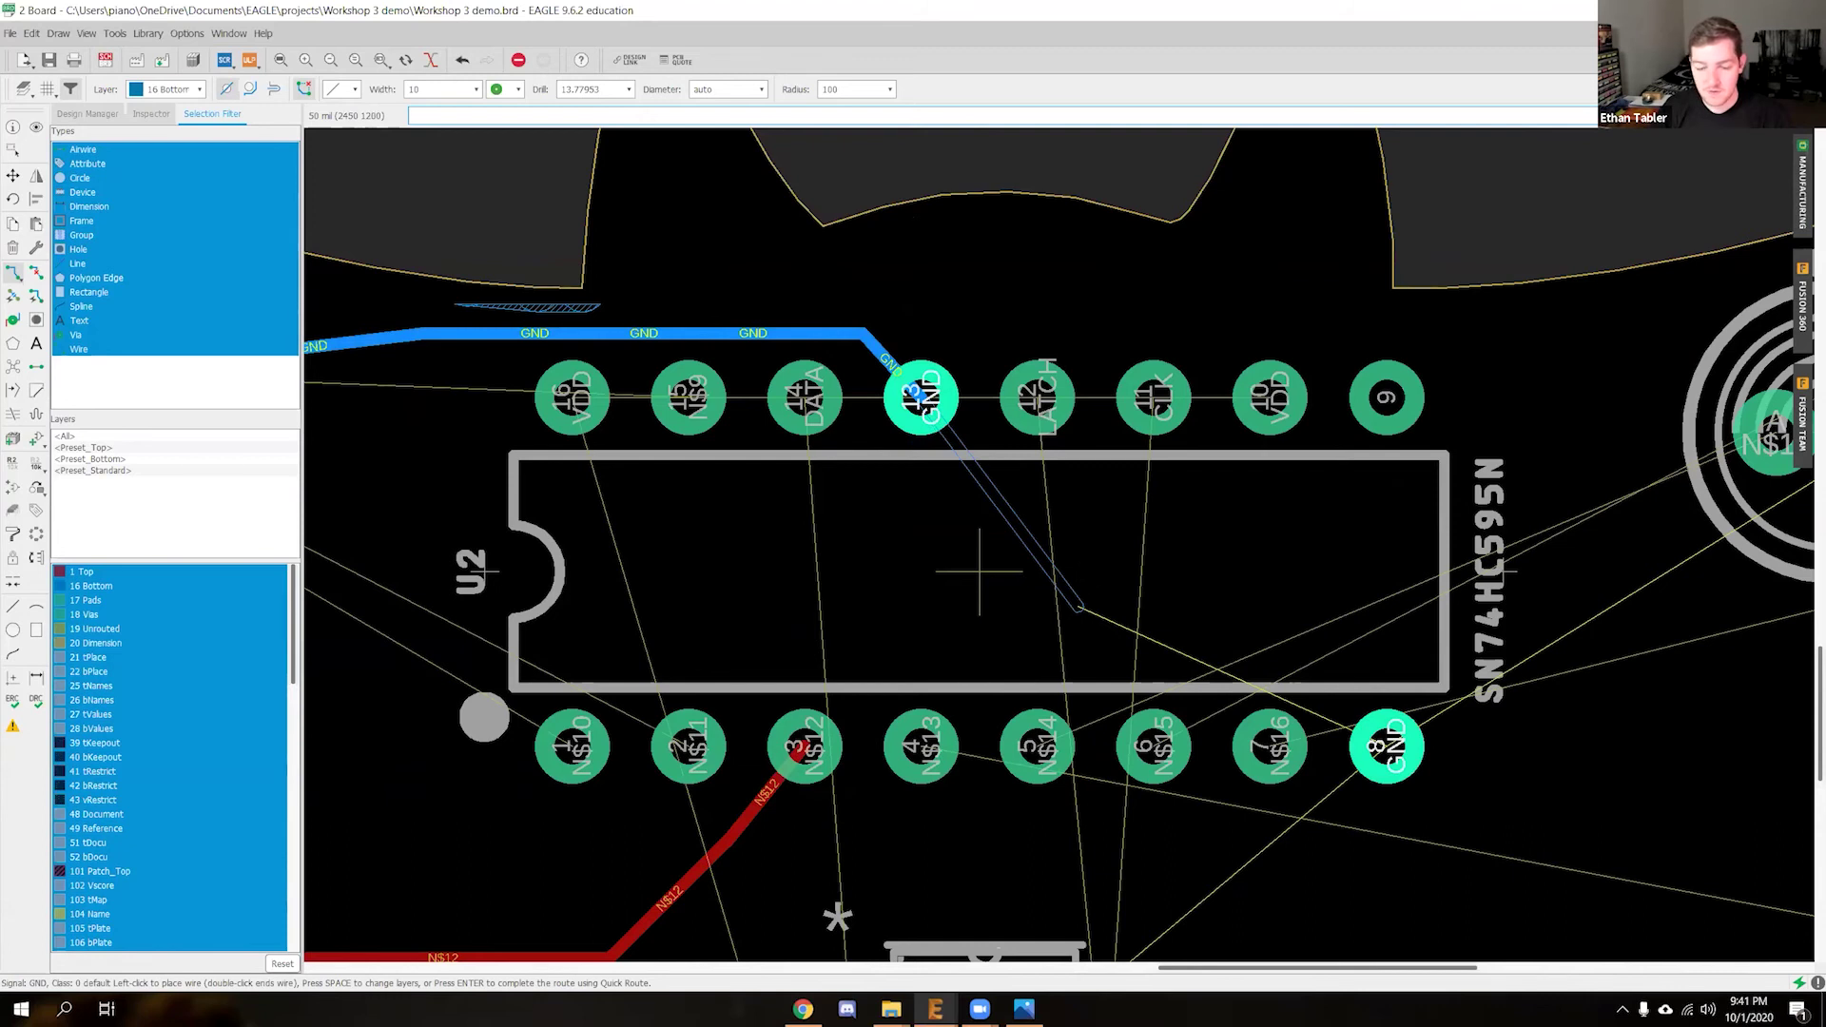
{"action": "left_click", "coordinate": [1021, 550]}
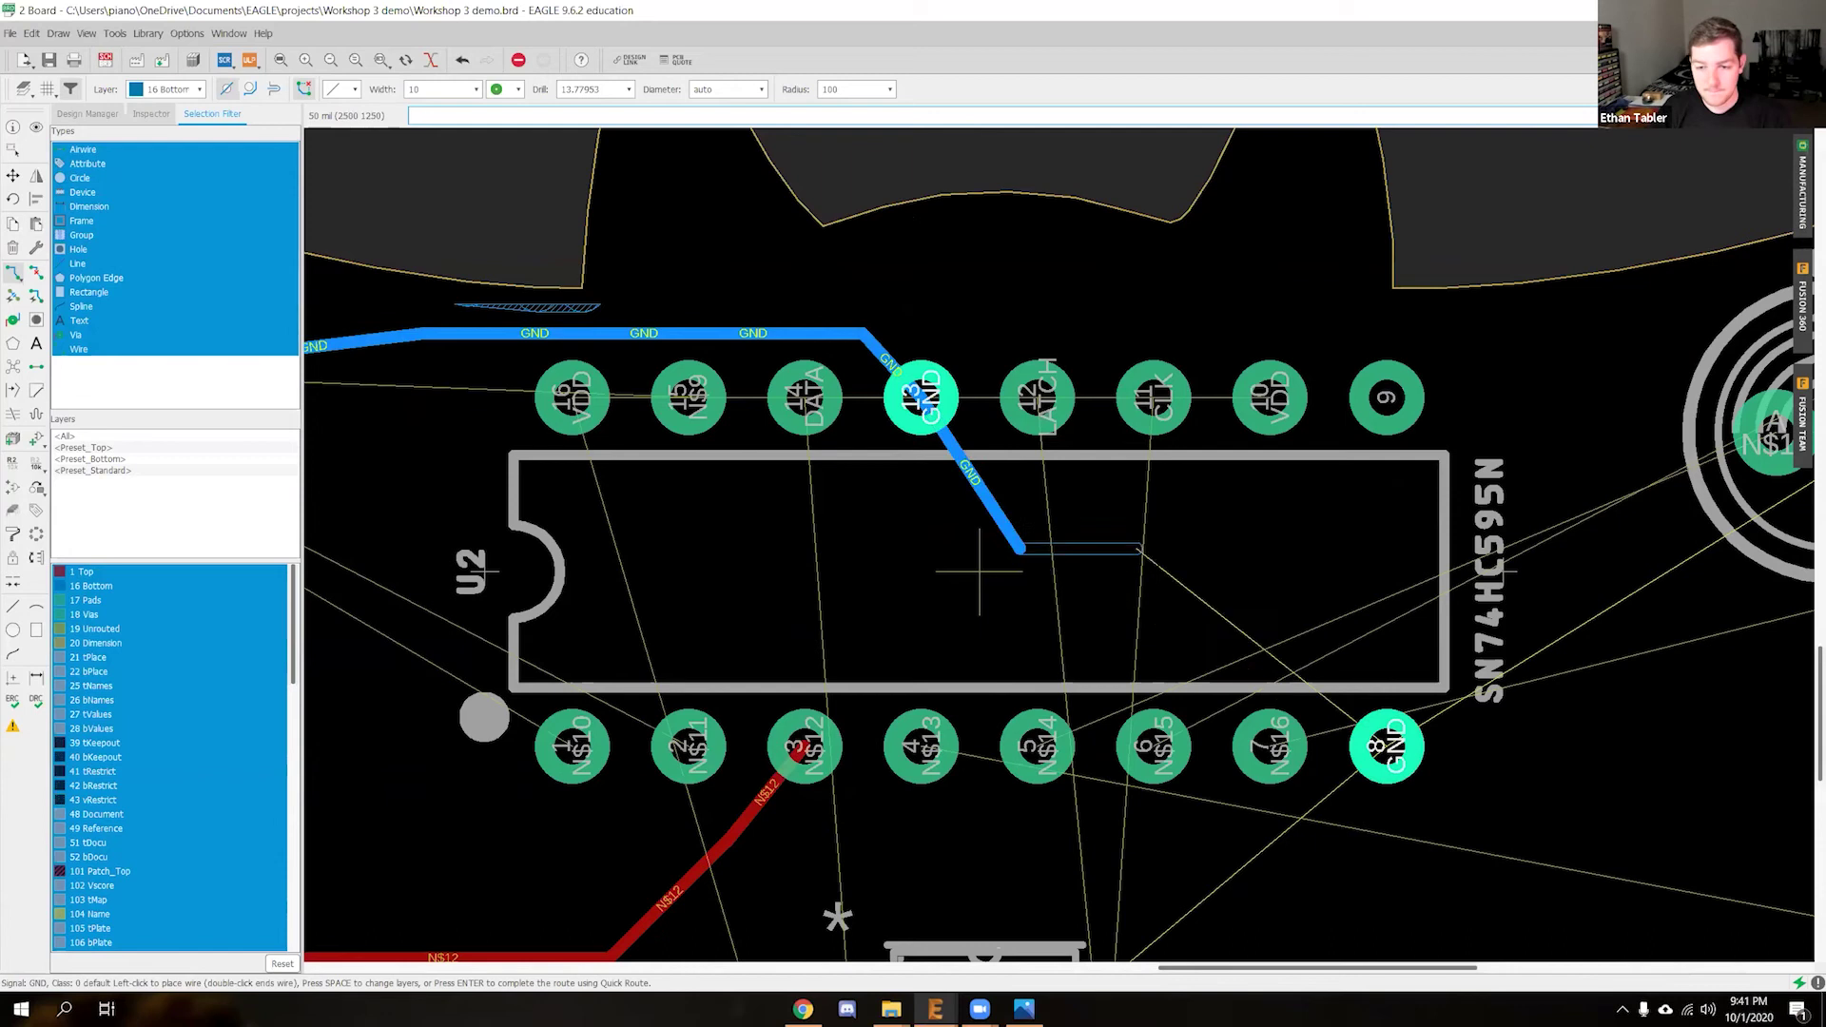
{"action": "left_click", "coordinate": [1255, 550]}
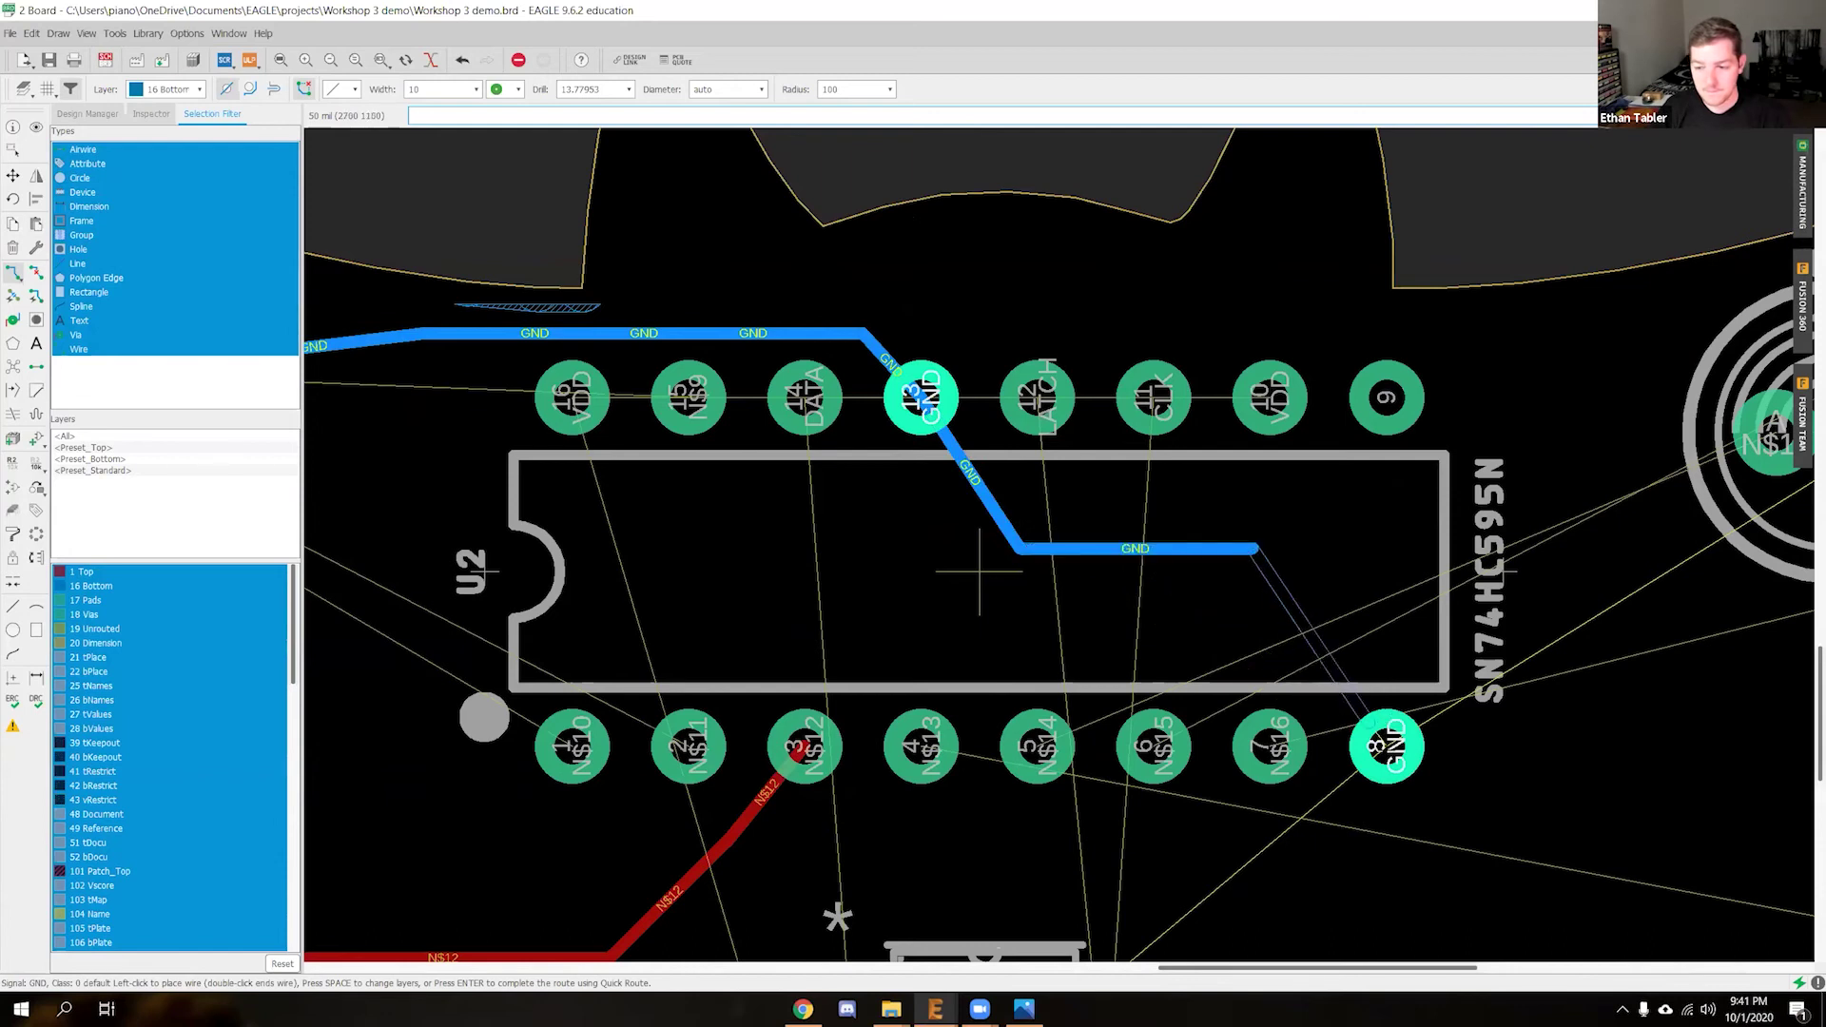
{"action": "left_click", "coordinate": [1387, 747]}
{"action": "scroll", "coordinate": [1387, 747], "scroll_direction": "down", "scroll_amount": 4}
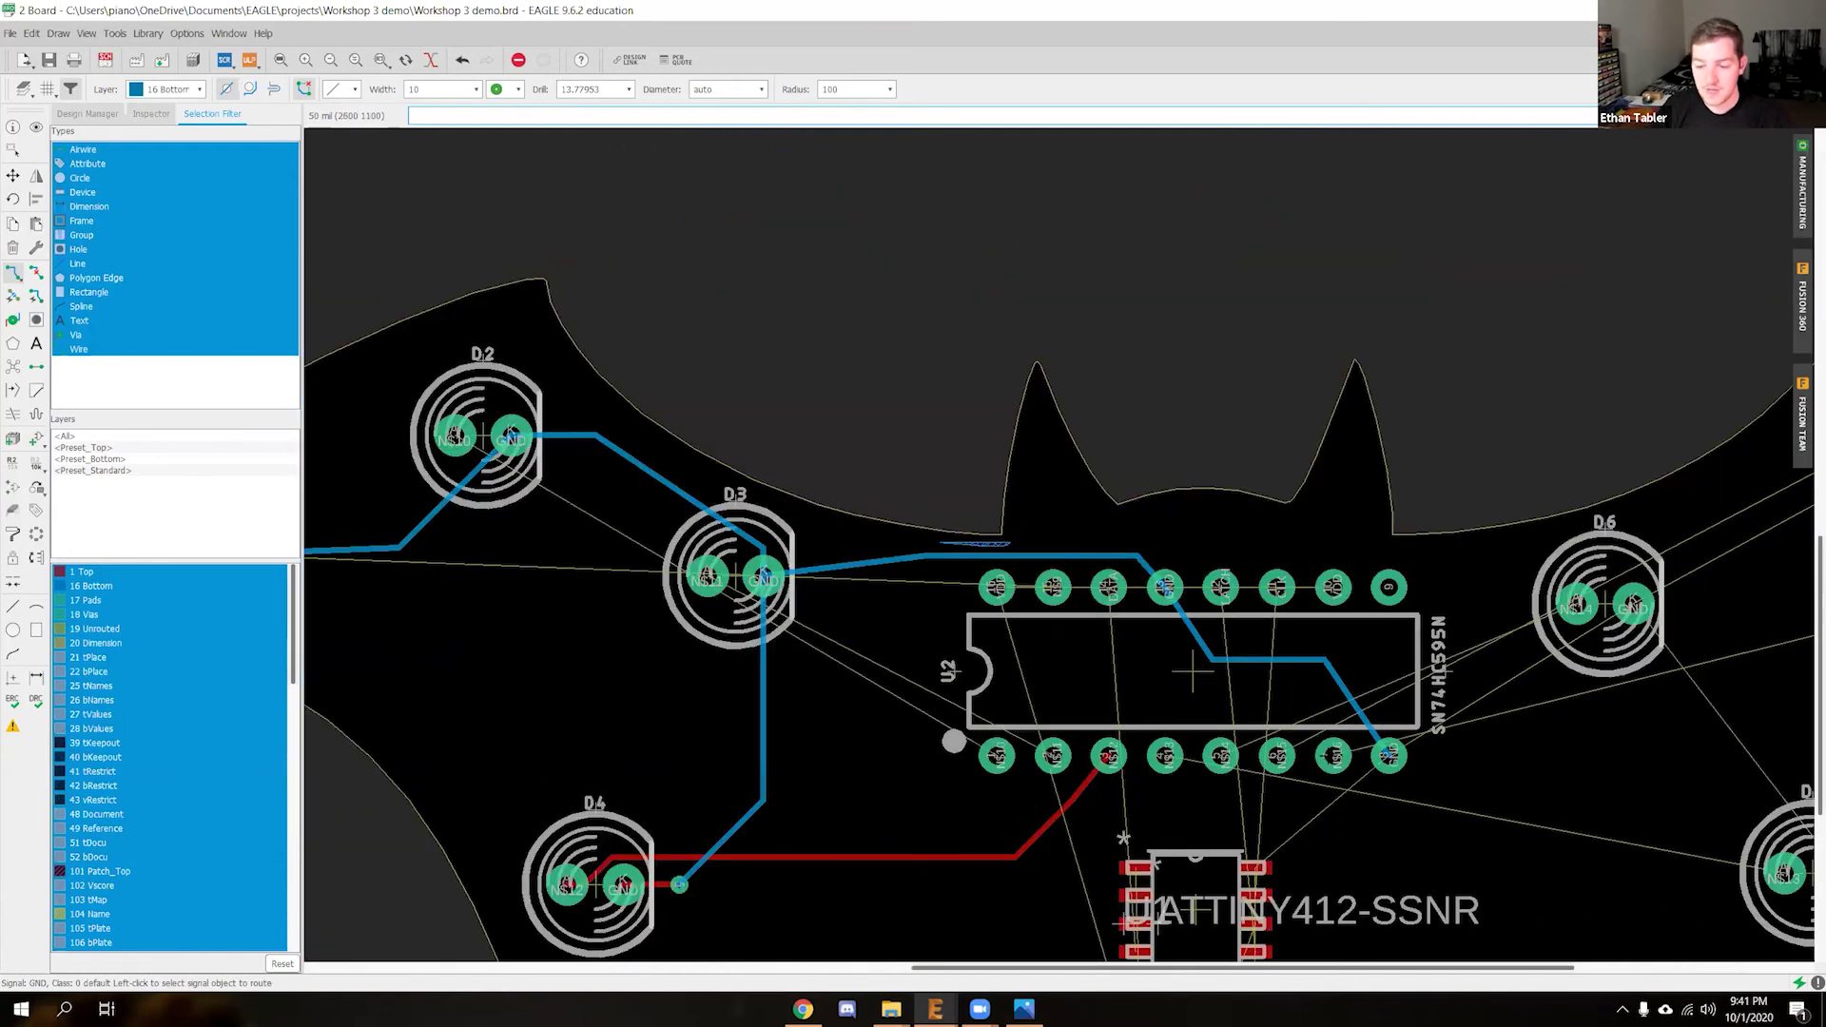
{"action": "middle_click_drag", "start_coordinate": [1168, 539], "coordinate": [1238, 594]}
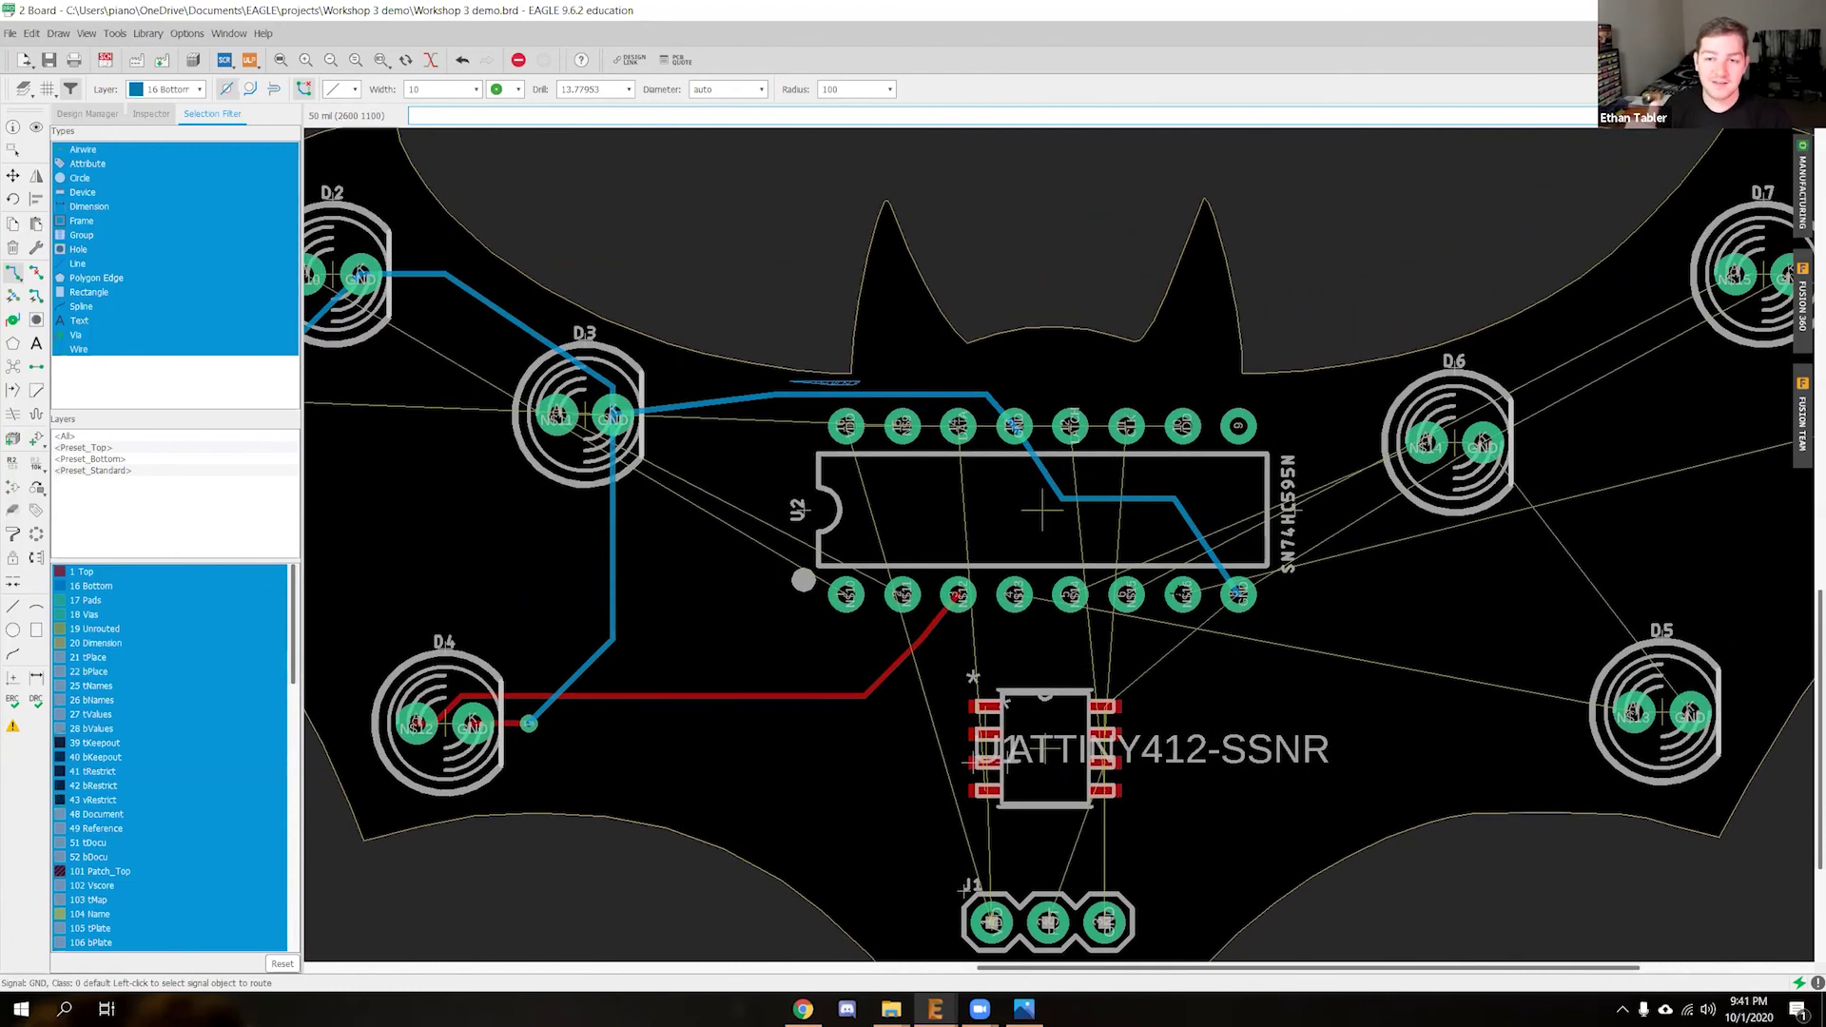
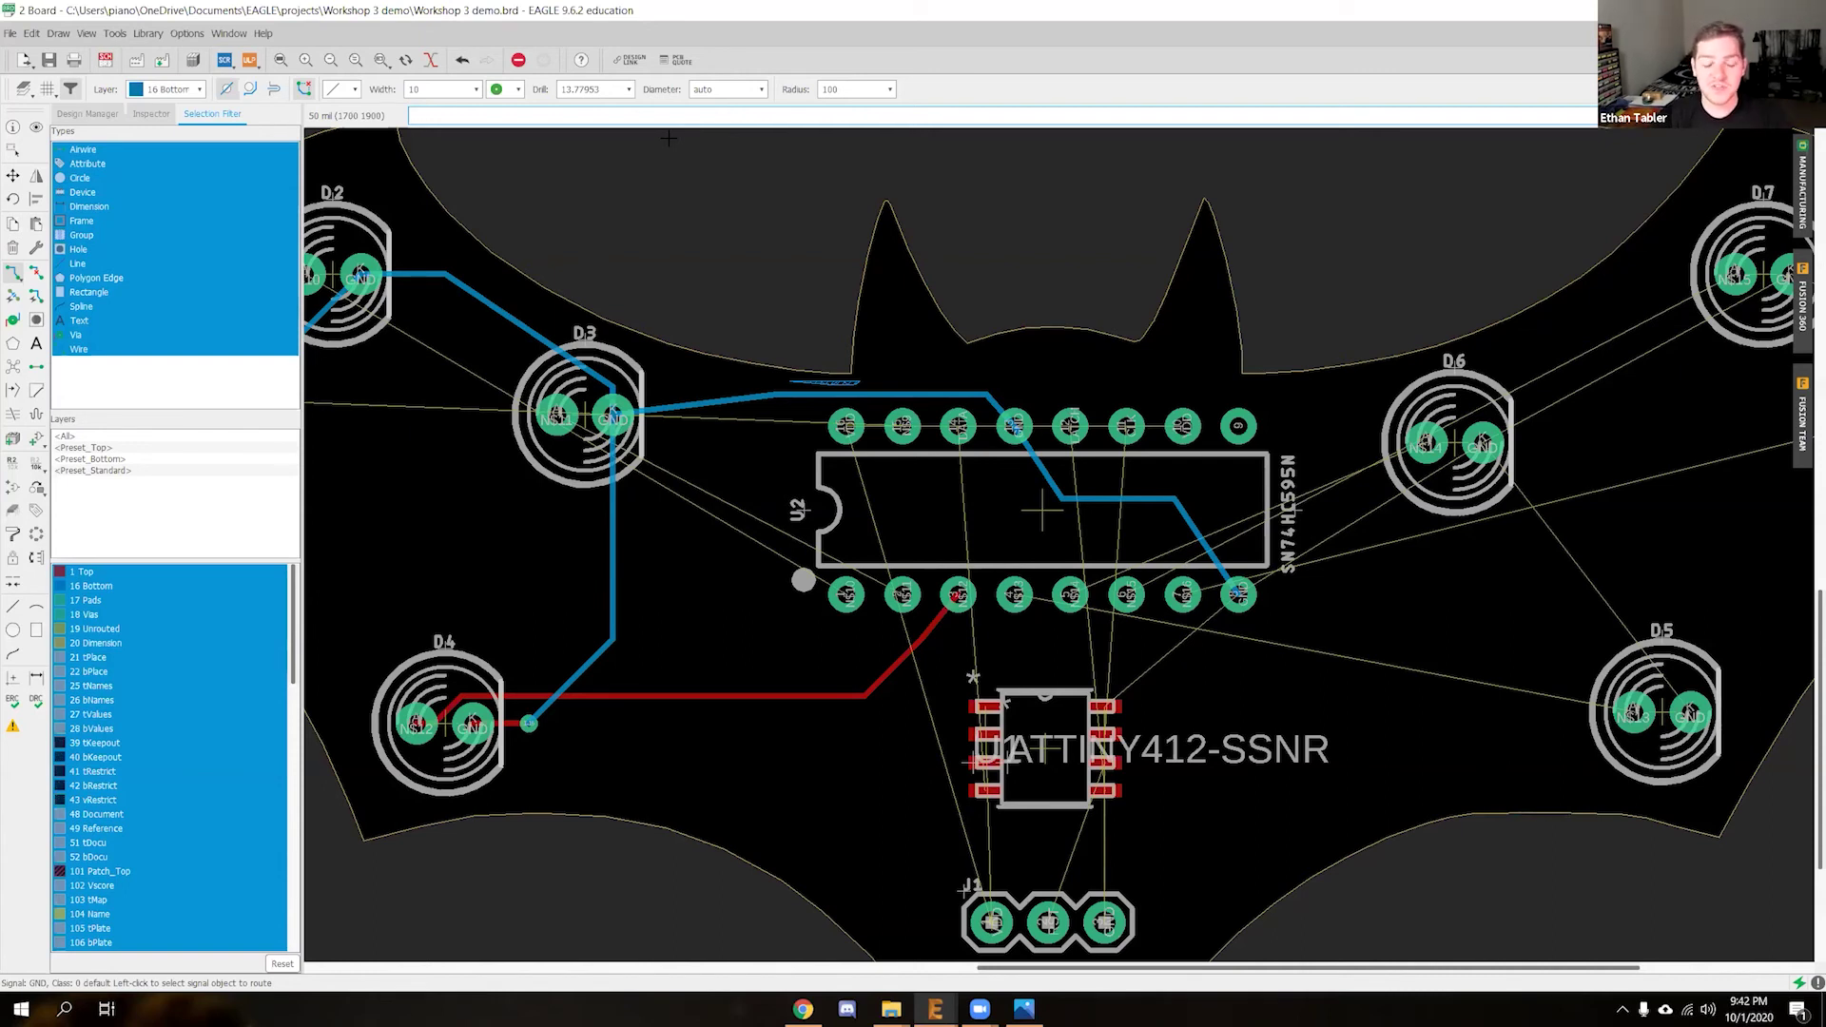
Try to rip up all of the board's routed traces as one group
{"action": "key", "text": "Up"}
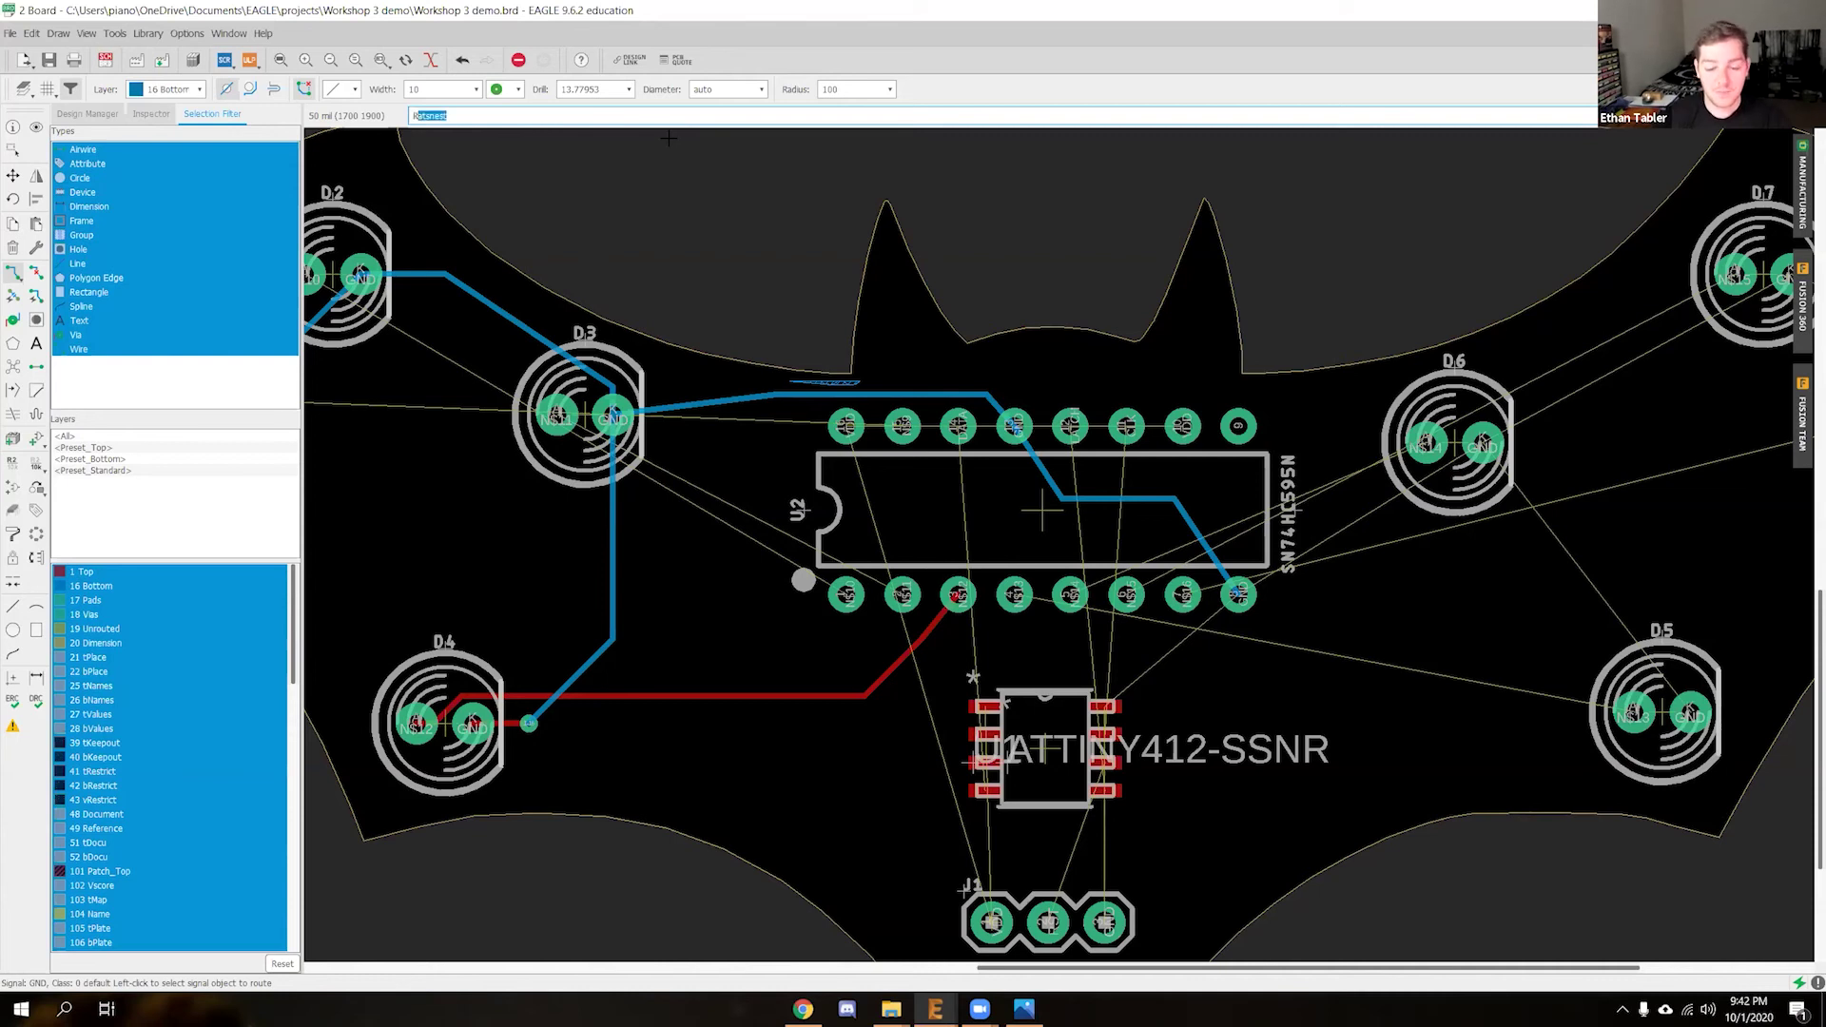
{"action": "key", "text": "Up"}
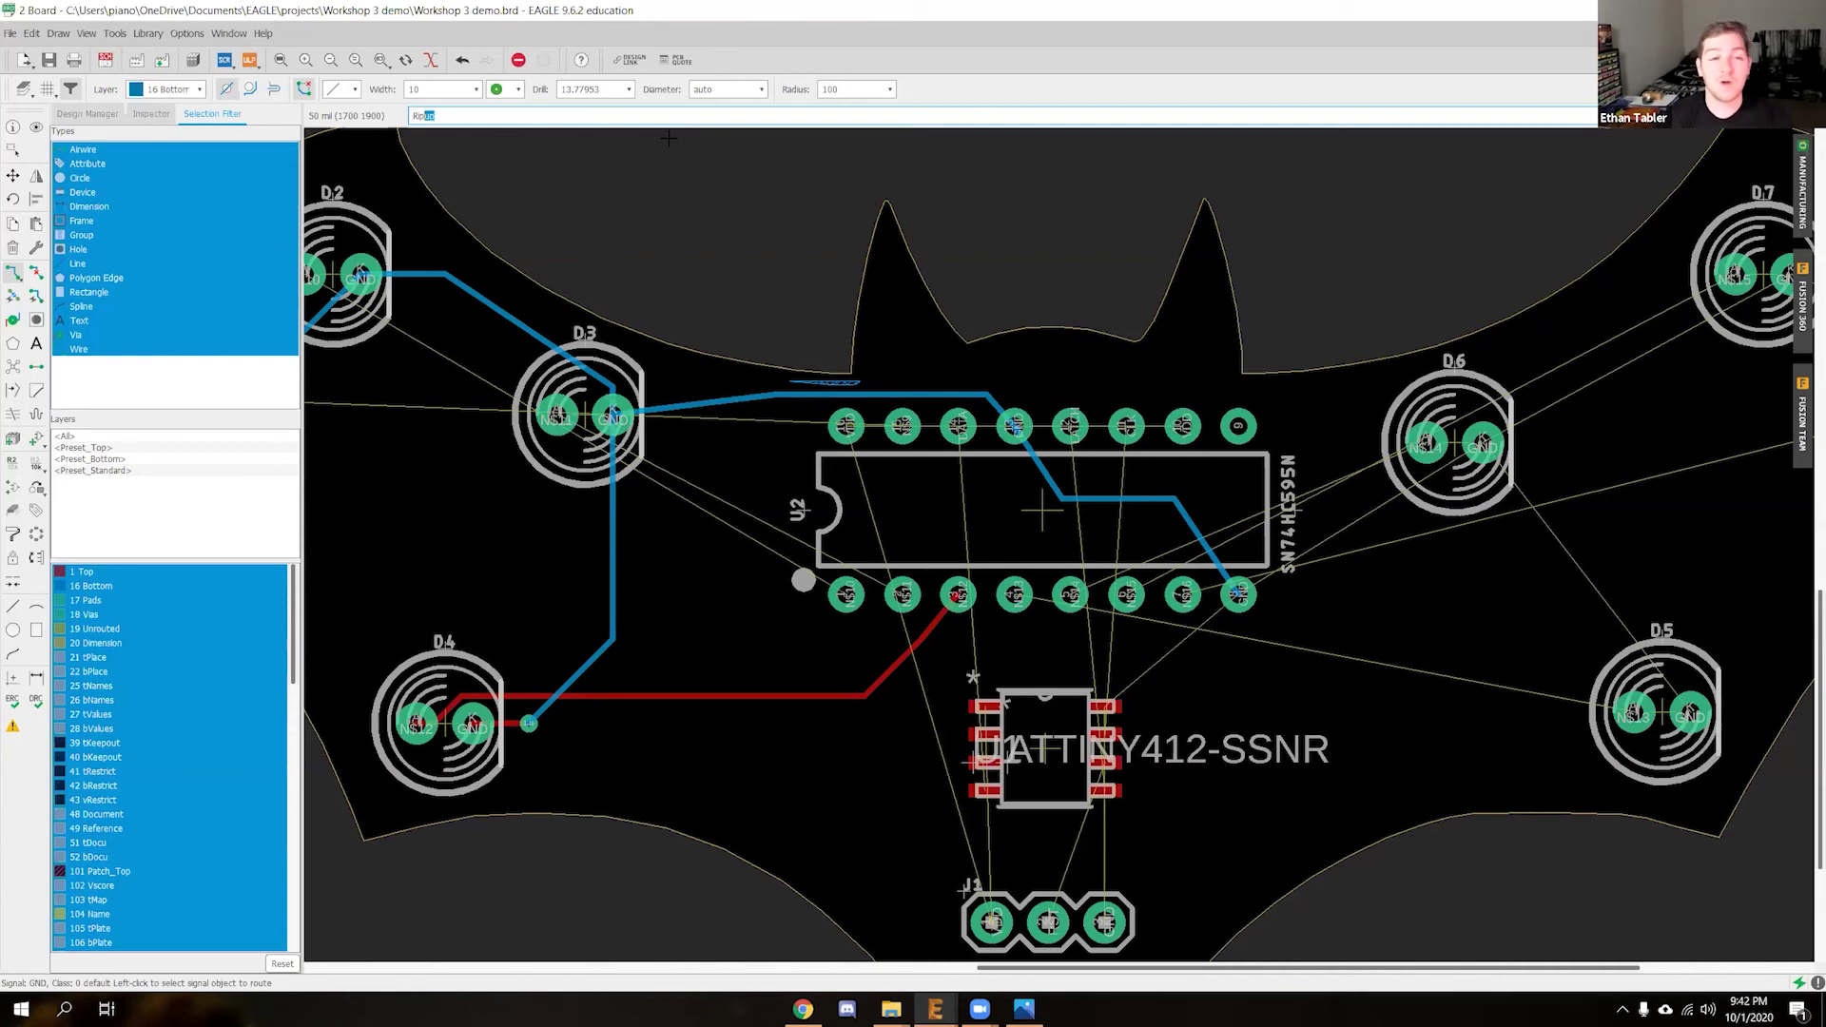
{"action": "type", "text": "Ripup"}
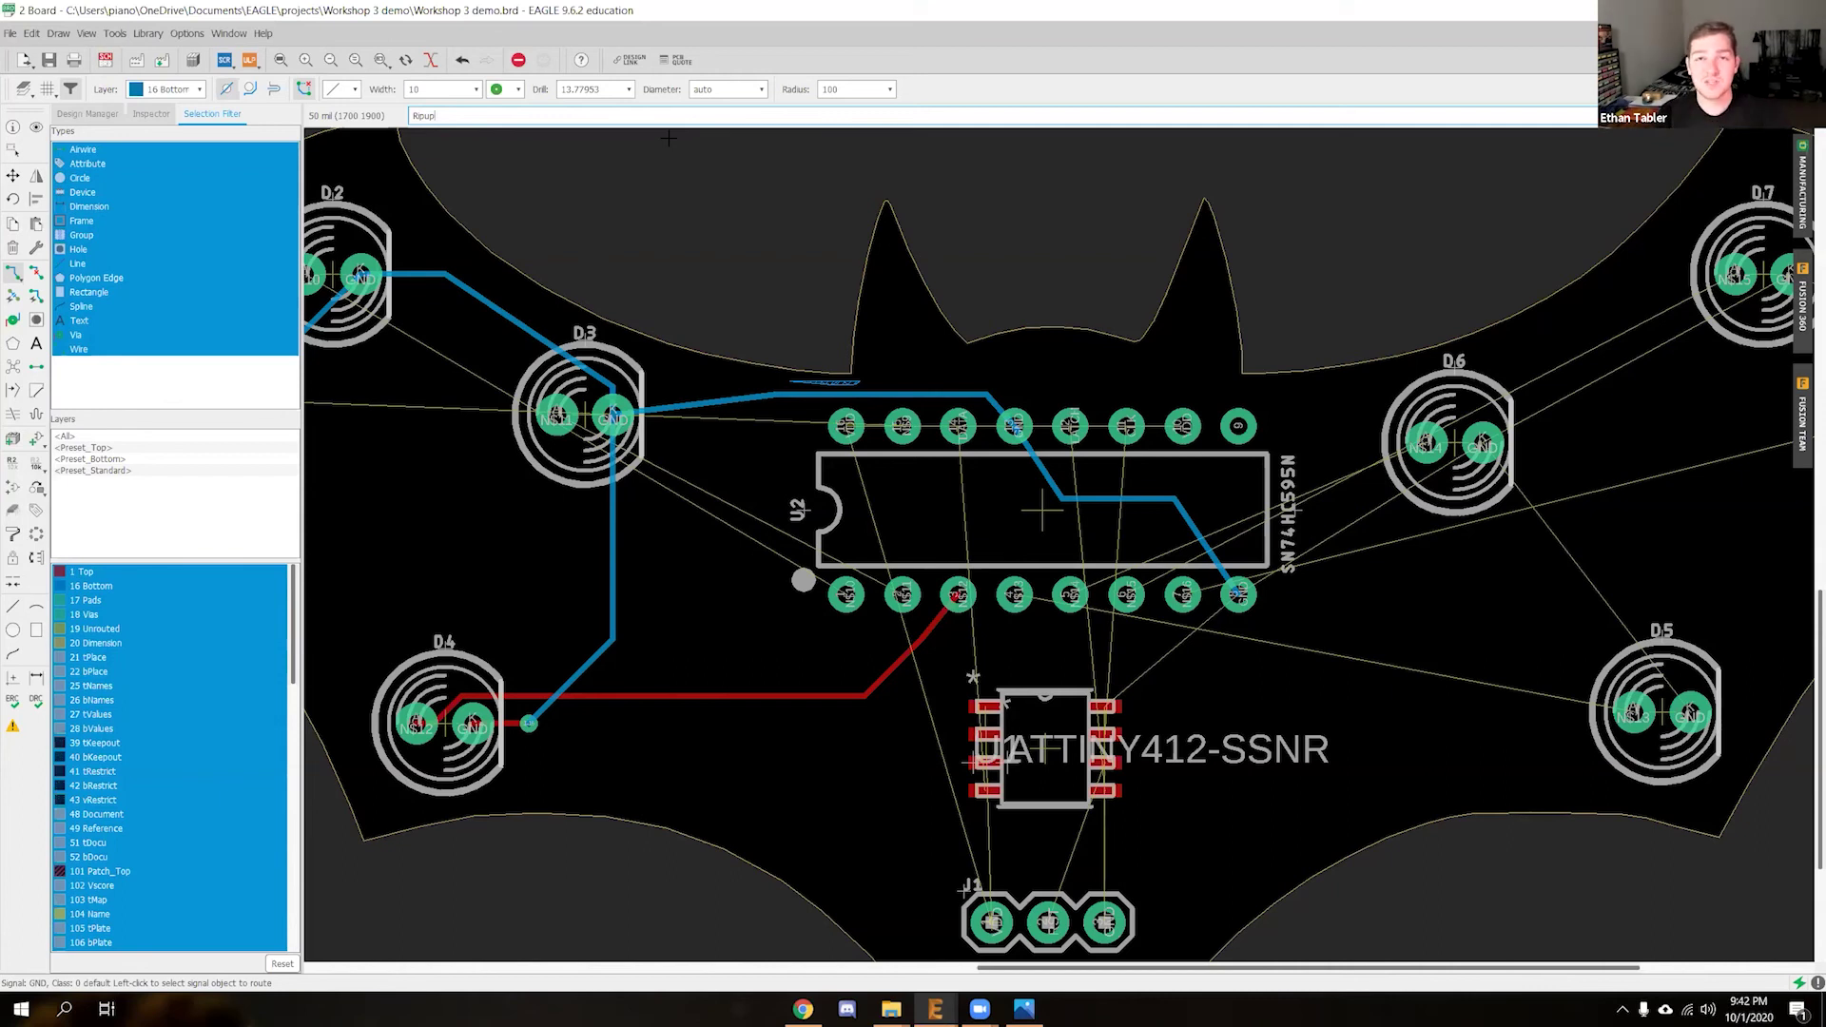
{"action": "key", "text": "Return"}
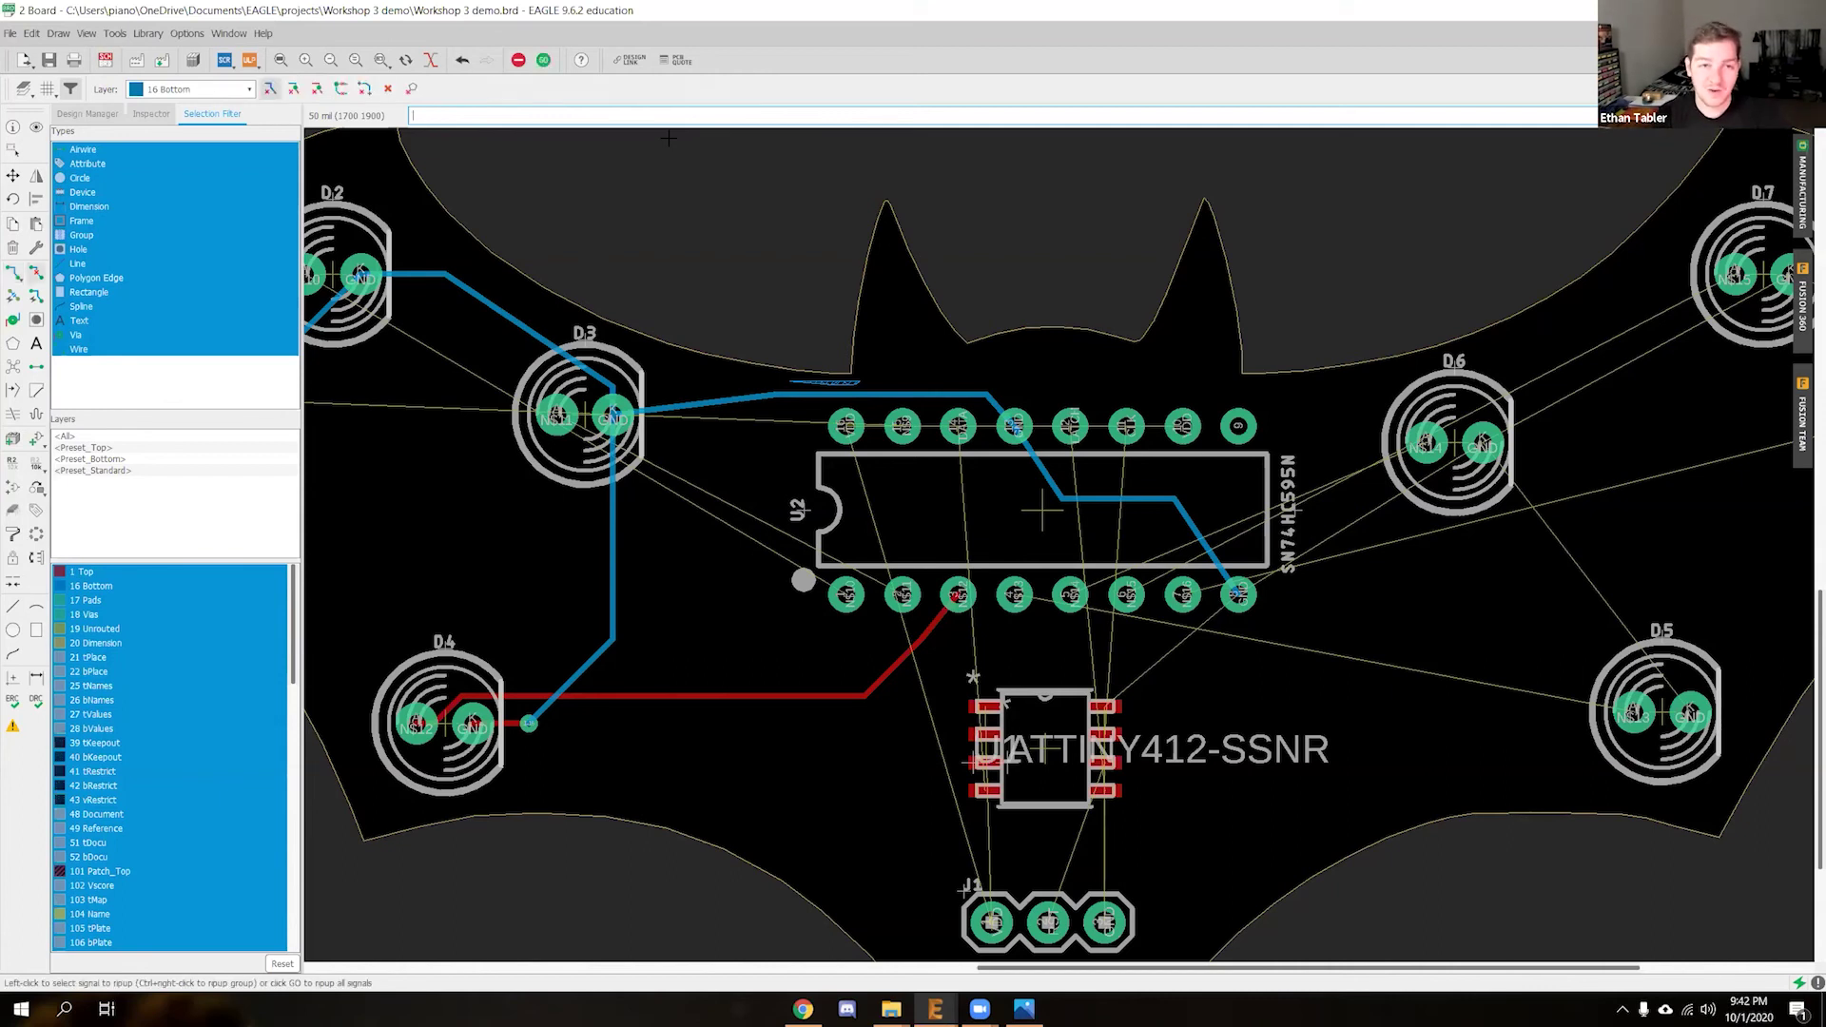
{"action": "scroll", "coordinate": [839, 369], "scroll_direction": "down", "scroll_amount": 2}
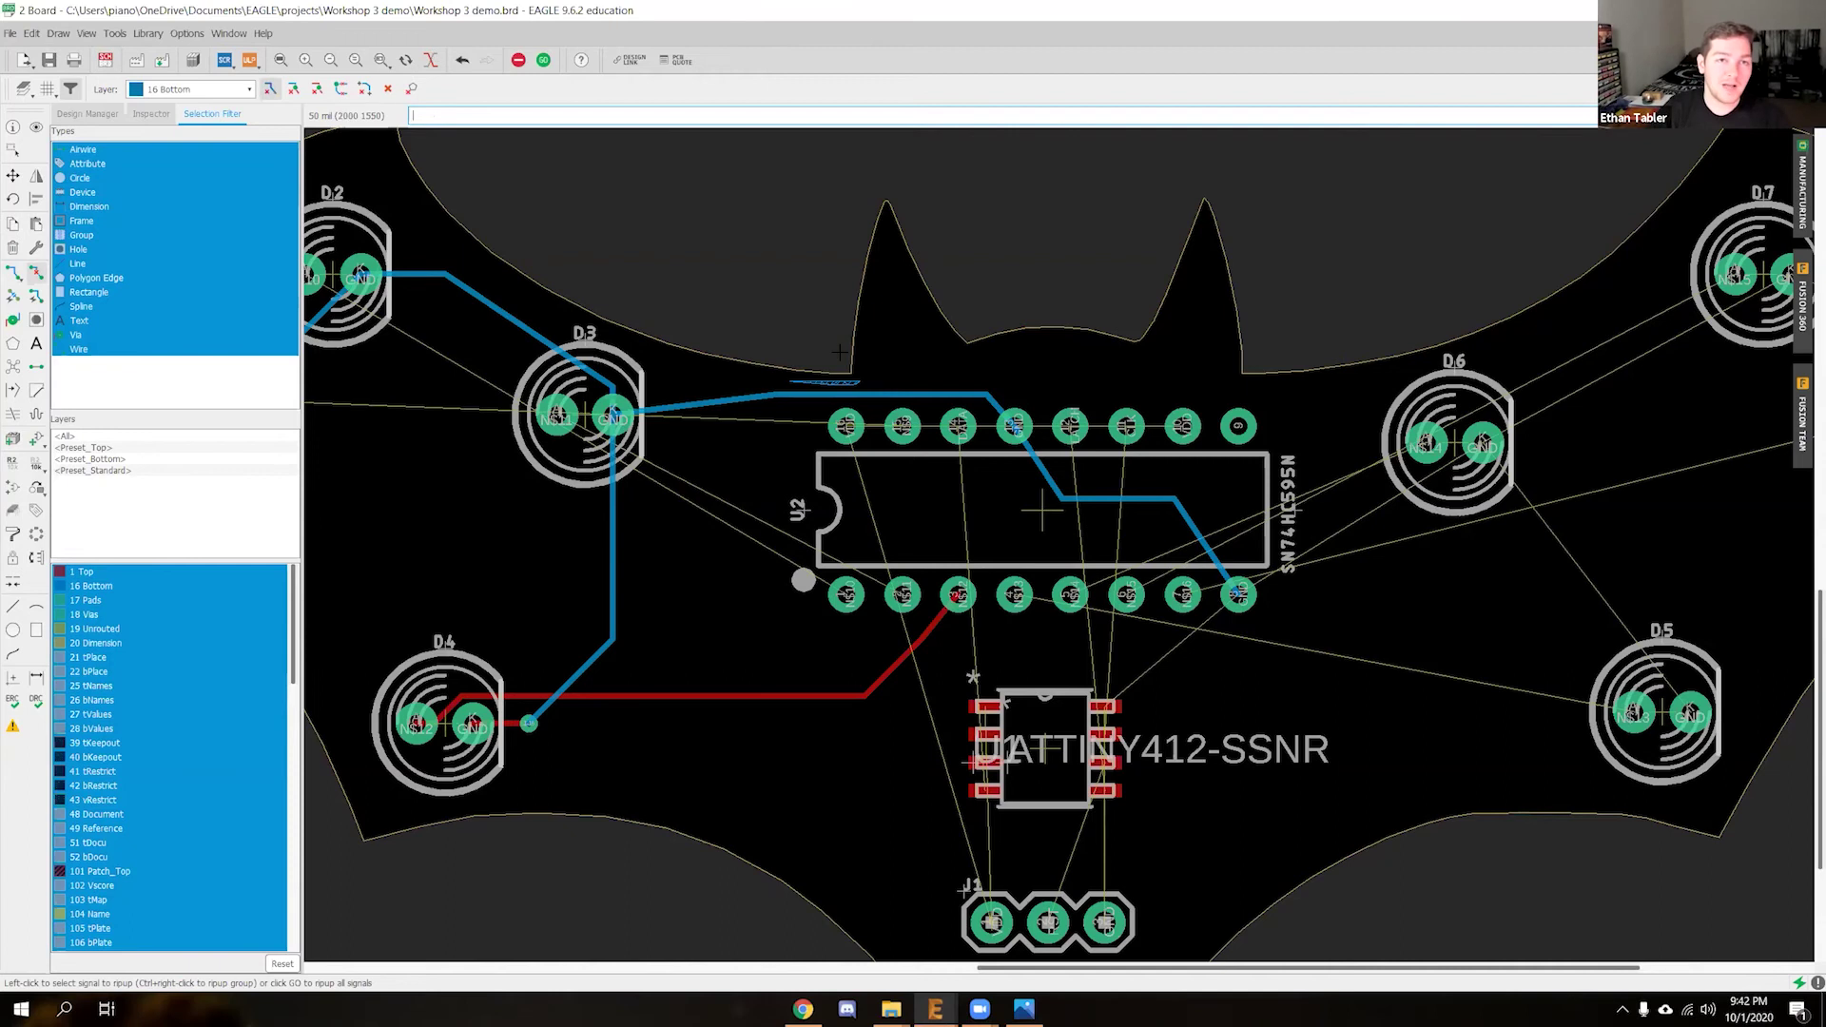
{"action": "left_click", "coordinate": [13, 175]}
{"action": "scroll", "coordinate": [723, 439], "scroll_direction": "down", "scroll_amount": 2}
{"action": "scroll", "coordinate": [724, 442], "scroll_direction": "down", "scroll_amount": 1}
{"action": "left_click", "coordinate": [13, 149]}
{"action": "left_click_drag", "start_coordinate": [339, 214], "coordinate": [1440, 847]}
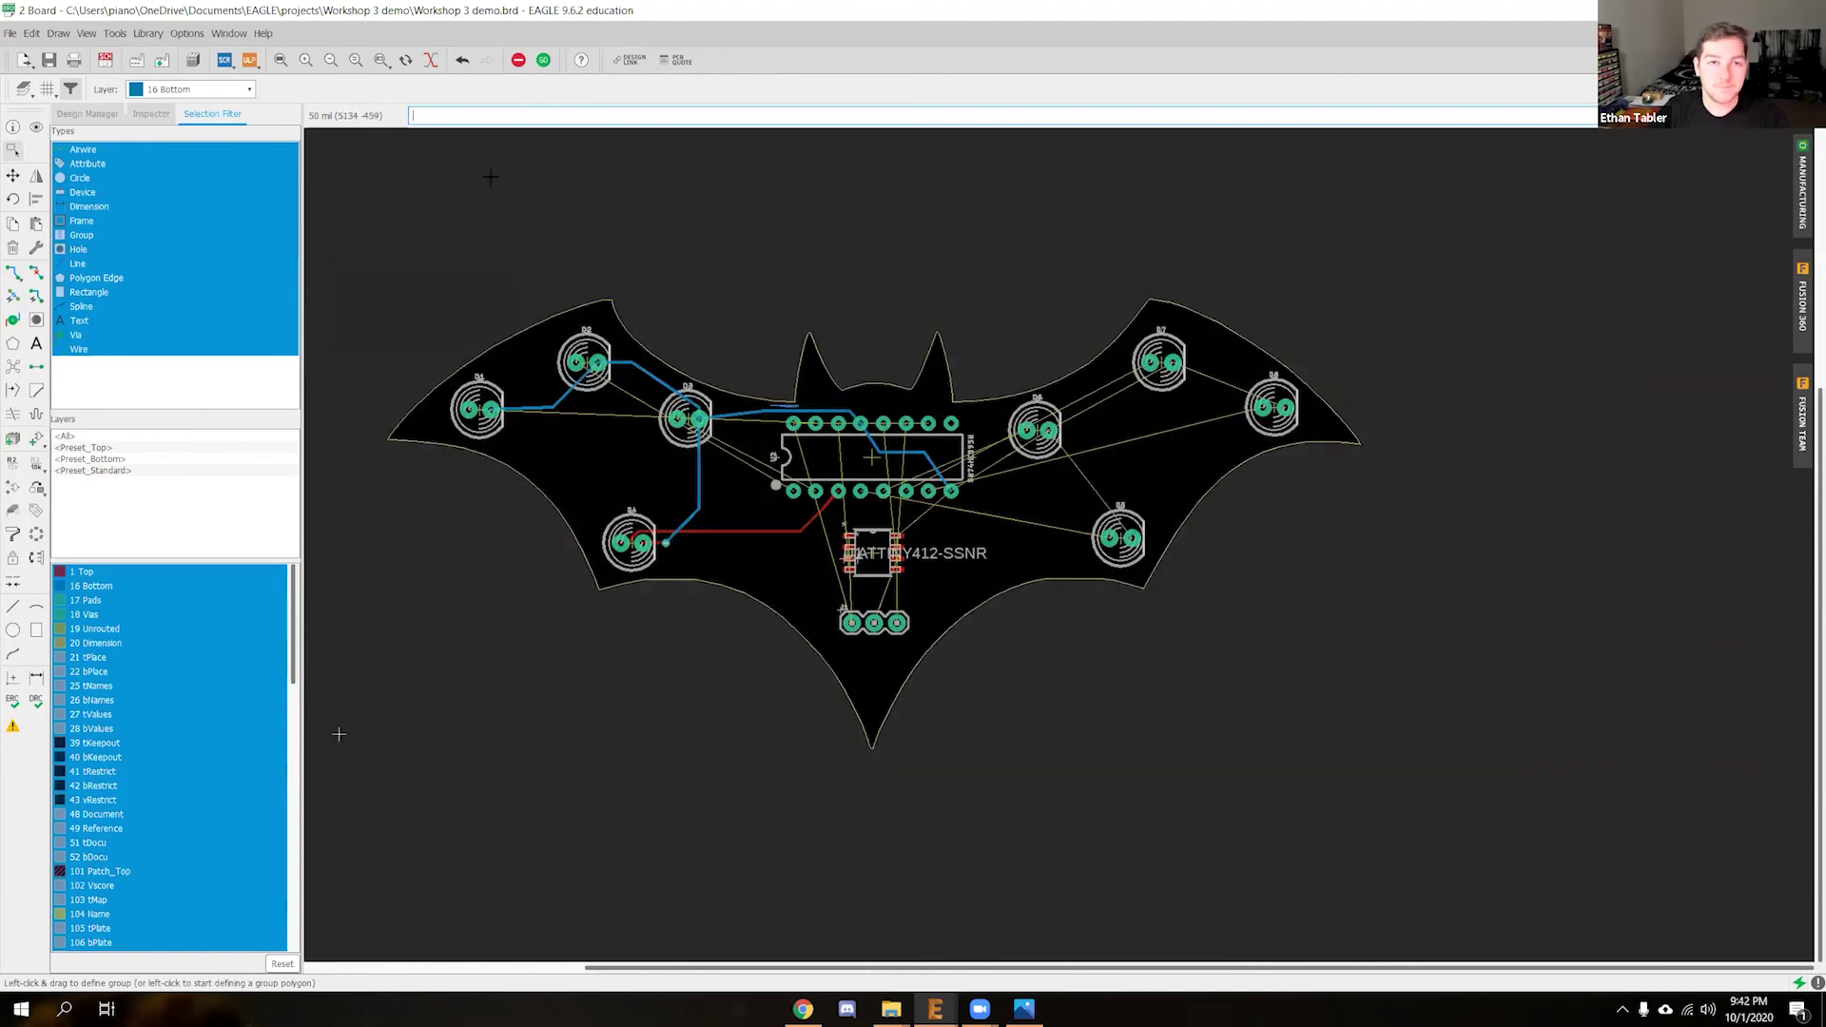
{"action": "type", "text": "ripup"}
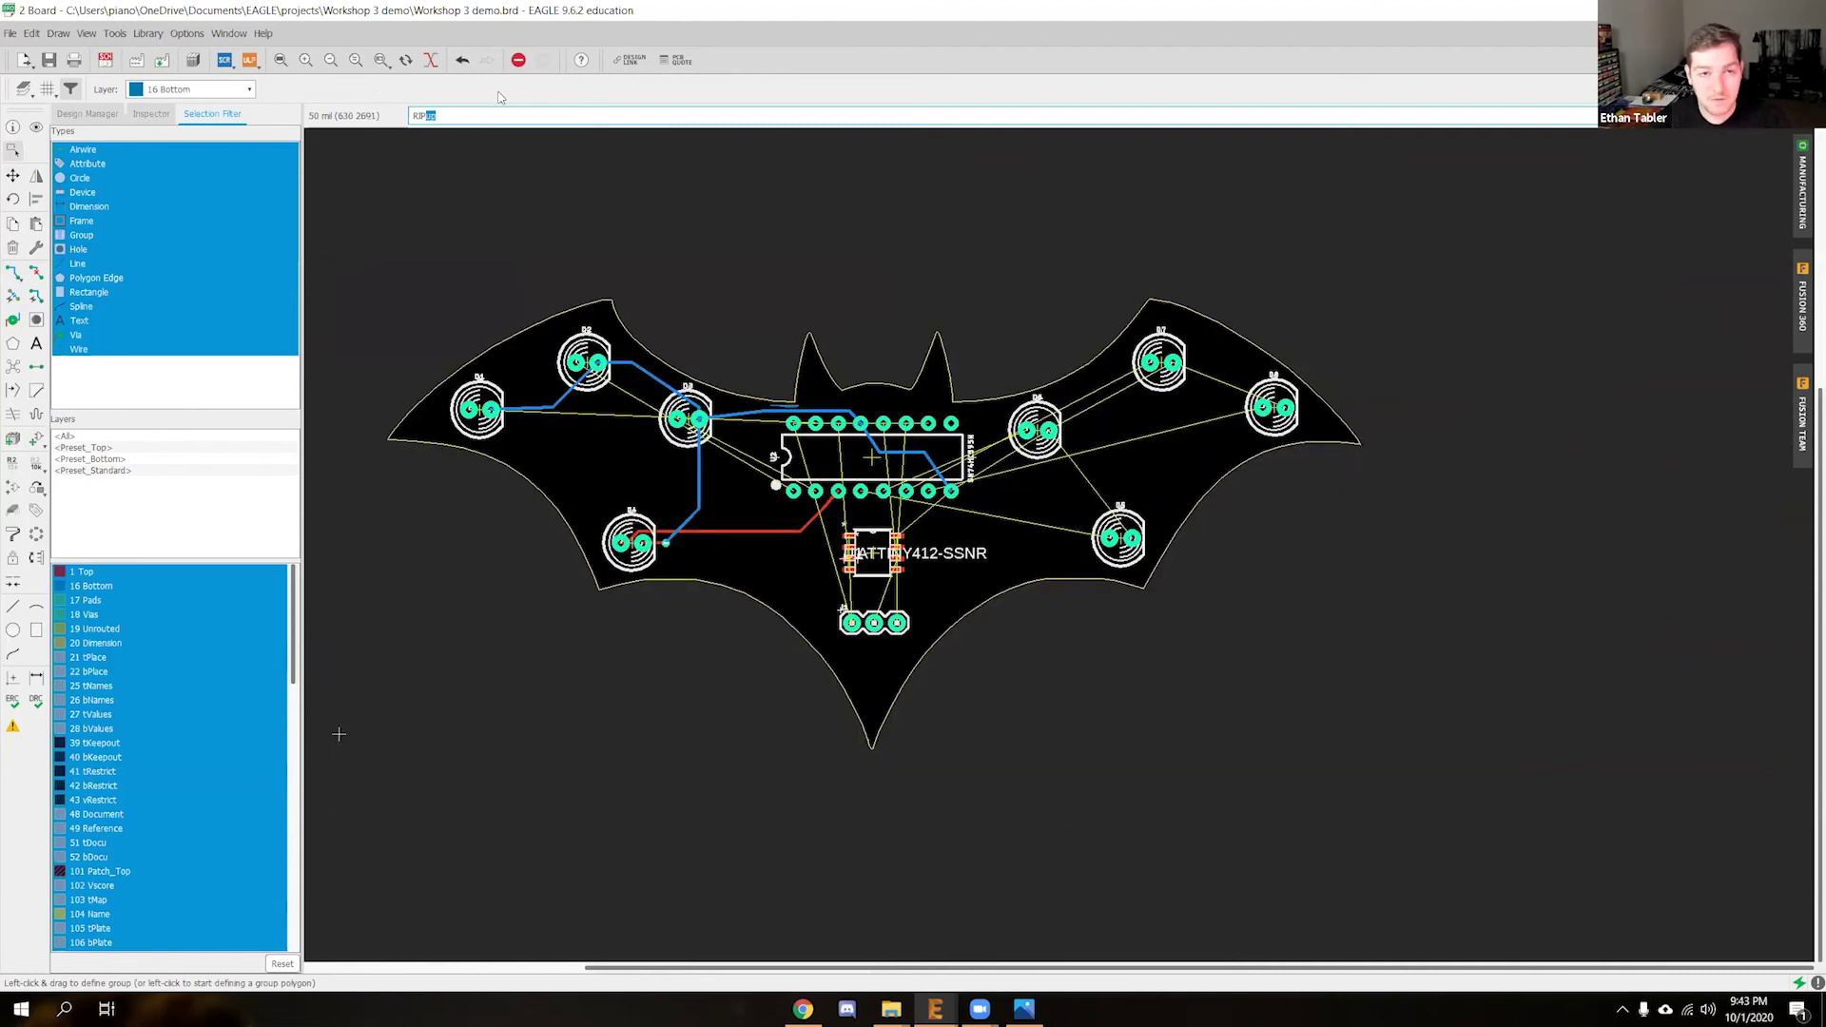
{"action": "key", "text": "Return"}
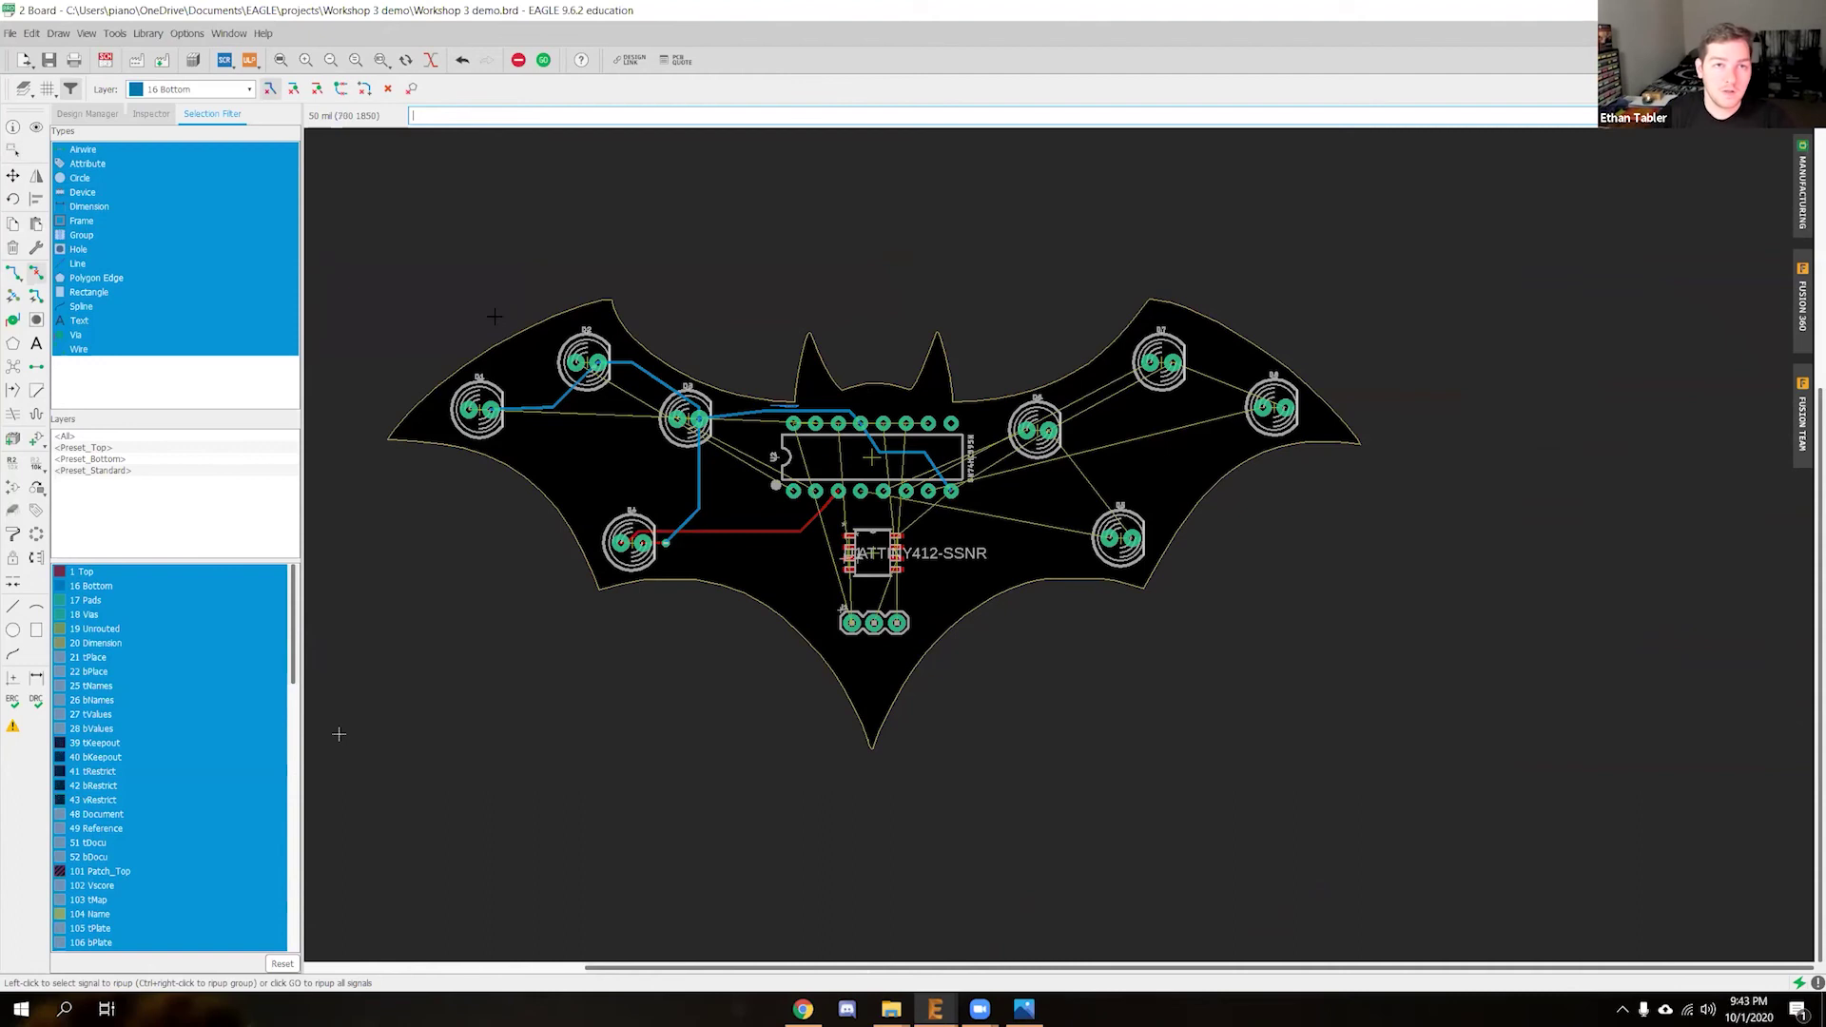
{"action": "left_click", "coordinate": [518, 59]}
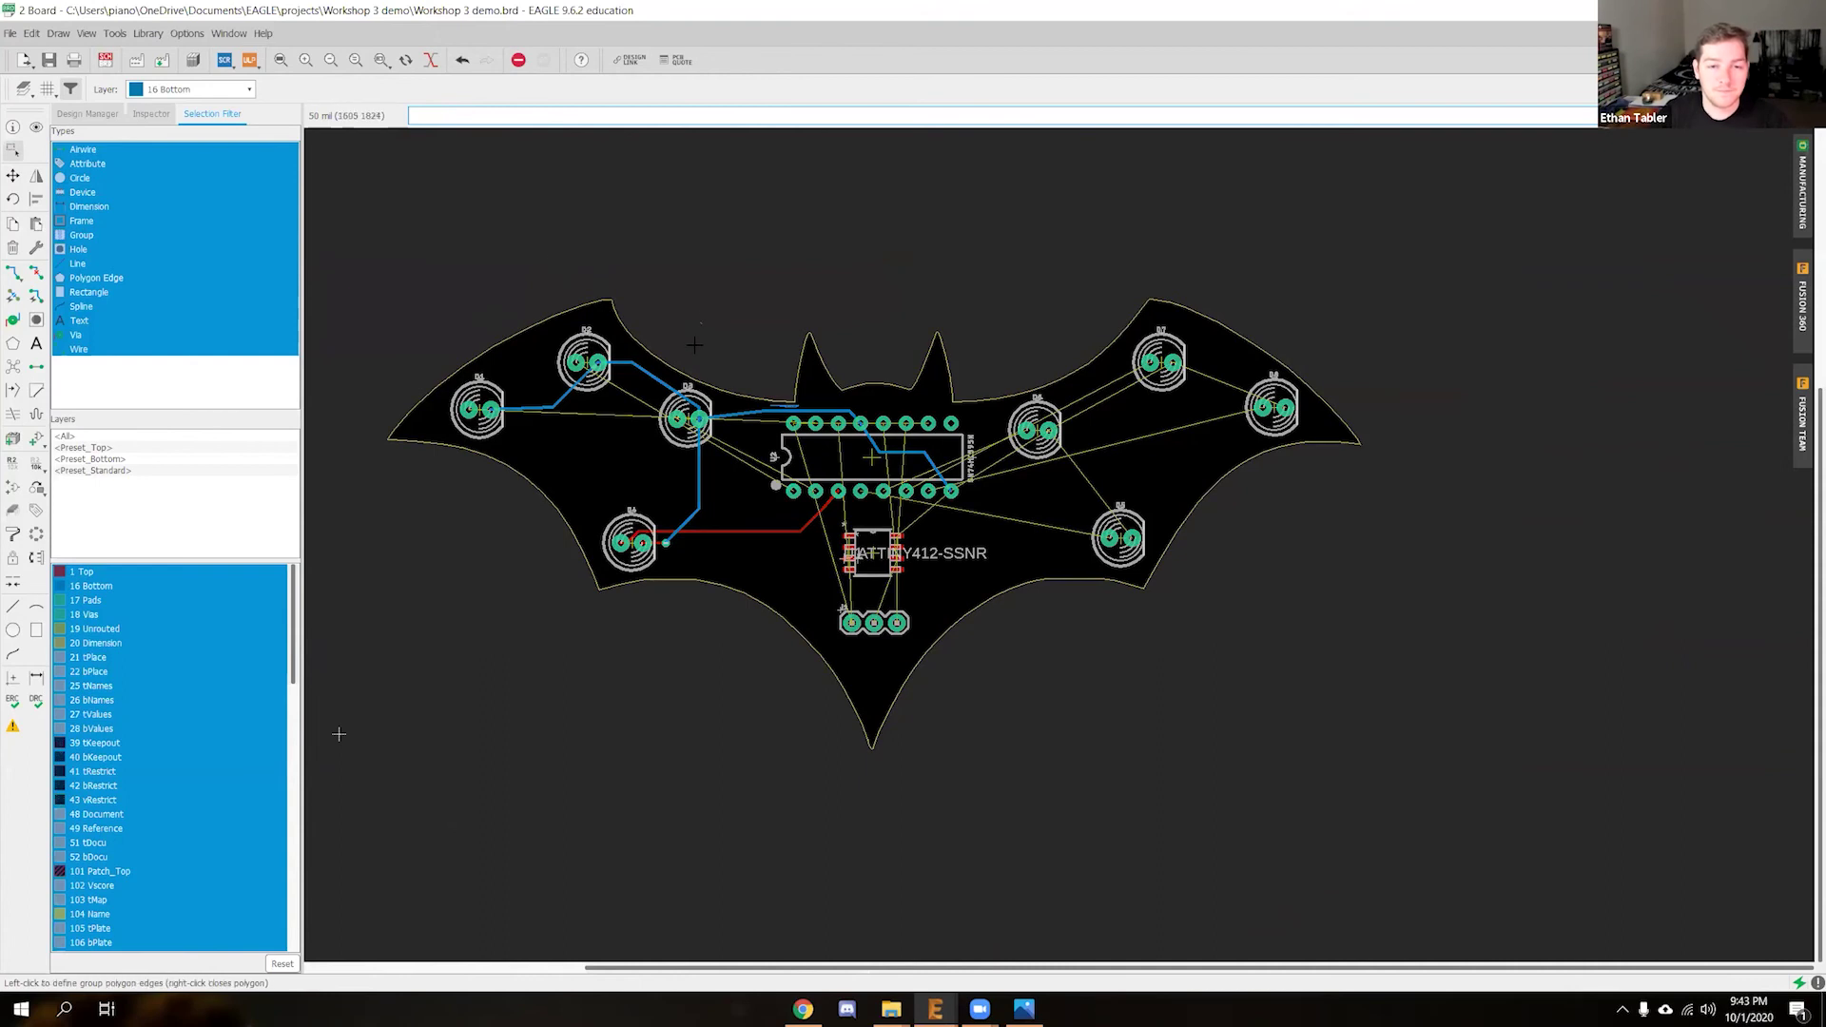
Rip up the bottom-layer GND traces between D1 and D2, between D2 and D3, and below D3's cathode
{"action": "scroll", "coordinate": [698, 344], "scroll_direction": "up", "scroll_amount": 2}
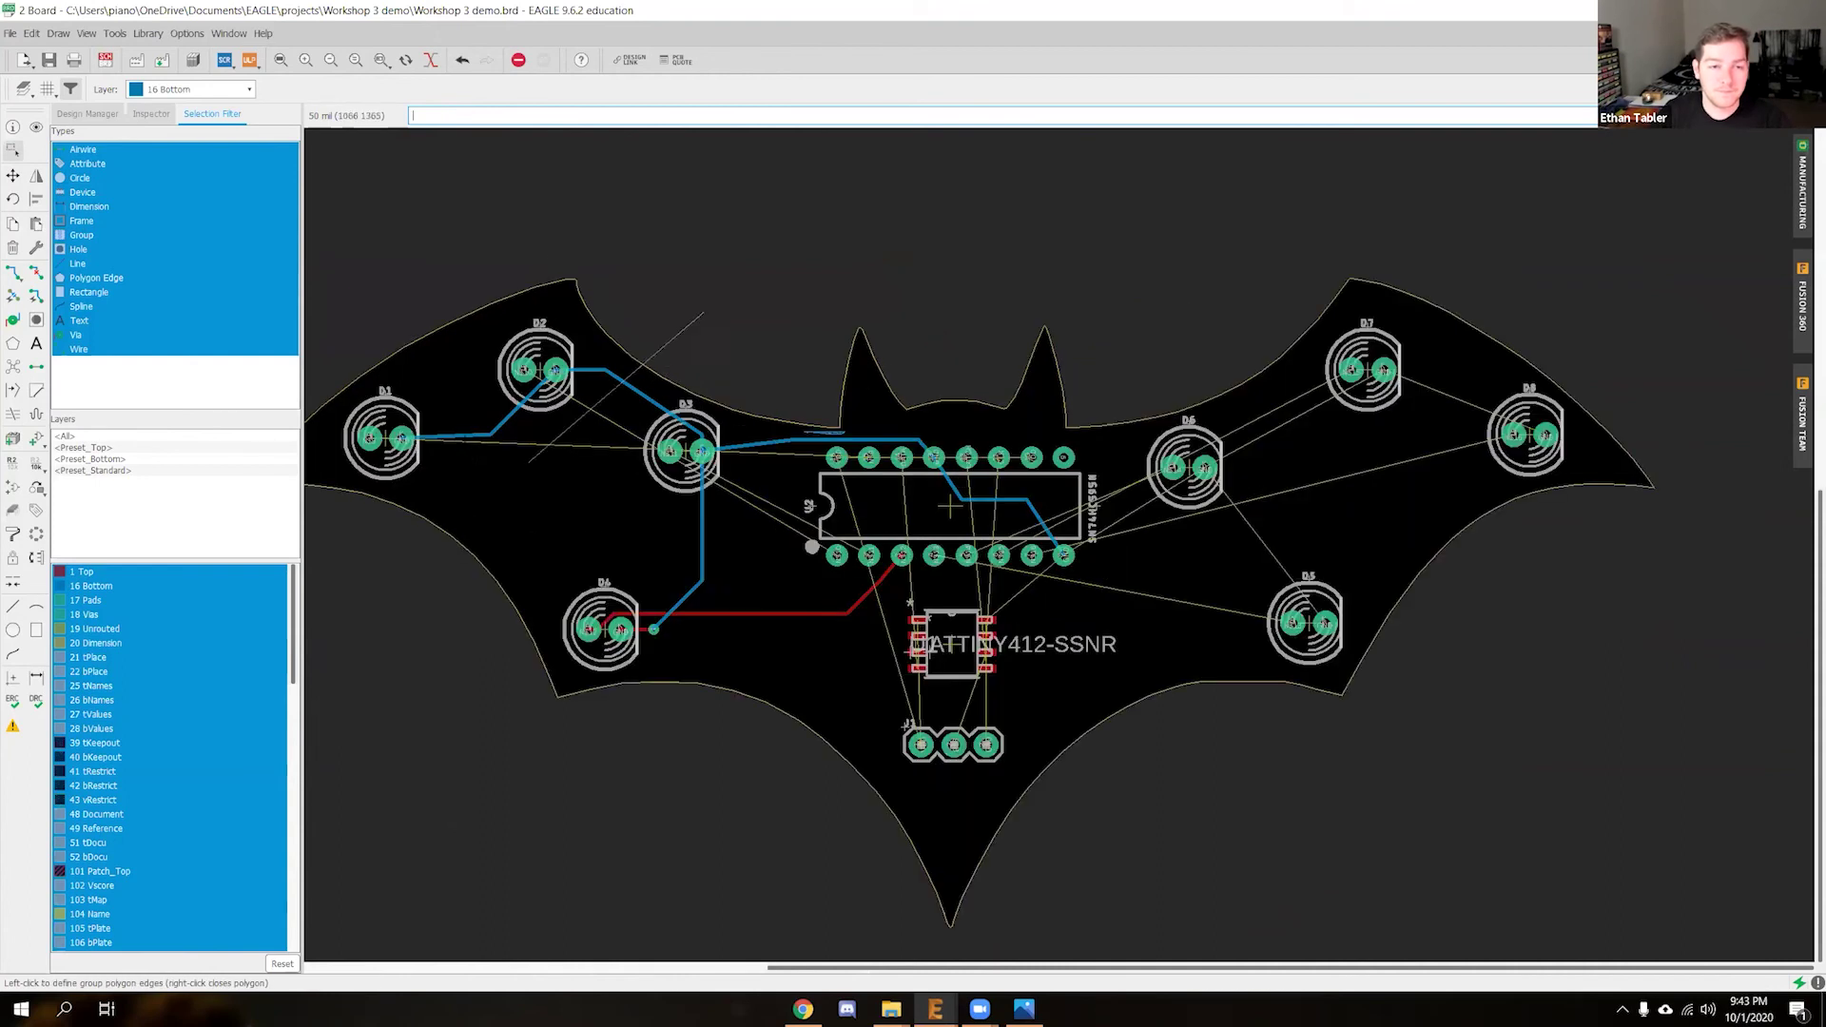
{"action": "left_click", "coordinate": [37, 273]}
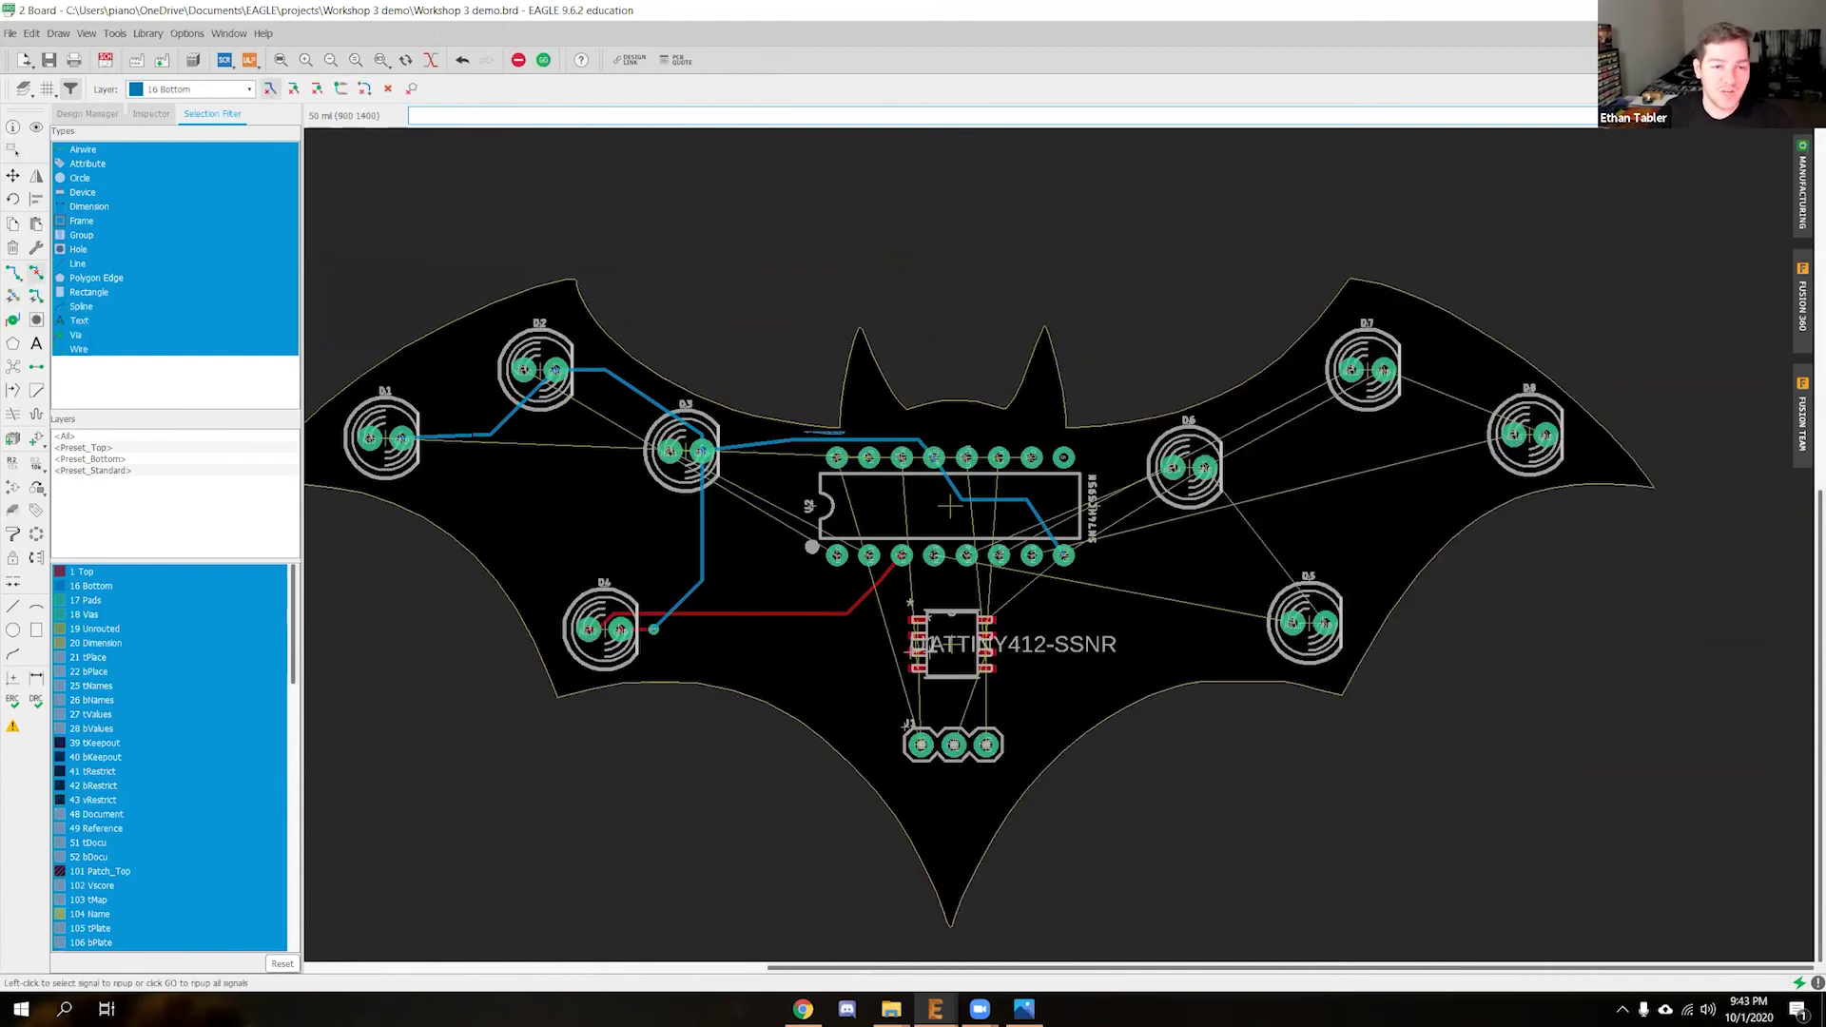
{"action": "left_click", "coordinate": [464, 436]}
{"action": "left_click", "coordinate": [515, 410]}
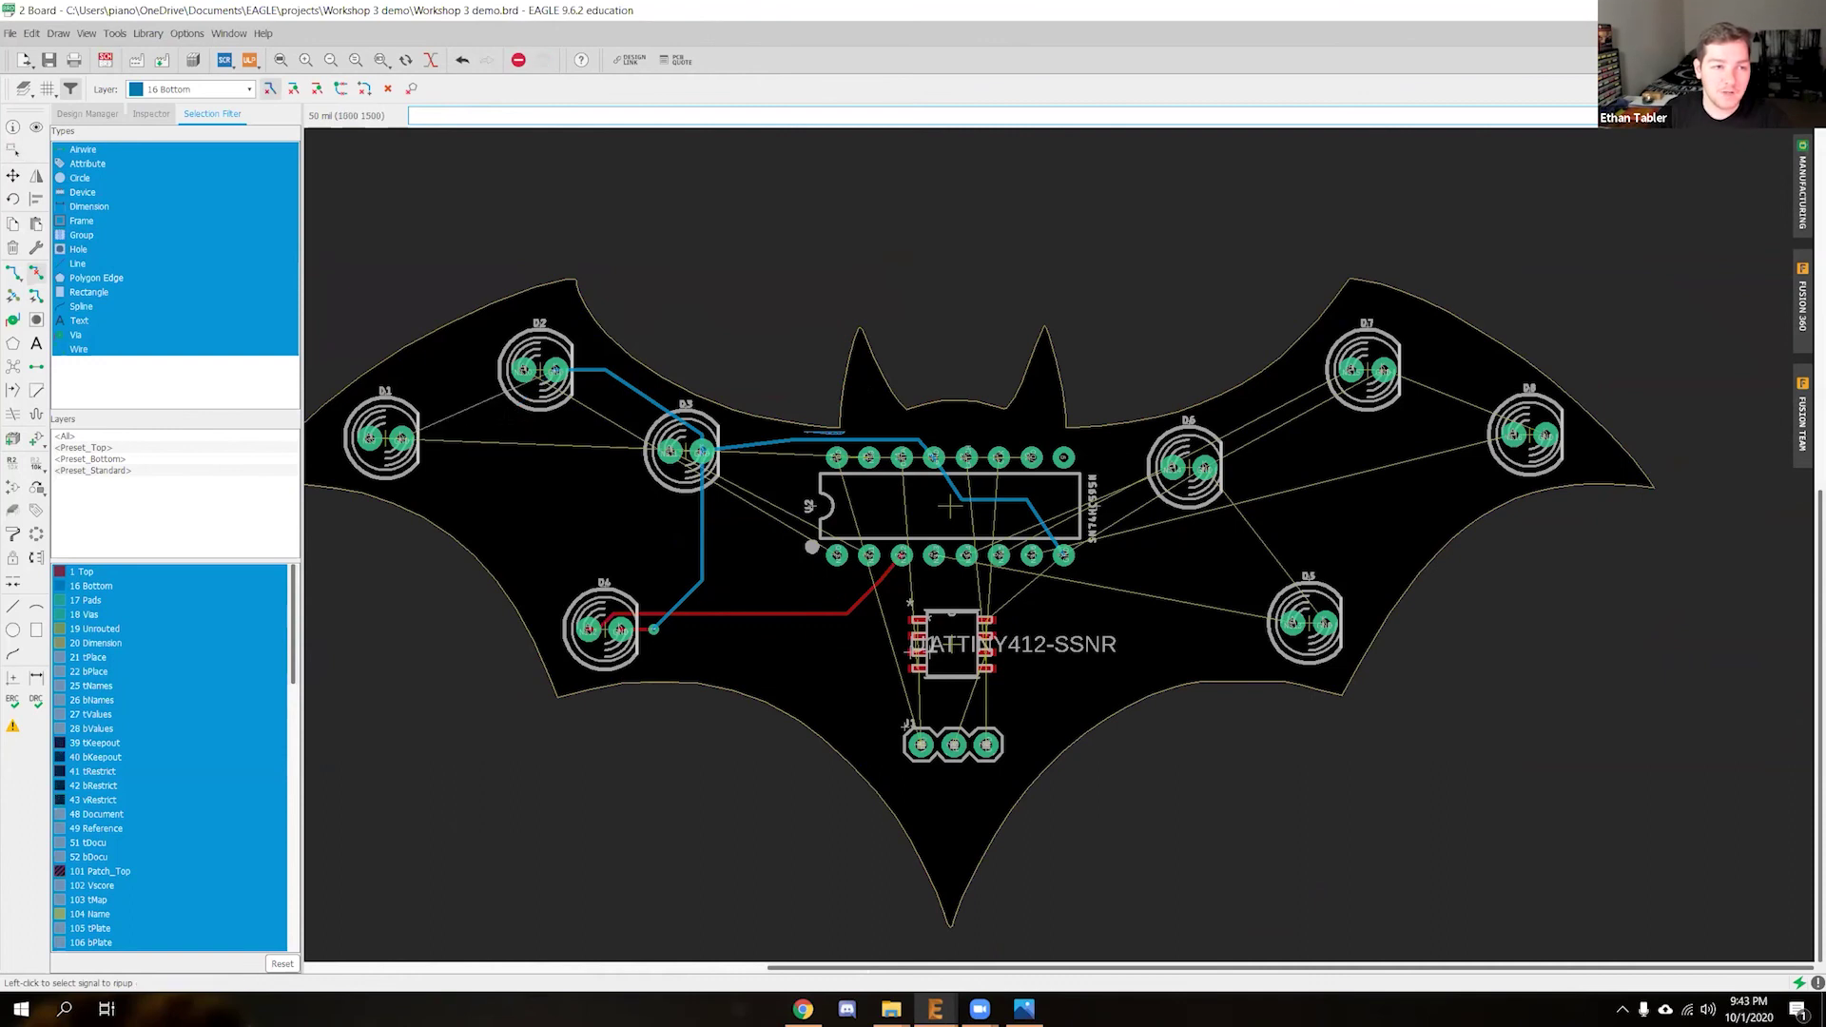
{"action": "left_click", "coordinate": [585, 370]}
{"action": "left_click", "coordinate": [702, 475]}
Rip up the GND traces running from D3's cathode to U2's pin 13 and through the chip outline to pin 8
{"action": "left_click", "coordinate": [704, 437]}
{"action": "left_click", "coordinate": [756, 444]}
{"action": "left_click", "coordinate": [820, 439]}
{"action": "left_click", "coordinate": [926, 448]}
{"action": "left_click", "coordinate": [948, 479]}
{"action": "left_click", "coordinate": [991, 500]}
{"action": "left_click", "coordinate": [1043, 524]}
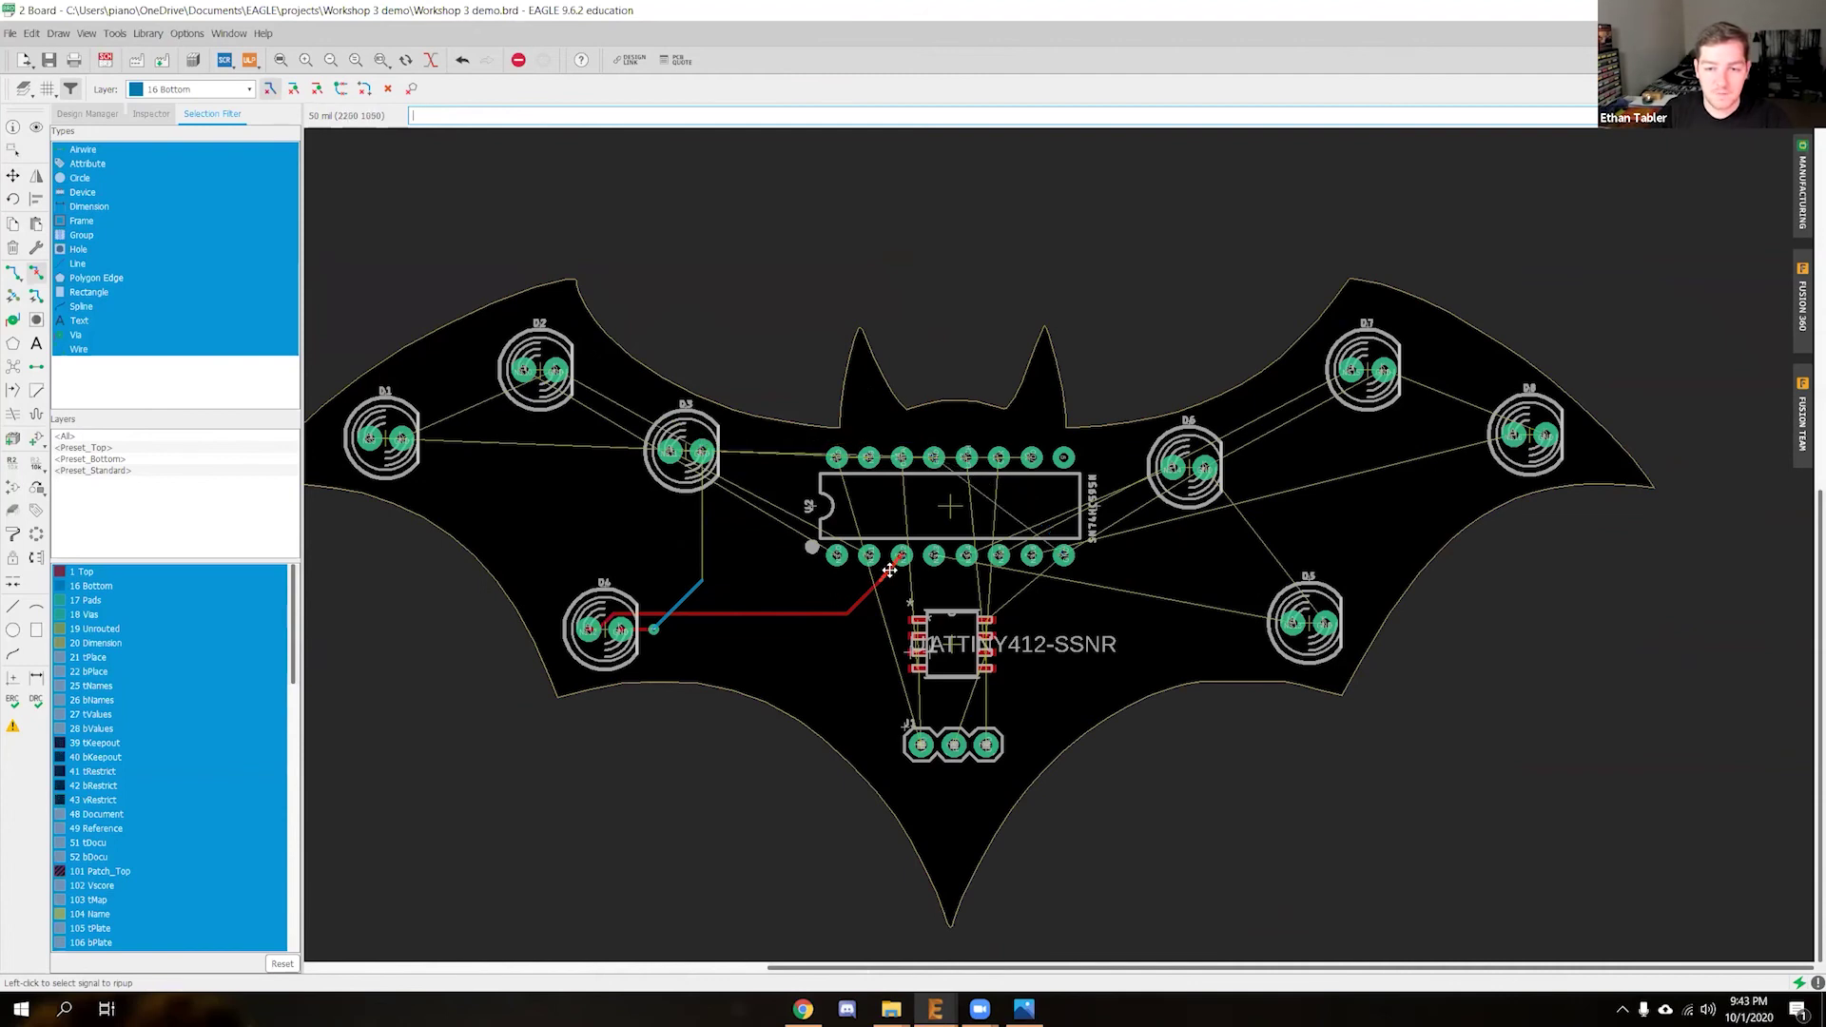
Rip up the top-layer trace from U2 to D4's anode and the remaining GND trace and via at D4's cathode
{"action": "left_click", "coordinate": [868, 596]}
{"action": "left_click", "coordinate": [761, 614]}
{"action": "left_click", "coordinate": [677, 605]}
{"action": "left_click", "coordinate": [639, 629]}
{"action": "scroll", "coordinate": [495, 667], "scroll_direction": "up", "scroll_amount": 3}
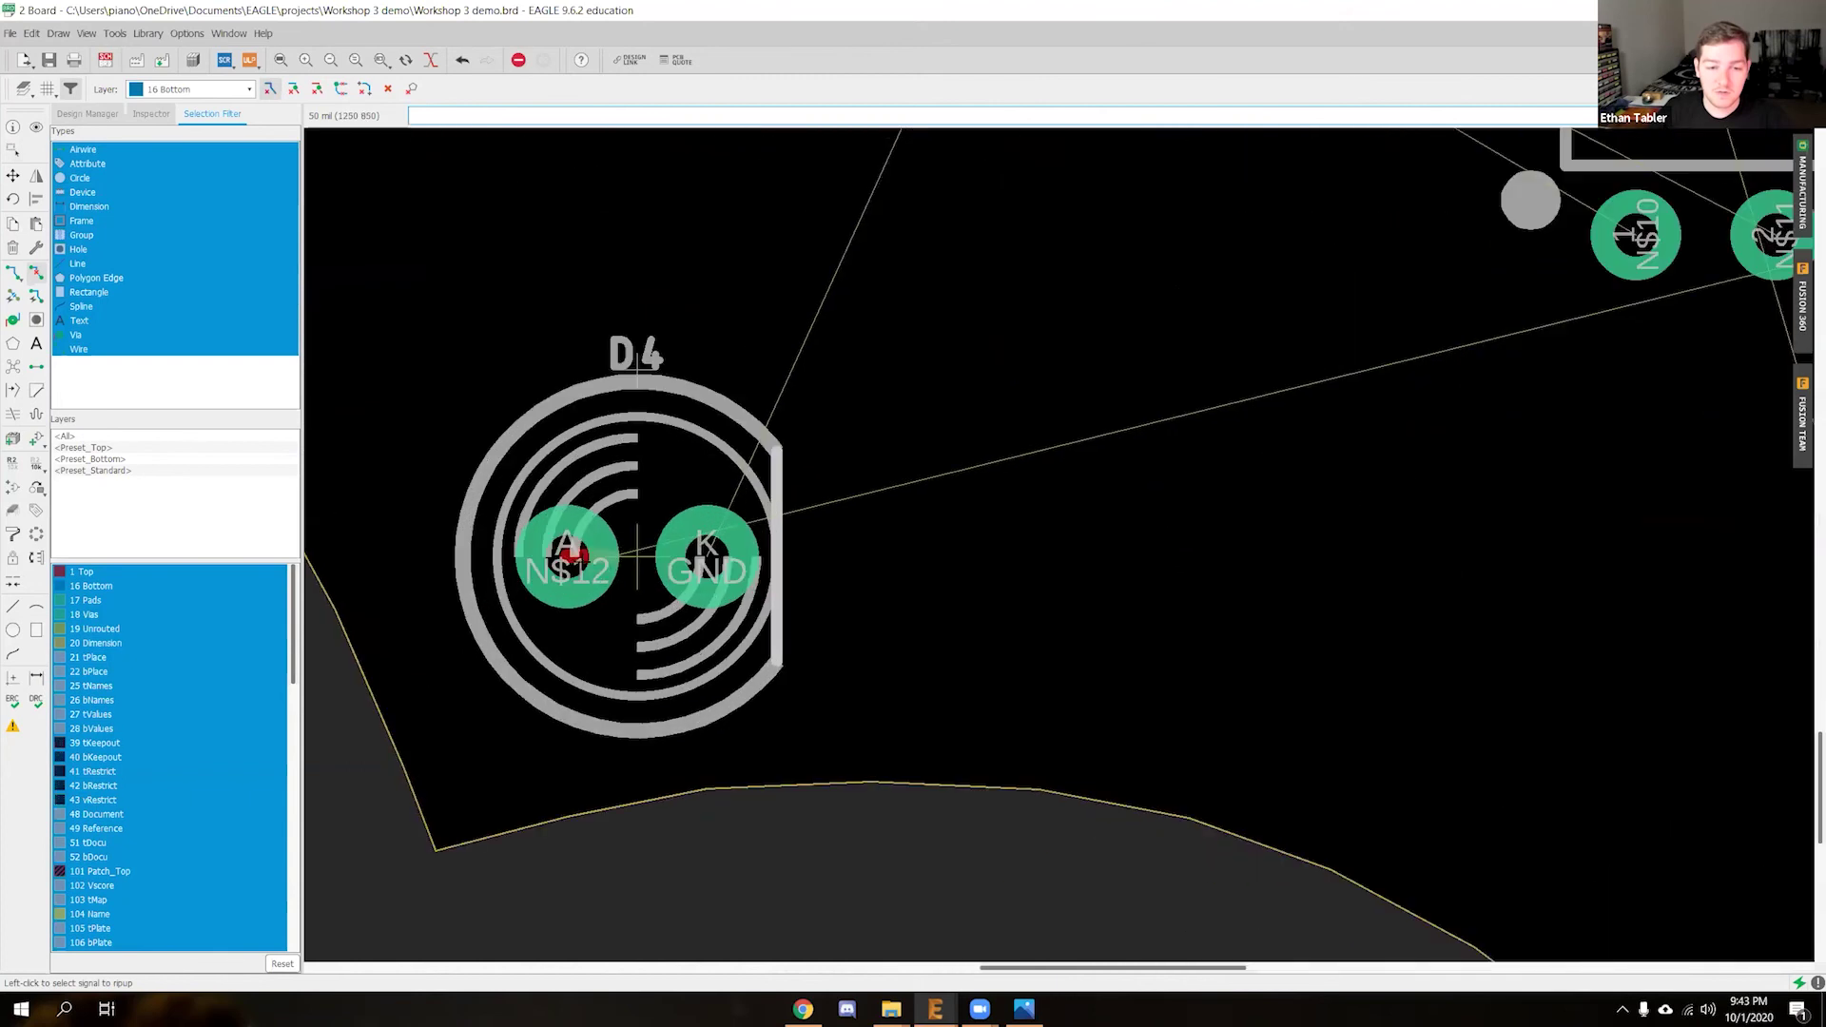
{"action": "scroll", "coordinate": [405, 851], "scroll_direction": "down", "scroll_amount": 5}
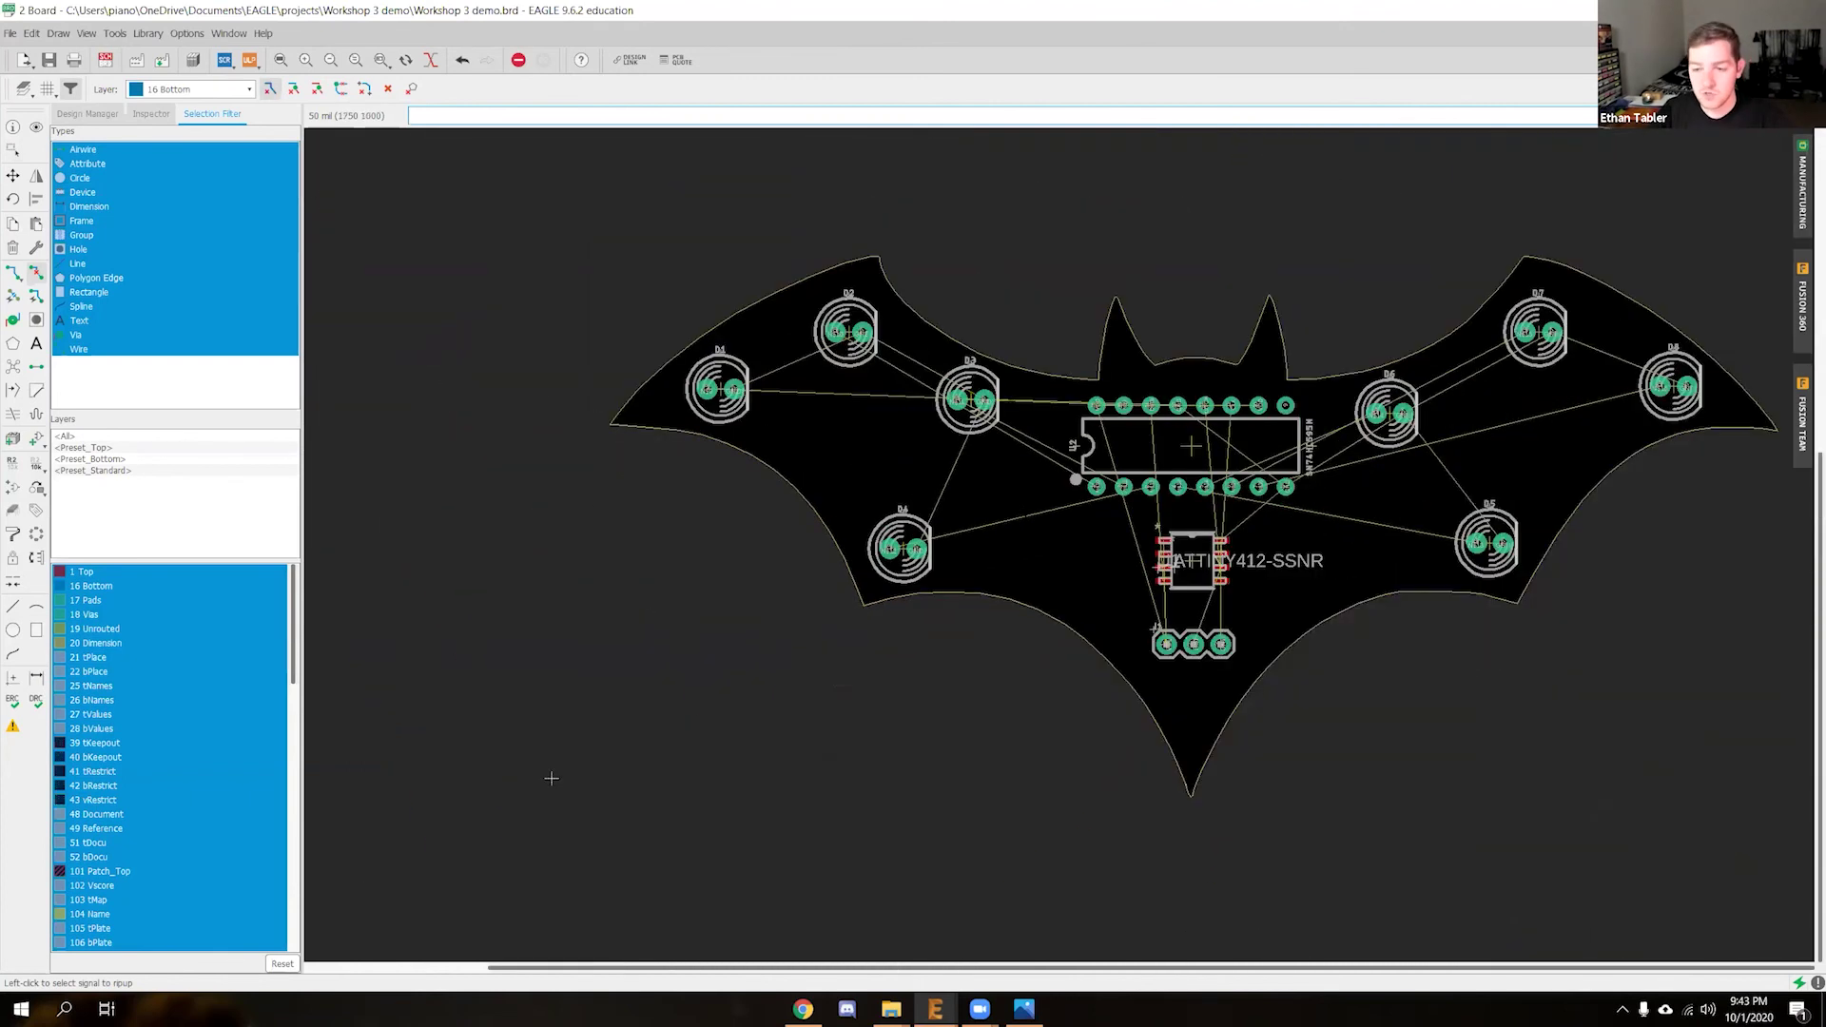
{"action": "scroll", "coordinate": [405, 851], "scroll_direction": "up", "scroll_amount": 1}
{"action": "scroll", "coordinate": [405, 851], "scroll_direction": "down", "scroll_amount": 1}
{"action": "scroll", "coordinate": [448, 834], "scroll_direction": "up", "scroll_amount": 1}
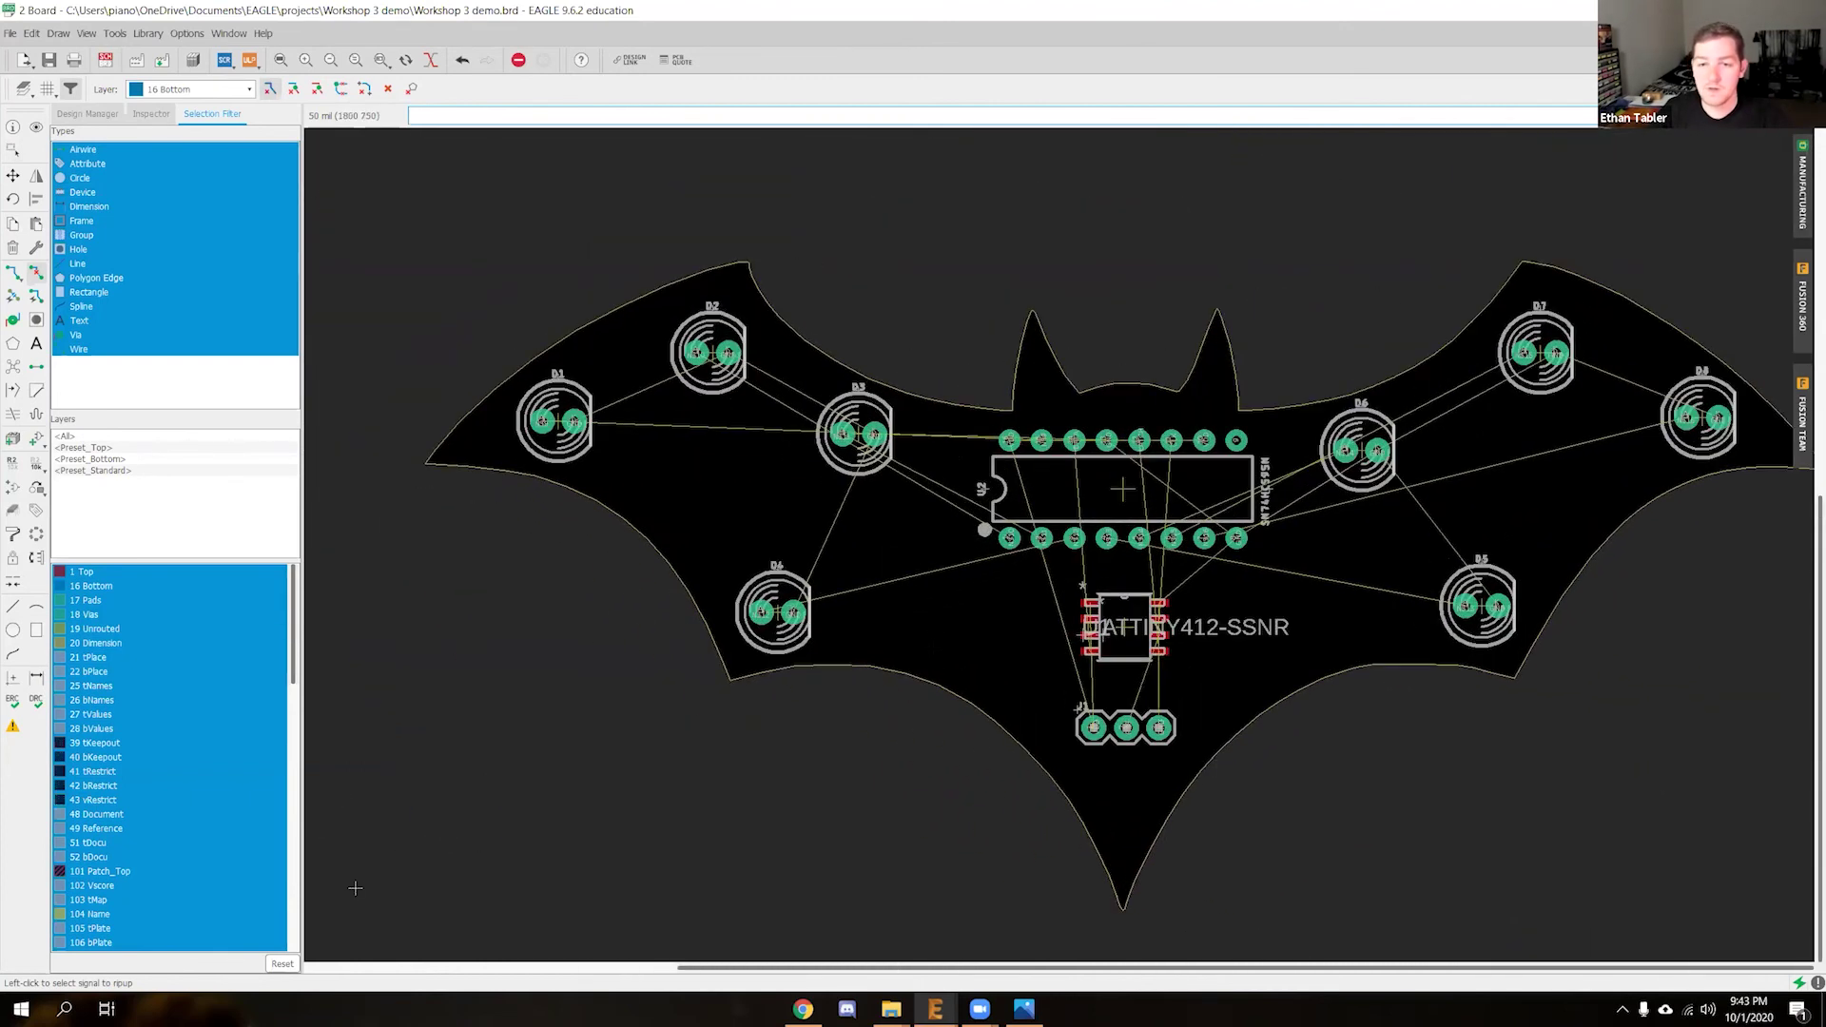
Start the autorouter setup and set the routing effort to Medium
{"action": "left_click", "coordinate": [13, 176]}
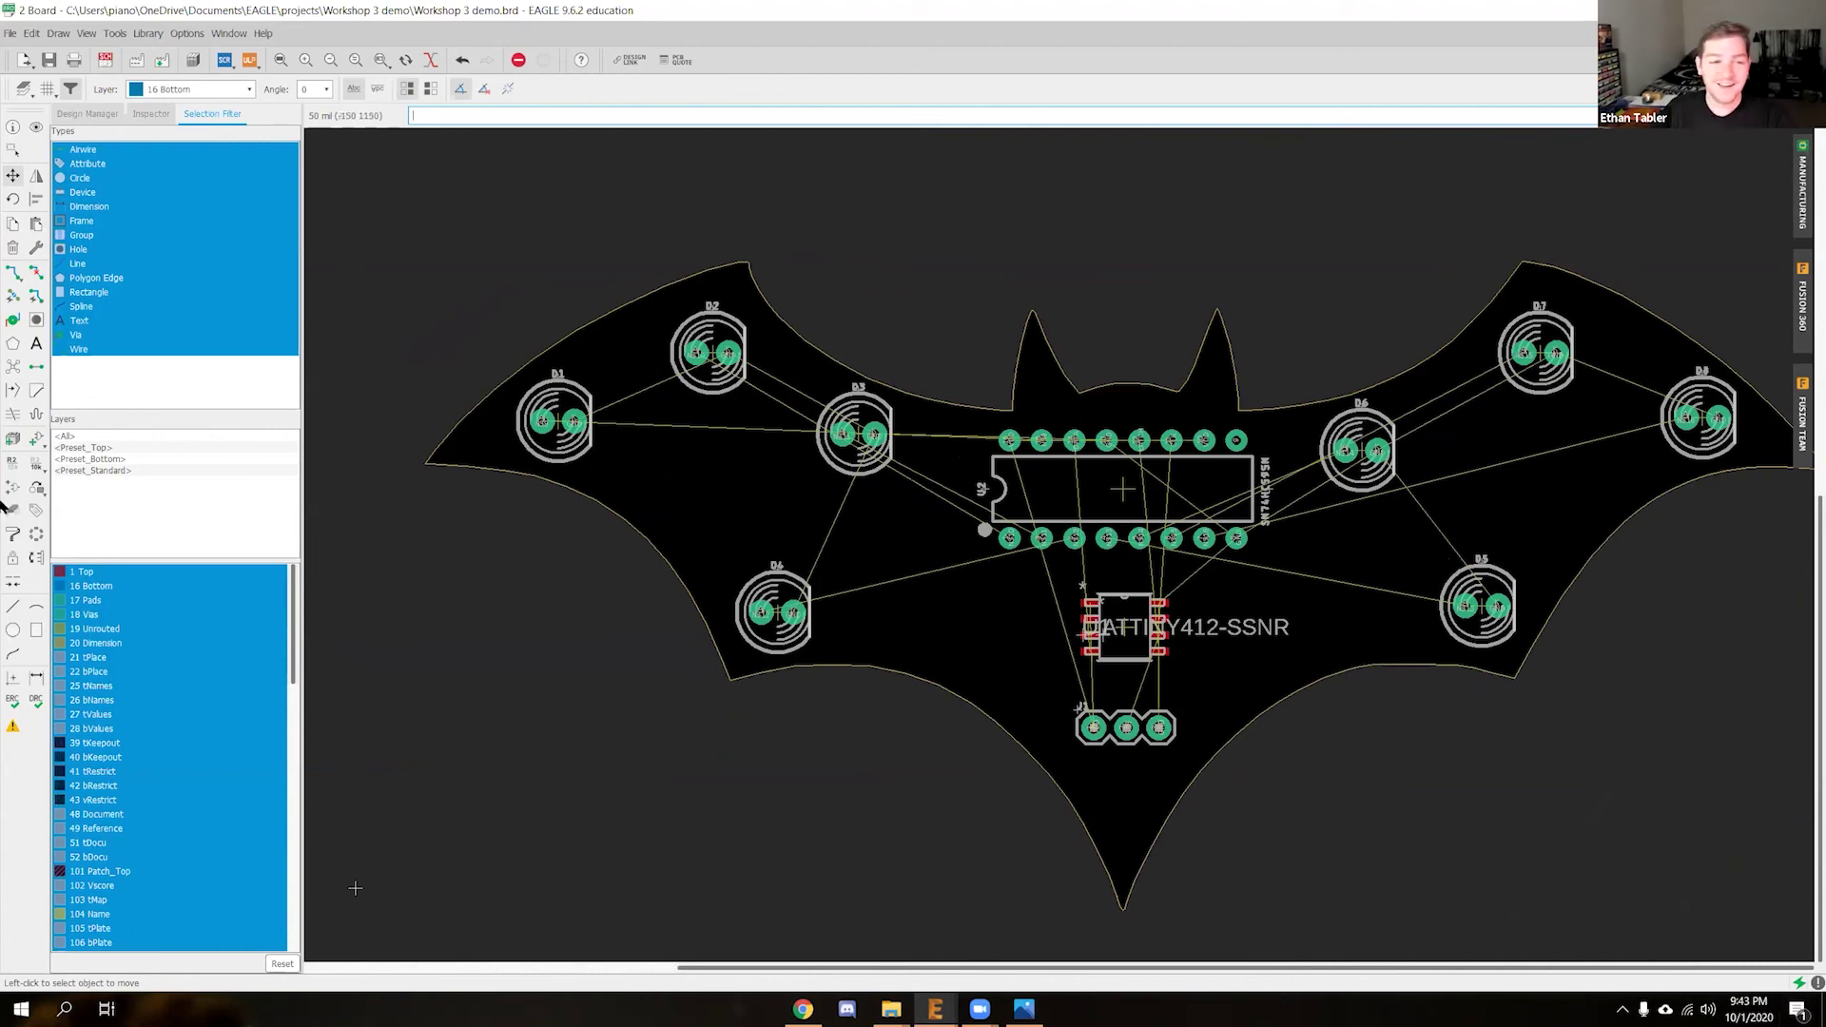
{"action": "left_click", "coordinate": [35, 297]}
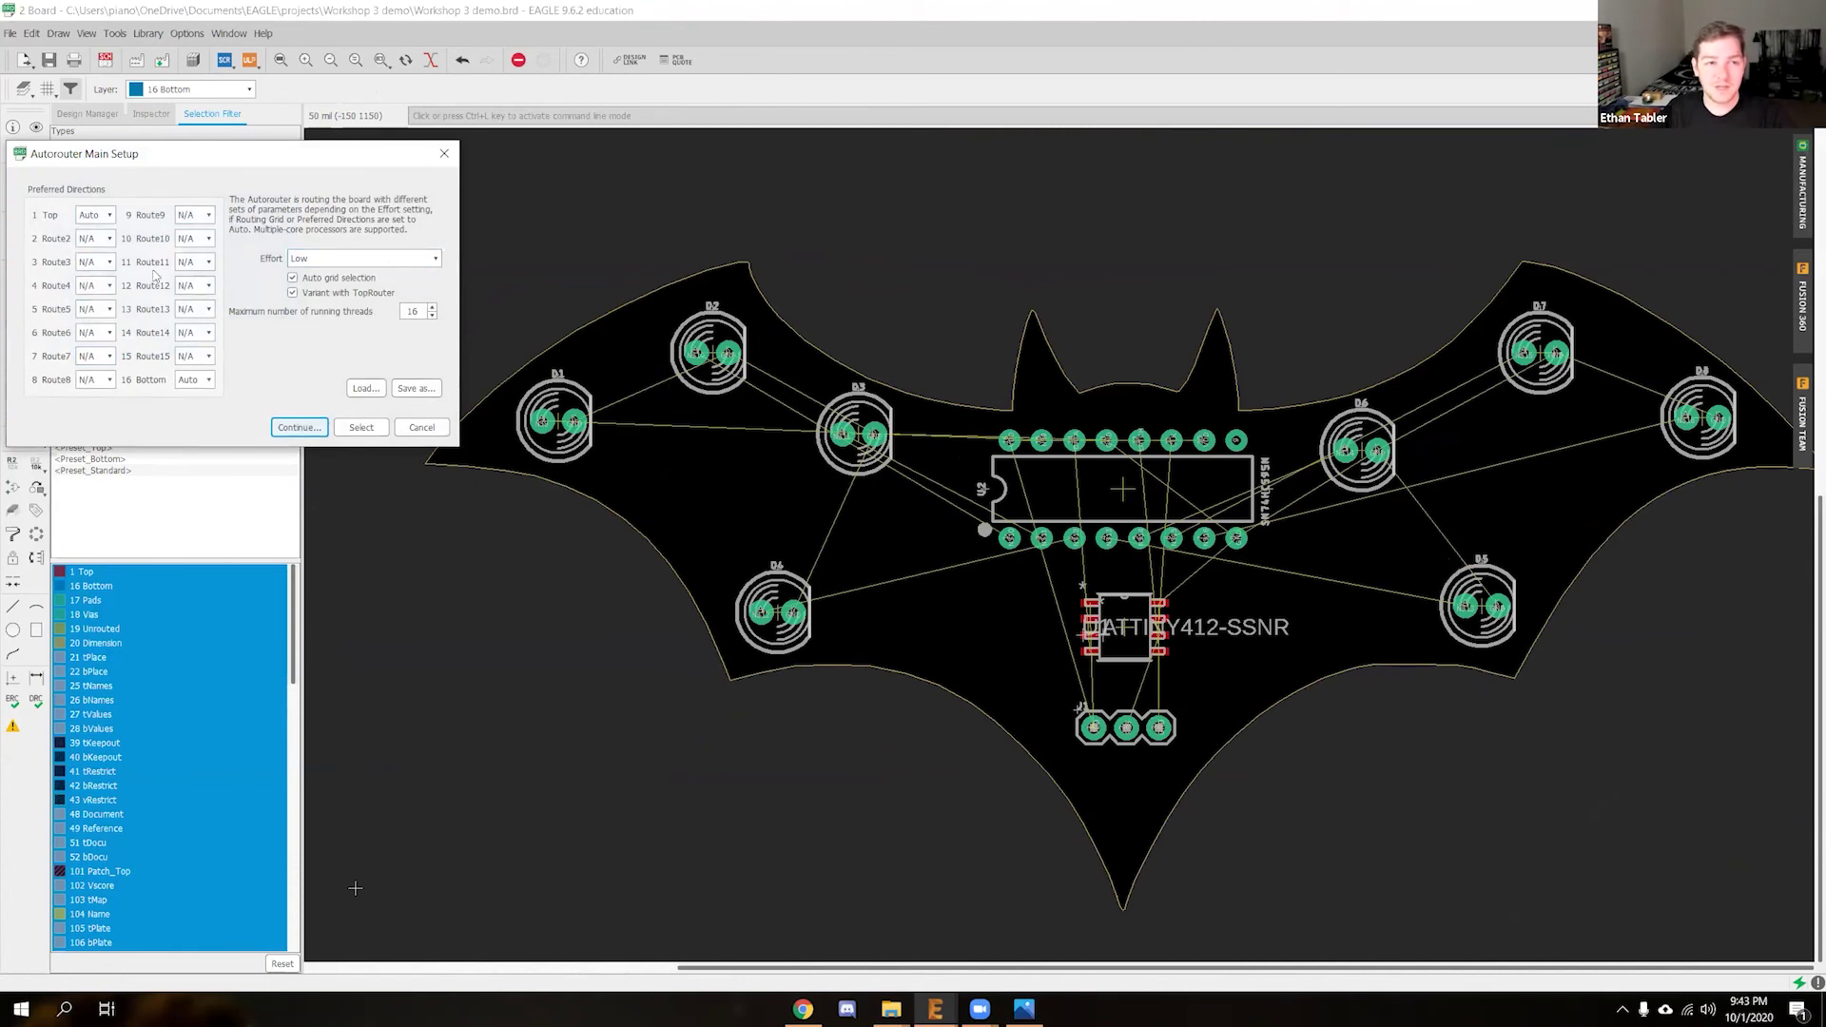
{"action": "left_click", "coordinate": [398, 258]}
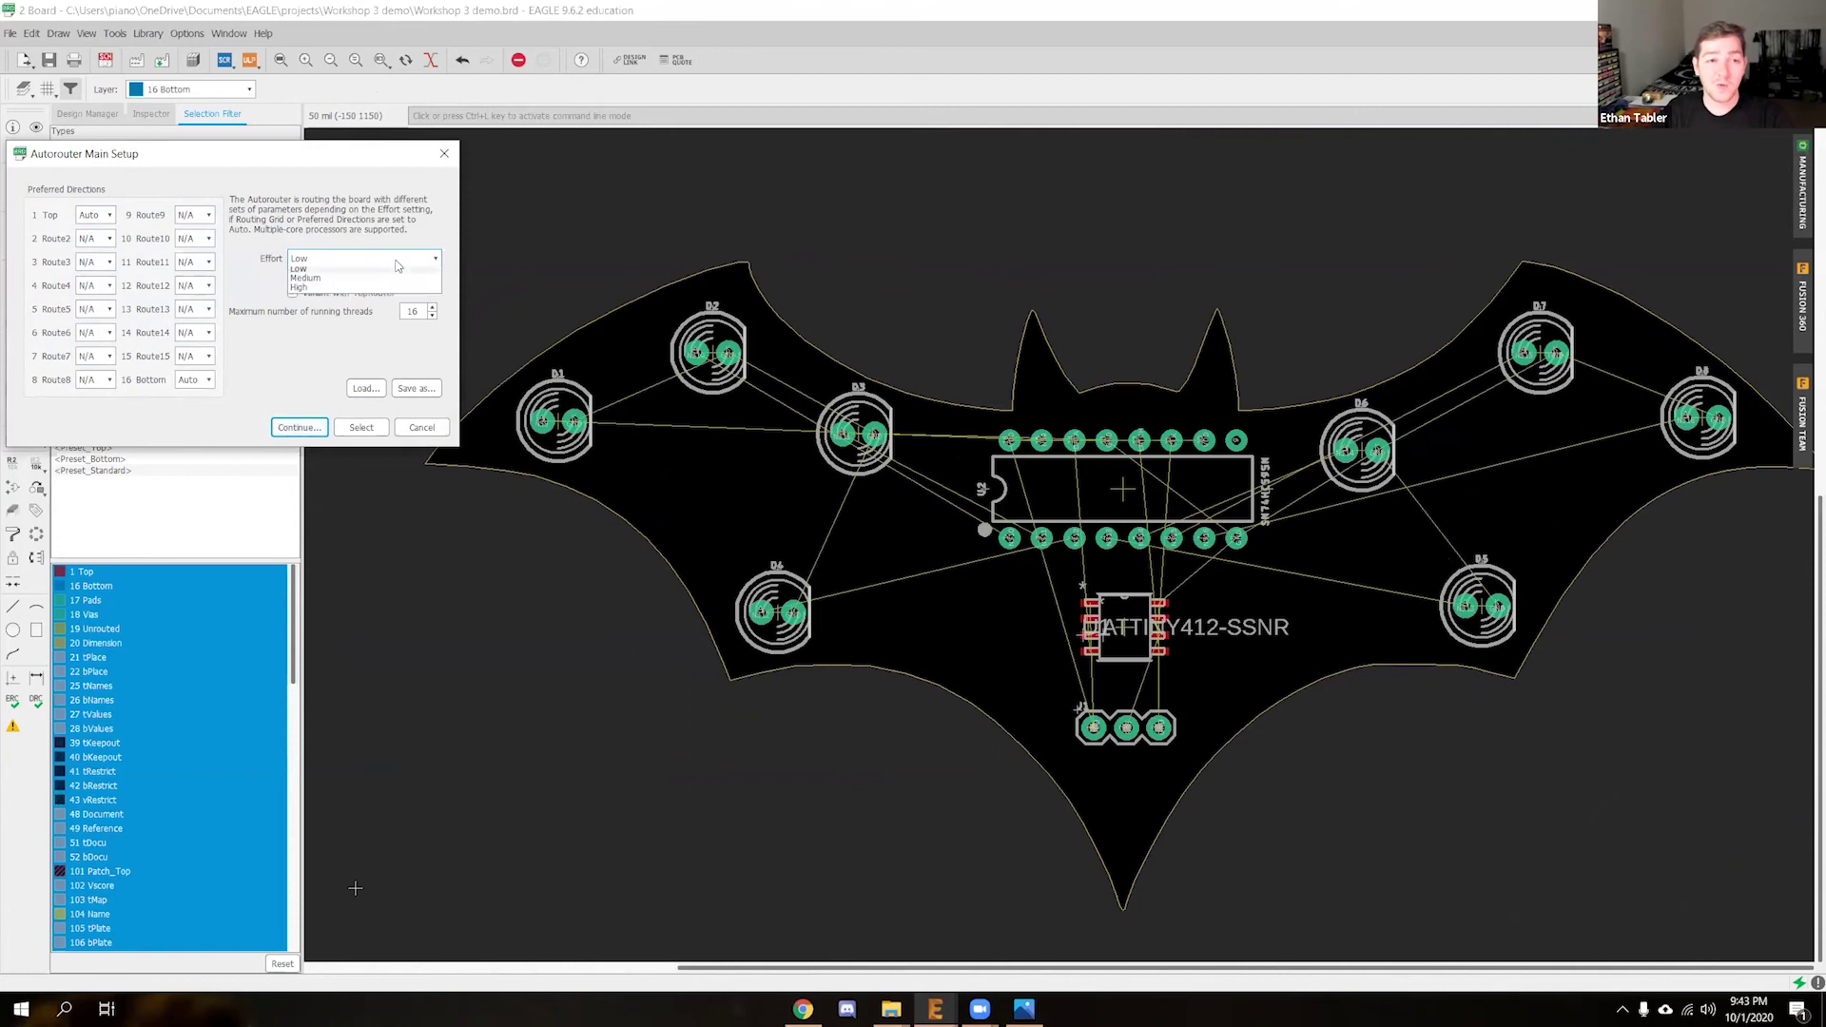
{"action": "left_click", "coordinate": [387, 282]}
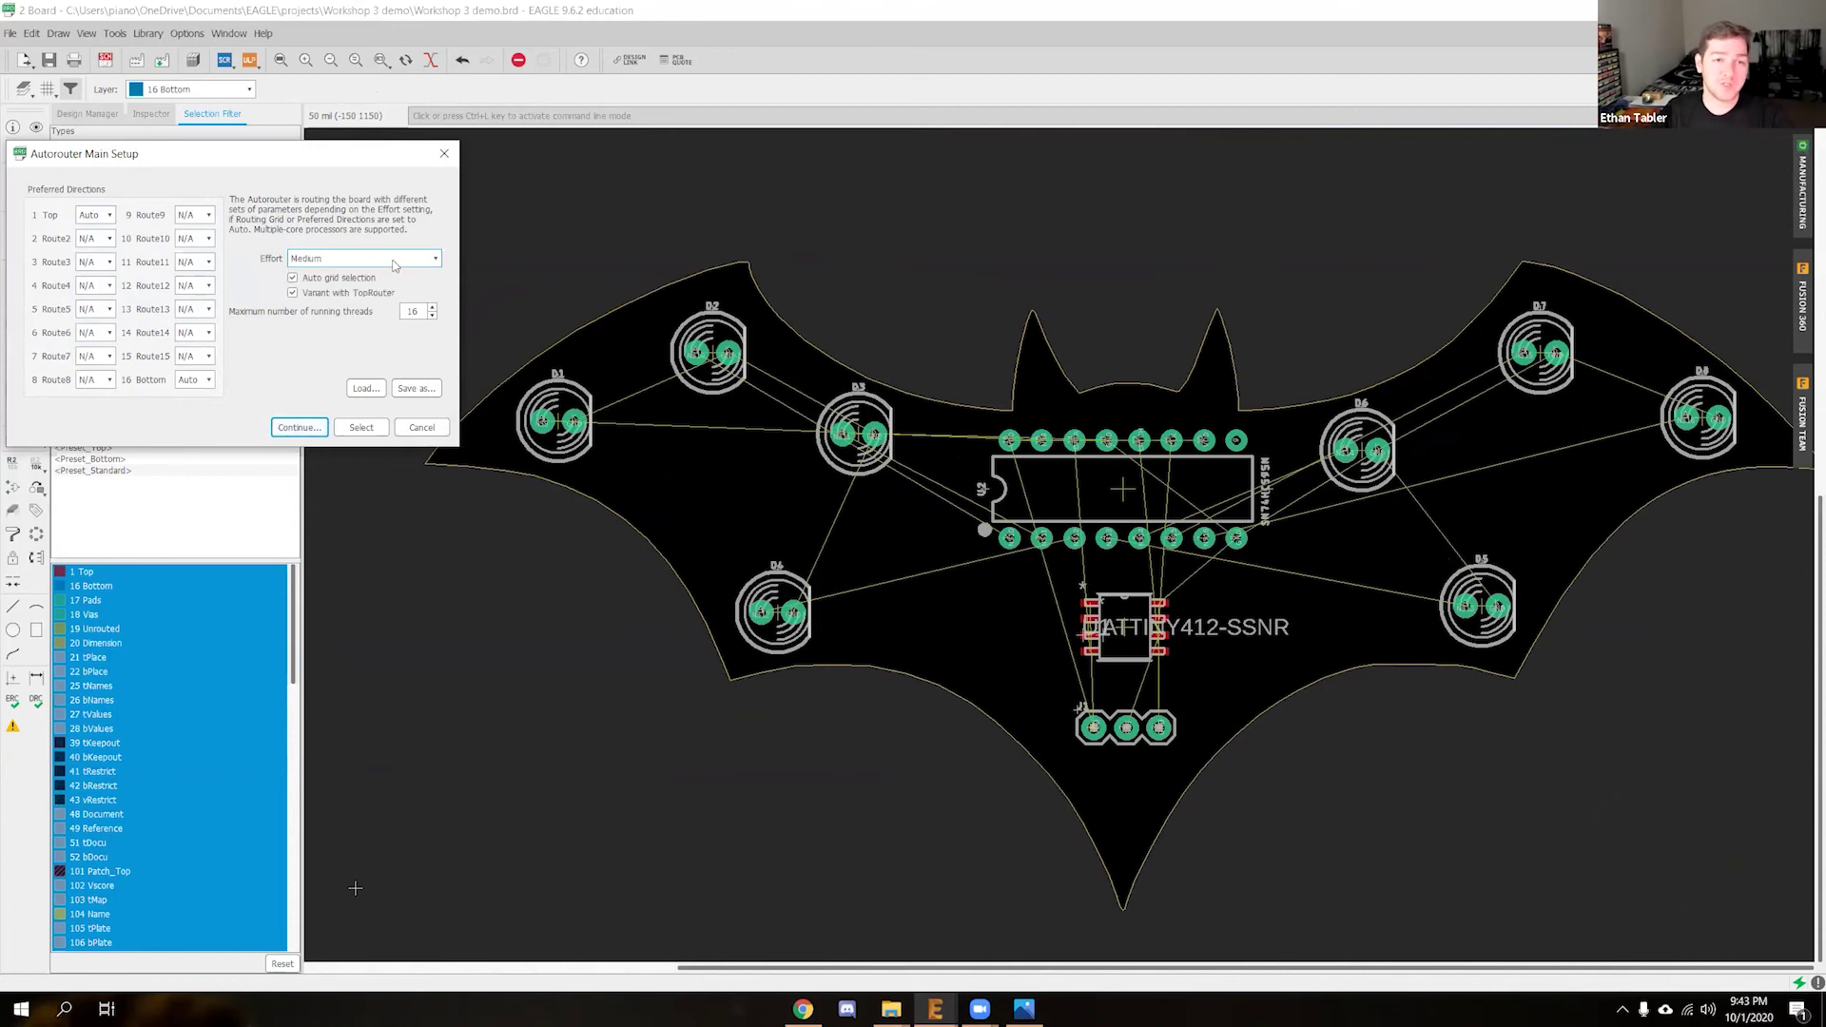
{"action": "left_click", "coordinate": [396, 261]}
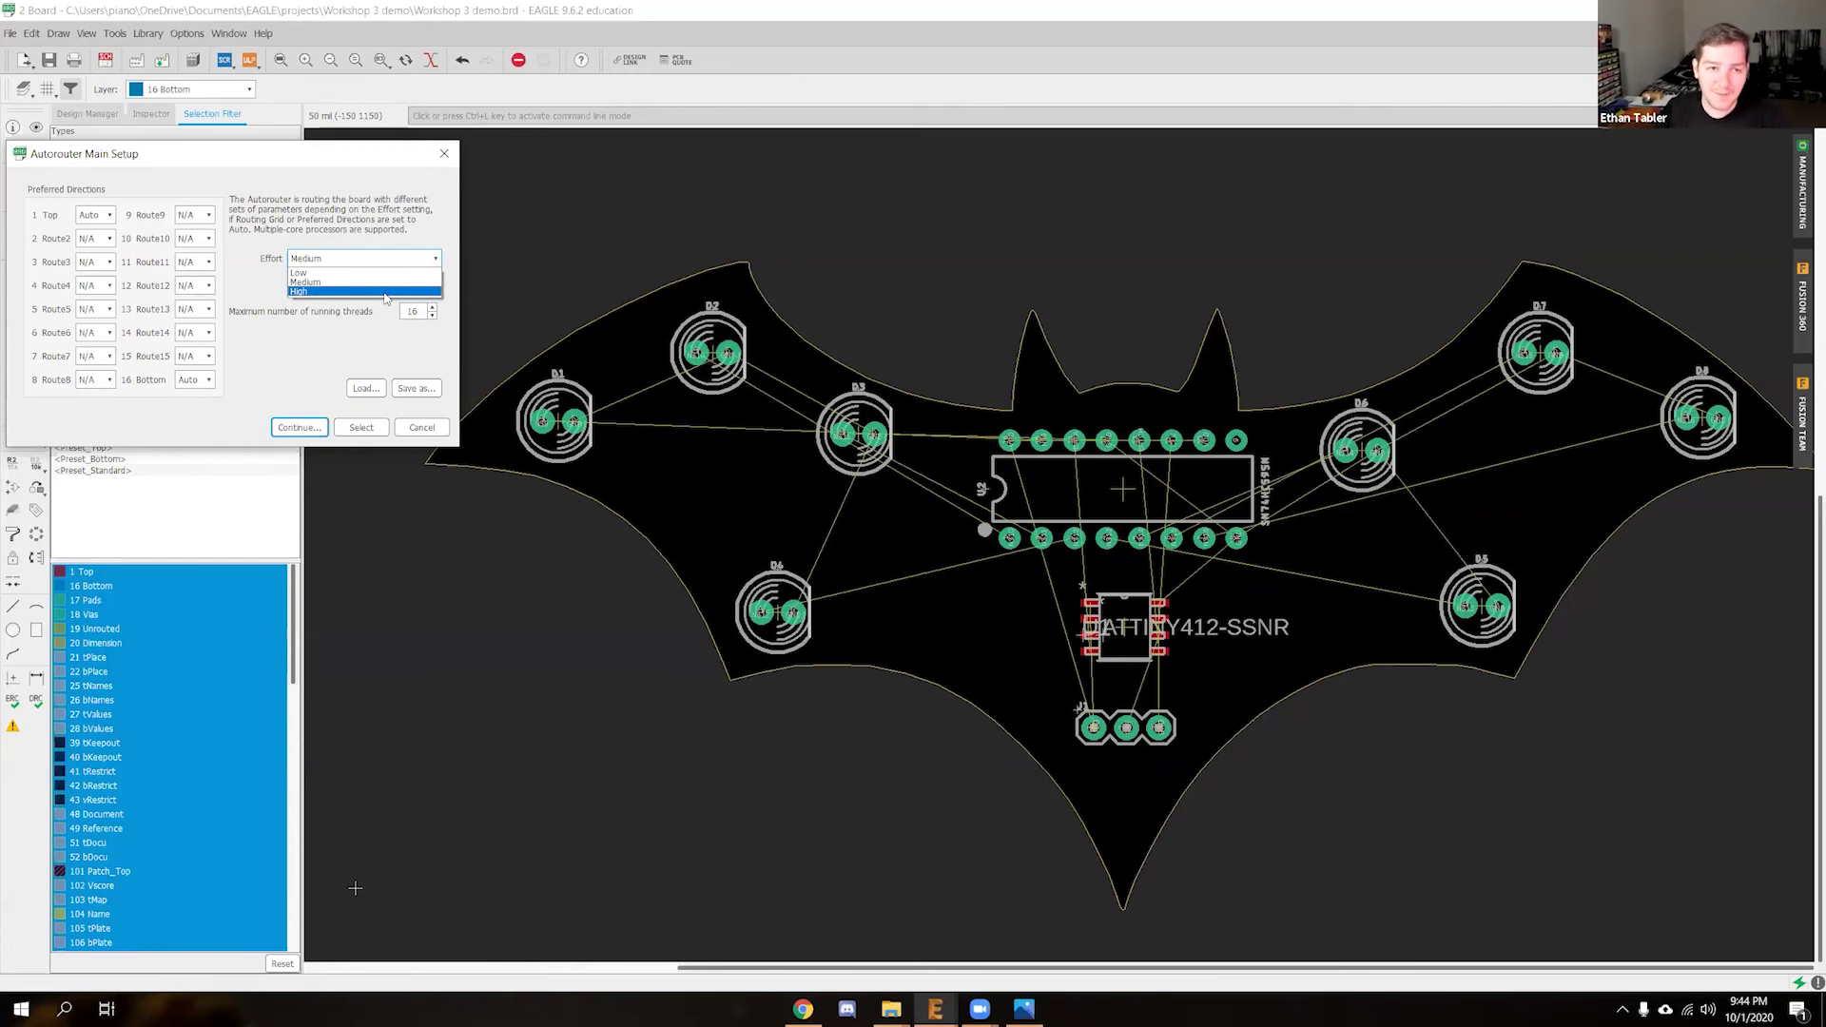
{"action": "left_click", "coordinate": [336, 283]}
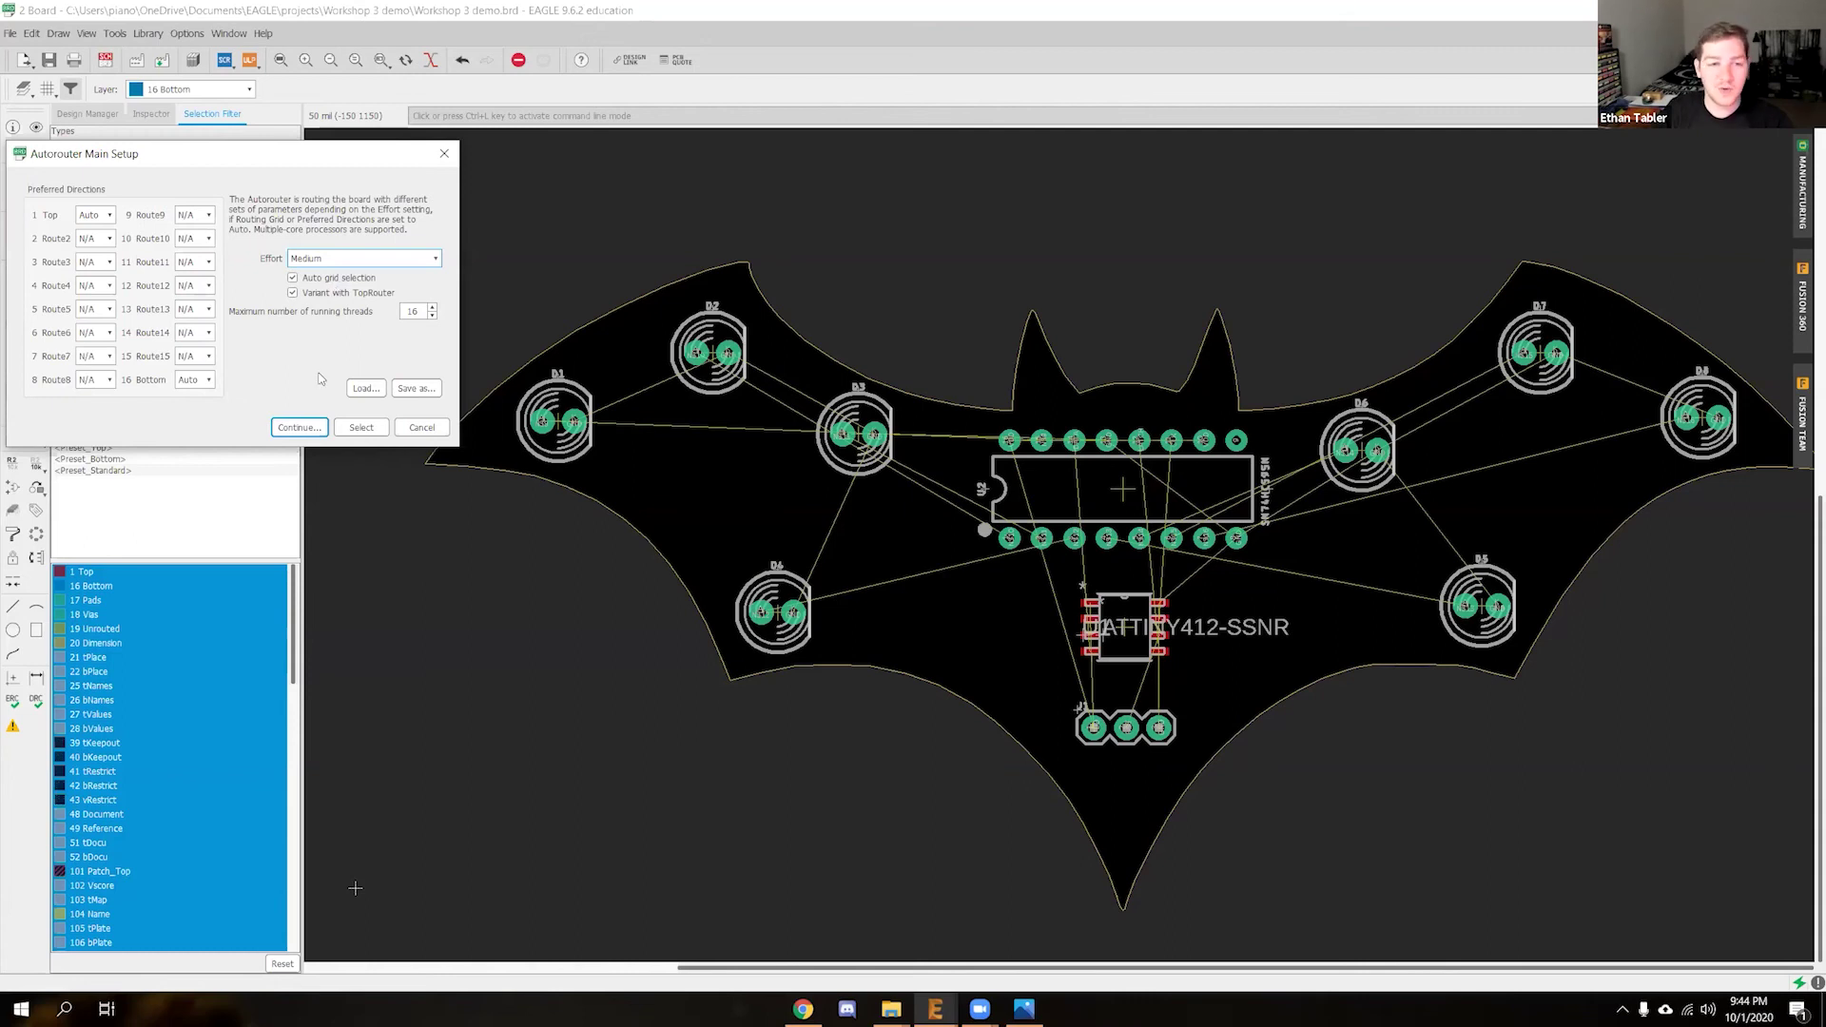
Run the autorouter on all routing variants and apply the TopRouter variant to the board
{"action": "left_click", "coordinate": [318, 430]}
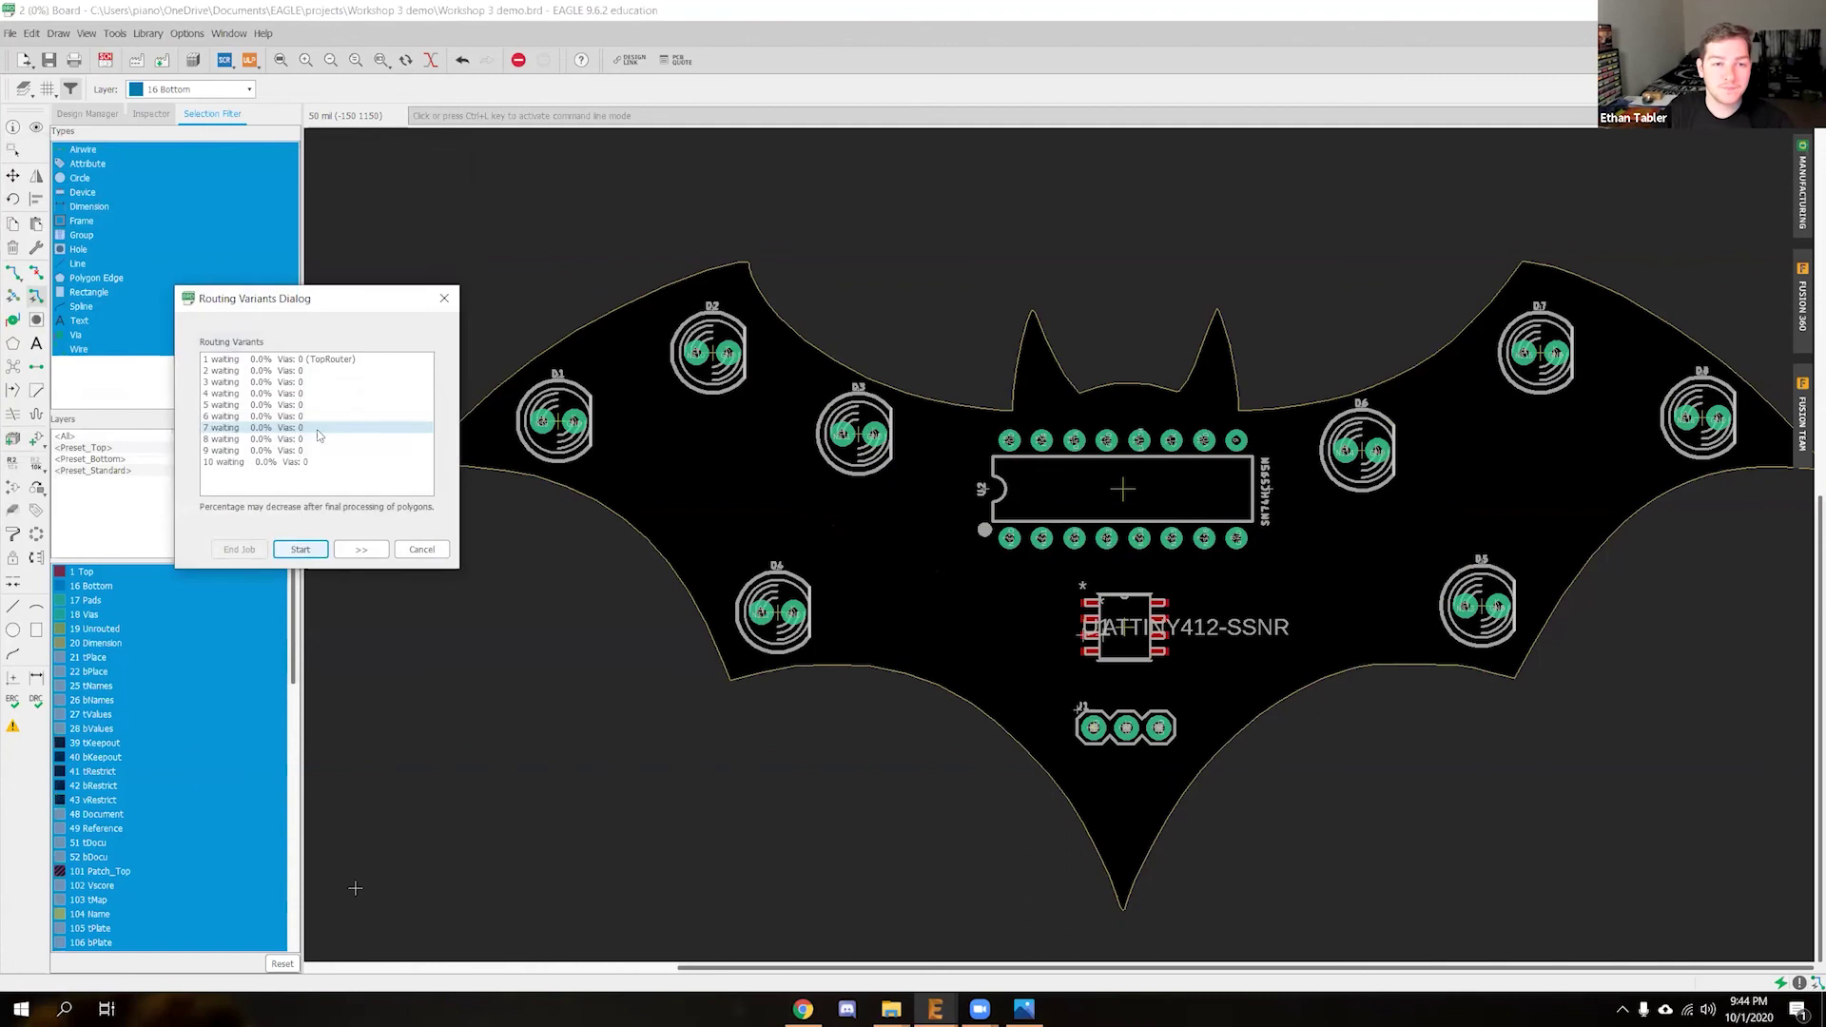
{"action": "left_click", "coordinate": [310, 557]}
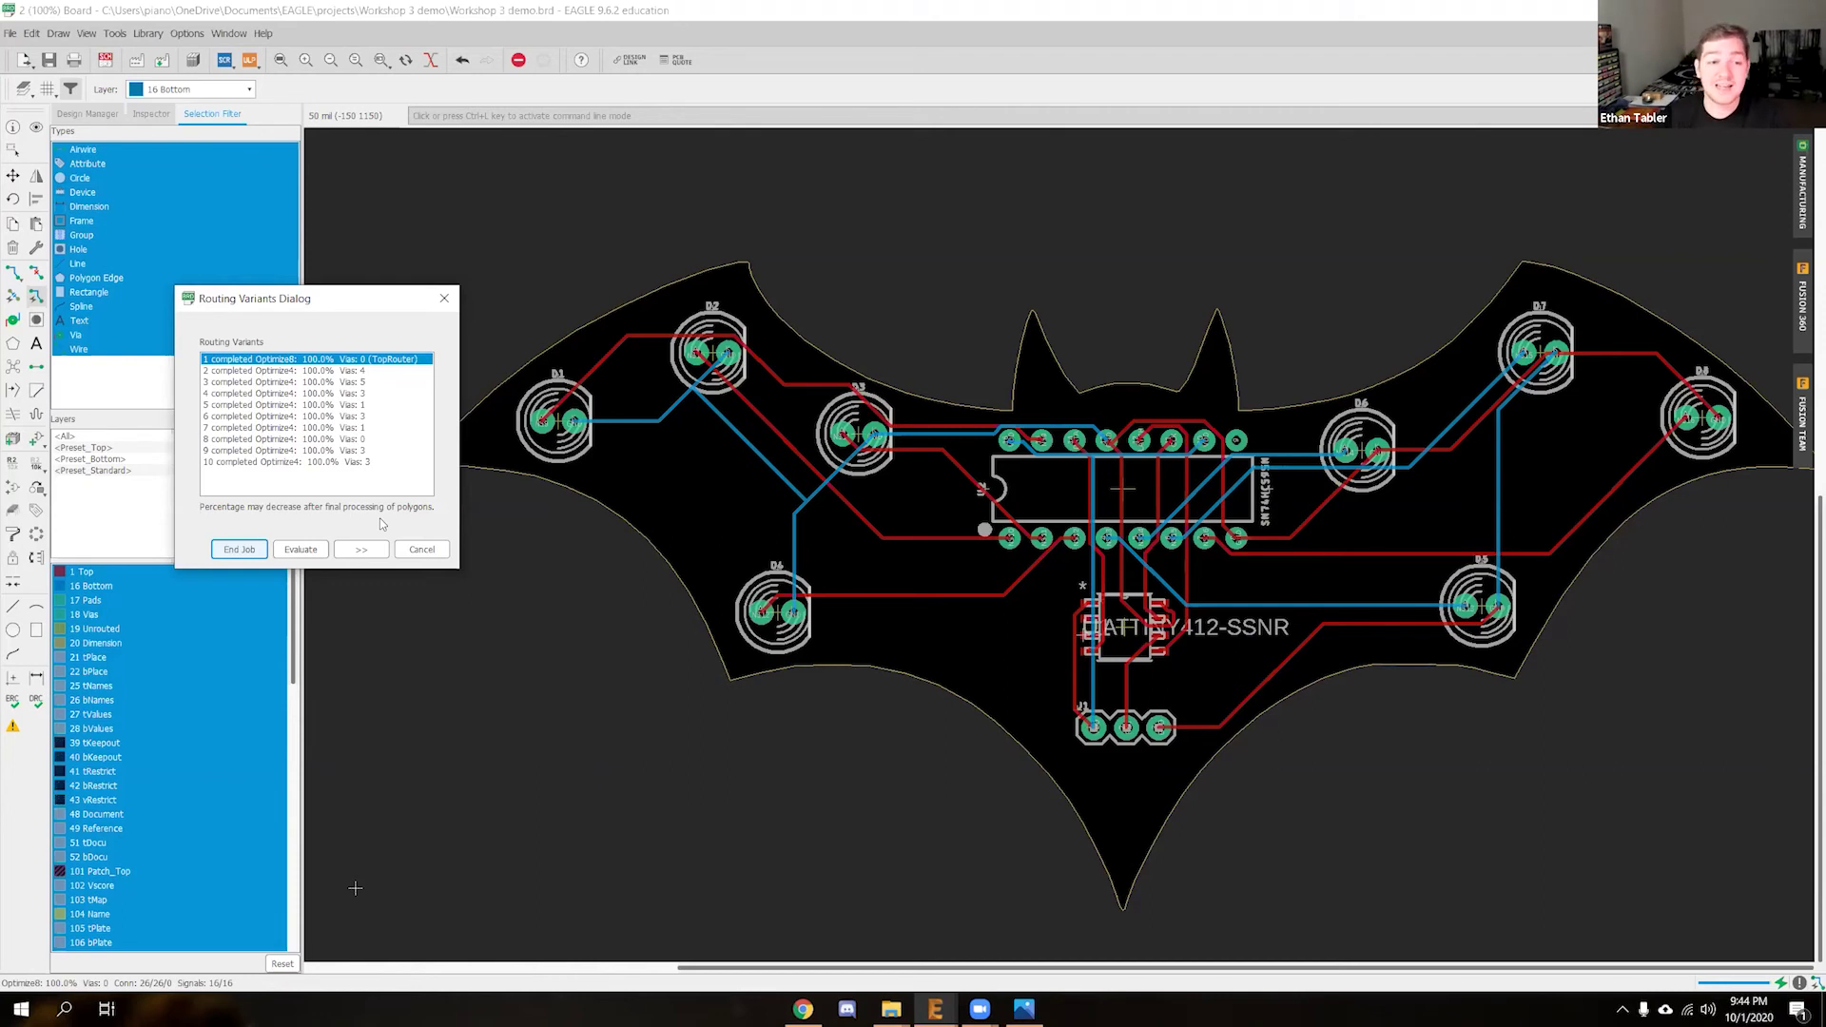
{"action": "left_click", "coordinate": [244, 551]}
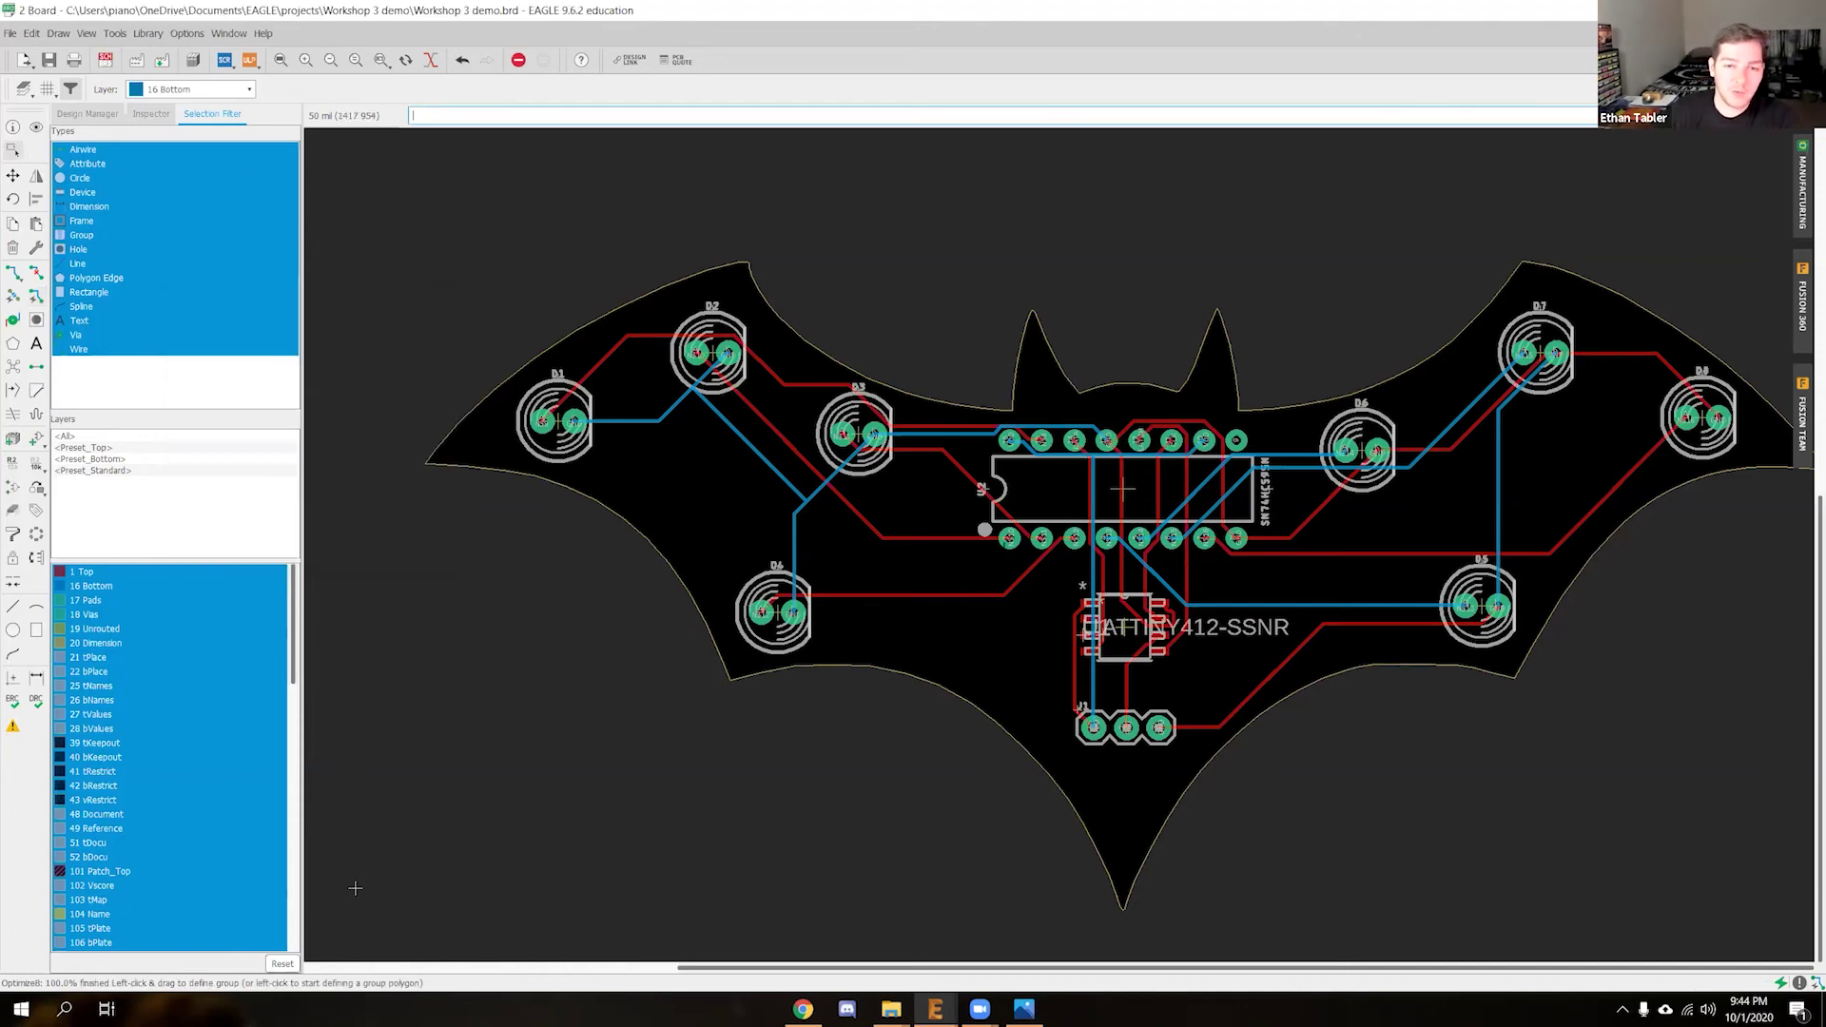
Reroute GND on the bottom layer below D2's cathode, bending it down to the D3 branch and across to the D1 trace
{"action": "scroll", "coordinate": [739, 509], "scroll_direction": "up", "scroll_amount": 10}
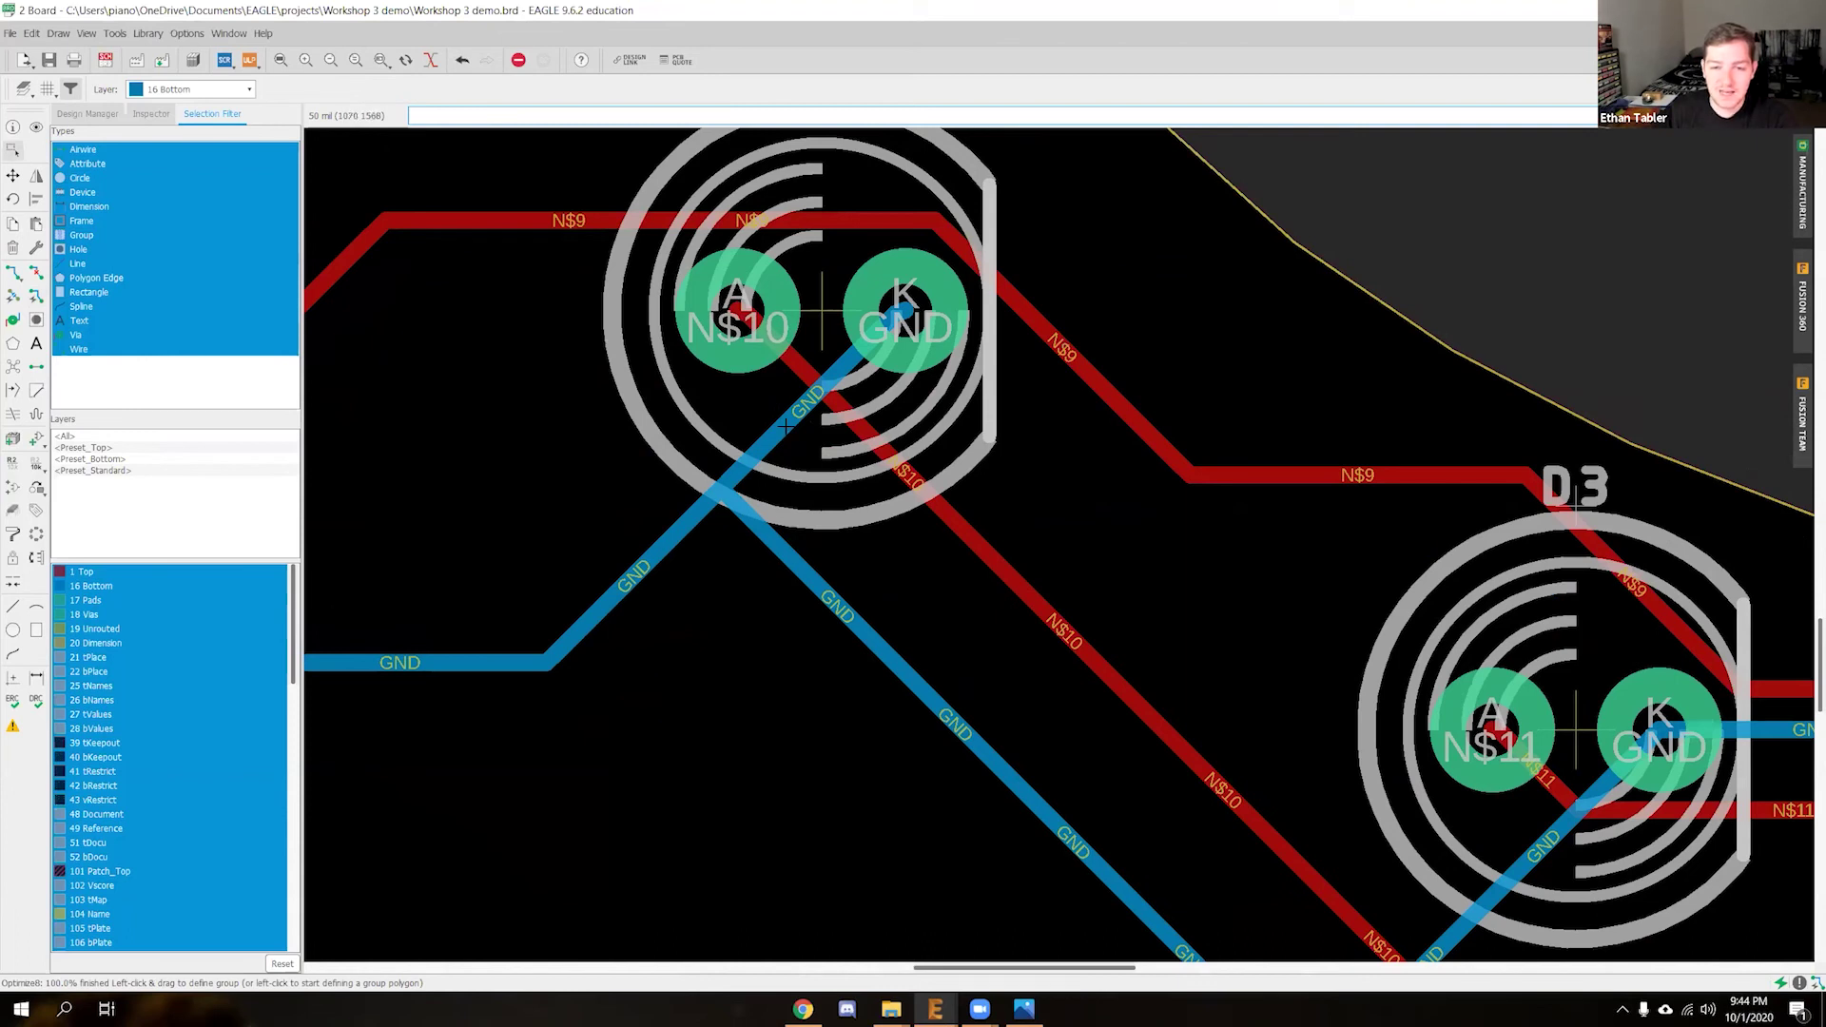
{"action": "scroll", "coordinate": [980, 628], "scroll_direction": "down", "scroll_amount": 3}
{"action": "mouse_move", "coordinate": [979, 627]}
{"action": "middle_mouse_down"}
{"action": "mouse_move", "coordinate": [641, 361]}
{"action": "mouse_move", "coordinate": [985, 612]}
{"action": "middle_mouse_up"}
{"action": "left_click", "coordinate": [13, 273]}
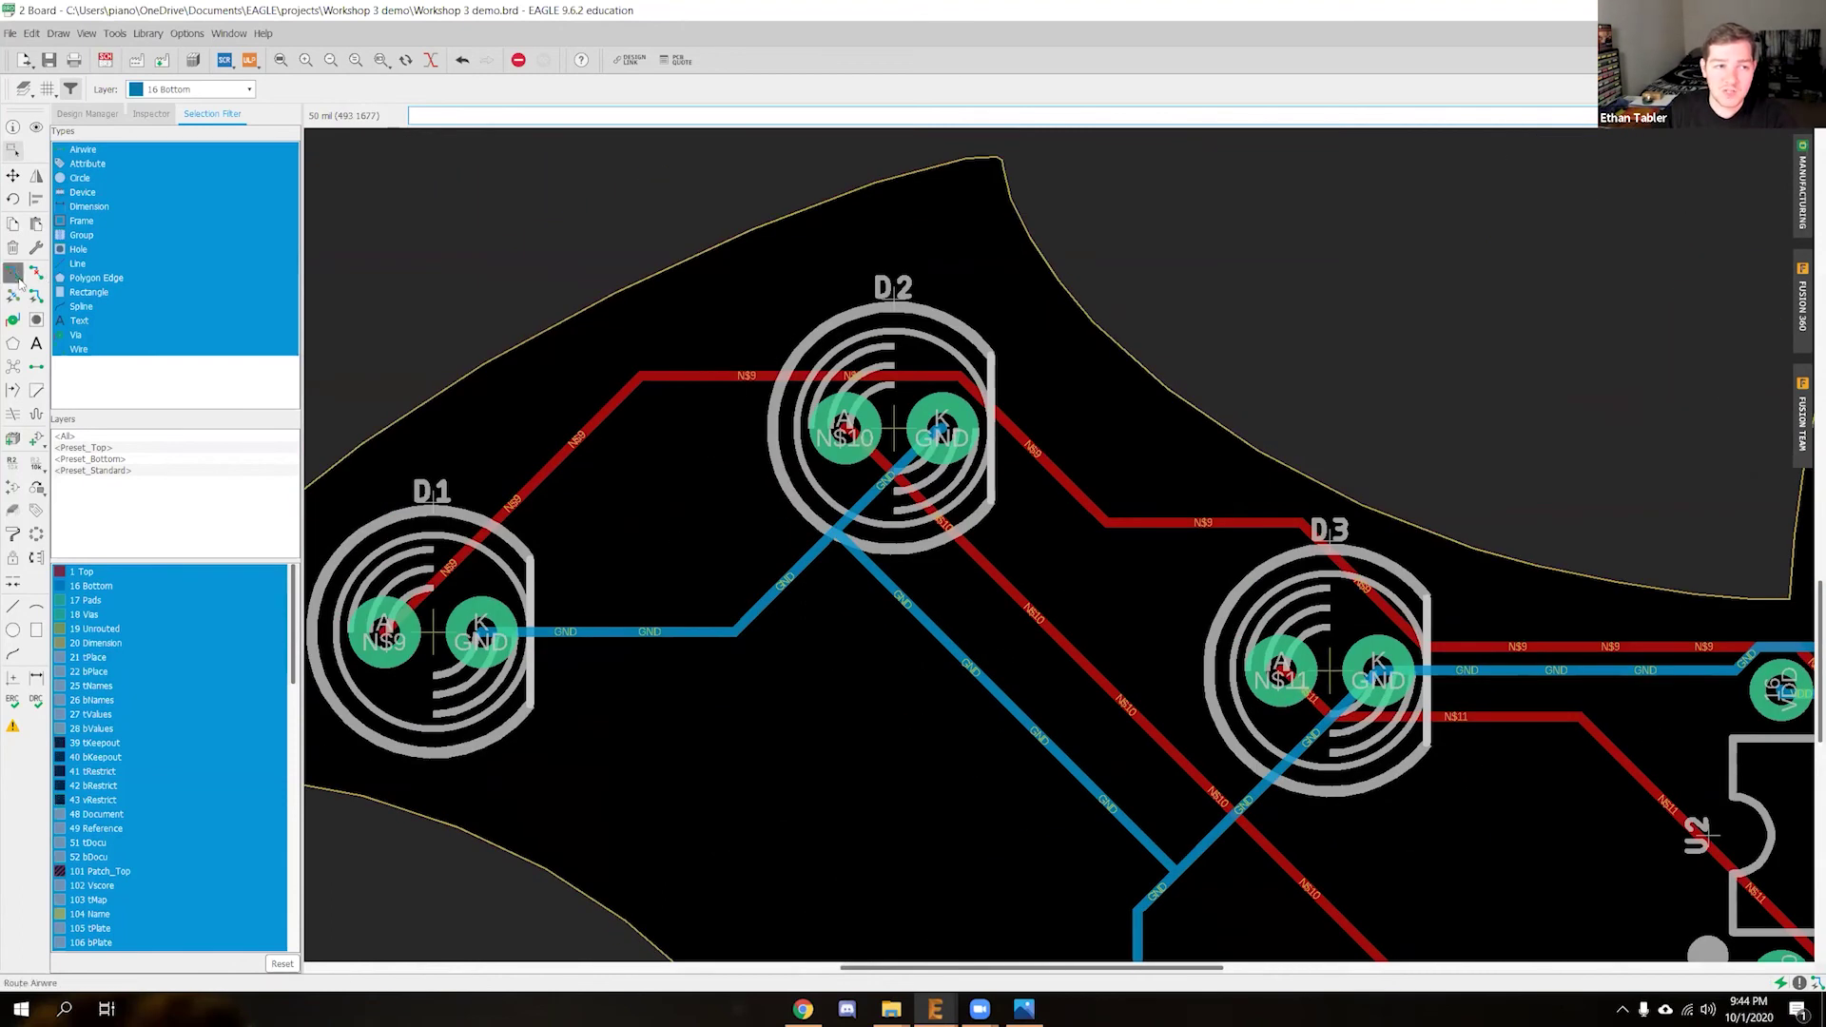
{"action": "left_click", "coordinate": [862, 559]}
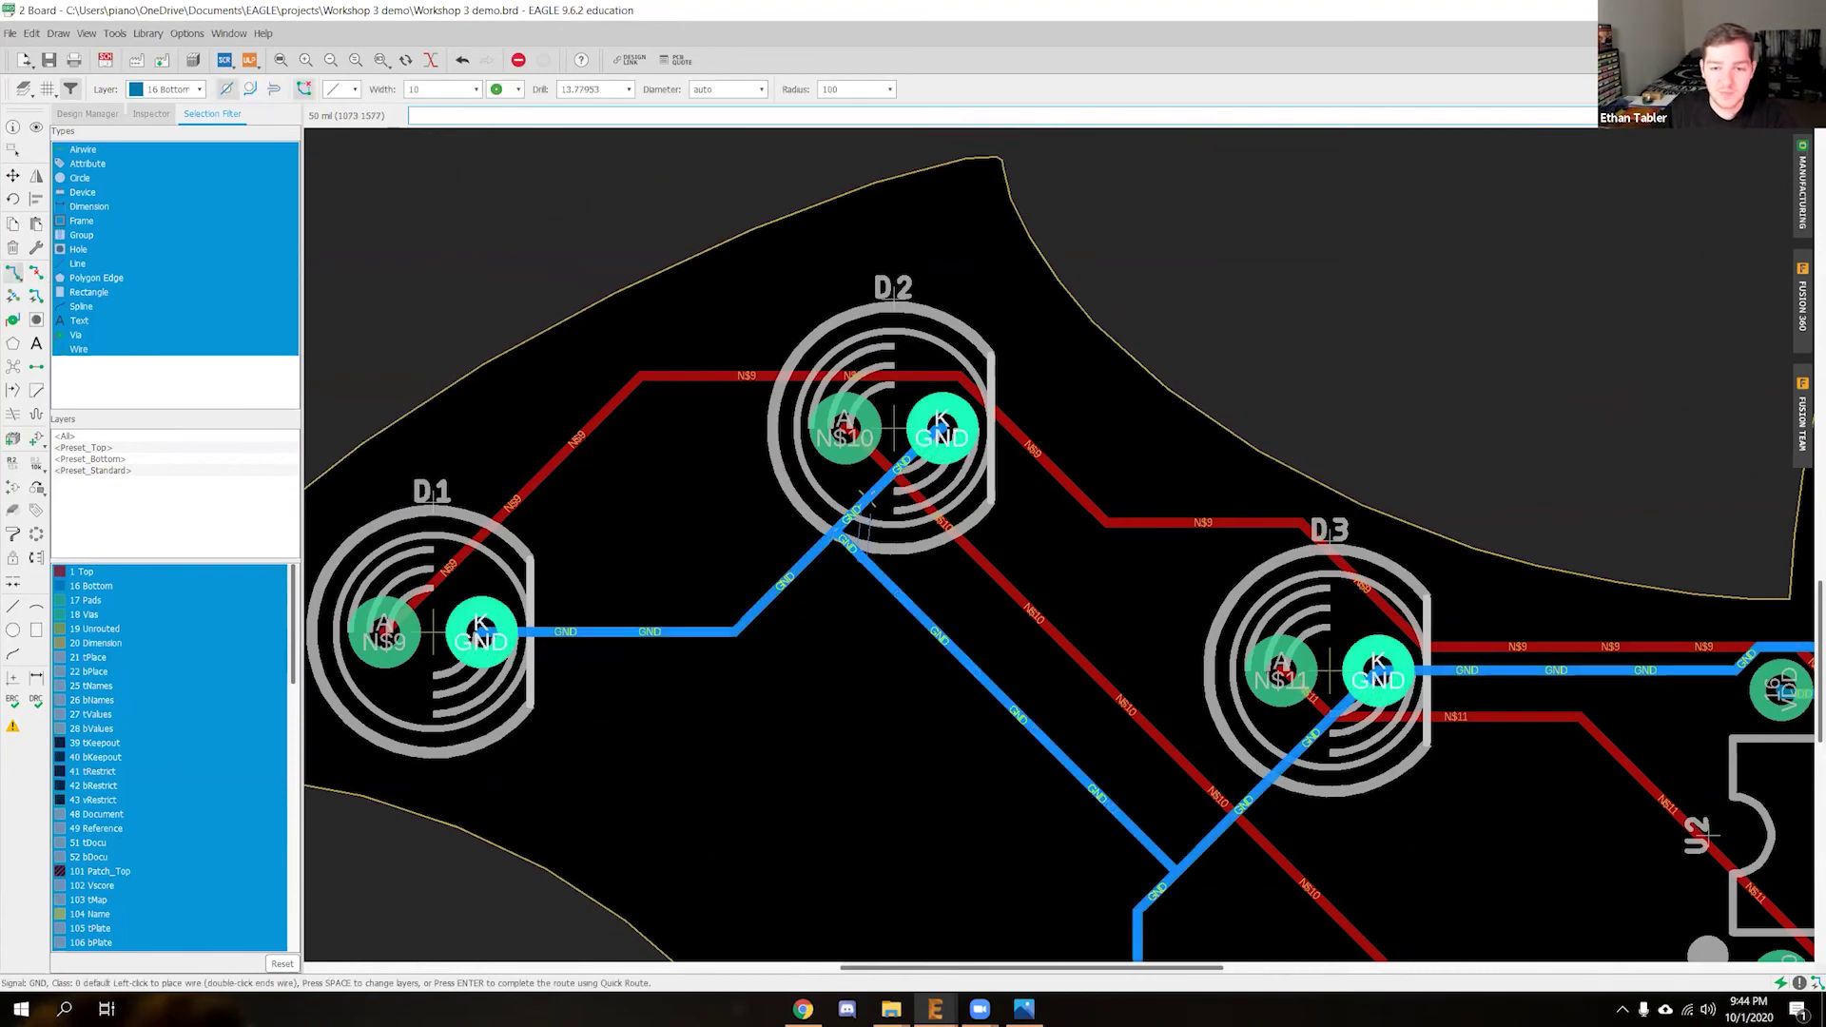
{"action": "key", "text": "ctrl+z"}
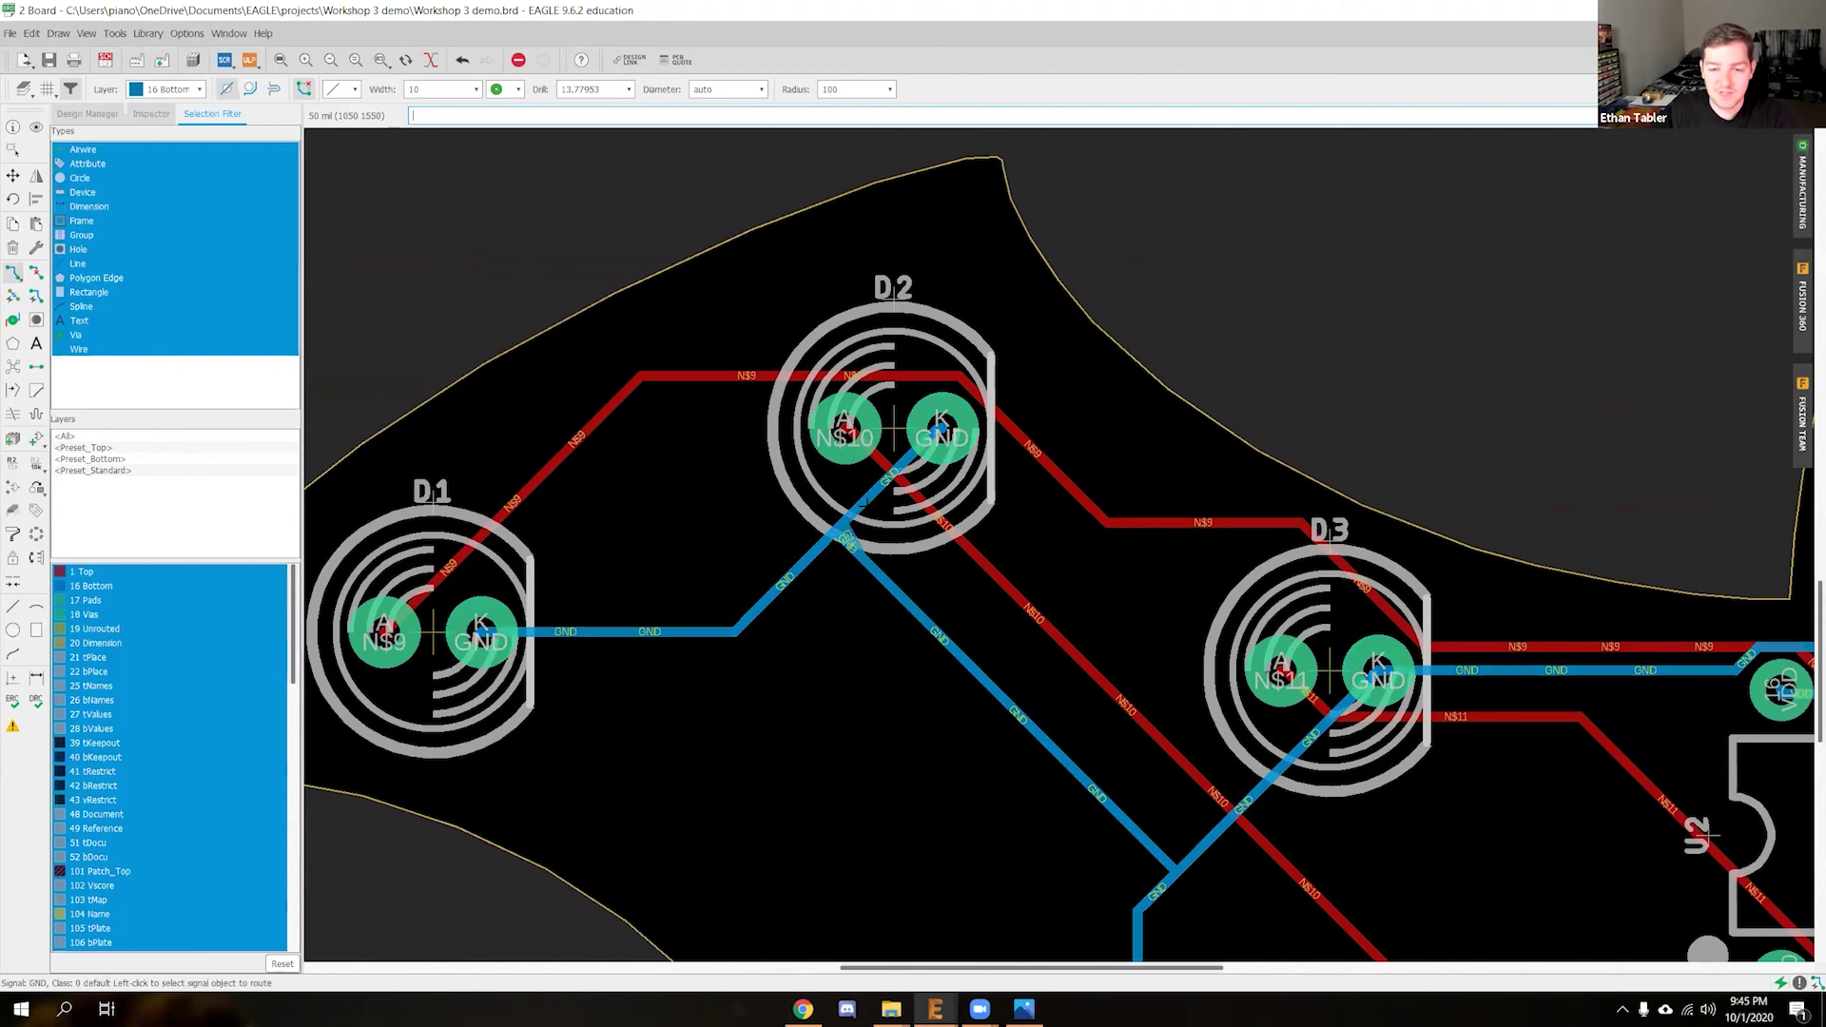
{"action": "left_click", "coordinate": [860, 553]}
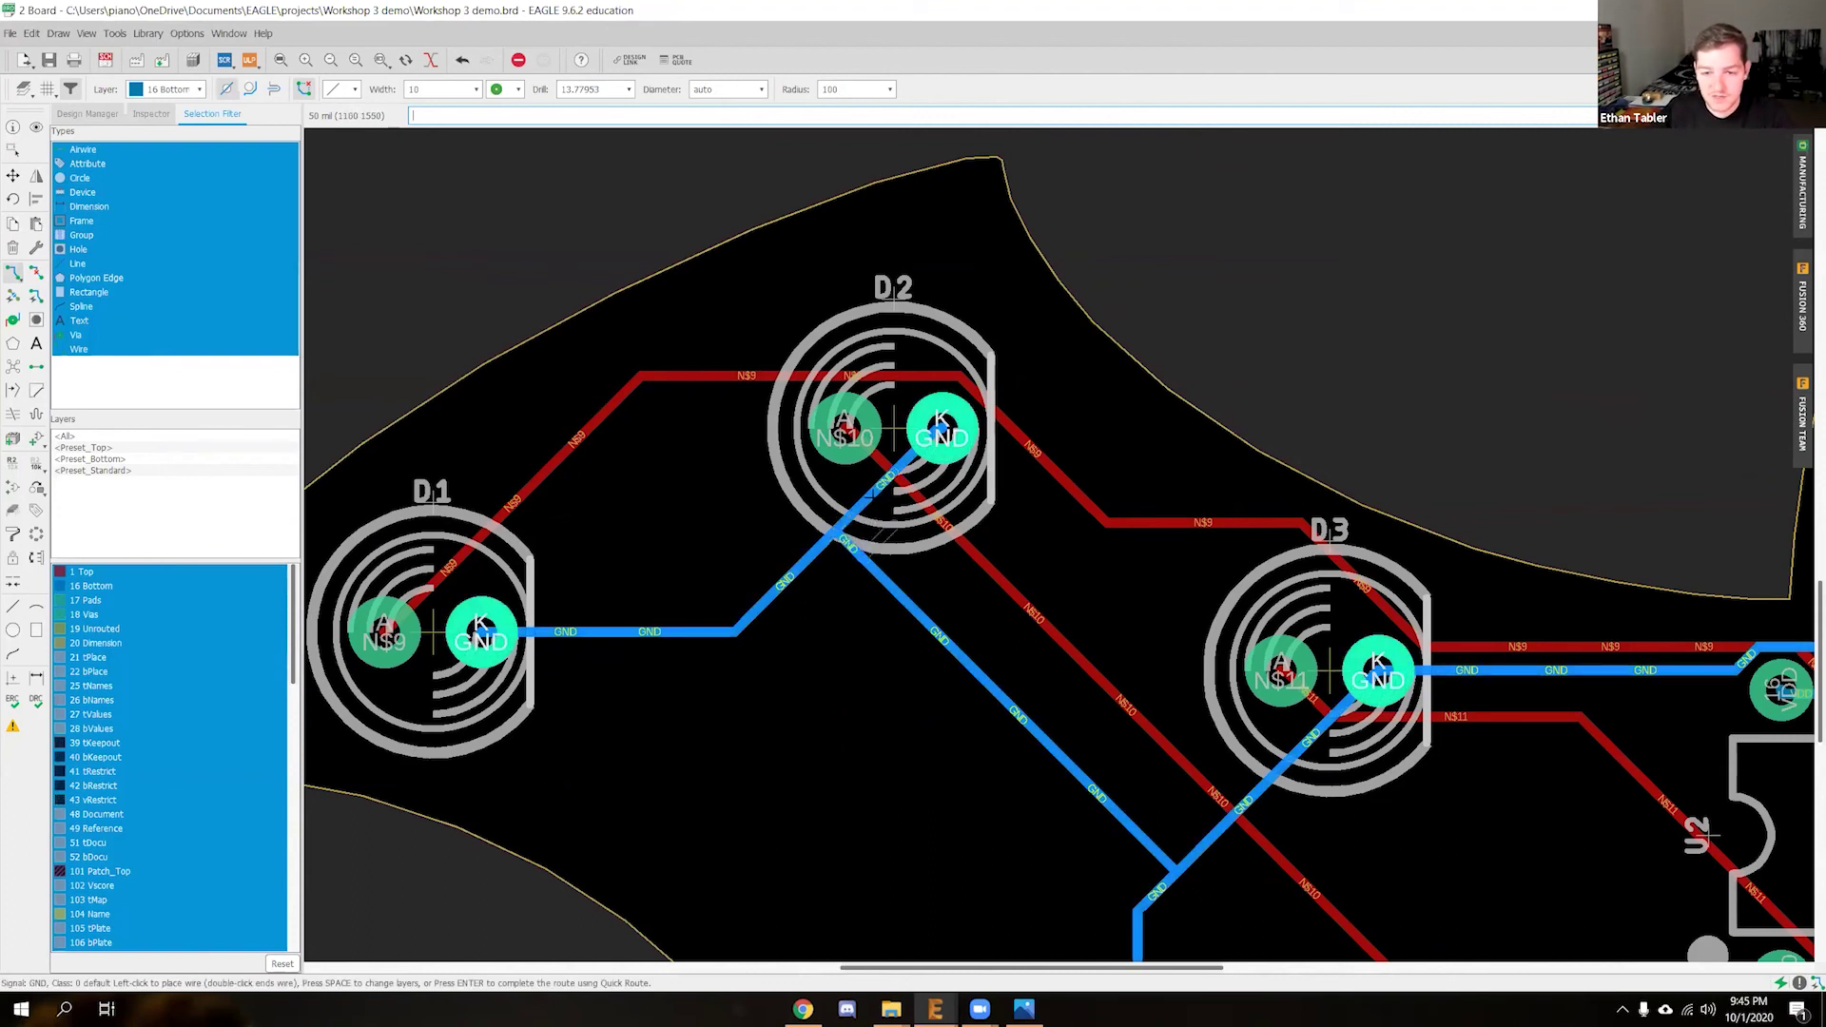
{"action": "key", "text": "Escape"}
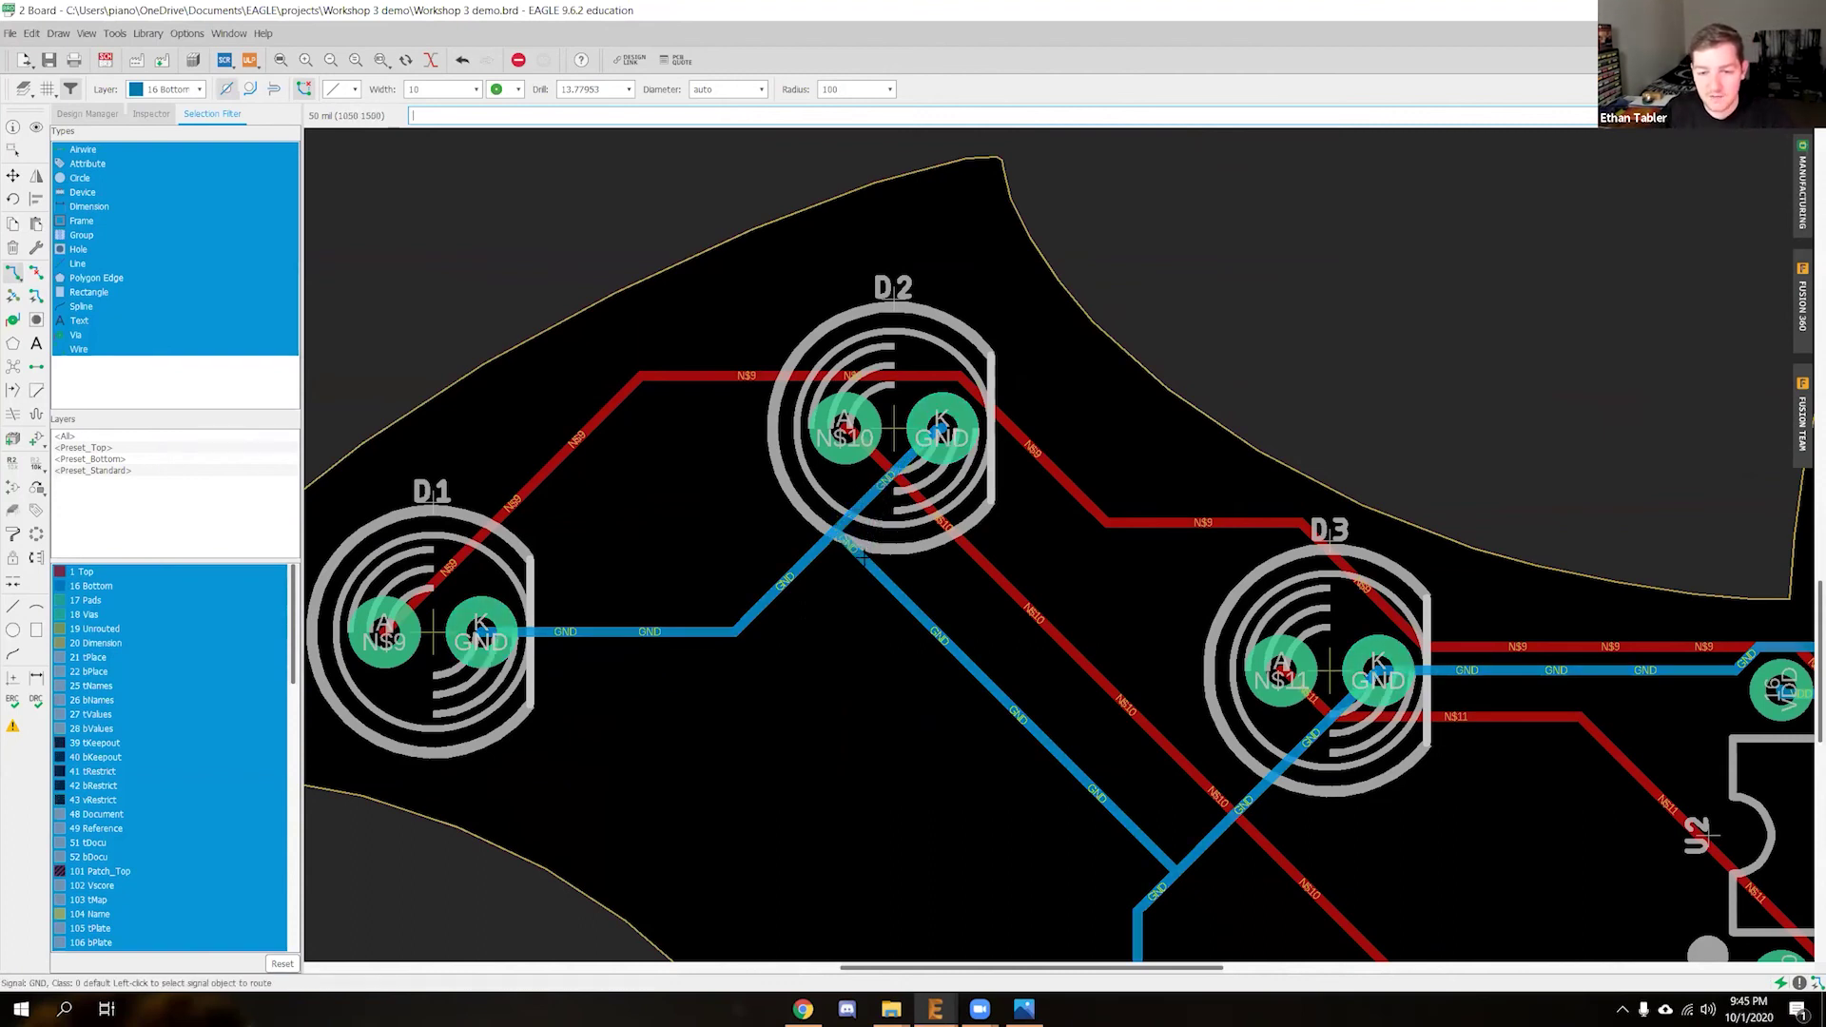
{"action": "left_click", "coordinate": [856, 550]}
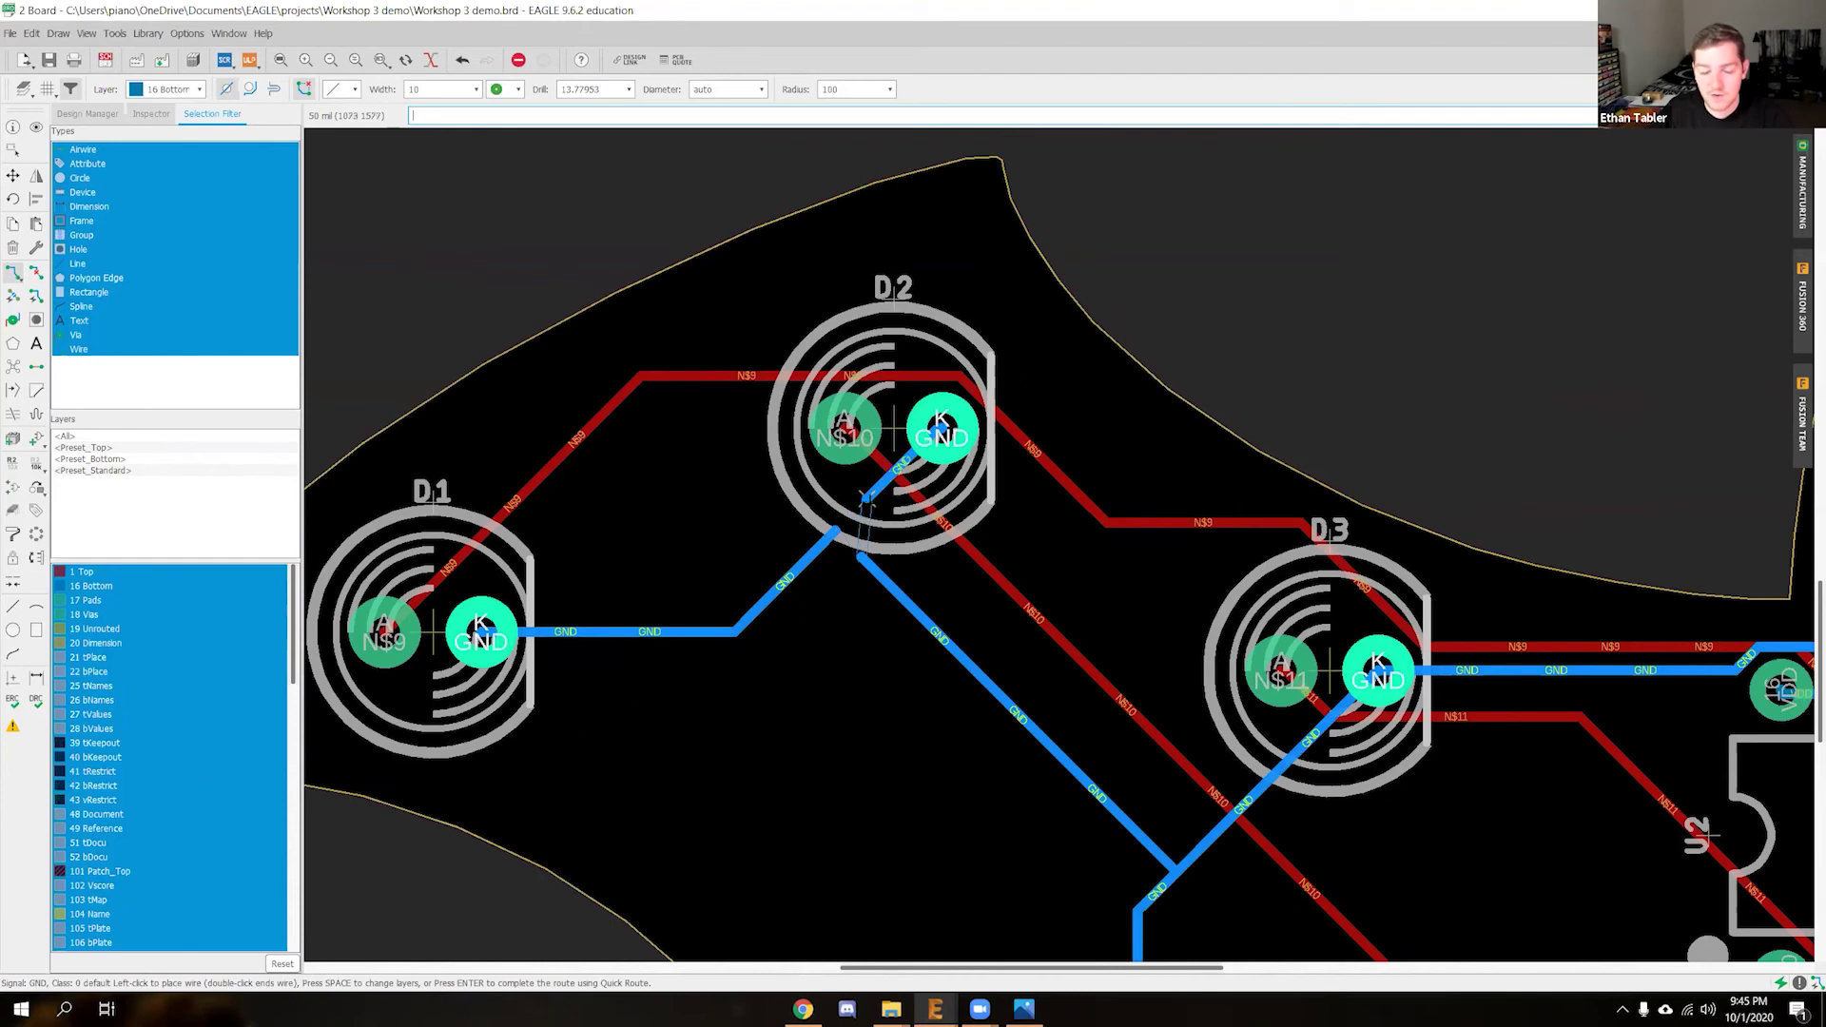
{"action": "left_click", "coordinate": [866, 500]}
{"action": "left_click", "coordinate": [861, 554]}
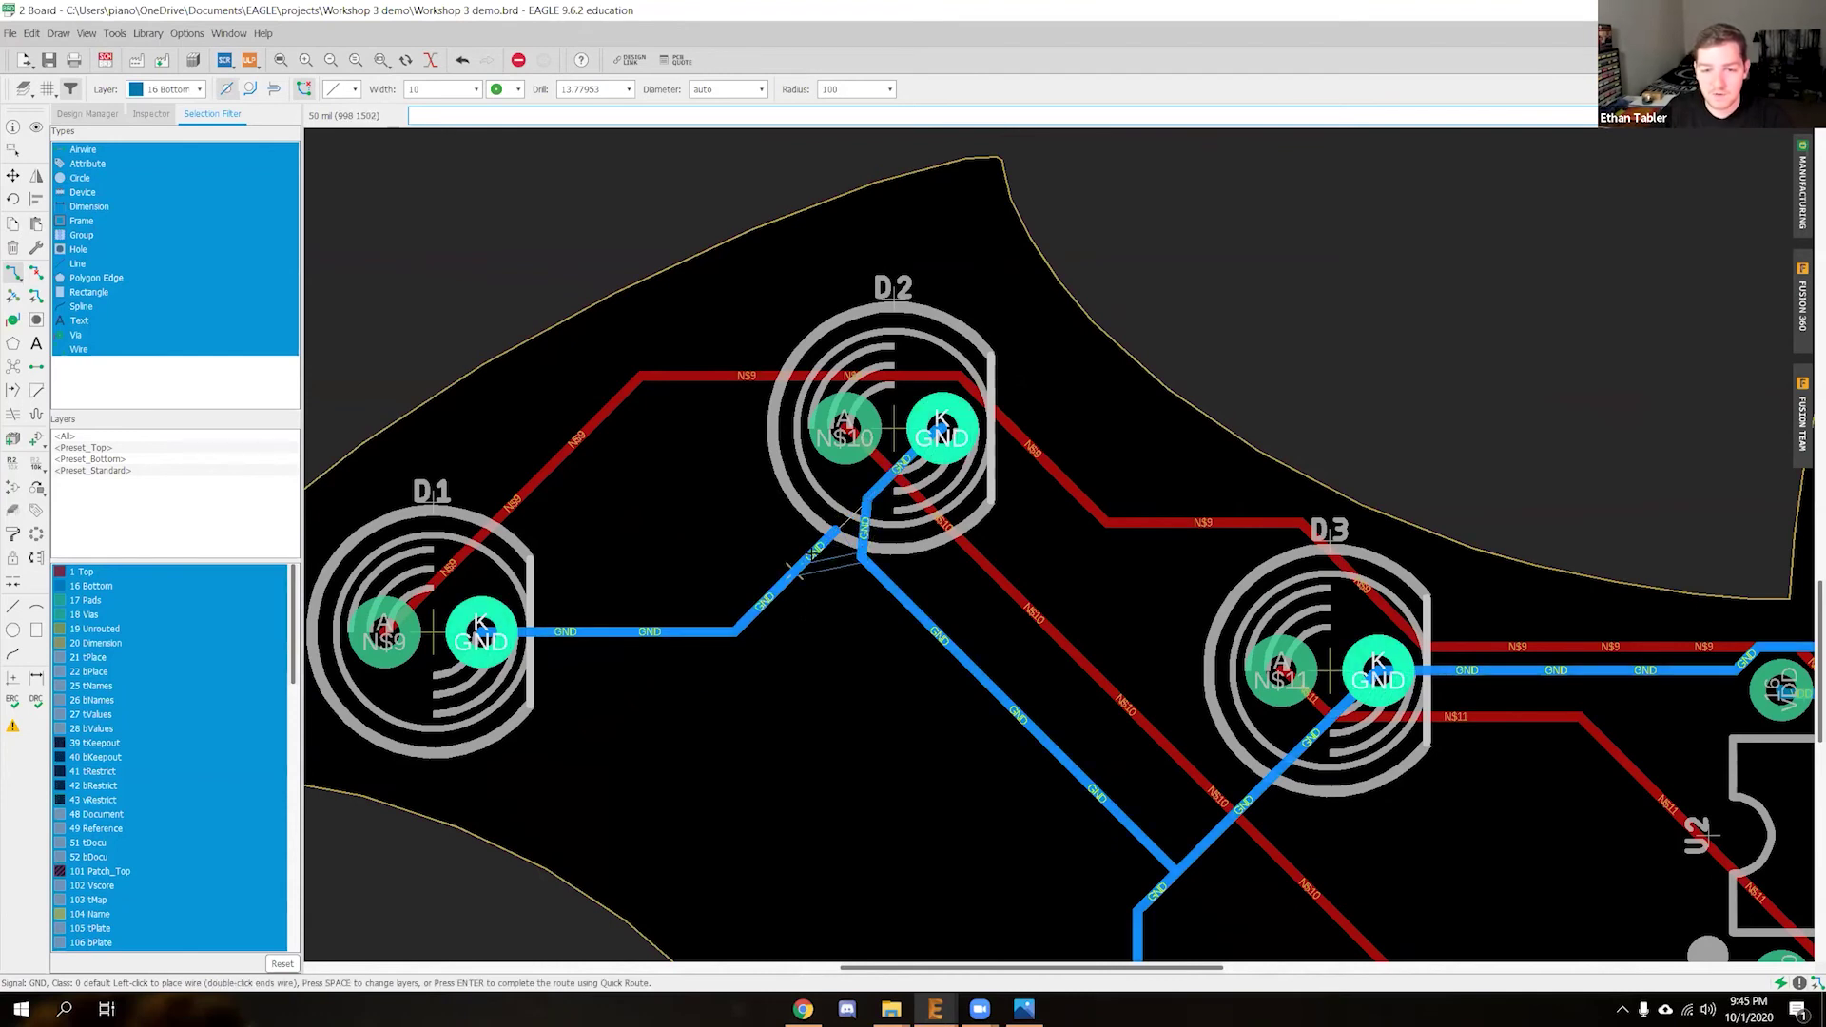
{"action": "left_click", "coordinate": [797, 571]}
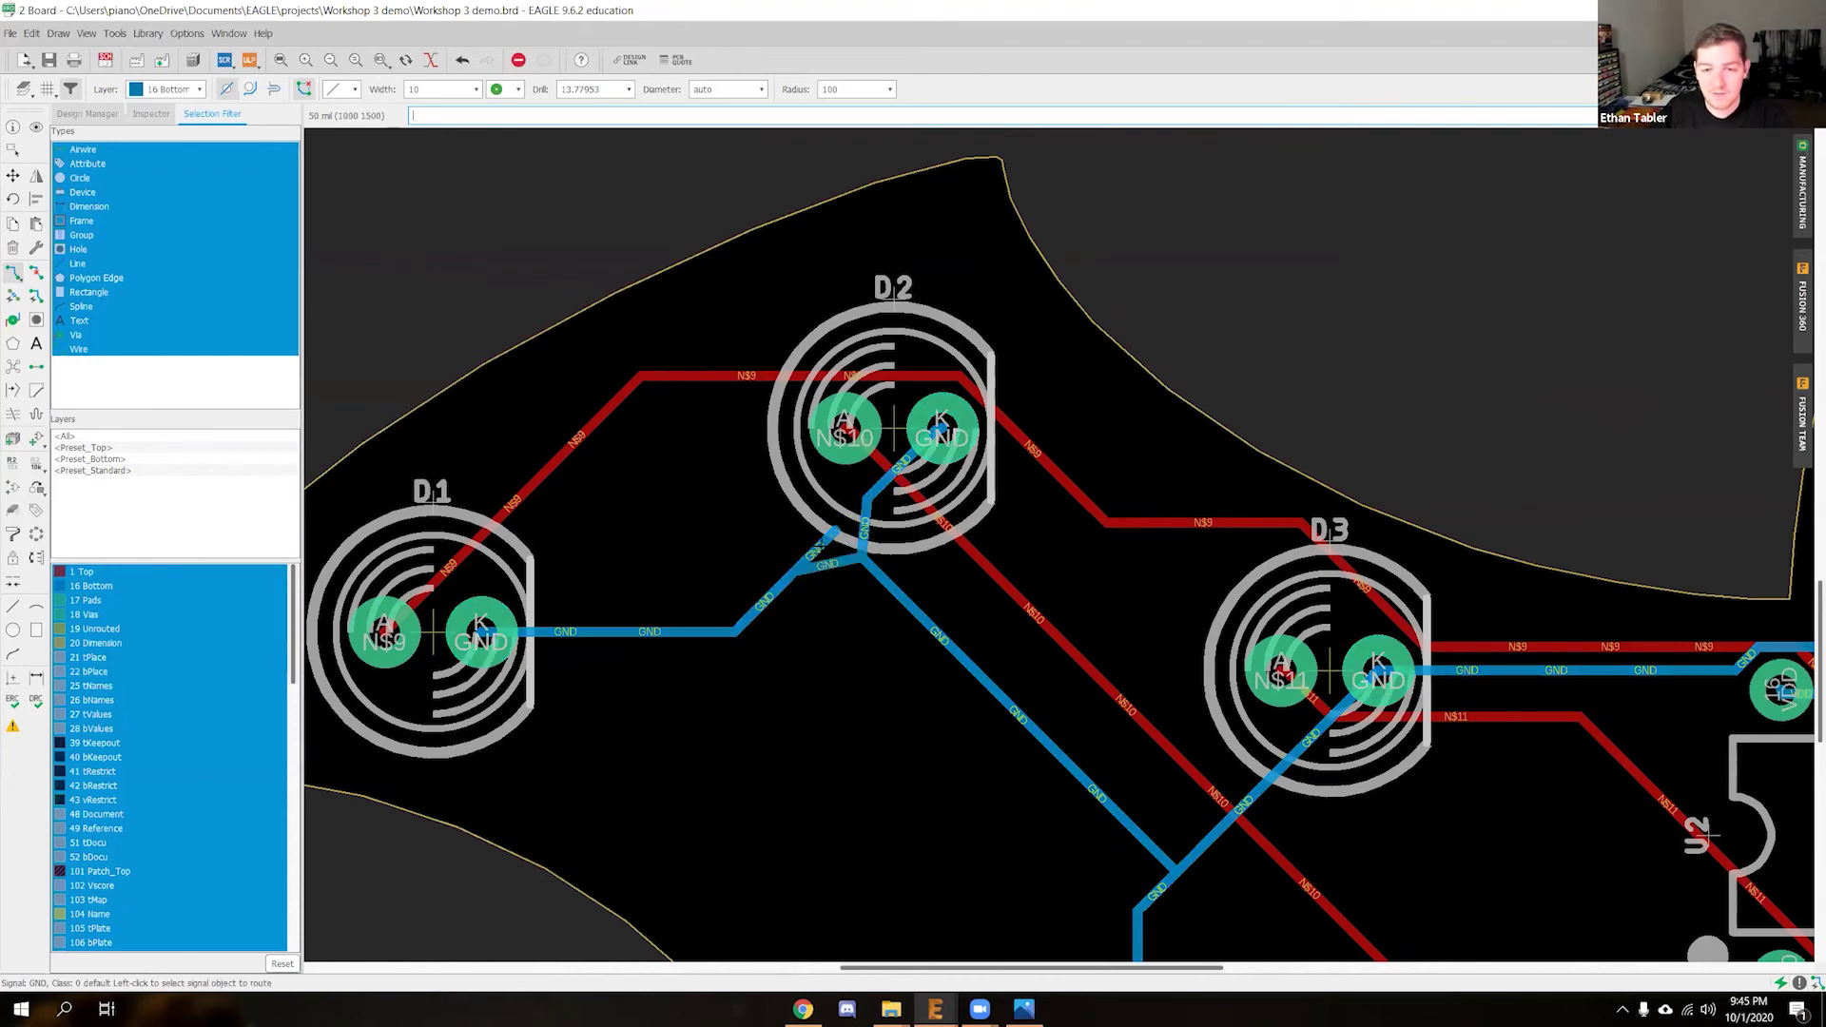
Link the bottom-layer GND stub below D2 to D2's cathode trace, and undo the GND rerouting there
{"action": "left_click", "coordinate": [831, 533]}
{"action": "left_click", "coordinate": [865, 501]}
{"action": "scroll", "coordinate": [582, 331], "scroll_direction": "down", "scroll_amount": 5}
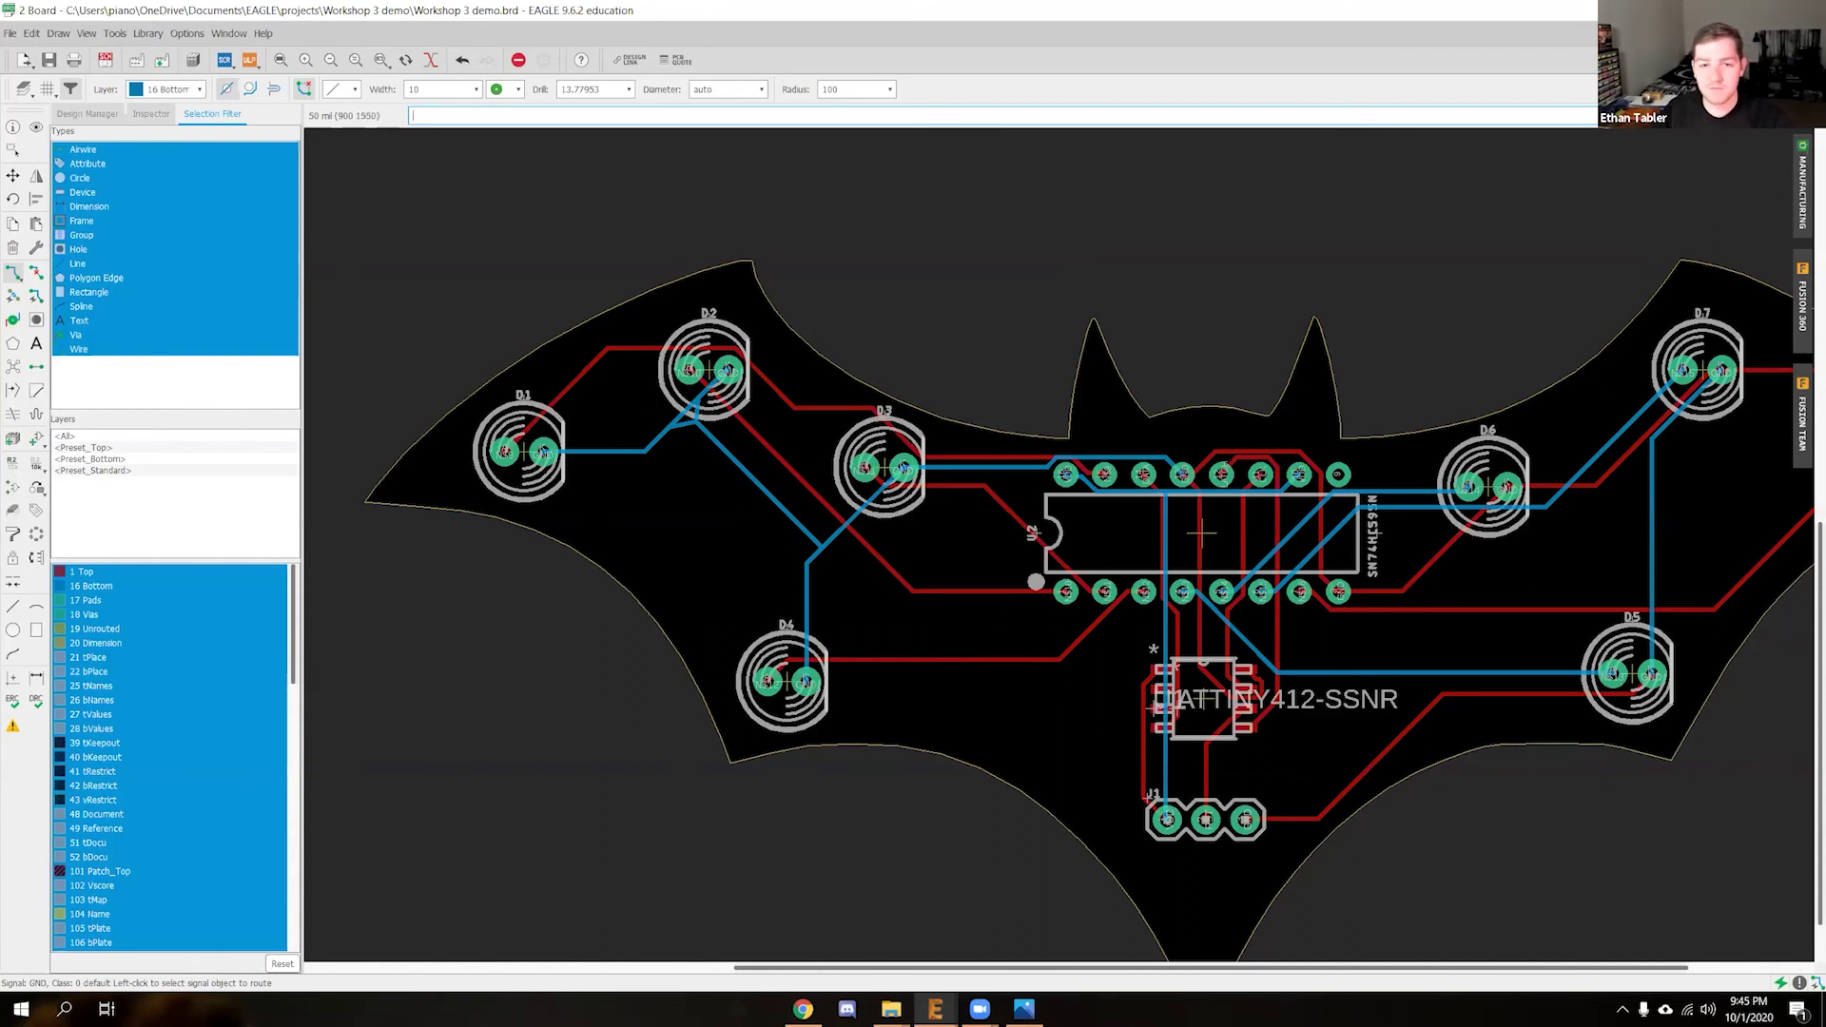
{"action": "scroll", "coordinate": [1279, 670], "scroll_direction": "up", "scroll_amount": 3}
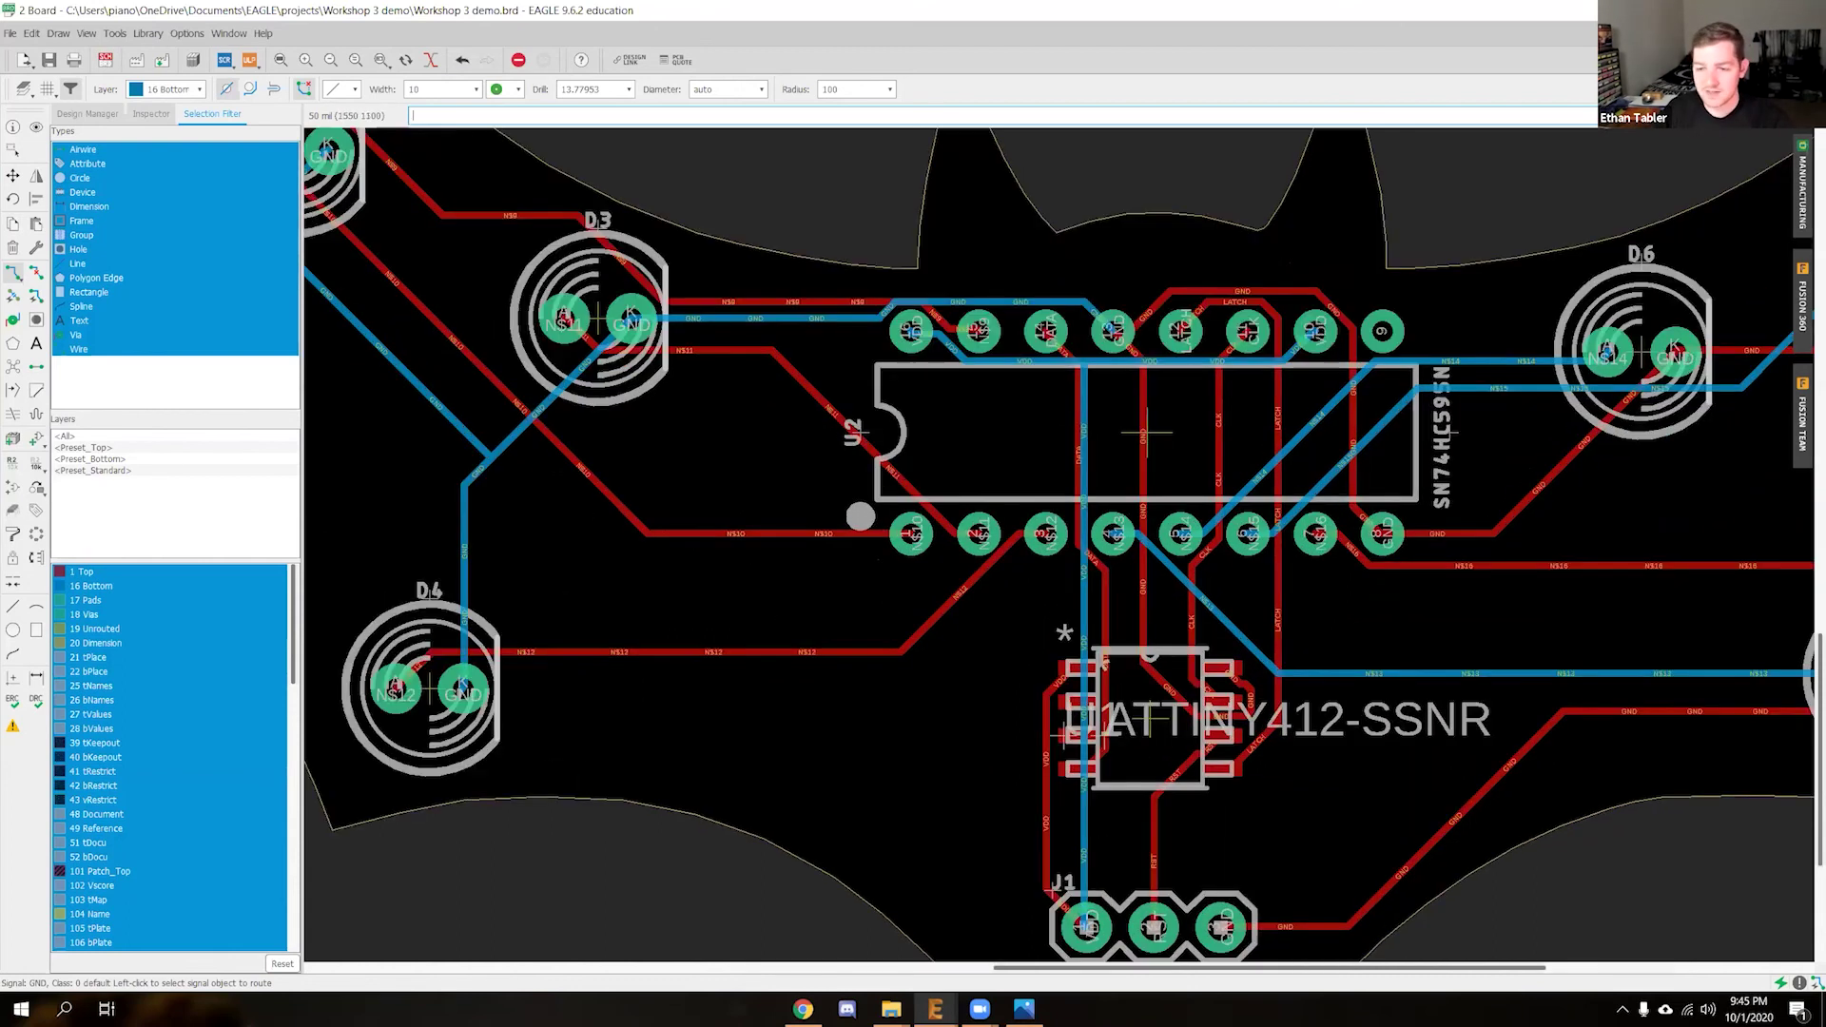
{"action": "scroll", "coordinate": [1279, 671], "scroll_direction": "down", "scroll_amount": 4}
{"action": "scroll", "coordinate": [1279, 671], "scroll_direction": "up", "scroll_amount": 2}
{"action": "key", "text": "ctrl+z"}
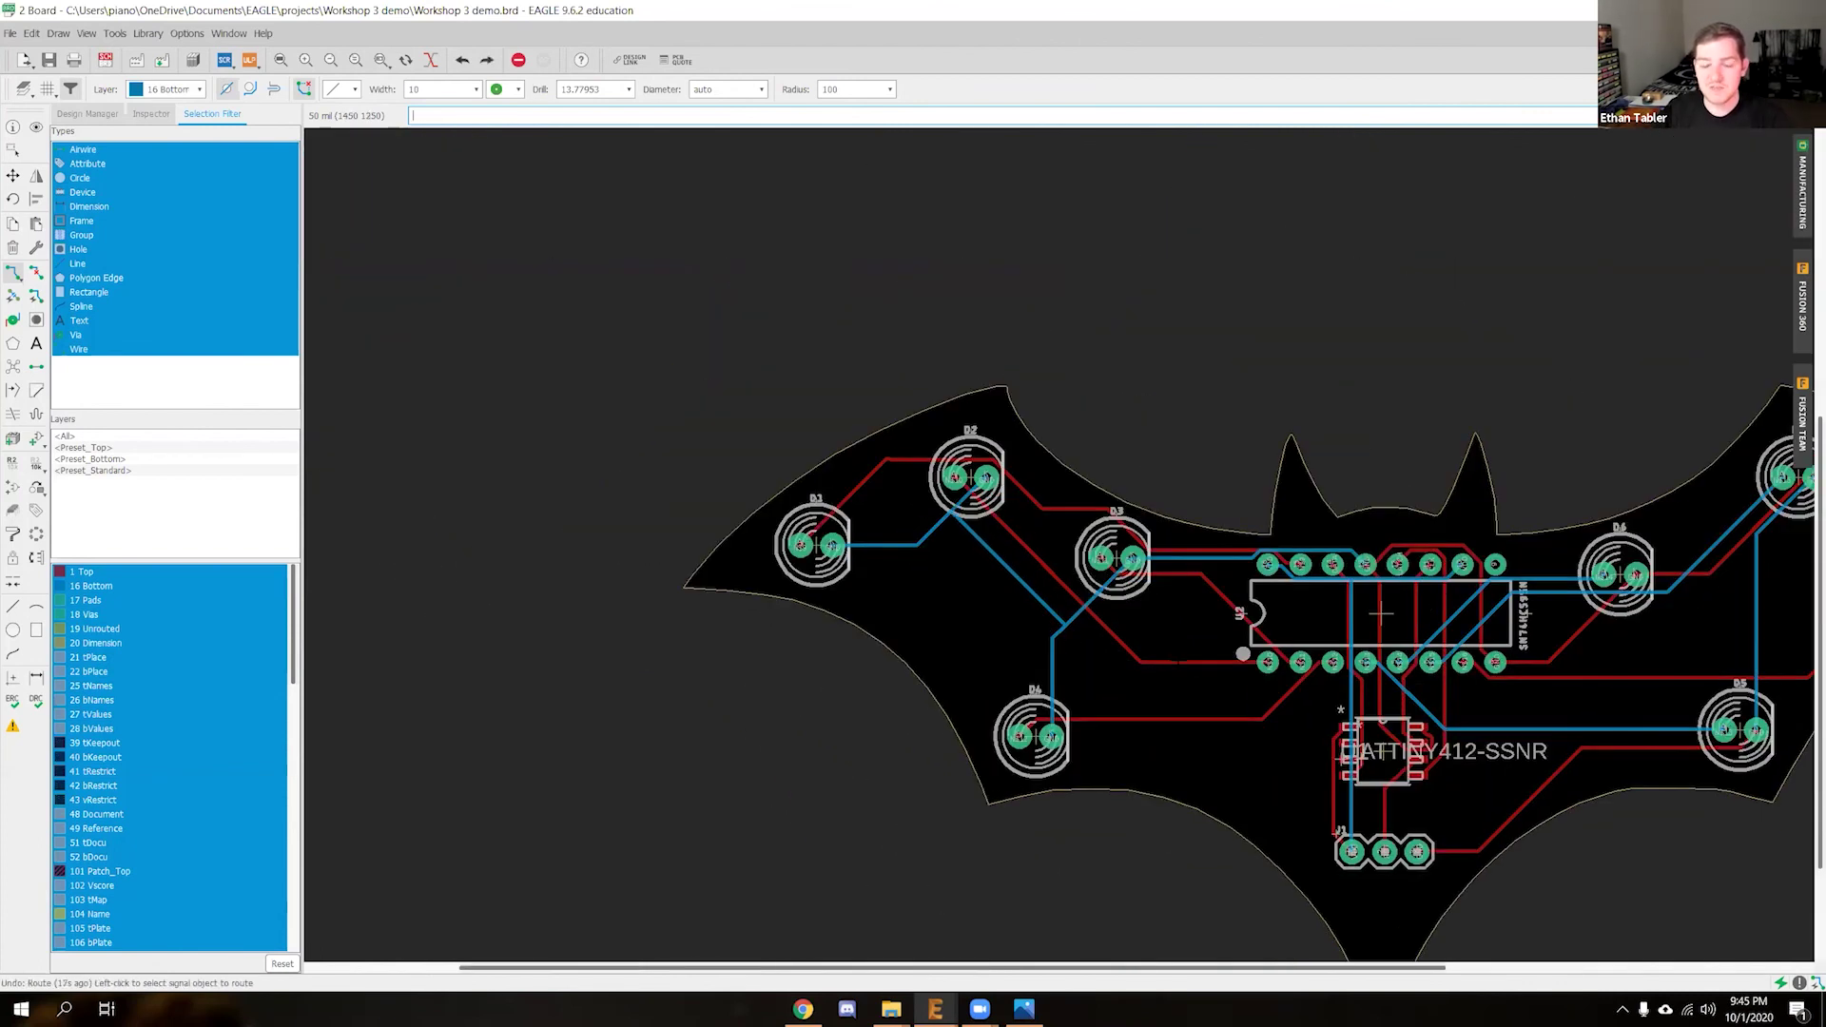
Examine the routed traces around U1, U2 and J1 up close and across the whole board
{"action": "middle_click_drag", "start_coordinate": [1357, 776], "coordinate": [939, 708]}
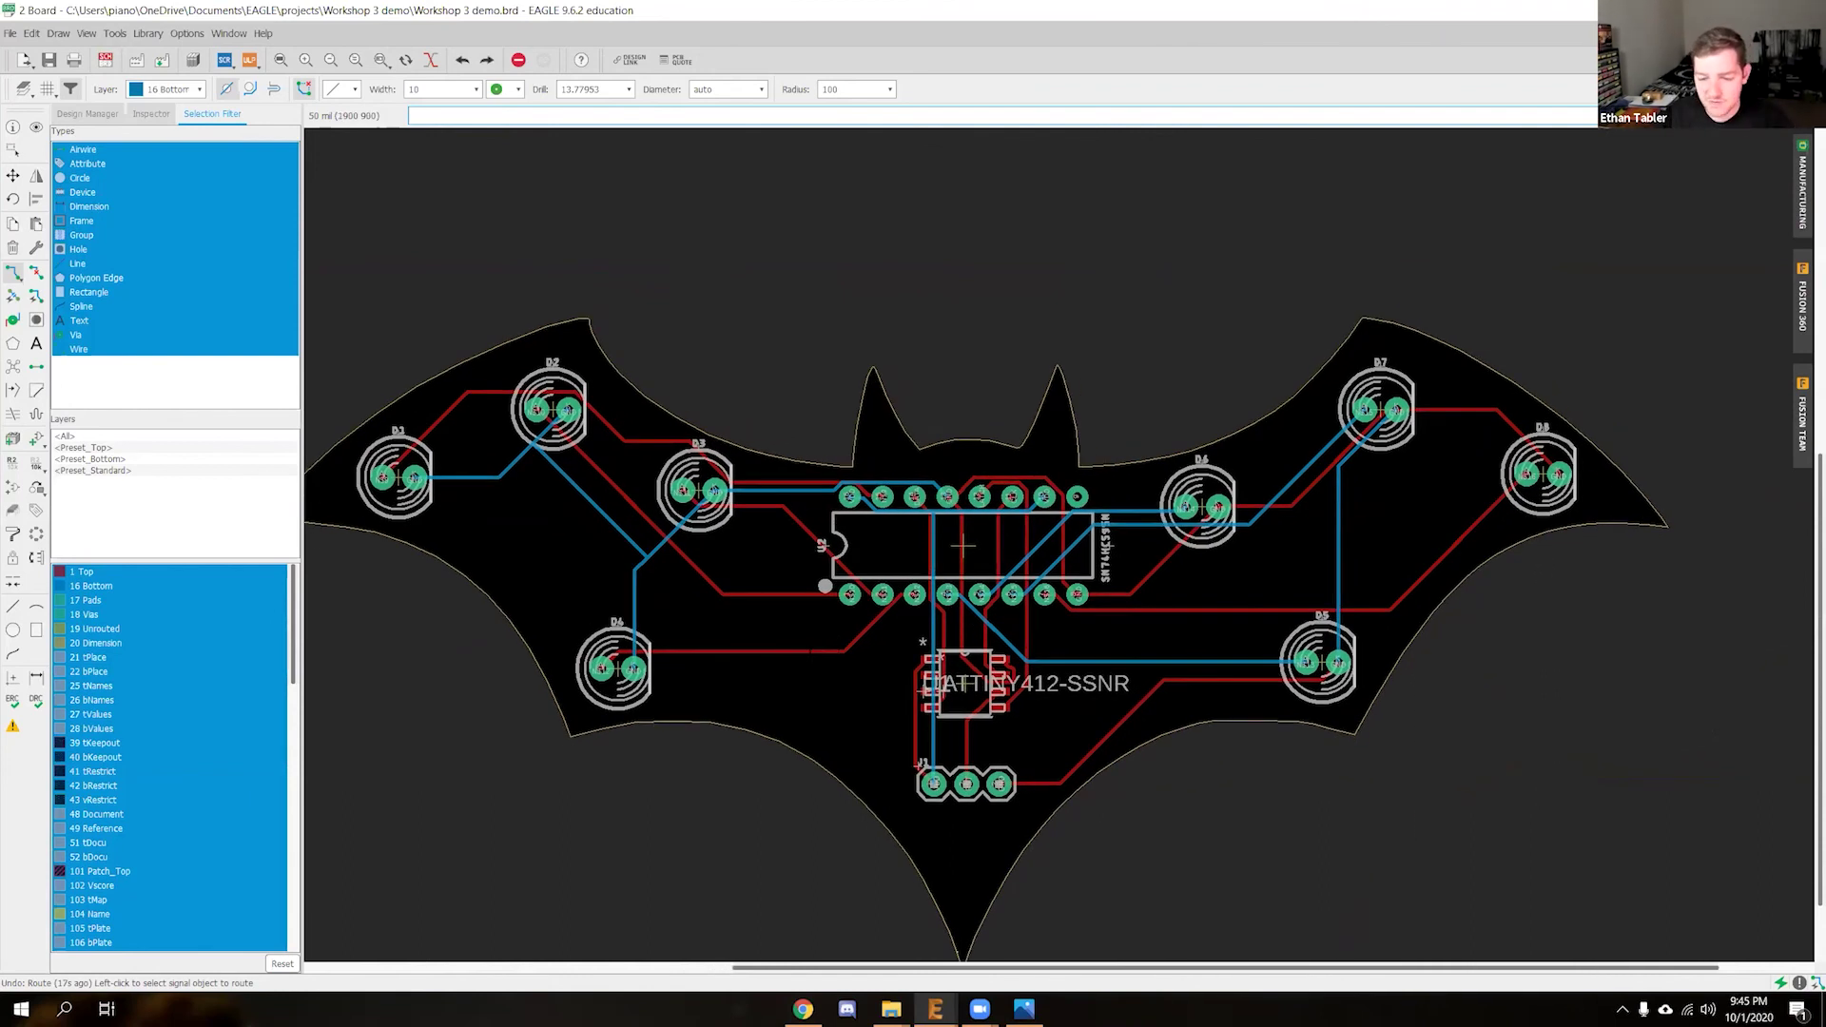
{"action": "scroll", "coordinate": [1039, 683], "scroll_direction": "up", "scroll_amount": 4}
{"action": "scroll", "coordinate": [938, 711], "scroll_direction": "up", "scroll_amount": 5}
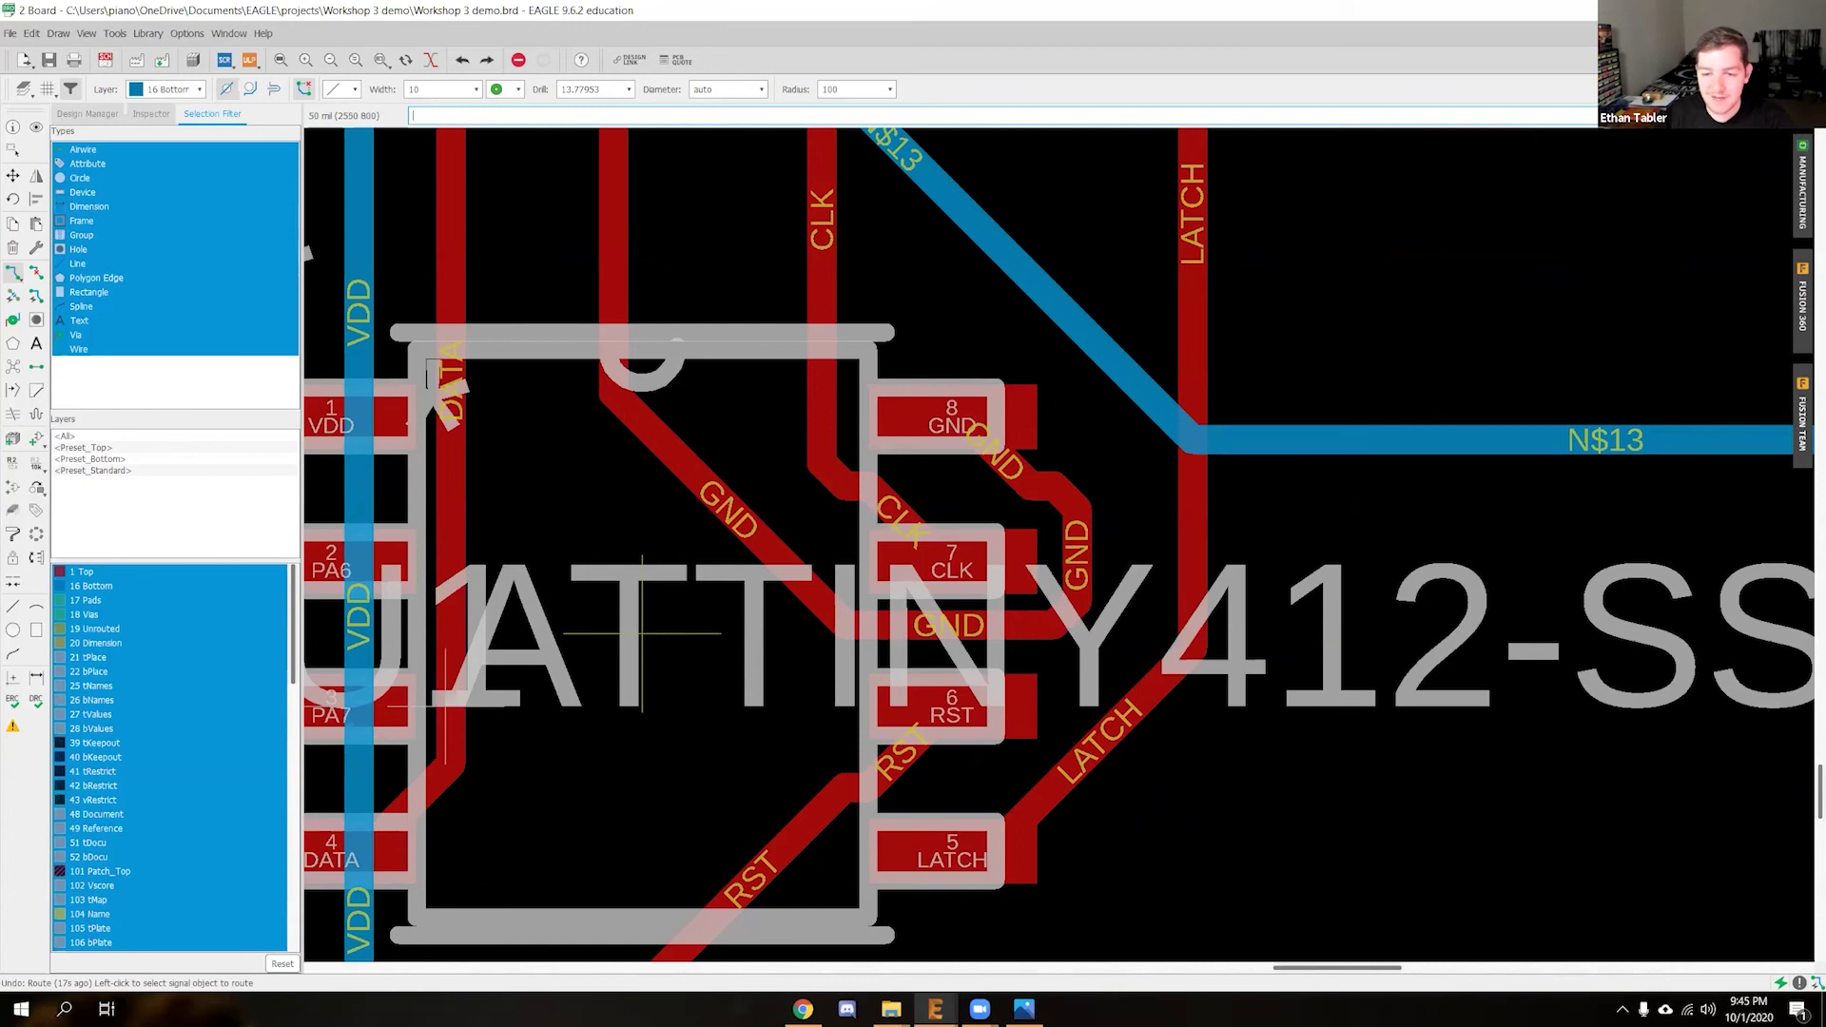
{"action": "scroll", "coordinate": [1077, 529], "scroll_direction": "down", "scroll_amount": 2}
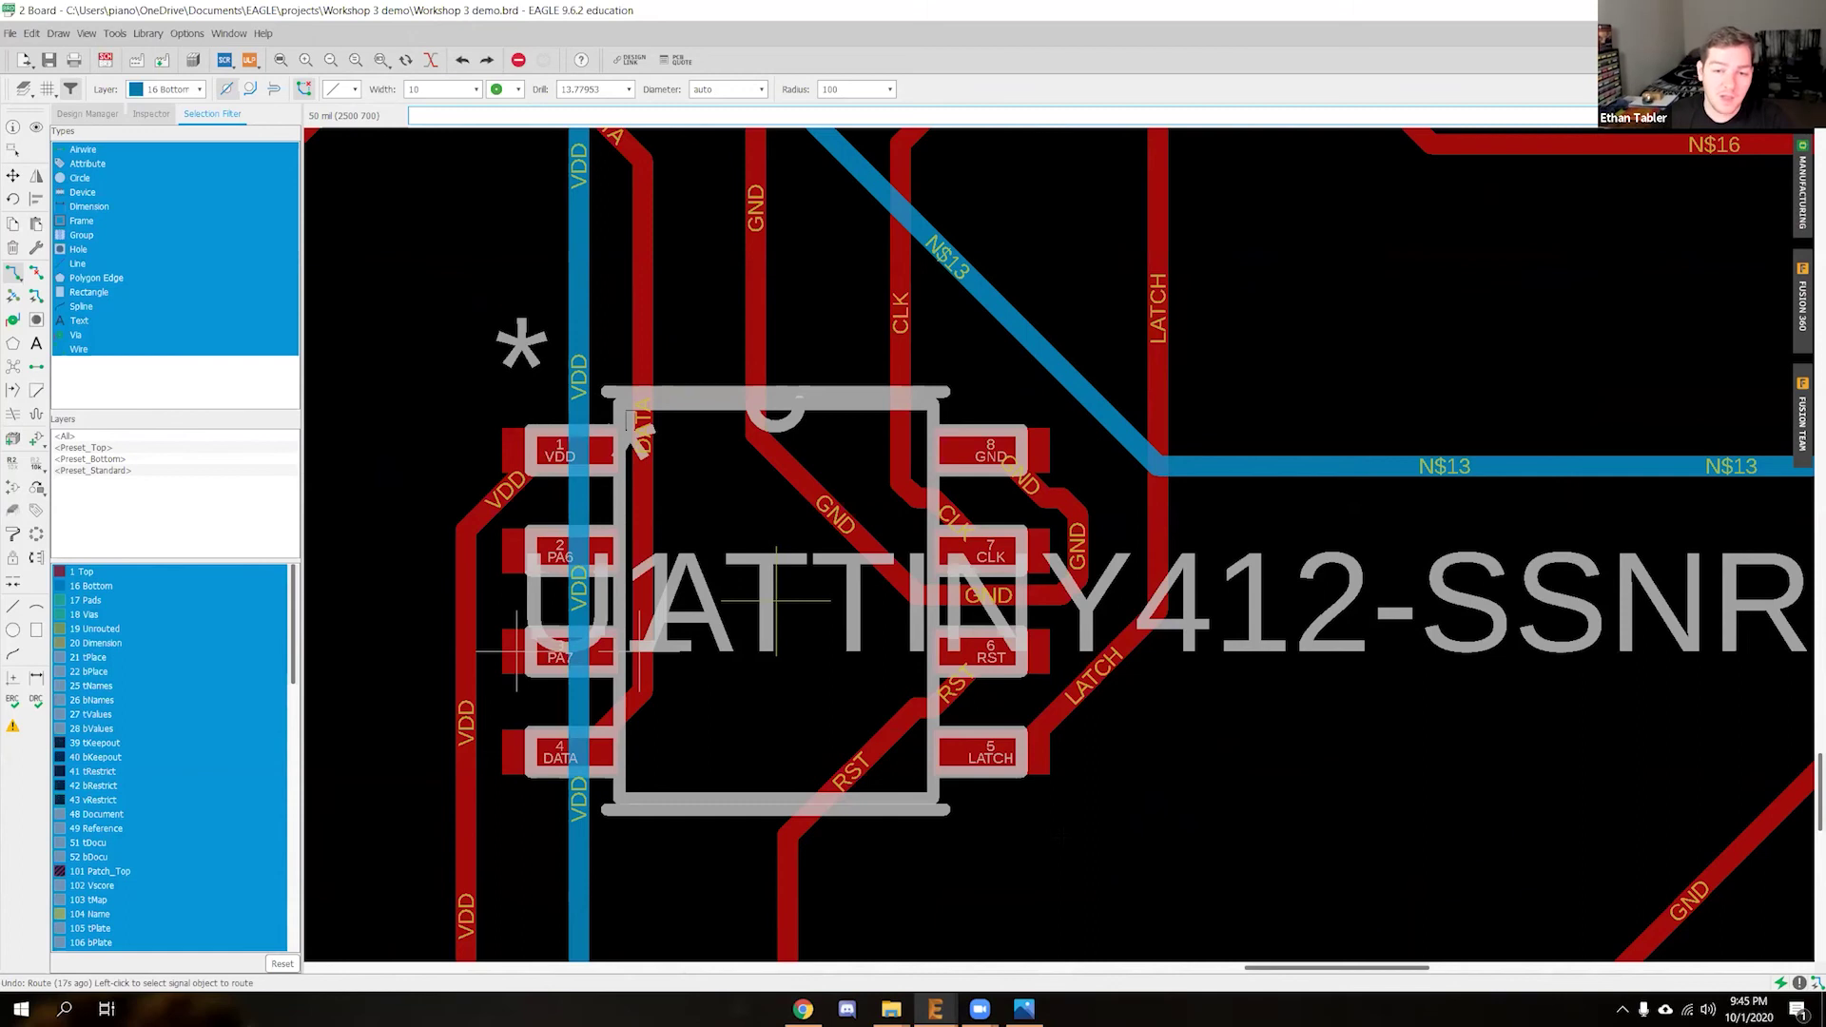
{"action": "scroll", "coordinate": [1156, 615], "scroll_direction": "down", "scroll_amount": 4}
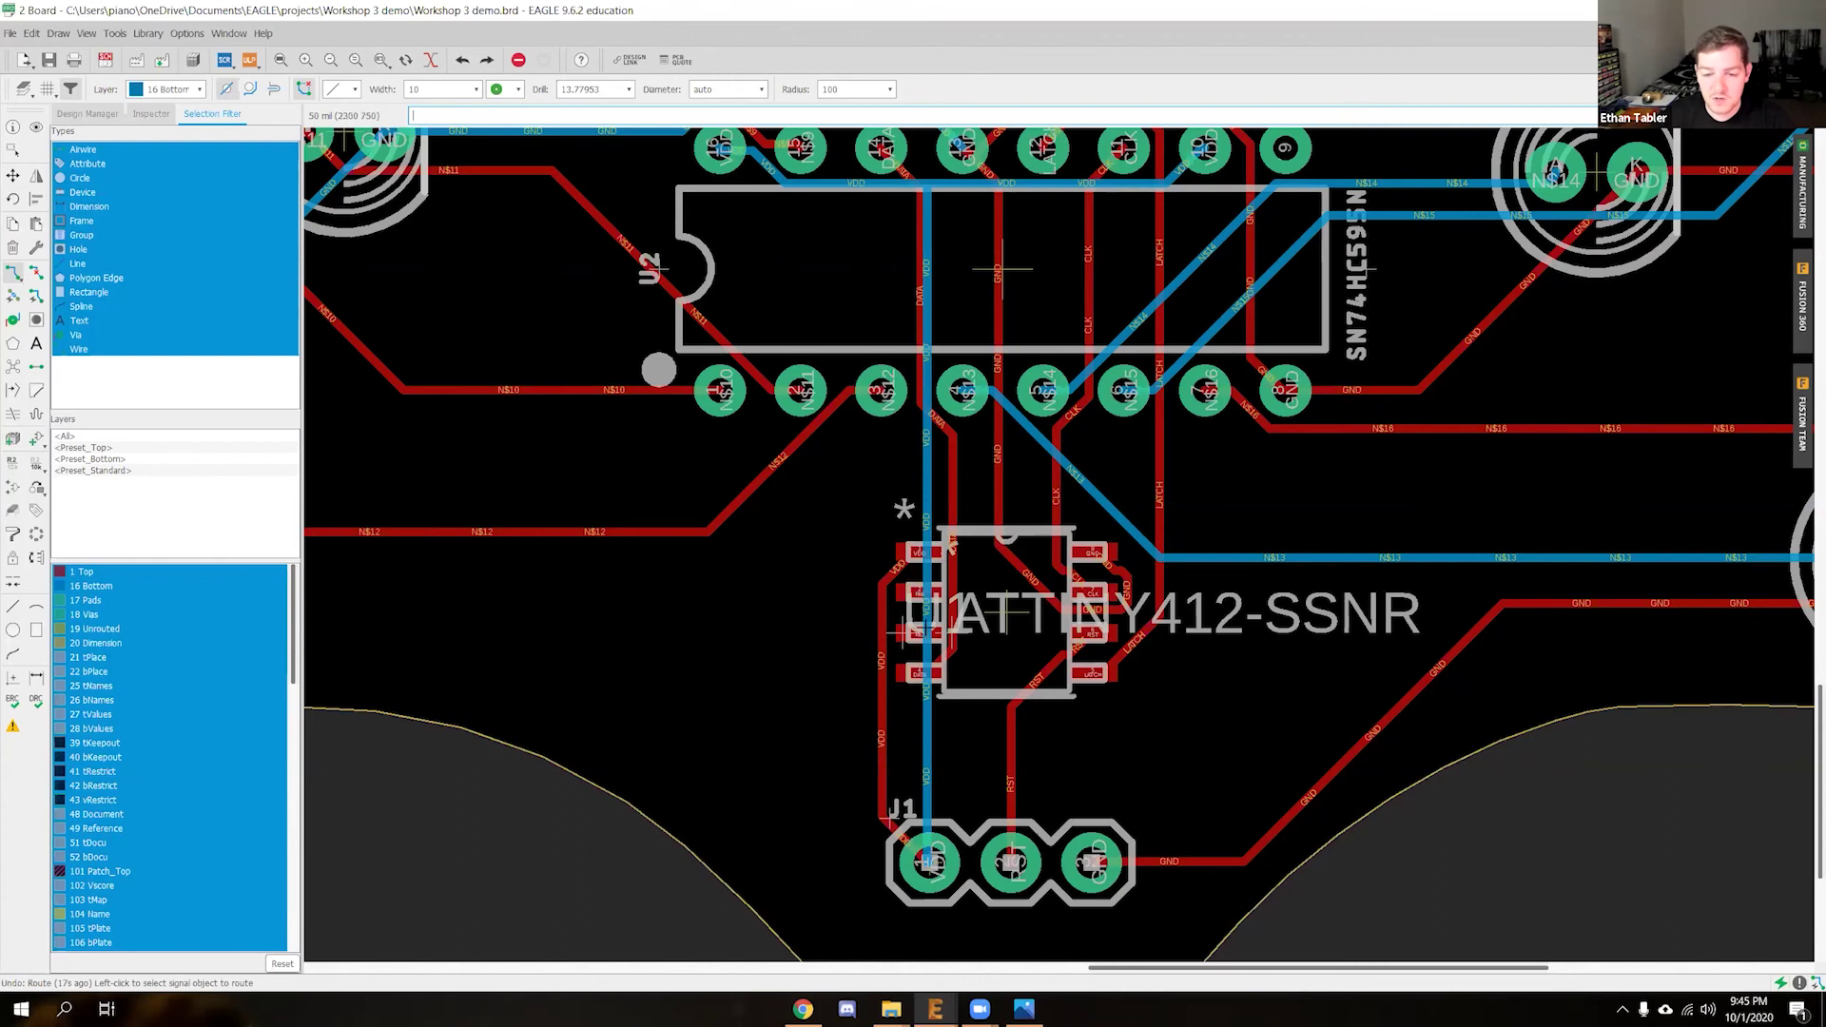
{"action": "scroll", "coordinate": [904, 633], "scroll_direction": "up", "scroll_amount": 3}
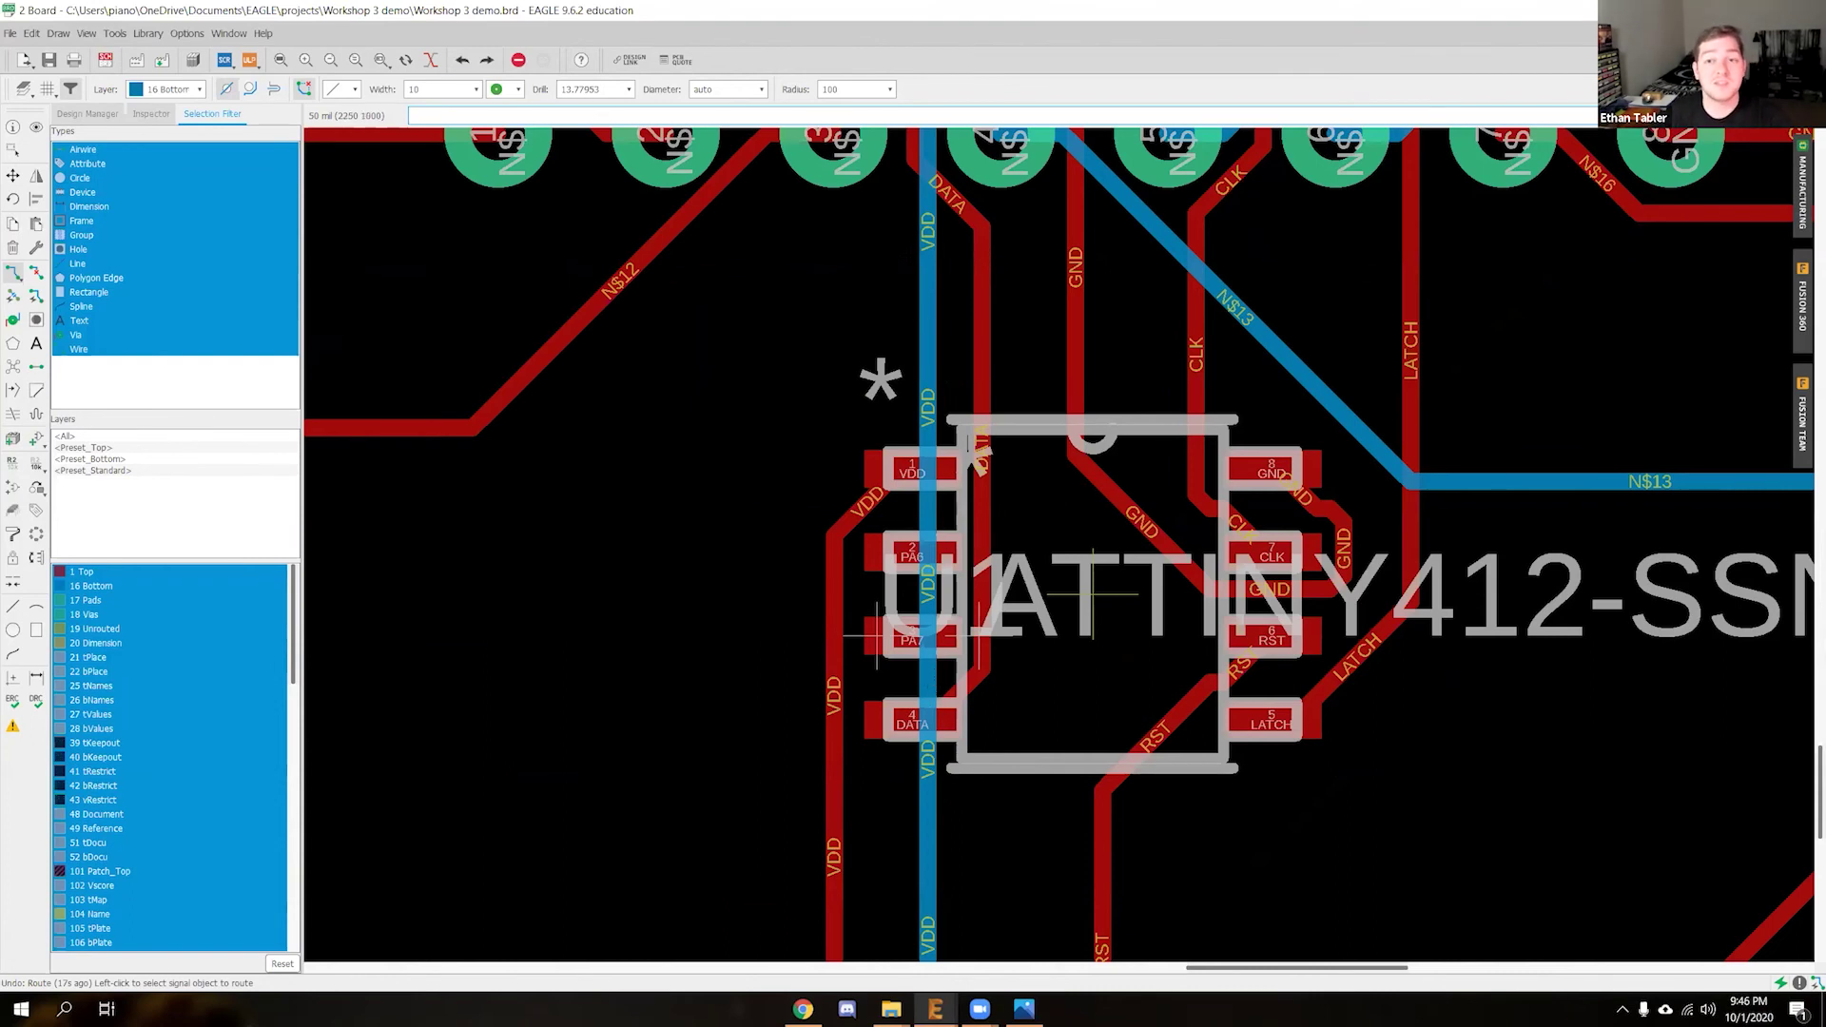
{"action": "scroll", "coordinate": [877, 635], "scroll_direction": "down", "scroll_amount": 5}
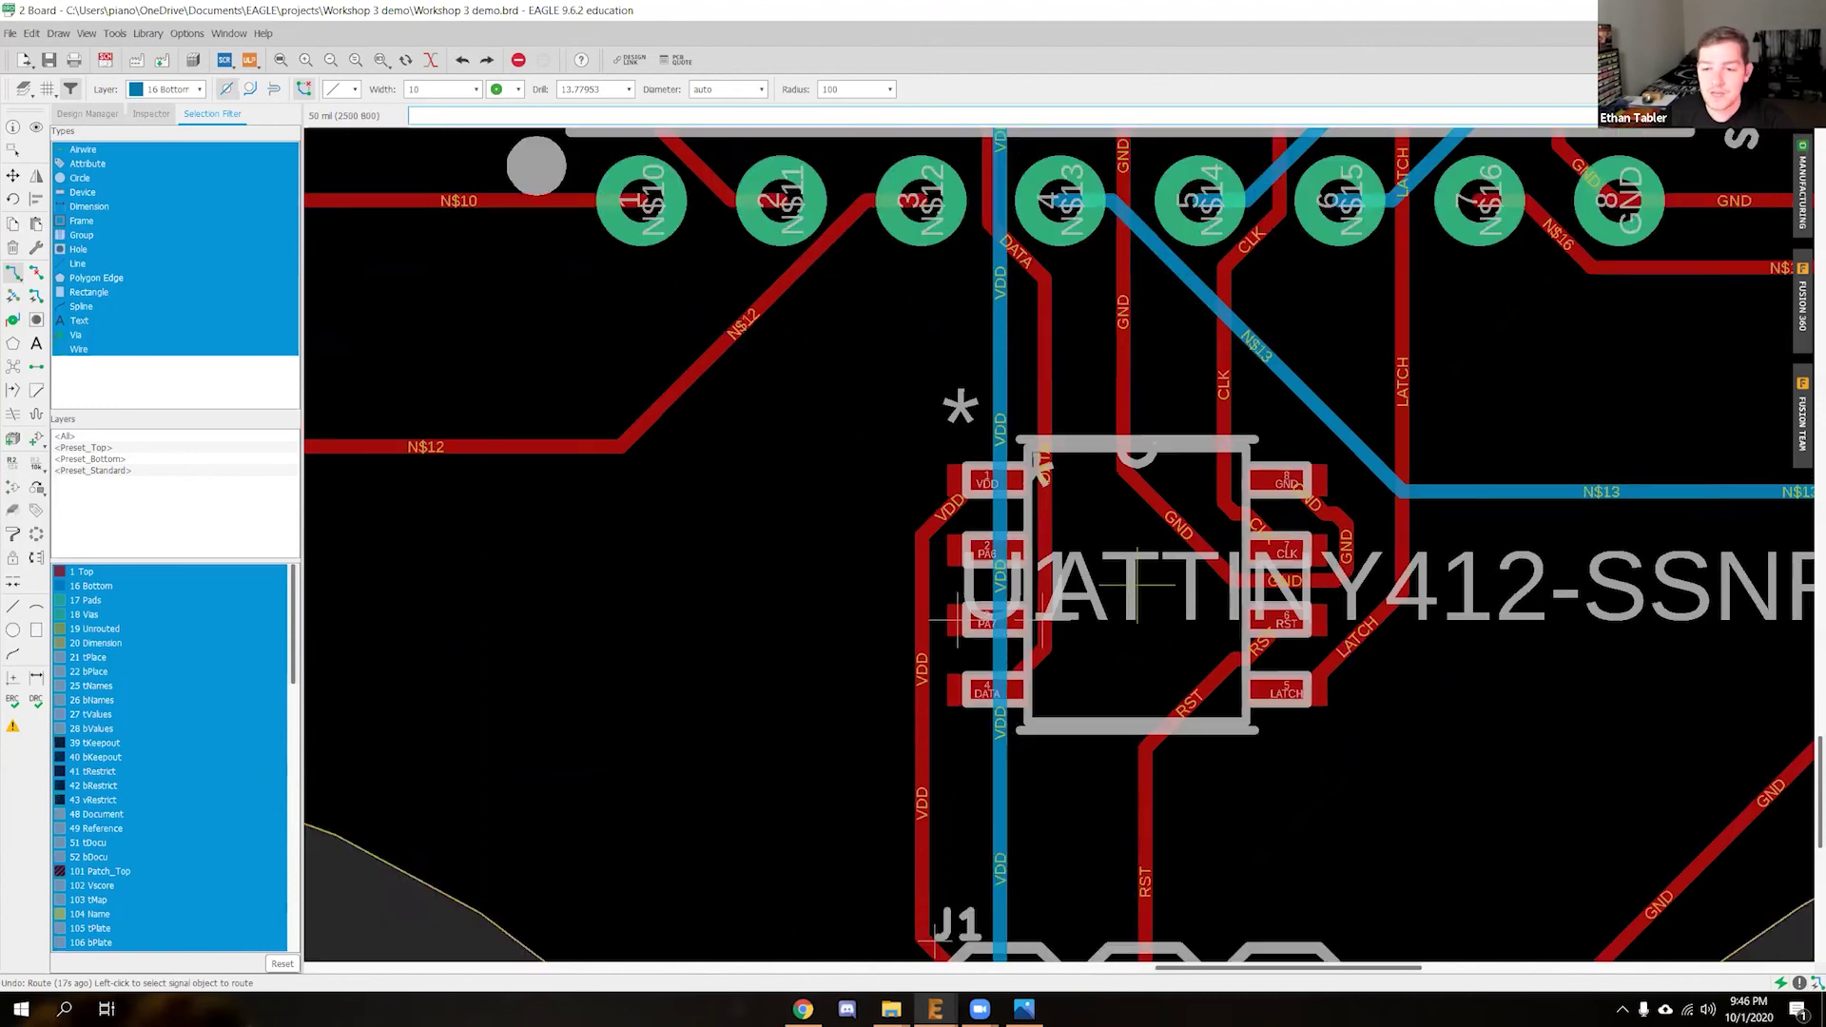
{"action": "scroll", "coordinate": [810, 445], "scroll_direction": "down", "scroll_amount": 2}
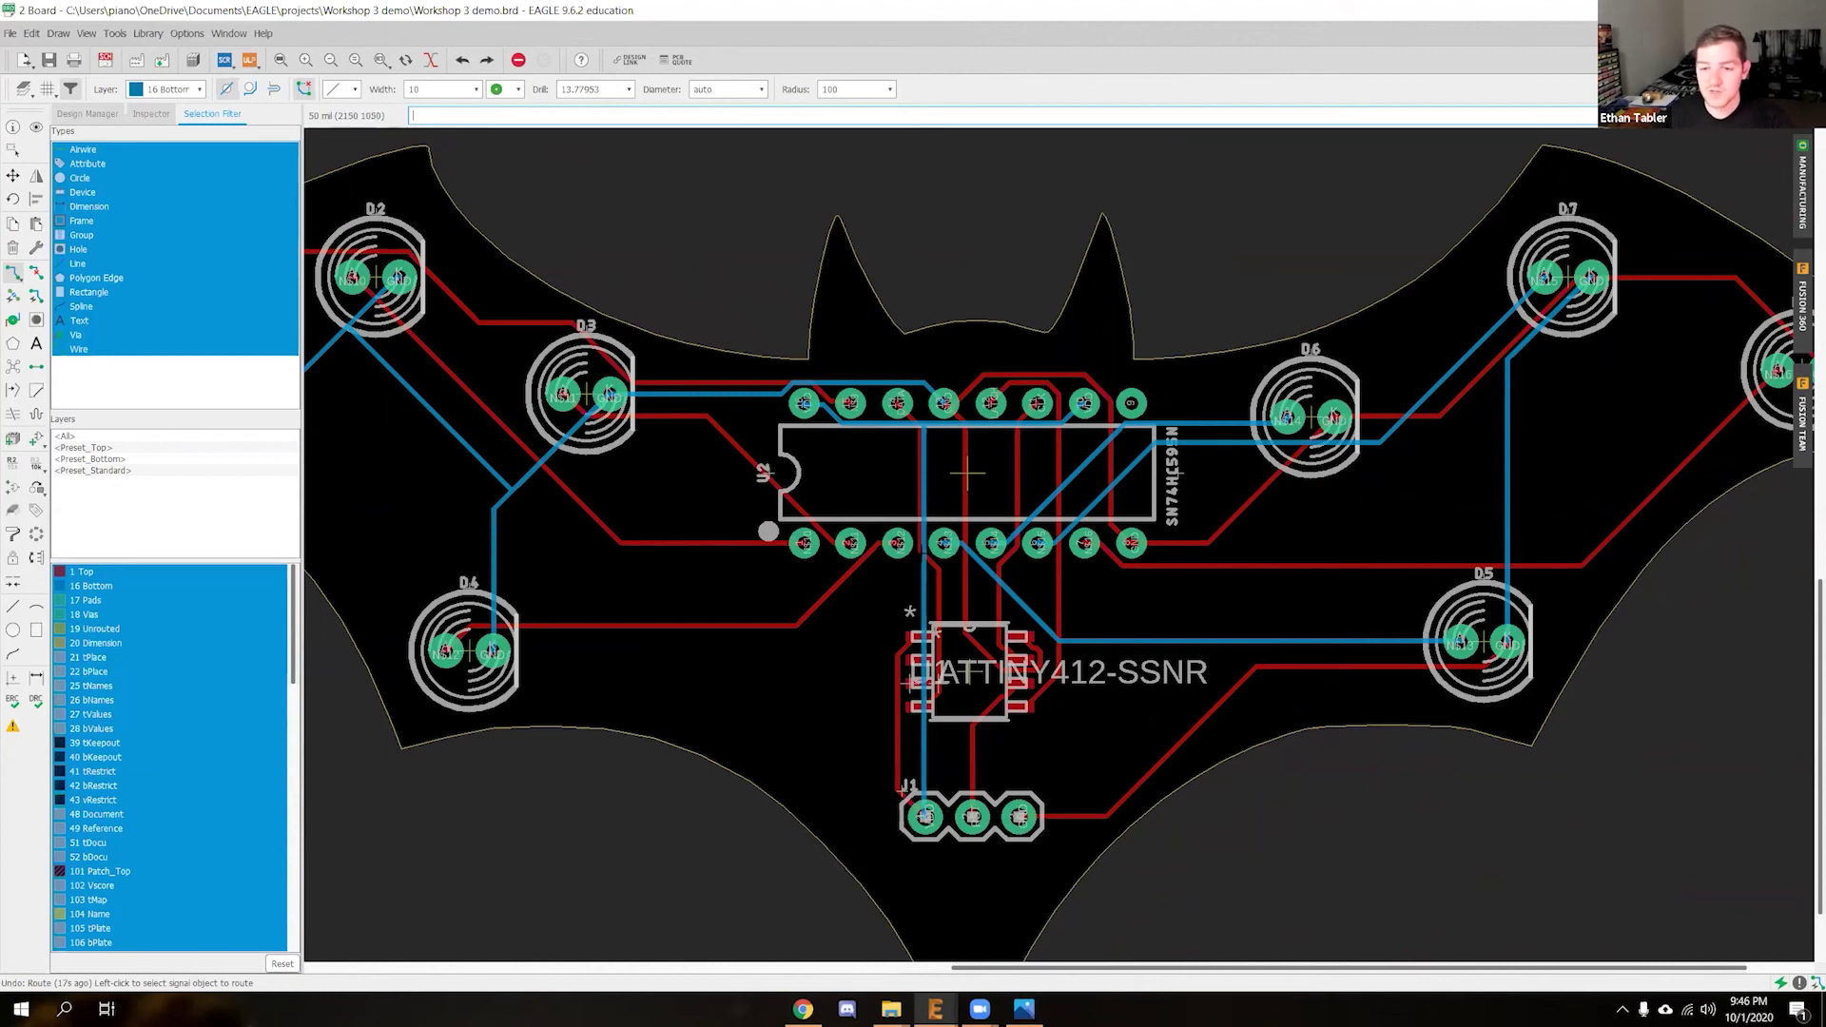
{"action": "scroll", "coordinate": [768, 531], "scroll_direction": "down", "scroll_amount": 3}
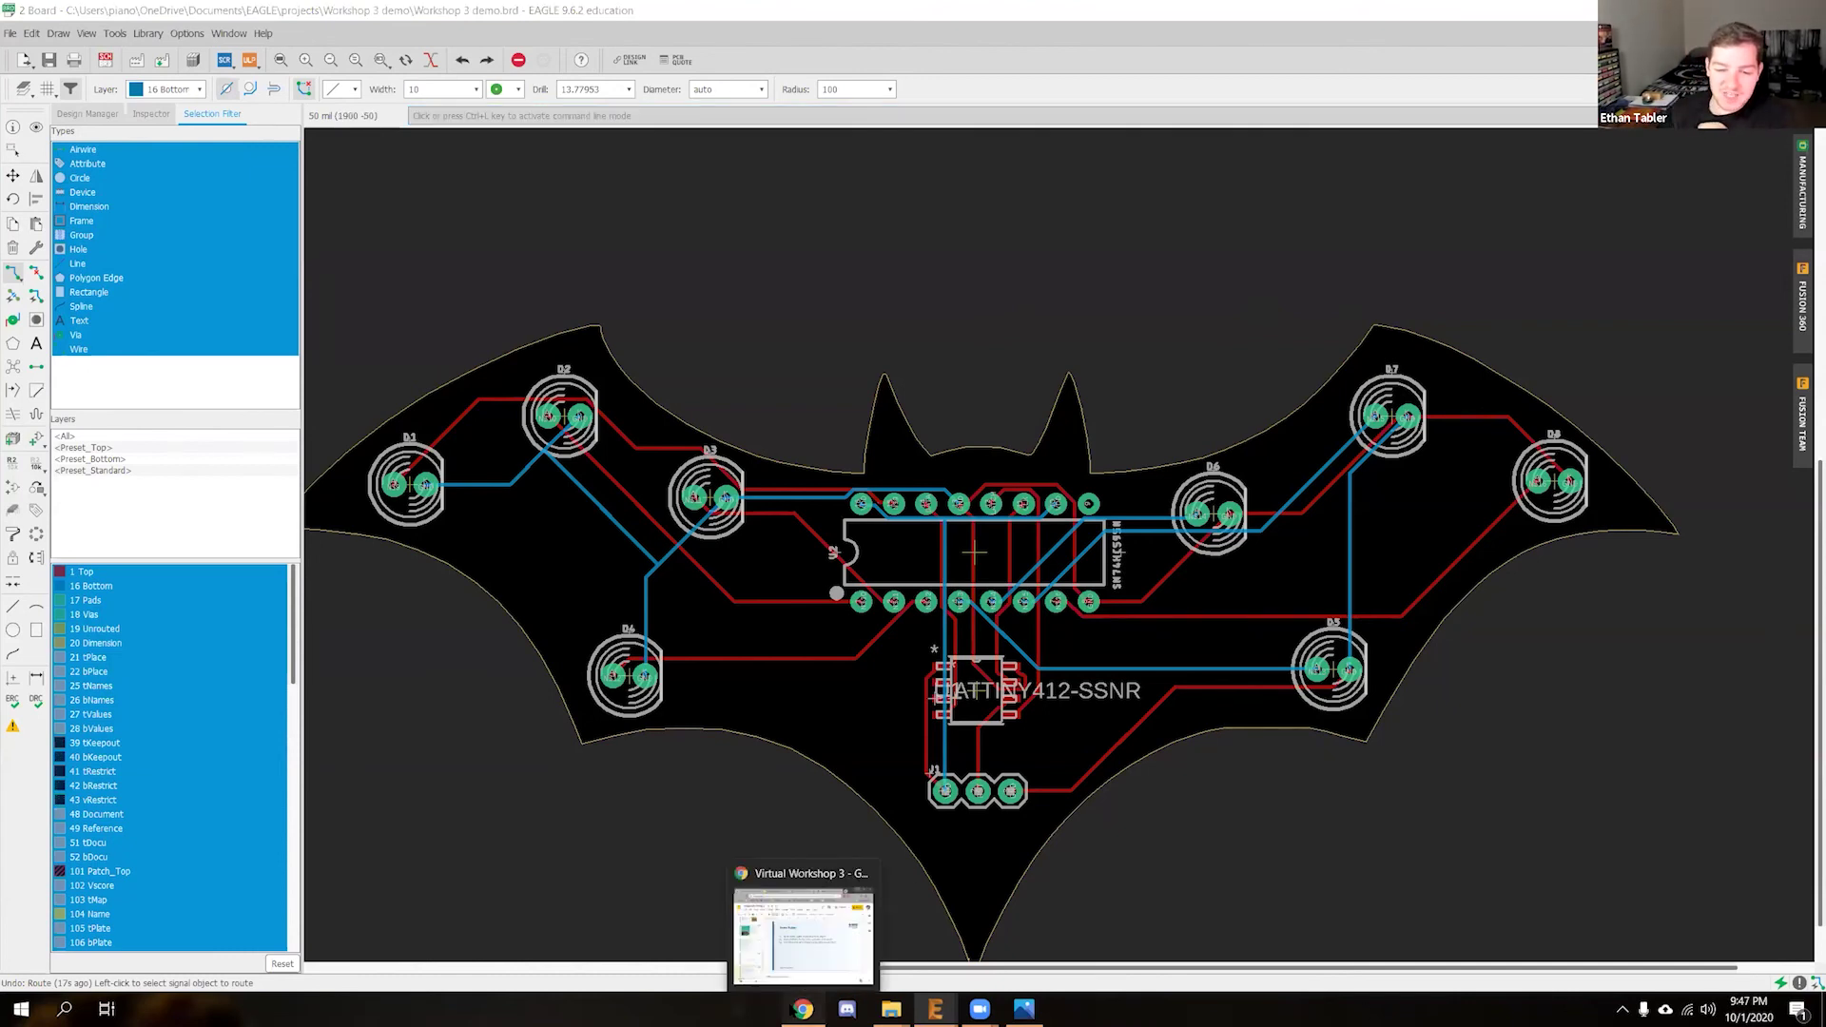
Switch to the Virtual Workshop 3 presentation in Google Slides and present the "Time to get competitive!" slide full screen
{"action": "left_click", "coordinate": [803, 1008]}
{"action": "scroll", "coordinate": [632, 755], "scroll_direction": "down", "scroll_amount": 2}
{"action": "left_click", "coordinate": [610, 768]}
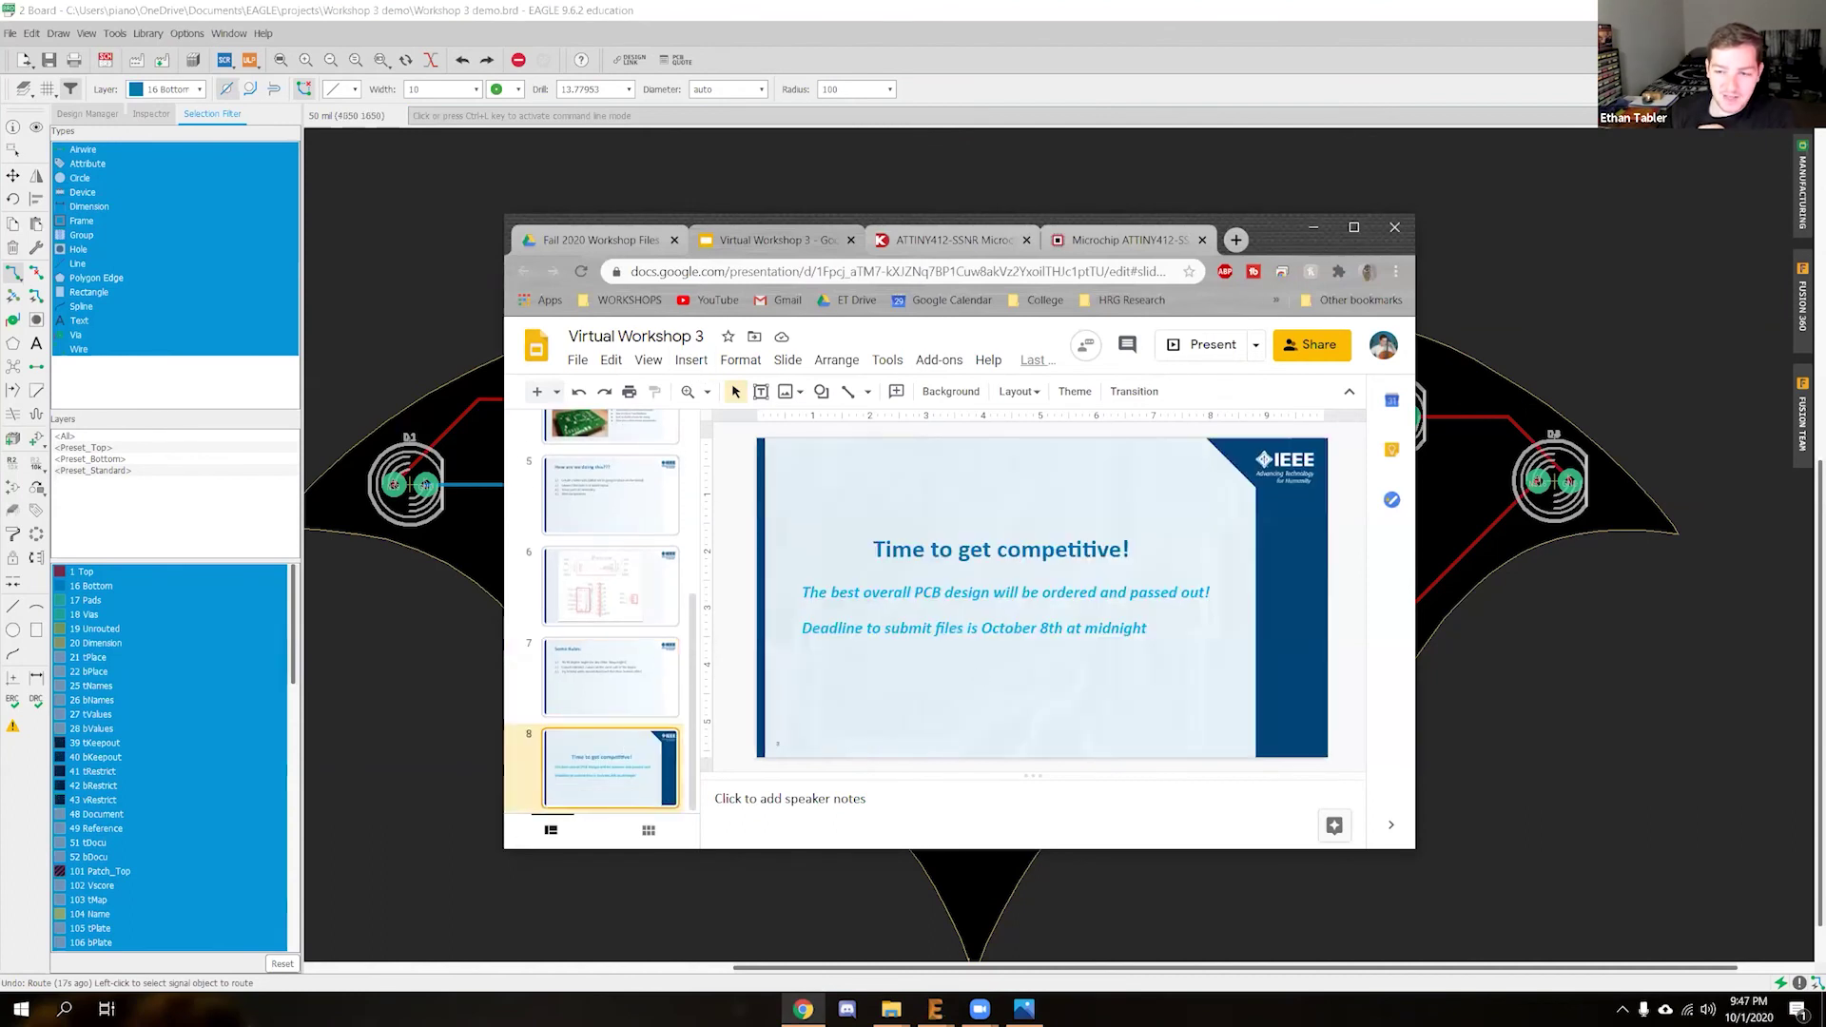
{"action": "left_click", "coordinate": [1204, 357]}
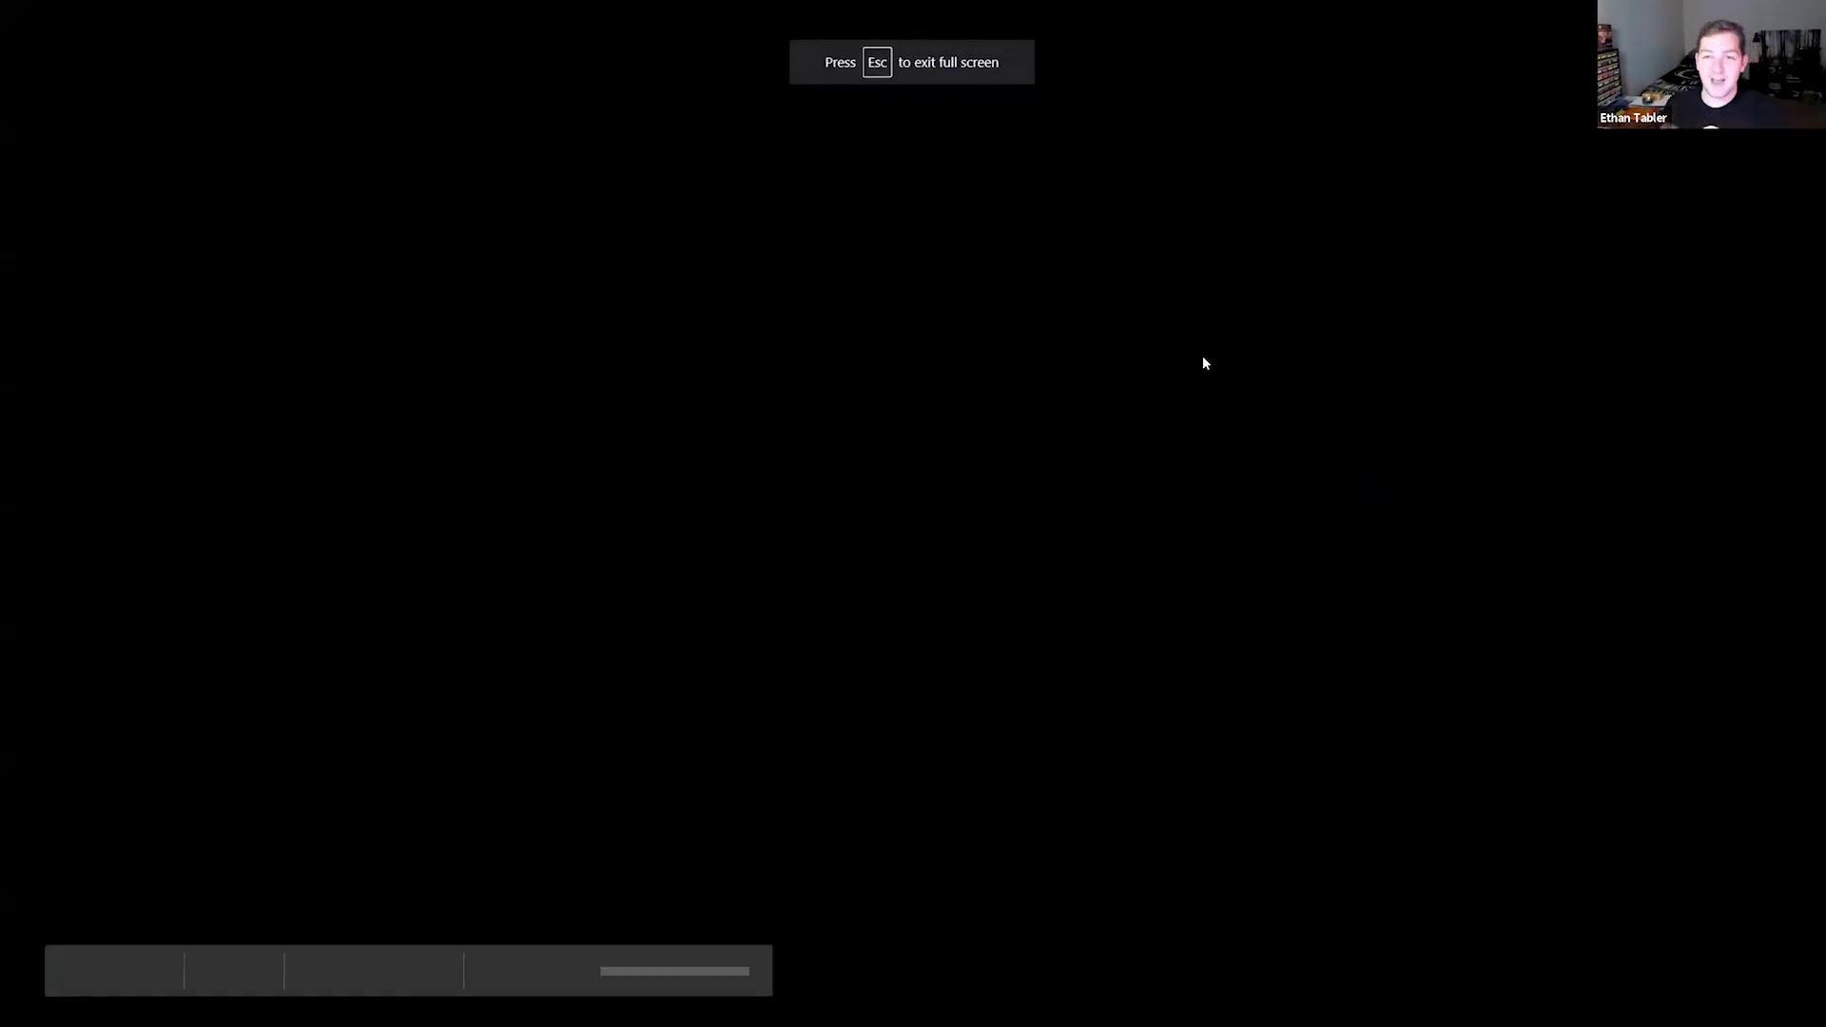
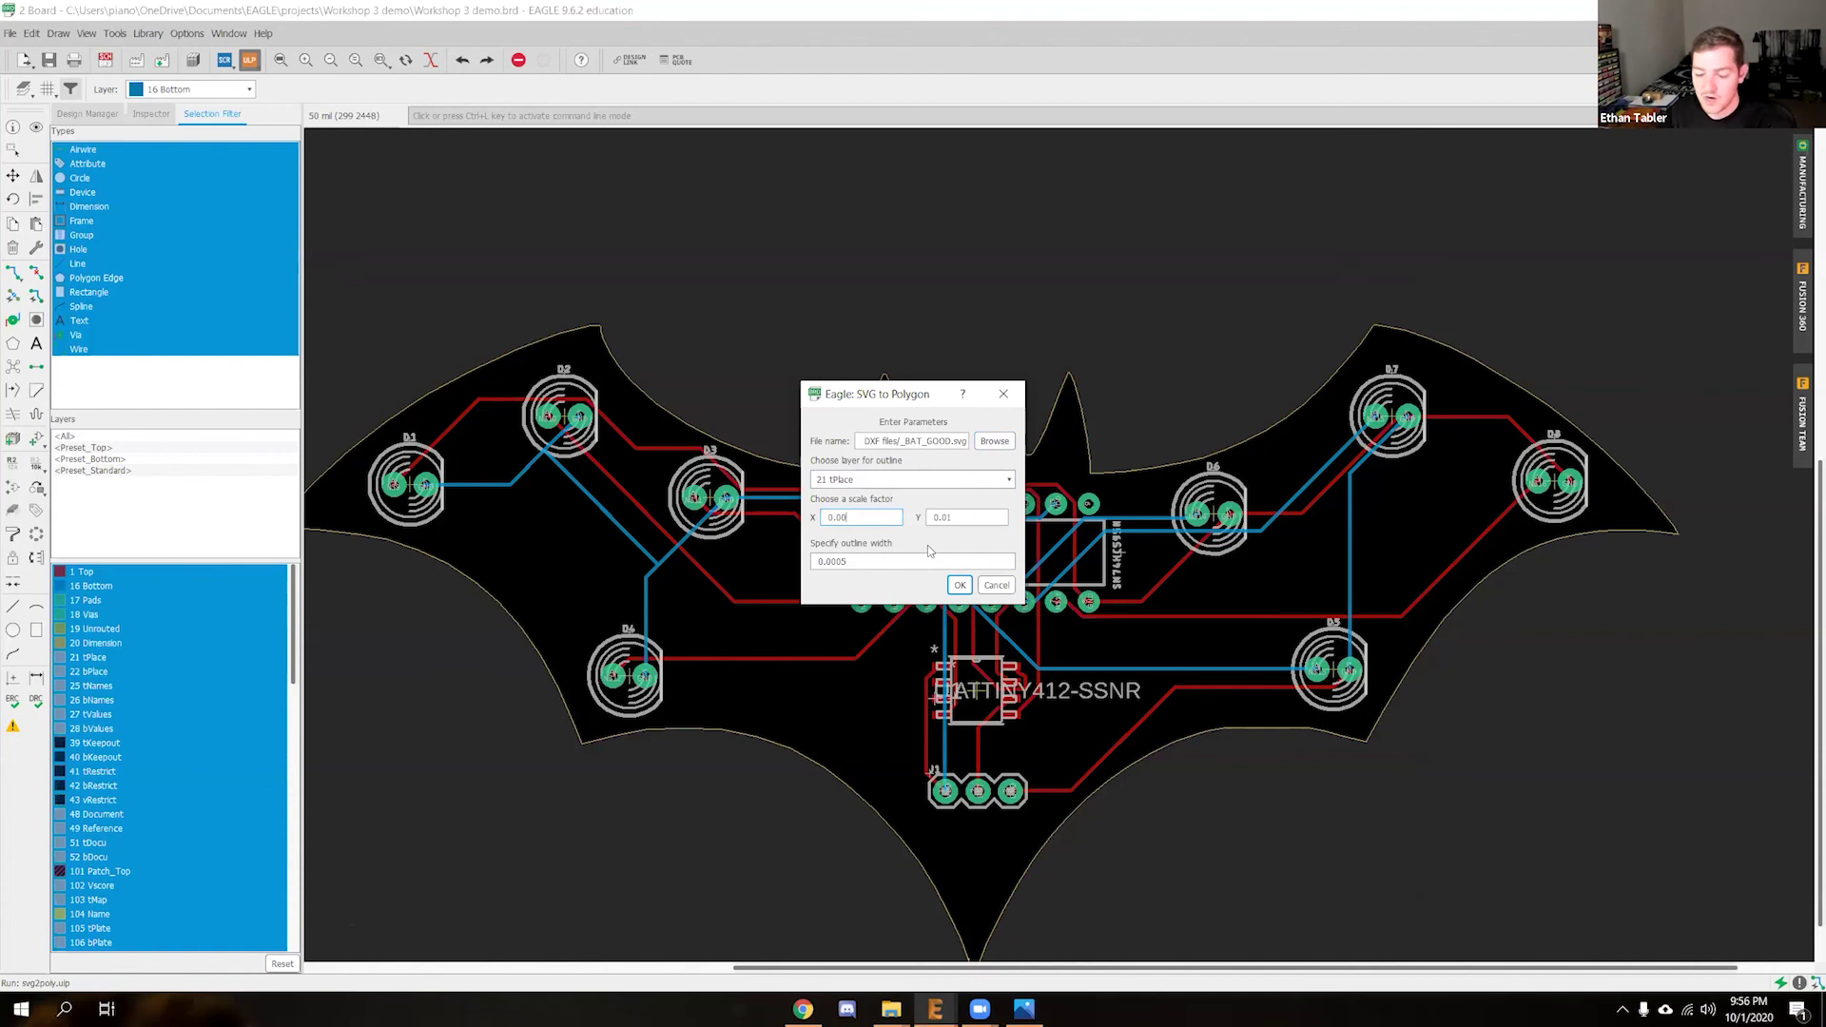
Import _BAT_GOOD.svg as a polygon on the 21 tPlace layer with X and Y scale factors 0.005 and outline width 0.002
{"action": "type", "text": "5"}
{"action": "left_click", "coordinate": [958, 519]}
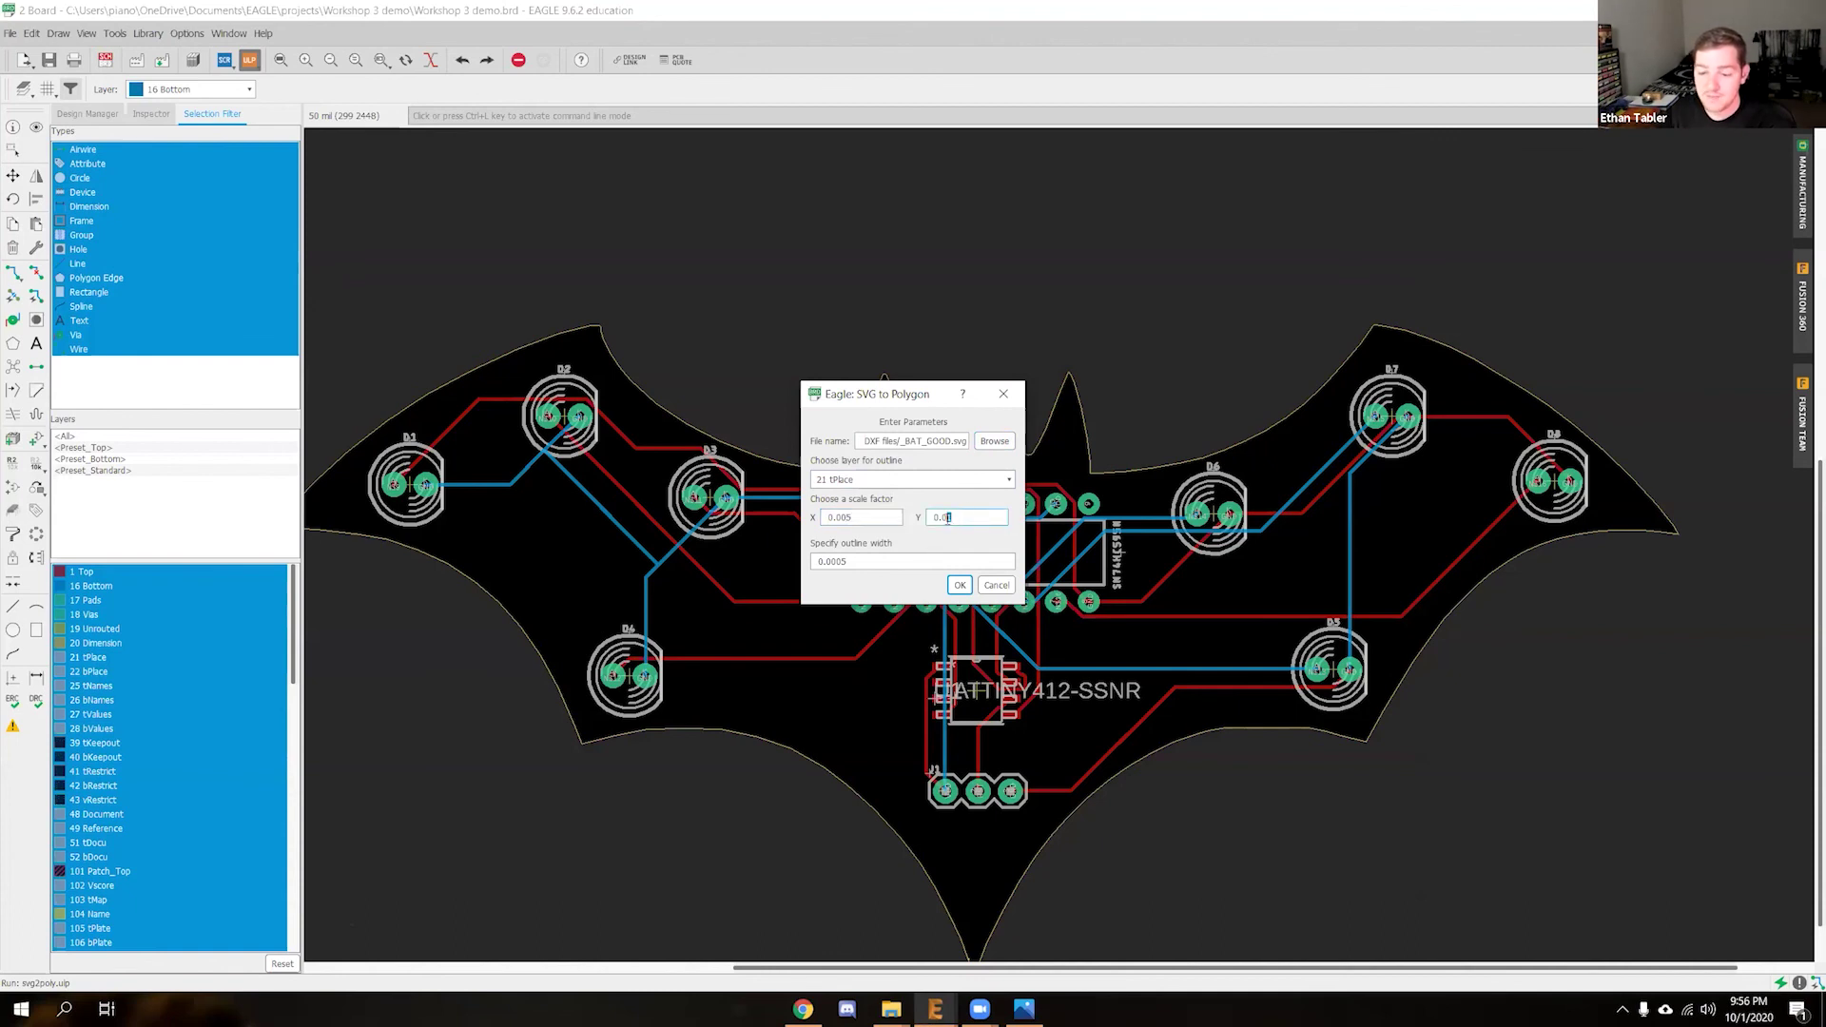
{"action": "type", "text": "05"}
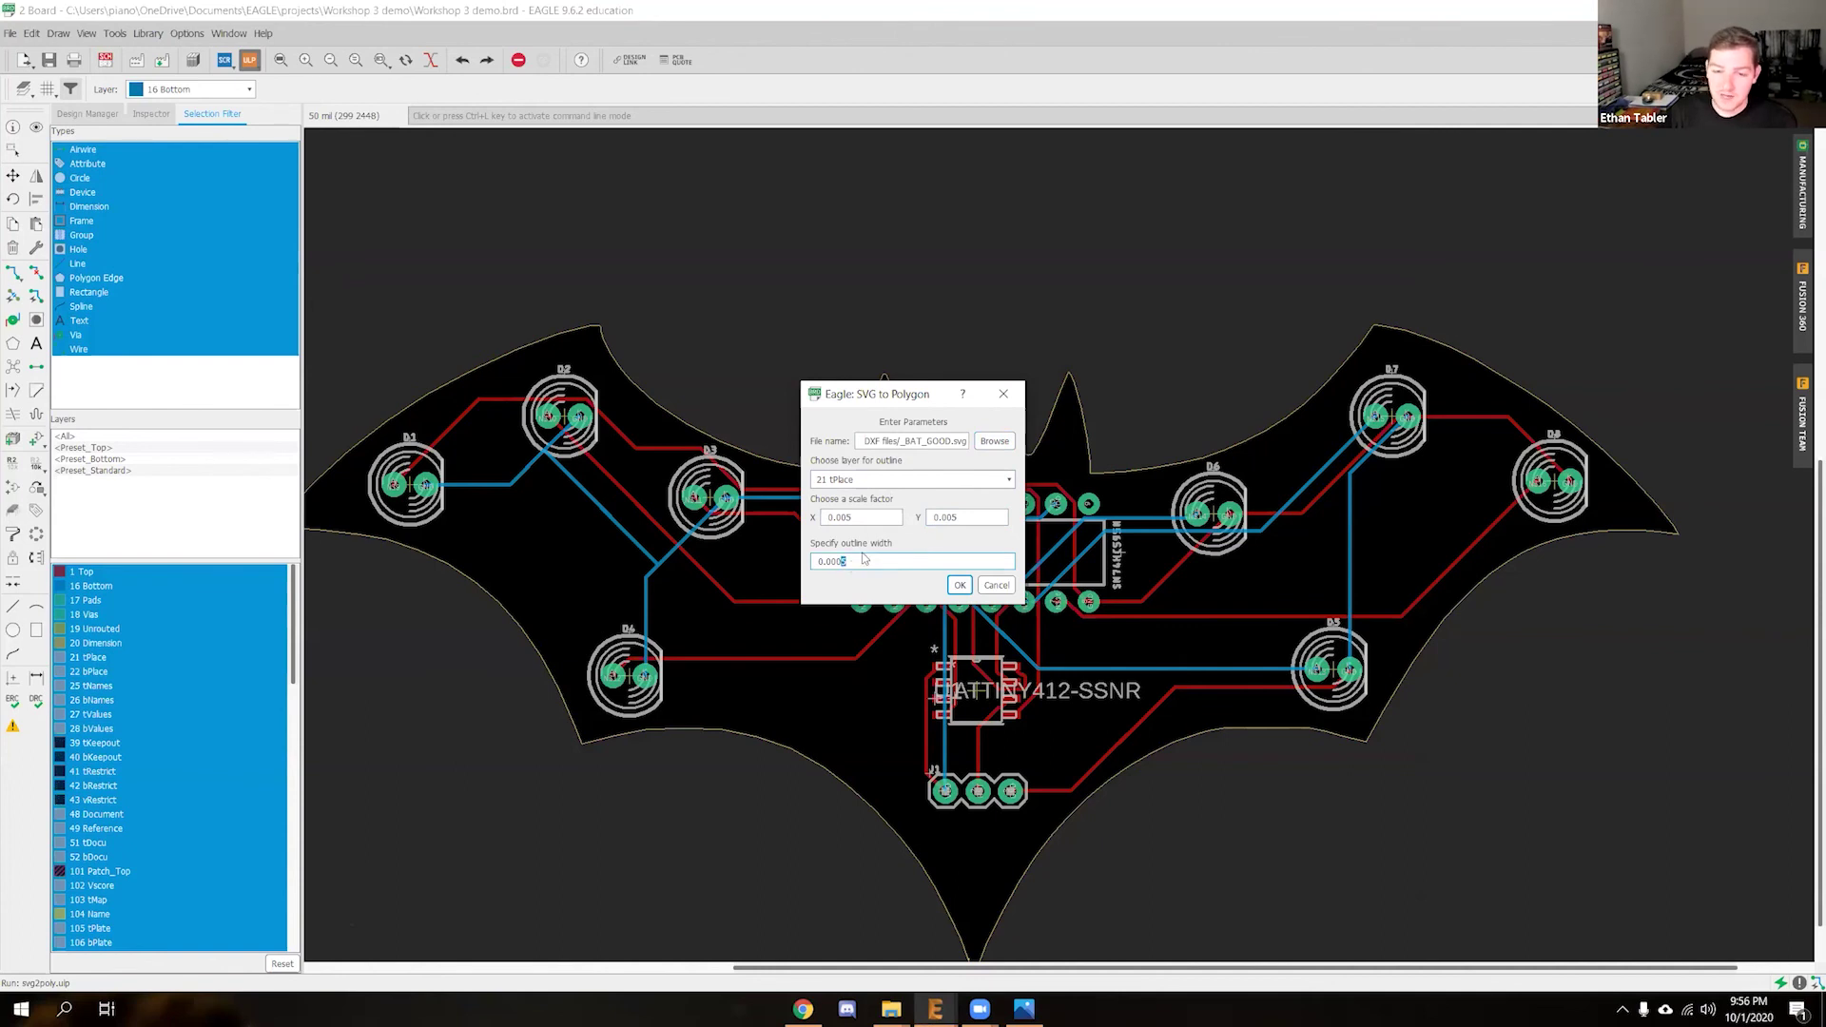
{"action": "left_click_drag", "start_coordinate": [857, 559], "coordinate": [830, 561]}
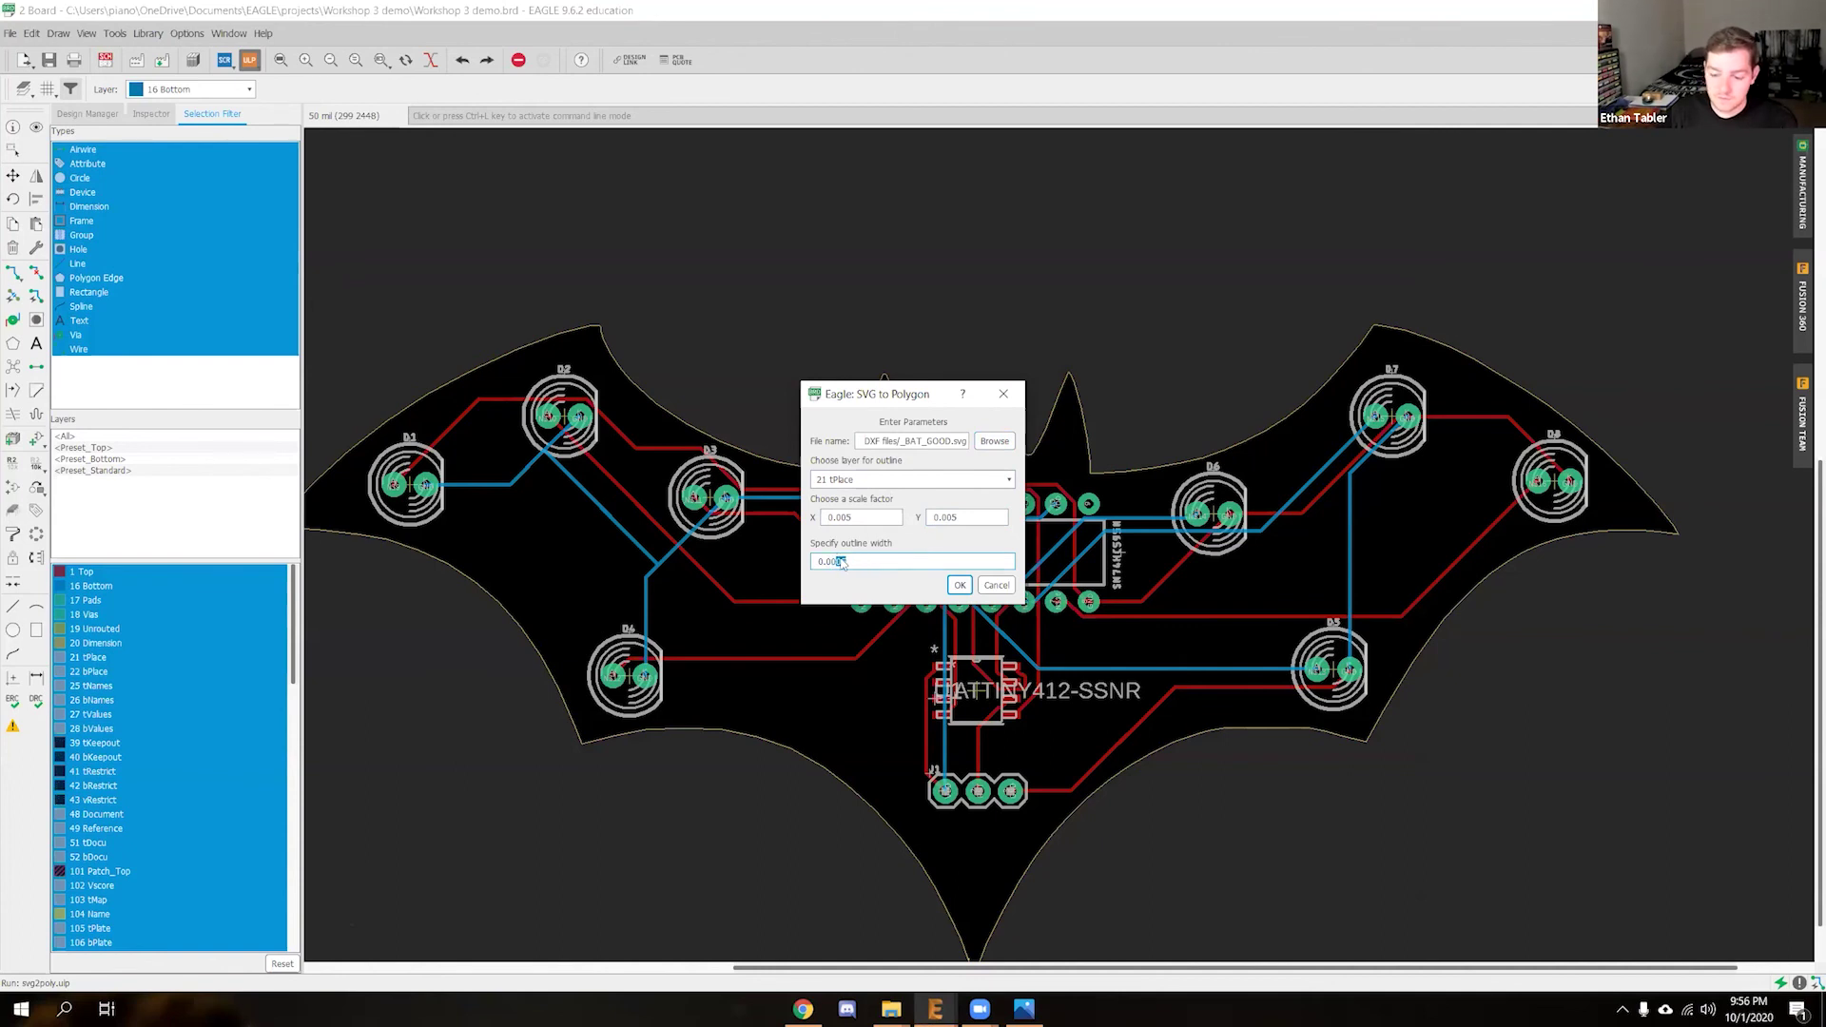
{"action": "type", "text": "2"}
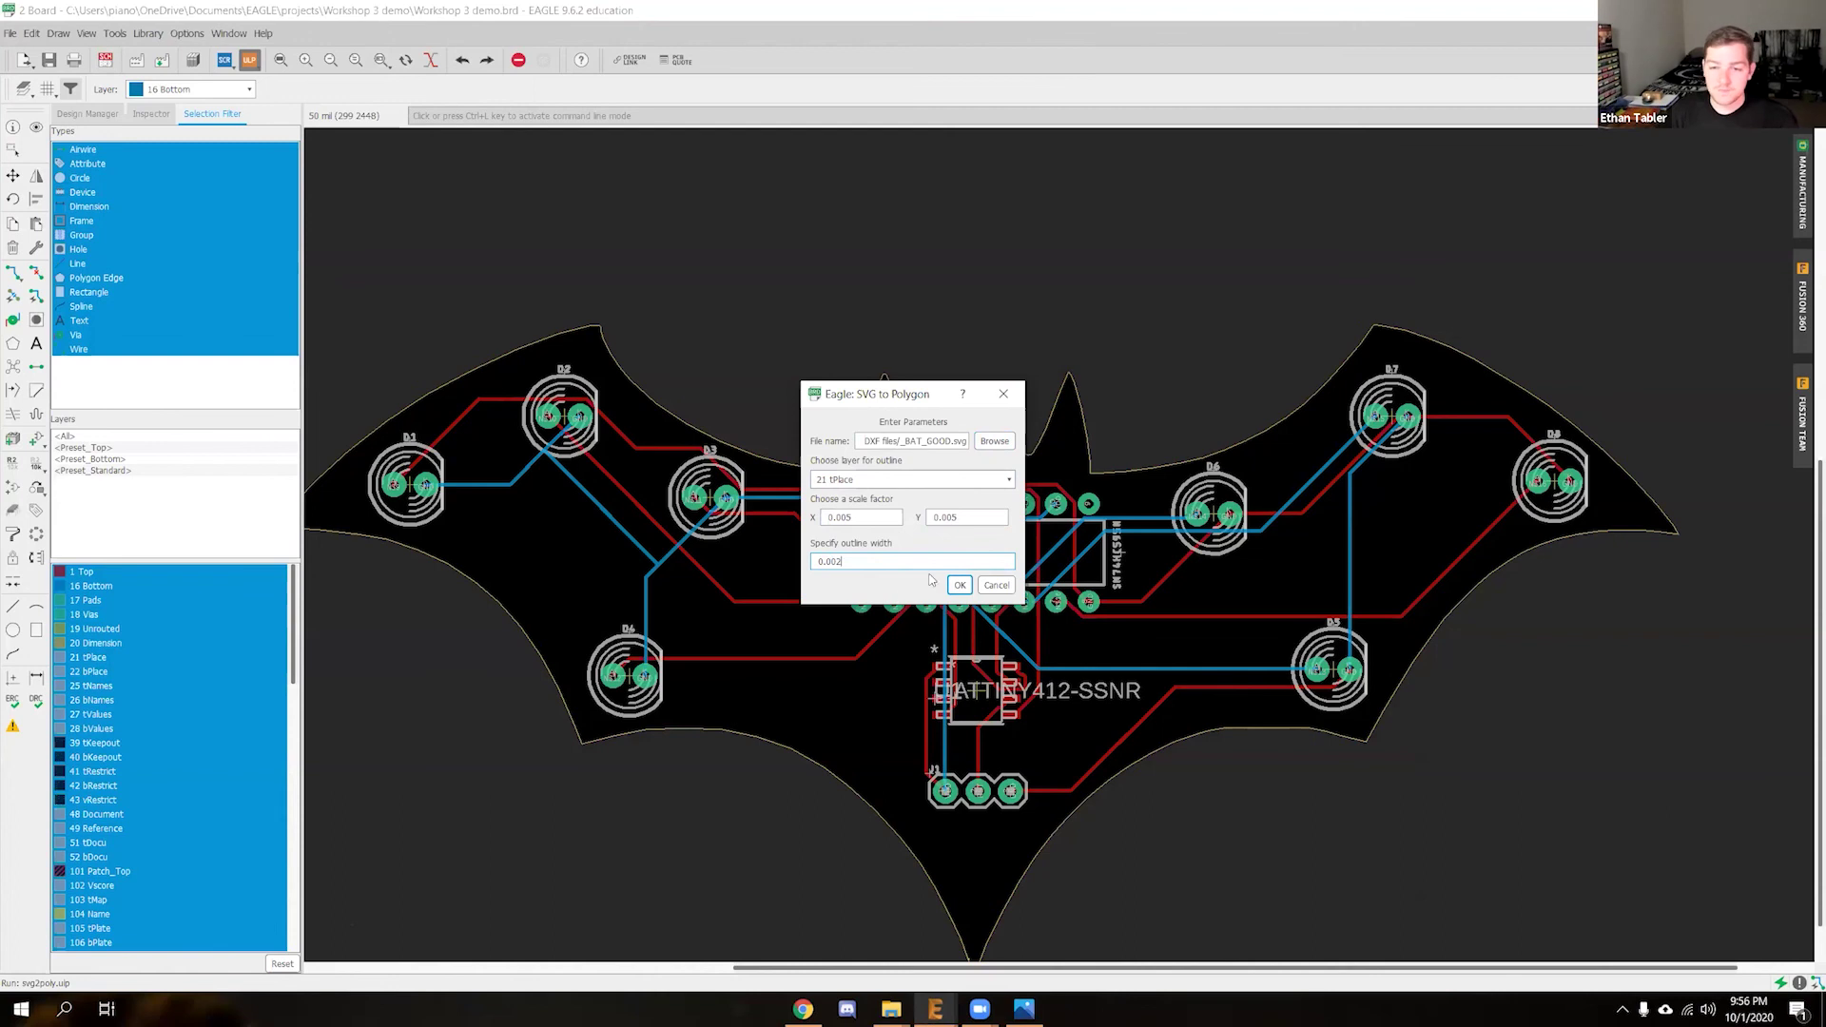
{"action": "left_click", "coordinate": [960, 585]}
Look over the whole board and its surroundings for the imported SVG polygon
{"action": "scroll", "coordinate": [387, 832], "scroll_direction": "down", "scroll_amount": 3}
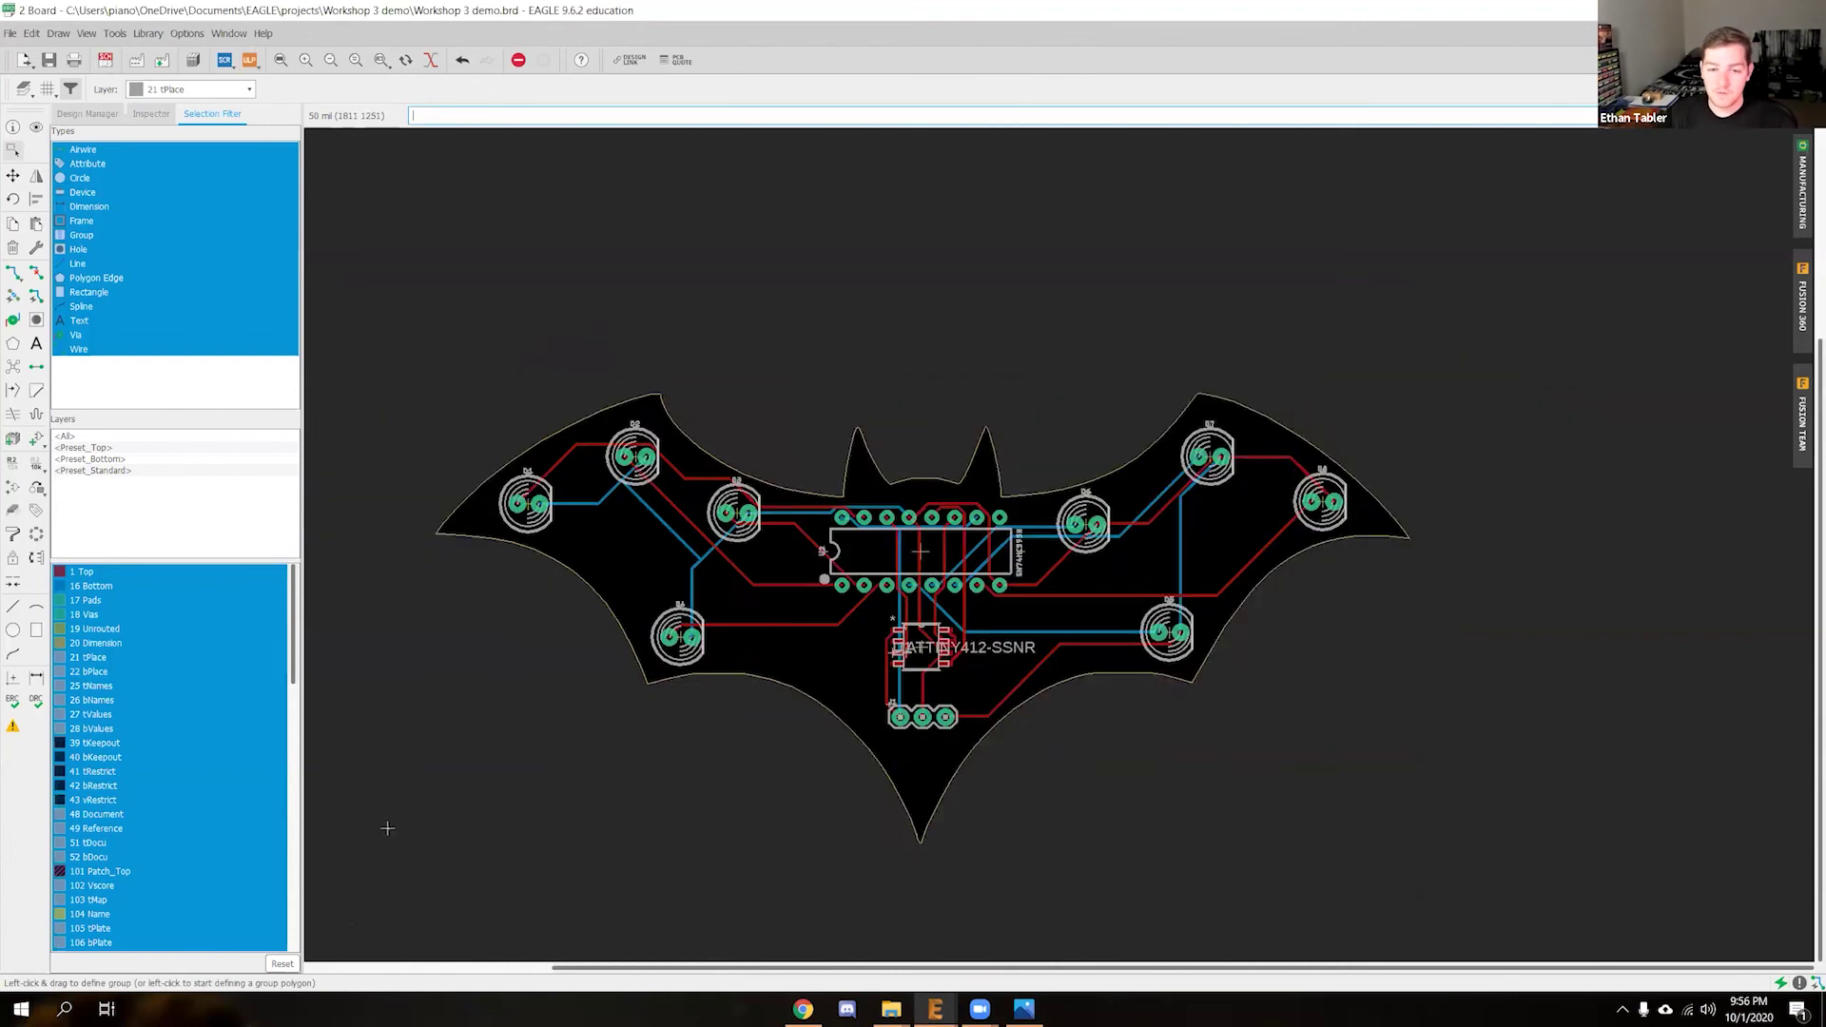
{"action": "scroll", "coordinate": [530, 701], "scroll_direction": "up", "scroll_amount": 2}
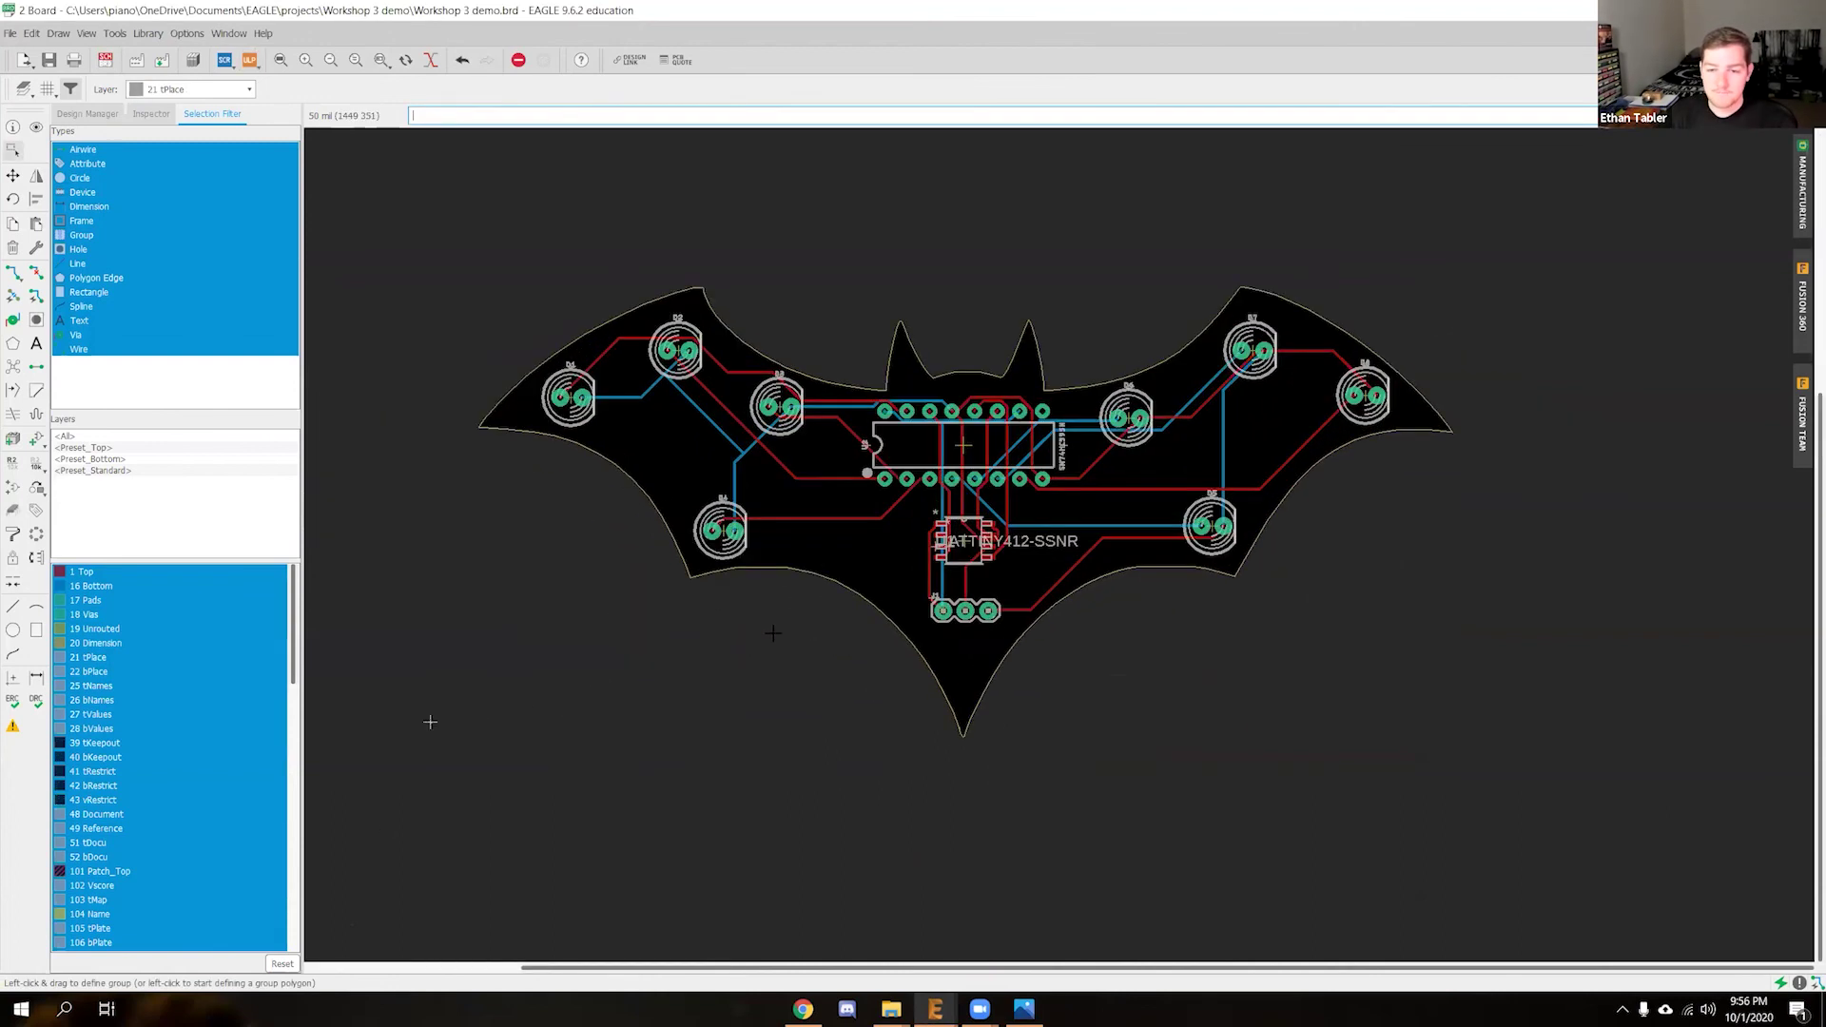
{"action": "scroll", "coordinate": [761, 635], "scroll_direction": "up", "scroll_amount": 3}
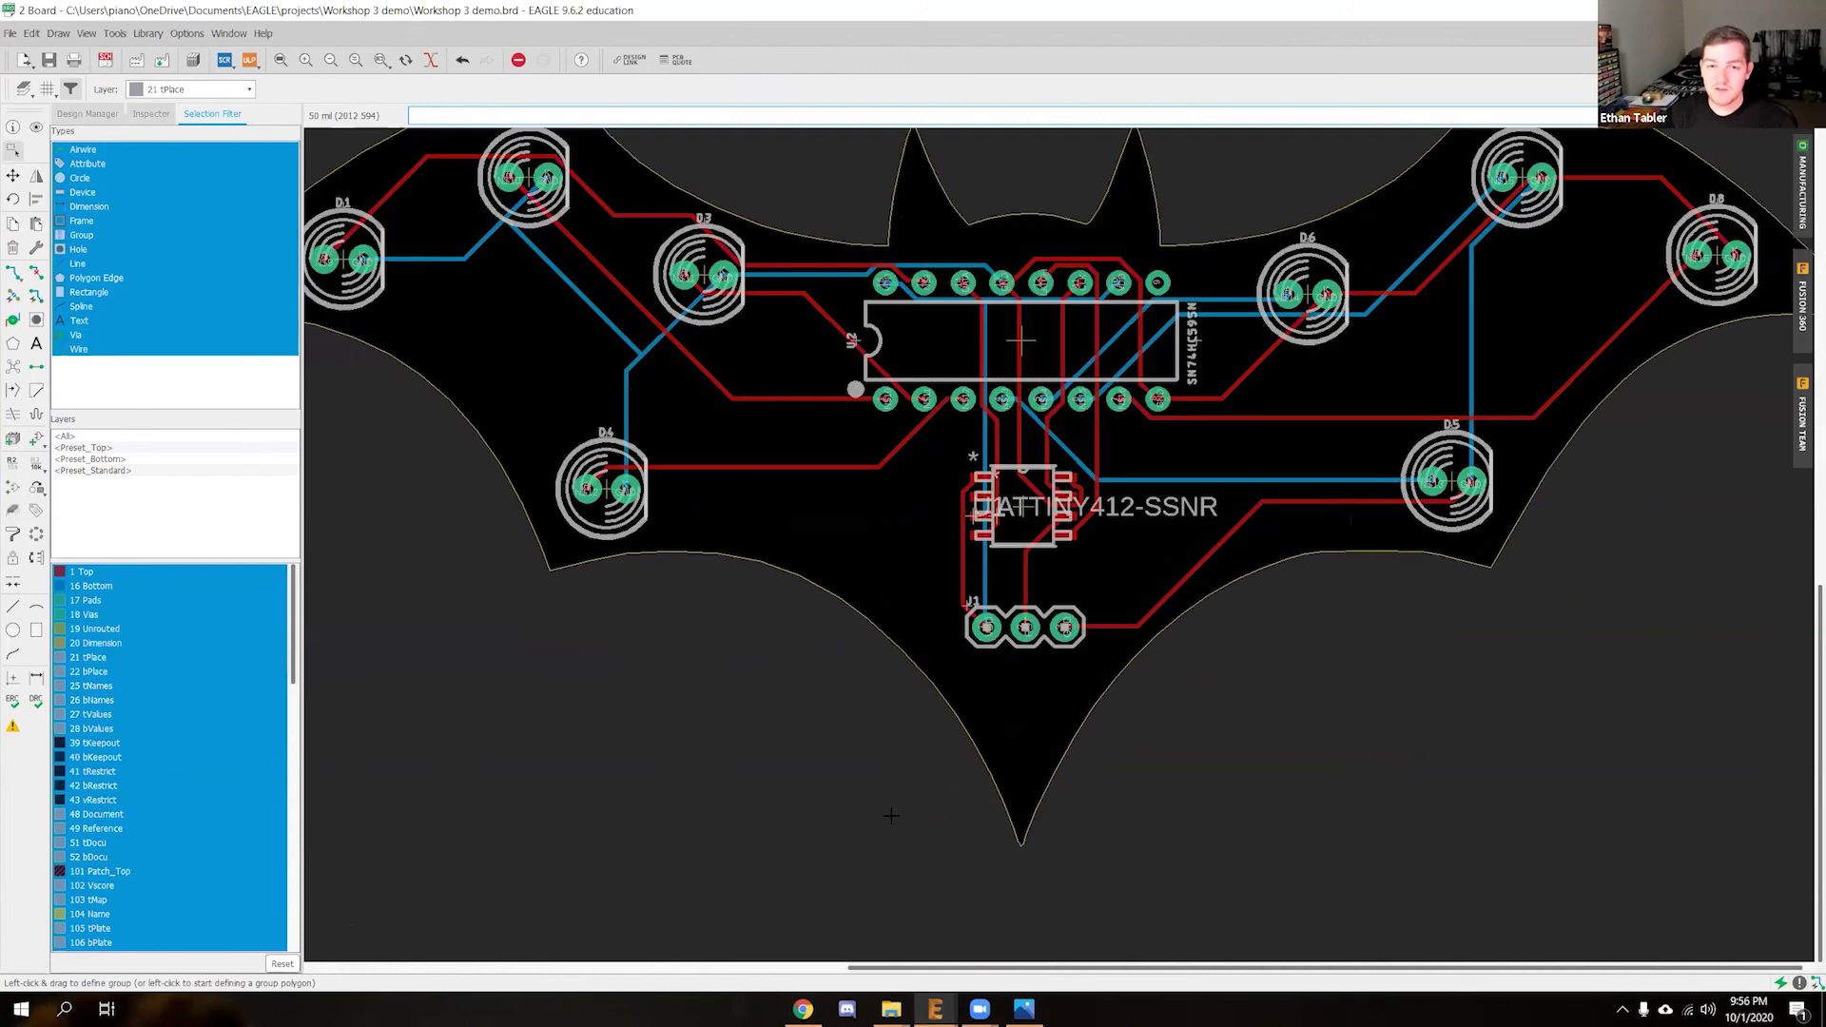
{"action": "scroll", "coordinate": [889, 815], "scroll_direction": "down", "scroll_amount": 2}
{"action": "scroll", "coordinate": [481, 774], "scroll_direction": "up", "scroll_amount": 1}
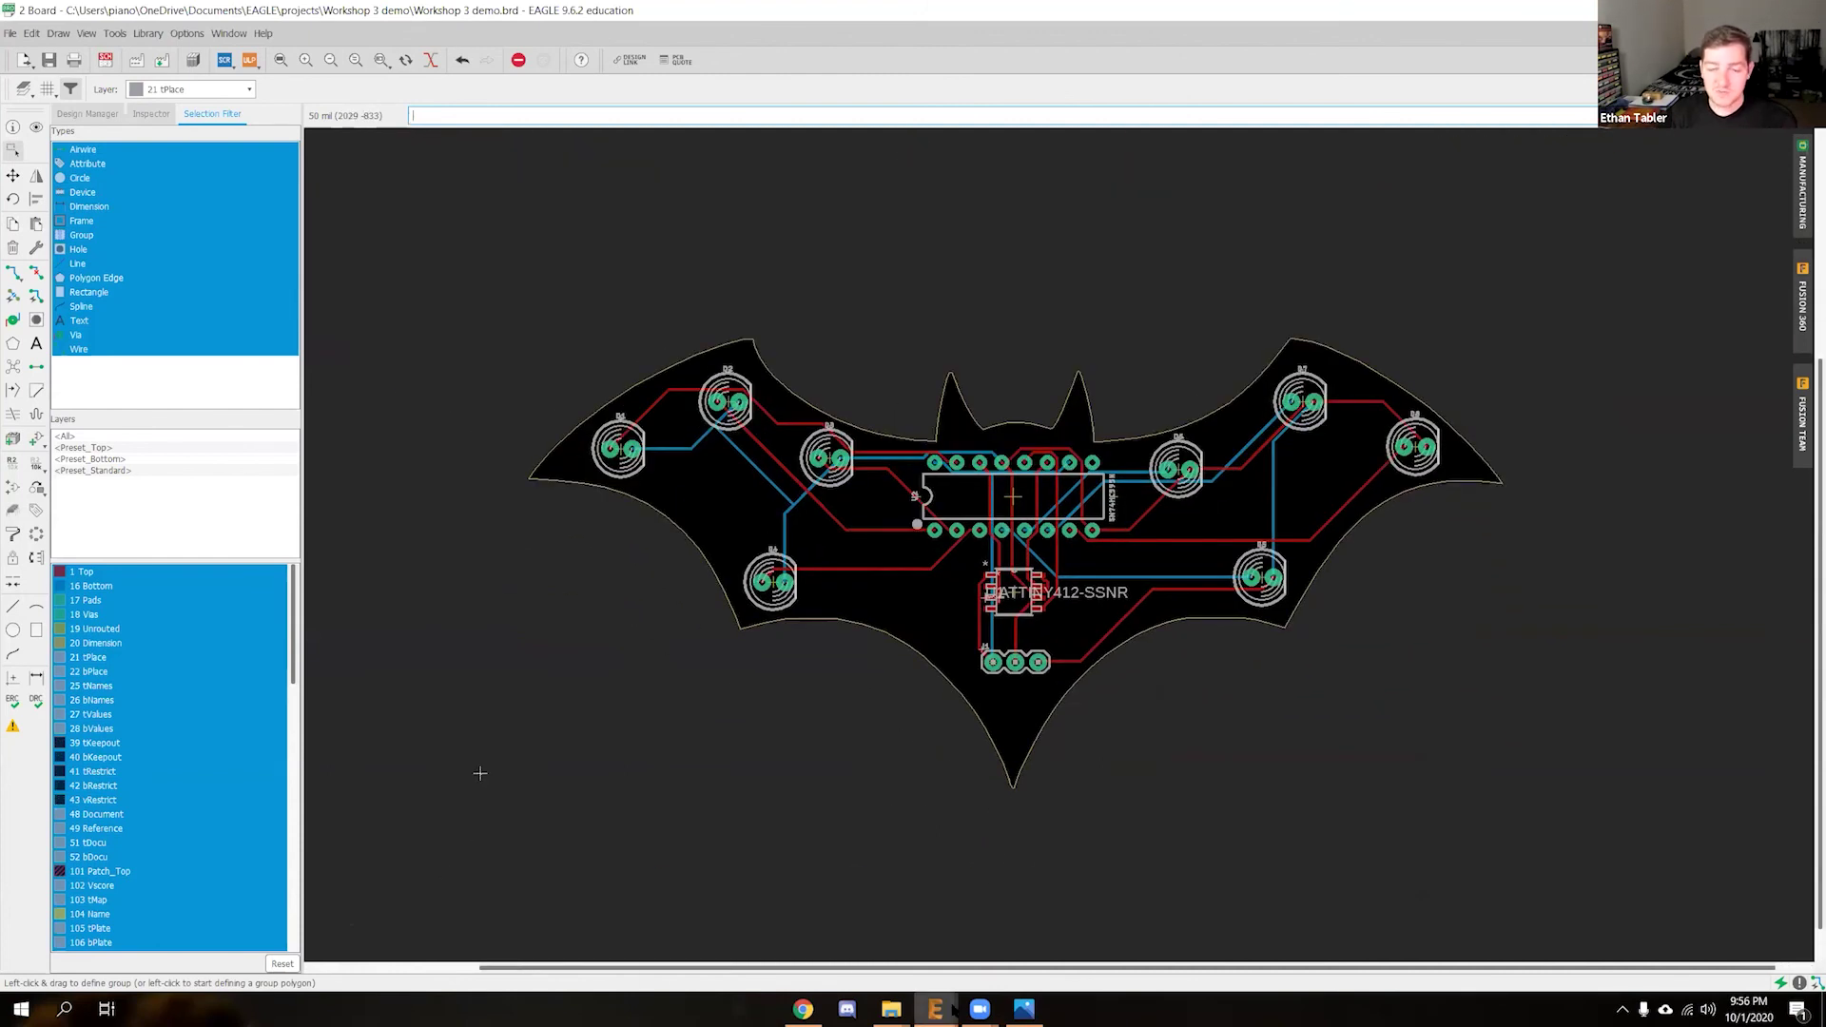
{"action": "mouse_move", "coordinate": [954, 1007]}
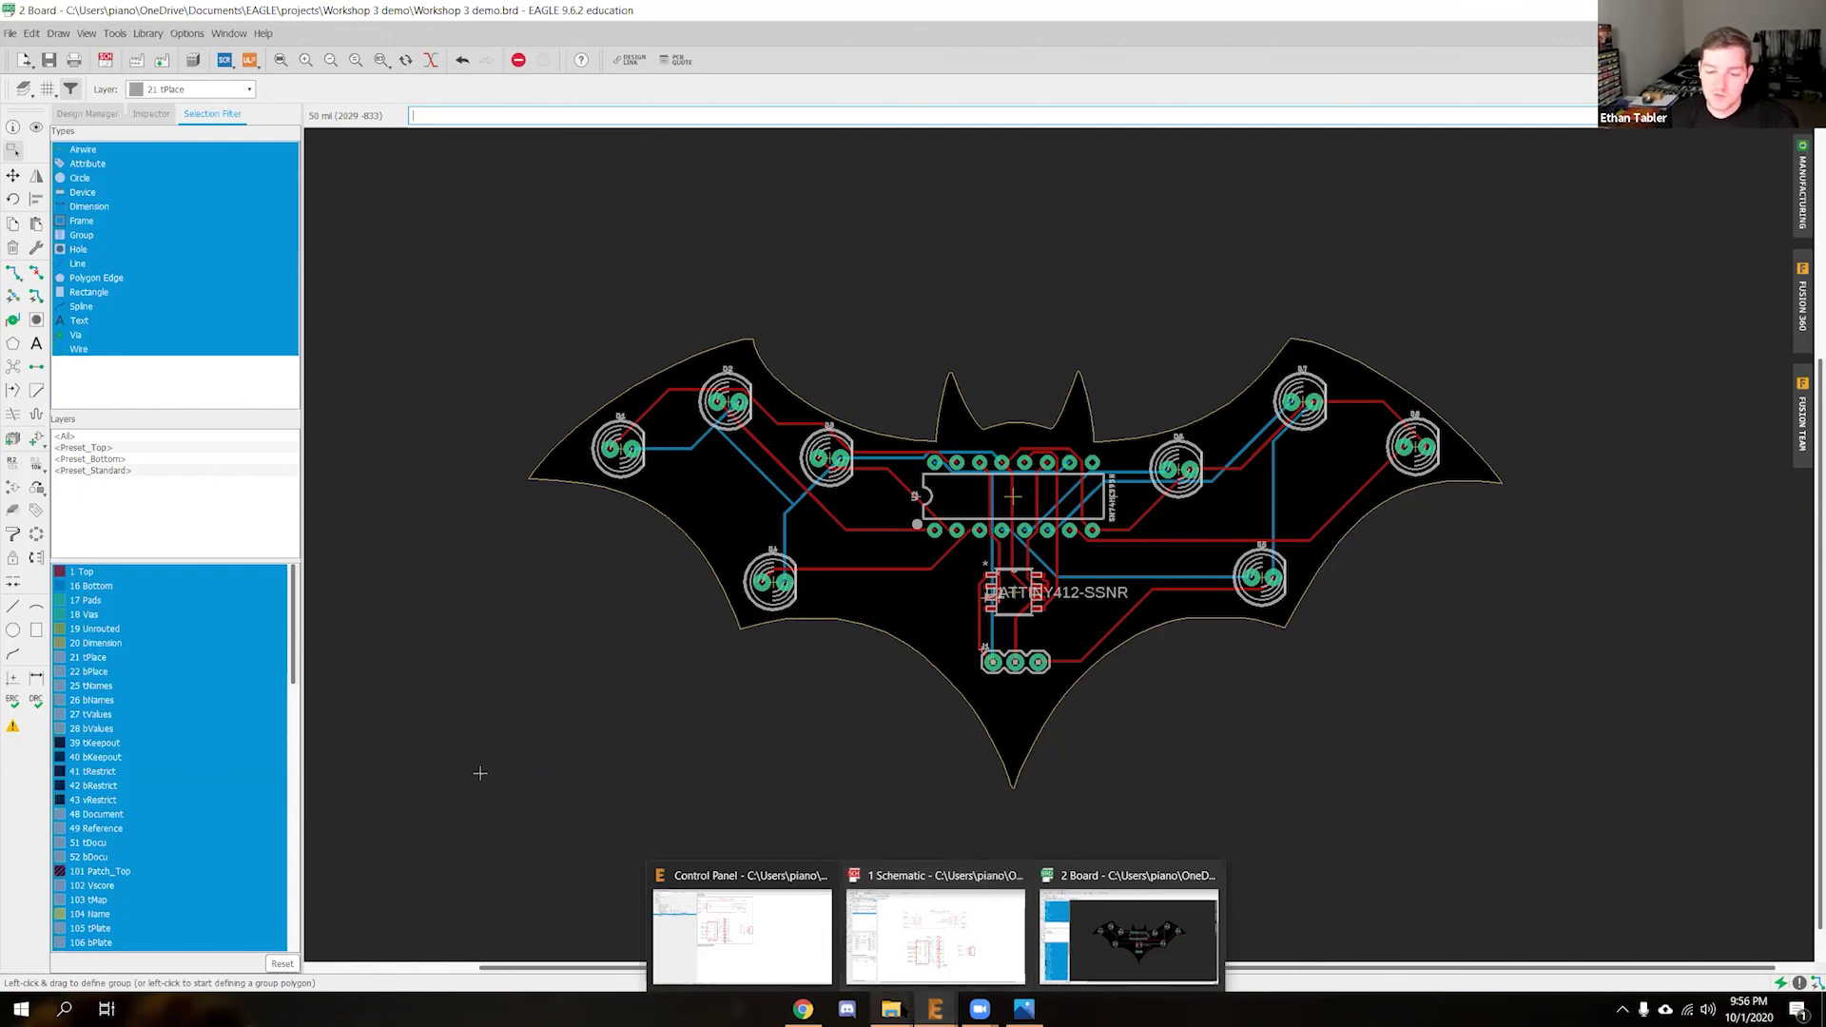
{"action": "left_click", "coordinate": [818, 674]}
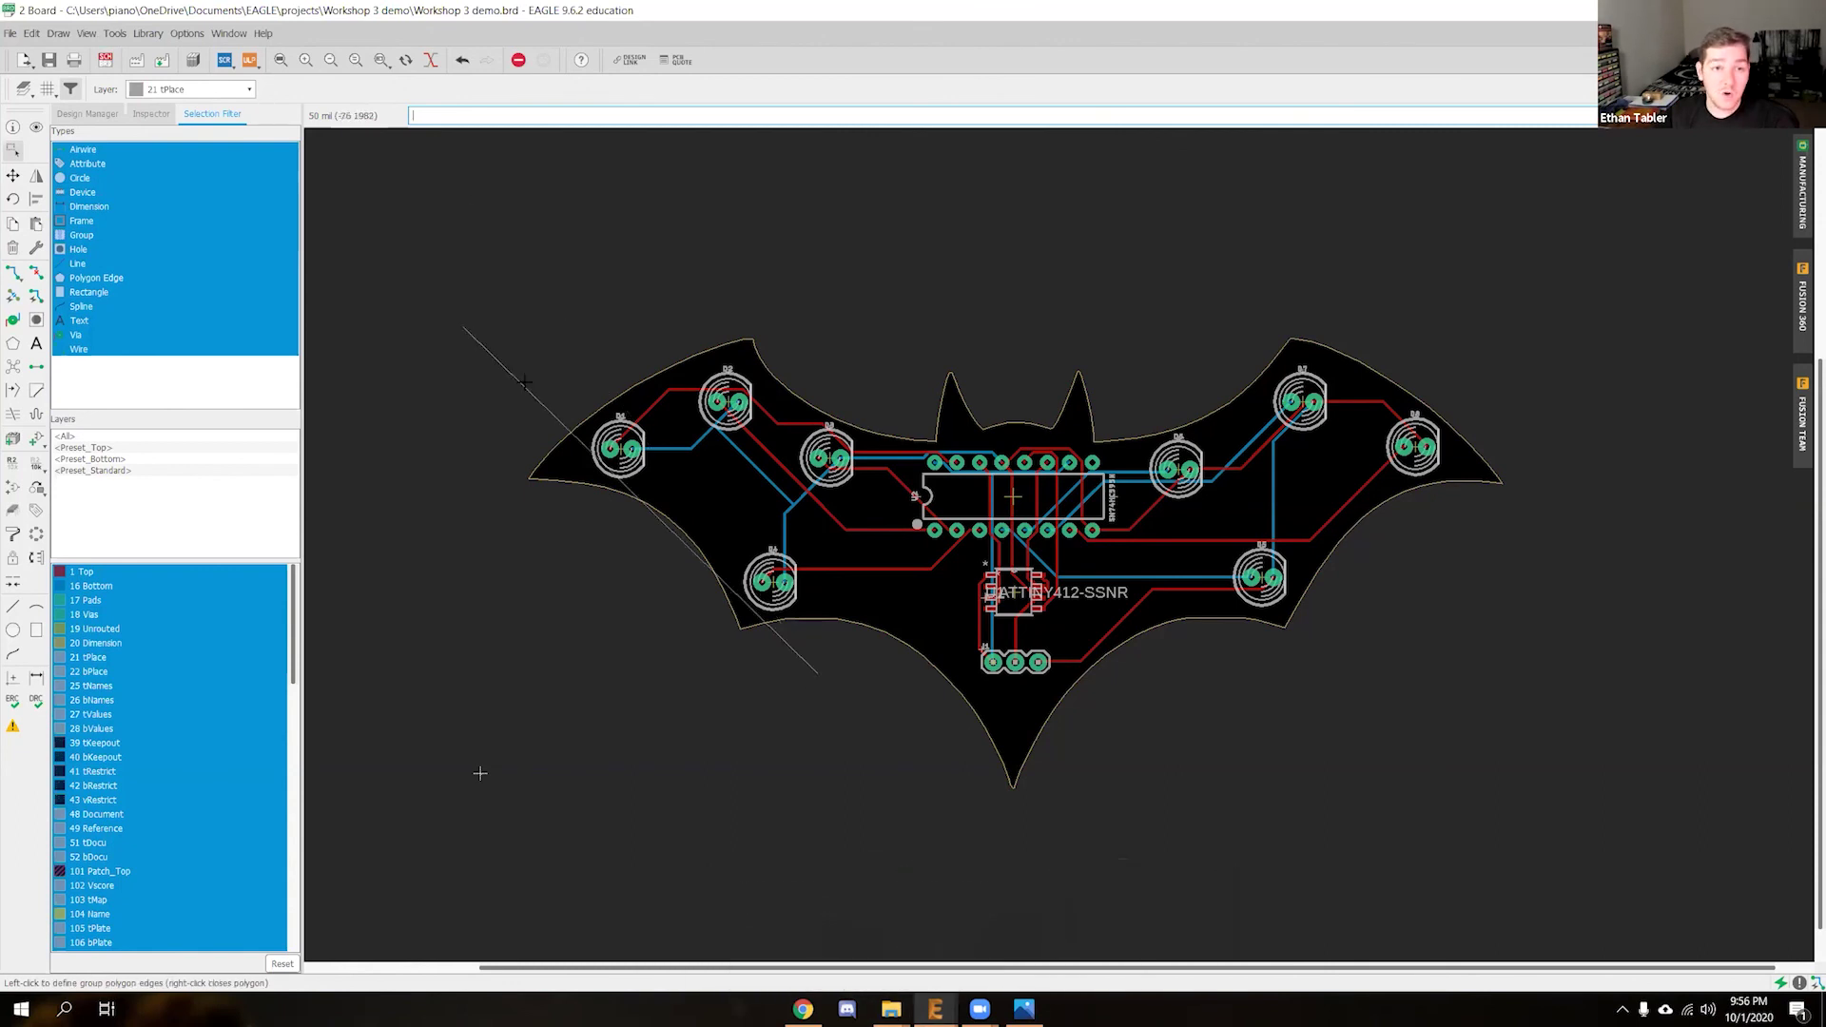
{"action": "left_click", "coordinate": [250, 60]}
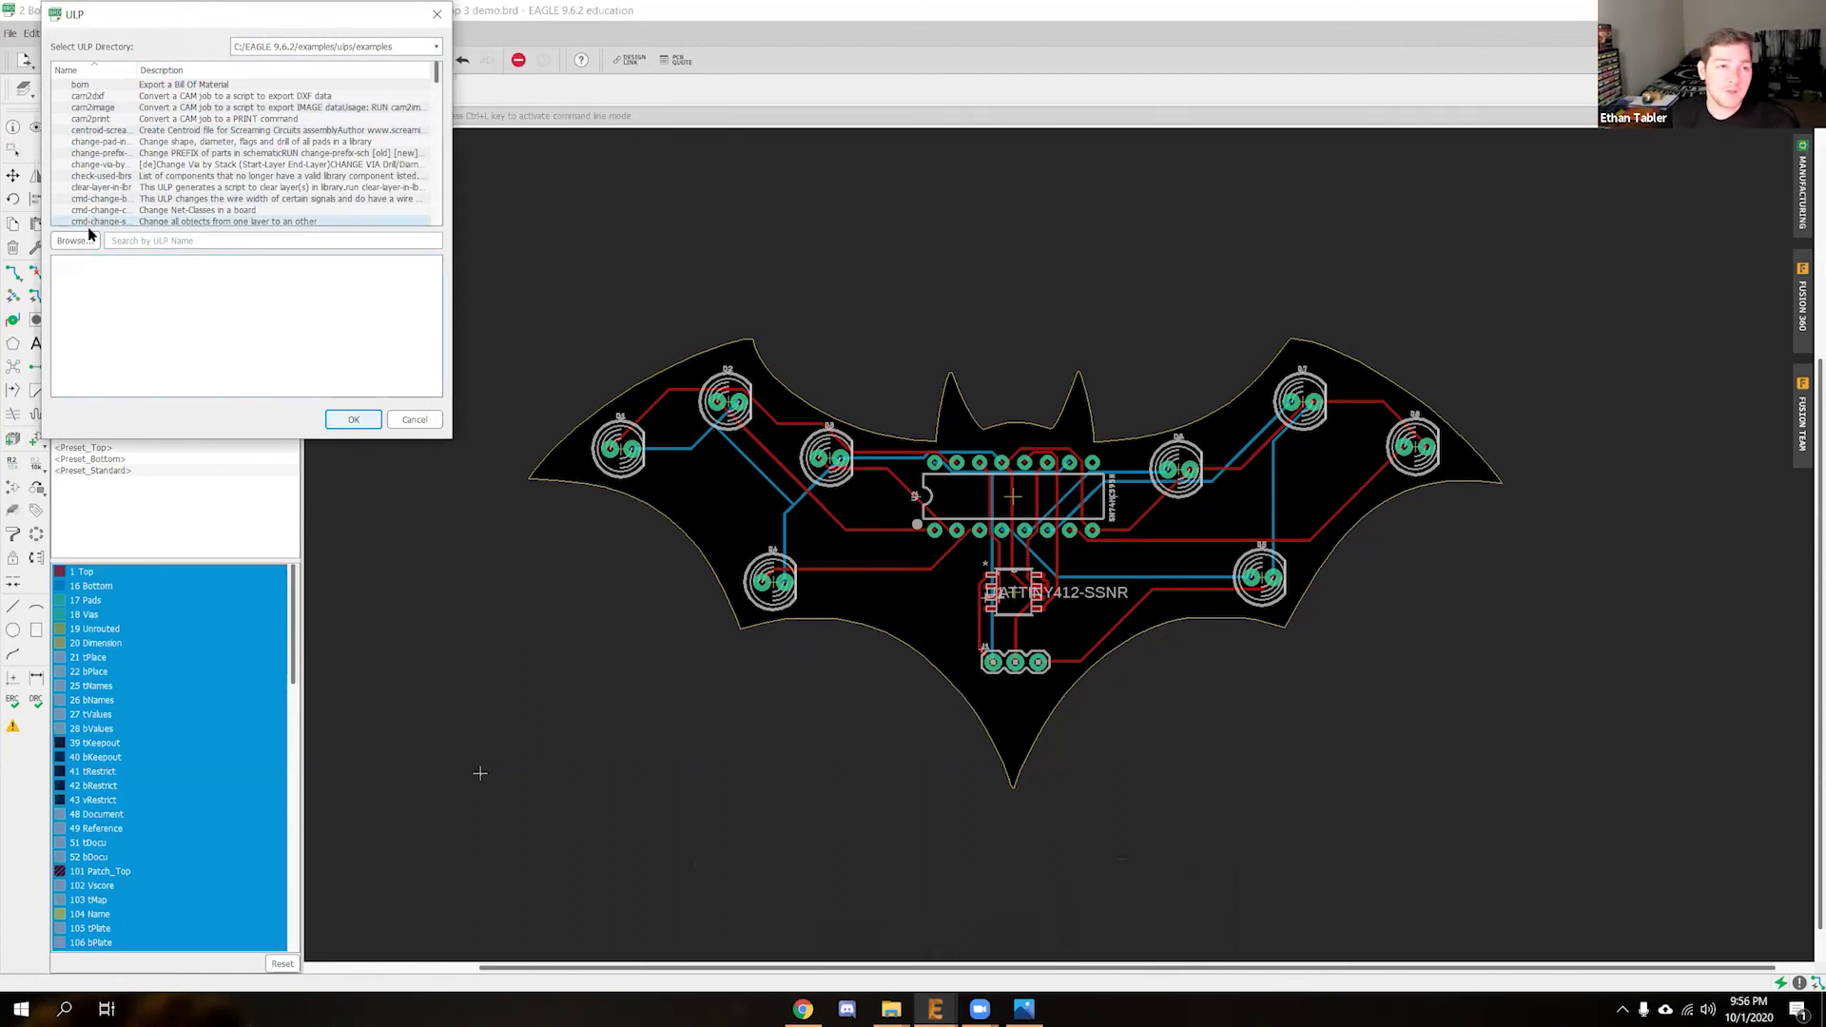
{"action": "left_click", "coordinate": [437, 14]}
{"action": "left_click", "coordinate": [255, 66]}
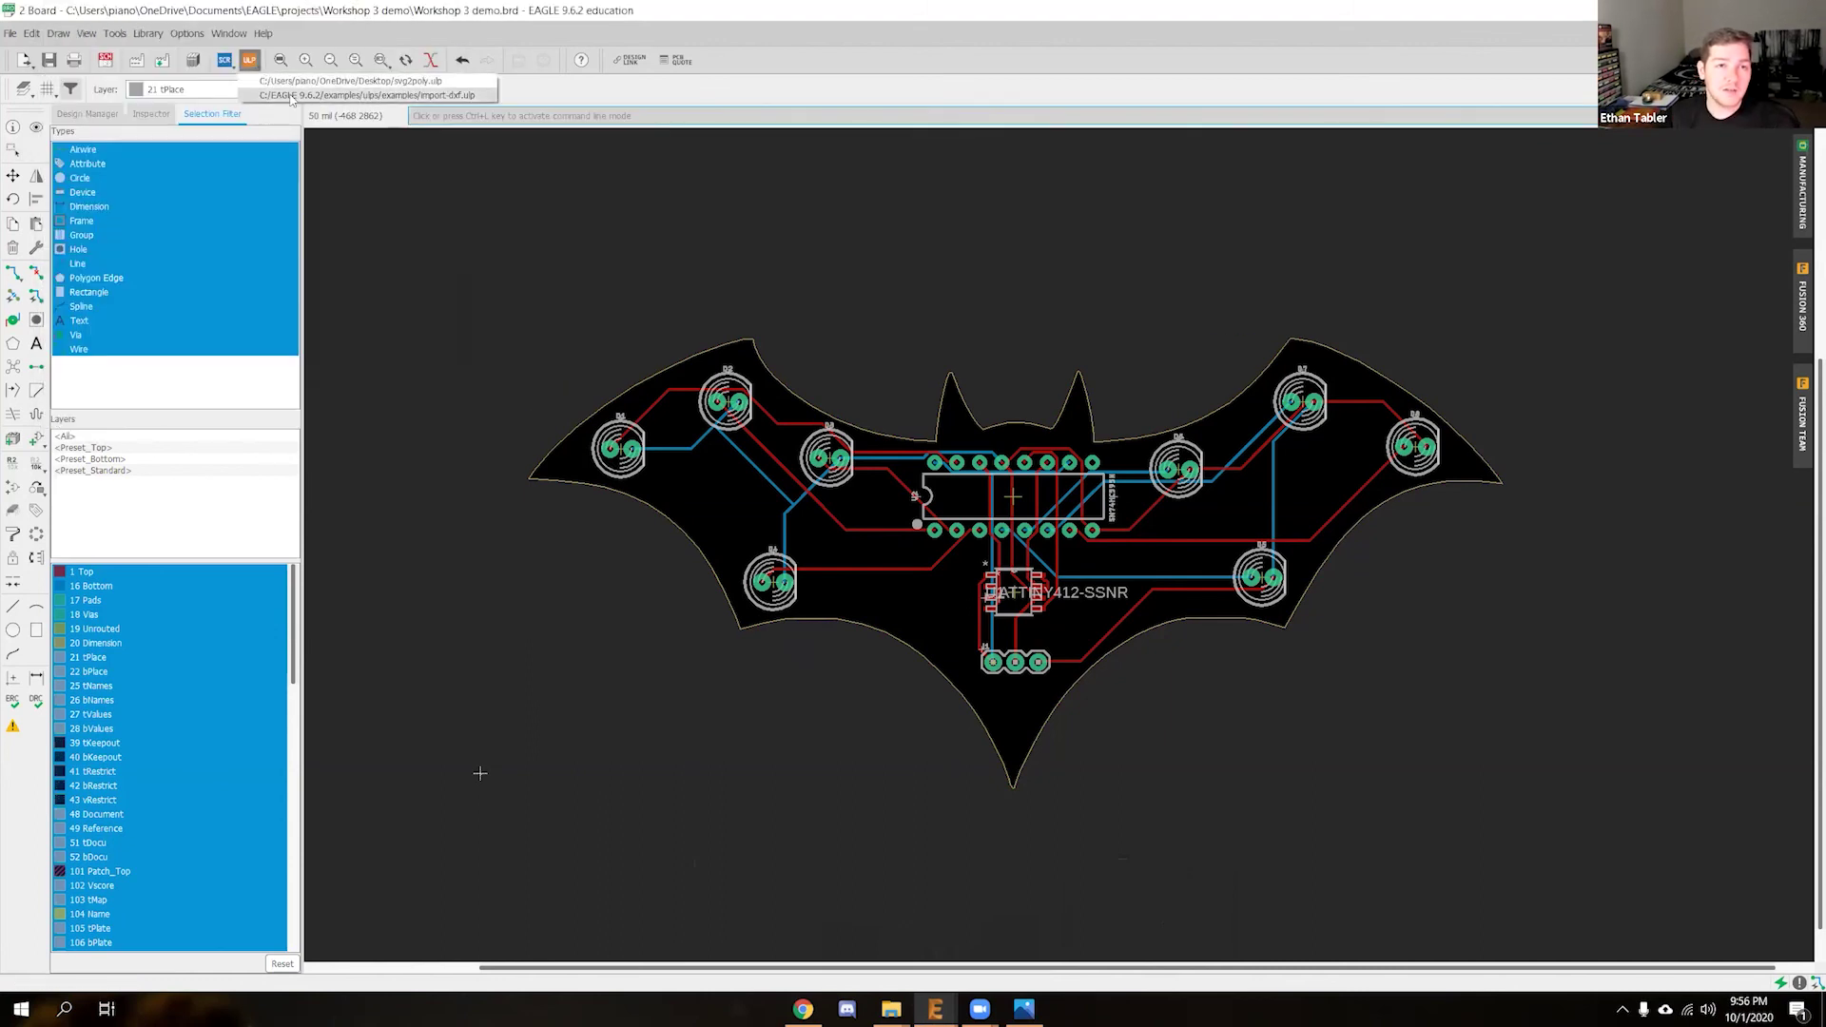
{"action": "left_click", "coordinate": [330, 82]}
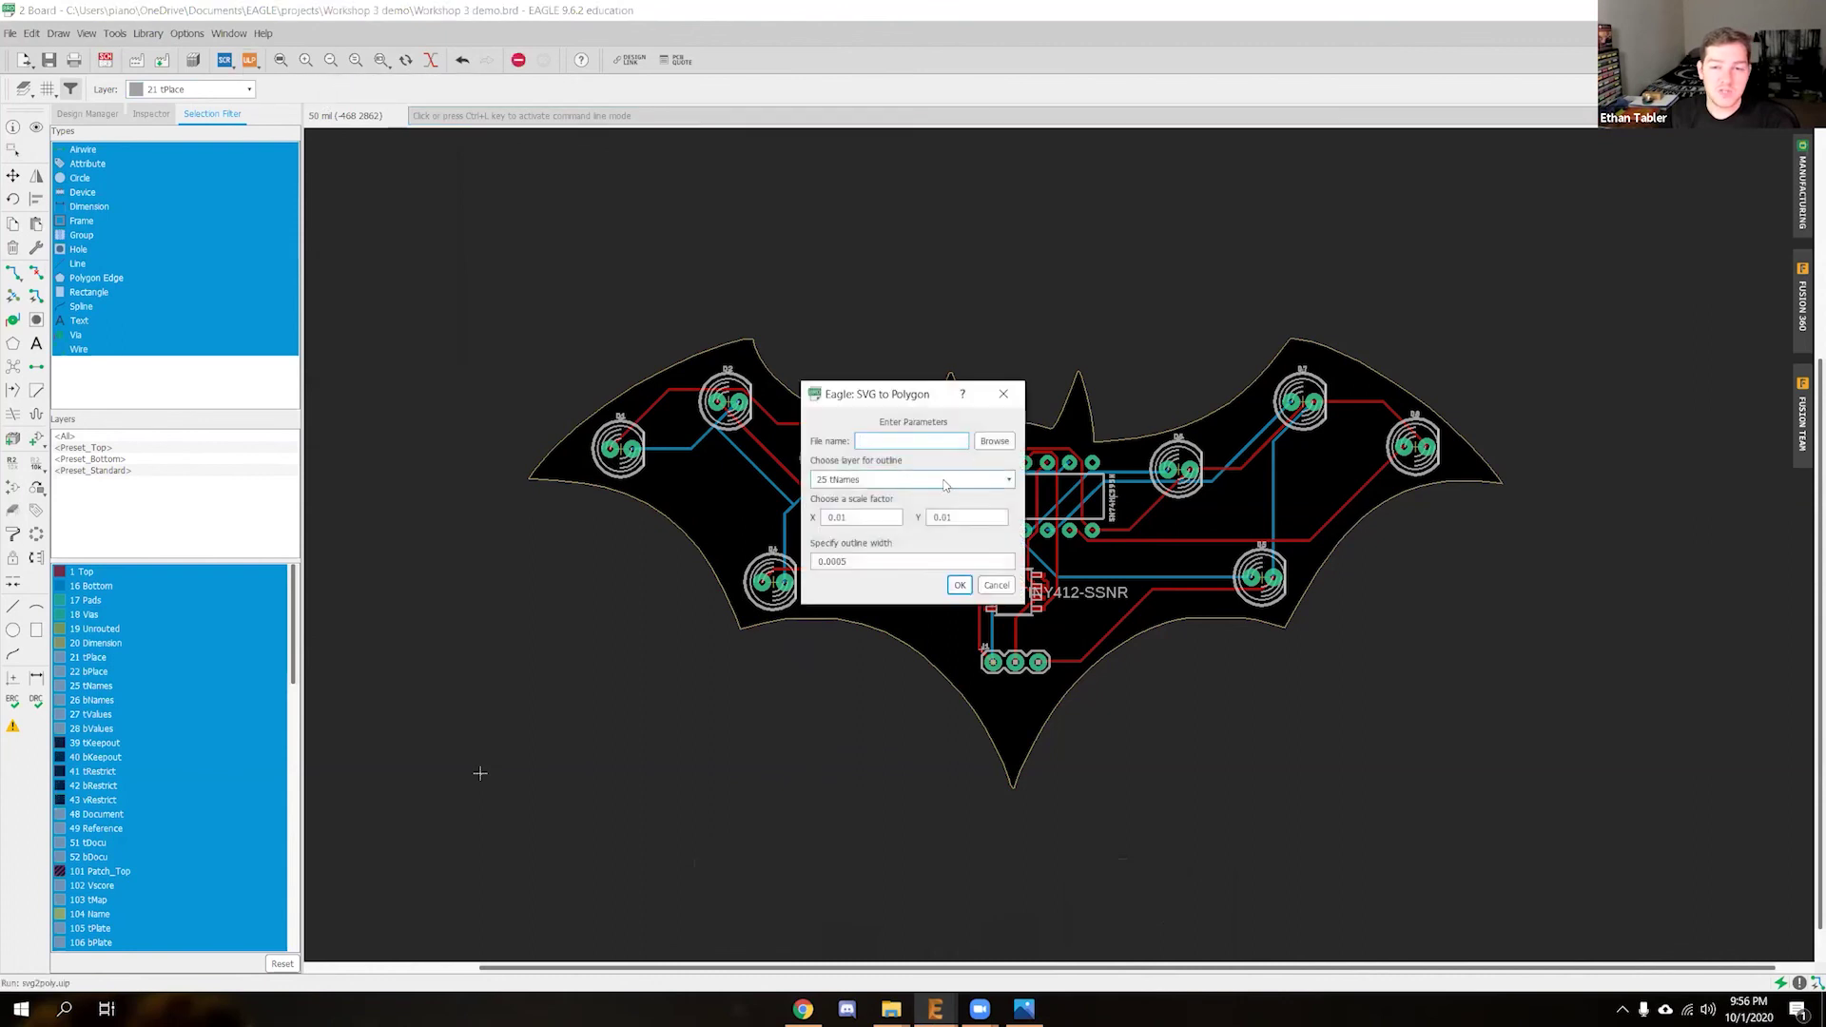
{"action": "left_click", "coordinate": [995, 441]}
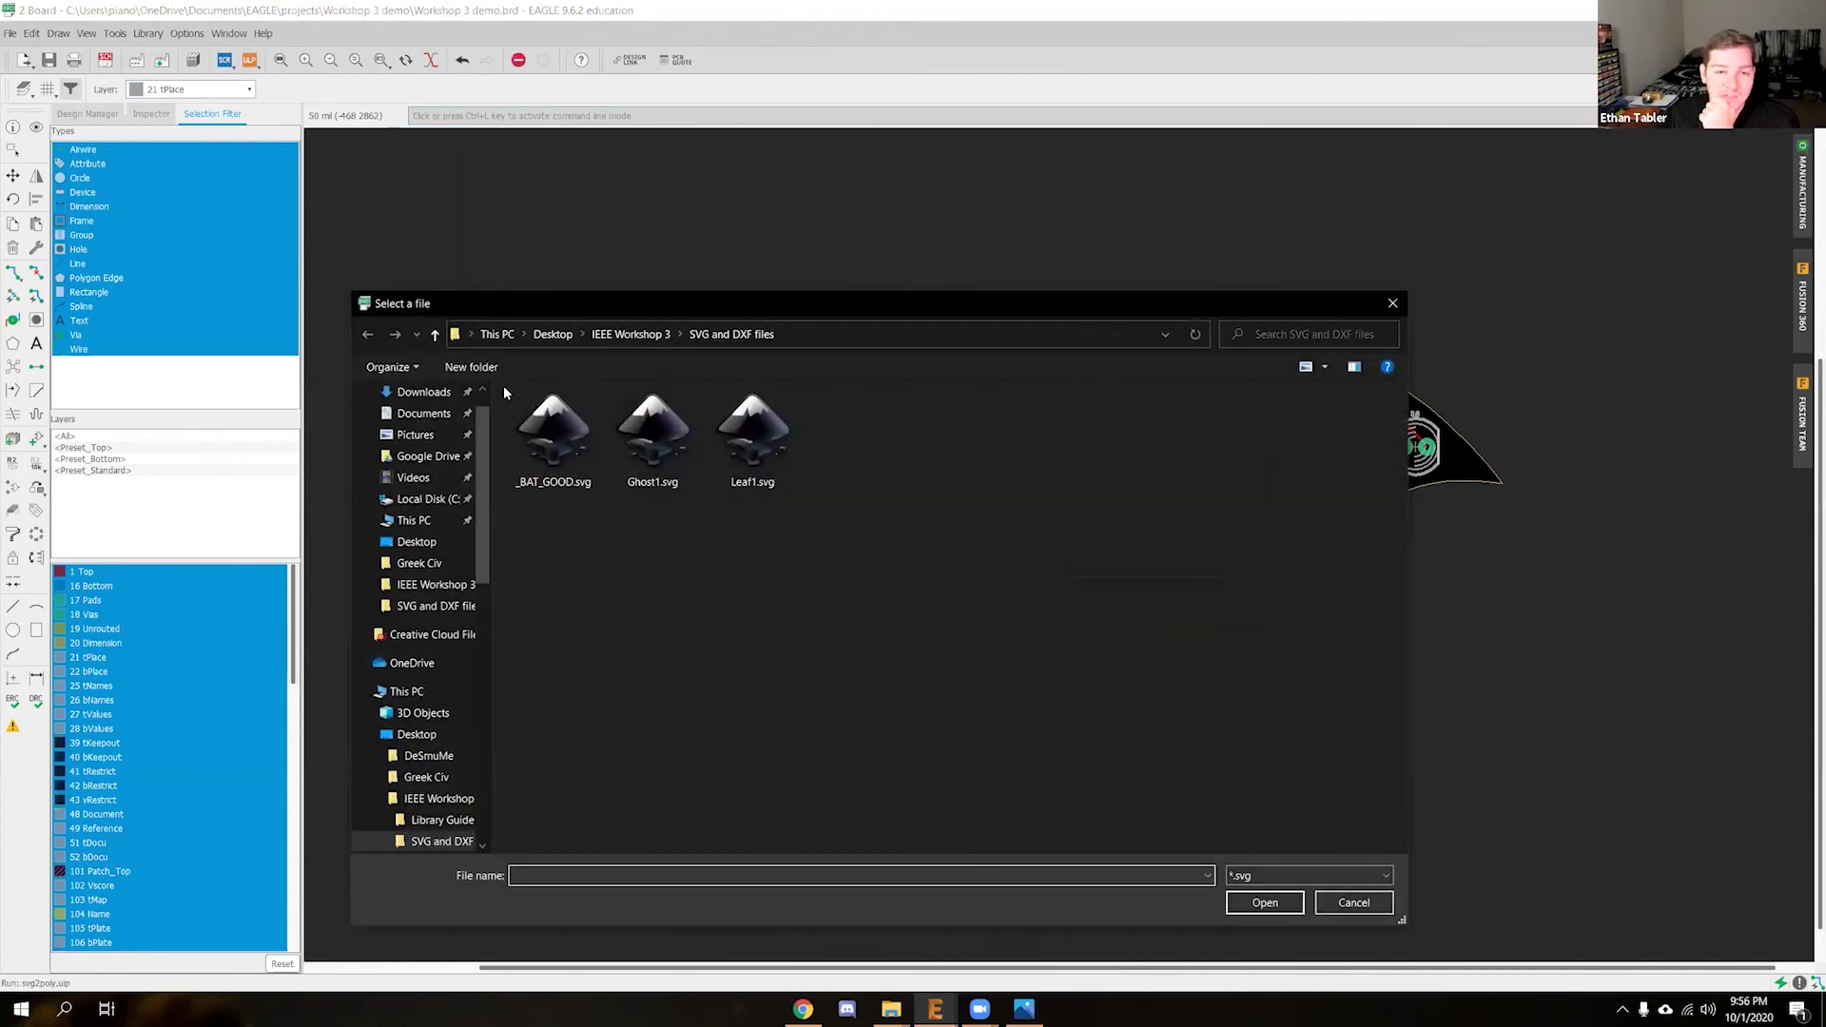
{"action": "left_click", "coordinate": [552, 345]}
{"action": "scroll", "coordinate": [998, 551], "scroll_direction": "down", "scroll_amount": 5}
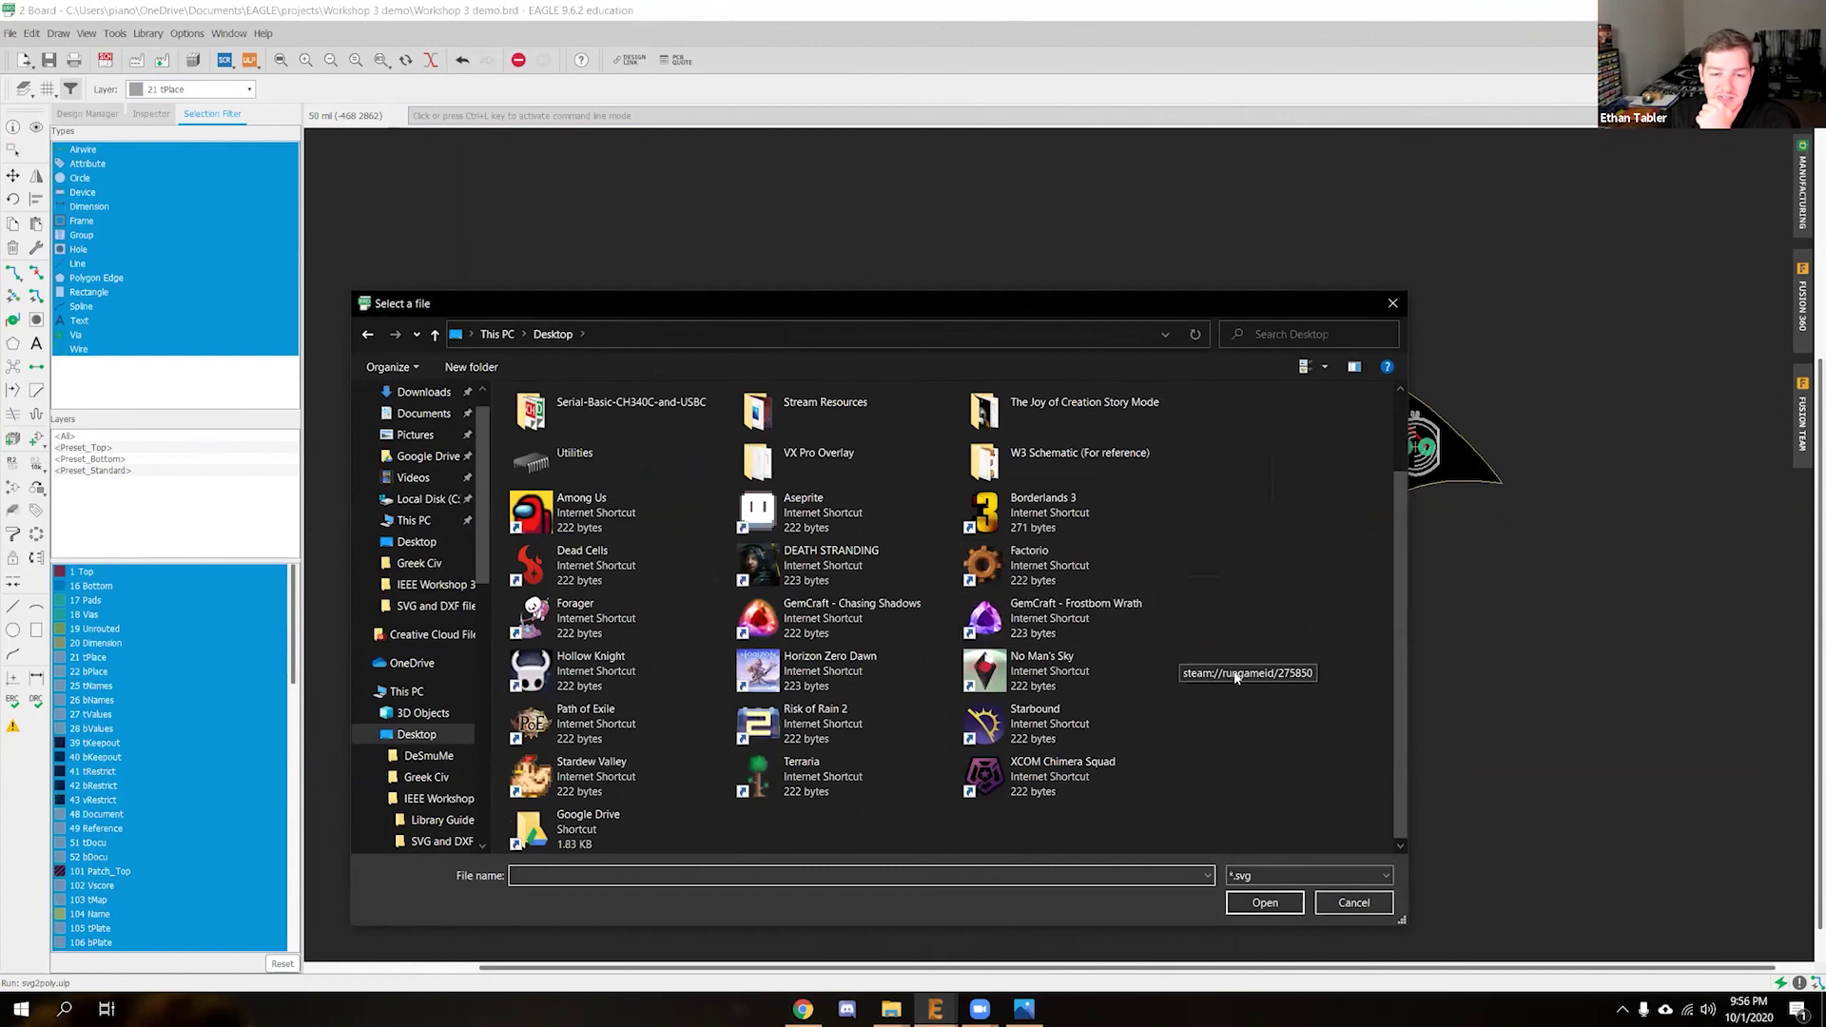
{"action": "scroll", "coordinate": [1237, 679], "scroll_direction": "up", "scroll_amount": 2}
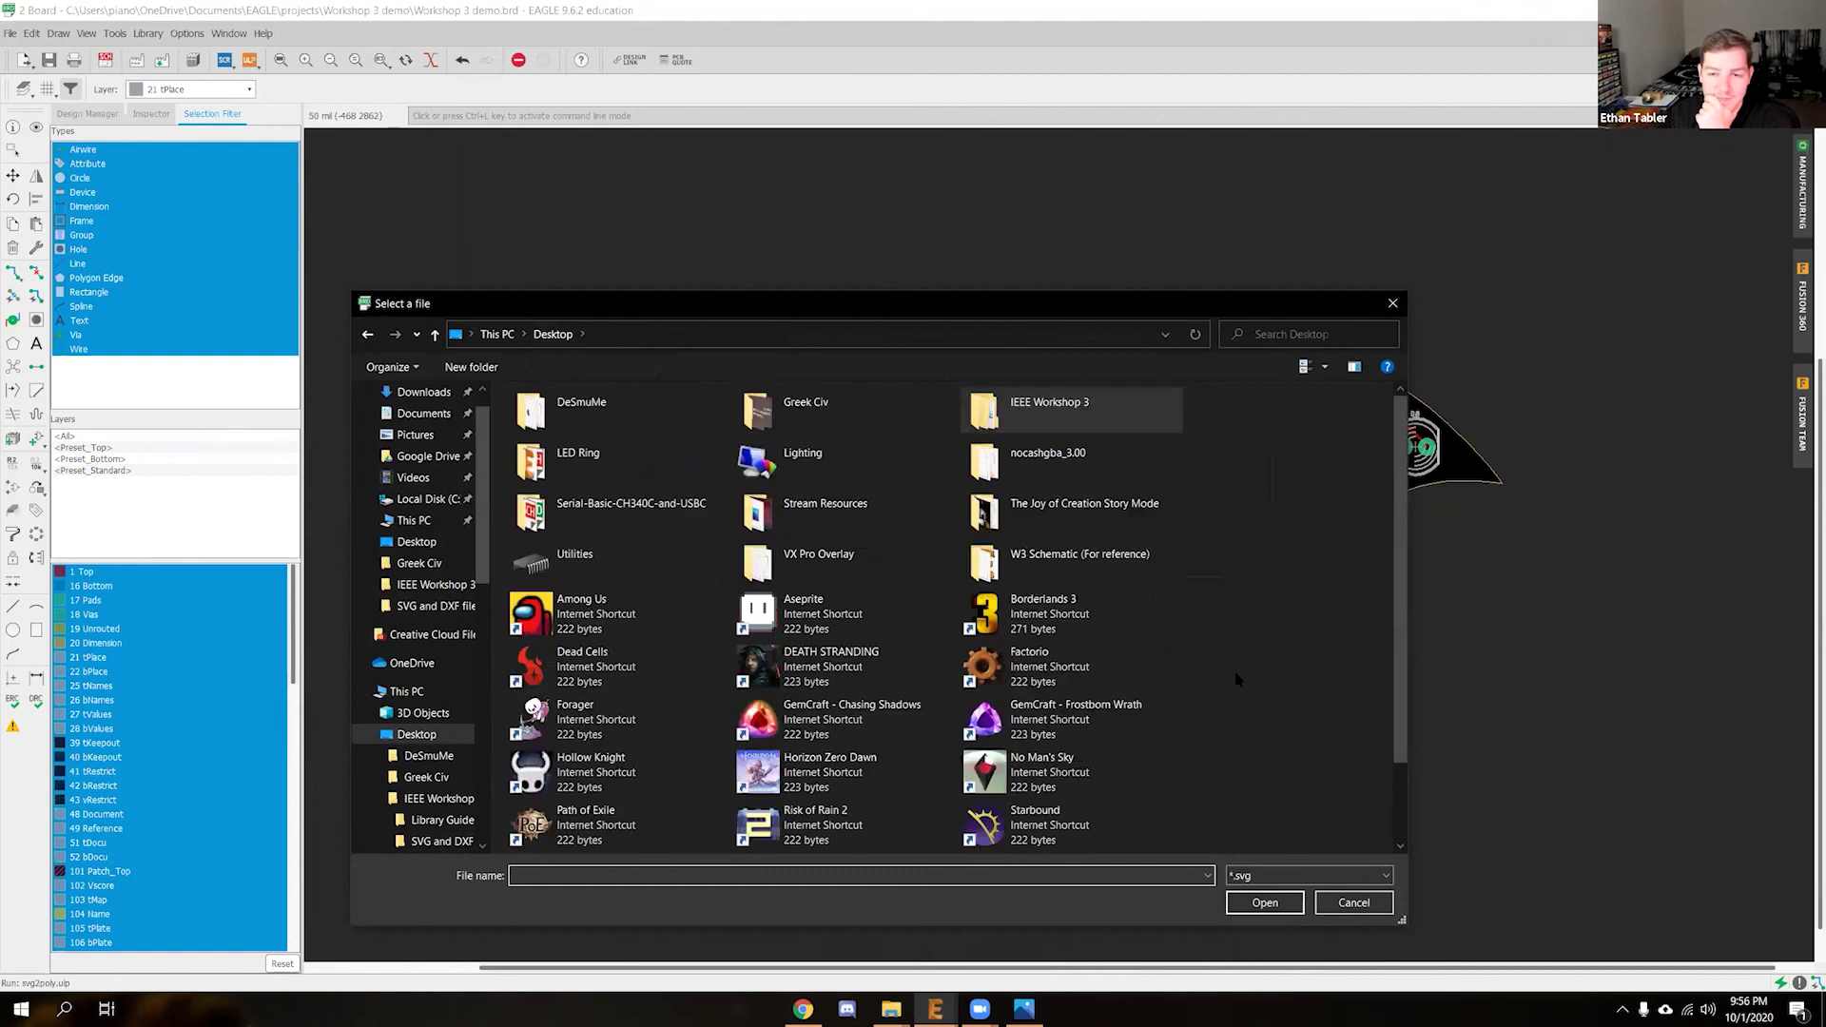
{"action": "double_click", "coordinate": [1146, 561]}
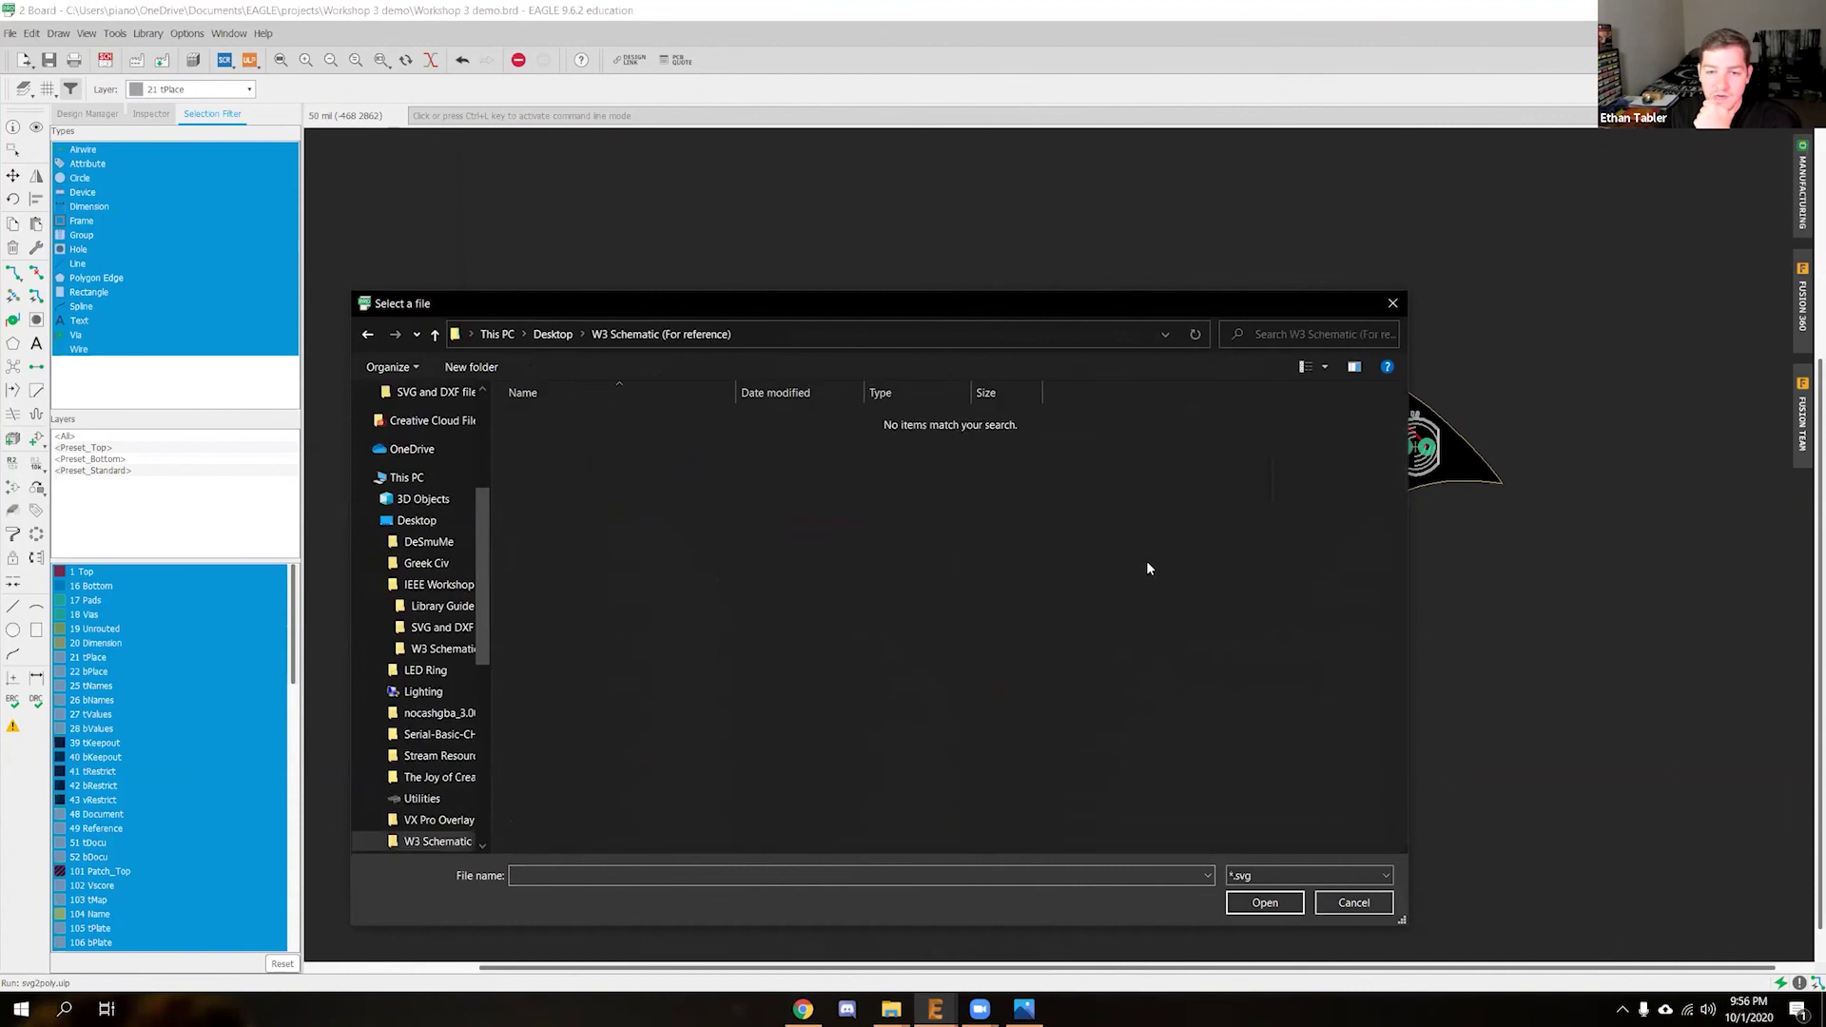
{"action": "left_click", "coordinate": [1391, 307]}
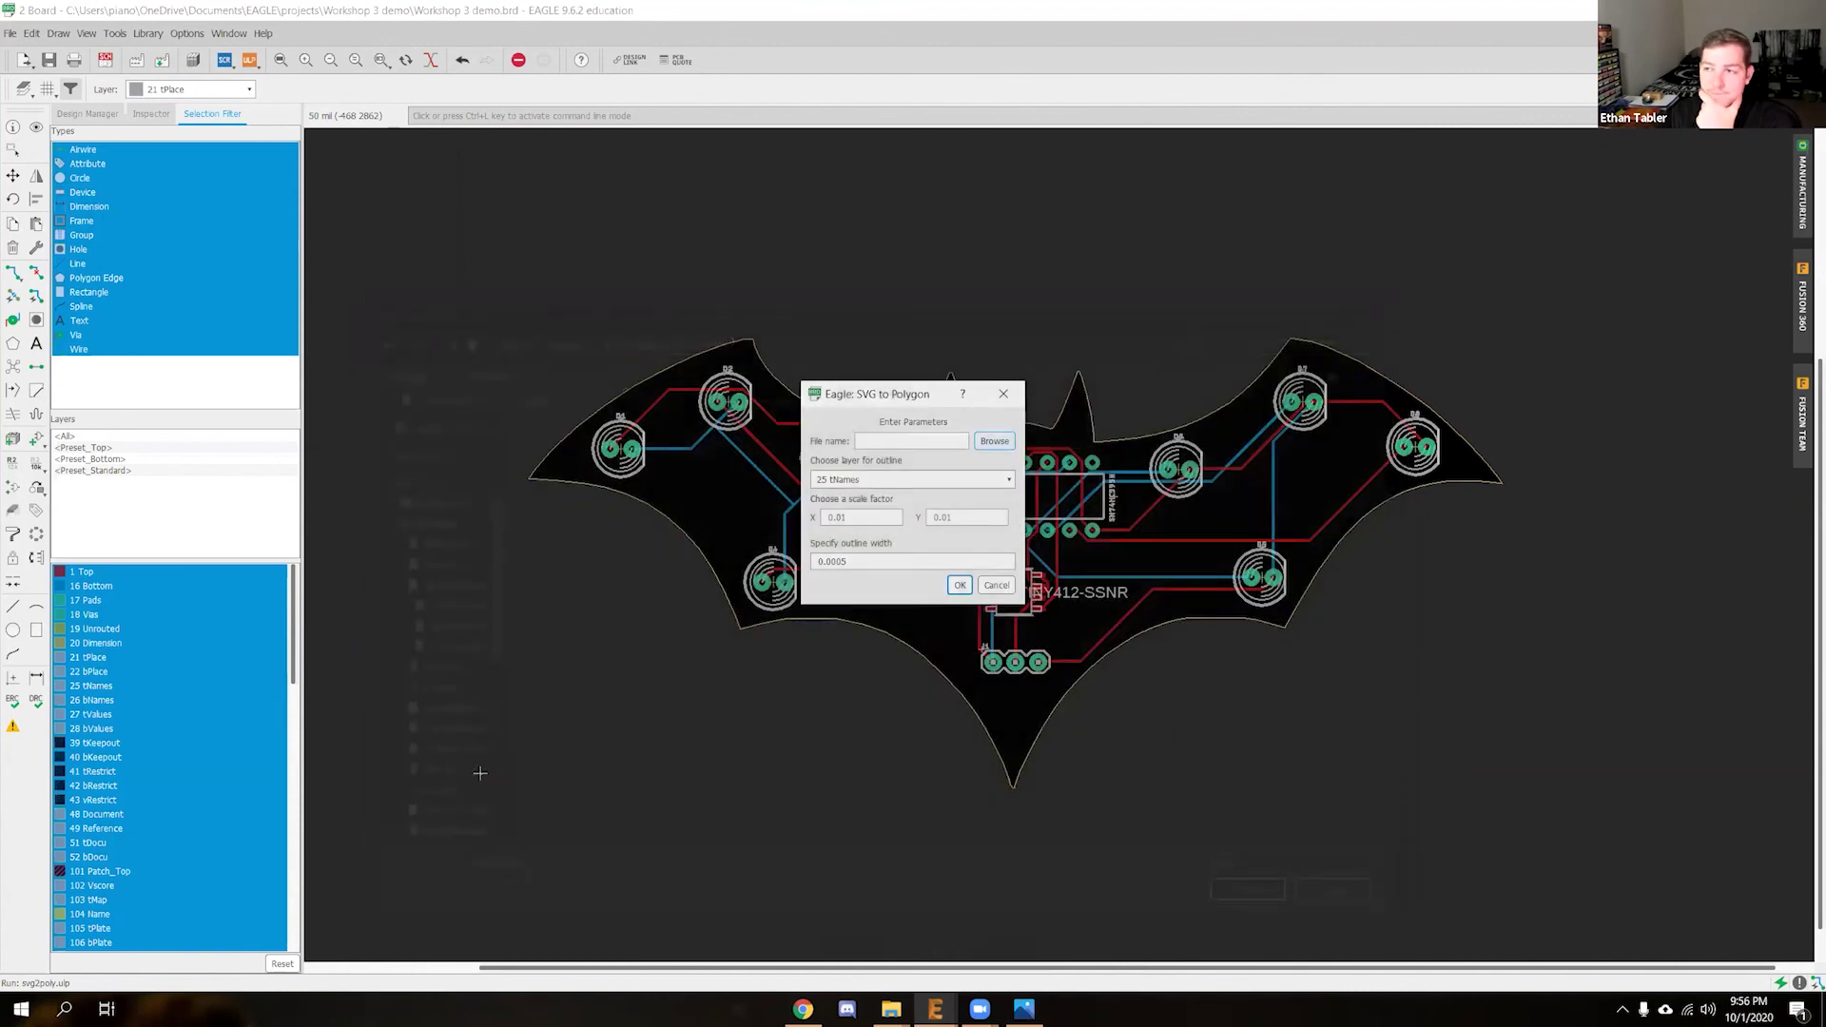
{"action": "left_click", "coordinate": [1004, 403]}
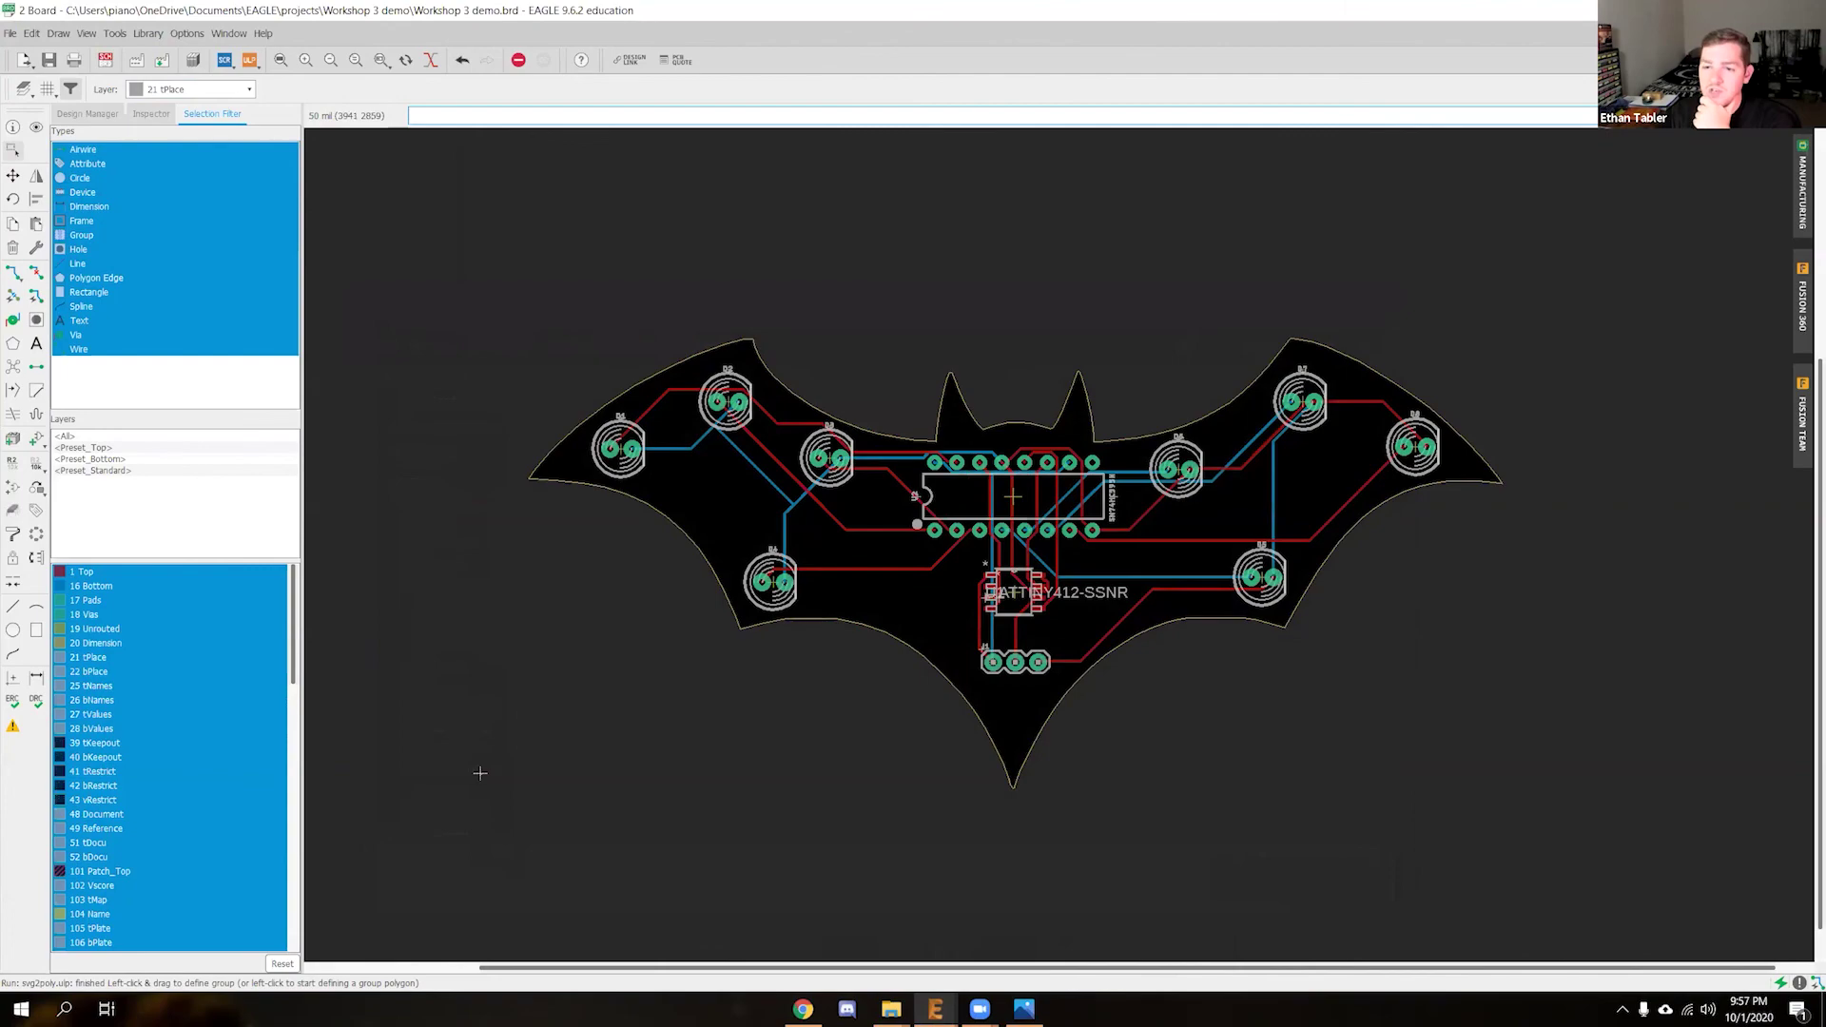
Switch to the SVG and DXF files folder in File Explorer and open _BAT_GOOD.svg in Inkscape
{"action": "key", "text": "super+d"}
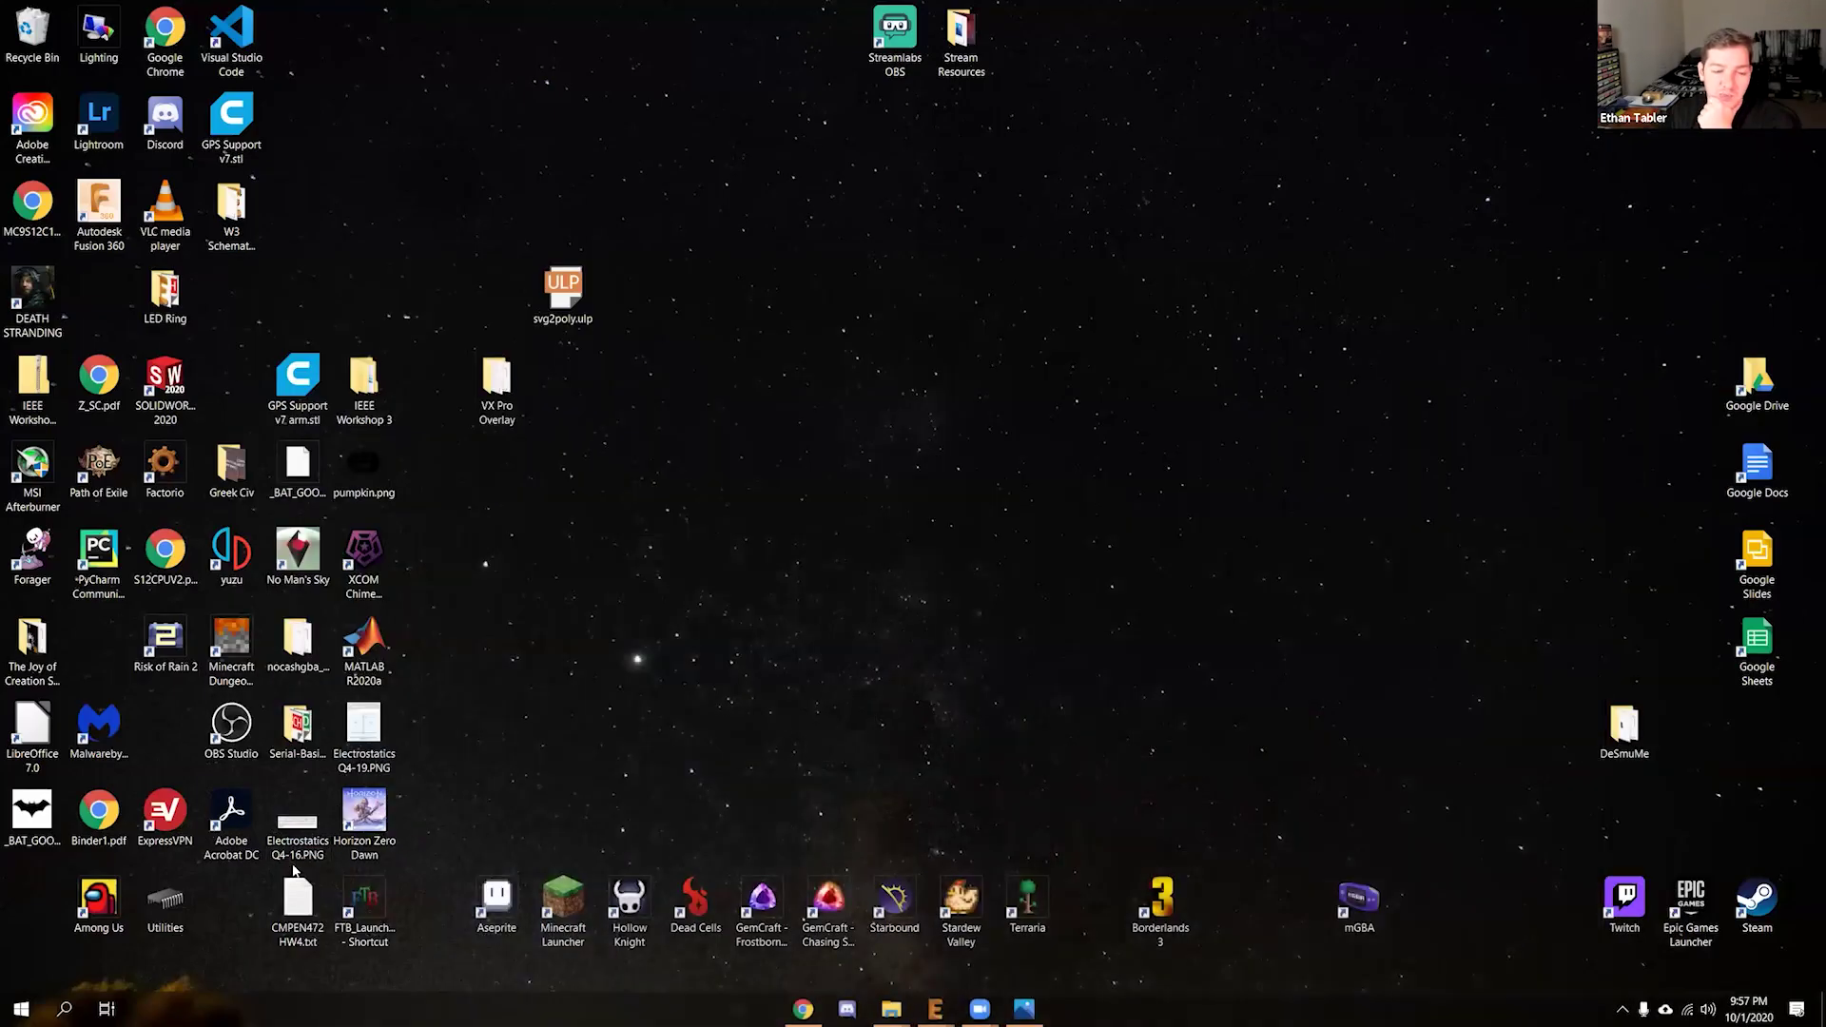
{"action": "mouse_move", "coordinate": [891, 1008]}
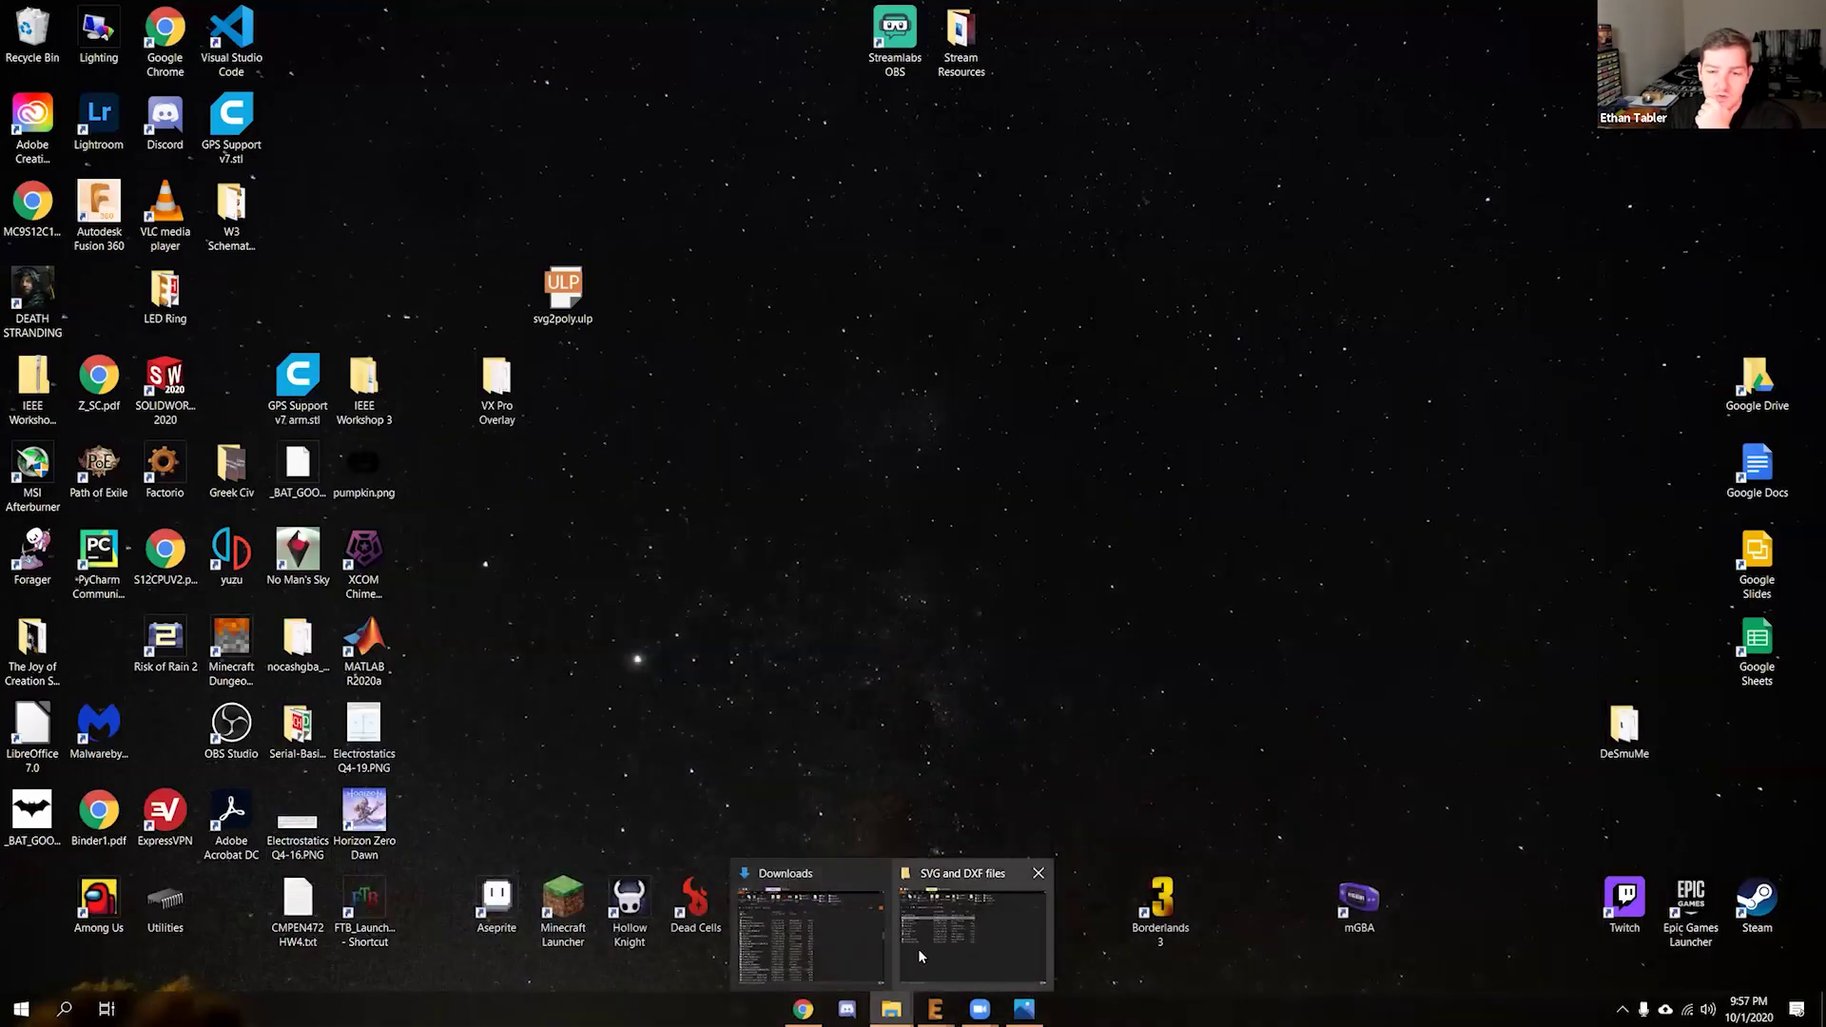
{"action": "left_click", "coordinate": [921, 954]}
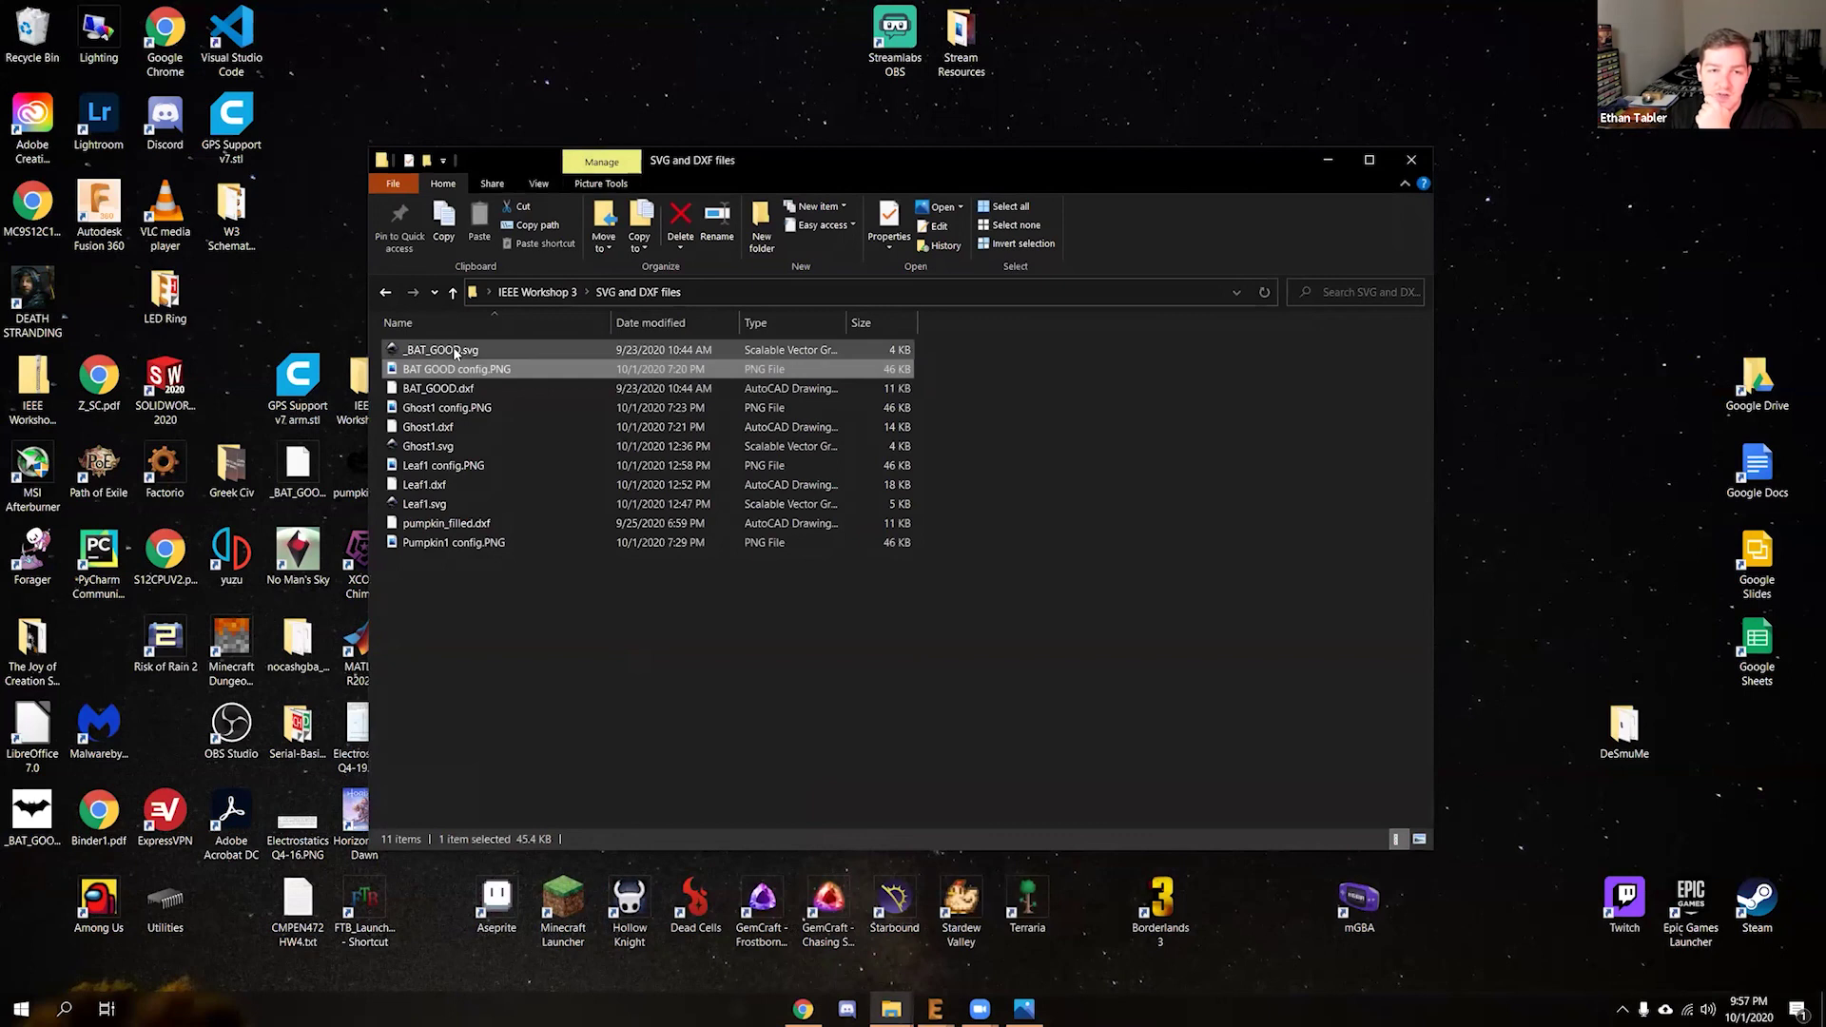
{"action": "left_click", "coordinate": [455, 351]}
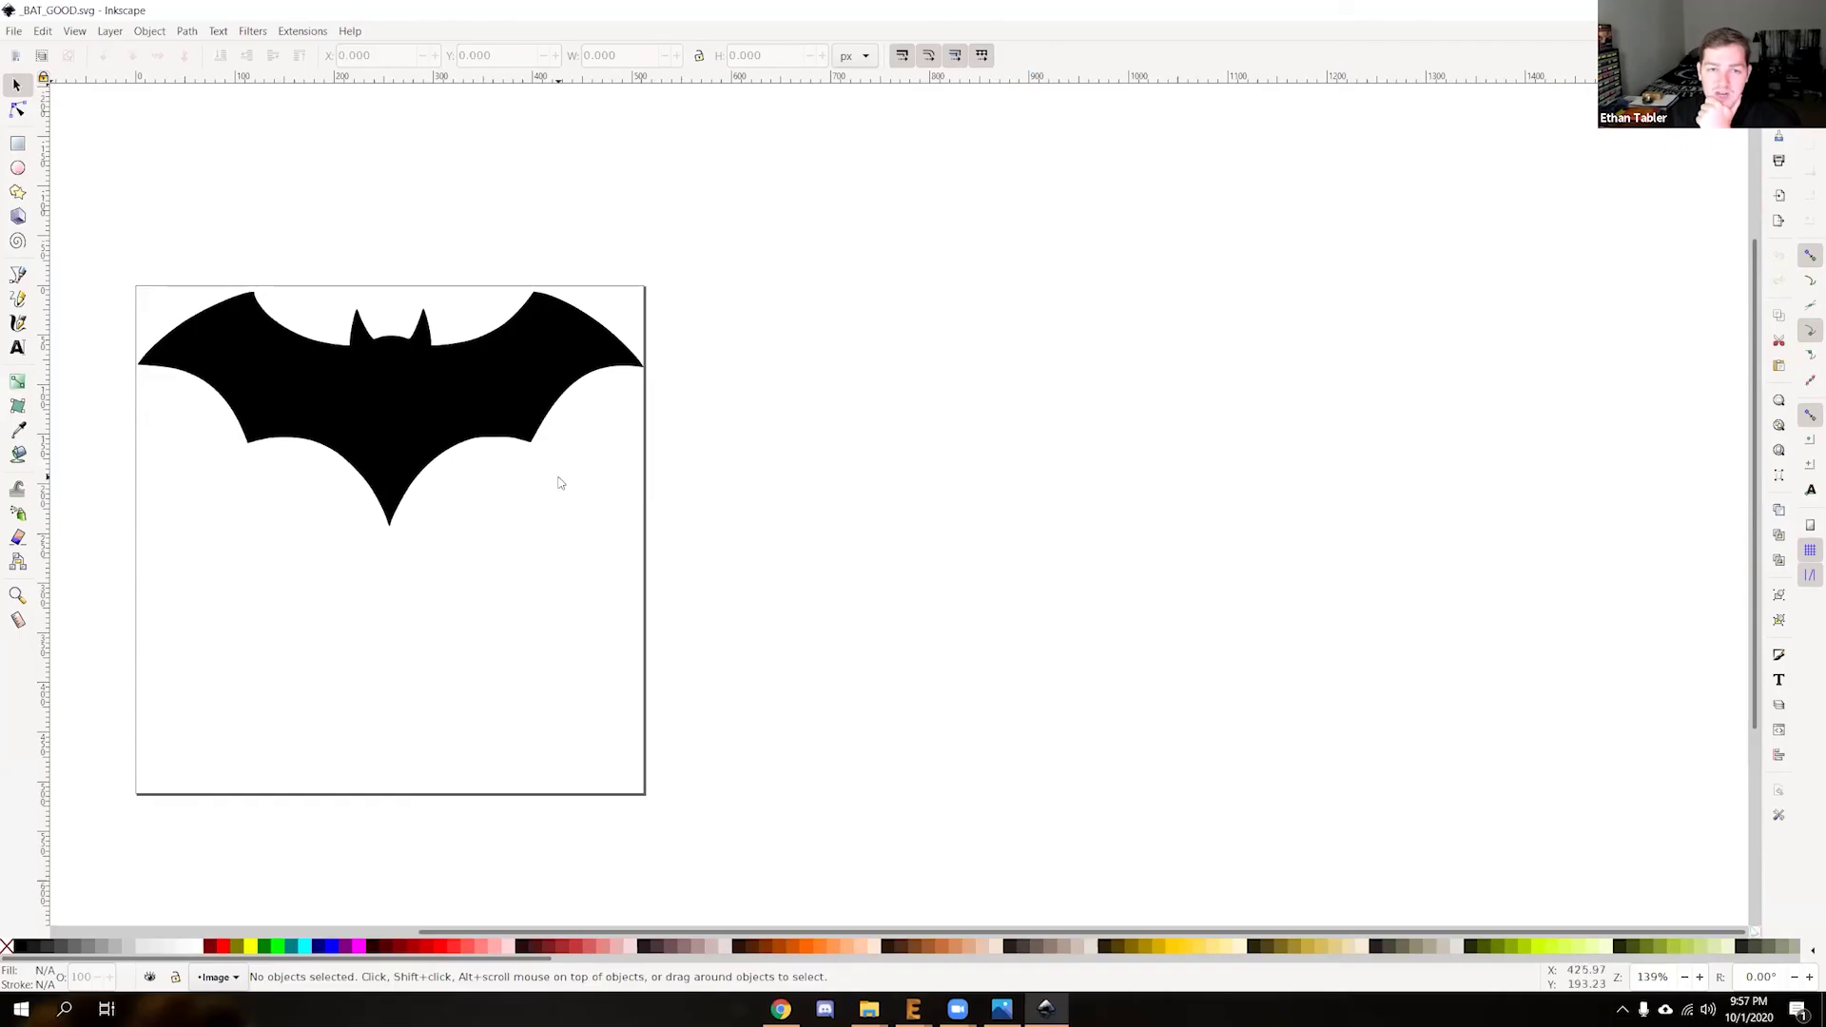
{"action": "middle_click_drag", "start_coordinate": [557, 498], "coordinate": [1101, 526]}
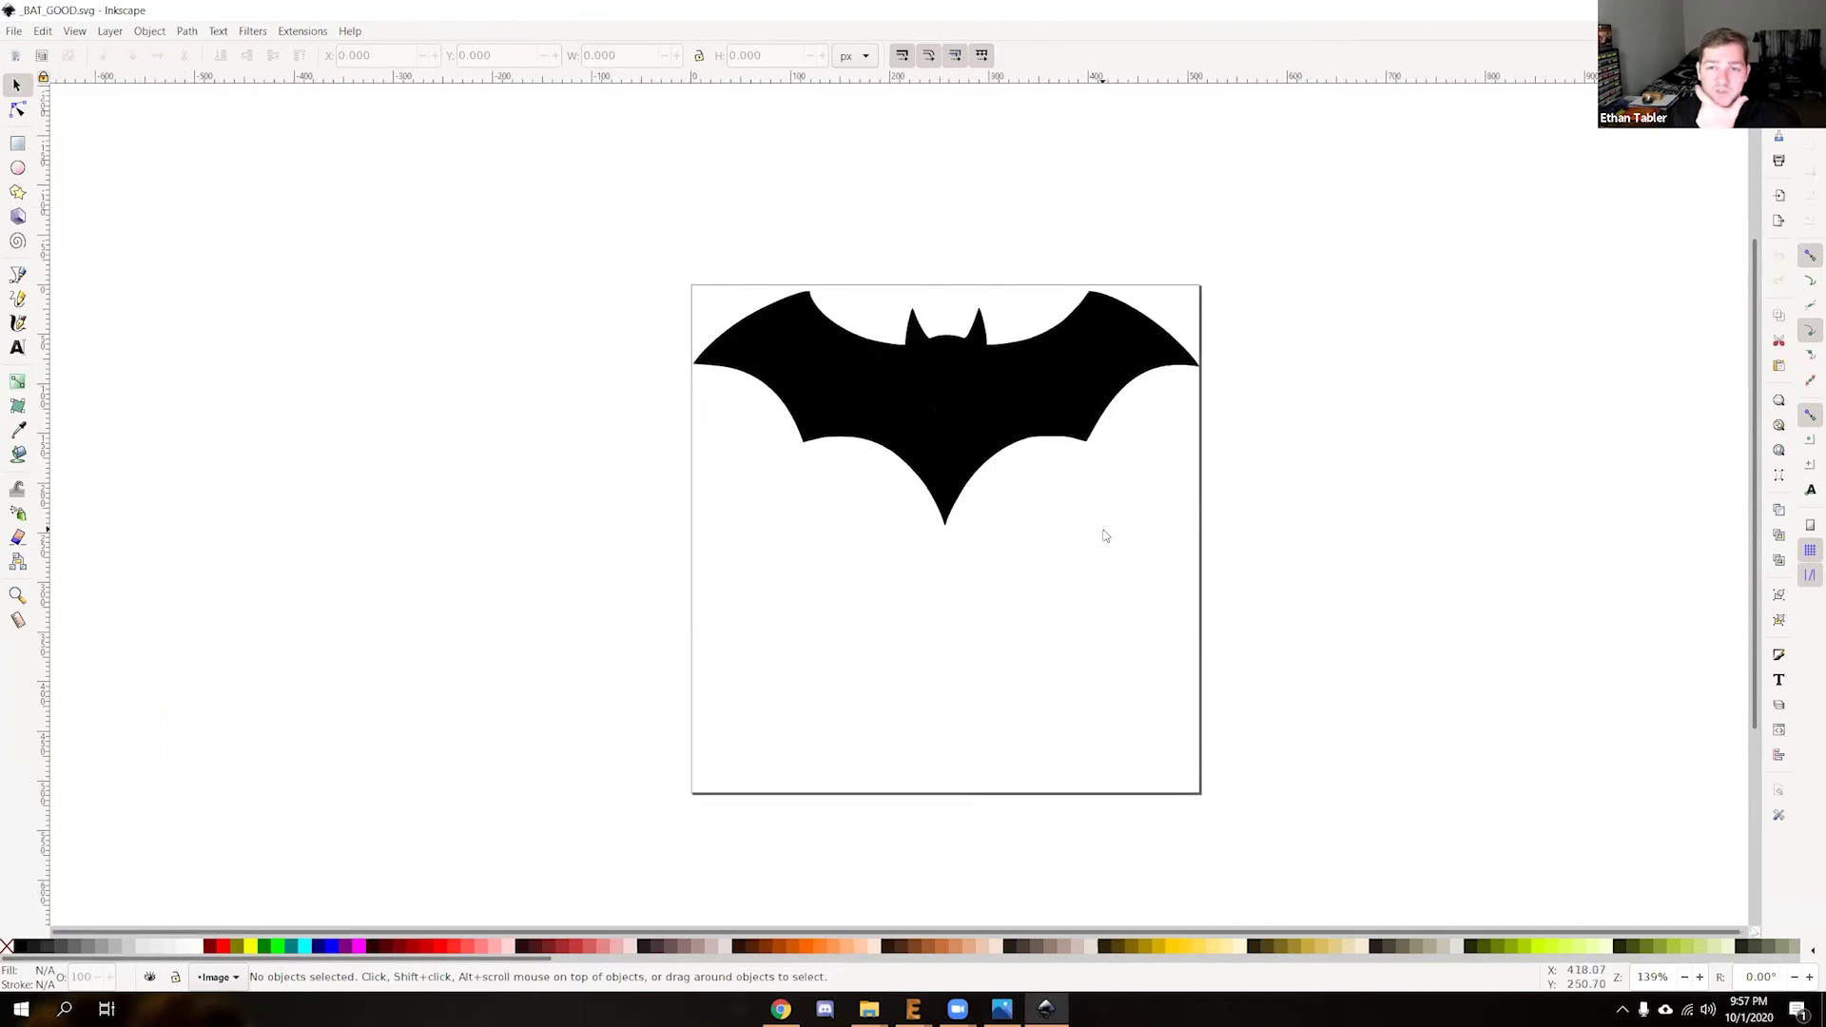
Save the bat drawing under the name BAT_GOOD.svg in Plain SVG format, without the leading underscore
{"action": "left_click", "coordinate": [13, 31]}
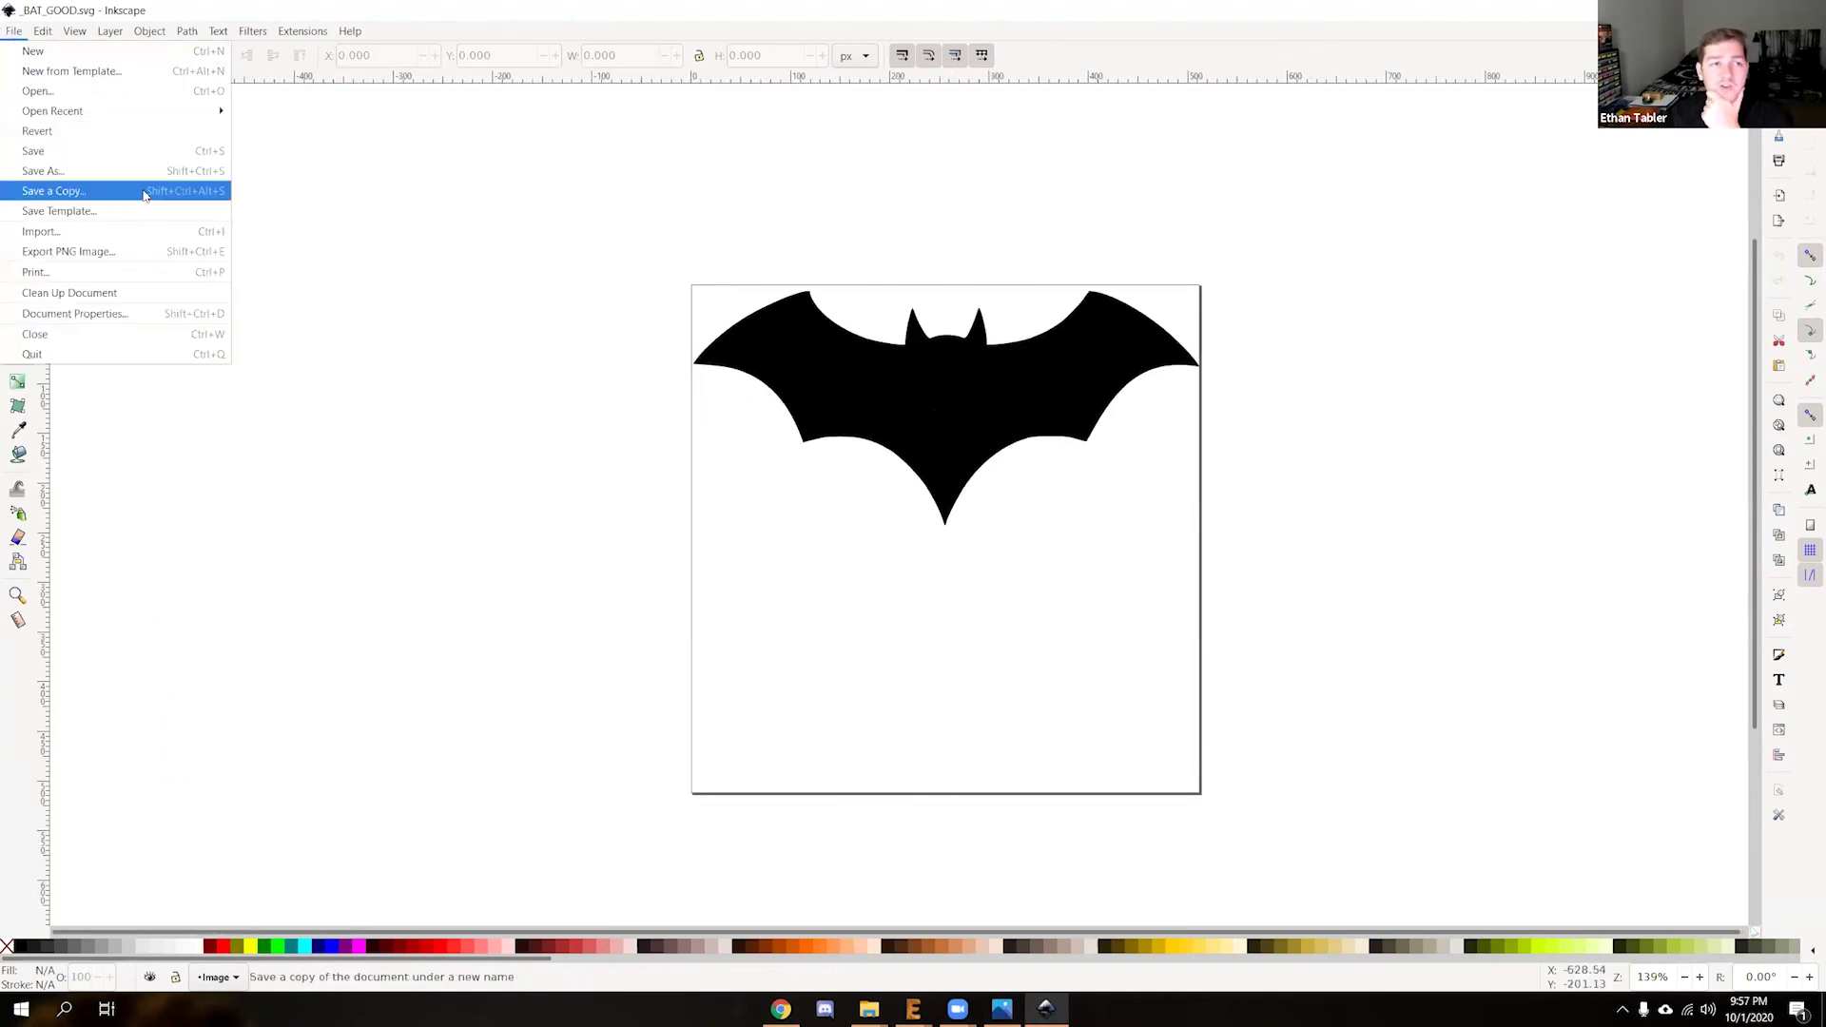
{"action": "left_click", "coordinate": [122, 172]}
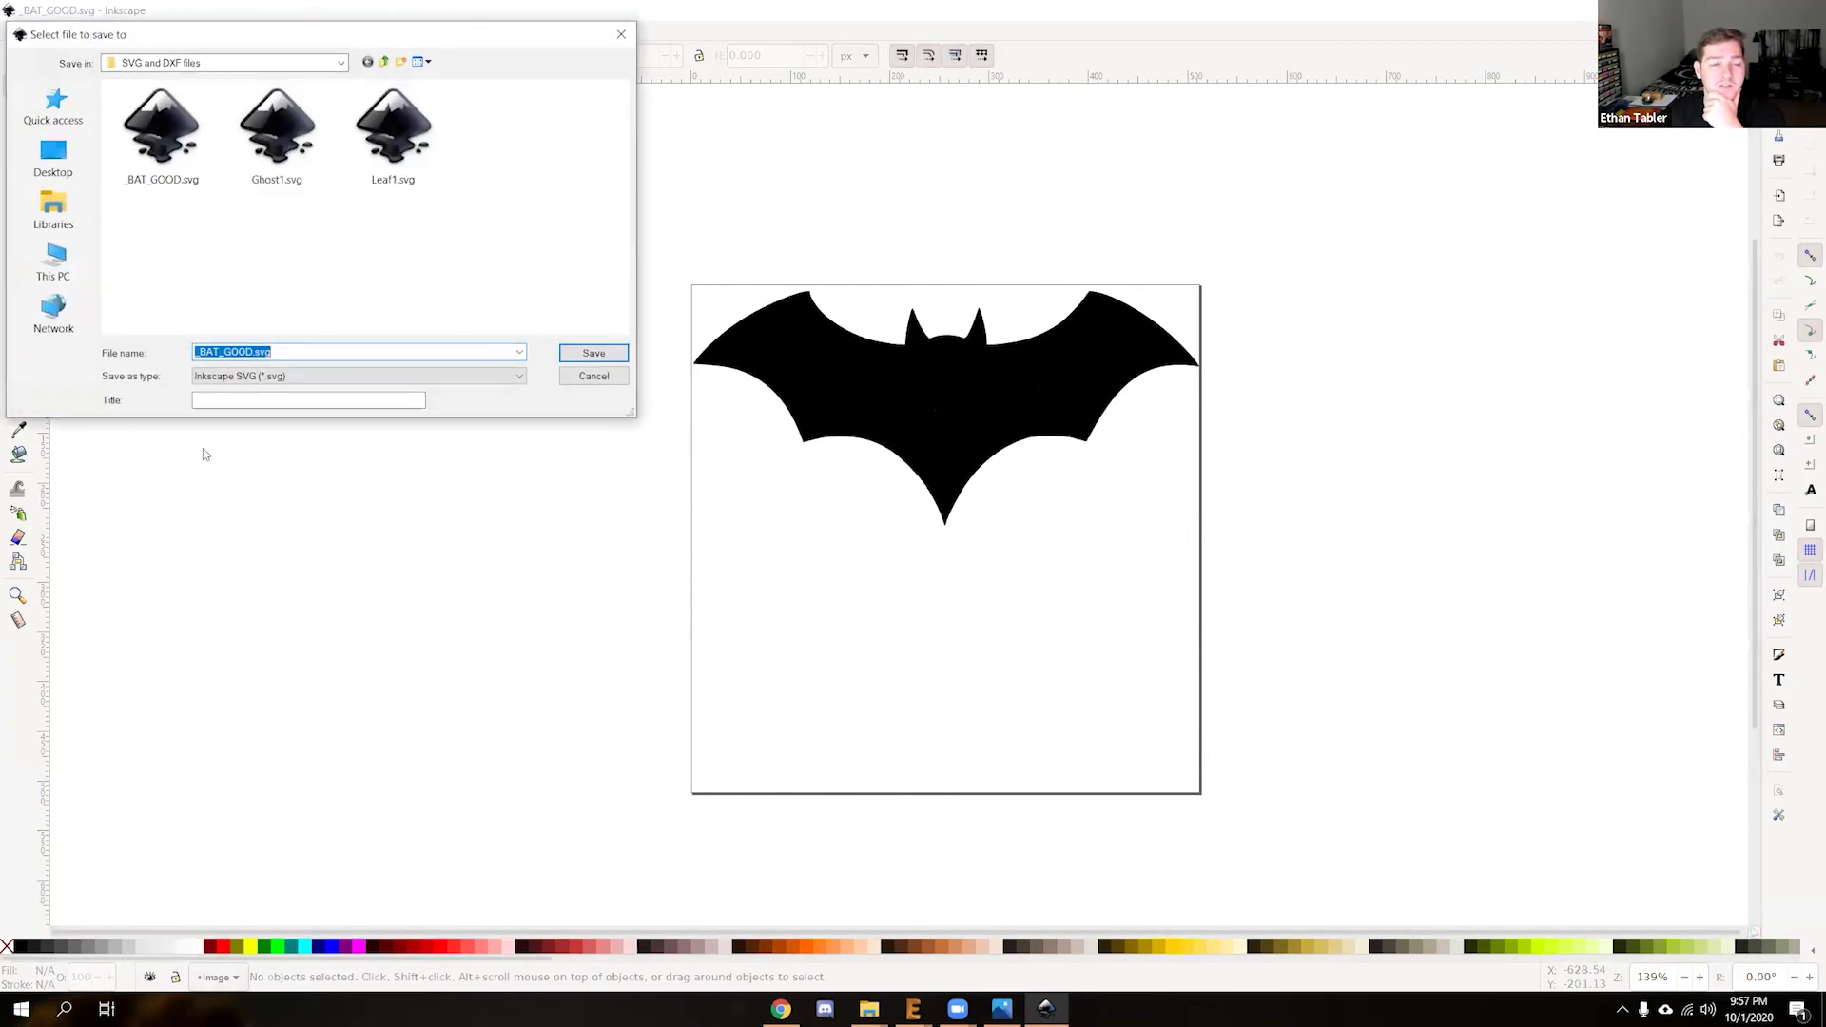
{"action": "left_click", "coordinate": [298, 386]}
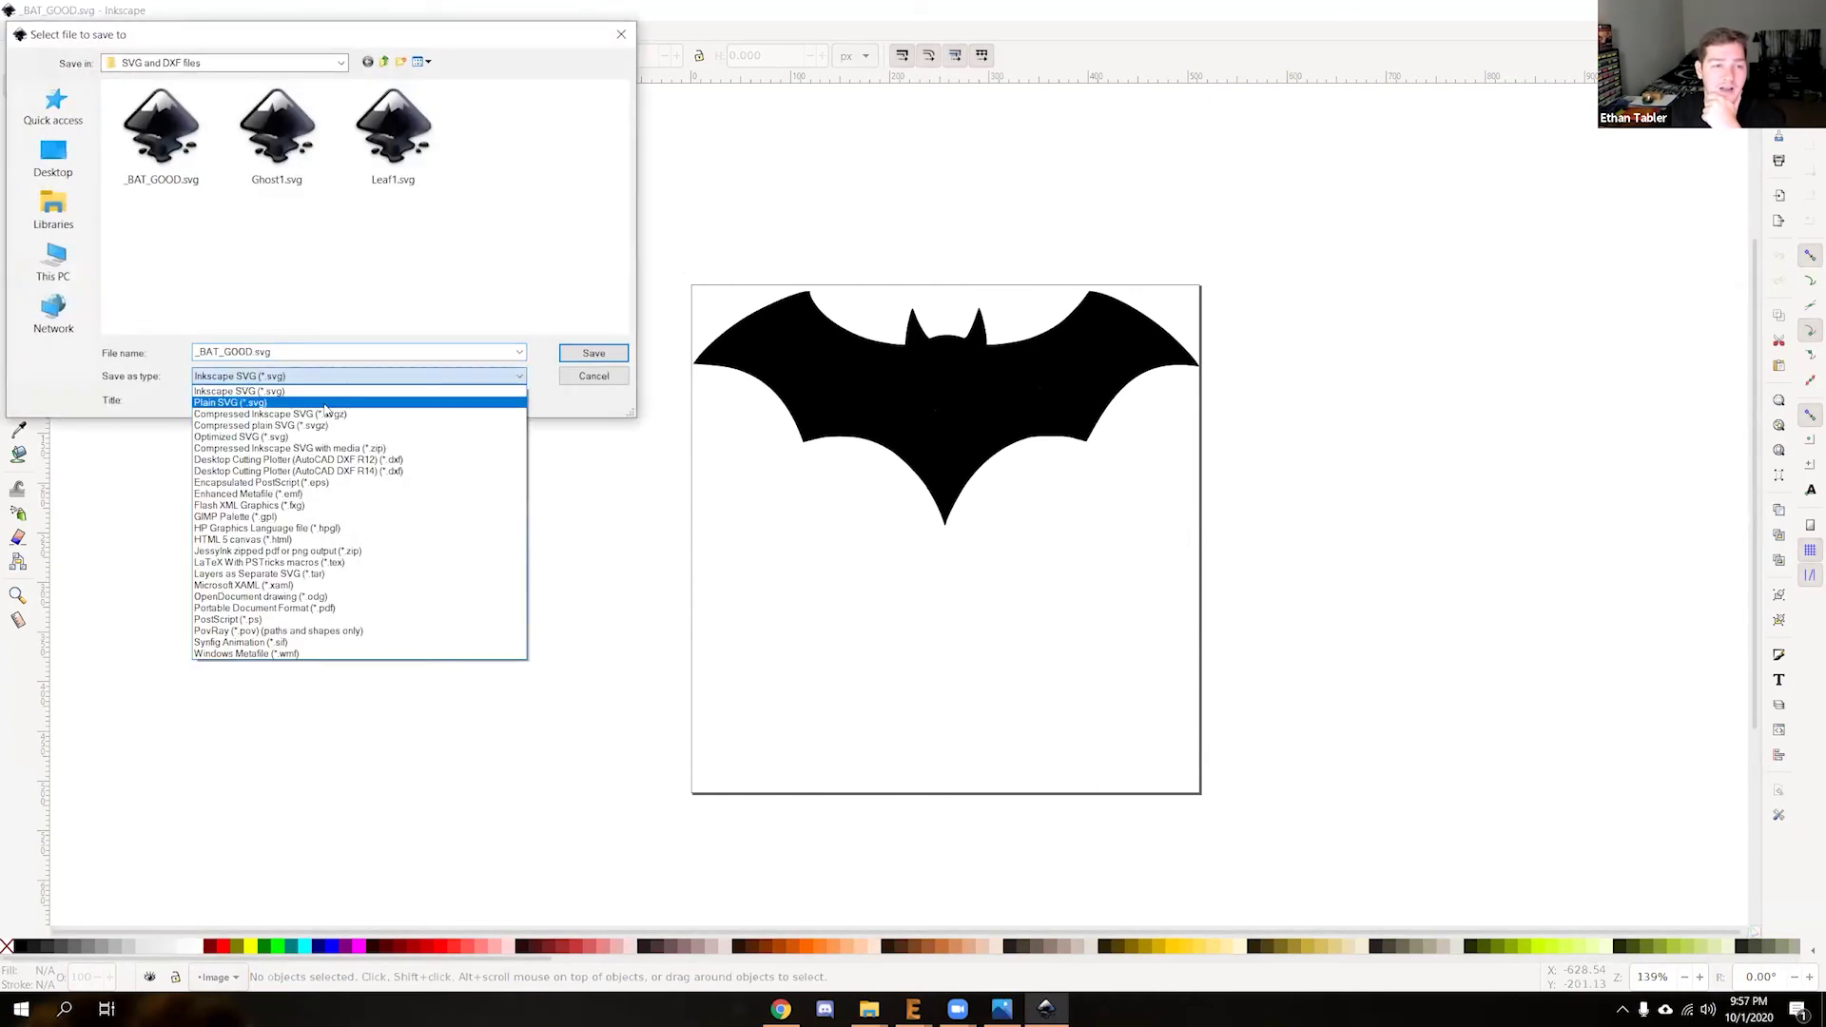
{"action": "left_click", "coordinate": [328, 400]}
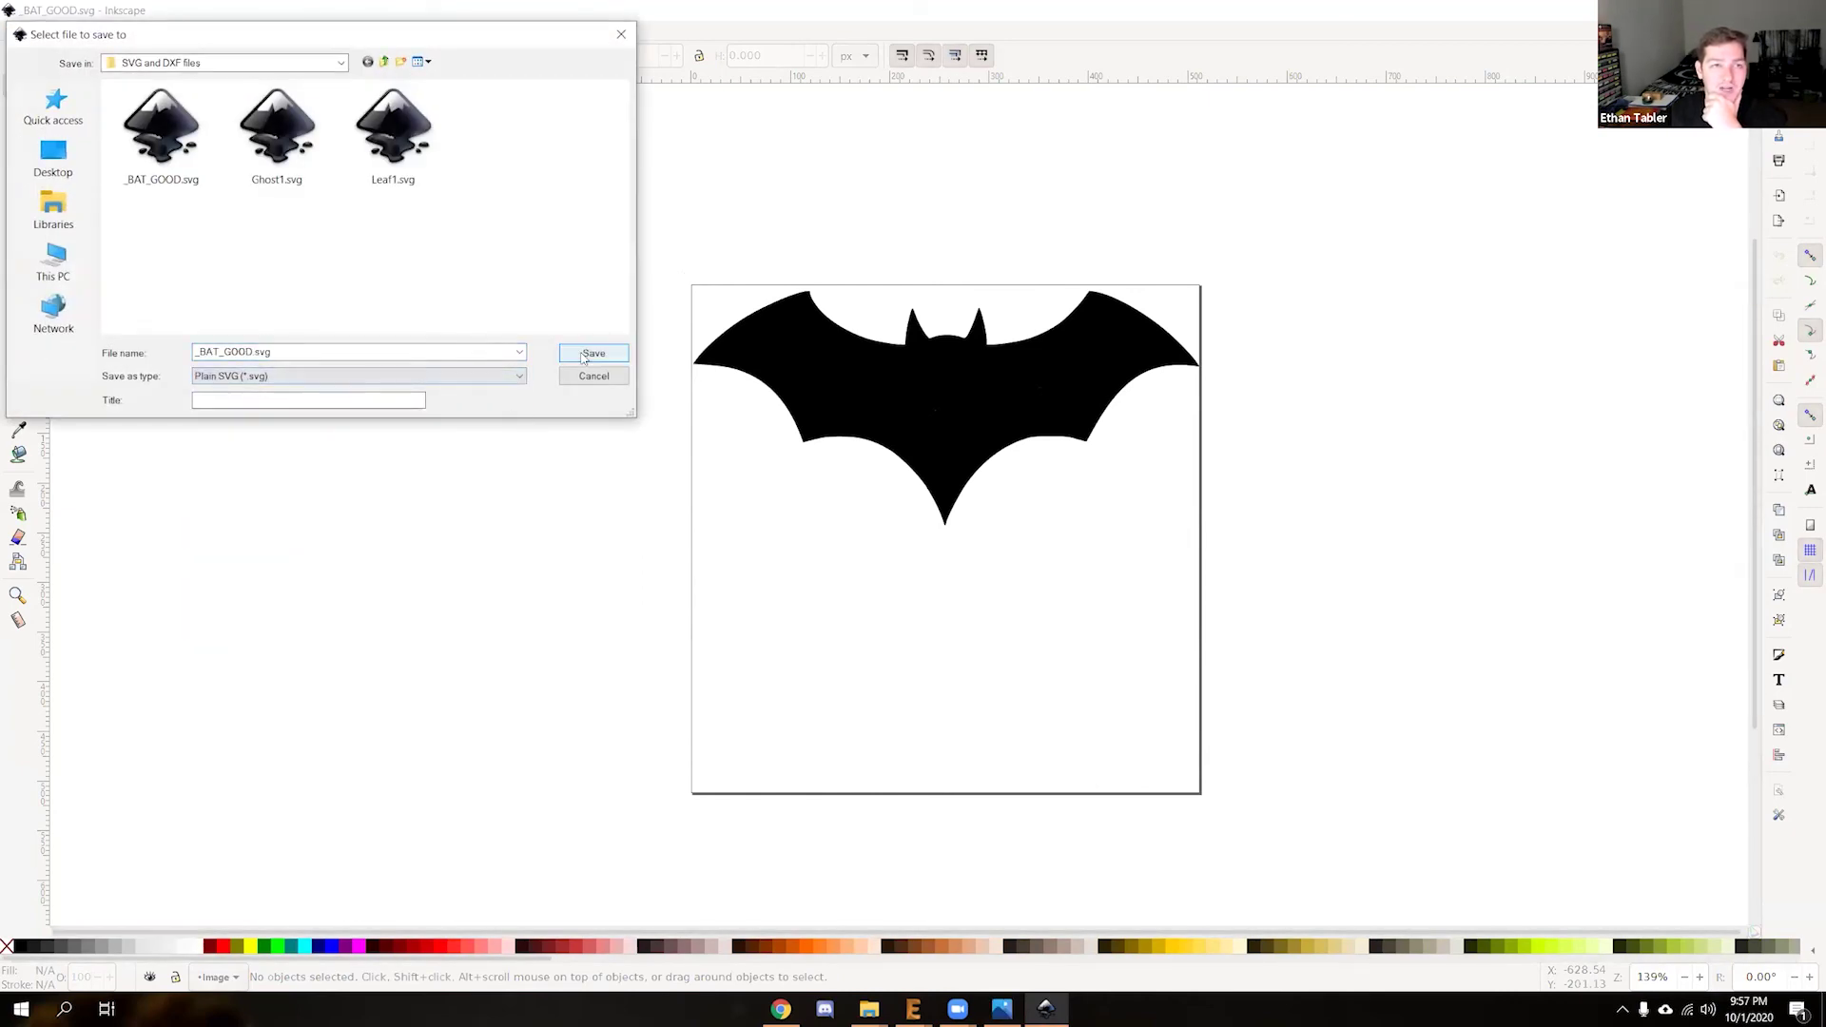
{"action": "double_click", "coordinate": [197, 354]}
{"action": "left_click", "coordinate": [196, 355]}
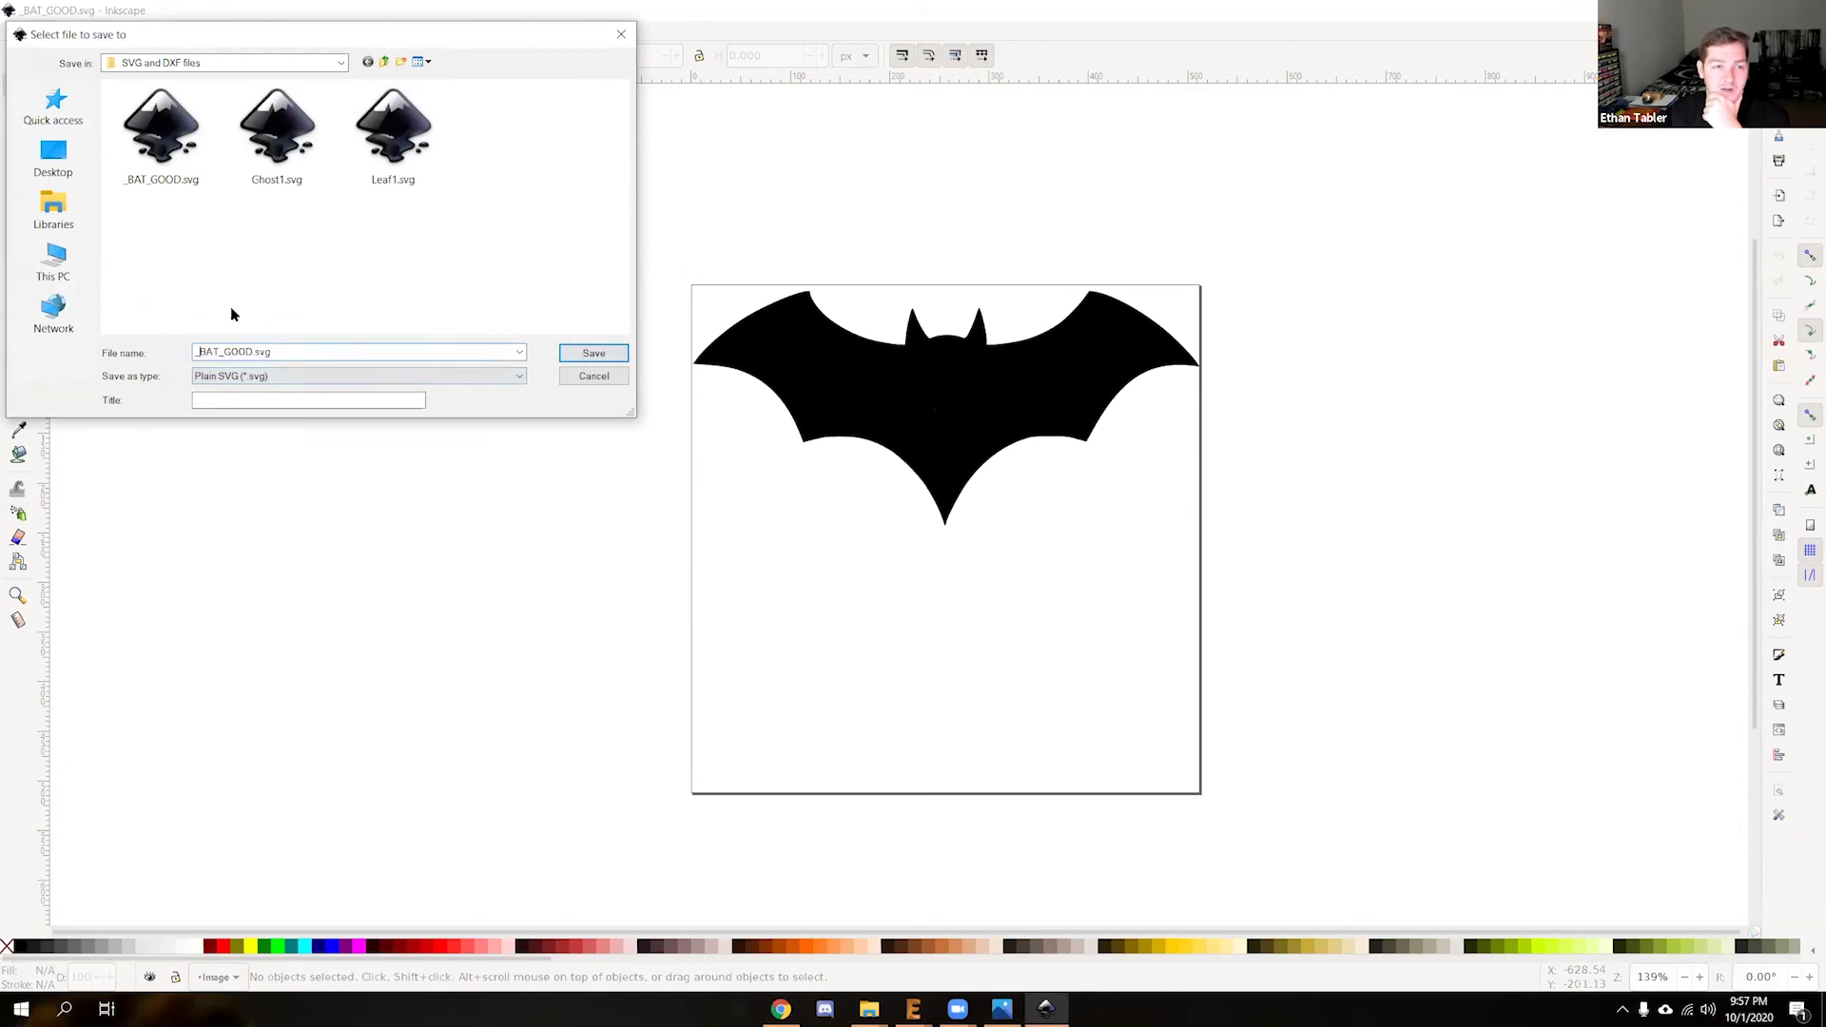
{"action": "key", "text": "BackSpace"}
{"action": "key", "text": "Return"}
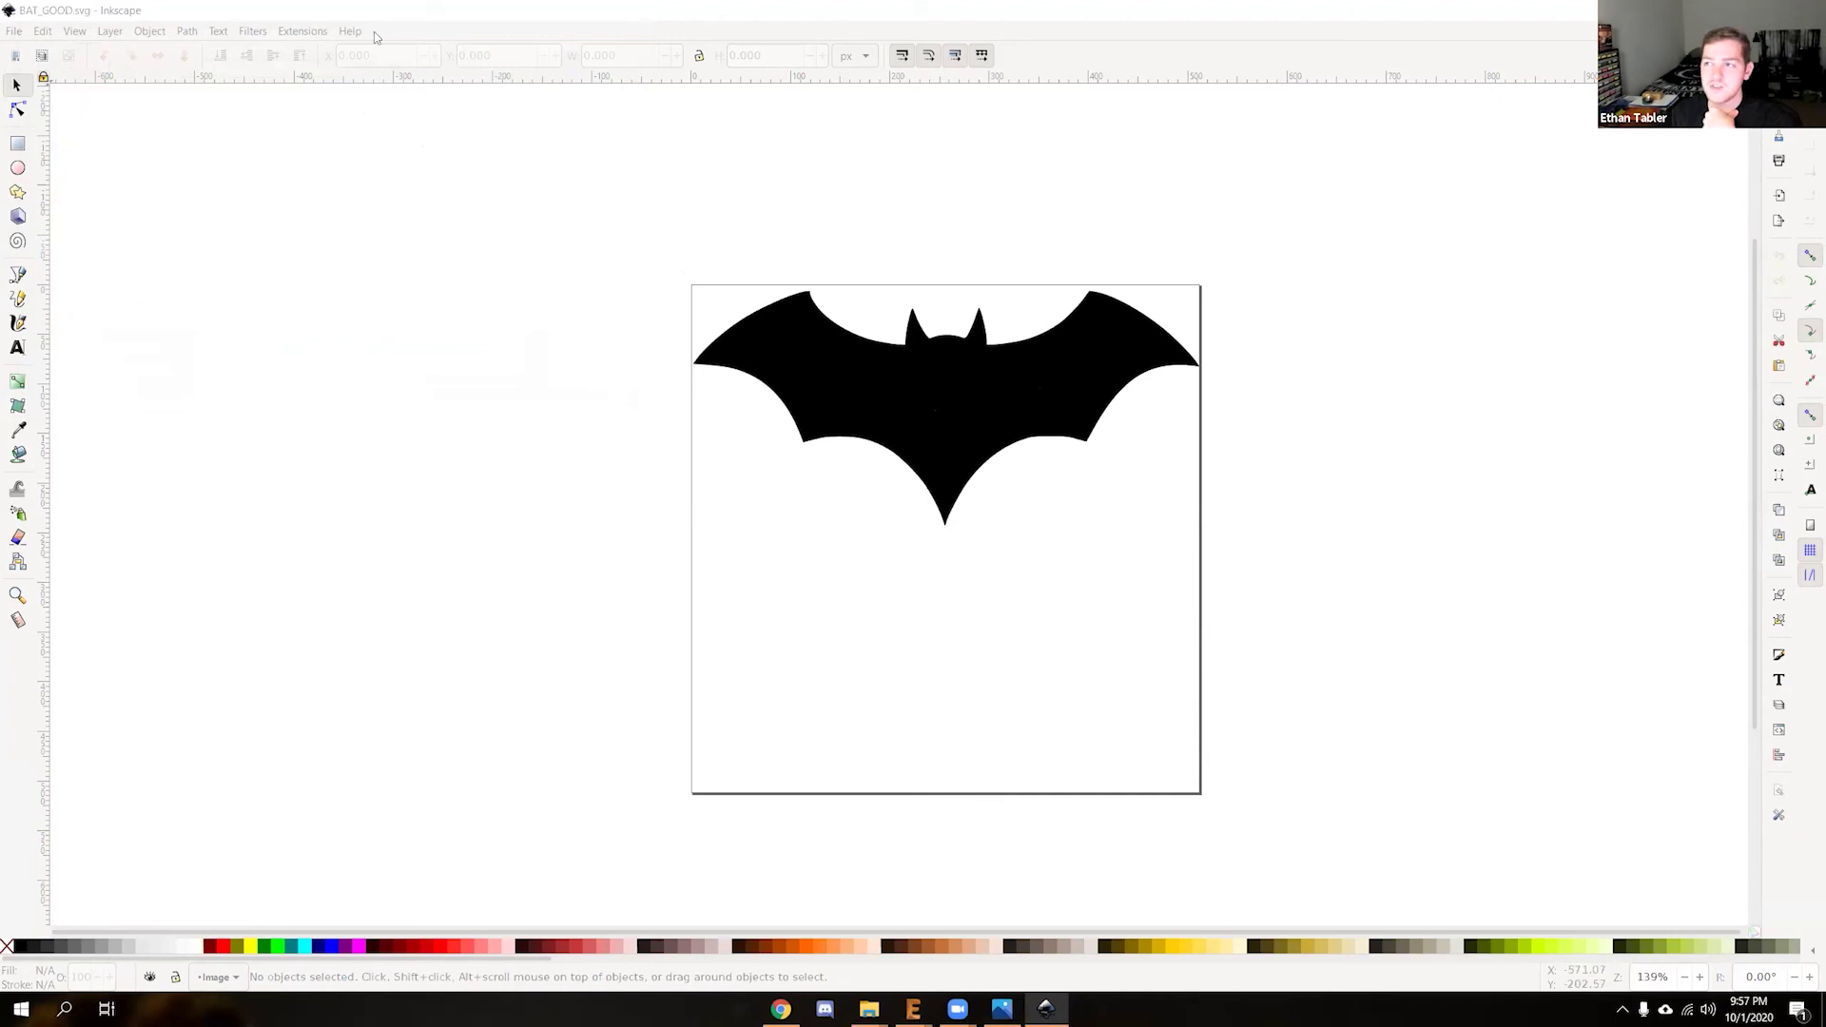
Close the Inkscape drawing without saving it as Inkscape SVG and switch back to the board in EAGLE
{"action": "key", "text": "ctrl+w"}
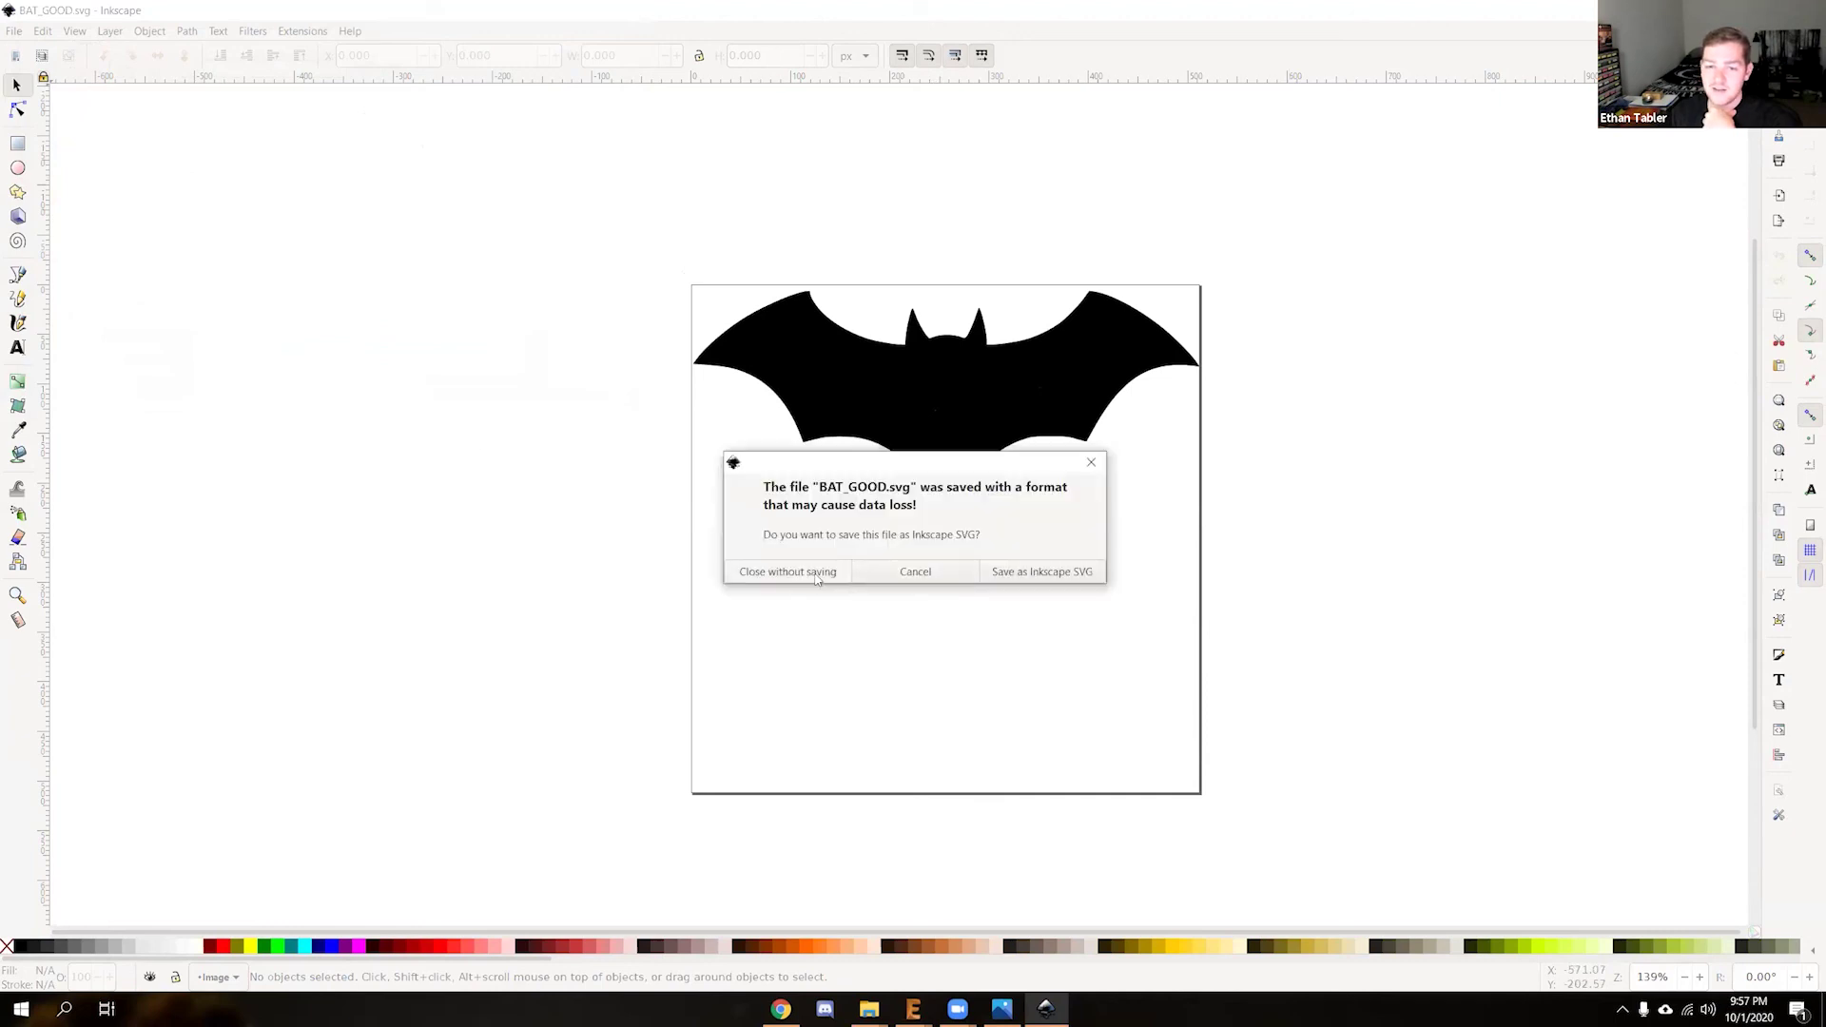
{"action": "left_click", "coordinate": [816, 574]}
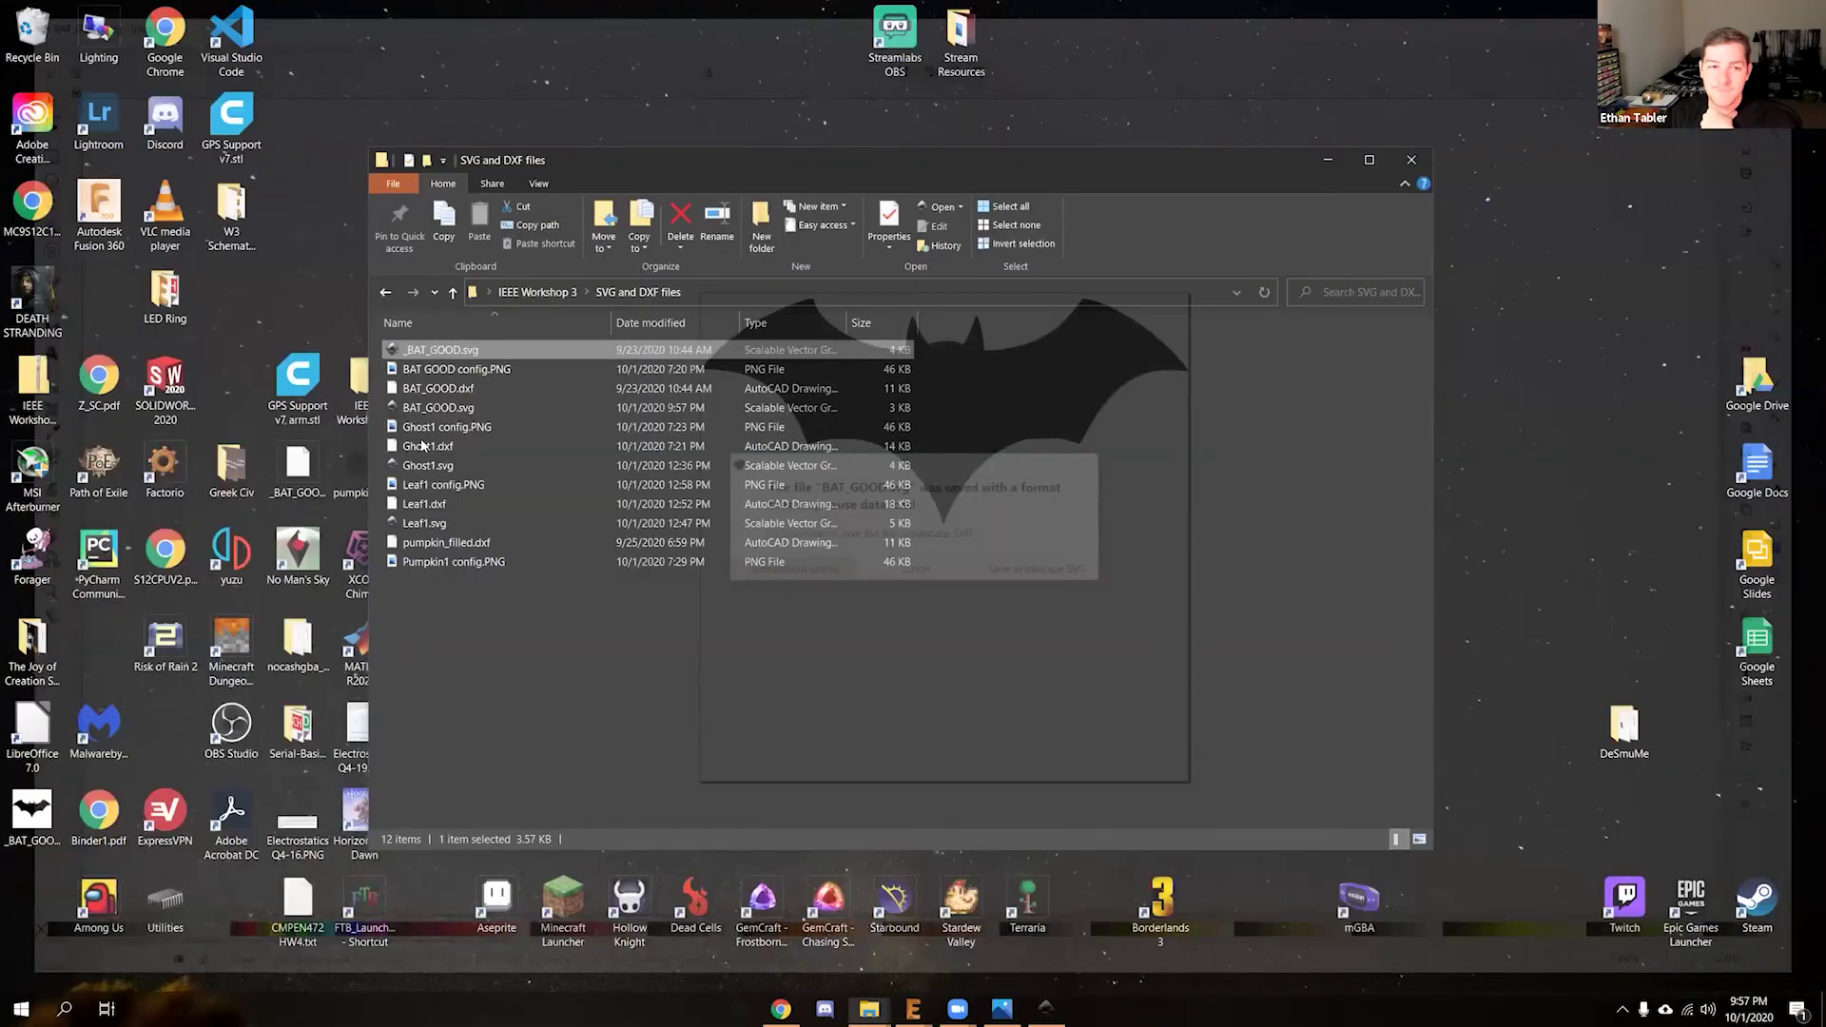
{"action": "left_click", "coordinate": [478, 407]}
{"action": "left_click", "coordinate": [935, 1008]}
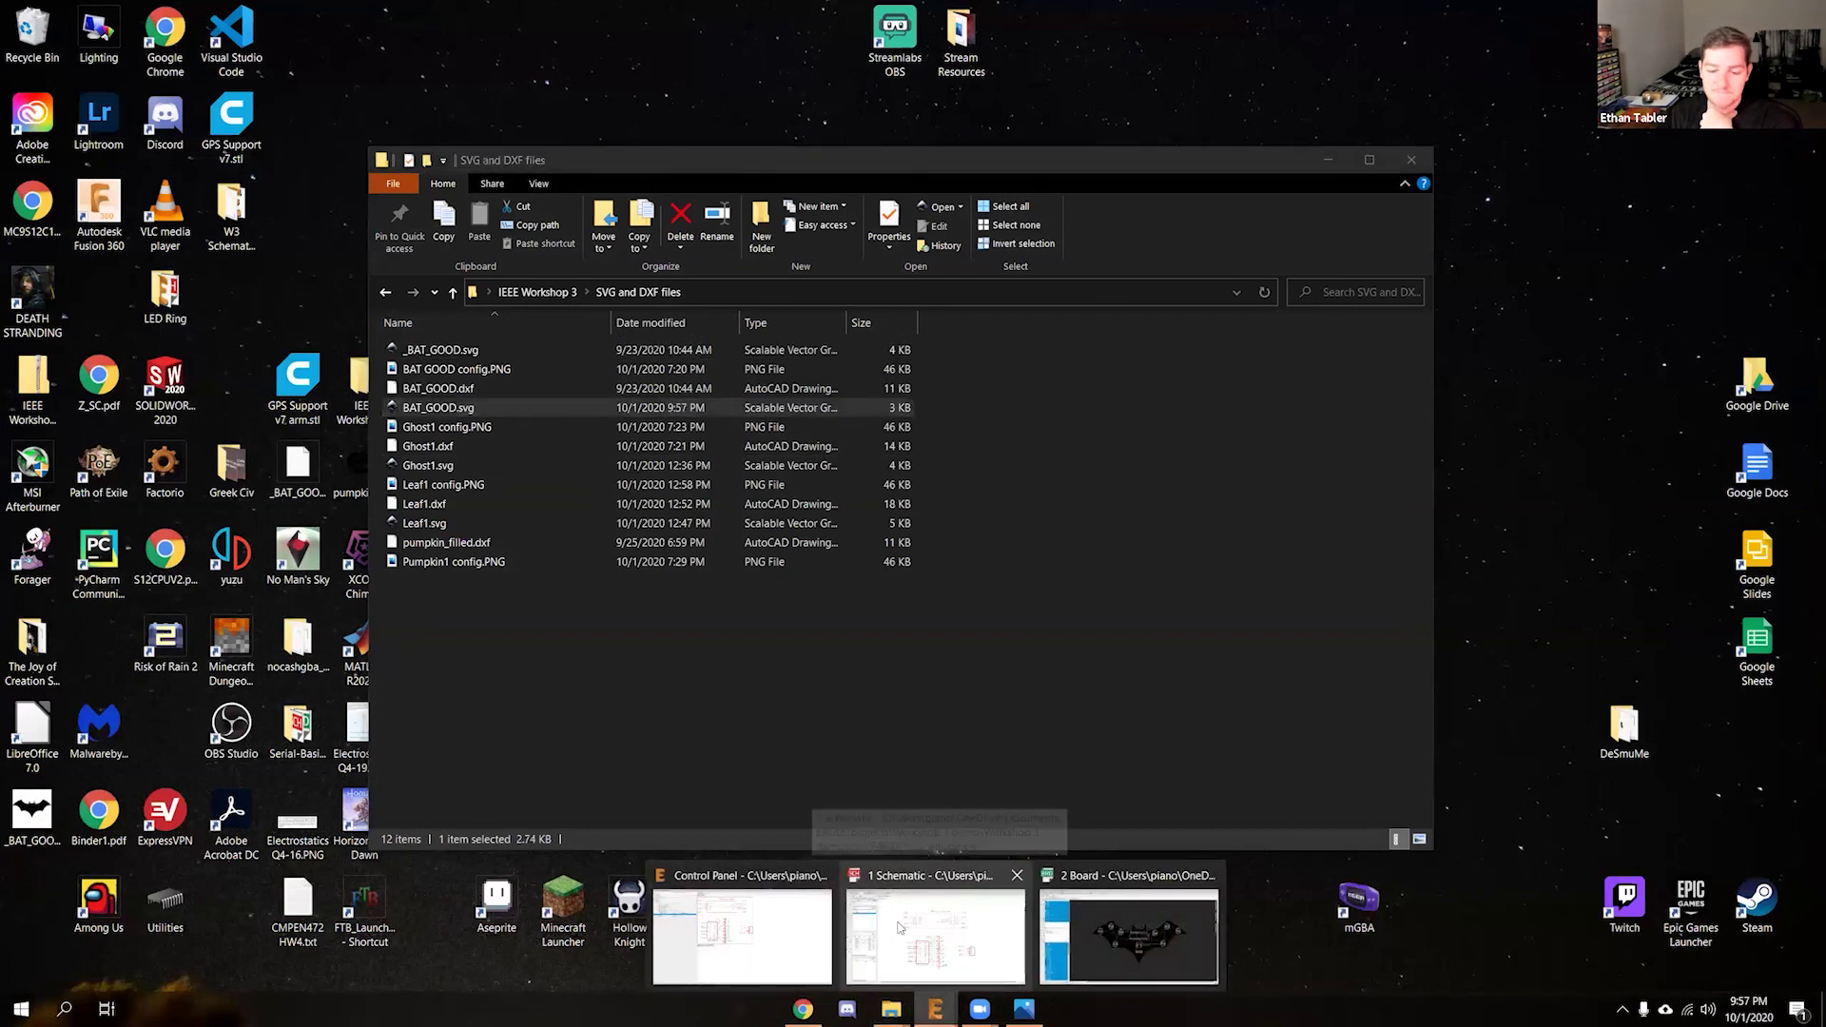
{"action": "left_click", "coordinate": [1129, 937]}
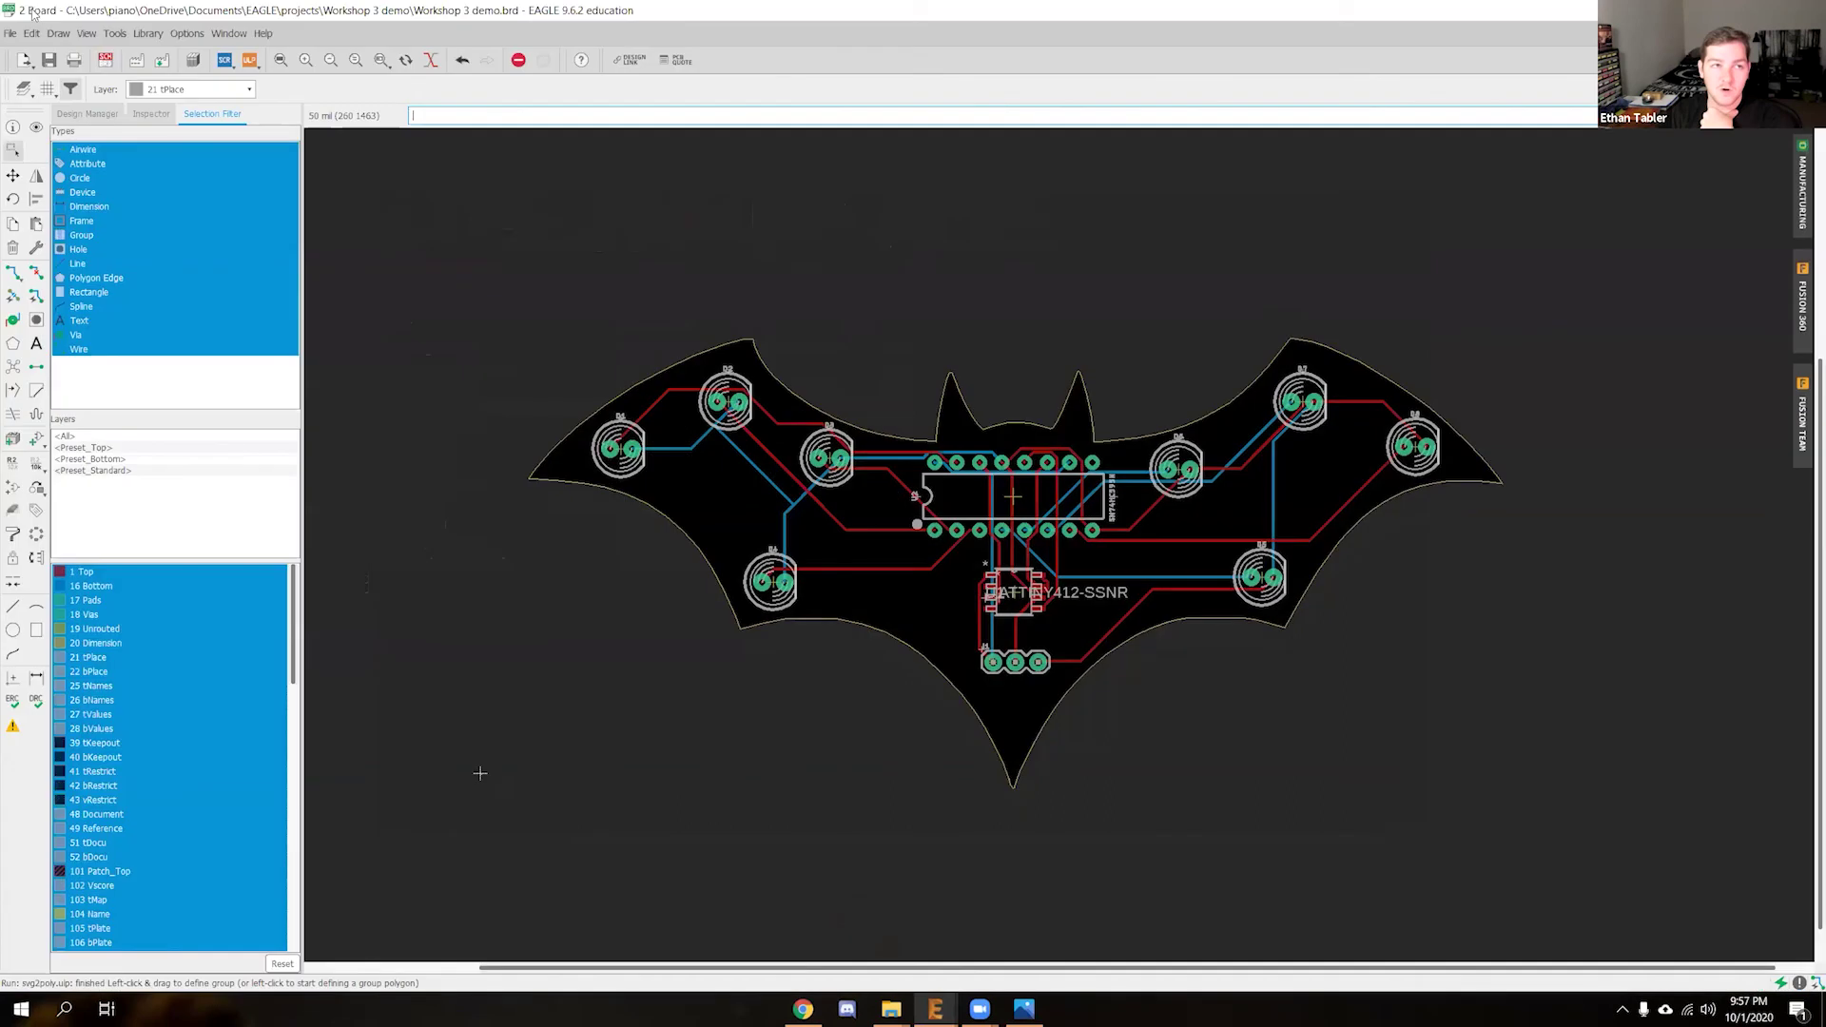
Start the SVG to Polygon script and choose BAT_GOOD.svg from the IEEE Workshop 3 folder's SVG and DXF files
{"action": "left_click", "coordinate": [256, 65]}
{"action": "left_click", "coordinate": [287, 82]}
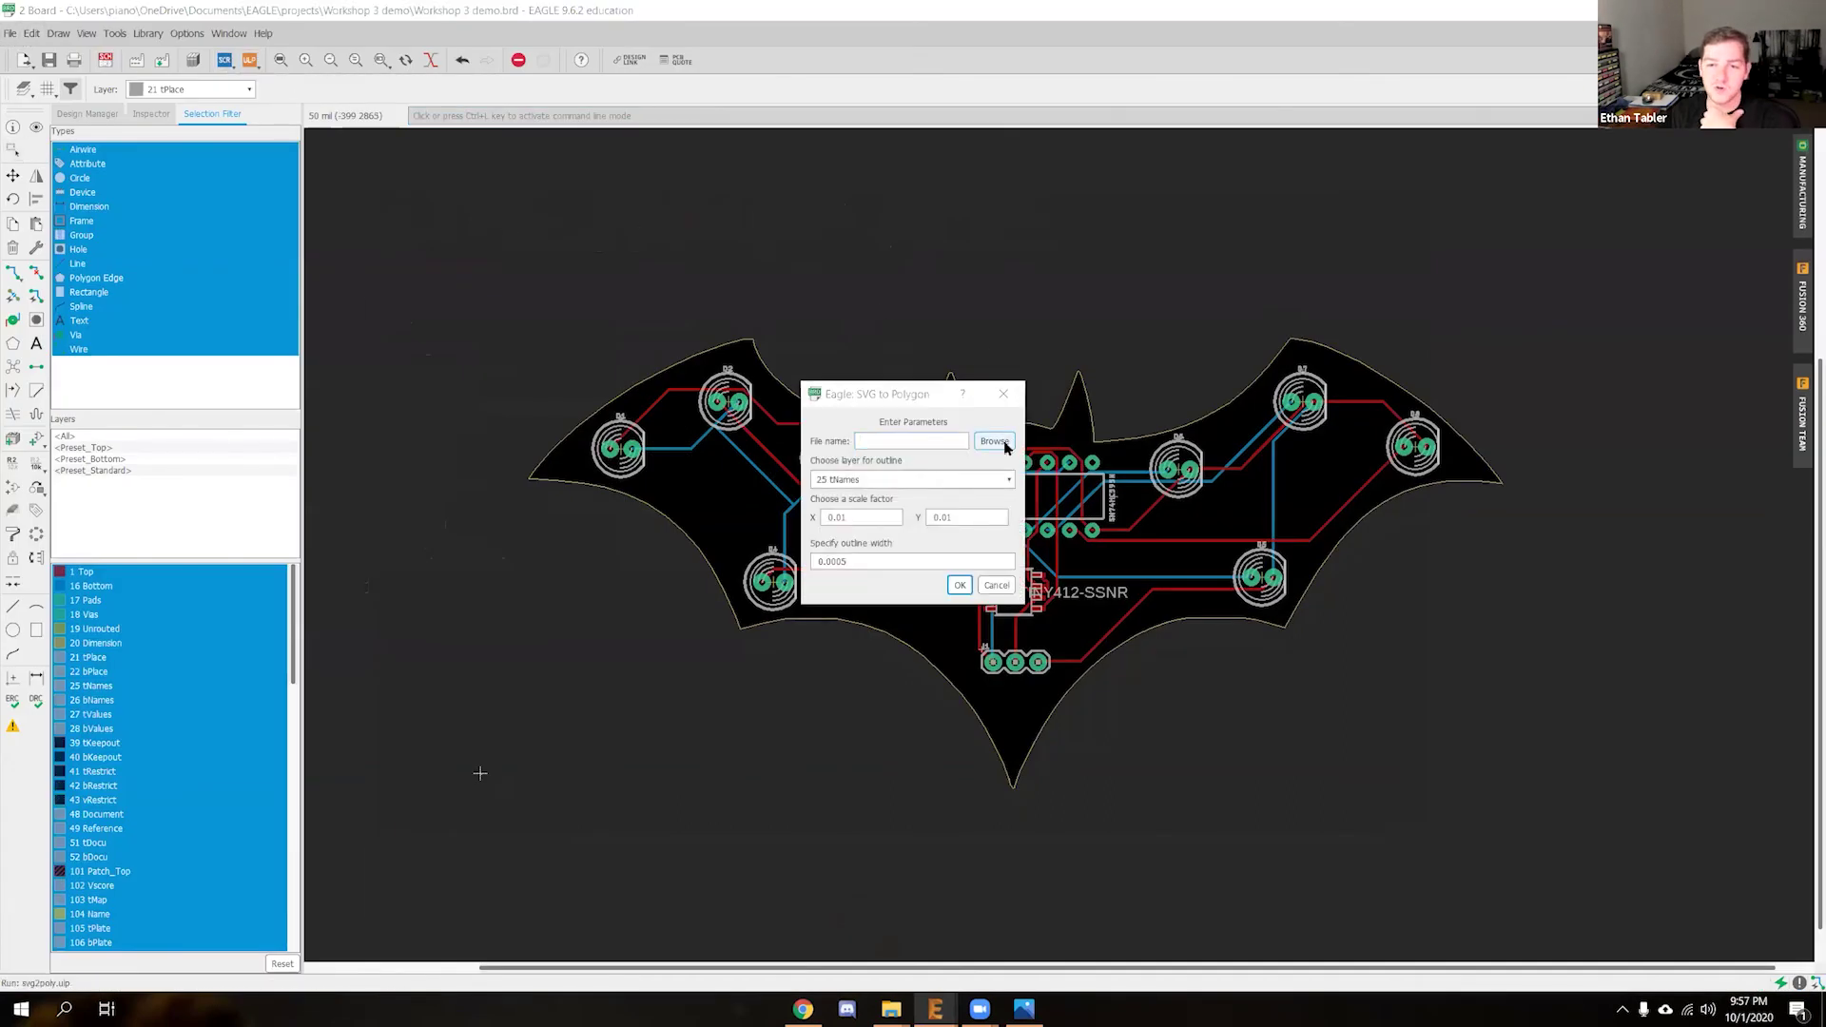
{"action": "left_click", "coordinate": [1004, 445]}
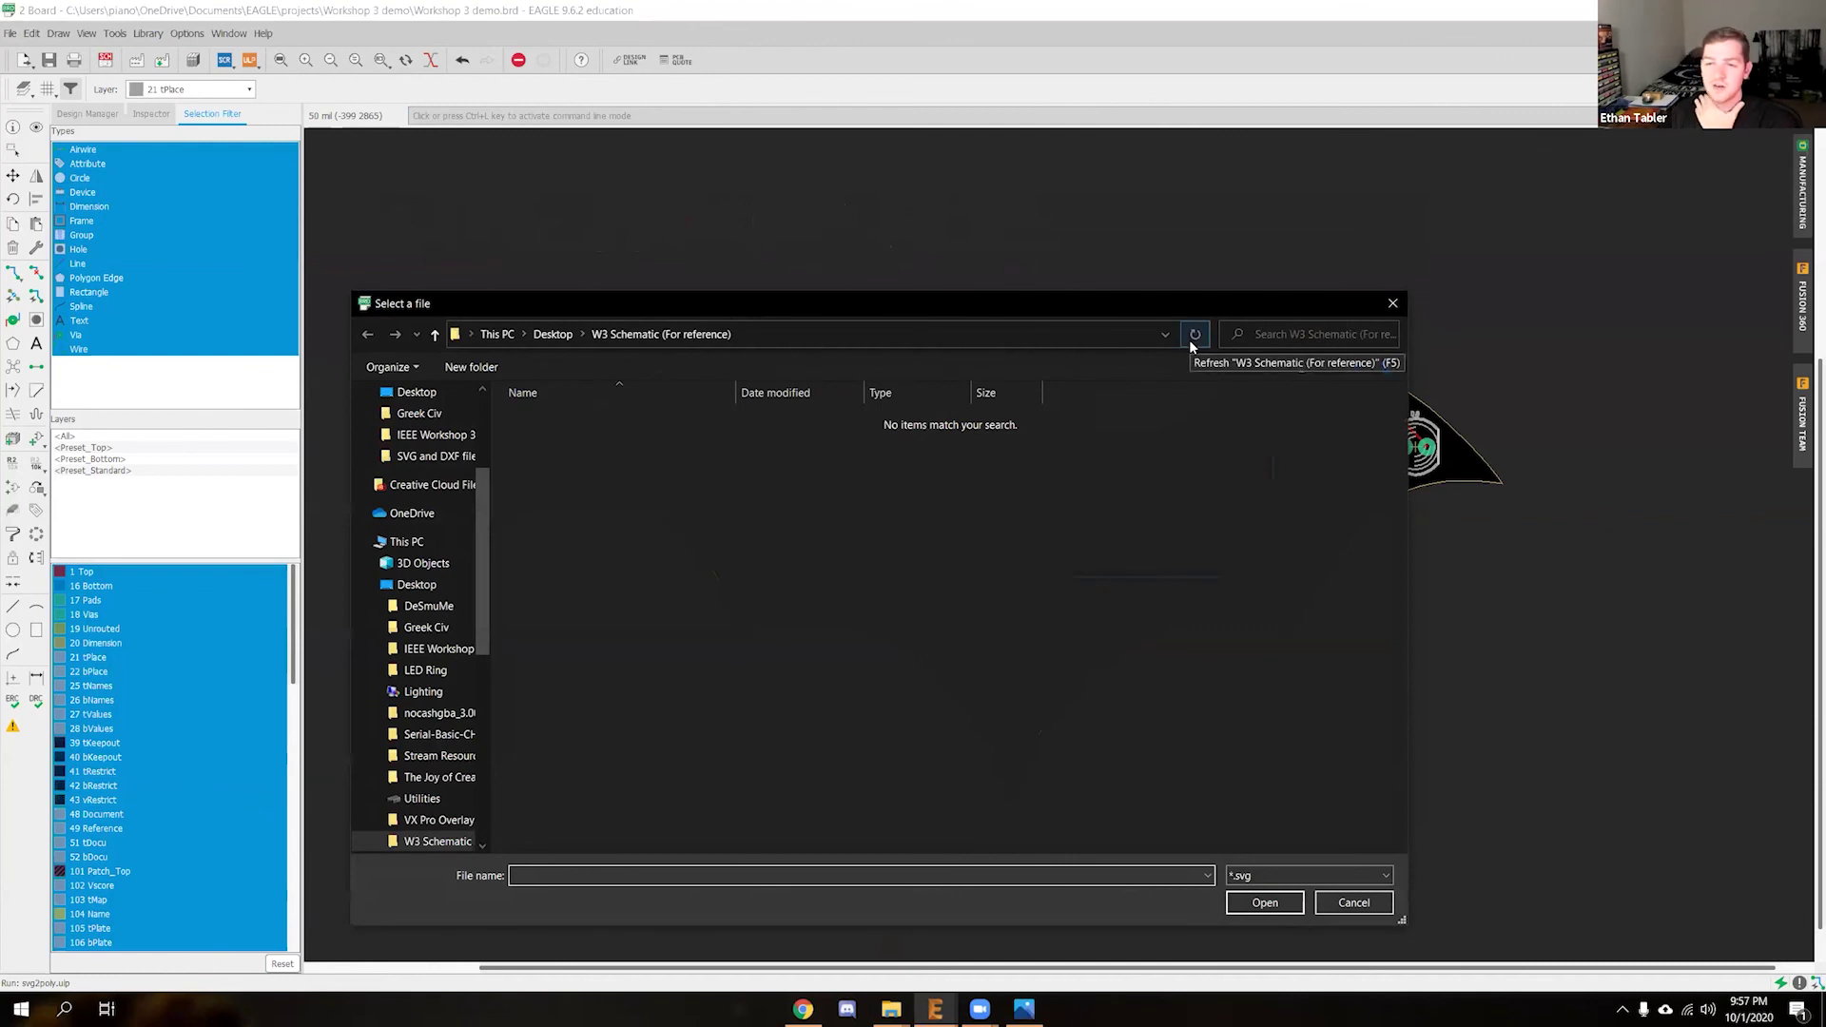
{"action": "left_click", "coordinate": [554, 334]}
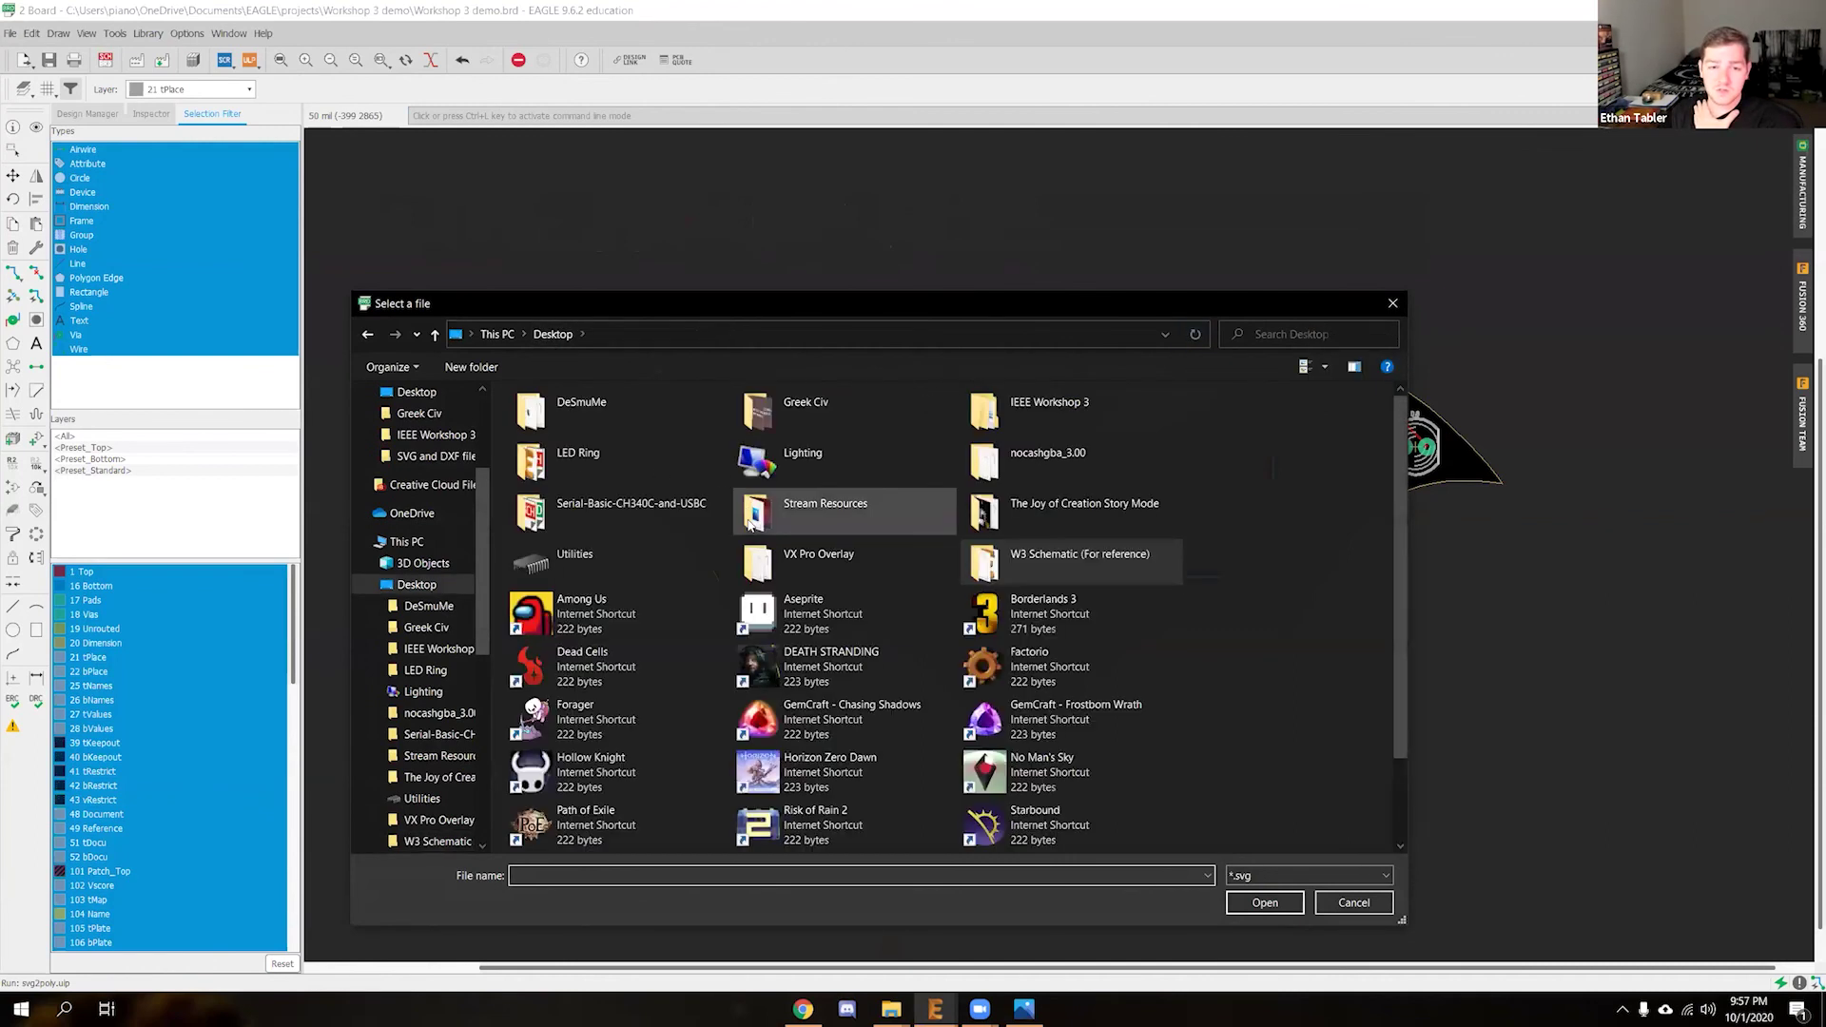
{"action": "double_click", "coordinate": [1041, 411]}
{"action": "double_click", "coordinate": [654, 447]}
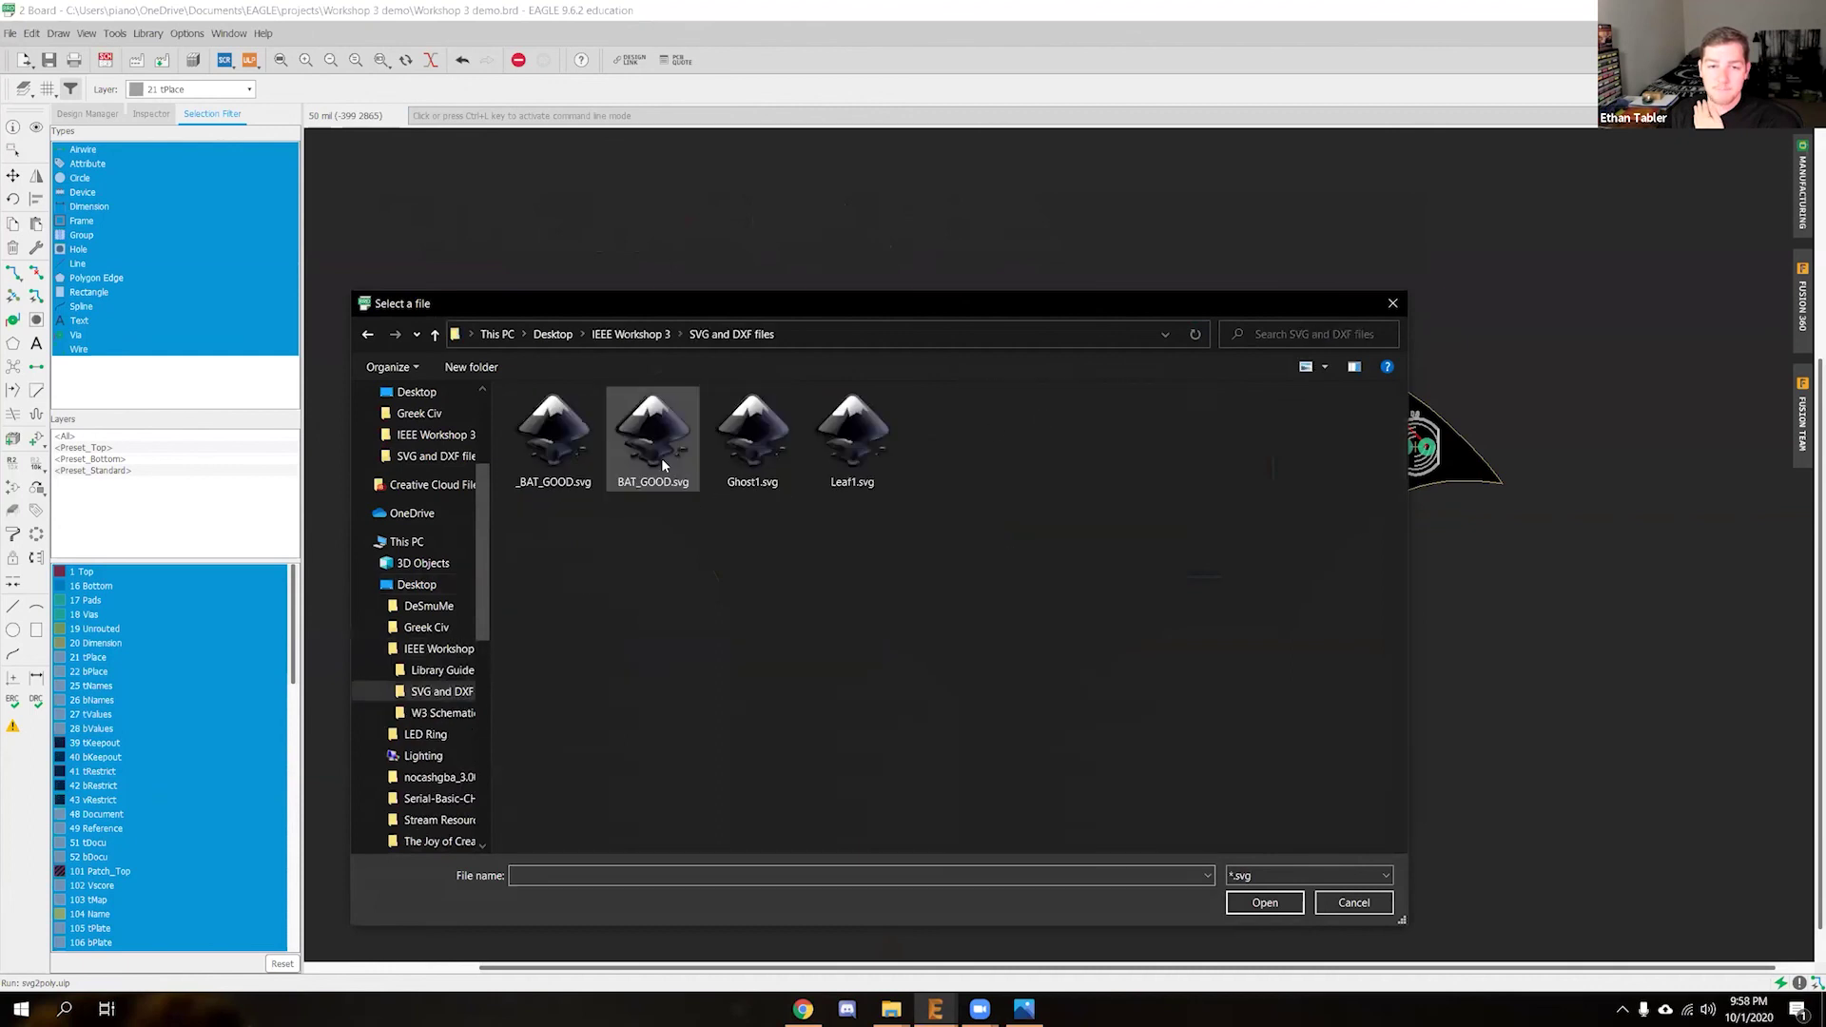
{"action": "left_click", "coordinate": [654, 447]}
{"action": "left_click", "coordinate": [1254, 900]}
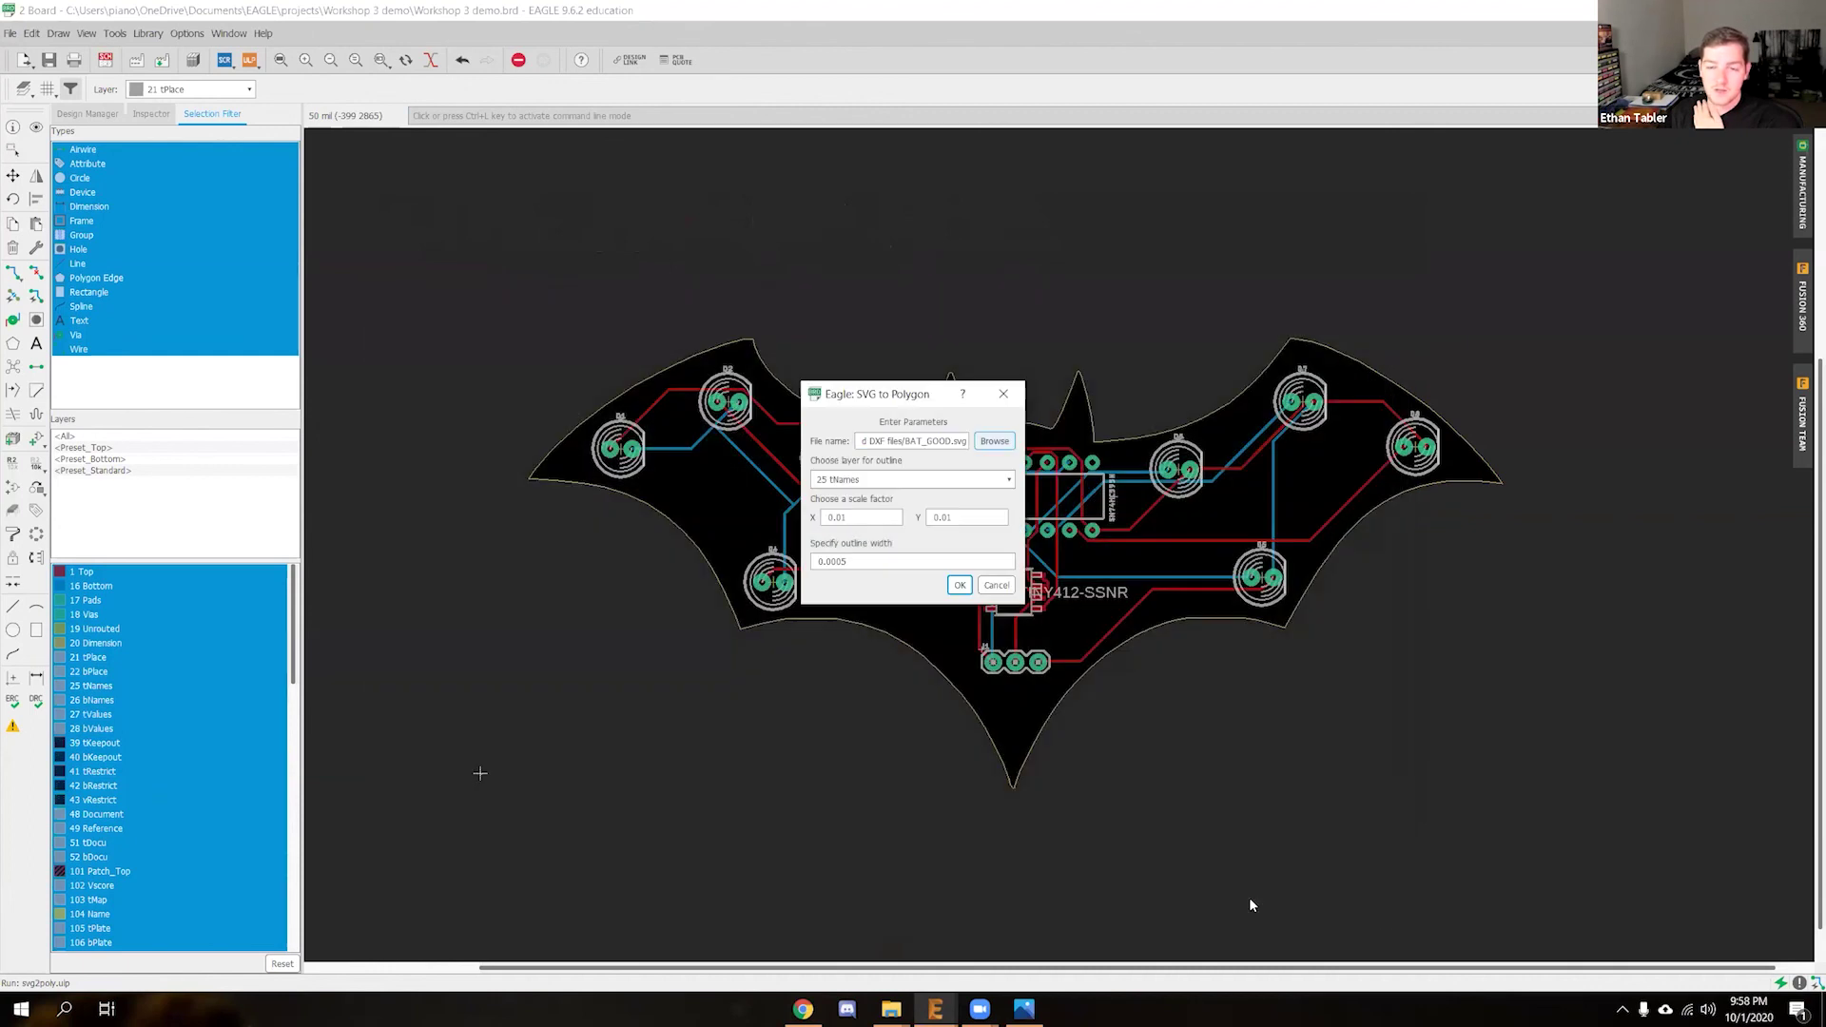
Try to import the SVG on the 25 tNames layer with outline width 0.001 and X and Y scale factors 0.001
{"action": "left_click", "coordinate": [853, 562]}
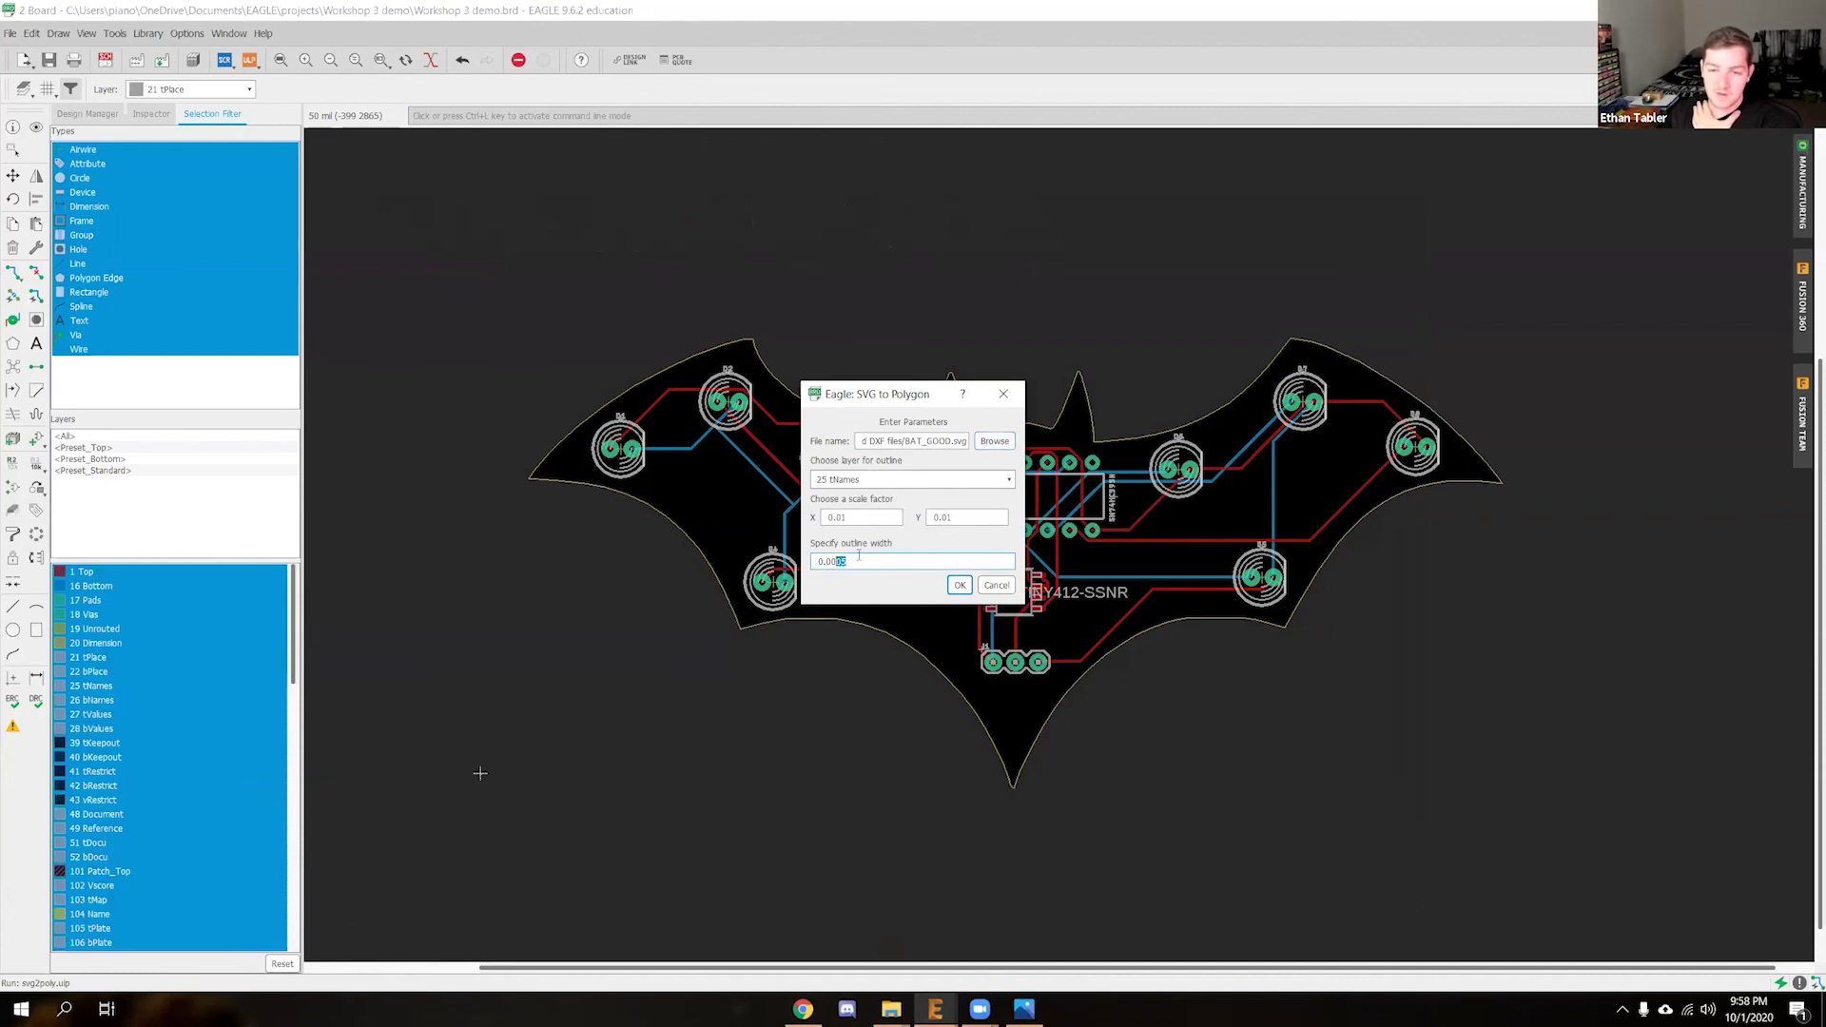
{"action": "type", "text": "1"}
{"action": "left_click", "coordinate": [853, 521]}
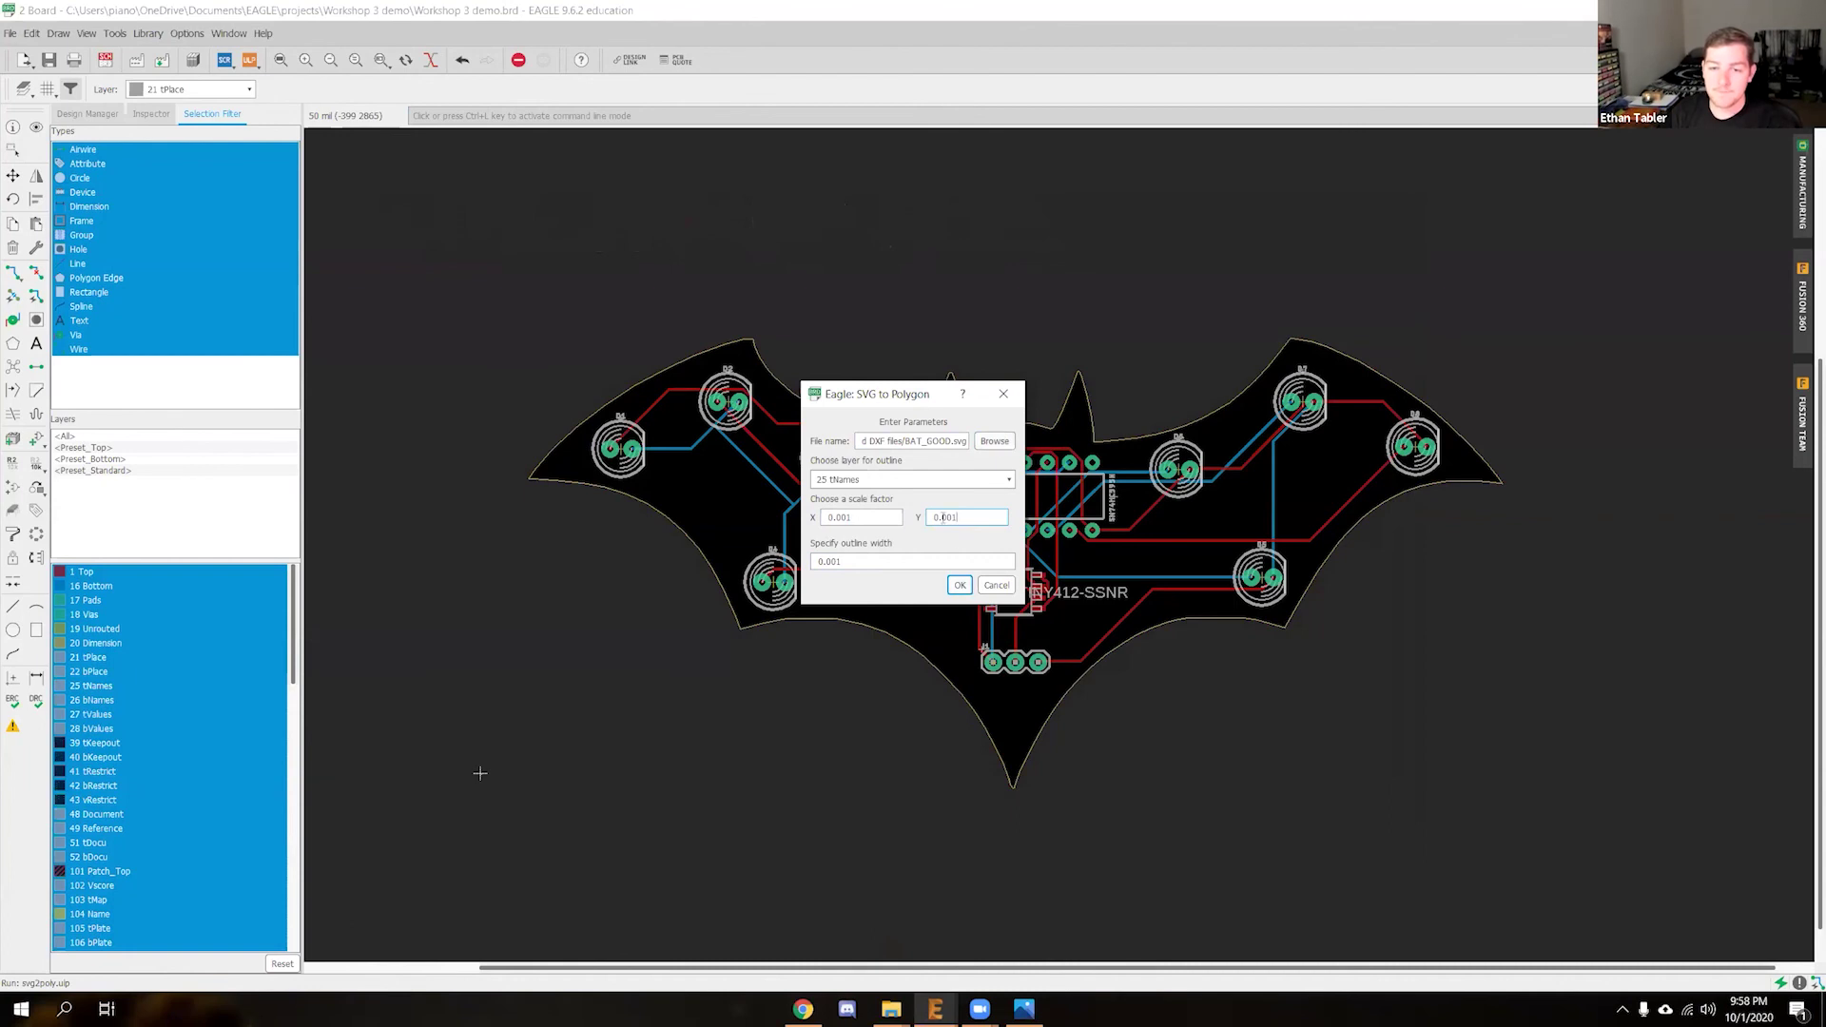
{"action": "left_click", "coordinate": [962, 587]}
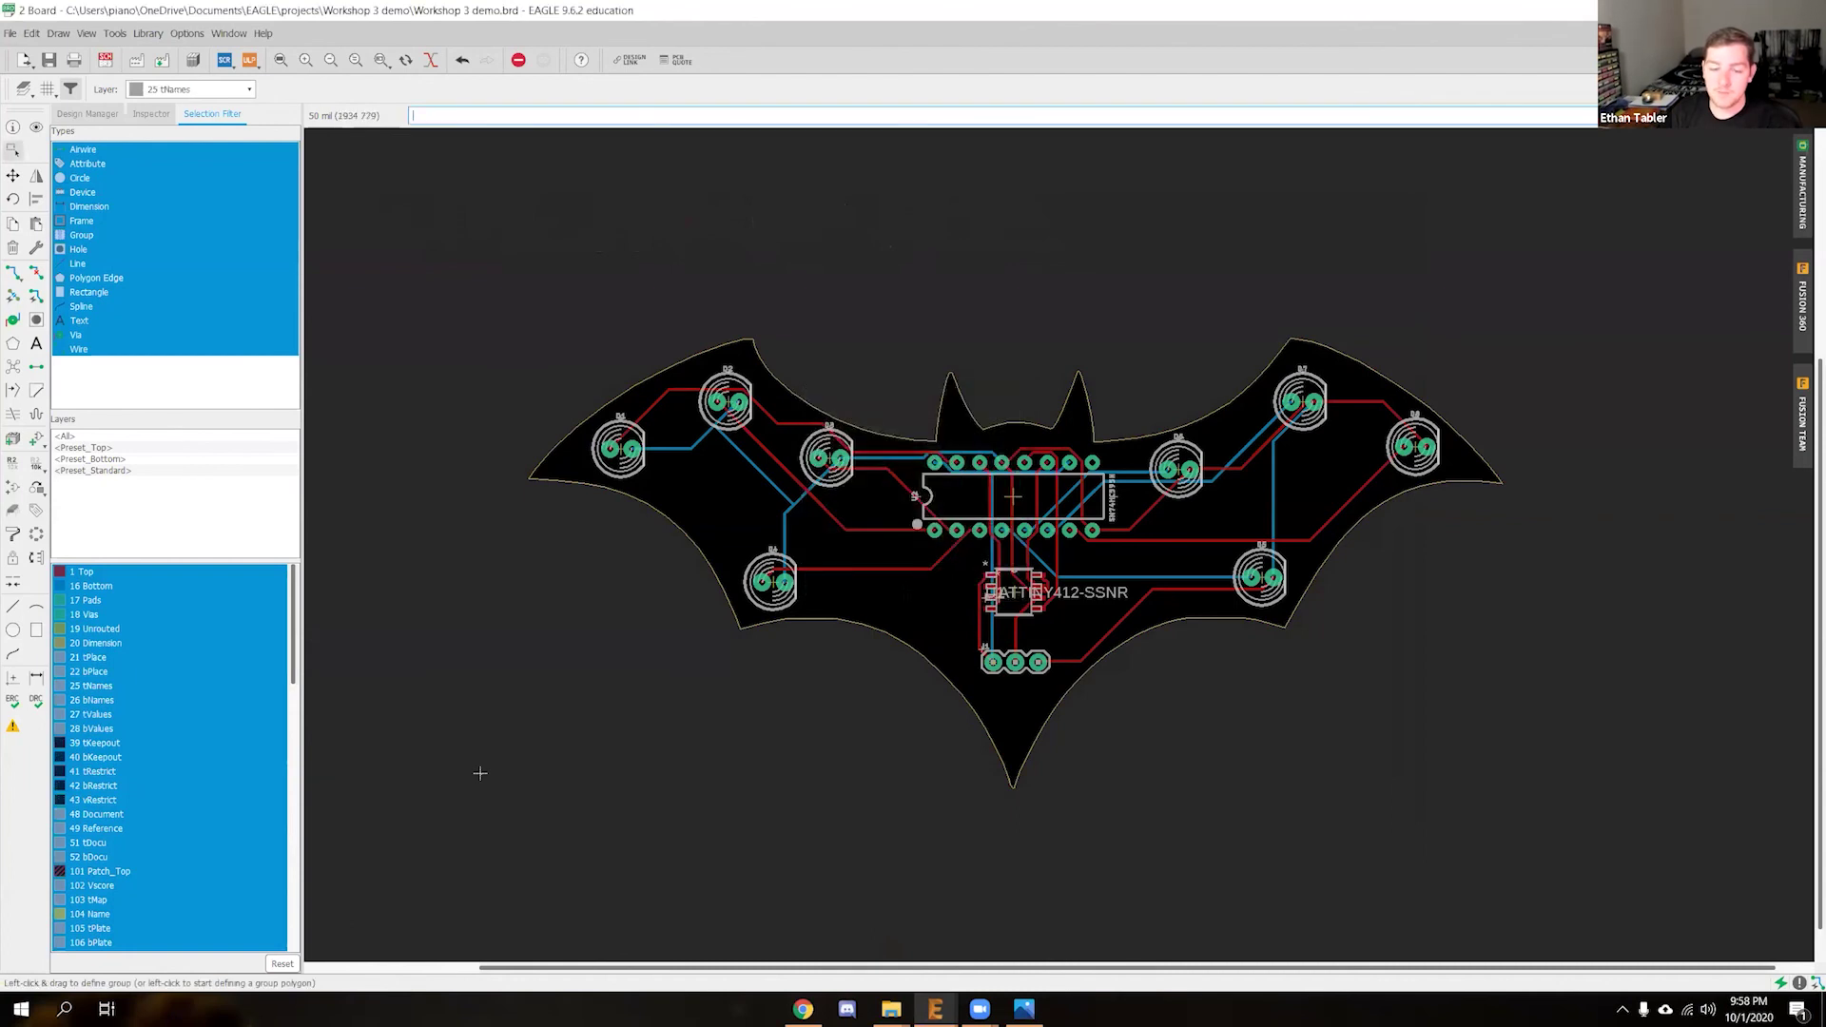
{"action": "key", "text": "Escape"}
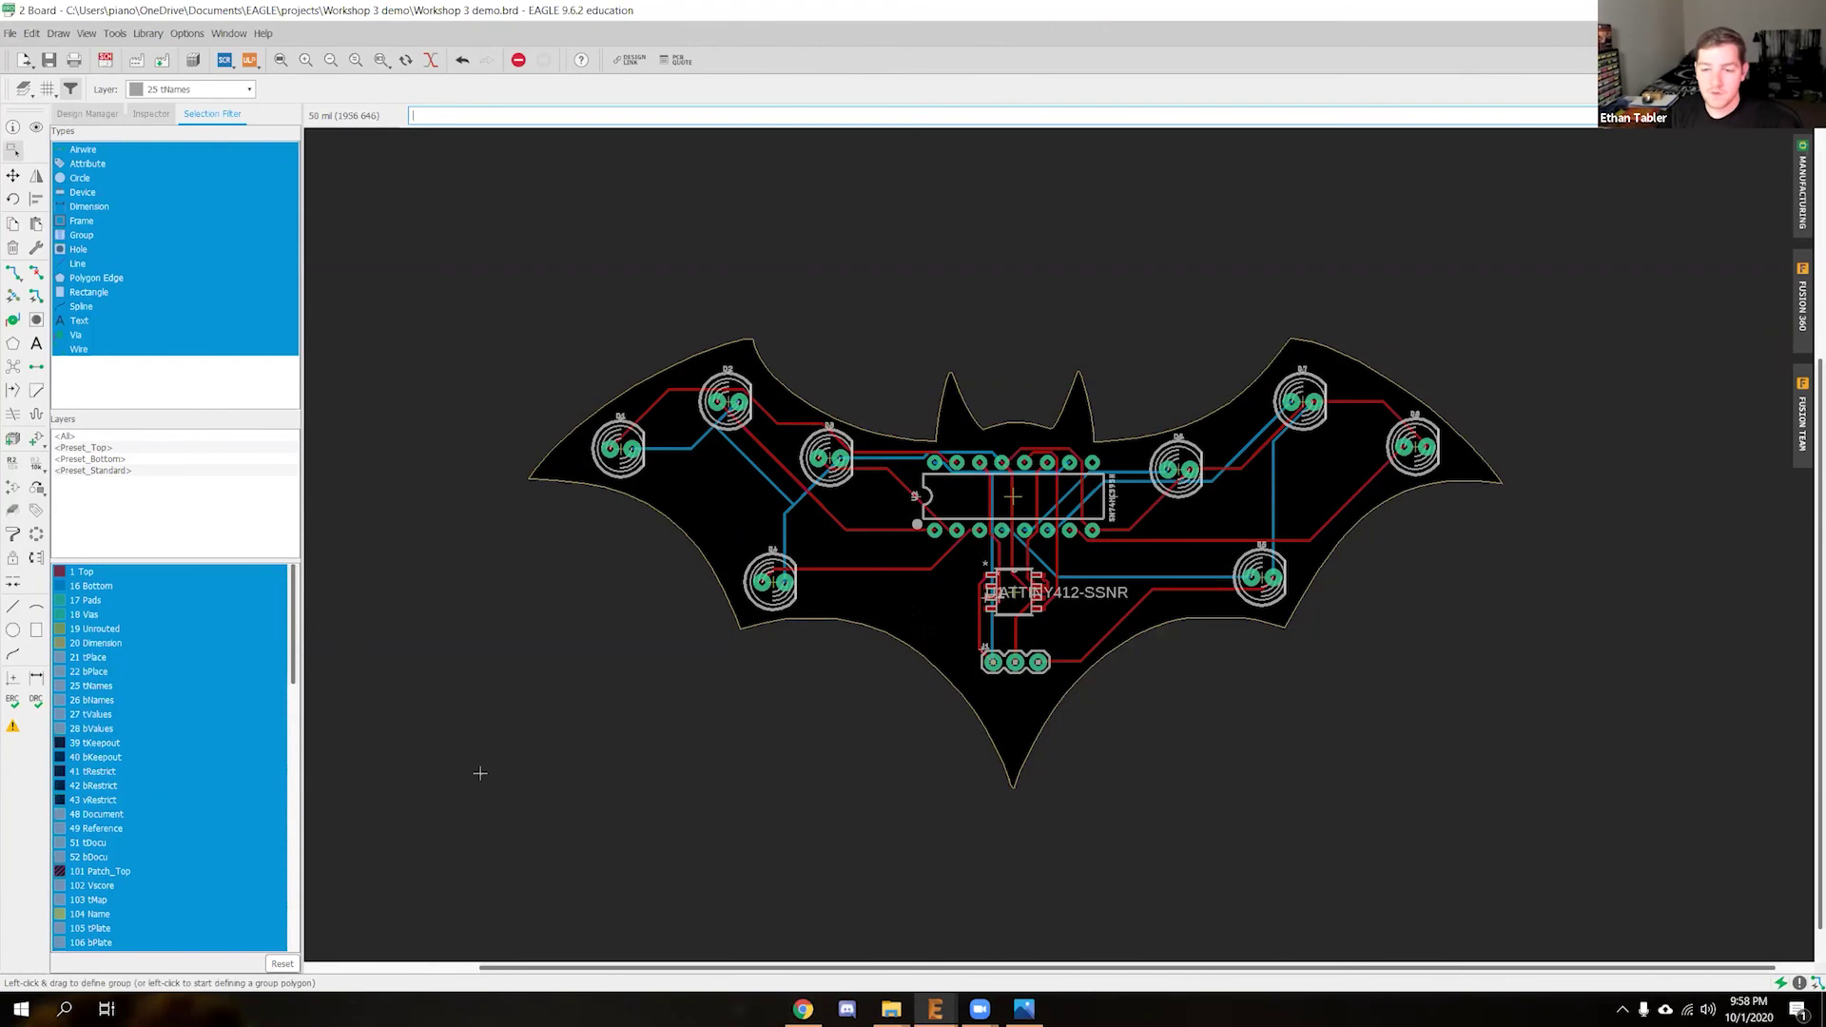
{"action": "scroll", "coordinate": [749, 689], "scroll_direction": "down", "scroll_amount": 4}
{"action": "scroll", "coordinate": [965, 629], "scroll_direction": "up", "scroll_amount": 5}
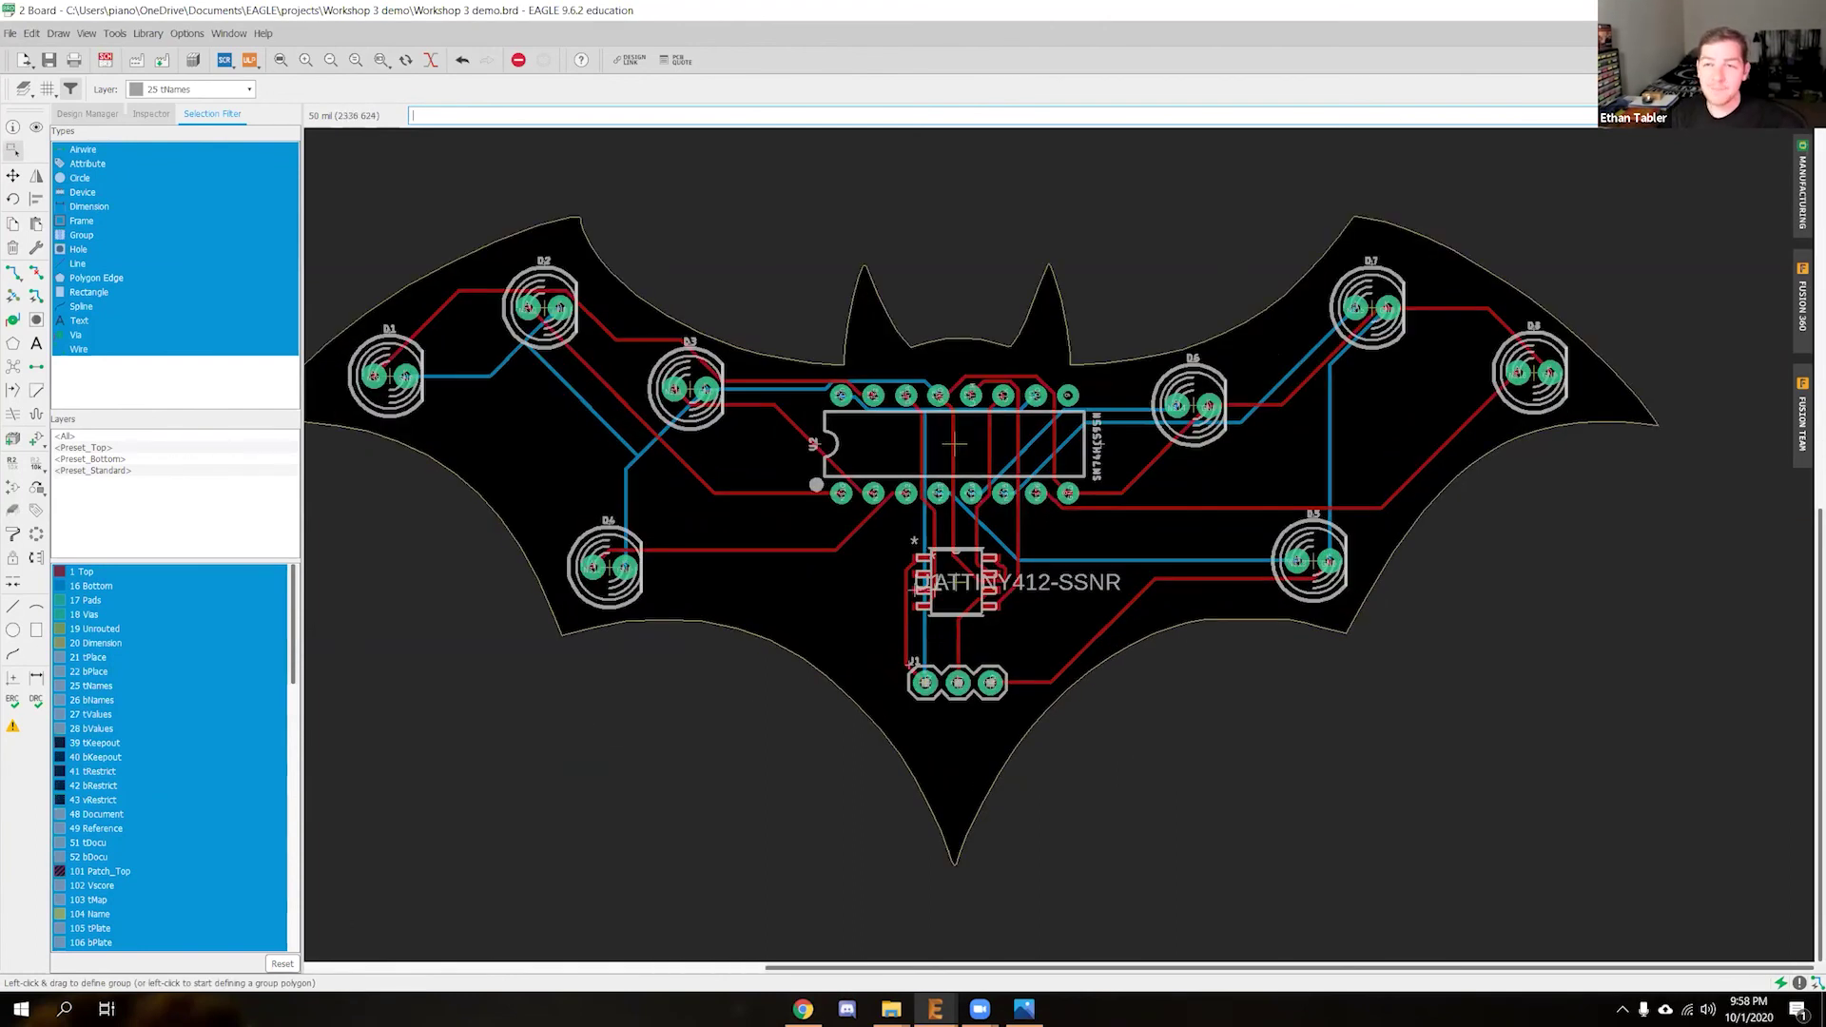
Start a DXF import of BAT_GOOD.dxf with line width 0.001 and set its scale to 0.005
{"action": "left_click", "coordinate": [1351, 12]}
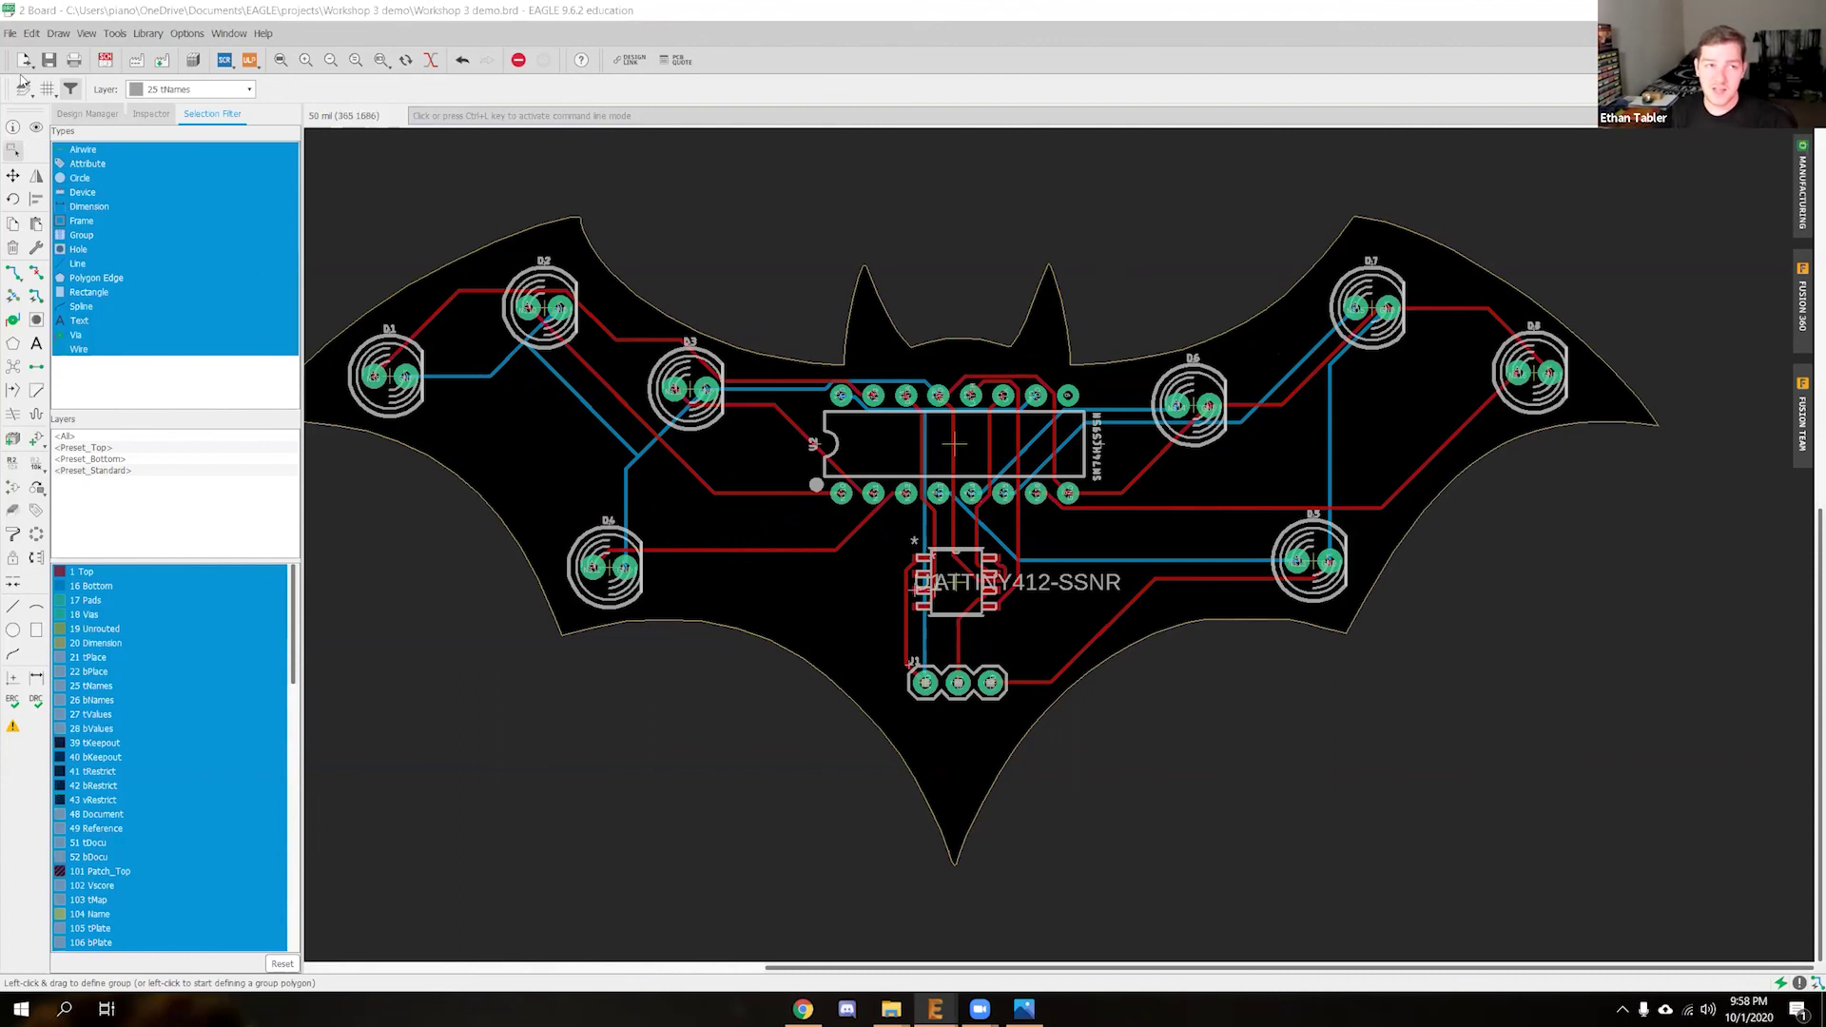
{"action": "left_click", "coordinate": [11, 33]}
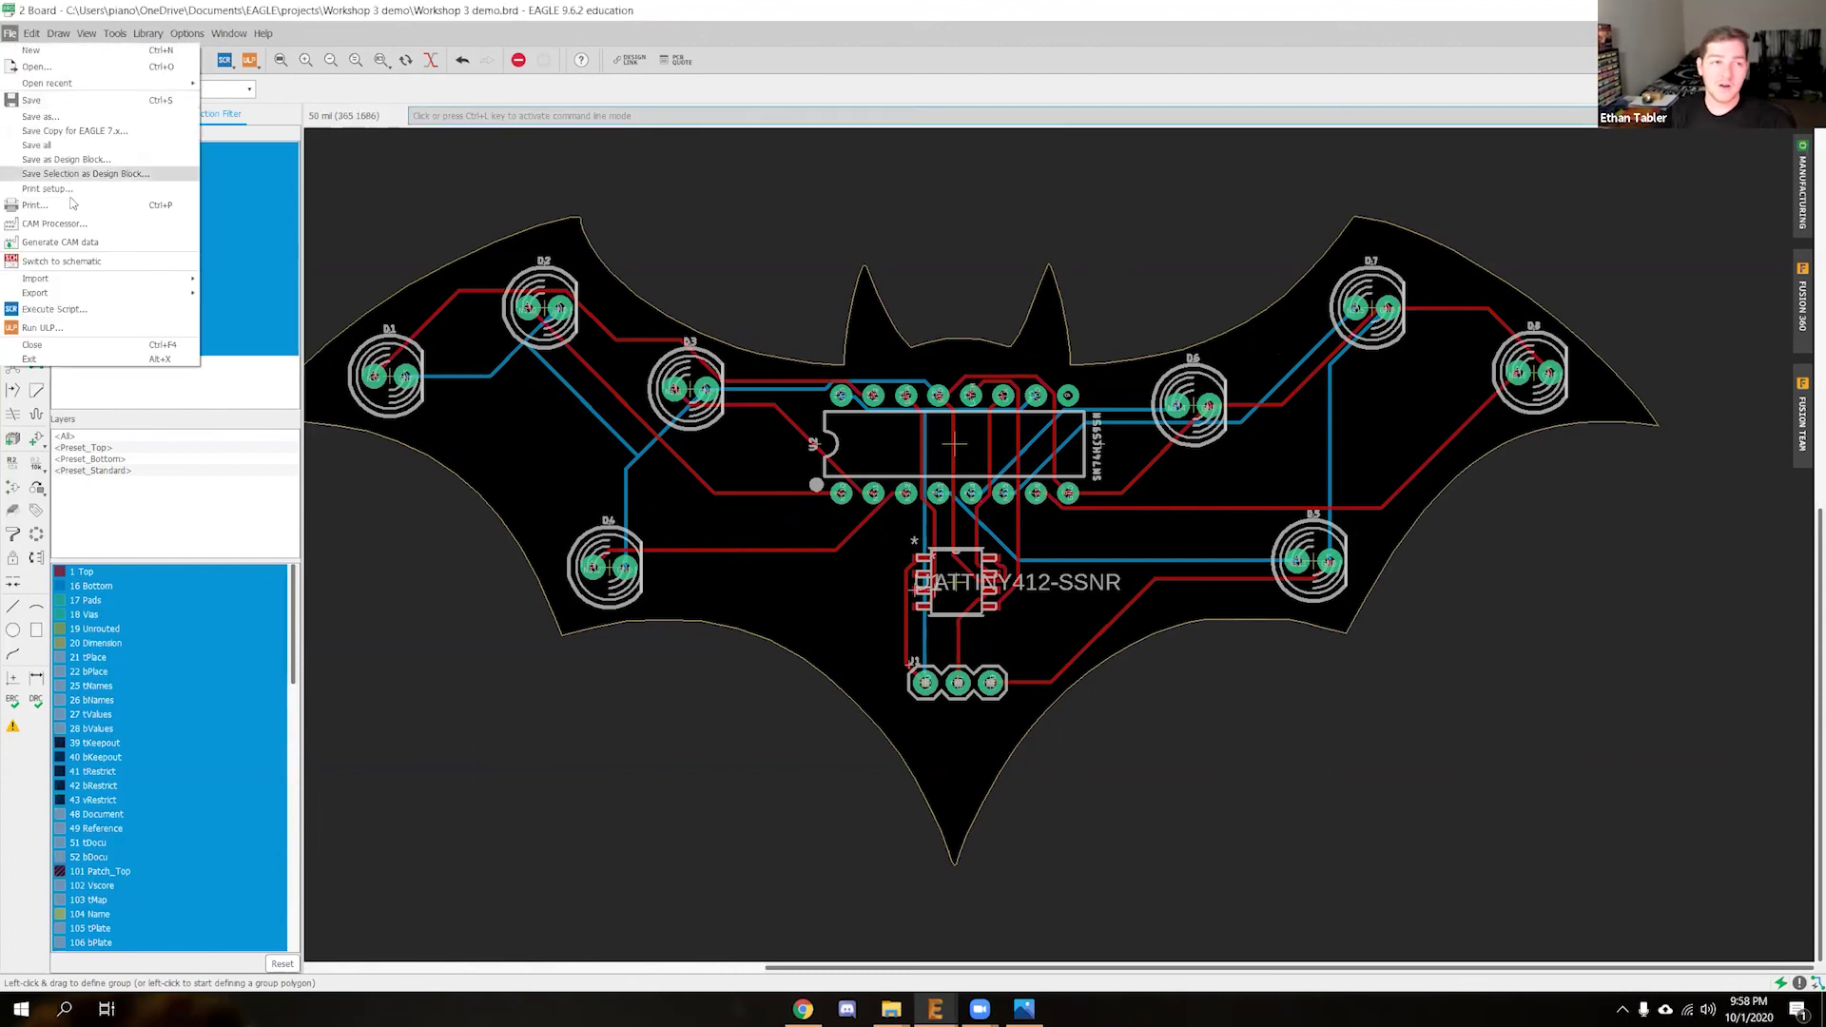
{"action": "mouse_move", "coordinate": [78, 283]}
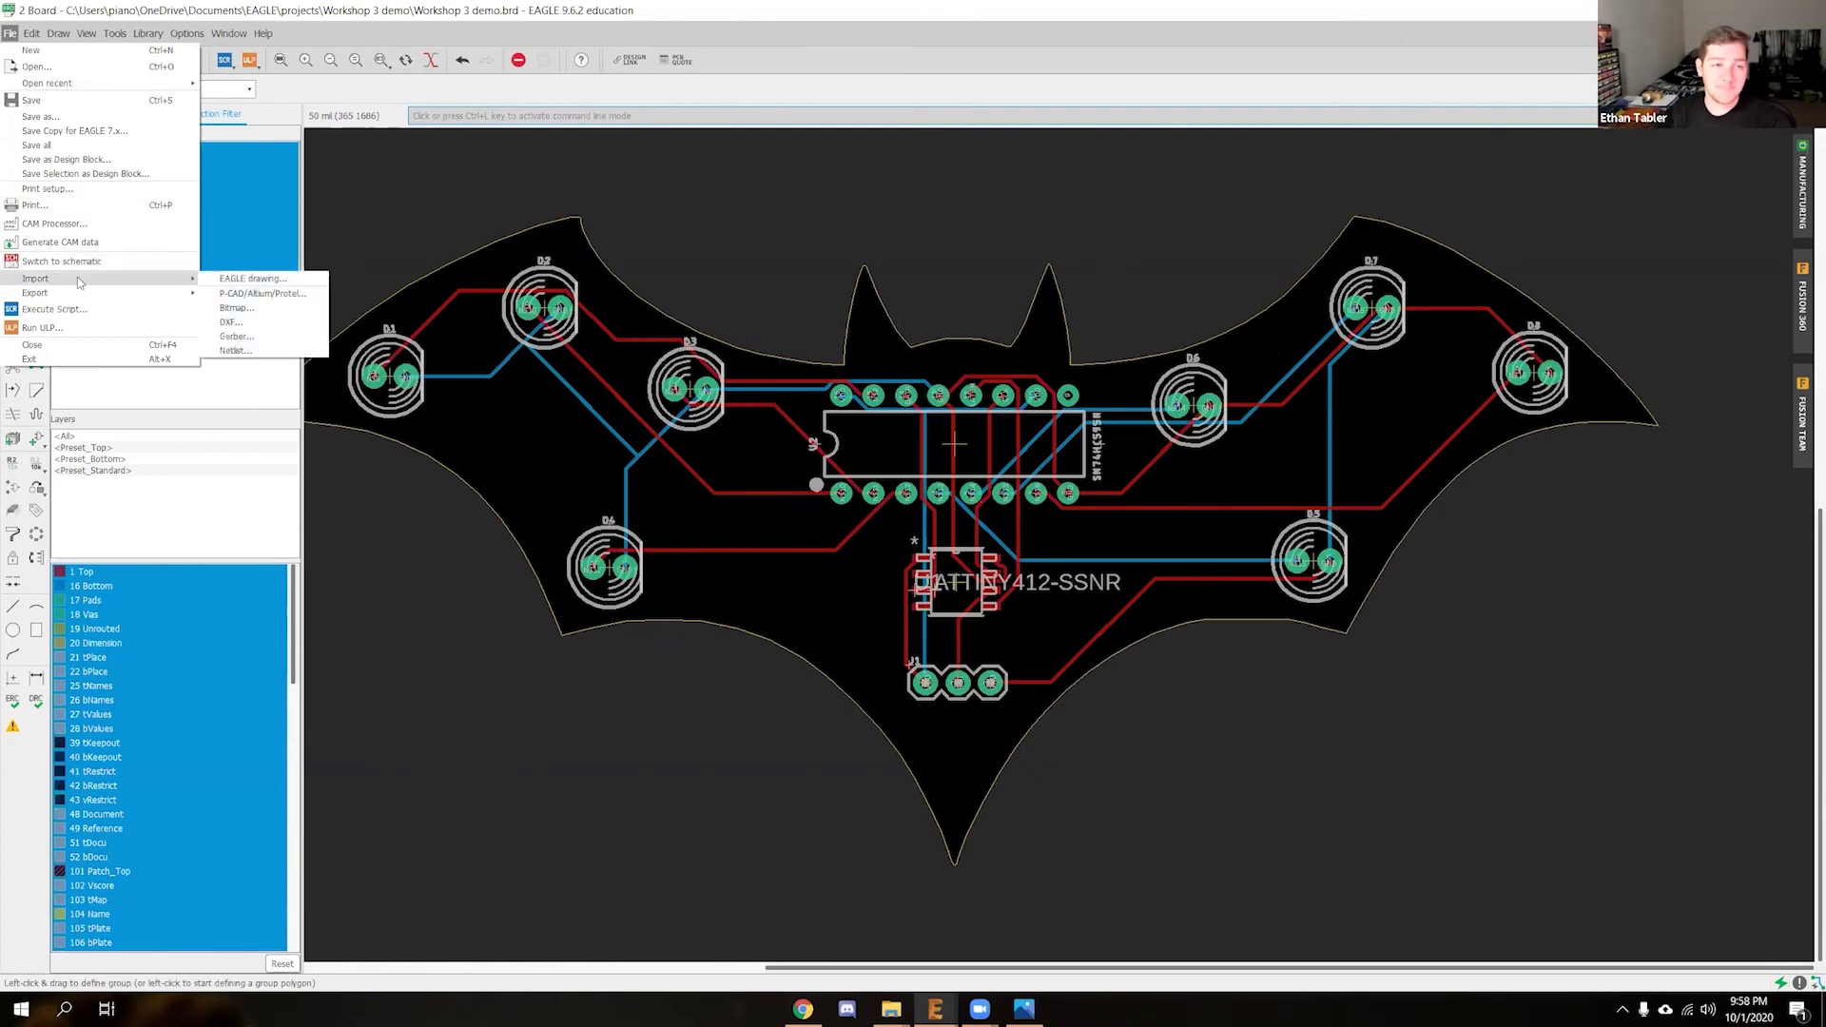
{"action": "left_click", "coordinate": [231, 321]}
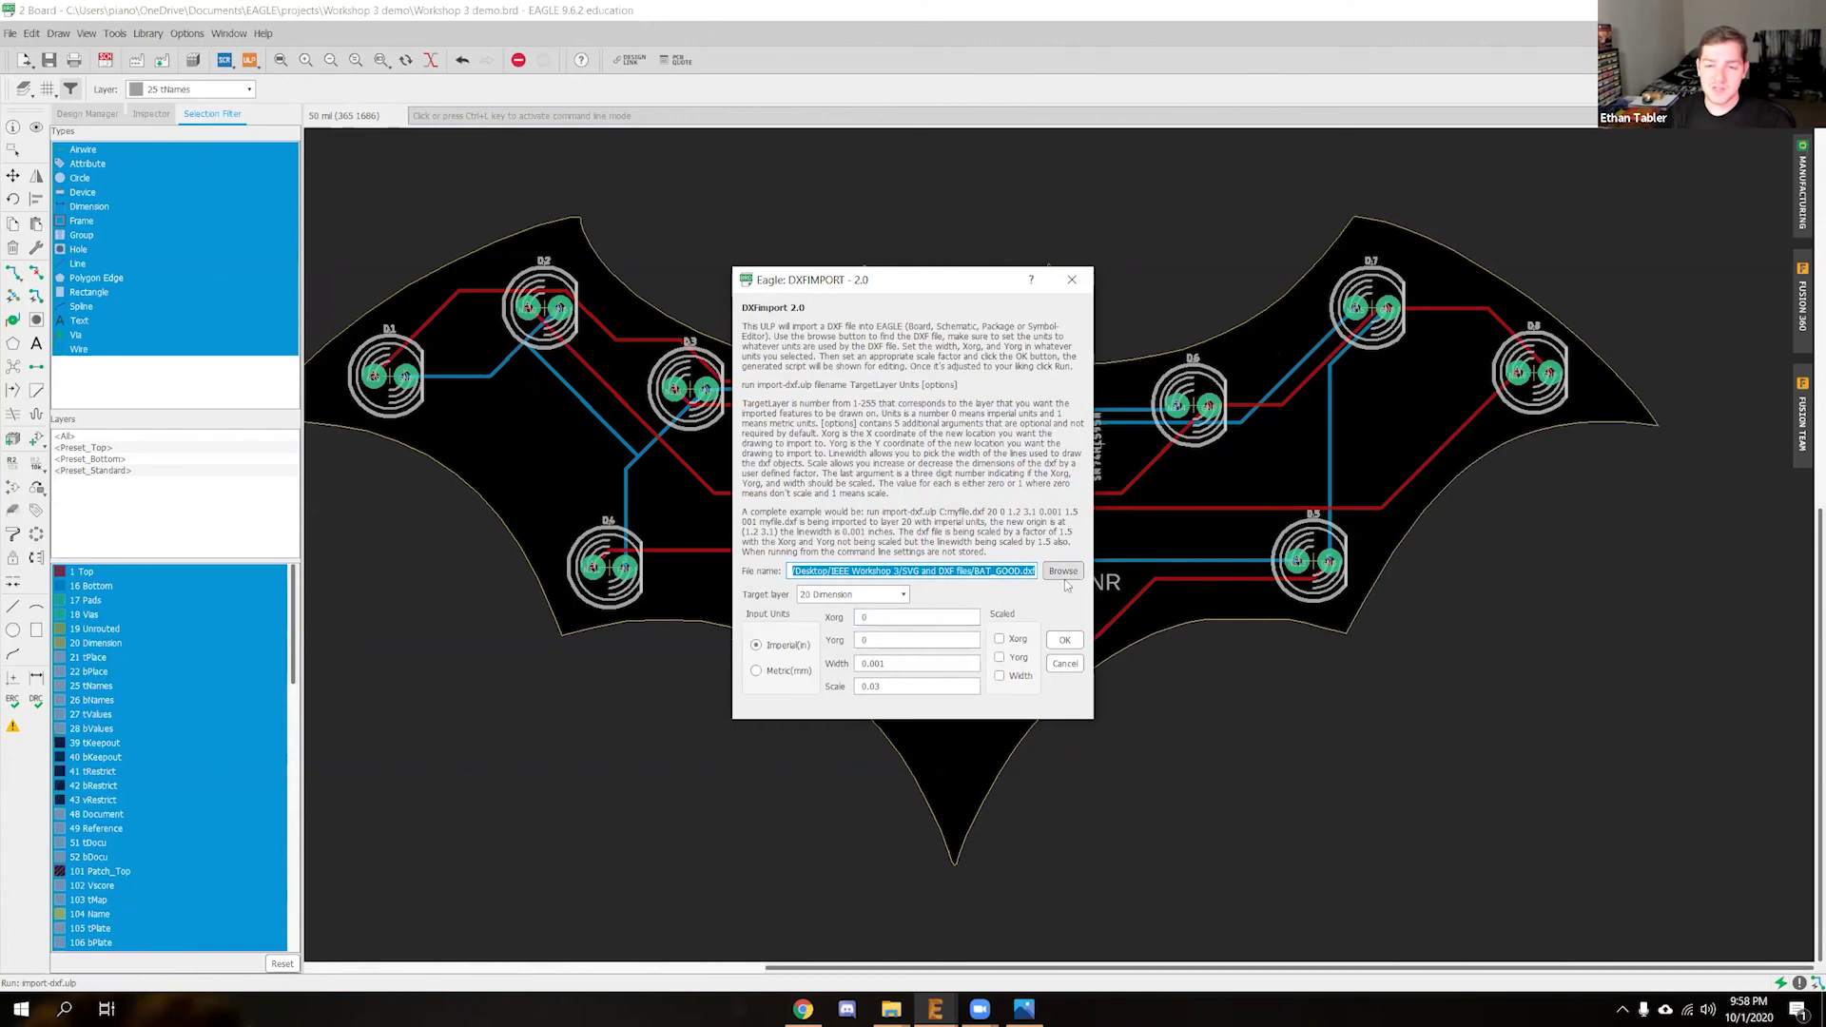
{"action": "left_click", "coordinate": [893, 665]}
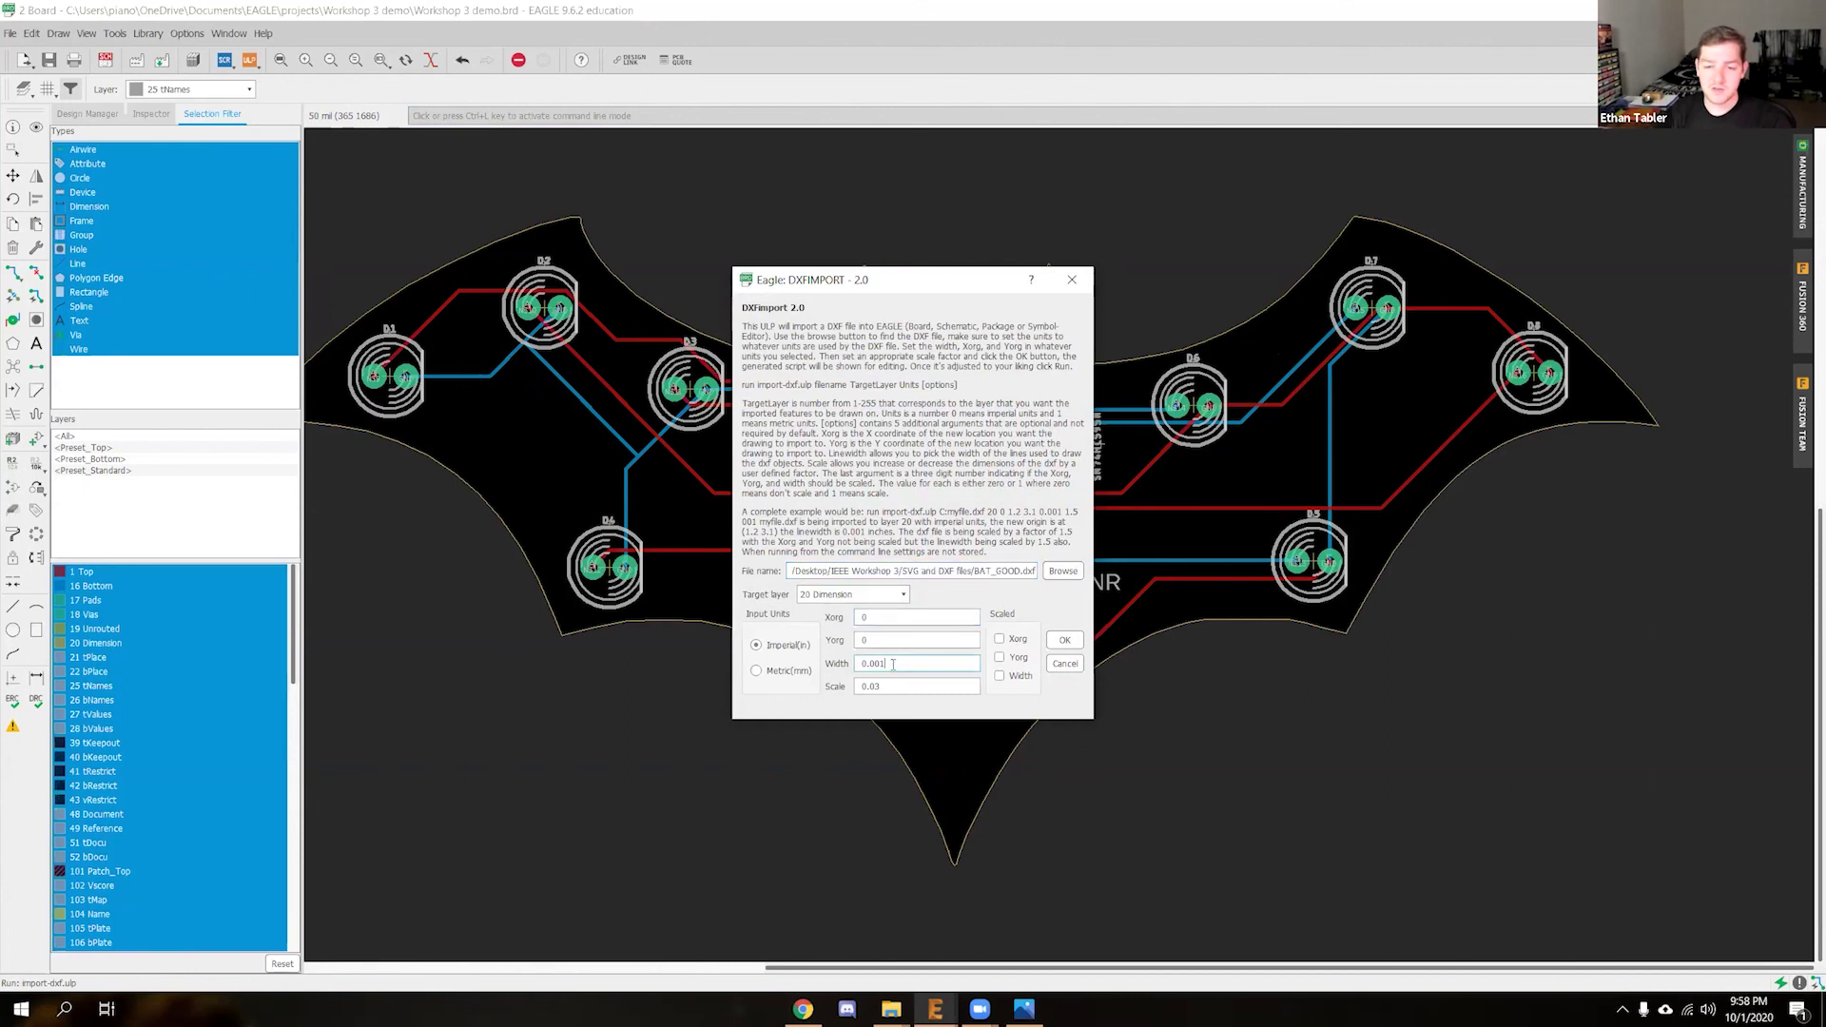
{"action": "left_click_drag", "start_coordinate": [885, 686], "coordinate": [874, 686]}
{"action": "type", "text": "05"}
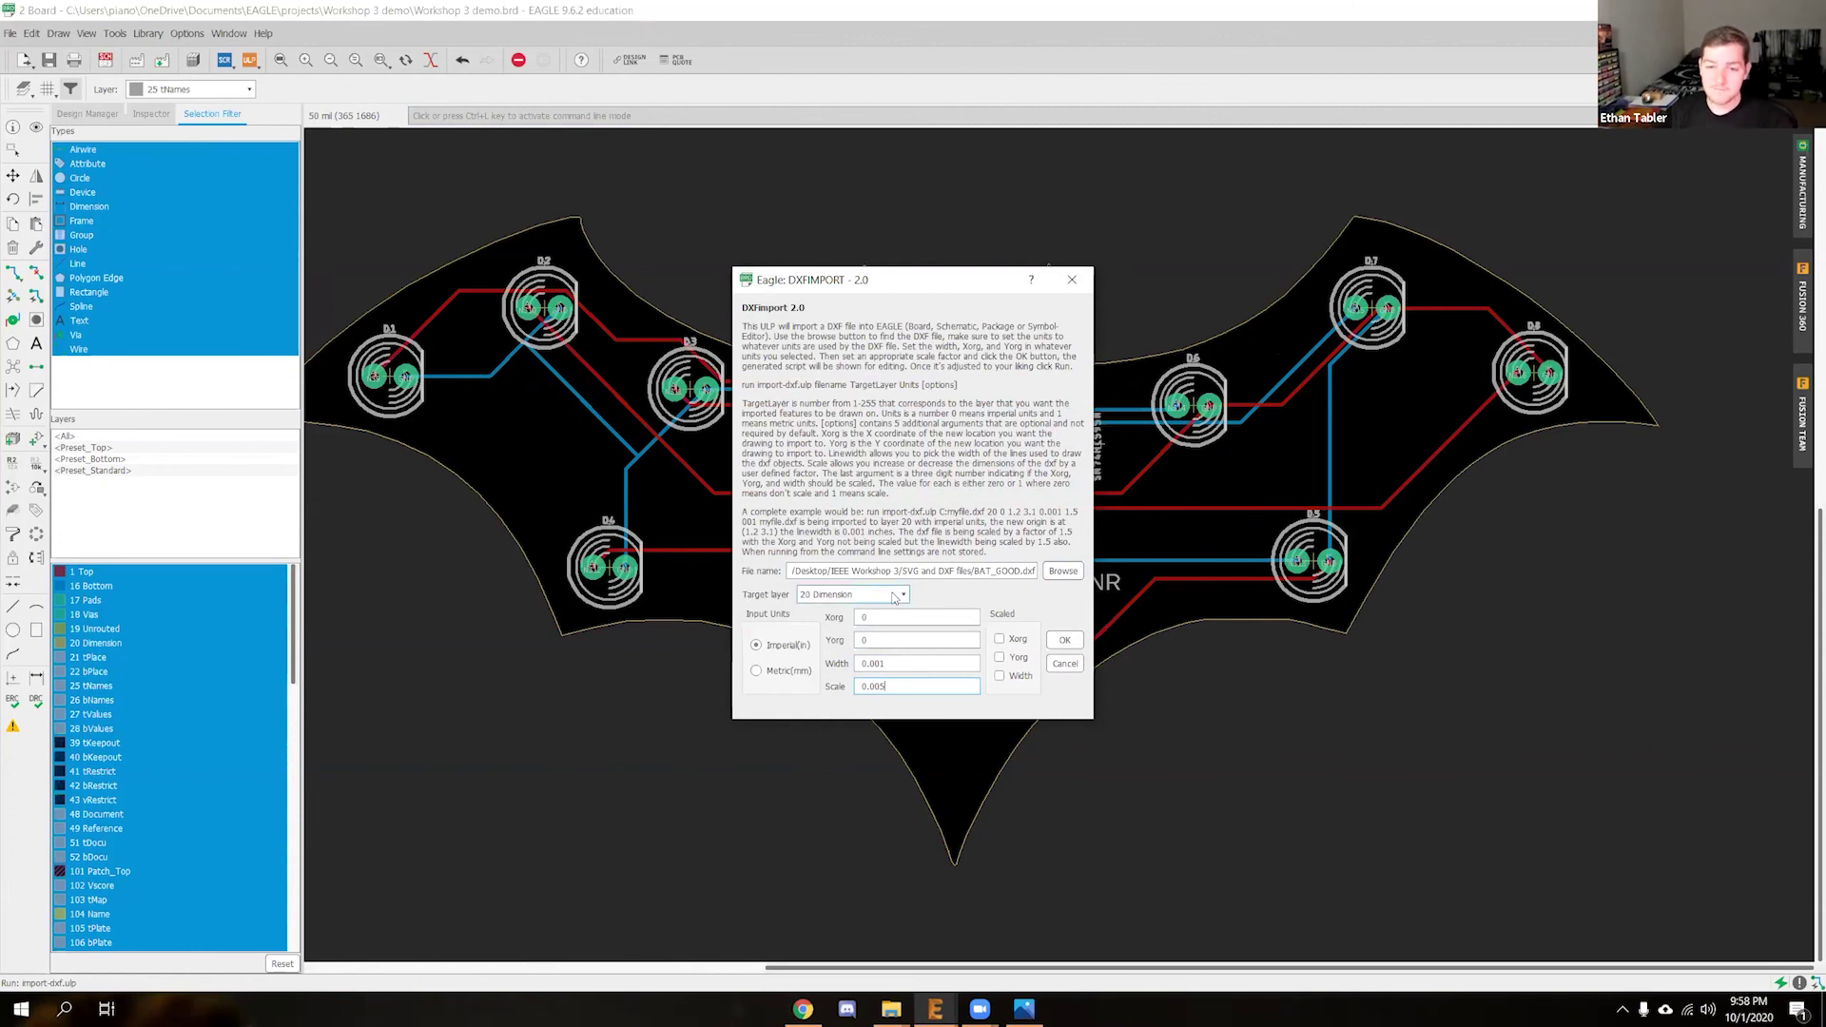
Choose 25 tNames as the target layer and run the generated script to import the bat outline
{"action": "left_click", "coordinate": [895, 595]}
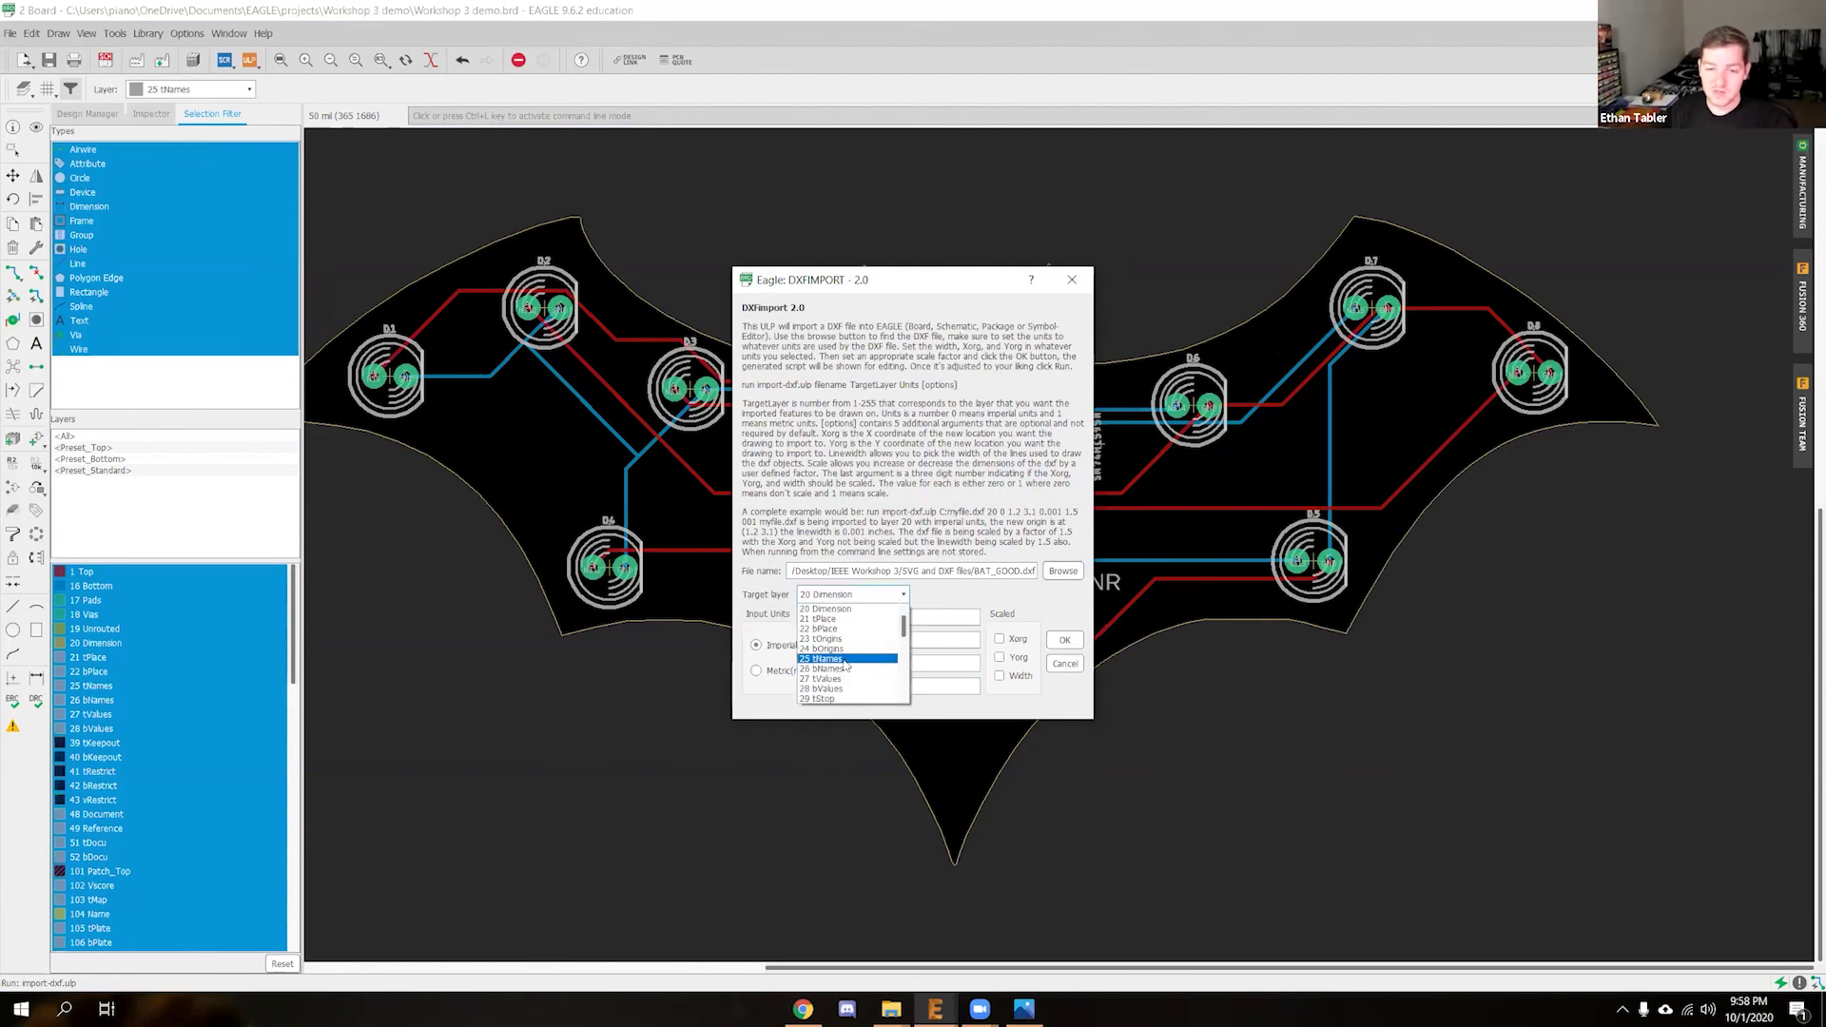
{"action": "left_click", "coordinate": [845, 659]}
{"action": "left_click", "coordinate": [1064, 640]}
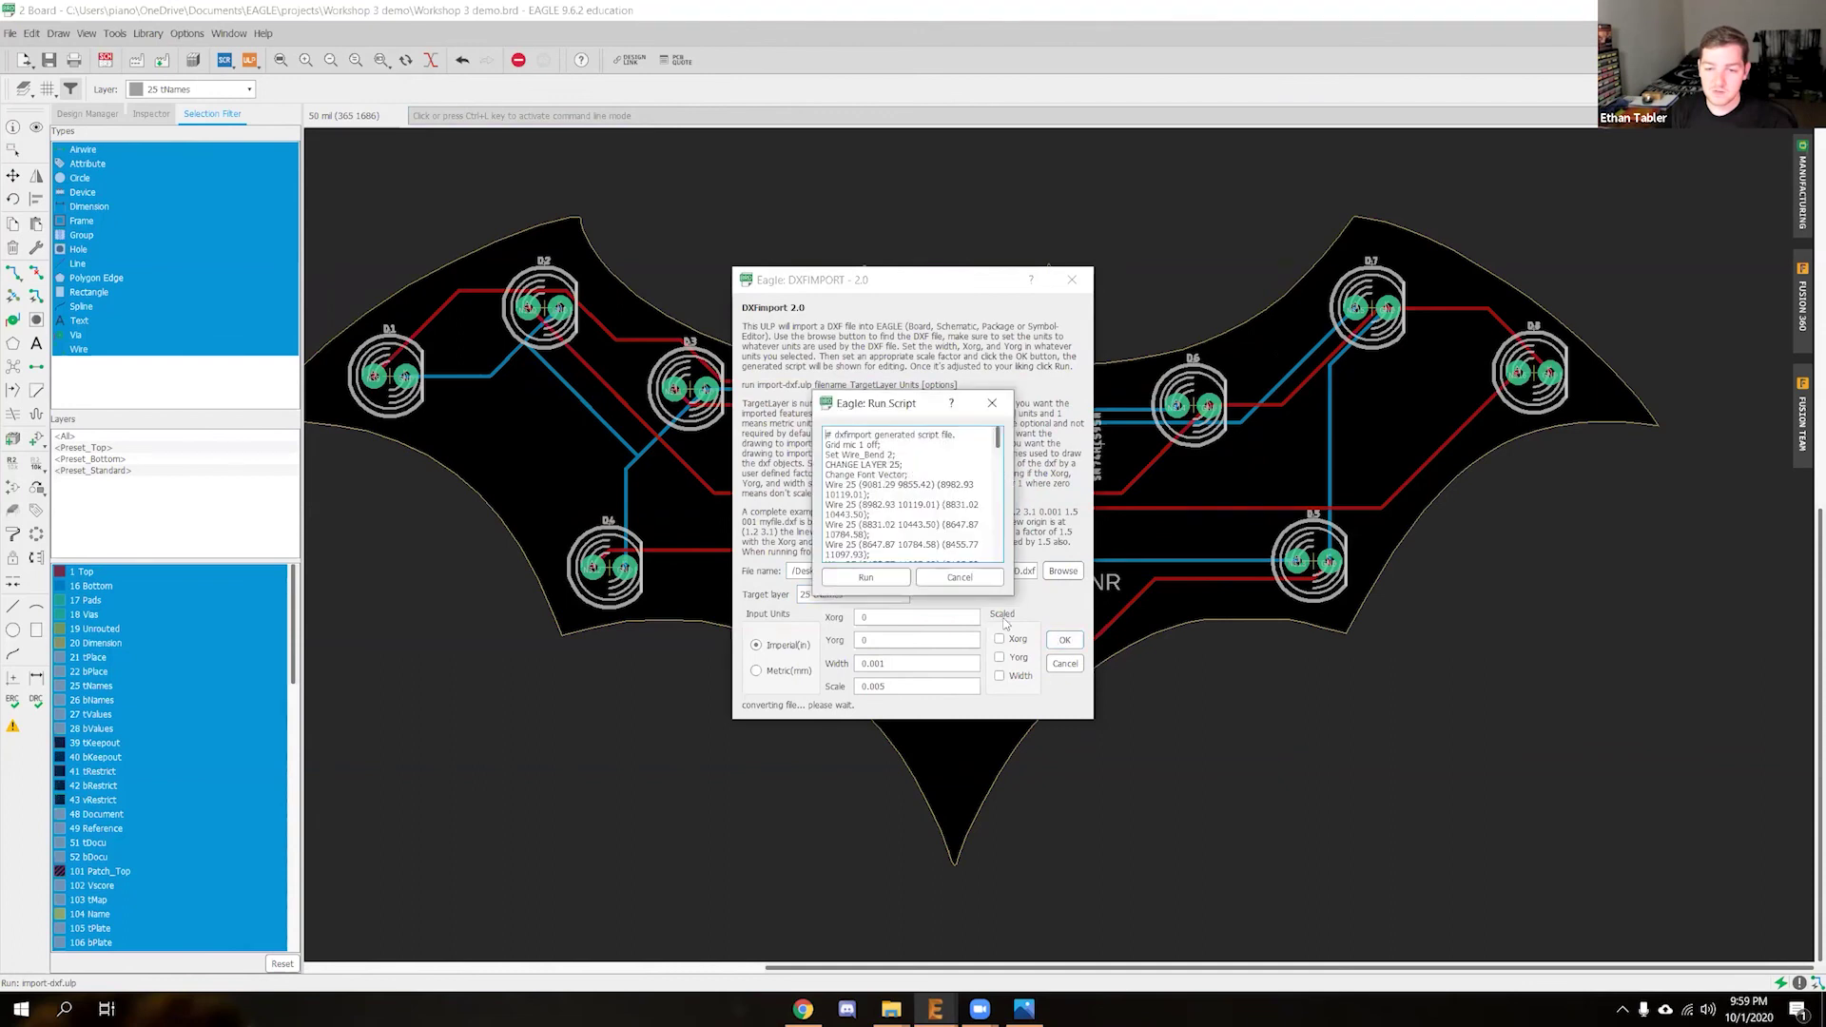
{"action": "left_click", "coordinate": [864, 577]}
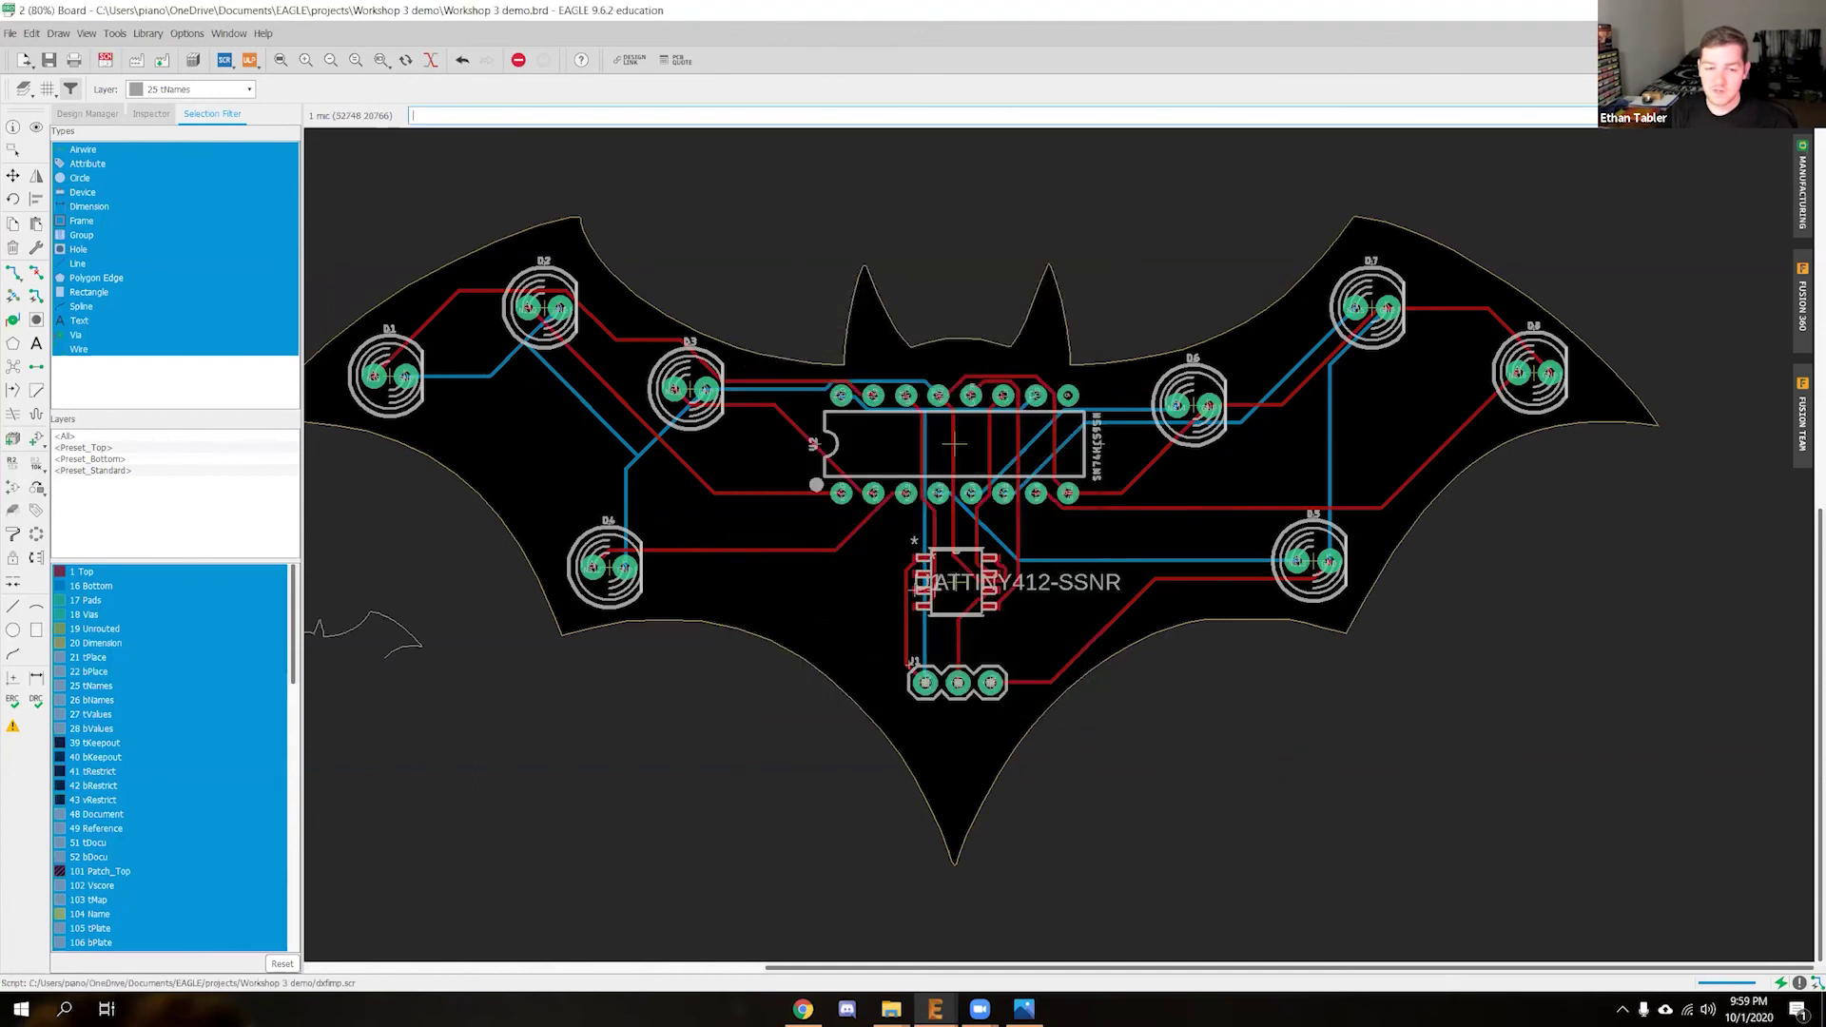
{"action": "middle_click_drag", "start_coordinate": [527, 697], "coordinate": [840, 697]}
{"action": "scroll", "coordinate": [741, 626], "scroll_direction": "up", "scroll_amount": 2}
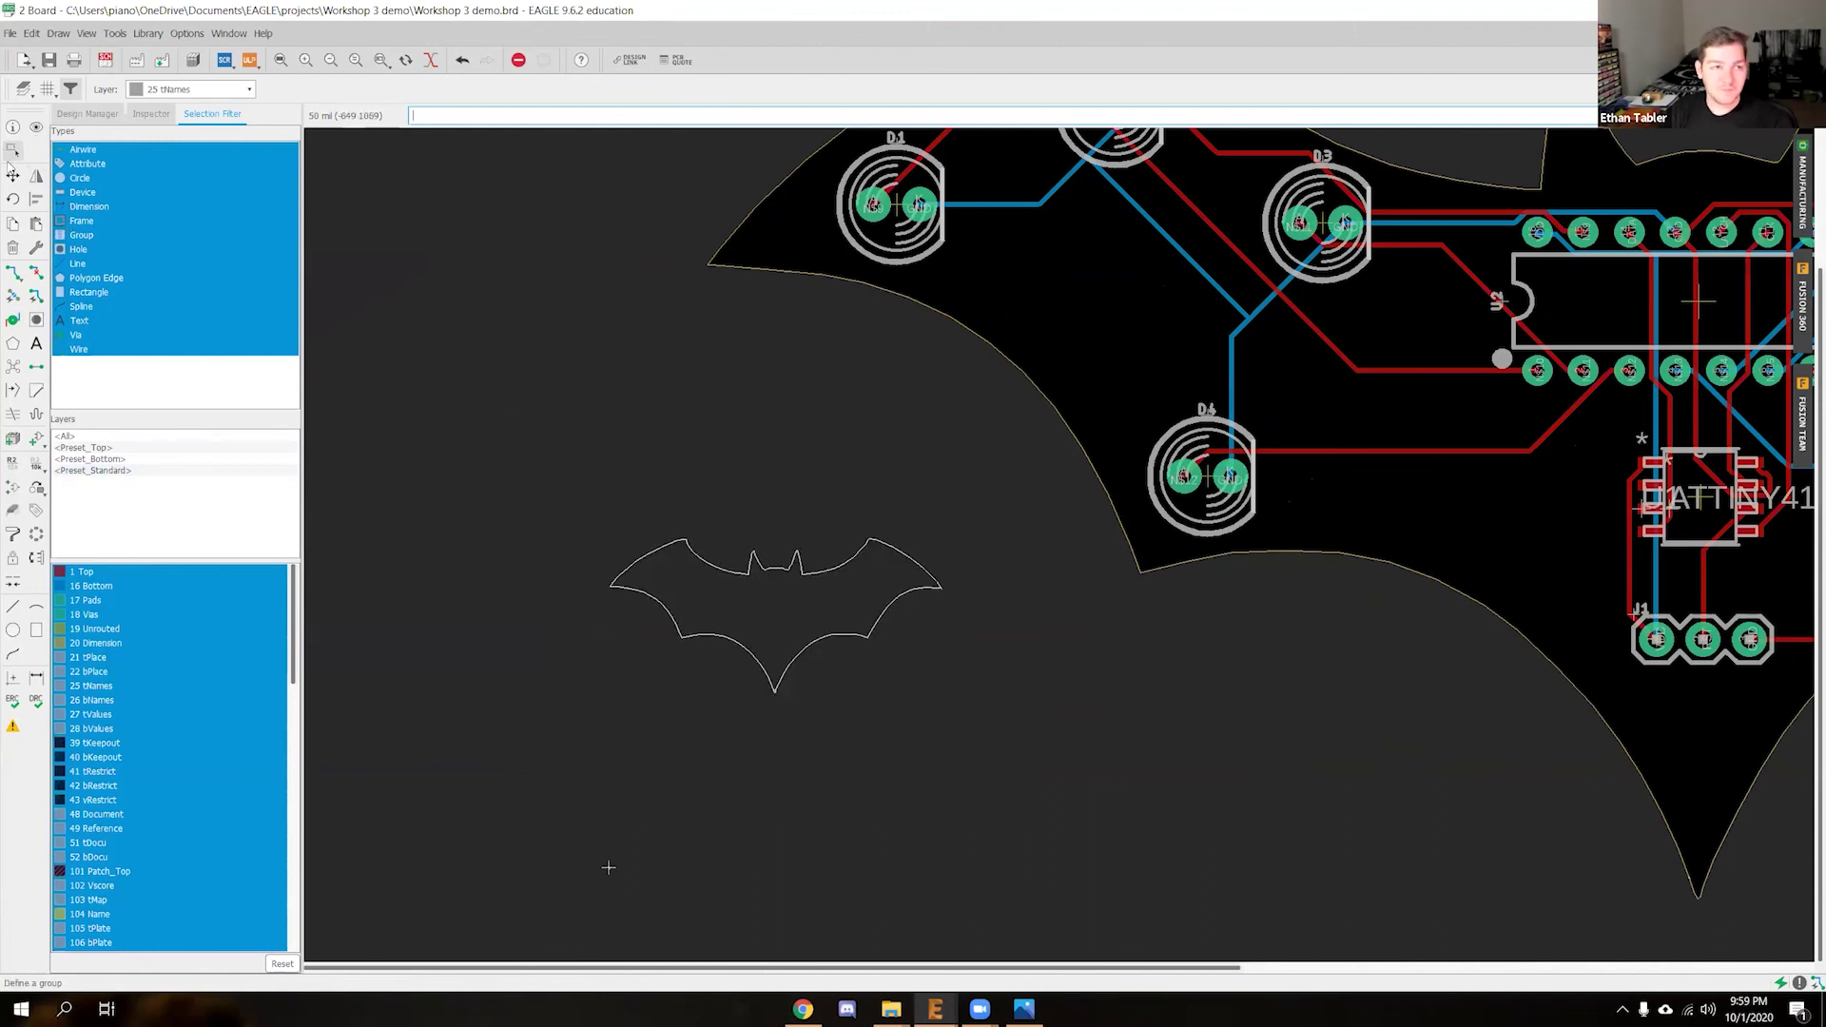
Create a new selectable group named bat1 from the imported bat outline
{"action": "right_click", "coordinate": [647, 601]}
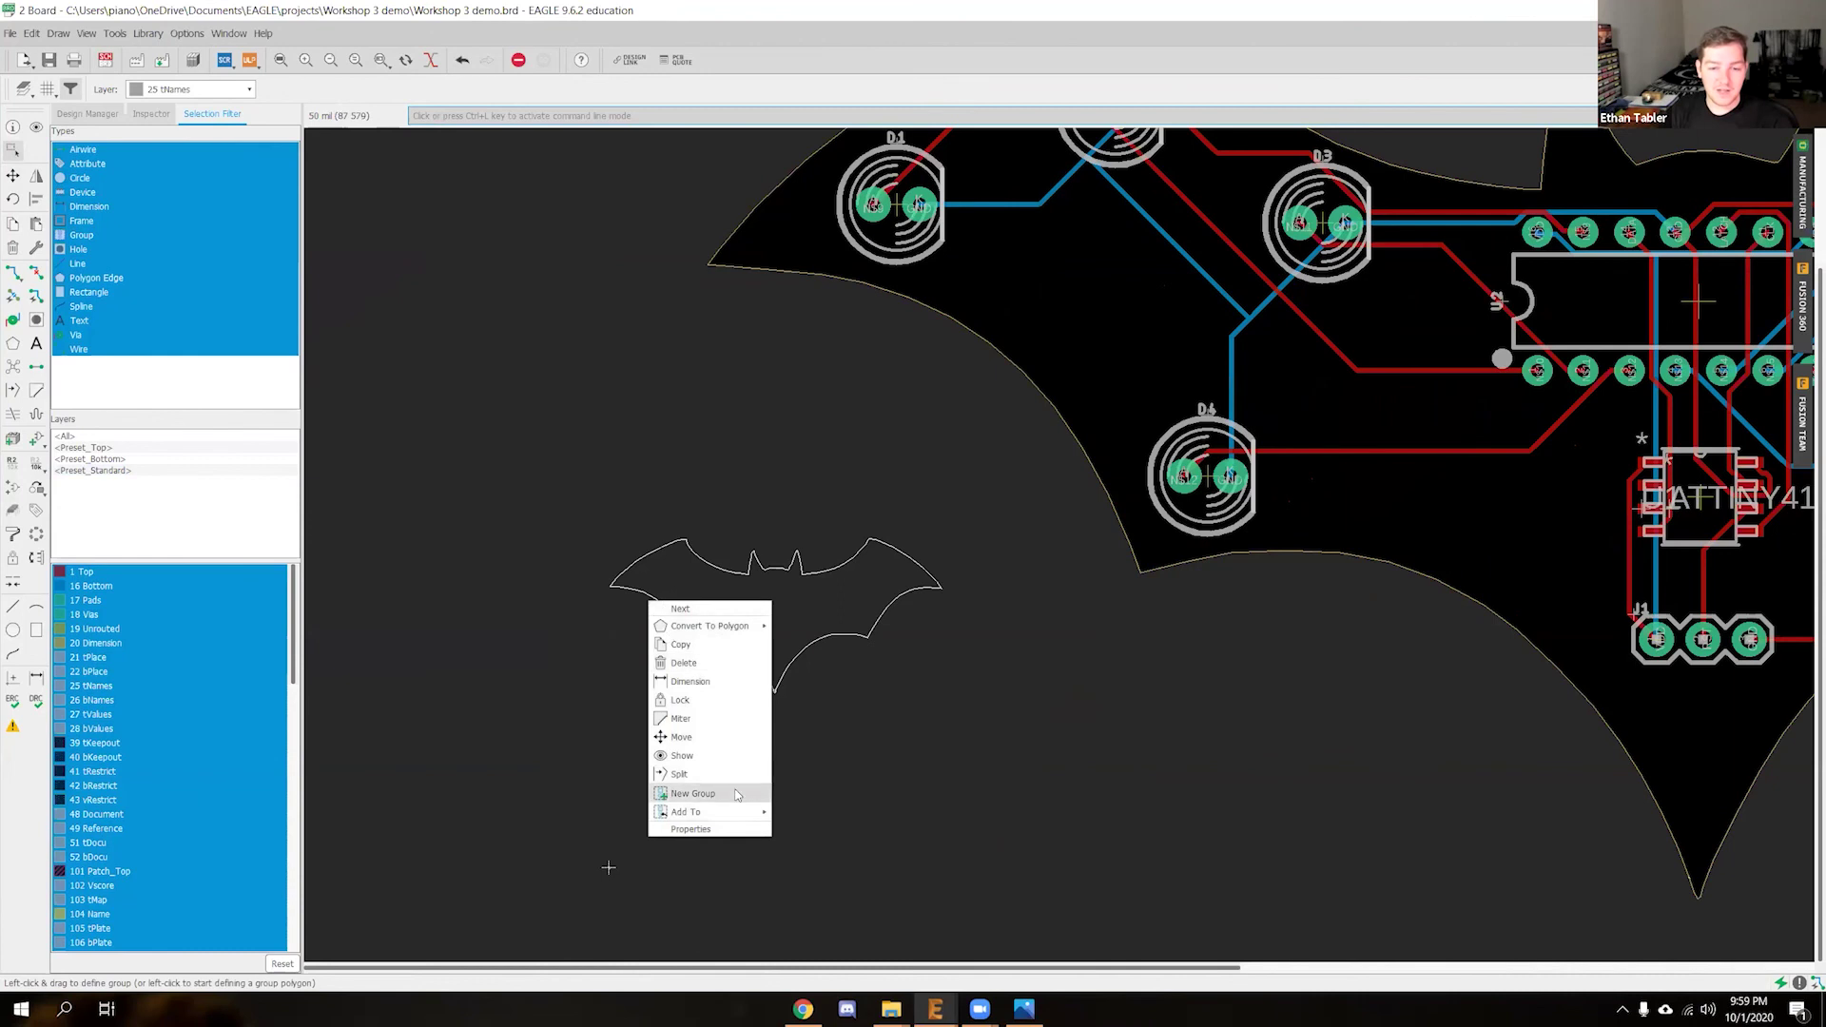
{"action": "left_click", "coordinate": [731, 793]}
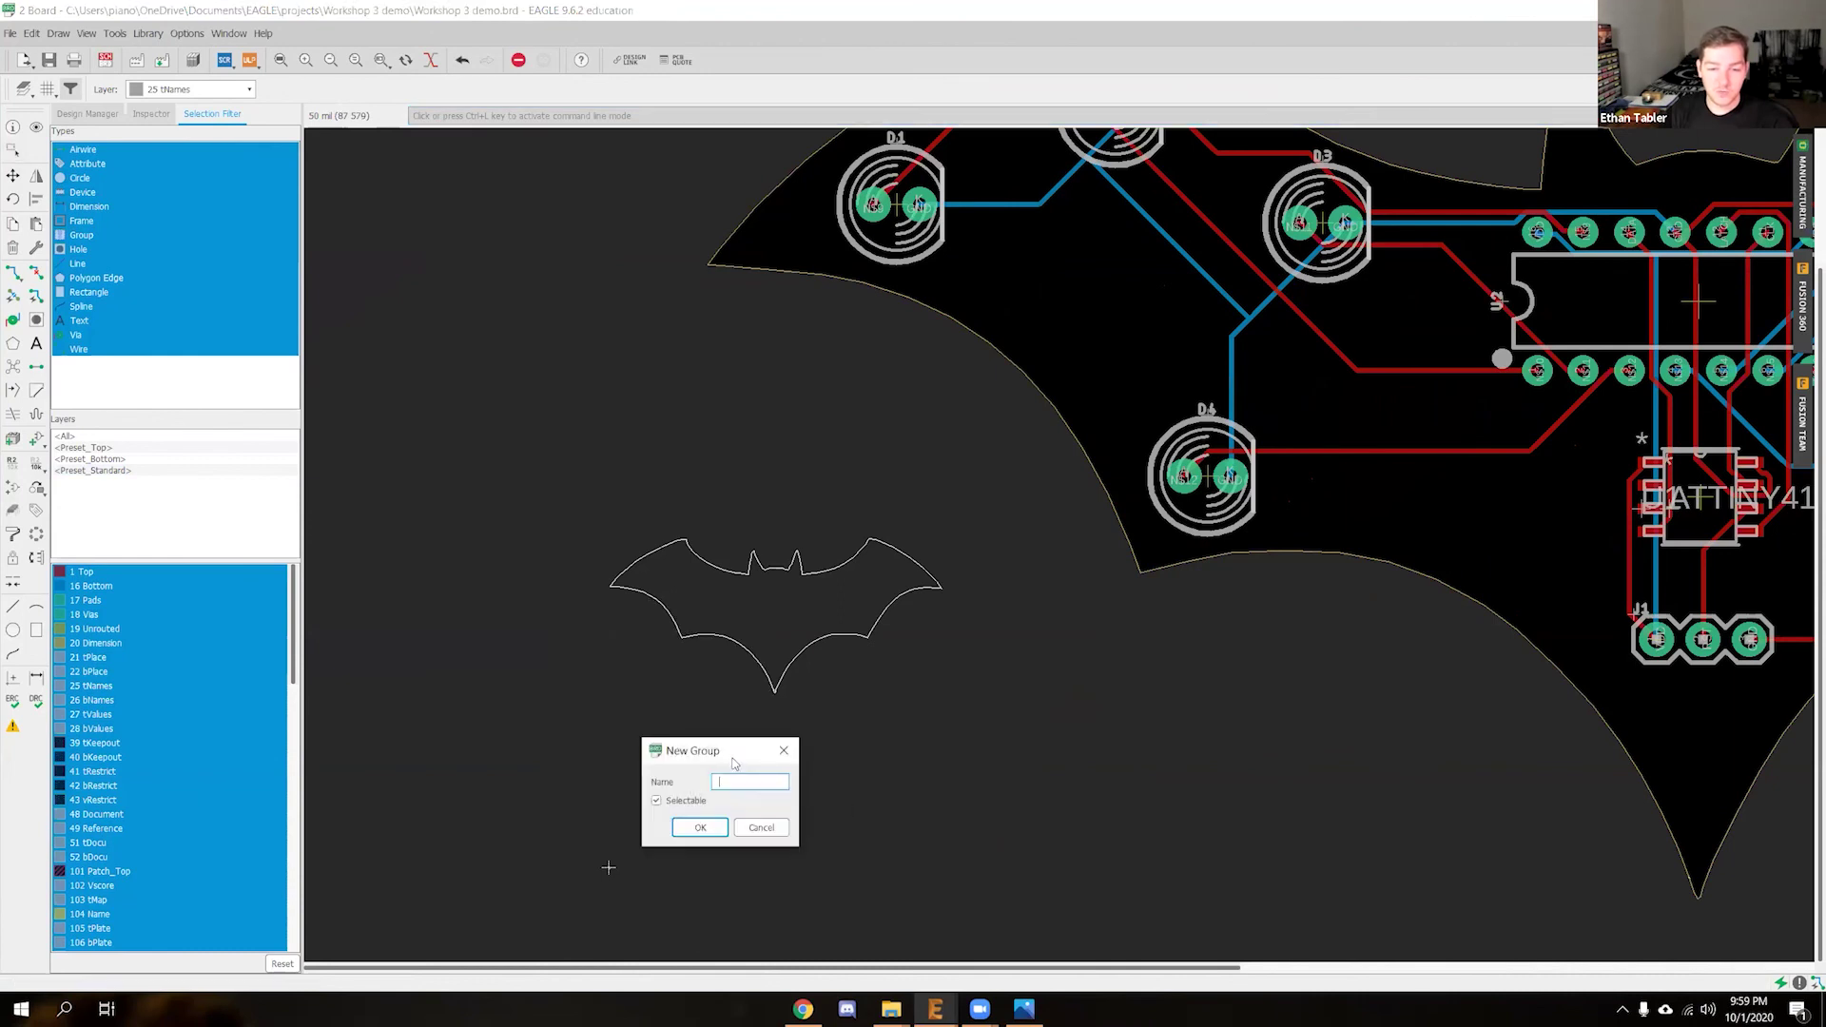
{"action": "type", "text": "bat1"}
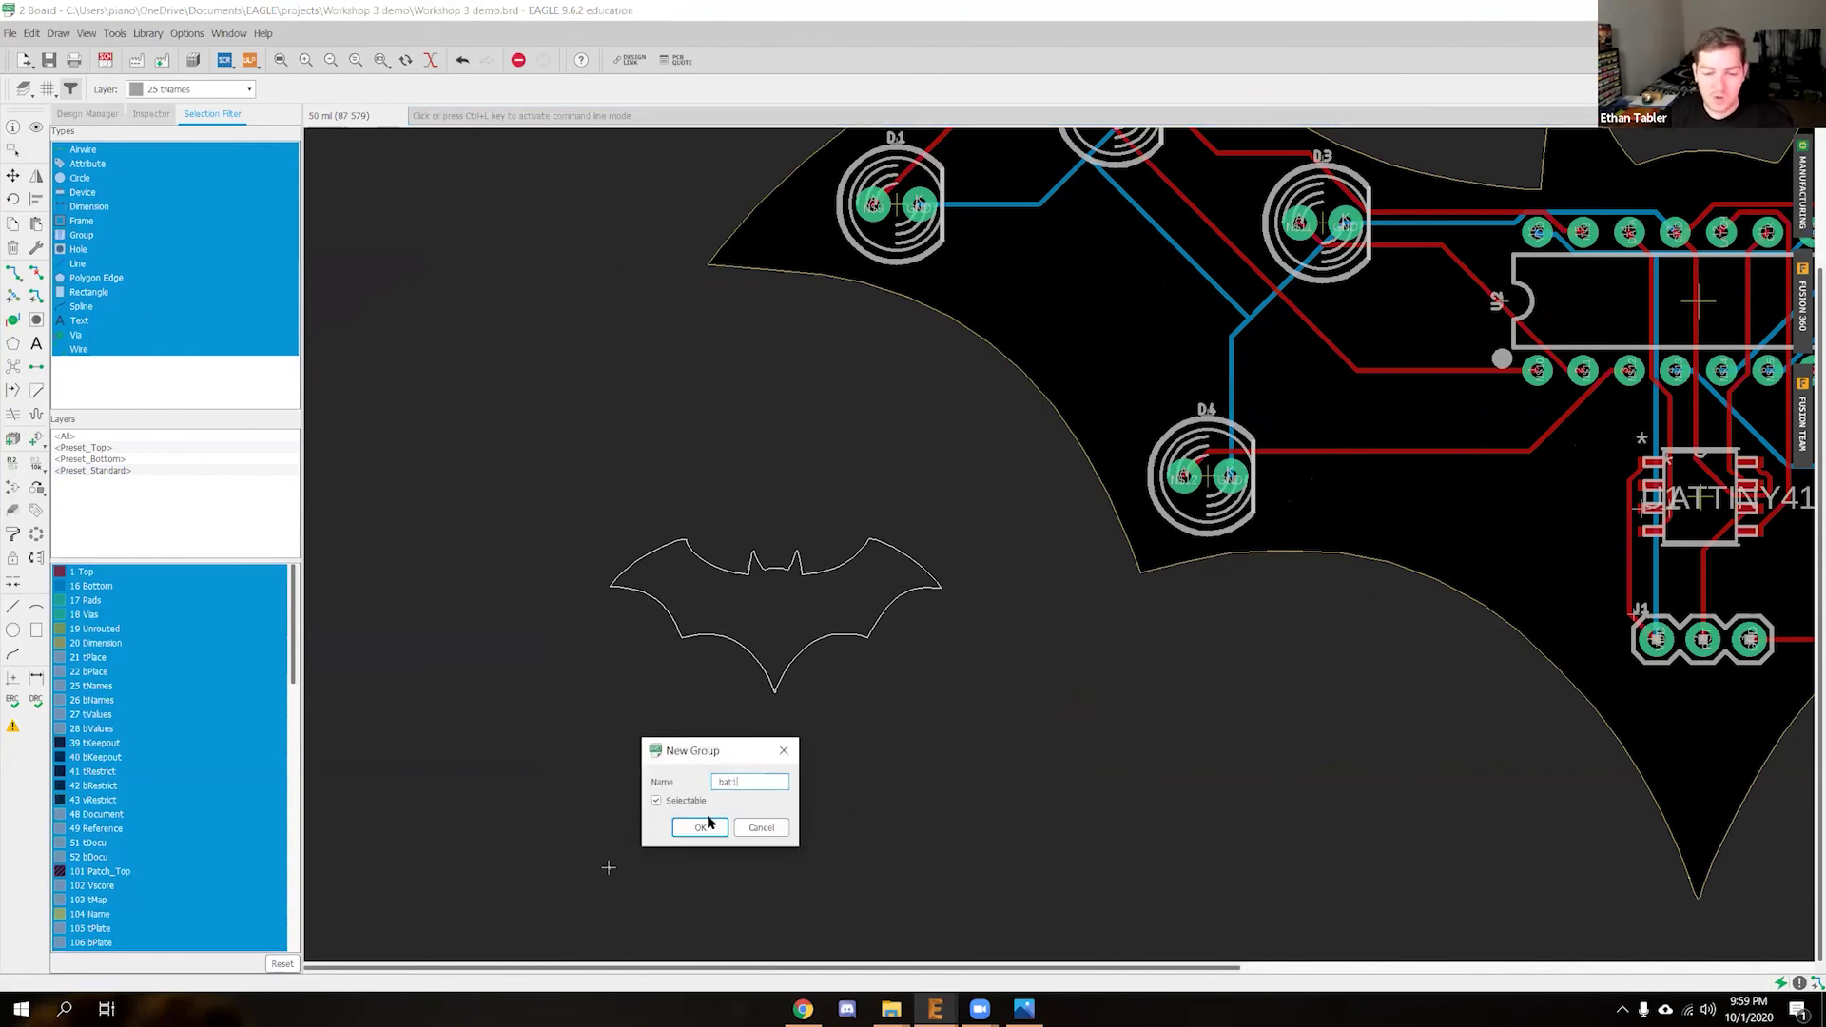
{"action": "left_click", "coordinate": [700, 827]}
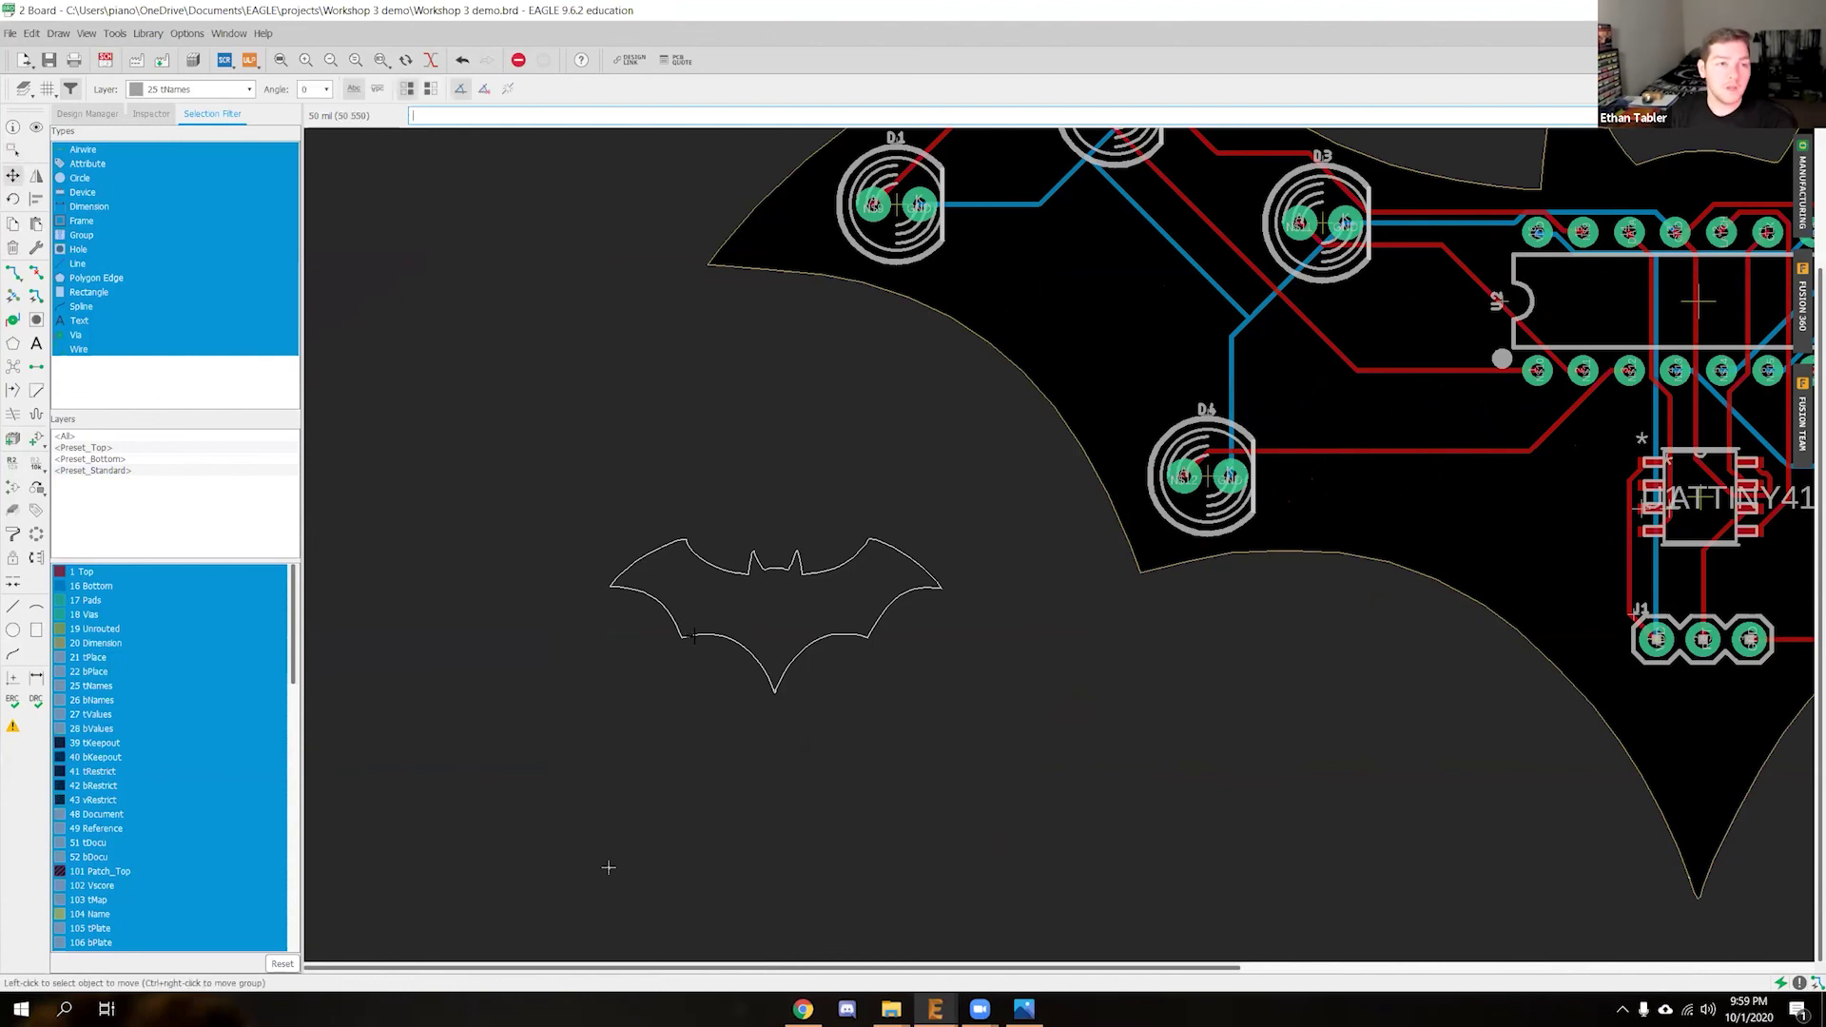
Move the bat outline group onto the board, into the area between D4 and the ATTINY412
{"action": "right_click", "coordinate": [720, 638]}
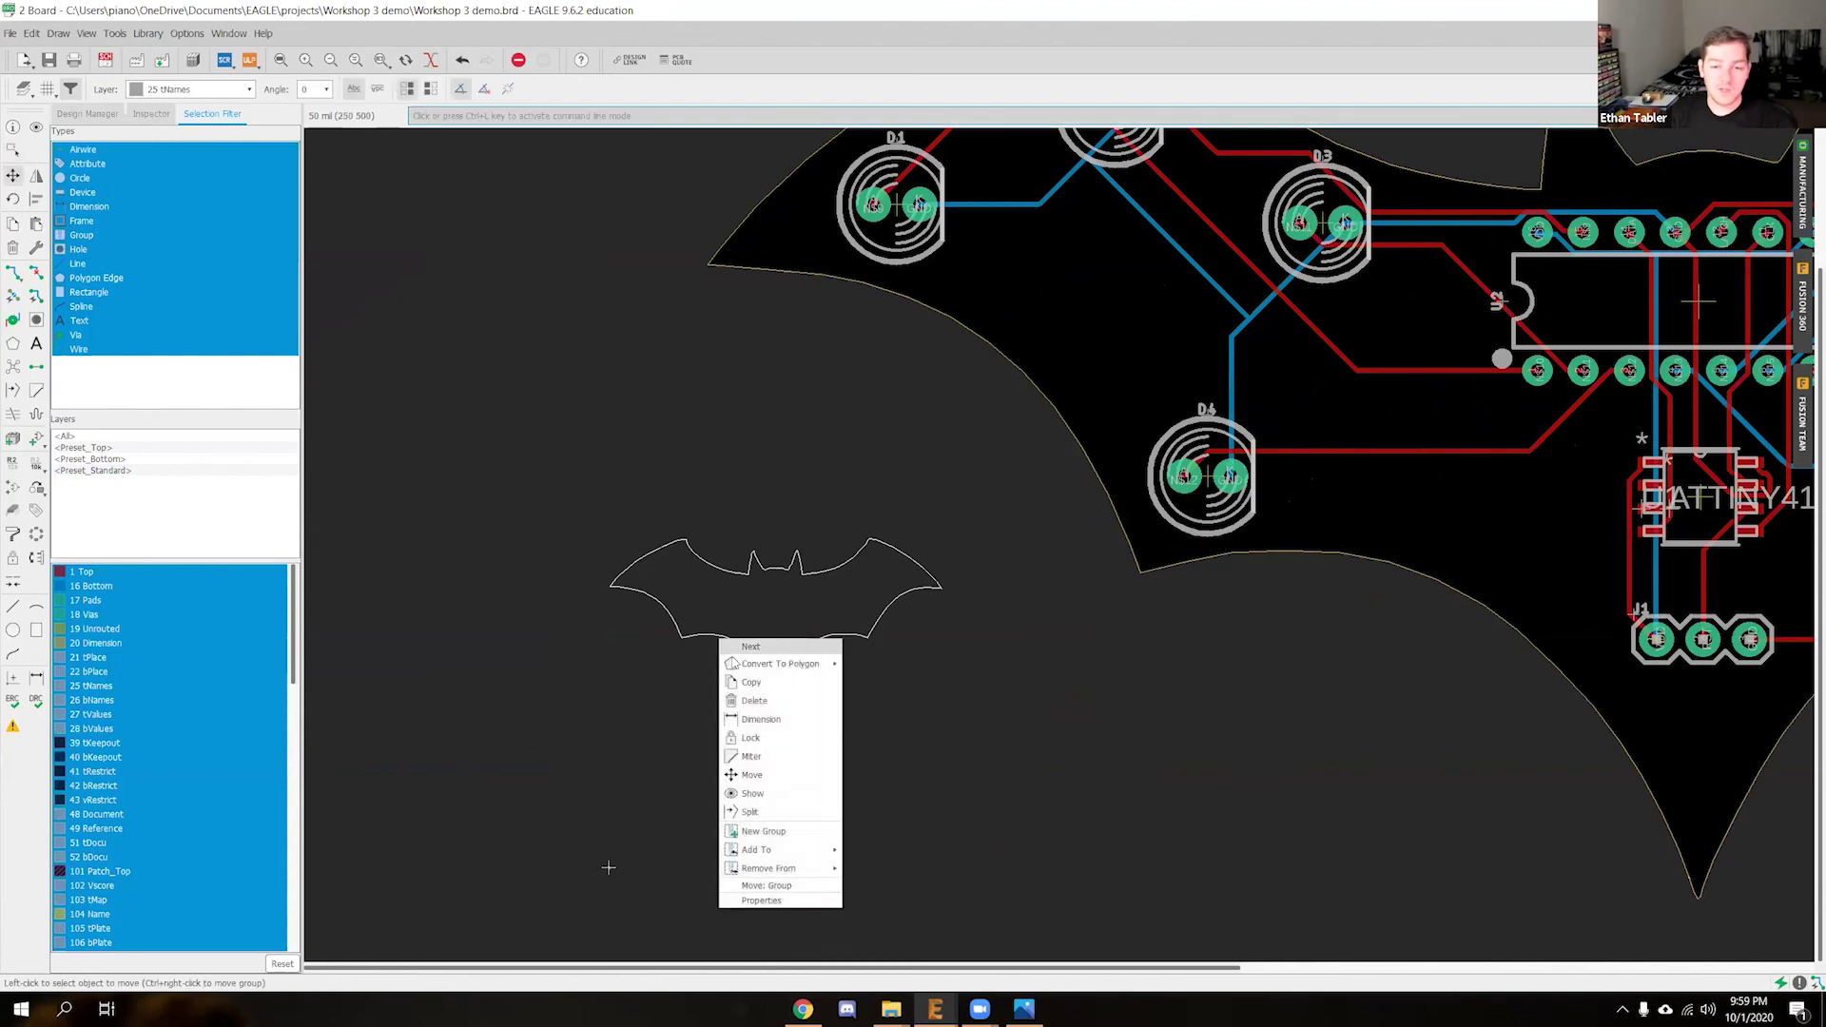
{"action": "left_click", "coordinate": [799, 886]}
{"action": "scroll", "coordinate": [609, 866], "scroll_direction": "down", "scroll_amount": 4}
{"action": "left_click", "coordinate": [396, 890]}
{"action": "scroll", "coordinate": [1030, 730], "scroll_direction": "up", "scroll_amount": 3}
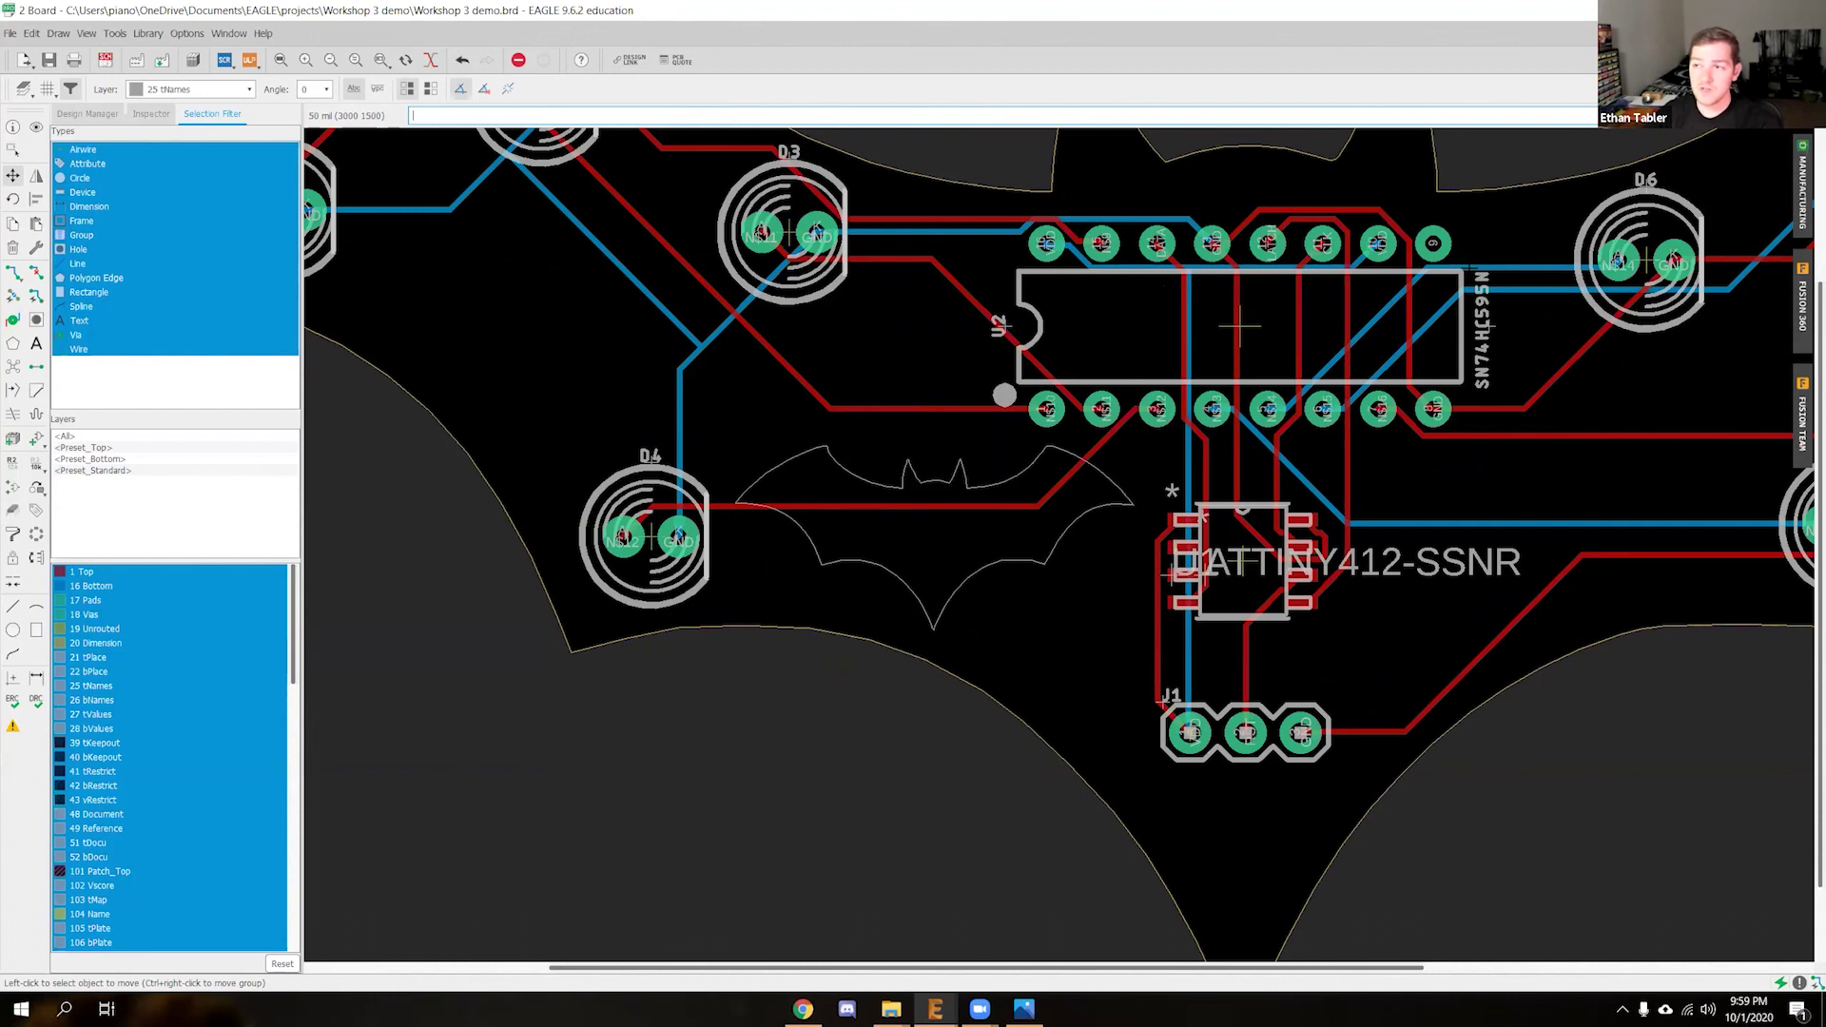
Examine the bat graphic on the board's top side in an enlarged manufacturing preview
{"action": "left_click", "coordinate": [1805, 189]}
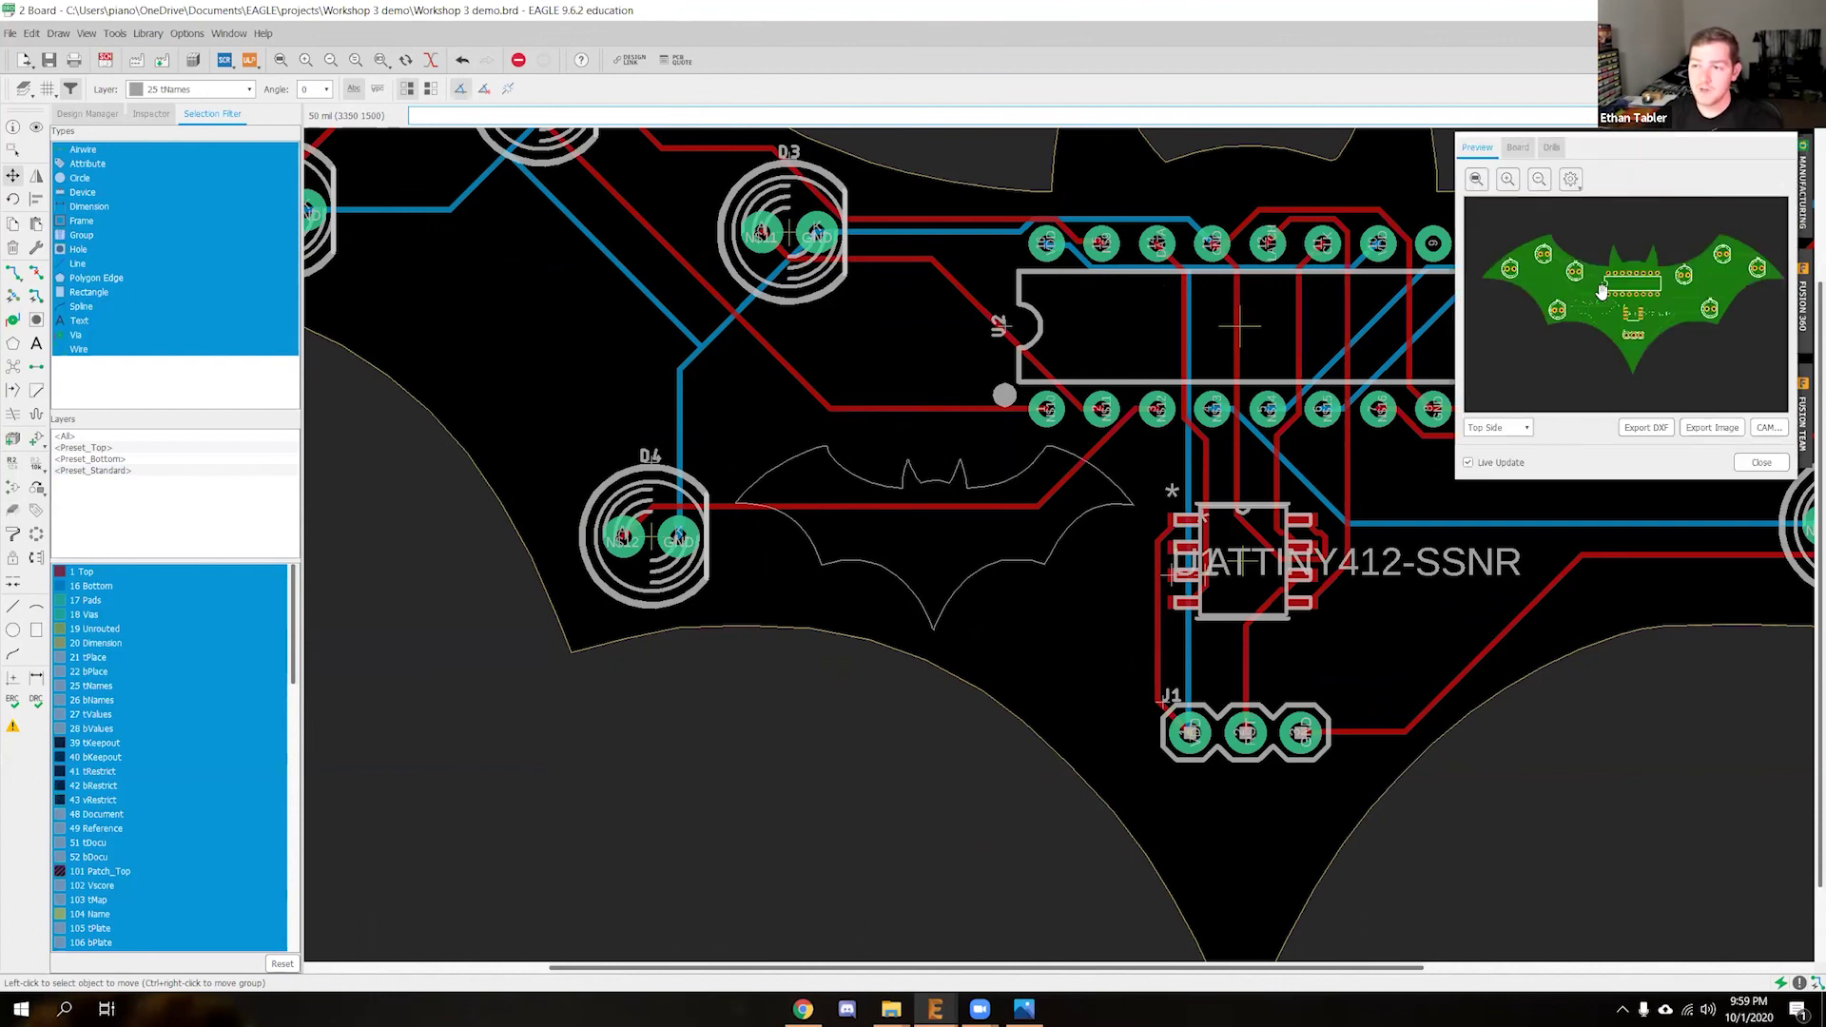
{"action": "scroll", "coordinate": [1601, 290], "scroll_direction": "up", "scroll_amount": 5}
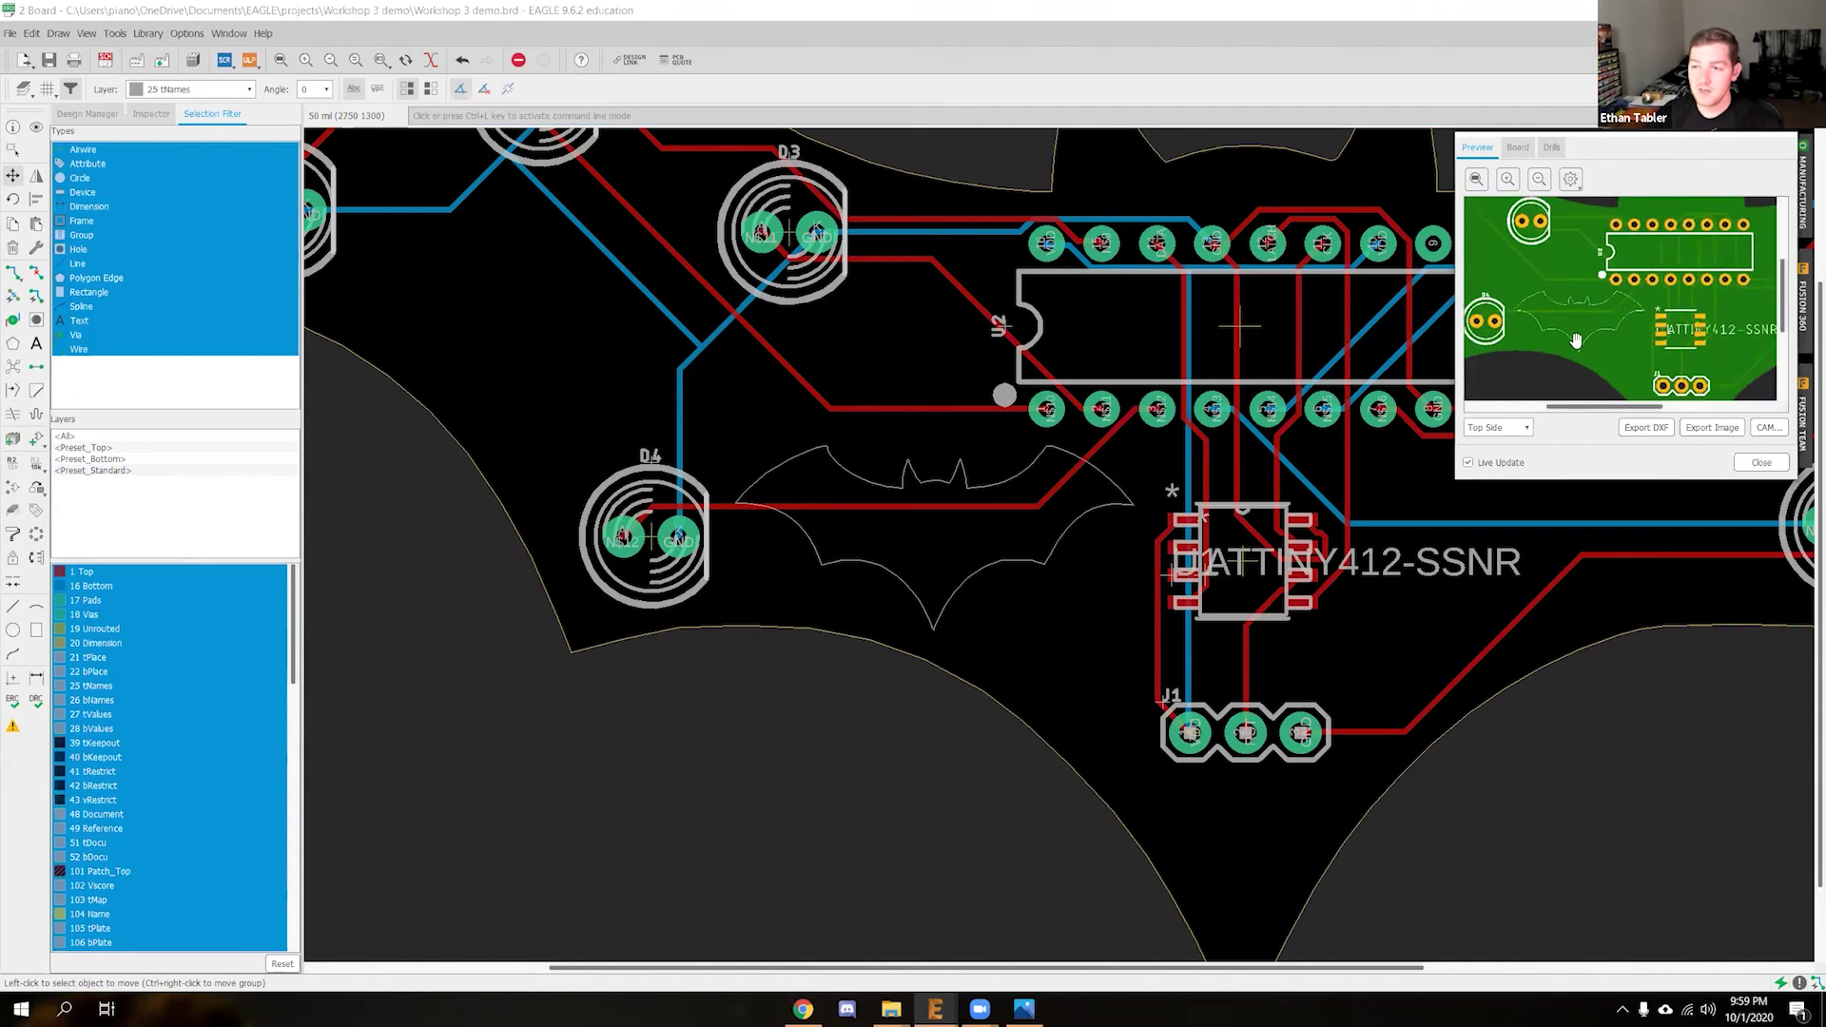
{"action": "scroll", "coordinate": [1579, 315], "scroll_direction": "up", "scroll_amount": 1}
{"action": "left_click_drag", "start_coordinate": [1580, 315], "coordinate": [1614, 326]}
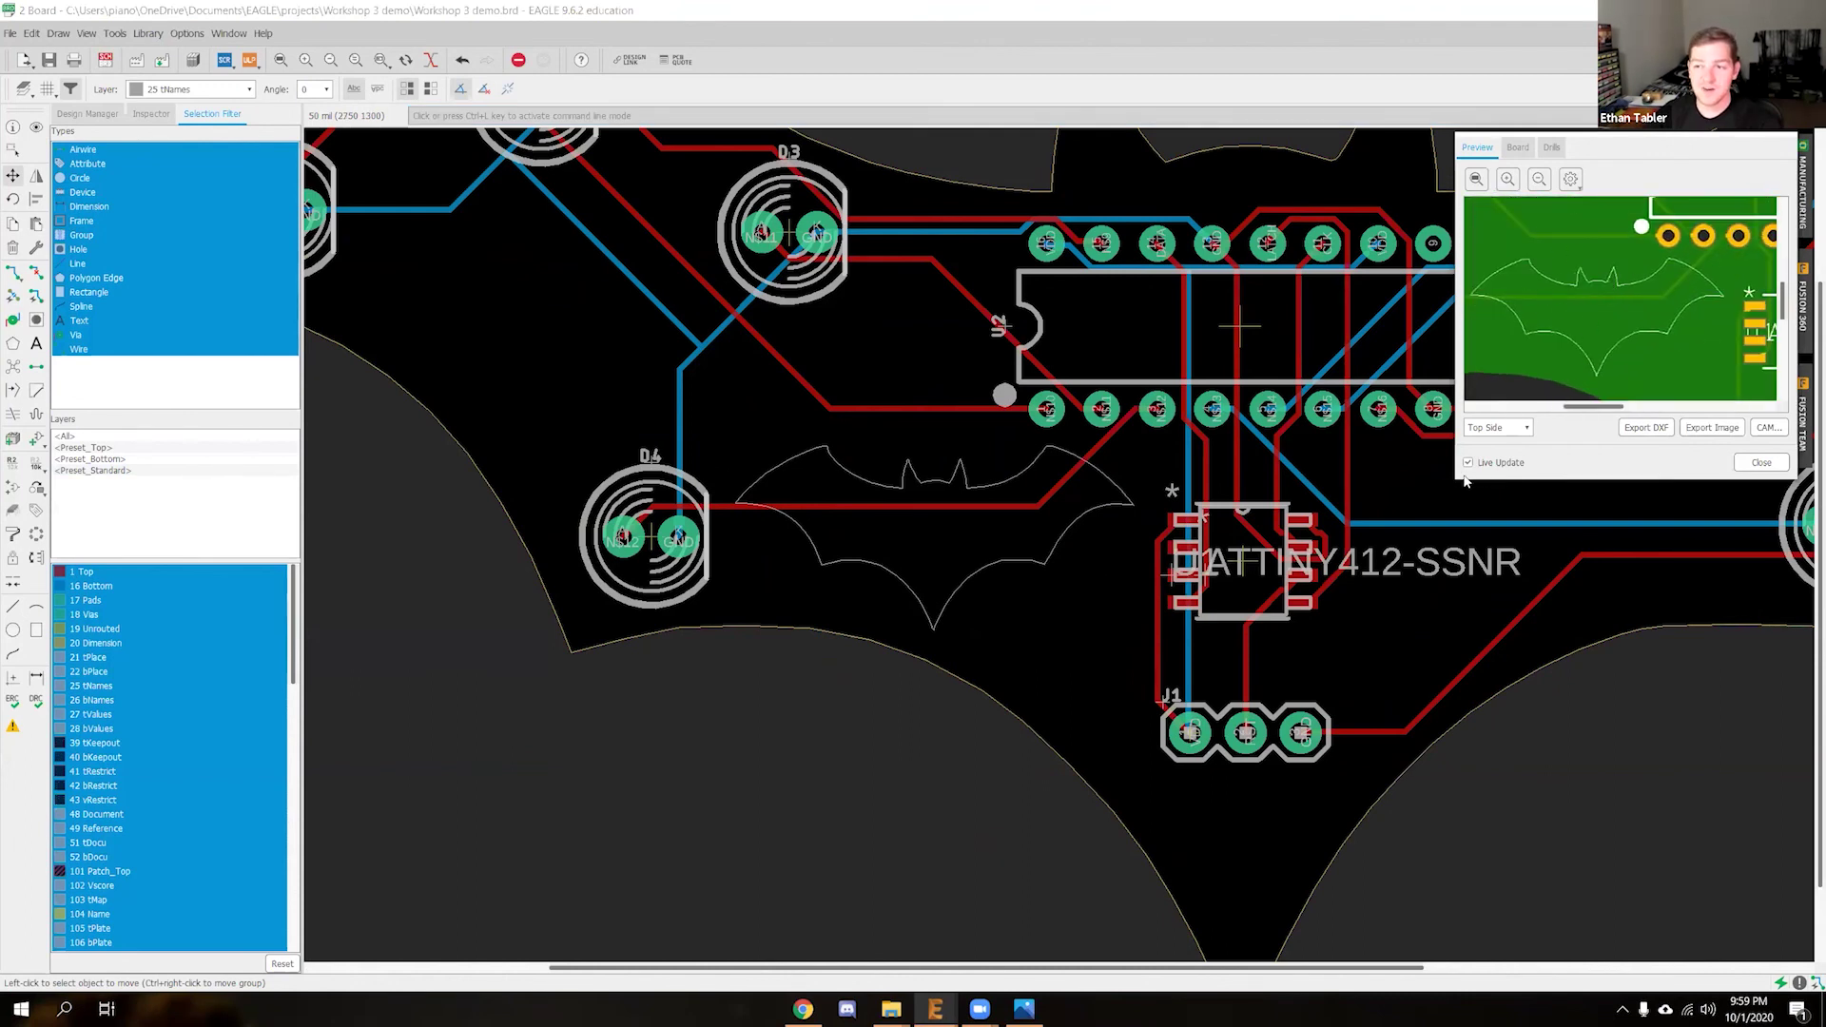
{"action": "left_click_drag", "start_coordinate": [1453, 484], "coordinate": [939, 800]}
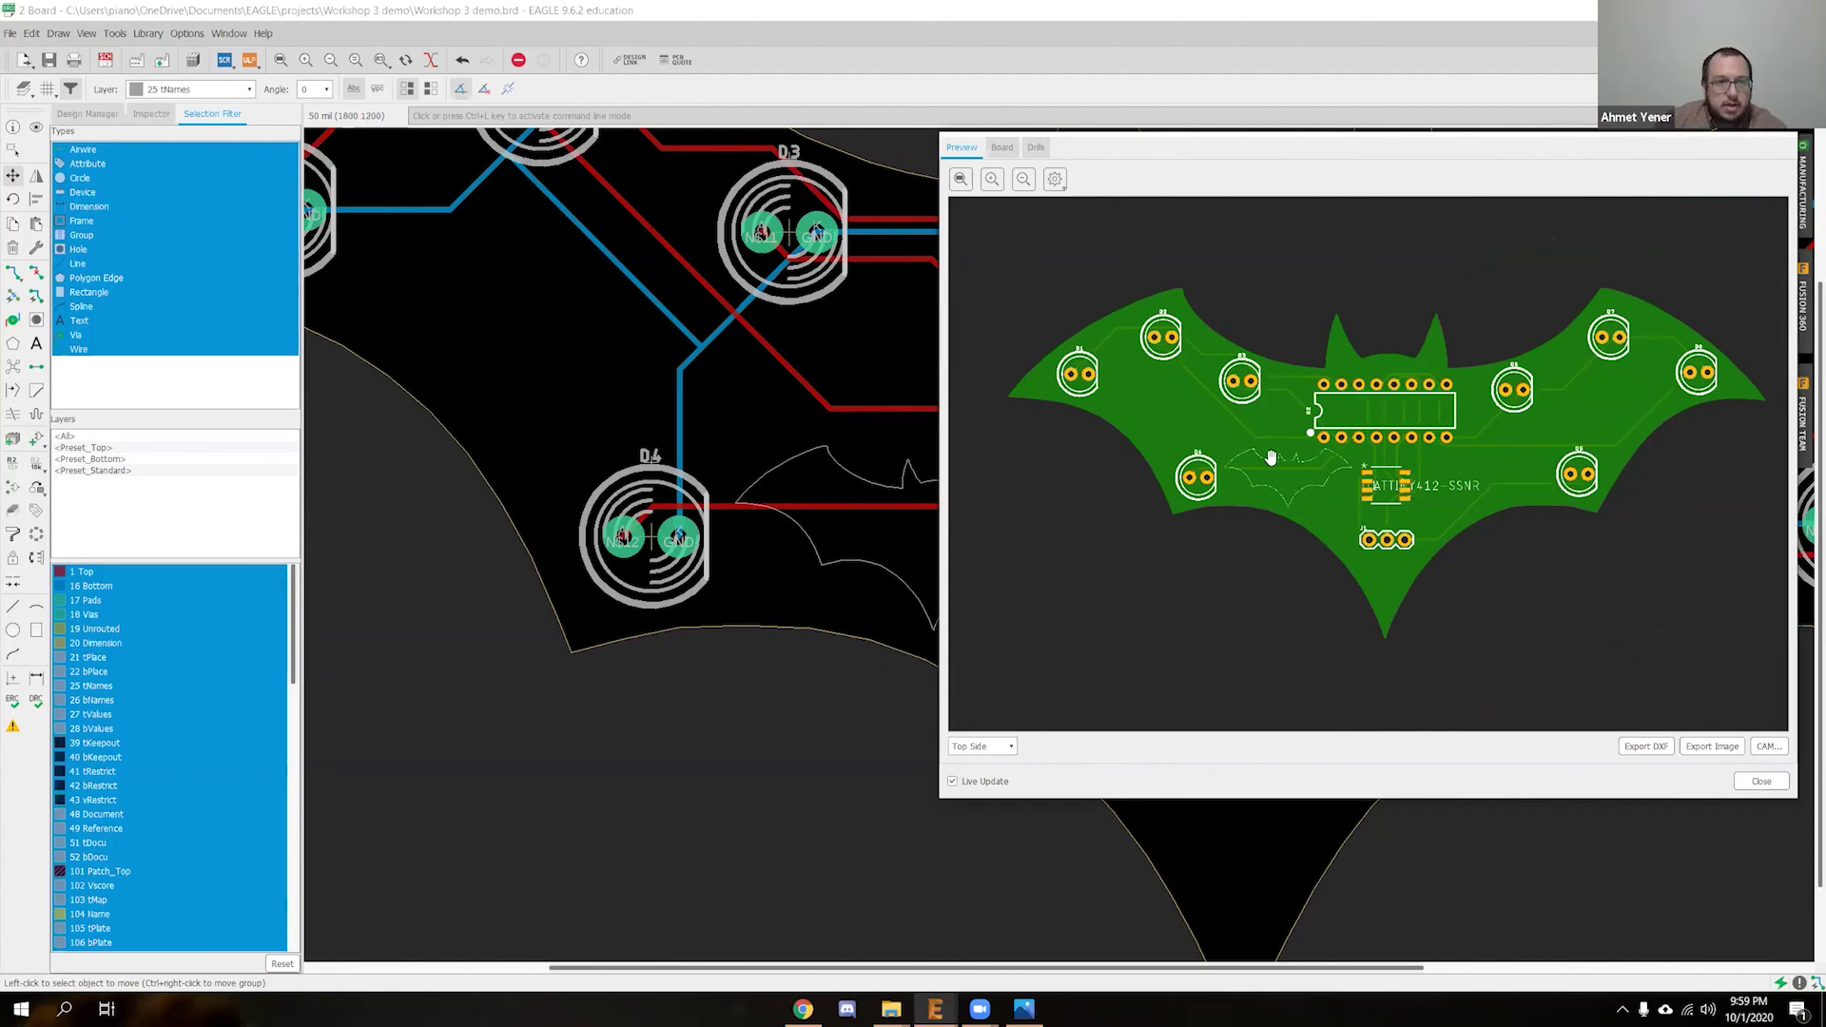
{"action": "scroll", "coordinate": [1271, 458], "scroll_direction": "up", "scroll_amount": 3}
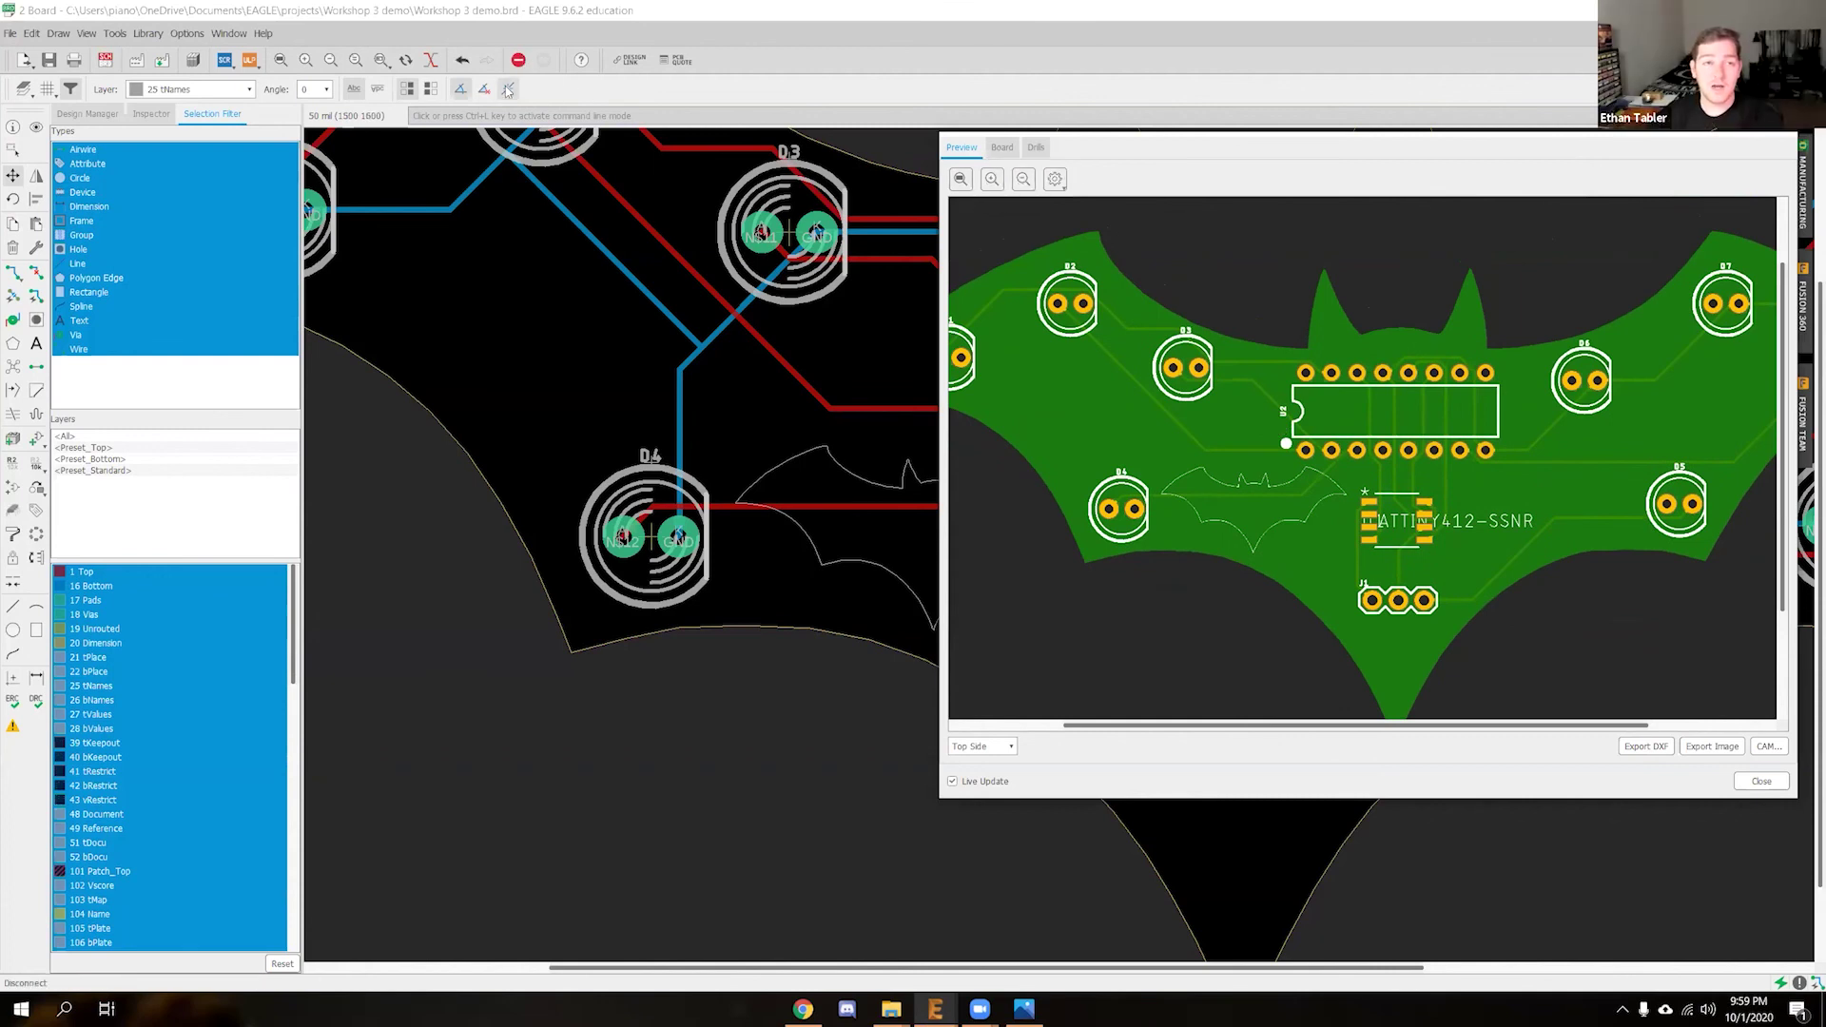
Switch the manufacturing preview to Bottom Side and inspect the pads, traces and silkscreen
{"action": "left_click", "coordinate": [990, 746]}
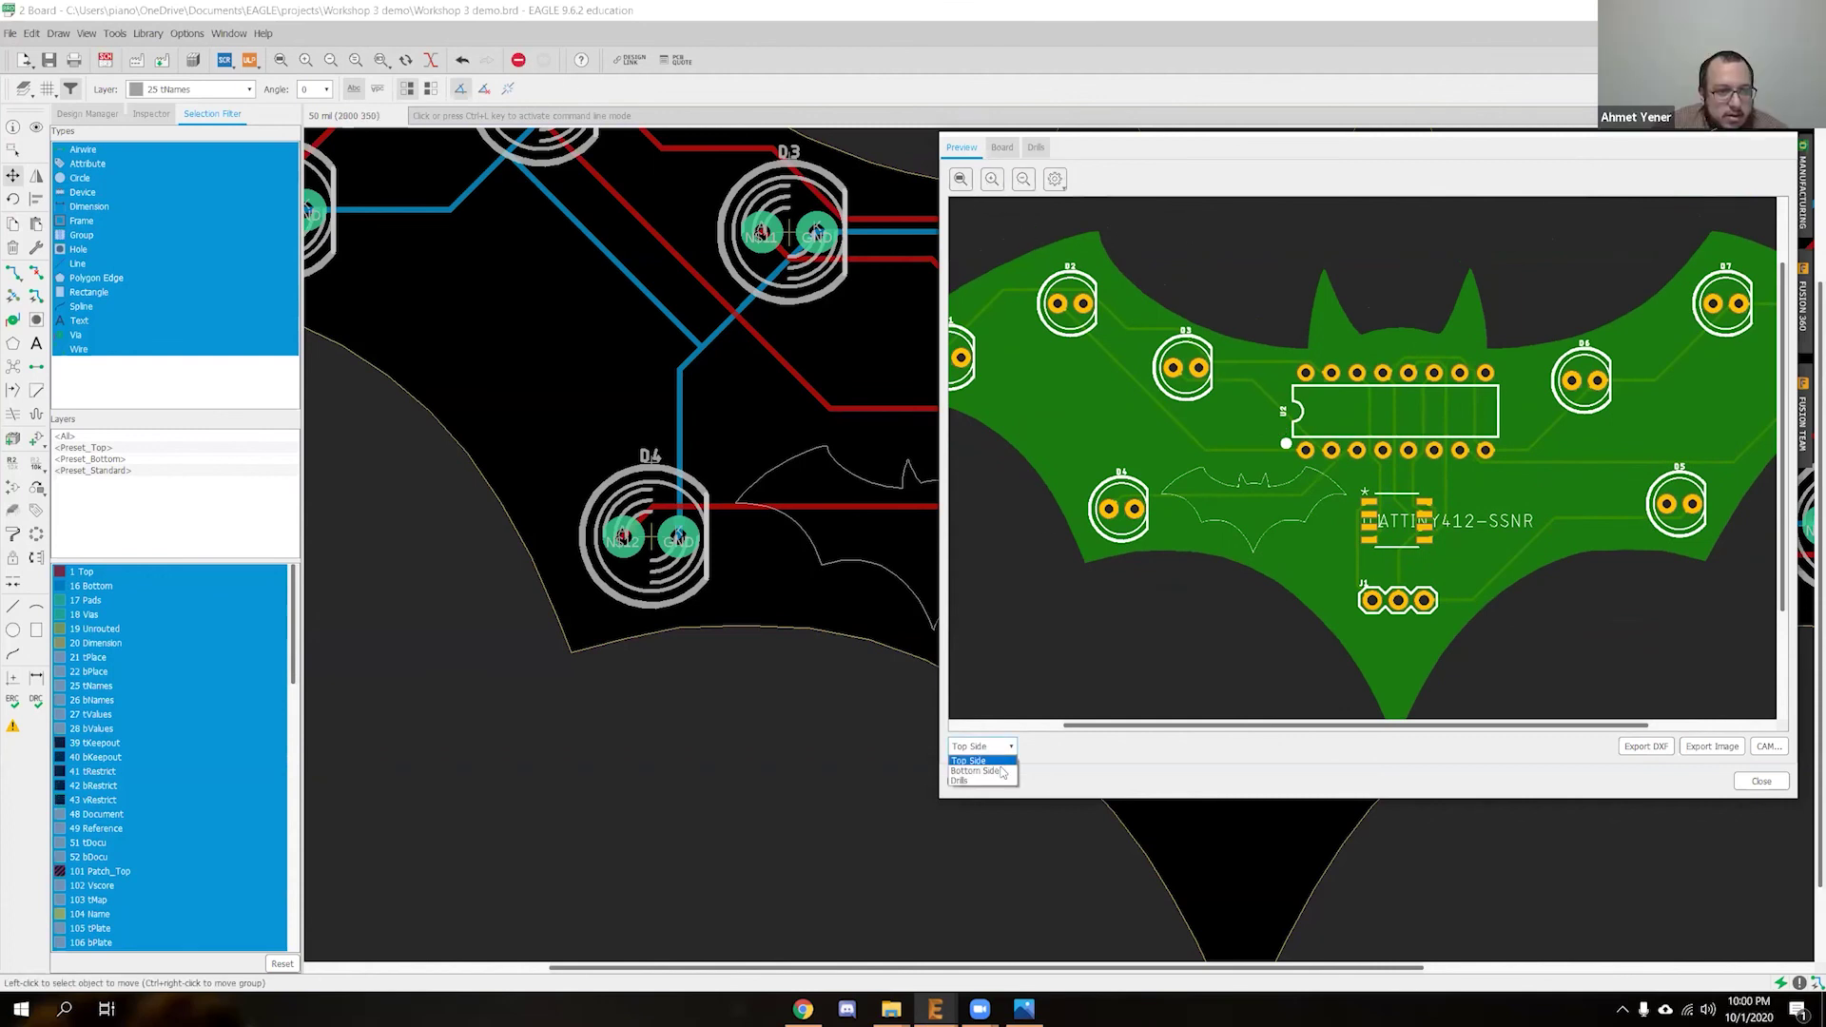
{"action": "left_click", "coordinate": [1002, 772]}
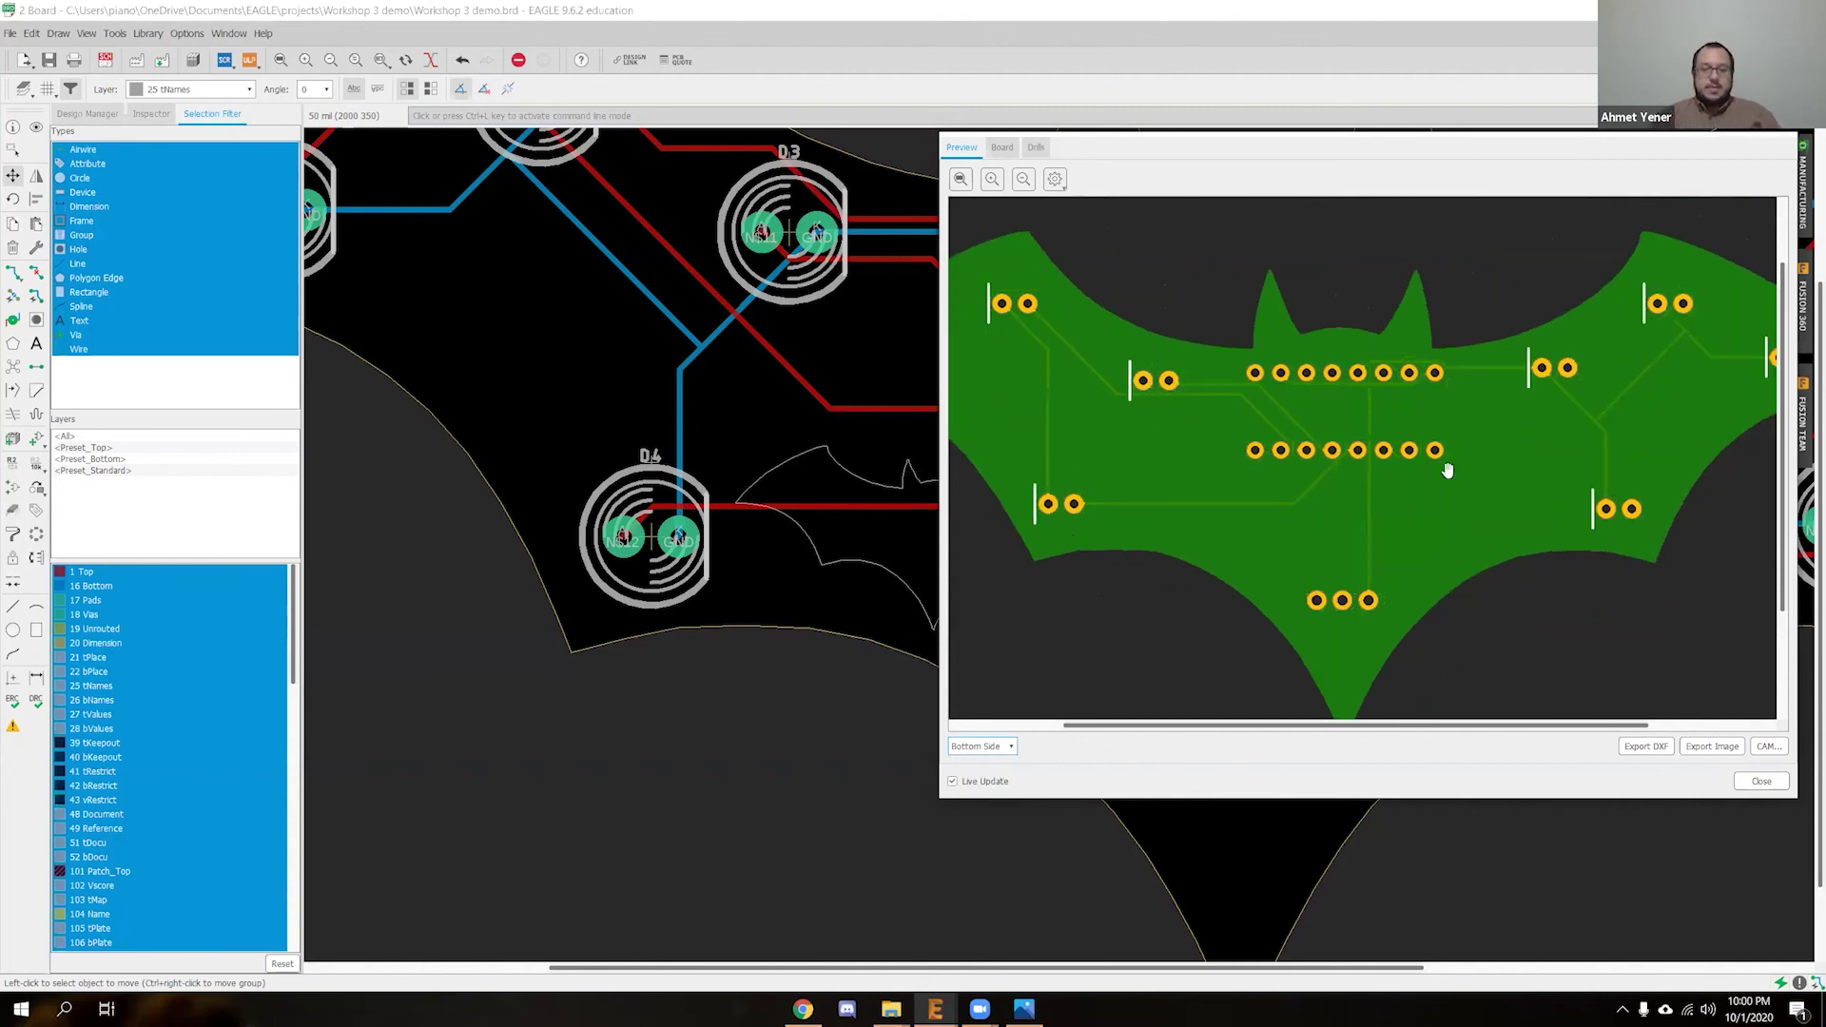
{"action": "scroll", "coordinate": [1295, 519], "scroll_direction": "down", "scroll_amount": 2}
{"action": "left_click_drag", "start_coordinate": [1219, 377], "coordinate": [1254, 410]}
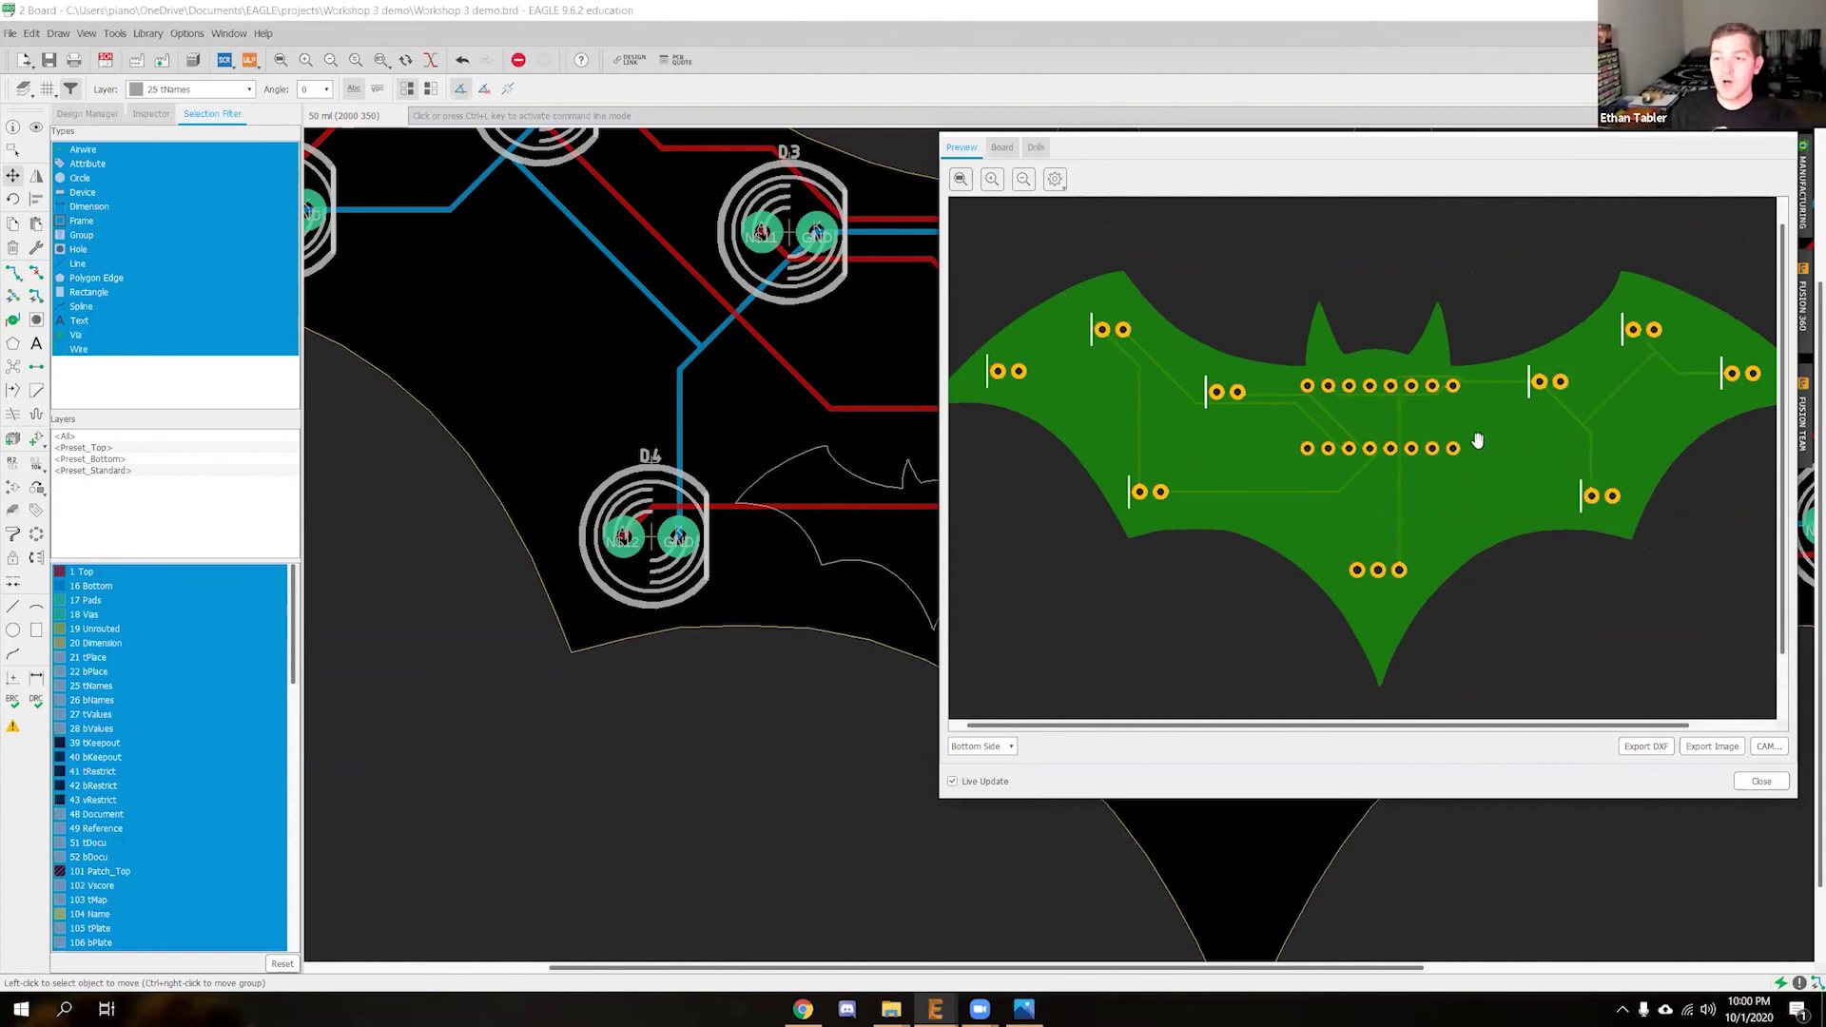
{"action": "scroll", "coordinate": [1402, 574], "scroll_direction": "up", "scroll_amount": 5}
{"action": "left_click_drag", "start_coordinate": [1423, 583], "coordinate": [1525, 232]}
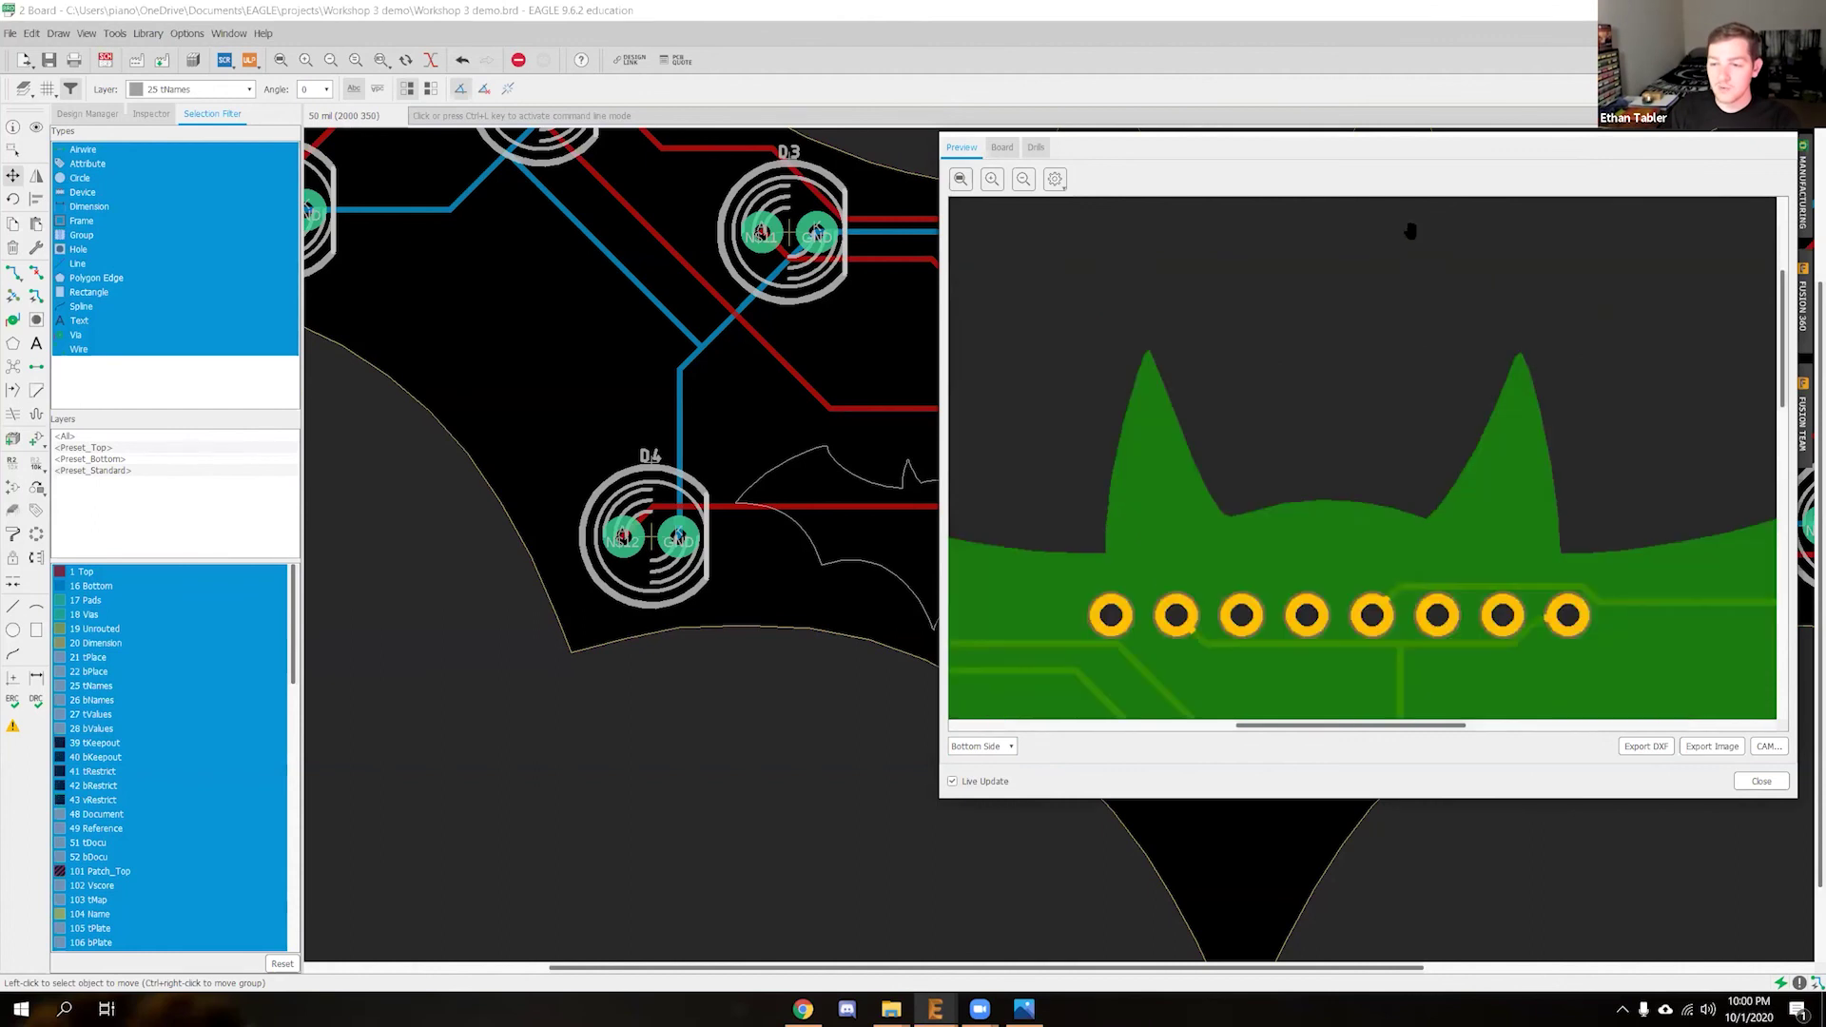
{"action": "scroll", "coordinate": [1431, 539], "scroll_direction": "down", "scroll_amount": 6}
{"action": "left_click_drag", "start_coordinate": [1431, 540], "coordinate": [1564, 637]}
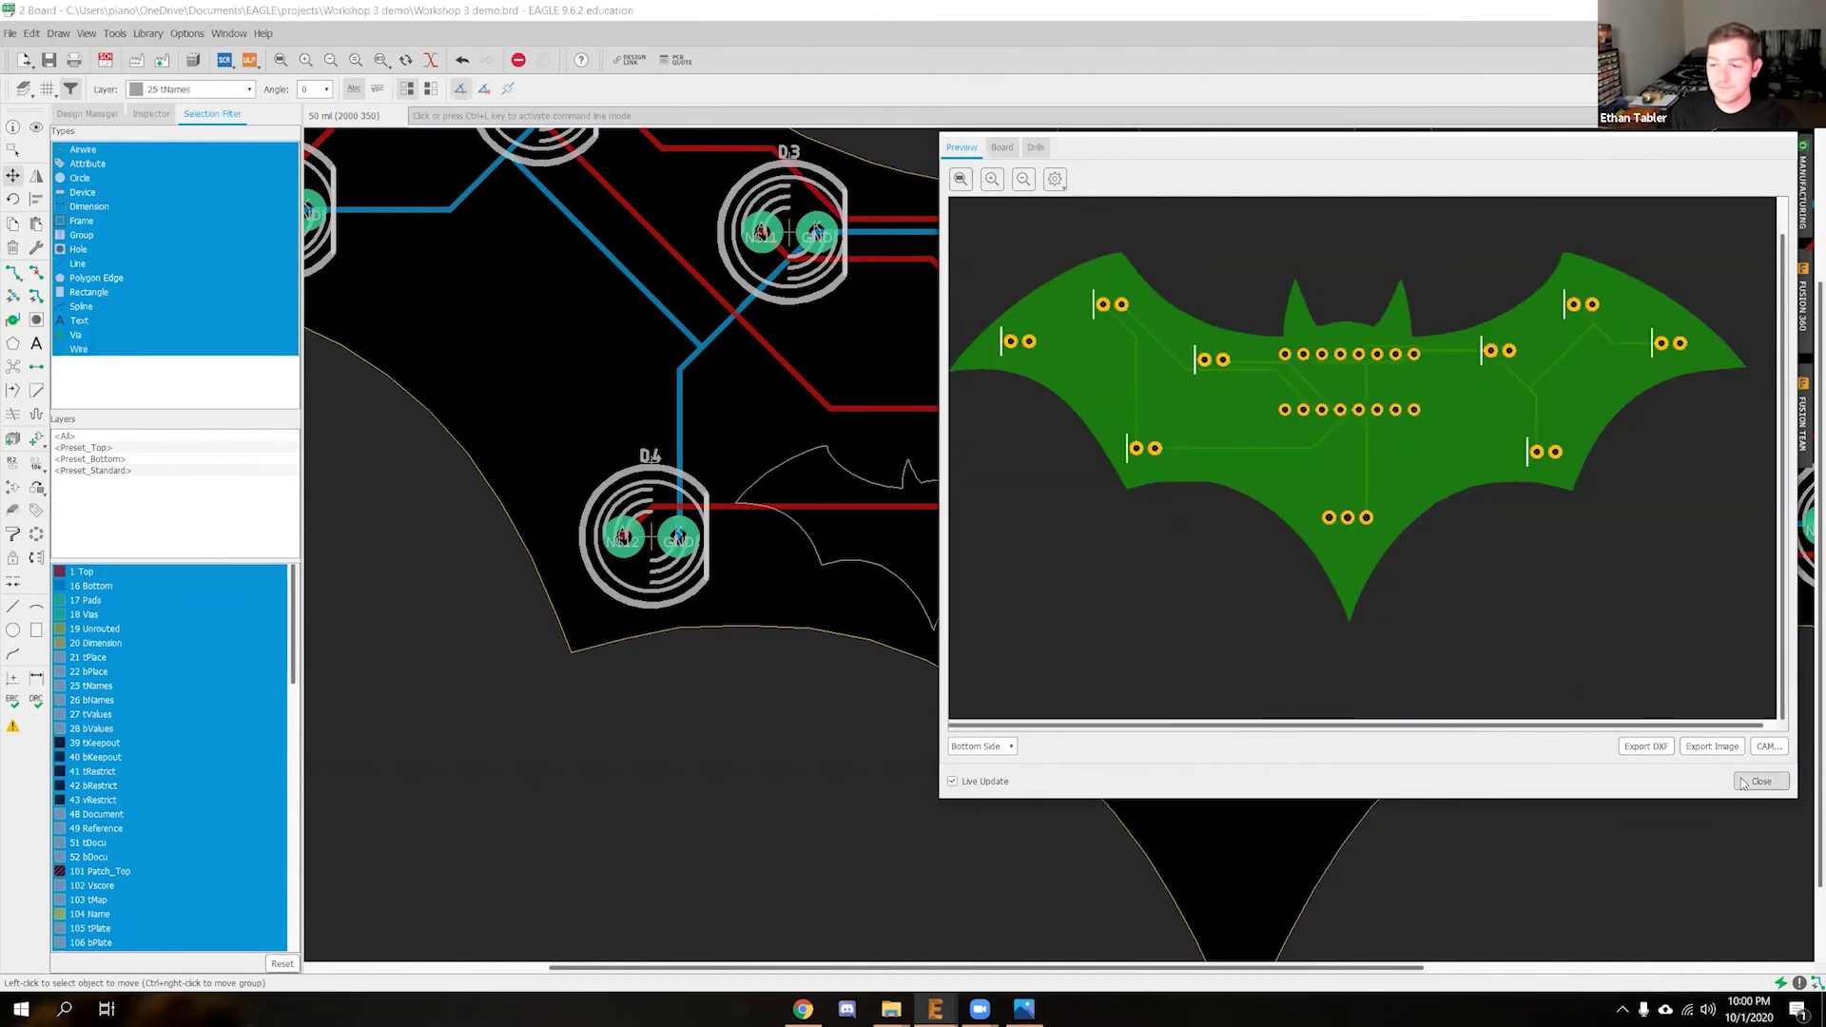
Return the manufacturing preview to Top Side and close it
{"action": "left_click", "coordinate": [1008, 750]}
{"action": "left_click", "coordinate": [998, 763]}
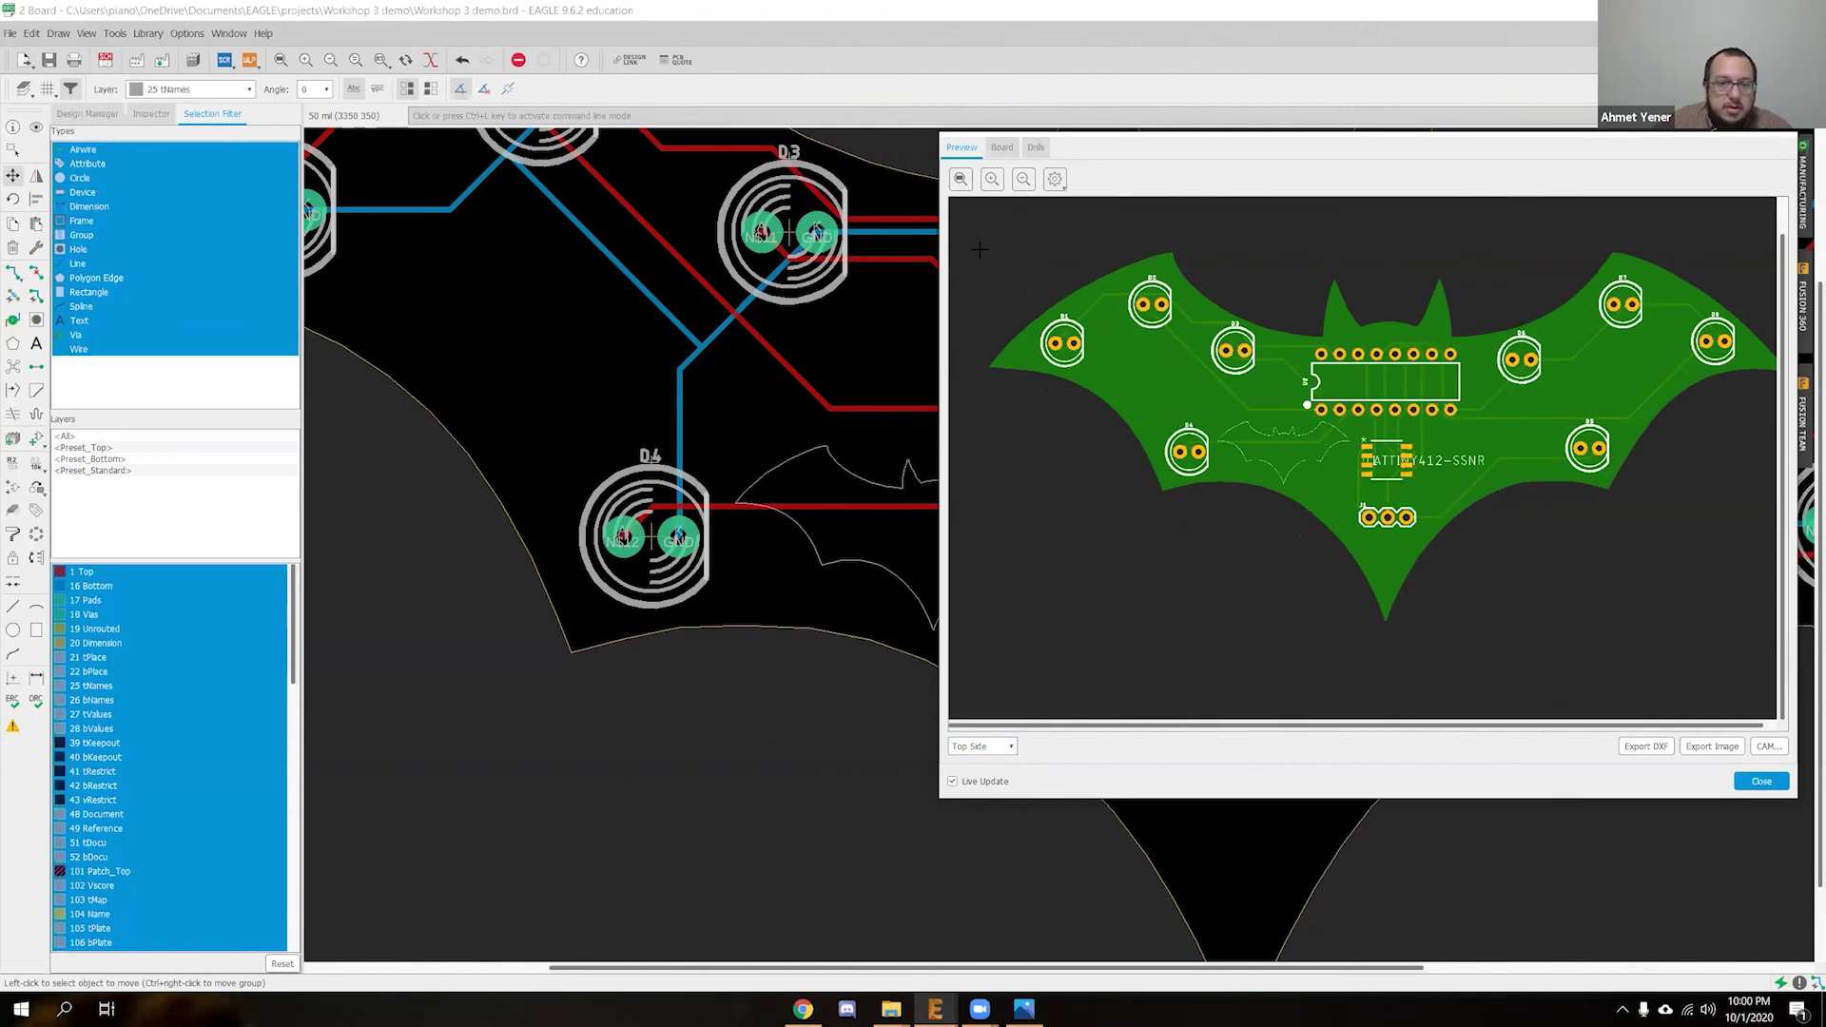
{"action": "left_click", "coordinate": [1762, 781]}
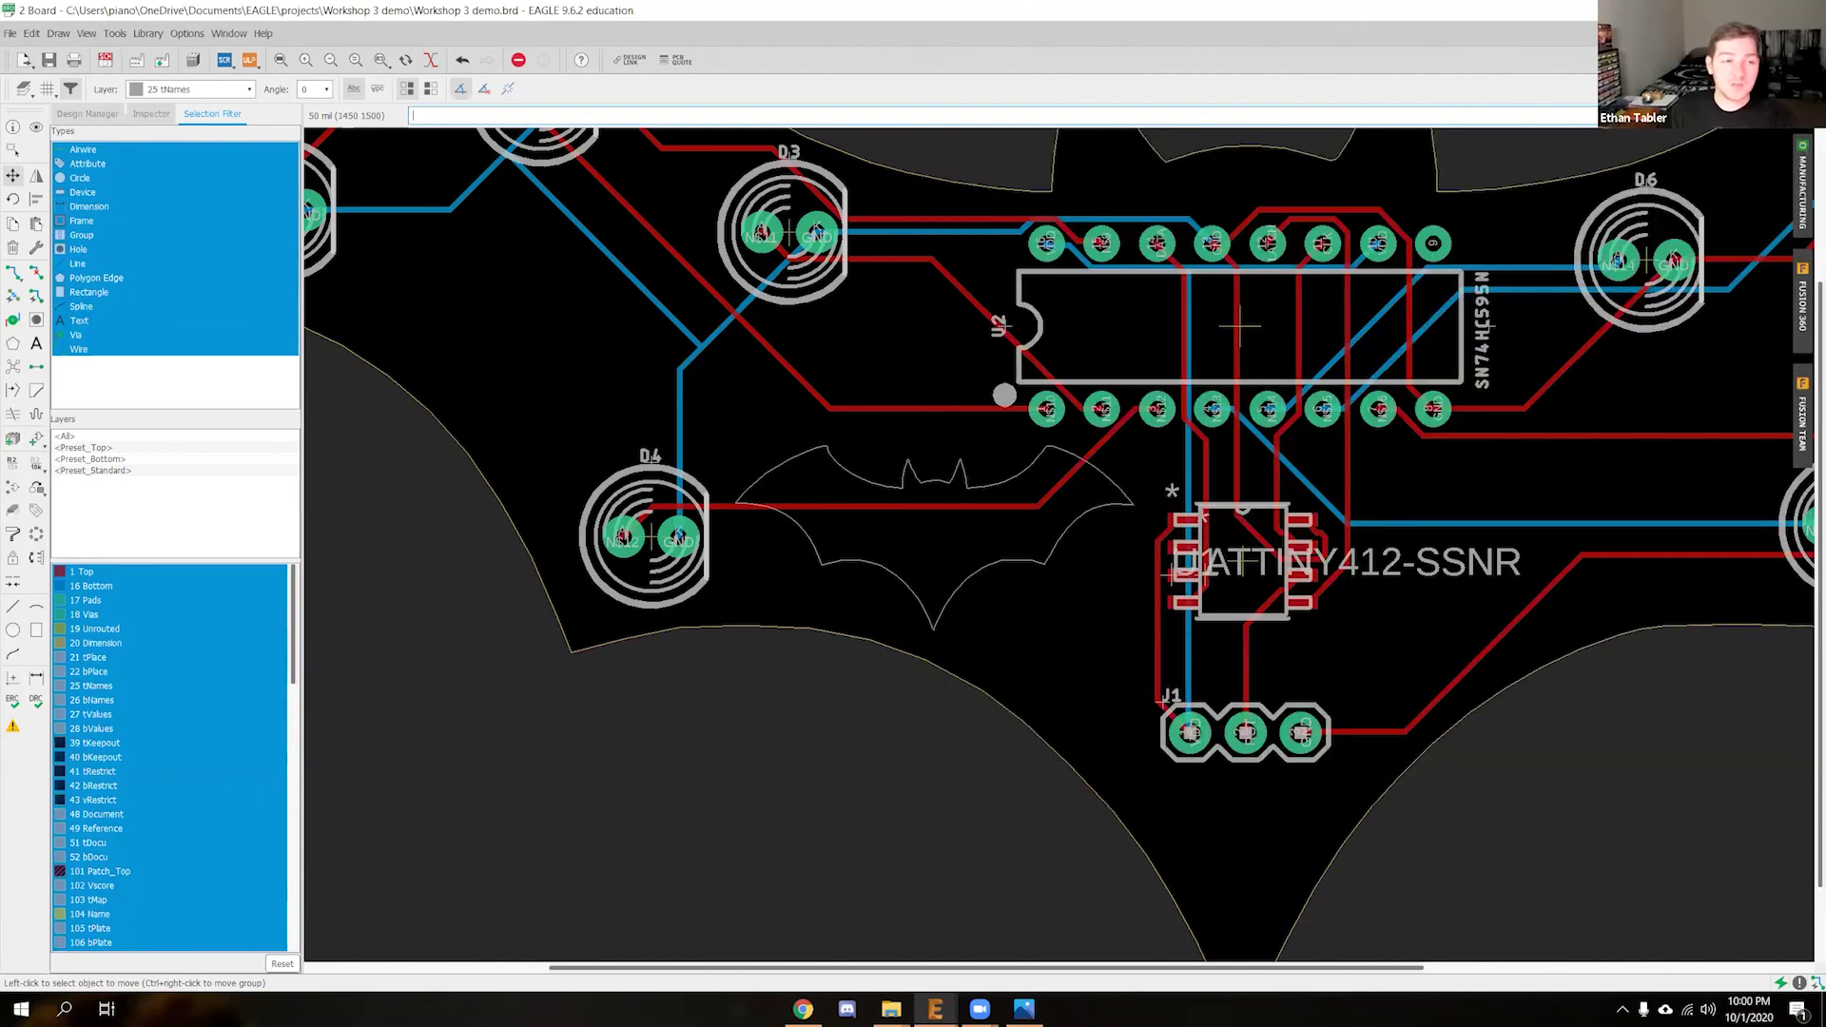
Open the visible layers settings and toggle the Top and Bottom copper layers off and on in turn
{"action": "left_click", "coordinate": [86, 35]}
{"action": "left_click", "coordinate": [126, 53]}
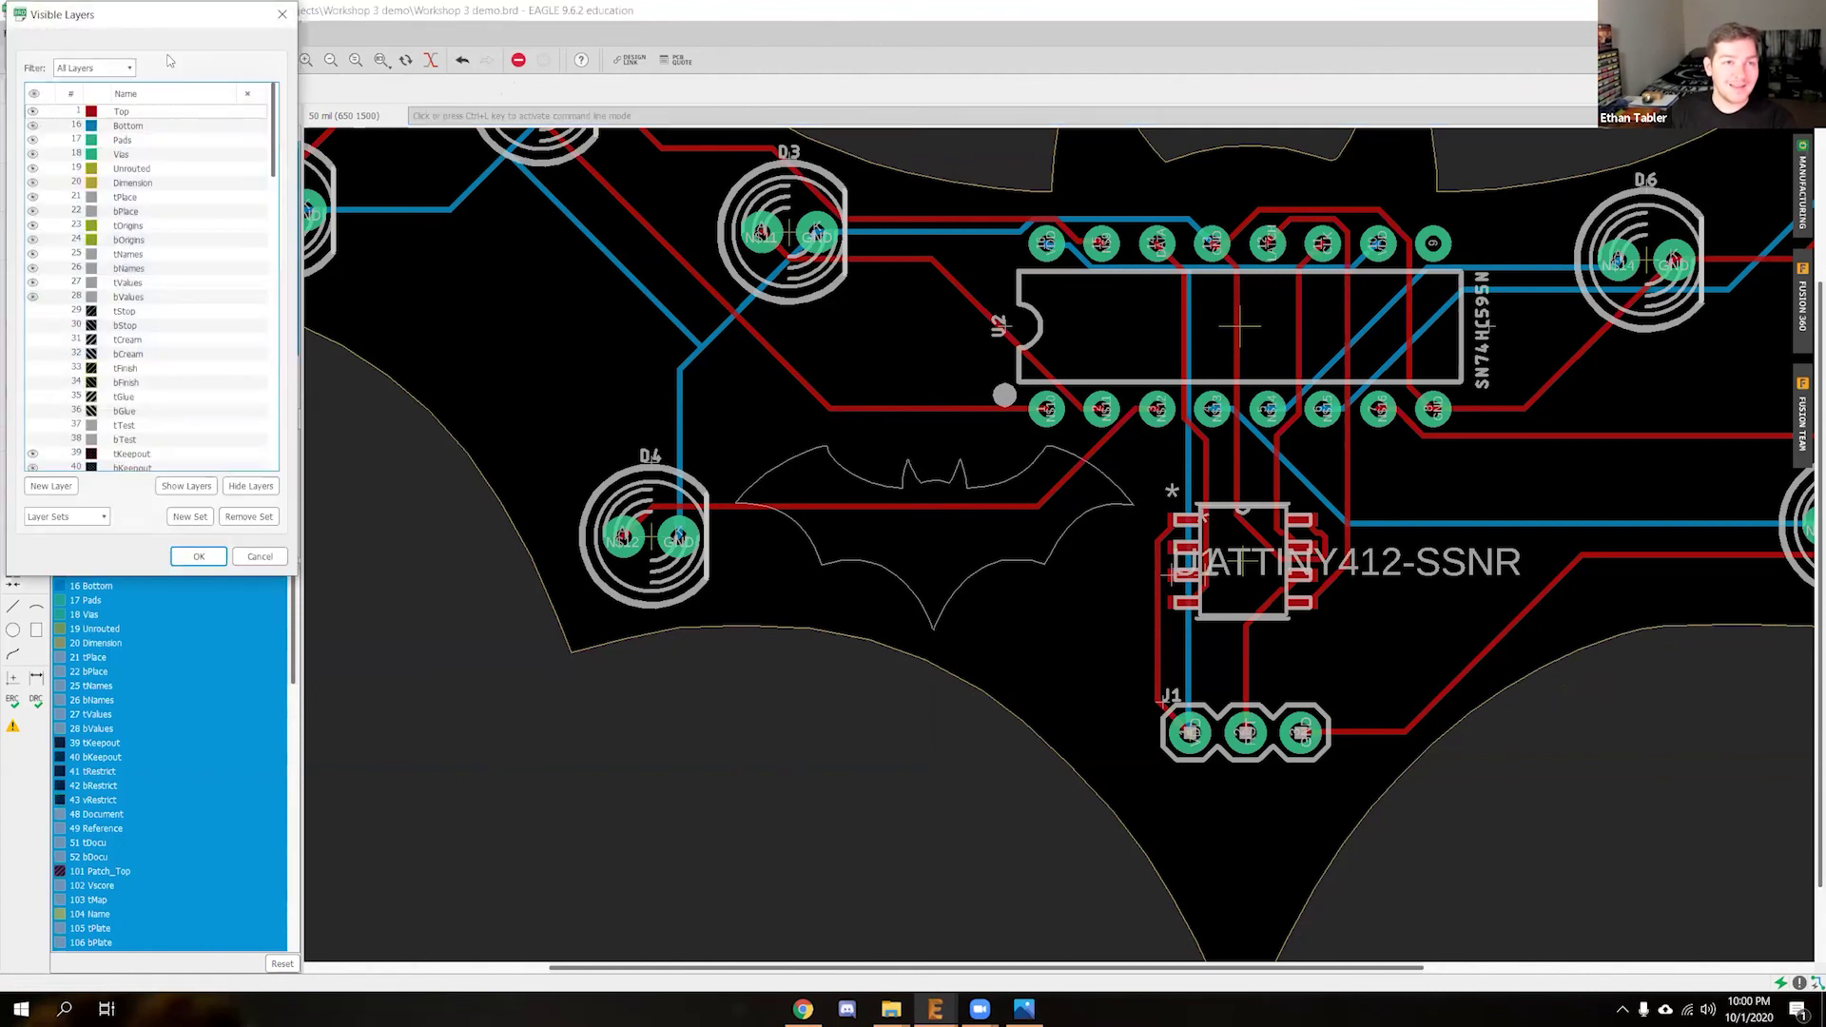
{"action": "left_click_drag", "start_coordinate": [193, 31], "coordinate": [560, 354]}
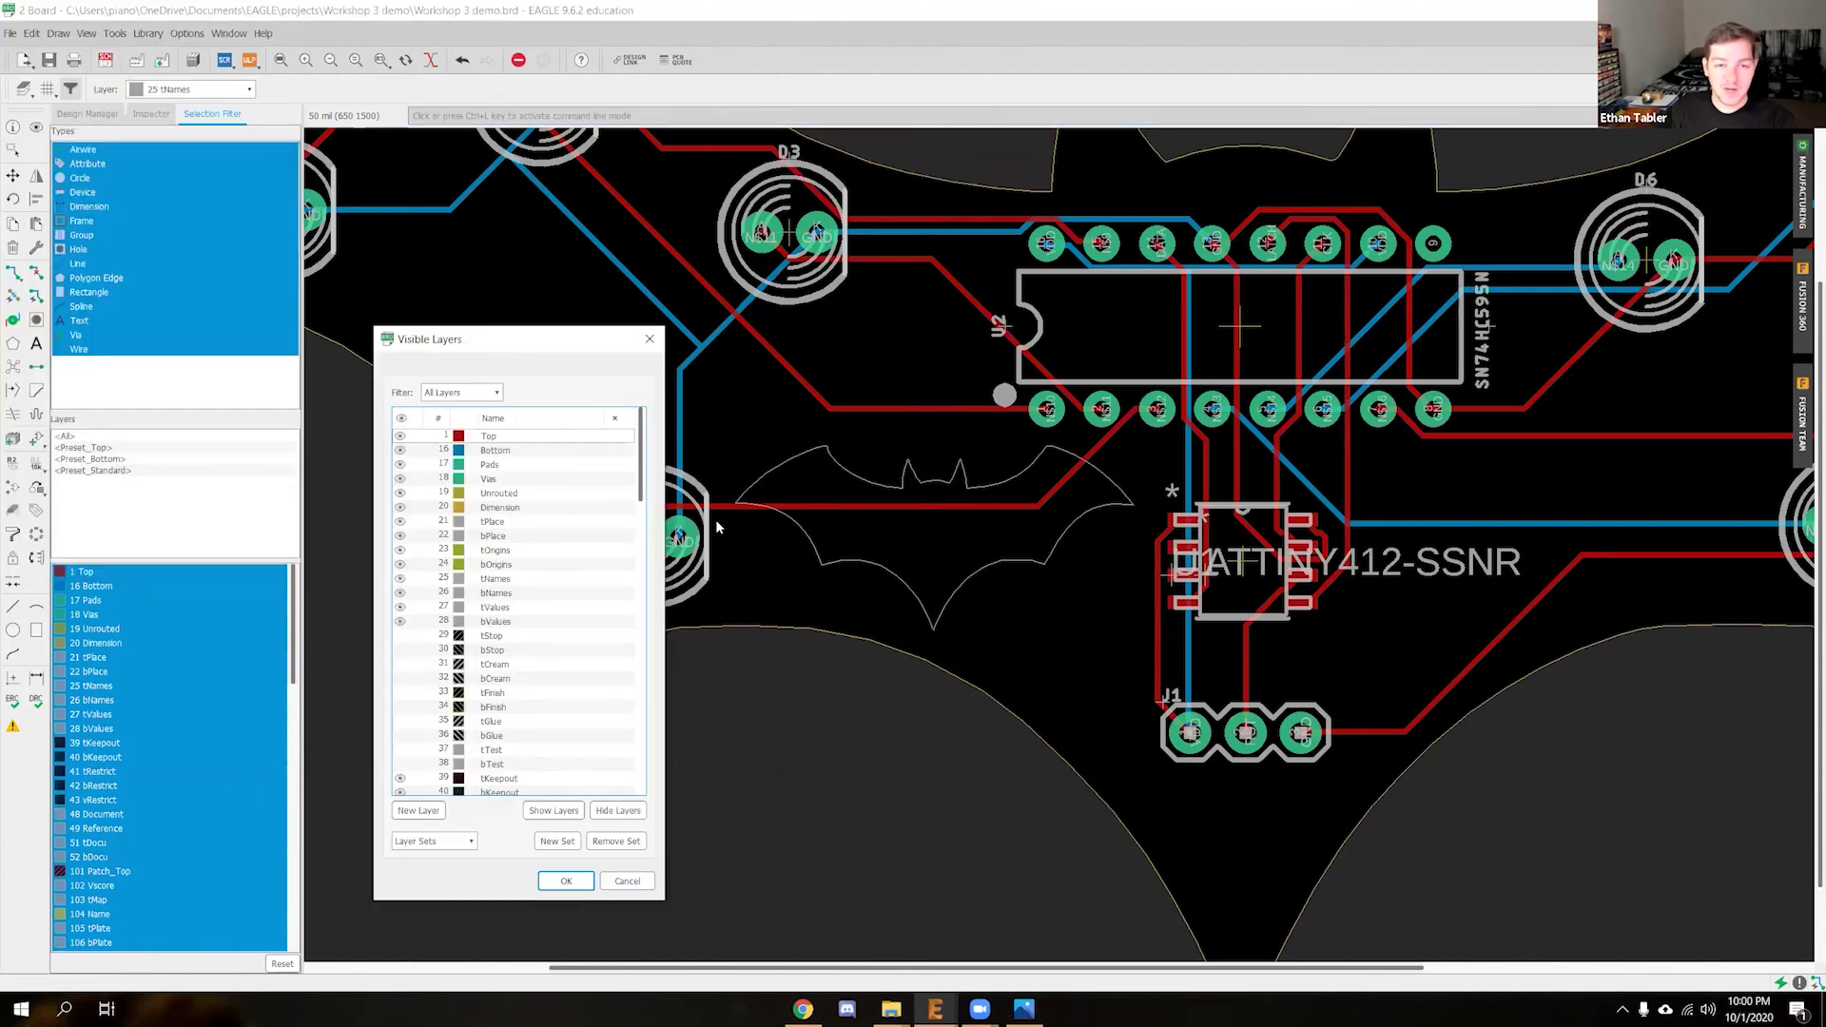
{"action": "left_click", "coordinate": [398, 437]}
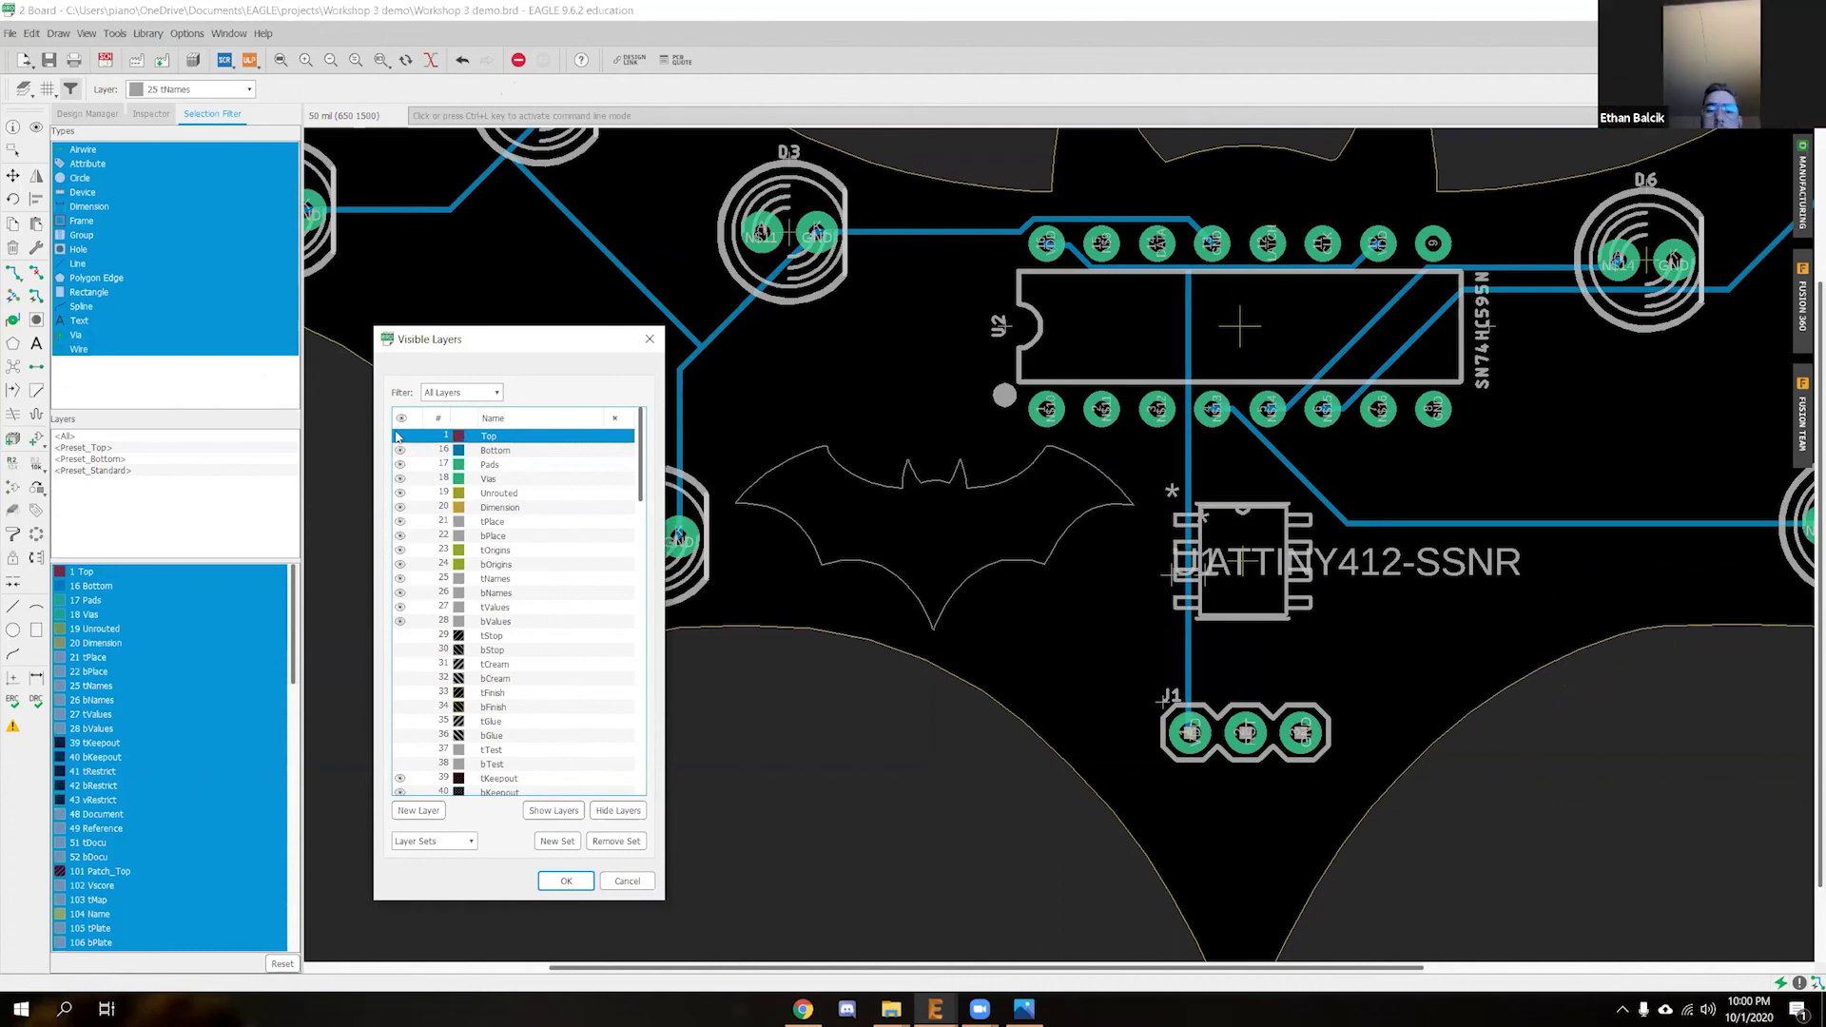
{"action": "left_click", "coordinate": [399, 436]}
{"action": "double_click", "coordinate": [399, 450]}
{"action": "left_click", "coordinate": [430, 522]}
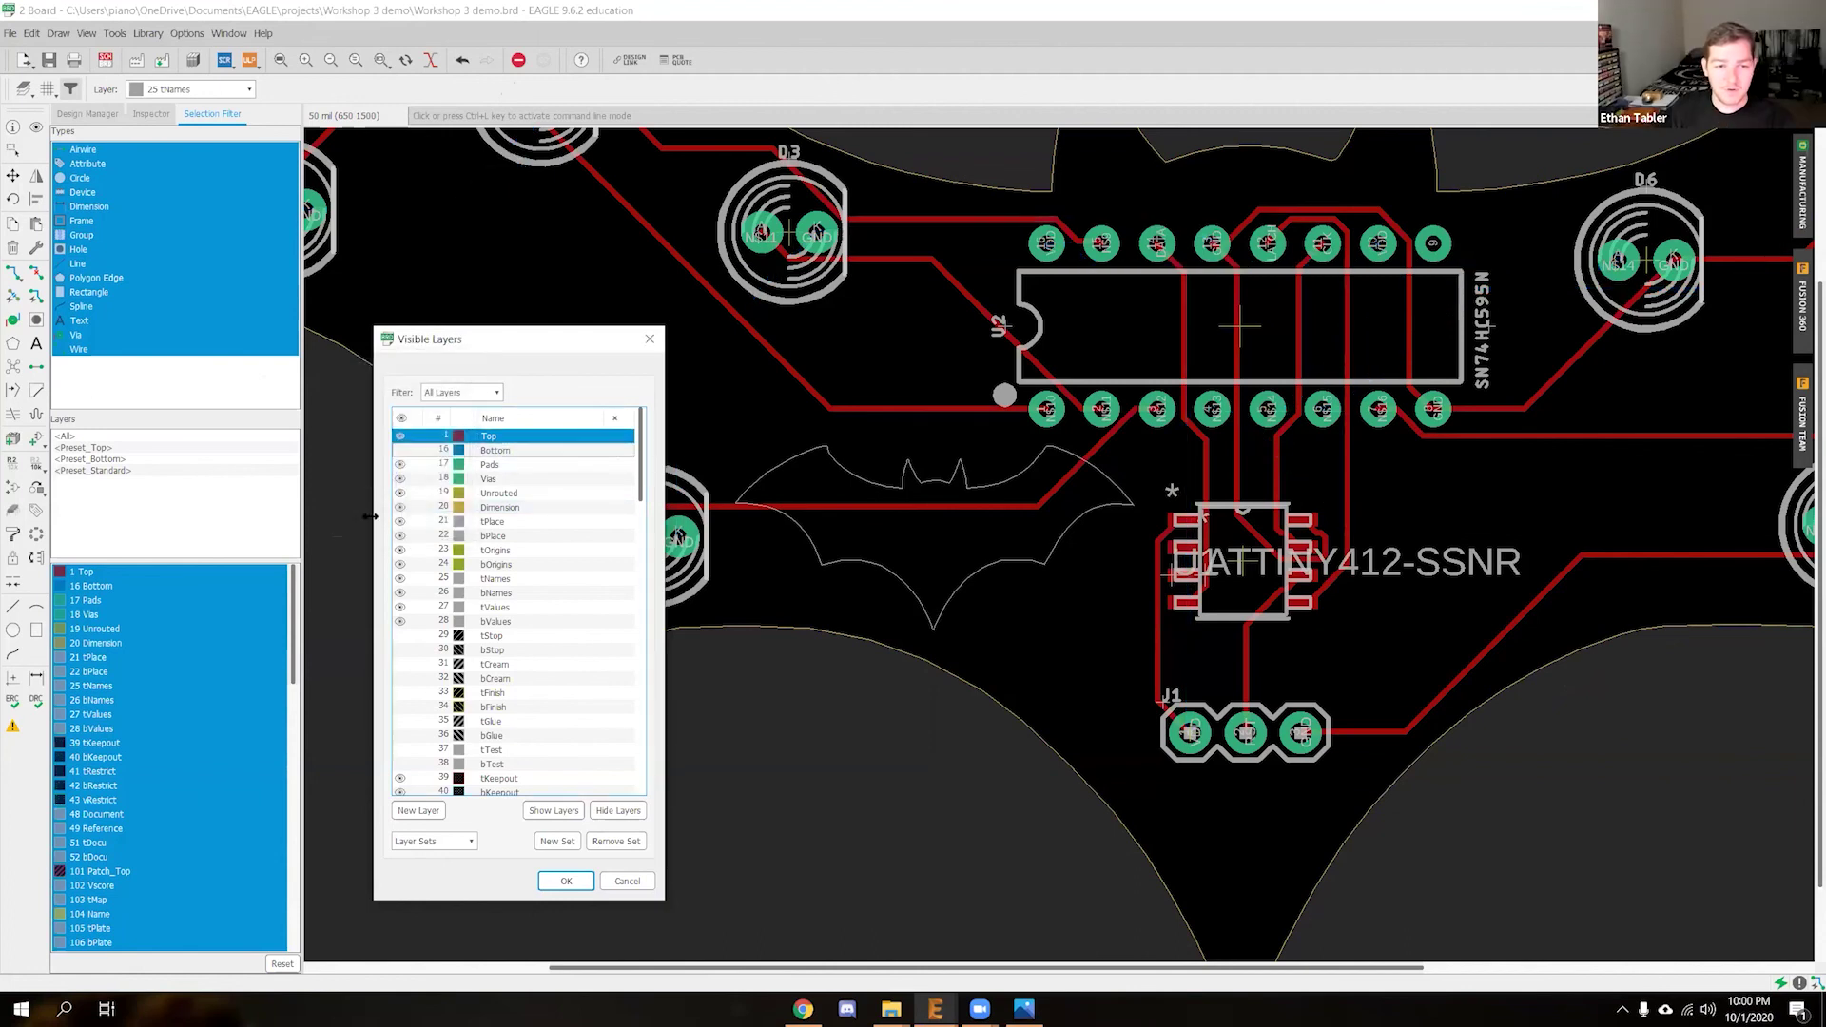
{"action": "left_click", "coordinate": [400, 450]}
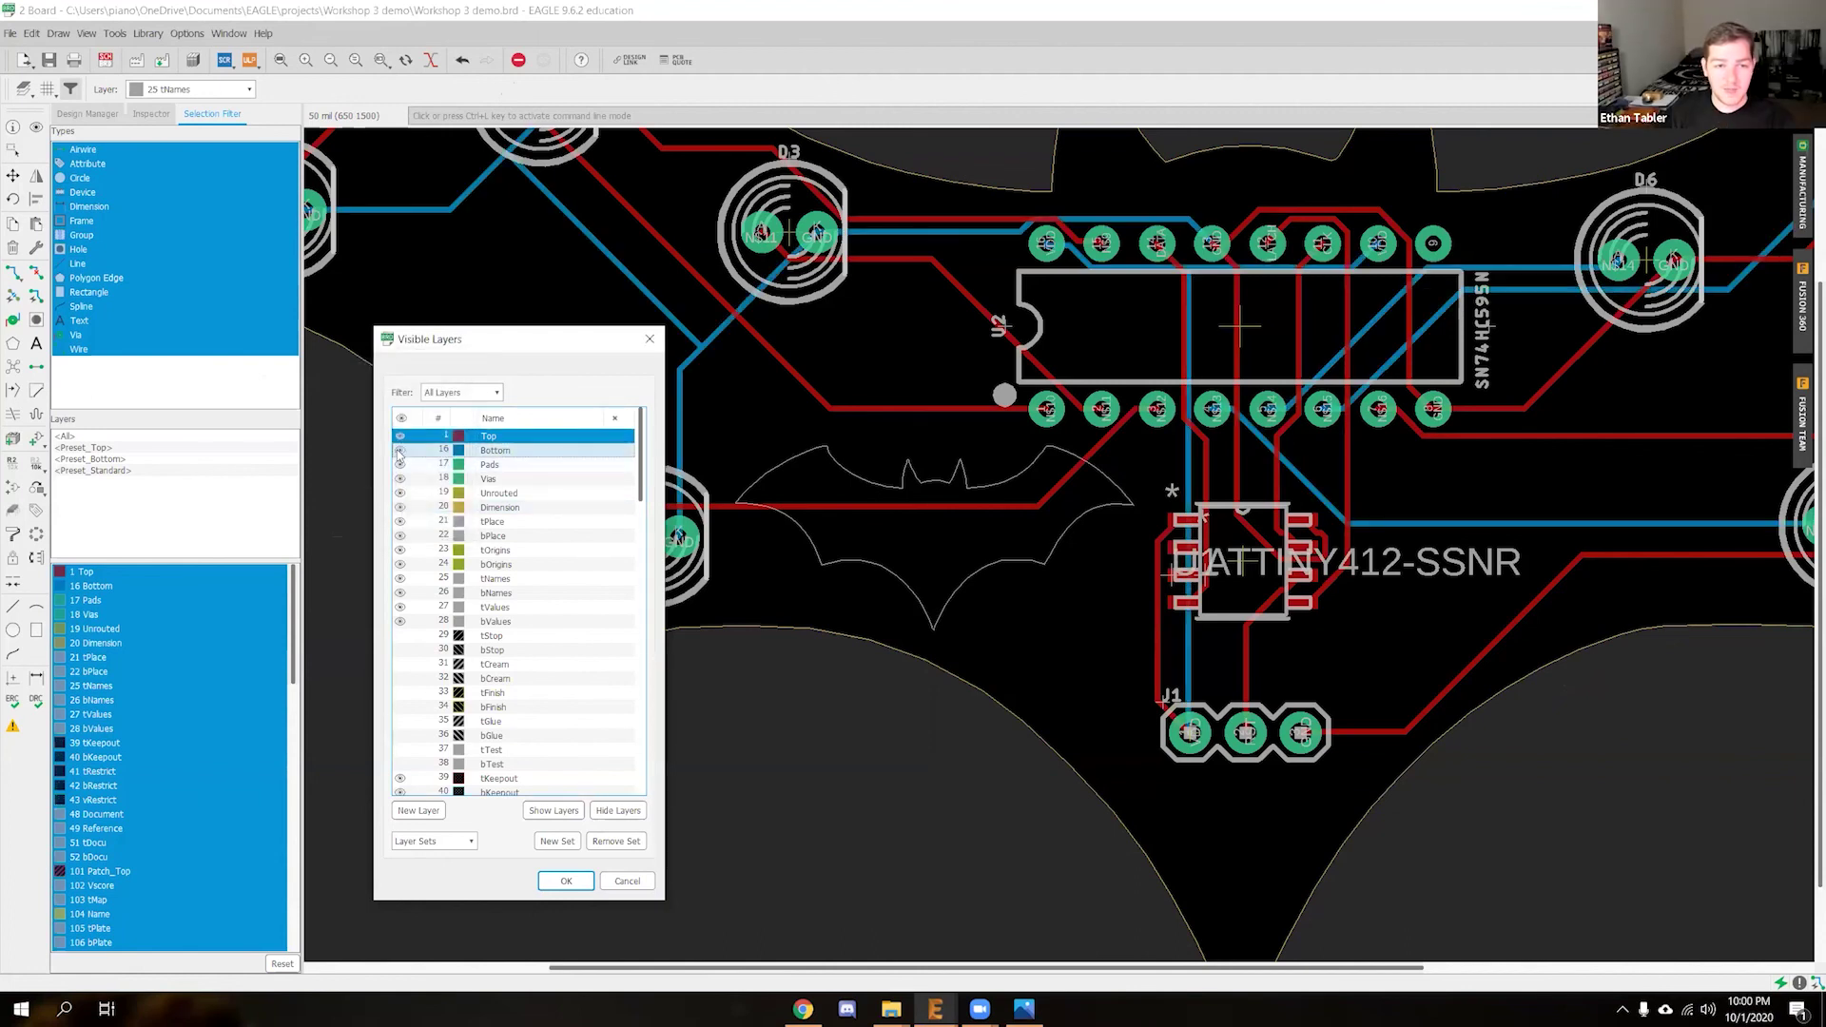
Toggle the visibility of the Dimension and tPlace layers off and on to see what each contains
{"action": "left_click", "coordinate": [400, 509]}
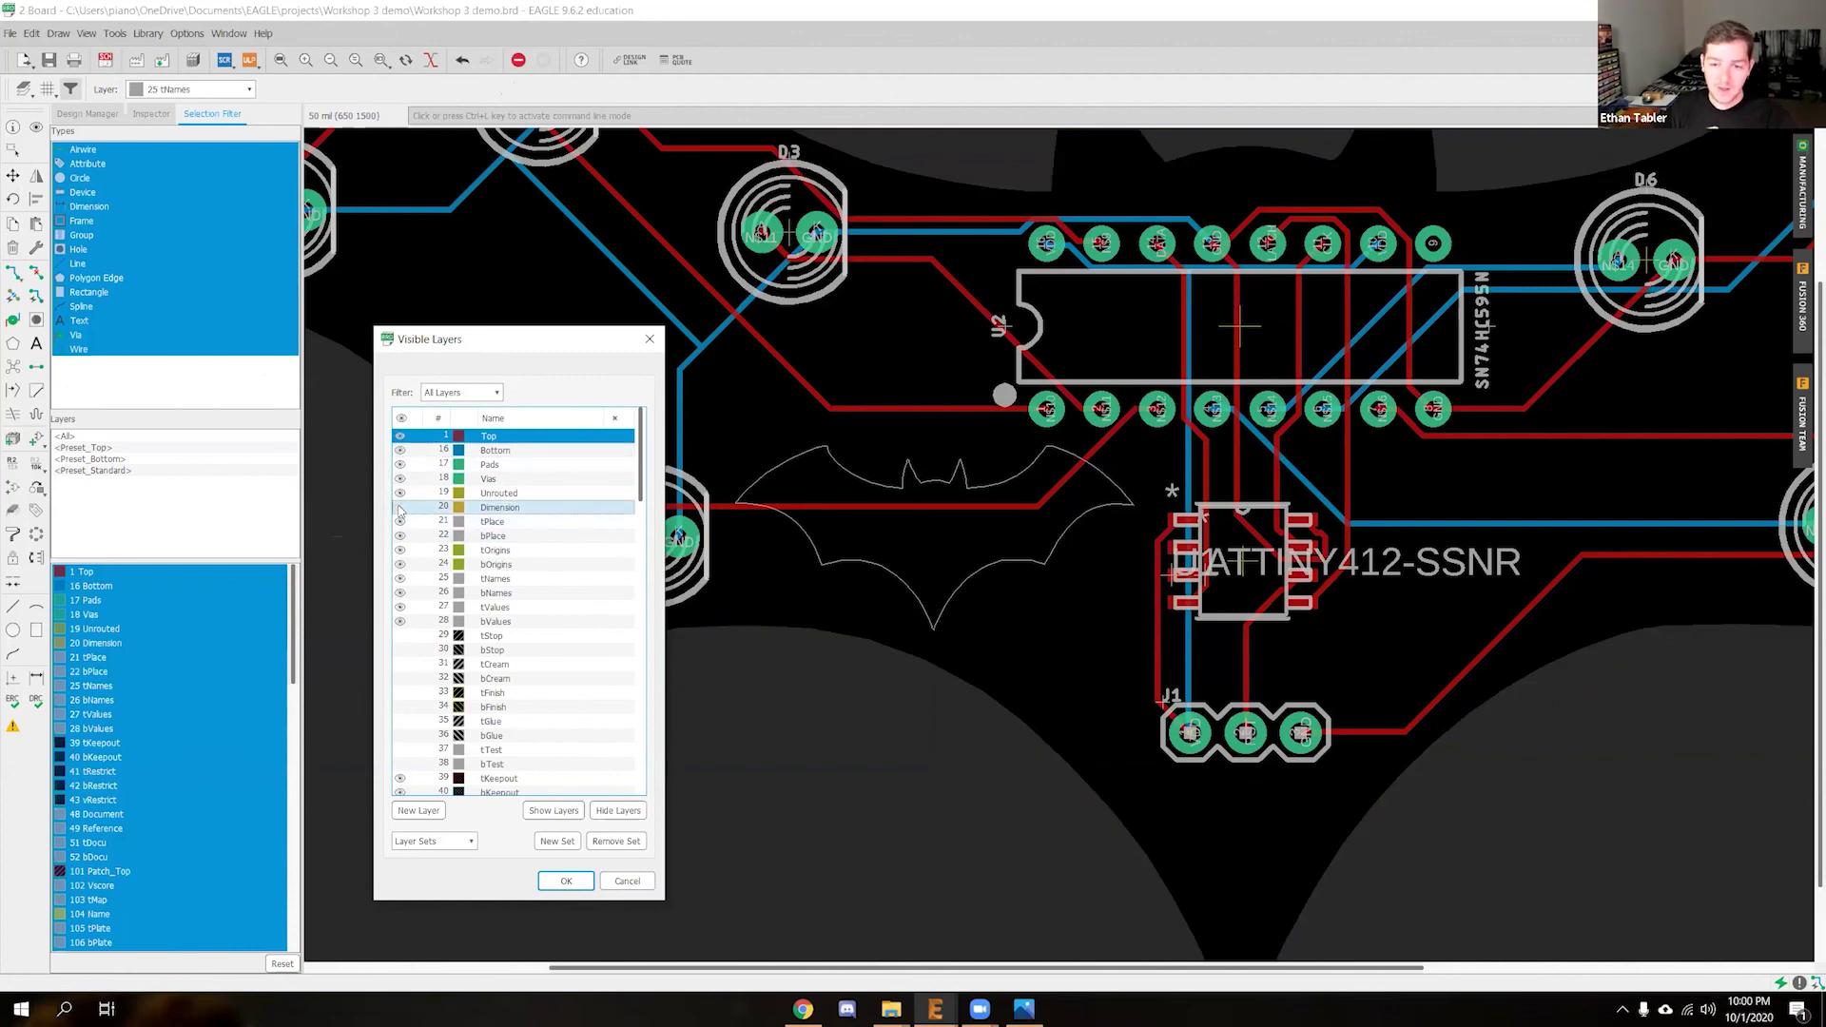
{"action": "left_click", "coordinate": [399, 509]}
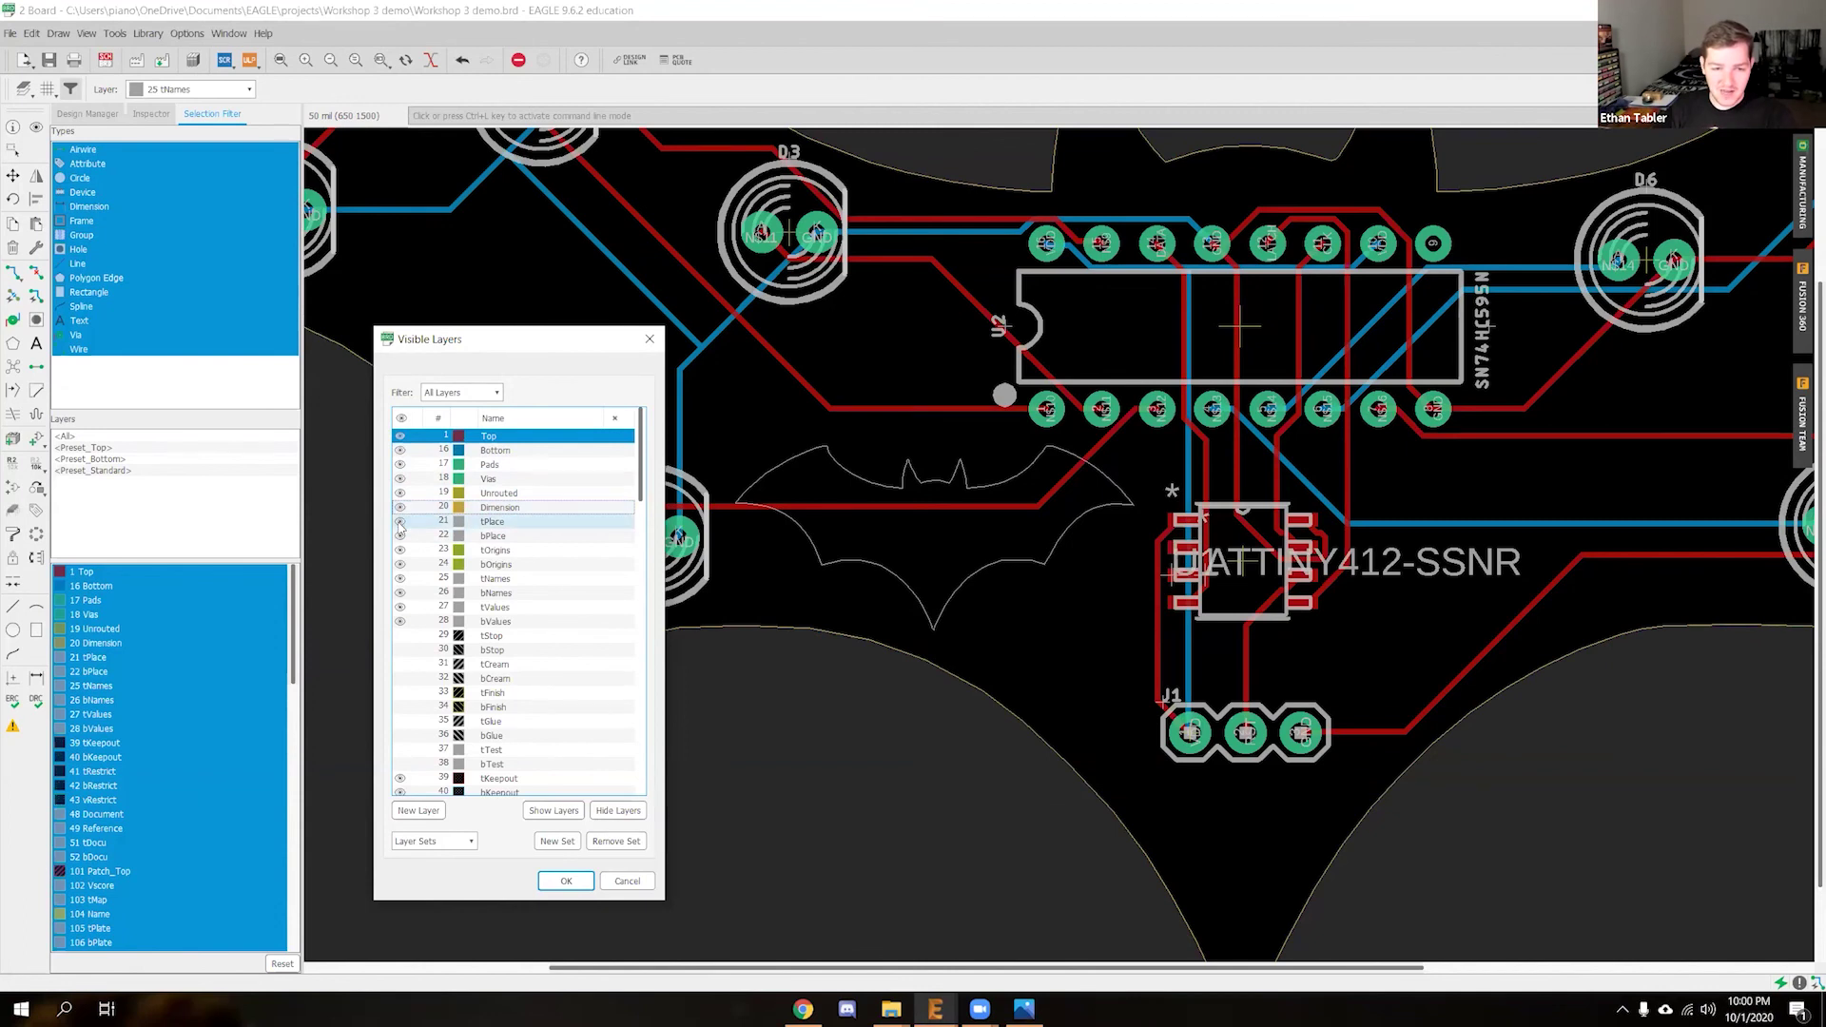
{"action": "left_click", "coordinate": [400, 521]}
{"action": "left_click", "coordinate": [400, 521]}
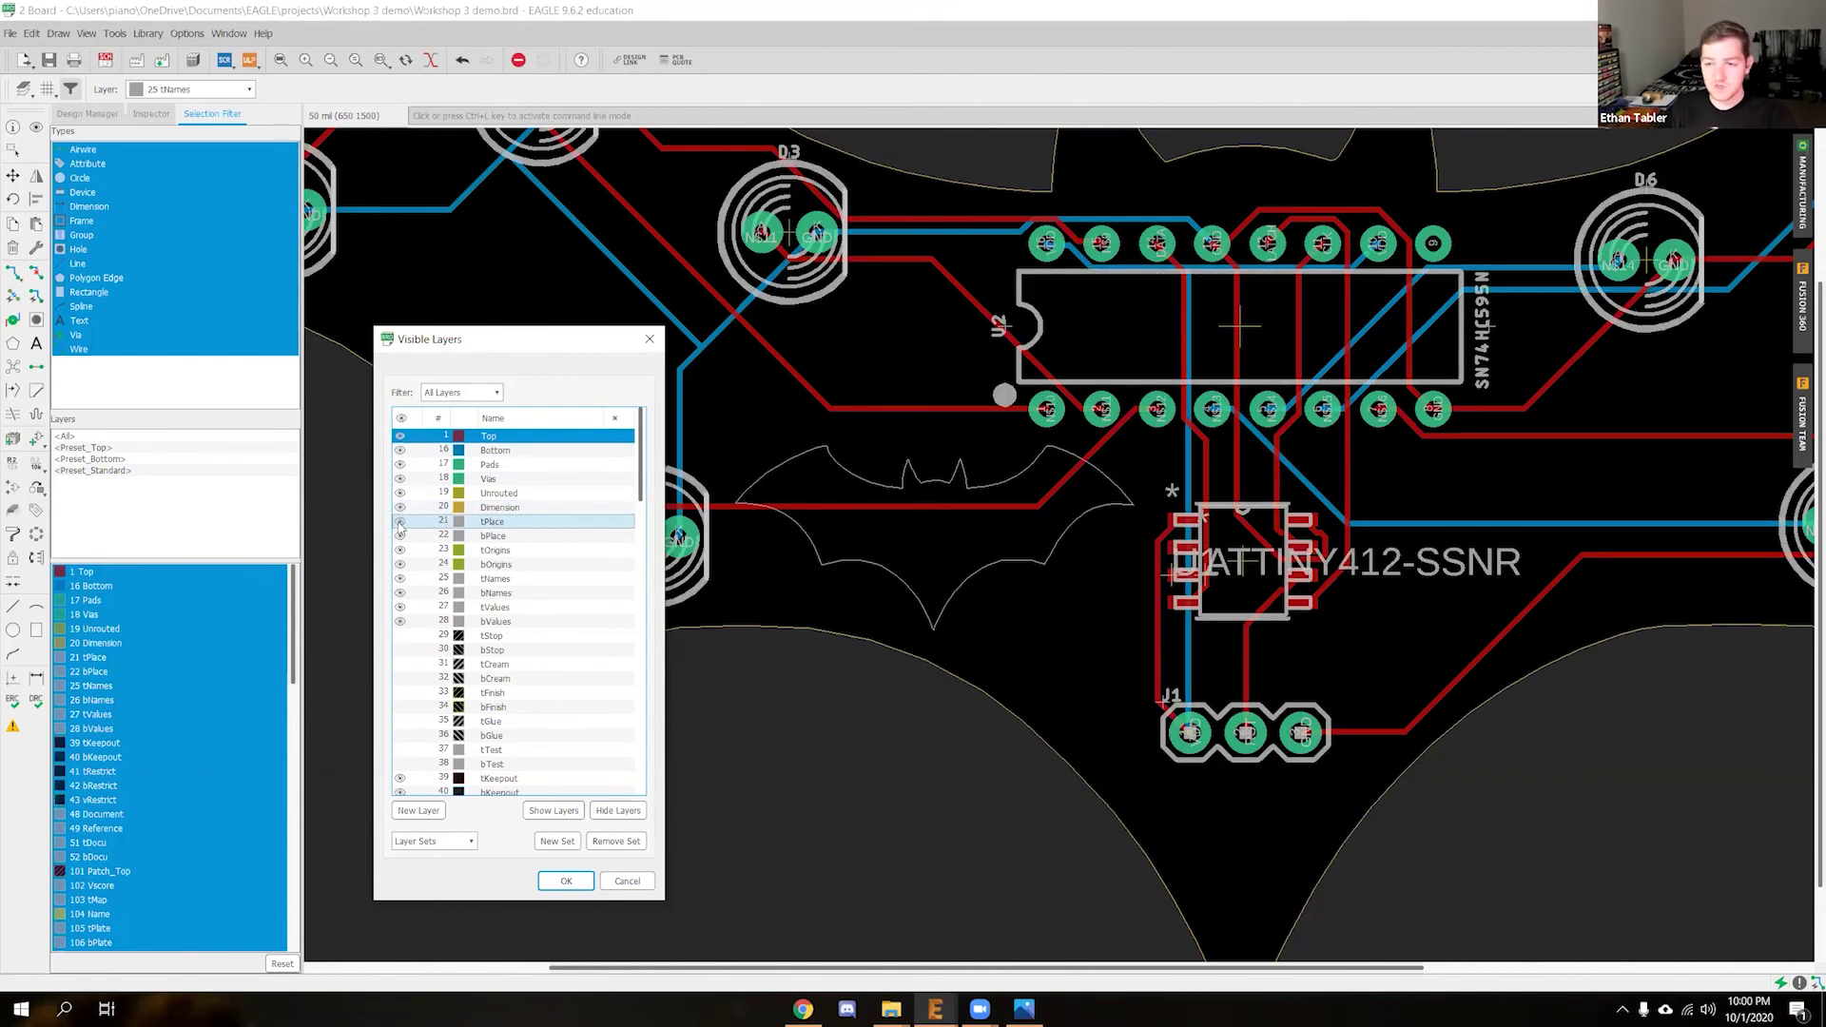
{"action": "left_click", "coordinate": [399, 521]}
{"action": "left_click", "coordinate": [399, 521]}
{"action": "left_click", "coordinate": [400, 521]}
{"action": "left_click", "coordinate": [399, 521]}
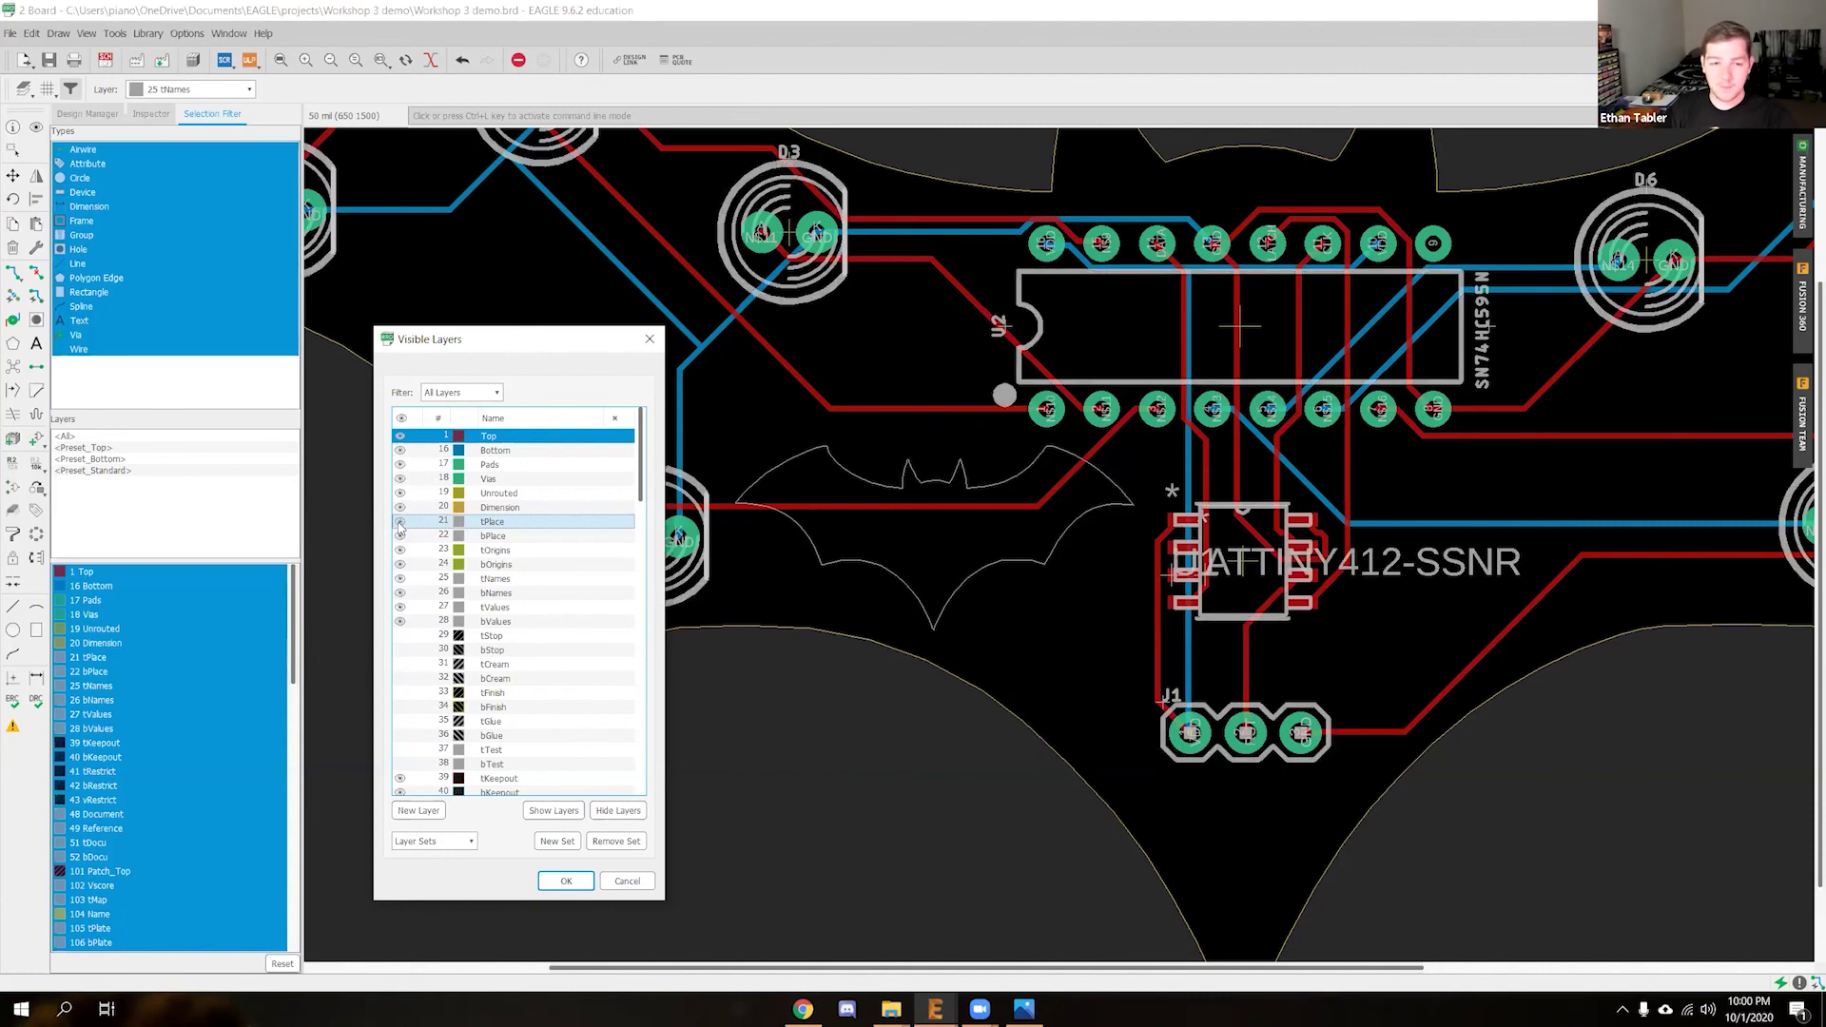
Toggle the tNames layer off and on to check the bat outline's layer, then cancel the layer settings
{"action": "left_click", "coordinate": [401, 579]}
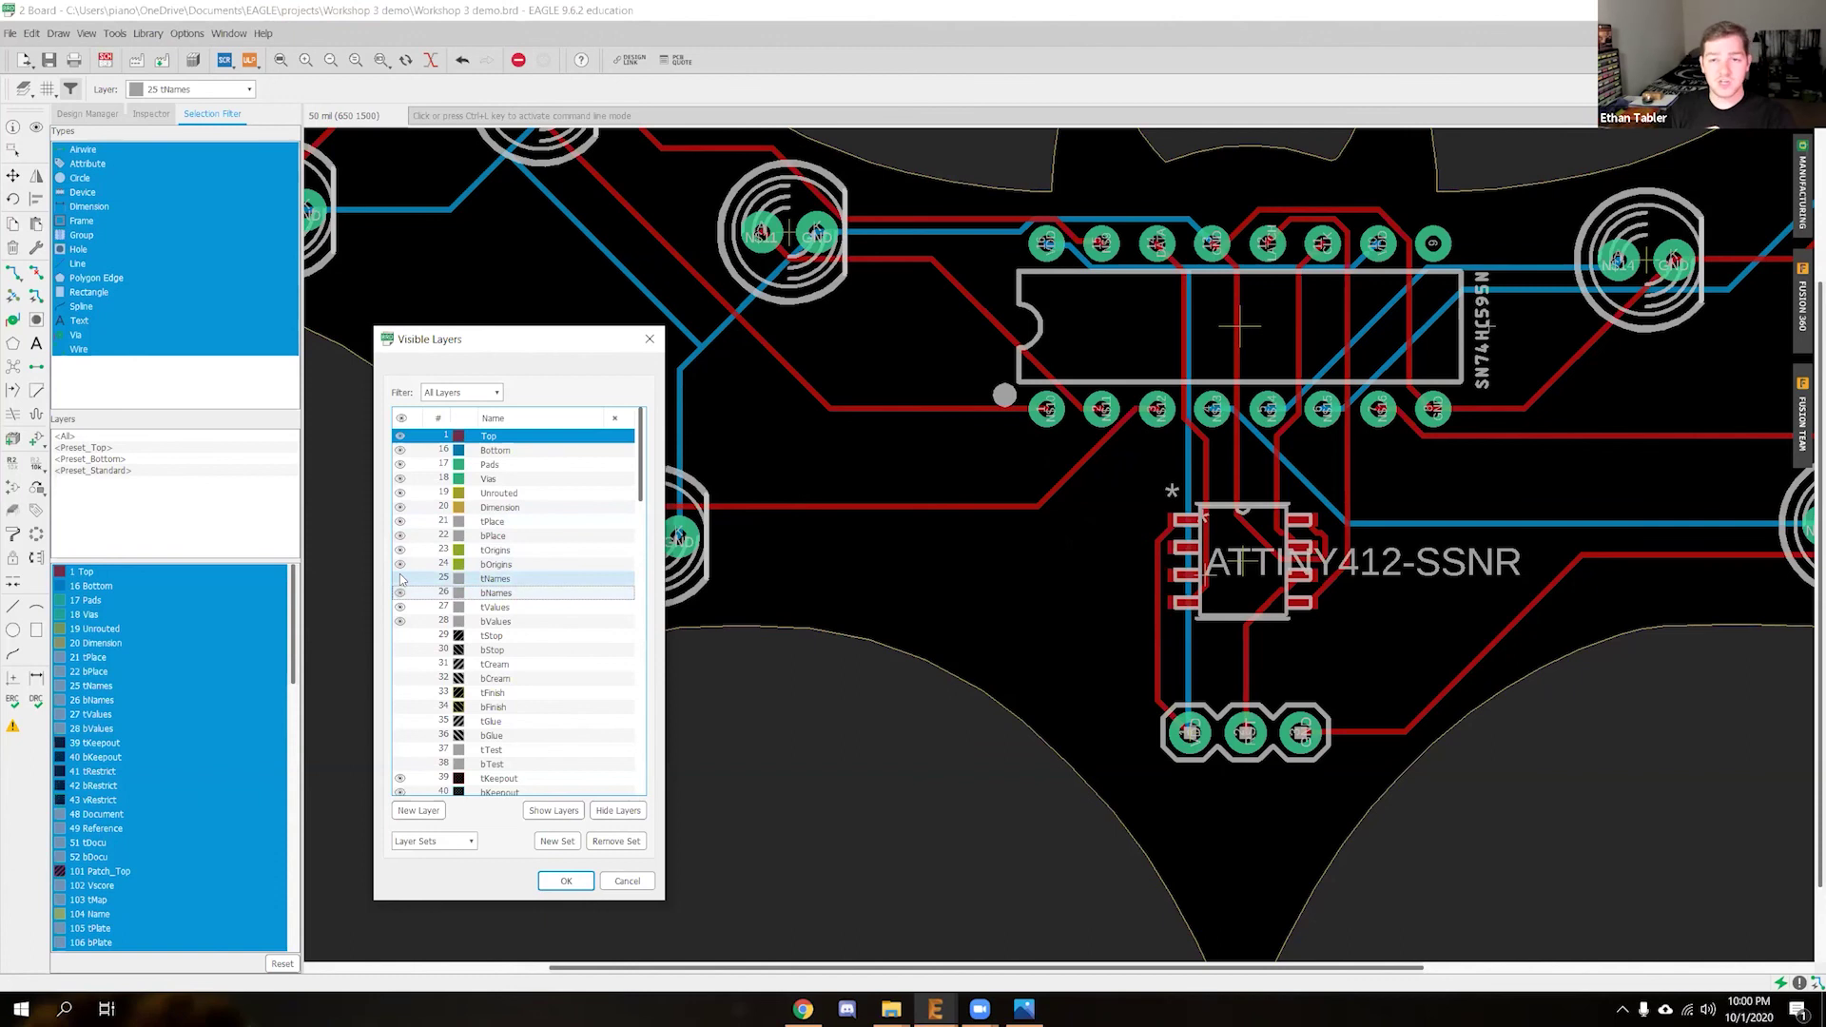
{"action": "left_click", "coordinate": [400, 579]}
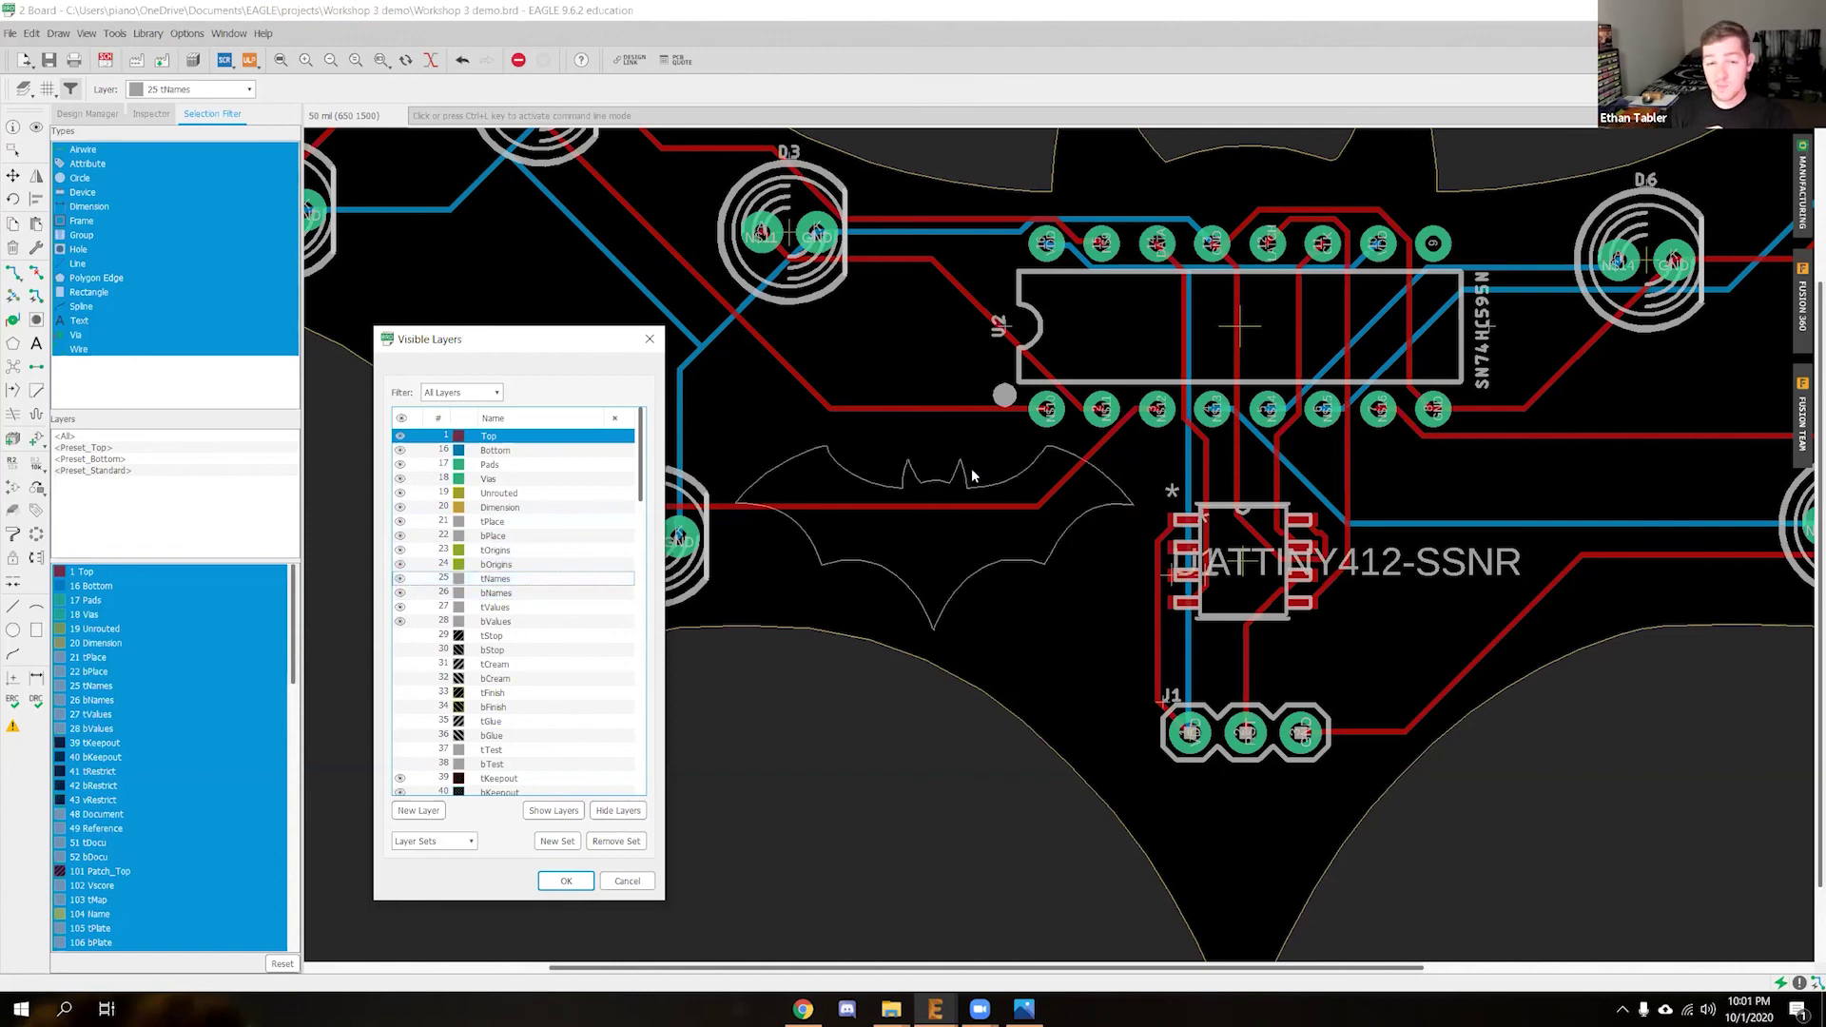
{"action": "left_click", "coordinate": [399, 579]}
{"action": "left_click", "coordinate": [400, 579]}
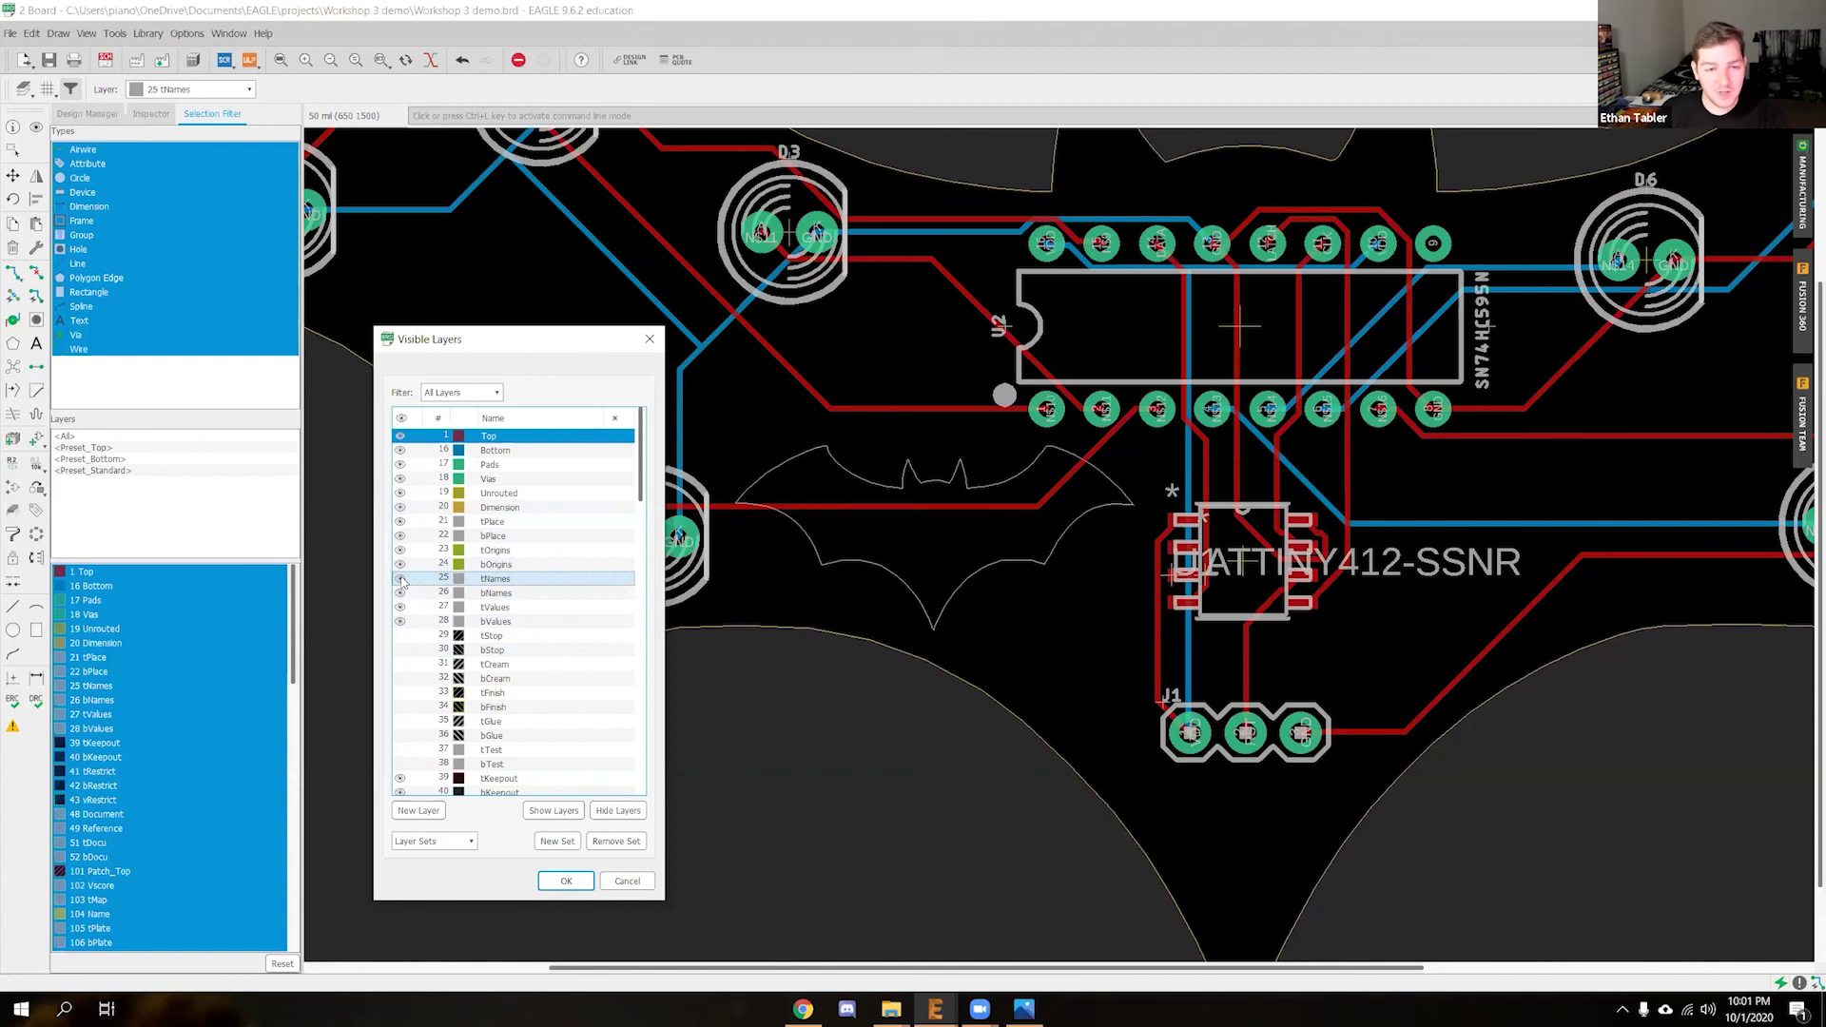
{"action": "left_click", "coordinate": [627, 881]}
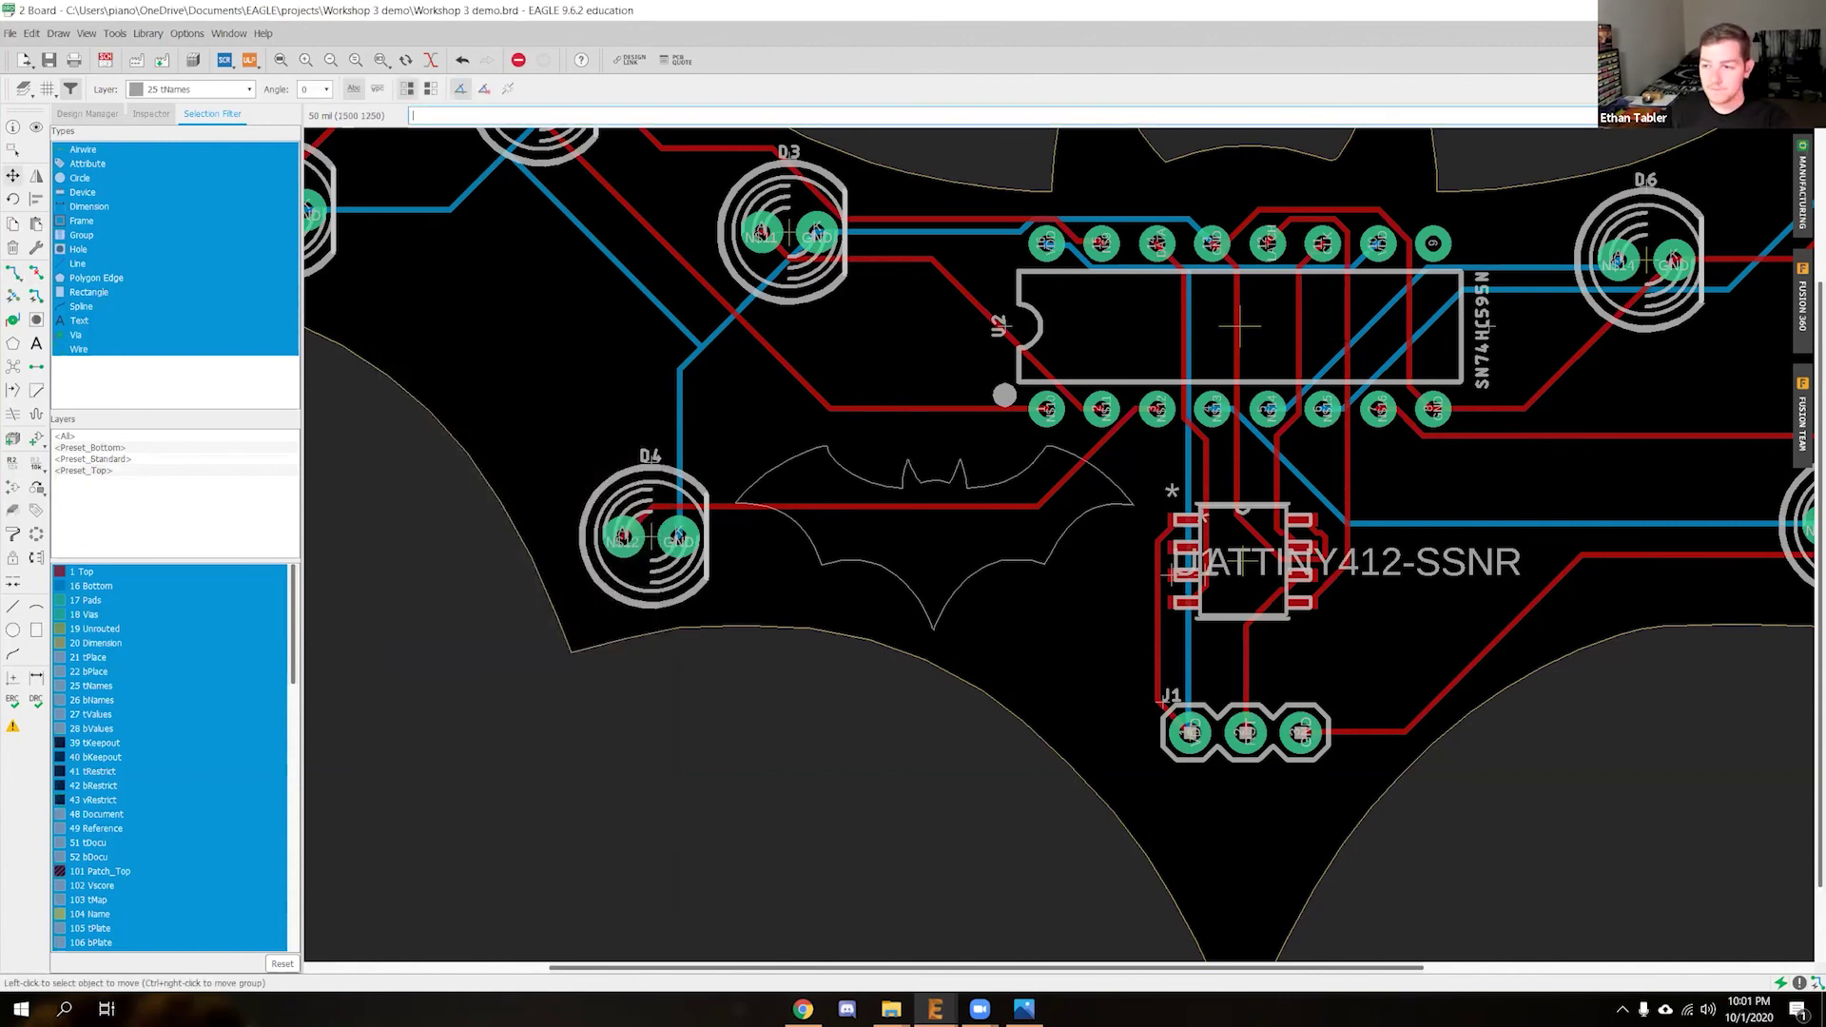
{"action": "scroll", "coordinate": [1039, 745], "scroll_direction": "down", "scroll_amount": 1}
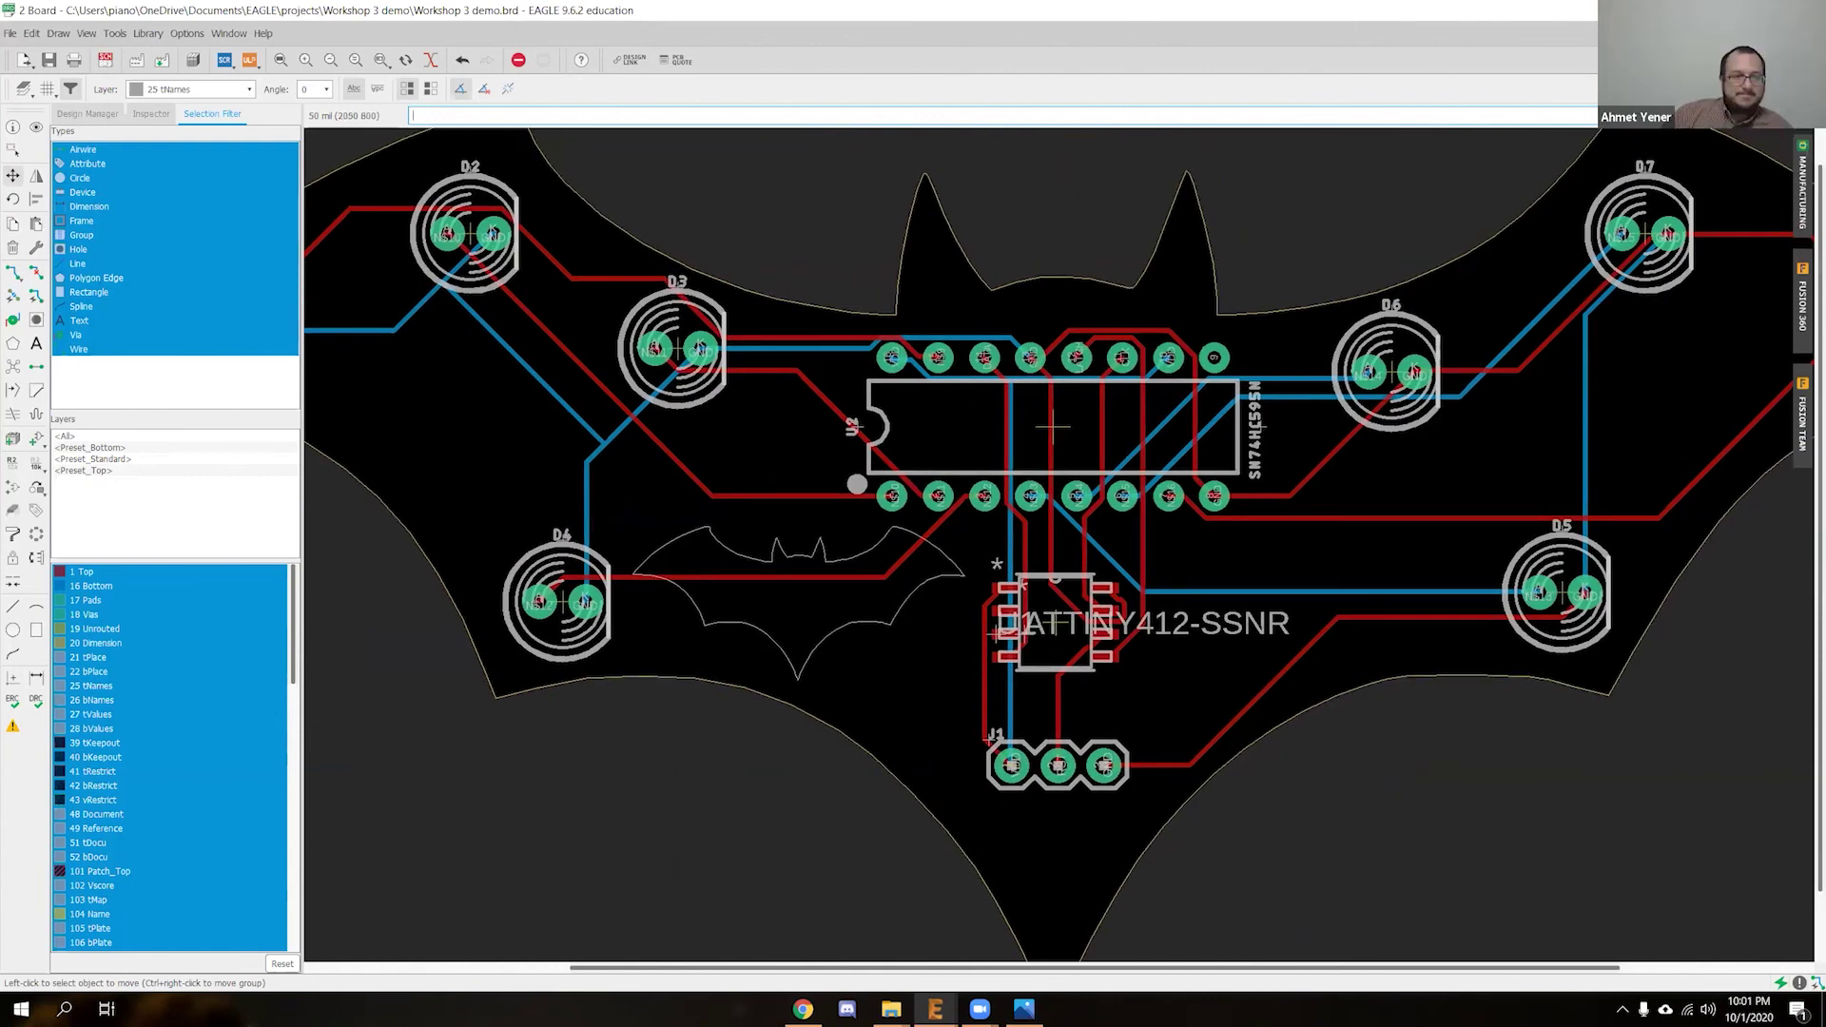